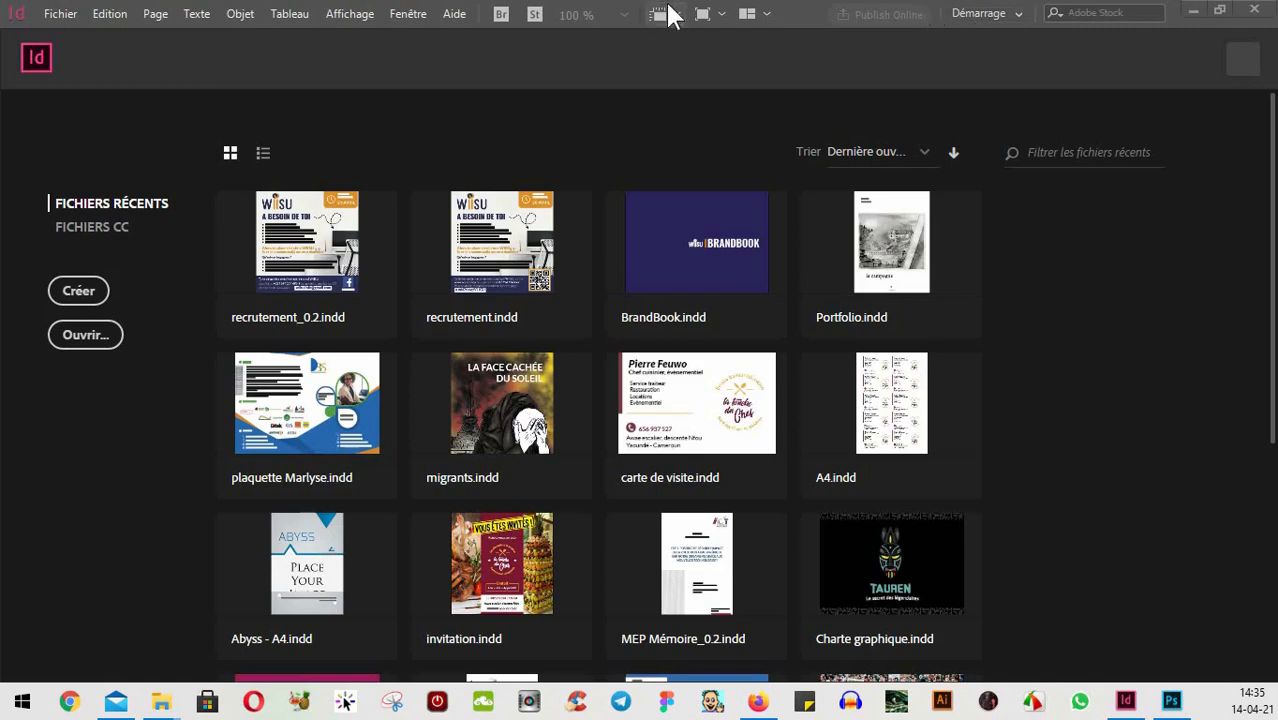
# - Create a new 210 x 210 mm document with 16 facing pages, 12,7 mm margins and a 3 mm bleed
pyautogui.click(62, 13)
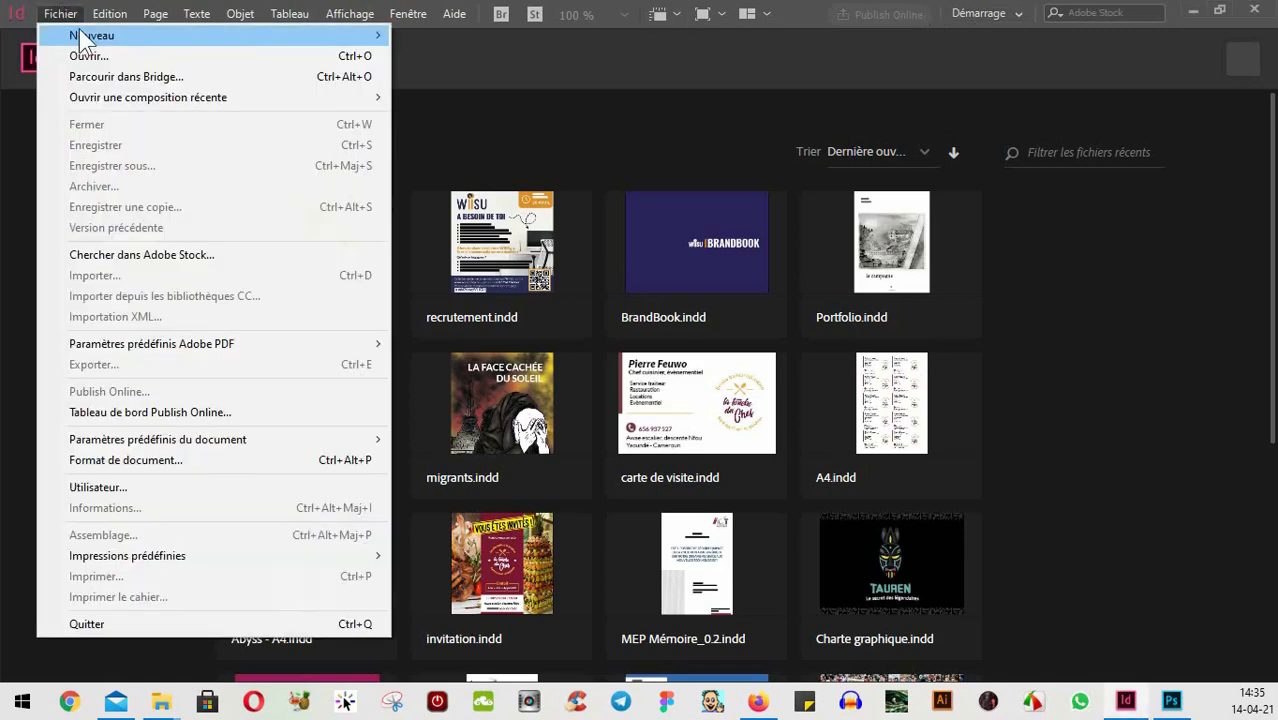
pyautogui.moveTo(85, 37)
pyautogui.click(544, 36)
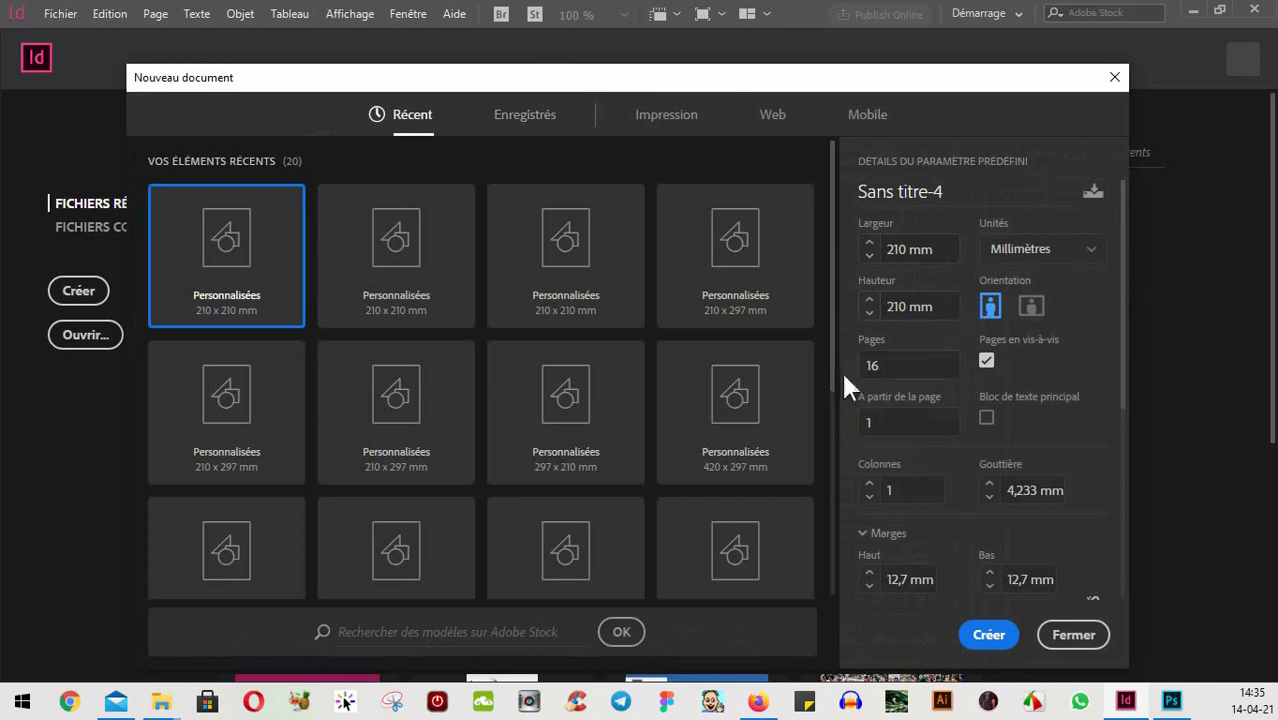
pyautogui.moveTo(901, 366); pyautogui.dragTo(835, 367)
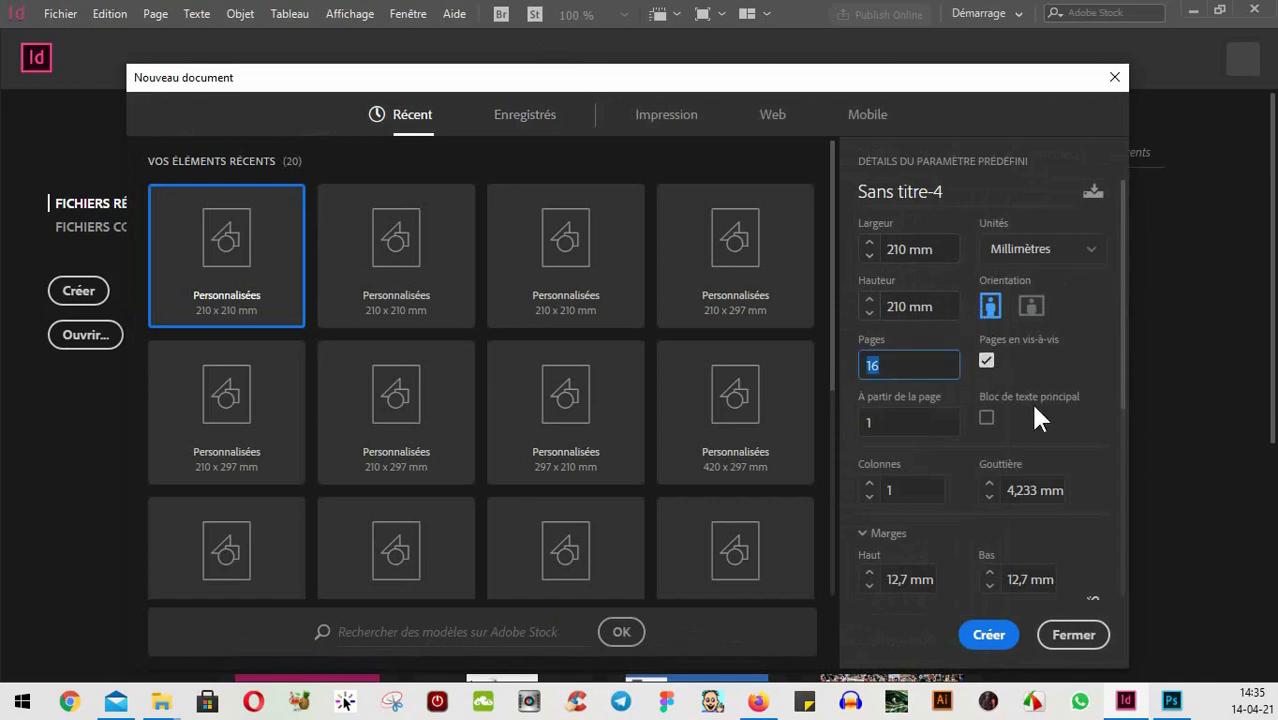
pyautogui.scroll(-5, 1030, 400)
pyautogui.scroll(5, 1030, 400)
pyautogui.scroll(-5, 900, 480)
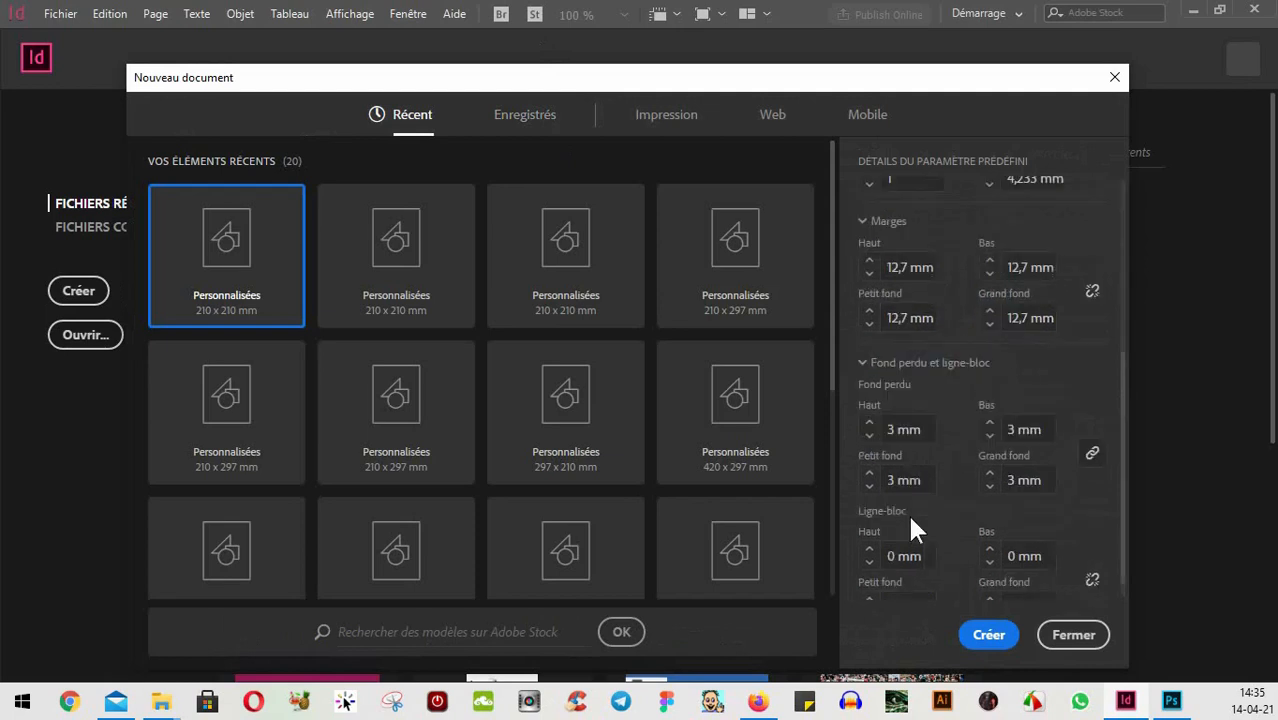
pyautogui.click(885, 265)
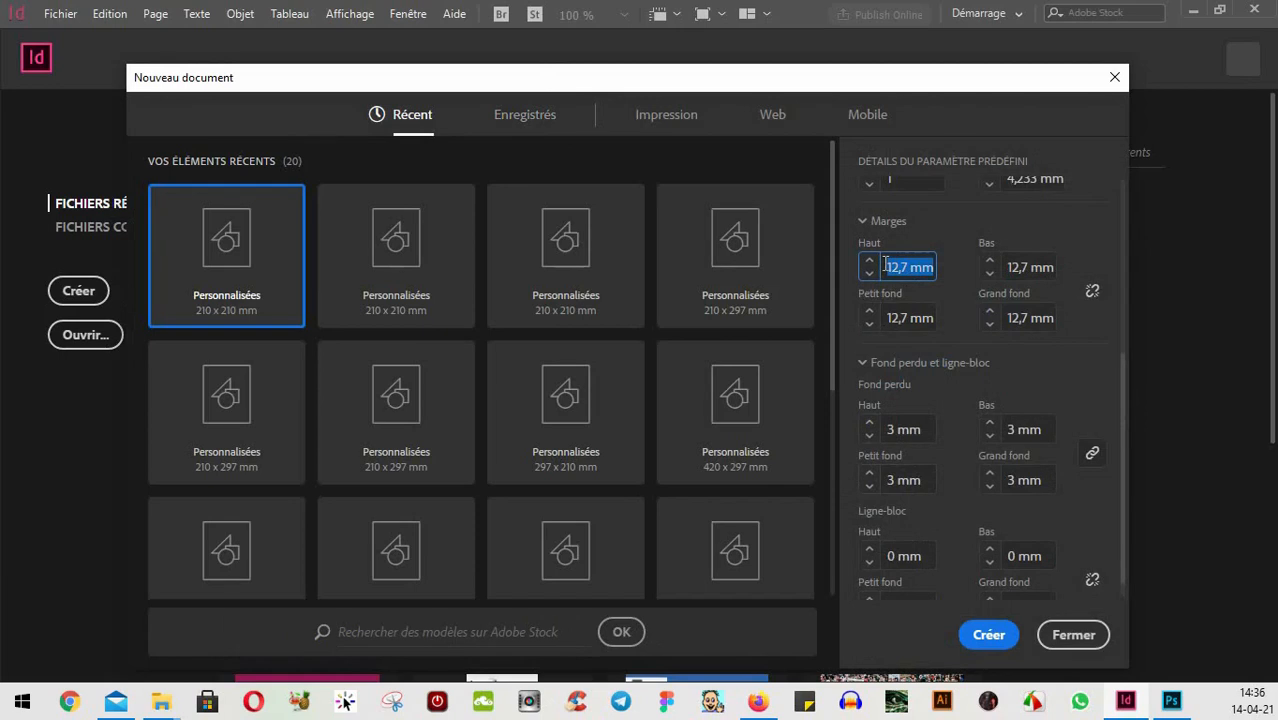
pyautogui.click(900, 430)
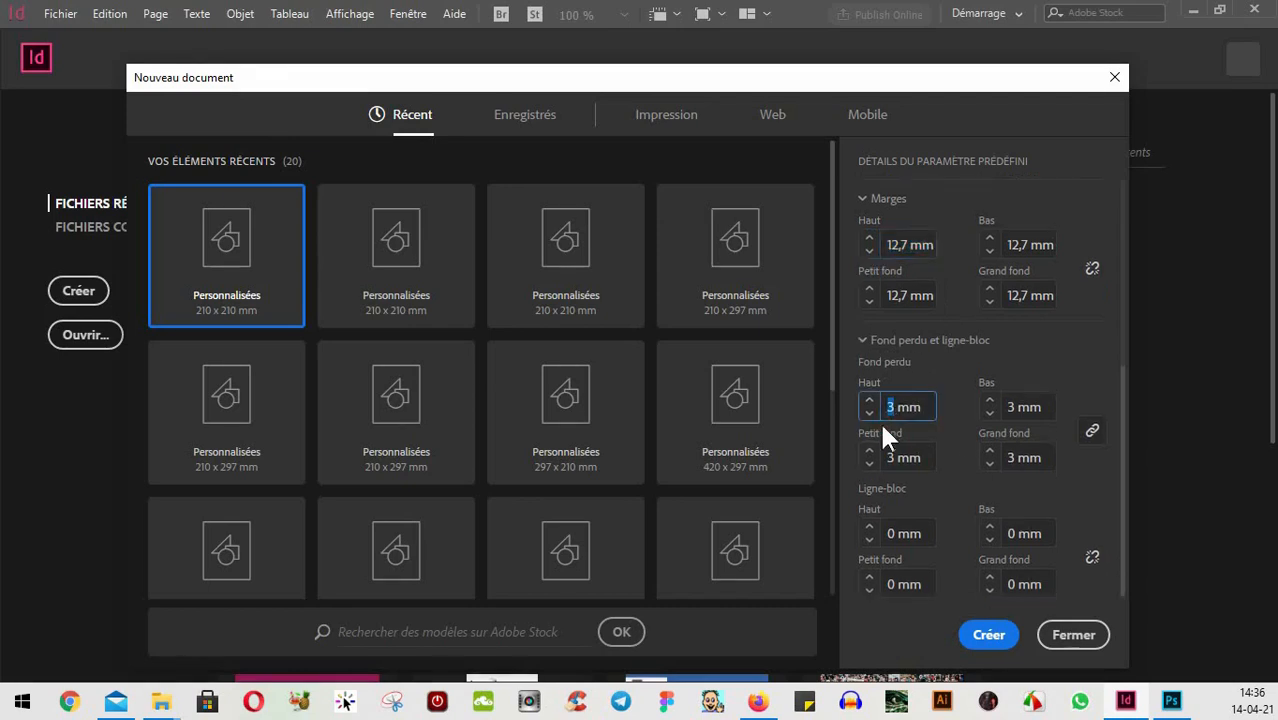
pyautogui.doubleClick(892, 408)
pyautogui.click(988, 638)
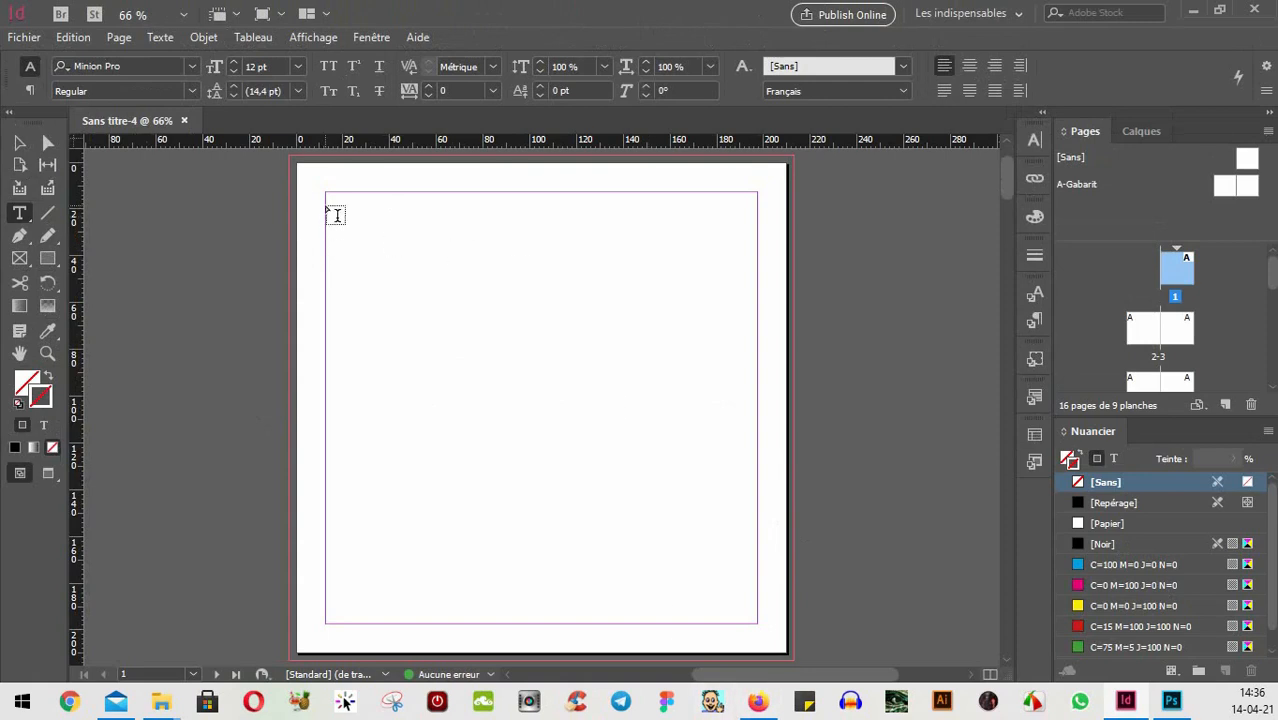
# - Draw a text frame spanning the margins near the top of page 1 and enter "Ma section" in it
pyautogui.moveTo(325, 203); pyautogui.dragTo(759, 330)
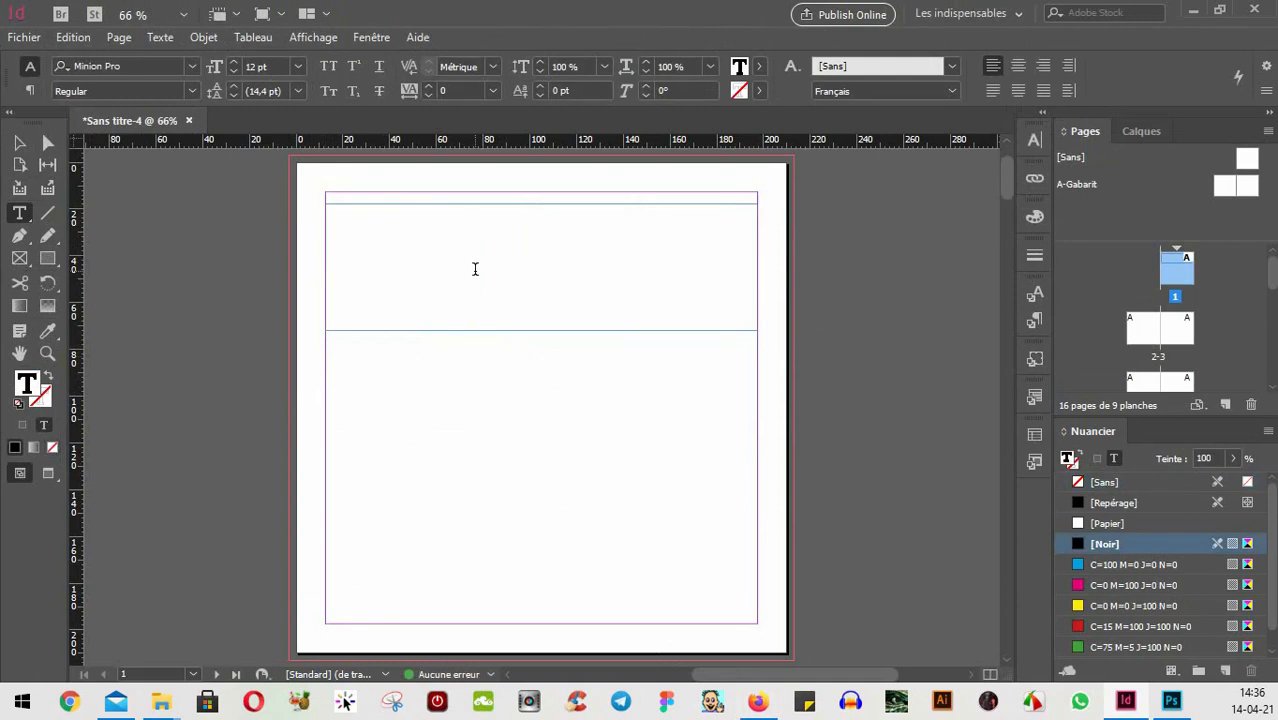
pyautogui.write('MA section')
pyautogui.hotkey('ctrl', 'a')
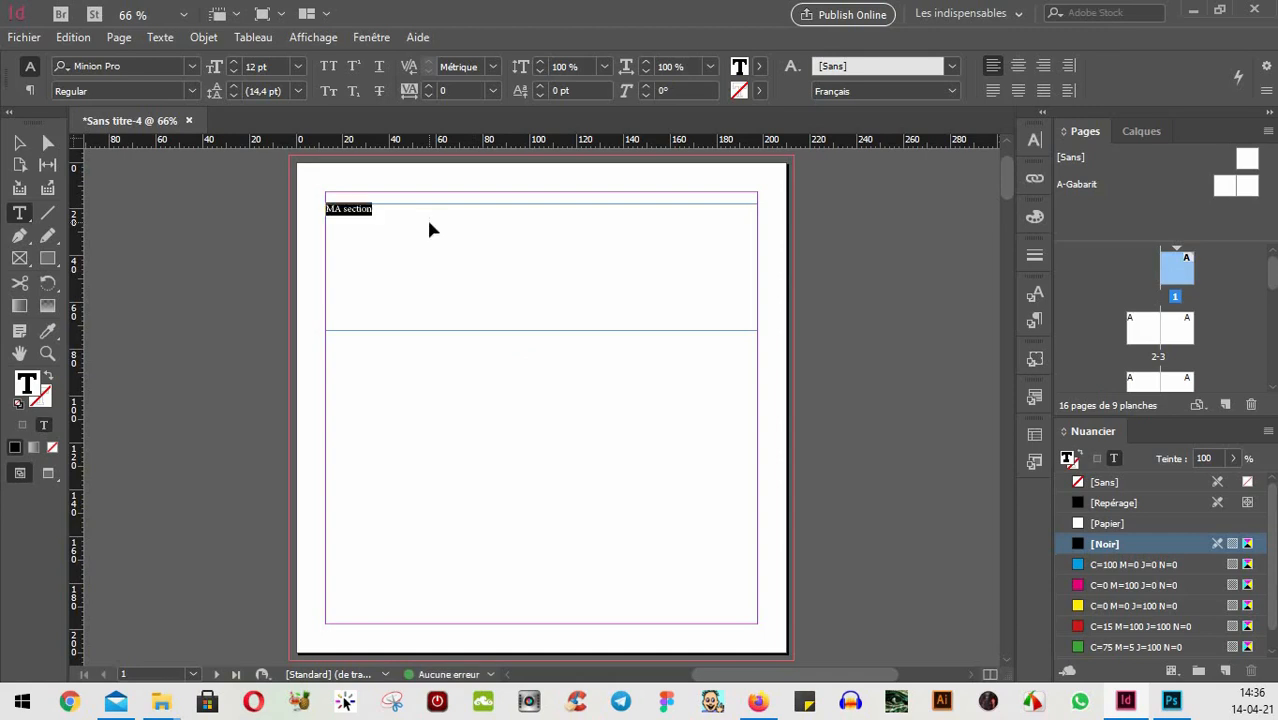
pyautogui.click(342, 216)
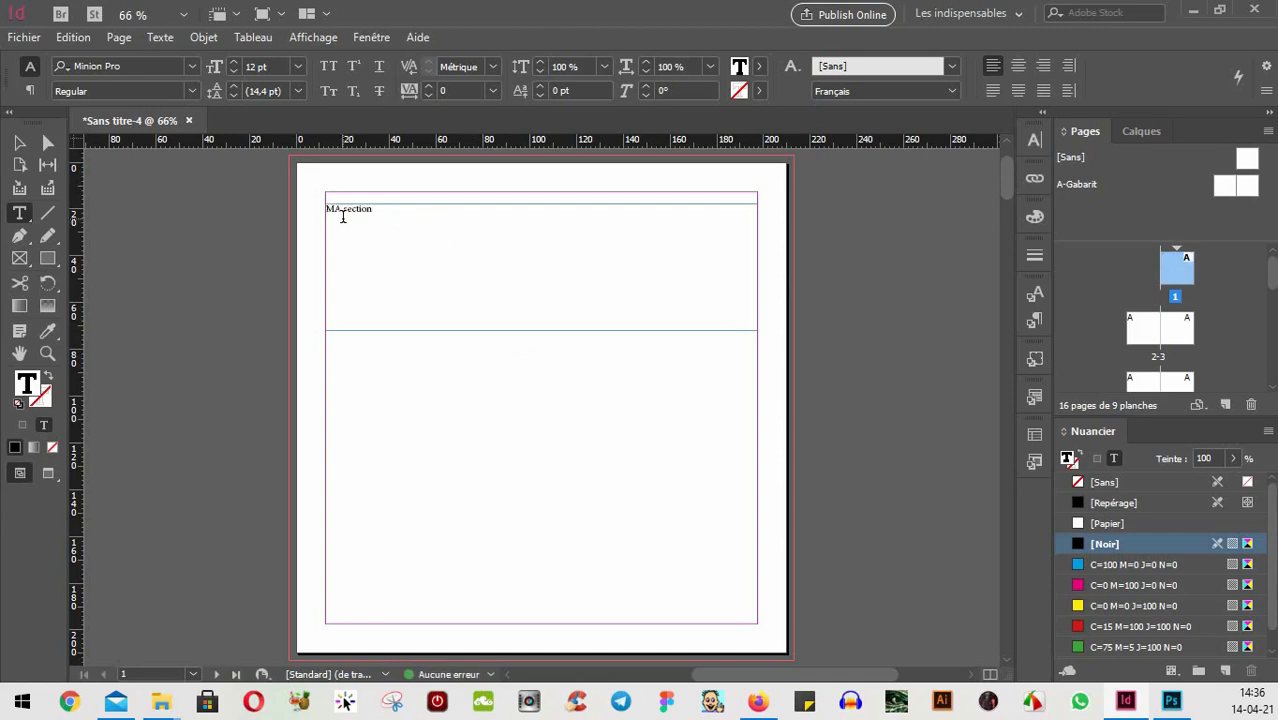
pyautogui.click(343, 216)
pyautogui.press('BackSpace')
pyautogui.write('a')
# - Below a blank line under the title, add the lines "H1 : Voici mon chapitre" and "H2 : Un autre chapitre"
pyautogui.click(384, 206)
pyautogui.press('Return')
pyautogui.write('H')
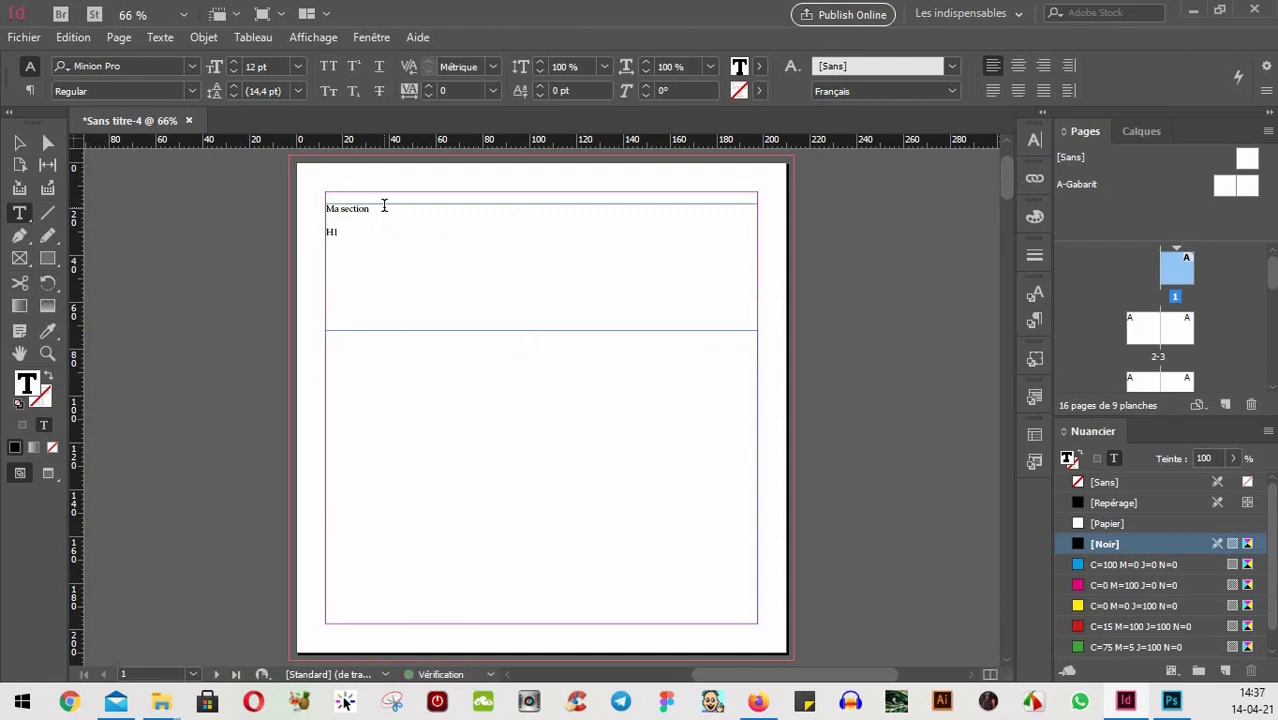
pyautogui.write('1')
pyautogui.press('Return')
pyautogui.write('H2')
pyautogui.press('Up')
pyautogui.write(': Voici mon chapitre H2 : ')
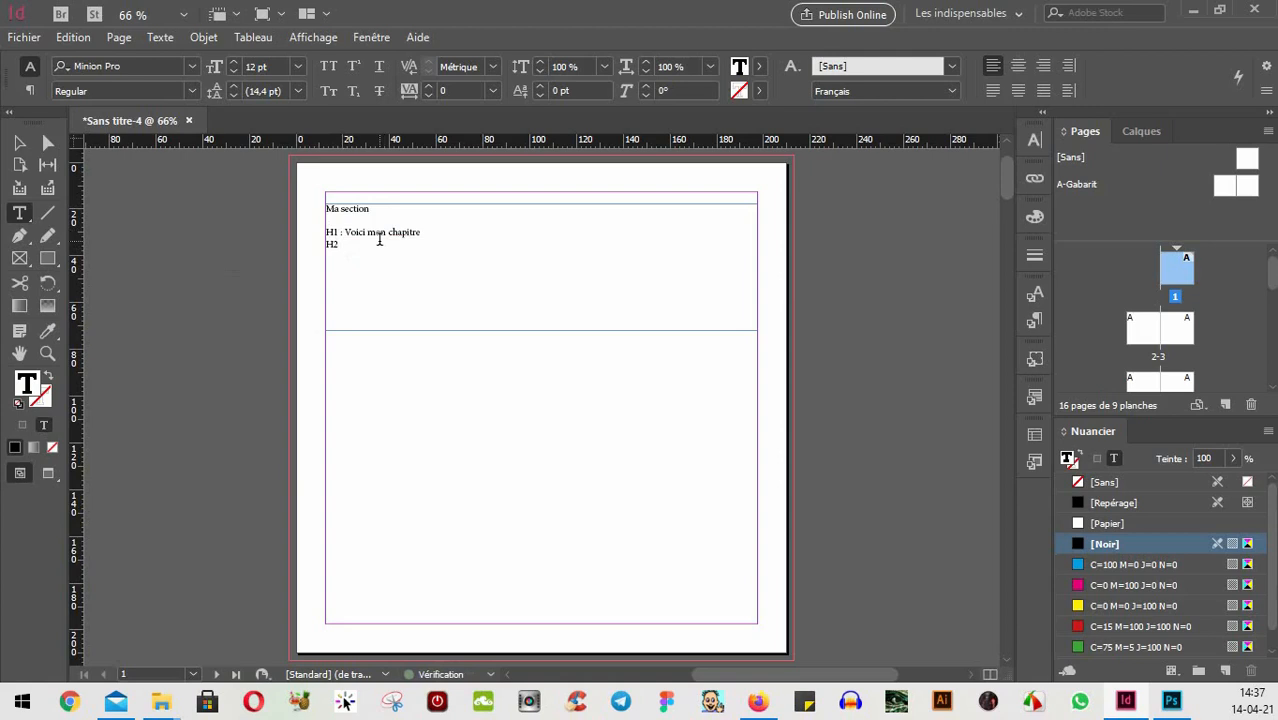
pyautogui.write('UN')
pyautogui.press('BackSpace')
pyautogui.write('n autre chapitre')
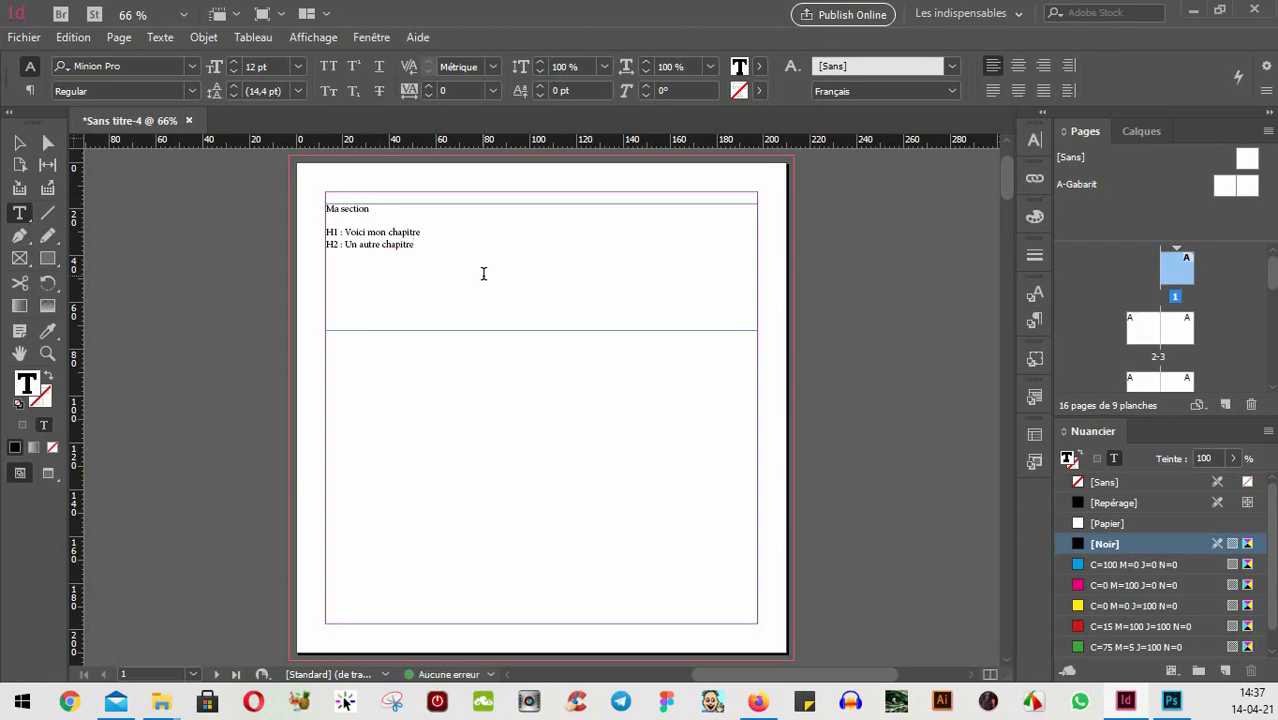
# - Add two more lines to the frame reading "H3 : Un autre sous-titre" and "UN texte important"
pyautogui.press('Return')
pyautogui.write('H3 : Un autre sous-')
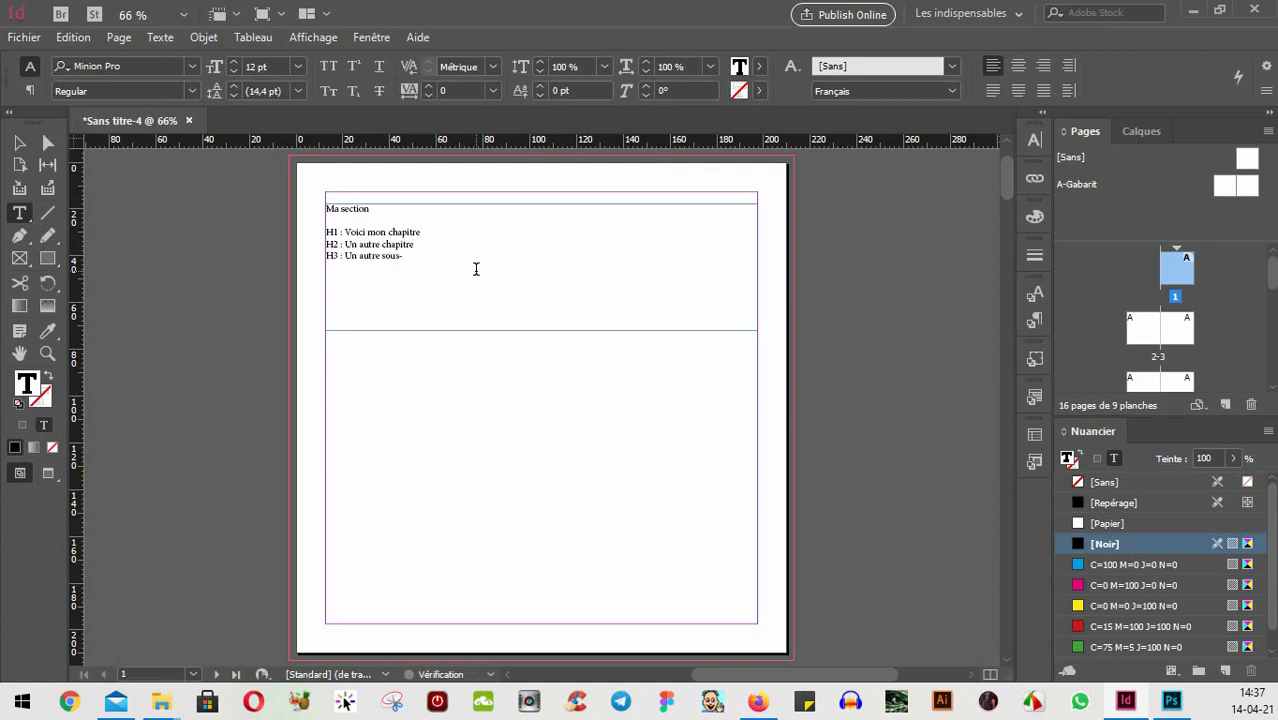
pyautogui.write('titre')
pyautogui.press('Return')
pyautogui.write('UN texte impotr')
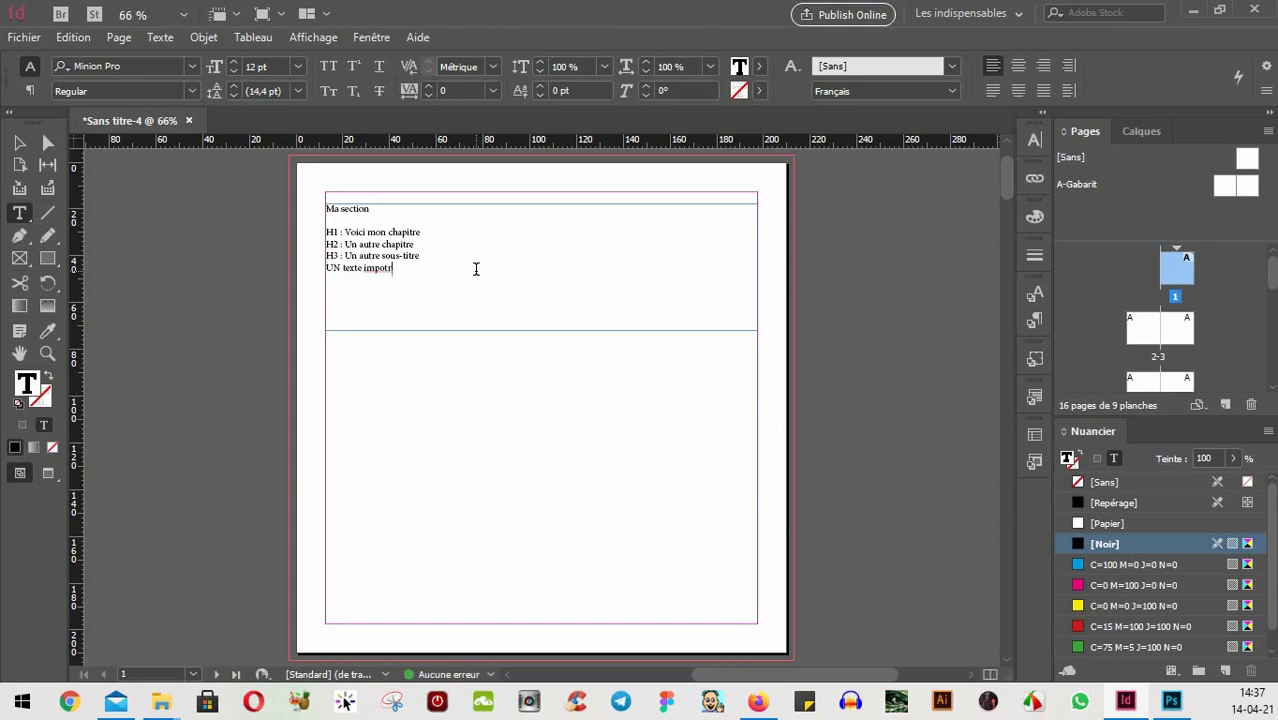
pyautogui.press('BackSpace')
pyautogui.press('BackSpace')
pyautogui.write('rtant')
# - Format the "Ma section" title in Lato Bold with all capitals
pyautogui.click(371, 211)
pyautogui.moveTo(371, 211); pyautogui.dragTo(275, 202)
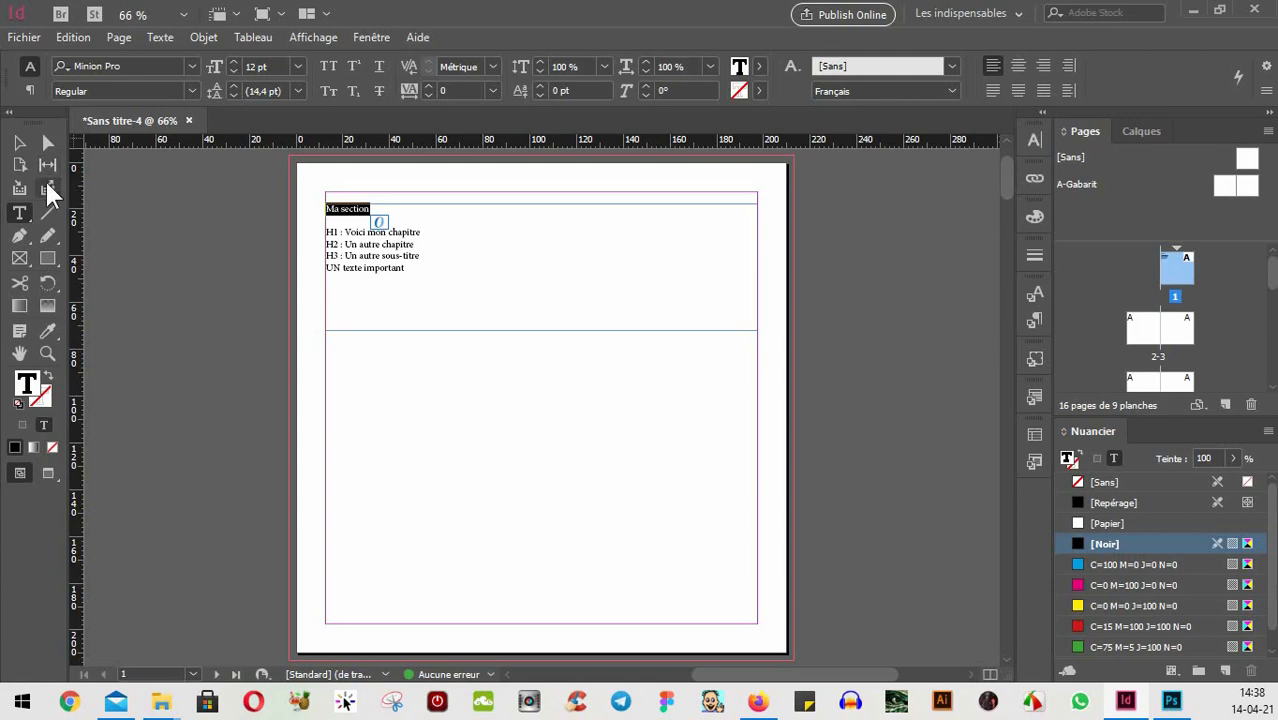
pyautogui.click(107, 65)
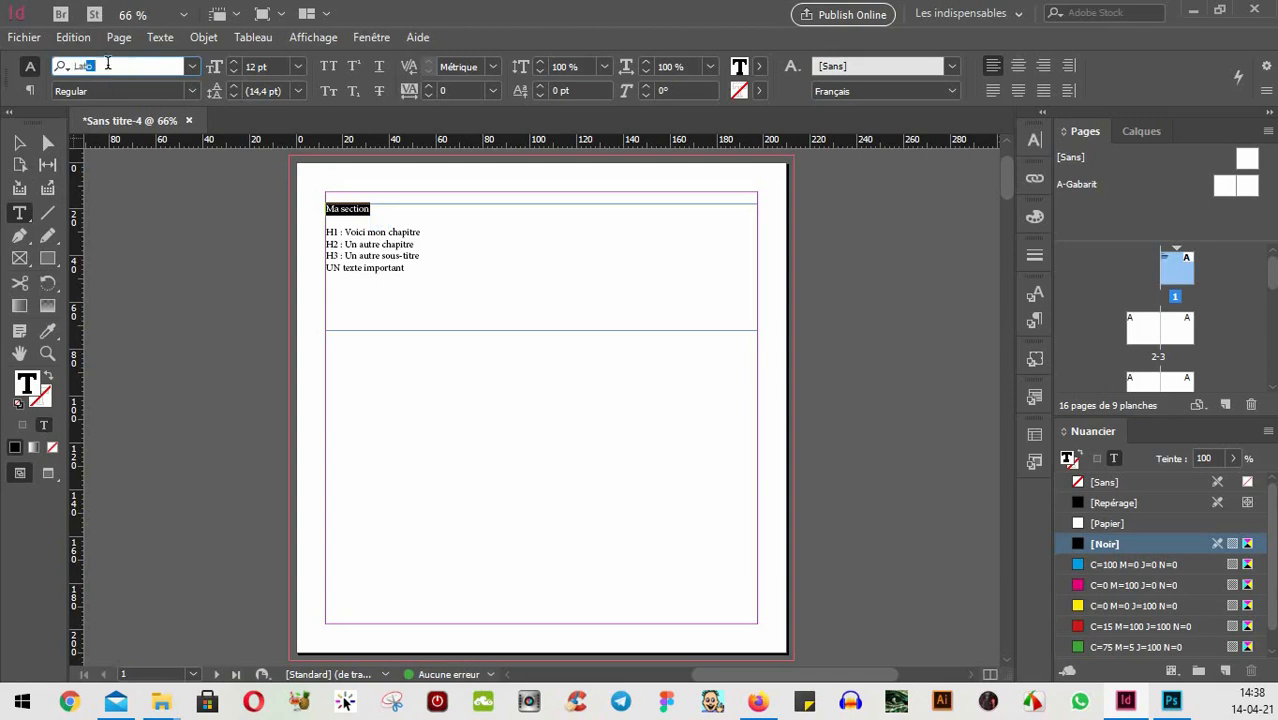
pyautogui.press('Return')
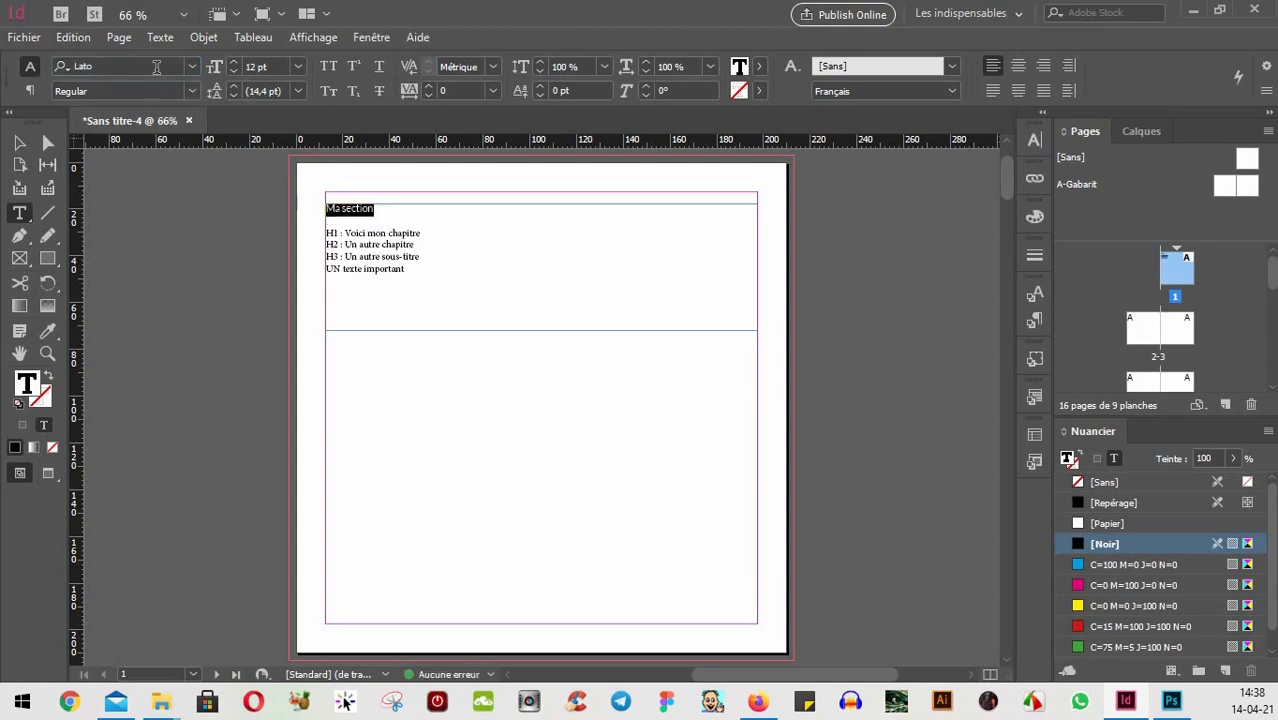
pyautogui.click(328, 67)
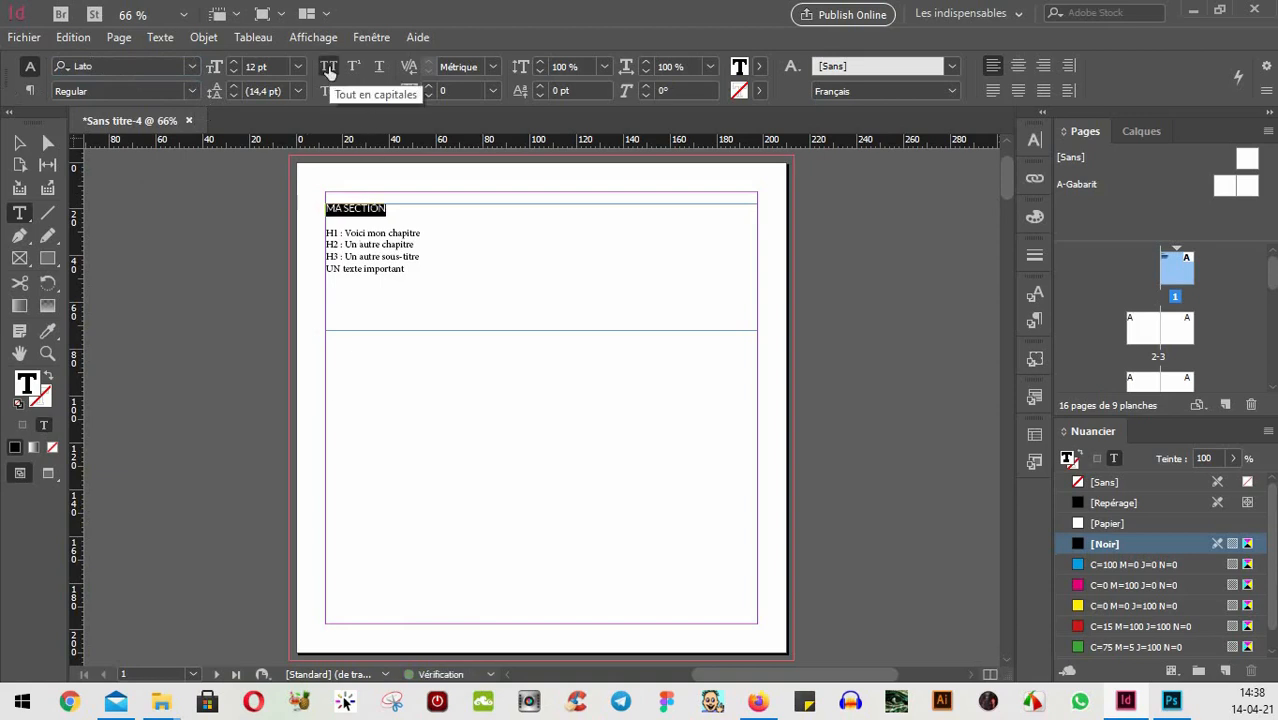
pyautogui.click(189, 90)
pyautogui.click(98, 276)
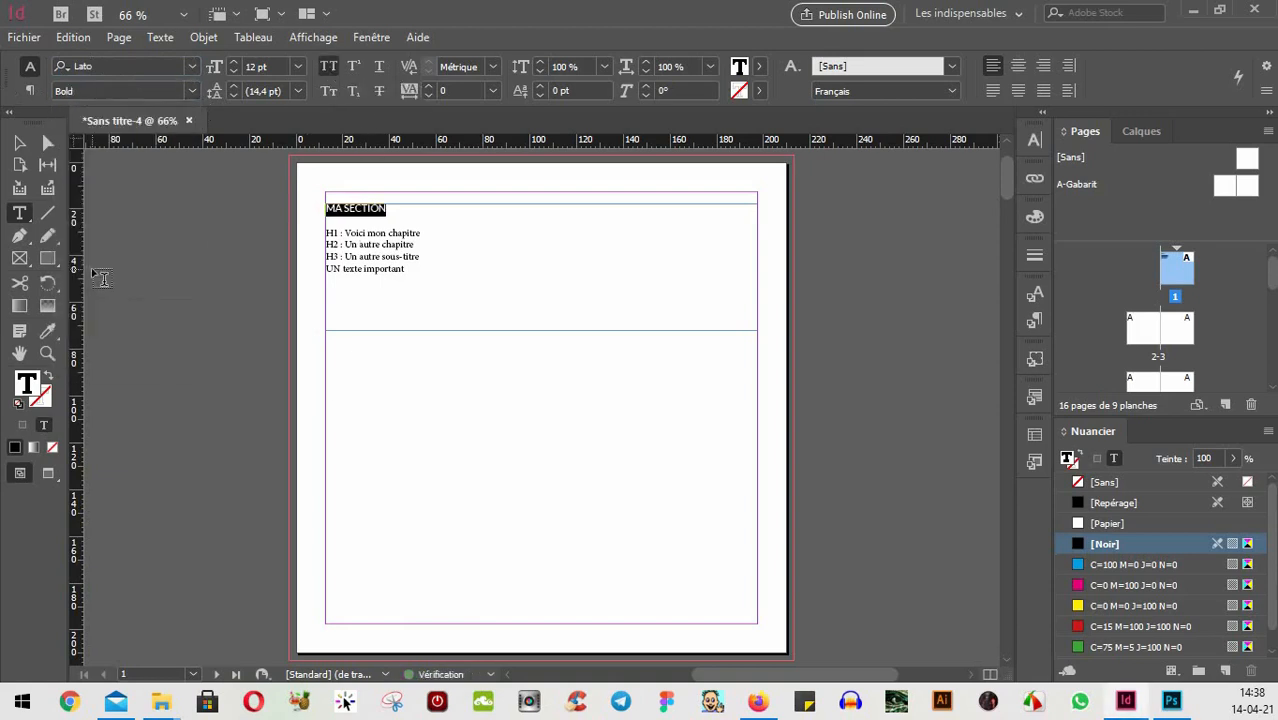
# - Set the "Ma section" title to 52 pt Black weight and colour it with the green swatch C=75 M=5 J=100 N=0
pyautogui.click(233, 66)
pyautogui.click(233, 66)
pyautogui.click(233, 66)
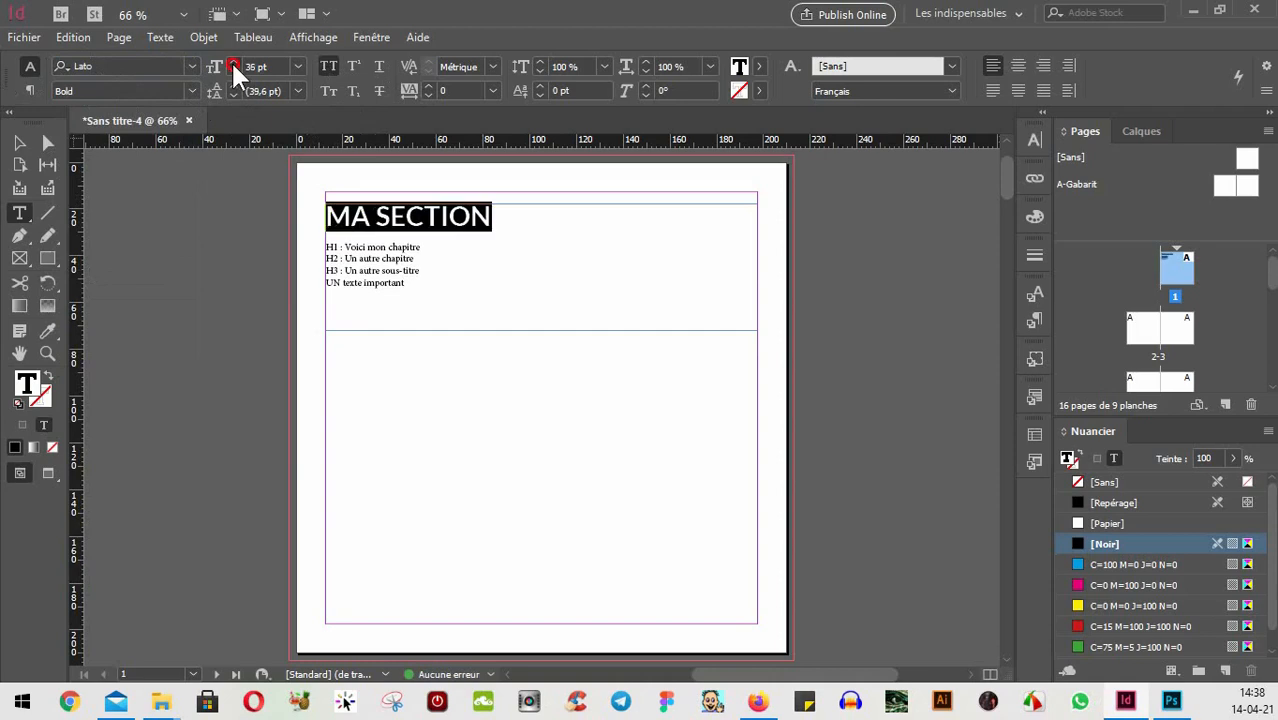
pyautogui.click(233, 66)
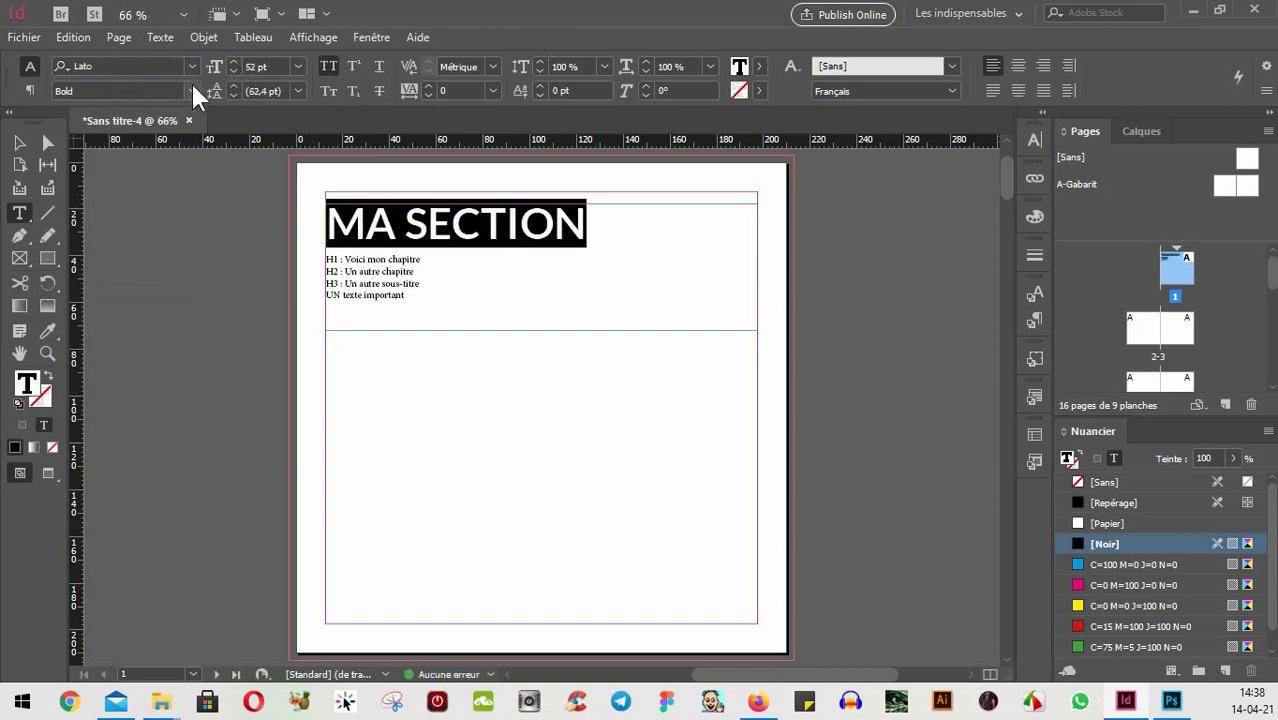
pyautogui.click(191, 90)
pyautogui.click(95, 346)
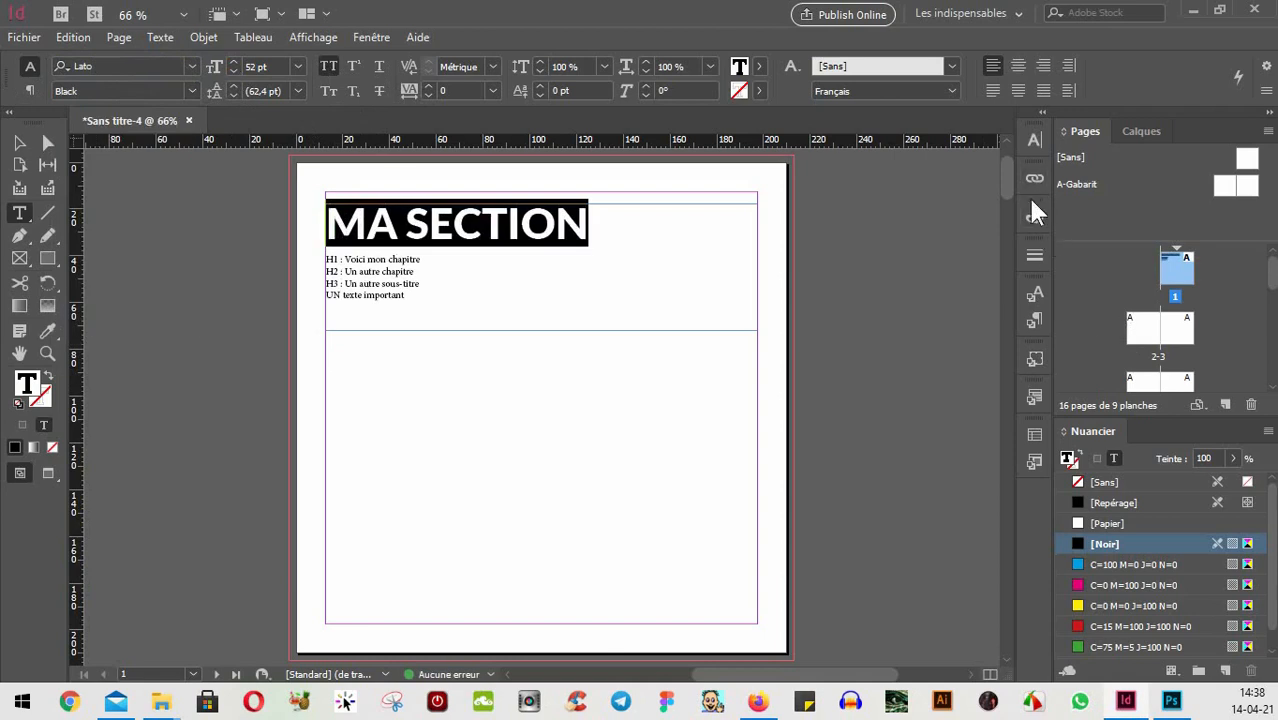
pyautogui.scroll(-1, 1115, 587)
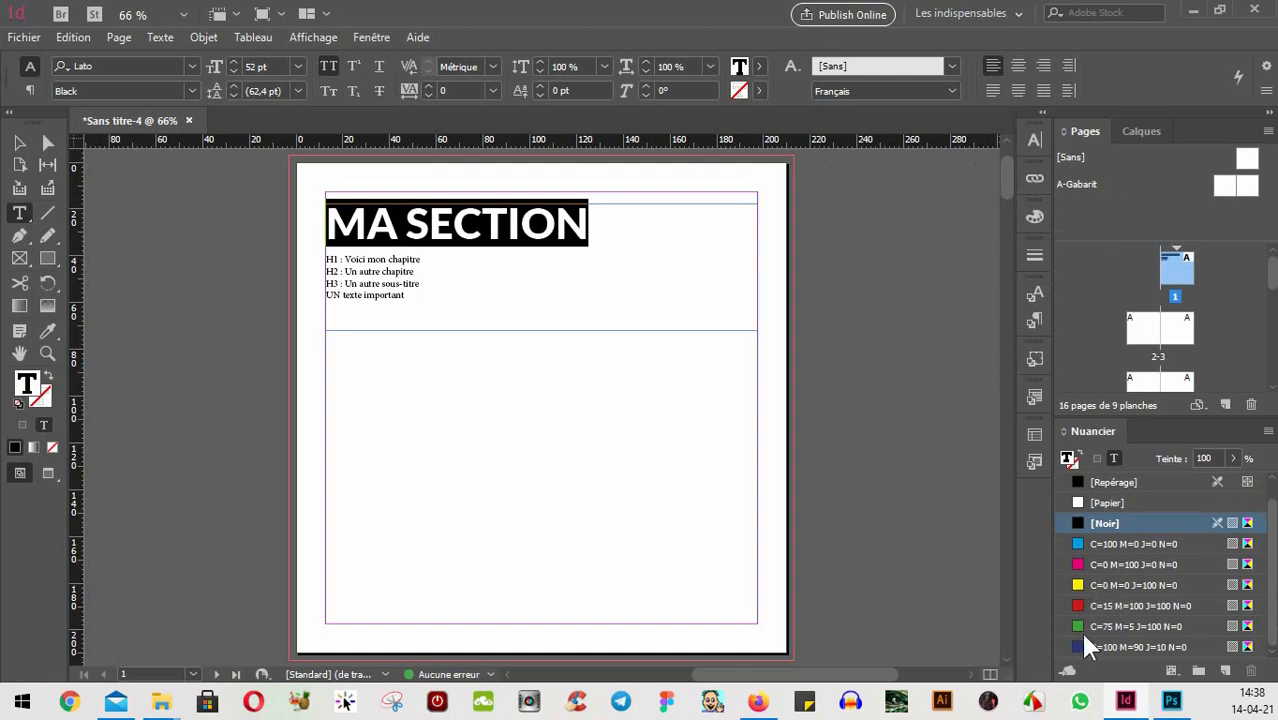
pyautogui.click(1107, 624)
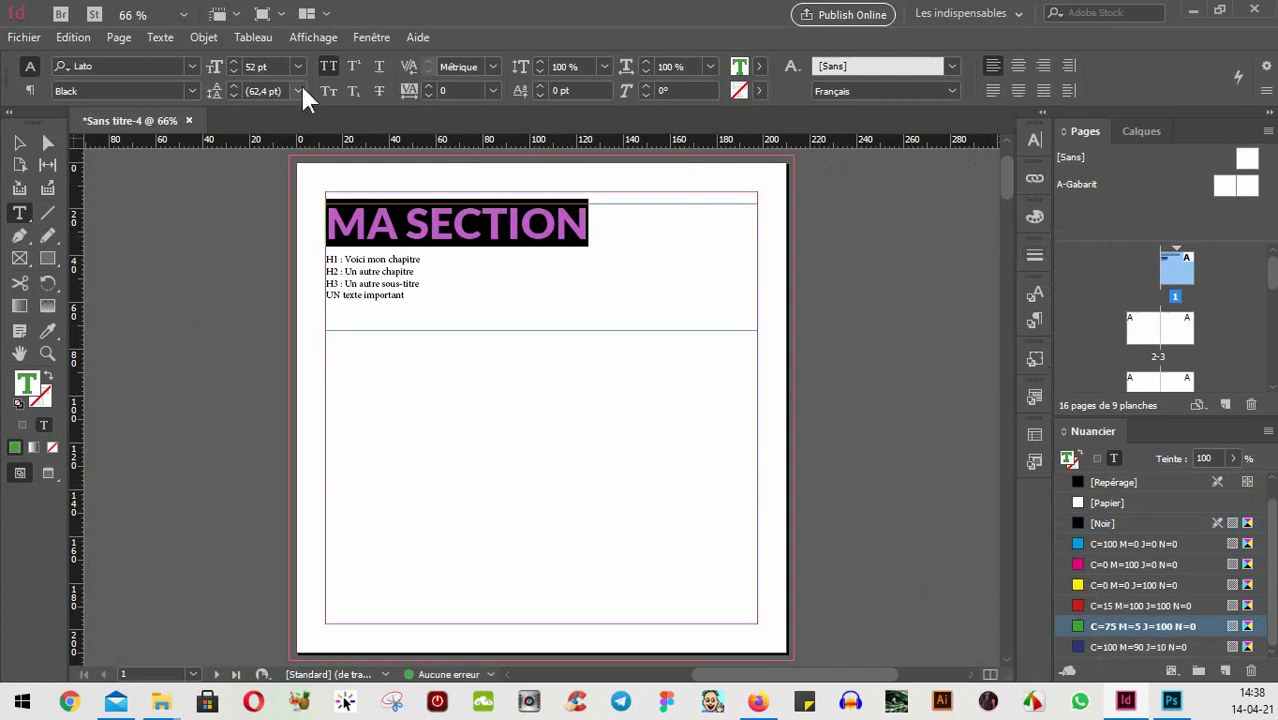
# - Create a paragraph style named "Section" from the title's formatting and apply it to the title
pyautogui.click(374, 38)
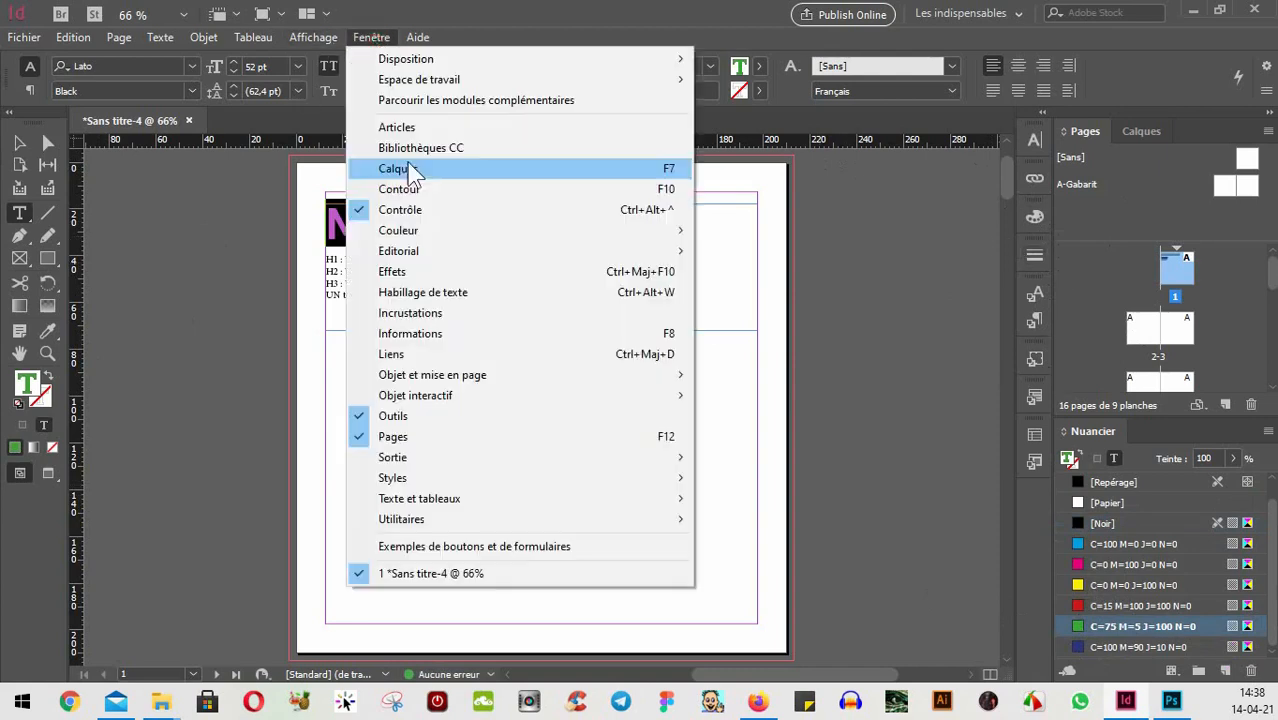
pyautogui.moveTo(464, 477)
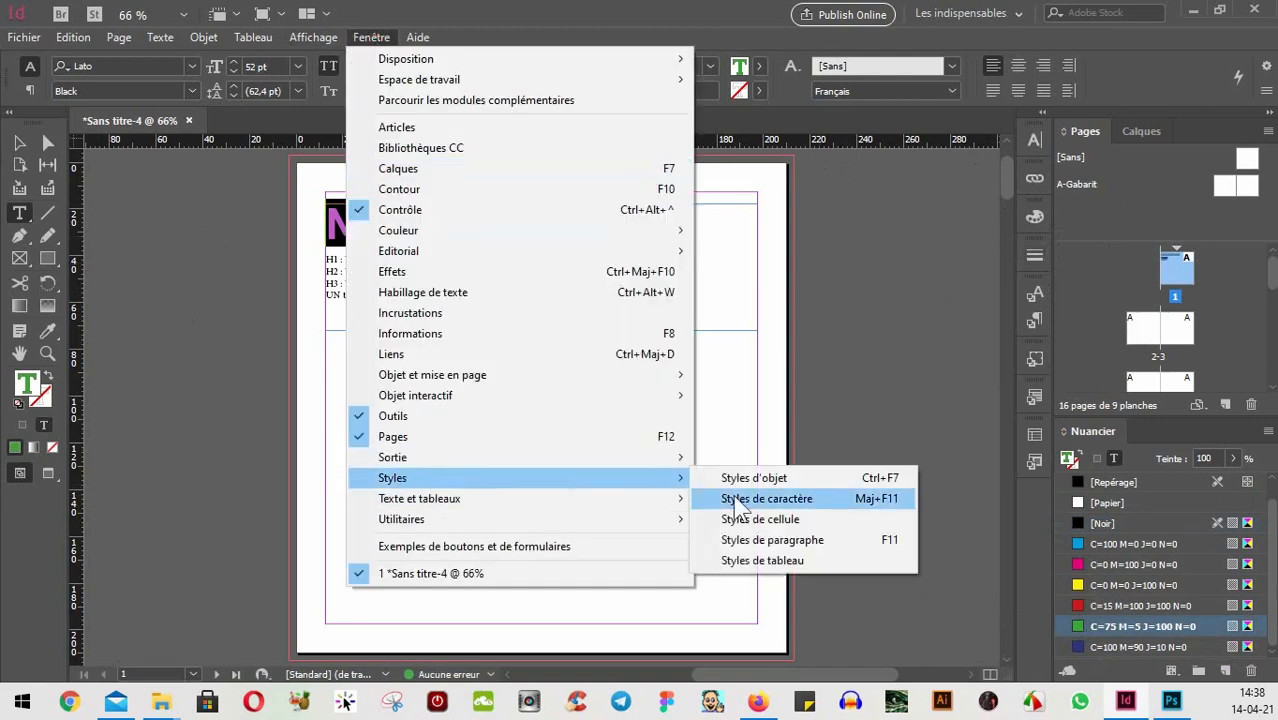
pyautogui.click(772, 542)
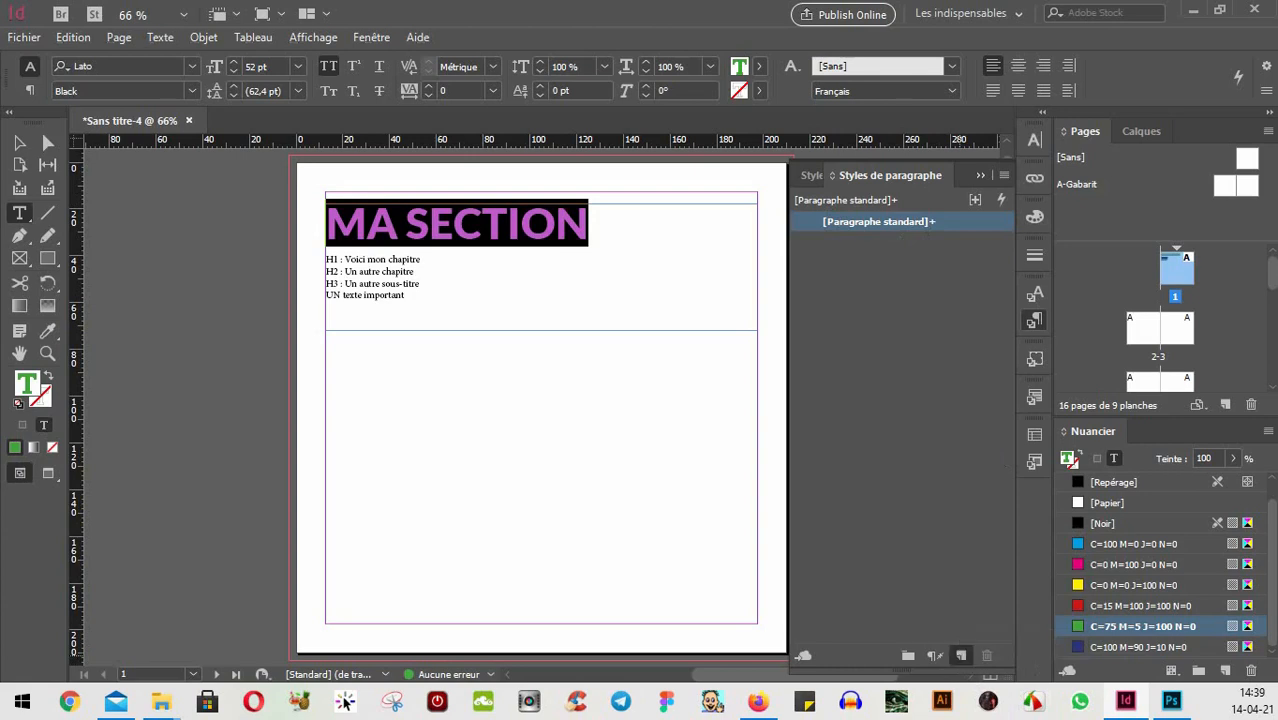
pyautogui.keyDown('alt'); pyautogui.click(961, 656); pyautogui.keyUp('alt')
pyautogui.moveTo(811, 257); pyautogui.dragTo(615, 150)
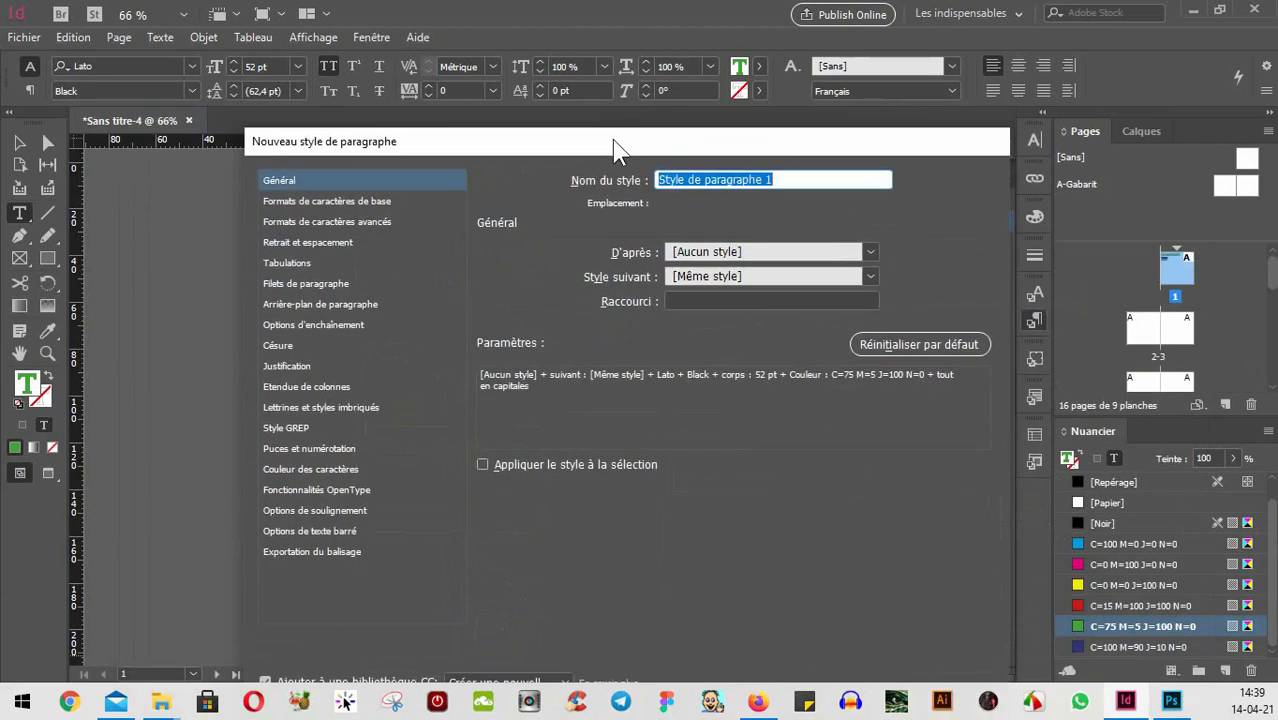
pyautogui.write('Section')
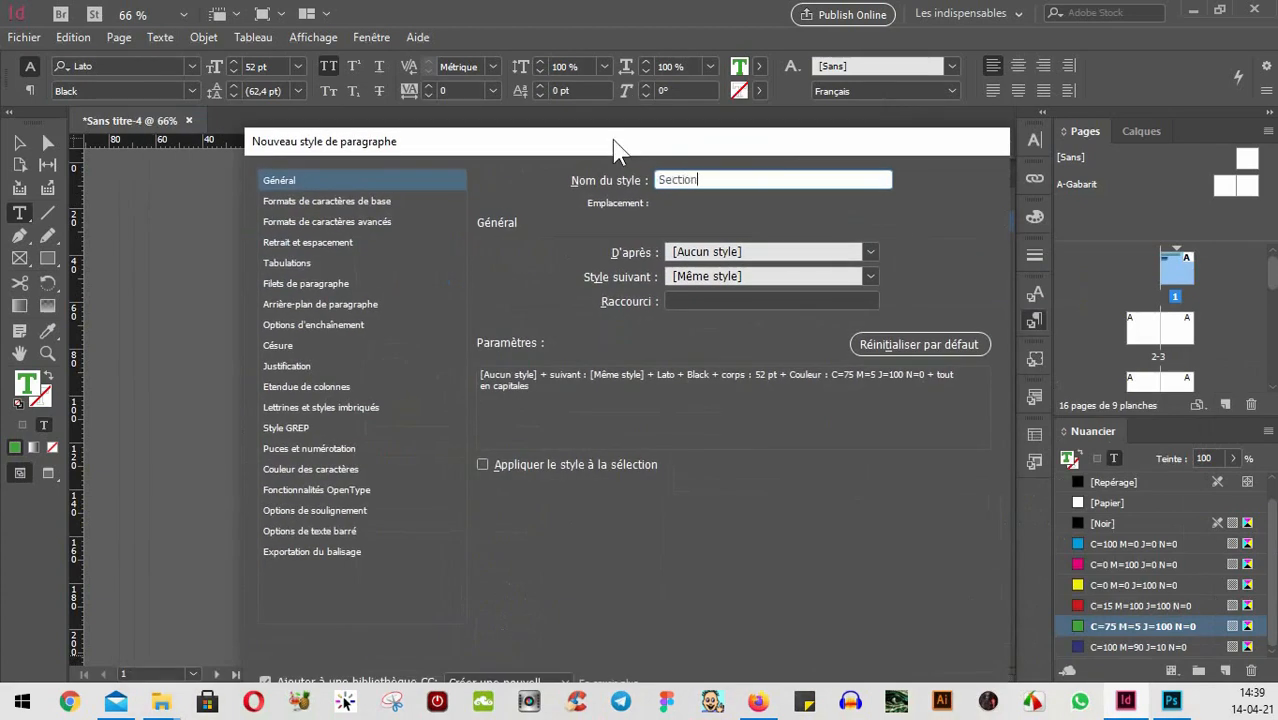
pyautogui.moveTo(615, 150); pyautogui.dragTo(645, 126)
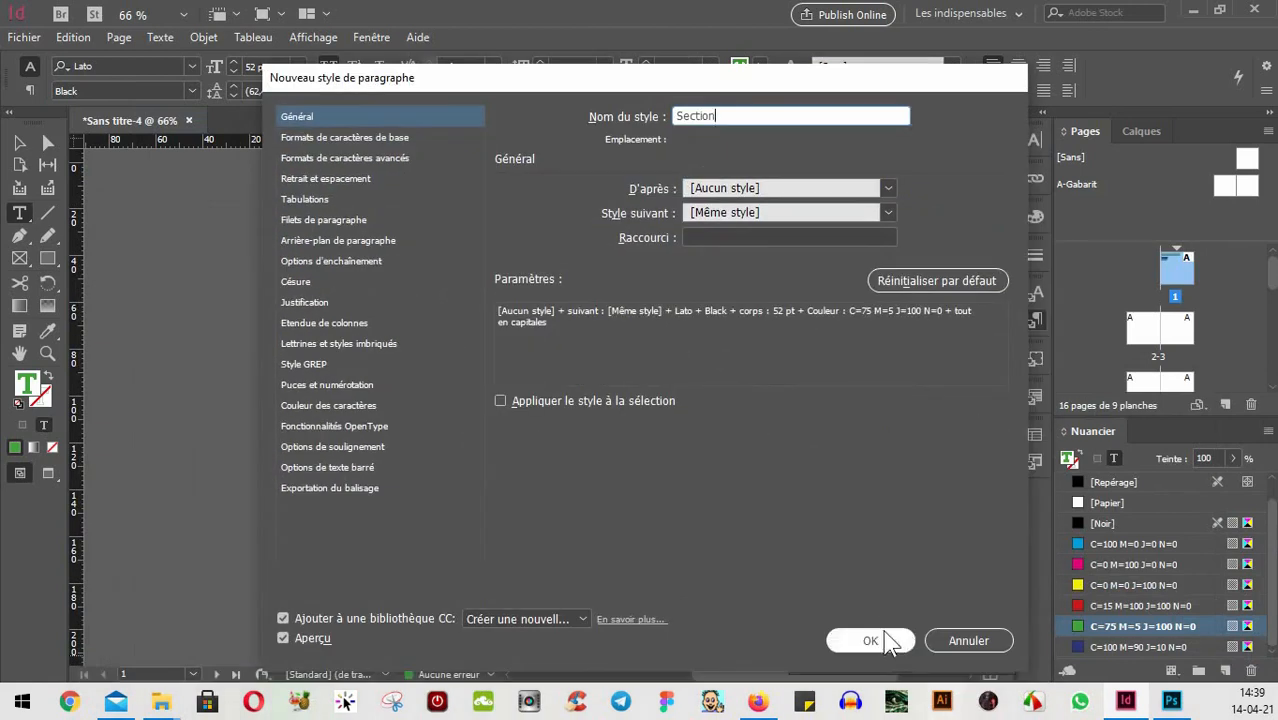
pyautogui.click(874, 641)
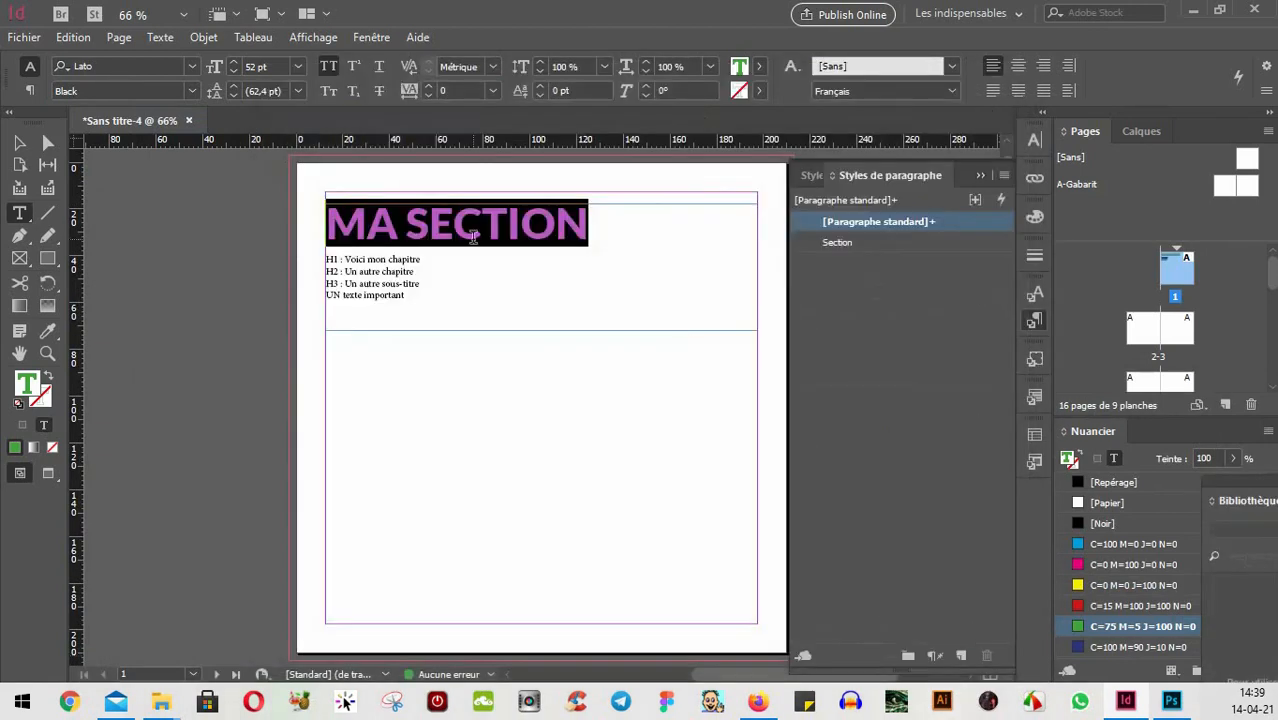
pyautogui.click(836, 244)
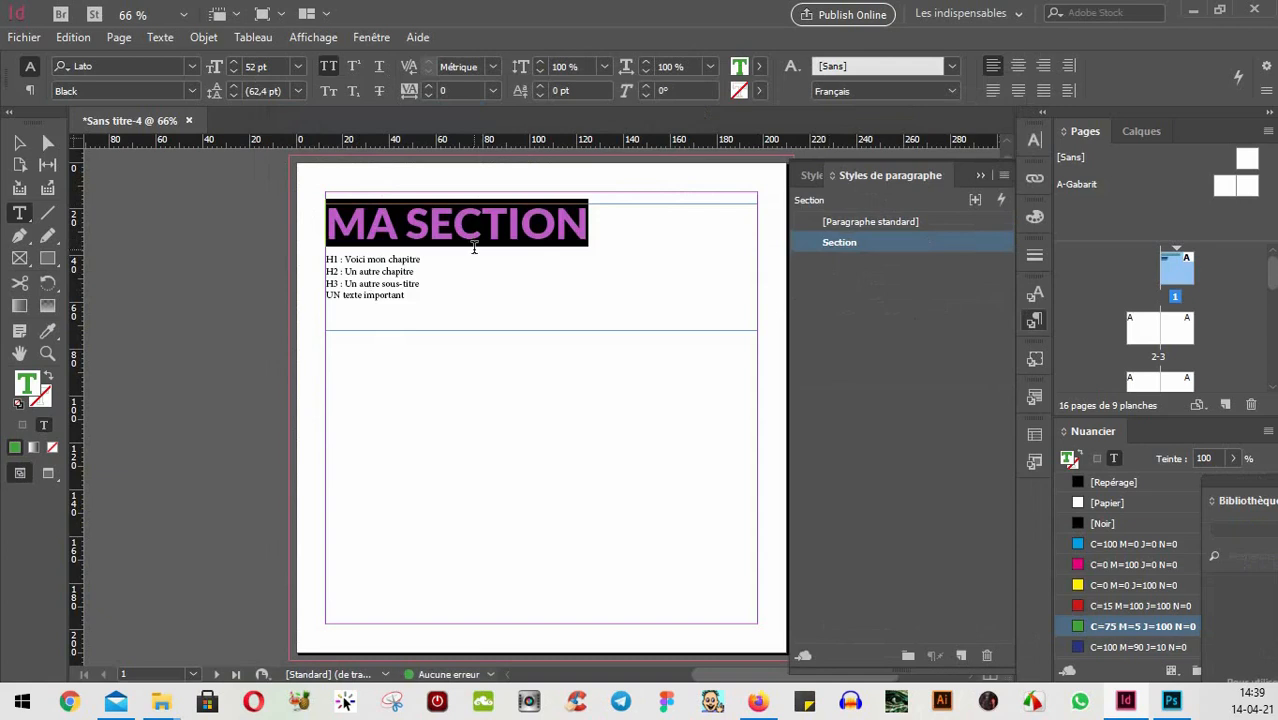
pyautogui.click(557, 228)
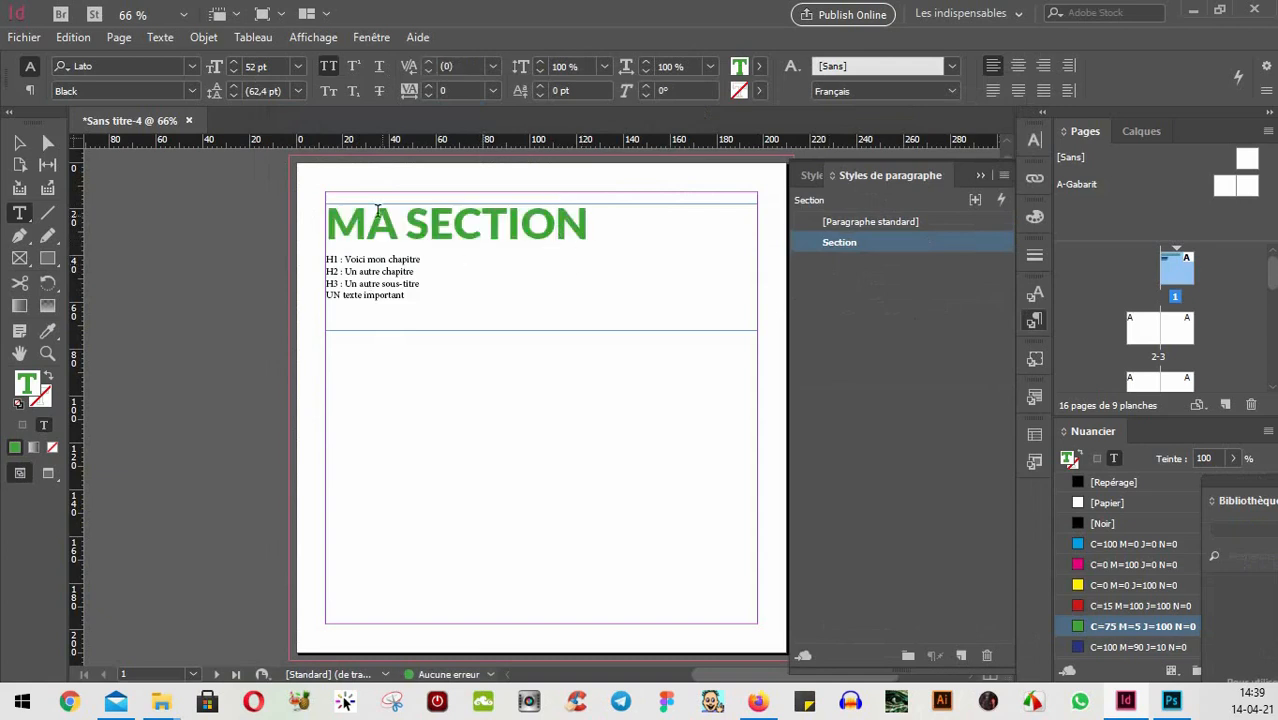
# - Format the "H1 : Voici mon chapitre" line in Lato Bold
pyautogui.moveTo(418, 272); pyautogui.dragTo(327, 258)
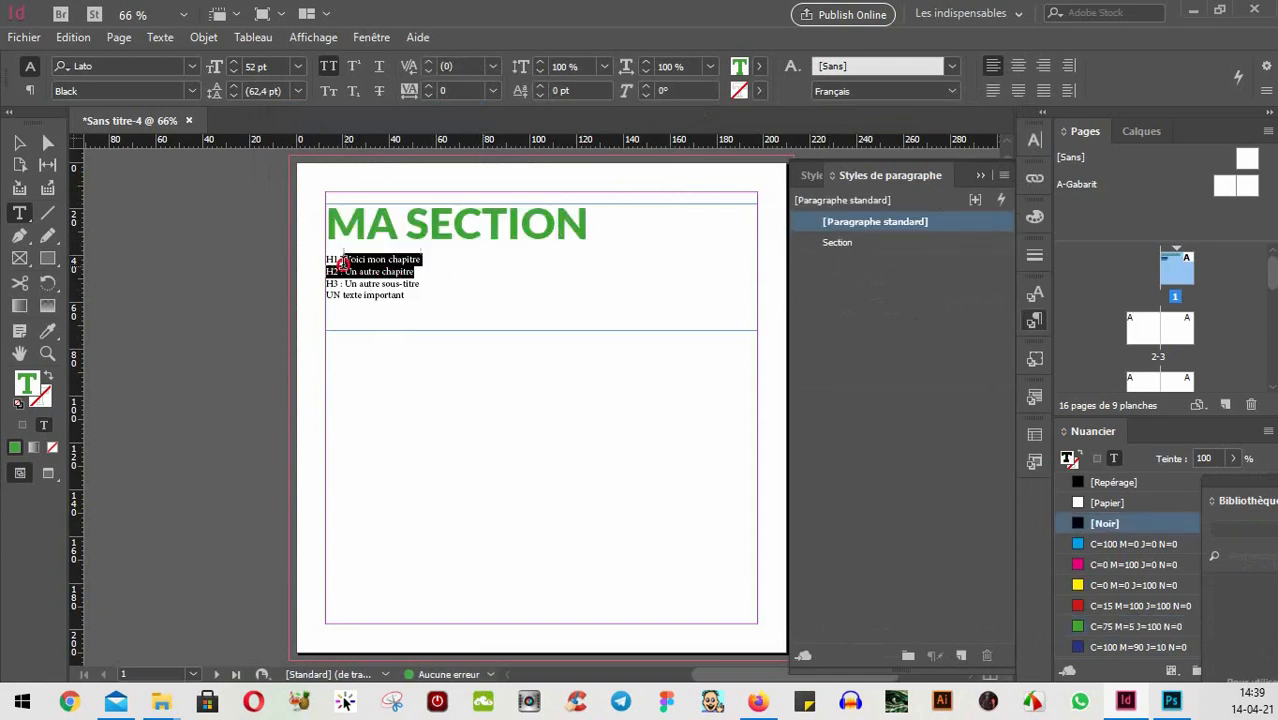
pyautogui.click(557, 379)
pyautogui.click(340, 267)
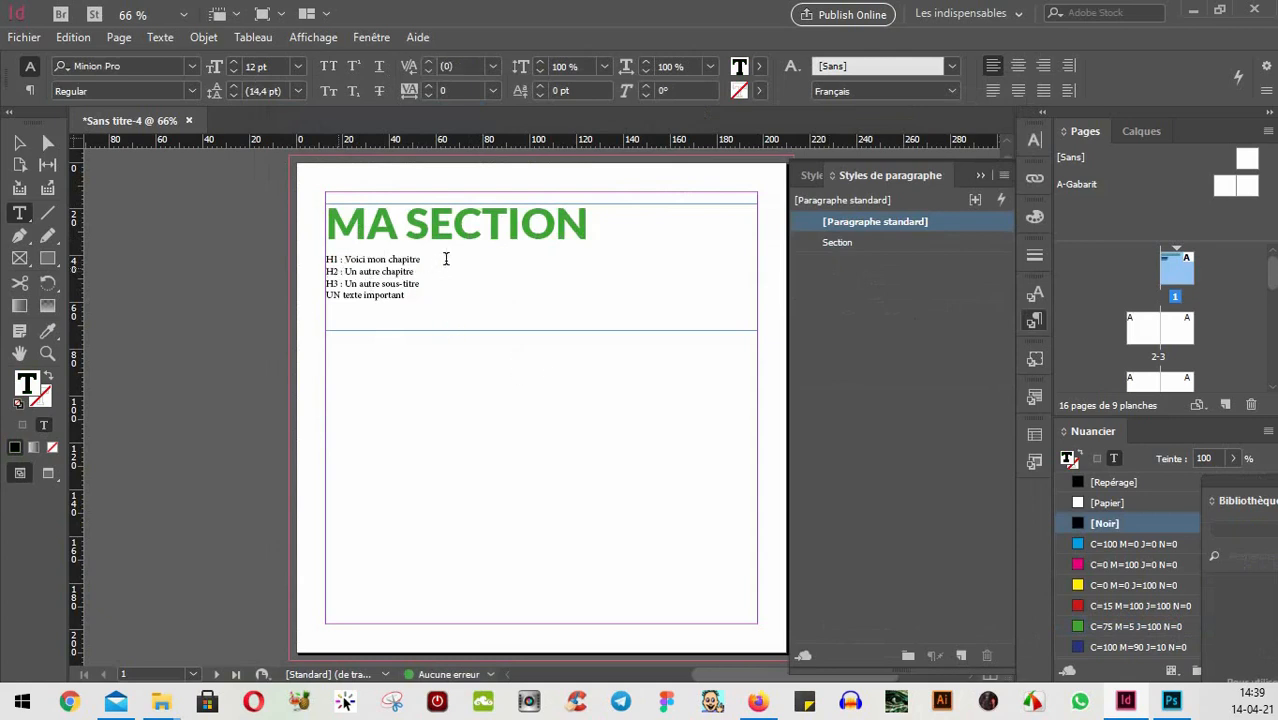
pyautogui.moveTo(445, 261); pyautogui.dragTo(313, 255)
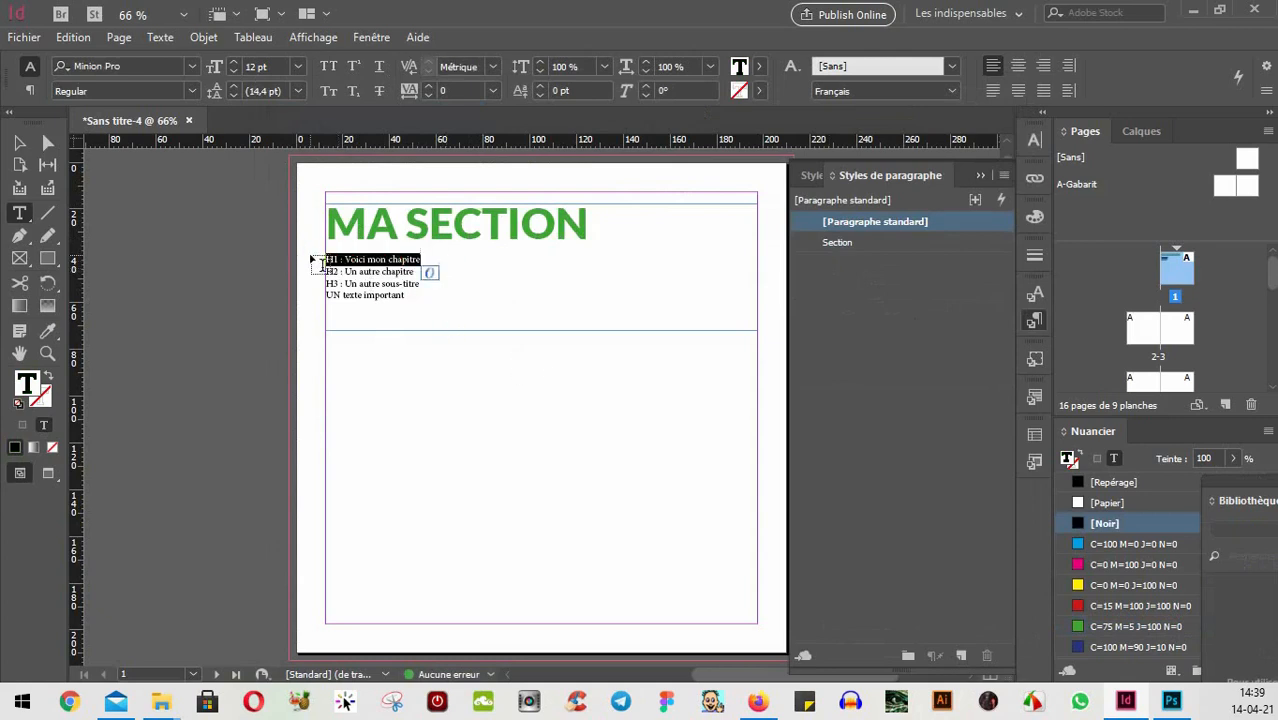
pyautogui.click(143, 62)
pyautogui.write('Lato')
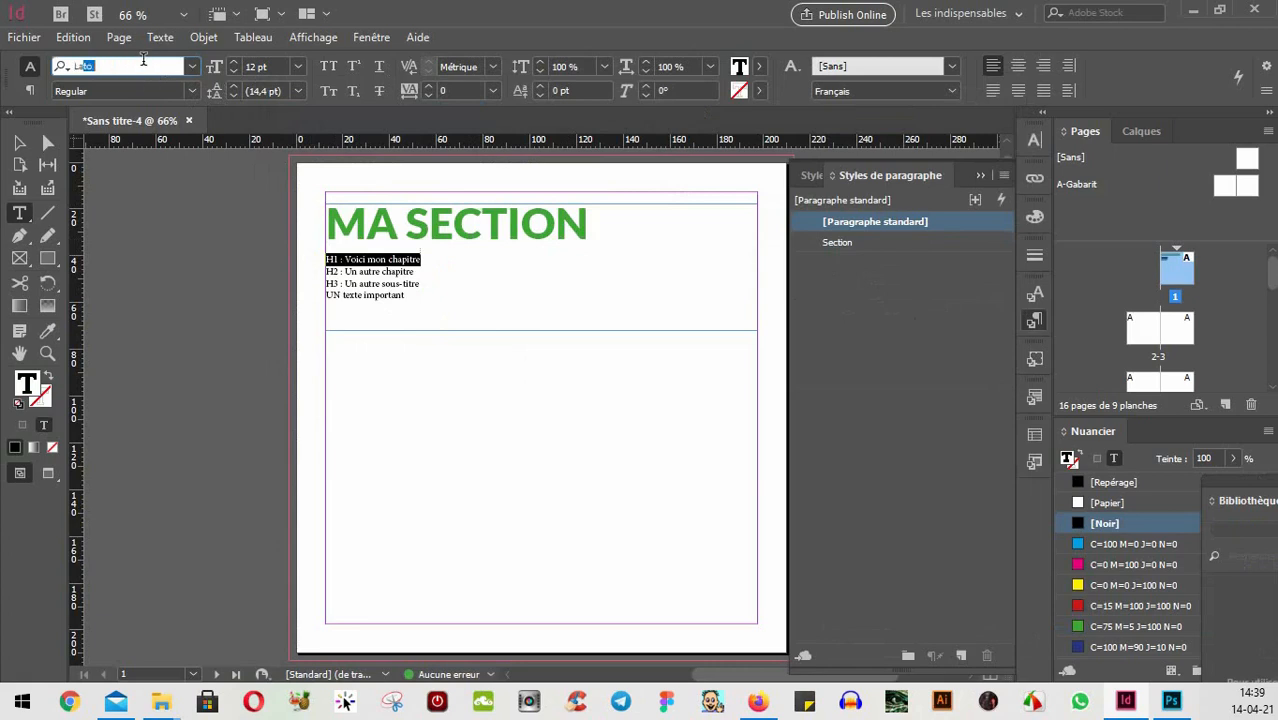
pyautogui.press('Return')
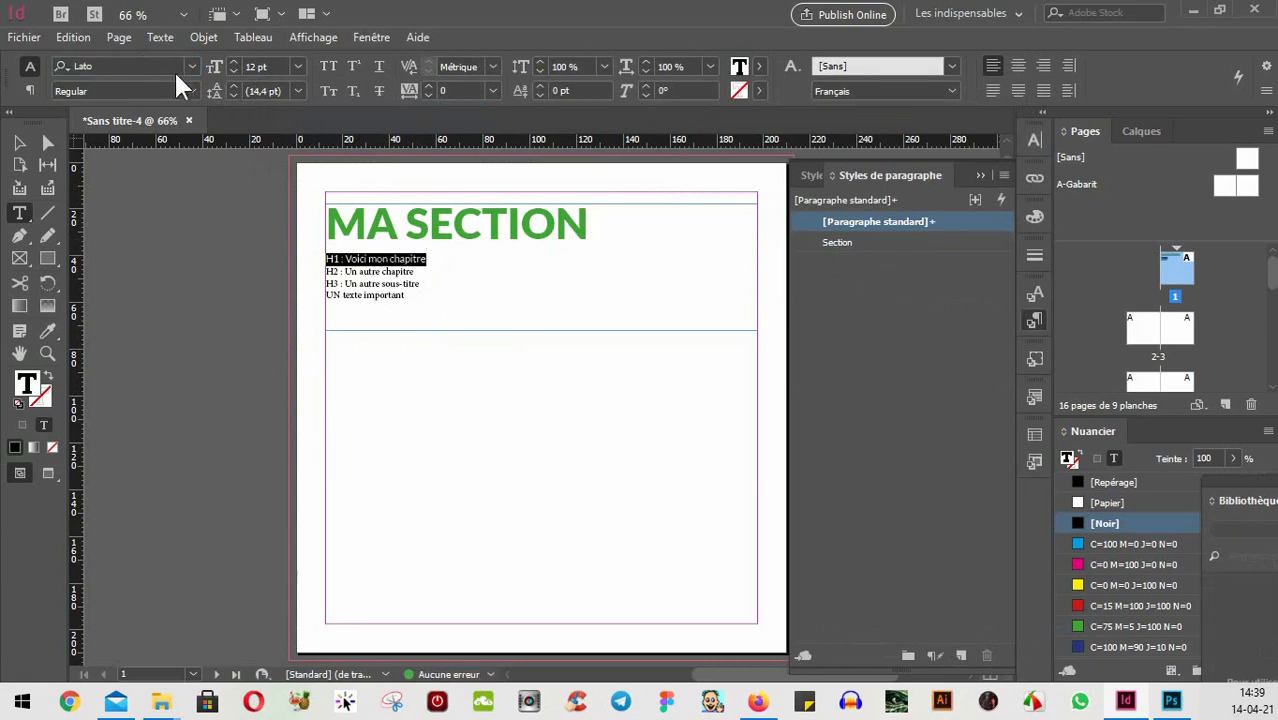
pyautogui.click(180, 91)
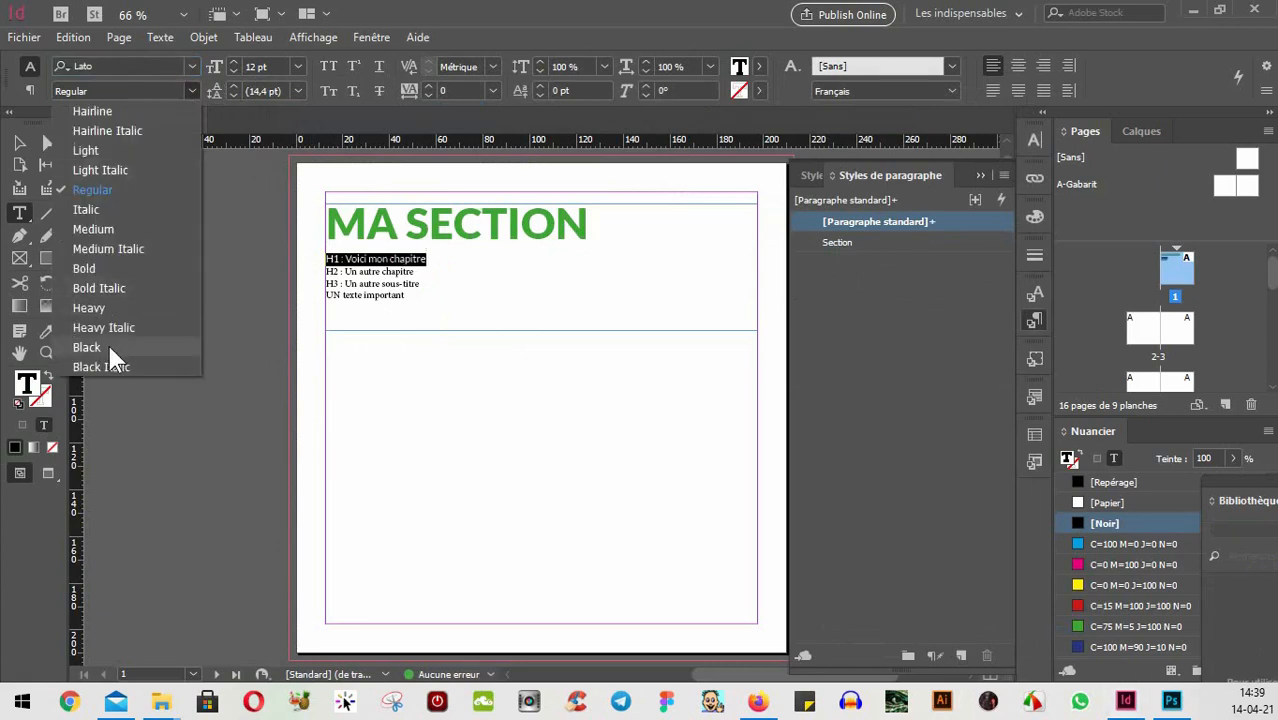
pyautogui.click(96, 267)
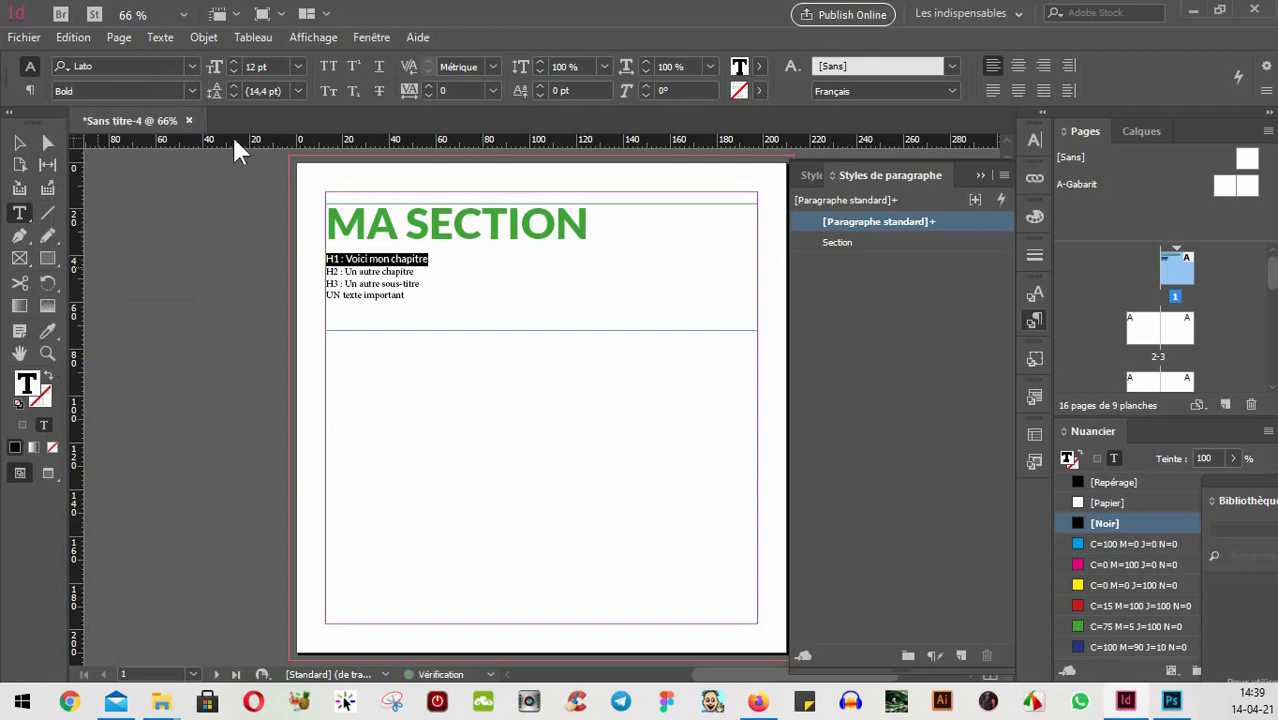
# - Set the "H1 : Voici mon chapitre" line to 22 pt and colour it with the green swatch C=75 M=5 J=100 N=0
pyautogui.click(233, 62)
pyautogui.click(233, 62)
pyautogui.click(233, 62)
pyautogui.click(233, 62)
pyautogui.click(233, 62)
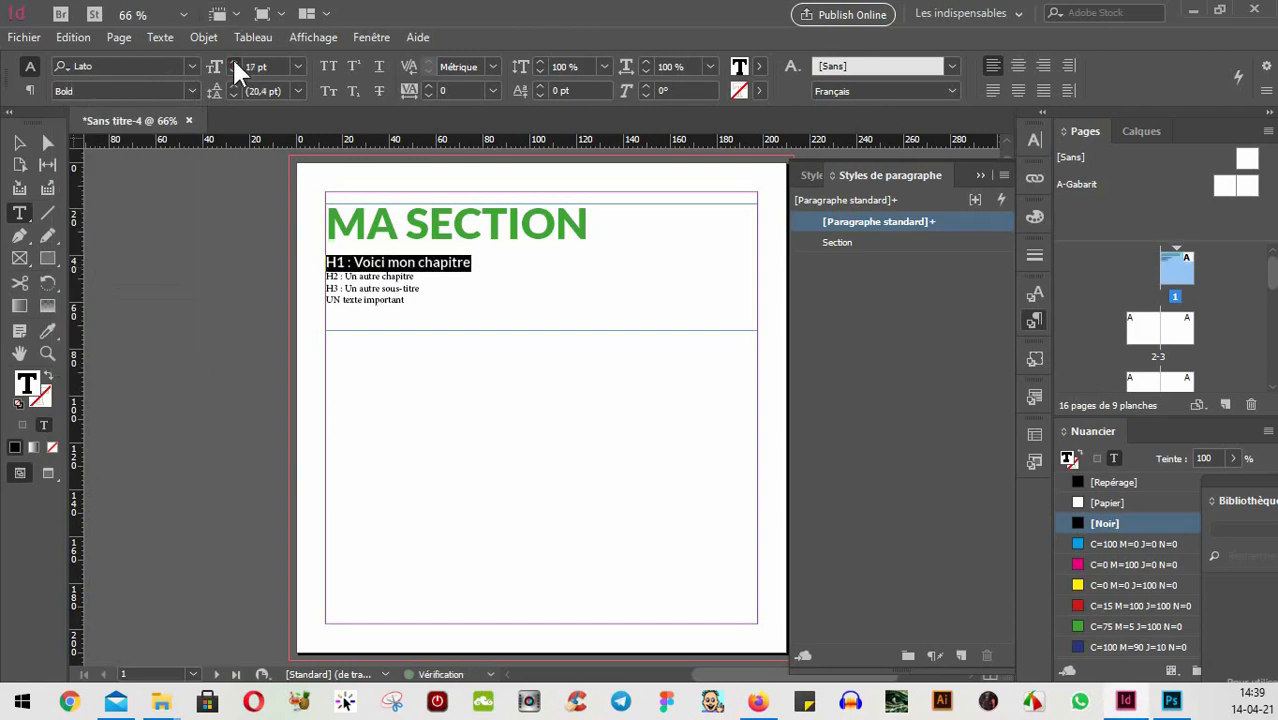
pyautogui.click(233, 62)
pyautogui.click(233, 62)
pyautogui.click(233, 62)
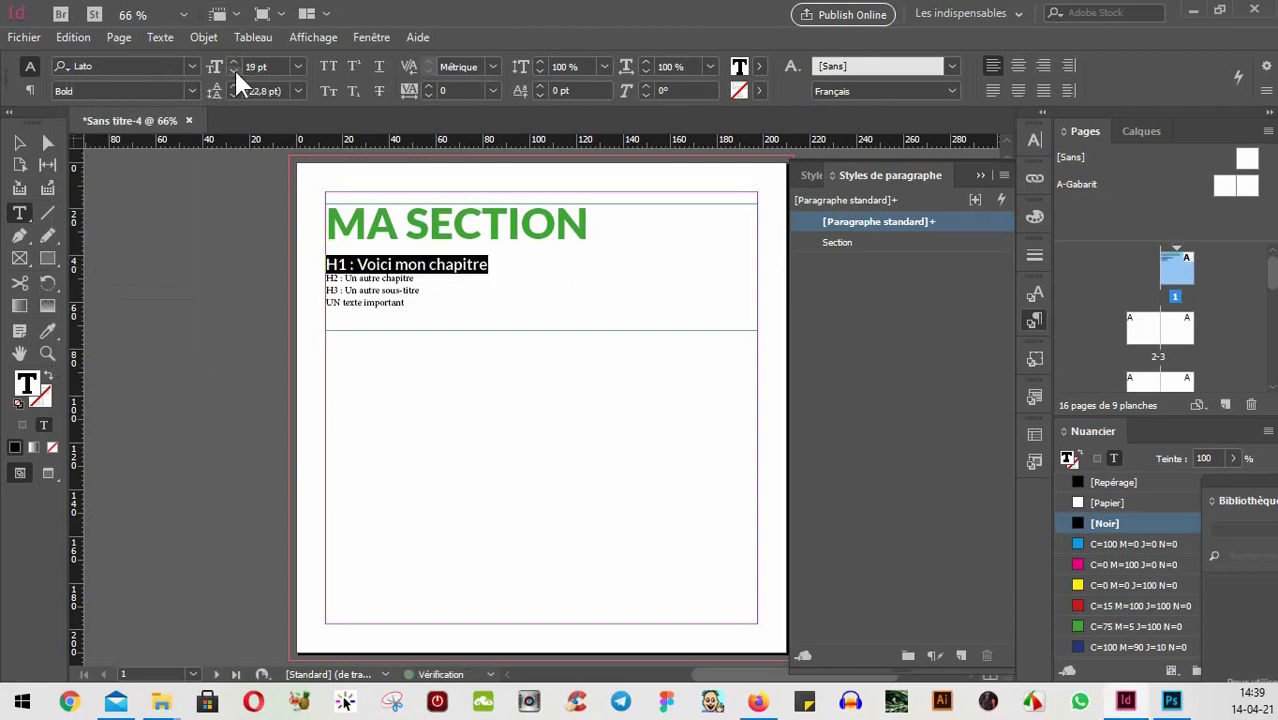
pyautogui.click(233, 62)
pyautogui.click(233, 62)
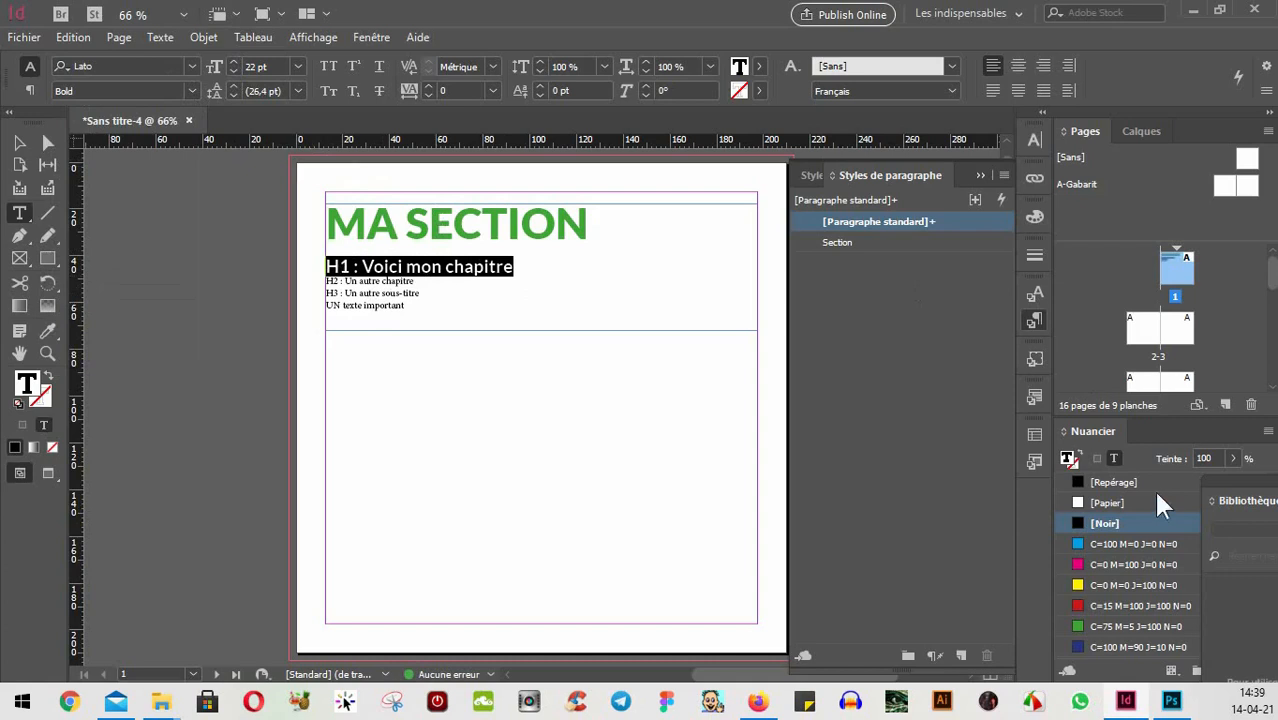
pyautogui.click(1108, 626)
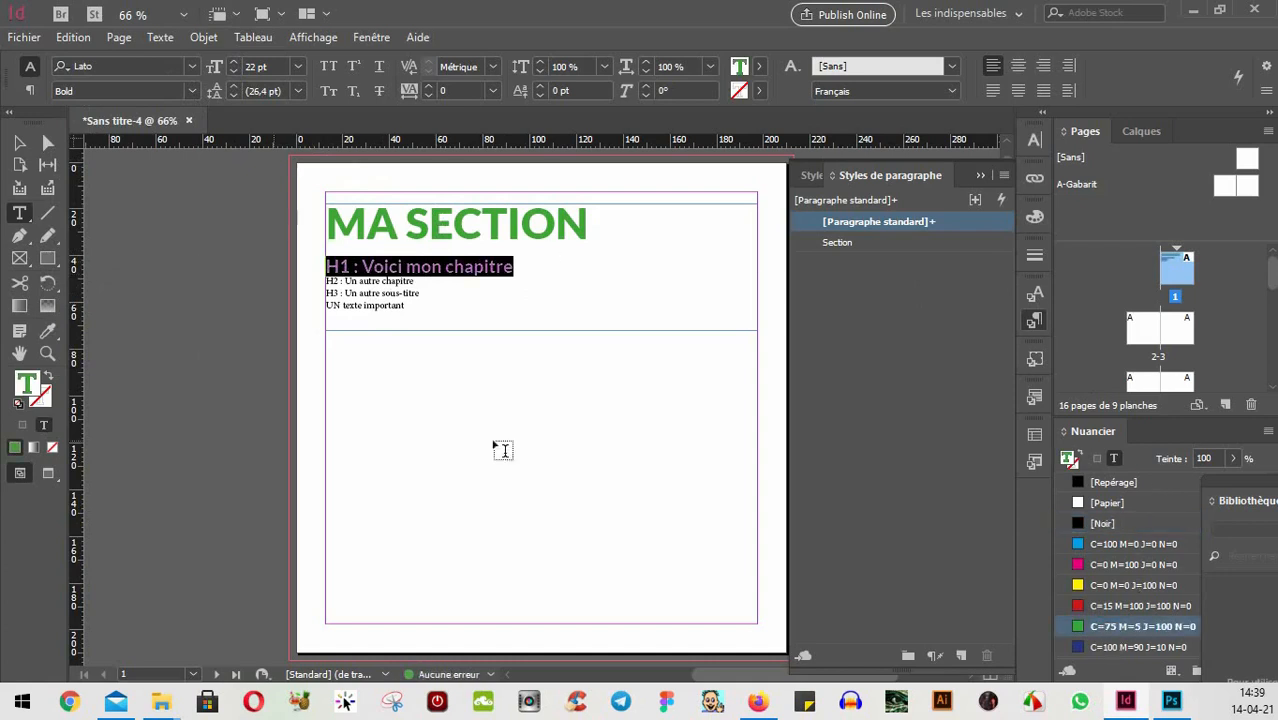
# - Create a paragraph style named "H1" based on the Section style and apply it to the "H1 : Voici mon chapitre" line
pyautogui.keyDown('alt'); pyautogui.click(955, 655); pyautogui.keyUp('alt')
pyautogui.write('H1')
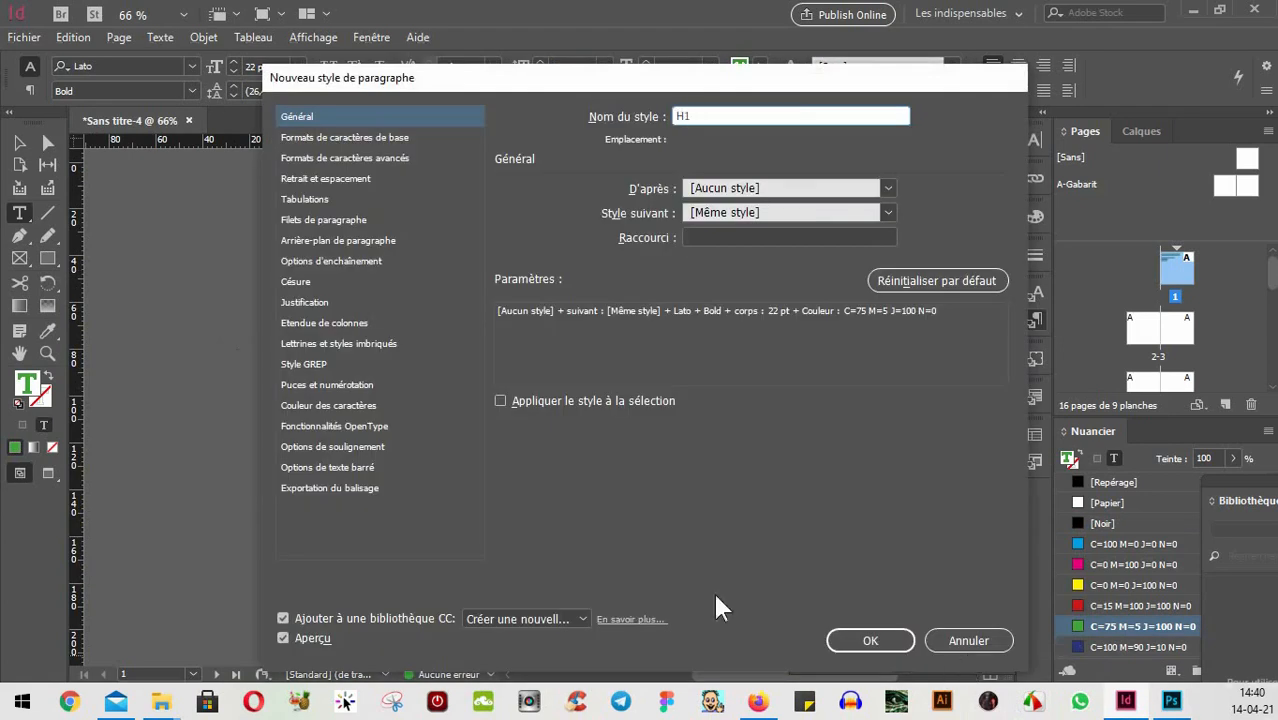
pyautogui.click(708, 189)
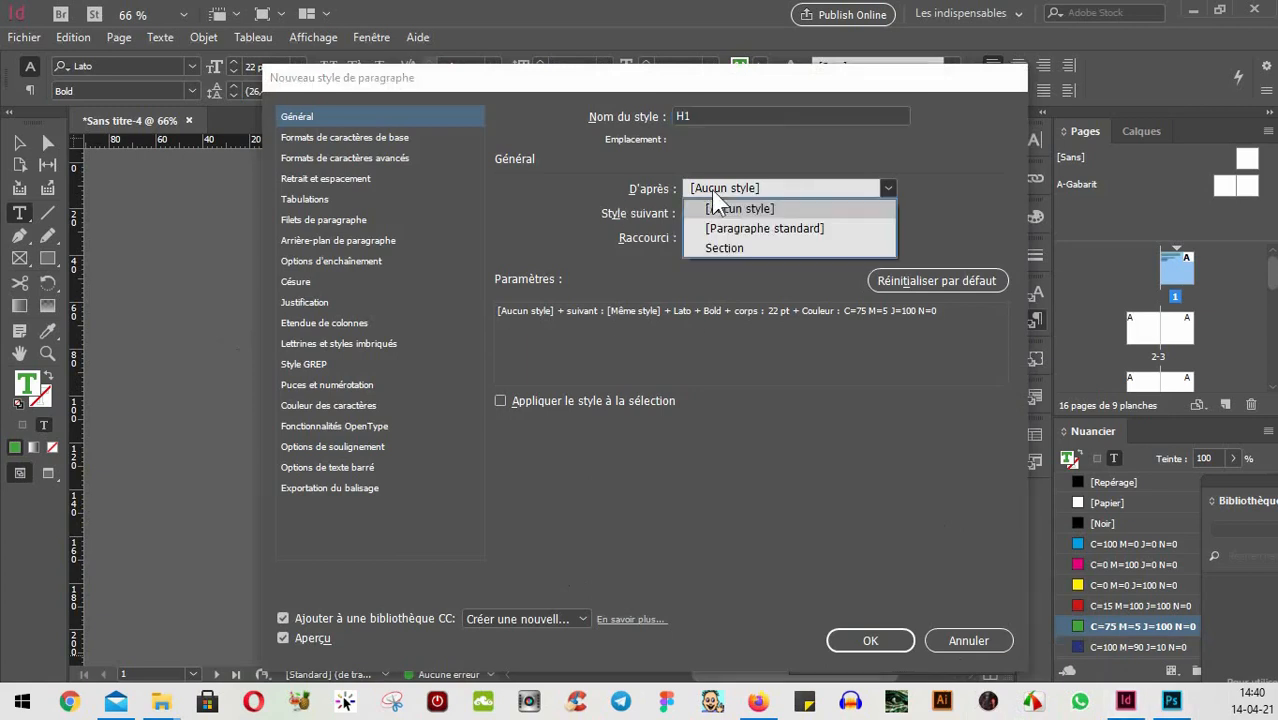
pyautogui.click(734, 249)
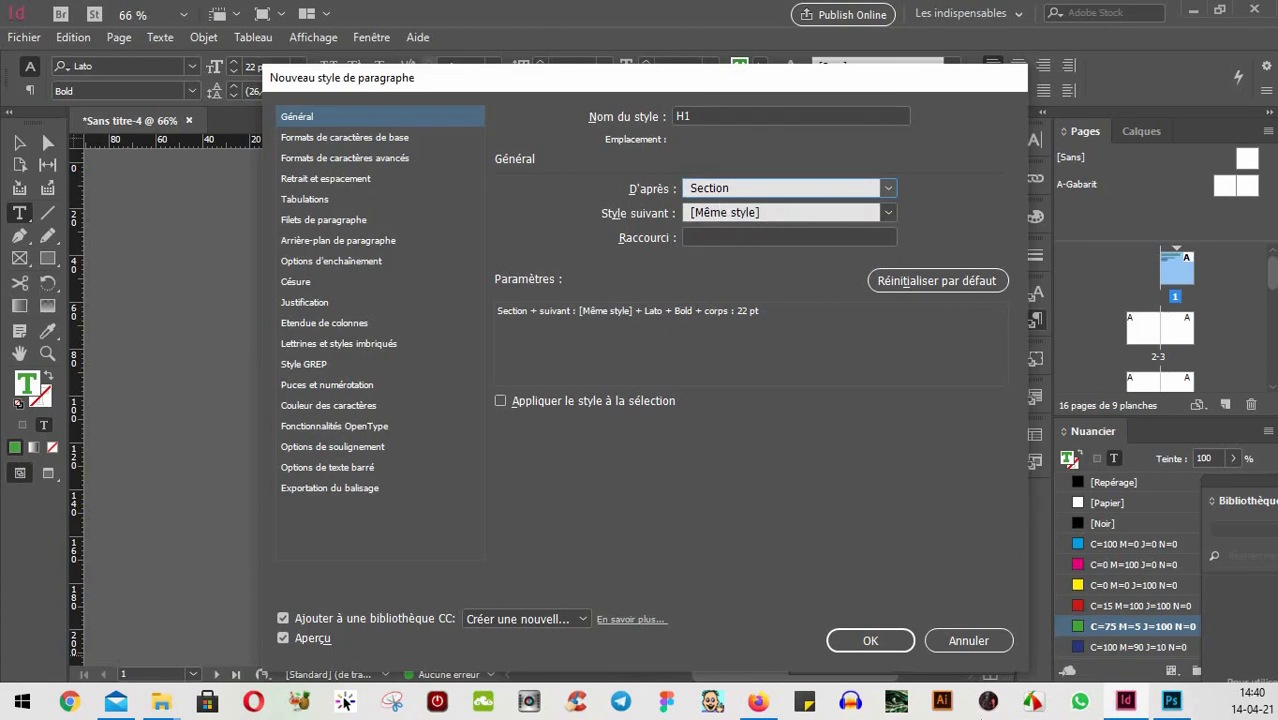
pyautogui.click(869, 641)
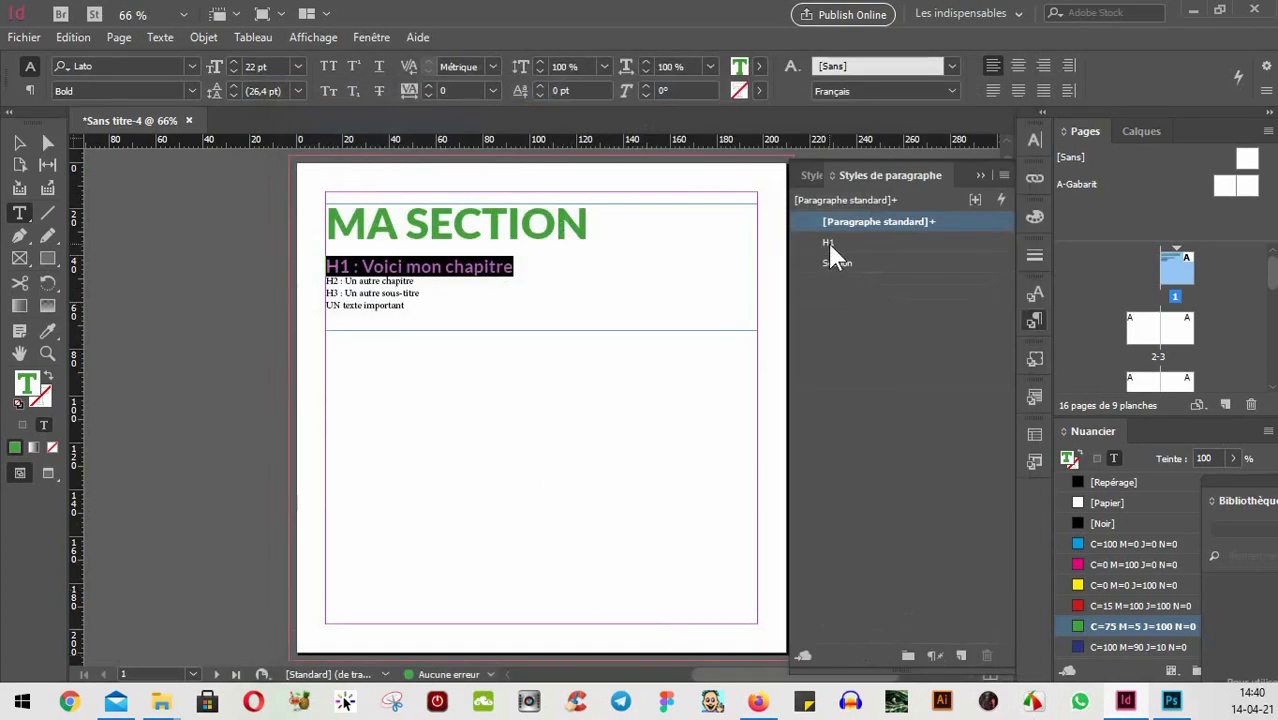
pyautogui.click(830, 244)
pyautogui.click(426, 314)
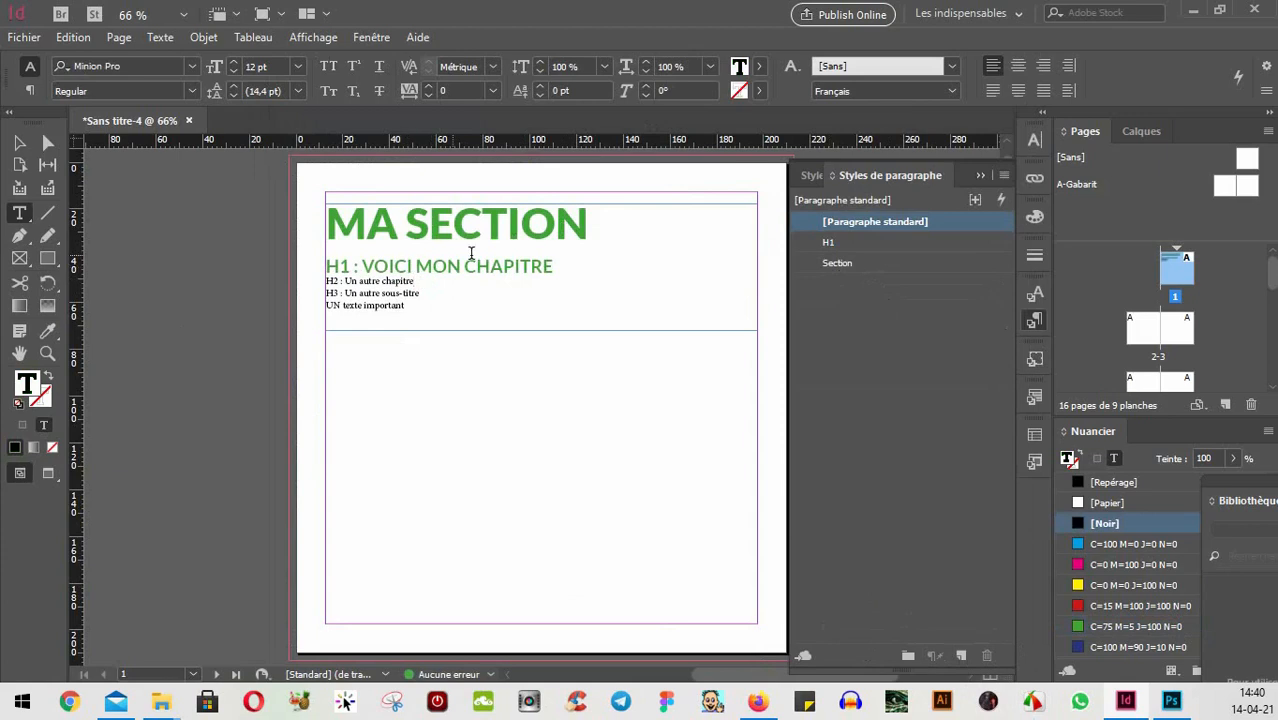
# - Remove all capitals from the H1 line, set its weight to Black, and redefine the H1 style from this formatting
pyautogui.moveTo(568, 264); pyautogui.dragTo(302, 261)
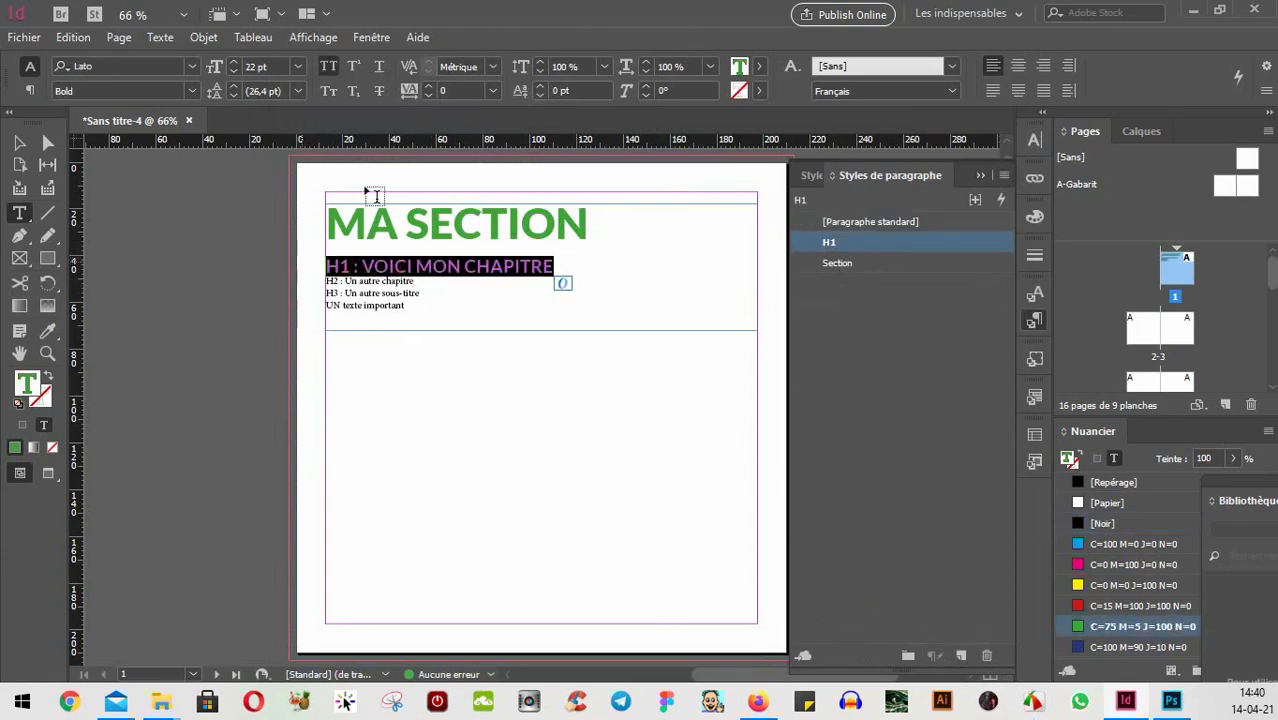
pyautogui.click(329, 66)
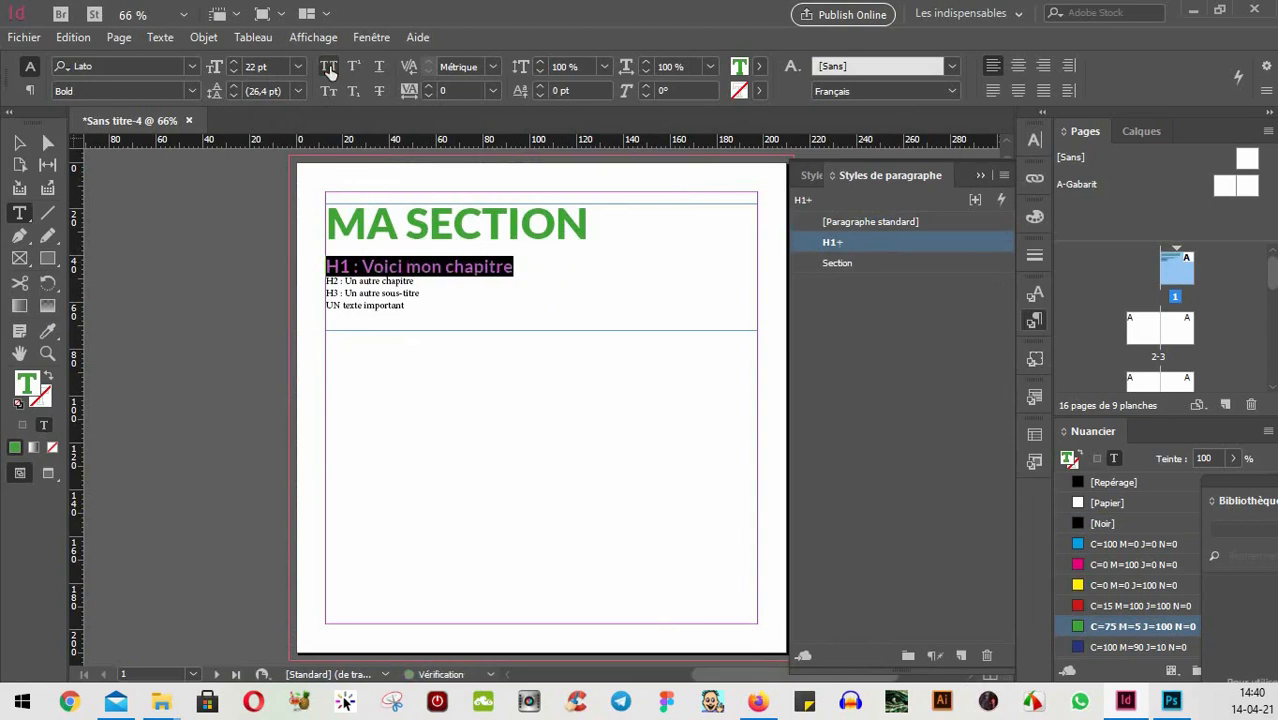
pyautogui.click(191, 90)
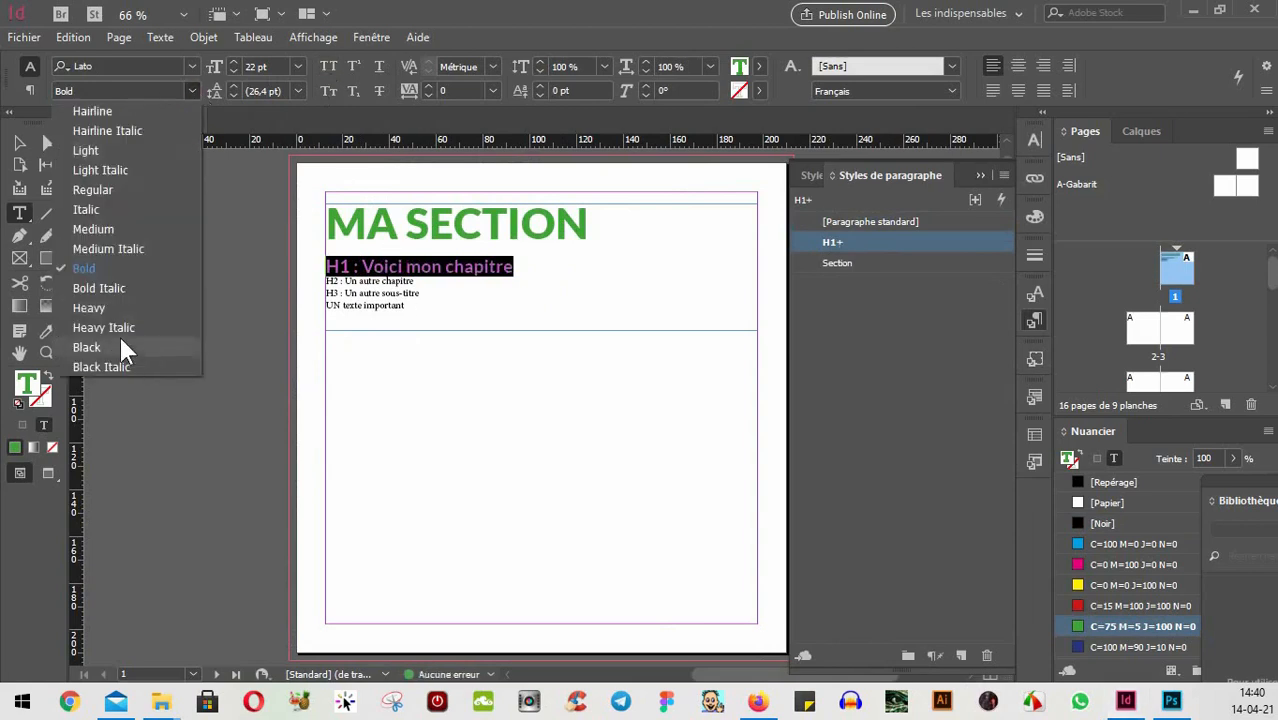
pyautogui.click(92, 345)
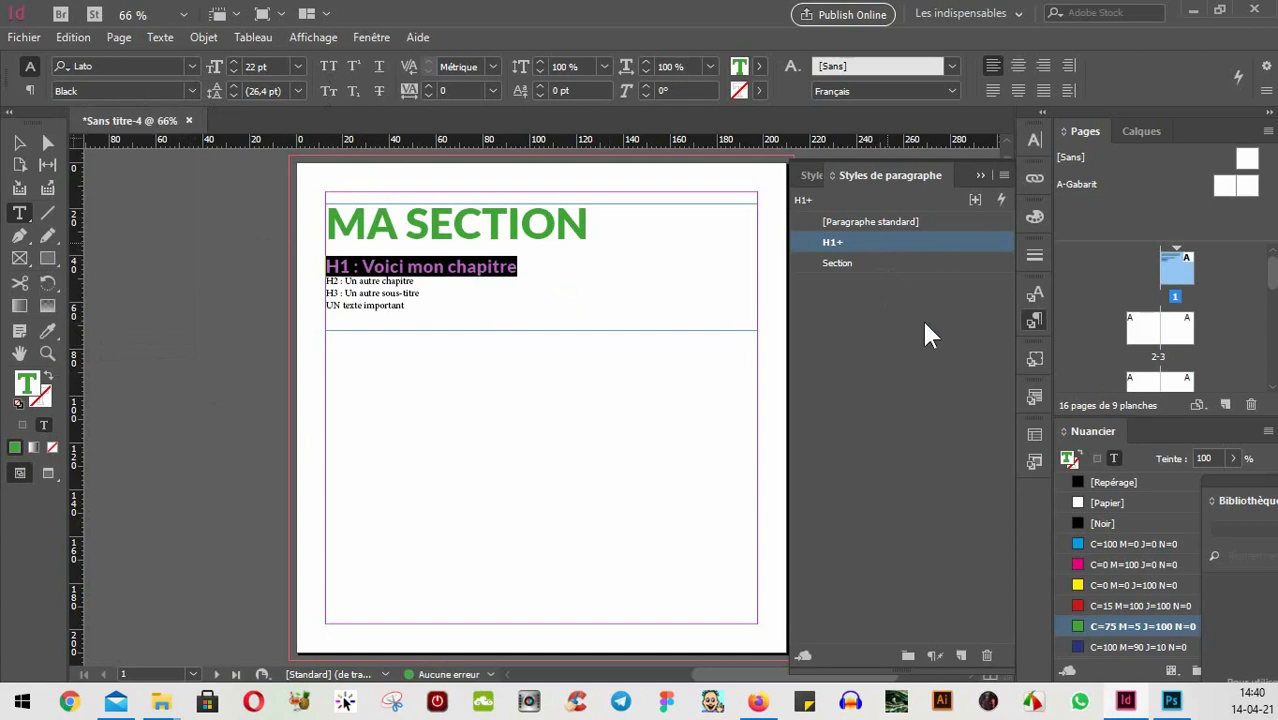
pyautogui.rightClick(887, 243)
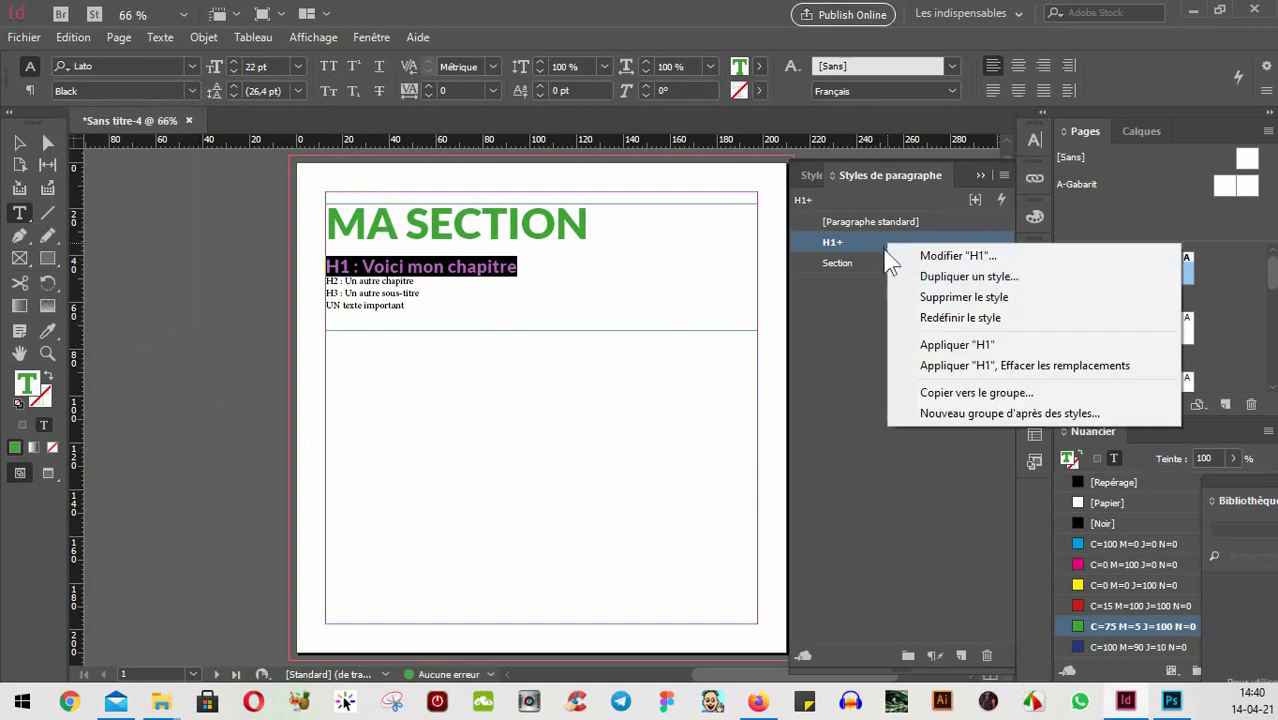
pyautogui.click(947, 318)
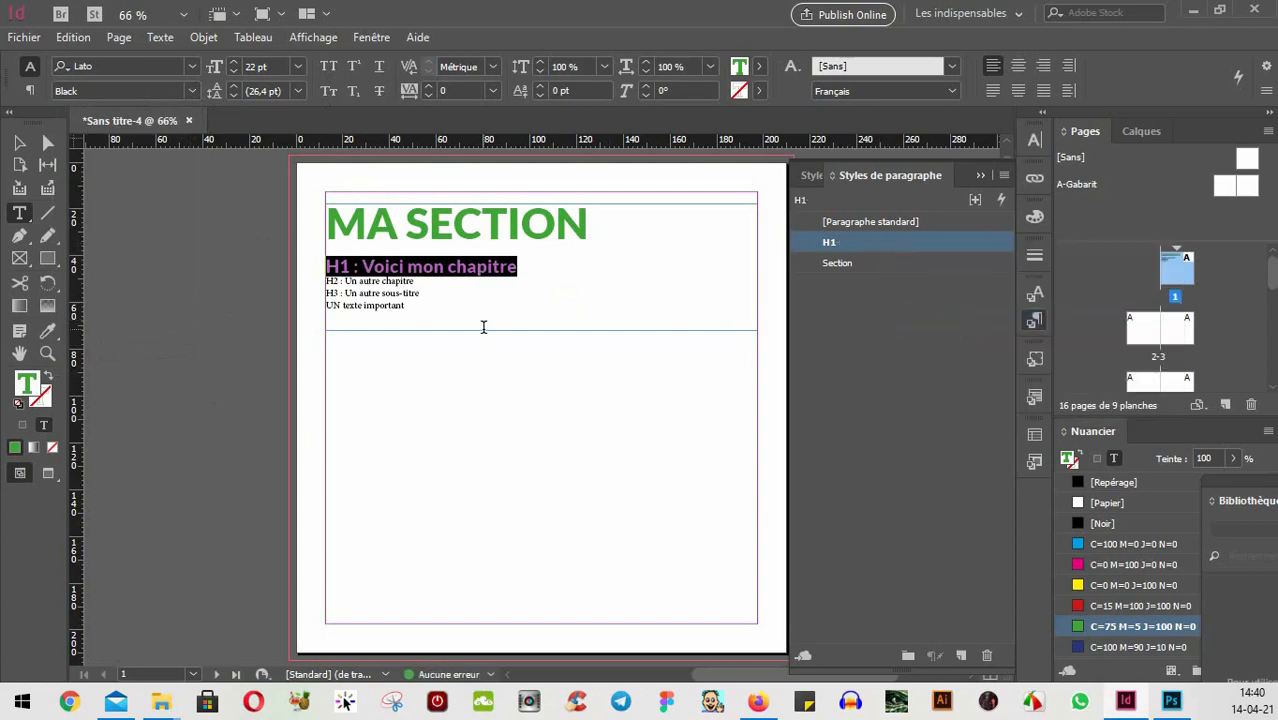
# - Turn the "H1 : Voici mon chapitre" line into a numbered list item
pyautogui.click(428, 281)
pyautogui.moveTo(303, 291); pyautogui.dragTo(305, 281)
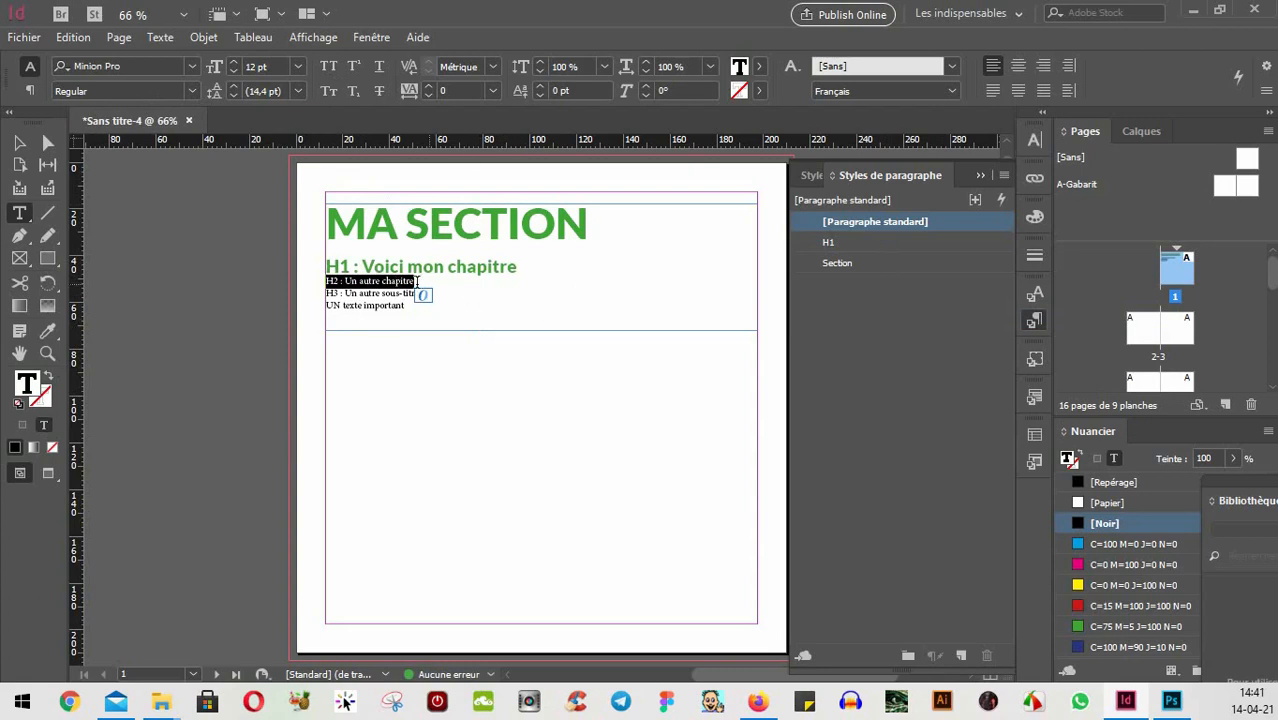
pyautogui.click(355, 265)
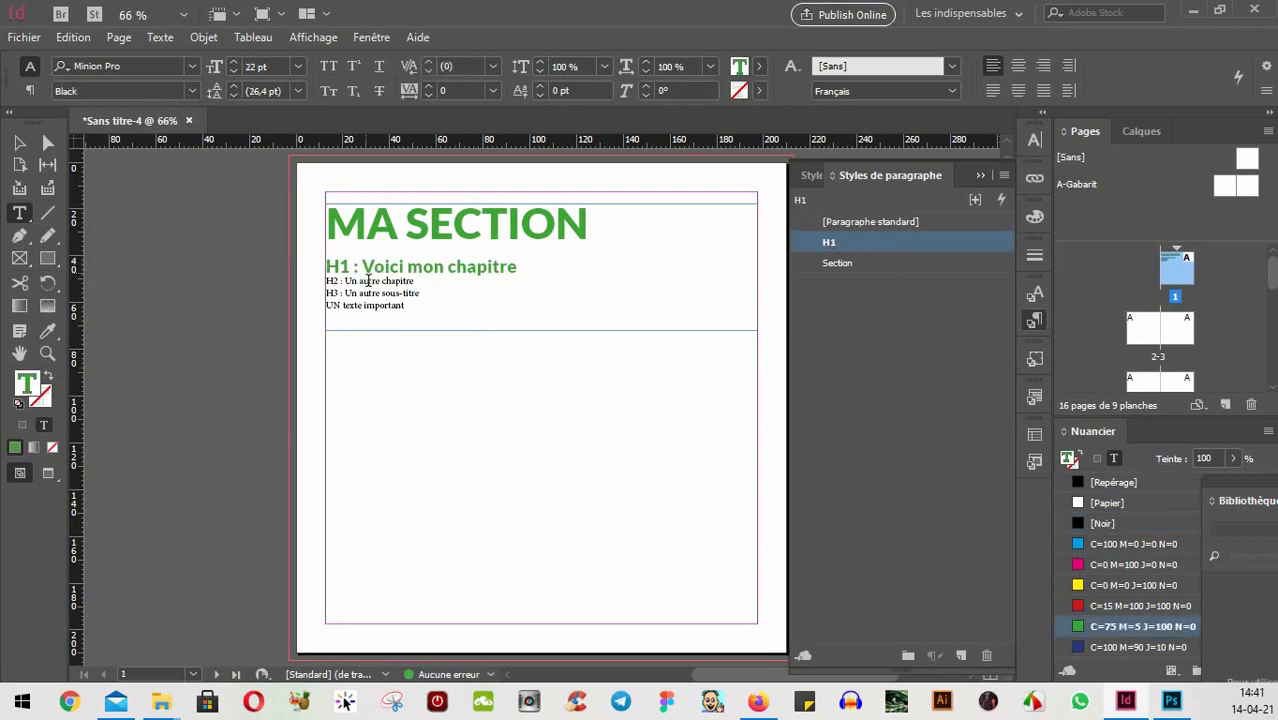
pyautogui.moveTo(538, 266); pyautogui.dragTo(288, 277)
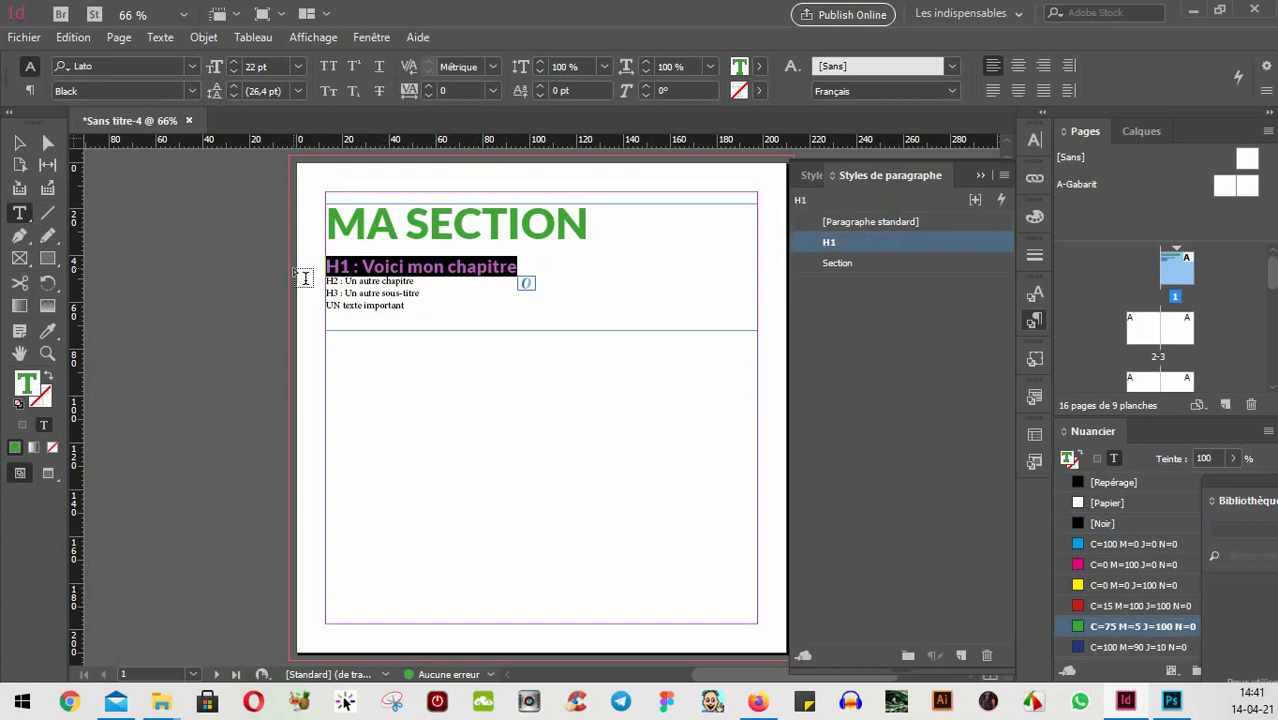
pyautogui.click(413, 267)
pyautogui.moveTo(542, 270); pyautogui.dragTo(277, 270)
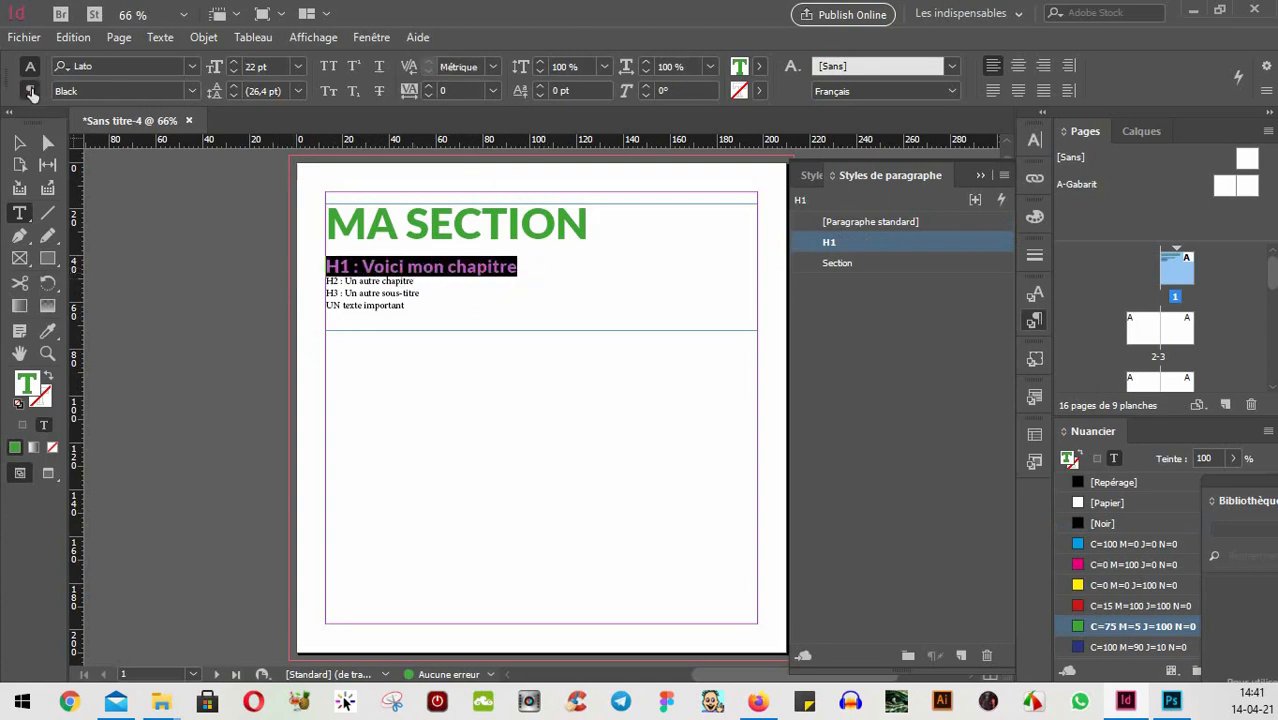
pyautogui.click(30, 91)
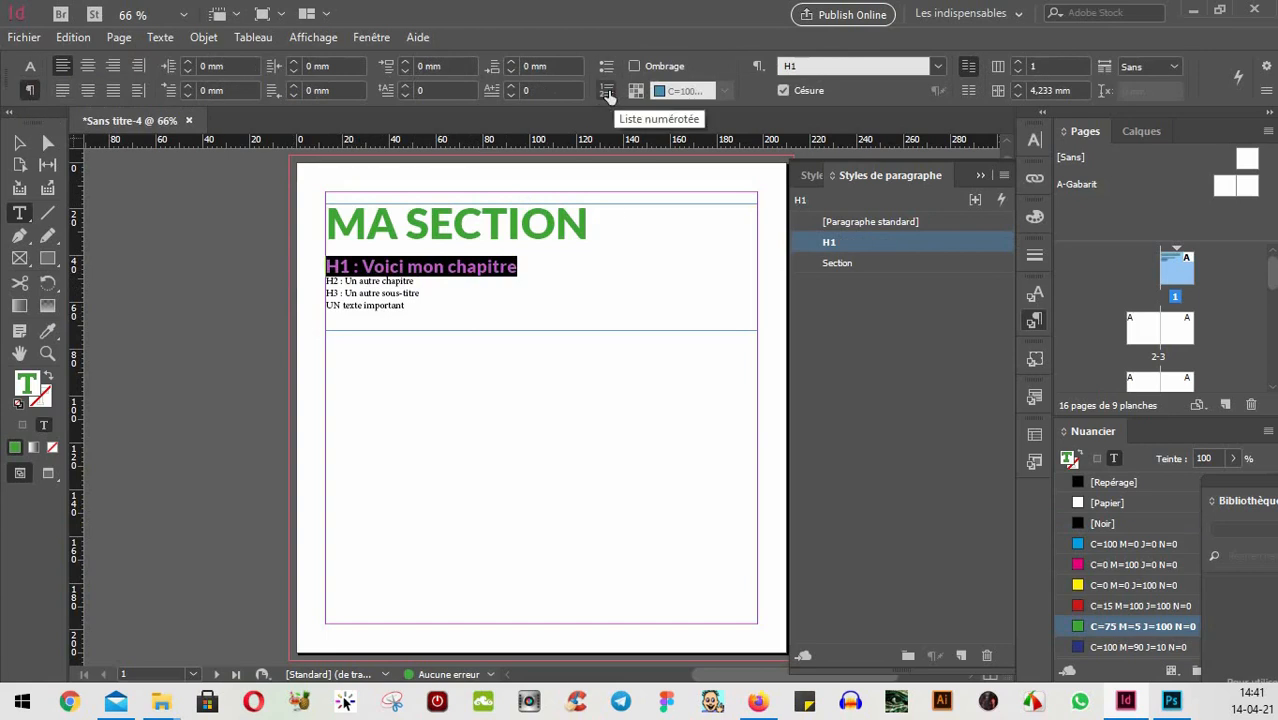
pyautogui.click(608, 90)
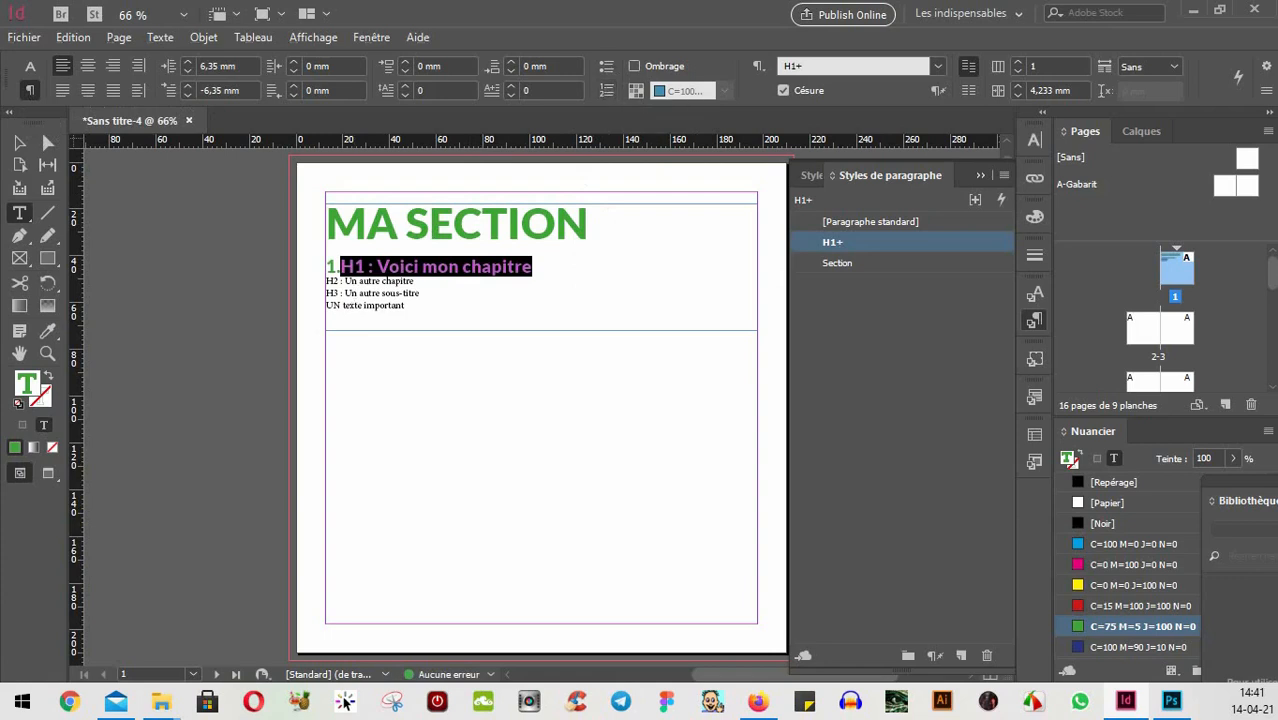
# - Set the H1 line's numbering format to I, II, III, IV... and assign it to a new list with the default name and options
pyautogui.moveTo(1277, 325); pyautogui.dragTo(888, 80)
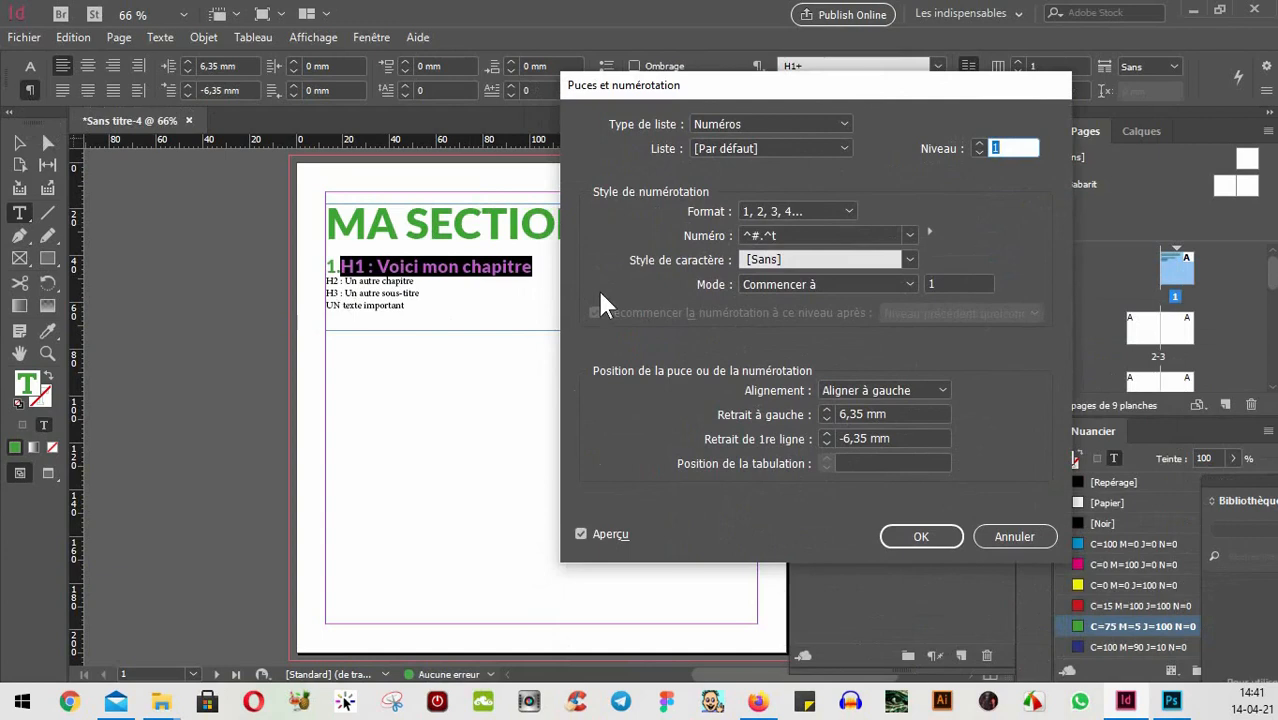
pyautogui.click(833, 206)
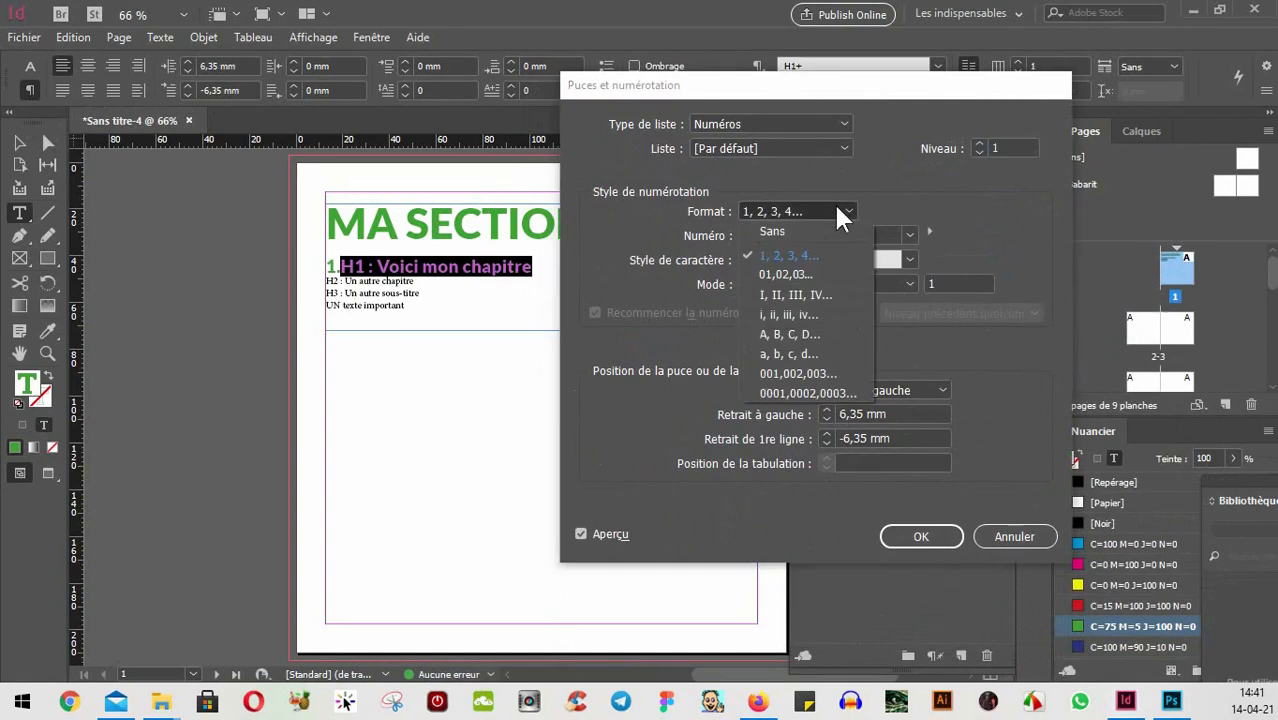
pyautogui.click(782, 292)
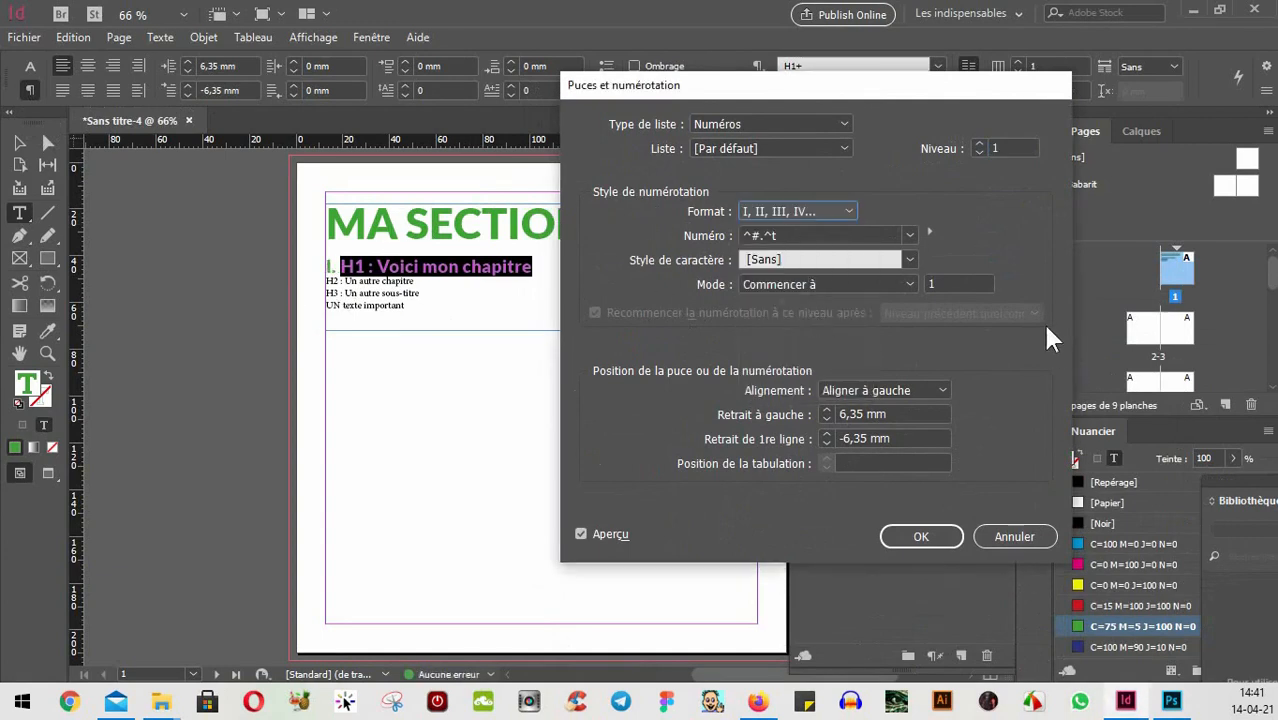
pyautogui.click(822, 148)
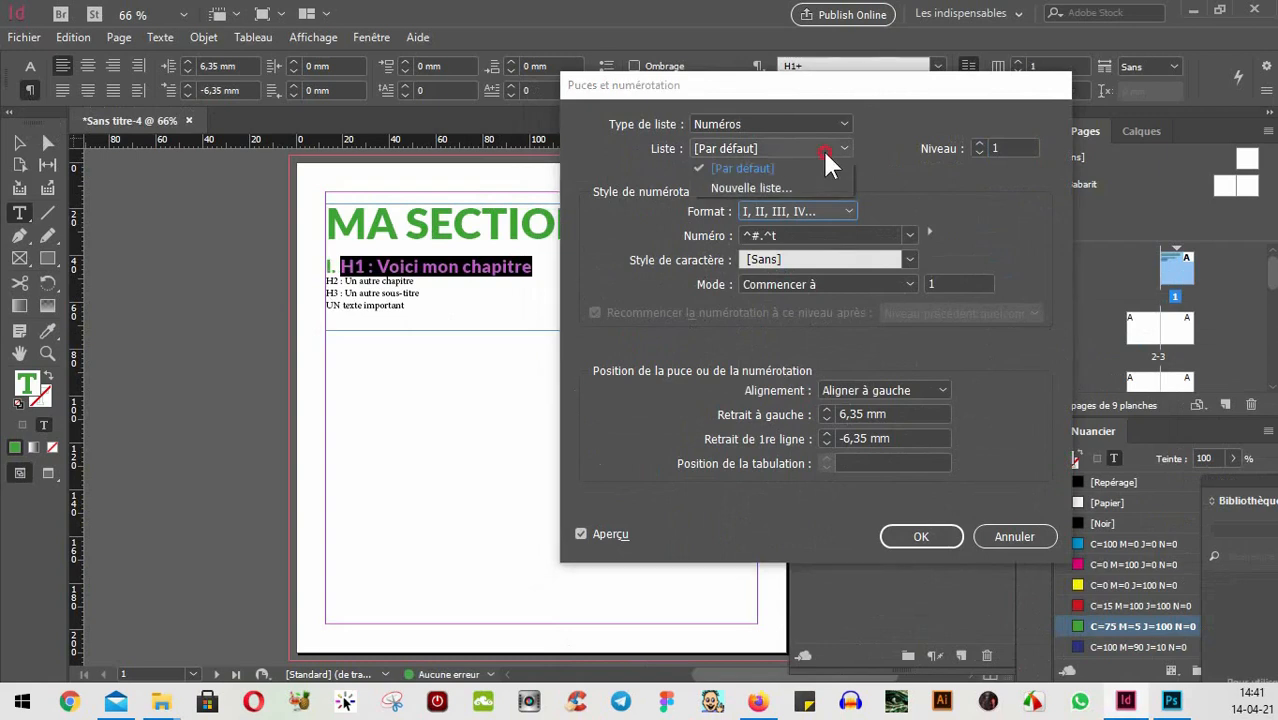
pyautogui.click(764, 190)
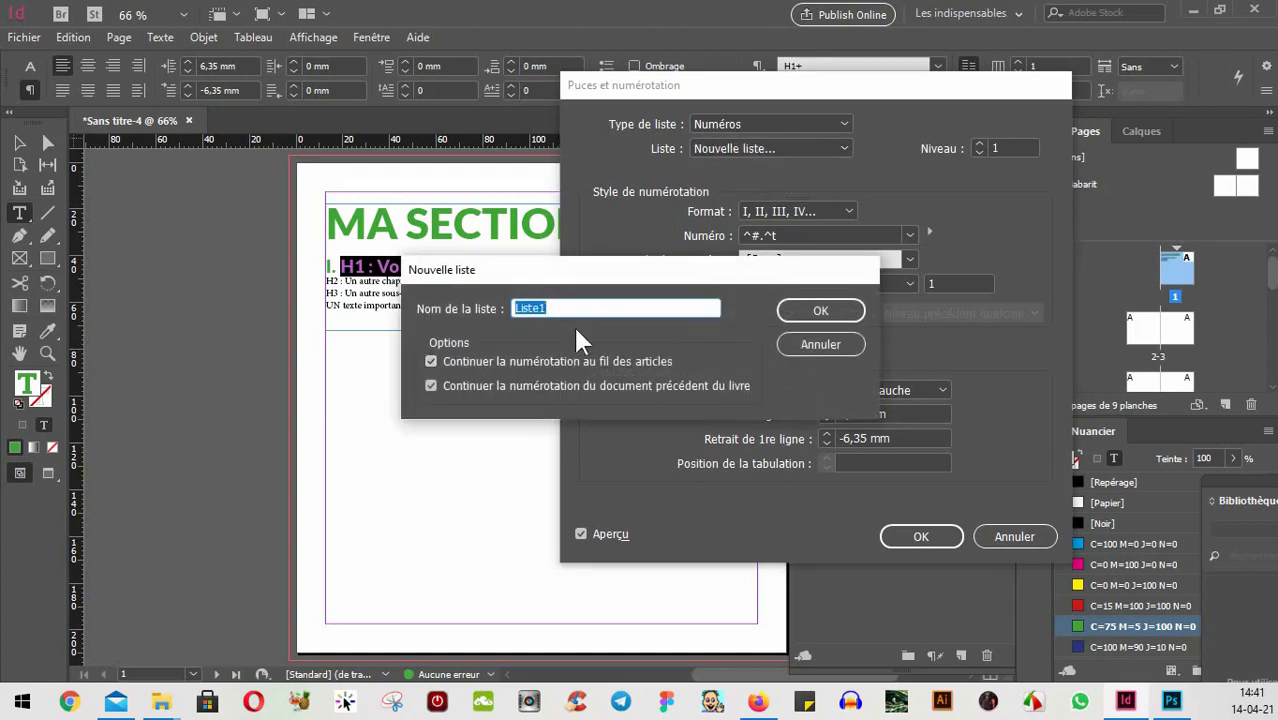
pyautogui.click(840, 313)
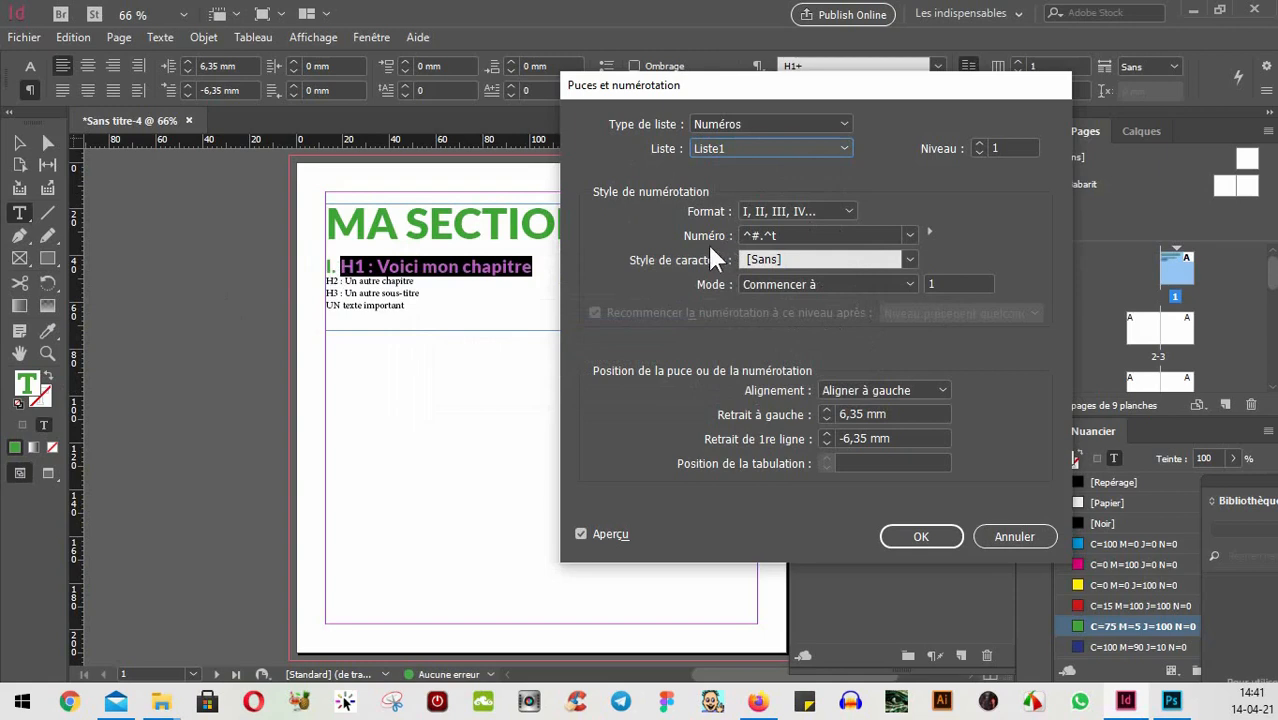
# - Set the H1 line's numbering mode to Suite du numéro précédent, leaving its character style at [Sans]
pyautogui.click(912, 261)
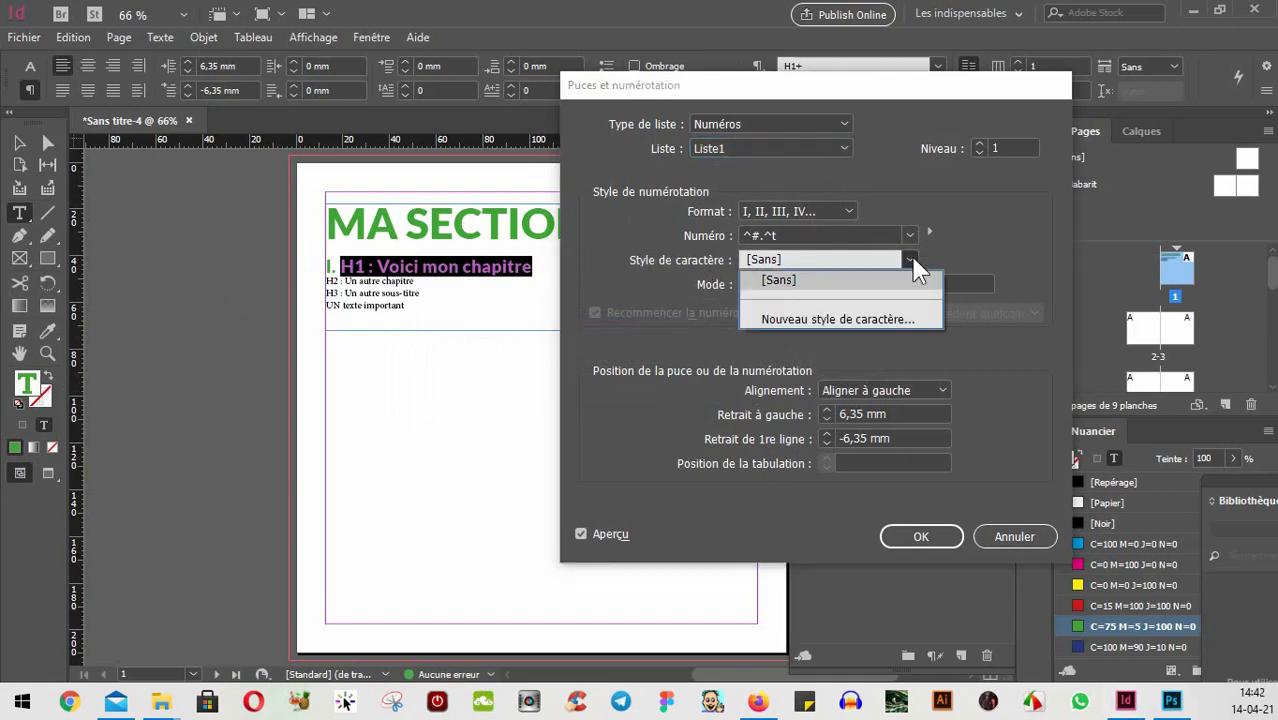
pyautogui.click(912, 259)
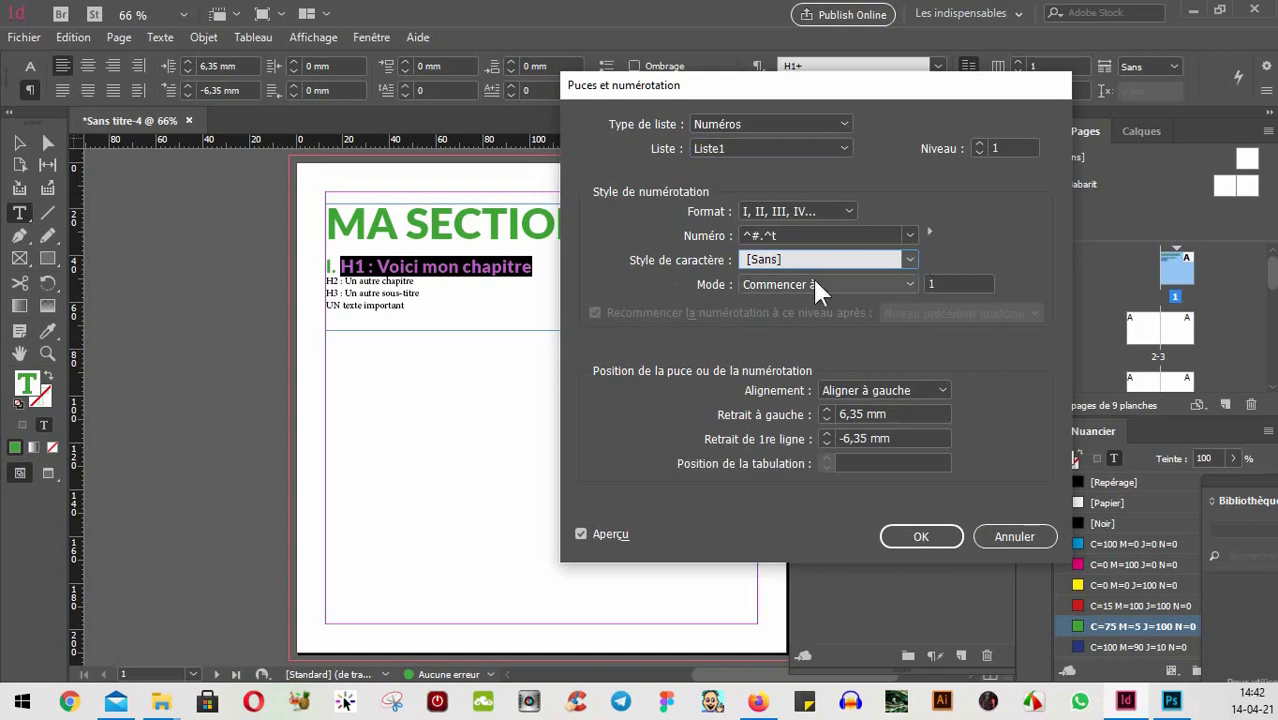
pyautogui.click(908, 282)
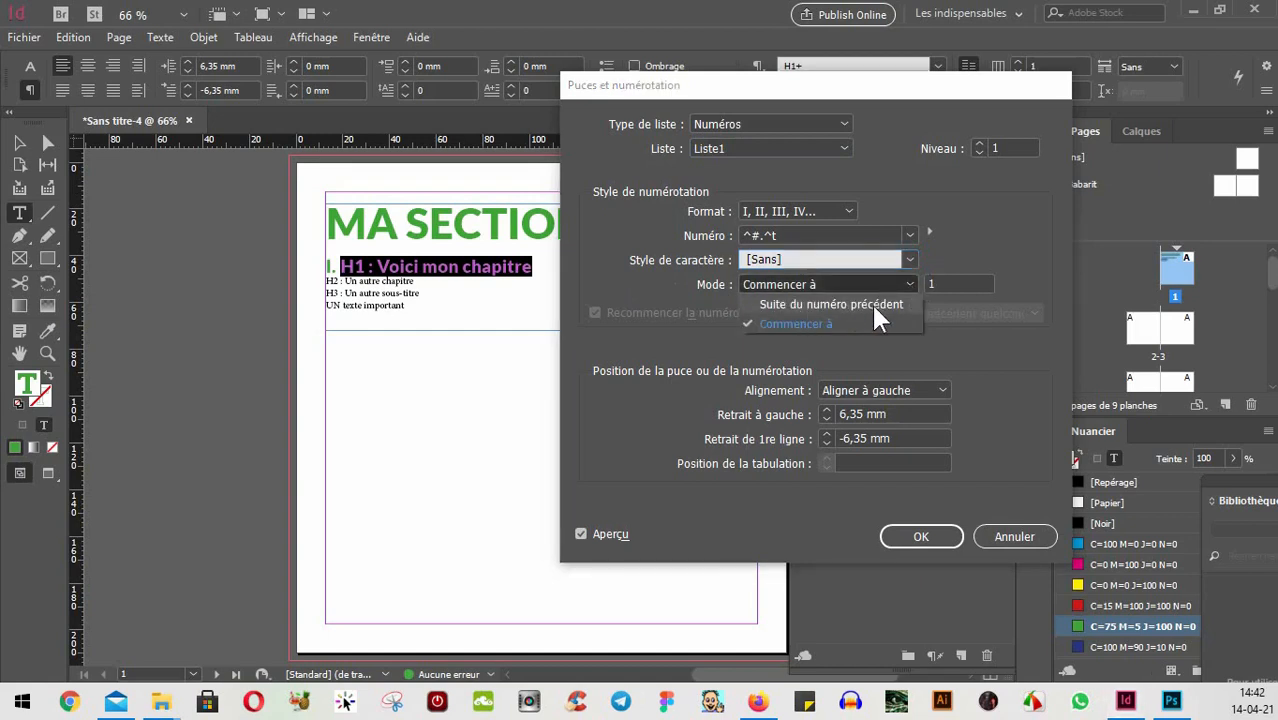
pyautogui.click(872, 305)
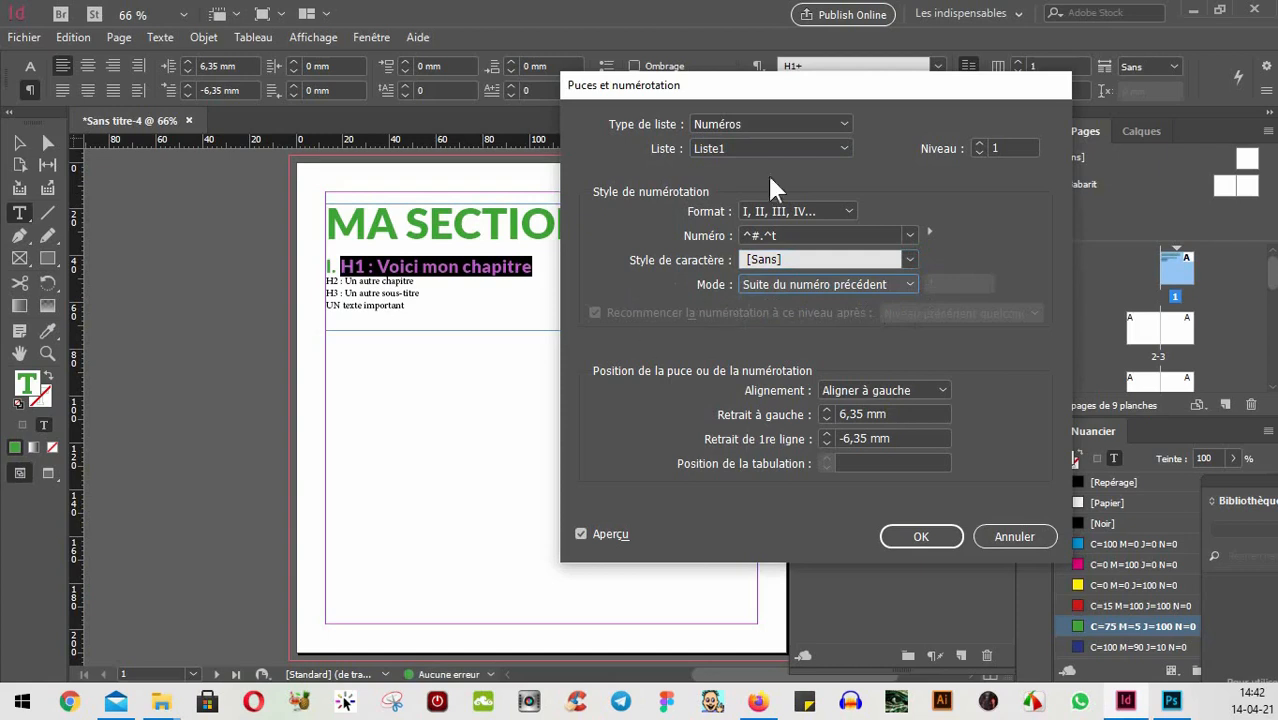
pyautogui.click(920, 537)
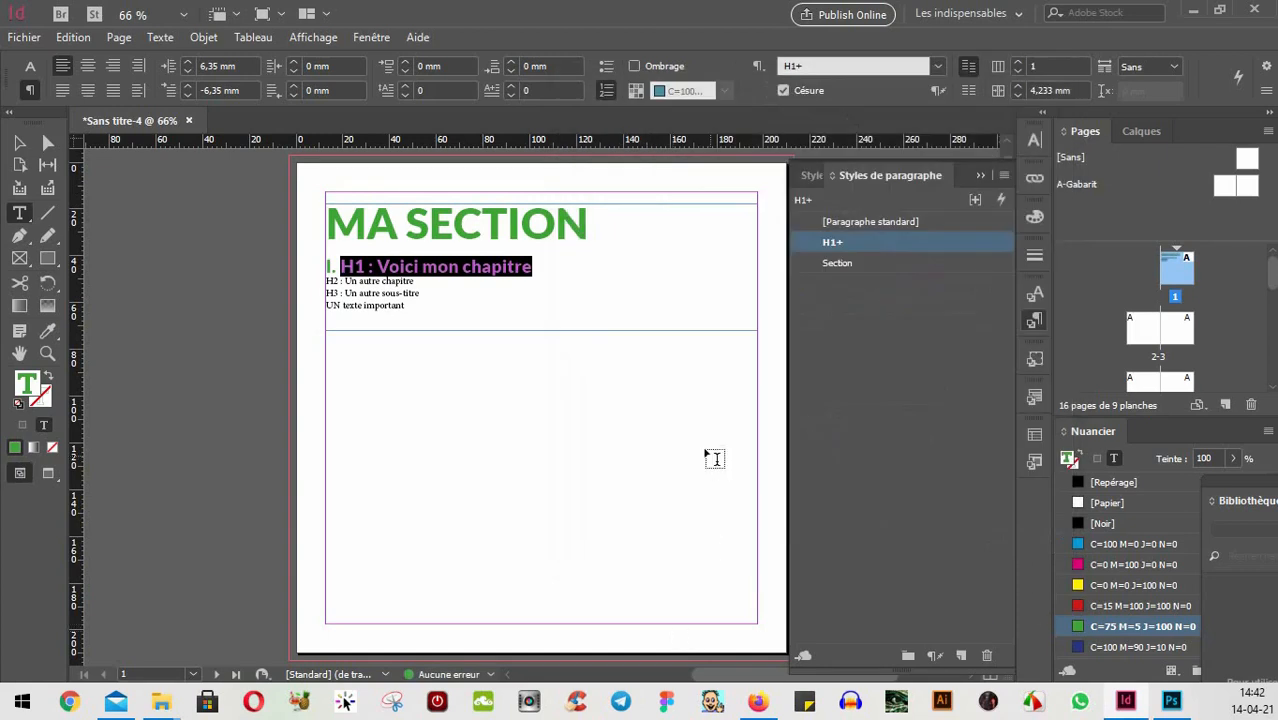
# - Delete the H2, H3 and "UN texte important" lines below the H1 heading
pyautogui.moveTo(438, 282); pyautogui.dragTo(292, 285)
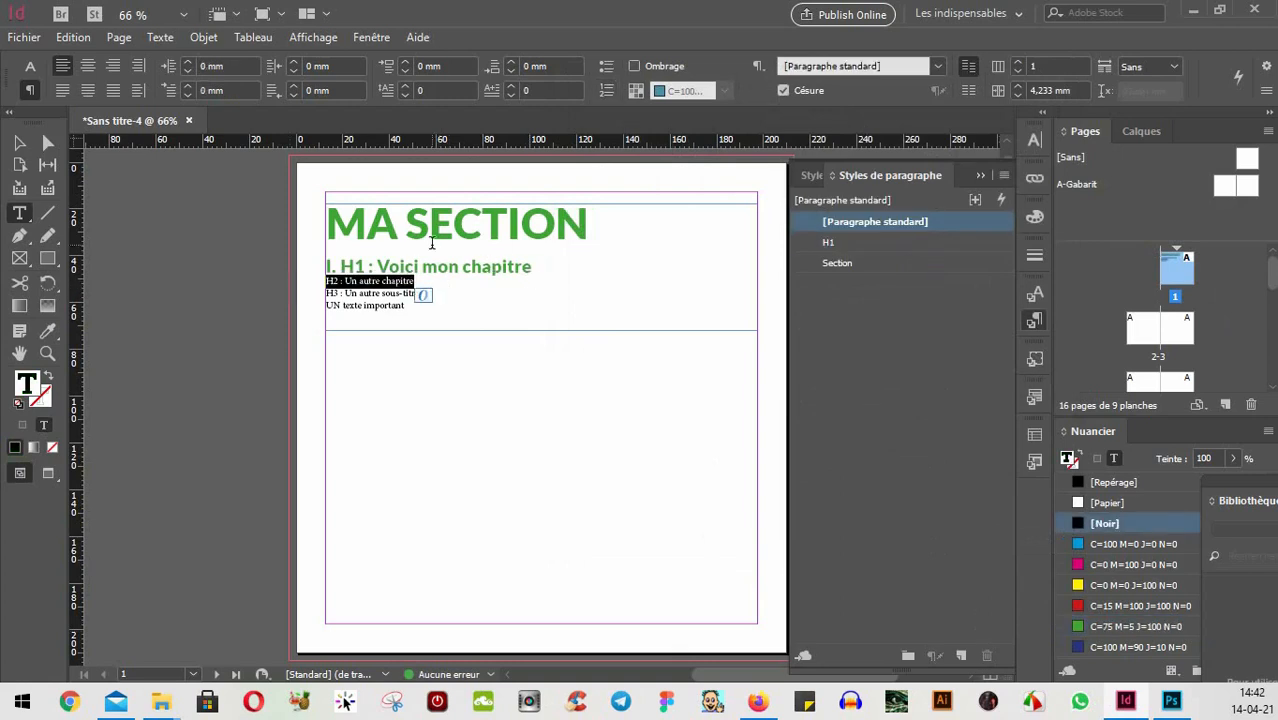
pyautogui.moveTo(426, 307); pyautogui.dragTo(314, 283)
pyautogui.press('BackSpace')
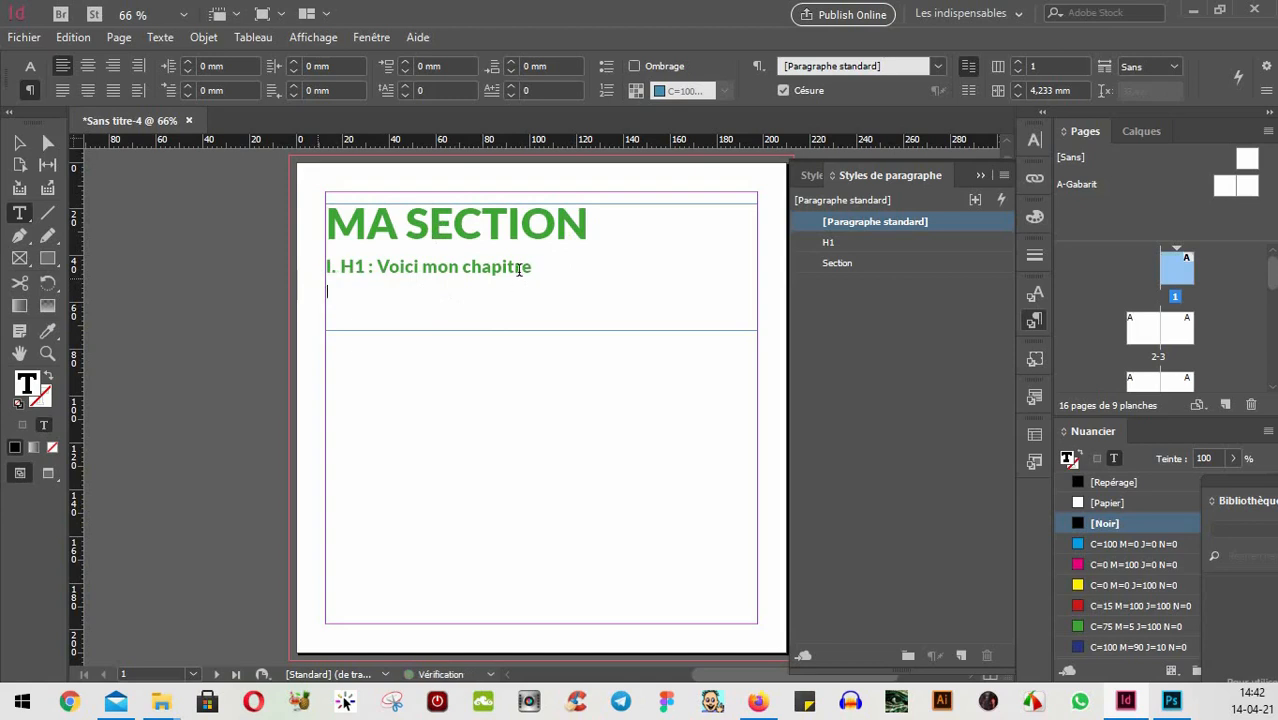
# - Duplicate the "H1 : Voici mon chapitre" heading as a second numbered line directly below it
pyautogui.moveTo(553, 266); pyautogui.dragTo(279, 273)
pyautogui.hotkey('ctrl', 'c')
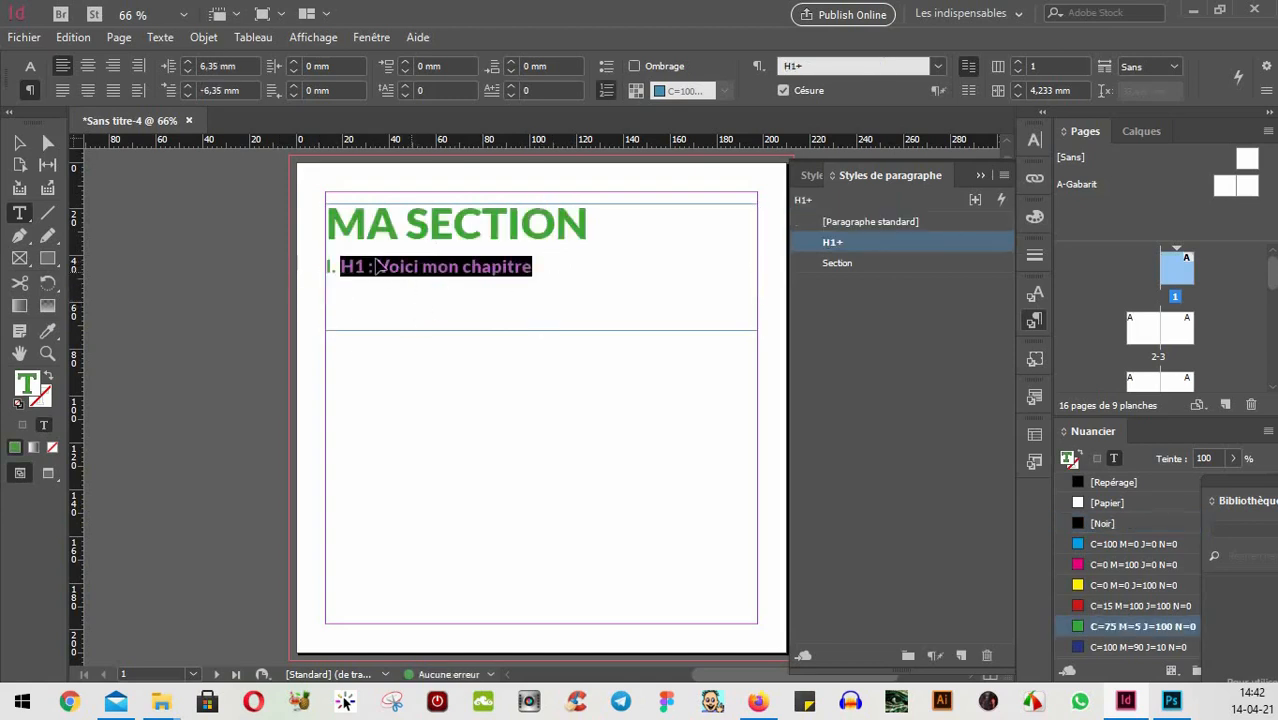
pyautogui.click(540, 266)
pyautogui.press('Return')
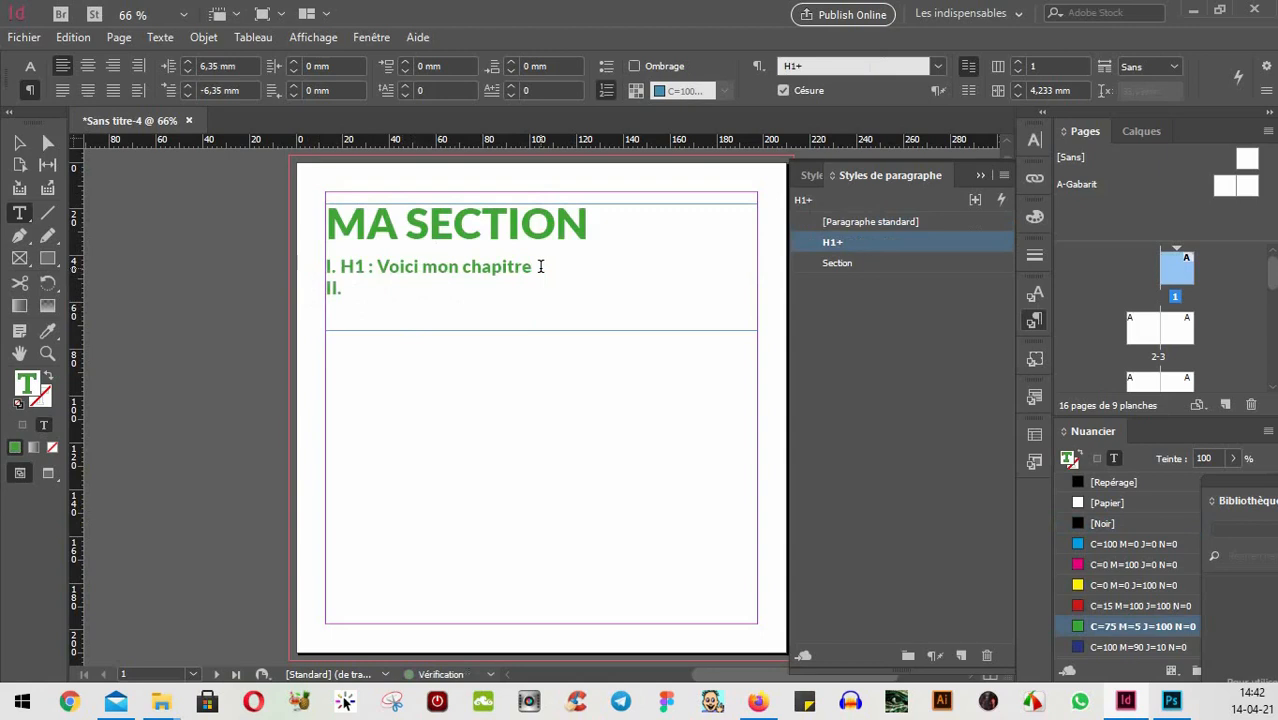
pyautogui.hotkey('ctrl', 'v')
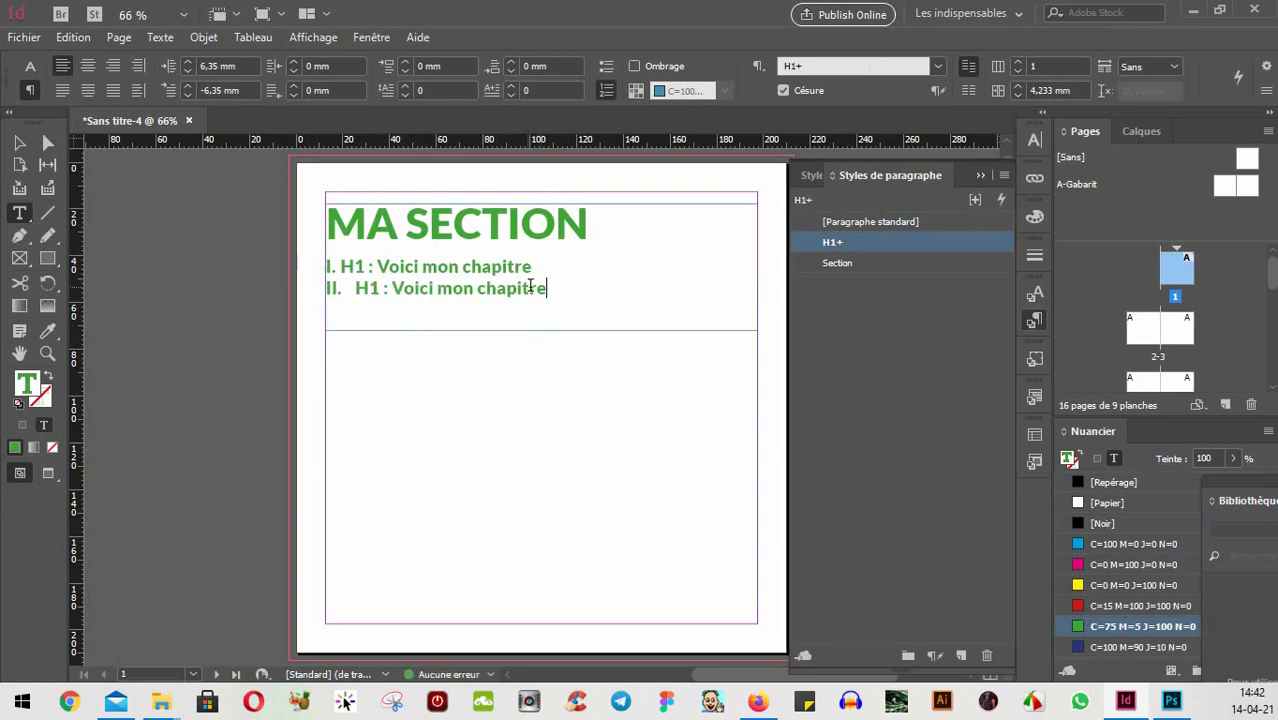
# - Remove the "H1 : " prefix from the first chapter heading so it reads "Voici mon chapitre"
pyautogui.moveTo(553, 289); pyautogui.dragTo(288, 295)
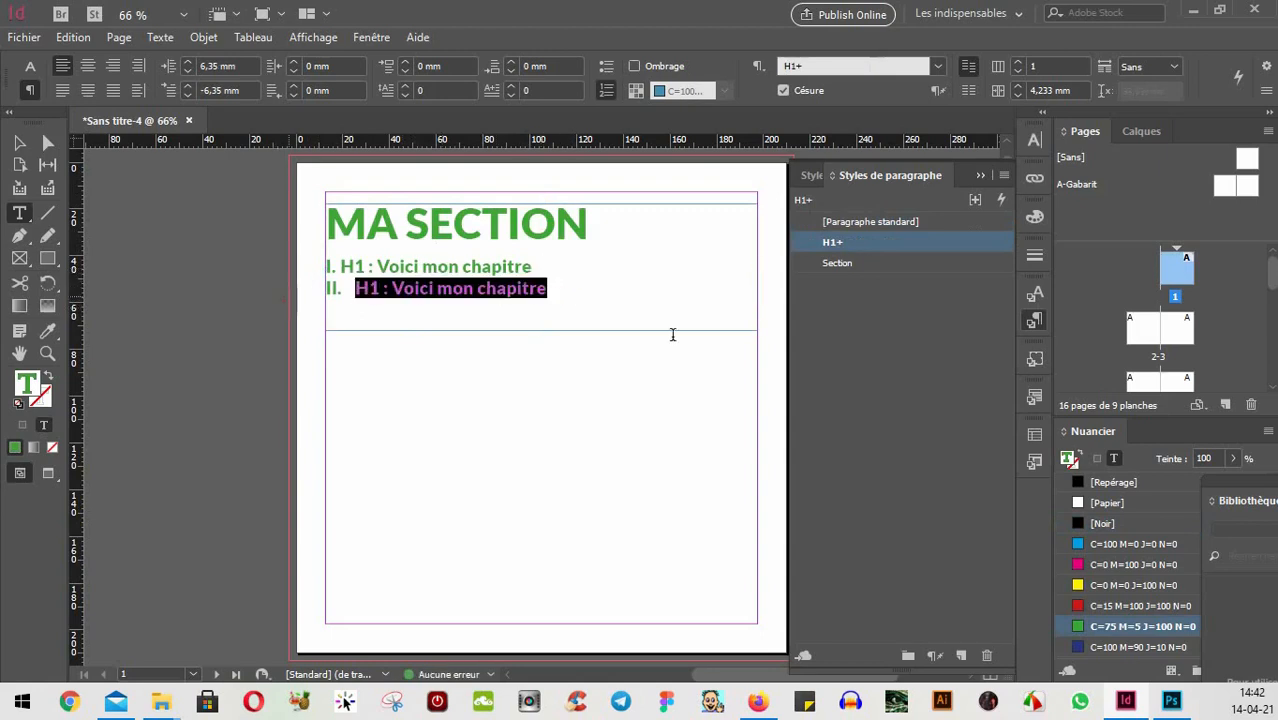
pyautogui.moveTo(545, 266); pyautogui.dragTo(236, 243)
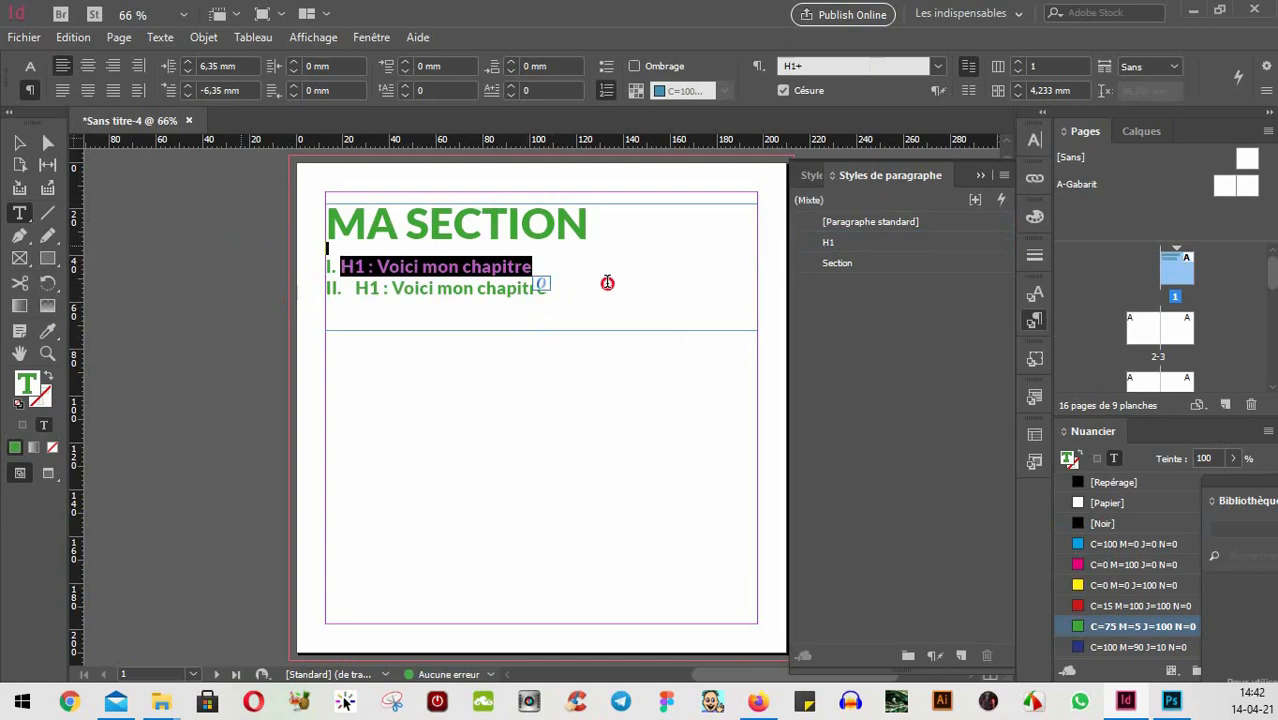
pyautogui.click(812, 246)
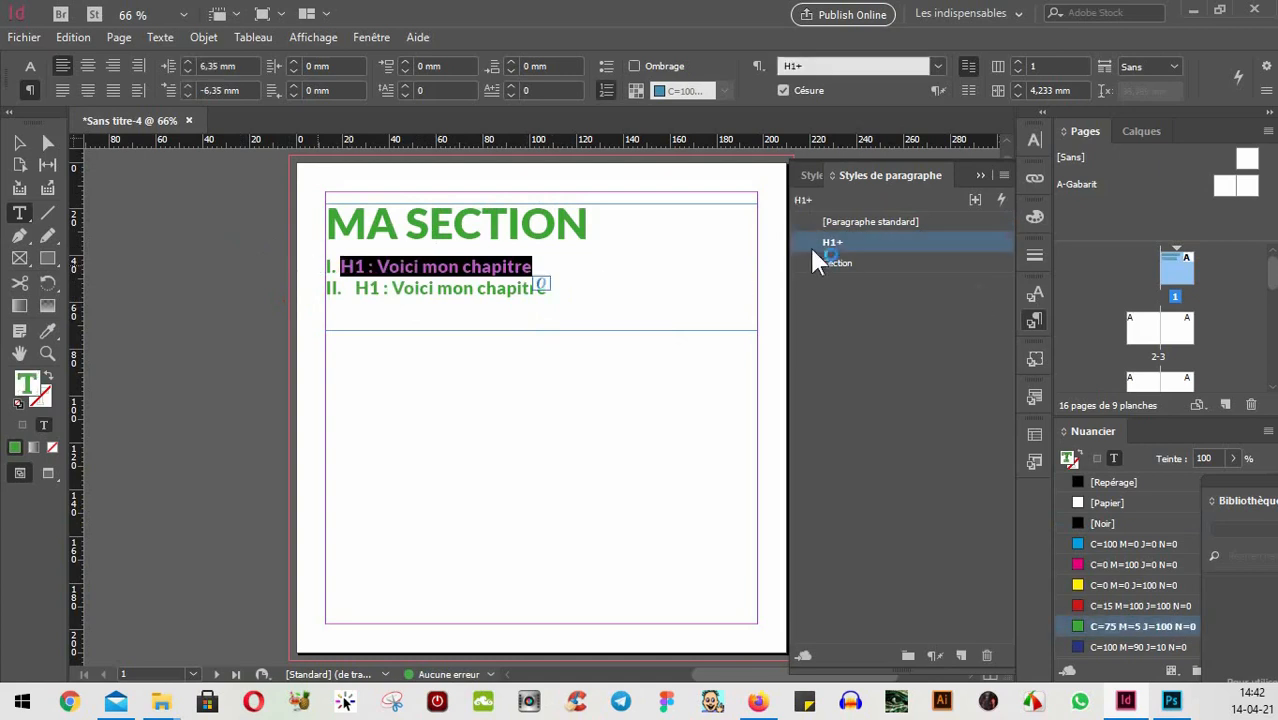
pyautogui.click(367, 266)
pyautogui.moveTo(379, 267); pyautogui.dragTo(341, 271)
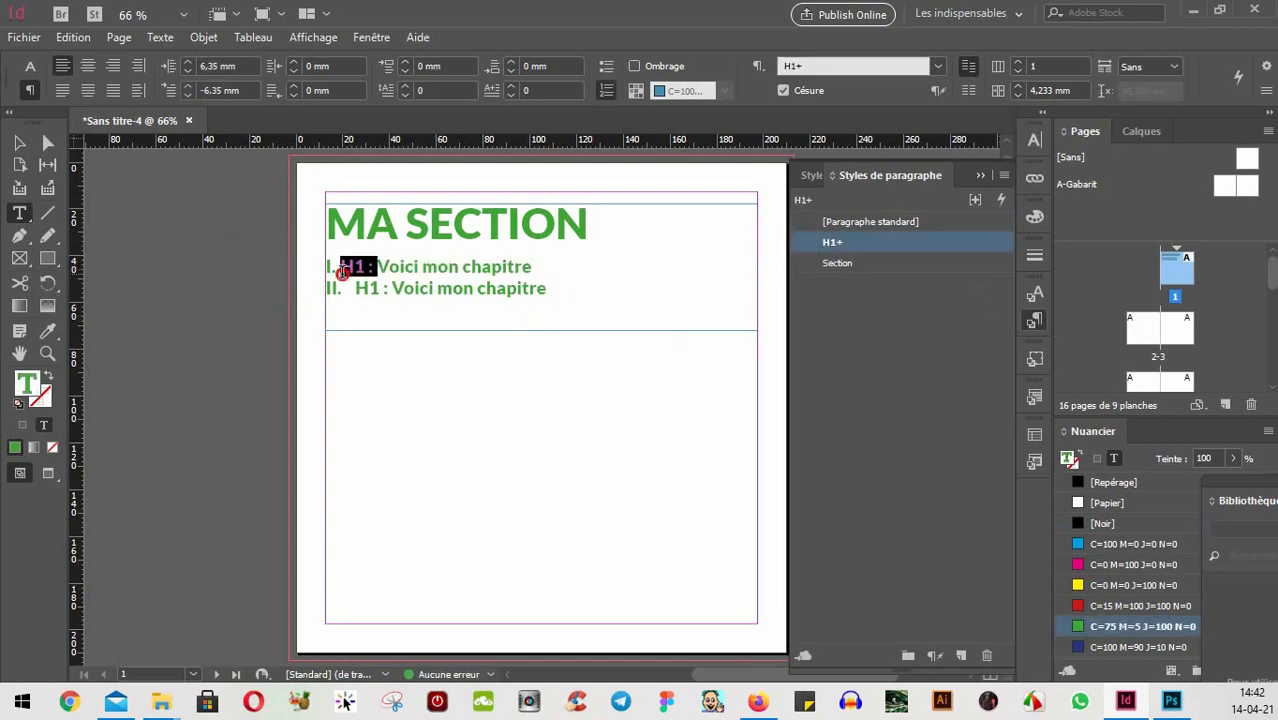
pyautogui.press('BackSpace')
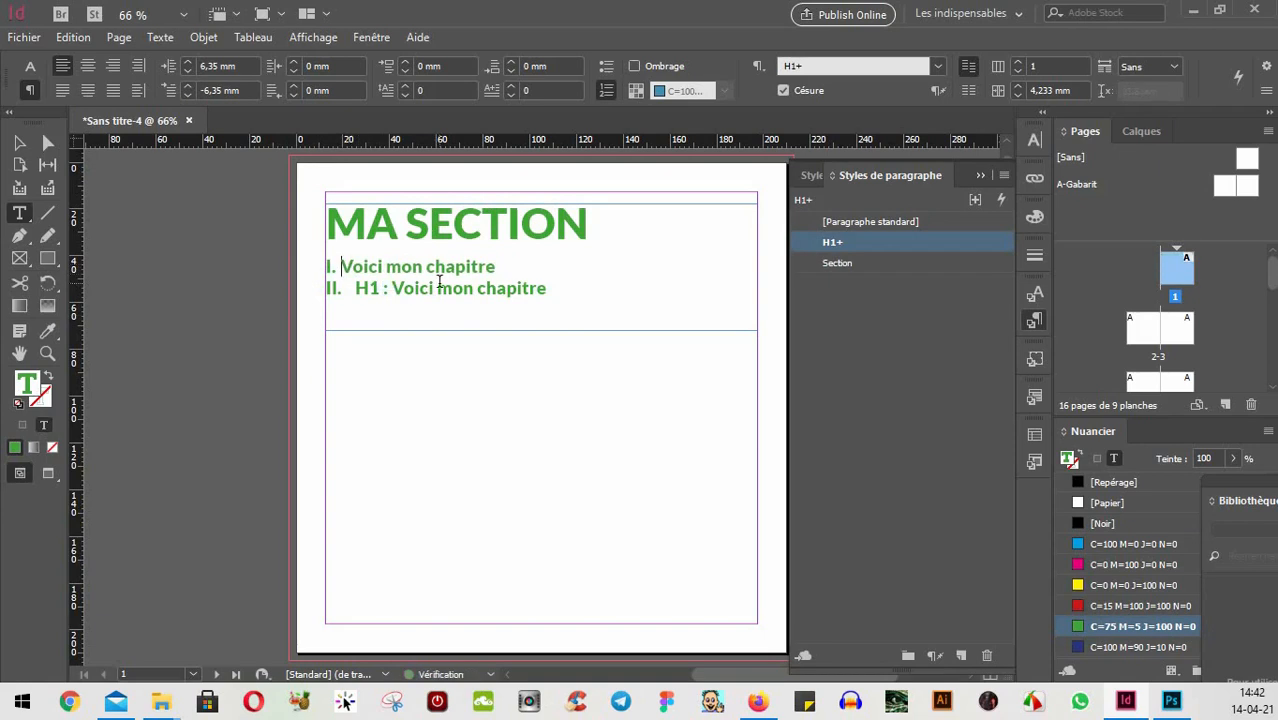
# - Redefine the H1 paragraph style from the formatting of the first "Voici mon chapitre" heading
pyautogui.moveTo(506, 266); pyautogui.dragTo(265, 266)
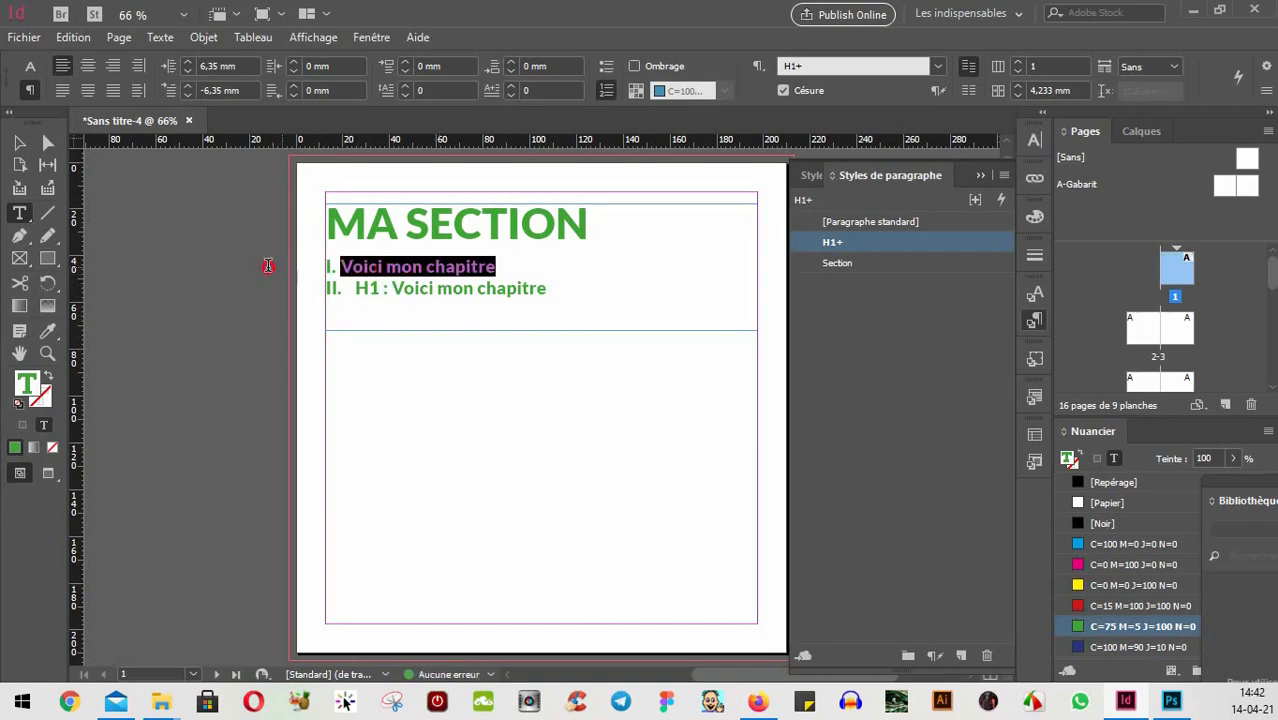
pyautogui.rightClick(912, 243)
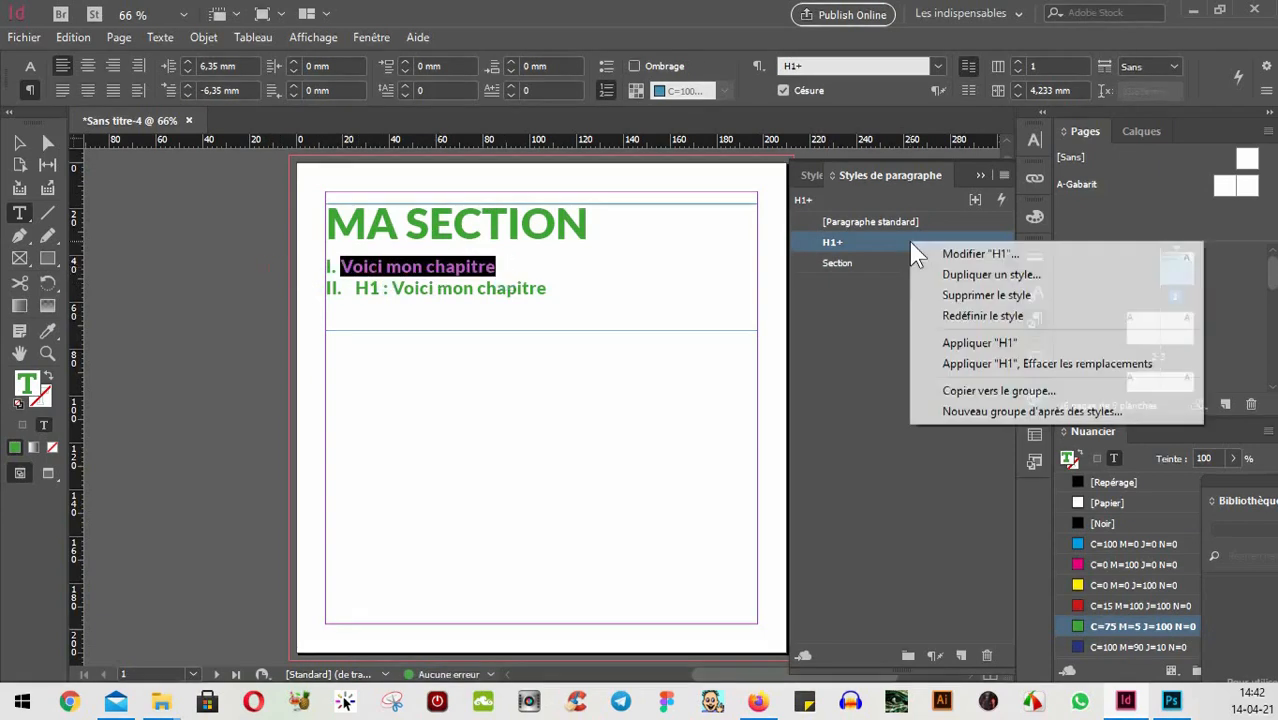
pyautogui.click(962, 316)
pyautogui.click(450, 346)
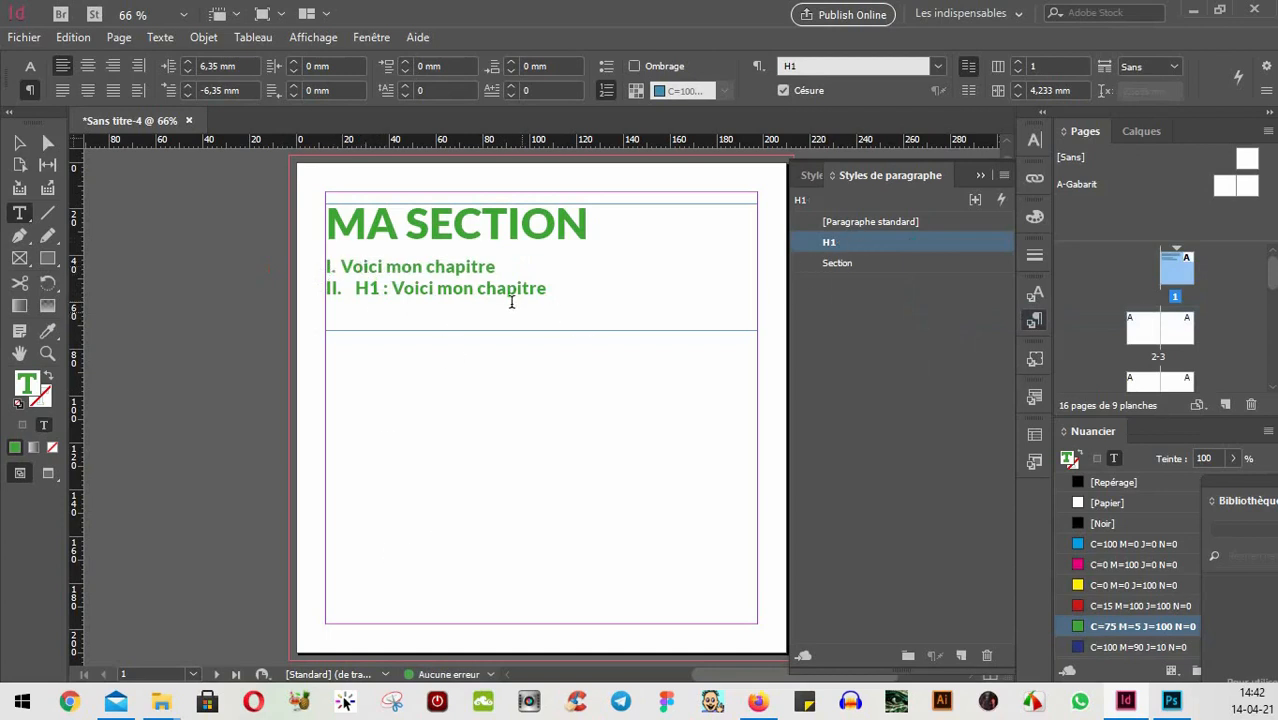
# - Format the second heading line in [Noir] at 16 pt with the Lato Bold weight
pyautogui.moveTo(571, 291); pyautogui.dragTo(249, 283)
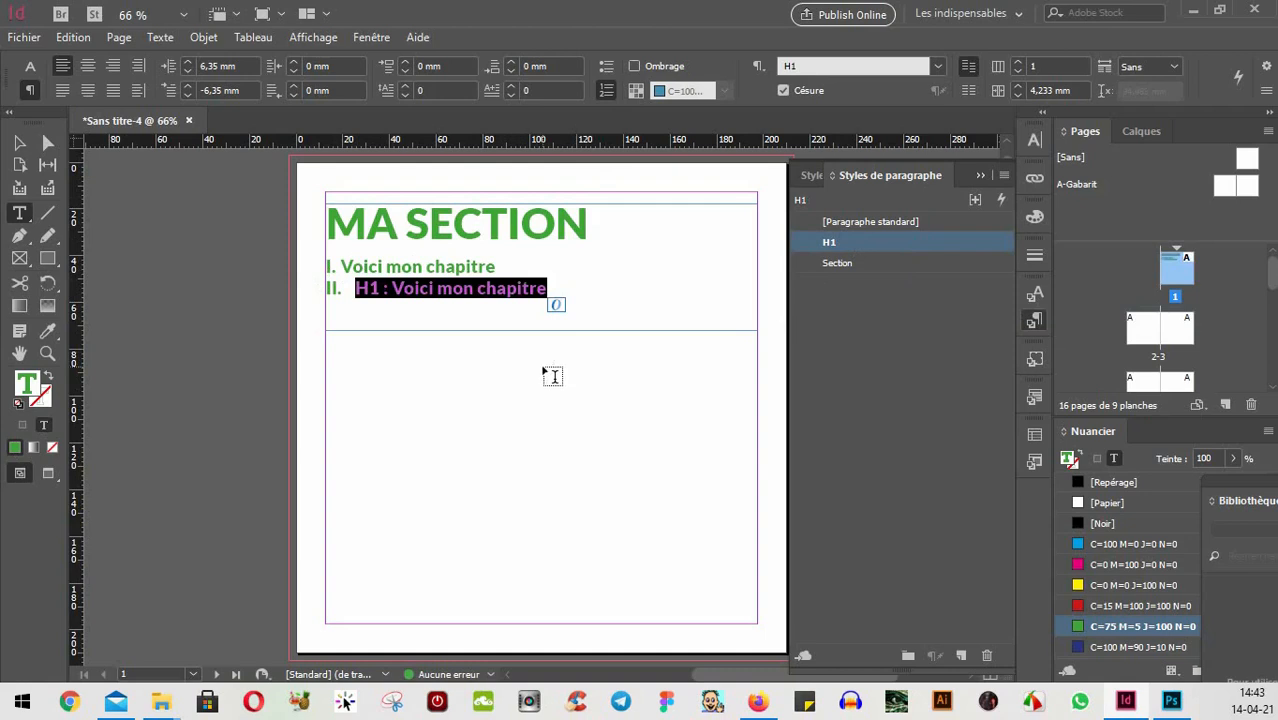
pyautogui.click(1102, 523)
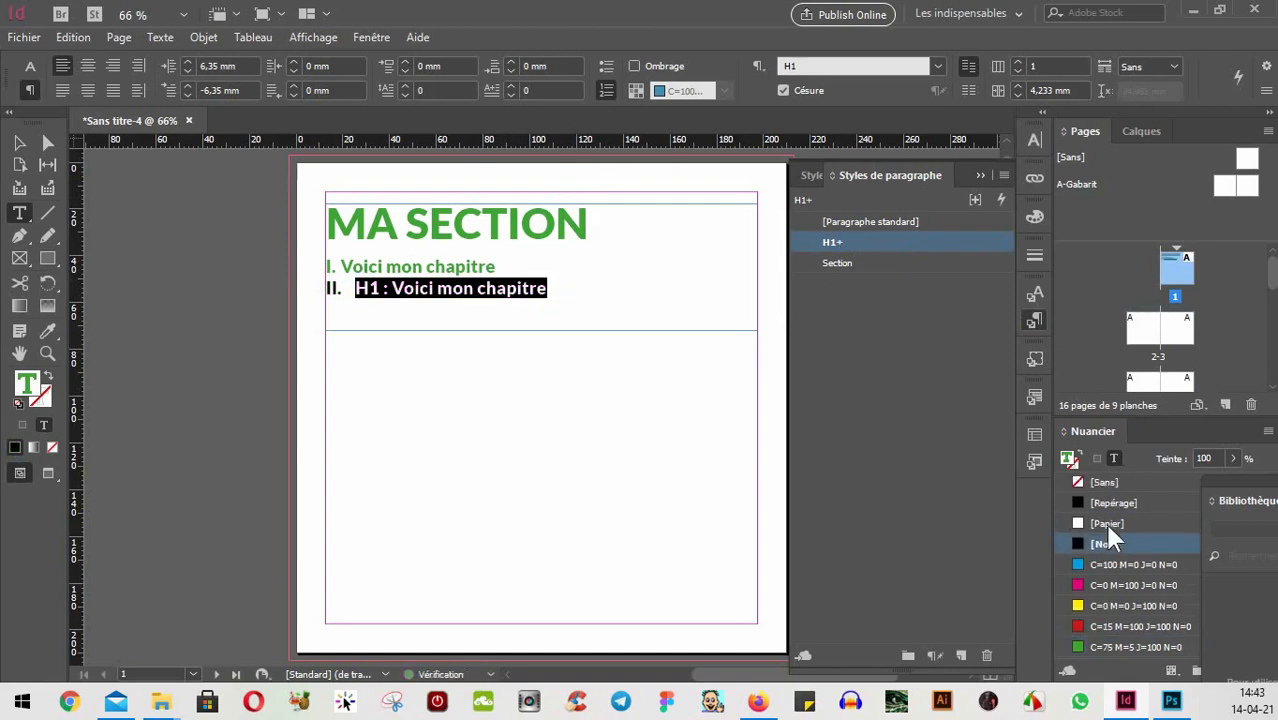
pyautogui.click(30, 70)
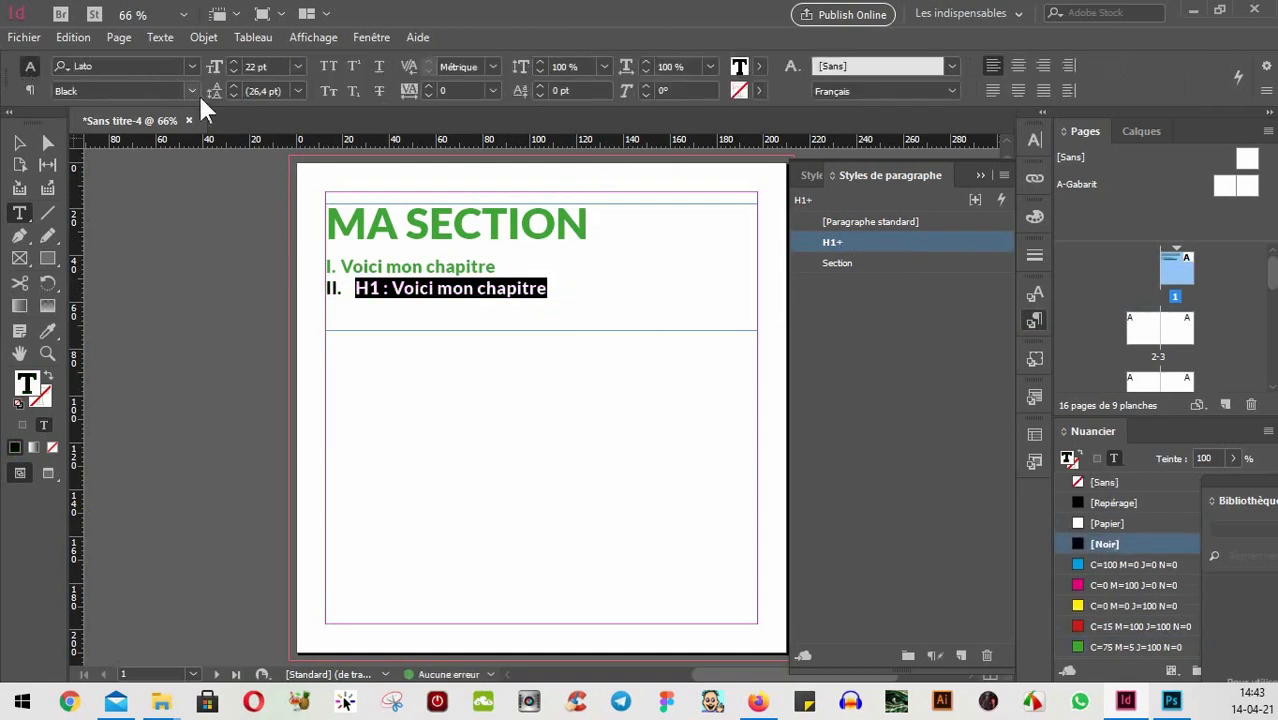
pyautogui.click(233, 72)
pyautogui.click(233, 72)
pyautogui.click(233, 72)
pyautogui.click(233, 72)
pyautogui.click(233, 72)
pyautogui.click(233, 72)
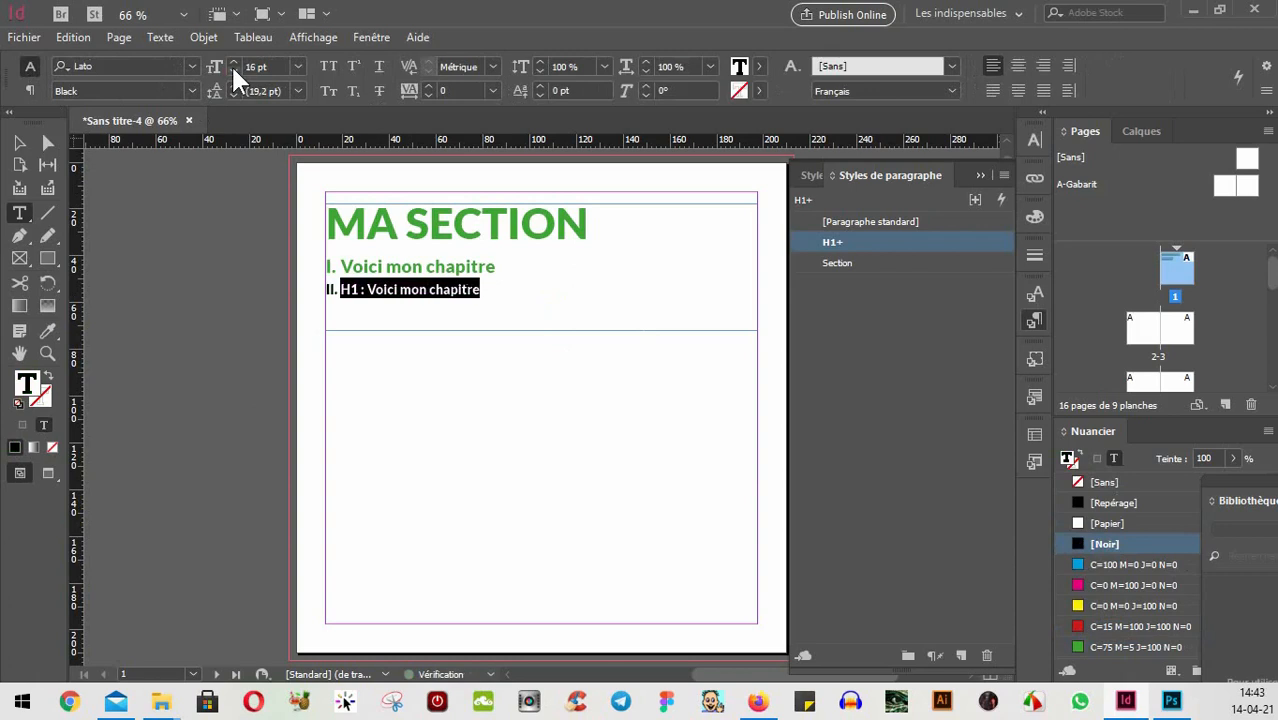
pyautogui.click(192, 90)
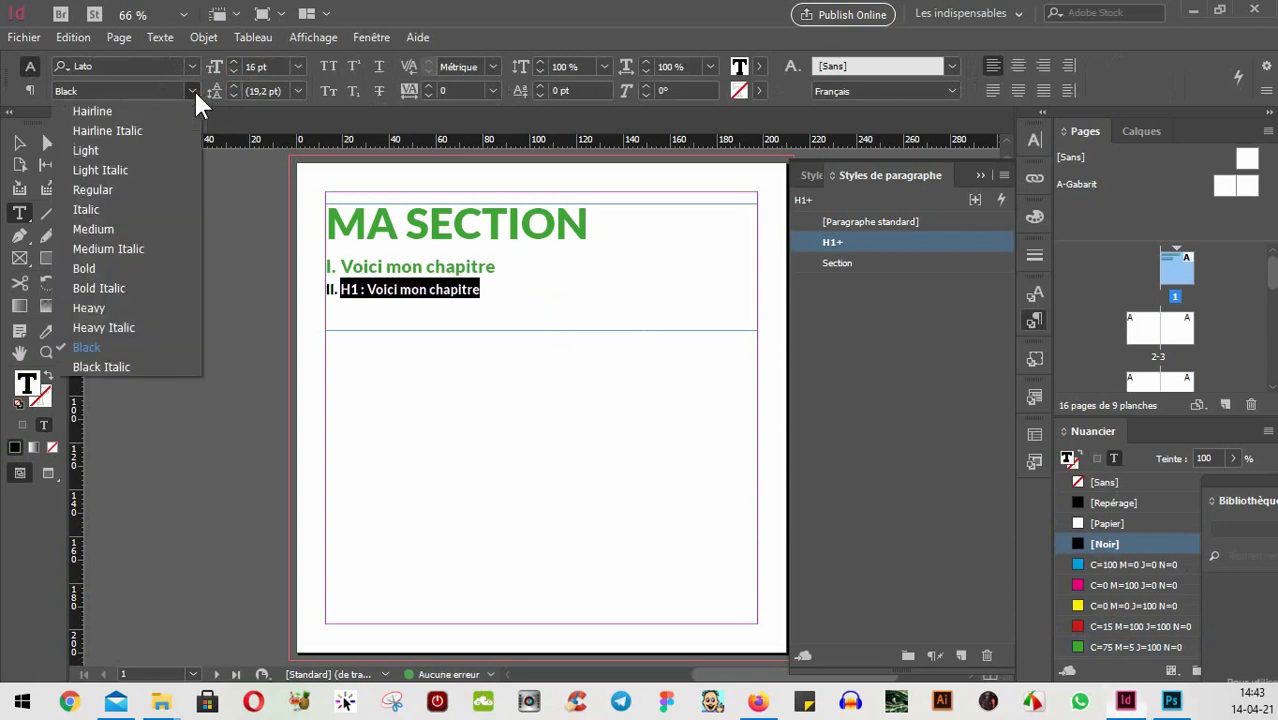
pyautogui.click(104, 267)
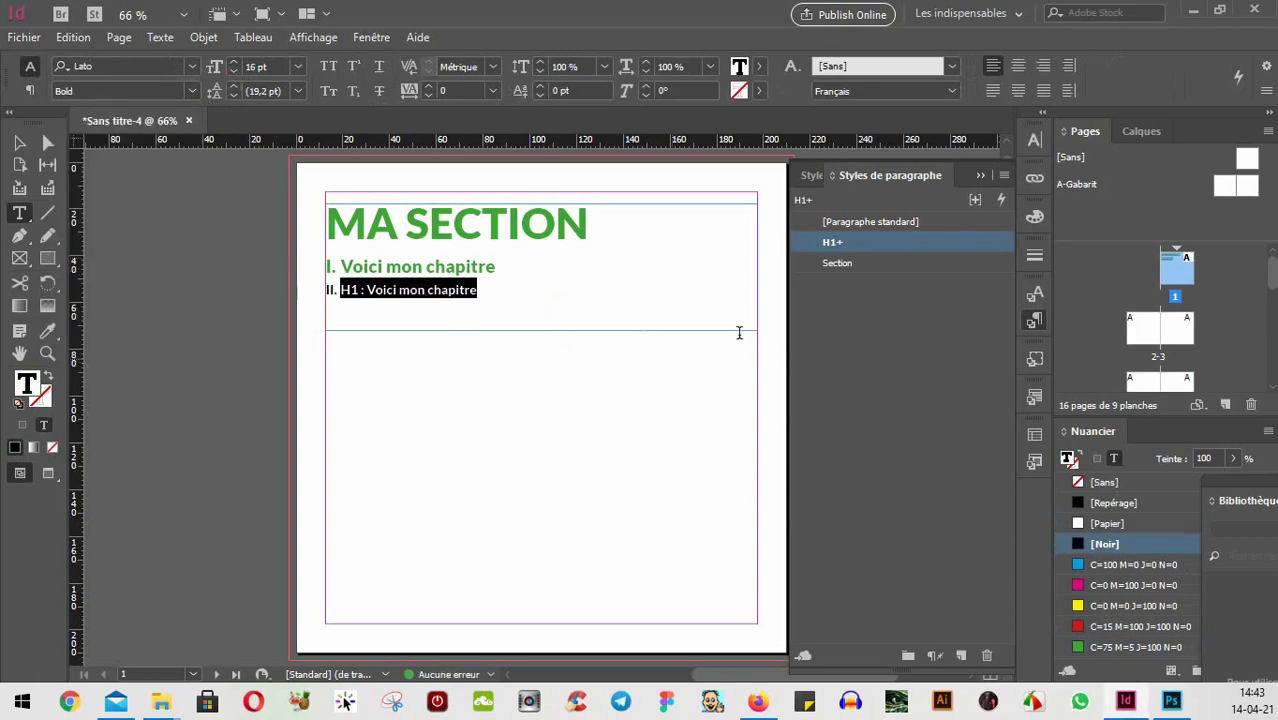
# - Set the second heading line's numbering in Liste1 to level 2 with the format 1, 2, 3, 4..
pyautogui.click(30, 90)
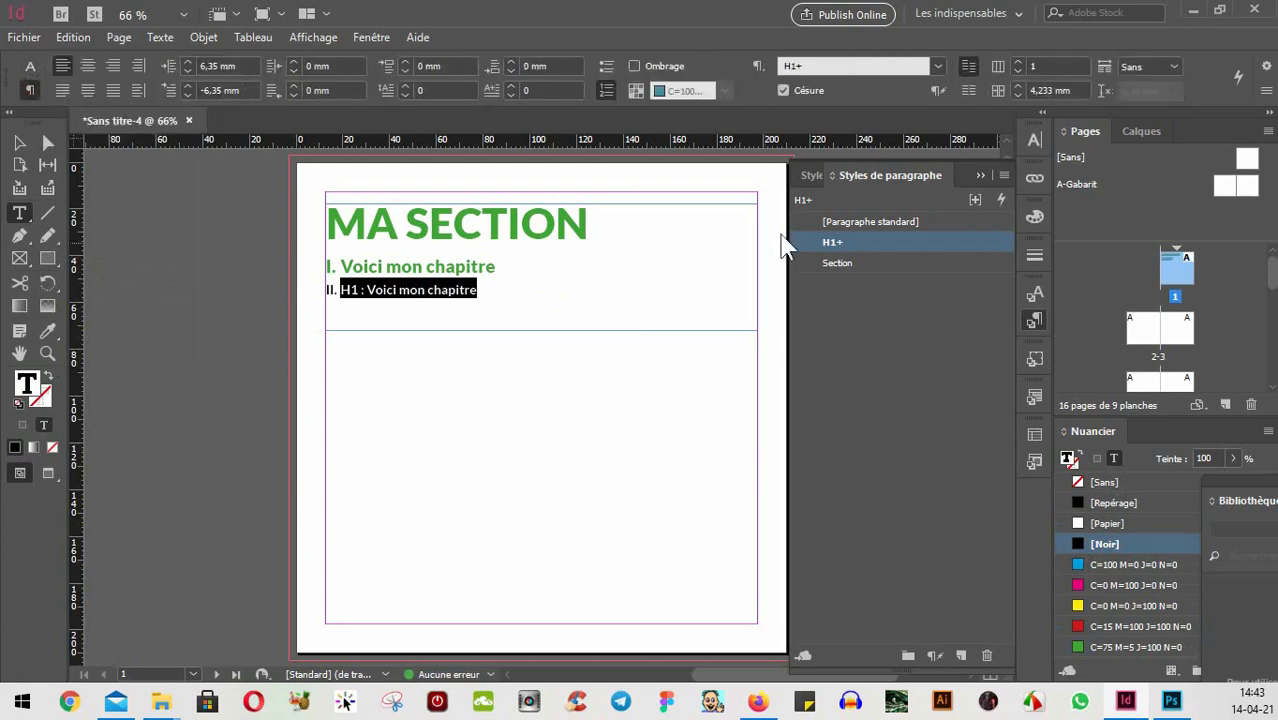
pyautogui.keyDown('alt'); pyautogui.click(607, 92); pyautogui.keyUp('alt')
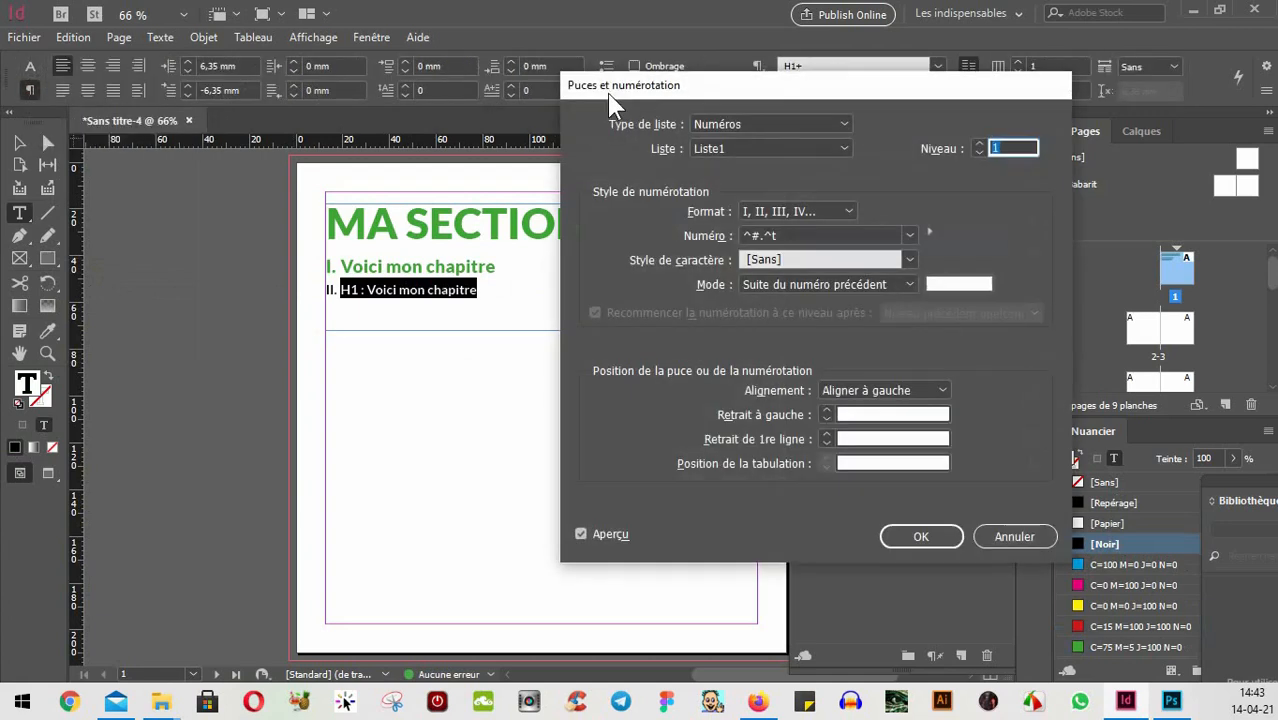
pyautogui.click(979, 145)
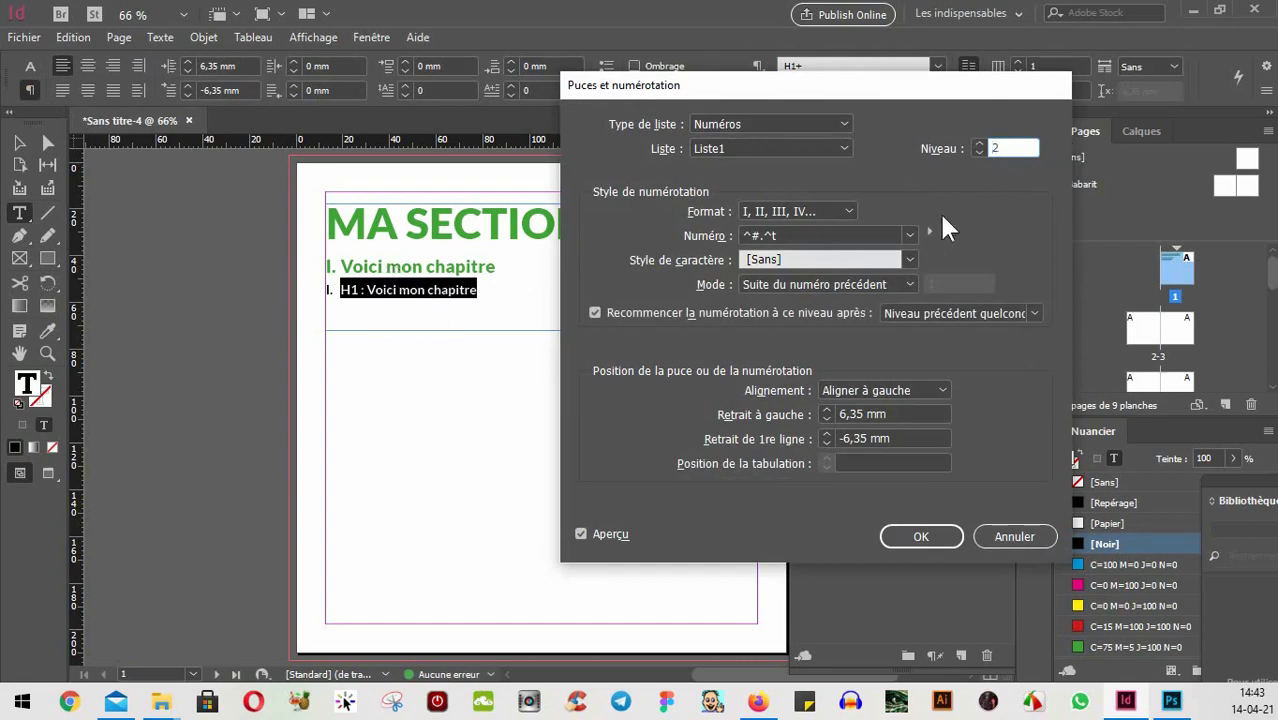
pyautogui.click(842, 208)
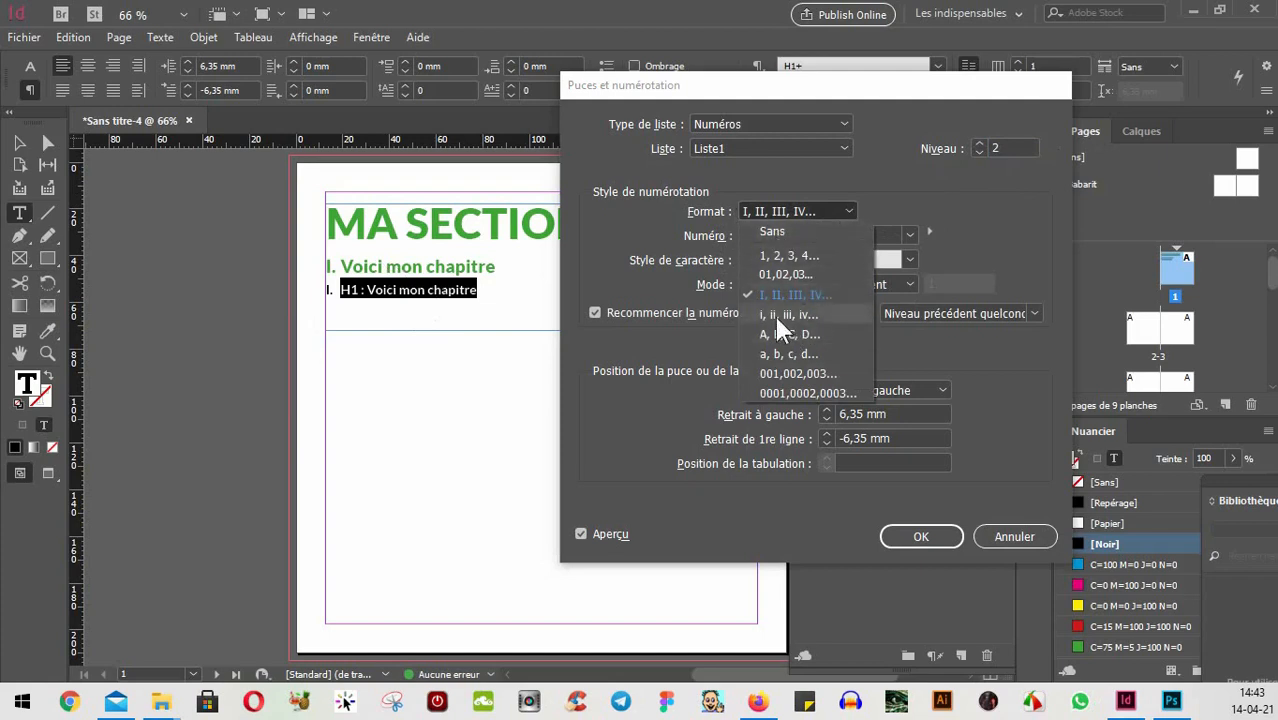
pyautogui.click(789, 260)
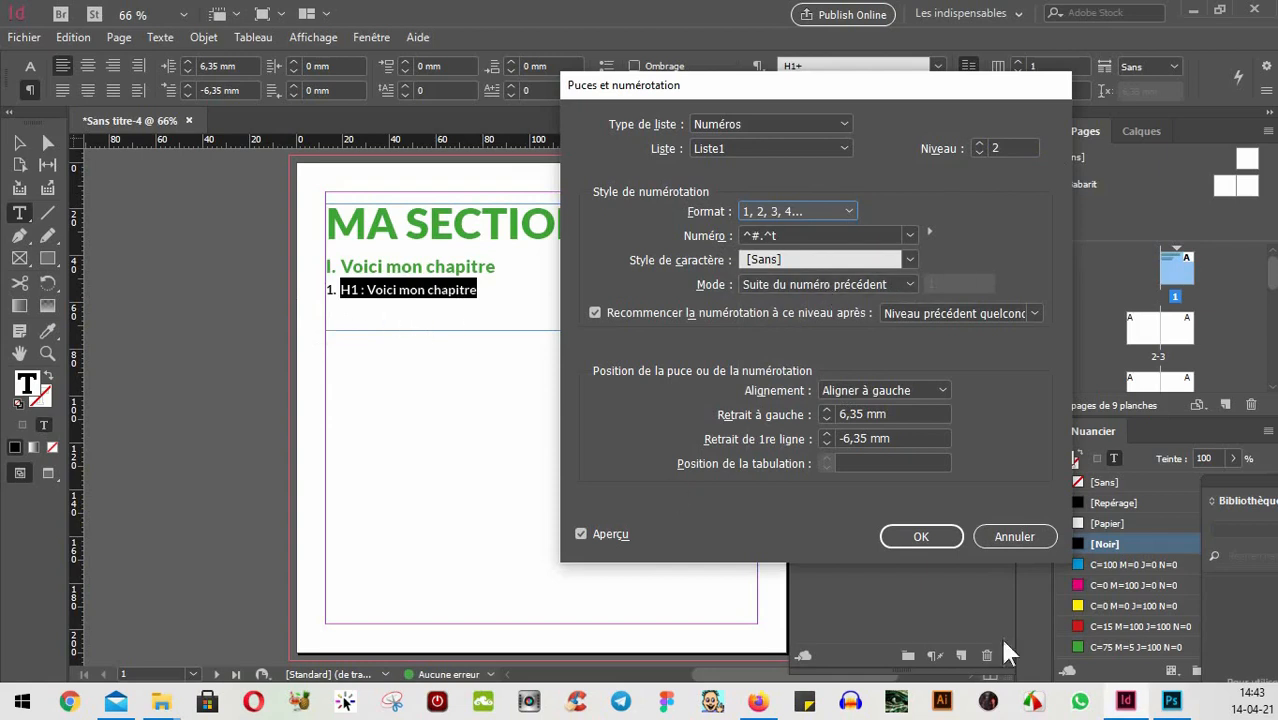
pyautogui.click(926, 541)
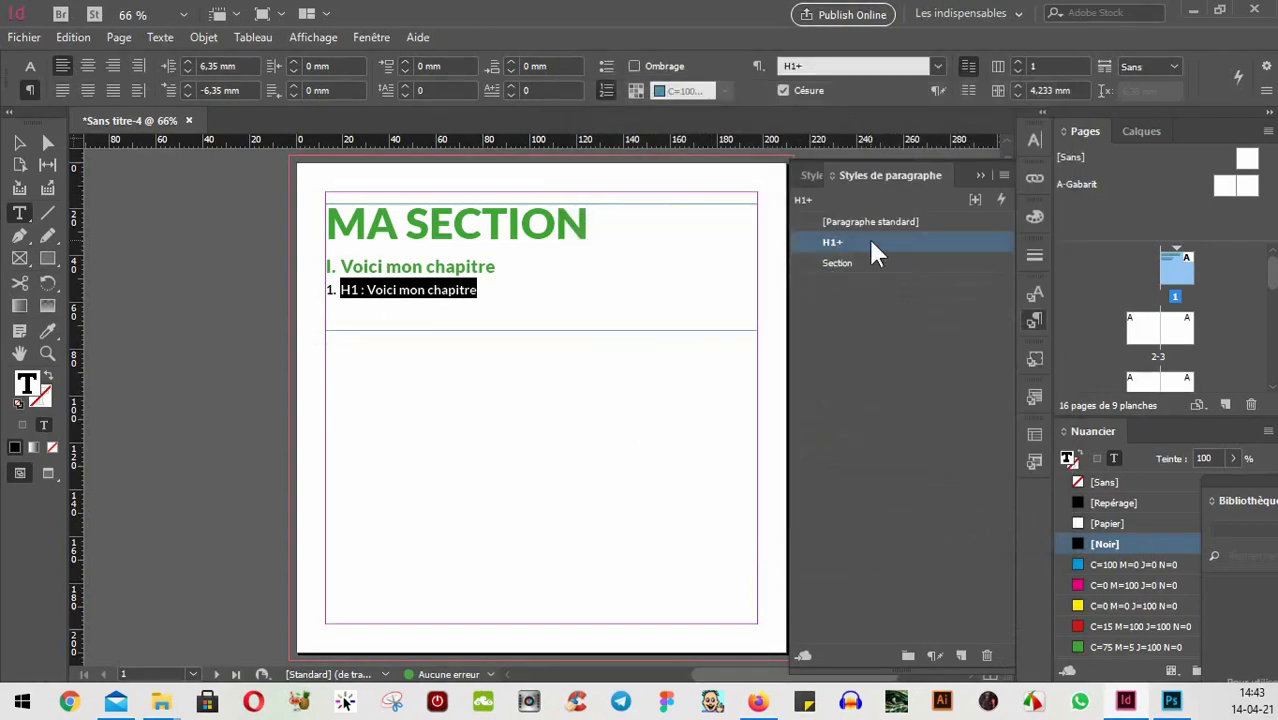
# - Create a paragraph style named "H2" based on H1 from the second heading line and apply it to that line
pyautogui.keyDown('alt'); pyautogui.click(963, 657); pyautogui.keyUp('alt')
pyautogui.write('H2')
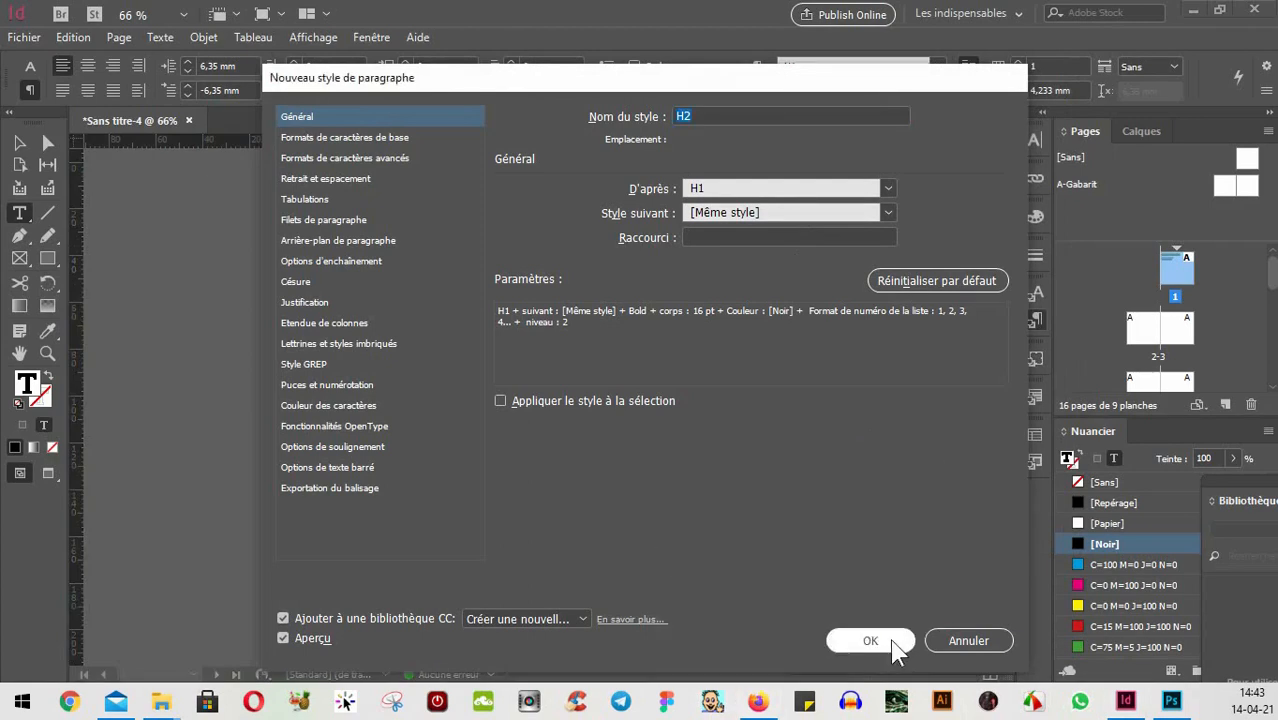
pyautogui.click(884, 641)
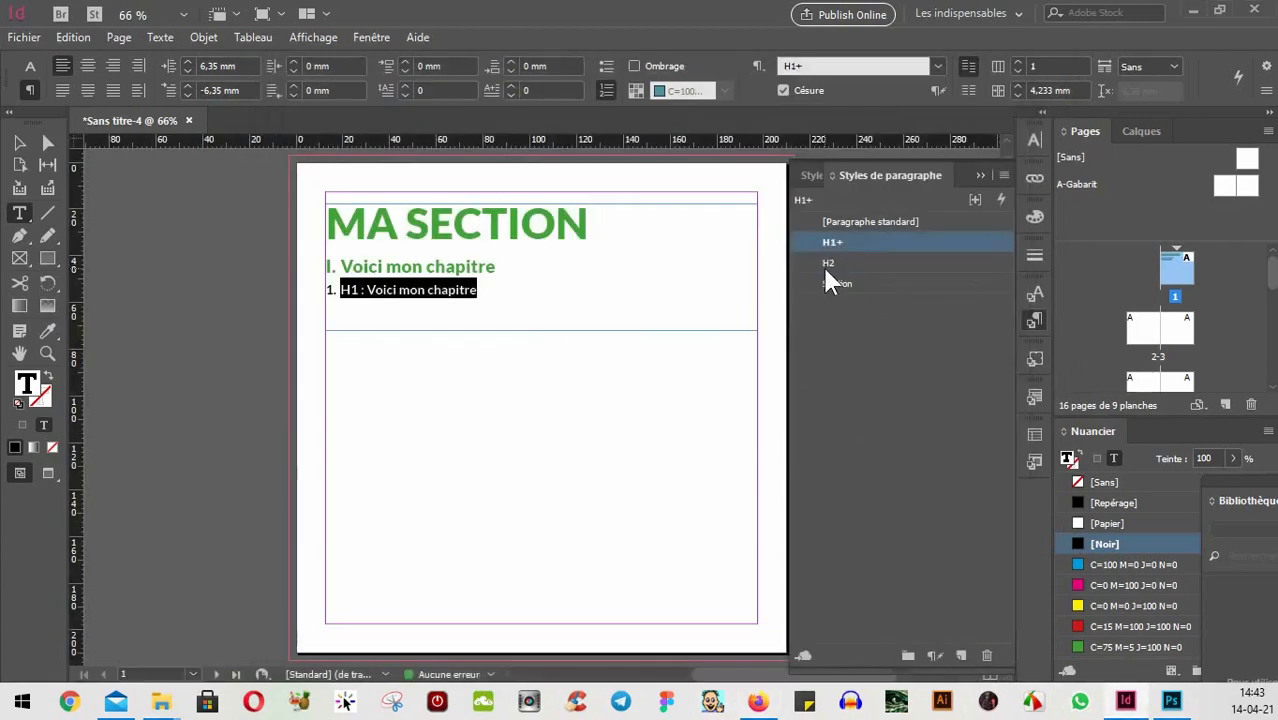
pyautogui.click(827, 266)
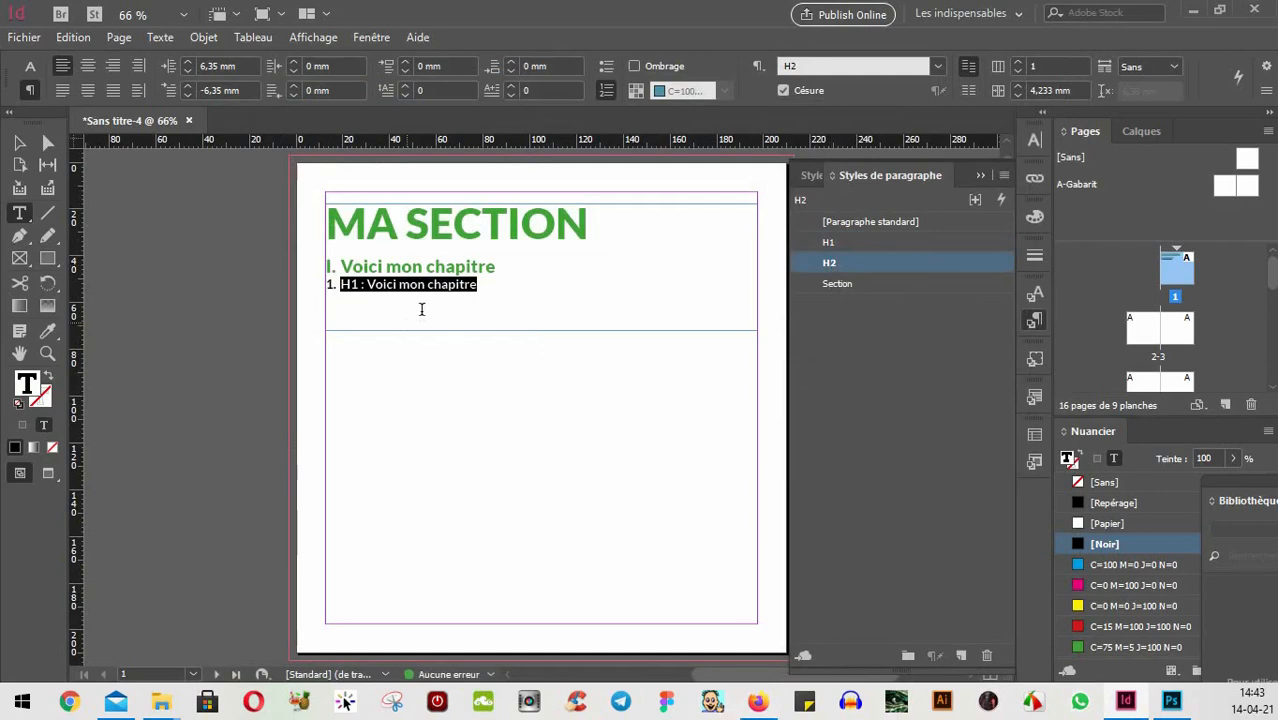
pyautogui.click(490, 271)
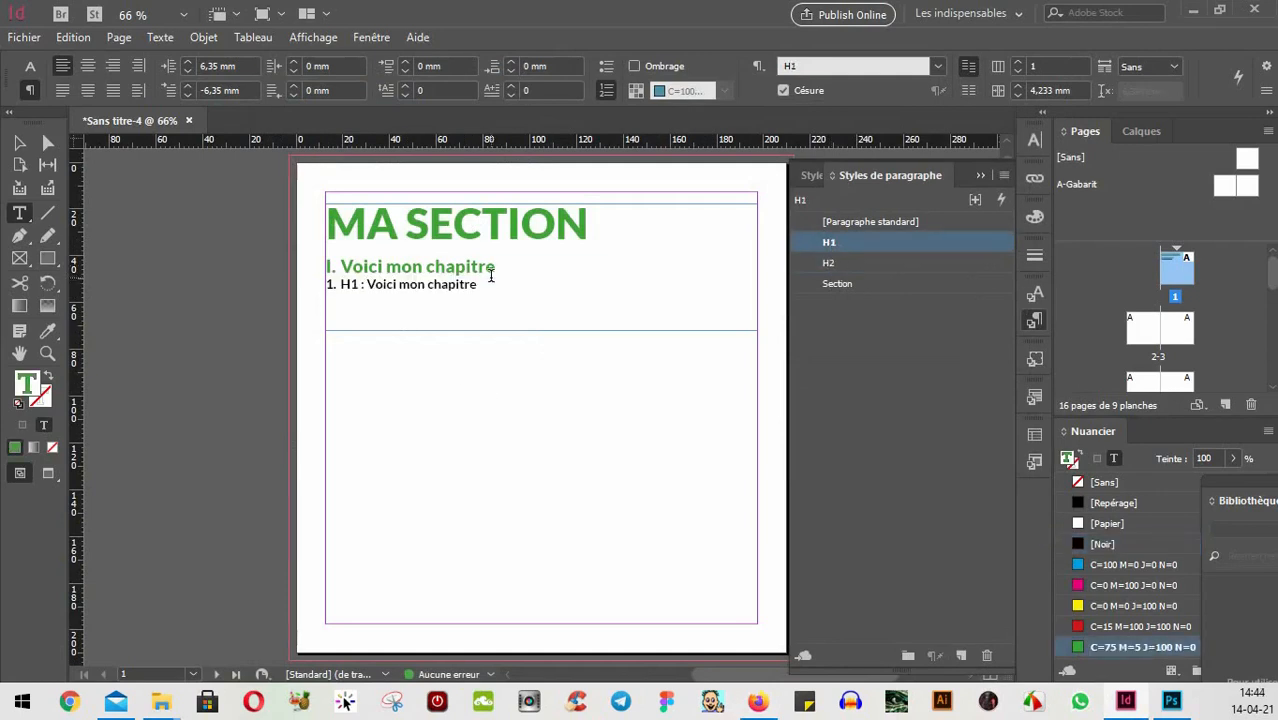
pyautogui.click(491, 276)
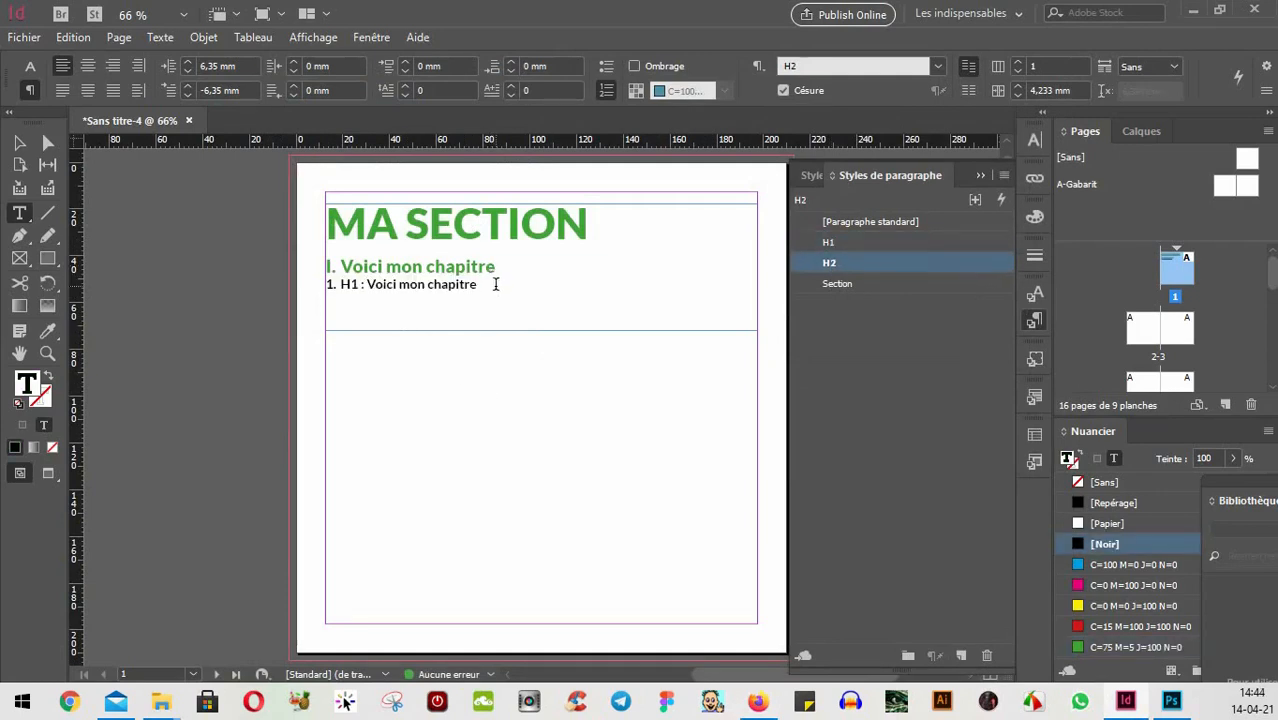
# - Duplicate the numbered "H1 : Voici mon chapitre" line onto a new line directly below it
pyautogui.moveTo(494, 280); pyautogui.dragTo(199, 288)
pyautogui.hotkey('ctrl', 'c')
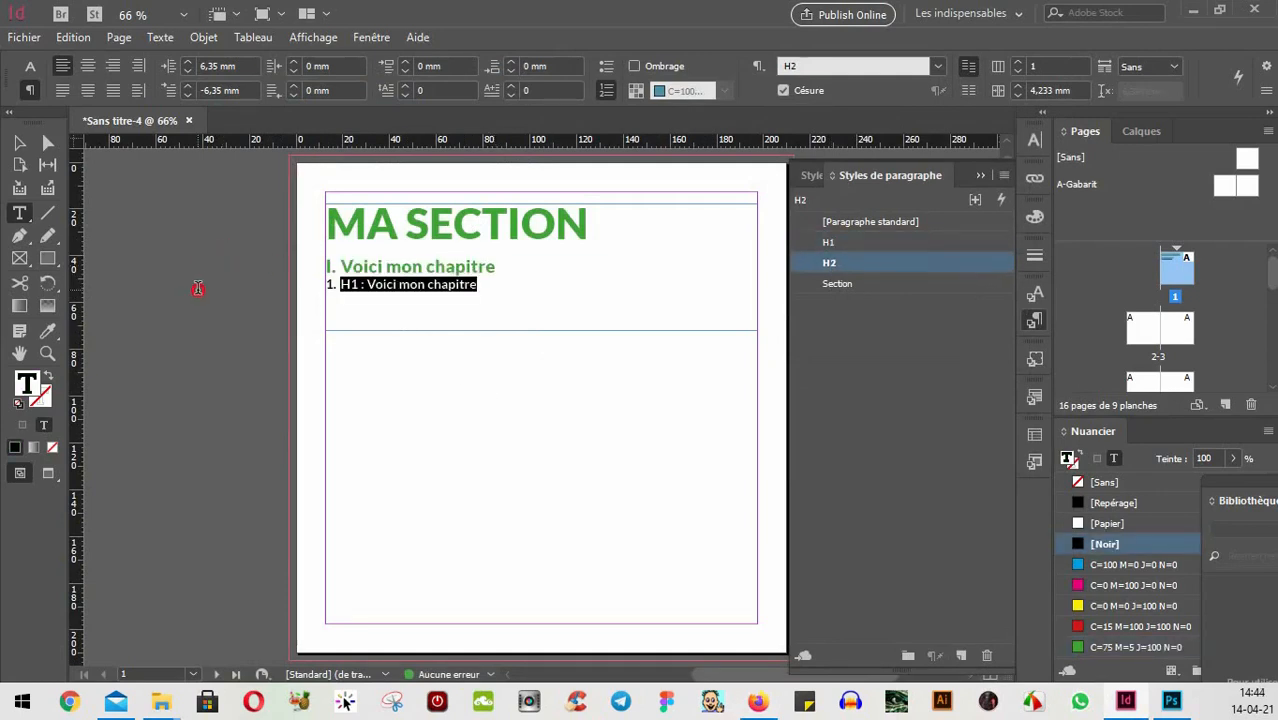
pyautogui.click(502, 281)
pyautogui.press('Return')
pyautogui.hotkey('ctrl', 'v')
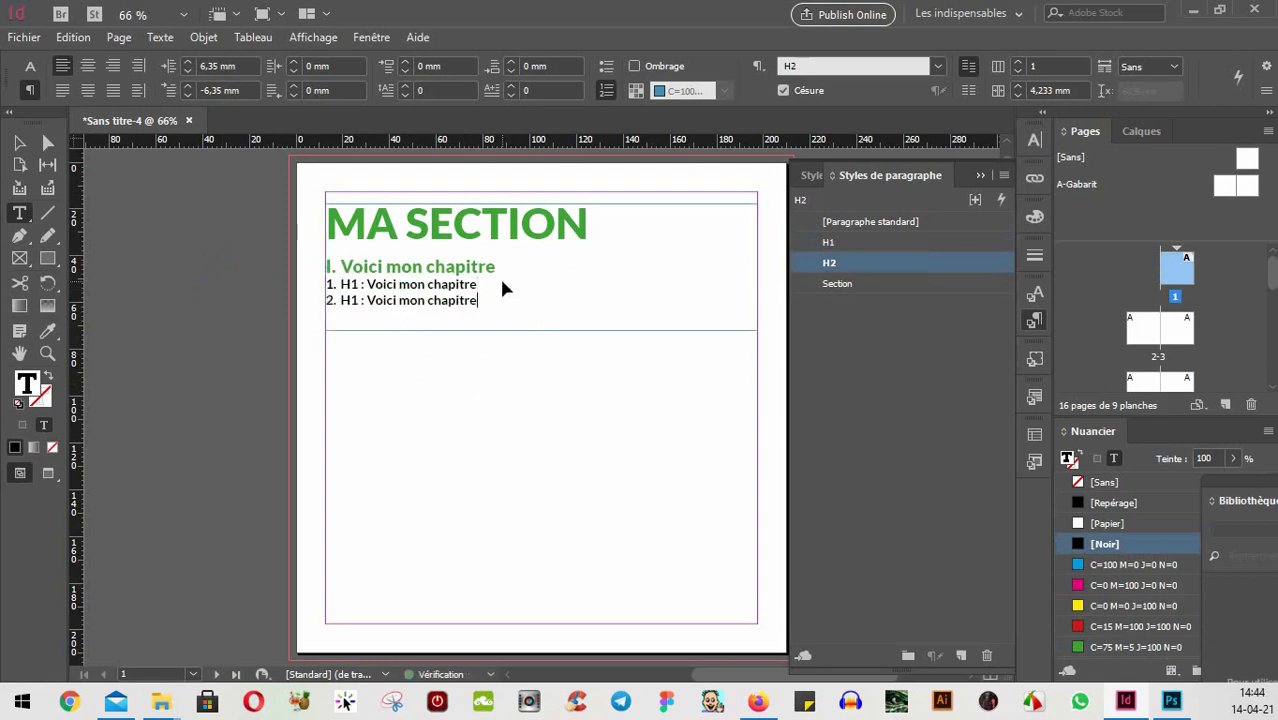
# - Set the duplicated "H1 : Voici mon chapitre" line's font size to 14 pt
pyautogui.moveTo(500, 310); pyautogui.dragTo(306, 301)
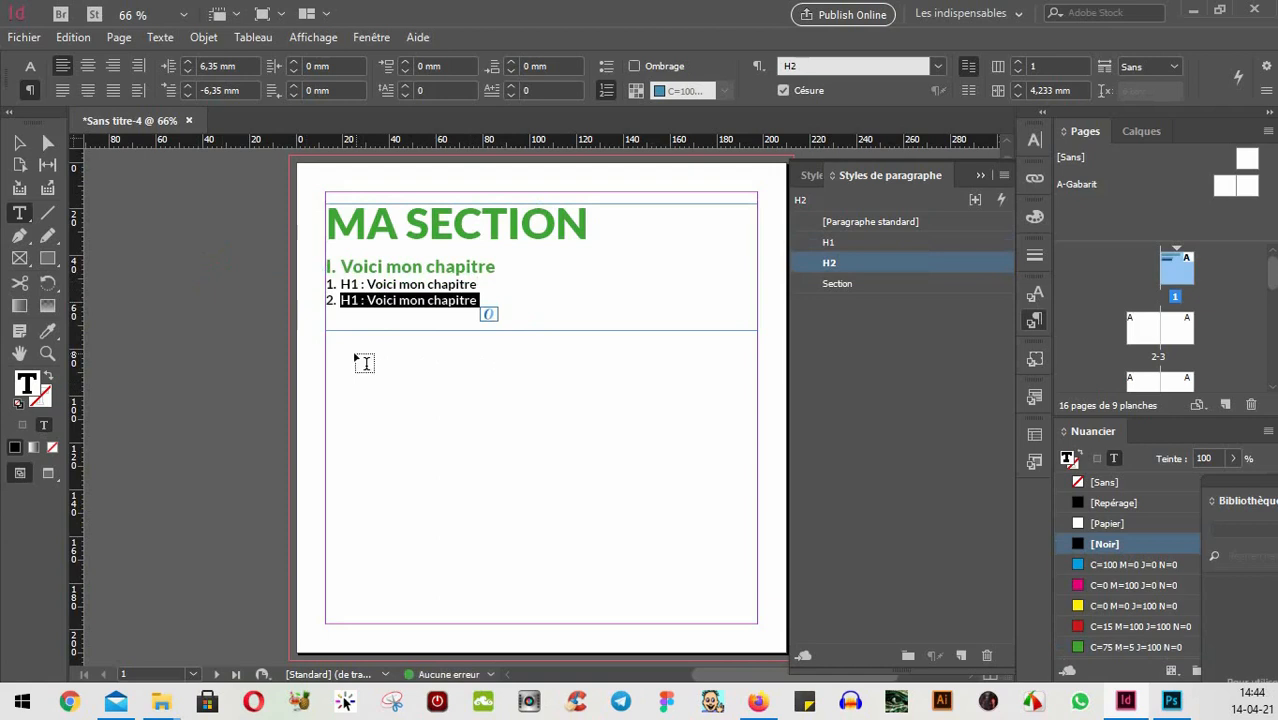
pyautogui.click(30, 66)
pyautogui.click(231, 71)
pyautogui.click(231, 71)
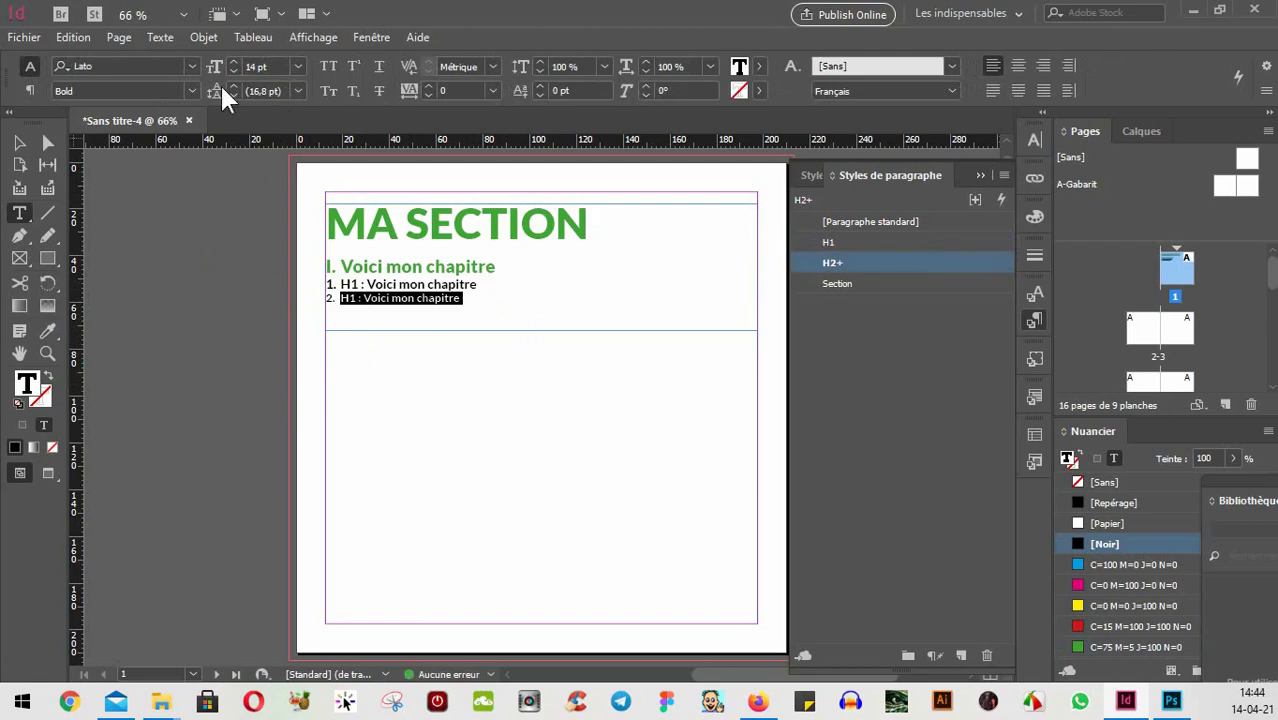
# - Set the third heading line's numbering in Liste1 to level 3 with the format a, b, c, d..
pyautogui.click(29, 90)
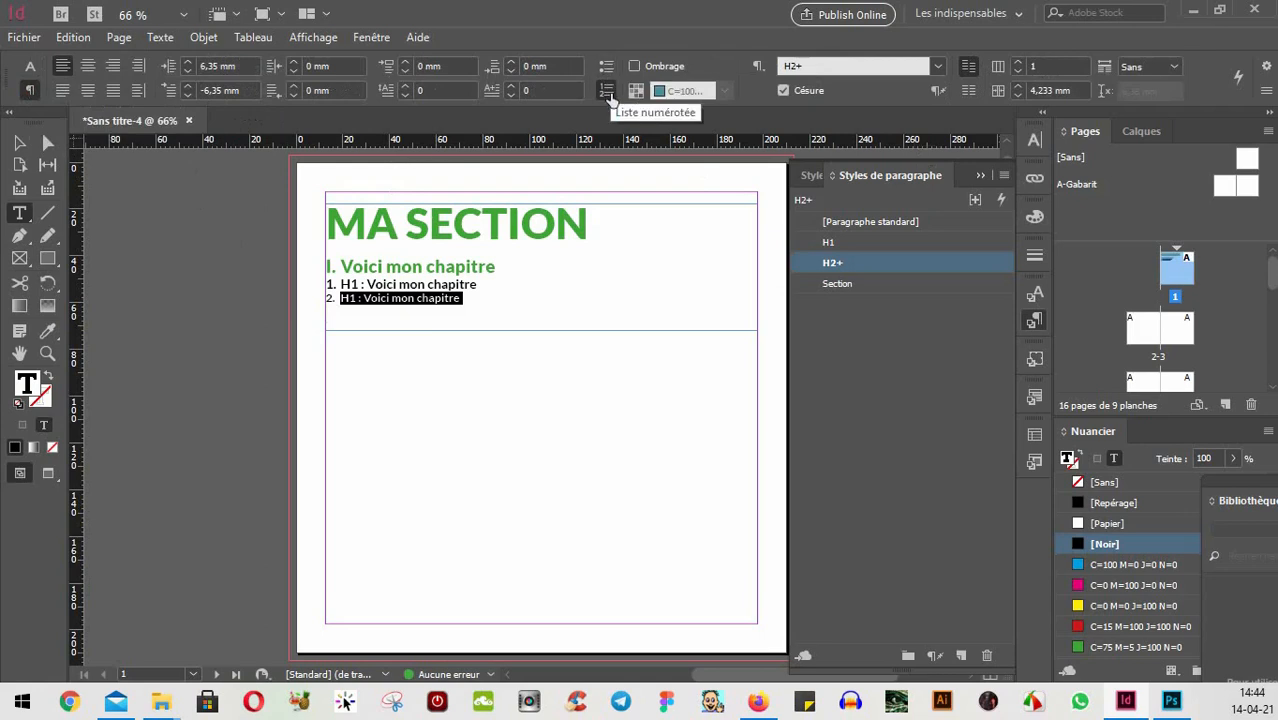
pyautogui.keyDown('alt'); pyautogui.click(610, 93); pyautogui.keyUp('alt')
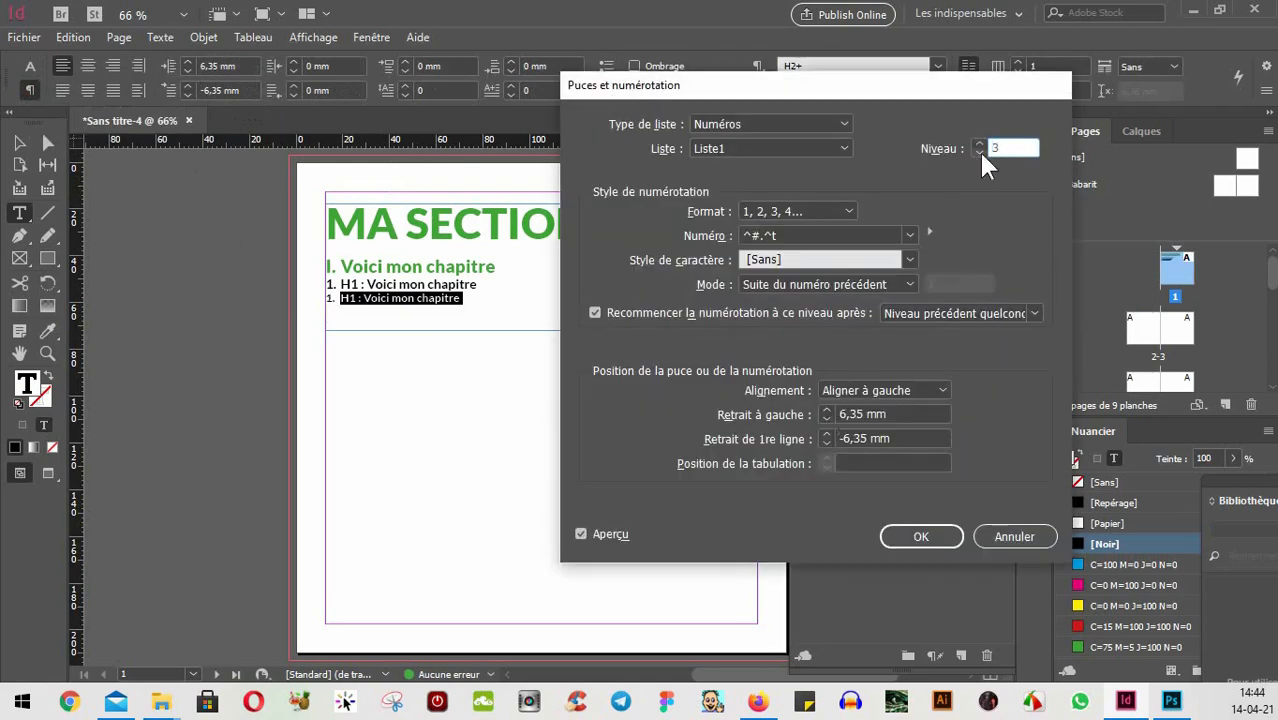
pyautogui.click(979, 145)
pyautogui.click(850, 212)
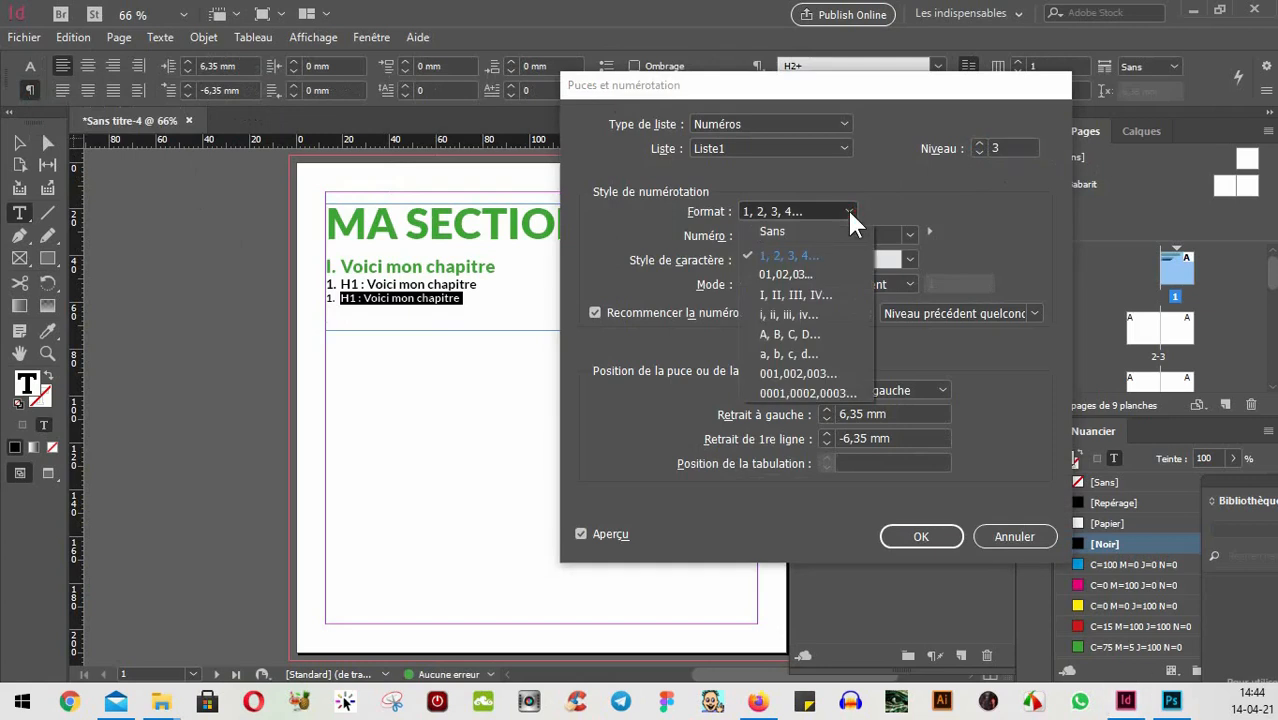
pyautogui.click(794, 353)
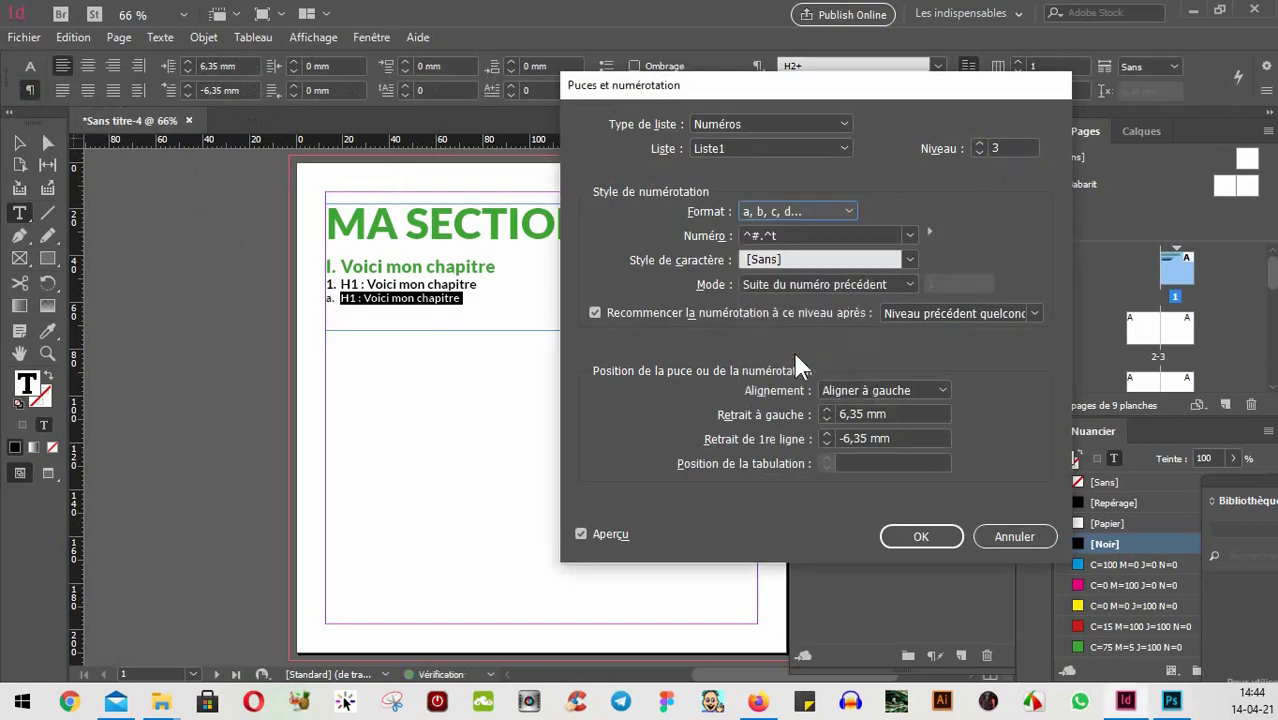
pyautogui.click(902, 538)
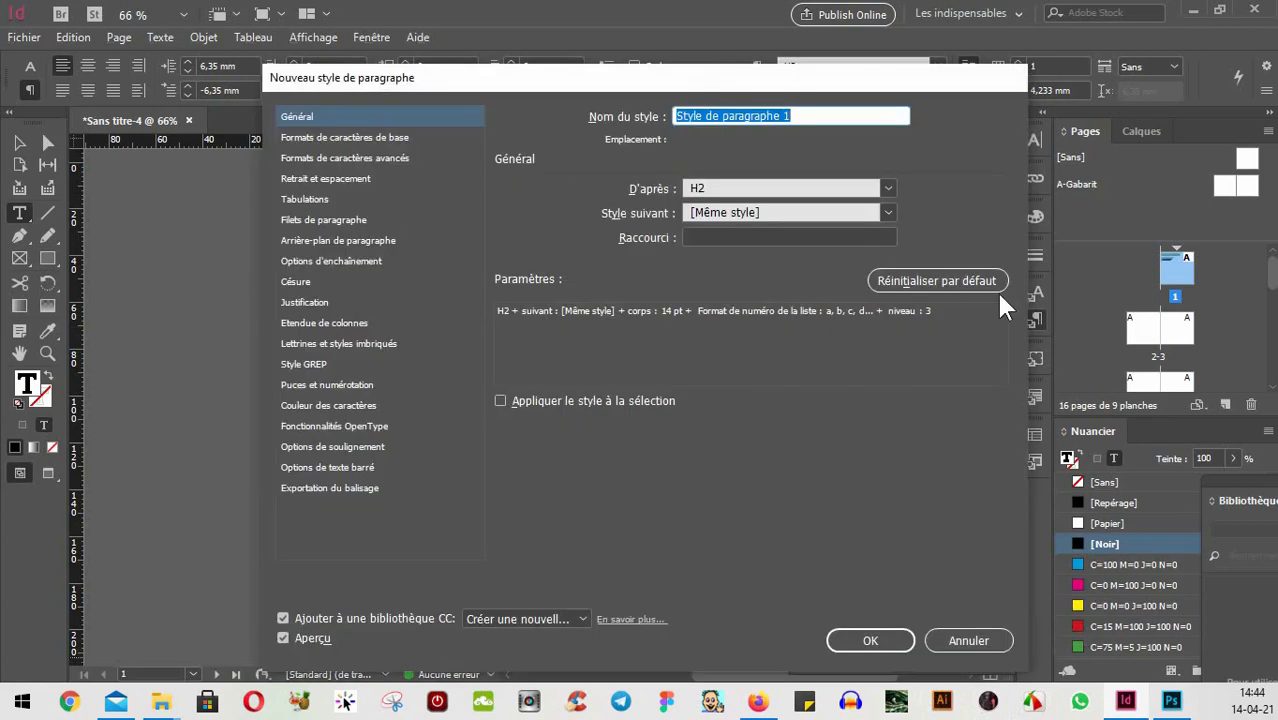
# - Create a paragraph style named "H3" based on H2 from the third heading line and apply it to that line
pyautogui.write('H3')
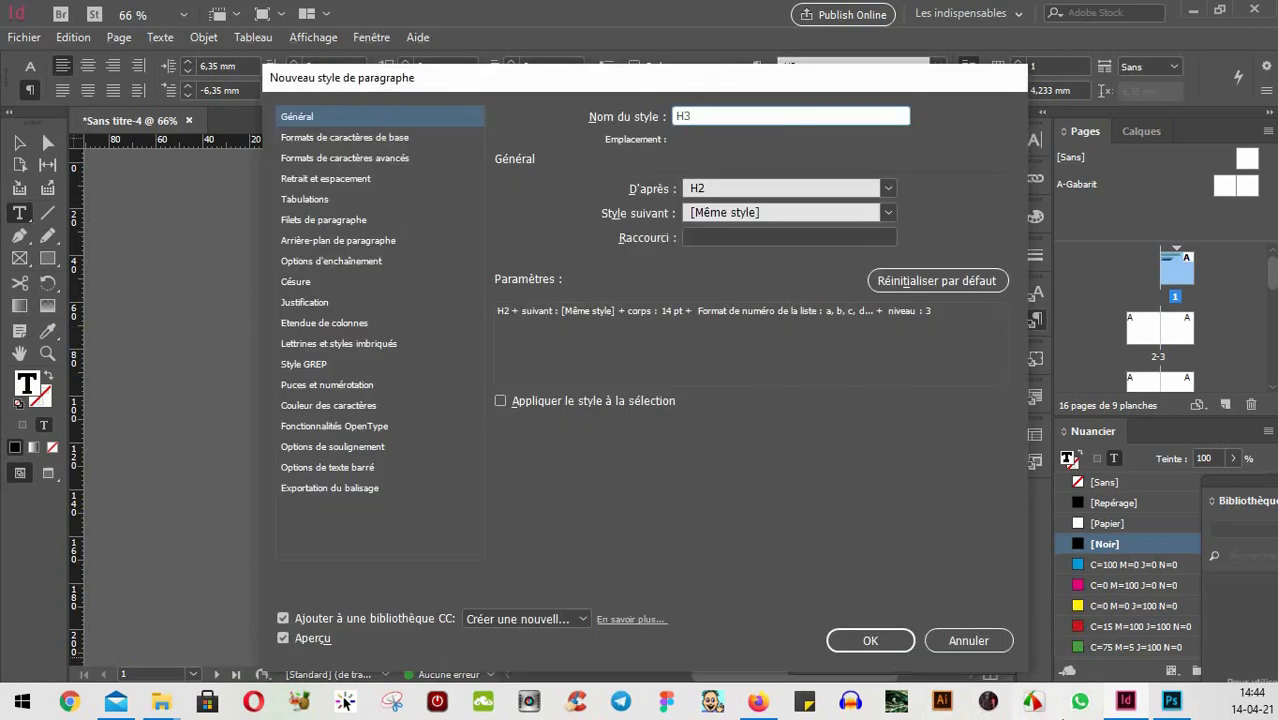
pyautogui.click(874, 643)
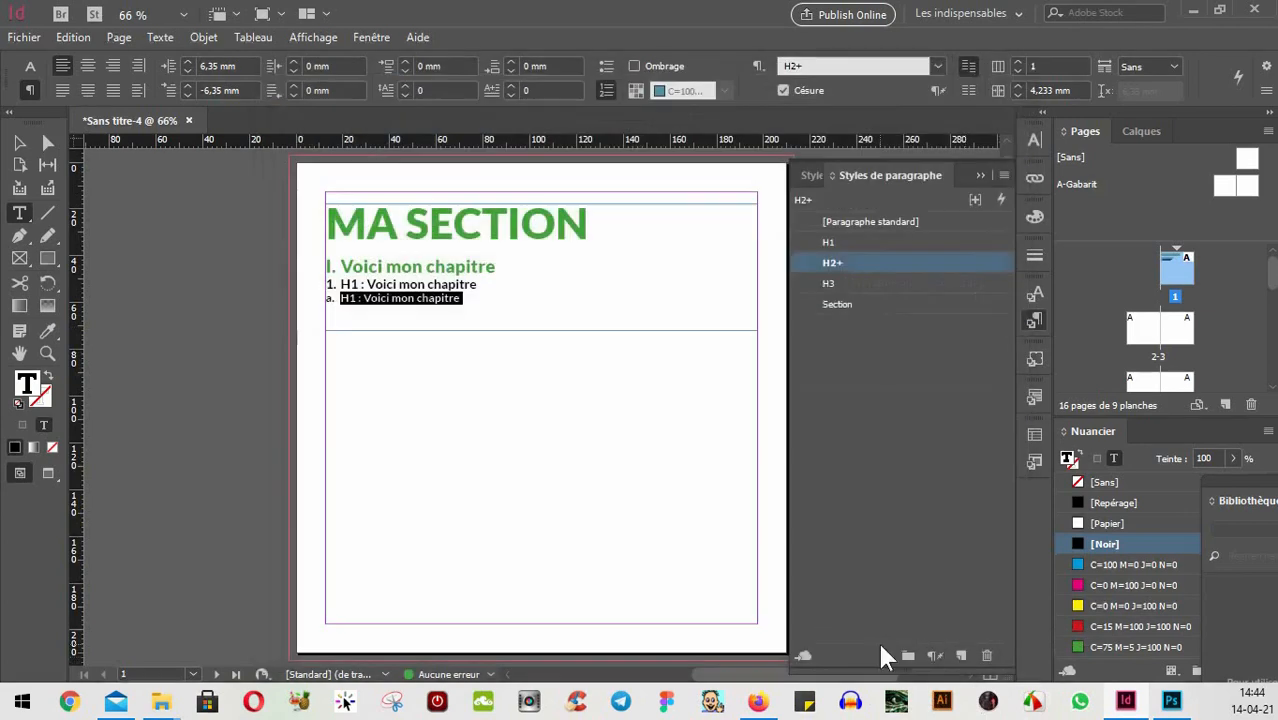
pyautogui.click(838, 284)
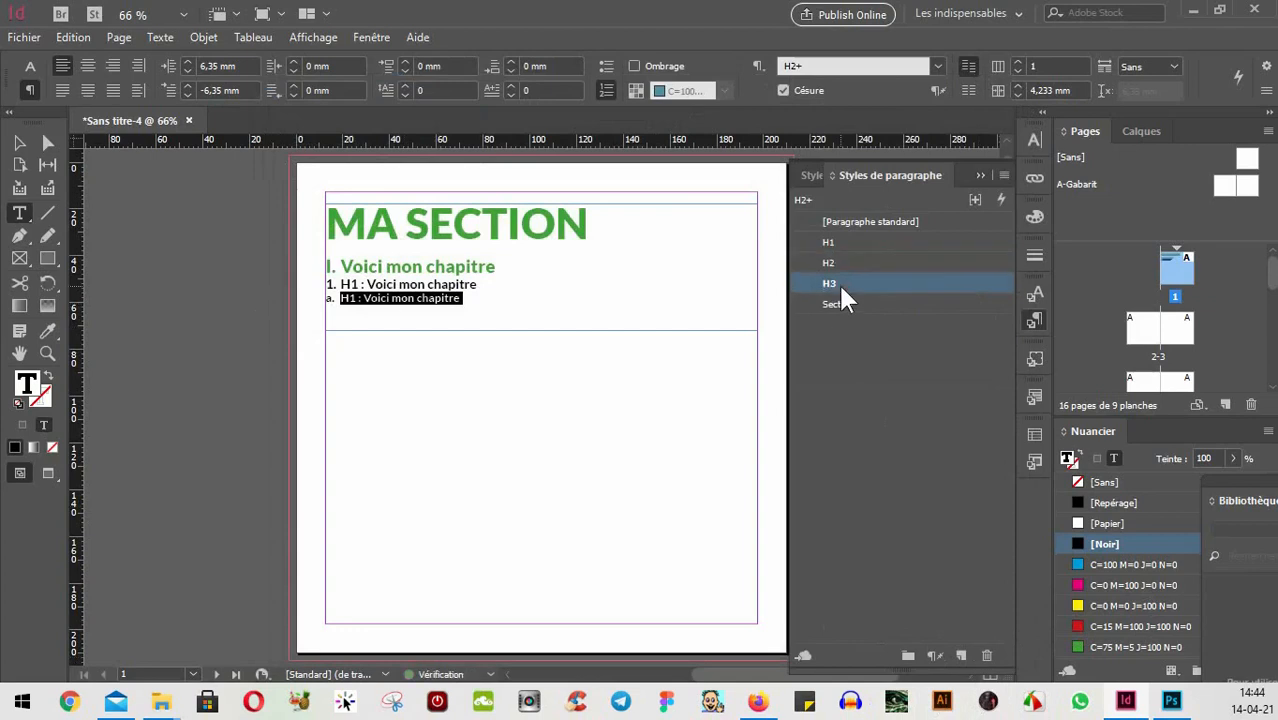
# - Check which paragraph style is assigned to the section title and to each of the three heading lines
pyautogui.click(426, 227)
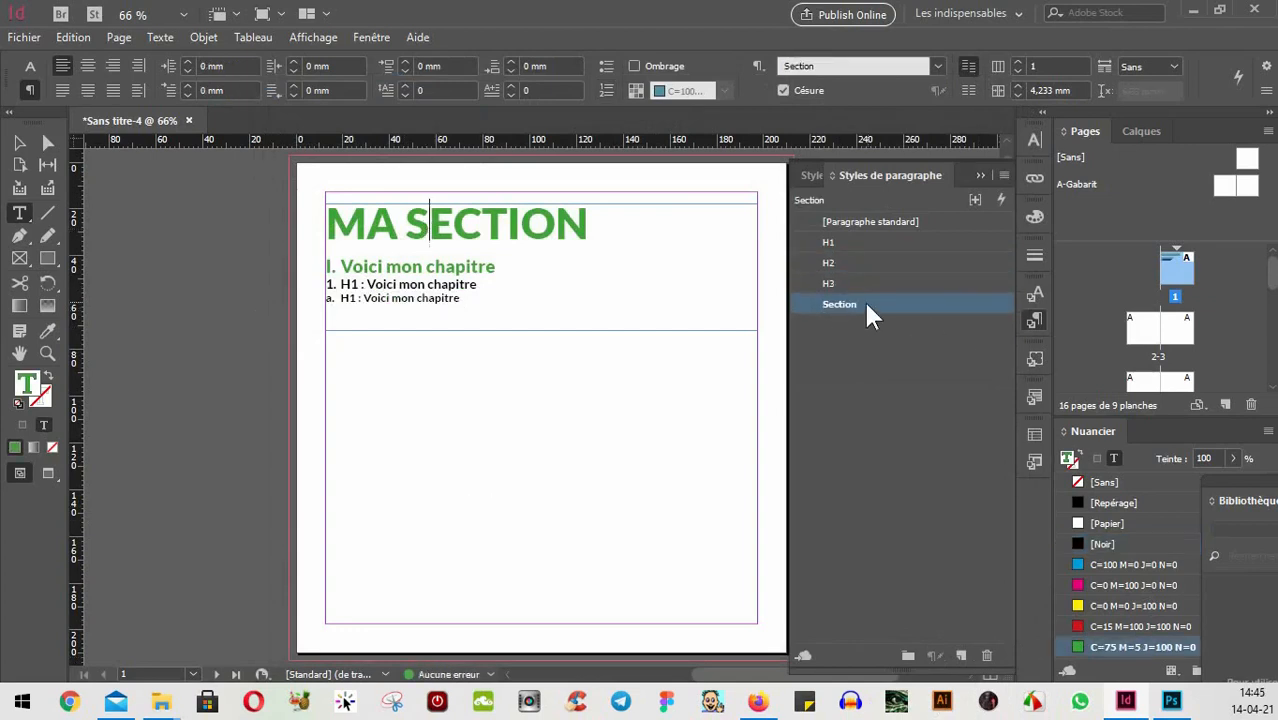
pyautogui.click(407, 268)
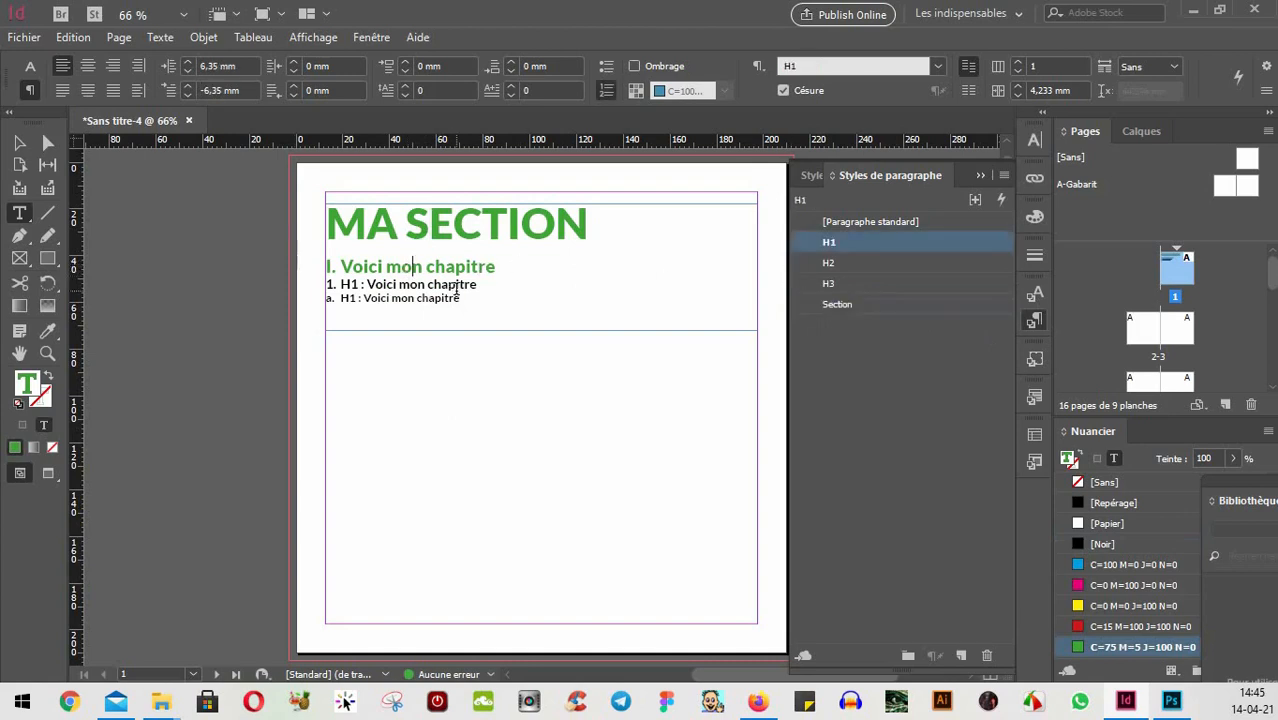
pyautogui.click(452, 288)
pyautogui.click(456, 299)
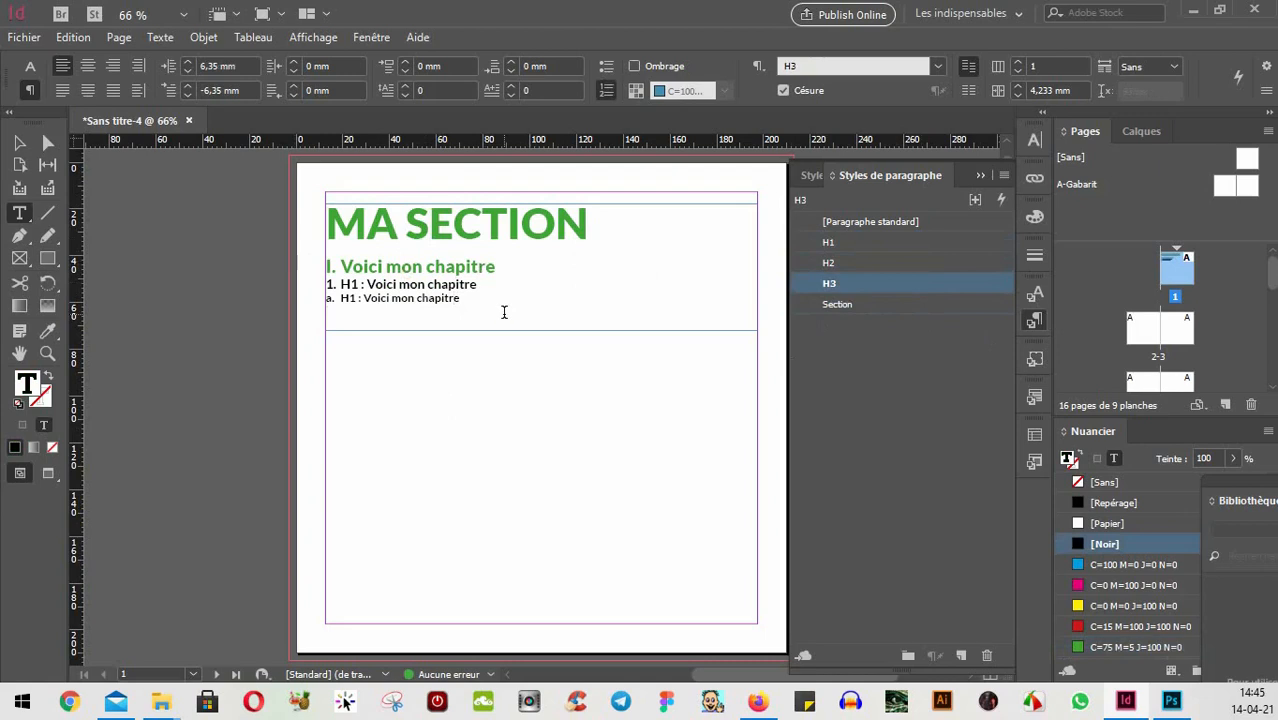
pyautogui.click(467, 319)
# - Extend the text frame downward to a height of about 134 mm
pyautogui.click(19, 143)
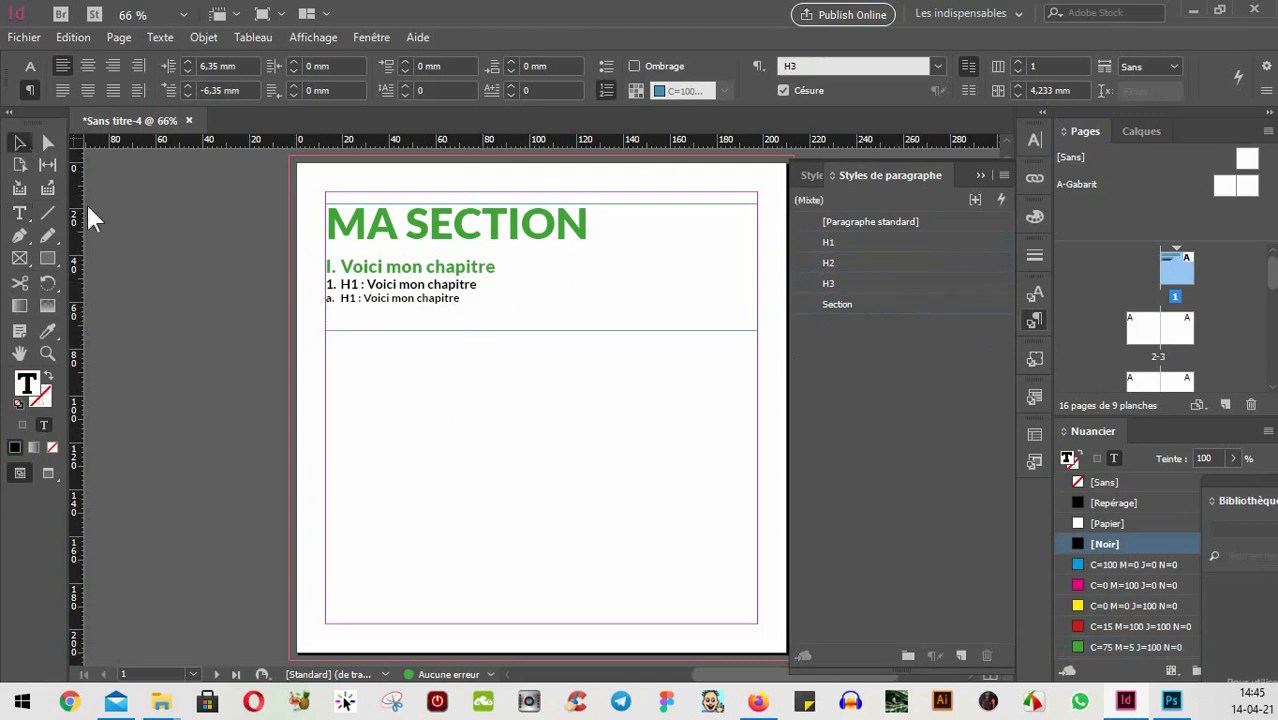
pyautogui.click(530, 297)
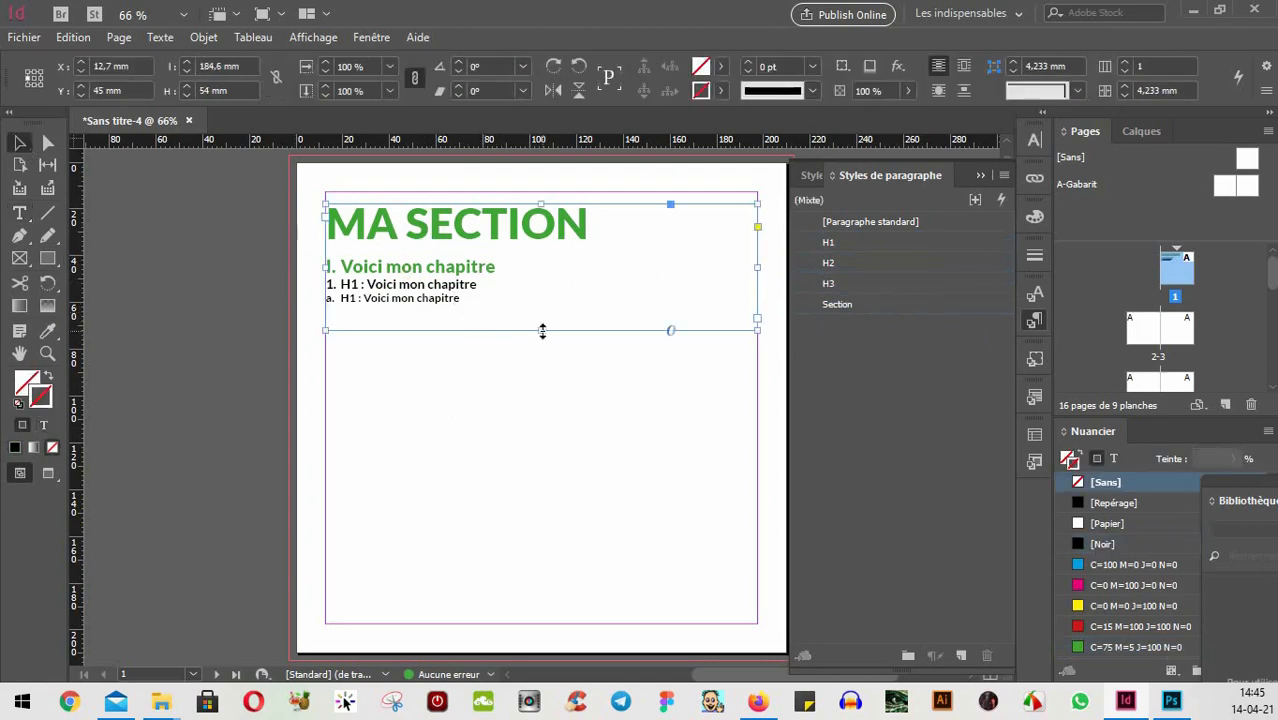
pyautogui.moveTo(542, 331); pyautogui.dragTo(542, 517)
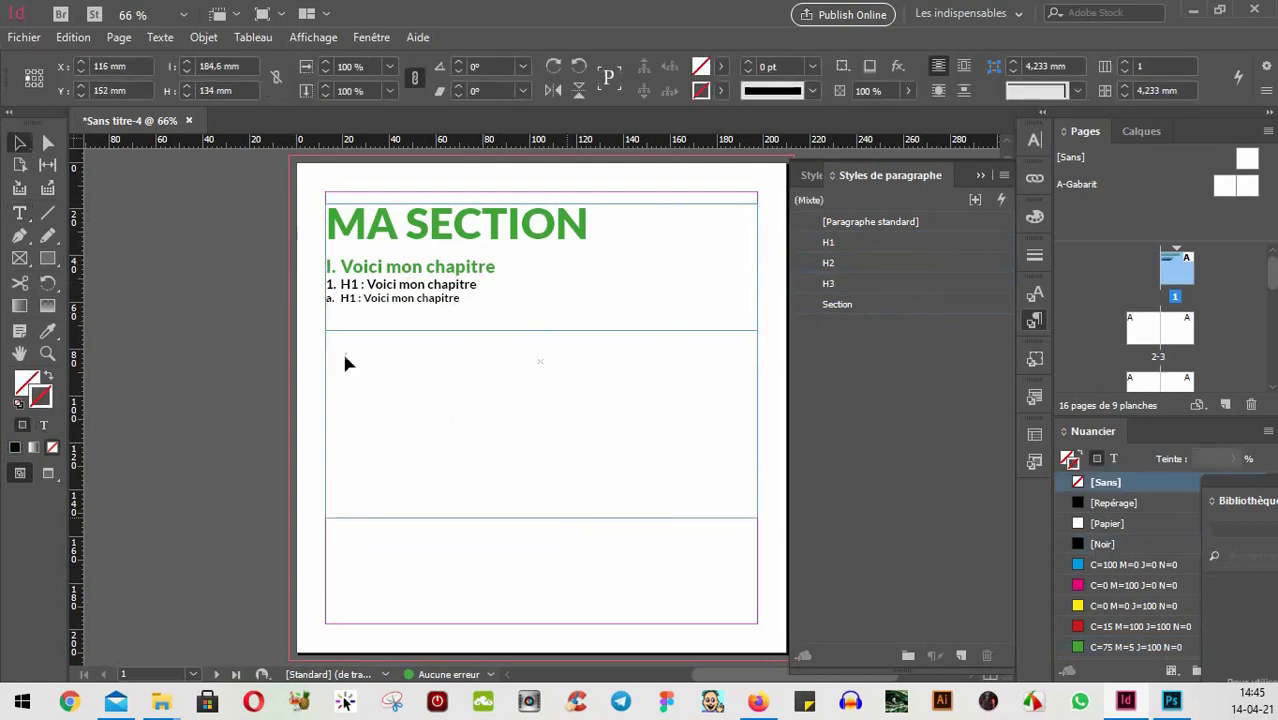
# - Add placeholder text in [Paragraphe standard] below the H3 line and remove the empty line between them
pyautogui.click(19, 213)
pyautogui.click(470, 298)
pyautogui.press('Return')
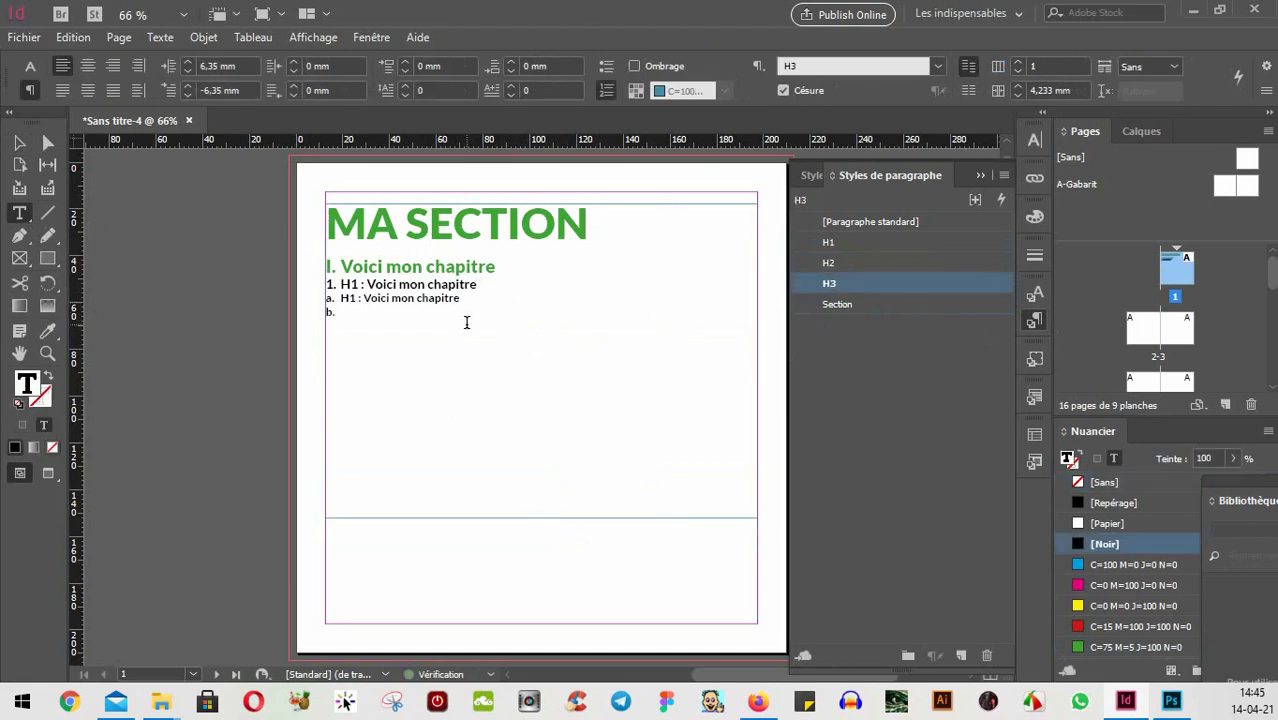
pyautogui.click(880, 221)
pyautogui.click(122, 37)
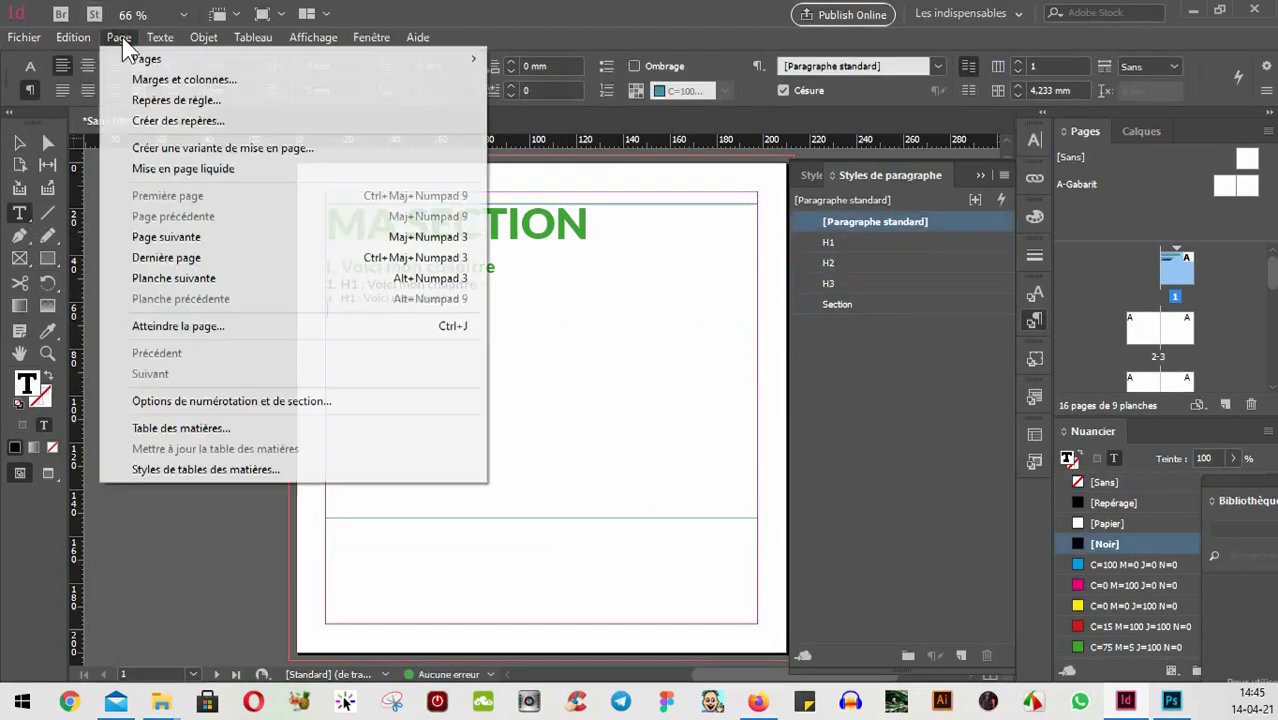
pyautogui.moveTo(165, 40)
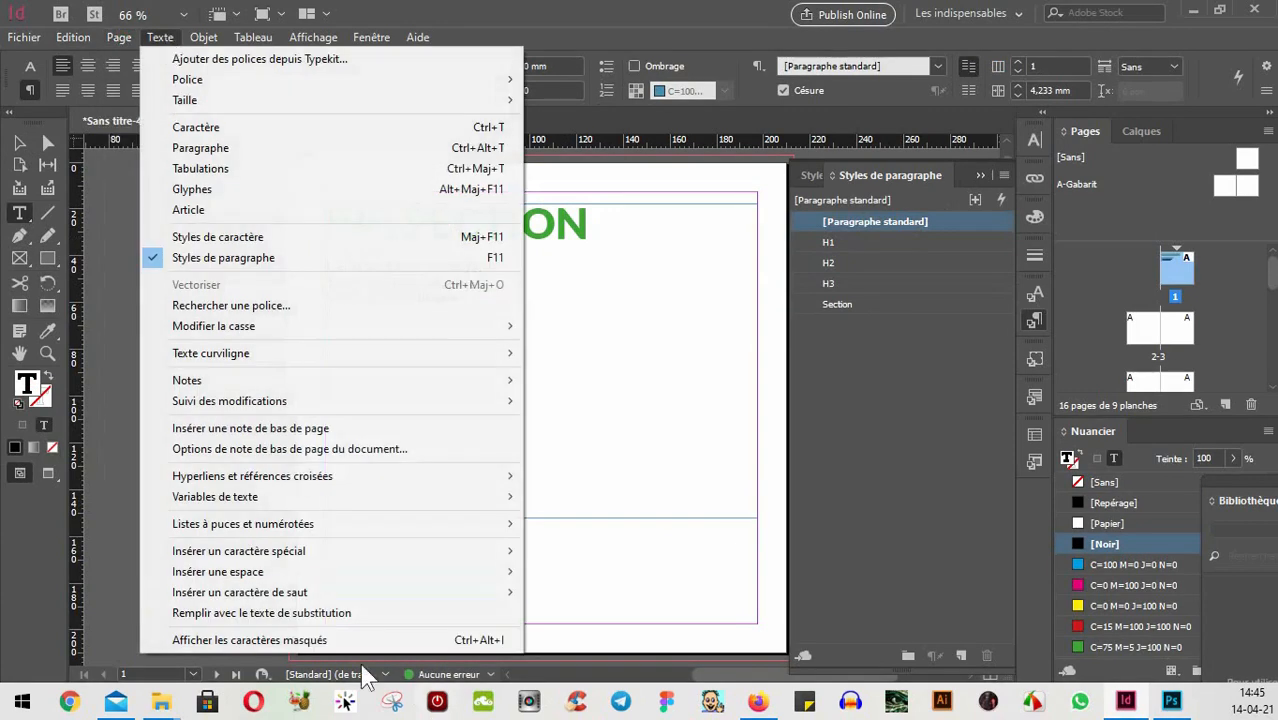
pyautogui.click(294, 614)
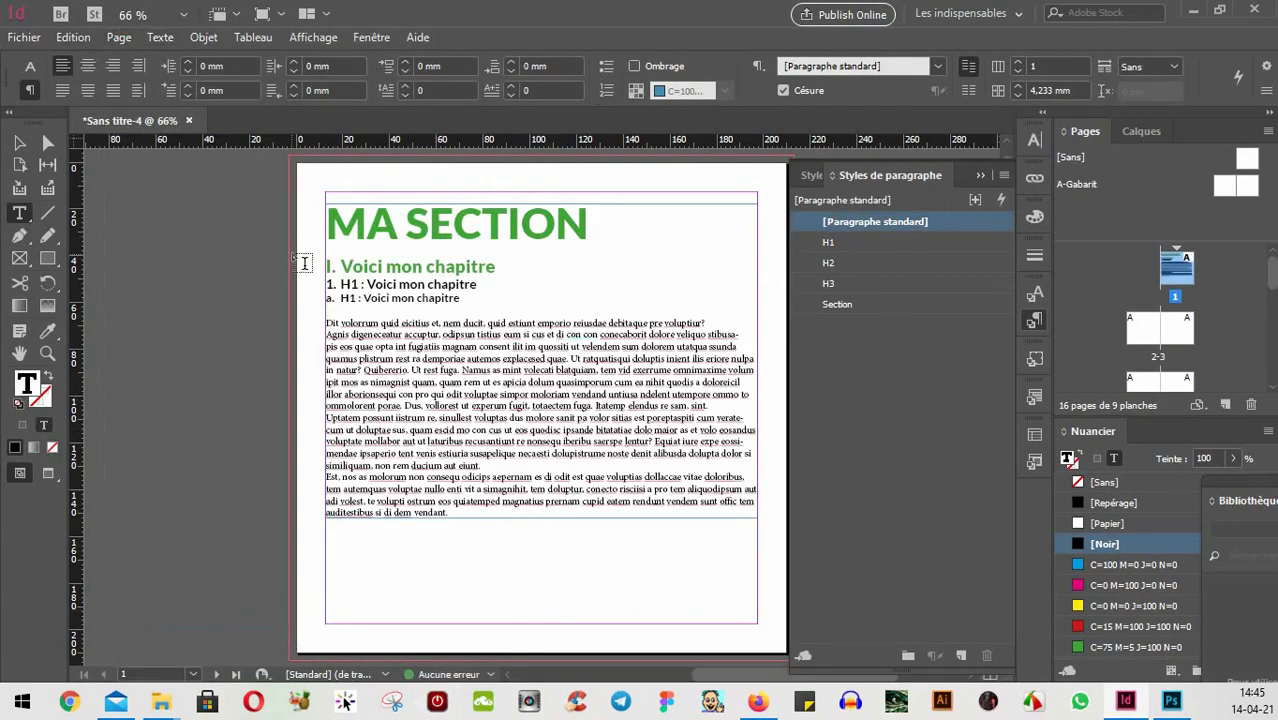
pyautogui.press('Delete')
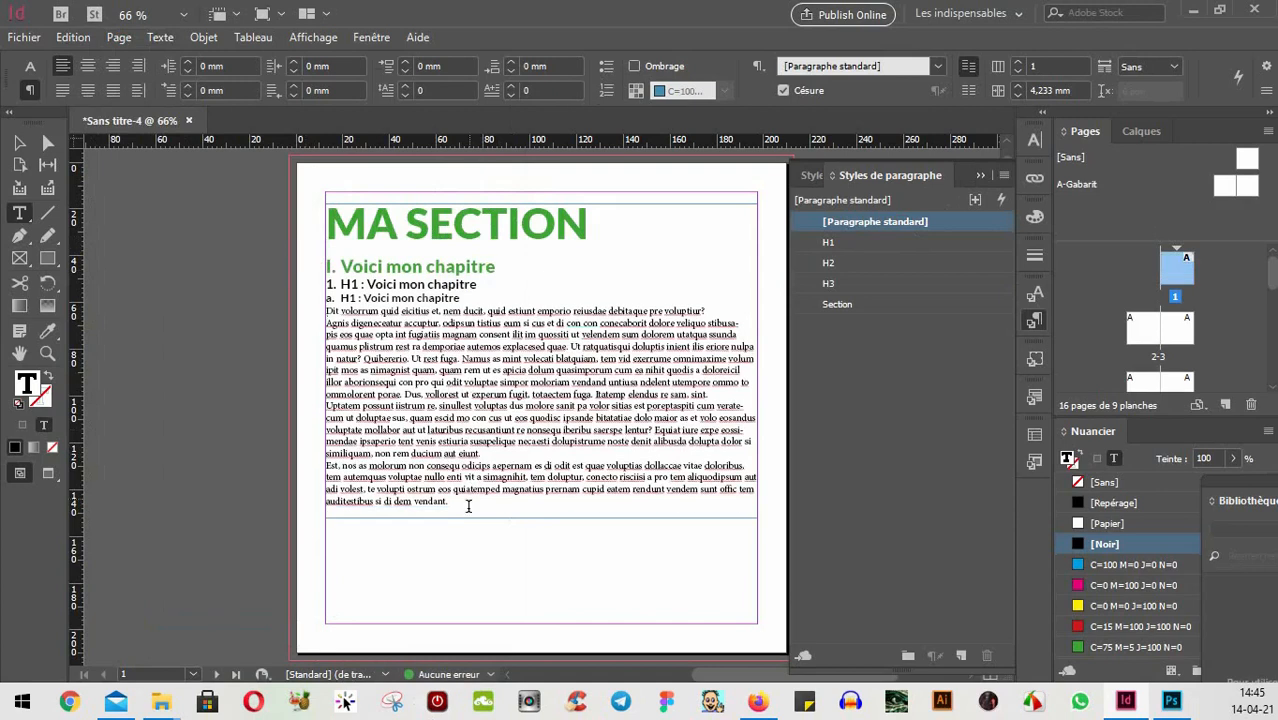
# - Set the font of the first three placeholder paragraphs to Lato
pyautogui.click(494, 454)
pyautogui.moveTo(494, 454); pyautogui.dragTo(272, 312)
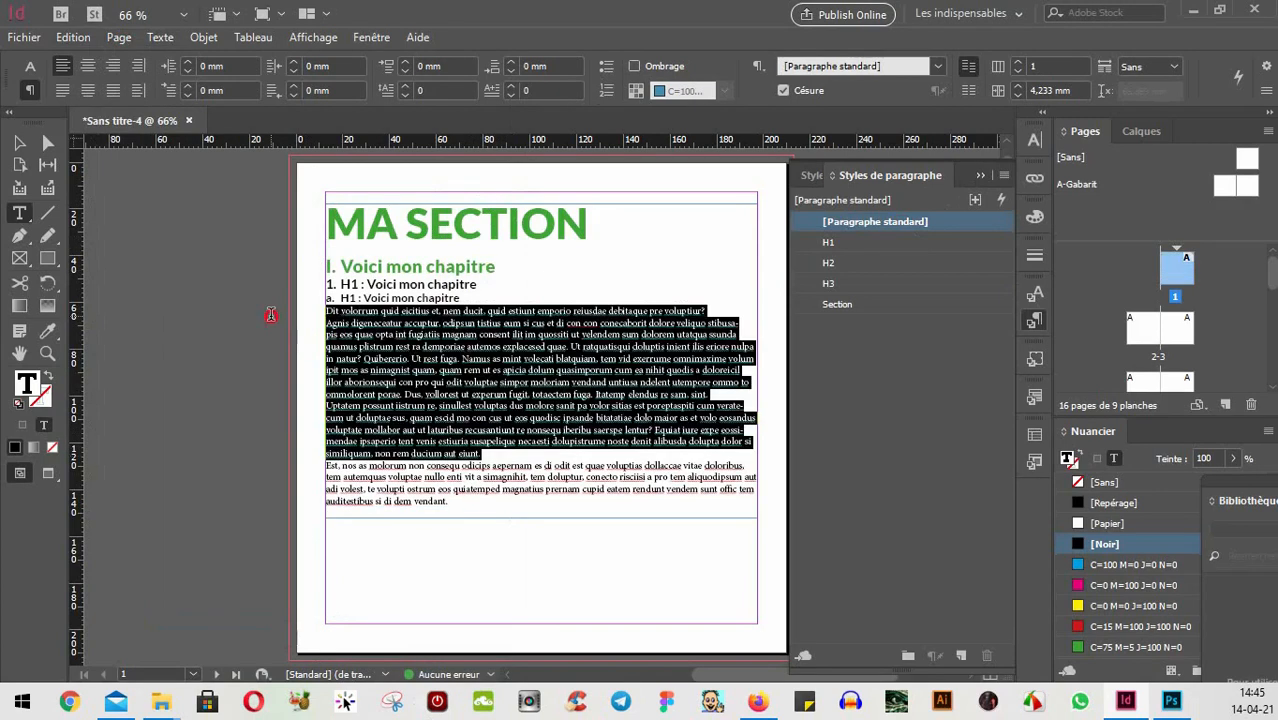
pyautogui.click(30, 66)
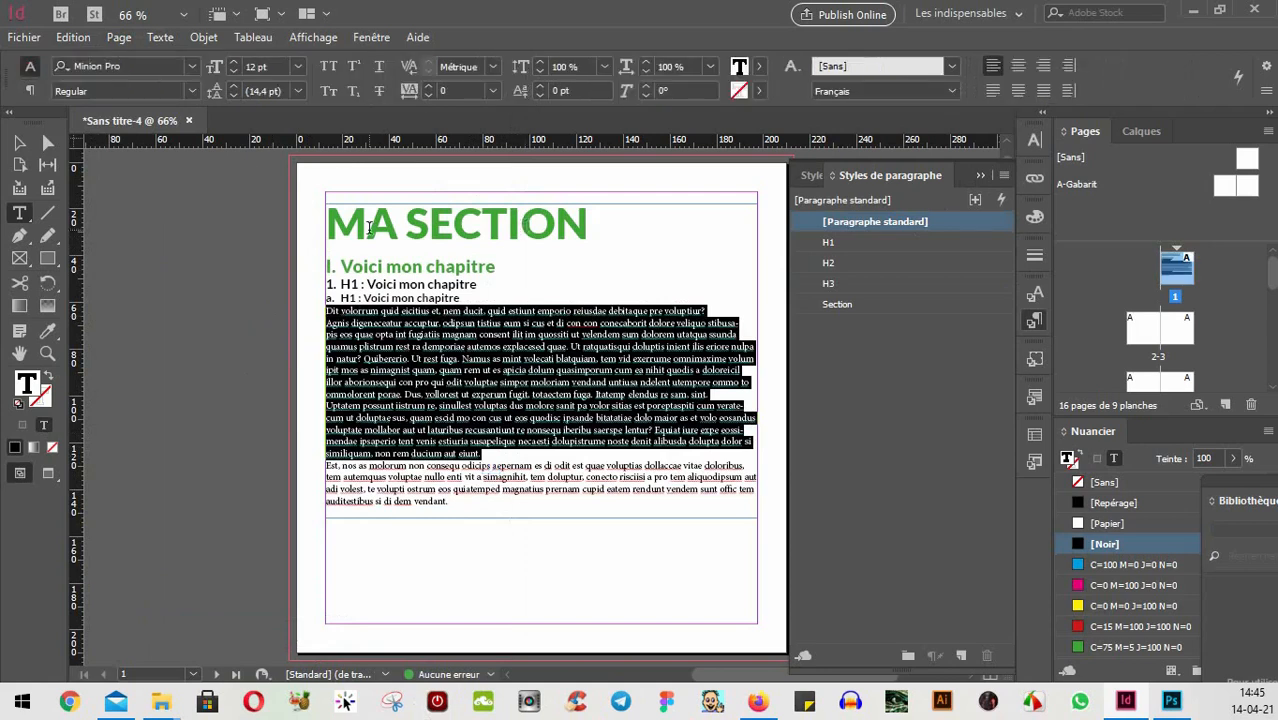
pyautogui.click(104, 65)
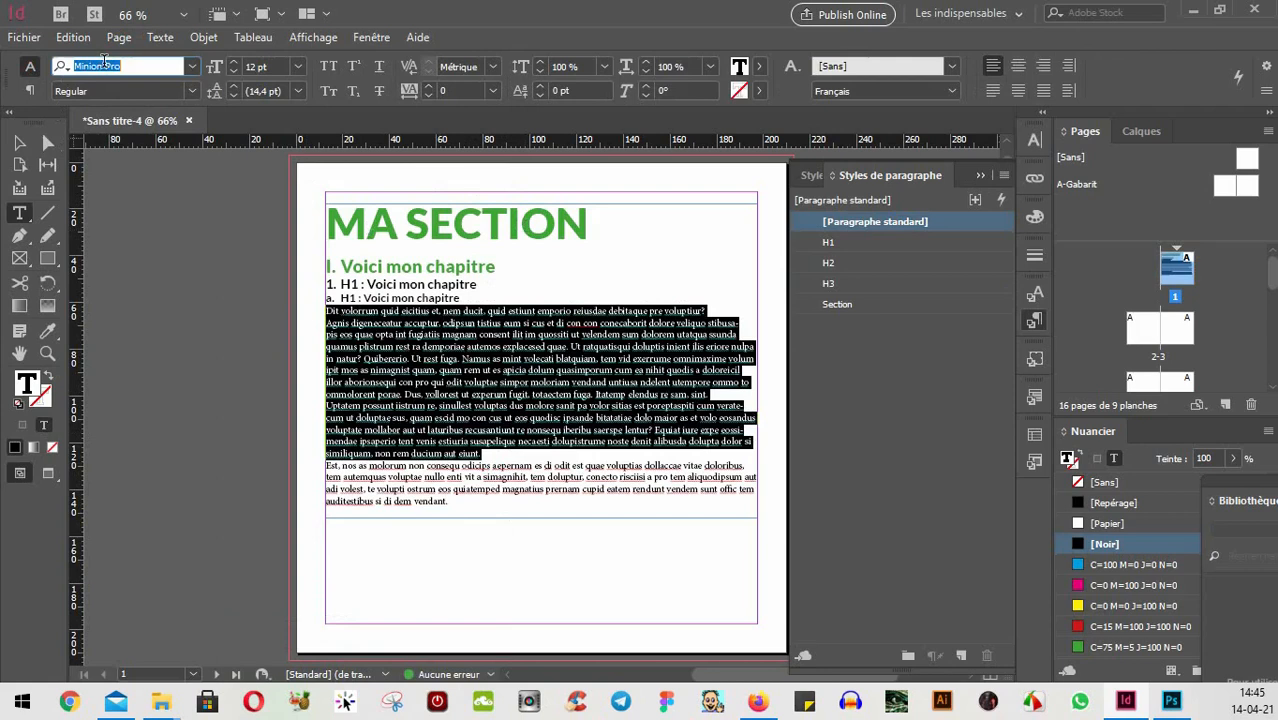
pyautogui.write('Lato')
pyautogui.click(437, 298)
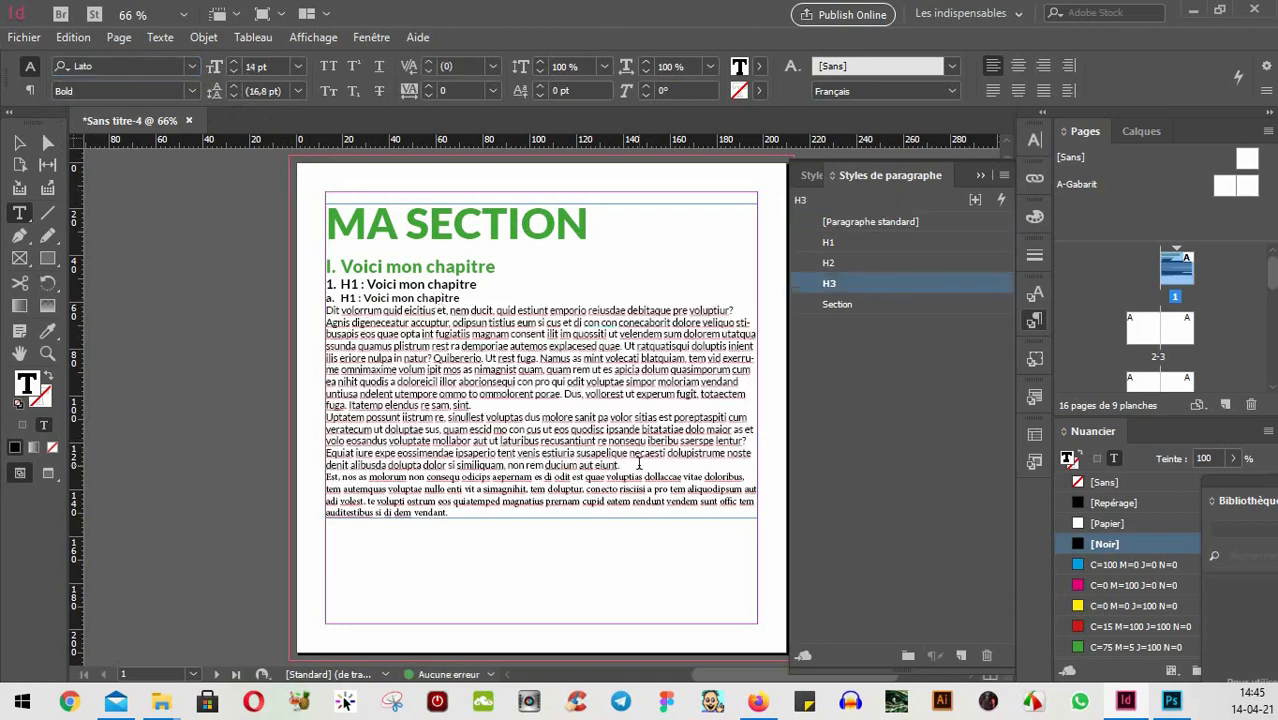
# - Set the space before the three Lato body paragraphs to 2 mm
pyautogui.moveTo(639, 462); pyautogui.dragTo(236, 311)
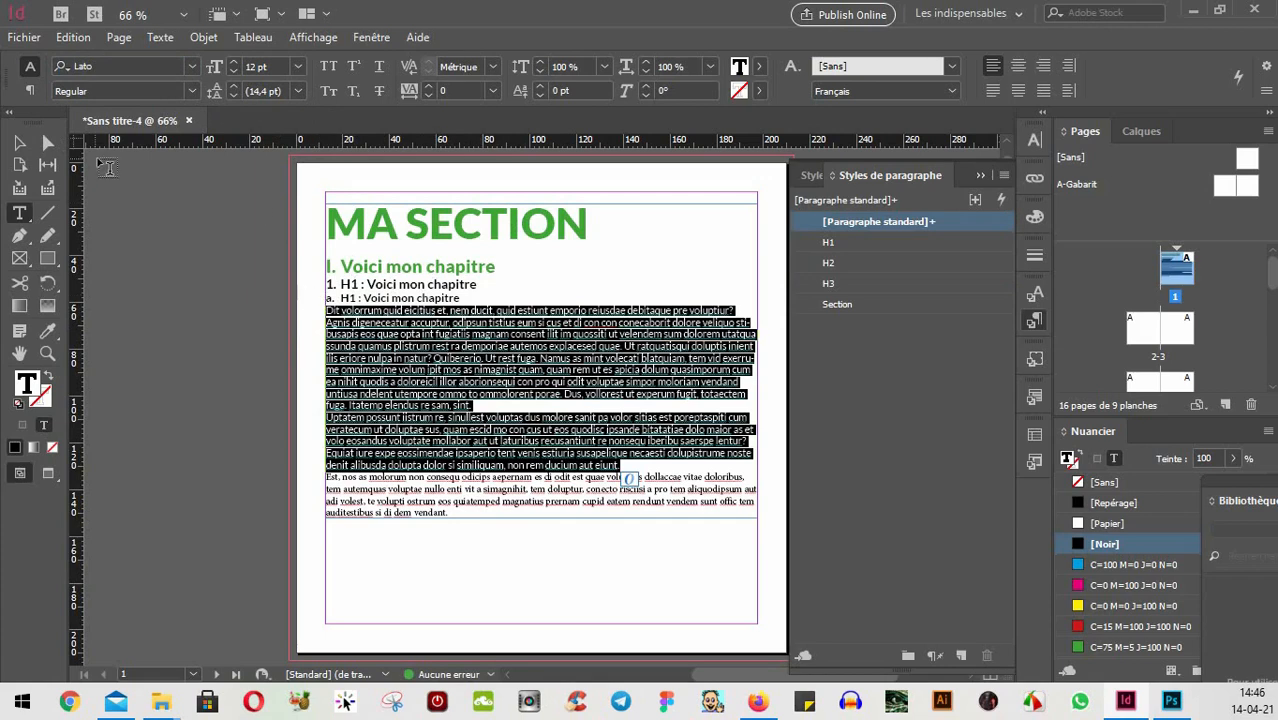
pyautogui.click(30, 91)
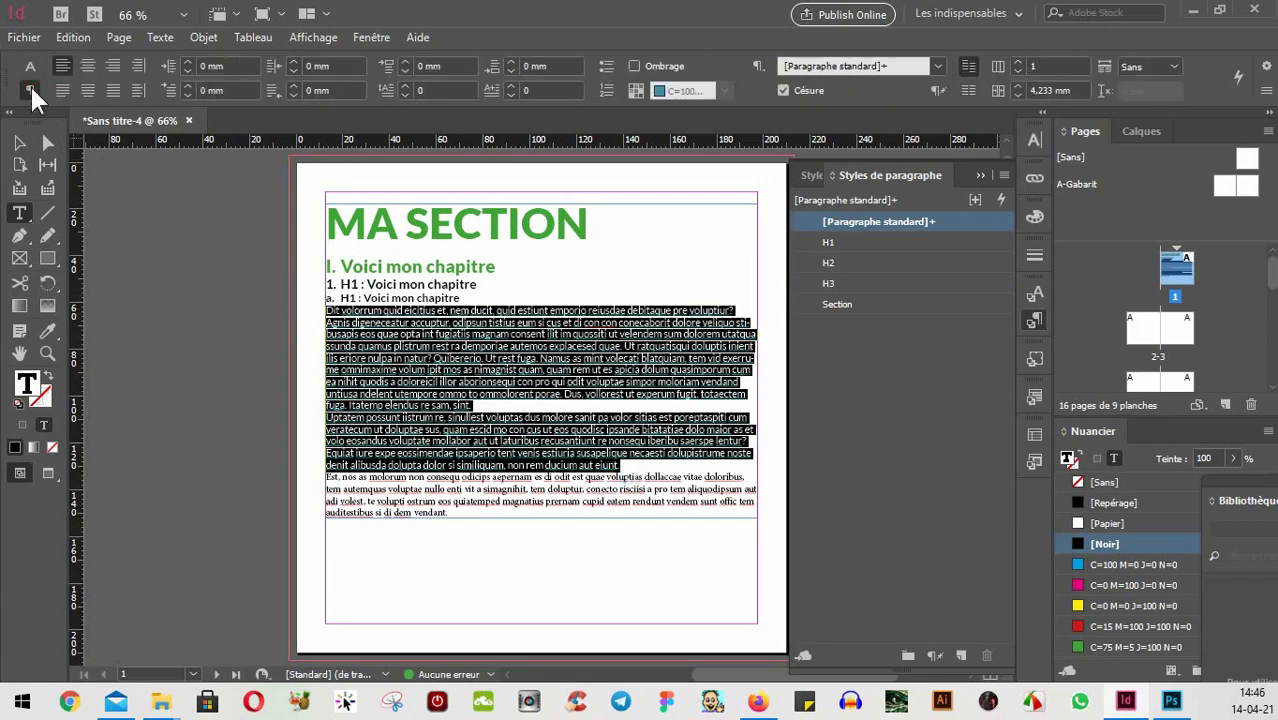
pyautogui.click(406, 60)
pyautogui.click(406, 60)
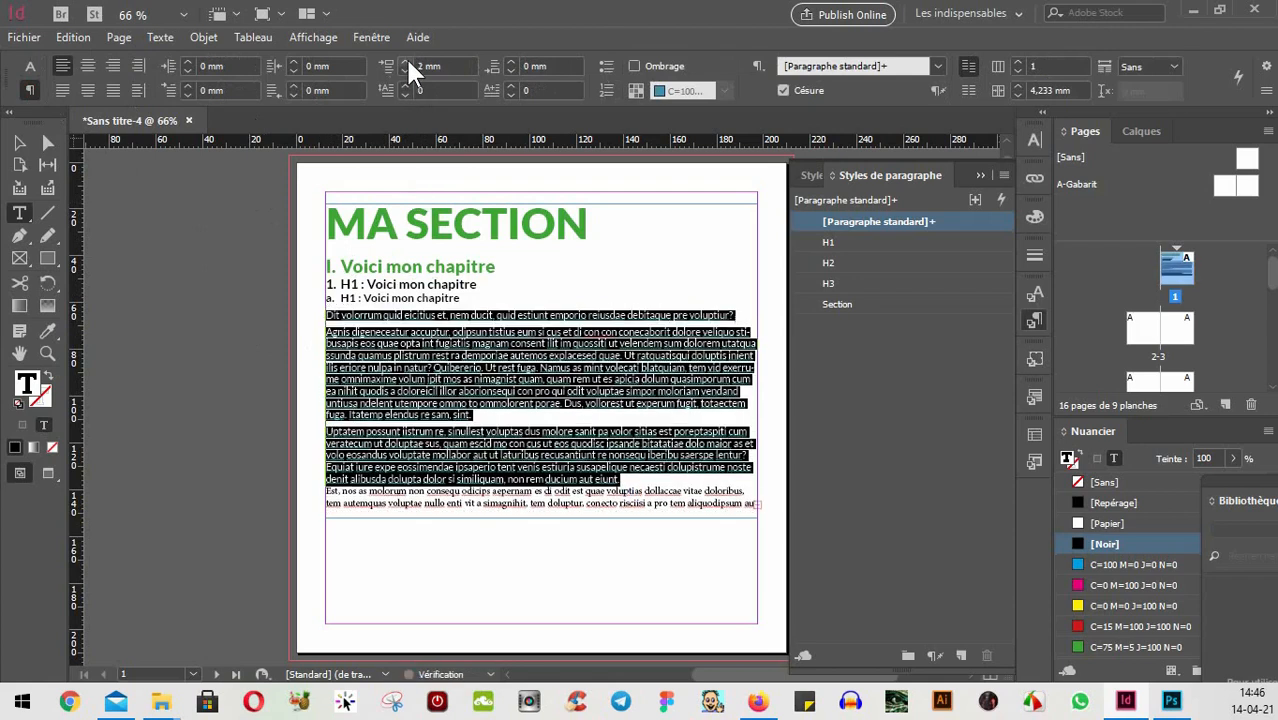
pyautogui.click(458, 432)
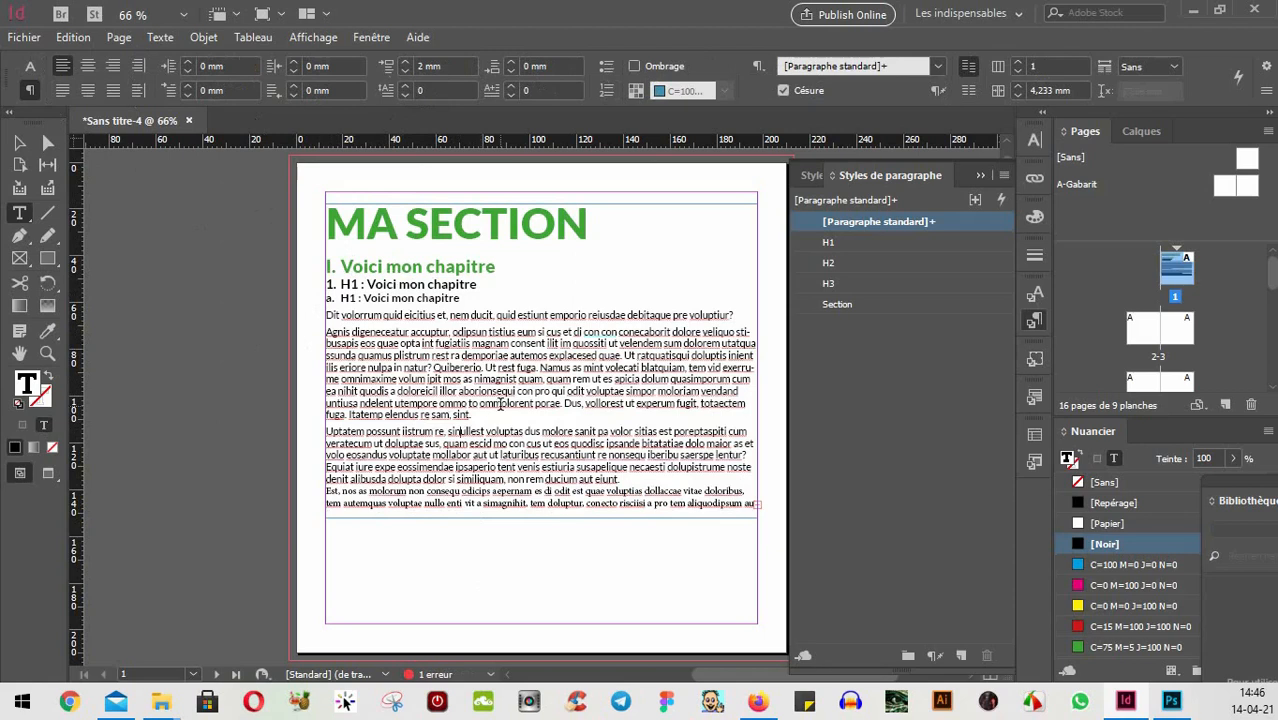
# - Set the space before to 2 mm on the H3 line and on the green H1 heading
pyautogui.moveTo(462, 298); pyautogui.dragTo(308, 300)
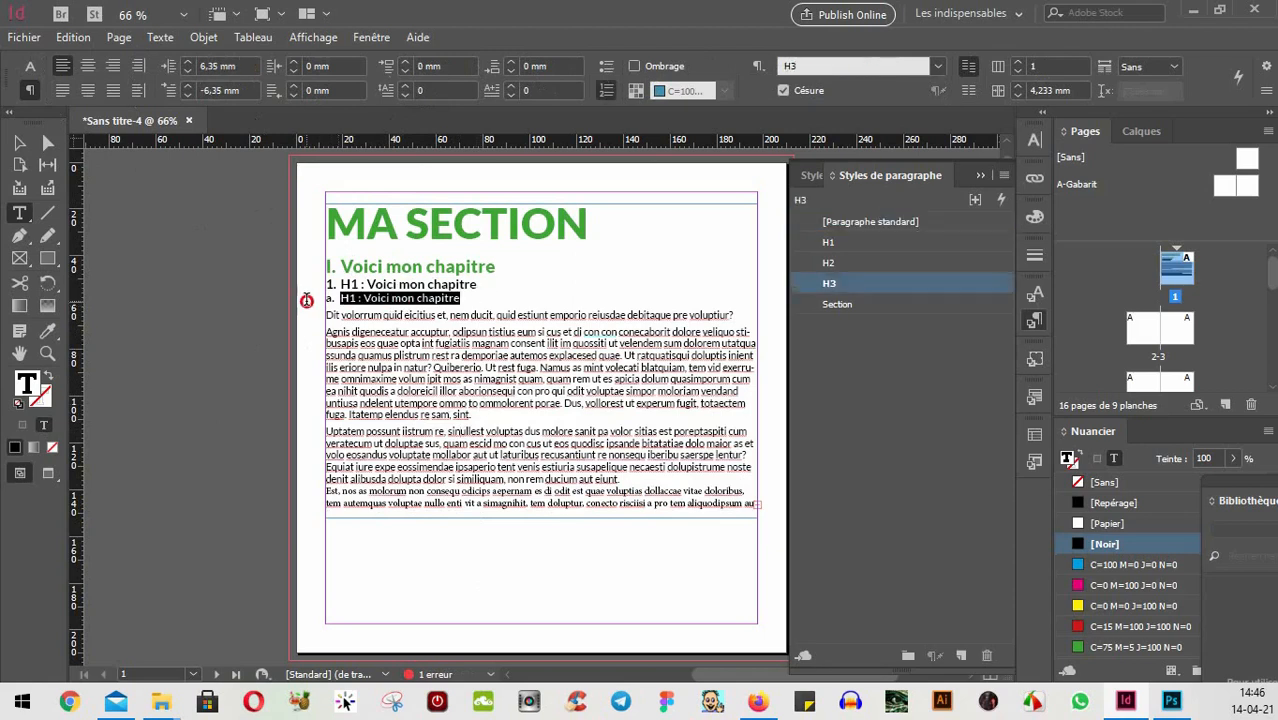
pyautogui.click(404, 61)
pyautogui.click(404, 61)
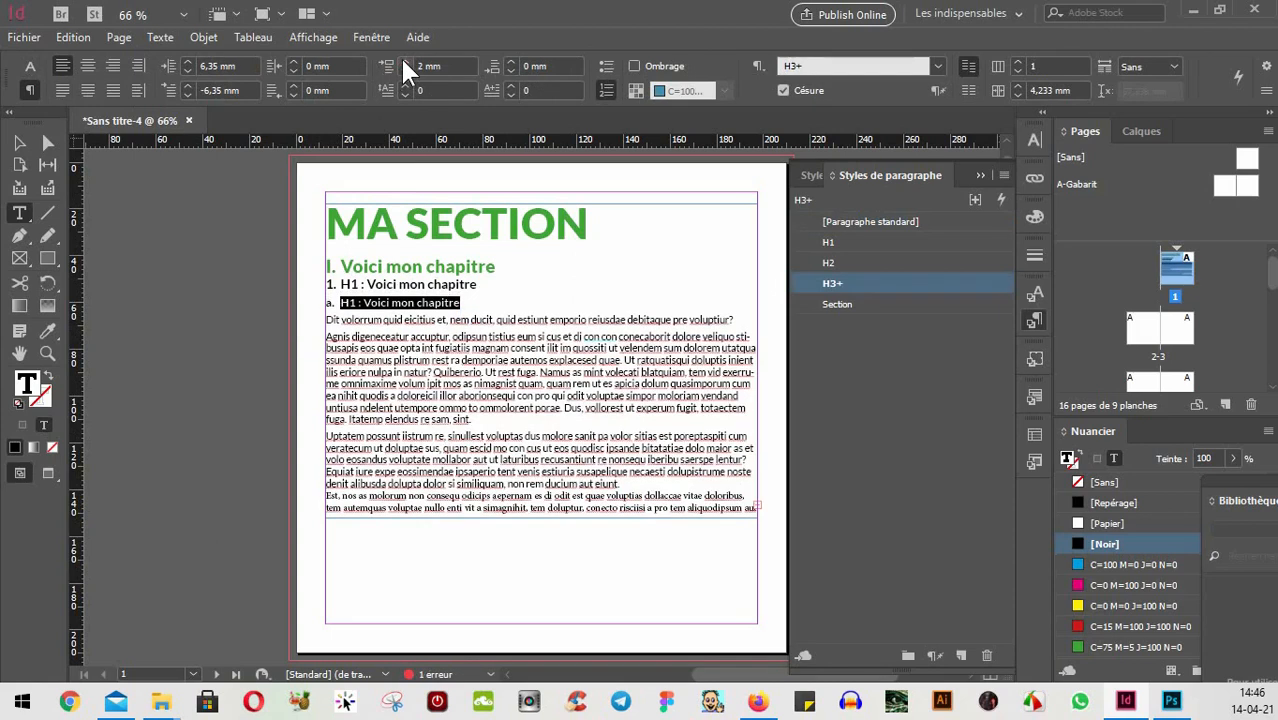
pyautogui.moveTo(505, 268); pyautogui.dragTo(318, 270)
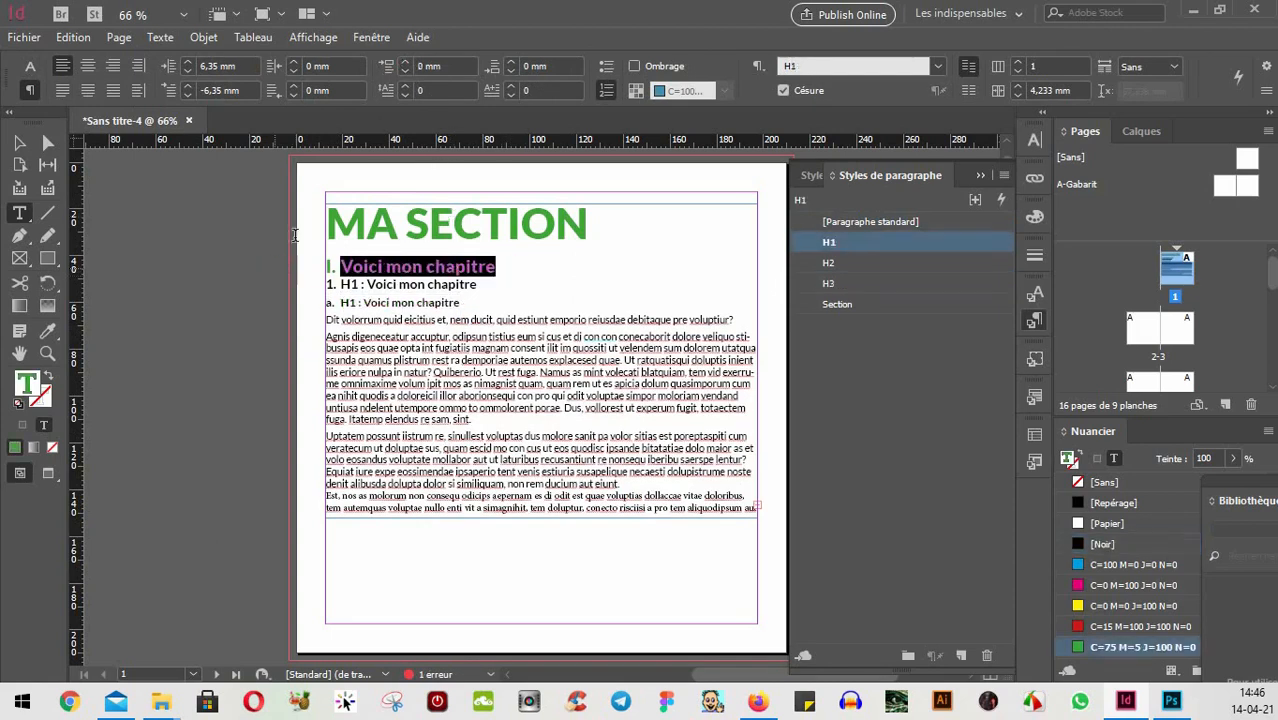
pyautogui.click(404, 61)
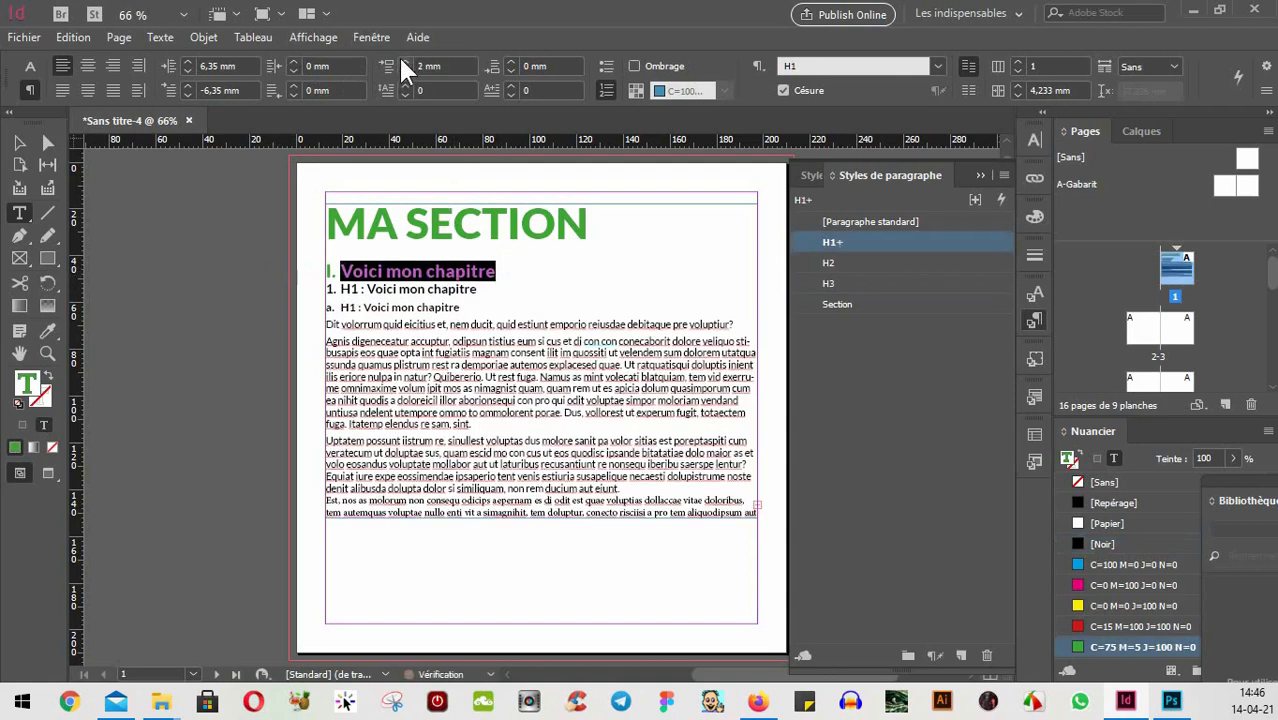
# - Set the green H1 heading's space before to 3 mm and its space after to 2 mm
pyautogui.click(404, 61)
pyautogui.click(404, 61)
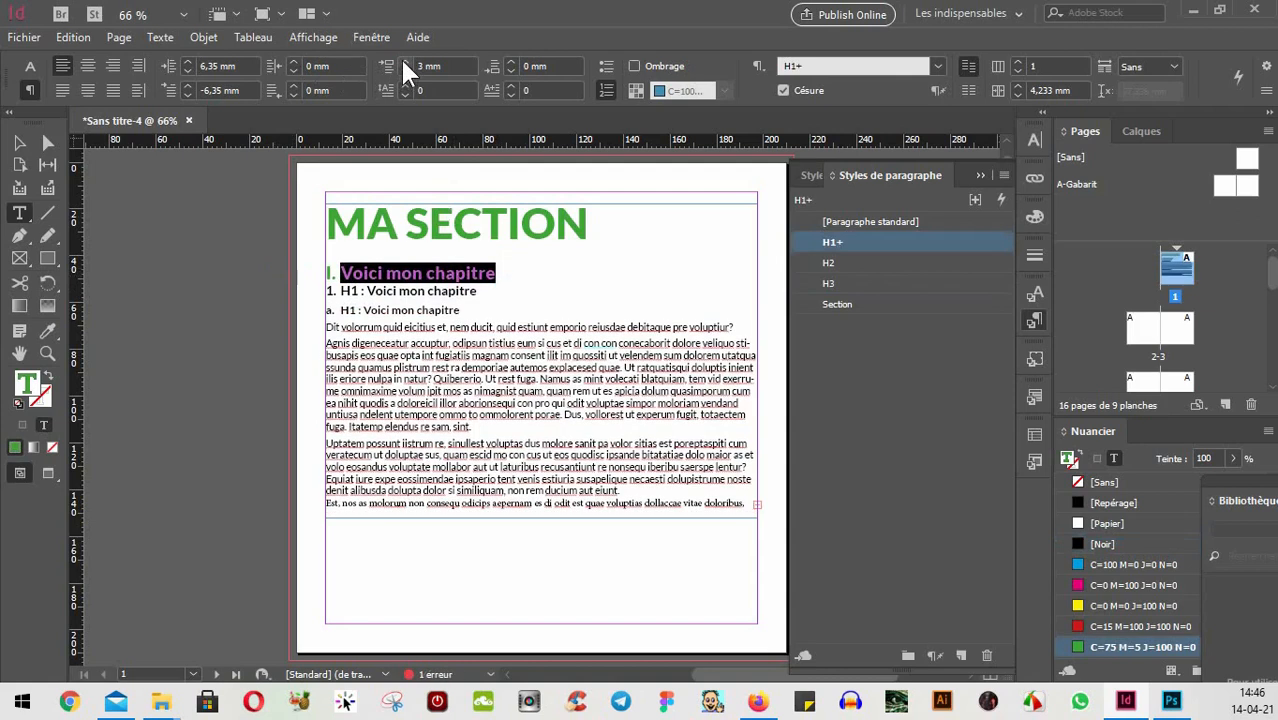
pyautogui.click(509, 62)
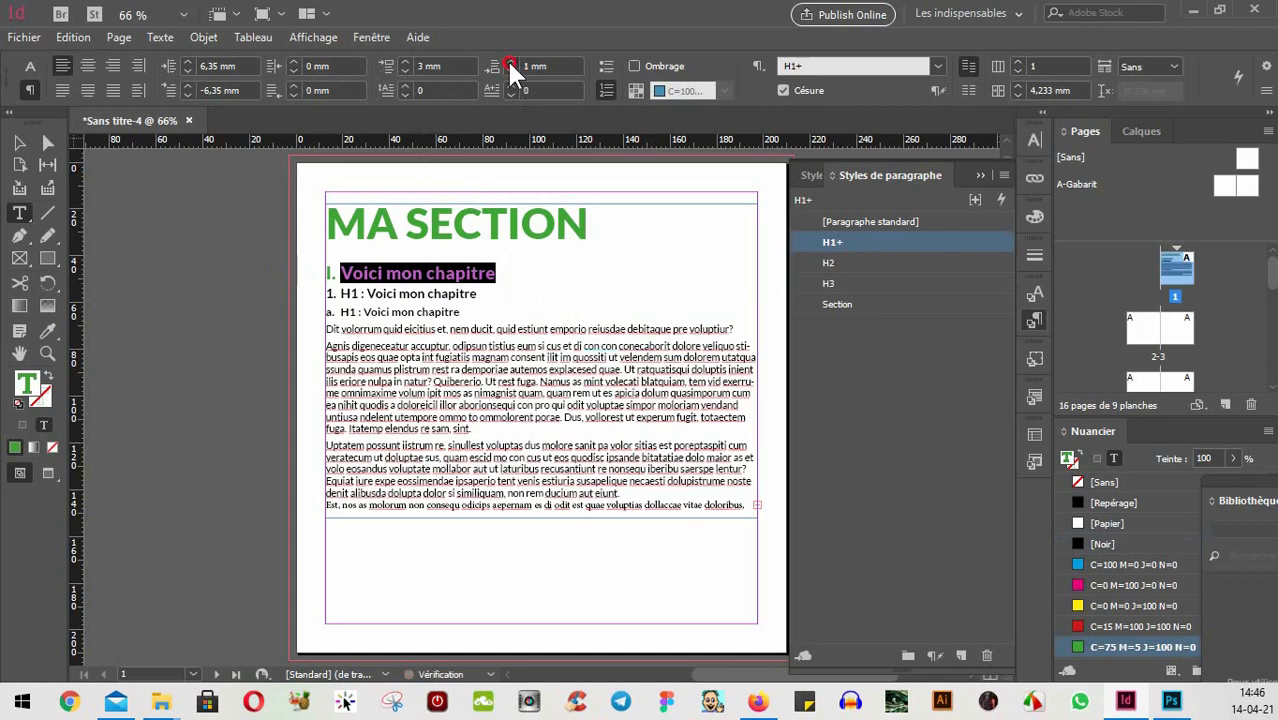
pyautogui.click(509, 62)
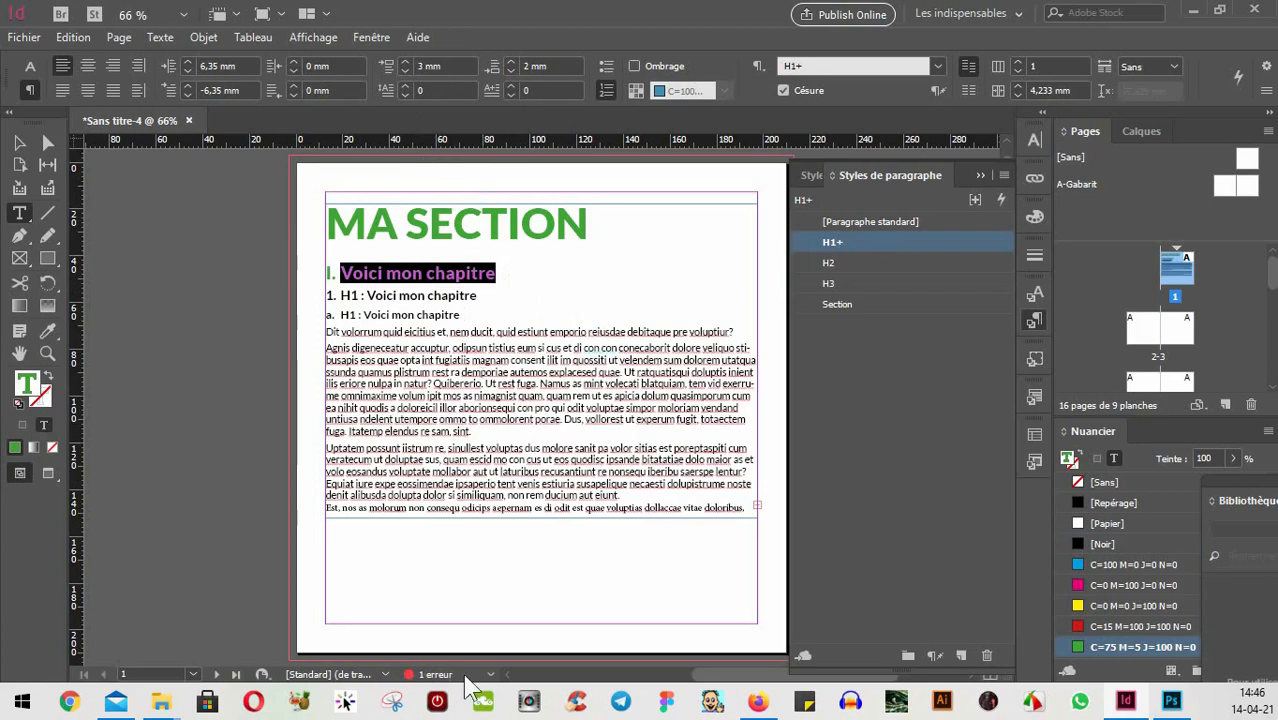
pyautogui.click(562, 405)
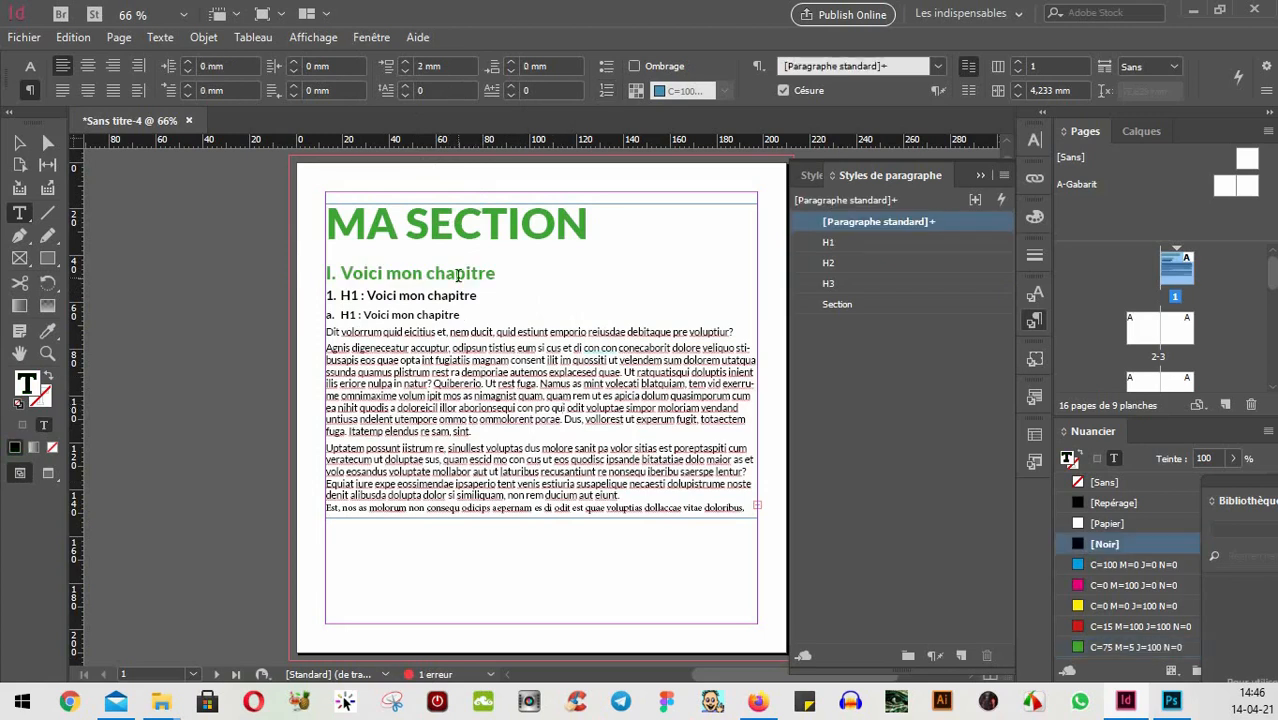
# - Redefine the H1 paragraph style from the green chapter heading's current formatting
pyautogui.click(508, 220)
pyautogui.moveTo(505, 275); pyautogui.dragTo(280, 265)
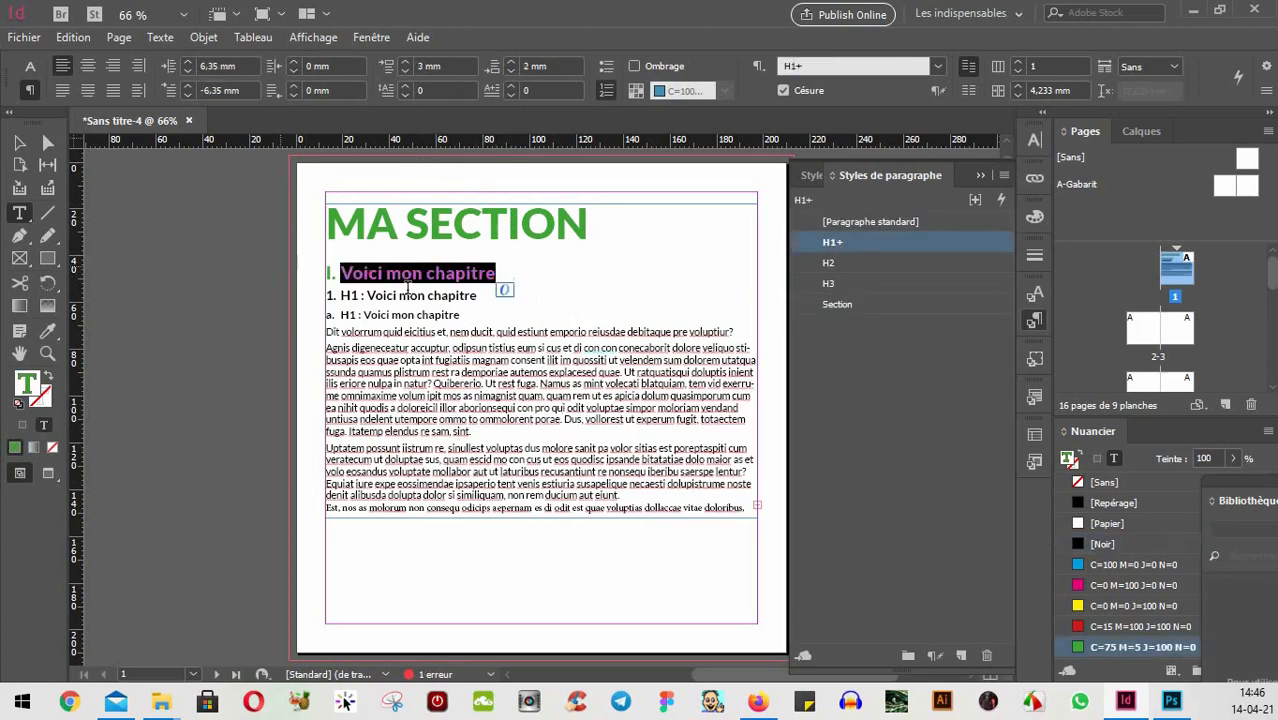
pyautogui.rightClick(873, 240)
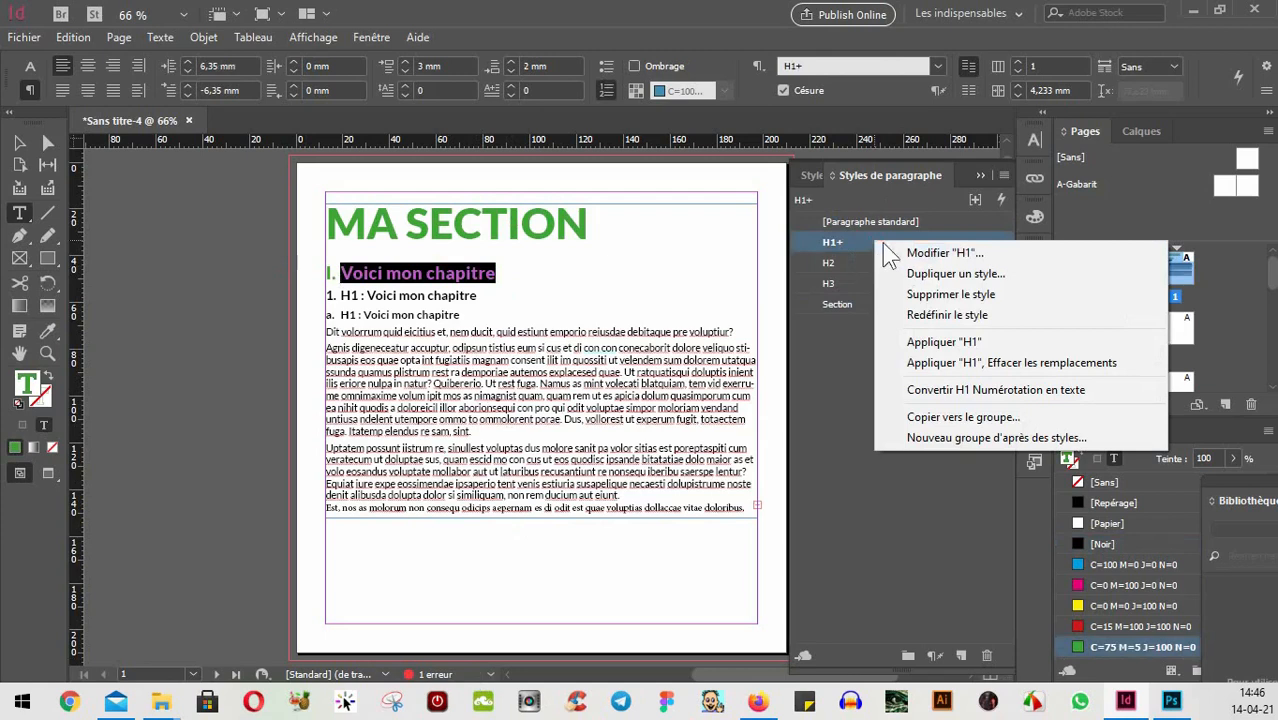
pyautogui.click(925, 311)
pyautogui.moveTo(500, 303); pyautogui.dragTo(340, 303)
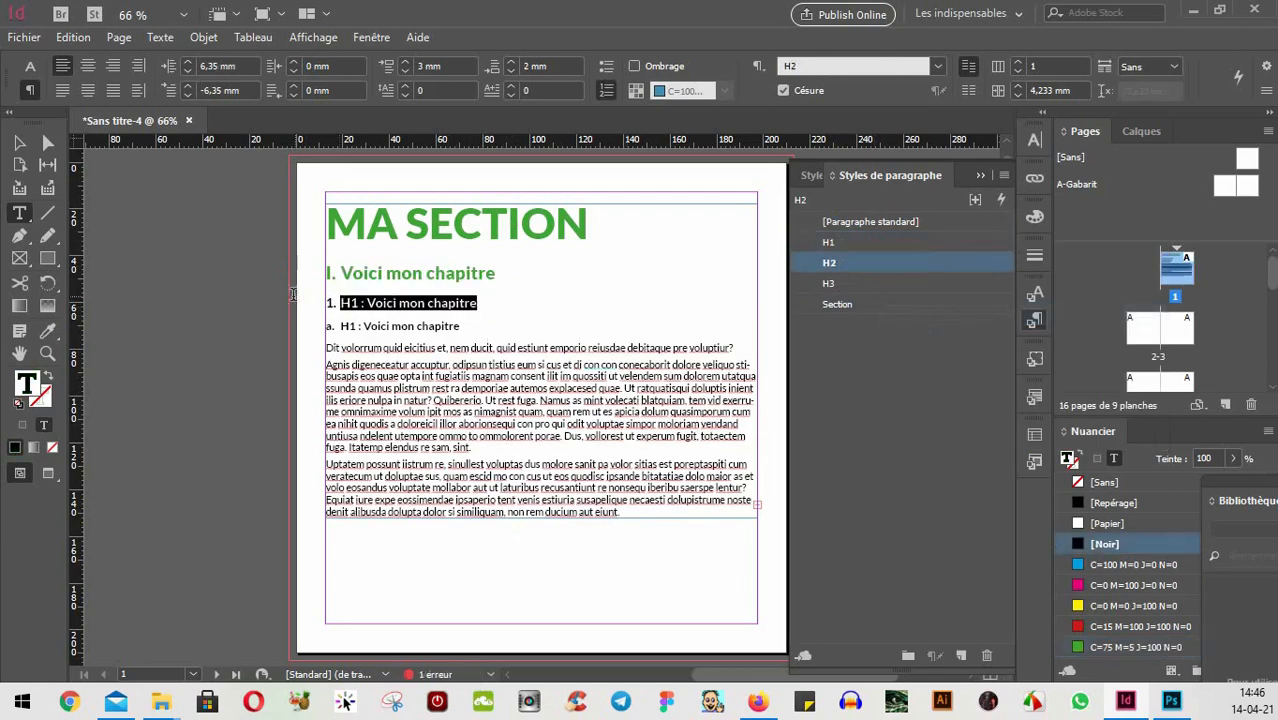
pyautogui.rightClick(908, 263)
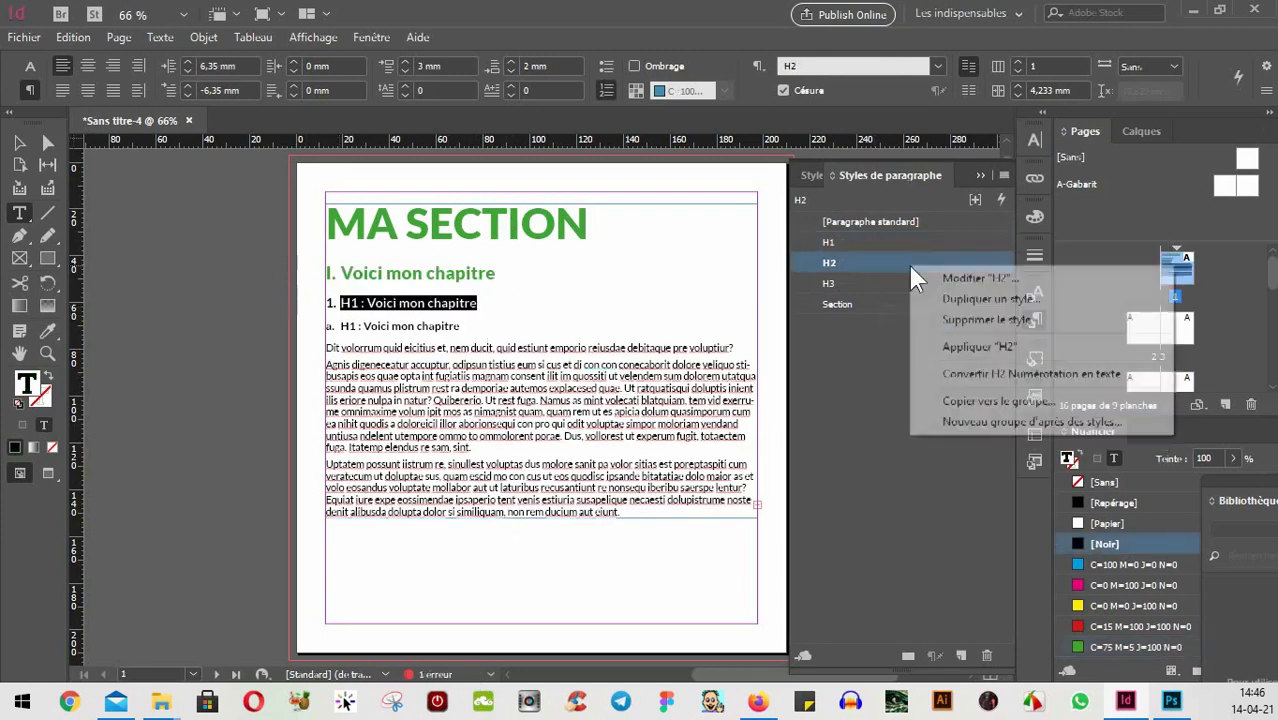
pyautogui.click(429, 326)
# - Redefine the H3 paragraph style from the current formatting of the line numbered "a."
pyautogui.moveTo(464, 326); pyautogui.dragTo(340, 326)
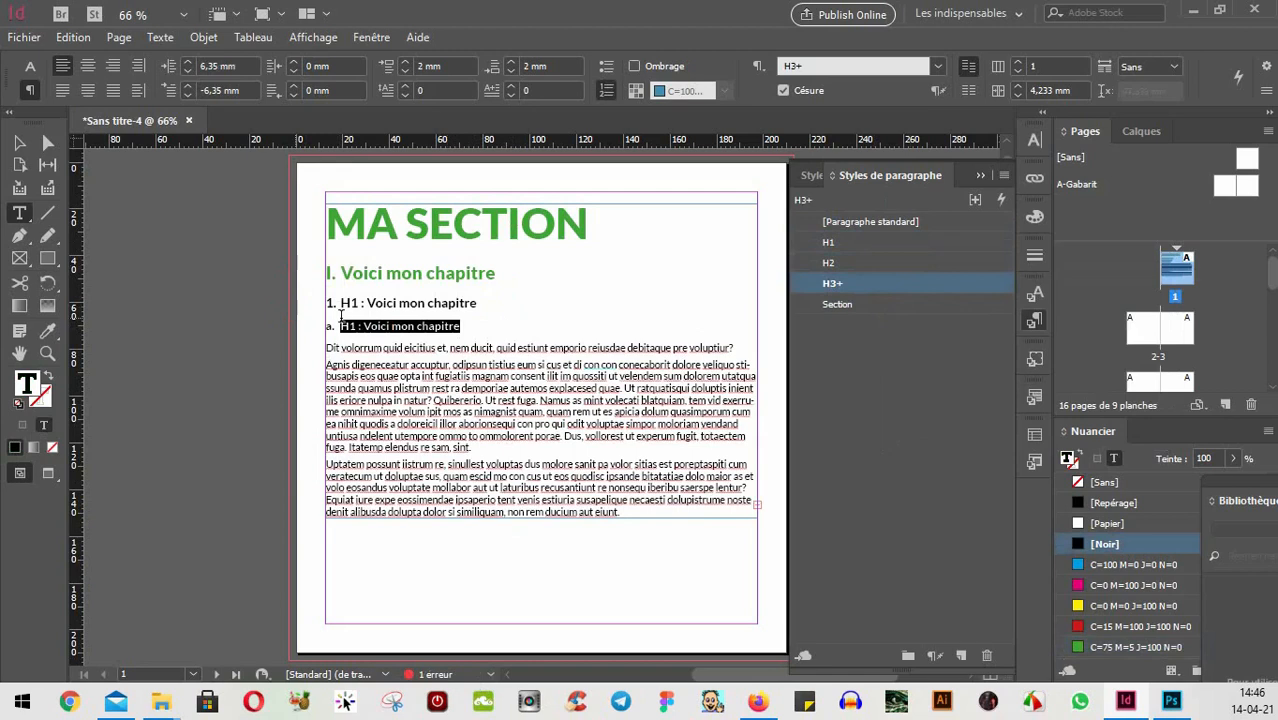
pyautogui.rightClick(964, 285)
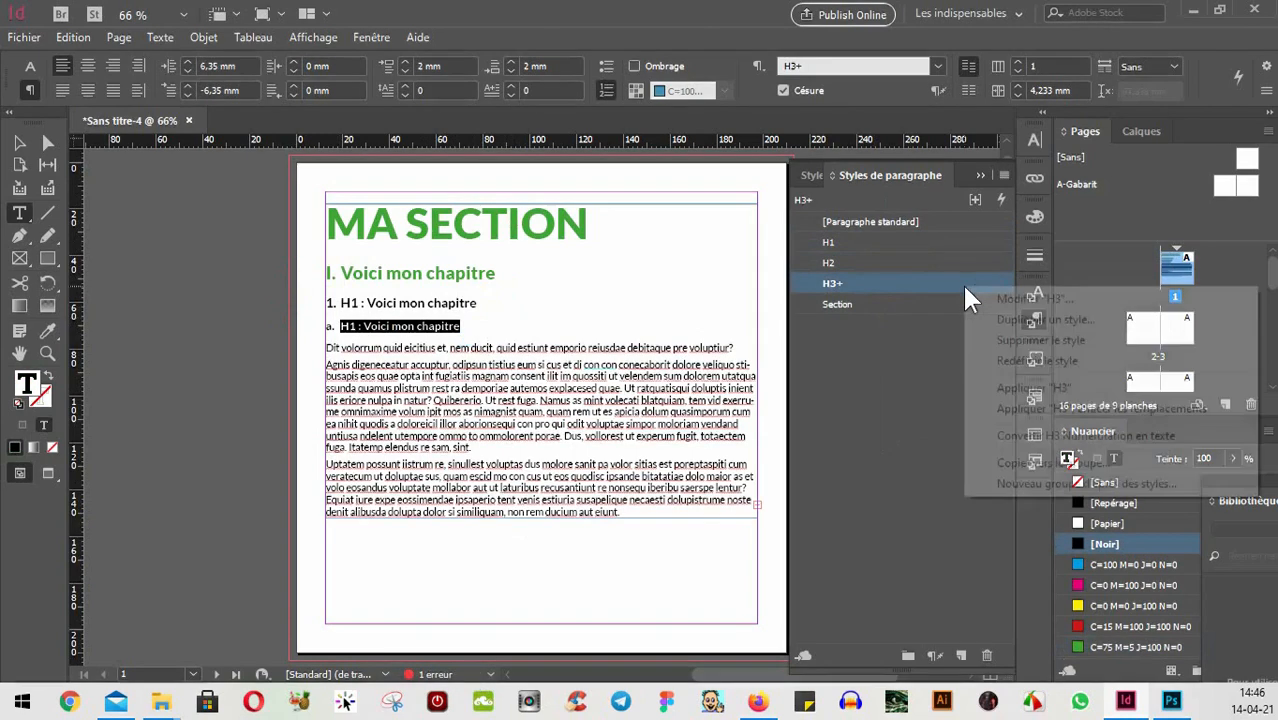
pyautogui.click(1024, 361)
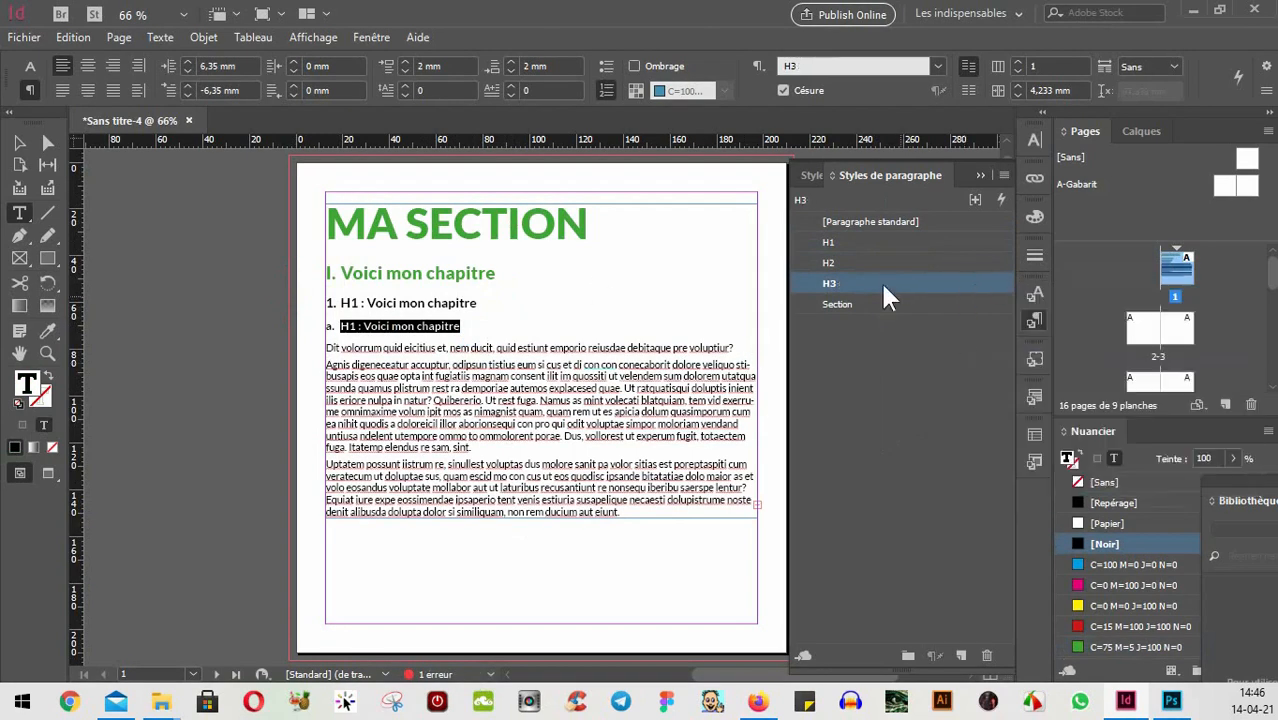
# - Turn off hyphenation for the first two body paragraphs and justify them with the last line aligned left
pyautogui.click(427, 414)
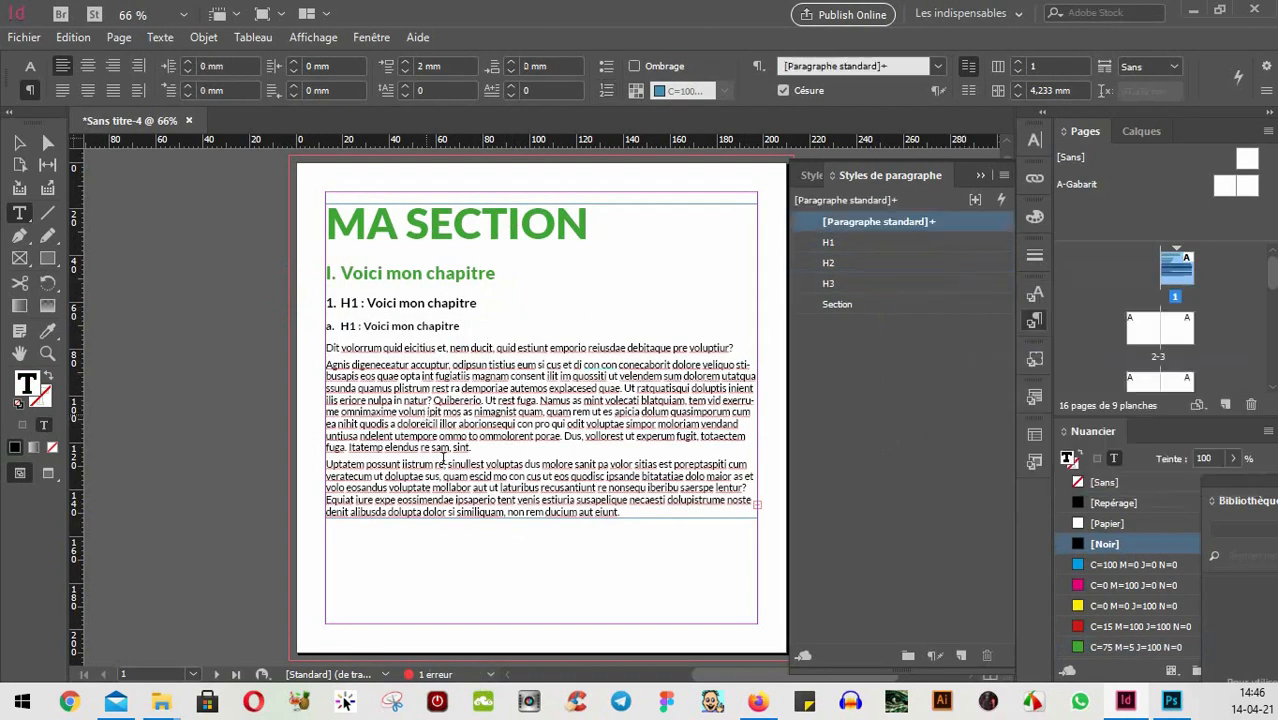
pyautogui.moveTo(512, 449); pyautogui.dragTo(327, 393)
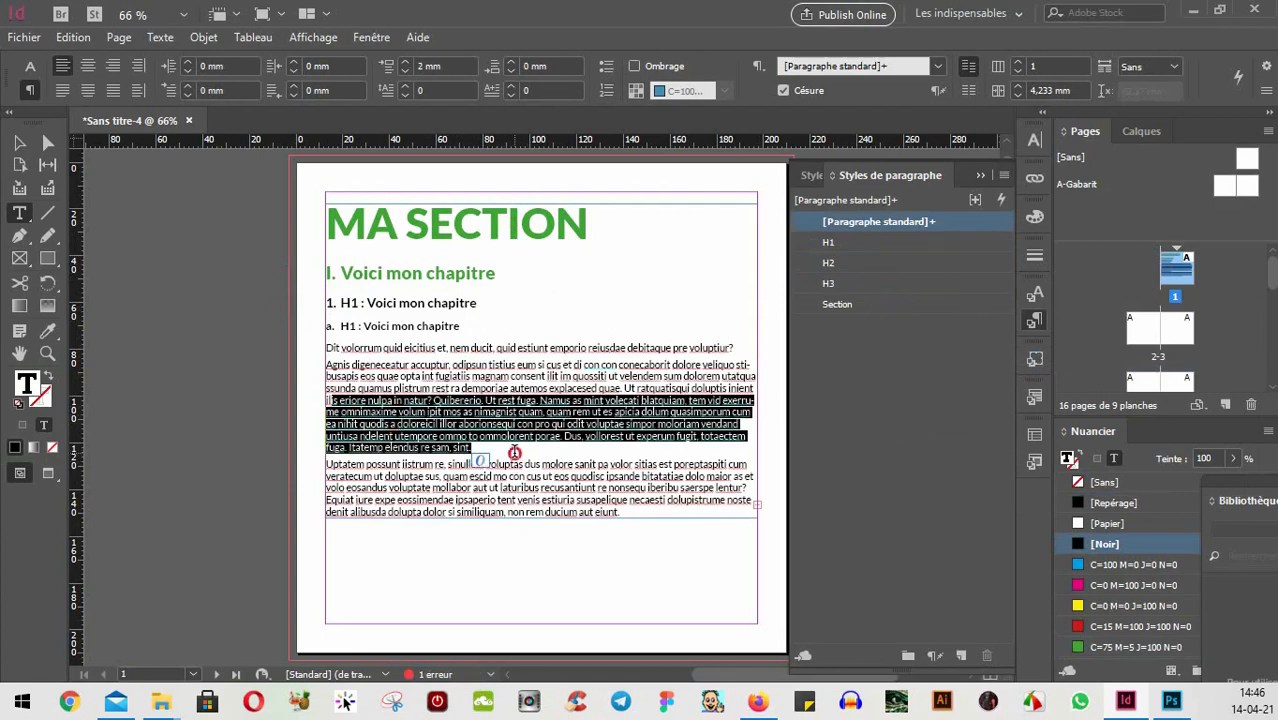
pyautogui.moveTo(500, 452); pyautogui.dragTo(284, 349)
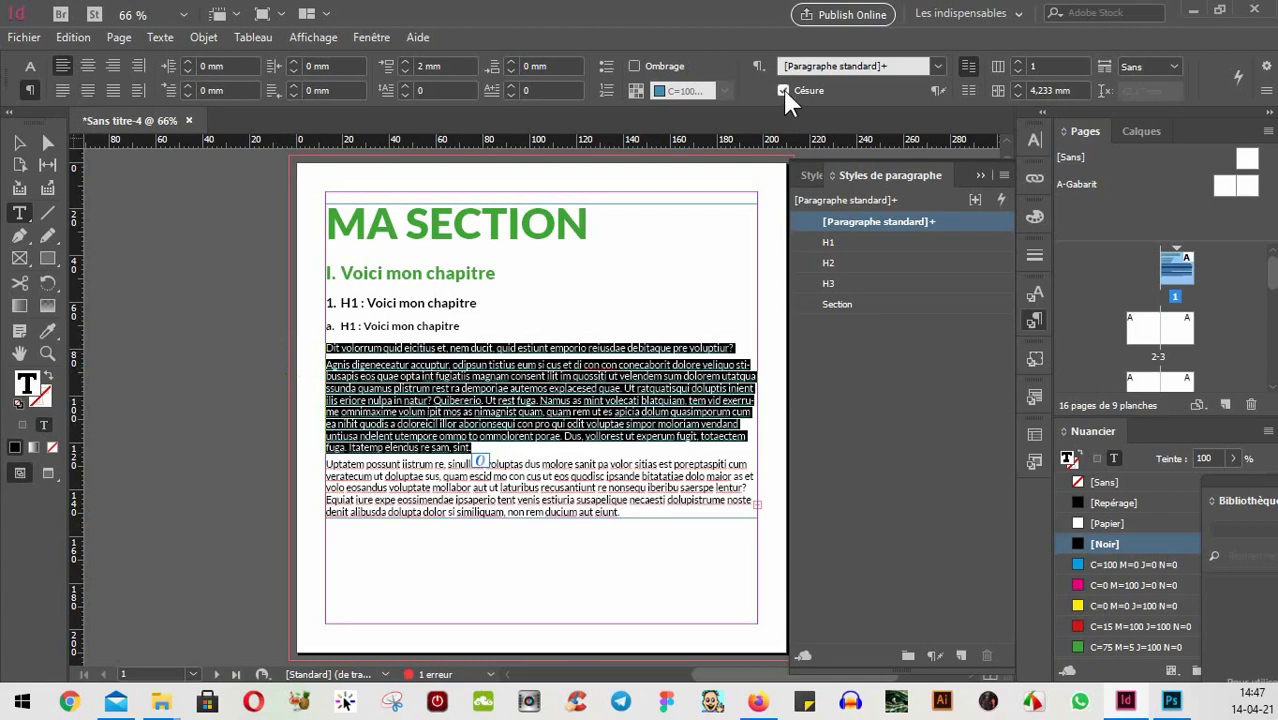
pyautogui.click(783, 91)
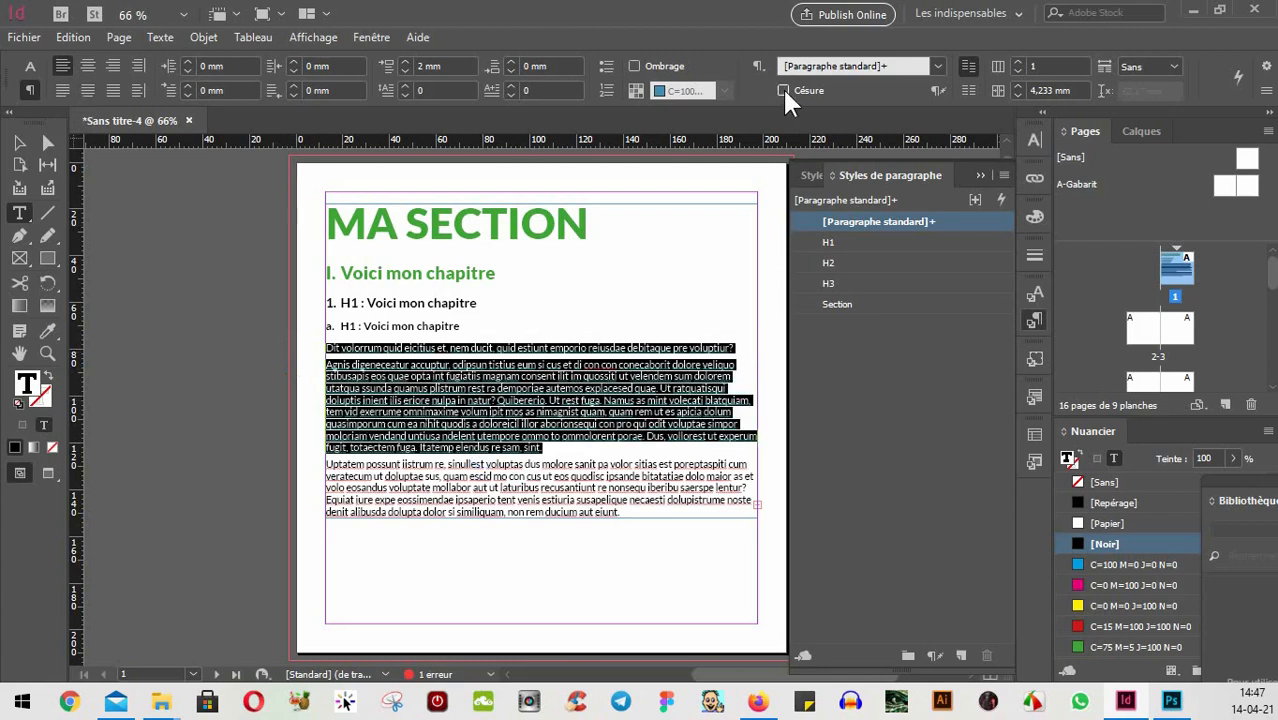
pyautogui.click(60, 91)
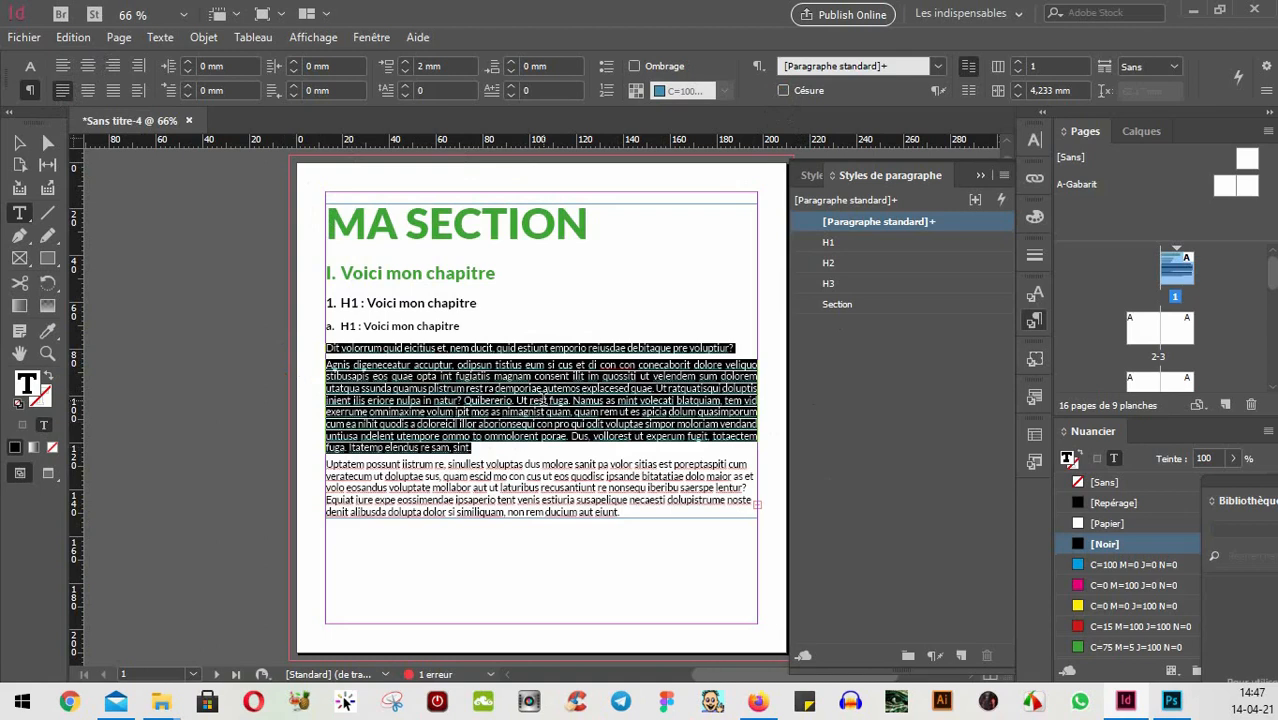
# - Create a paragraph style named Normal from the two selected body paragraphs and apply it to them
pyautogui.keyDown('alt'); pyautogui.click(959, 656); pyautogui.keyUp('alt')
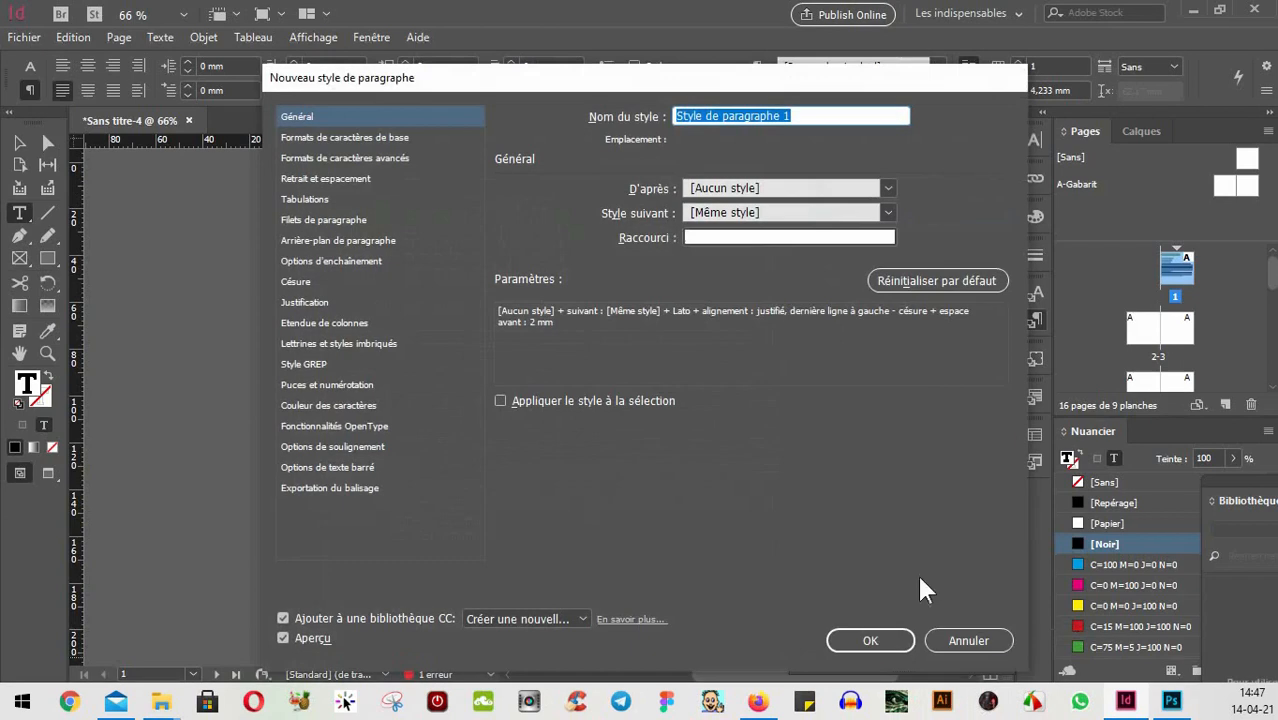
pyautogui.write('No')
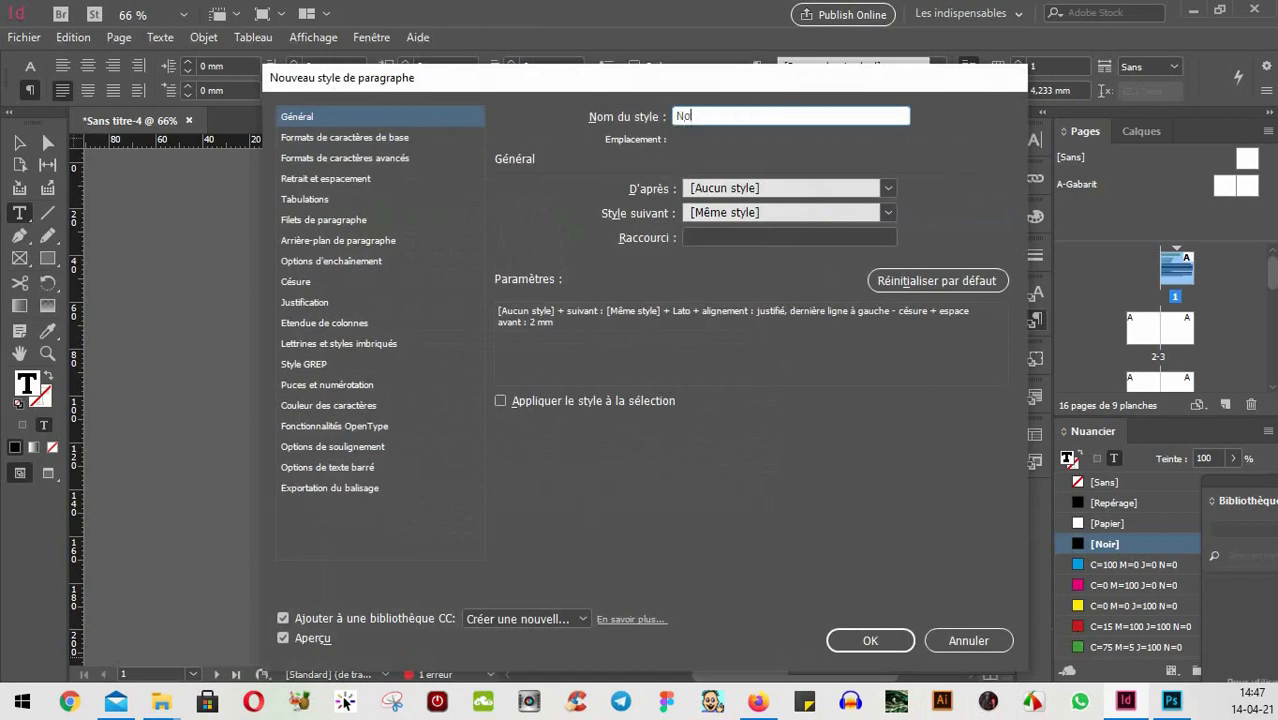
pyautogui.write('rmal')
pyautogui.click(870, 641)
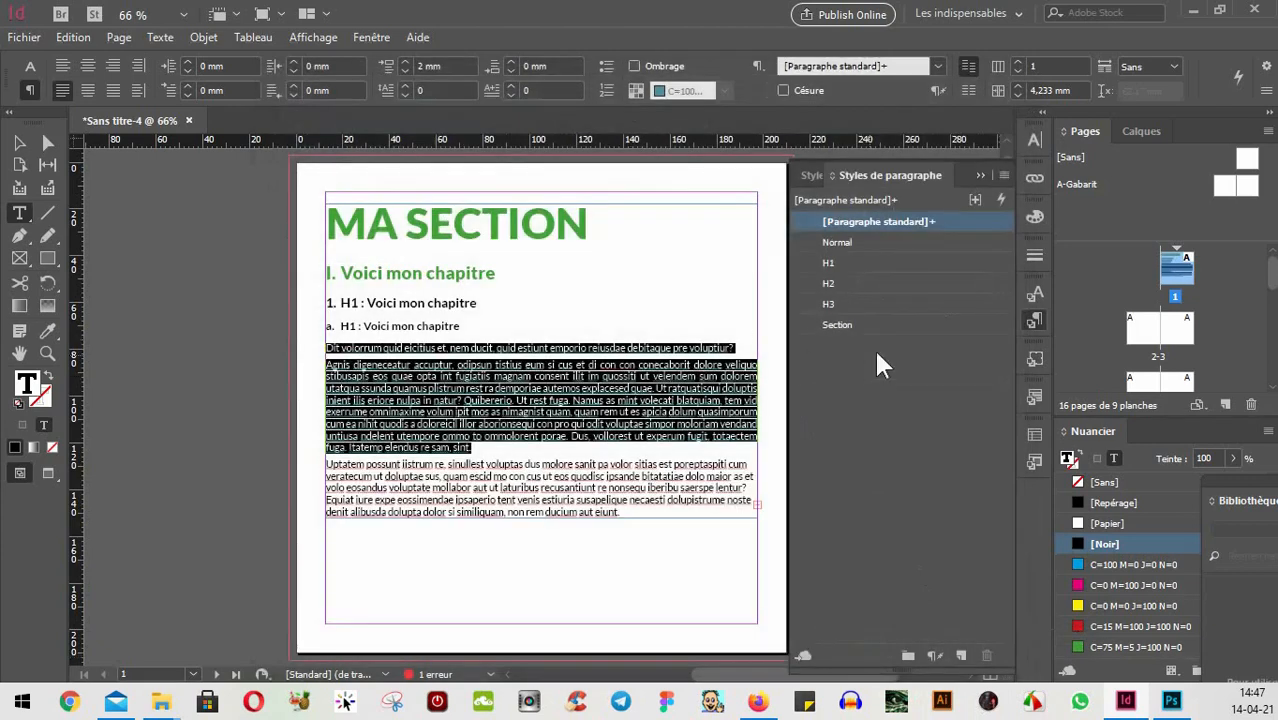
pyautogui.click(836, 242)
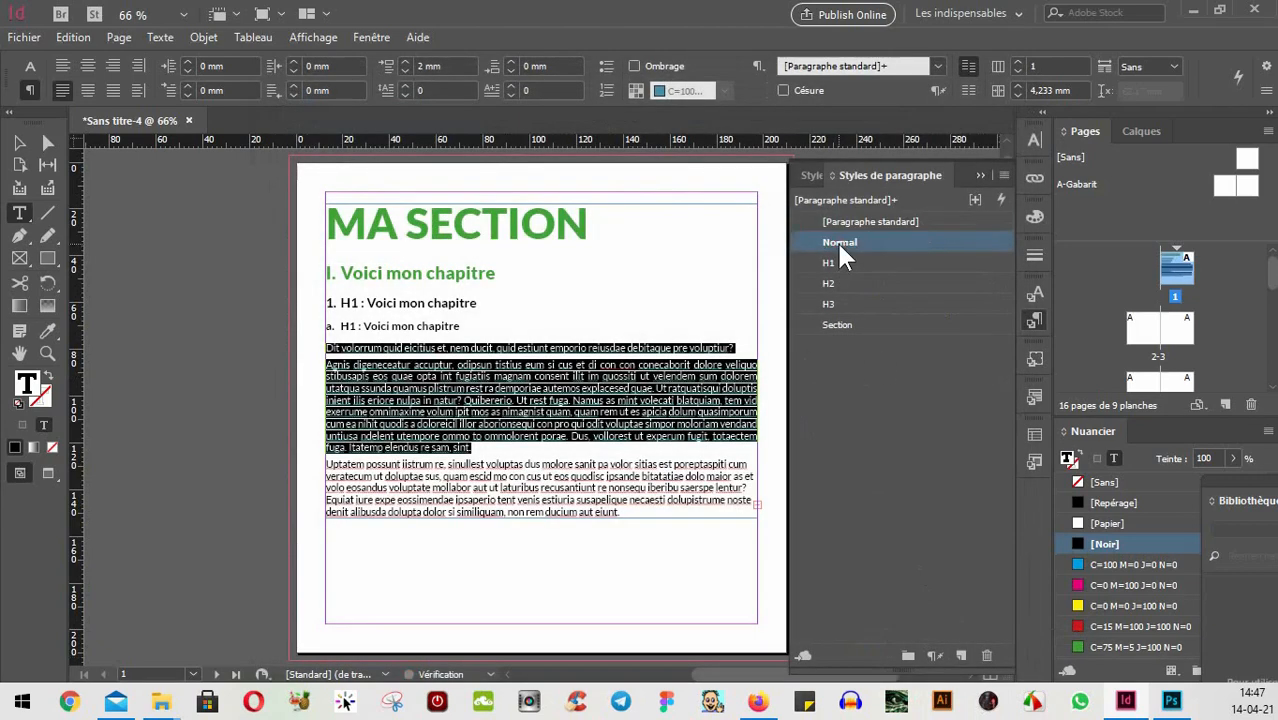
pyautogui.click(638, 380)
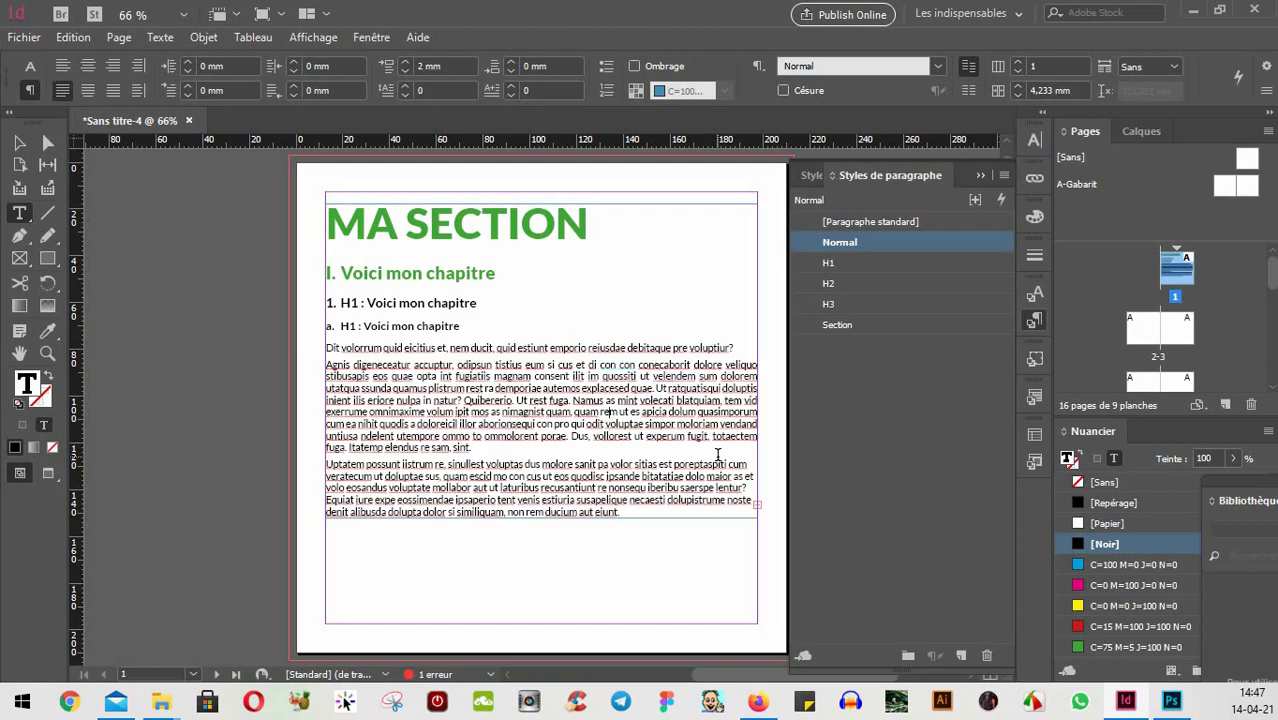
pyautogui.click(582, 464)
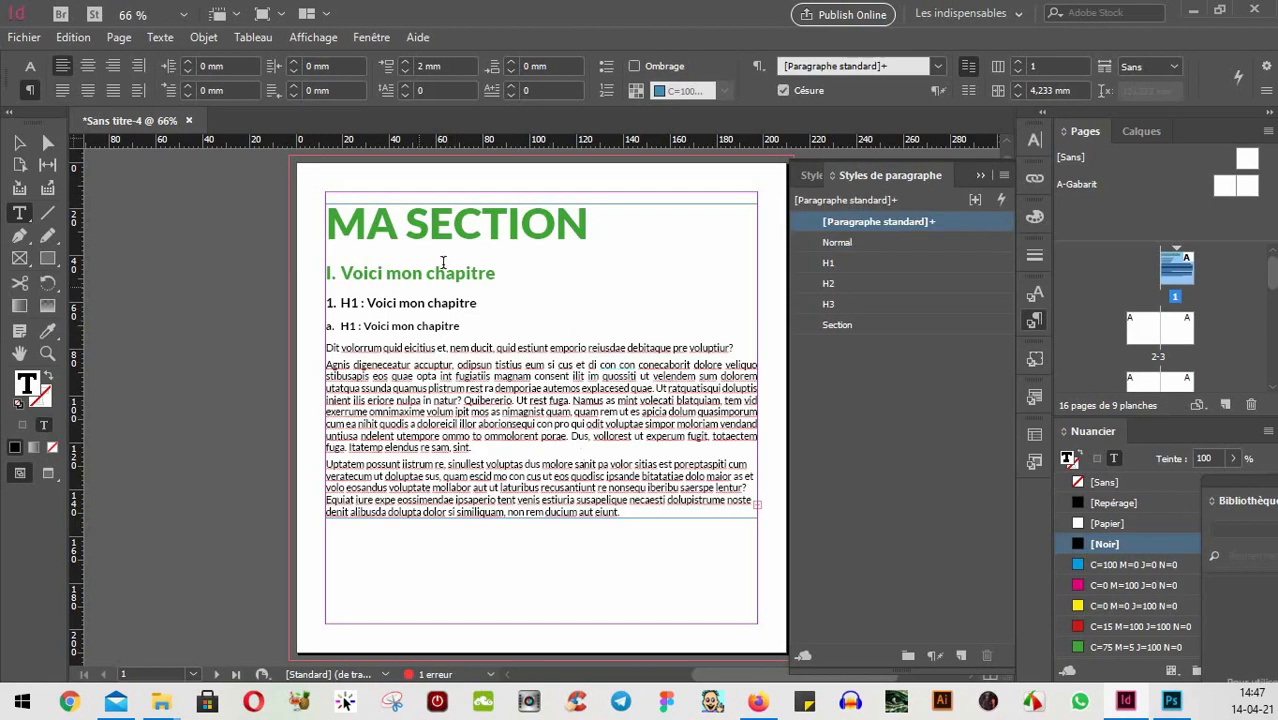
pyautogui.click(564, 230)
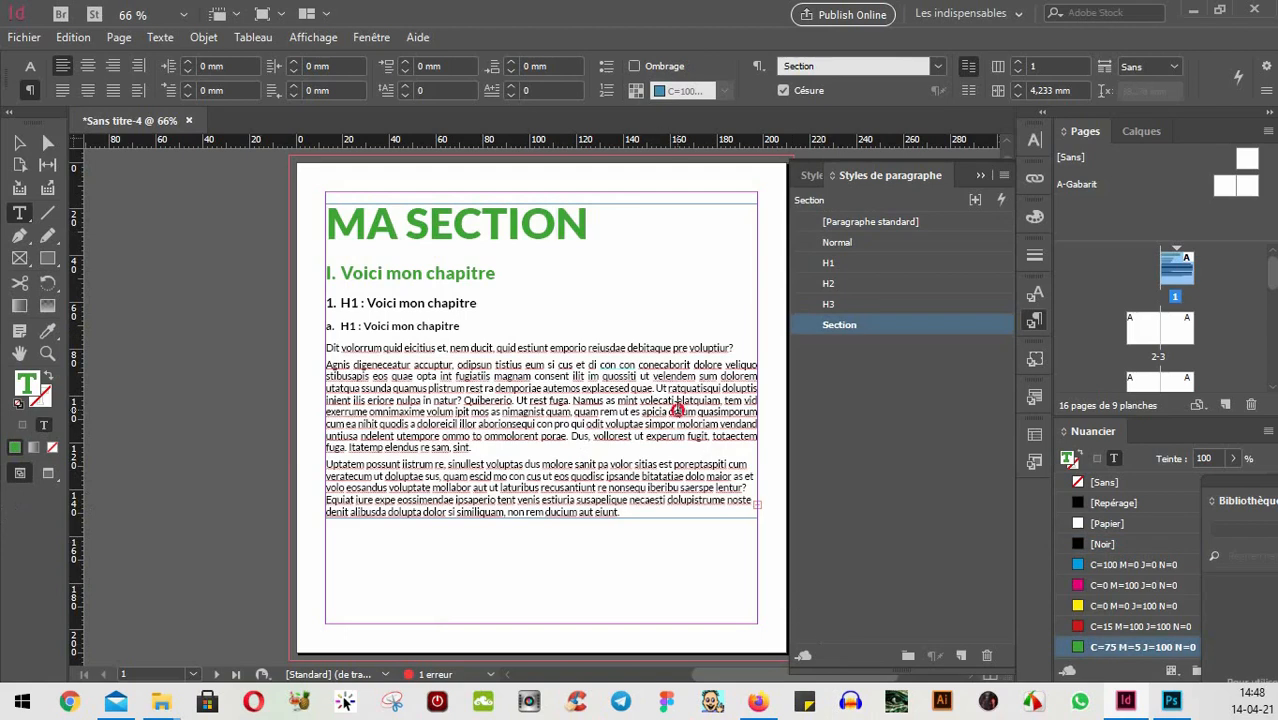
pyautogui.moveTo(678, 410); pyautogui.dragTo(629, 412)
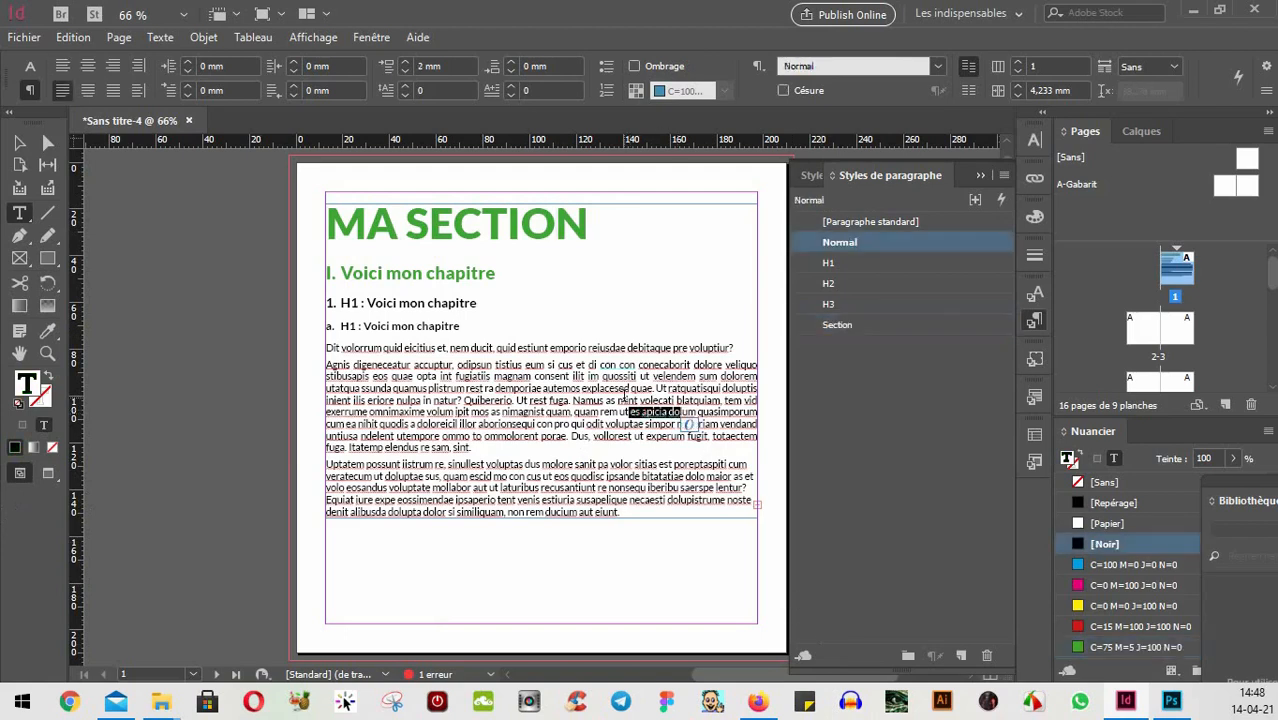
pyautogui.click(647, 417)
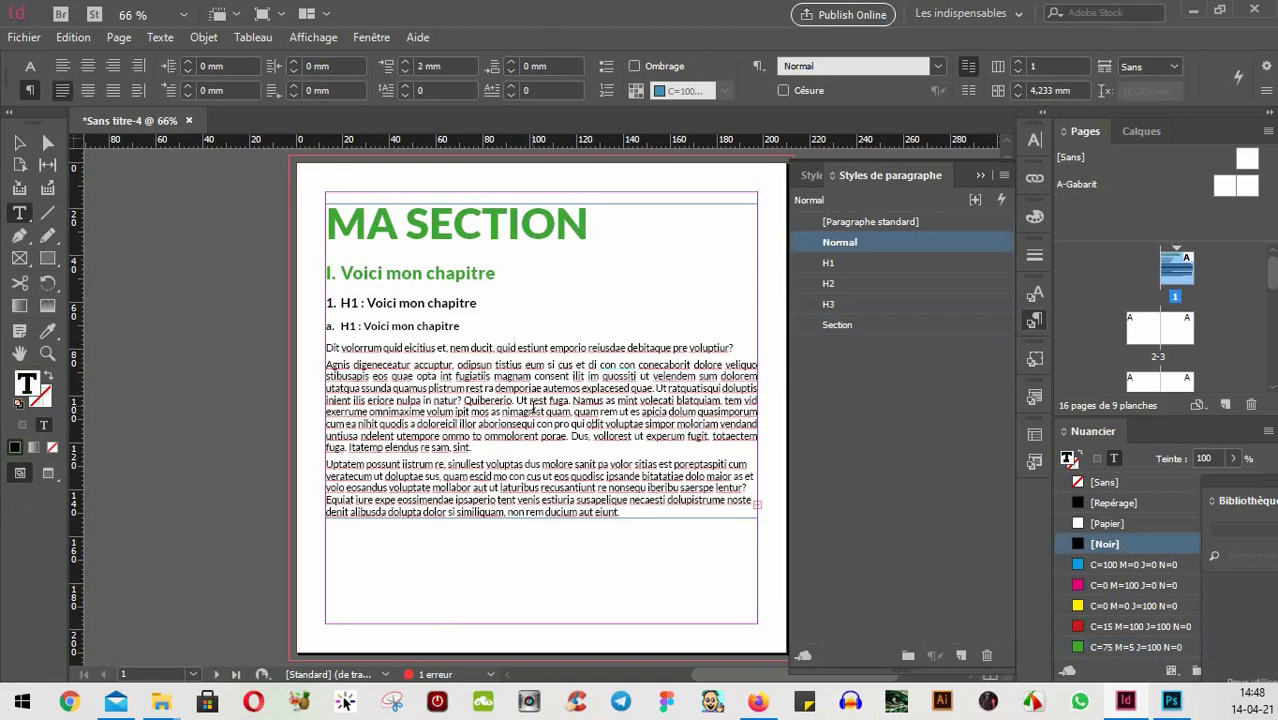
# - Set a passage of several lines in the second body paragraph to Lato Bold, with the character styles shown
pyautogui.moveTo(535, 410); pyautogui.dragTo(428, 376)
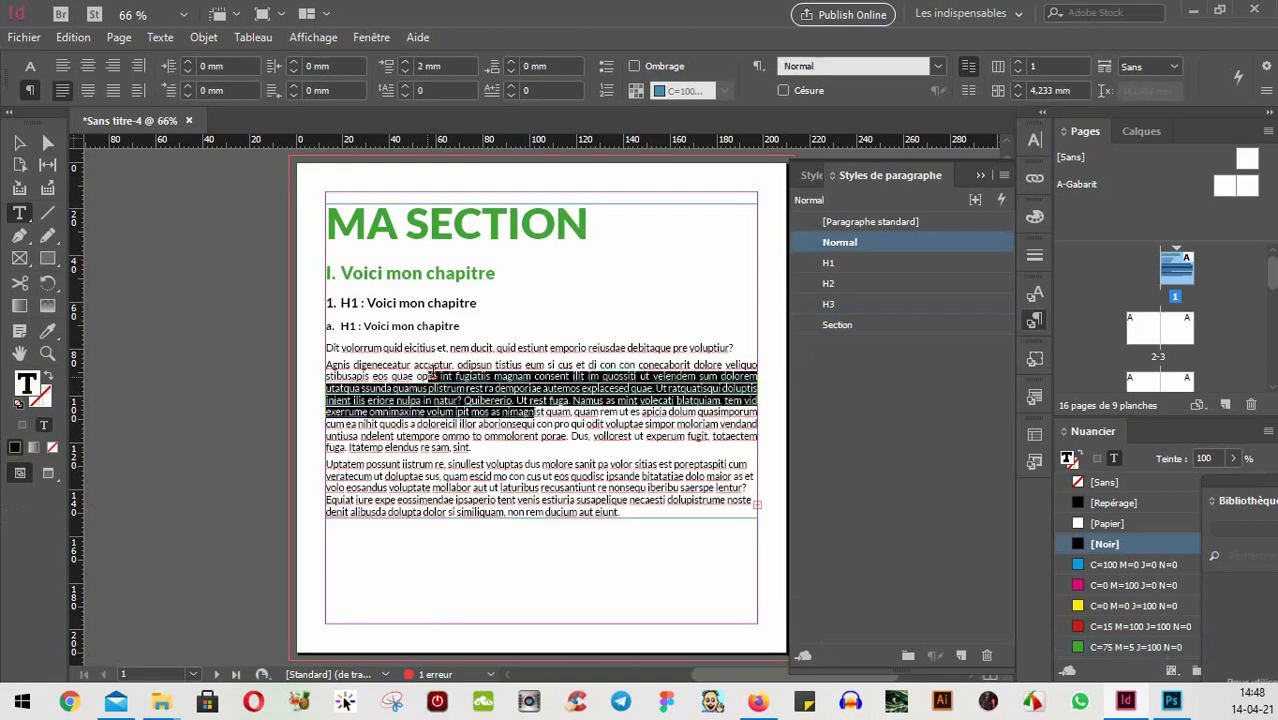
pyautogui.click(812, 175)
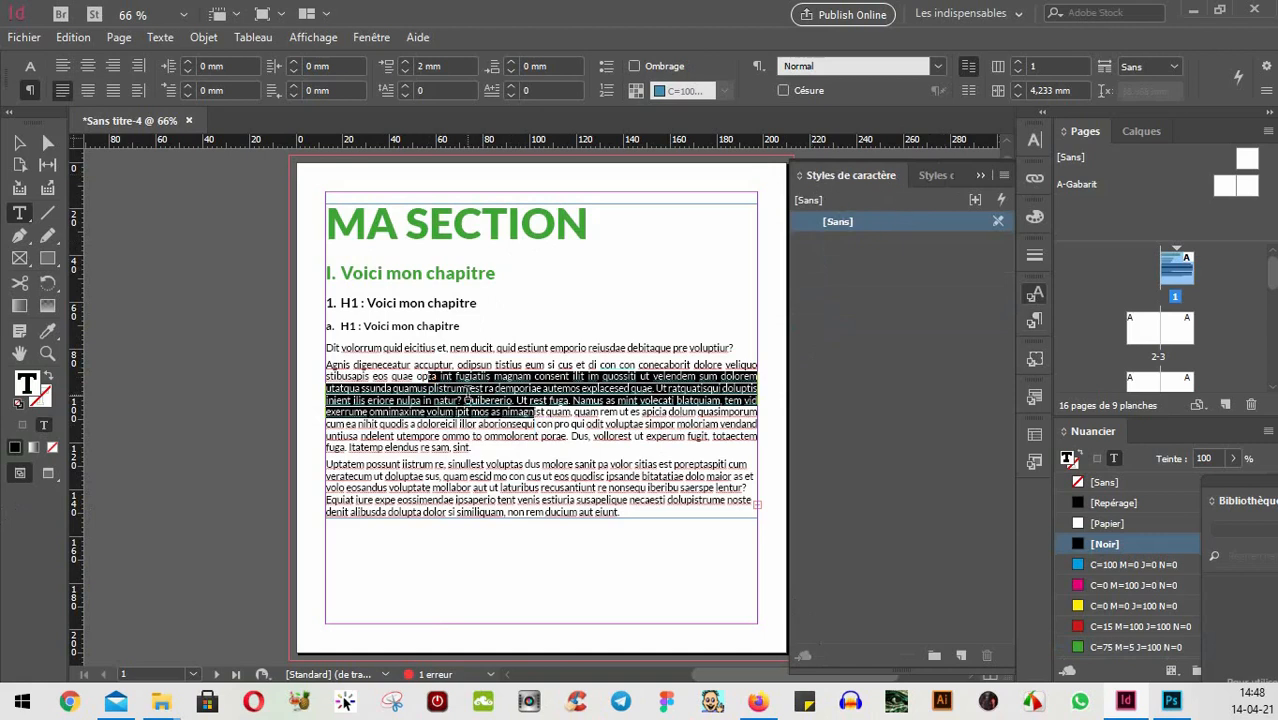
pyautogui.click(30, 68)
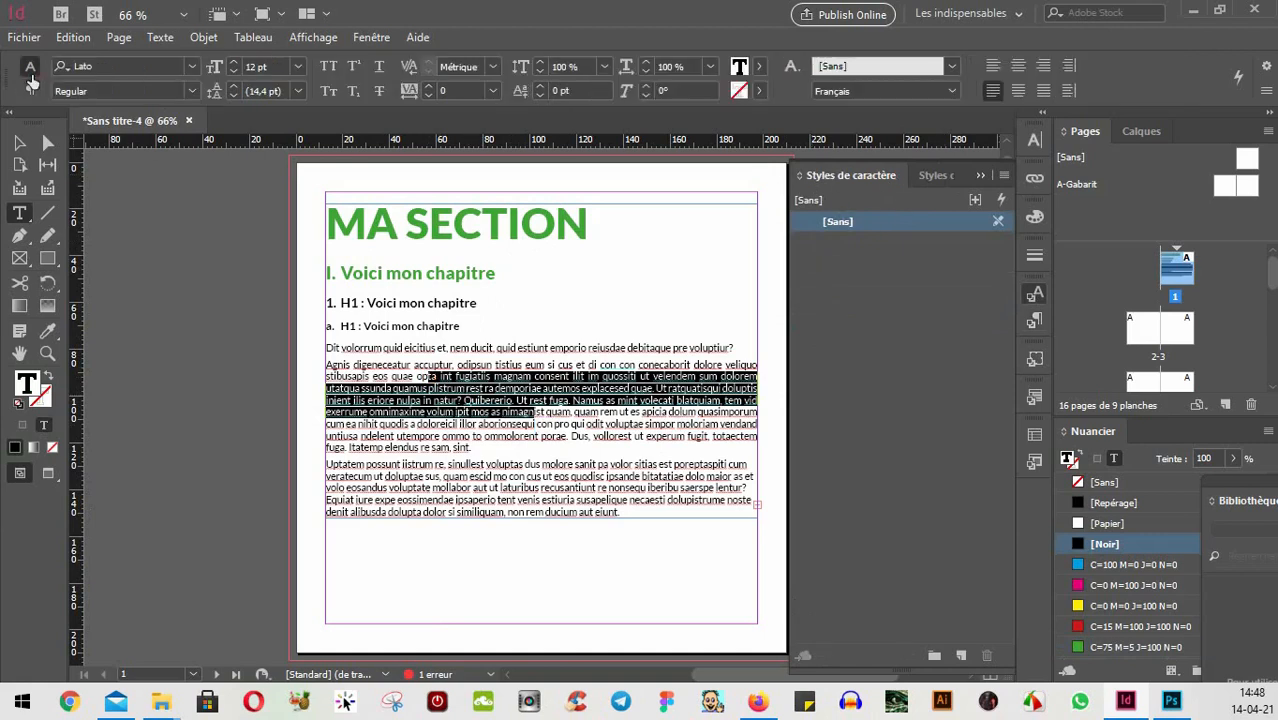
pyautogui.click(191, 86)
pyautogui.click(88, 274)
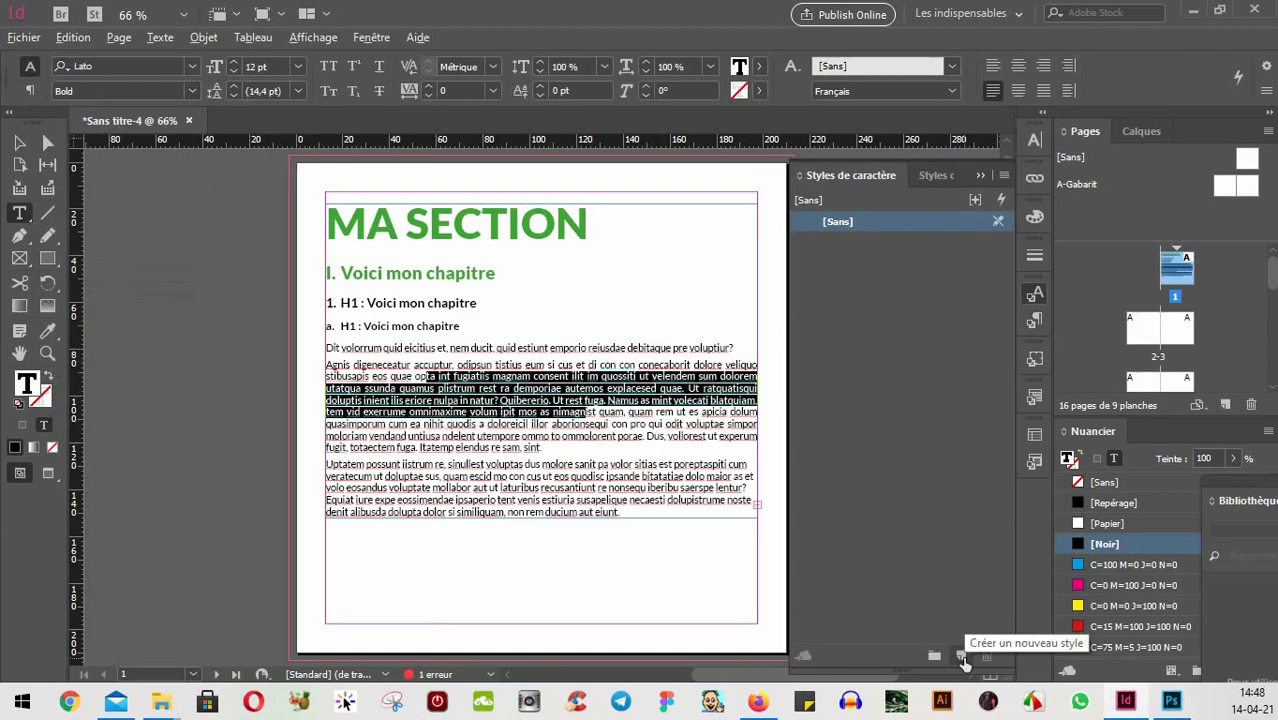
# - Create a character style named Gras from the bold passage and apply it to that passage
pyautogui.click(961, 657)
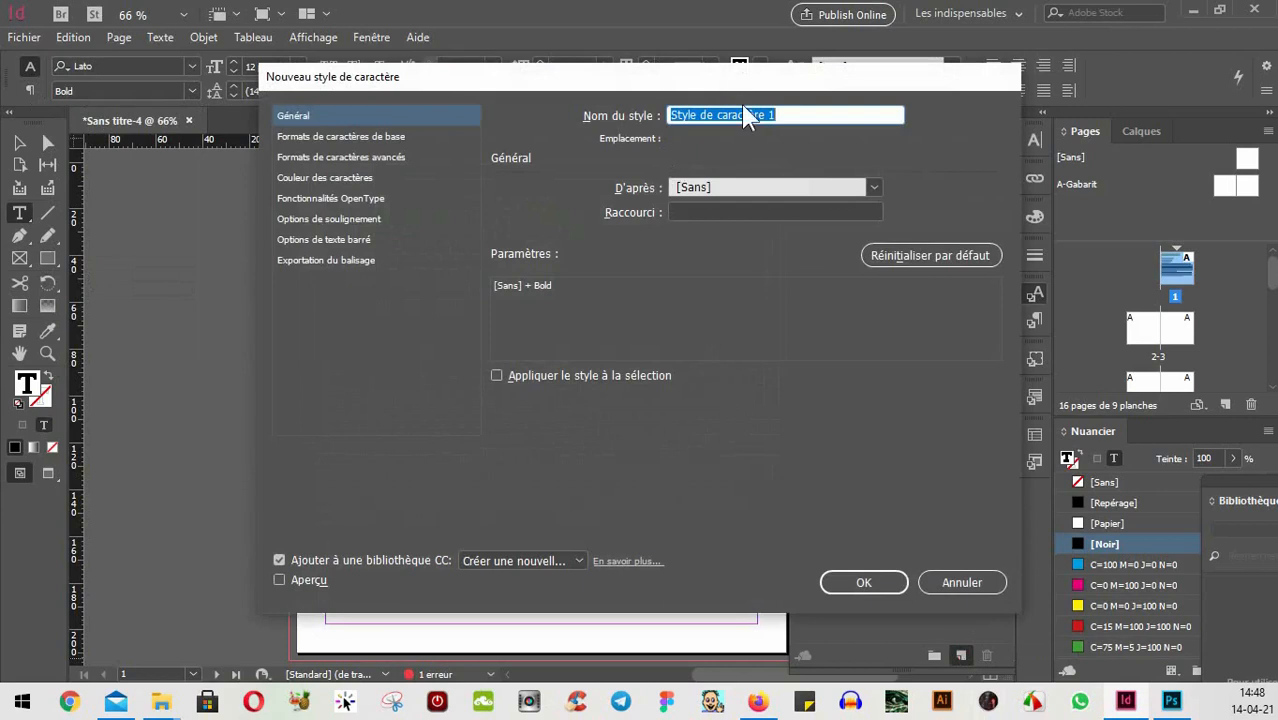
pyautogui.write('gras')
pyautogui.doubleClick(745, 116)
pyautogui.write('Important')
pyautogui.doubleClick(747, 115)
pyautogui.write('Gras')
pyautogui.click(860, 584)
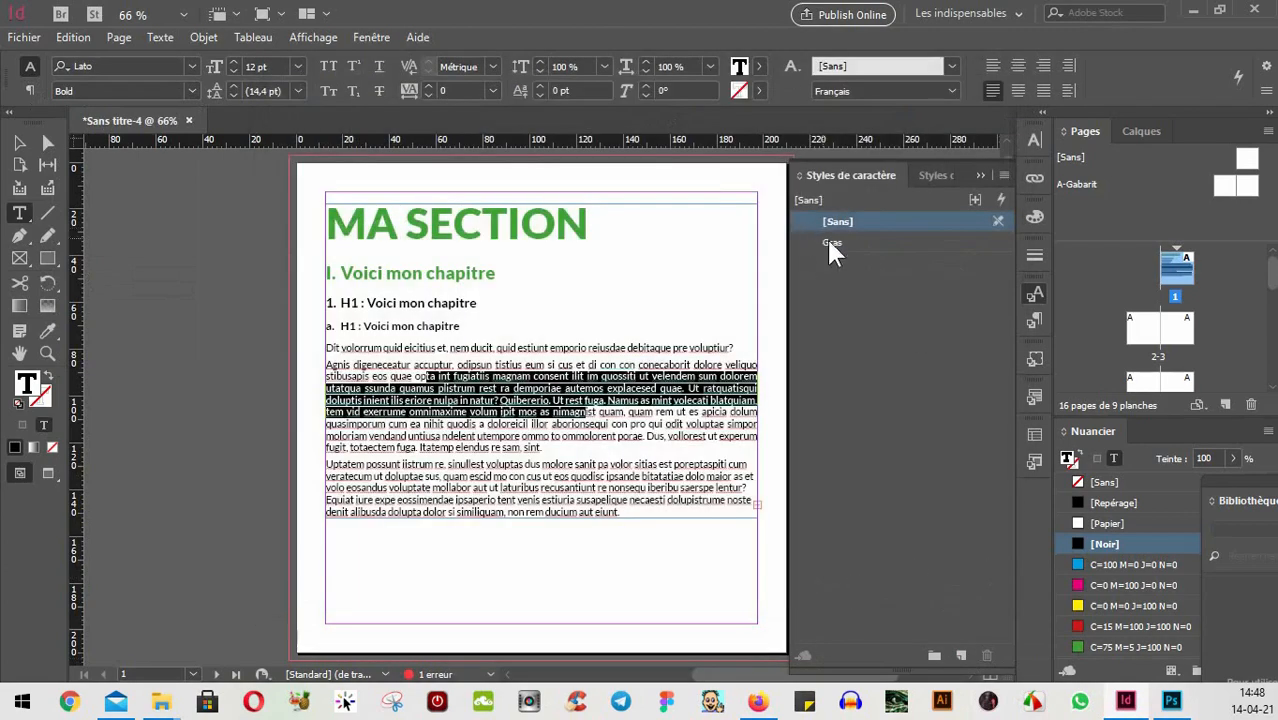
pyautogui.click(574, 445)
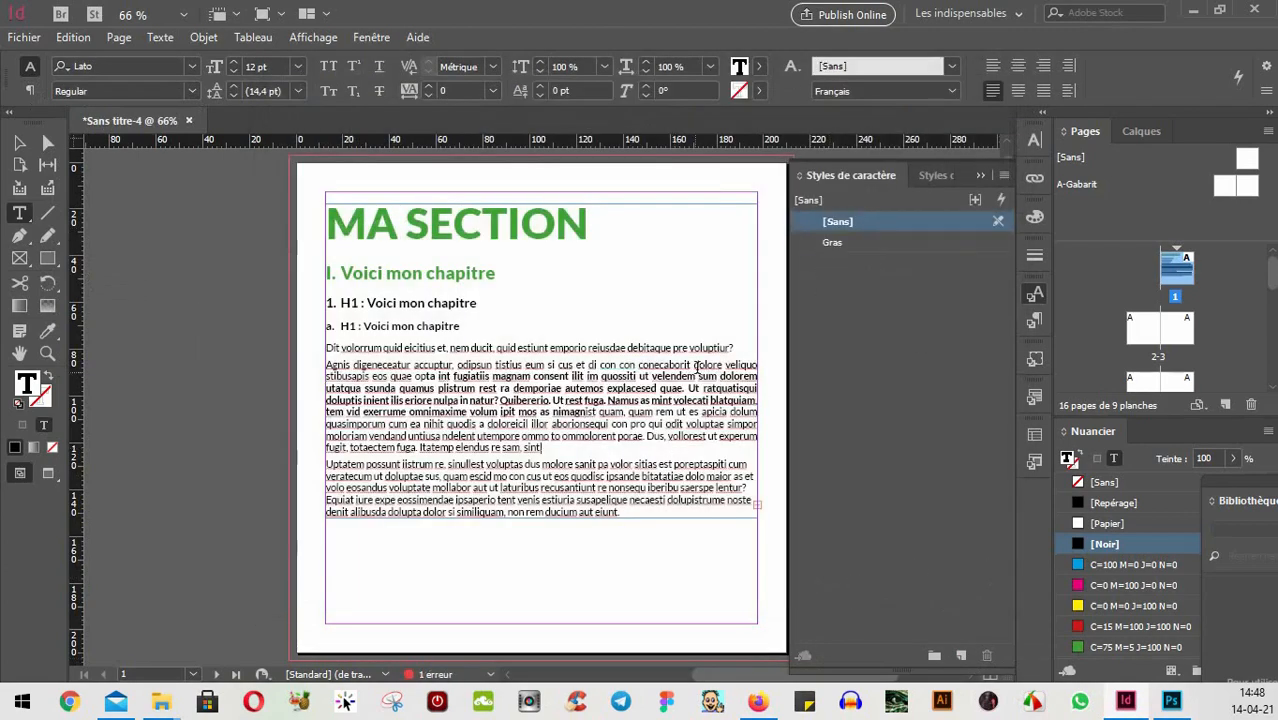
# - Preview the page without guides and frame edges at 75% zoom, with nothing selected
pyautogui.click(19, 143)
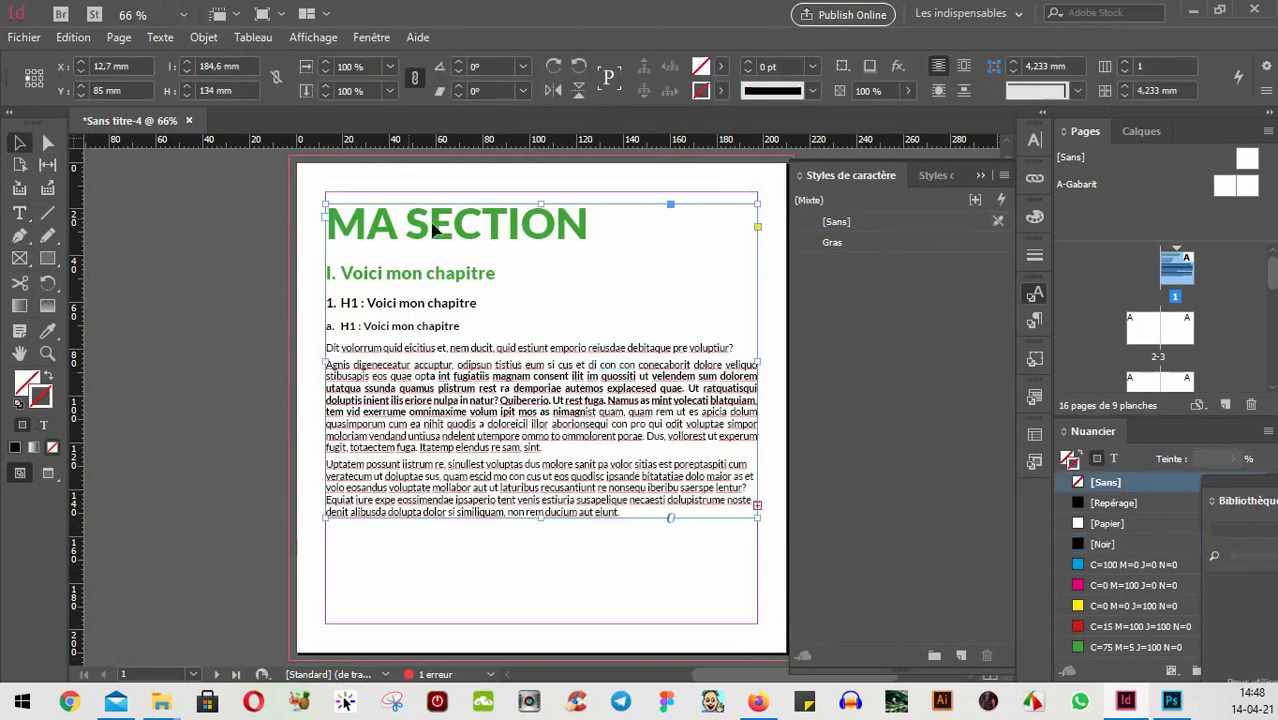
pyautogui.press('w')
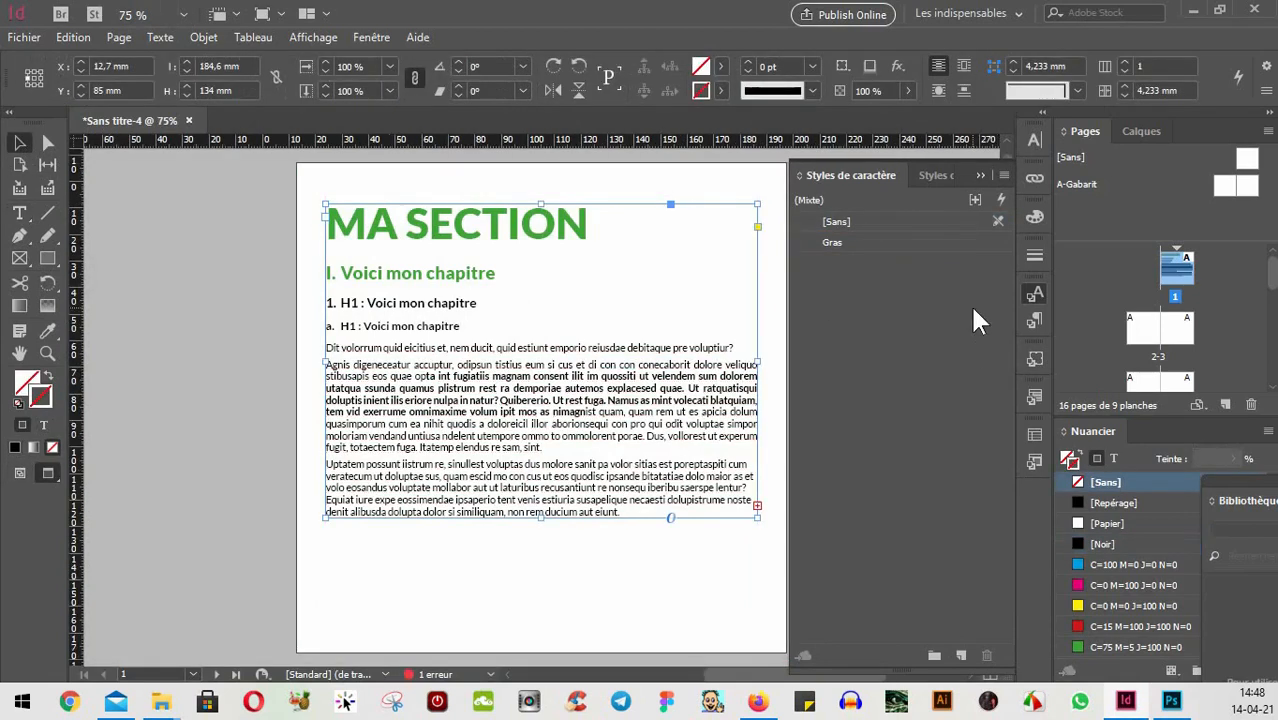
pyautogui.hotkey('ctrl', '=')
pyautogui.click(241, 463)
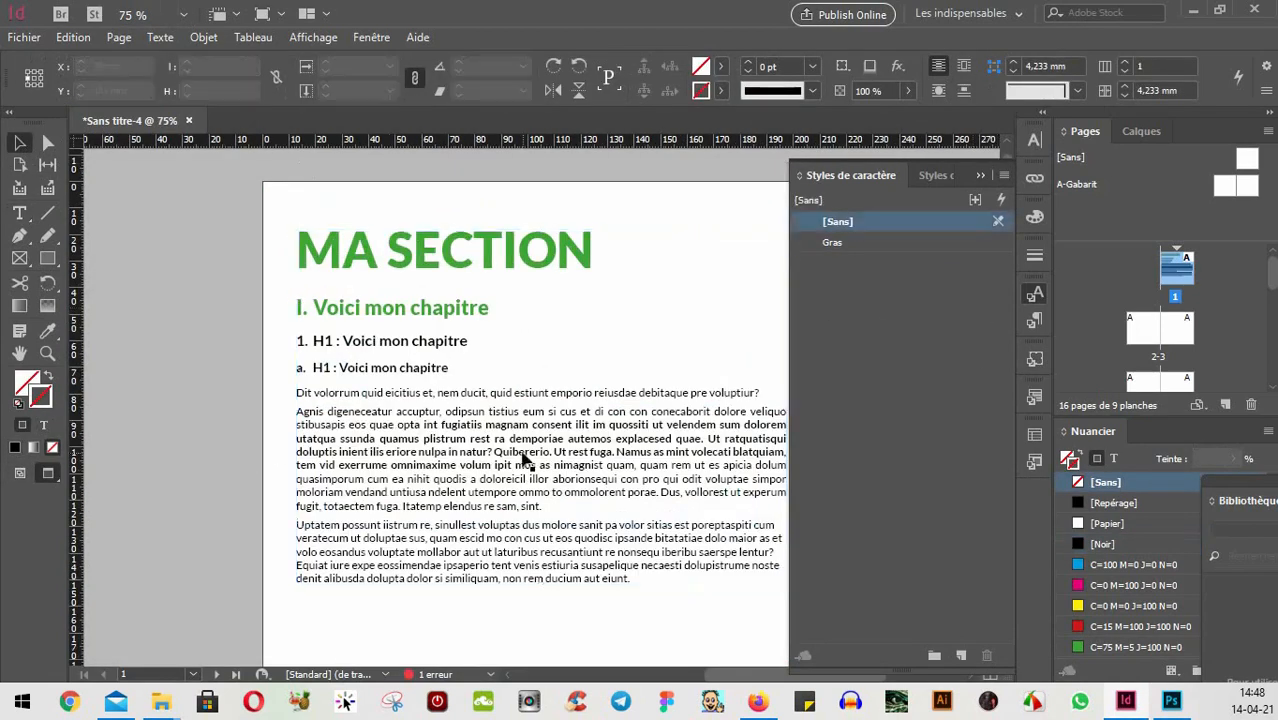
# - Examine which character or paragraph style applies to the bold passage, the first body paragraph and the second-level heading
pyautogui.hotkey('ctrl', '=')
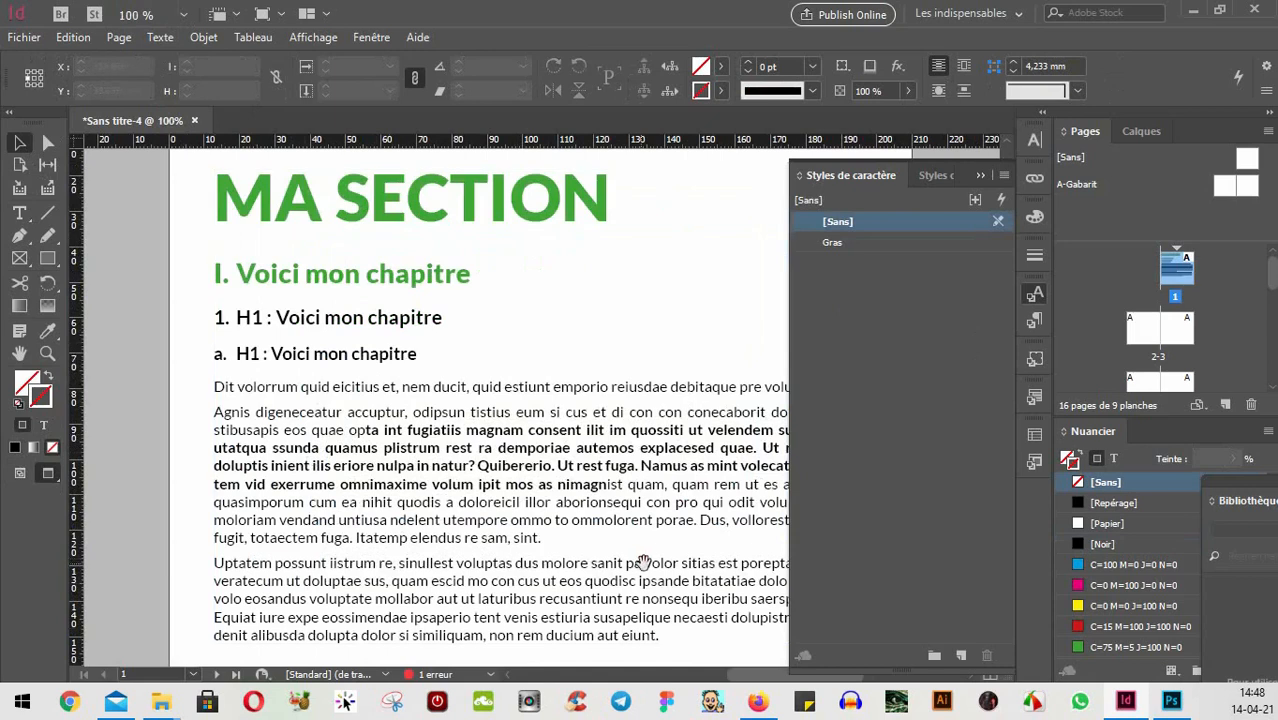
pyautogui.moveTo(586, 518); pyautogui.dragTo(497, 462)
pyautogui.scroll(2, 477, 418)
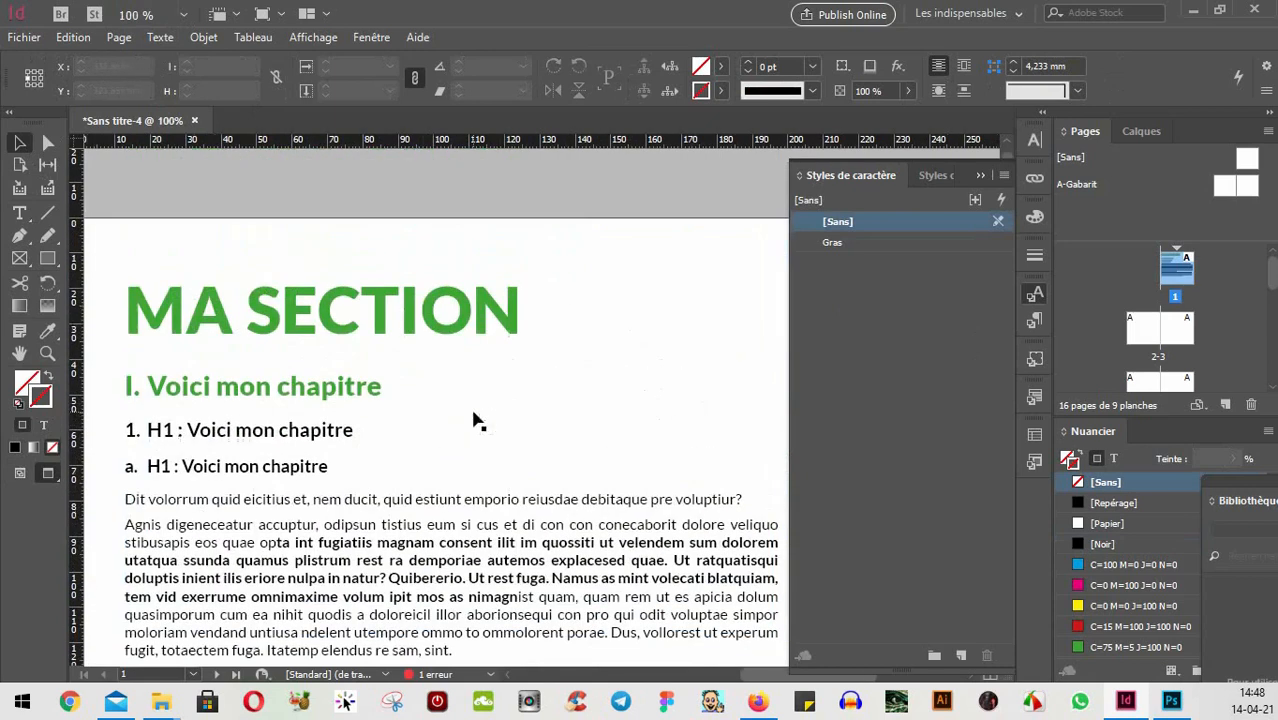
pyautogui.scroll(-2, 600, 285)
pyautogui.scroll(2, 622, 274)
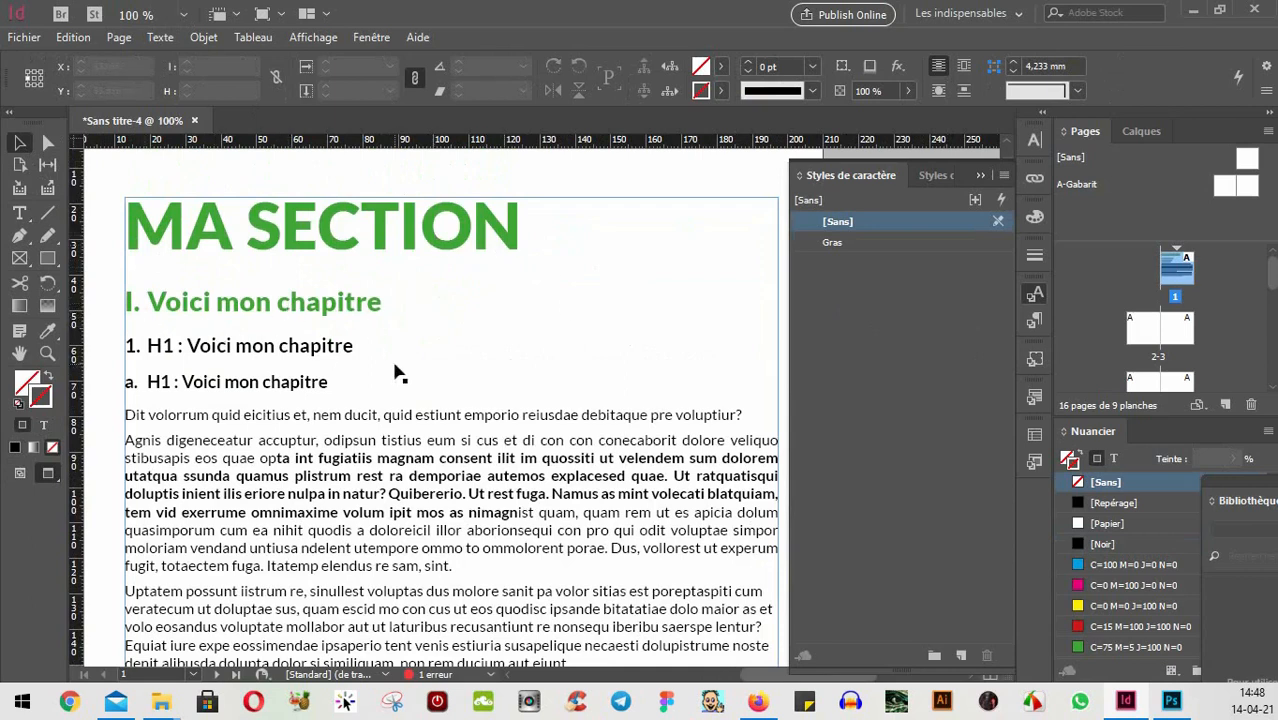
pyautogui.click(19, 213)
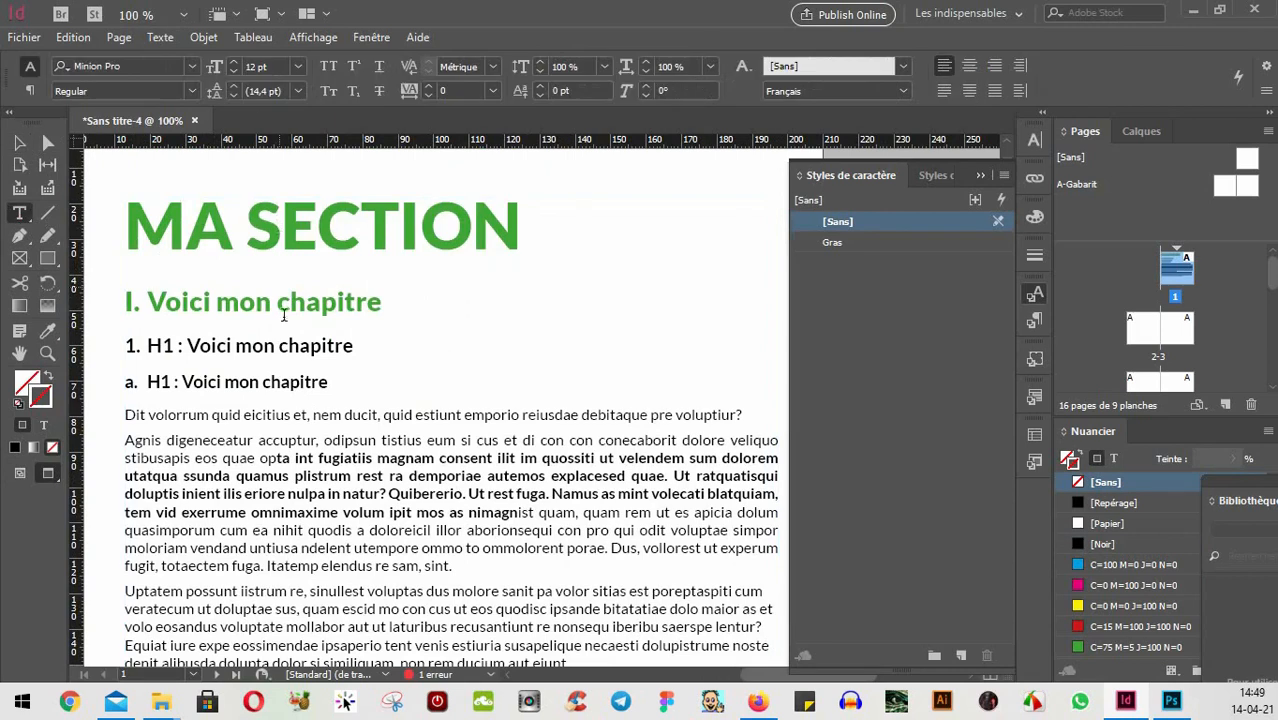
pyautogui.moveTo(459, 493); pyautogui.dragTo(357, 476)
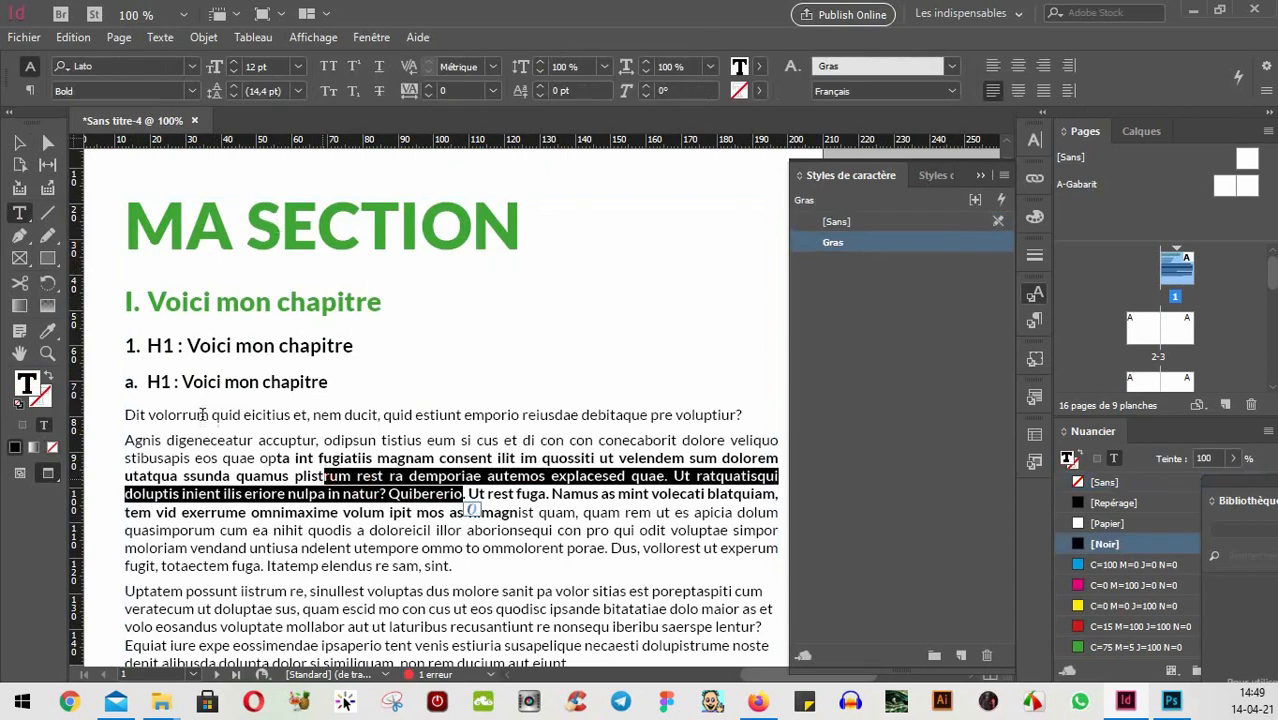
pyautogui.moveTo(197, 414); pyautogui.dragTo(455, 410)
pyautogui.moveTo(549, 414); pyautogui.dragTo(456, 418)
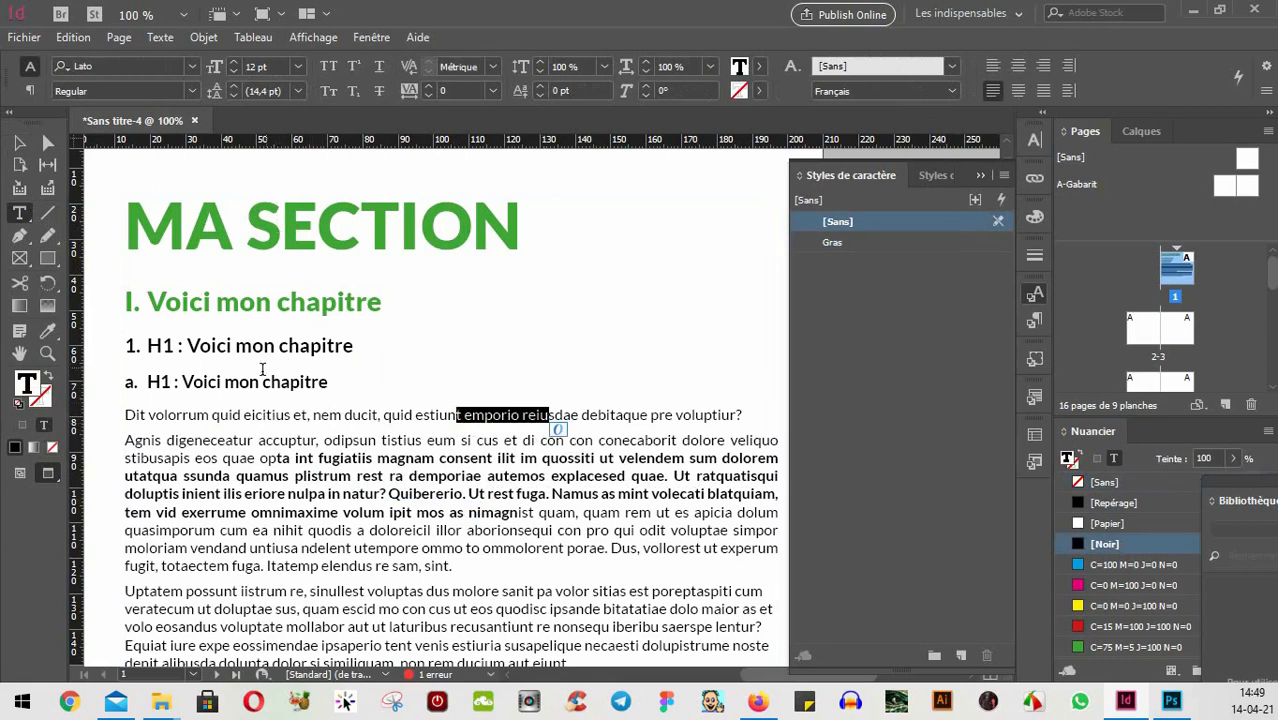
pyautogui.moveTo(286, 347); pyautogui.dragTo(343, 347)
pyautogui.click(944, 178)
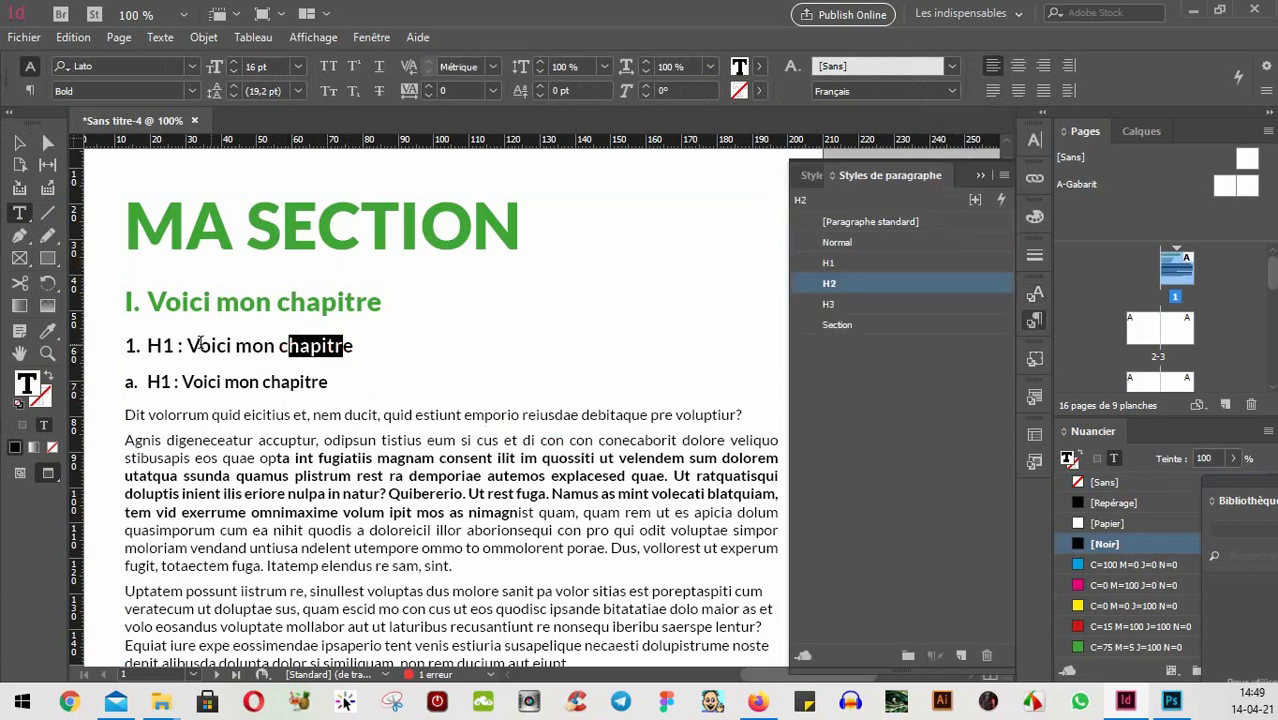
pyautogui.moveTo(177, 347); pyautogui.dragTo(236, 347)
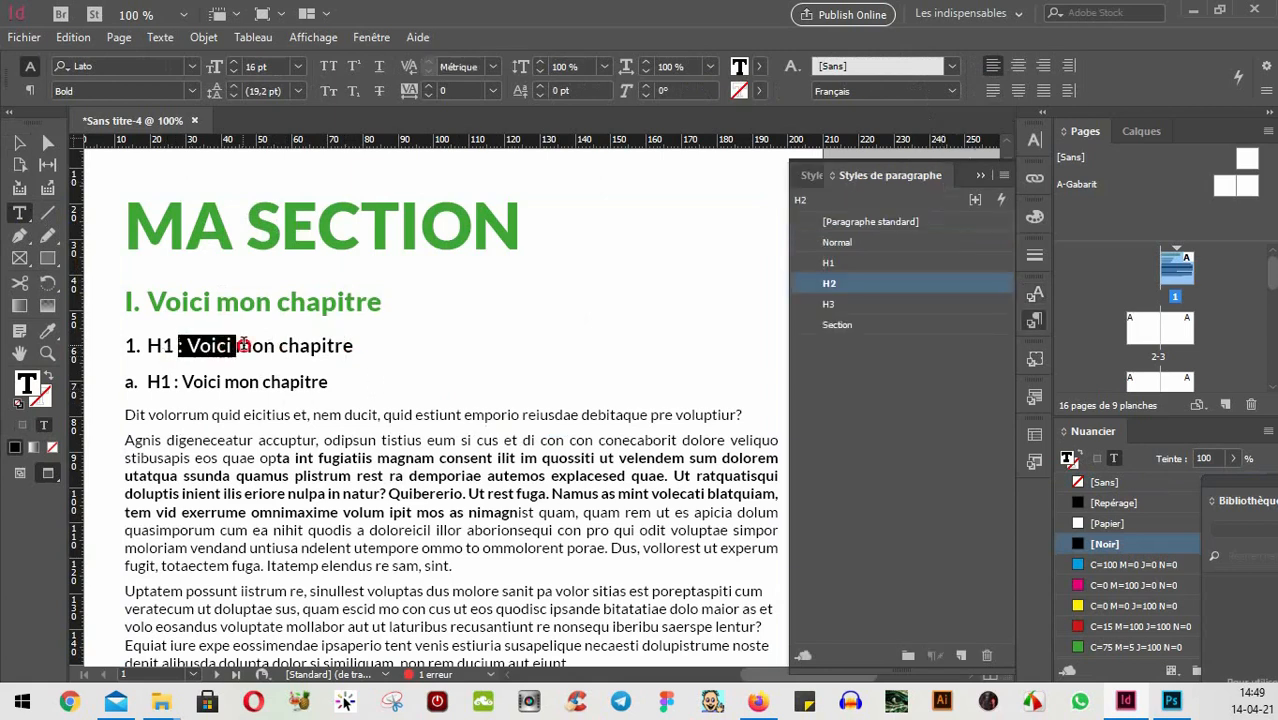
pyautogui.click(225, 412)
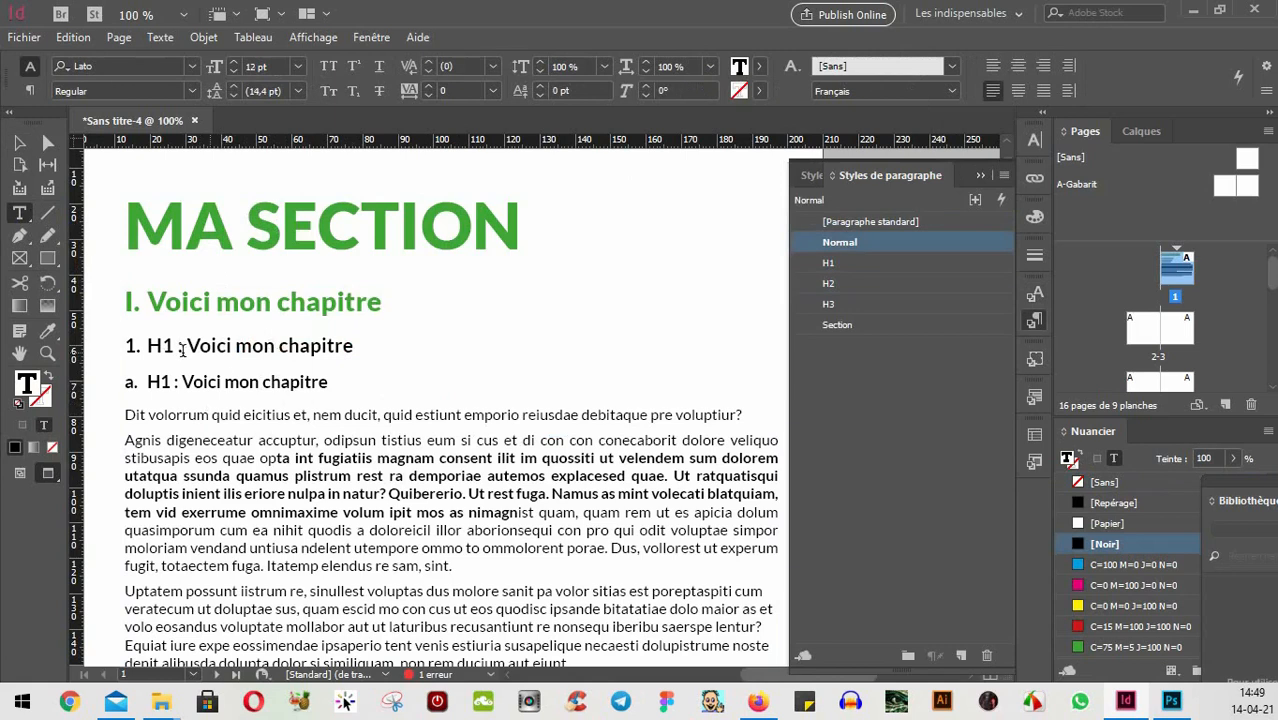
# - Delete the "H1 :" prefix from the second-level and third-level headings, leaving "Voici mon chapitre" in both
pyautogui.moveTo(184, 347); pyautogui.dragTo(143, 349)
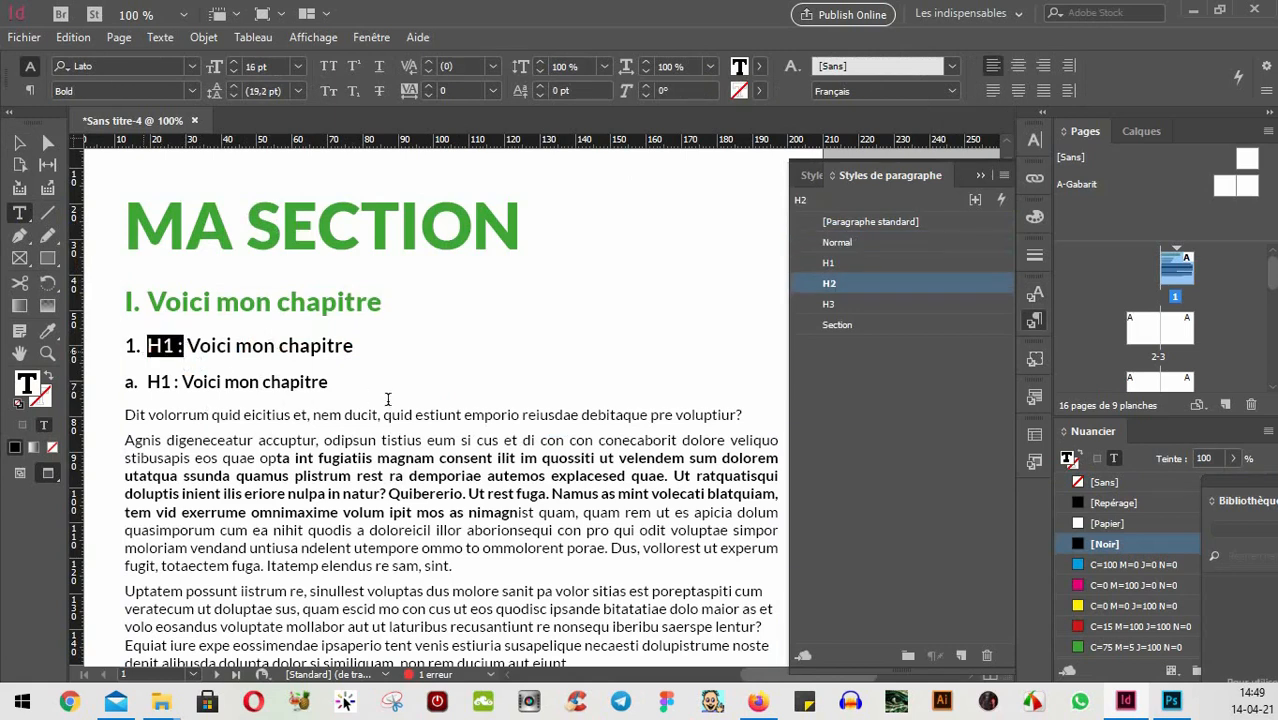
pyautogui.press('BackSpace')
pyautogui.press('Delete')
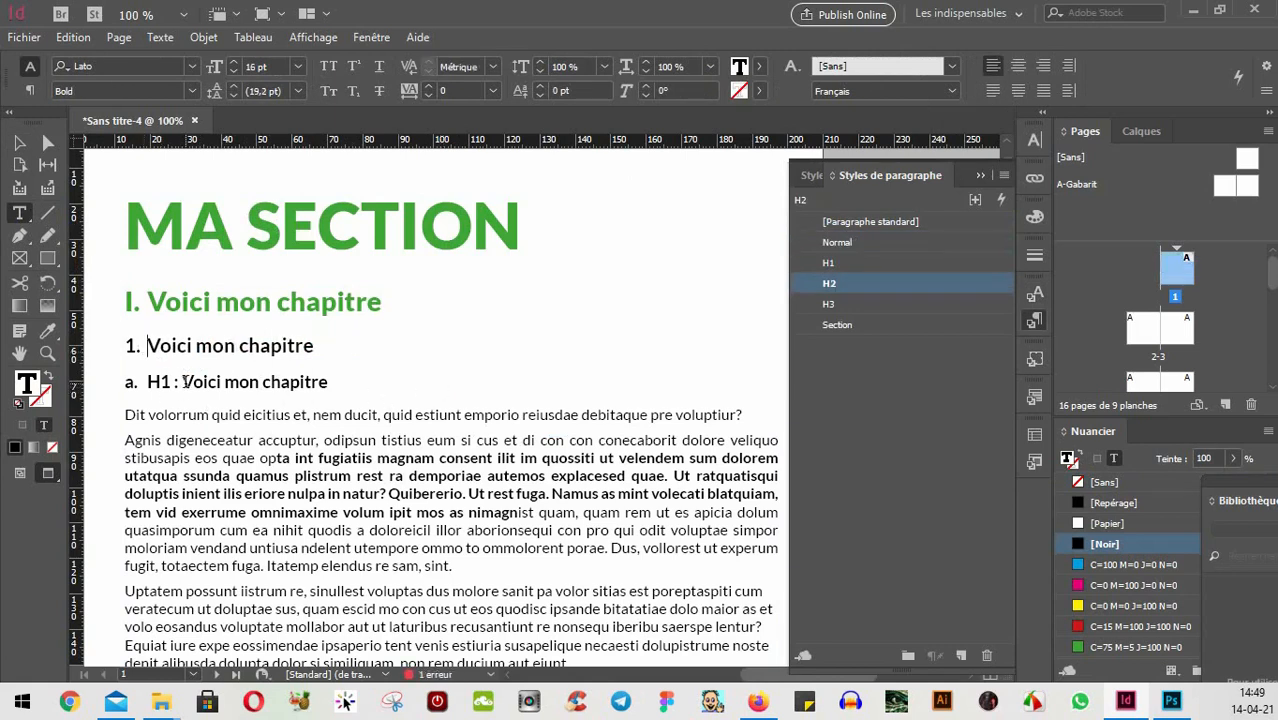
pyautogui.moveTo(184, 384); pyautogui.dragTo(137, 390)
pyautogui.press('BackSpace')
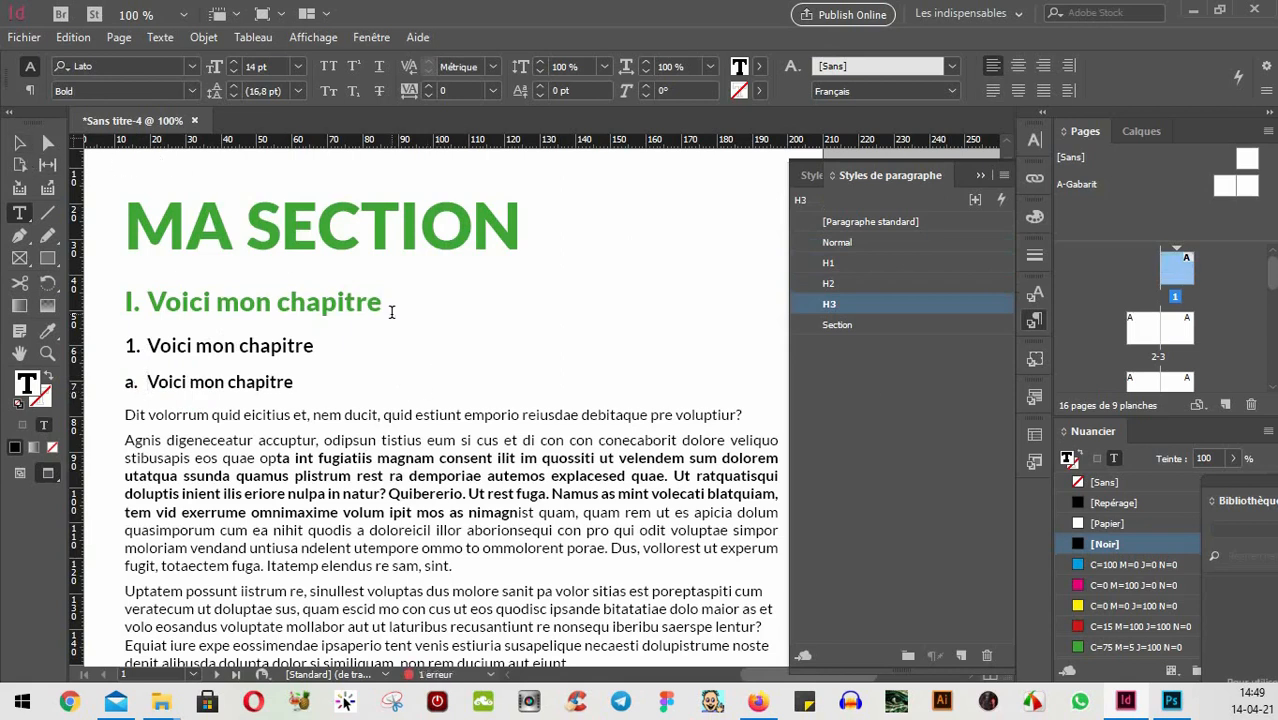
pyautogui.click(18, 145)
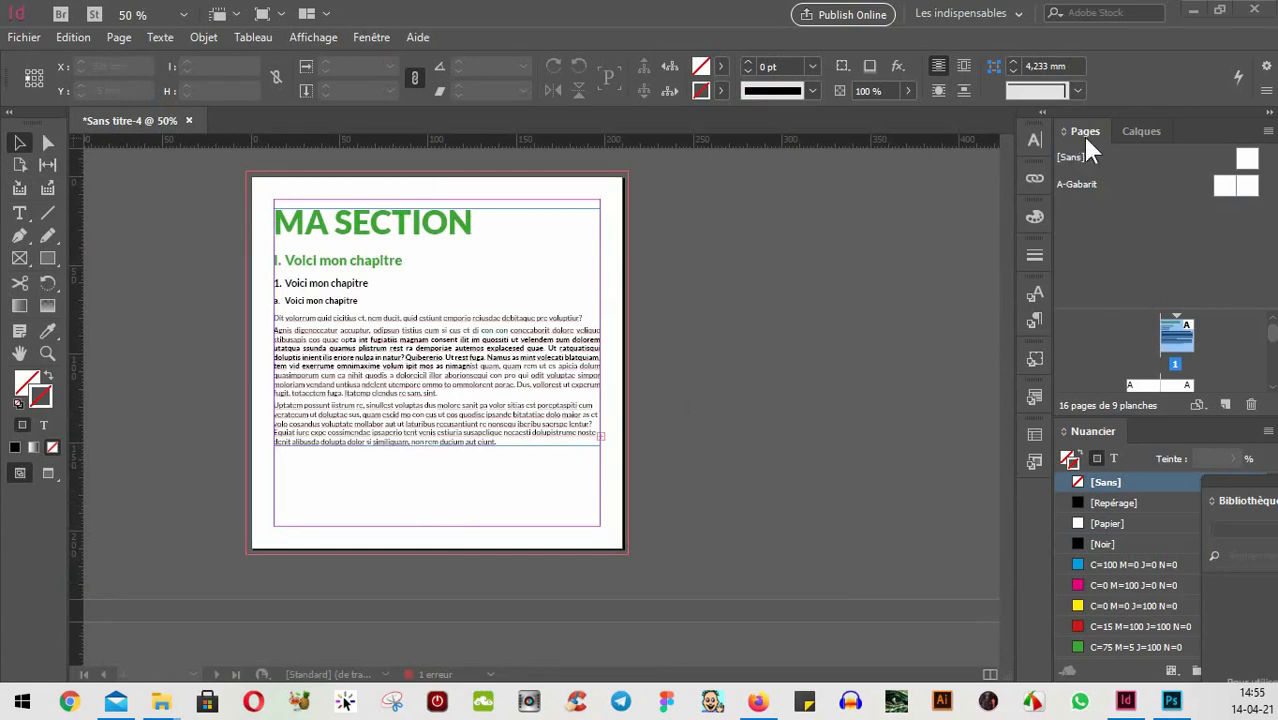
# - Look through the document's page thumbnails and open the A-Gabarit master spread for editing
pyautogui.scroll(-2, 1210, 368)
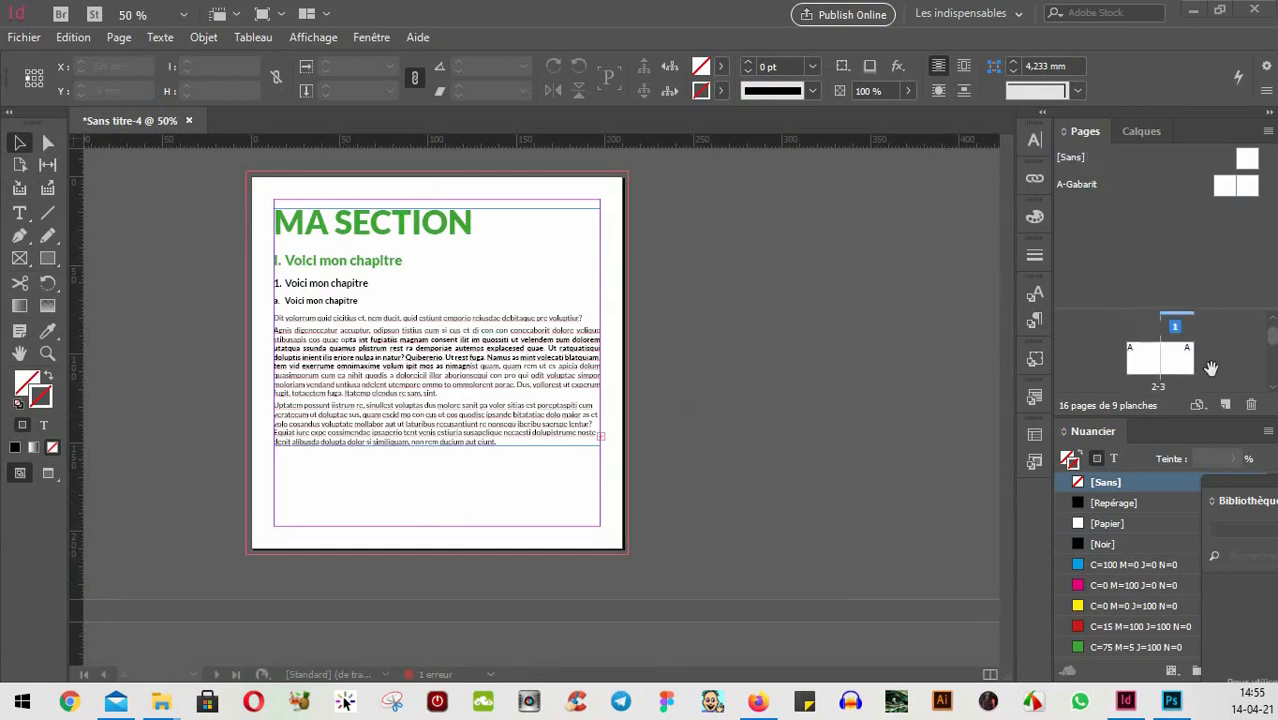
pyautogui.scroll(-2, 1211, 357)
pyautogui.scroll(-2, 1221, 310)
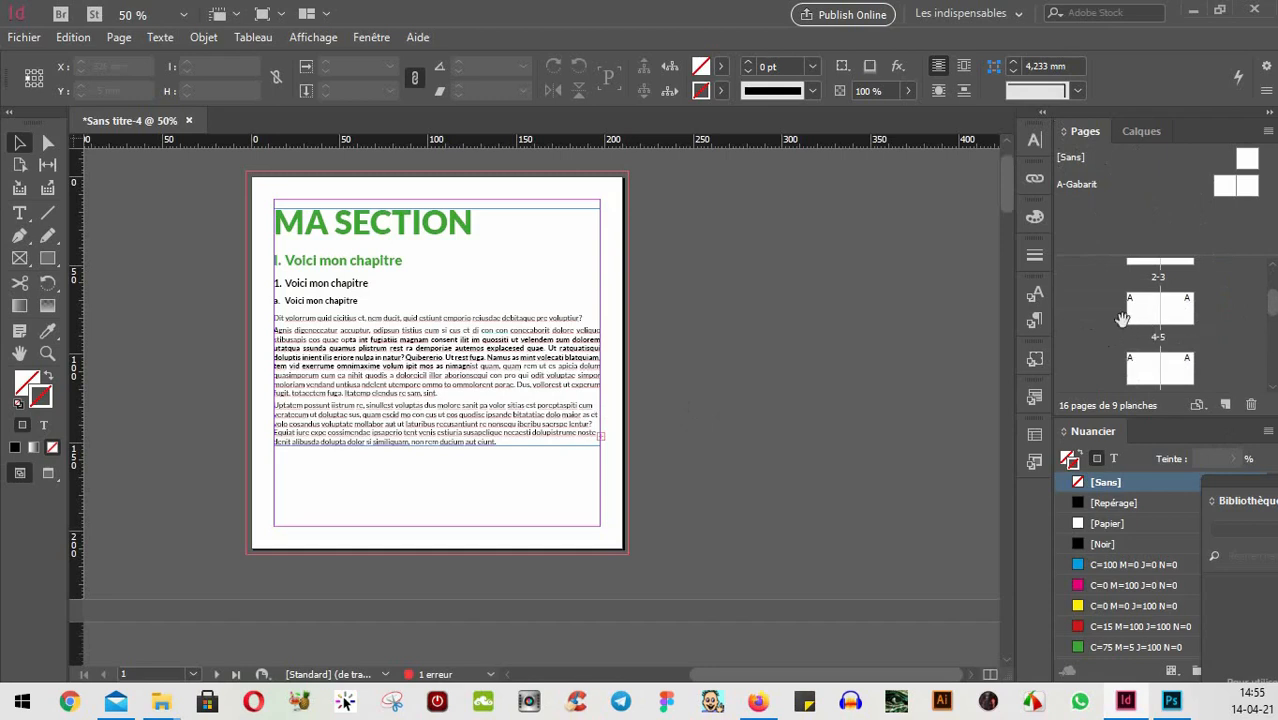
pyautogui.moveTo(1152, 311); pyautogui.dragTo(1195, 303)
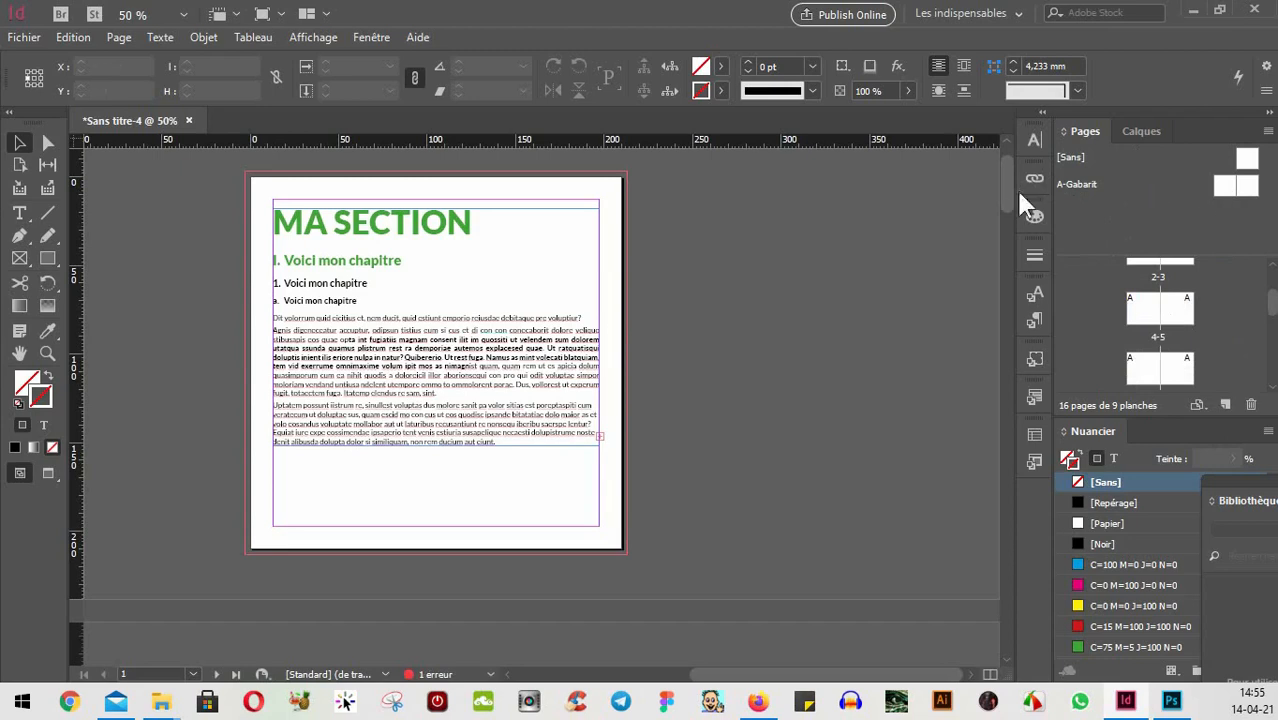
pyautogui.click(1222, 187)
pyautogui.doubleClick(1224, 190)
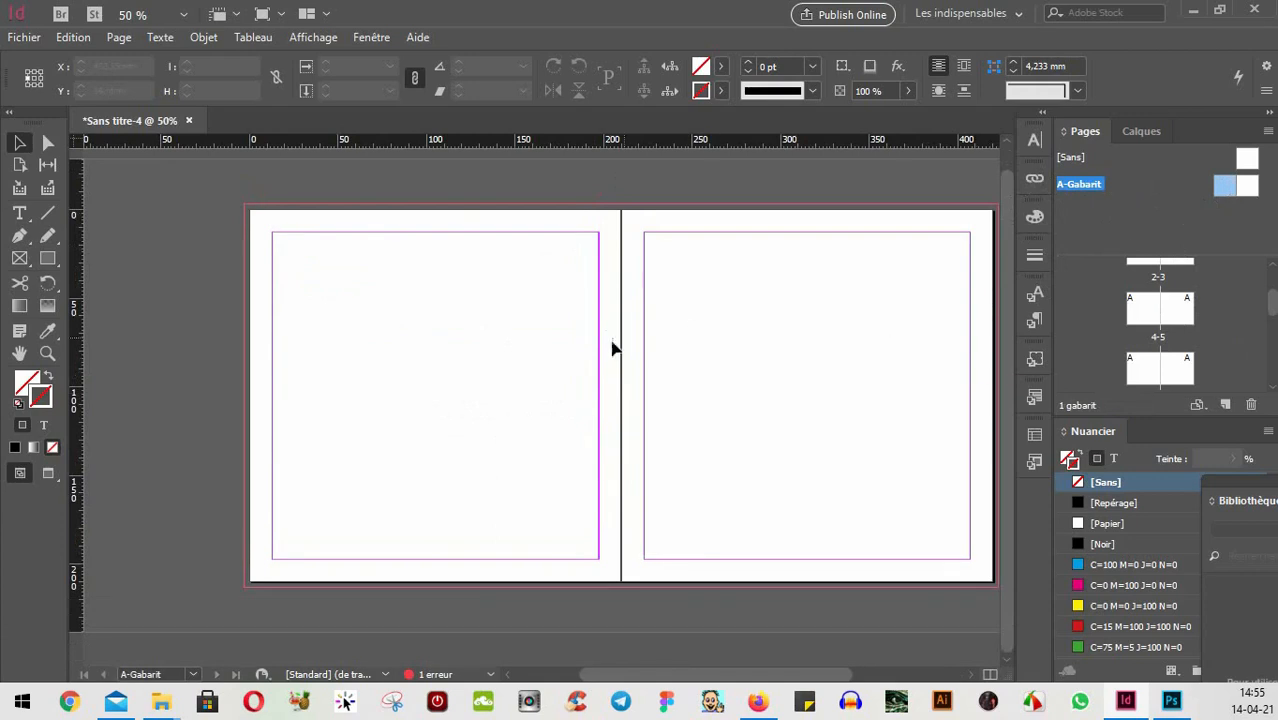
# - Draw a text frame about 29 by 9 mm in the right master page's lower outer corner and insert a current page number marker
pyautogui.click(19, 215)
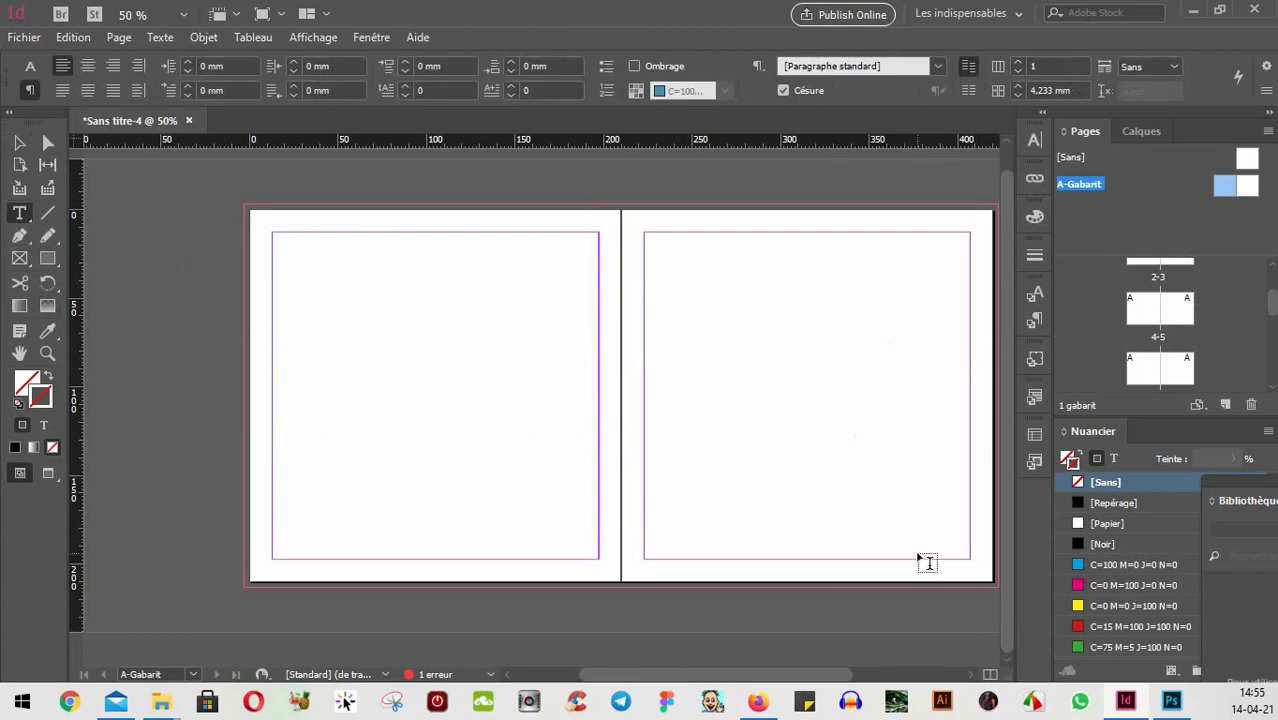
pyautogui.moveTo(936, 566); pyautogui.dragTo(997, 583)
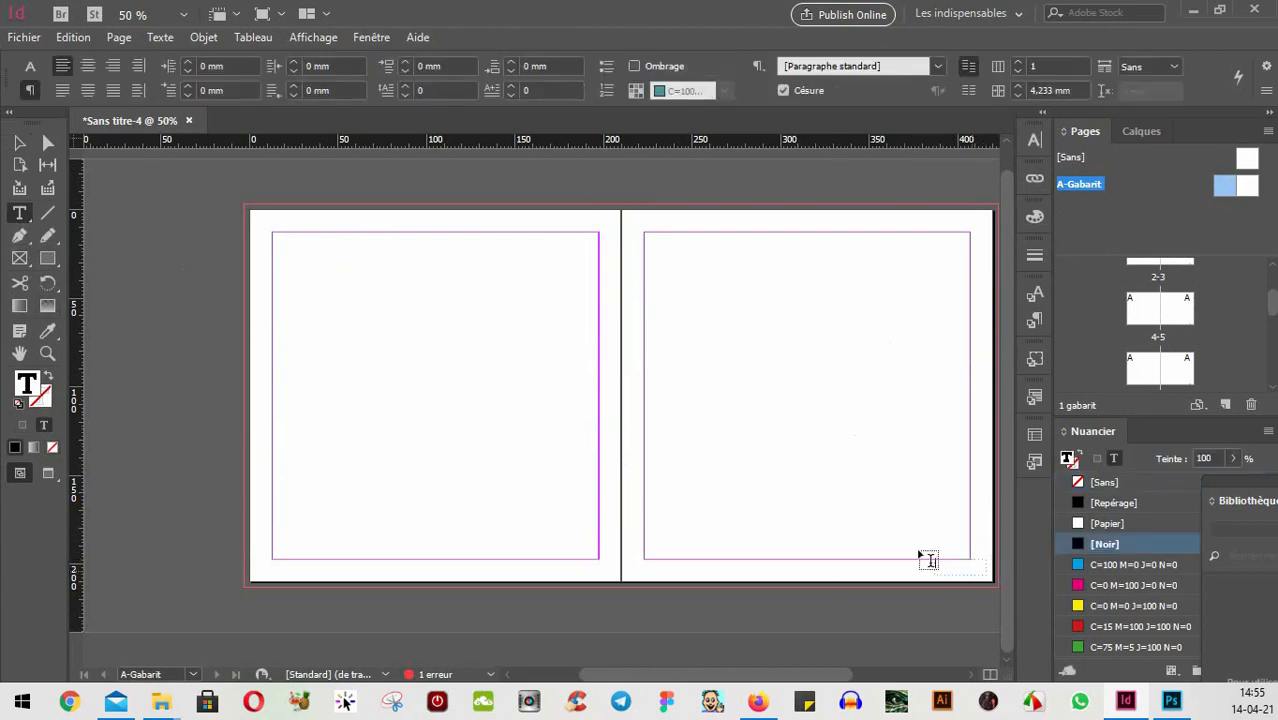
pyautogui.click(160, 38)
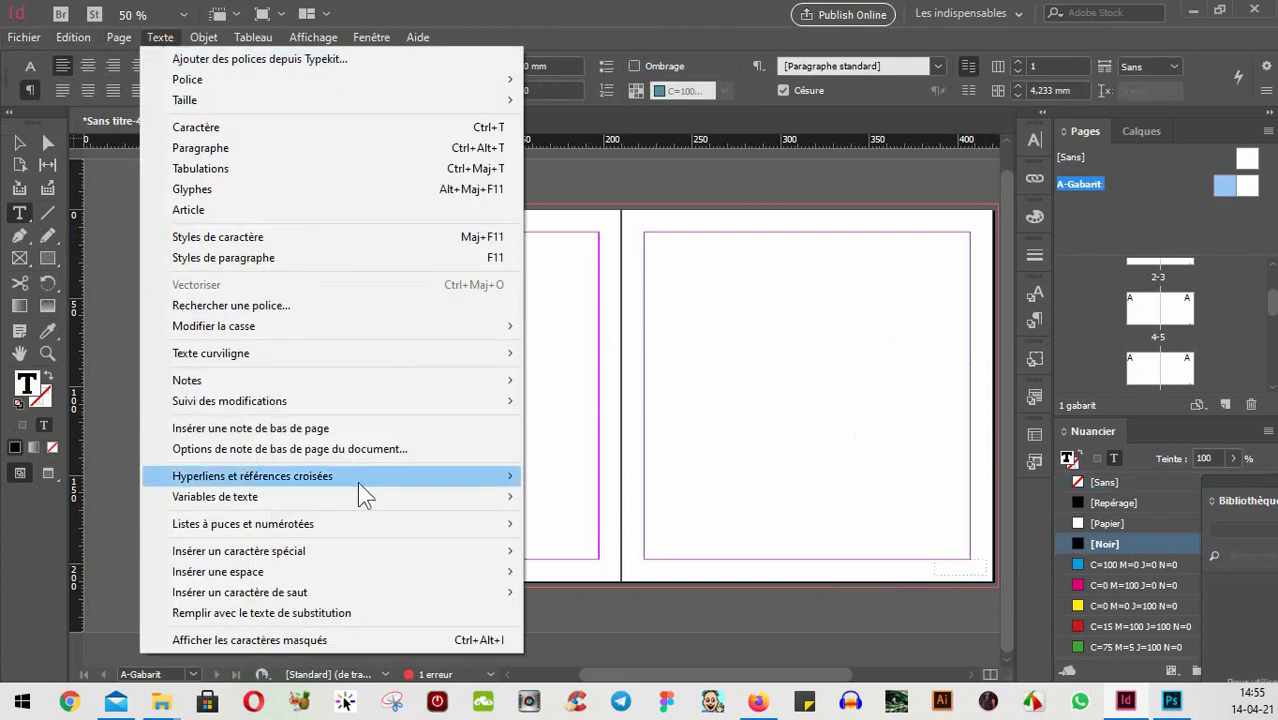
pyautogui.moveTo(399, 546)
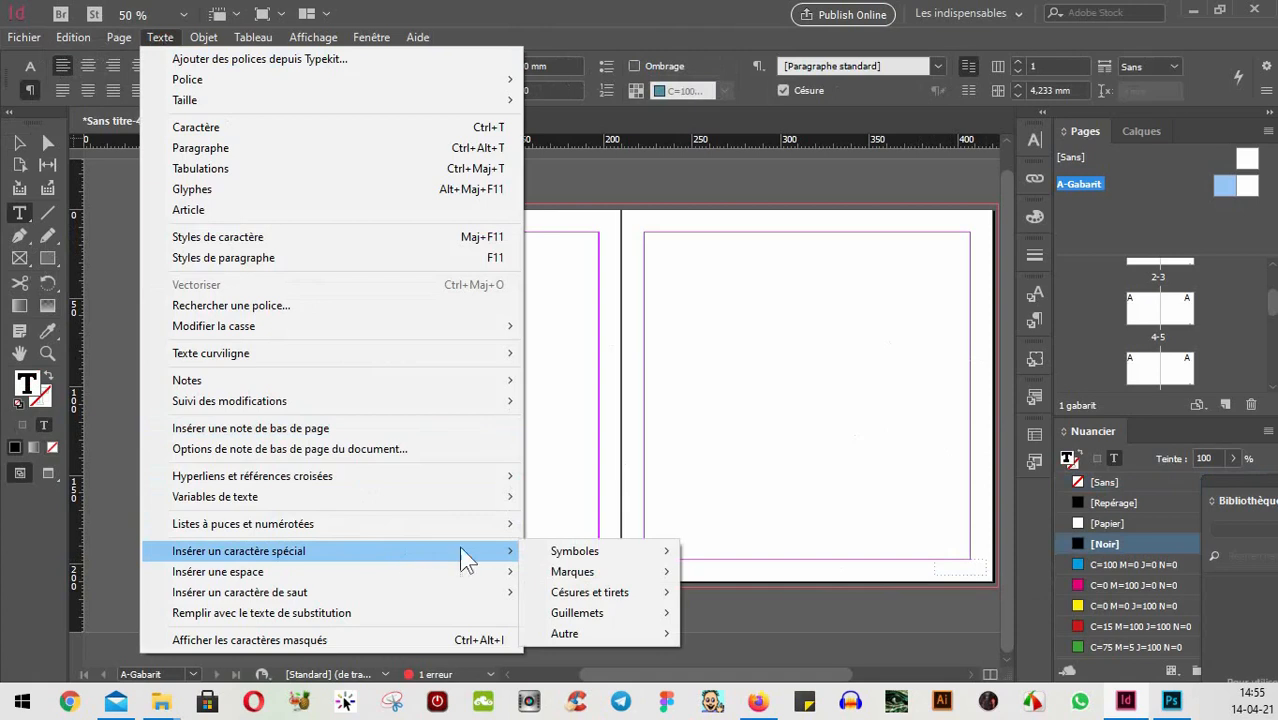
pyautogui.moveTo(575, 580)
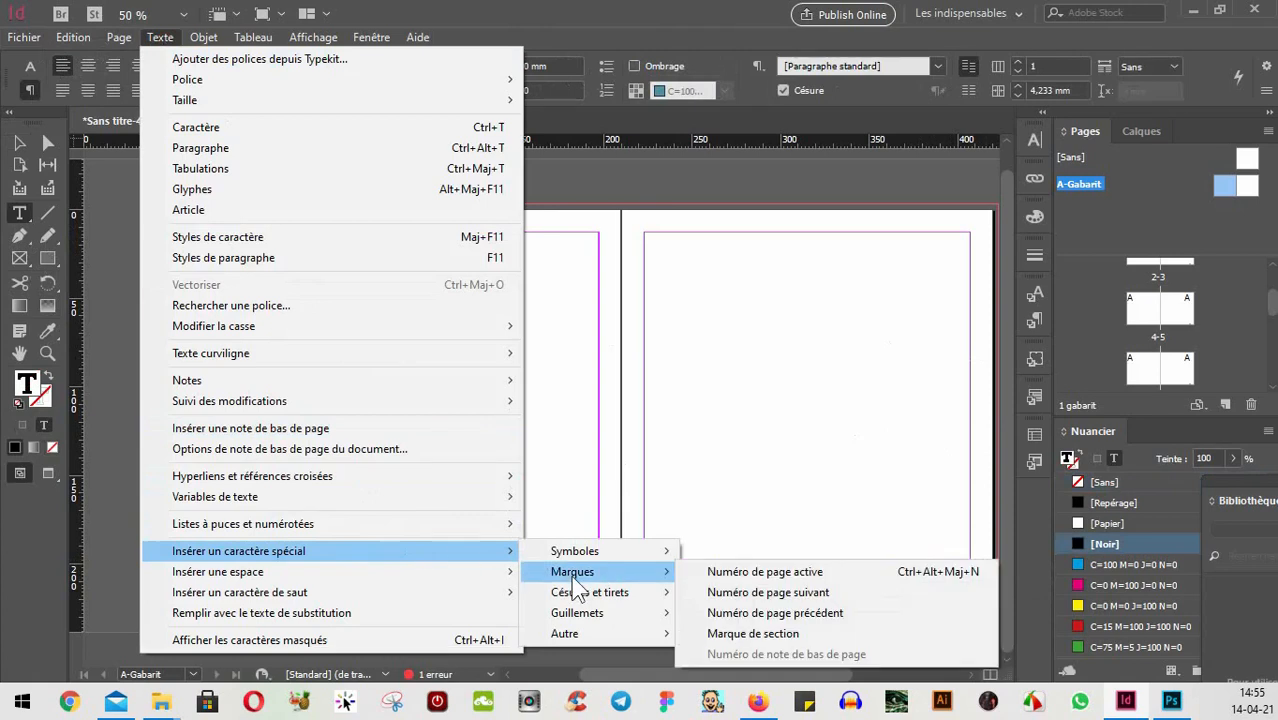
pyautogui.click(778, 575)
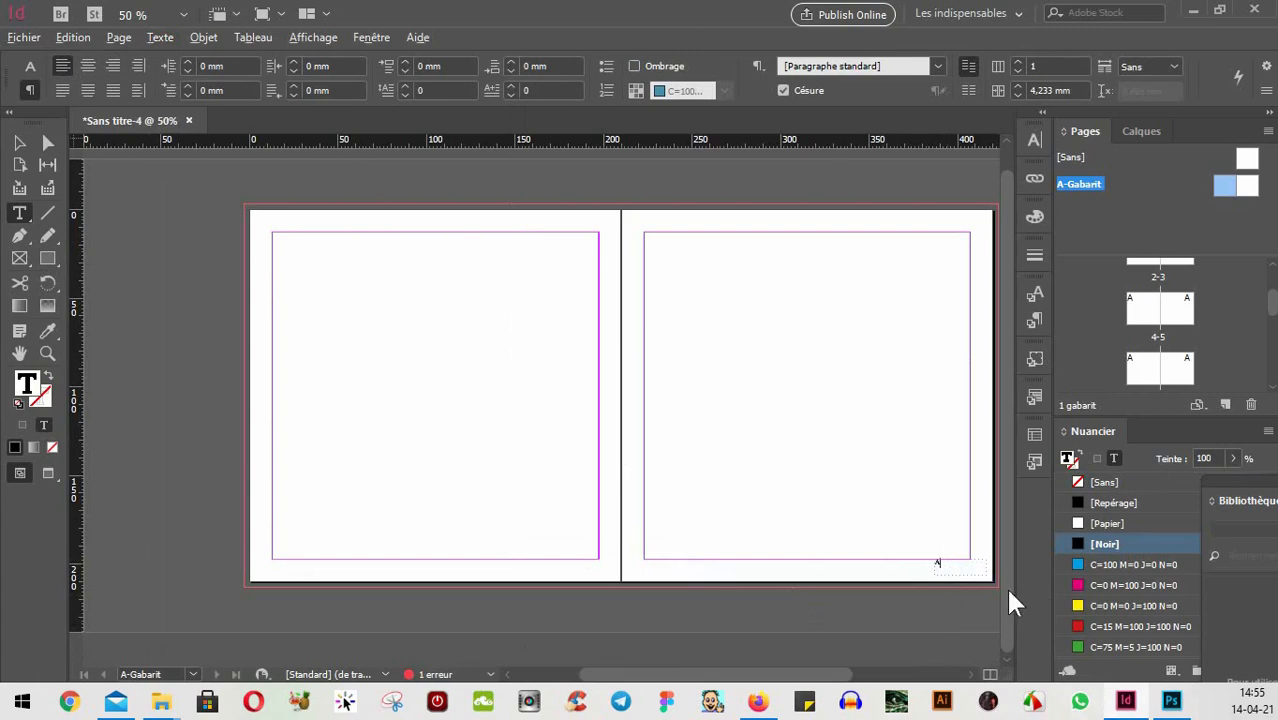
# - Add the text "Vous êtes à la page :" before the page number marker
pyautogui.scroll(4, 1010, 600)
pyautogui.scroll(-2, 927, 585)
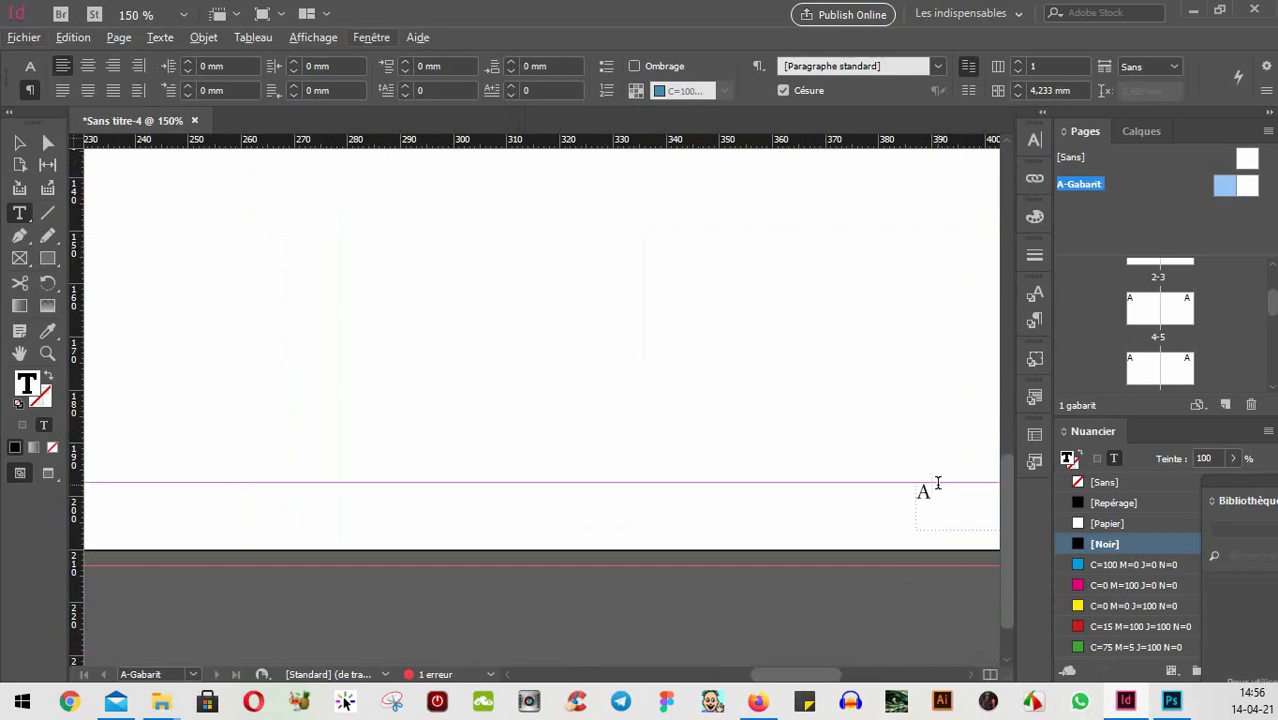
pyautogui.click(922, 492)
pyautogui.write('Vous êtes à page ')
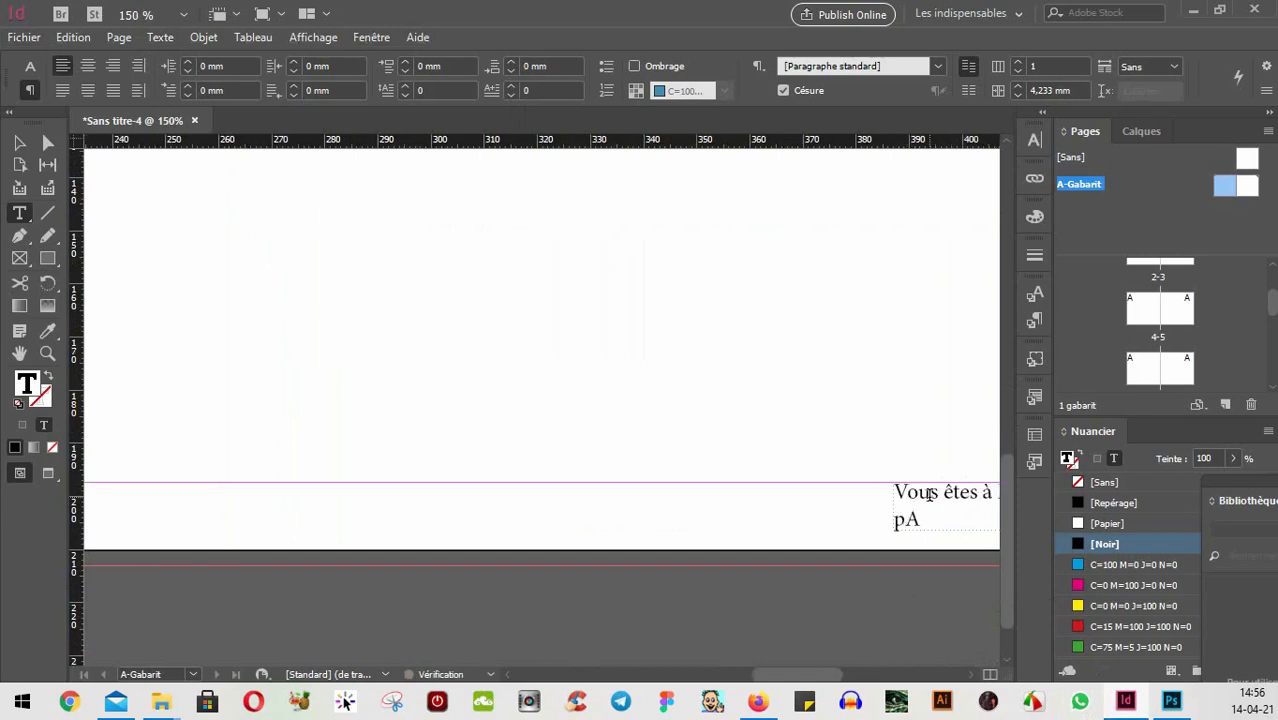
pyautogui.write(':')
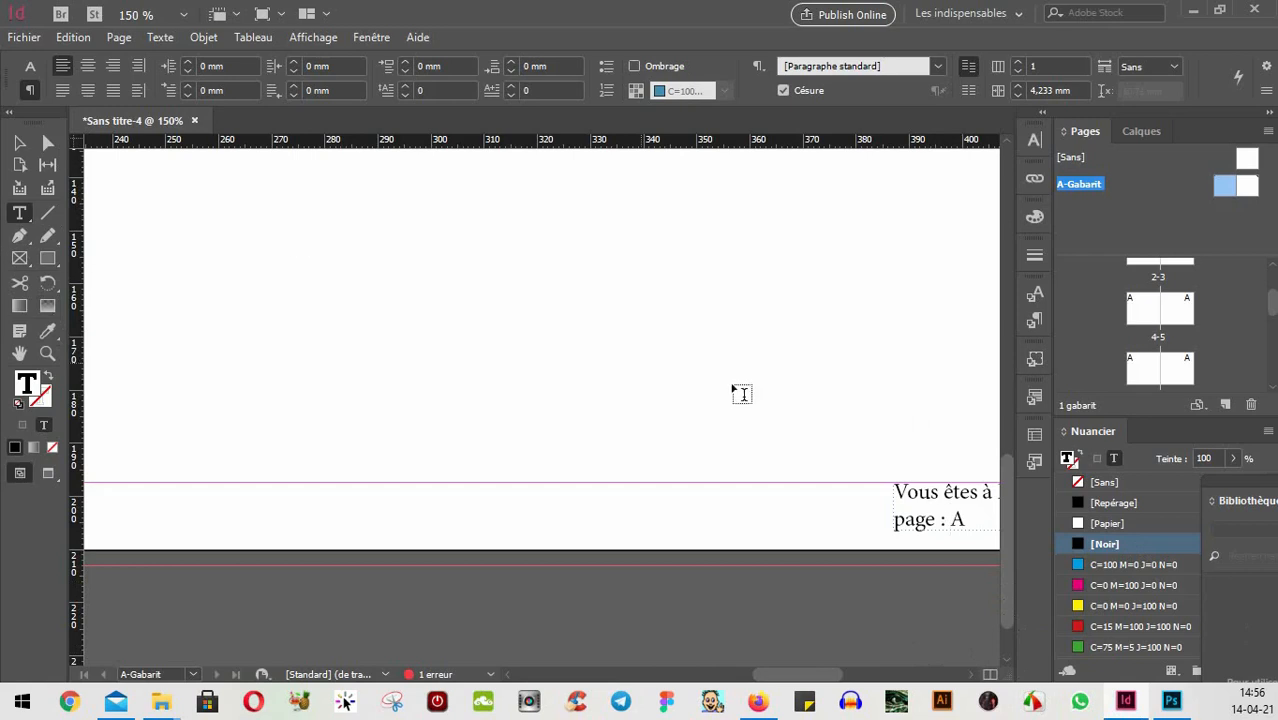
# - Set the entire page-number line in the Lato font, Regular style
pyautogui.hotkey('ctrl', 'a')
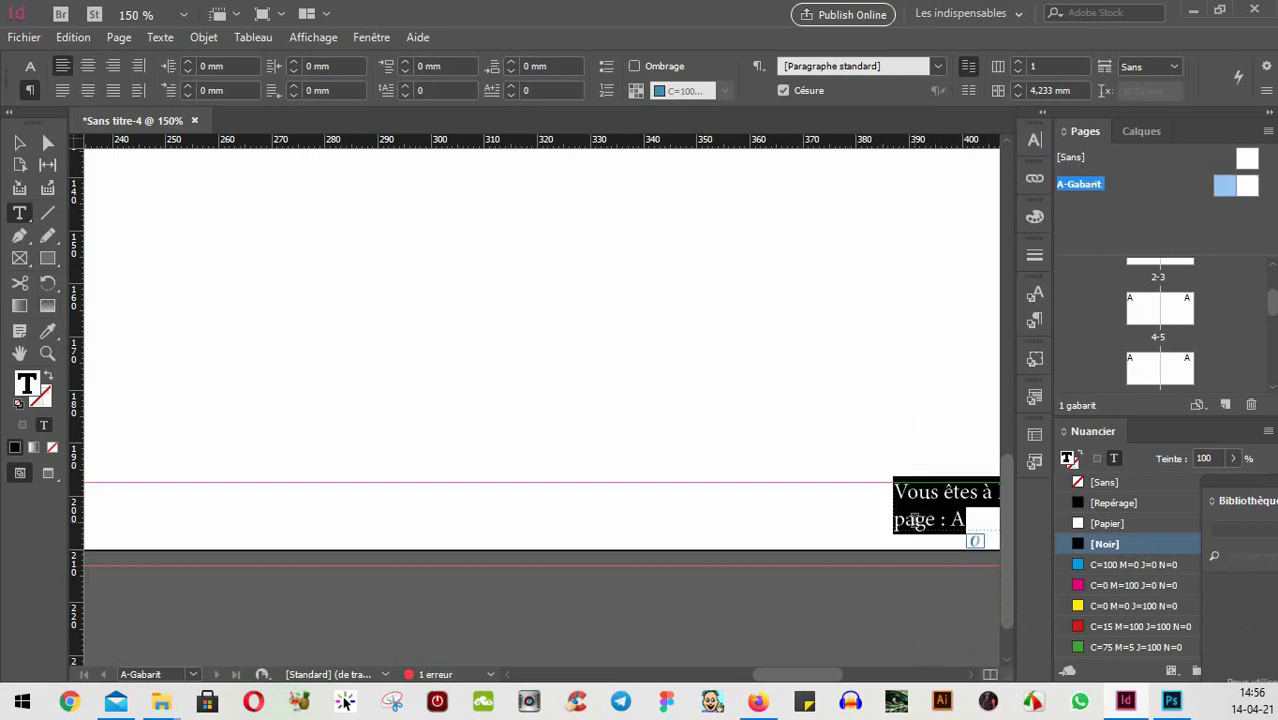
pyautogui.click(30, 70)
pyautogui.click(118, 65)
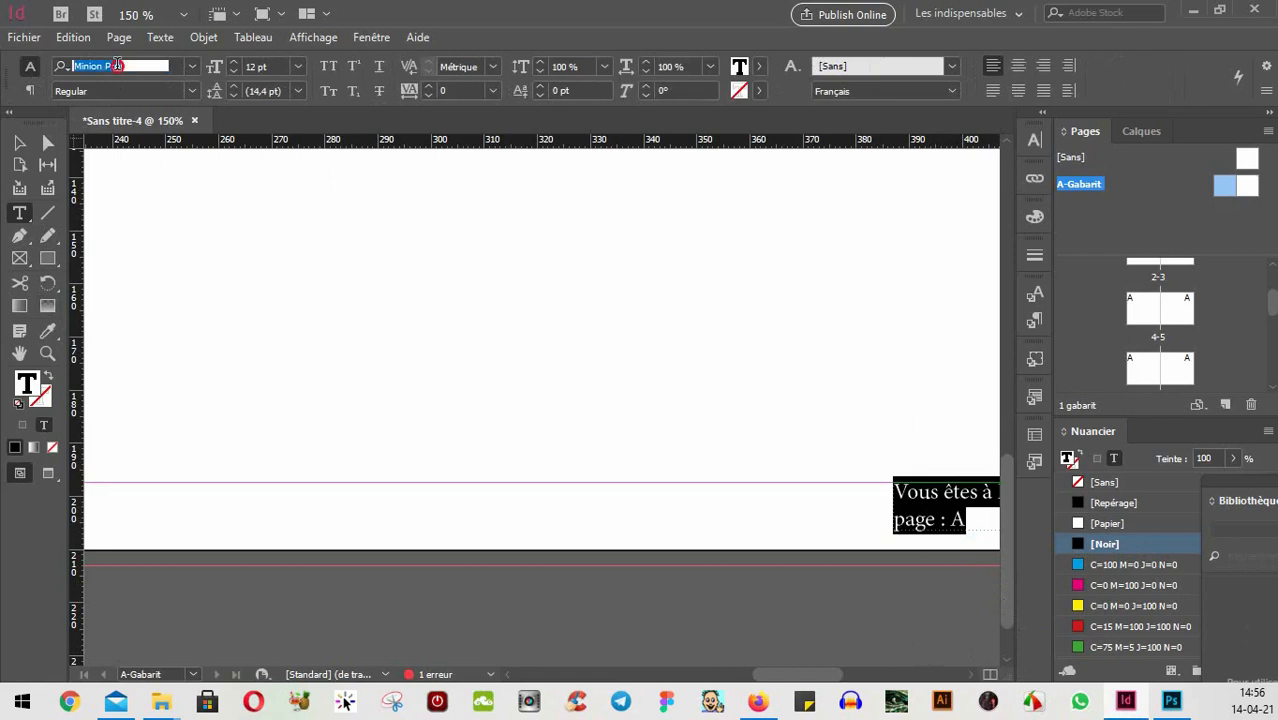
pyautogui.write('Lato')
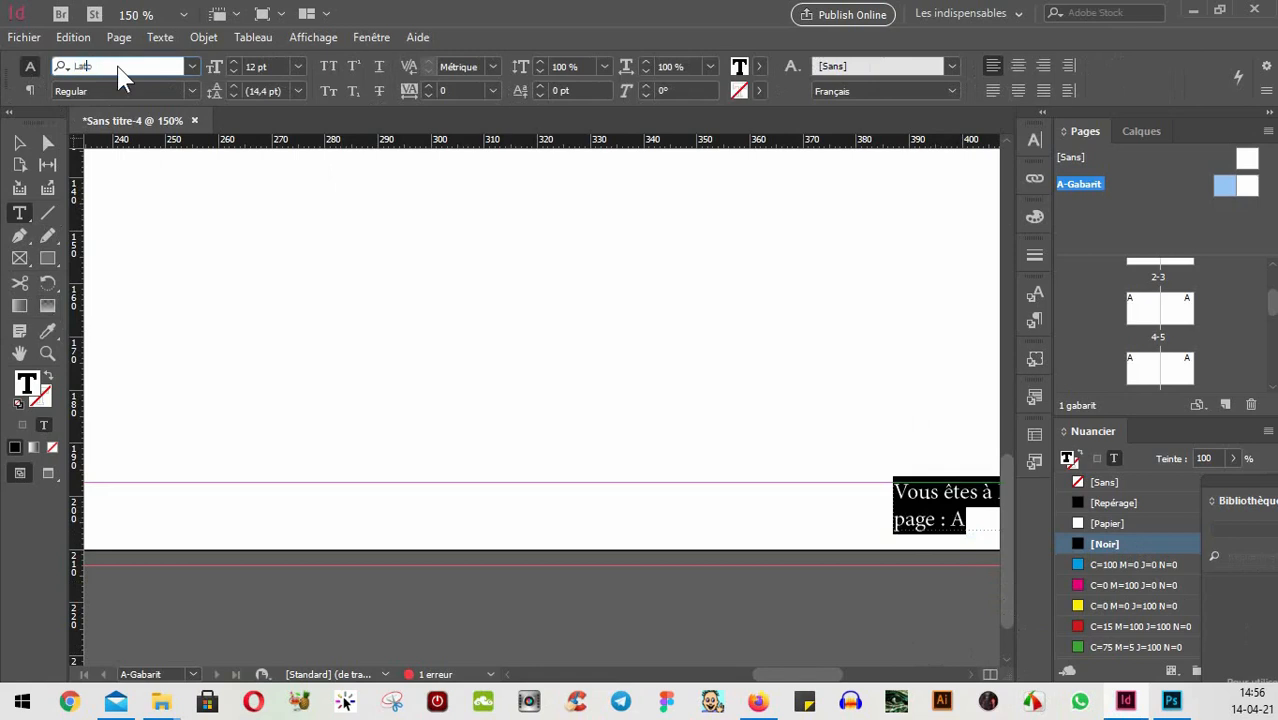
pyautogui.press('Return')
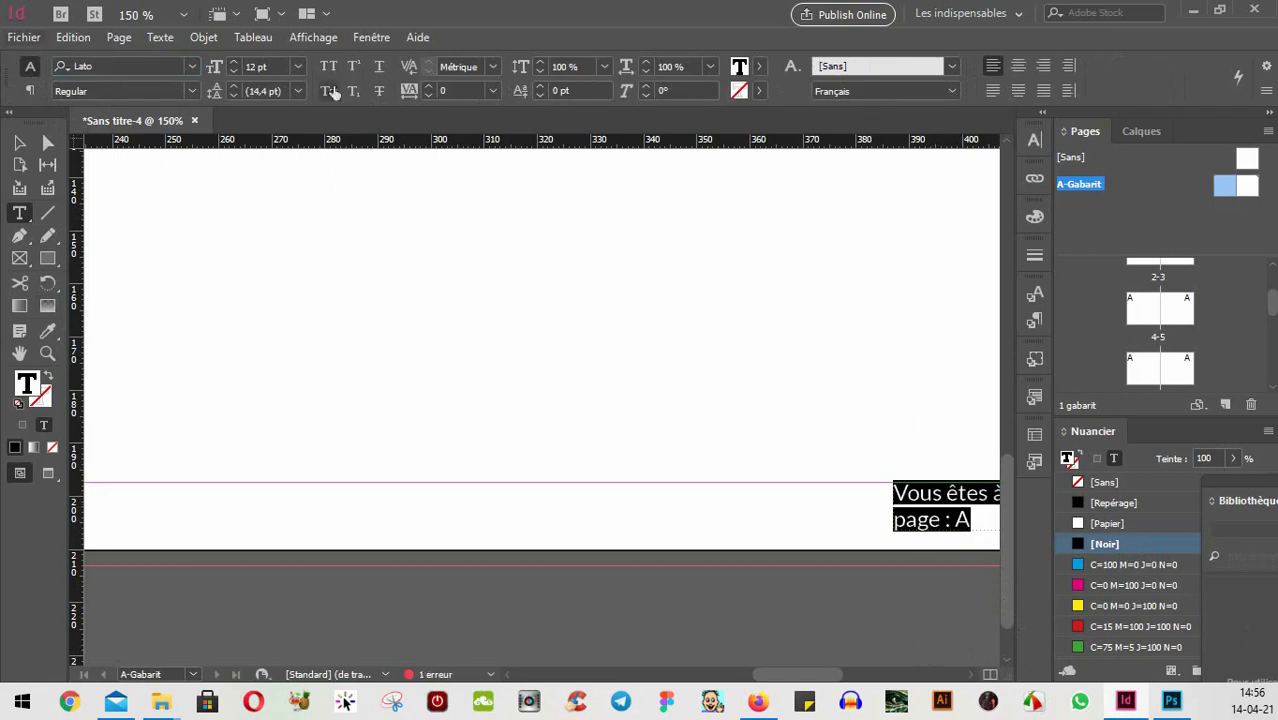
pyautogui.click(193, 90)
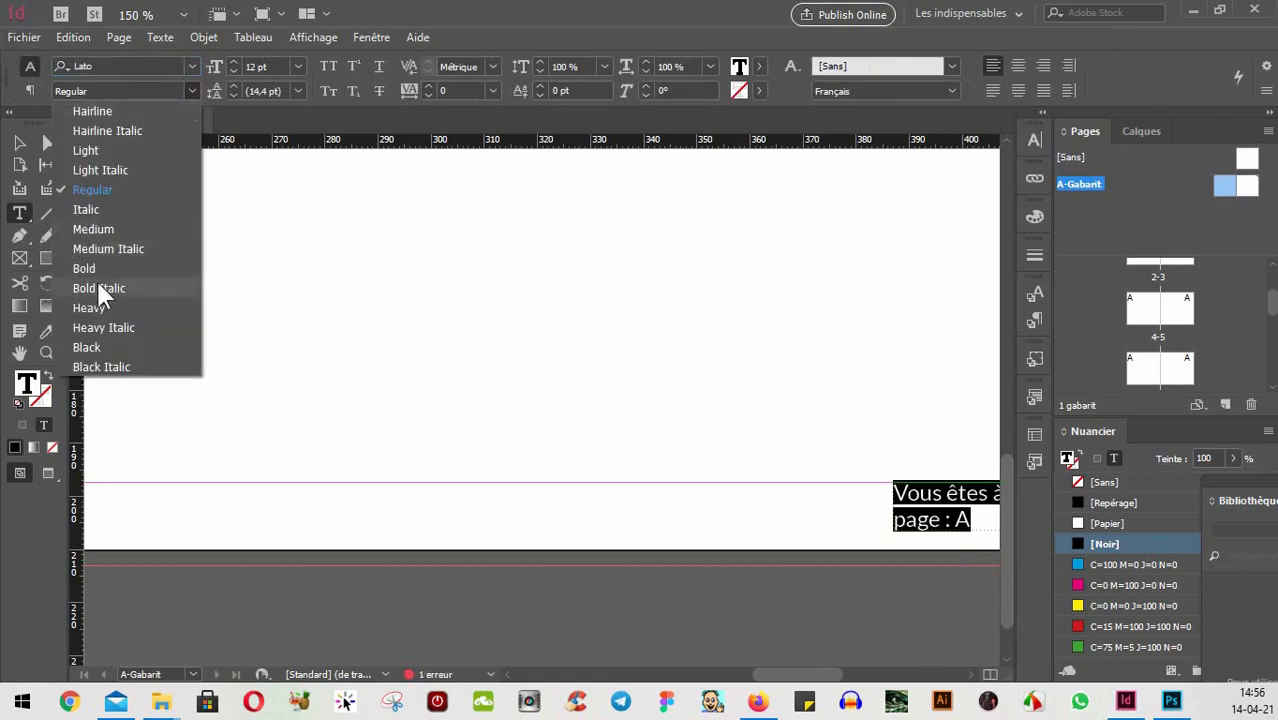
pyautogui.click(110, 189)
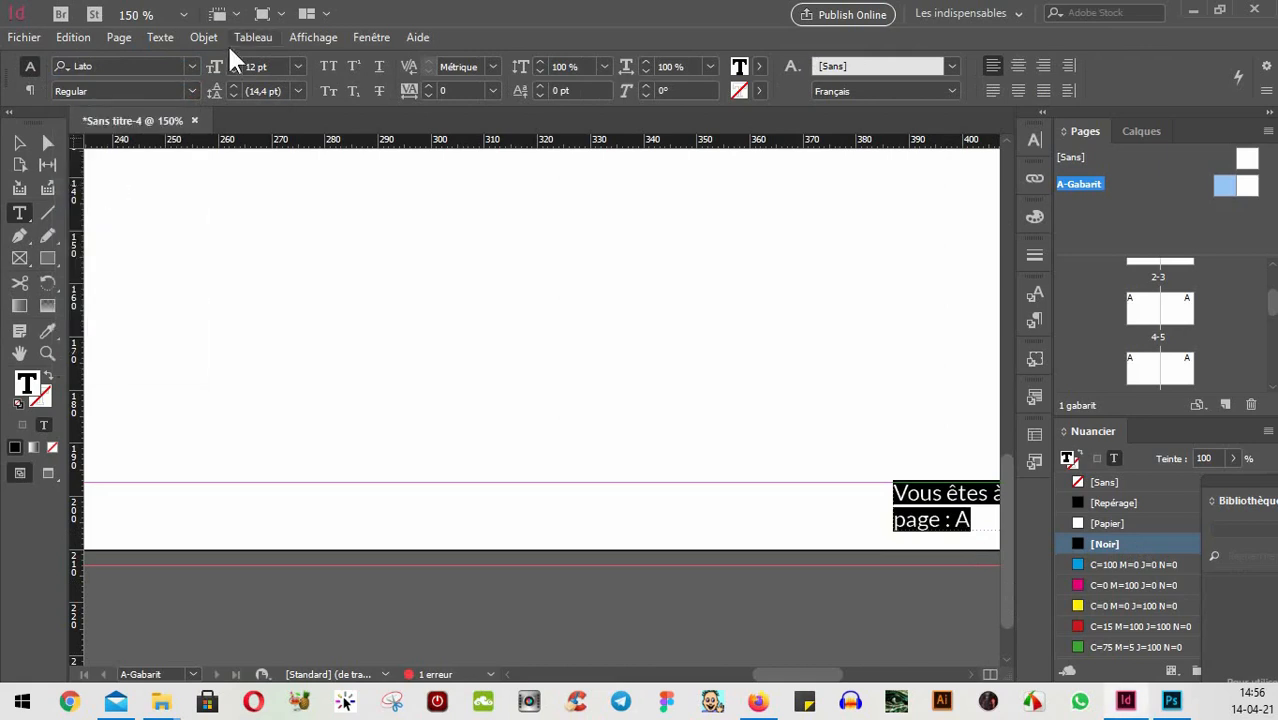
# - Reduce the page-number line to 8 pt and right-align it in its frame
pyautogui.click(233, 71)
pyautogui.click(233, 71)
pyautogui.click(233, 71)
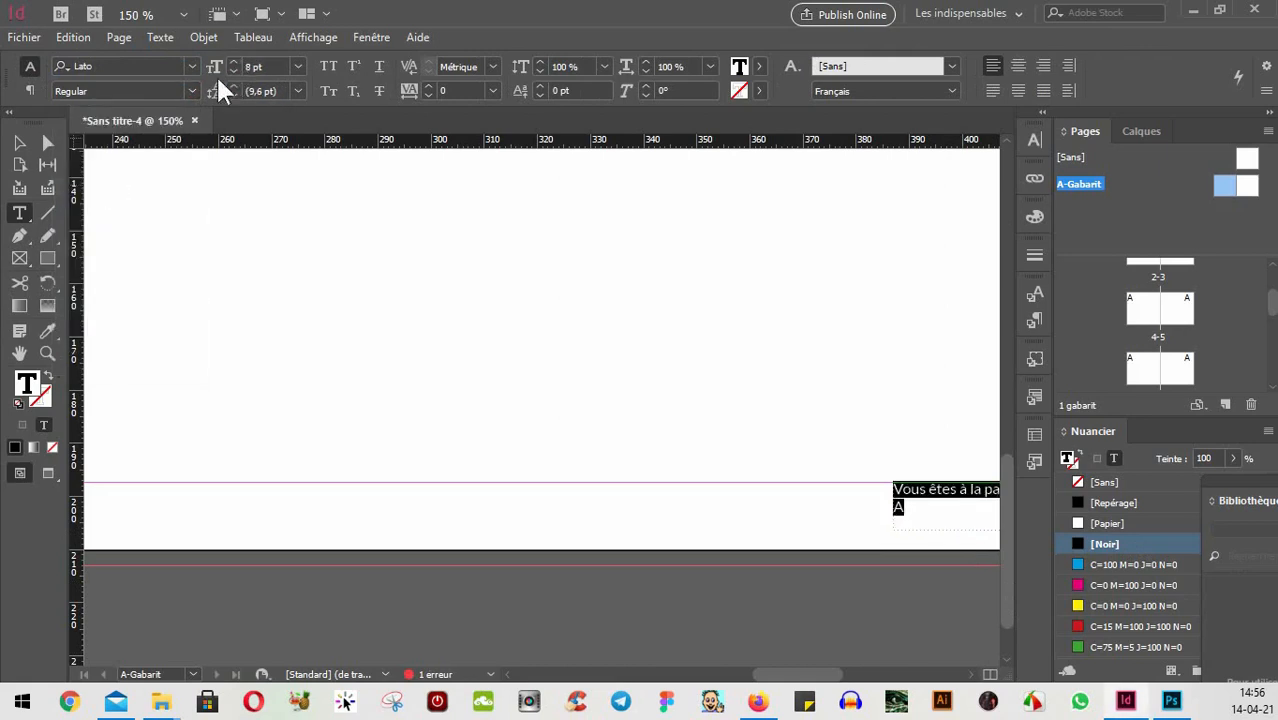
pyautogui.click(1043, 66)
# - Resize the page-number frame on the right master page to about 43.6 by 5.9 mm and shift it slightly below the bottom margin
pyautogui.click(19, 143)
pyautogui.click(517, 505)
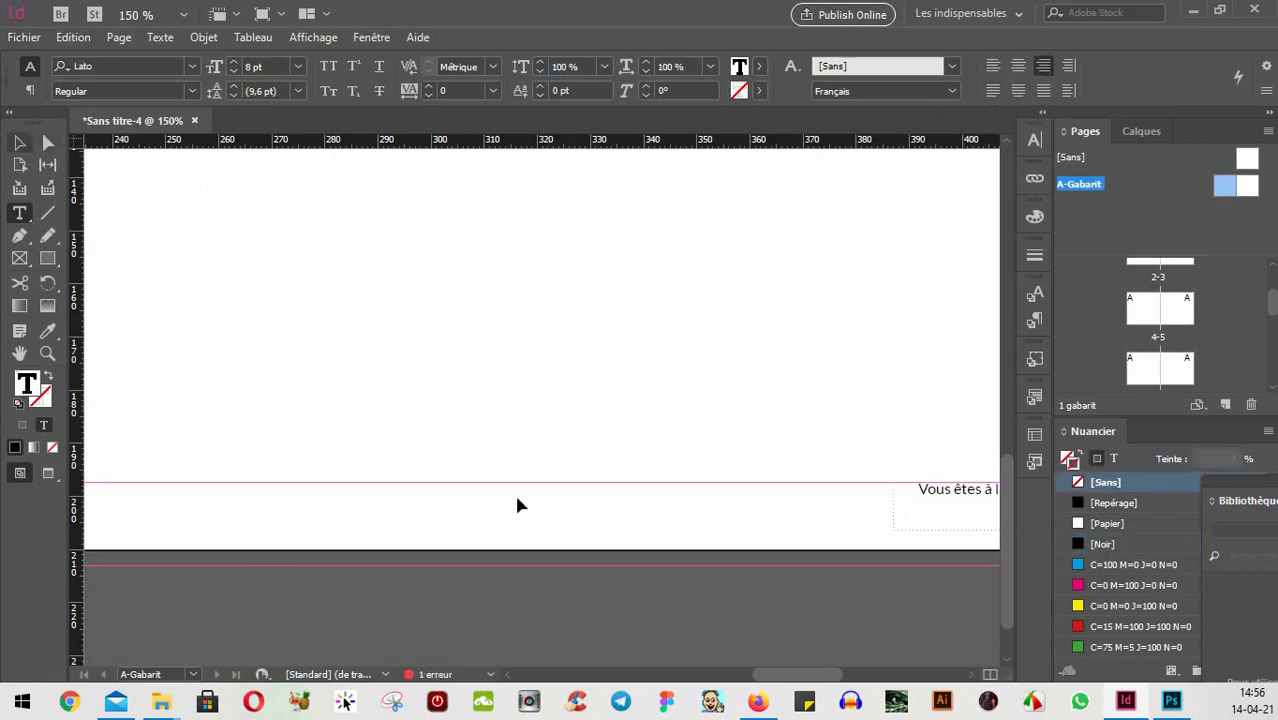
pyautogui.press('Escape')
pyautogui.moveTo(799, 513); pyautogui.dragTo(568, 485)
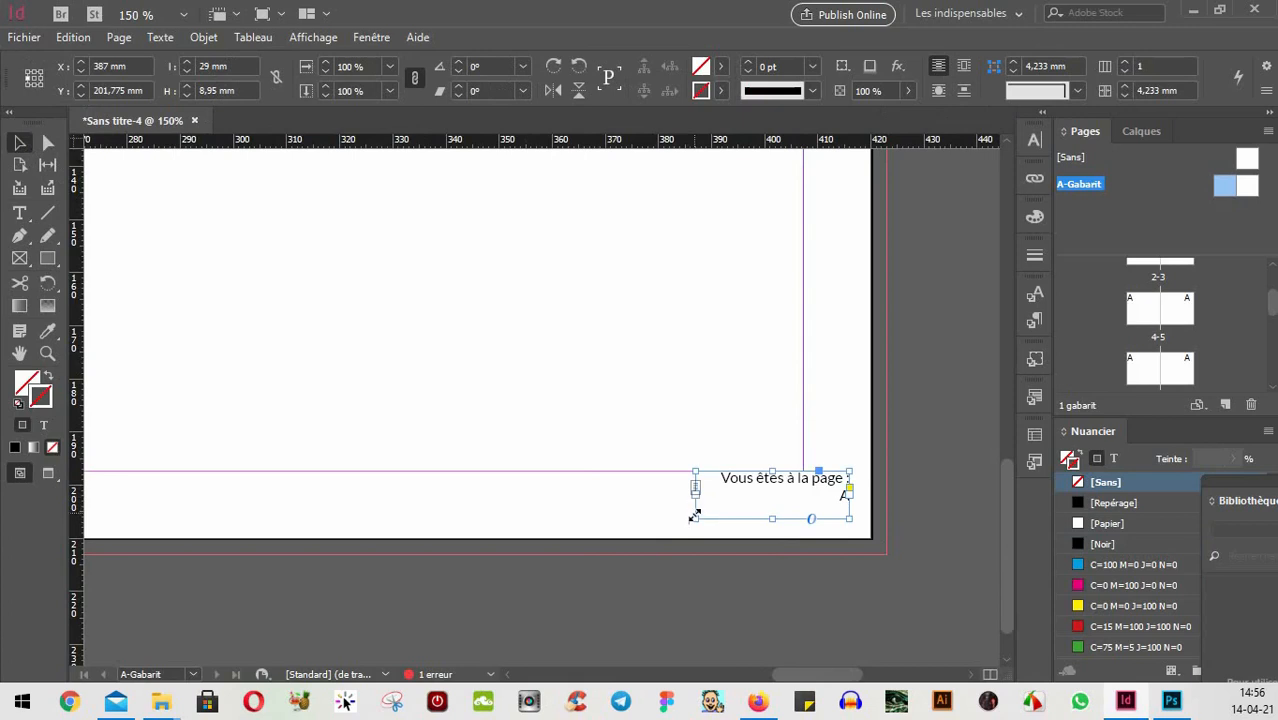
pyautogui.moveTo(694, 518); pyautogui.dragTo(618, 521)
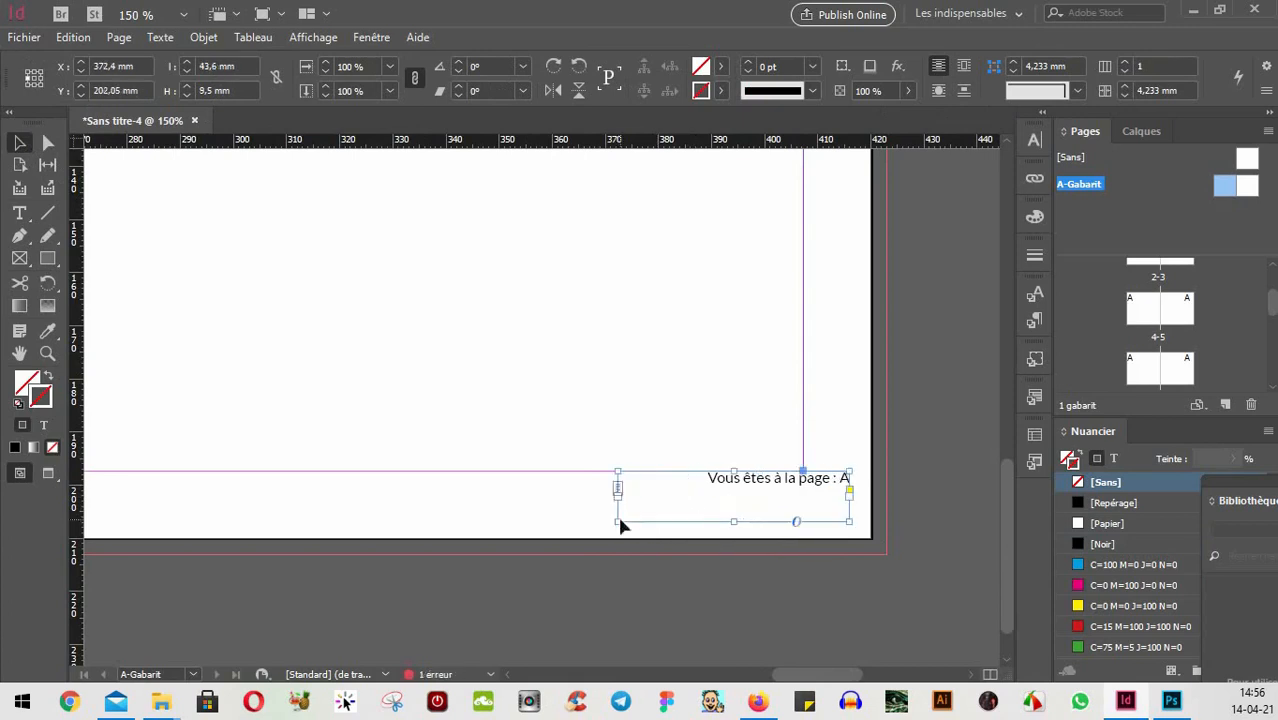
pyautogui.moveTo(734, 521); pyautogui.dragTo(736, 501)
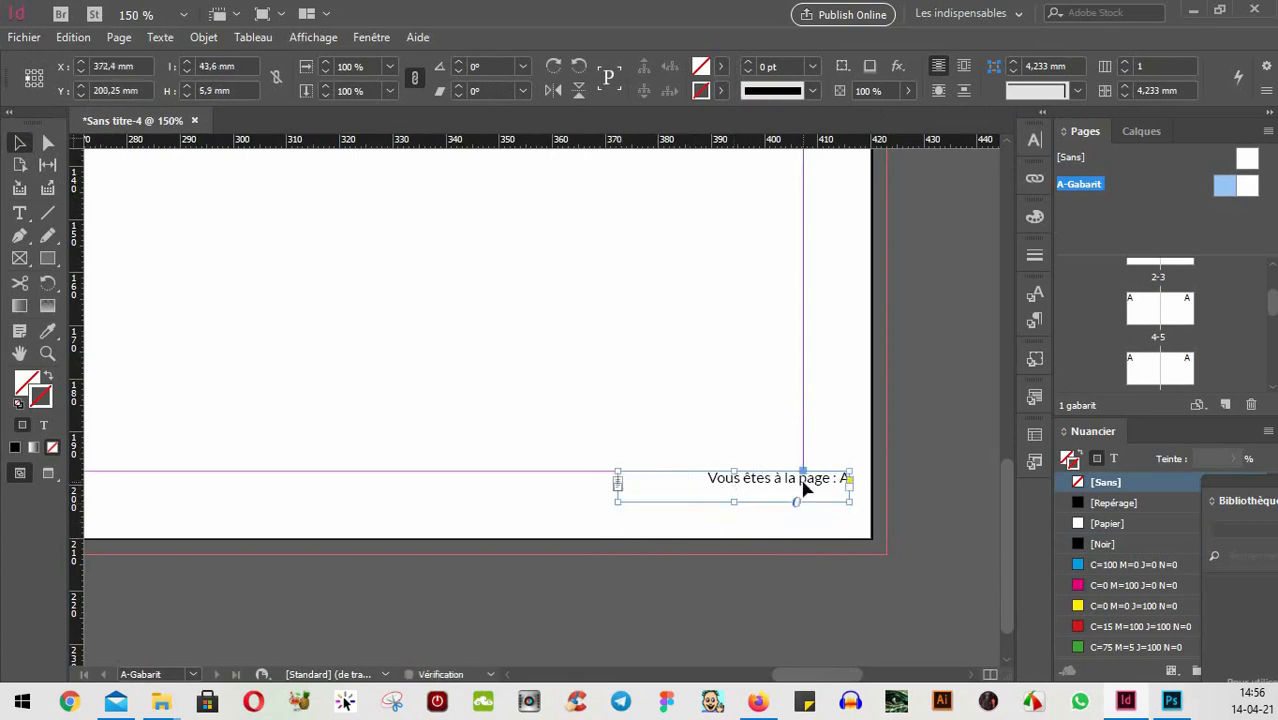
pyautogui.moveTo(804, 481); pyautogui.dragTo(804, 492)
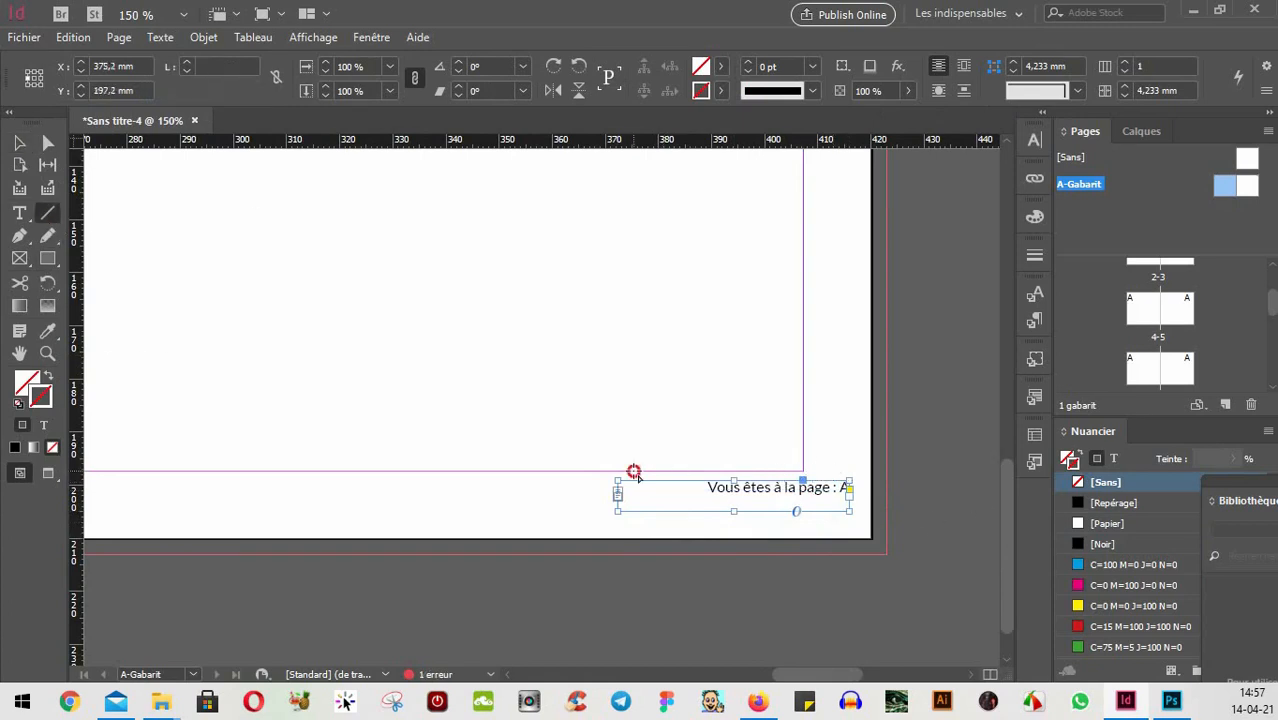
# - Draw a horizontal line about 42 mm long above the page-number text with a 1 pt stroke, and preview the page without guides
pyautogui.moveTo(635, 467); pyautogui.dragTo(858, 471)
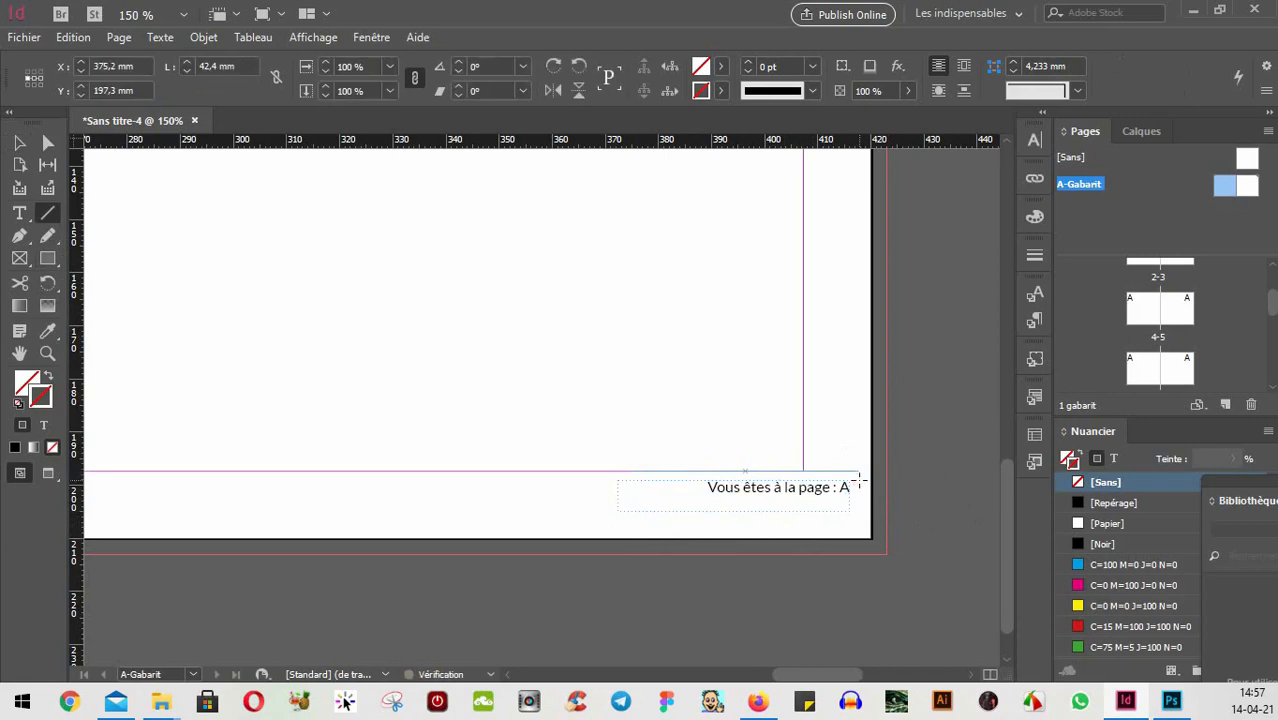
pyautogui.click(1037, 253)
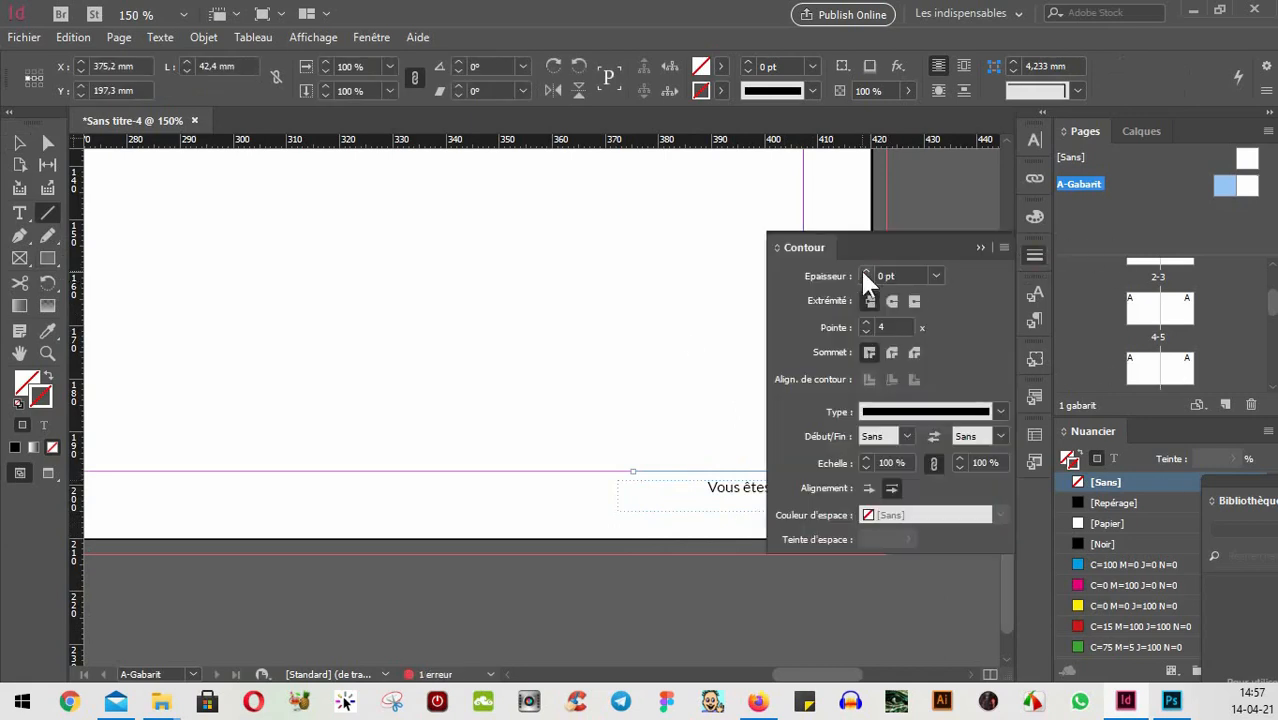
pyautogui.click(865, 271)
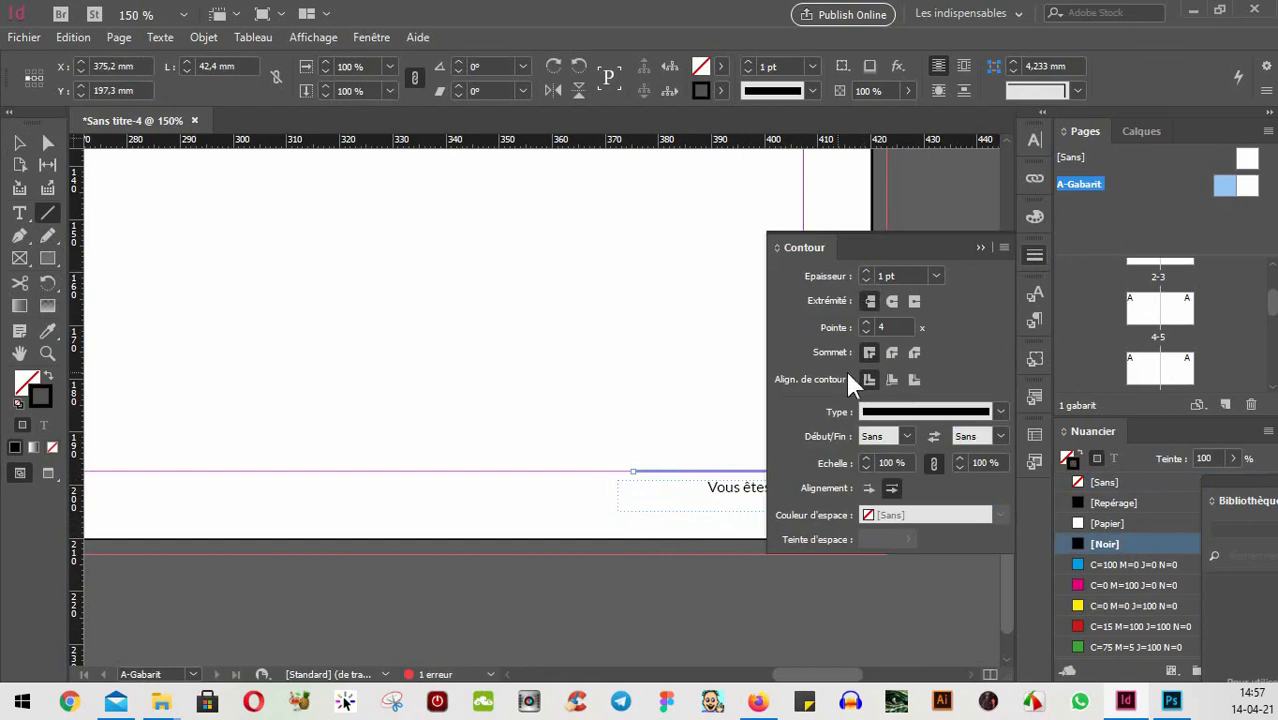
pyautogui.click(980, 247)
pyautogui.click(19, 143)
pyautogui.click(742, 532)
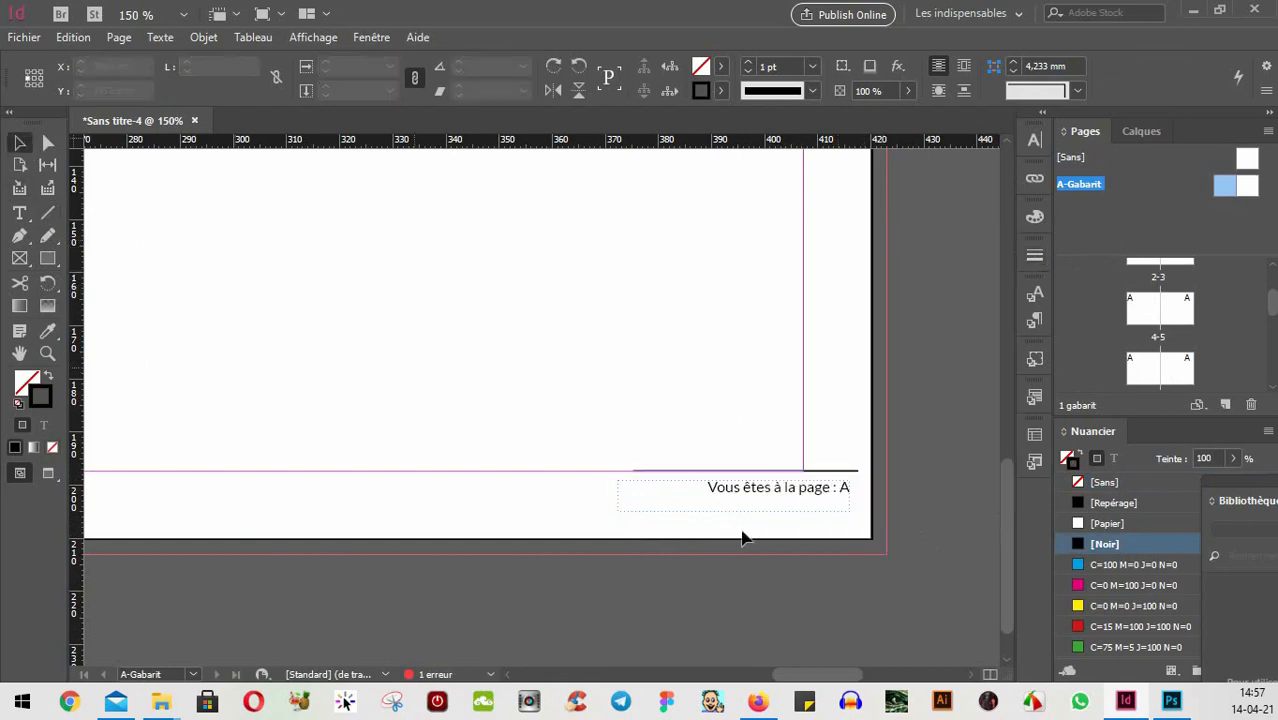
pyautogui.press('w')
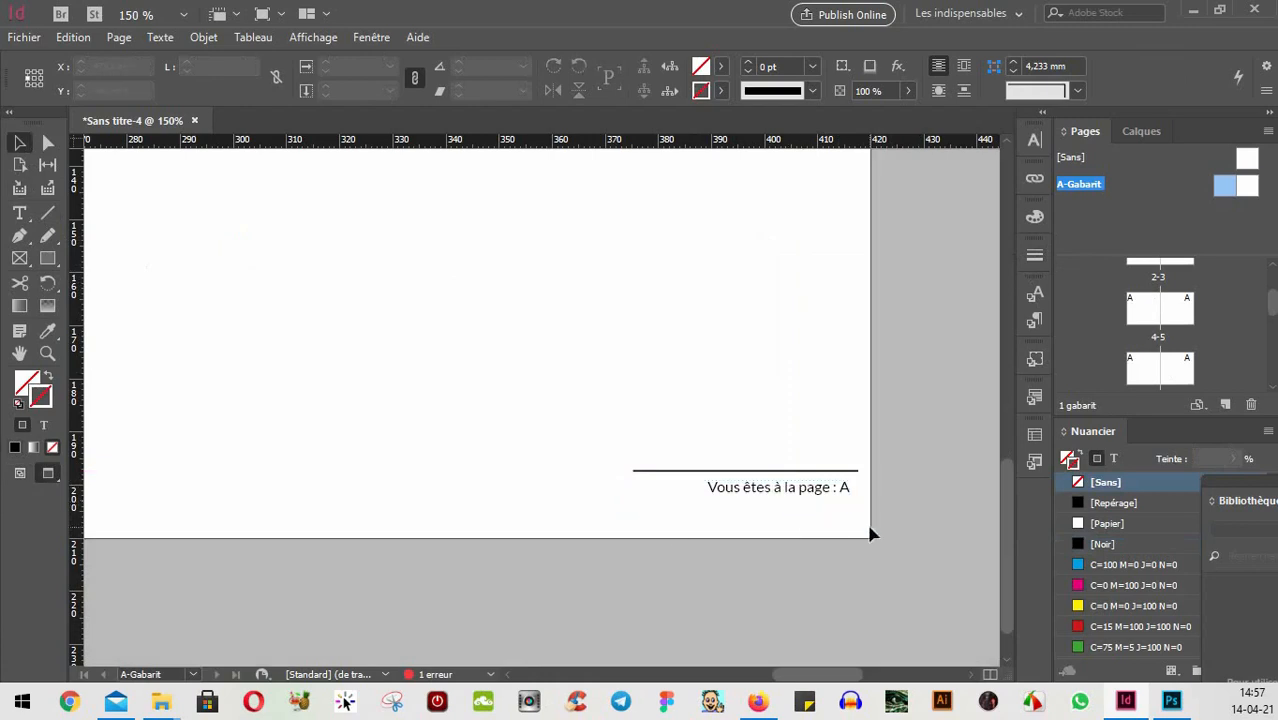
# - Set only the page number marker in the page-number line to 10 pt Bold
pyautogui.click(19, 213)
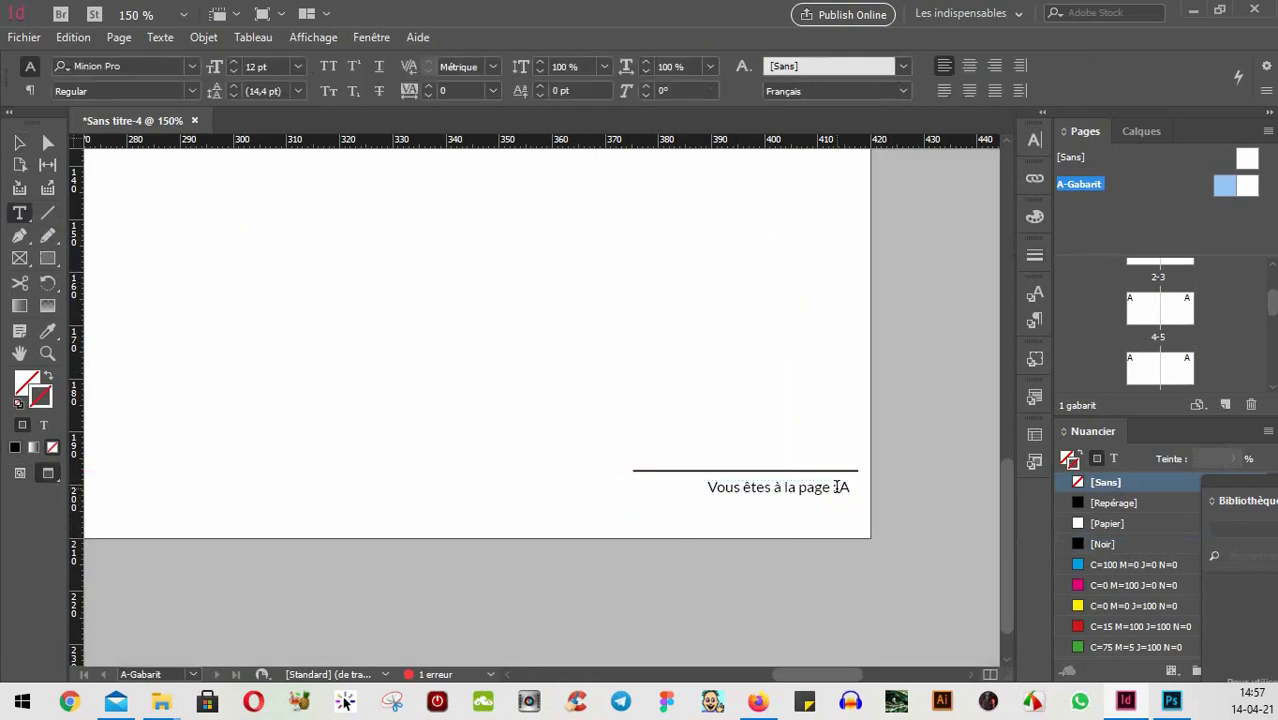
pyautogui.moveTo(838, 487); pyautogui.dragTo(881, 488)
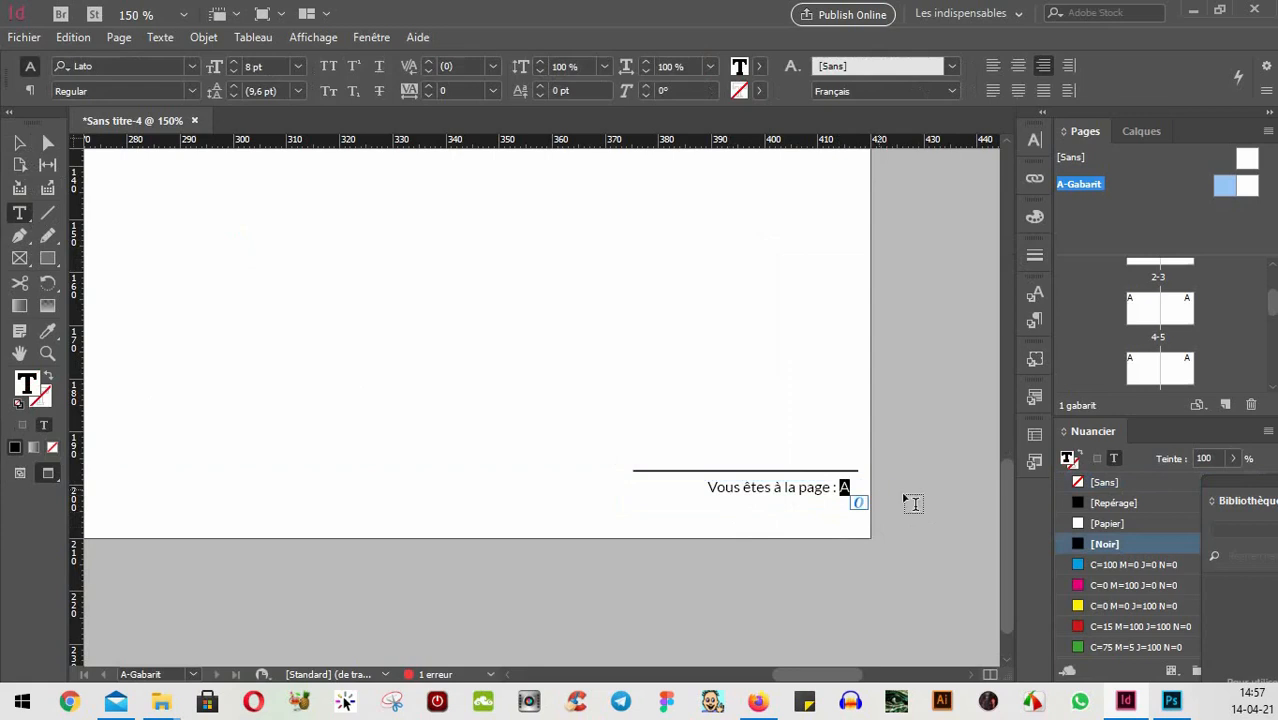
pyautogui.click(228, 60)
pyautogui.click(228, 60)
pyautogui.click(183, 91)
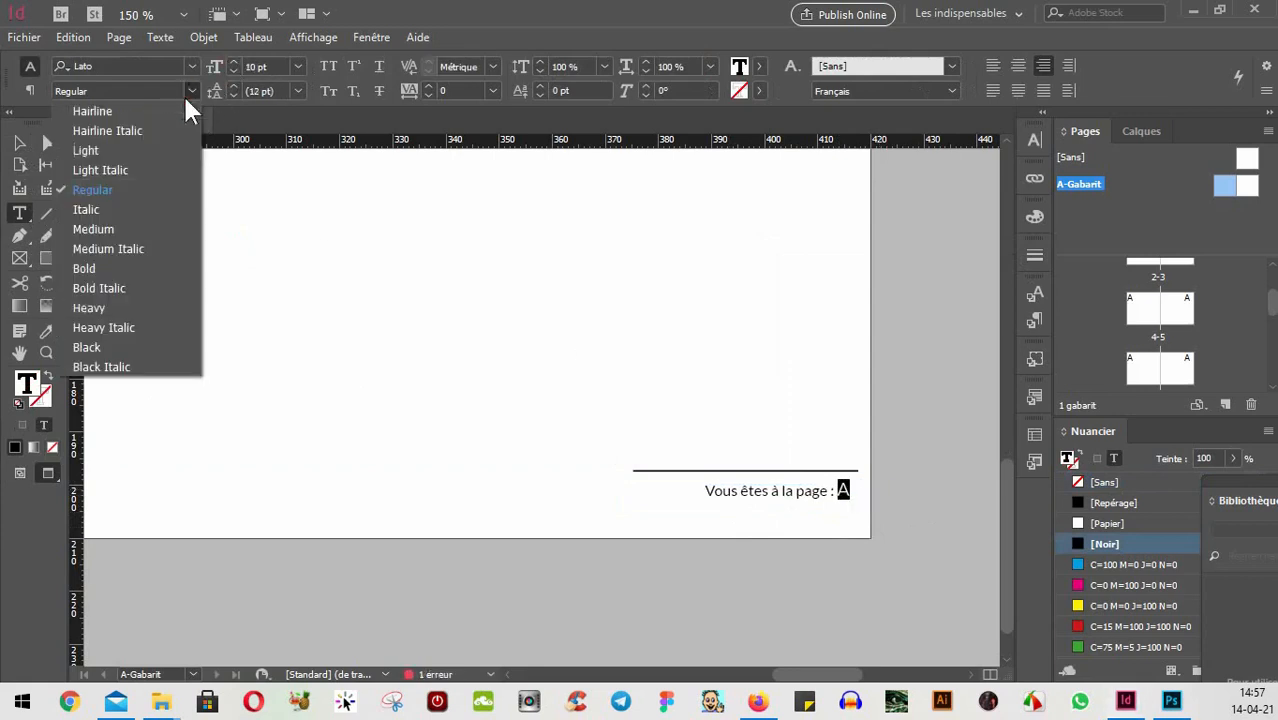
pyautogui.click(100, 271)
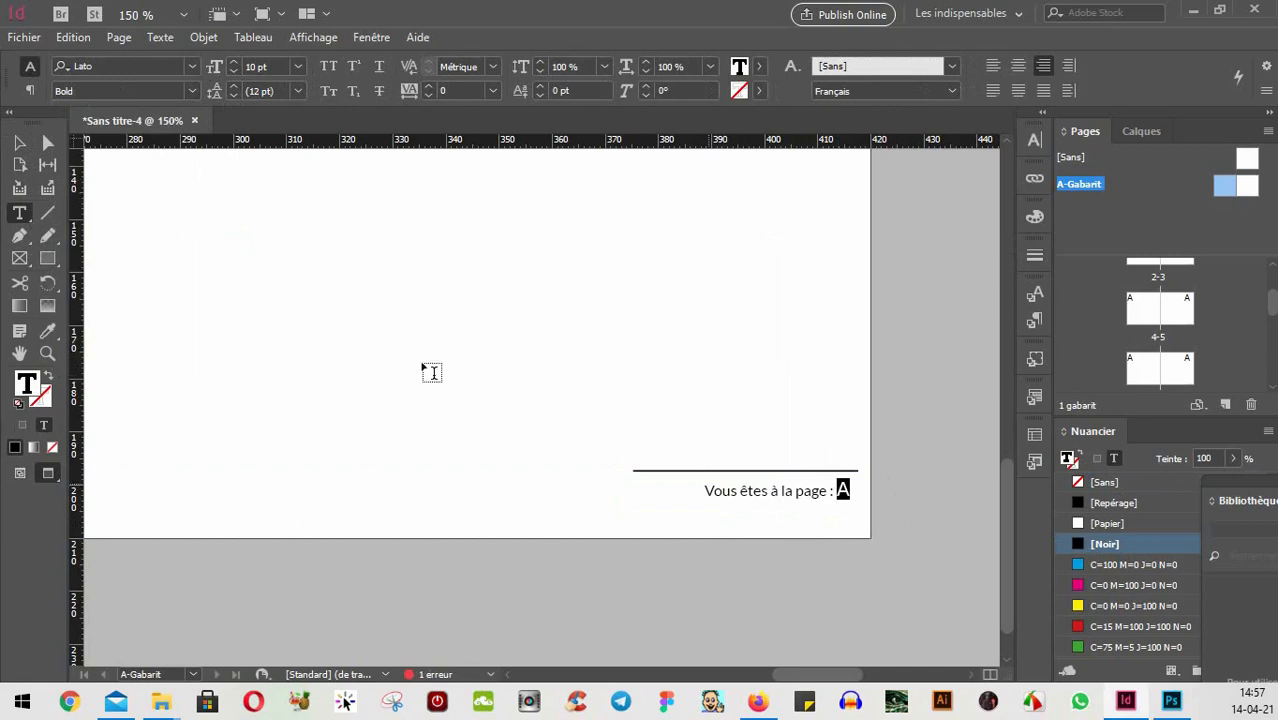
pyautogui.click(19, 143)
pyautogui.click(895, 396)
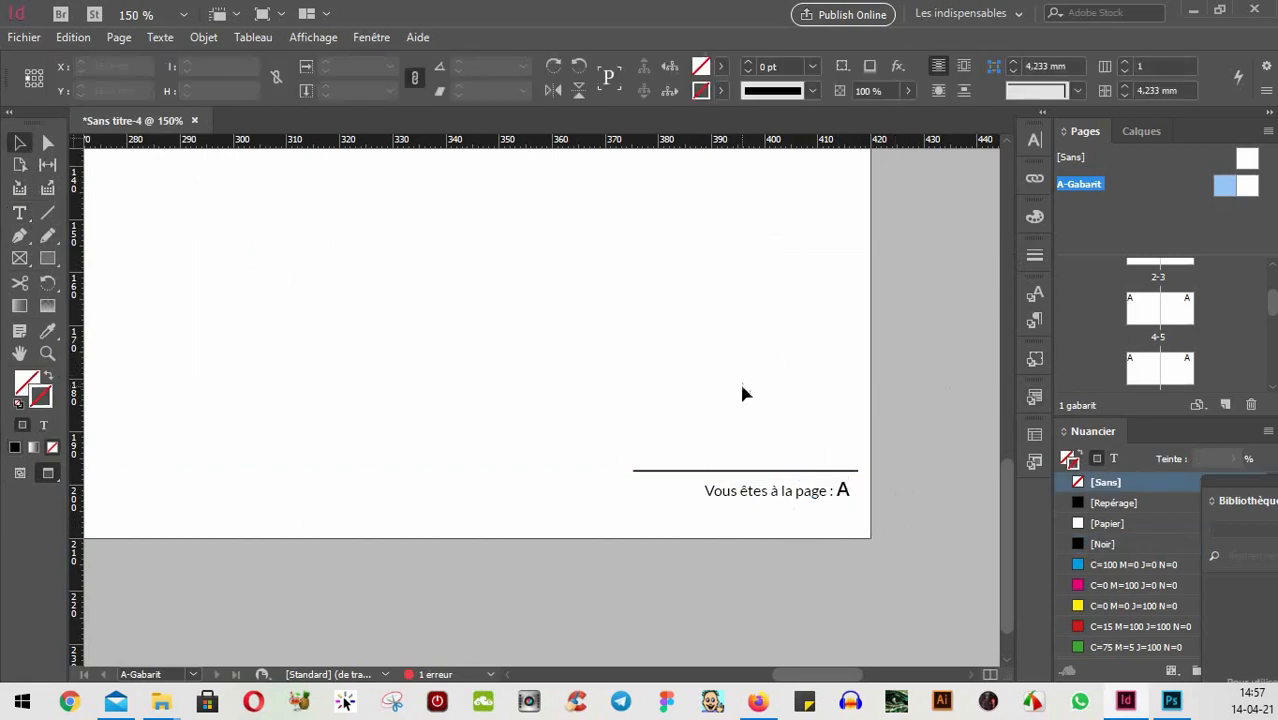
# - Draw a wide, shallow text frame in the top margin of the right master page, ending at the outer margin guide
pyautogui.scroll(-3, 742, 393)
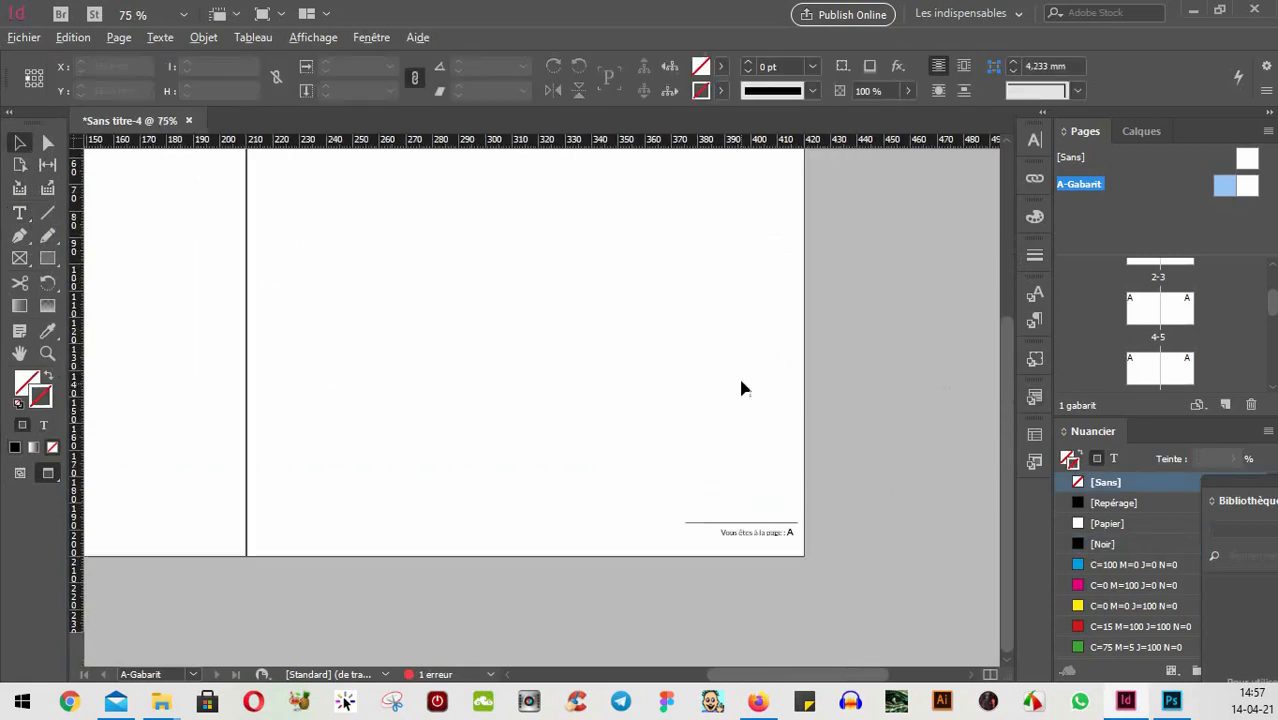
pyautogui.scroll(-3, 826, 434)
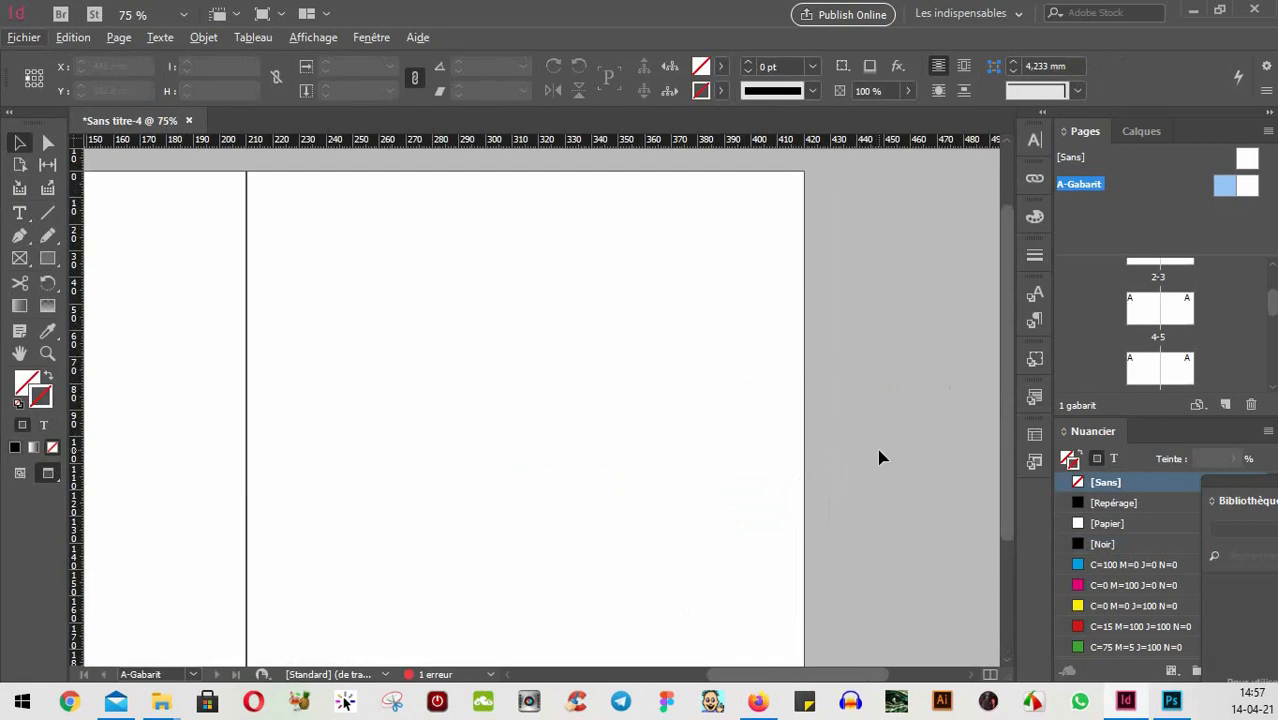
pyautogui.scroll(3, 827, 410)
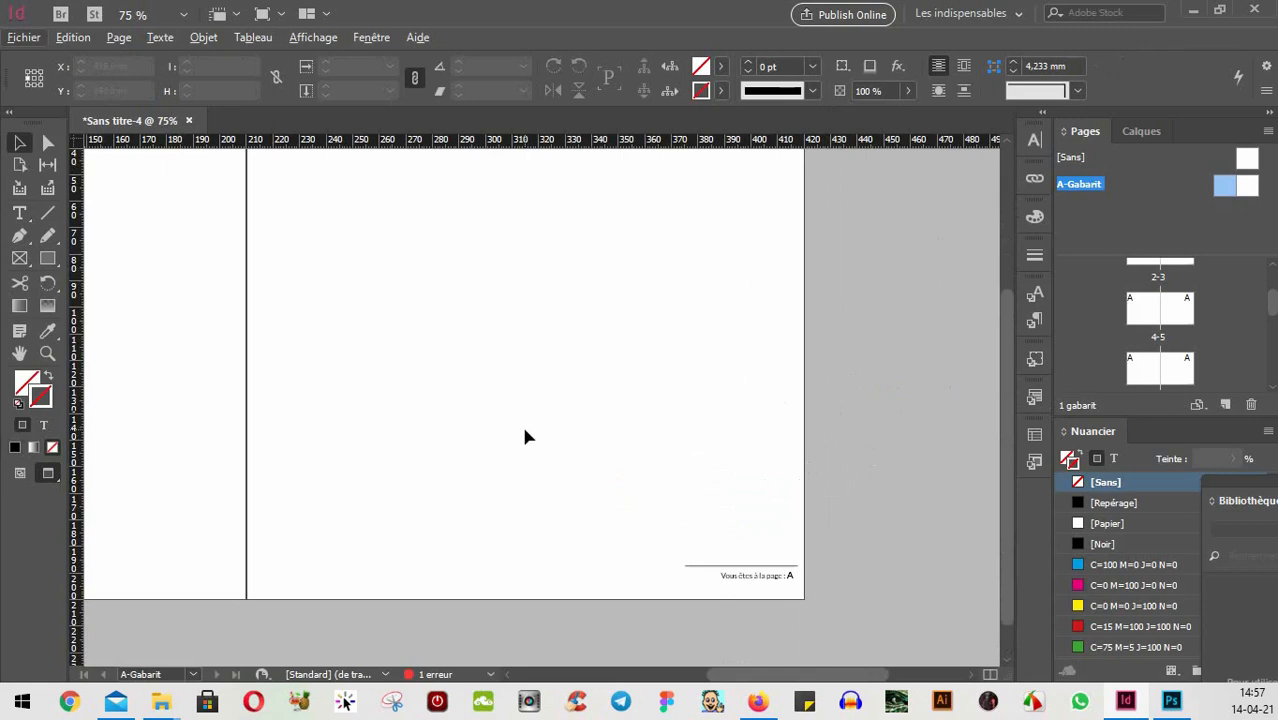
pyautogui.scroll(1, 528, 437)
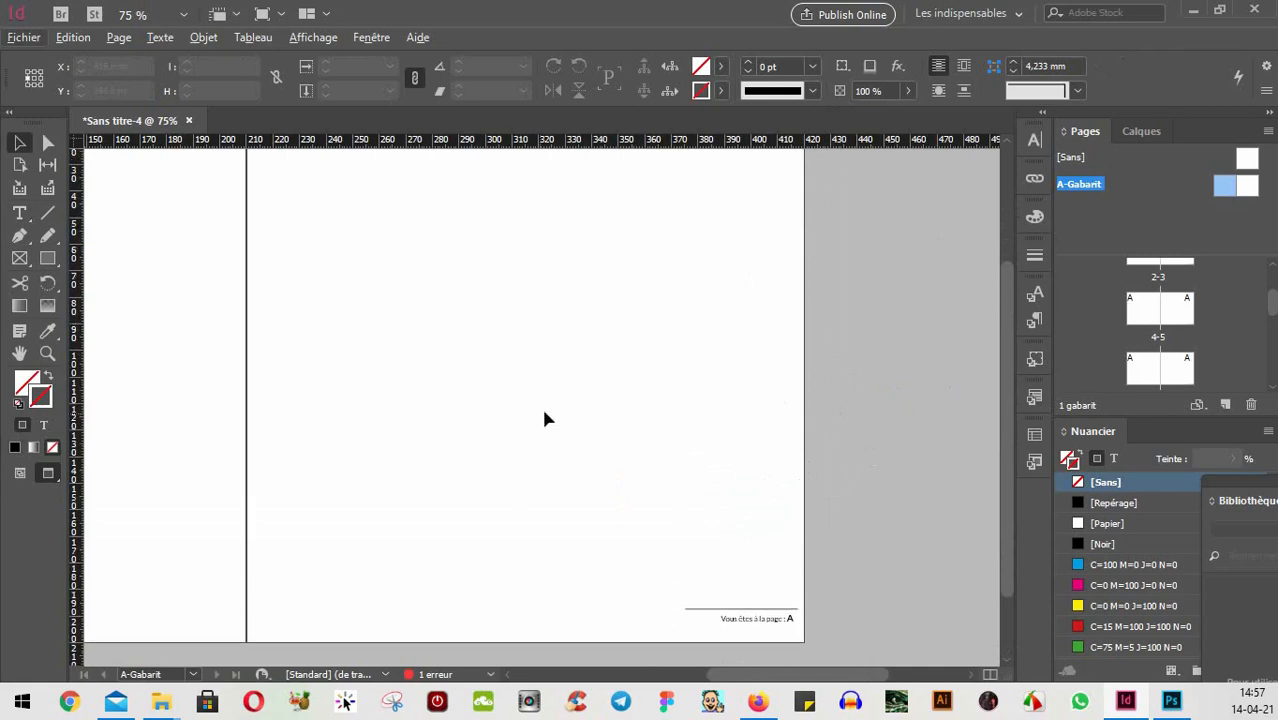
pyautogui.scroll(-2, 593, 437)
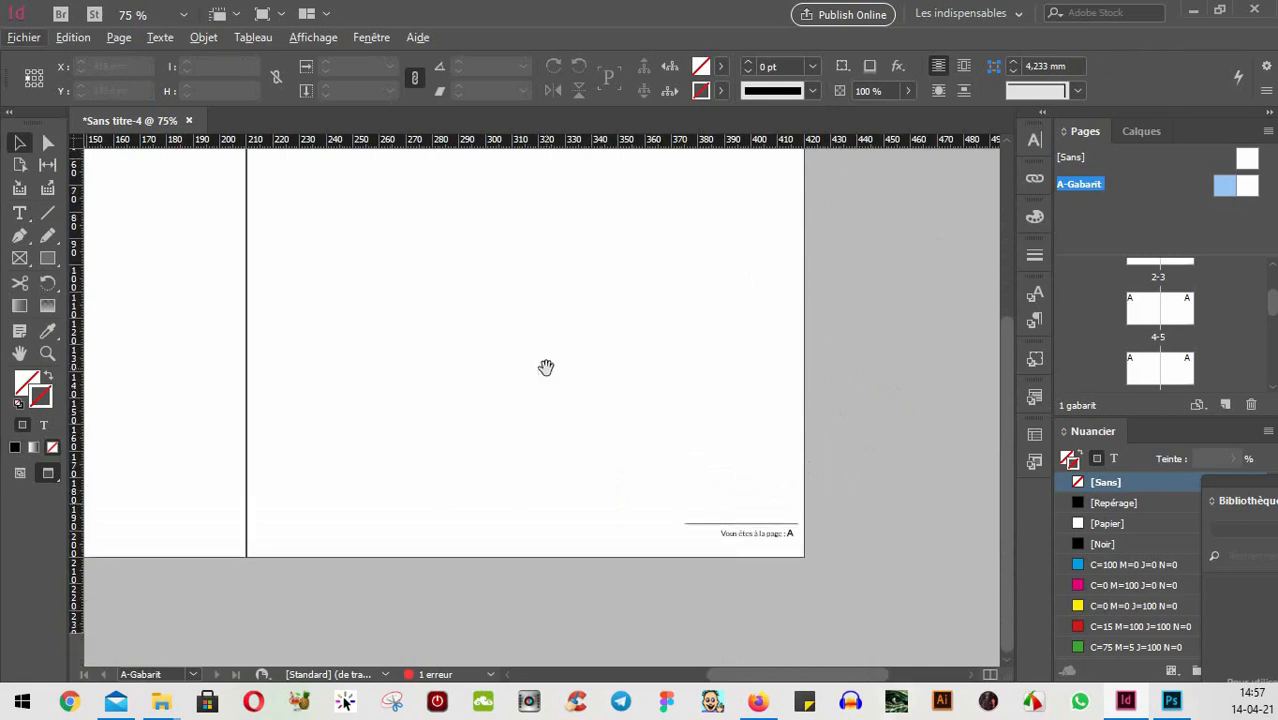
pyautogui.moveTo(545, 365); pyautogui.dragTo(824, 402)
pyautogui.moveTo(545, 456); pyautogui.dragTo(328, 562)
pyautogui.moveTo(634, 431); pyautogui.dragTo(466, 413)
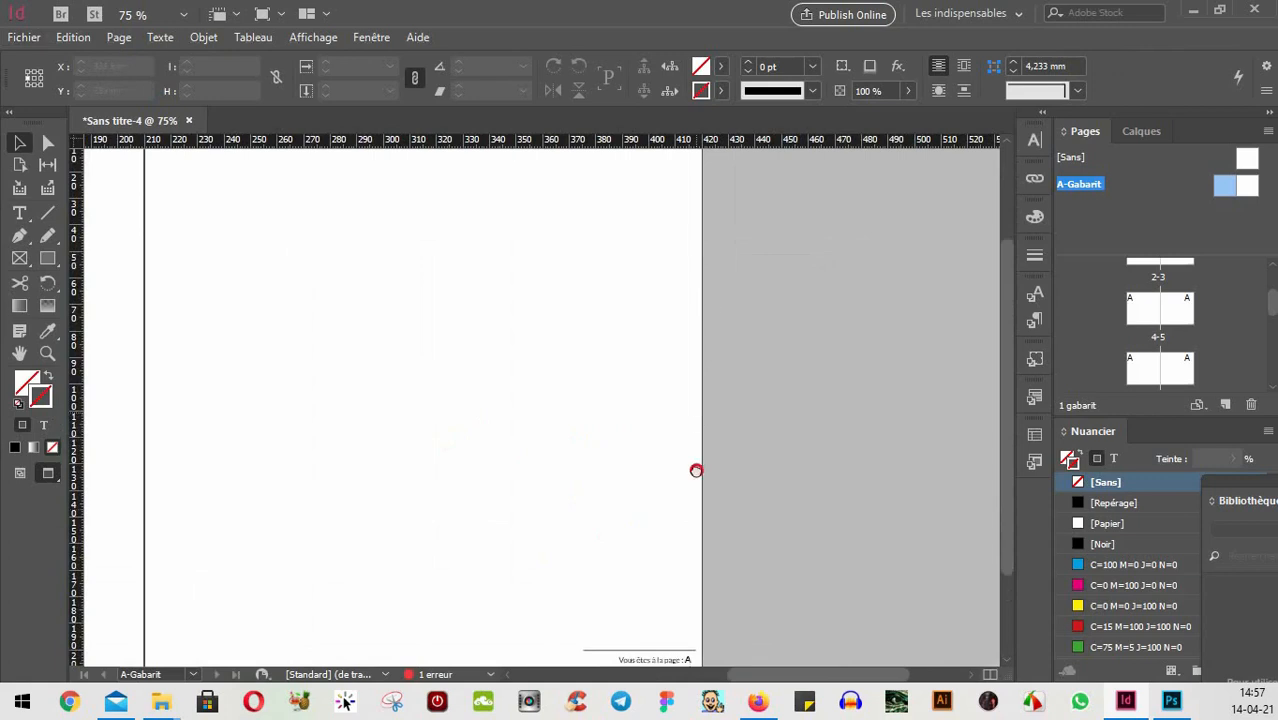
pyautogui.moveTo(696, 468); pyautogui.dragTo(365, 224)
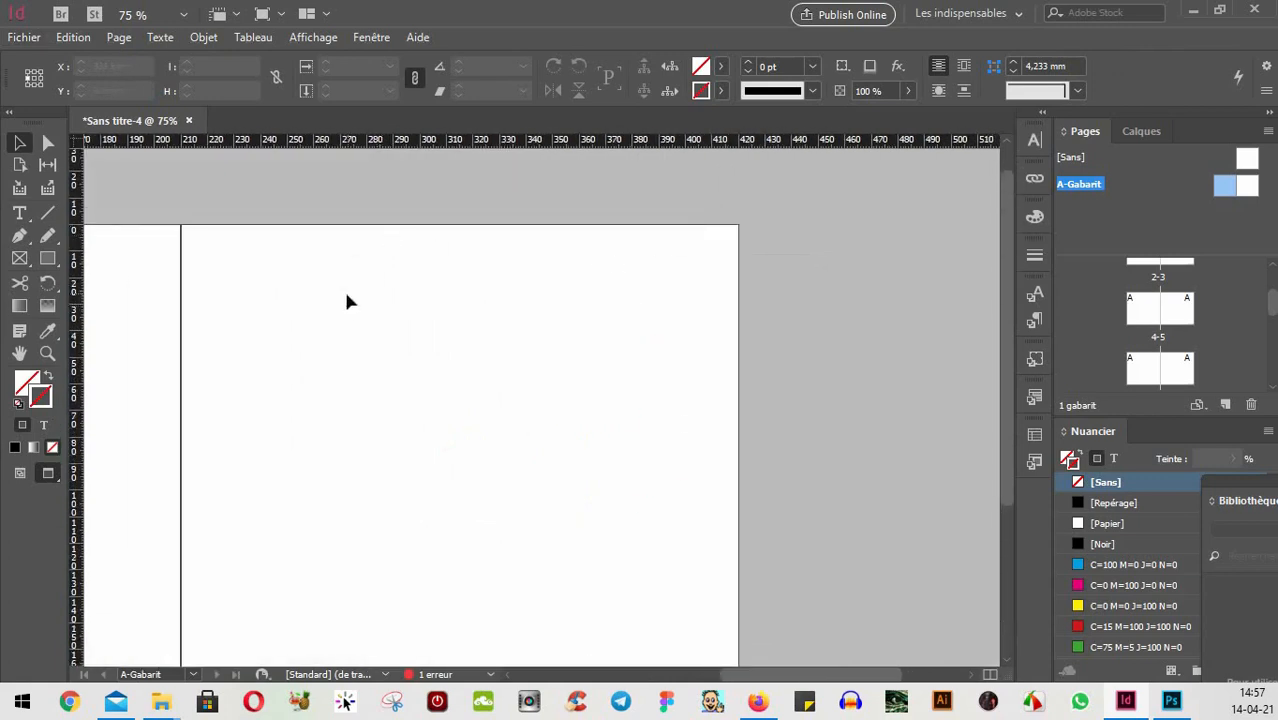
pyautogui.press('w')
pyautogui.click(19, 213)
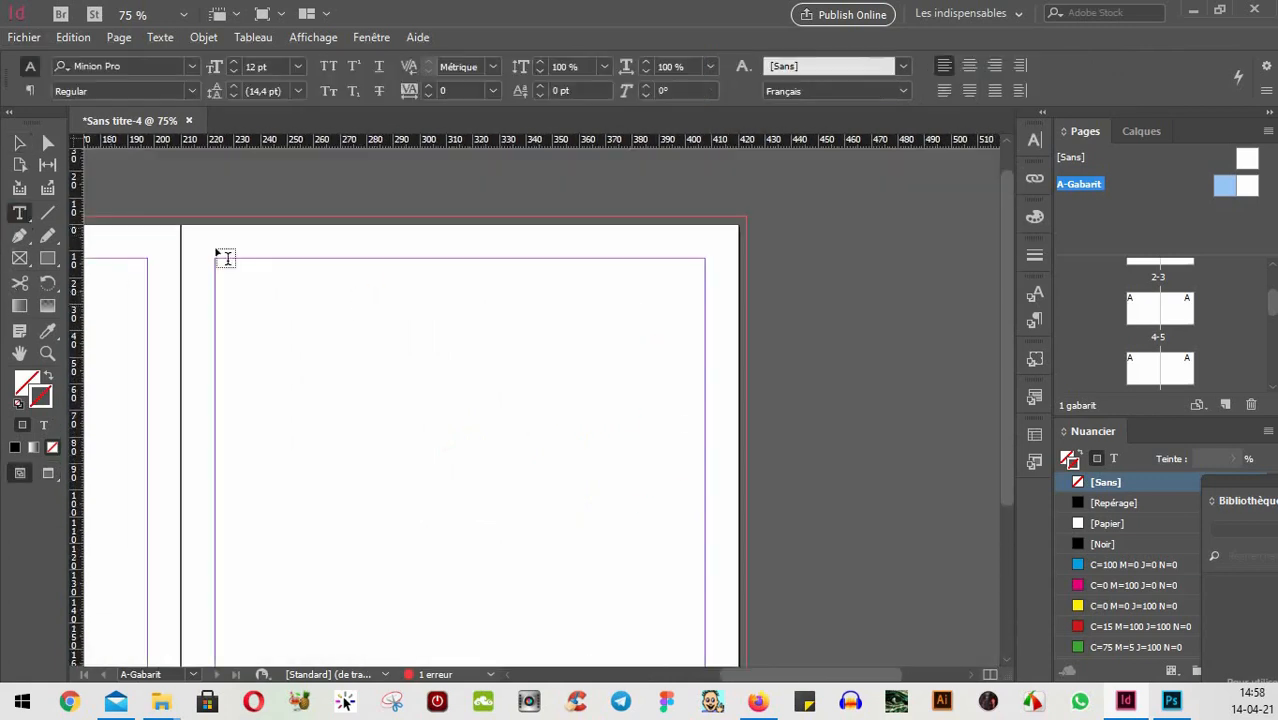
pyautogui.moveTo(251, 235); pyautogui.dragTo(704, 259)
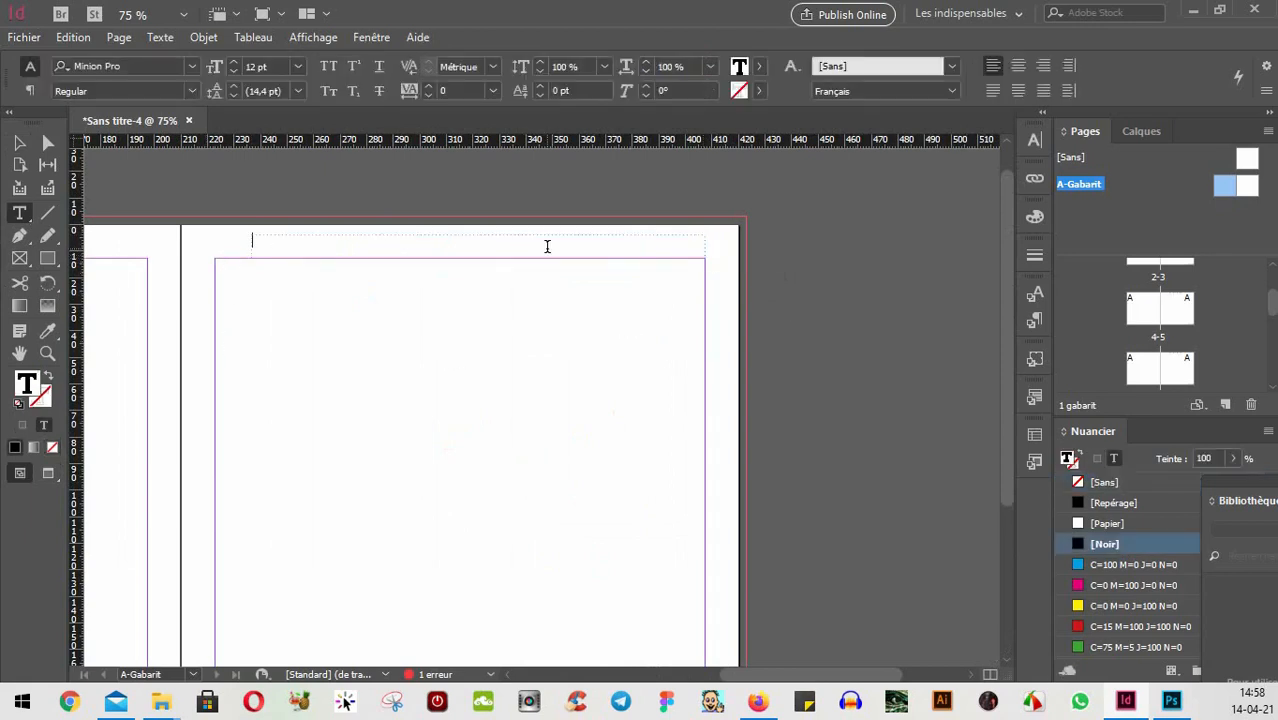
# - Define a text variable named Section of type En-tête continu (style de paragraphe), based on the Section paragraph style
pyautogui.click(161, 38)
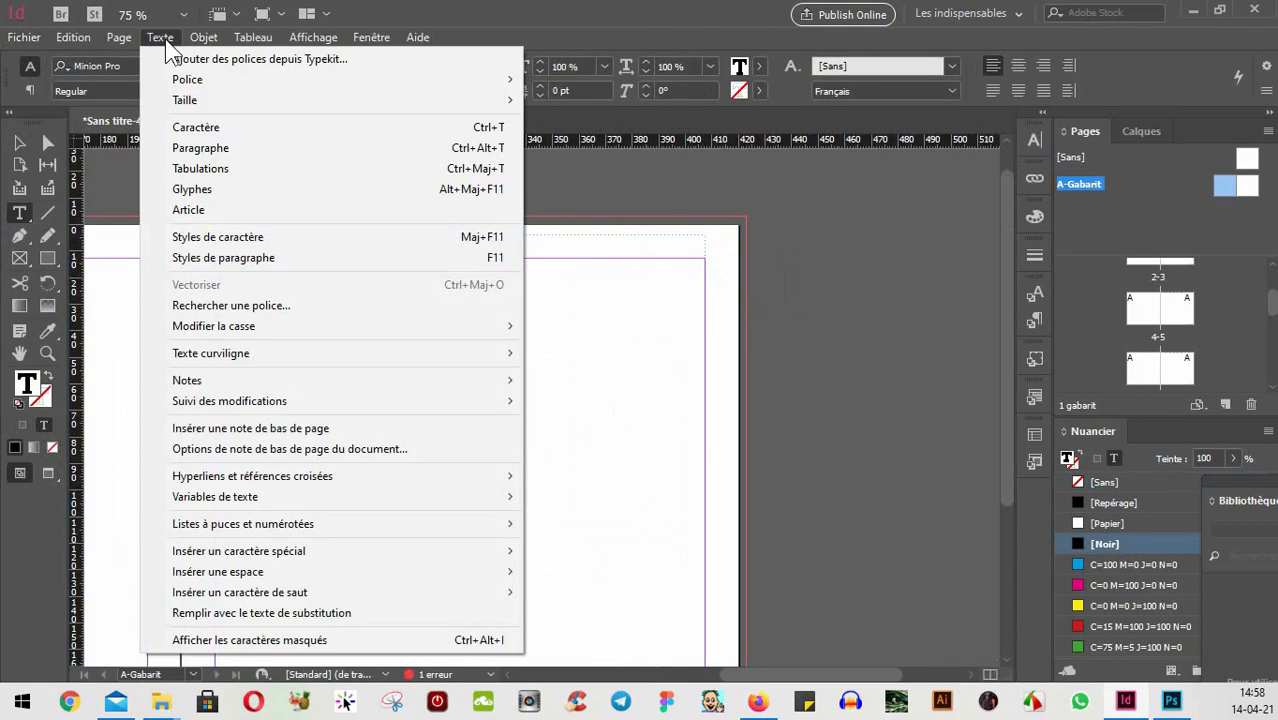
pyautogui.moveTo(239, 378)
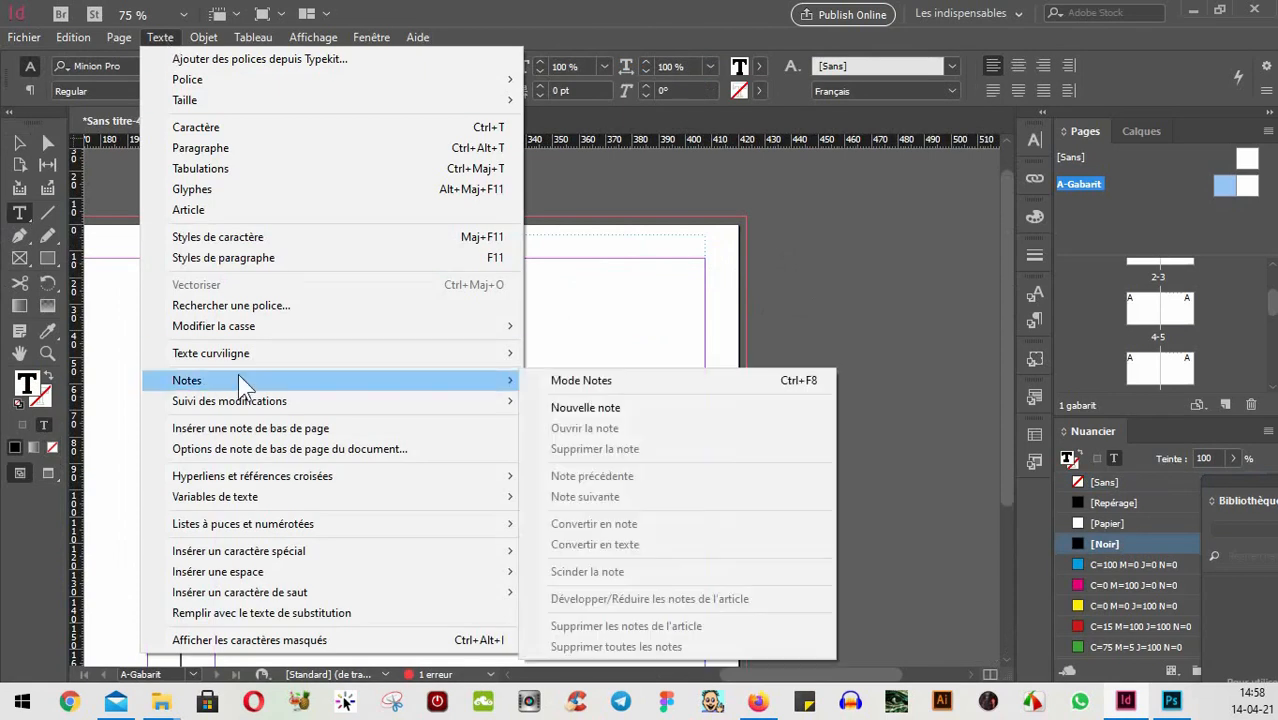
pyautogui.moveTo(328, 508)
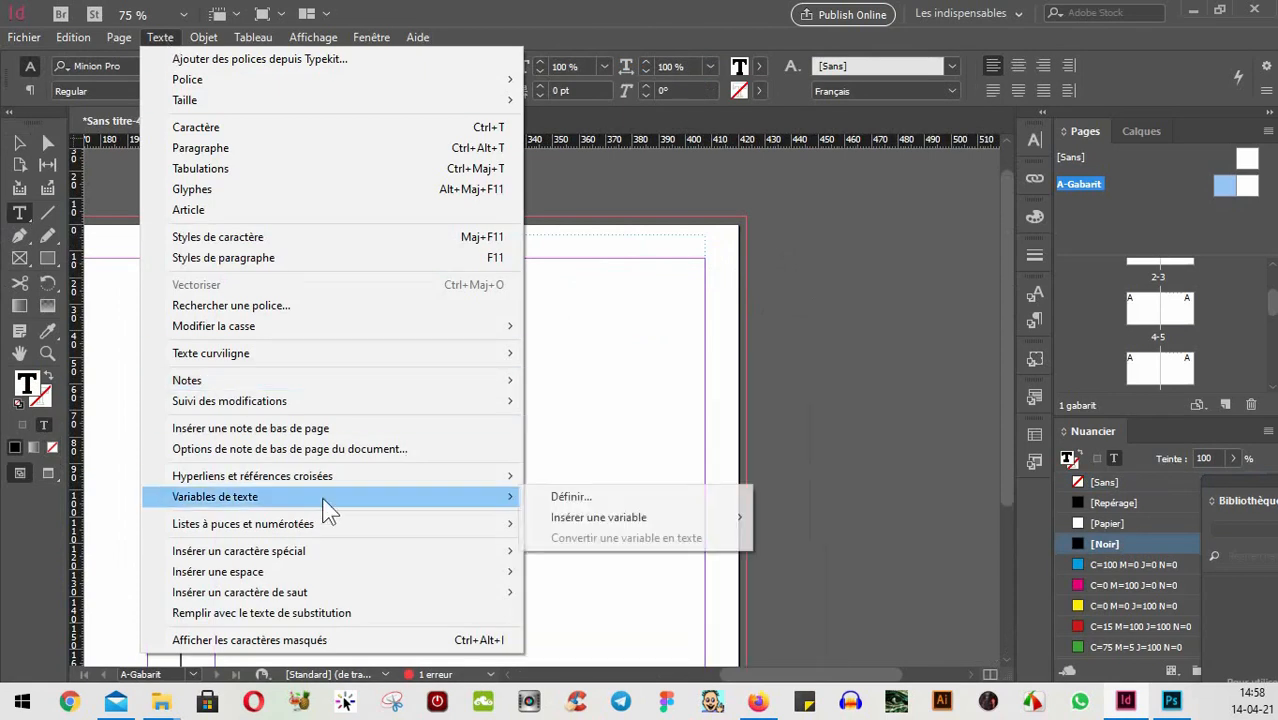
pyautogui.click(582, 498)
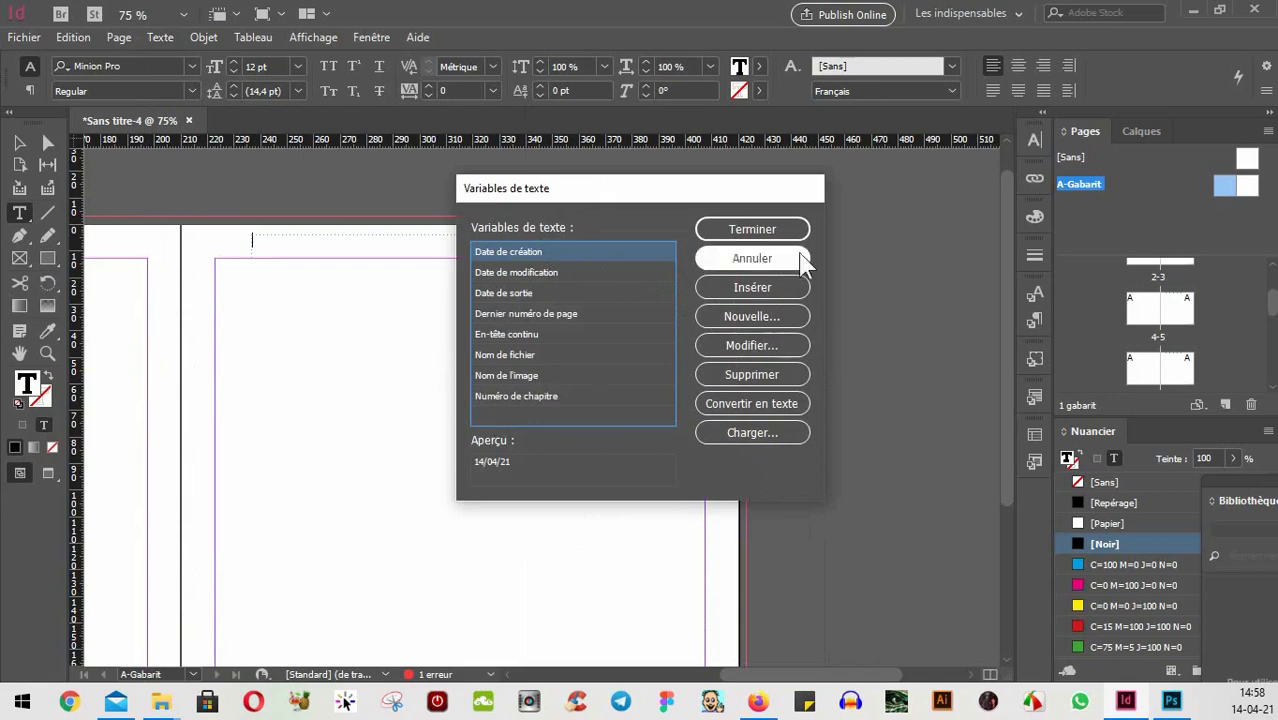
pyautogui.click(785, 318)
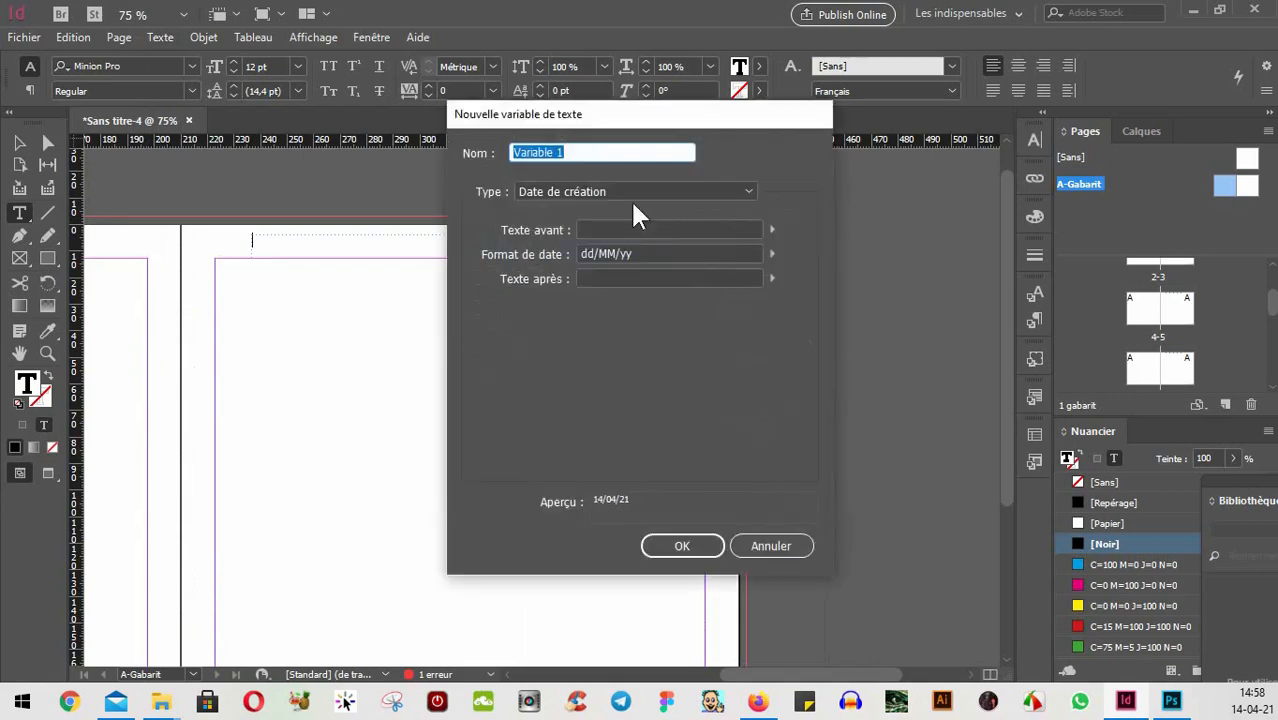
pyautogui.write('Section')
pyautogui.click(676, 191)
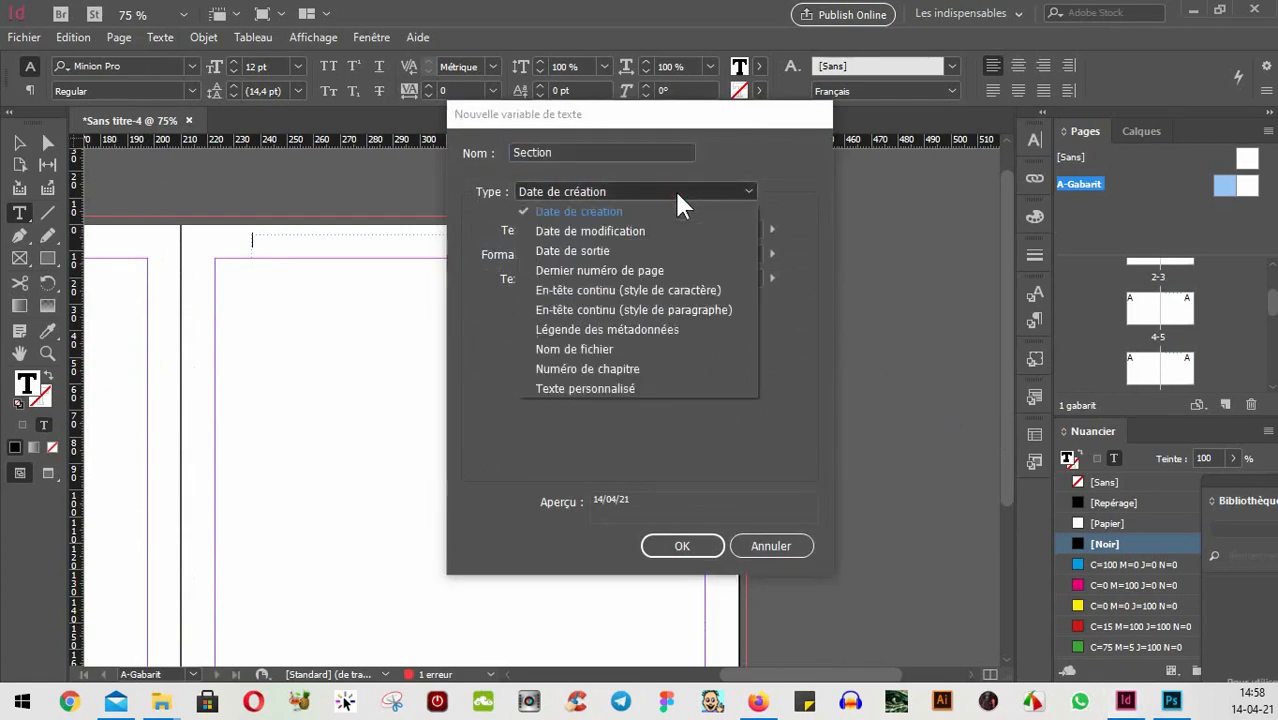
pyautogui.click(634, 308)
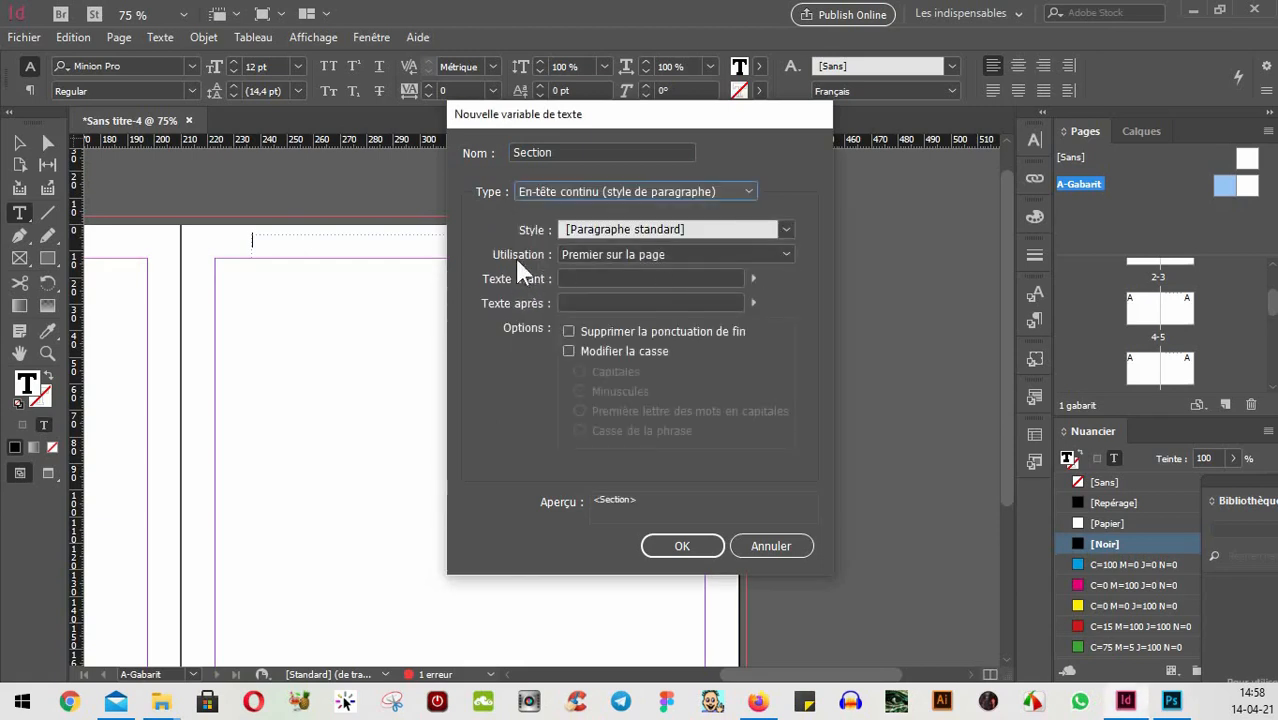
pyautogui.click(654, 232)
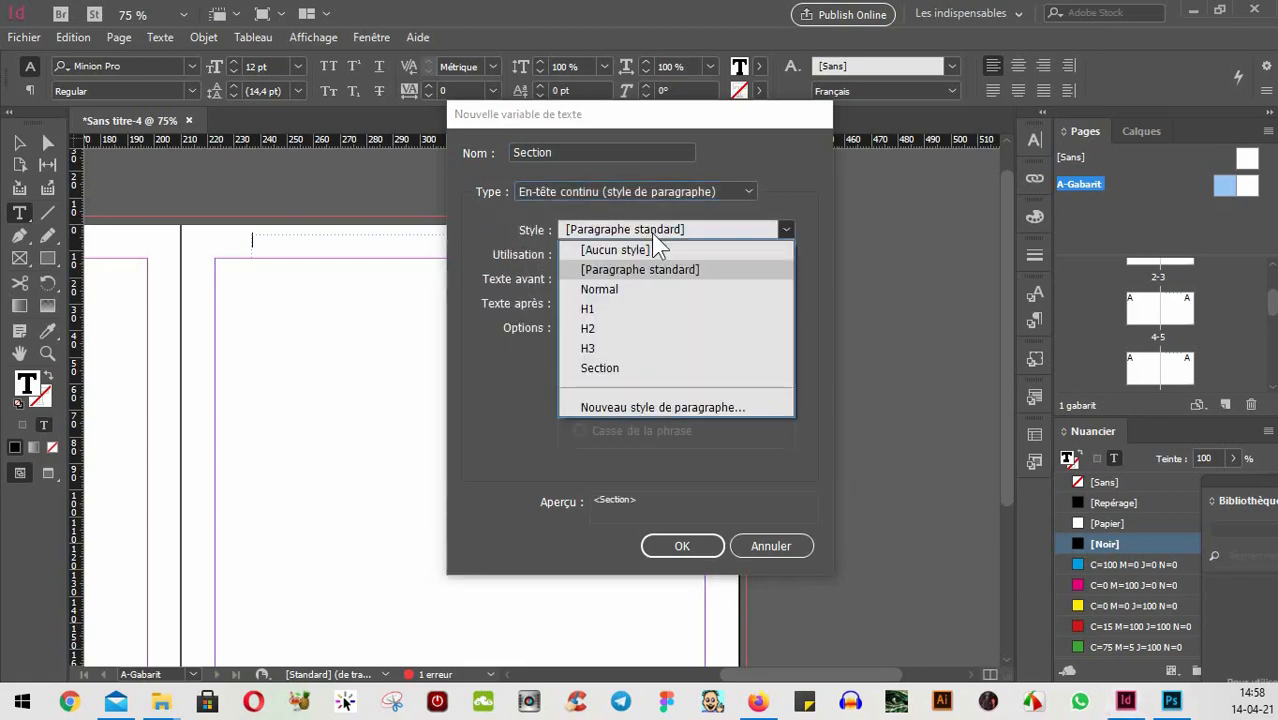
pyautogui.click(625, 369)
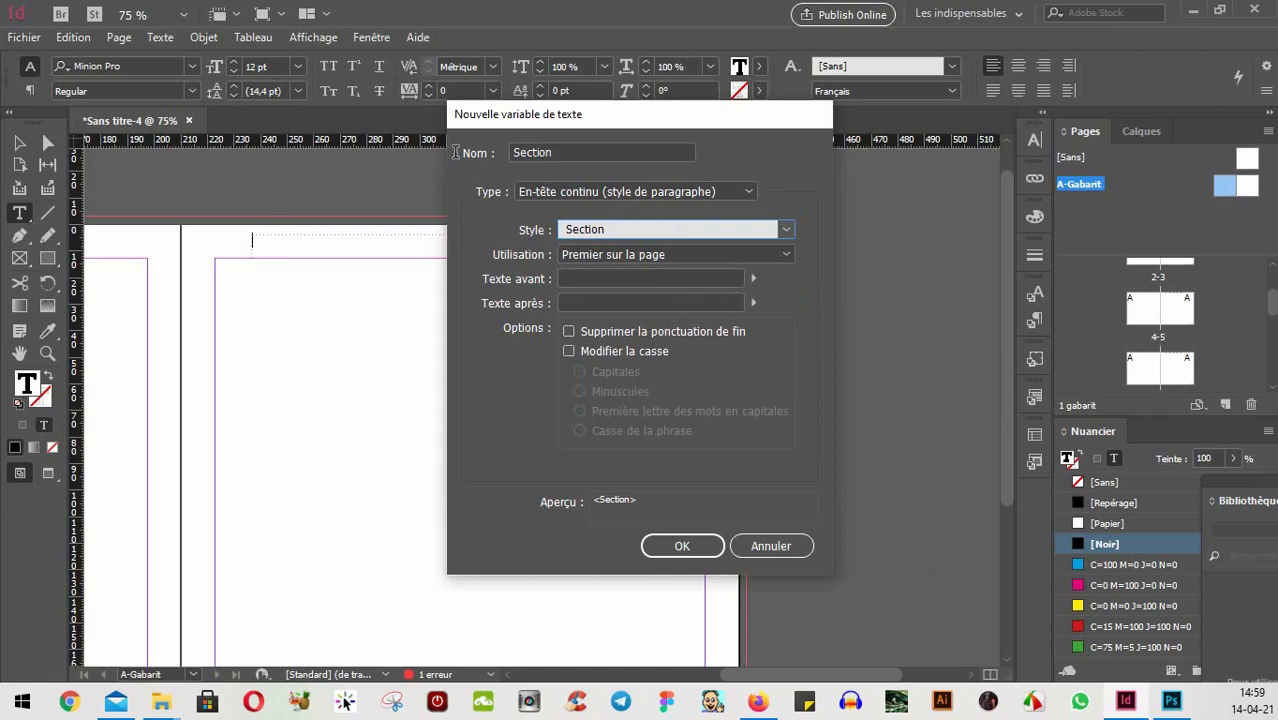
pyautogui.click(684, 547)
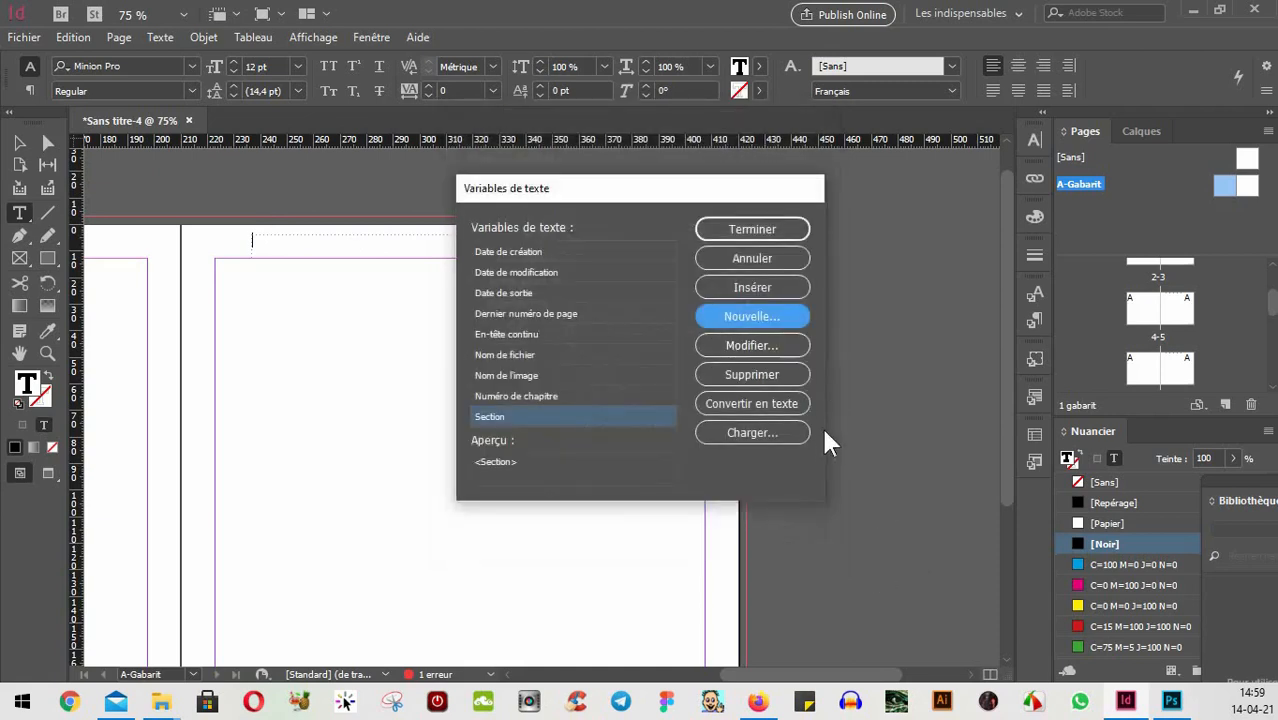
pyautogui.click(751, 229)
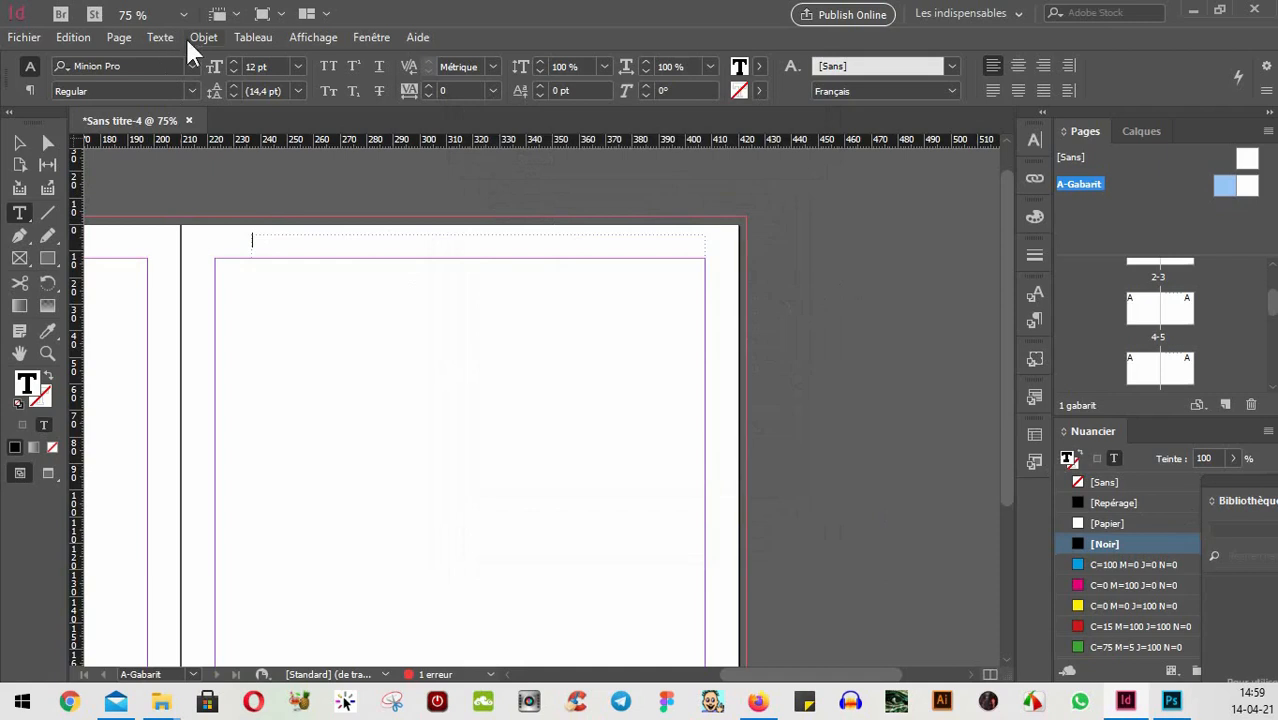
# - Insert the Section text variable into the header text frame on the right master page
pyautogui.click(160, 39)
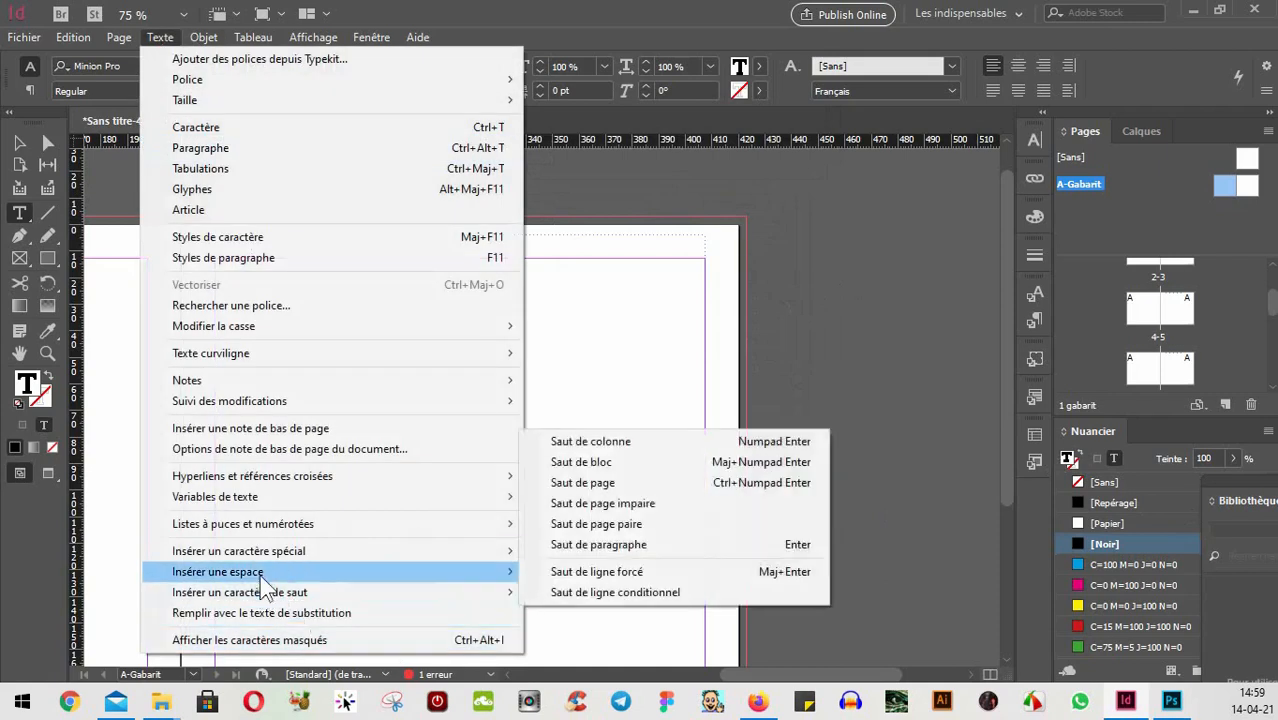
pyautogui.moveTo(255, 497)
pyautogui.moveTo(578, 520)
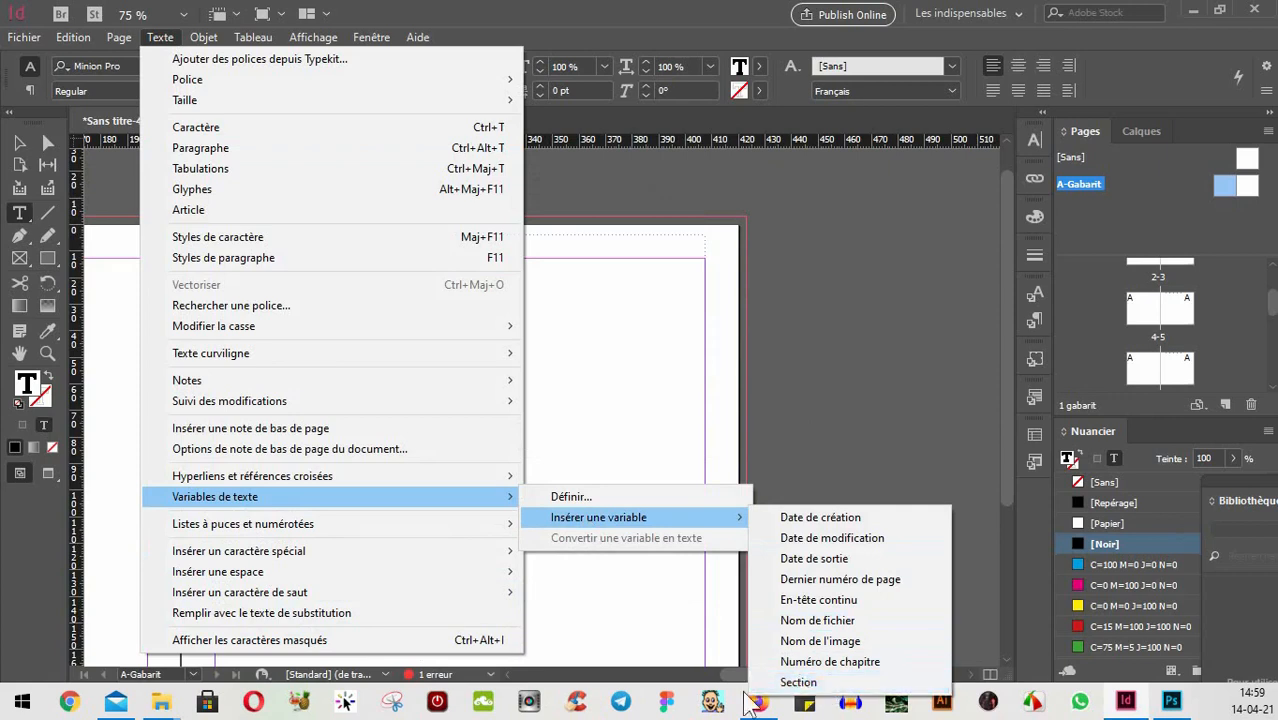
pyautogui.click(803, 681)
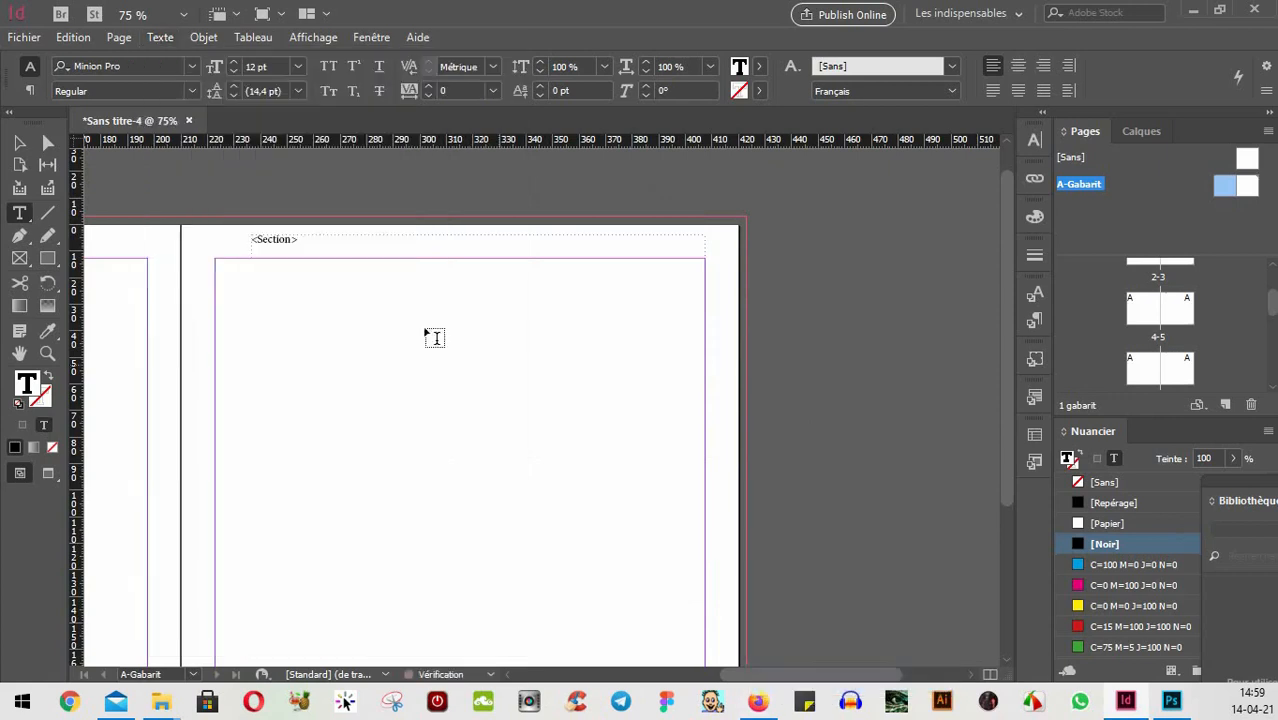
# - Open page 1 and compare the running header with the section title in the body text
pyautogui.scroll(1, 397, 373)
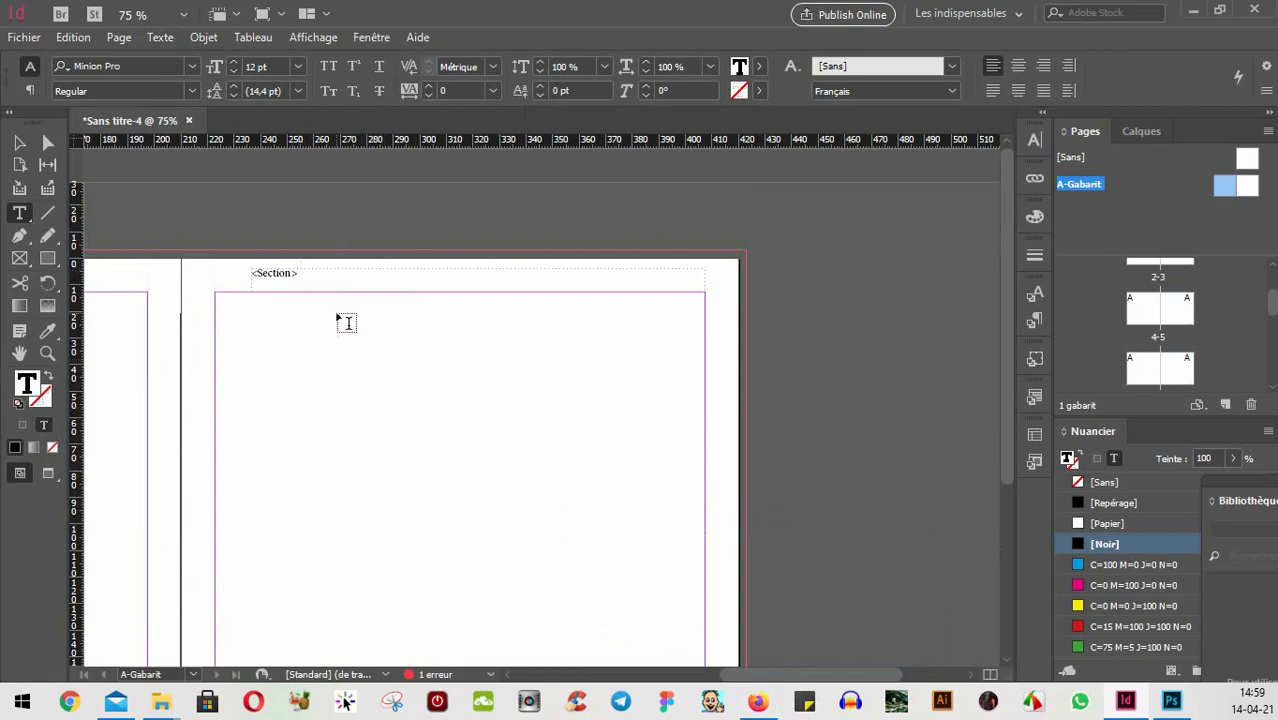
pyautogui.scroll(2, 1160, 300)
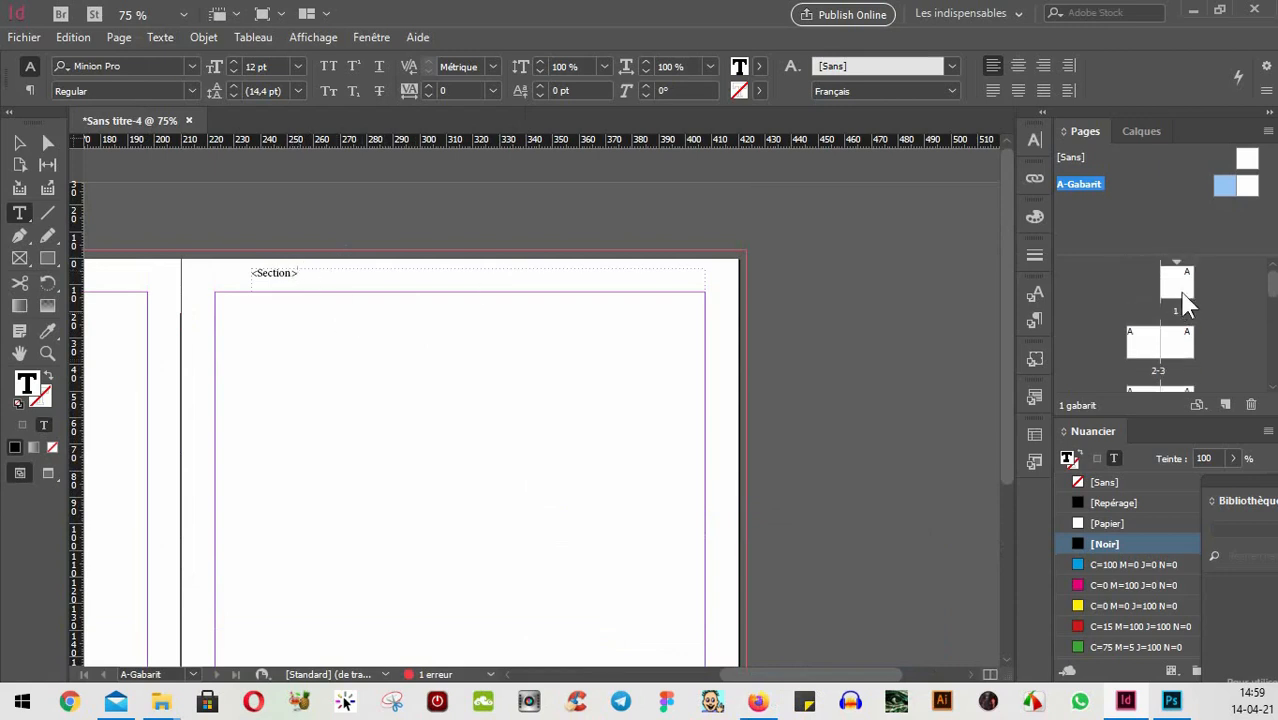
pyautogui.doubleClick(1180, 290)
pyautogui.moveTo(259, 330); pyautogui.dragTo(493, 345)
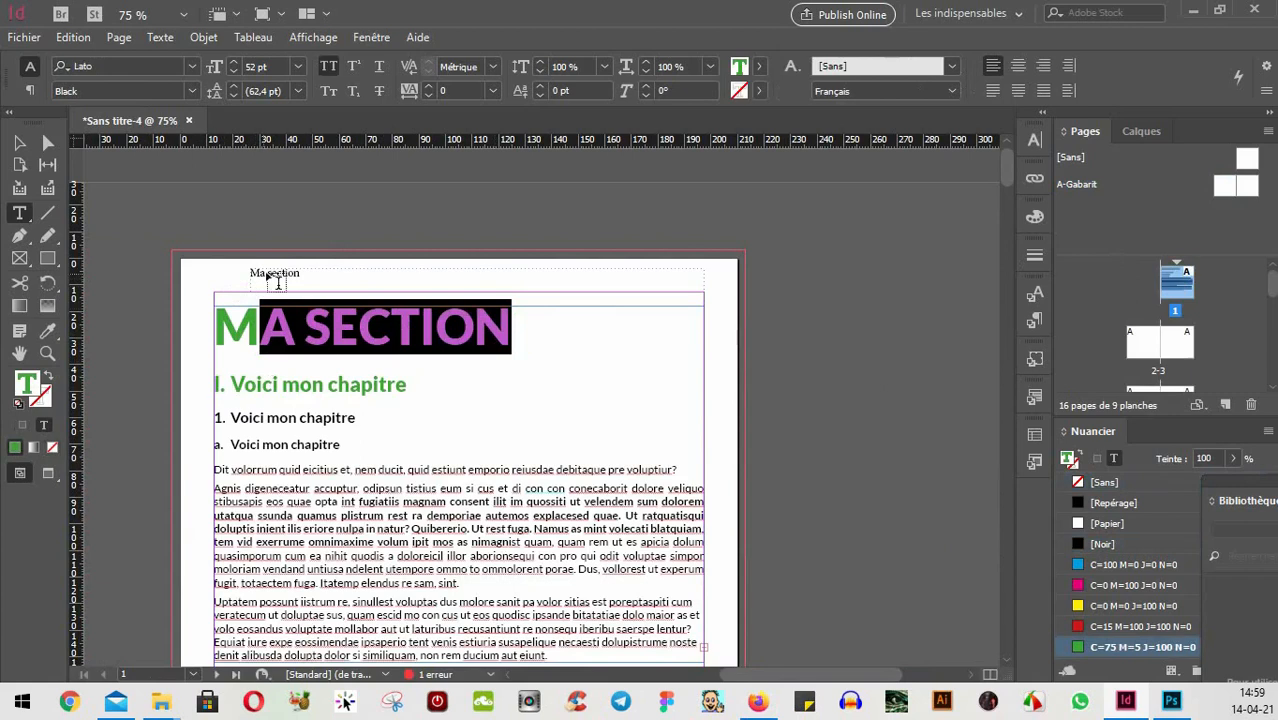
pyautogui.click(25, 145)
pyautogui.click(25, 145)
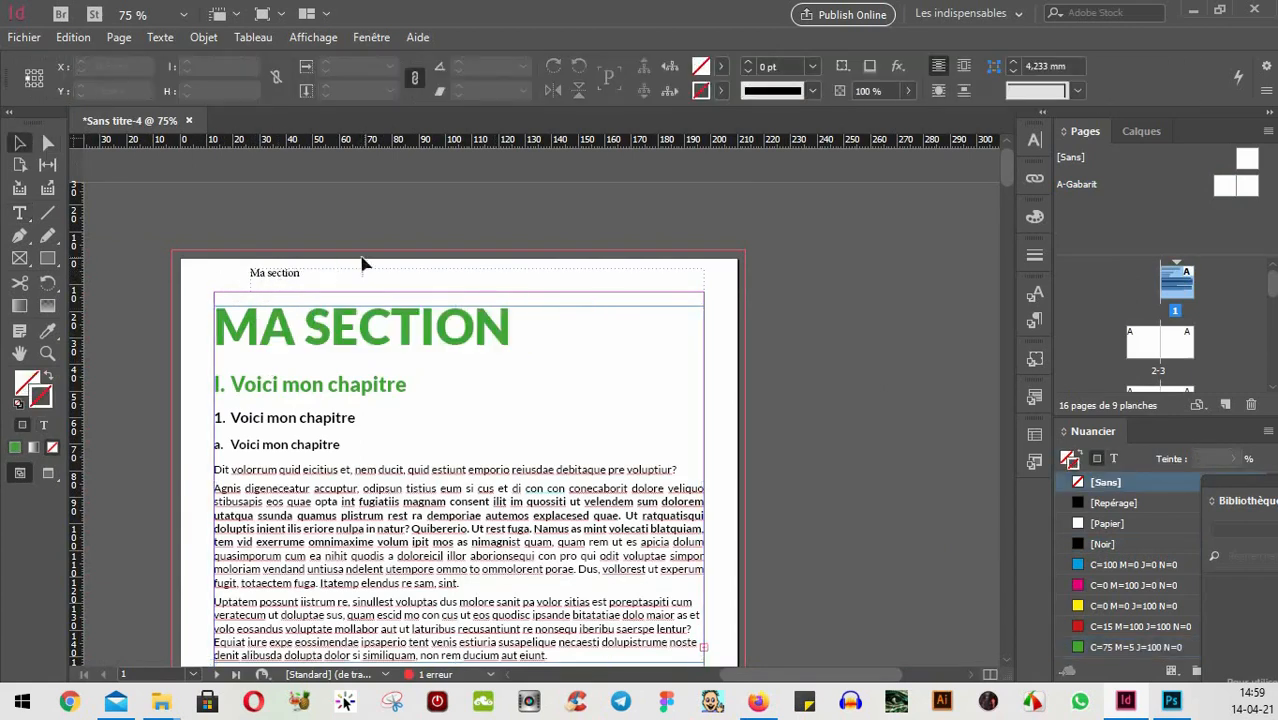
pyautogui.click(297, 342)
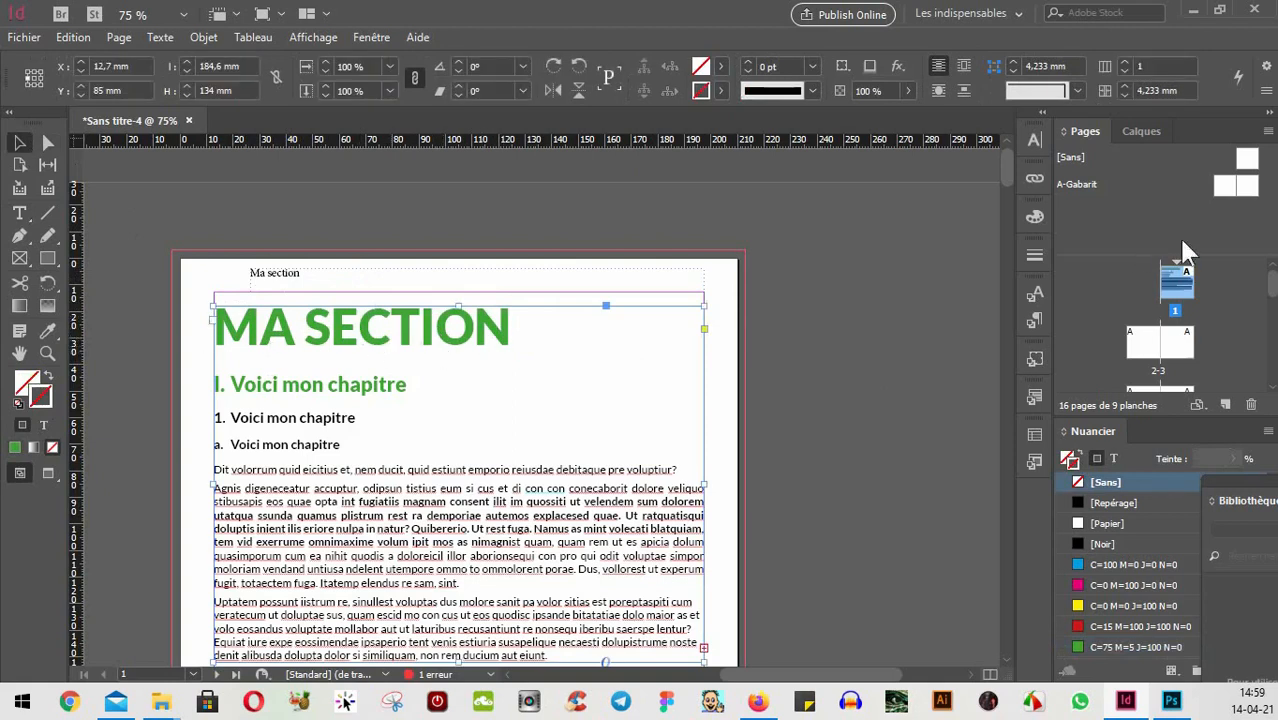
# - On the right page of the A-Gabarit master, add the text "Vous êtes à la section : " before the Section variable
pyautogui.doubleClick(1223, 187)
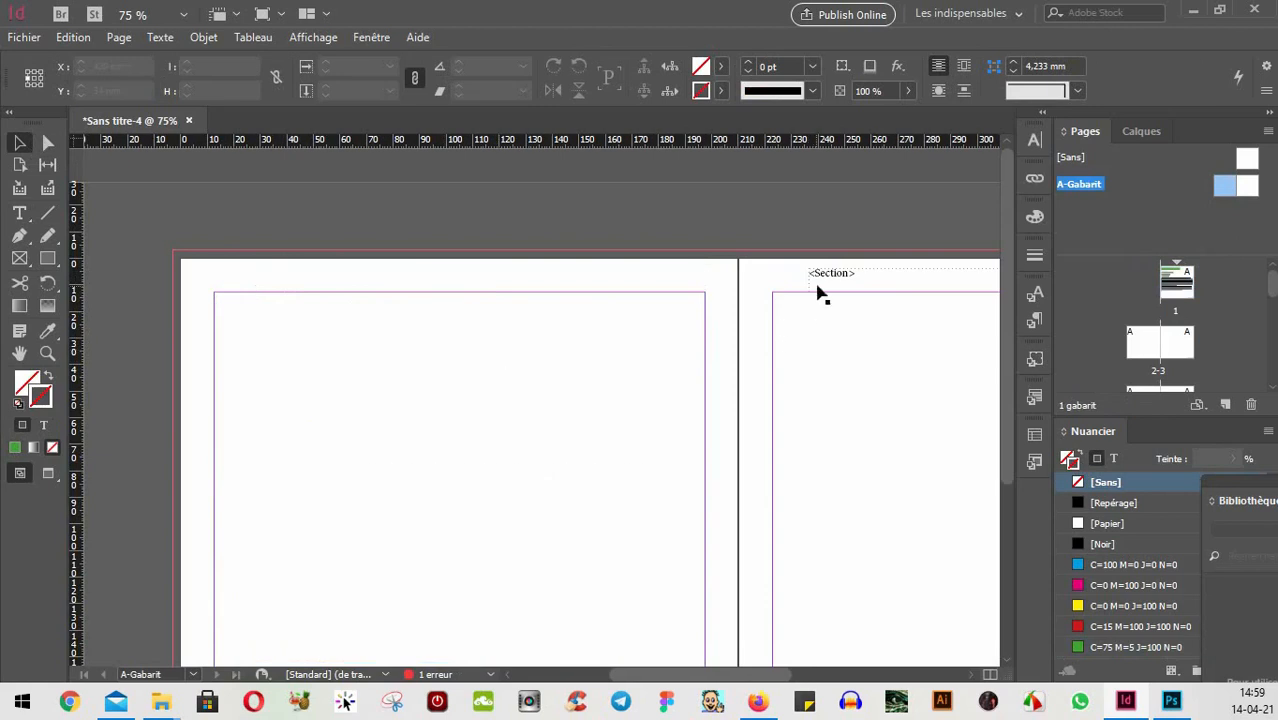
pyautogui.moveTo(846, 391); pyautogui.dragTo(551, 376)
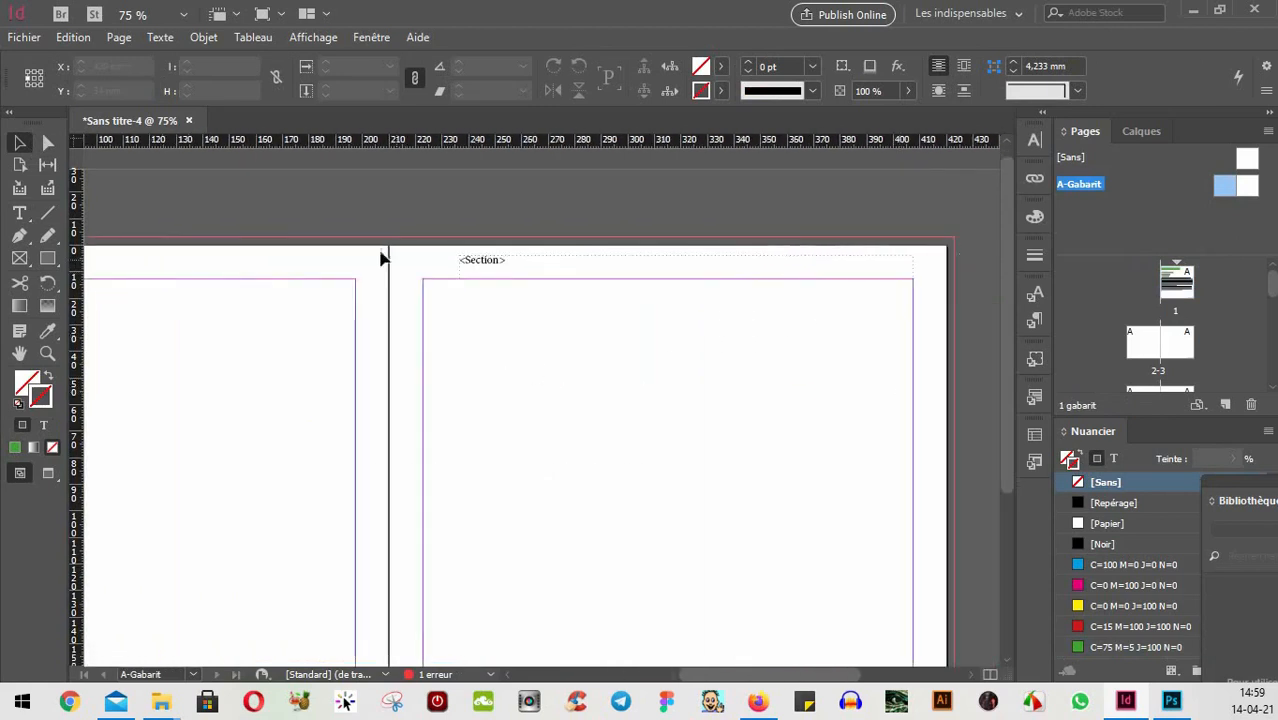
pyautogui.click(20, 214)
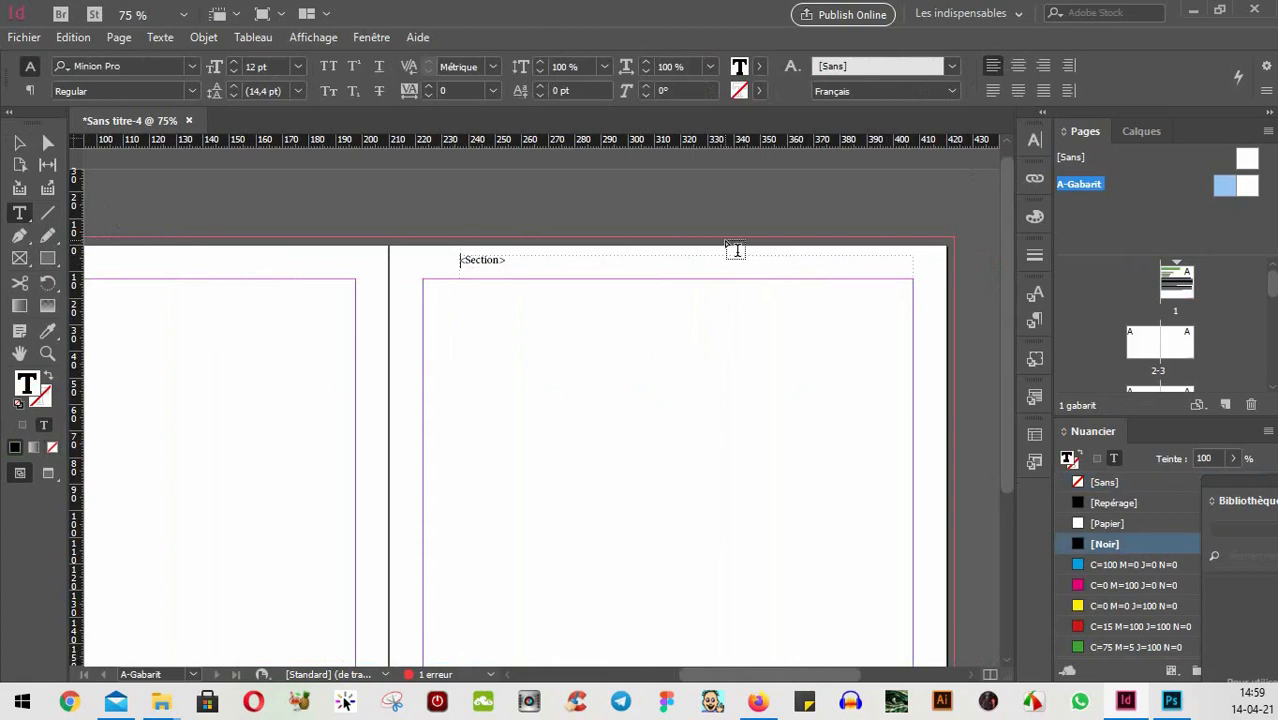
pyautogui.write('Vous ')
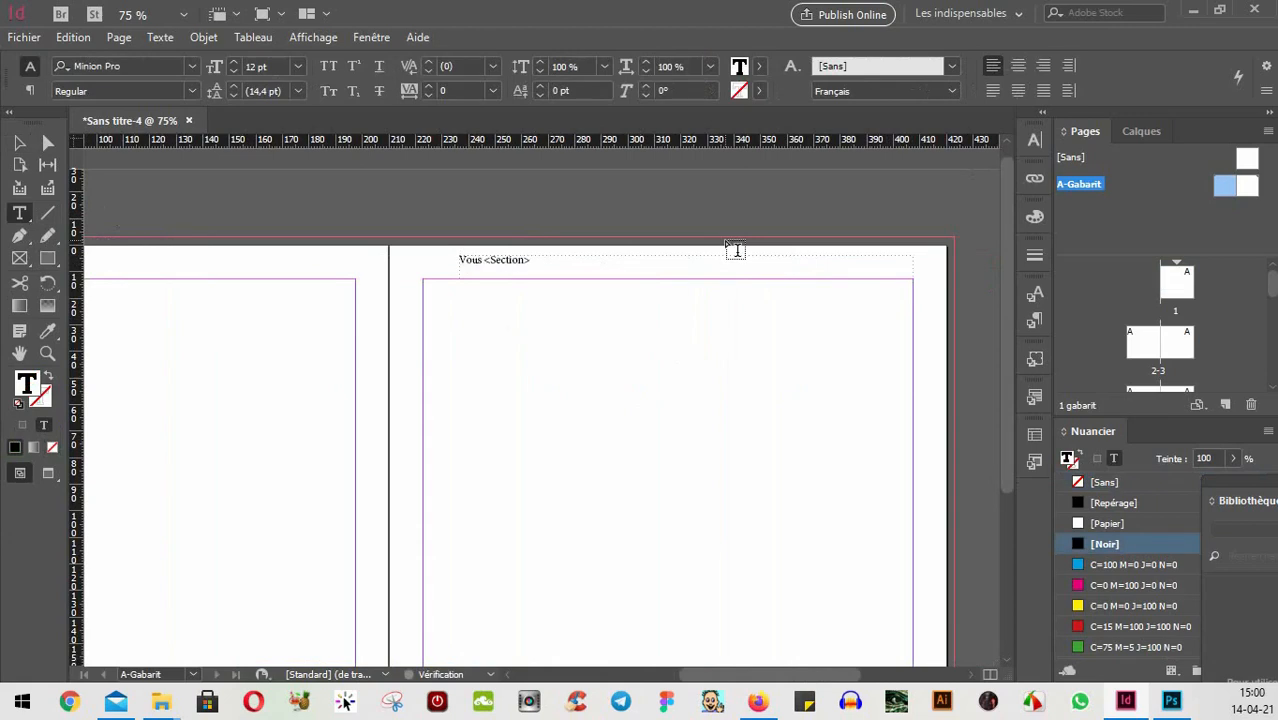
pyautogui.write('êtes à la section :')
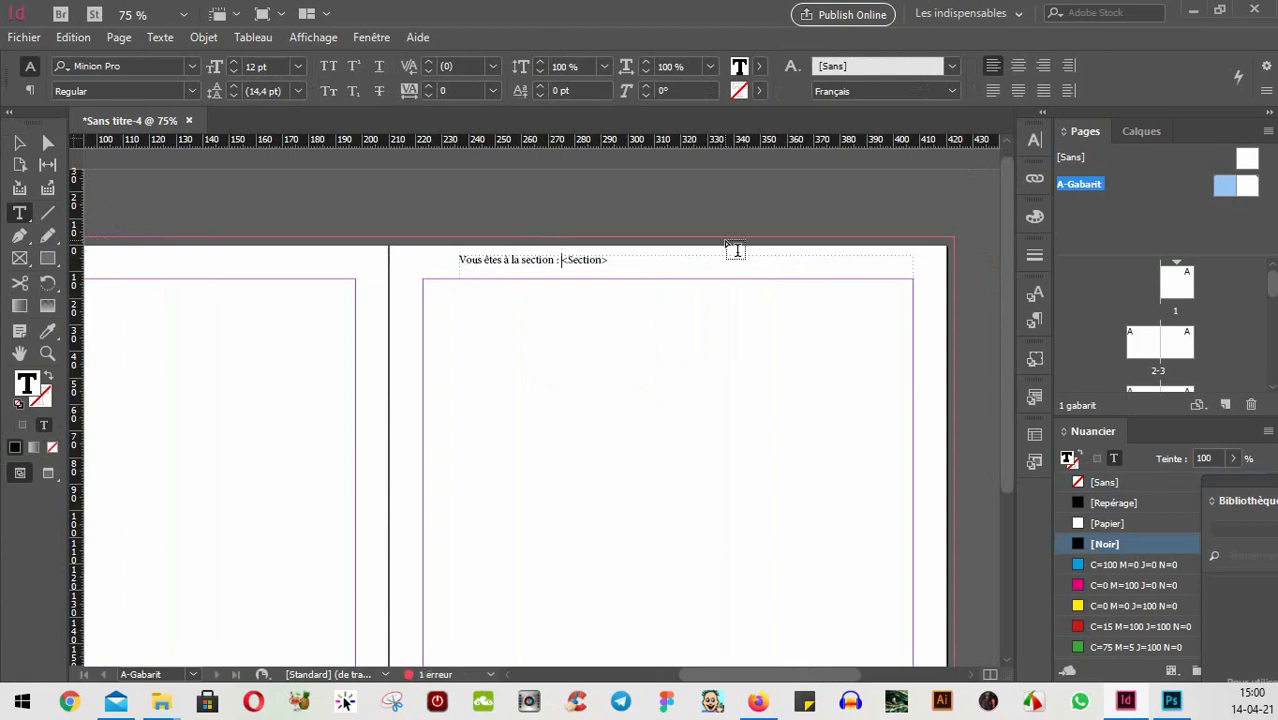
# - Set the entire section header line to the Lato font and align it right
pyautogui.tripleClick(568, 258)
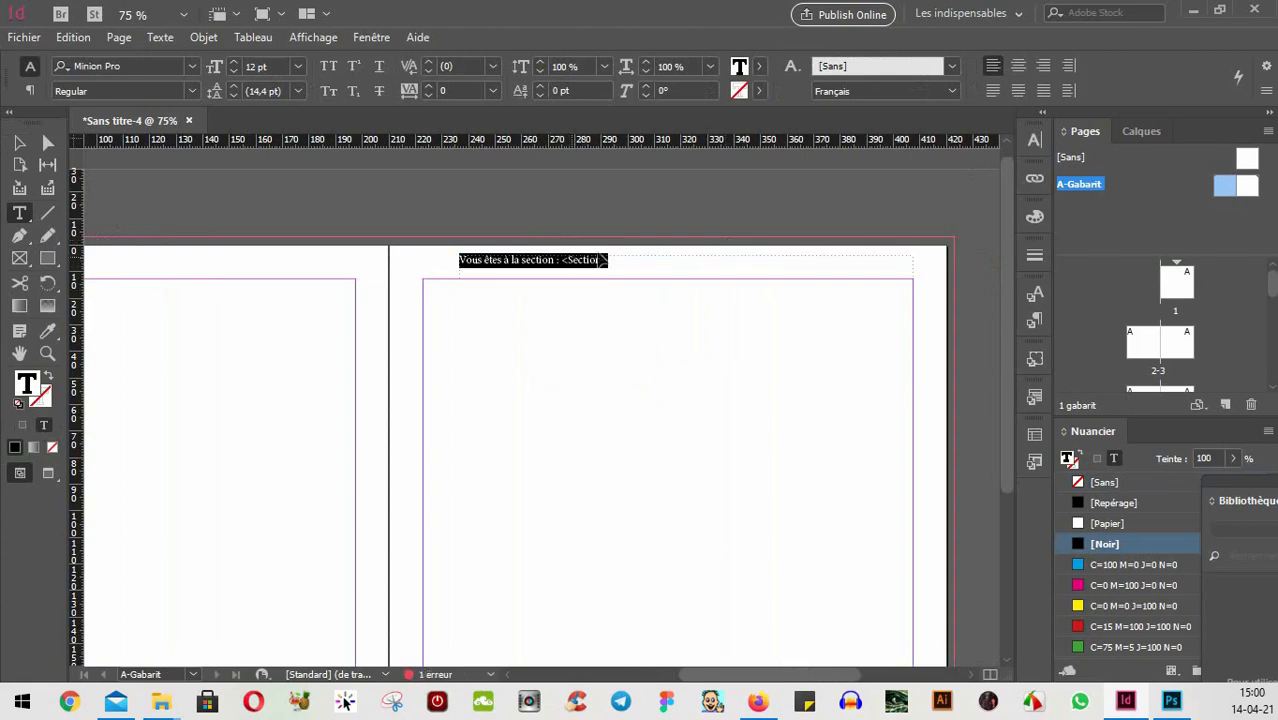
pyautogui.click(116, 66)
pyautogui.write('Lato')
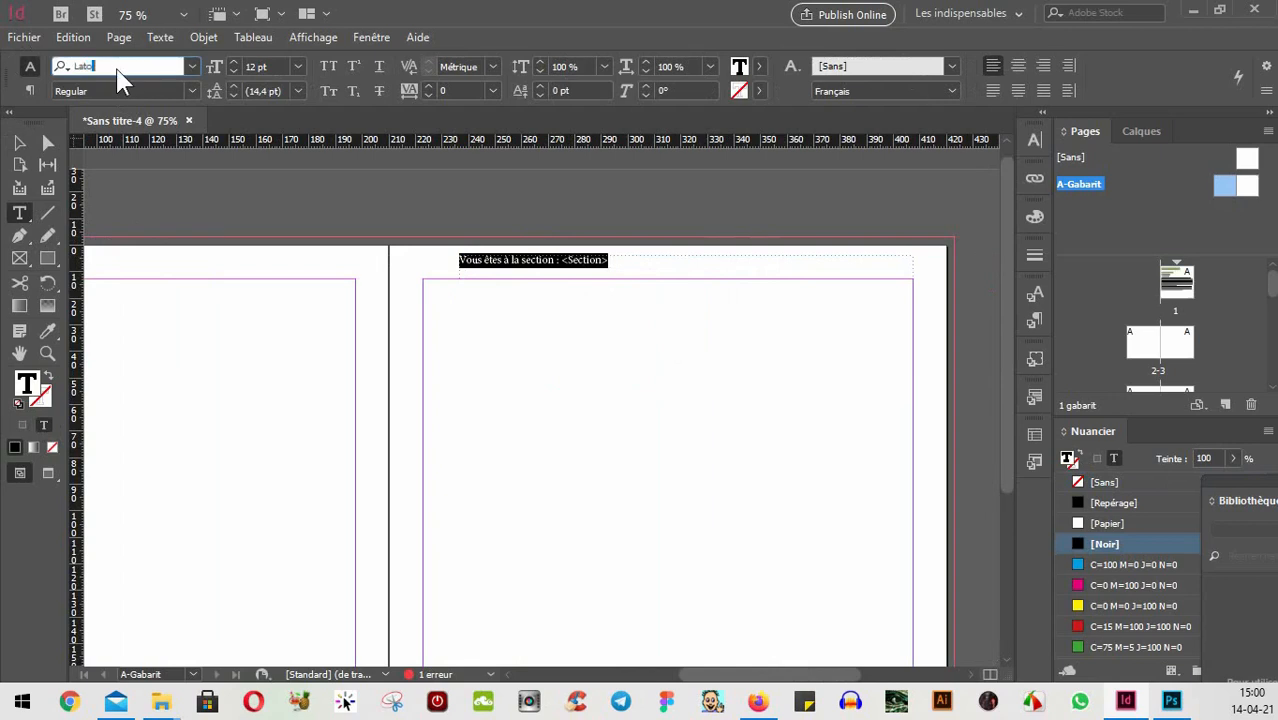
pyautogui.press('Return')
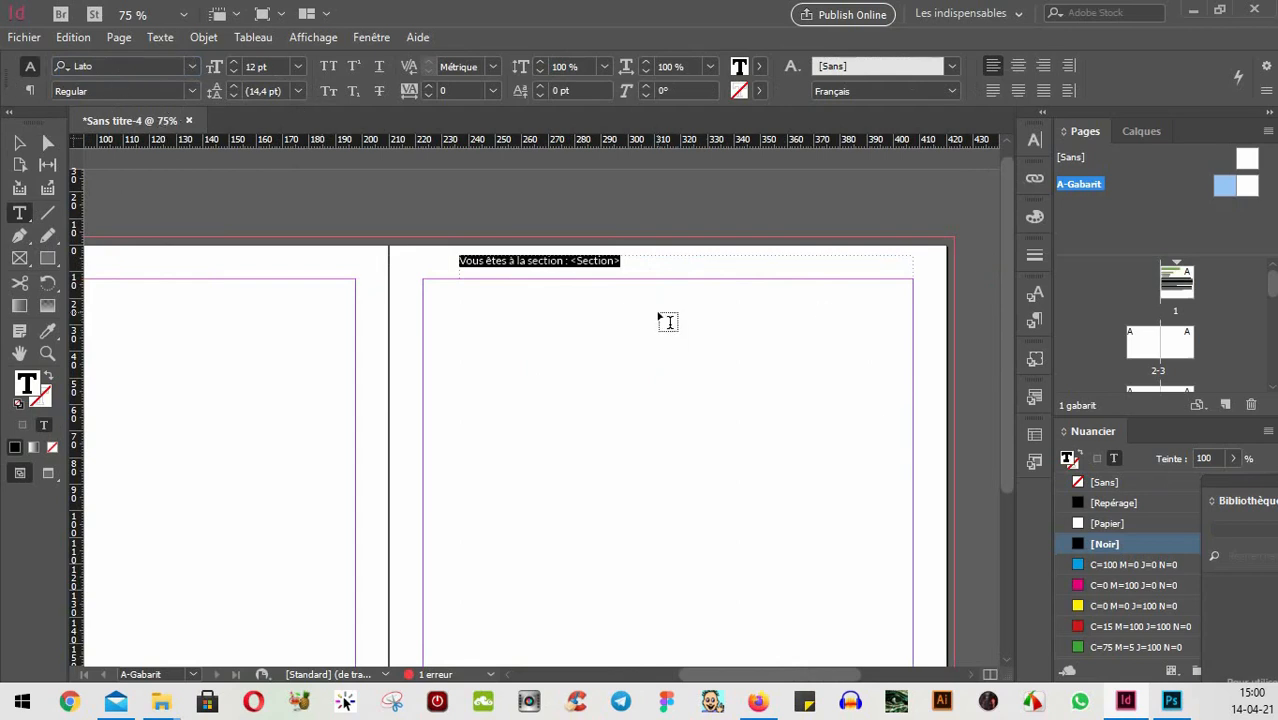
pyautogui.scroll(-5, 708, 337)
pyautogui.scroll(5, 914, 540)
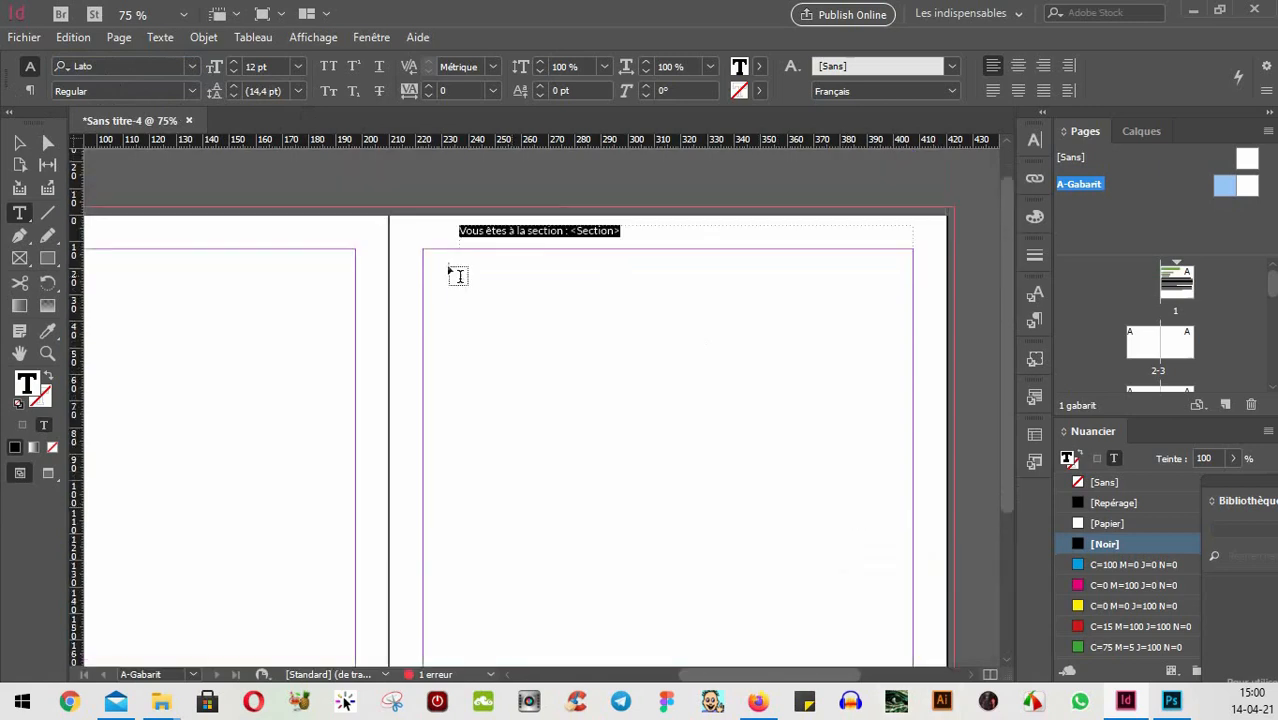
pyautogui.scroll(1, 460, 278)
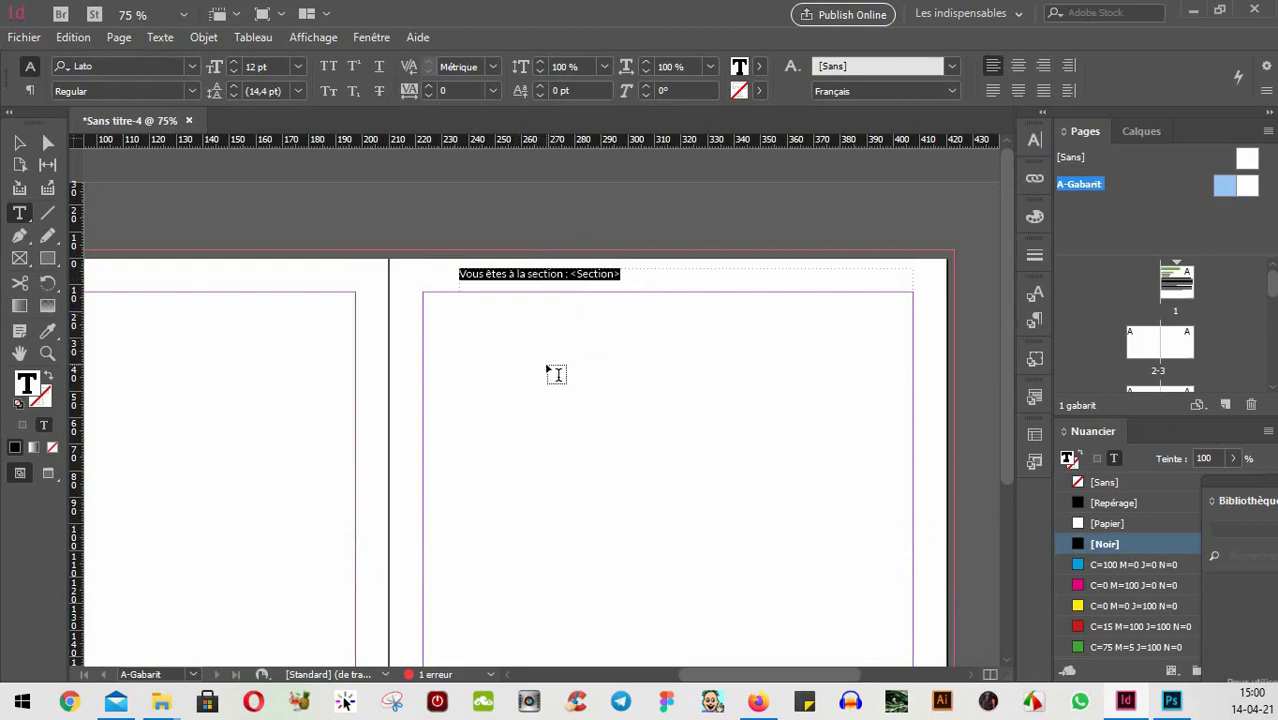
pyautogui.scroll(-5, 582, 371)
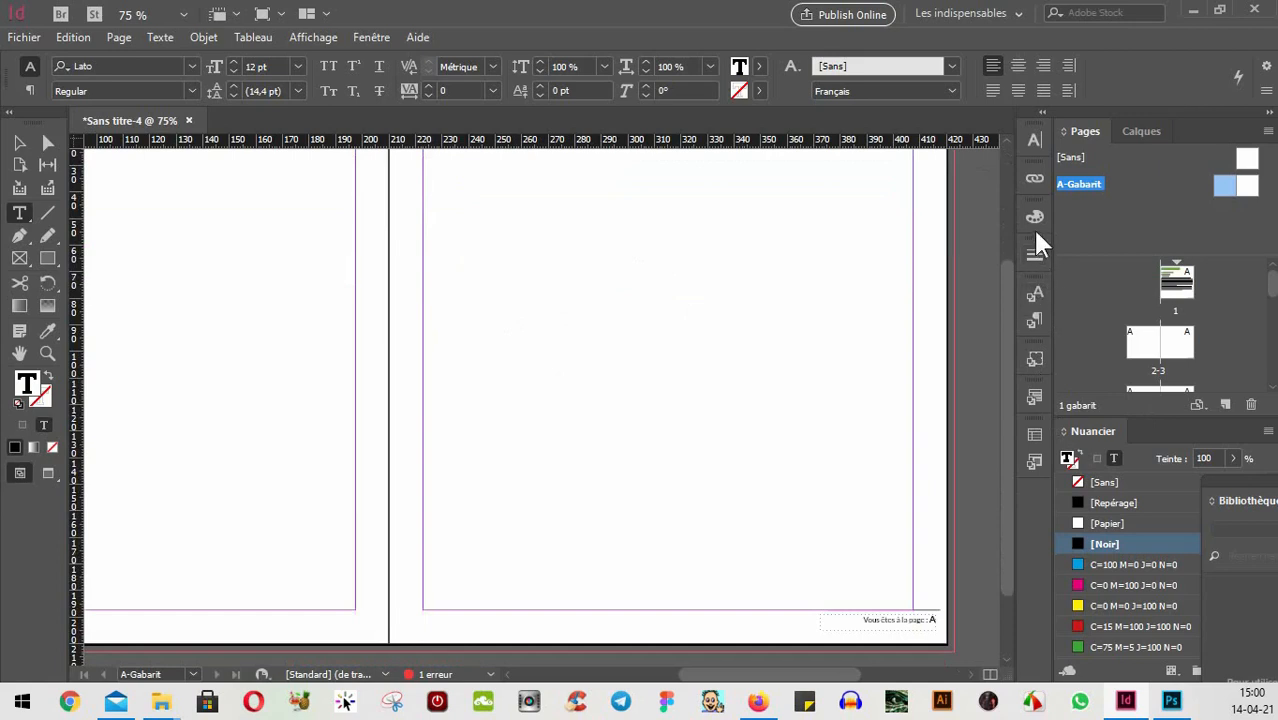
pyautogui.scroll(5, 572, 460)
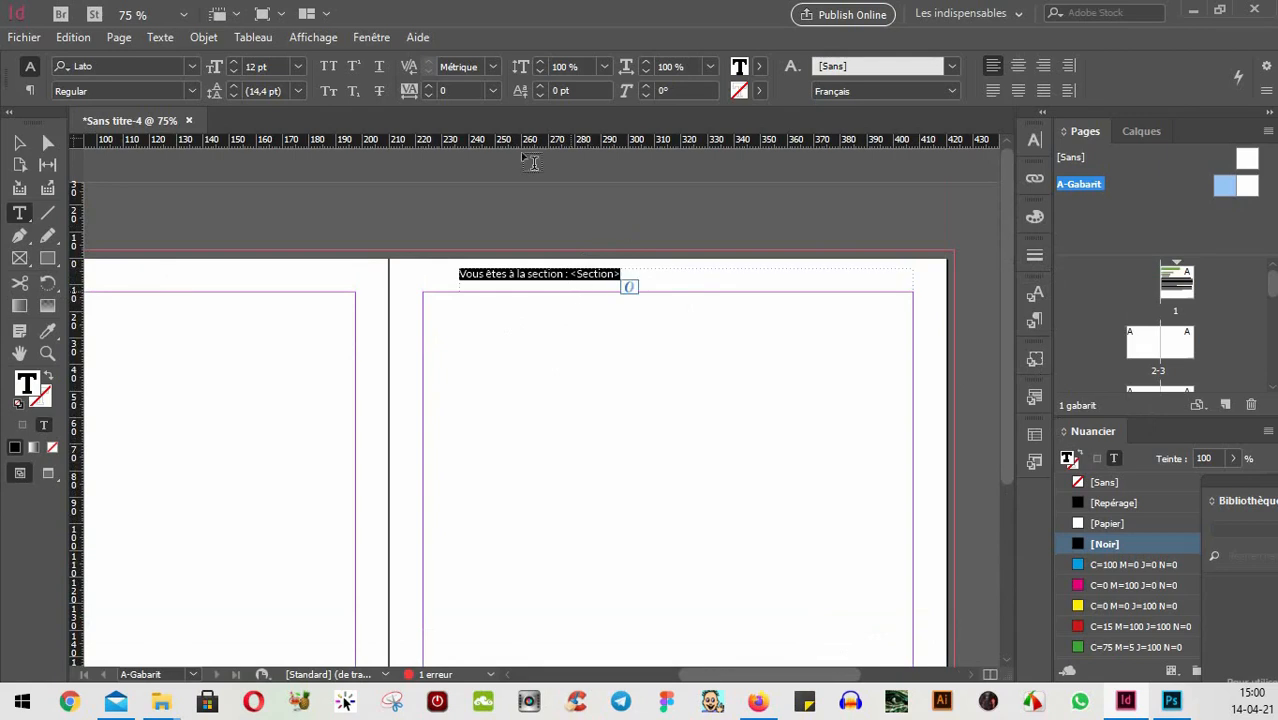
pyautogui.click(1043, 66)
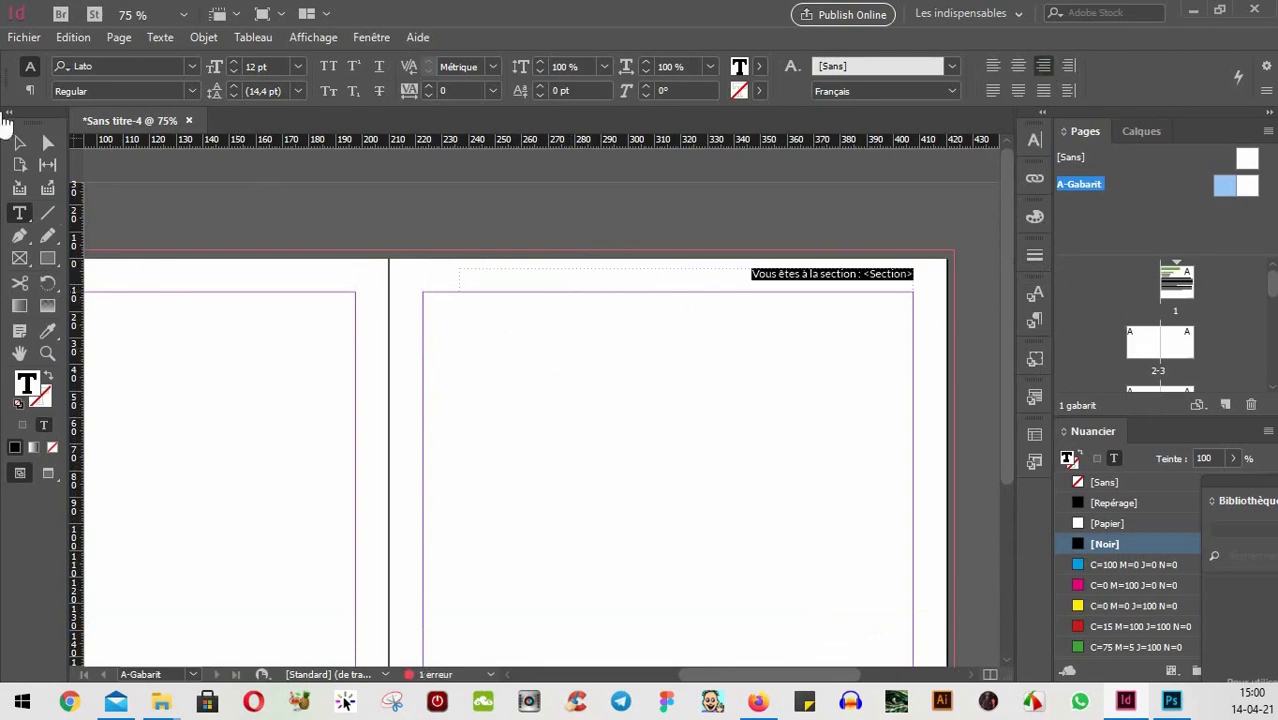
pyautogui.click(19, 142)
pyautogui.click(315, 224)
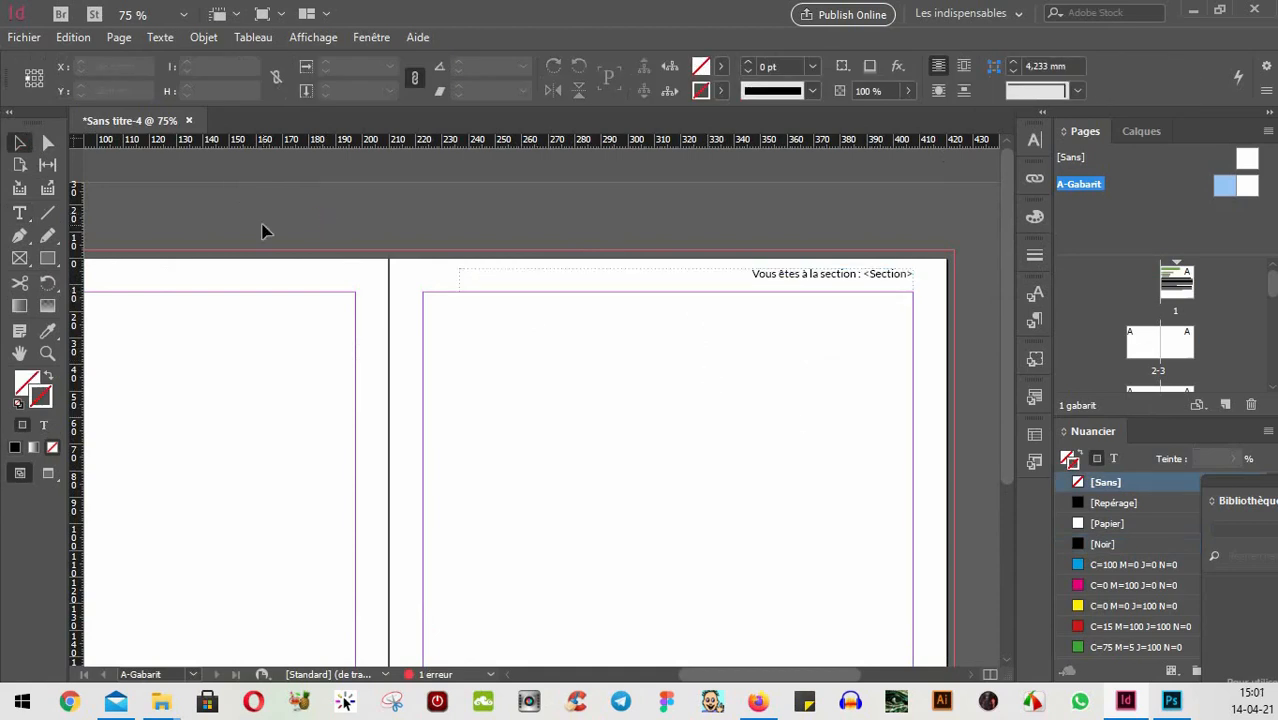
# - Review the list of text variables available for insertion and the header frame on the master spread
pyautogui.scroll(-2, 718, 396)
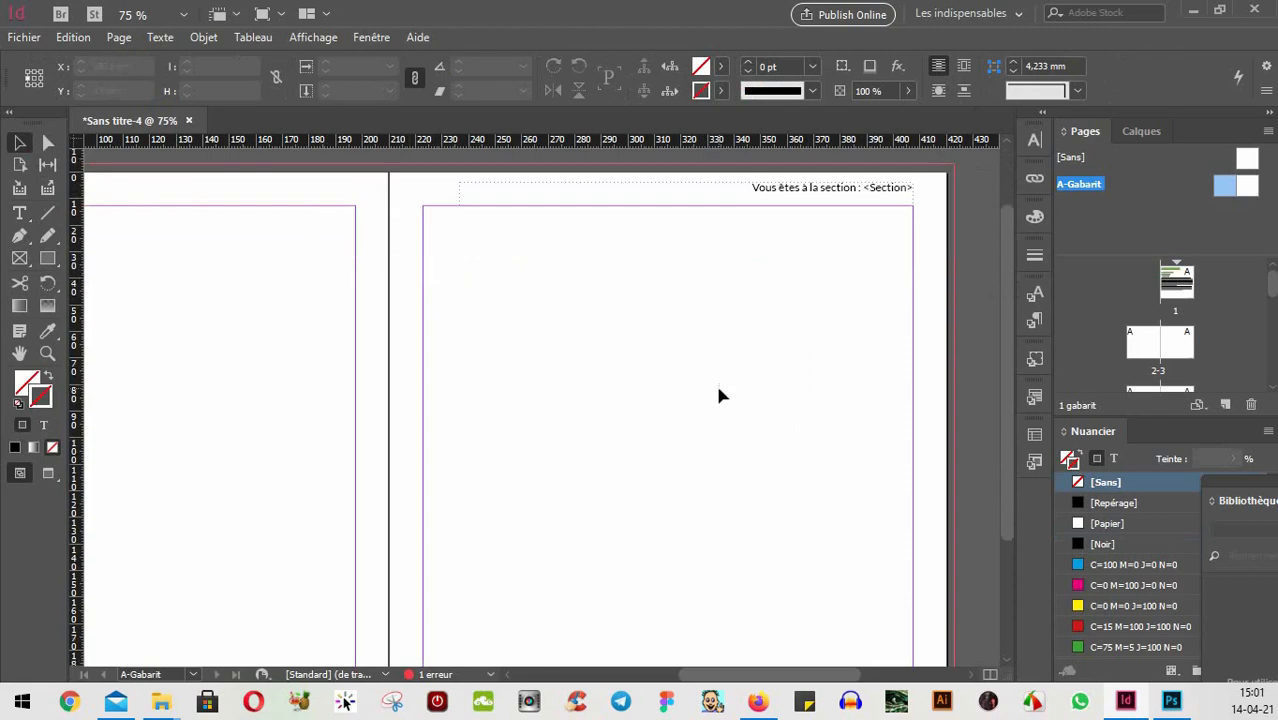
pyautogui.hotkey('ctrl', '-')
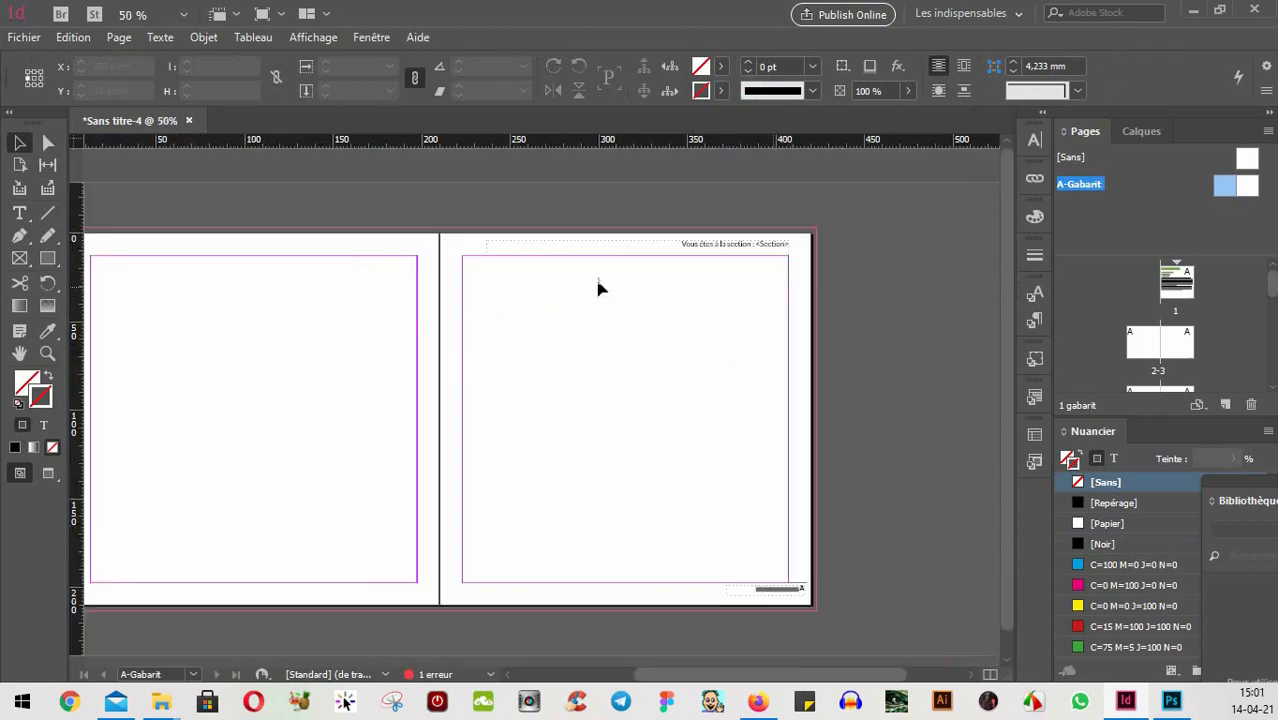
pyautogui.click(160, 37)
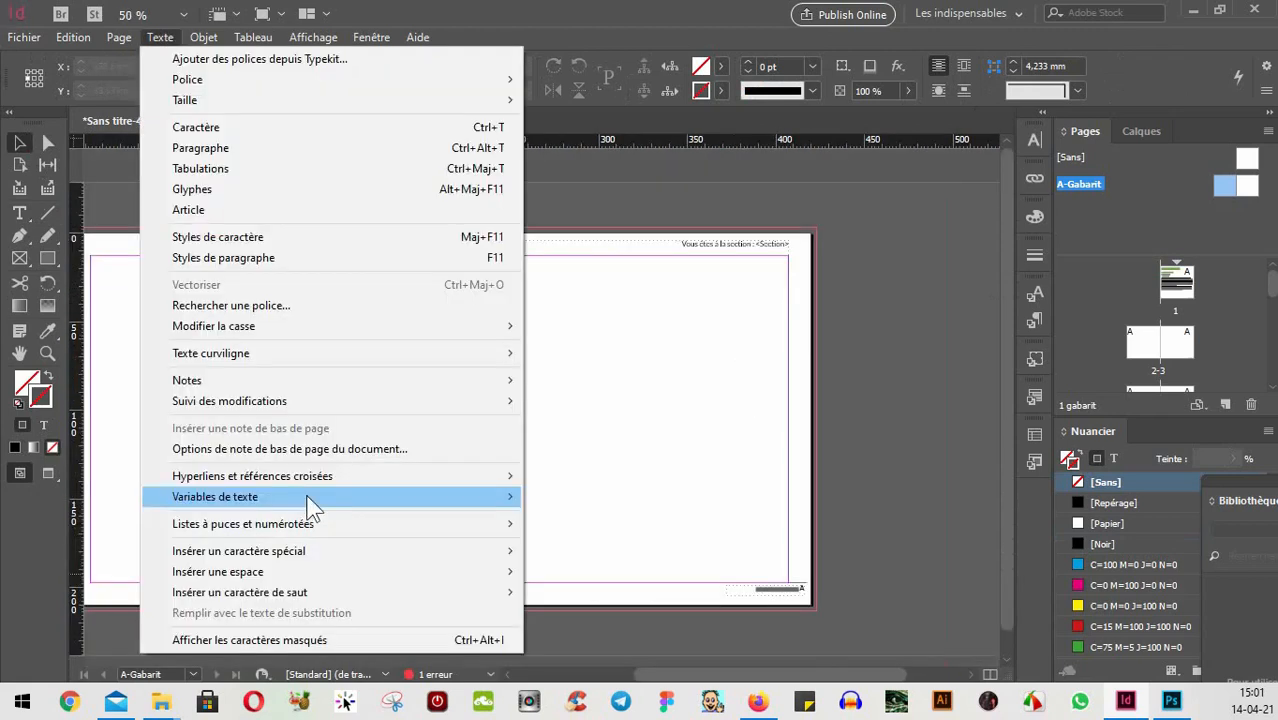
pyautogui.moveTo(366, 513)
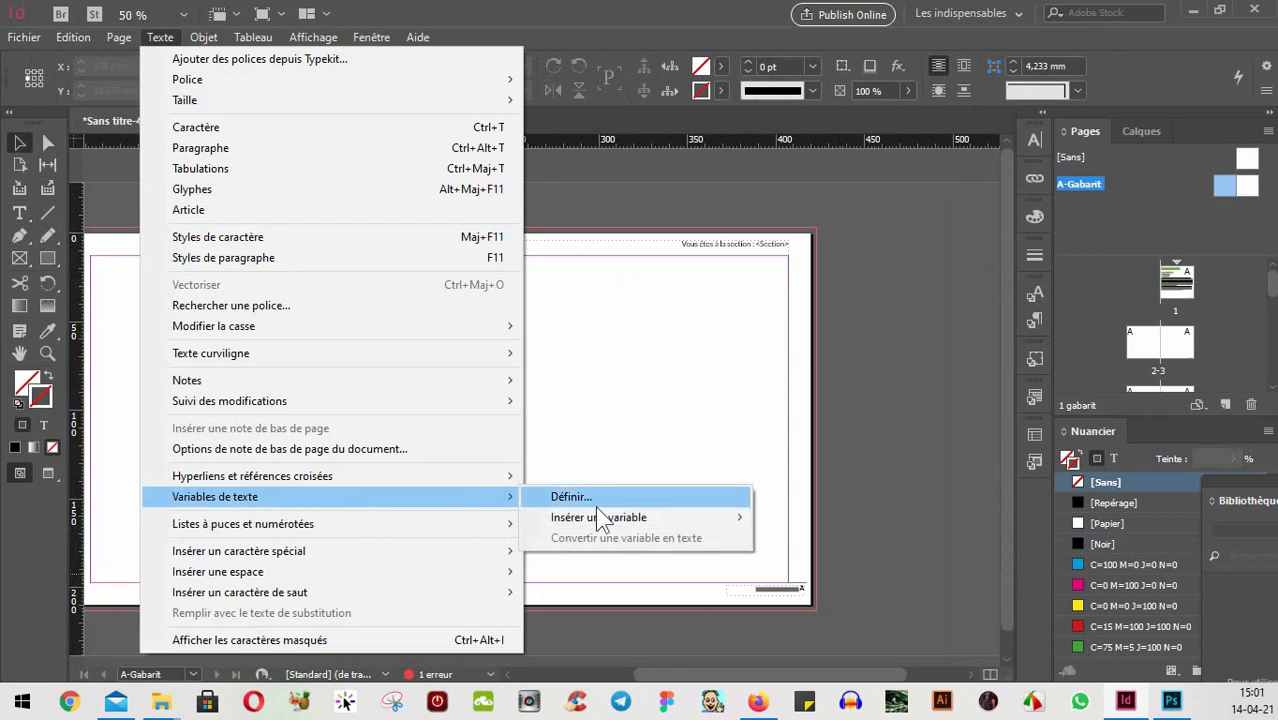
pyautogui.moveTo(597, 520)
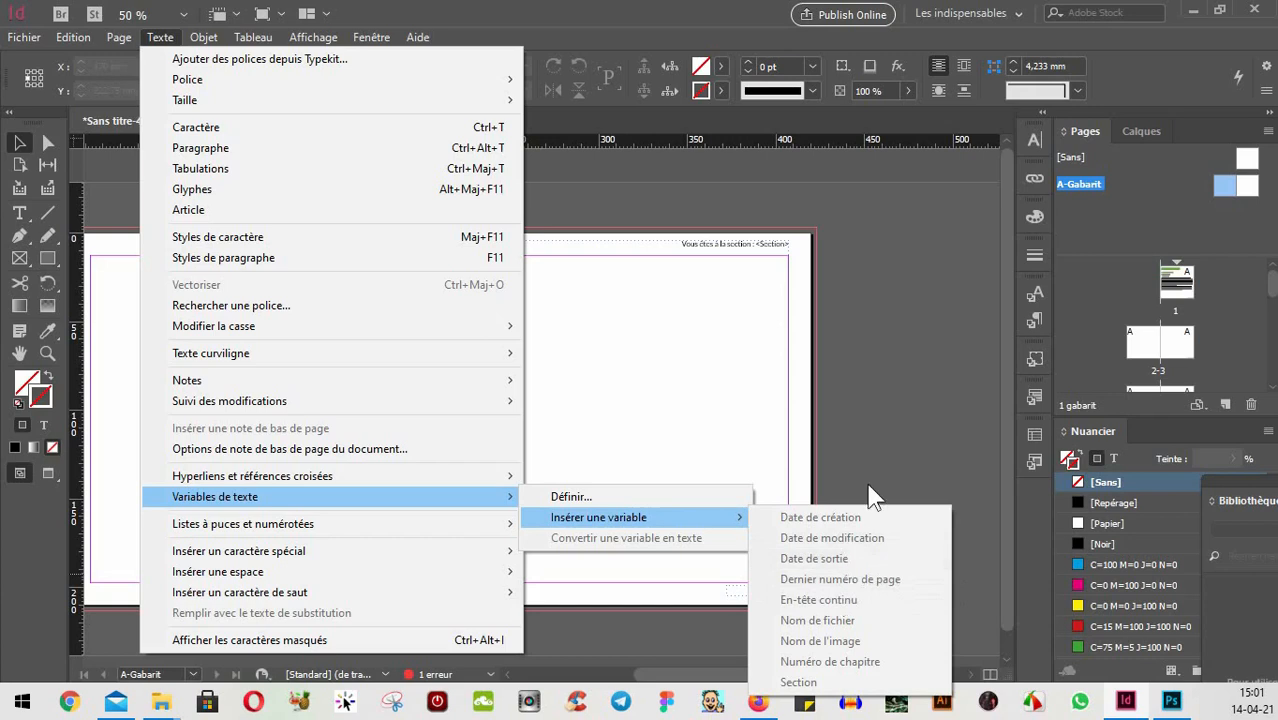
pyautogui.click(917, 455)
pyautogui.click(756, 248)
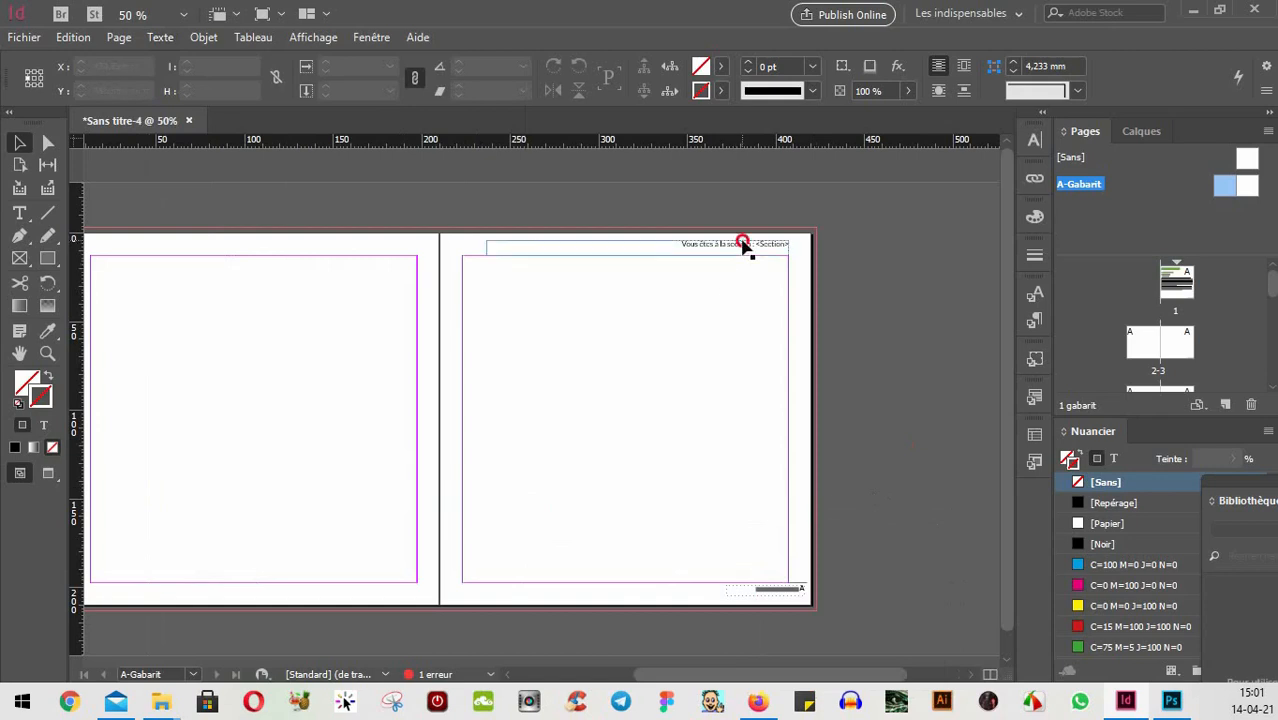
pyautogui.click(916, 265)
# - Copy the page-number text and its line to the foot of the left master page, aligned with the outer margin
pyautogui.moveTo(474, 525); pyautogui.dragTo(604, 529)
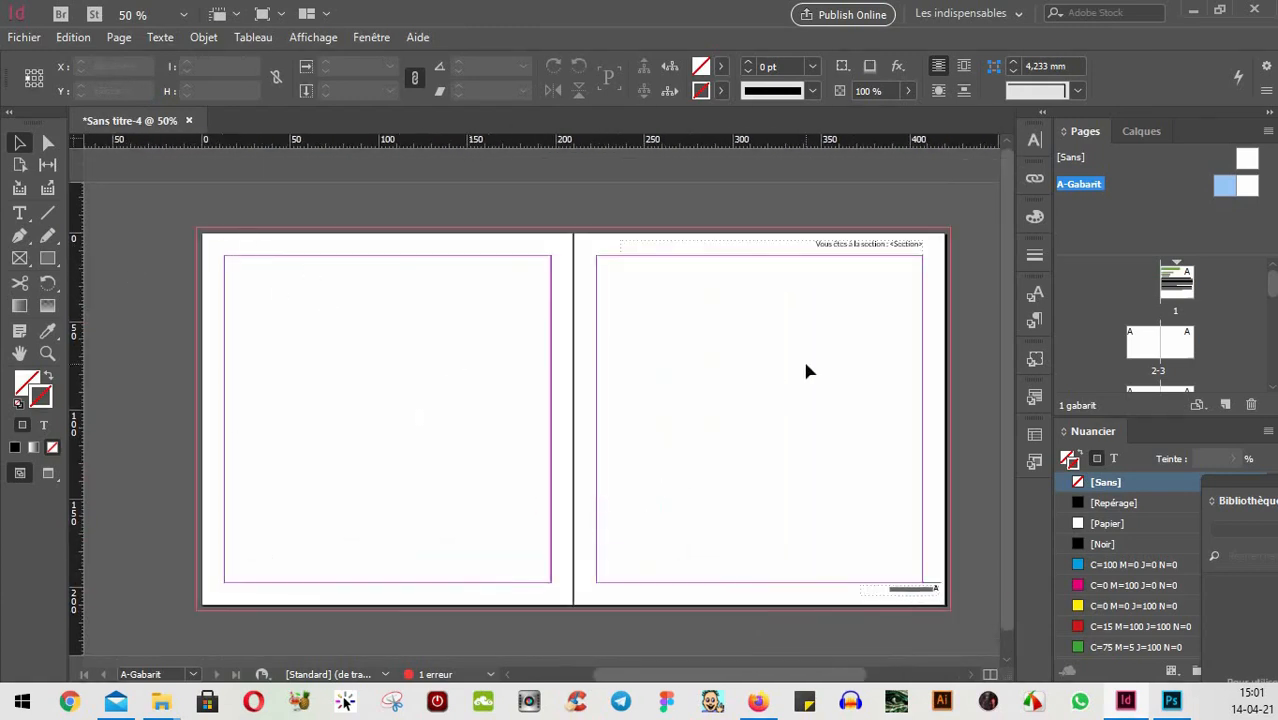
pyautogui.click(930, 590)
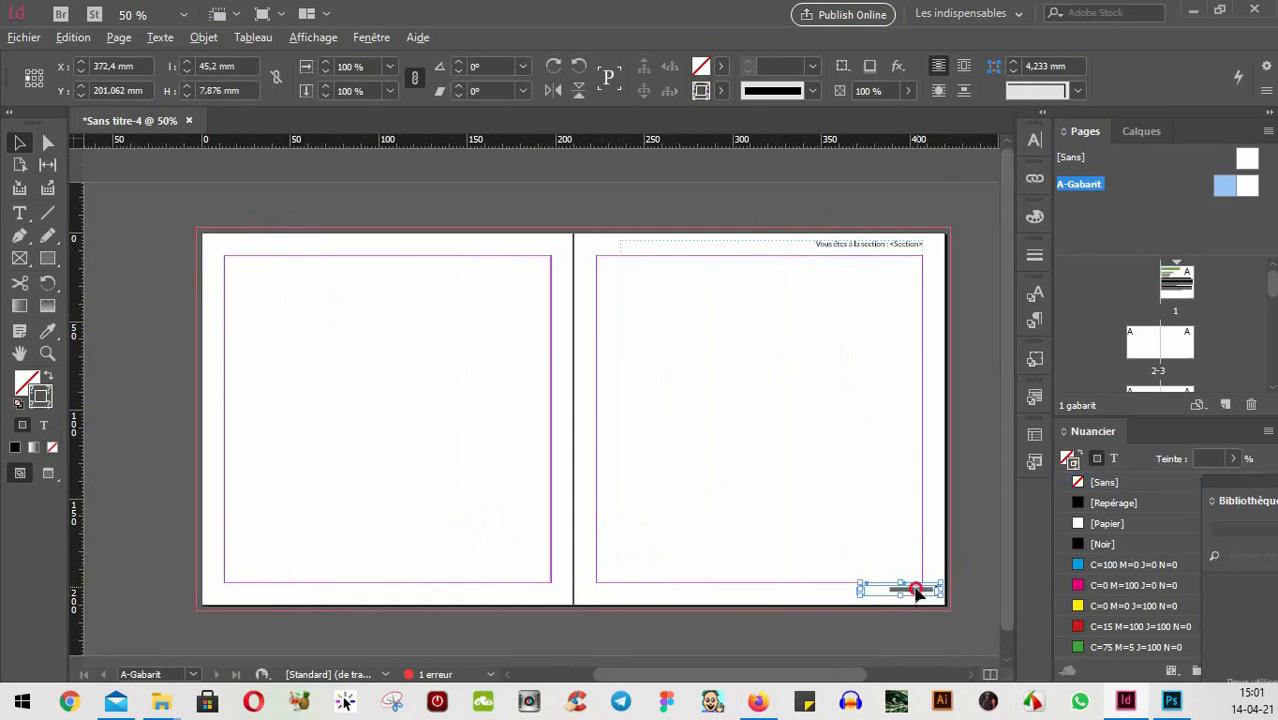
pyautogui.moveTo(907, 591); pyautogui.dragTo(279, 580)
pyautogui.click(336, 475)
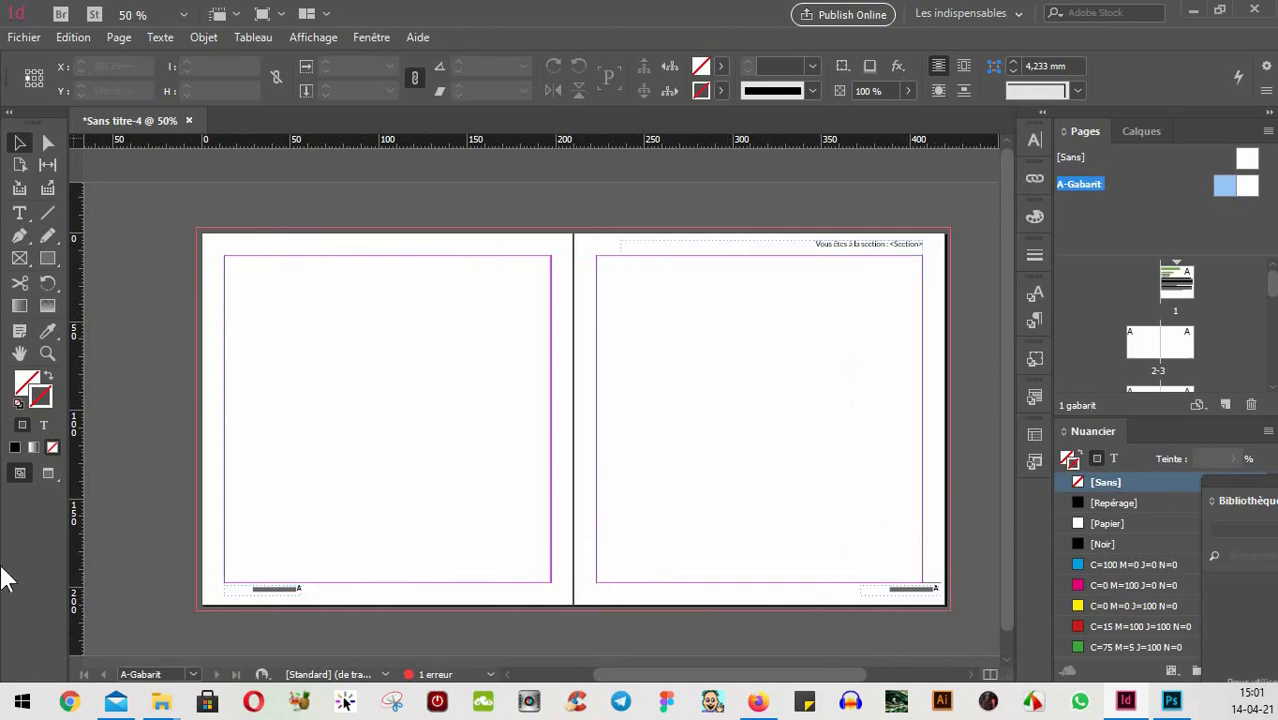
# - Create a two-page master with prefix B named "une colonne", based on A-Gabarit
pyautogui.click(1146, 206)
pyautogui.click(1268, 131)
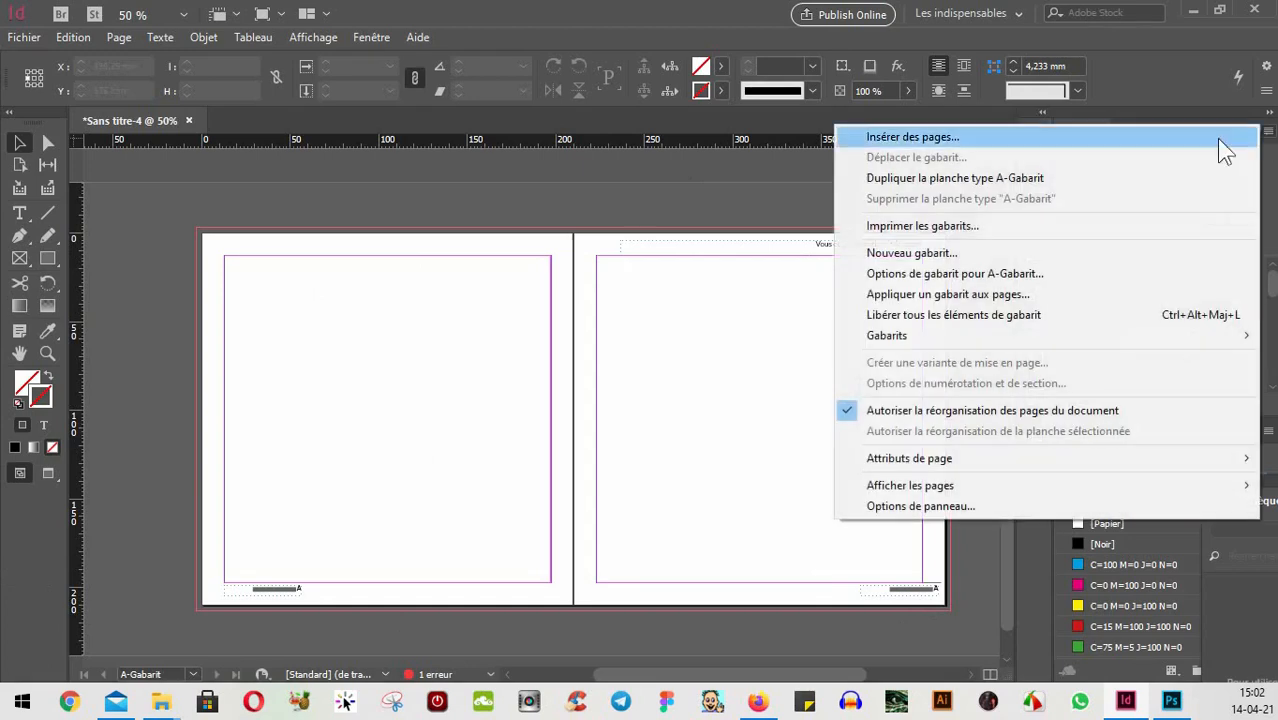
pyautogui.click(907, 255)
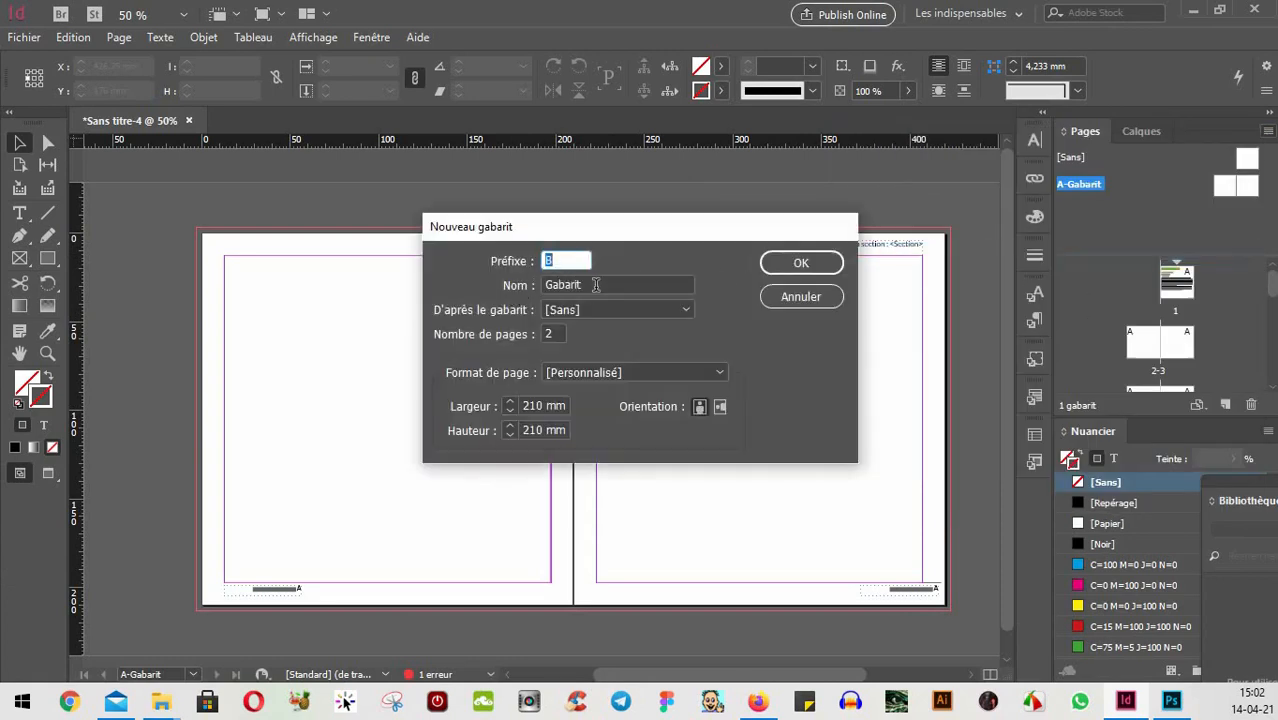
pyautogui.moveTo(595, 285); pyautogui.dragTo(507, 285)
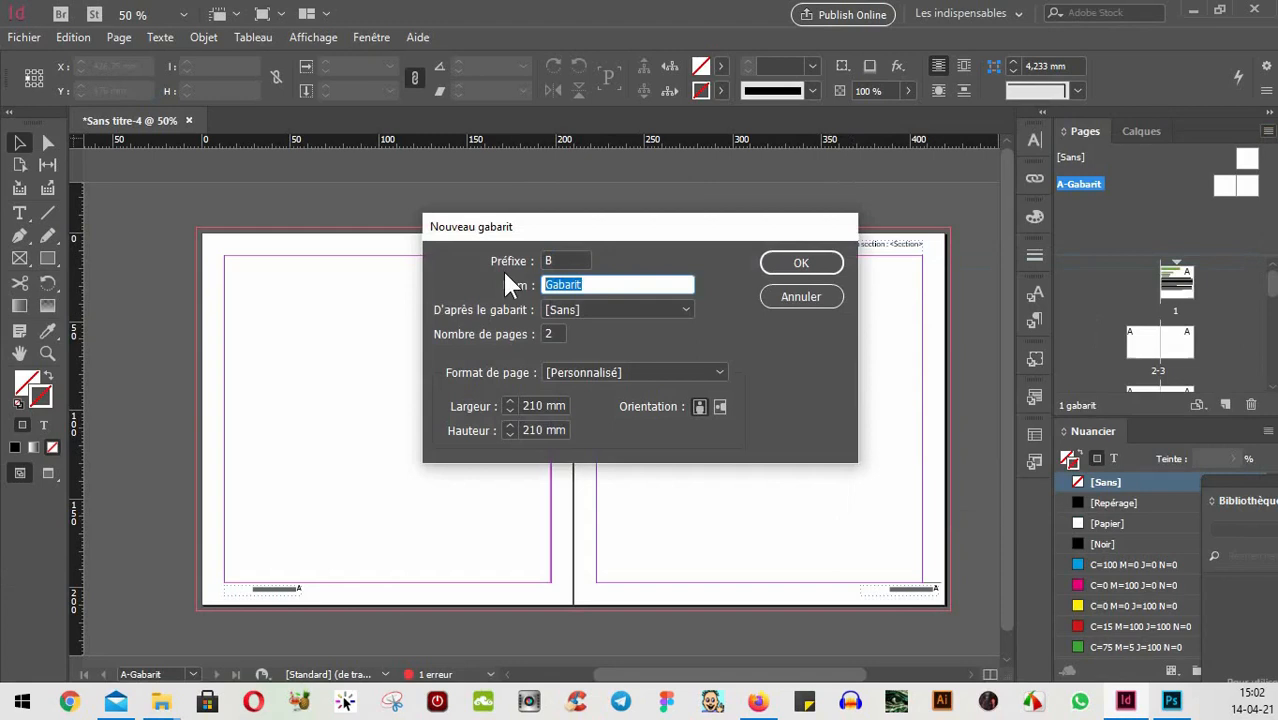
pyautogui.write('une colonne')
pyautogui.click(623, 310)
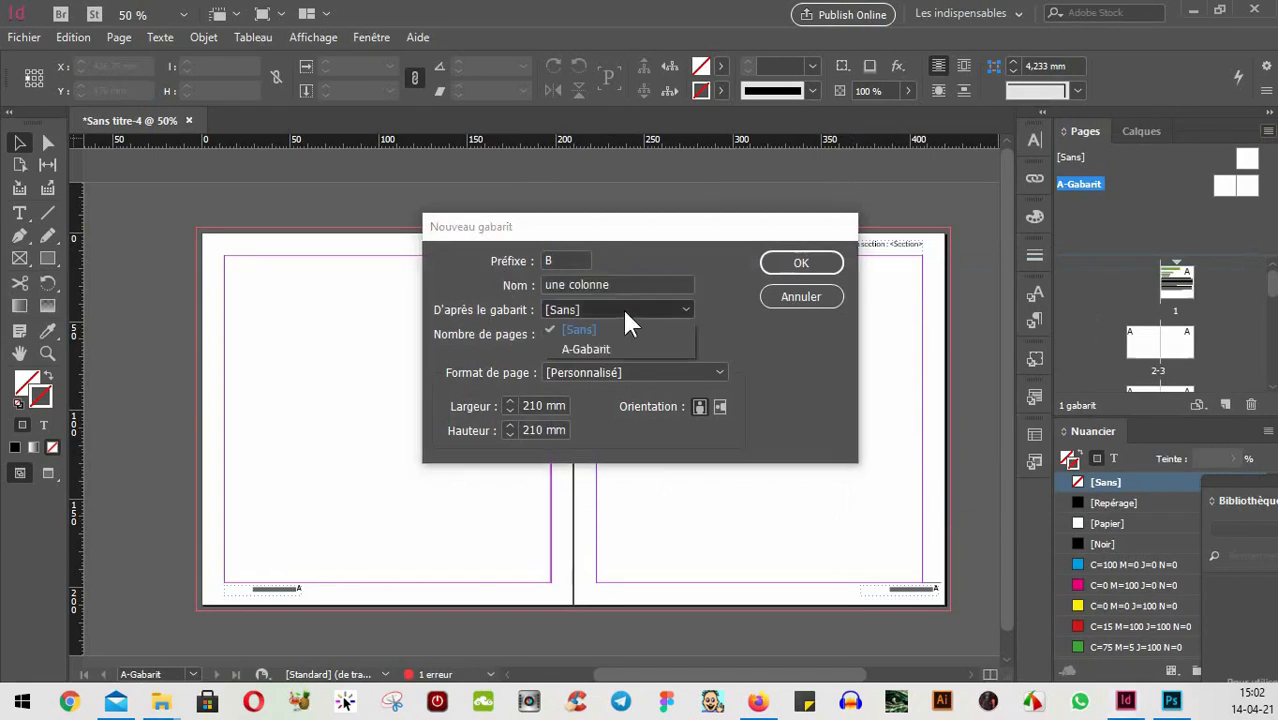
pyautogui.click(593, 350)
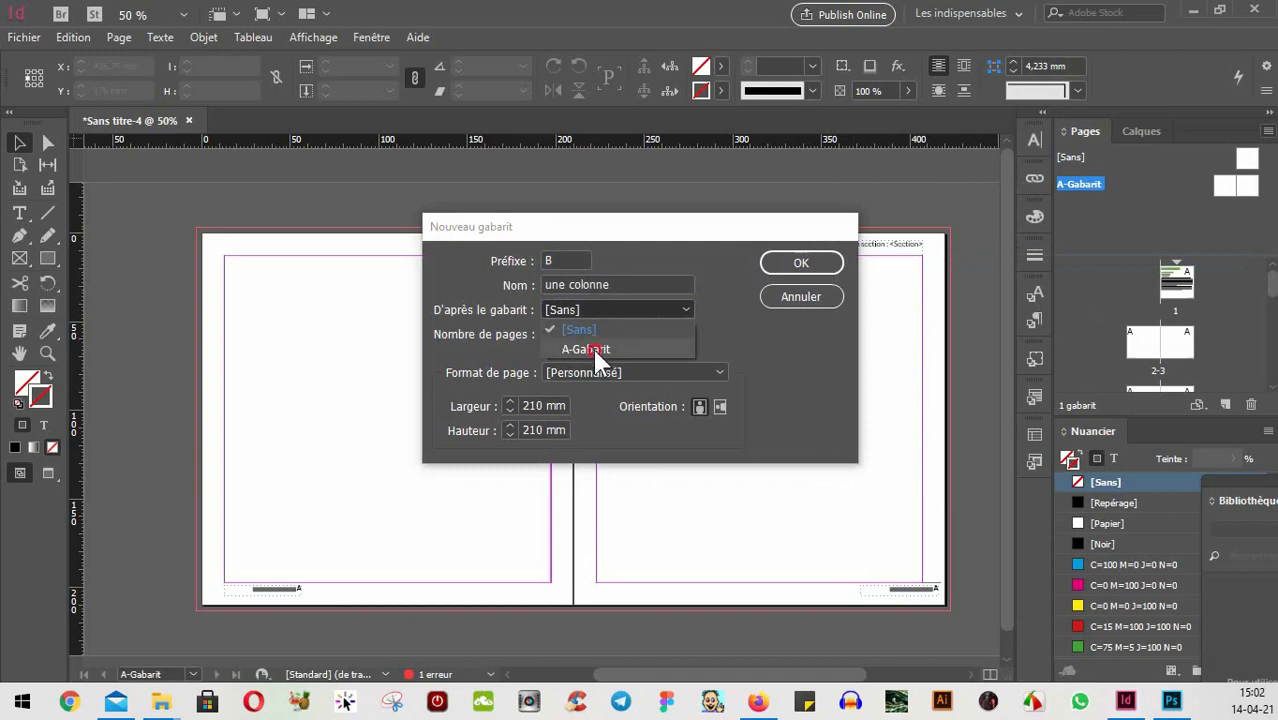
pyautogui.moveTo(567, 230); pyautogui.dragTo(884, 313)
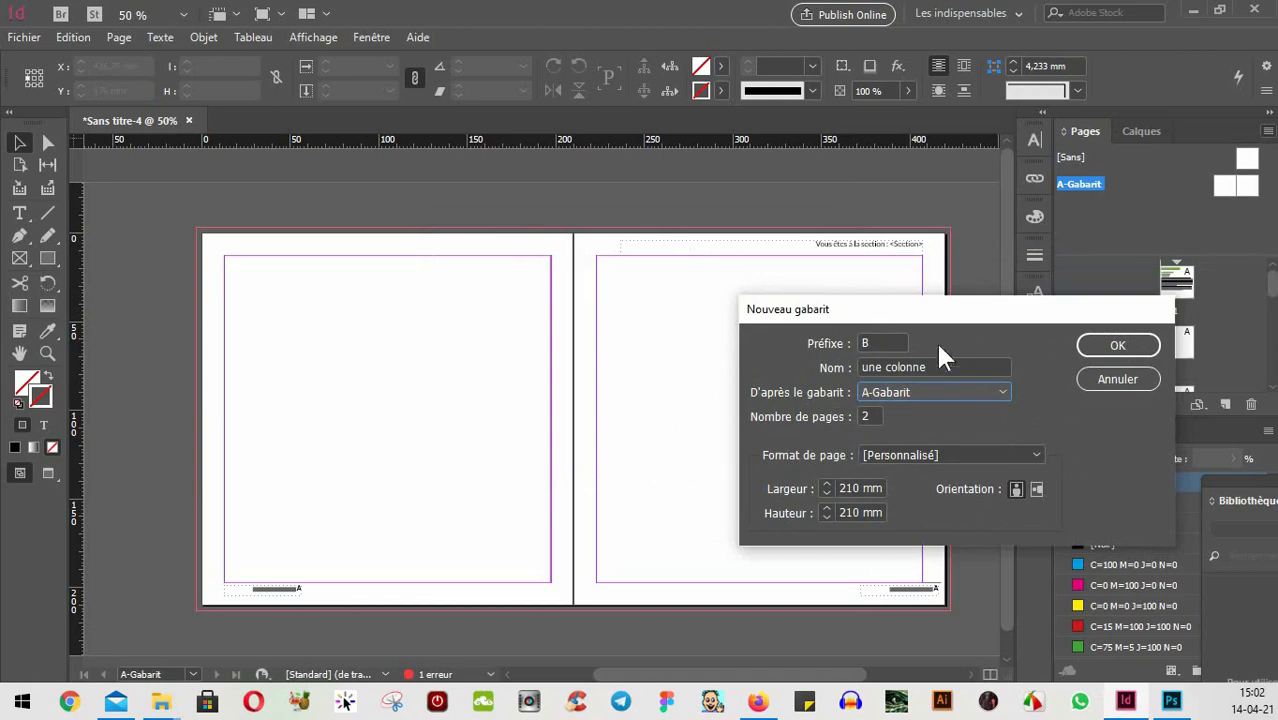
pyautogui.moveTo(933, 318); pyautogui.dragTo(771, 284)
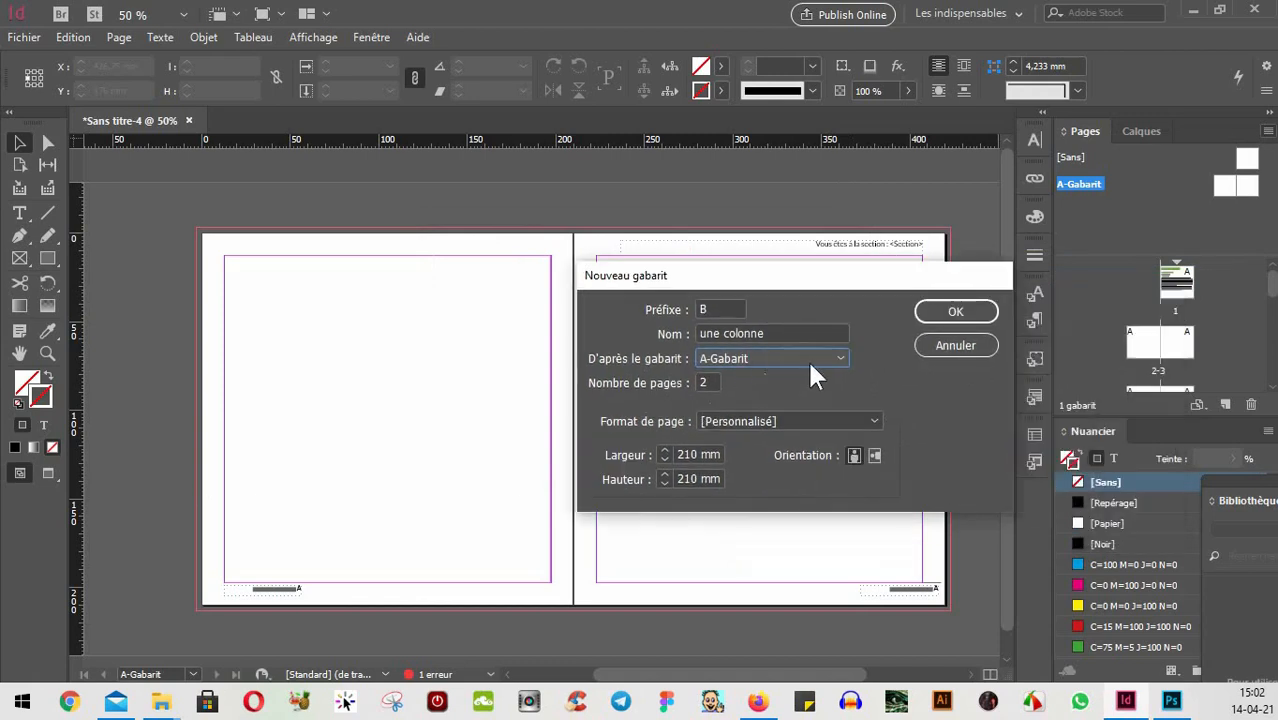
pyautogui.click(955, 313)
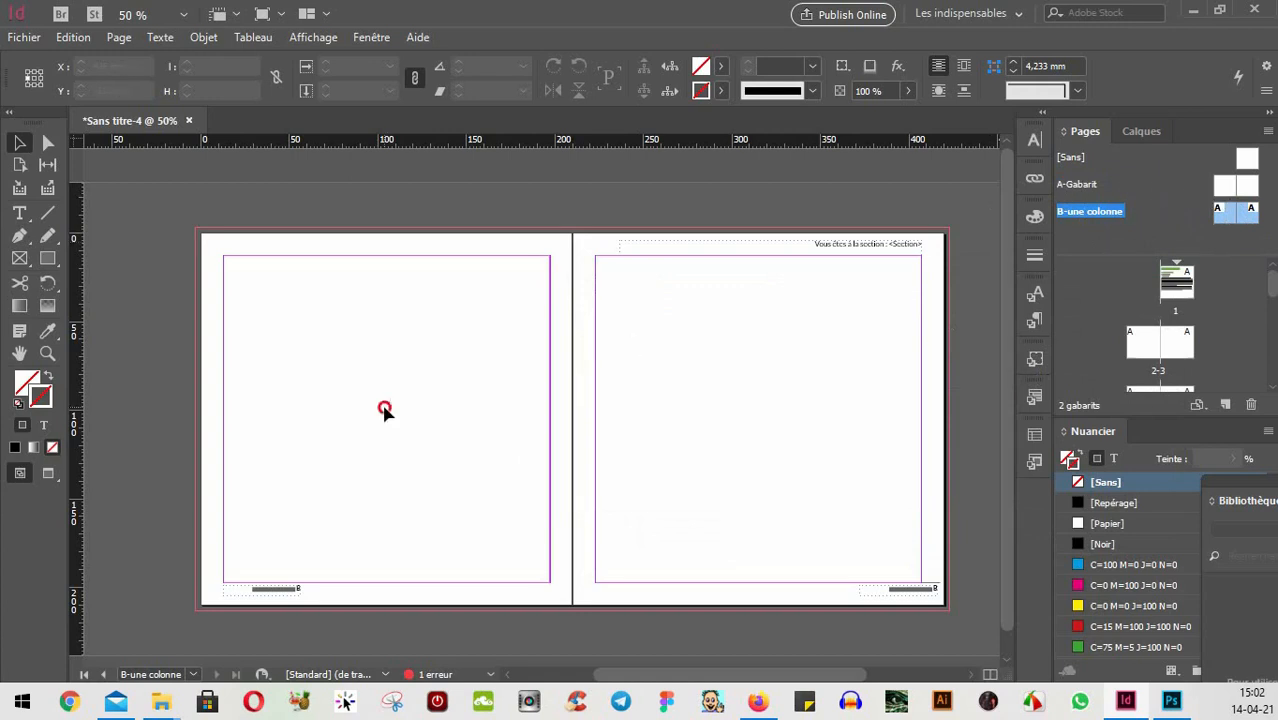
# - Examine the section header and page-number elements inherited from A-Gabarit on the B-une colonne spread
pyautogui.moveTo(736, 236); pyautogui.dragTo(919, 322)
pyautogui.moveTo(907, 430); pyautogui.dragTo(941, 593)
pyautogui.scroll(4, 880, 307)
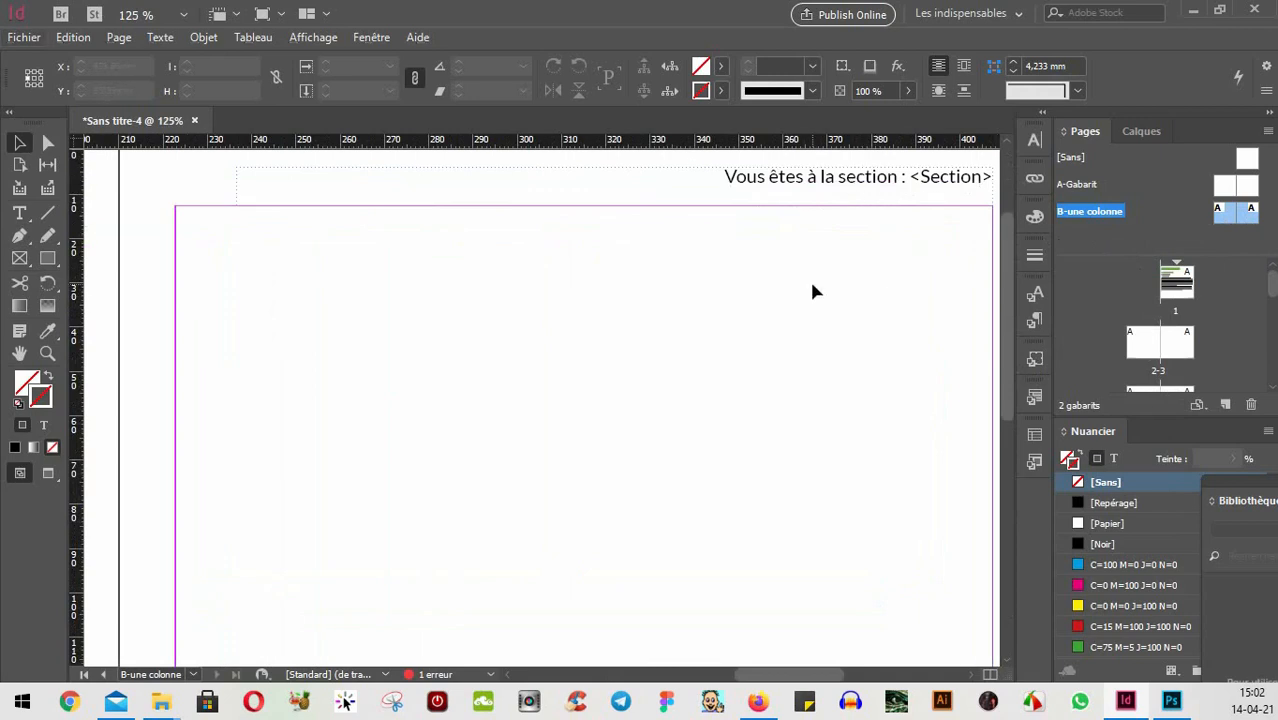
pyautogui.scroll(-1, 812, 288)
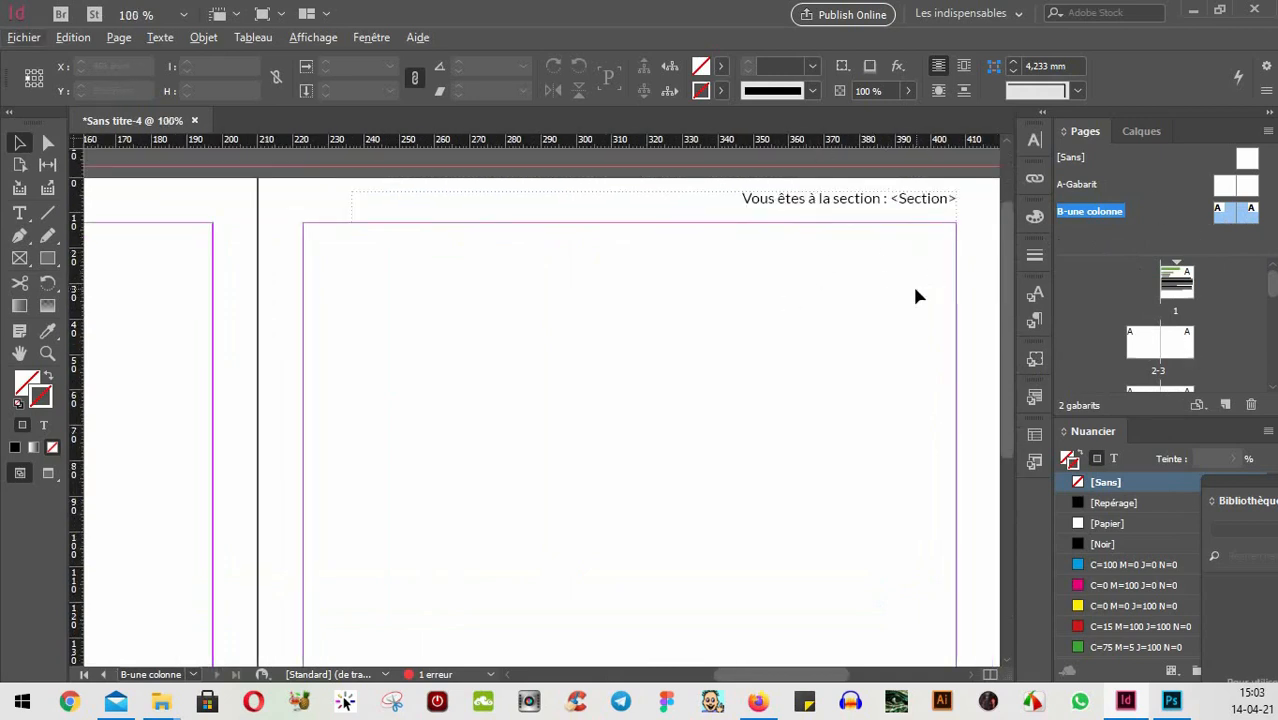
pyautogui.scroll(-1, 912, 283)
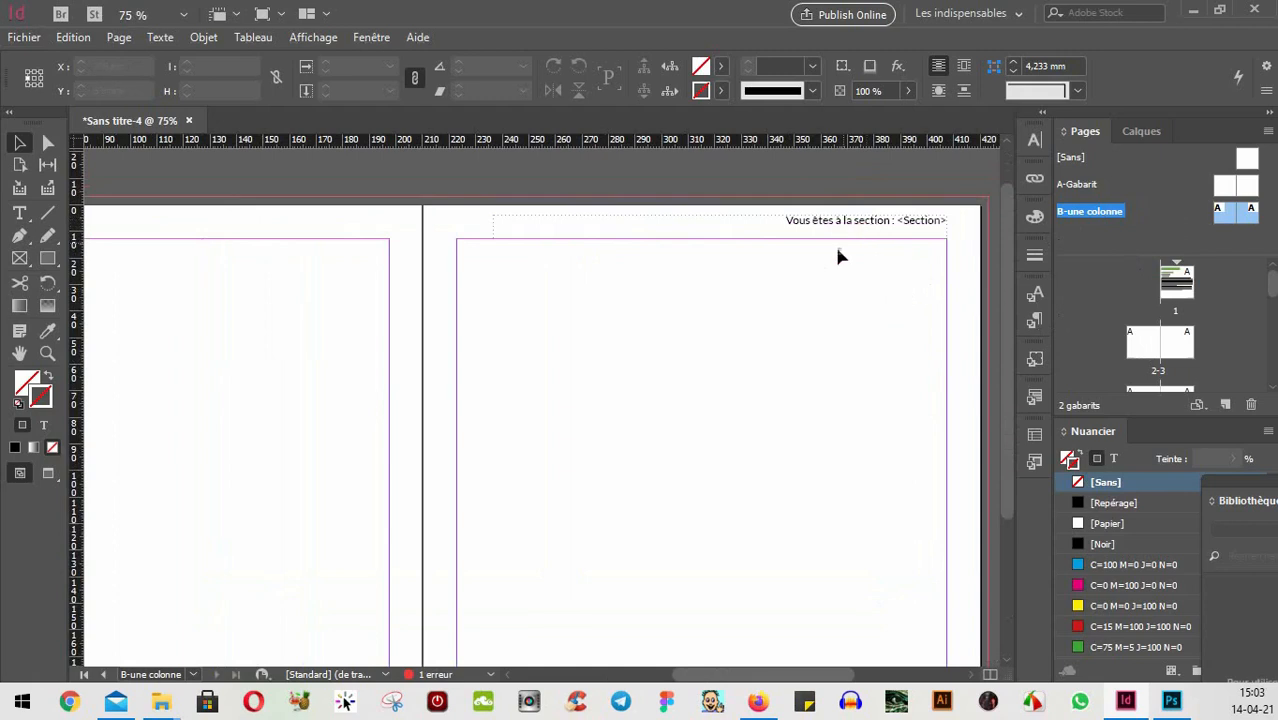
pyautogui.scroll(-1, 727, 311)
pyautogui.moveTo(524, 351); pyautogui.dragTo(710, 322)
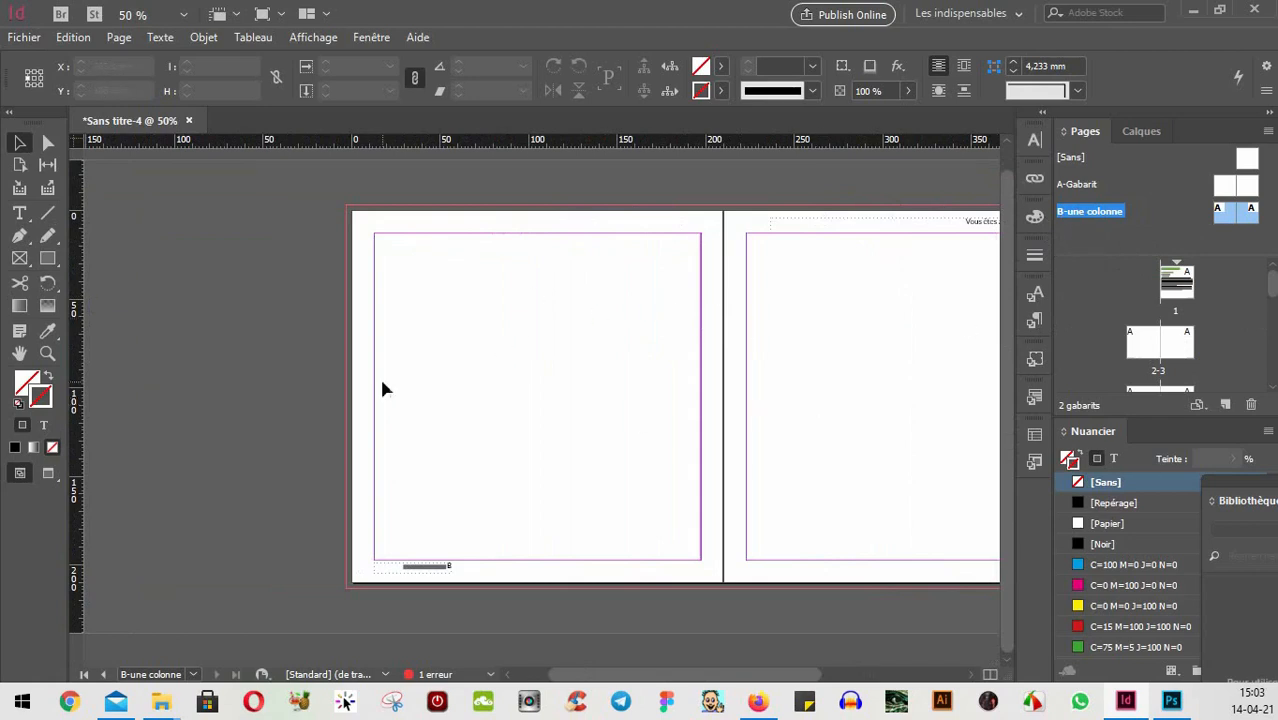
# - Draw a title text frame about 184.6 × 13.3 mm along the left page's upper margin and apply the H1 paragraph style
pyautogui.click(19, 213)
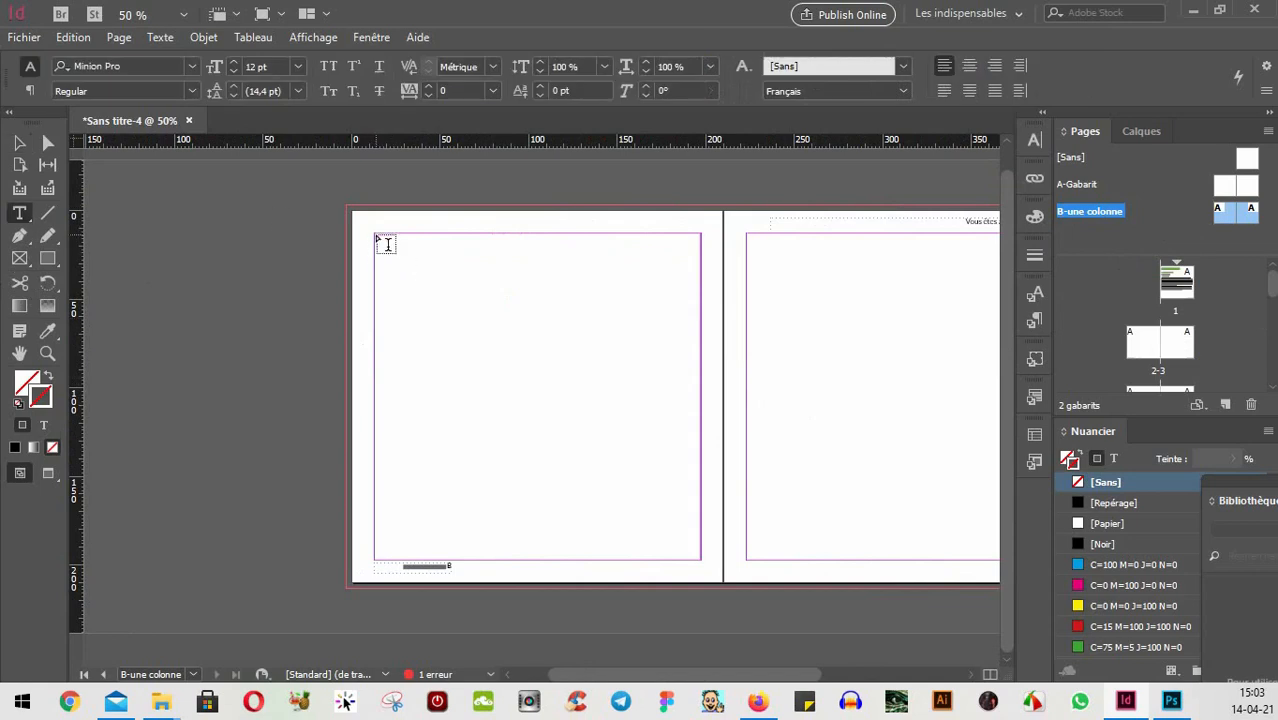
pyautogui.moveTo(375, 234); pyautogui.dragTo(702, 257)
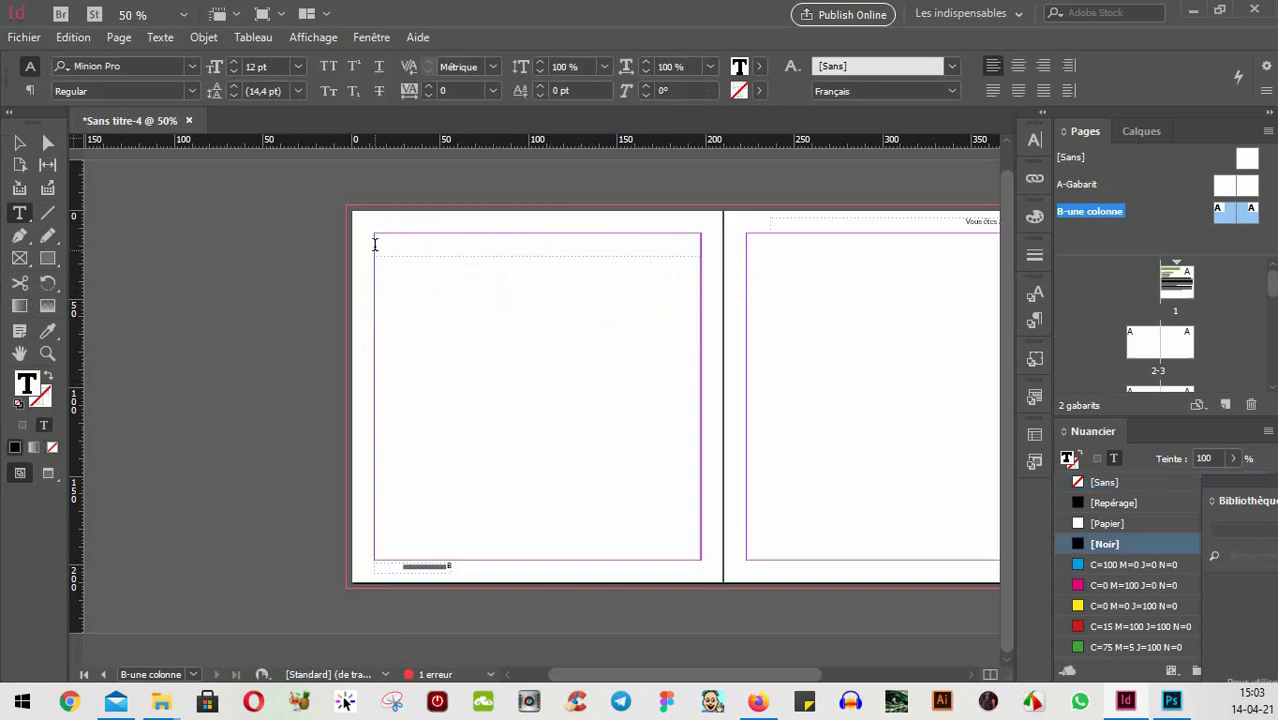
pyautogui.scroll(1, 382, 245)
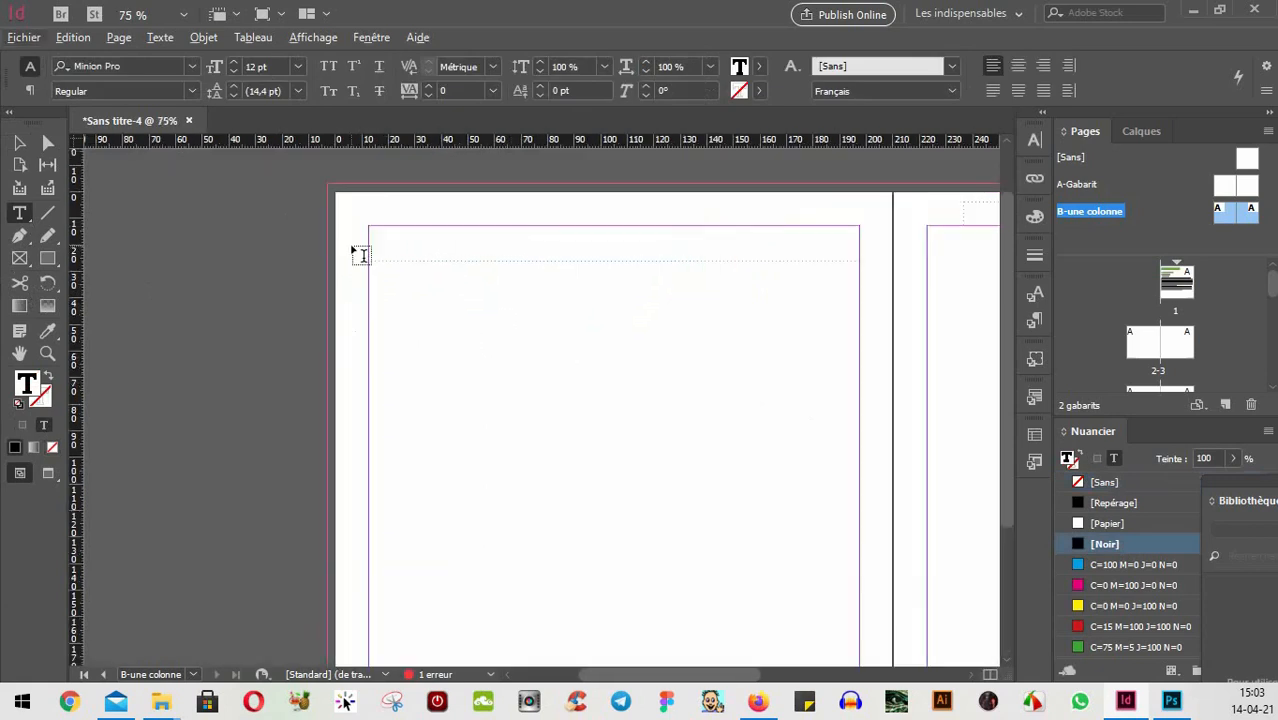
pyautogui.click(1034, 320)
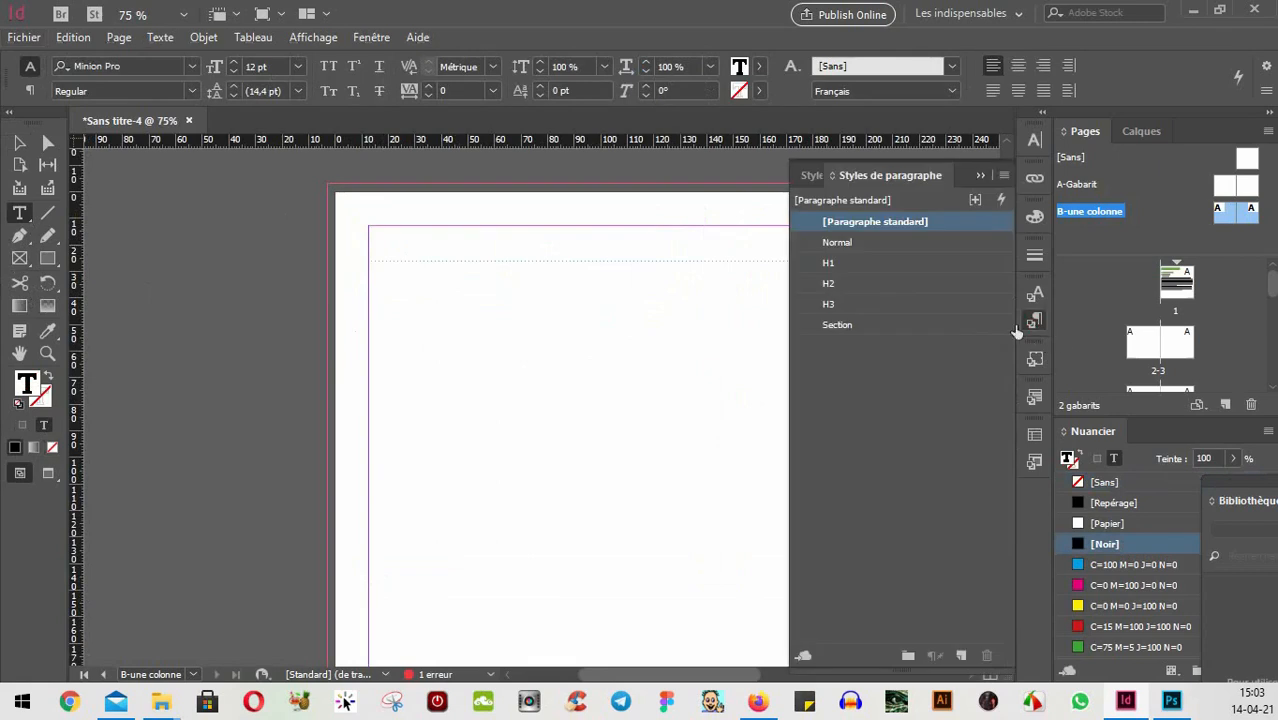
pyautogui.click(828, 261)
pyautogui.click(19, 143)
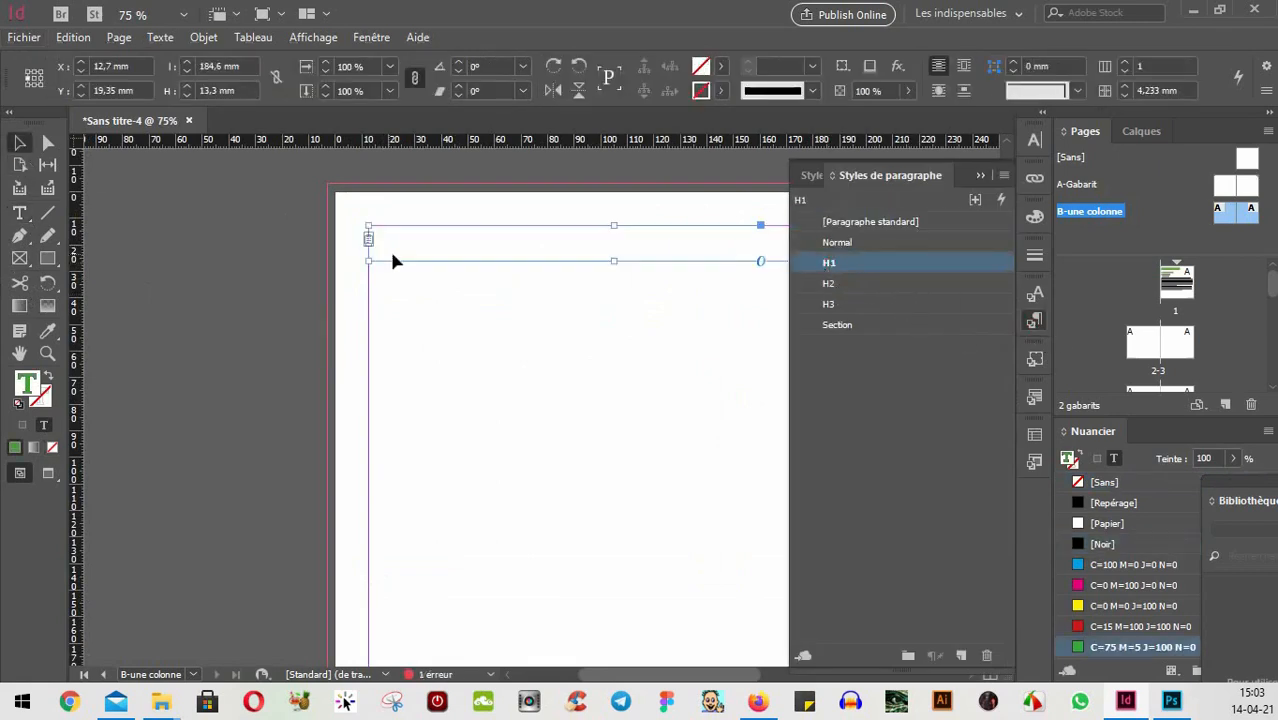
# - Draw a body text frame about 161.3 mm high below the title frame and narrow it to about 109.3 mm against the inner margin
pyautogui.hotkey('ctrl', '-')
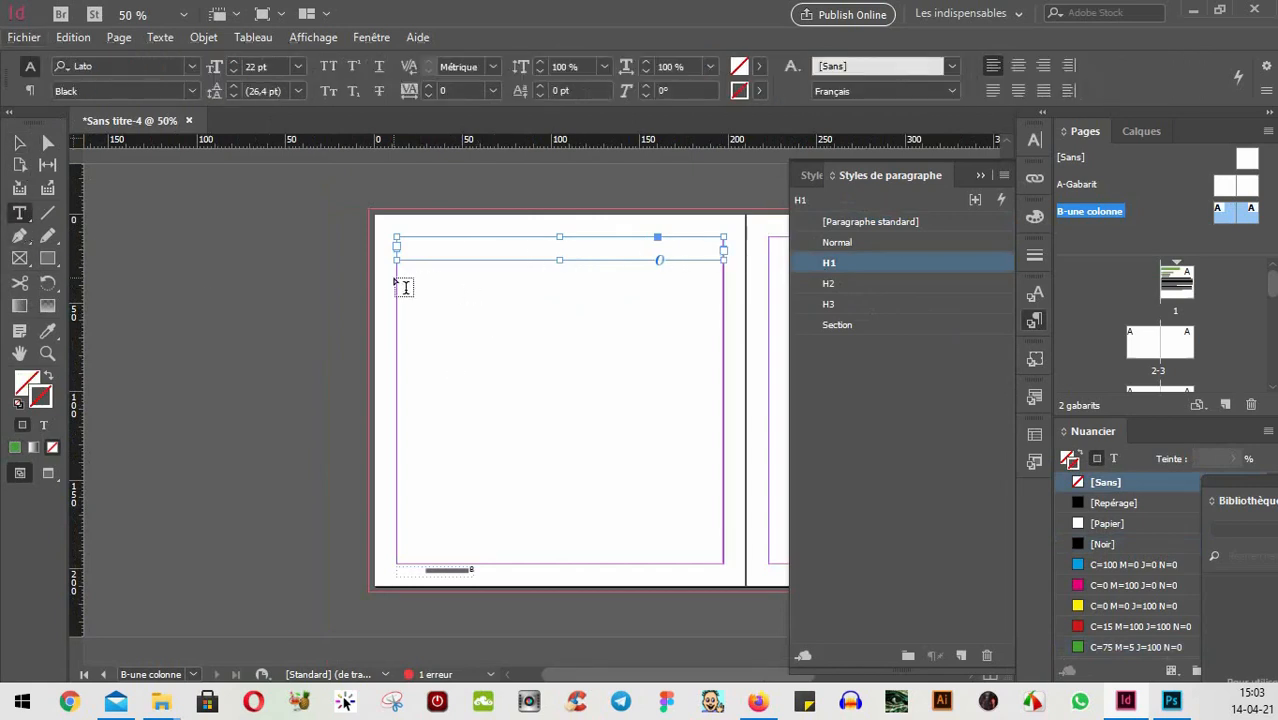
pyautogui.moveTo(397, 278); pyautogui.dragTo(733, 568)
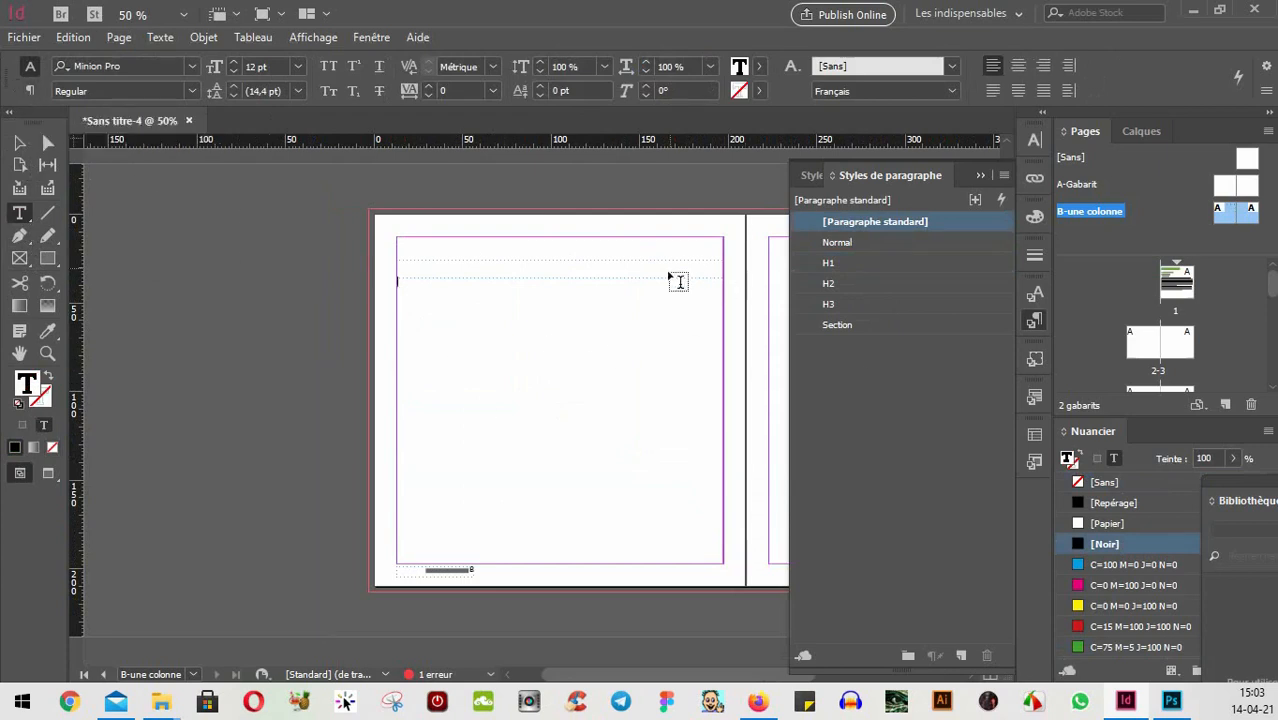
pyautogui.click(18, 143)
pyautogui.press('Escape')
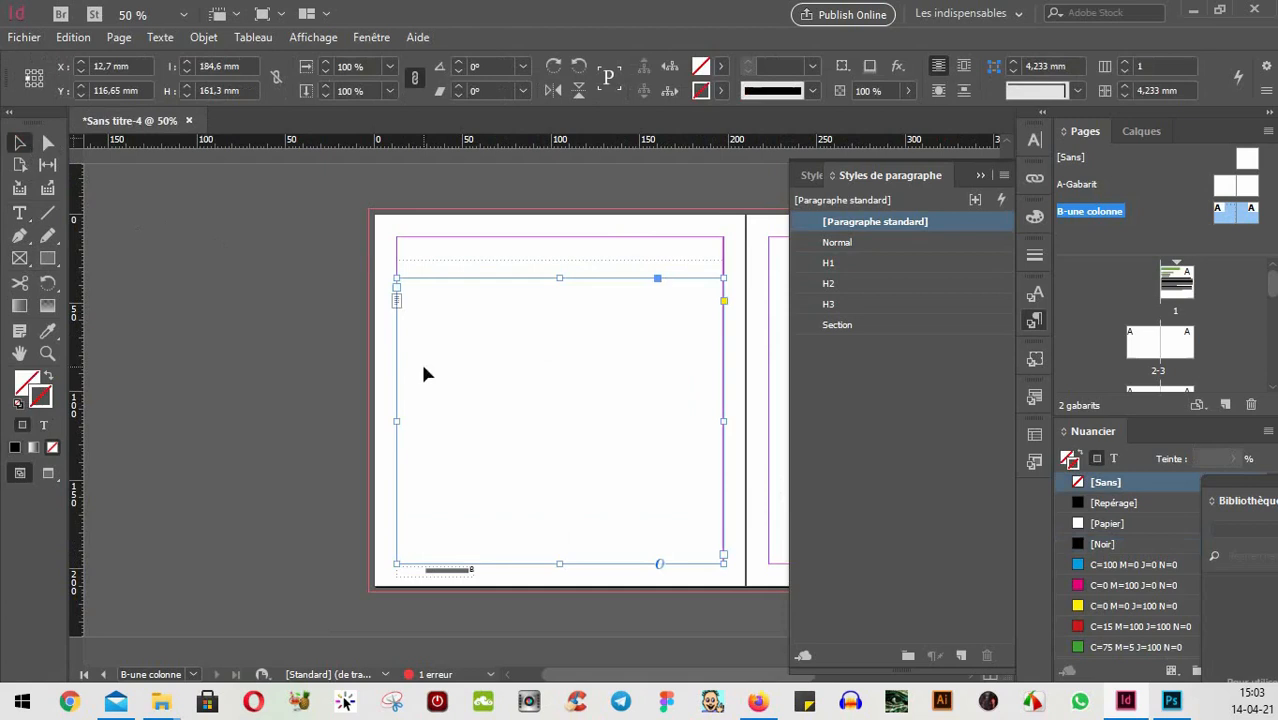
pyautogui.moveTo(397, 424); pyautogui.dragTo(529, 427)
pyautogui.click(260, 436)
# - Copy the narrowed body text frame to the same position on the right master page, against its outer margin
pyautogui.moveTo(716, 419); pyautogui.dragTo(395, 380)
pyautogui.click(284, 348)
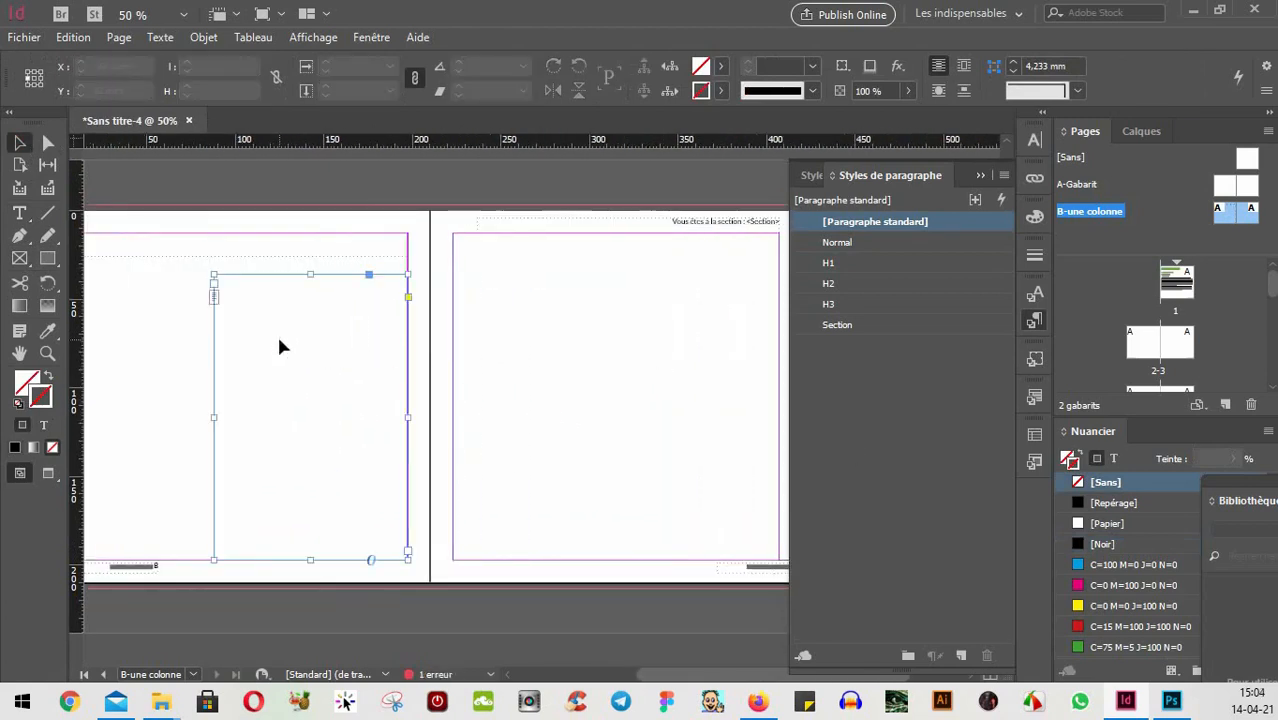
pyautogui.moveTo(282, 277); pyautogui.dragTo(655, 304)
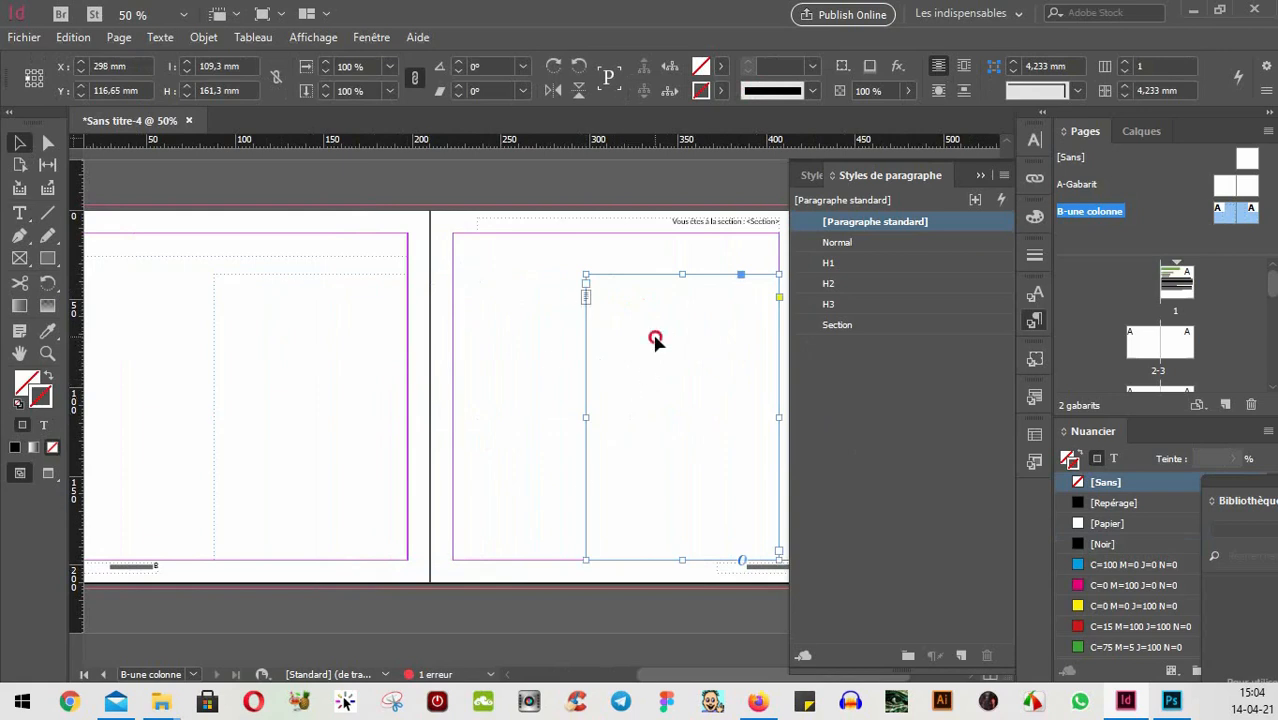
# - Apply the Normal paragraph style to the body text frames on both pages of the B-une colonne master
pyautogui.click(240, 391)
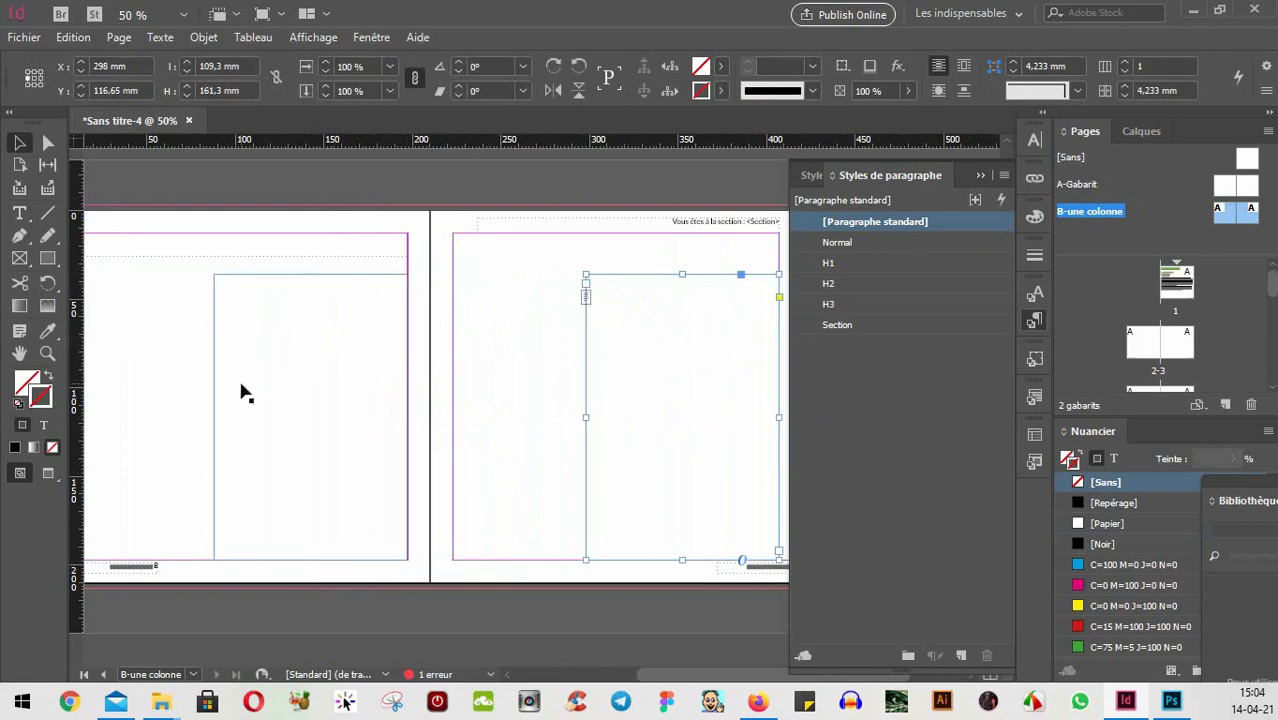
pyautogui.doubleClick(314, 371)
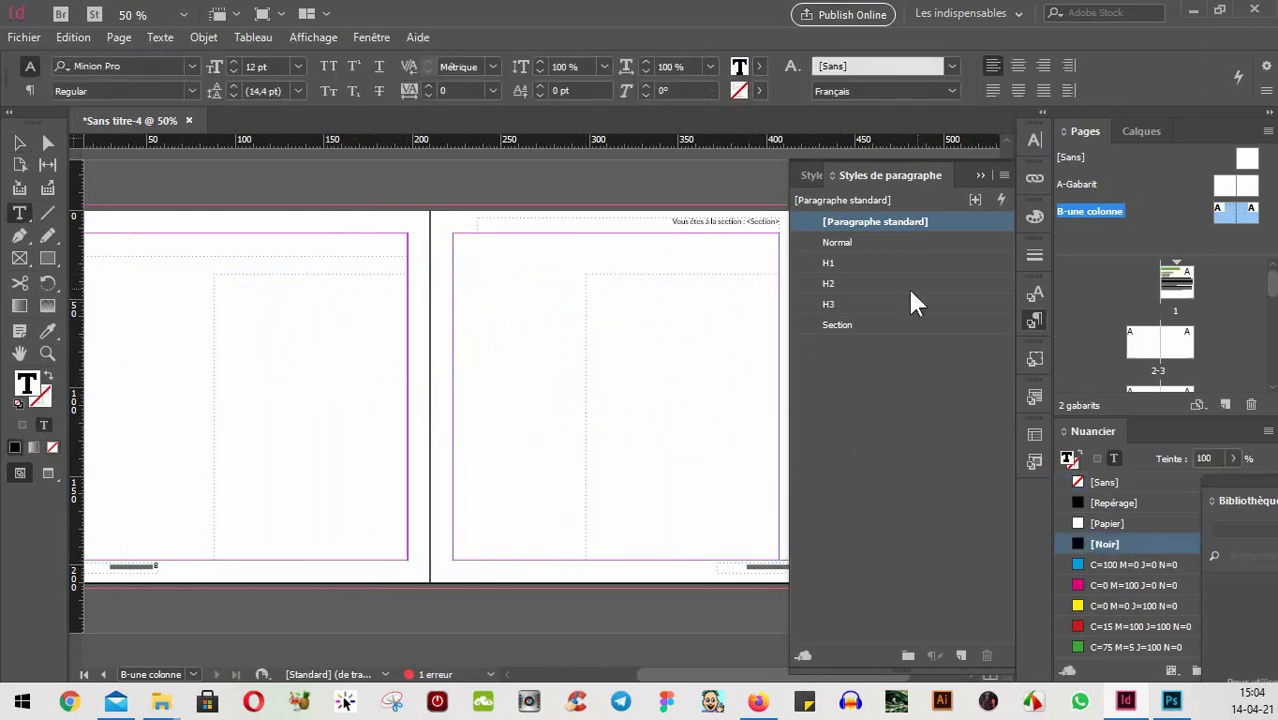
pyautogui.click(840, 328)
pyautogui.click(829, 242)
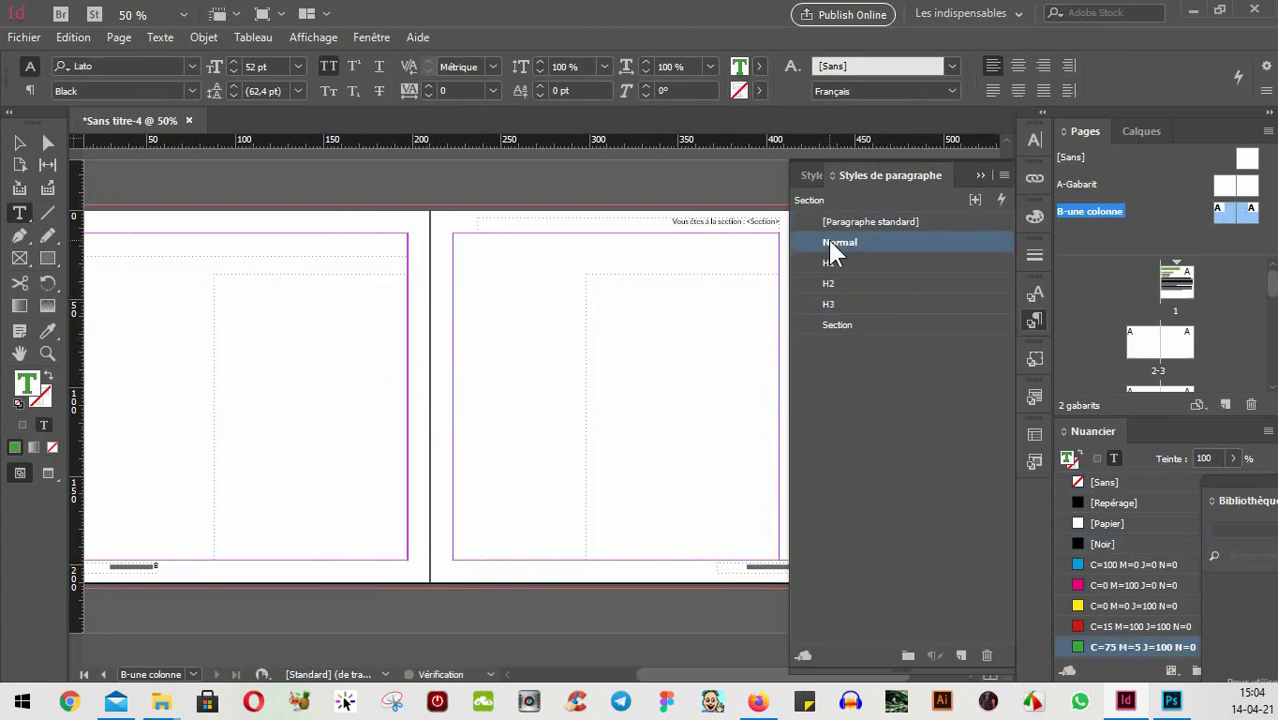
pyautogui.click(680, 316)
pyautogui.click(845, 243)
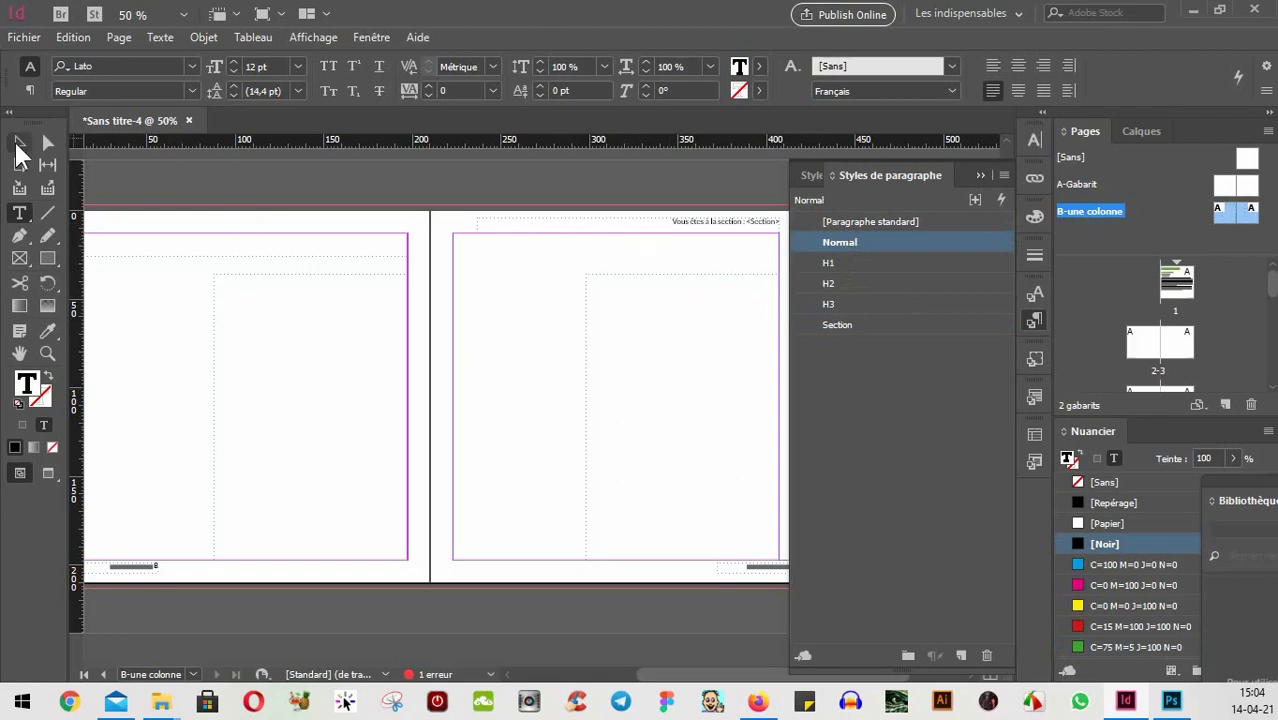
pyautogui.click(18, 145)
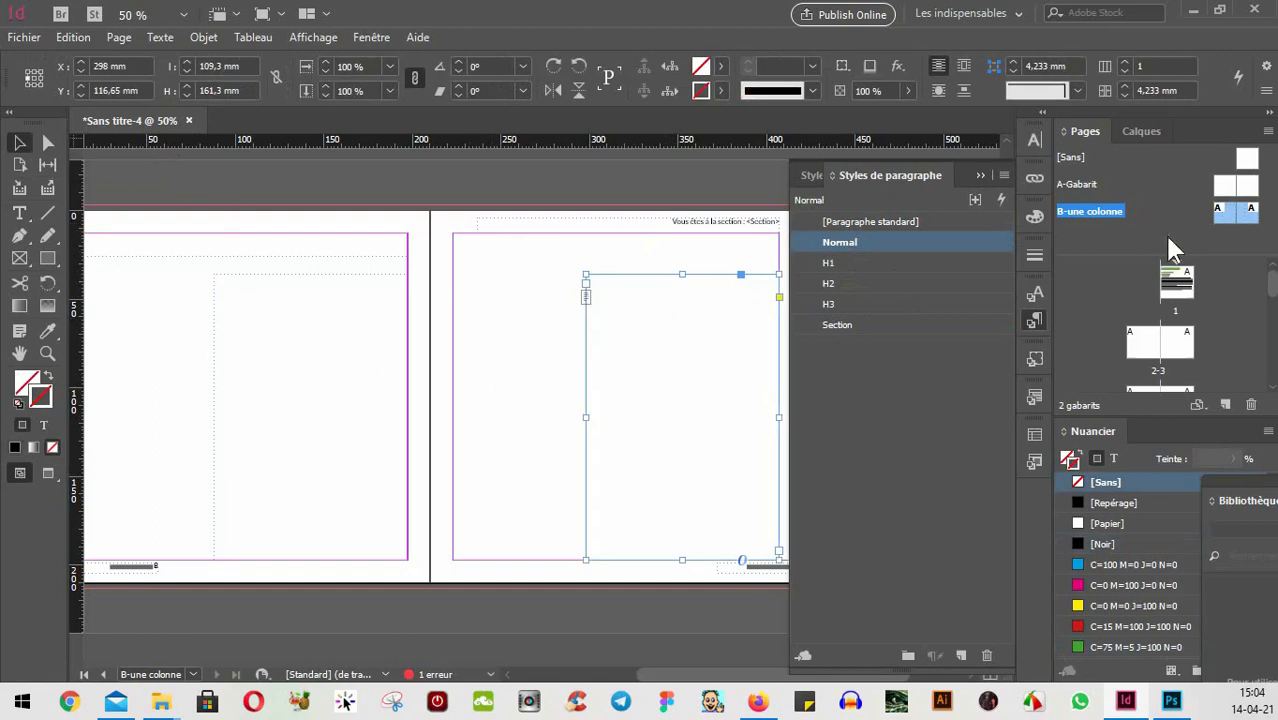
# - Create a two-page master with prefix C named "deux colonnes", based on [Sans]
pyautogui.click(1268, 131)
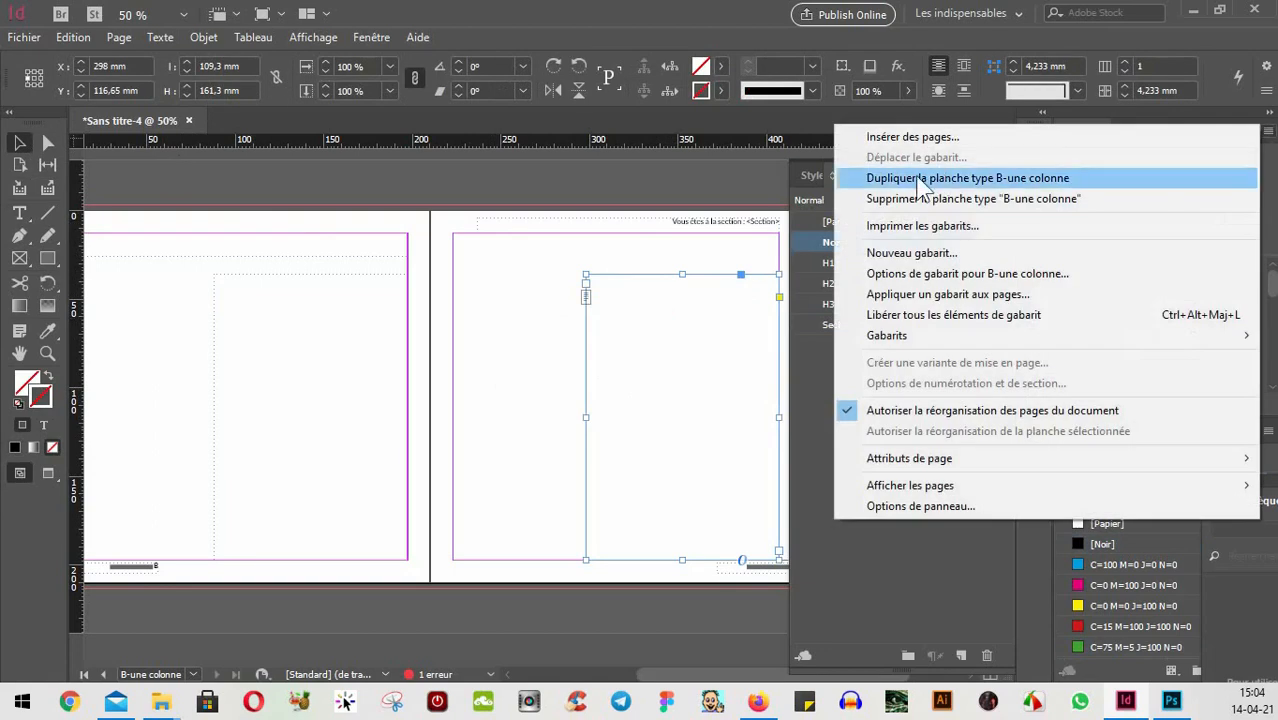
pyautogui.click(911, 253)
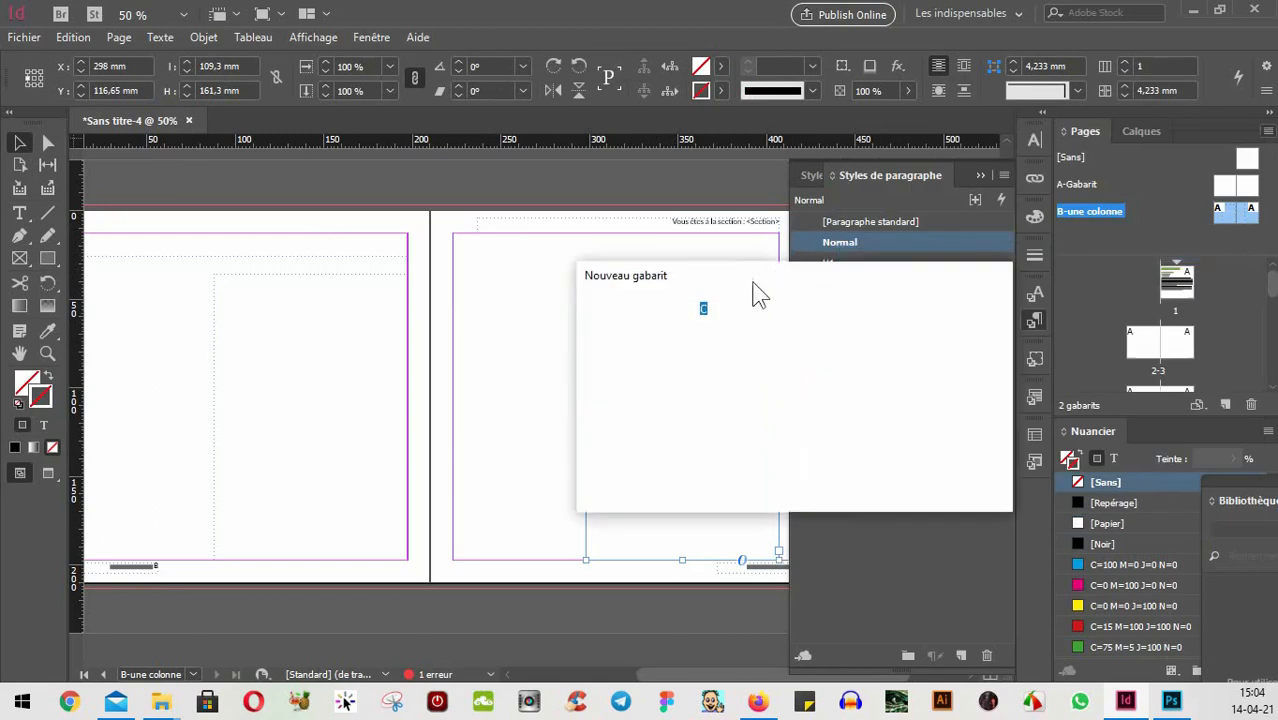
pyautogui.click(681, 335)
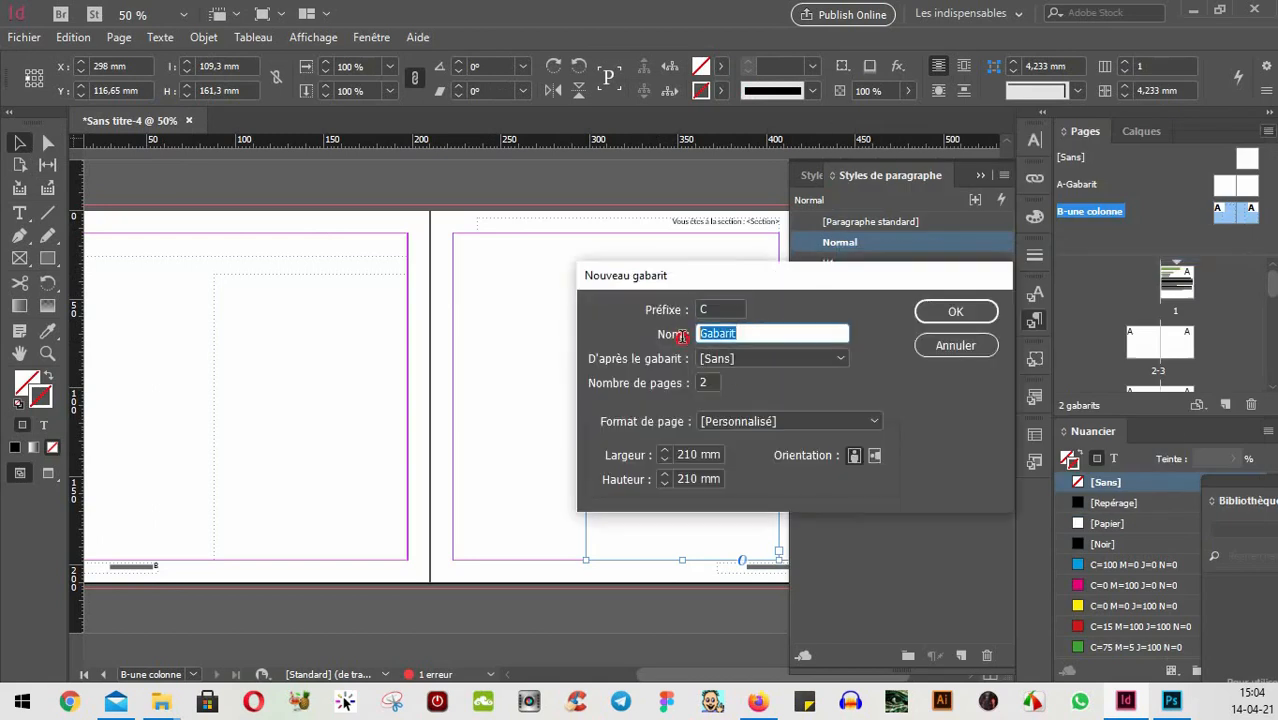
pyautogui.write('deux colonnes')
pyautogui.click(785, 358)
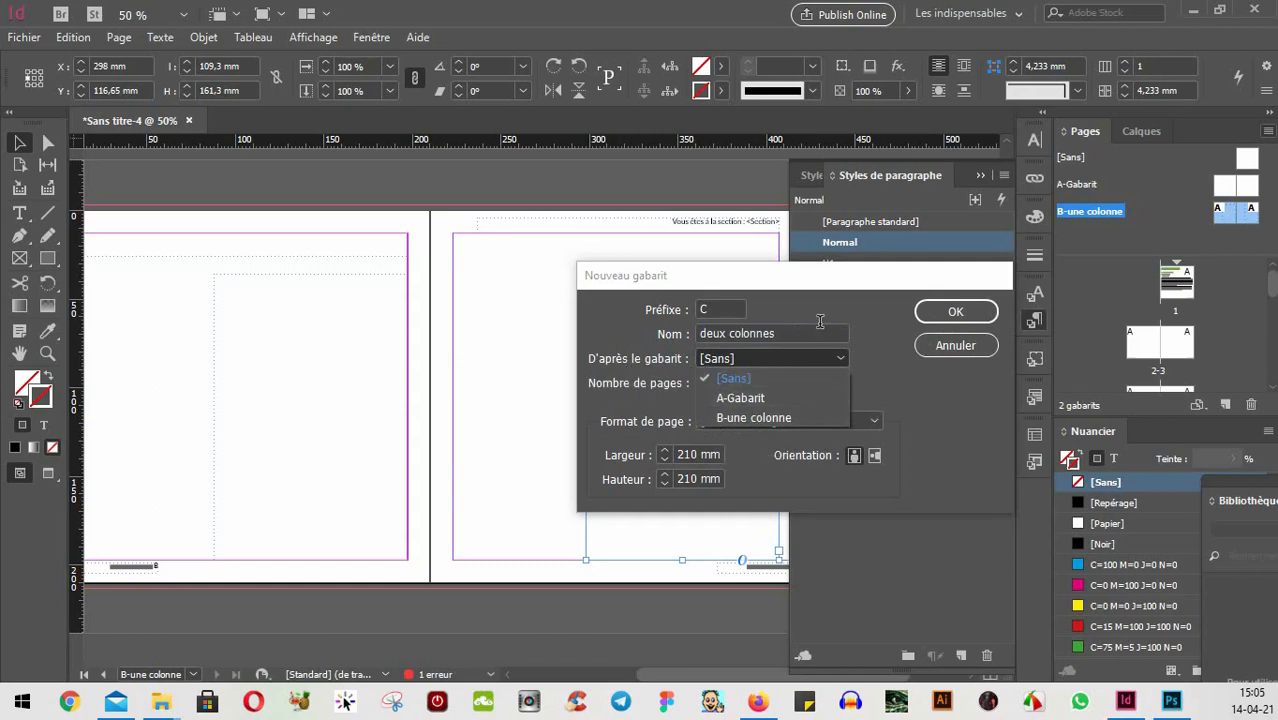
pyautogui.click(938, 315)
pyautogui.click(936, 312)
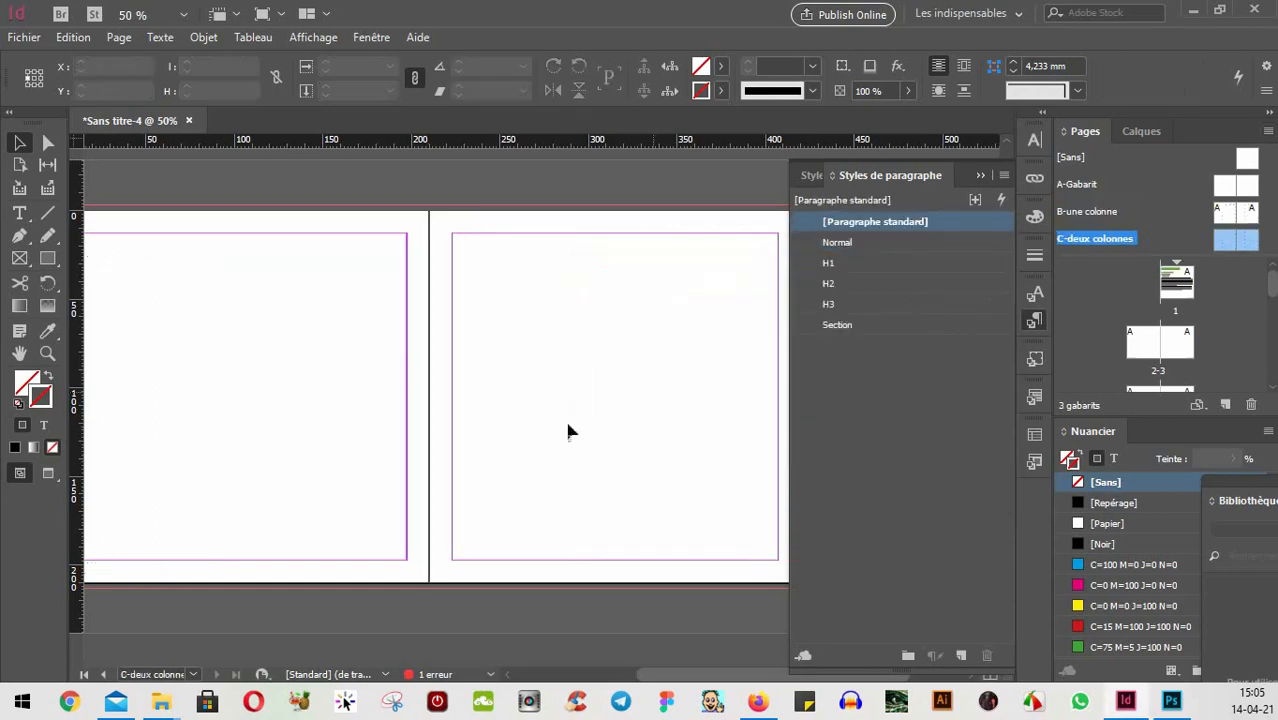
# - Delete the C-deux colonnes master spread
pyautogui.moveTo(545, 391)
pyautogui.mouseDown()
pyautogui.moveTo(699, 414)
pyautogui.moveTo(551, 408)
pyautogui.mouseUp()
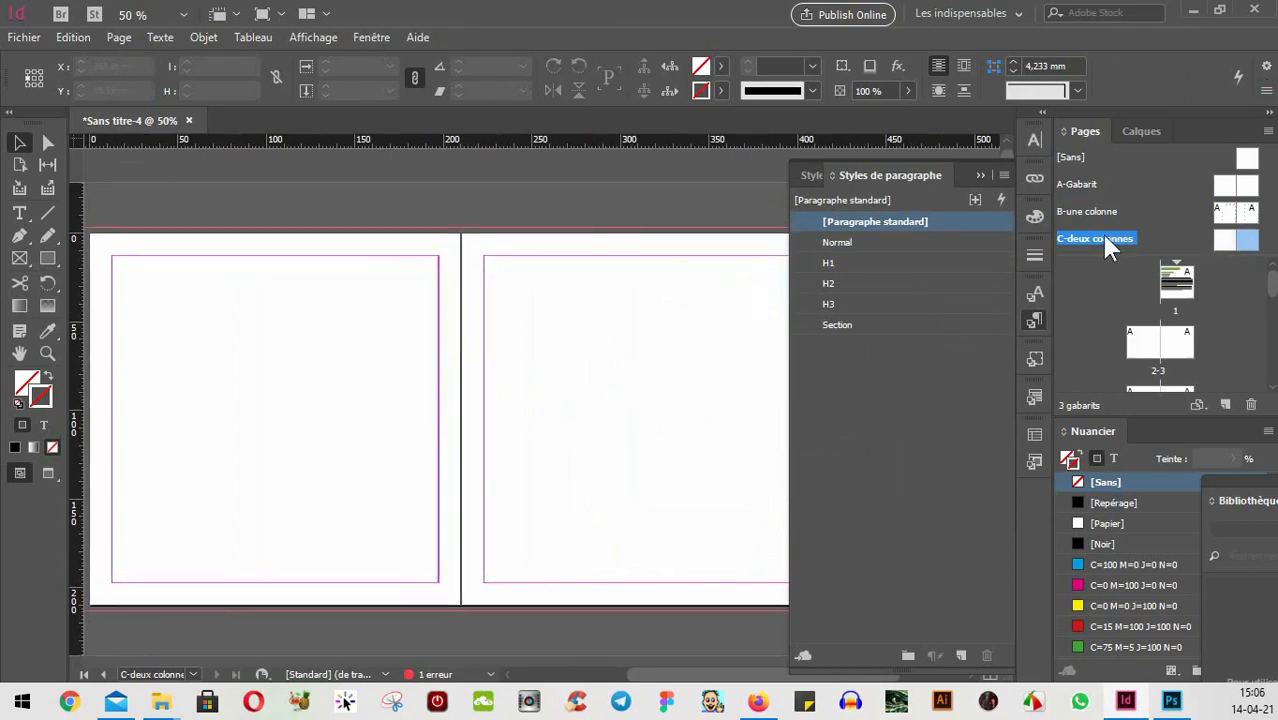
pyautogui.rightClick(1084, 236)
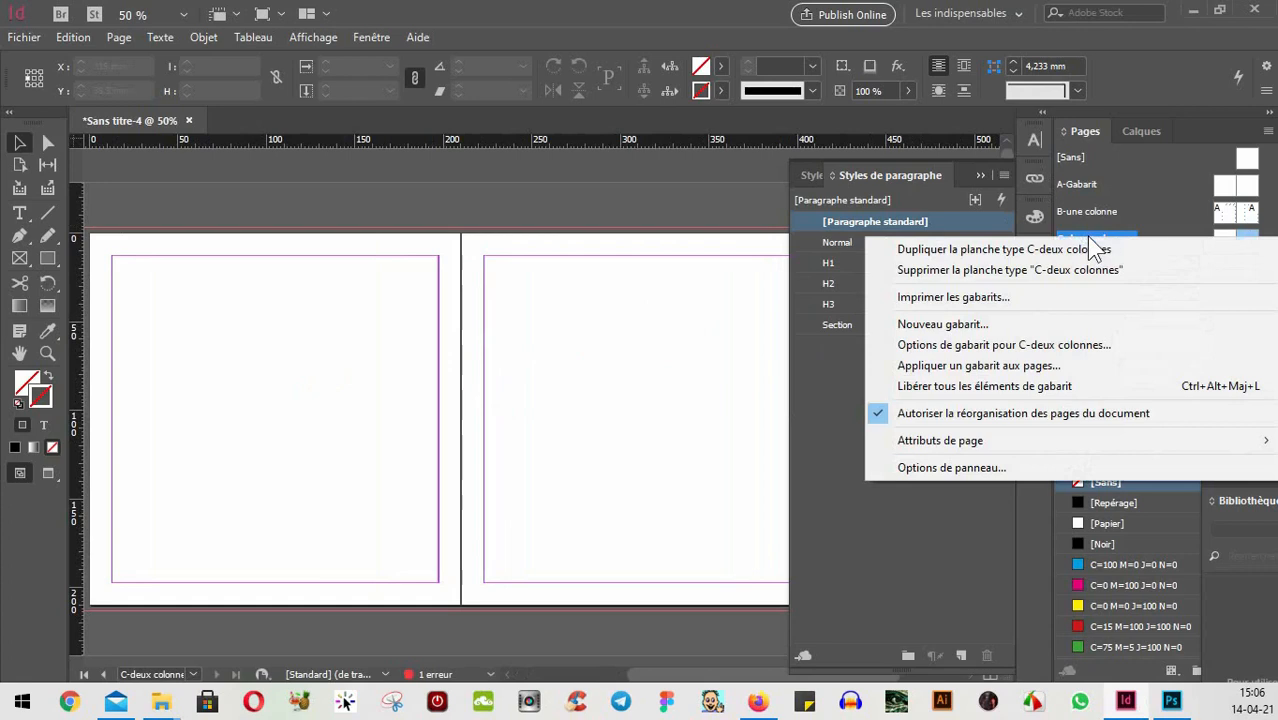
pyautogui.click(1015, 272)
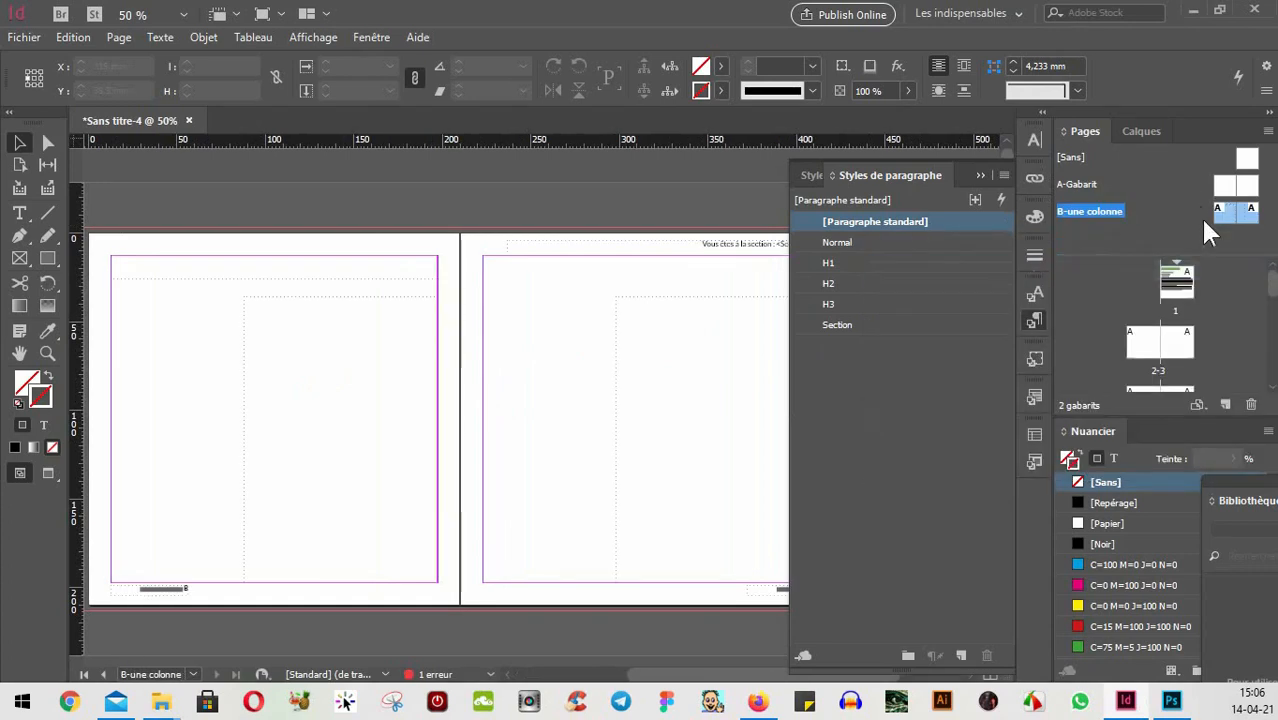
# - Create a two-page master with prefix C named "Deux colonnes", based on A-Gabarit
pyautogui.click(1268, 131)
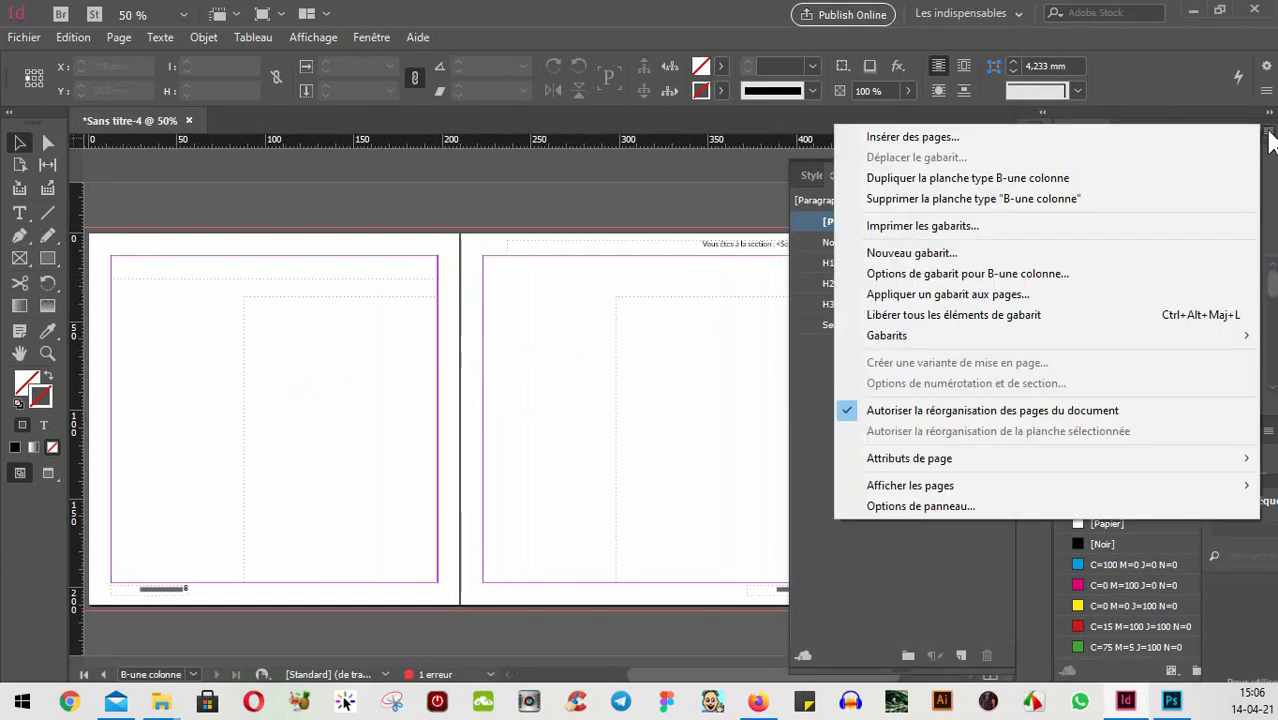
pyautogui.click(920, 253)
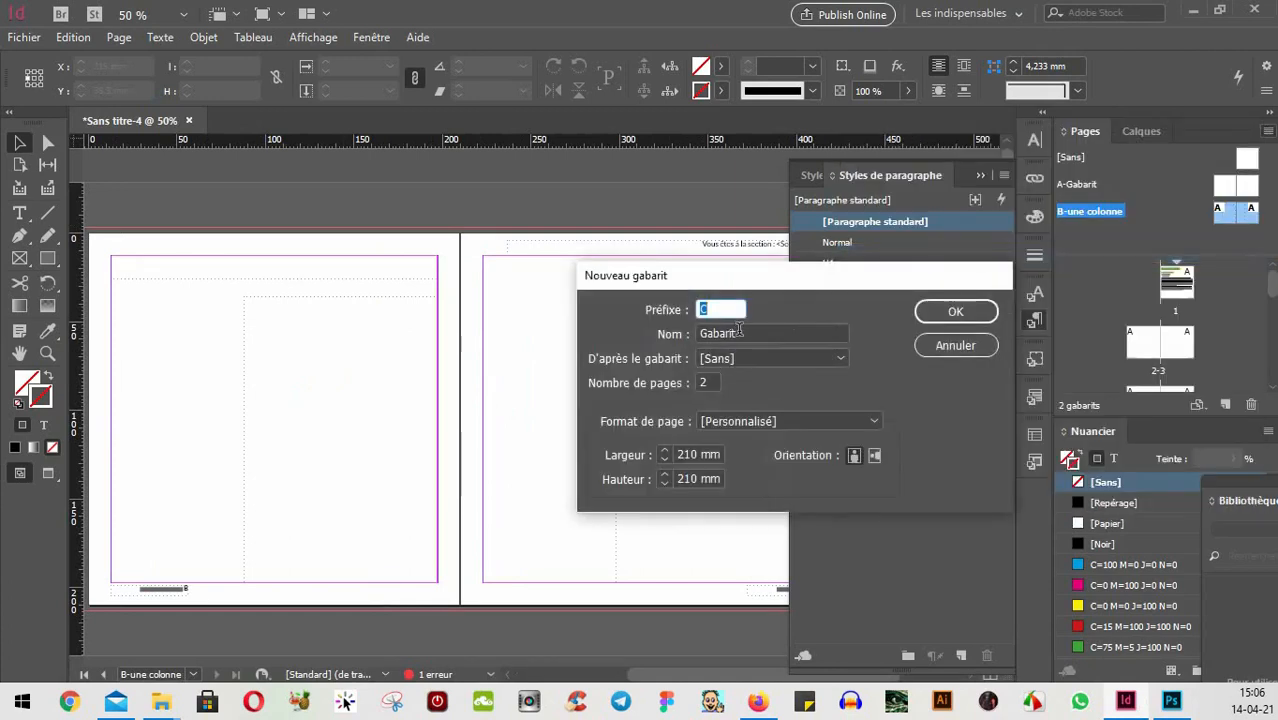
pyautogui.press('Tab')
pyautogui.write('Deu')
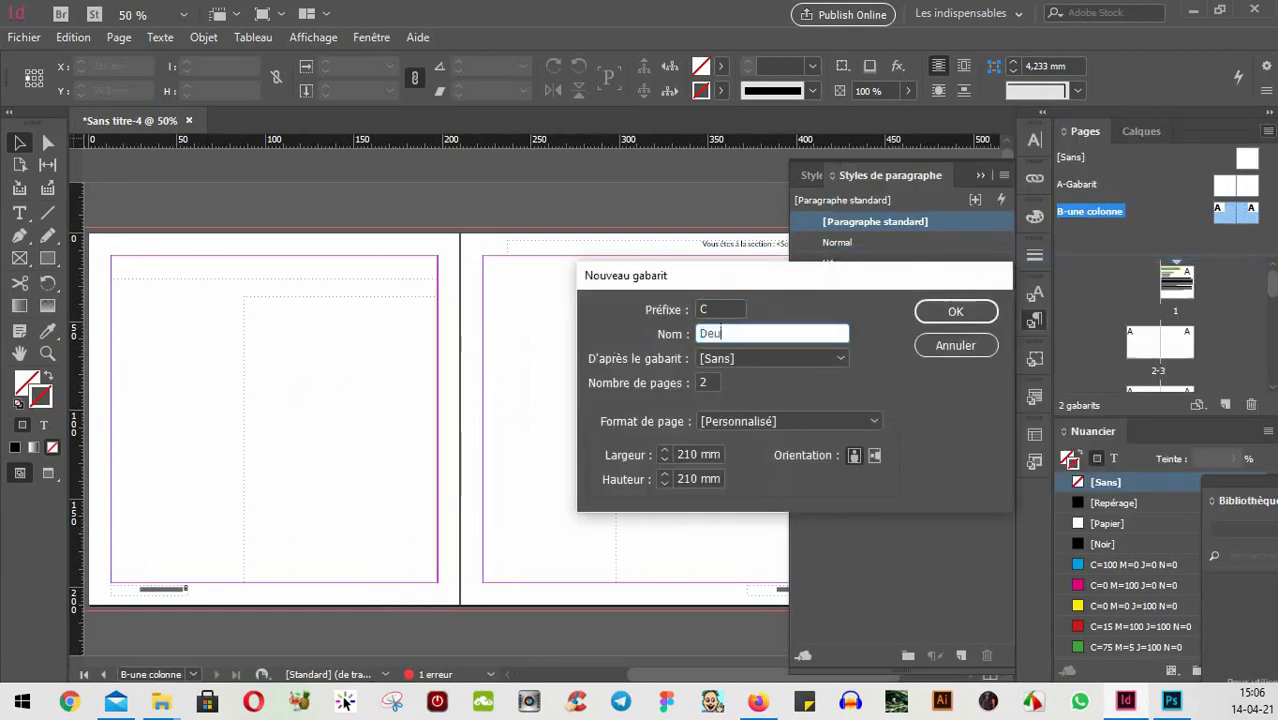
pyautogui.write('x colonnes')
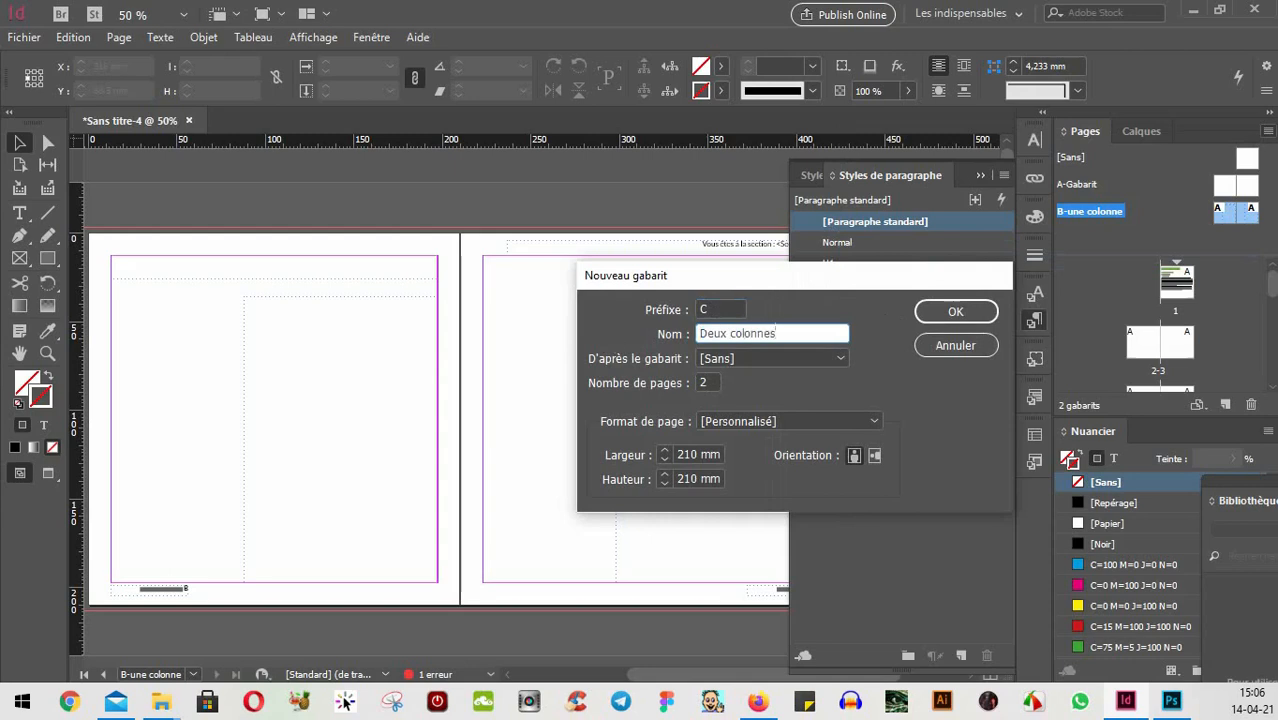
pyautogui.click(776, 358)
pyautogui.click(766, 390)
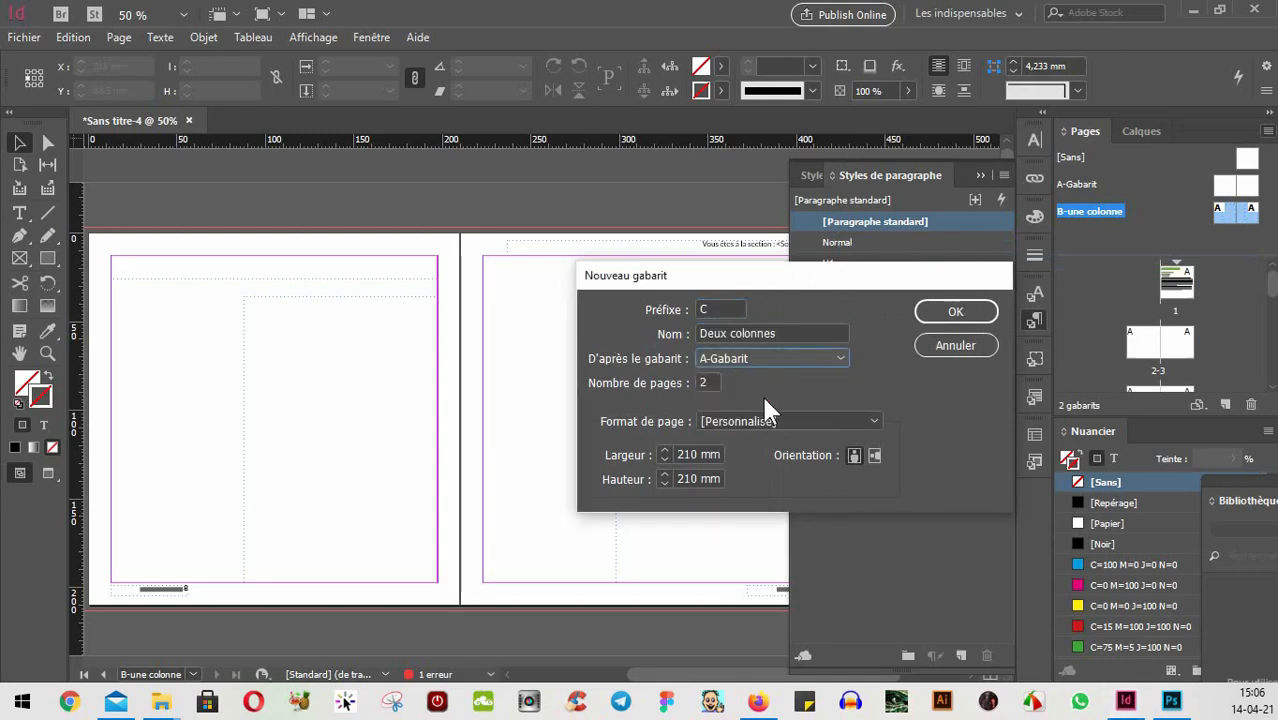
pyautogui.click(955, 311)
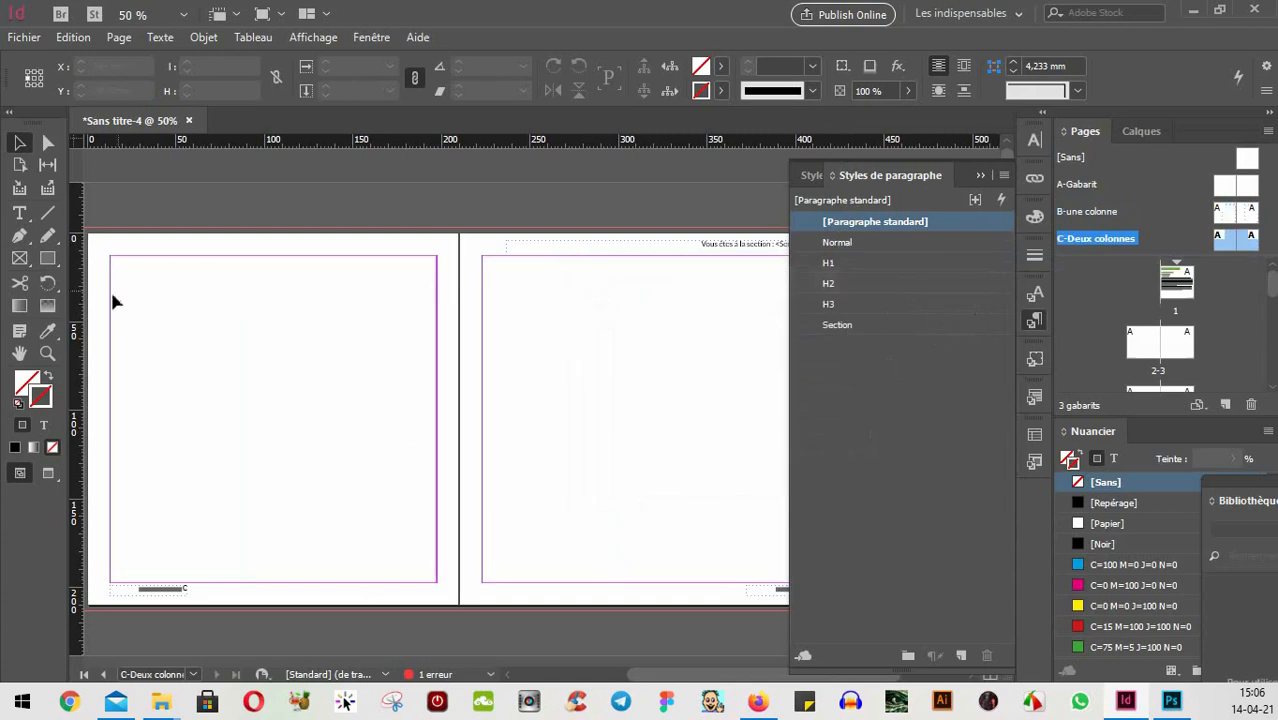
pyautogui.moveTo(204, 339); pyautogui.dragTo(428, 408)
pyautogui.moveTo(630, 524); pyautogui.dragTo(507, 541)
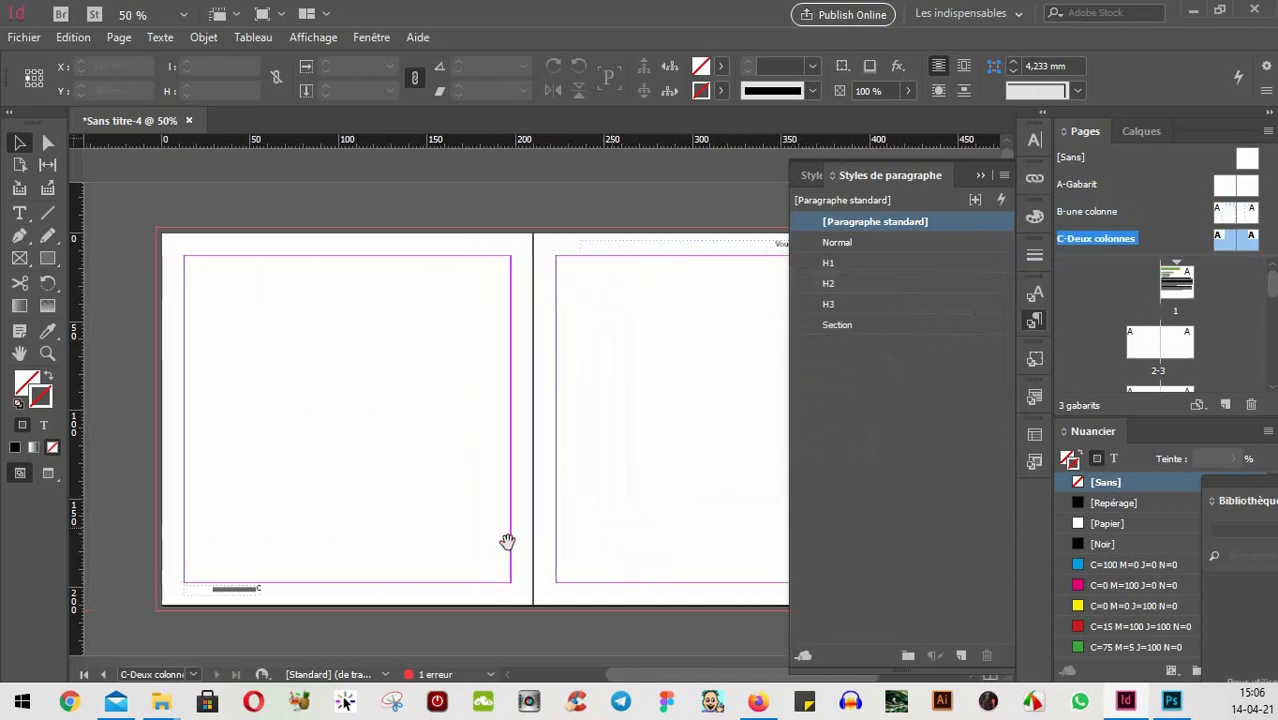
pyautogui.moveTo(692, 402); pyautogui.dragTo(580, 398)
pyautogui.moveTo(405, 374); pyautogui.dragTo(594, 368)
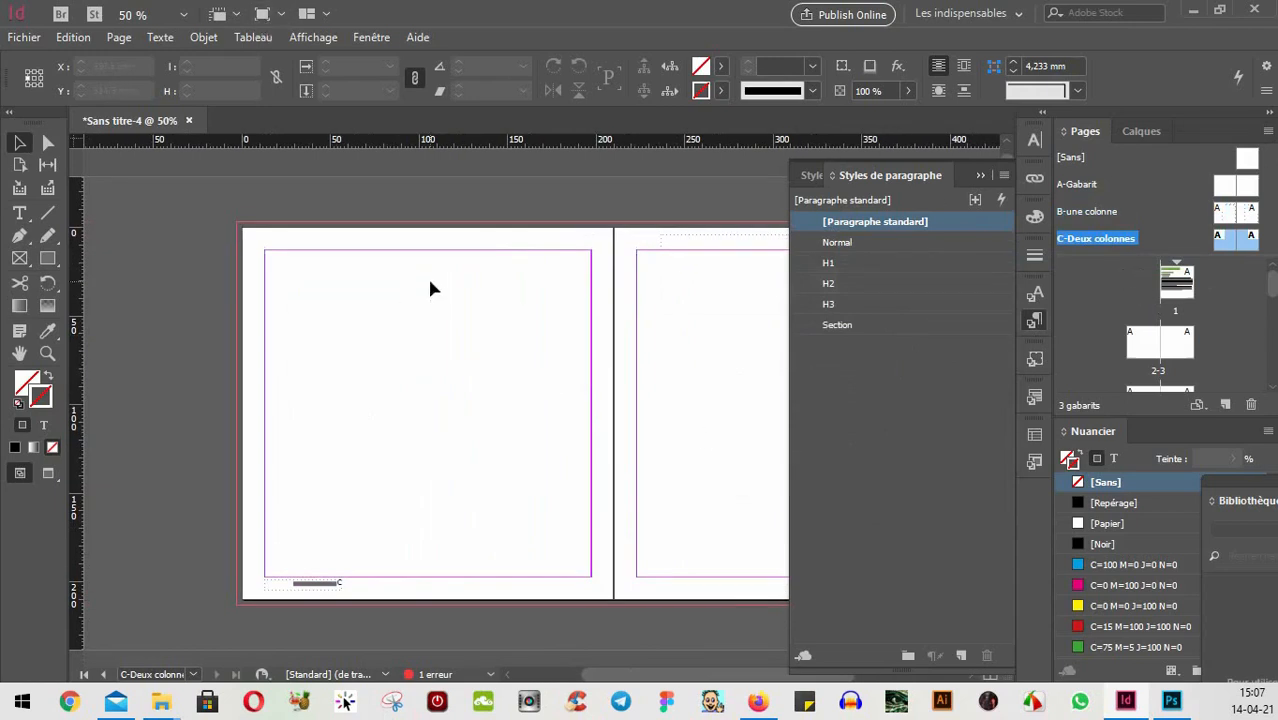
pyautogui.click(18, 215)
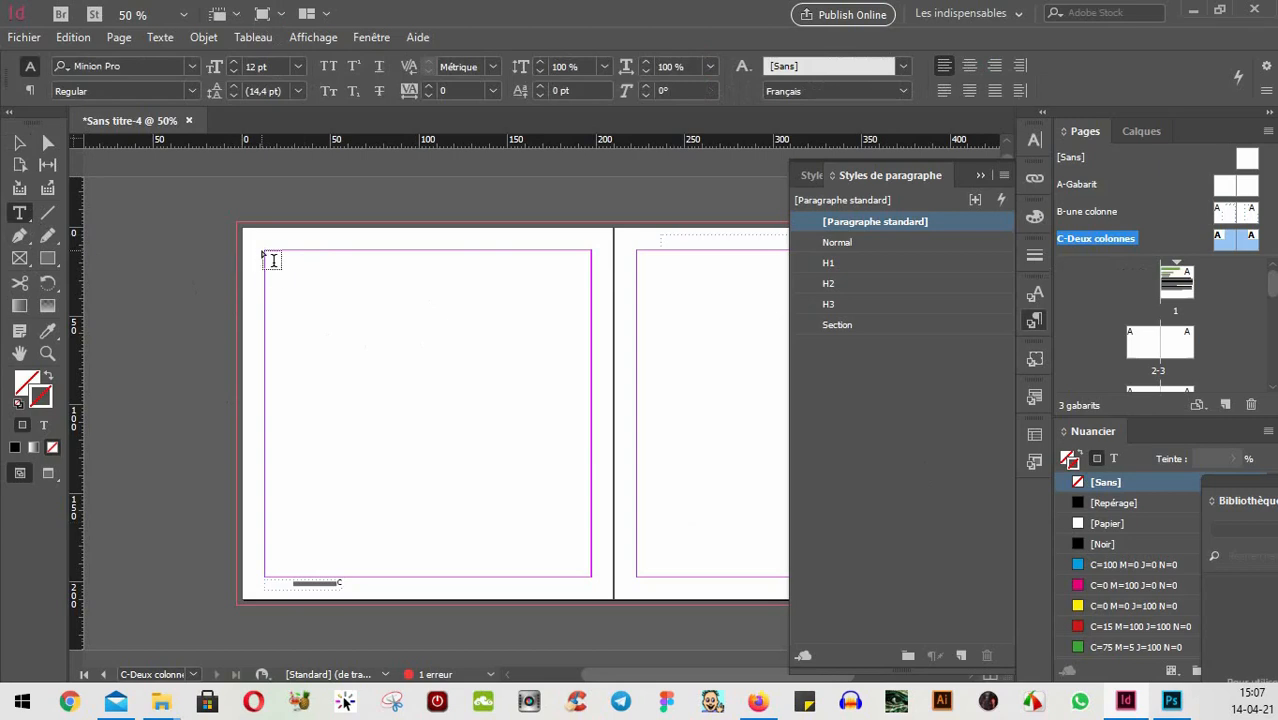
pyautogui.moveTo(264, 251); pyautogui.dragTo(589, 325)
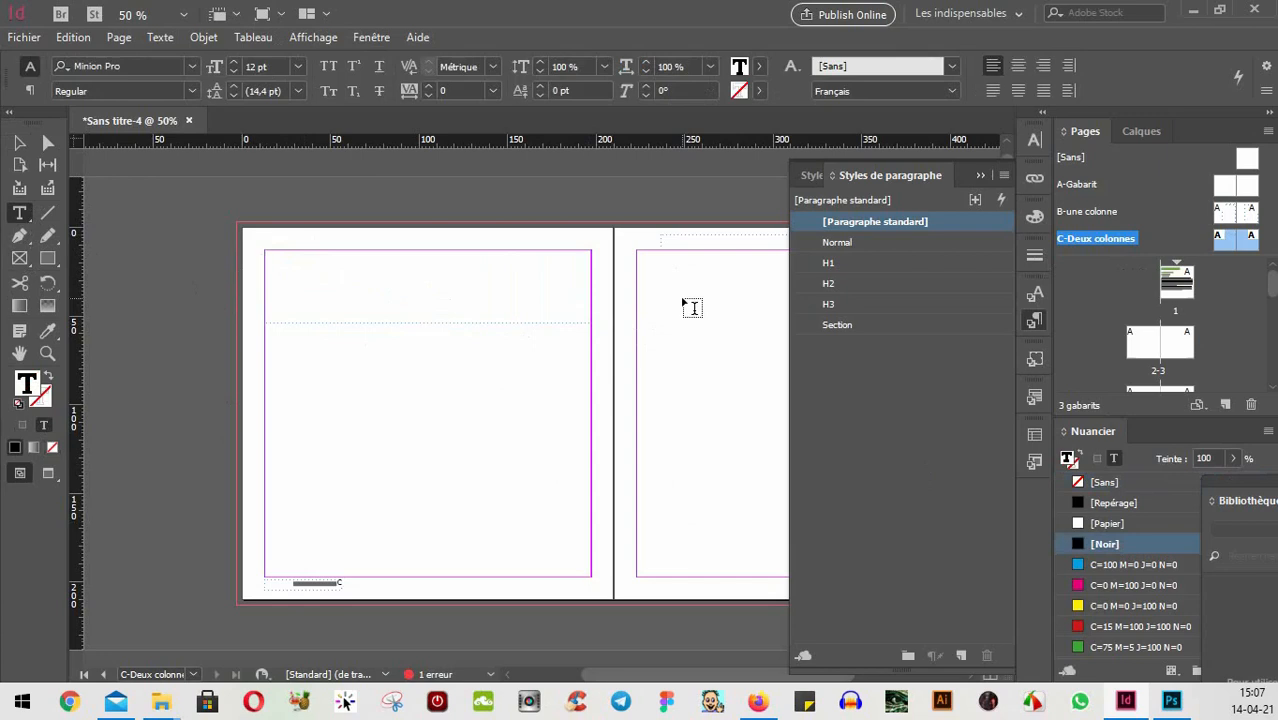
pyautogui.click(19, 143)
pyautogui.click(447, 314)
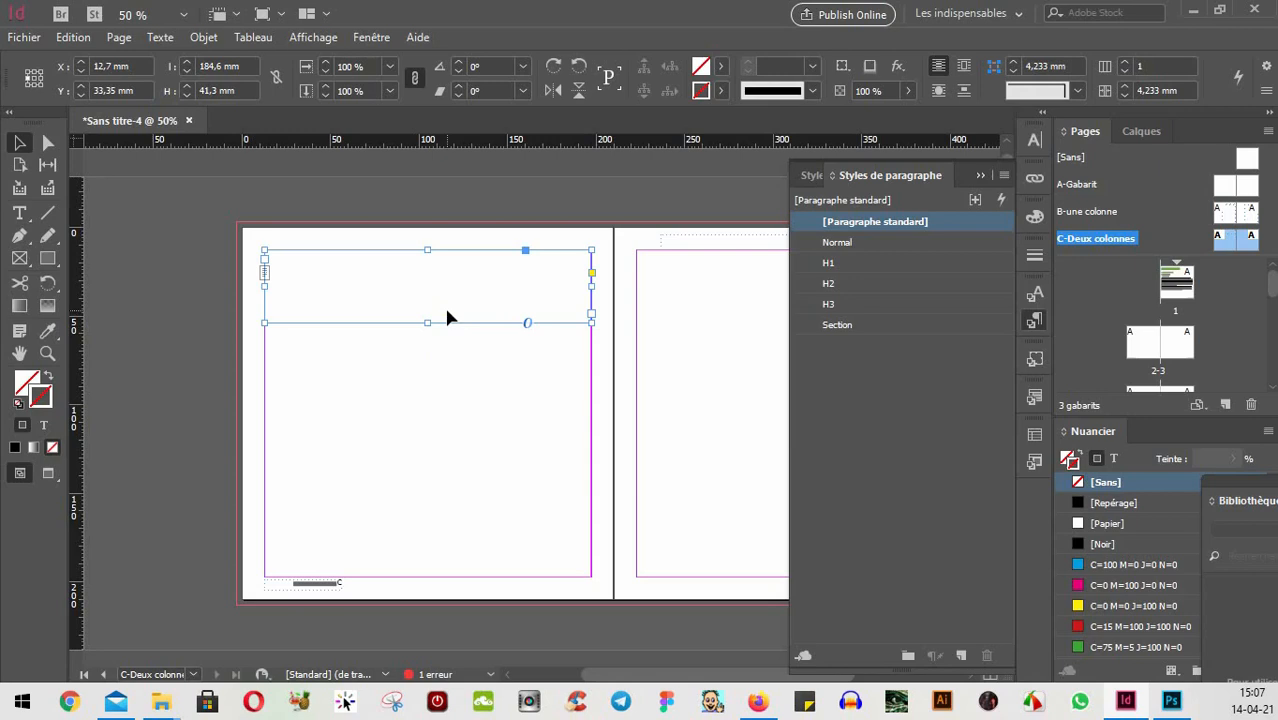
pyautogui.click(399, 337)
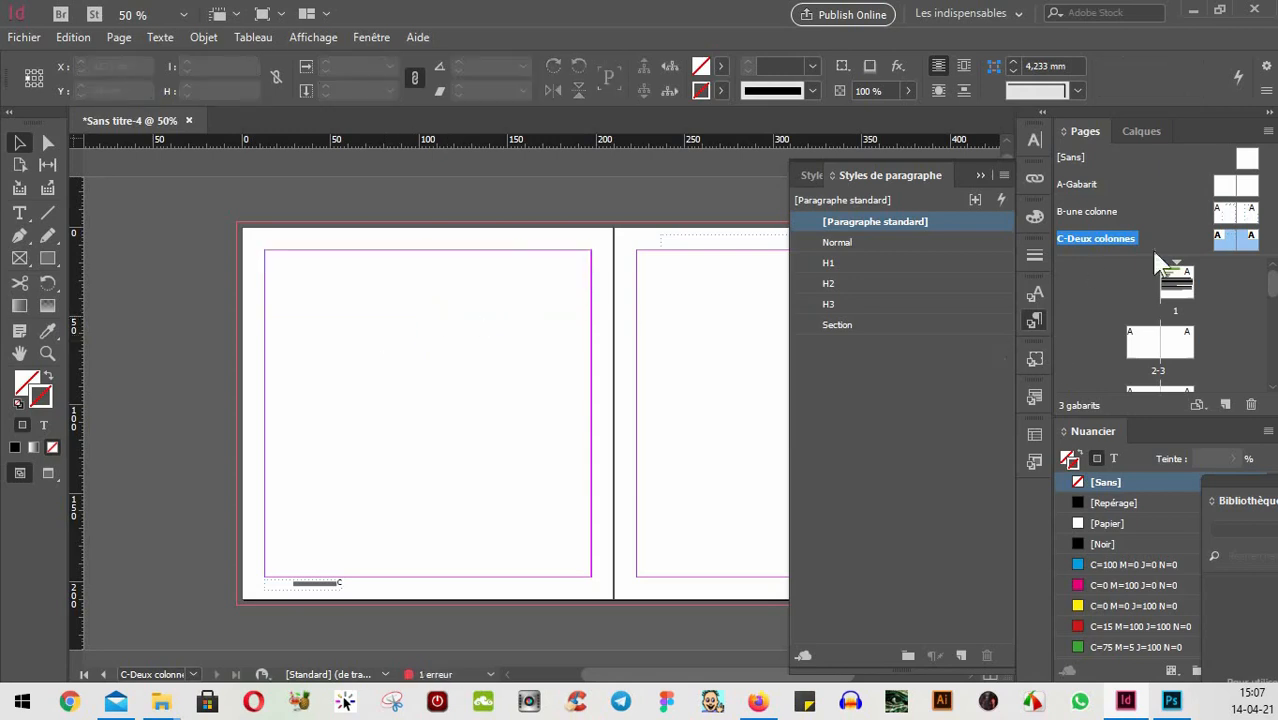
# - Copy the H1 heading frame from the left page of B-une colonne and paste it in place on C-Deux colonnes
pyautogui.doubleClick(1224, 212)
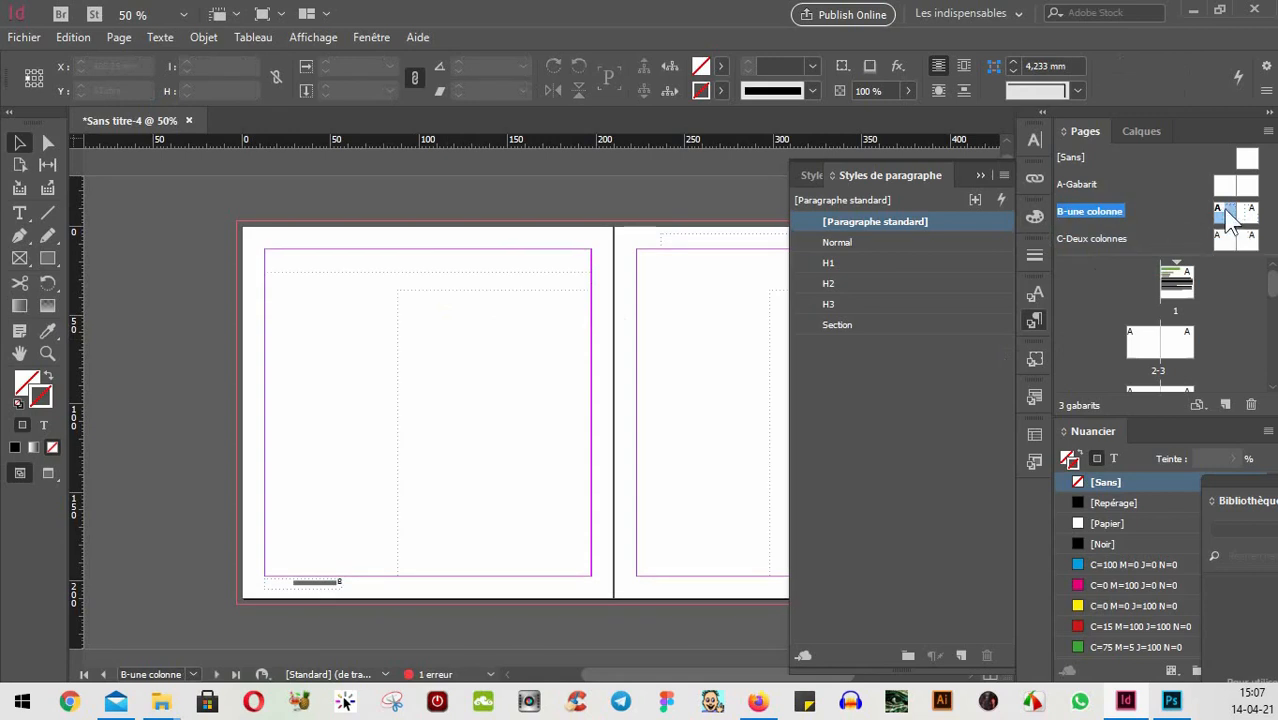
pyautogui.hotkey('ctrl', '0')
pyautogui.click(419, 218)
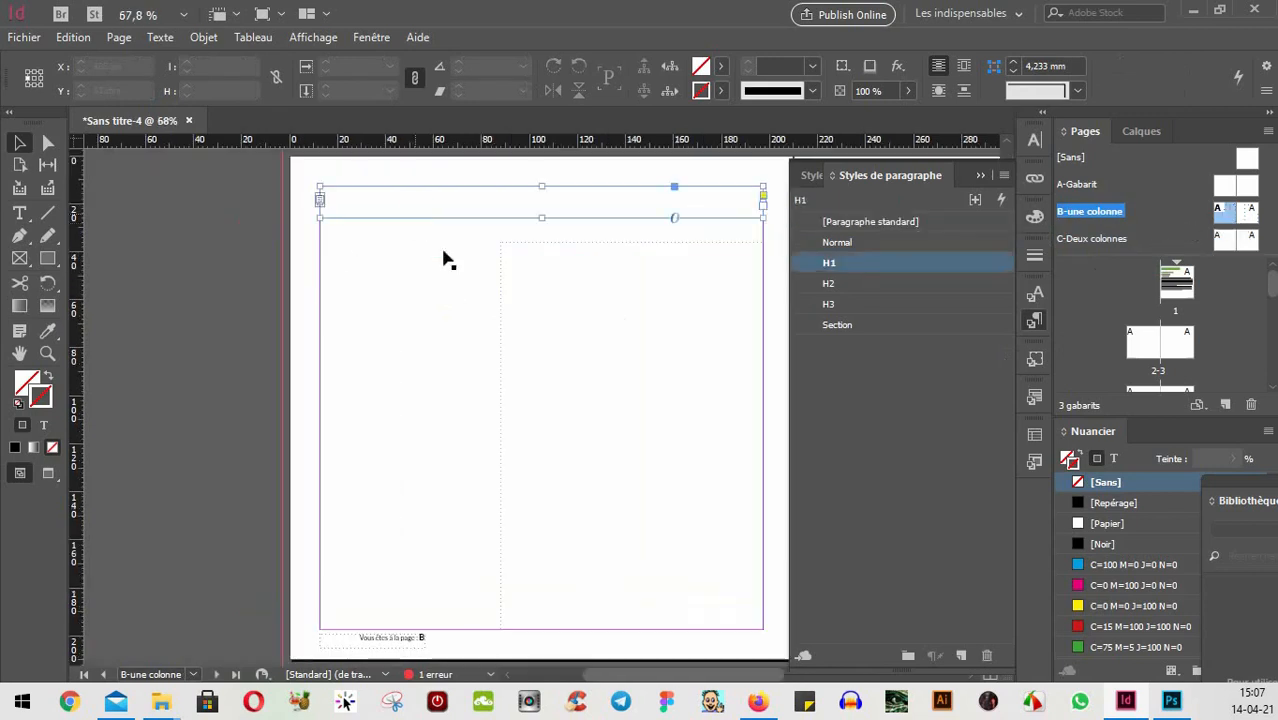
pyautogui.moveTo(477, 256); pyautogui.dragTo(358, 292)
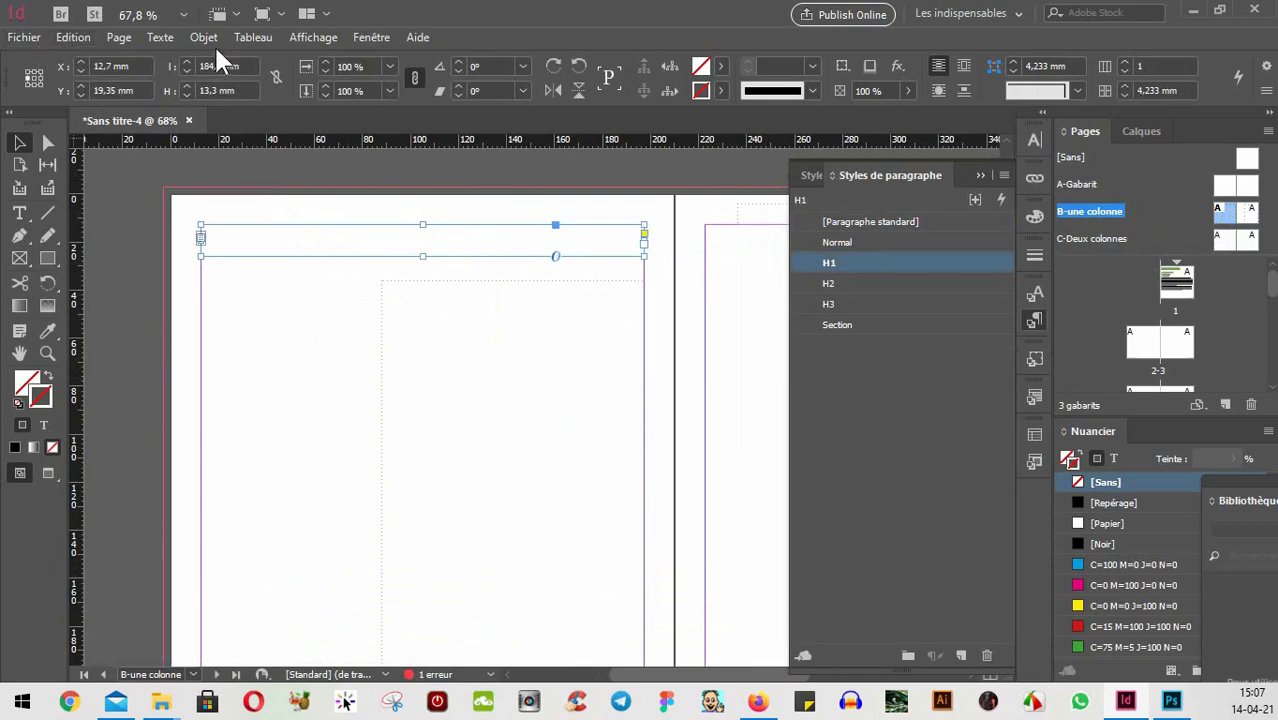
pyautogui.doubleClick(1222, 242)
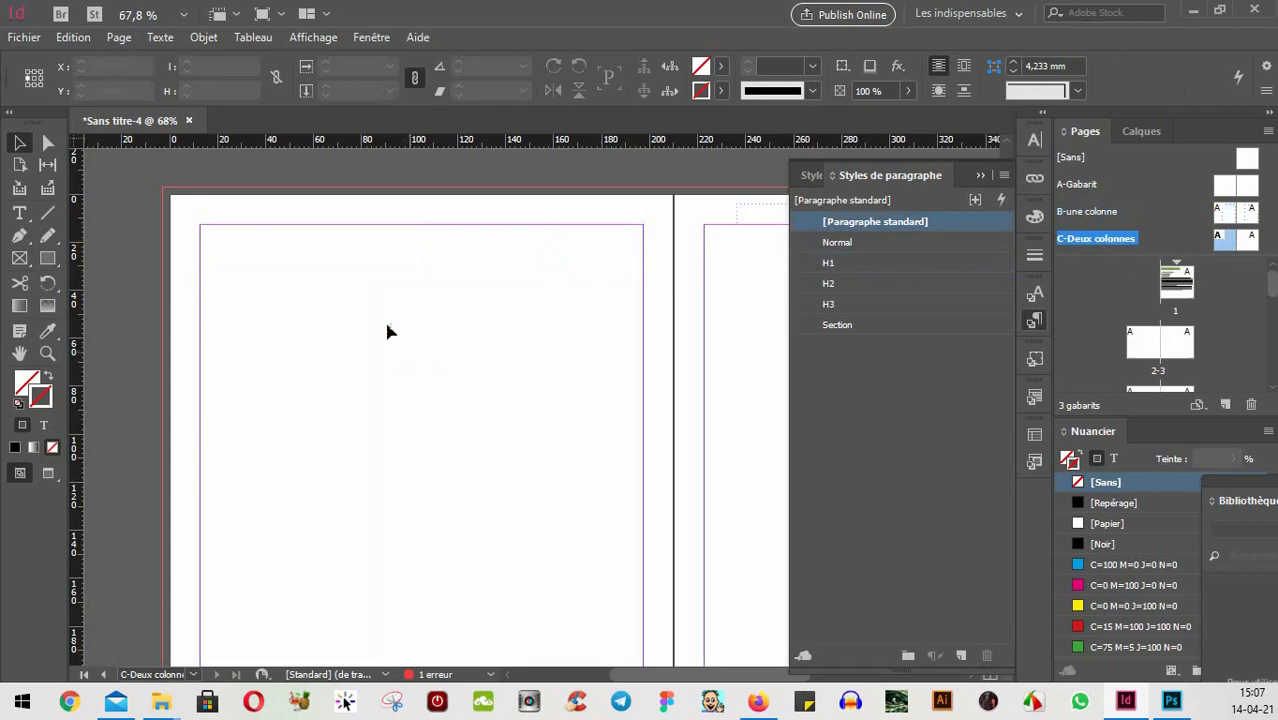
pyautogui.click(77, 39)
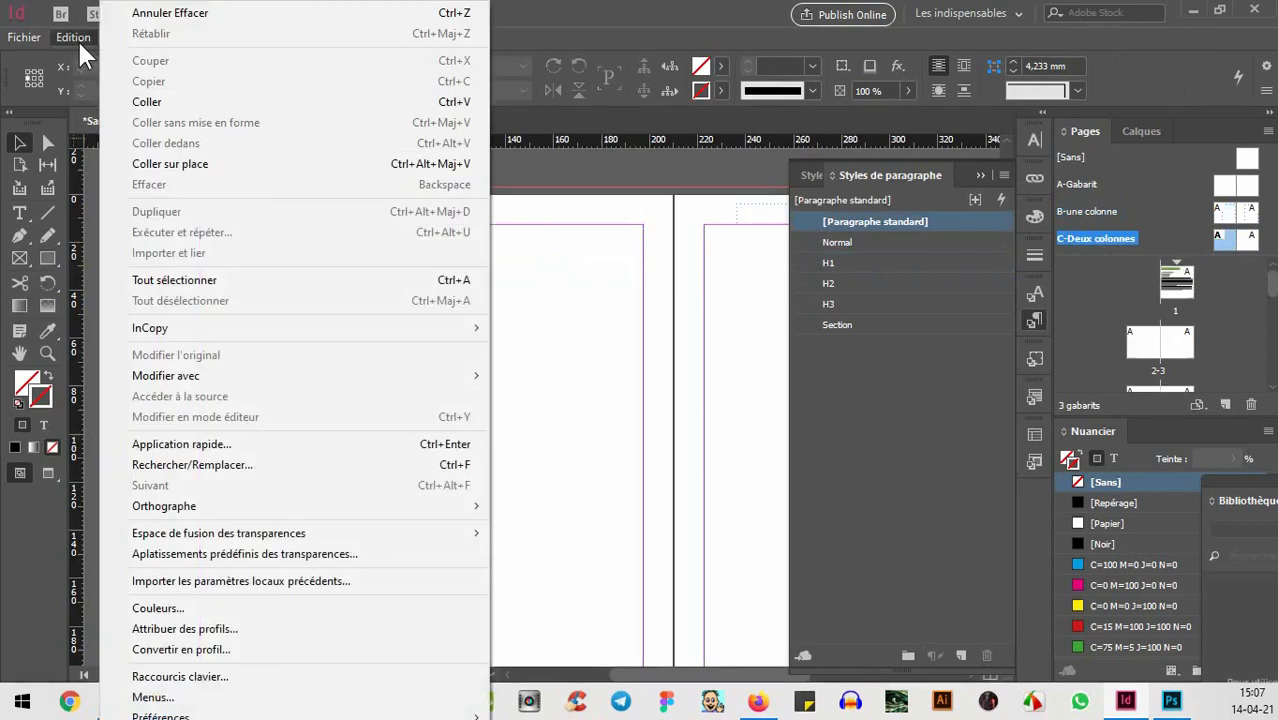
pyautogui.click(200, 166)
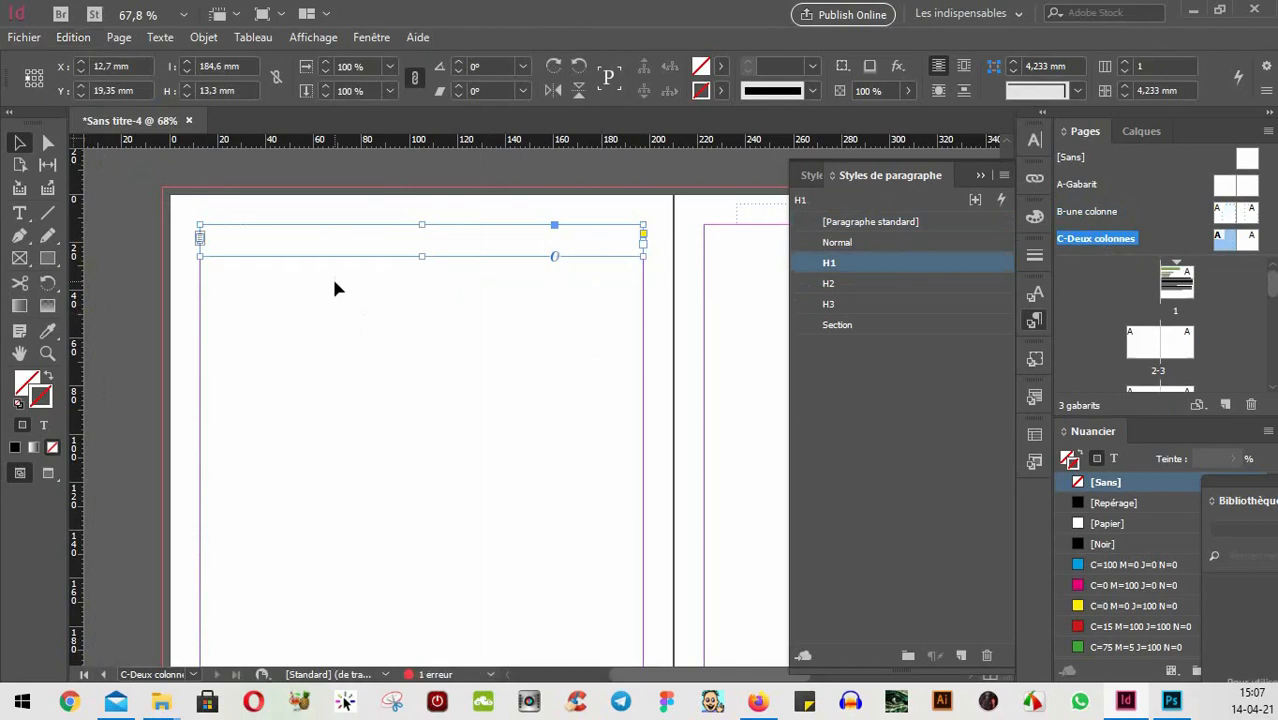
# - Duplicate the H1 heading frame to the same position within the margins of the right C-Deux colonnes page
pyautogui.hscroll(3, 528, 353)
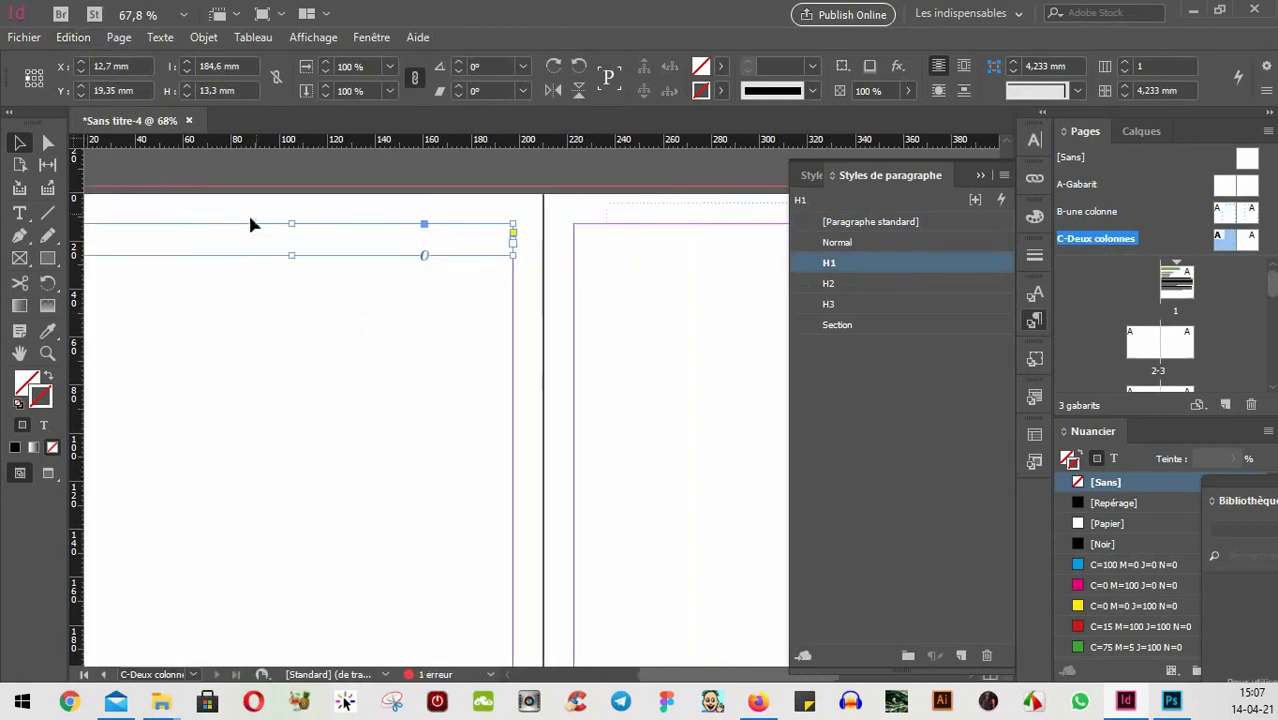
pyautogui.moveTo(210, 262); pyautogui.dragTo(701, 259)
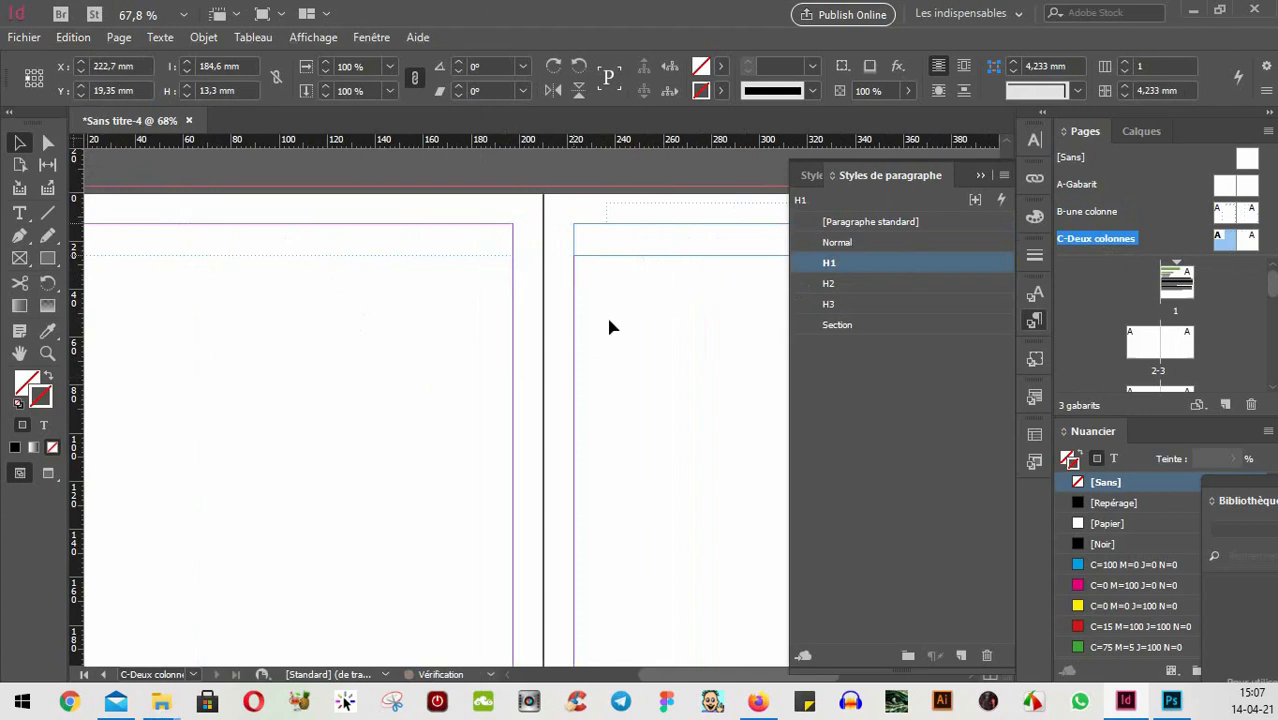
pyautogui.moveTo(345, 370); pyautogui.dragTo(605, 360)
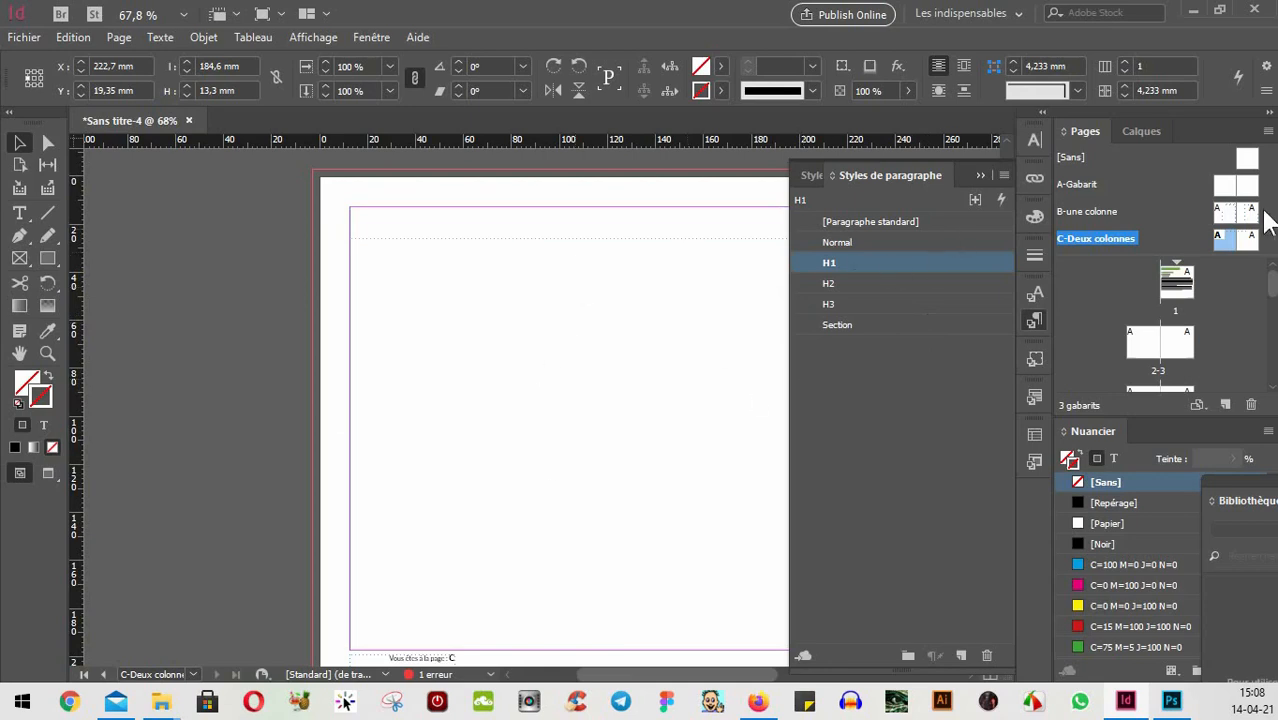
# - Add a horizontal ruler guide at Y 40 mm on the left page of the A-Gabarit master
pyautogui.doubleClick(1226, 186)
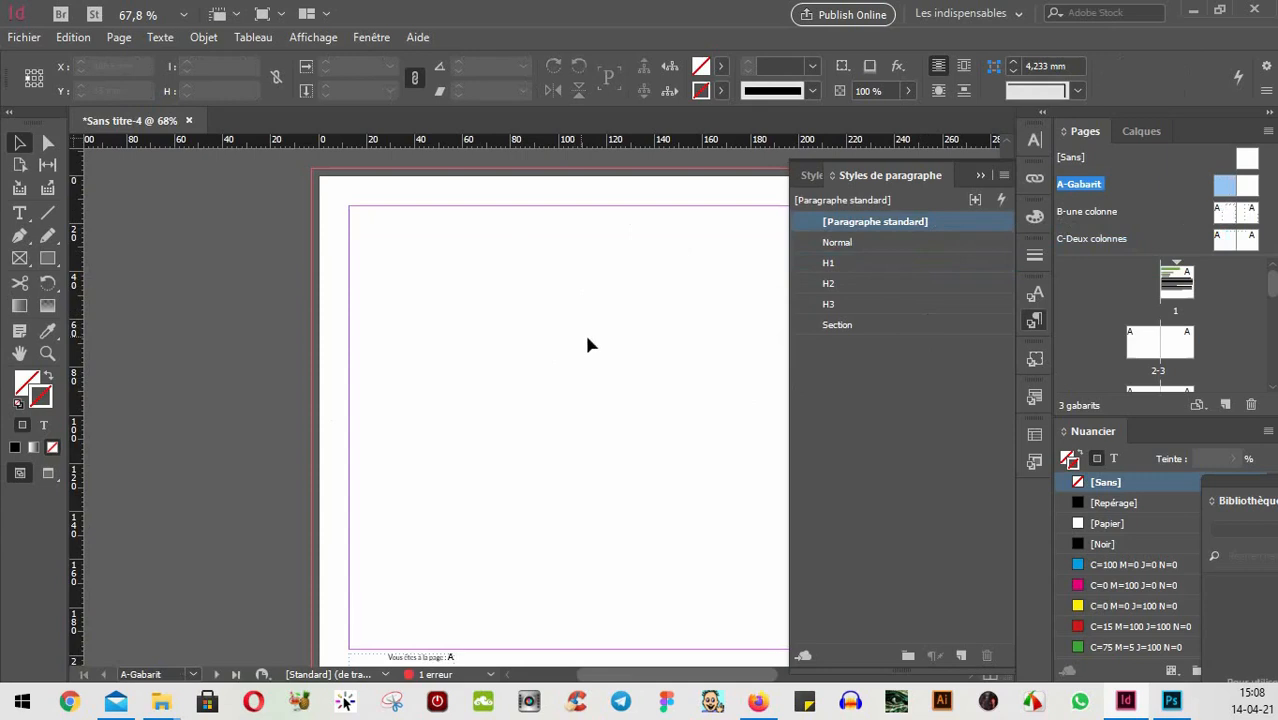
pyautogui.moveTo(685, 413); pyautogui.dragTo(476, 394)
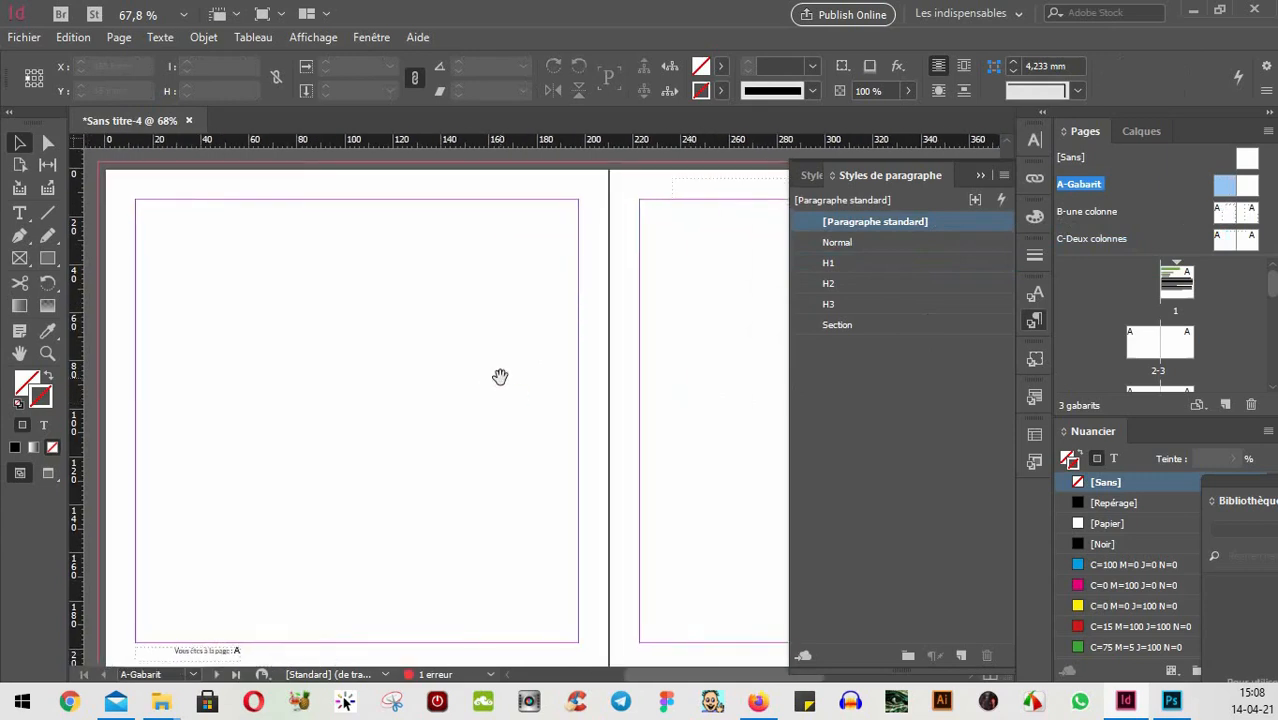
pyautogui.moveTo(260, 278); pyautogui.dragTo(372, 283)
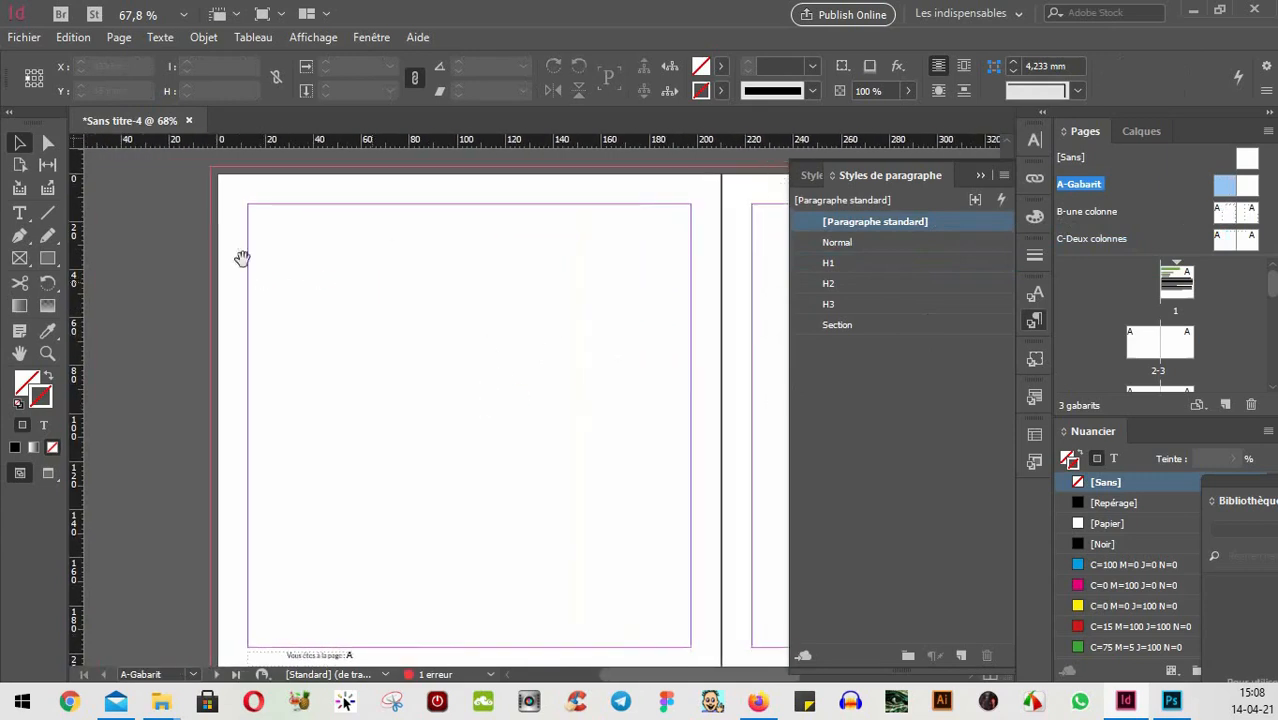
pyautogui.moveTo(168, 143); pyautogui.dragTo(165, 268)
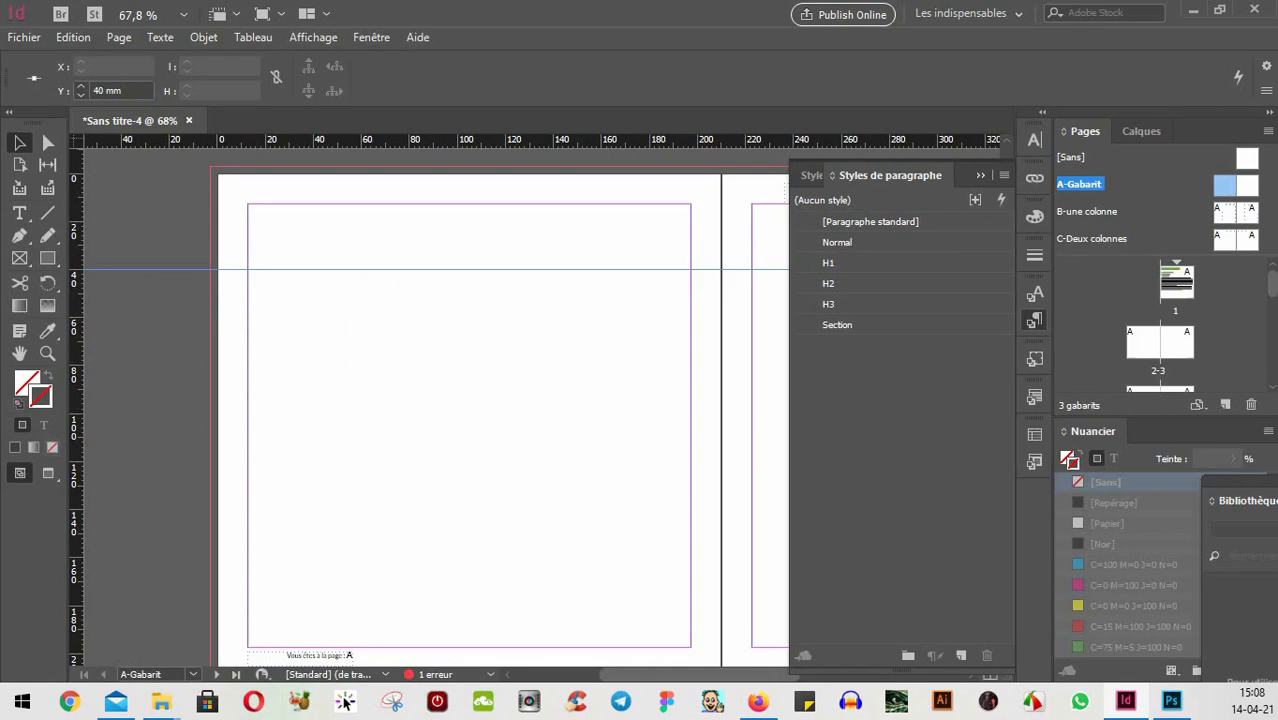
# - Open the B-une colonne master and select the body text frame on its left page
pyautogui.doubleClick(1226, 212)
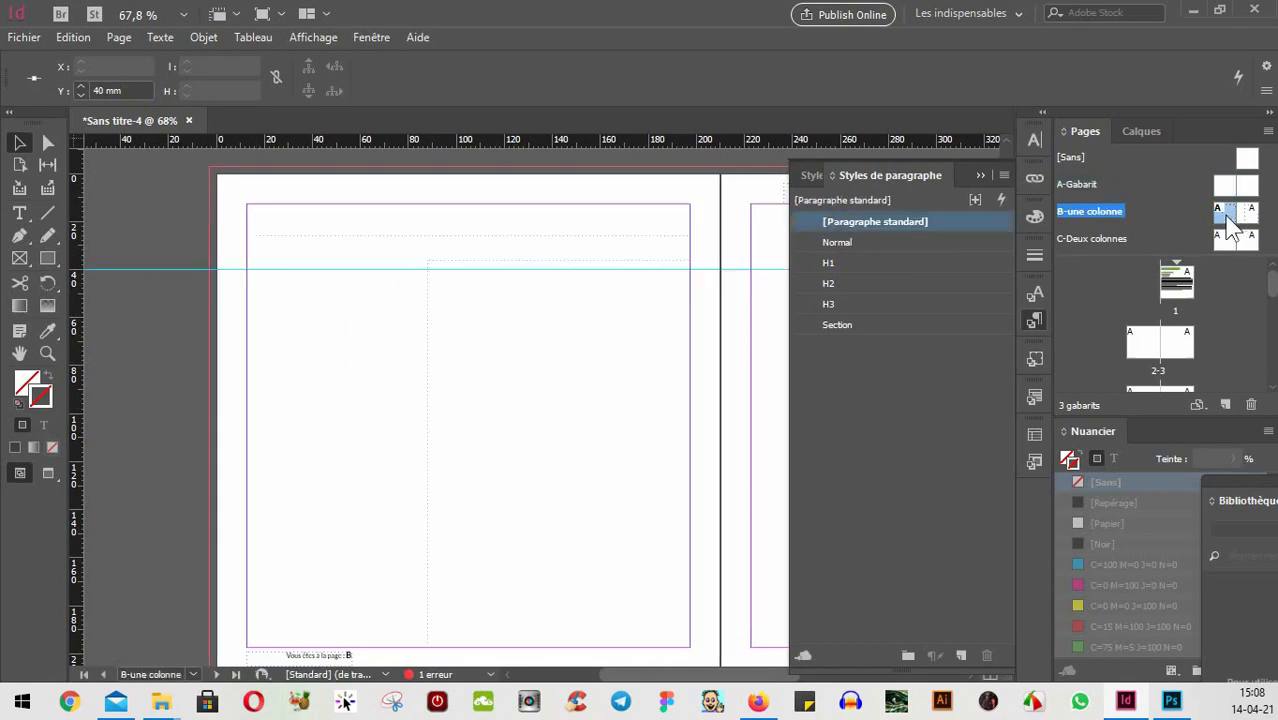
pyautogui.click(331, 284)
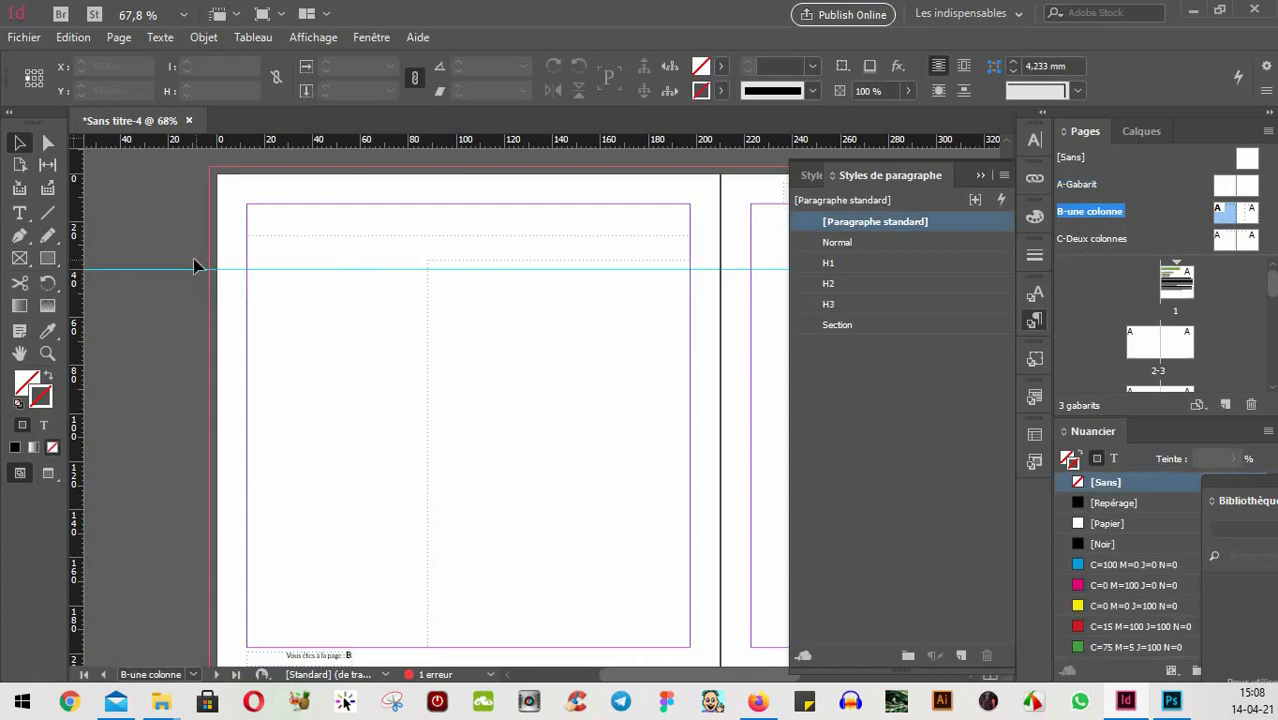
pyautogui.moveTo(181, 248); pyautogui.dragTo(170, 296)
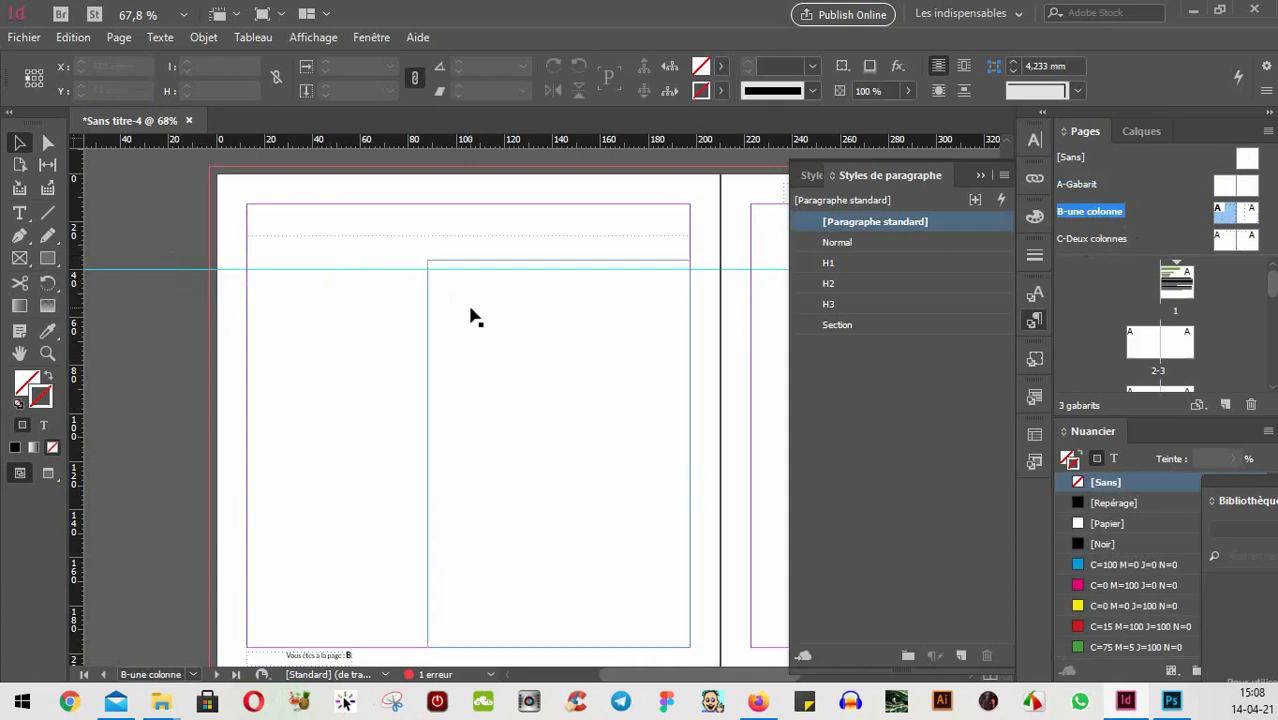
pyautogui.moveTo(625, 368); pyautogui.dragTo(513, 399)
pyautogui.click(328, 334)
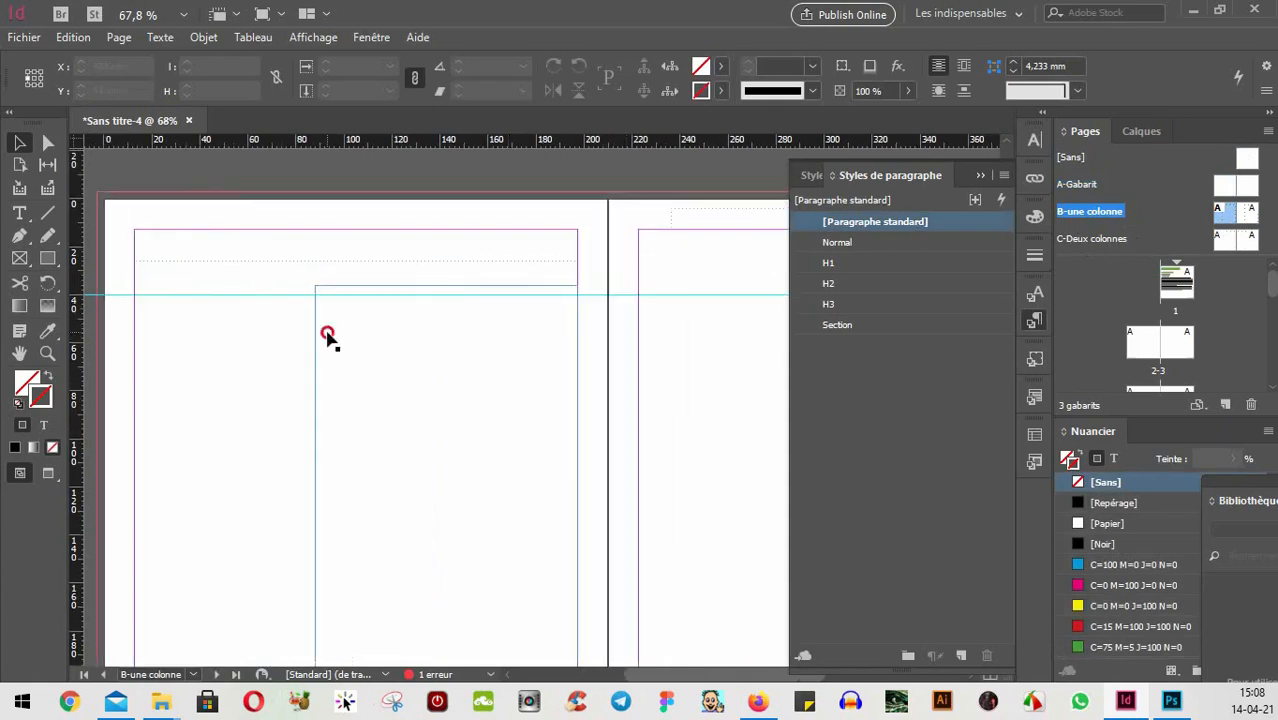
# - Align the top edges of the text frames on both pages of the B-une colonne master to the 40 mm horizontal guide
pyautogui.moveTo(448, 287); pyautogui.dragTo(445, 291)
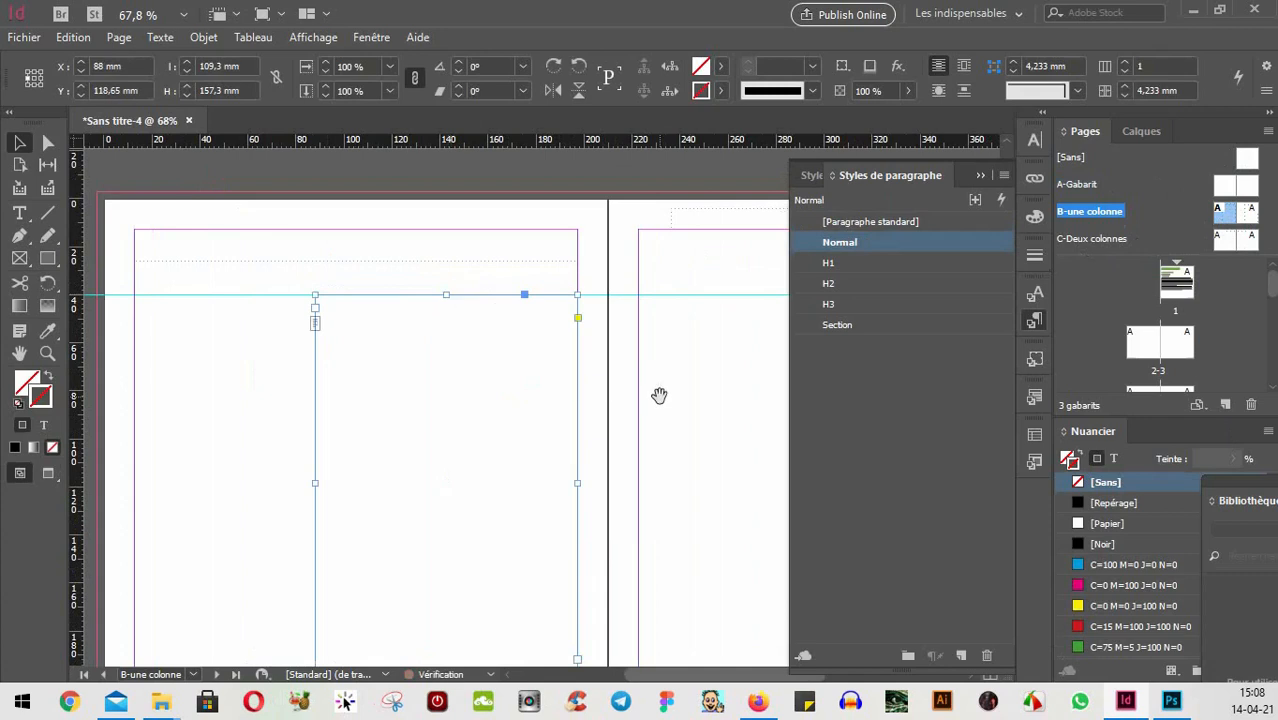
pyautogui.moveTo(659, 394); pyautogui.dragTo(521, 400)
pyautogui.click(775, 390)
pyautogui.moveTo(706, 332); pyautogui.dragTo(564, 334)
pyautogui.moveTo(671, 295); pyautogui.dragTo(671, 302)
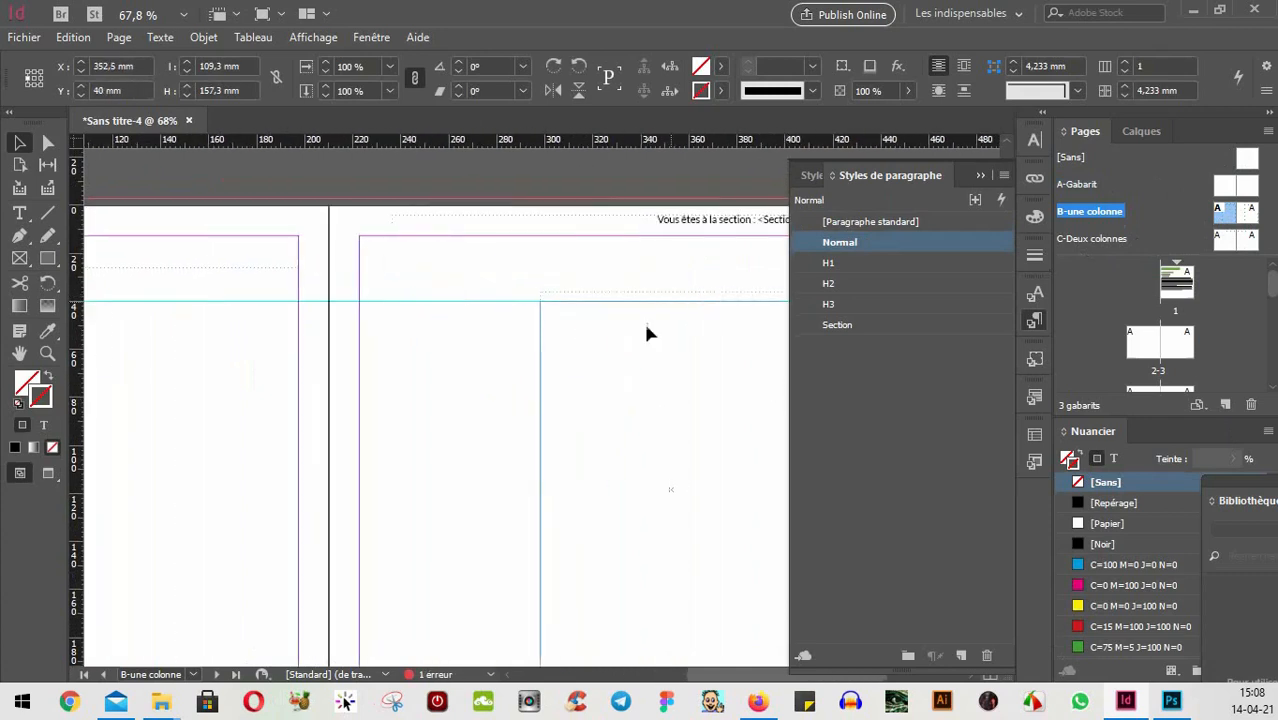
pyautogui.moveTo(374, 400); pyautogui.dragTo(637, 328)
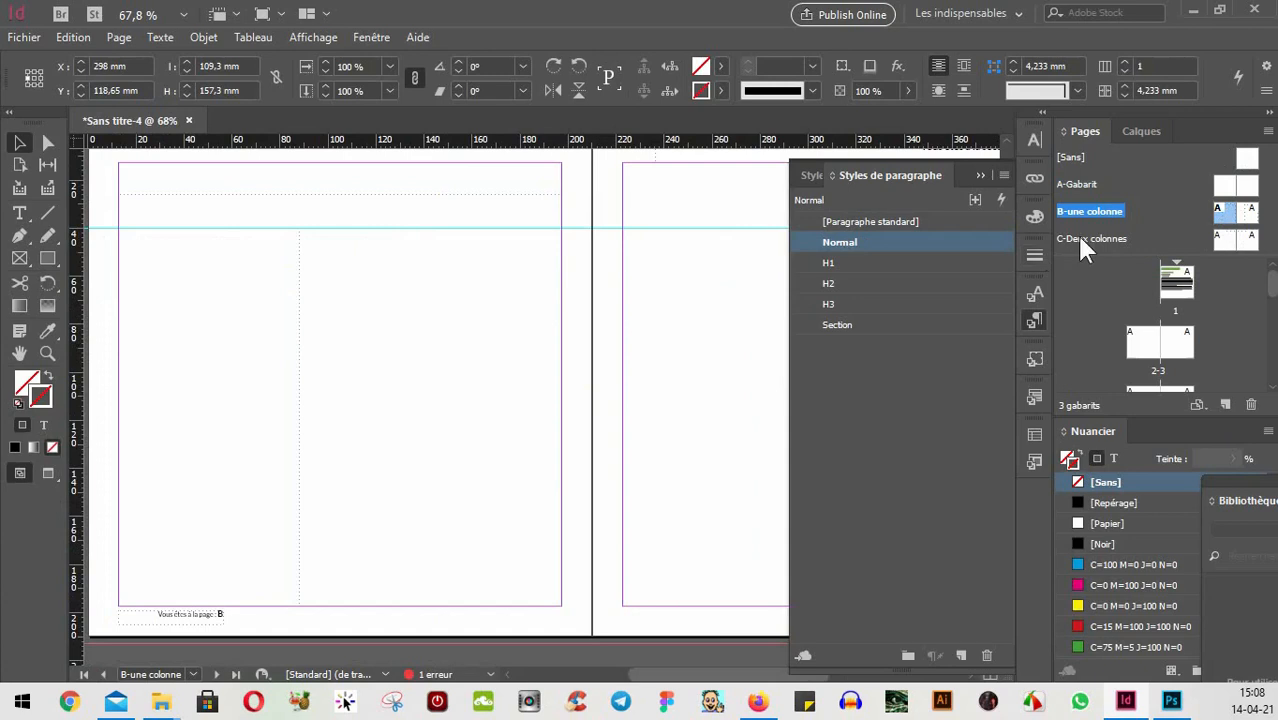
# - On the left page of the C-Deux colonnes master, draw a text frame about 184.6 × 157.3 mm between the margins, below the horizontal guide
pyautogui.doubleClick(1220, 240)
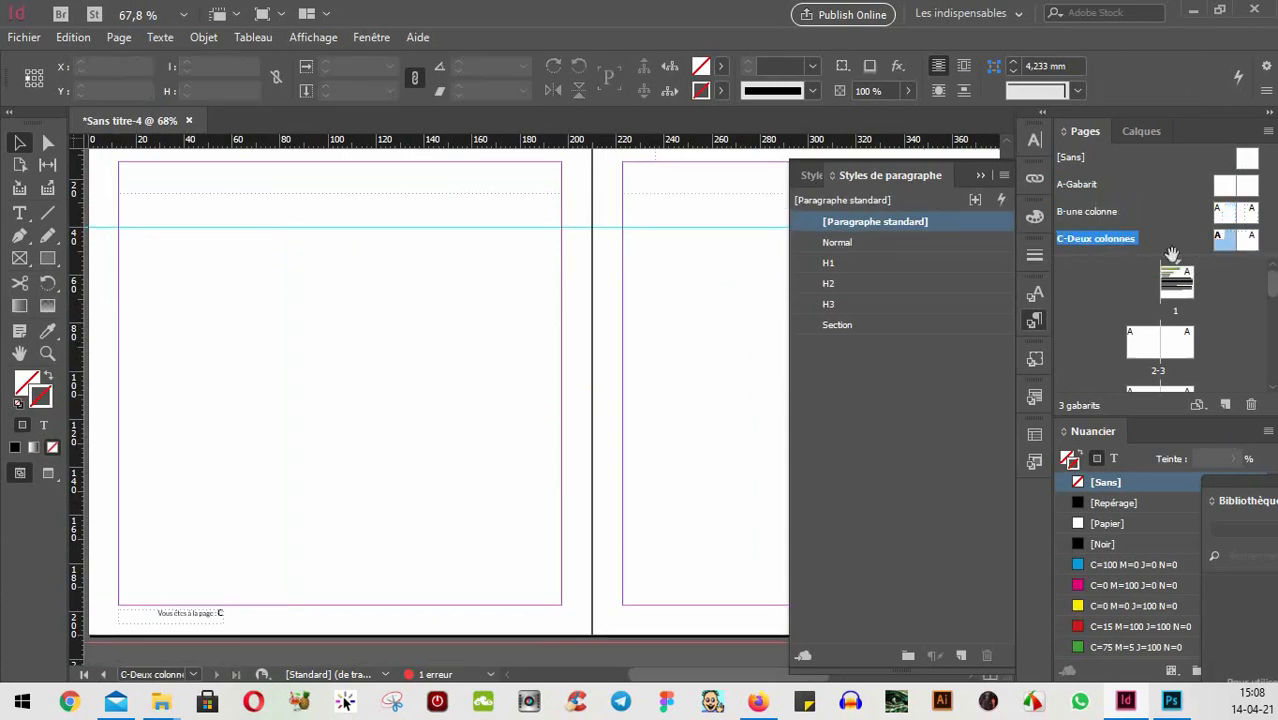
pyautogui.moveTo(479, 251); pyautogui.dragTo(639, 265)
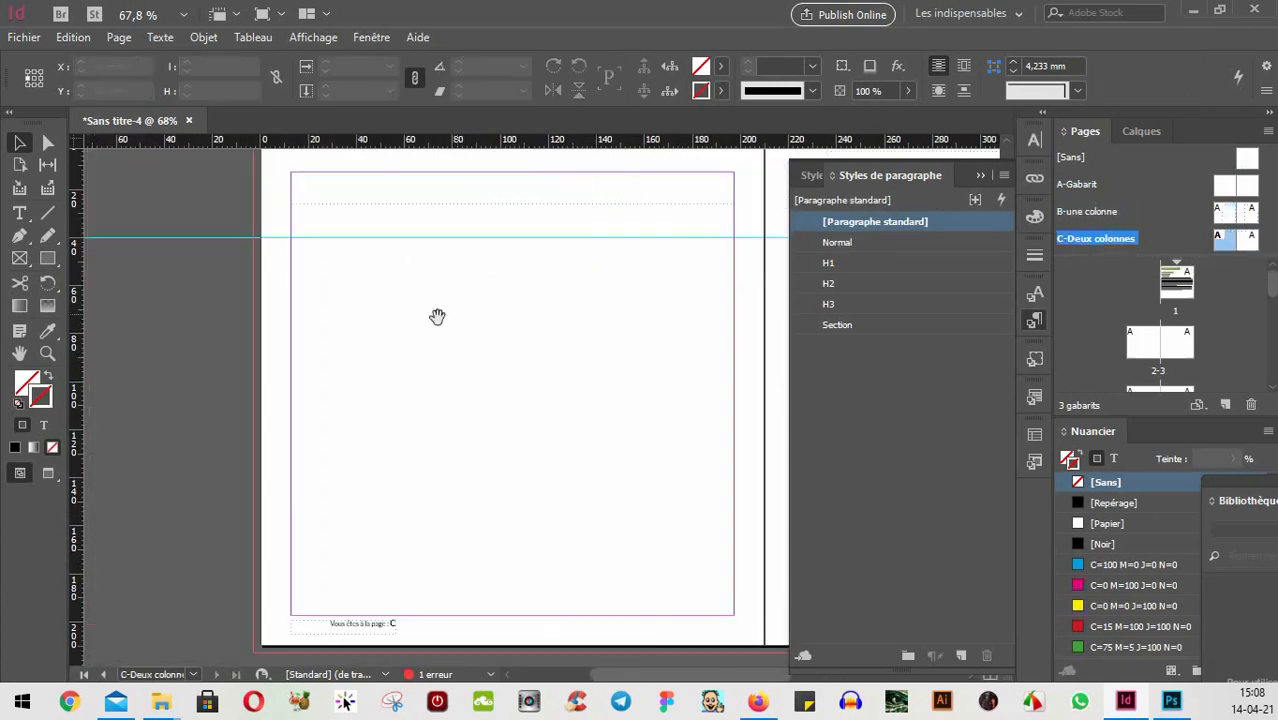
pyautogui.click(19, 214)
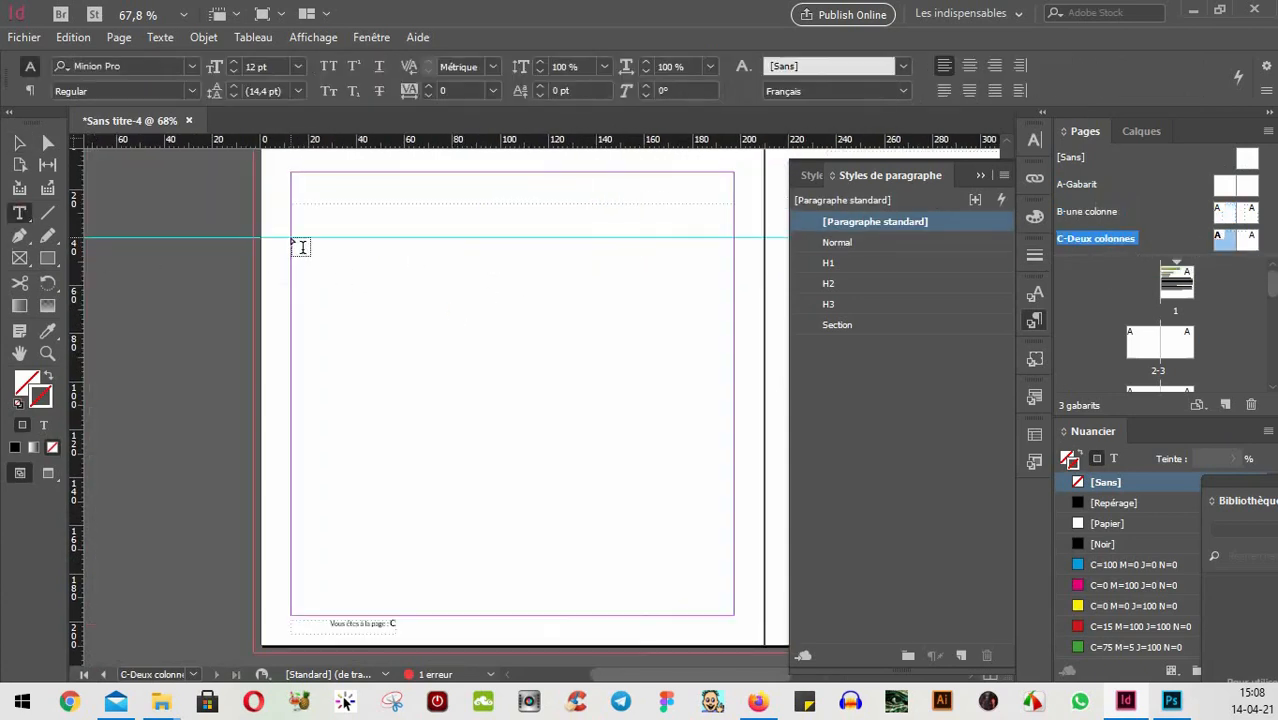
pyautogui.moveTo(290, 238)
pyautogui.mouseDown()
pyautogui.moveTo(605, 536)
pyautogui.moveTo(736, 596)
pyautogui.moveTo(734, 621)
pyautogui.mouseUp()
pyautogui.scroll(2, 568, 300)
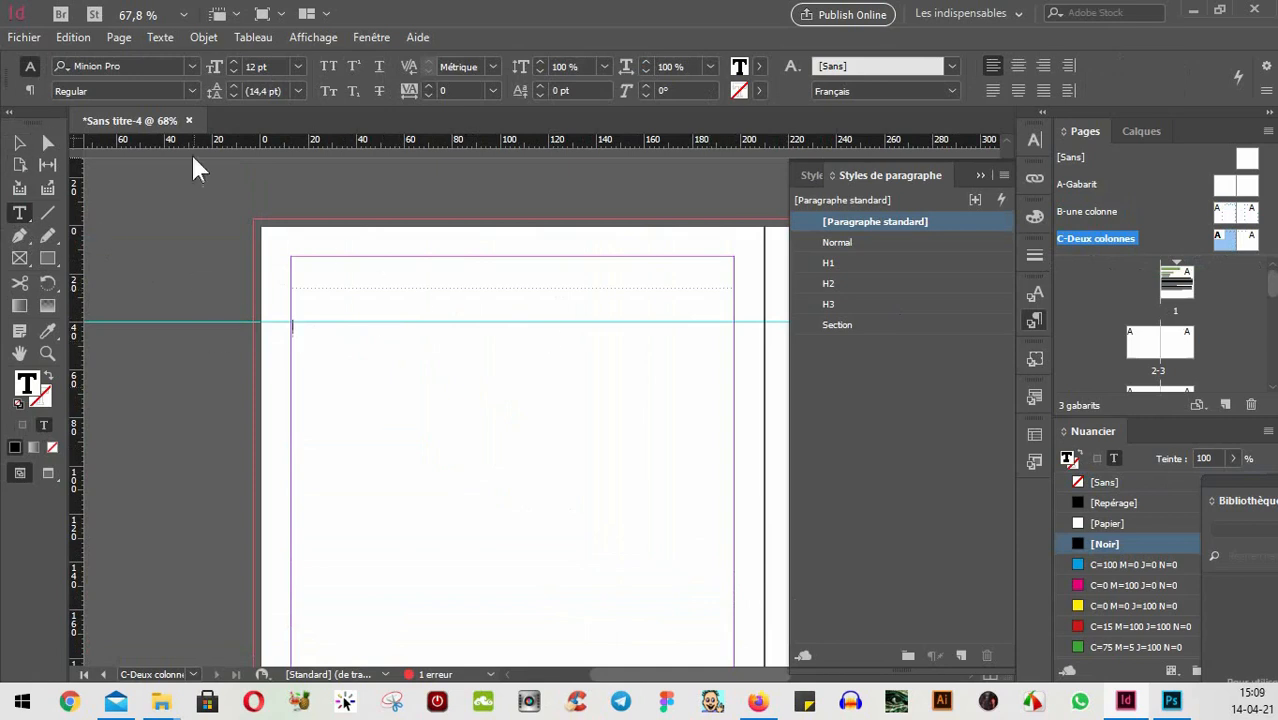
# - Divide the new text frame into 2 columns with a 7 mm gutter
pyautogui.click(31, 91)
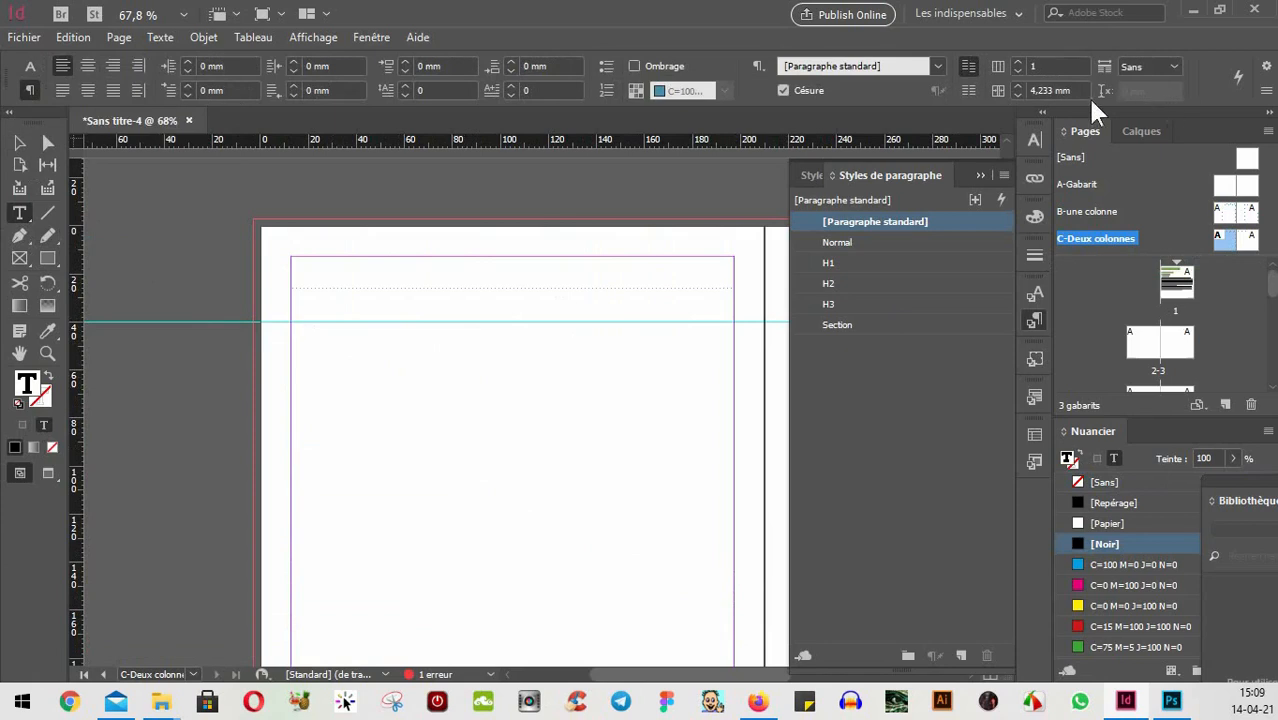
pyautogui.click(1016, 63)
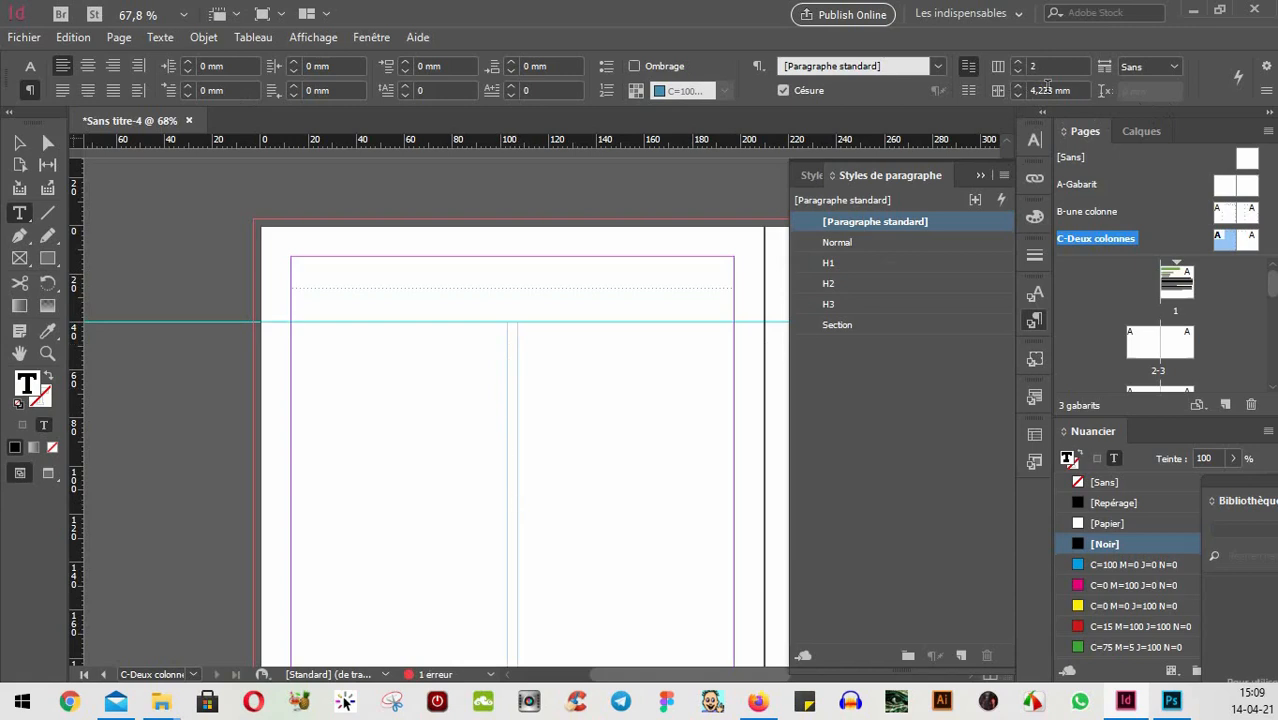
pyautogui.click(1018, 86)
pyautogui.click(1018, 86)
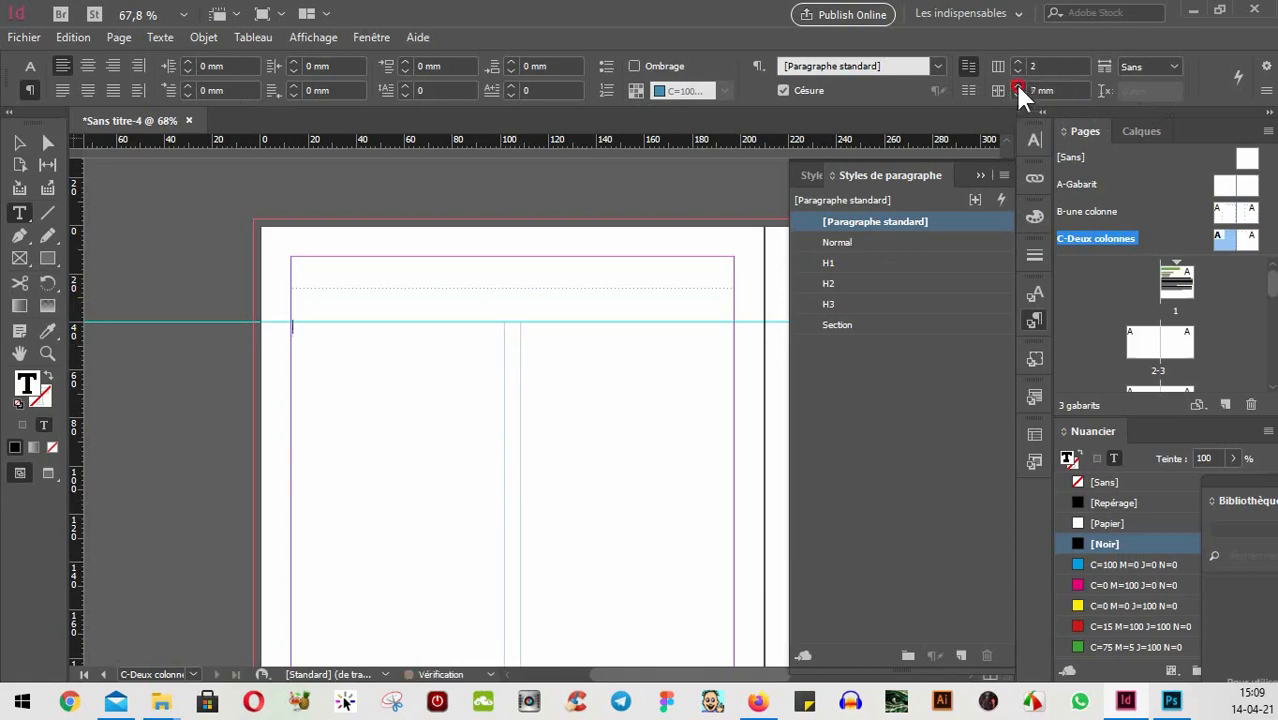
pyautogui.click(1018, 86)
pyautogui.click(1018, 86)
pyautogui.click(1018, 94)
pyautogui.click(1018, 94)
pyautogui.click(1018, 94)
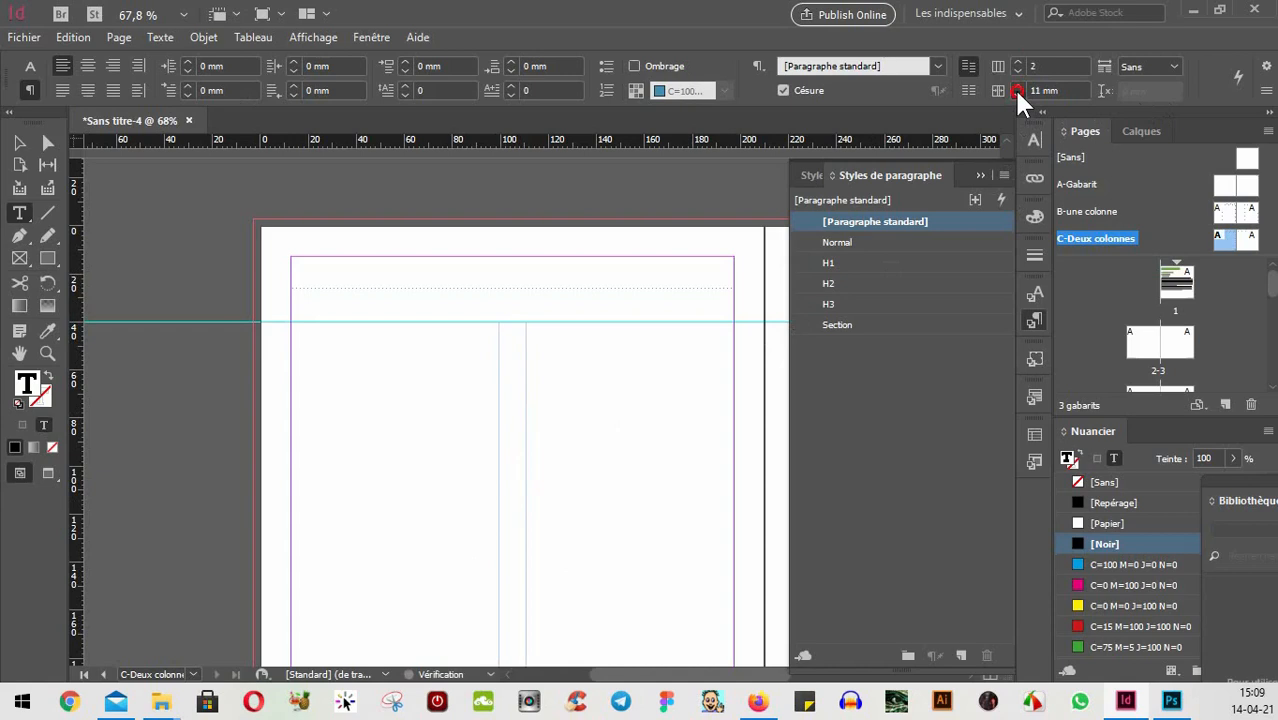
pyautogui.click(1018, 94)
pyautogui.click(1018, 94)
pyautogui.click(1018, 94)
pyautogui.click(21, 142)
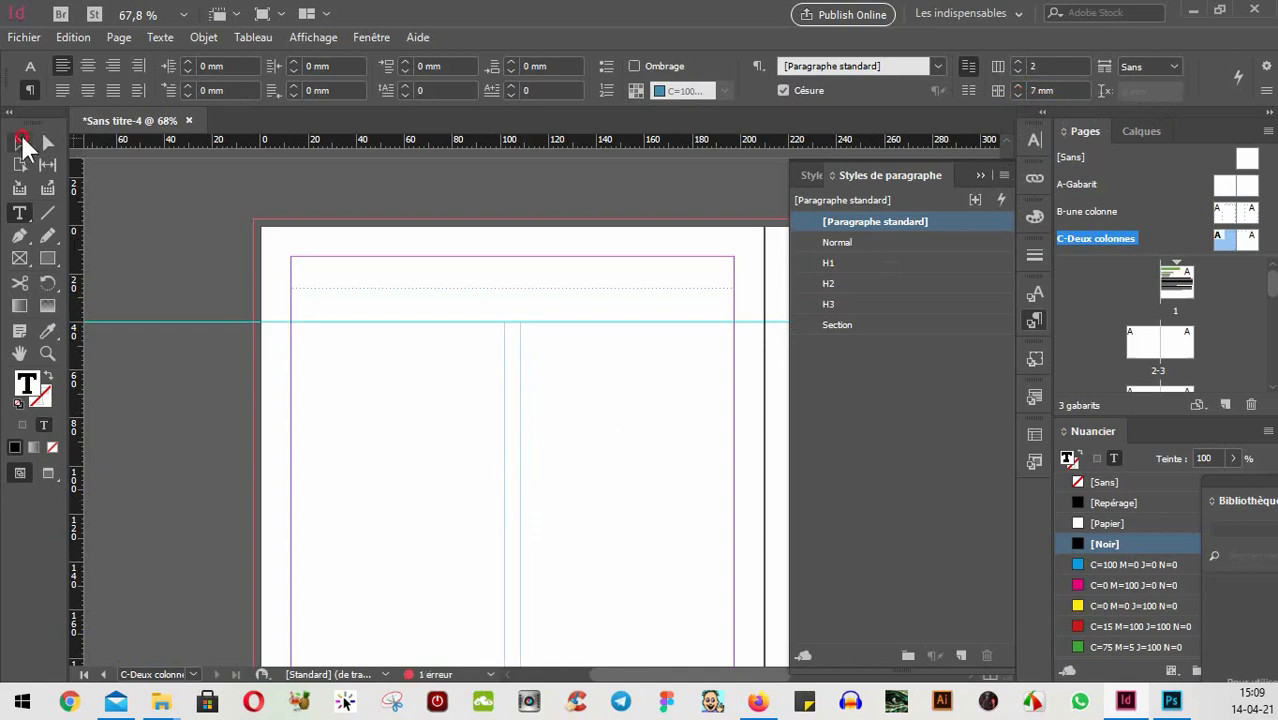
pyautogui.moveTo(650, 428); pyautogui.dragTo(466, 331)
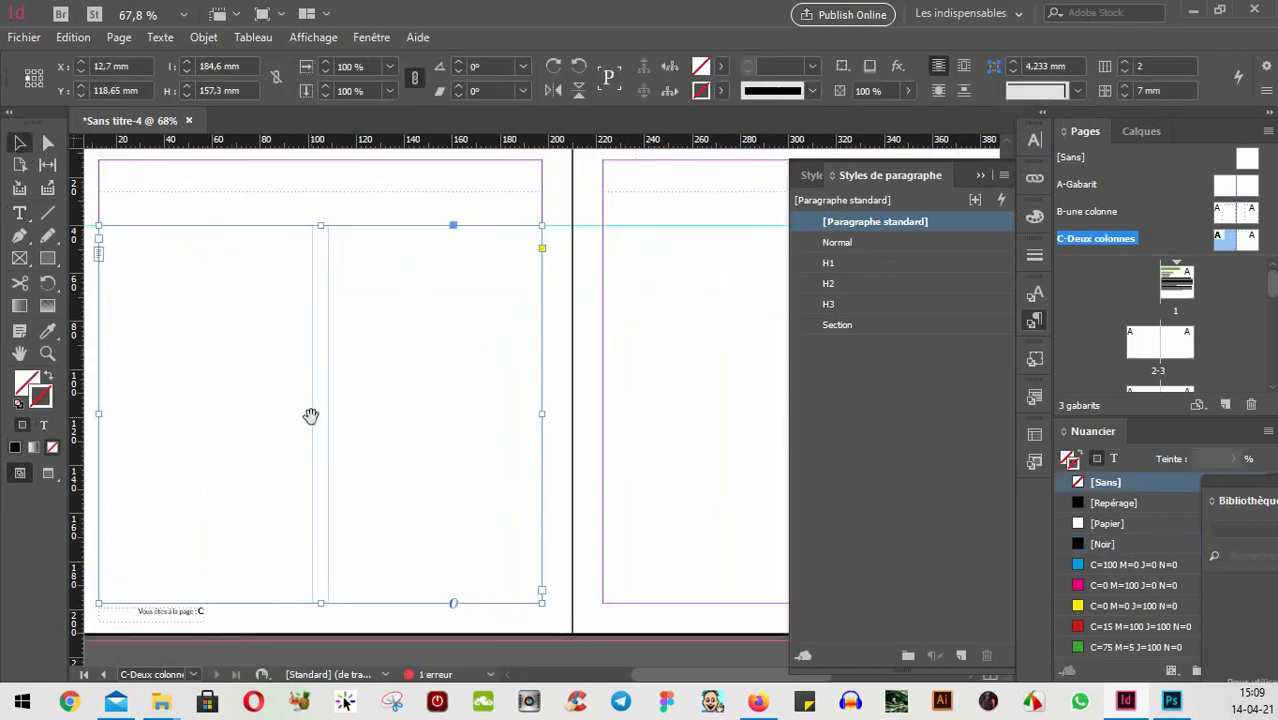
pyautogui.moveTo(346, 456); pyautogui.dragTo(497, 446)
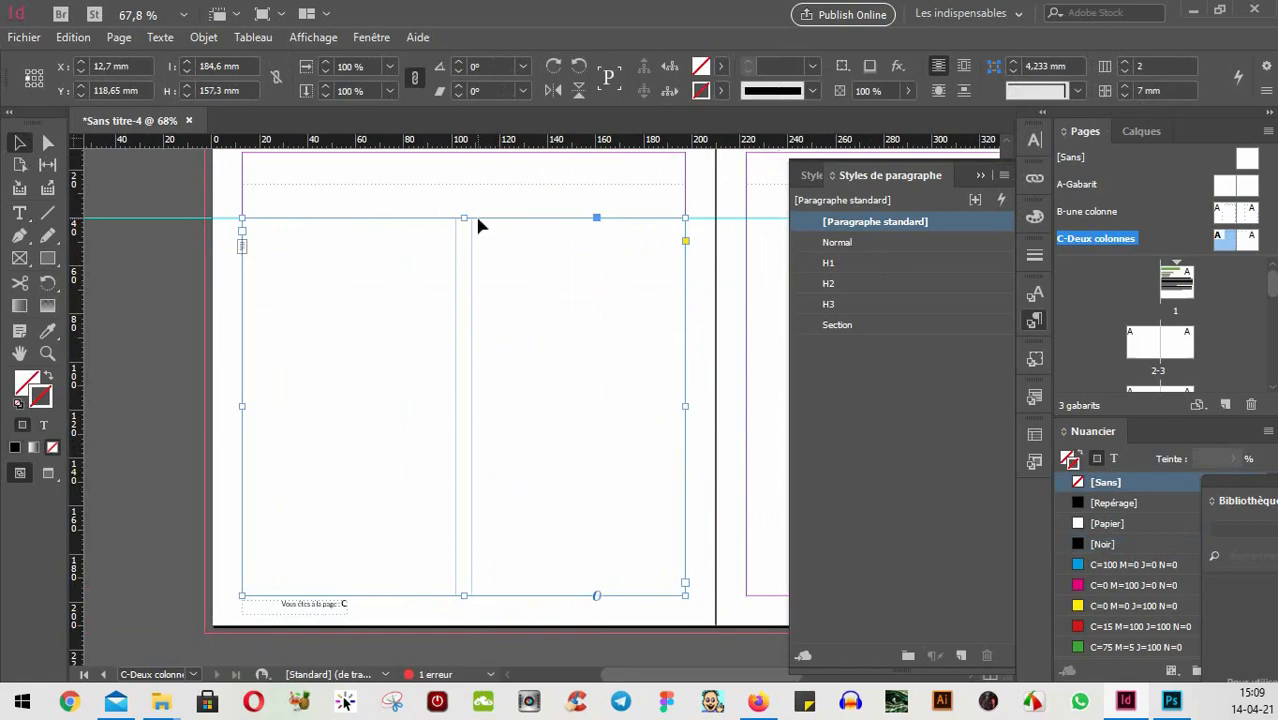
pyautogui.click(165, 206)
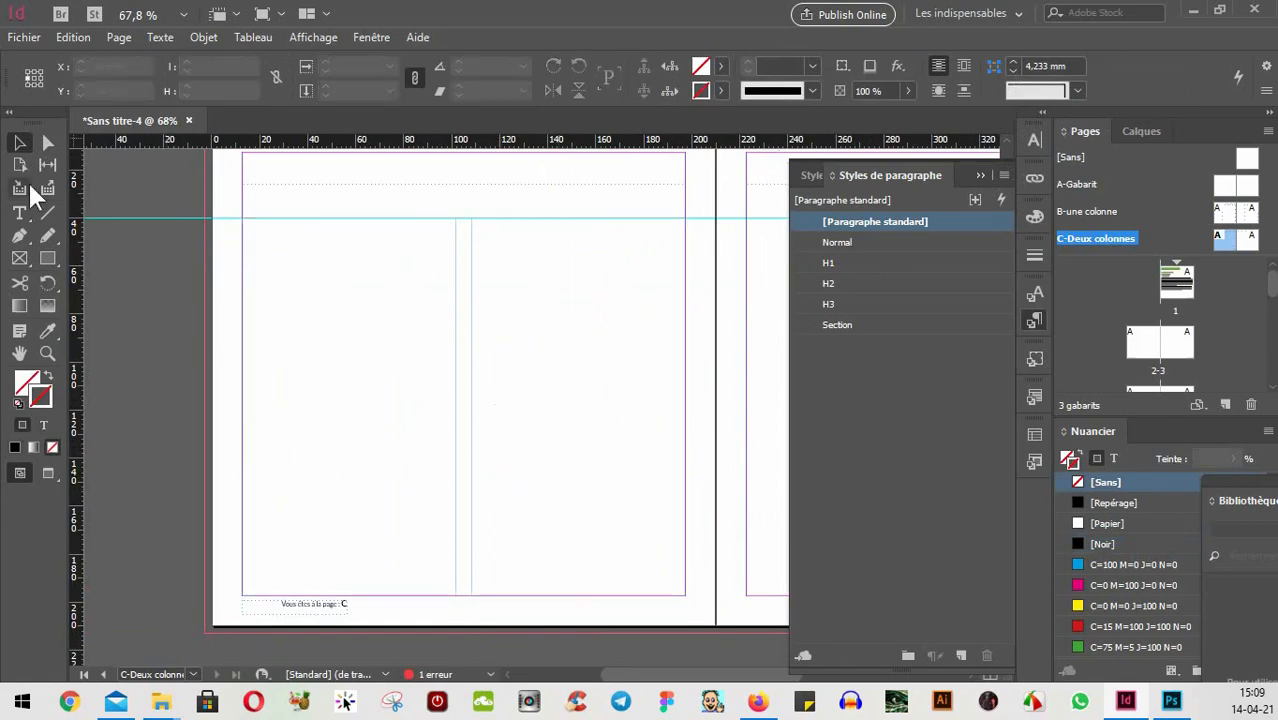
# - Draw a separate text frame over the first column and fit its left edge to the page margin, making it 89.3 mm wide
pyautogui.click(20, 212)
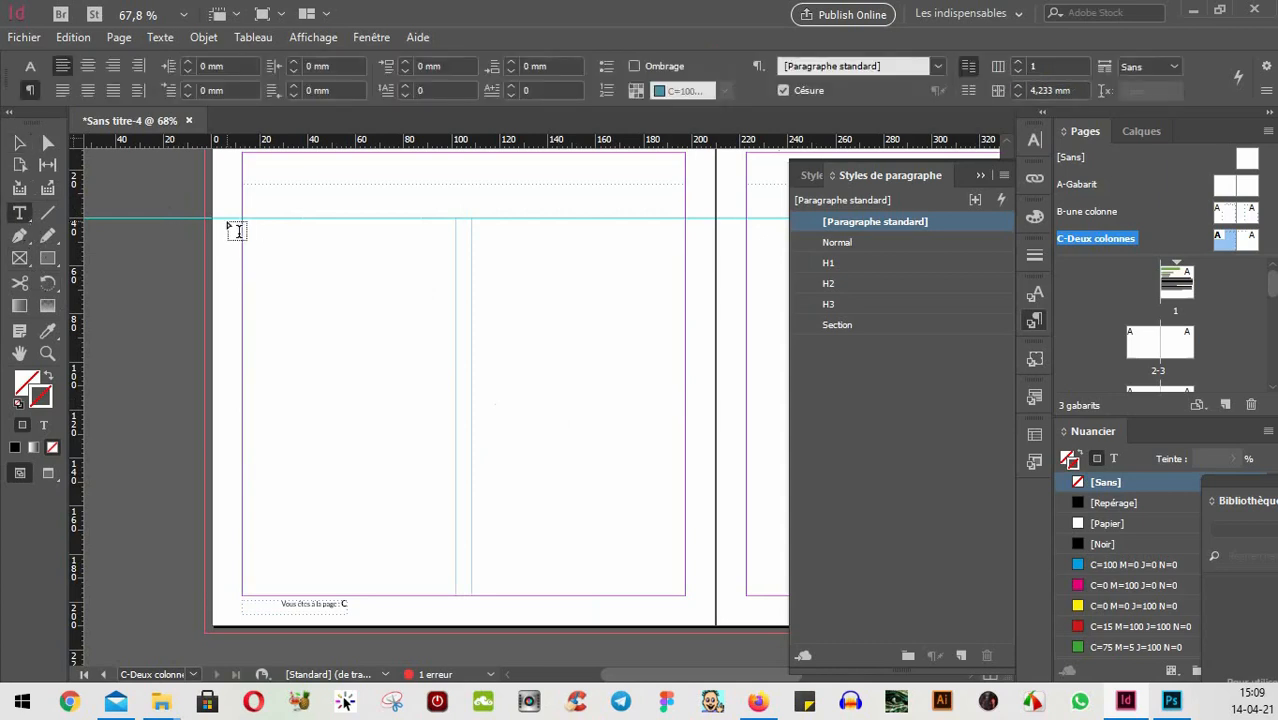
pyautogui.moveTo(226, 219); pyautogui.dragTo(456, 597)
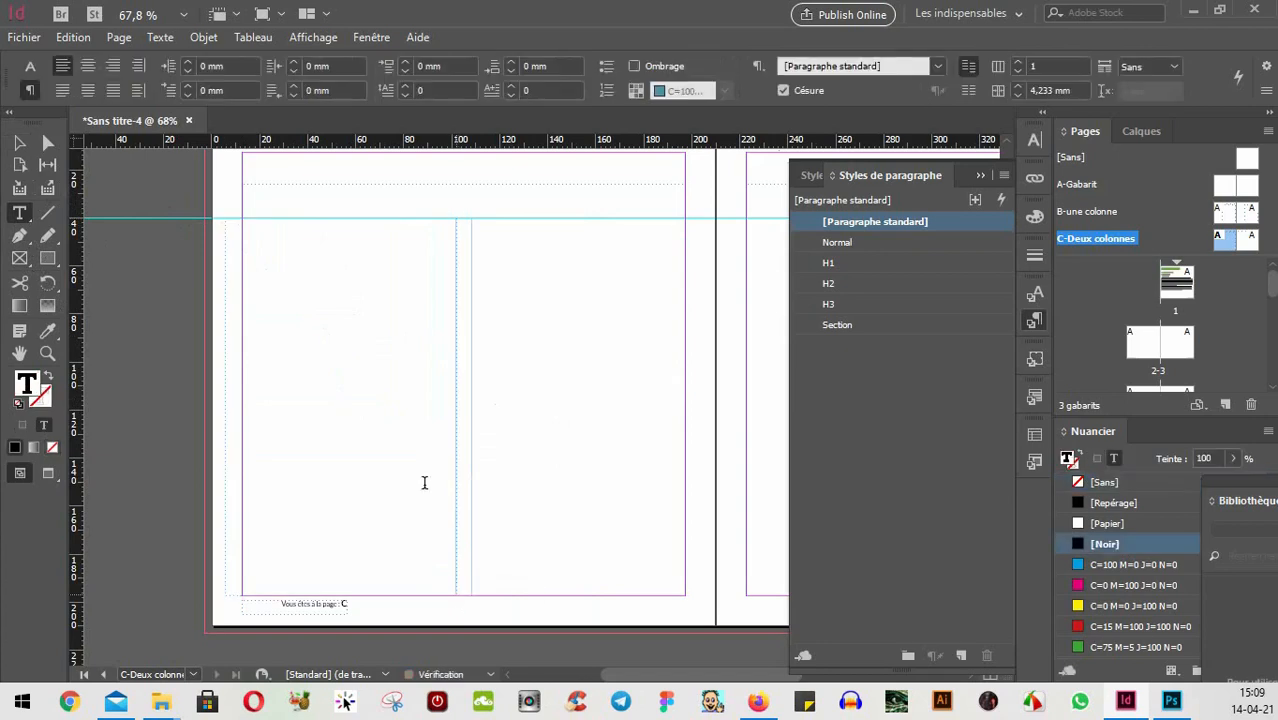
pyautogui.click(19, 143)
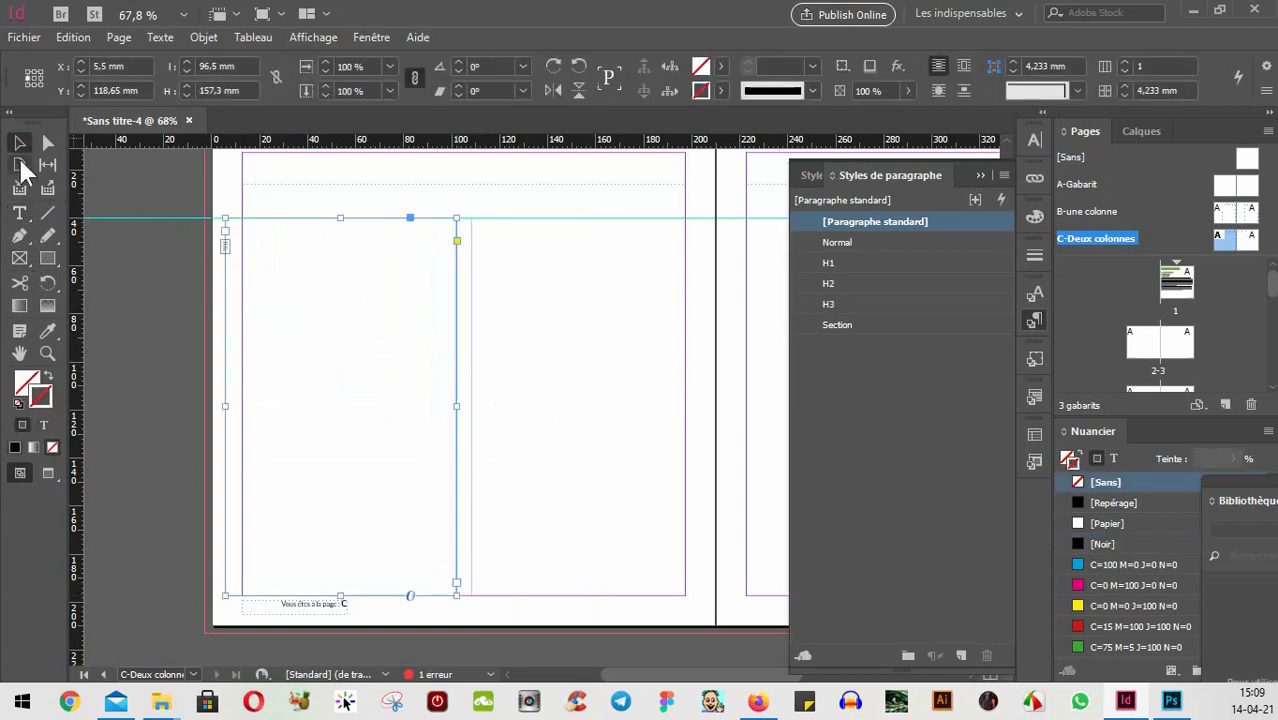
pyautogui.moveTo(242, 406); pyautogui.dragTo(241, 406)
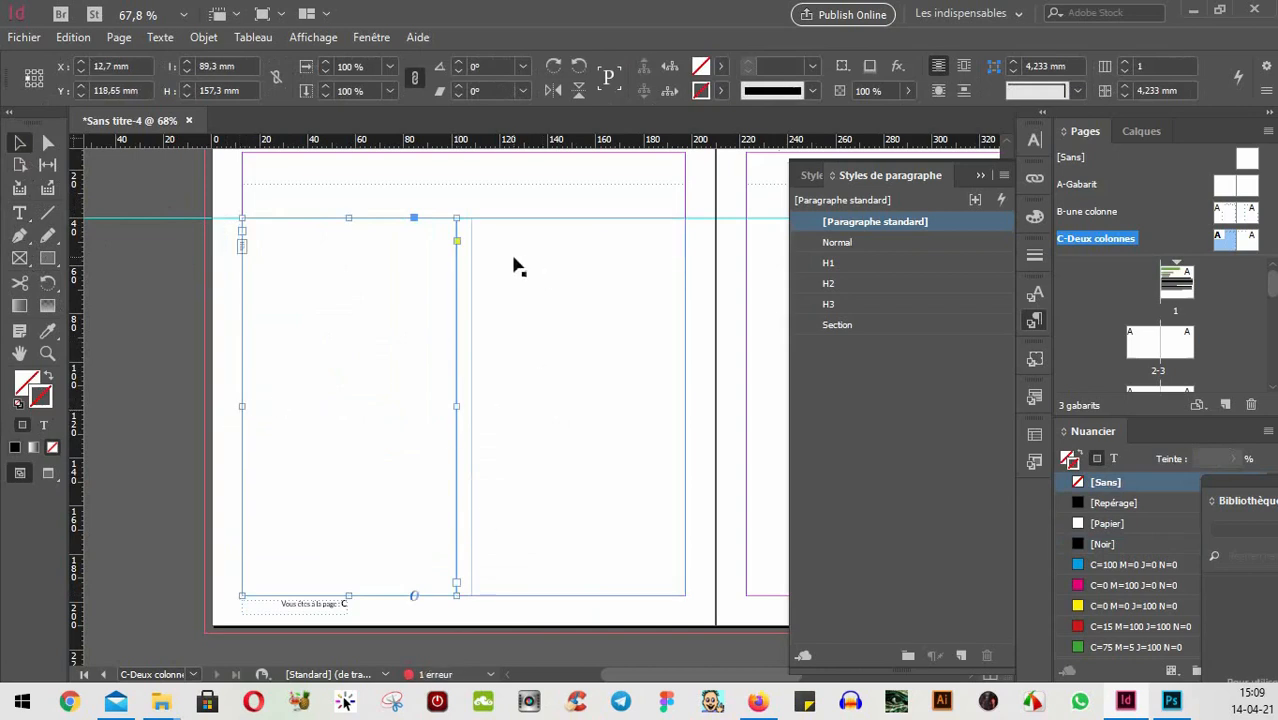
# - Delete the two-column text frame underneath, keeping the single-column frame
pyautogui.click(497, 288)
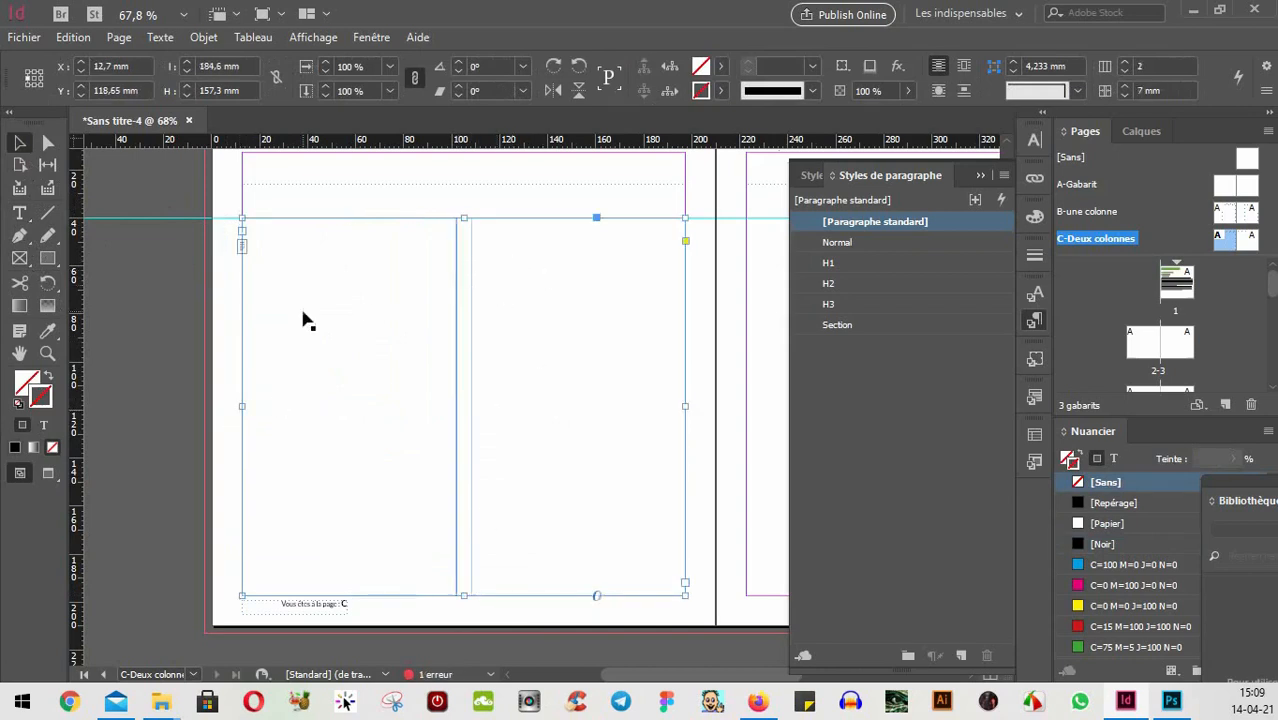
pyautogui.click(311, 371)
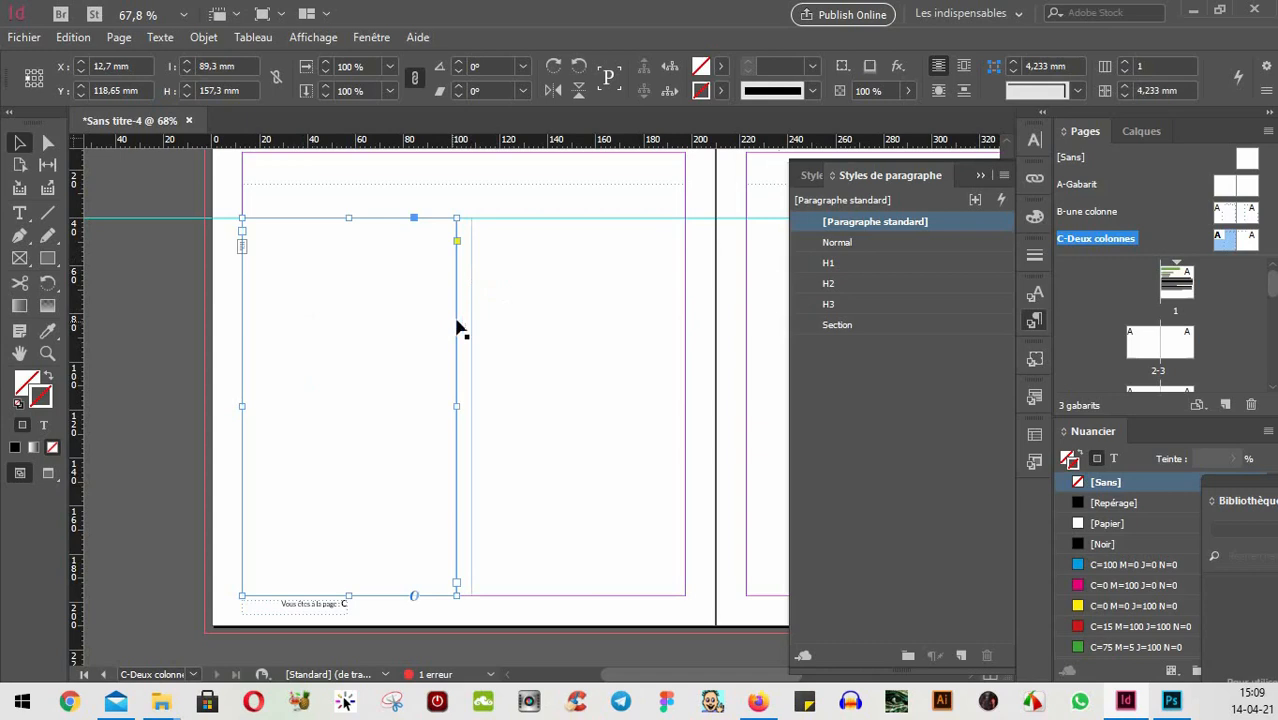
pyautogui.click(506, 310)
pyautogui.press('Delete')
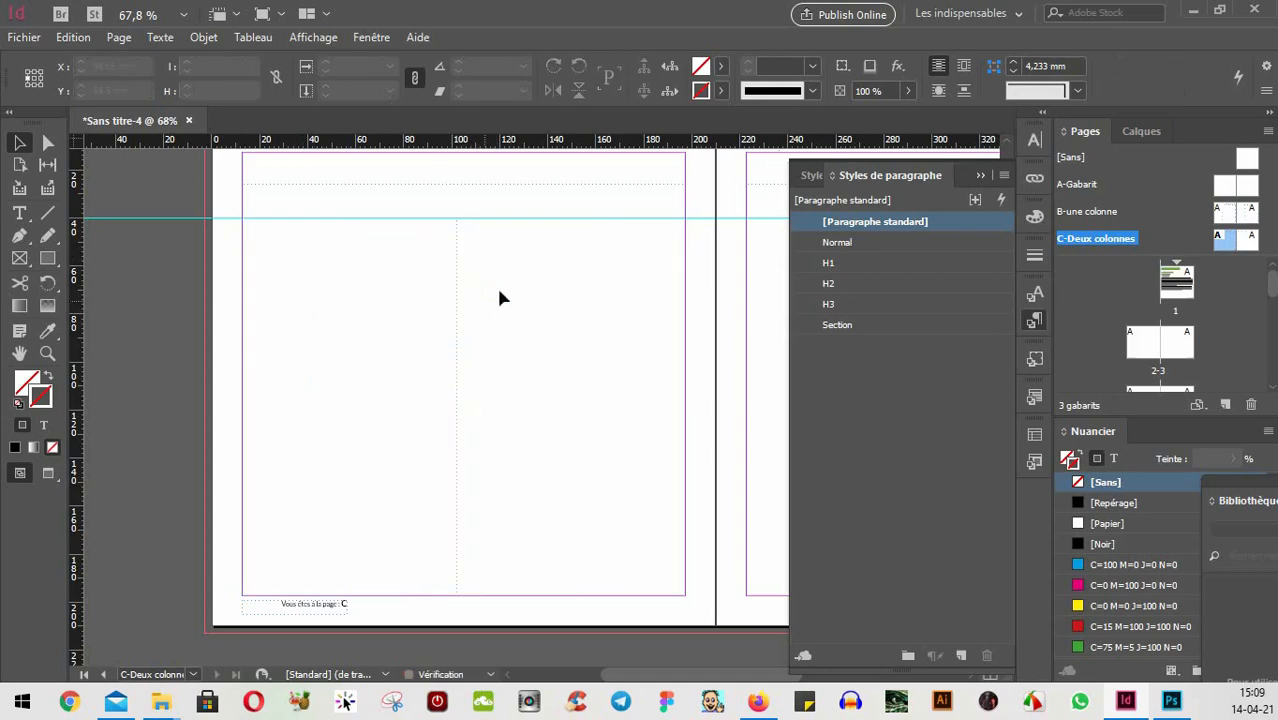
# - Duplicate the single-column text frame into the second column, against the inner margin at X 108 mm
pyautogui.click(442, 287)
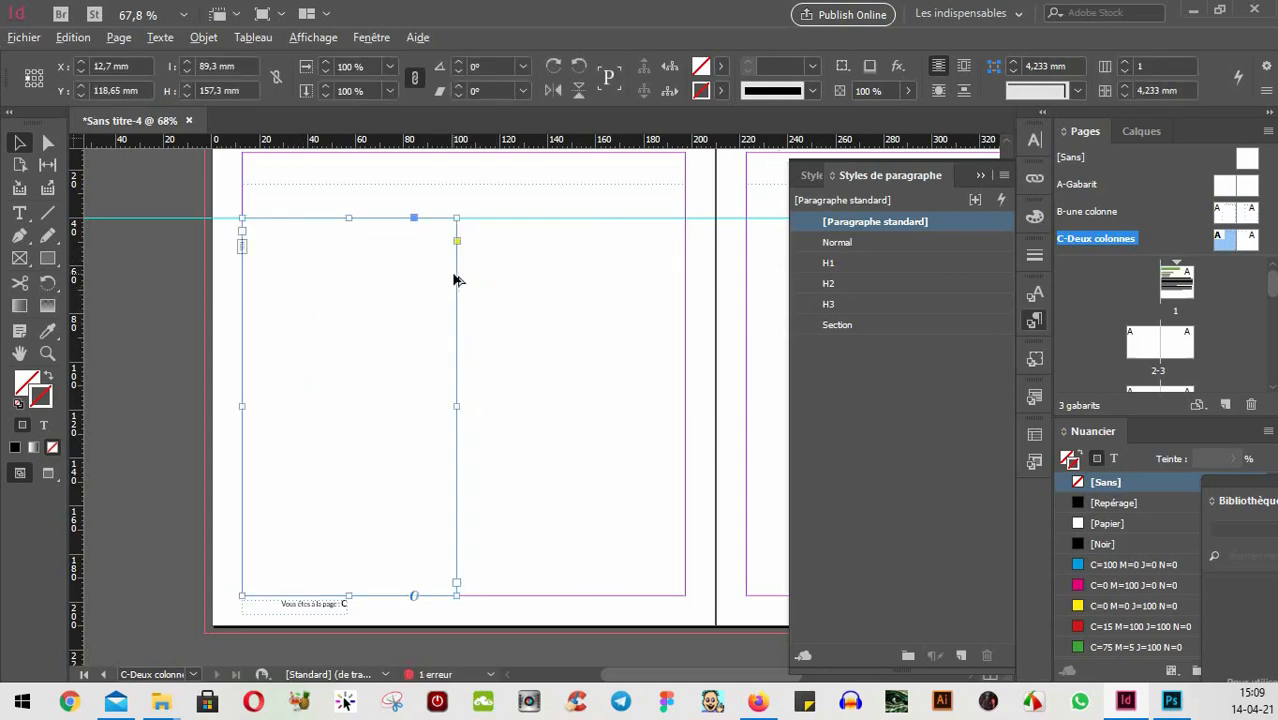
pyautogui.moveTo(455, 280); pyautogui.dragTo(685, 286)
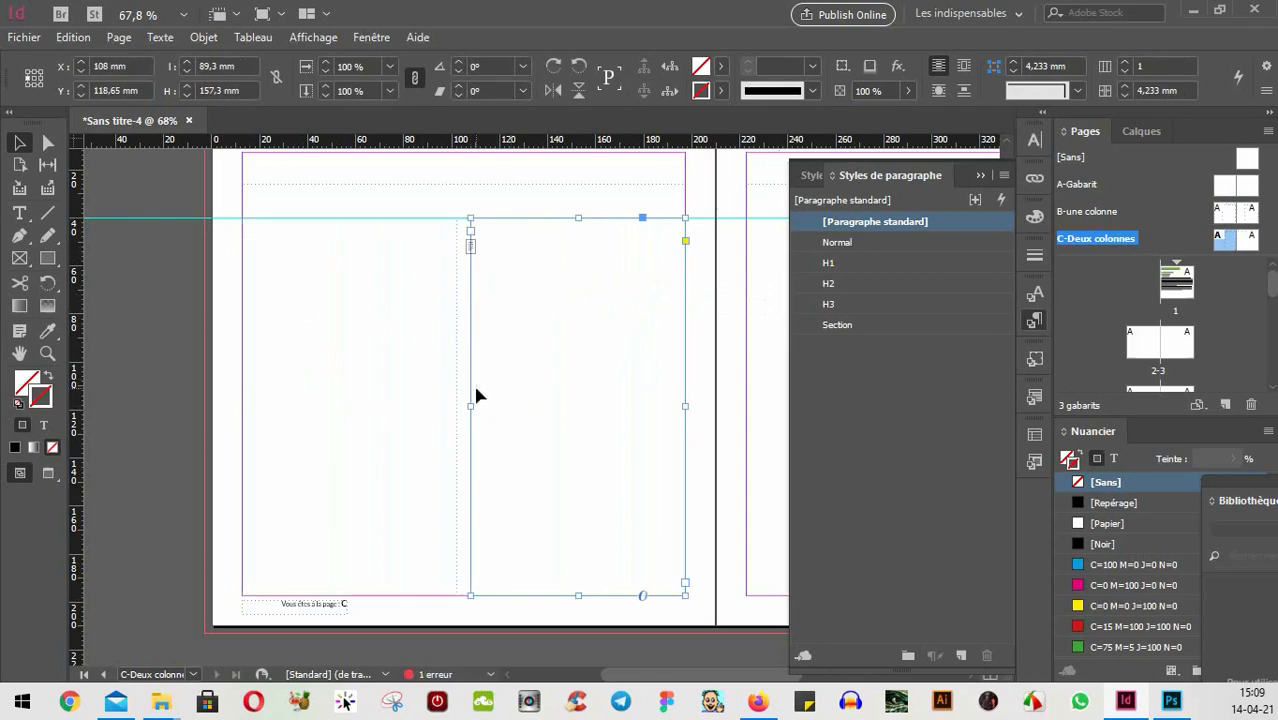
pyautogui.click(130, 384)
# - Shorten the first column's text frame from its top edge to 78.3 mm high, and extend it back up to the horizontal guide
pyautogui.click(395, 344)
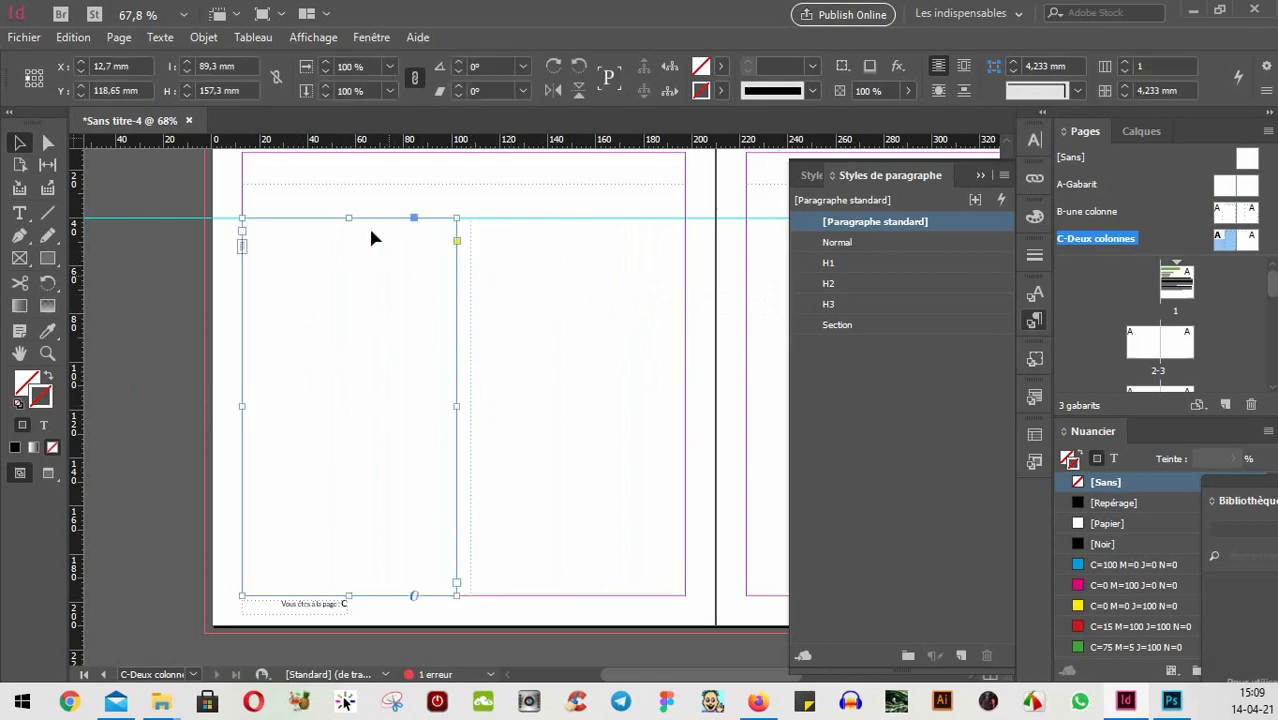
pyautogui.moveTo(347, 220); pyautogui.dragTo(345, 408)
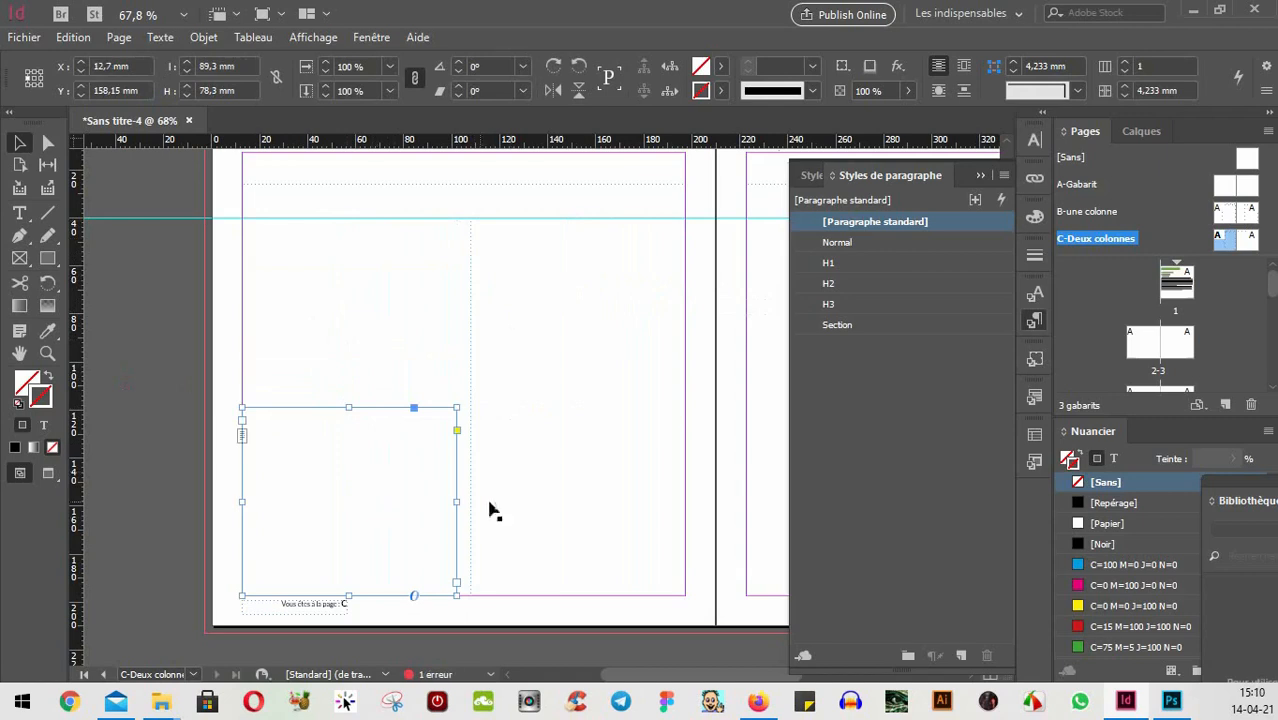
pyautogui.click(540, 360)
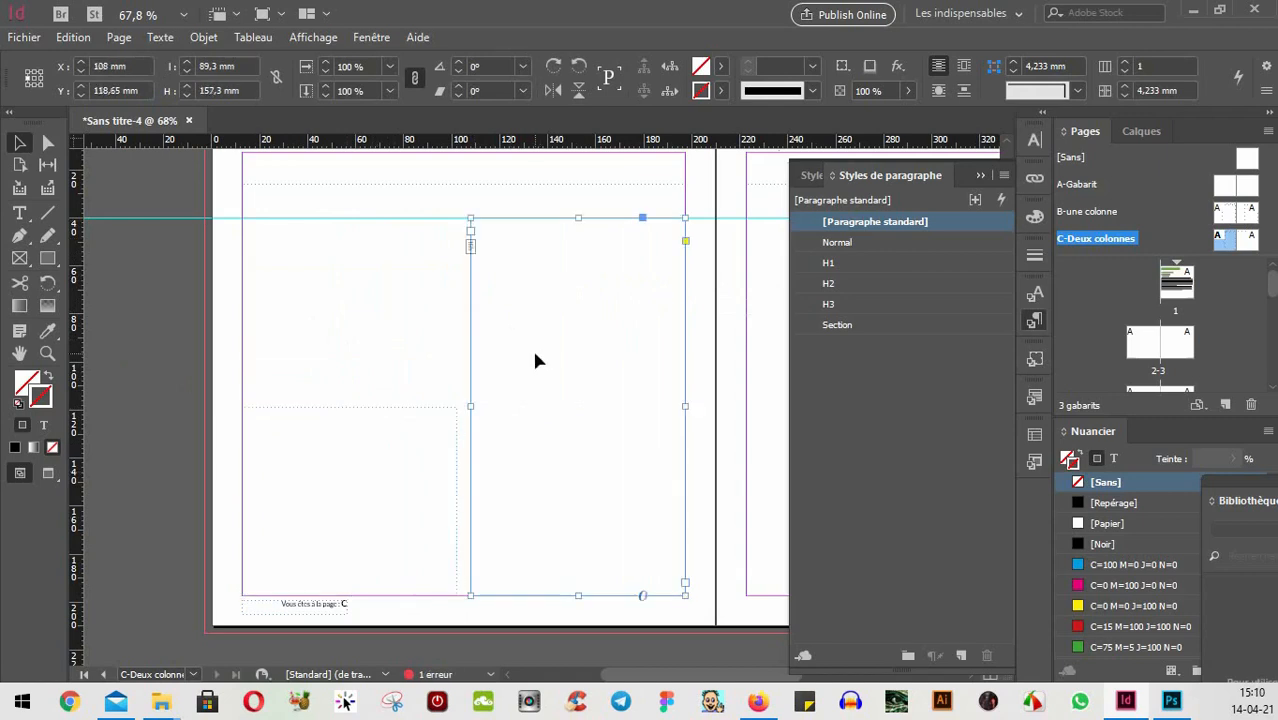
pyautogui.click(390, 470)
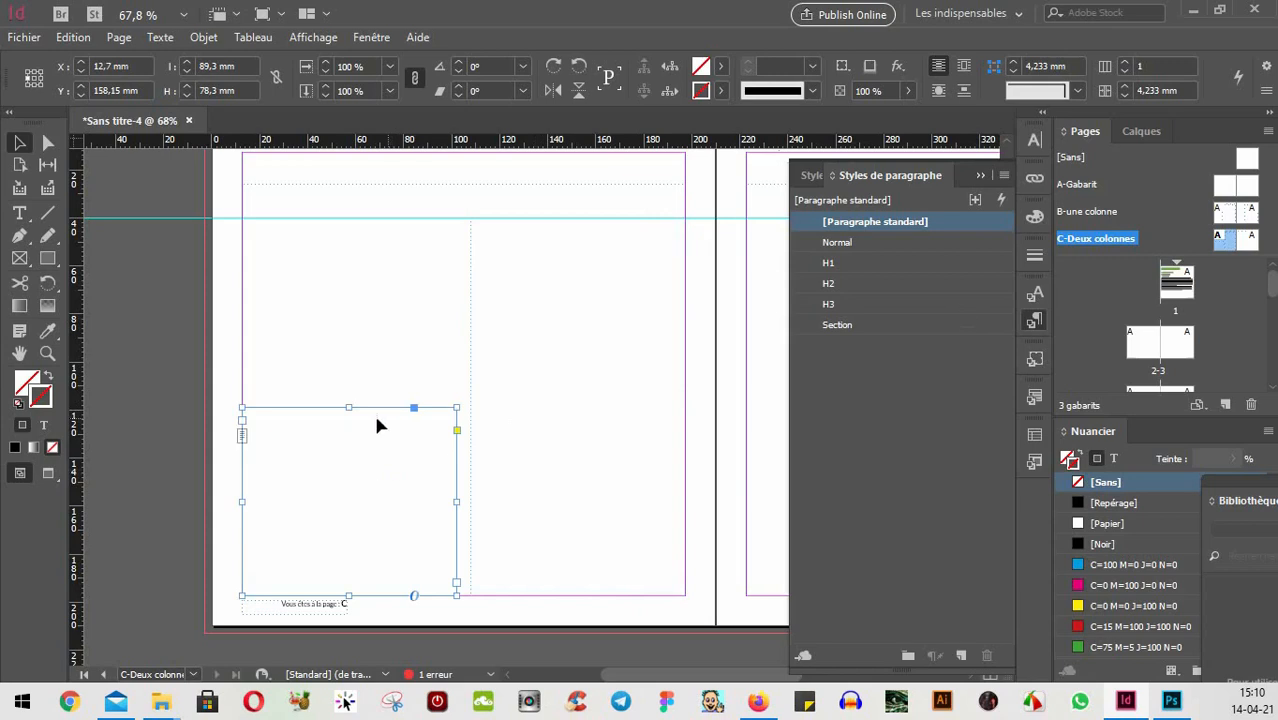
pyautogui.moveTo(348, 408); pyautogui.dragTo(396, 220)
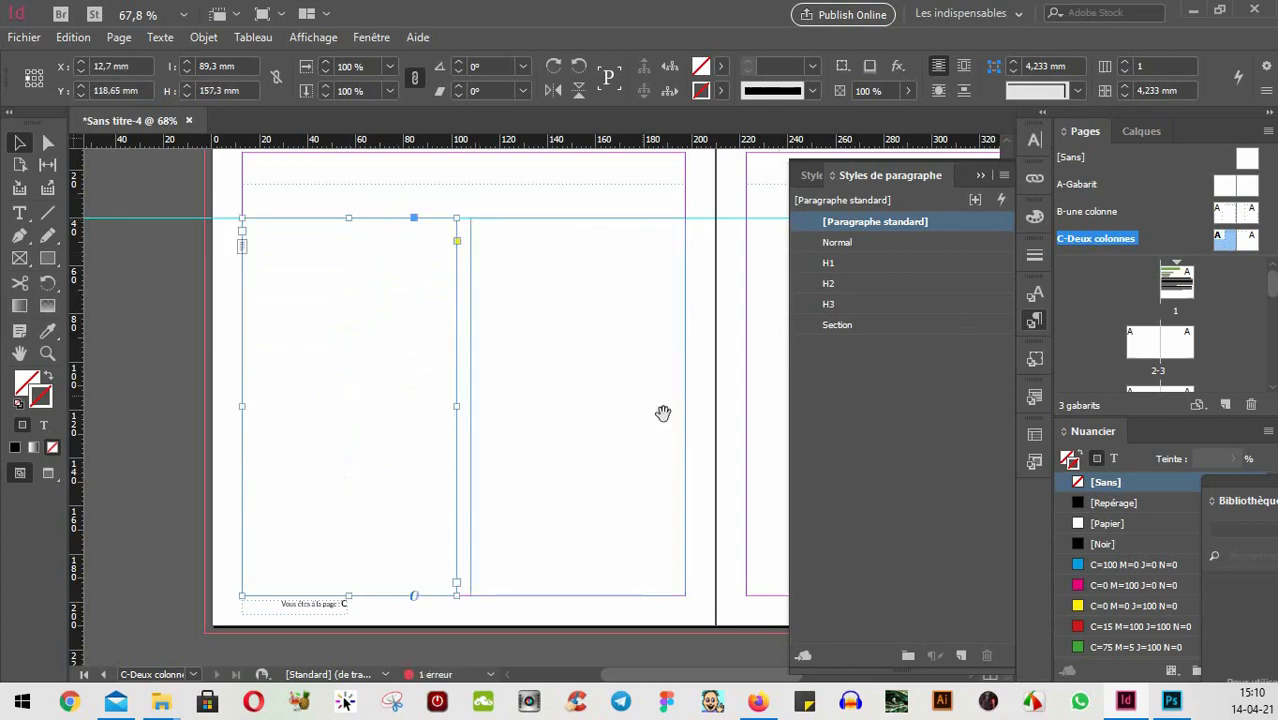
# - Duplicate both column text frames onto the facing right page, within its margins at X 222.7 mm
pyautogui.moveTo(662, 414); pyautogui.dragTo(495, 442)
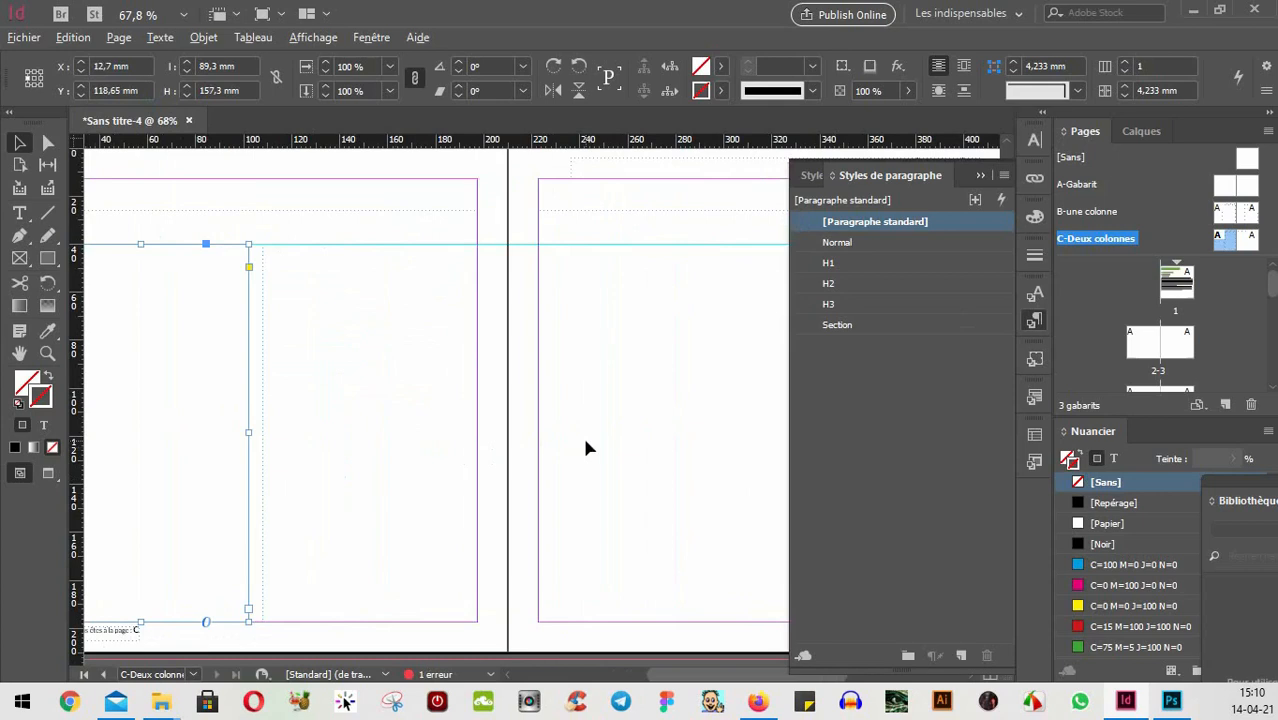
pyautogui.scroll(-1, 586, 441)
pyautogui.moveTo(609, 409); pyautogui.dragTo(499, 437)
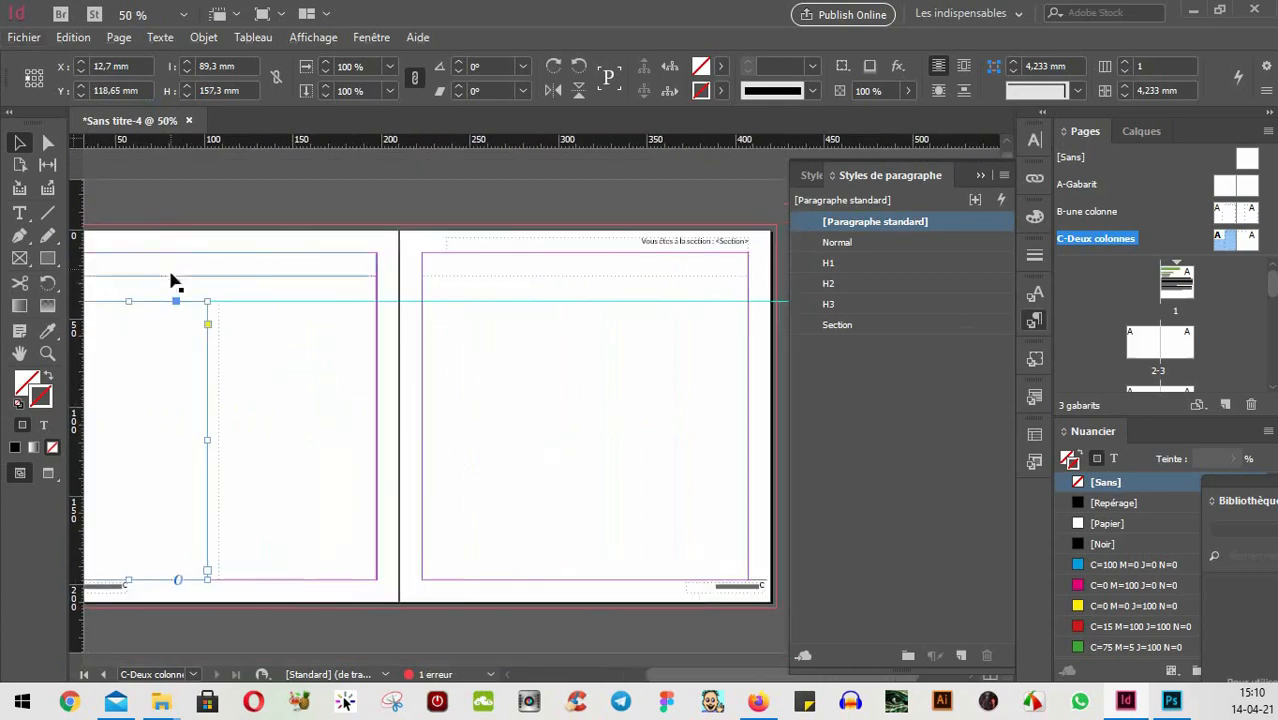
pyautogui.moveTo(190, 289); pyautogui.dragTo(252, 358)
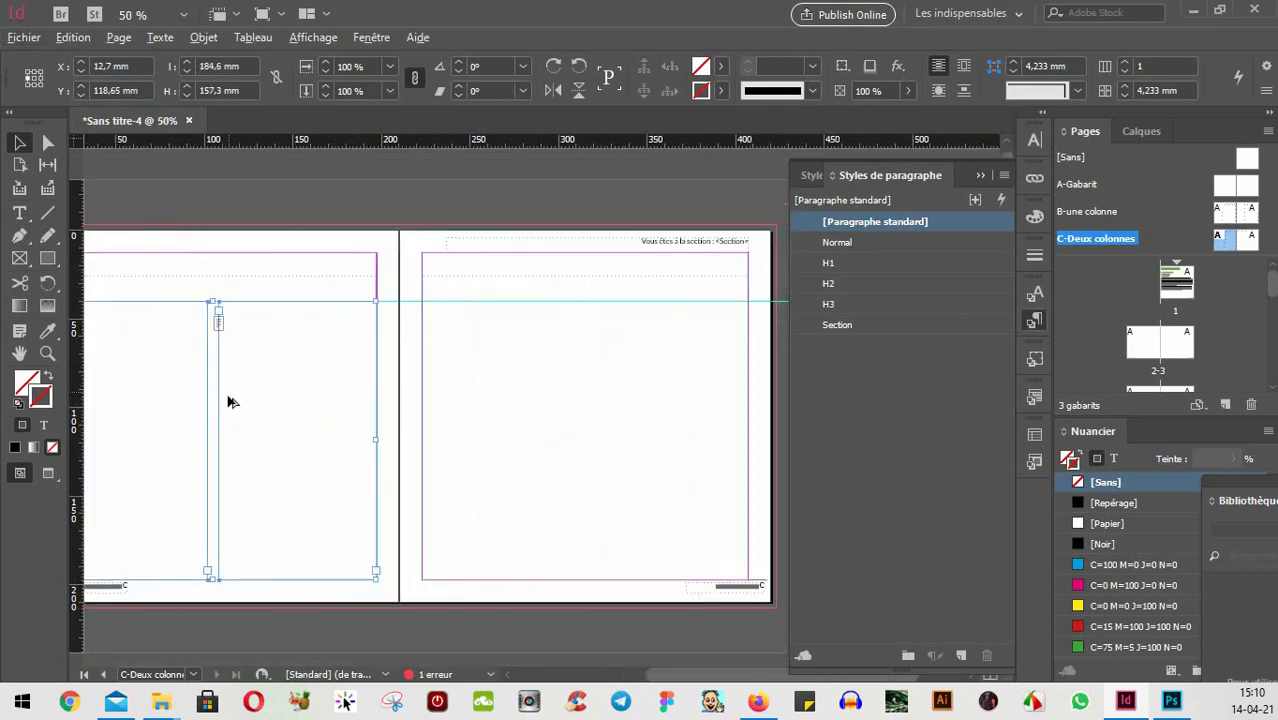
pyautogui.moveTo(222, 402); pyautogui.dragTo(591, 400)
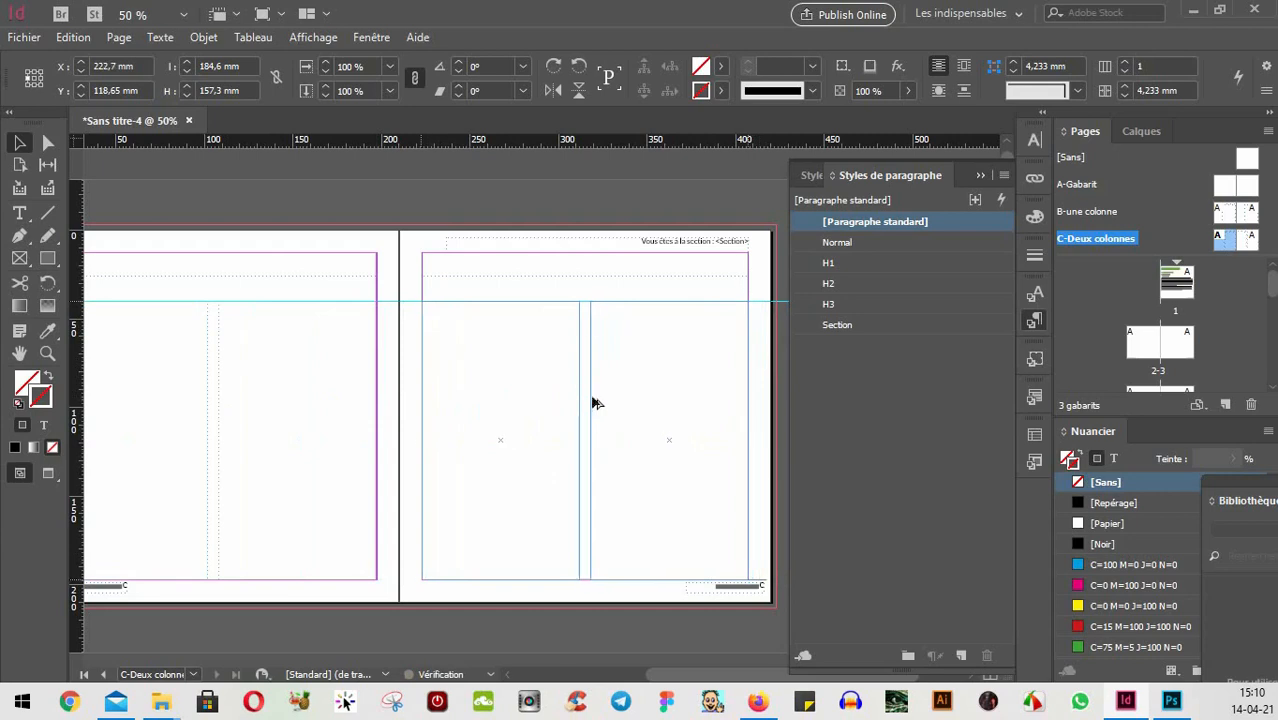
pyautogui.click(468, 191)
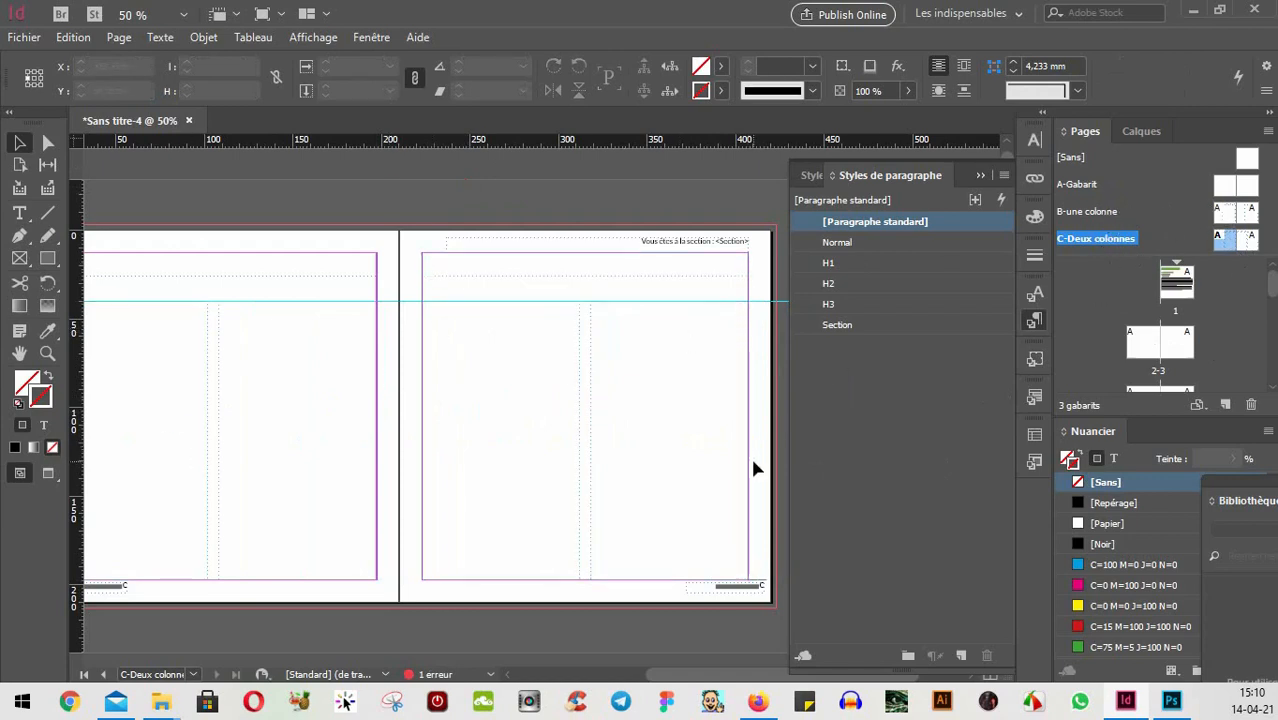
pyautogui.scroll(4, 729, 558)
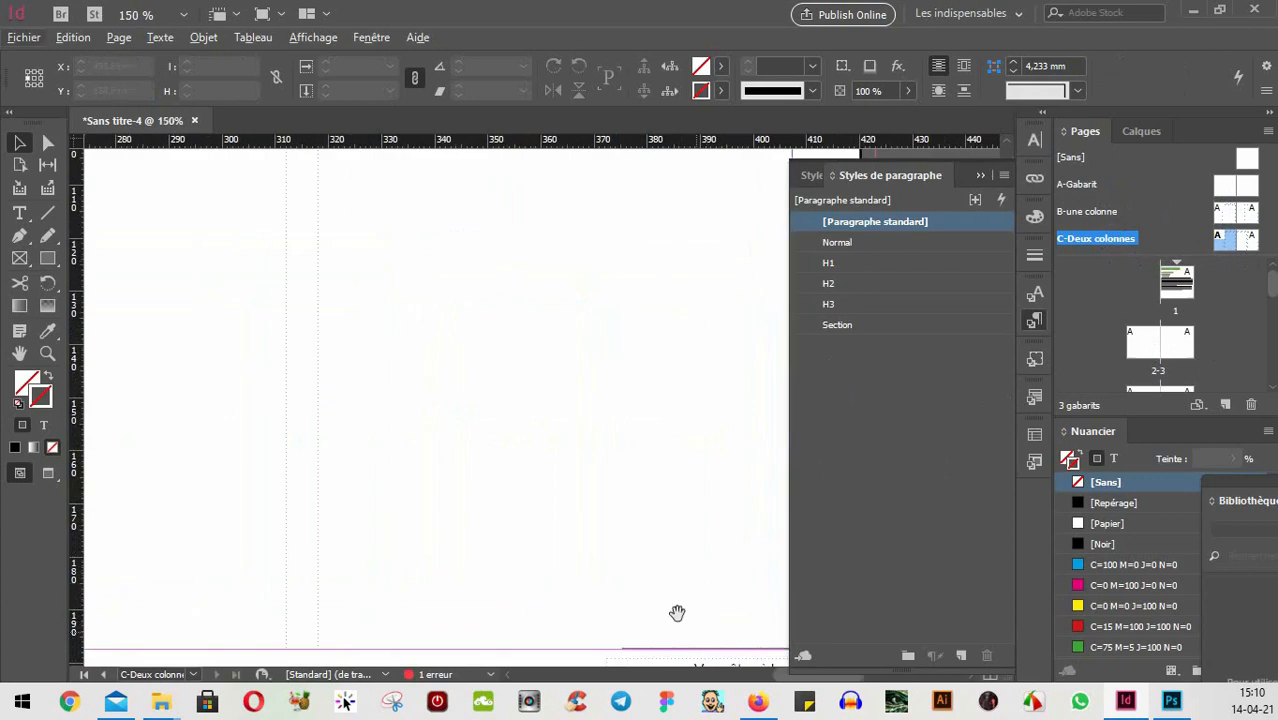
# - Compare the page-number footers on the C-Deux colonnes and A-Gabarit masters, including the footer text frame on A-Gabarit's right page
pyautogui.moveTo(677, 612); pyautogui.dragTo(445, 392)
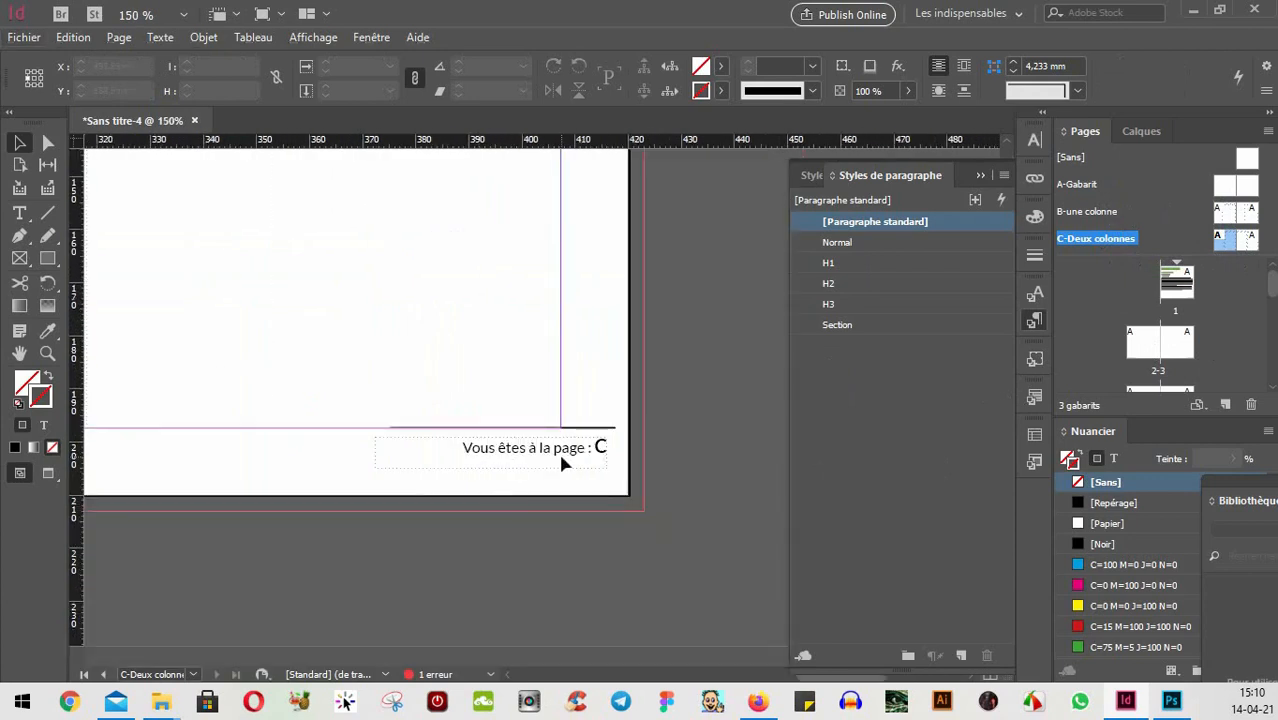
pyautogui.doubleClick(1224, 186)
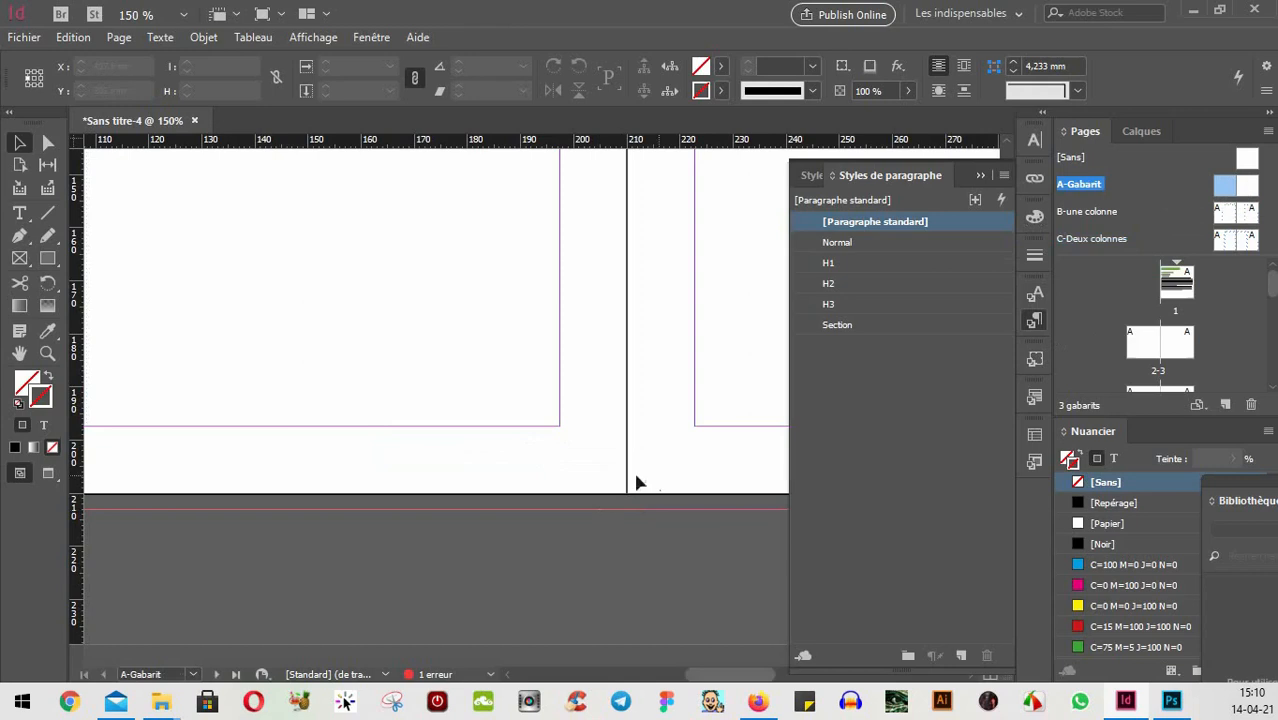
pyautogui.moveTo(716, 467); pyautogui.dragTo(400, 468)
pyautogui.moveTo(580, 446); pyautogui.dragTo(151, 434)
pyautogui.moveTo(710, 440); pyautogui.dragTo(364, 440)
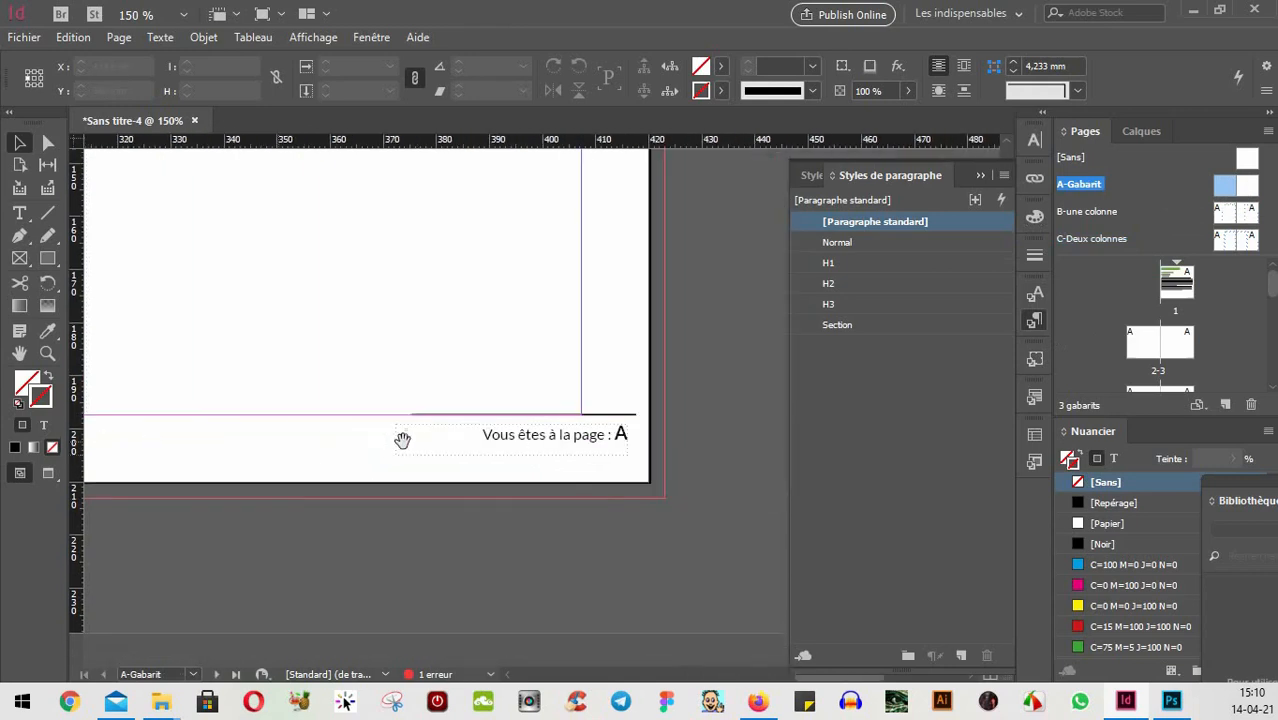
pyautogui.click(19, 212)
pyautogui.moveTo(563, 435); pyautogui.dragTo(501, 439)
pyautogui.click(543, 437)
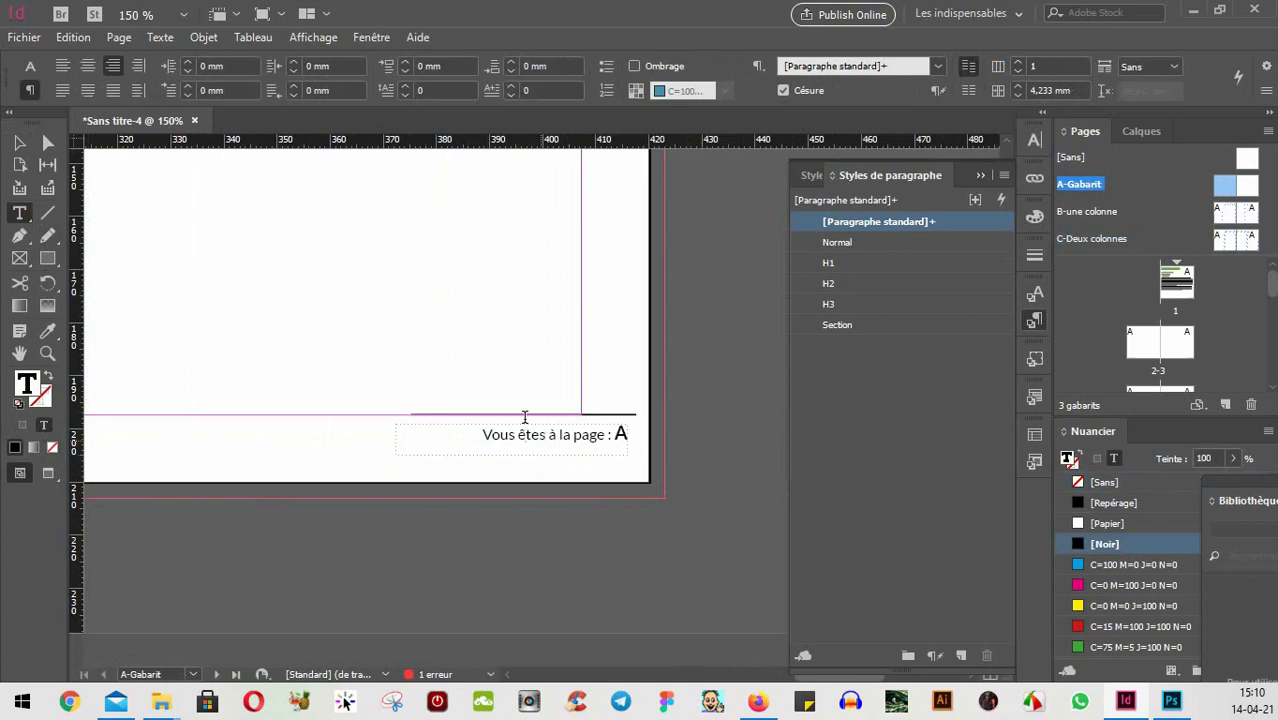
pyautogui.click(20, 143)
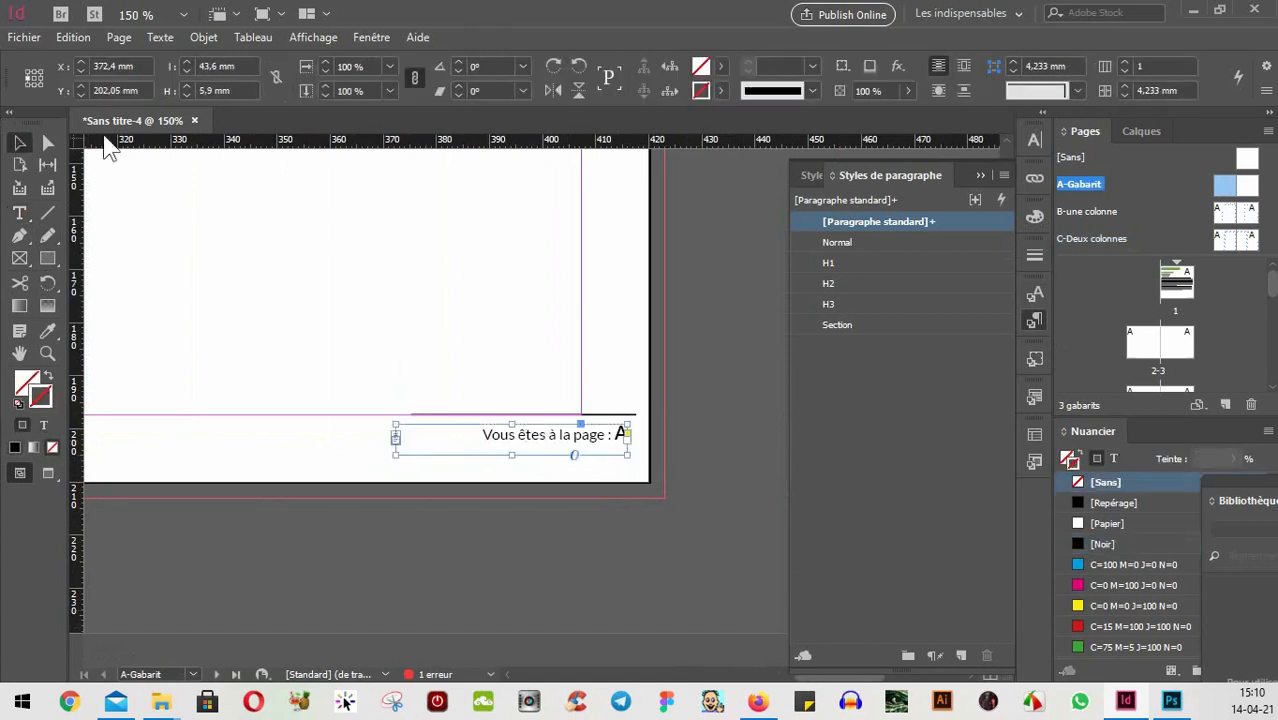
pyautogui.click(697, 268)
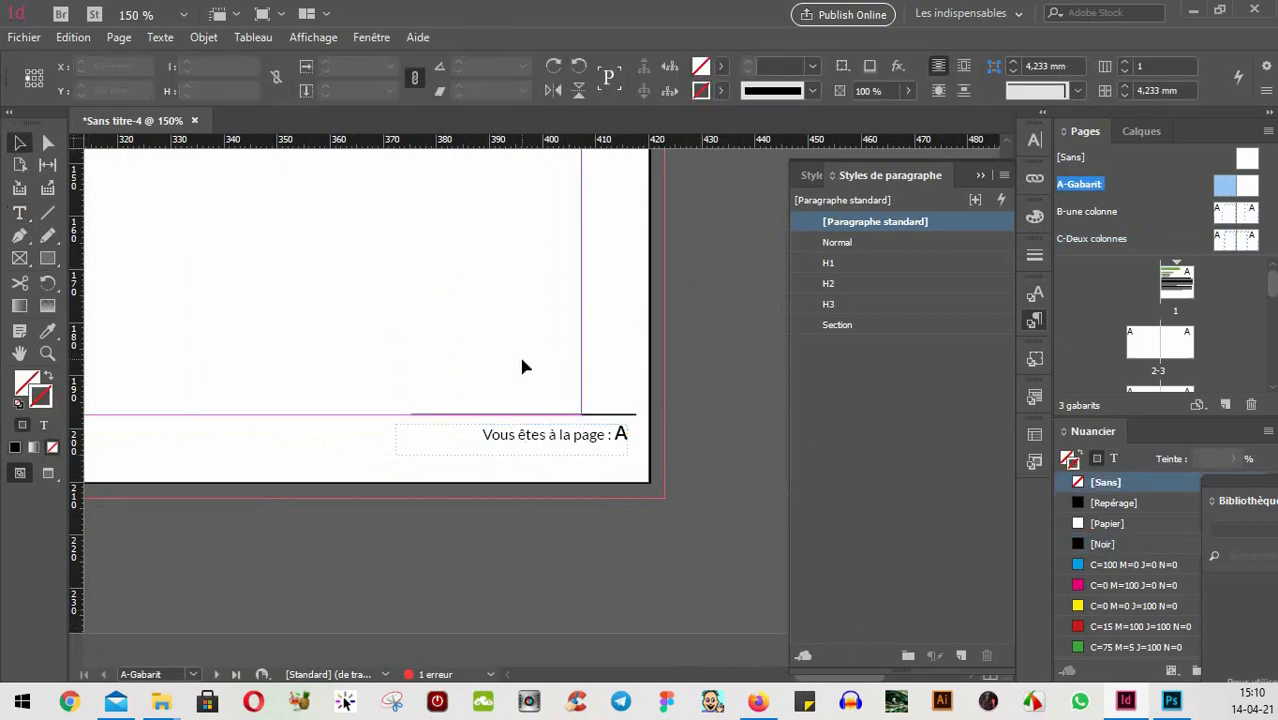
pyautogui.scroll(-5, 519, 360)
pyautogui.scroll(2, 524, 368)
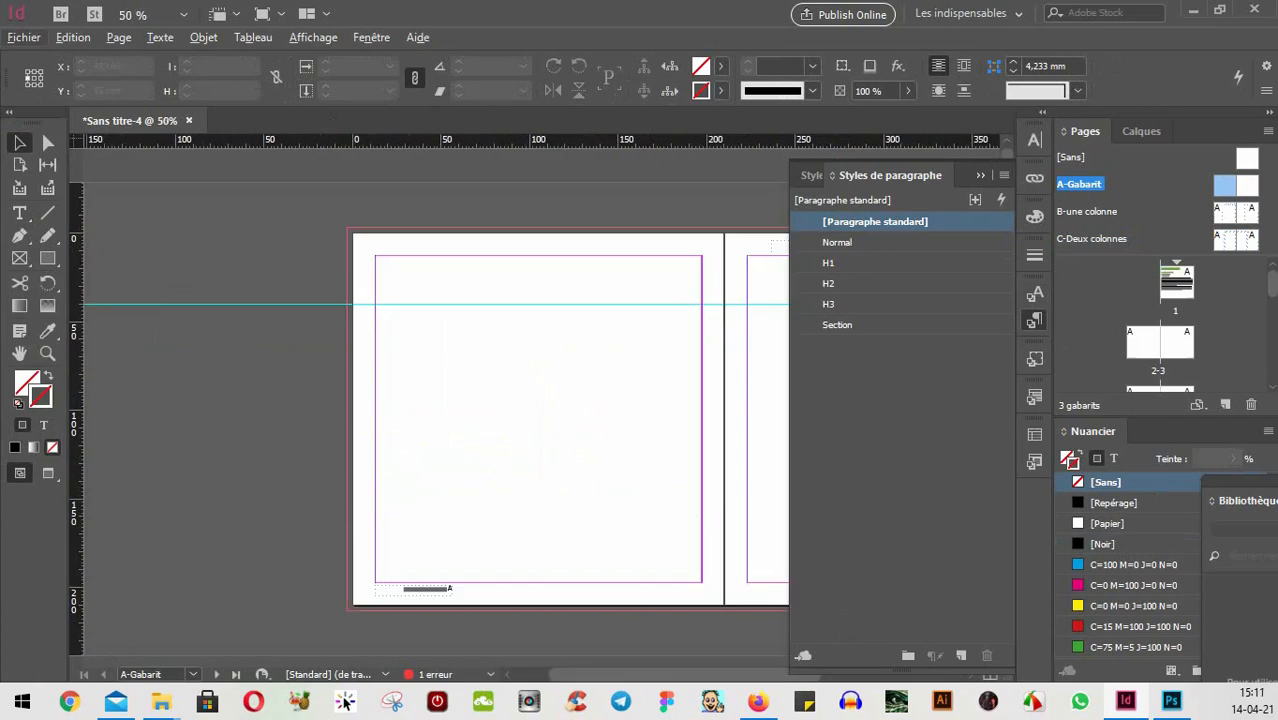
# - Delete the main text frame starting with "MA SECTION" from document page 1
pyautogui.doubleClick(1180, 287)
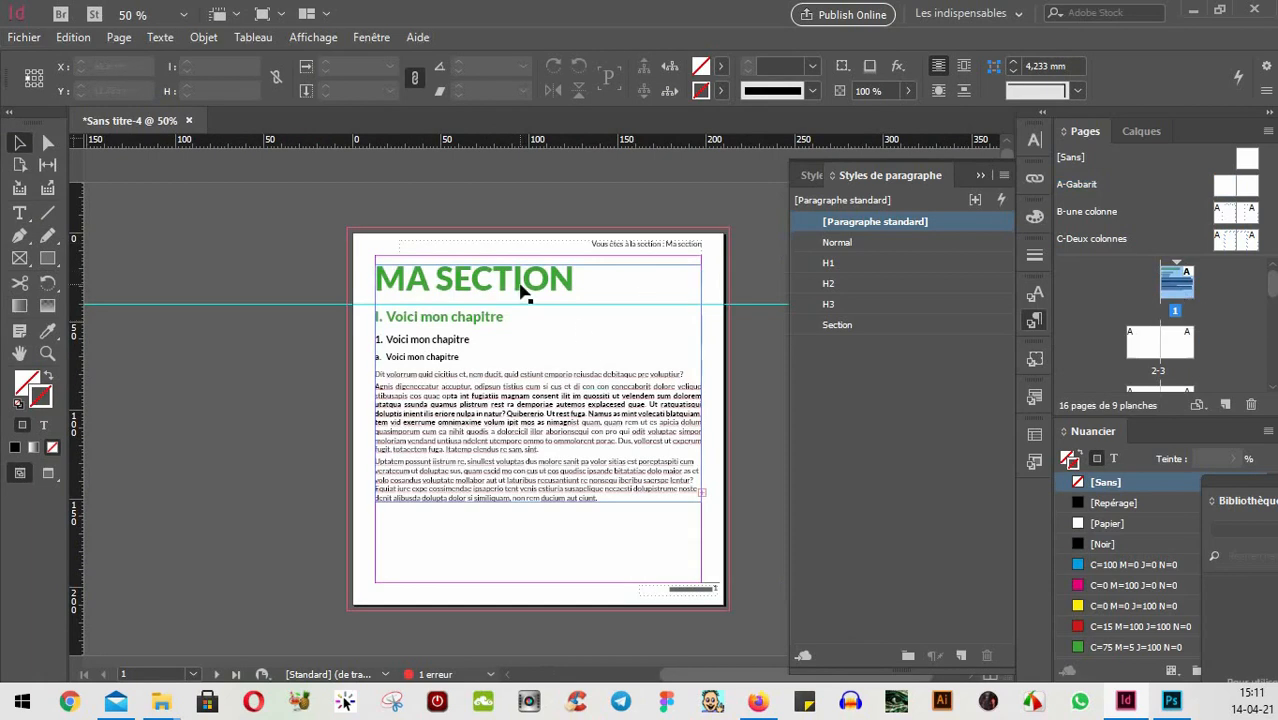
pyautogui.scroll(-1, 534, 294)
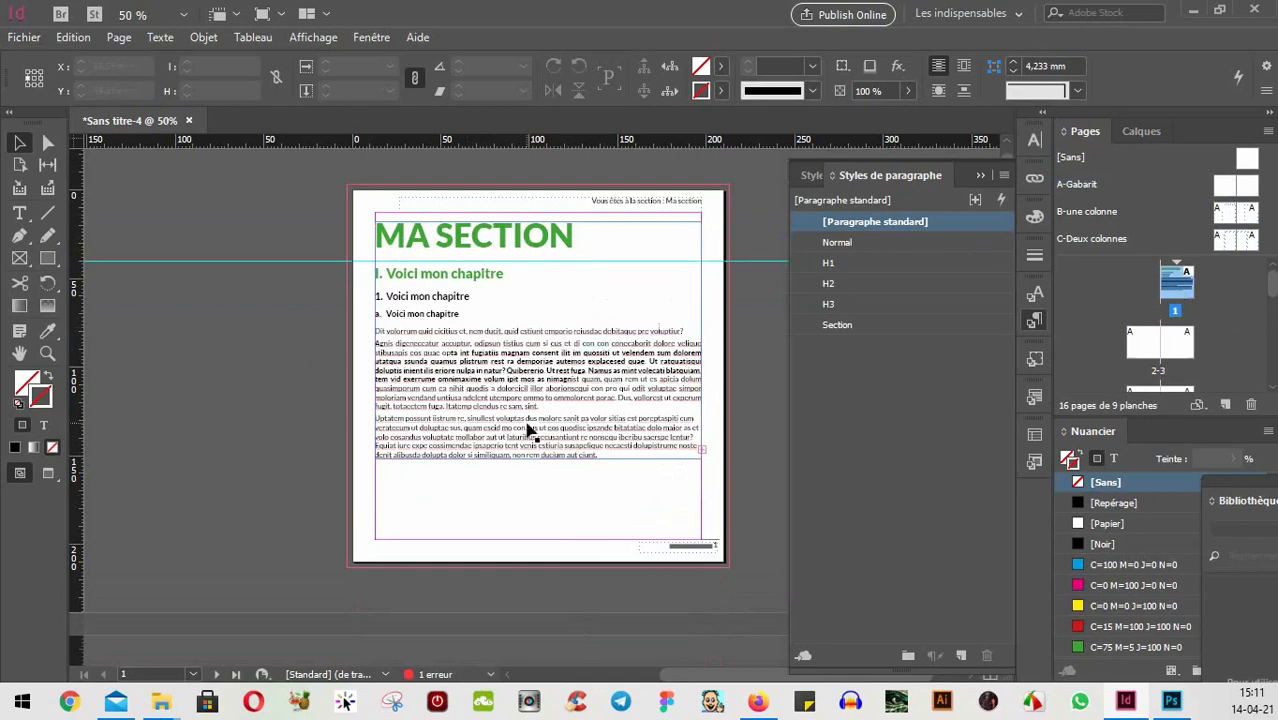
pyautogui.moveTo(319, 193); pyautogui.dragTo(739, 577)
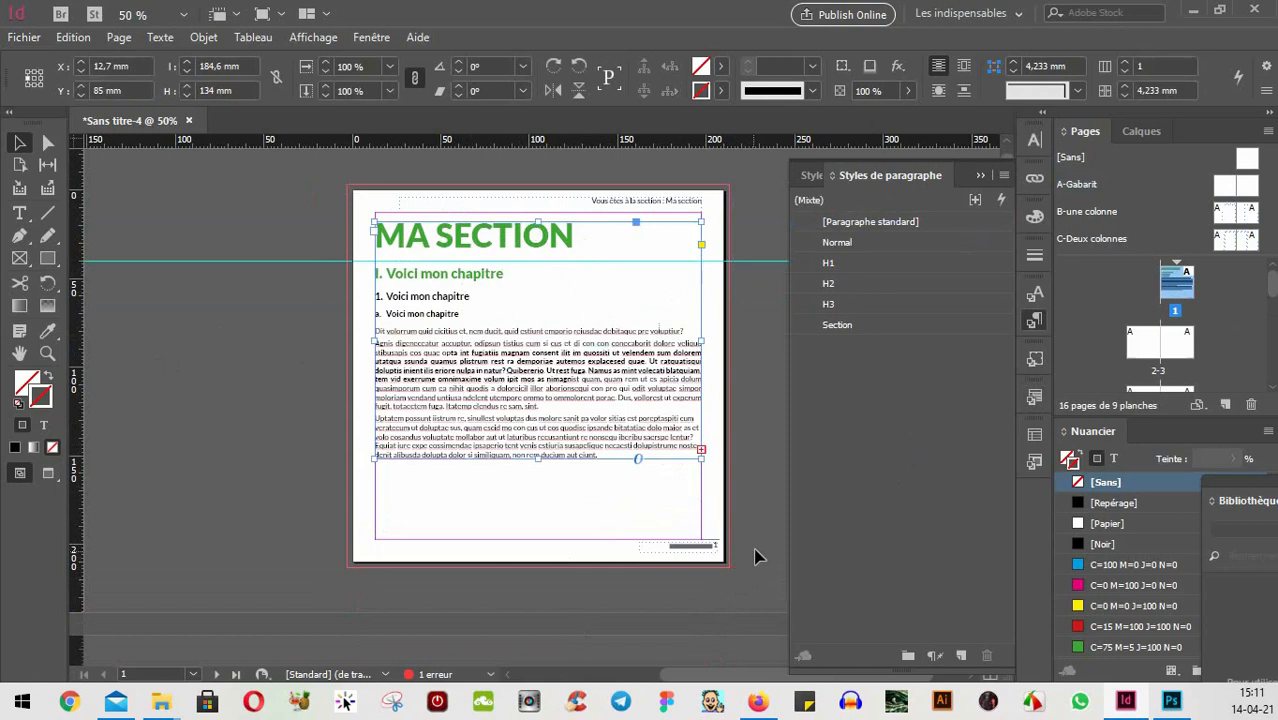
pyautogui.press('Delete')
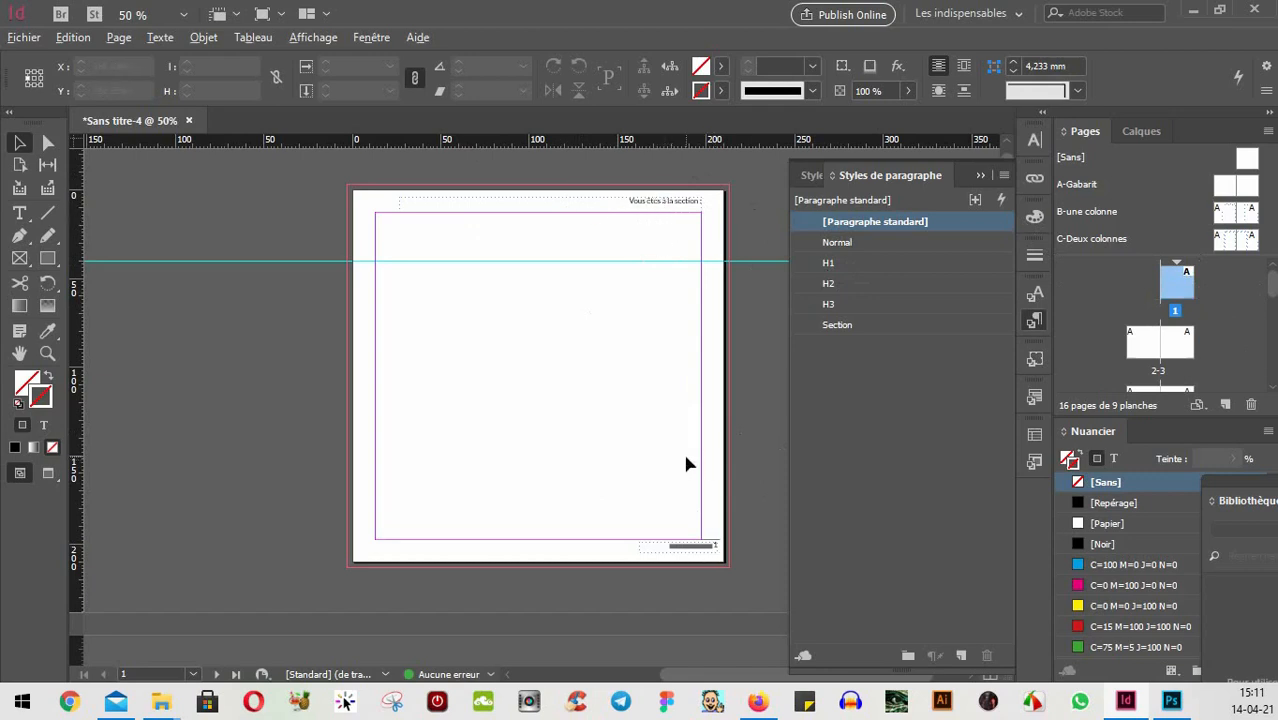
# - Try applying the [Sans] master to page 1, and undo it
pyautogui.scroll(2, 686, 457)
pyautogui.scroll(-2, 686, 462)
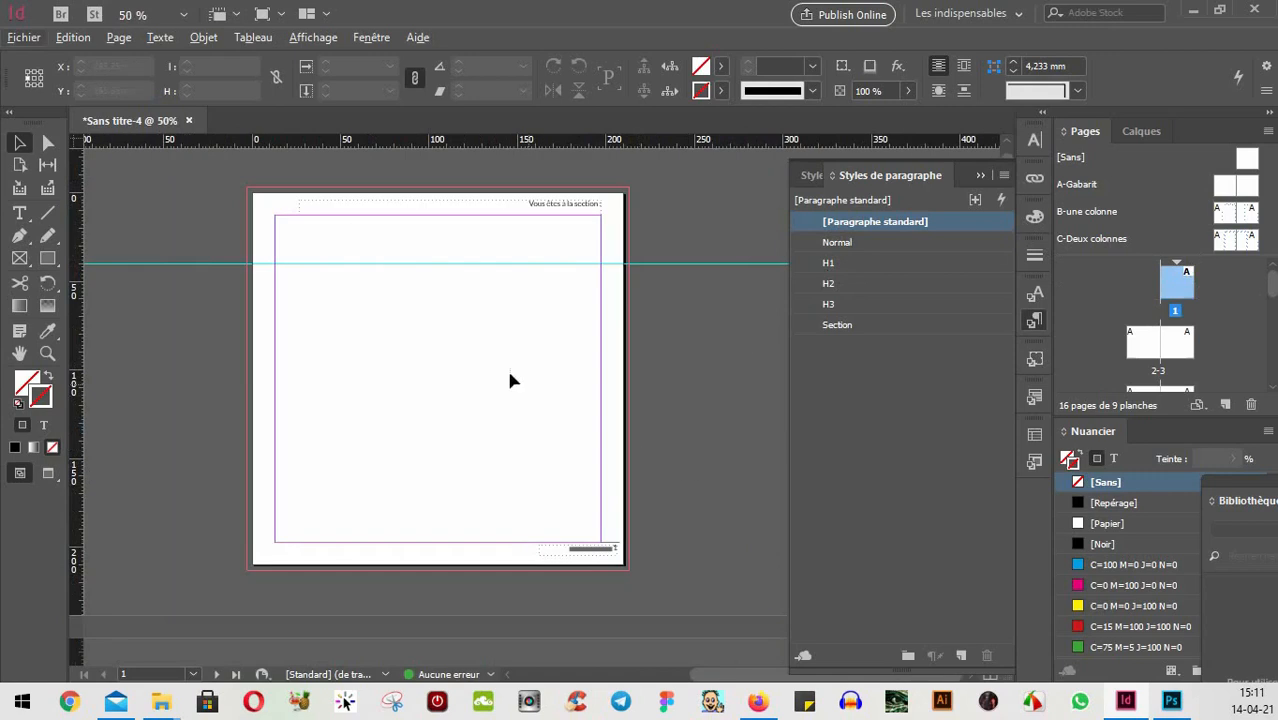
pyautogui.moveTo(365, 271); pyautogui.dragTo(611, 354)
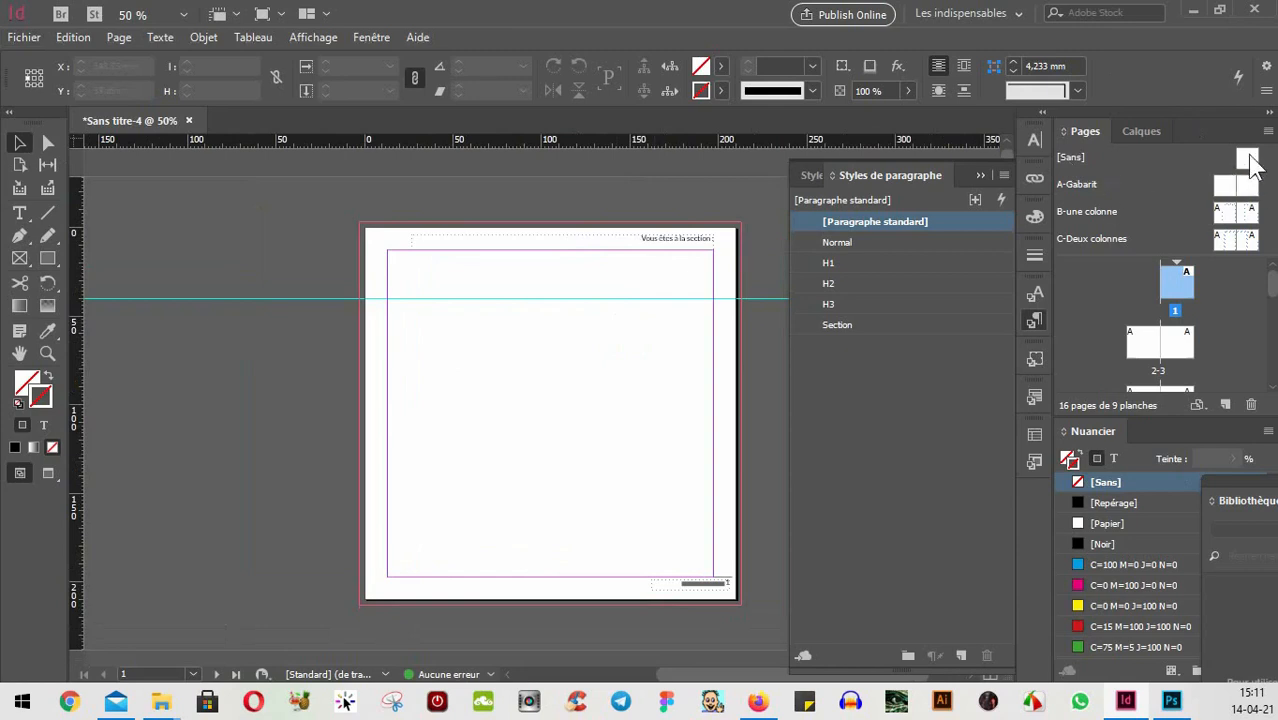
pyautogui.click(1243, 156)
pyautogui.click(1247, 160)
pyautogui.moveTo(1248, 162); pyautogui.dragTo(1181, 290)
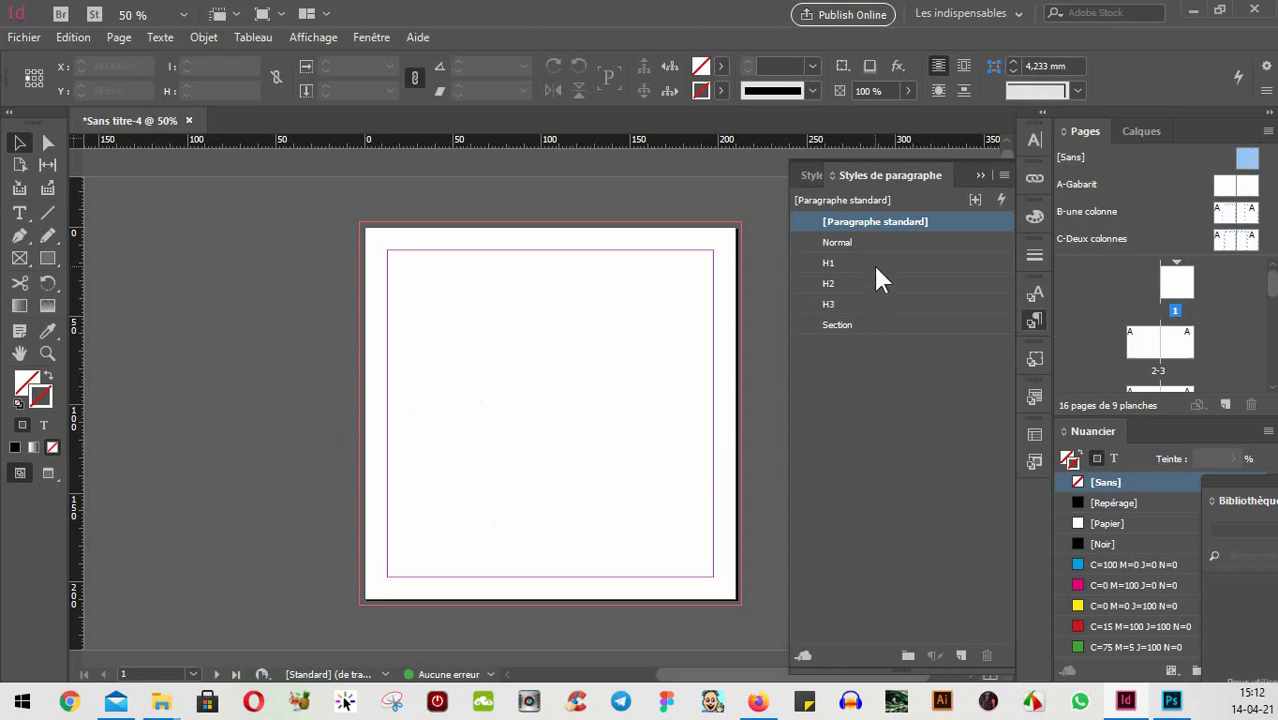
pyautogui.hotkey('ctrl', 'z')
# - Release the "Vous êtes à la section :" header frame on page 1 from its master and try selecting its text
pyautogui.click(667, 203)
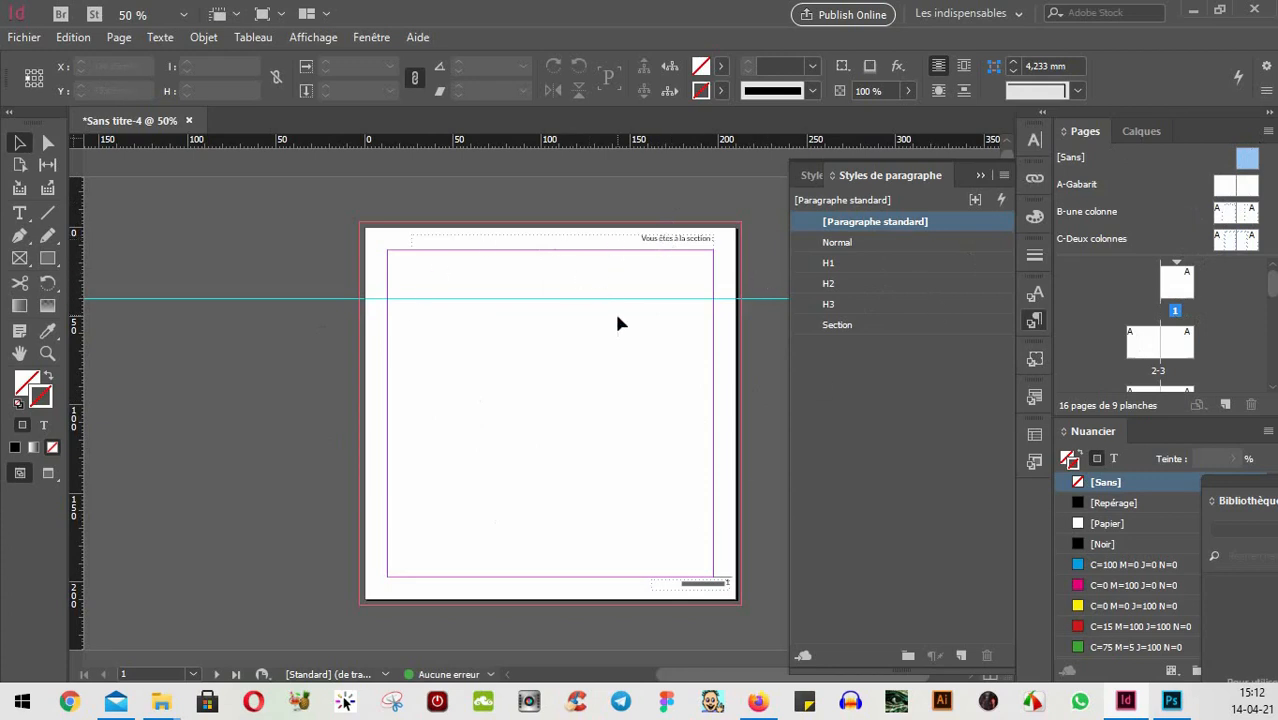
pyautogui.scroll(2, 614, 313)
pyautogui.scroll(-1, 629, 317)
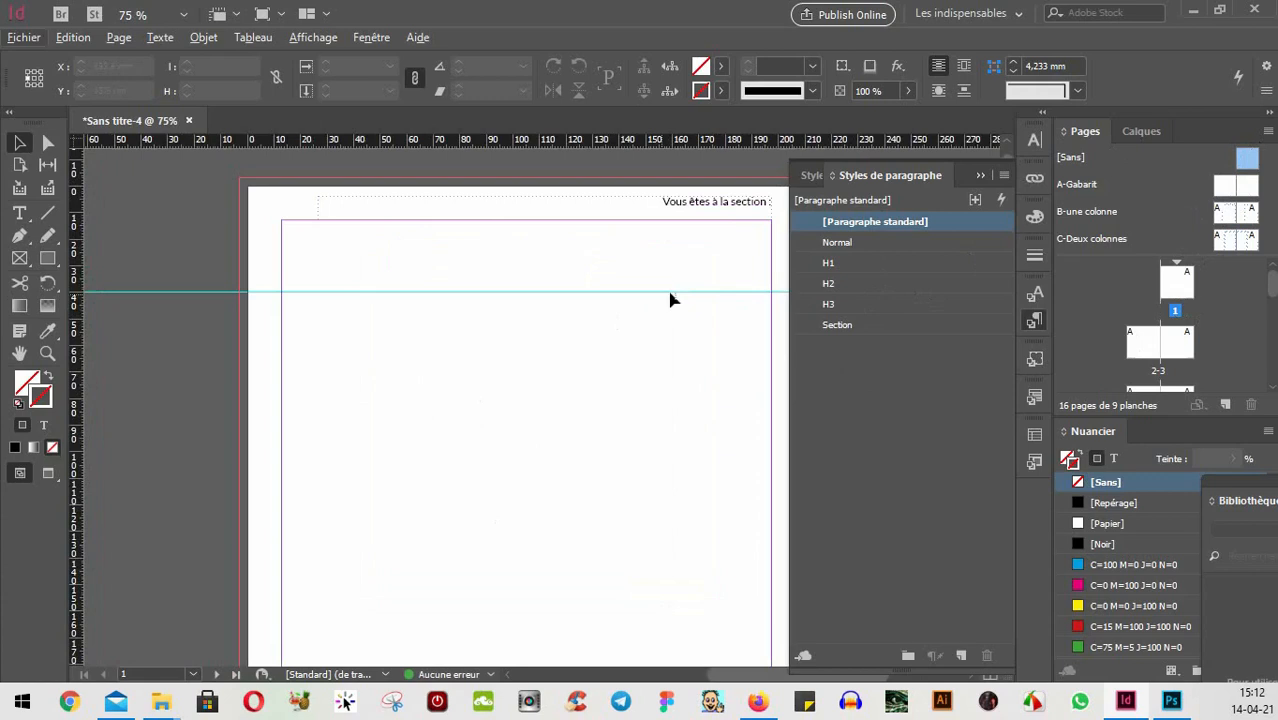
pyautogui.click(711, 205)
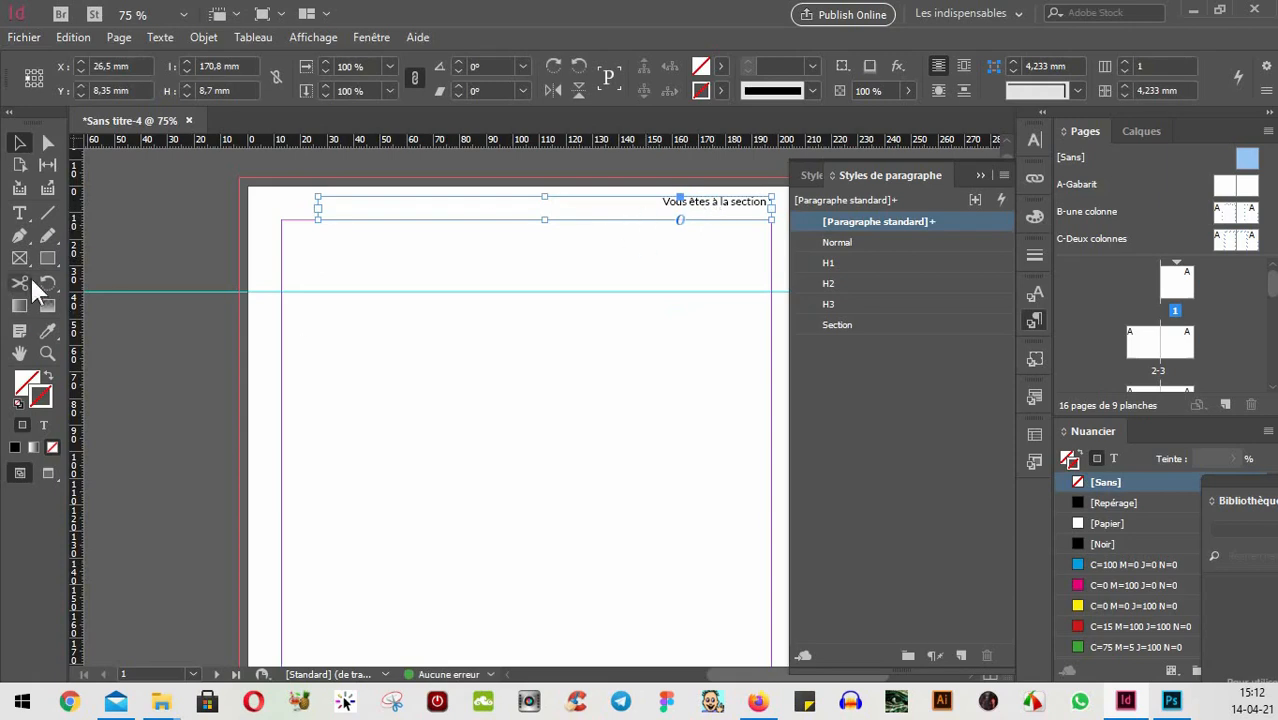
pyautogui.click(21, 213)
pyautogui.moveTo(732, 203); pyautogui.dragTo(648, 209)
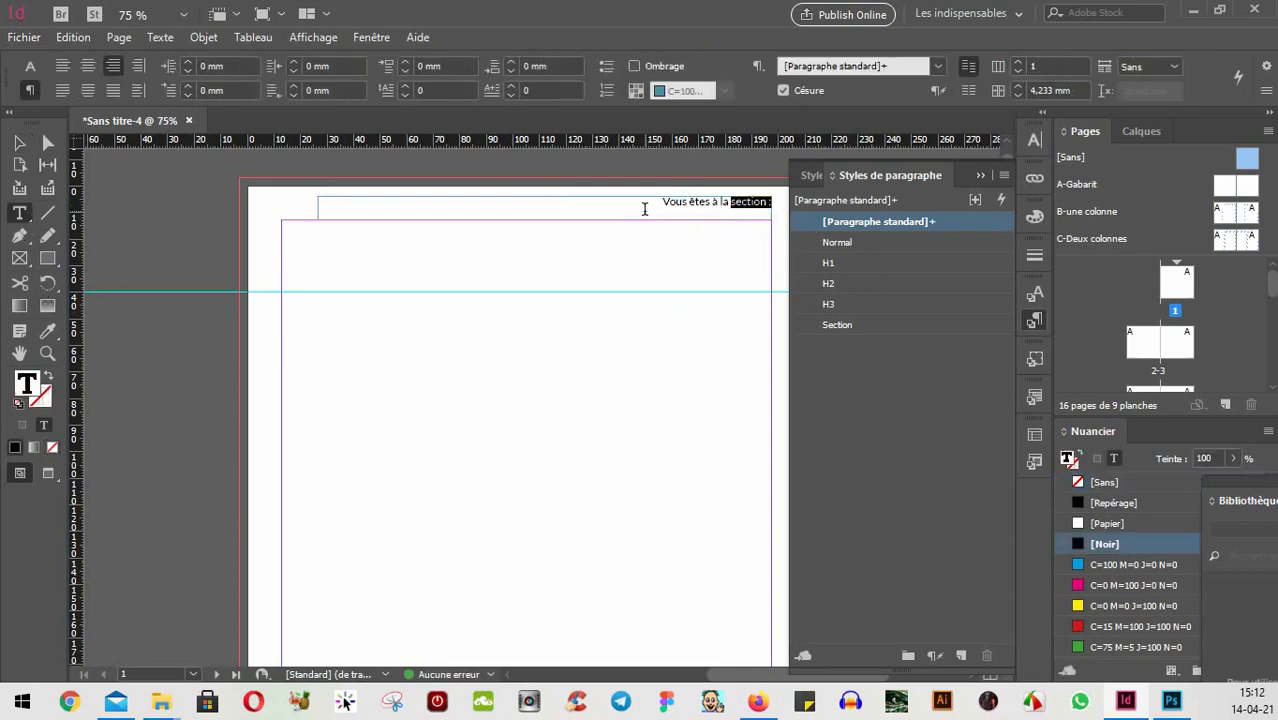
pyautogui.click(703, 203)
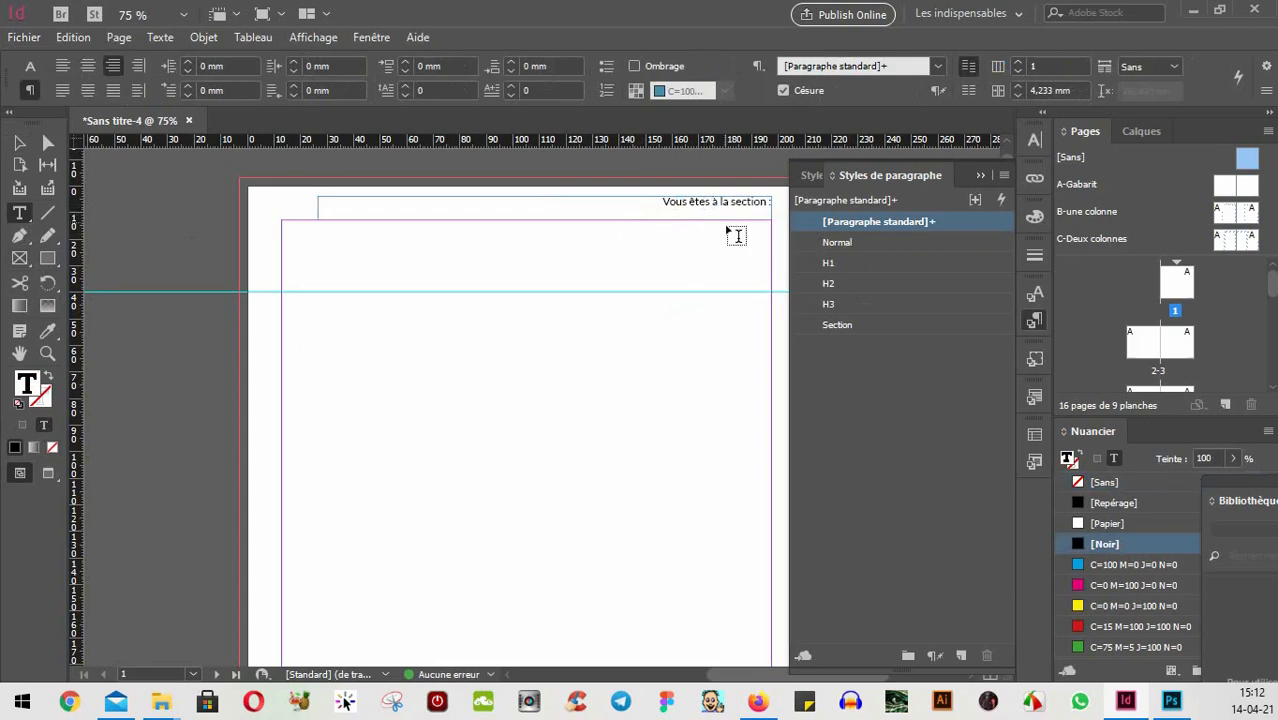
pyautogui.click(19, 143)
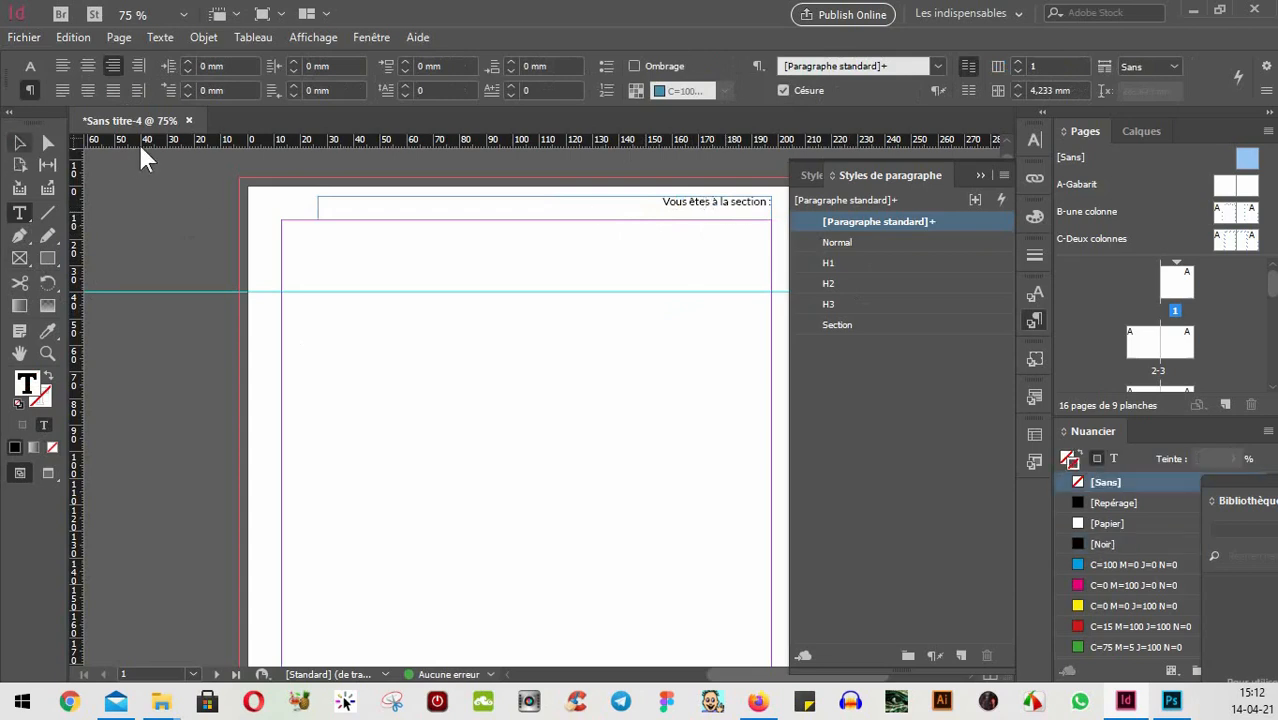
pyautogui.click(599, 237)
pyautogui.click(656, 452)
# - Release all master items on page 1 so they can be edited locally
pyautogui.moveTo(673, 499); pyautogui.dragTo(616, 332)
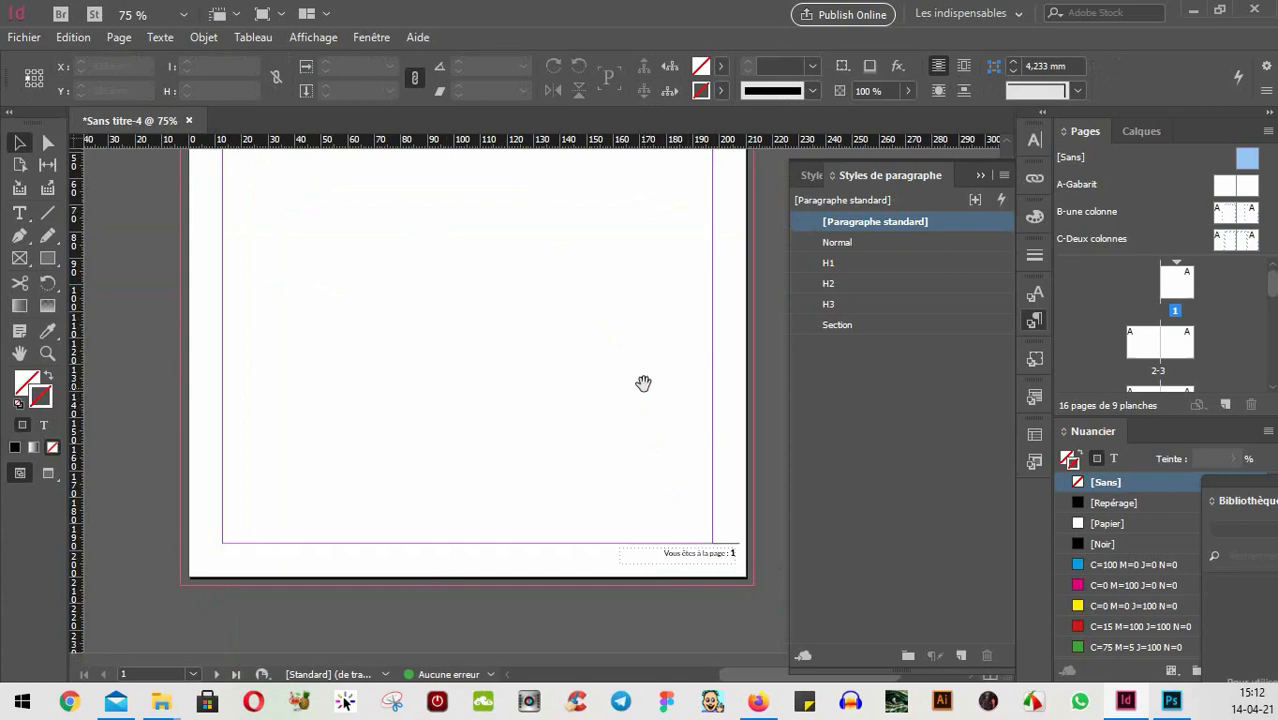
pyautogui.scroll(5, 648, 531)
pyautogui.moveTo(648, 531); pyautogui.dragTo(604, 459)
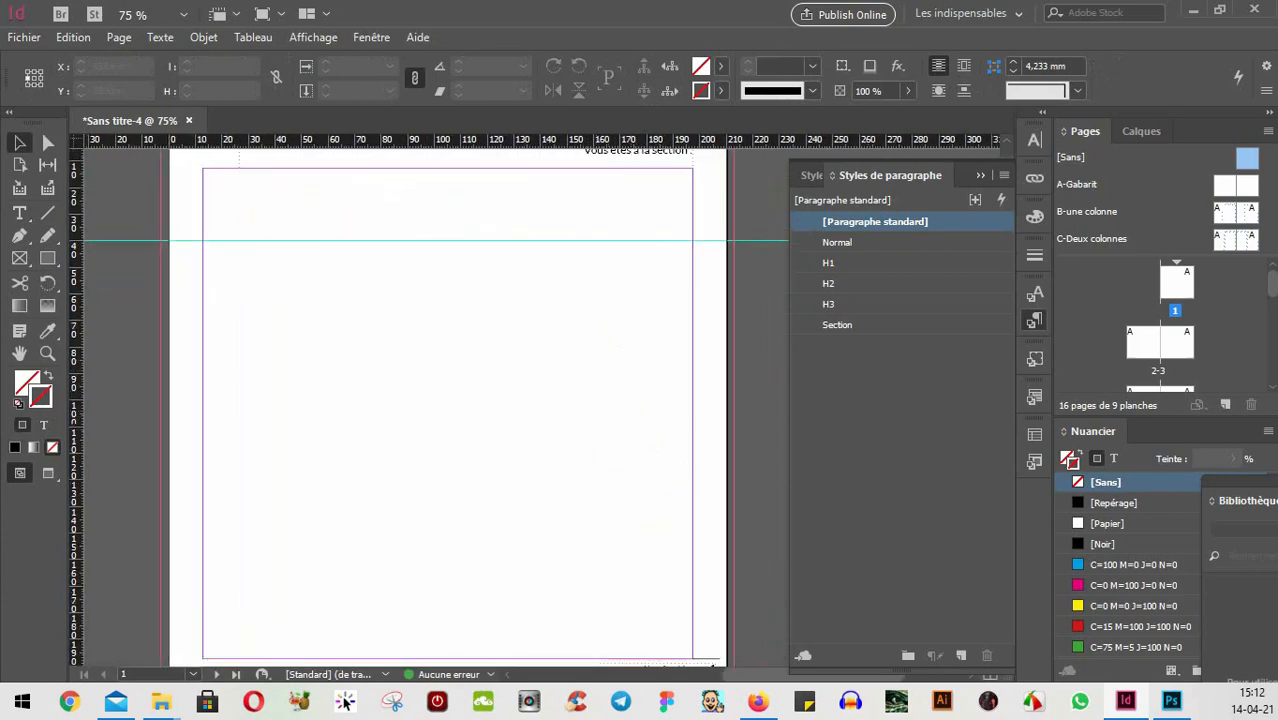
pyautogui.click(1183, 289)
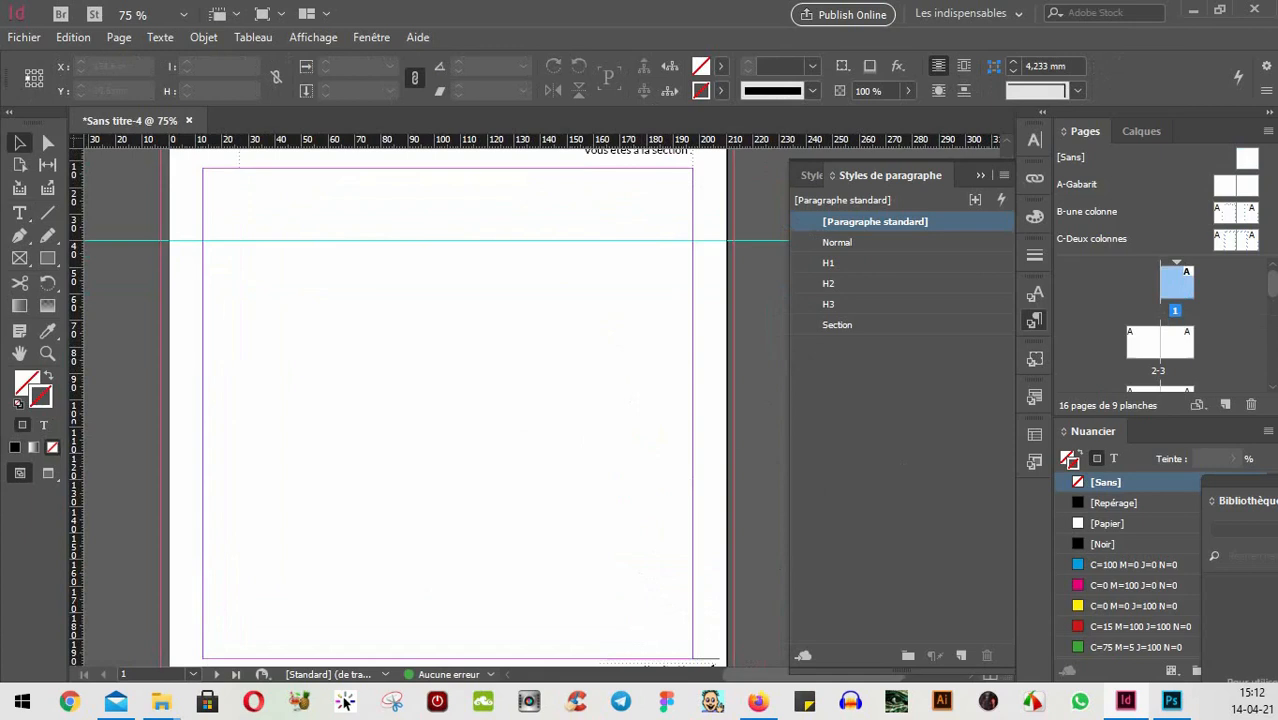
pyautogui.rightClick(1166, 287)
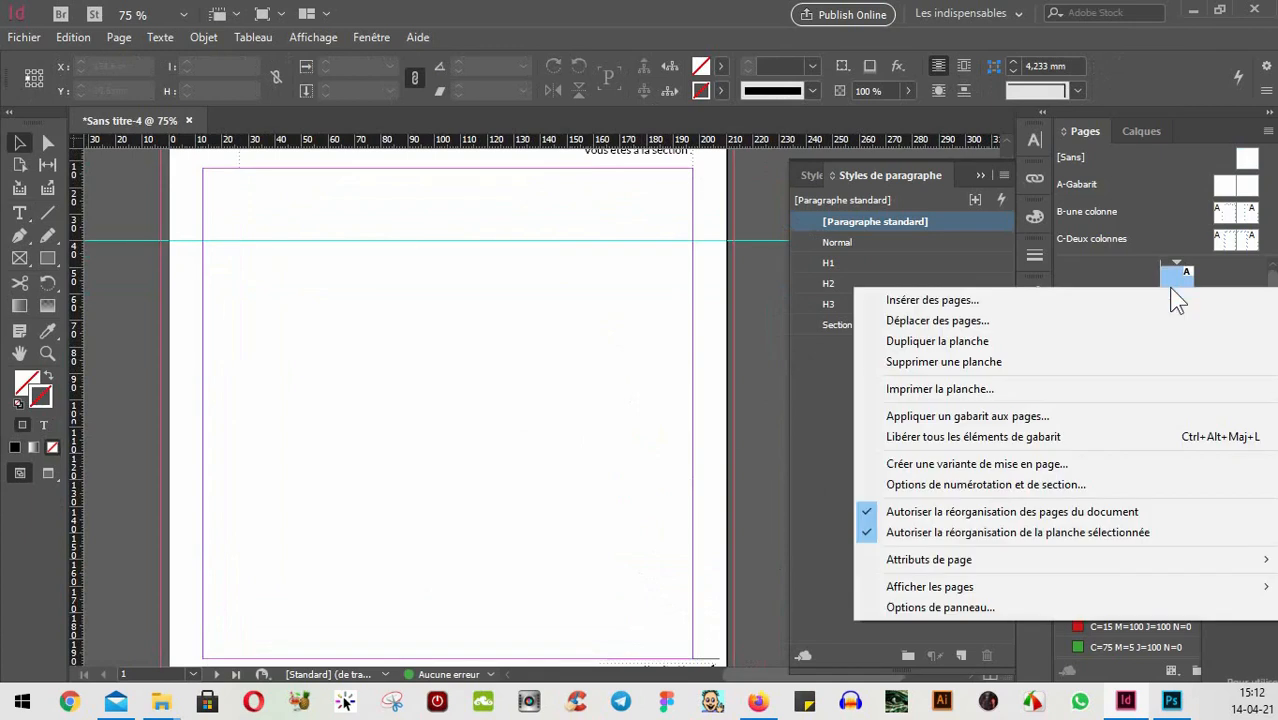
pyautogui.click(1078, 434)
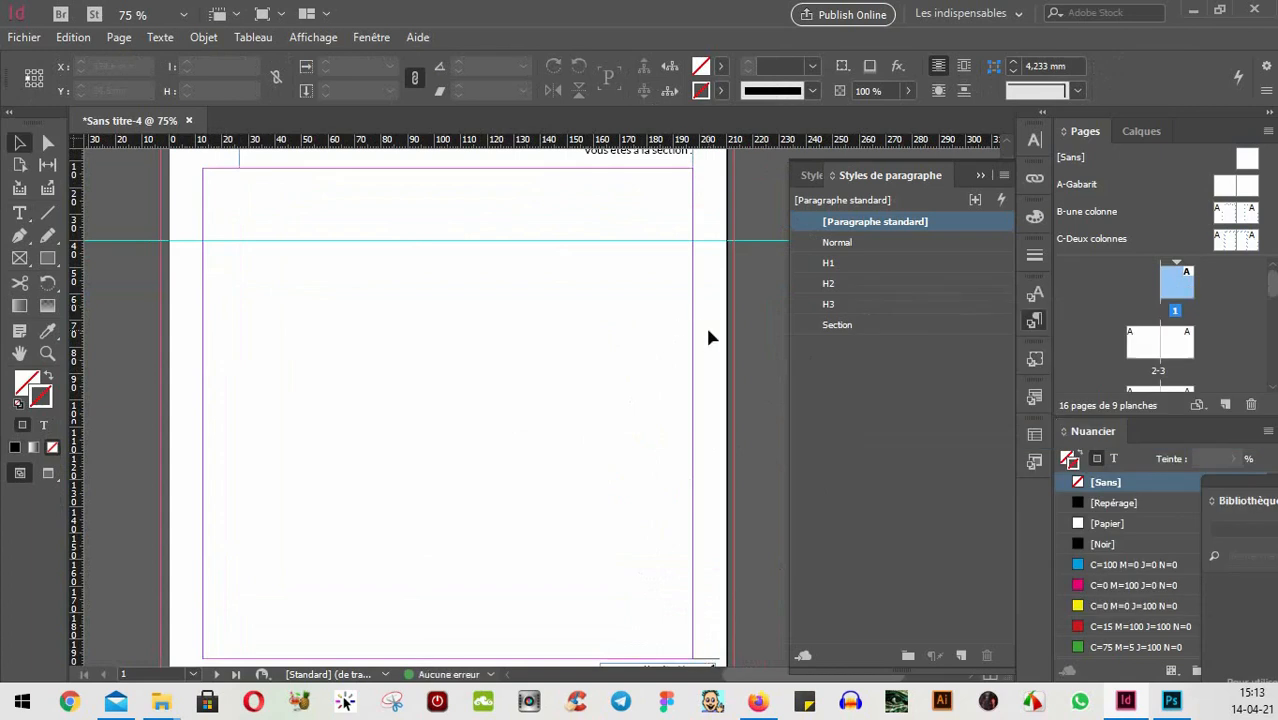
# - Check that the section header and page-number footer frames on page 1 can be selected individually, and deselect them
pyautogui.scroll(2, 706, 328)
pyautogui.click(649, 246)
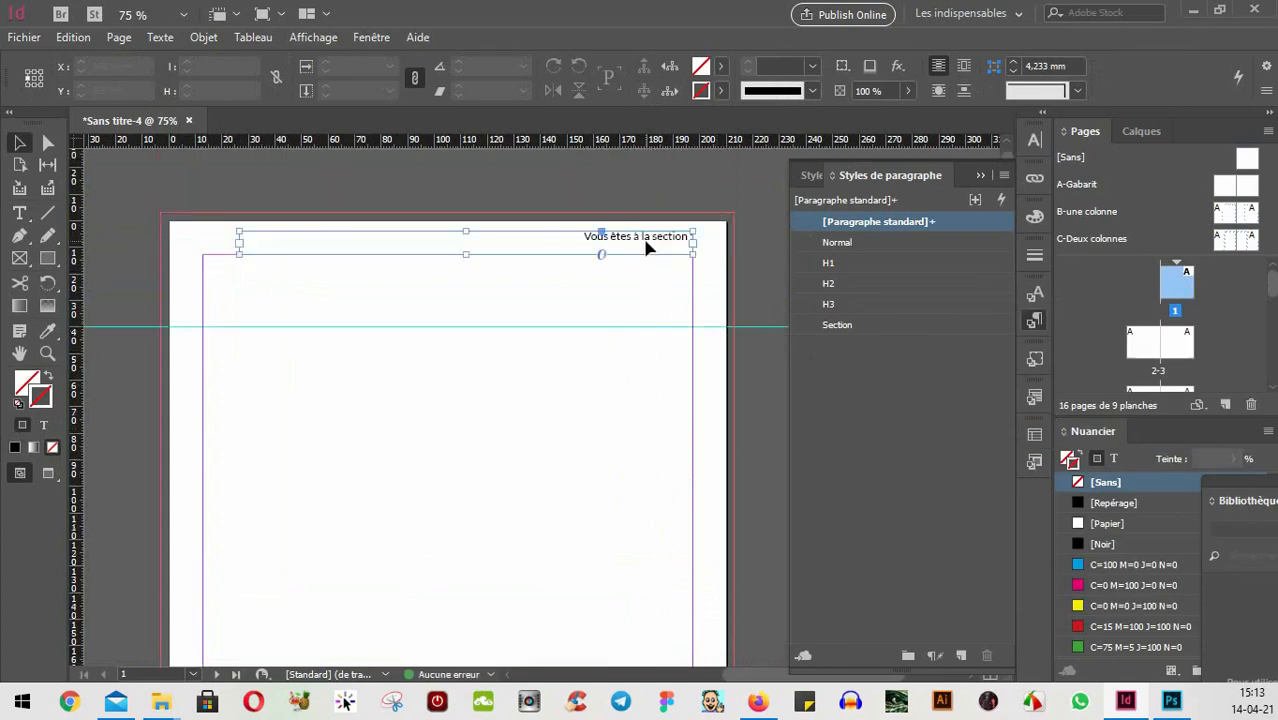
pyautogui.scroll(-5, 490, 535)
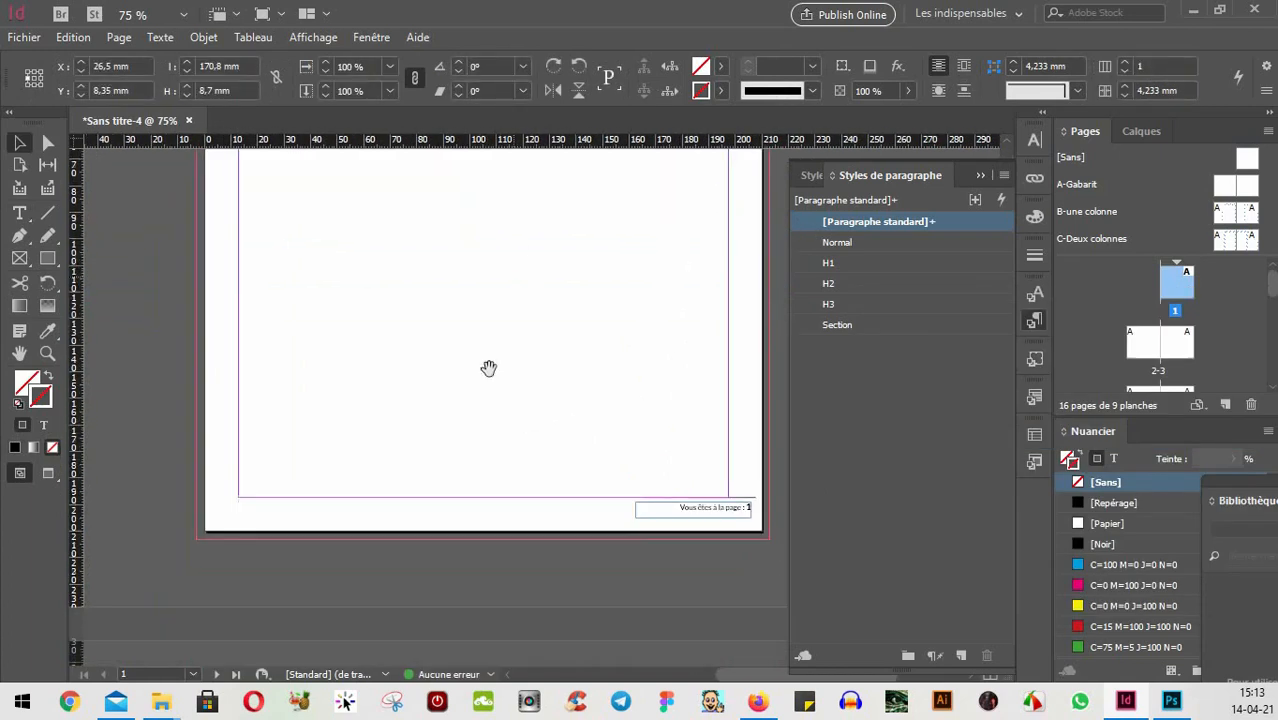
pyautogui.click(715, 450)
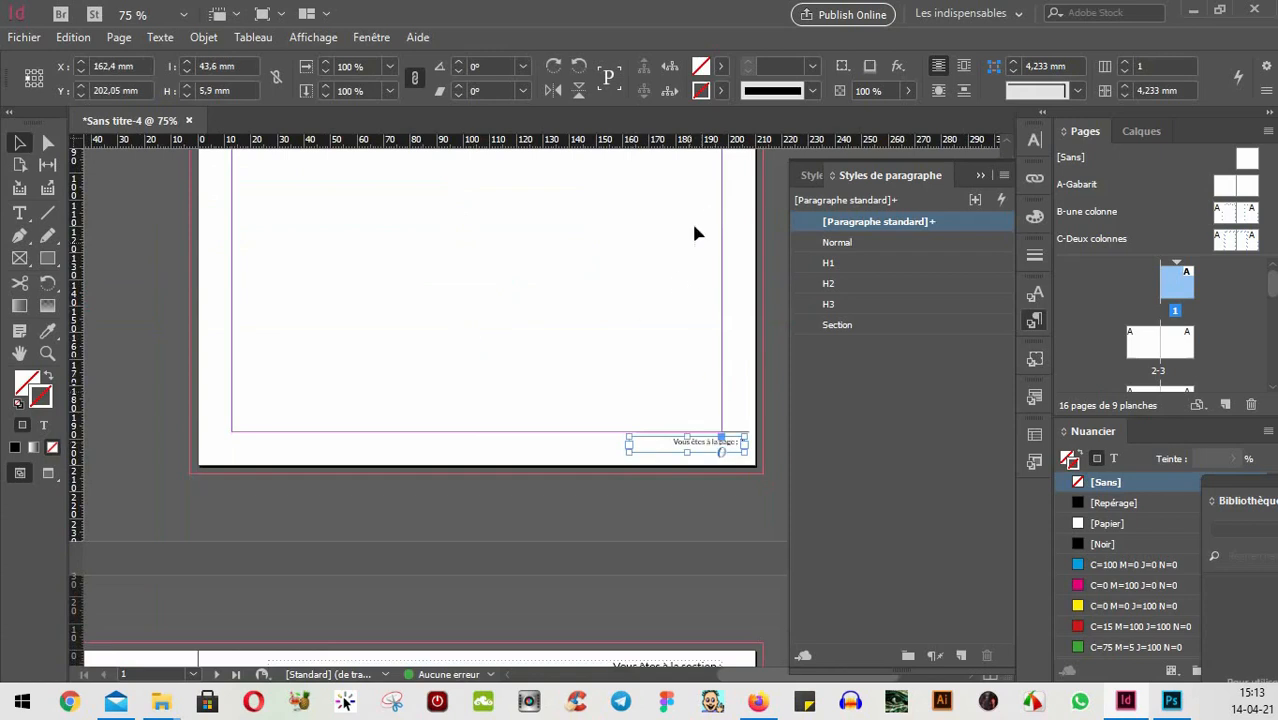
pyautogui.moveTo(691, 231); pyautogui.dragTo(609, 500)
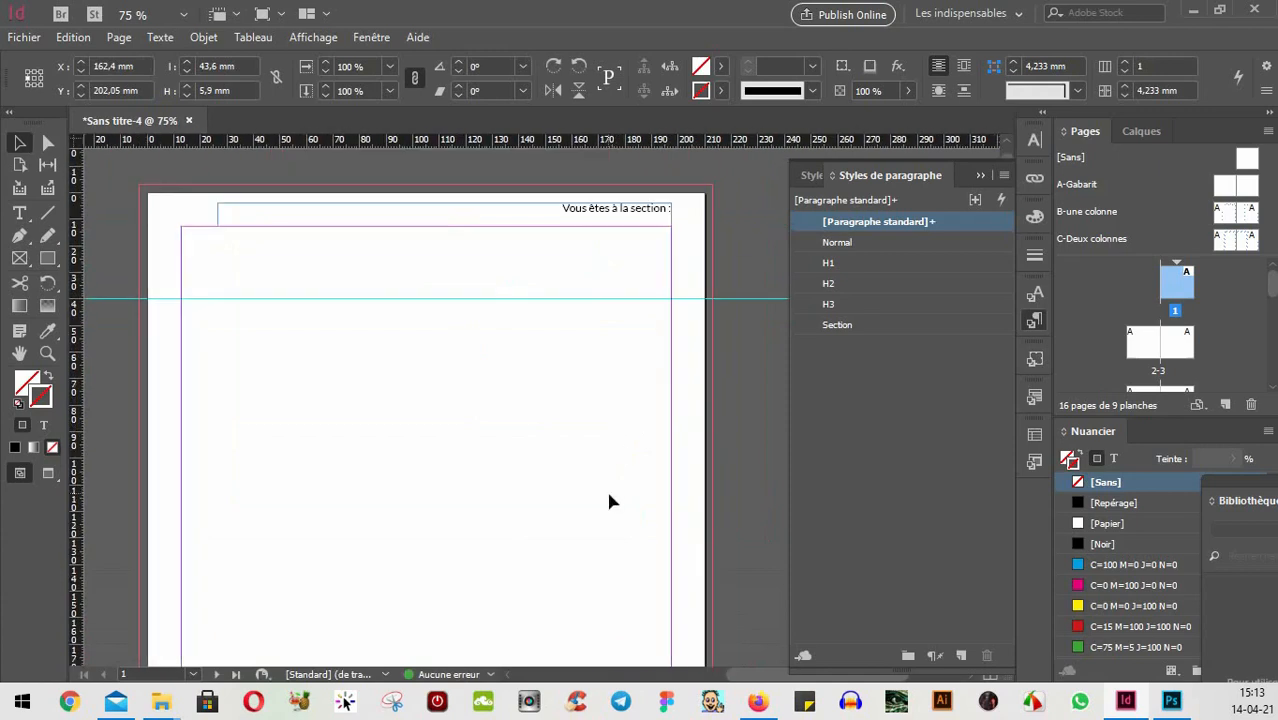
pyautogui.click(617, 492)
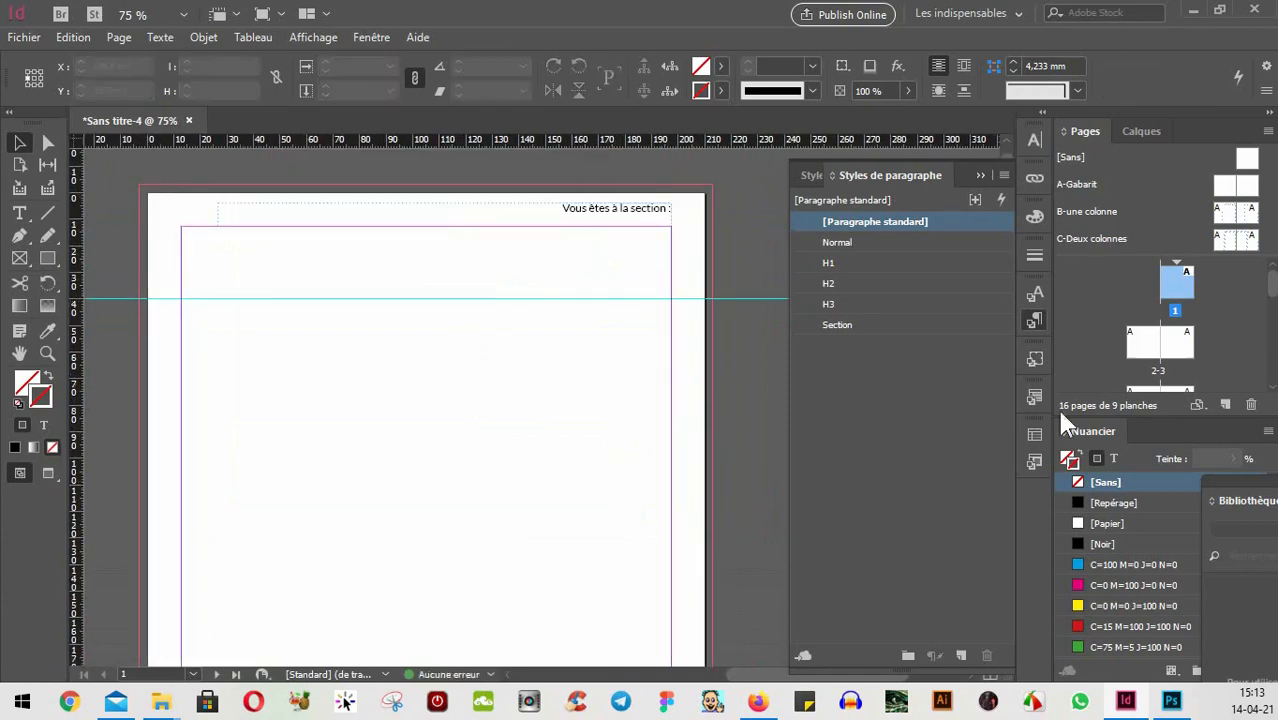
# - Apply the [Sans] master to page 1
pyautogui.scroll(-1, 537, 315)
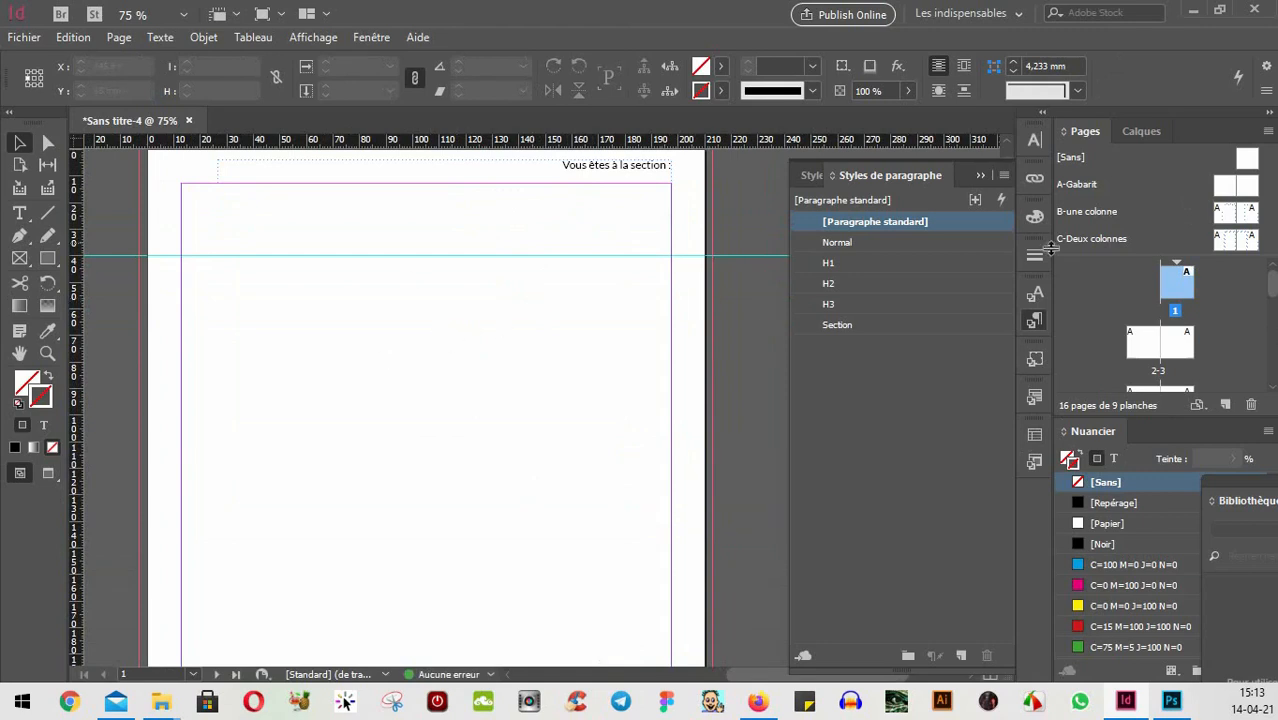
pyautogui.doubleClick(1182, 280)
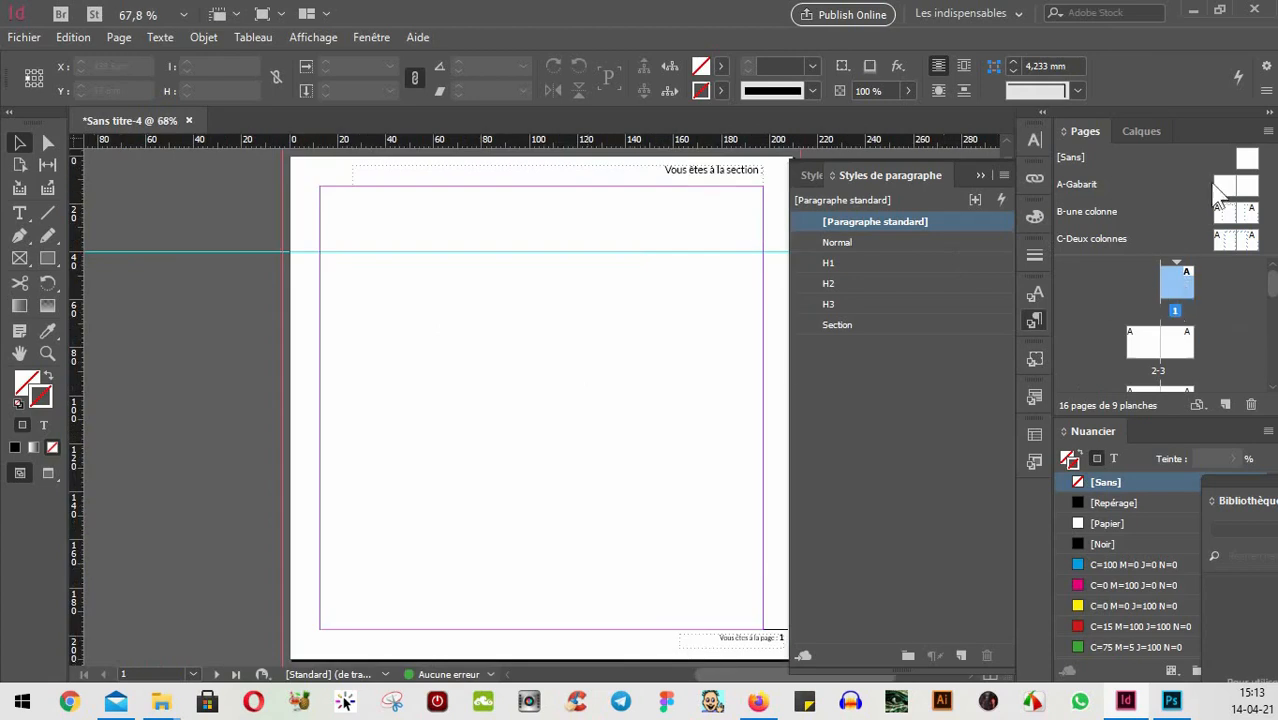
pyautogui.moveTo(1247, 160); pyautogui.dragTo(1180, 300)
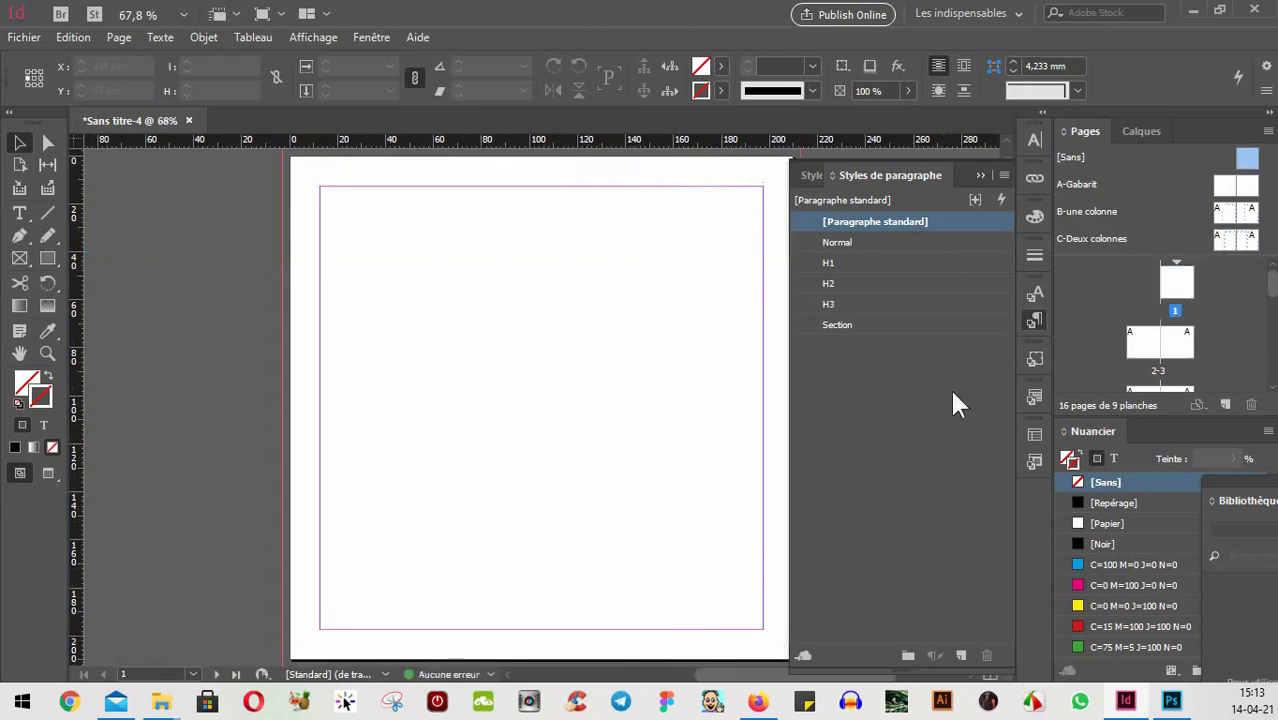
# - Draw a wide text frame with the Type tool across the middle of page 1
pyautogui.scroll(-1, 690, 435)
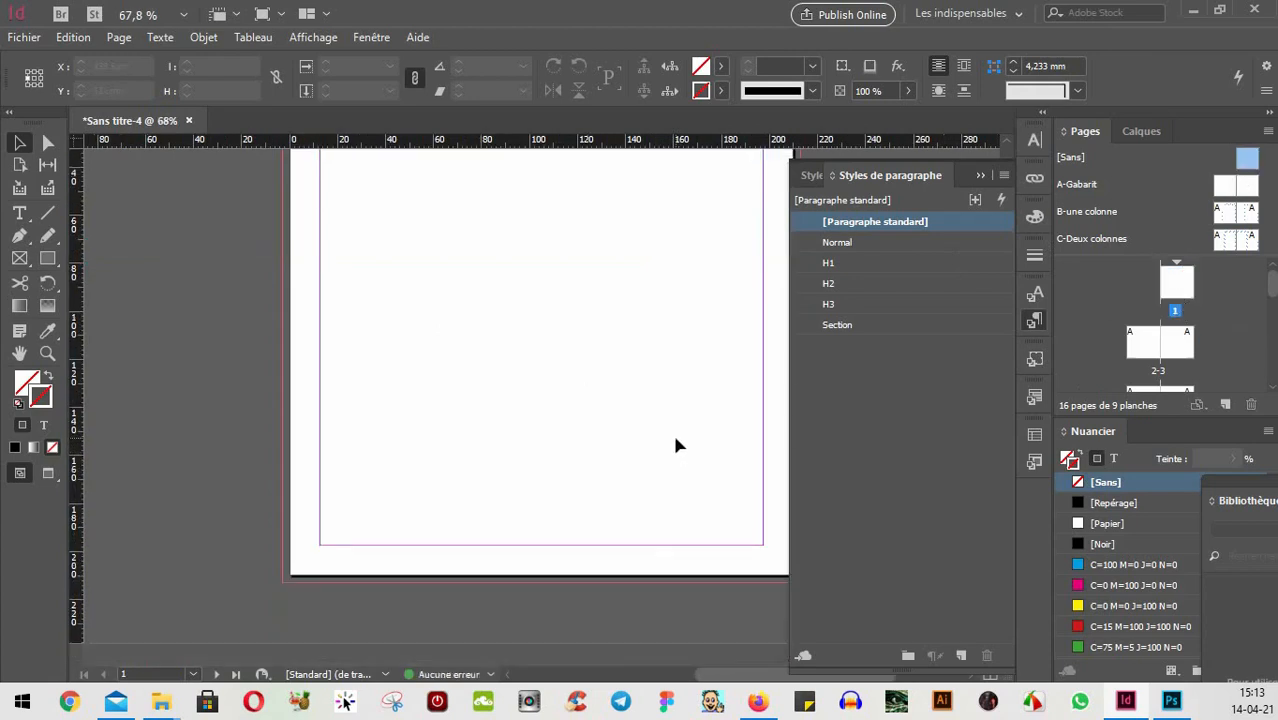
pyautogui.click(19, 214)
pyautogui.moveTo(350, 276); pyautogui.dragTo(787, 459)
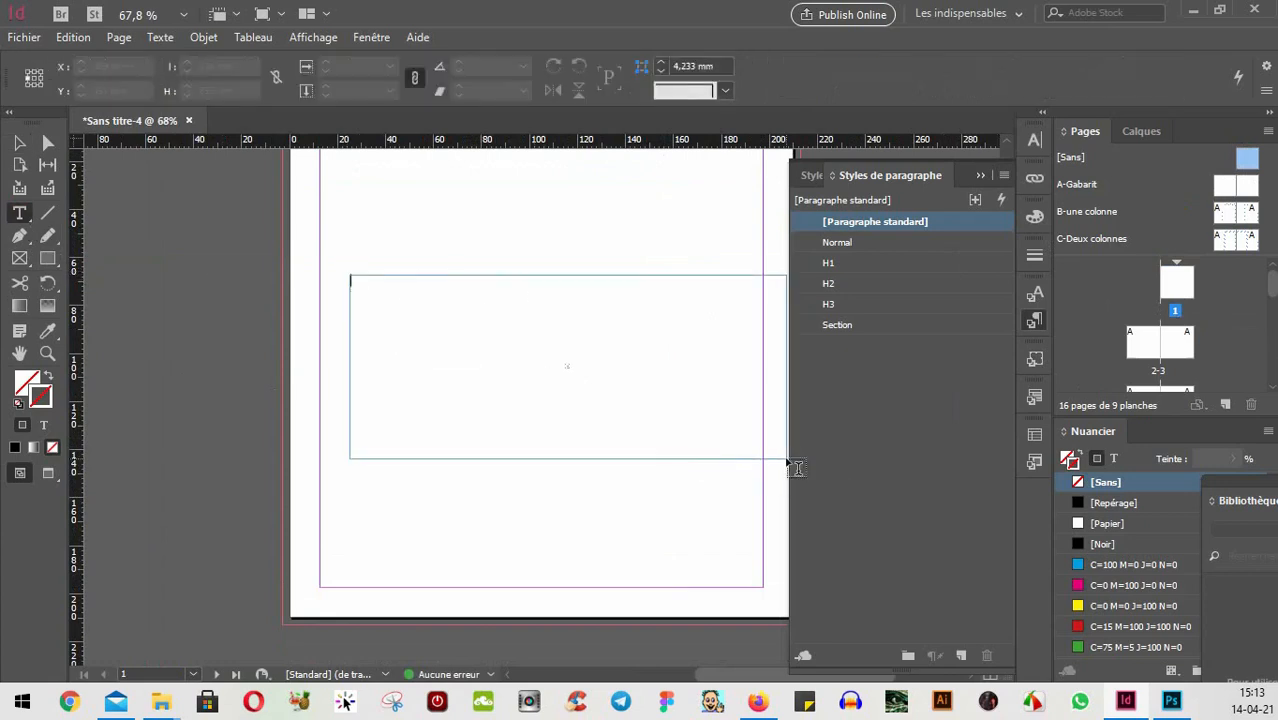
# - Enter the text "Page de garde" in the new frame on page 1
pyautogui.write('Pa')
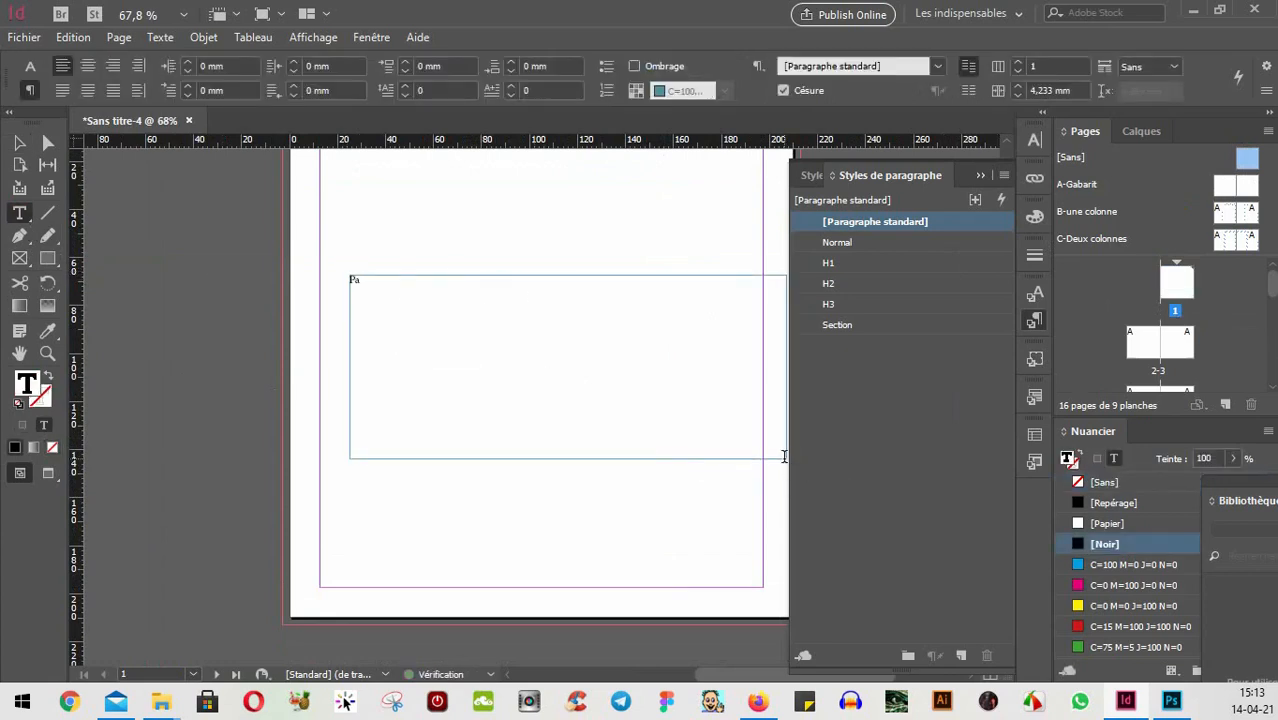
pyautogui.write('ge de garde')
pyautogui.click(18, 142)
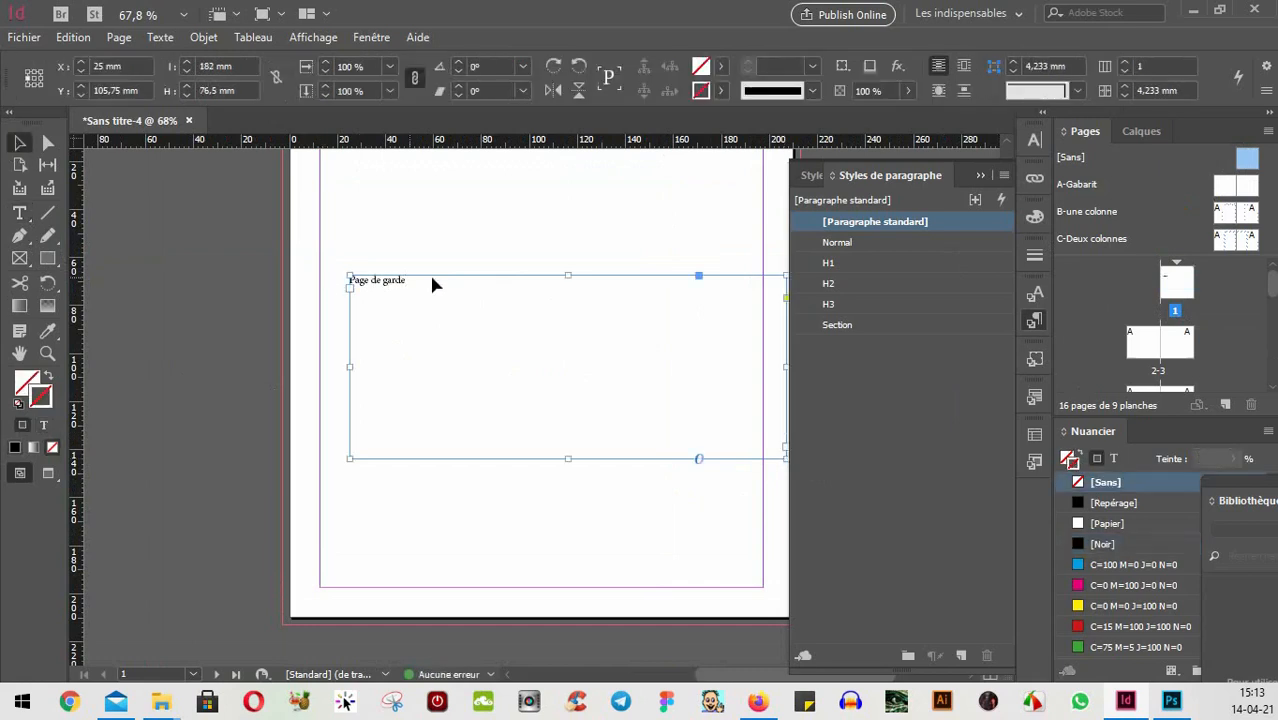
# - Narrow the "Page de garde" frame from its right edge so it fits within the page margins, and deselect it
pyautogui.moveTo(785, 375); pyautogui.dragTo(843, 398)
pyautogui.moveTo(782, 366); pyautogui.dragTo(866, 366)
pyautogui.moveTo(782, 366); pyautogui.dragTo(659, 366)
pyautogui.scroll(-3, 659, 370)
pyautogui.click(604, 401)
# - Draw a text frame about 185 by 157 mm on page 3, from the horizontal guide down to the margins, and enter "Sommaire"
pyautogui.scroll(-5, 508, 371)
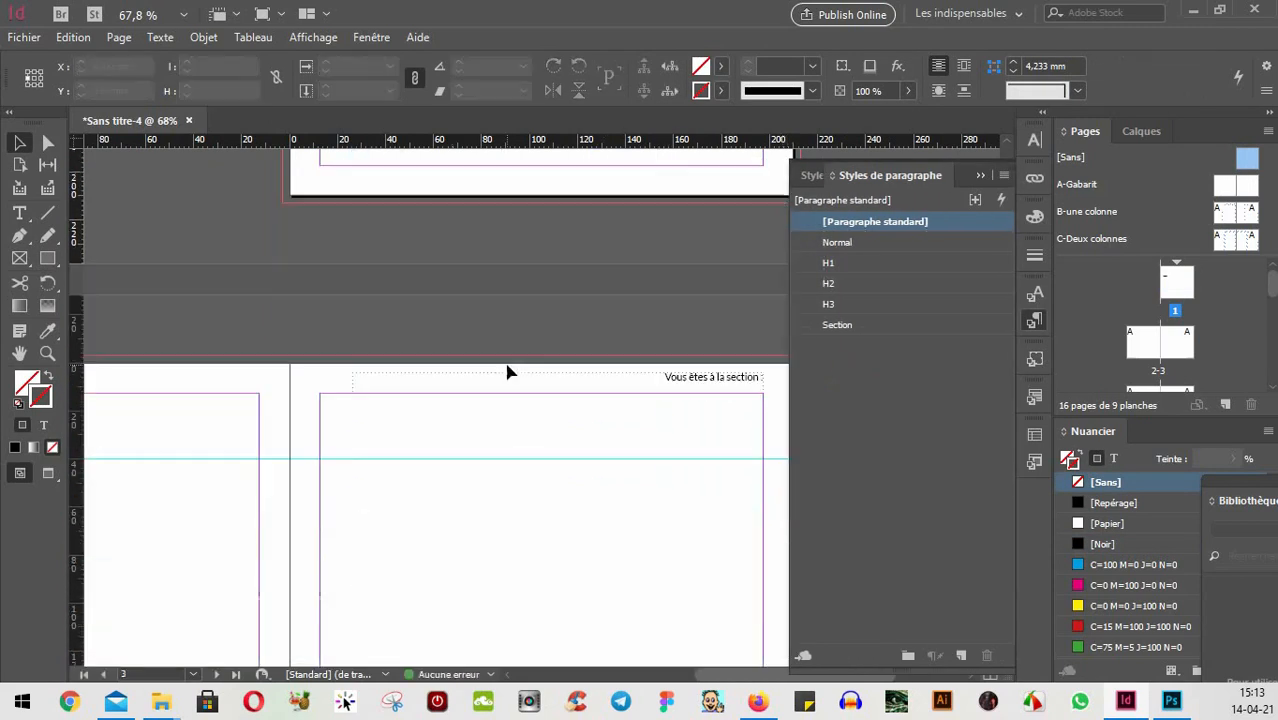
pyautogui.scroll(-2, 596, 333)
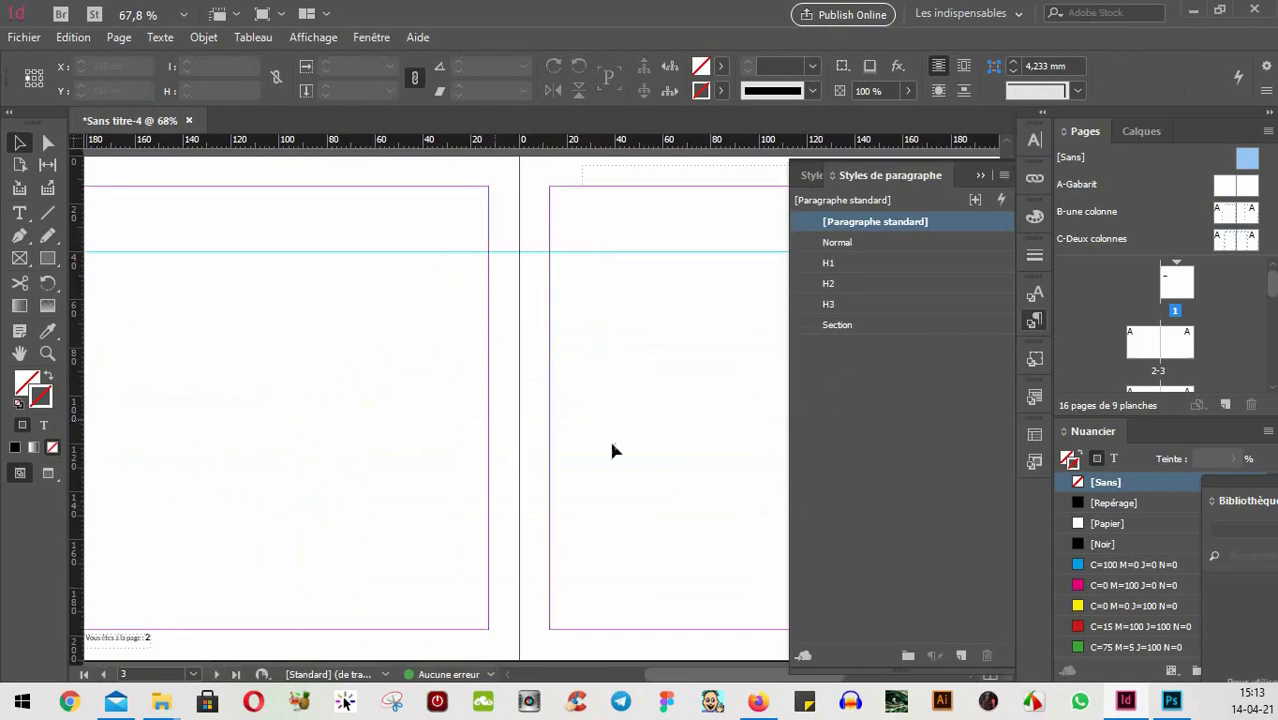
pyautogui.click(650, 426)
pyautogui.press('space')
pyautogui.moveTo(669, 380); pyautogui.dragTo(431, 385)
pyautogui.click(19, 213)
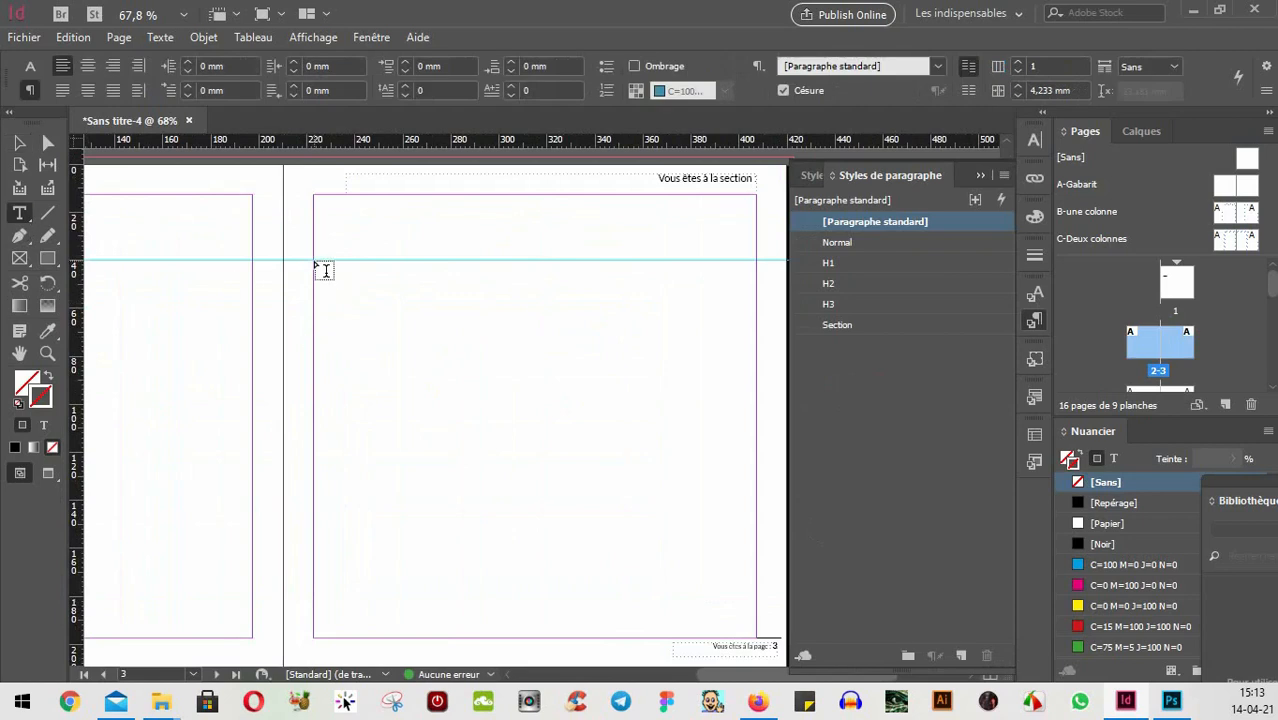
pyautogui.moveTo(316, 263); pyautogui.dragTo(757, 636)
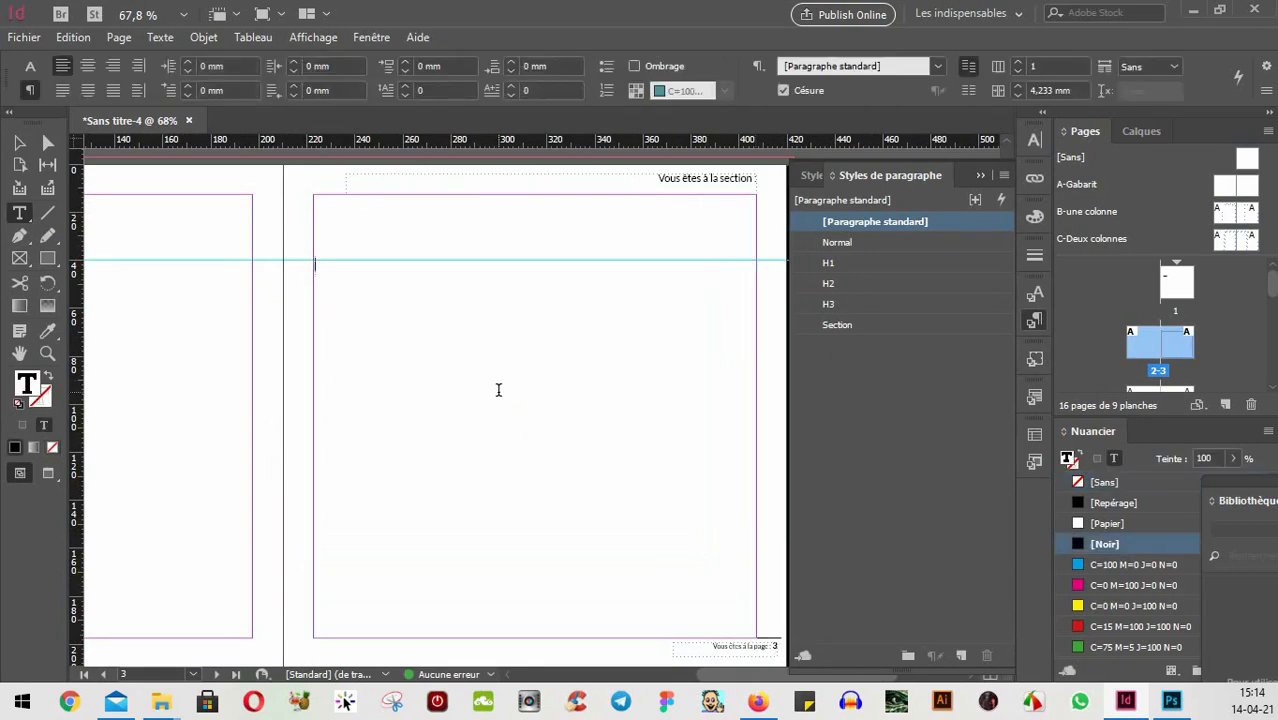
pyautogui.write('Sommaire')
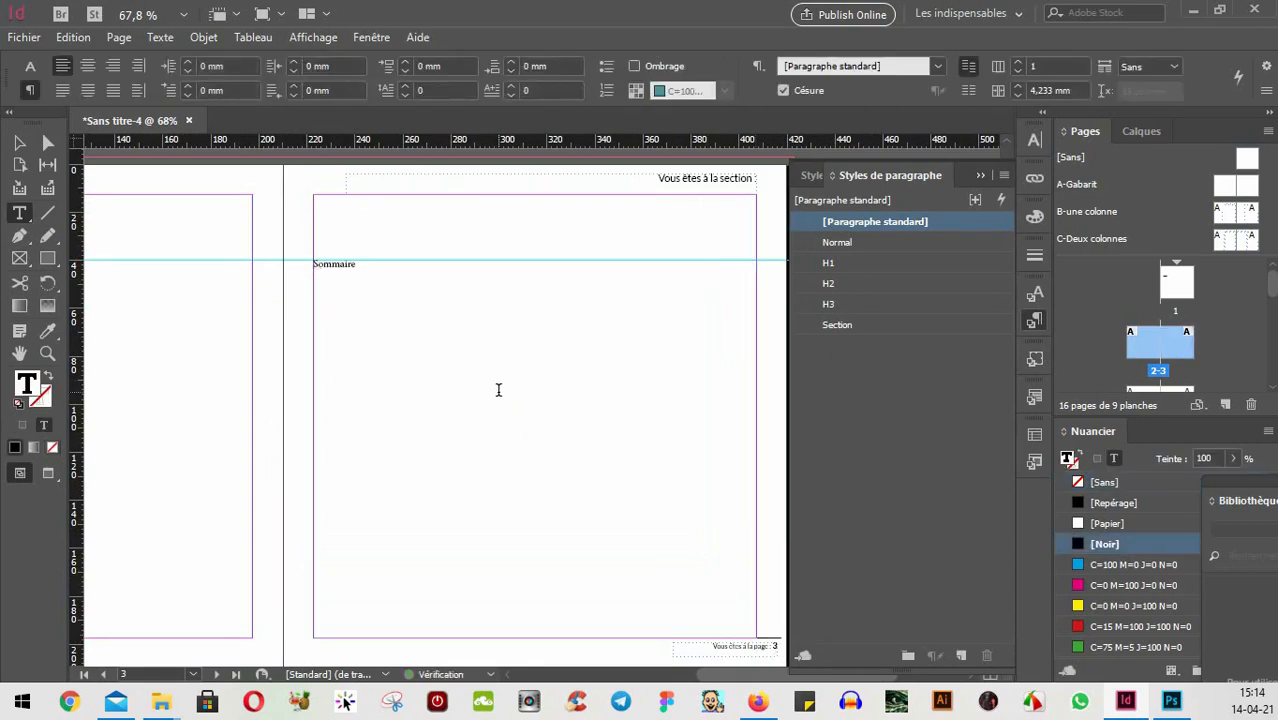
# - Try the H1 paragraph style on "Sommaire" and return the text to [Paragraphe standard]
pyautogui.hotkey('ctrl', 'a')
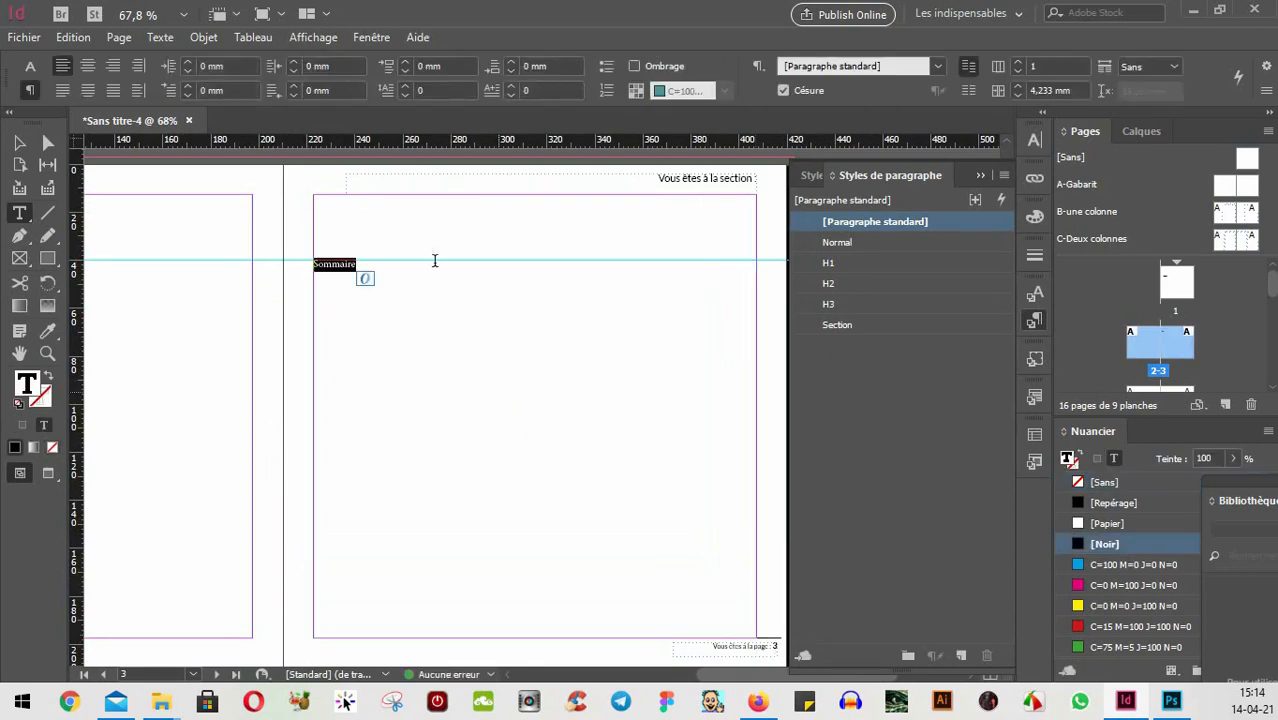
pyautogui.click(832, 264)
pyautogui.click(372, 292)
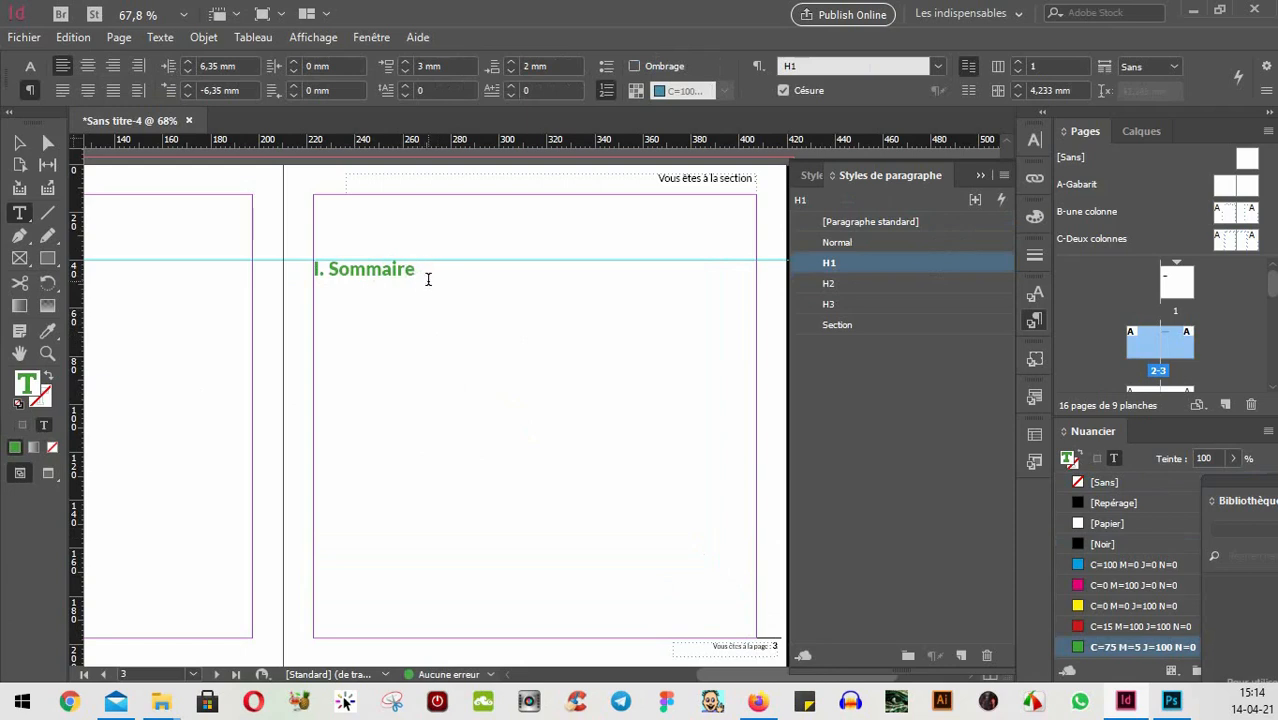
pyautogui.click(333, 281)
pyautogui.click(862, 224)
pyautogui.moveTo(392, 283); pyautogui.dragTo(251, 268)
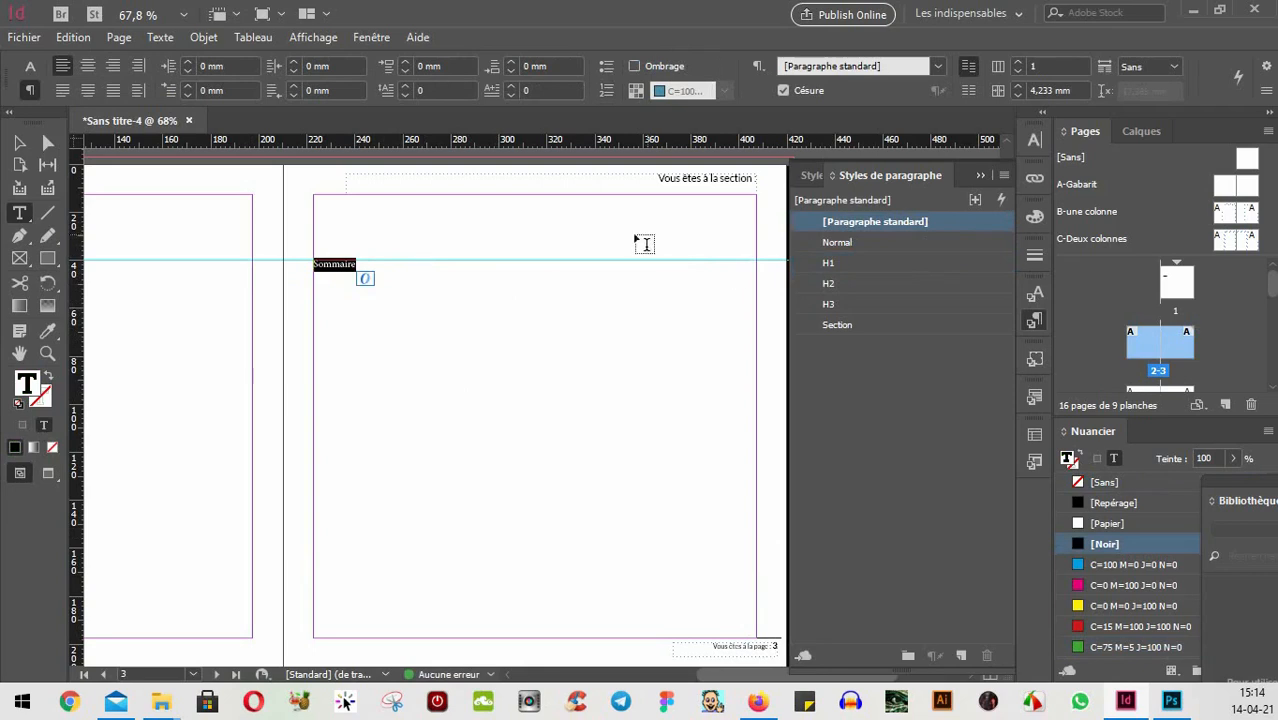
# - Reapply H1 to "Sommaire" to check its character formatting, and set the text back to [Paragraphe standard]
pyautogui.click(829, 263)
pyautogui.scroll(-6, 515, 360)
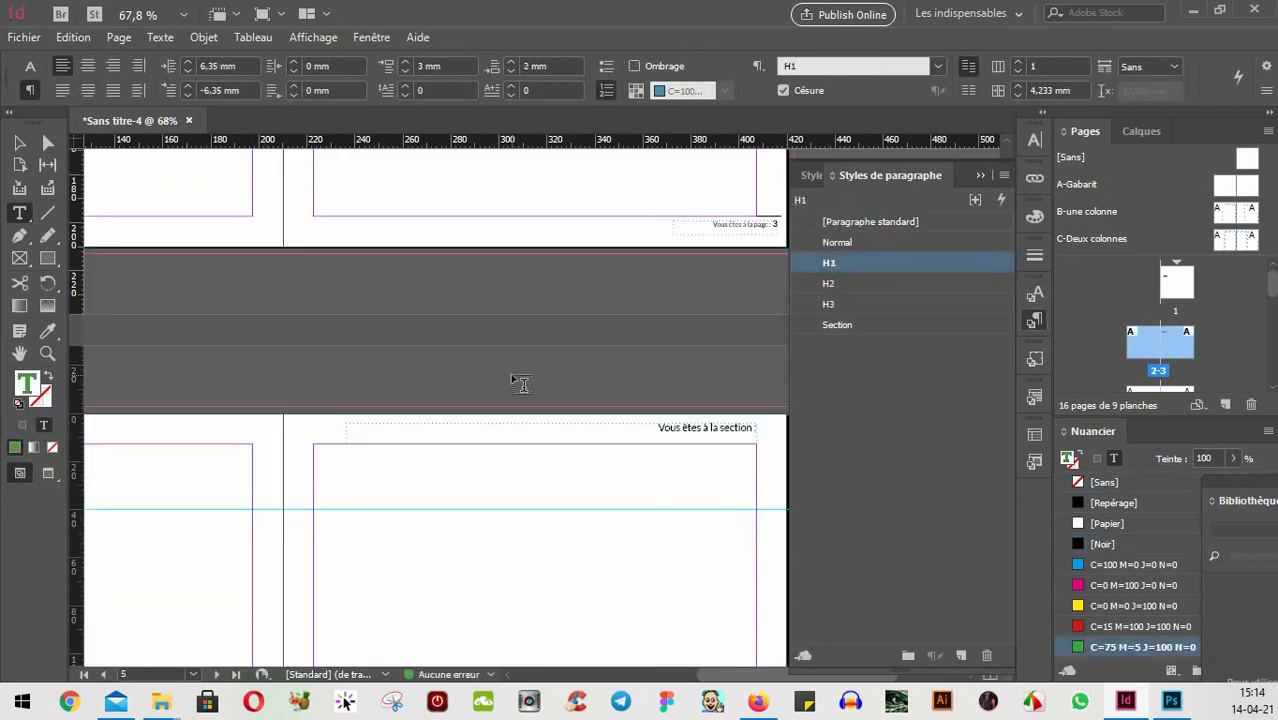
pyautogui.scroll(6, 700, 345)
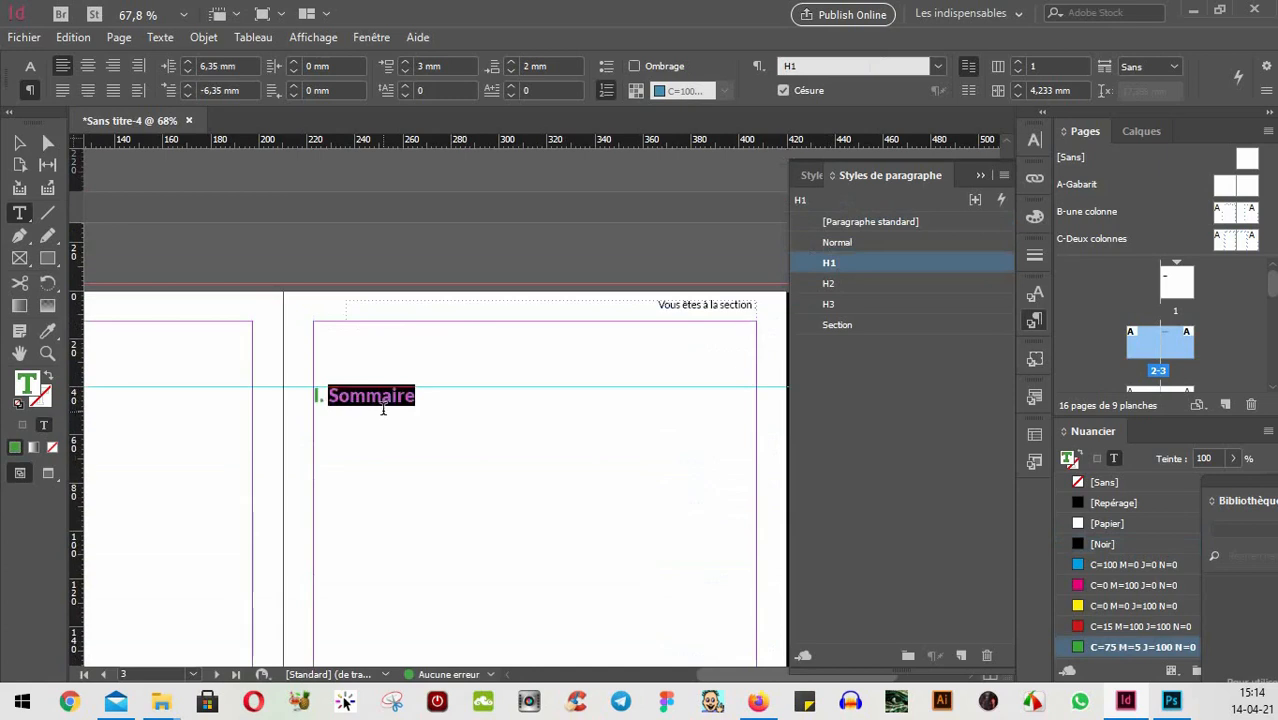
pyautogui.click(383, 408)
pyautogui.moveTo(415, 396); pyautogui.dragTo(327, 396)
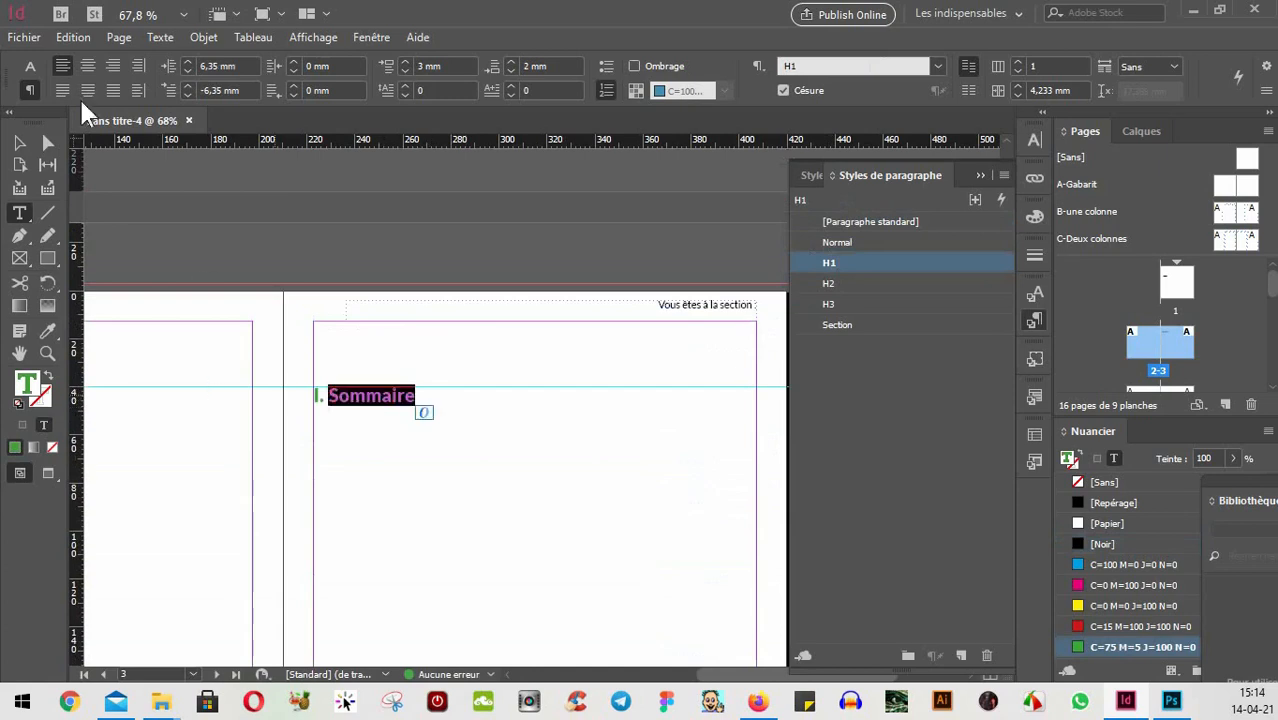
pyautogui.click(30, 67)
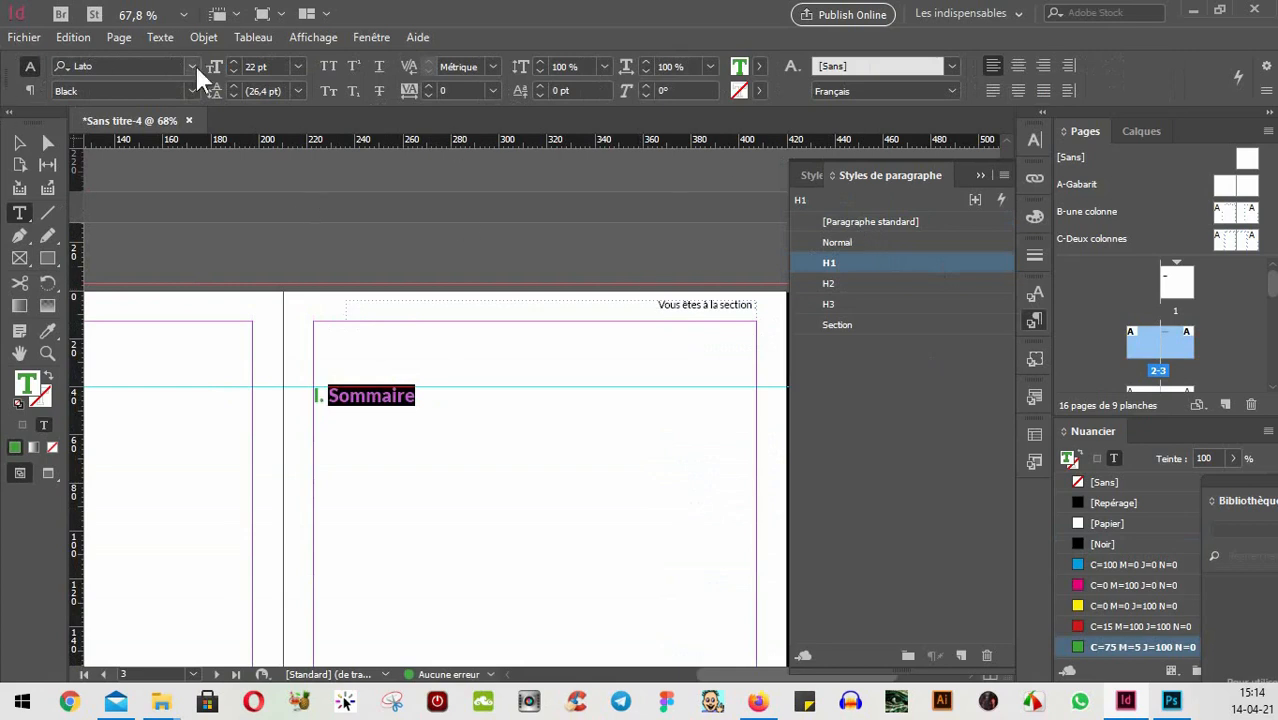
pyautogui.click(845, 221)
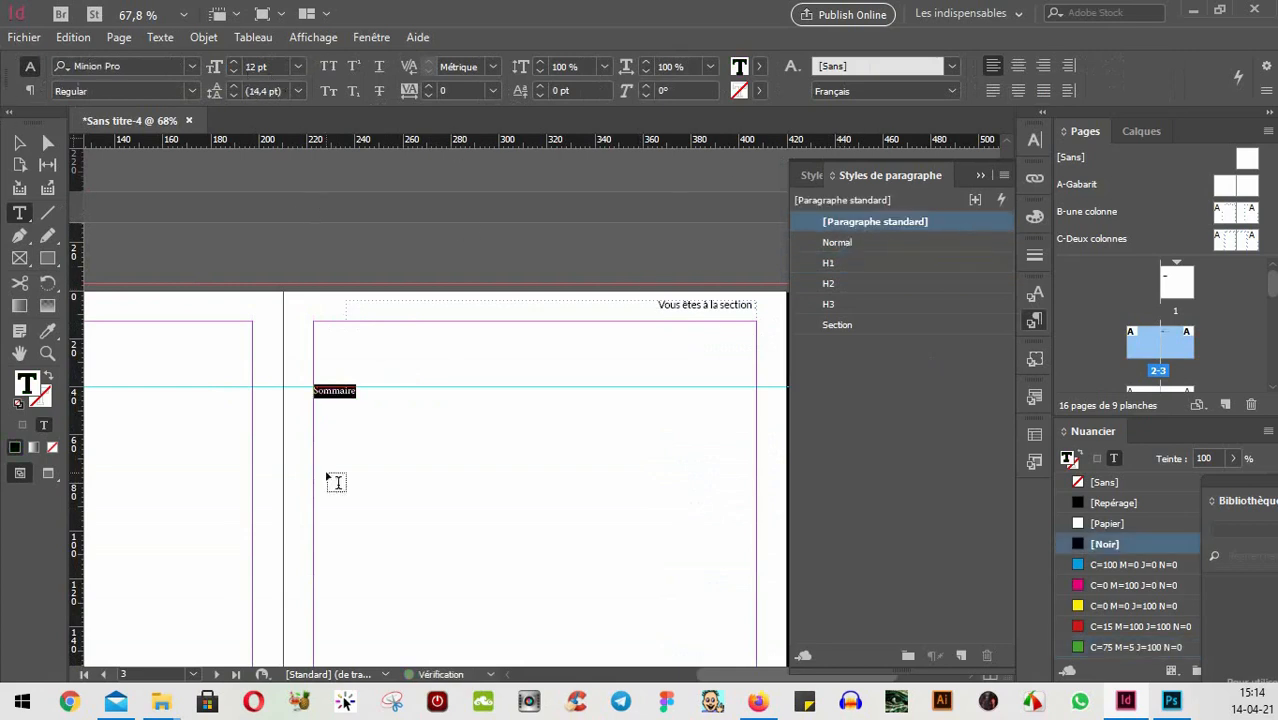
# - Format the "Sommaire" title in Lato Black at 22 pt
pyautogui.click(148, 65)
pyautogui.write('Lato')
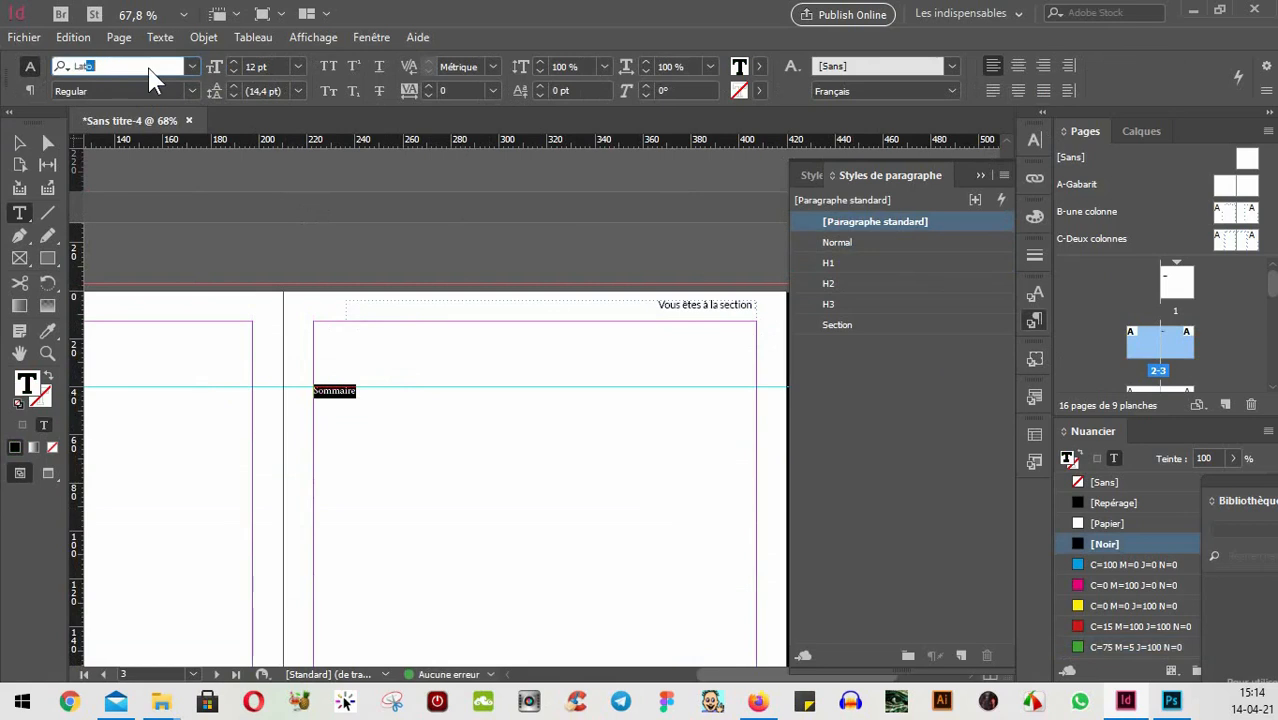
pyautogui.press('Return')
pyautogui.click(188, 90)
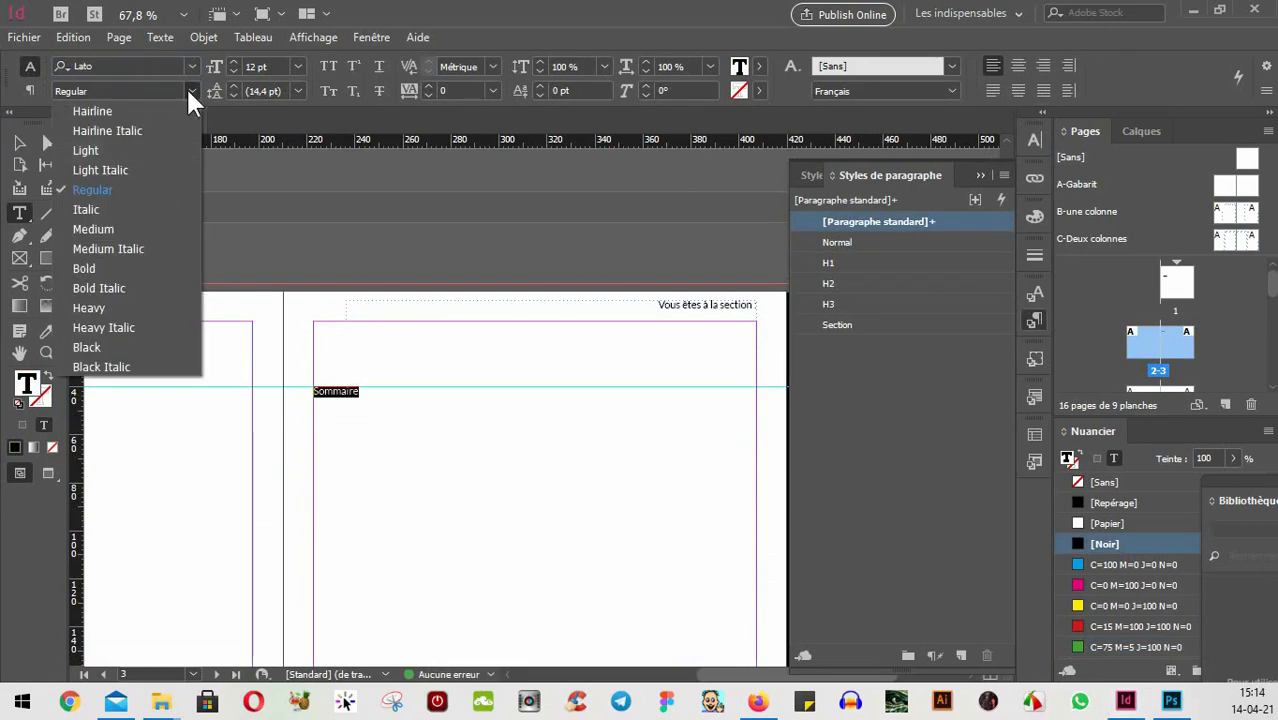
pyautogui.click(100, 346)
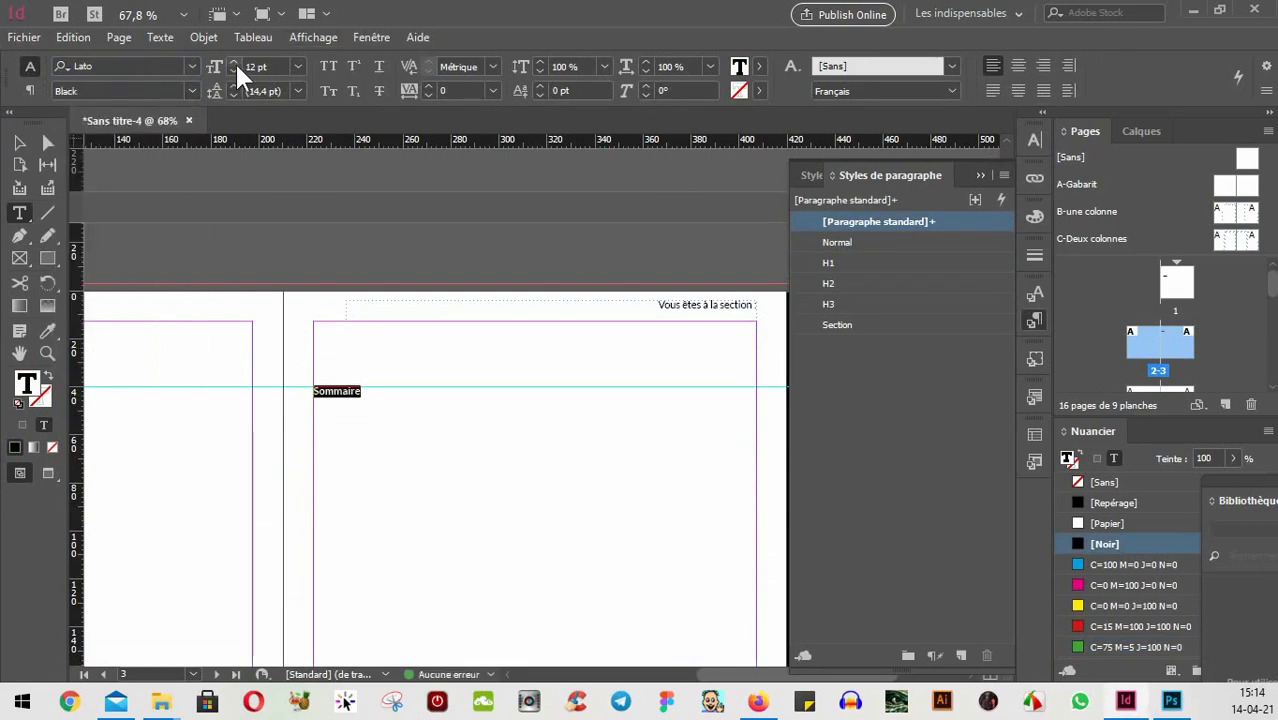
pyautogui.click(212, 65)
pyautogui.write('22')
pyautogui.press('Return')
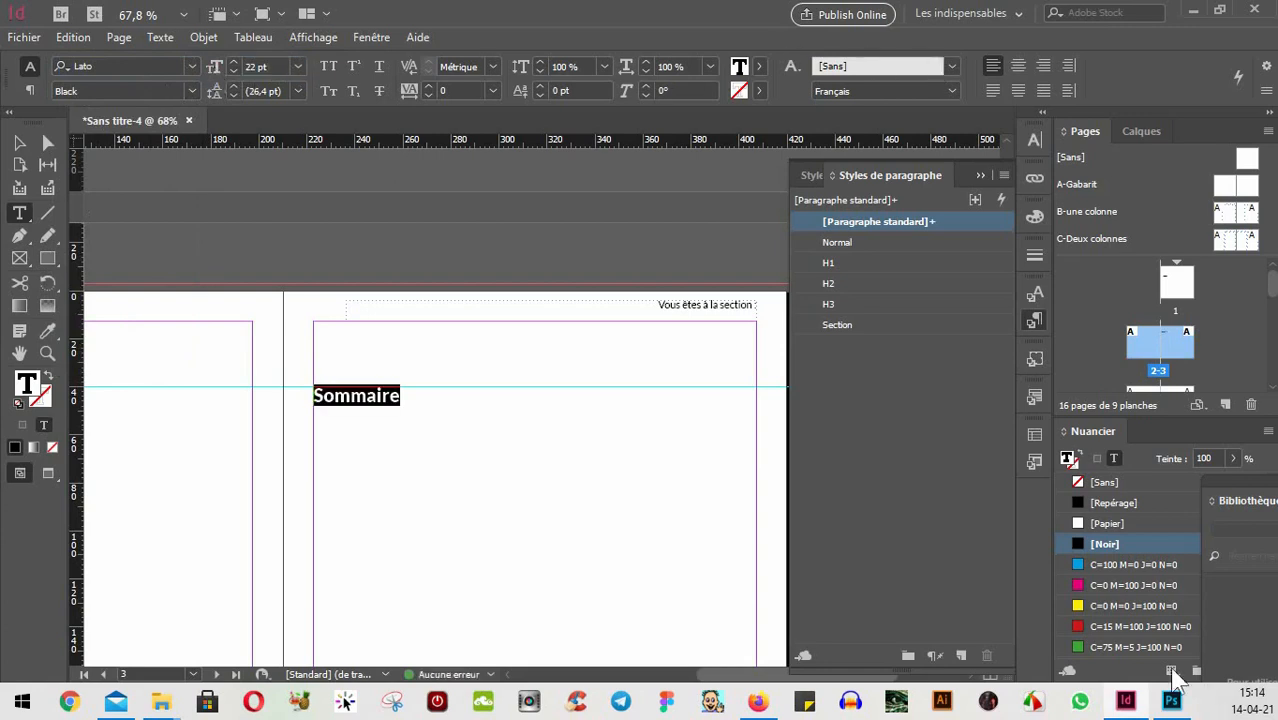
# - Color the "Sommaire" title with the green swatch C=75 M=5 J=100 N=0 and finish editing the text
pyautogui.scroll(-1, 1105, 630)
pyautogui.click(1098, 625)
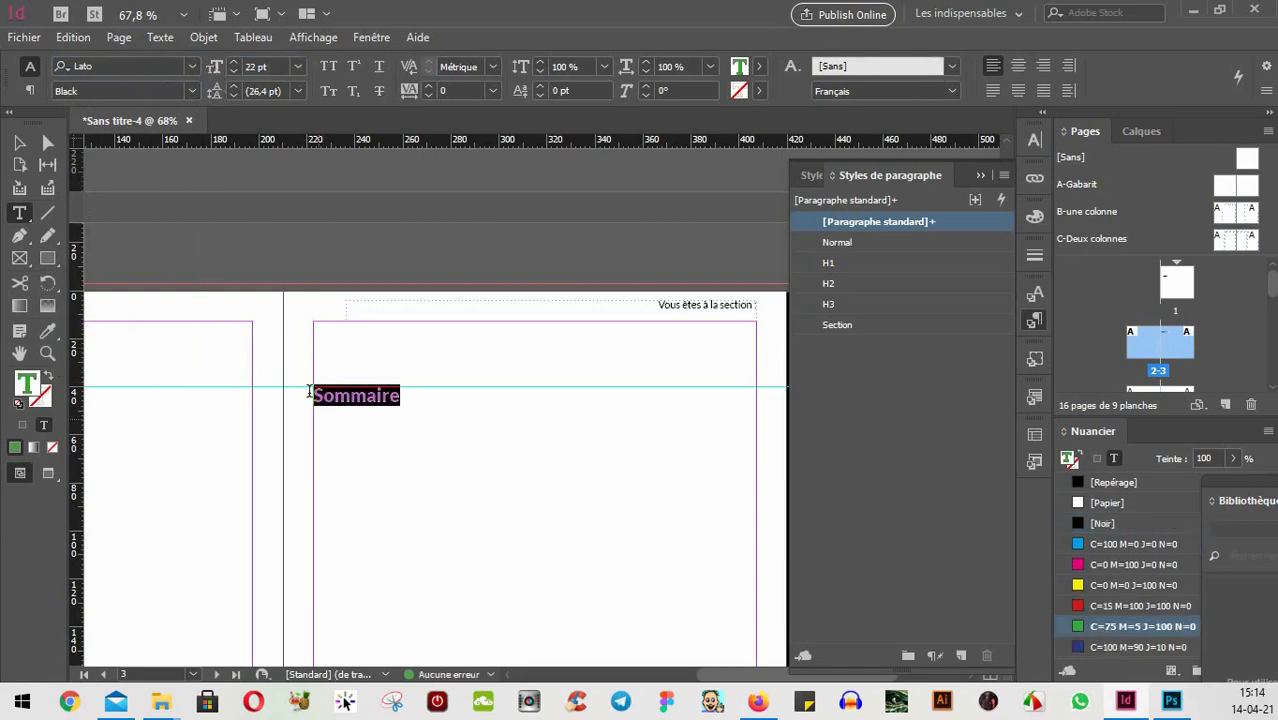
pyautogui.press('Escape')
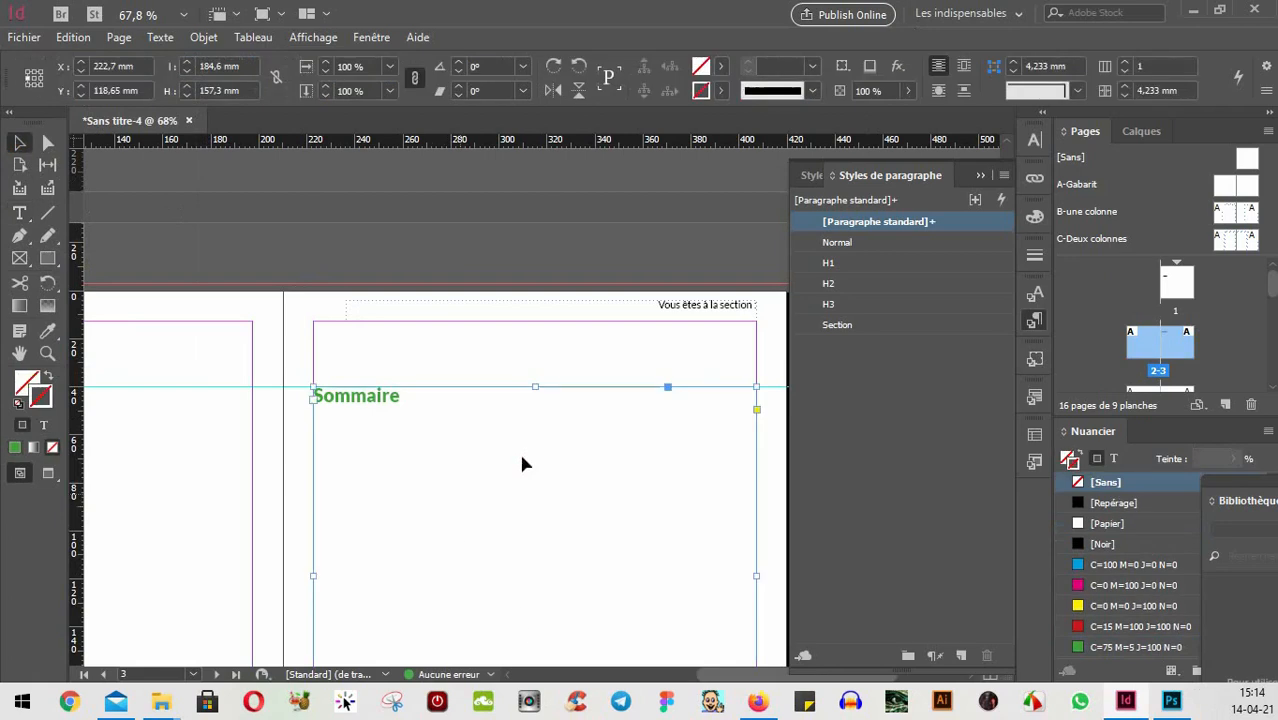
# - Examine the page 3 layout and the horizontal guide and margins on pages 4-5
pyautogui.scroll(-2, 454, 442)
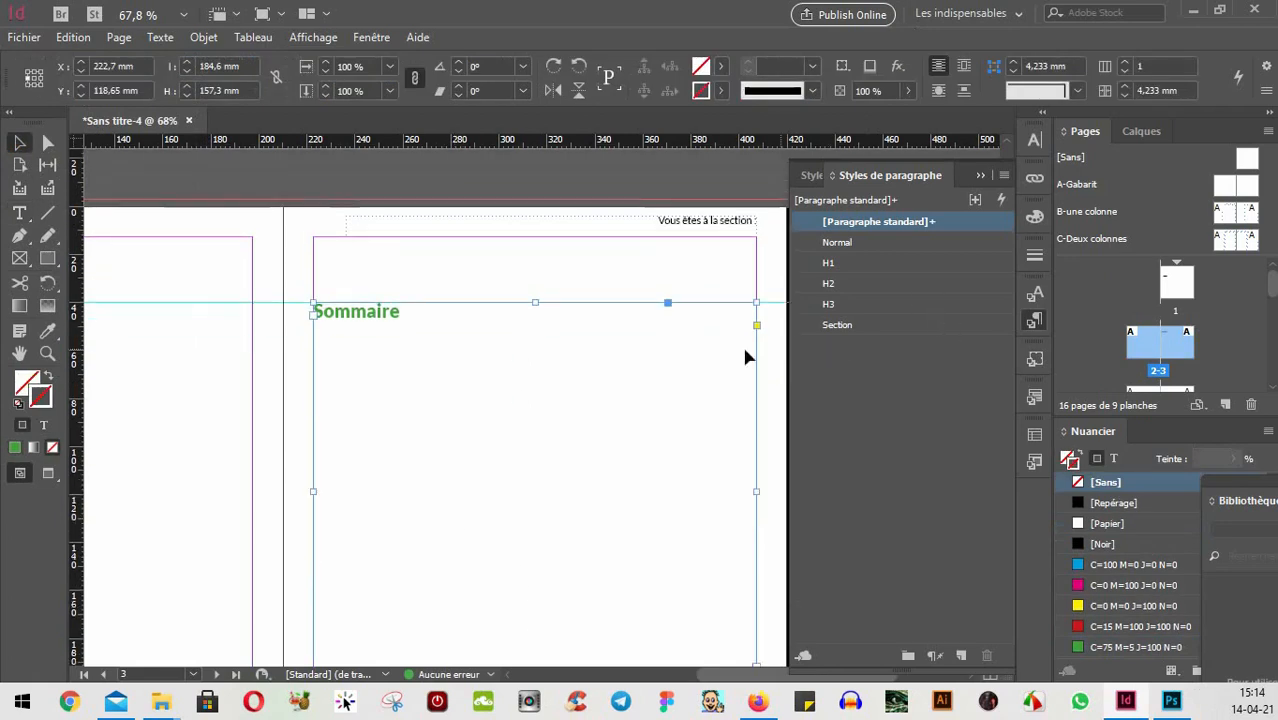
pyautogui.scroll(-4, 690, 400)
pyautogui.scroll(-1, 678, 393)
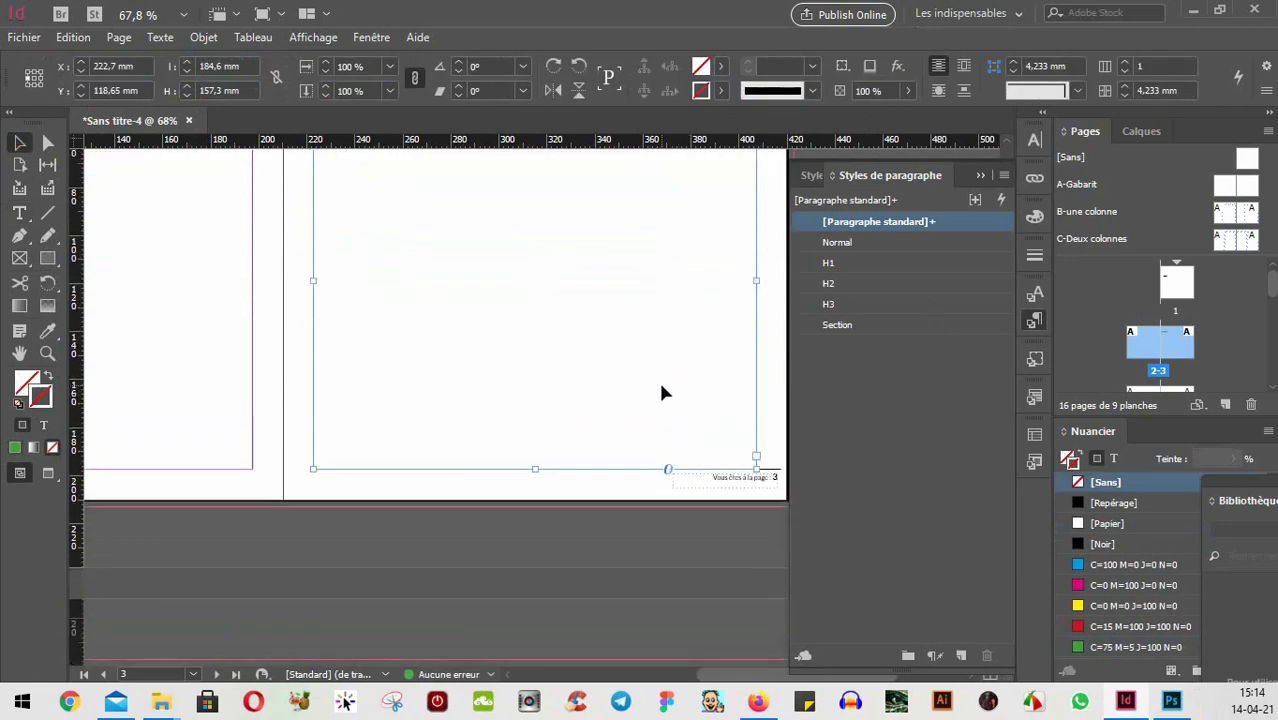
pyautogui.scroll(4, 661, 393)
pyautogui.hotkey('ctrl', '-')
pyautogui.hotkey('ctrl', '-')
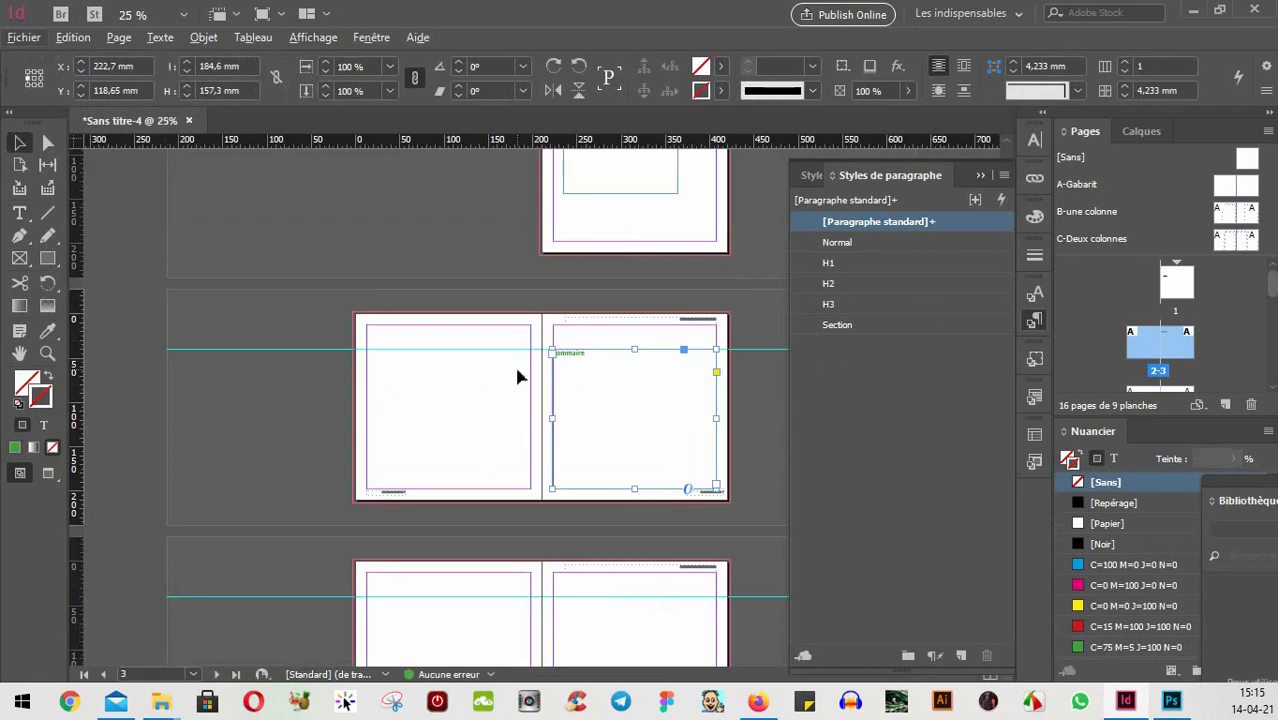
pyautogui.hotkey('ctrl', '=')
pyautogui.moveTo(669, 544); pyautogui.dragTo(505, 217)
pyautogui.moveTo(508, 456); pyautogui.dragTo(494, 231)
pyautogui.moveTo(385, 433); pyautogui.dragTo(451, 342)
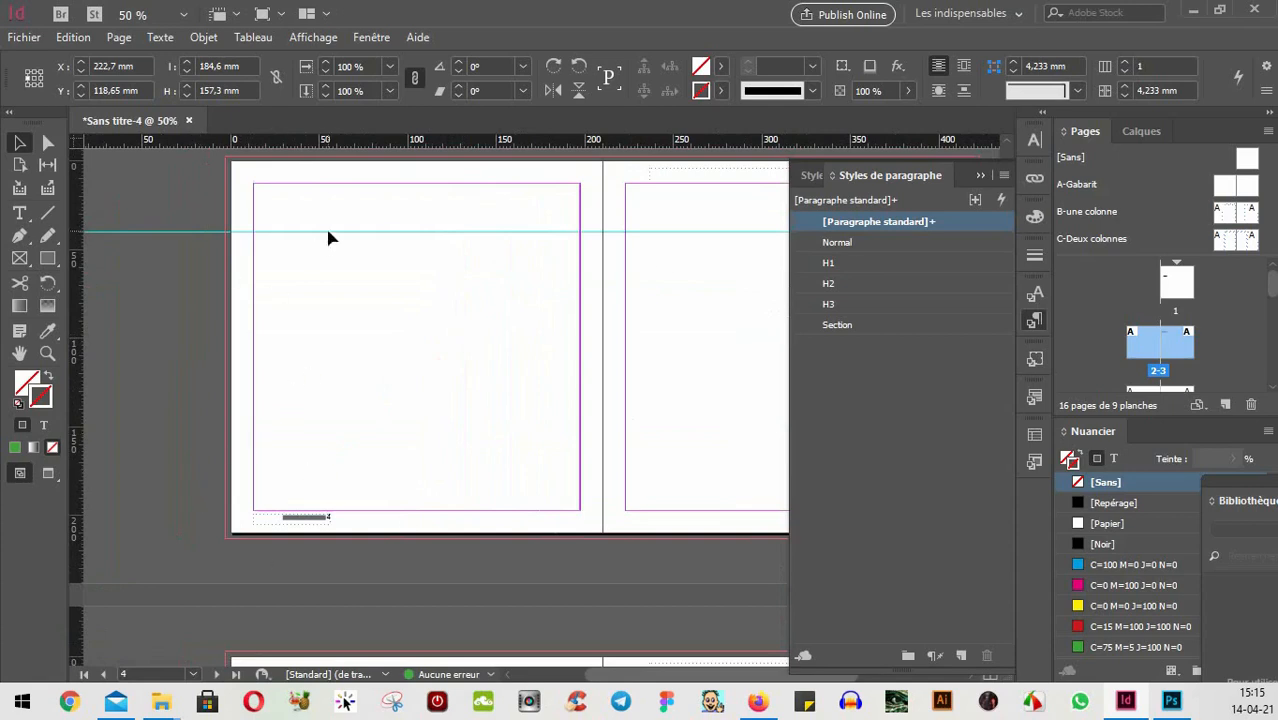
pyautogui.click(386, 357)
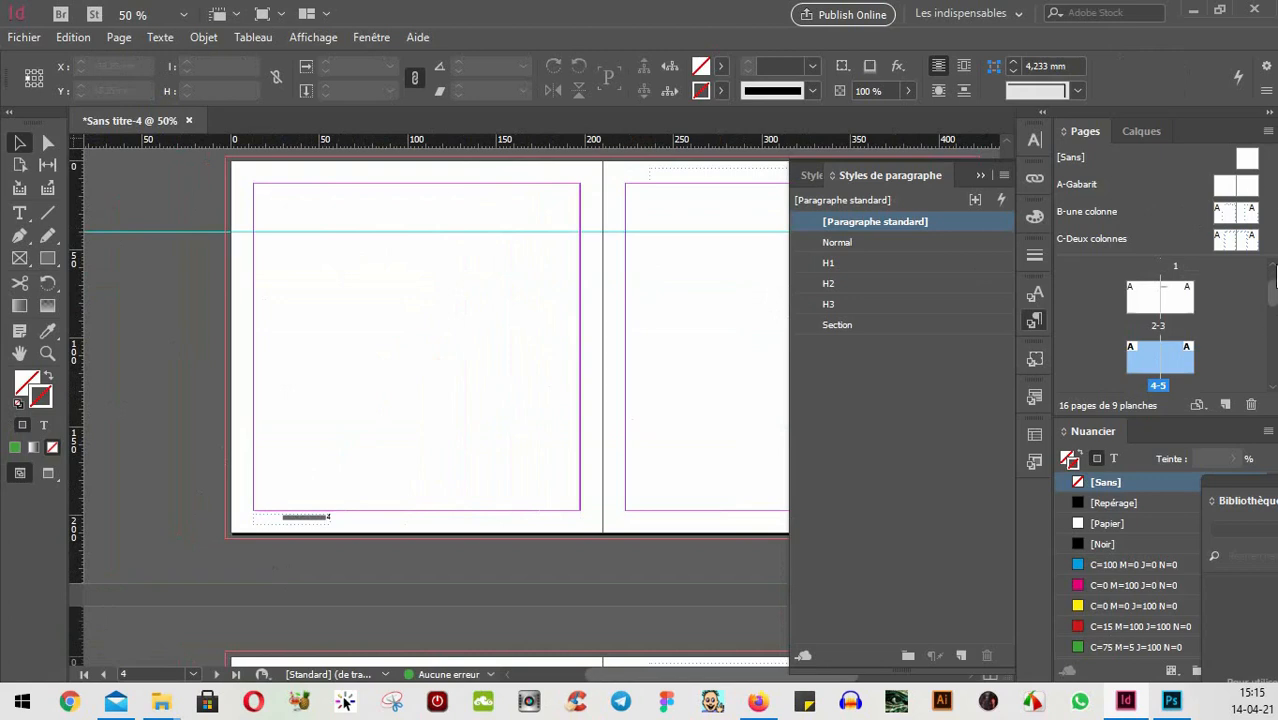
# - Inspect the horizontal guide on the A-Gabarit master and the text frame on the B-une colonne master
pyautogui.doubleClick(1228, 188)
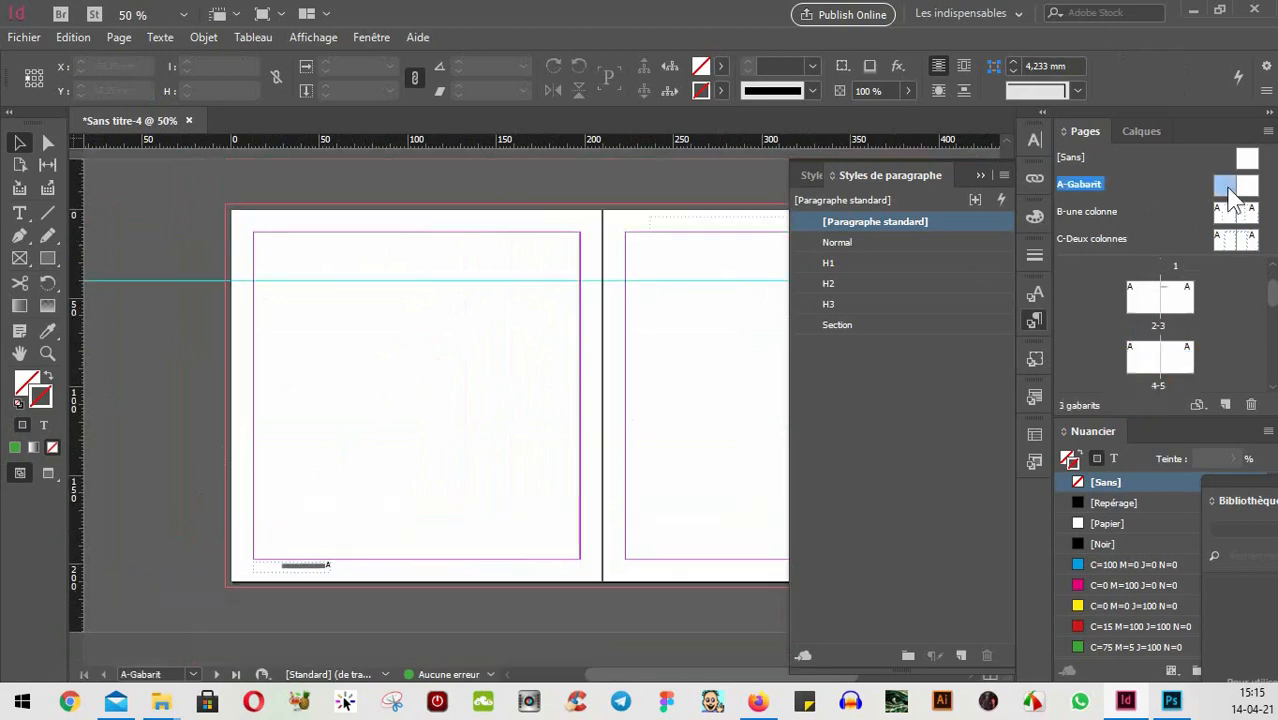
pyautogui.click(160, 280)
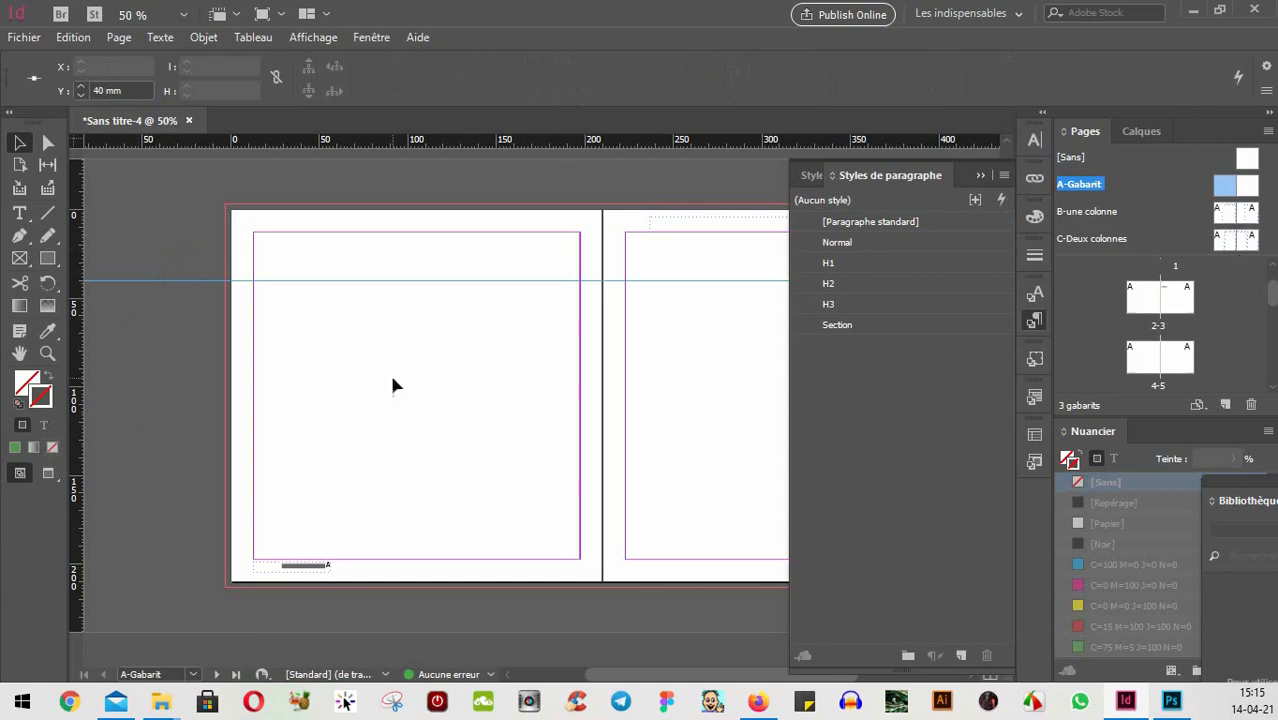
pyautogui.click(365, 335)
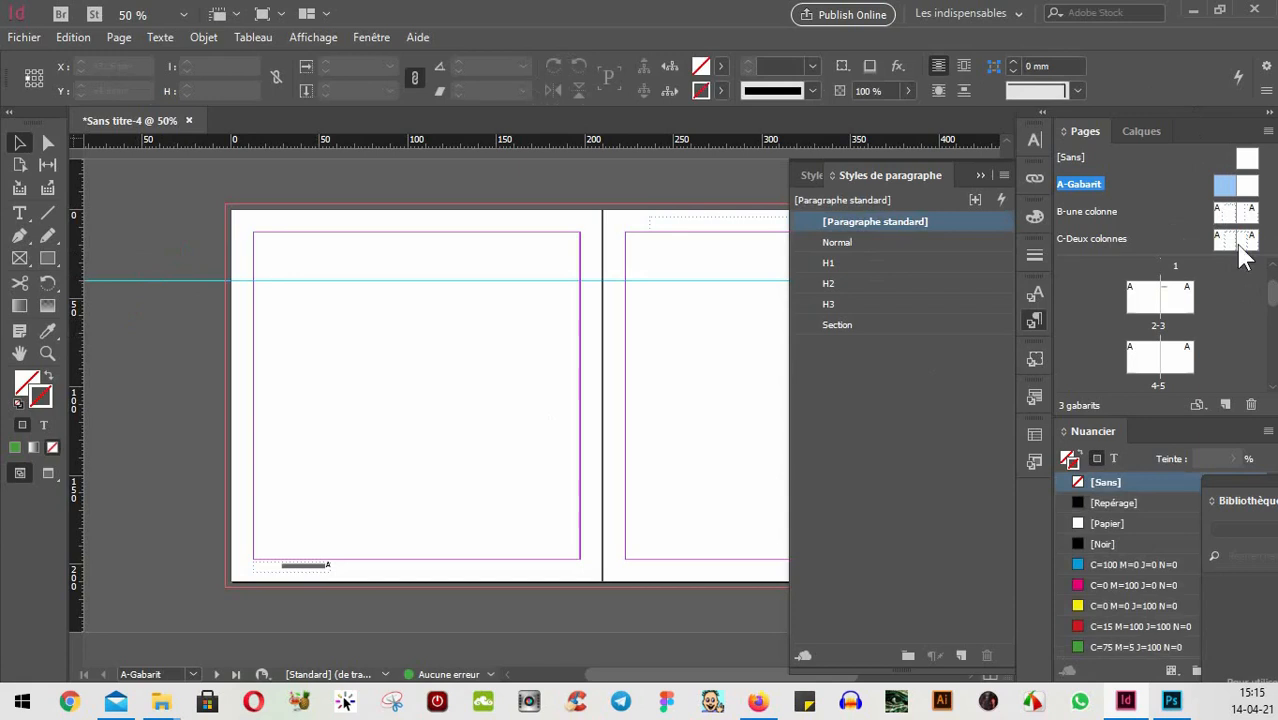
pyautogui.doubleClick(1230, 212)
pyautogui.click(414, 334)
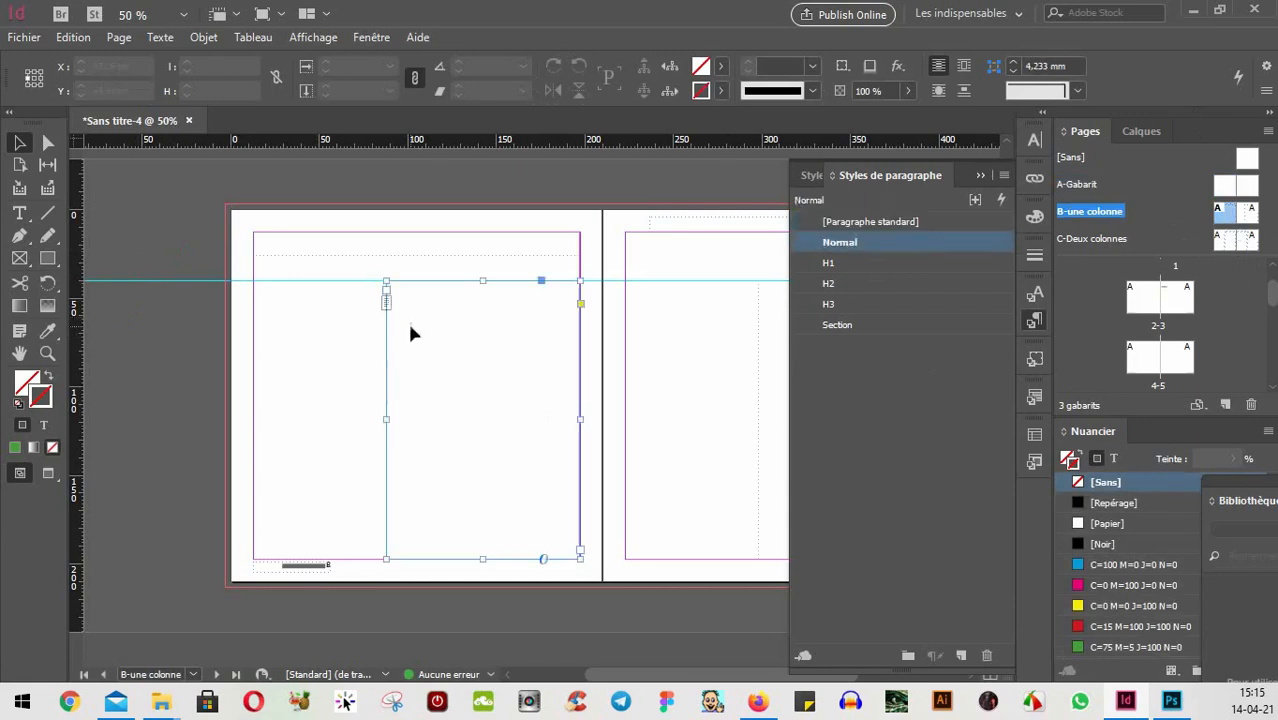
pyautogui.click(598, 374)
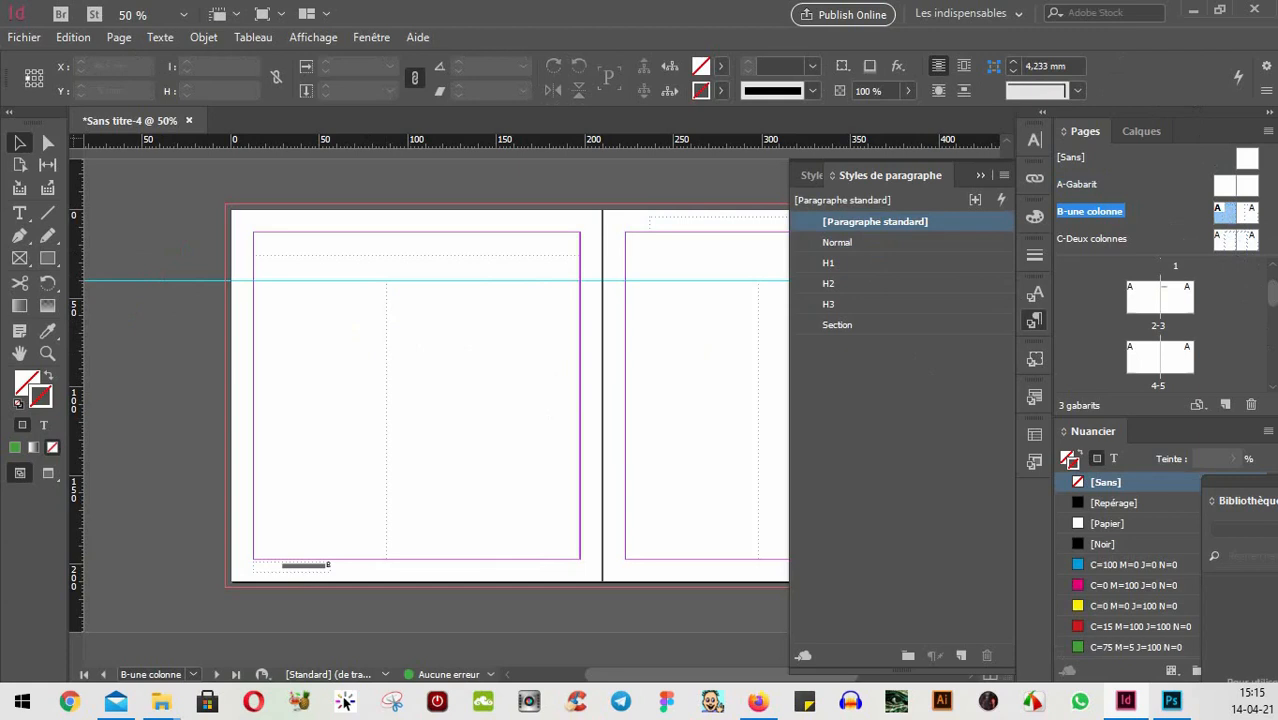
# - Delete the horizontal guide at 40 mm from the A-Gabarit master
pyautogui.moveTo(1220, 216); pyautogui.dragTo(1224, 192)
pyautogui.doubleClick(1222, 189)
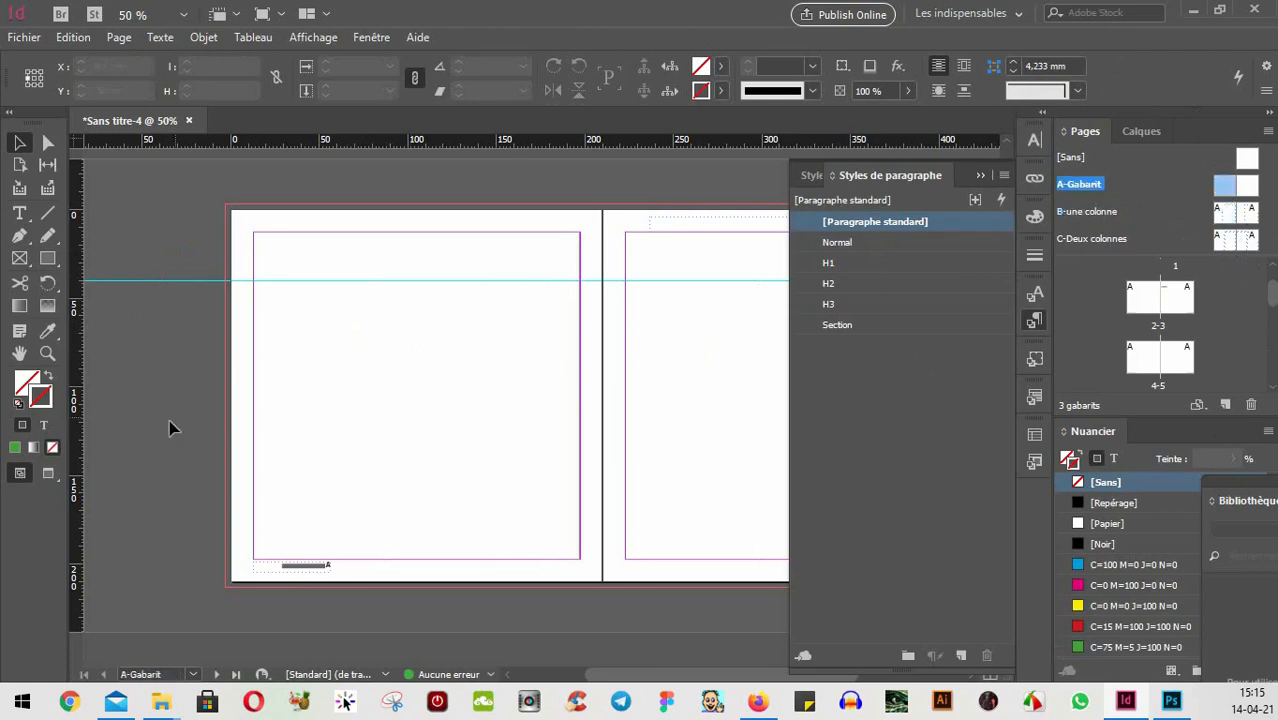
pyautogui.moveTo(186, 216); pyautogui.dragTo(177, 325)
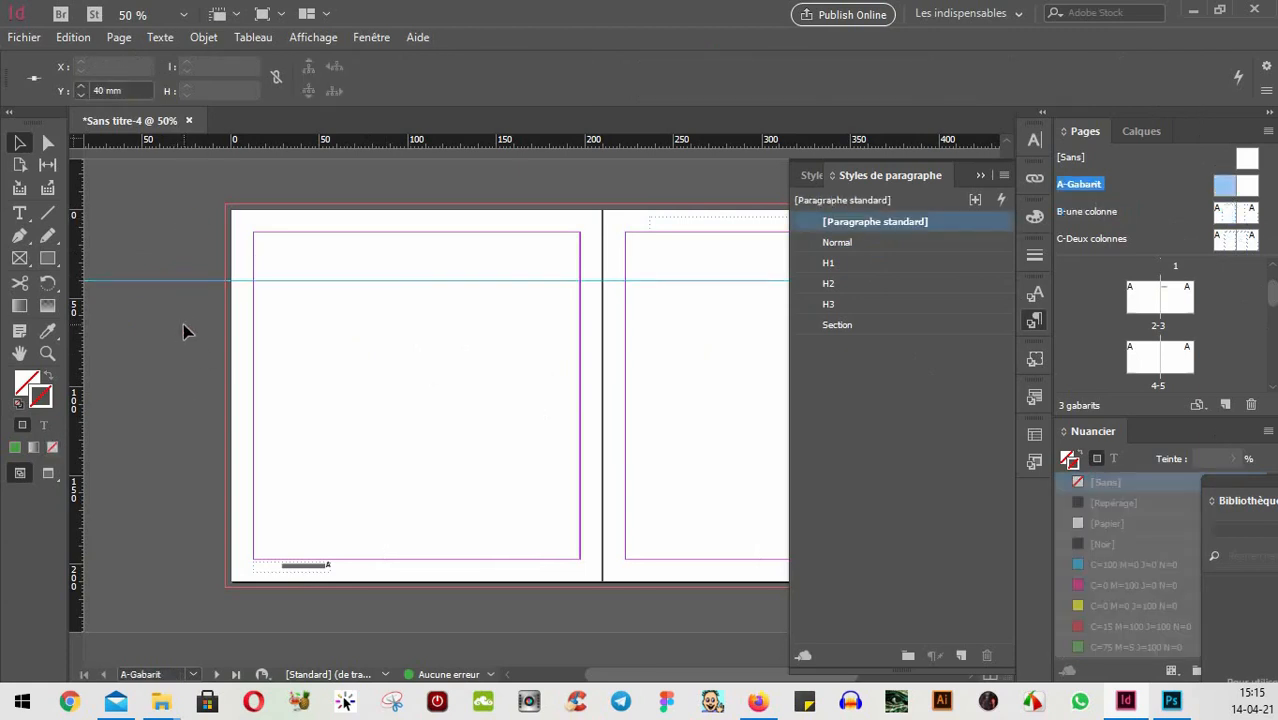
pyautogui.press('Delete')
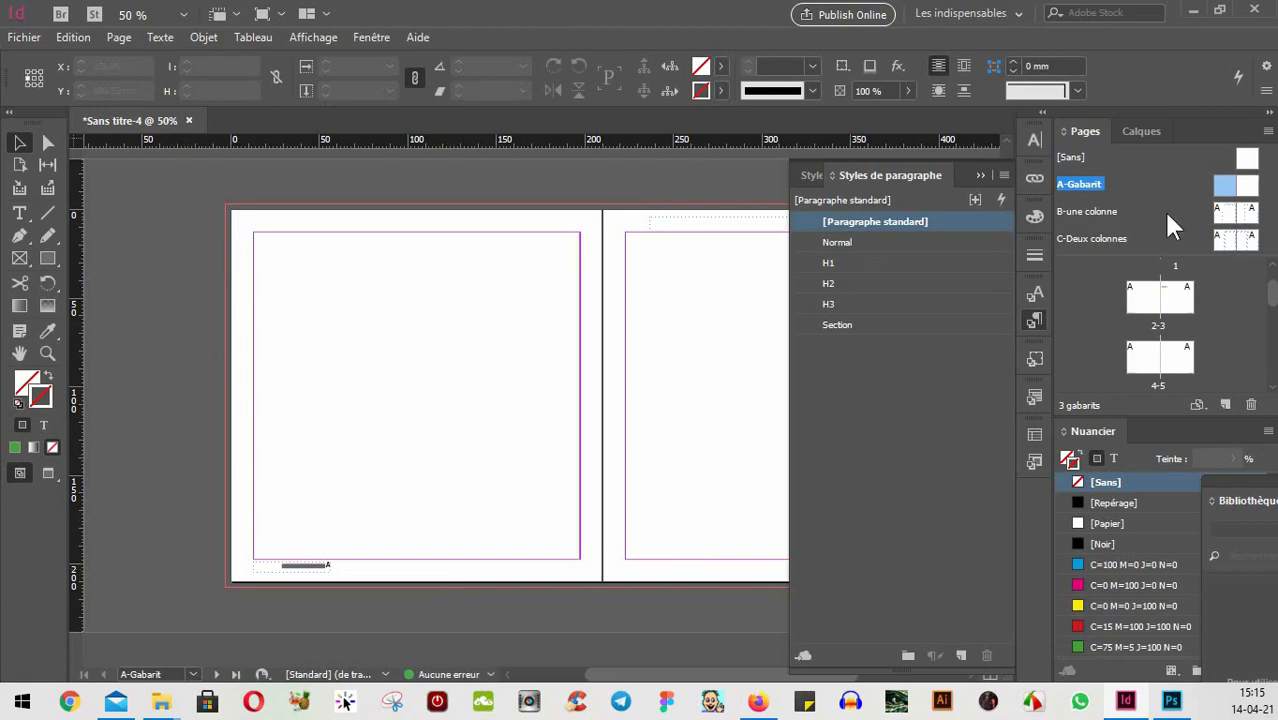
# - Examine the pages 2-3 and 4-5 spreads, including the Sommaire page and the header and page-number frames
pyautogui.click(1150, 310)
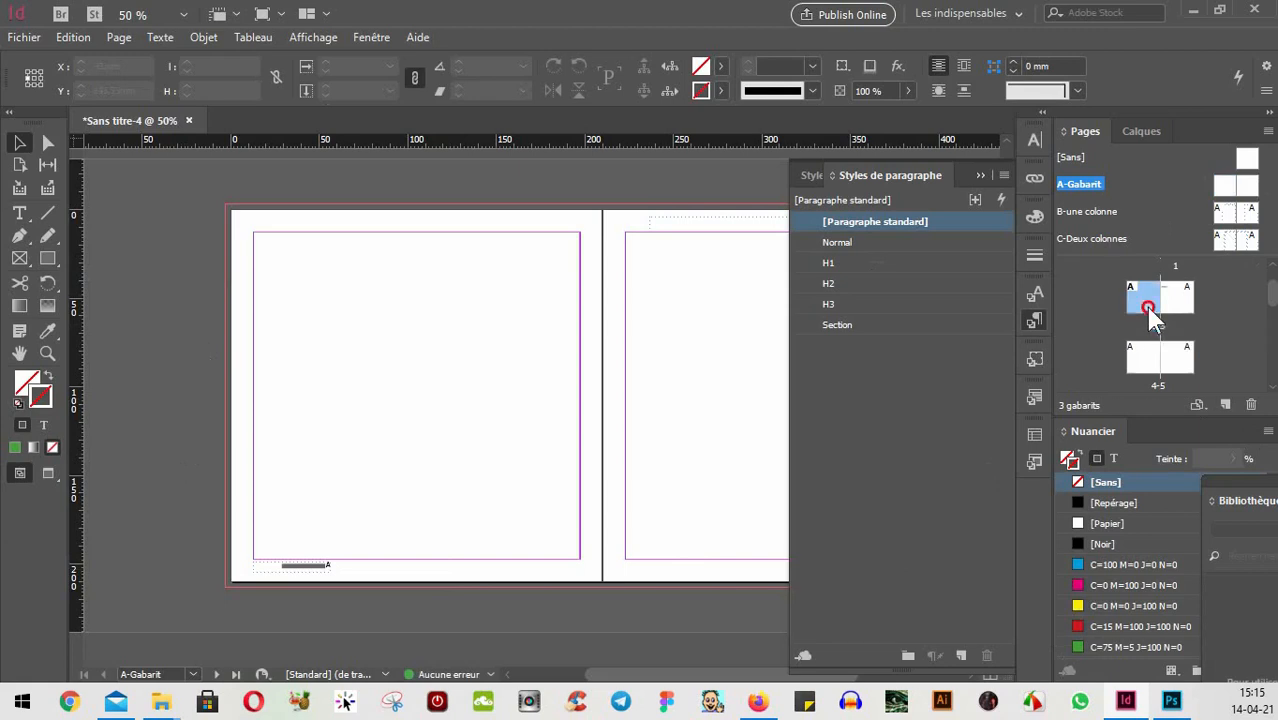
pyautogui.doubleClick(1150, 310)
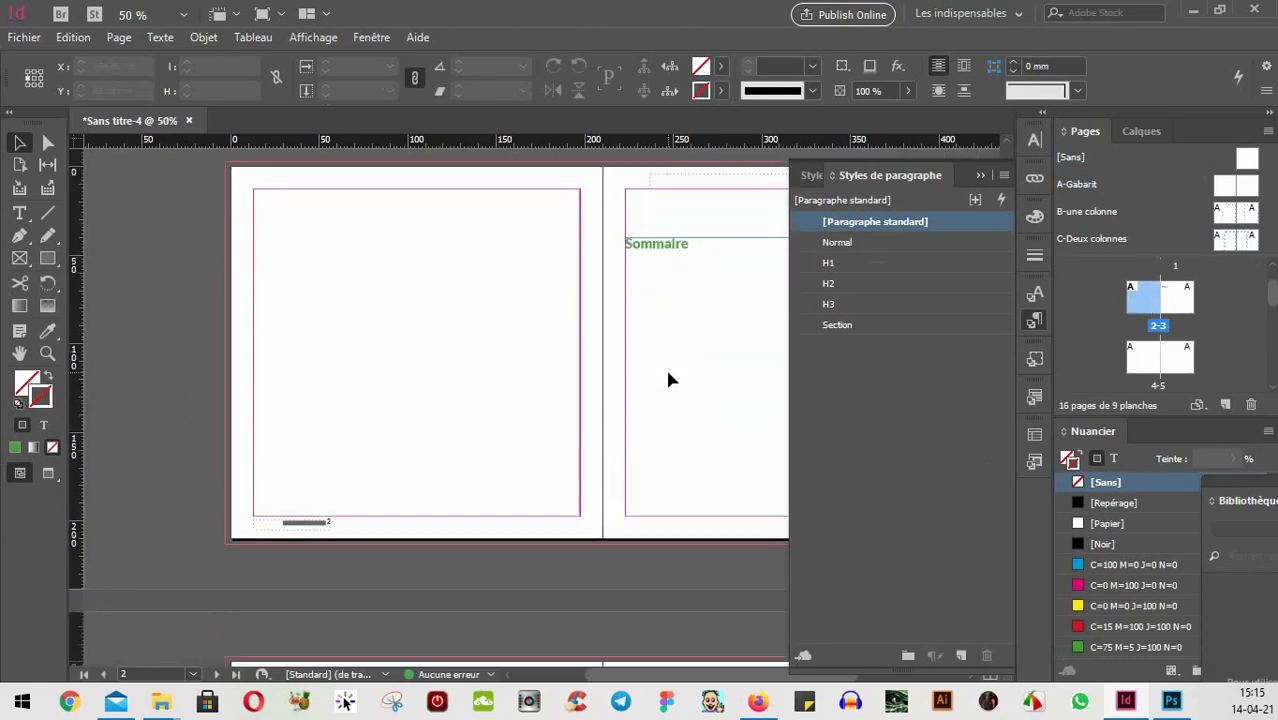
pyautogui.scroll(-5, 468, 451)
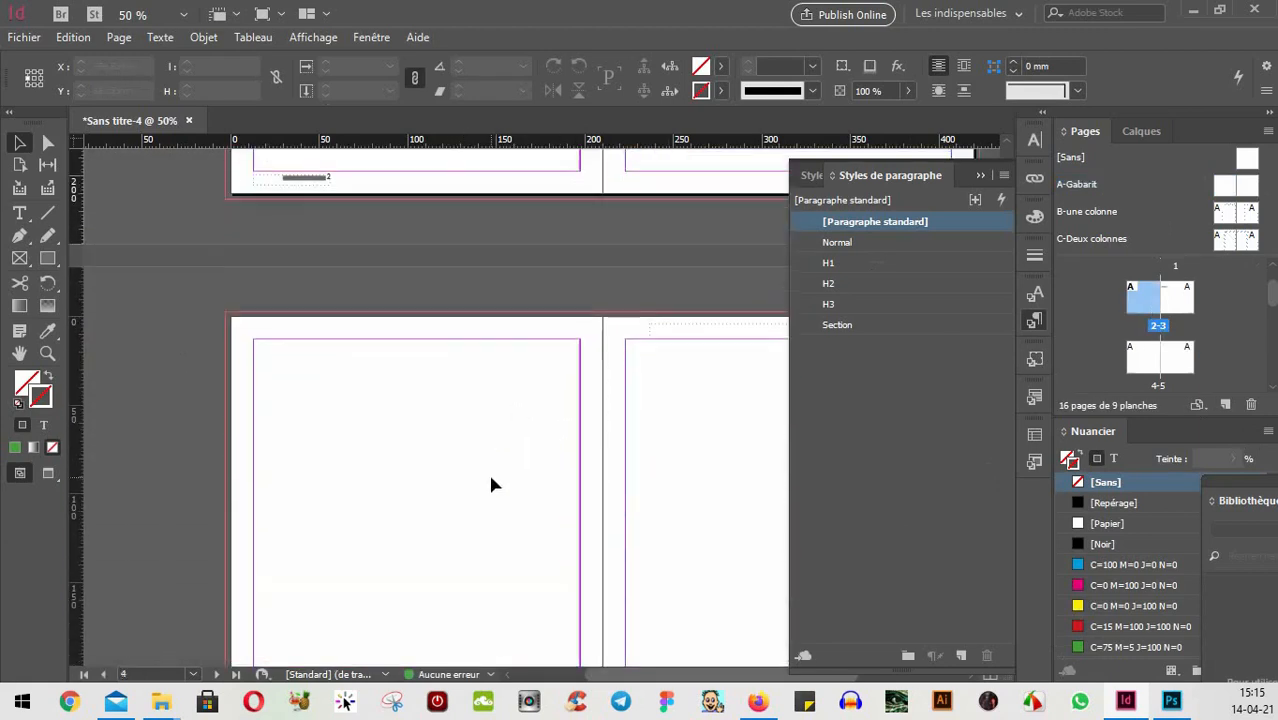
pyautogui.scroll(-2, 491, 478)
pyautogui.press('space')
pyautogui.moveTo(659, 425); pyautogui.dragTo(513, 481)
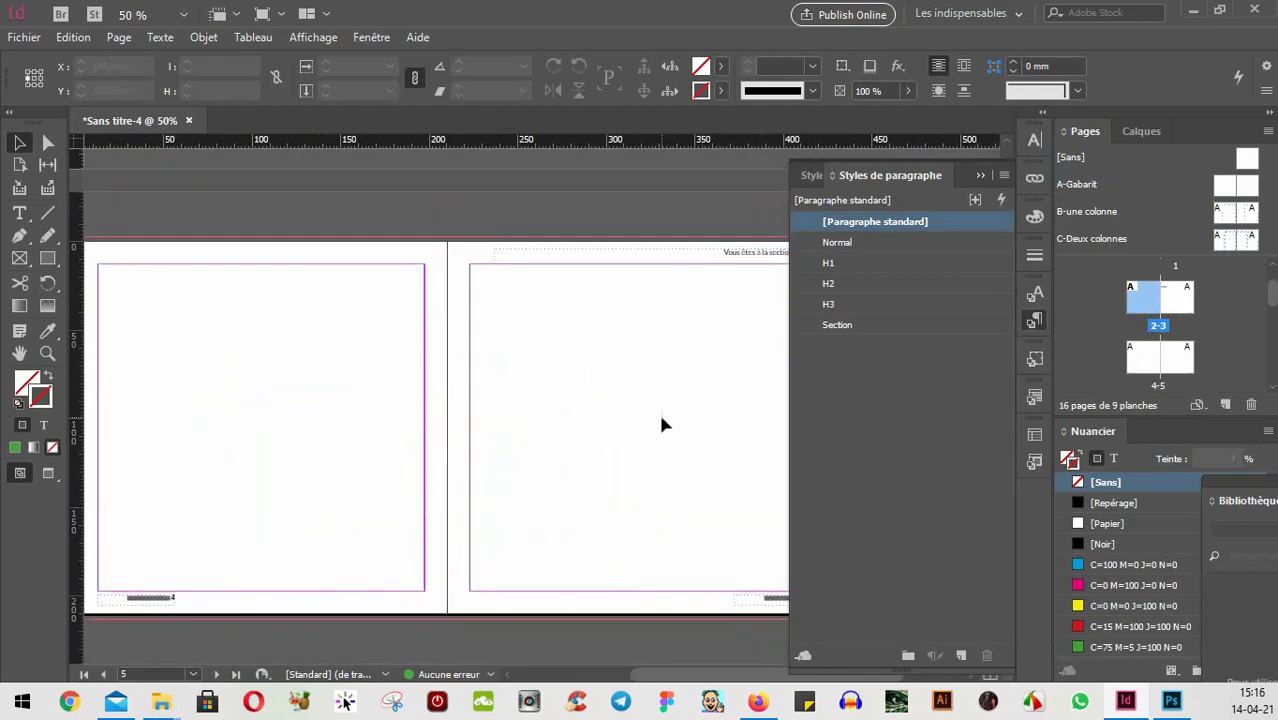
pyautogui.press('space')
pyautogui.moveTo(162, 411); pyautogui.dragTo(331, 379)
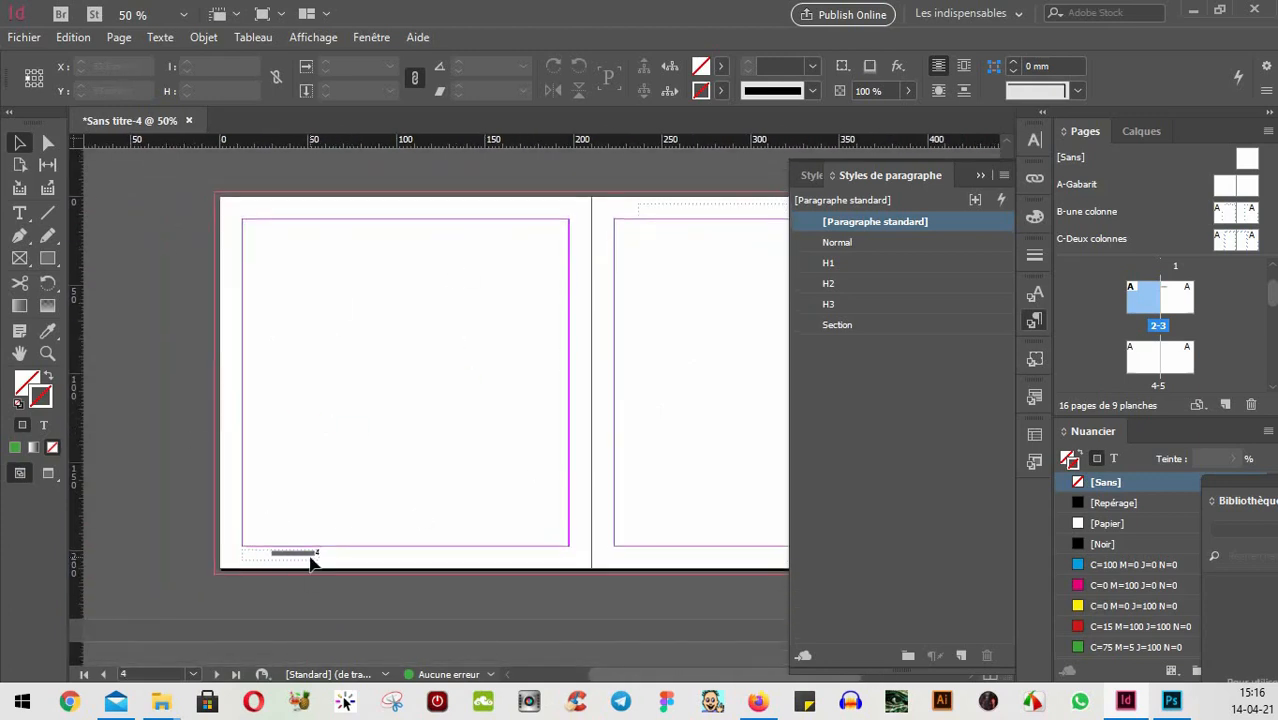
# - Delete the "Vous êtes à la page" page-number frame from the foot of page 4
pyautogui.scroll(2, 310, 557)
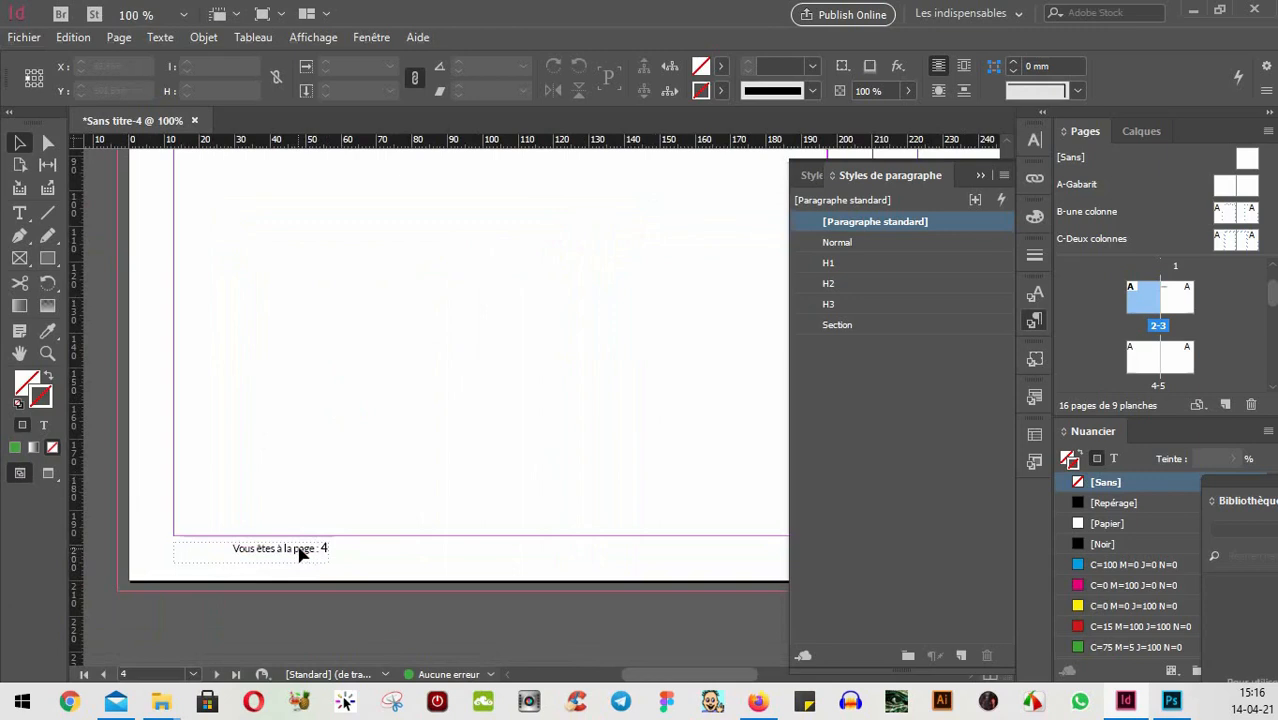
pyautogui.click(300, 553)
pyautogui.press('Delete')
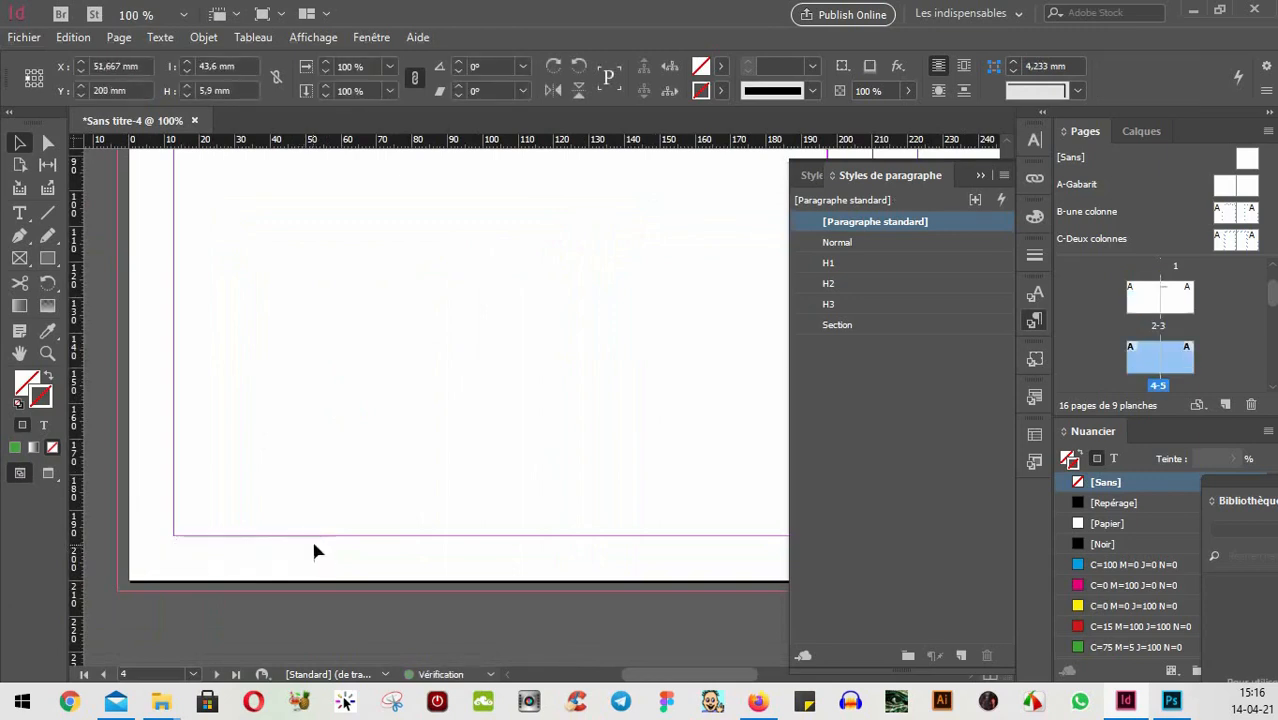
pyautogui.scroll(-1, 610, 443)
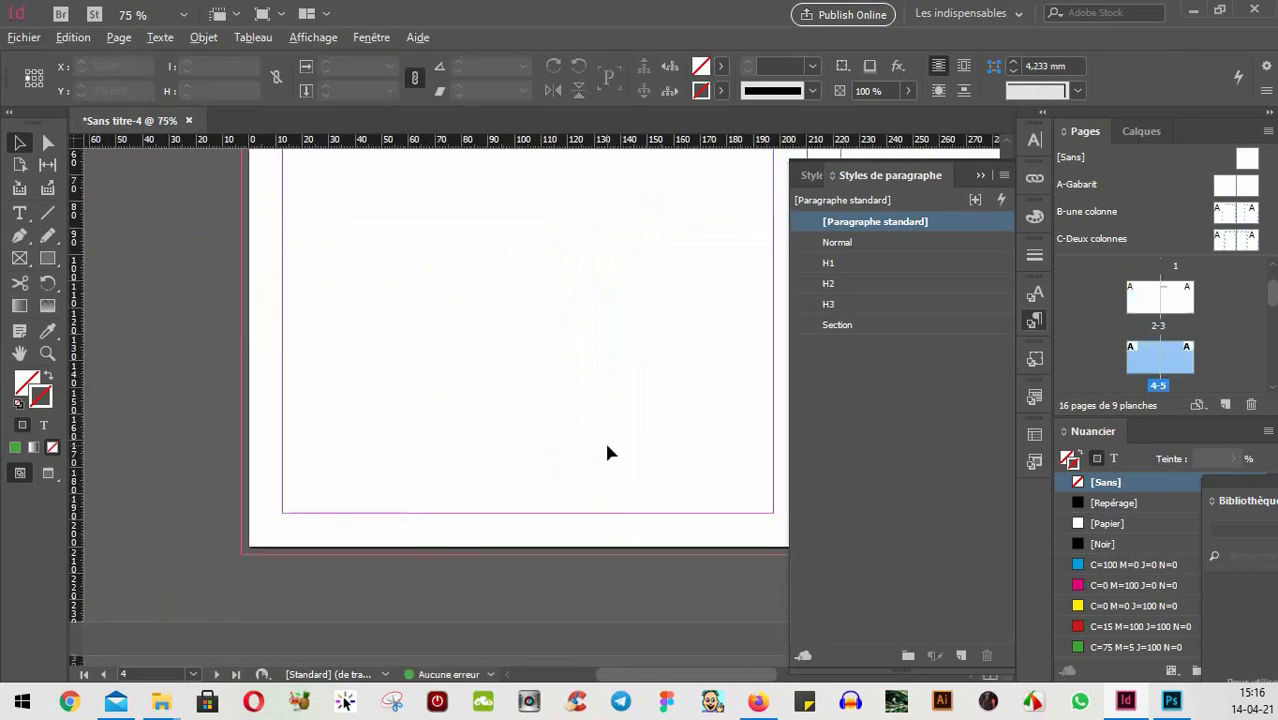
# - Create a two-page master with prefix D named "Section", based on [Sans], at 210 × 210 mm
pyautogui.moveTo(677, 314); pyautogui.dragTo(316, 449)
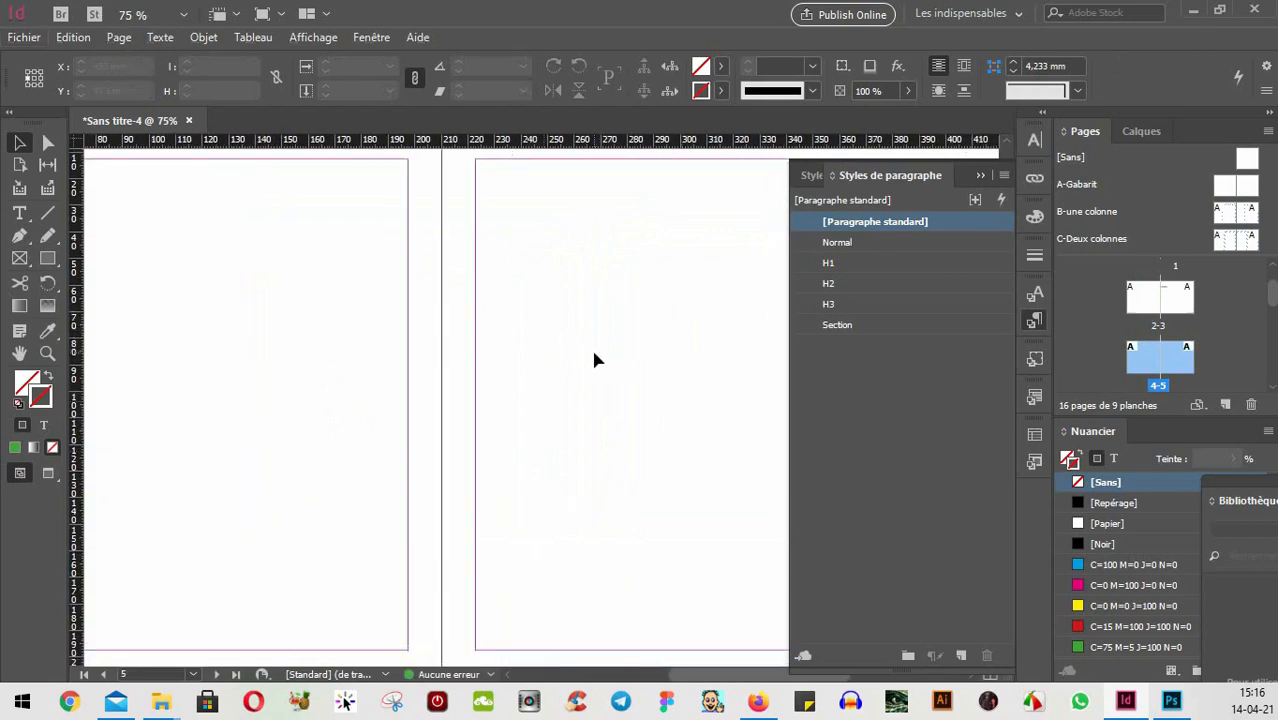
pyautogui.moveTo(593, 357); pyautogui.dragTo(629, 418)
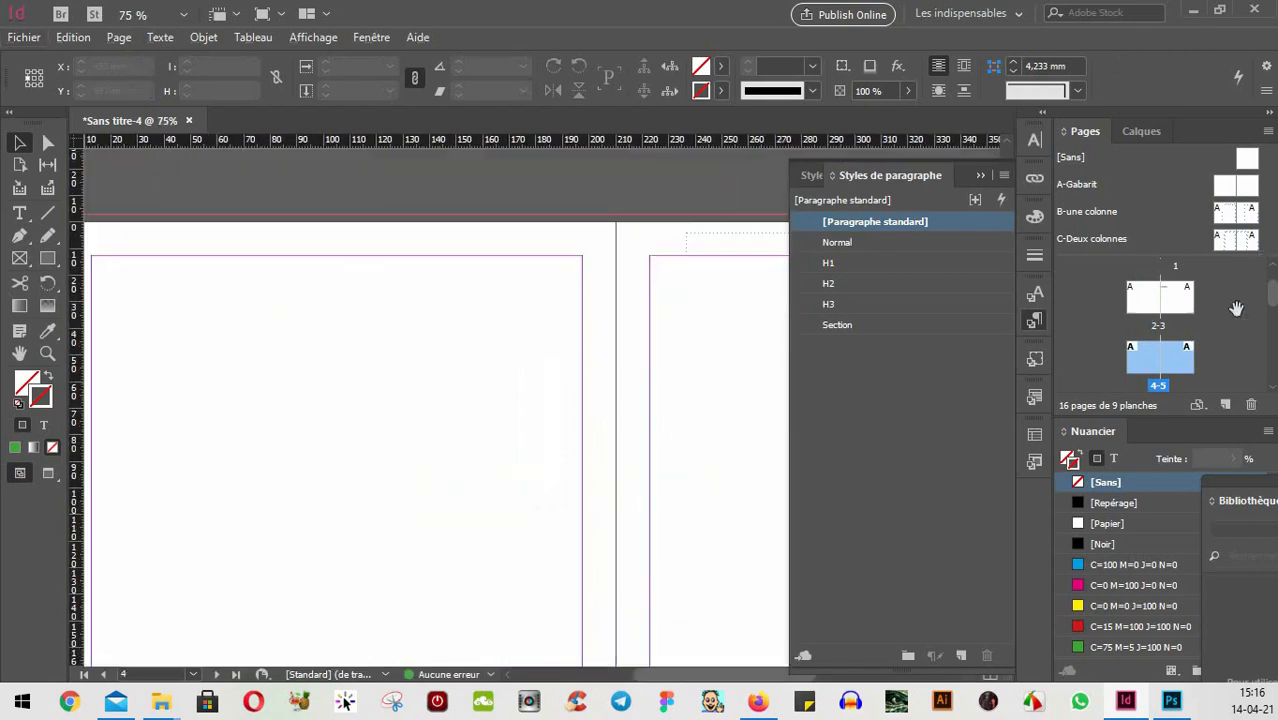
pyautogui.doubleClick(1178, 358)
pyautogui.moveTo(407, 480); pyautogui.dragTo(525, 391)
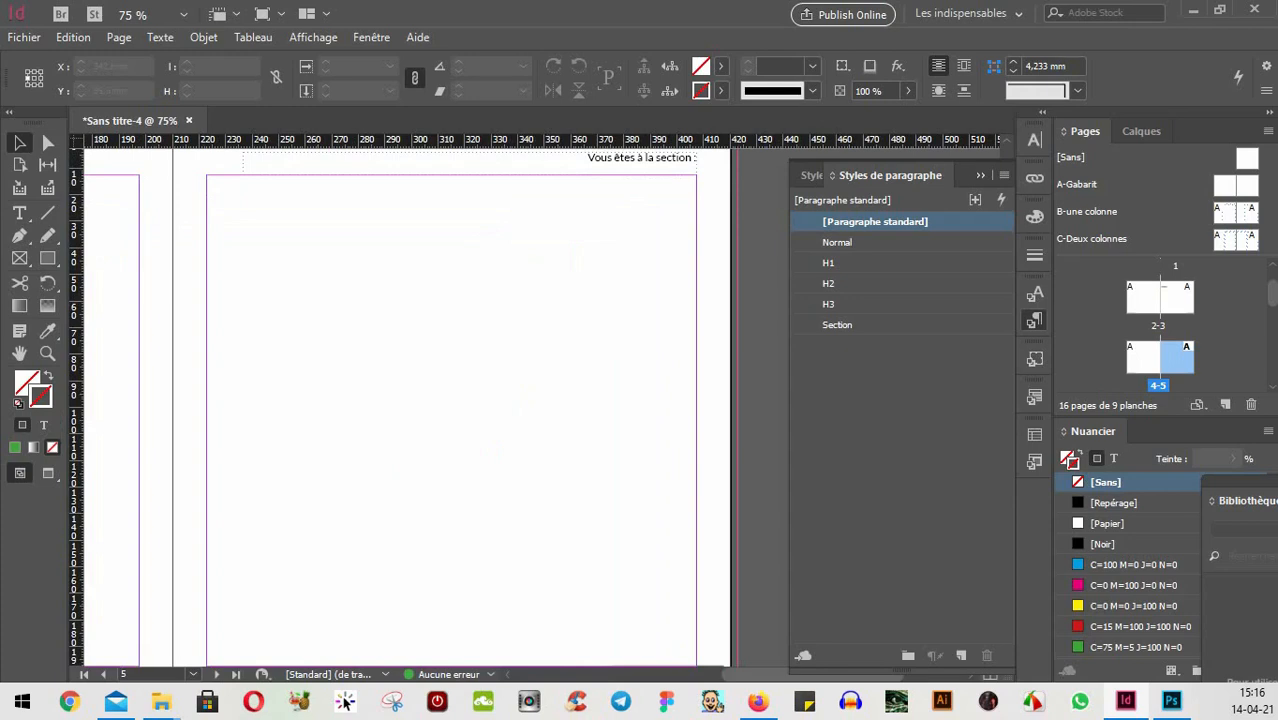
pyautogui.hotkey('ctrl', '-')
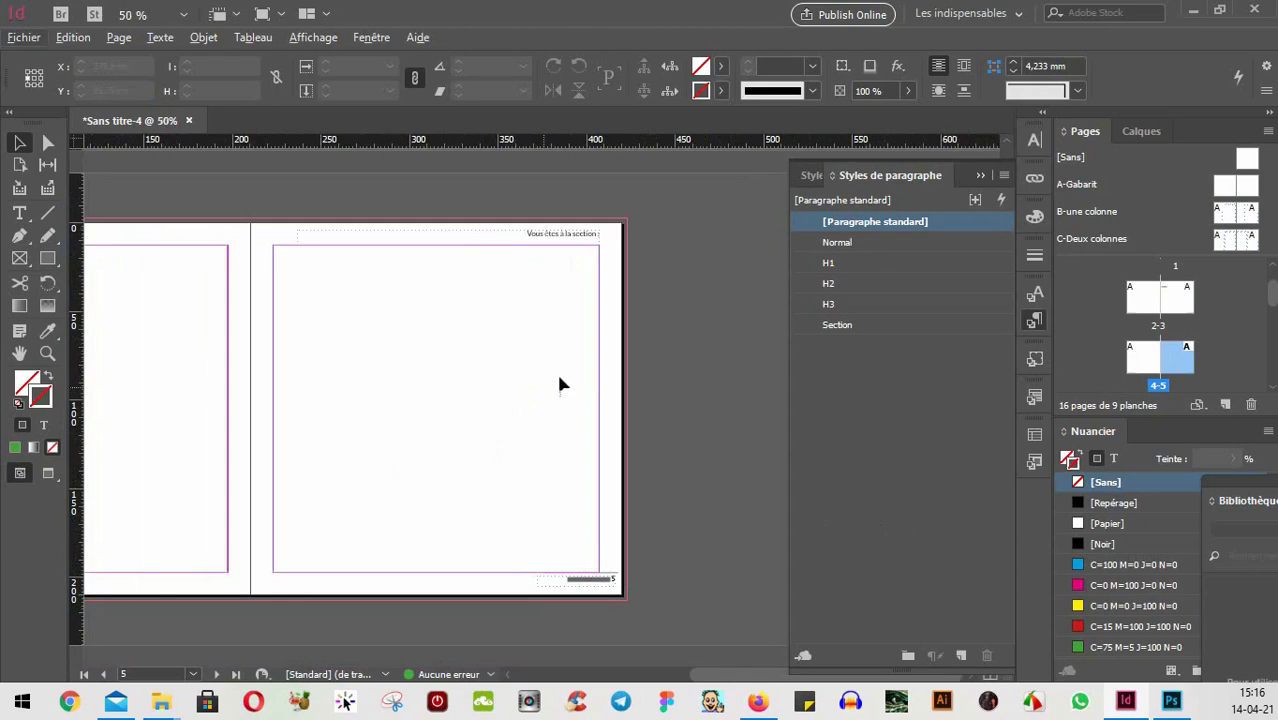
pyautogui.click(1267, 132)
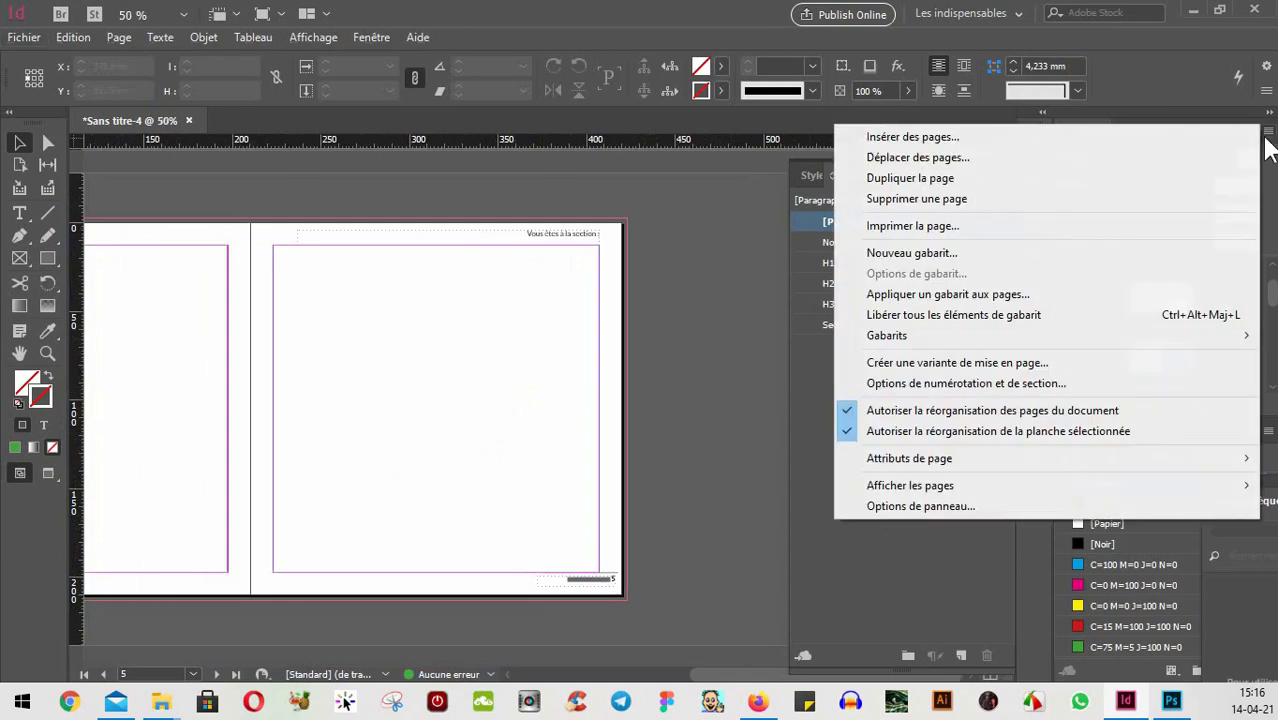
pyautogui.click(900, 254)
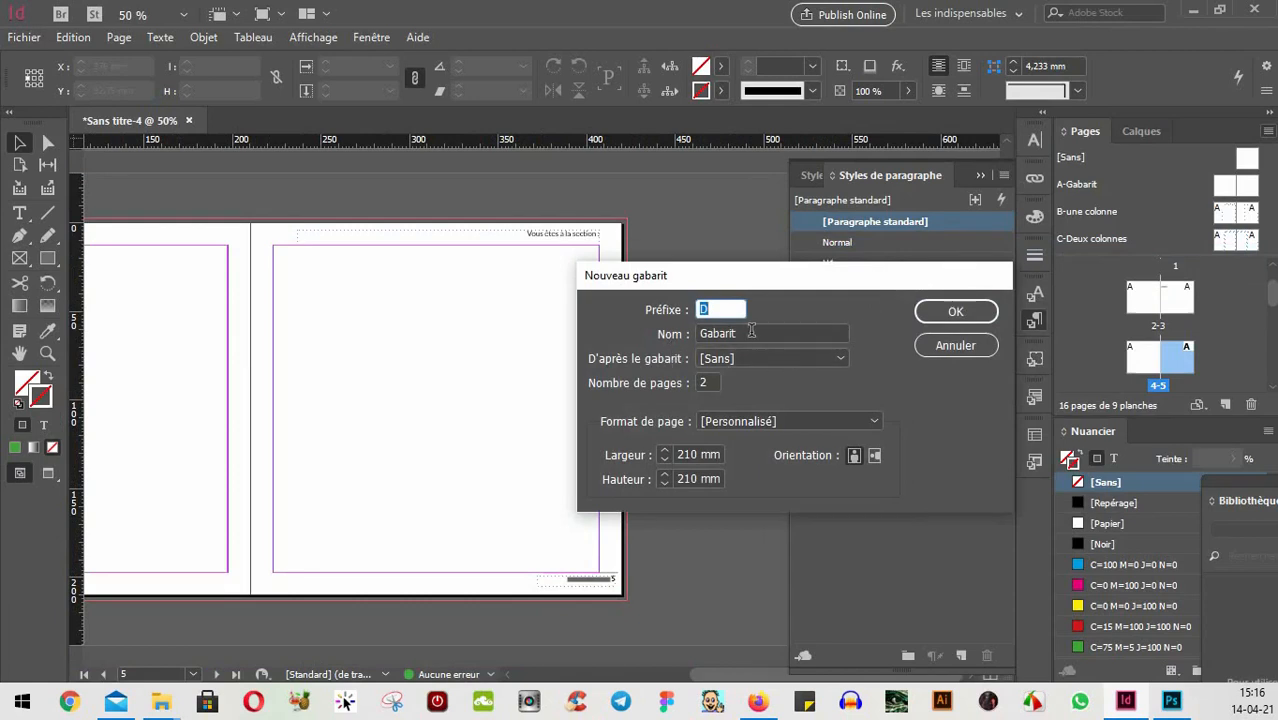
pyautogui.doubleClick(751, 331)
pyautogui.write('Section')
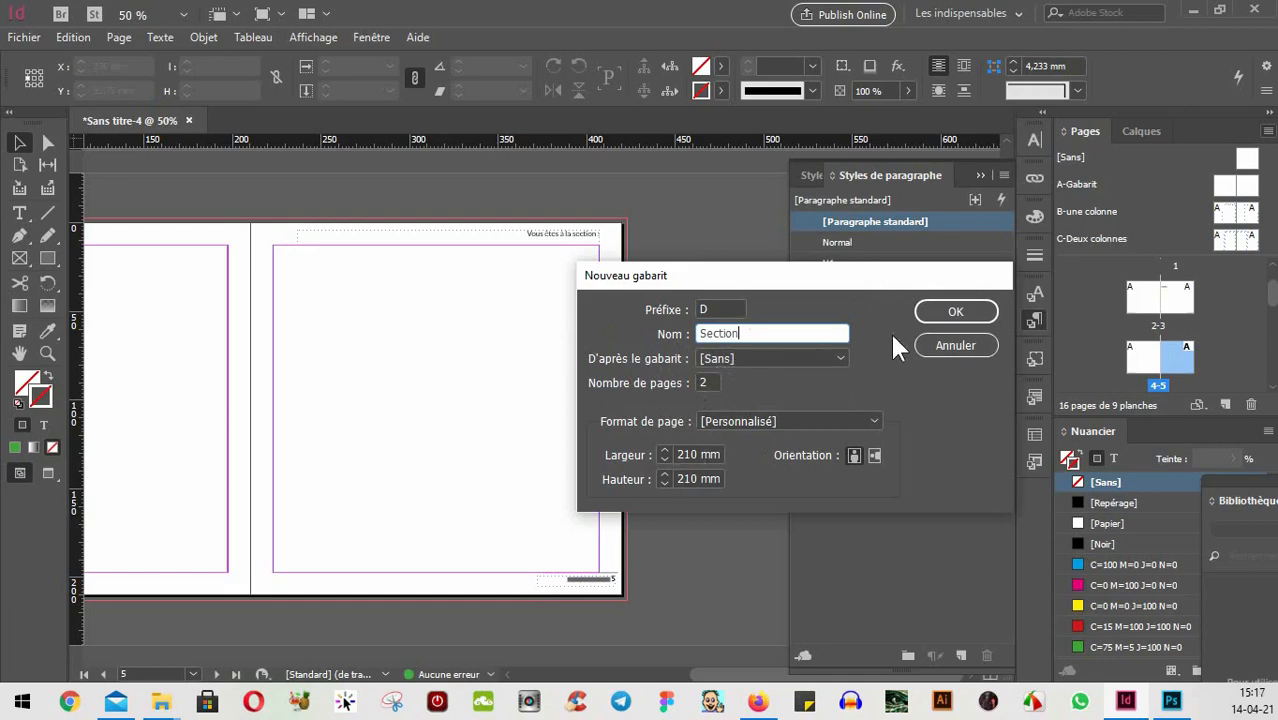
pyautogui.click(940, 314)
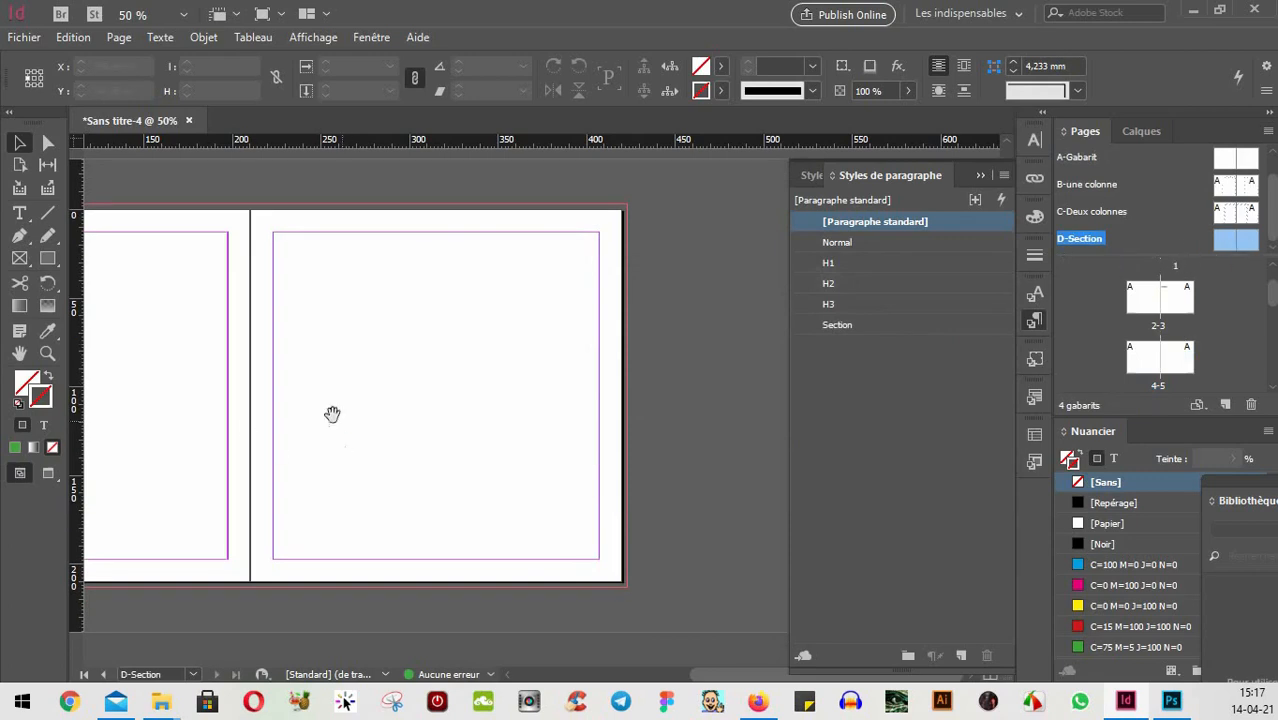
# - Draw an empty graphic frame about 182 × 185 mm across the spine of the D-Section master, with its reference point at X about 62 mm
pyautogui.moveTo(331, 414); pyautogui.dragTo(576, 434)
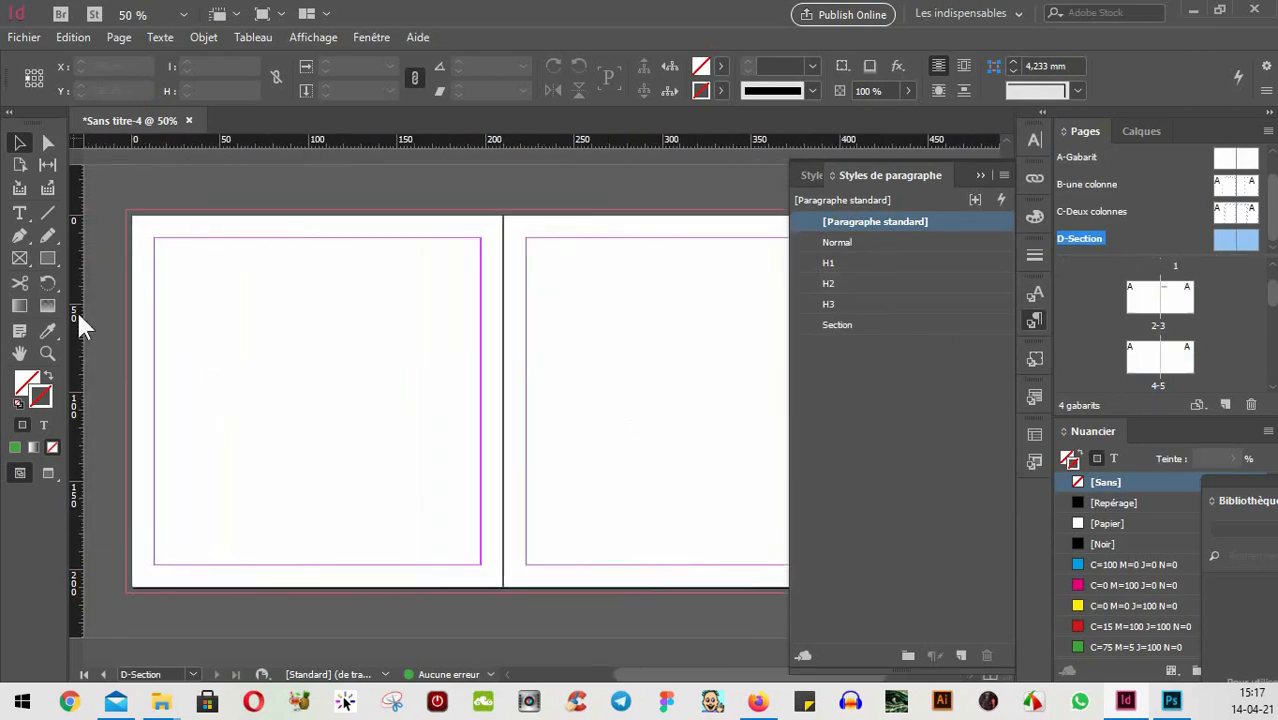
pyautogui.click(47, 259)
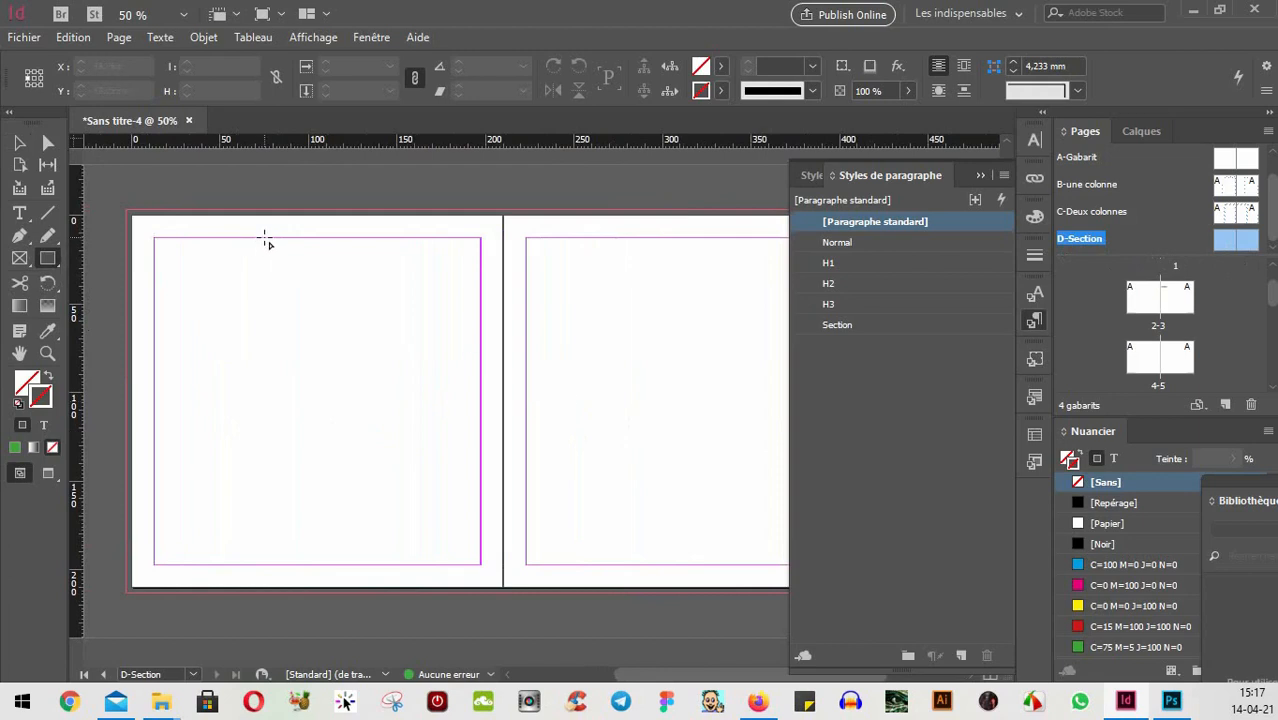
pyautogui.click(19, 258)
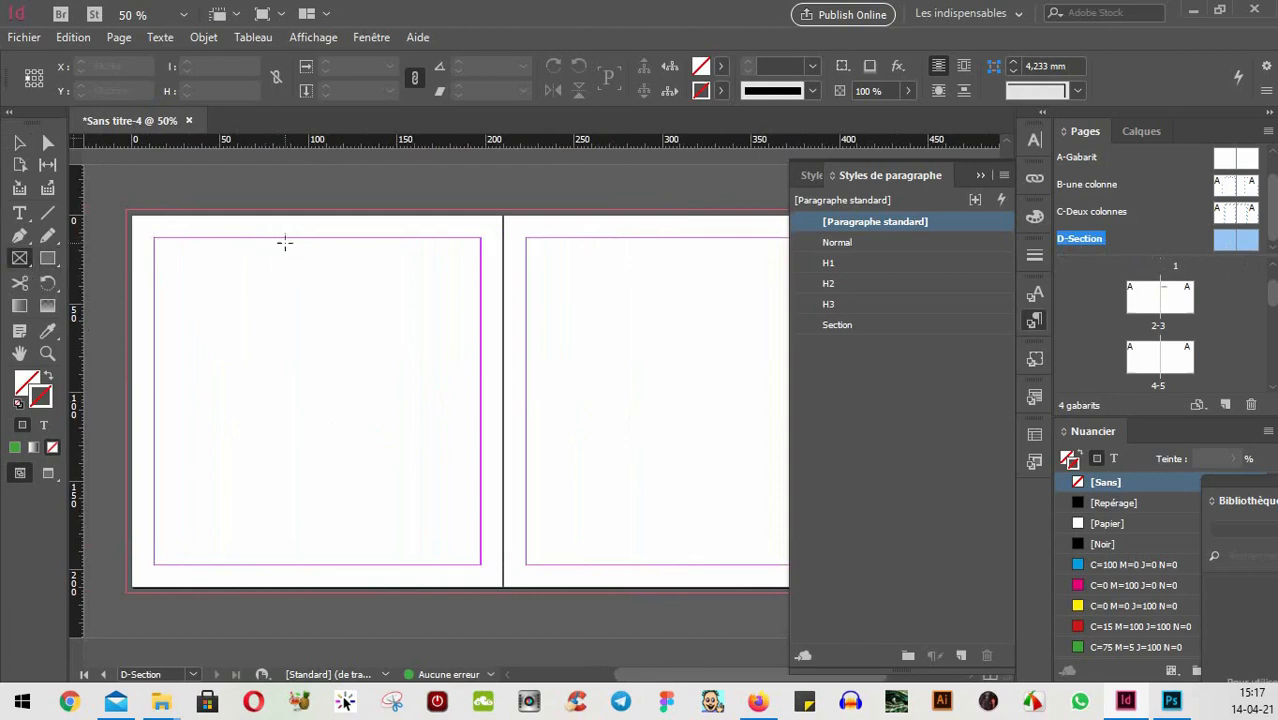
pyautogui.moveTo(282, 240); pyautogui.dragTo(585, 564)
pyautogui.press('v')
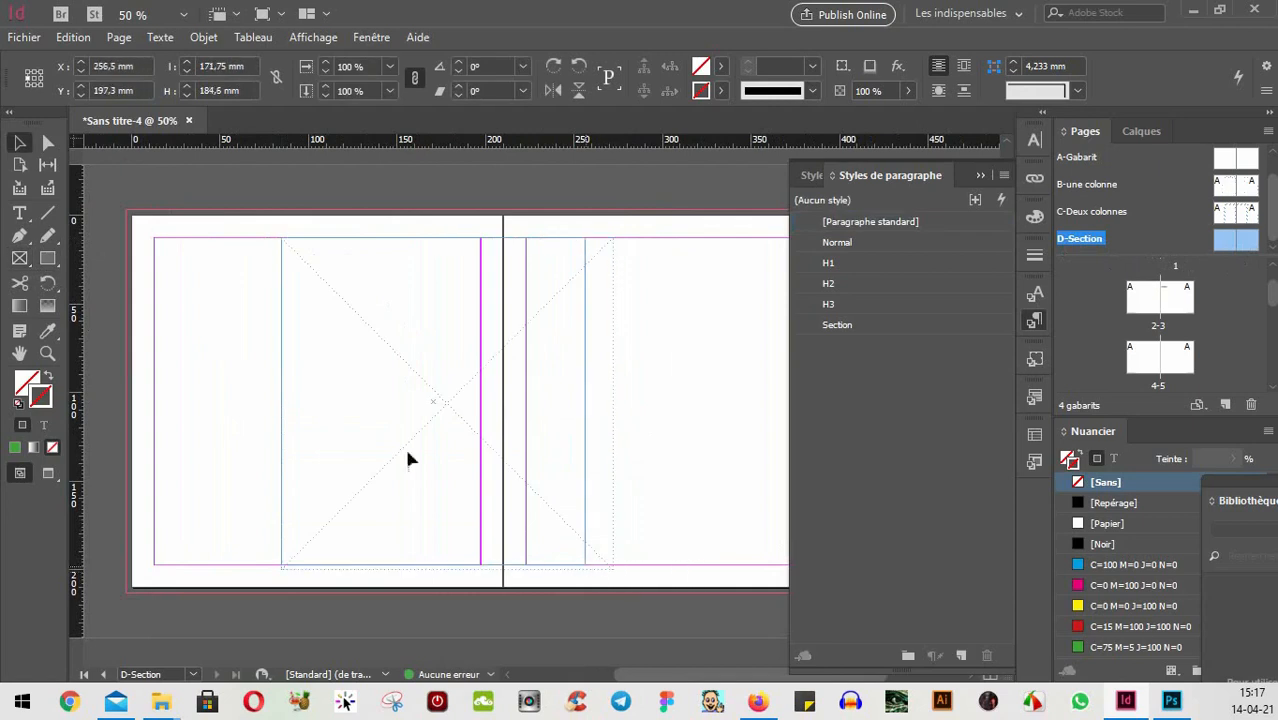
pyautogui.moveTo(281, 401); pyautogui.dragTo(260, 405)
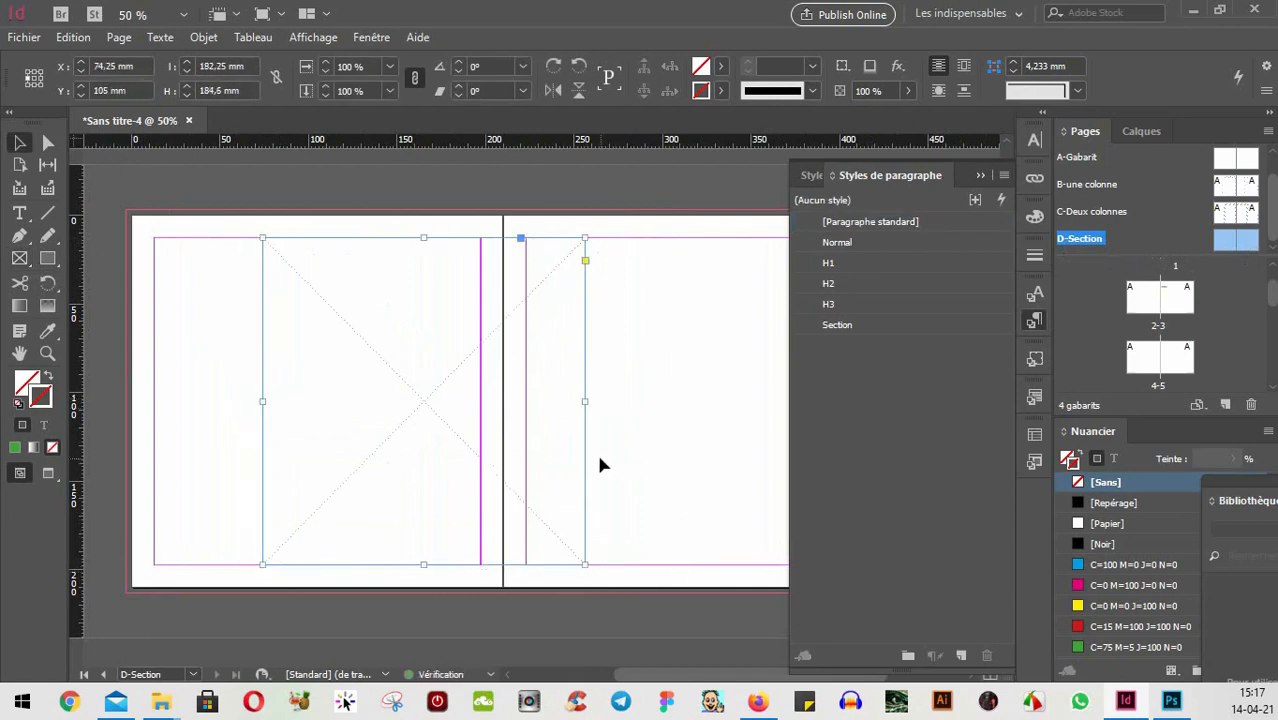
pyautogui.moveTo(574, 468); pyautogui.dragTo(553, 465)
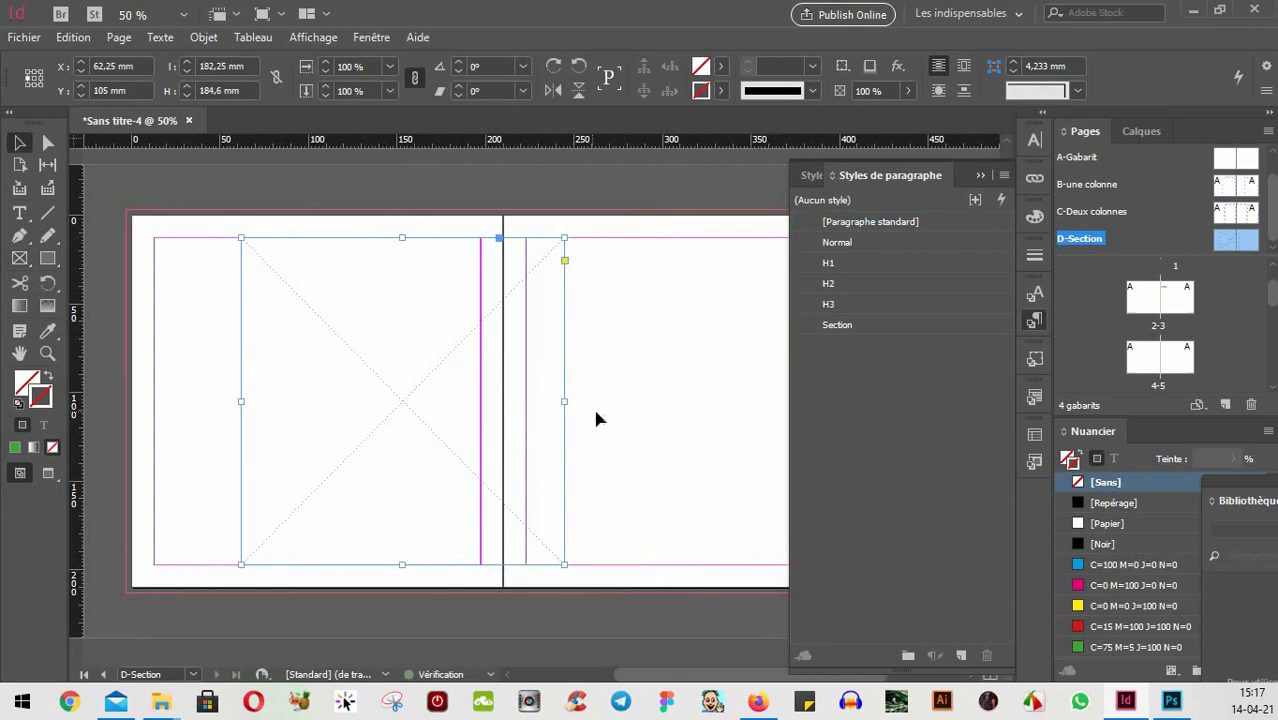
# - Draw a text frame about 157 × 55 mm on the right page of D-Section and move it down to Y about 113 mm
pyautogui.moveTo(610, 425); pyautogui.dragTo(471, 382)
pyautogui.press('t')
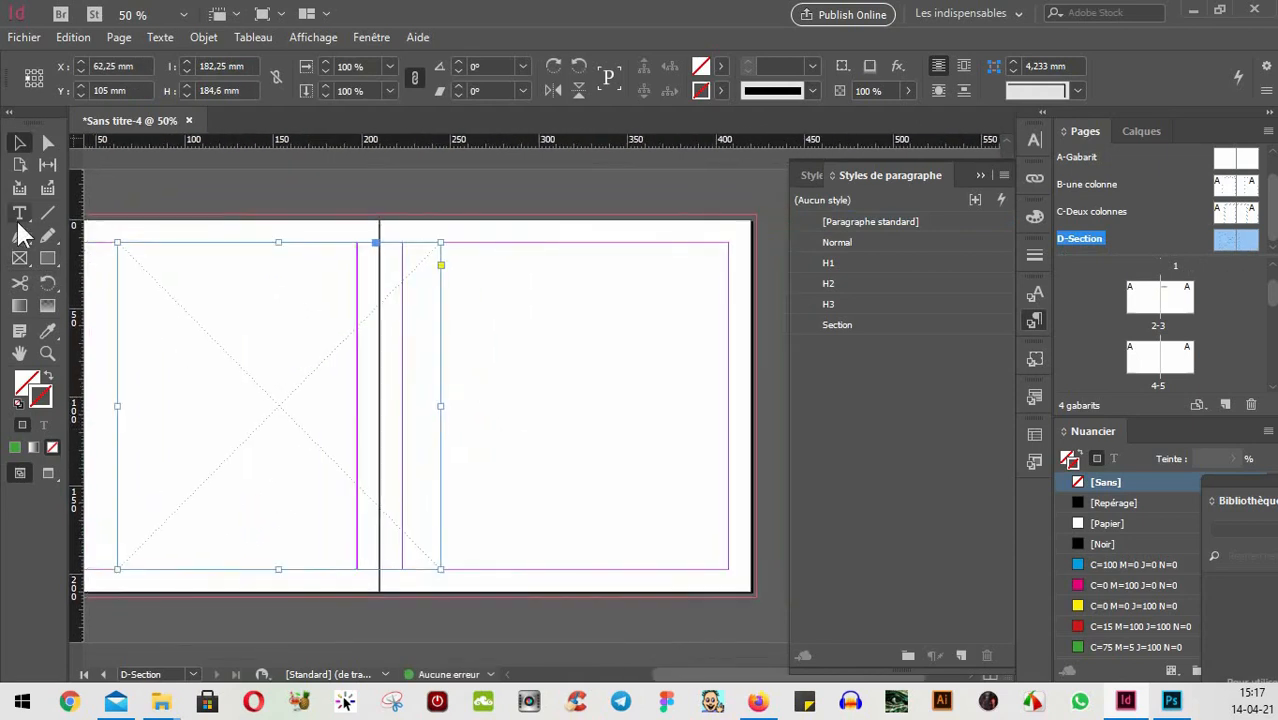
pyautogui.moveTo(451, 288); pyautogui.dragTo(731, 385)
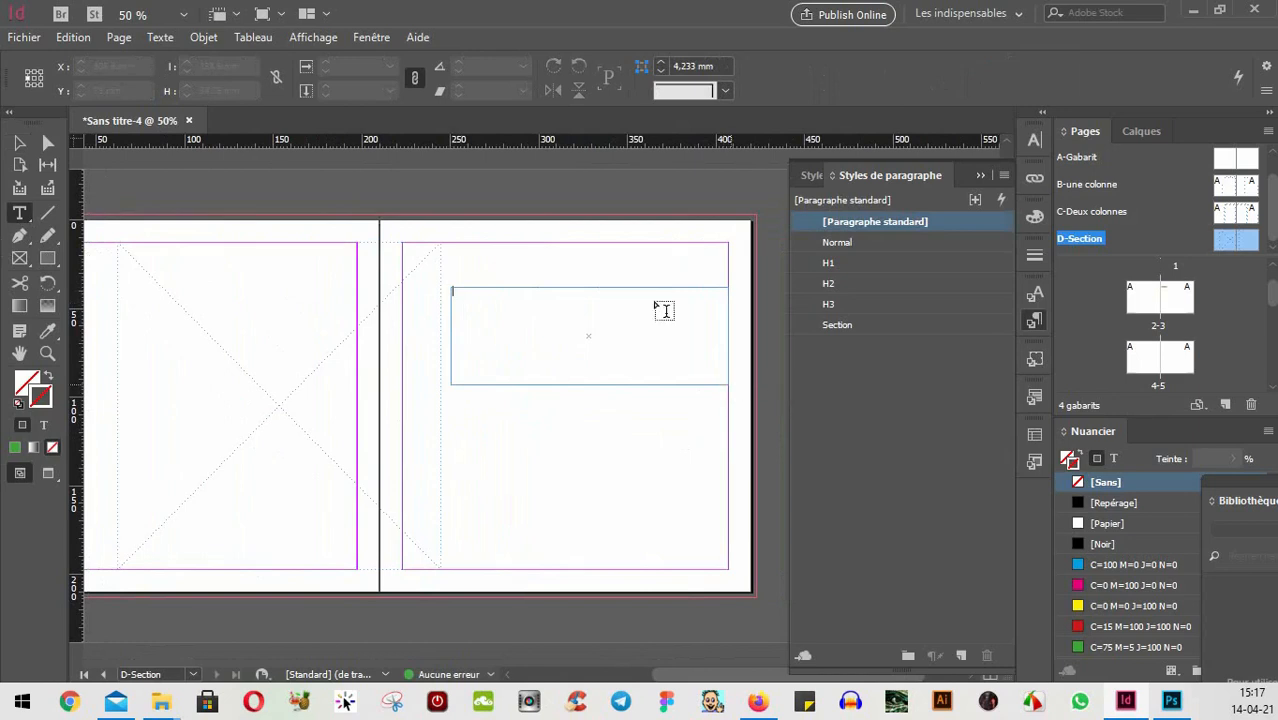
pyautogui.click(19, 142)
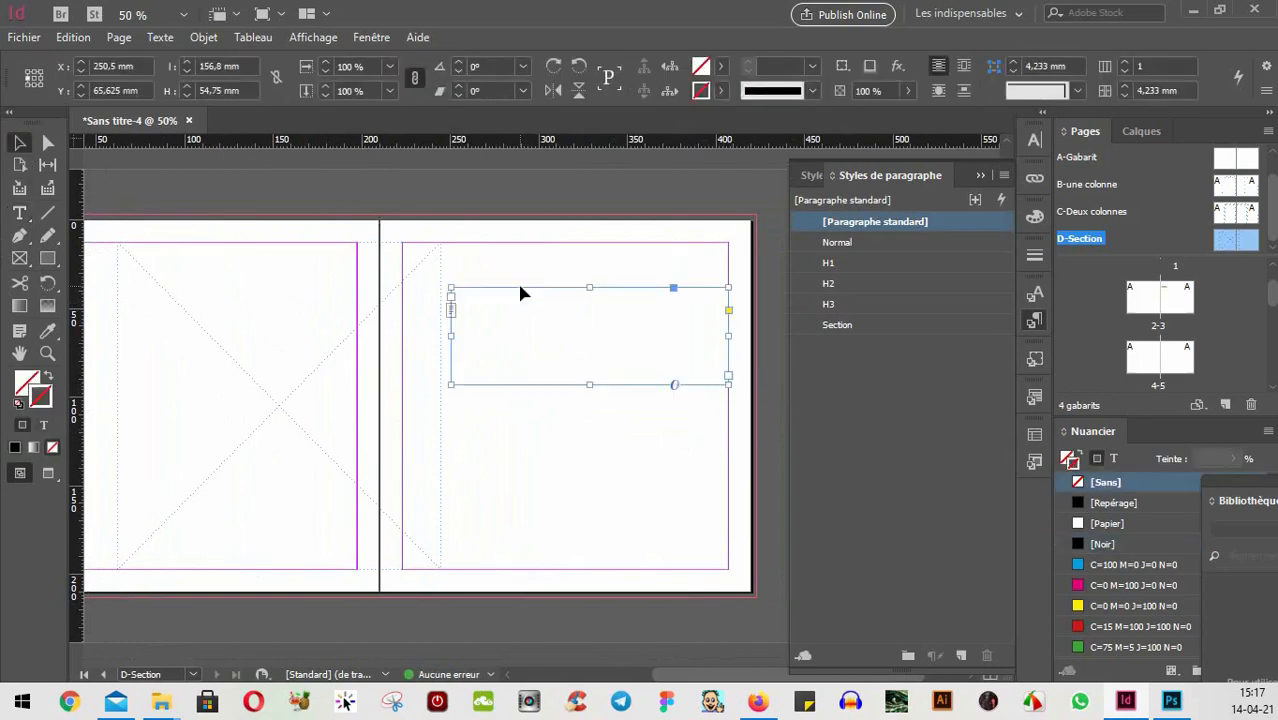
pyautogui.moveTo(522, 289); pyautogui.dragTo(528, 370)
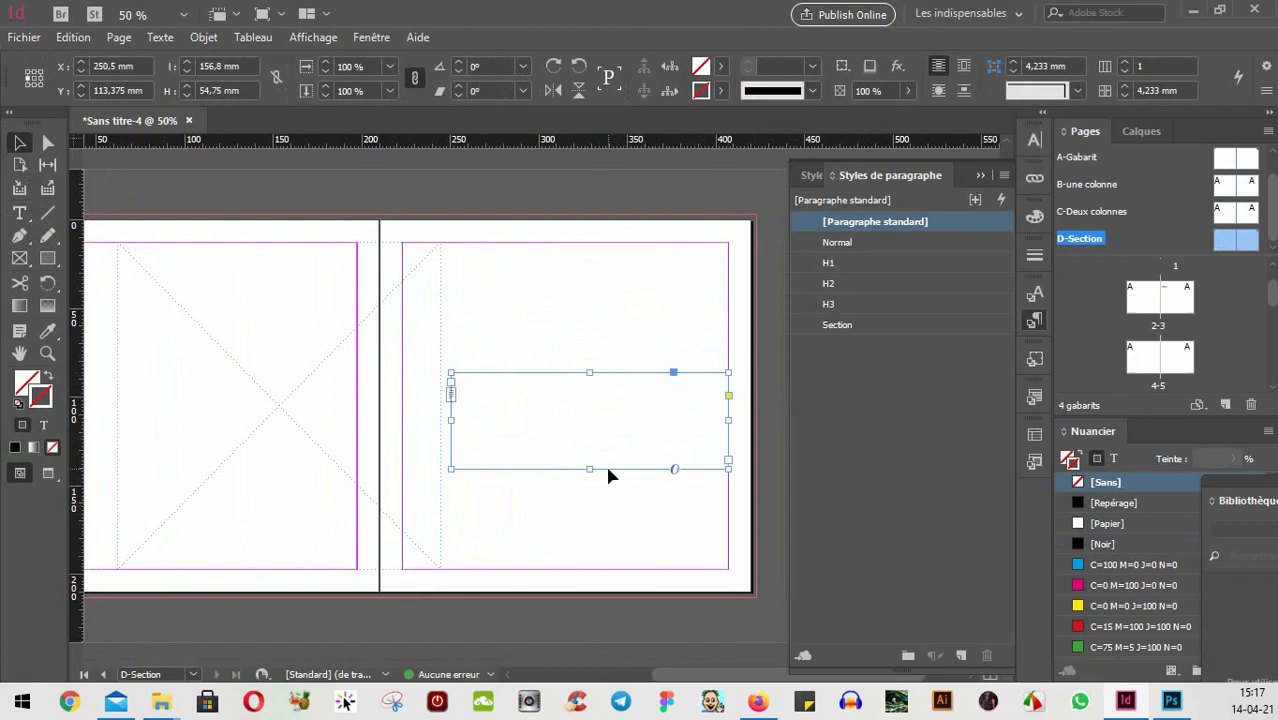
pyautogui.click(528, 337)
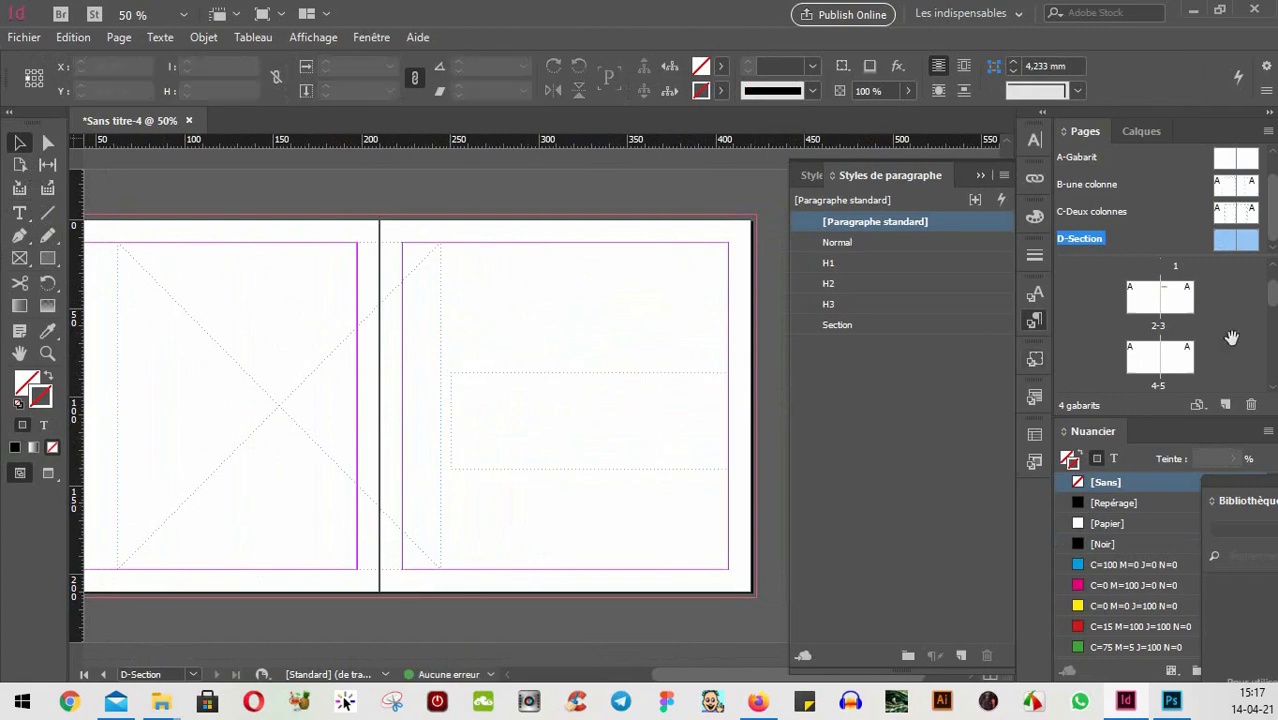
# - Apply the left page of the D-Section master to page 4 and its right page to page 5
pyautogui.scroll(1, 1190, 315)
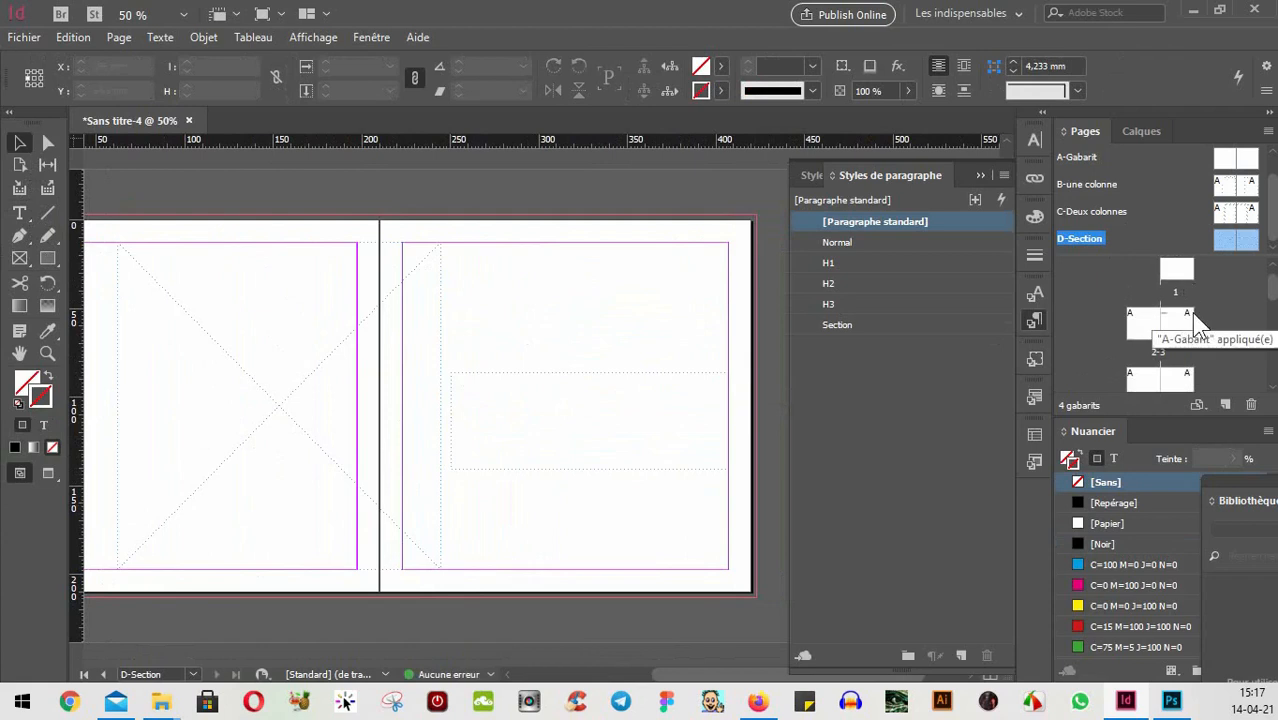
pyautogui.doubleClick(1180, 340)
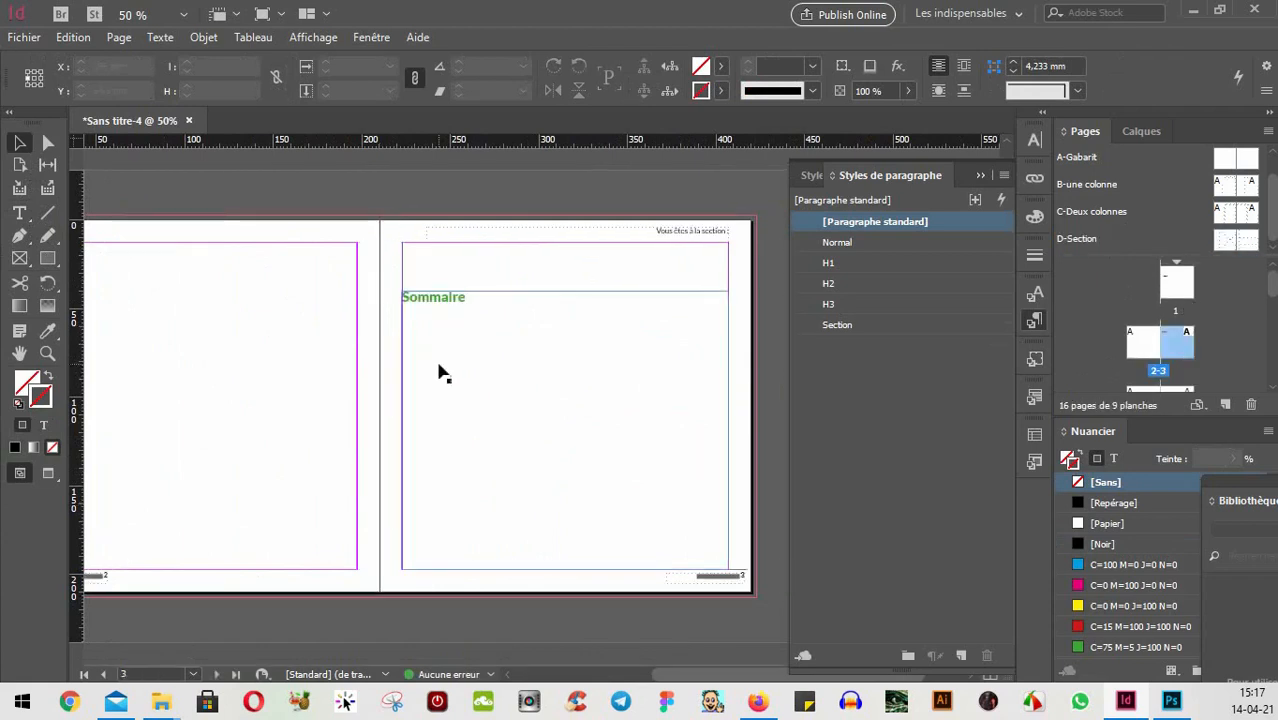
pyautogui.scroll(-5, 536, 391)
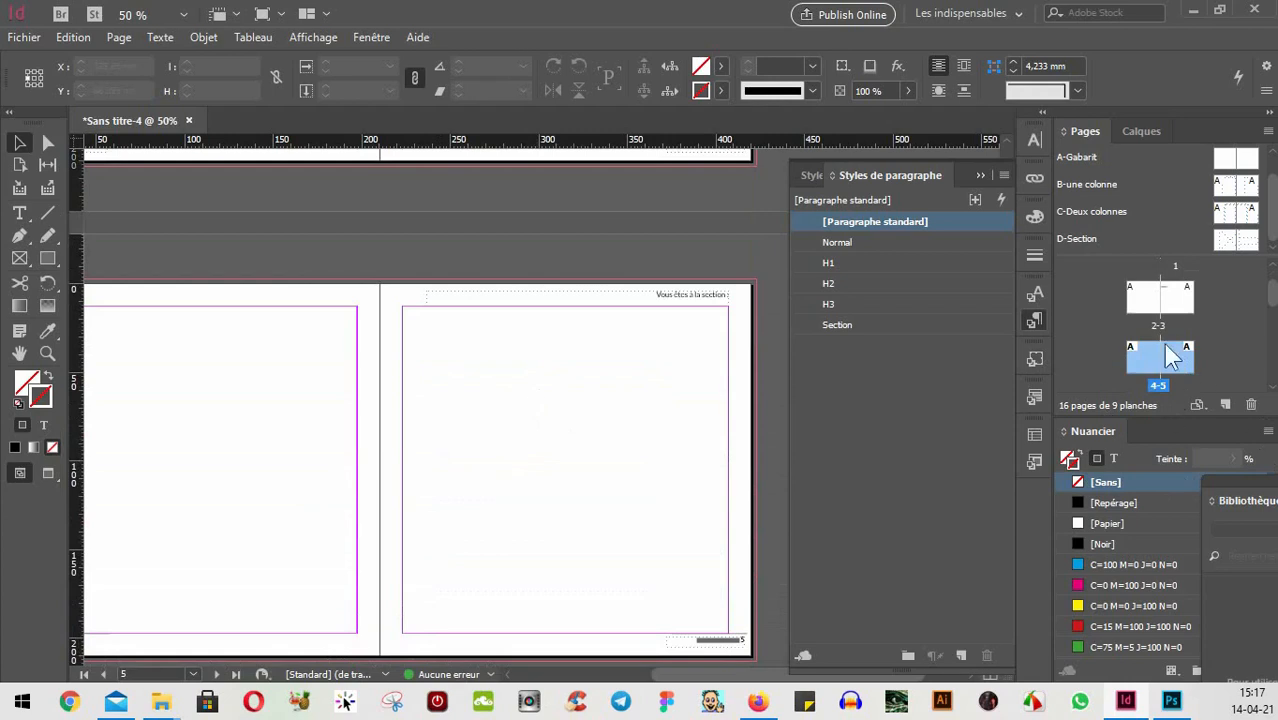
pyautogui.click(1228, 237)
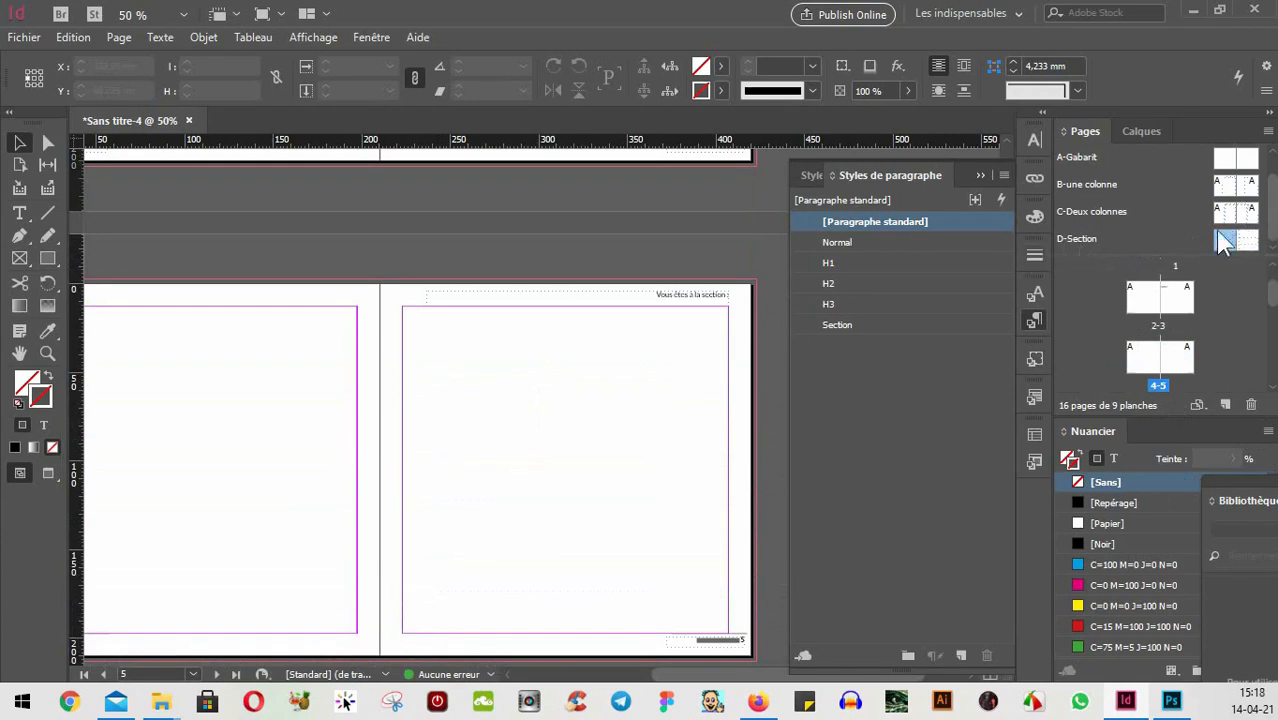
pyautogui.moveTo(1229, 240); pyautogui.dragTo(1156, 376)
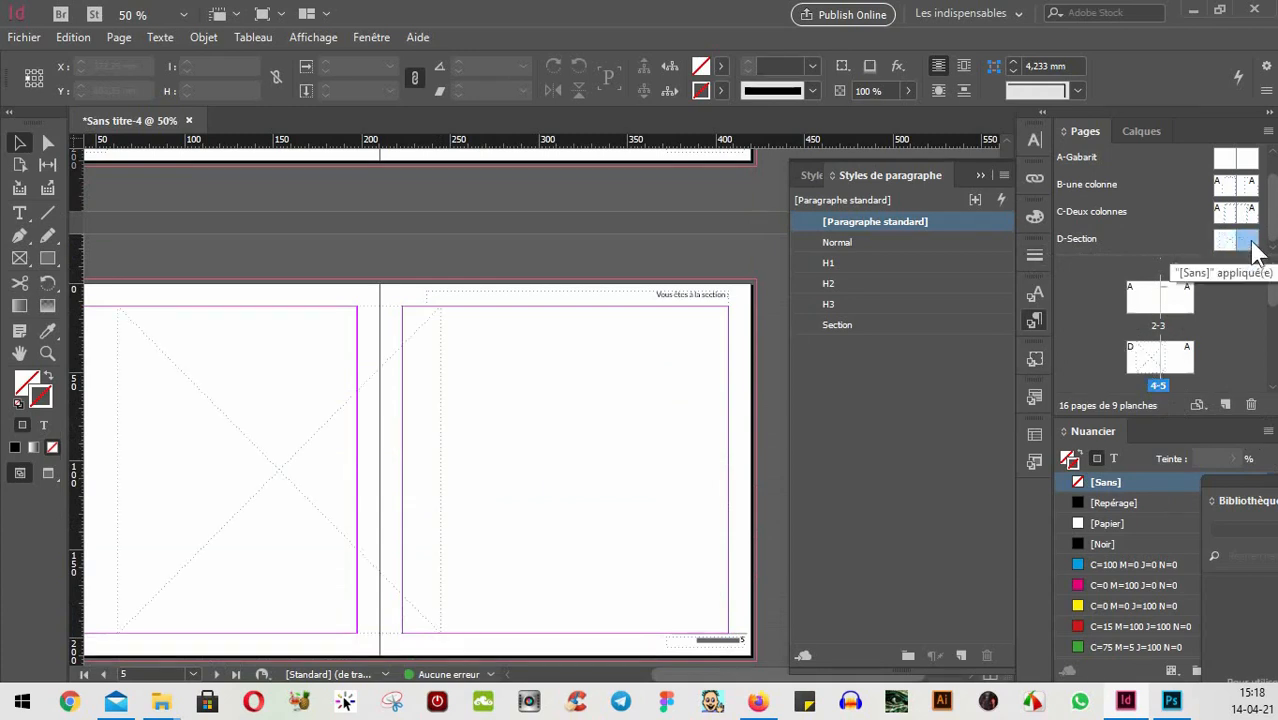
pyautogui.doubleClick(1250, 243)
pyautogui.moveTo(1248, 243); pyautogui.dragTo(1176, 360)
pyautogui.moveTo(1247, 243)
pyautogui.mouseDown()
pyautogui.moveTo(1170, 352)
pyautogui.moveTo(1188, 364)
pyautogui.mouseUp()
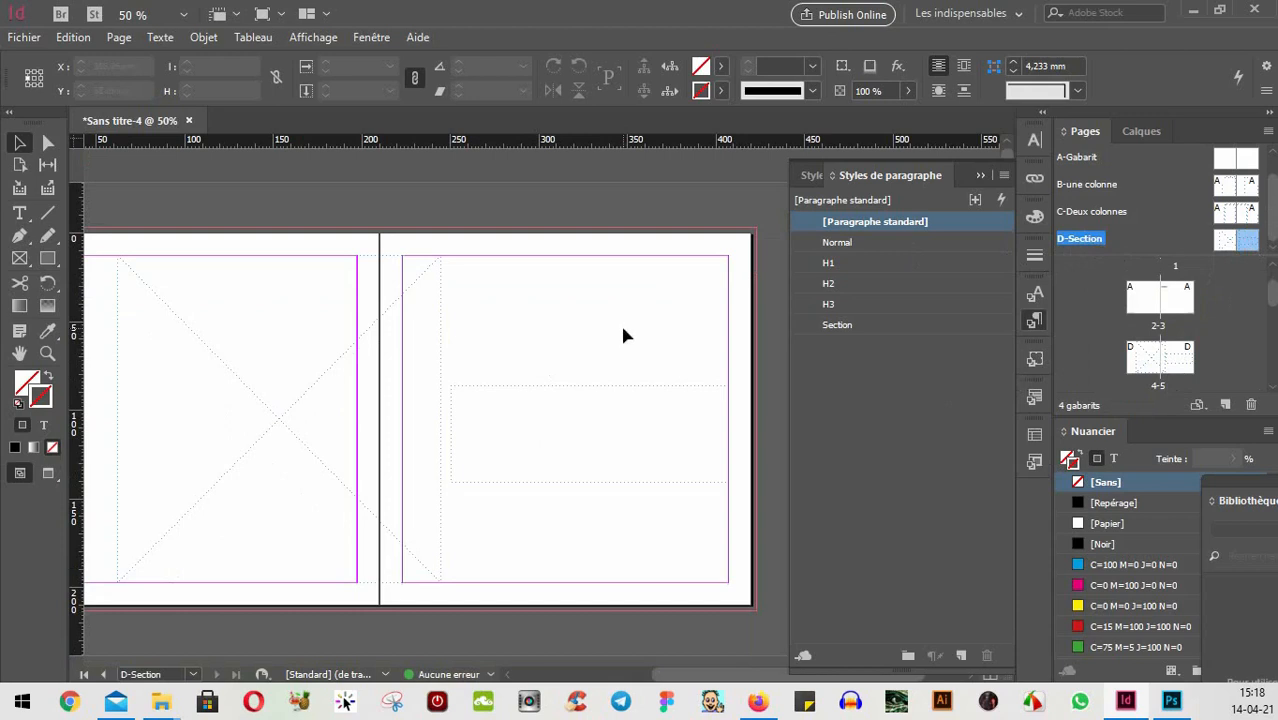
# - Inspect the graphic frame and the text frame on the D-Section master
pyautogui.click(300, 406)
pyautogui.moveTo(526, 300); pyautogui.dragTo(589, 289)
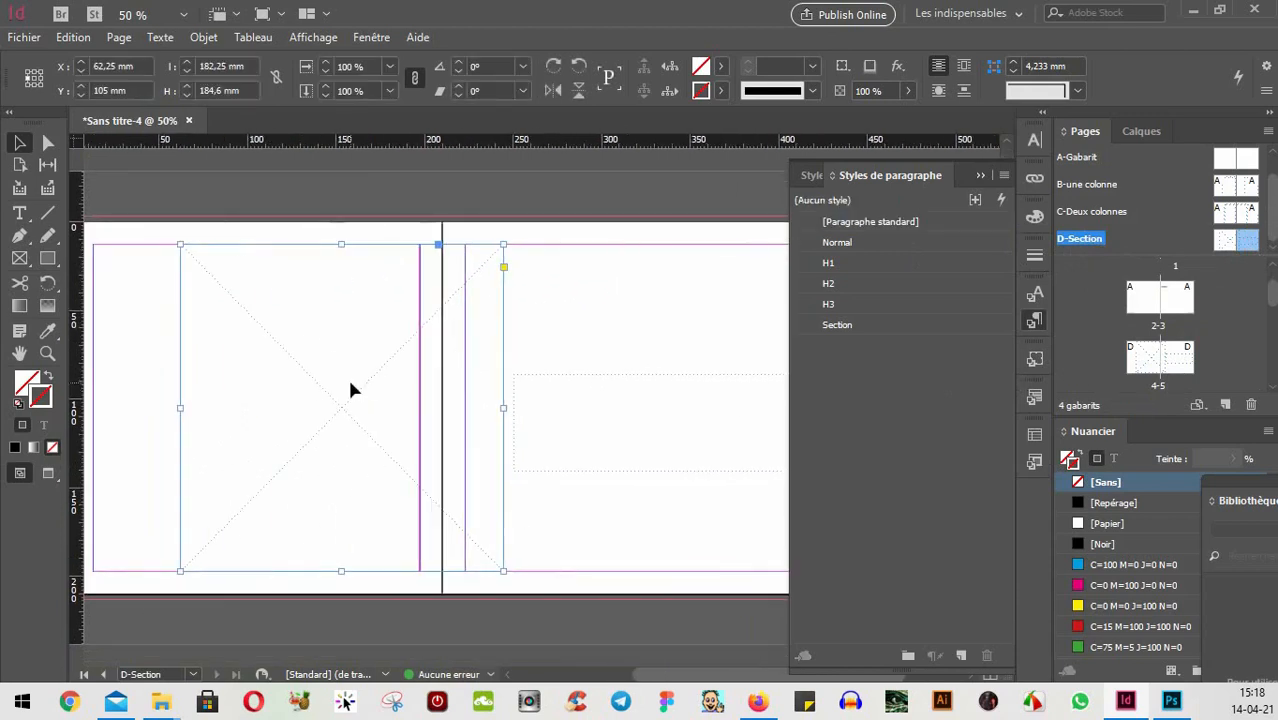
pyautogui.click(671, 426)
pyautogui.moveTo(671, 426); pyautogui.dragTo(545, 410)
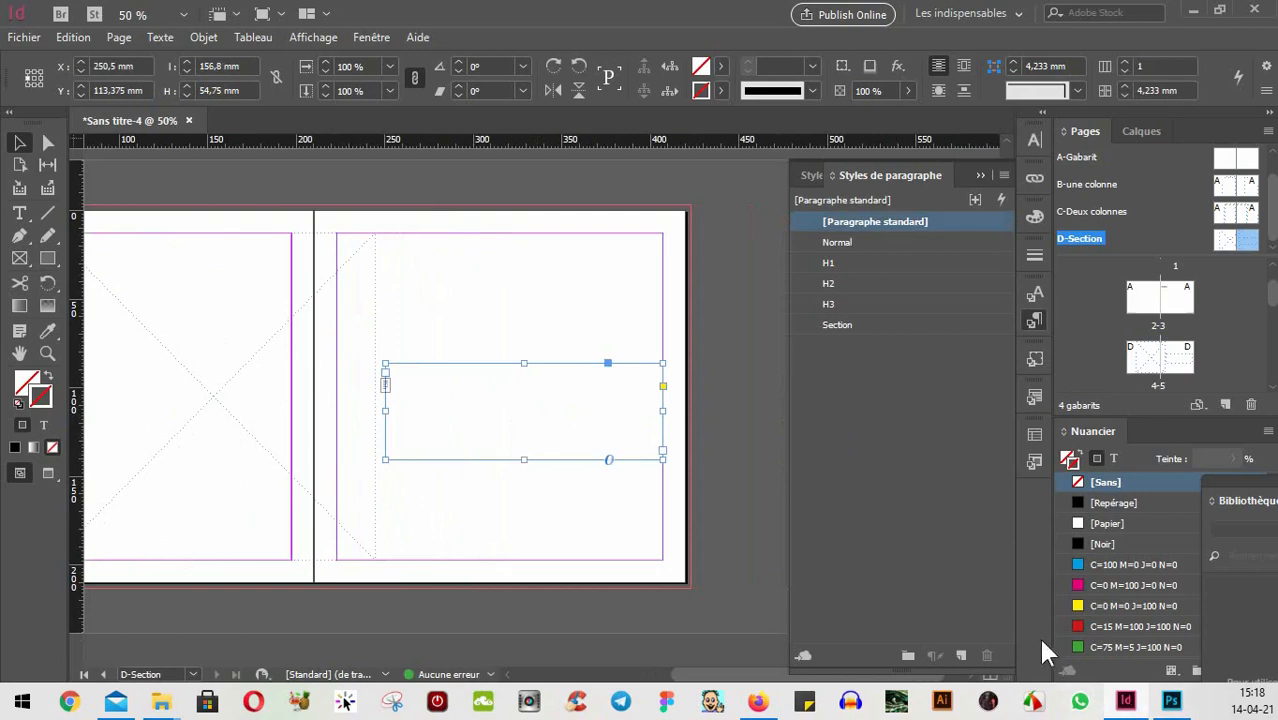
# - Switch to Firefox and examine the Warcraft history PDF, from its title page to the first chapter's title and subheading
pyautogui.click(757, 701)
pyautogui.scroll(5, 690, 515)
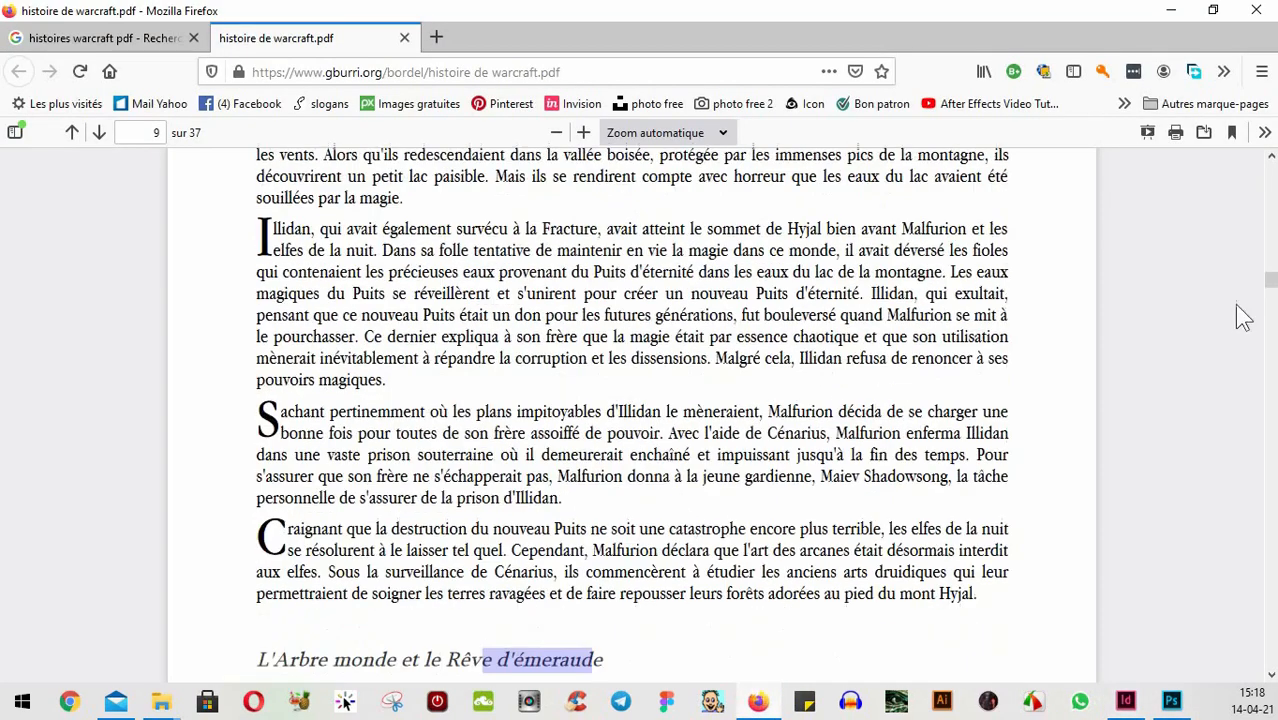
pyautogui.moveTo(1270, 281); pyautogui.dragTo(1273, 153)
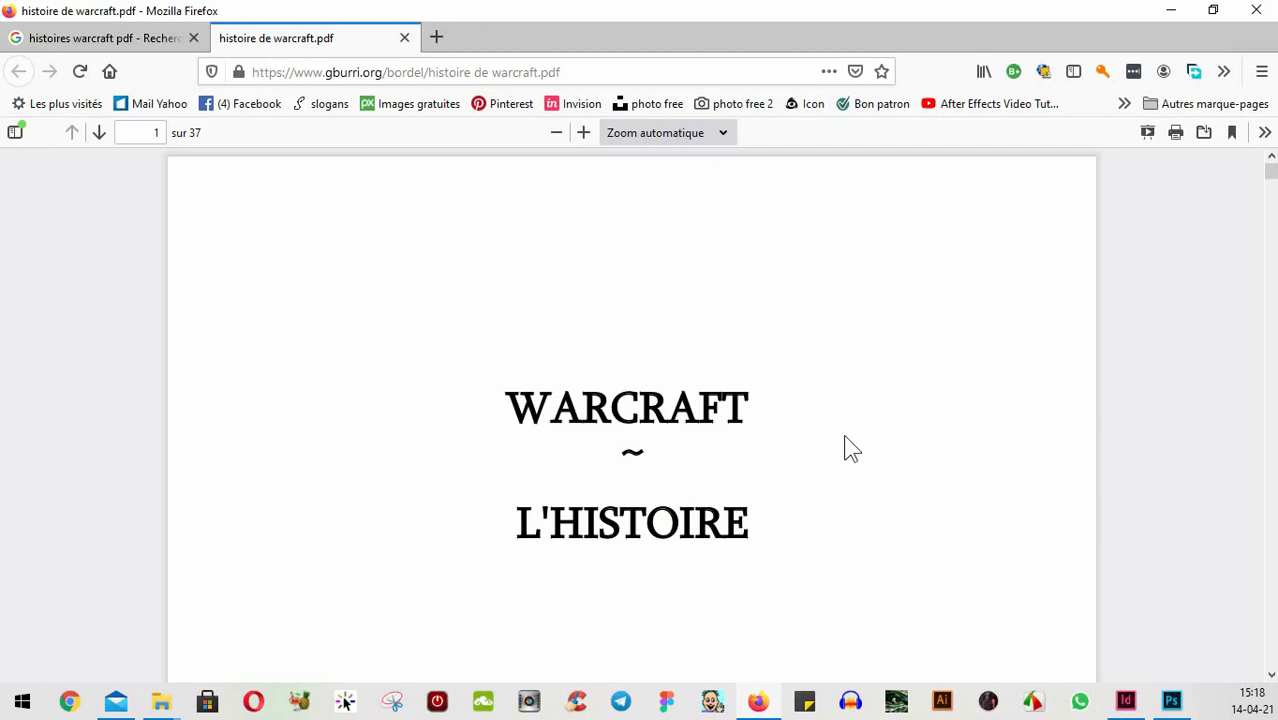
pyautogui.scroll(-1, 600, 360)
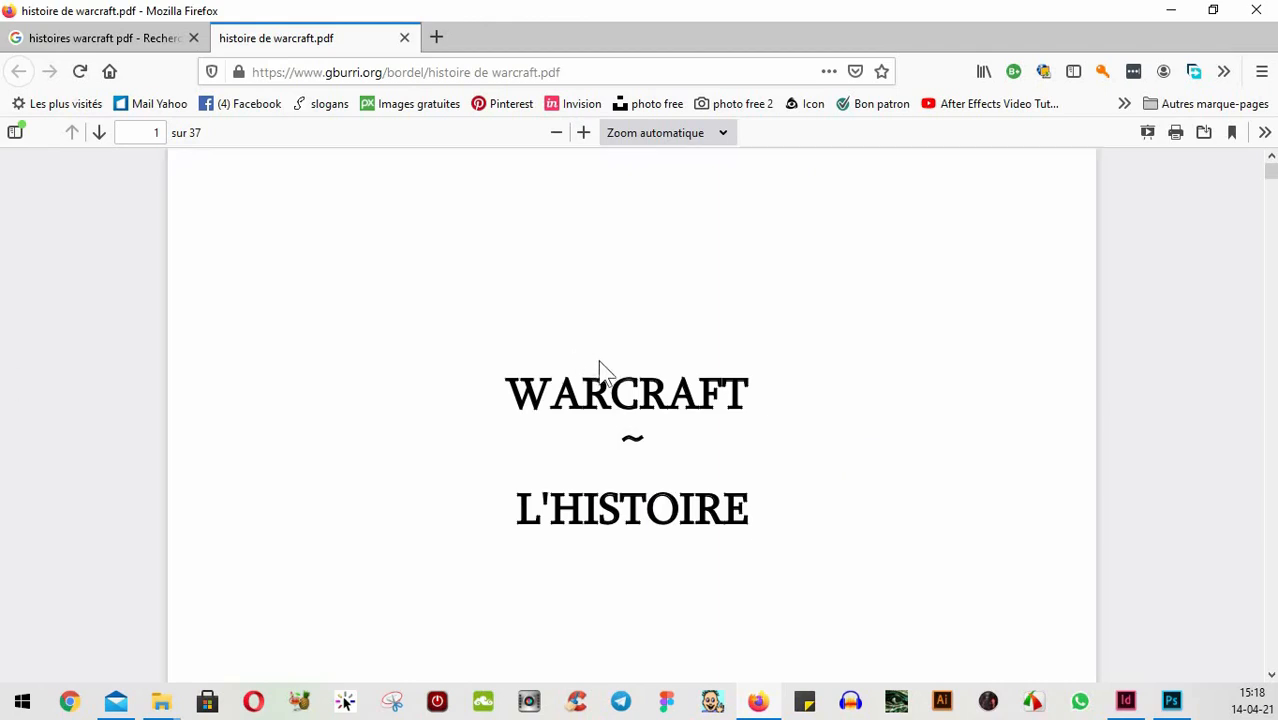
pyautogui.scroll(1, 600, 360)
pyautogui.click(119, 39)
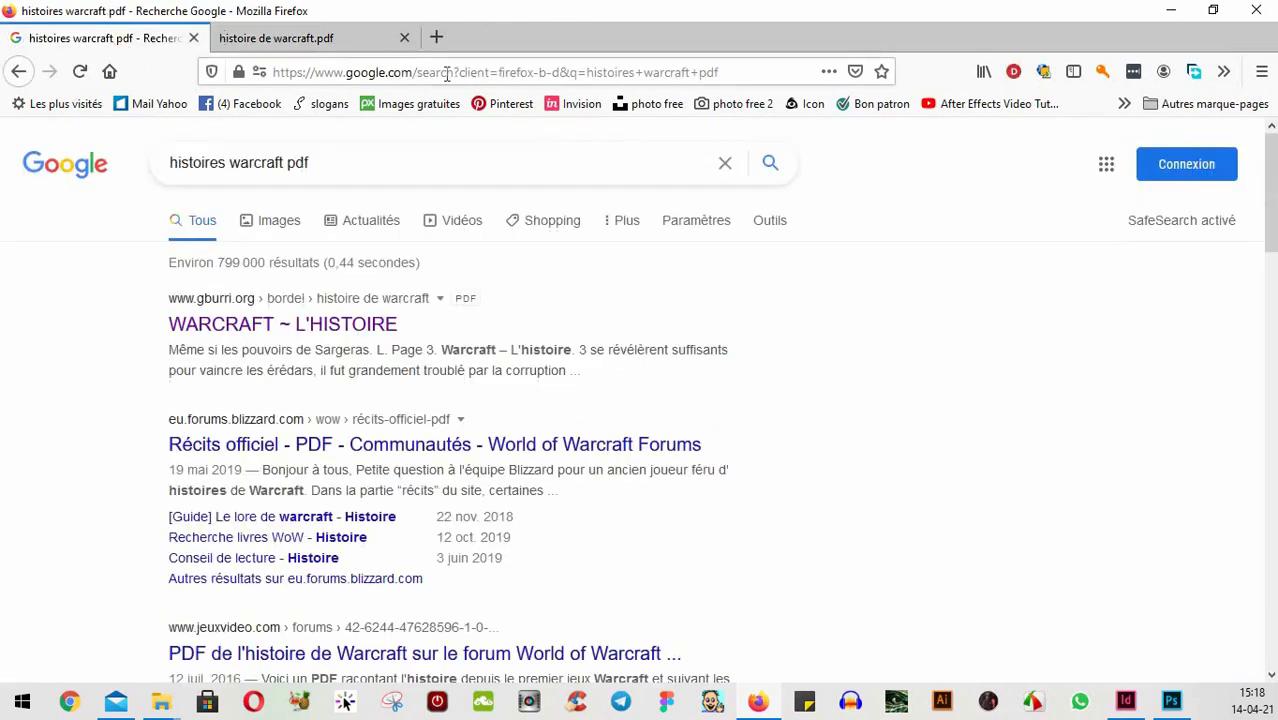
pyautogui.click(298, 45)
pyautogui.scroll(-8, 680, 530)
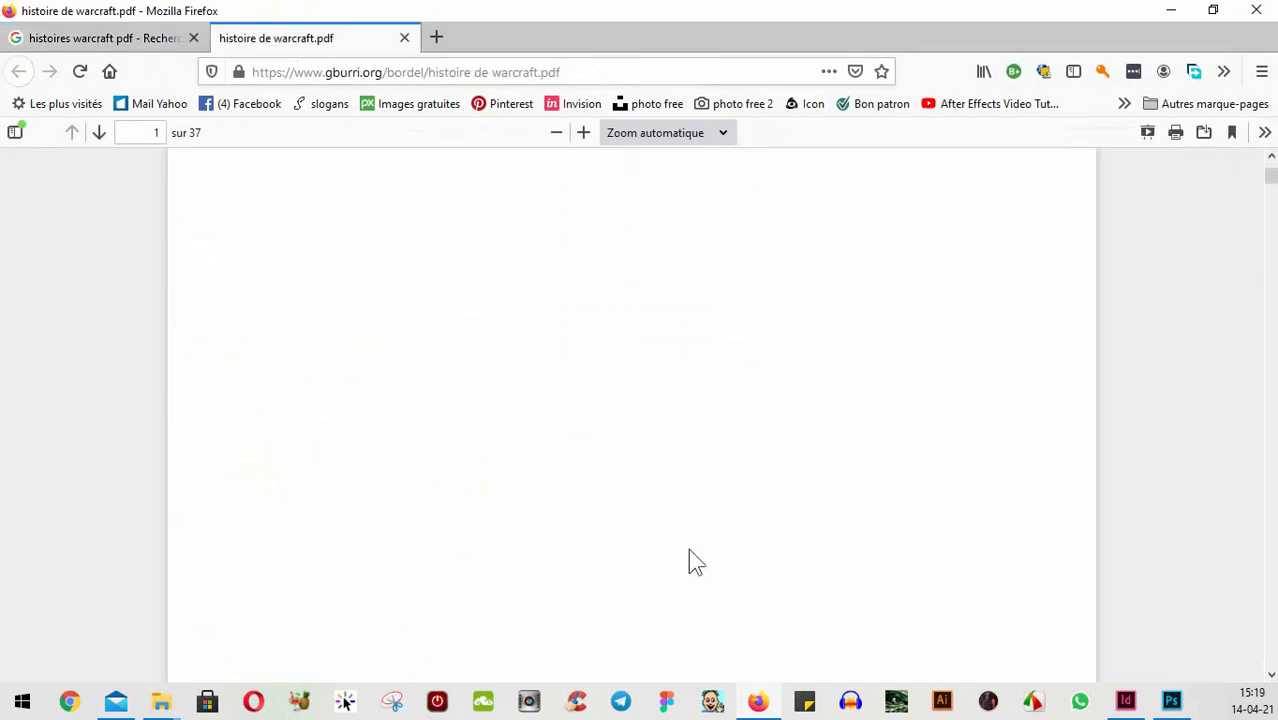
pyautogui.scroll(-8, 709, 519)
pyautogui.scroll(3, 712, 514)
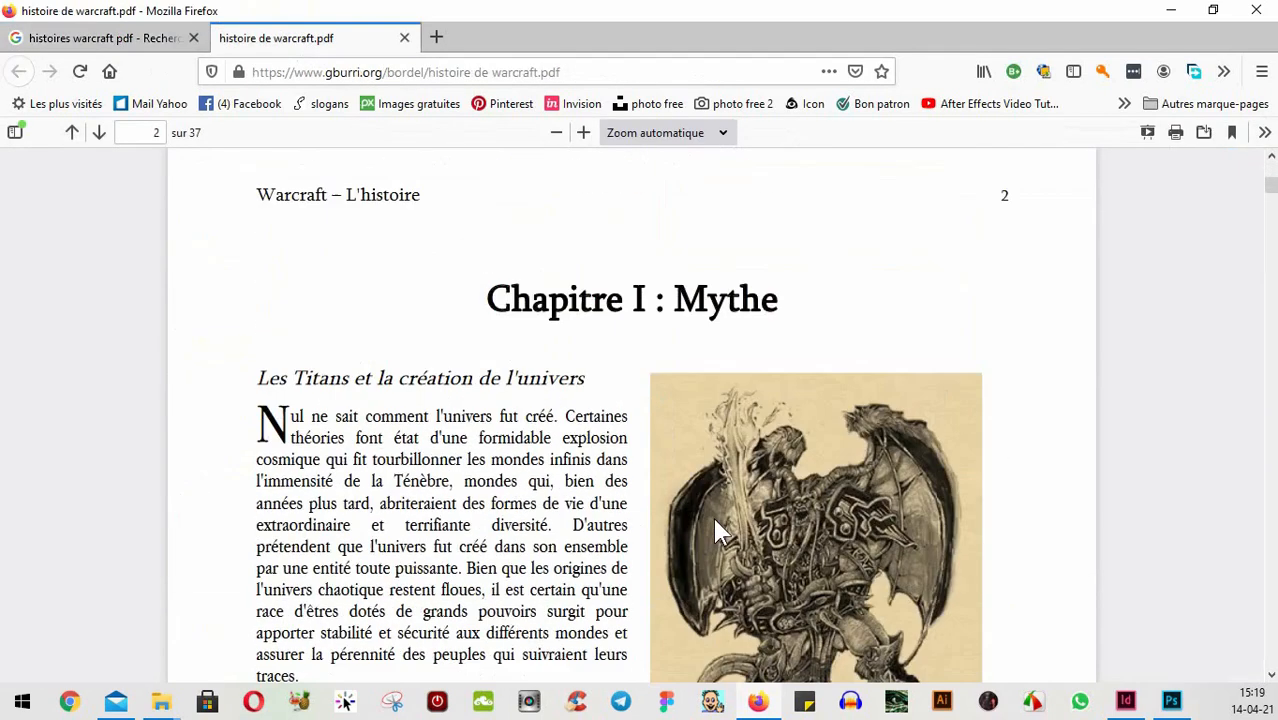
pyautogui.scroll(-3, 683, 518)
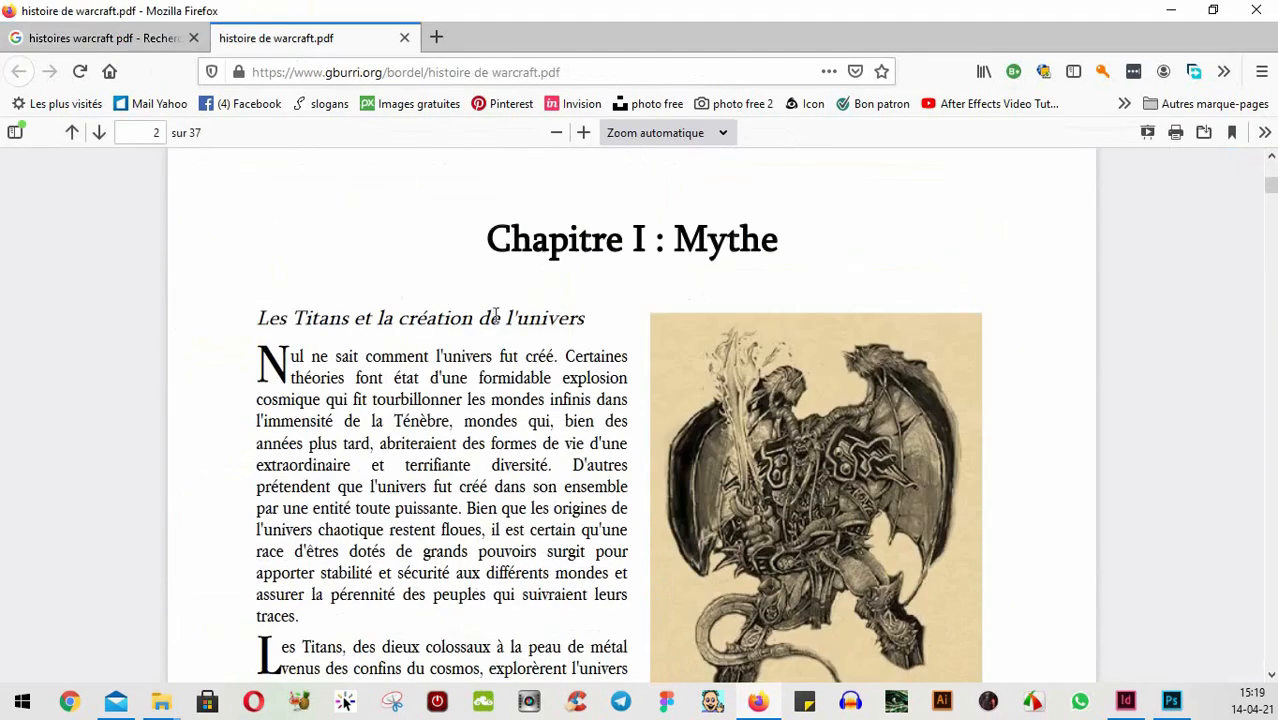
pyautogui.moveTo(486, 245); pyautogui.dragTo(769, 240)
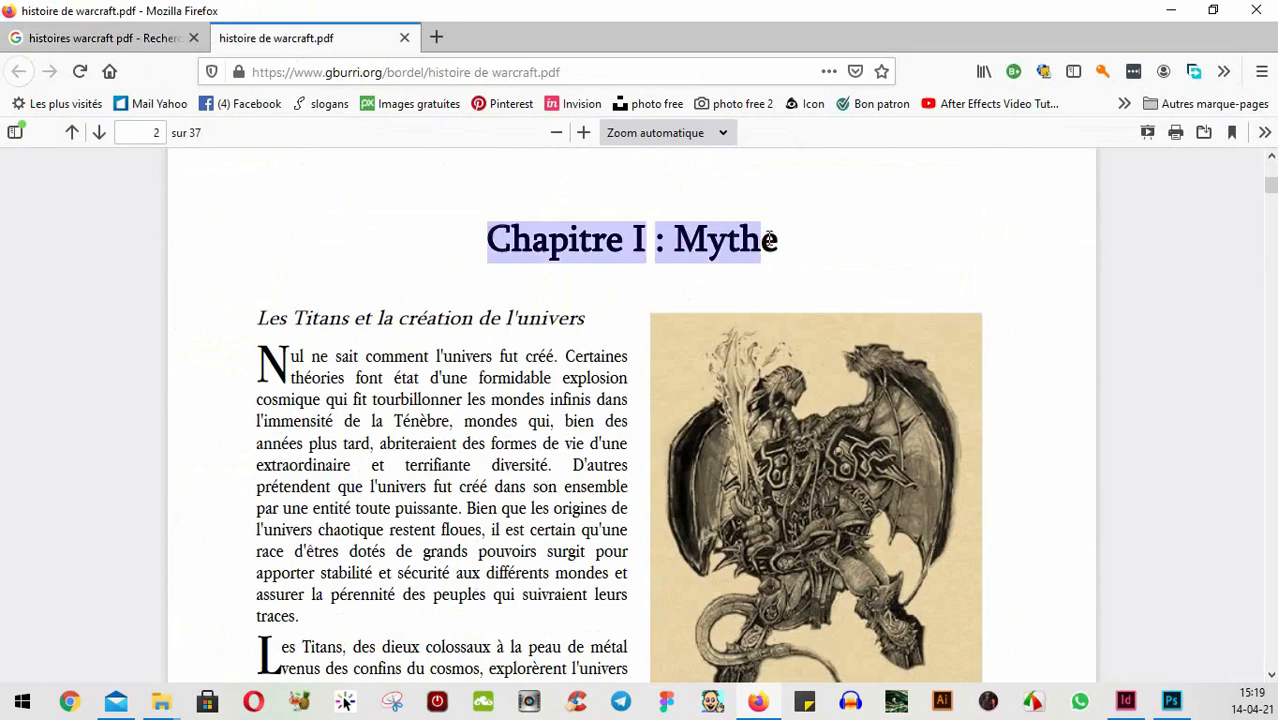
pyautogui.scroll(1, 672, 357)
pyautogui.click(526, 306)
pyautogui.scroll(-2, 775, 310)
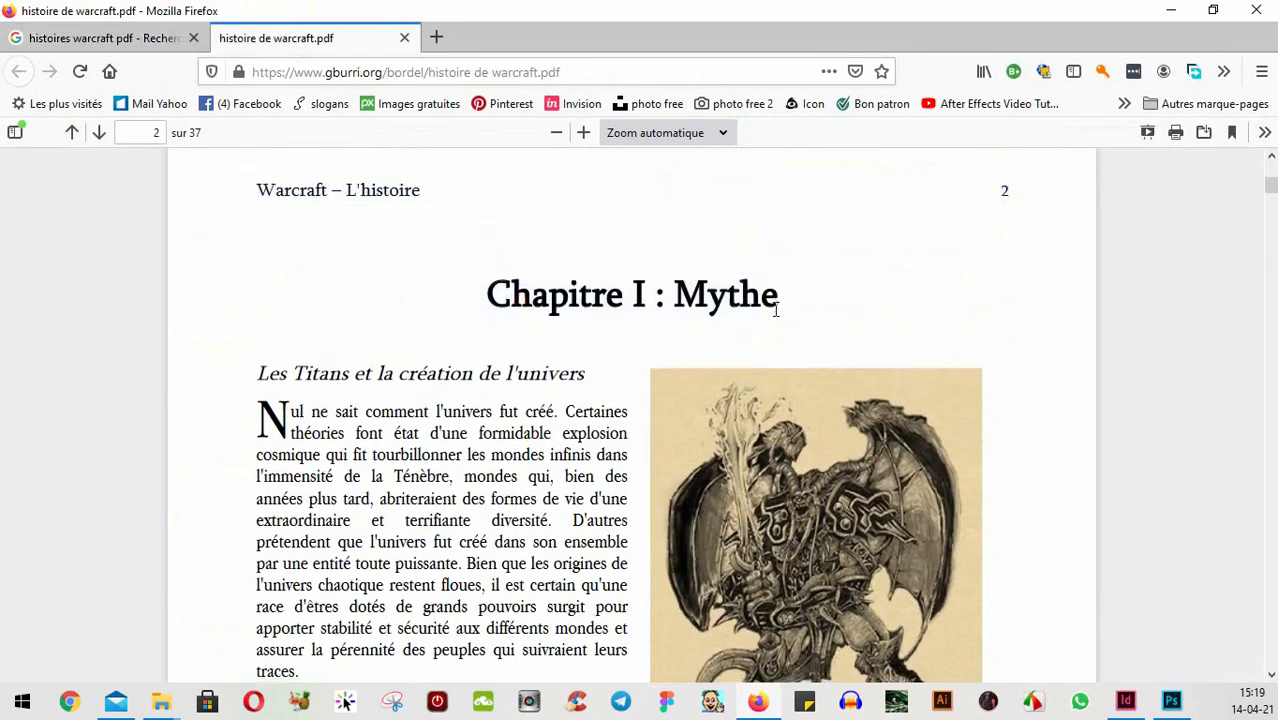
pyautogui.moveTo(262, 257); pyautogui.dragTo(565, 262)
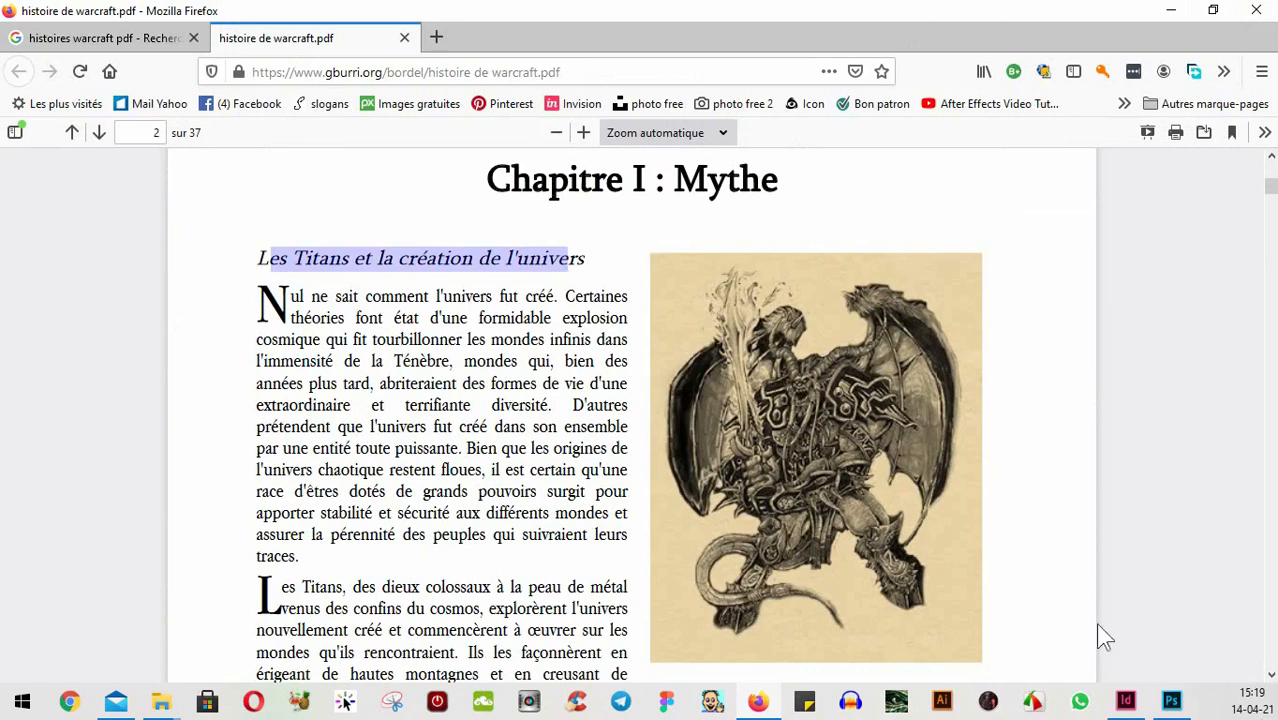
# - Back in InDesign, duplicate the D-Section text frame about 36 mm higher and reduce the copy's height to about 27.5 mm
pyautogui.click(1122, 705)
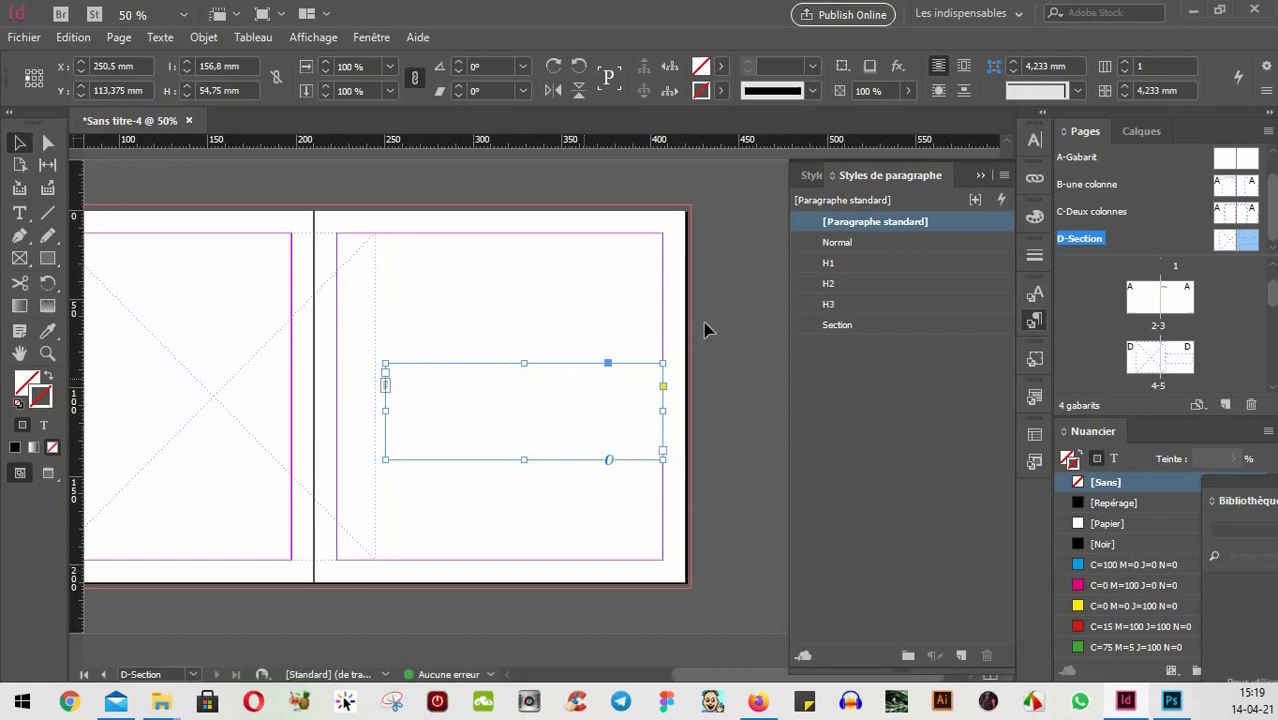
pyautogui.doubleClick(1245, 242)
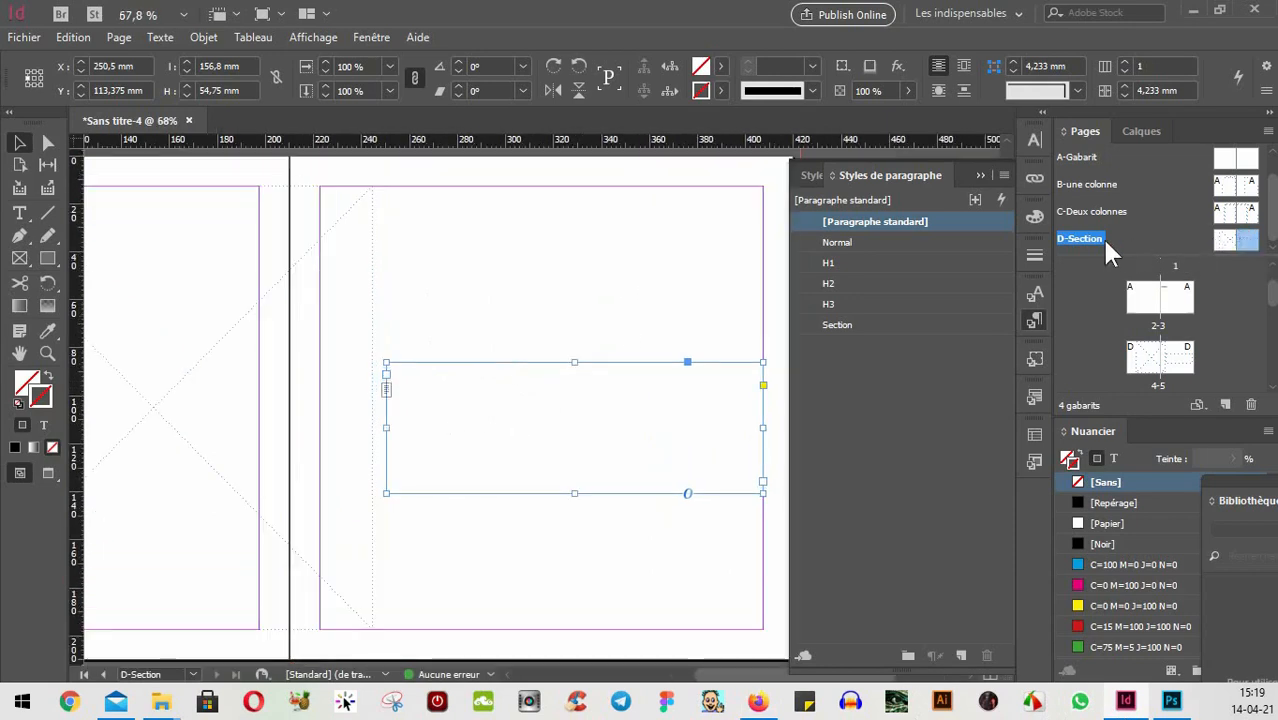
pyautogui.moveTo(491, 348); pyautogui.dragTo(522, 401)
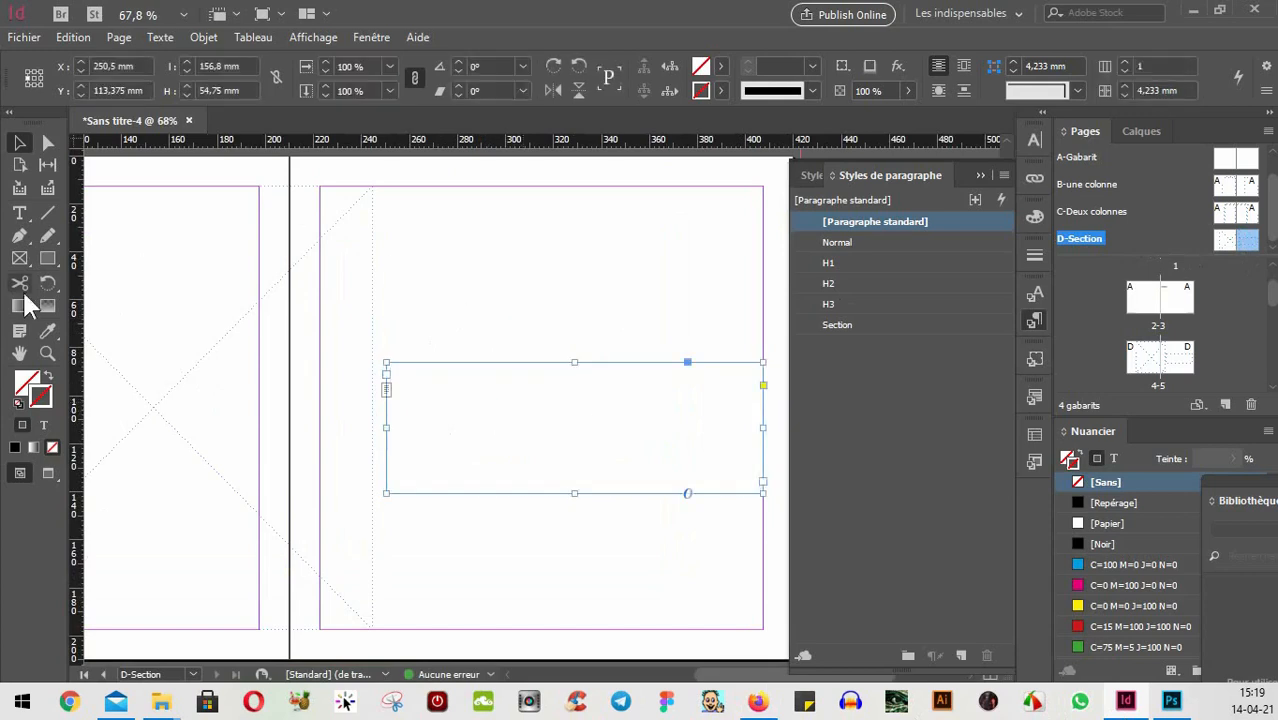
pyautogui.click(19, 212)
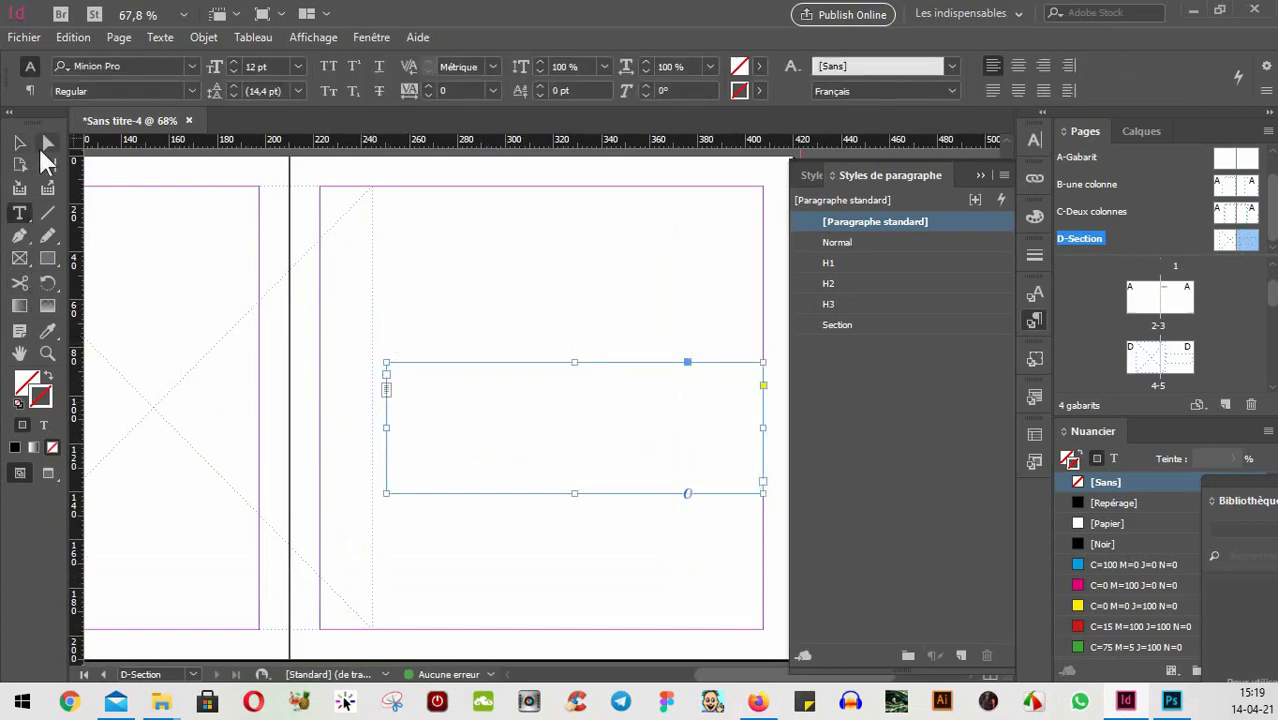
pyautogui.click(19, 143)
pyautogui.moveTo(630, 366); pyautogui.dragTo(630, 278)
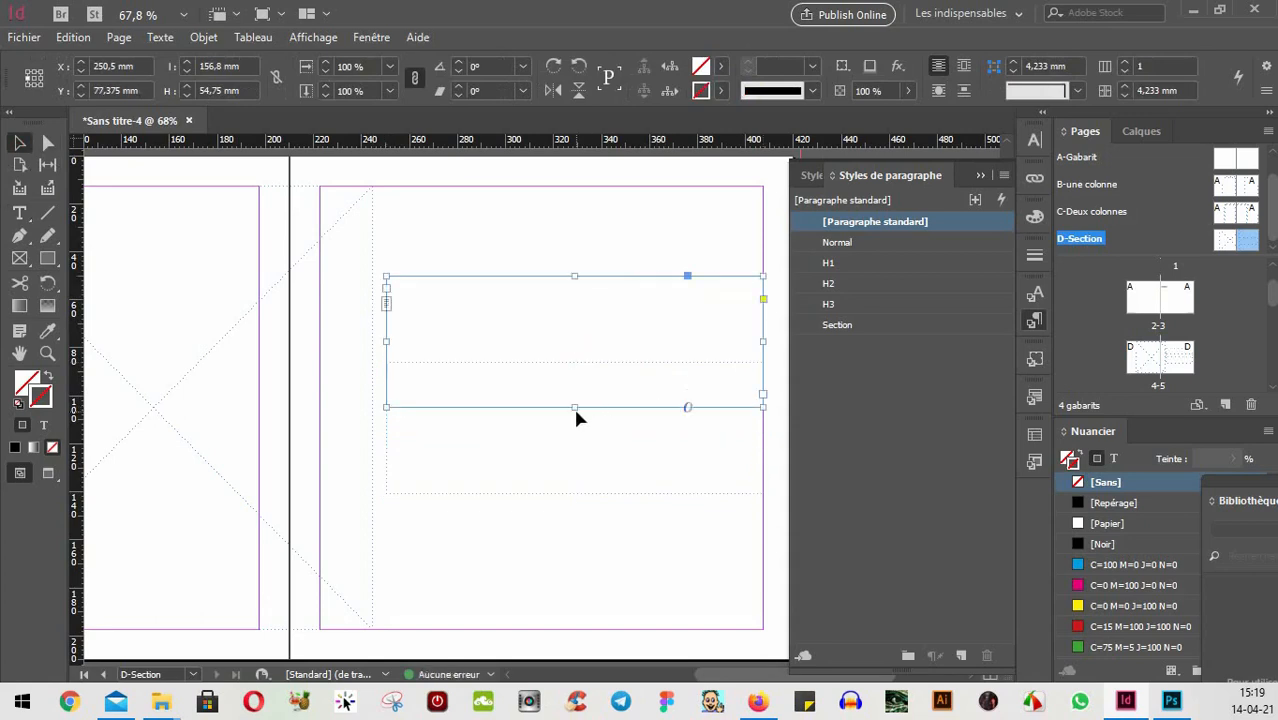
pyautogui.moveTo(575, 408); pyautogui.dragTo(576, 341)
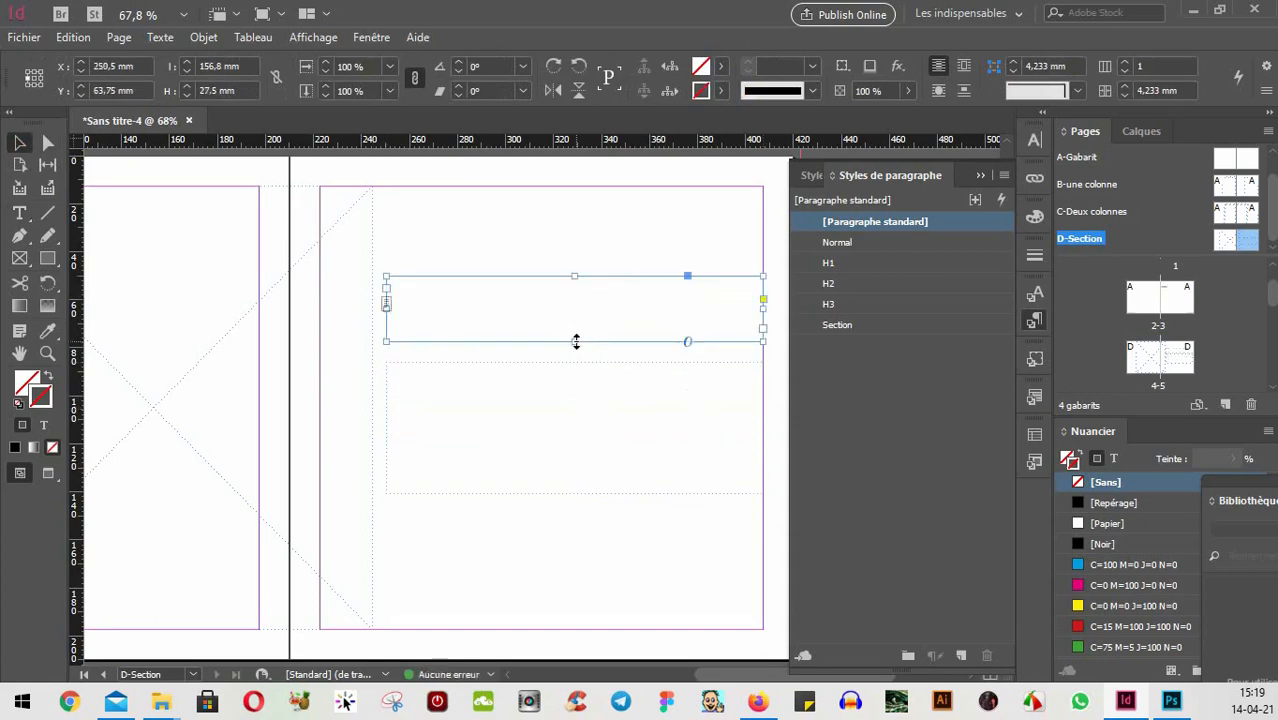
# - Enter "CHAPITRE 1 :" in the upper text frame of the D-Section master and format it in Lato Regular 17 pt
pyautogui.doubleClick(519, 315)
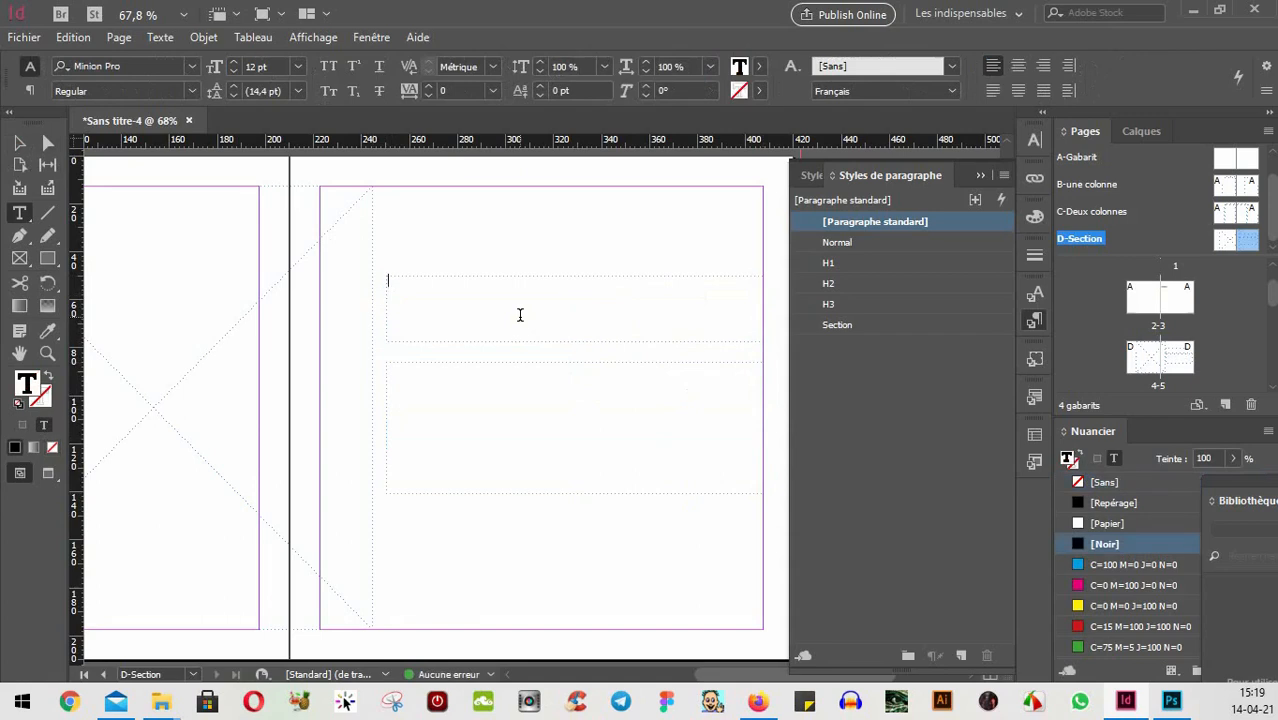
pyautogui.write('CHAPITRE 1')
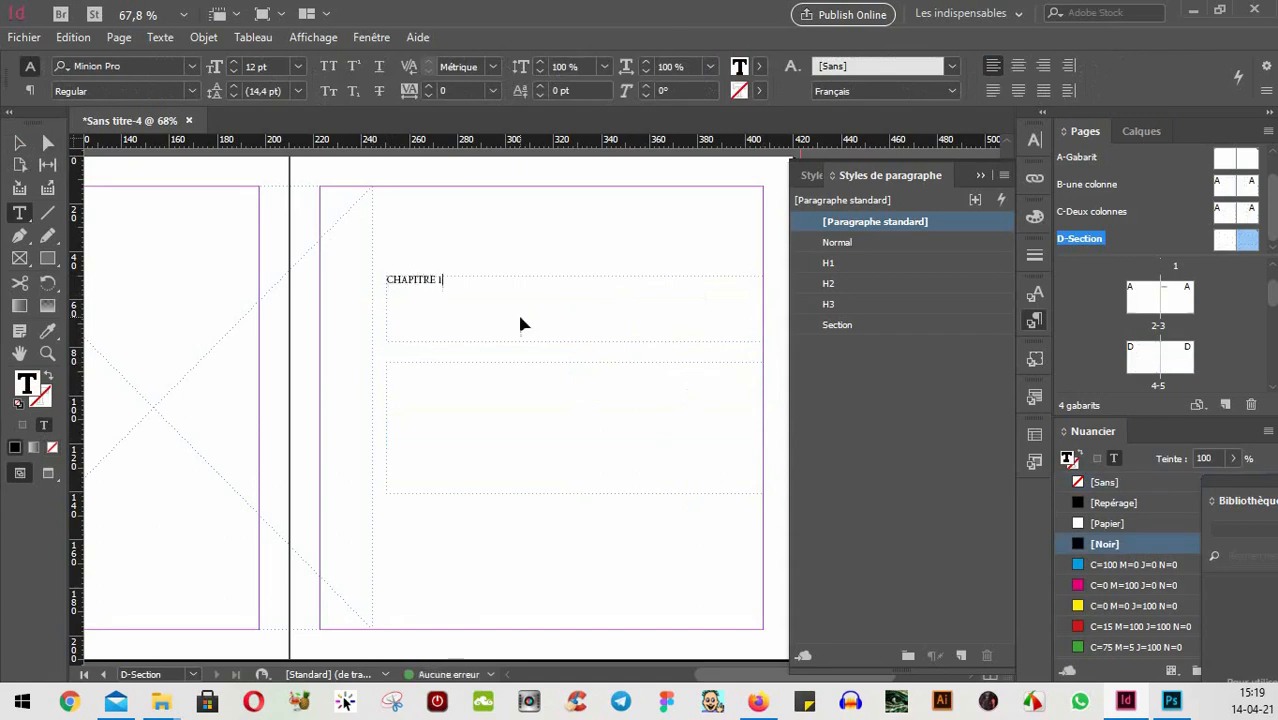
pyautogui.hotkey('ctrl', 'a')
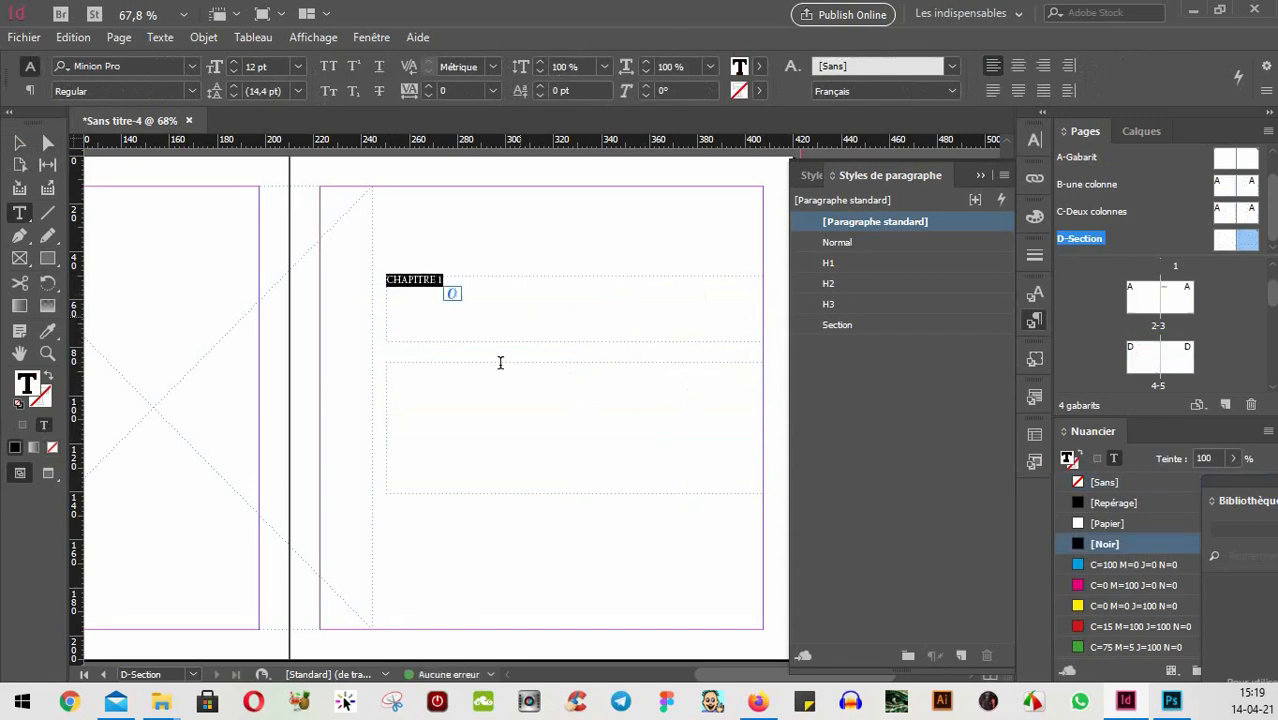
pyautogui.click(233, 63)
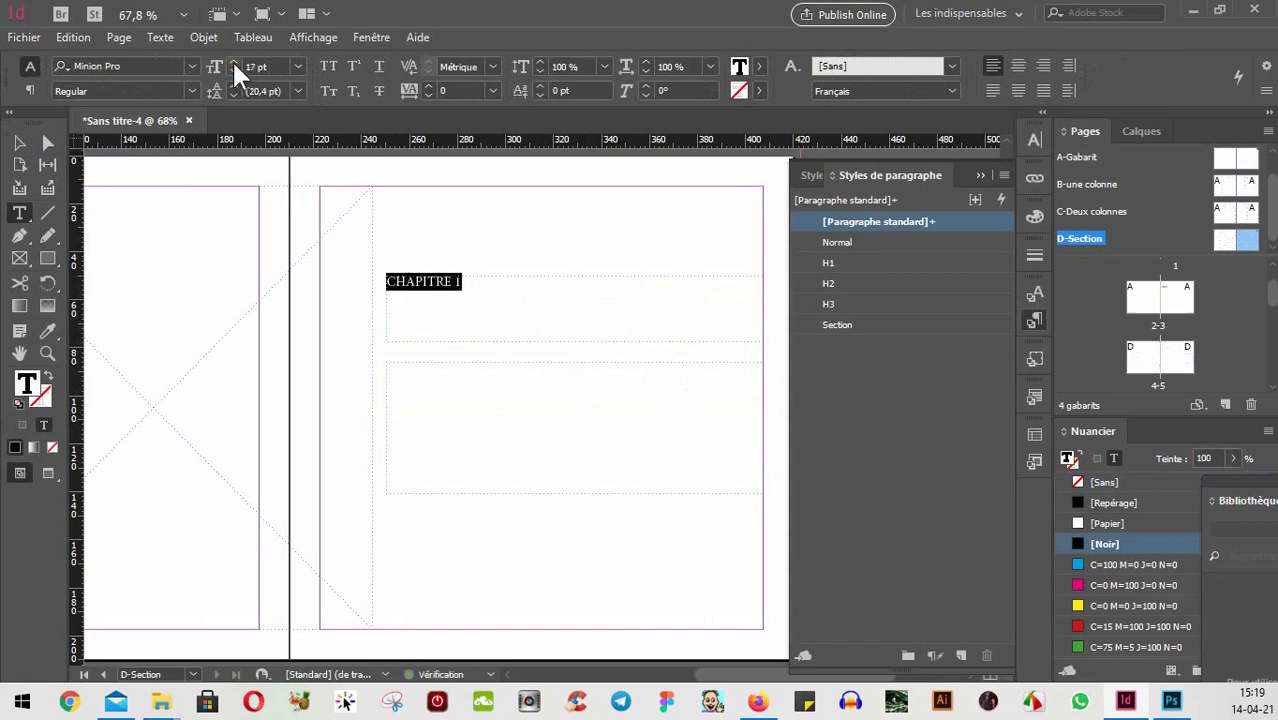
pyautogui.click(168, 66)
pyautogui.write('Lato')
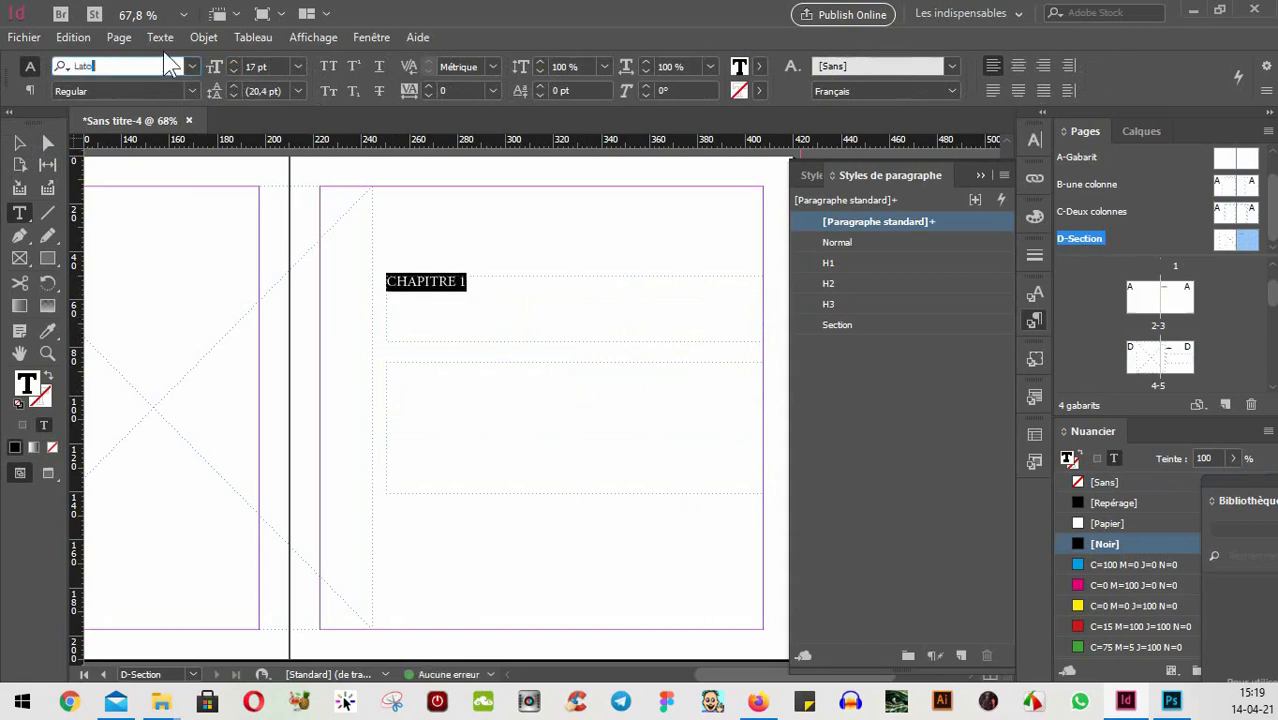
pyautogui.press('Return')
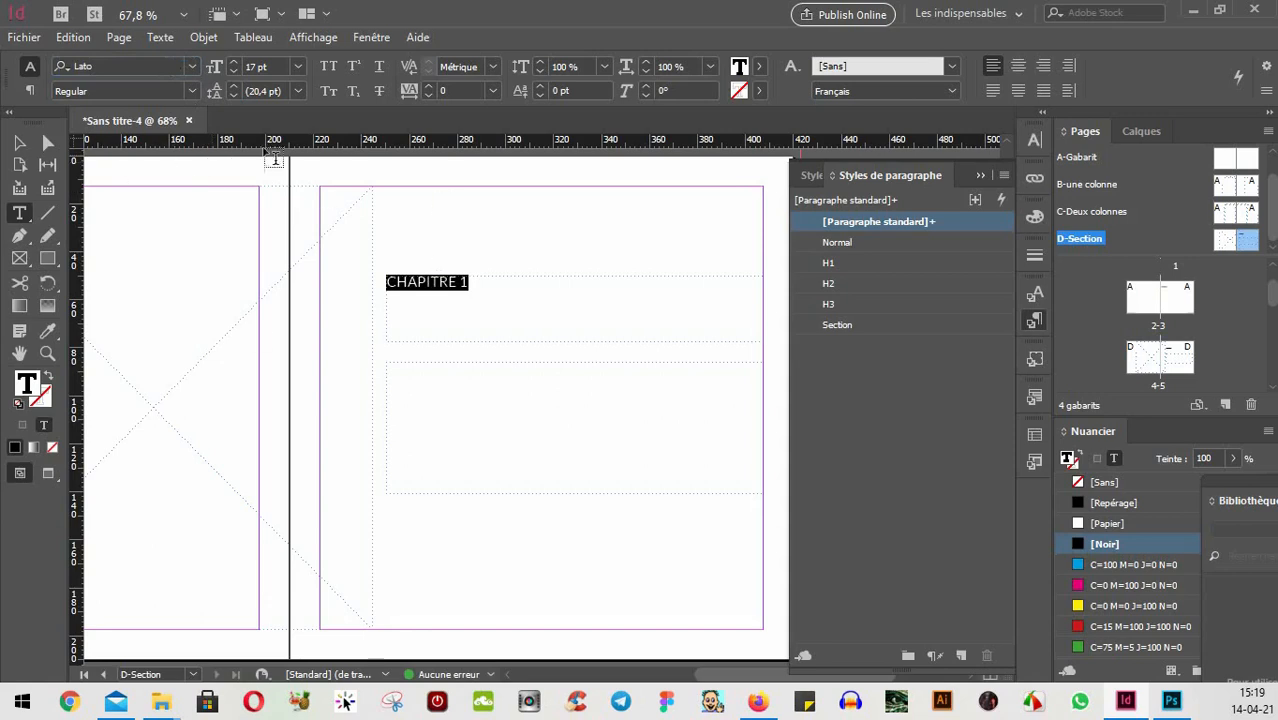
pyautogui.click(505, 295)
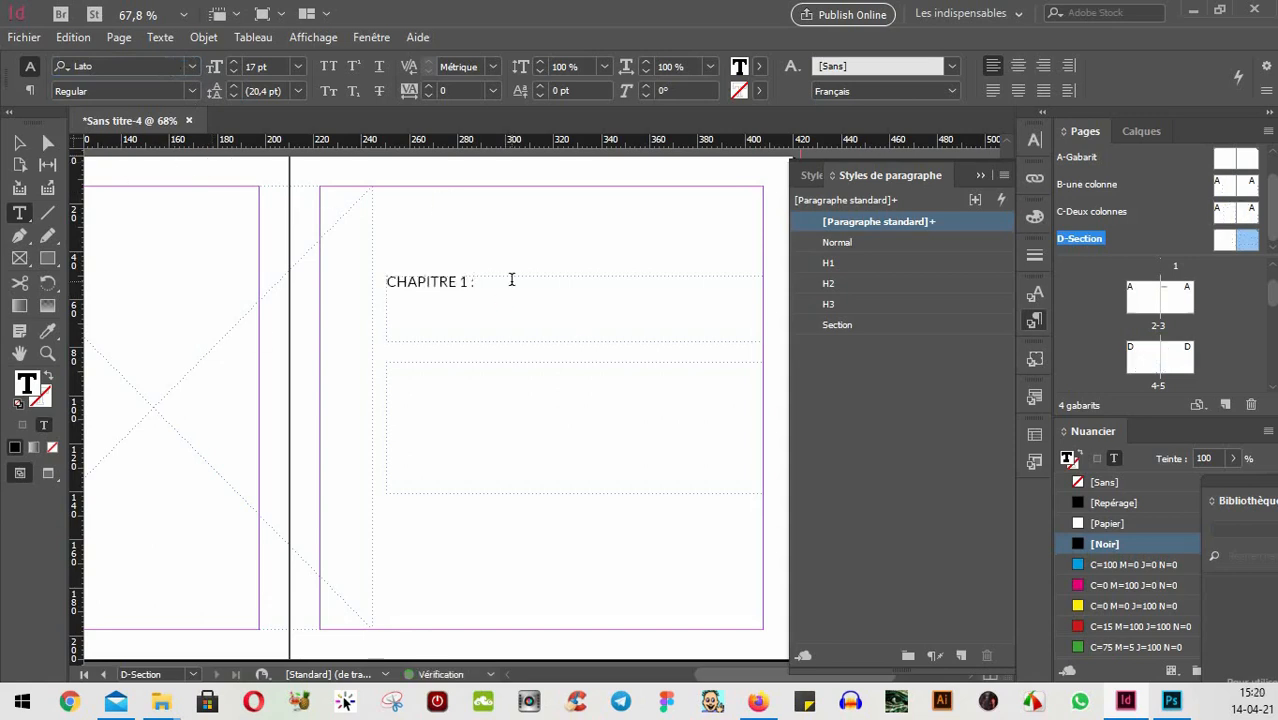
# - Reduce the chapter text frame's height to about 12.5 mm from above and move it down to just above the larger text frame
pyautogui.click(19, 143)
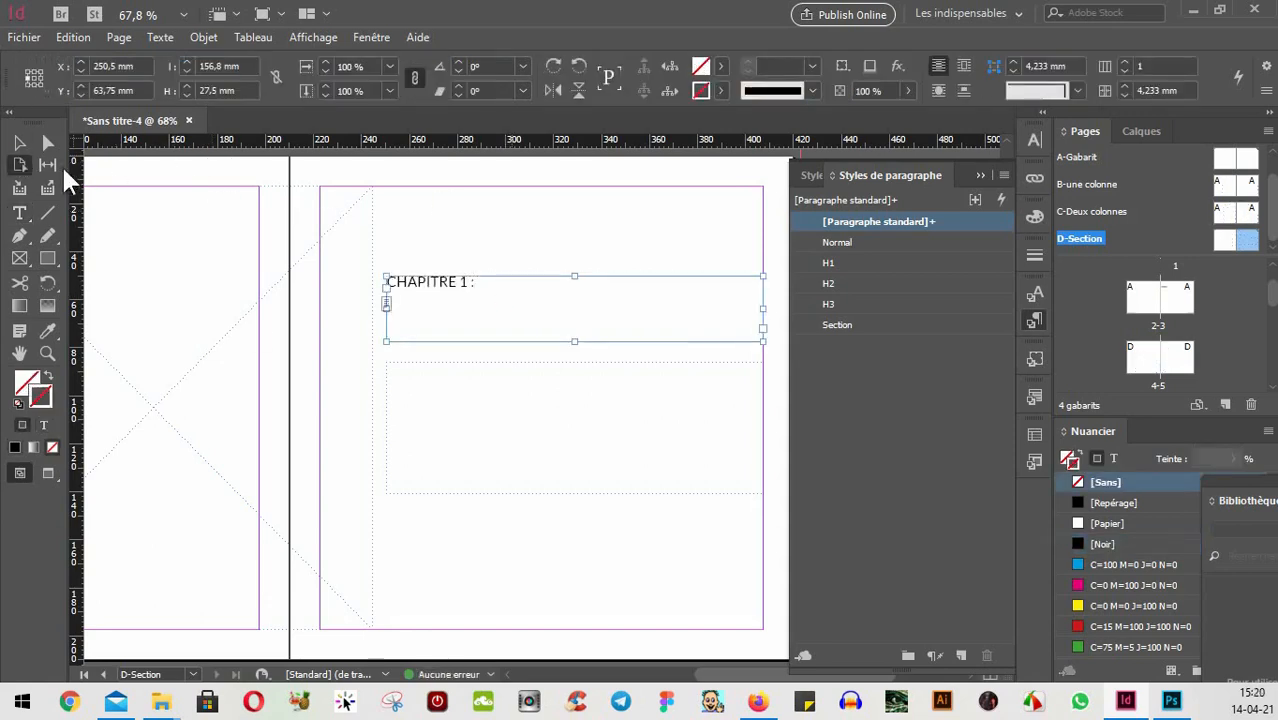
pyautogui.moveTo(574, 277); pyautogui.dragTo(575, 312)
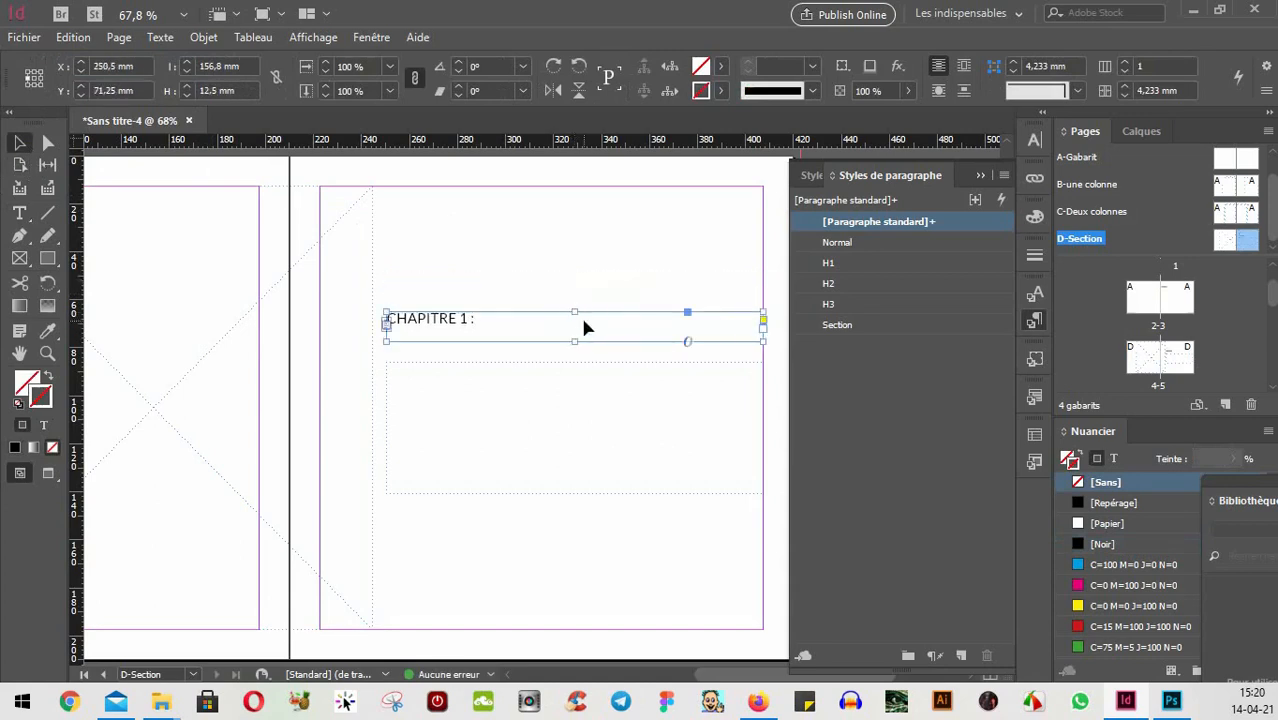
pyautogui.press('Down')
pyautogui.press('Down')
pyautogui.press('Down')
pyautogui.press('Down')
pyautogui.press('Down')
pyautogui.press('Down')
pyautogui.press('Down')
pyautogui.press('Down')
pyautogui.press('Down')
pyautogui.press('Down')
pyautogui.press('Down')
pyautogui.press('Down')
pyautogui.press('Down')
pyautogui.press('Down')
pyautogui.press('Down')
pyautogui.press('Down')
pyautogui.press('Down')
pyautogui.press('Down')
pyautogui.press('Down')
pyautogui.press('Down')
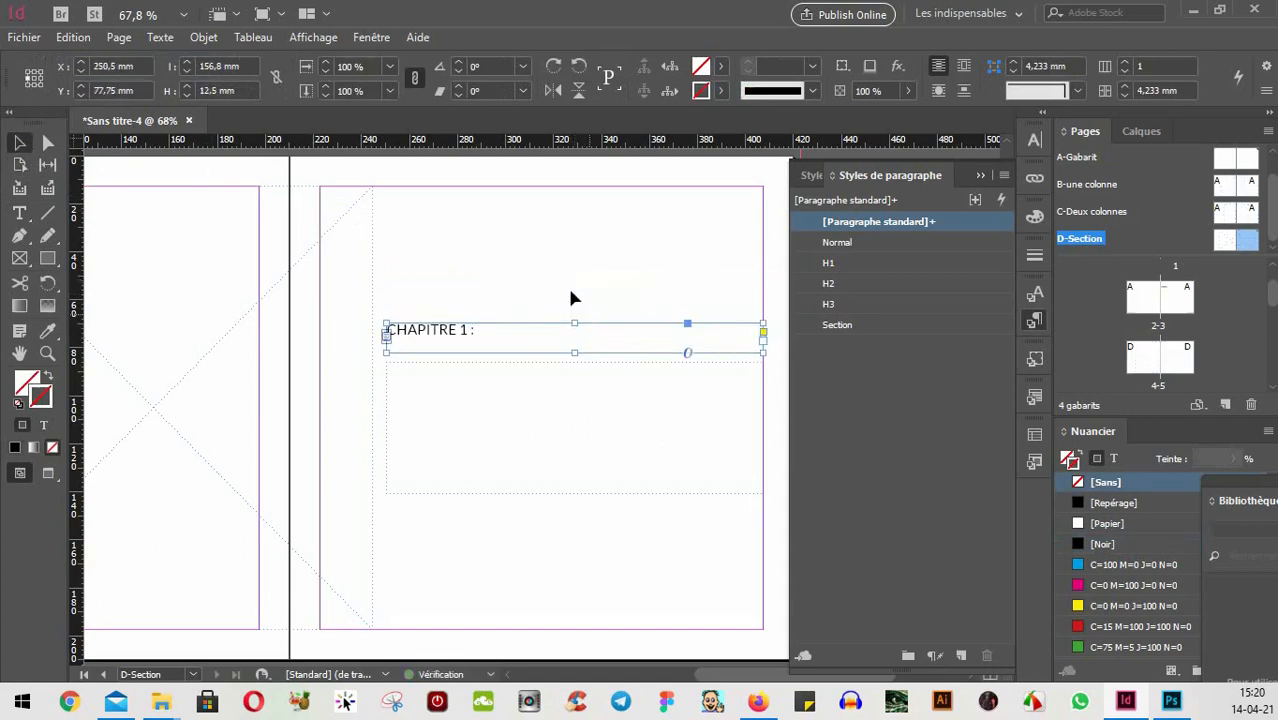
pyautogui.click(571, 294)
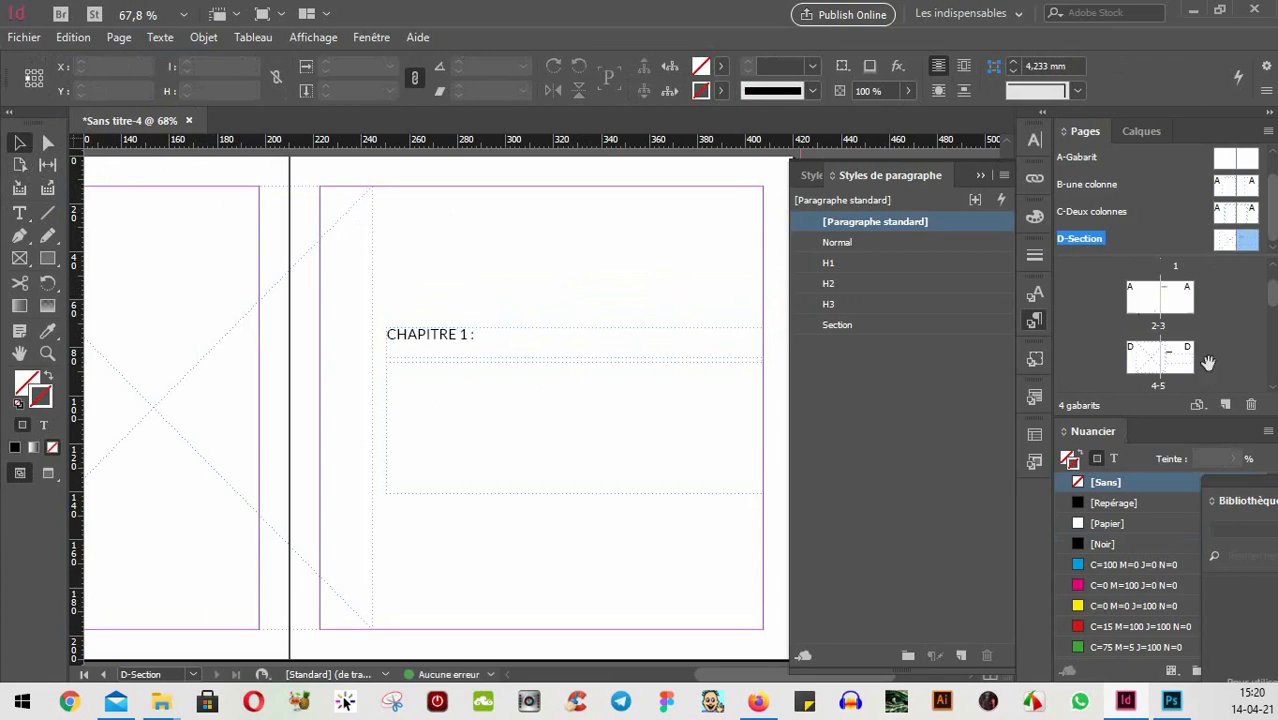
# - Override the large D-Section text frame on page 5 and get the chapter title "Mythe" from the PDF in Firefox
pyautogui.doubleClick(1168, 355)
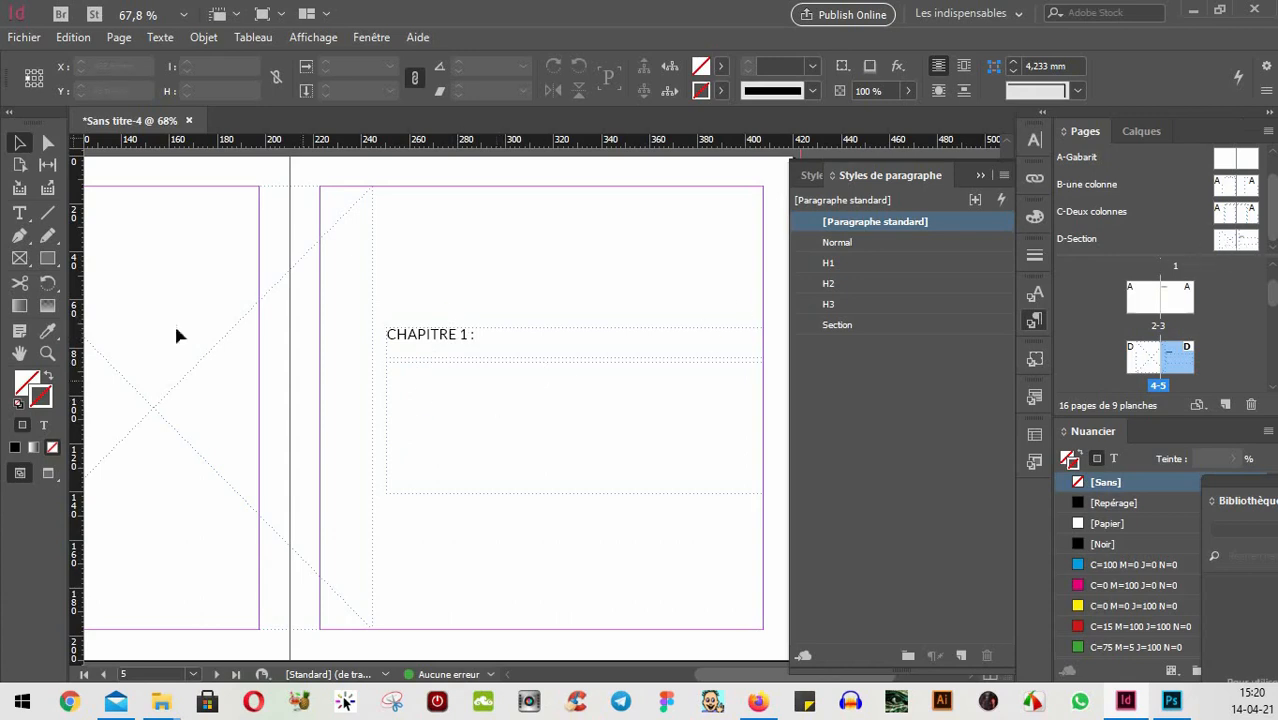
pyautogui.click(480, 440)
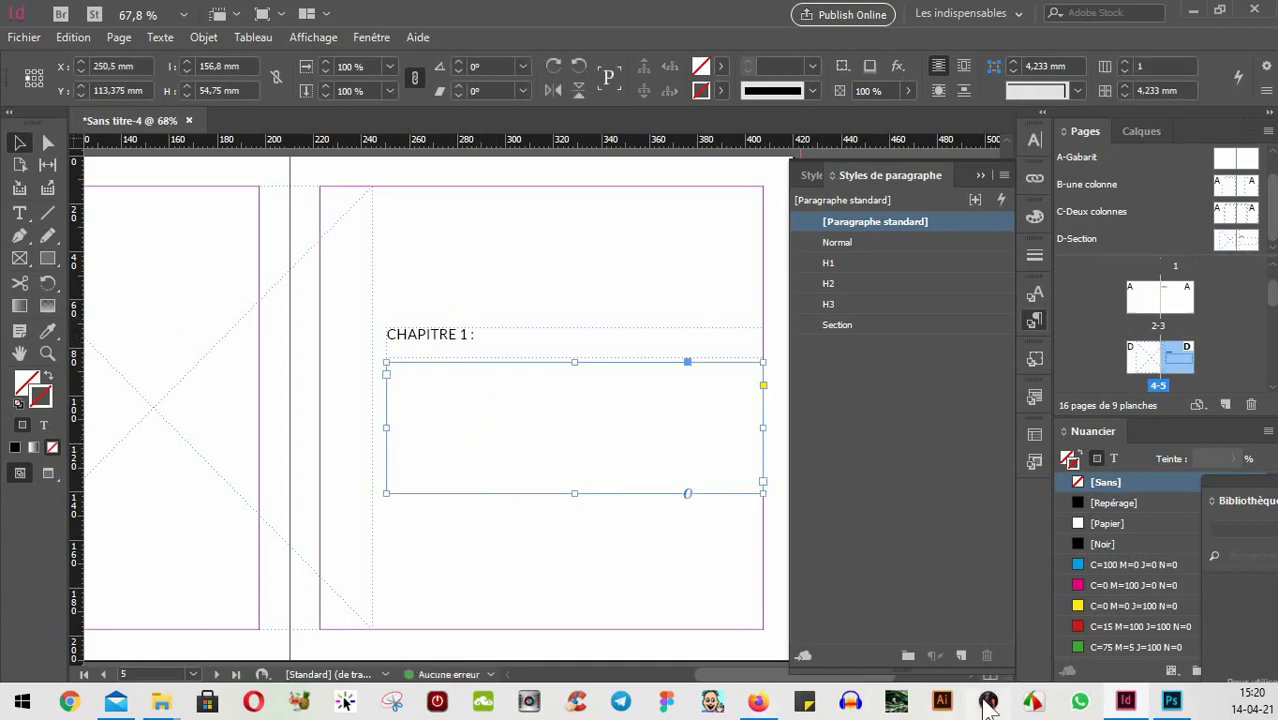
pyautogui.click(757, 701)
pyautogui.click(650, 178)
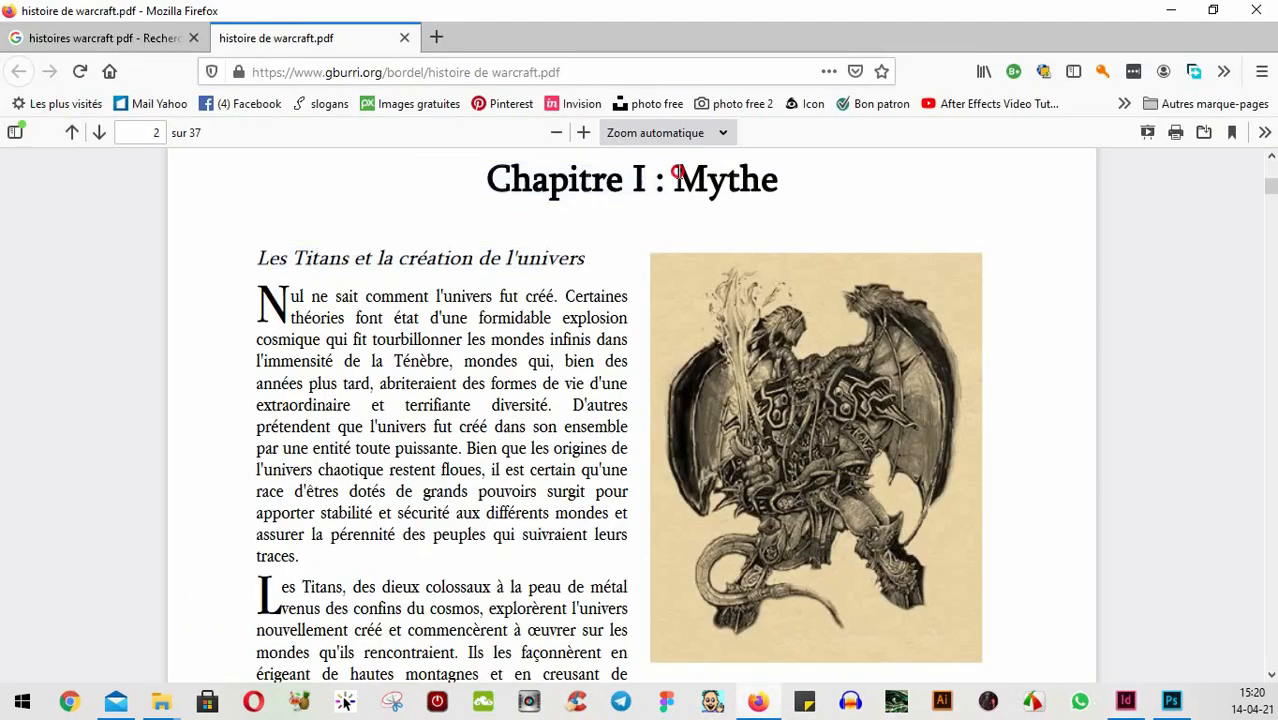
pyautogui.moveTo(668, 178); pyautogui.dragTo(785, 187)
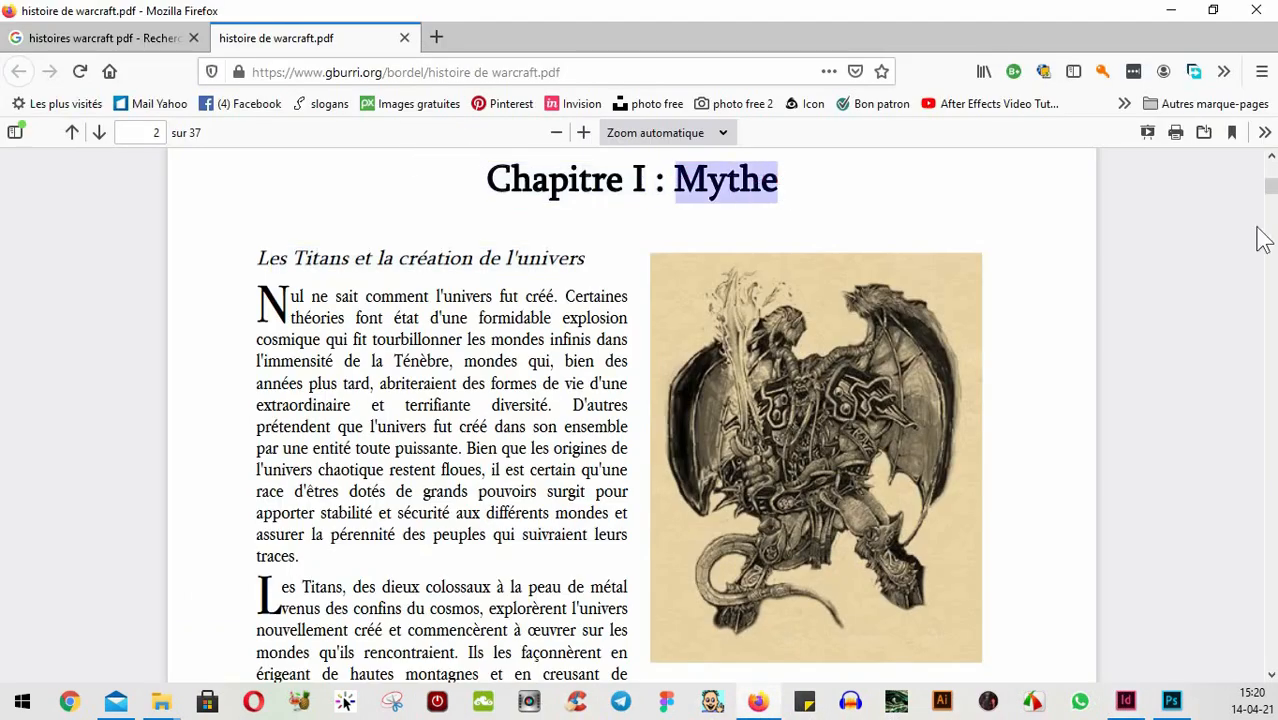
pyautogui.click(1171, 10)
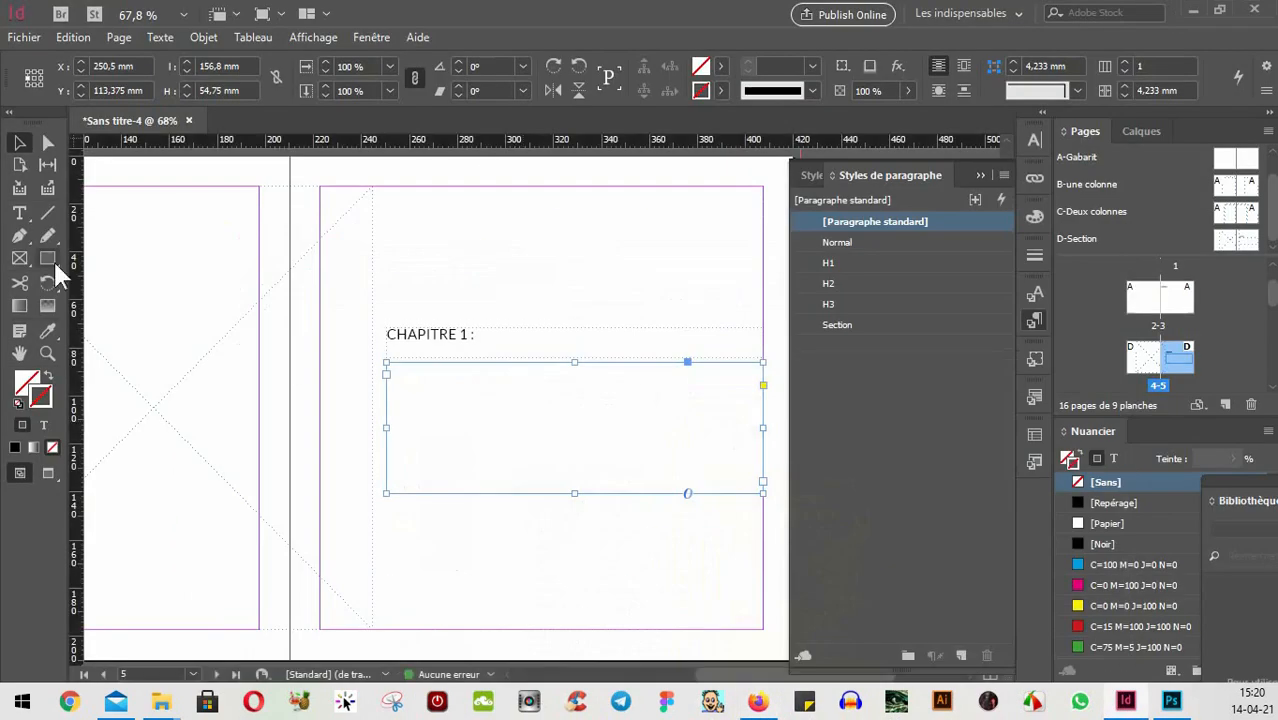
# - Enter "Mythe" in the large text frame on page 5 and apply the Section paragraph style to it
pyautogui.click(19, 213)
pyautogui.click(454, 422)
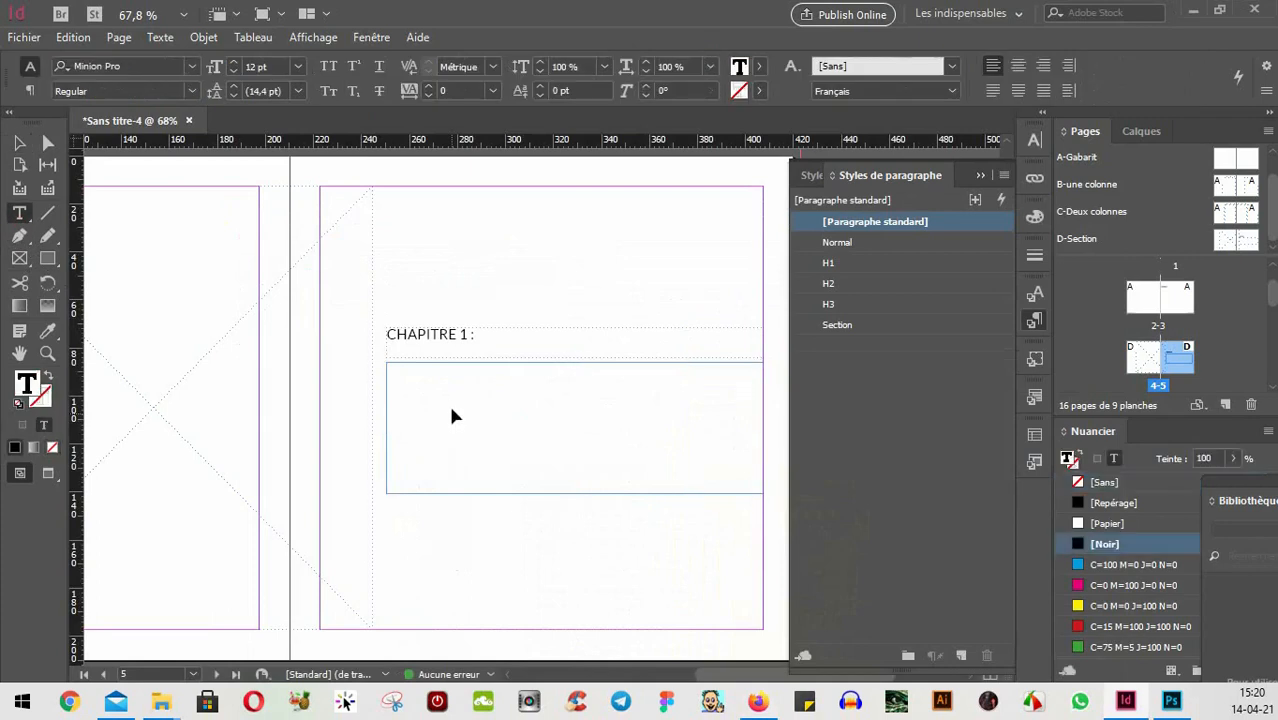
pyautogui.write('Mythe')
pyautogui.moveTo(420, 372); pyautogui.dragTo(368, 357)
pyautogui.click(827, 326)
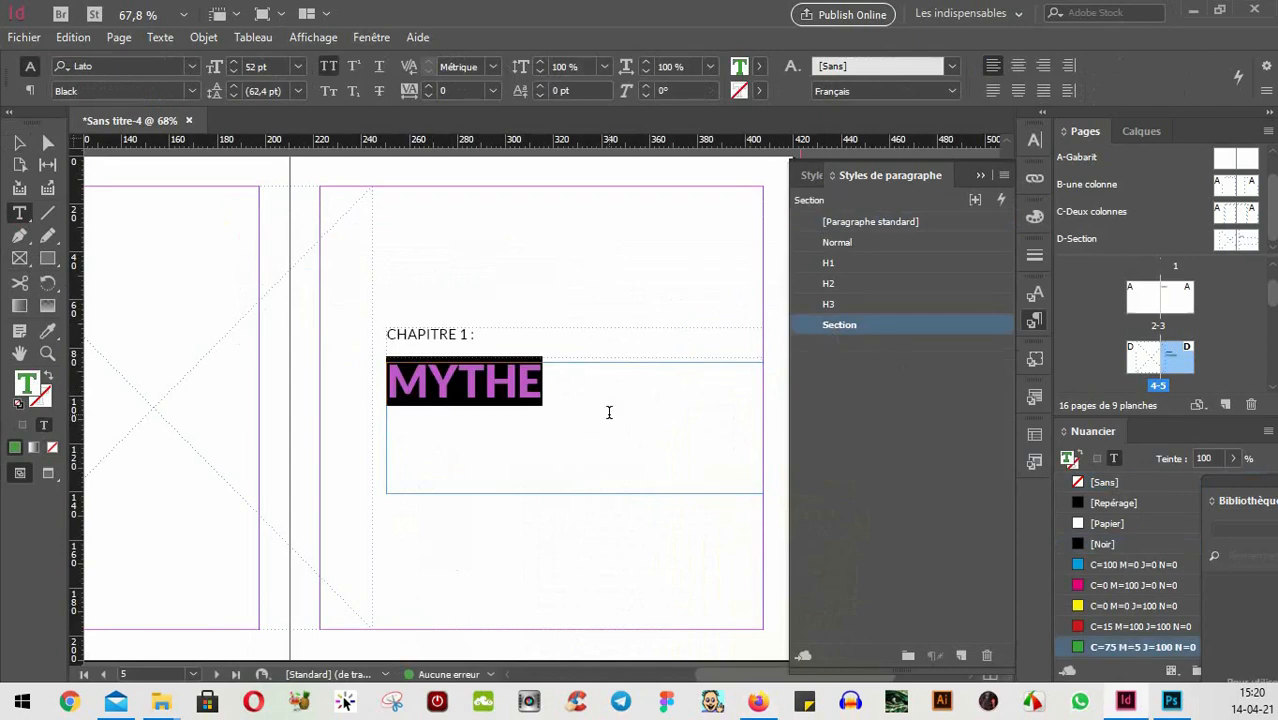
pyautogui.click(555, 433)
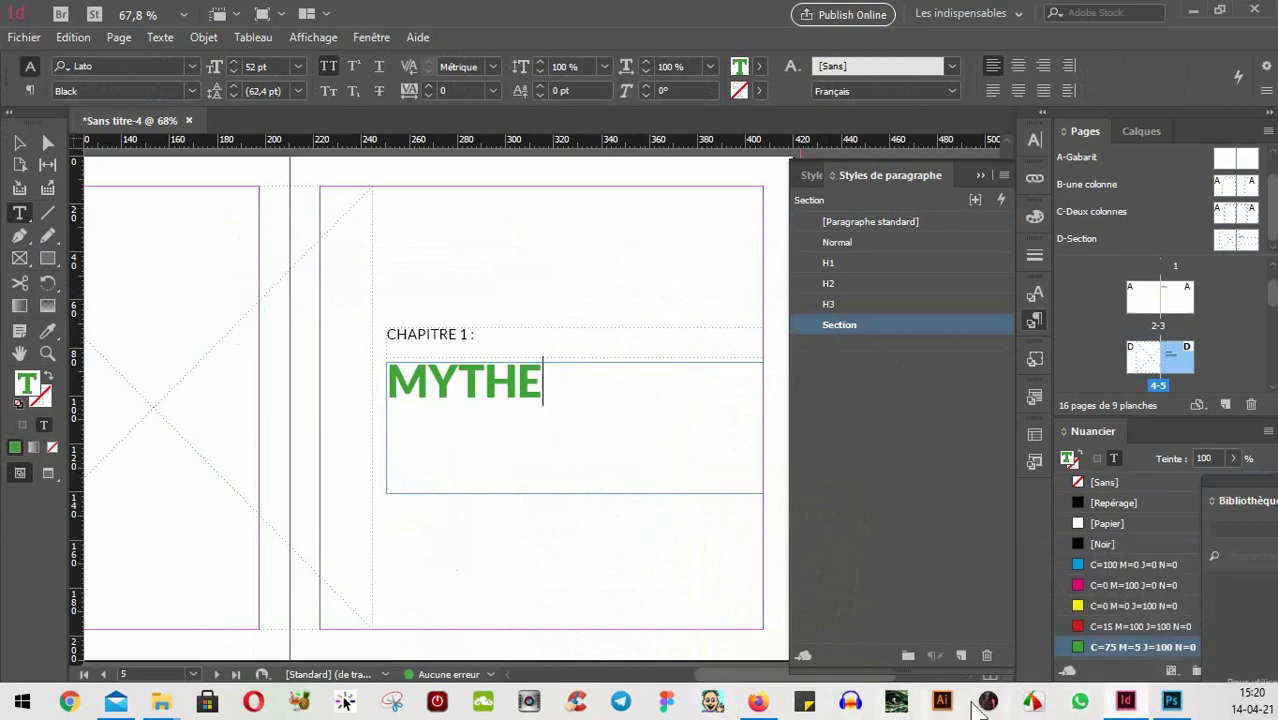
# - Add a line of placeholder text below "MYTHE" on page 5 and apply the Normal paragraph style to it
pyautogui.press('Return')
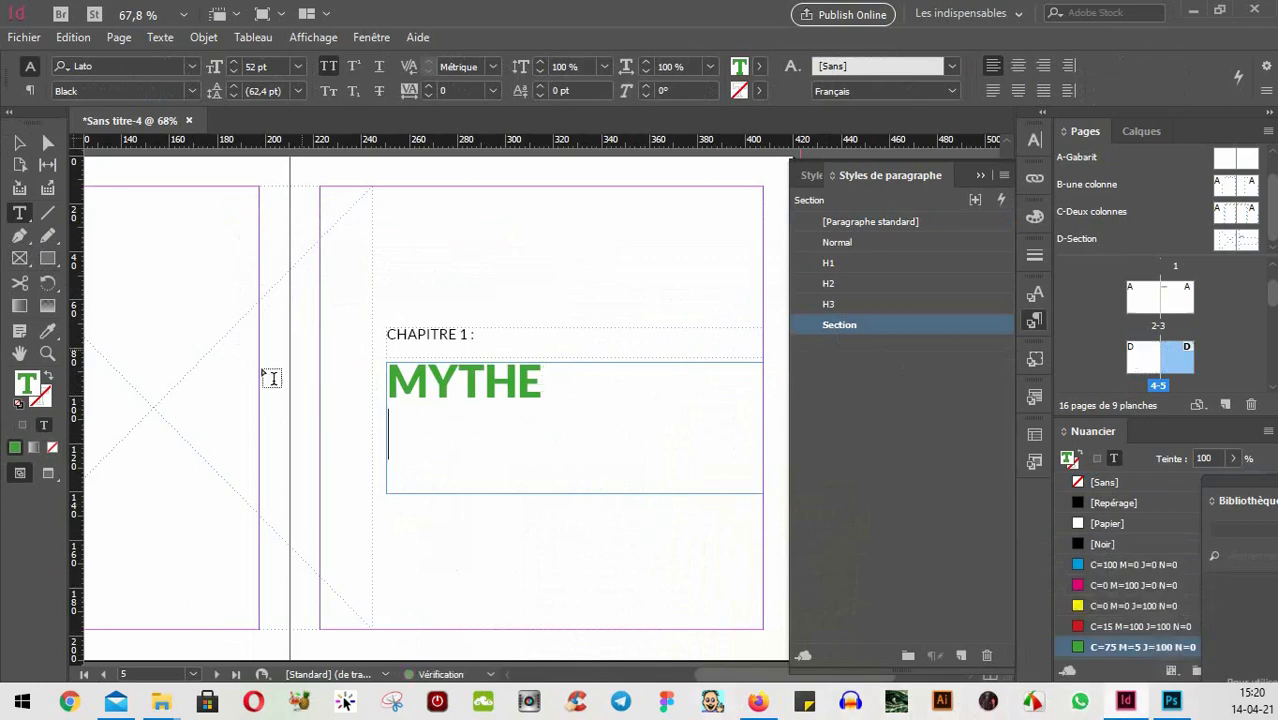
pyautogui.click(843, 246)
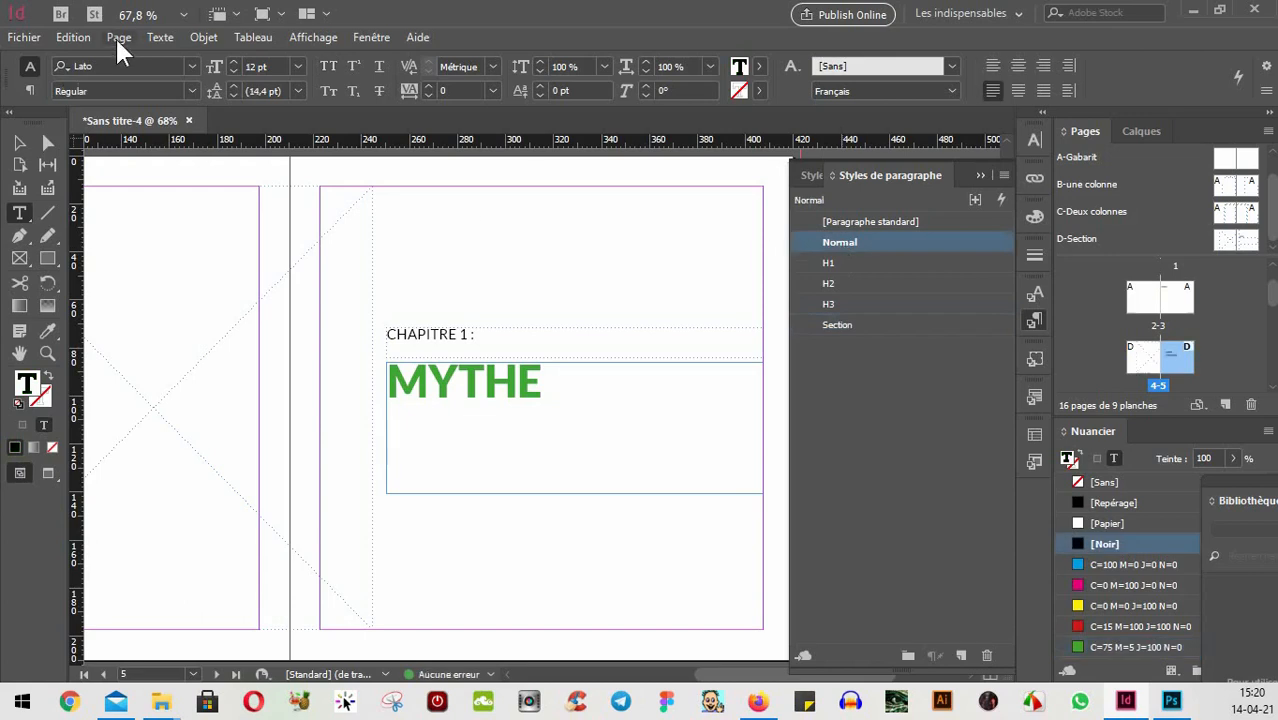
pyautogui.click(163, 37)
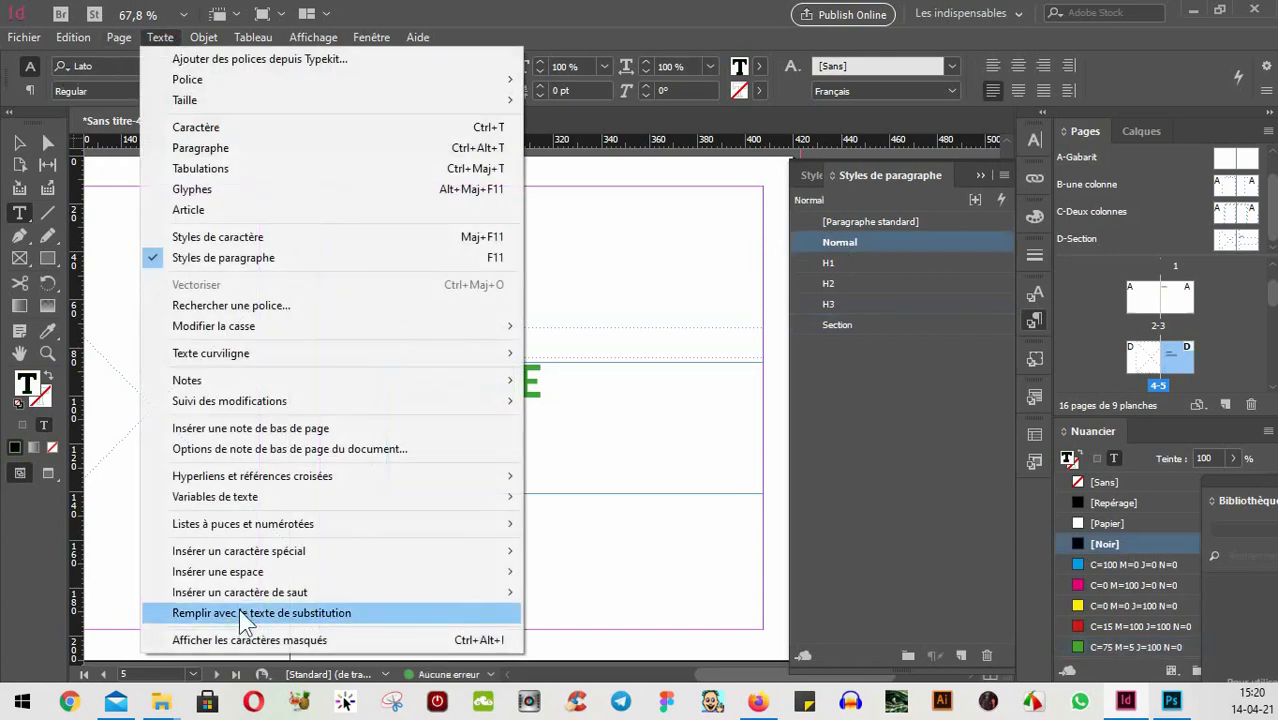
pyautogui.click(238, 612)
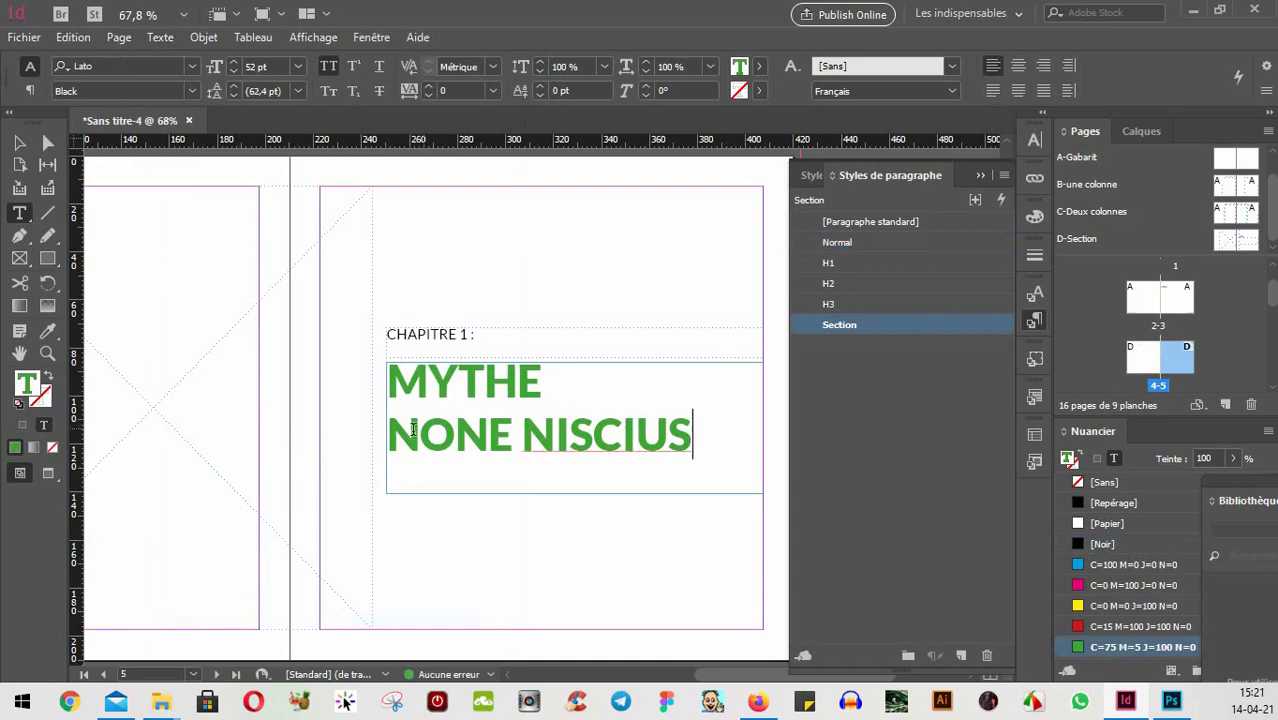
pyautogui.moveTo(388, 434); pyautogui.dragTo(693, 428)
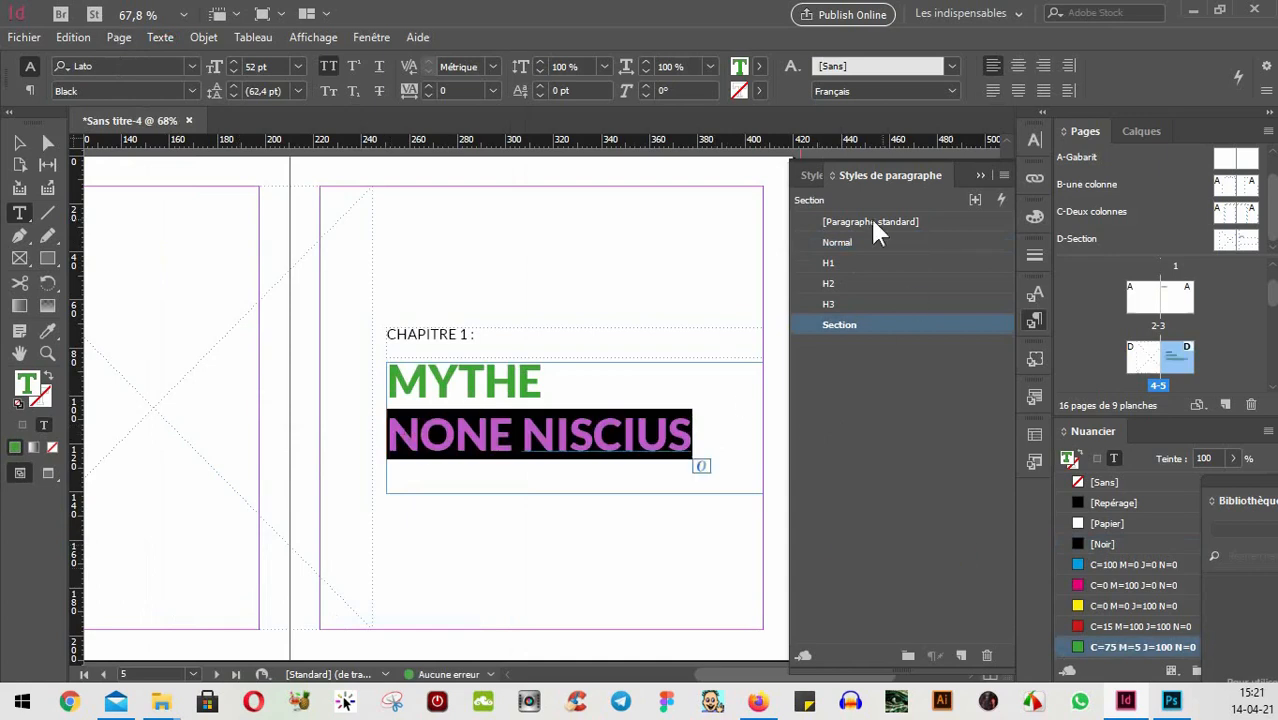
pyautogui.click(838, 244)
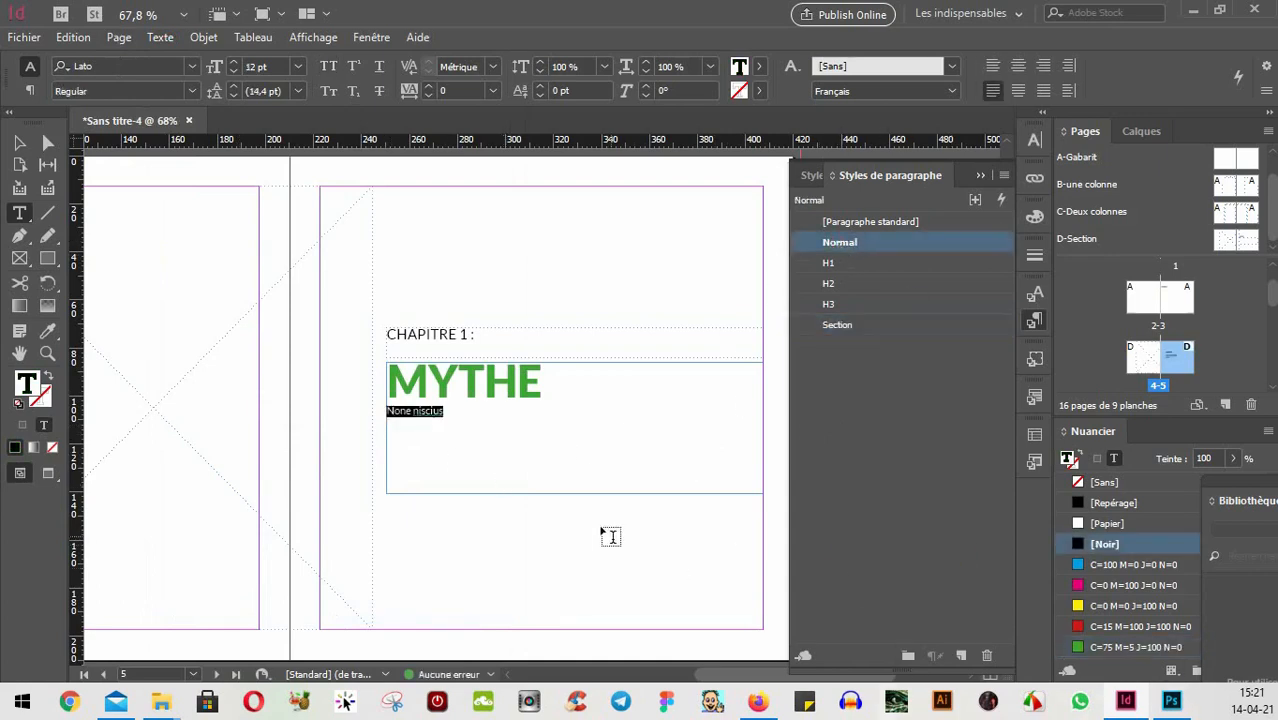
# - Fill the rest of the page 5 frame with placeholder text and delete the paragraph beginning "None niscius"
pyautogui.click(468, 432)
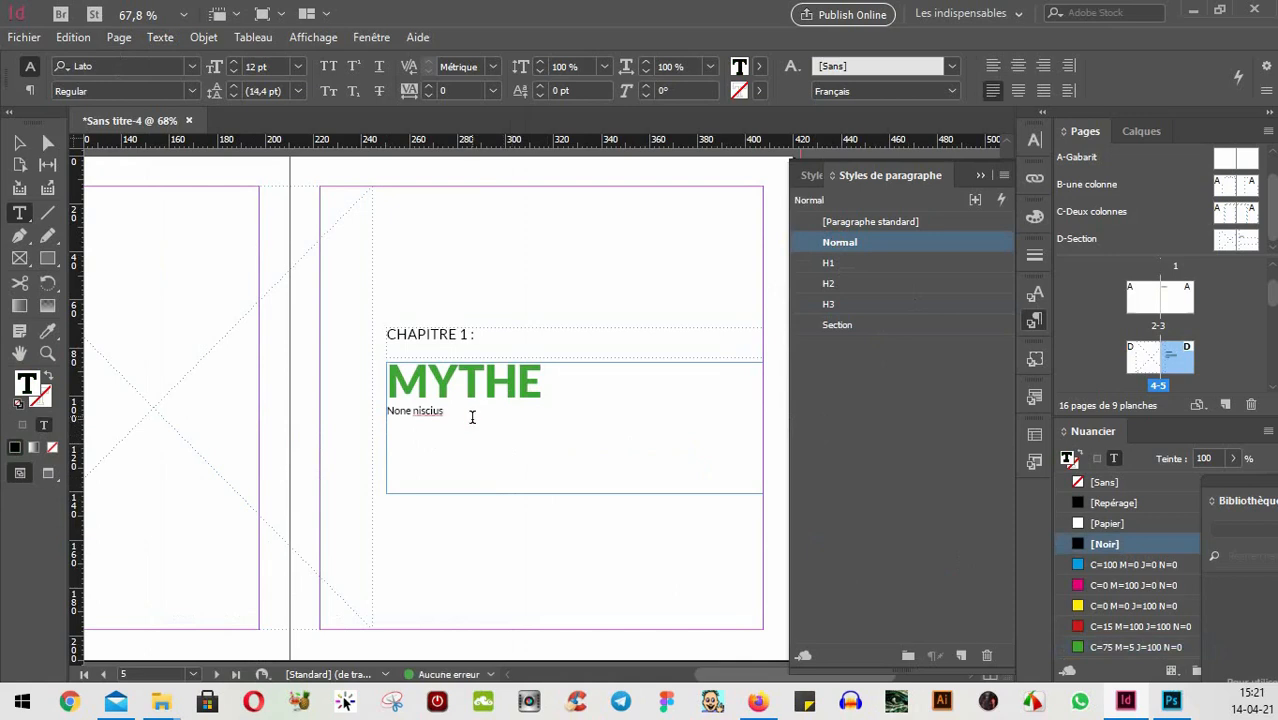
pyautogui.click(160, 39)
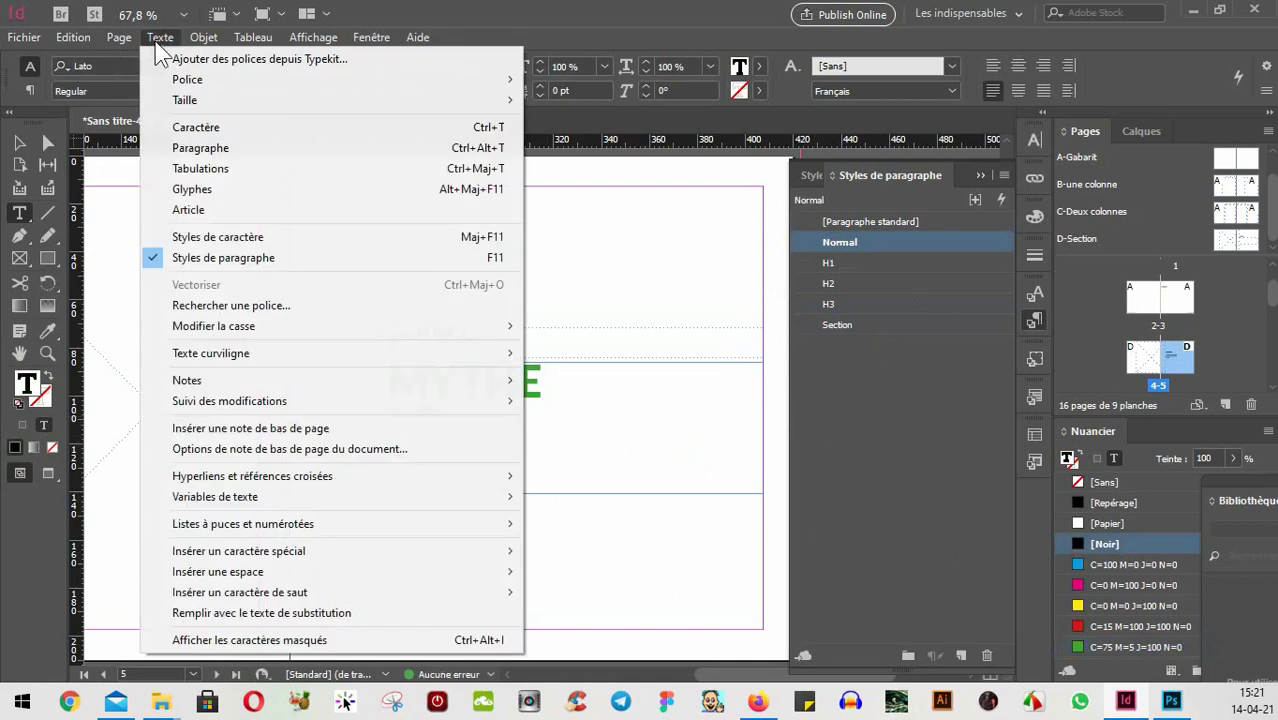
pyautogui.click(255, 612)
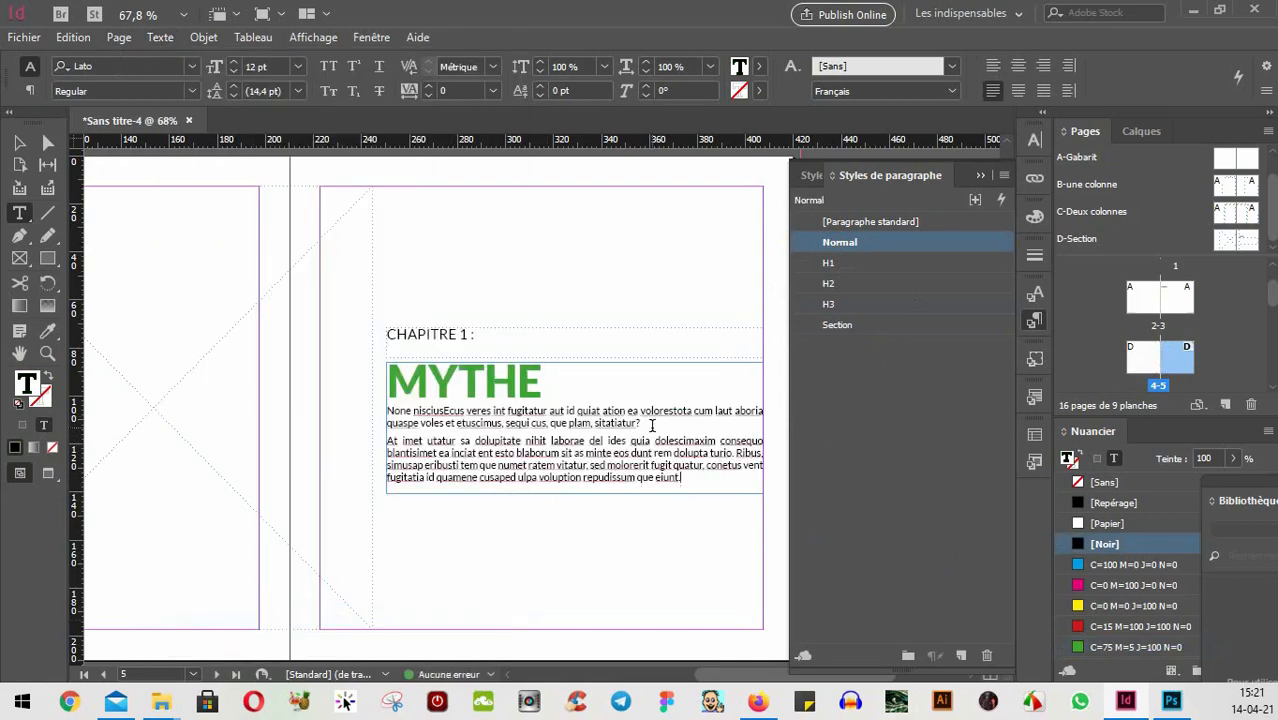
pyautogui.moveTo(702, 482); pyautogui.dragTo(412, 465)
pyautogui.moveTo(640, 423); pyautogui.dragTo(365, 414)
pyautogui.press('Delete')
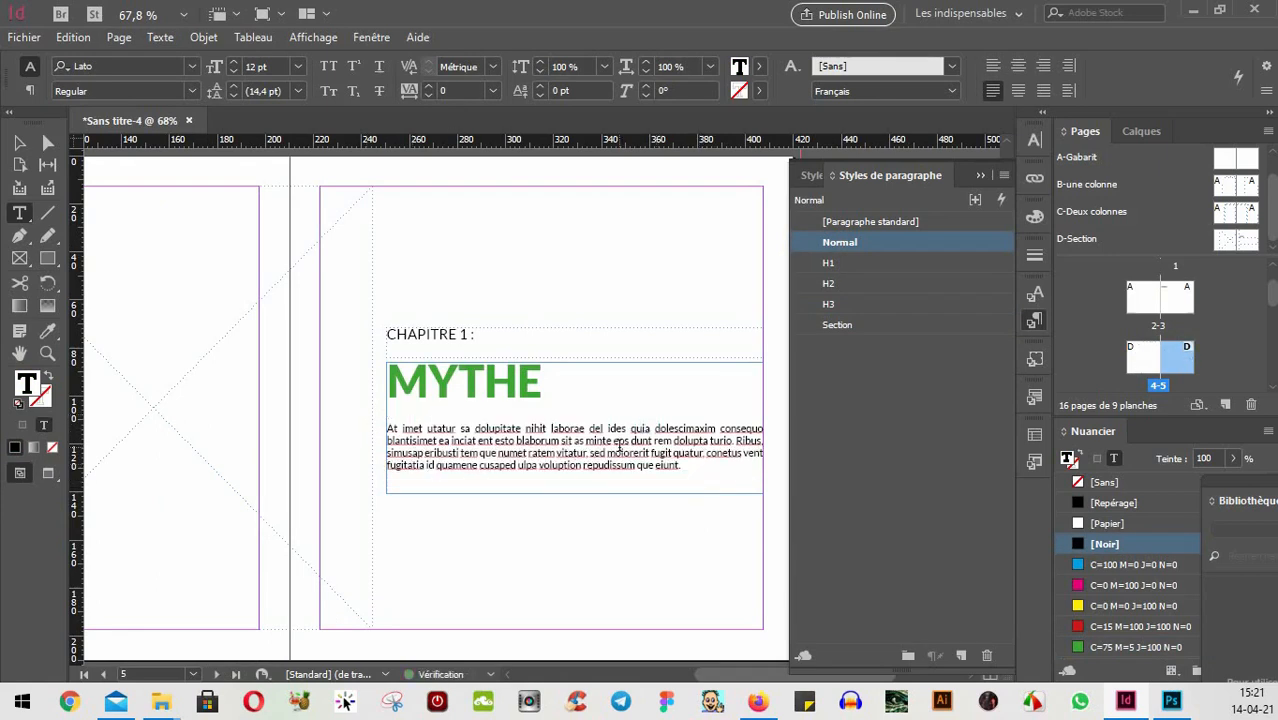
pyautogui.press('Delete')
# - Apply the Gras character style to the placeholder paragraph below "MYTHE"
pyautogui.moveTo(682, 448); pyautogui.dragTo(369, 413)
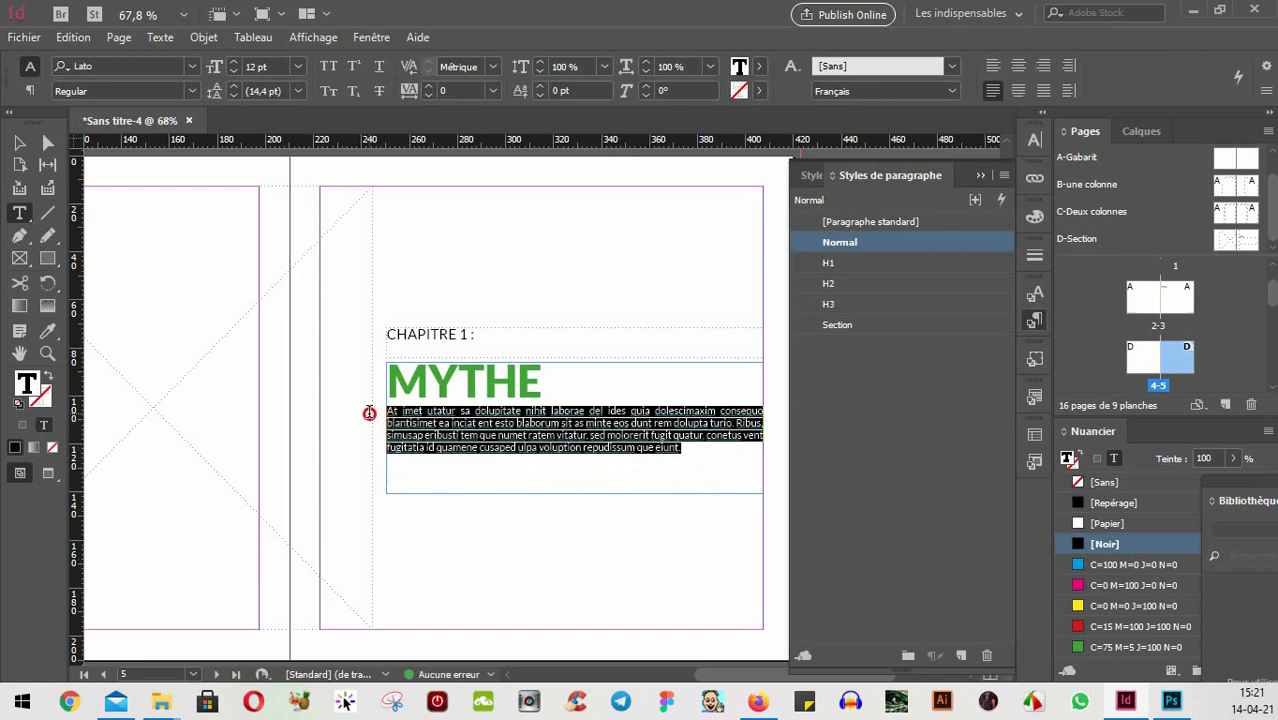
pyautogui.click(812, 175)
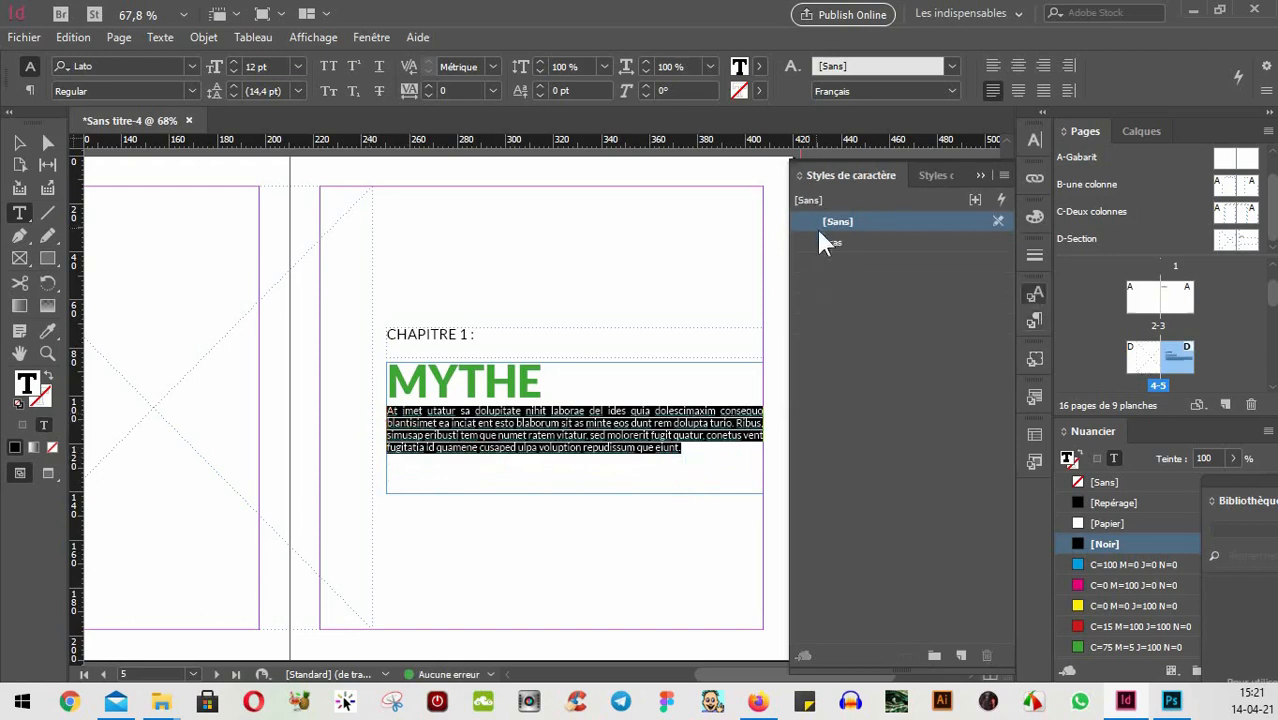
pyautogui.click(845, 241)
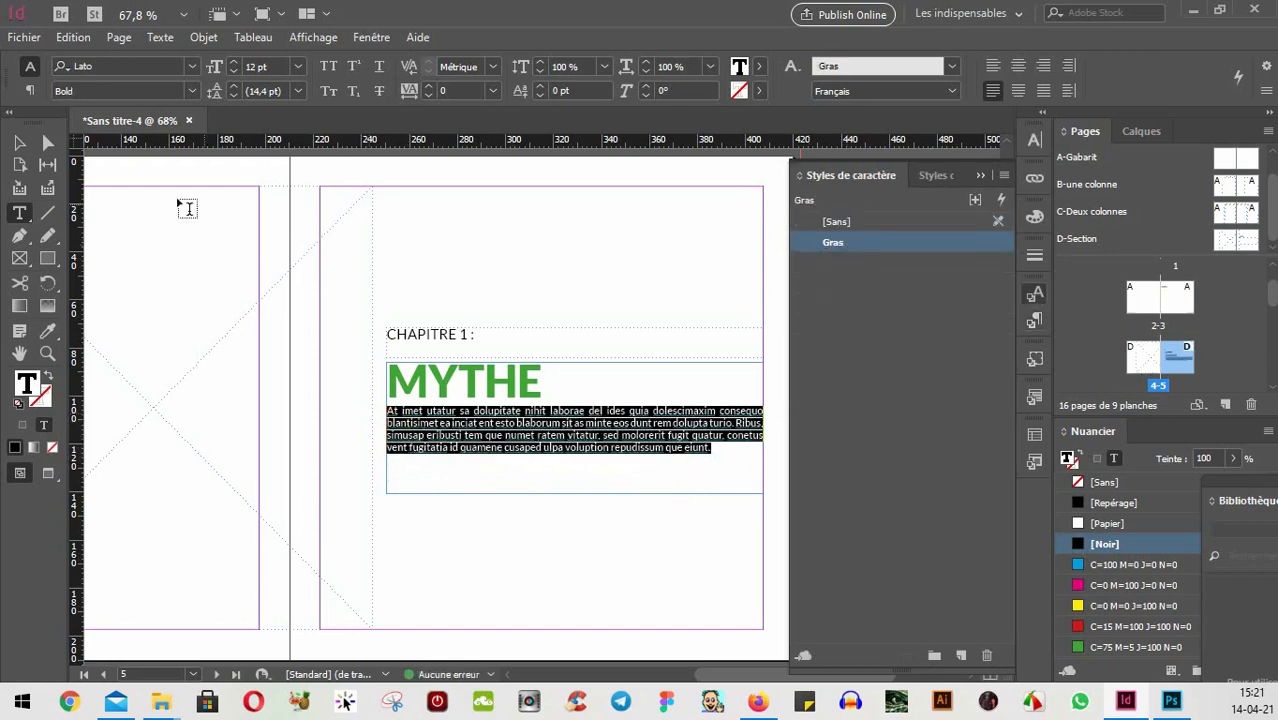
# - Examine the chapter-opening spread on pages 4-5 in preview mode and compare it with the normal view
pyautogui.click(20, 144)
pyautogui.press('w')
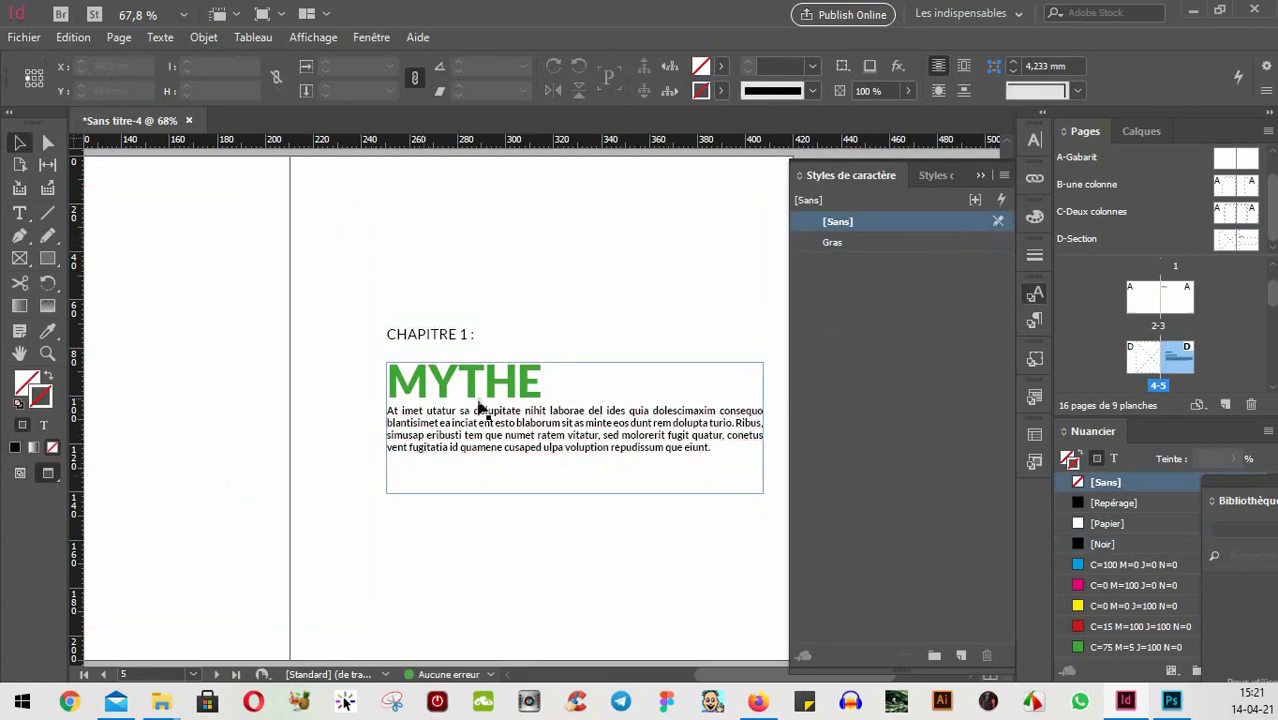
pyautogui.press('w')
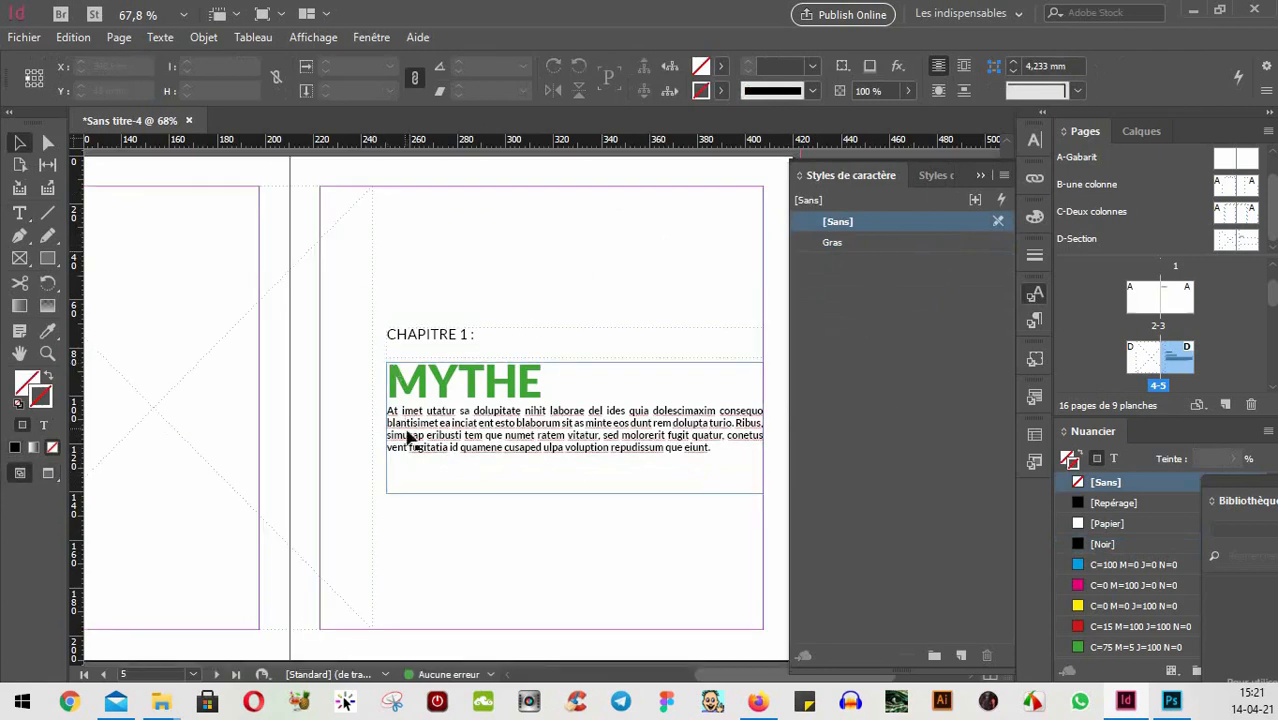
pyautogui.press('w')
pyautogui.press('w')
pyautogui.press('w')
pyautogui.moveTo(412, 422); pyautogui.dragTo(565, 431)
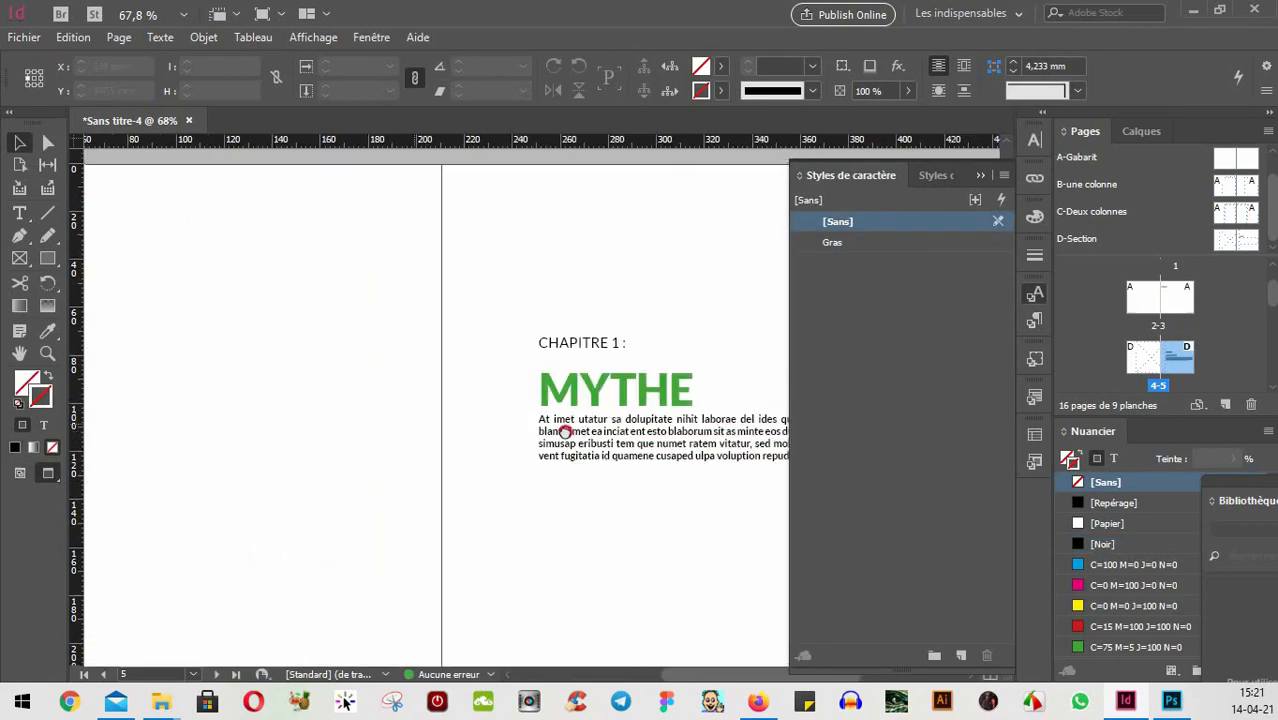
pyautogui.press('w')
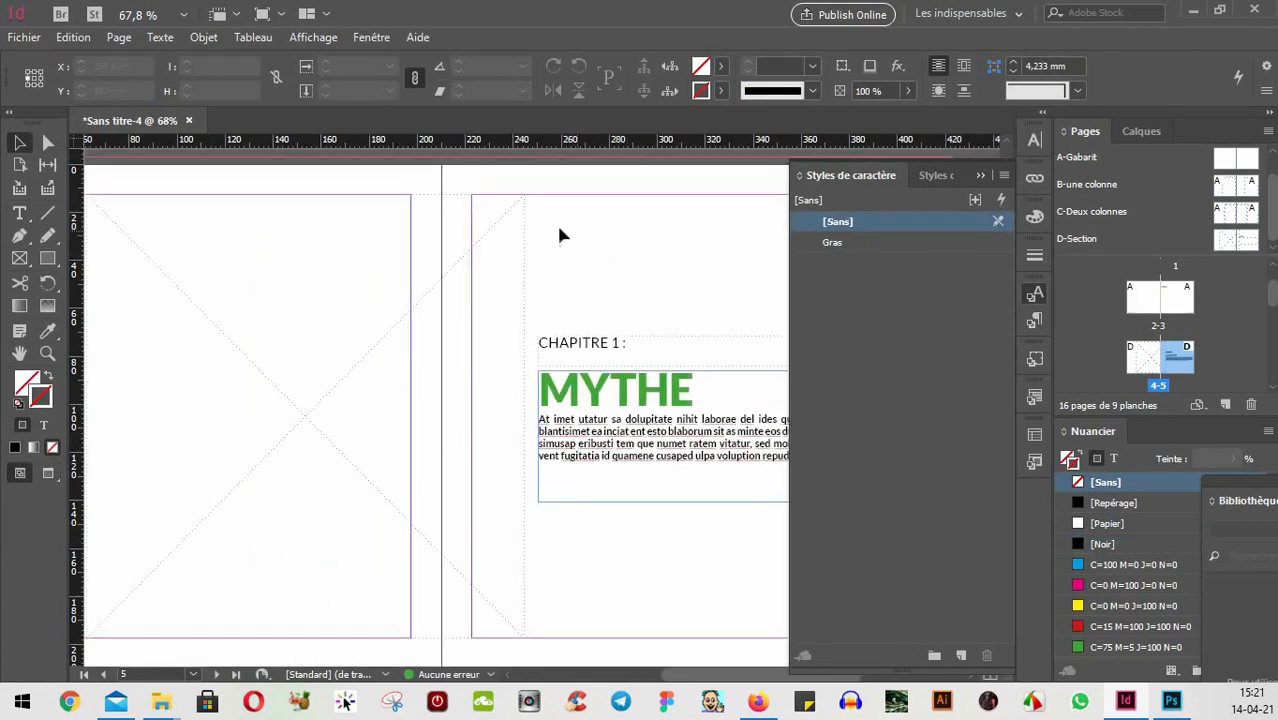
pyautogui.press('w')
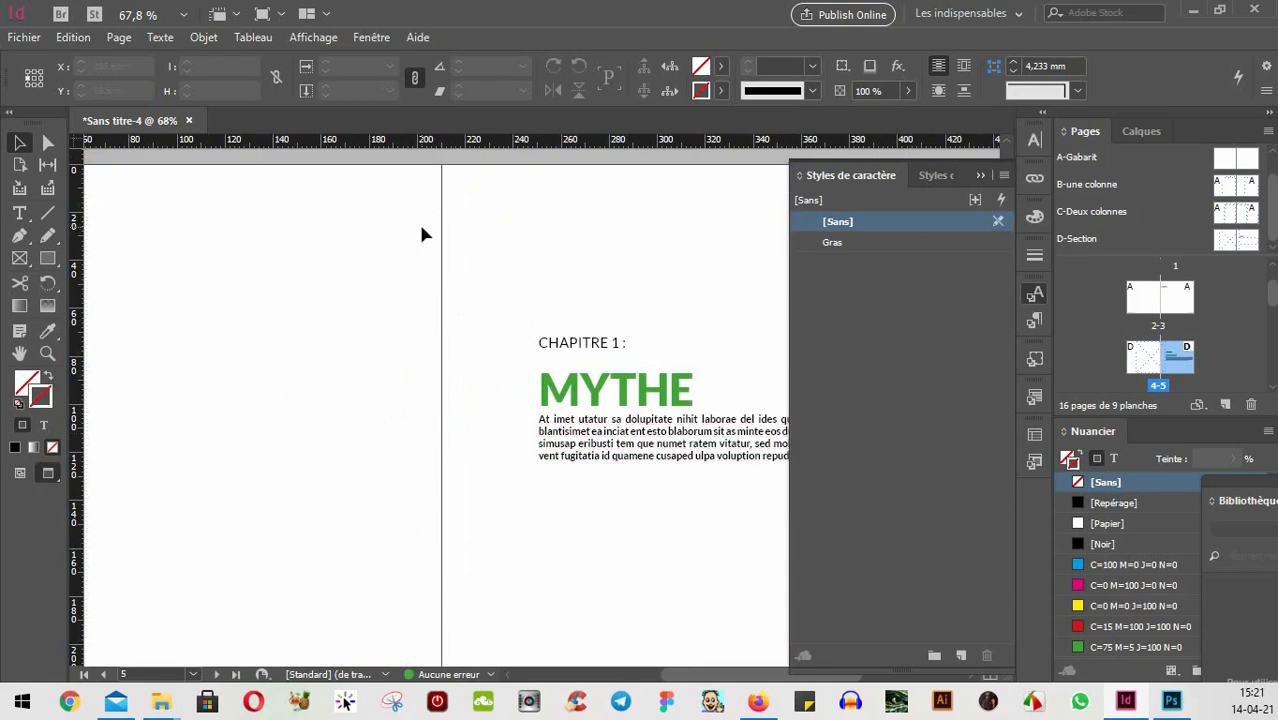
pyautogui.moveTo(404, 381); pyautogui.dragTo(454, 354)
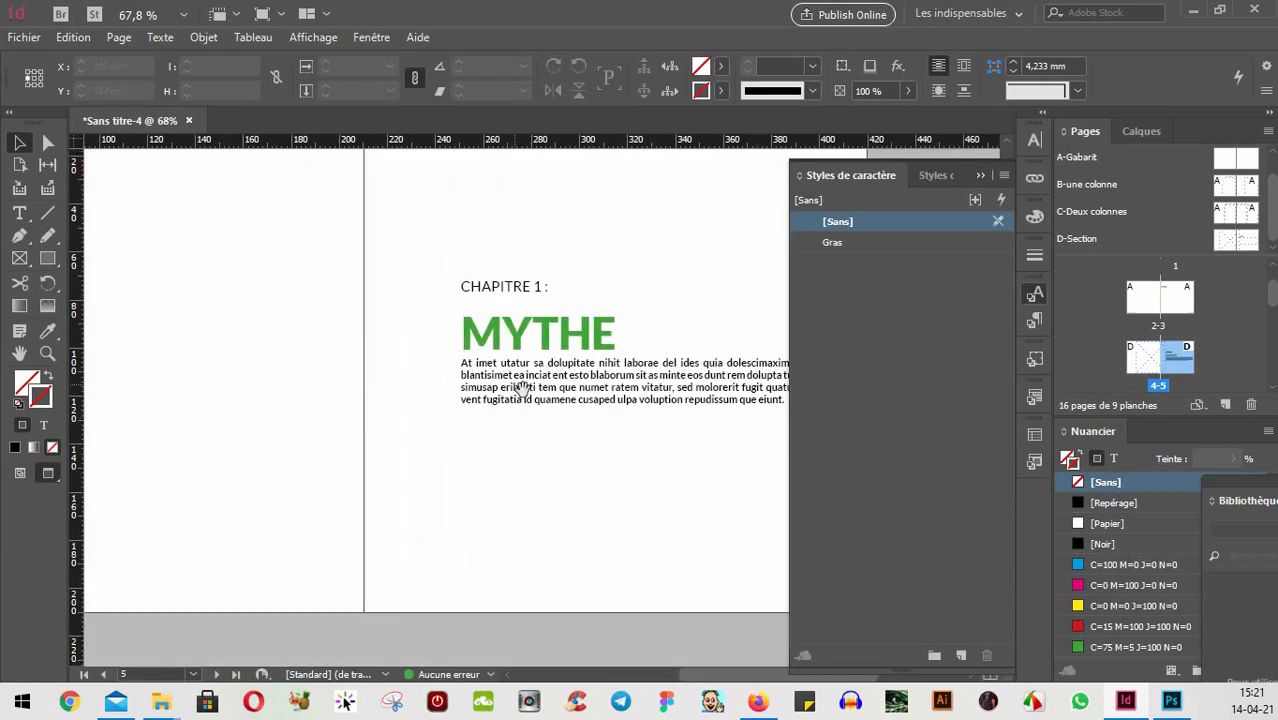
pyautogui.press('w')
# - Override the large D-Section image frame on page 4 so that it is selectable
pyautogui.moveTo(343, 373); pyautogui.dragTo(648, 414)
pyautogui.click(479, 354)
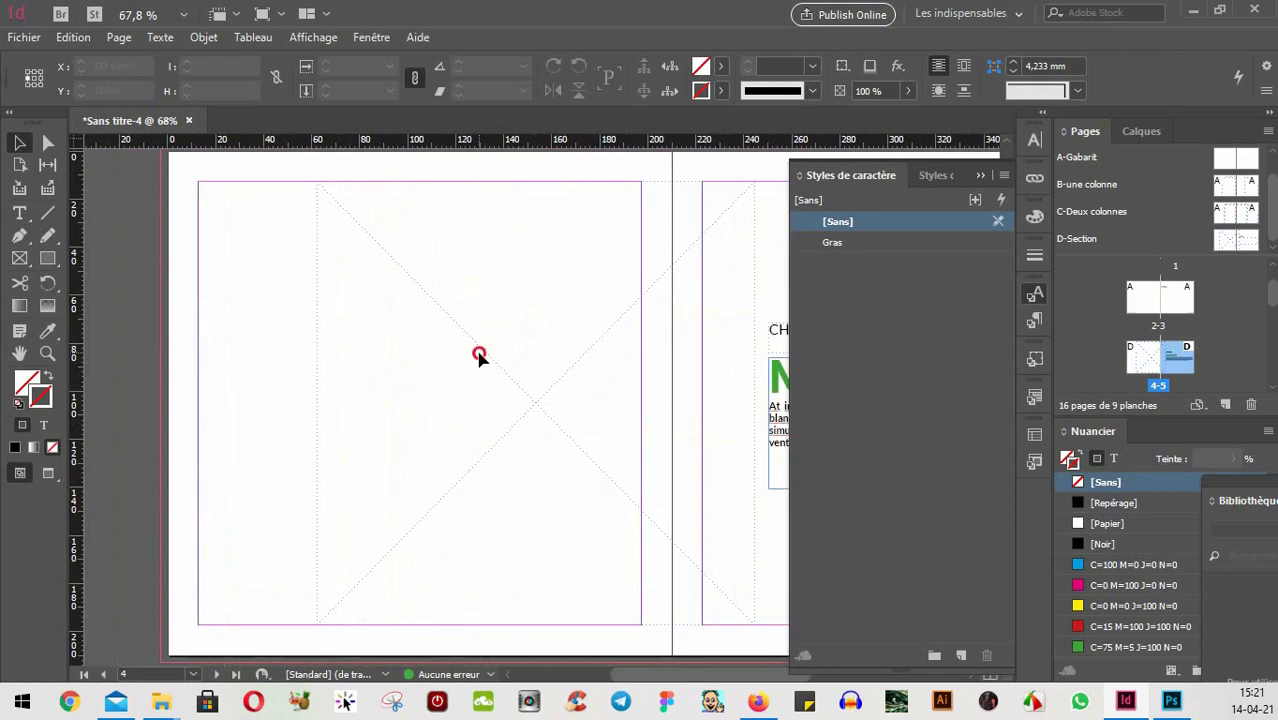
pyautogui.click(558, 410)
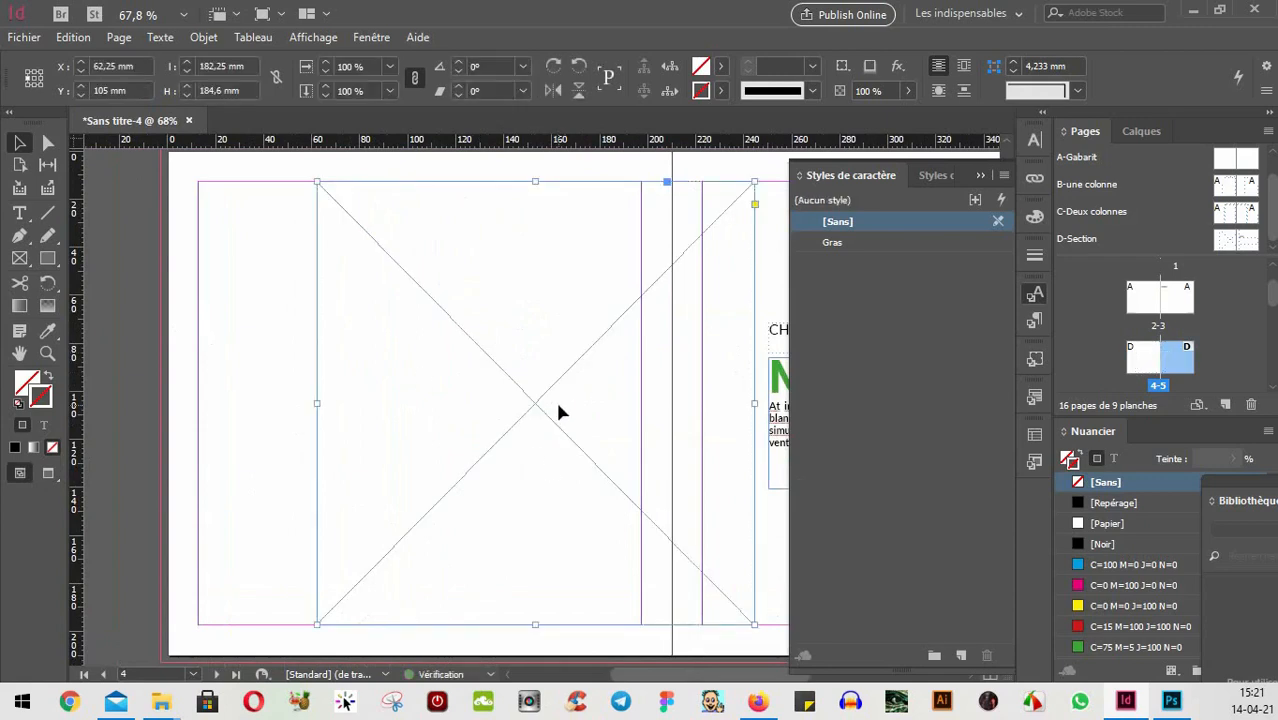
# - Switch to Firefox and search Google for "warcraft" in a new tab
pyautogui.click(757, 702)
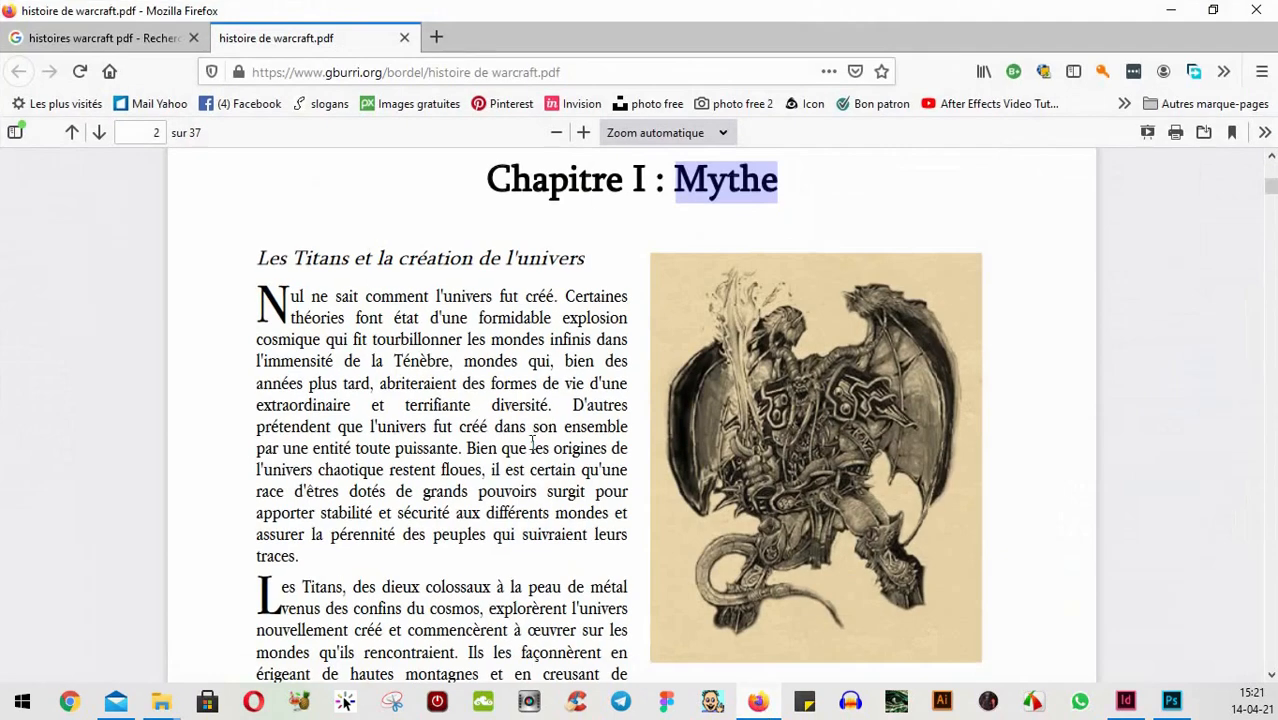
pyautogui.click(100, 38)
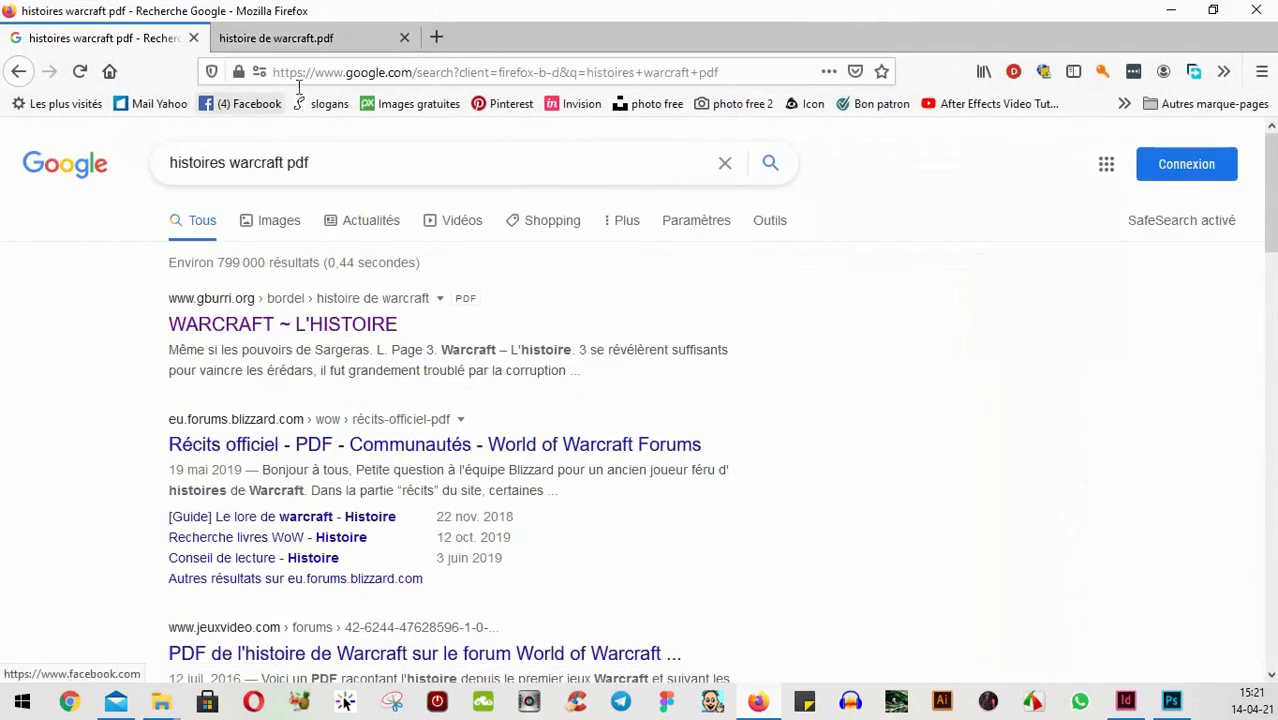
pyautogui.click(435, 38)
pyautogui.write('war')
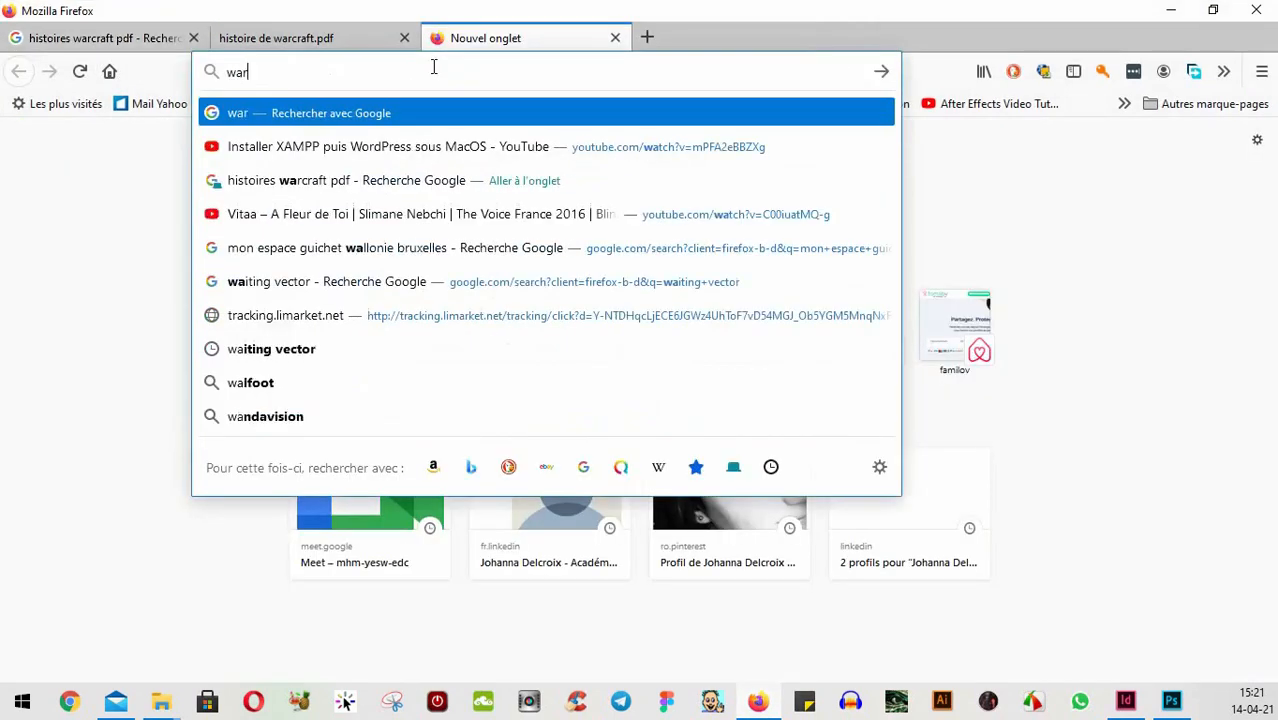
pyautogui.write('craf')
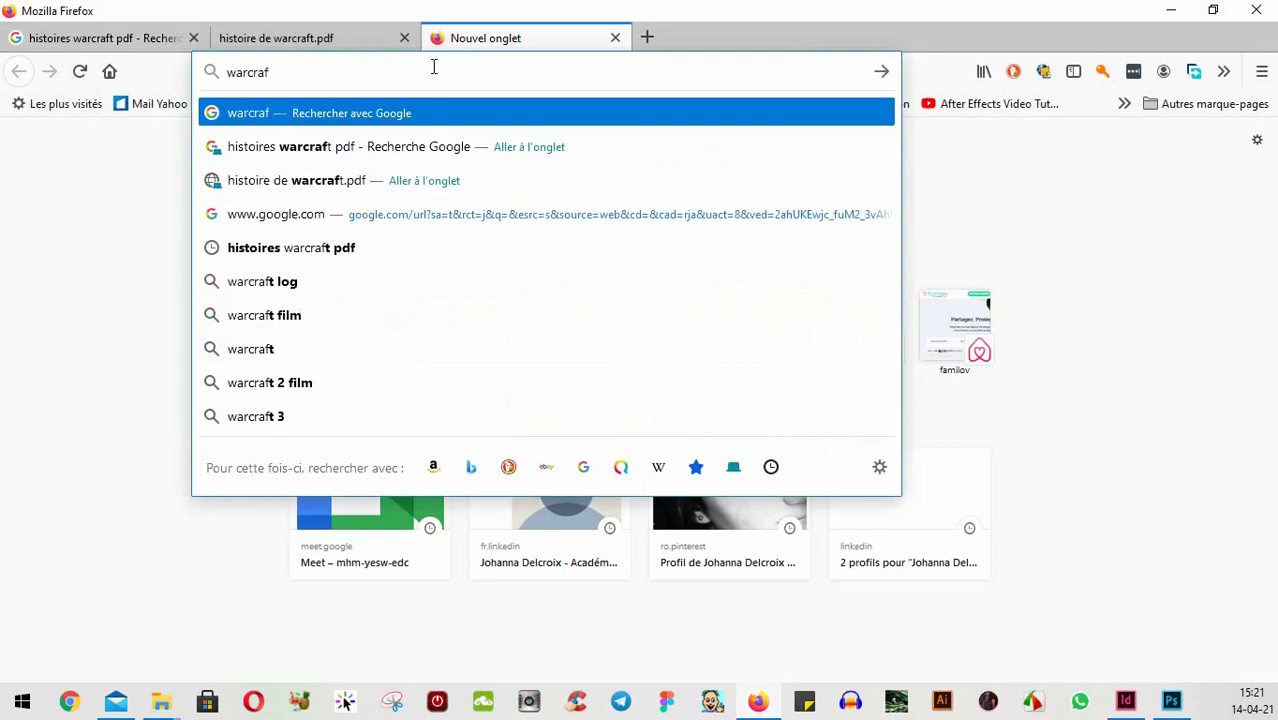
pyautogui.write('t')
pyautogui.press('Return')
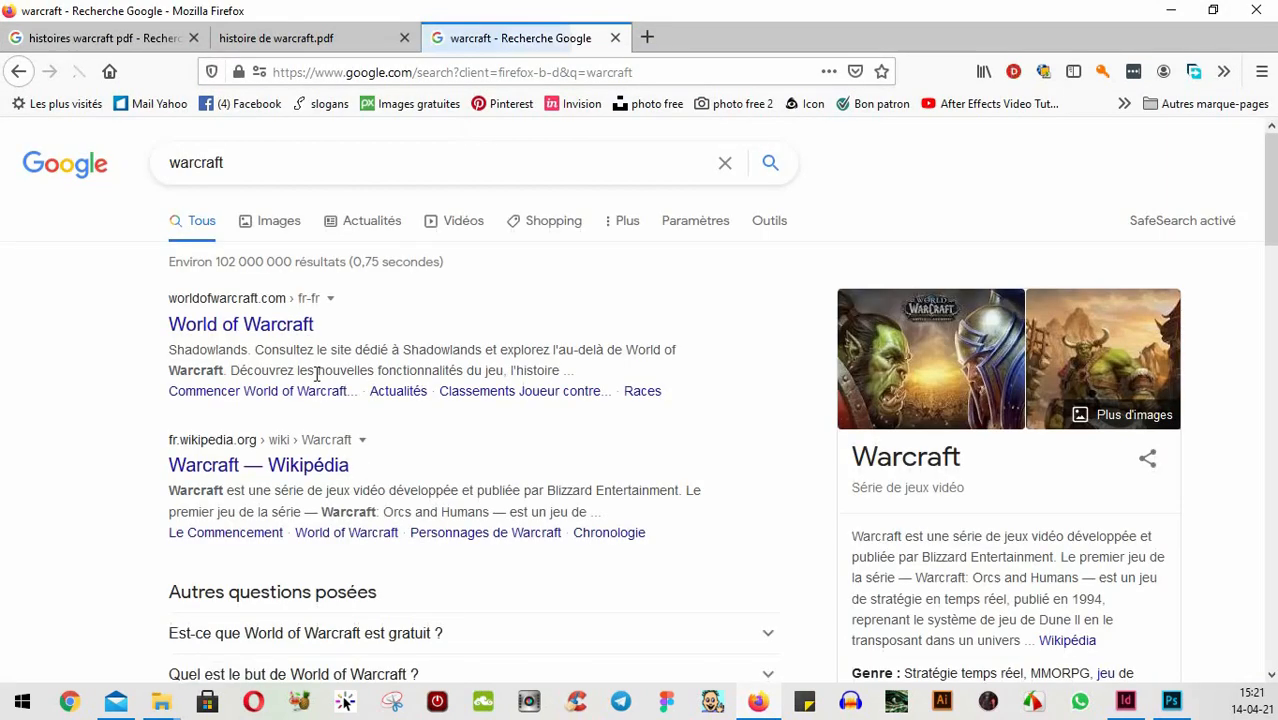
# - Show the image results for "warcraft" and limit them to large images (Grandes images)
pyautogui.click(279, 228)
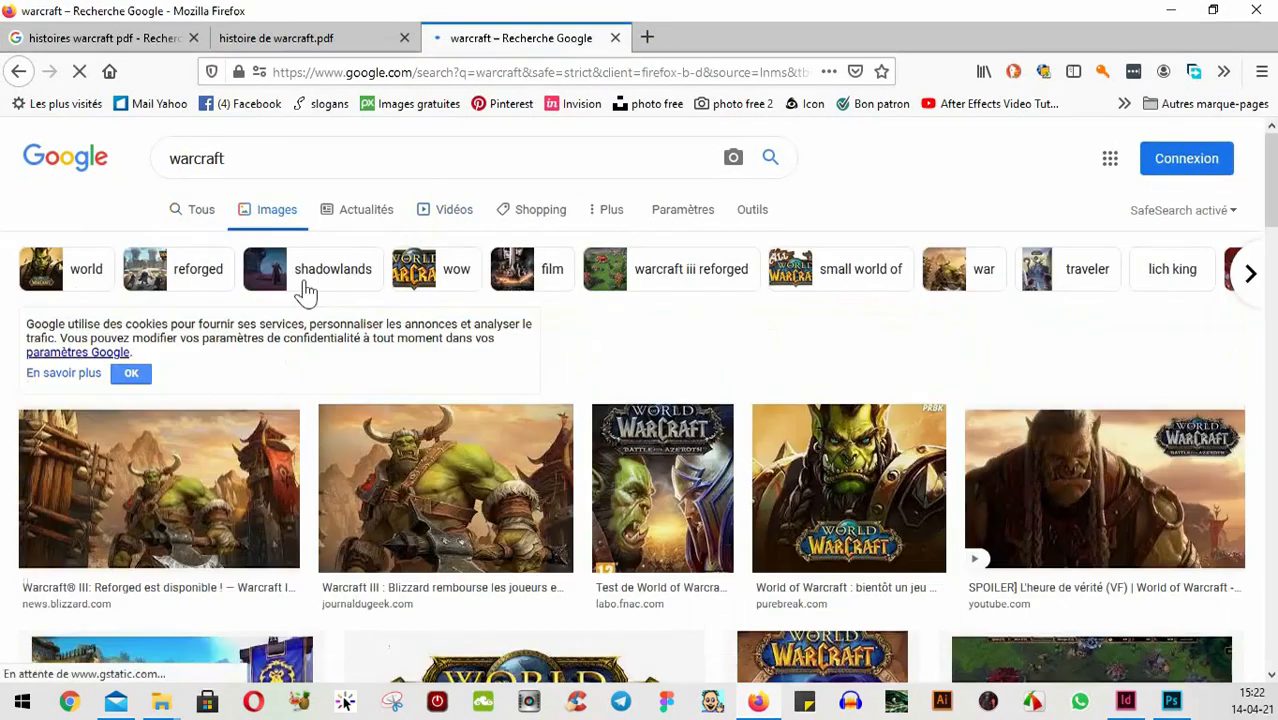
pyautogui.click(766, 214)
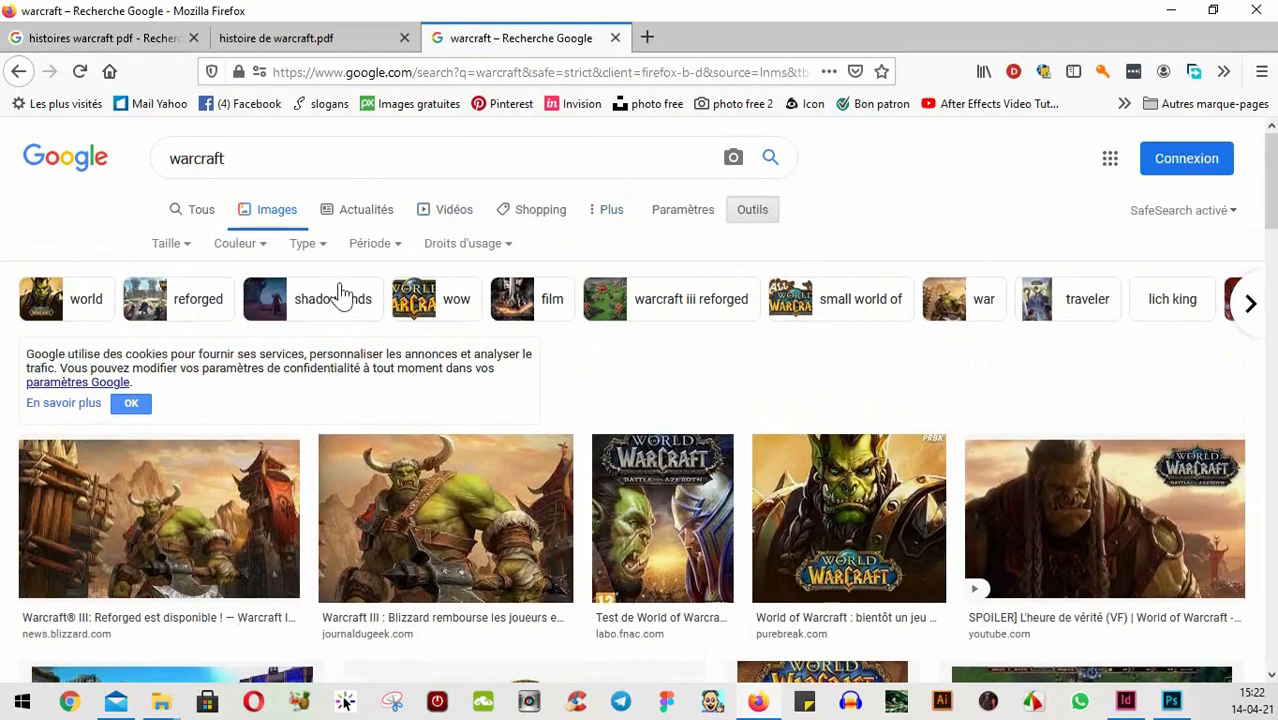
pyautogui.click(188, 247)
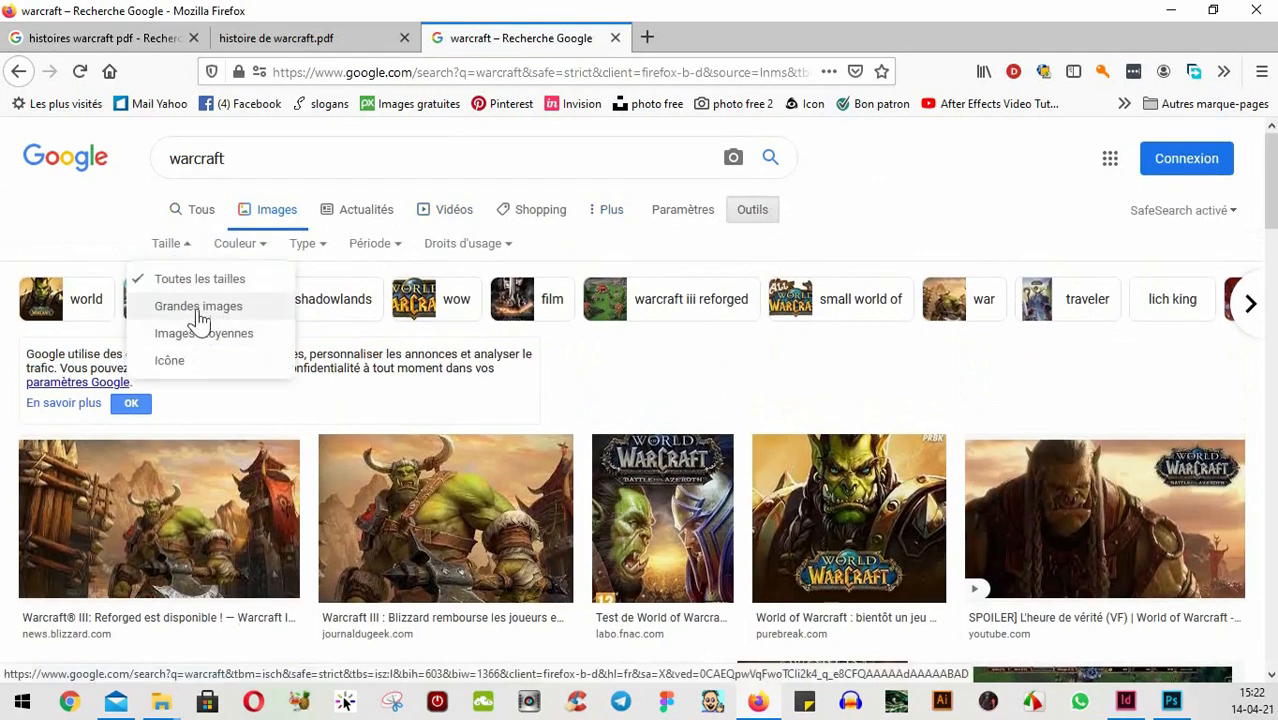
pyautogui.click(199, 312)
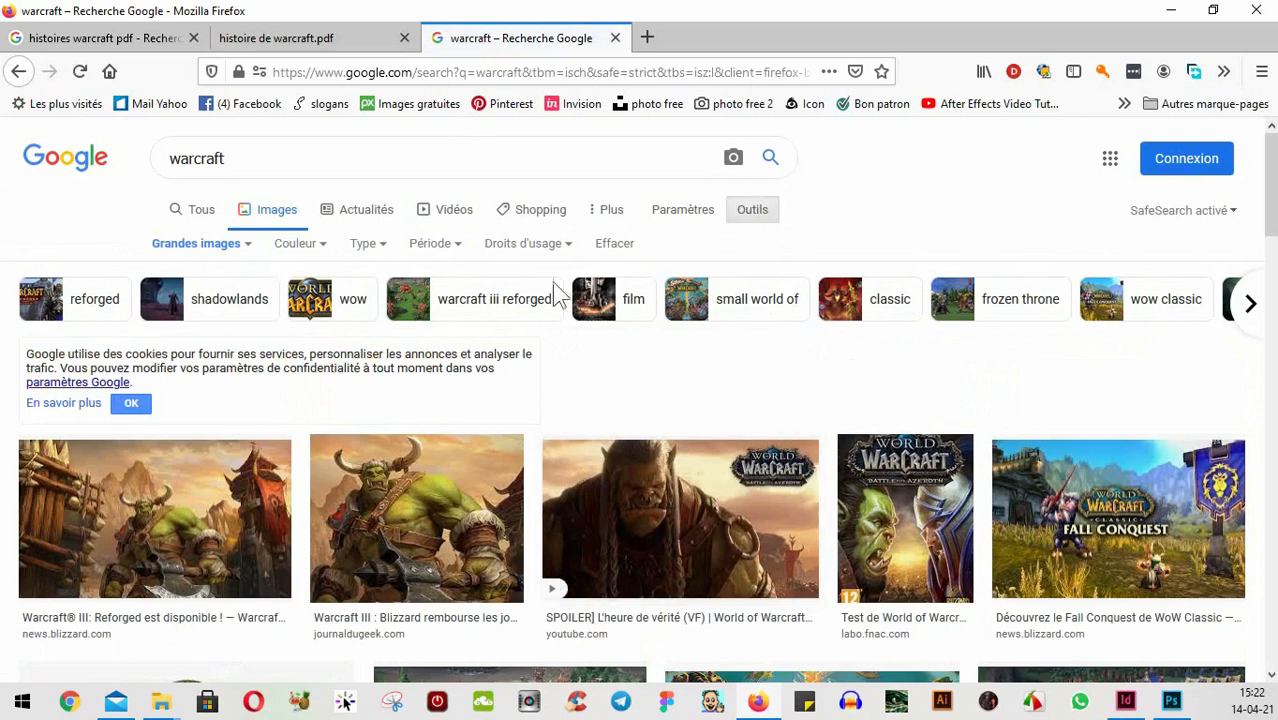
# - Look through the large-image results and refine the Google Images search to "warcraft mythe"
pyautogui.scroll(-5, 530, 288)
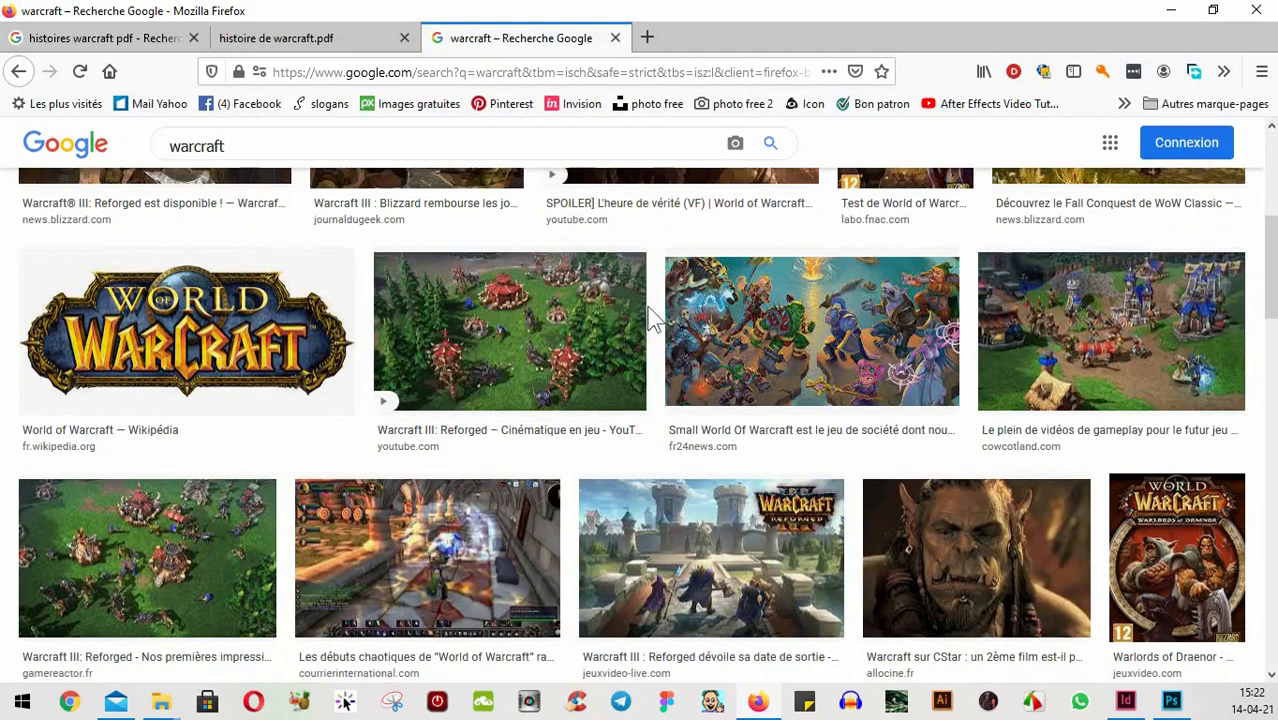
pyautogui.scroll(-3, 900, 545)
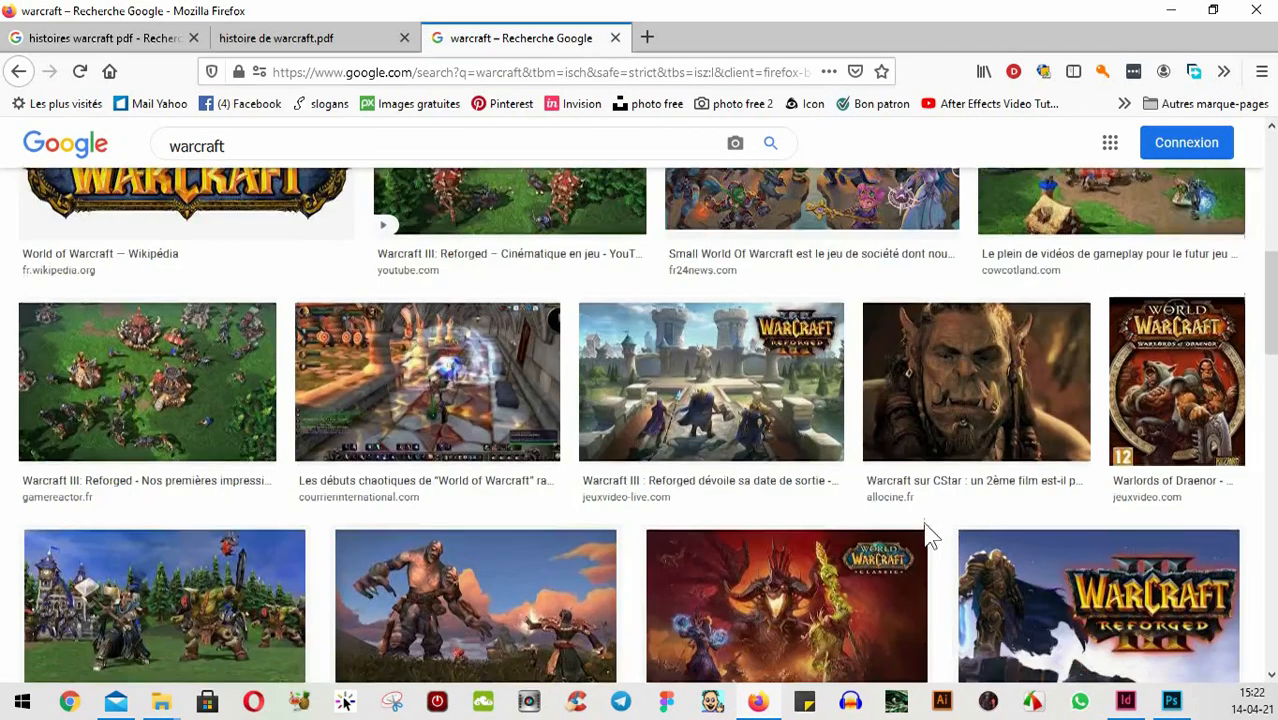
pyautogui.scroll(2, 928, 534)
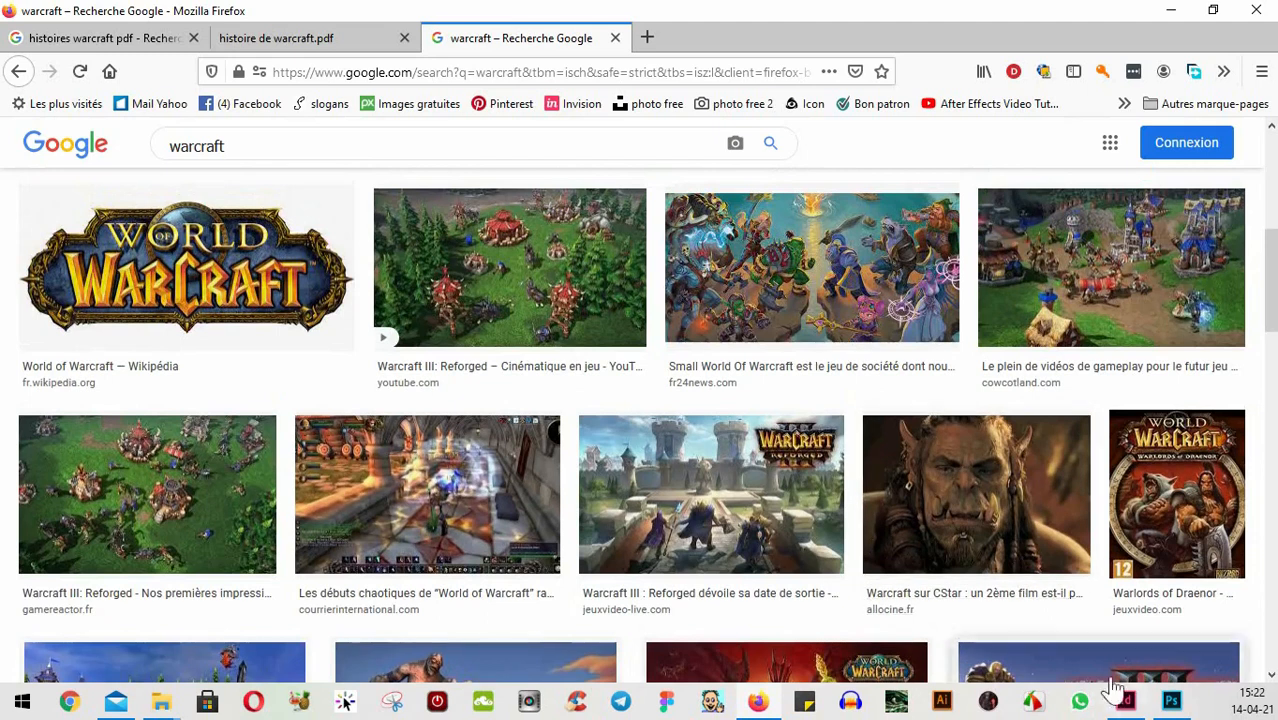
pyautogui.scroll(-2, 752, 460)
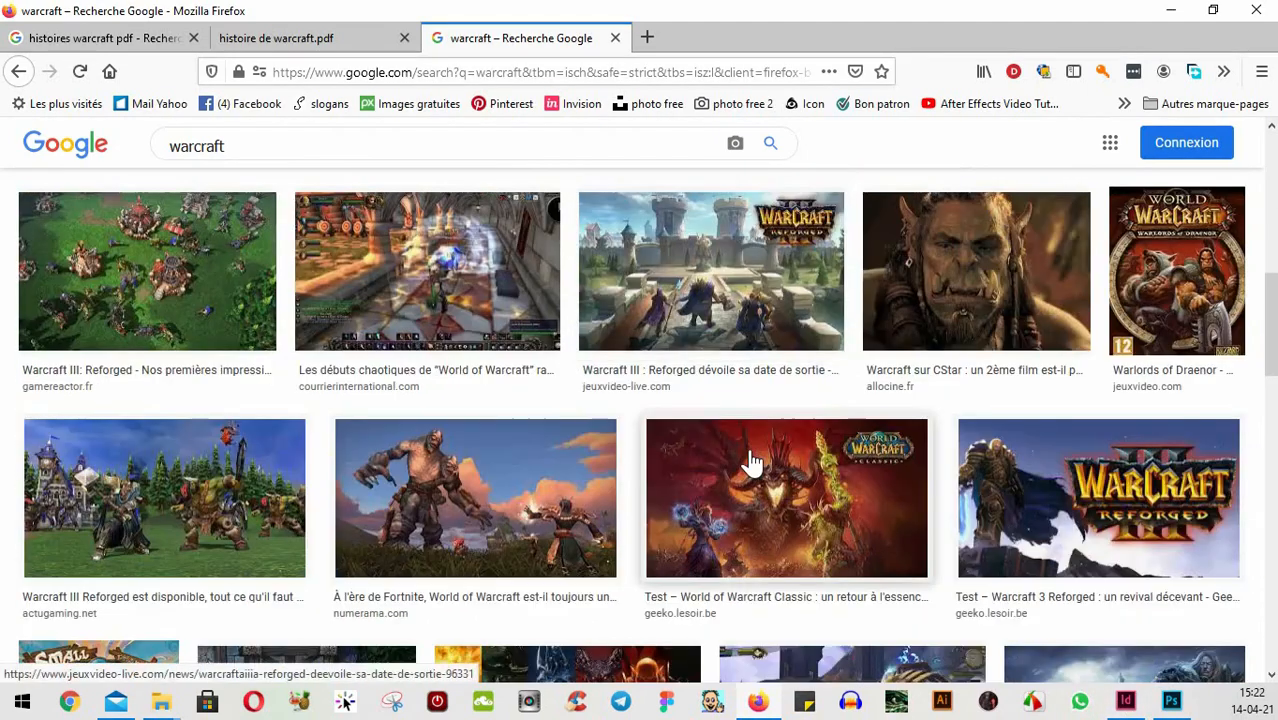
pyautogui.scroll(5, 685, 527)
pyautogui.click(362, 154)
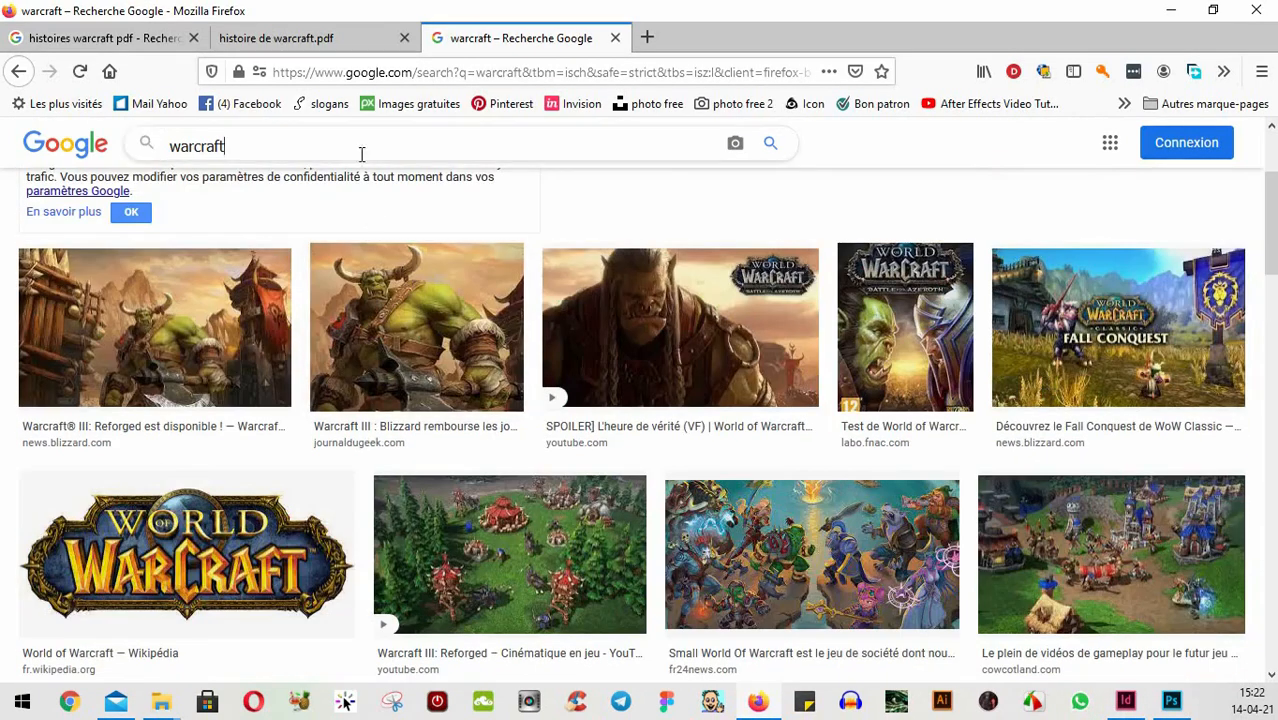
pyautogui.write('mythe')
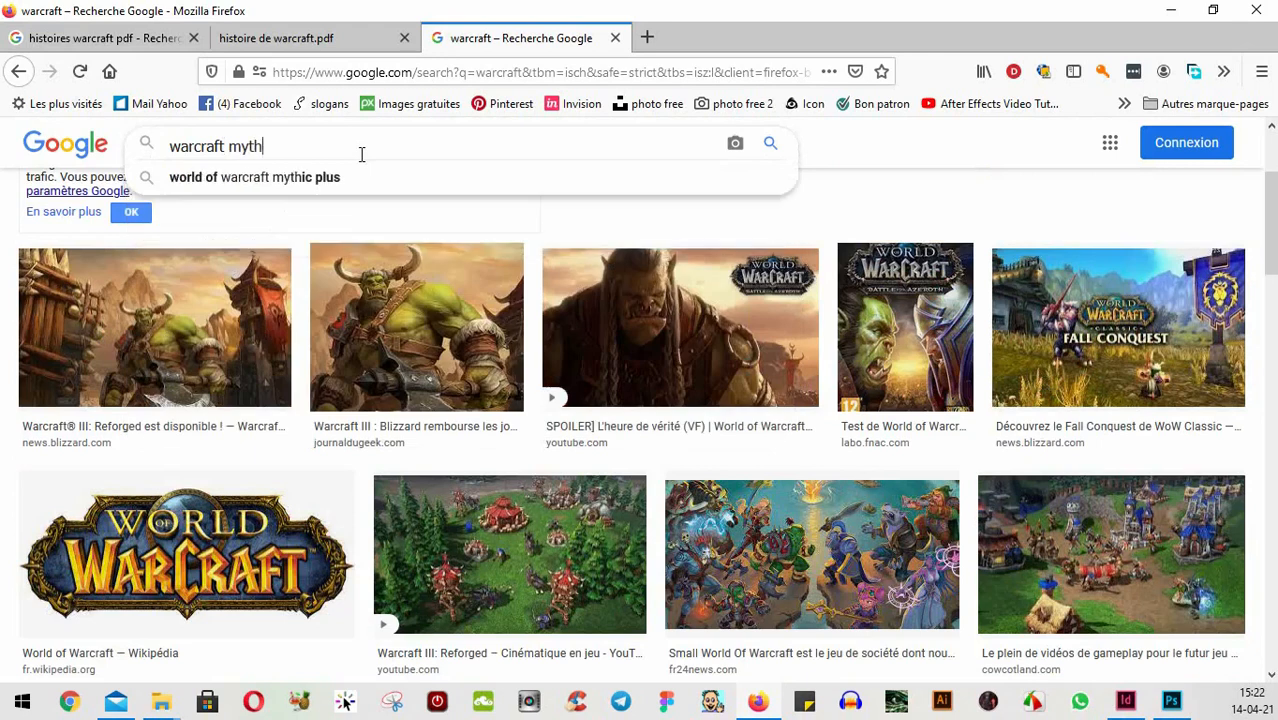
pyautogui.press('Return')
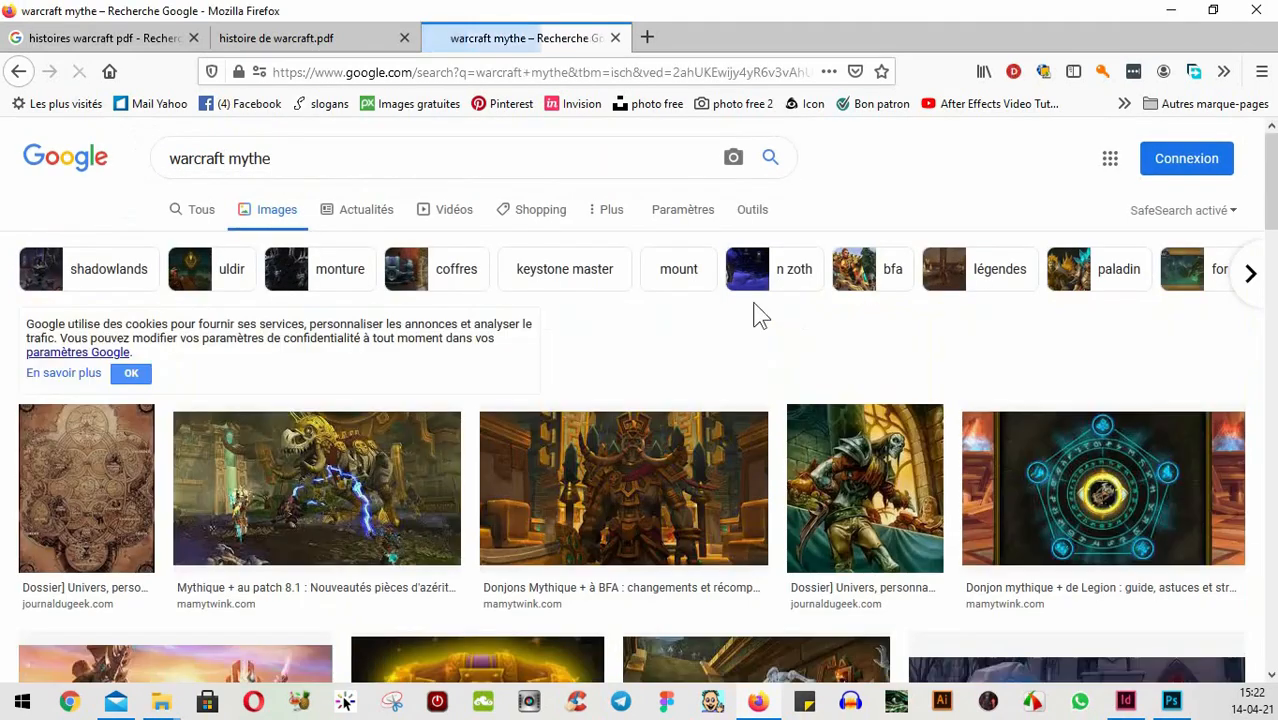
# - Open the mamytwink.com "Donjons Mythique + à BFA" result and copy its preview image to the clipboard
pyautogui.scroll(-2, 756, 314)
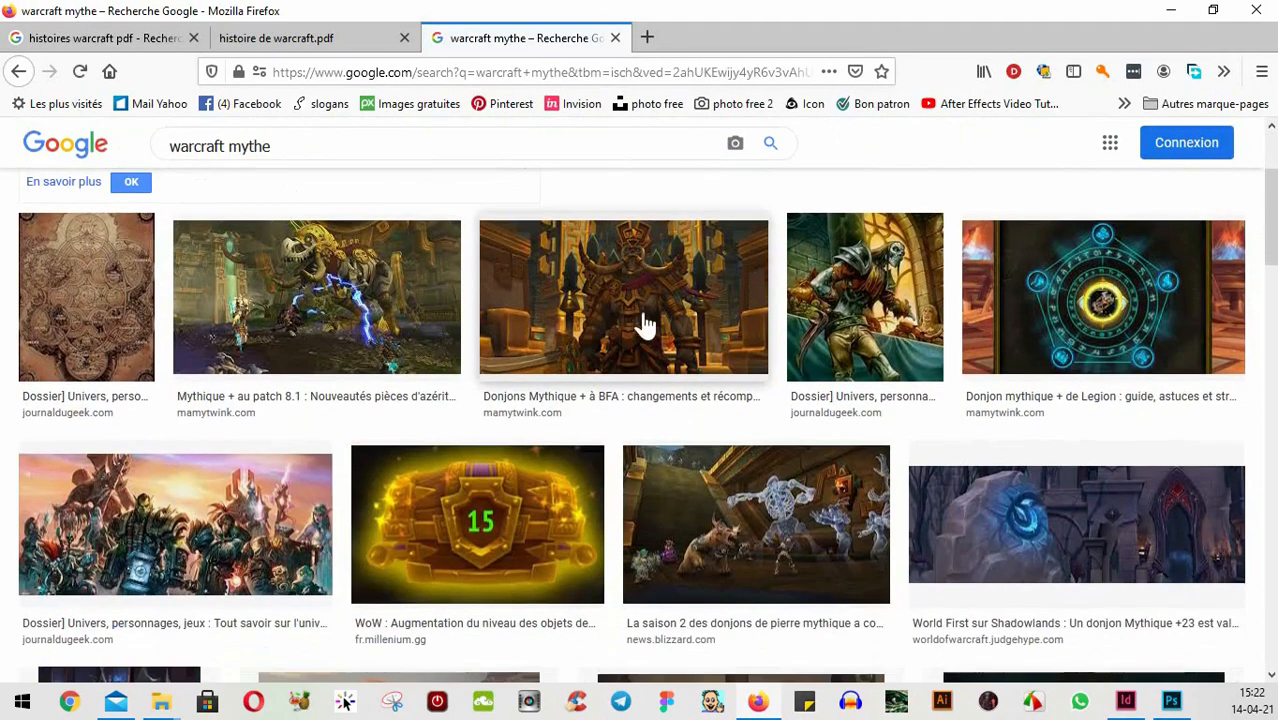
pyautogui.click(616, 280)
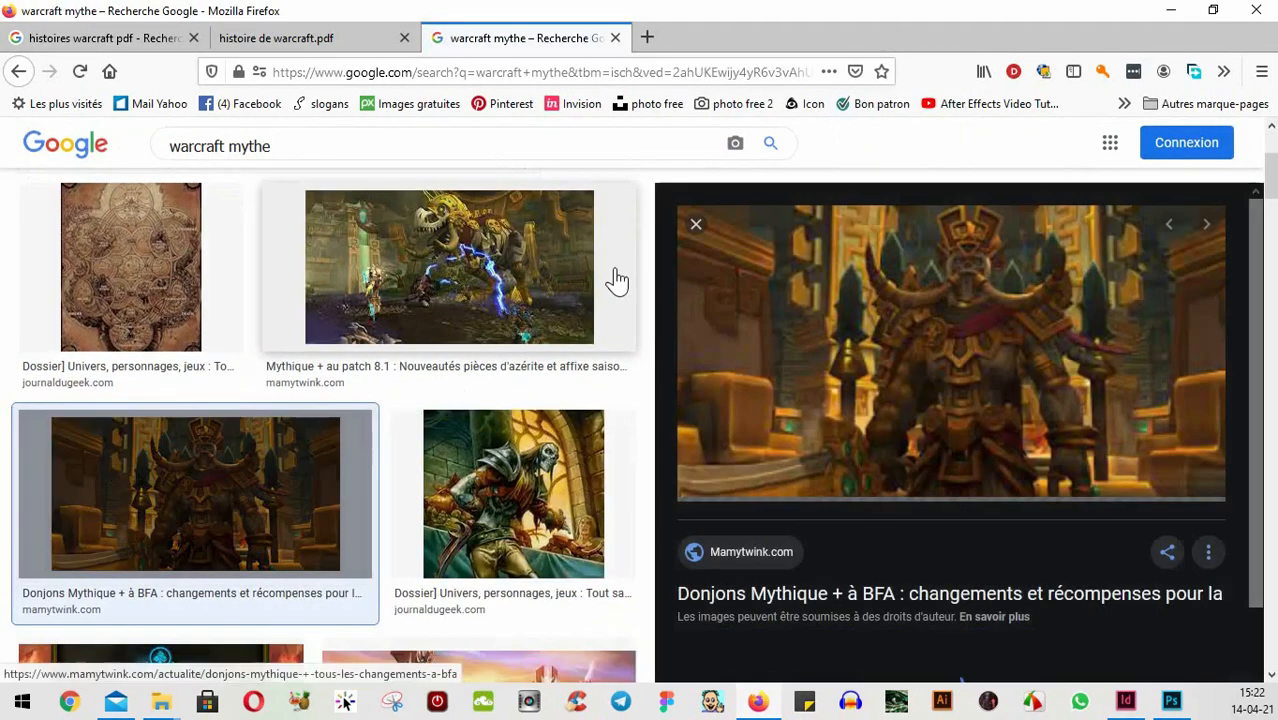
pyautogui.rightClick(927, 371)
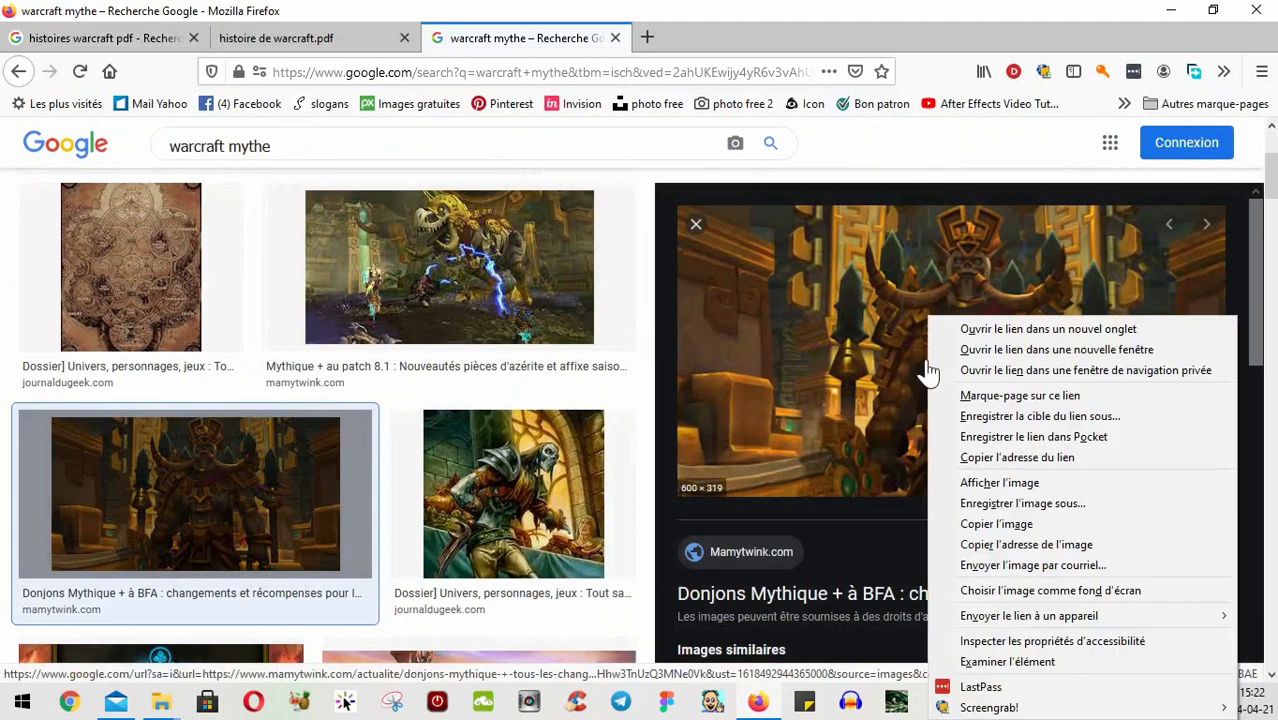
pyautogui.click(998, 526)
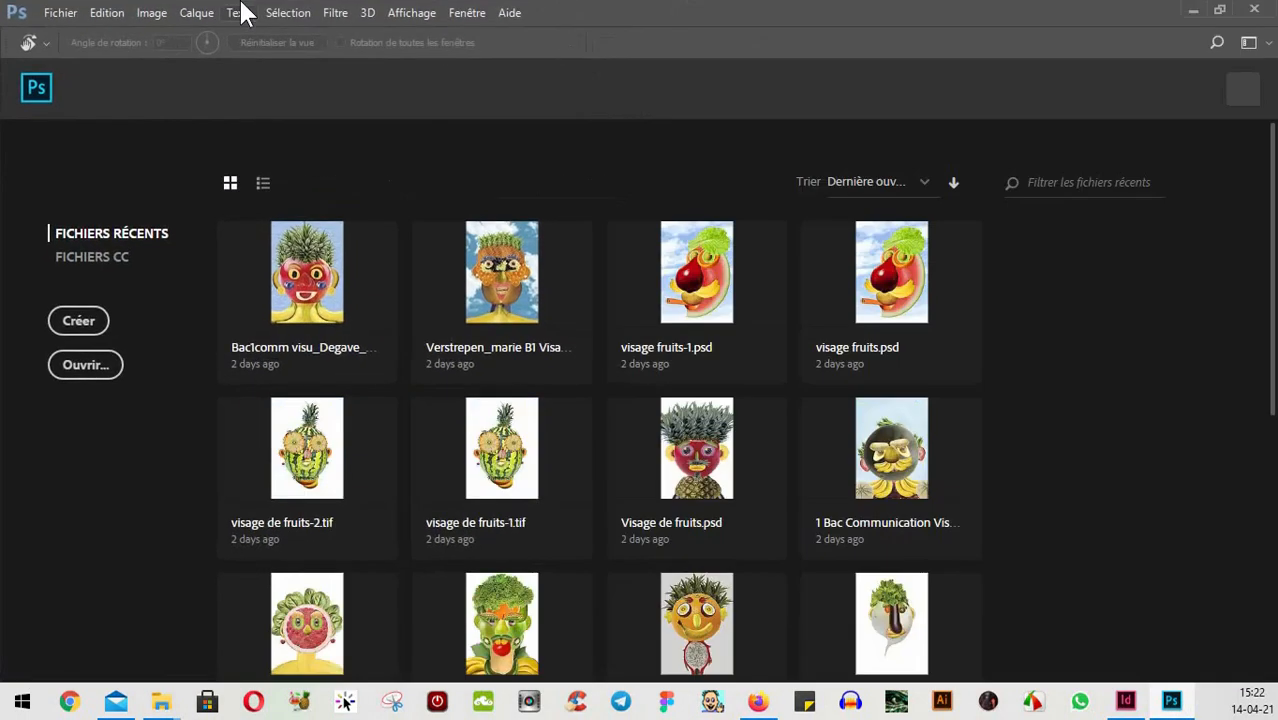
# - Switch to Photoshop, create a new 600 x 319 px document at 72 ppi from the clipboard preset, and paste the copied image
pyautogui.click(48, 12)
pyautogui.click(105, 45)
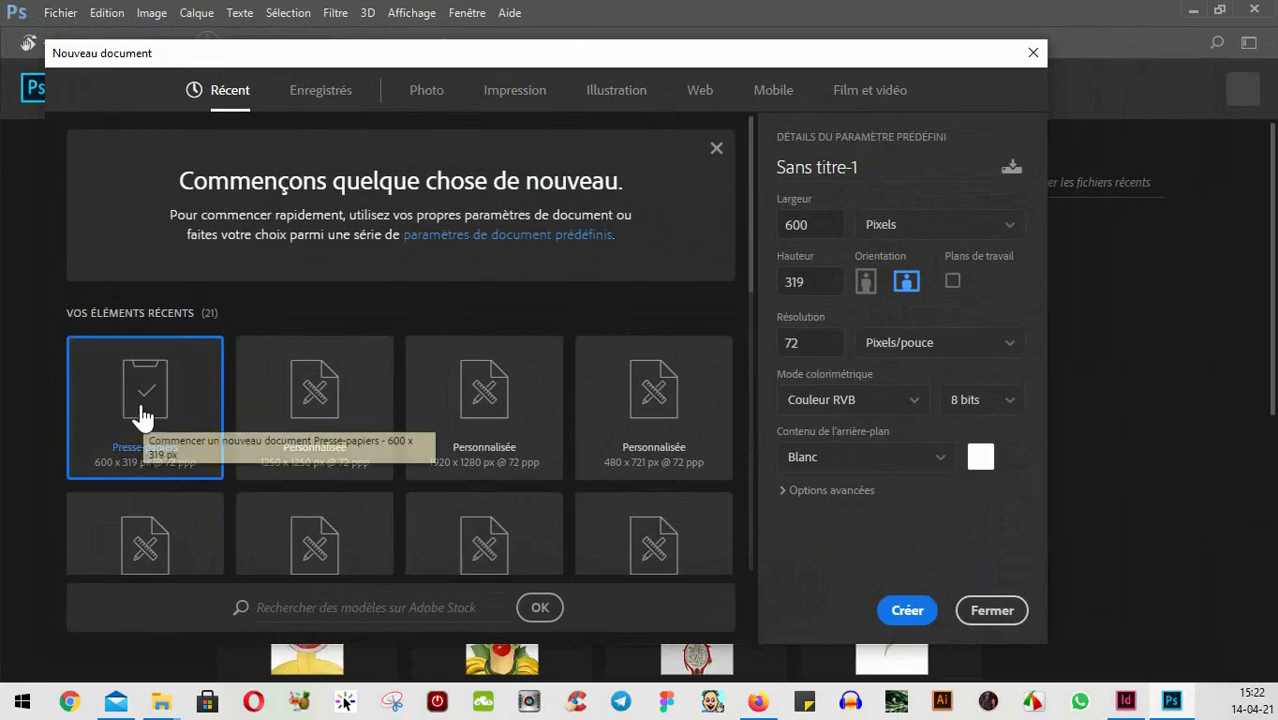
pyautogui.doubleClick(143, 390)
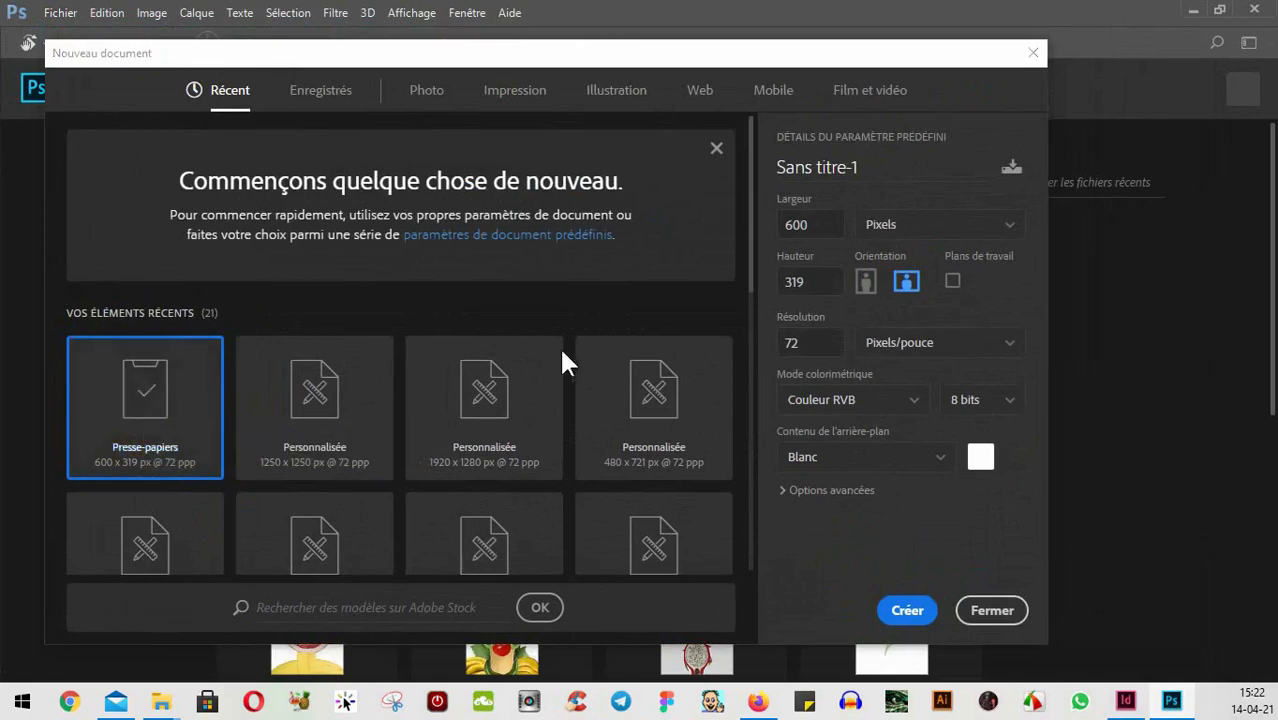
pyautogui.click(903, 609)
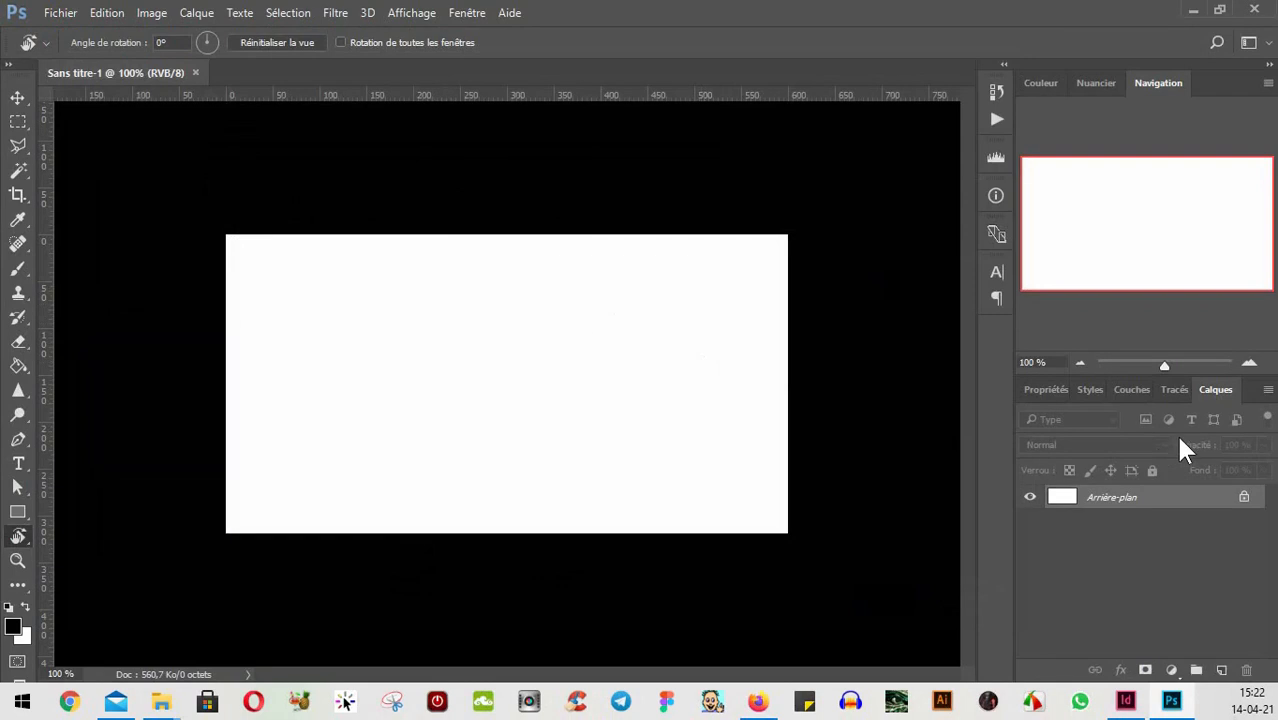
pyautogui.hotkey('ctrl', 'v')
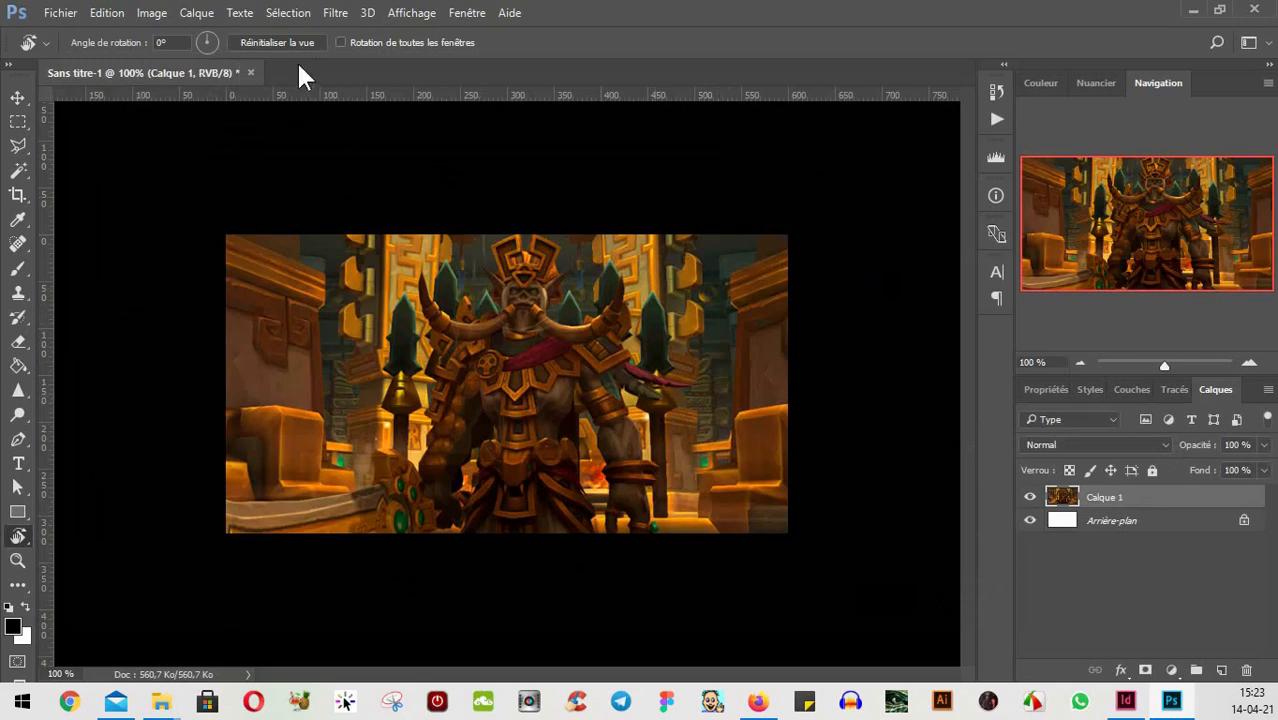
# - Convert the pasted image's colour mode to CMYK (Couleurs CMJN) and flatten its layers
pyautogui.click(166, 18)
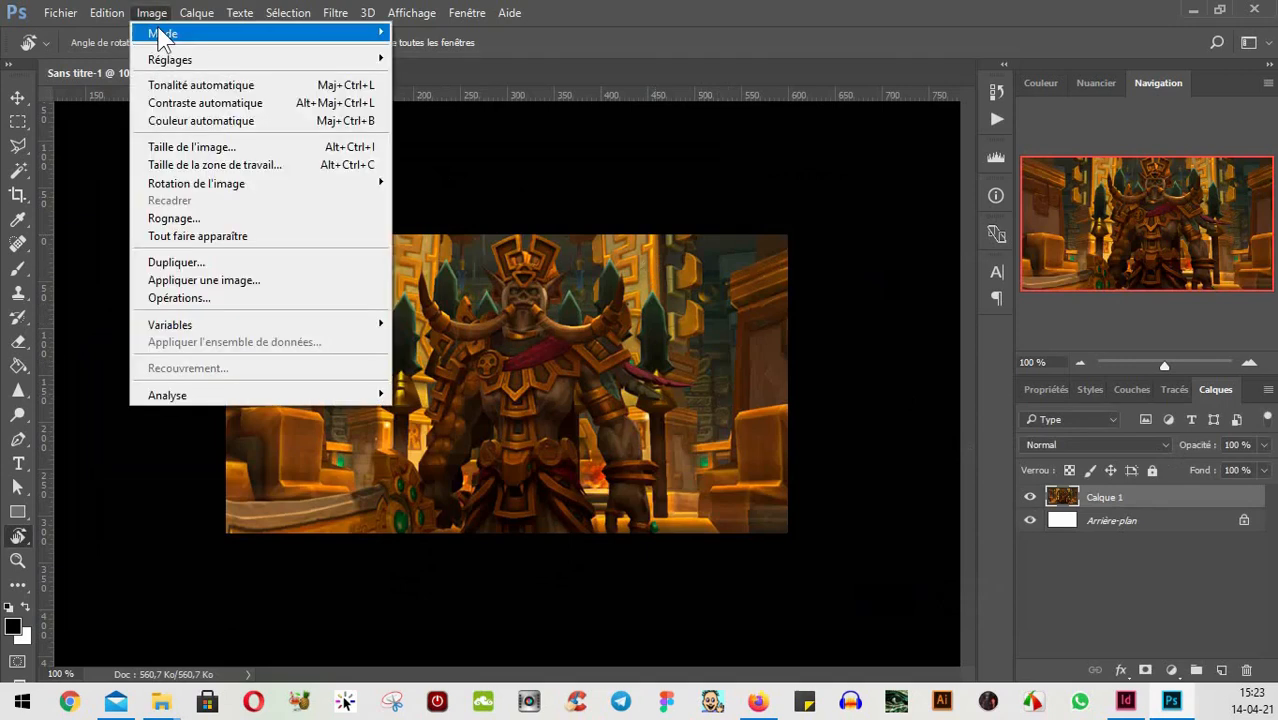
pyautogui.moveTo(205, 45)
pyautogui.click(444, 122)
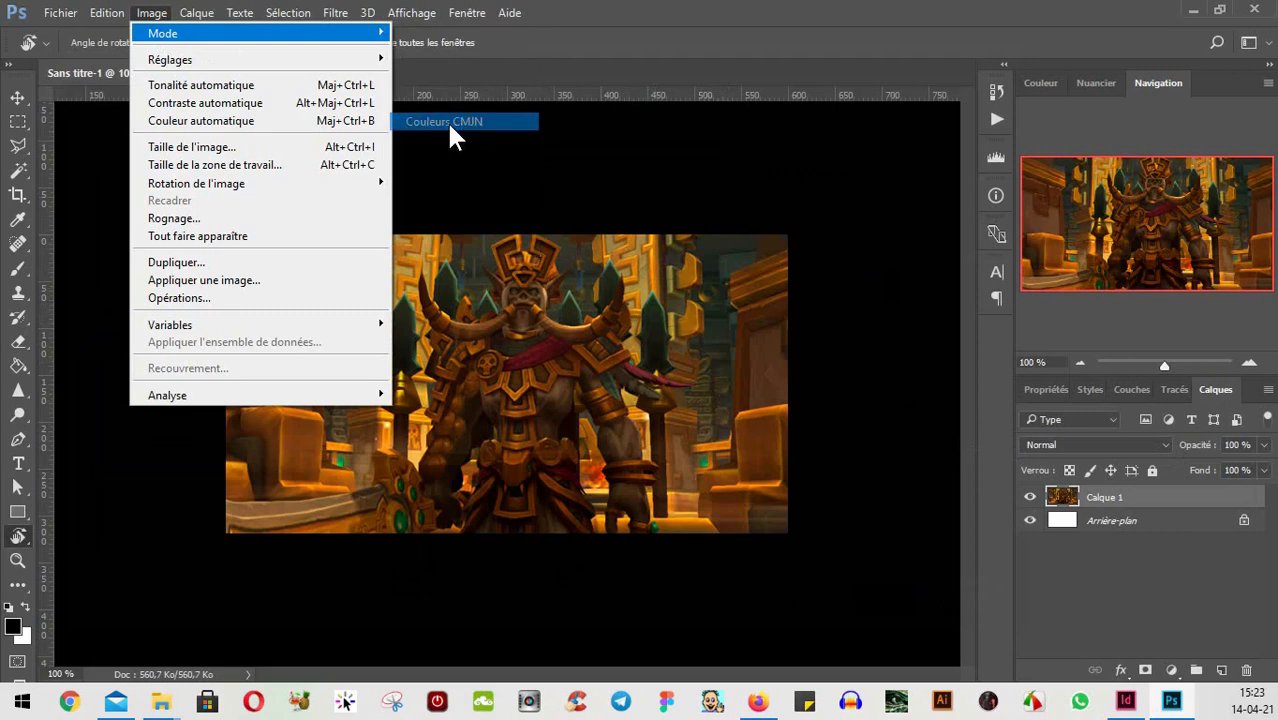
pyautogui.click(570, 284)
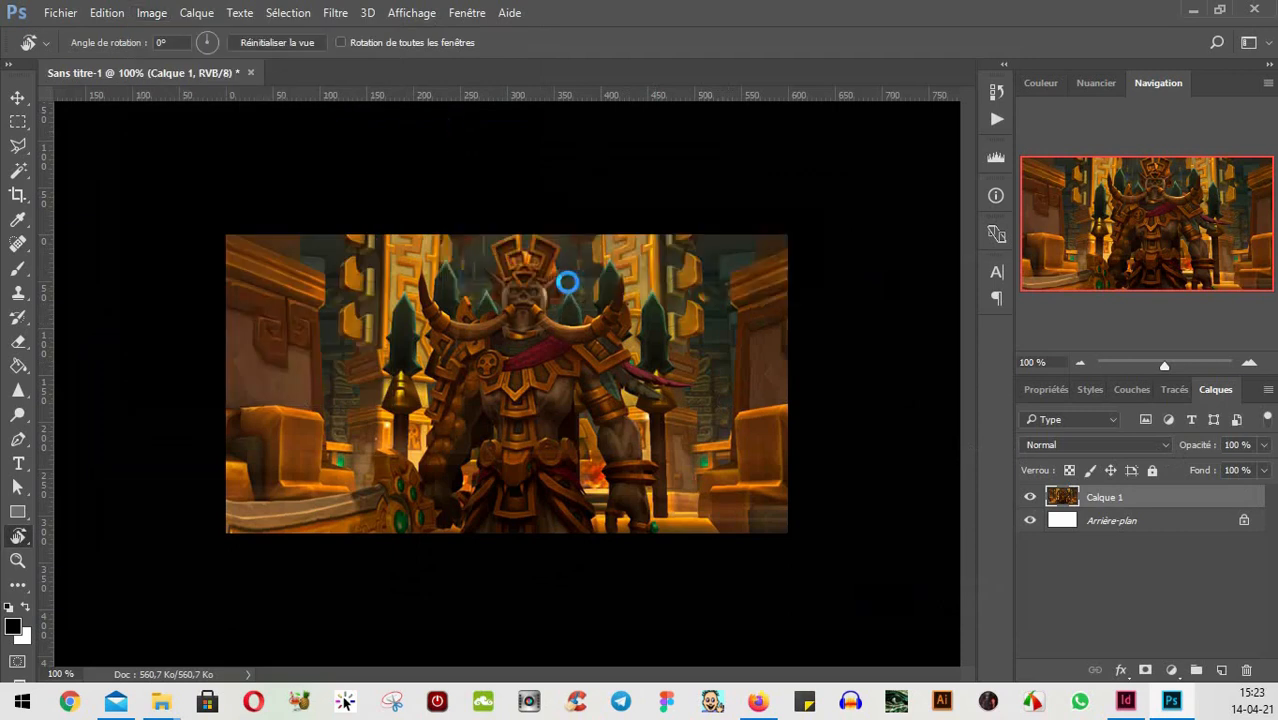
pyautogui.click(590, 308)
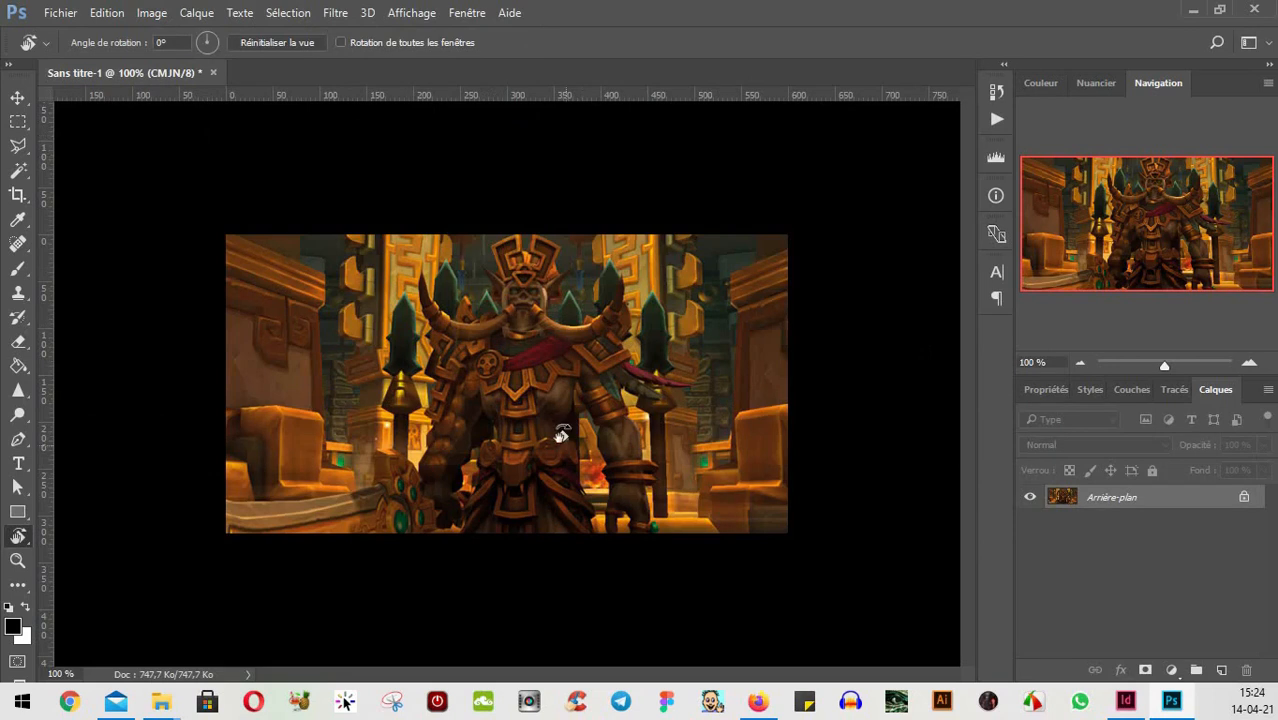
# - Check the image's print size at 300 pixels/inch with resampling off against InDesign's page 4 frame, without applying the change
pyautogui.press('v')
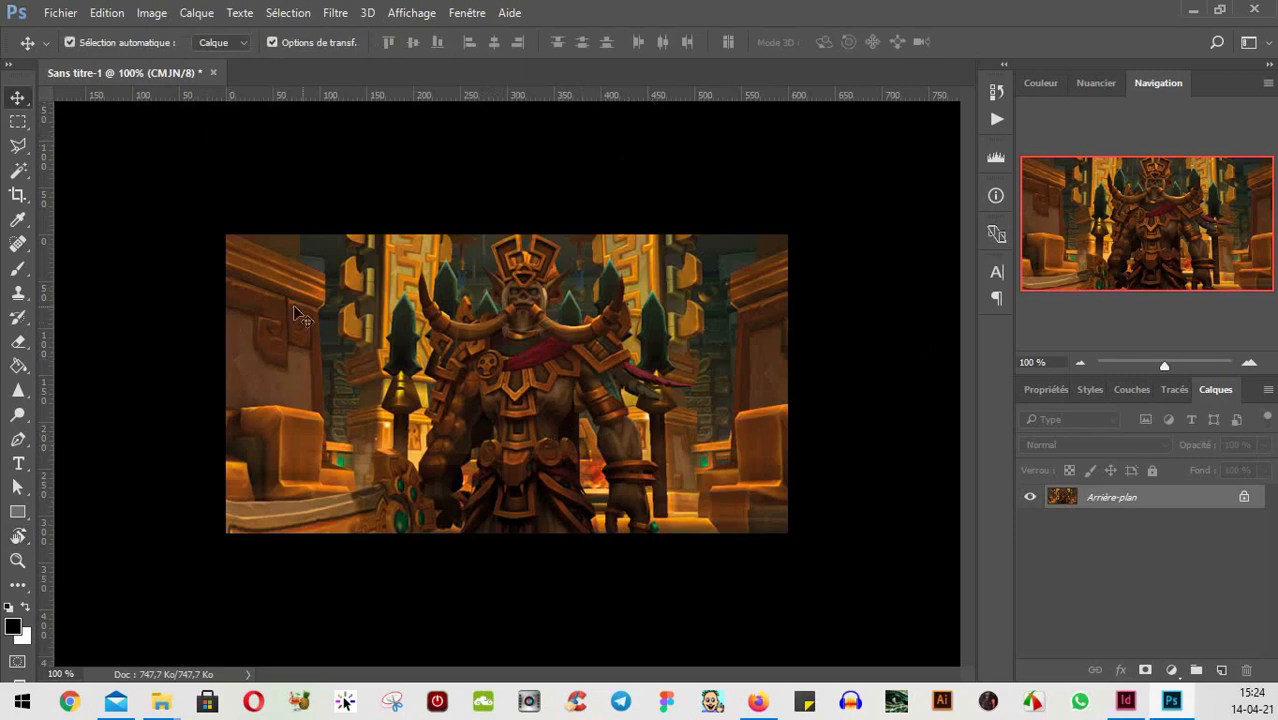
pyautogui.click(160, 13)
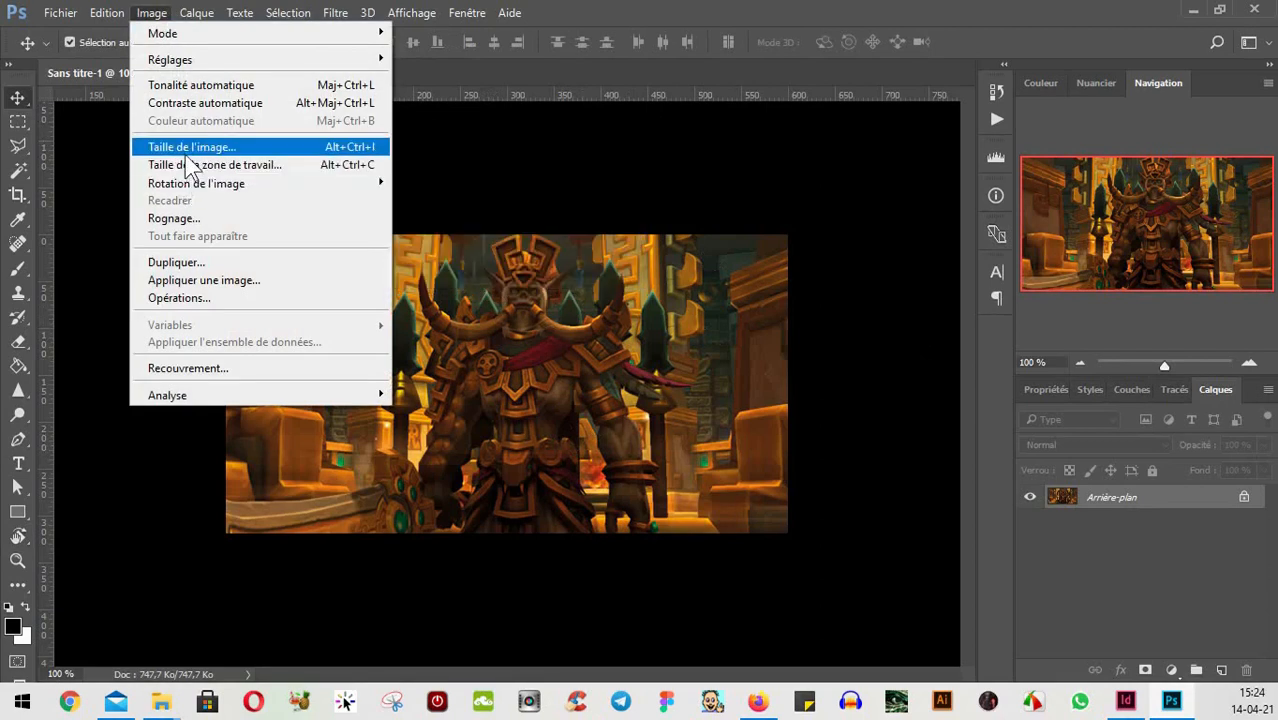
pyautogui.click(186, 152)
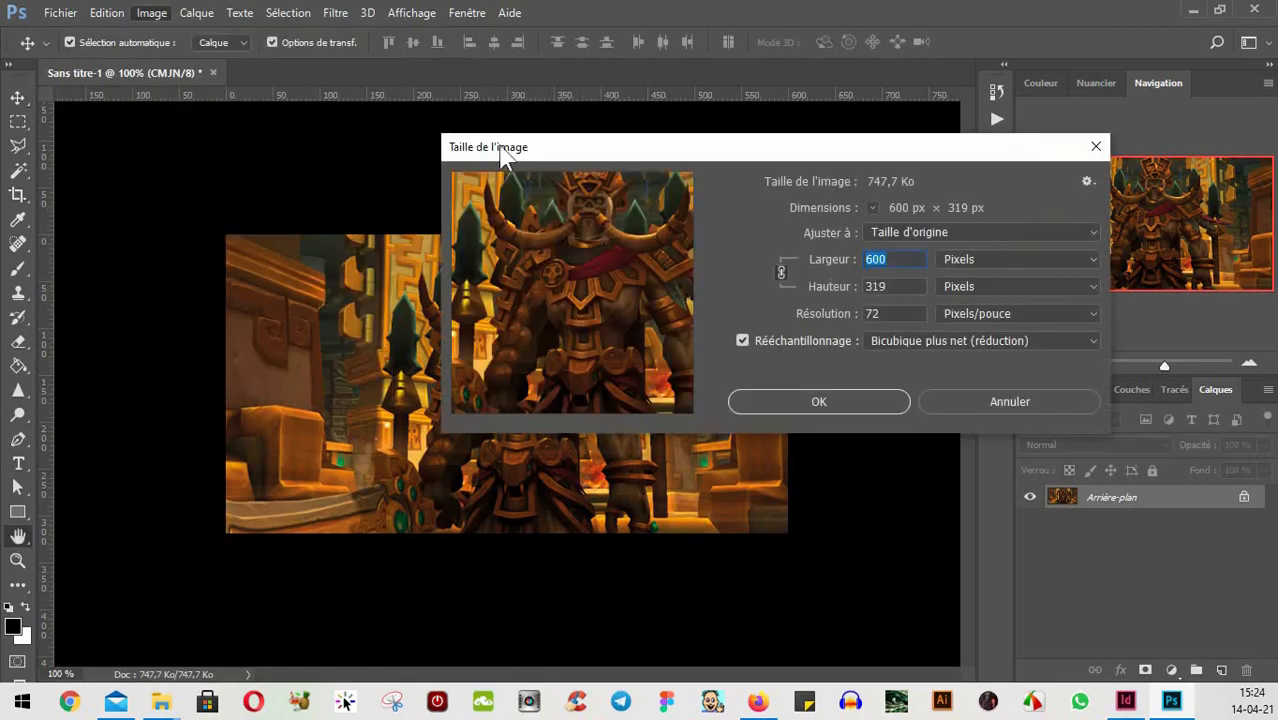
pyautogui.moveTo(868, 157); pyautogui.dragTo(780, 154)
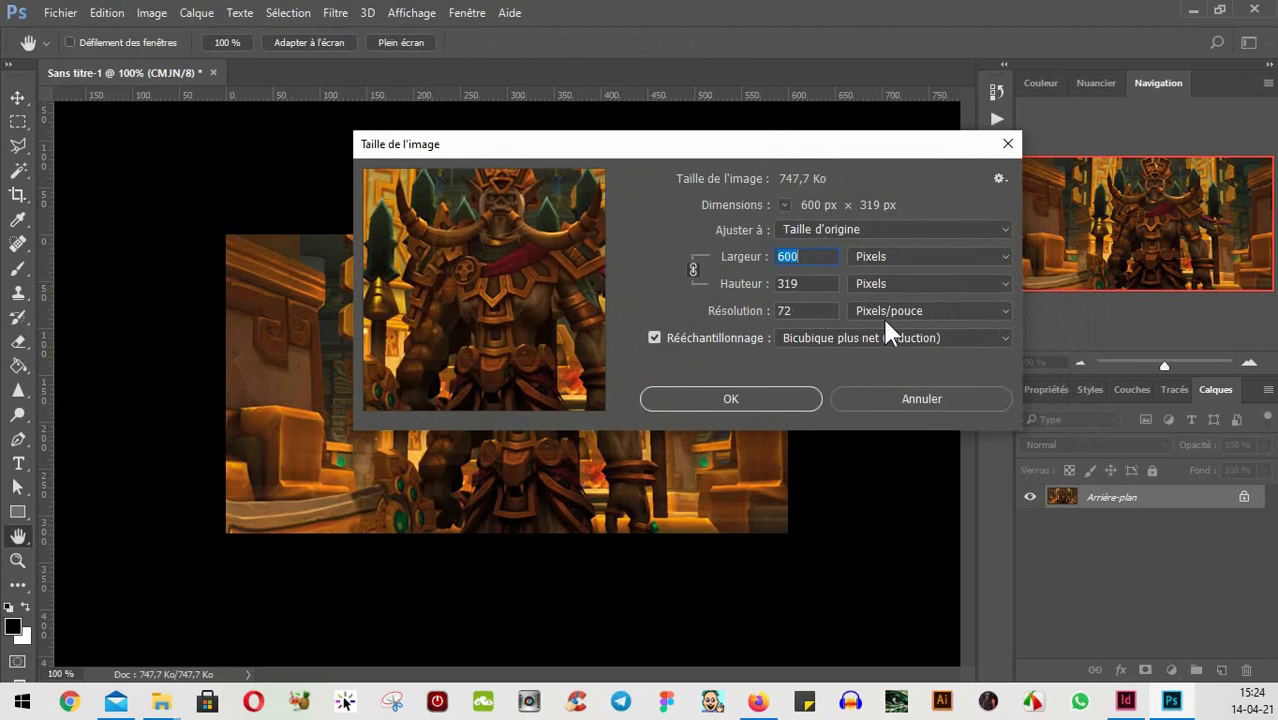
pyautogui.click(652, 339)
pyautogui.doubleClick(792, 311)
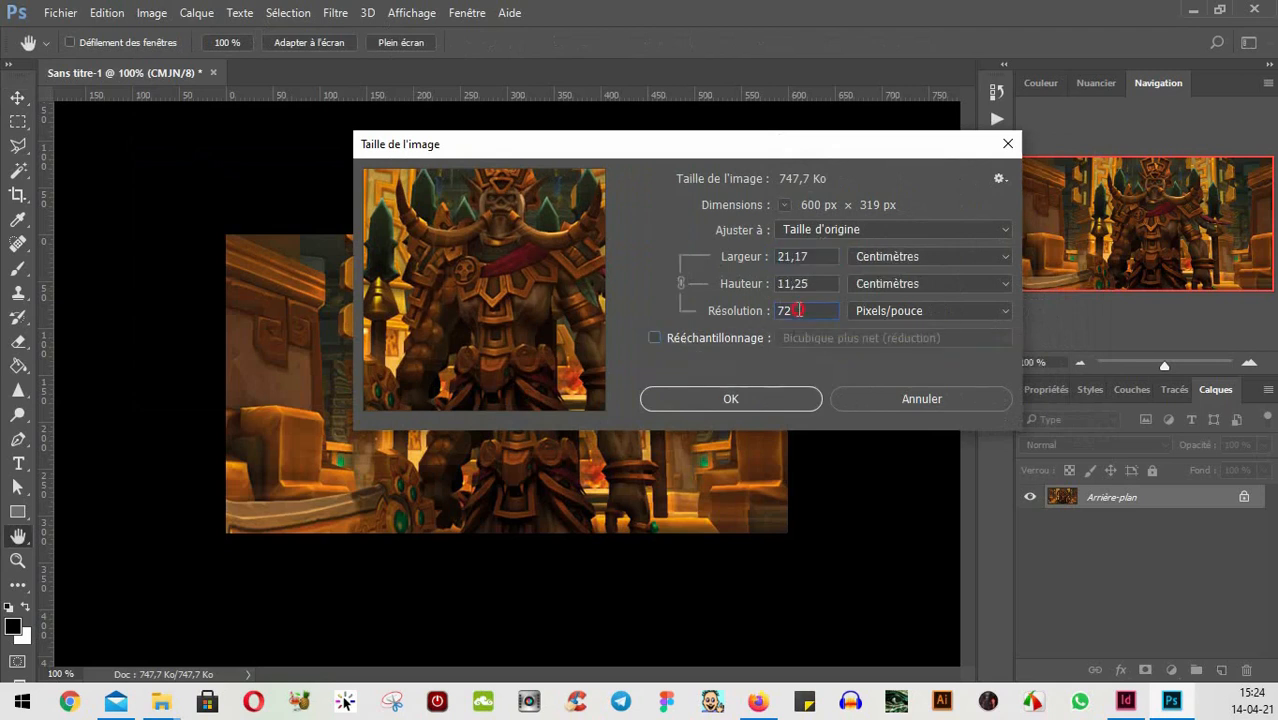
pyautogui.write('300')
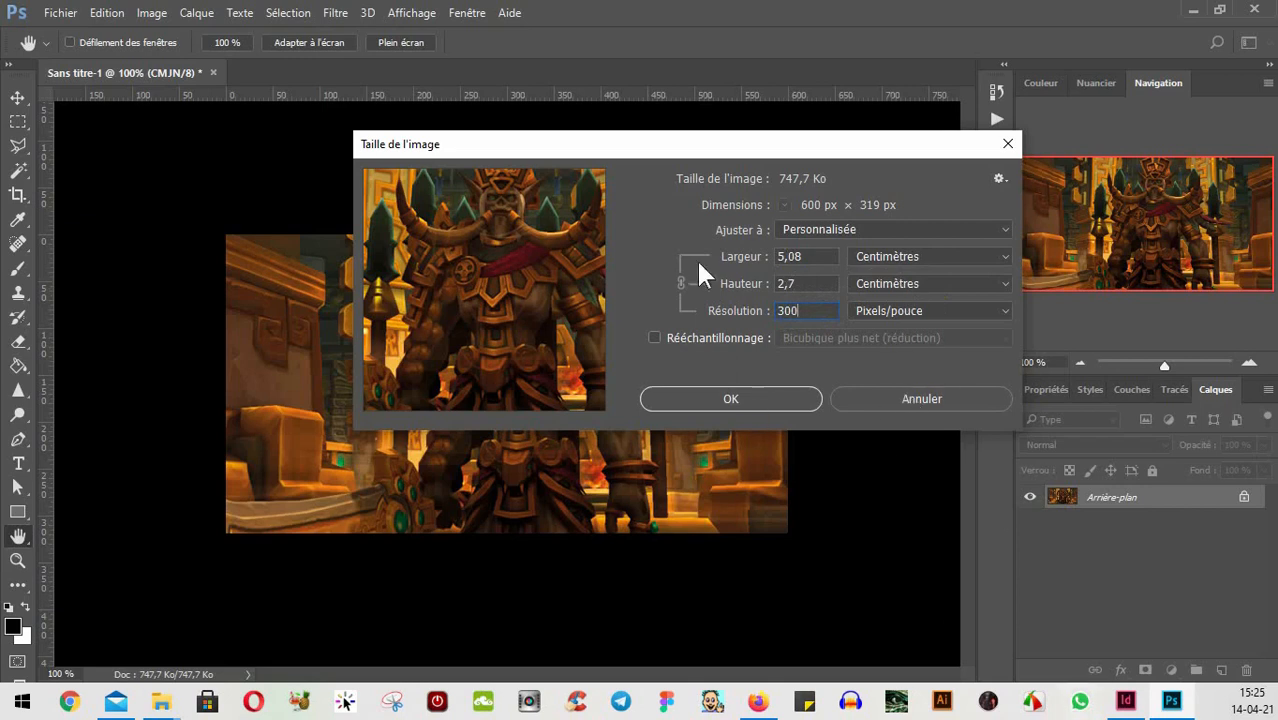
pyautogui.click(1126, 701)
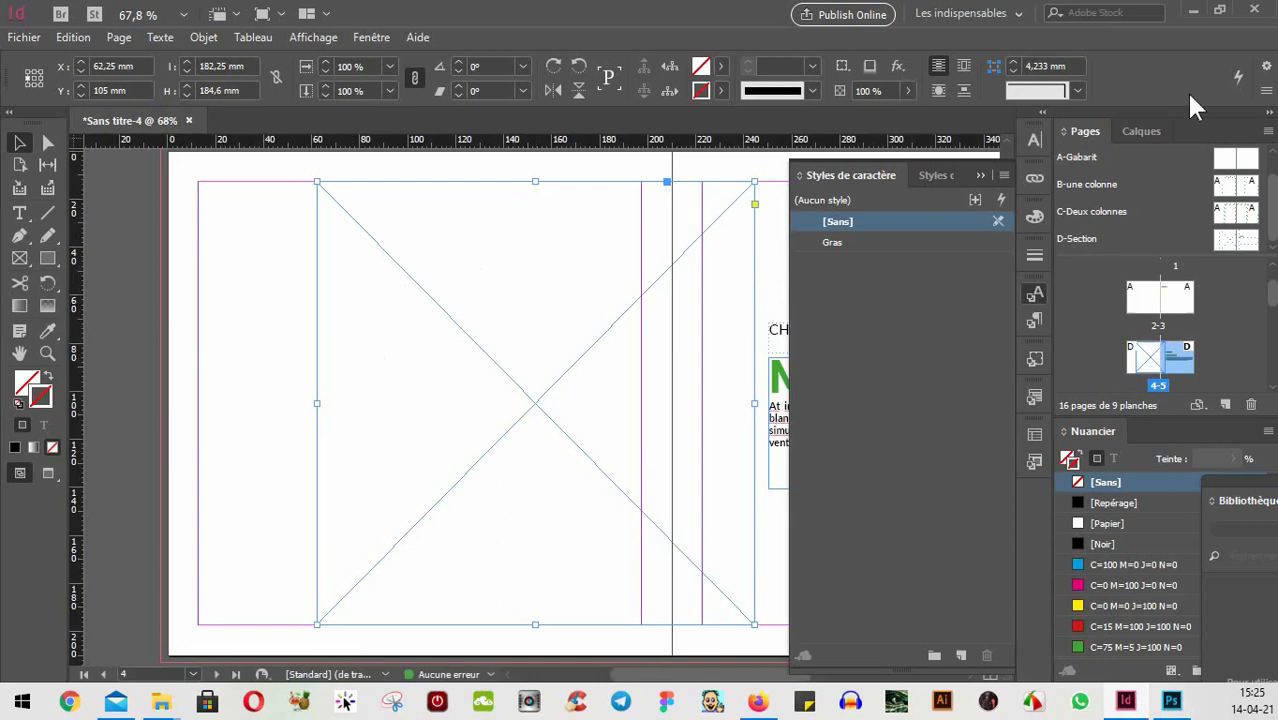
pyautogui.click(1197, 9)
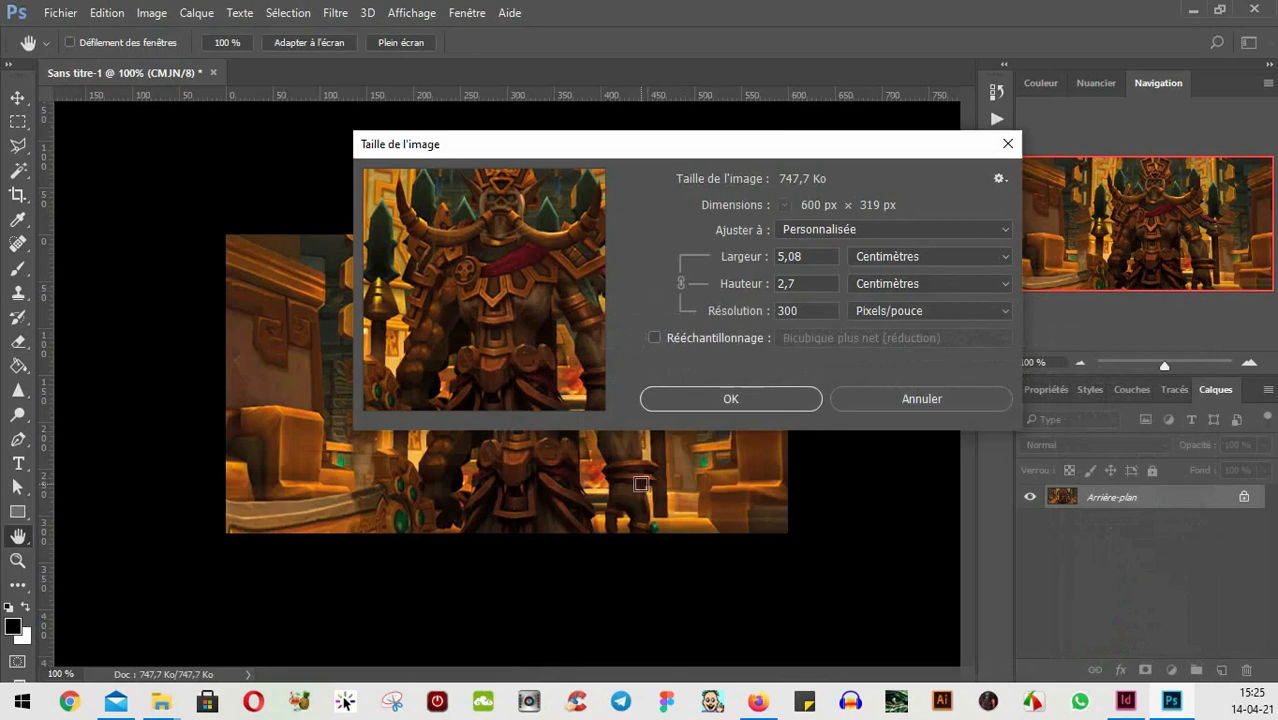
pyautogui.click(866, 405)
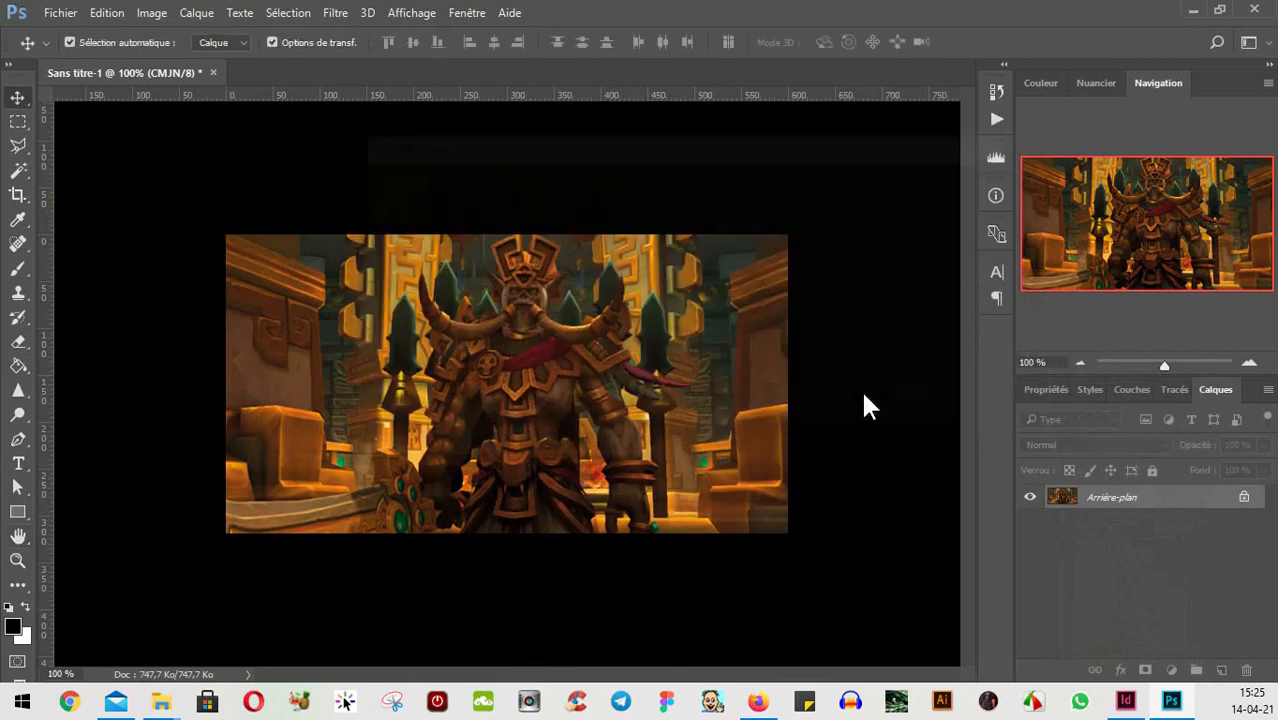
# - Switch to Firefox, search Google for "bing" and open the Bing website
pyautogui.click(760, 702)
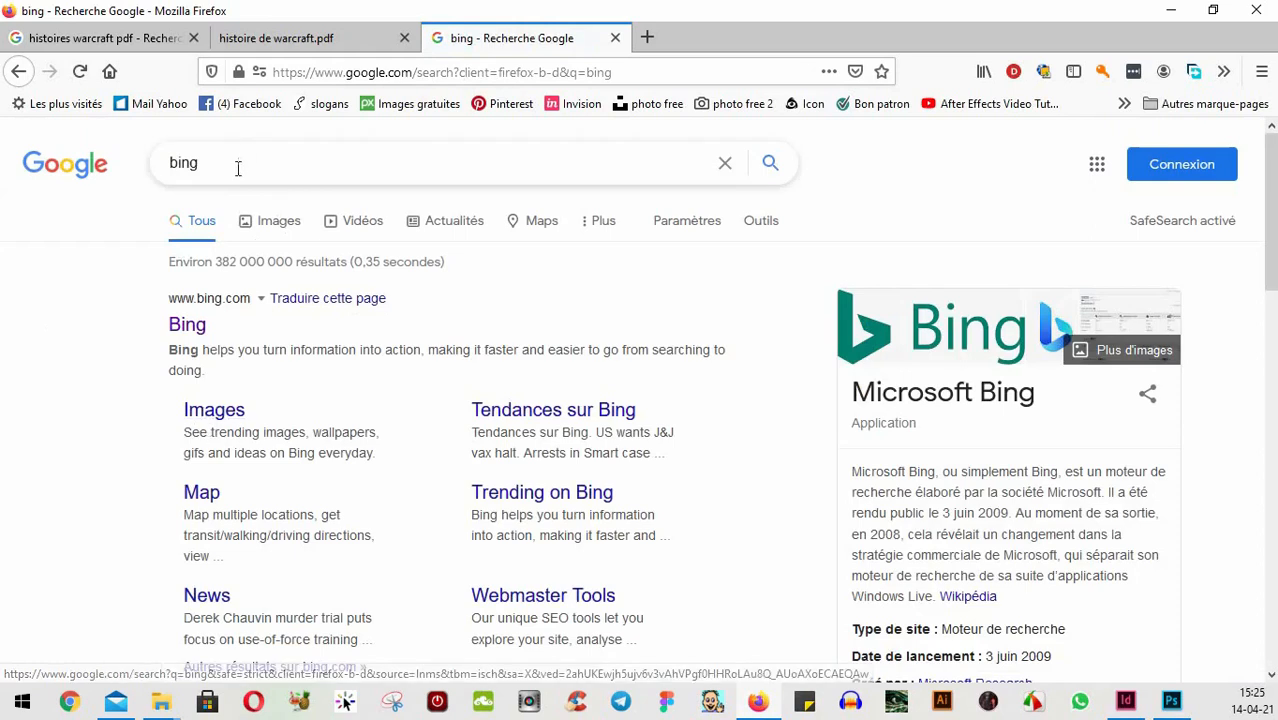
pyautogui.doubleClick(180, 163)
pyautogui.click(97, 462)
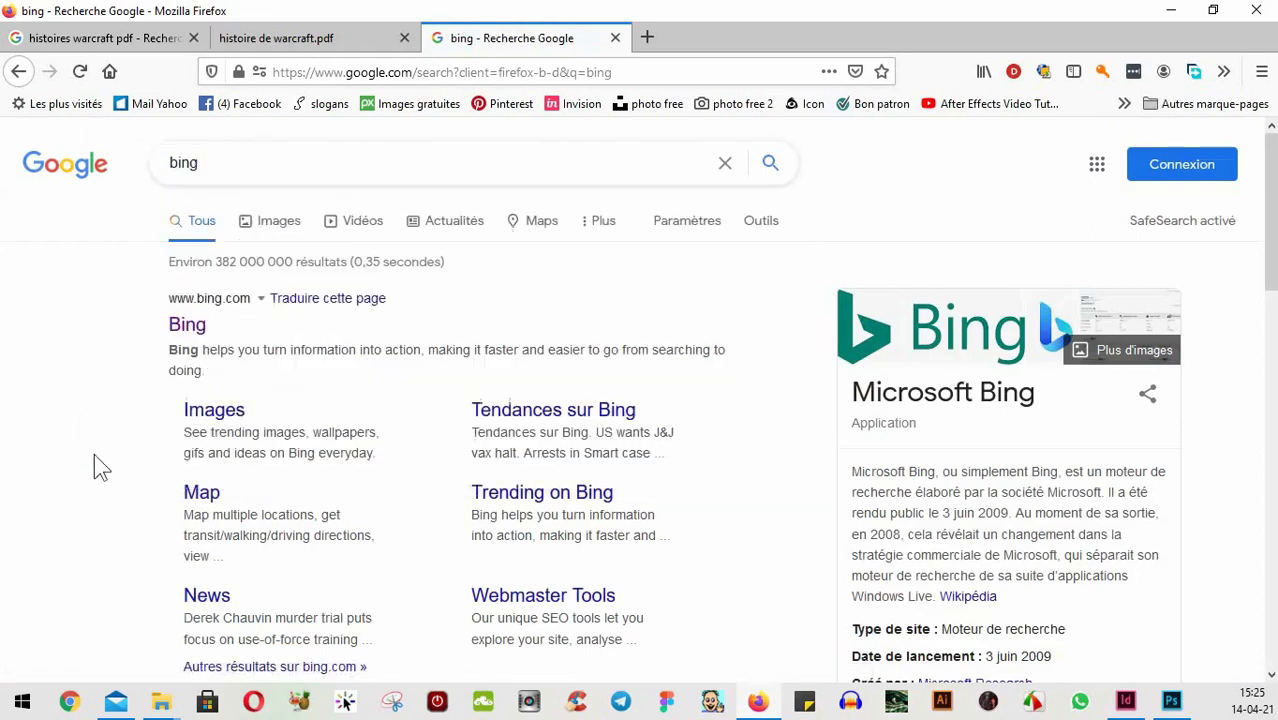
pyautogui.click(187, 326)
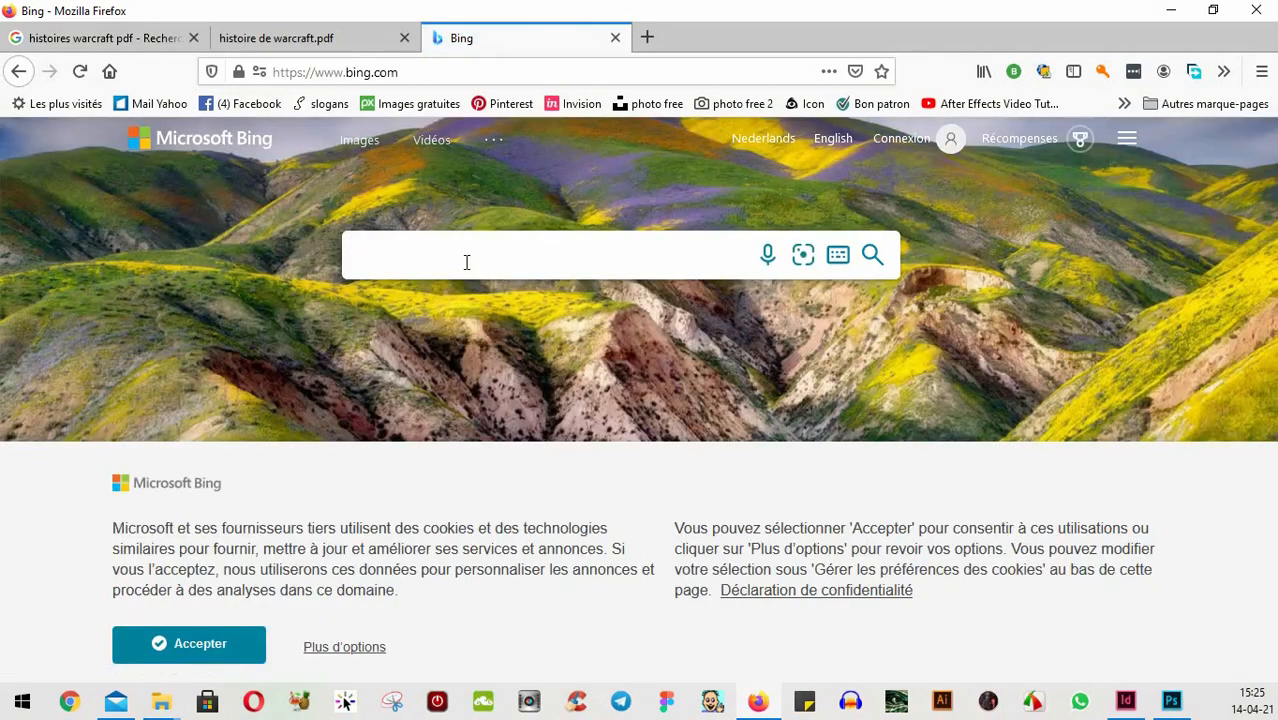
# - Search Bing for "warcraft" and show the image results
pyautogui.click(466, 262)
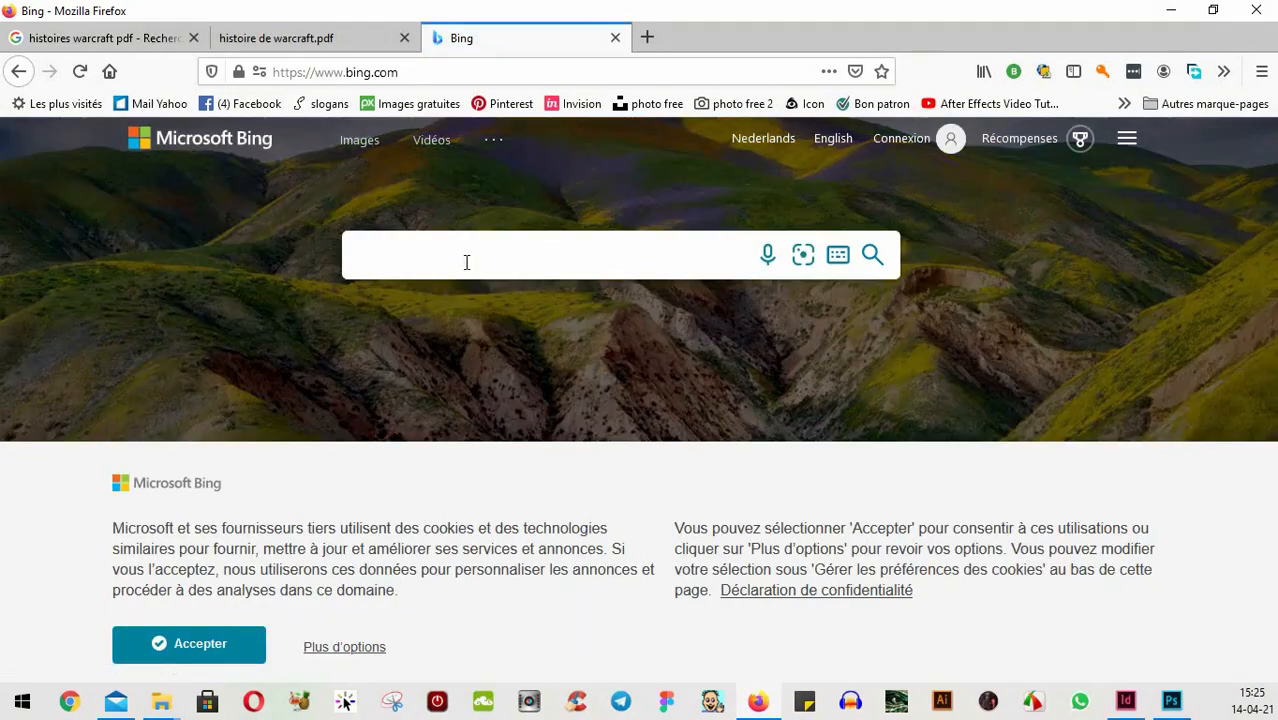
pyautogui.write('warcraft')
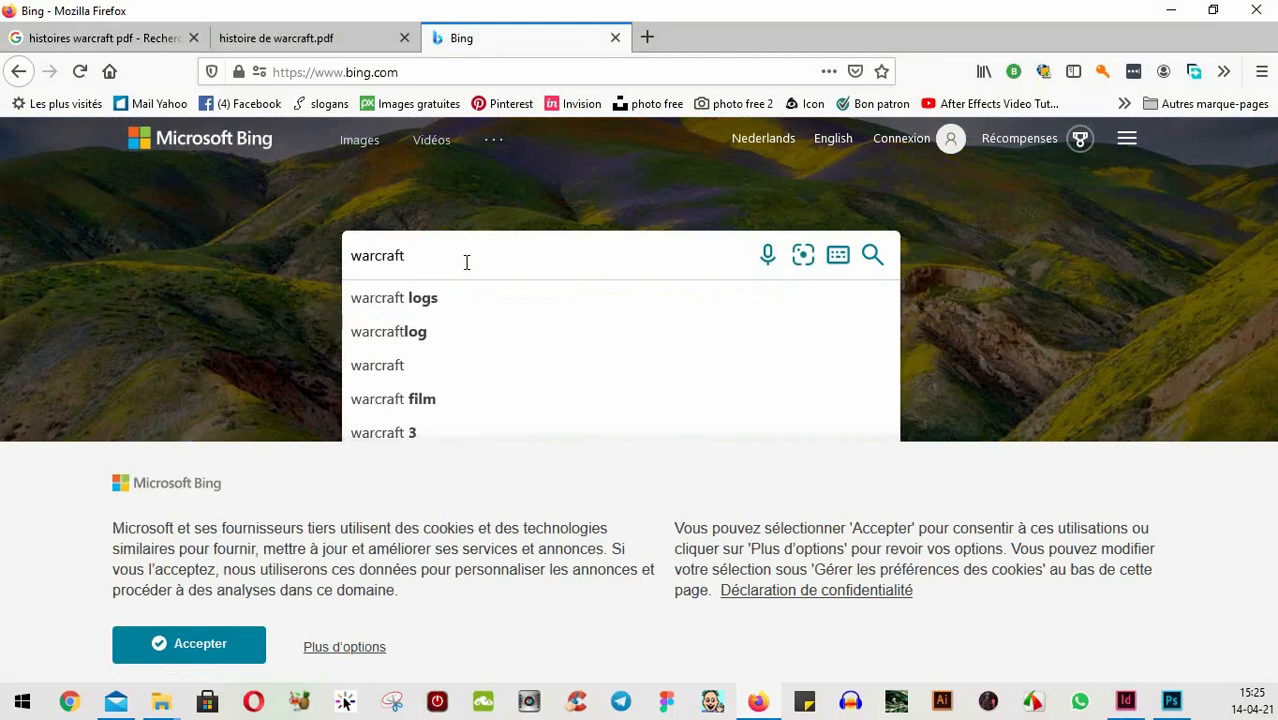
pyautogui.press('Return')
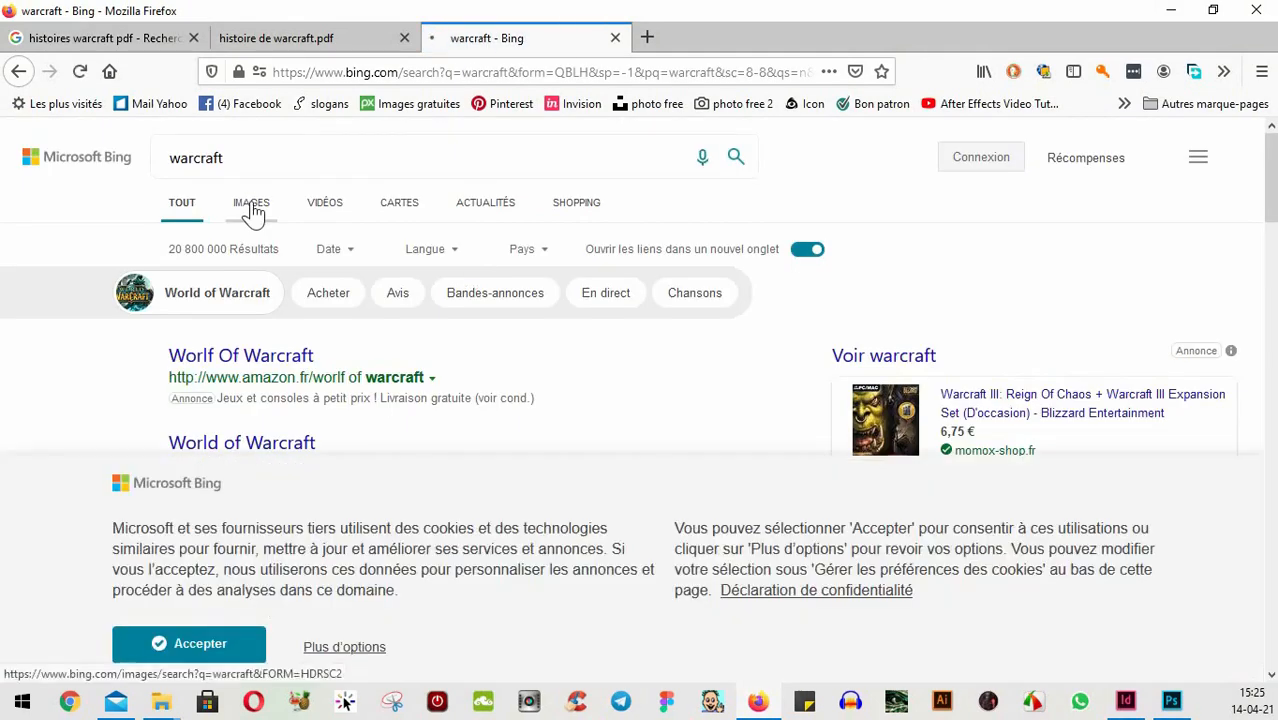
pyautogui.click(251, 207)
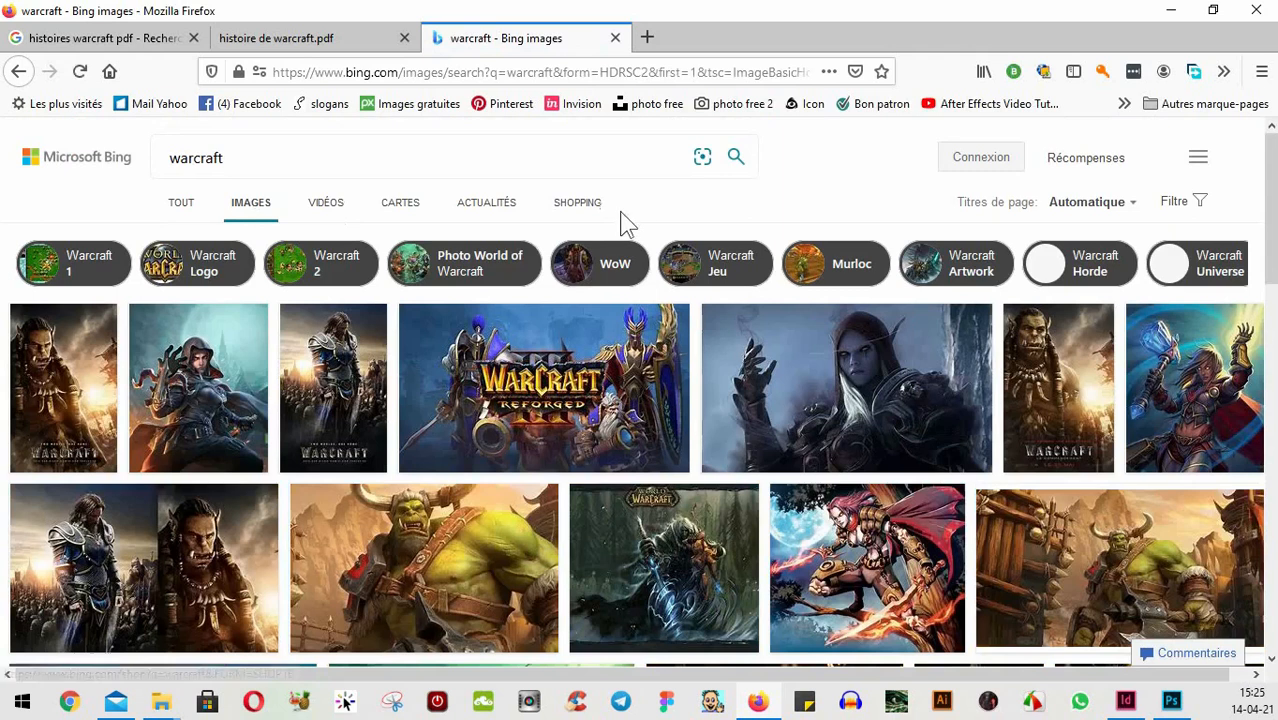
# - Show the filters for Bing's Warcraft image results and look through the image-size (Taille d'image) options
pyautogui.click(1180, 204)
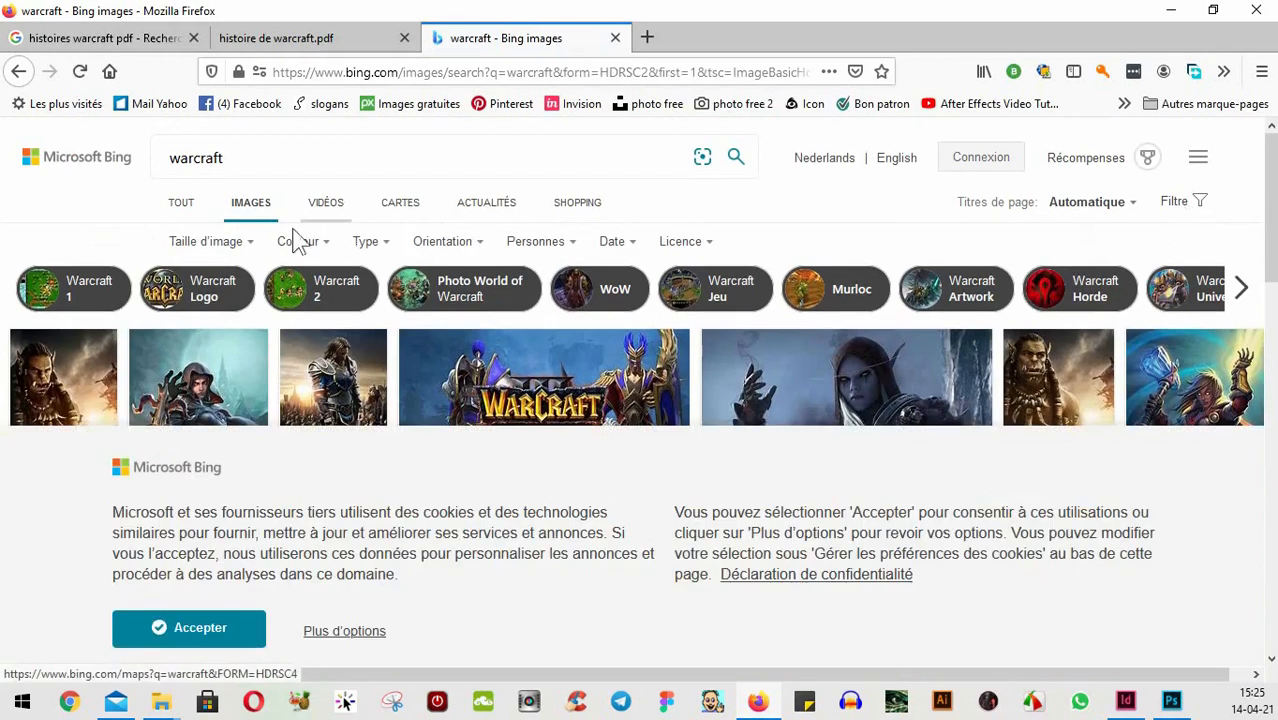
pyautogui.click(243, 248)
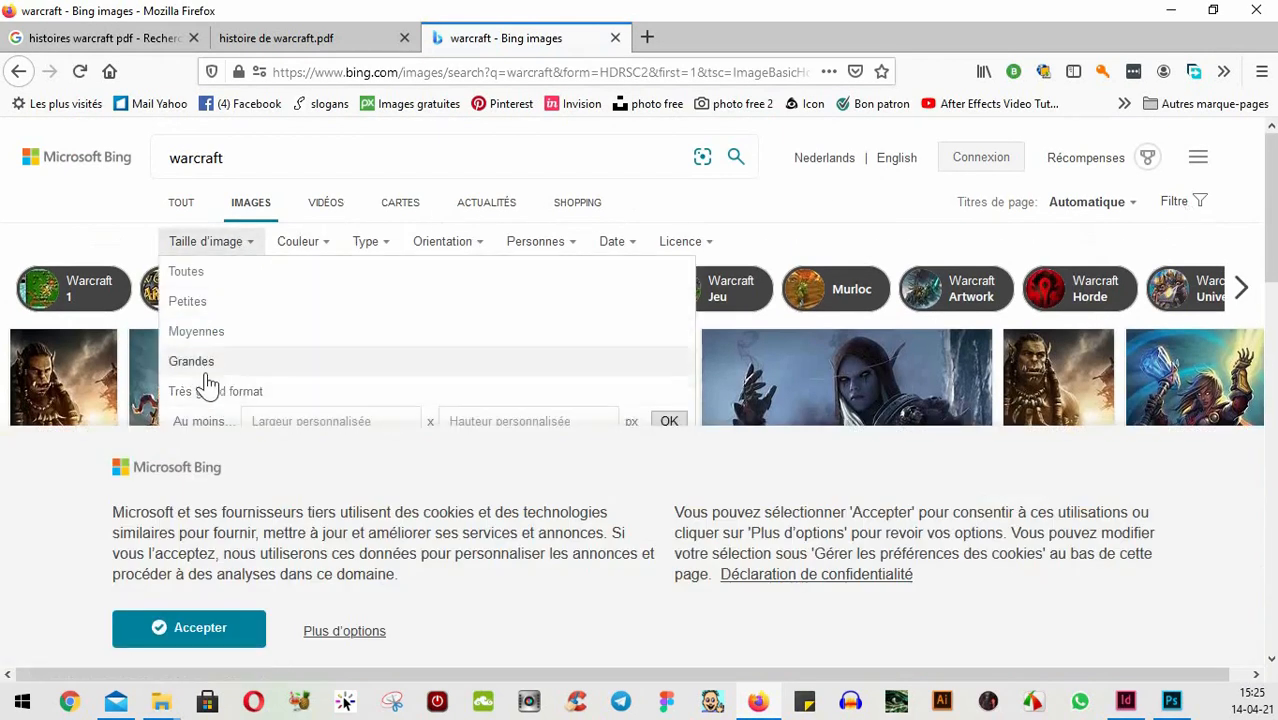
pyautogui.scroll(-1, 248, 393)
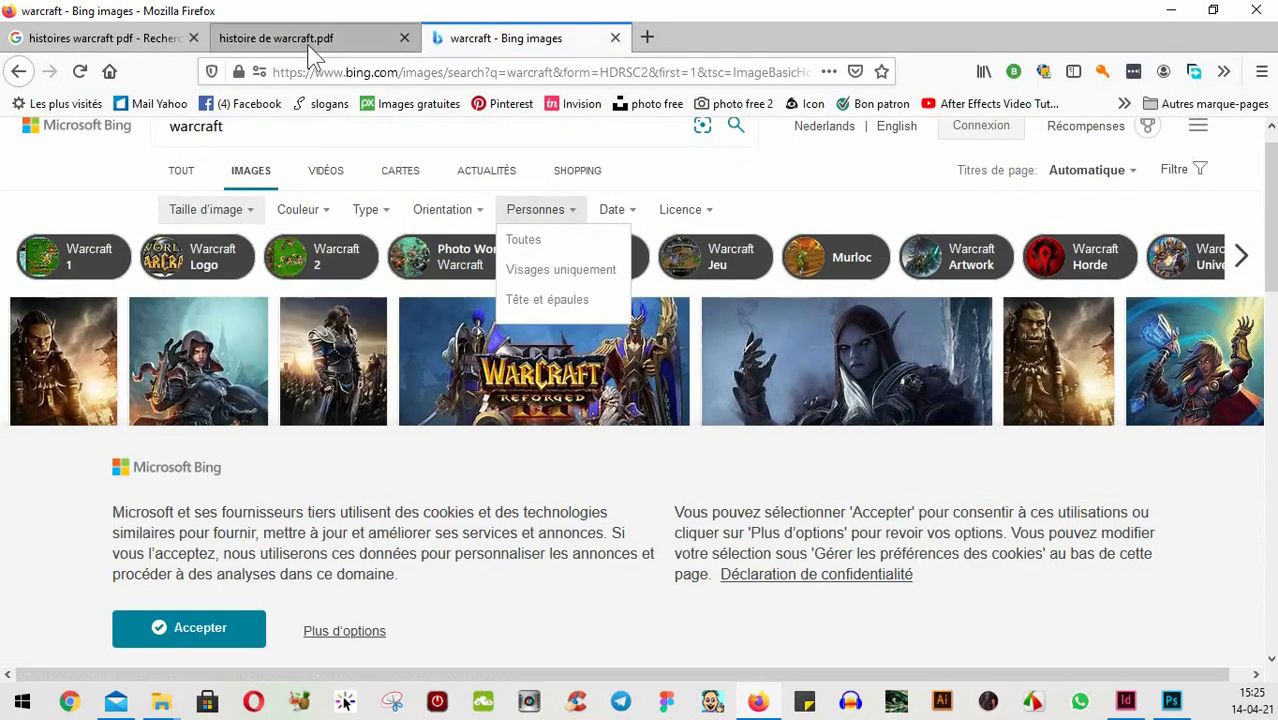
# - Show image results for the Google search "histoires warcraft pdf" and look at its size (Taille) filter options for comparison
pyautogui.click(95, 40)
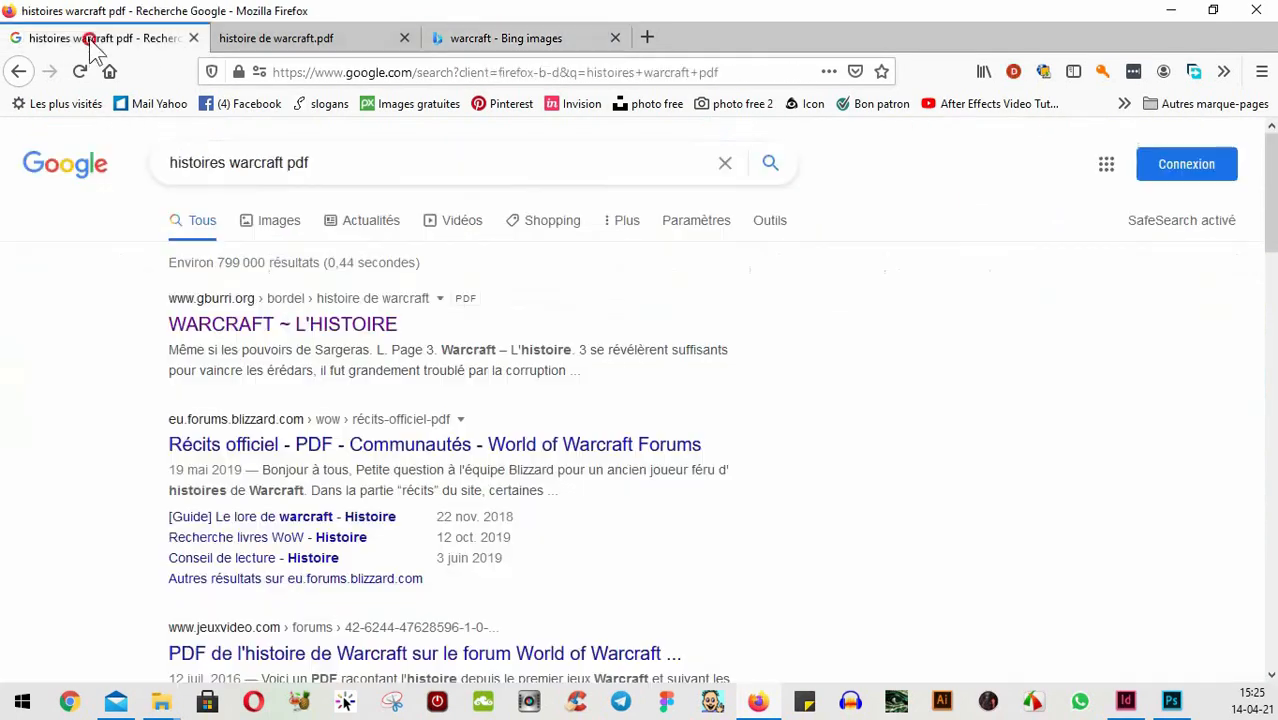
pyautogui.click(278, 224)
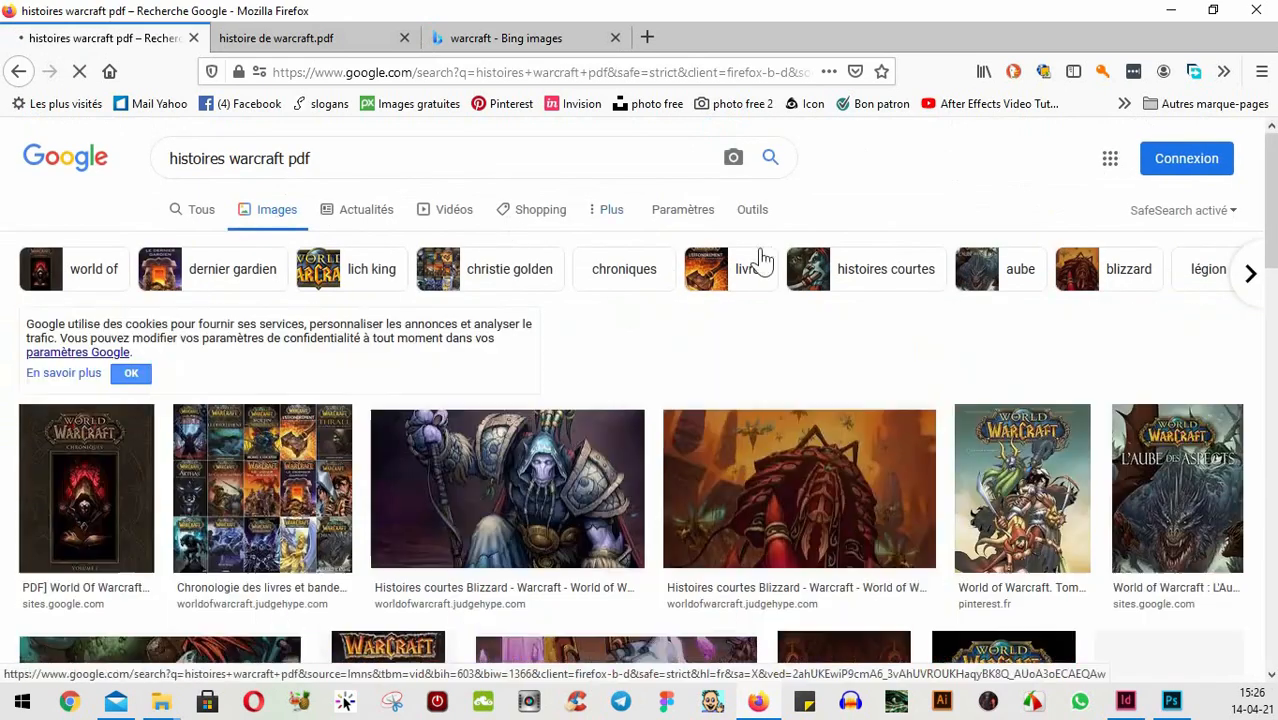
pyautogui.click(755, 212)
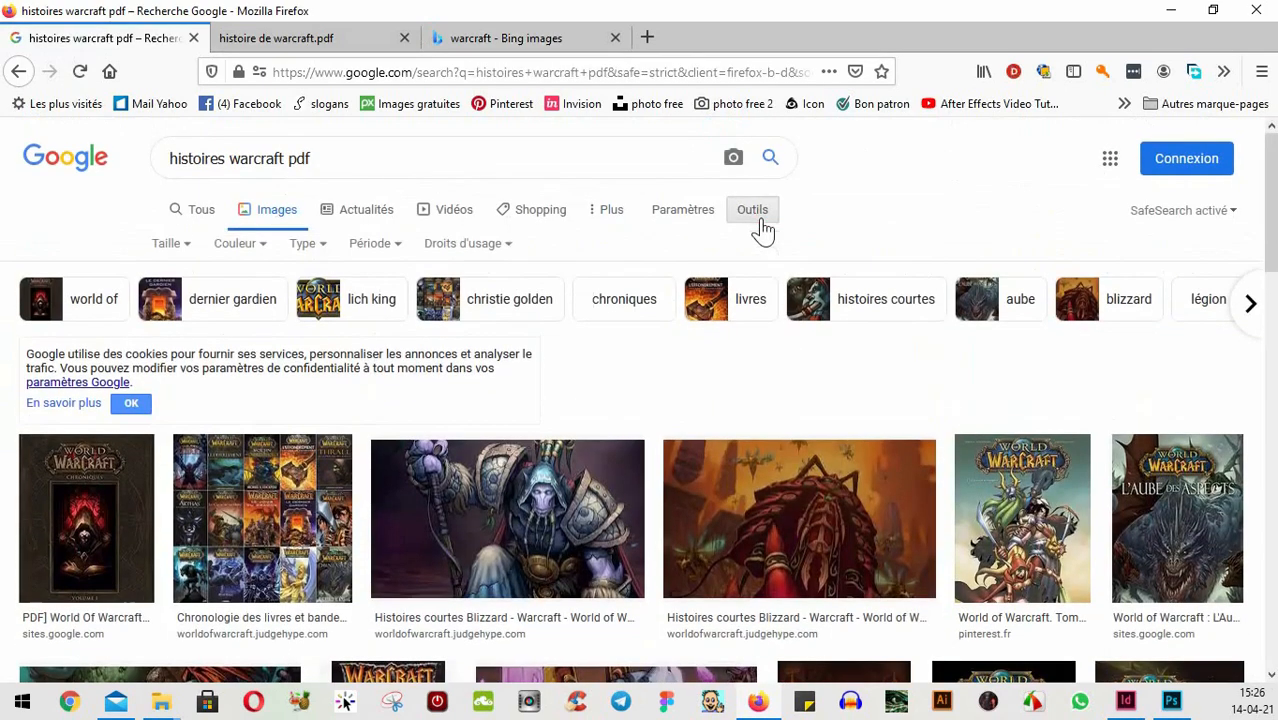
pyautogui.click(186, 249)
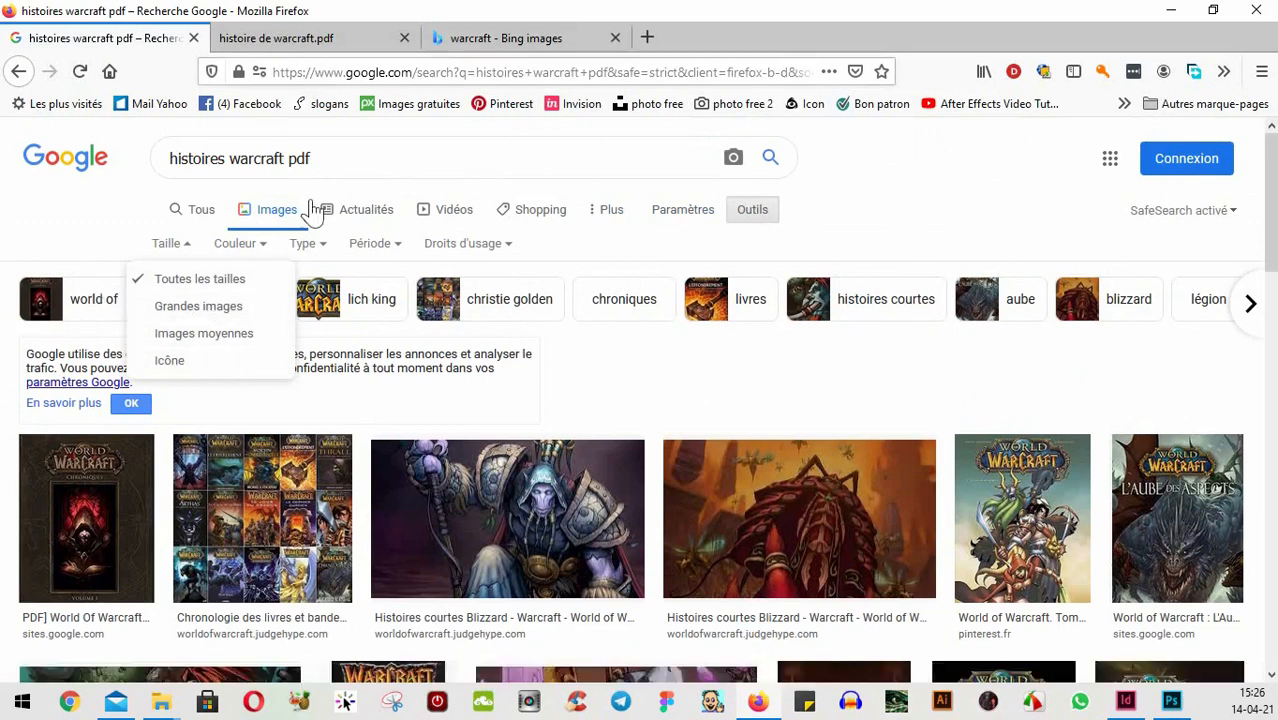
# - Return to the Bing page and rerun the "warcraft" image search to show the full results
pyautogui.click(300, 36)
pyautogui.click(470, 38)
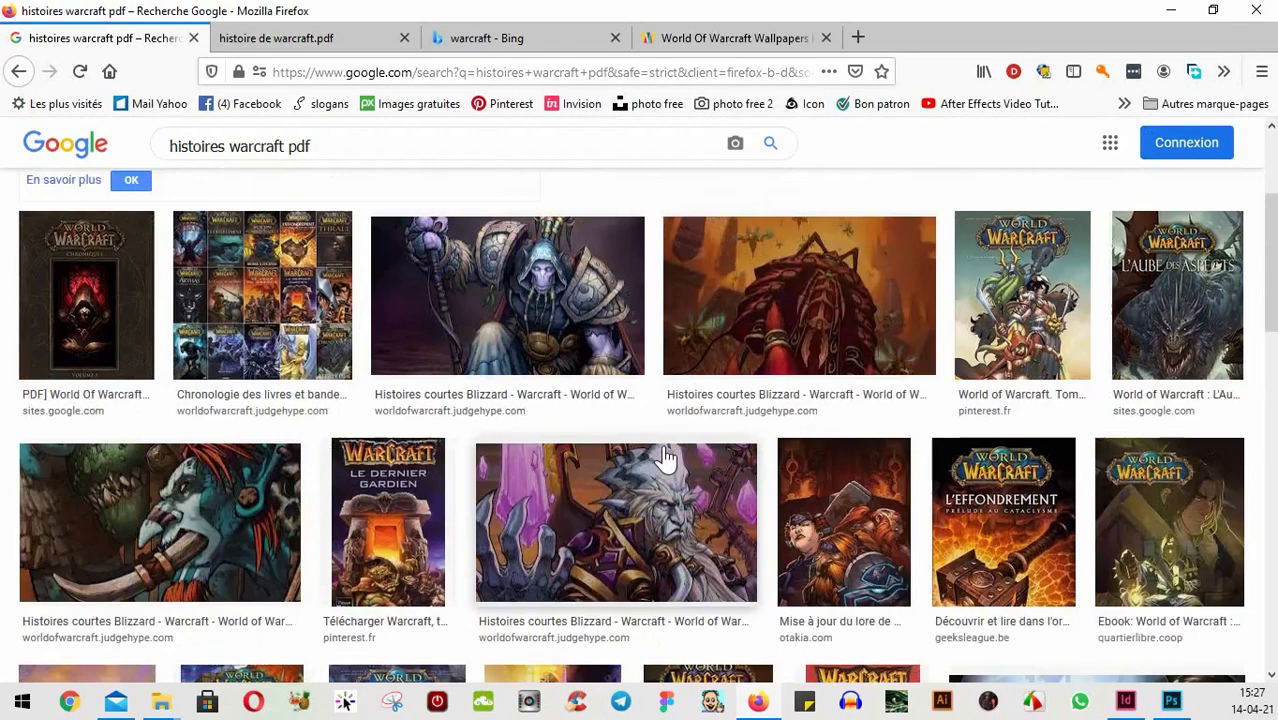
pyautogui.scroll(2, 640, 345)
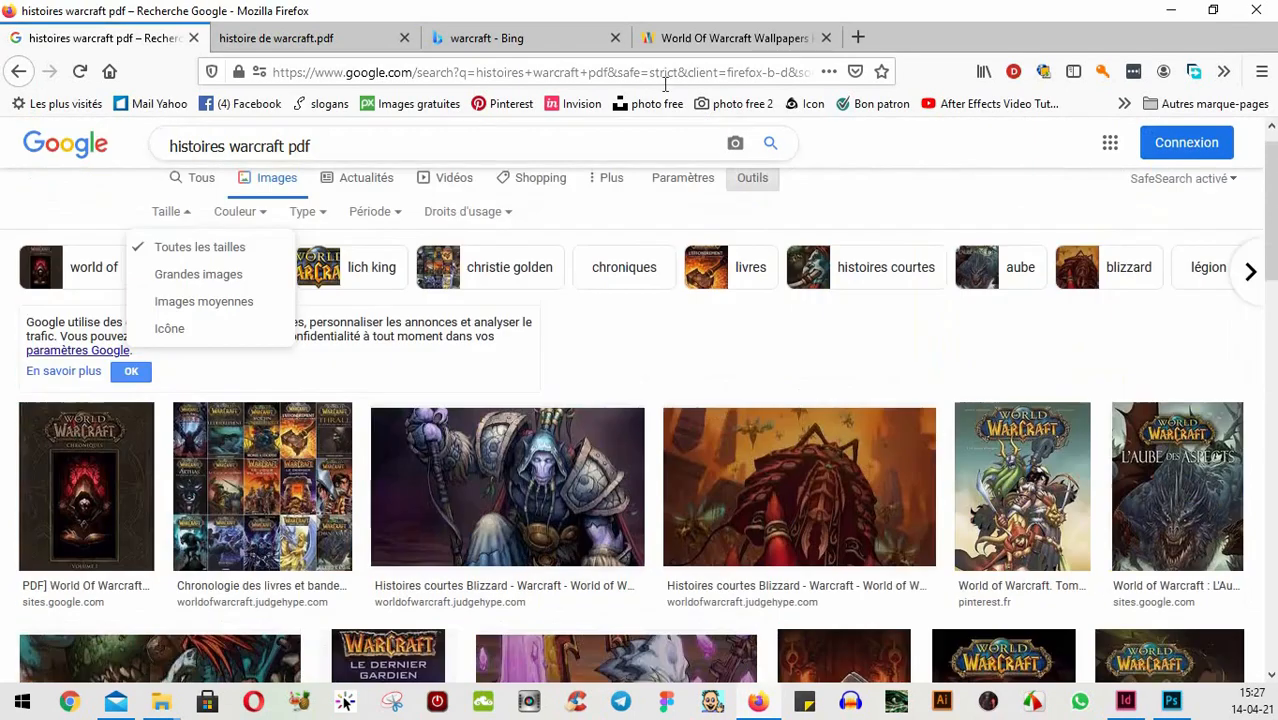
pyautogui.click(717, 37)
pyautogui.click(495, 40)
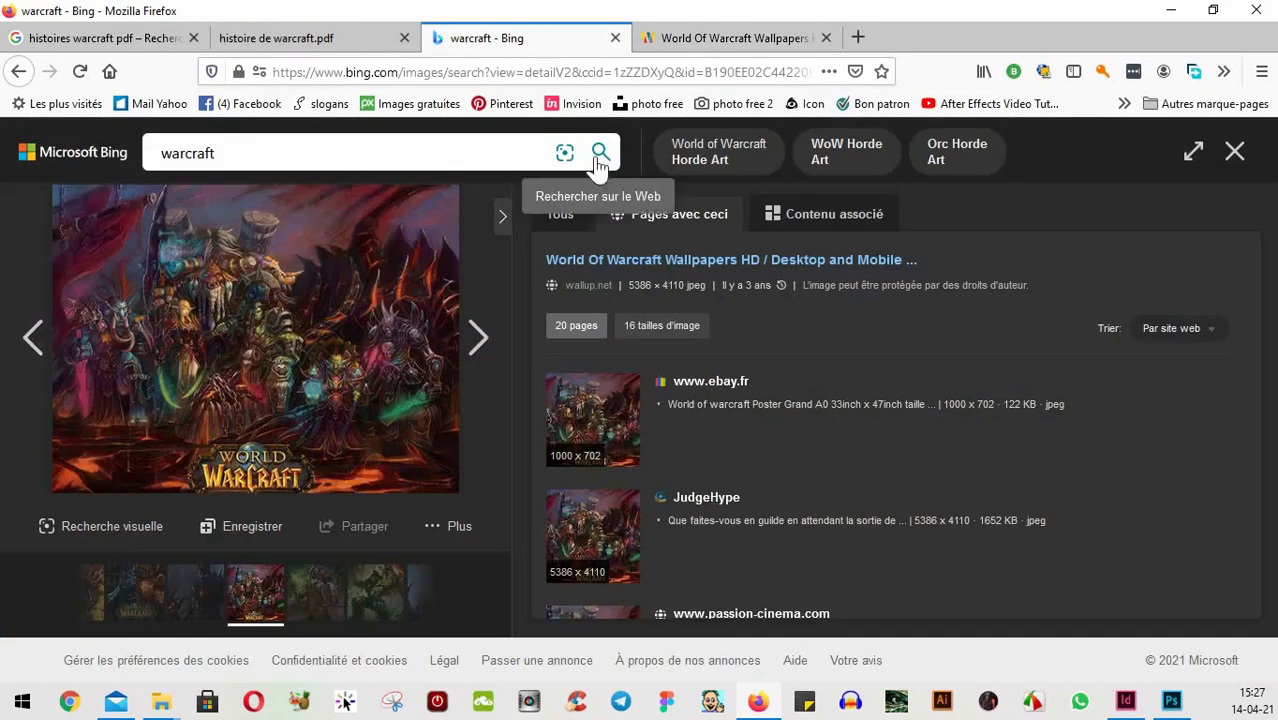
pyautogui.click(616, 150)
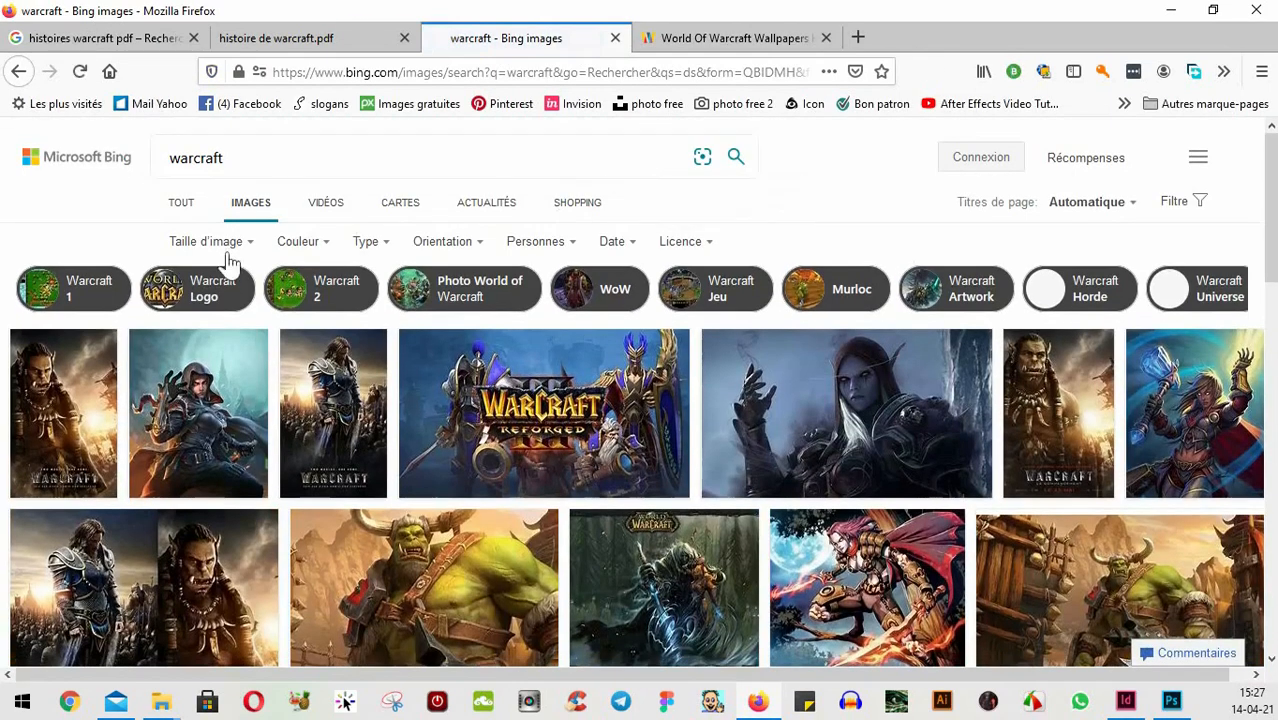
# - Filter the Bing Warcraft images to the size Très grand format
pyautogui.click(1190, 203)
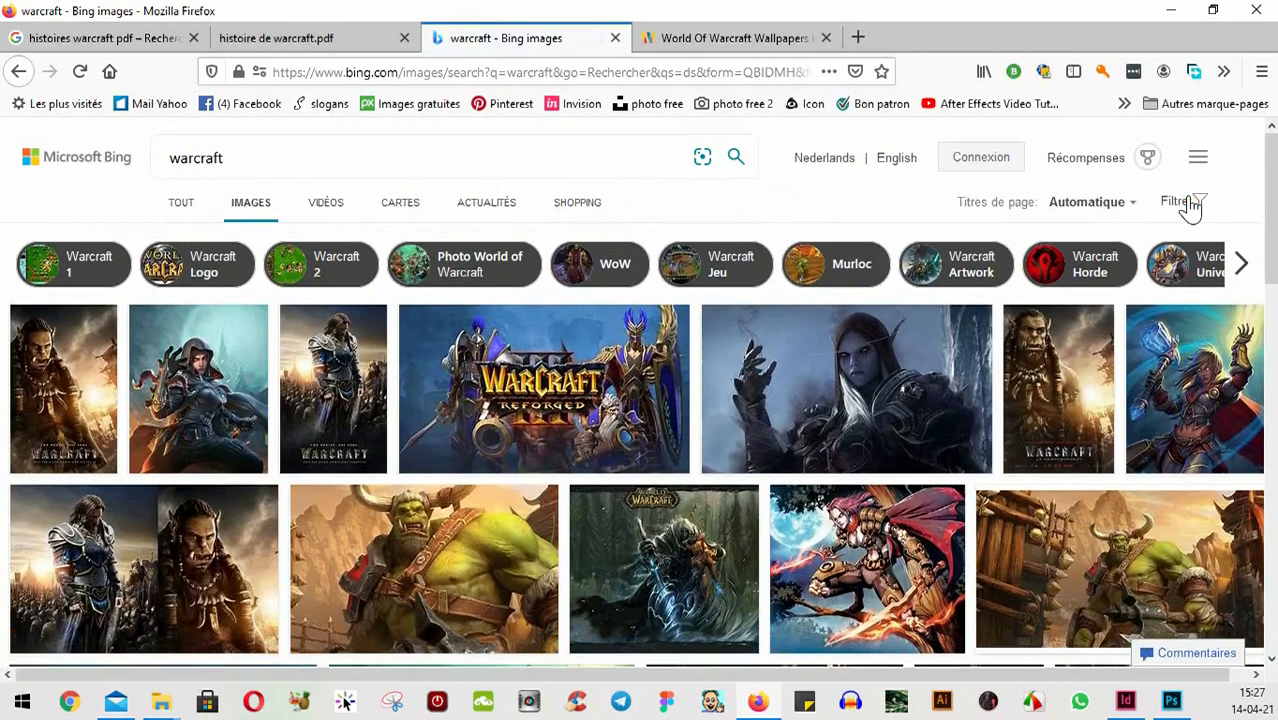
pyautogui.click(1188, 203)
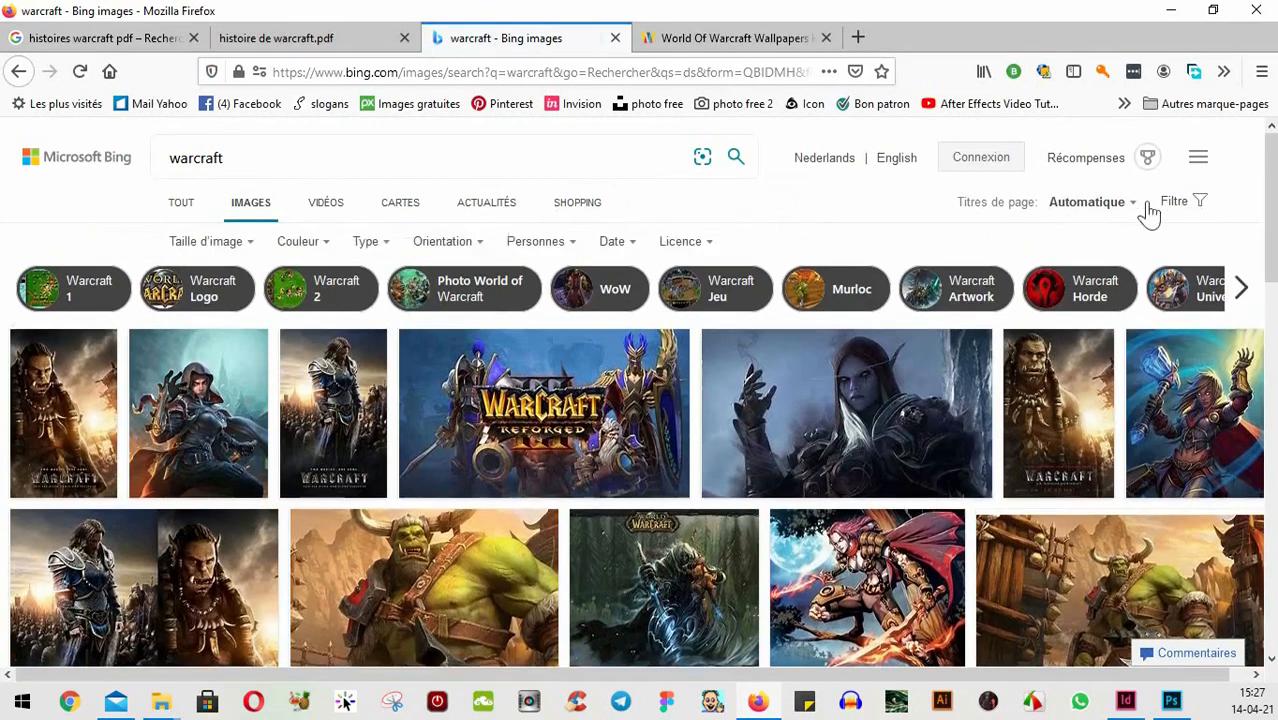
pyautogui.click(247, 243)
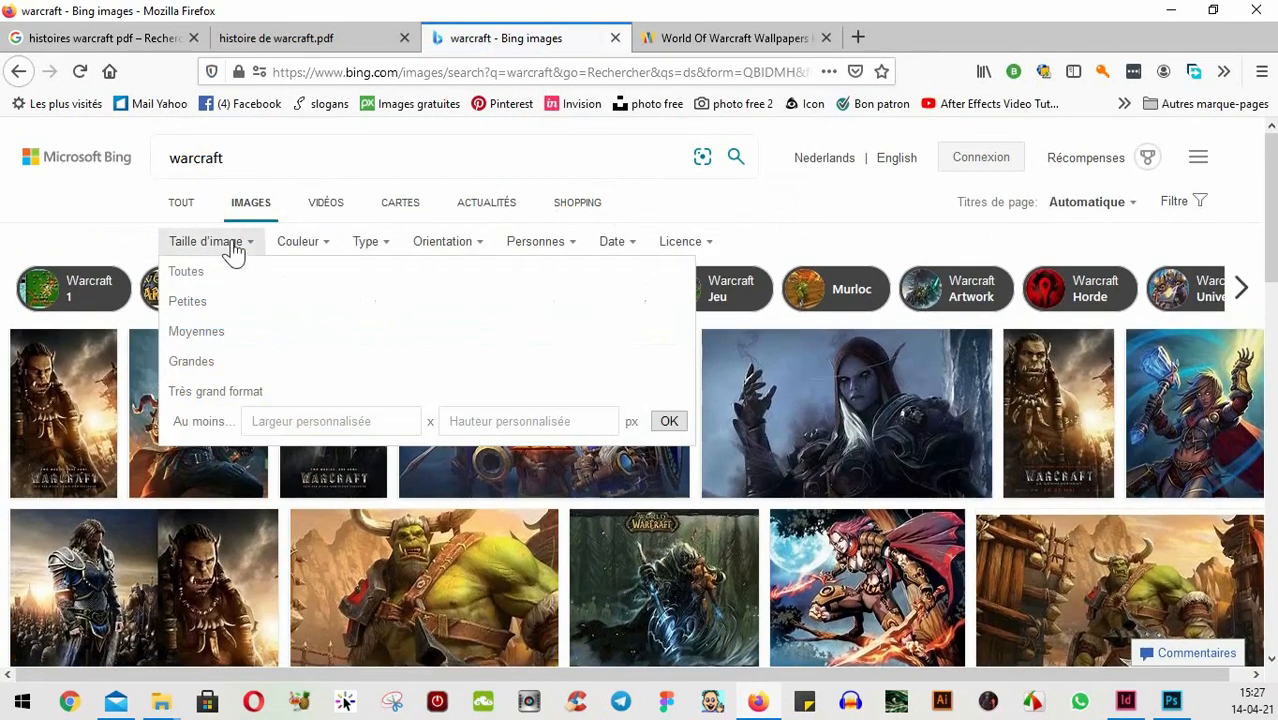
pyautogui.click(208, 390)
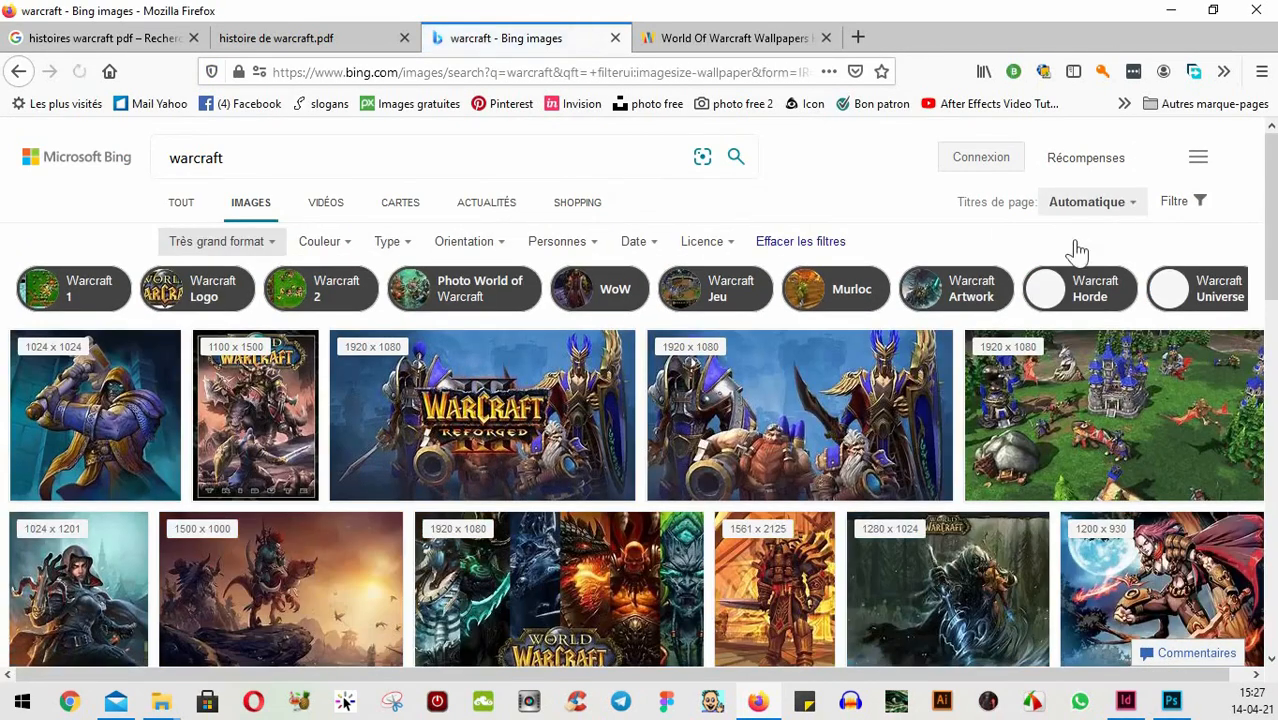
# - Examine the very large Warcraft results and compare their pixel dimensions to find one suitable for print
pyautogui.scroll(-2, 1040, 280)
pyautogui.scroll(-1, 1037, 300)
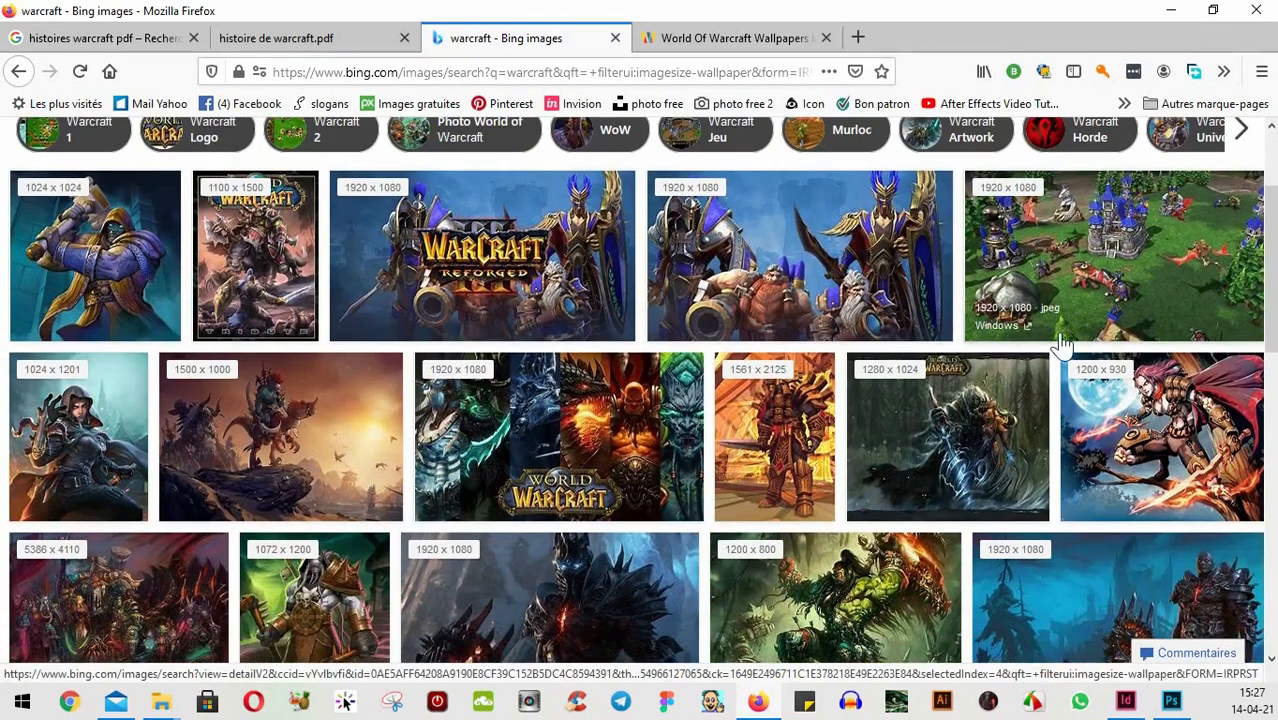
pyautogui.scroll(-1, 1030, 340)
pyautogui.scroll(-1, 900, 325)
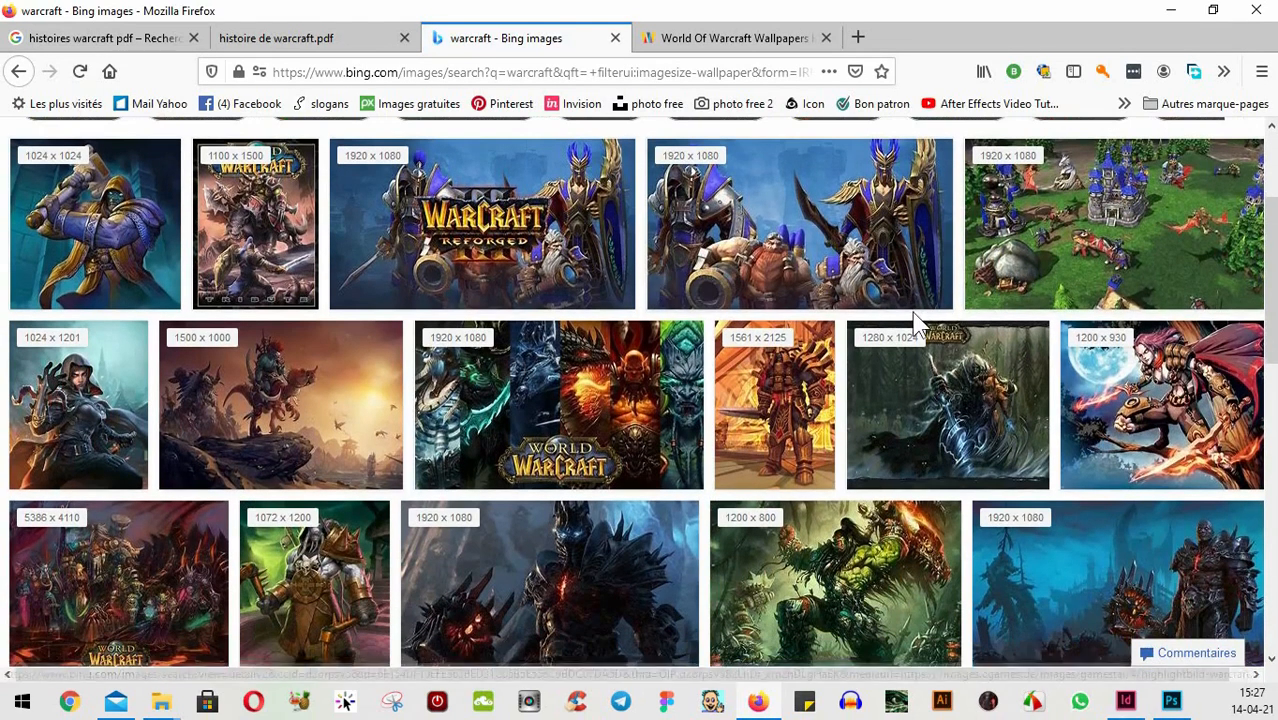
pyautogui.scroll(3, 832, 253)
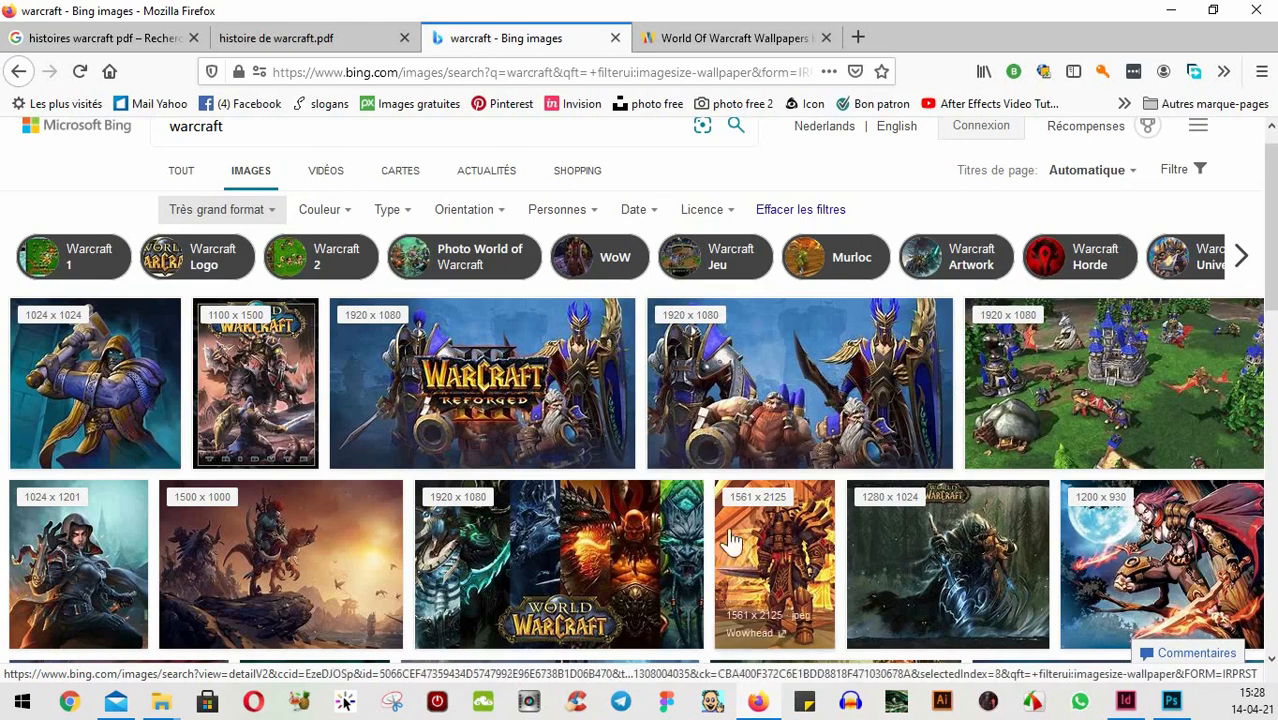
pyautogui.scroll(-4, 118, 530)
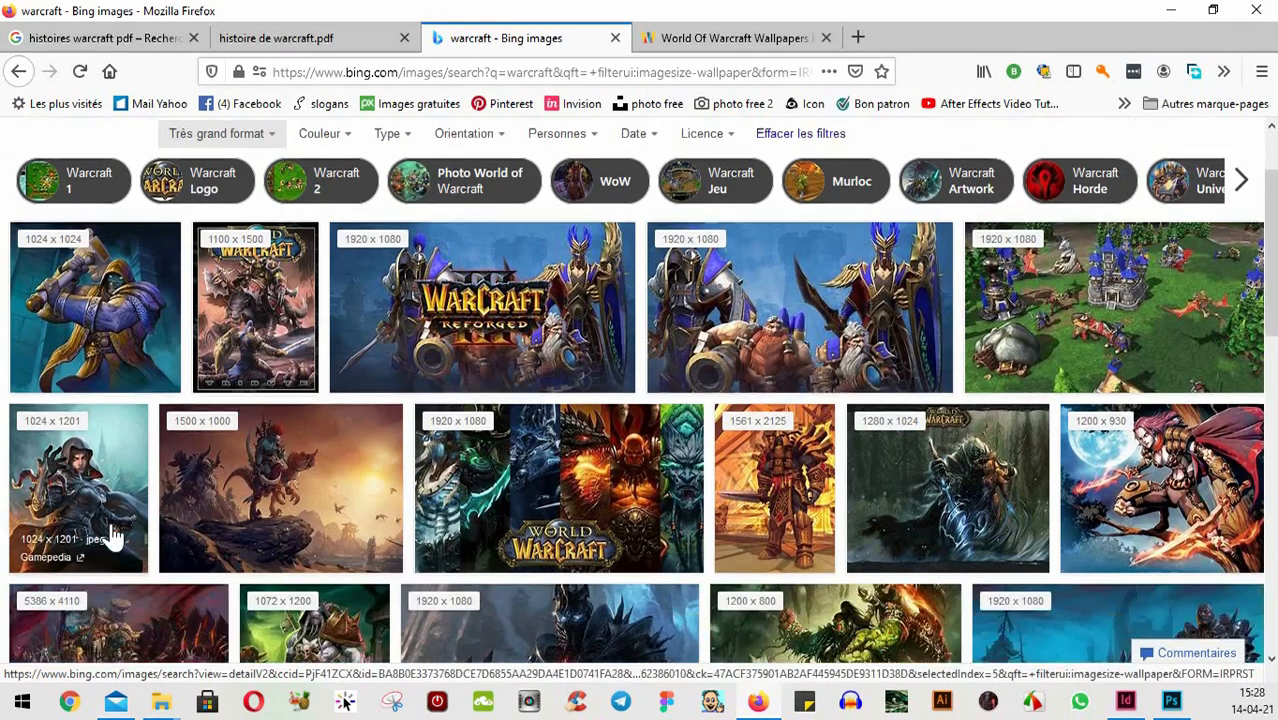
pyautogui.scroll(-2, 150, 515)
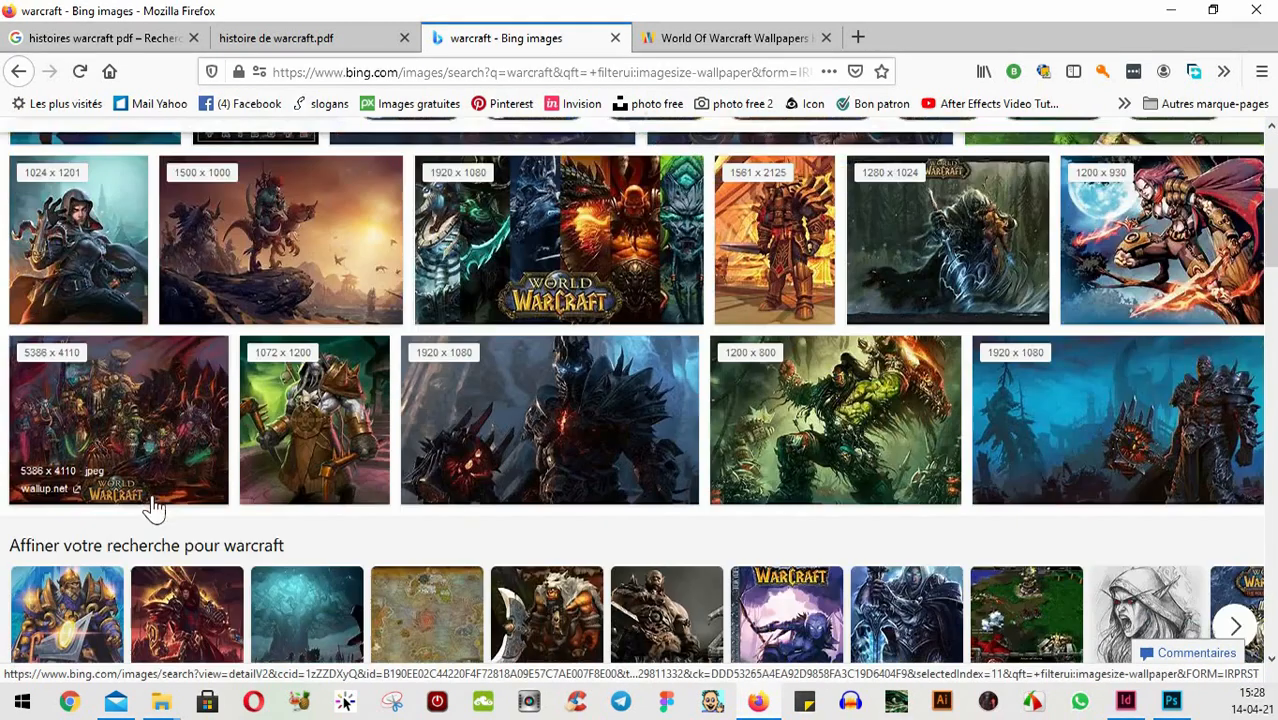
pyautogui.scroll(-2, 1000, 452)
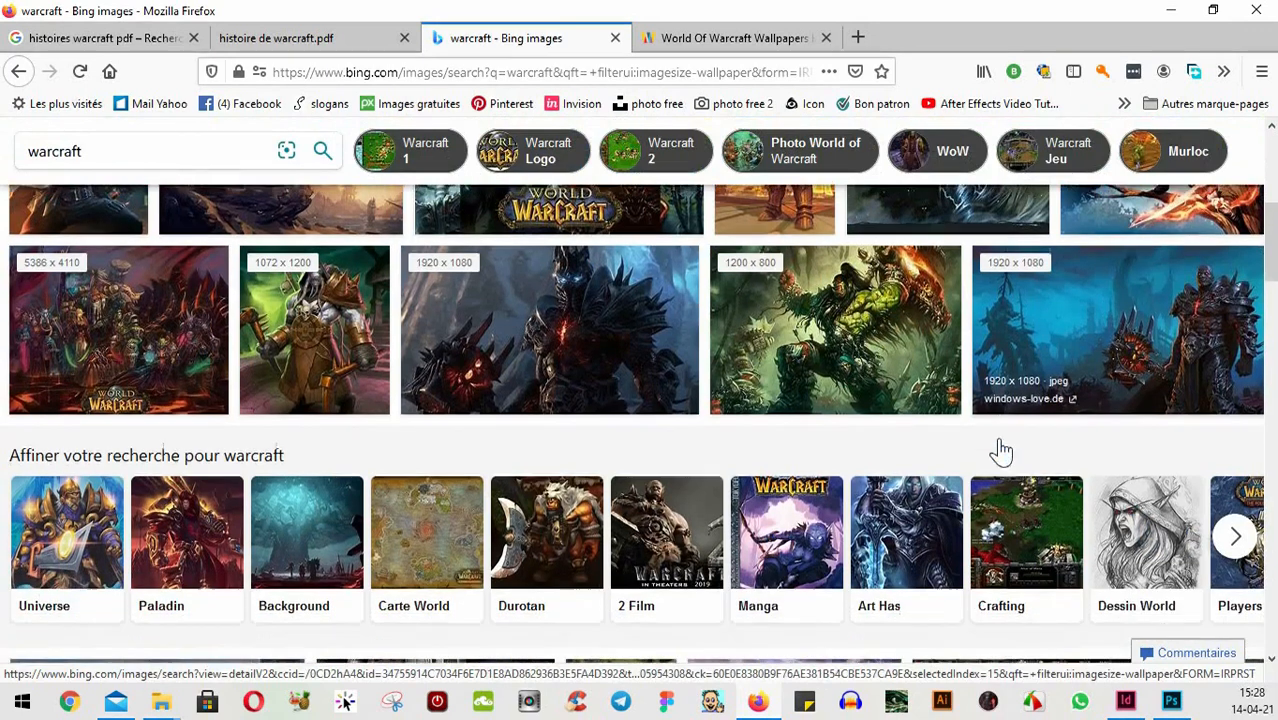
pyautogui.scroll(5, 998, 451)
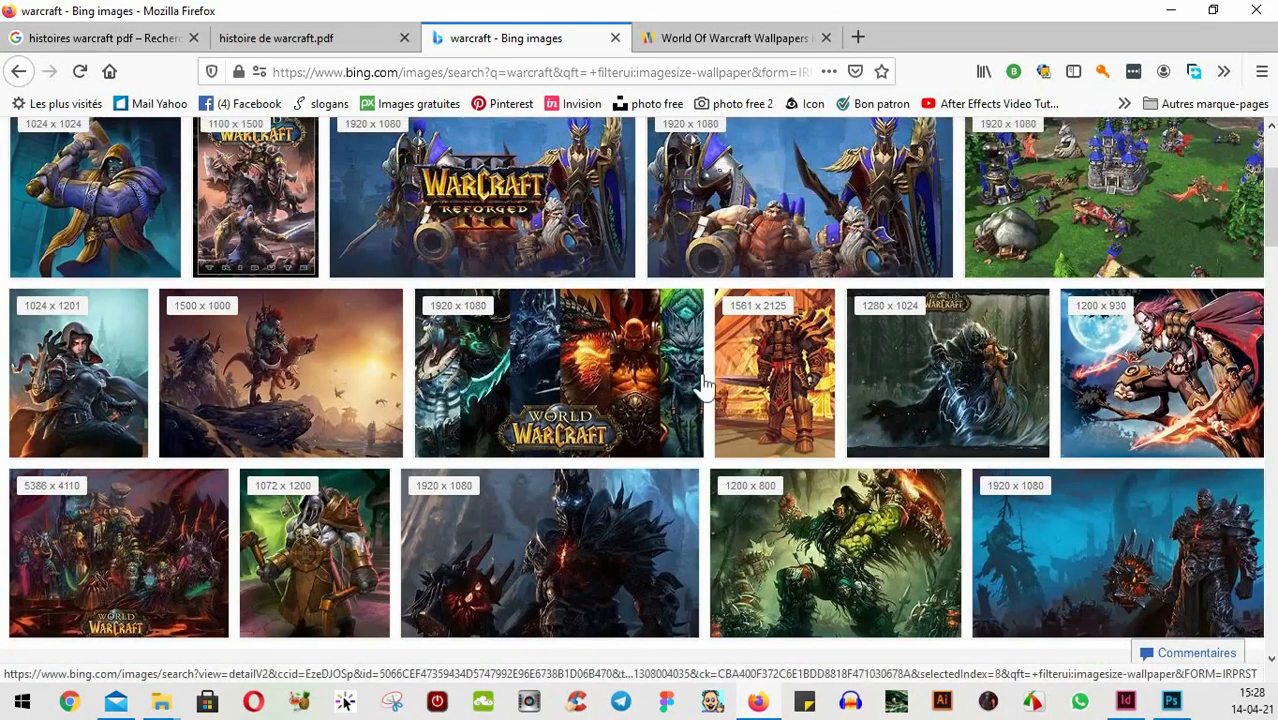
# - Open the 1920 × 1080 World of Warcraft image with six character panels and copy it
pyautogui.click(558, 340)
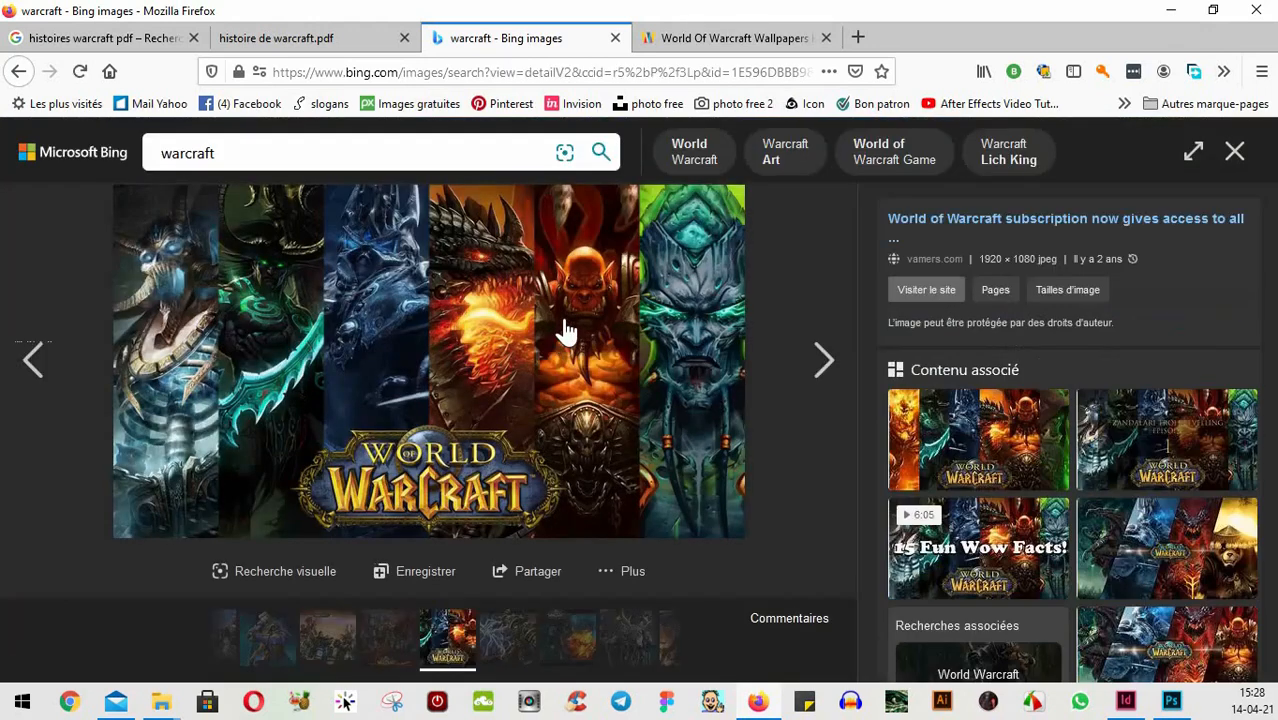
pyautogui.rightClick(566, 322)
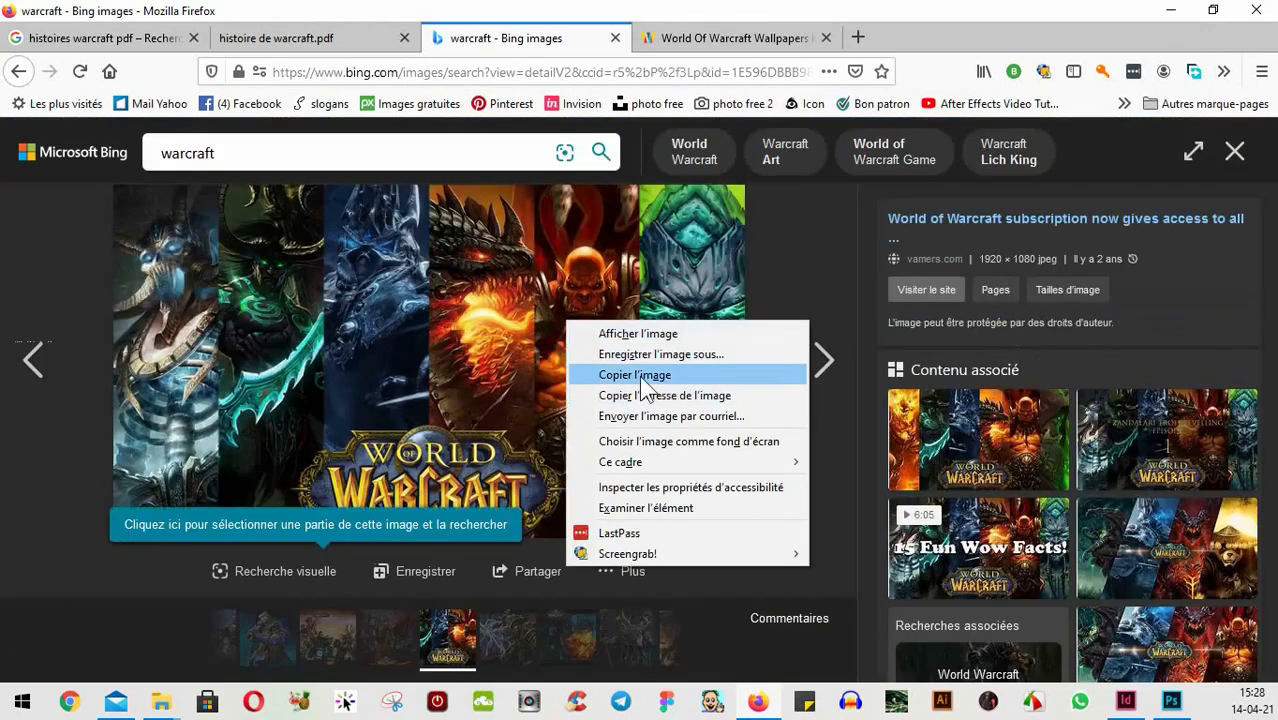
pyautogui.click(639, 375)
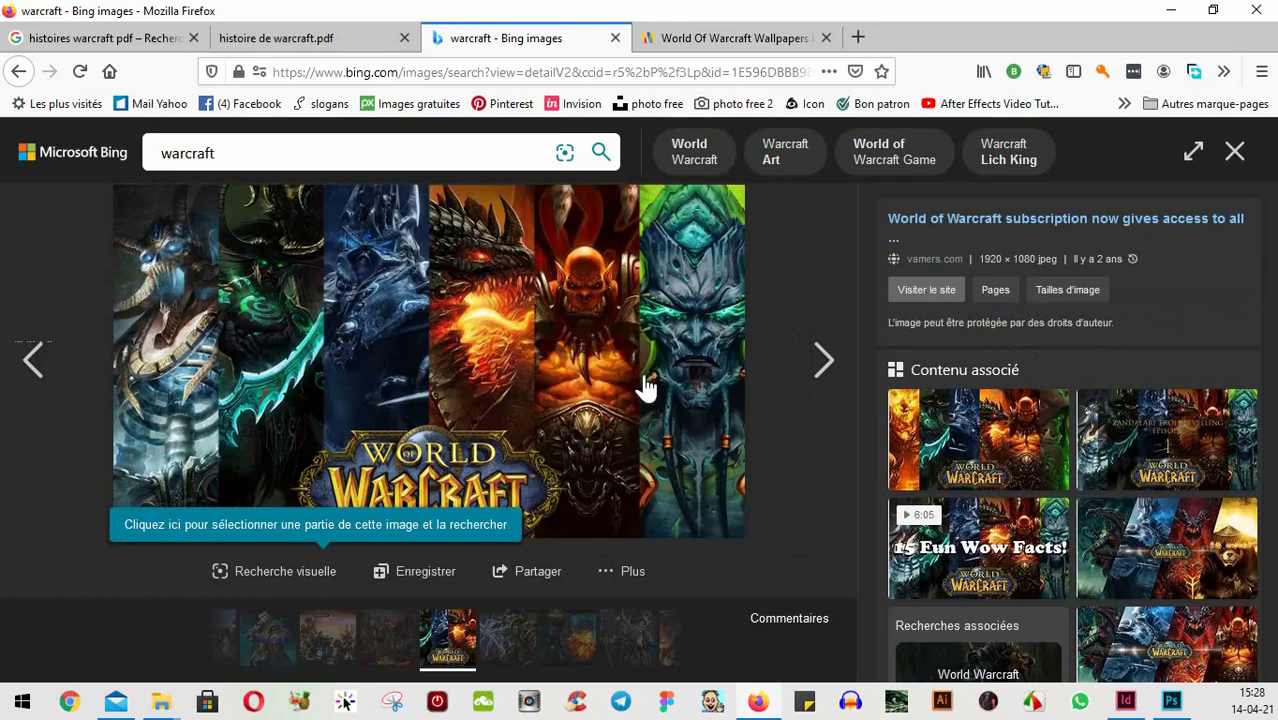
# - Switch to Photoshop and close the untitled CMYK image without saving it
pyautogui.click(1171, 701)
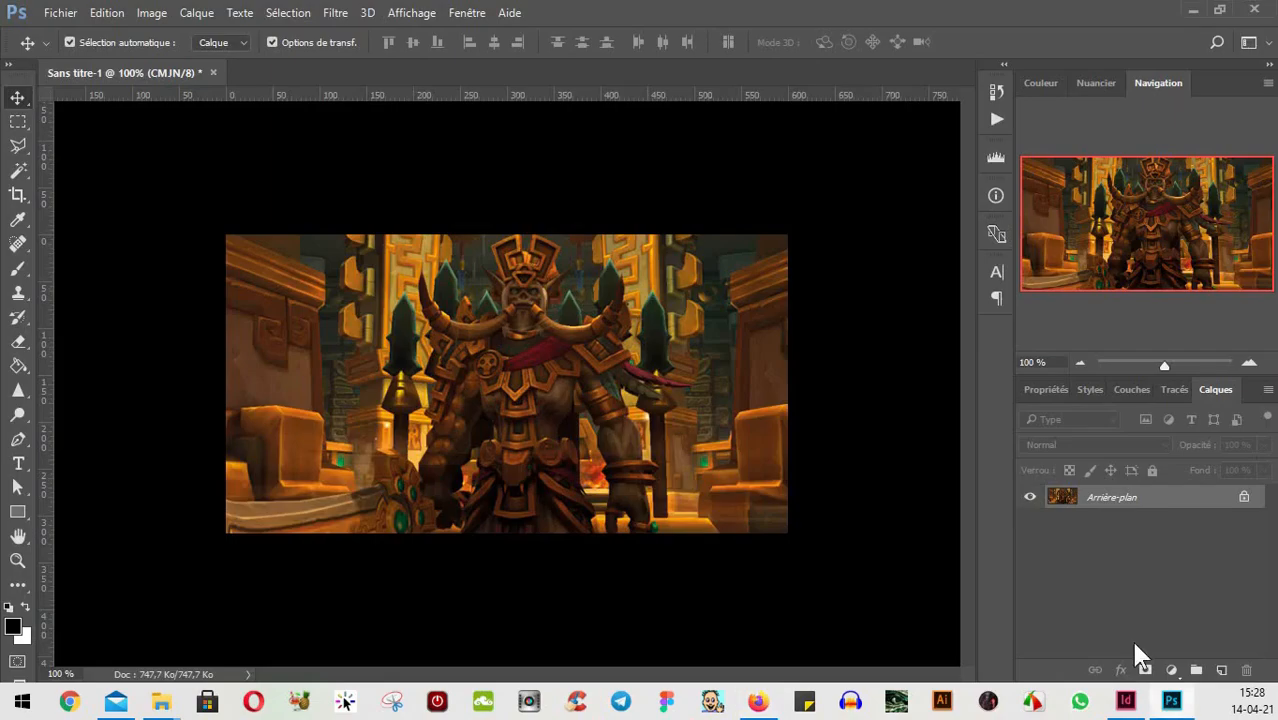
pyautogui.click(213, 74)
pyautogui.click(632, 282)
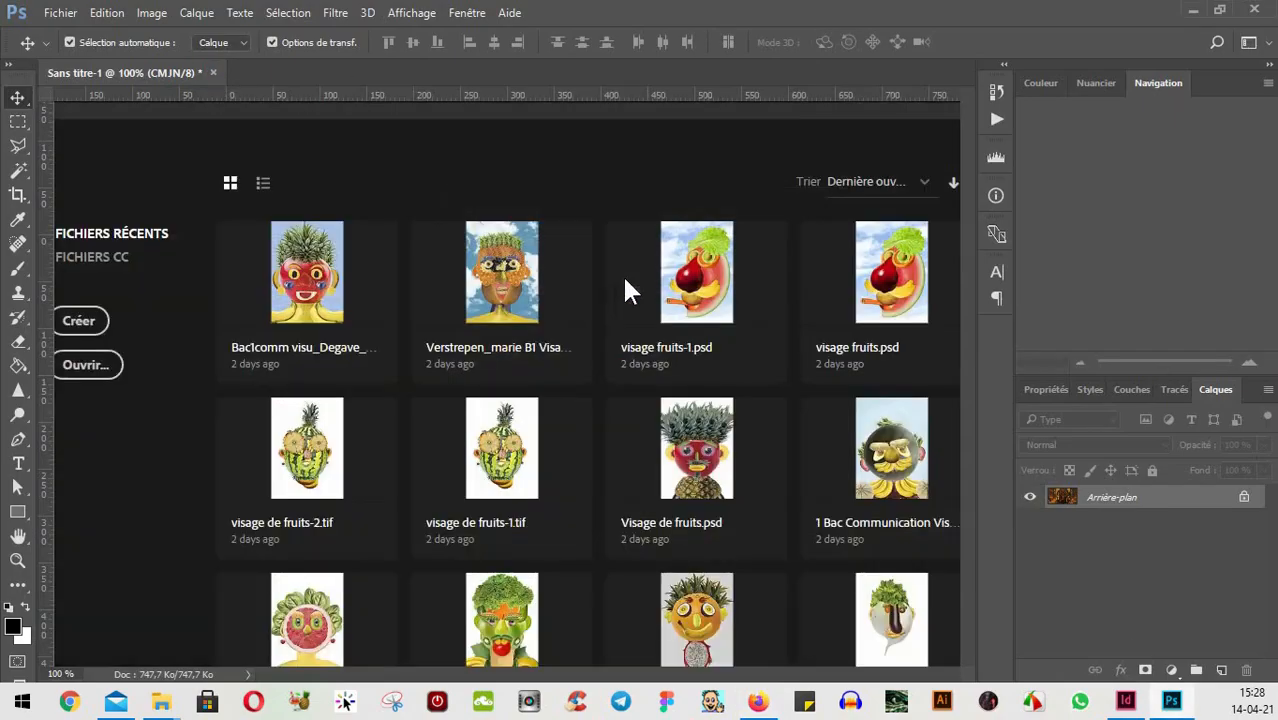
# - Create a new RGB document matching the copied image's size and paste the World of Warcraft image into it
pyautogui.click(60, 12)
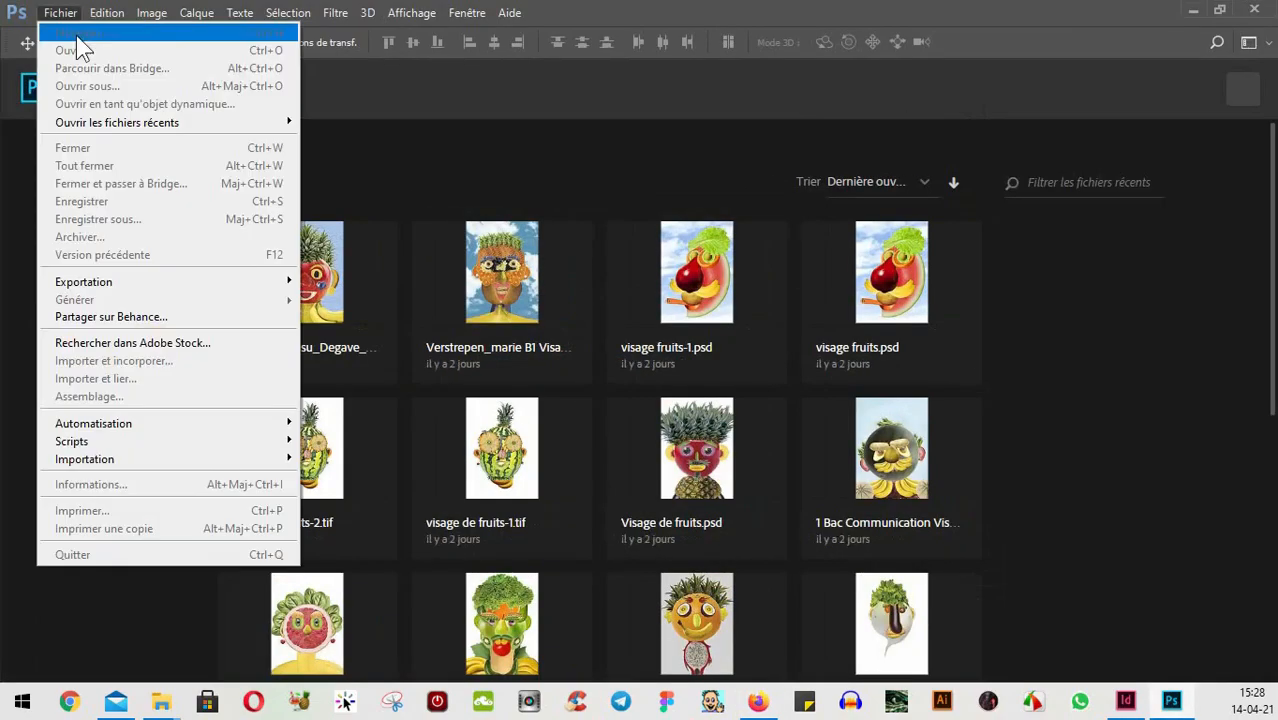
pyautogui.click(514, 92)
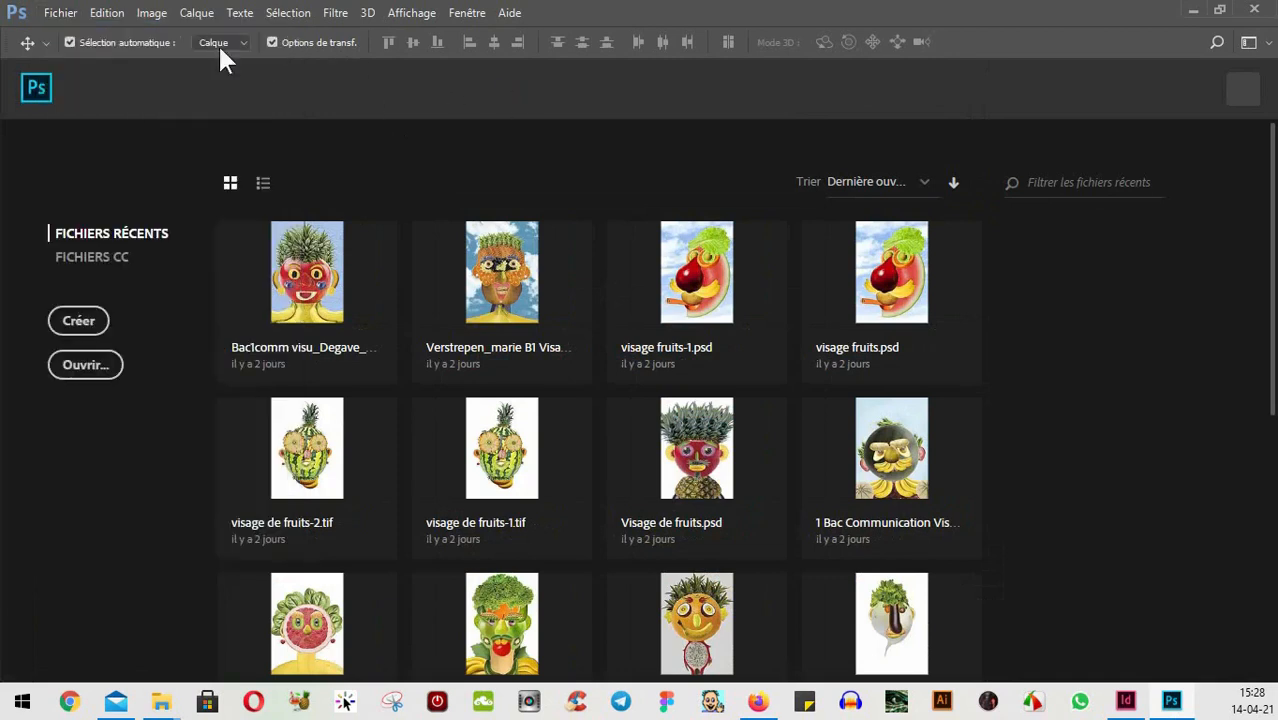
pyautogui.click(62, 14)
pyautogui.click(195, 44)
pyautogui.click(59, 14)
pyautogui.click(108, 35)
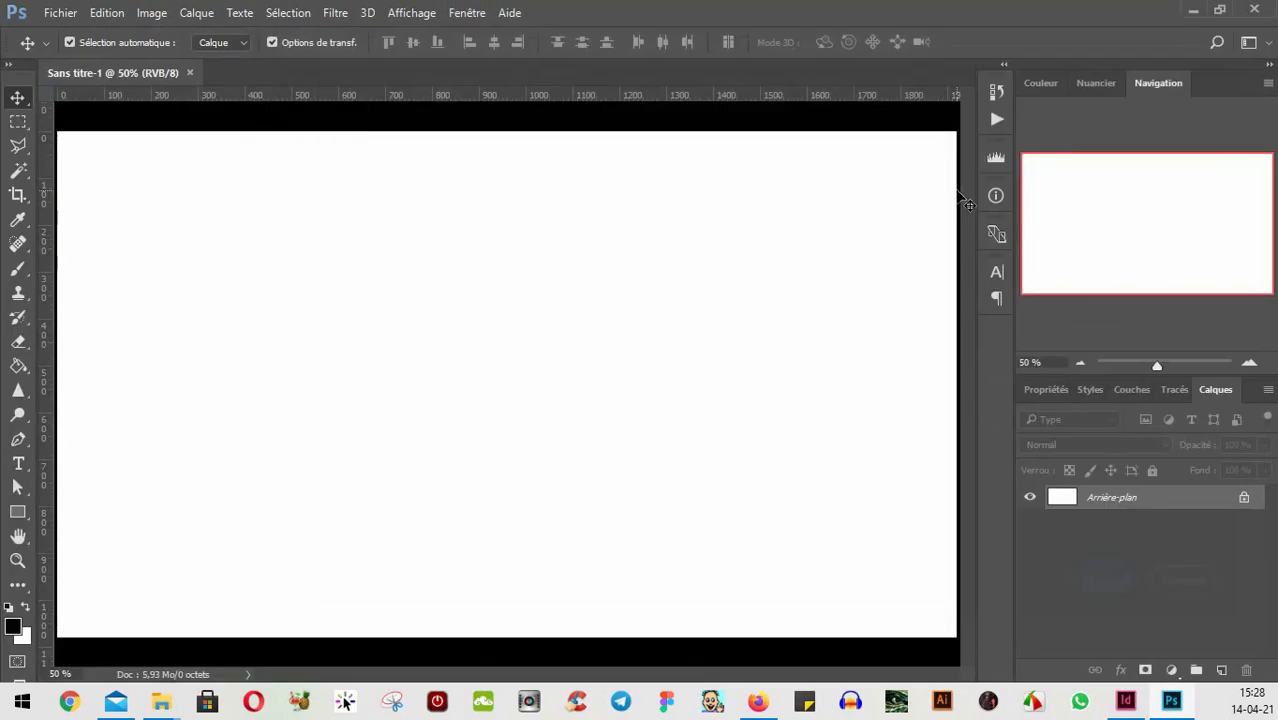
pyautogui.hotkey('ctrl', 'v')
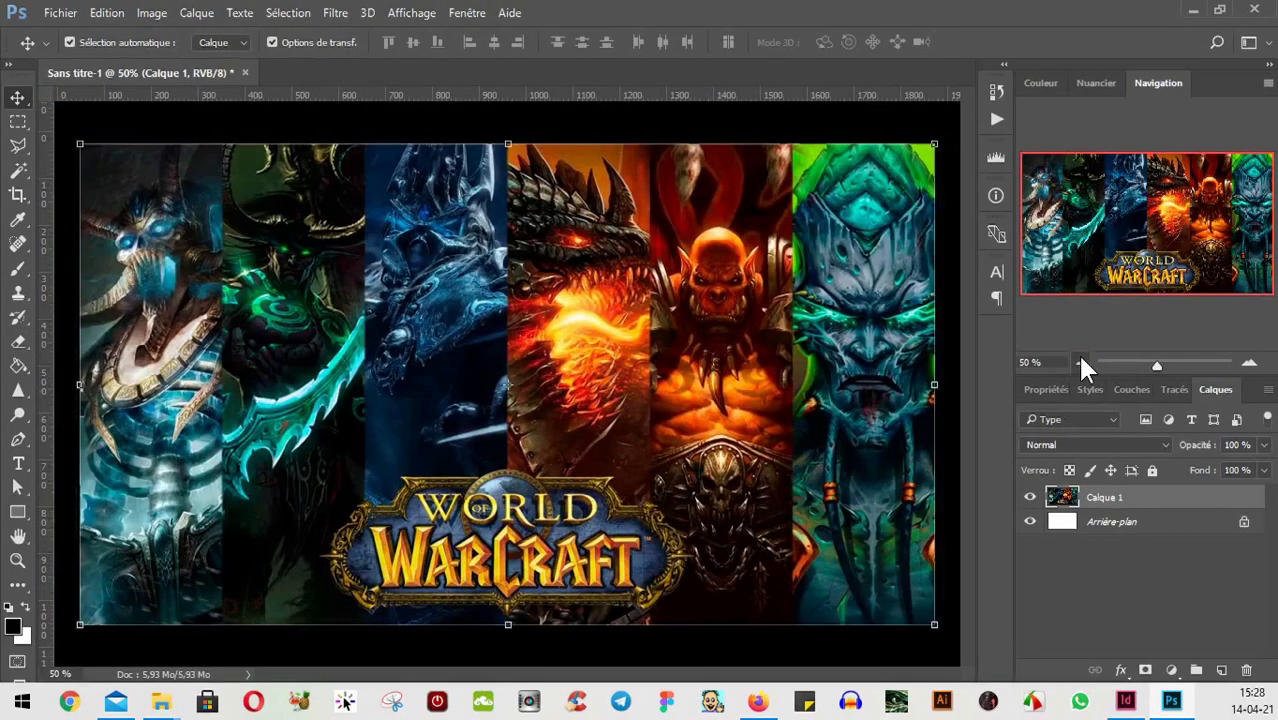
pyautogui.click(1080, 362)
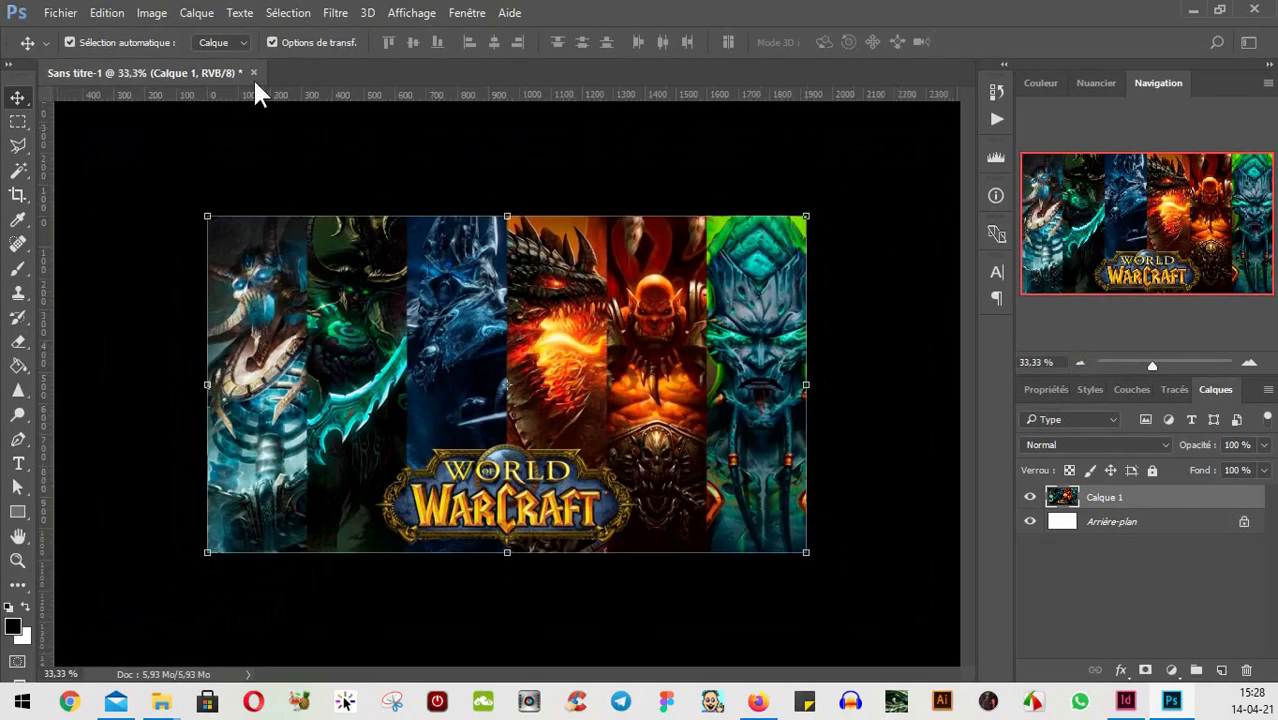
# - Convert the World of Warcraft document to CMYK (Couleurs CMJN), flattening its layers
pyautogui.click(151, 12)
pyautogui.moveTo(205, 36)
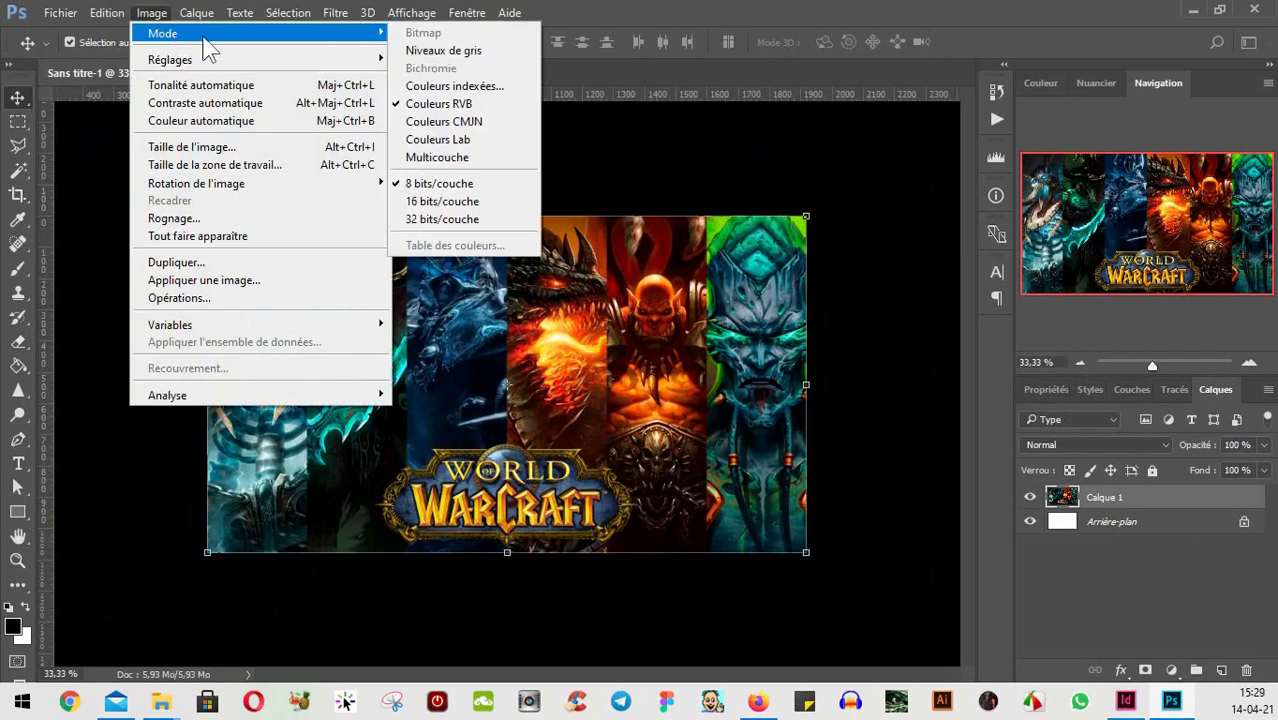
pyautogui.click(478, 122)
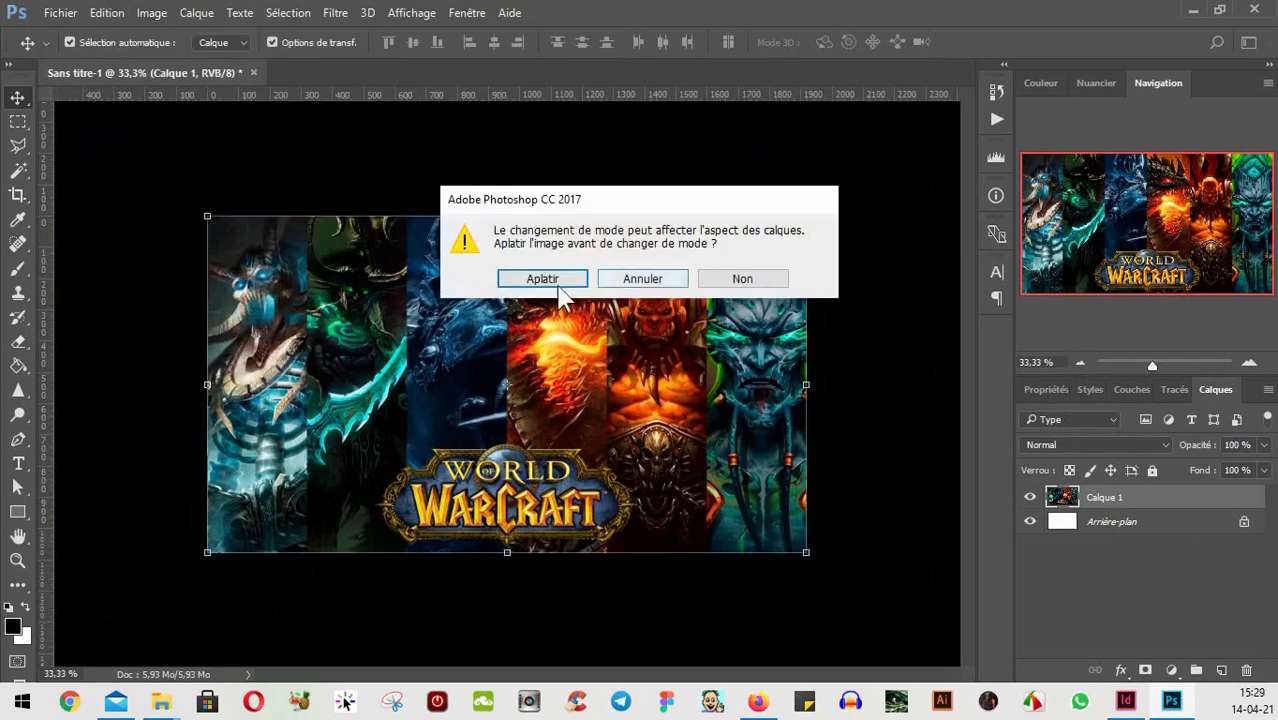
pyautogui.click(545, 278)
pyautogui.click(581, 303)
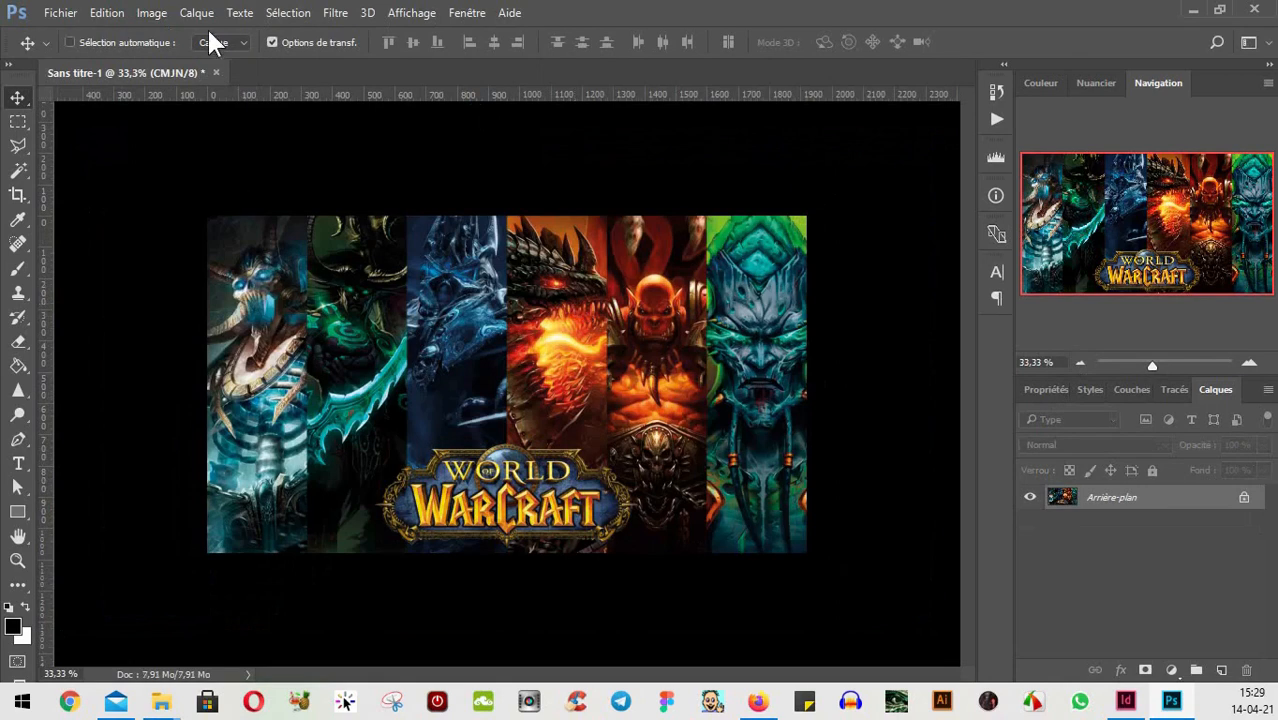
# - Set the image resolution to 300 pixels per inch with resampling off, and re-enable resampling before applying the size
pyautogui.hotkey('ctrl', 'alt', 'i')
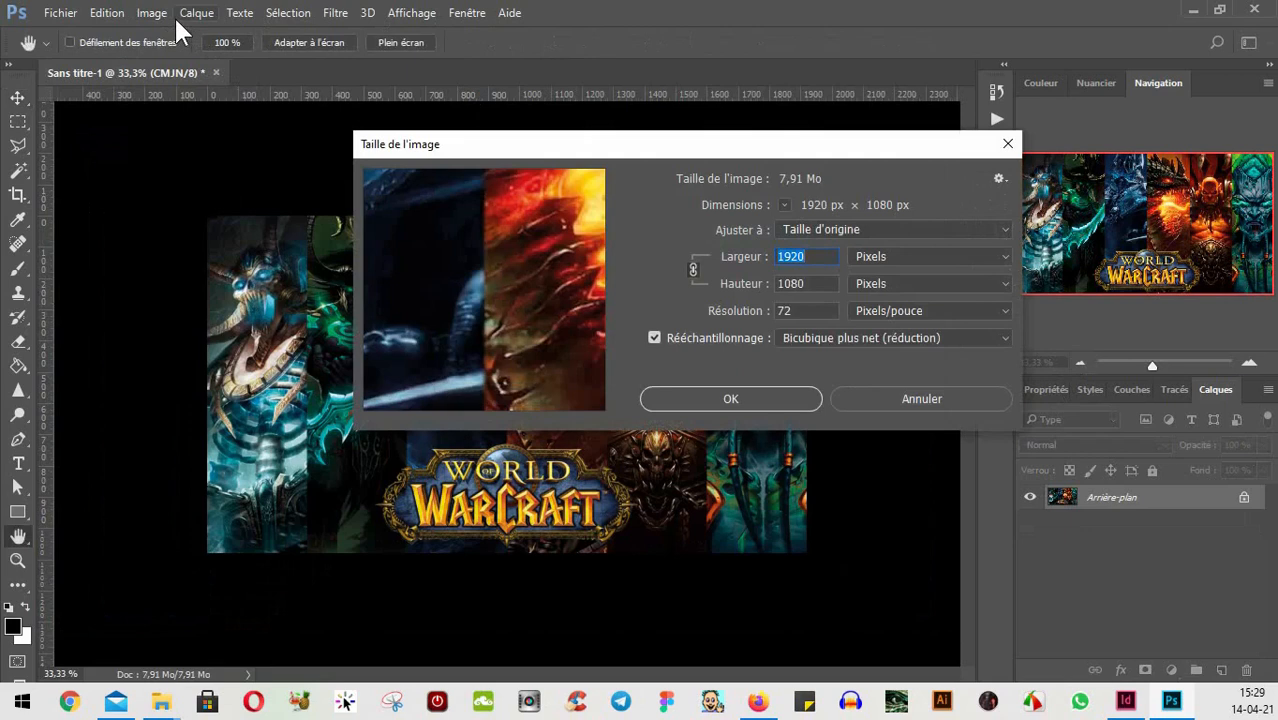
pyautogui.click(839, 388)
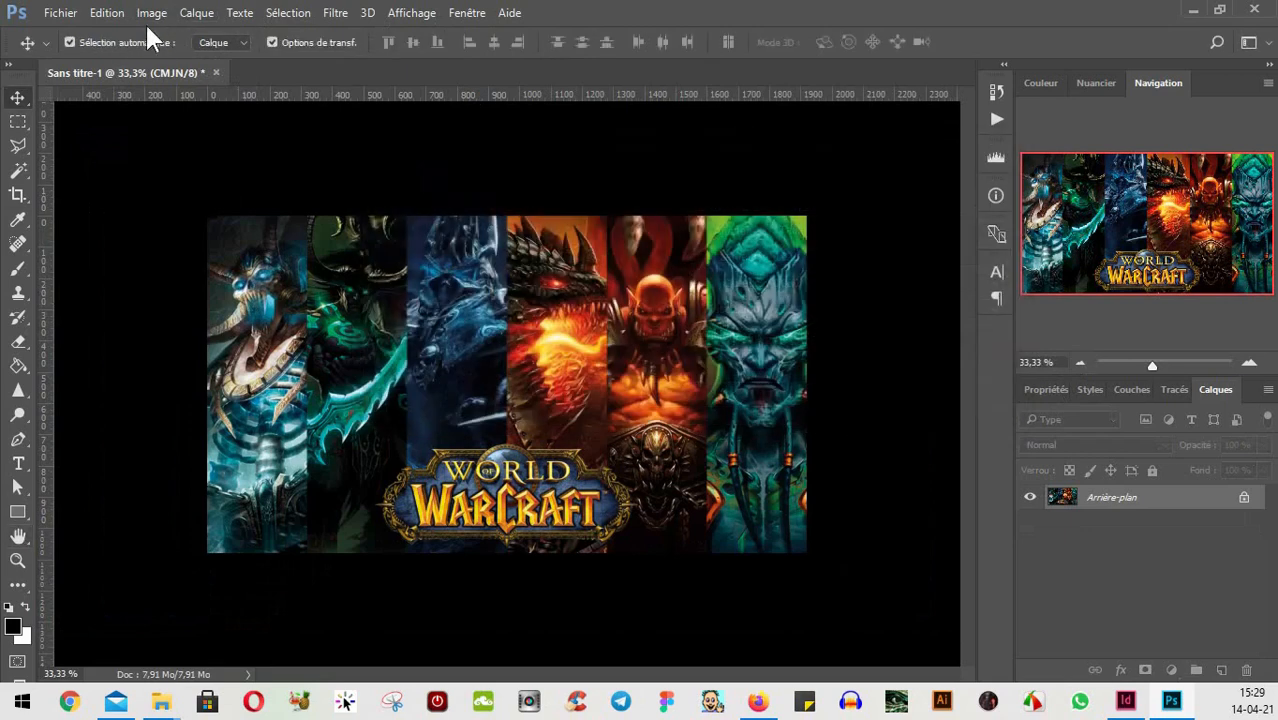
pyautogui.click(150, 16)
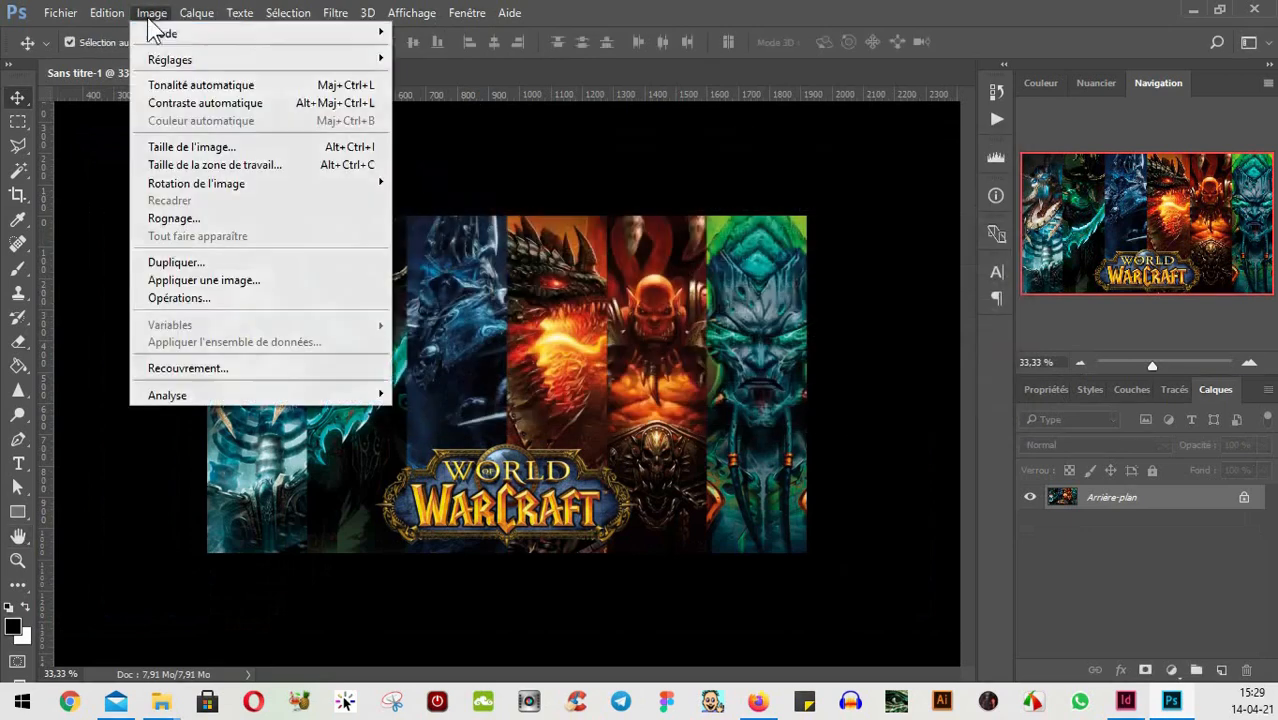
pyautogui.click(240, 148)
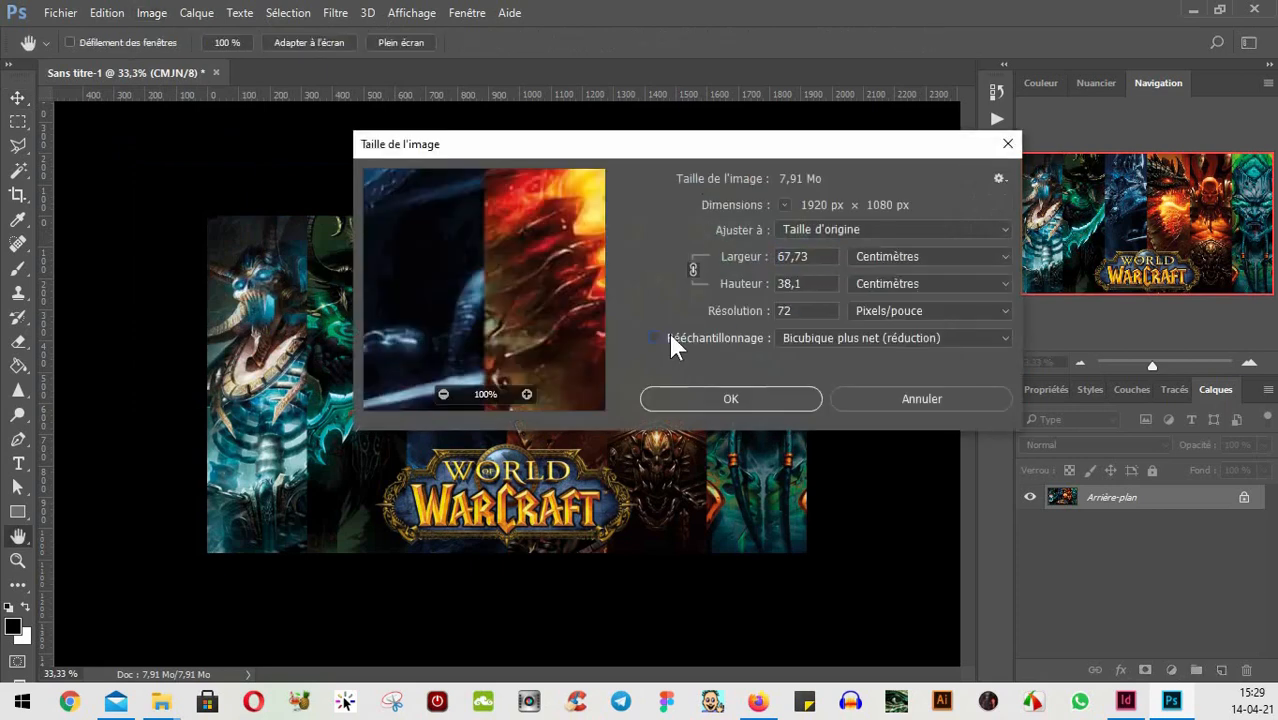
pyautogui.click(654, 338)
pyautogui.write('300')
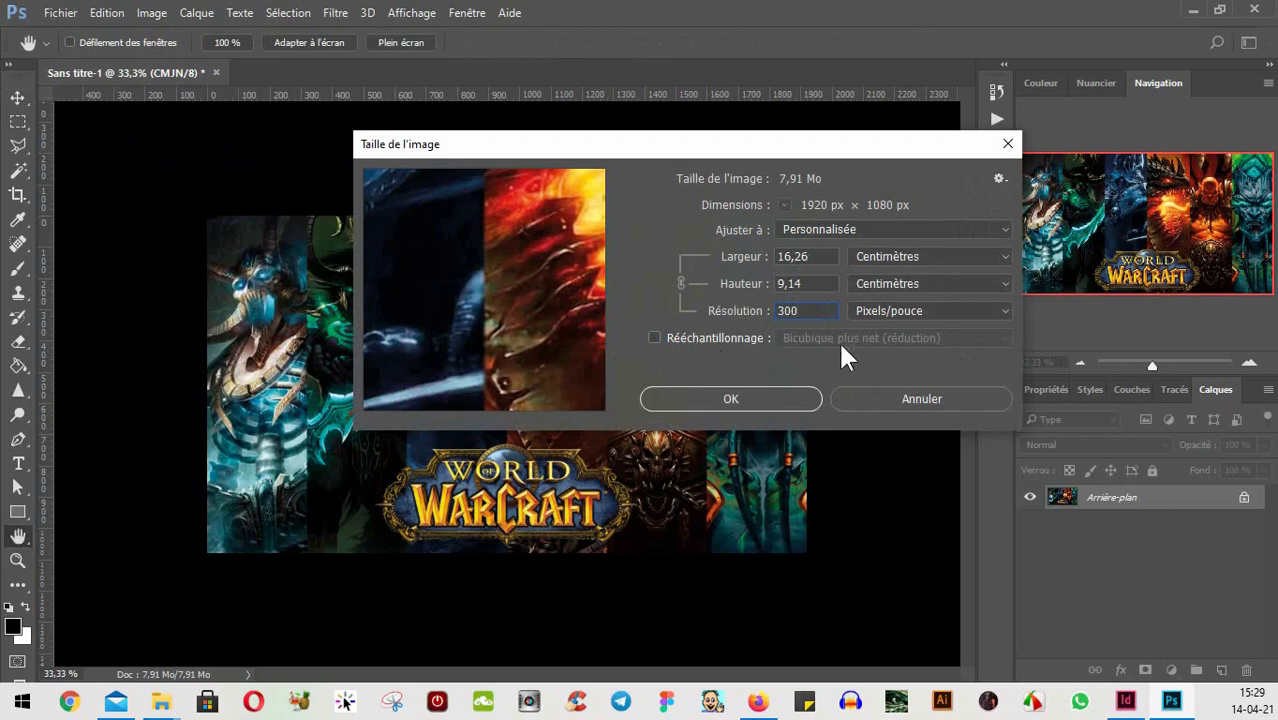
pyautogui.click(713, 337)
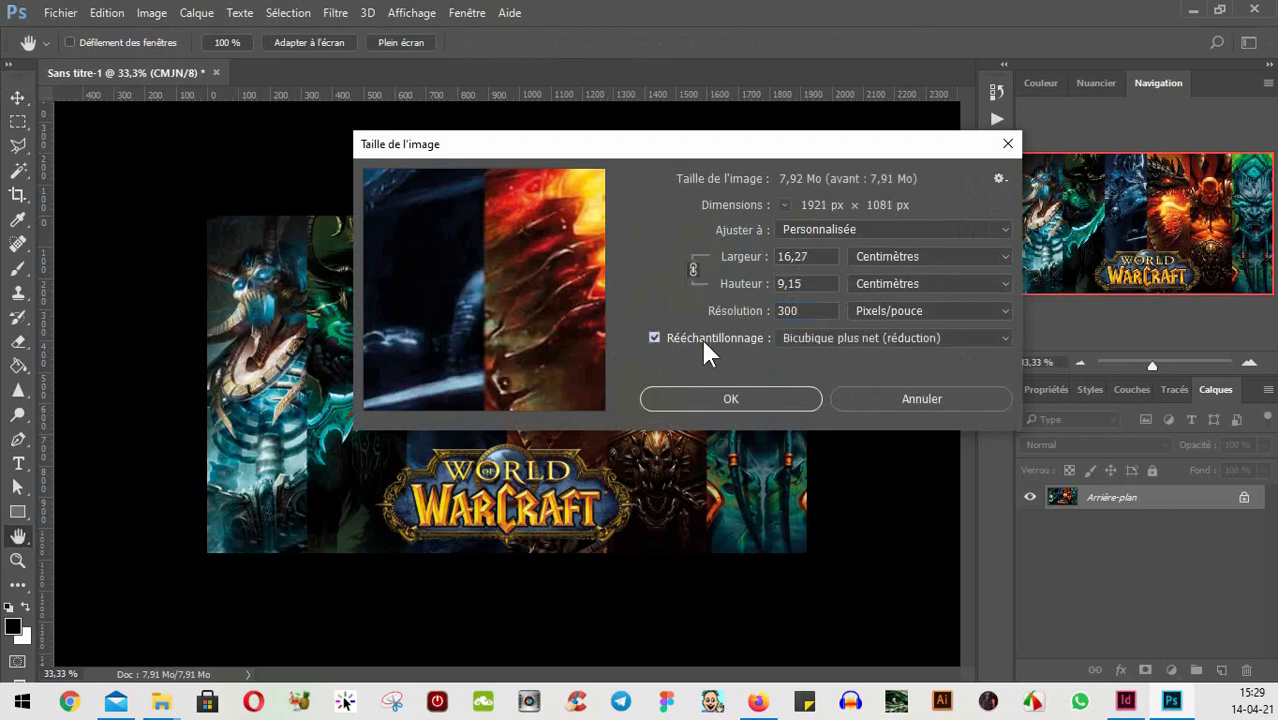
pyautogui.click(703, 338)
pyautogui.click(703, 338)
pyautogui.click(751, 401)
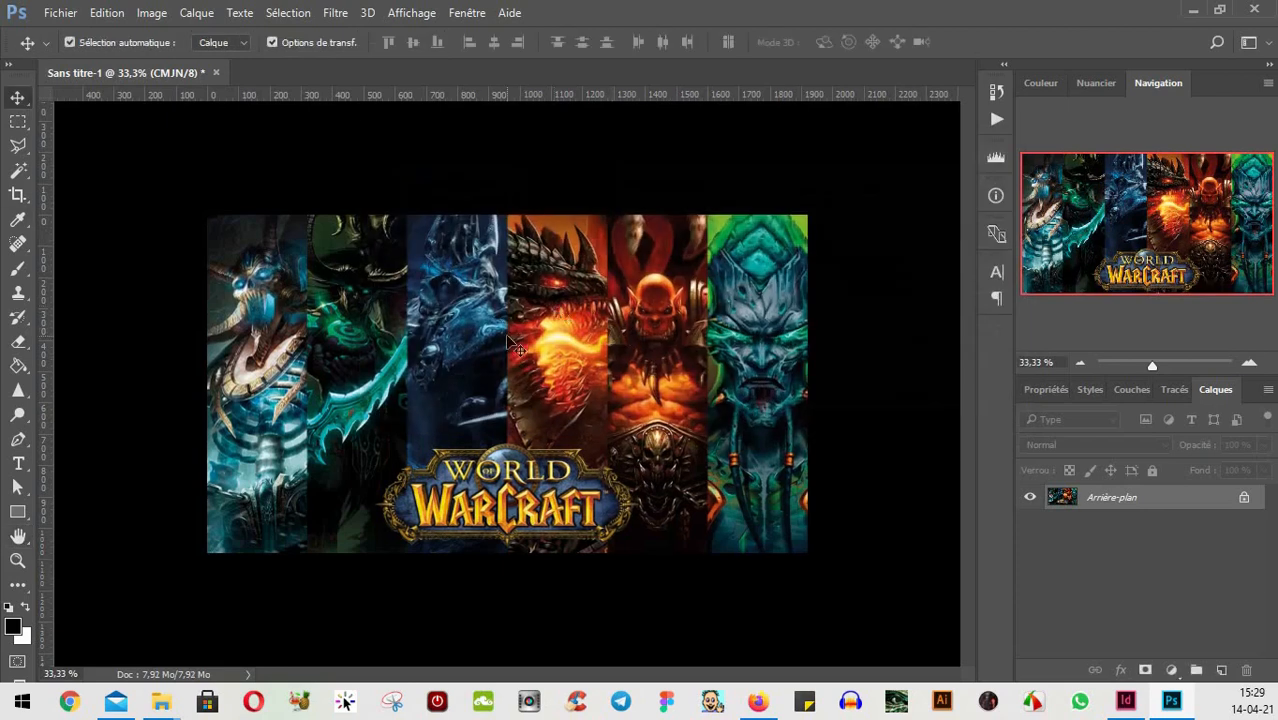
# - Check the image's width and height in centimetres at its current resolution, leaving the size settings unchanged
pyautogui.hotkey('ctrl', 'alt', 'i')
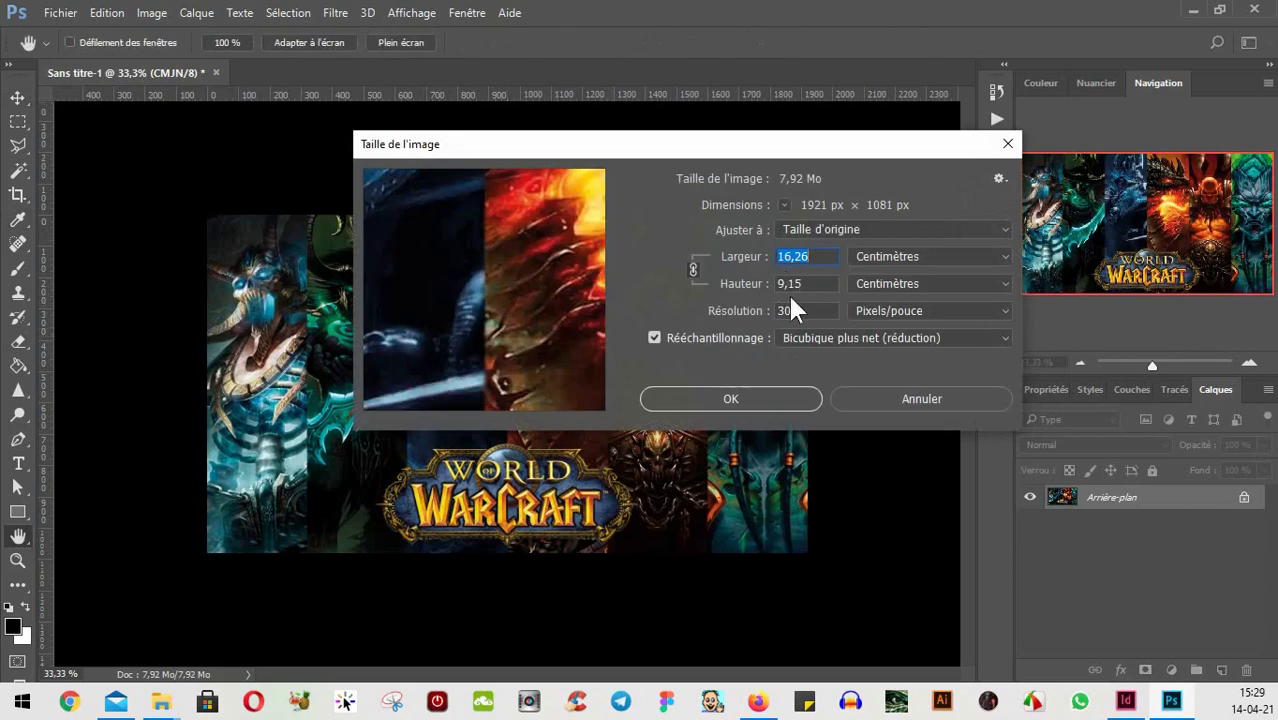
pyautogui.click(877, 397)
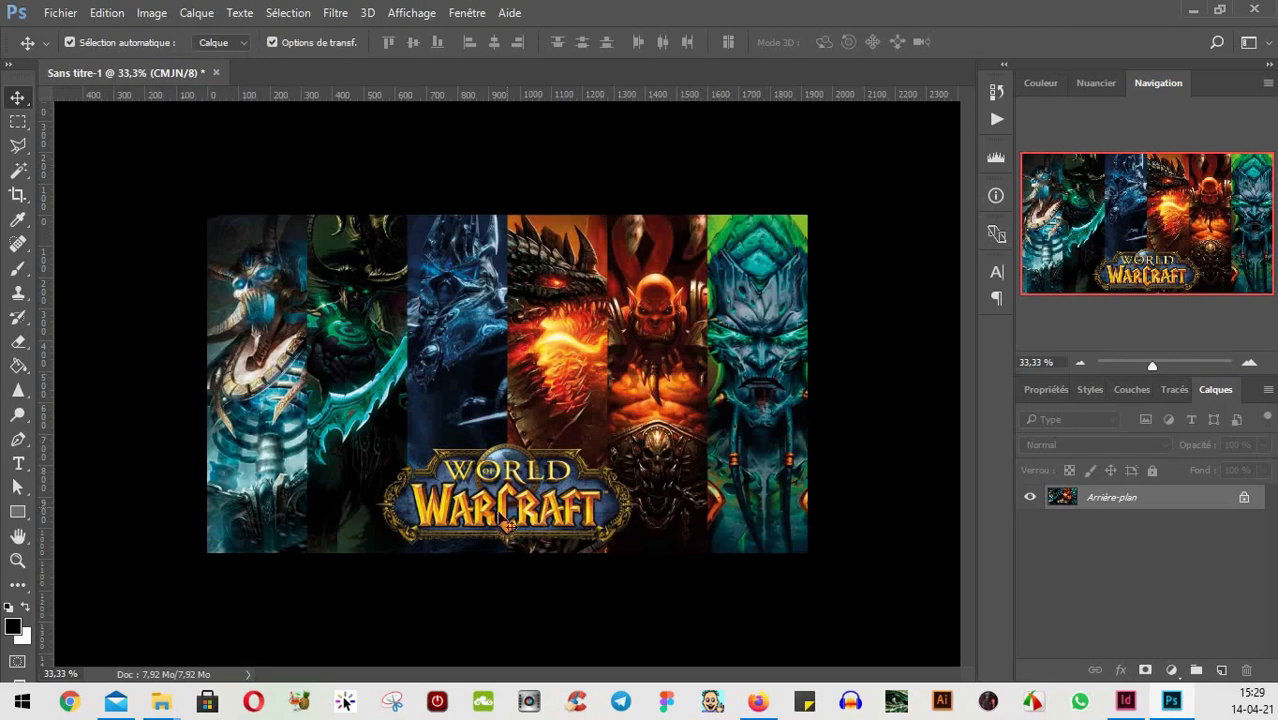
pyautogui.hotkey('ctrl', 'alt', 'i')
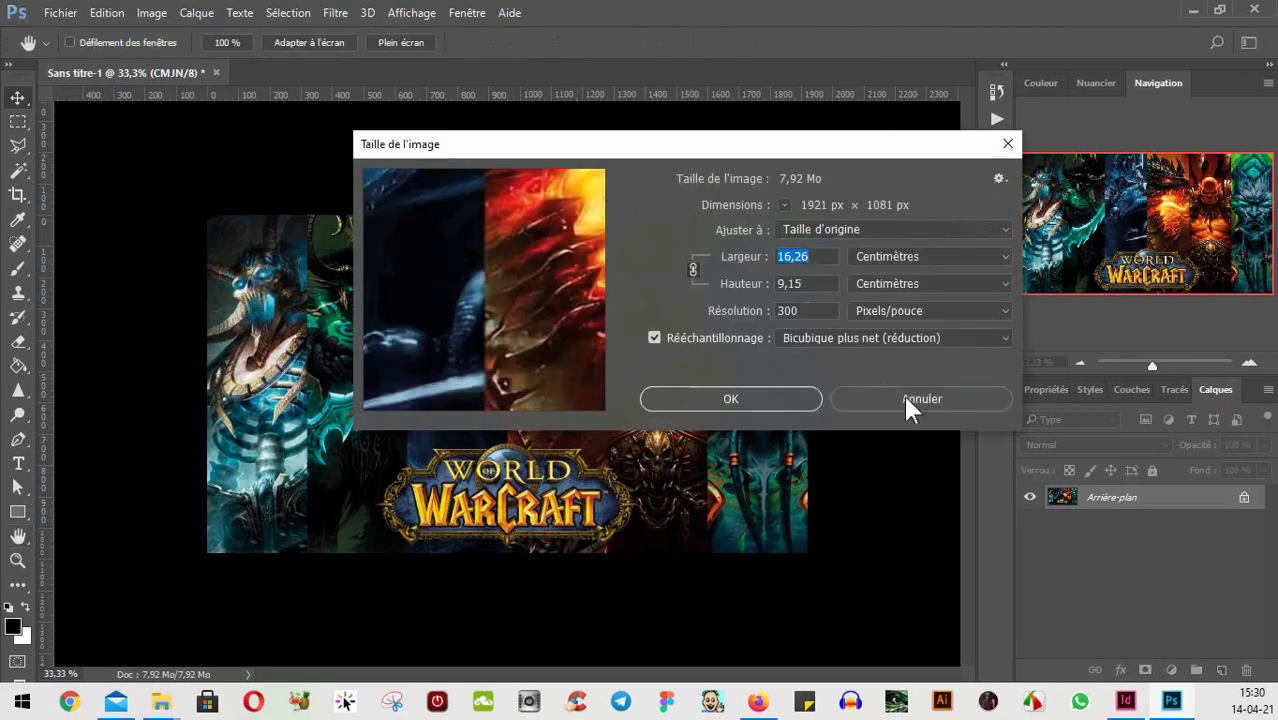
pyautogui.click(905, 404)
pyautogui.doubleClick(48, 27)
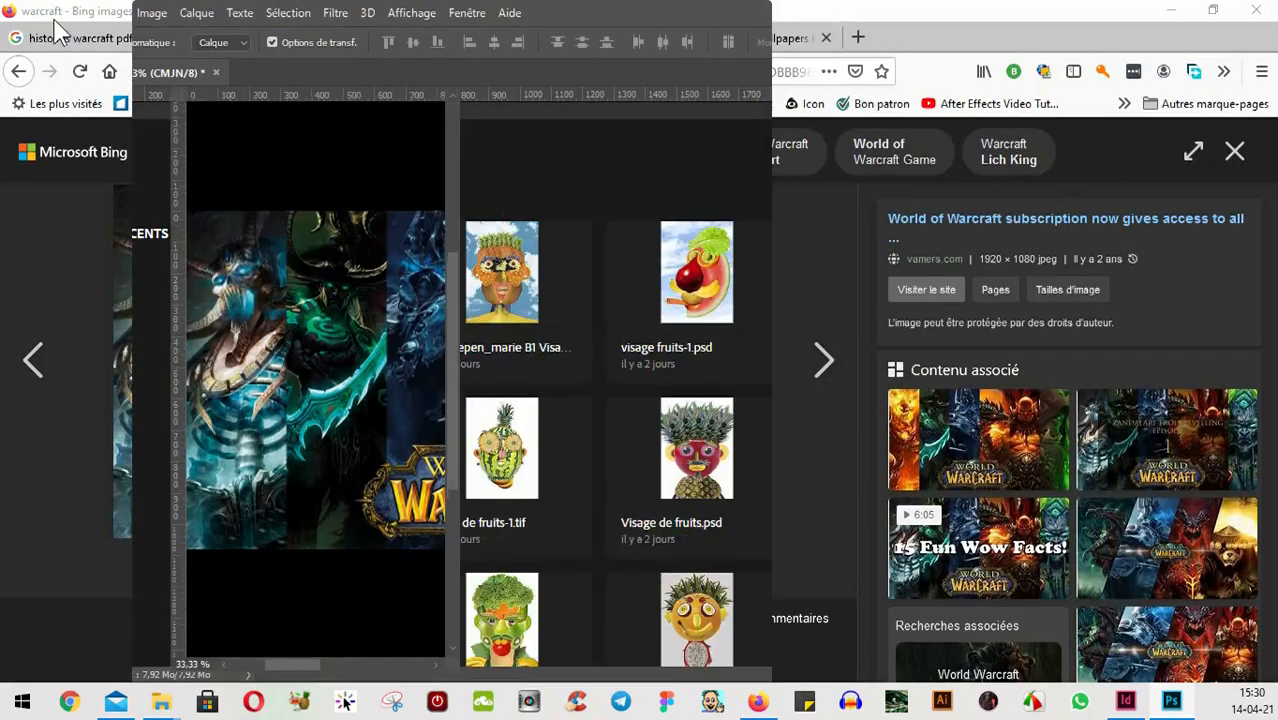
pyautogui.click(709, 9)
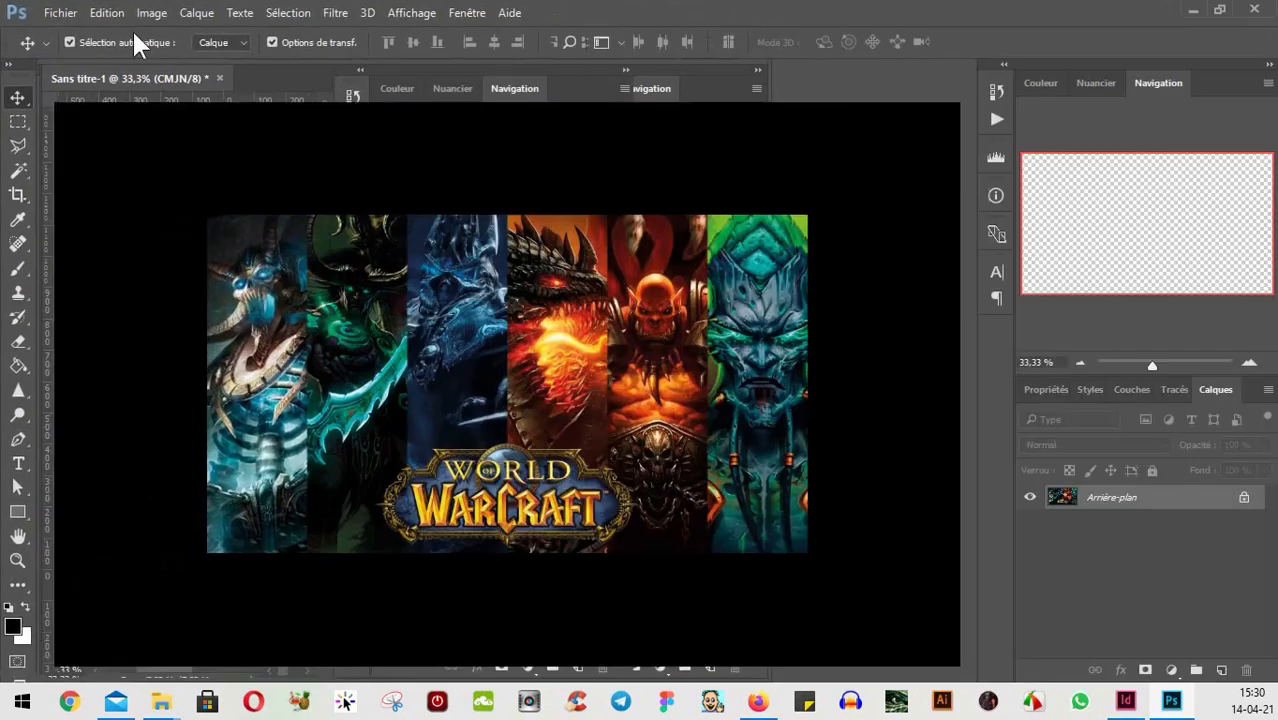
# - Start saving the document under a new name and create a folder named brouilon inside ecole as its destination
pyautogui.click(58, 13)
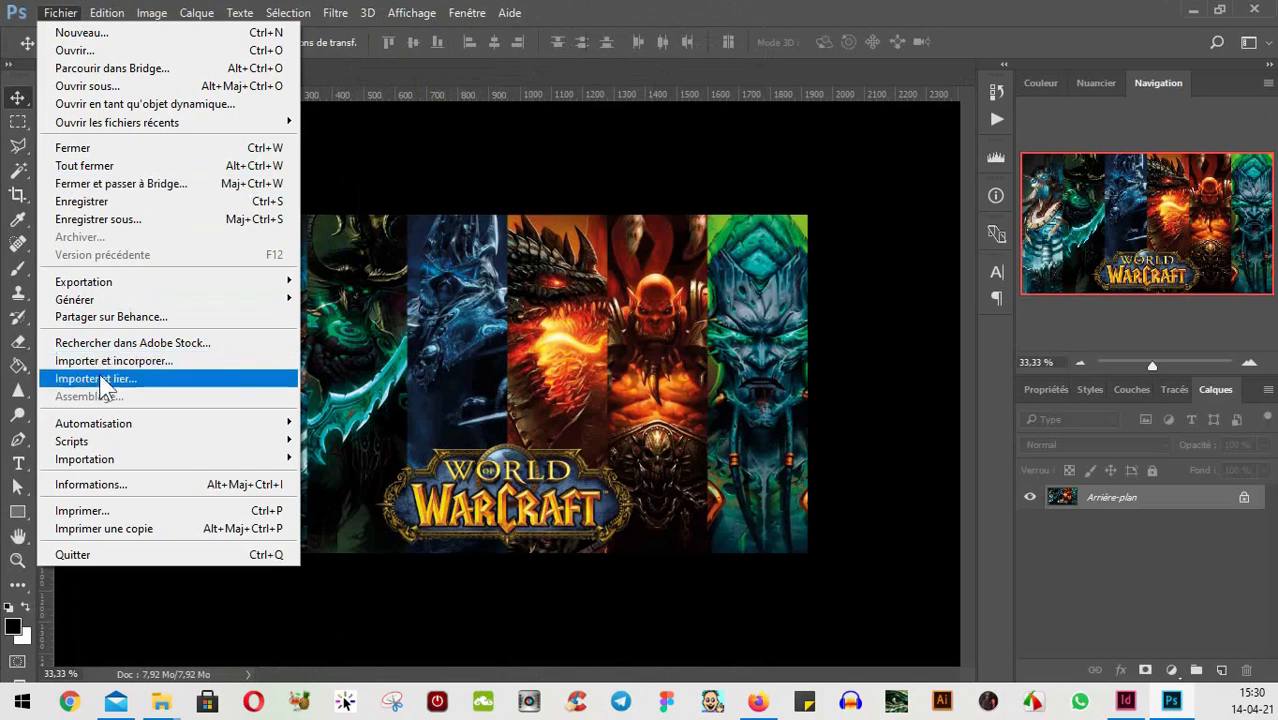
pyautogui.click(113, 220)
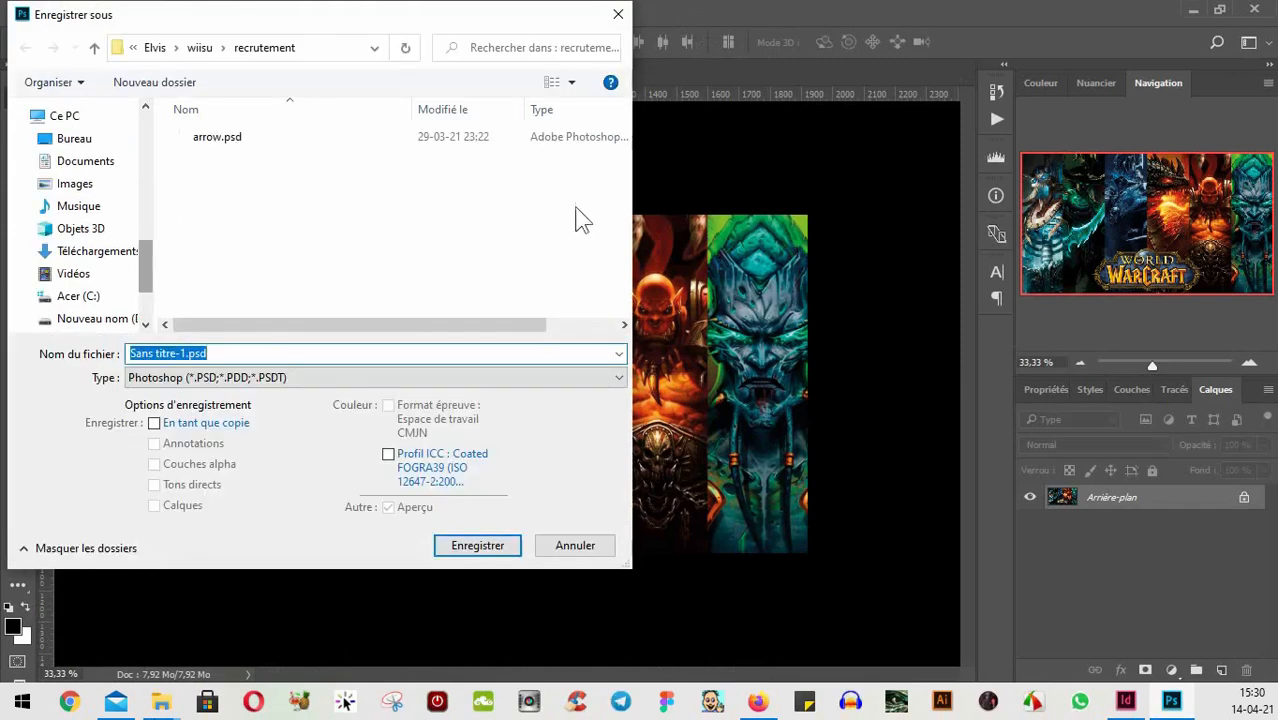
pyautogui.moveTo(145, 277); pyautogui.dragTo(75, 155)
pyautogui.click(72, 148)
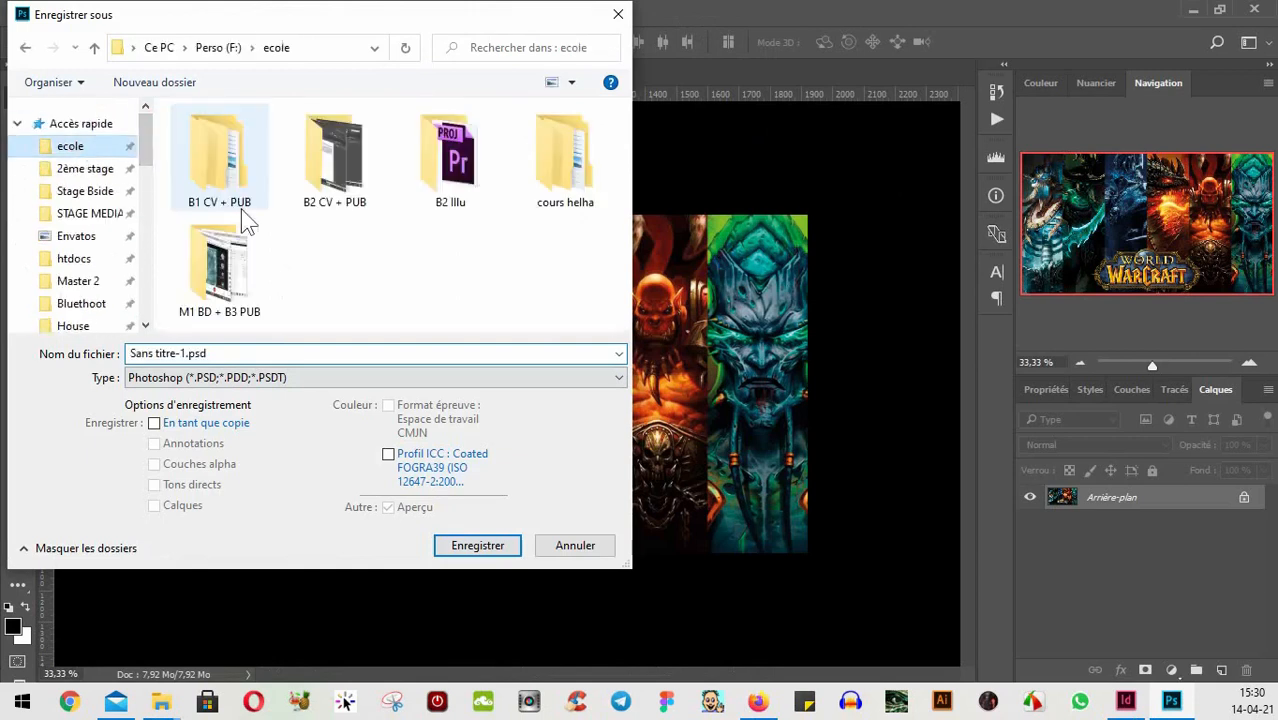
pyautogui.rightClick(242, 266)
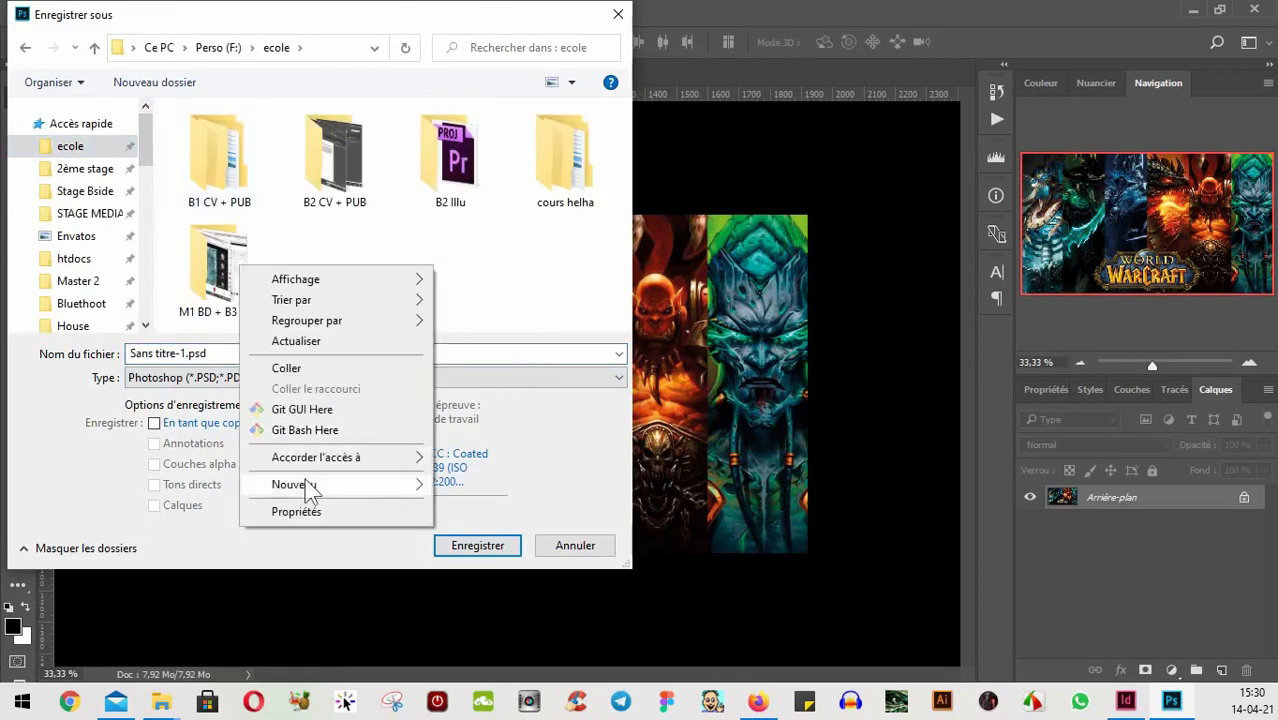
pyautogui.moveTo(341, 483)
pyautogui.click(553, 211)
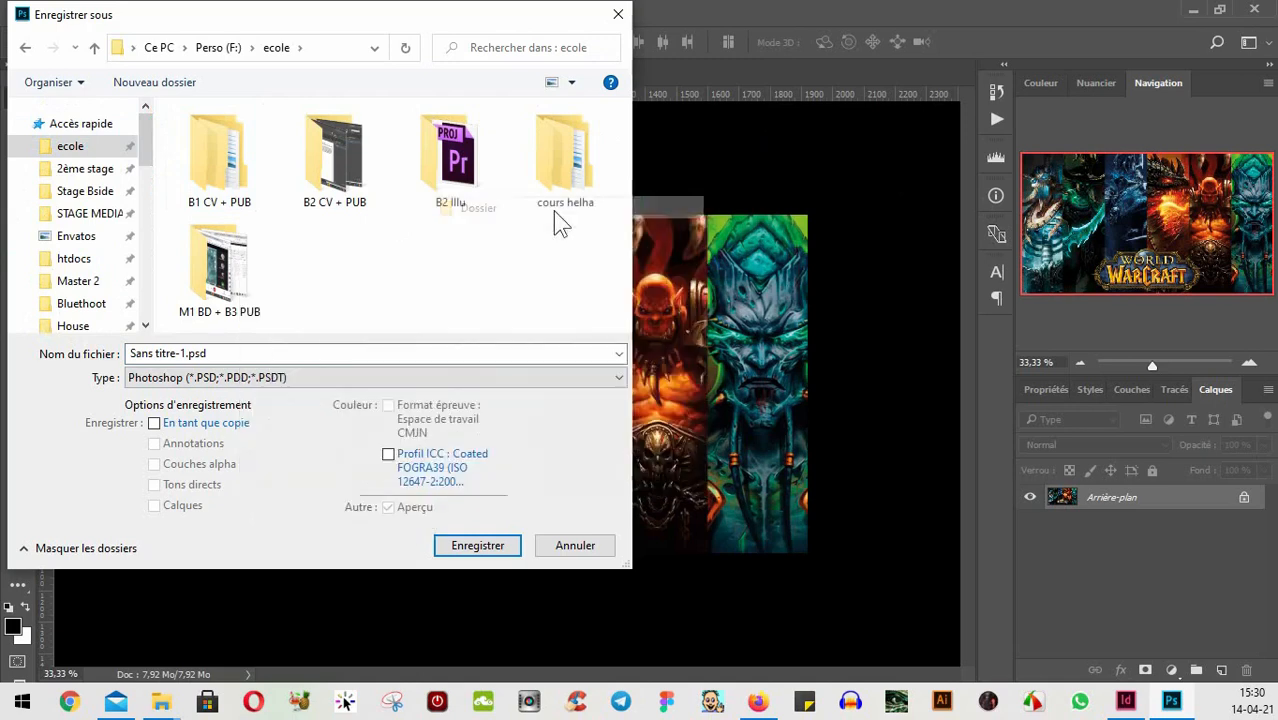
pyautogui.write('uilon')
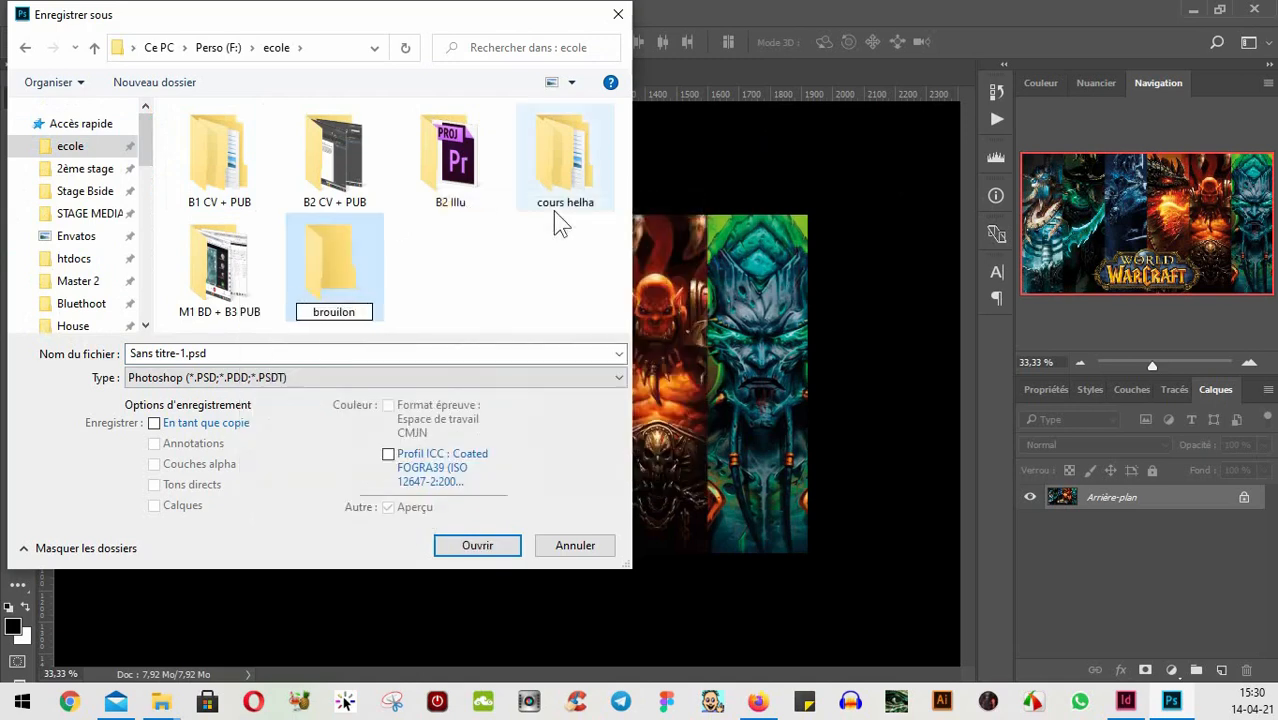
pyautogui.press('Return')
pyautogui.press('Return')
# - Name the file mythe.psd and save it in Photoshop format in the brouilon folder
pyautogui.click(178, 352)
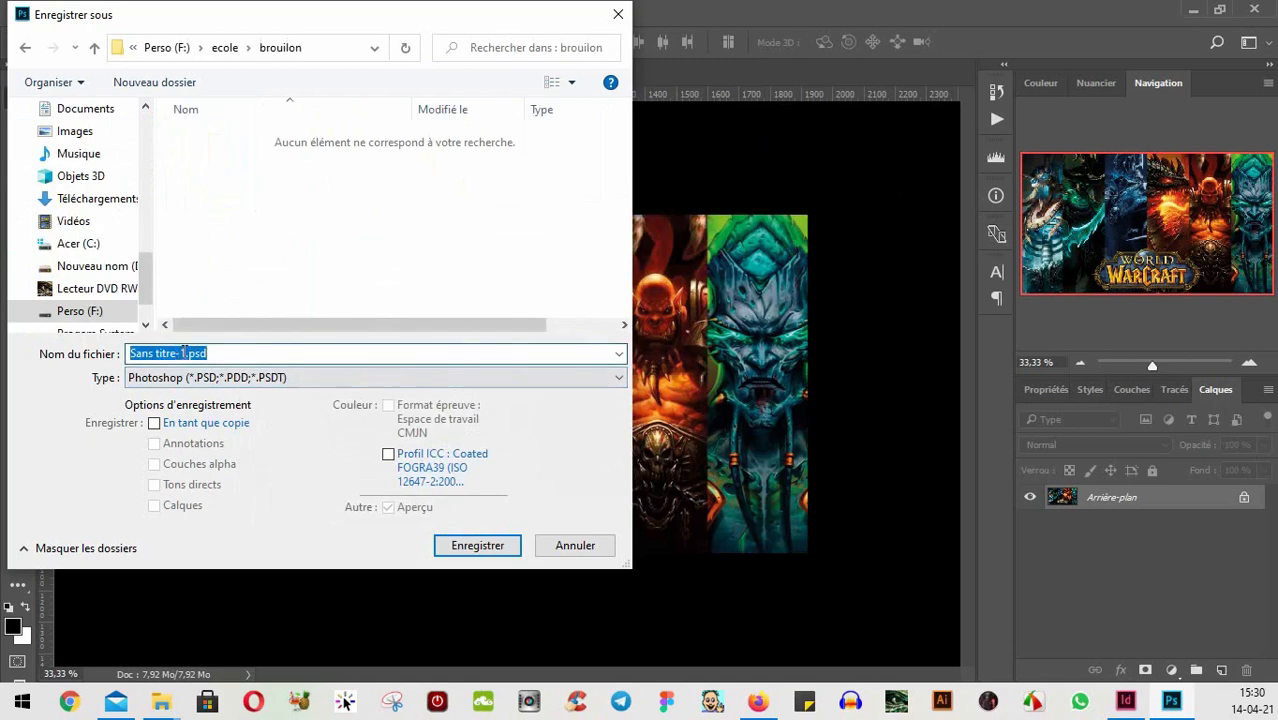
pyautogui.moveTo(185, 352); pyautogui.dragTo(71, 286)
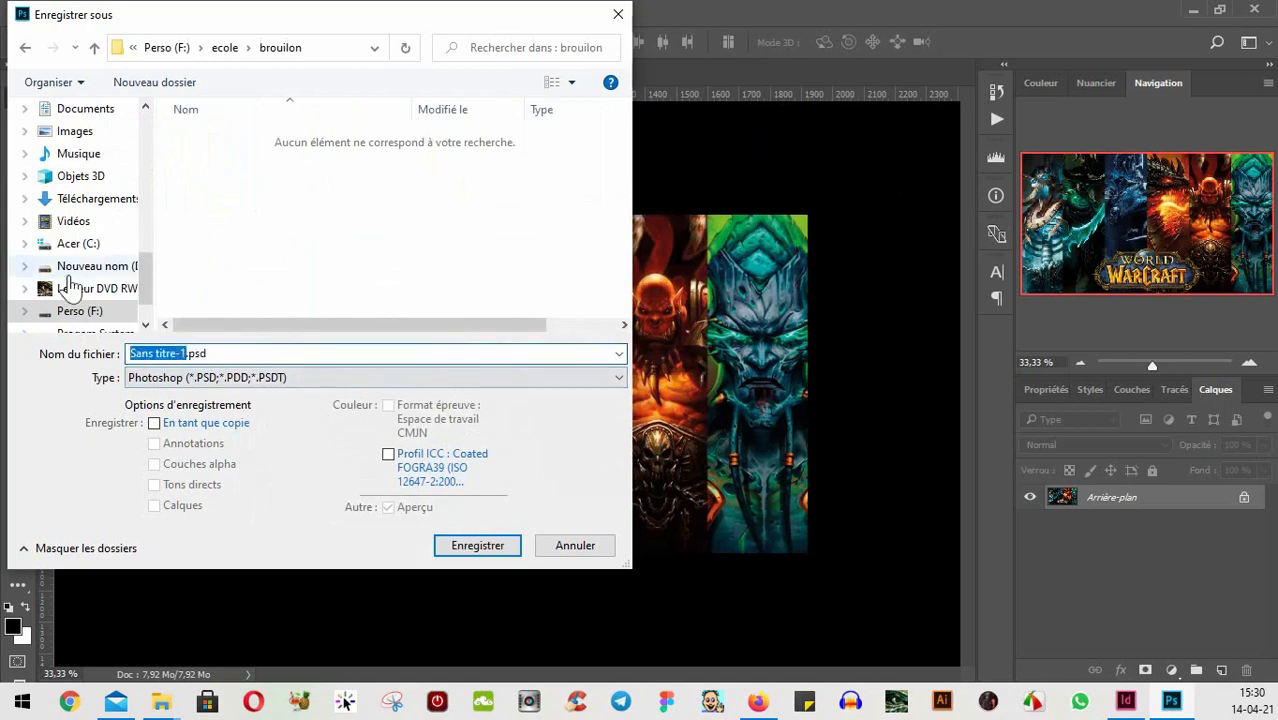
pyautogui.write('mythe')
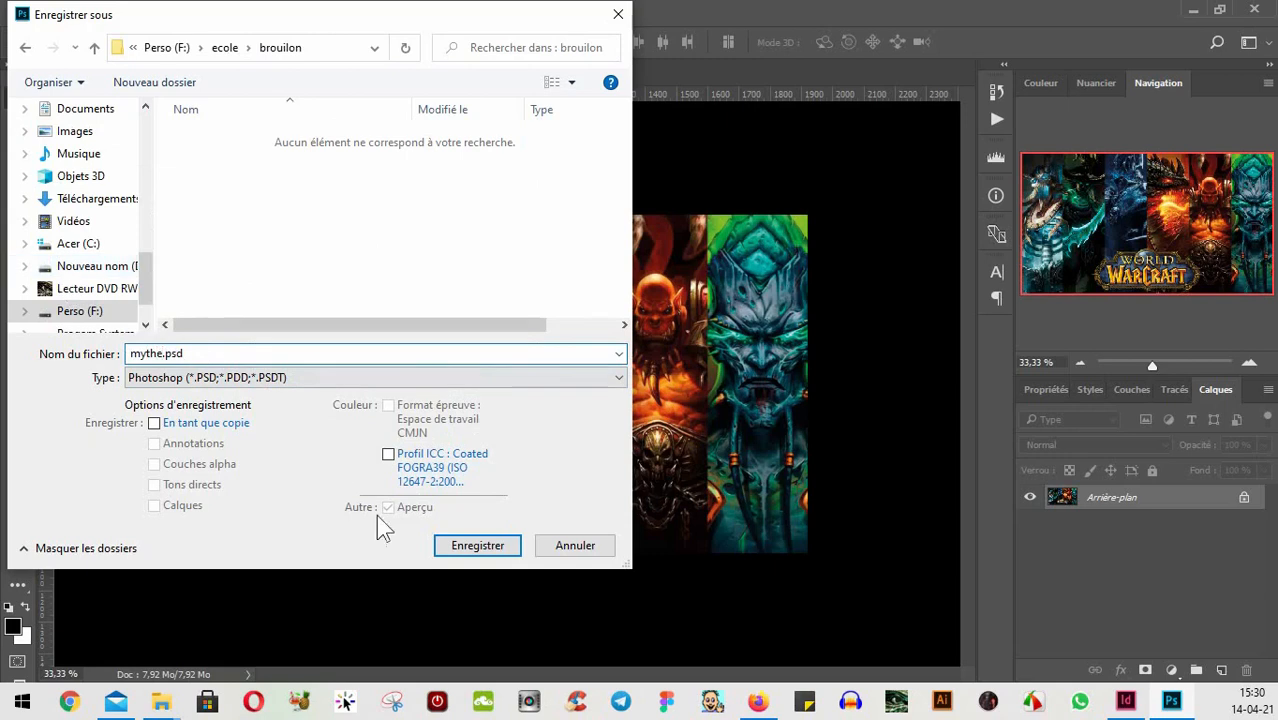
pyautogui.click(465, 545)
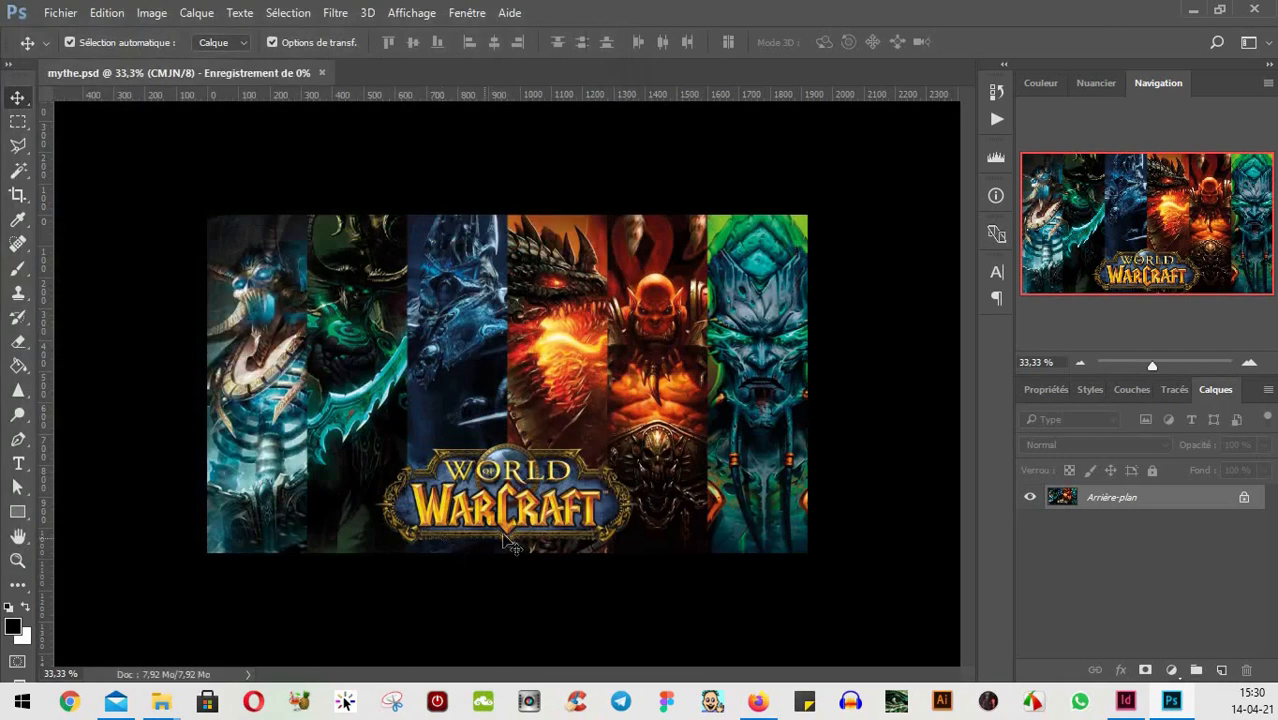
# - Switch to File Explorer, open the brouilon folder in ecole, select mythe.psd and move the window aside
pyautogui.click(161, 702)
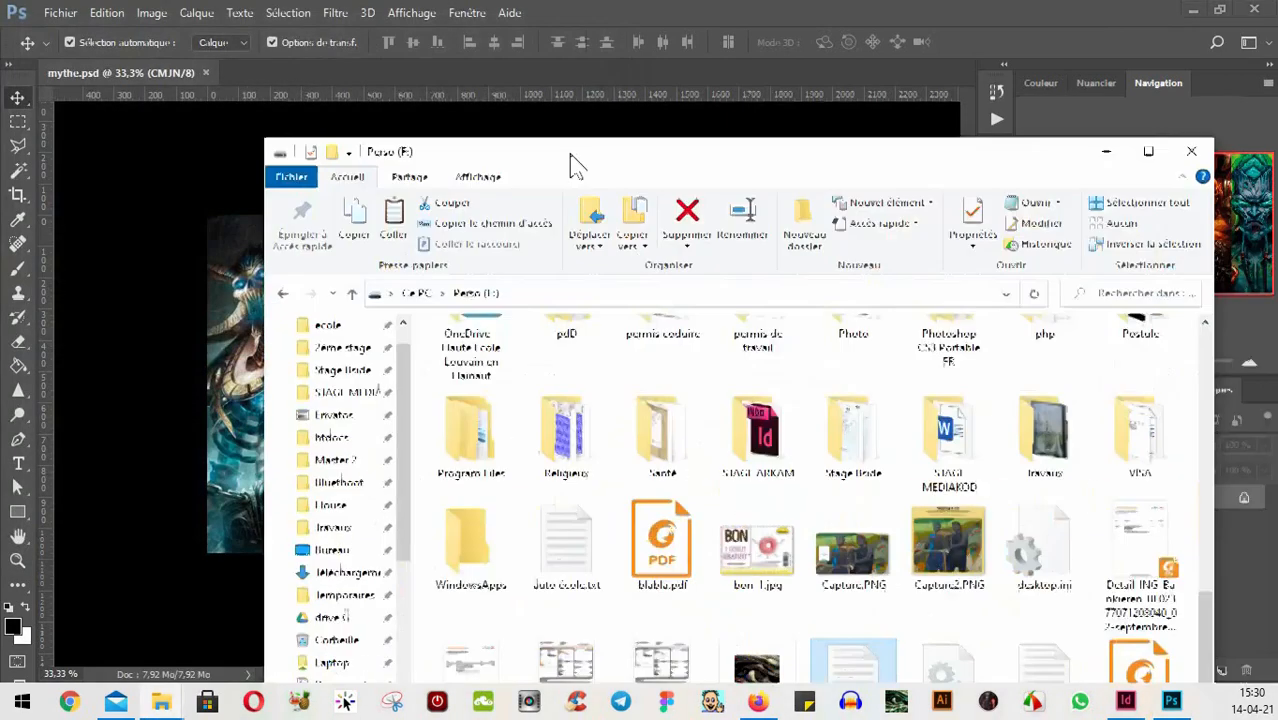
pyautogui.moveTo(568, 152); pyautogui.dragTo(421, 66)
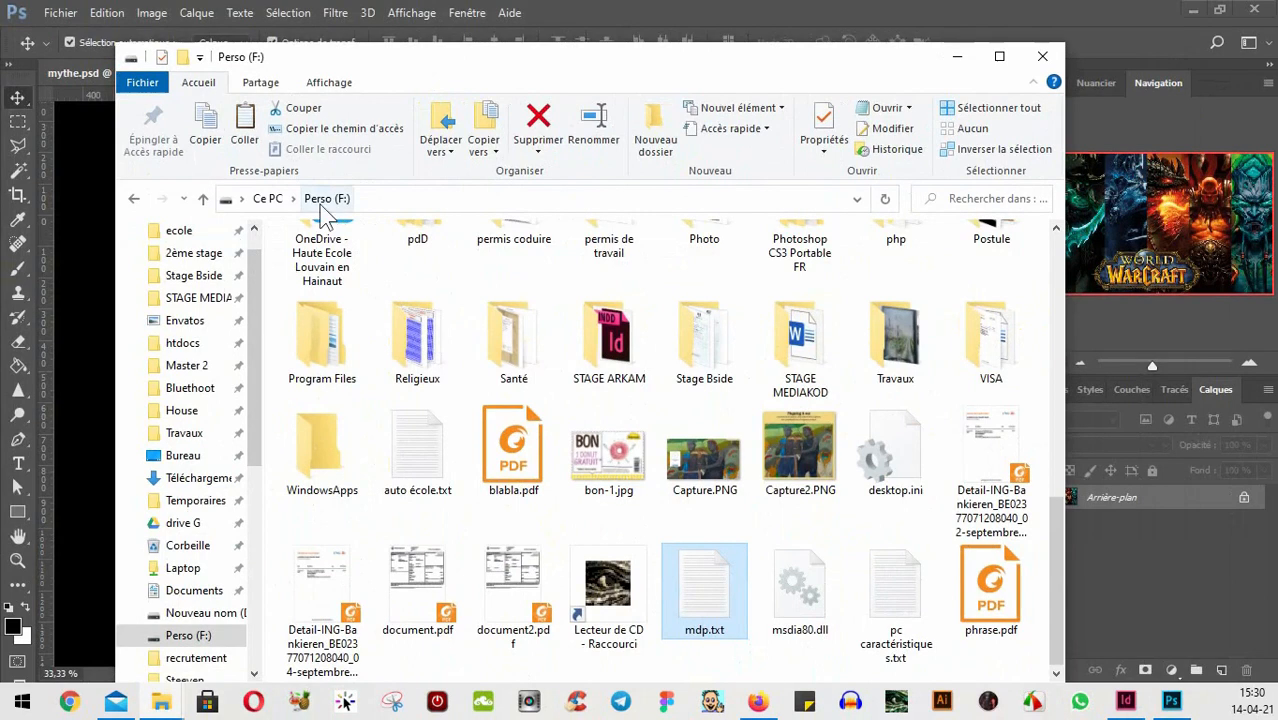
pyautogui.click(327, 198)
pyautogui.click(175, 270)
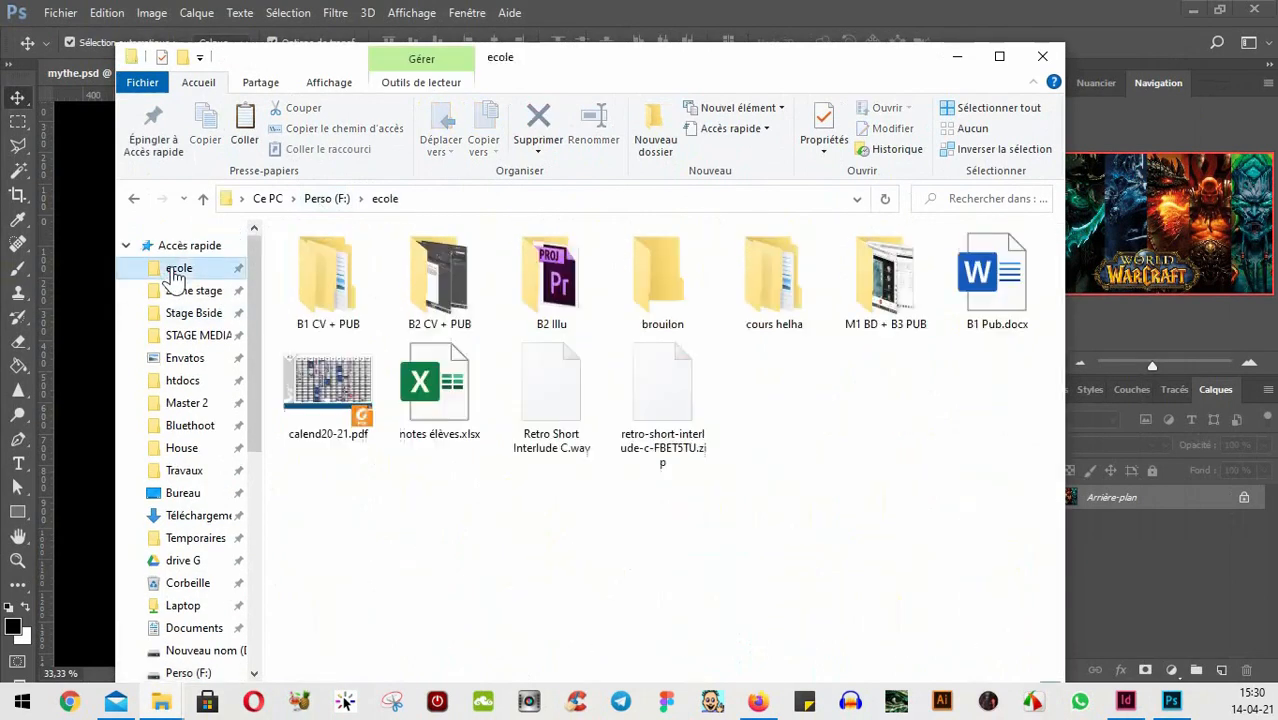
pyautogui.click(677, 285)
pyautogui.doubleClick(677, 285)
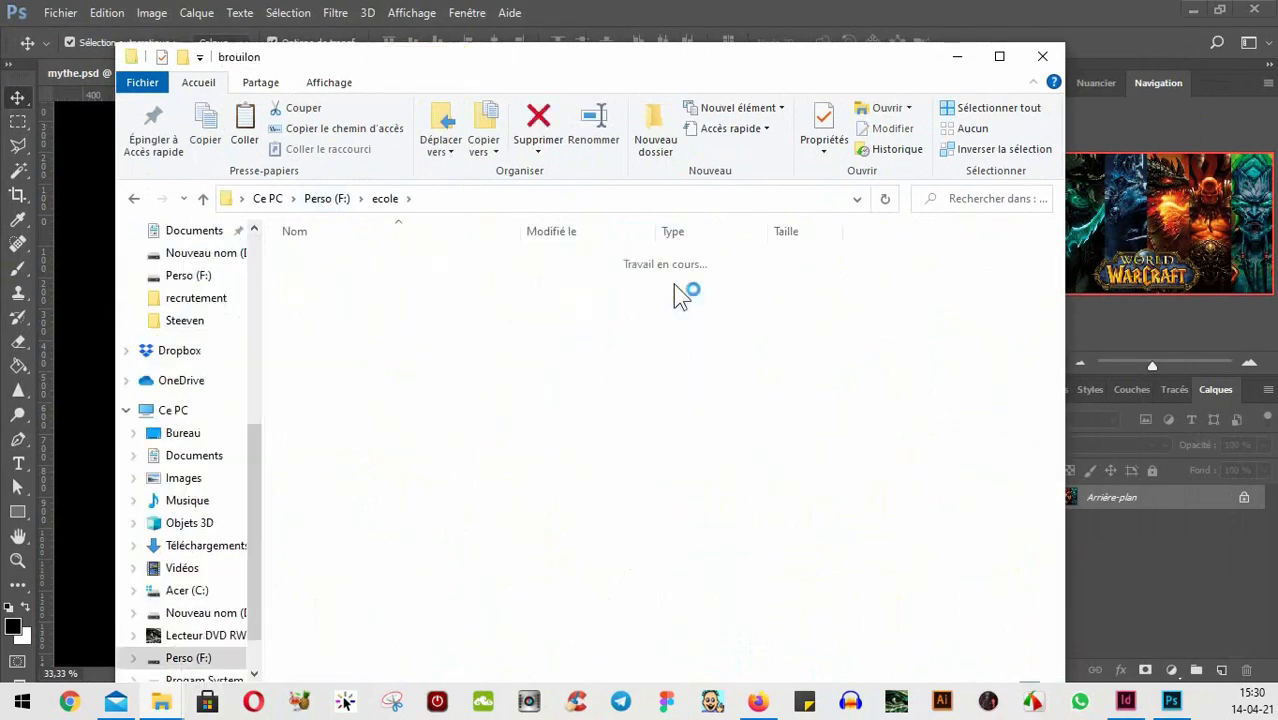
pyautogui.click(319, 262)
pyautogui.moveTo(573, 62); pyautogui.dragTo(1277, 30)
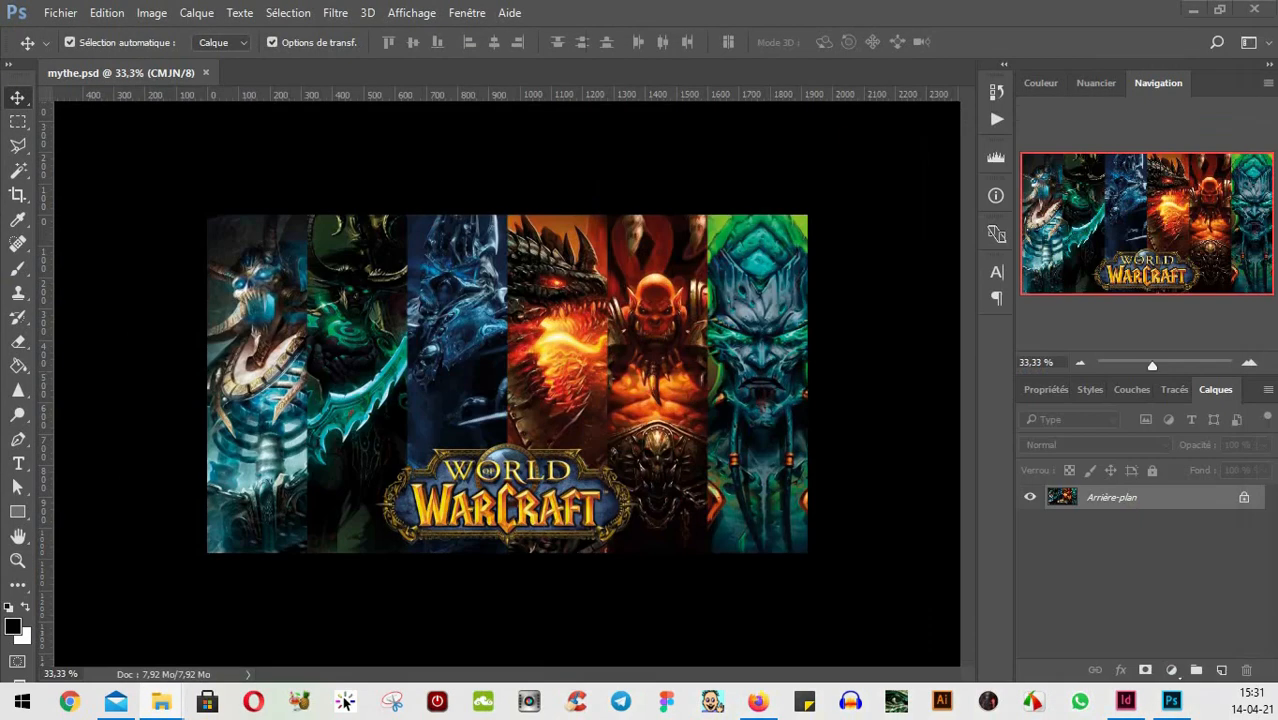
# - Switch to InDesign and place mythe.psd from the brouilon folder into the empty image frame on pages 4-5, clearing the view of the spread
pyautogui.click(1192, 11)
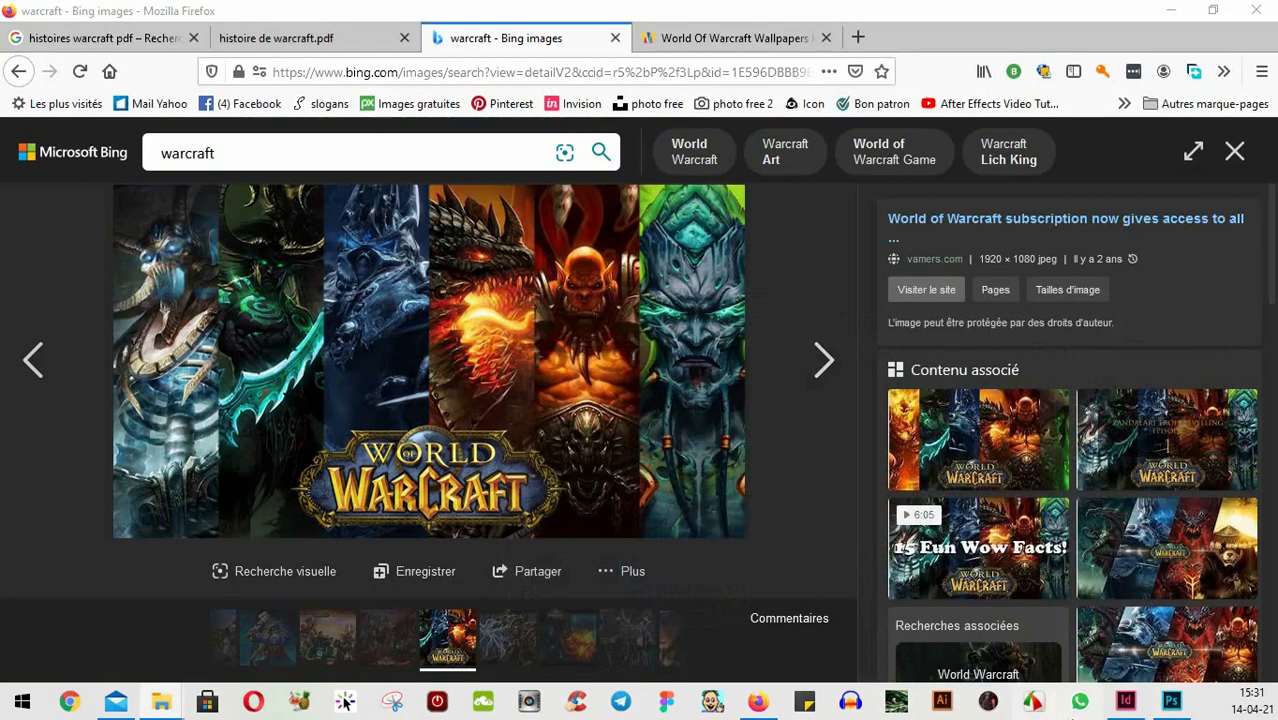
pyautogui.click(1125, 701)
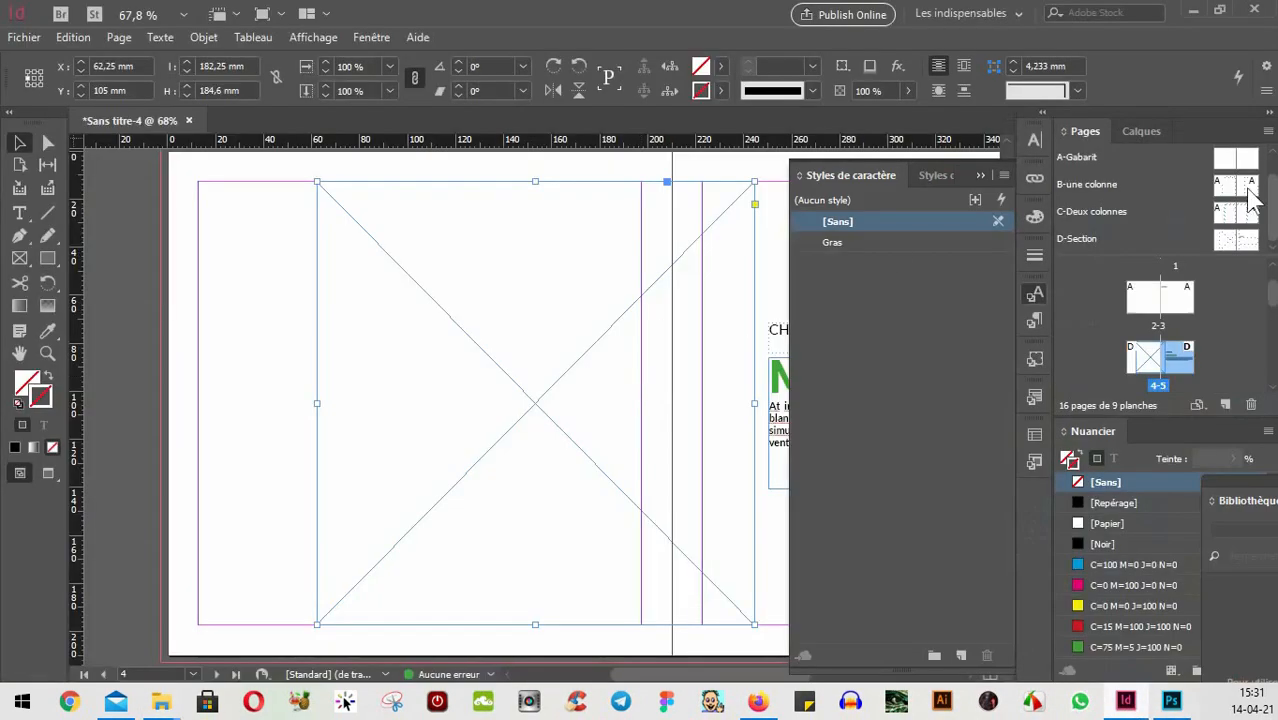
pyautogui.moveTo(1277, 242); pyautogui.dragTo(1277, 142)
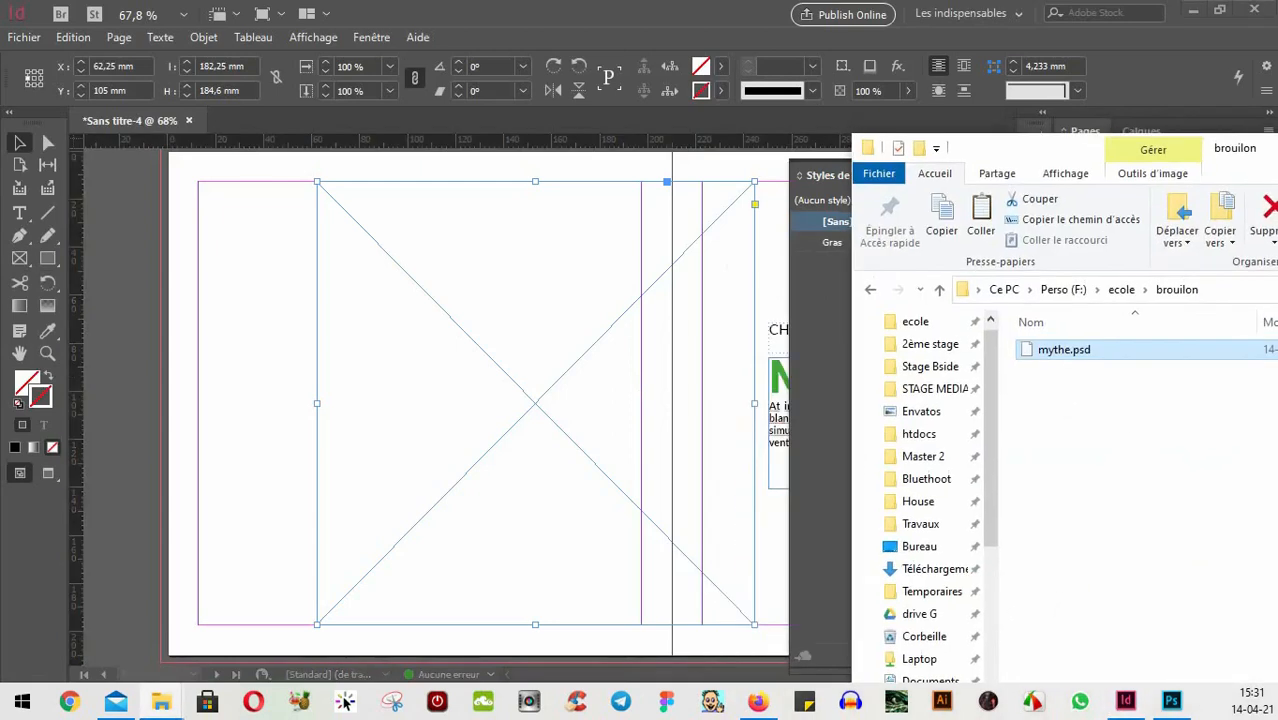
pyautogui.click(1082, 353)
pyautogui.moveTo(1083, 354); pyautogui.dragTo(467, 376)
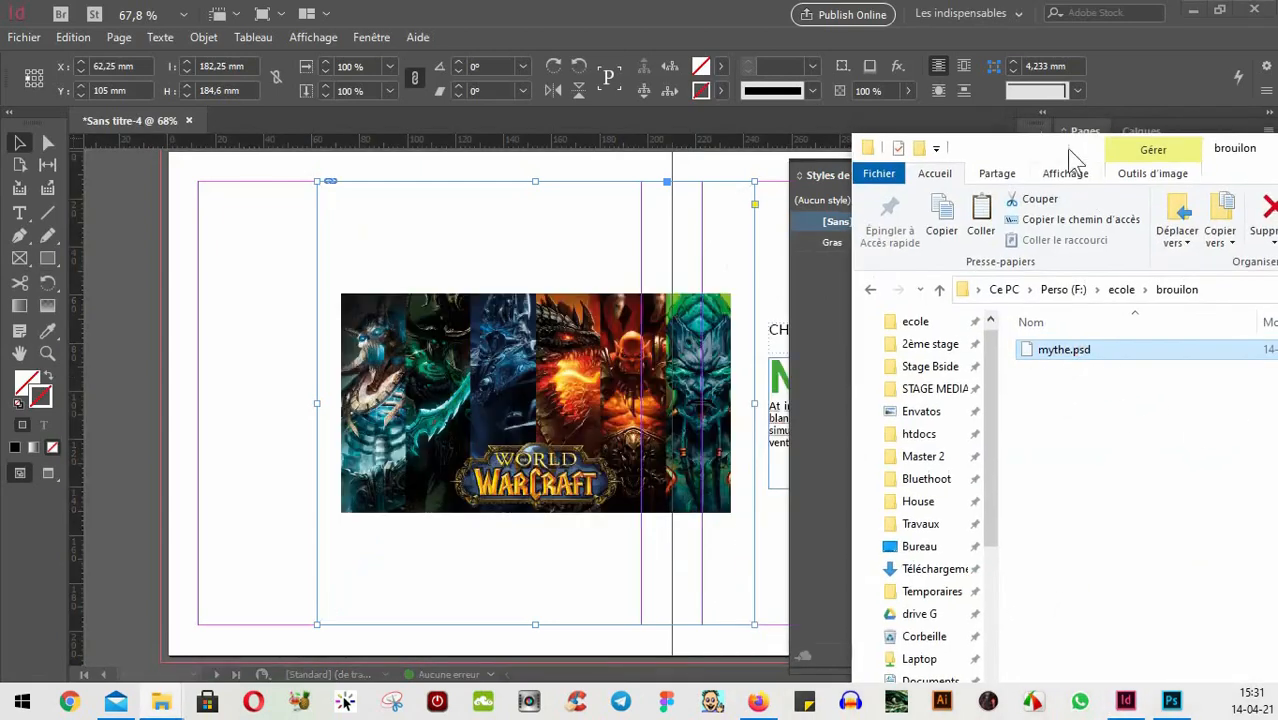
pyautogui.moveTo(1072, 150); pyautogui.dragTo(1277, 165)
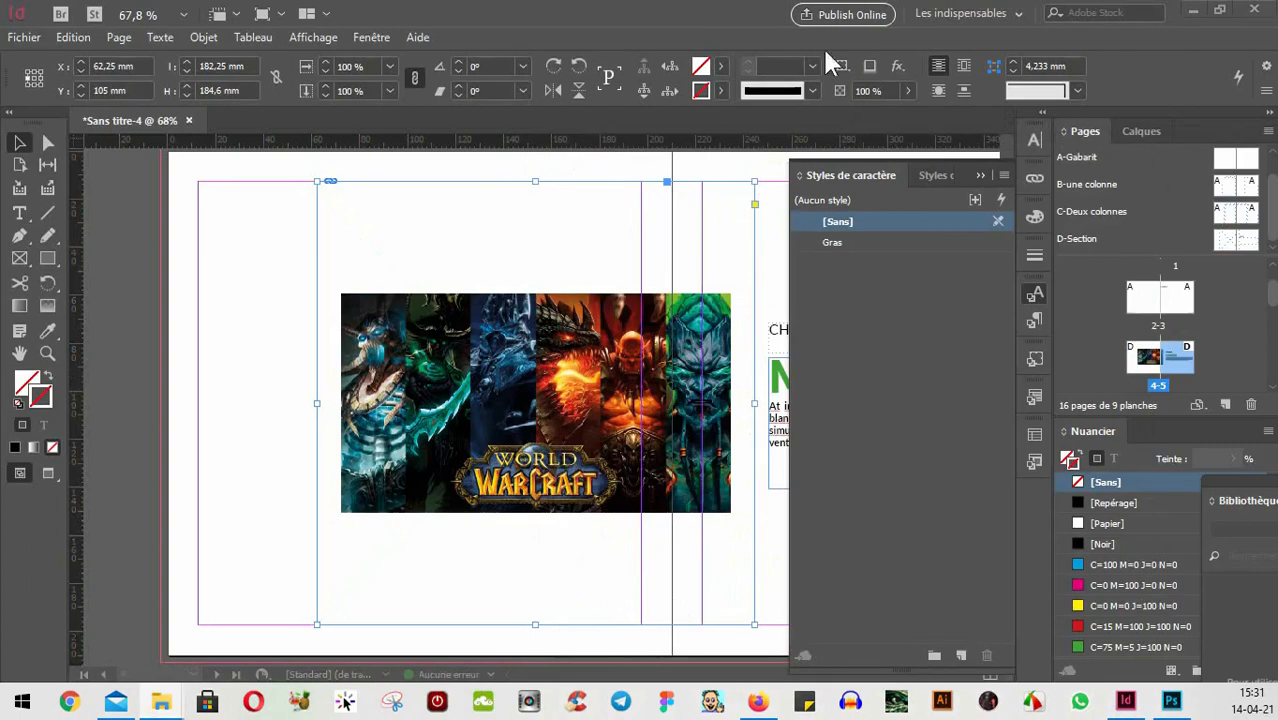
pyautogui.click(988, 176)
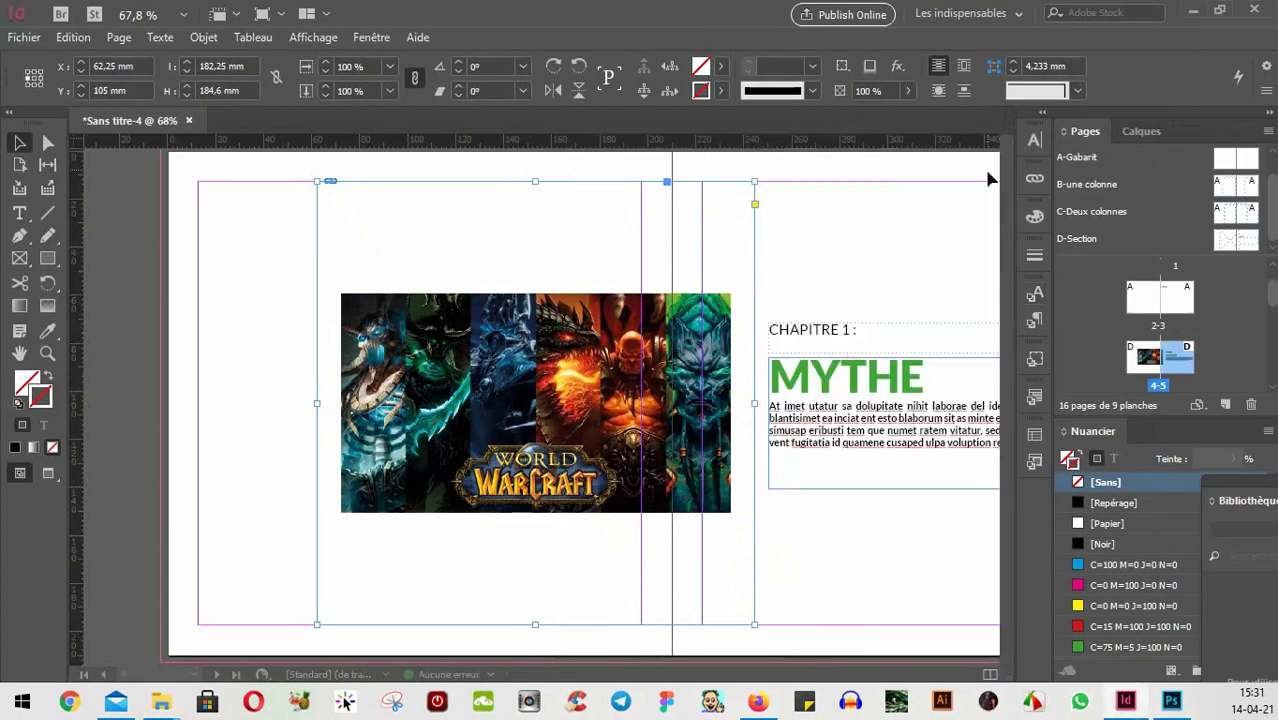
# - Switch to Photoshop and convert the locked Arrière-plan background of mythe.psd into an editable layer
pyautogui.click(527, 412)
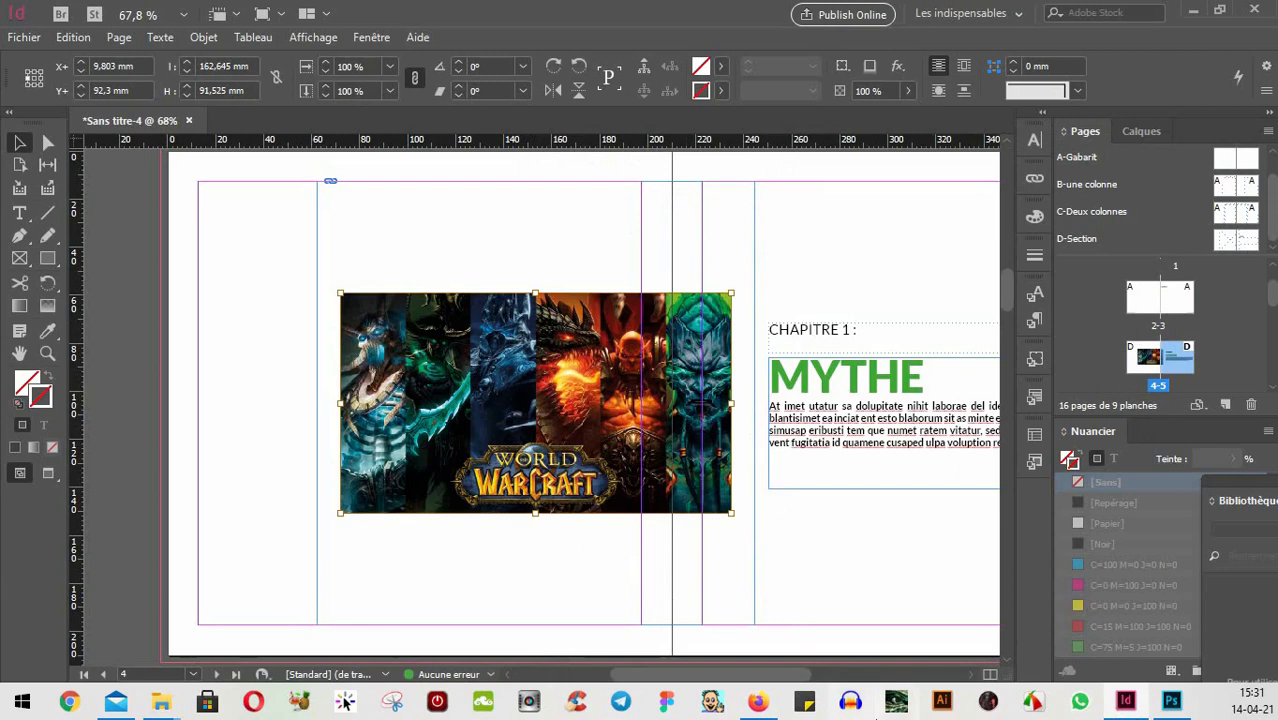
pyautogui.click(1172, 703)
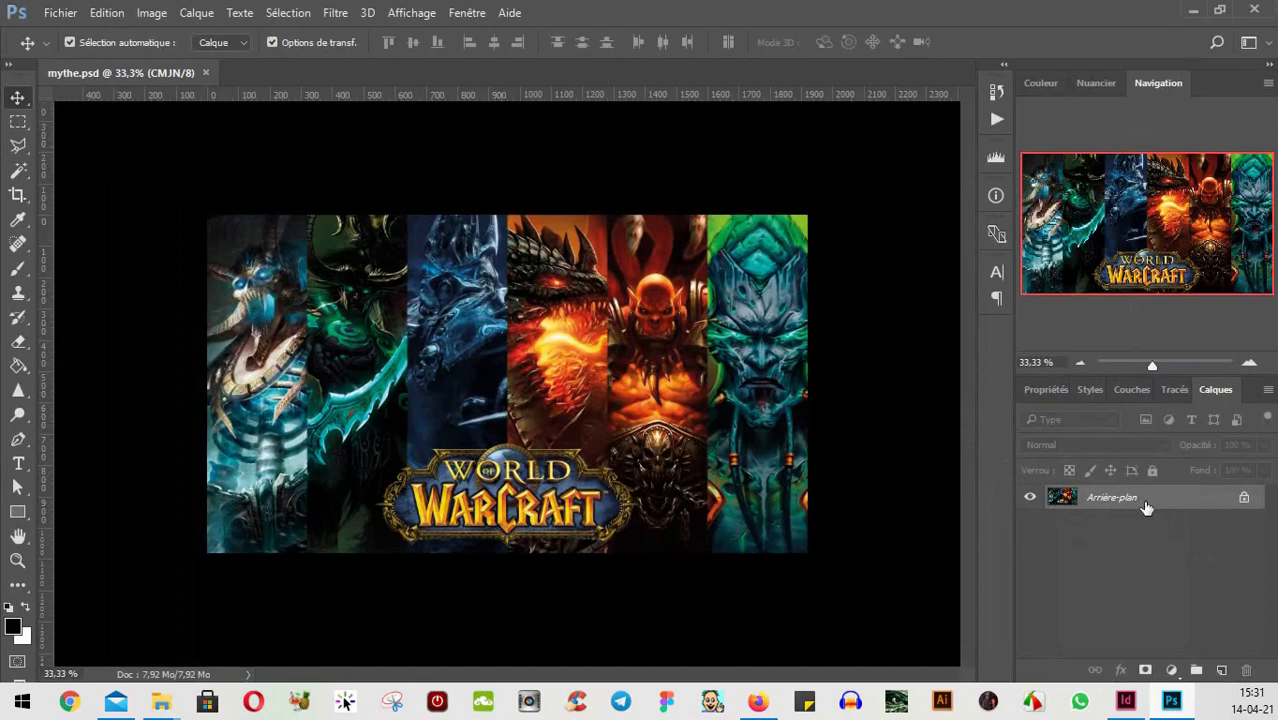
pyautogui.doubleClick(1108, 500)
pyautogui.press('Return')
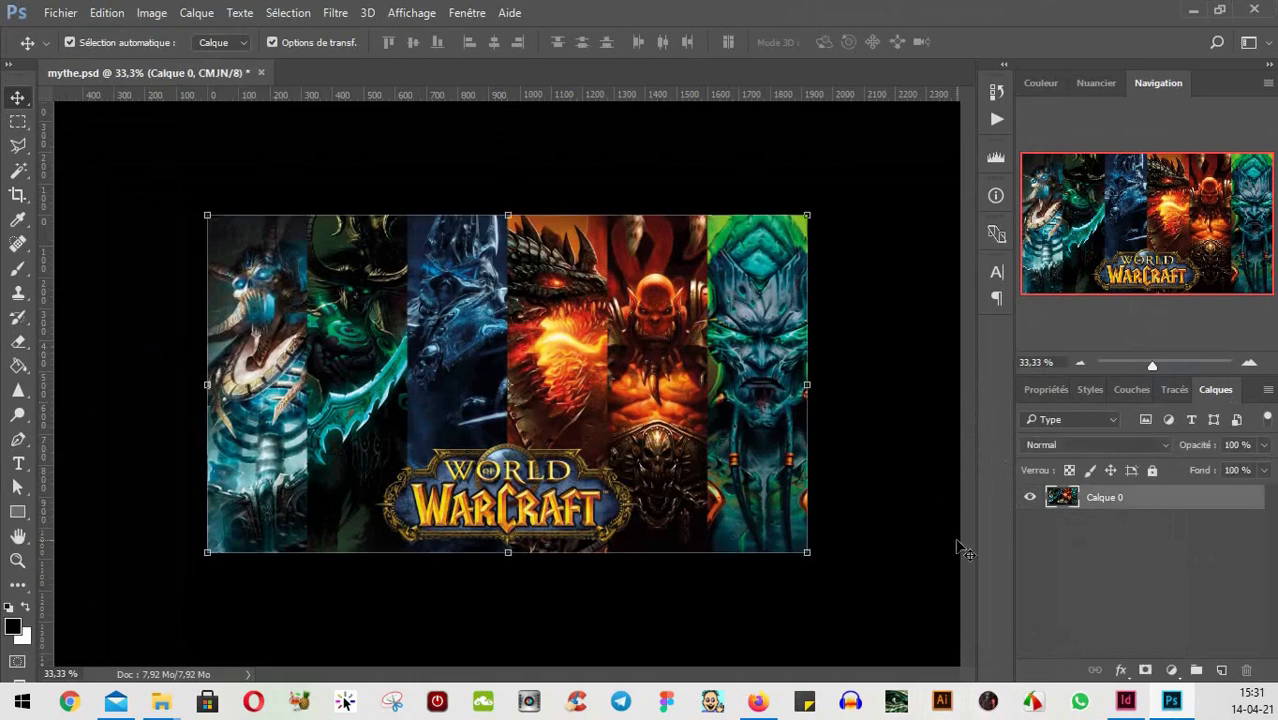
# - Extend the mythe.psd canvas beyond the picture's right and lower edges to about 3087 × 1853 px with the Crop tool
pyautogui.press('c')
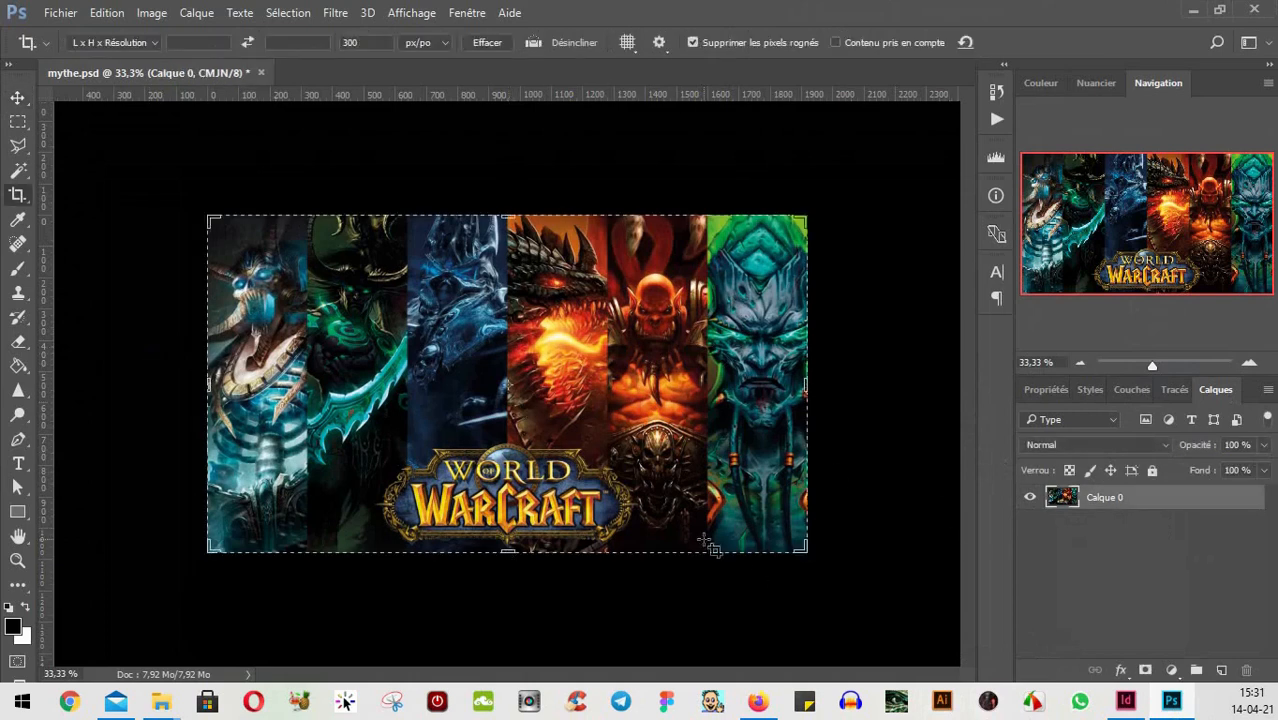
pyautogui.scroll(-2, 708, 545)
pyautogui.moveTo(707, 543); pyautogui.dragTo(835, 578)
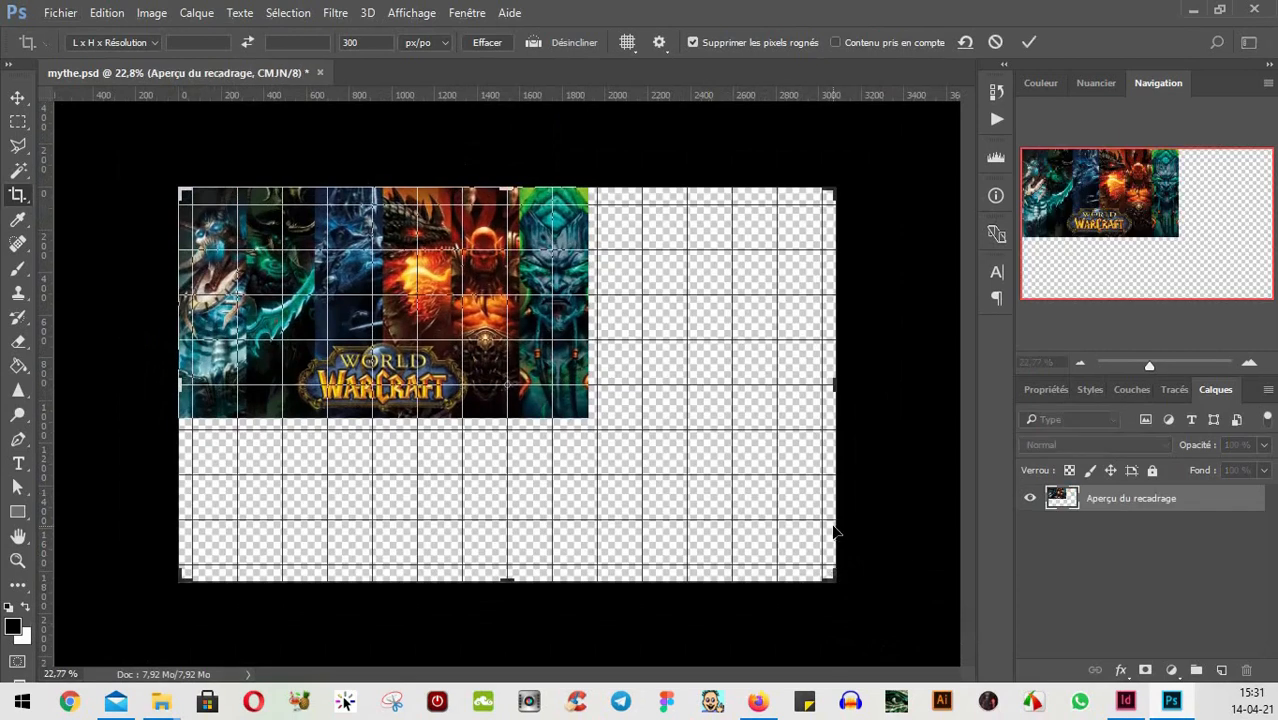
pyautogui.press('Return')
# - Scale the Warcraft layer to about 171.7% so it covers the enlarged canvas, and flatten the image
pyautogui.click(17, 97)
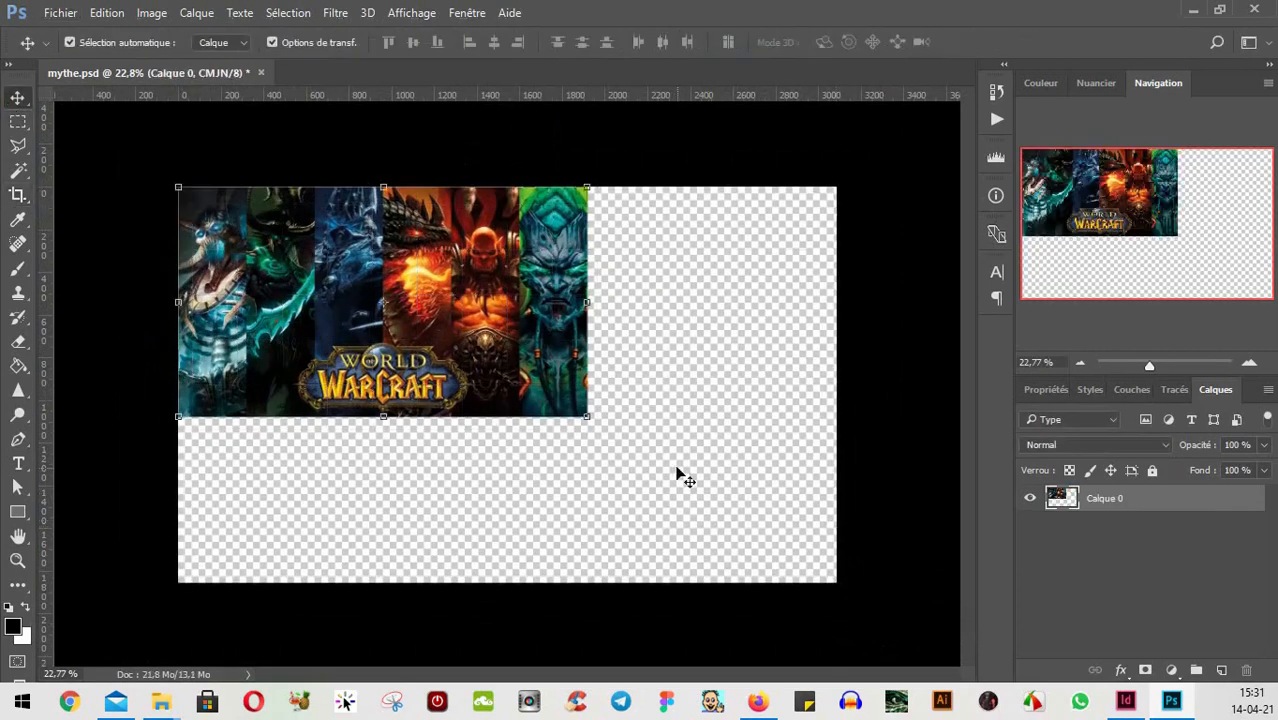
pyautogui.moveTo(587, 416); pyautogui.dragTo(870, 599)
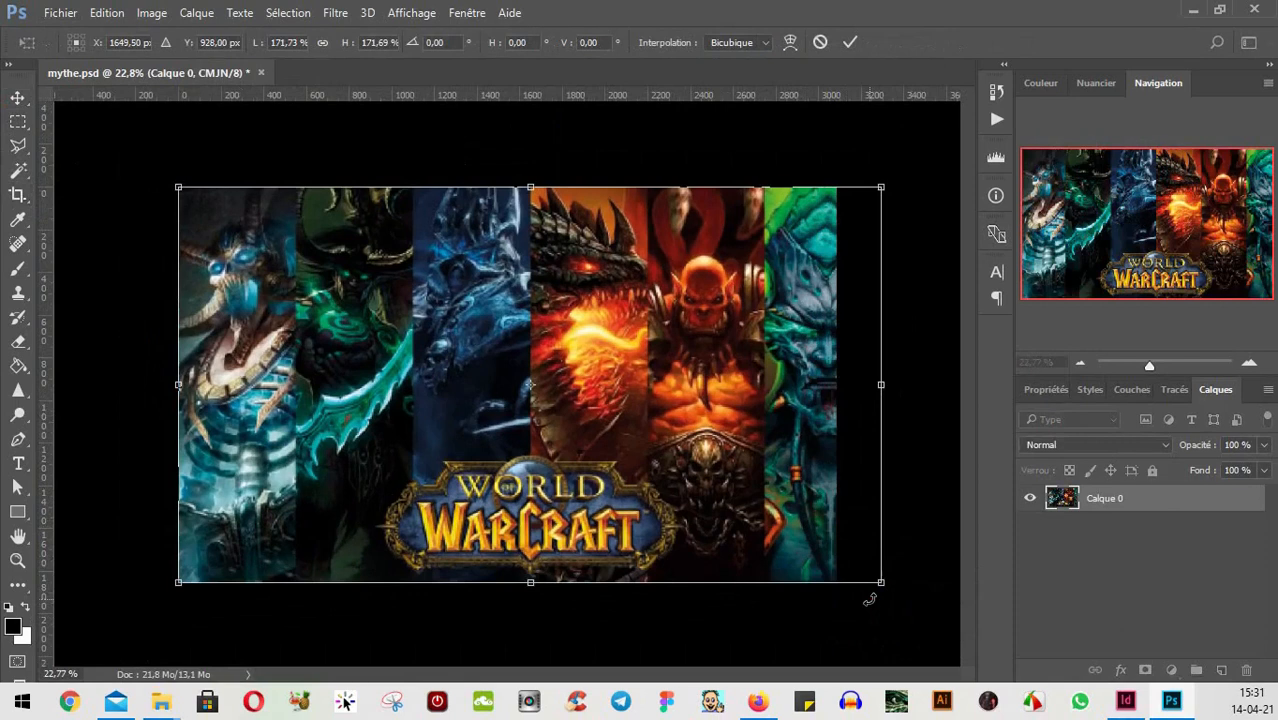
pyautogui.press('Return')
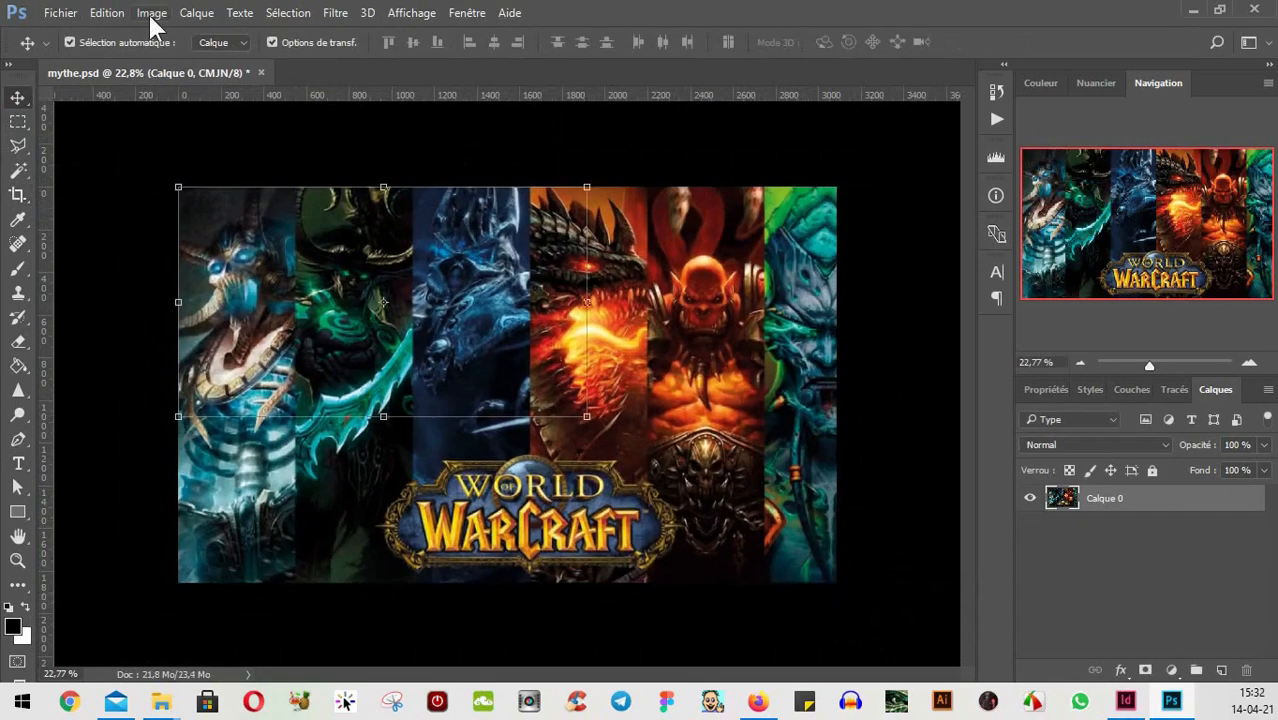
pyautogui.click(196, 14)
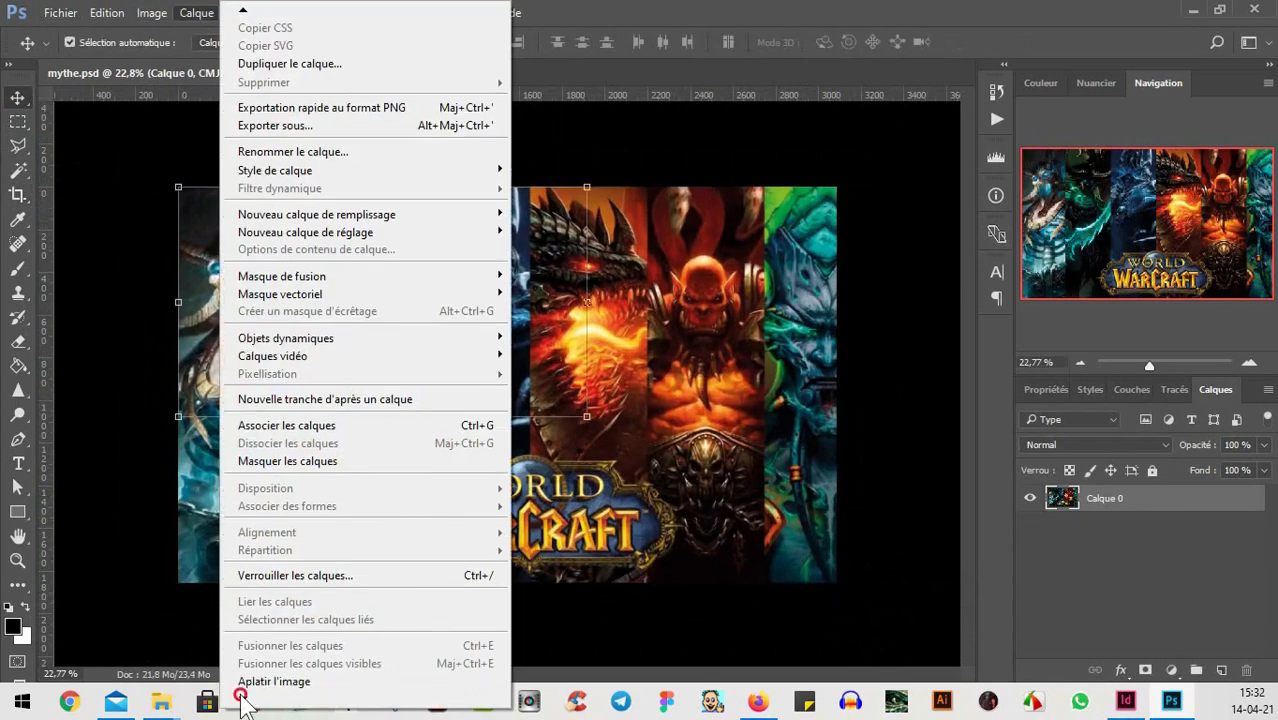
pyautogui.click(255, 681)
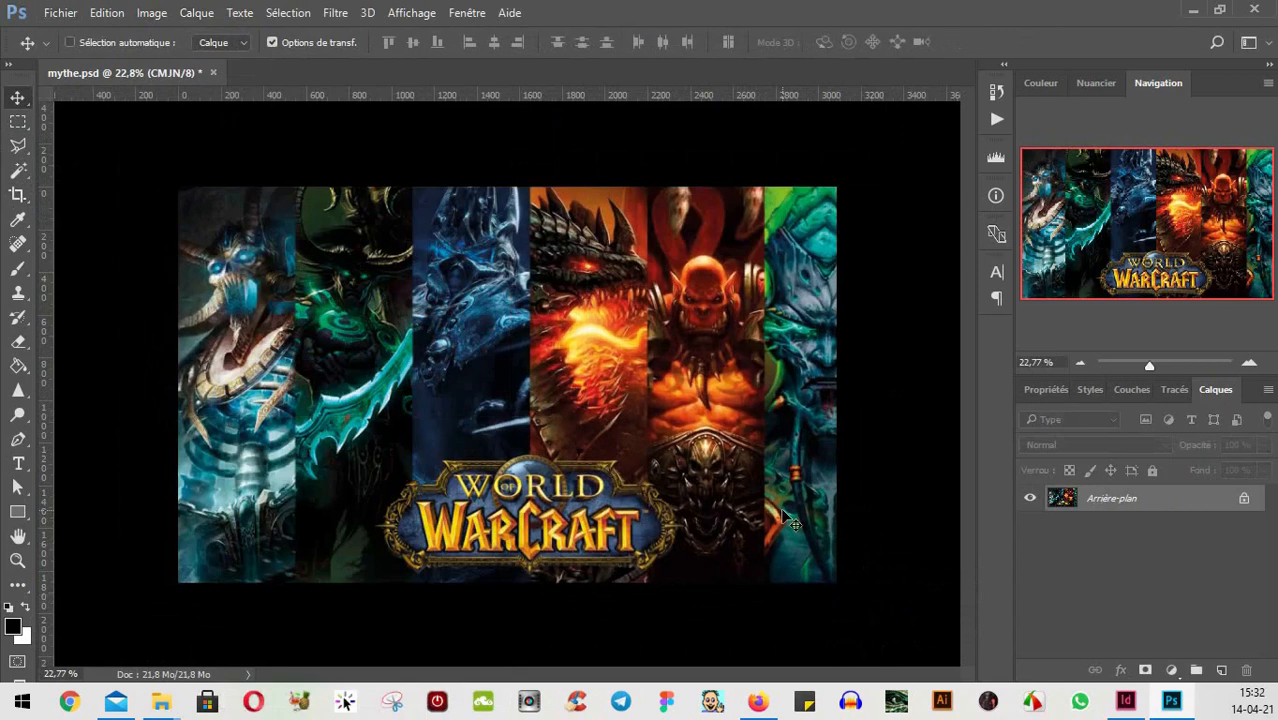
# - Check the image size of mythe.psd, keeping the resolution at 300 pixels per inch, and save the file
pyautogui.hotkey('ctrl', 'alt', 'i')
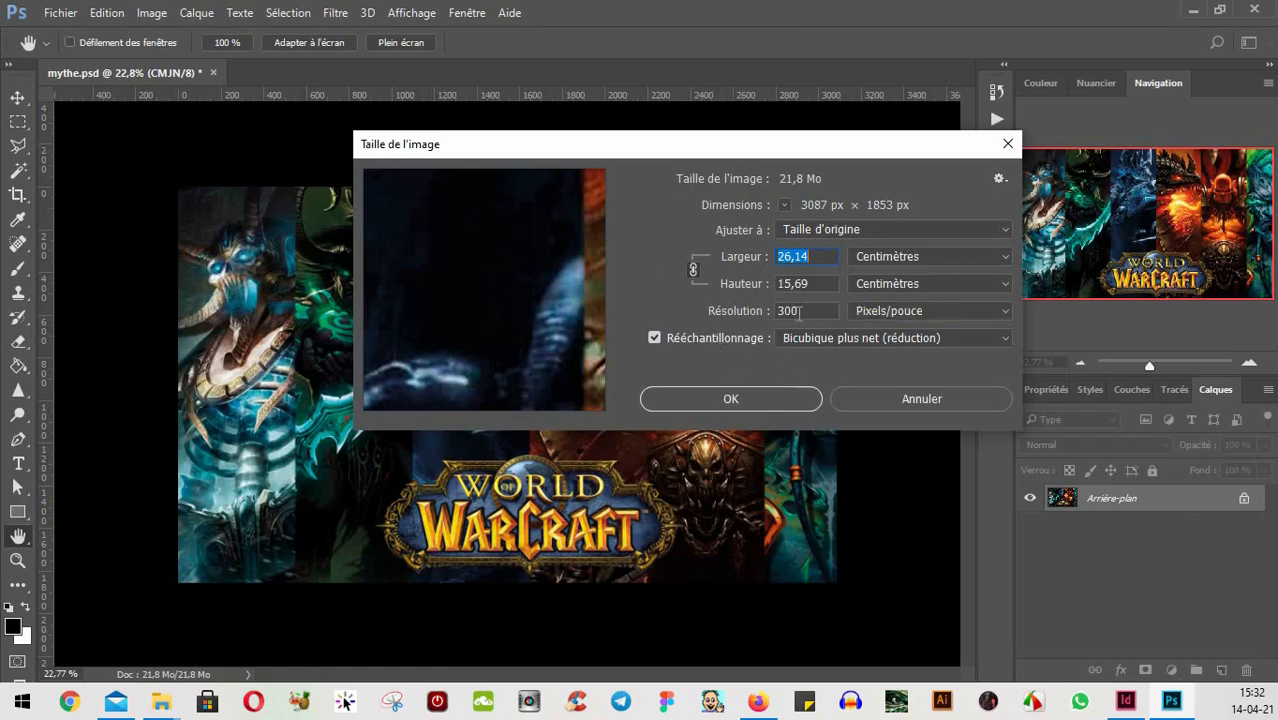
pyautogui.click(744, 405)
pyautogui.press('v')
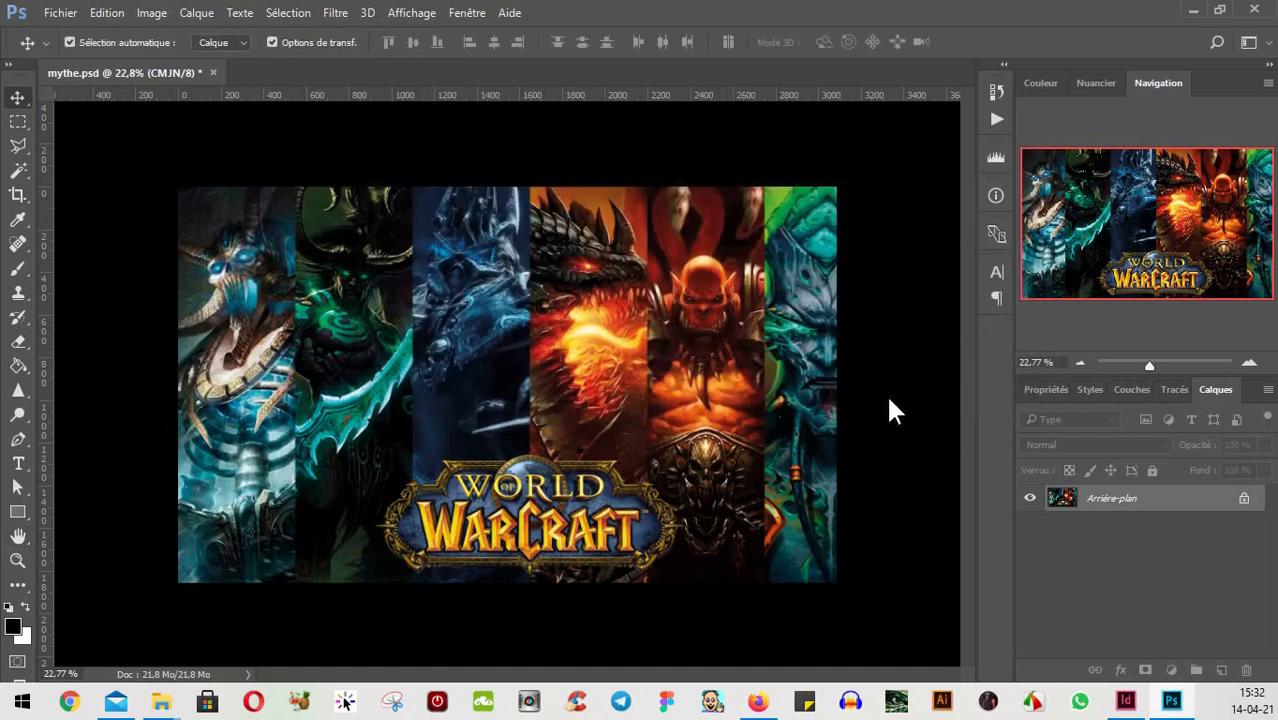
pyautogui.hotkey('ctrl', 's')
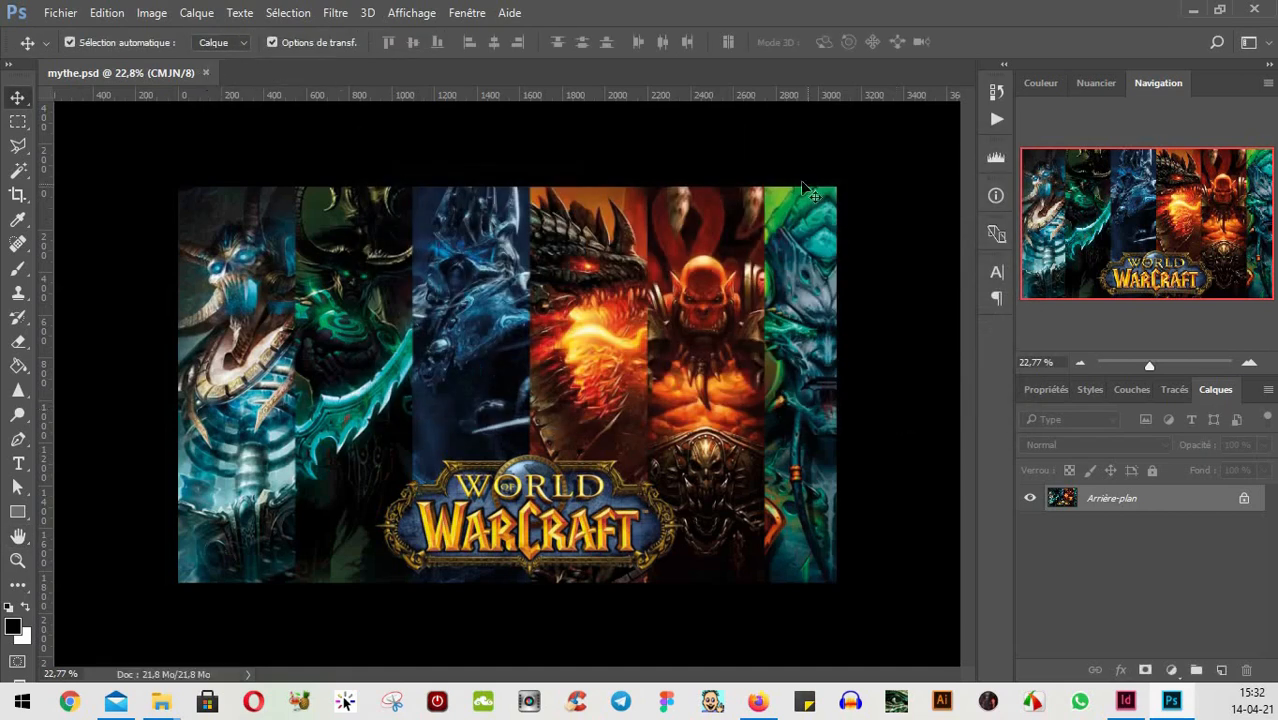
# - Switch to InDesign and update the modified mythe.psd link on page 4
pyautogui.click(1127, 703)
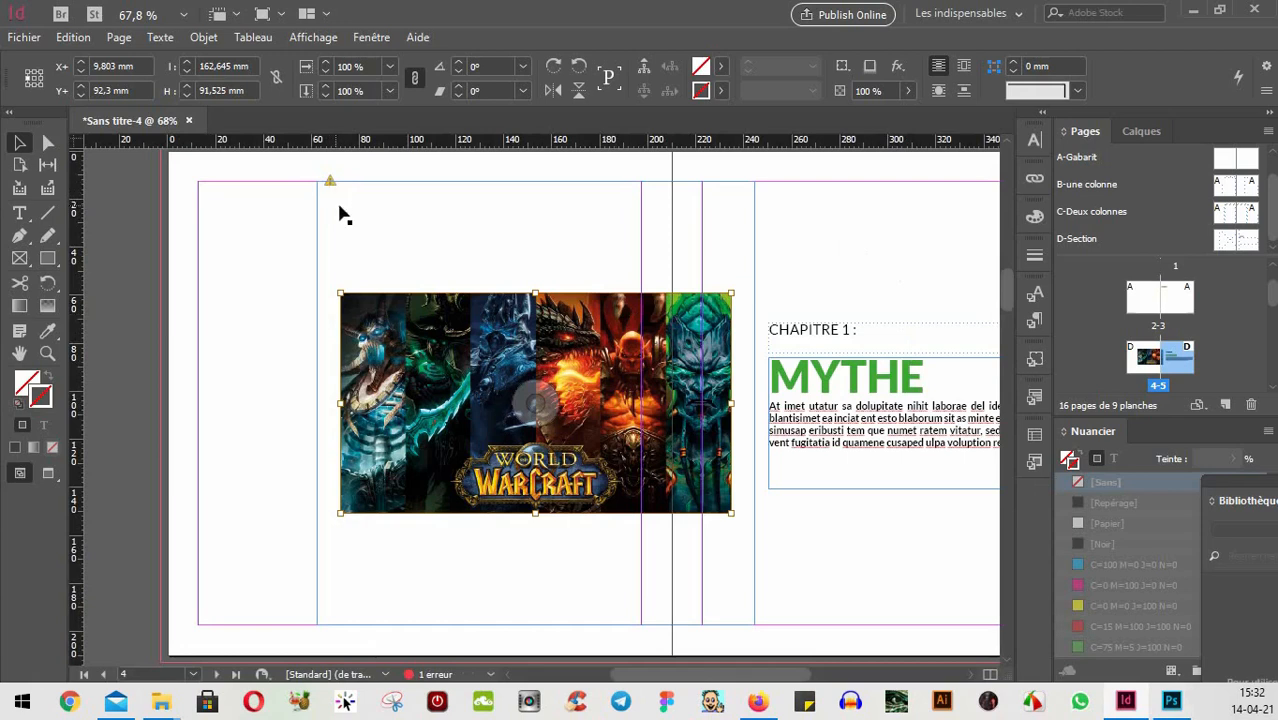
pyautogui.moveTo(330, 185)
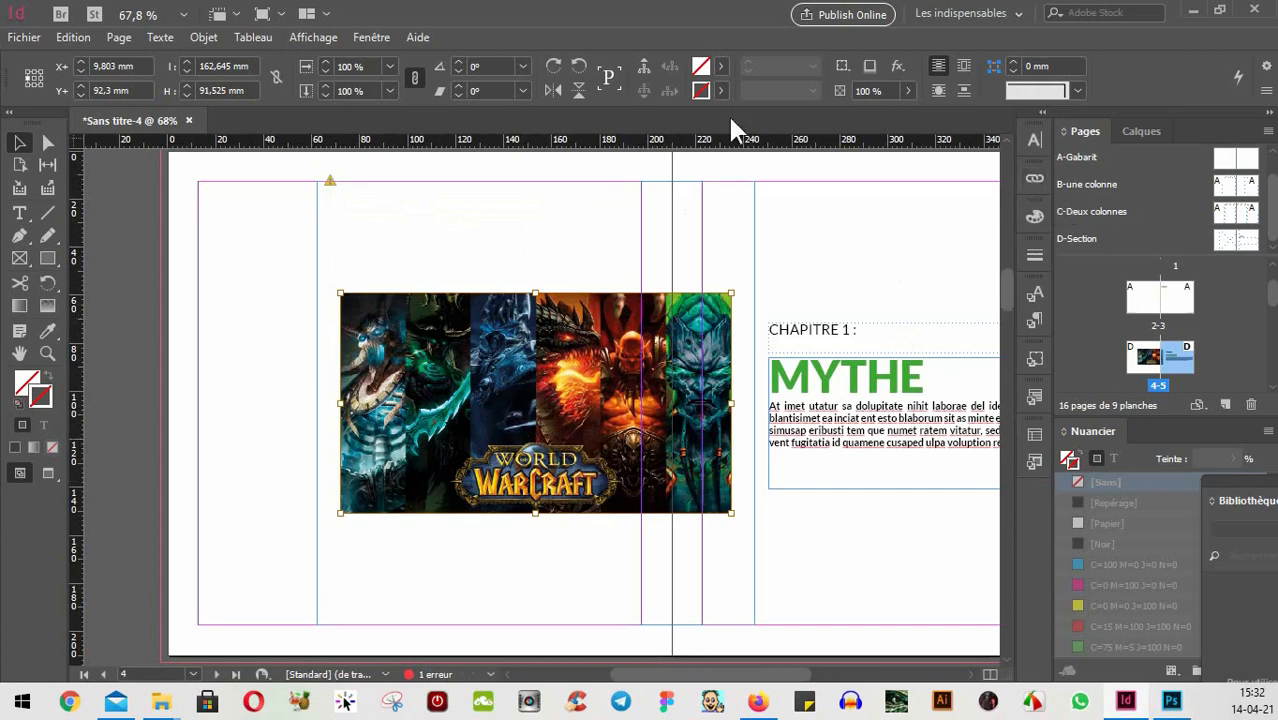
pyautogui.click(372, 38)
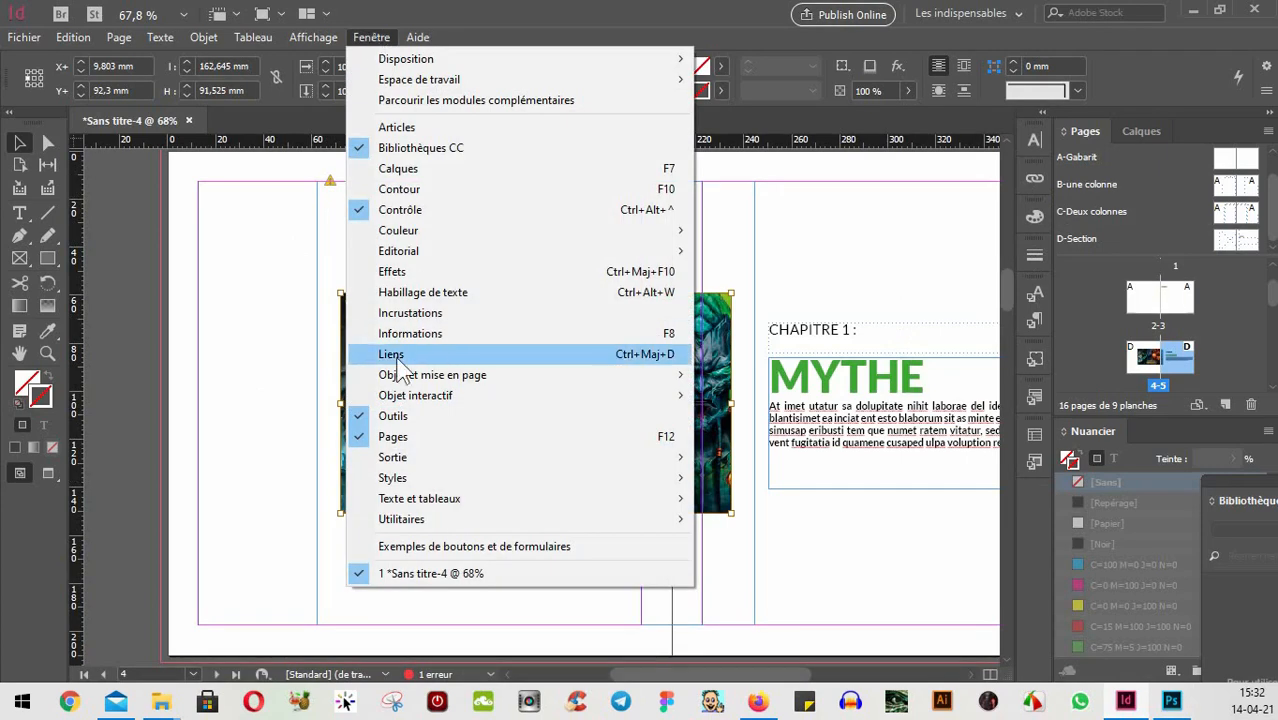
pyautogui.click(1034, 174)
pyautogui.click(1034, 174)
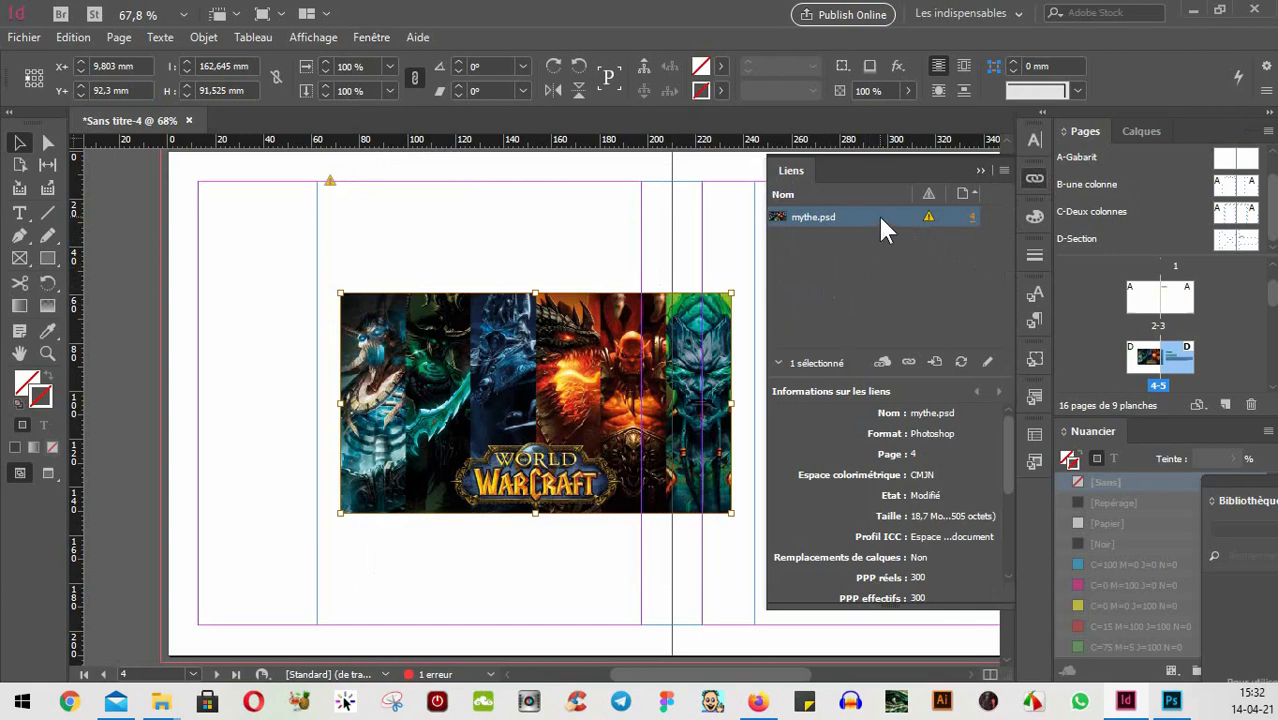
pyautogui.click(962, 362)
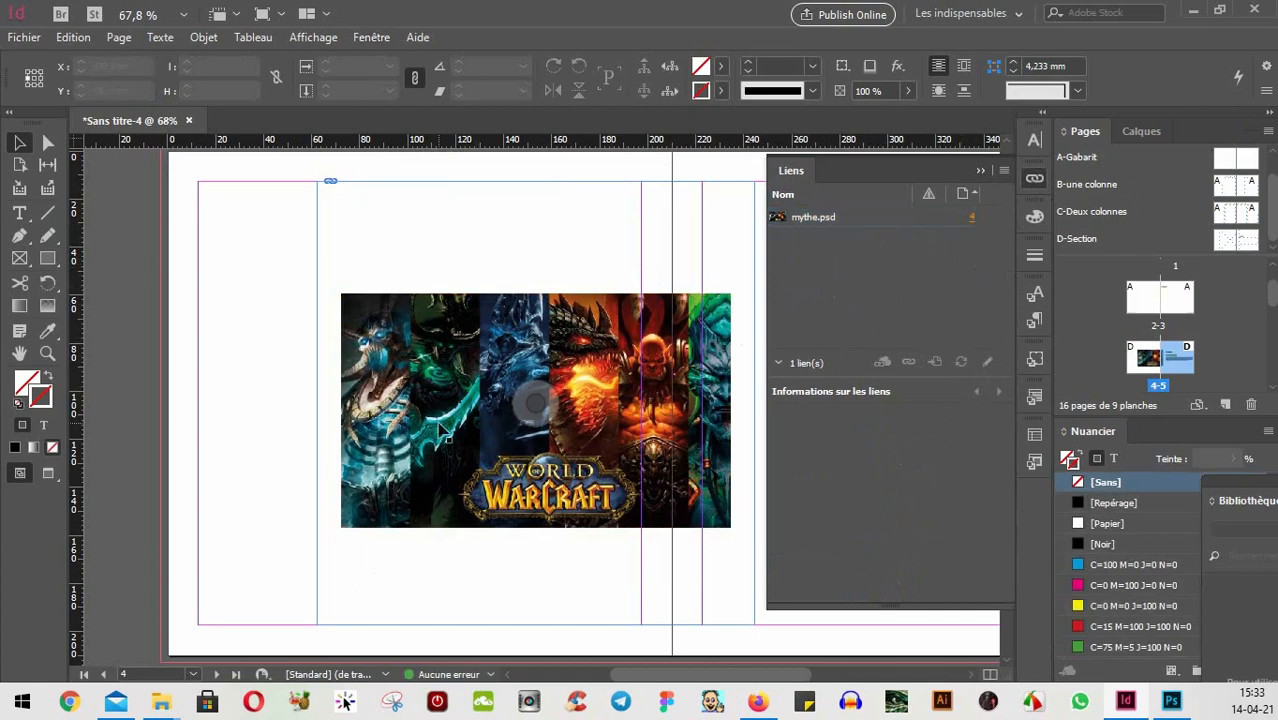
# - Select the updated mythe.psd image on page 4 and examine its link information, comparing actual and effective PPI
pyautogui.click(472, 356)
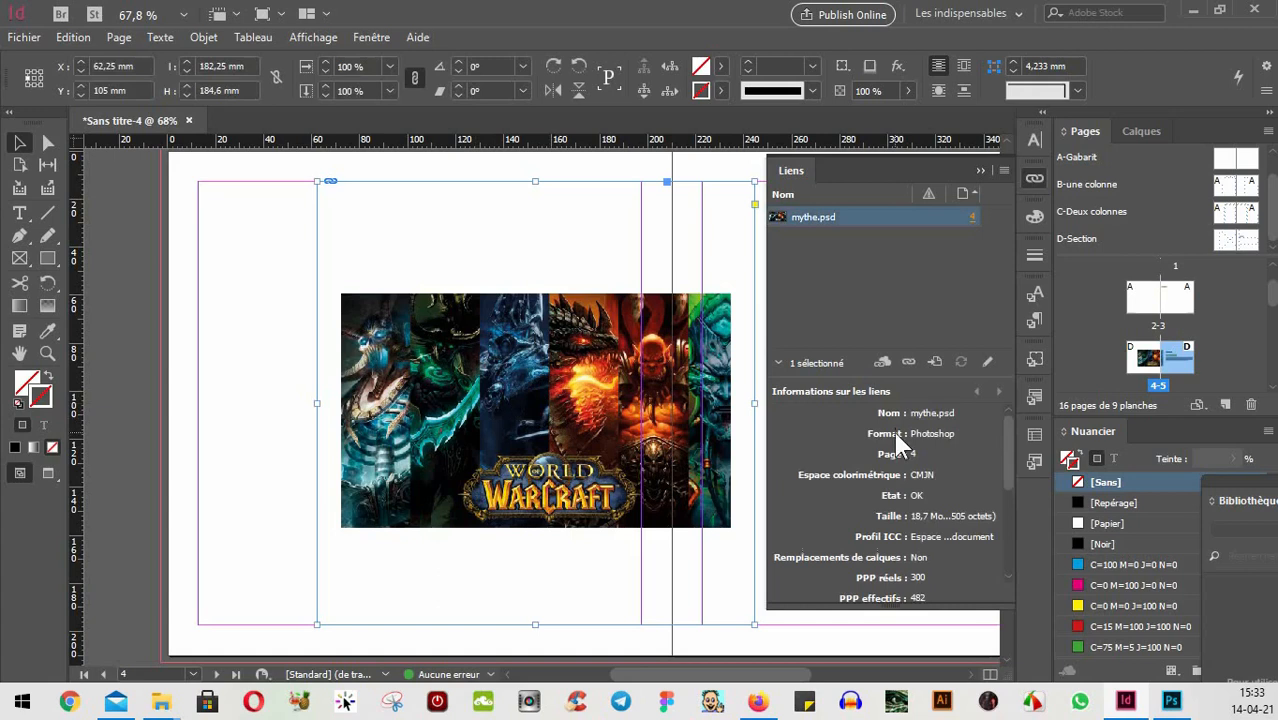
pyautogui.scroll(-1, 975, 435)
pyautogui.scroll(1, 975, 437)
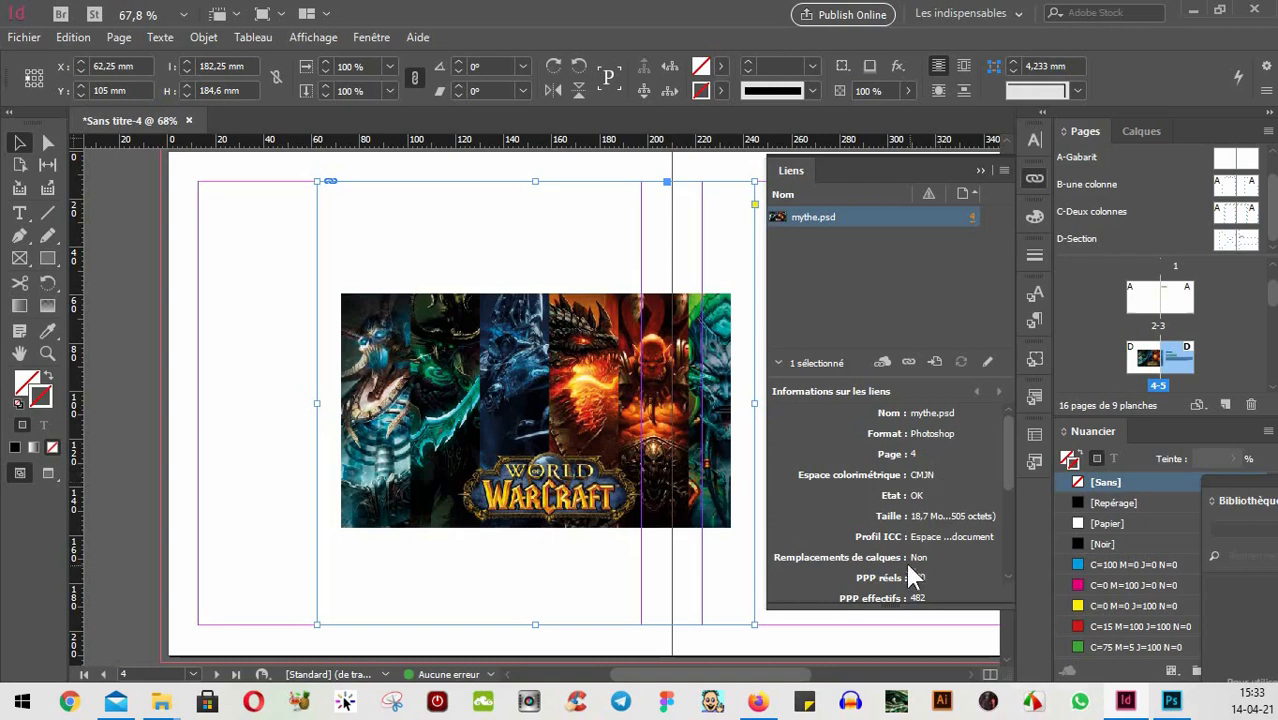
pyautogui.hotkey('ctrl', 'd')
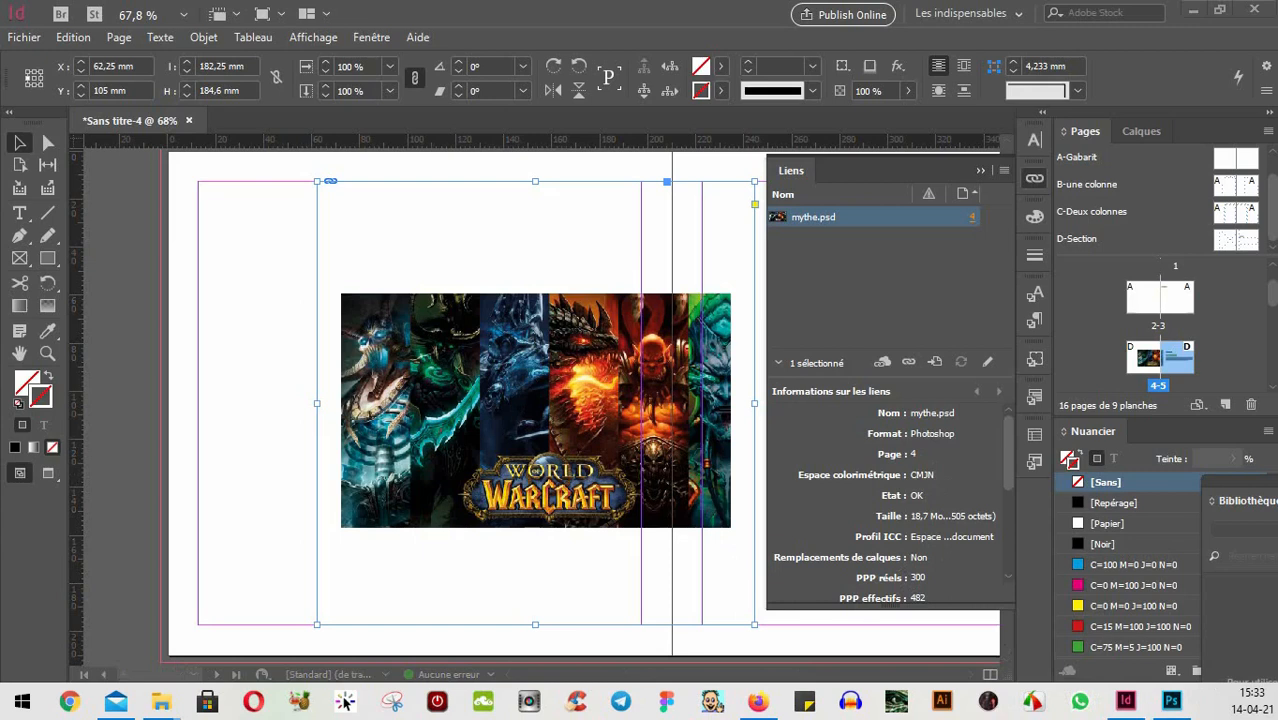
pyautogui.click(882, 583)
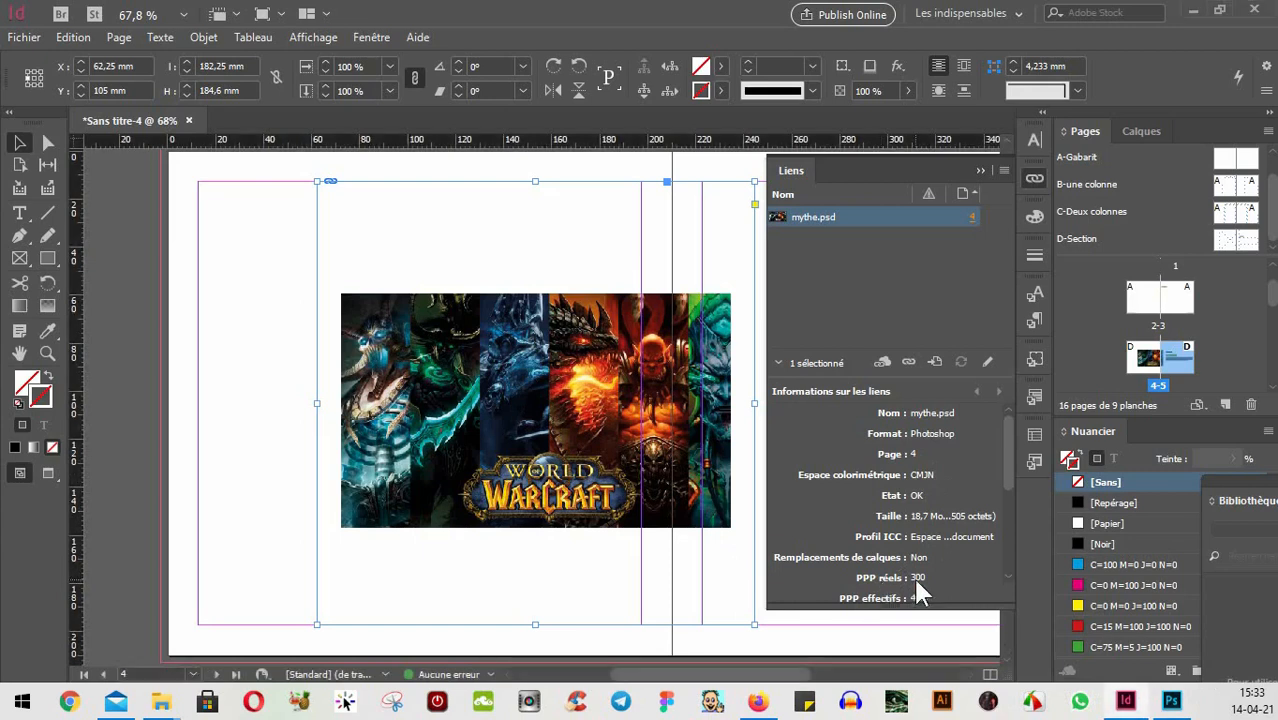
pyautogui.scroll(-1, 928, 588)
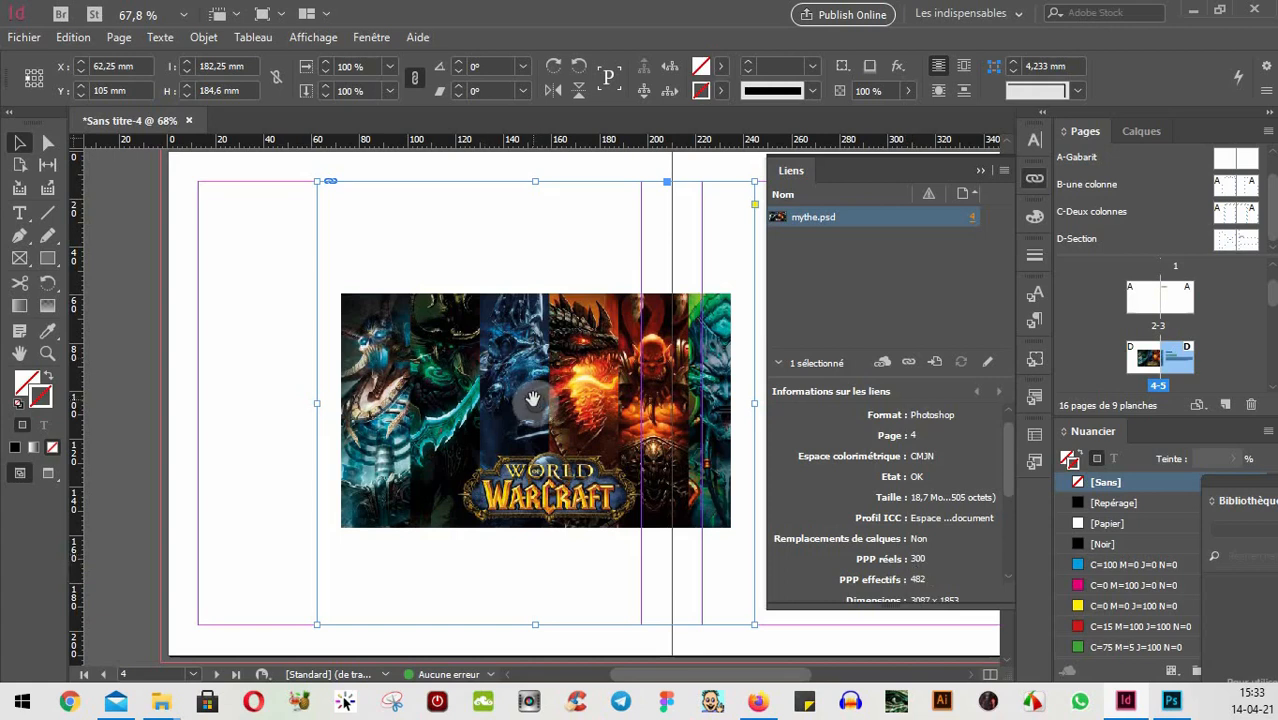
# - Try enlarging the Warcraft image inside its frame to about 88.5% scale and compare the image content with its frame
pyautogui.click(539, 400)
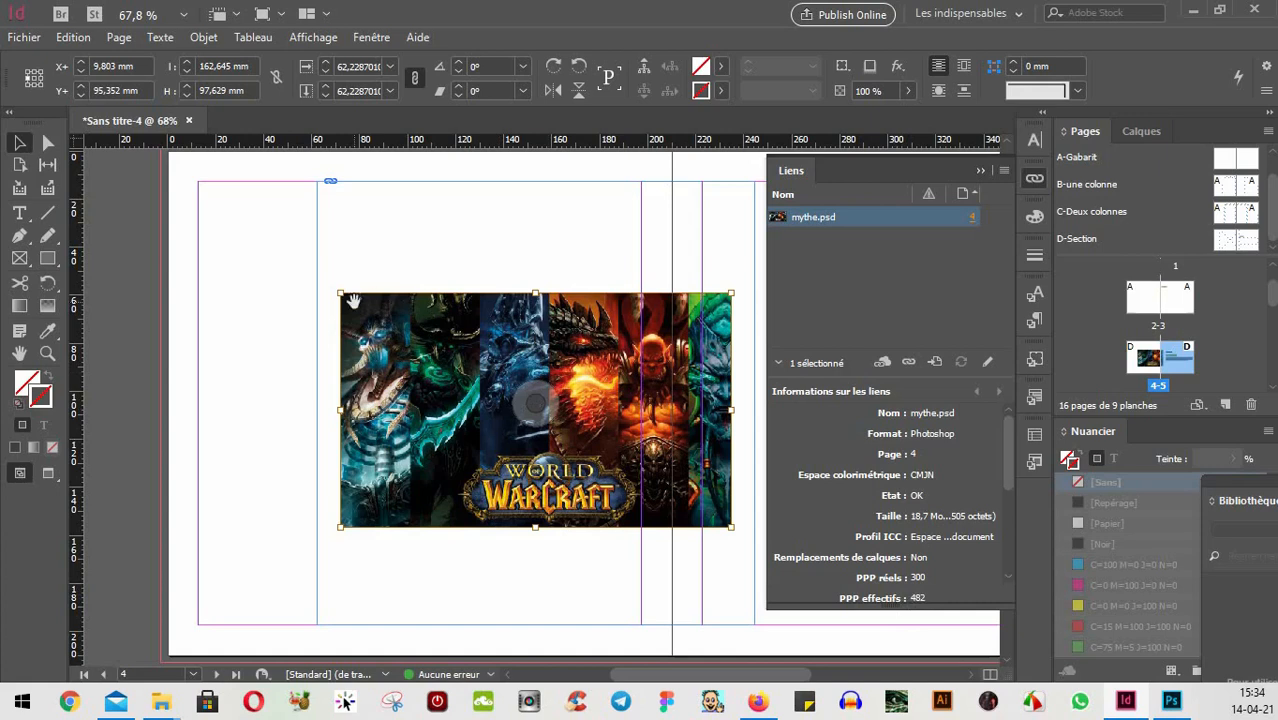
pyautogui.moveTo(340, 298); pyautogui.dragTo(281, 188)
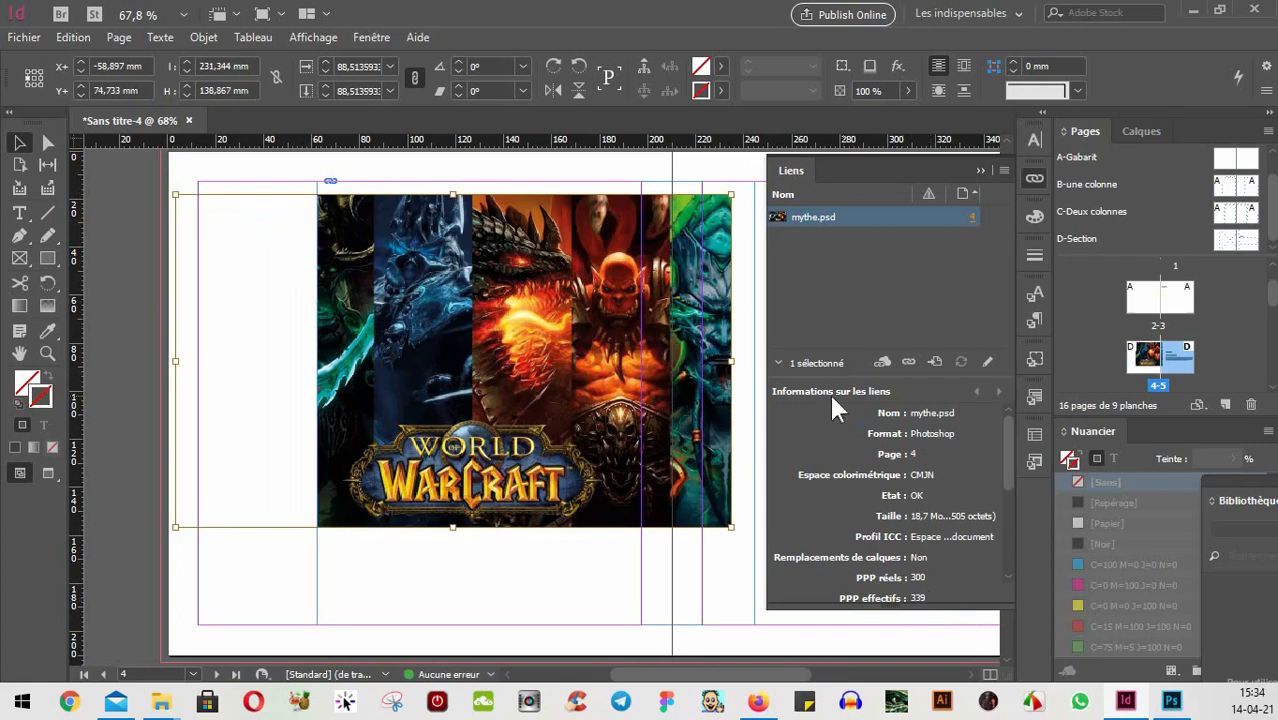
pyautogui.scroll(-1, 371, 460)
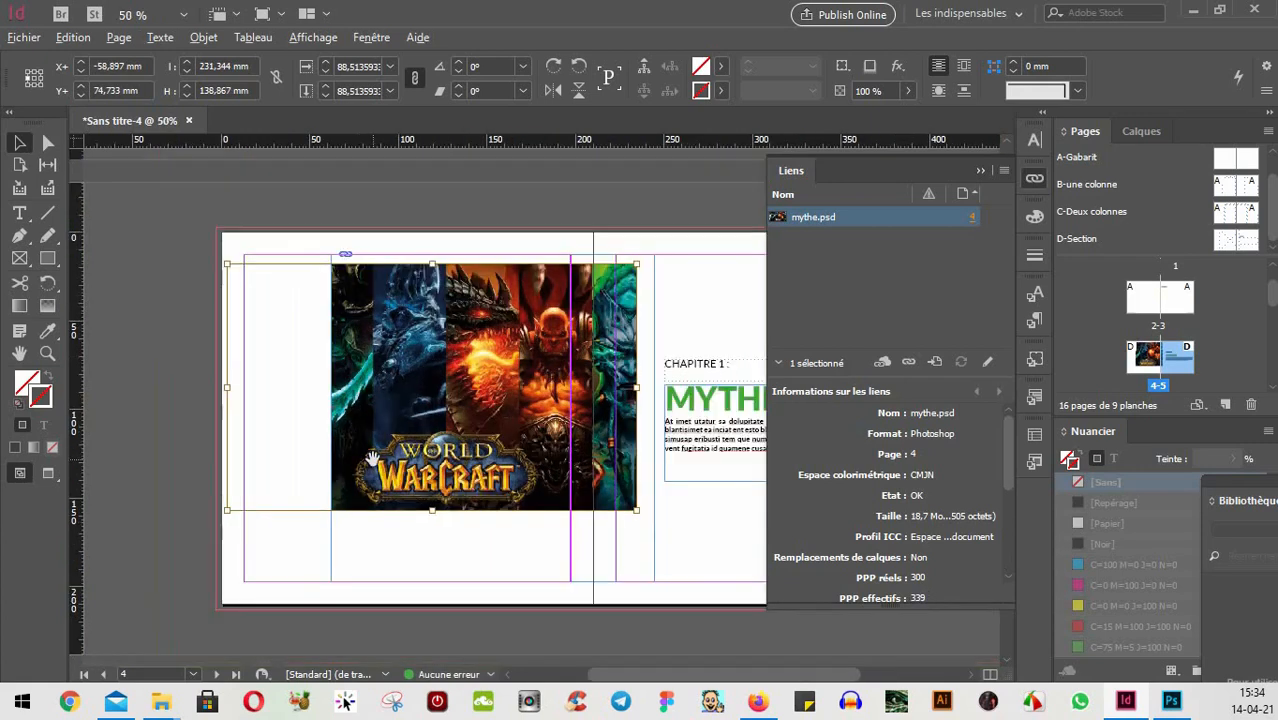
pyautogui.click(571, 236)
pyautogui.click(481, 343)
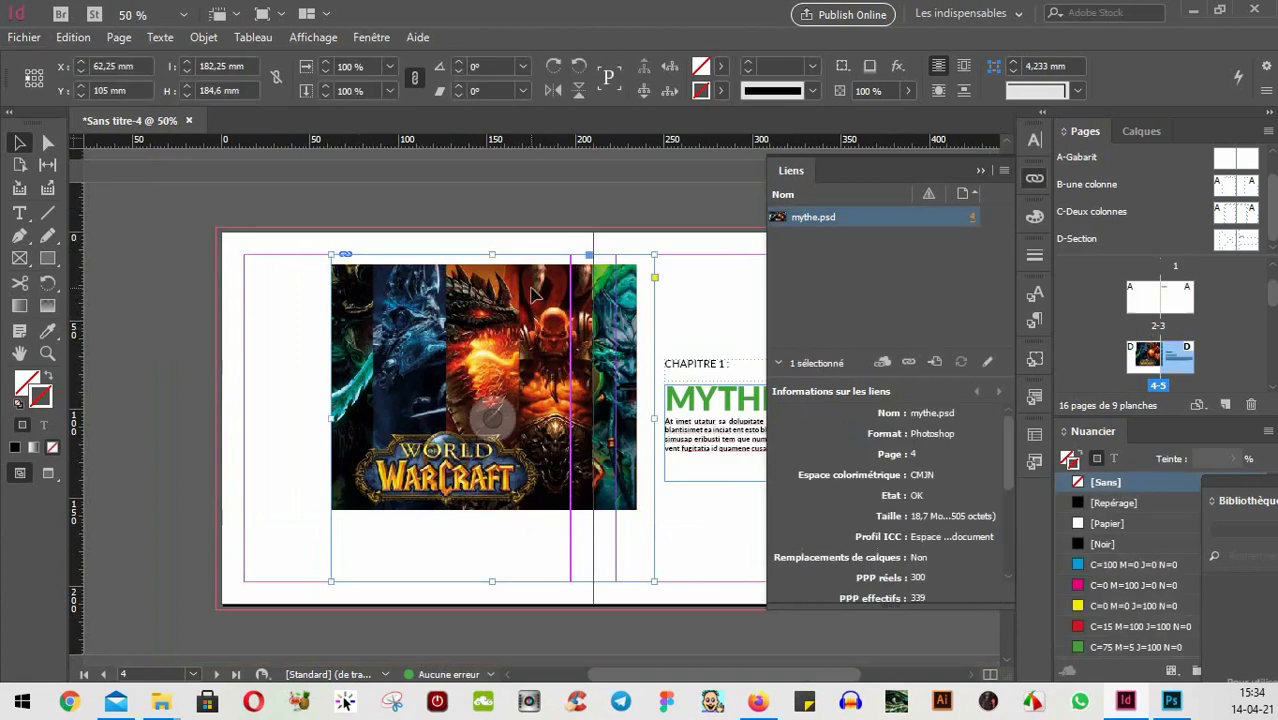
# - Undo the last enlargement of the Warcraft image and delete the image from its frame on pages 4-5
pyautogui.click(492, 421)
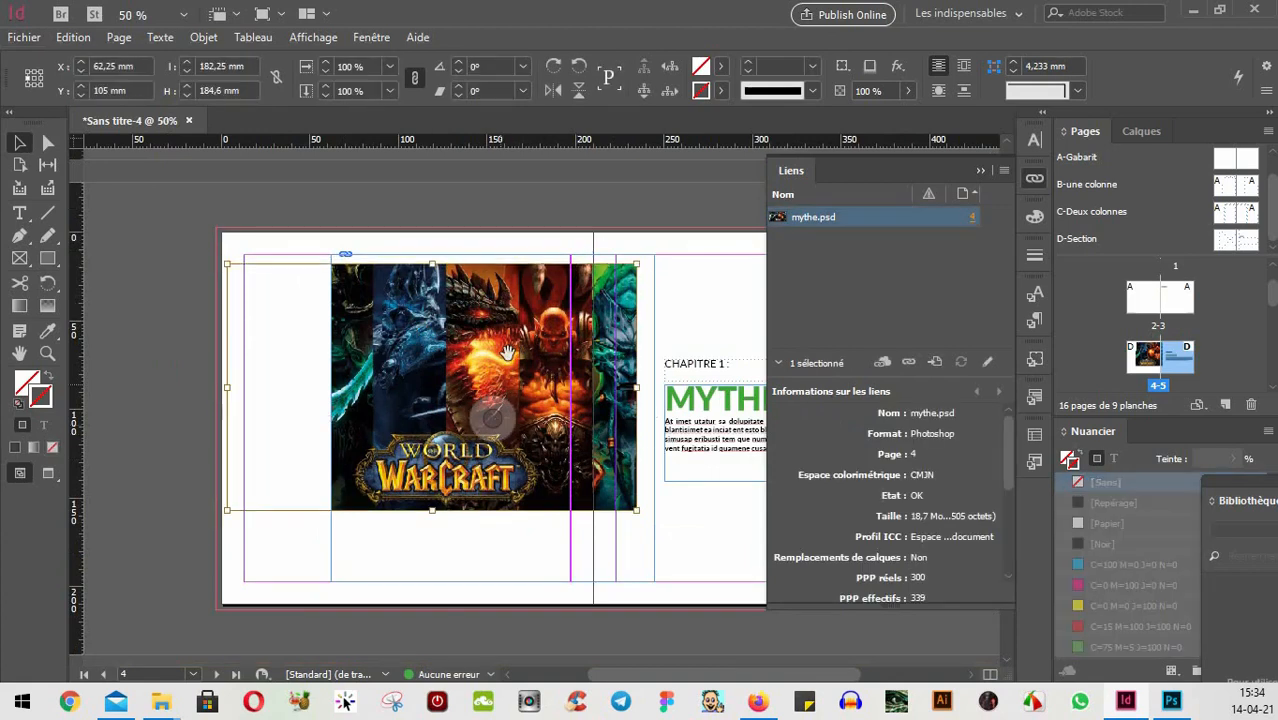
pyautogui.hotkey('ctrl', 'z')
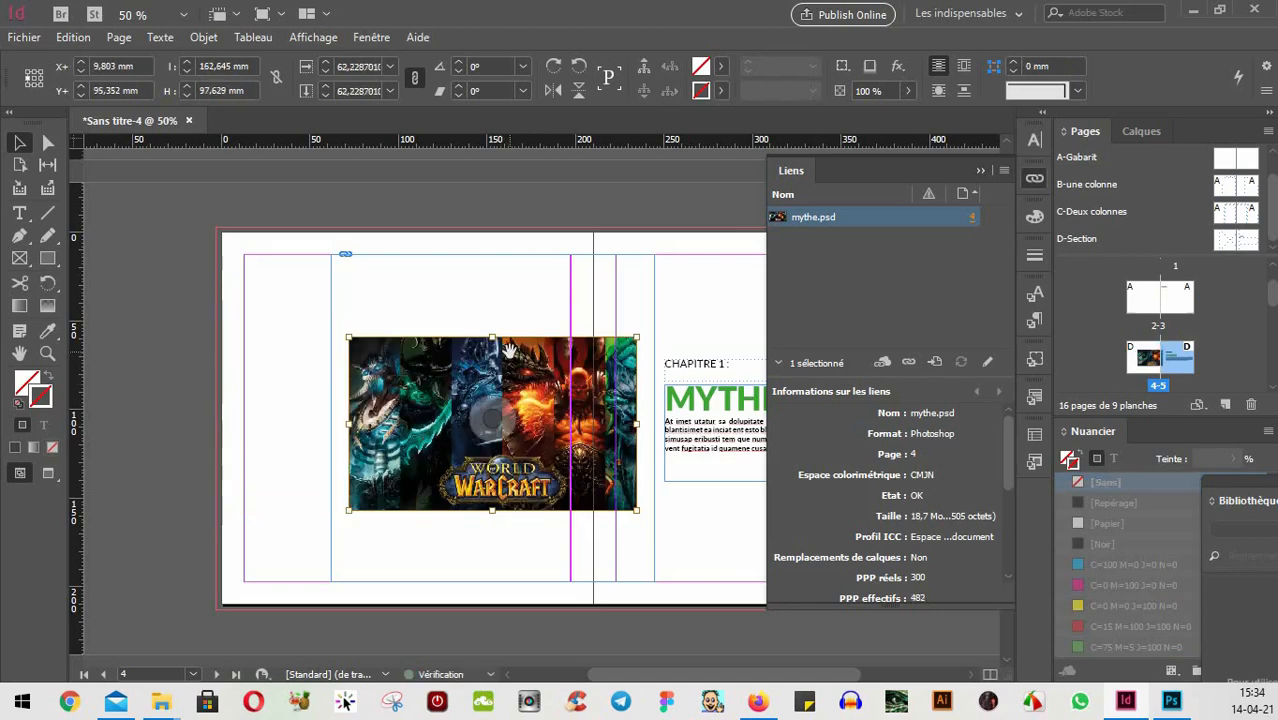
pyautogui.press('Delete')
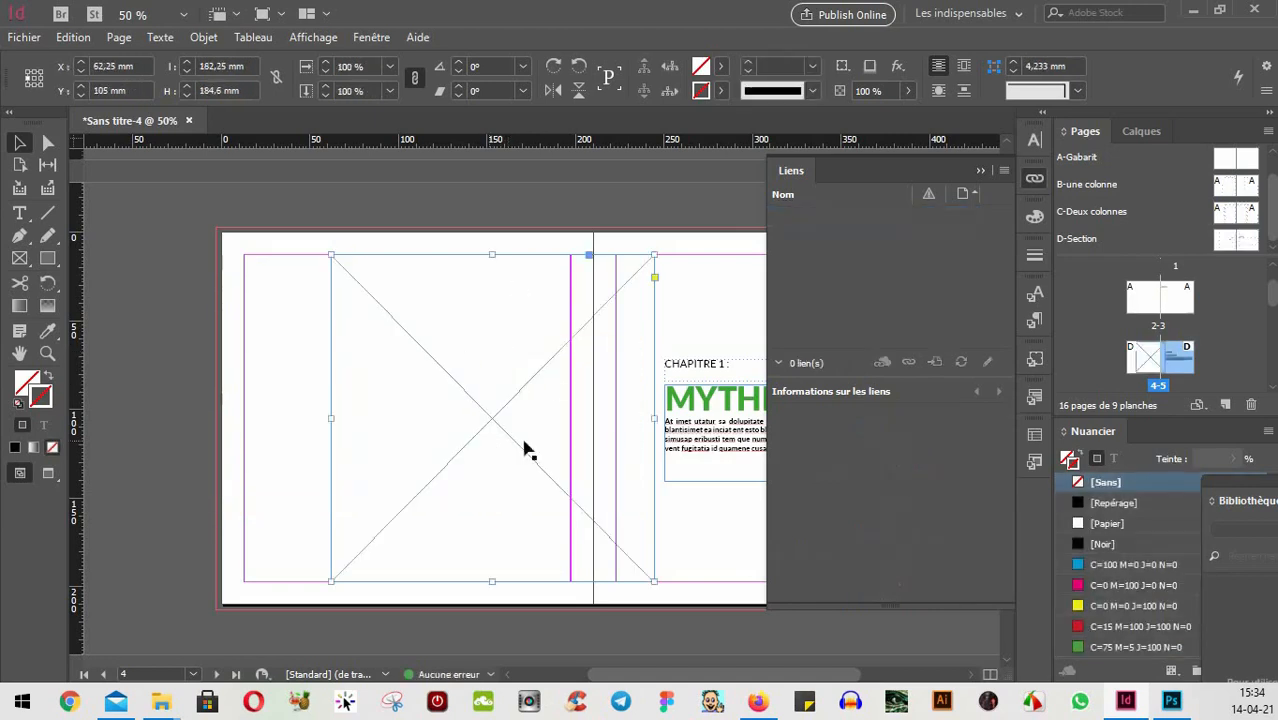
# - Place mythe.psd from the brouilon folder into the empty image frame on the spread of pages 4-5
pyautogui.click(343, 700)
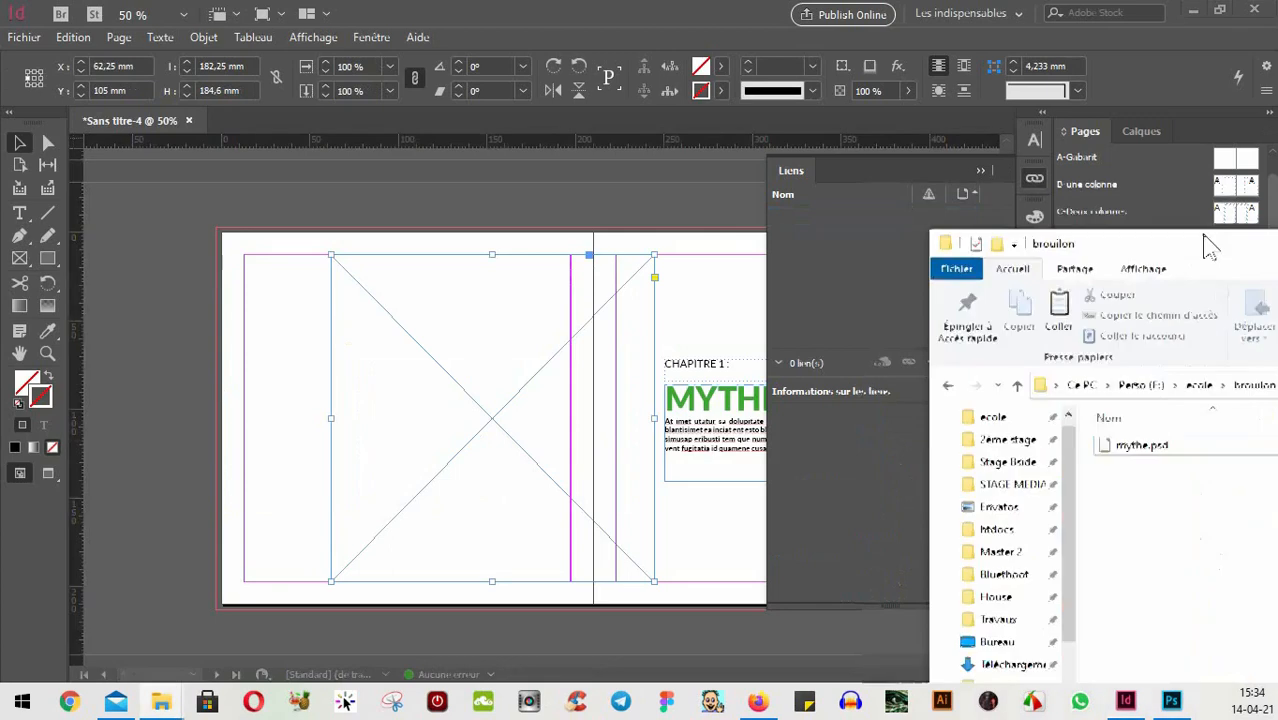
pyautogui.moveTo(1150, 328); pyautogui.dragTo(505, 380)
pyautogui.moveTo(1132, 113); pyautogui.dragTo(1277, 120)
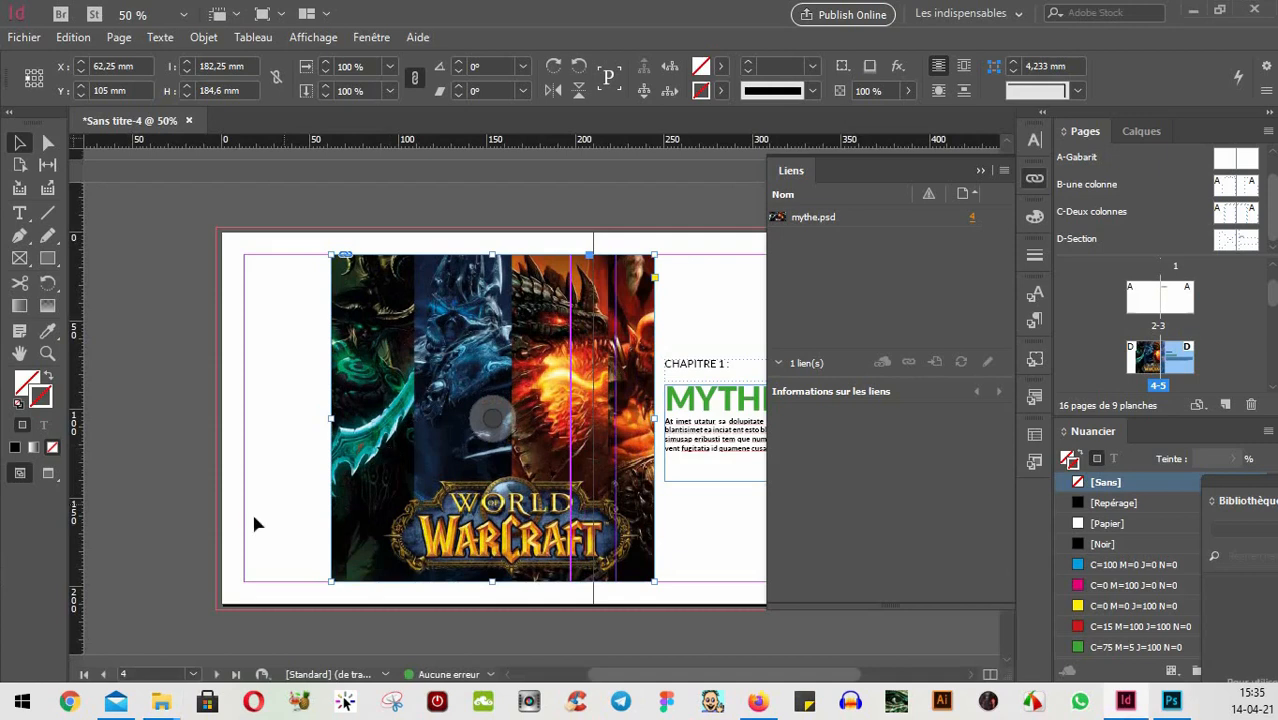
# - Shift the Warcraft image leftward inside its frame to a horizontal offset of about -90 mm
pyautogui.click(488, 420)
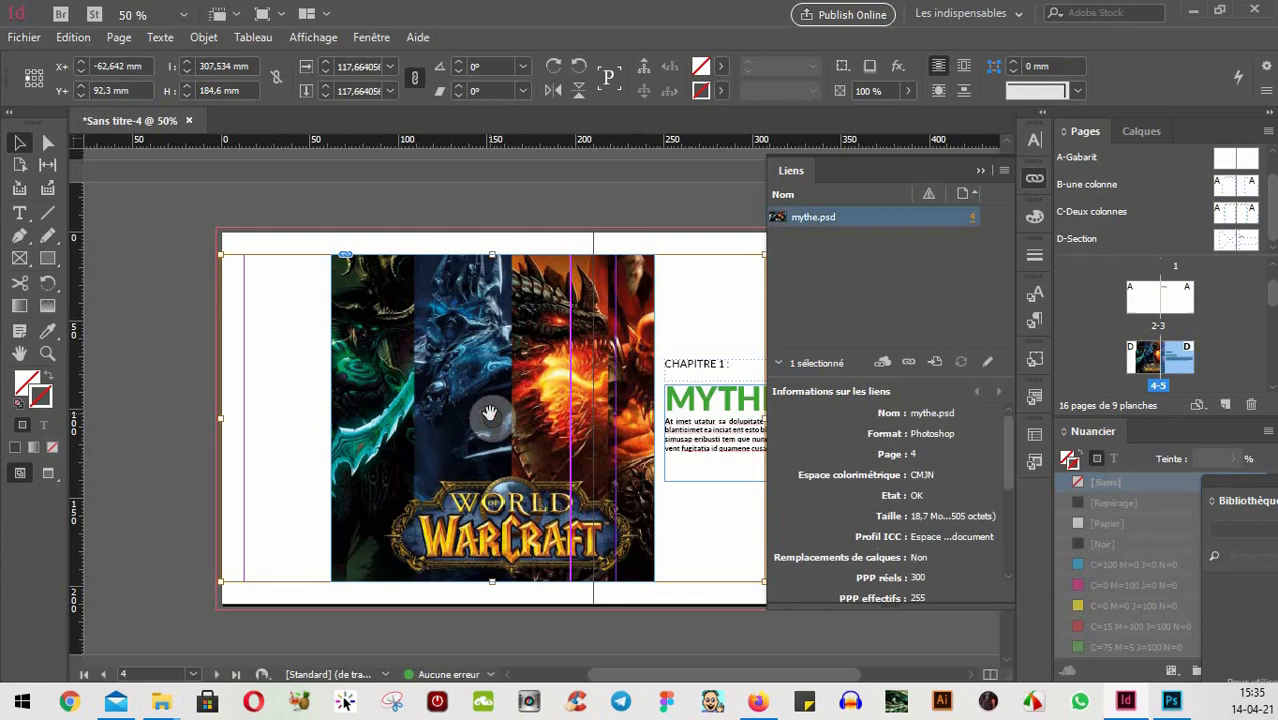
pyautogui.press('Left')
pyautogui.press('Left')
pyautogui.press('Left')
pyautogui.press('Left')
pyautogui.press('Left')
pyautogui.press('Left')
pyautogui.press('Left')
pyautogui.press('Left')
pyautogui.press('Left')
pyautogui.press('Left')
pyautogui.press('Left')
pyautogui.press('Left')
pyautogui.press('Left')
pyautogui.press('Left')
pyautogui.press('Left')
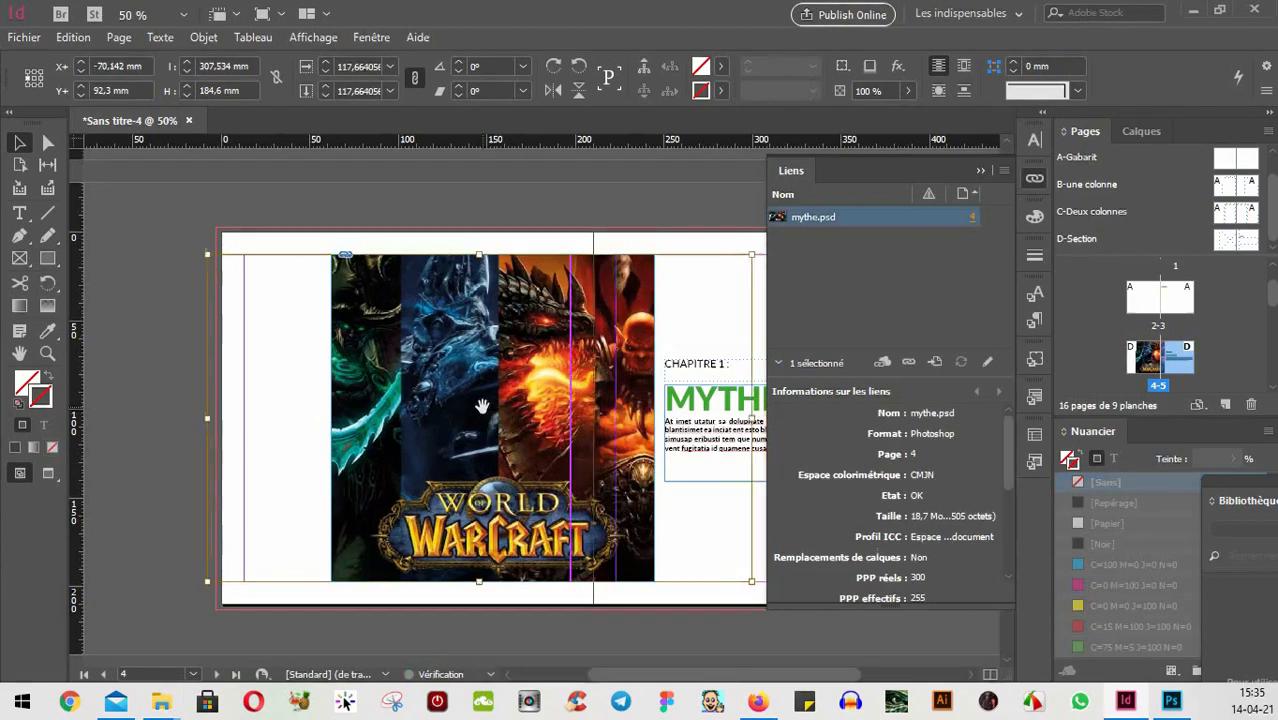
pyautogui.press('Left')
pyautogui.press('Left')
pyautogui.press('Left')
pyautogui.press('Left')
pyautogui.press('Left')
pyautogui.press('Left')
pyautogui.press('Left')
pyautogui.press('Left')
pyautogui.press('Left')
pyautogui.press('Left')
pyautogui.press('Left')
pyautogui.press('Left')
pyautogui.press('Left')
pyautogui.press('Left')
pyautogui.press('Left')
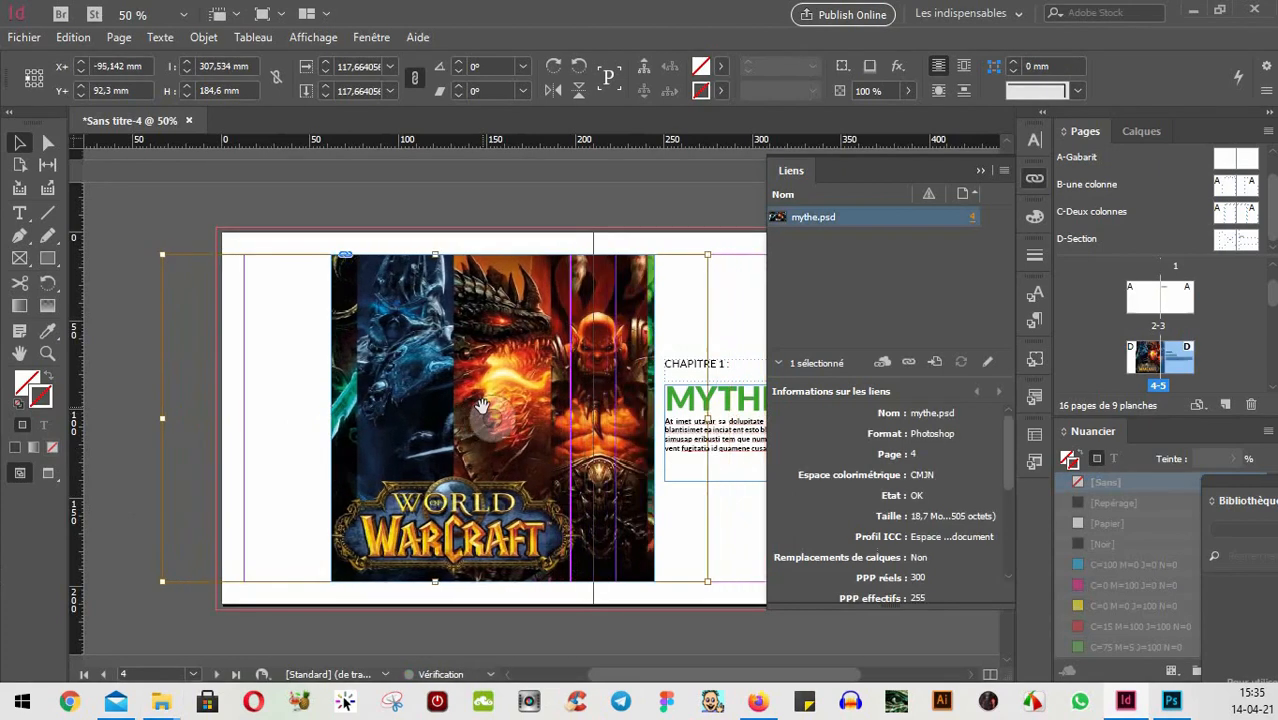
pyautogui.press('Right')
pyautogui.press('Right')
pyautogui.press('Right')
pyautogui.press('Right')
pyautogui.press('Right')
pyautogui.press('Right')
pyautogui.press('Right')
pyautogui.press('Right')
pyautogui.press('Right')
pyautogui.press('Right')
pyautogui.press('Right')
pyautogui.press('Right')
pyautogui.press('Right')
pyautogui.press('Right')
pyautogui.press('Right')
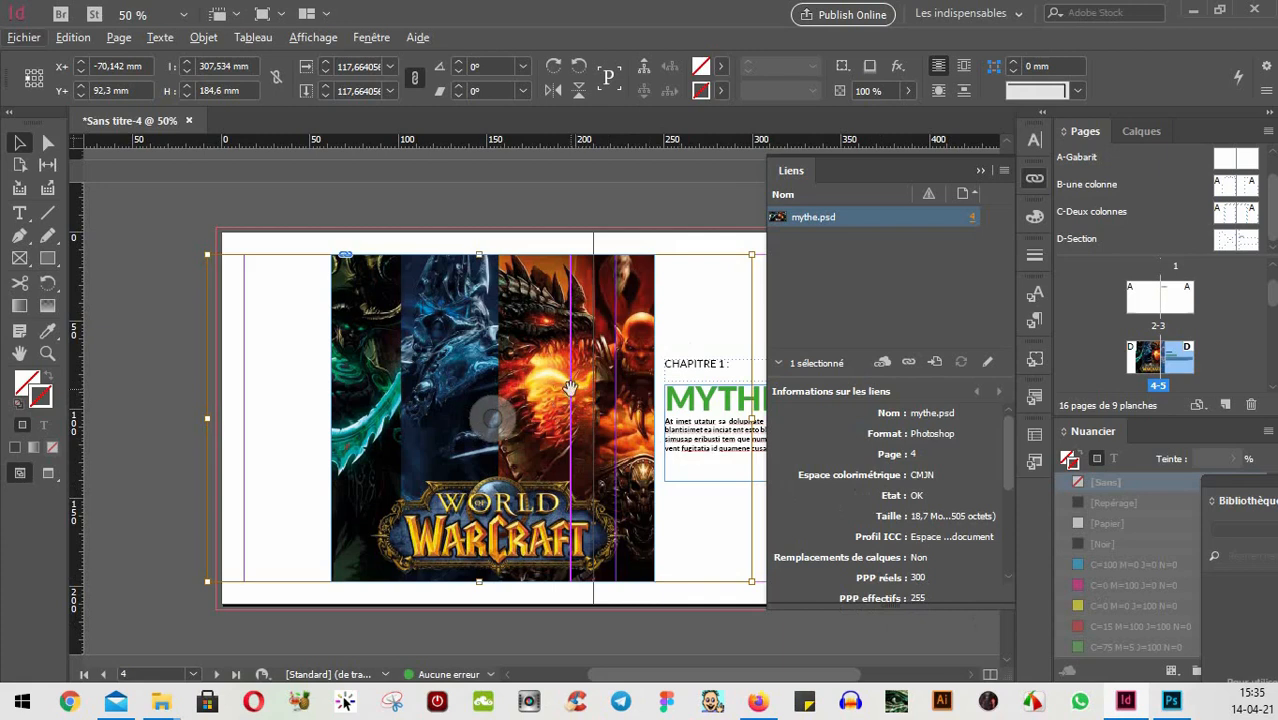
pyautogui.press('Left')
pyautogui.press('Left')
pyautogui.press('Left')
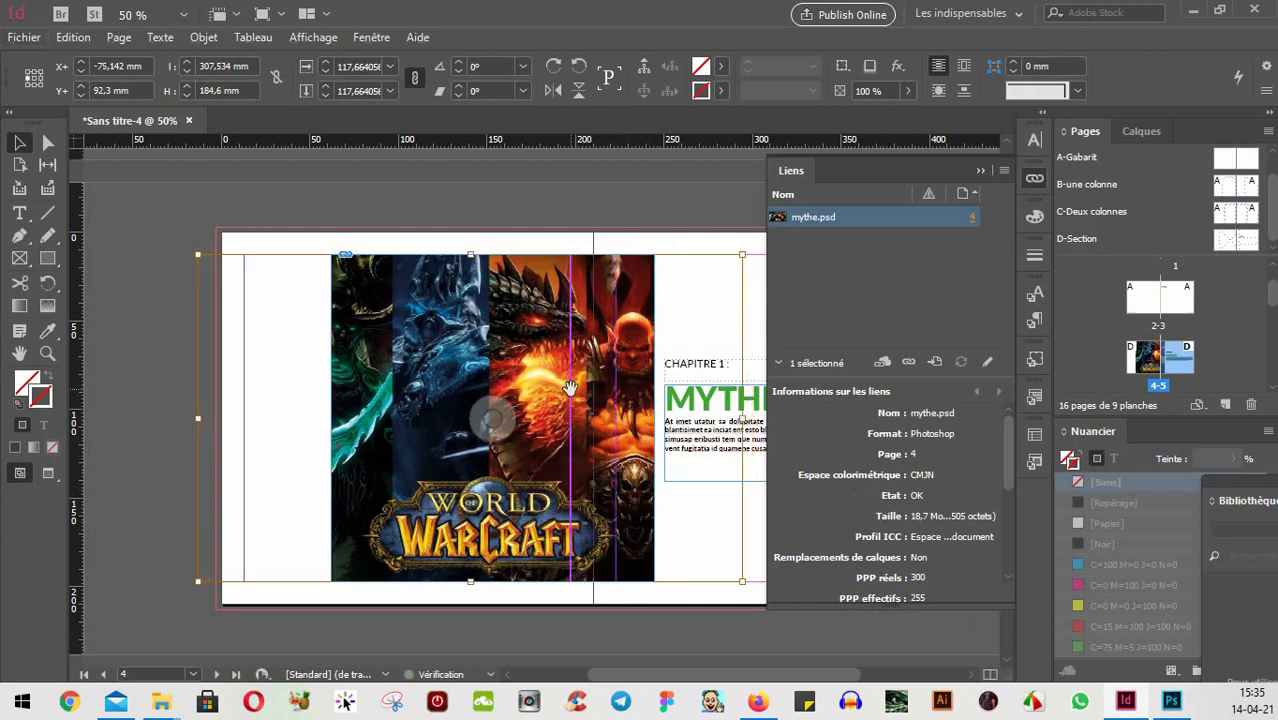
pyautogui.press('Left')
pyautogui.press('Left')
pyautogui.press('Left')
pyautogui.press('Left')
pyautogui.press('Left')
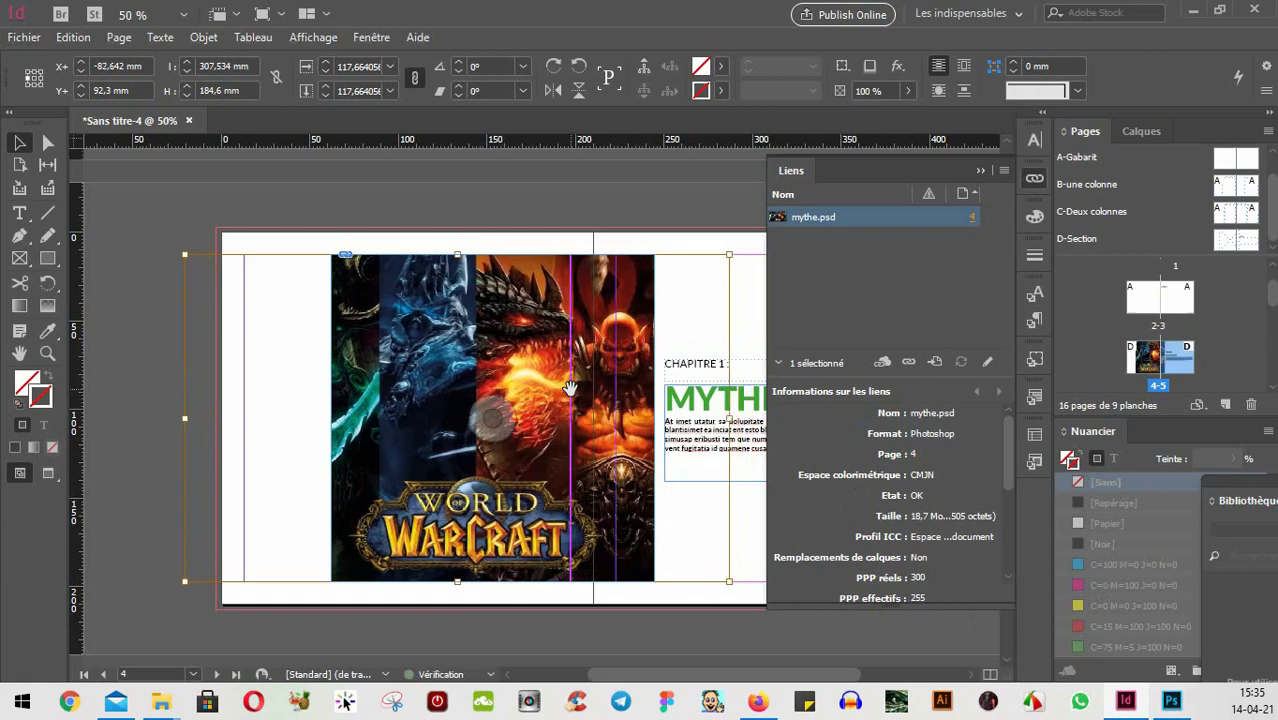
# - Scale the image inside its frame to about 251 × 150 mm, and preview the spread without guides
pyautogui.moveTo(716, 255); pyautogui.dragTo(614, 320)
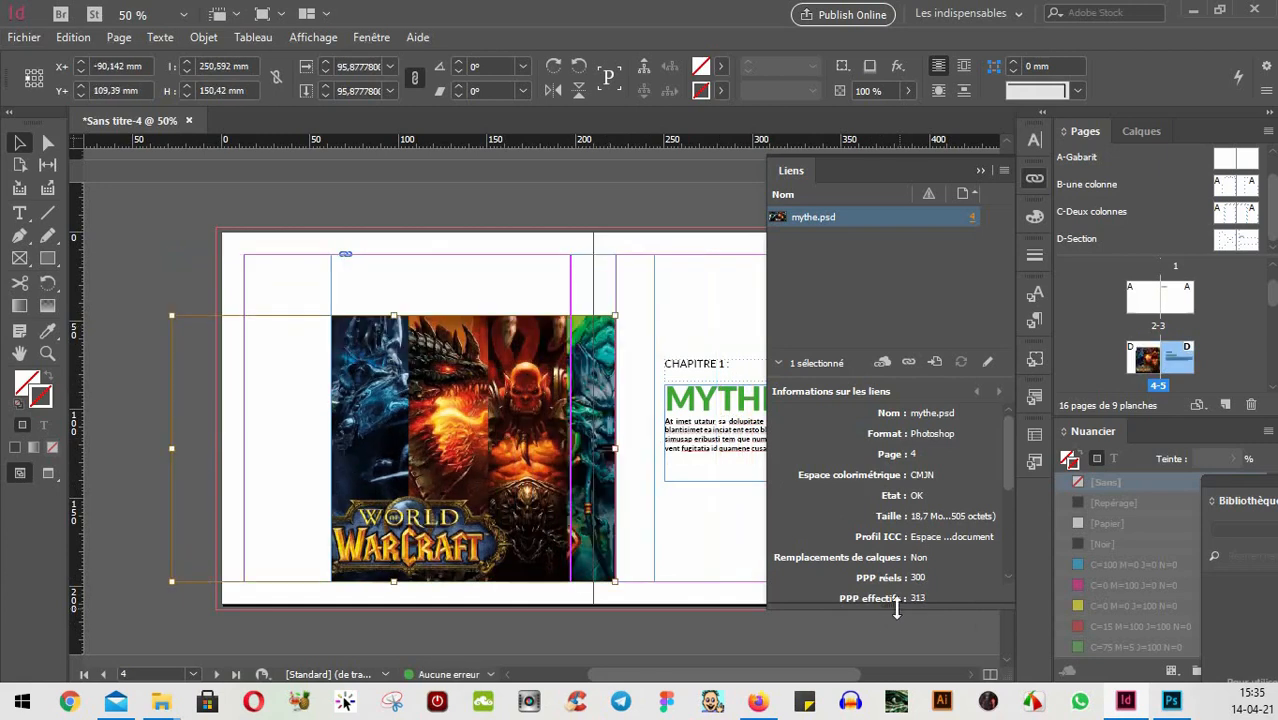
pyautogui.click(490, 275)
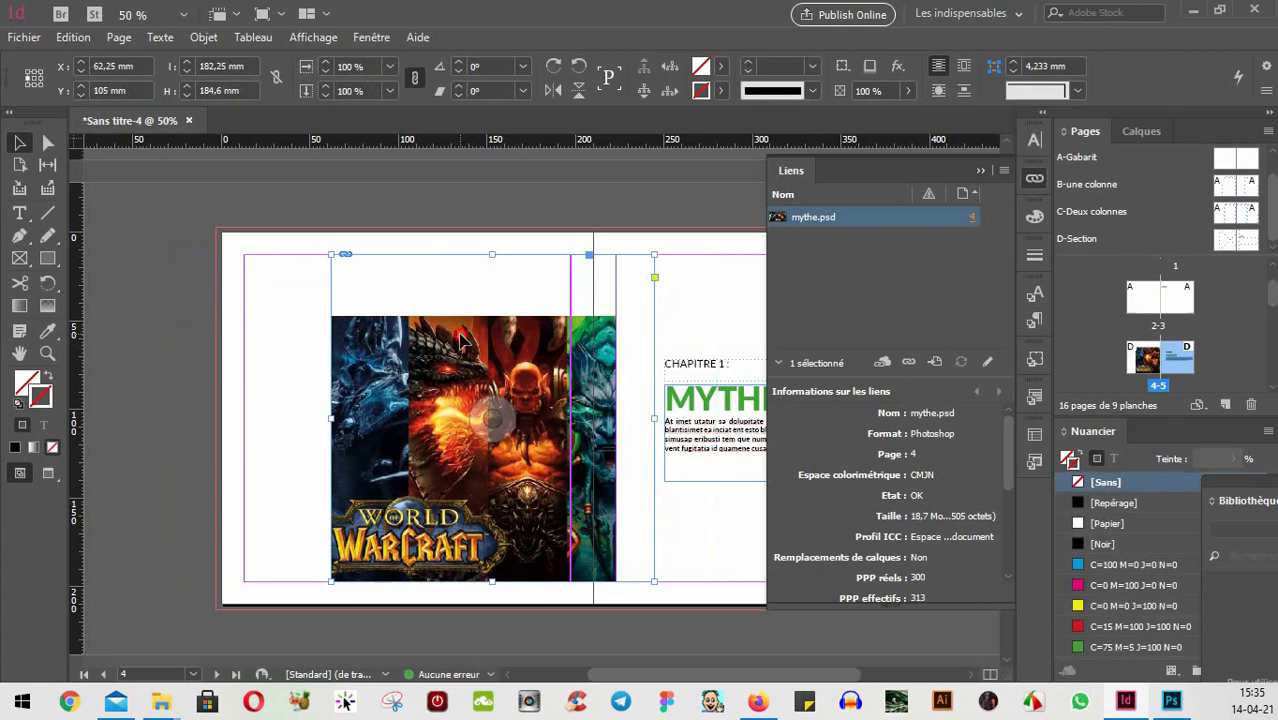
pyautogui.press('w')
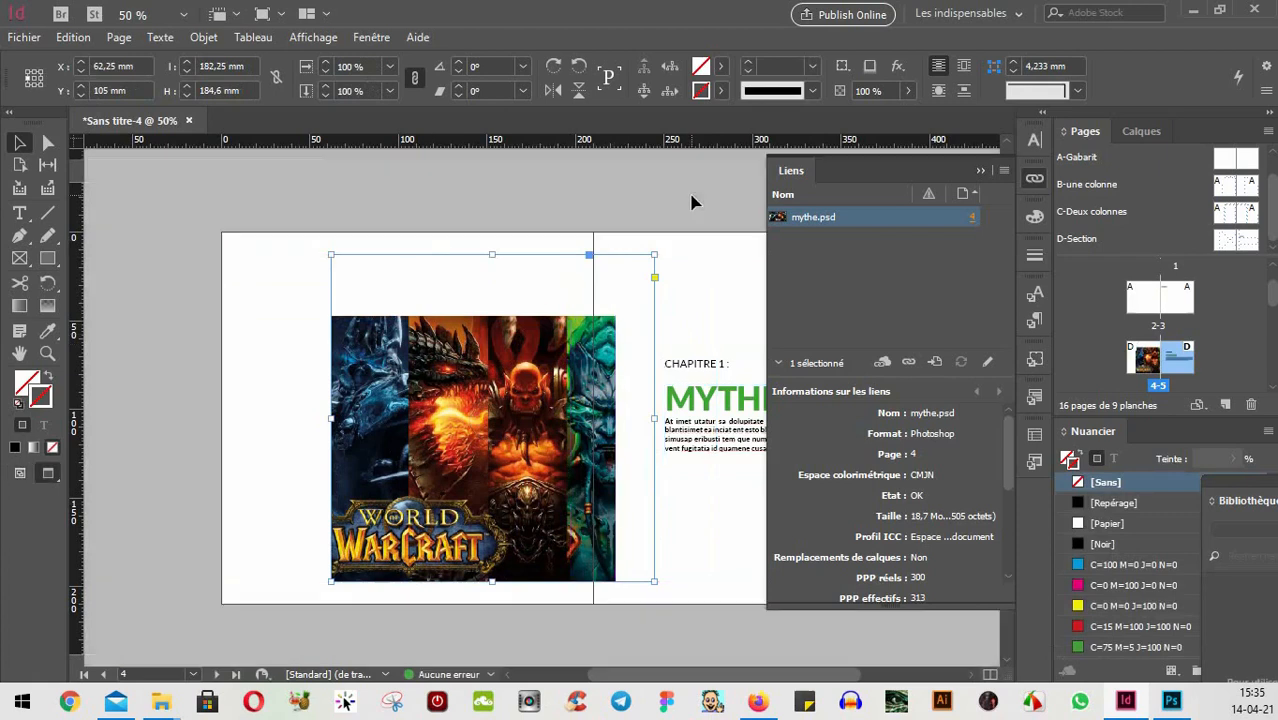
pyautogui.click(695, 203)
pyautogui.moveTo(660, 502); pyautogui.dragTo(464, 439)
pyautogui.moveTo(277, 441); pyautogui.dragTo(461, 419)
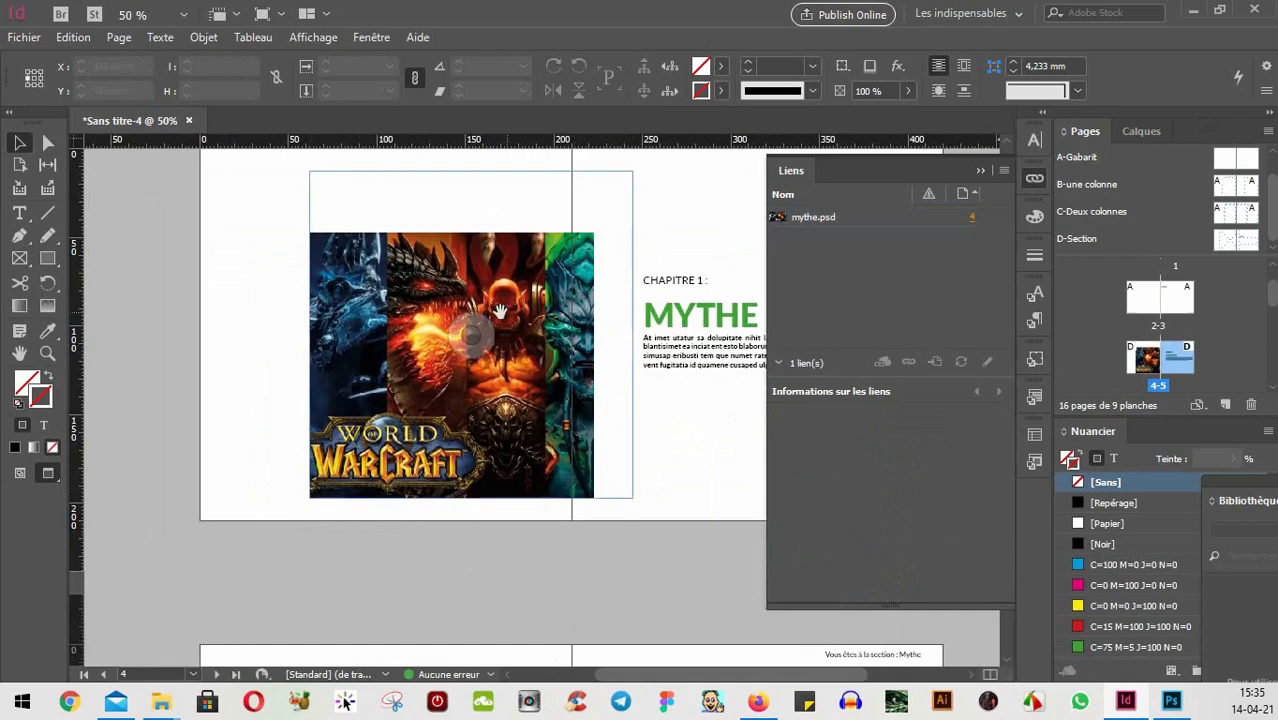
# - Examine mythe.psd's colour space and resolution in its link information, and check its image size settings in Photoshop without changing them
pyautogui.click(497, 297)
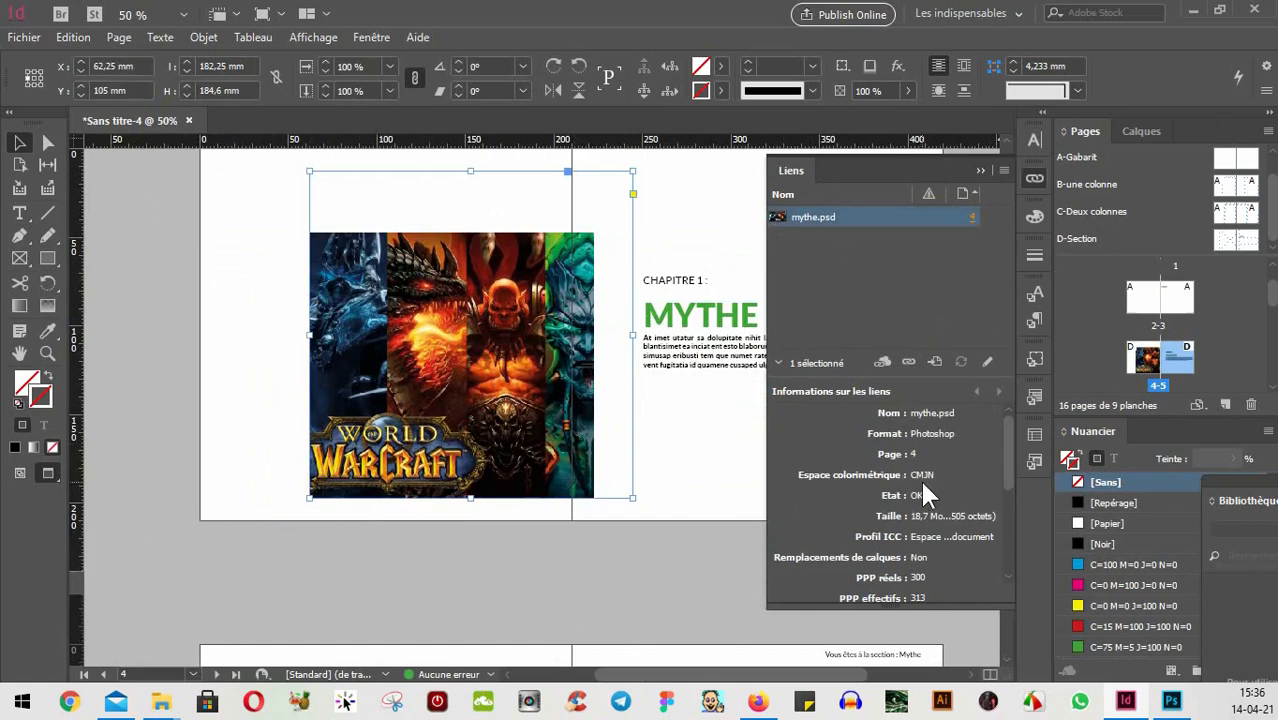
pyautogui.scroll(-2, 924, 487)
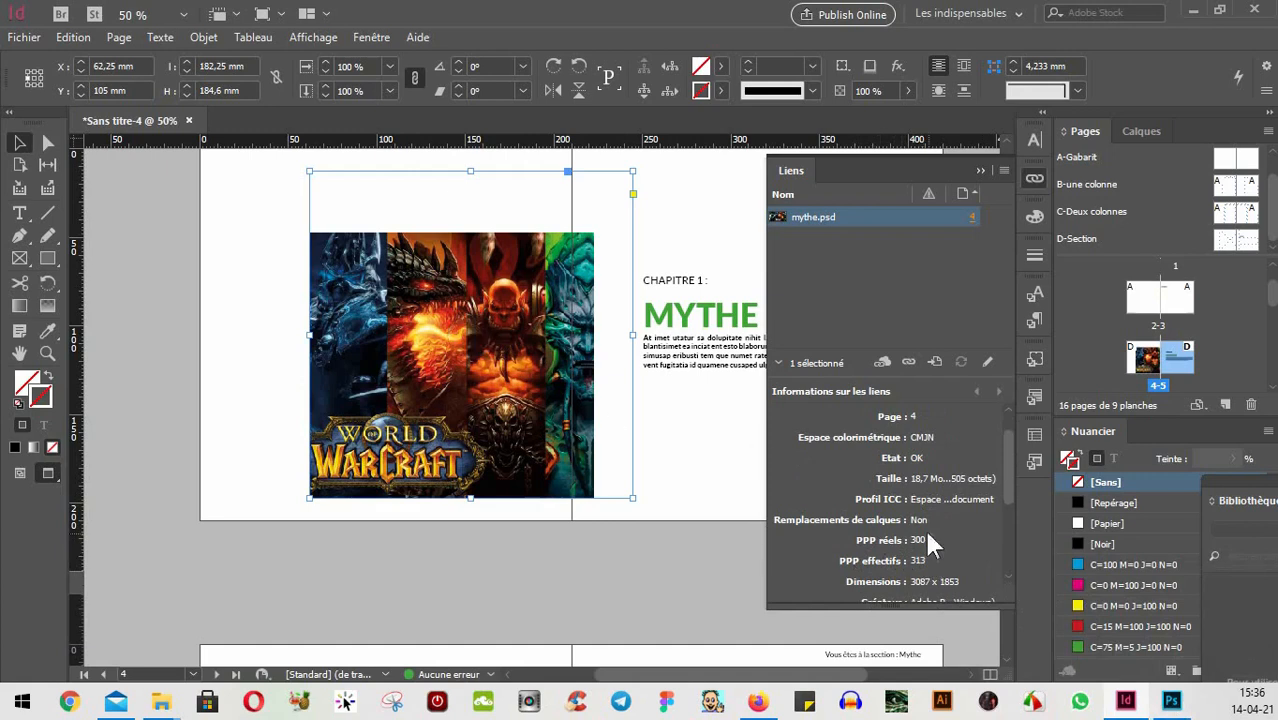
pyautogui.moveTo(1172, 705)
pyautogui.click(1172, 702)
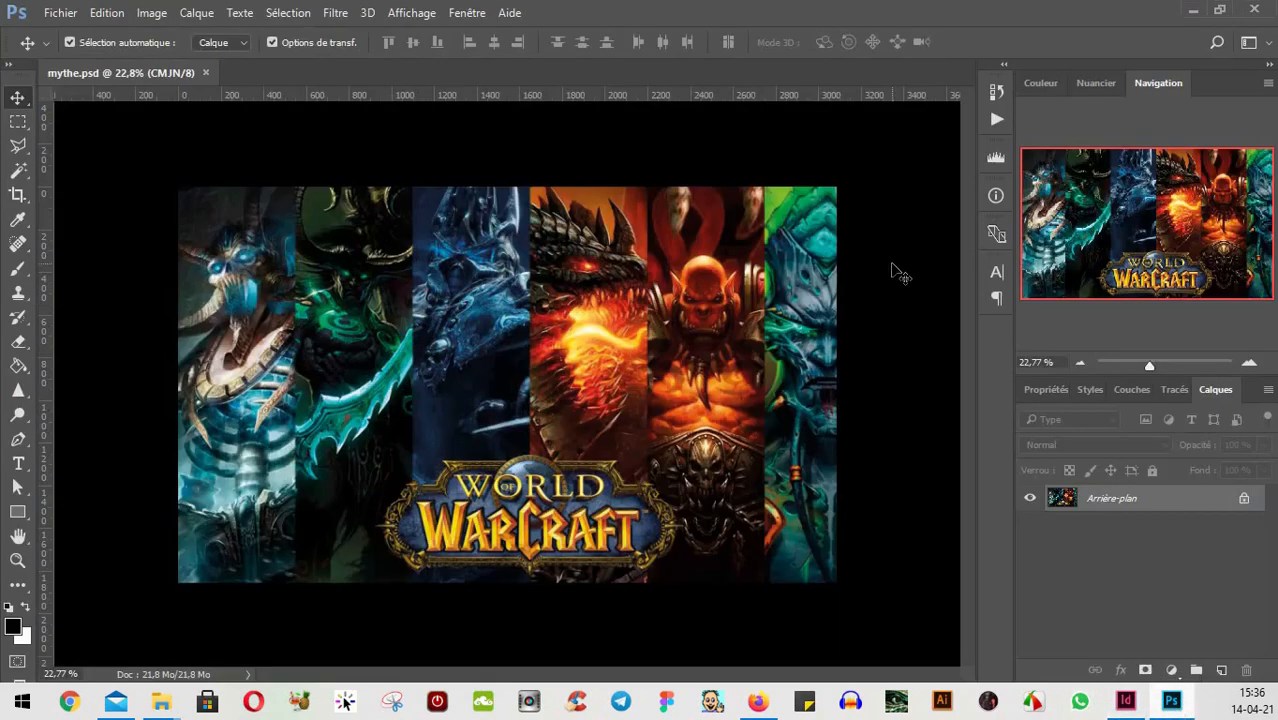
pyautogui.press('ctrl')
pyautogui.hotkey('ctrl', 'alt', 'i')
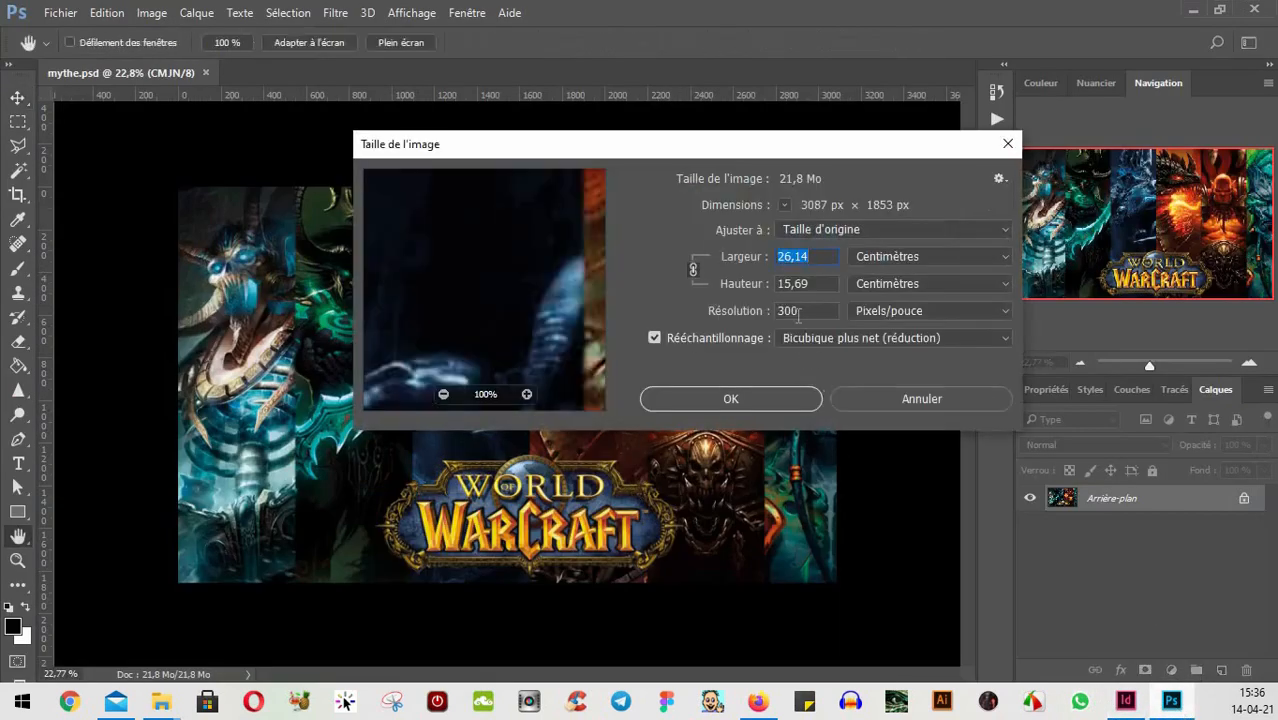
pyautogui.doubleClick(788, 311)
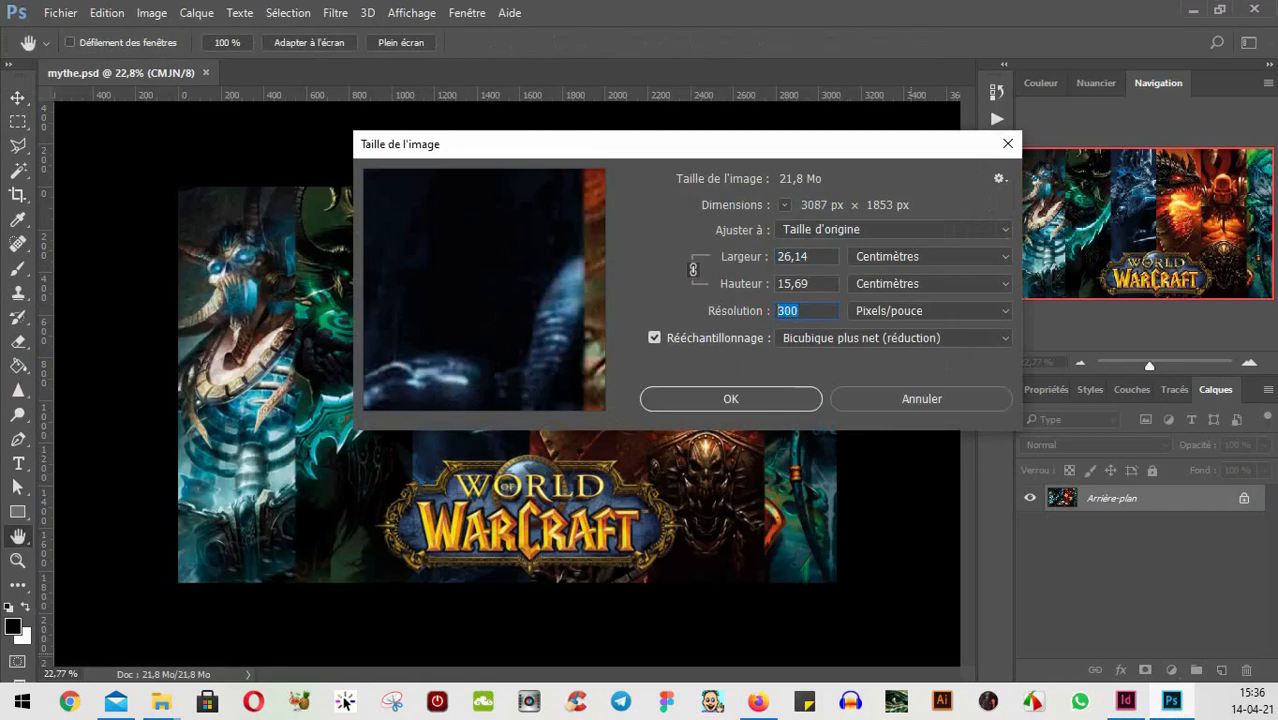
pyautogui.click(1126, 701)
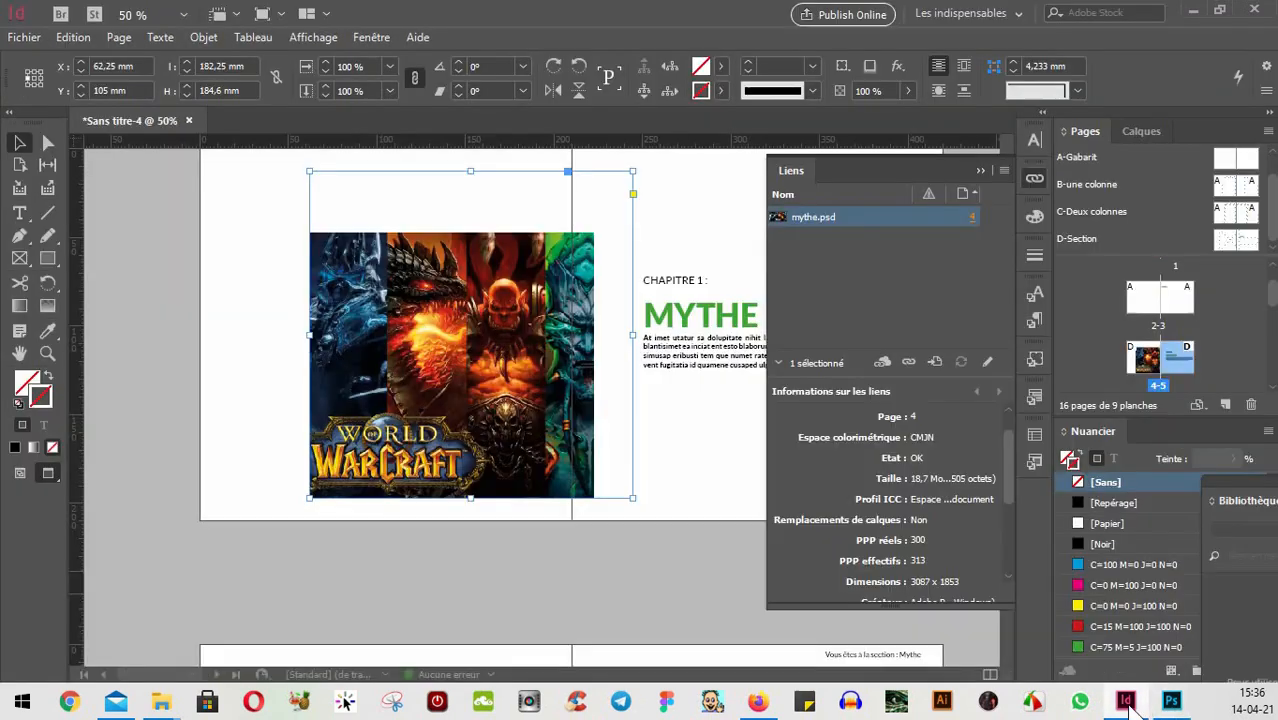
pyautogui.click(1198, 12)
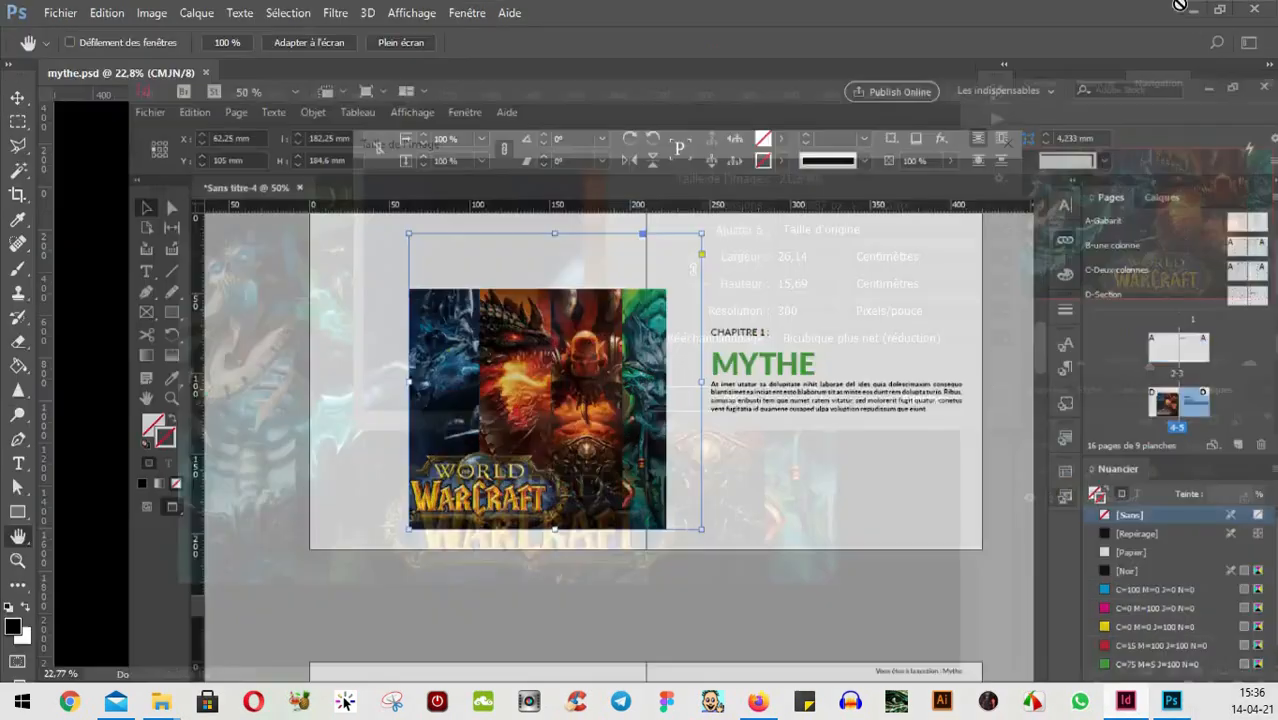
pyautogui.click(843, 402)
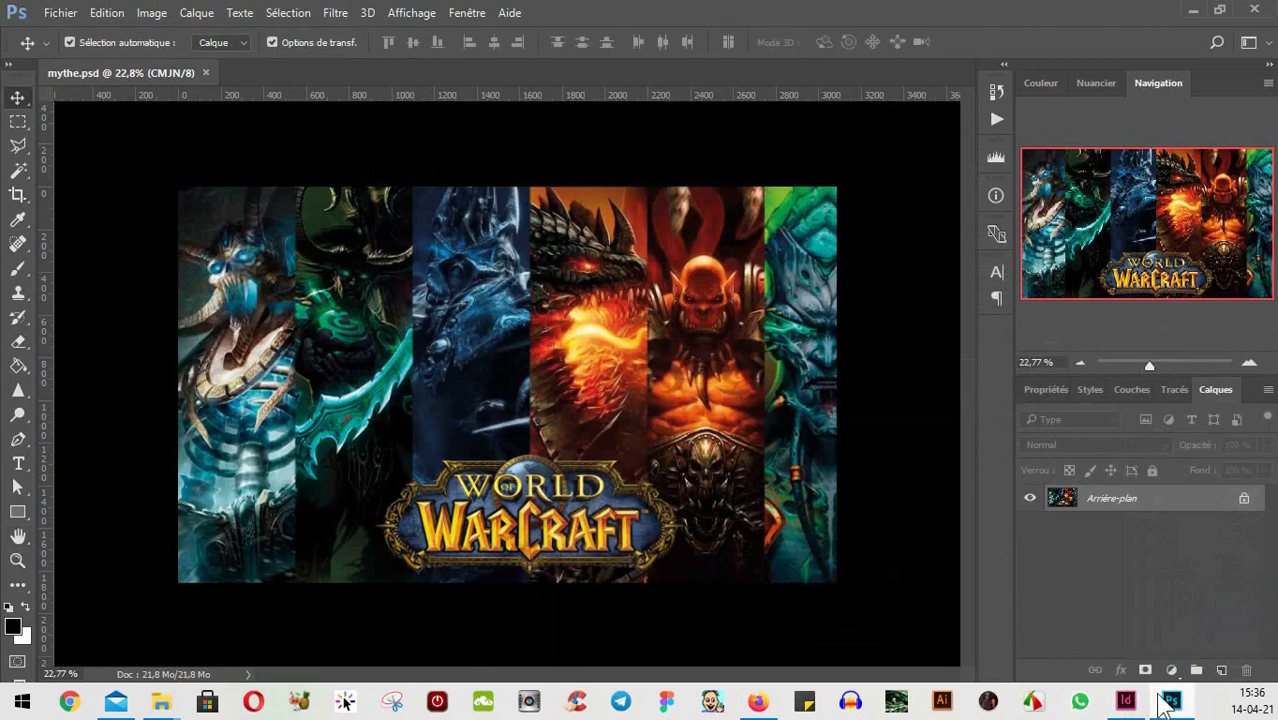
# - Return to the InDesign document and deselect the image frame
pyautogui.click(1168, 704)
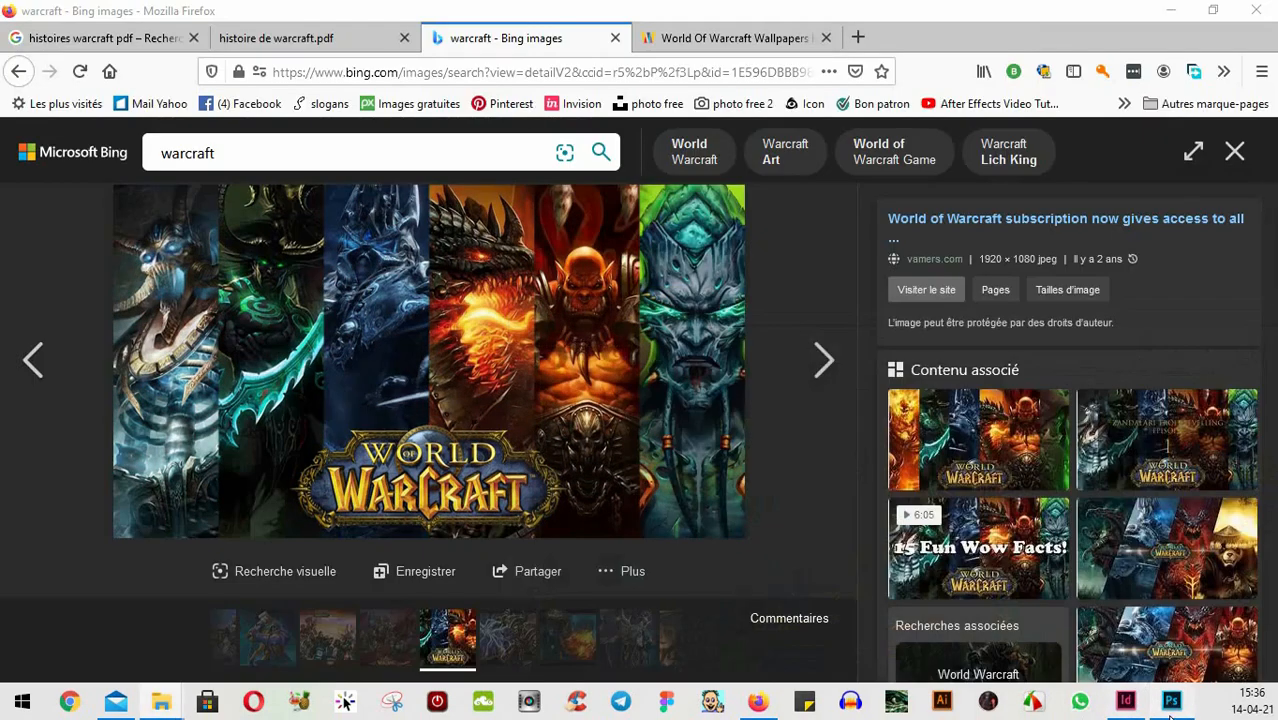
pyautogui.click(1170, 710)
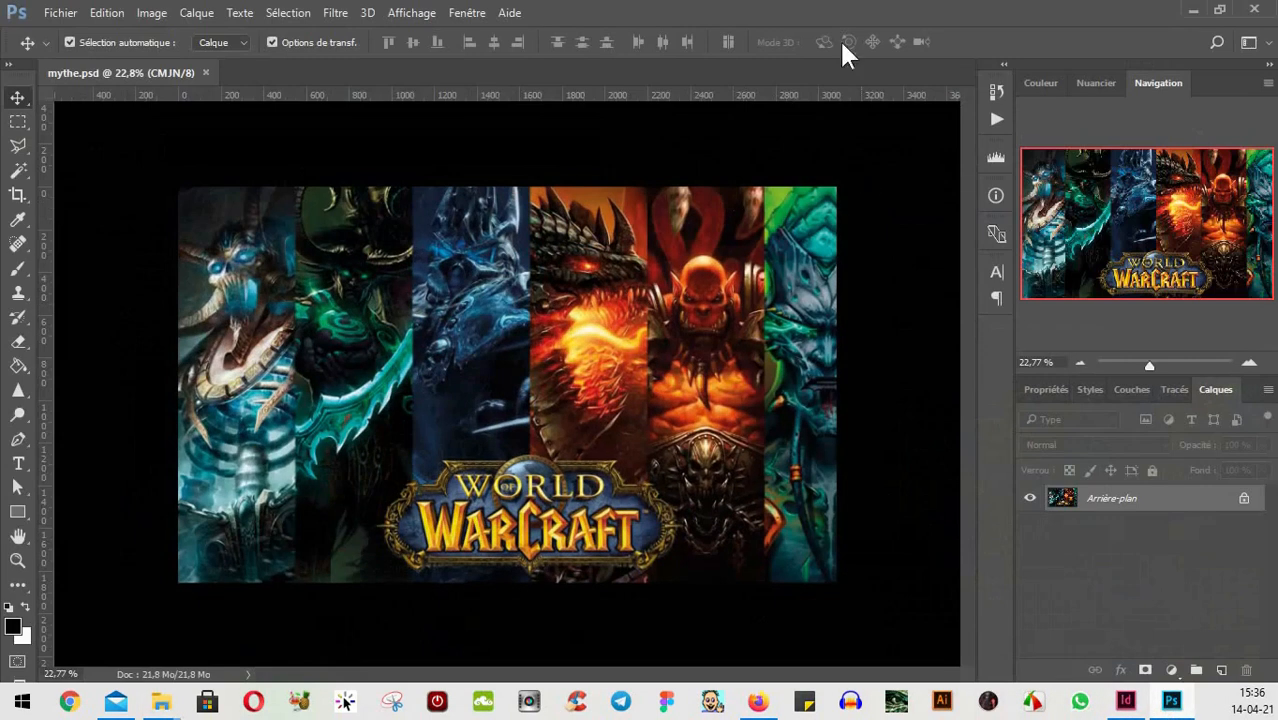
pyautogui.click(1118, 704)
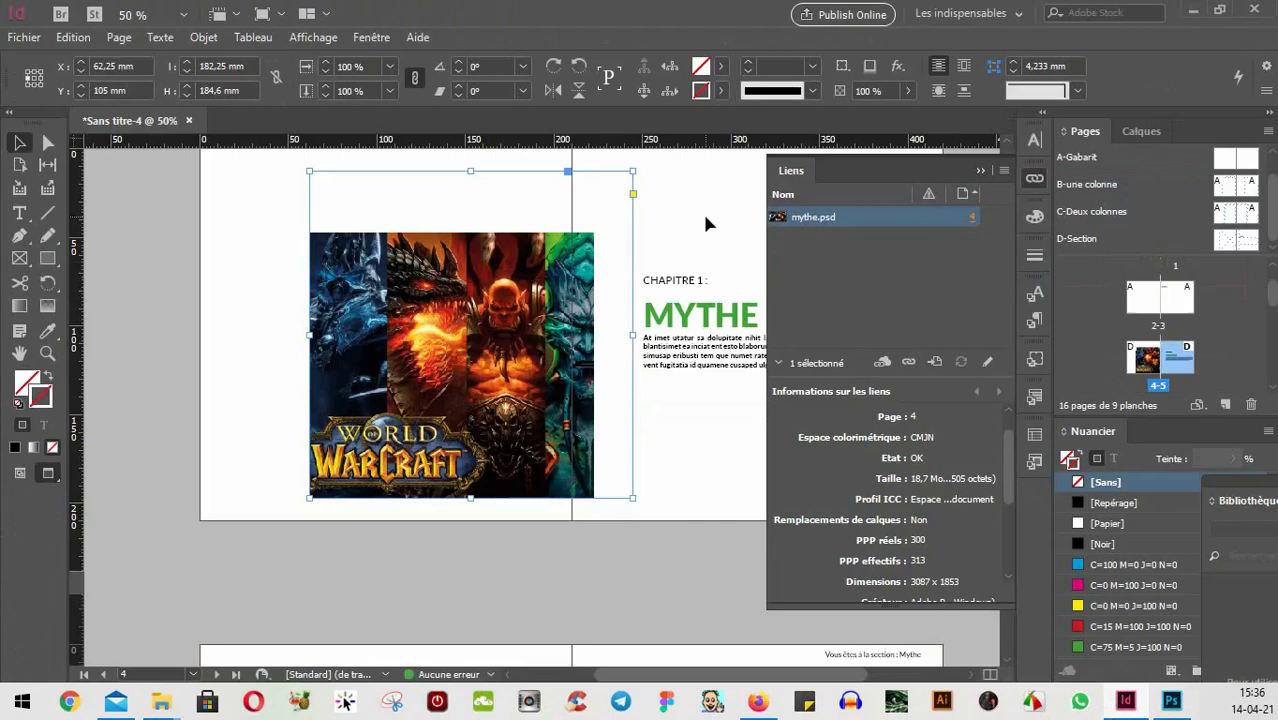
pyautogui.click(704, 214)
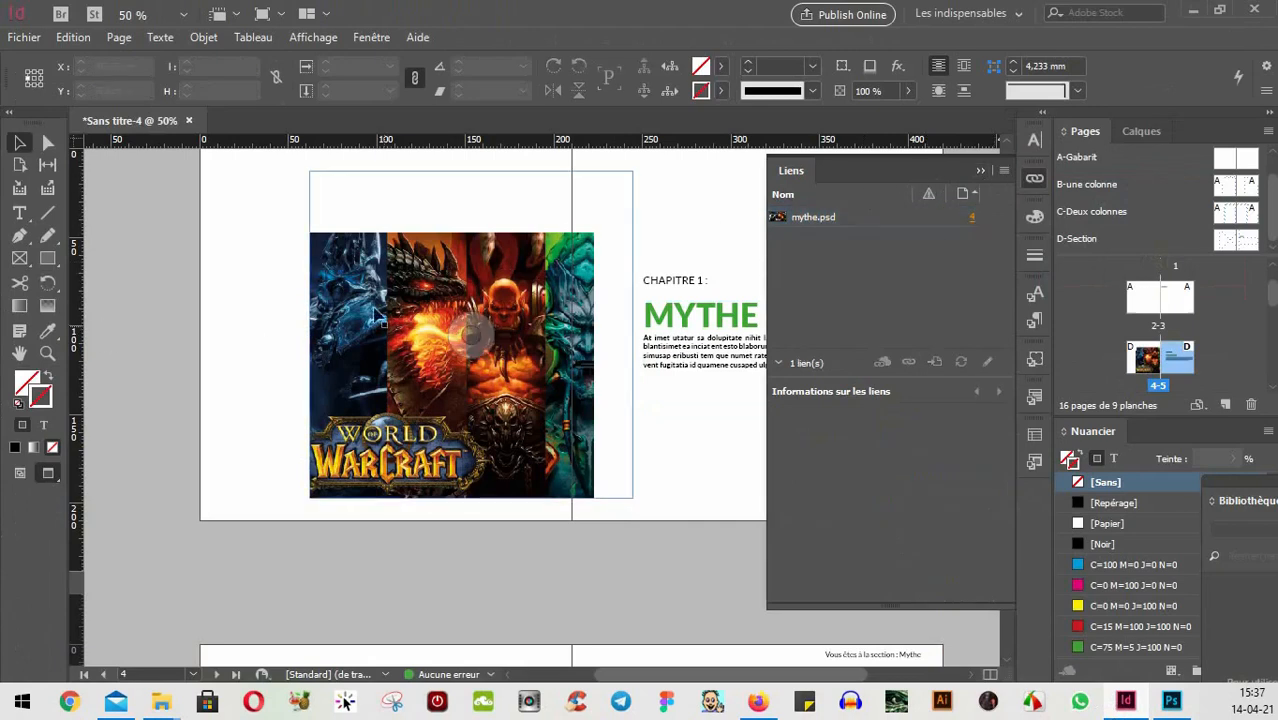
# - Compare the MYTHE chapter title on page 5 with the section header on page 7, and review both spreads together
pyautogui.moveTo(523, 535); pyautogui.dragTo(368, 545)
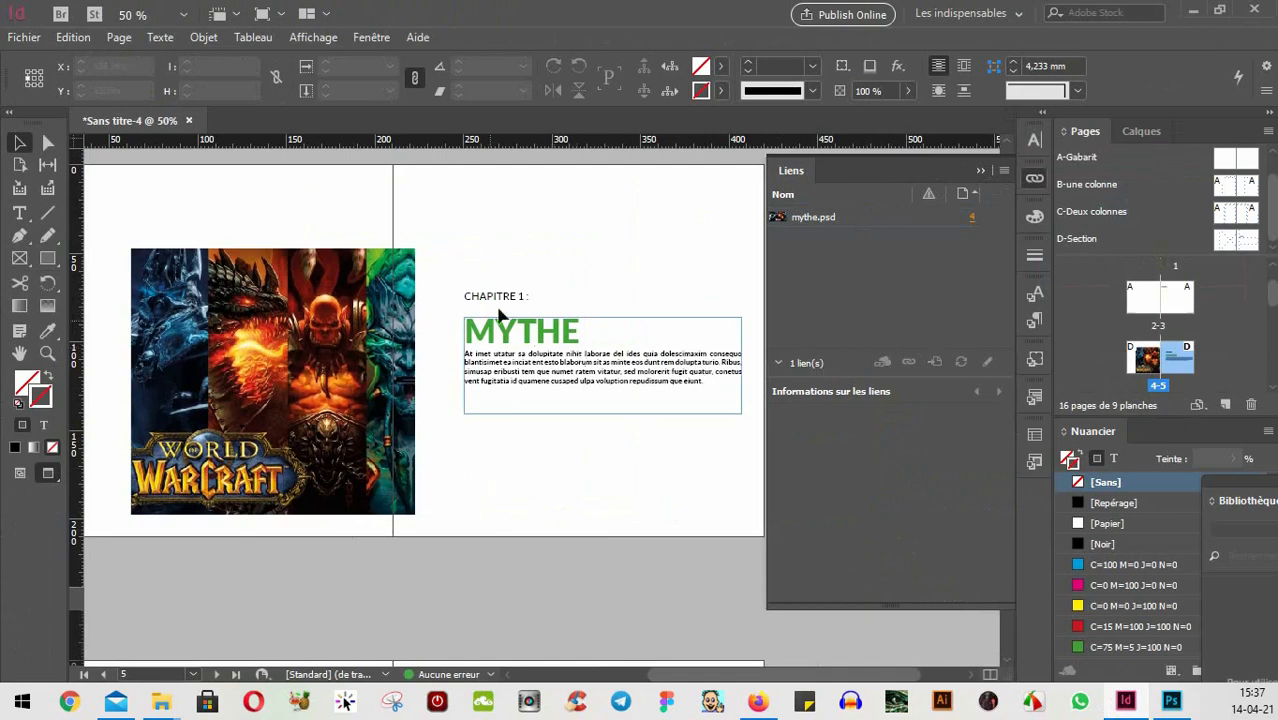
pyautogui.scroll(-10, 440, 418)
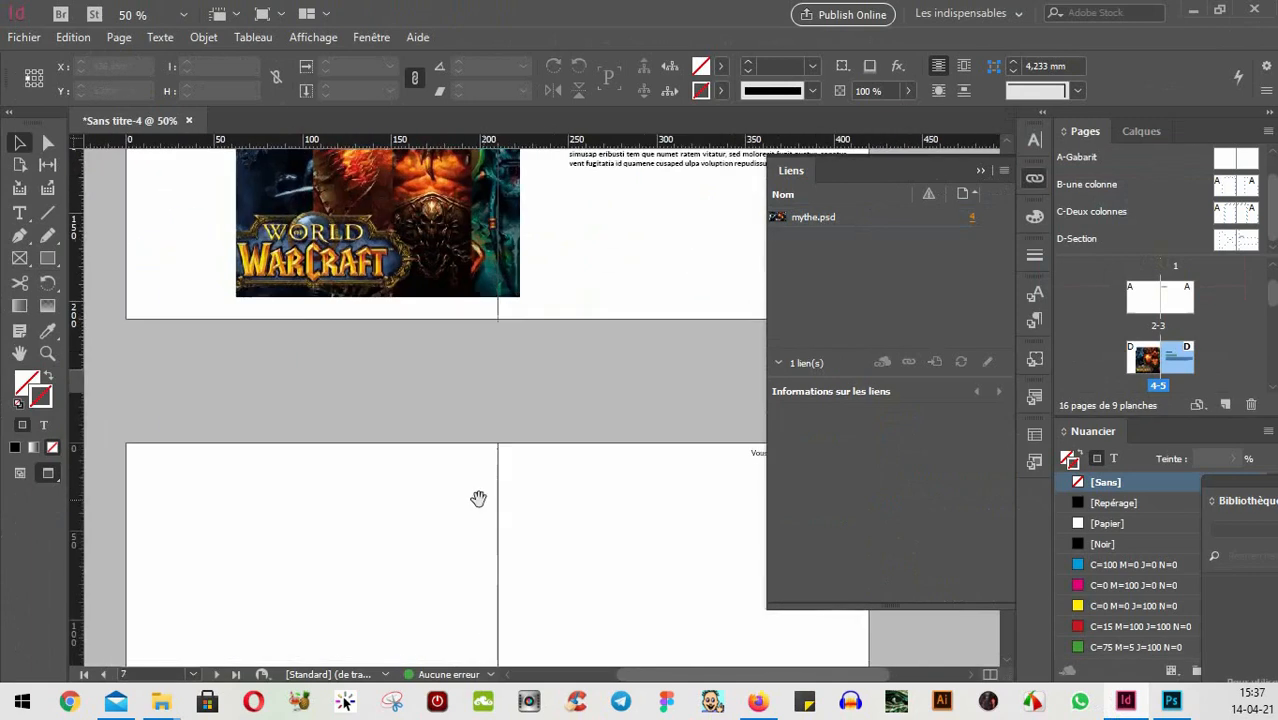
pyautogui.moveTo(486, 403); pyautogui.dragTo(476, 350)
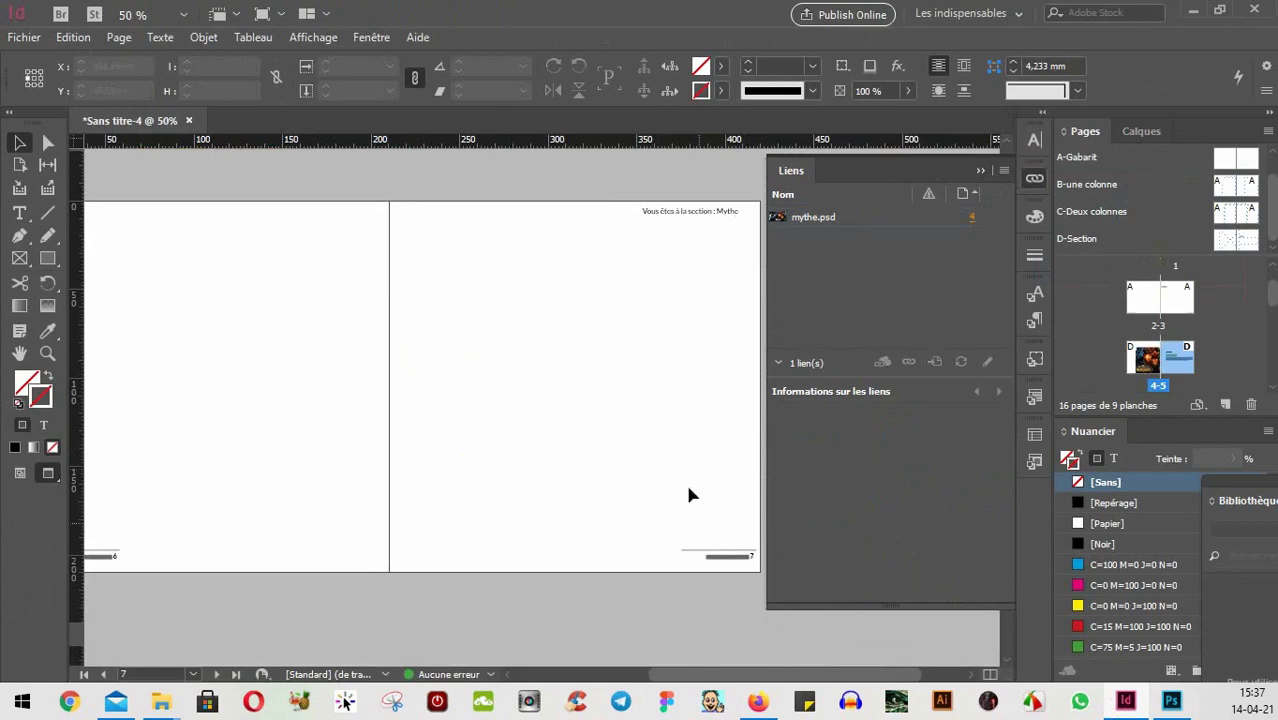
pyautogui.hotkey('ctrl', '1')
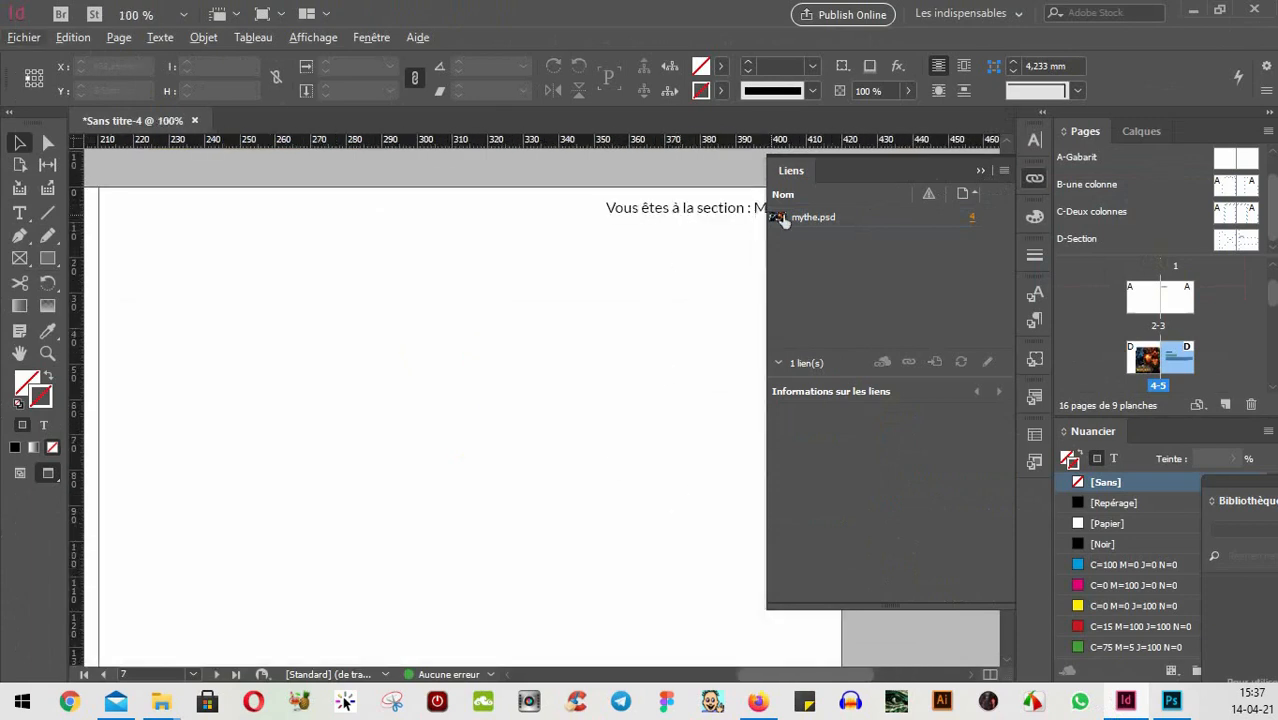
pyautogui.scroll(8, 517, 357)
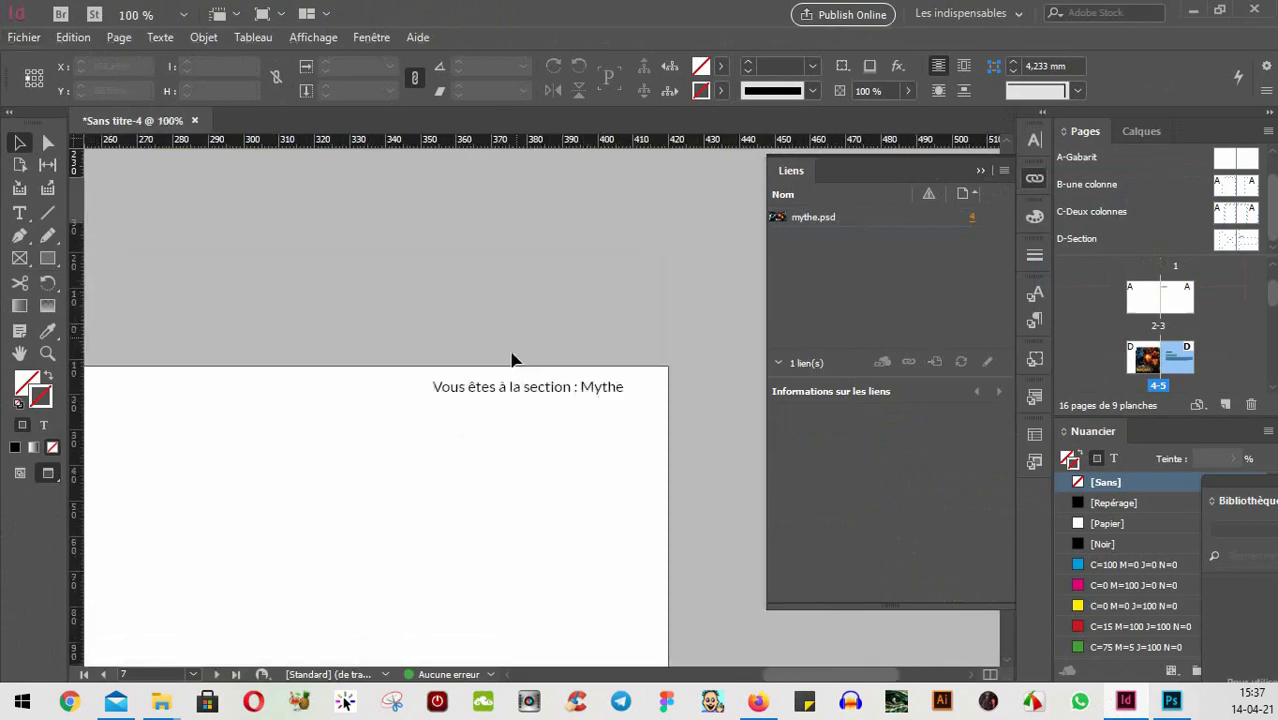
pyautogui.scroll(2, 437, 440)
pyautogui.moveTo(266, 363); pyautogui.dragTo(358, 372)
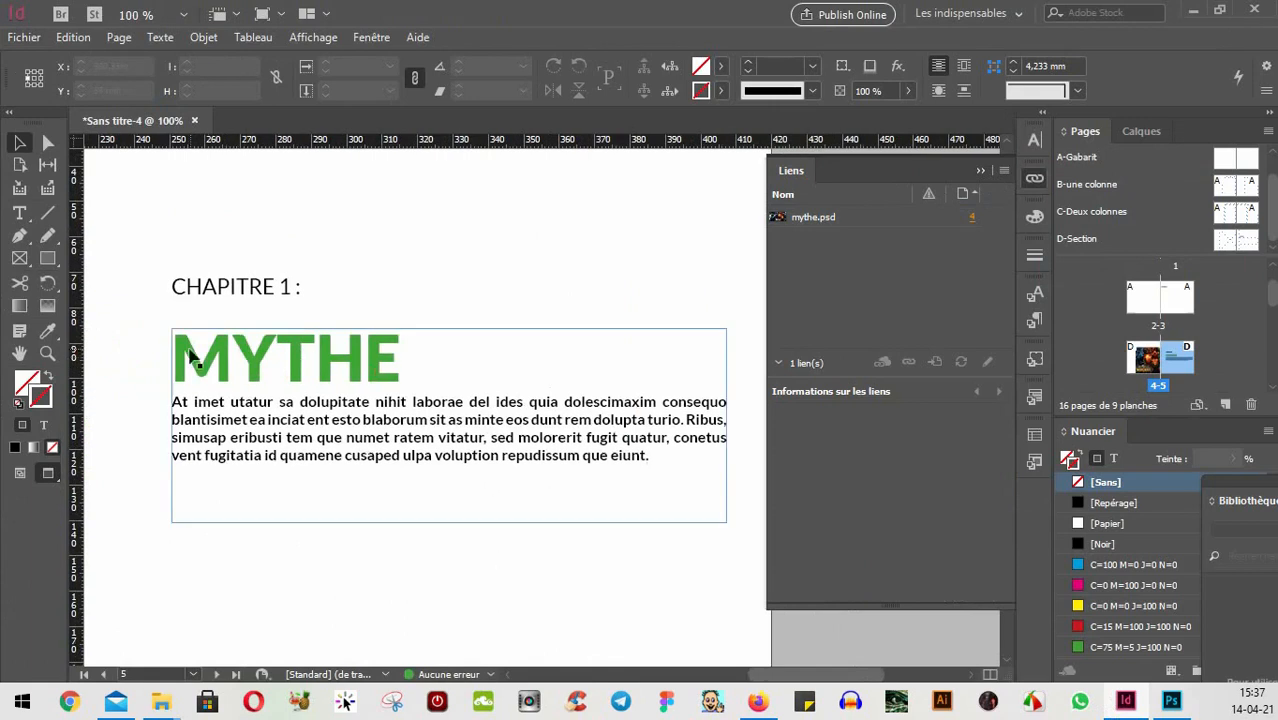
pyautogui.click(351, 362)
pyautogui.scroll(-10, 602, 562)
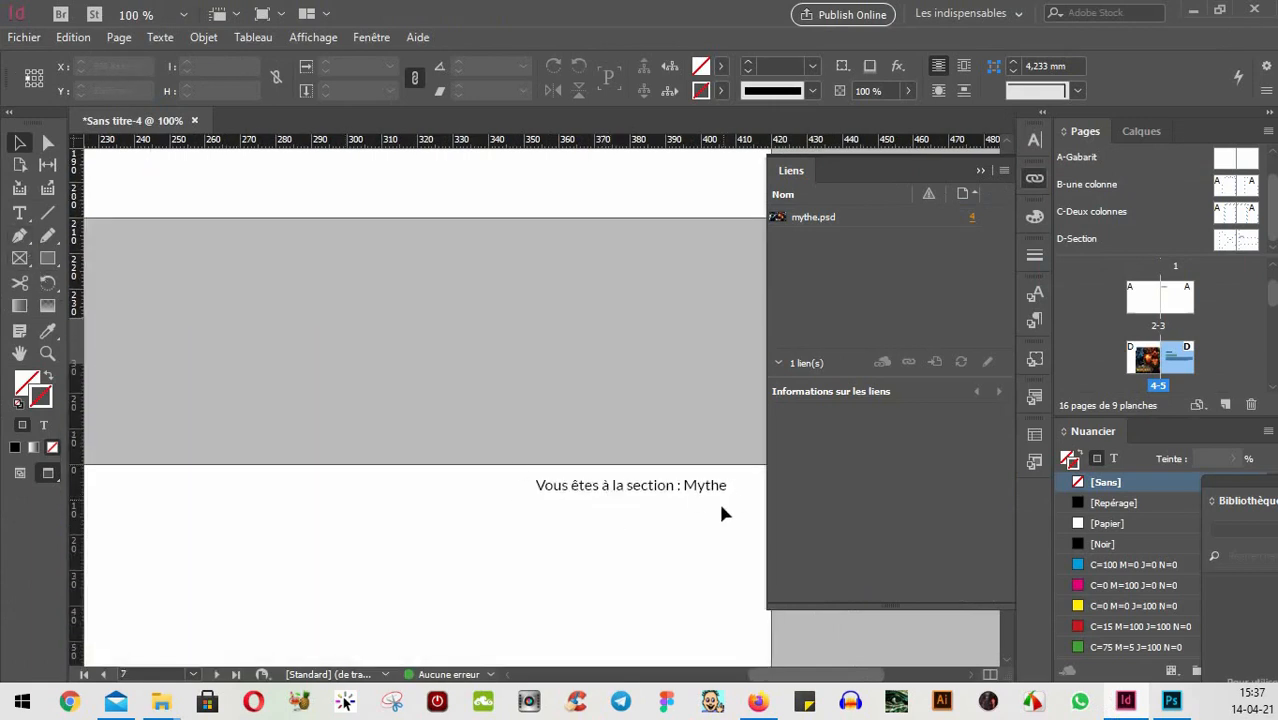
pyautogui.scroll(-3, 596, 506)
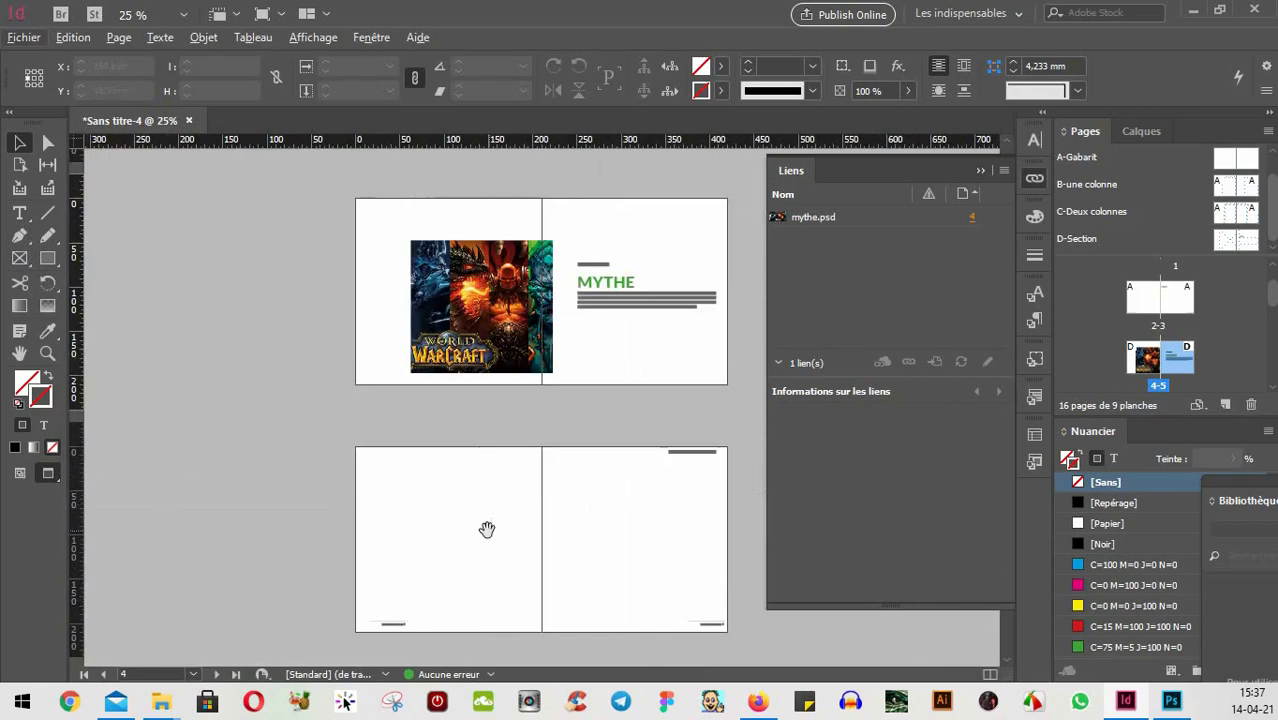
pyautogui.moveTo(487, 528); pyautogui.dragTo(523, 425)
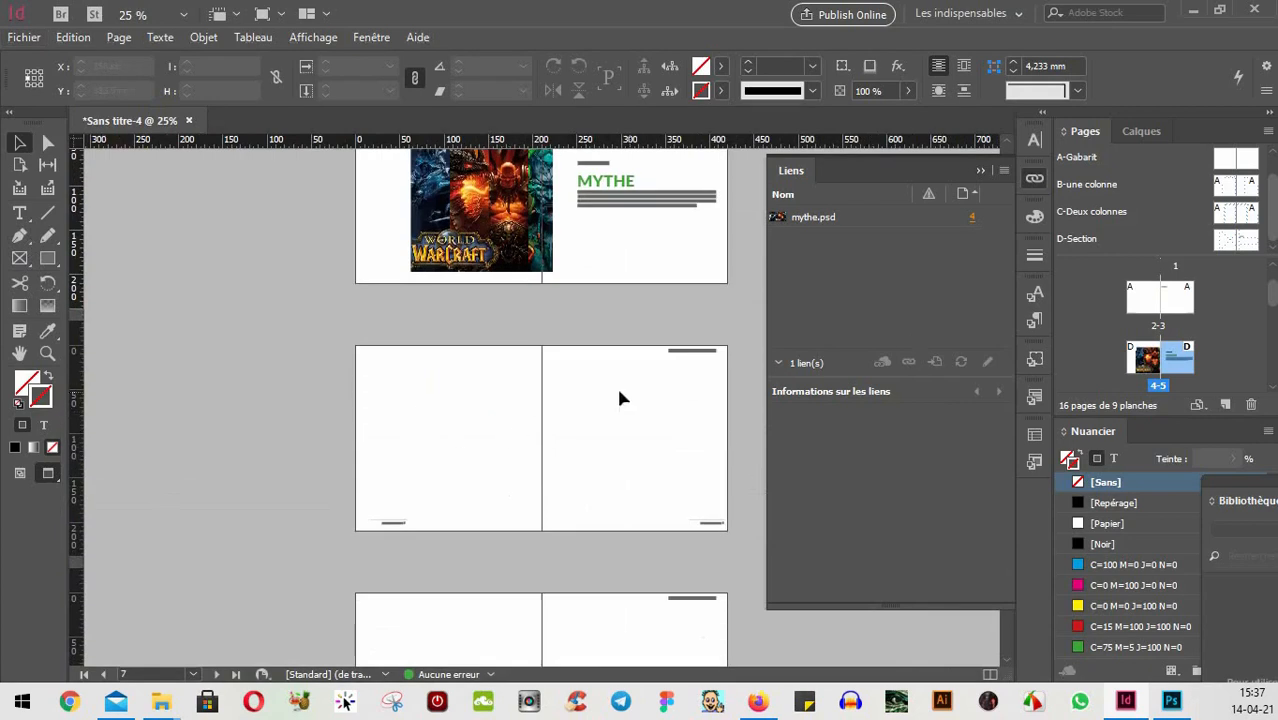
pyautogui.scroll(2, 606, 384)
pyautogui.scroll(-2, 605, 382)
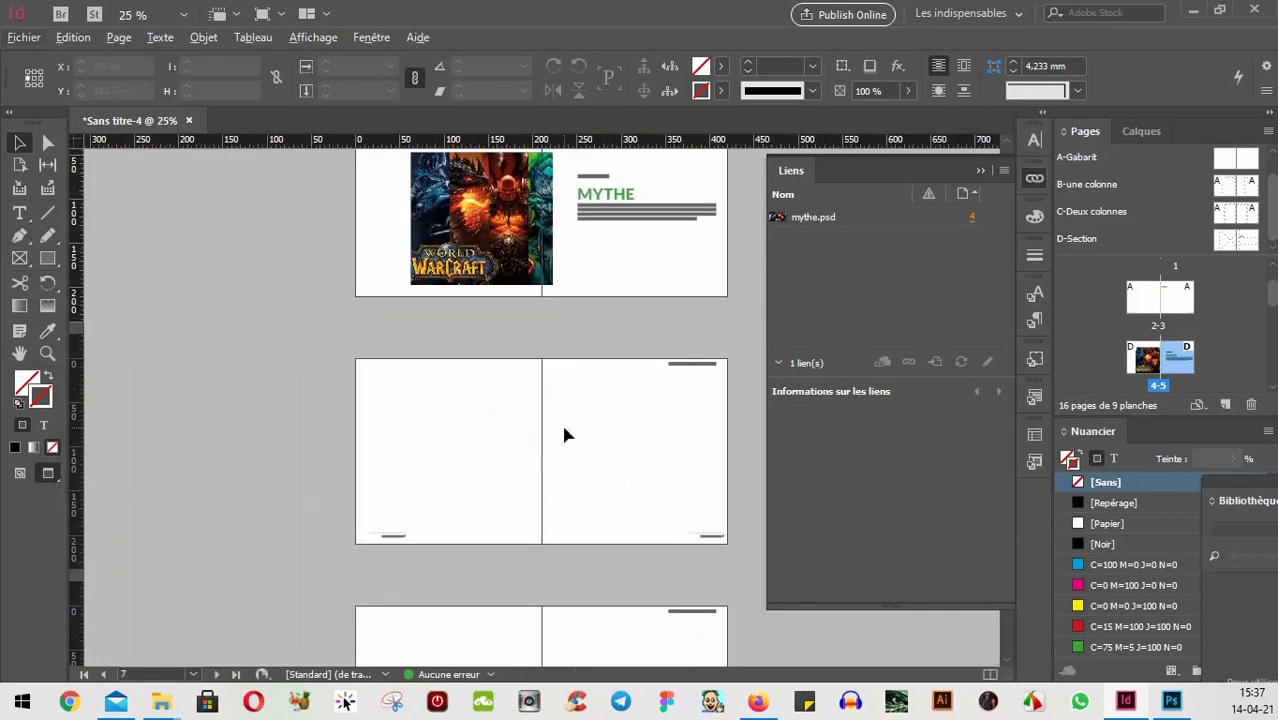
pyautogui.scroll(1, 565, 434)
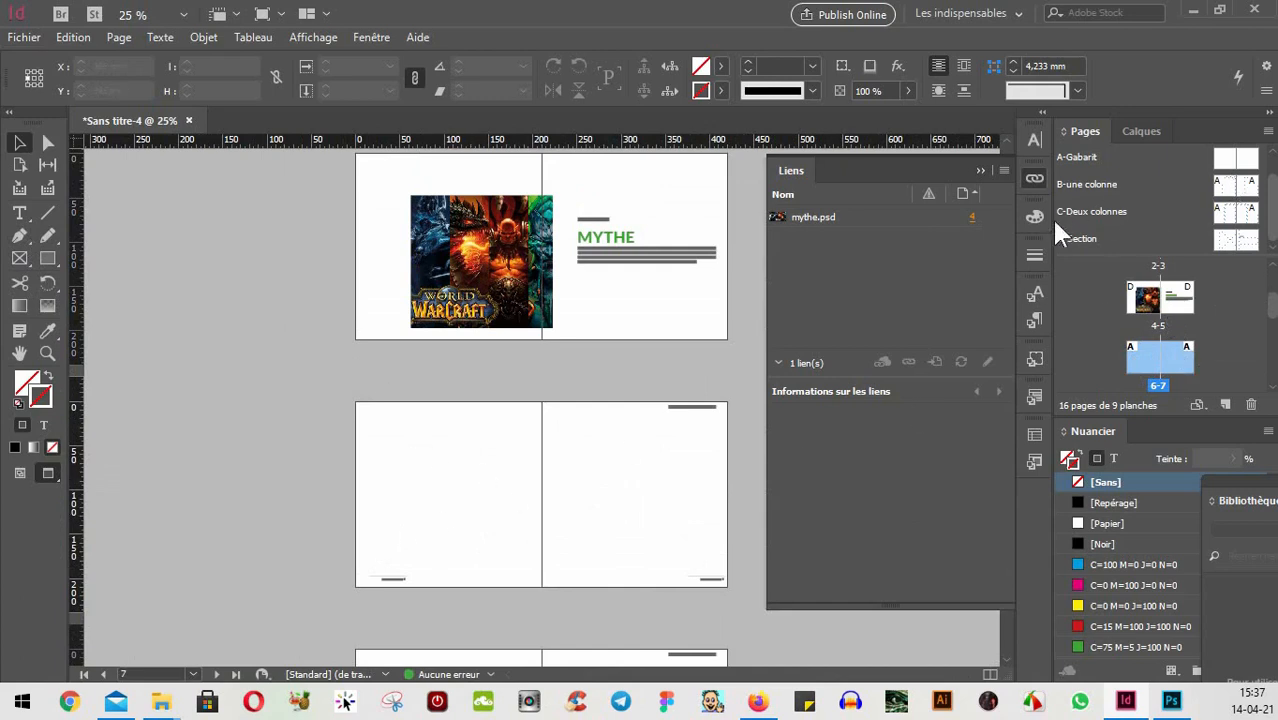
# - Apply the left page of the B-une colonne master to page 6 and display the page's guides and frame edges
pyautogui.click(1222, 187)
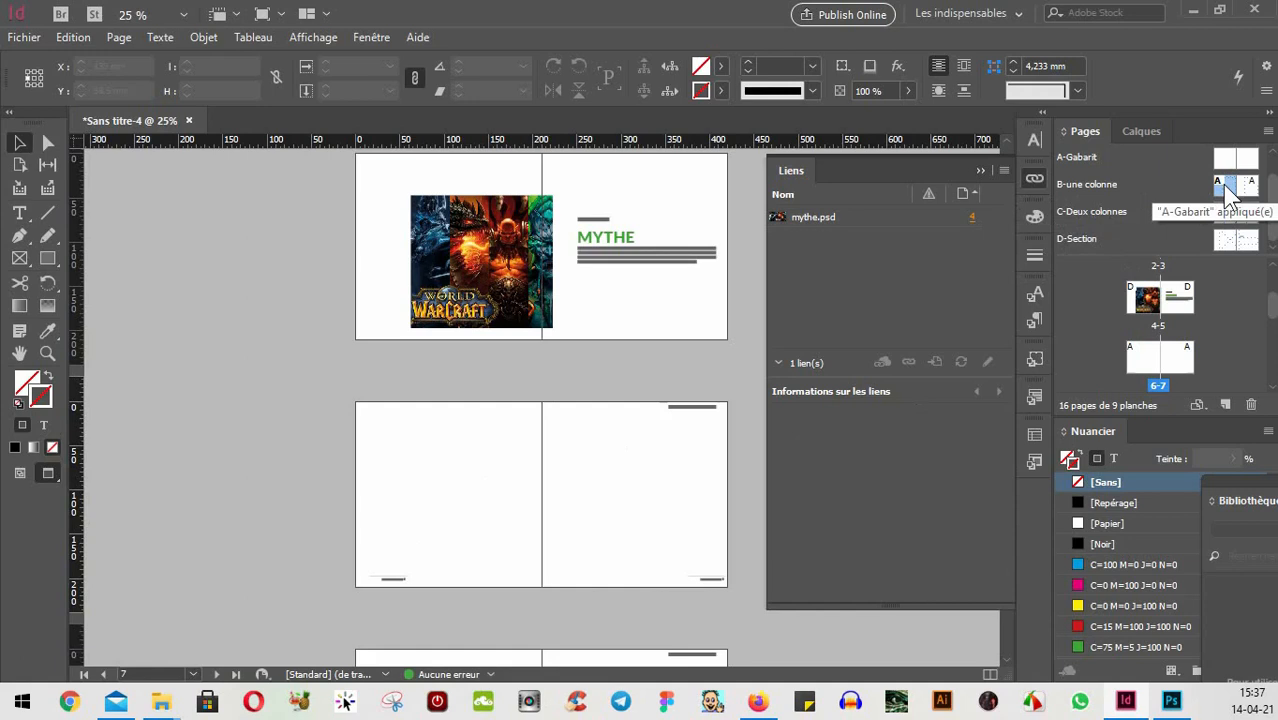
pyautogui.moveTo(1228, 192); pyautogui.dragTo(1141, 355)
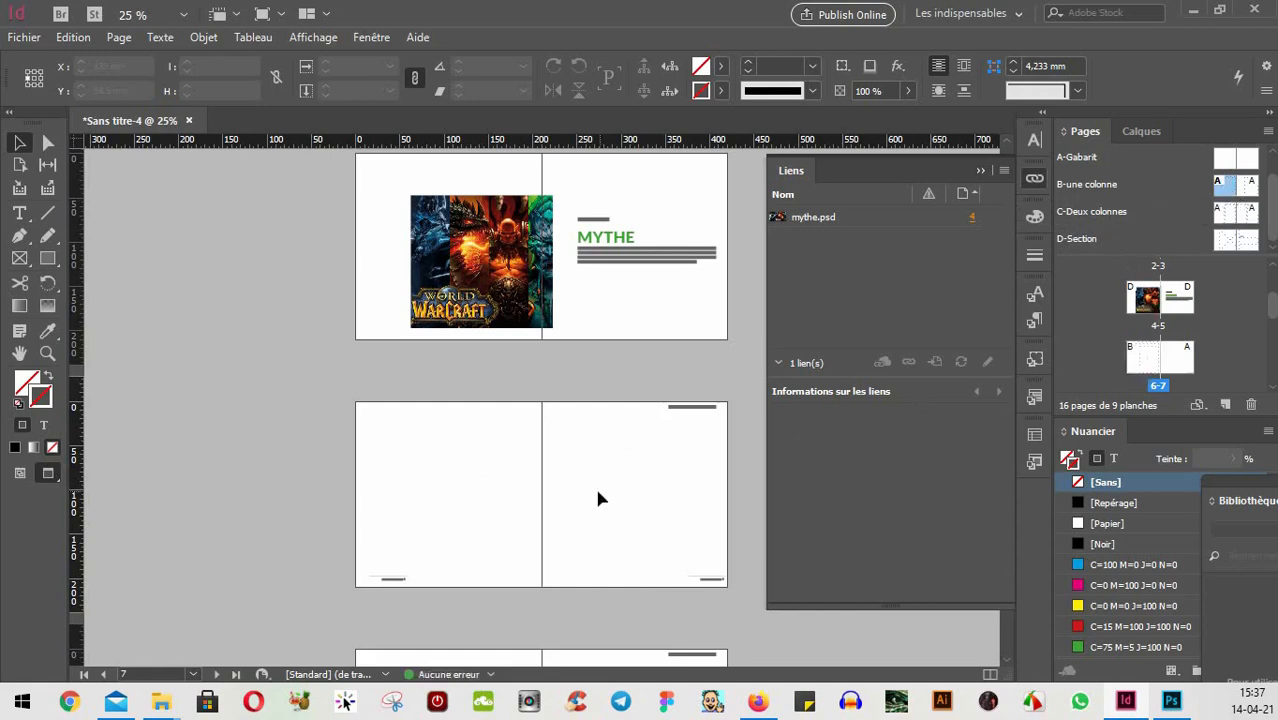
pyautogui.scroll(2, 444, 460)
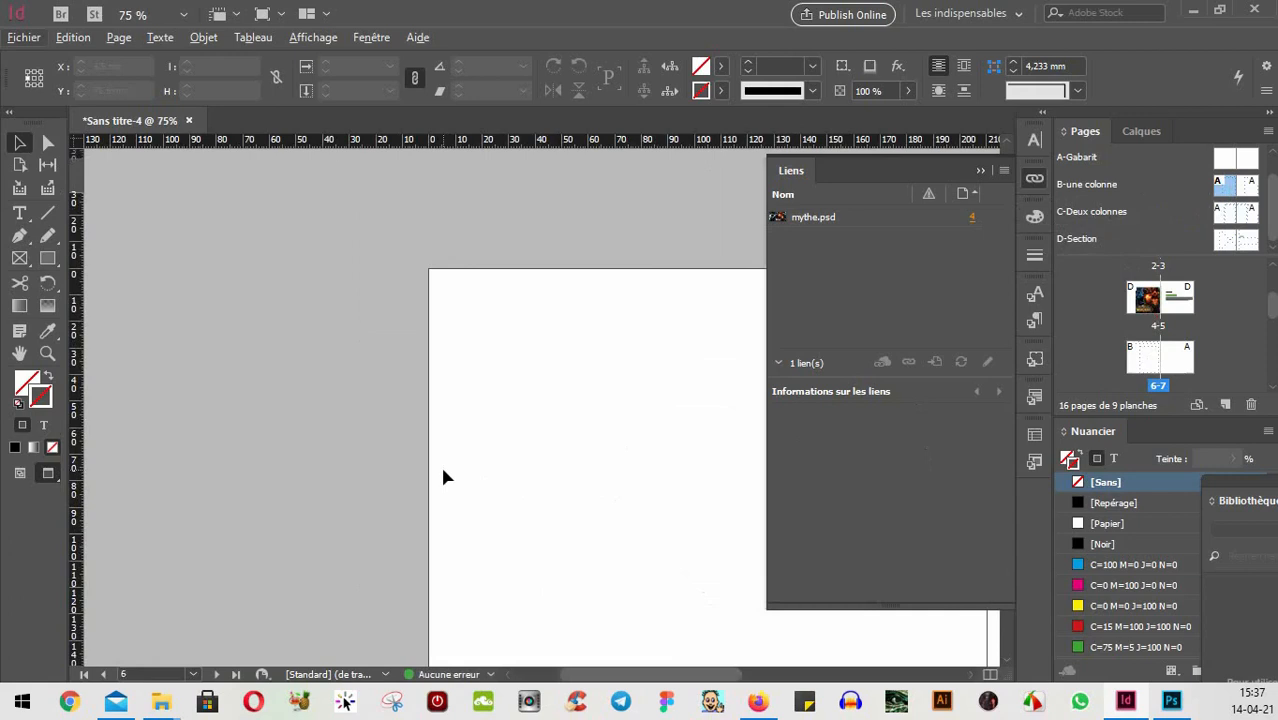
pyautogui.scroll(-2, 499, 348)
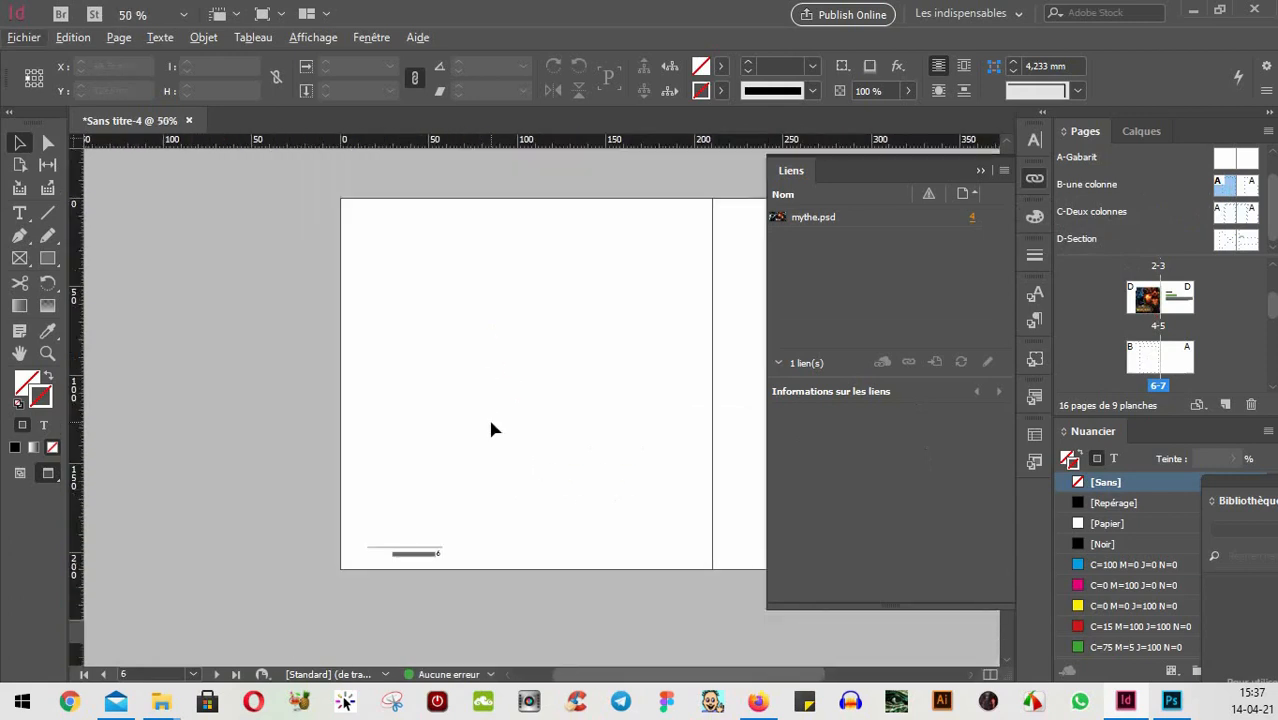
pyautogui.press('w')
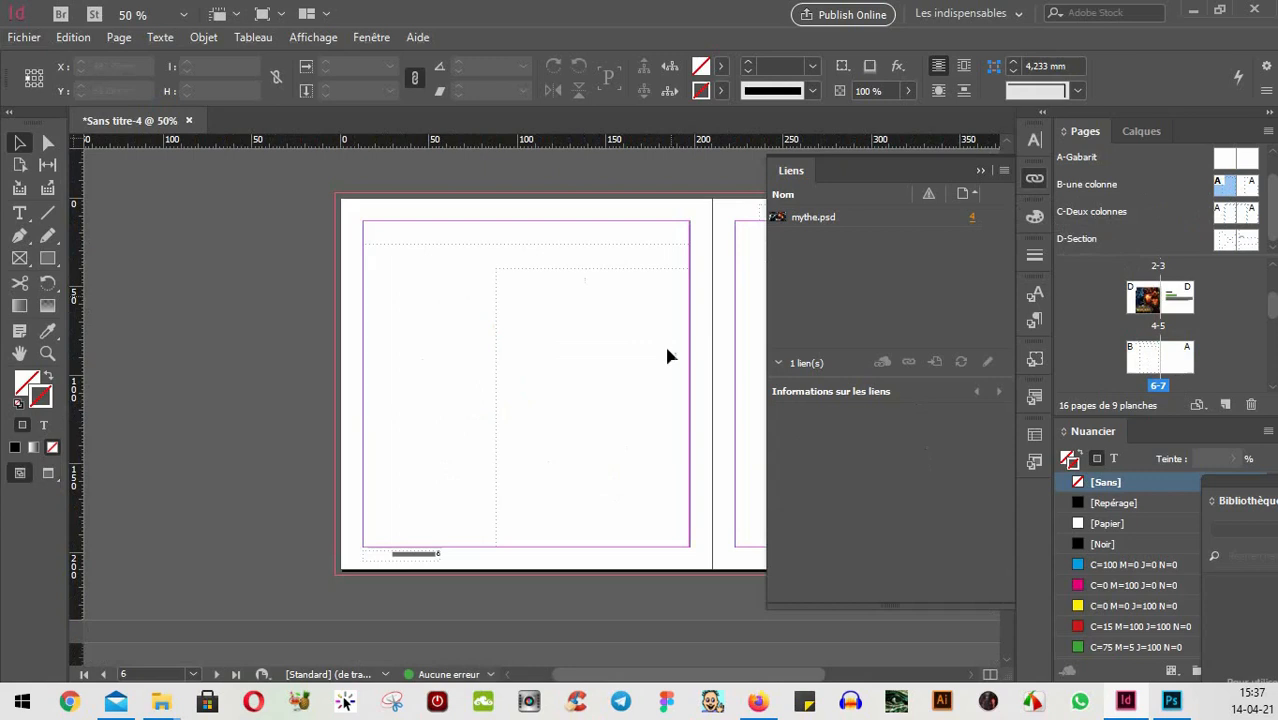
pyautogui.moveTo(549, 297); pyautogui.dragTo(516, 288)
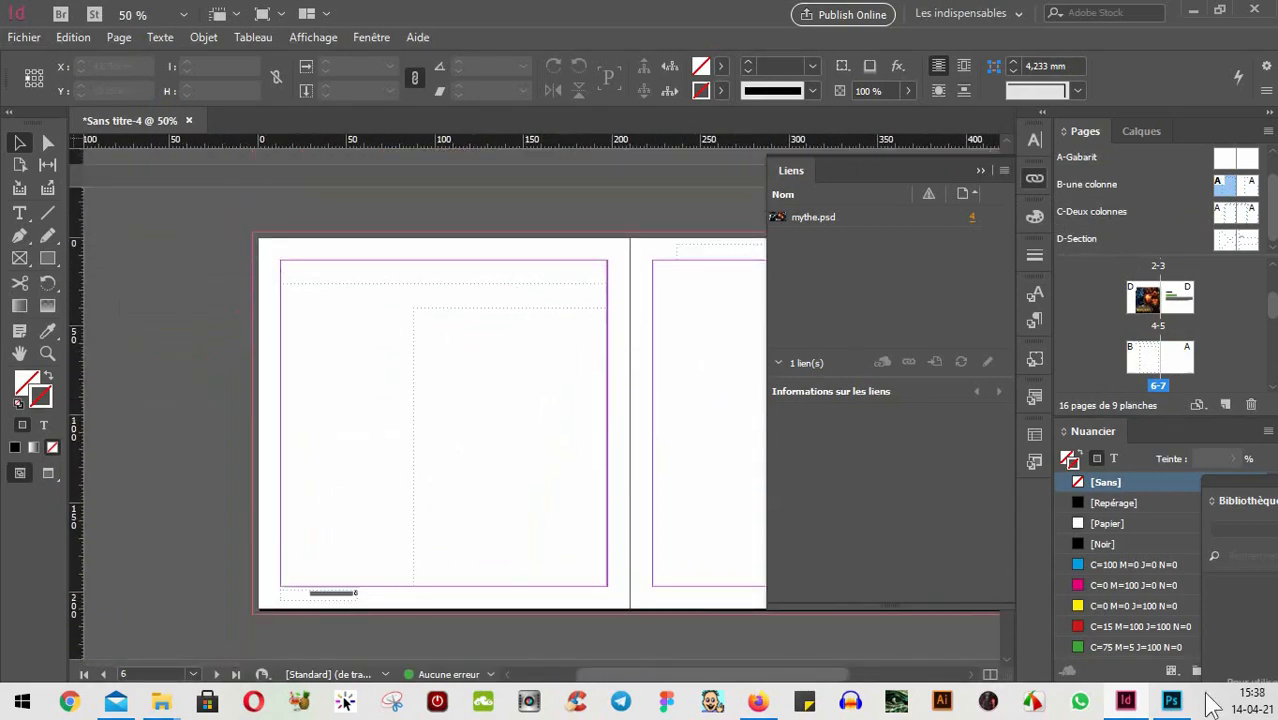
# - Switch to Firefox, copy the subheading "Les Titans et la création de l'univers" from histoire de warcraft.pdf, and return to InDesign
pyautogui.click(752, 703)
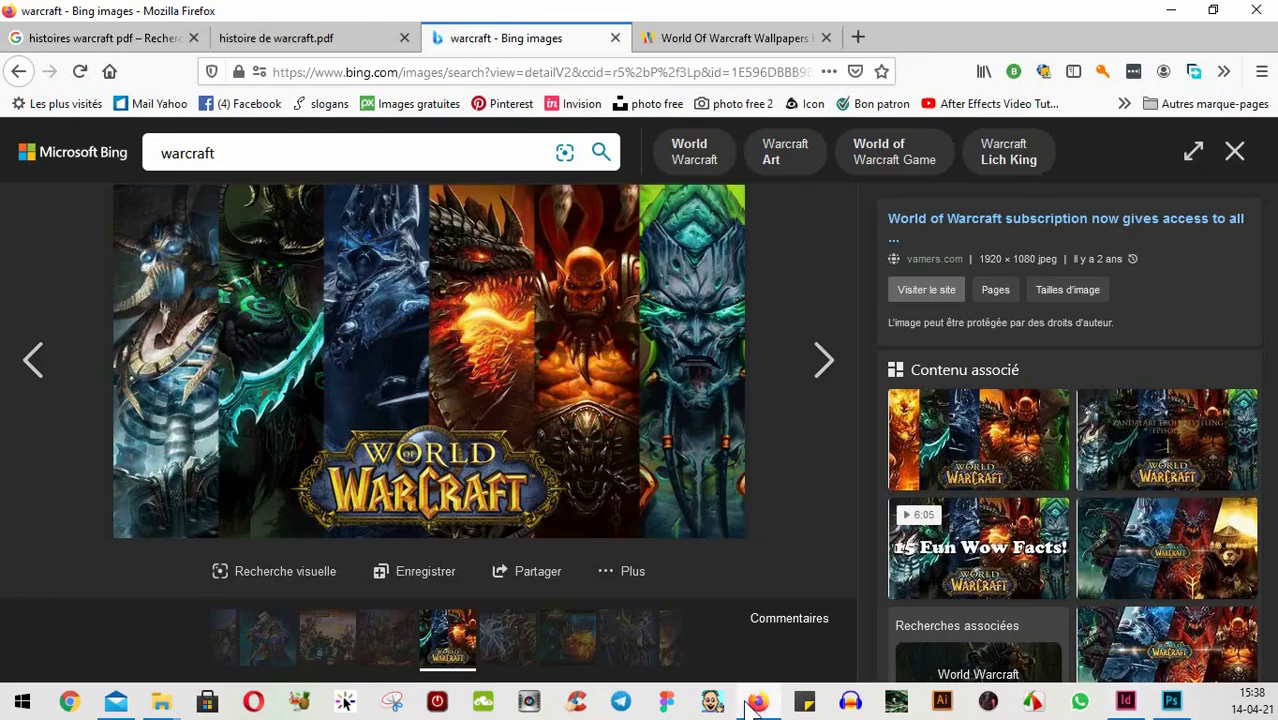
pyautogui.click(280, 40)
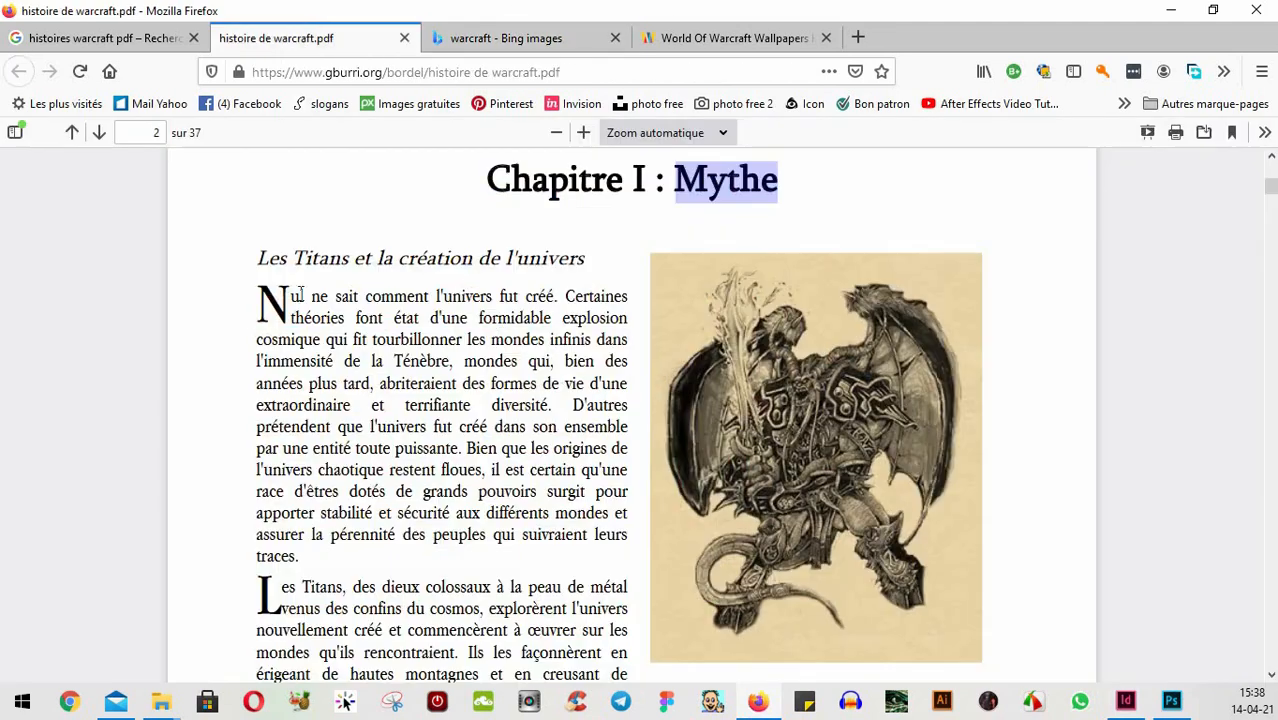
pyautogui.moveTo(258, 258); pyautogui.dragTo(593, 262)
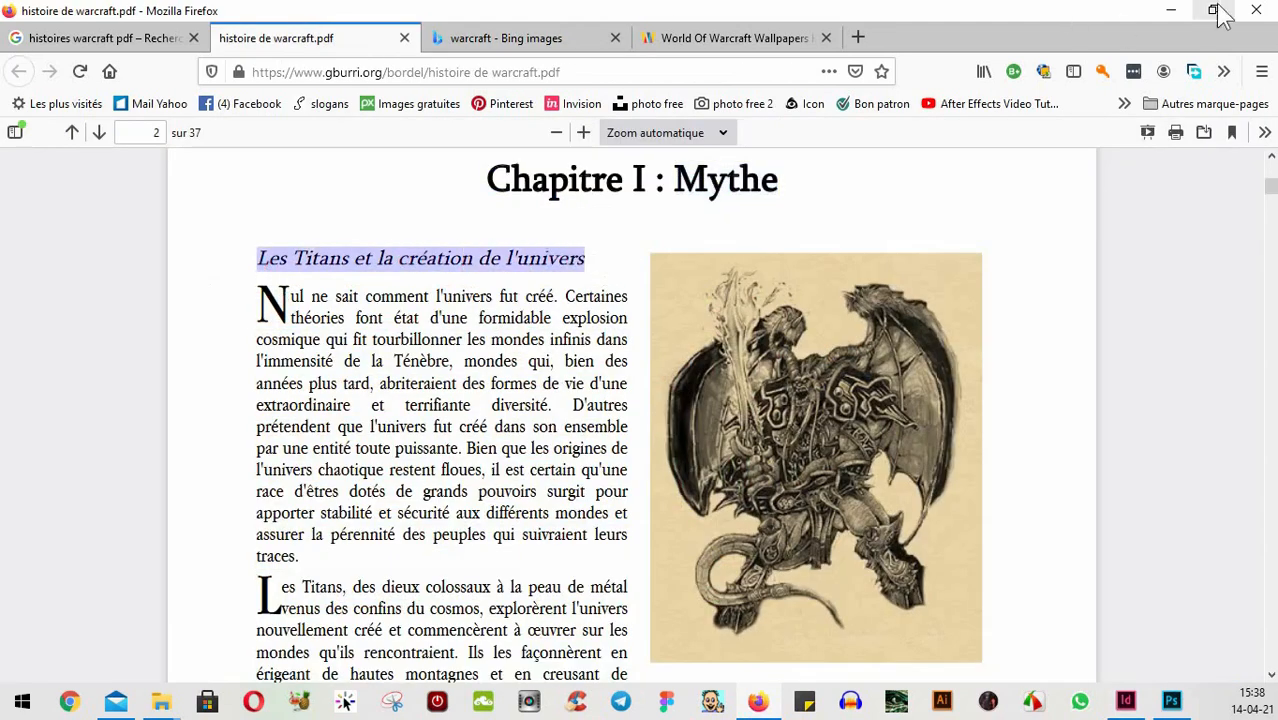
pyautogui.click(1171, 12)
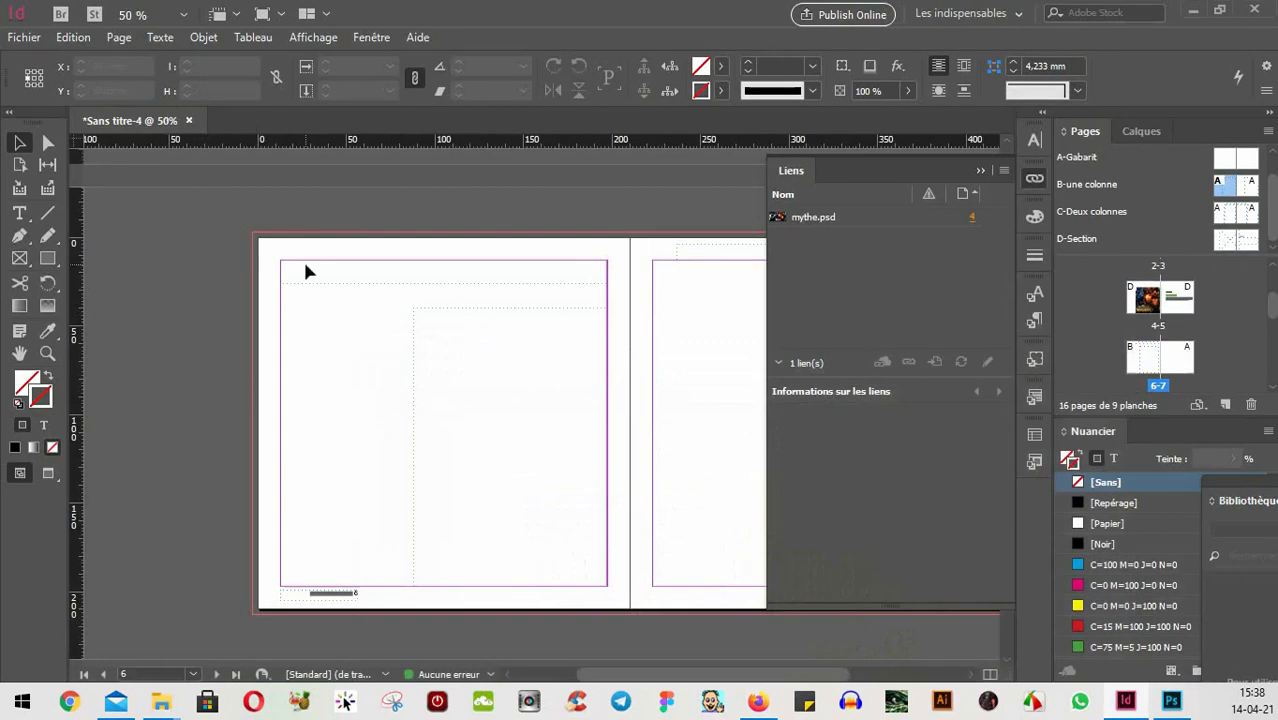
# - Insert "Les Titans et la création de l'univers" into the title frame of page 6 and check its paragraph style
pyautogui.scroll(2, 308, 280)
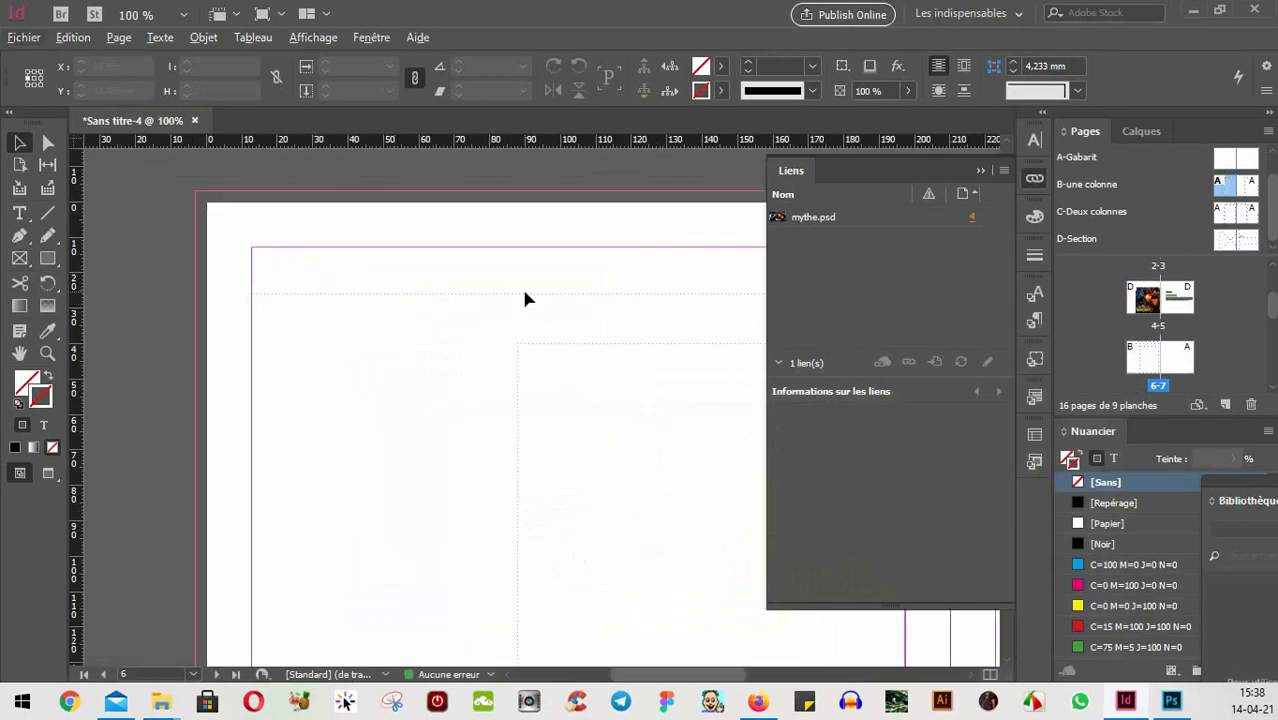
pyautogui.click(398, 279)
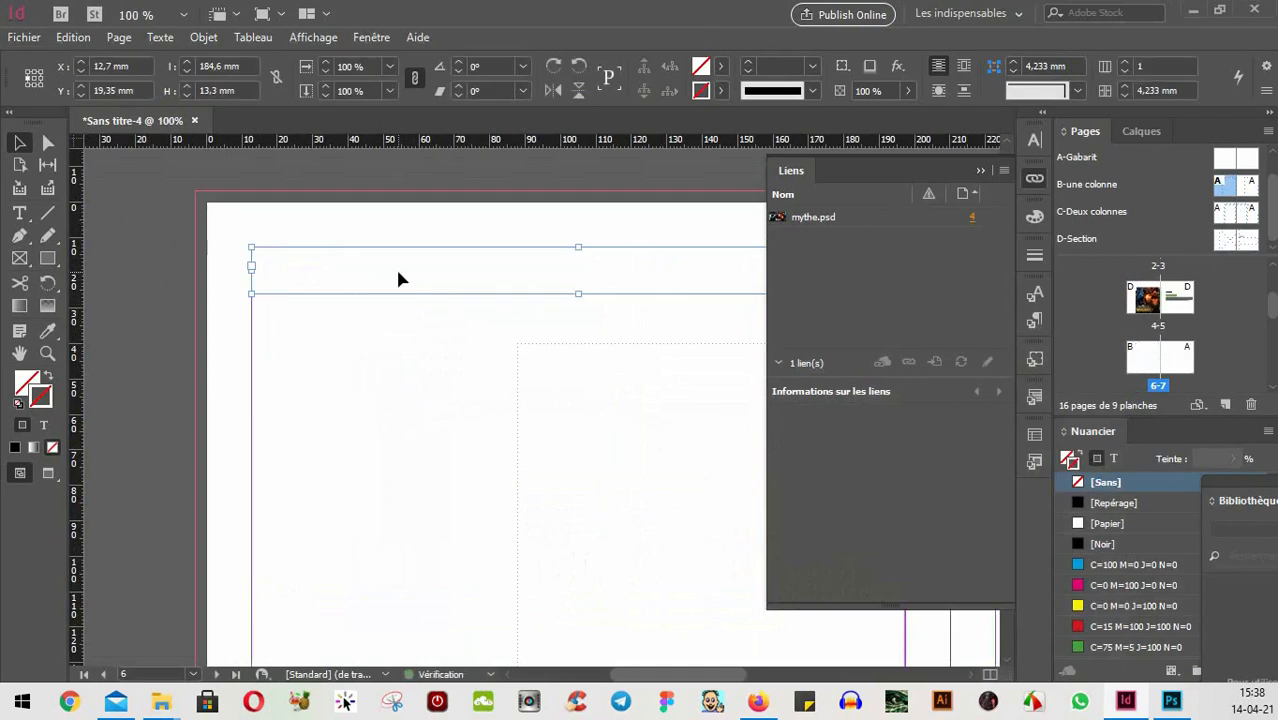
pyautogui.press('t')
pyautogui.click(276, 252)
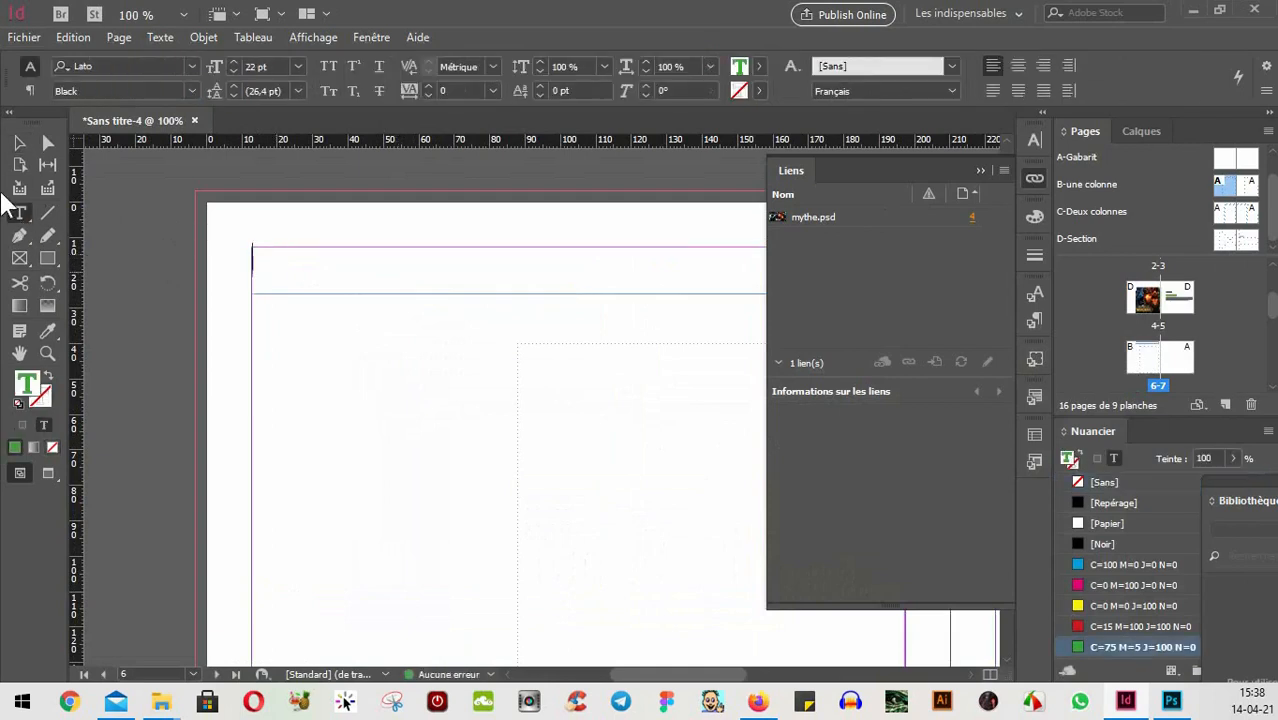
pyautogui.hotkey('ctrl', 'v')
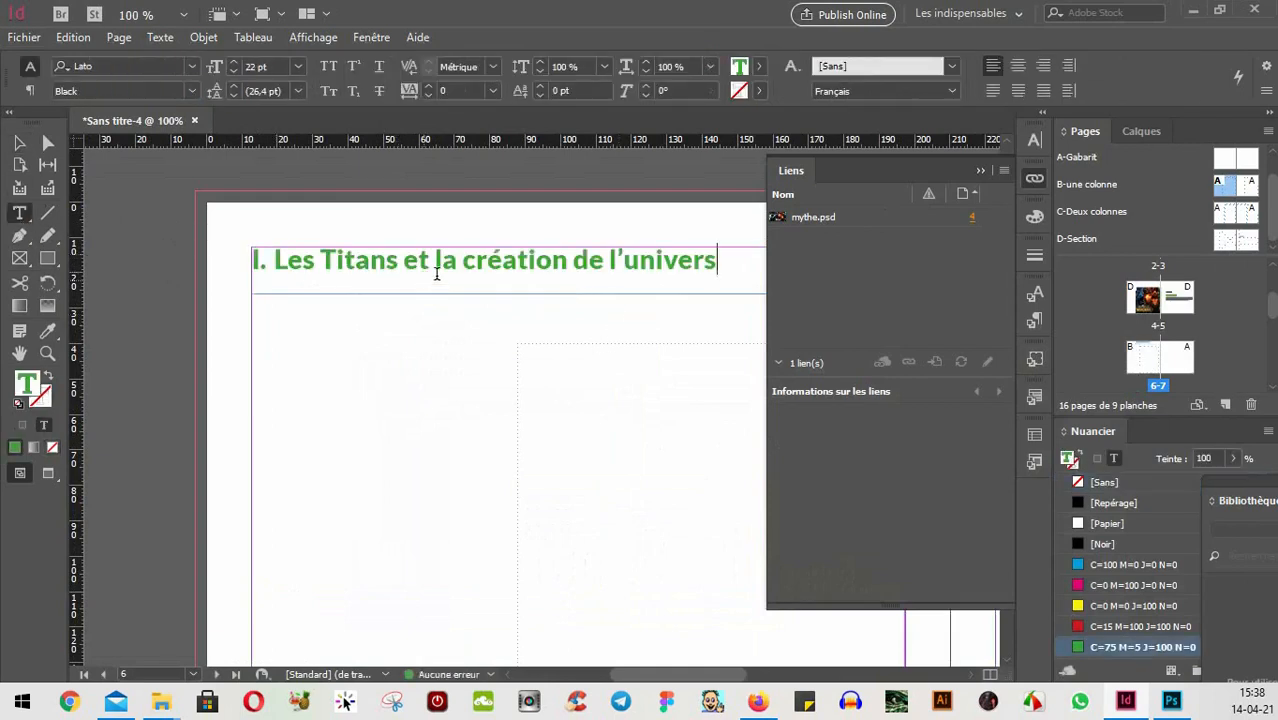
pyautogui.click(978, 162)
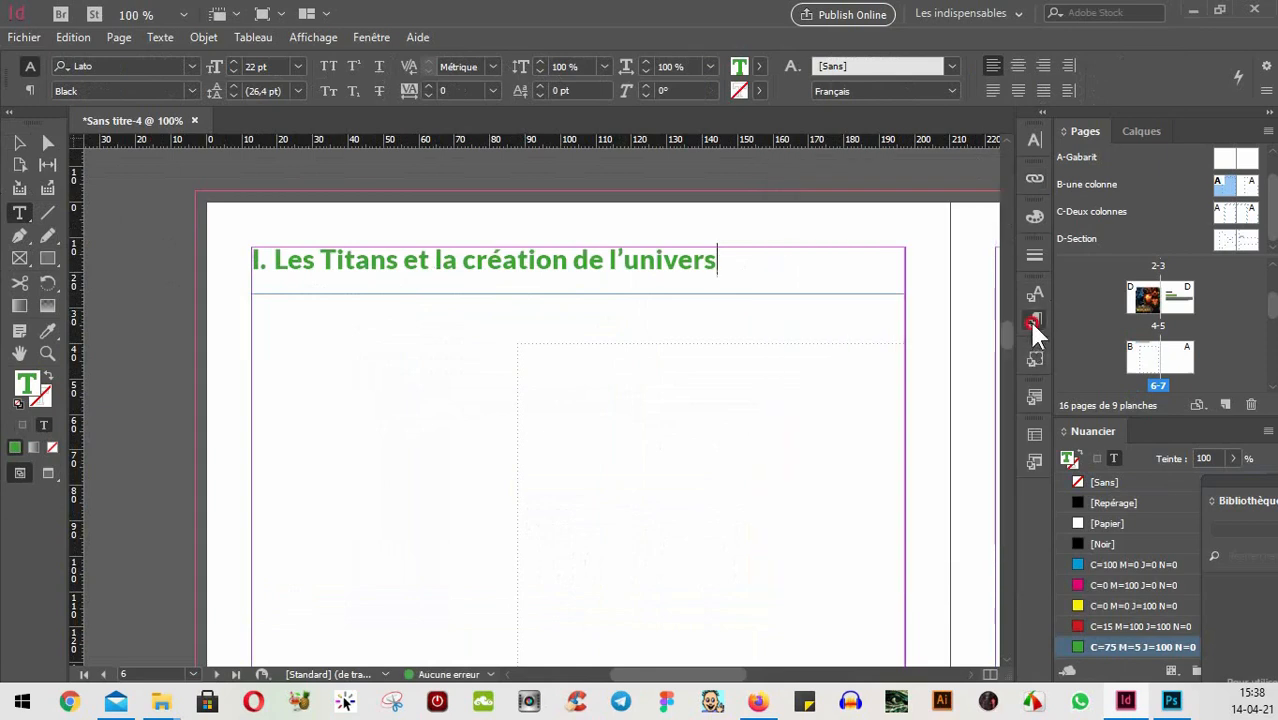
pyautogui.click(1032, 320)
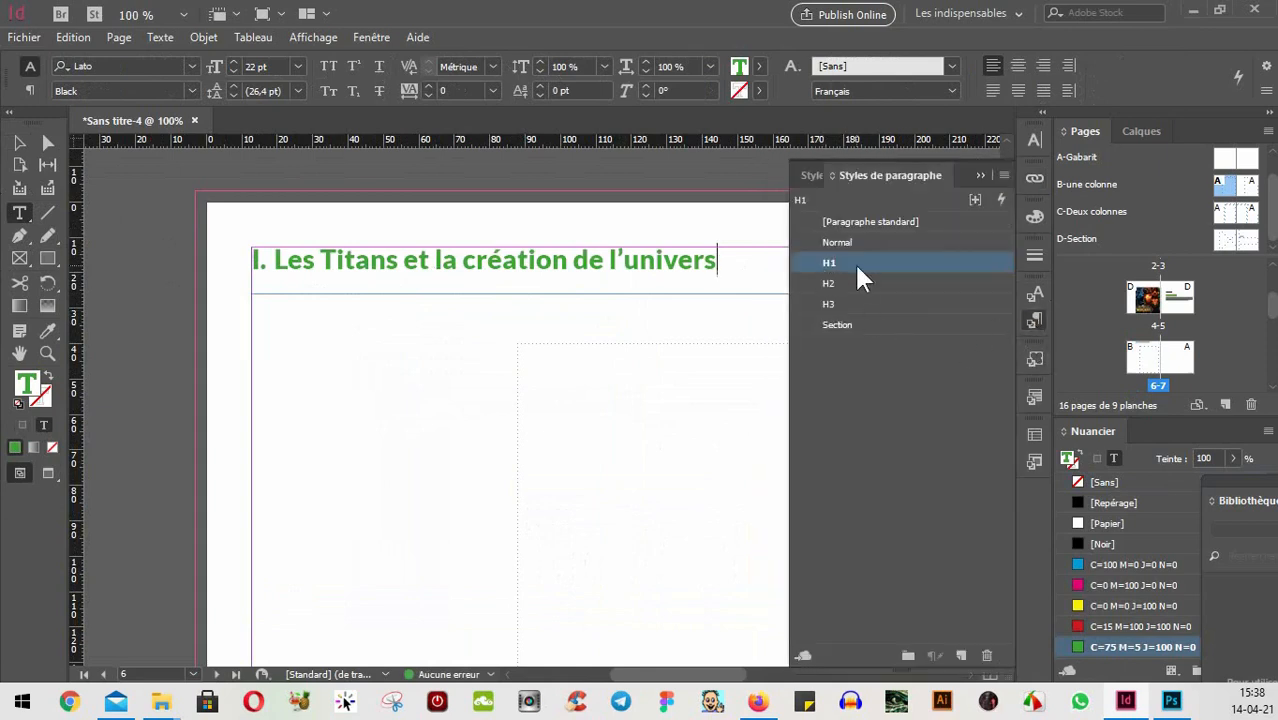
# - Extend the heading's text frame on page 6 downward to a height of about 22.8 mm
pyautogui.click(20, 143)
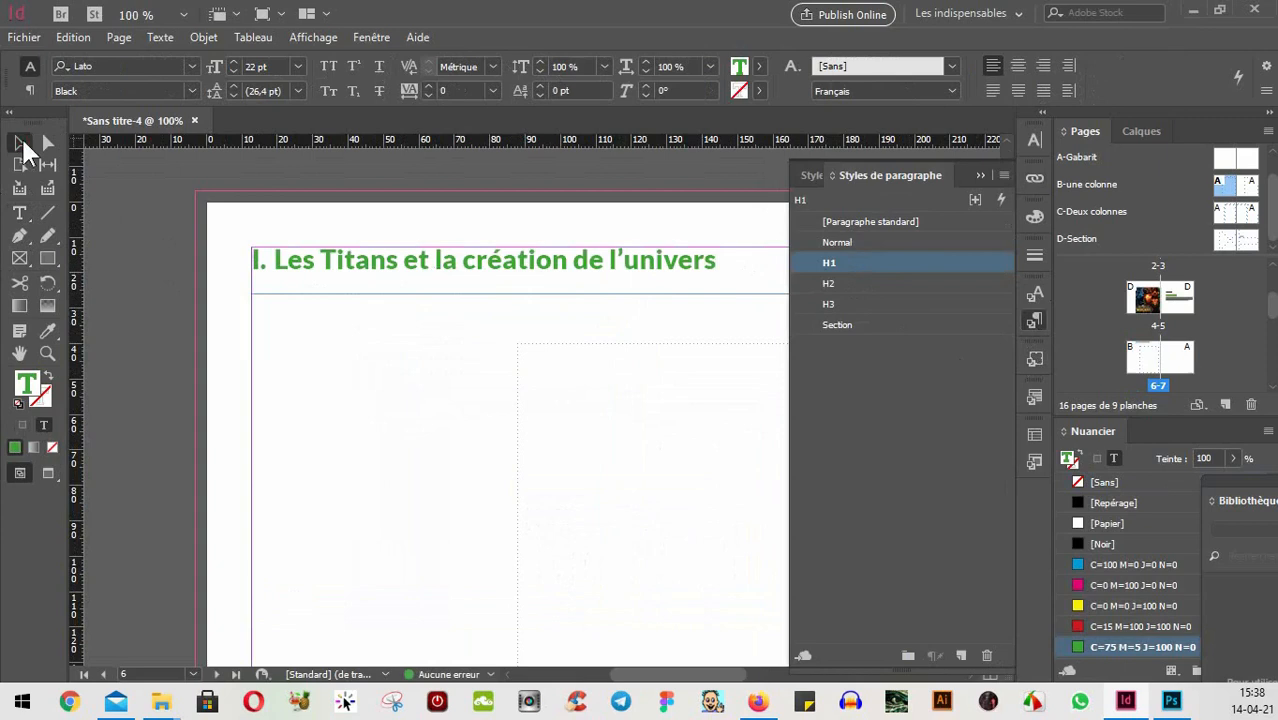
pyautogui.moveTo(685, 363); pyautogui.dragTo(635, 368)
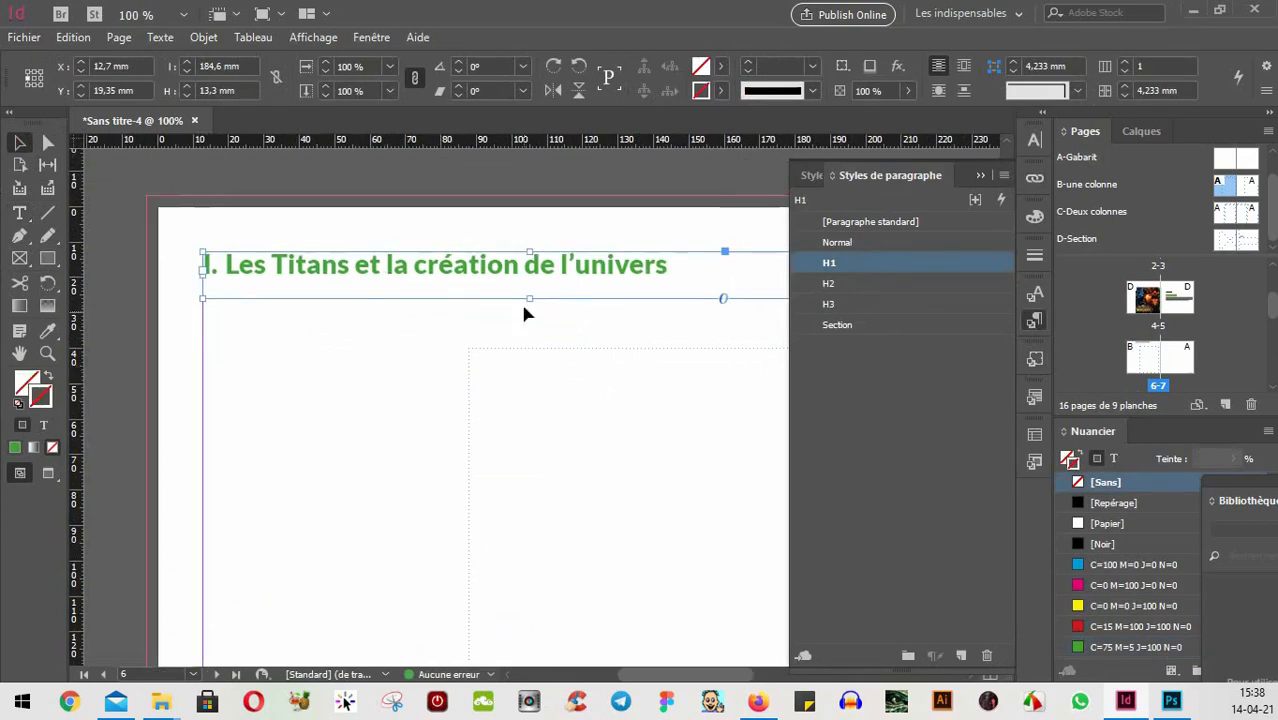
pyautogui.moveTo(529, 299); pyautogui.dragTo(529, 332)
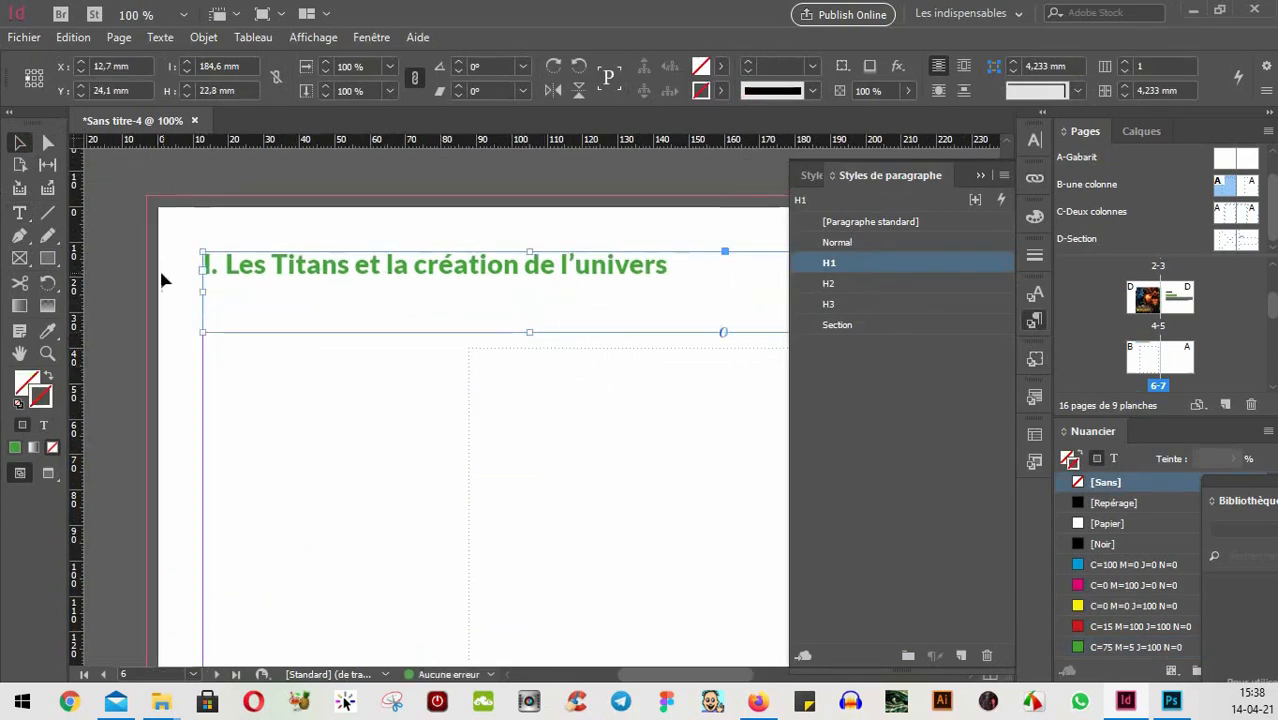
# - Place the text cursor at the end of the heading and show the hidden characters
pyautogui.click(19, 213)
pyautogui.click(686, 264)
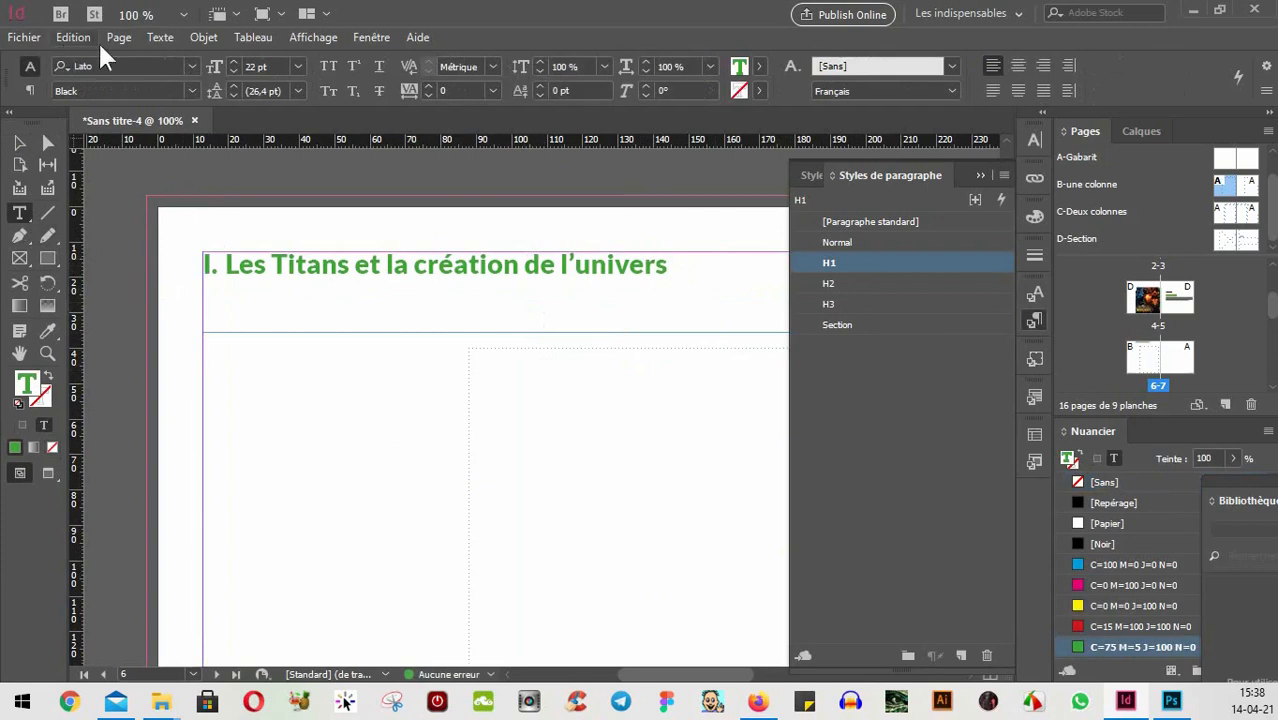
pyautogui.click(155, 37)
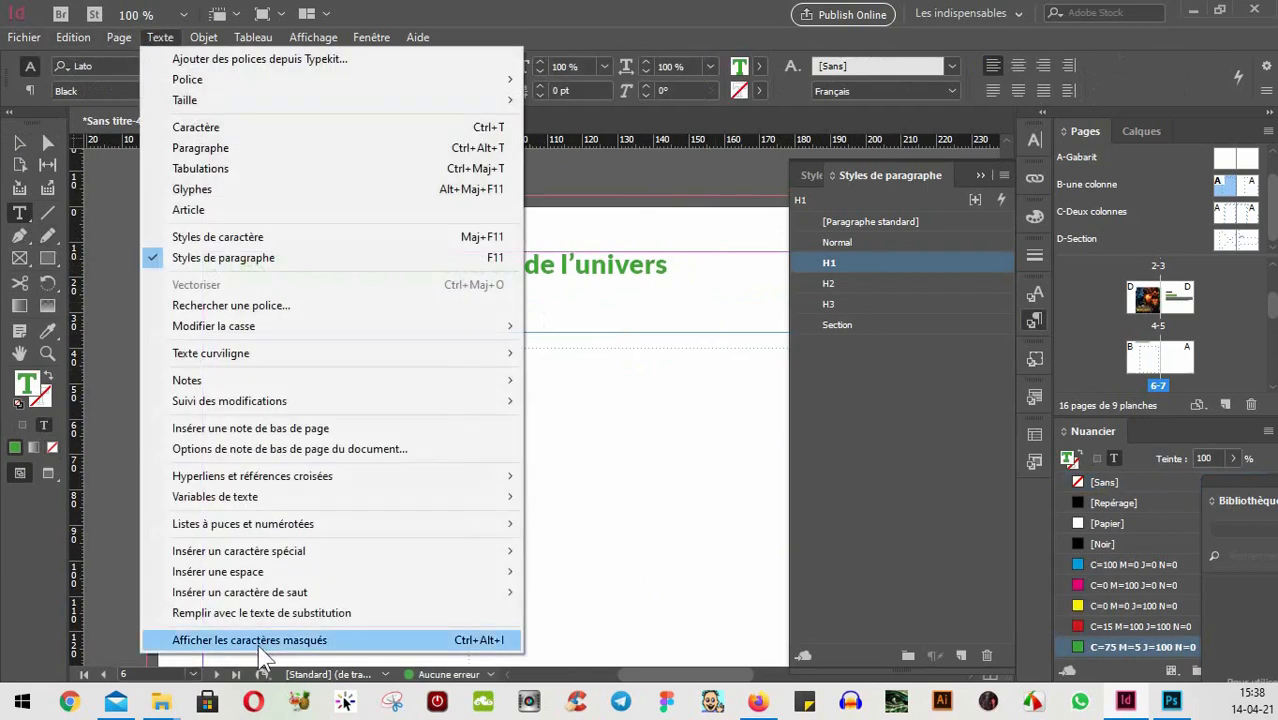
pyautogui.click(268, 645)
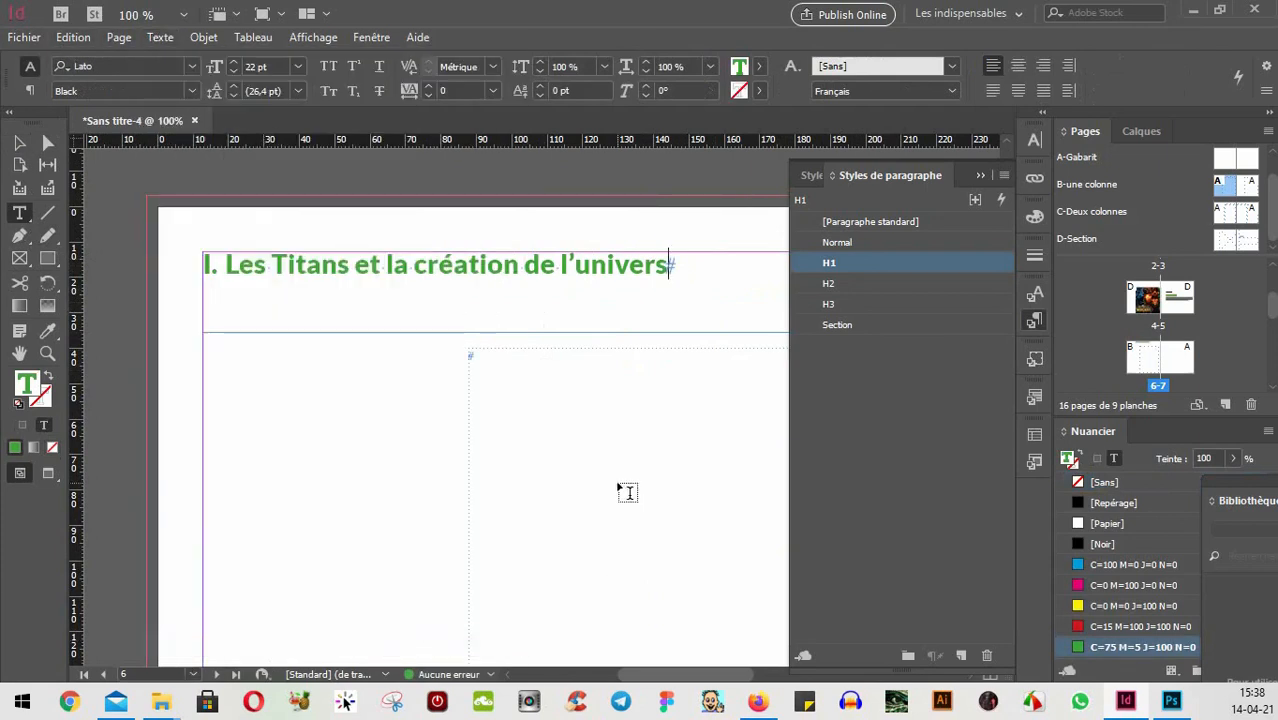
# - Add extra spaces before and after "l'univers" in the heading to show their hidden marks, and delete those spaces
pyautogui.click(675, 267)
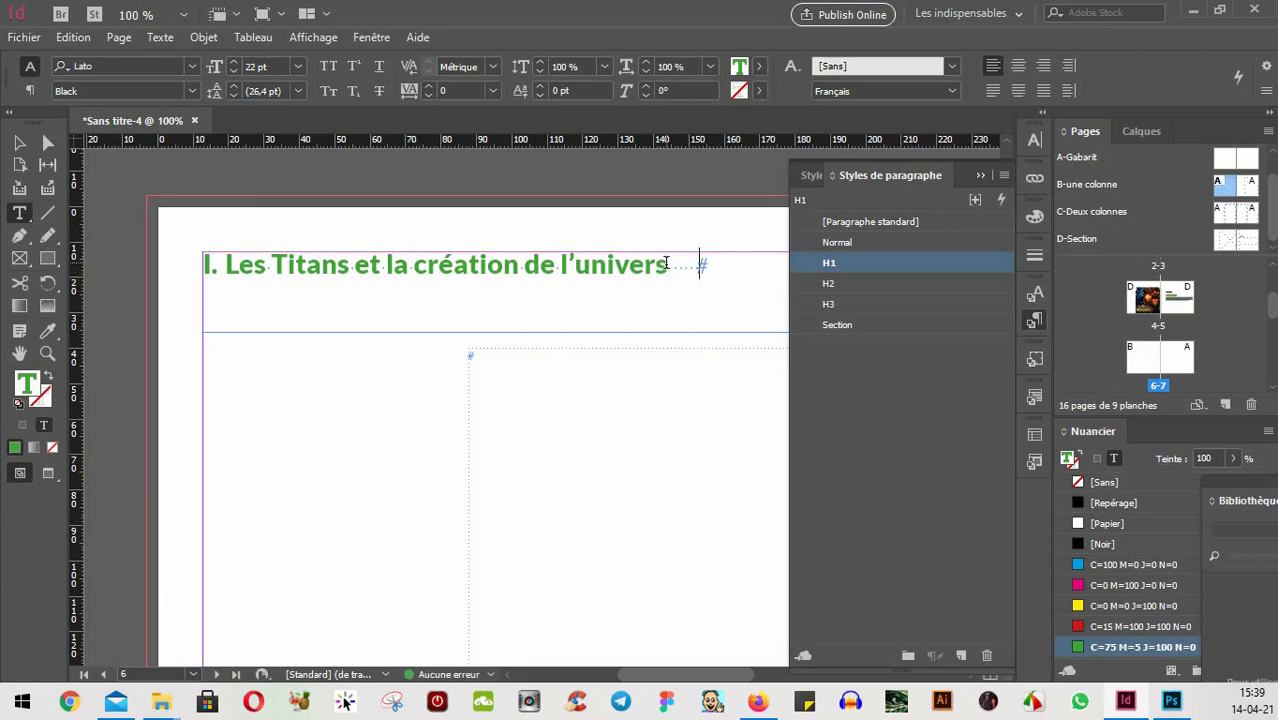
pyautogui.click(561, 274)
pyautogui.click(159, 38)
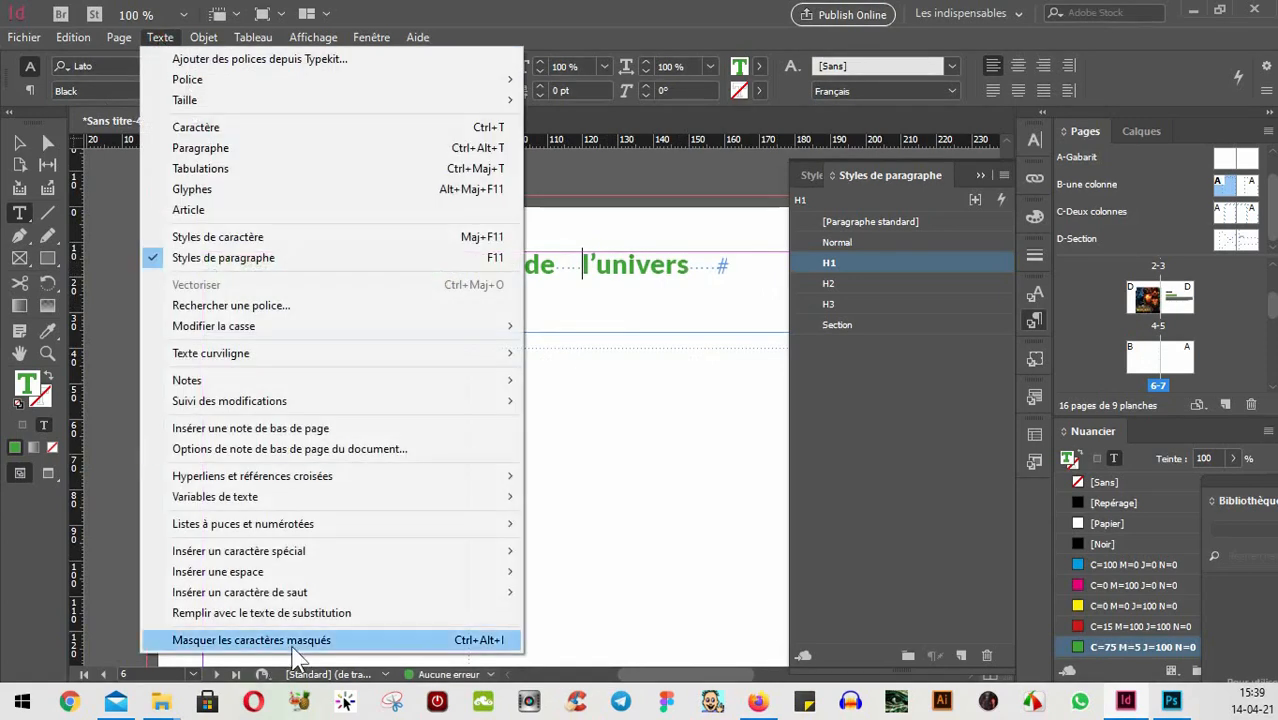
pyautogui.click(637, 26)
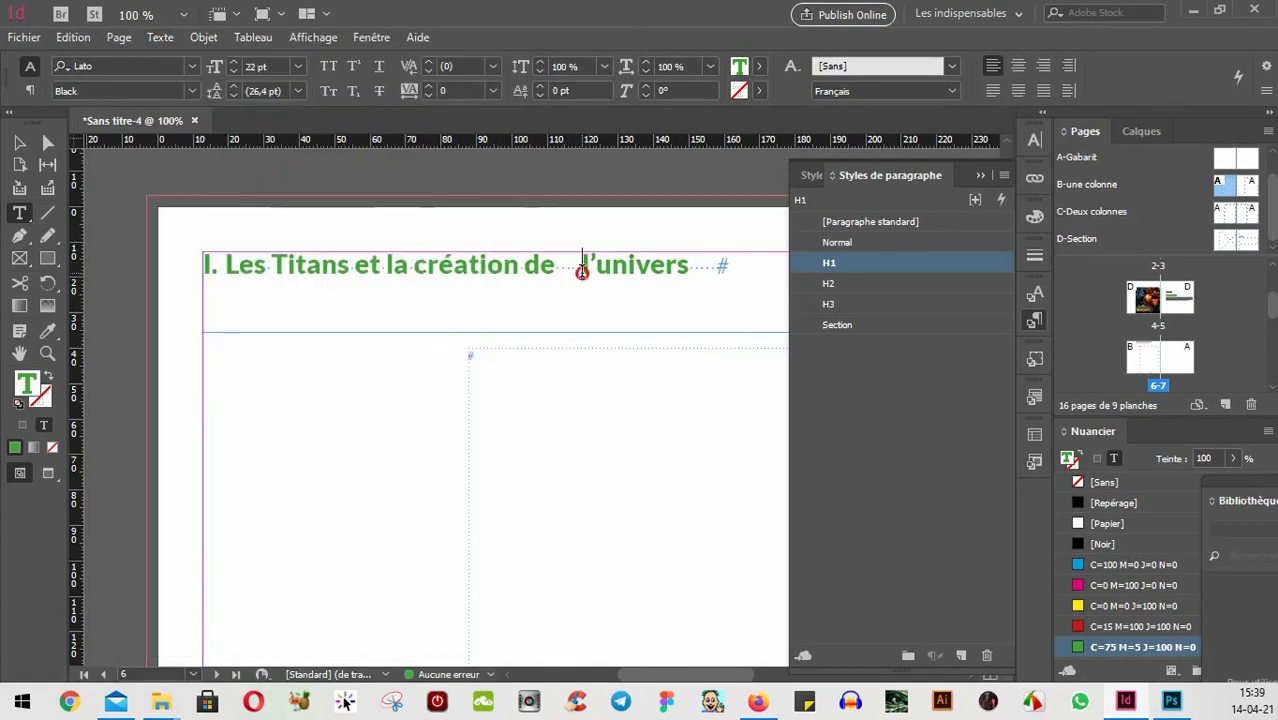
pyautogui.moveTo(584, 268); pyautogui.dragTo(555, 277)
pyautogui.moveTo(670, 263); pyautogui.dragTo(704, 262)
pyautogui.press('BackSpace')
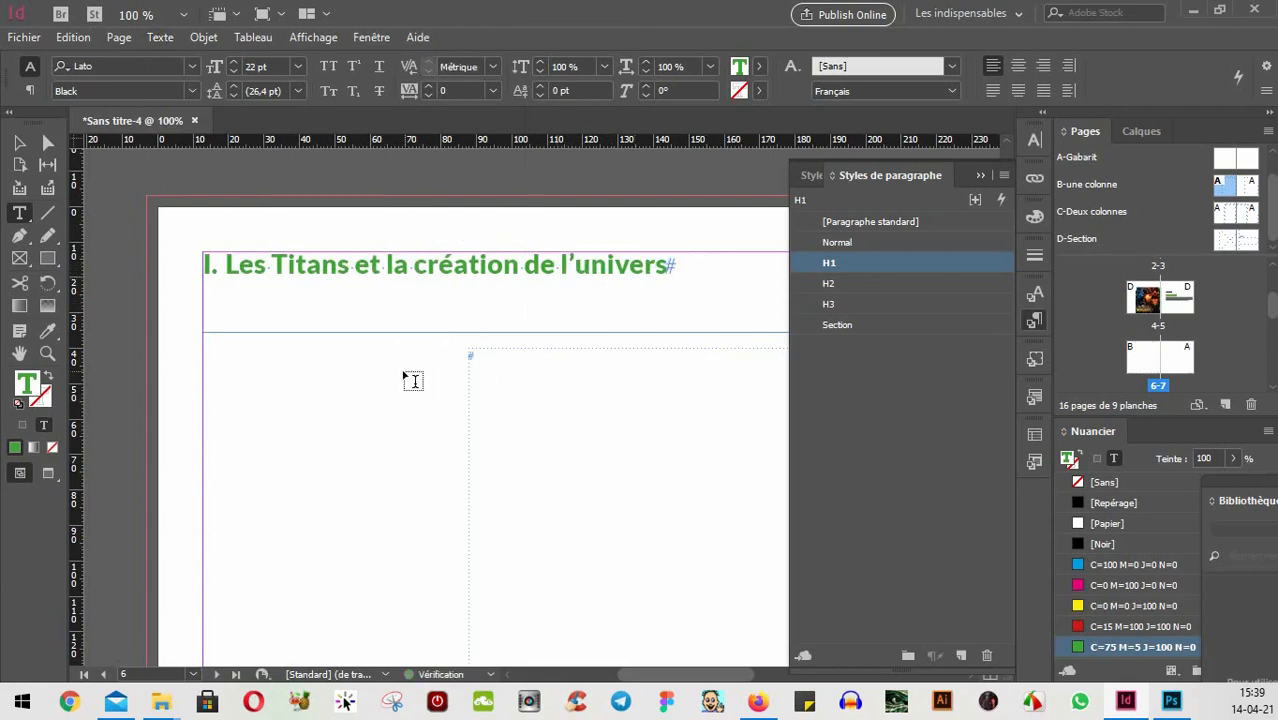
# - Add a paragraph reading "dfdfdfd" under the heading and format it with the Normal paragraph style and the Gras character style
pyautogui.press('Return')
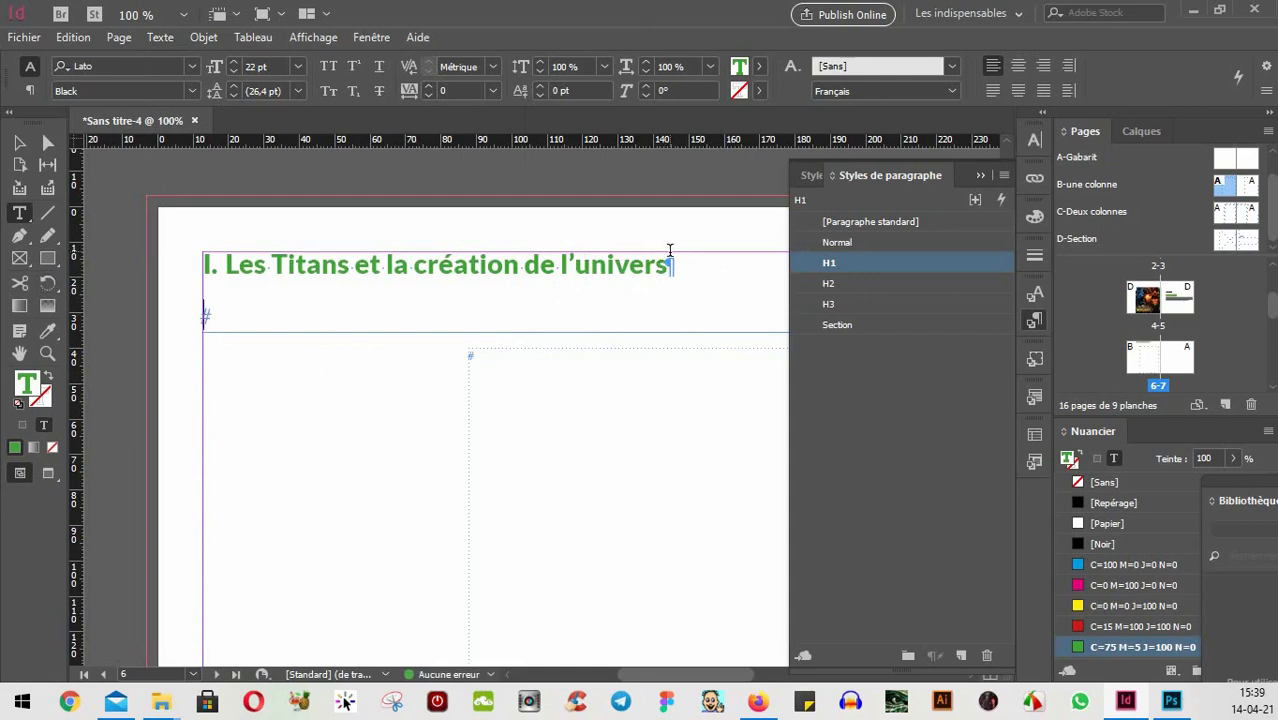
pyautogui.write('dfdfdfd')
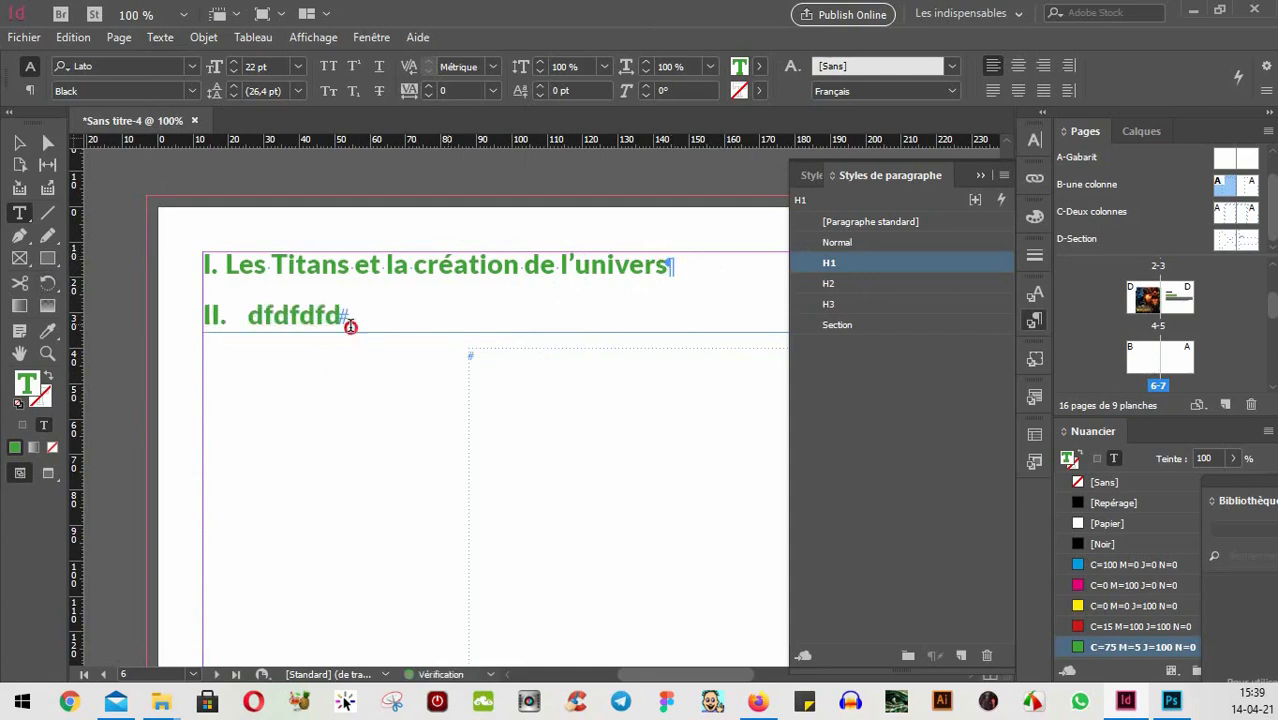
pyautogui.doubleClick(200, 322)
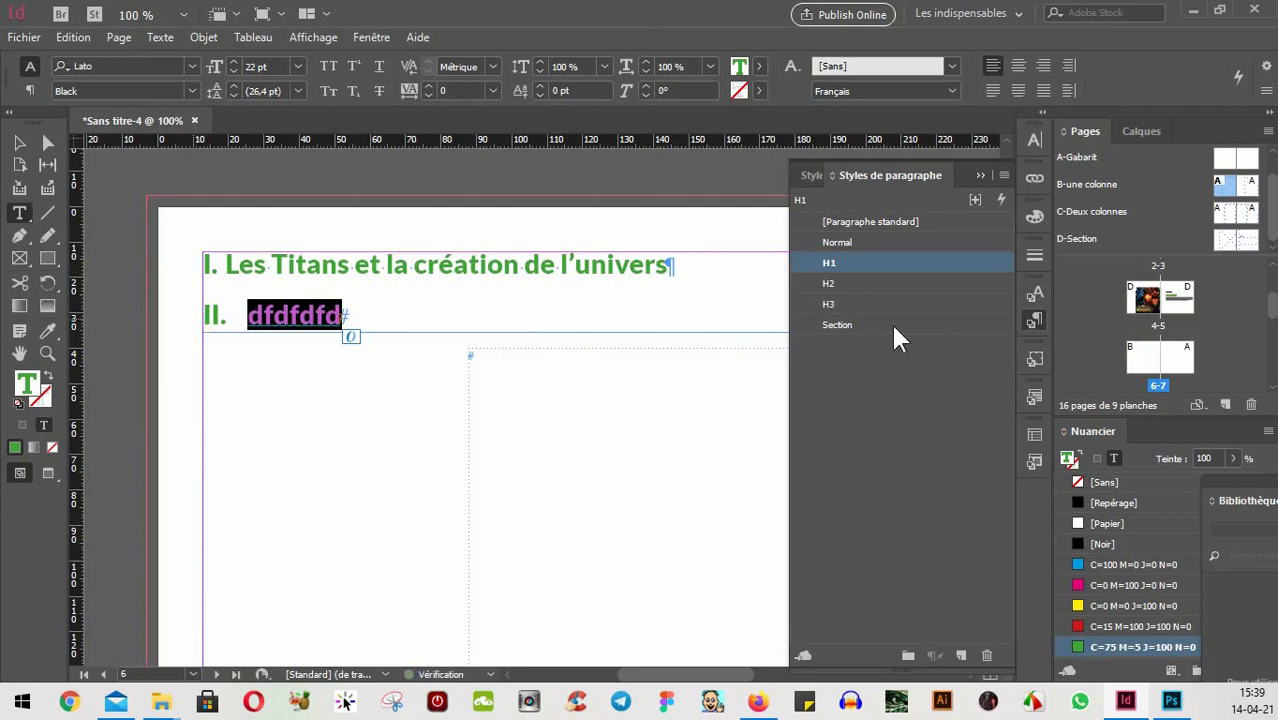
pyautogui.click(837, 243)
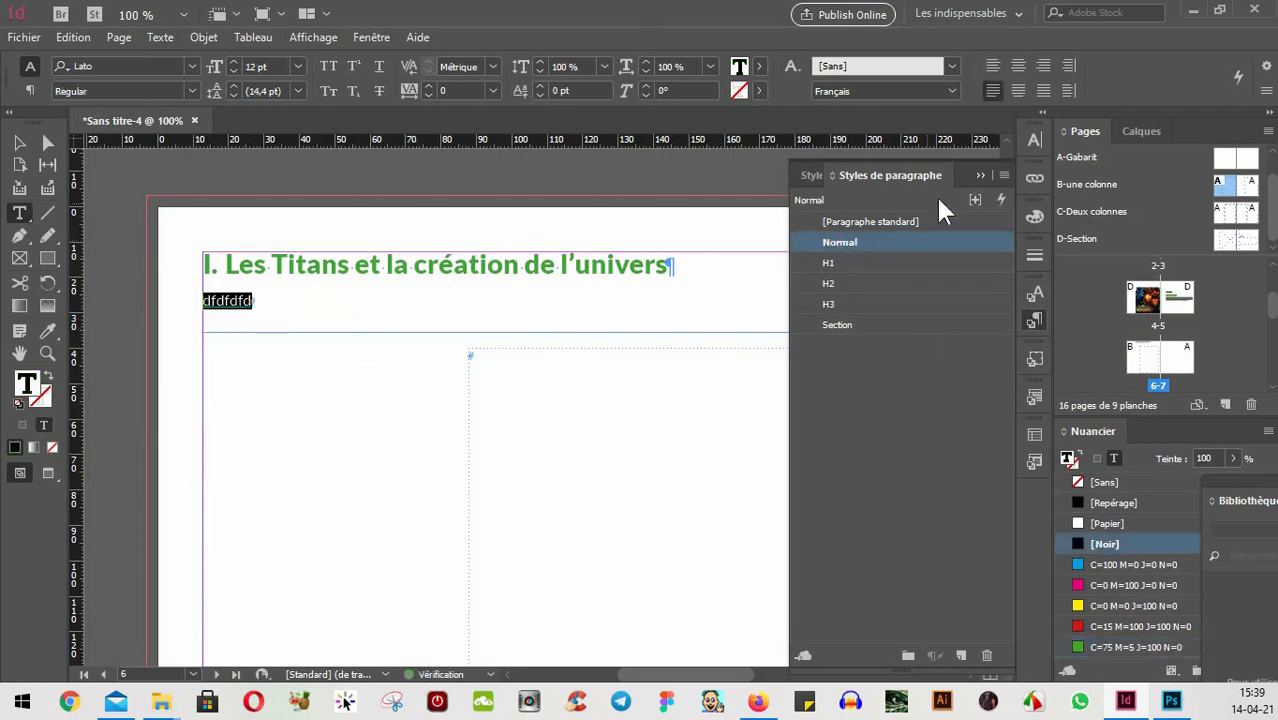
pyautogui.click(813, 177)
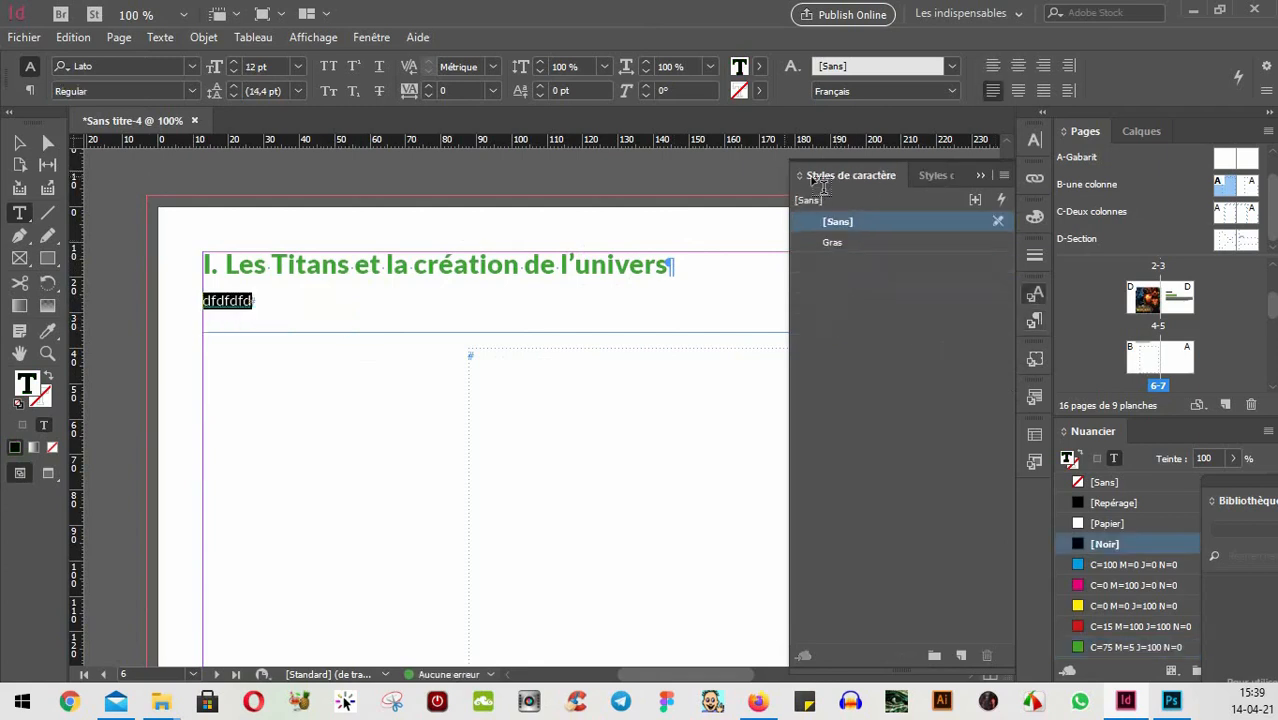
pyautogui.click(830, 241)
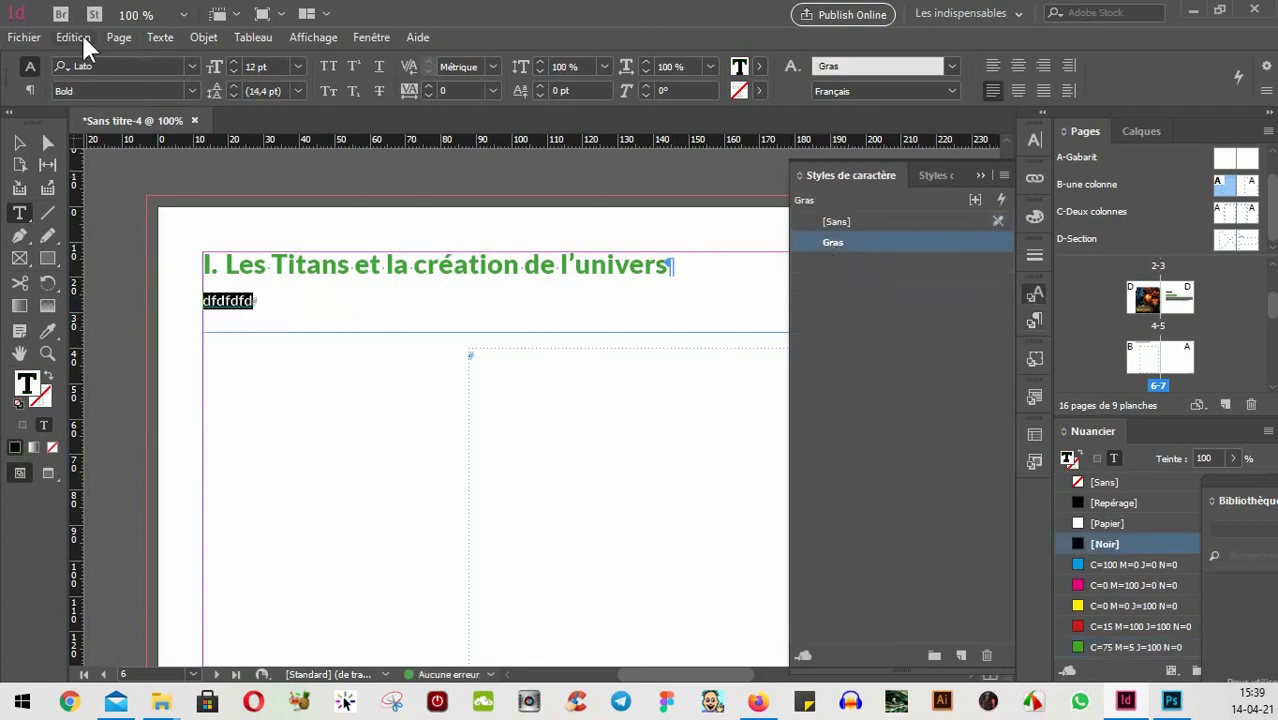
# - Fill the rest of the heading frame with placeholder text and deselect the frame
pyautogui.click(155, 37)
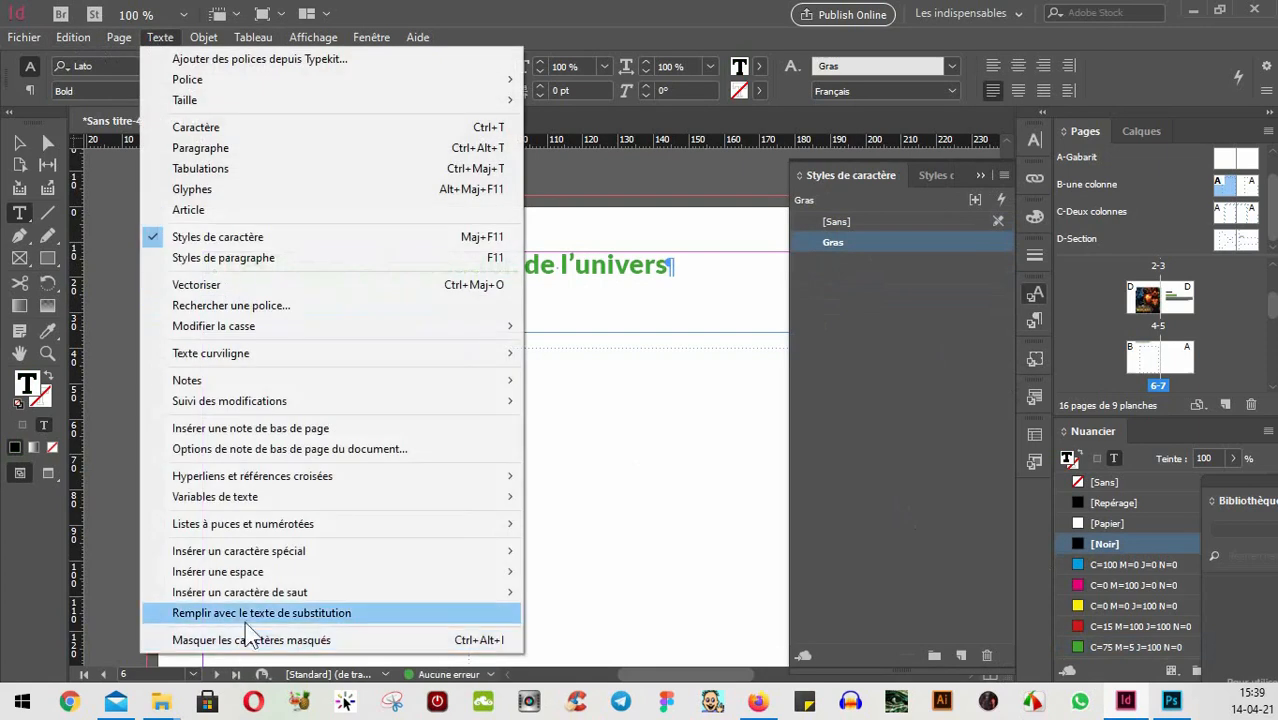
pyautogui.click(252, 613)
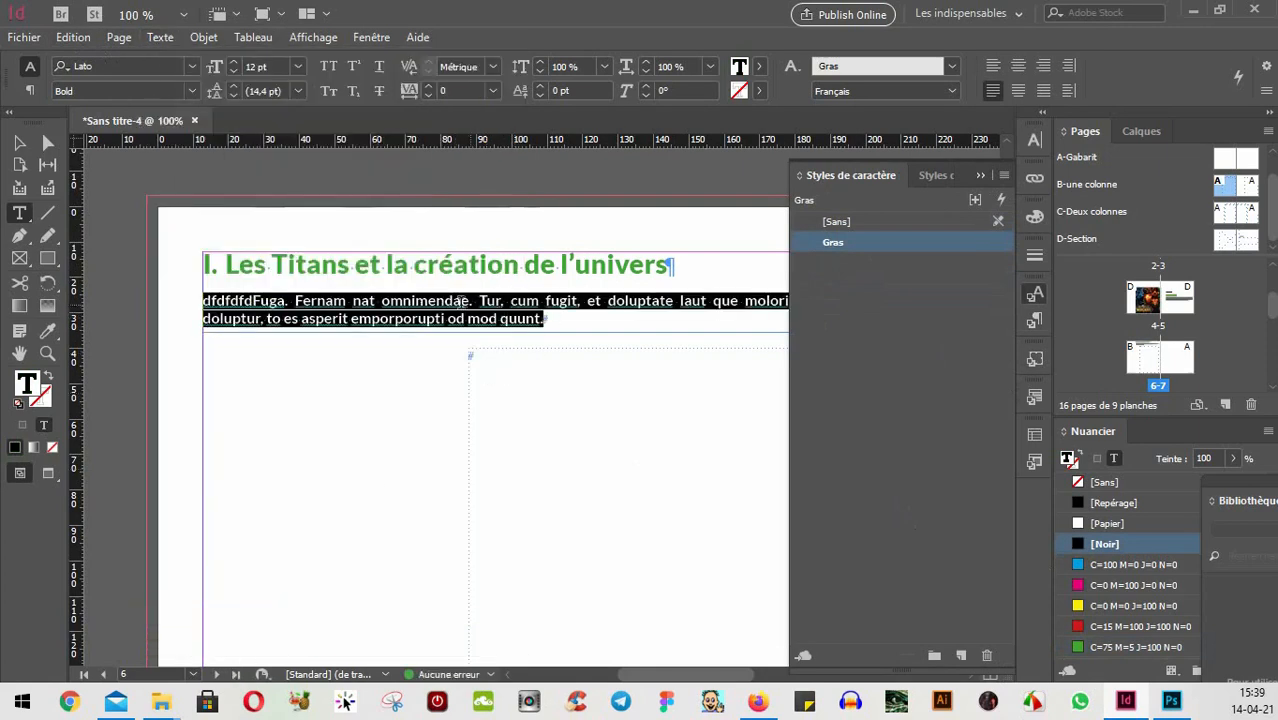
pyautogui.click(19, 143)
pyautogui.click(412, 216)
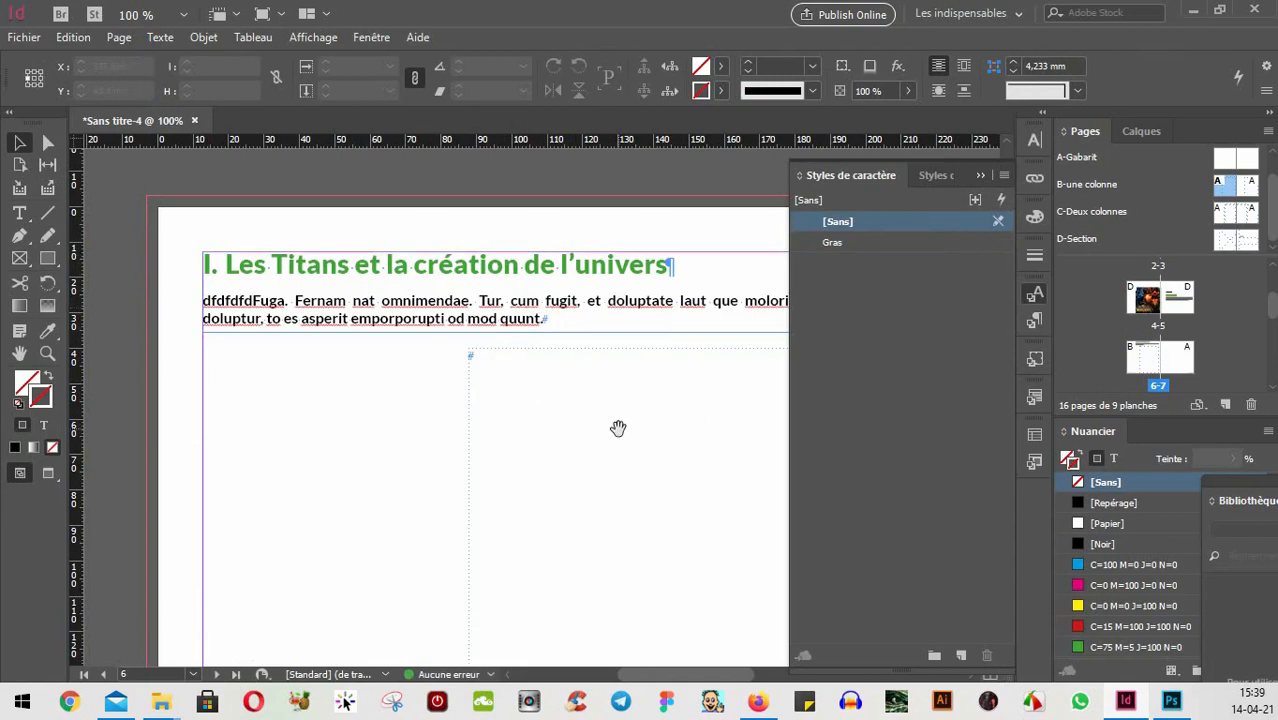
# - Try lowering the top edge of the page 6 body text frame and extending the heading frame downward to about 42 mm high
pyautogui.moveTo(619, 428); pyautogui.dragTo(516, 420)
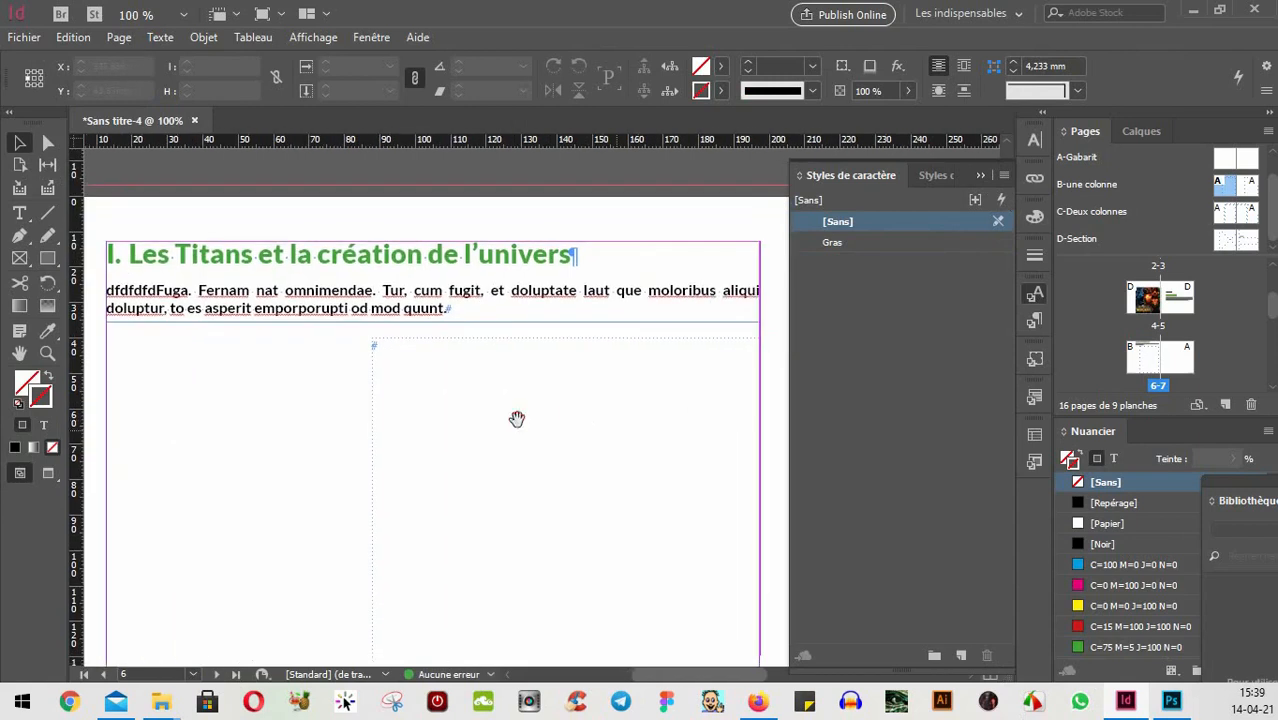
pyautogui.click(460, 389)
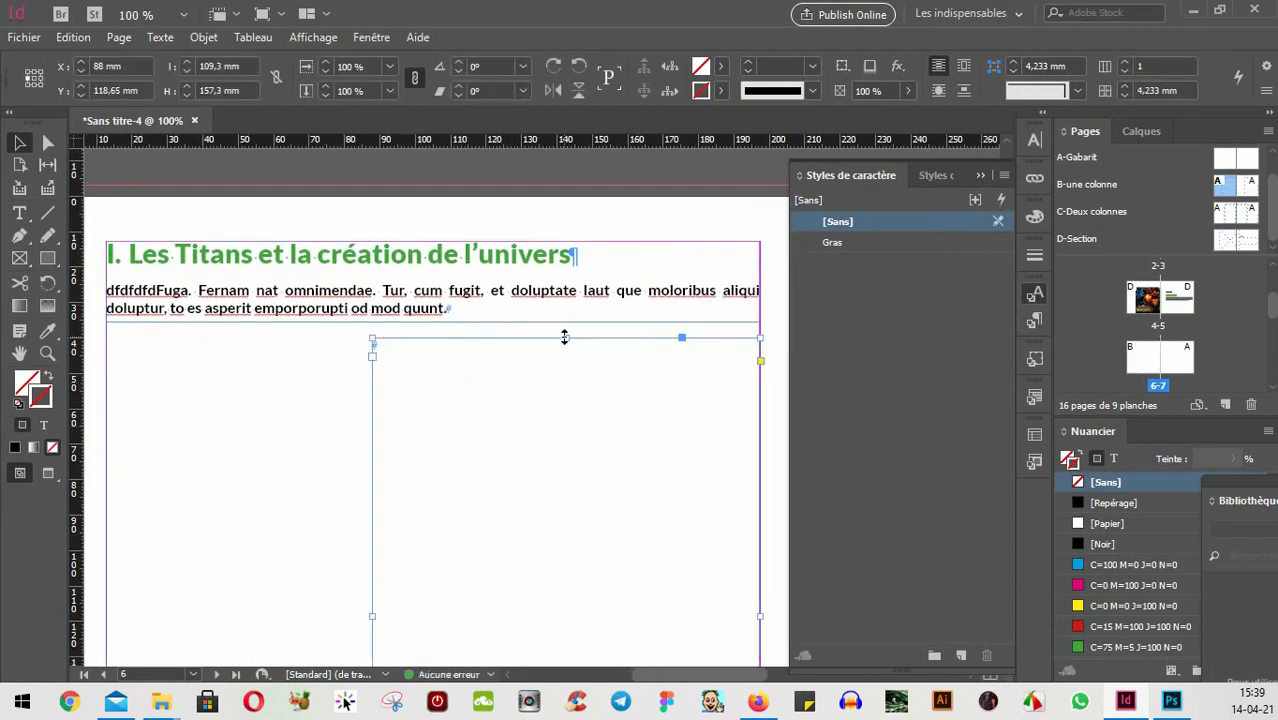
pyautogui.moveTo(565, 337); pyautogui.dragTo(556, 428)
pyautogui.click(491, 282)
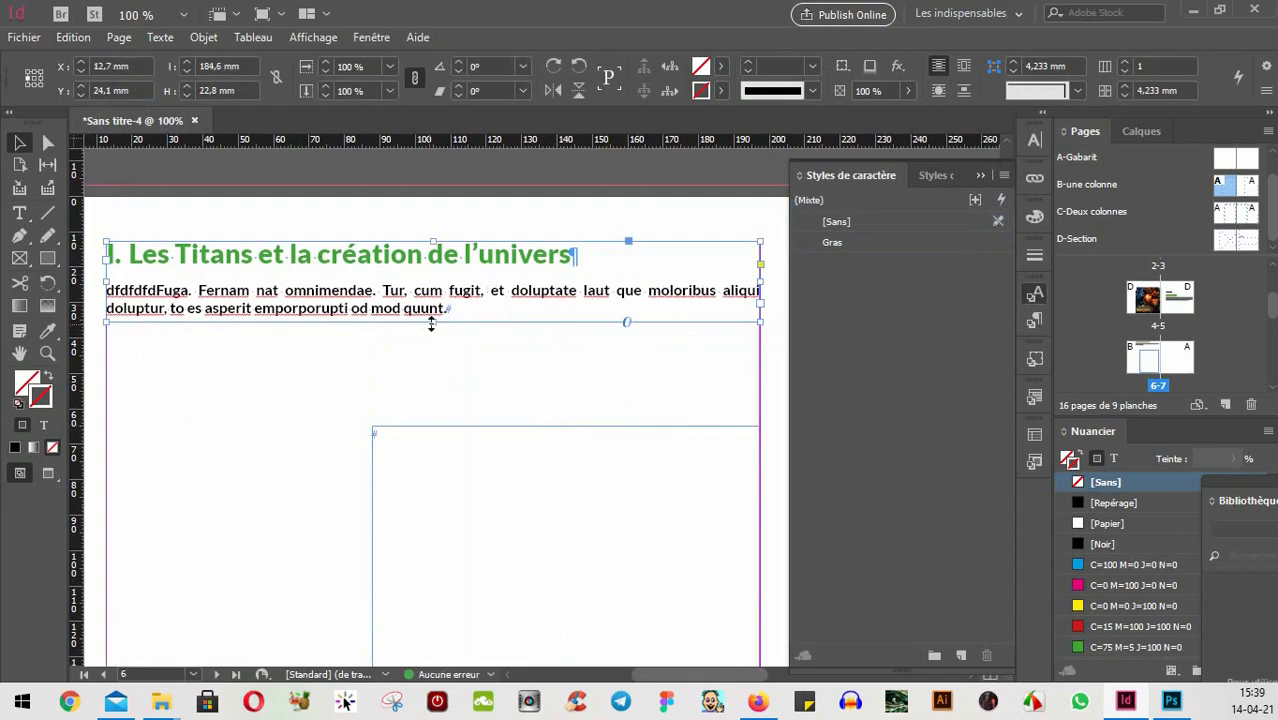
pyautogui.moveTo(431, 323); pyautogui.dragTo(433, 390)
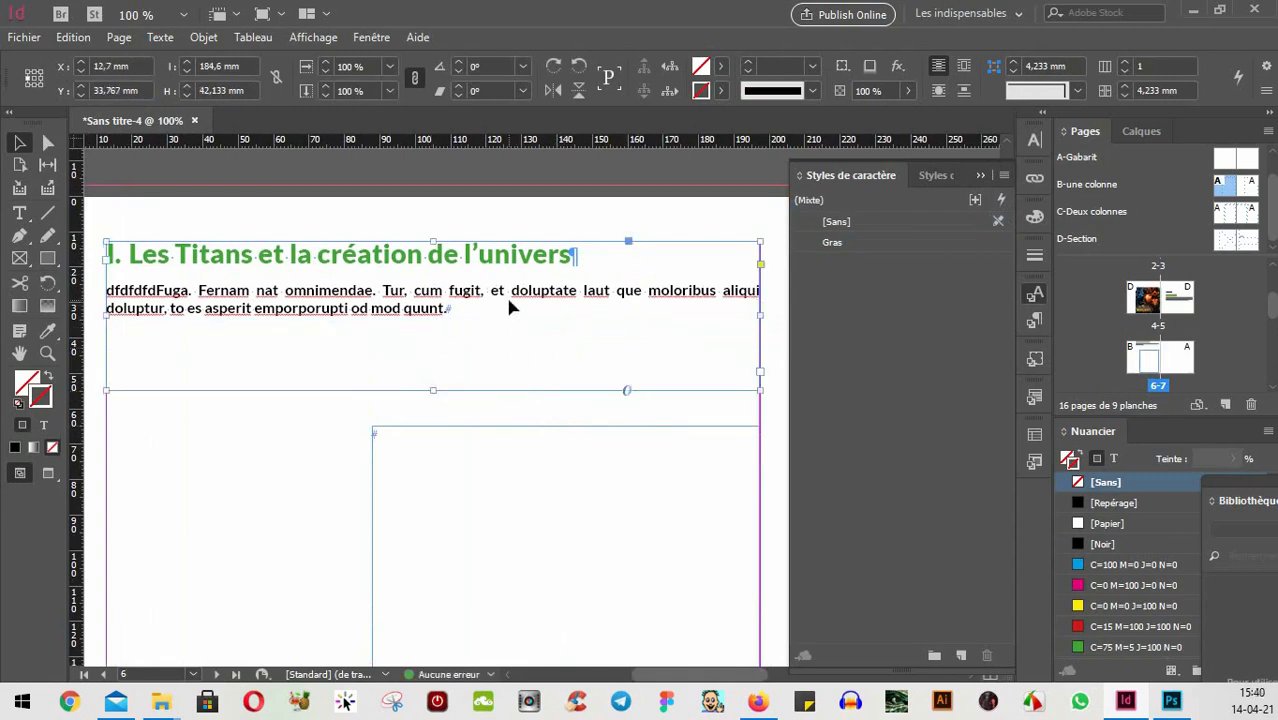
pyautogui.scroll(-1, 493, 345)
pyautogui.keyDown('alt'); pyautogui.scroll(-1, 493, 345); pyautogui.keyUp('alt')
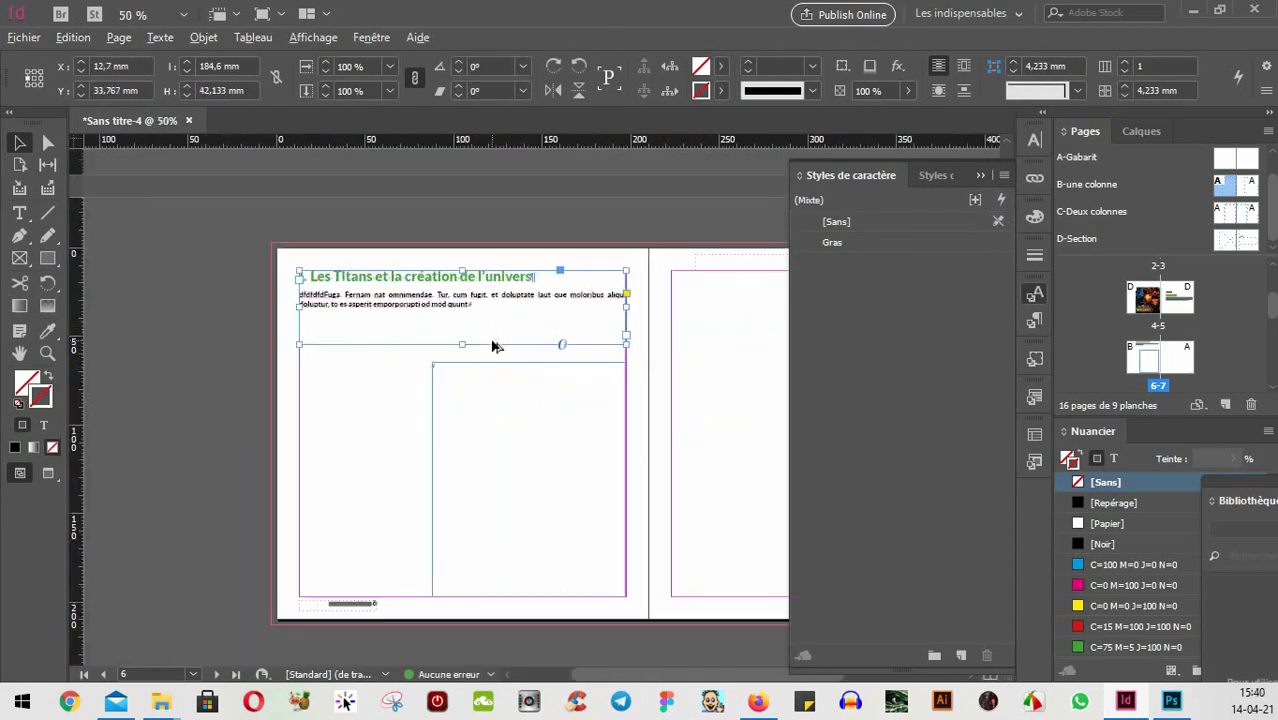
# - Fill the empty body text frame below the heading on page 6 with placeholder text
pyautogui.click(562, 495)
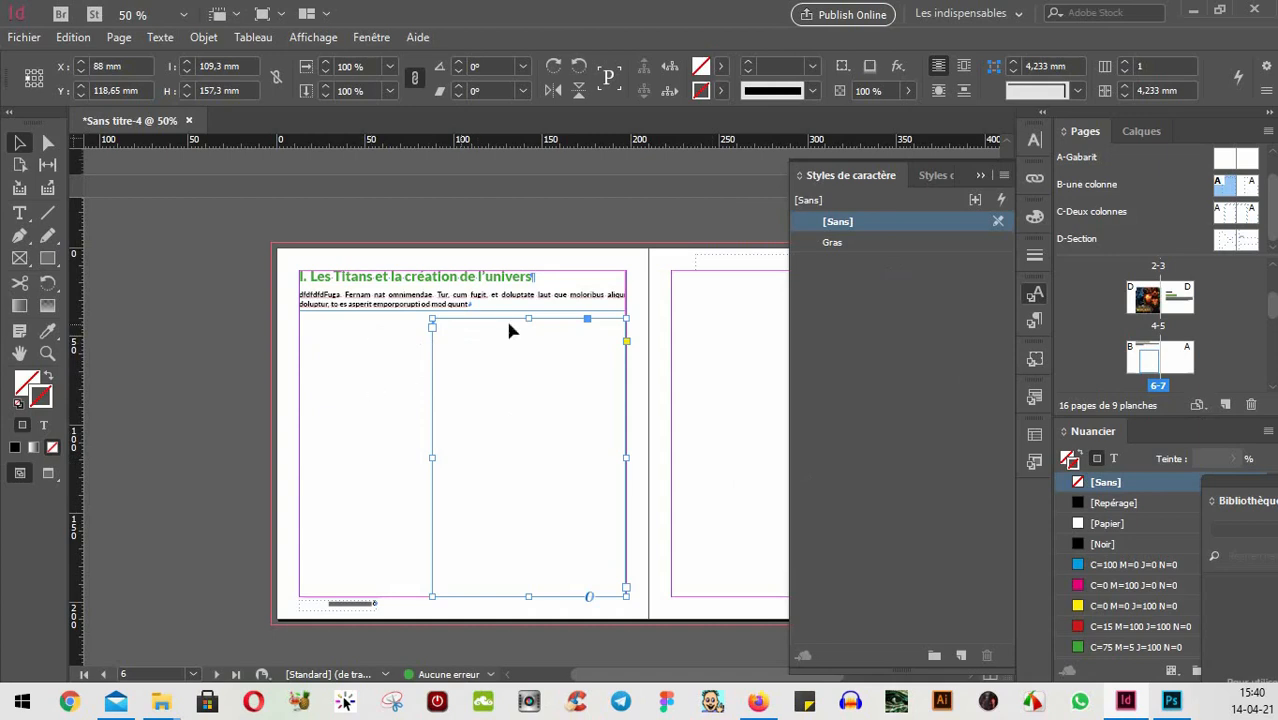
pyautogui.press('t')
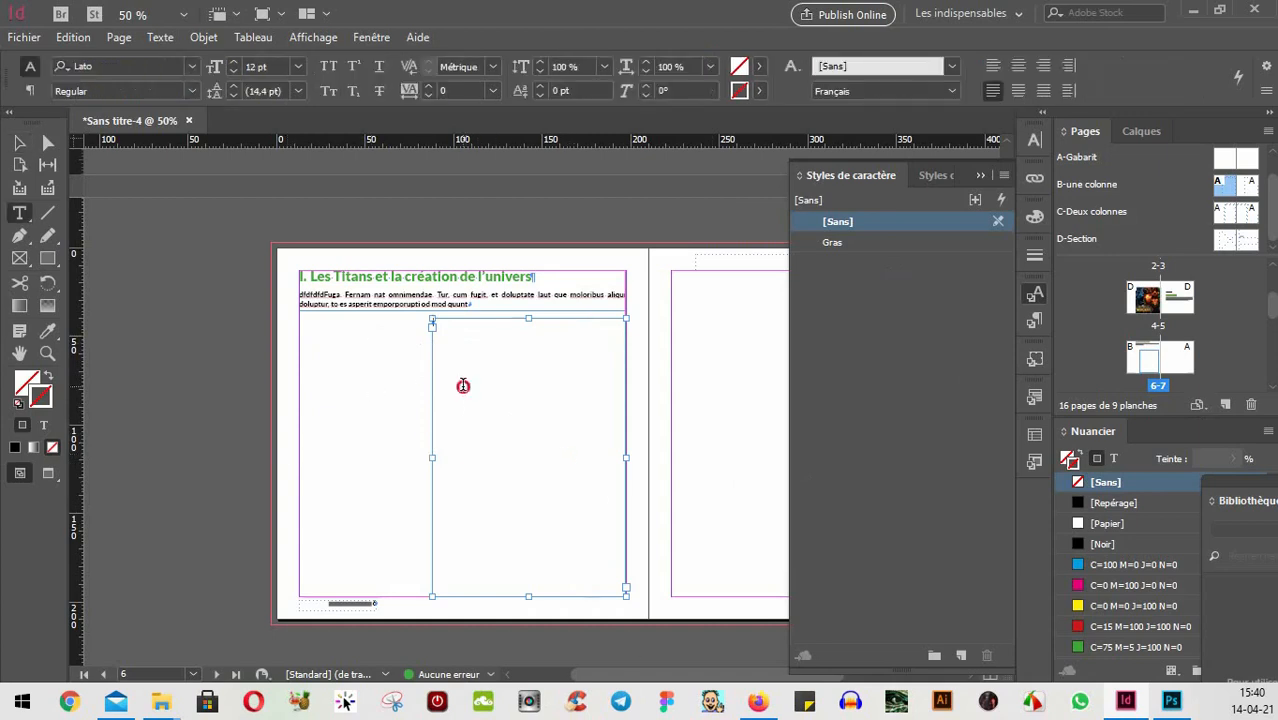
pyautogui.click(470, 380)
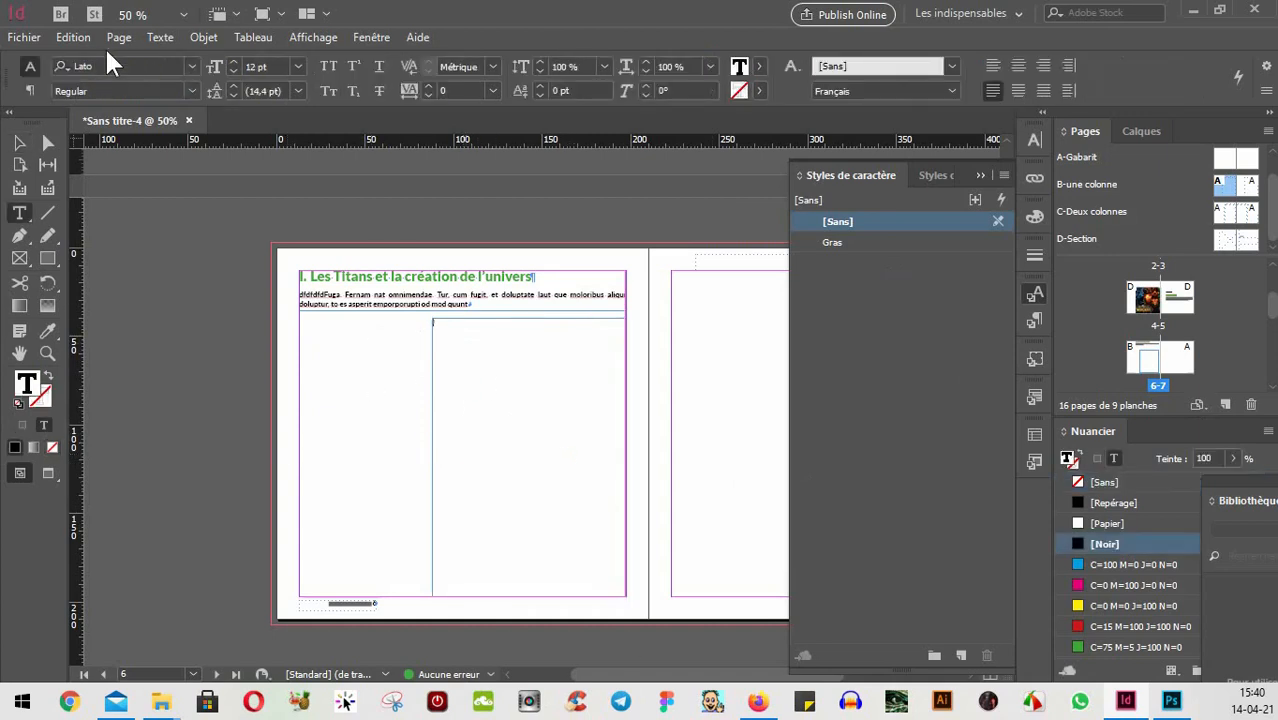
pyautogui.click(160, 37)
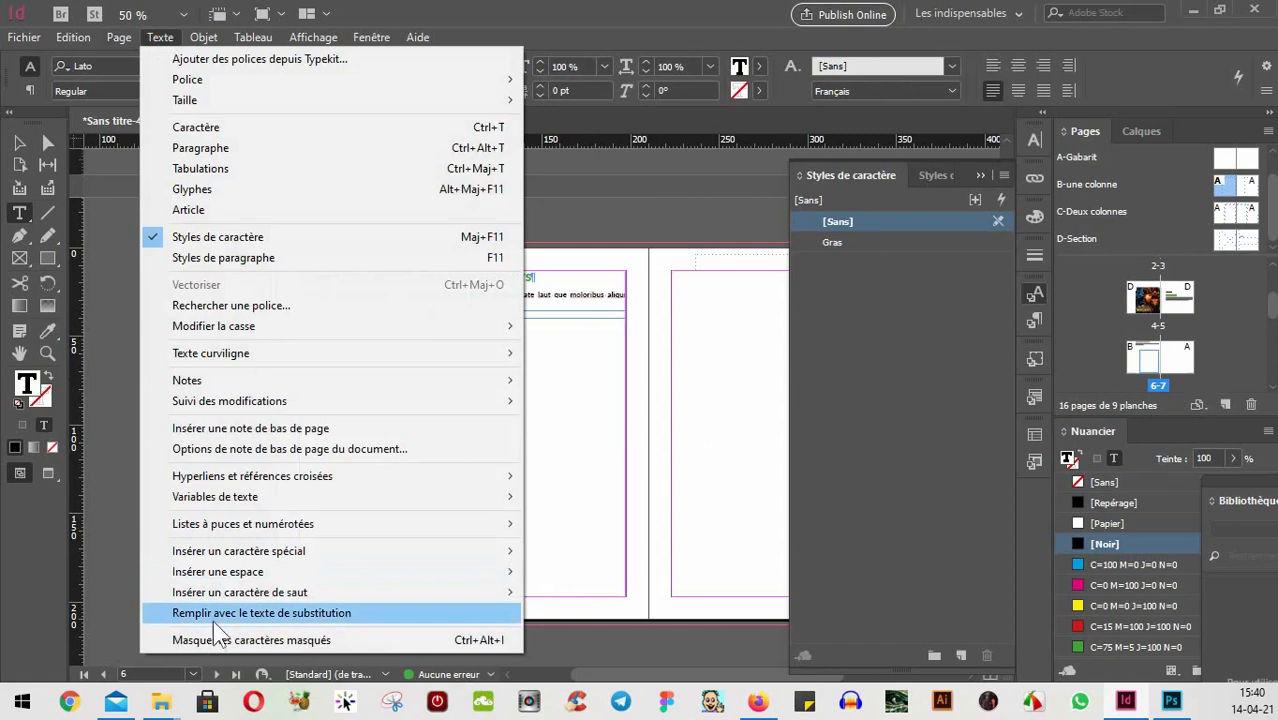
pyautogui.click(219, 612)
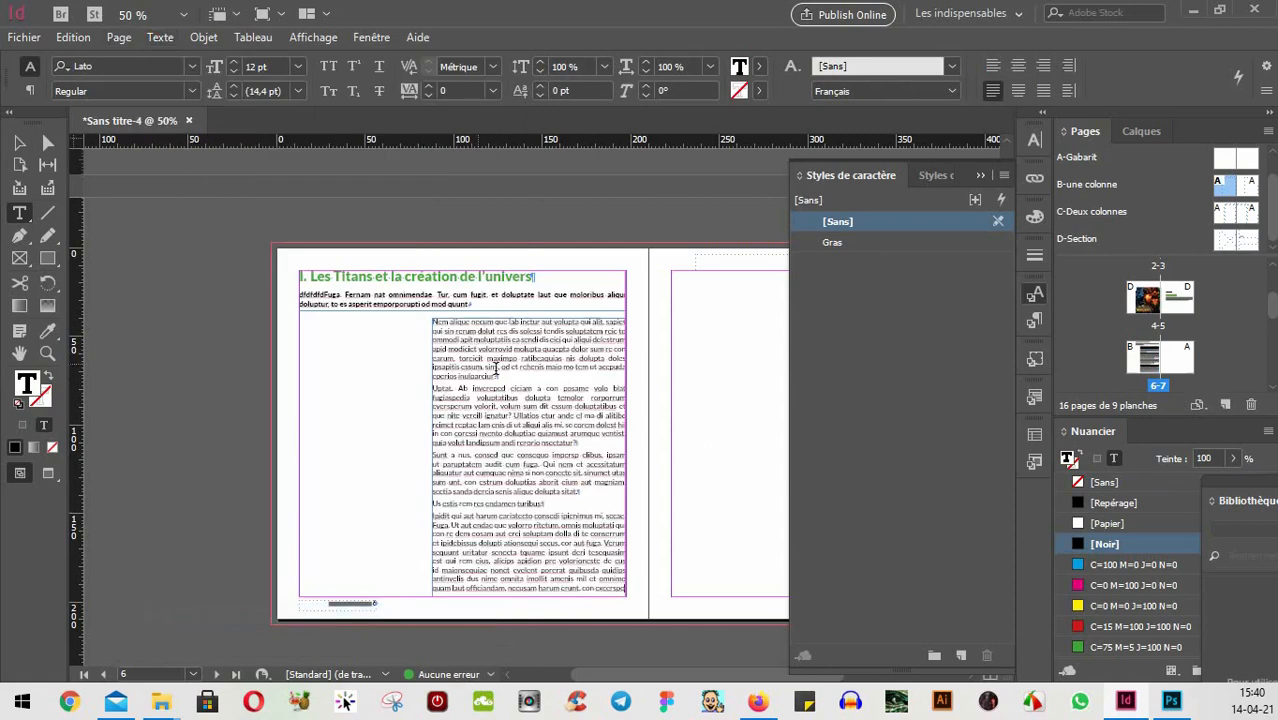
# - Select all the body text on page 6 and check its applied paragraph style, leaving the text deselected
pyautogui.click(24, 147)
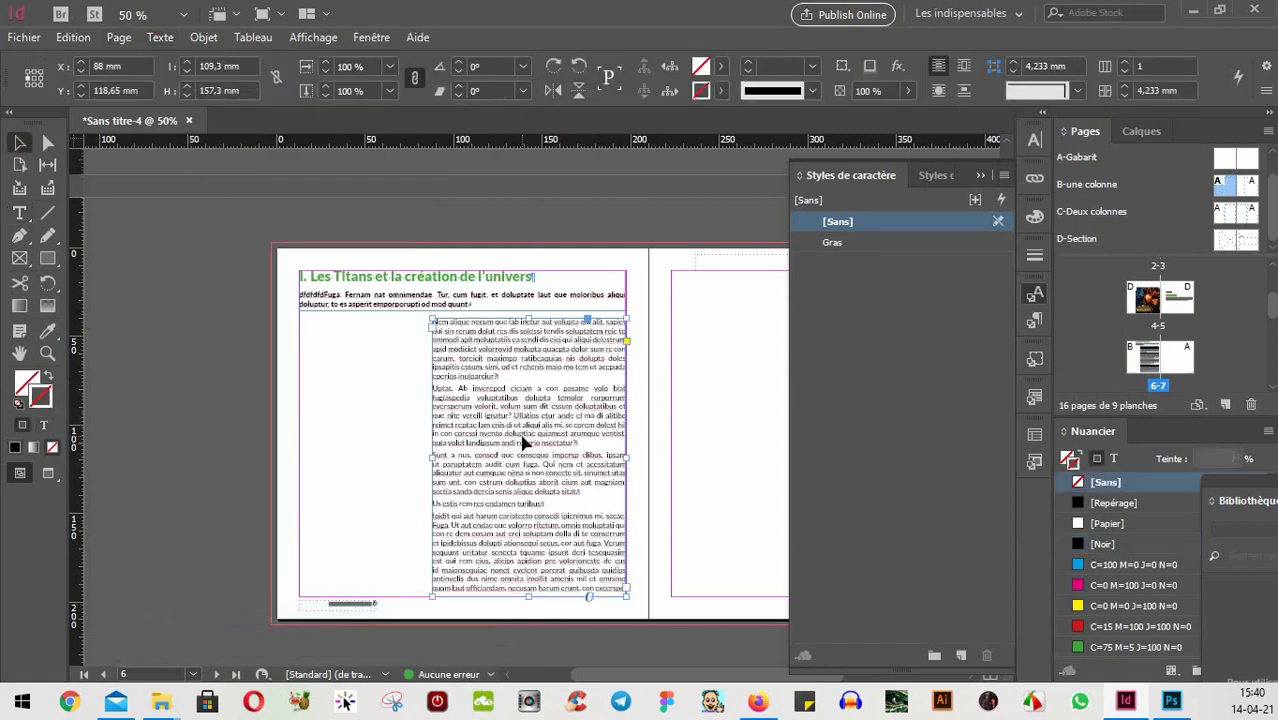
pyautogui.doubleClick(505, 393)
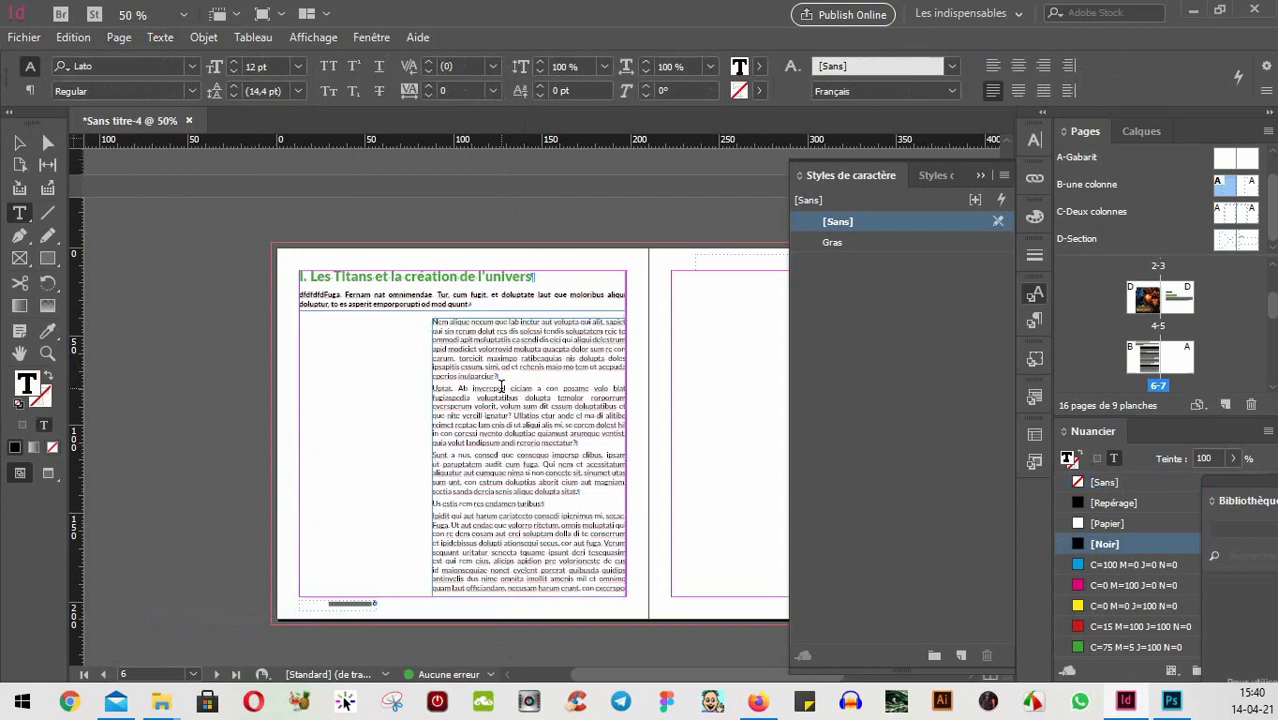
pyautogui.hotkey('ctrl', 'a')
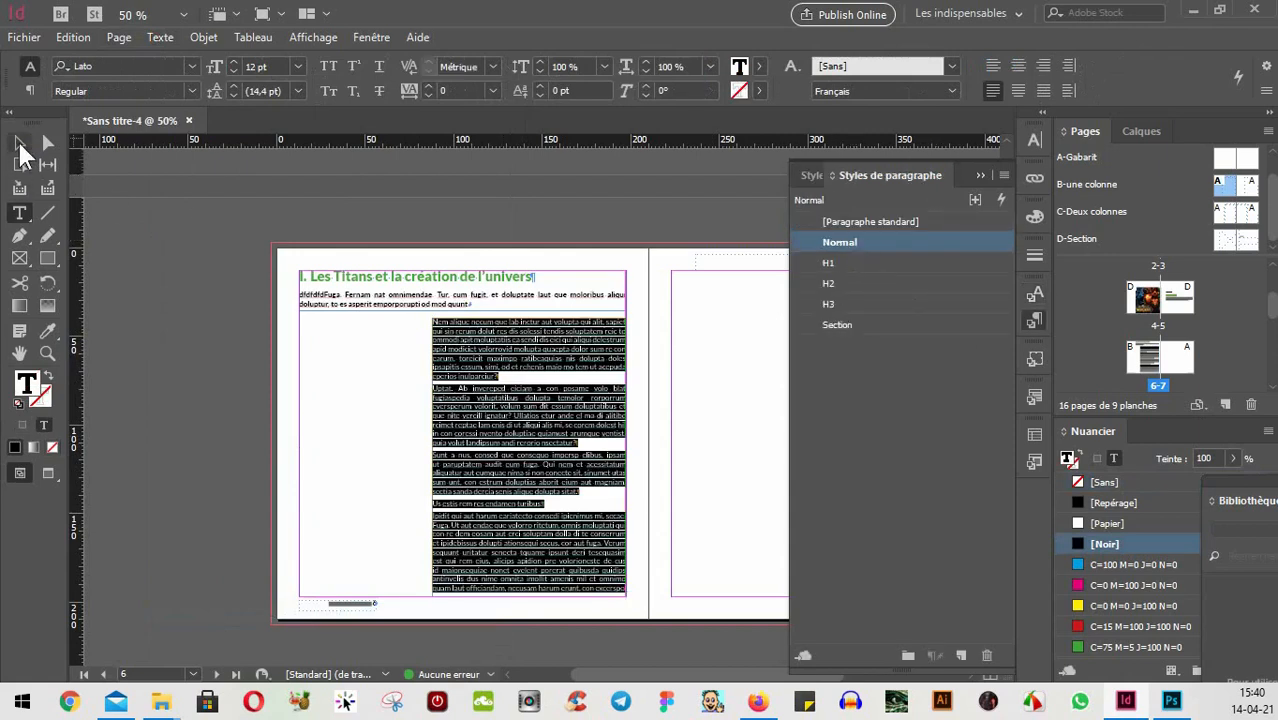
pyautogui.click(224, 300)
# - Apply the two-column page of the C-Deux colonnes master to page 7 and override both column frames for editing
pyautogui.moveTo(650, 456); pyautogui.dragTo(415, 430)
pyautogui.click(512, 372)
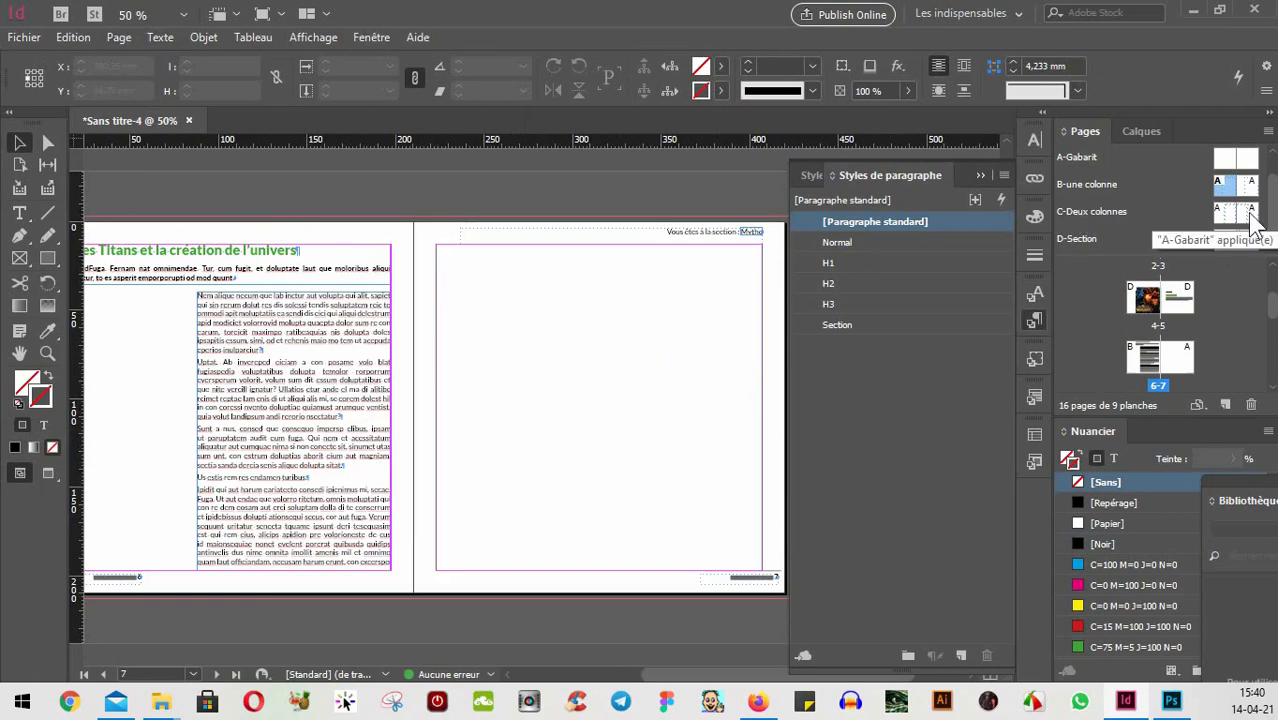
pyautogui.moveTo(1250, 218); pyautogui.dragTo(1187, 367)
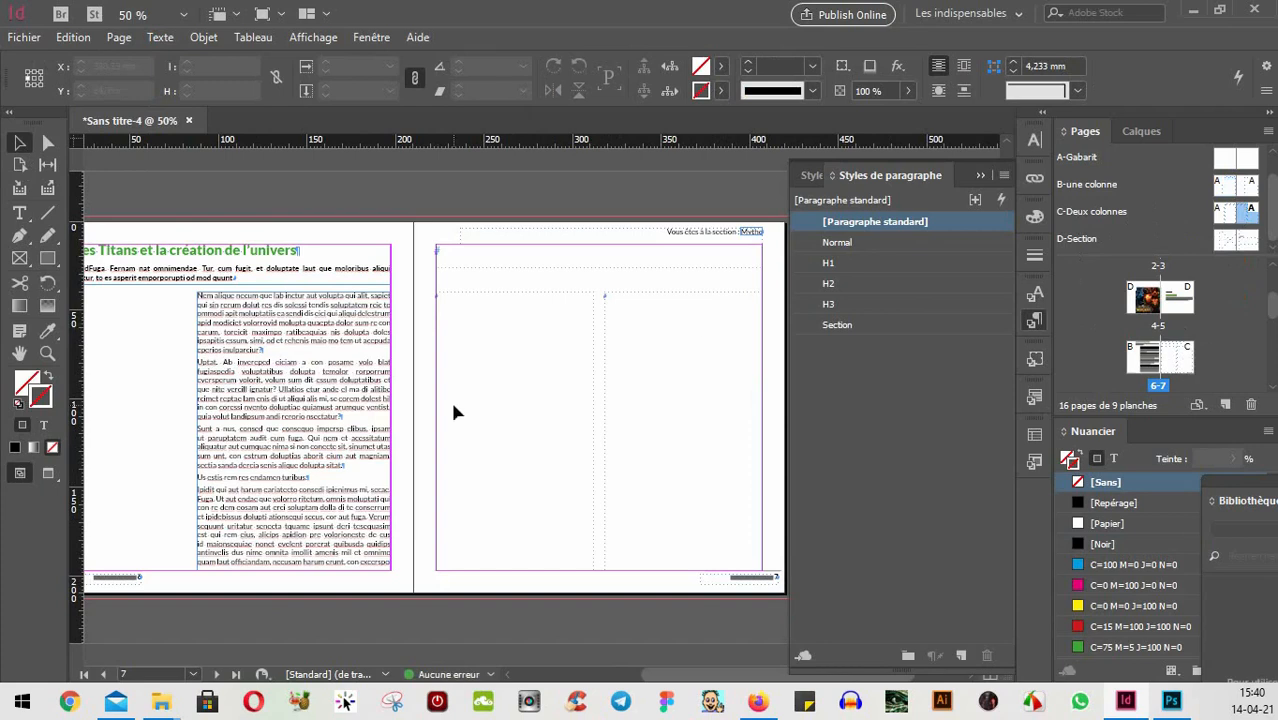
pyautogui.keyDown('ctrl'); pyautogui.keyDown('shift'); pyautogui.click(522, 405); pyautogui.keyUp('shift'); pyautogui.keyUp('ctrl')
pyautogui.keyDown('ctrl'); pyautogui.keyDown('shift'); pyautogui.click(663, 388); pyautogui.keyUp('shift'); pyautogui.keyUp('ctrl')
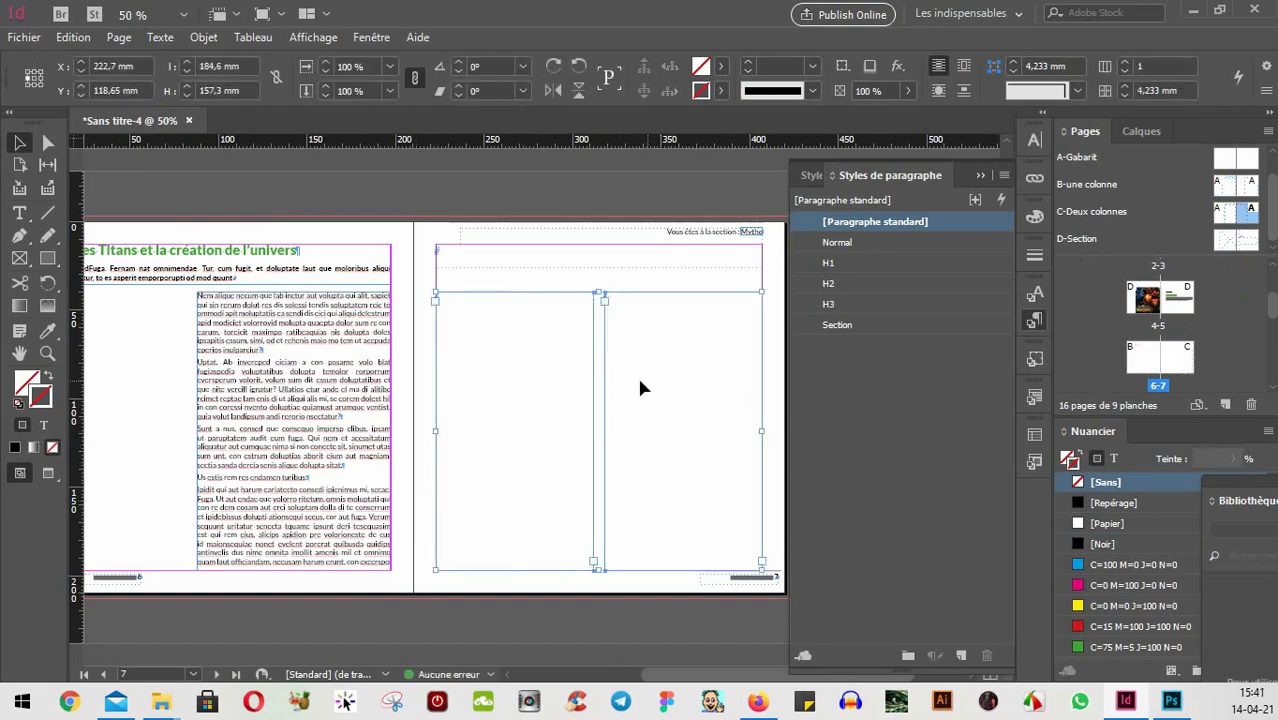
pyautogui.click(507, 177)
# - Thread the page 6 body frame into the first column frame on page 7, and that column into the second one
pyautogui.click(318, 455)
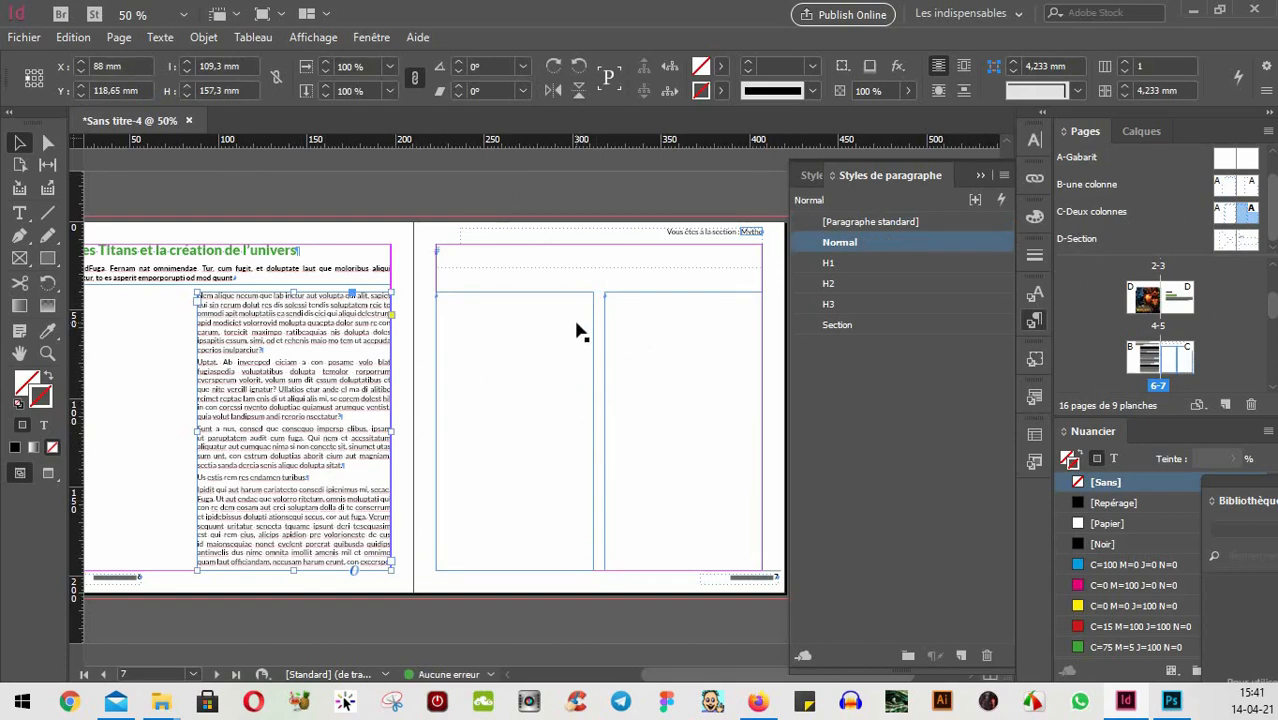
pyautogui.click(391, 563)
pyautogui.click(490, 385)
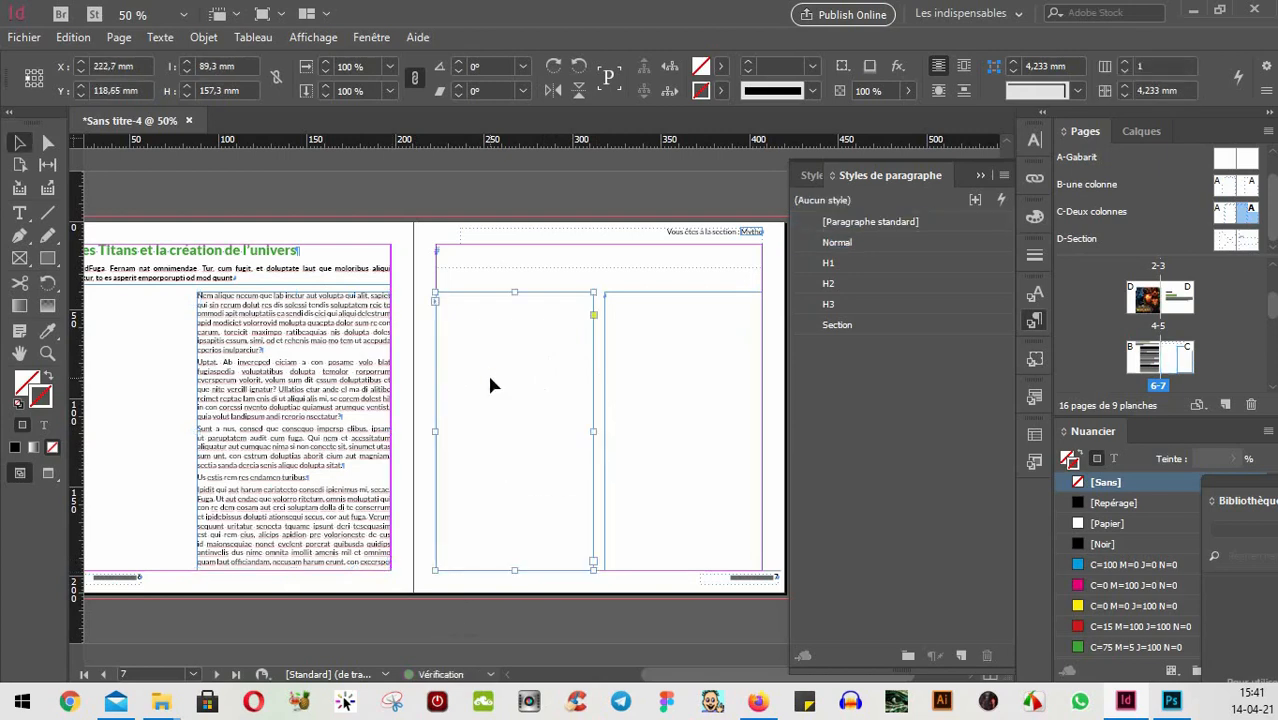
pyautogui.click(308, 369)
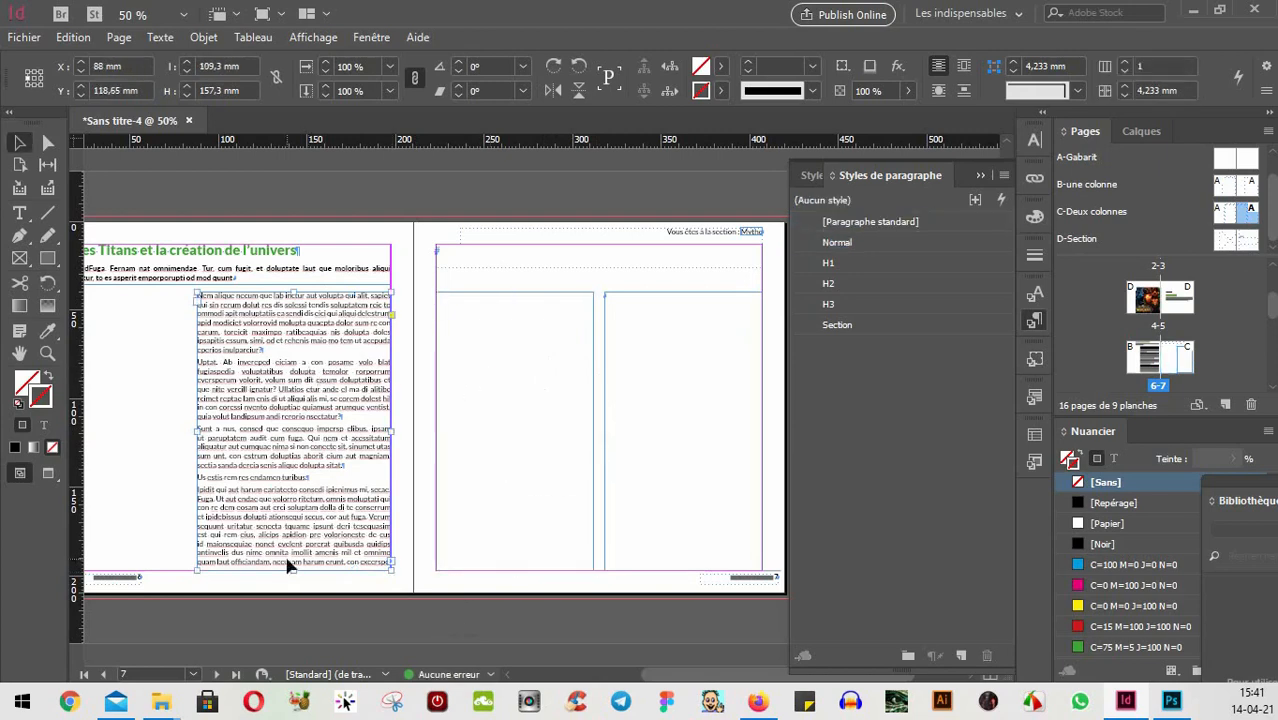
pyautogui.click(458, 318)
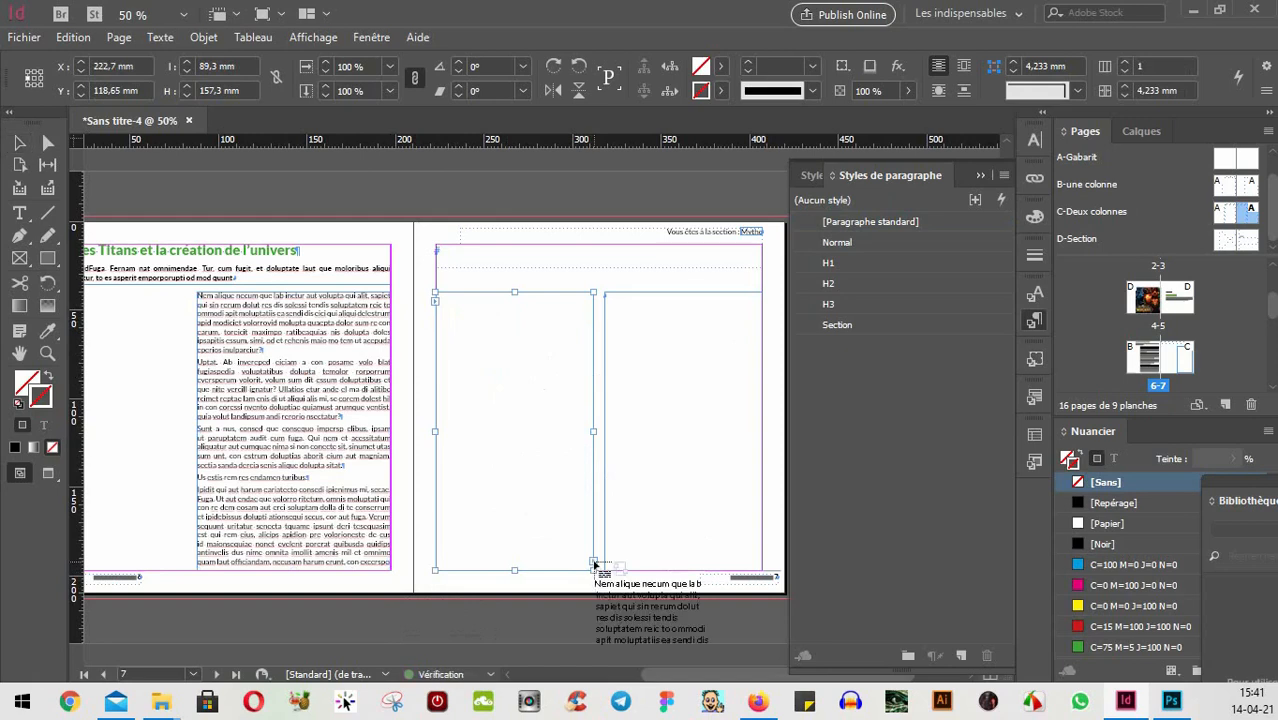
pyautogui.click(679, 408)
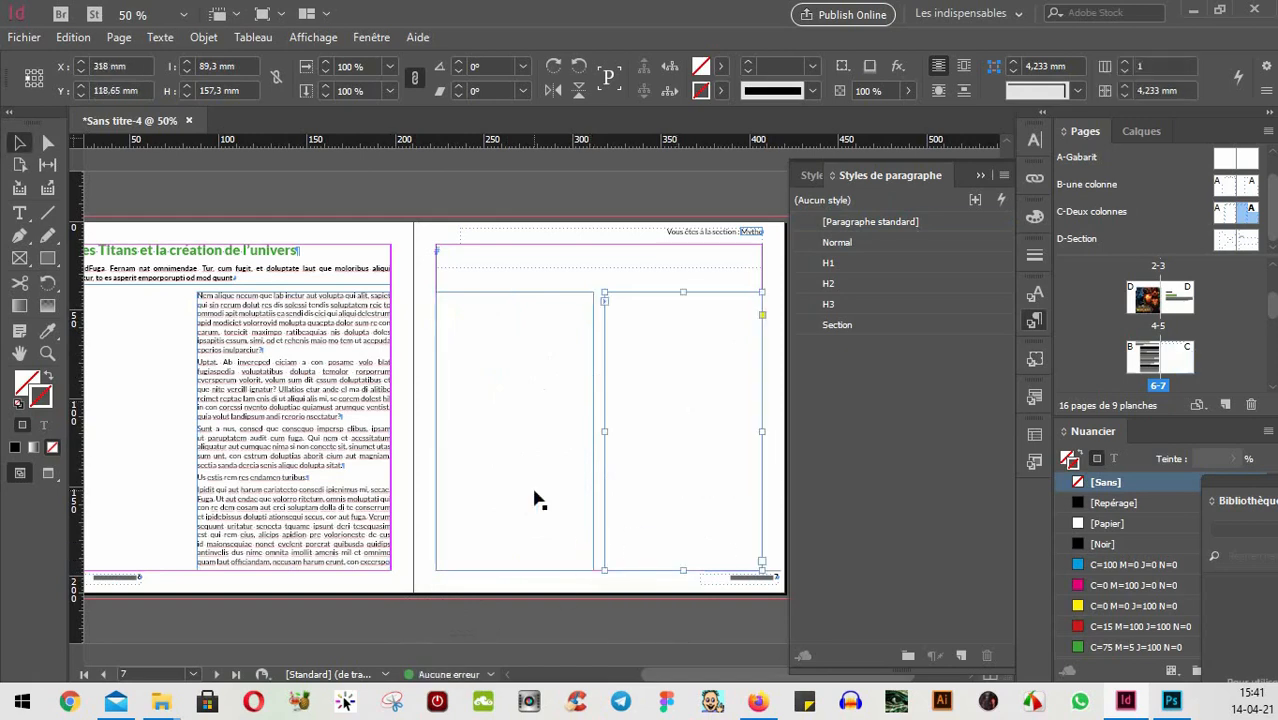
pyautogui.click(302, 410)
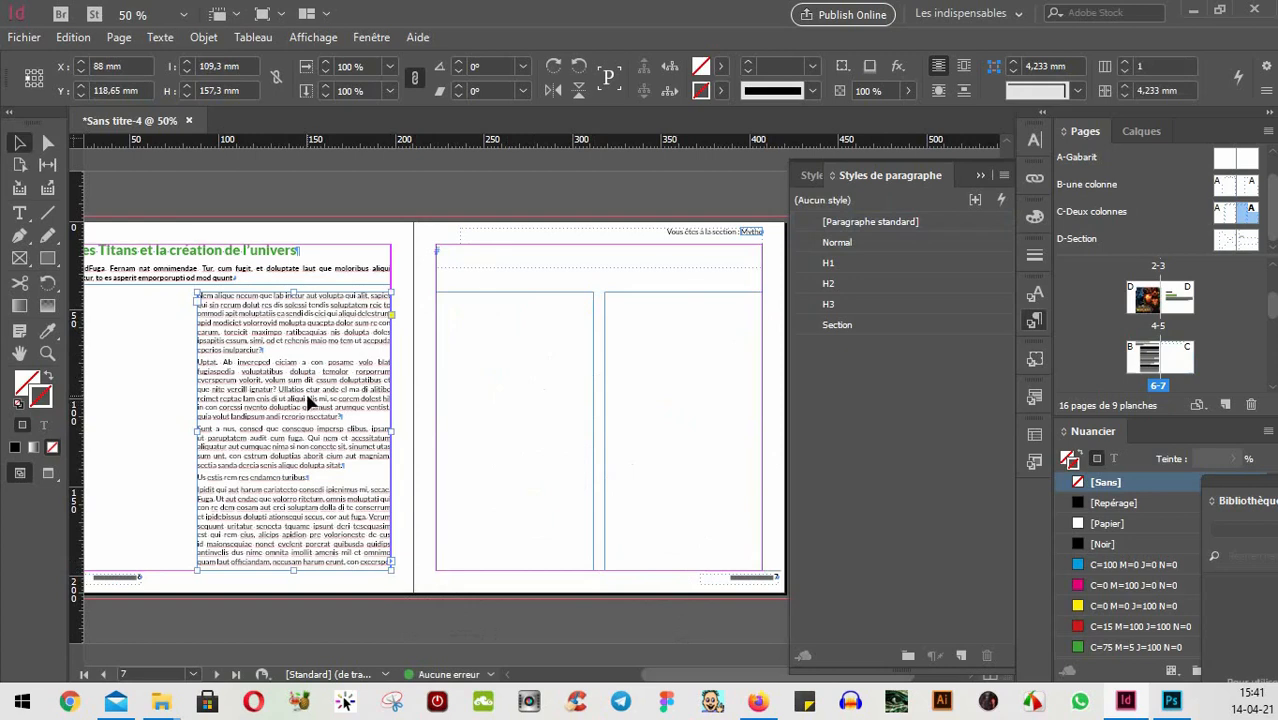
pyautogui.click(525, 367)
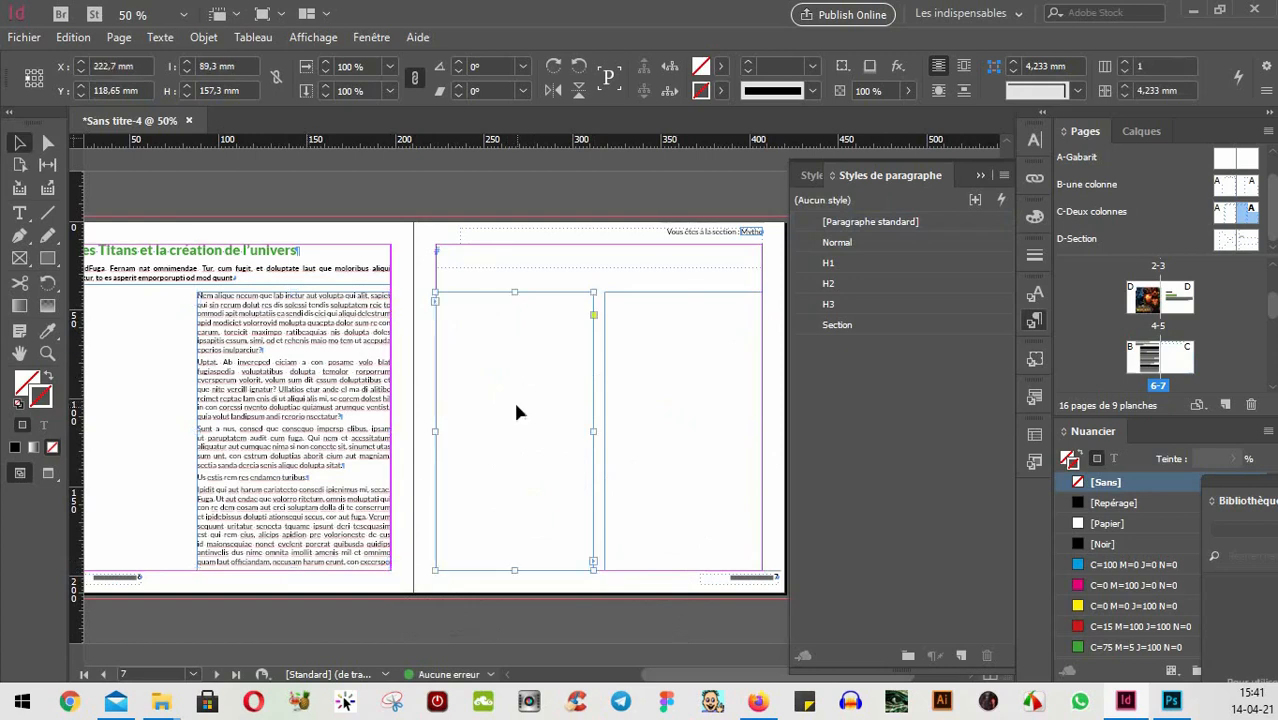
pyautogui.click(688, 352)
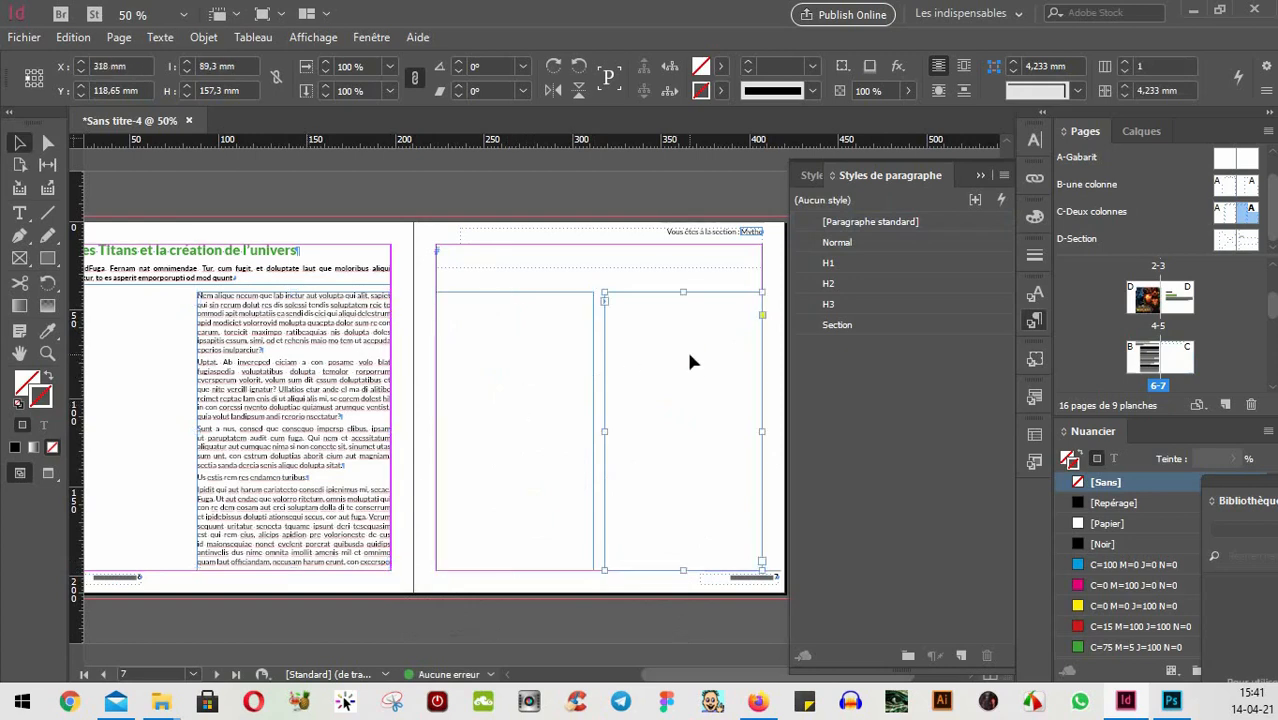
# - Fill the threaded frames across pages 6 and 7 with placeholder text and deselect them
pyautogui.click(280, 483)
pyautogui.doubleClick(285, 470)
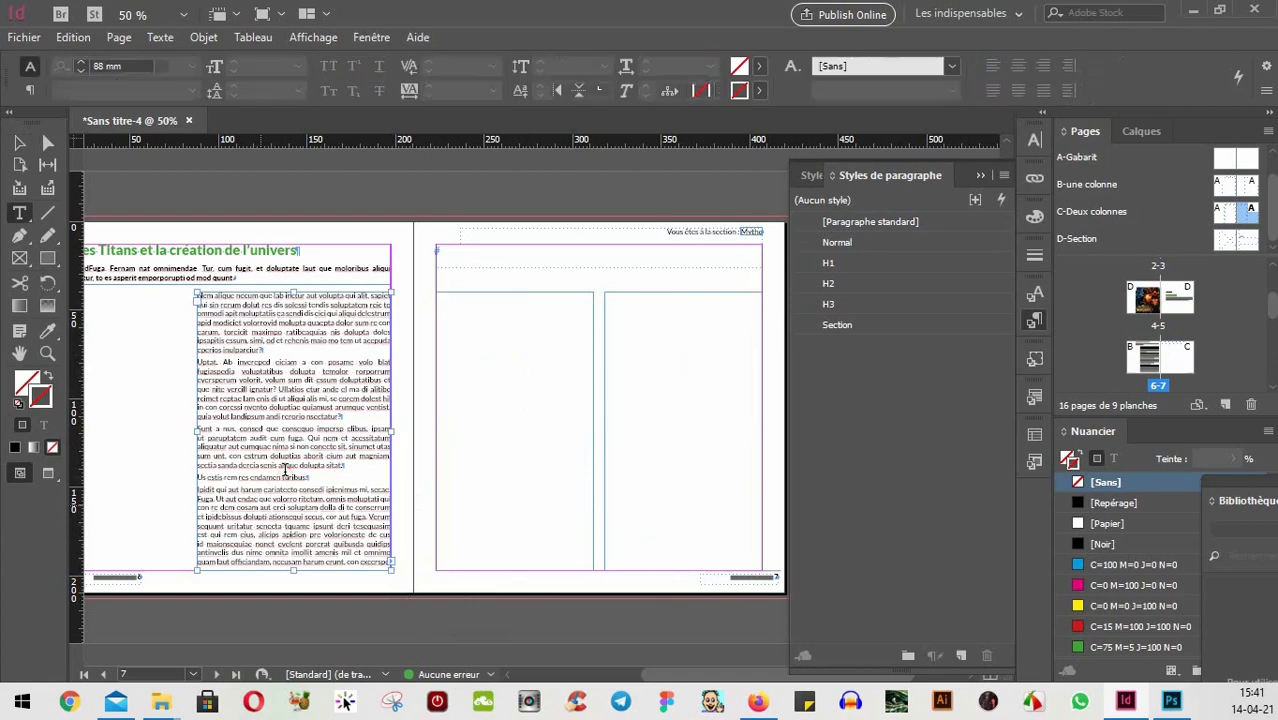
pyautogui.hotkey('ctrl', 'a')
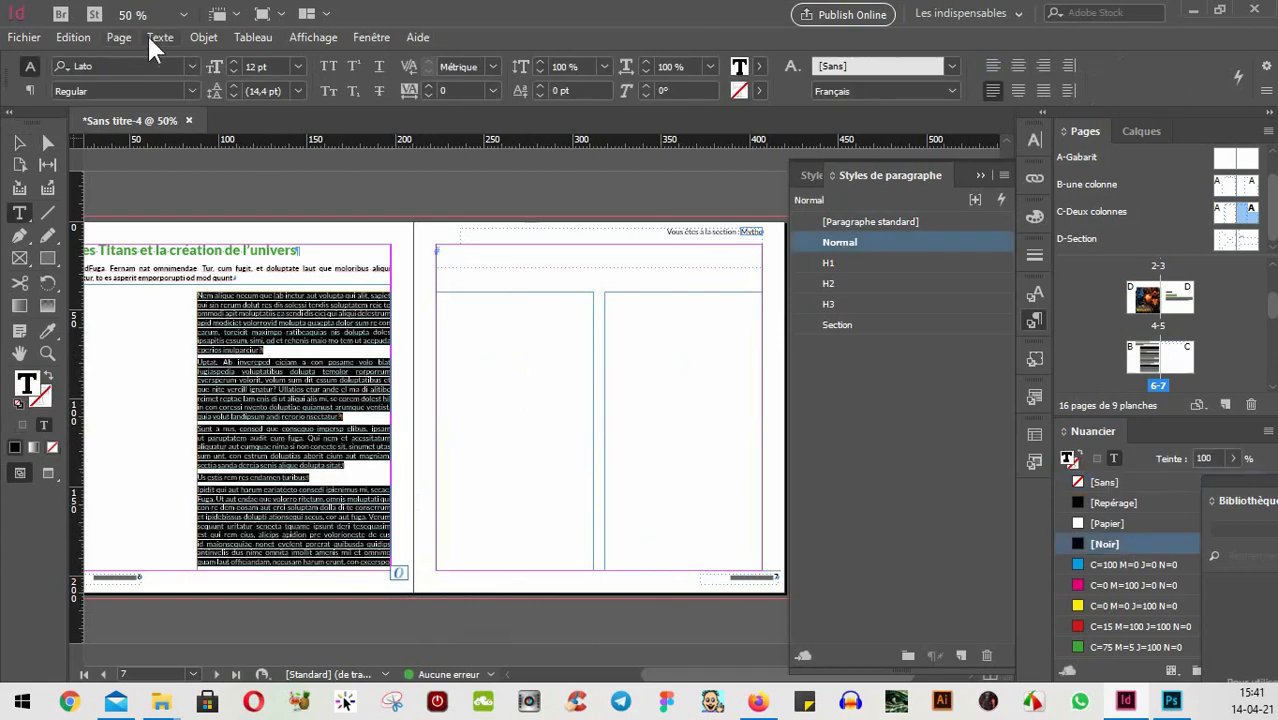
pyautogui.click(152, 38)
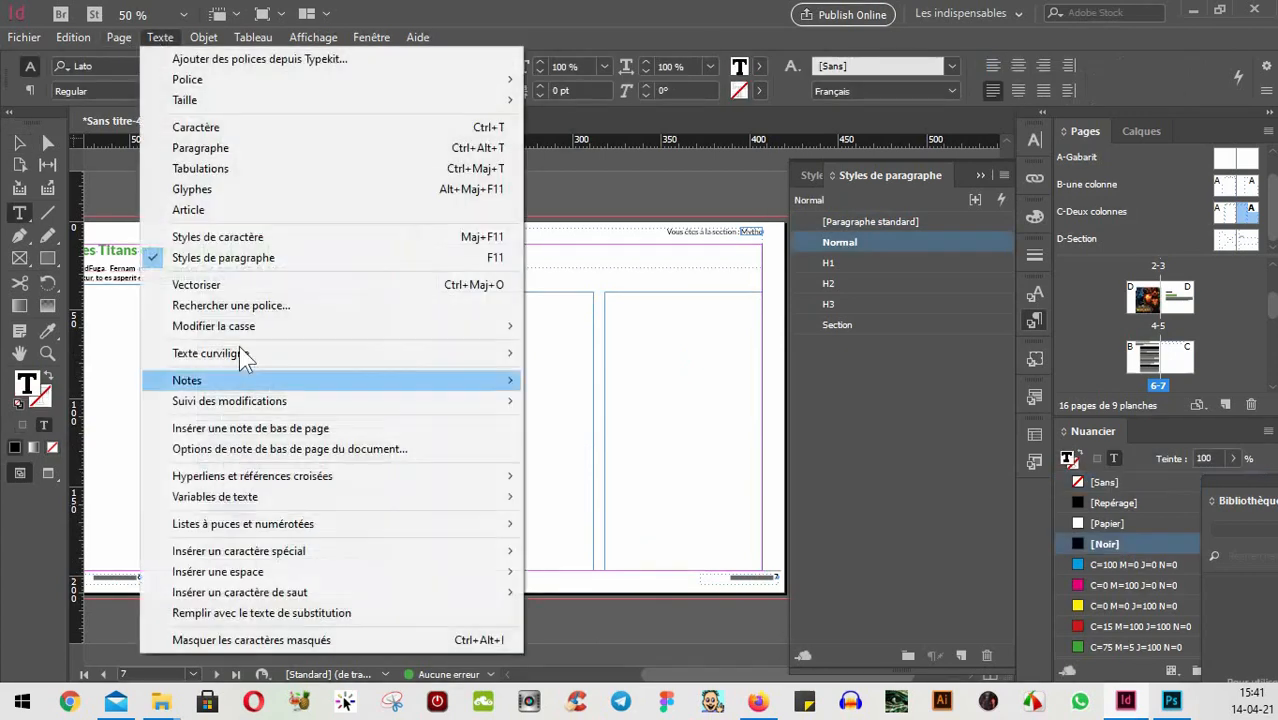
pyautogui.click(256, 614)
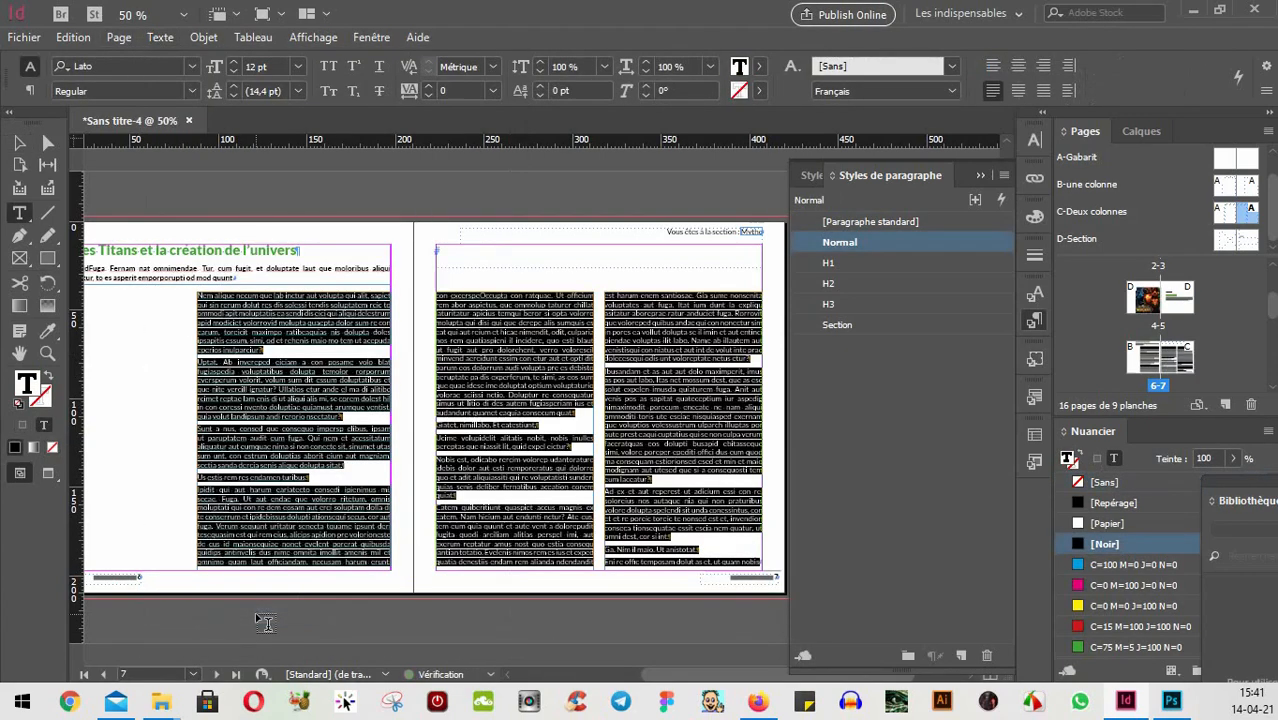
pyautogui.click(575, 413)
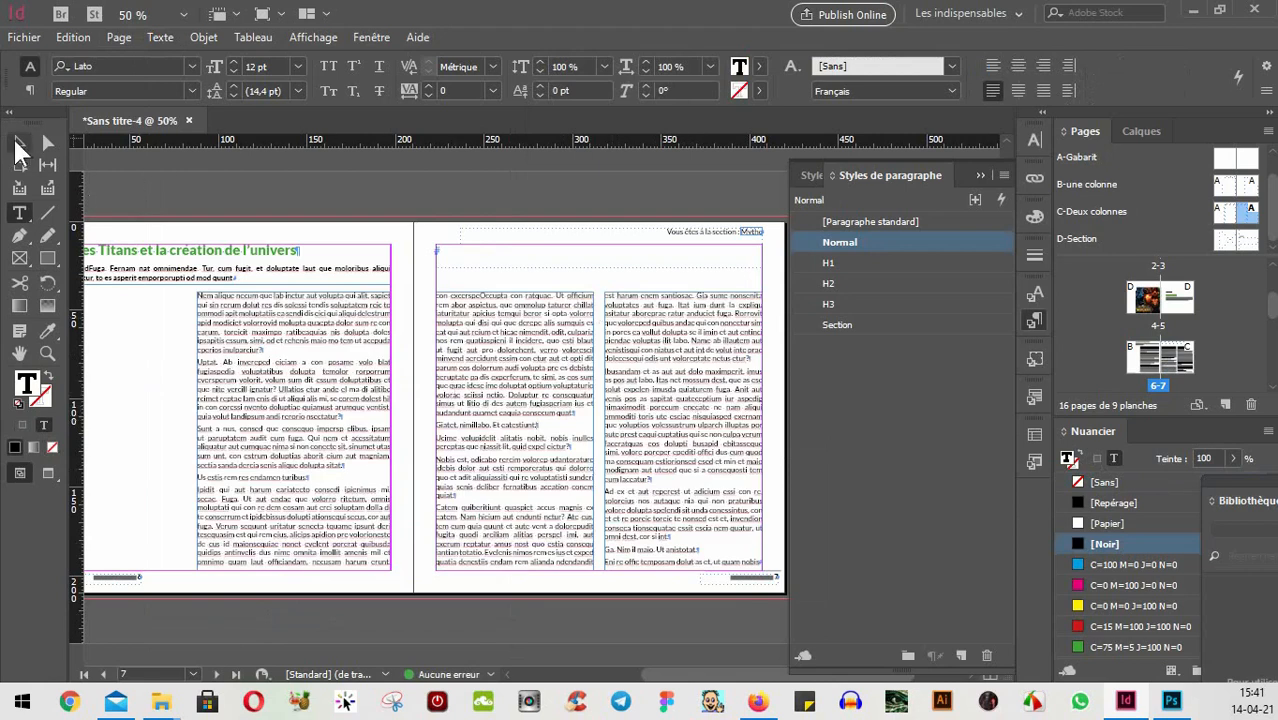
pyautogui.click(18, 145)
pyautogui.click(222, 310)
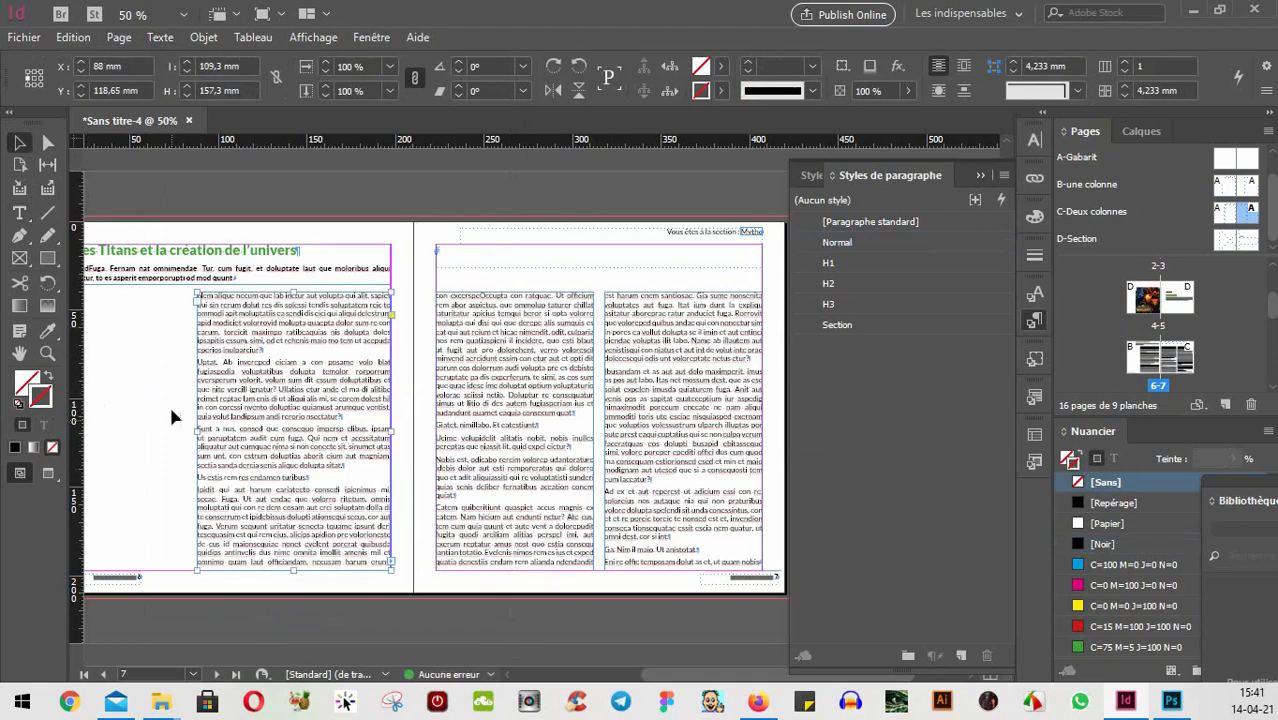
pyautogui.moveTo(221, 404); pyautogui.dragTo(391, 392)
pyautogui.moveTo(651, 408); pyautogui.dragTo(539, 420)
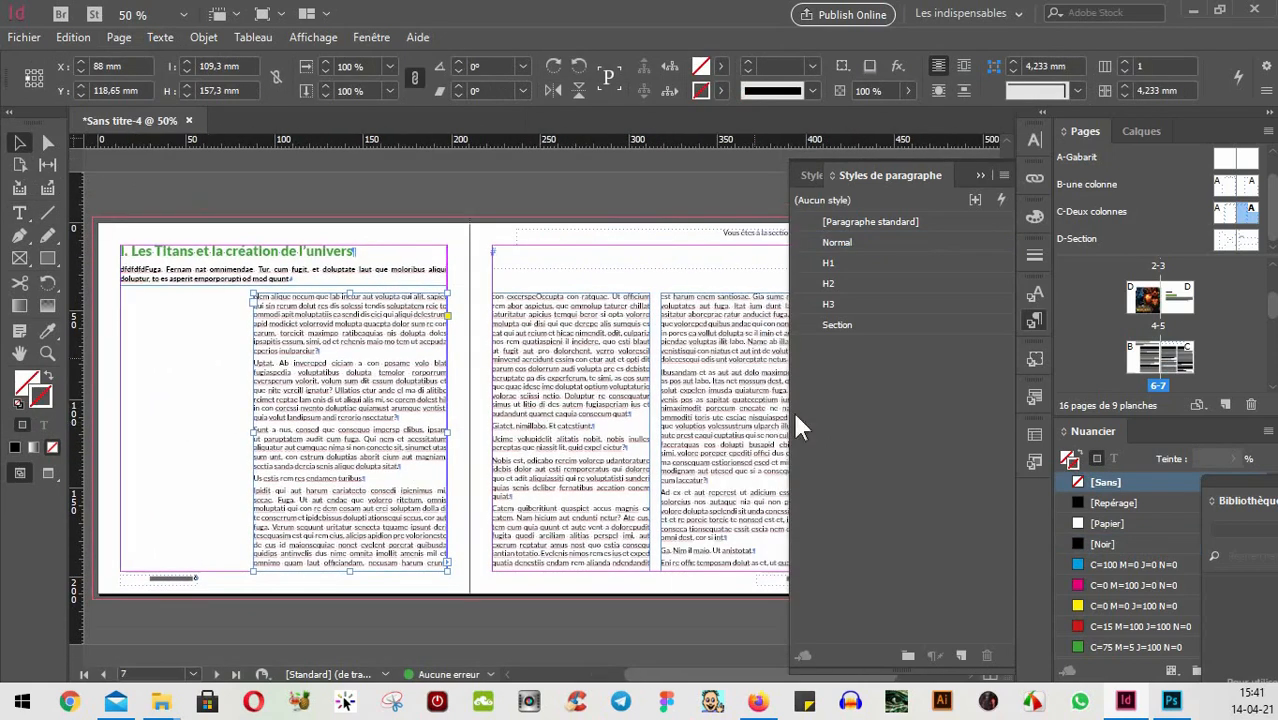
pyautogui.click(188, 385)
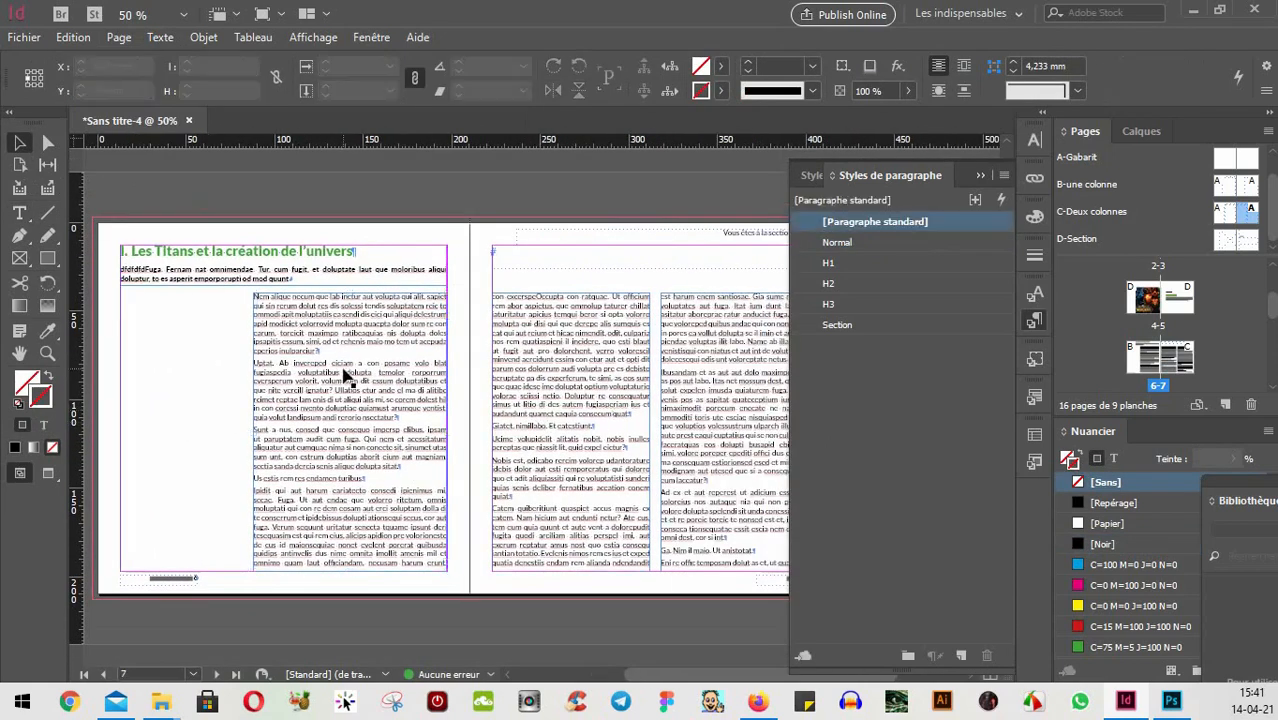
# - Split the second body paragraph on page 6 after the word "posame" so the rest starts a new paragraph
pyautogui.scroll(4, 345, 376)
pyautogui.scroll(-2, 300, 355)
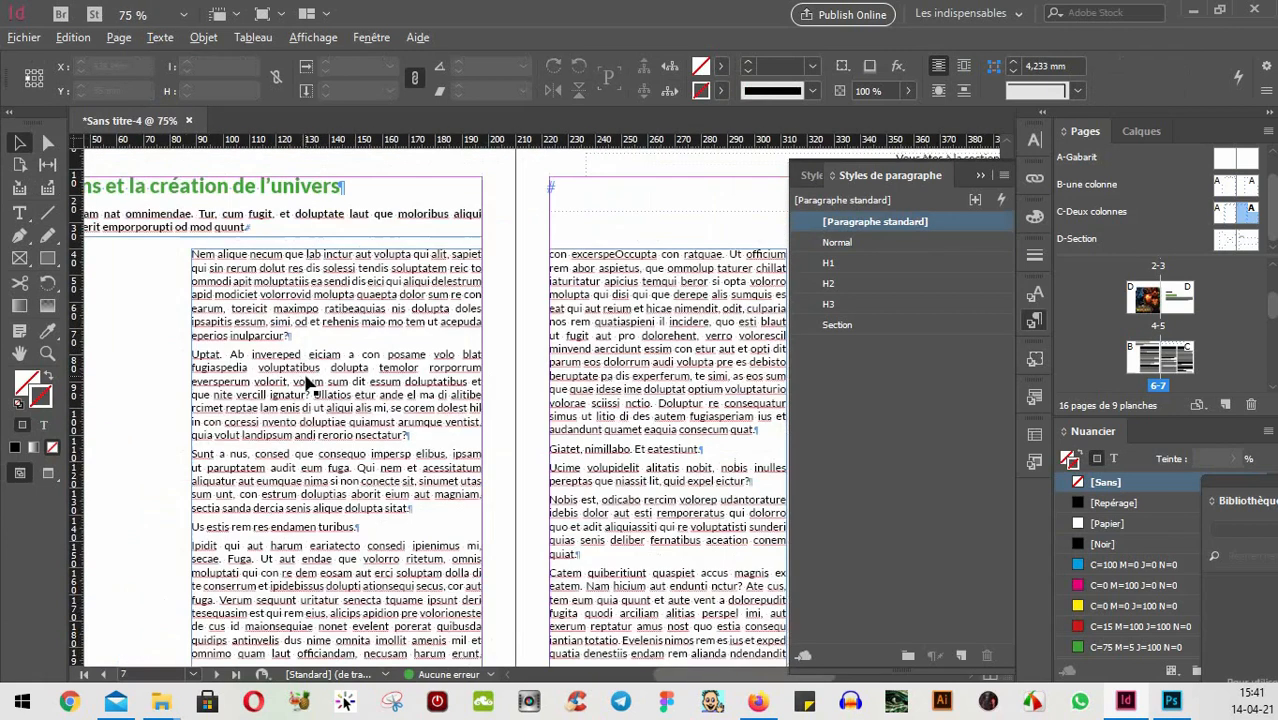
pyautogui.click(19, 215)
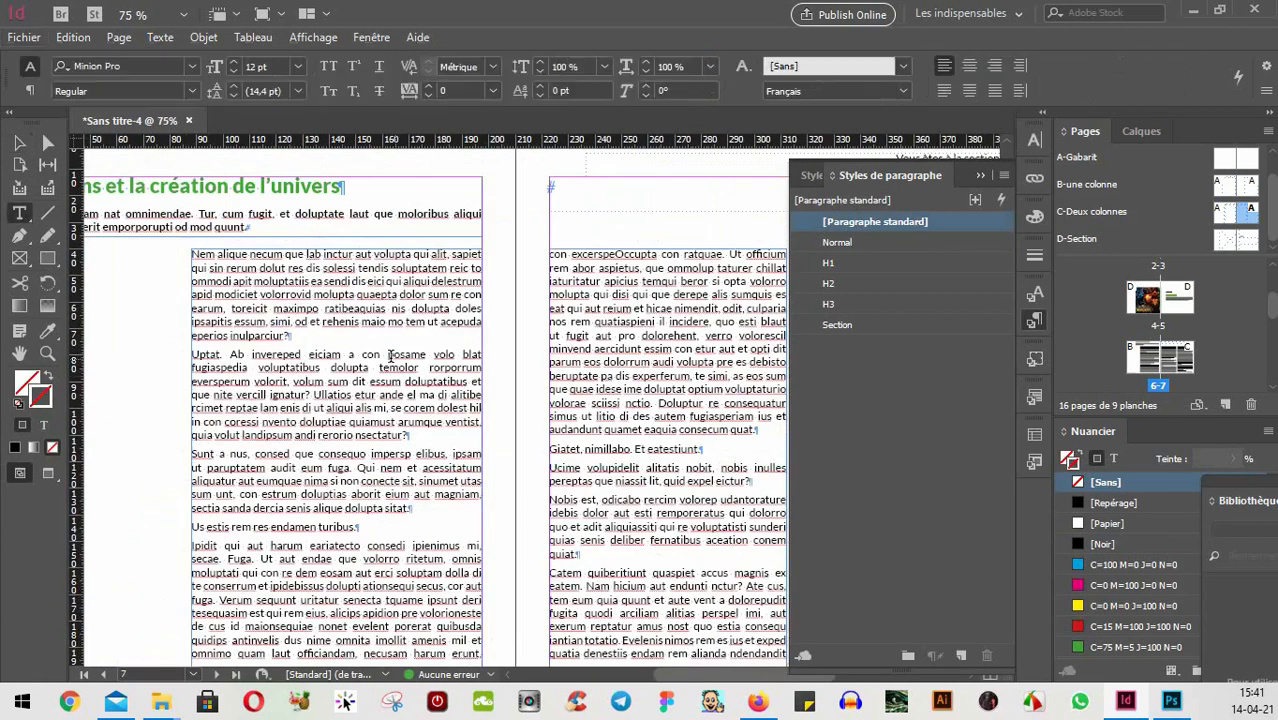
pyautogui.click(430, 356)
pyautogui.press('Return')
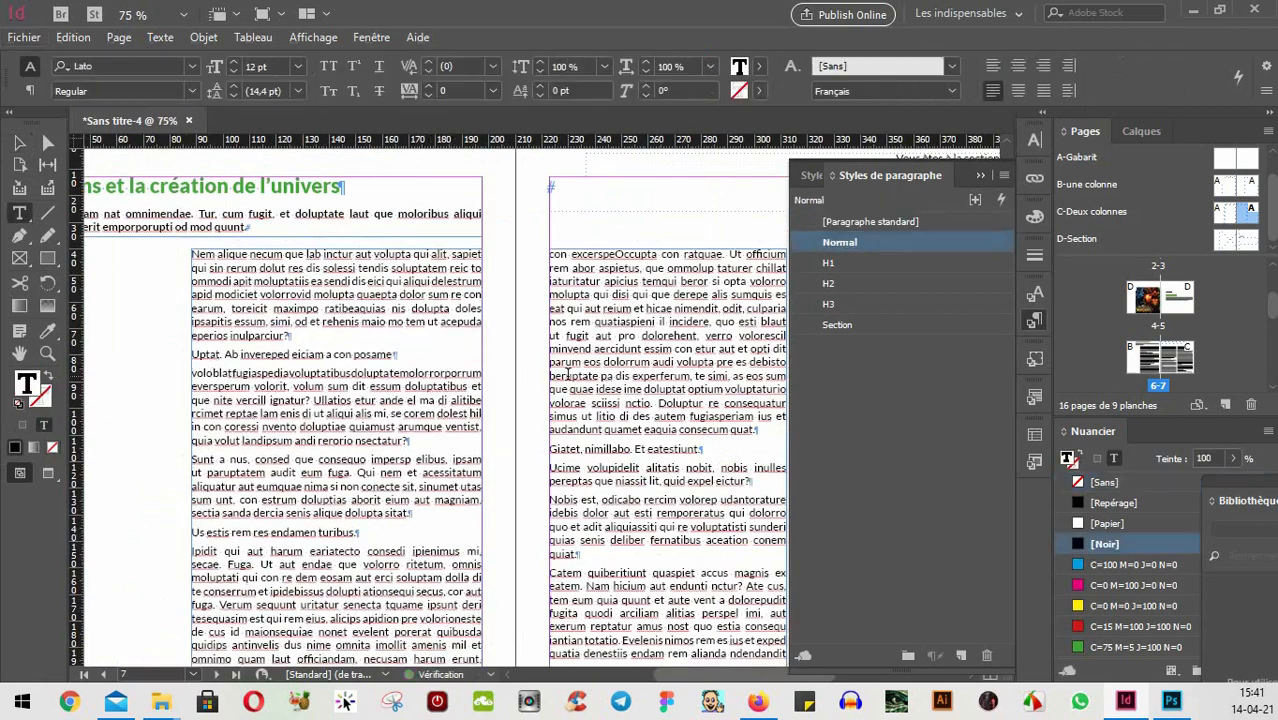
# - Apply the H2 paragraph style to the line "Uptat. Ab invereped eiciam a con posame" on page 6
pyautogui.moveTo(398, 356); pyautogui.dragTo(190, 355)
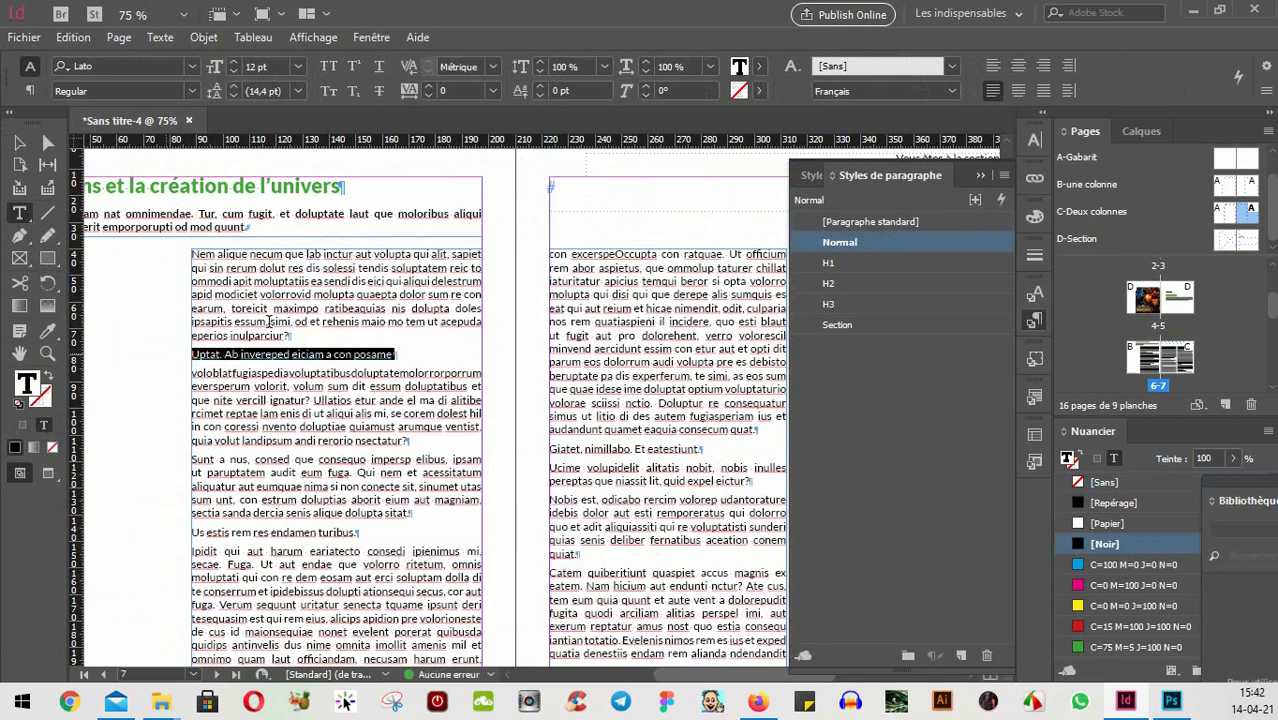
pyautogui.click(829, 284)
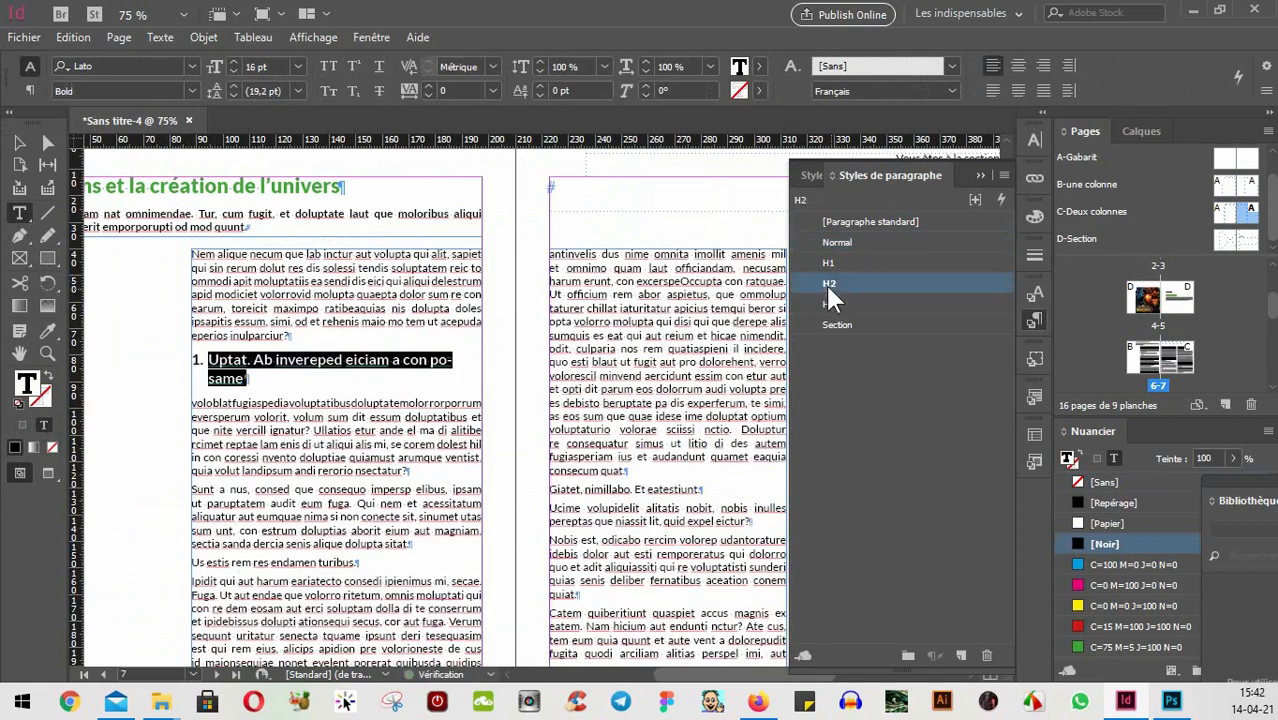
pyautogui.click(248, 376)
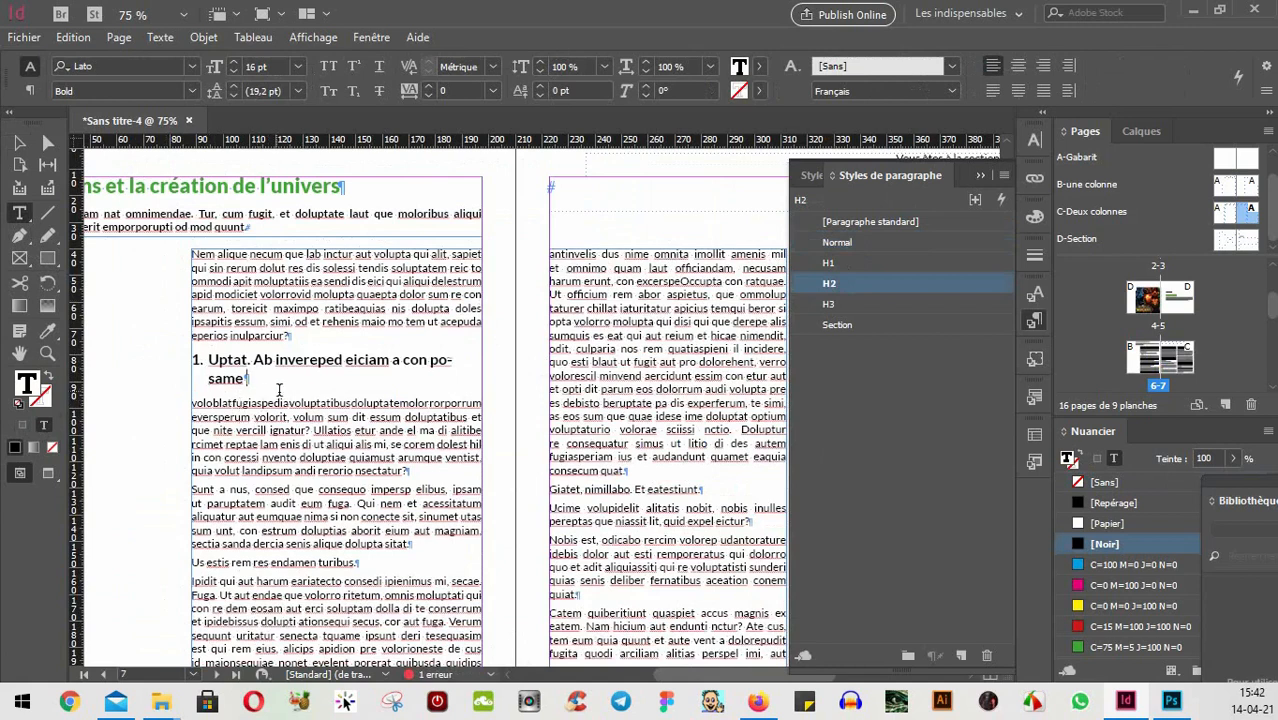
# - Set the page 6 subheading's space after to 0 mm and redefine the H2 paragraph style from it
pyautogui.moveTo(266, 382); pyautogui.dragTo(195, 346)
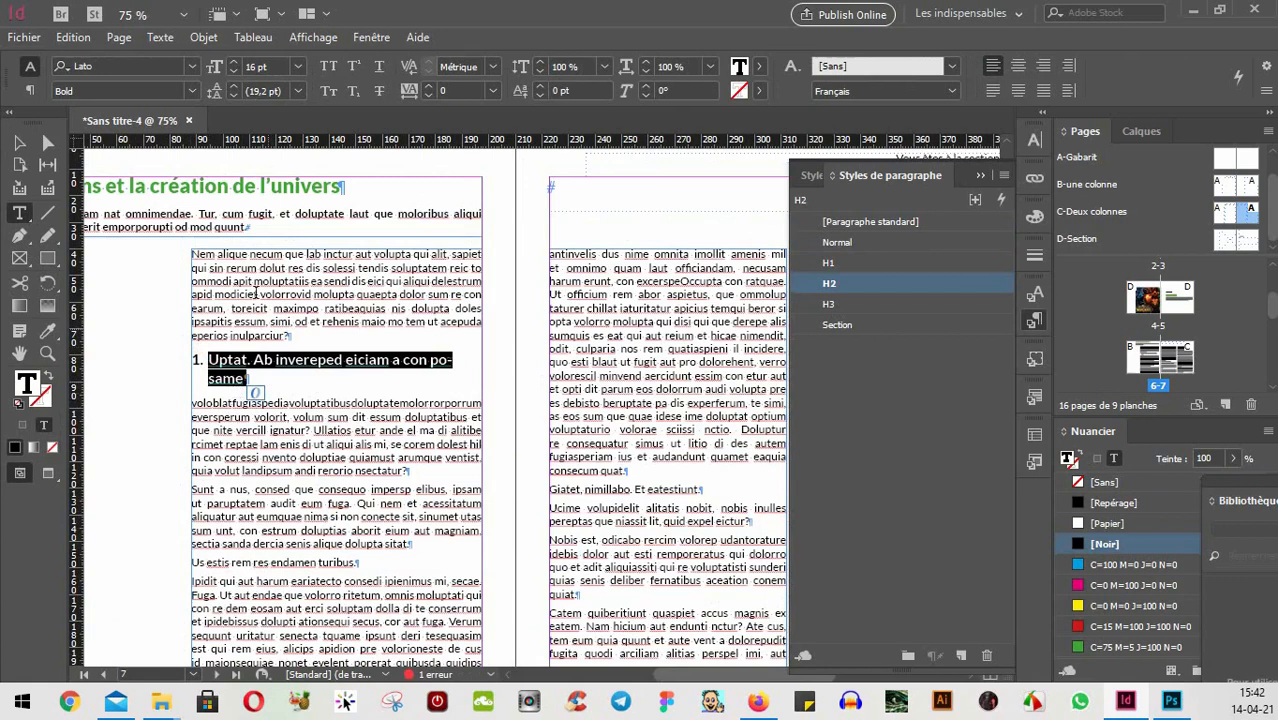
pyautogui.click(31, 91)
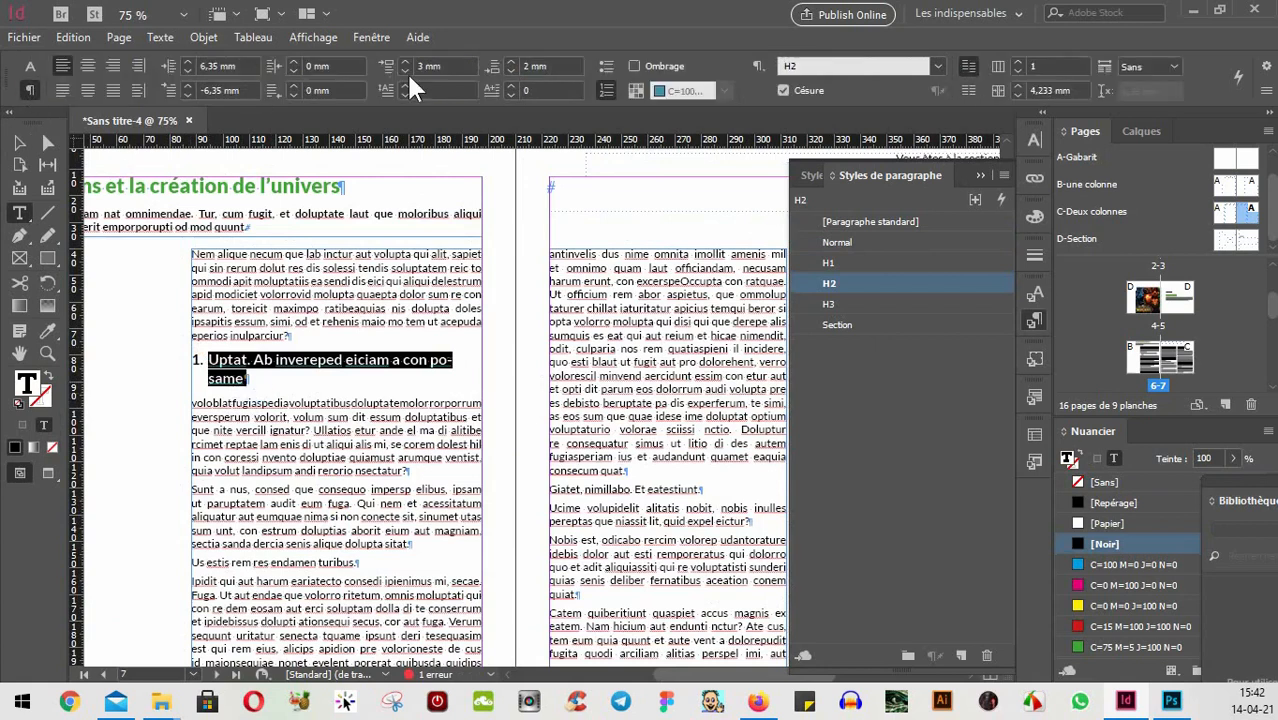
pyautogui.click(510, 70)
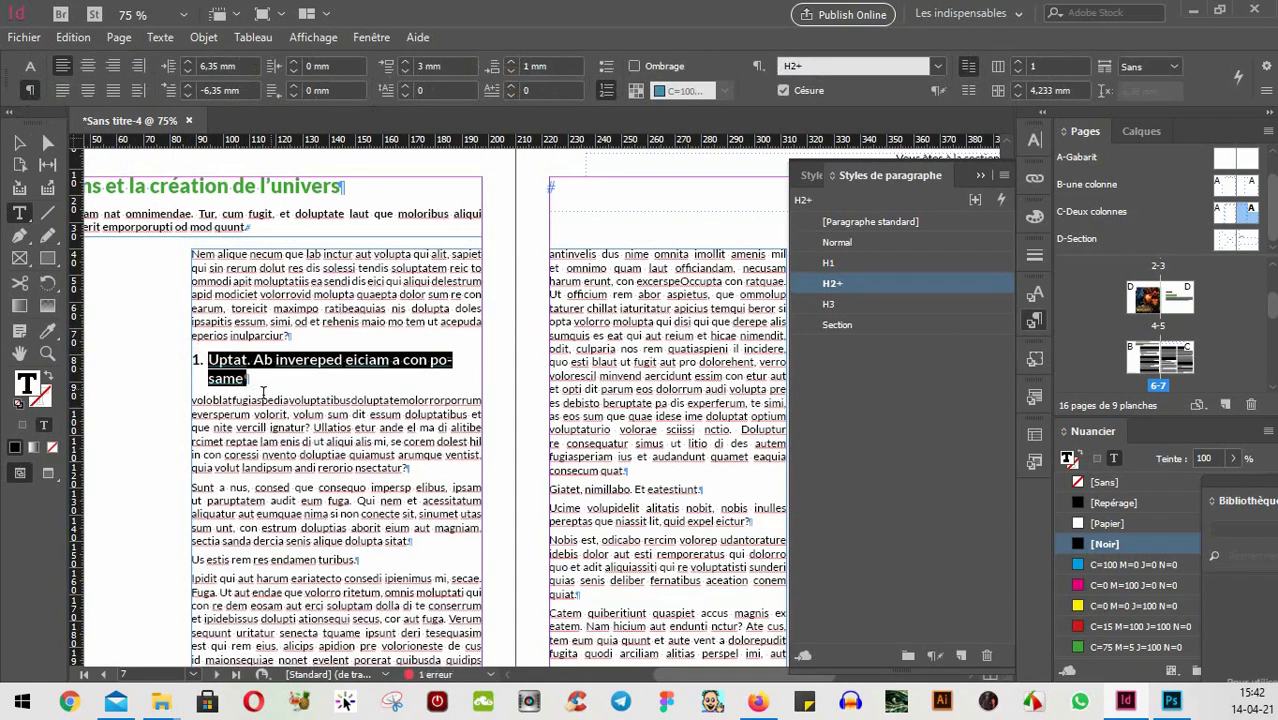
pyautogui.click(511, 70)
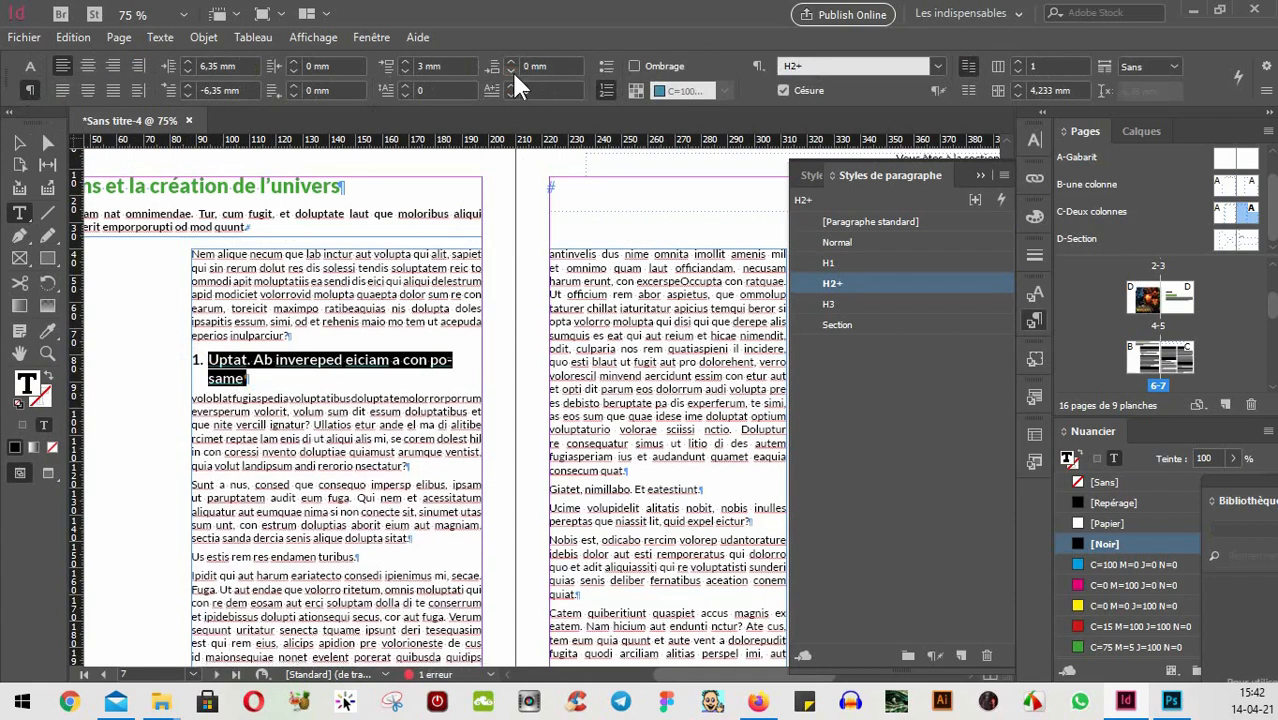
pyautogui.rightClick(897, 281)
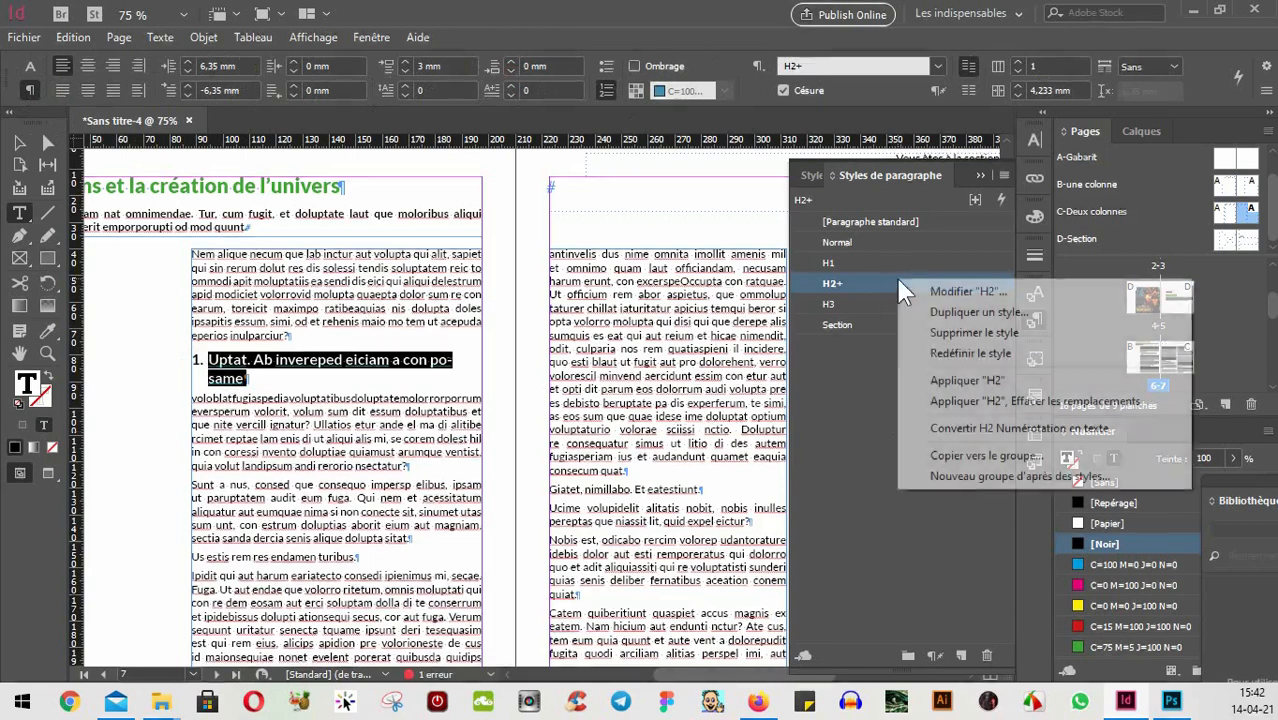
pyautogui.click(968, 353)
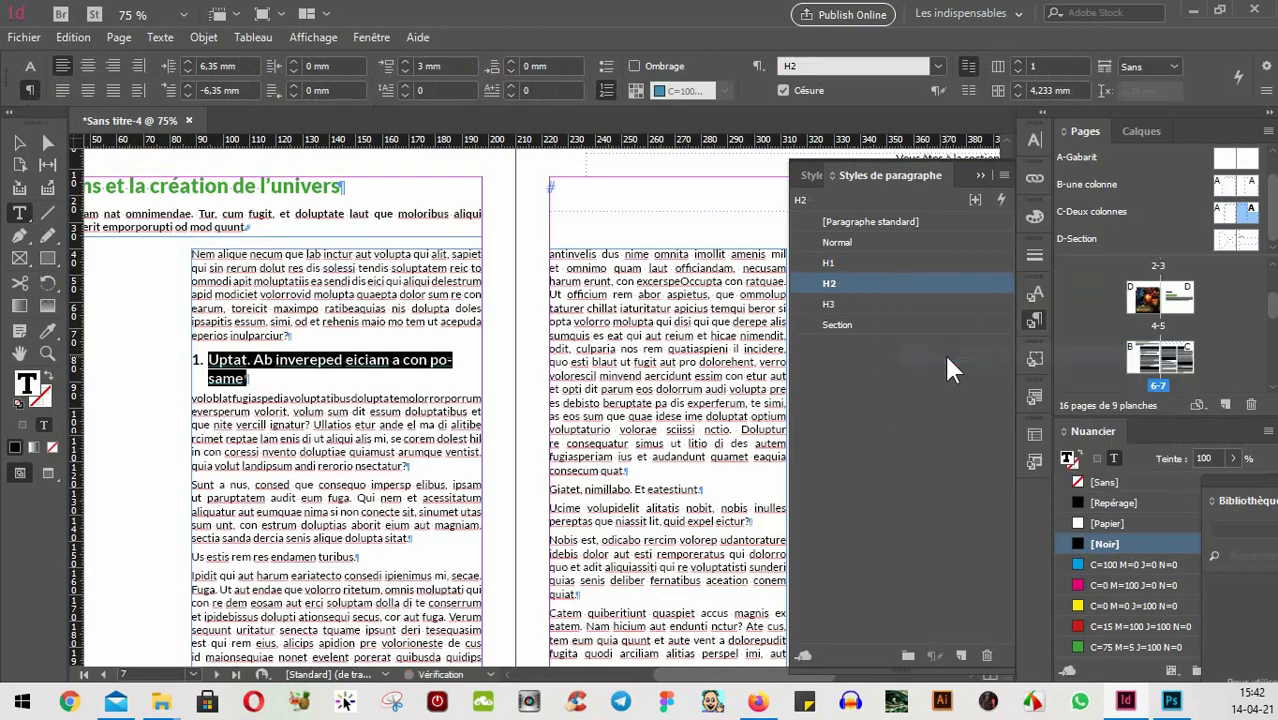
pyautogui.click(19, 143)
pyautogui.click(380, 553)
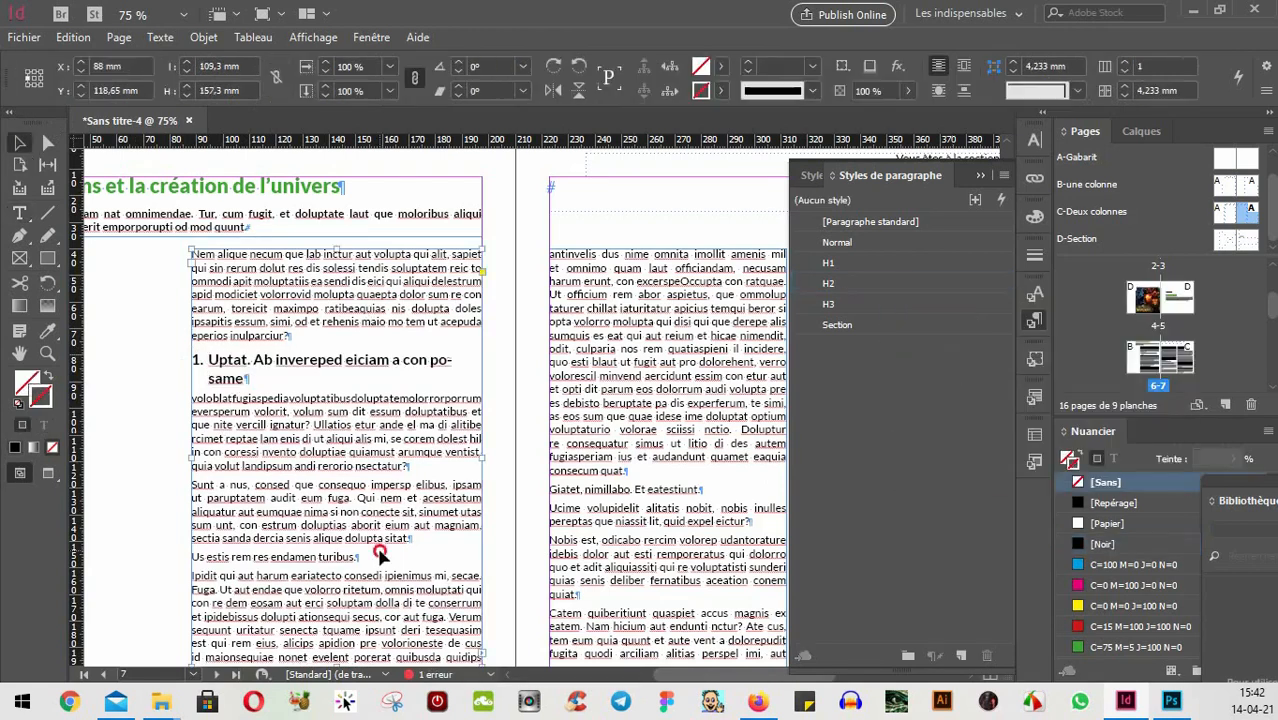
pyautogui.click(212, 188)
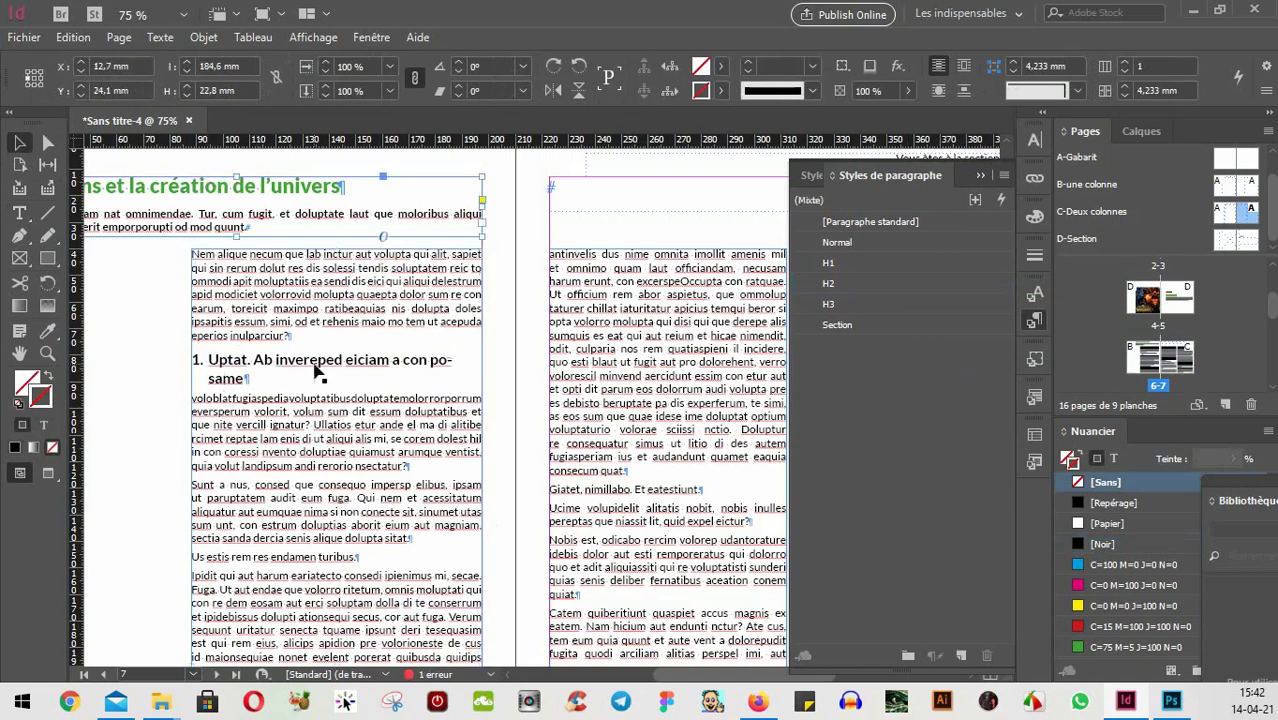
# - Apply the H2 paragraph style to the line "Giatet, nimillabo. Et eatestiunt." in page 7's first column, after trying H3
pyautogui.keyDown('alt'); pyautogui.scroll(-1, 396, 420); pyautogui.keyUp('alt')
pyautogui.keyDown('alt'); pyautogui.scroll(1, 396, 420); pyautogui.keyUp('alt')
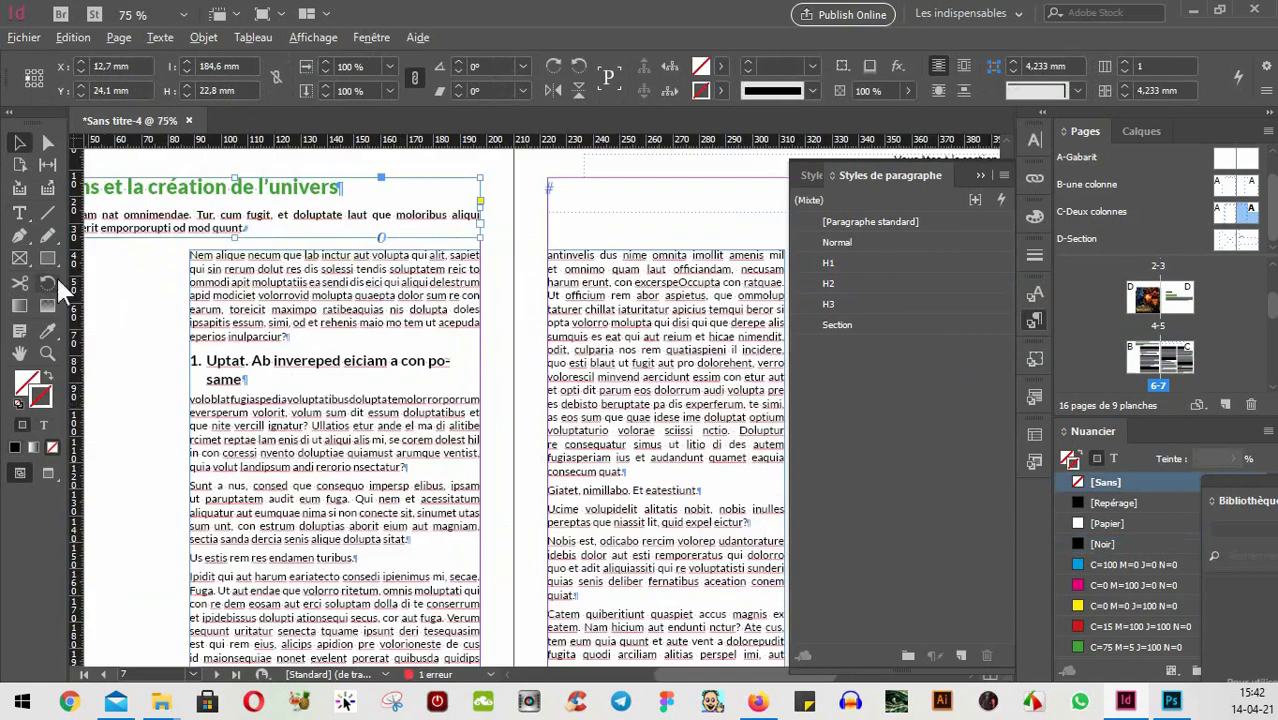
pyautogui.click(20, 218)
pyautogui.moveTo(700, 490); pyautogui.dragTo(526, 497)
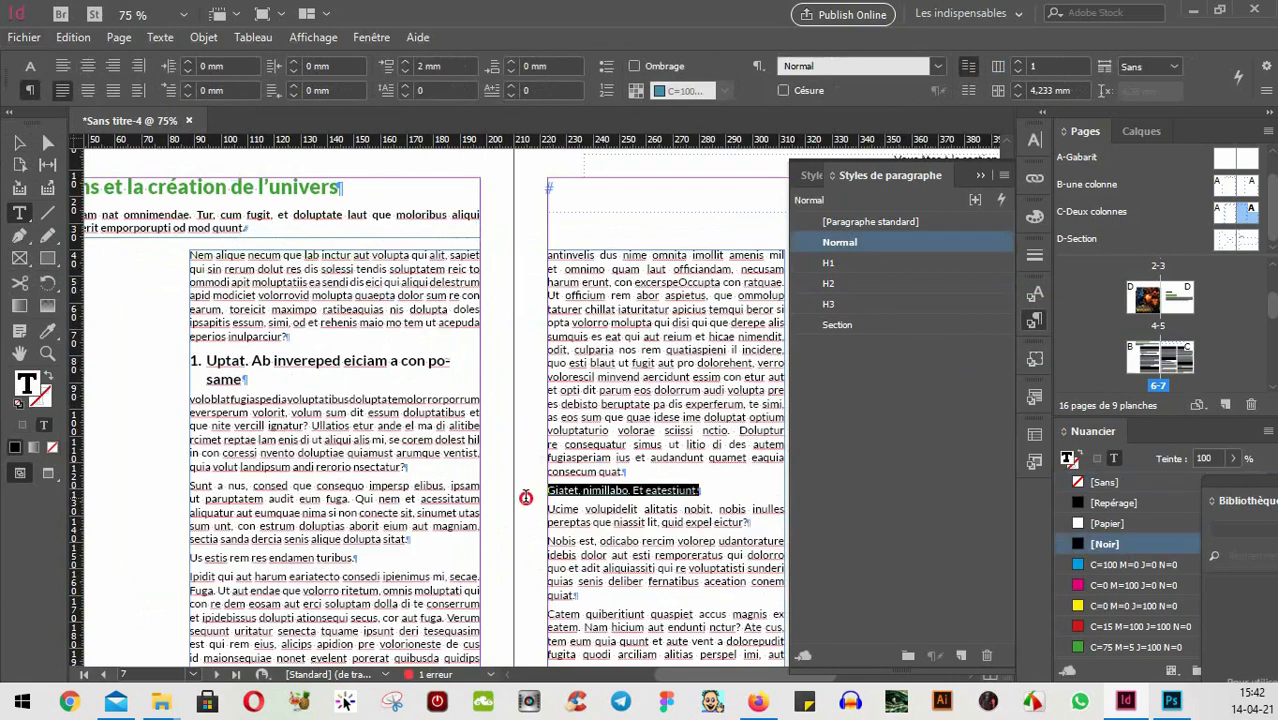
pyautogui.click(825, 303)
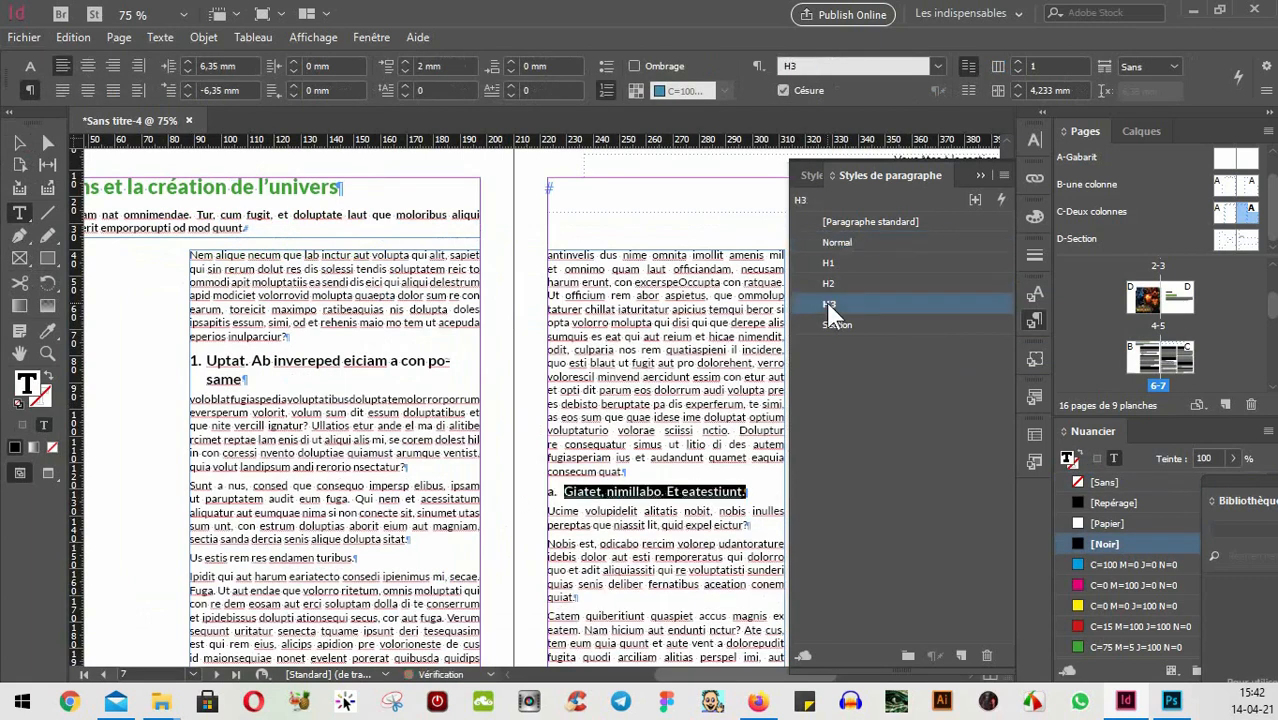
pyautogui.click(827, 284)
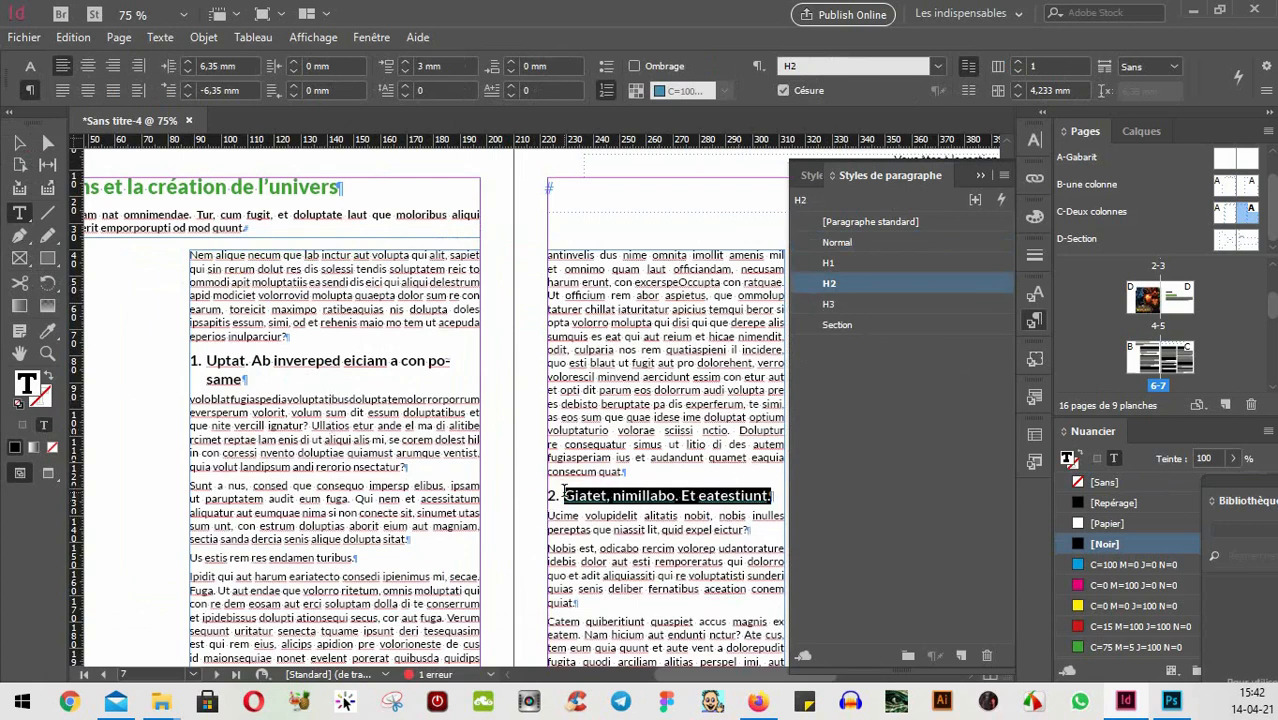
# - Examine the end of the second text column on page 7 for overset text
pyautogui.scroll(-2, 567, 485)
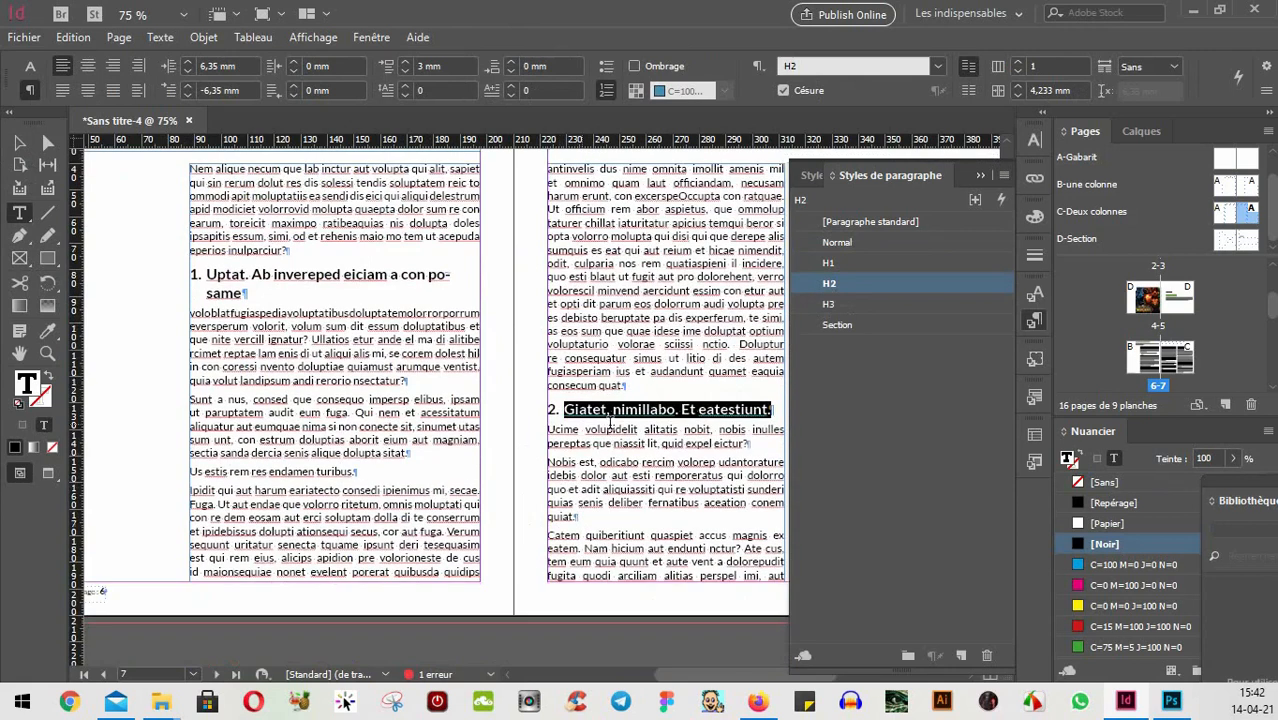
pyautogui.scroll(-4, 567, 462)
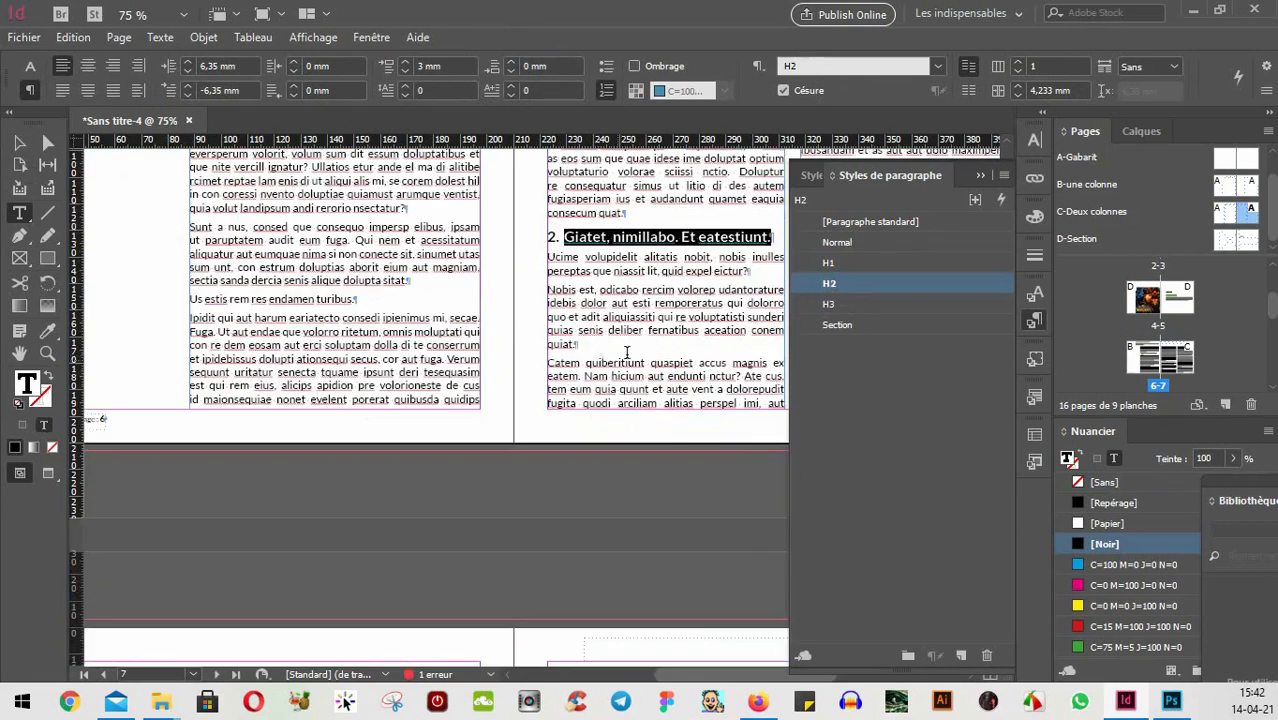
pyautogui.click(19, 143)
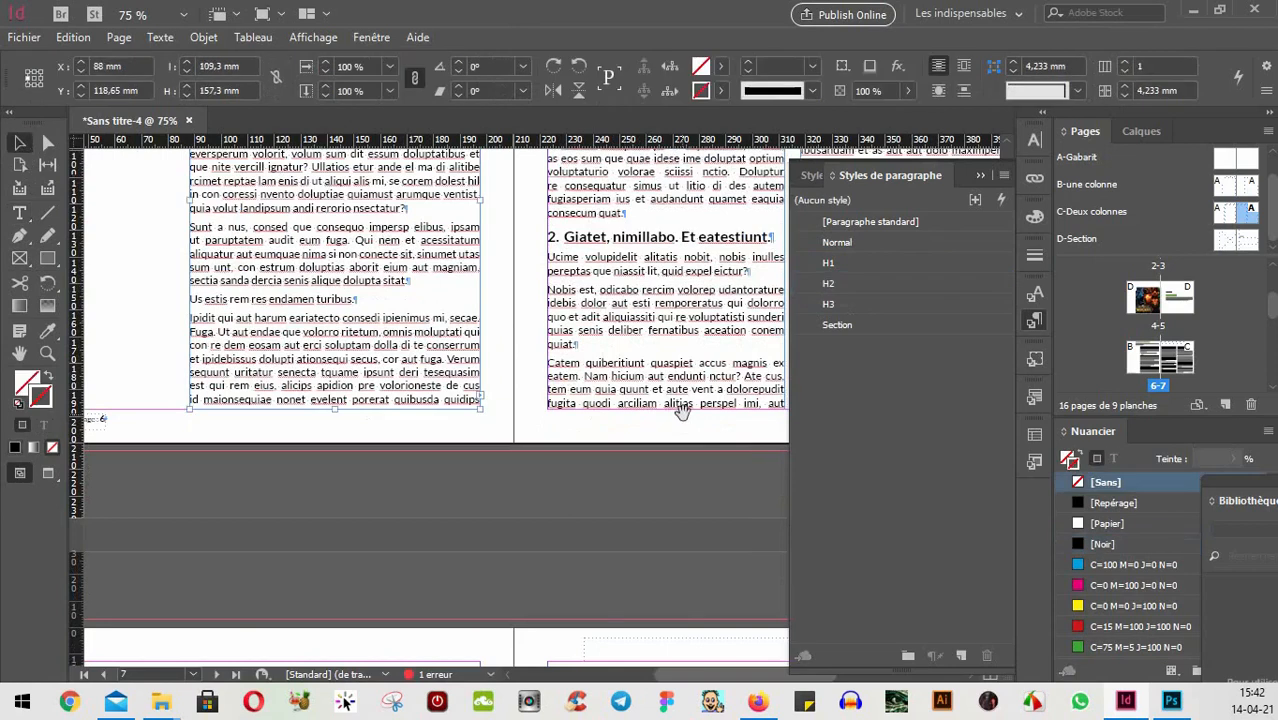
pyautogui.moveTo(682, 411); pyautogui.dragTo(405, 340)
pyautogui.moveTo(531, 371); pyautogui.dragTo(428, 394)
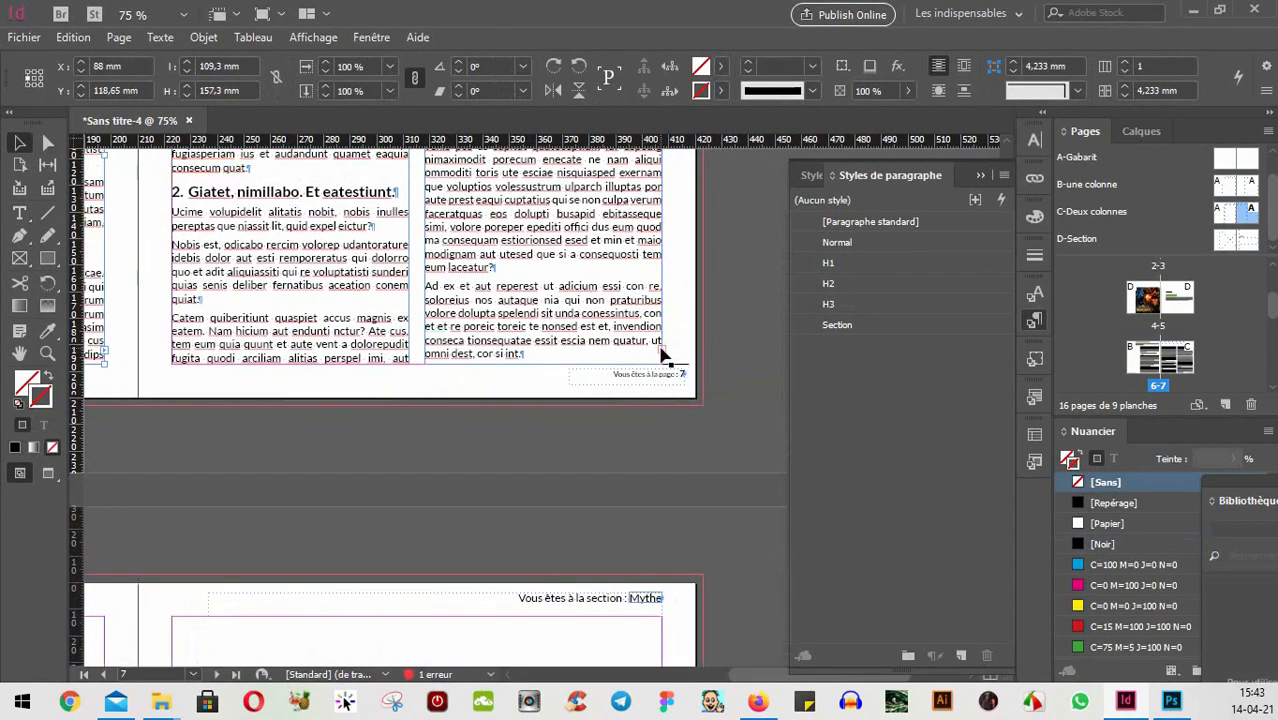
pyautogui.scroll(5, 662, 354)
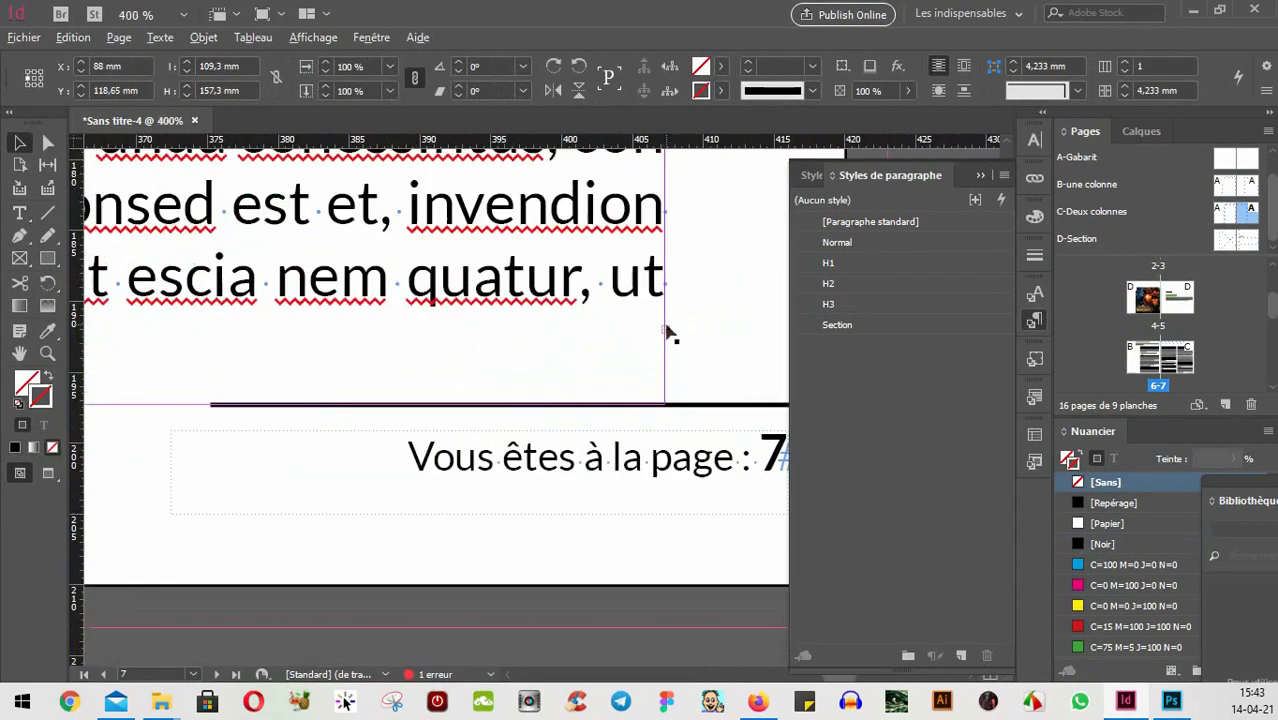
pyautogui.scroll(-4, 668, 340)
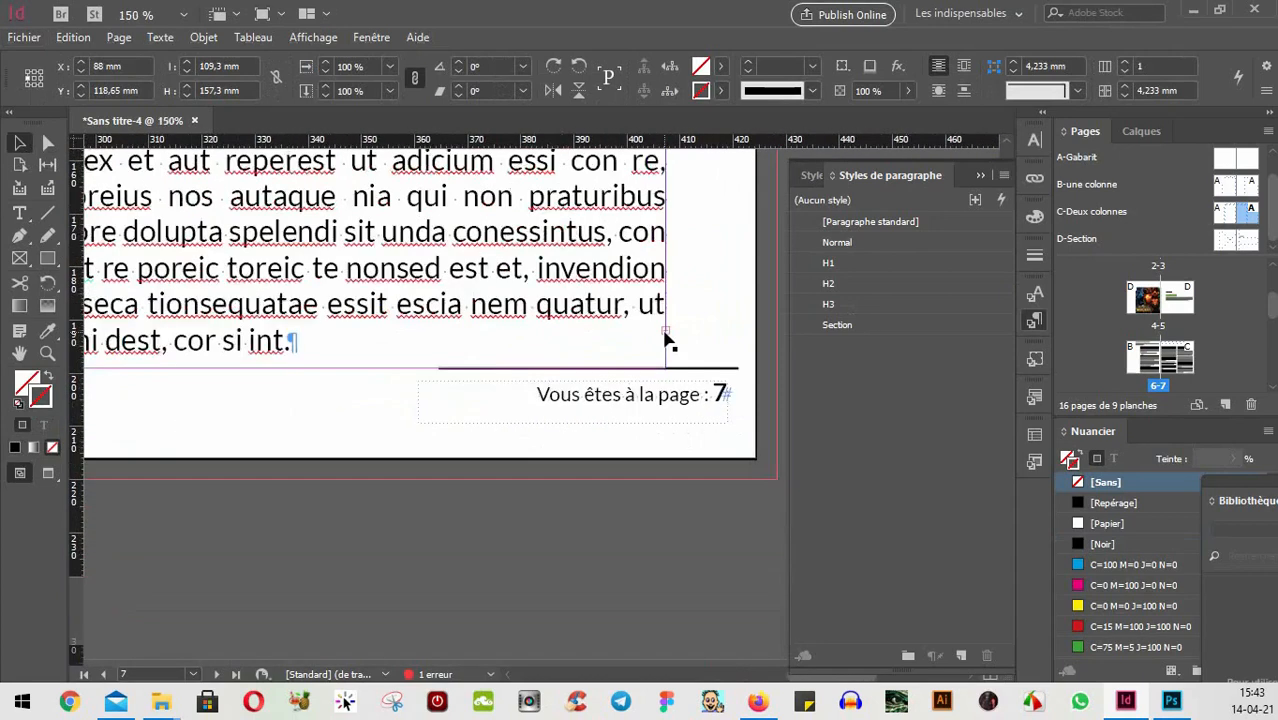
pyautogui.scroll(-1, 568, 316)
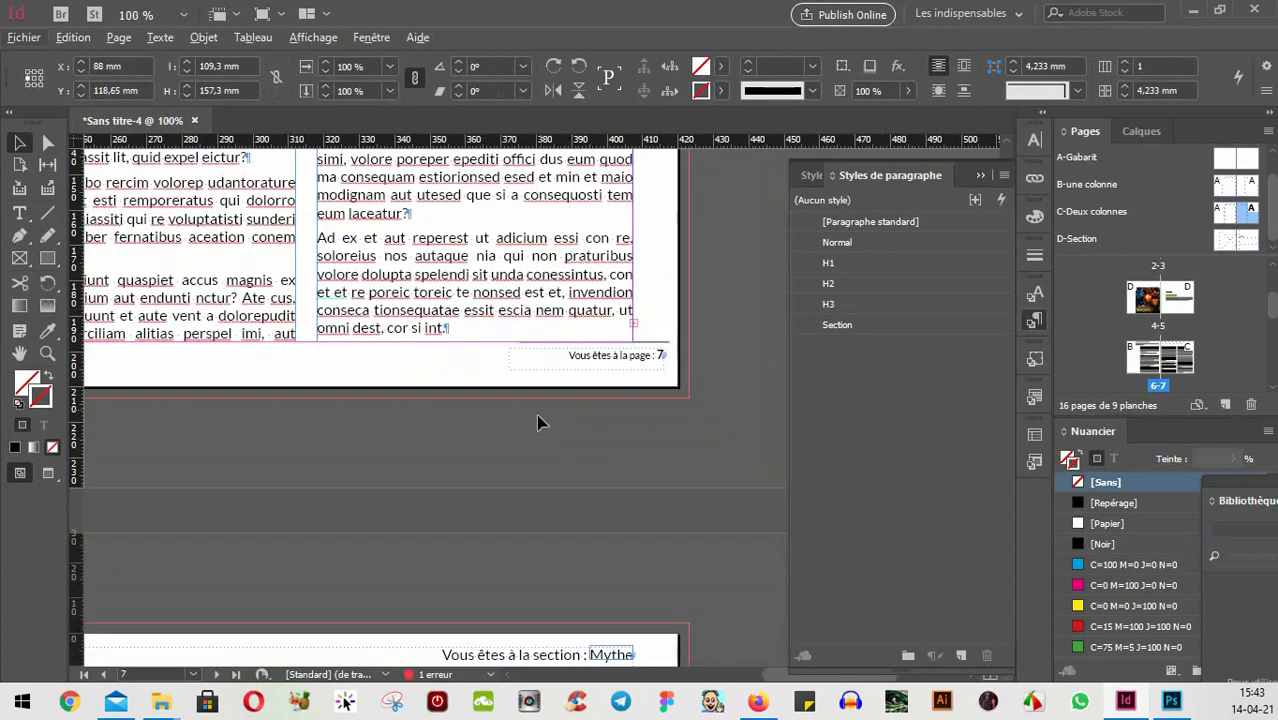
pyautogui.moveTo(399, 500); pyautogui.dragTo(694, 391)
pyautogui.moveTo(436, 553); pyautogui.dragTo(465, 619)
pyautogui.moveTo(677, 377); pyautogui.dragTo(441, 497)
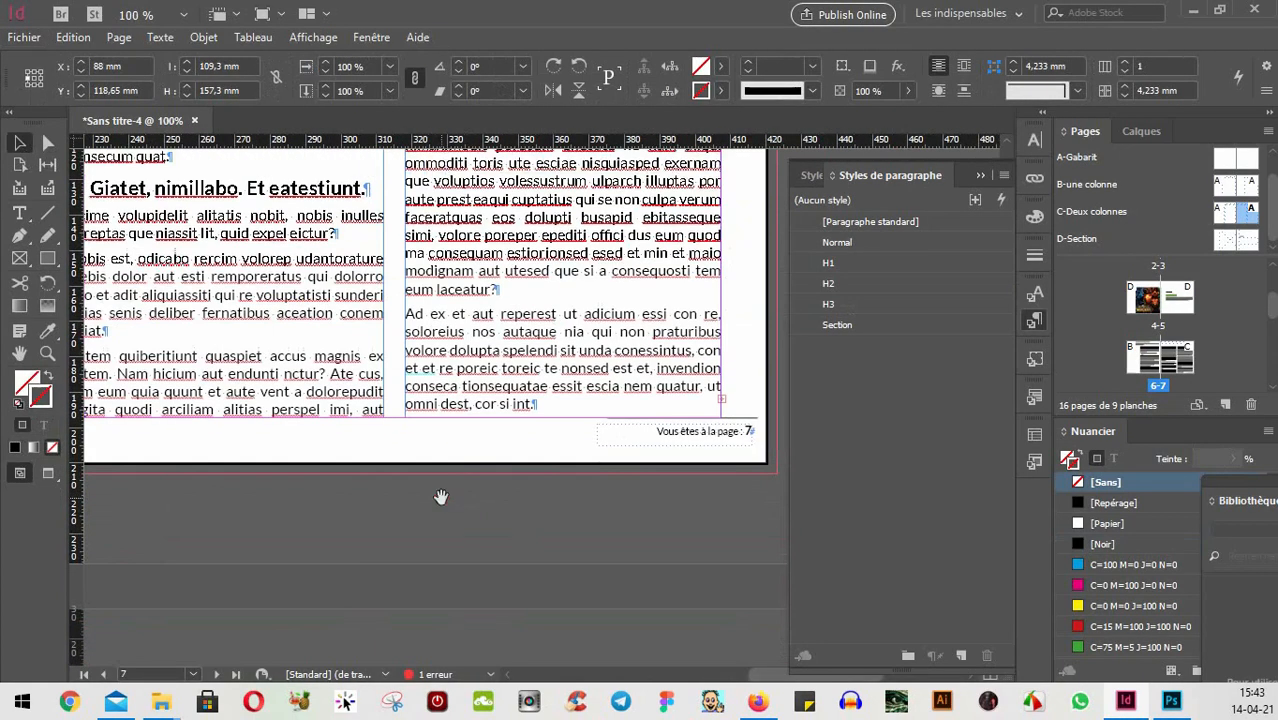
# - Apply the two-column C-Deux colonnes master to pages 8 and 9, using its matching side for each page
pyautogui.moveTo(364, 536); pyautogui.dragTo(553, 313)
pyautogui.moveTo(234, 588); pyautogui.dragTo(494, 370)
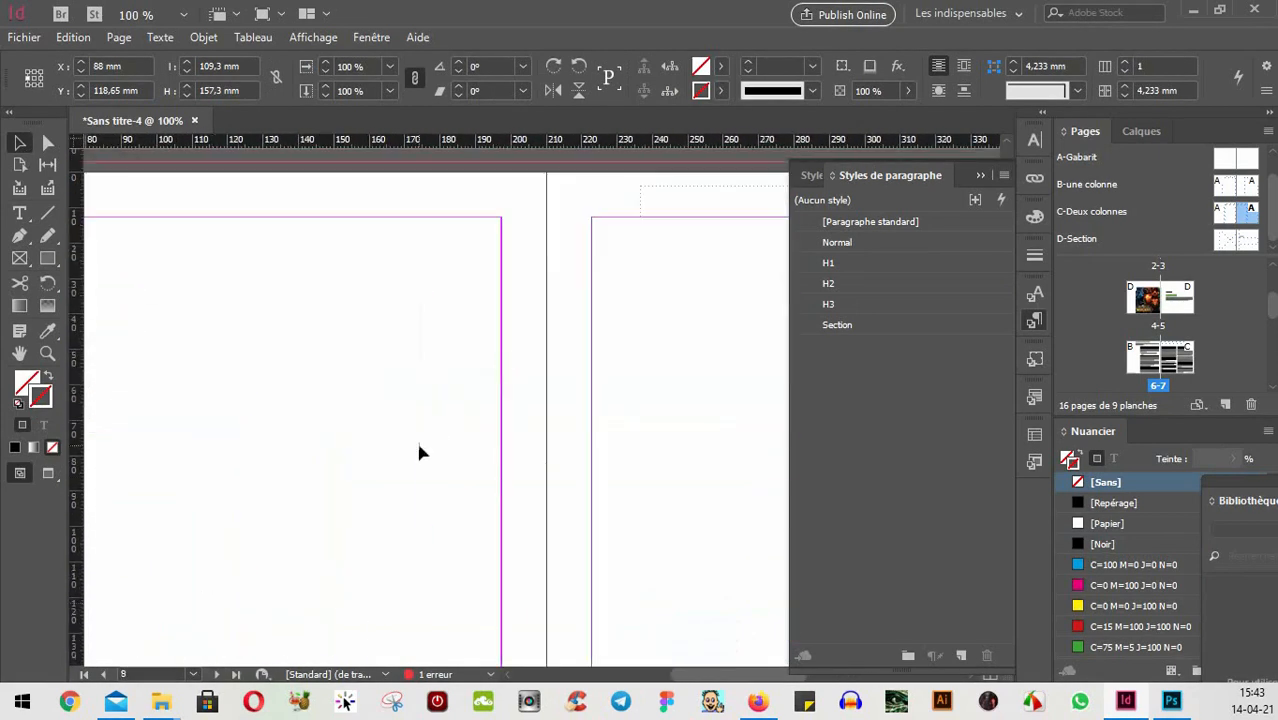
pyautogui.scroll(-2, 419, 446)
pyautogui.moveTo(465, 527); pyautogui.dragTo(599, 382)
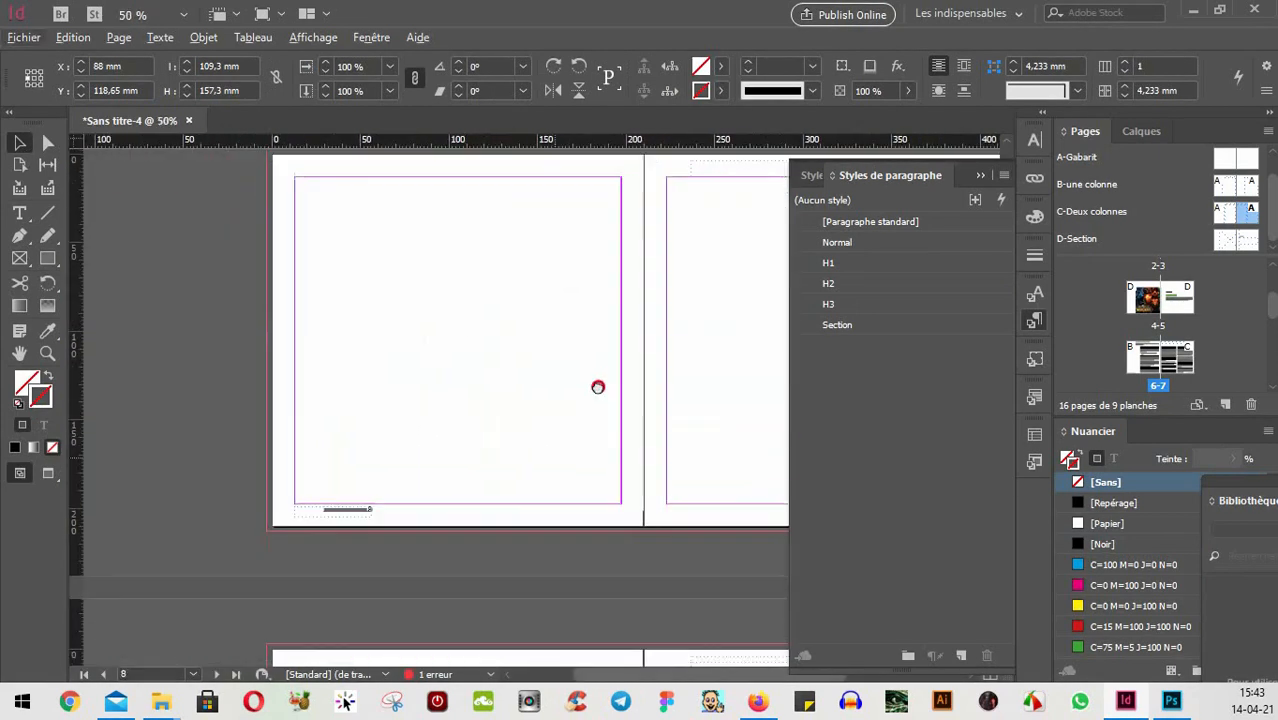
pyautogui.moveTo(471, 405); pyautogui.dragTo(423, 485)
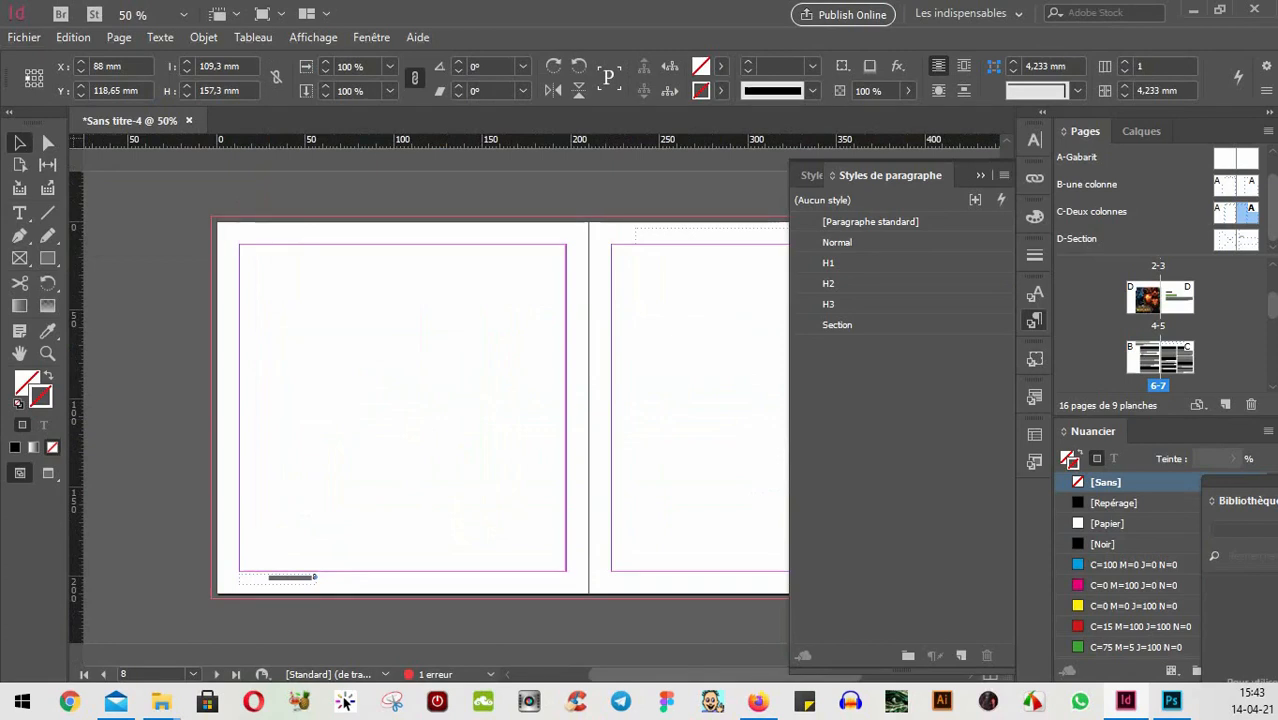
pyautogui.scroll(-1, 1208, 355)
pyautogui.click(1148, 368)
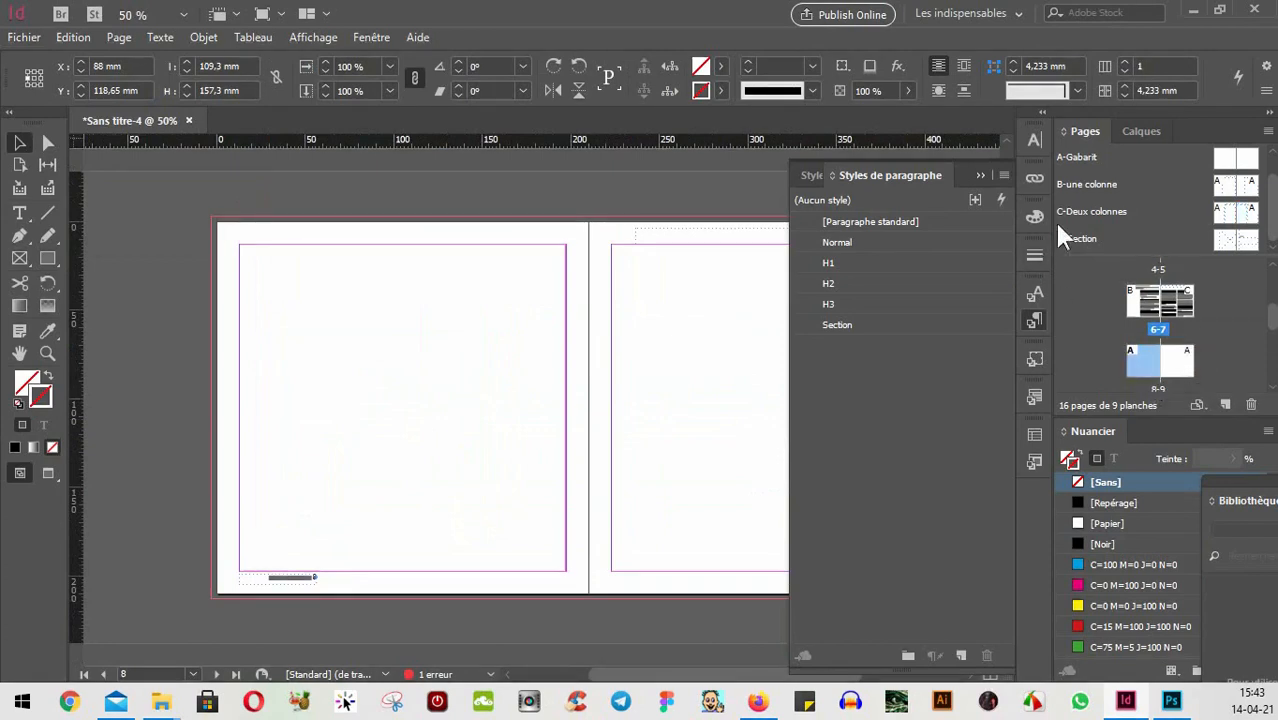
pyautogui.moveTo(1226, 213); pyautogui.dragTo(1145, 362)
pyautogui.click(1250, 212)
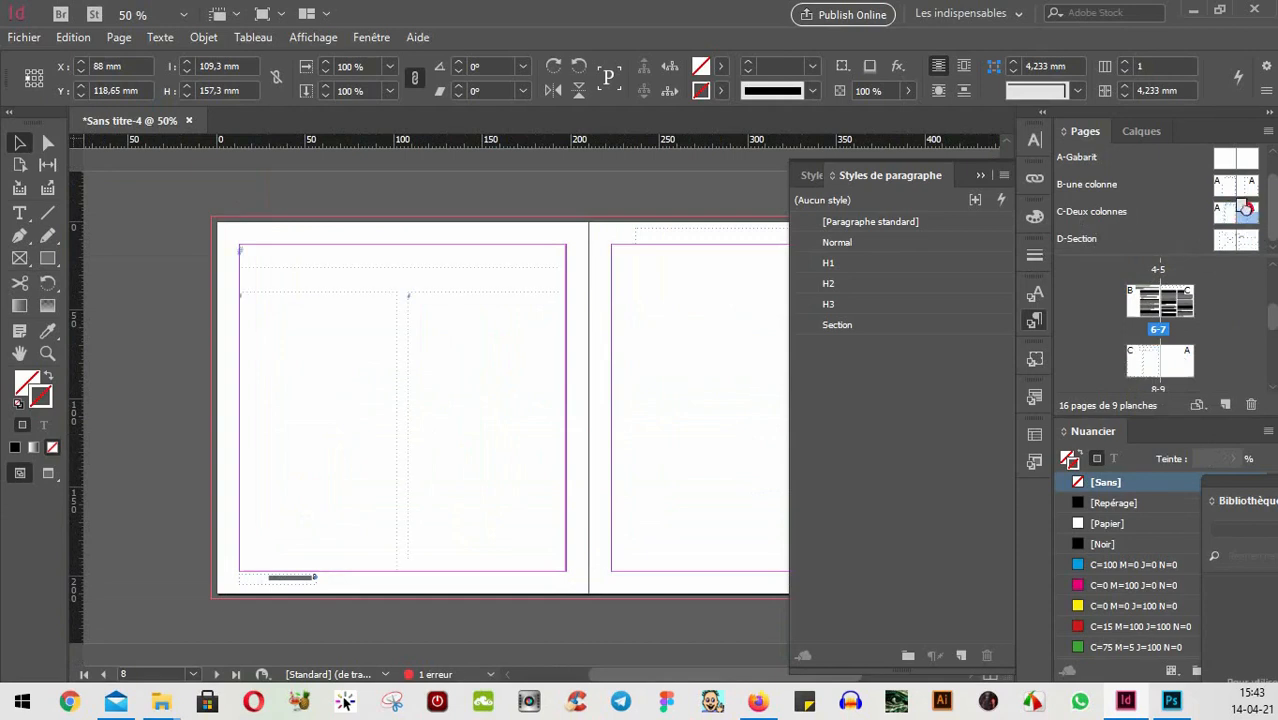
pyautogui.moveTo(1247, 211); pyautogui.dragTo(1175, 362)
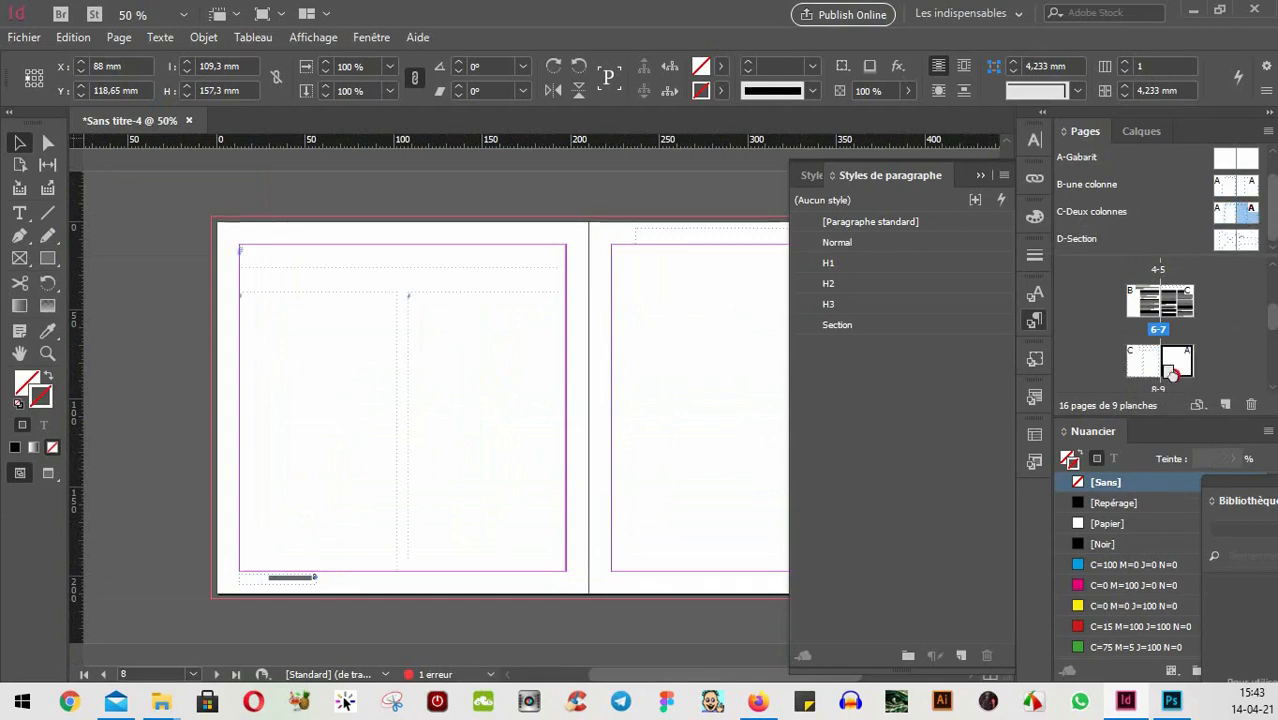
# - Override all four master column frames on pages 8 and 9 for editing and deselect them
pyautogui.keyDown('ctrl'); pyautogui.keyDown('shift'); pyautogui.click(316, 404); pyautogui.keyUp('shift'); pyautogui.keyUp('ctrl')
pyautogui.keyDown('ctrl'); pyautogui.keyDown('shift'); pyautogui.click(440, 400); pyautogui.keyUp('shift'); pyautogui.keyUp('ctrl')
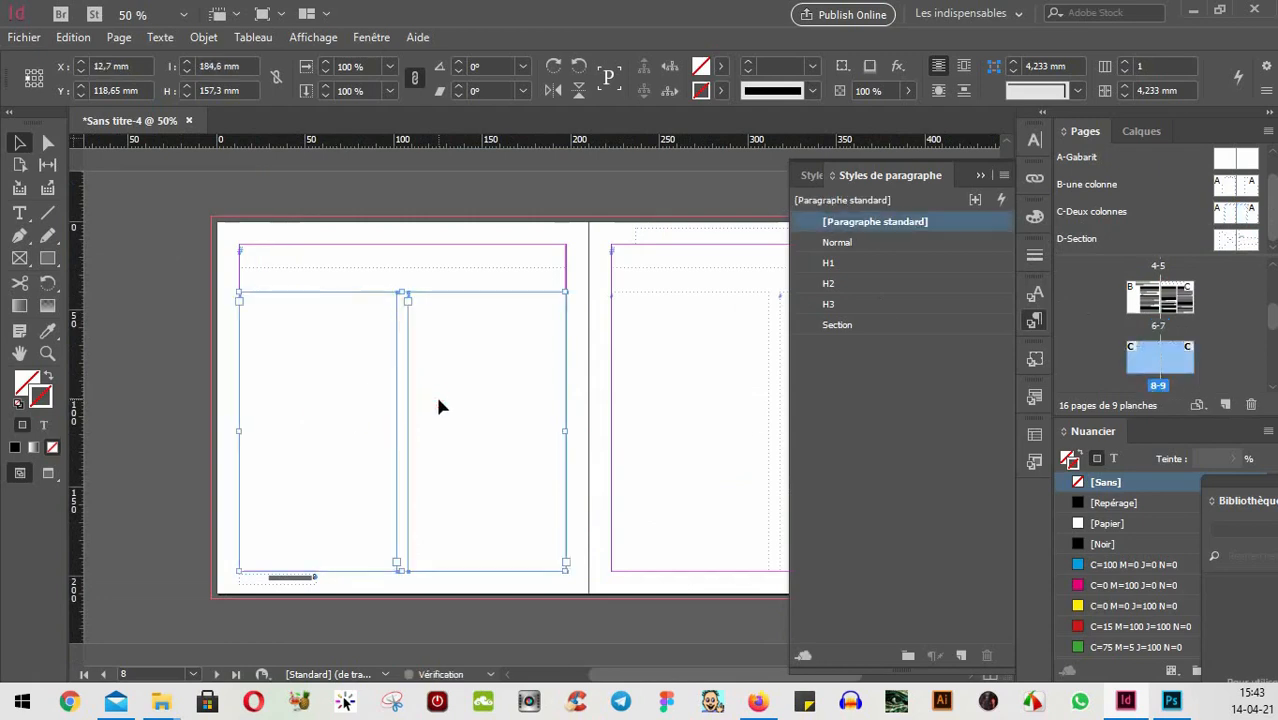
pyautogui.keyDown('ctrl'); pyautogui.keyDown('shift'); pyautogui.click(705, 463); pyautogui.keyUp('shift'); pyautogui.keyUp('ctrl')
pyautogui.moveTo(707, 463); pyautogui.dragTo(605, 466)
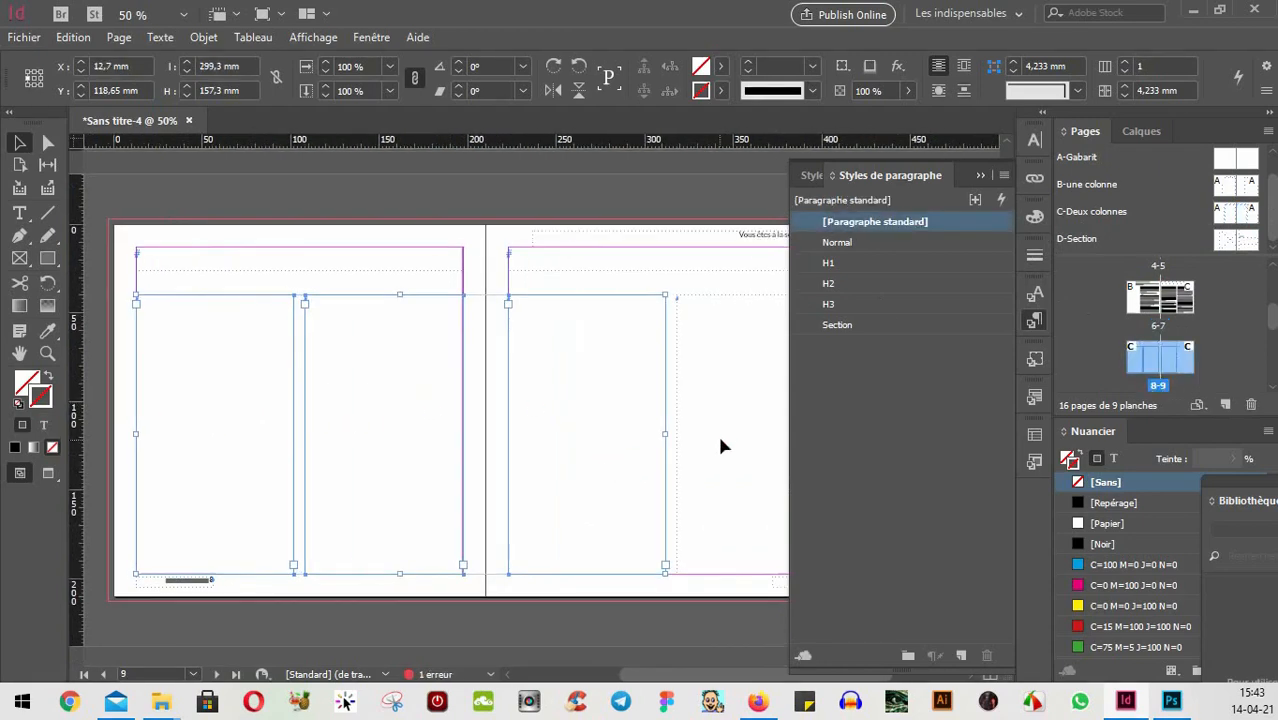
pyautogui.keyDown('ctrl'); pyautogui.keyDown('shift'); pyautogui.click(727, 441); pyautogui.keyUp('shift'); pyautogui.keyUp('ctrl')
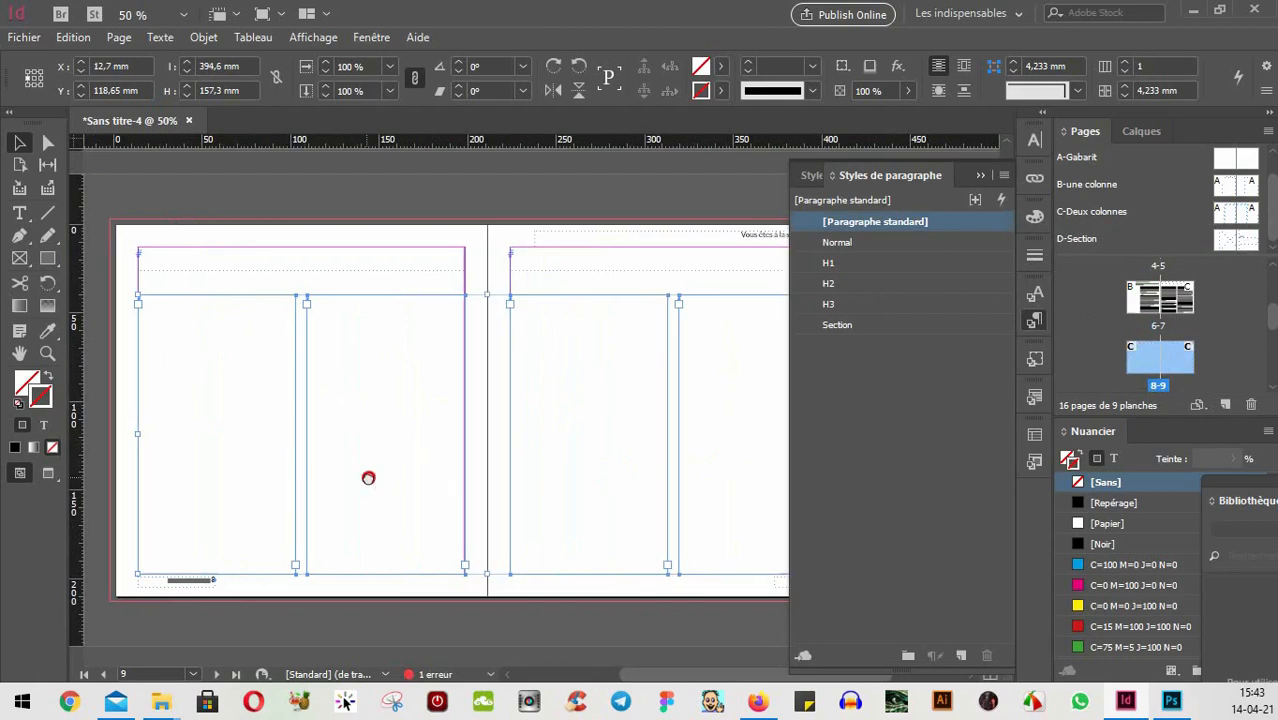
pyautogui.moveTo(368, 476); pyautogui.dragTo(447, 491)
pyautogui.click(202, 378)
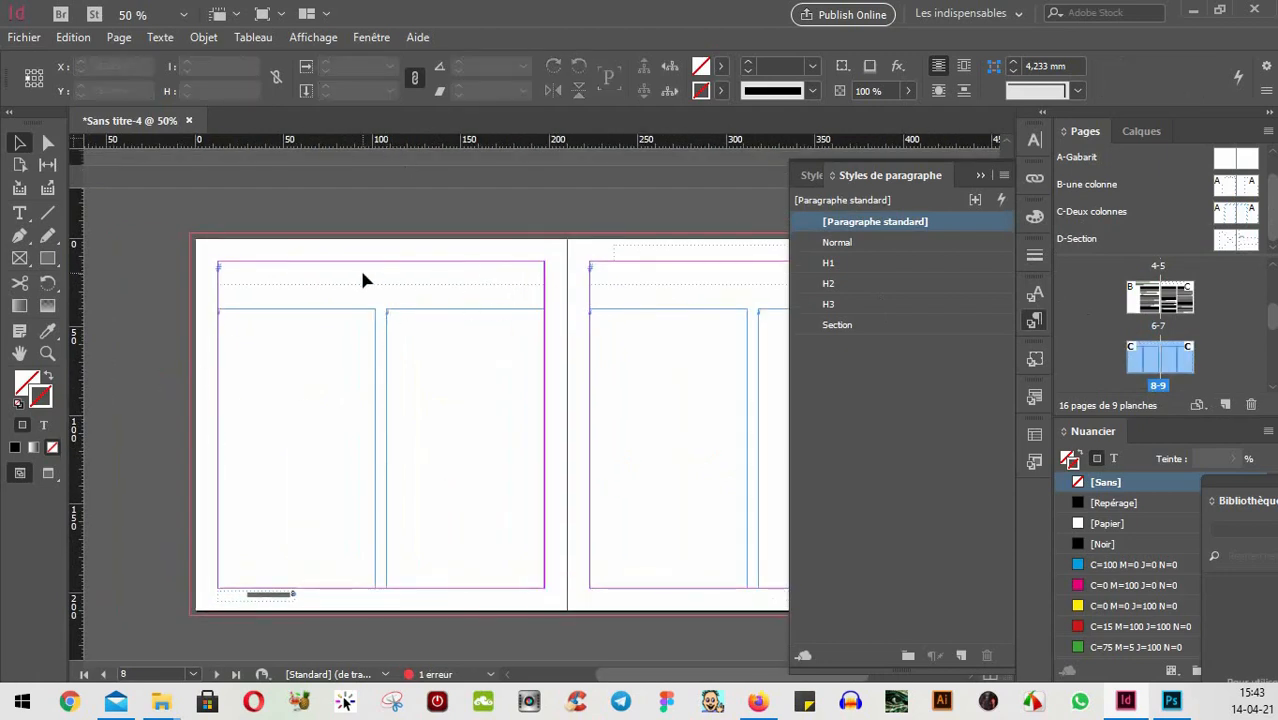
# - Thread the overset text from page 7's second column into the first column frame on page 8
pyautogui.moveTo(363, 280); pyautogui.dragTo(233, 496)
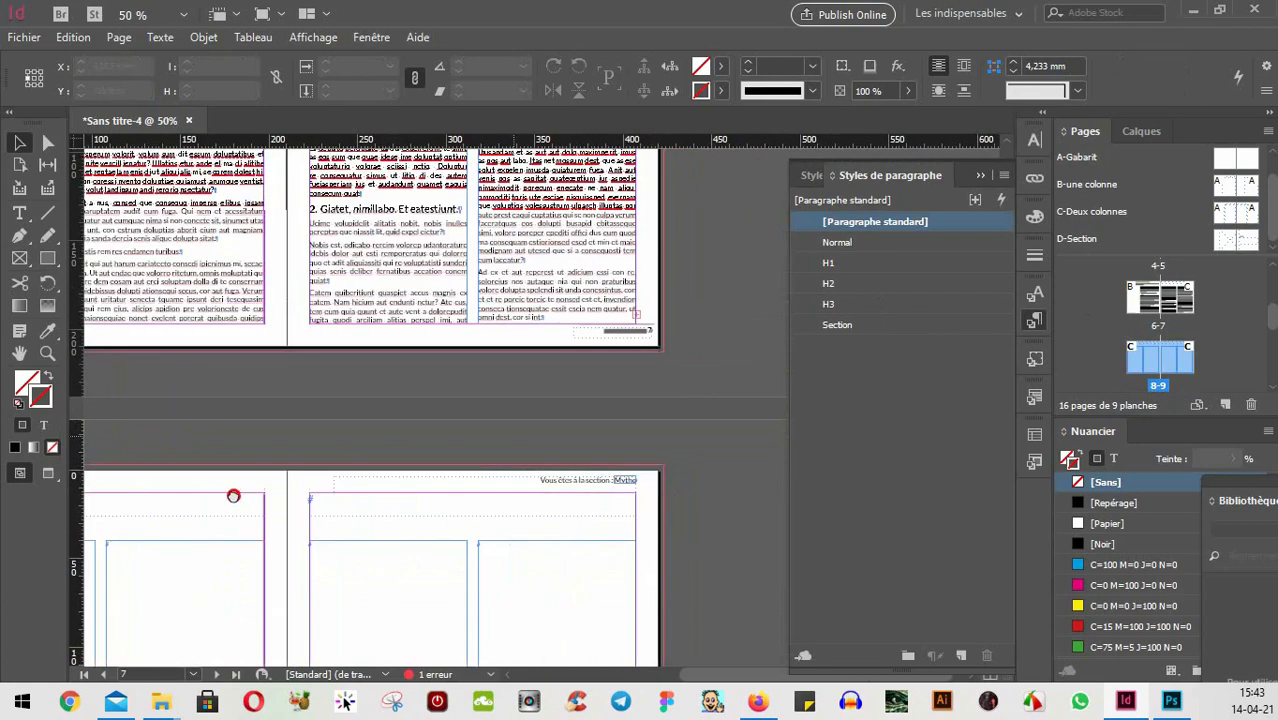
pyautogui.click(637, 323)
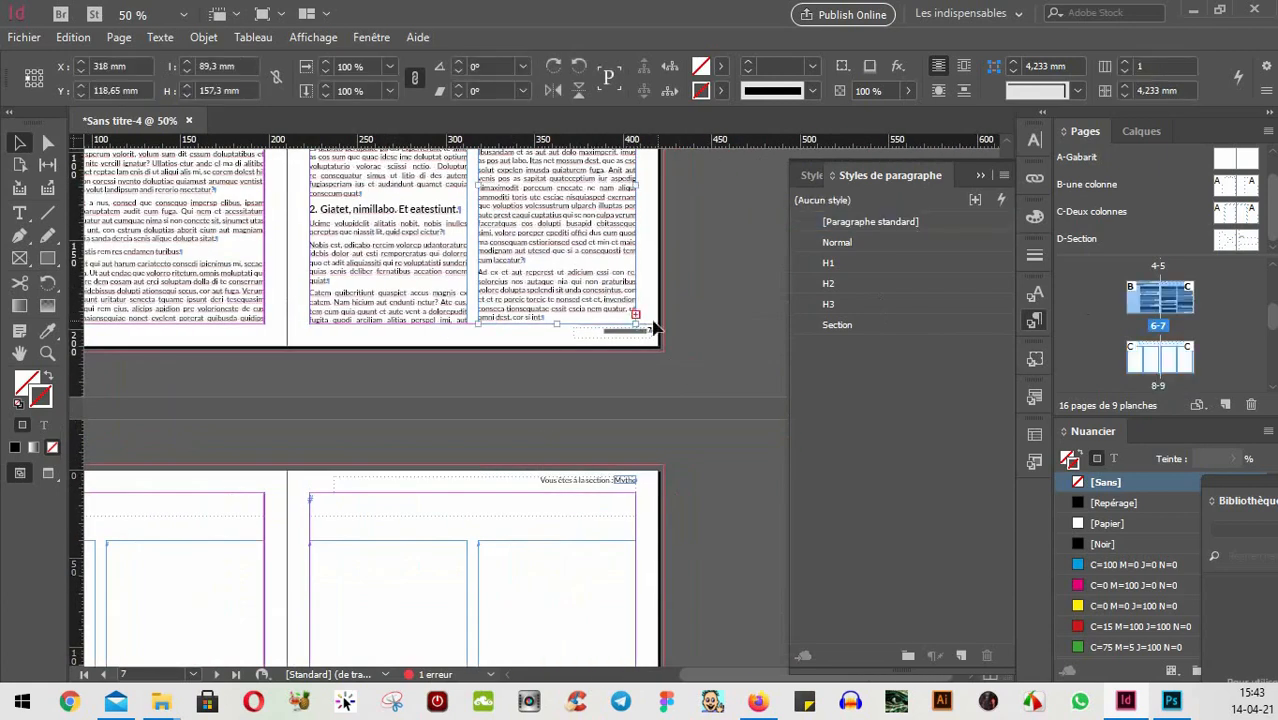
pyautogui.click(634, 317)
pyautogui.scroll(-3, 351, 551)
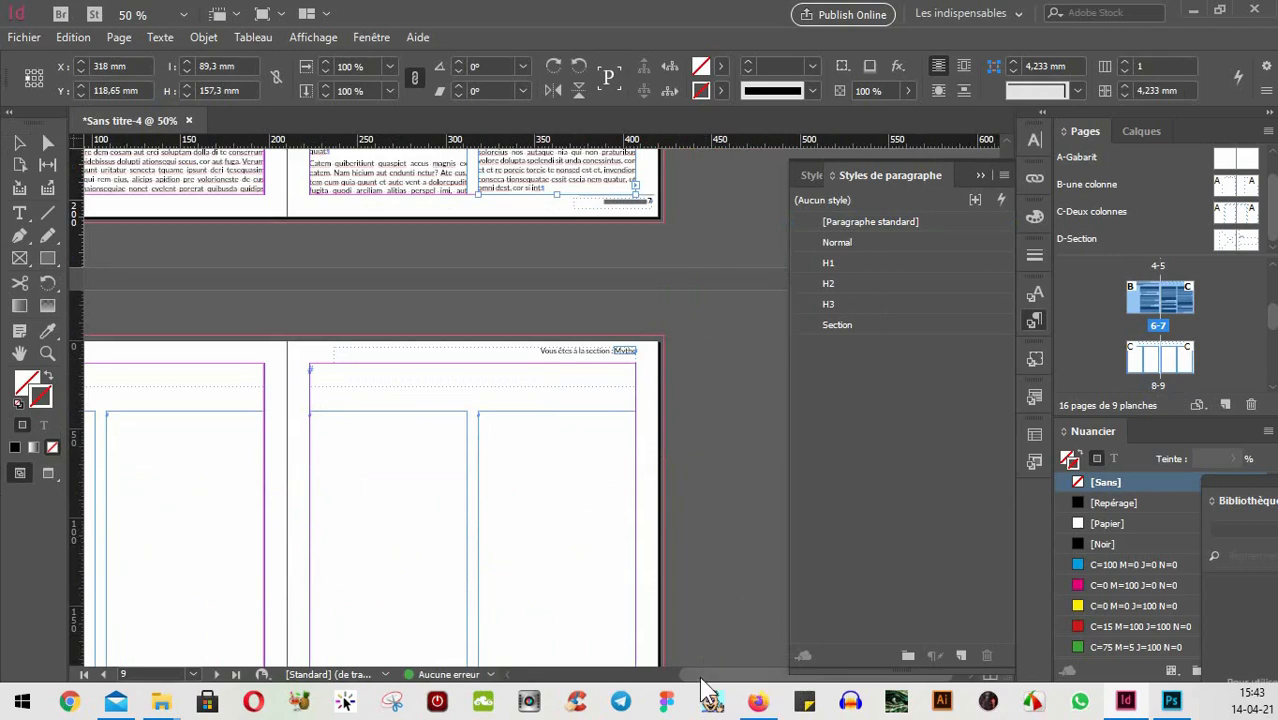
pyautogui.moveTo(707, 676); pyautogui.dragTo(646, 677)
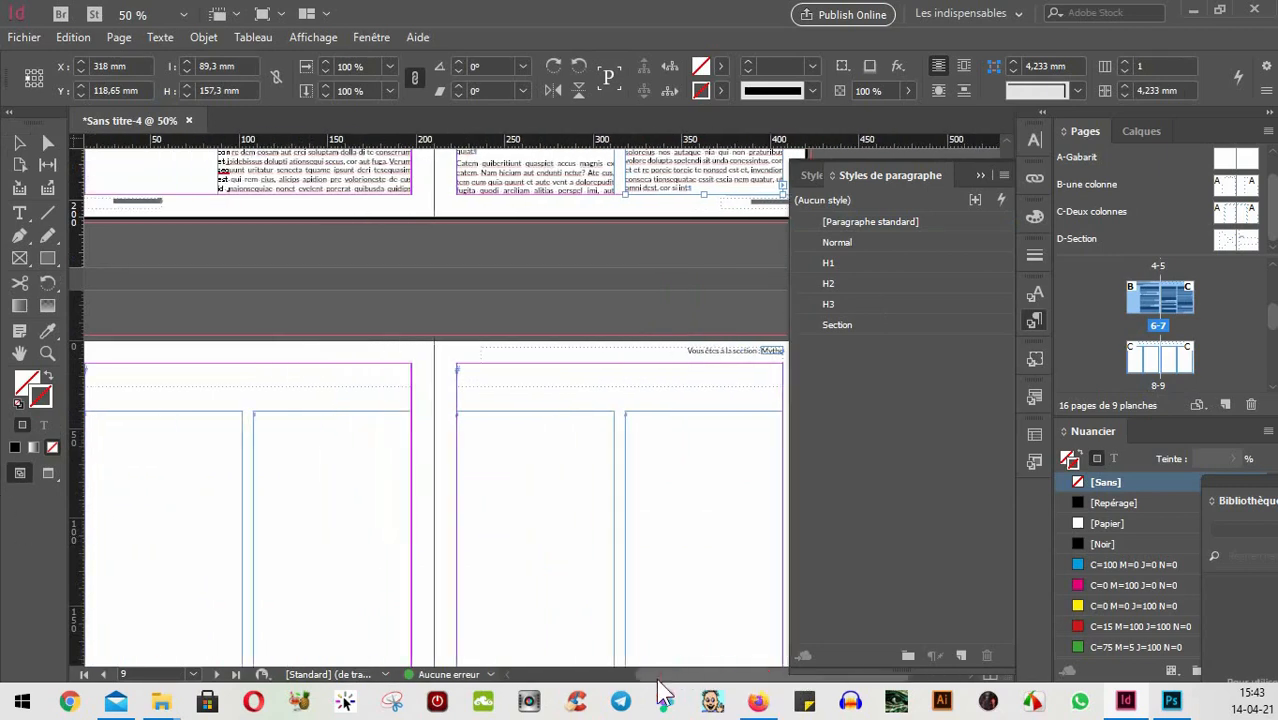
pyautogui.click(140, 441)
pyautogui.moveTo(314, 477); pyautogui.dragTo(263, 523)
pyautogui.moveTo(393, 422); pyautogui.dragTo(610, 305)
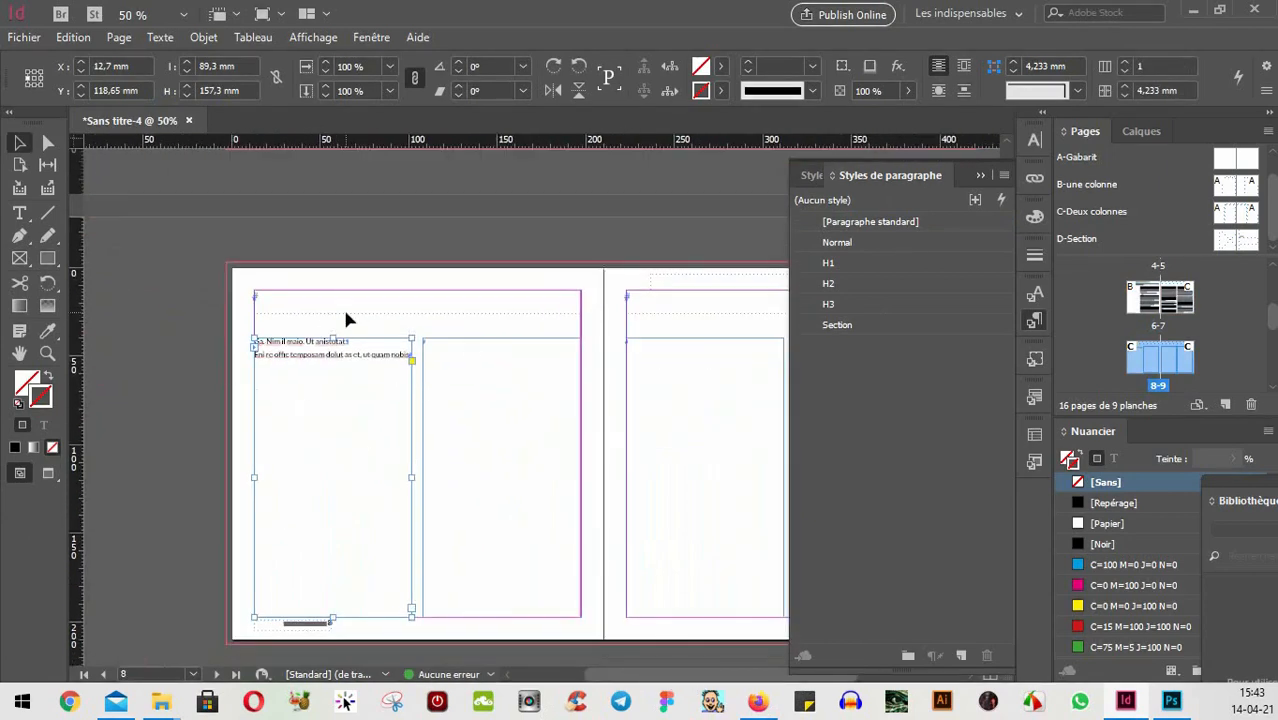
pyautogui.moveTo(645, 437); pyautogui.dragTo(560, 384)
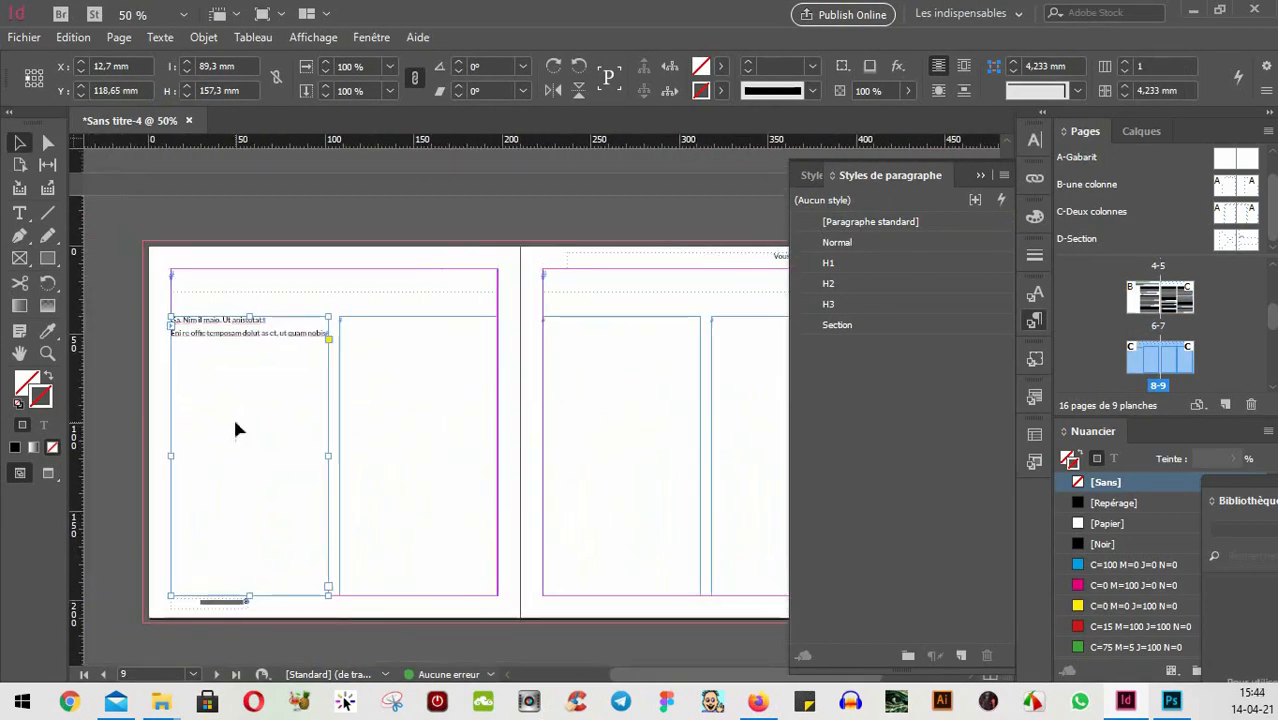
# - Apply the H3 paragraph style to the line "Eni re offic temposam dolut as et, ut quam nobis" on page 8
pyautogui.doubleClick(240, 398)
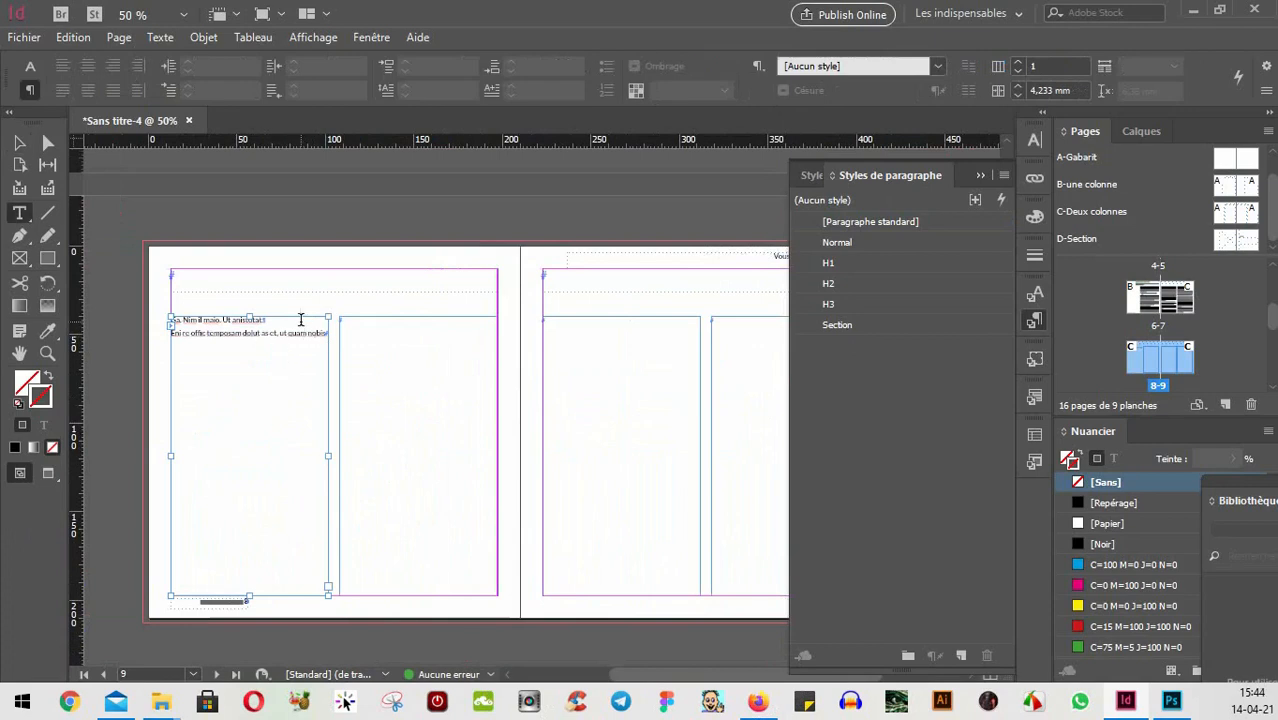
pyautogui.tripleClick(300, 319)
pyautogui.click(198, 352)
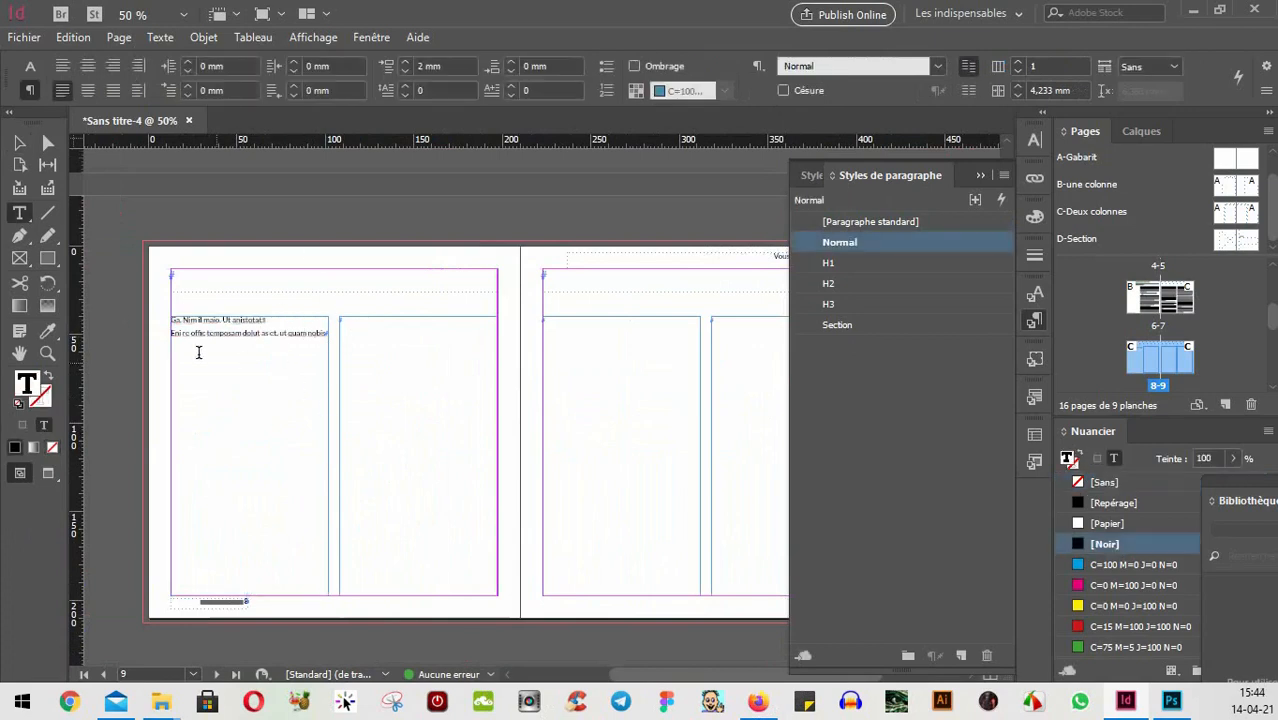
pyautogui.moveTo(171, 335); pyautogui.dragTo(360, 345)
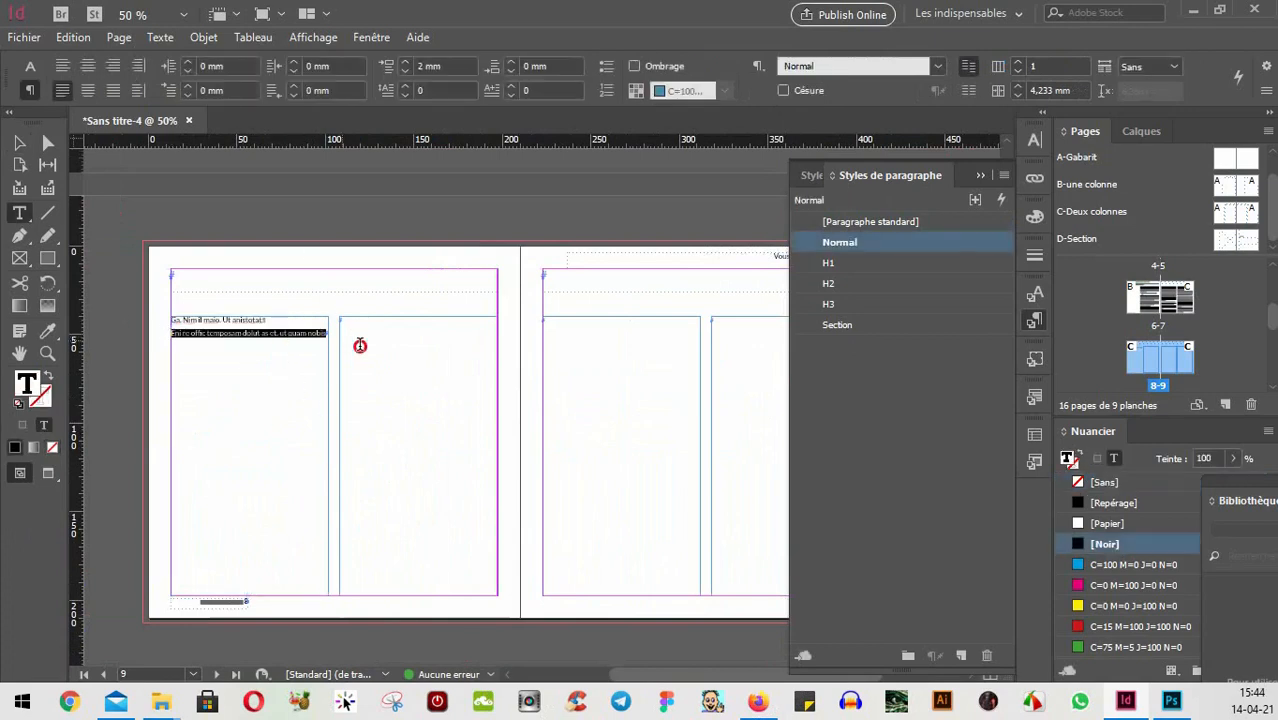
pyautogui.click(829, 303)
pyautogui.click(22, 144)
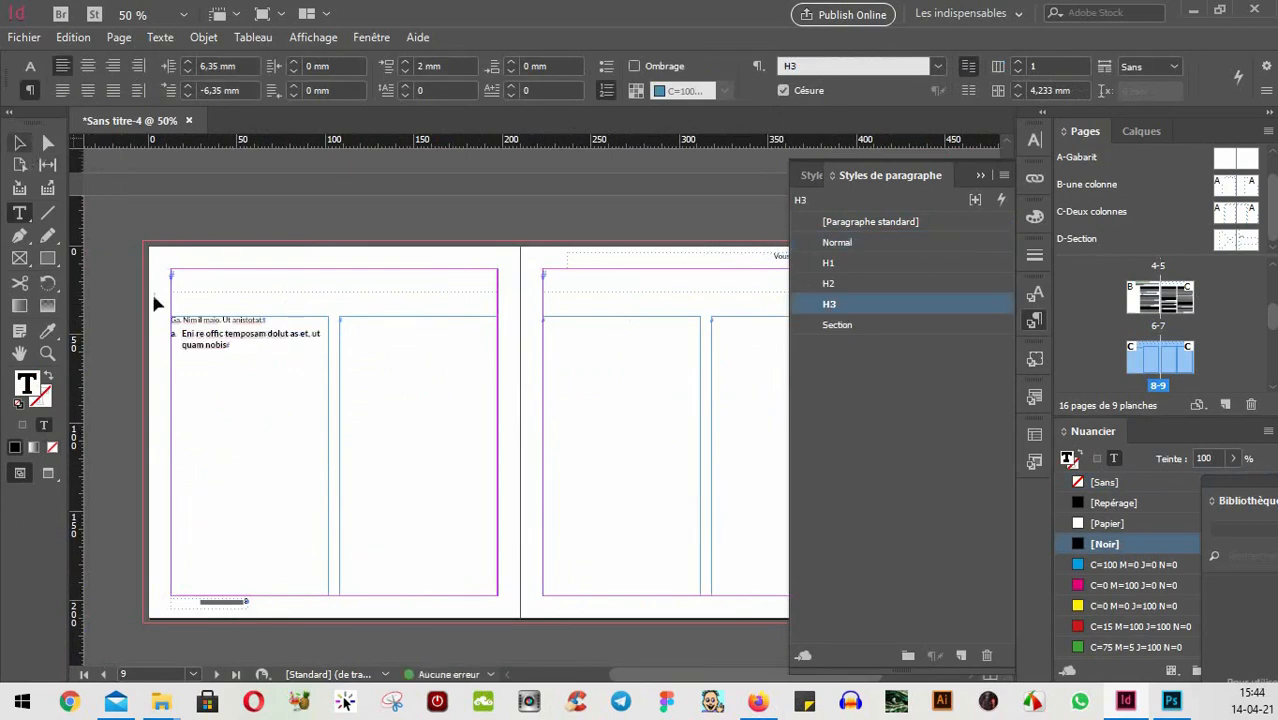
# - Fill the rest of page 8's first column with placeholder text after the H3 line
pyautogui.click(227, 394)
pyautogui.press('t')
pyautogui.click(118, 37)
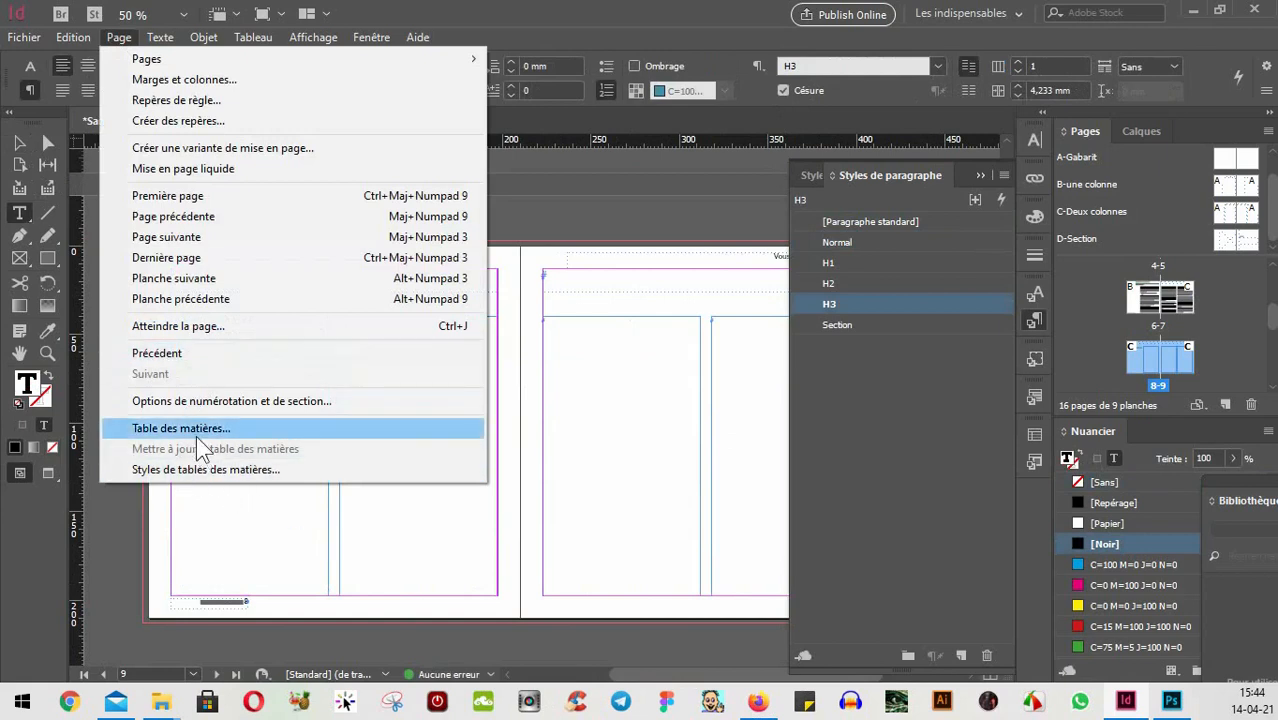
pyautogui.moveTo(155, 37)
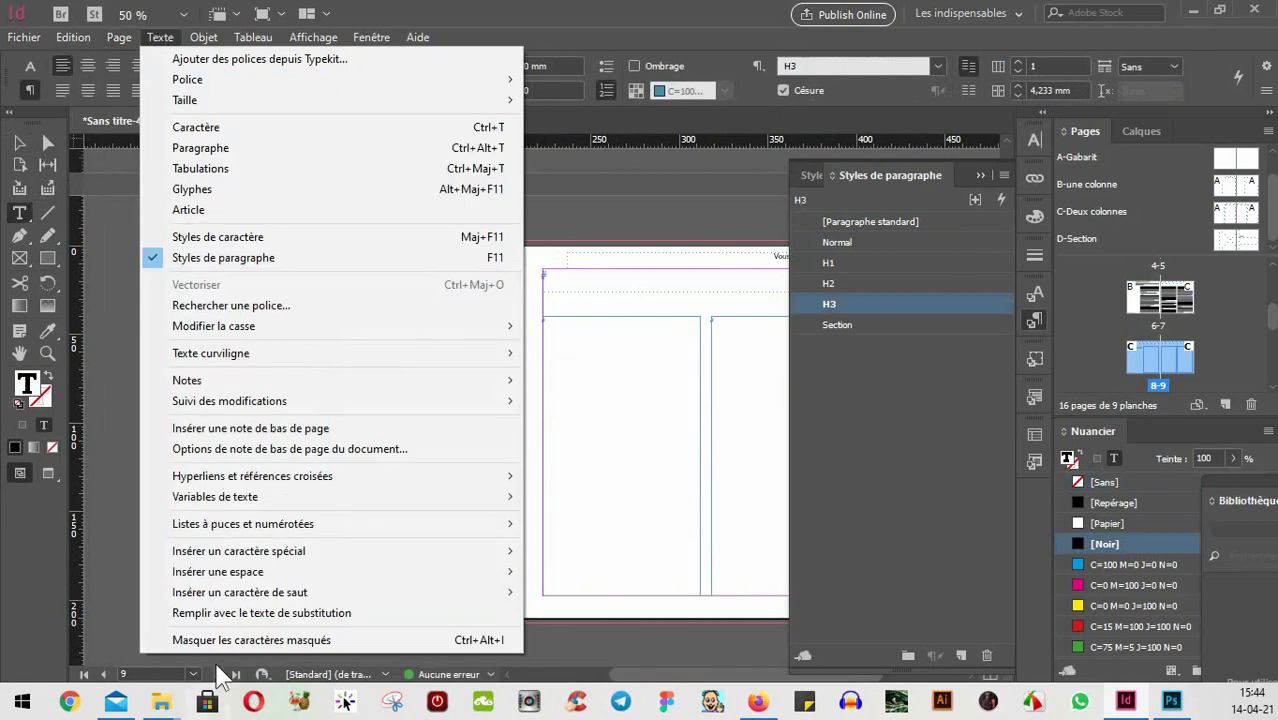
pyautogui.click(226, 612)
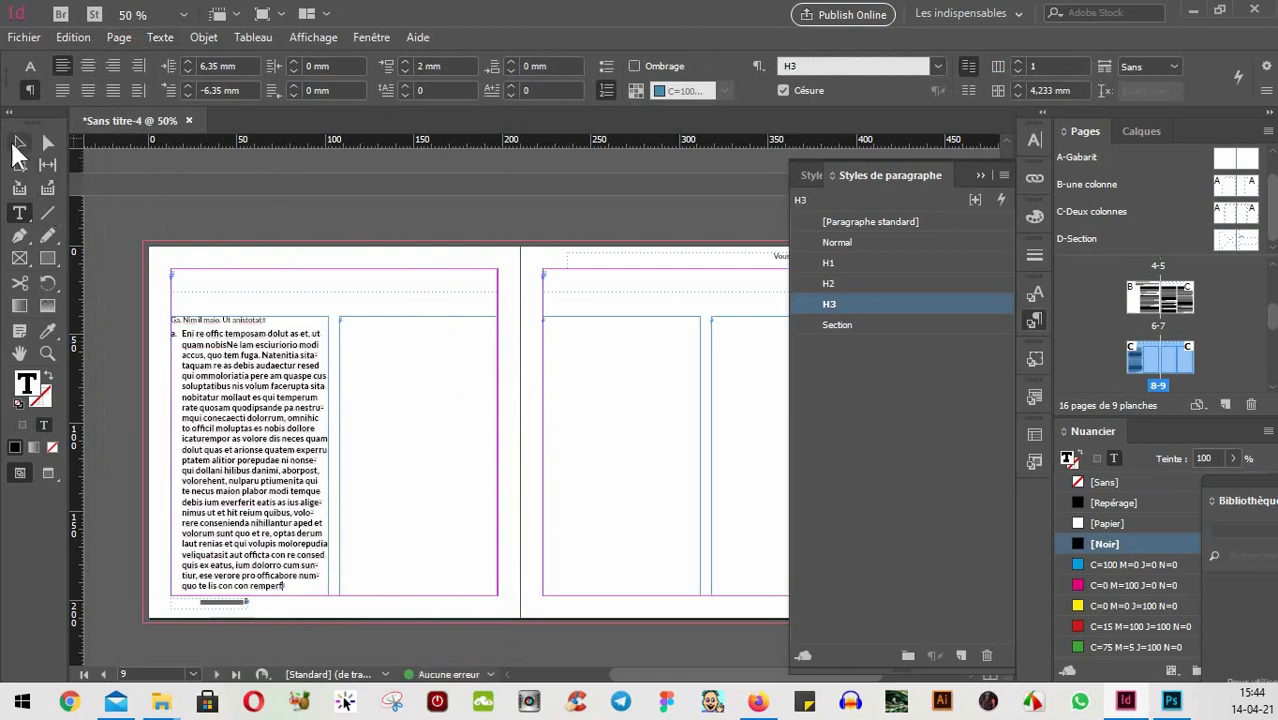
# - Deselect everything and switch to the preview screen mode to check the styled text from page 6 to page 8
pyautogui.click(15, 143)
pyautogui.scroll(5, 399, 408)
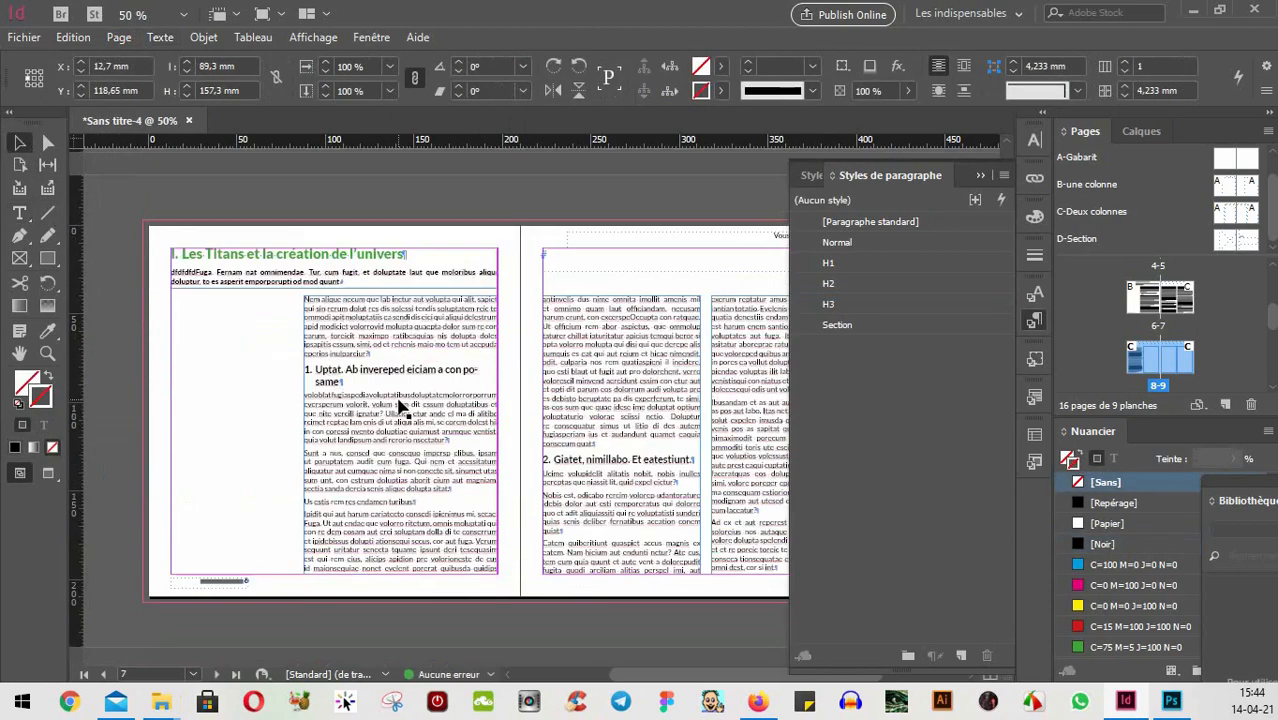
pyautogui.scroll(-2, 433, 440)
pyautogui.scroll(-3, 433, 440)
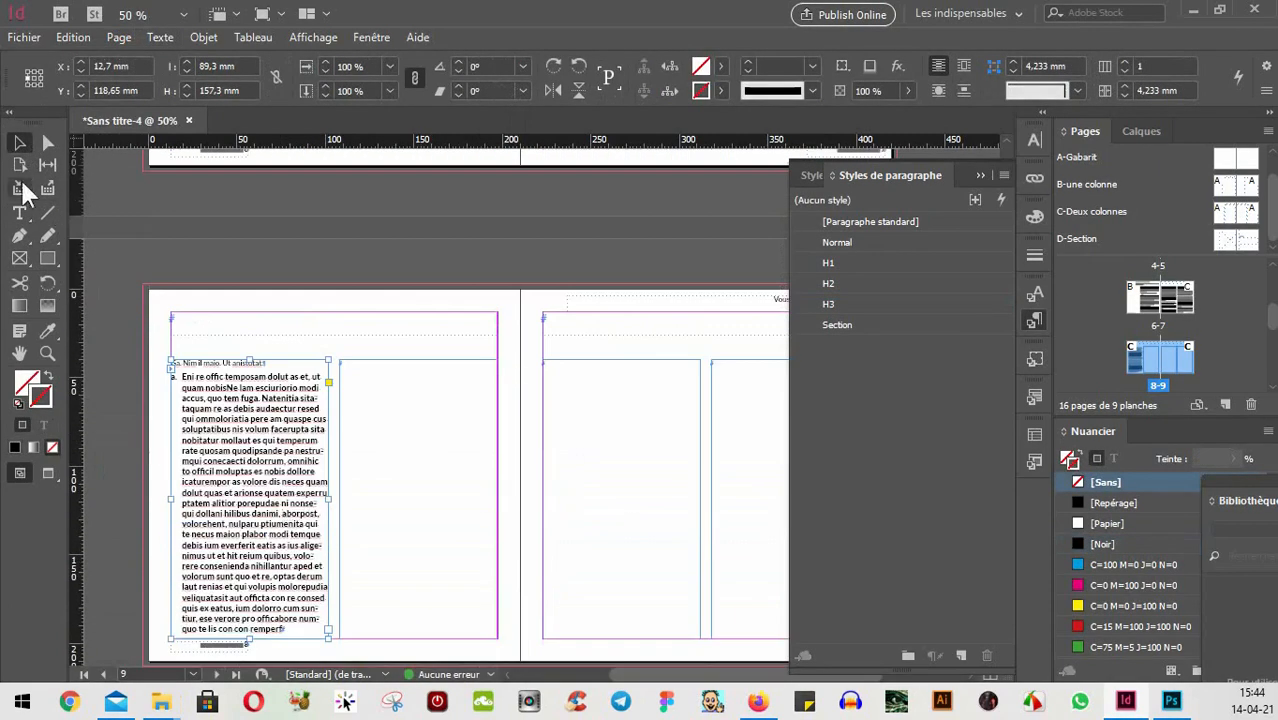
pyautogui.click(19, 214)
pyautogui.scroll(3, 288, 484)
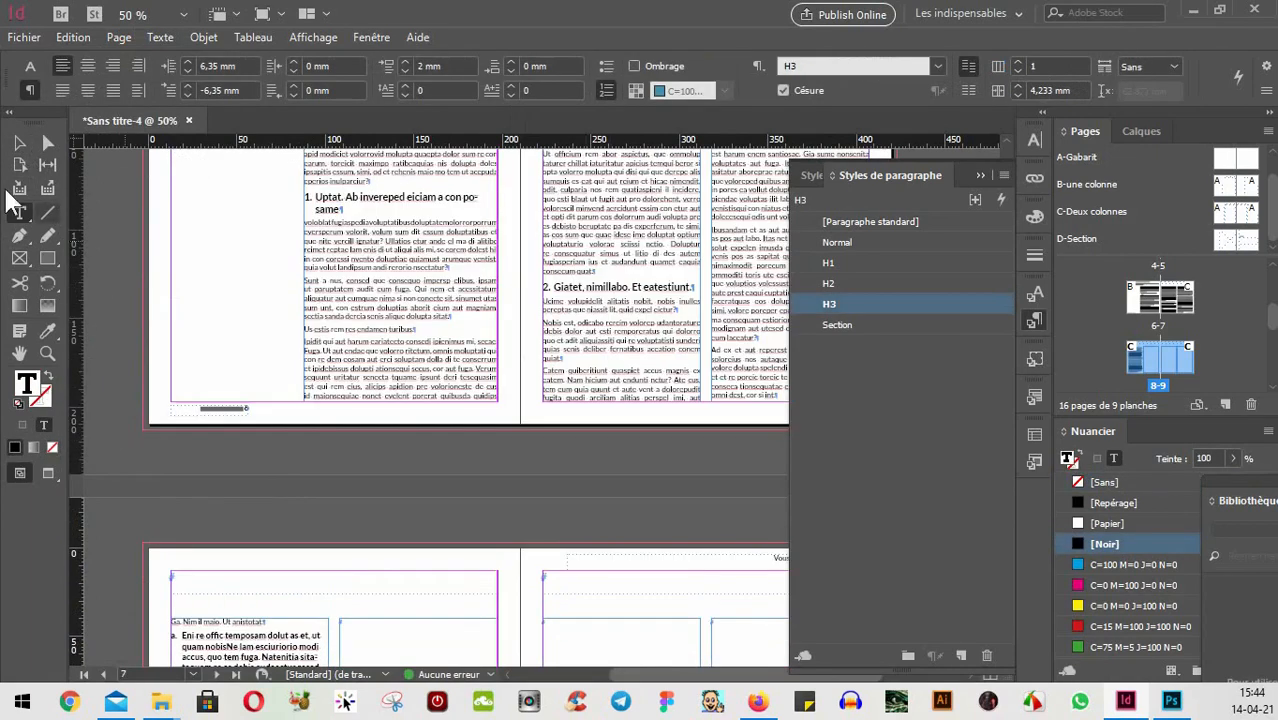
pyautogui.click(19, 143)
pyautogui.scroll(3, 465, 342)
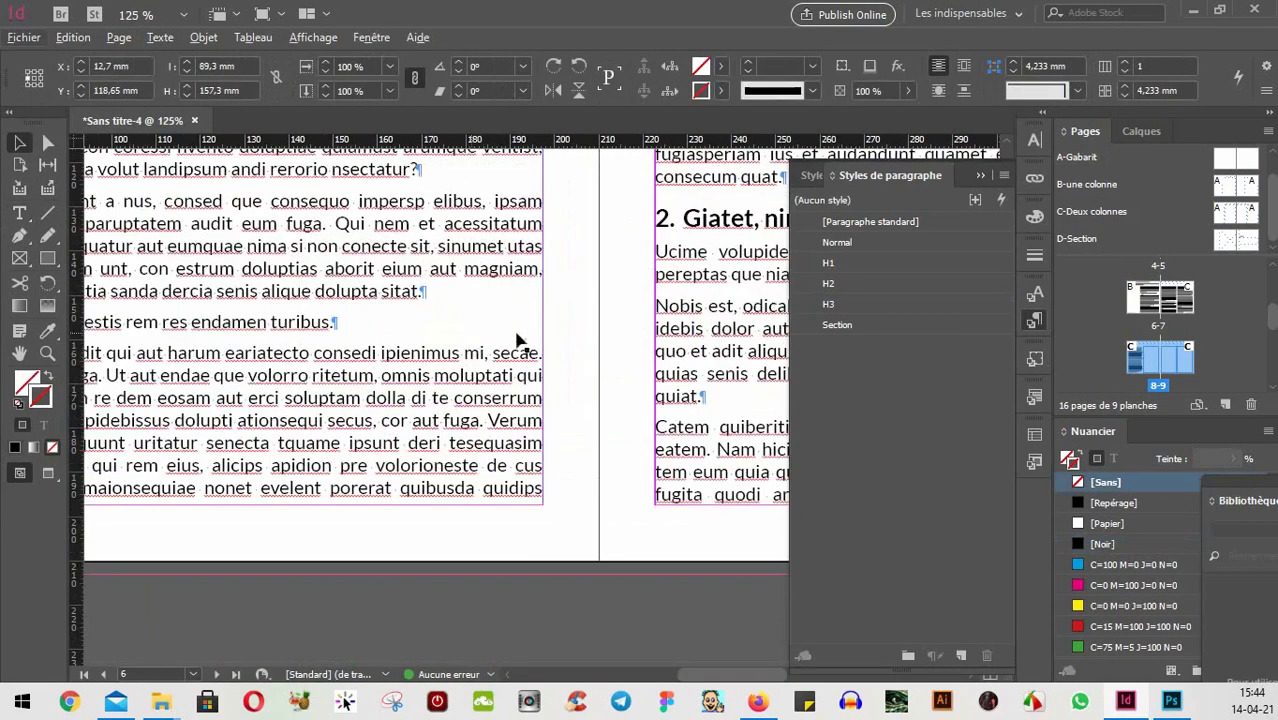
pyautogui.click(568, 336)
pyautogui.moveTo(374, 399); pyautogui.dragTo(515, 418)
pyautogui.press('w')
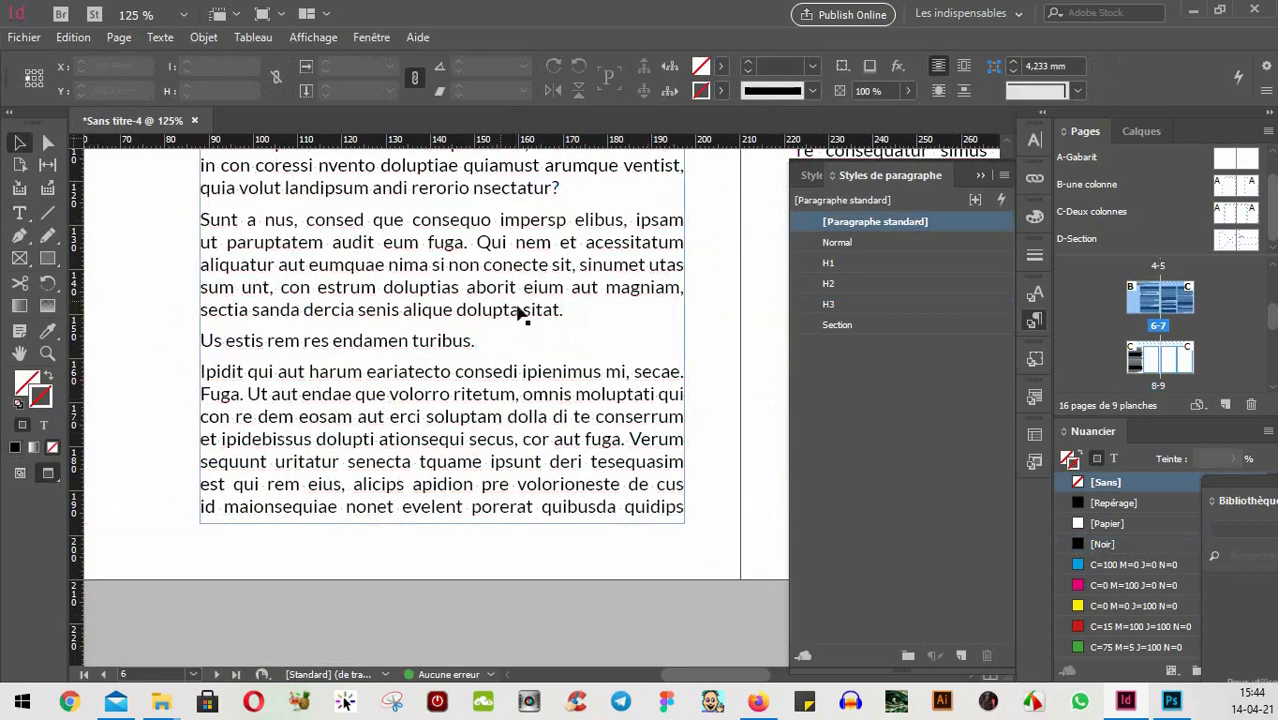
pyautogui.moveTo(481, 580); pyautogui.dragTo(545, 163)
pyautogui.moveTo(400, 450); pyautogui.dragTo(588, 168)
pyautogui.moveTo(383, 481); pyautogui.dragTo(496, 232)
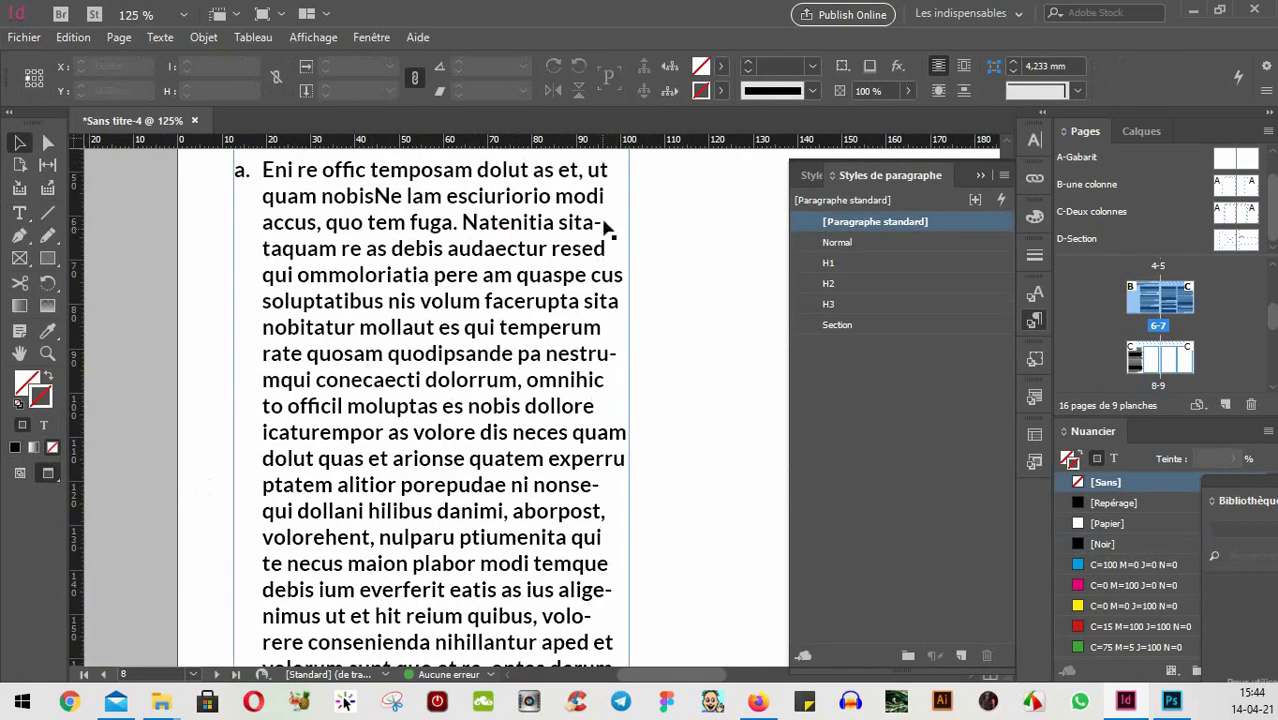
pyautogui.scroll(-1, 527, 440)
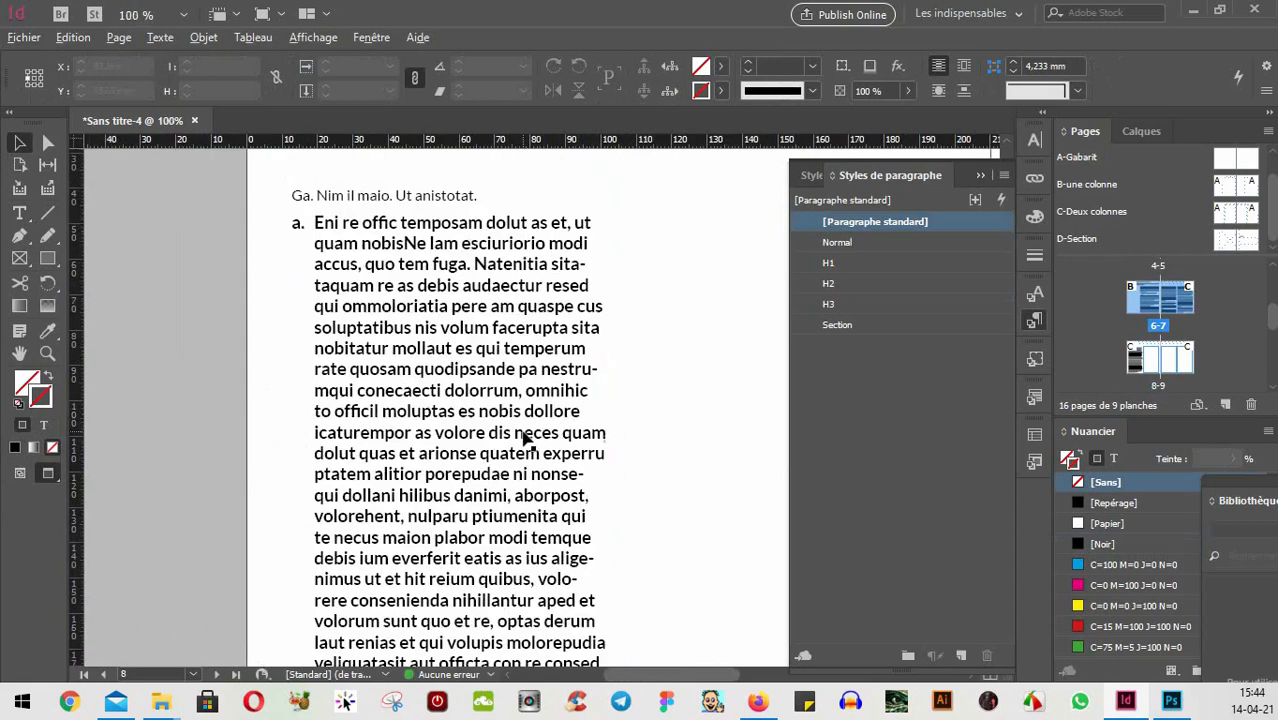
# - Split the H3 paragraph in page 8's first column by inserting a paragraph break after "esciuriorio modi"
pyautogui.click(21, 215)
pyautogui.scroll(-1, 481, 411)
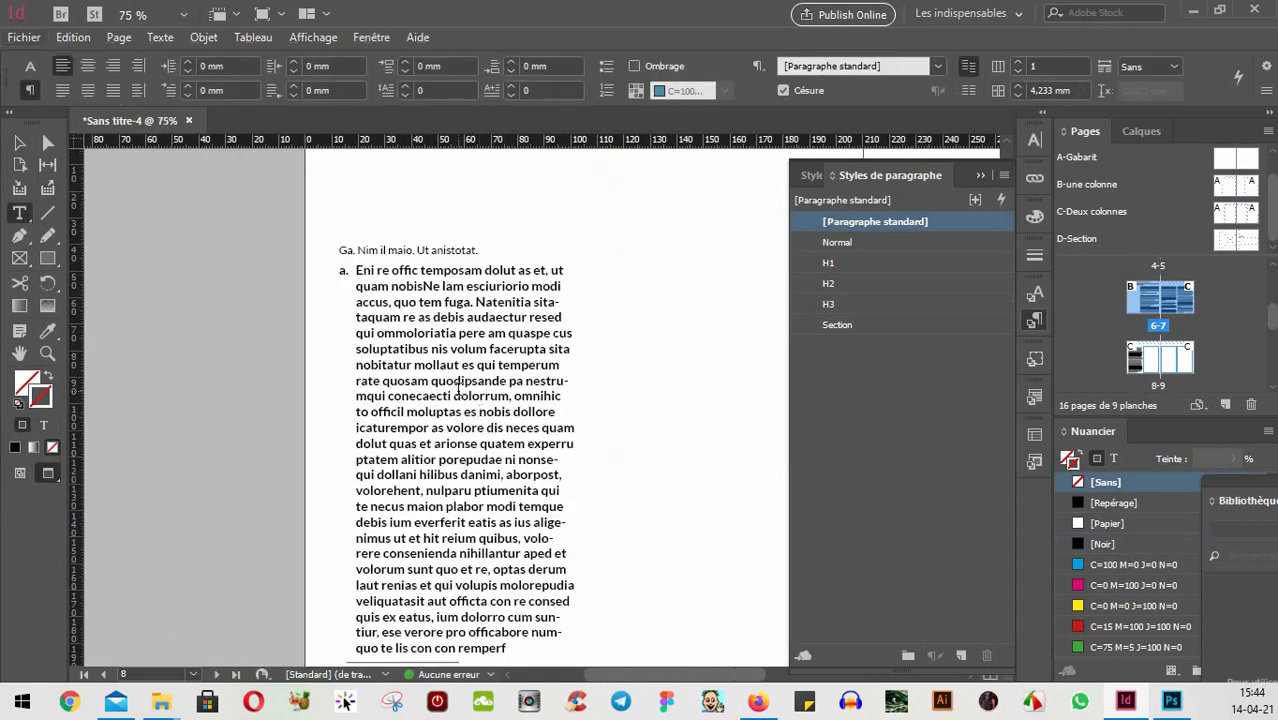
pyautogui.click(812, 303)
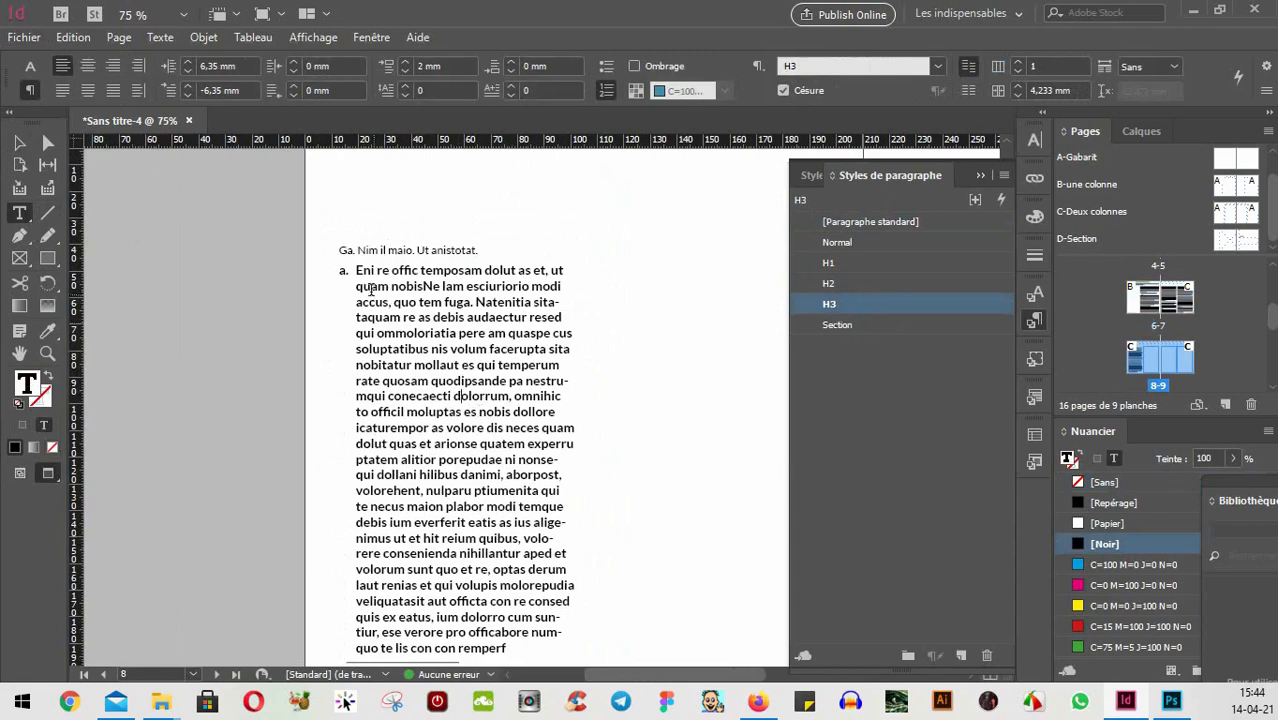
pyautogui.moveTo(356, 271); pyautogui.dragTo(506, 641)
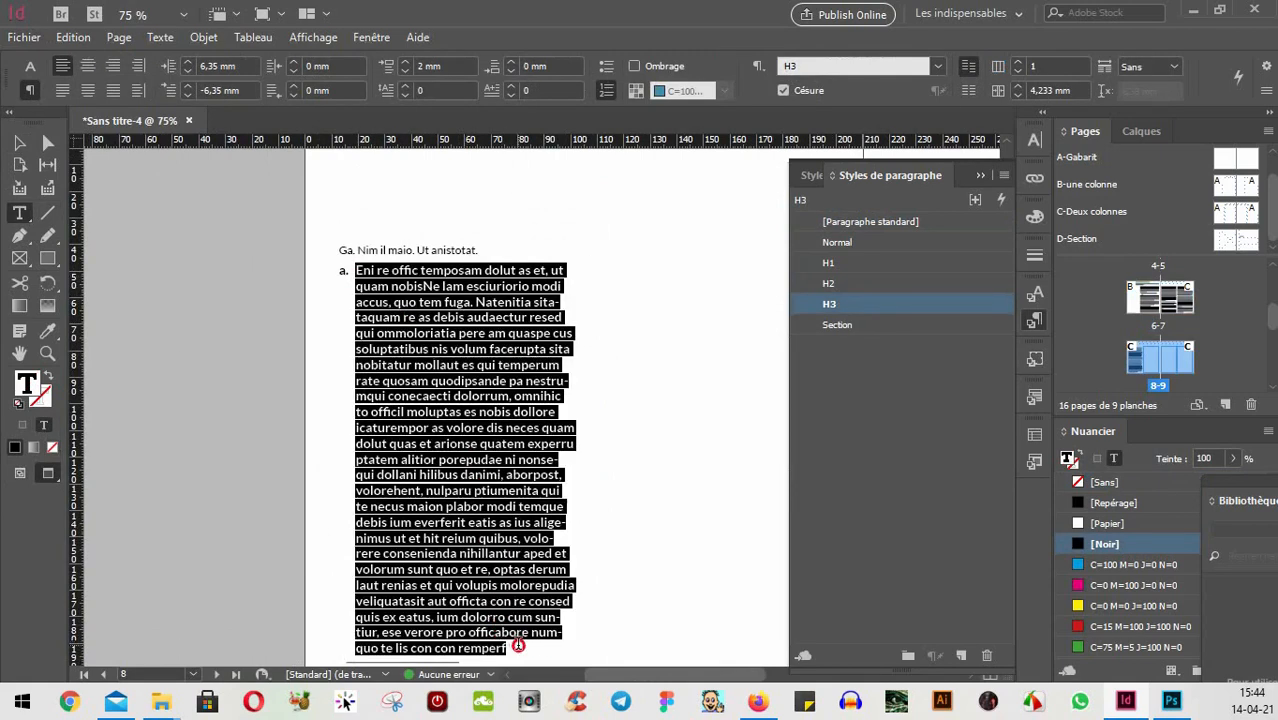
pyautogui.click(430, 312)
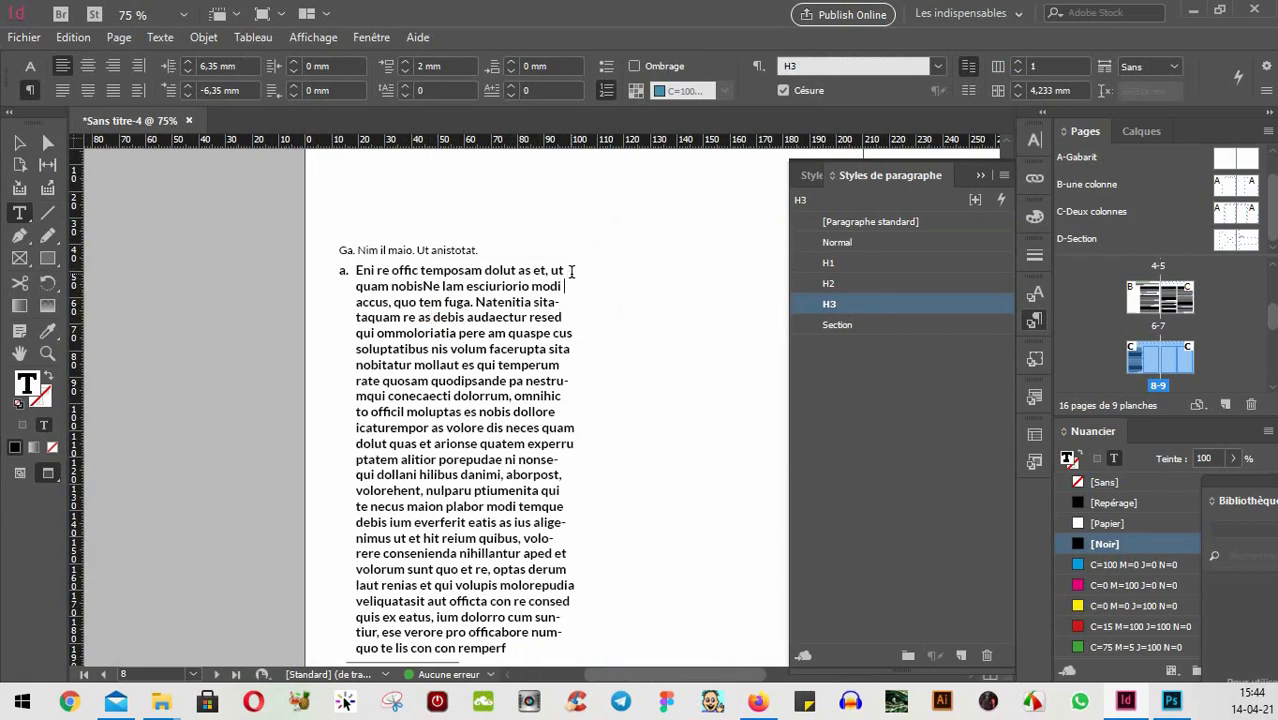
pyautogui.press('Return')
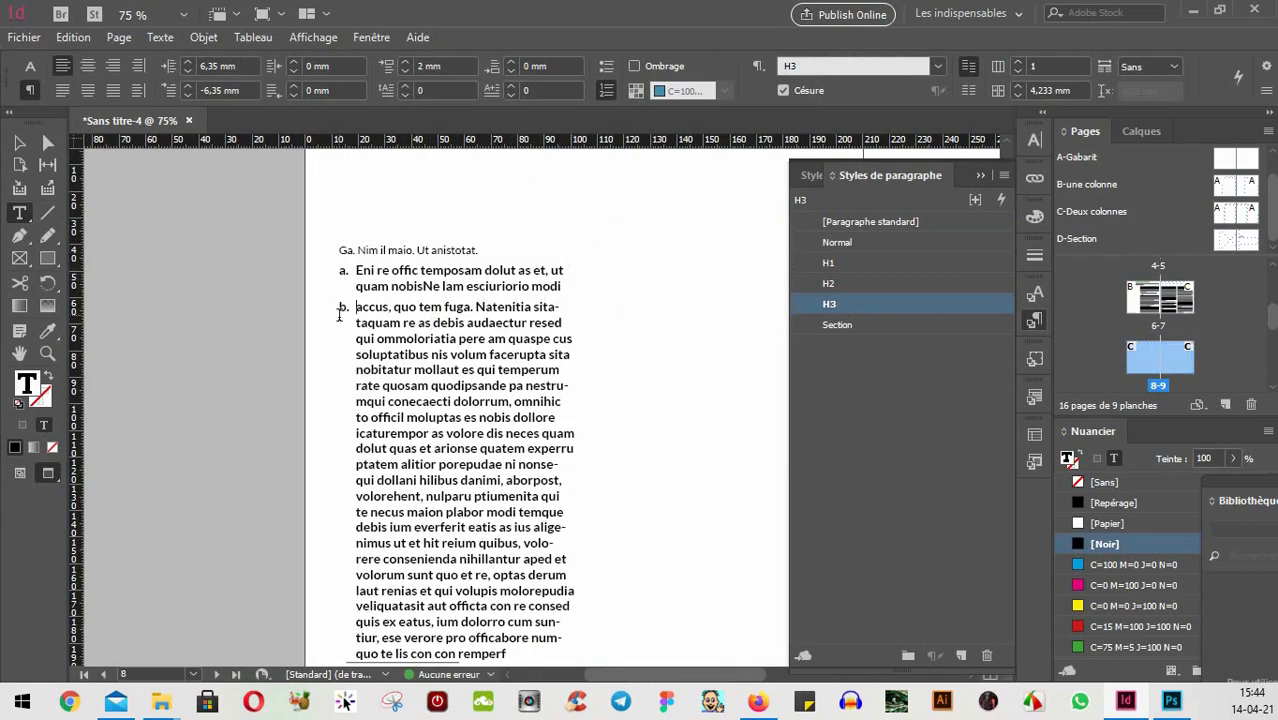
# - Apply the Normal paragraph style to the paragraph starting "accus, quo tem fuga" below the H3 heading on page 8
pyautogui.moveTo(572, 285); pyautogui.dragTo(352, 268)
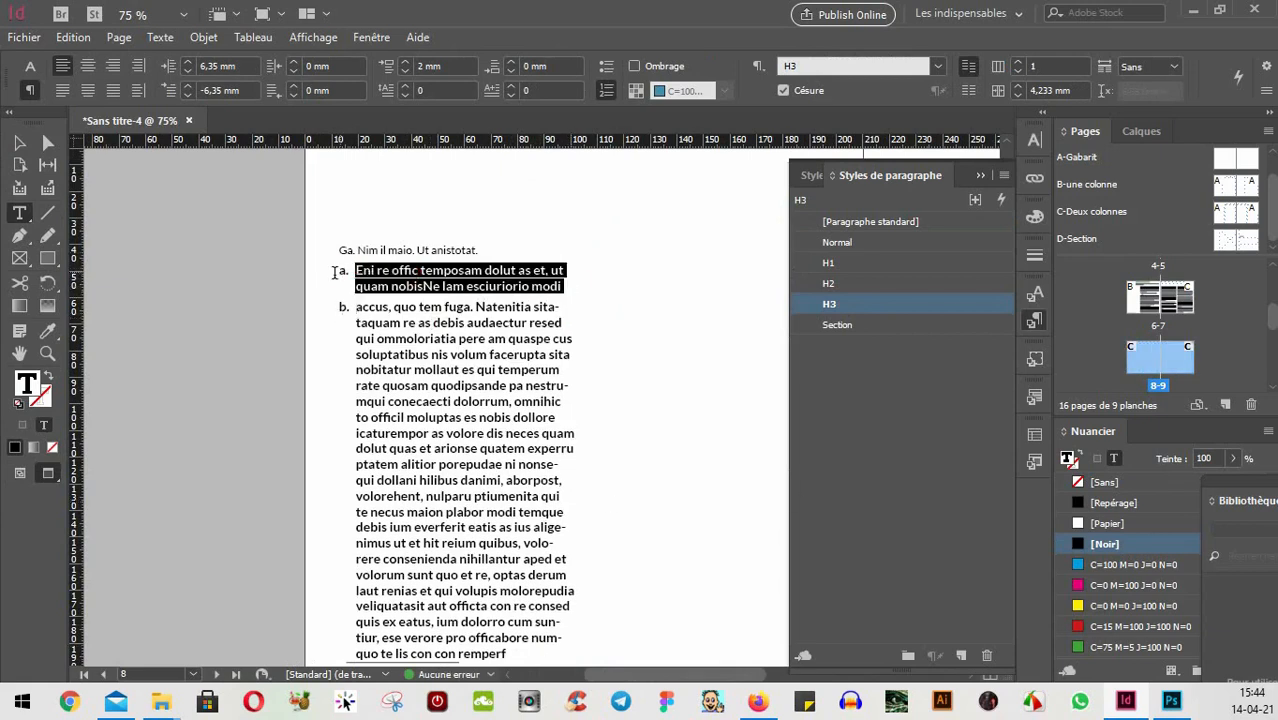
pyautogui.moveTo(359, 322); pyautogui.dragTo(507, 482)
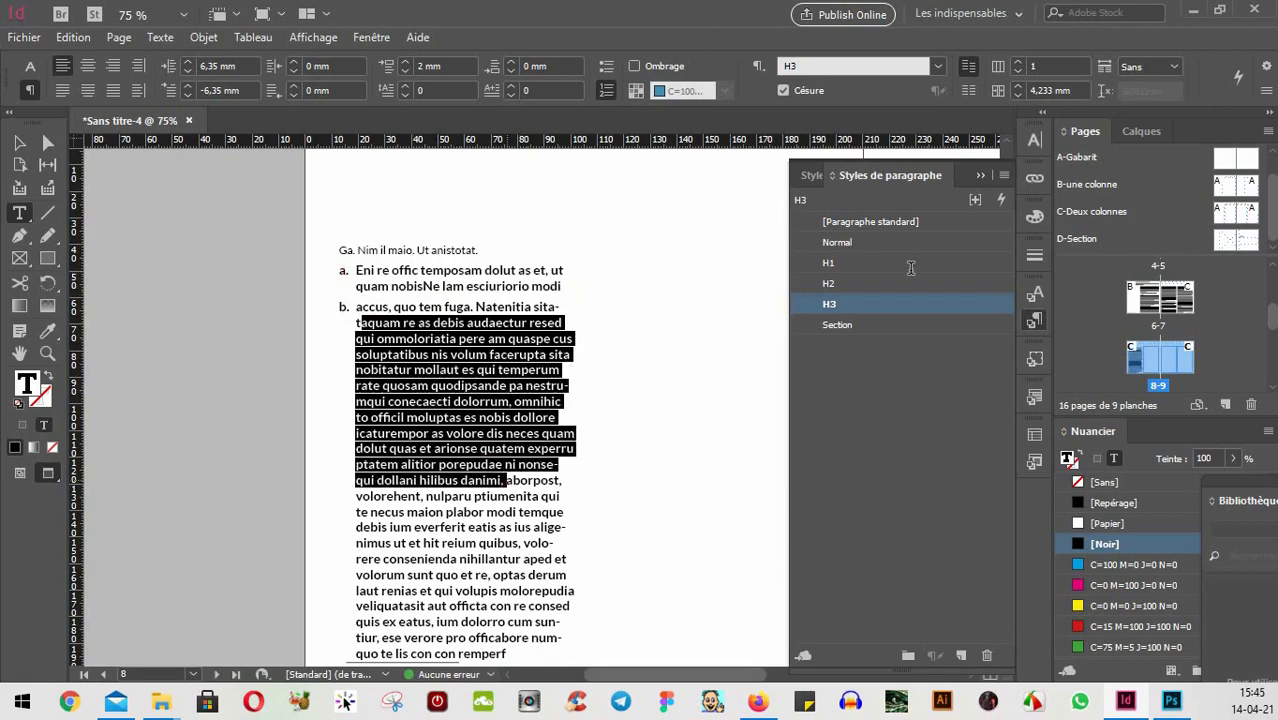
pyautogui.click(842, 244)
pyautogui.click(507, 457)
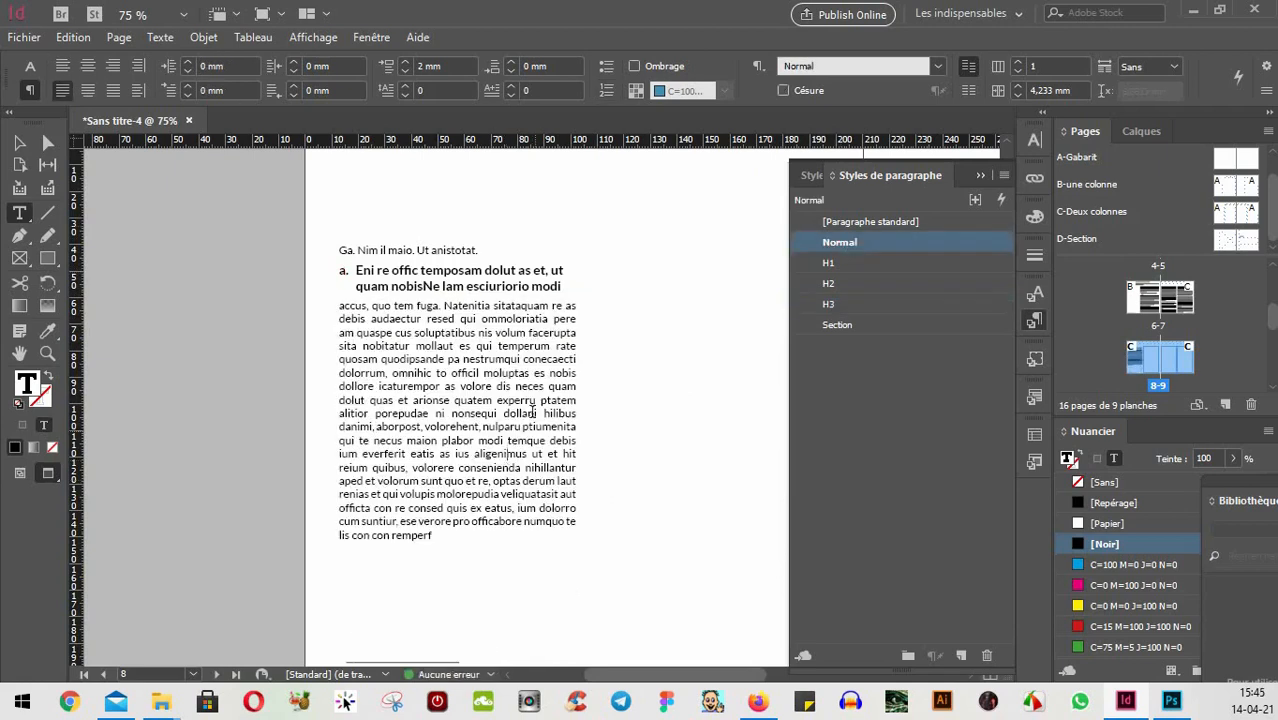
pyautogui.moveTo(387, 332); pyautogui.dragTo(628, 566)
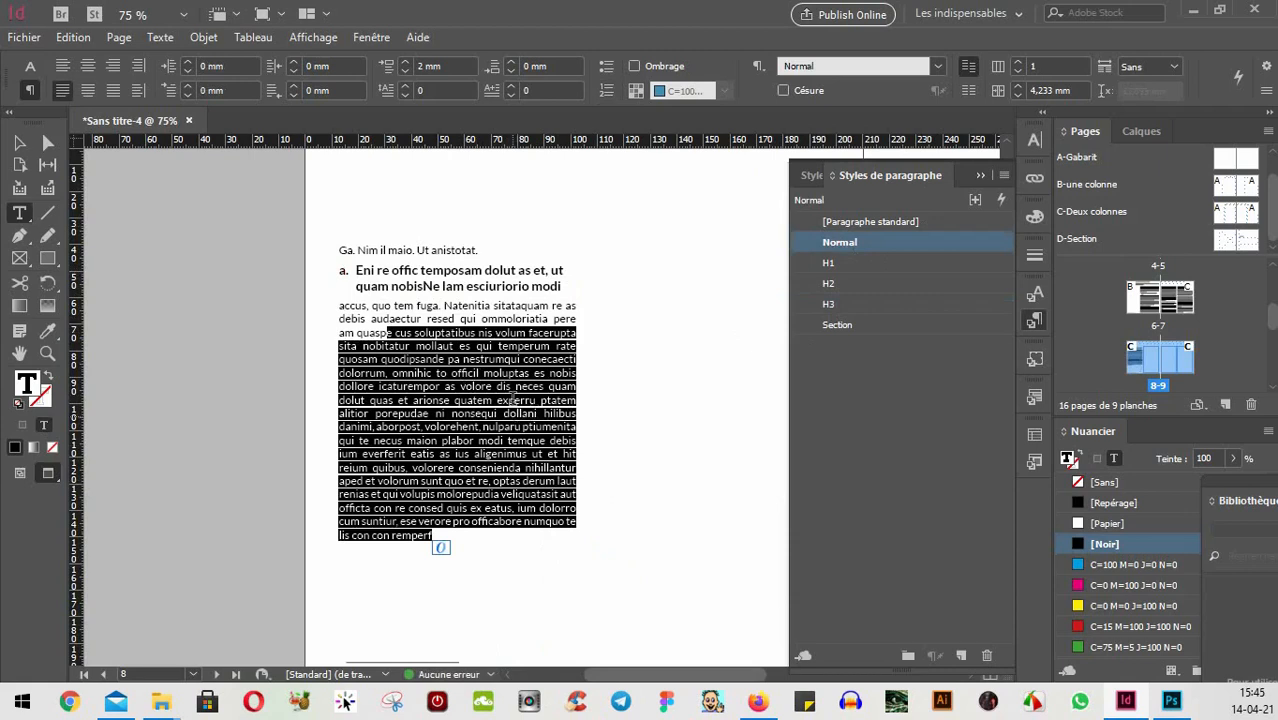
pyautogui.click(481, 278)
pyautogui.moveTo(518, 286); pyautogui.dragTo(341, 281)
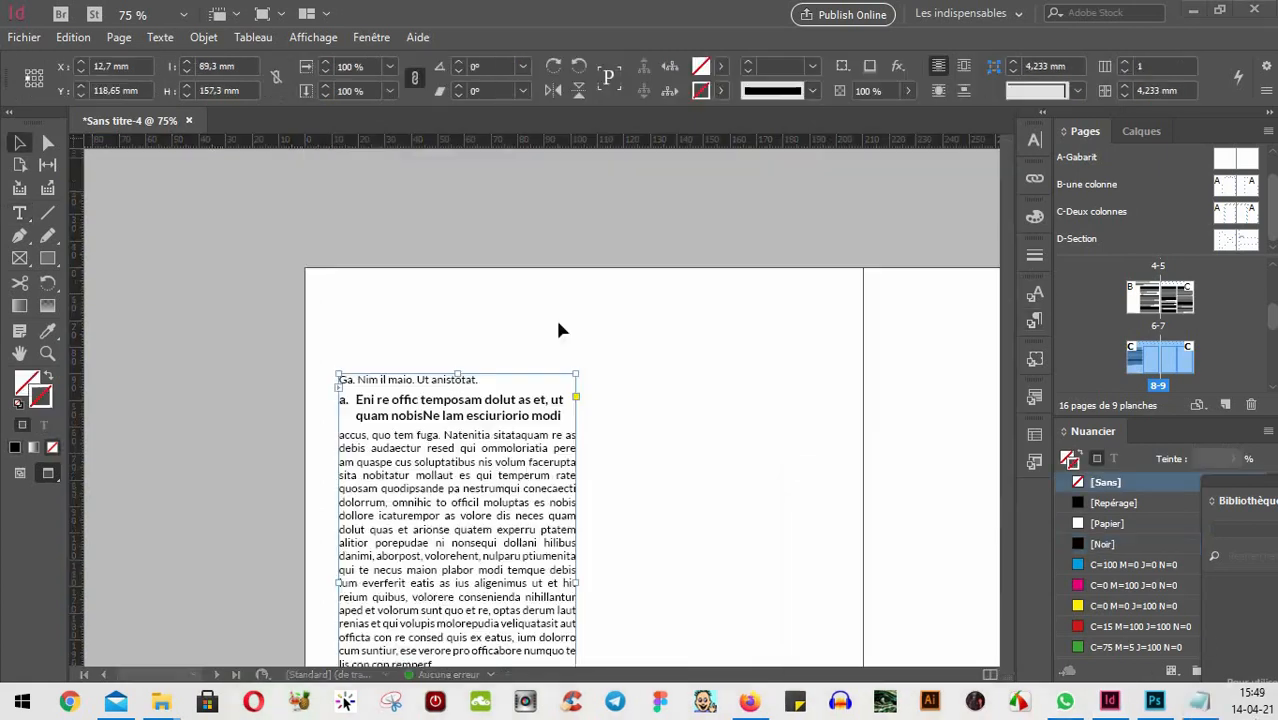
# - Examine the headings and text flow on pages 6 and 7, selecting page 7's second column frame to check its threading
pyautogui.click(617, 428)
pyautogui.scroll(-1, 617, 430)
pyautogui.scroll(5, 602, 420)
pyautogui.scroll(10, 602, 428)
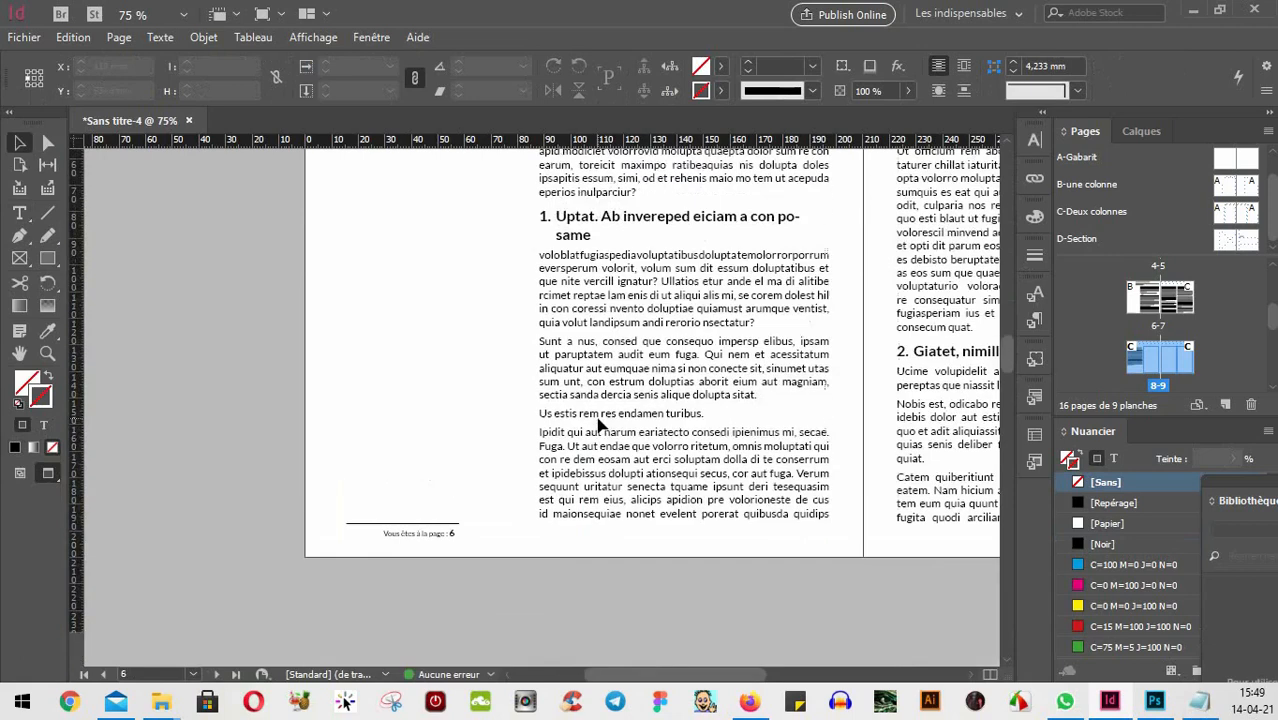
pyautogui.moveTo(797, 538); pyautogui.dragTo(660, 510)
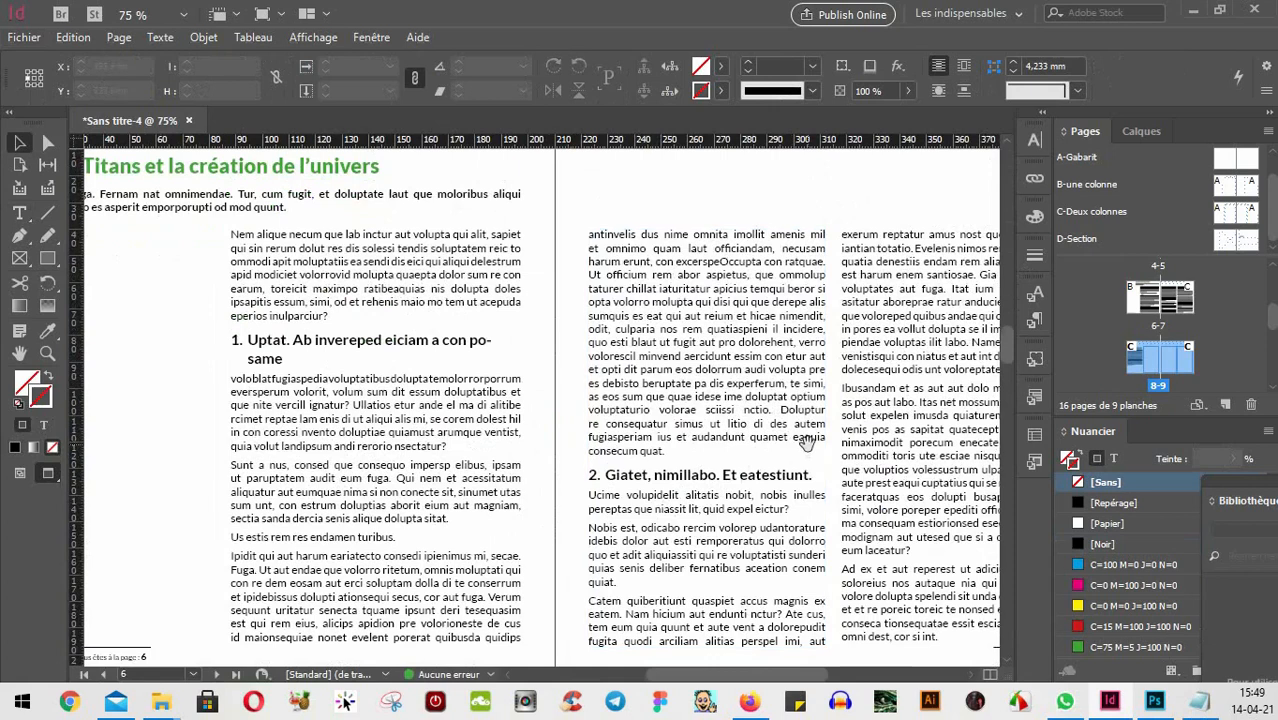
pyautogui.moveTo(799, 433); pyautogui.dragTo(470, 418)
pyautogui.click(626, 400)
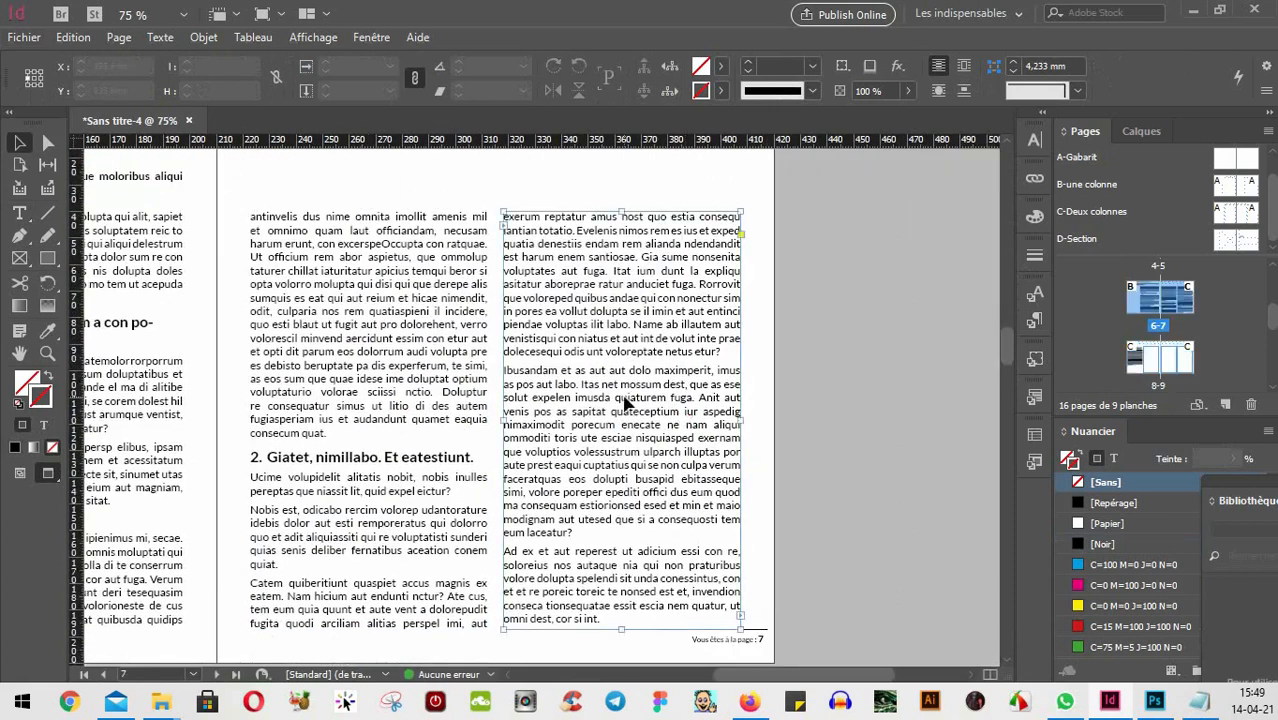
pyautogui.scroll(-3, 598, 450)
pyautogui.moveTo(350, 338); pyautogui.dragTo(462, 459)
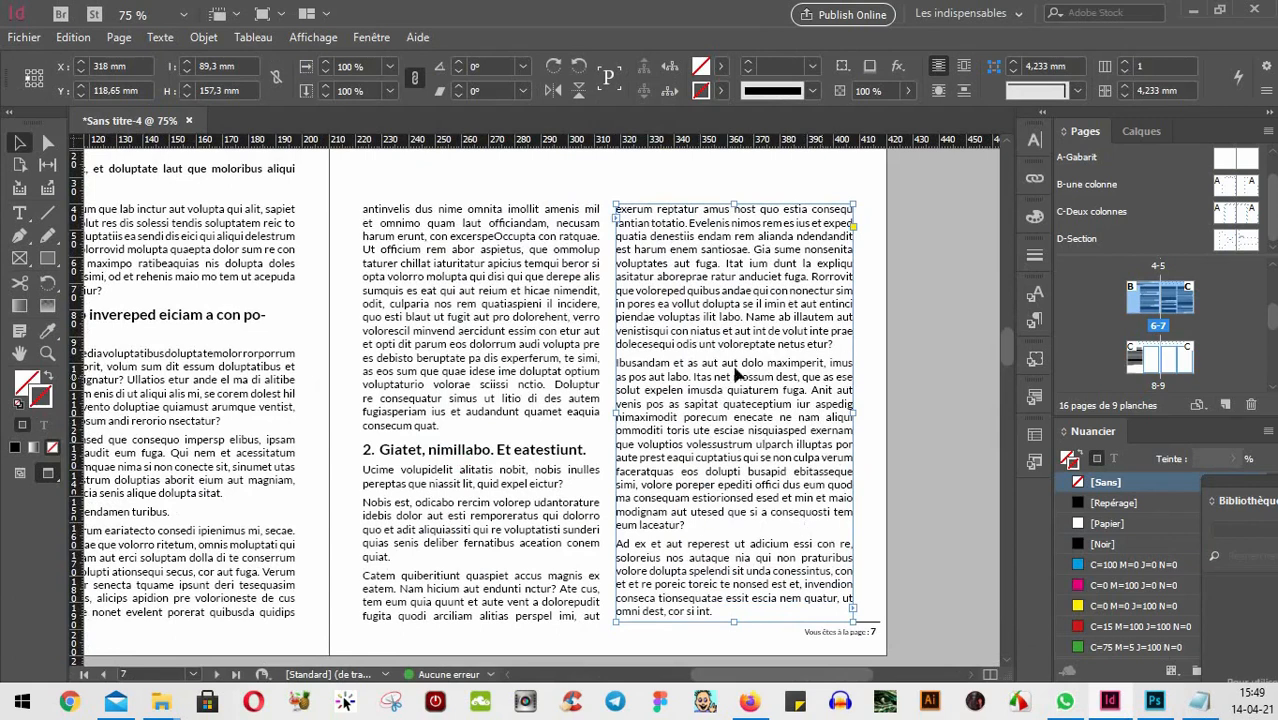
pyautogui.scroll(-6, 793, 385)
pyautogui.scroll(4, 793, 394)
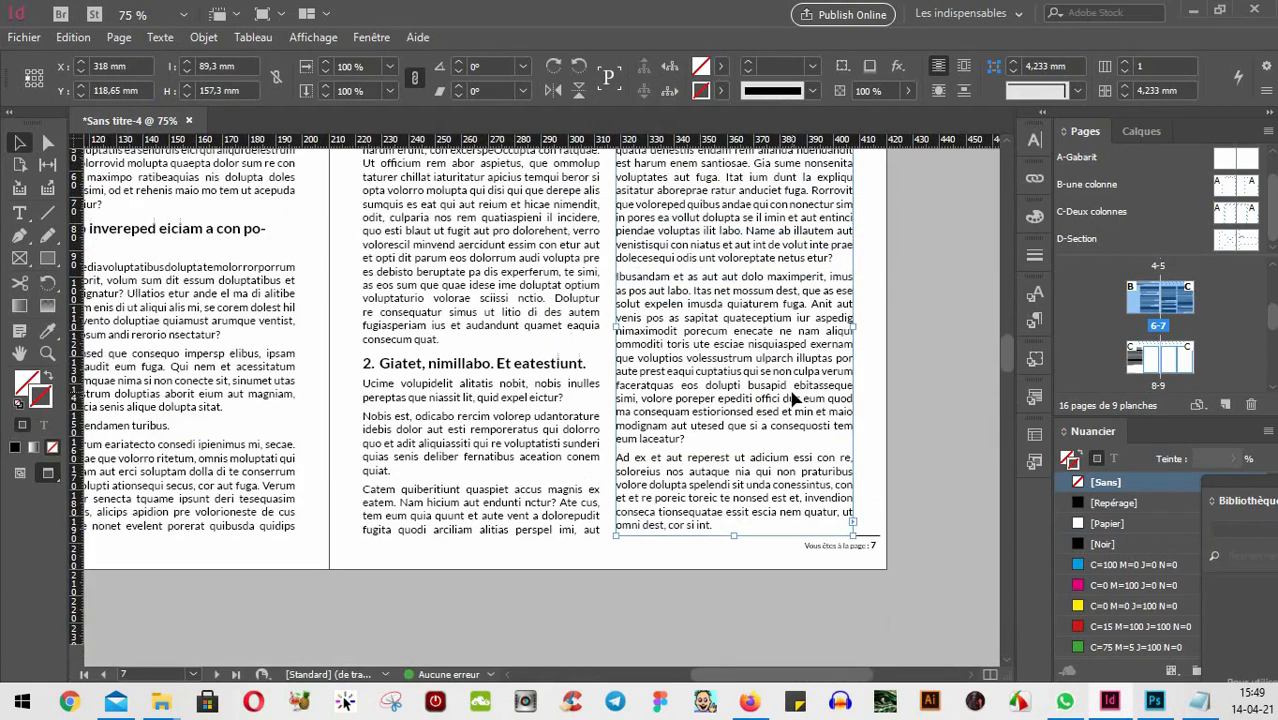
# - Delete the text frame in page 7's second column
pyautogui.press('Delete')
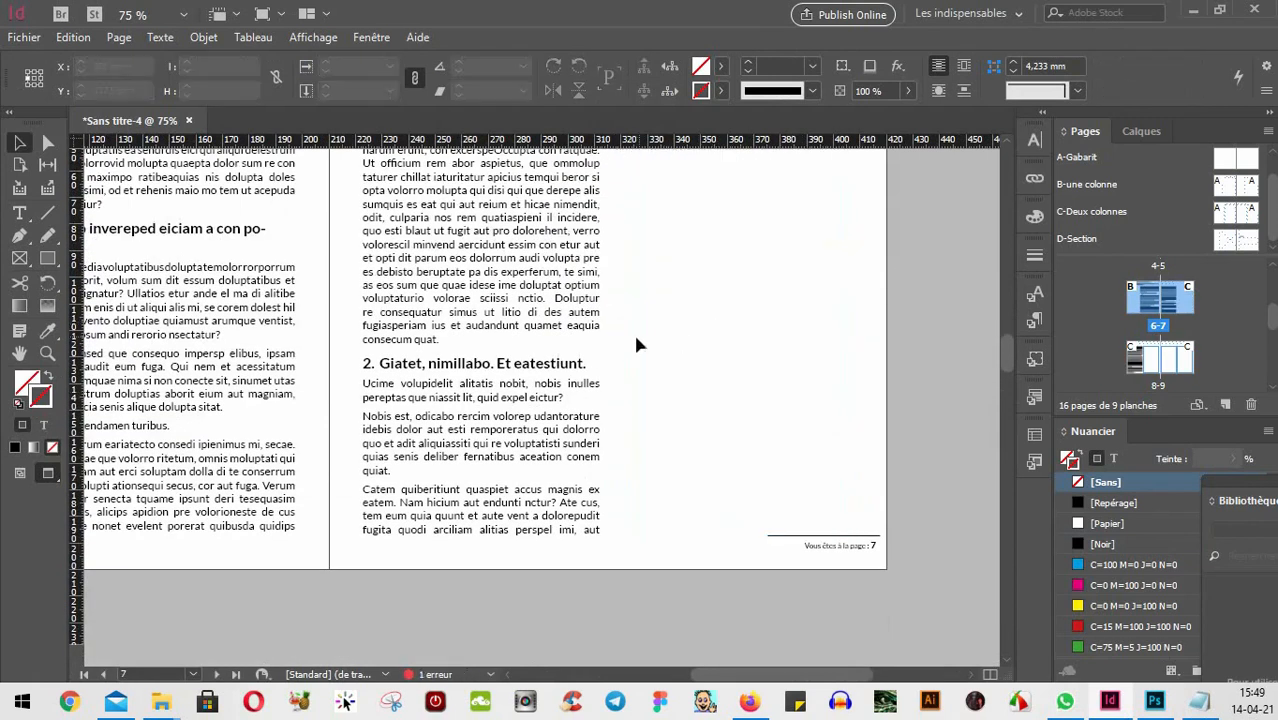
pyautogui.scroll(-1, 665, 355)
pyautogui.scroll(2, 705, 322)
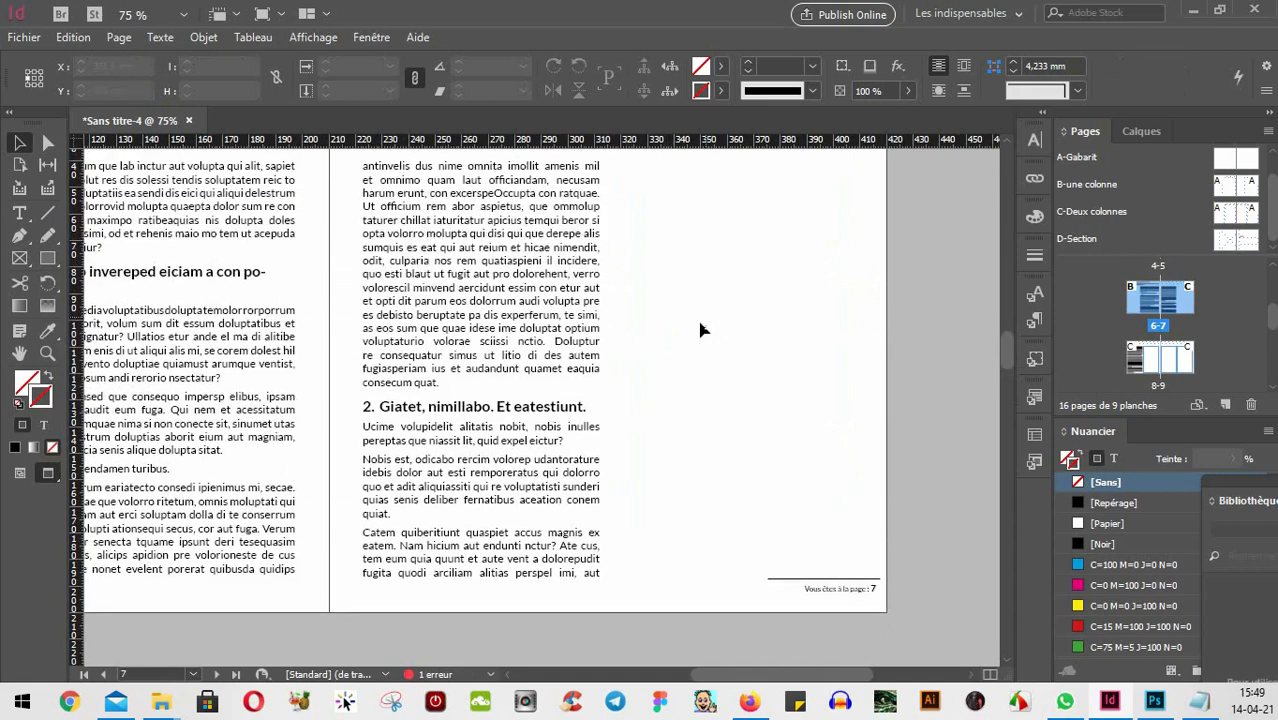
# - Examine how the text continues from page 7's remaining column to the first column of page 8
pyautogui.scroll(-6, 620, 380)
pyautogui.scroll(-4, 585, 404)
pyautogui.moveTo(388, 440); pyautogui.dragTo(762, 359)
pyautogui.moveTo(466, 429); pyautogui.dragTo(333, 597)
pyautogui.moveTo(702, 340); pyautogui.dragTo(584, 525)
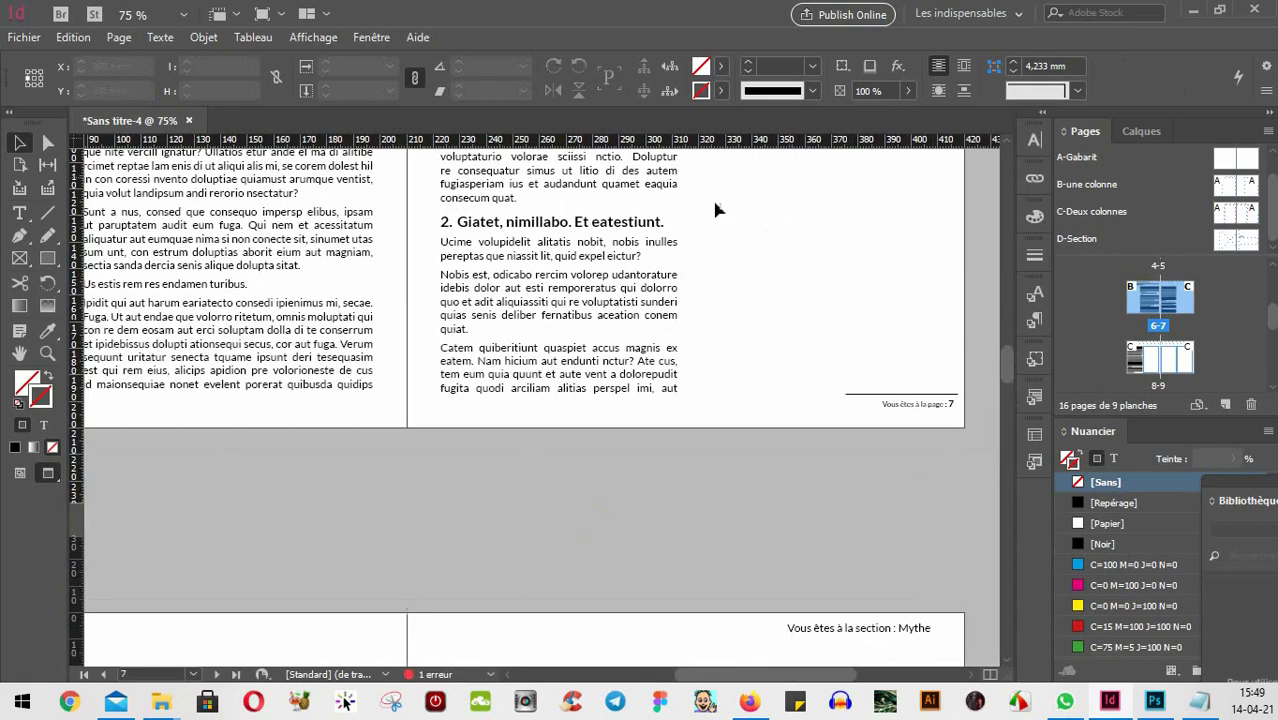
pyautogui.moveTo(445, 551); pyautogui.dragTo(585, 282)
pyautogui.moveTo(310, 466); pyautogui.dragTo(436, 288)
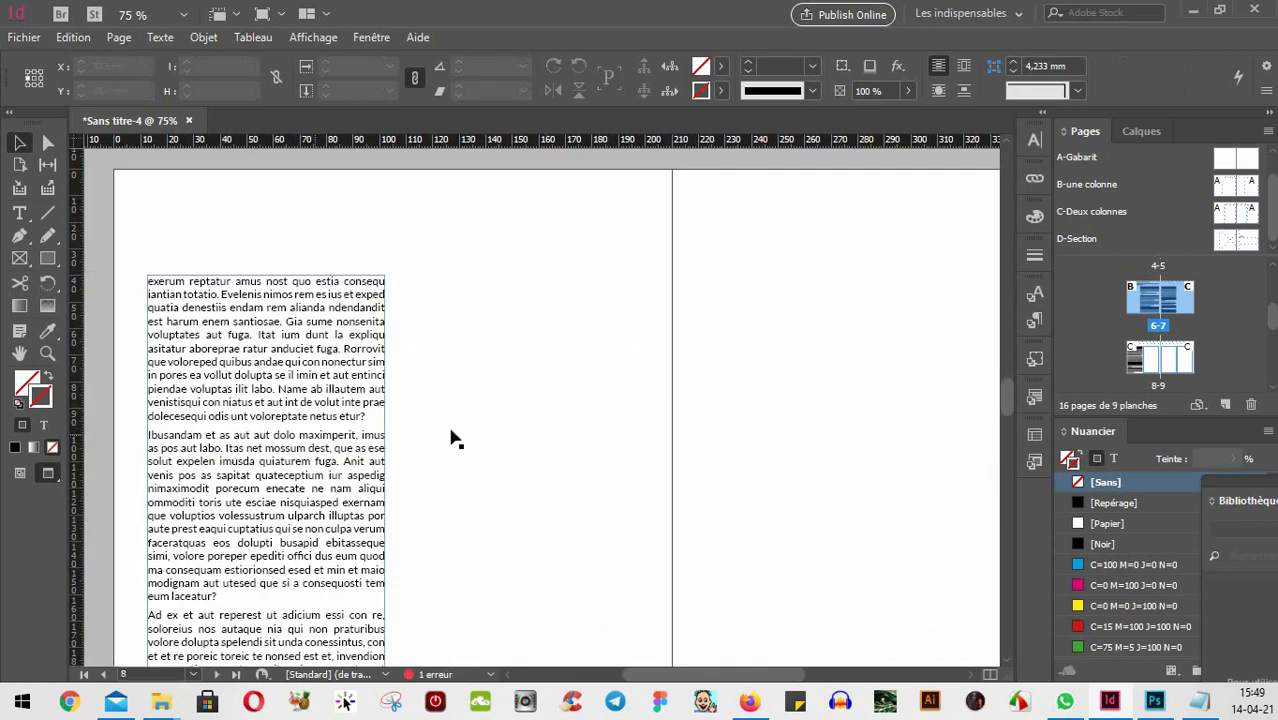
pyautogui.moveTo(796, 294); pyautogui.dragTo(578, 582)
pyautogui.moveTo(895, 275); pyautogui.dragTo(641, 435)
pyautogui.moveTo(657, 385); pyautogui.dragTo(706, 495)
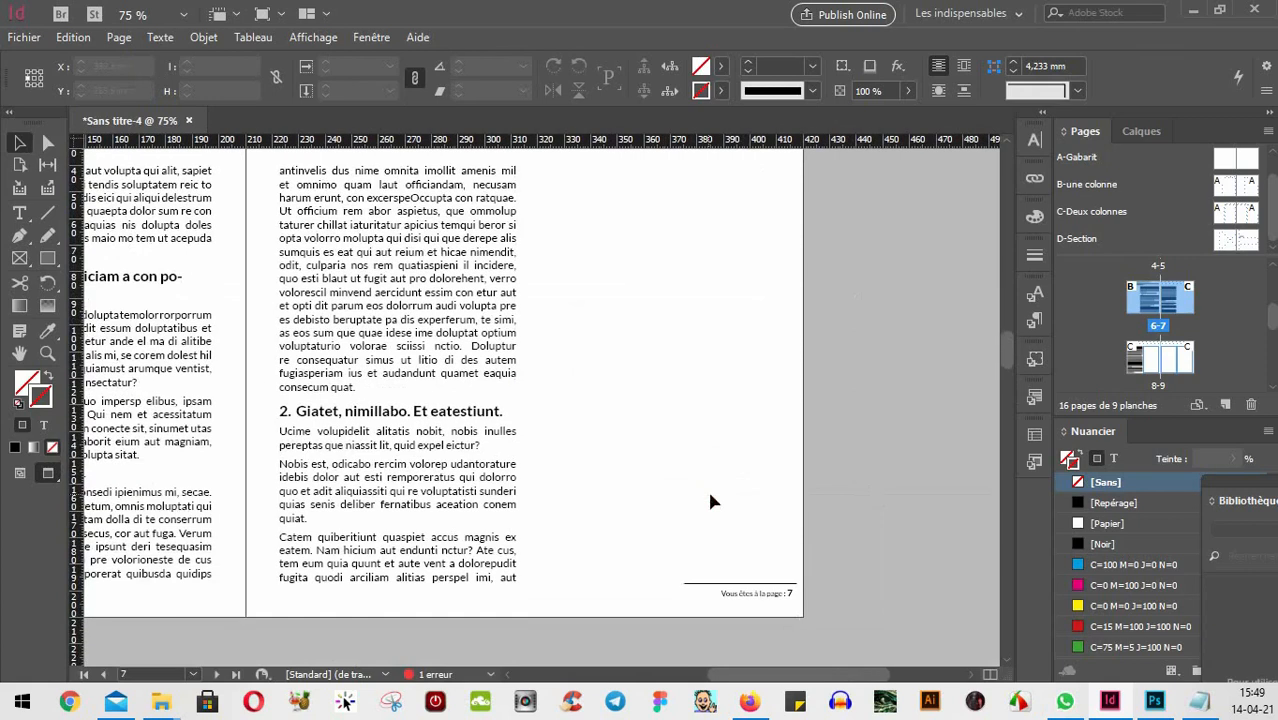
# - Draw a rectangular frame about 109.5 by 120.5 mm in page 7's empty second column and place the World of Warcraft image in it
pyautogui.press('w')
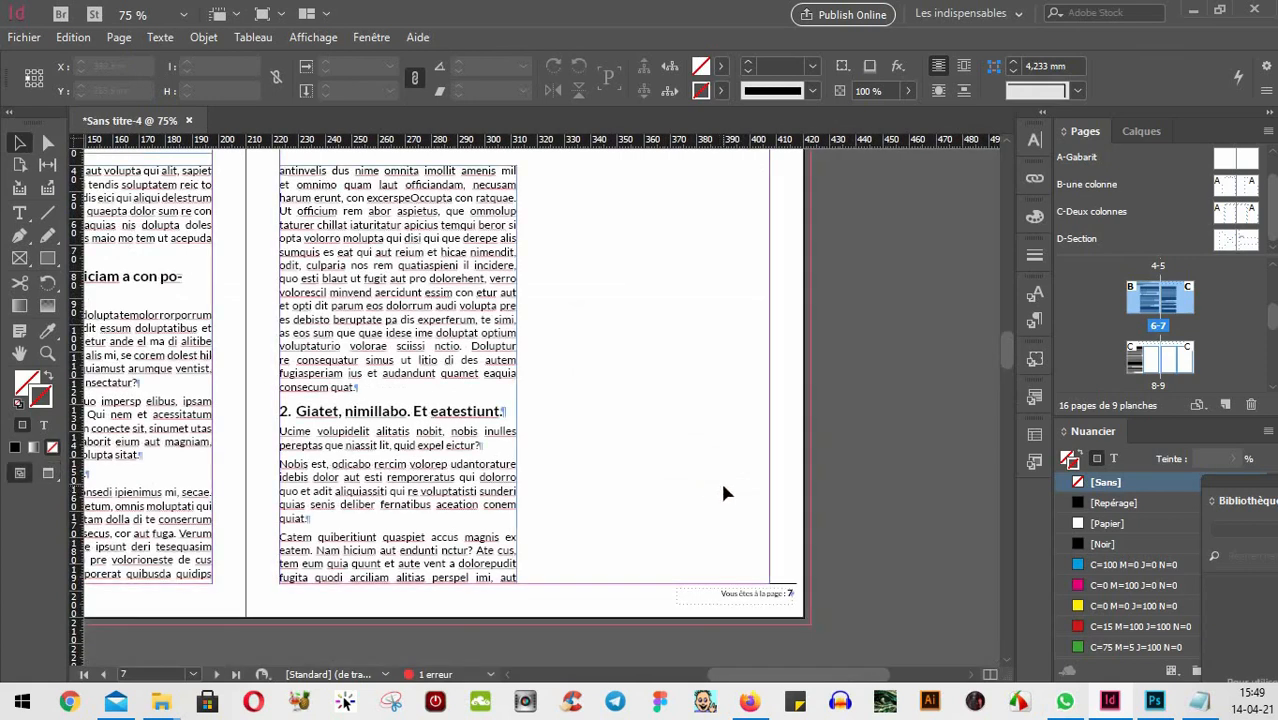
pyautogui.click(46, 259)
pyautogui.moveTo(524, 260); pyautogui.dragTo(815, 581)
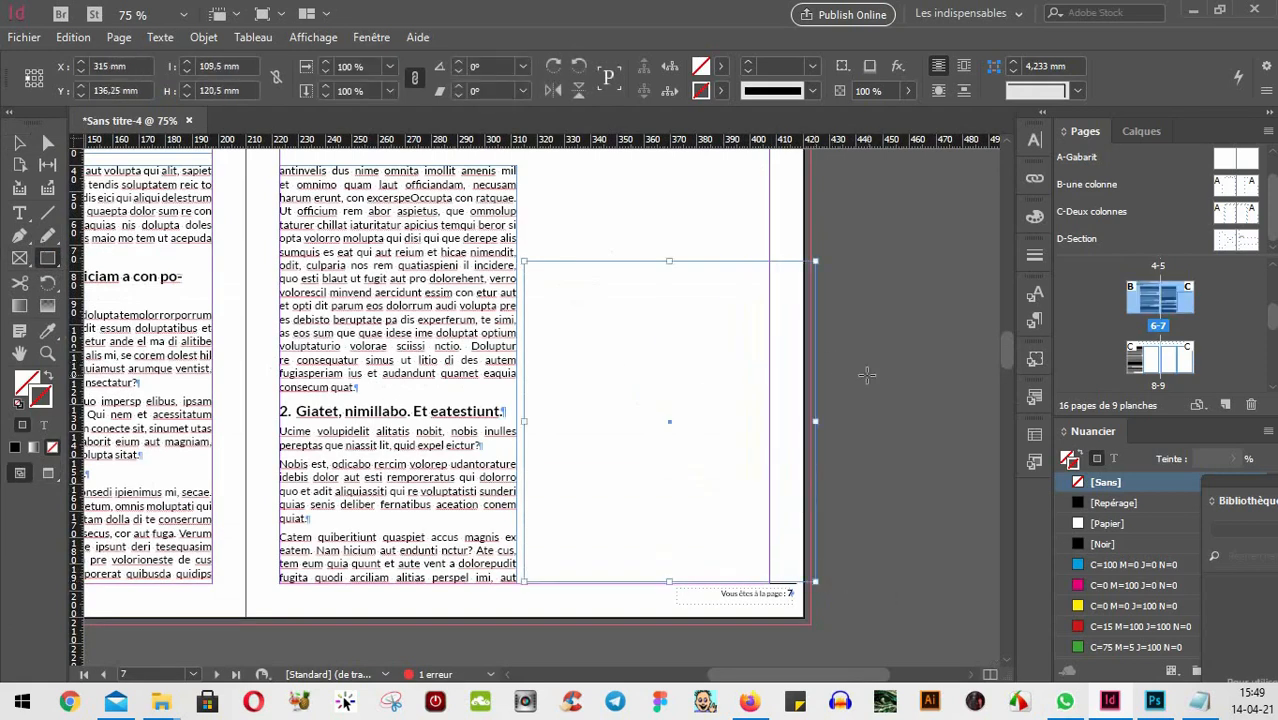
pyautogui.press('v')
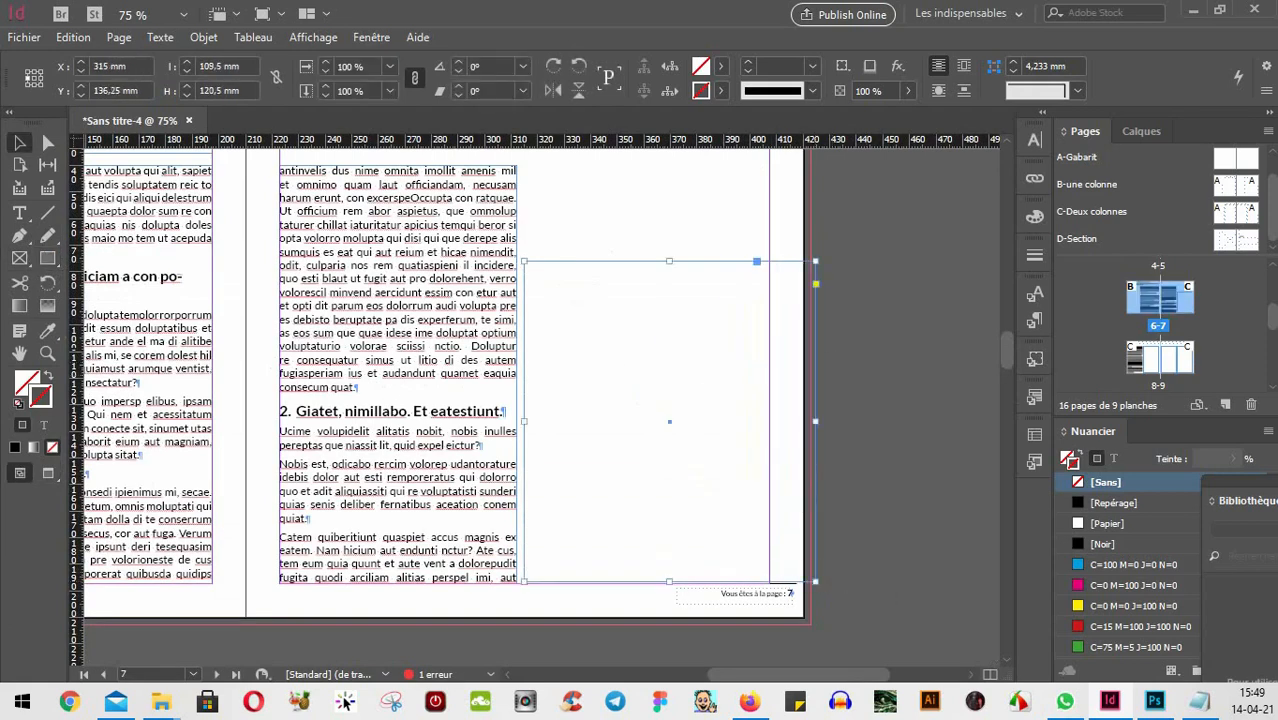
pyautogui.click(345, 702)
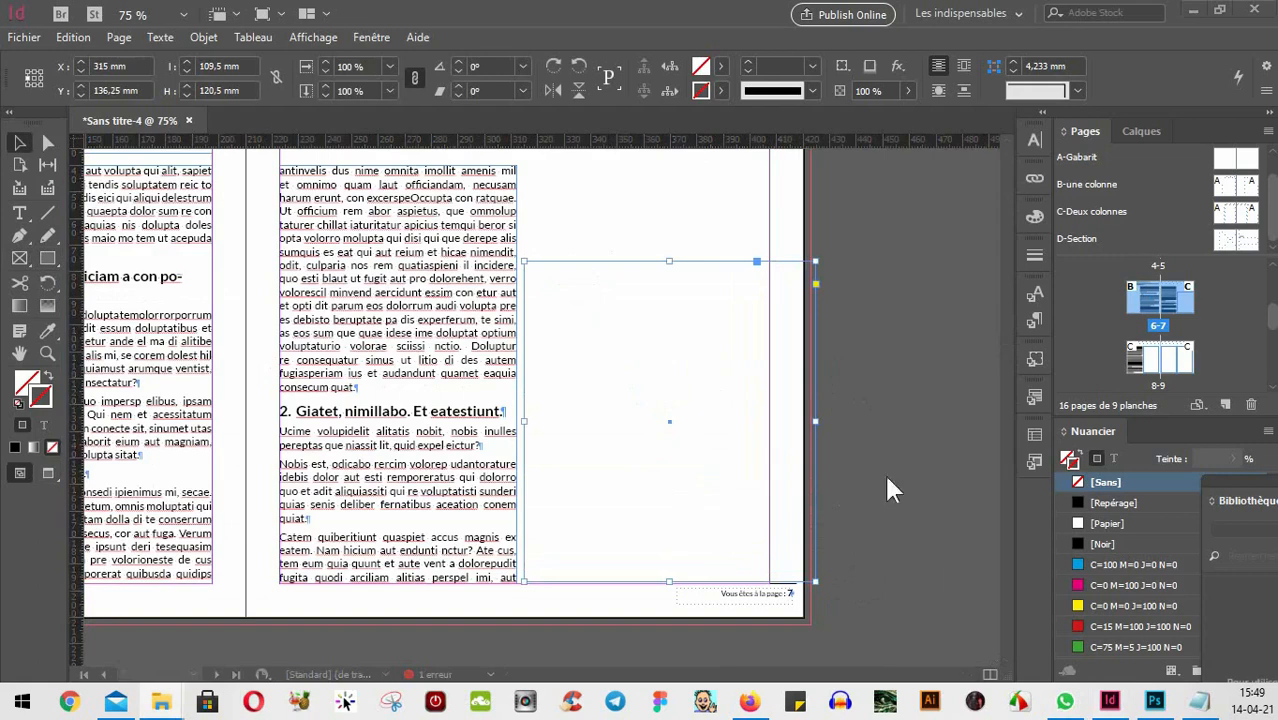
pyautogui.moveTo(650, 395); pyautogui.dragTo(640, 402)
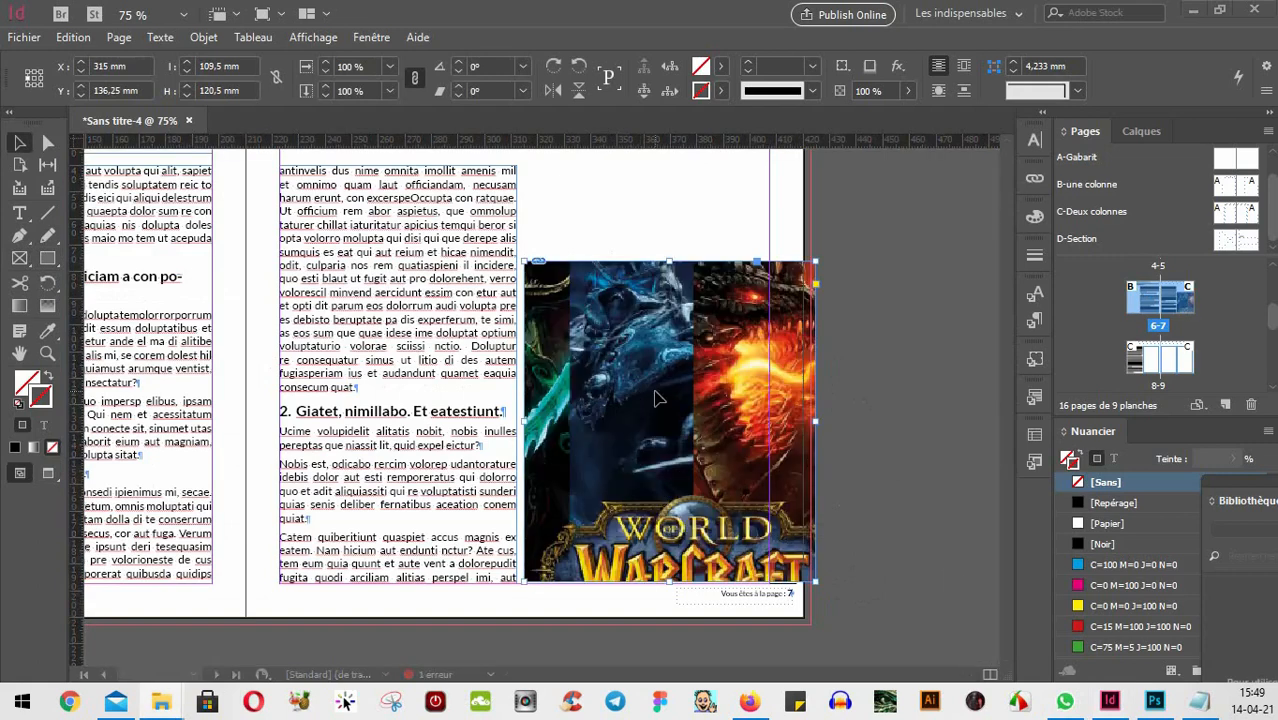
# - Scale the image inside its frame to about 65% and reposition it against the frame's left edge
pyautogui.click(665, 424)
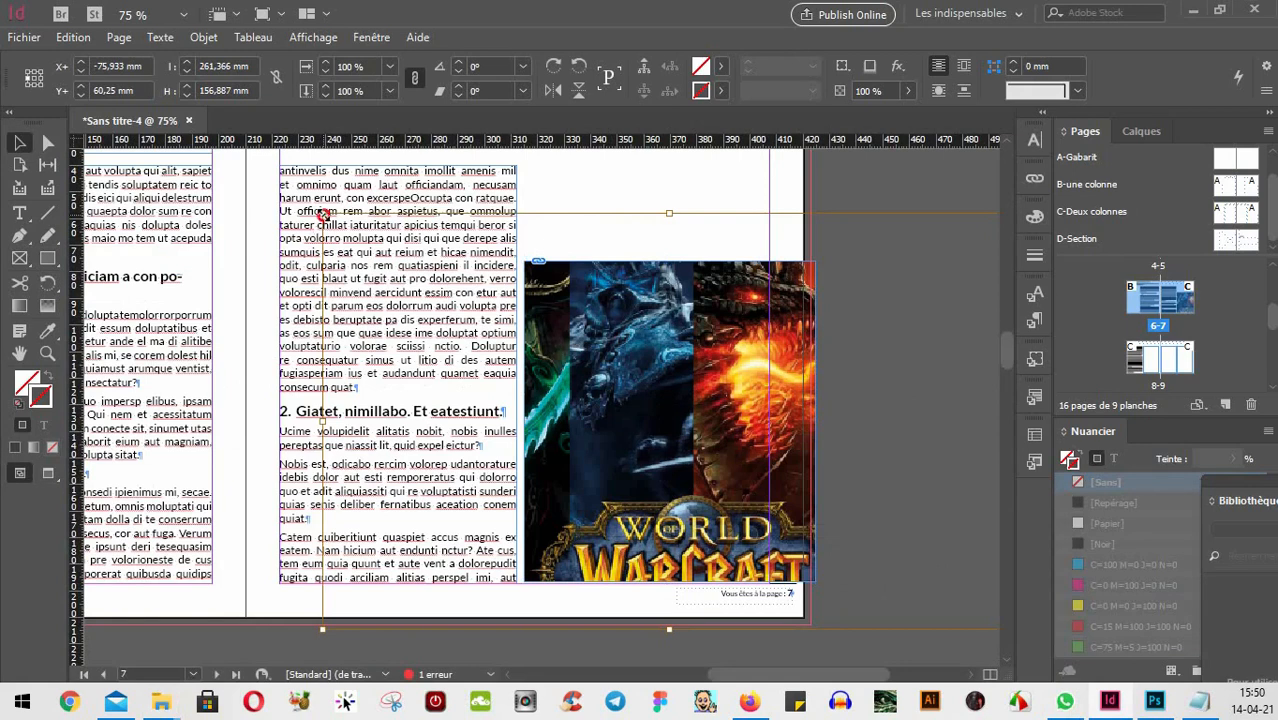
pyautogui.moveTo(322, 213); pyautogui.dragTo(567, 360)
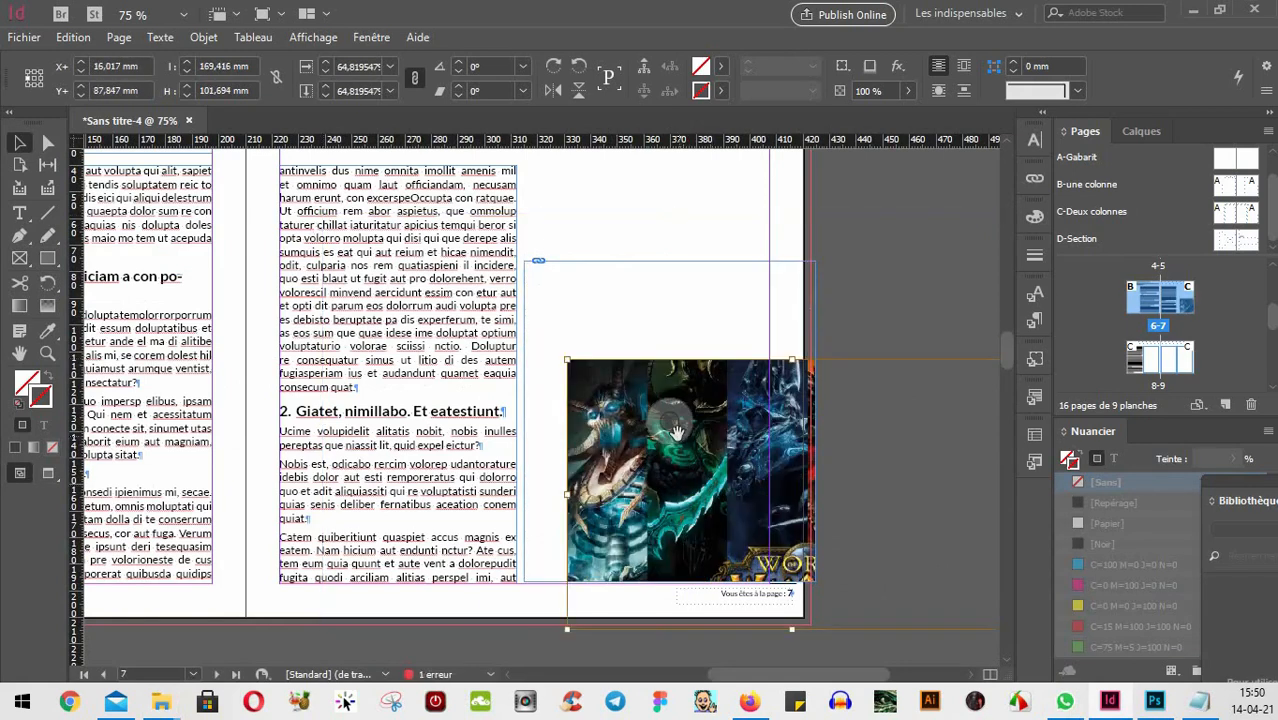
pyautogui.moveTo(677, 432); pyautogui.dragTo(613, 374)
pyautogui.click(657, 254)
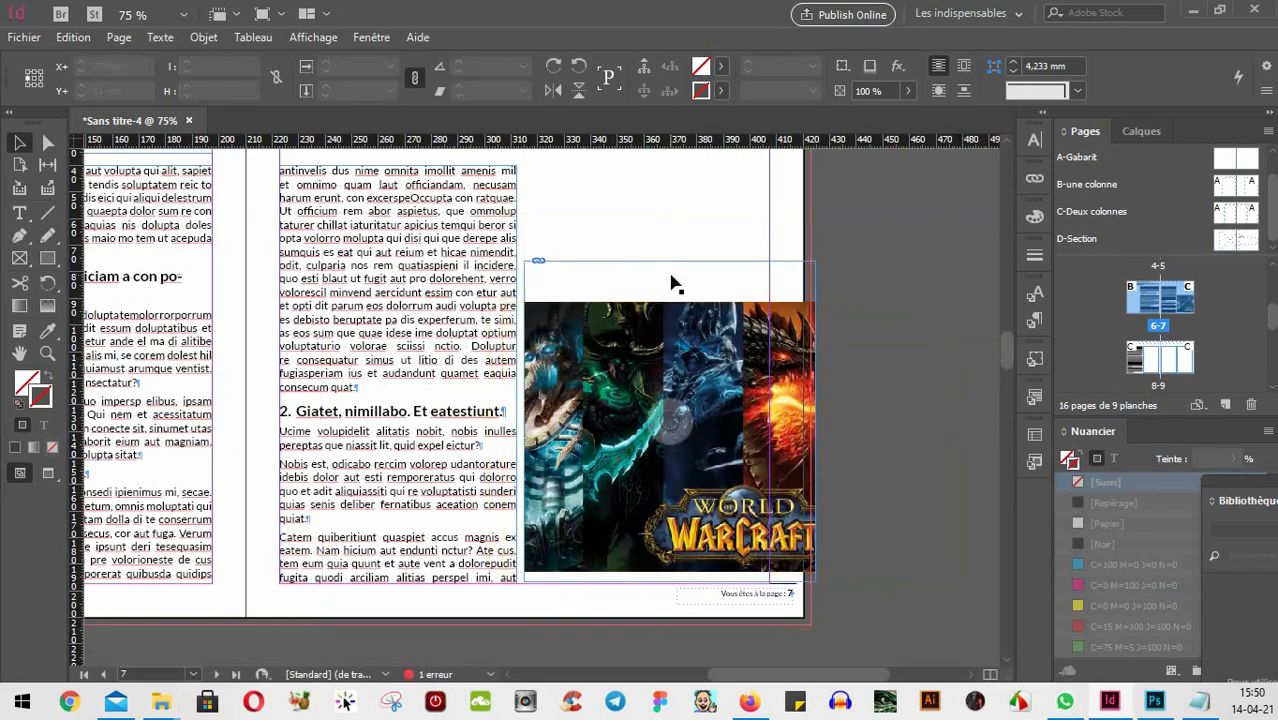
# - Lower the image frame's top edge to a frame height of about 103 mm and preview page 7 without guides
pyautogui.click(675, 285)
pyautogui.moveTo(670, 262); pyautogui.dragTo(670, 308)
pyautogui.click(876, 268)
pyautogui.press('w')
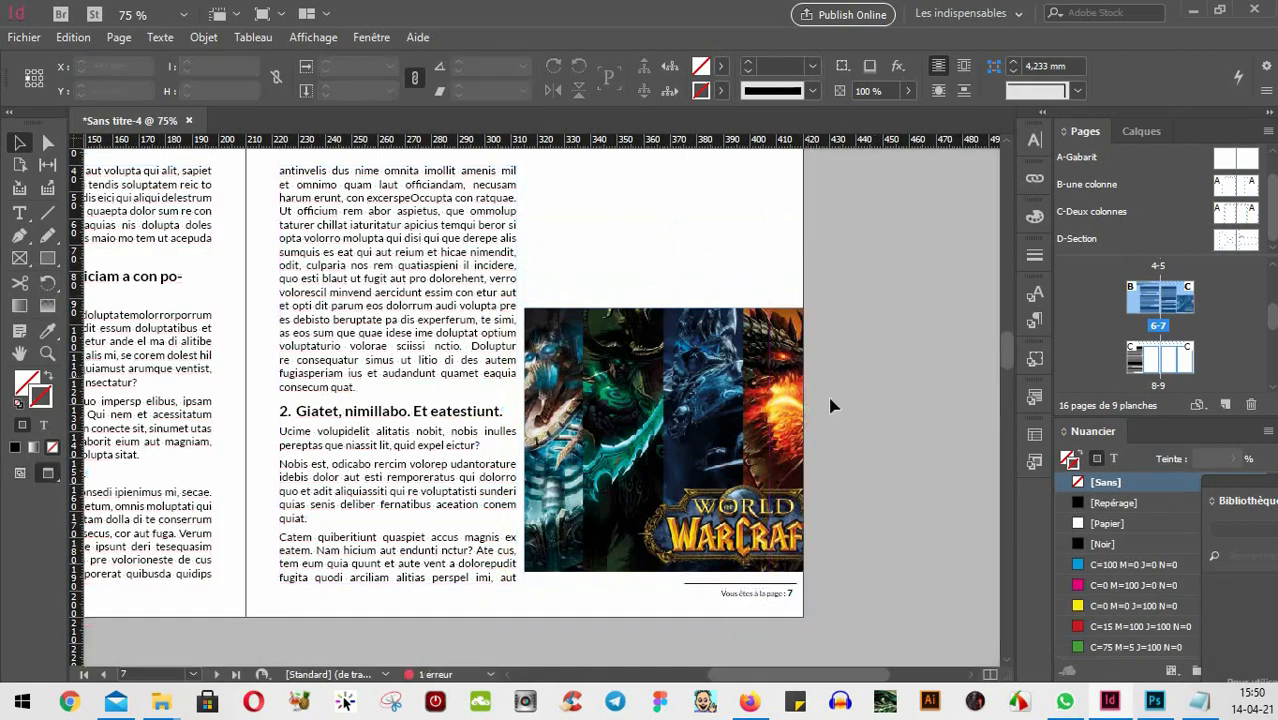
pyautogui.scroll(-3, 540, 380)
pyautogui.scroll(10, 535, 392)
pyautogui.scroll(-7, 535, 392)
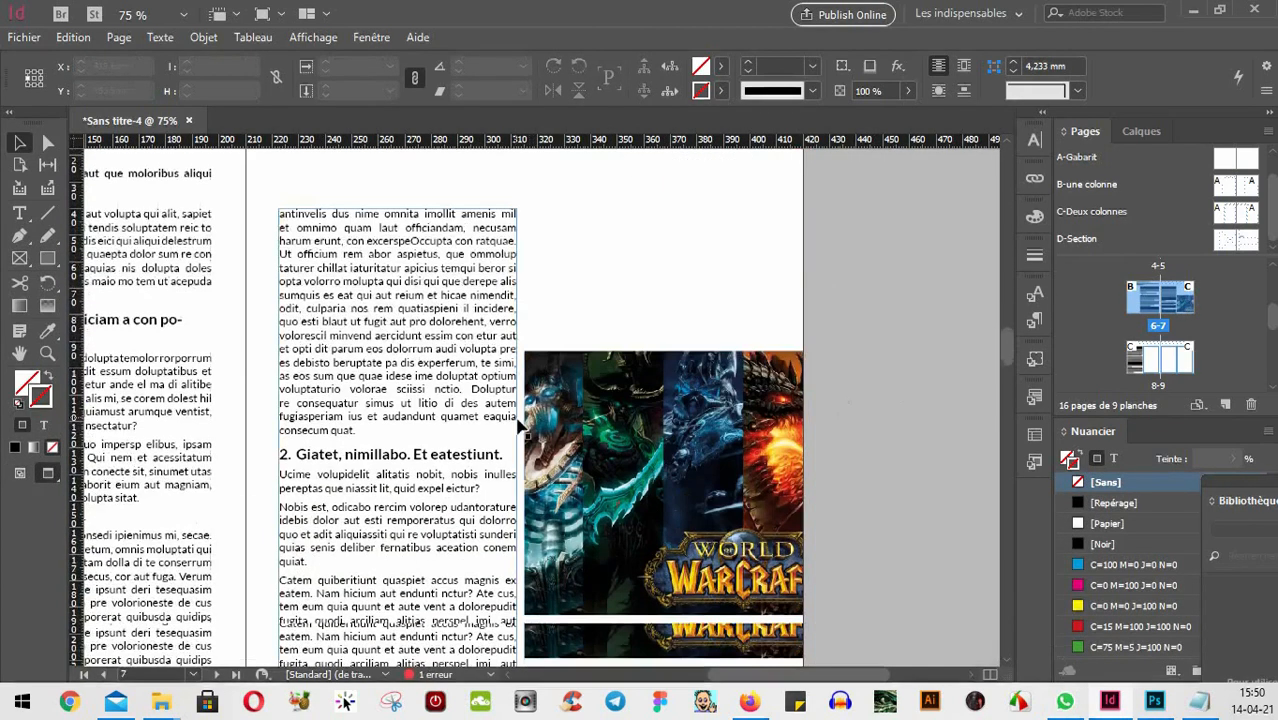
# - Narrow the image frame to about 92.3 mm so it ends at the page's right margin, and return to the normal view
pyautogui.click(758, 440)
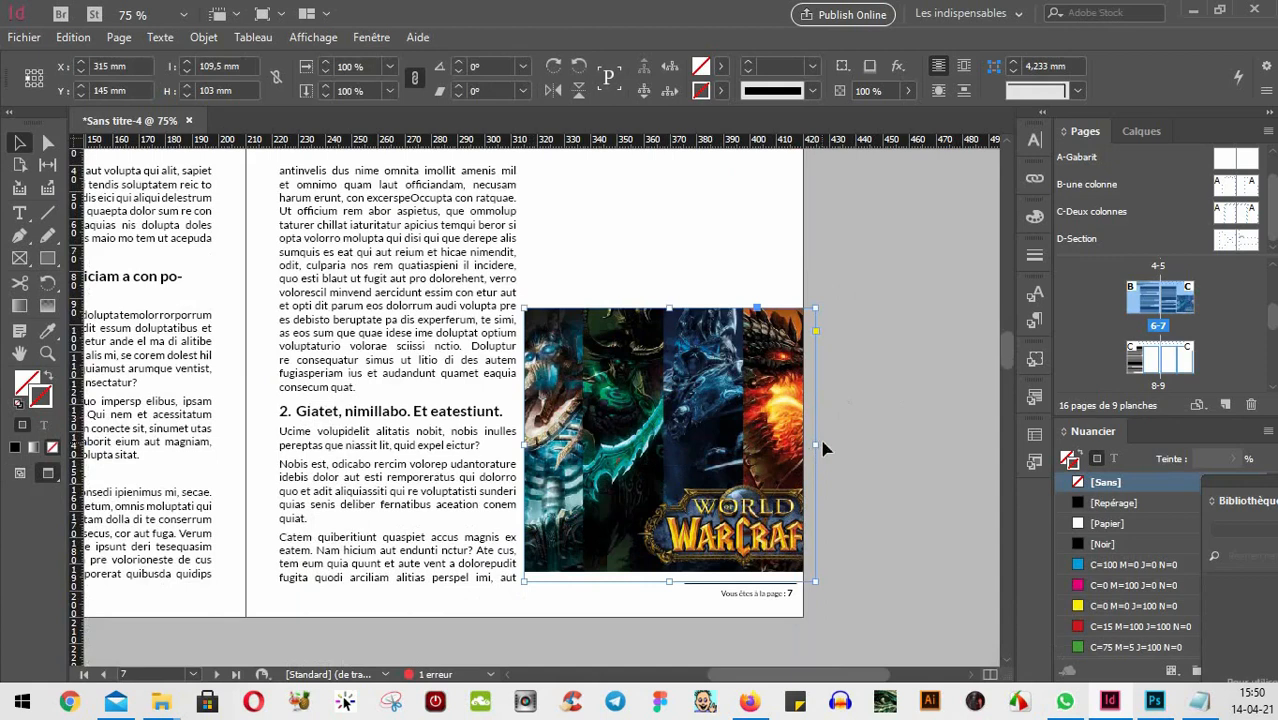
pyautogui.moveTo(818, 445); pyautogui.dragTo(770, 451)
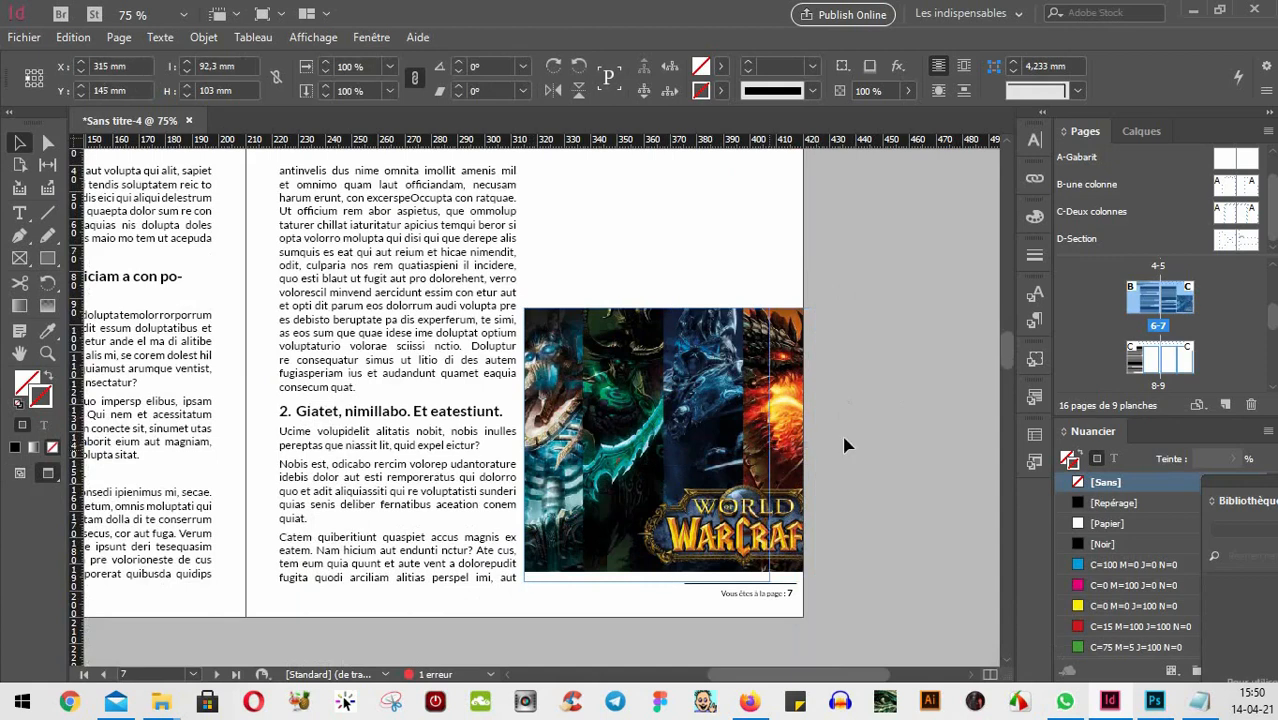
pyautogui.press('w')
pyautogui.click(840, 372)
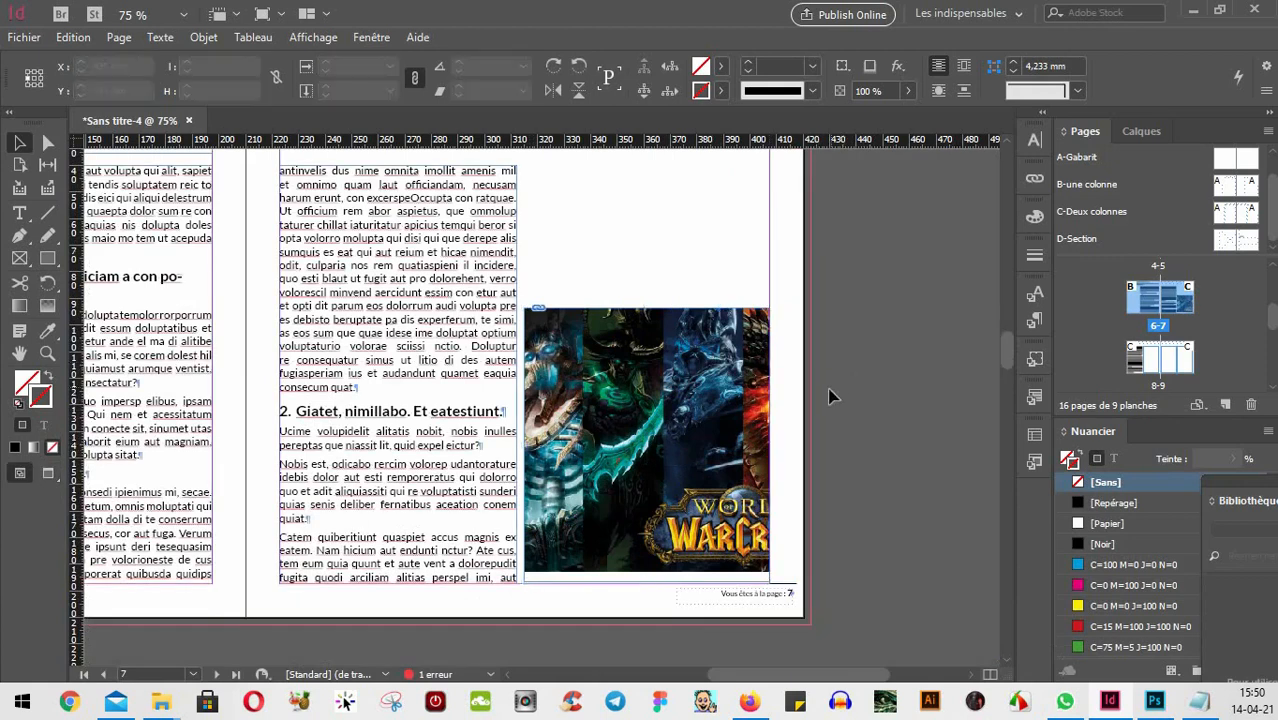
# - Lower the top edge of page 7's first-column text frame, leaving it about 78.3 mm high
pyautogui.click(400, 207)
pyautogui.scroll(1, 396, 205)
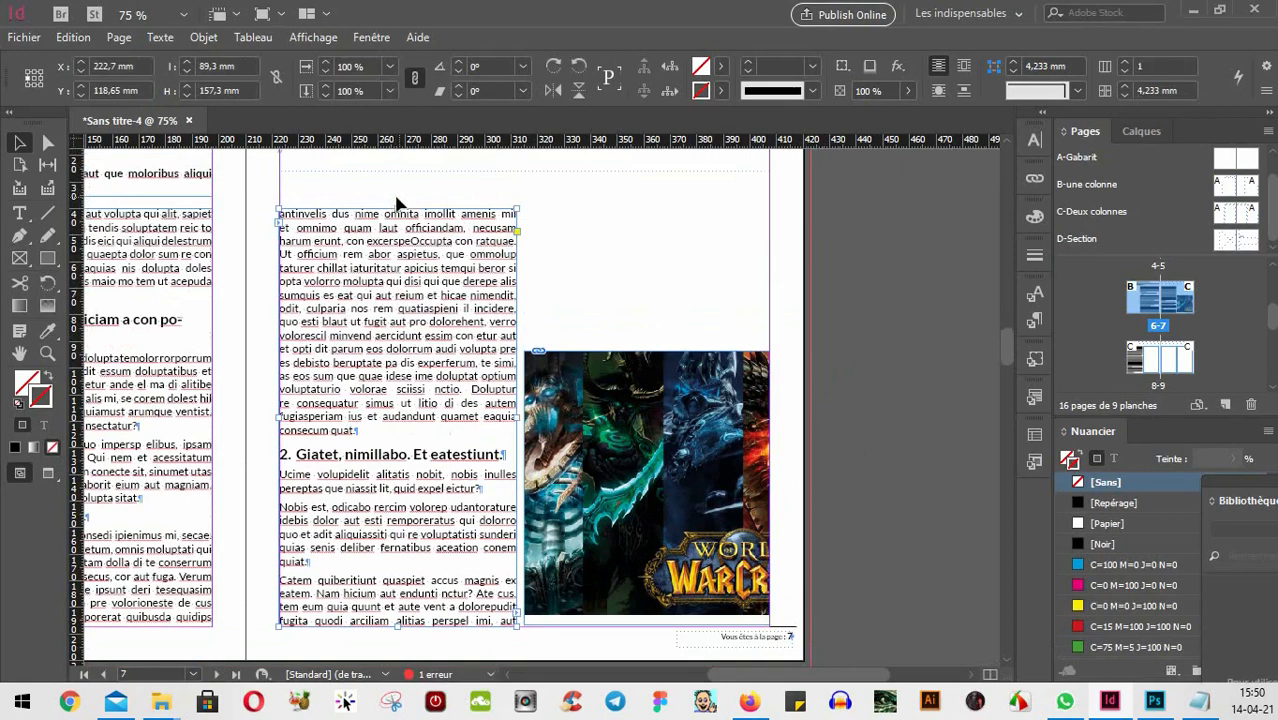
pyautogui.moveTo(396, 213); pyautogui.dragTo(396, 418)
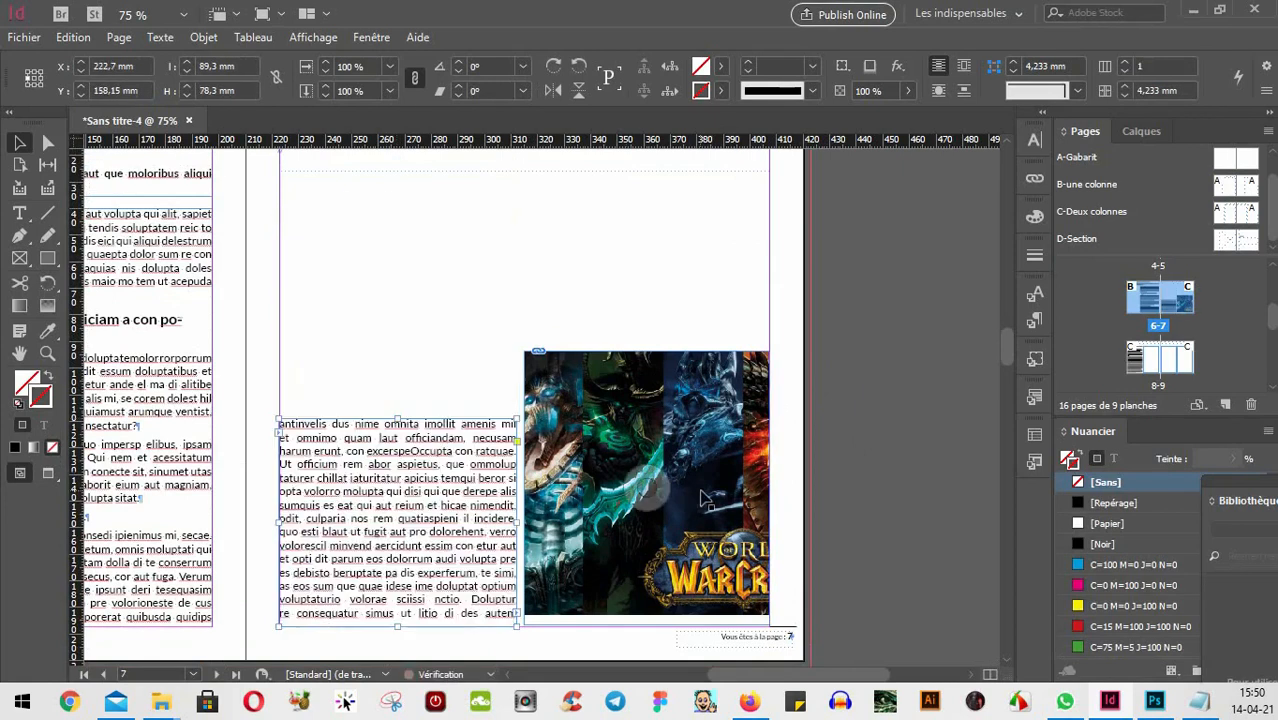
# - Move the image frame above the text in page 7's first column and match its width to the column, 89.3 mm
pyautogui.moveTo(715, 500); pyautogui.dragTo(516, 476)
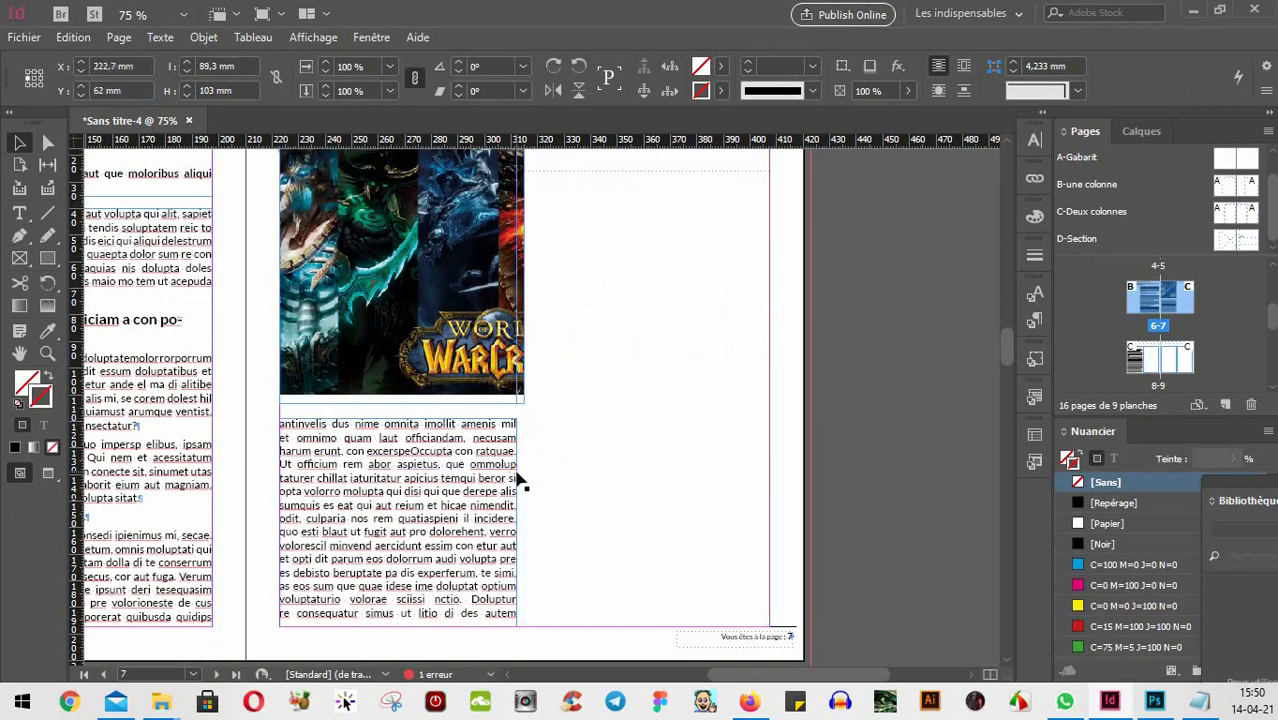
pyautogui.scroll(2, 563, 458)
pyautogui.moveTo(398, 217); pyautogui.dragTo(400, 223)
pyautogui.click(655, 377)
pyautogui.scroll(-2, 652, 393)
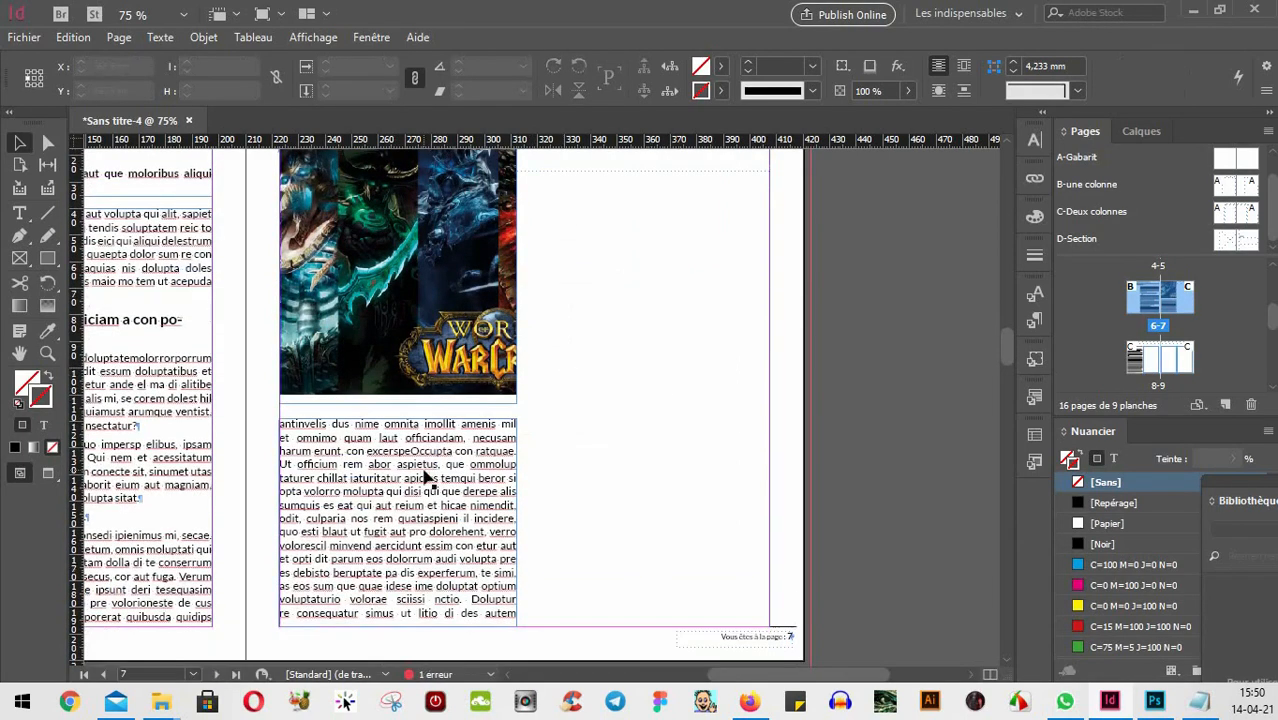
# - Review the layout of pages 4 to 7, including the image above the text and the section header on page 7
pyautogui.click(500, 502)
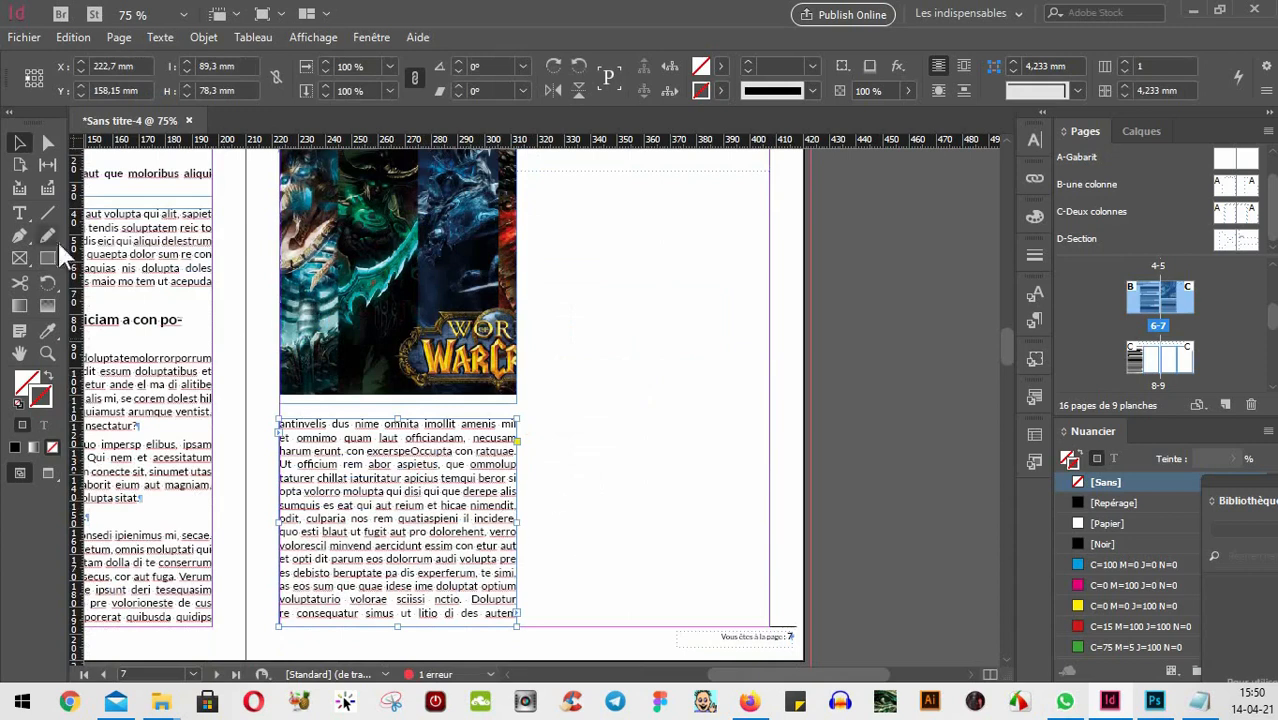
pyautogui.scroll(-9, 558, 354)
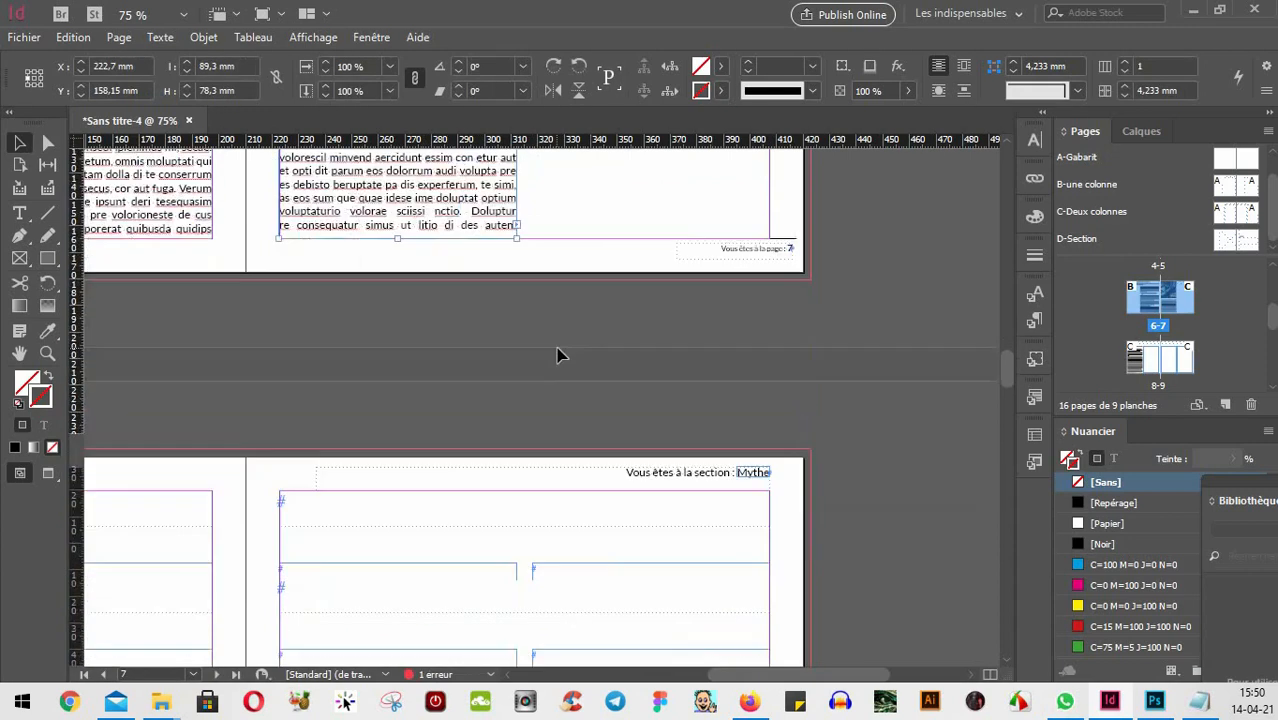
pyautogui.scroll(9, 556, 352)
pyautogui.scroll(-1, 556, 352)
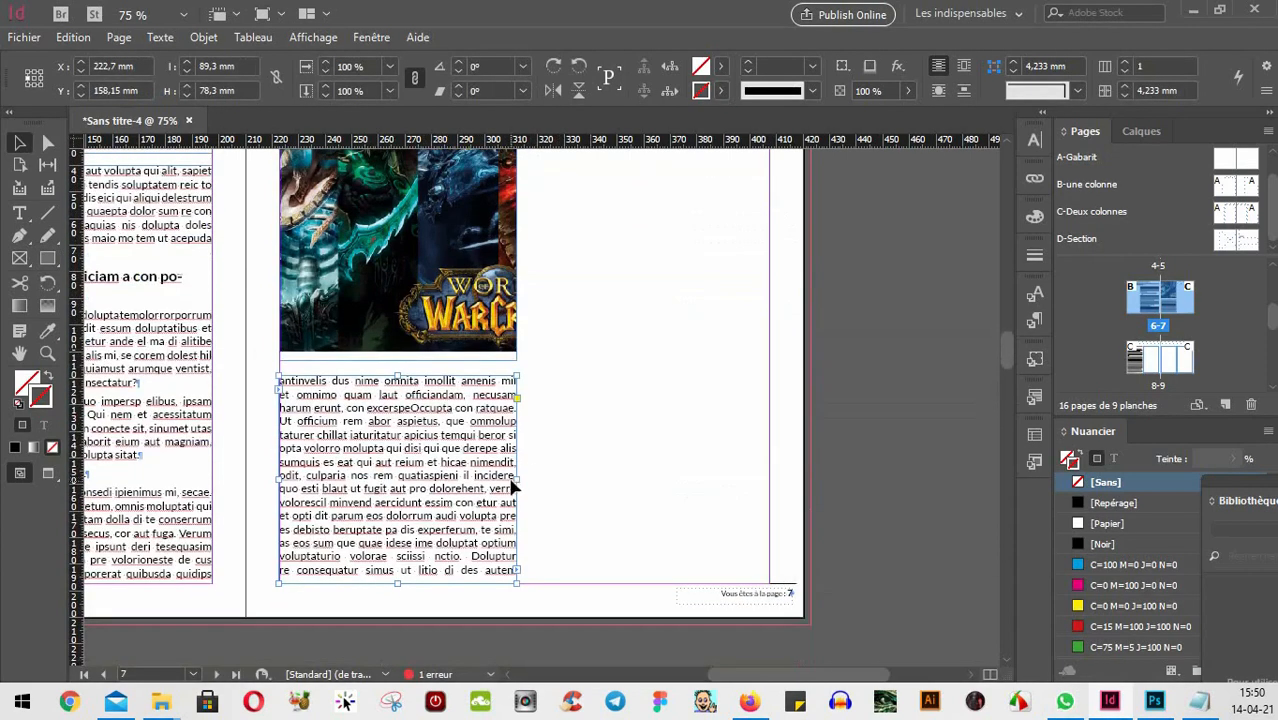
pyautogui.scroll(-2, 512, 480)
pyautogui.scroll(1, 512, 478)
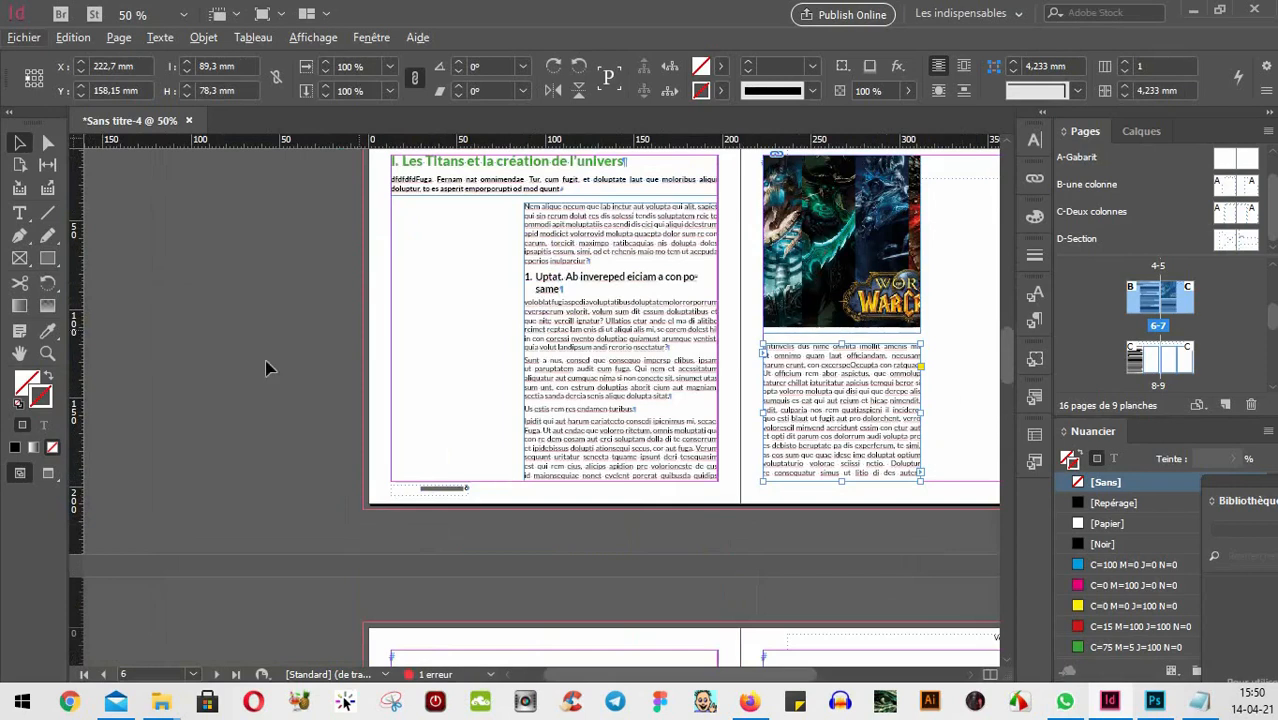
pyautogui.click(221, 368)
pyautogui.moveTo(809, 323); pyautogui.dragTo(602, 502)
pyautogui.scroll(4, 550, 456)
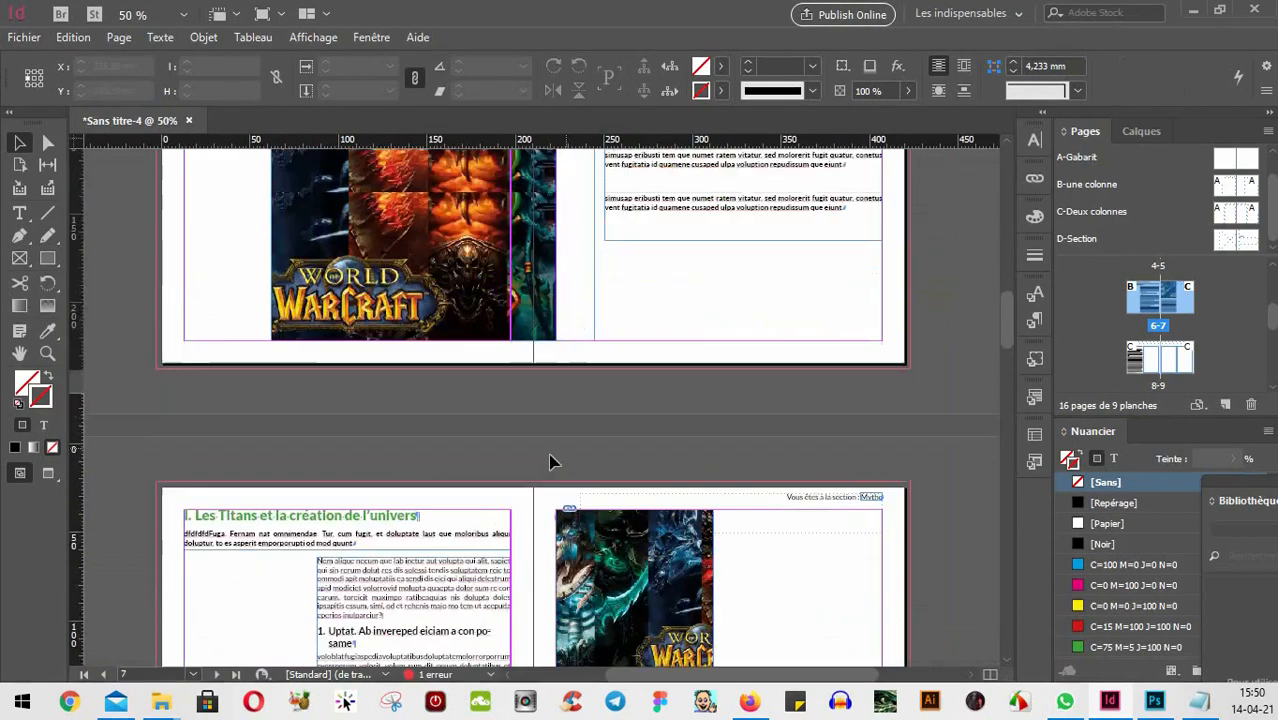
pyautogui.scroll(9, 541, 467)
pyautogui.scroll(-5, 752, 545)
pyautogui.scroll(-10, 640, 448)
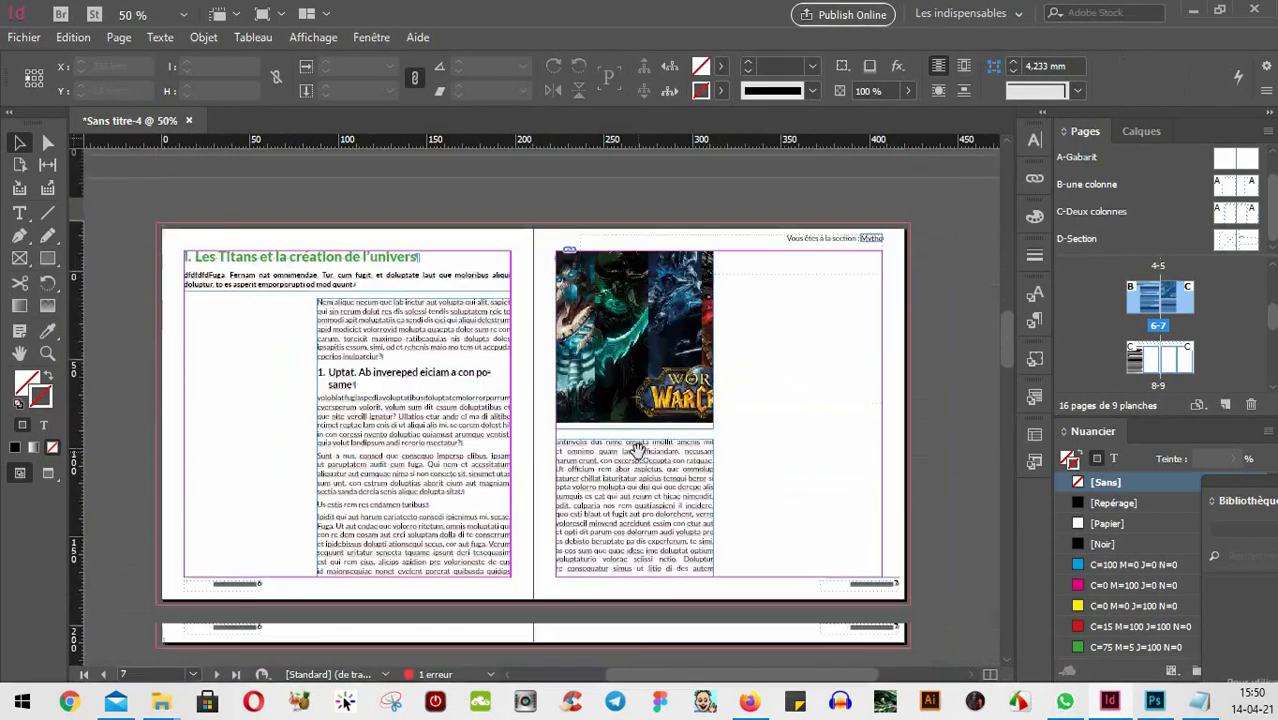
pyautogui.scroll(3, 820, 376)
pyautogui.scroll(1, 834, 402)
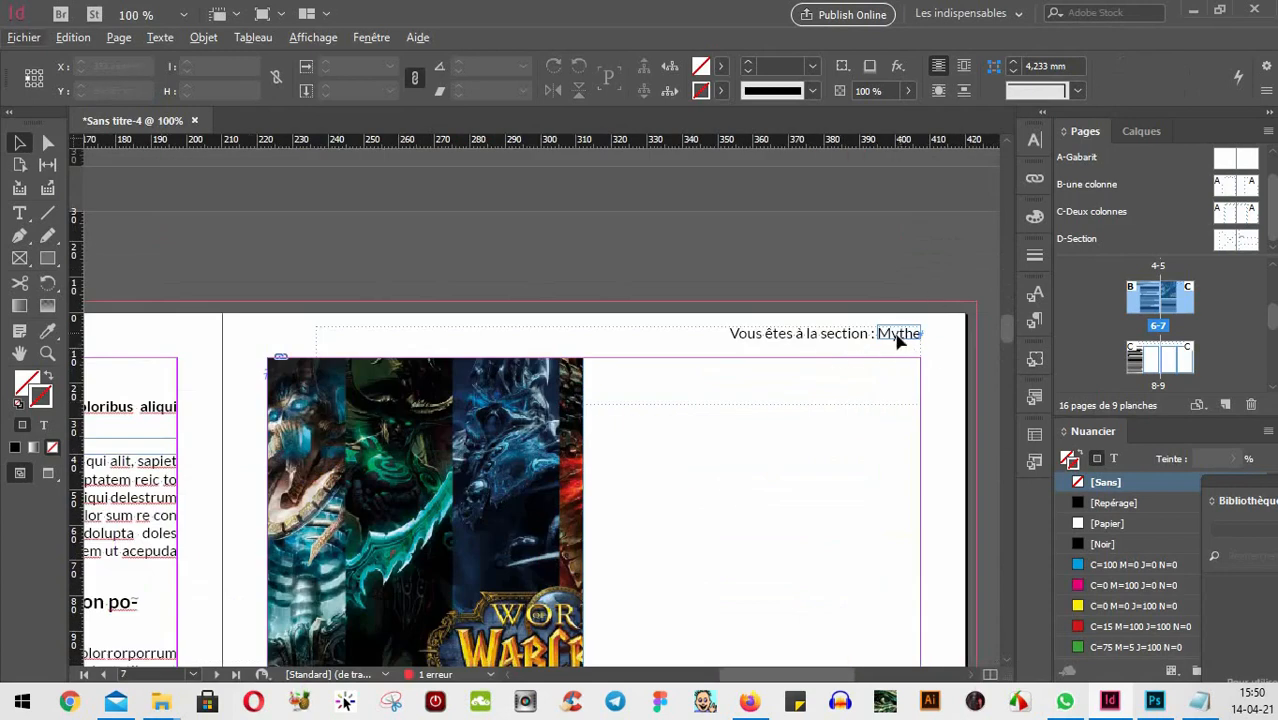
pyautogui.scroll(-2, 850, 370)
pyautogui.scroll(2, 608, 485)
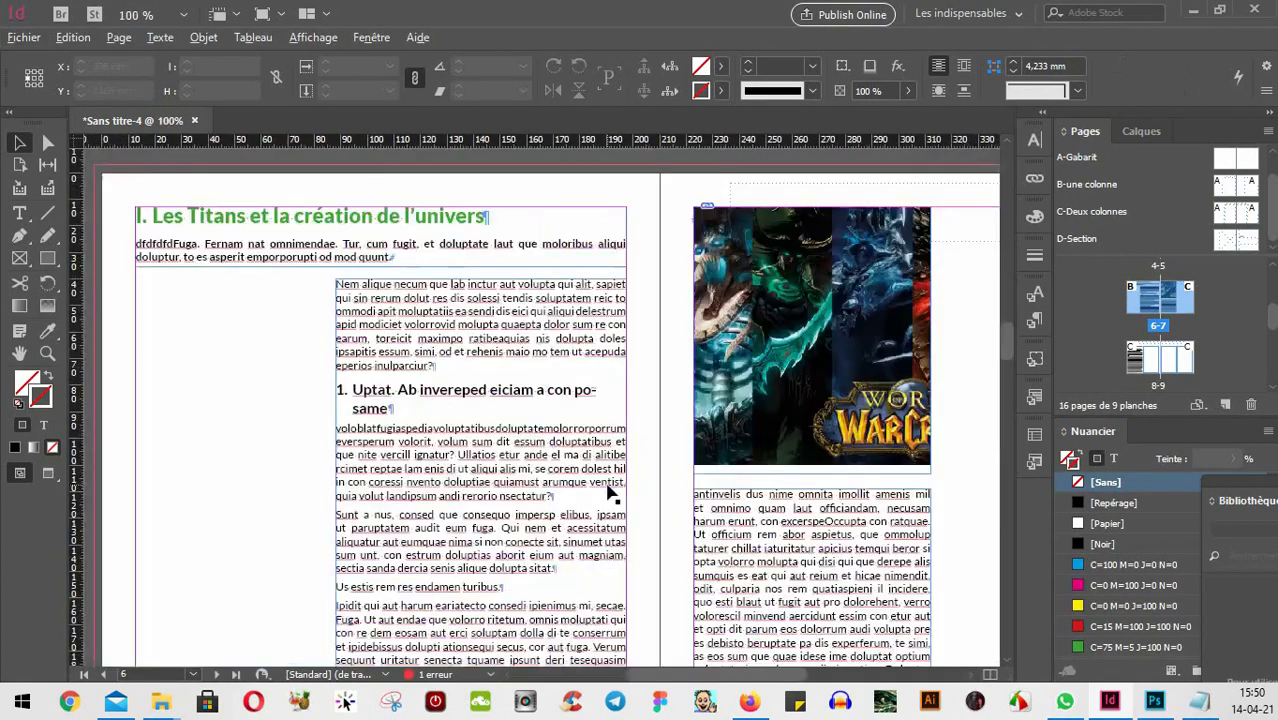
# - Thread the overset text of page 8's first column into the empty second-column text frame
pyautogui.scroll(-2, 610, 500)
pyautogui.scroll(-2, 608, 491)
pyautogui.scroll(-5, 656, 448)
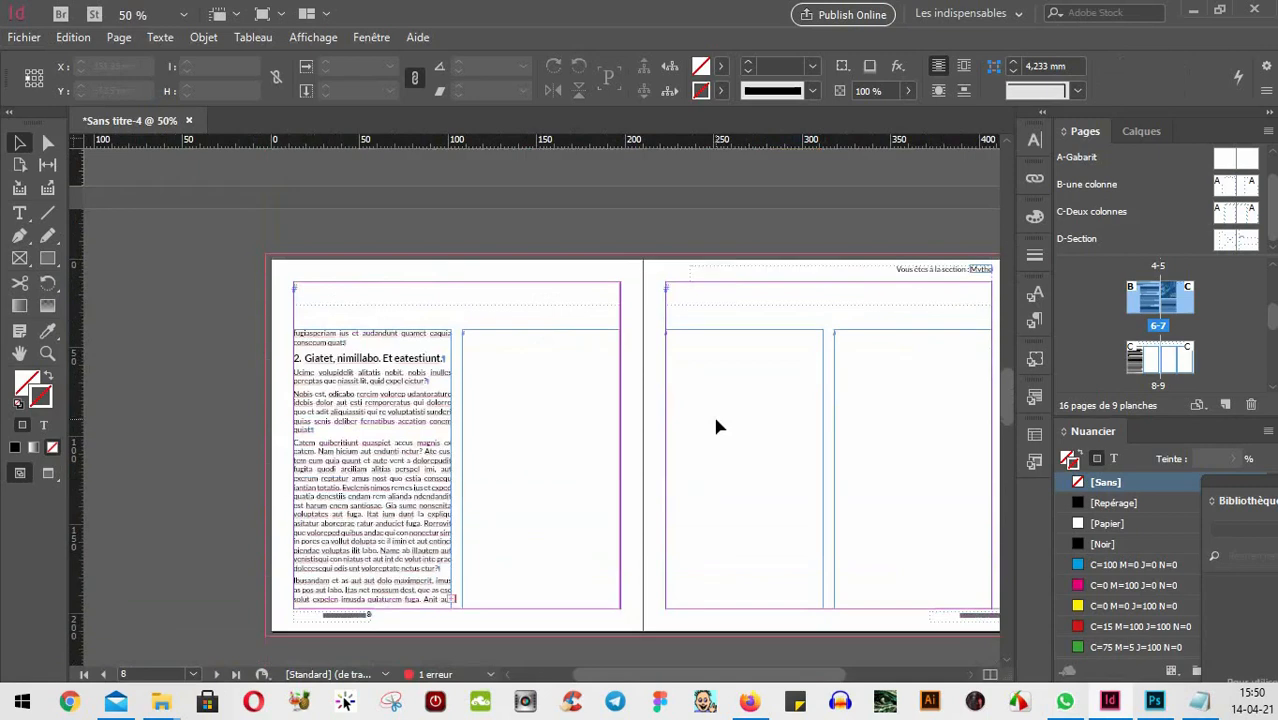
pyautogui.scroll(-2, 716, 425)
pyautogui.moveTo(779, 354); pyautogui.dragTo(617, 499)
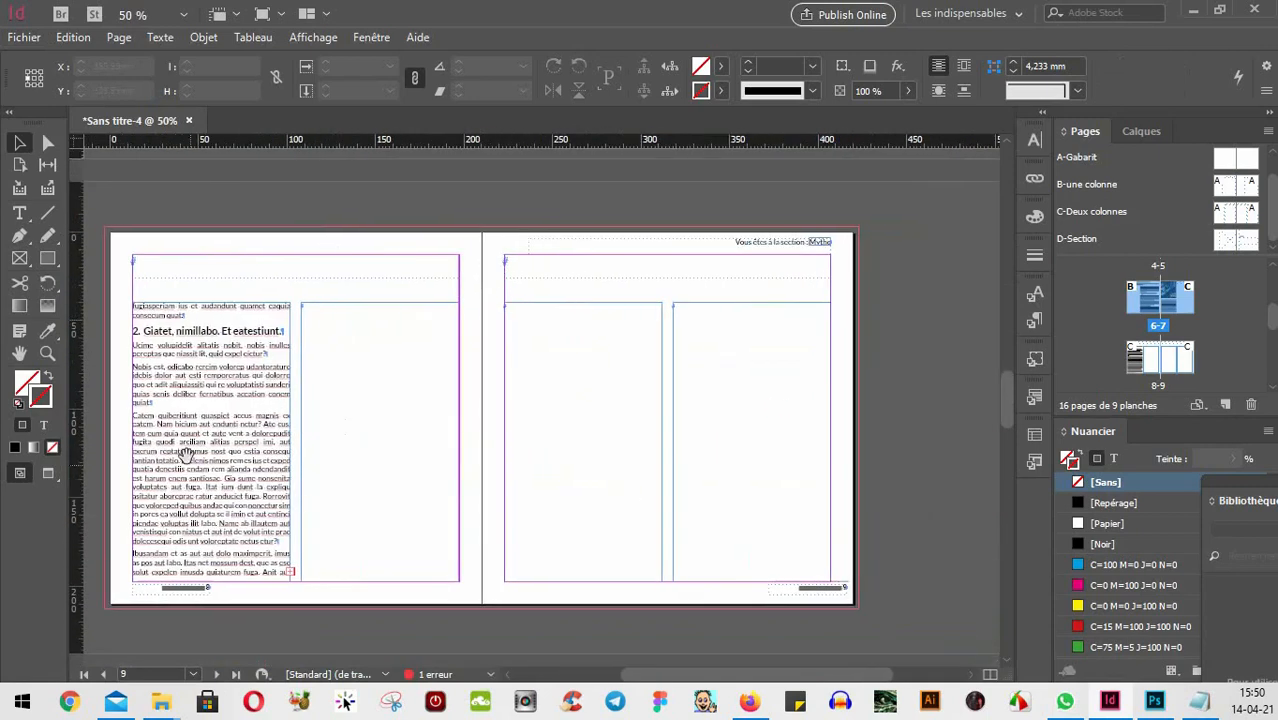
pyautogui.click(330, 430)
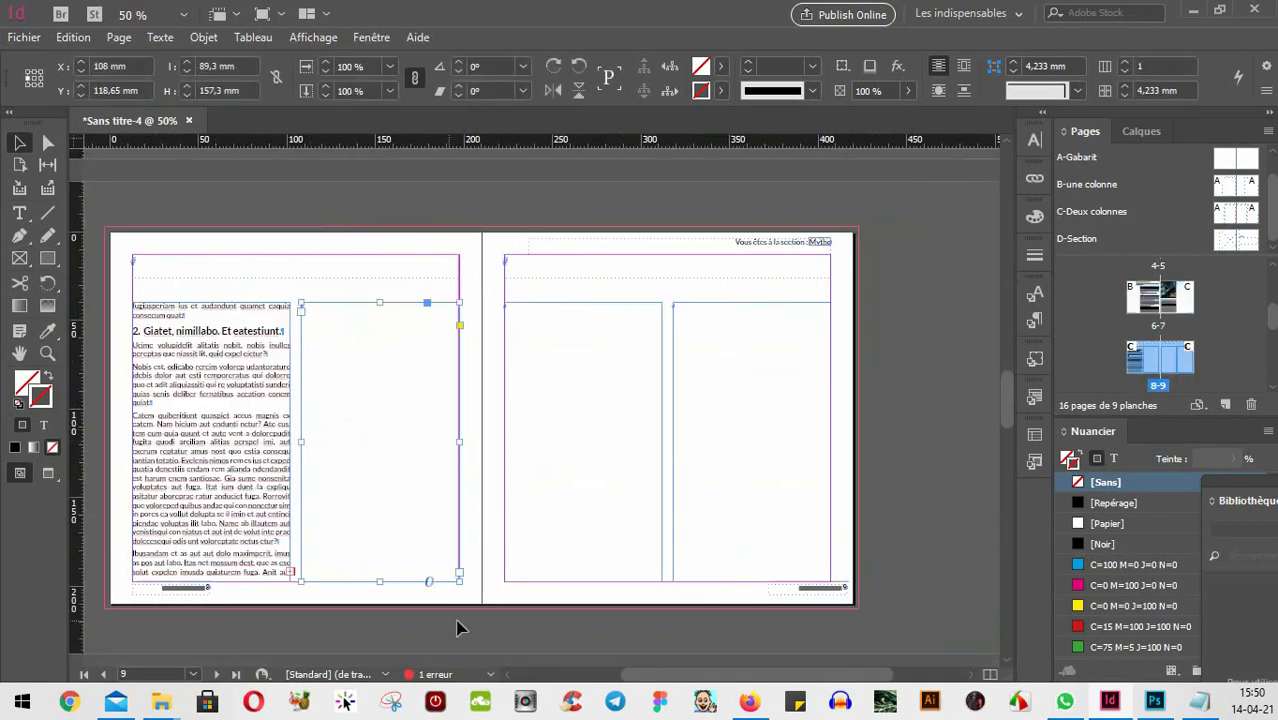
pyautogui.click(287, 572)
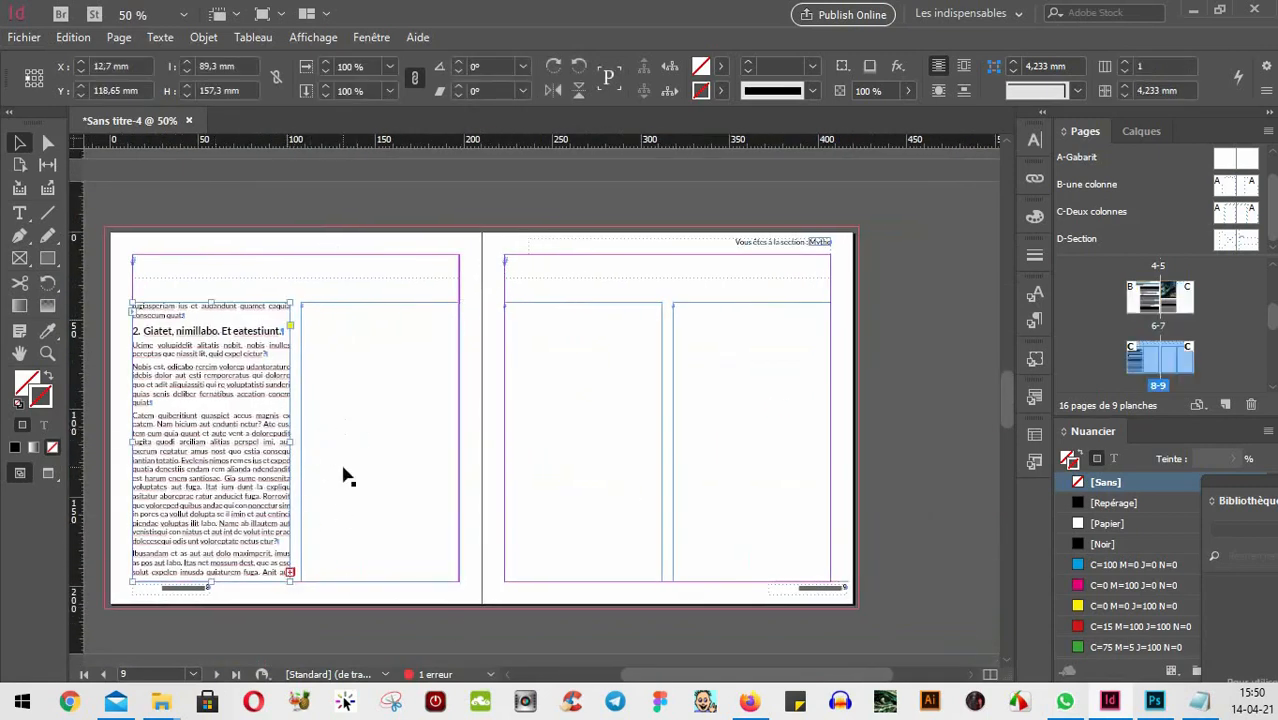
pyautogui.click(289, 574)
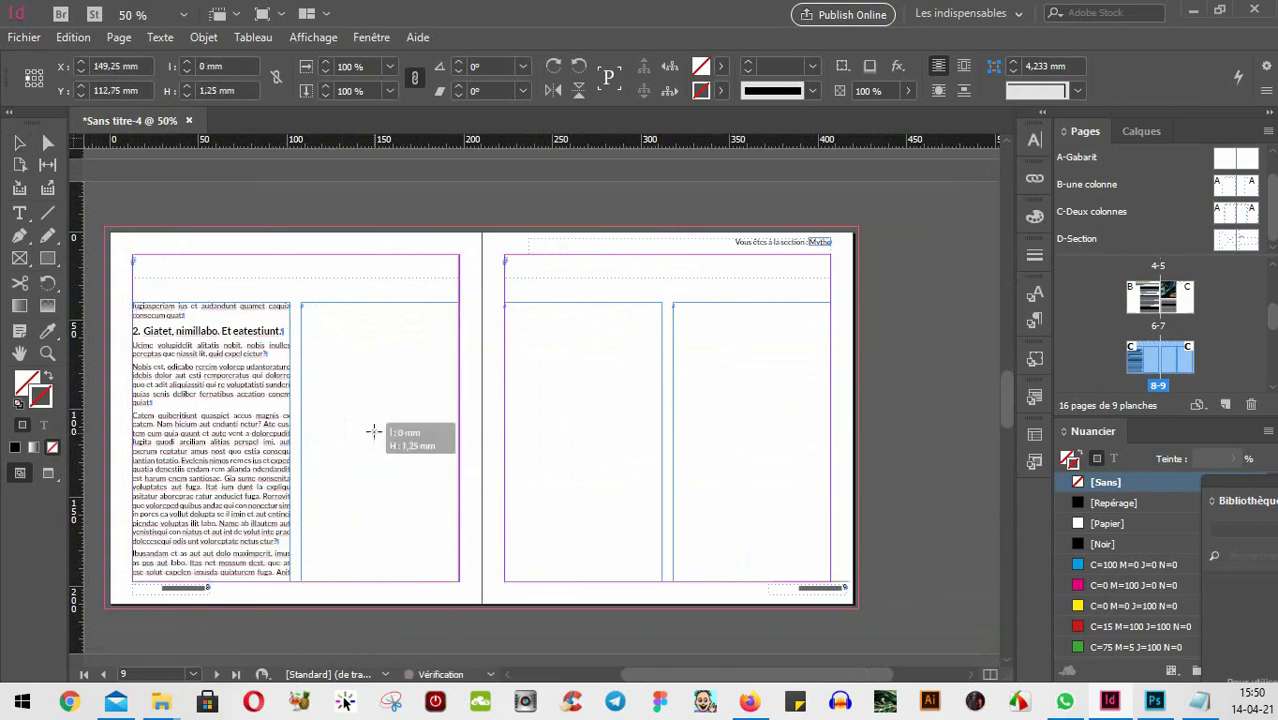
pyautogui.click(372, 432)
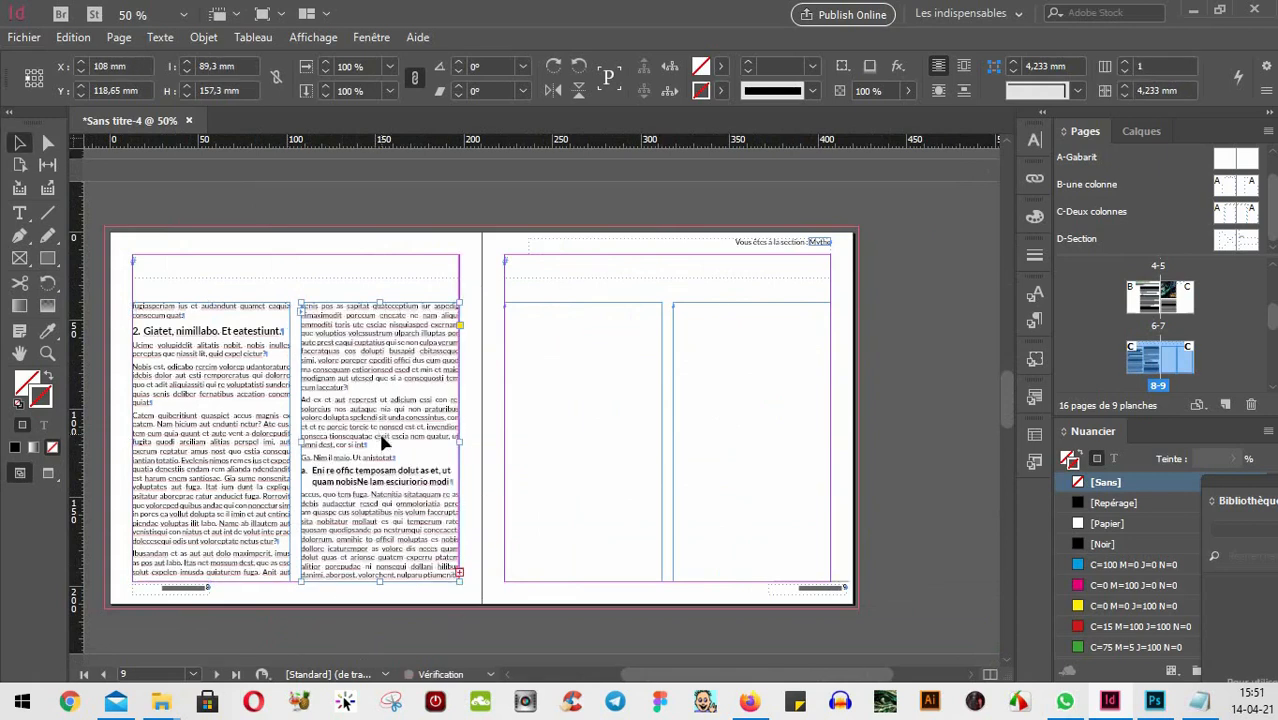
# - Delete page 9's empty first-column text frame and thread page 8's overset text into page 9's second column
pyautogui.click(658, 420)
pyautogui.press('Delete')
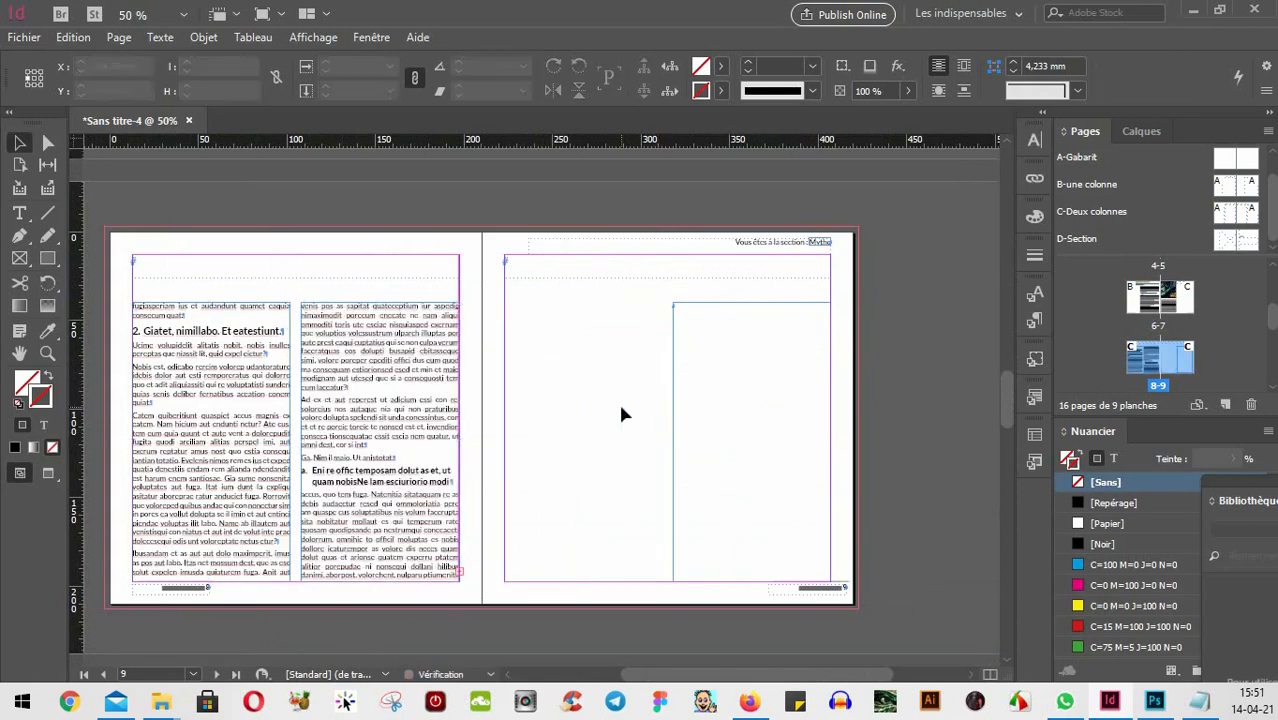
pyautogui.click(740, 396)
pyautogui.click(367, 387)
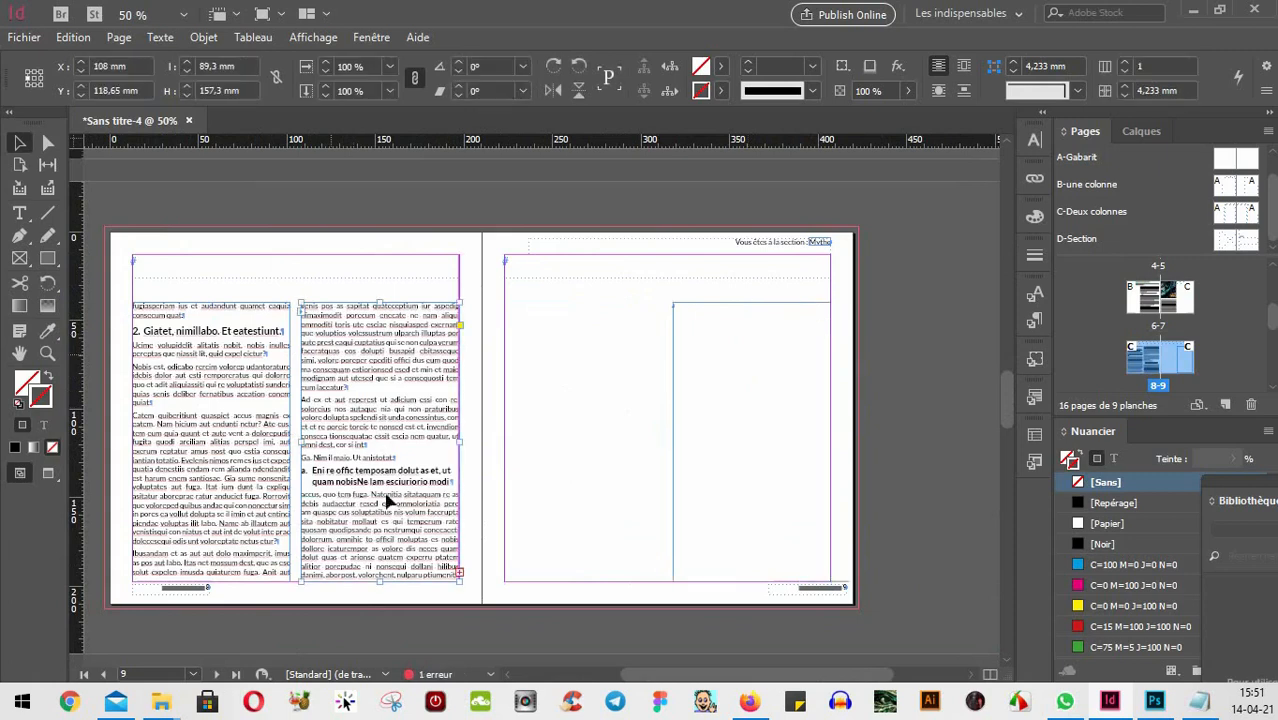
pyautogui.click(456, 574)
pyautogui.click(701, 420)
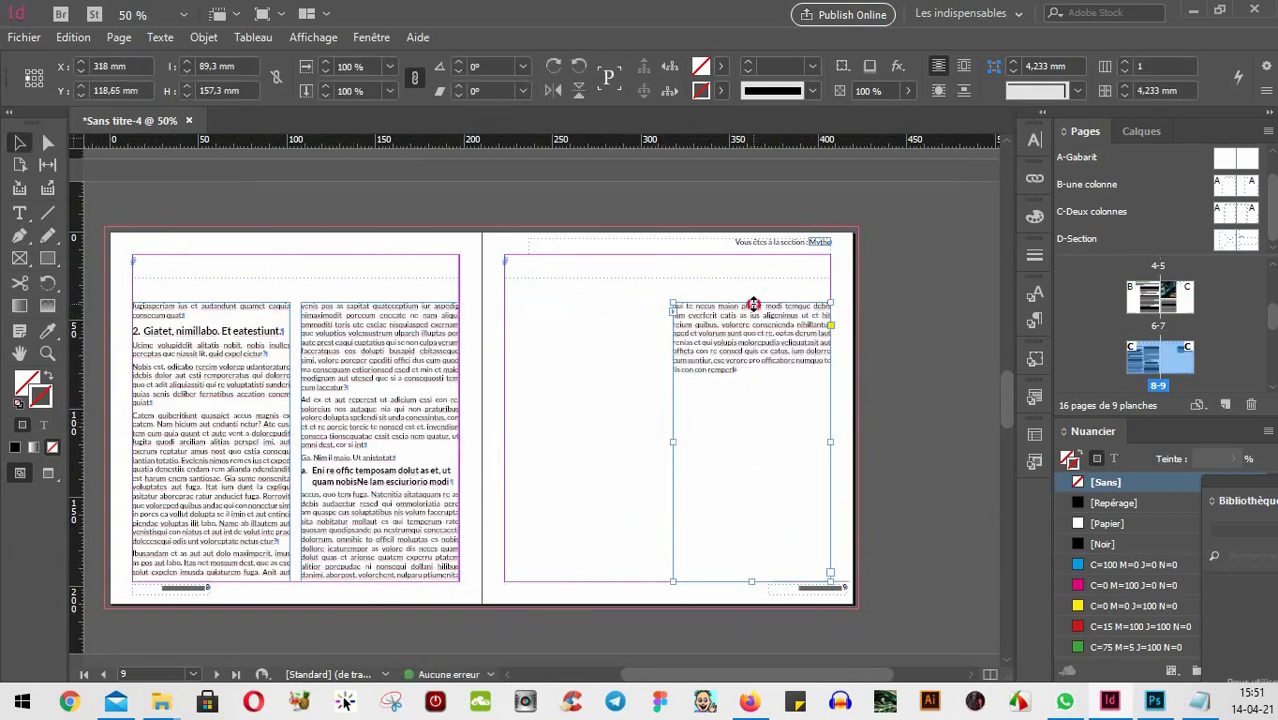
# - Shorten page 9's text frame from its top edge to about 45.3 mm high and draw an image frame about 184.6 × 134.6 mm above it
pyautogui.moveTo(753, 304); pyautogui.dragTo(751, 500)
pyautogui.click(20, 257)
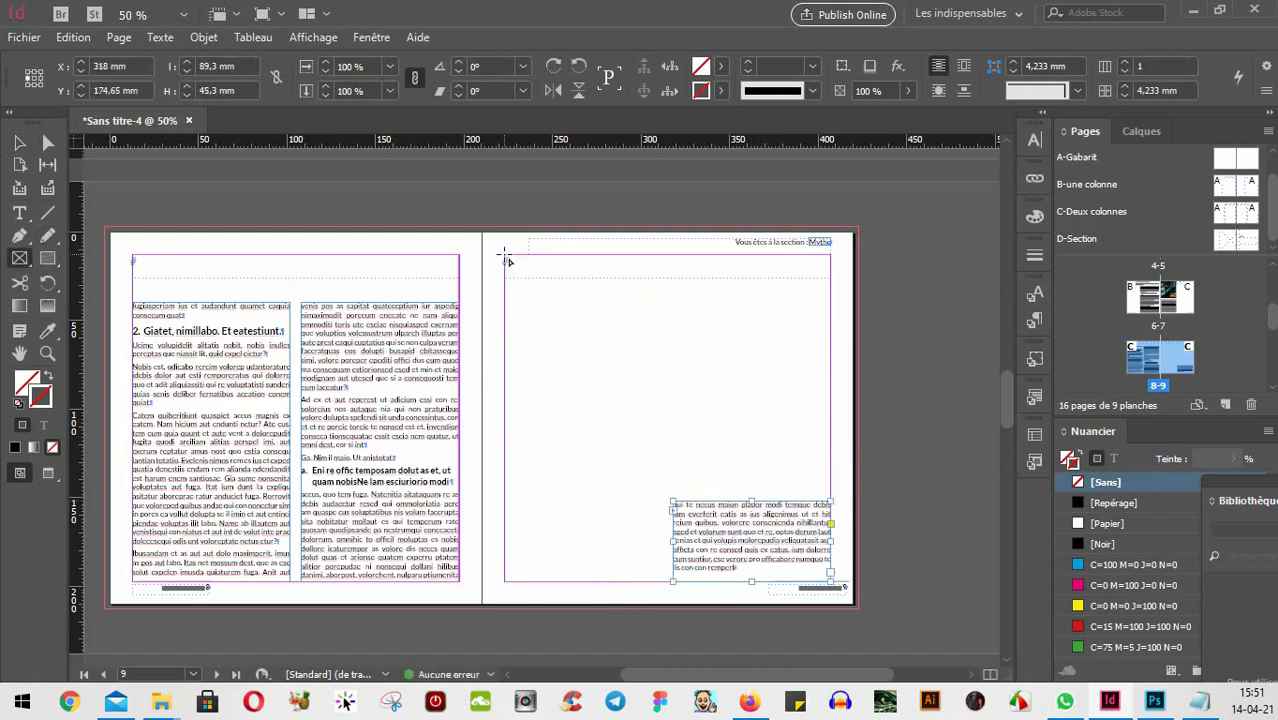
pyautogui.moveTo(505, 257); pyautogui.dragTo(830, 492)
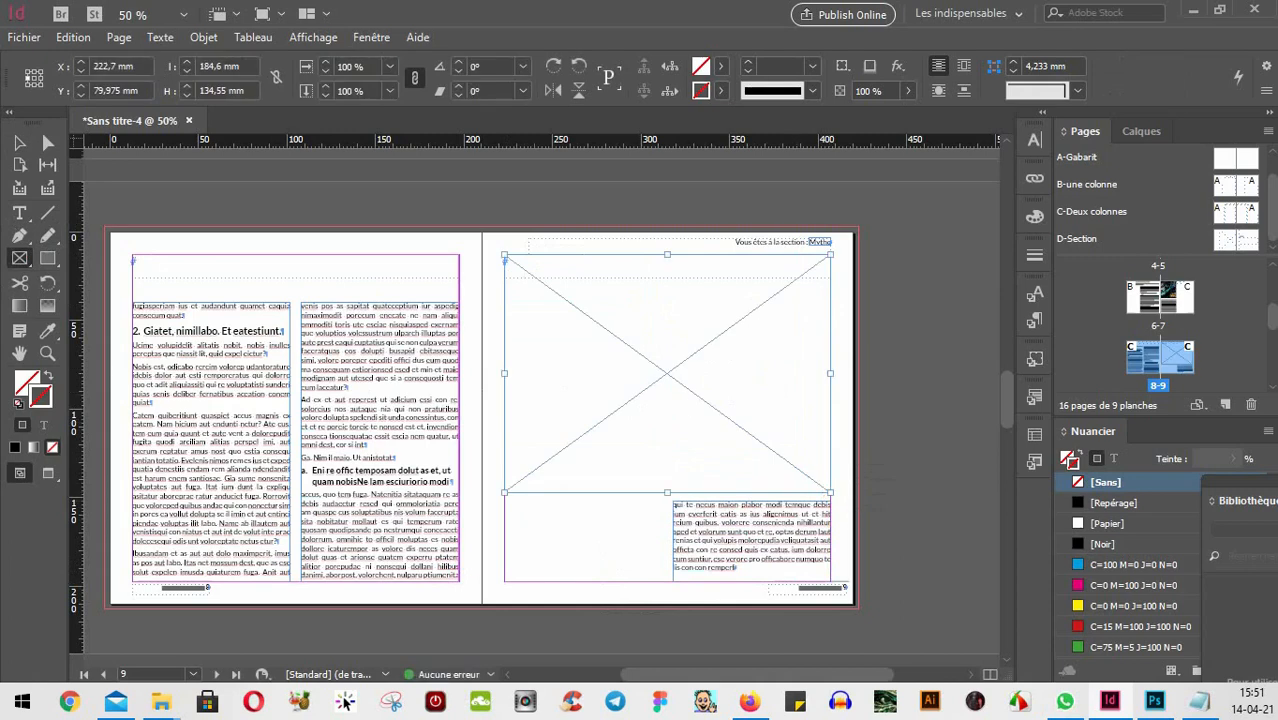
# - Switch to Firefox and copy the 1280 × 1024 World of Warcraft forest image from the Bing image results for warcraft
pyautogui.hotkey('alt', 'Tab')
pyautogui.click(730, 38)
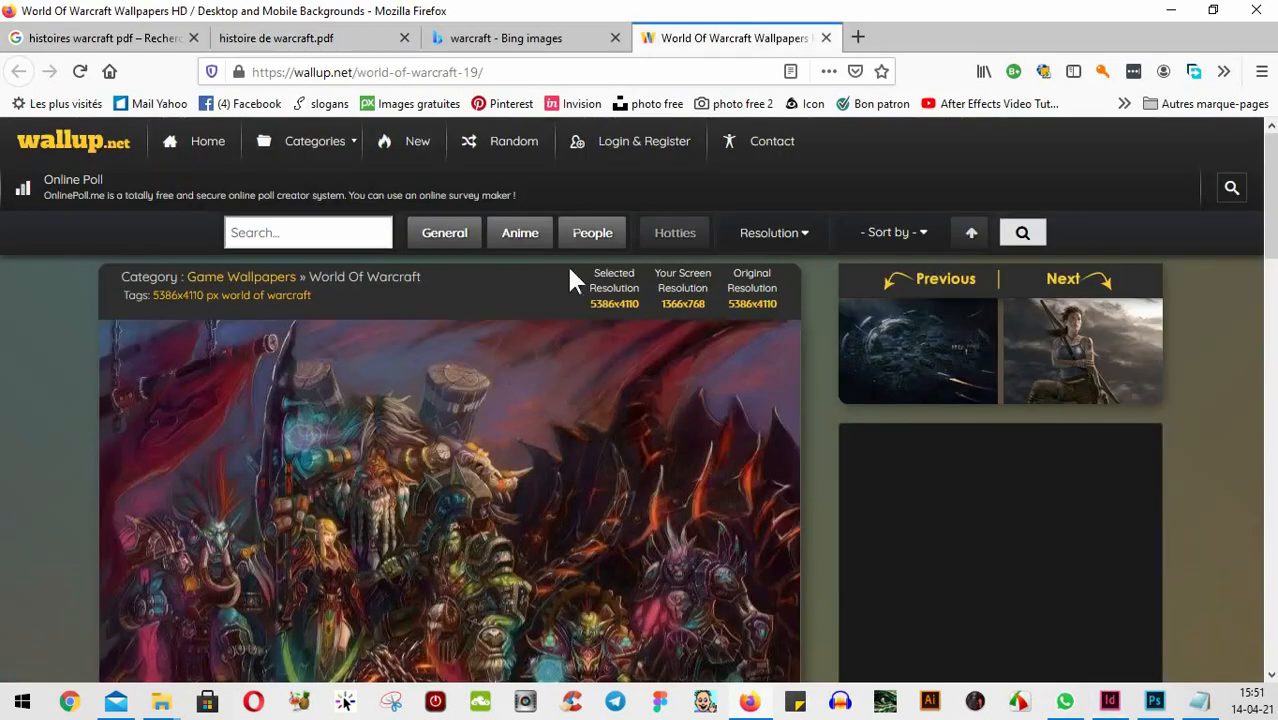
pyautogui.click(510, 38)
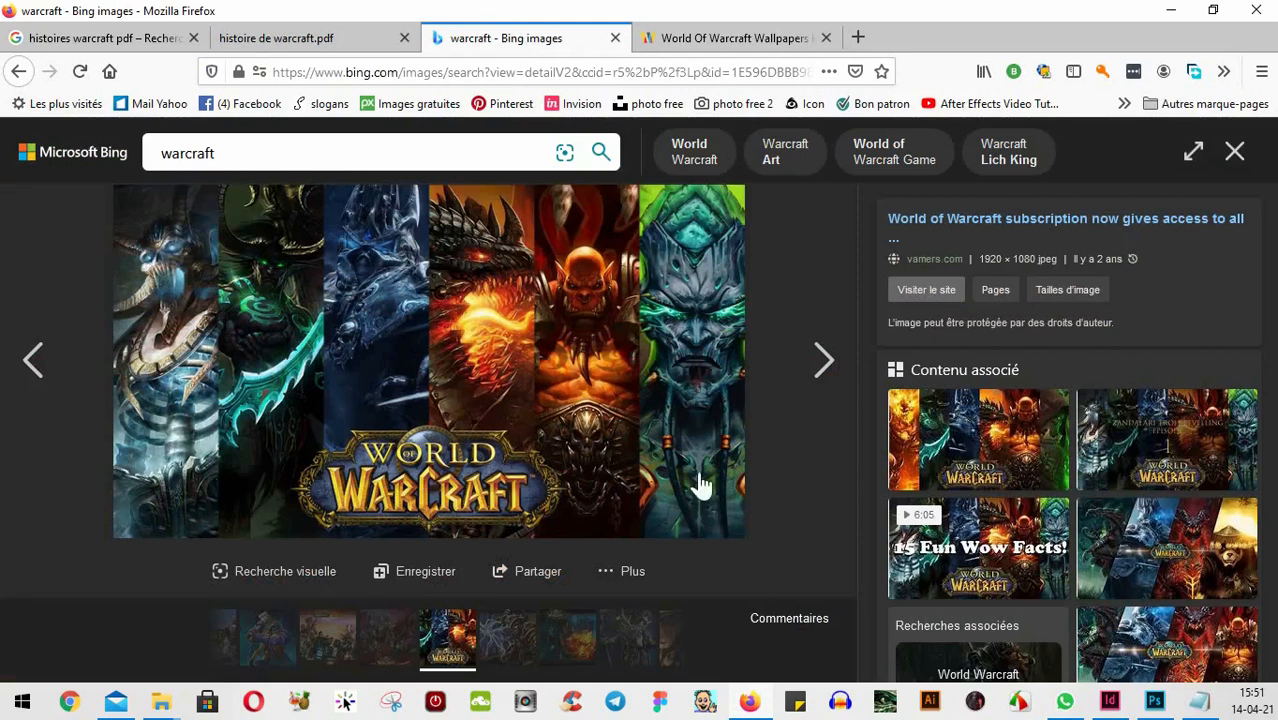
pyautogui.click(812, 366)
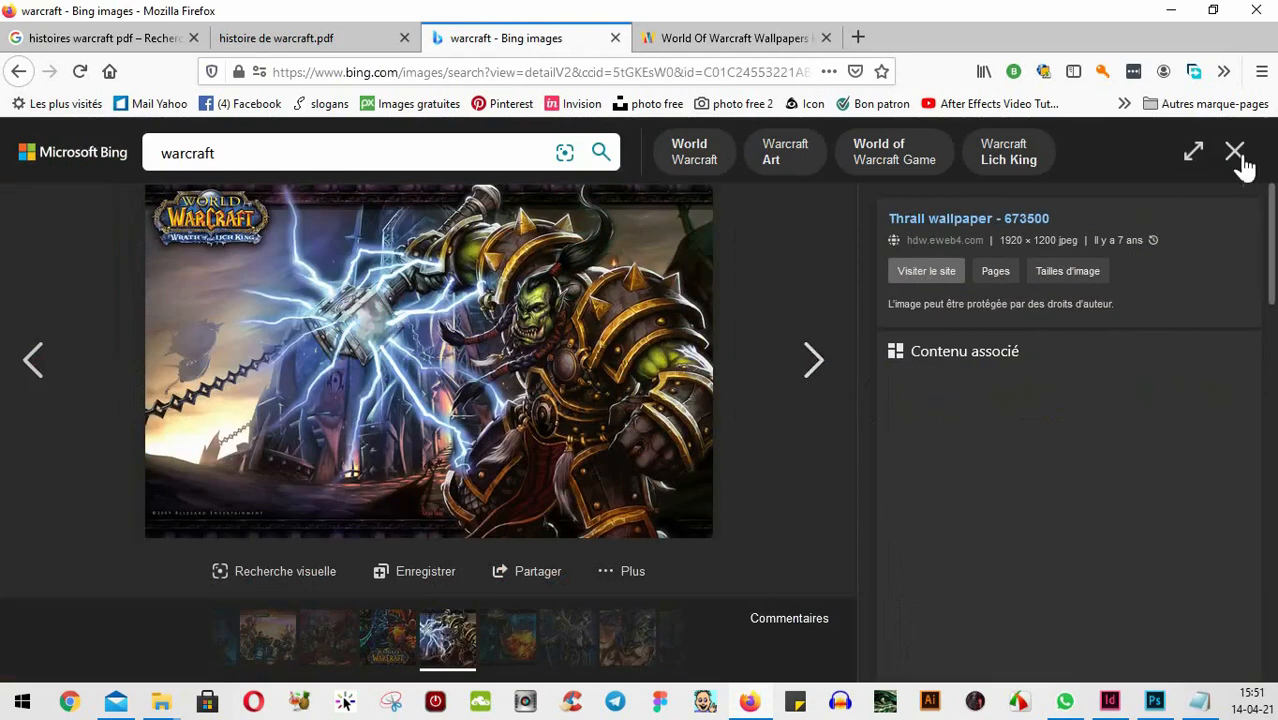
pyautogui.click(1236, 151)
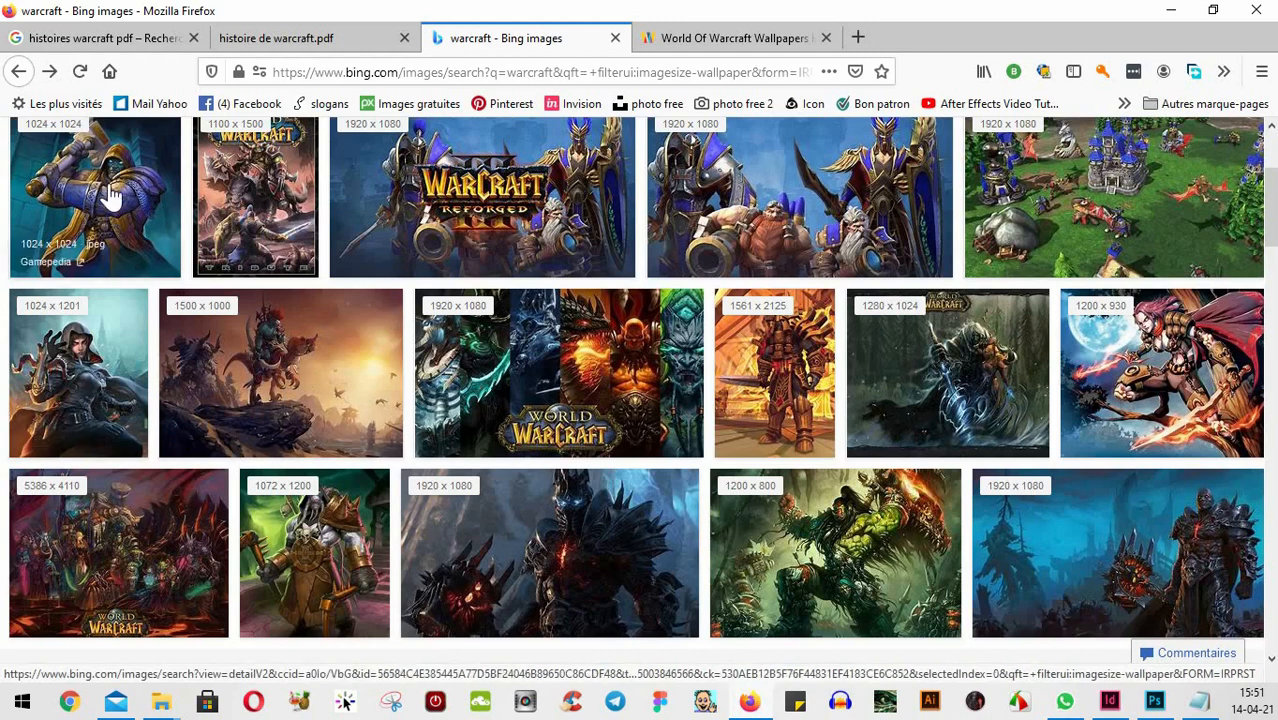
pyautogui.click(958, 405)
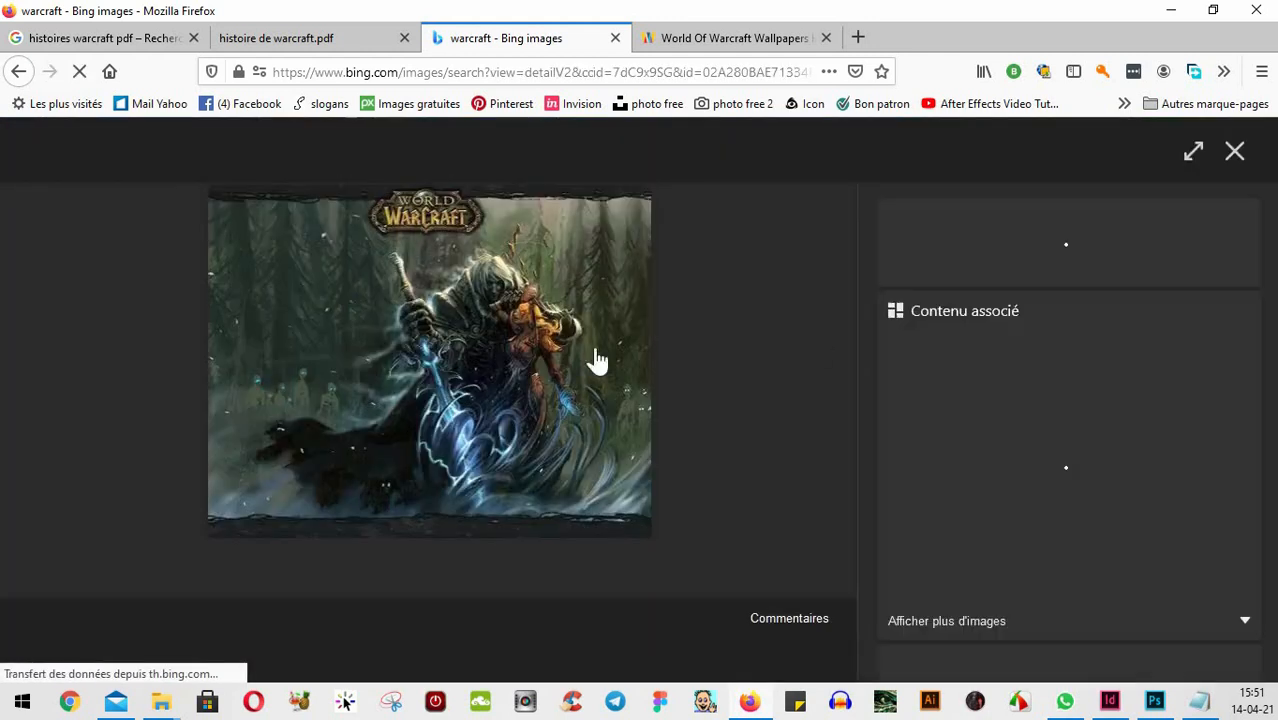
pyautogui.rightClick(491, 350)
pyautogui.click(551, 403)
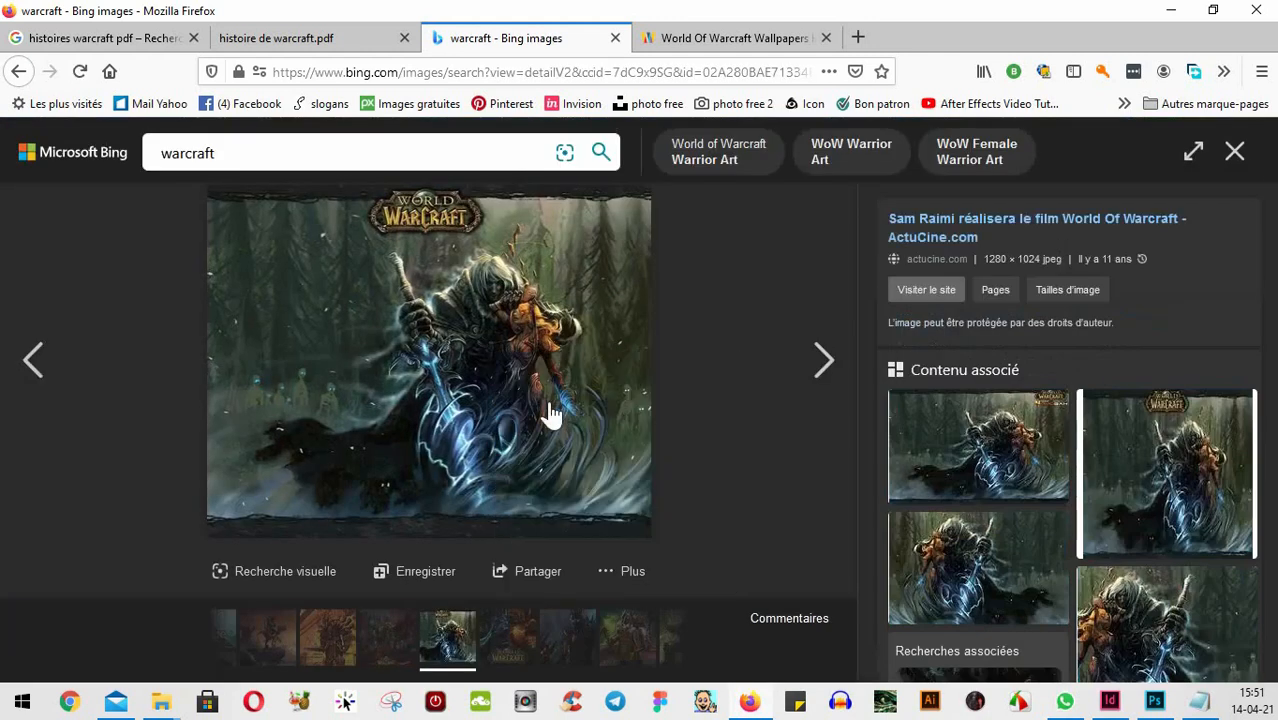
# - Switch to Photoshop, close mythe.psd, and paste the copied image into a new 1280 × 1024 px document based on the clipboard preset
pyautogui.click(1155, 701)
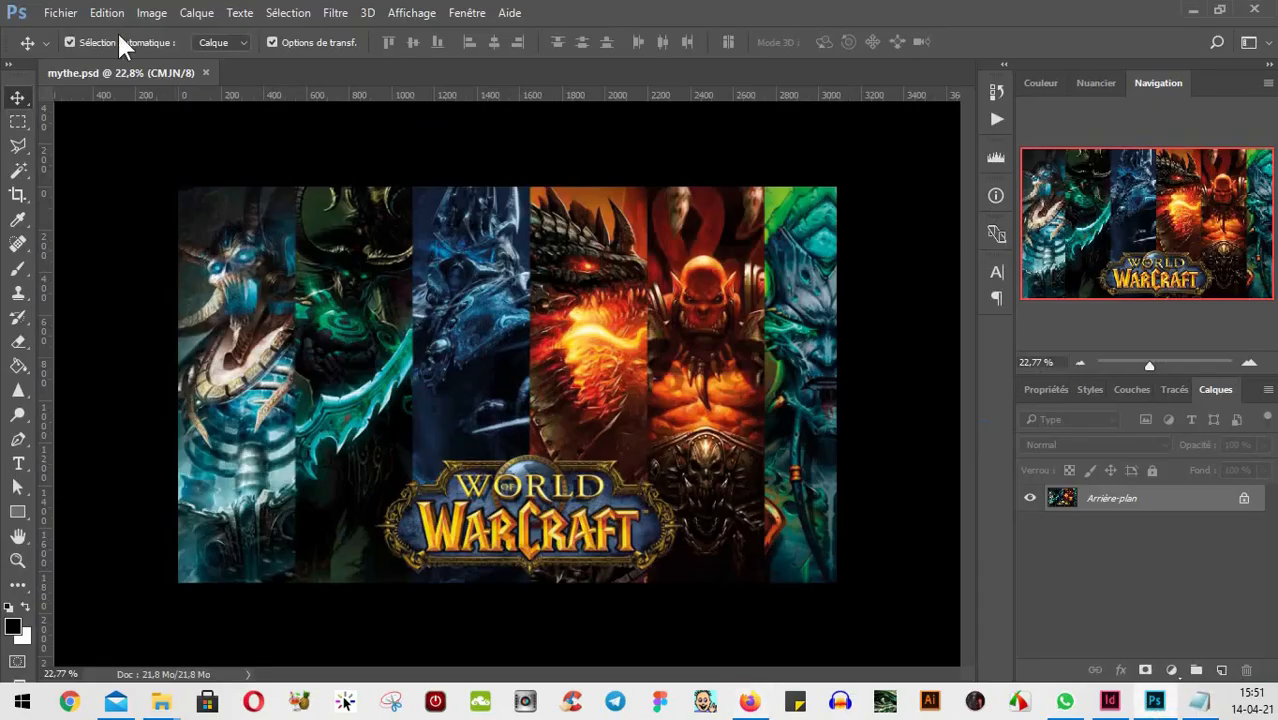
pyautogui.click(205, 73)
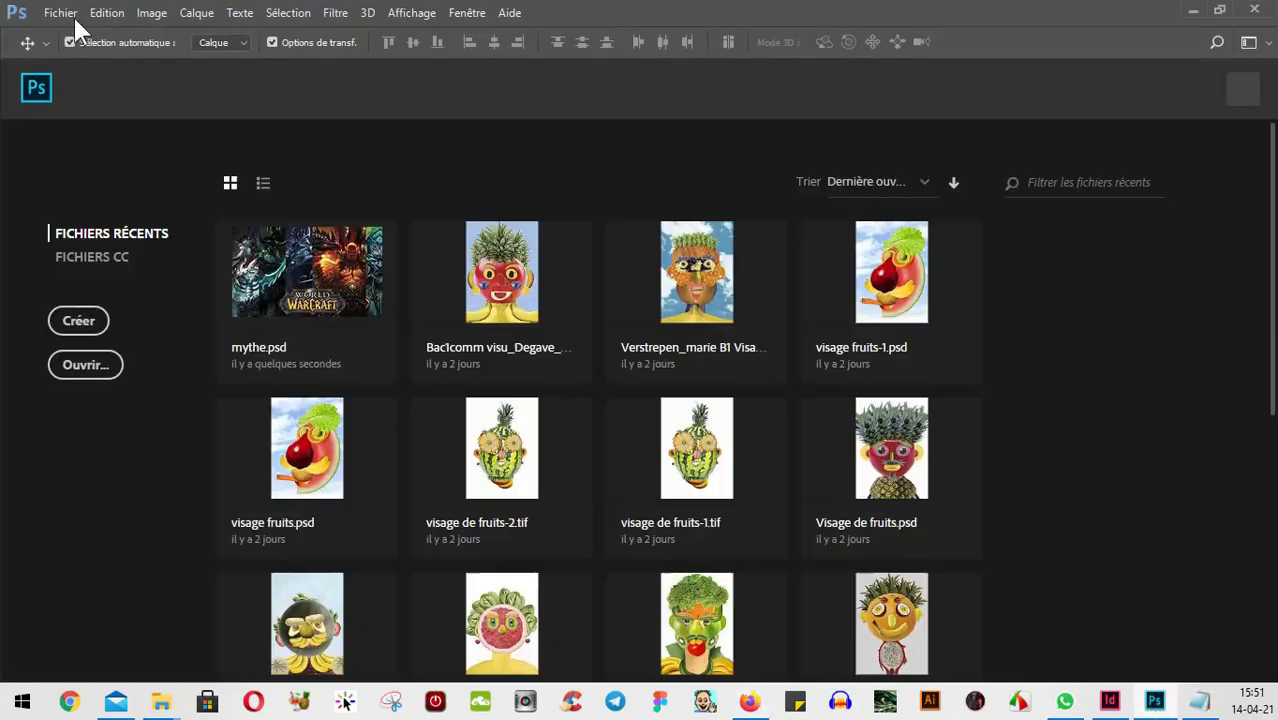
pyautogui.click(75, 18)
pyautogui.click(79, 32)
pyautogui.click(60, 19)
pyautogui.click(70, 35)
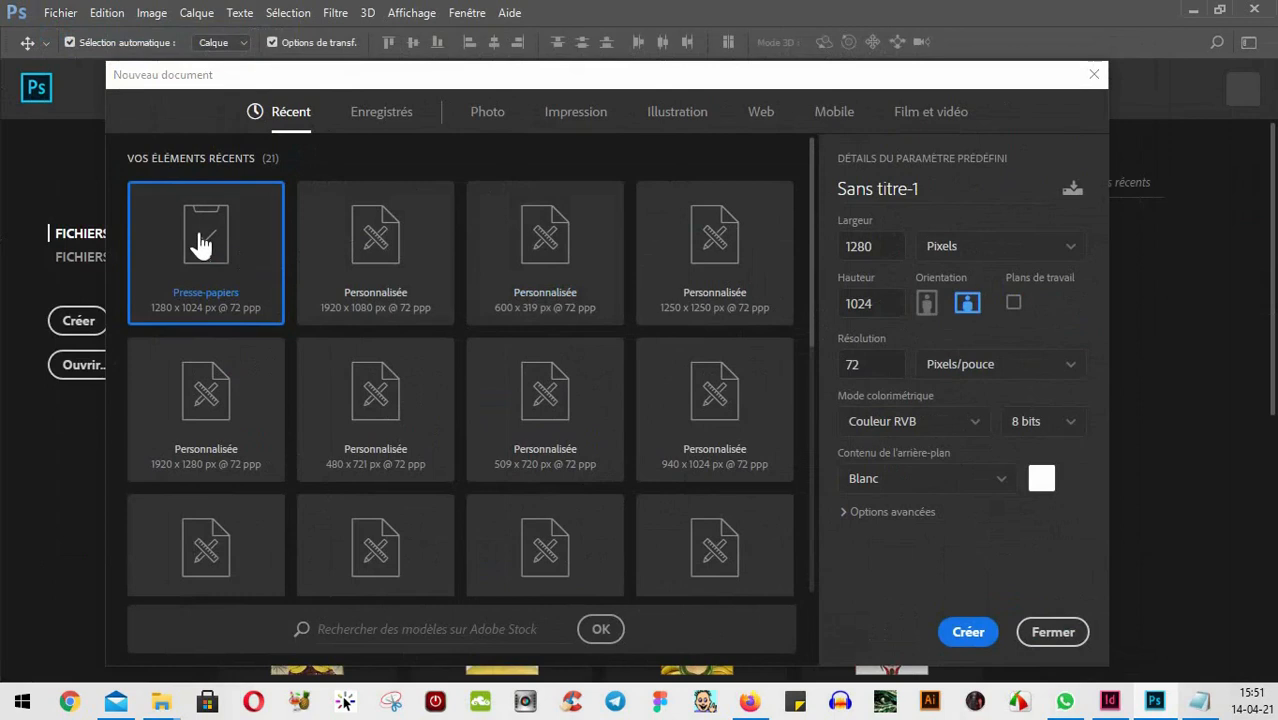
pyautogui.press('Return')
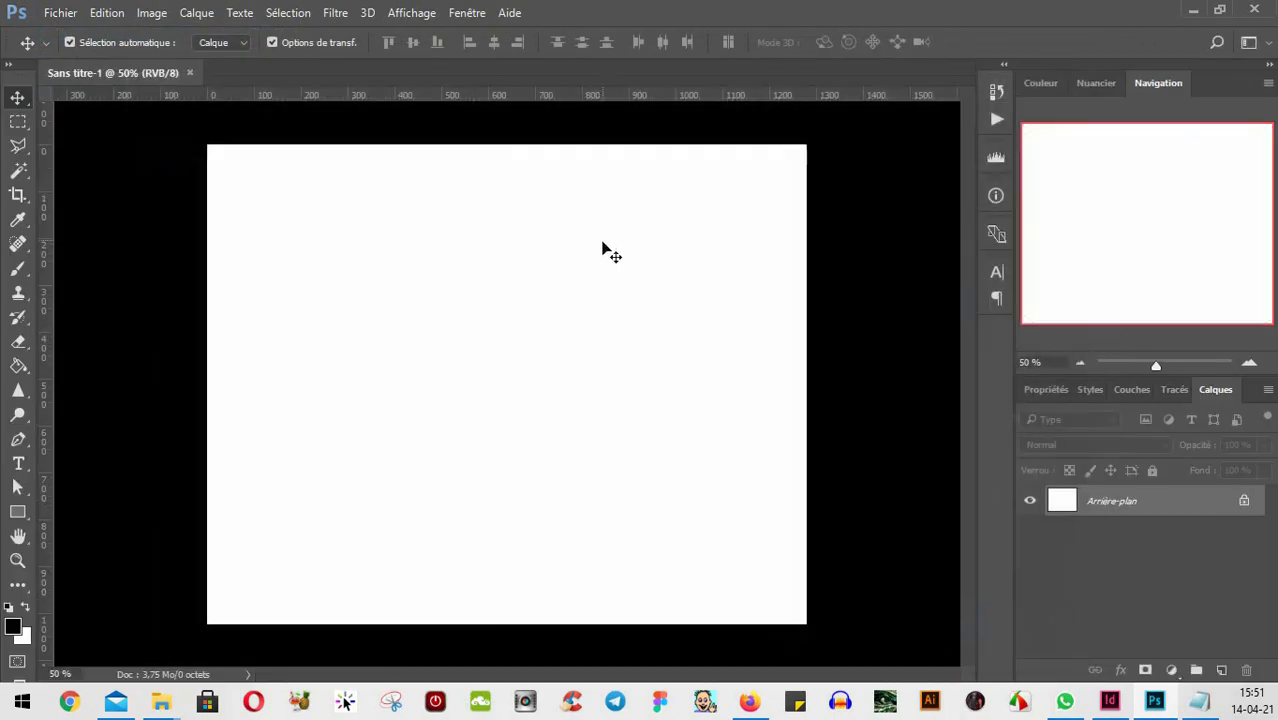
pyautogui.hotkey('ctrl', 'v')
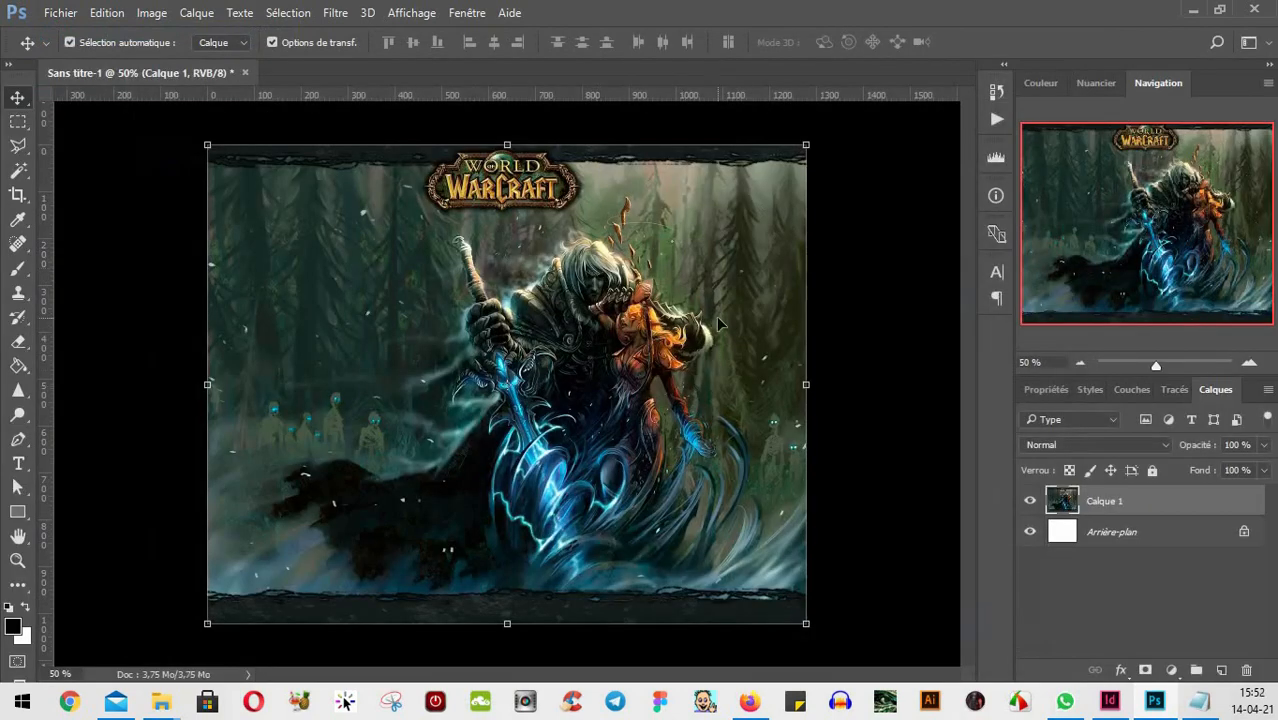
# - Convert the pasted image to CMYK colour mode, flattening its layers
pyautogui.click(192, 14)
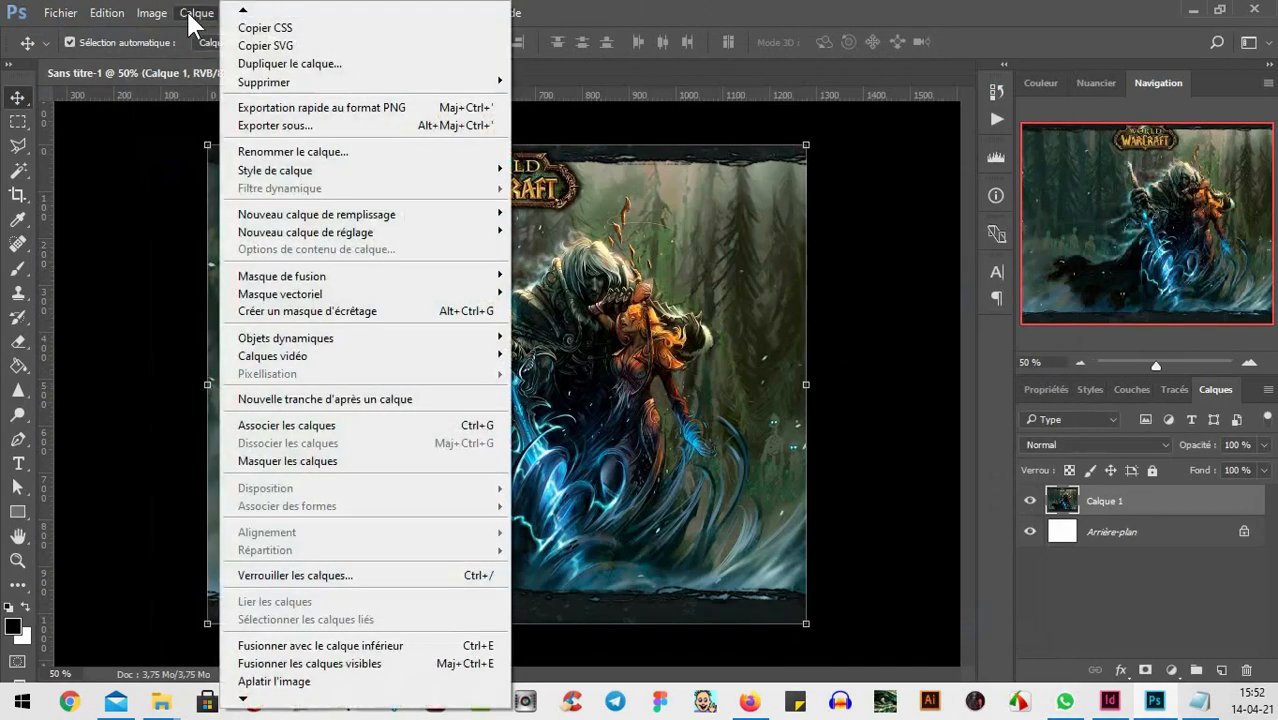
pyautogui.moveTo(151, 13)
pyautogui.moveTo(205, 32)
pyautogui.click(432, 120)
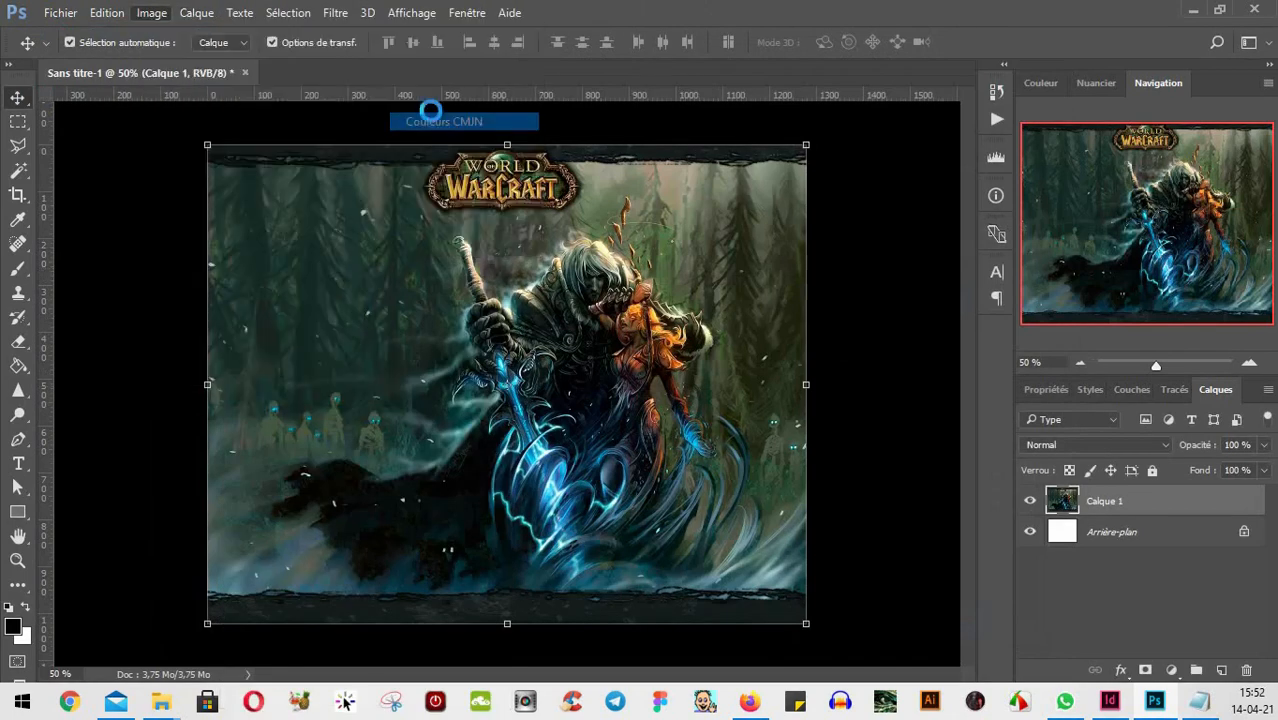
pyautogui.click(562, 280)
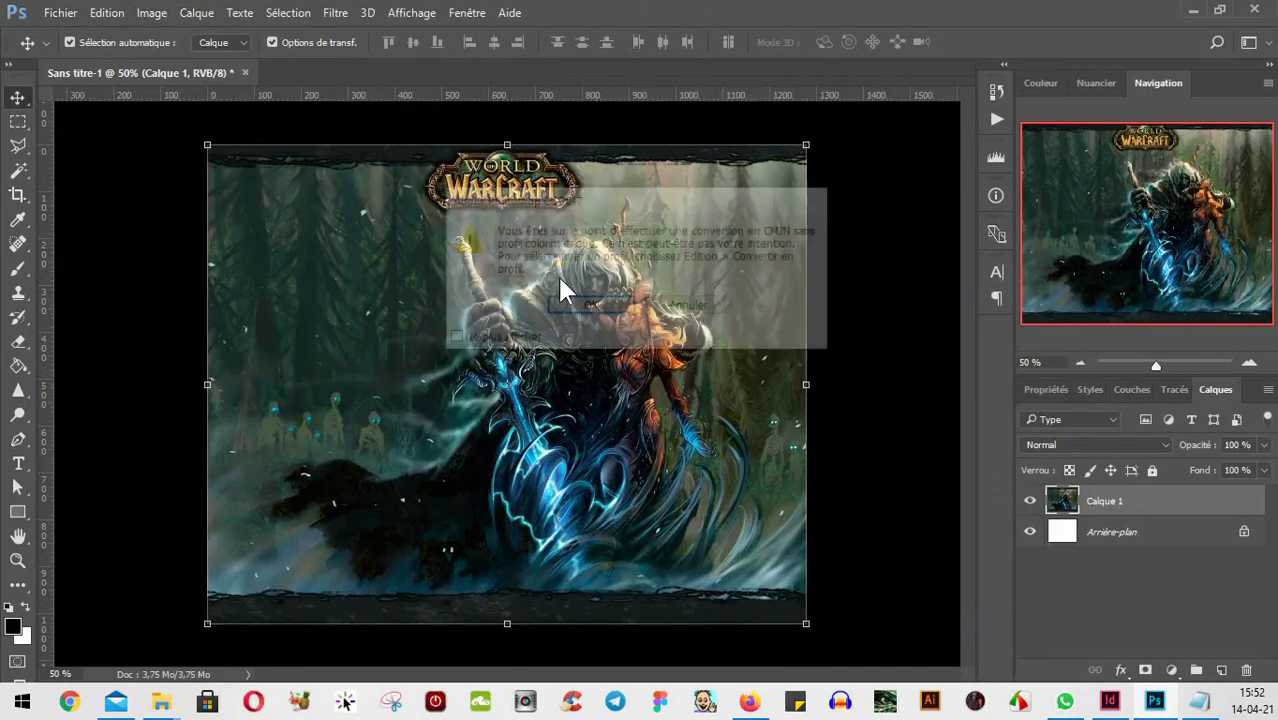
pyautogui.click(588, 305)
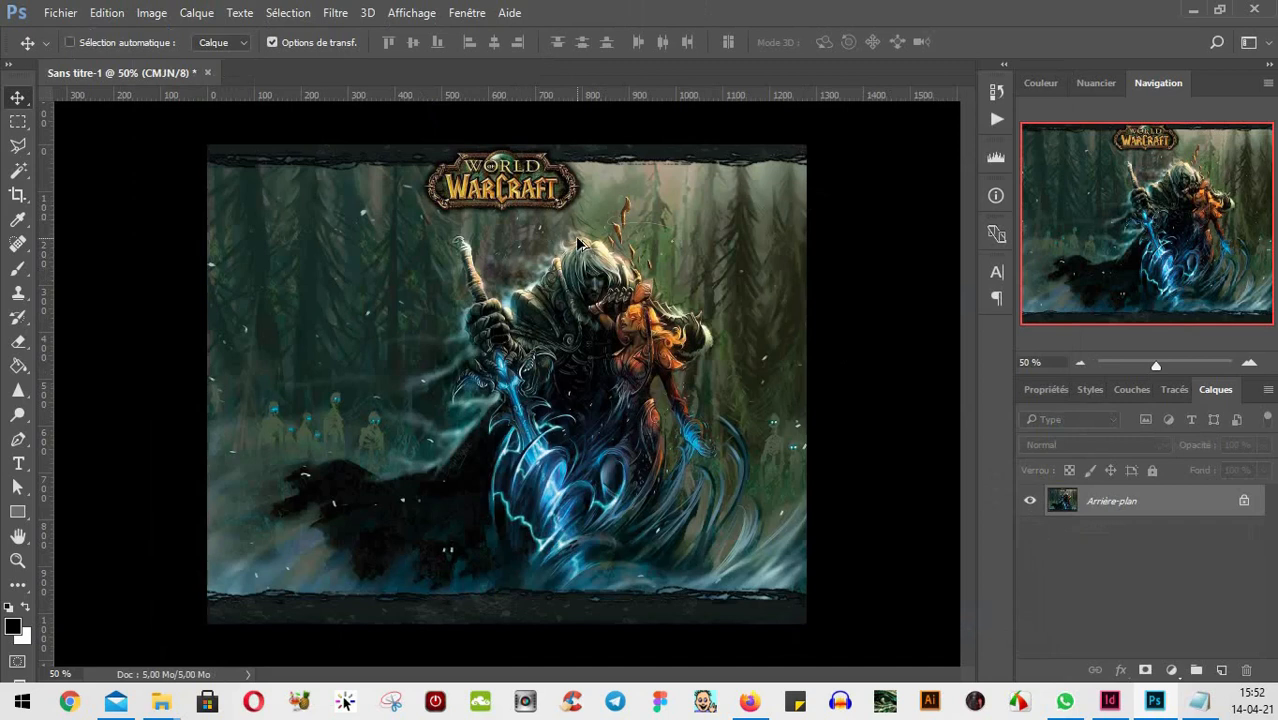
# - Turn off resampling and set the image resolution to 300 pixels per inch
pyautogui.hotkey('ctrl', 'alt', 'i')
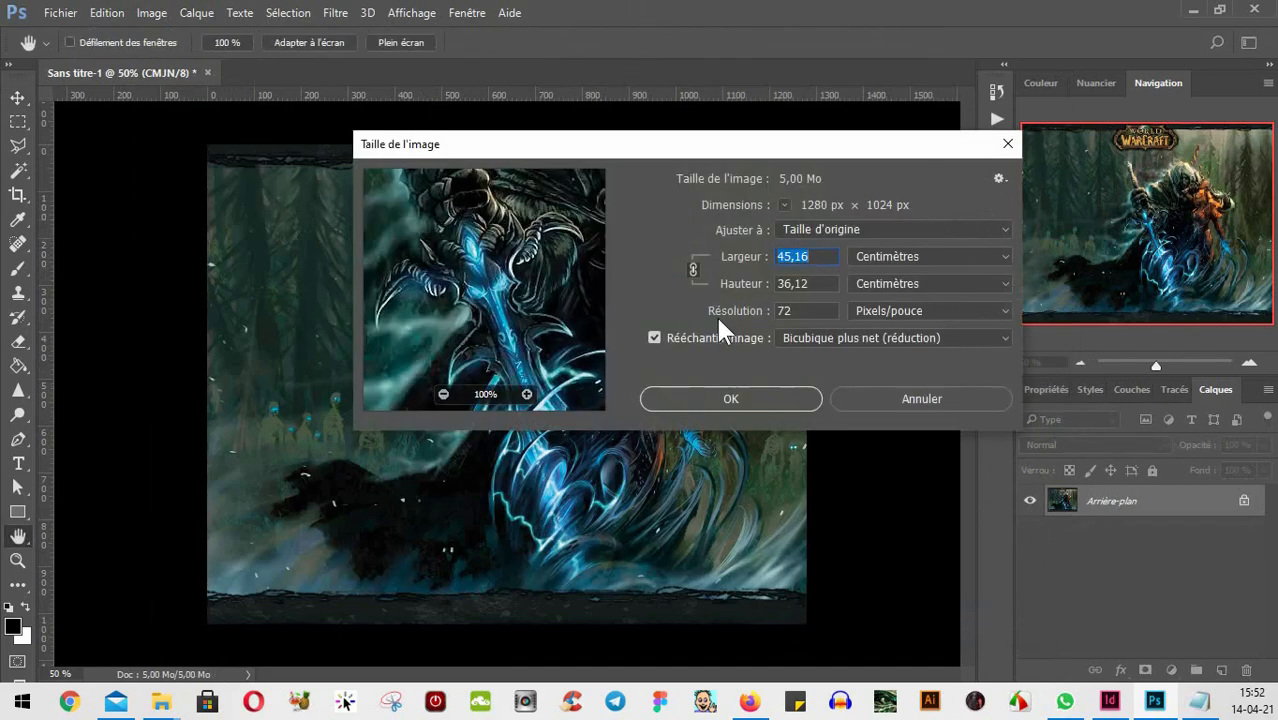
pyautogui.click(700, 336)
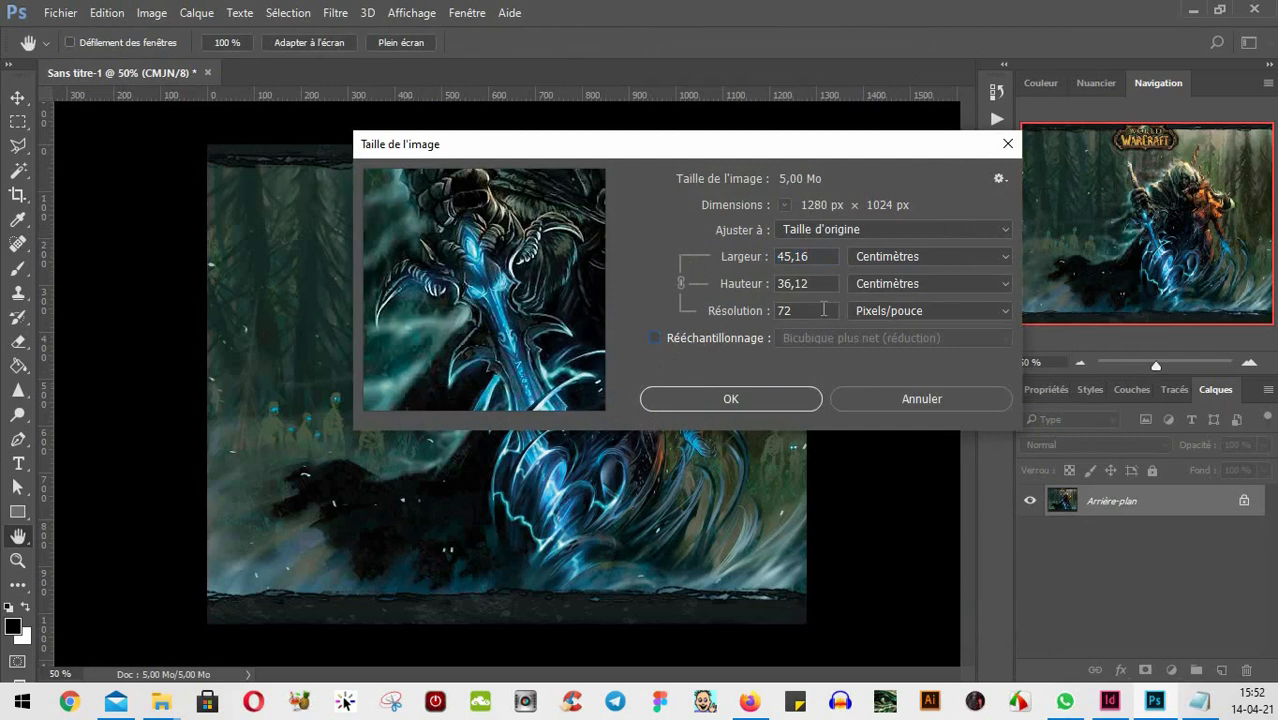
pyautogui.moveTo(813, 310); pyautogui.dragTo(743, 289)
pyautogui.write('300')
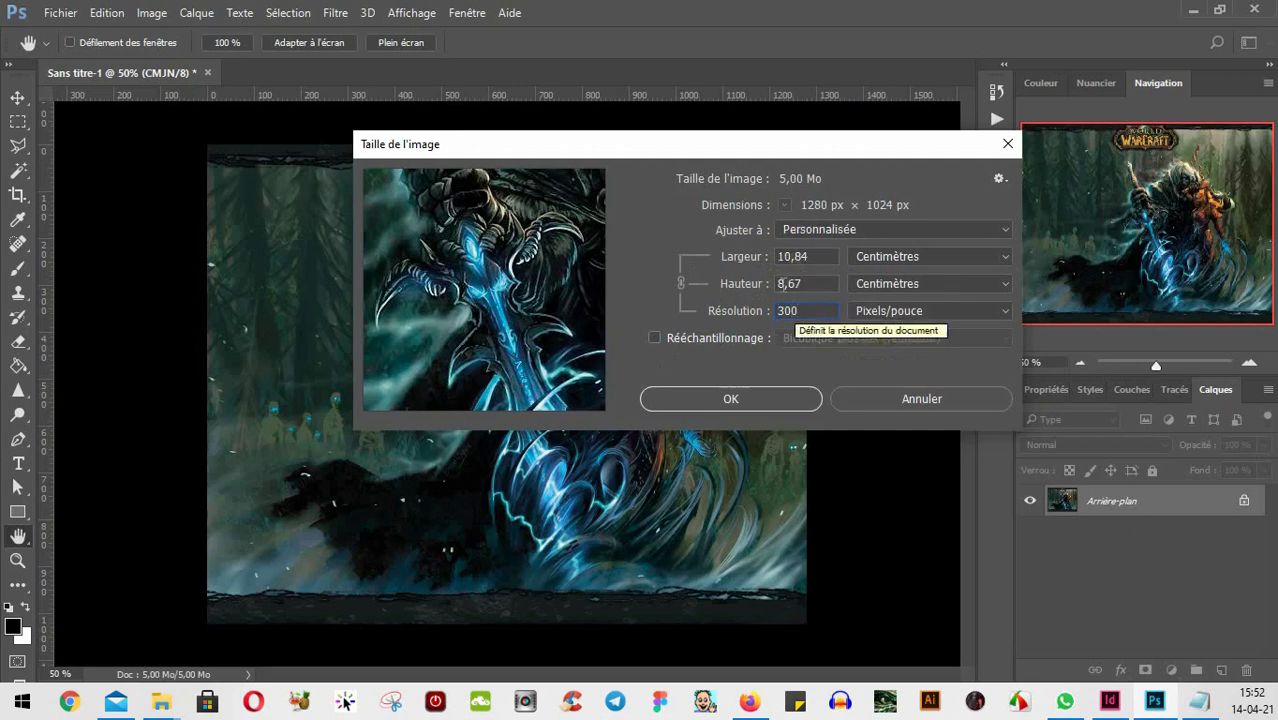
pyautogui.click(681, 398)
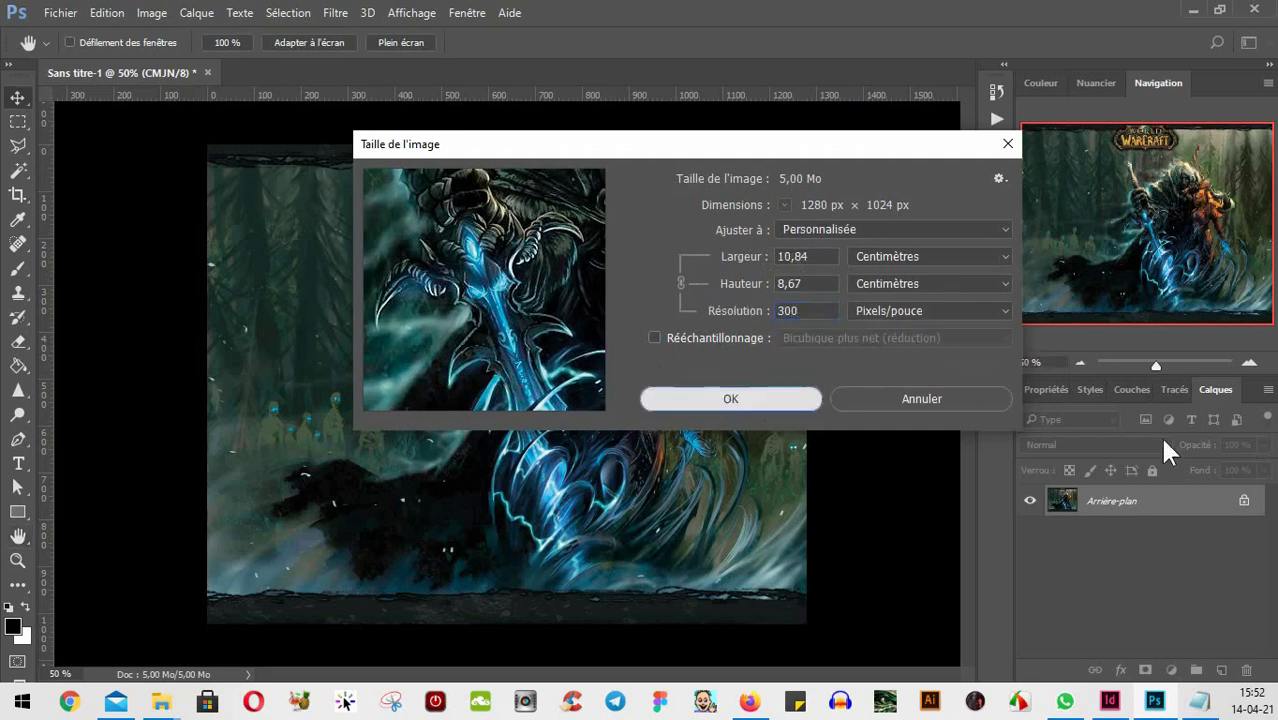
pyautogui.press('v')
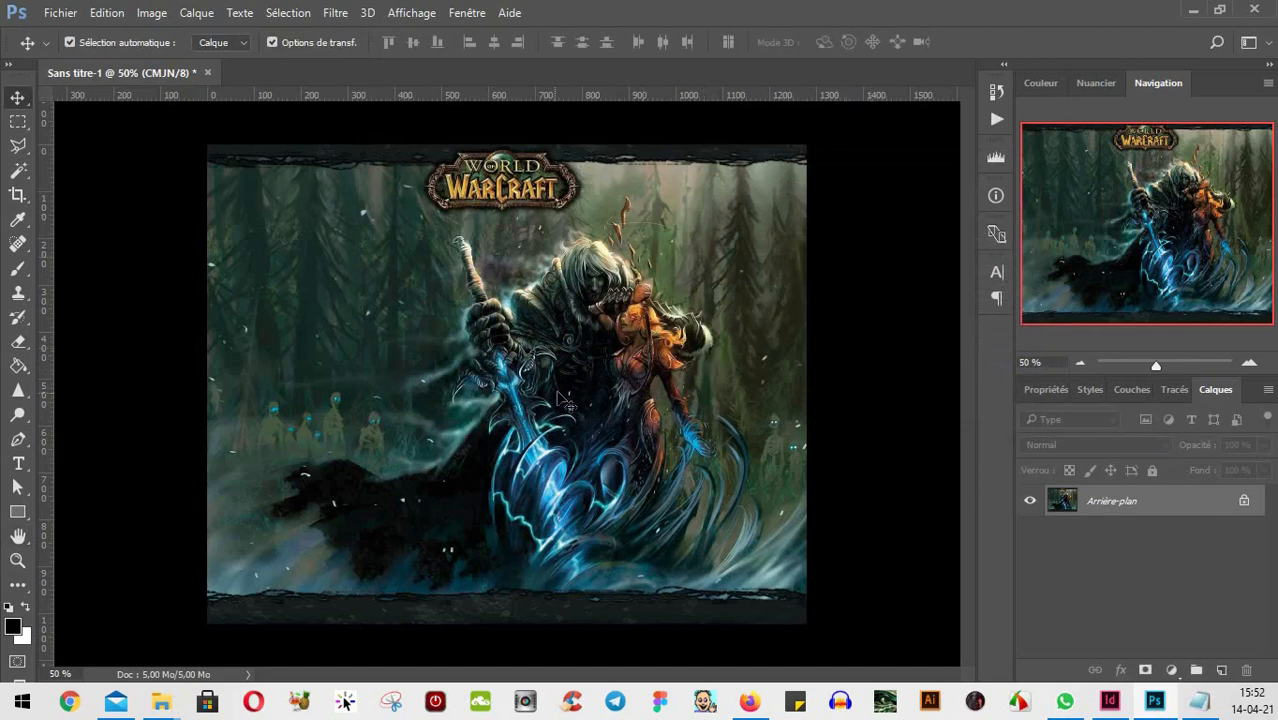
# - Enable resampling and enlarge the image to 20 cm wide, keeping its proportions
pyautogui.hotkey('ctrl', 'alt', 'i')
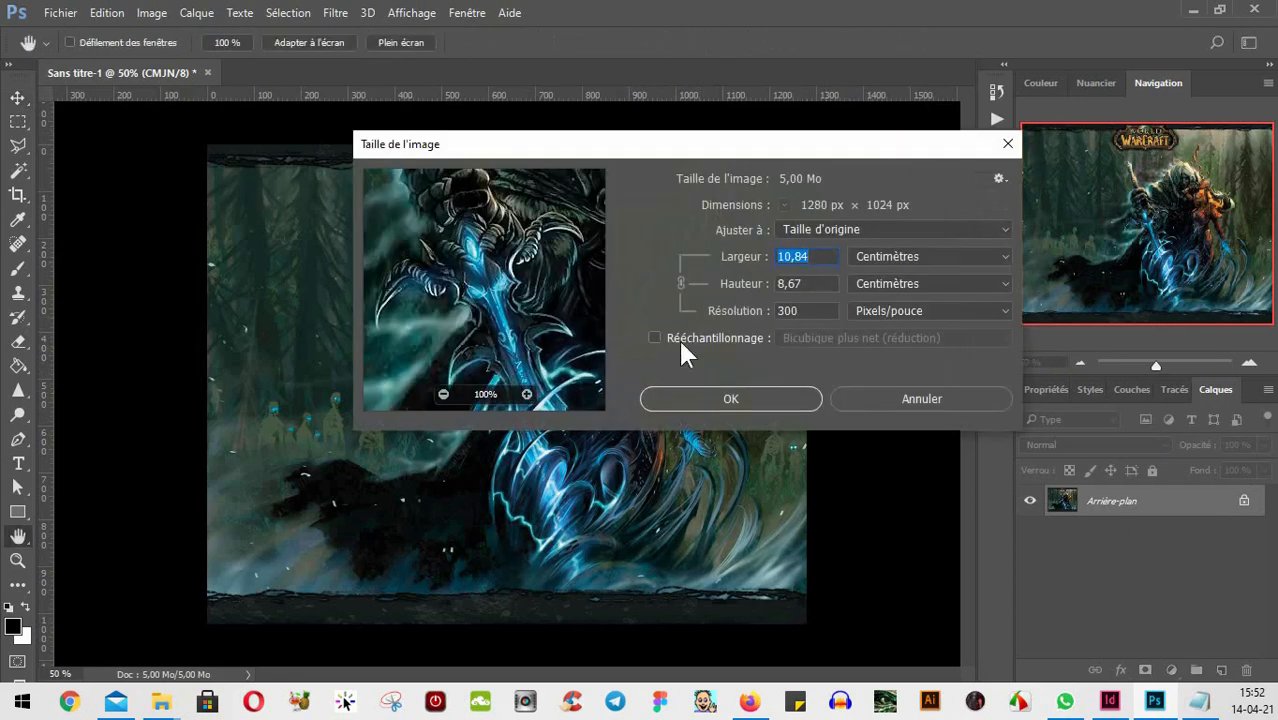
pyautogui.click(678, 337)
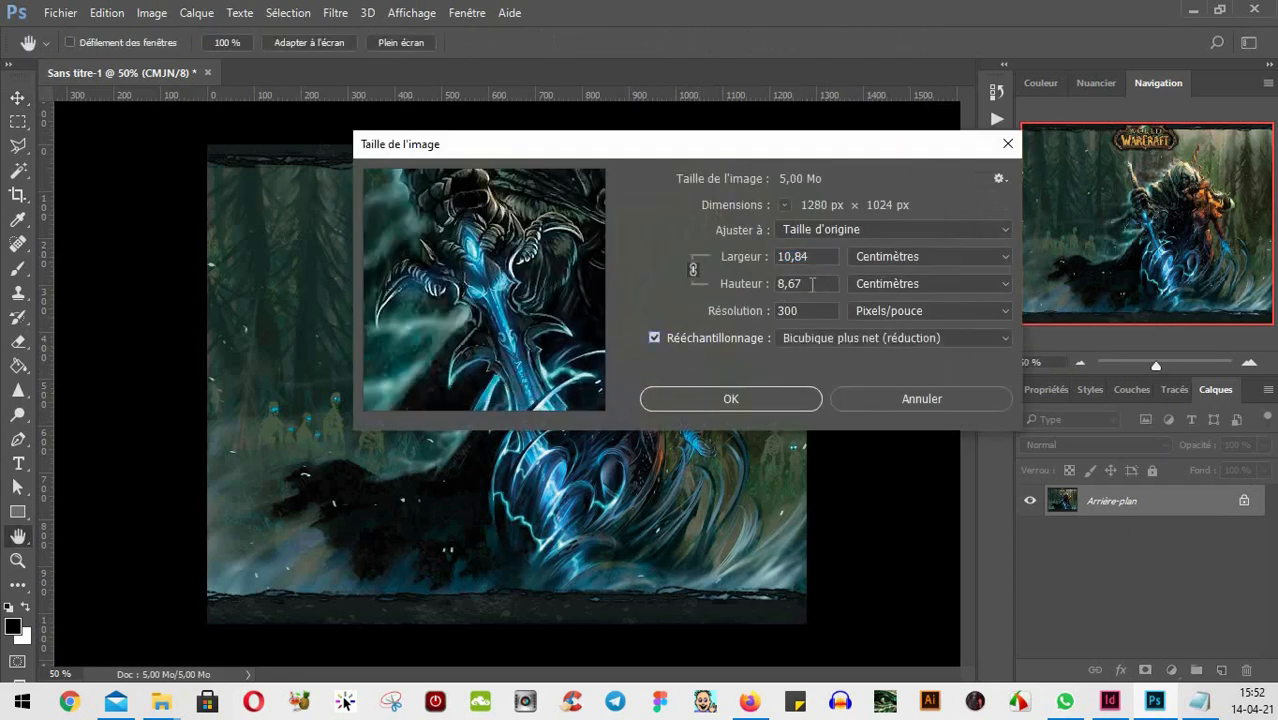
pyautogui.moveTo(823, 256); pyautogui.dragTo(758, 262)
pyautogui.write('20')
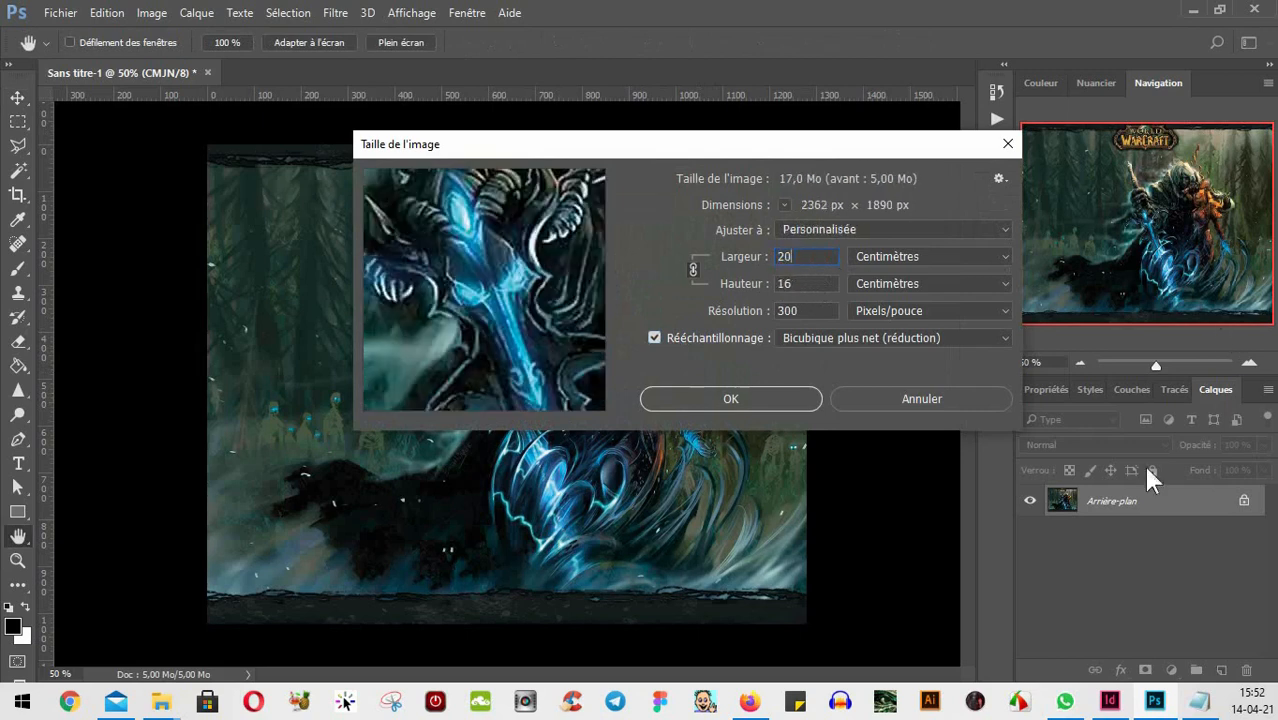
pyautogui.click(745, 398)
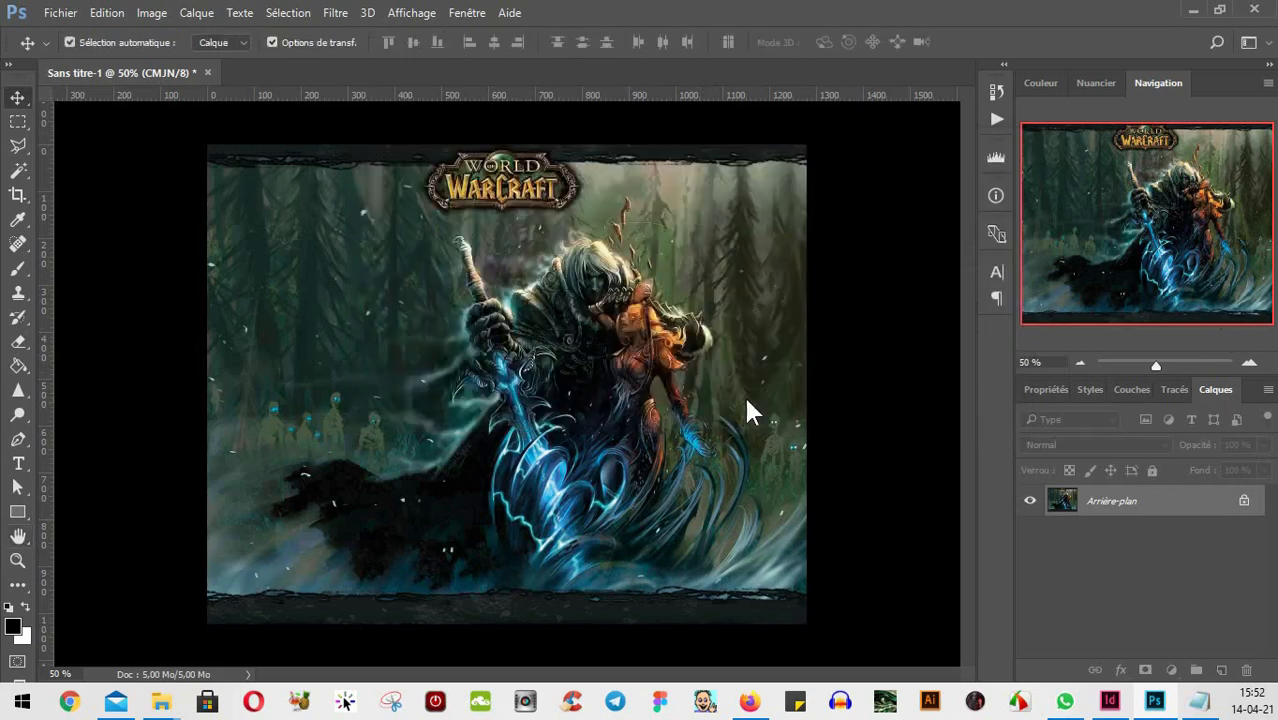
# - Check the image's size settings without changing them, and save the document as Sans titre-1.psd in the brouilon folder
pyautogui.hotkey('ctrl', 'alt', 'i')
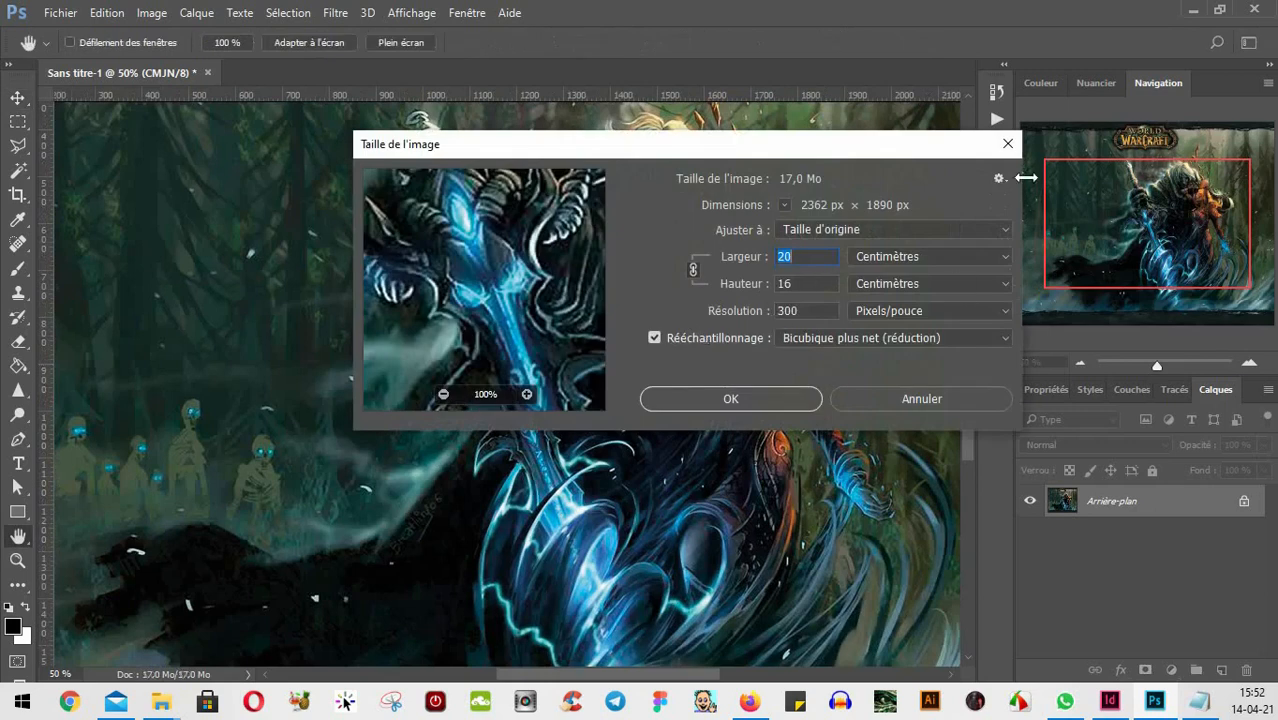
pyautogui.click(920, 399)
pyautogui.hotkey('ctrl', '-')
pyautogui.hotkey('ctrl', '-')
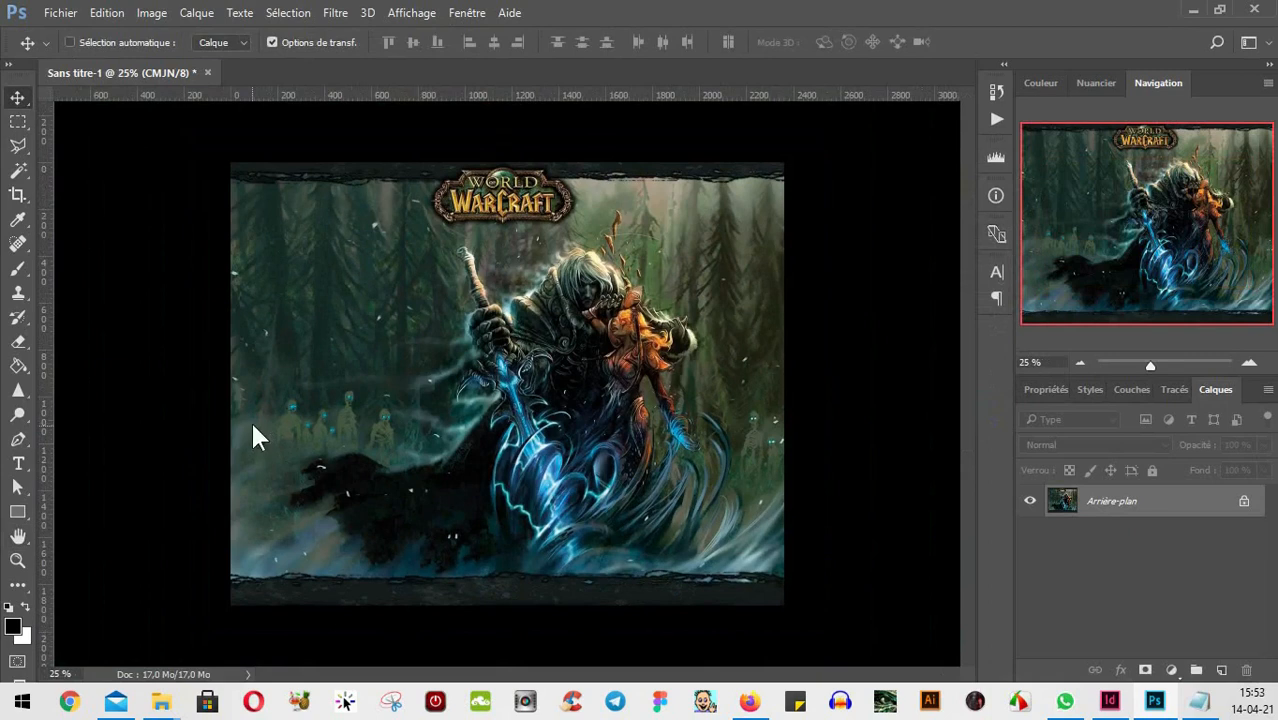
pyautogui.hotkey('ctrl', 's')
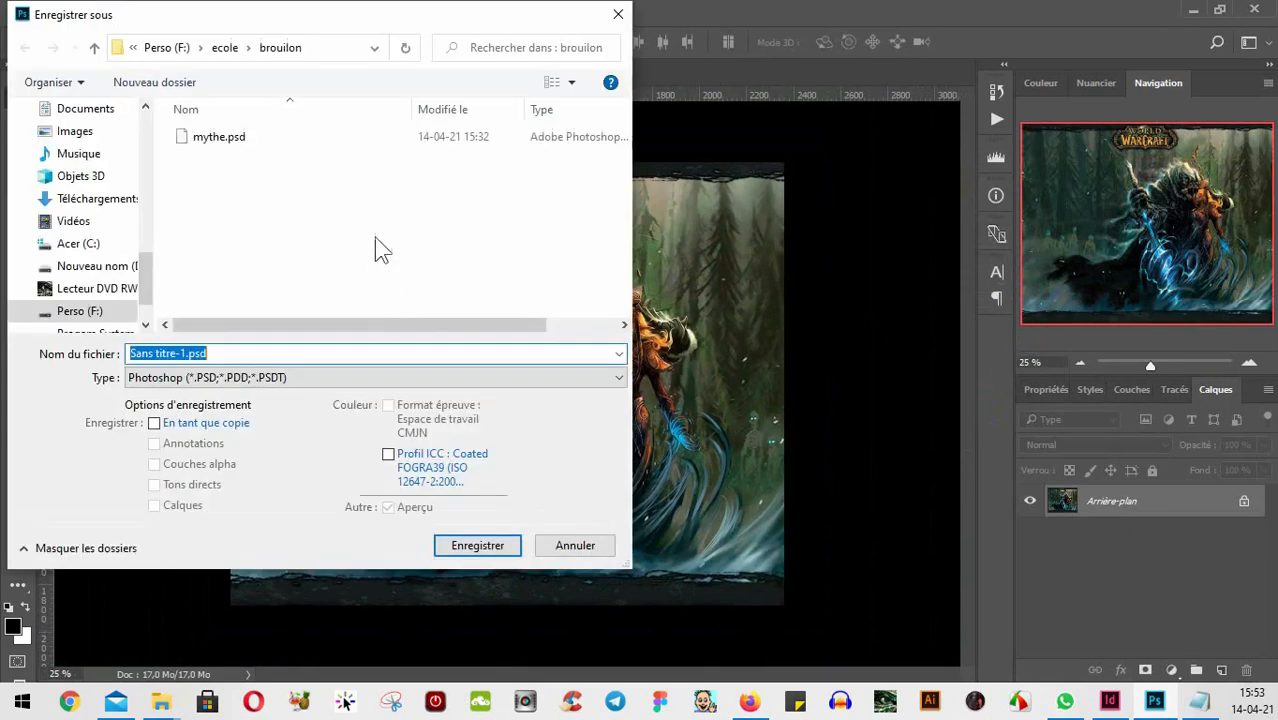
pyautogui.click(466, 548)
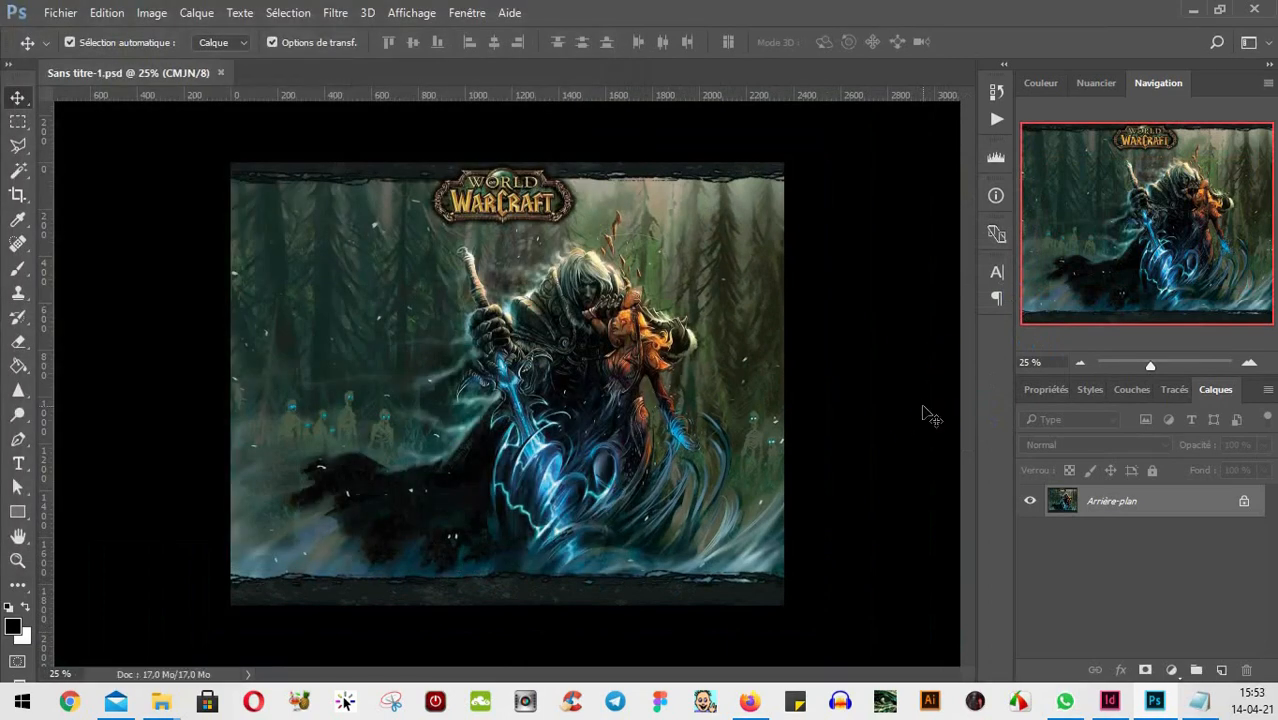
# - Switch to InDesign and place the Sans titre-1.psd image into the empty image frame on page 9
pyautogui.click(1110, 702)
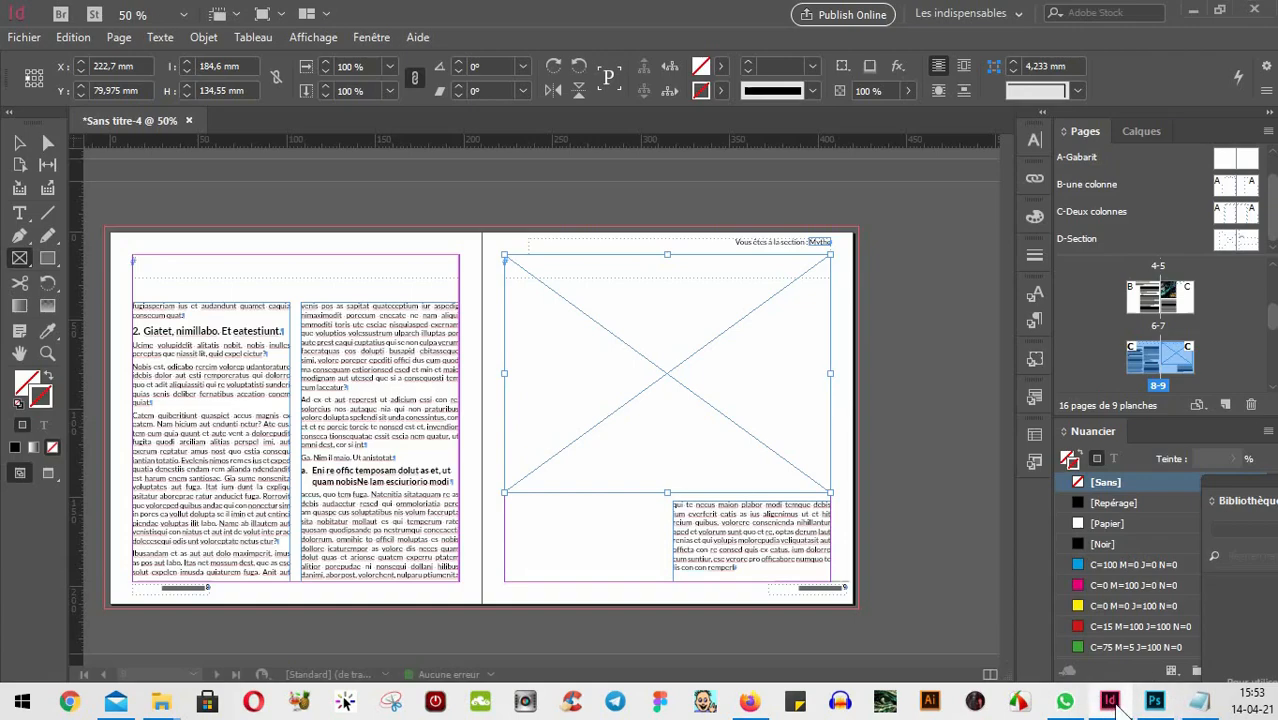
pyautogui.click(786, 402)
pyautogui.click(726, 360)
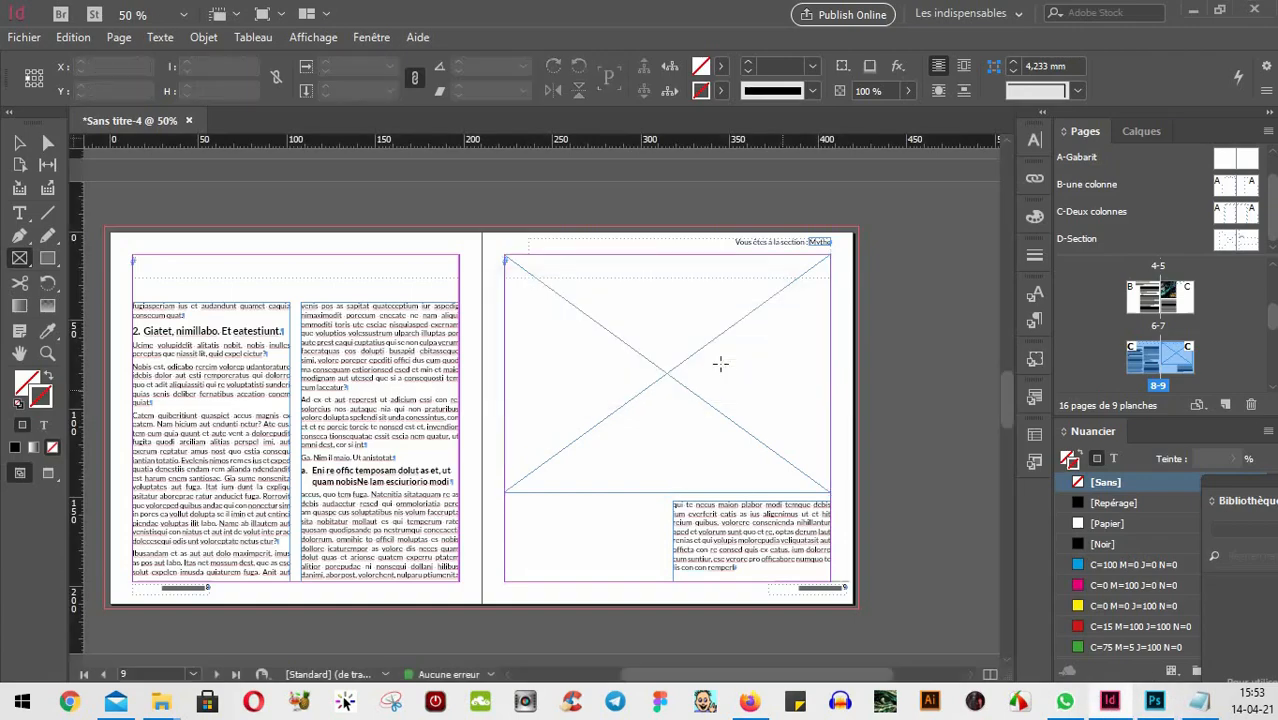
pyautogui.press('v')
pyautogui.click(726, 374)
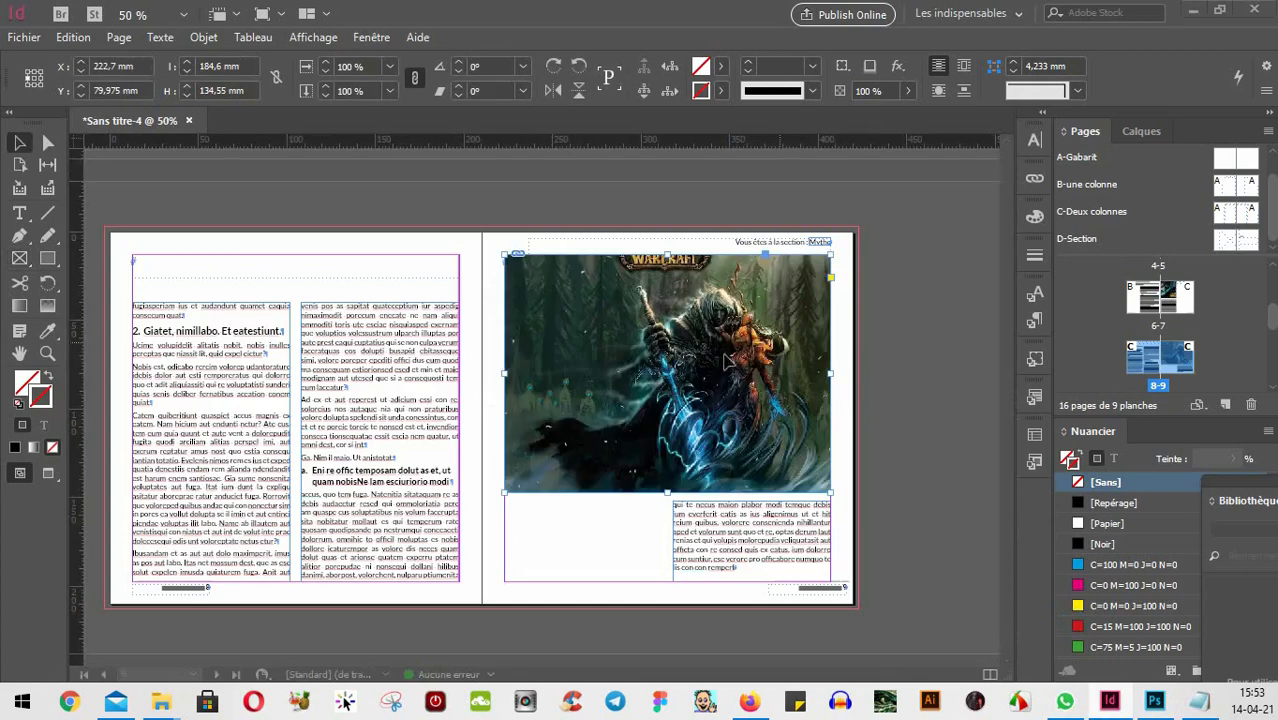
# - Fit the Warcraft image inside the page 9 frame so that it fills the frame proportionally
pyautogui.click(659, 365)
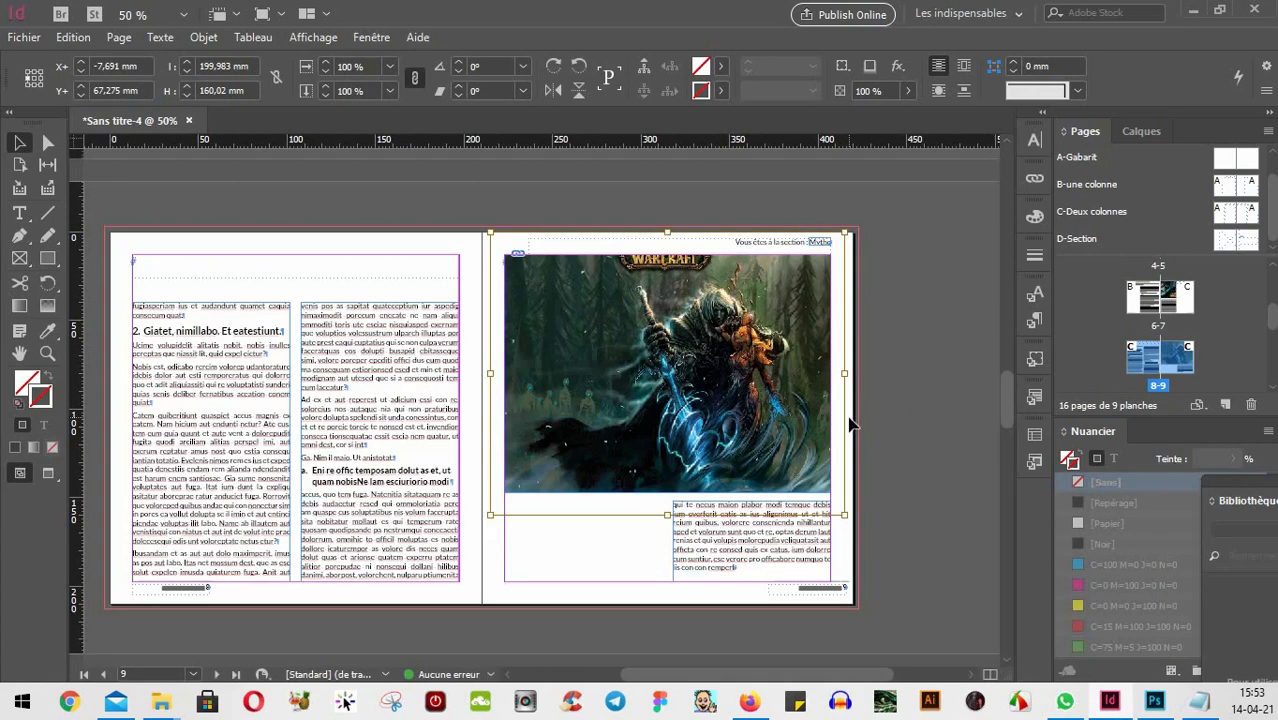
pyautogui.hotkey('ctrl', 'alt', 'shift', 'c')
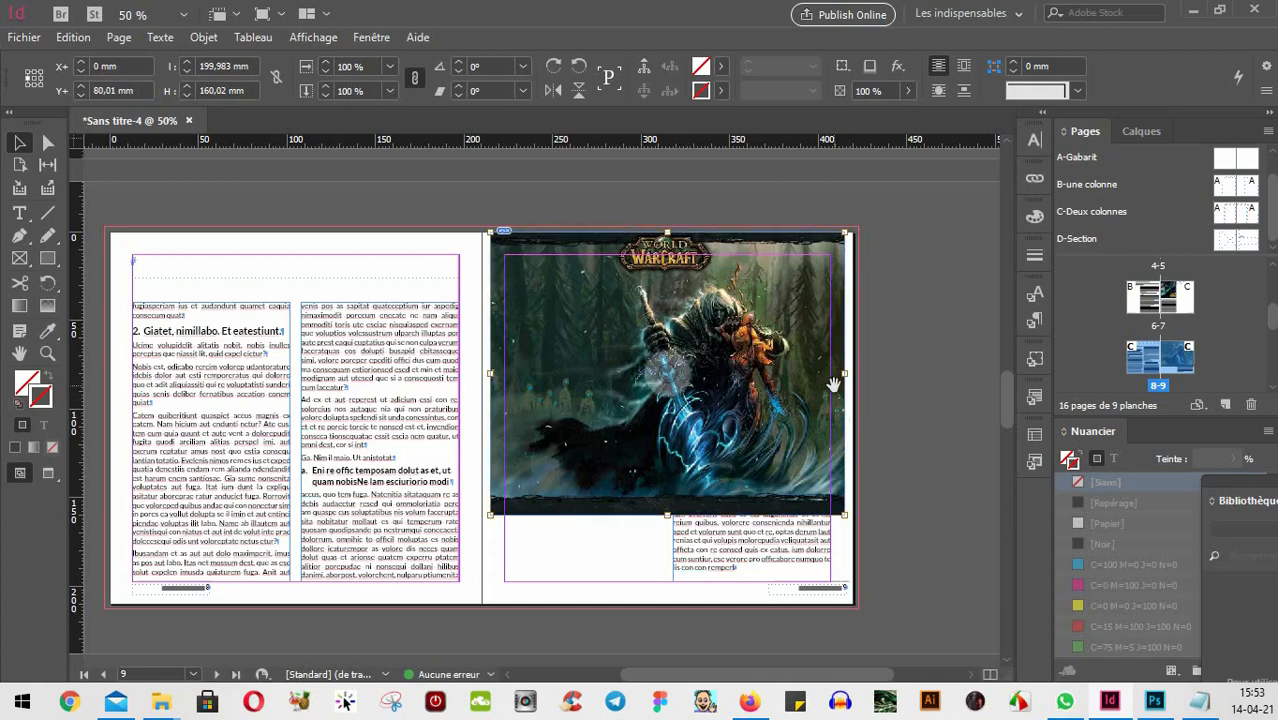
pyautogui.hotkey('ctrl', 'z')
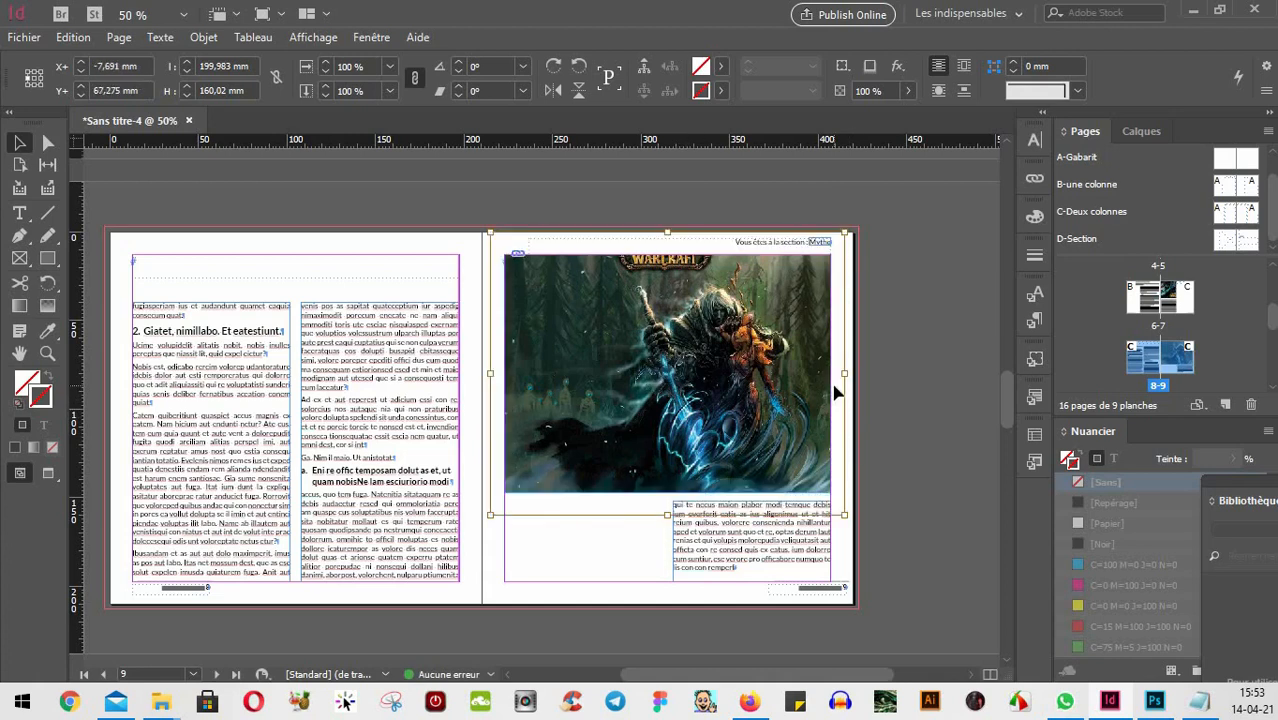
pyautogui.hotkey('ctrl', 'alt', 'shift', 'c')
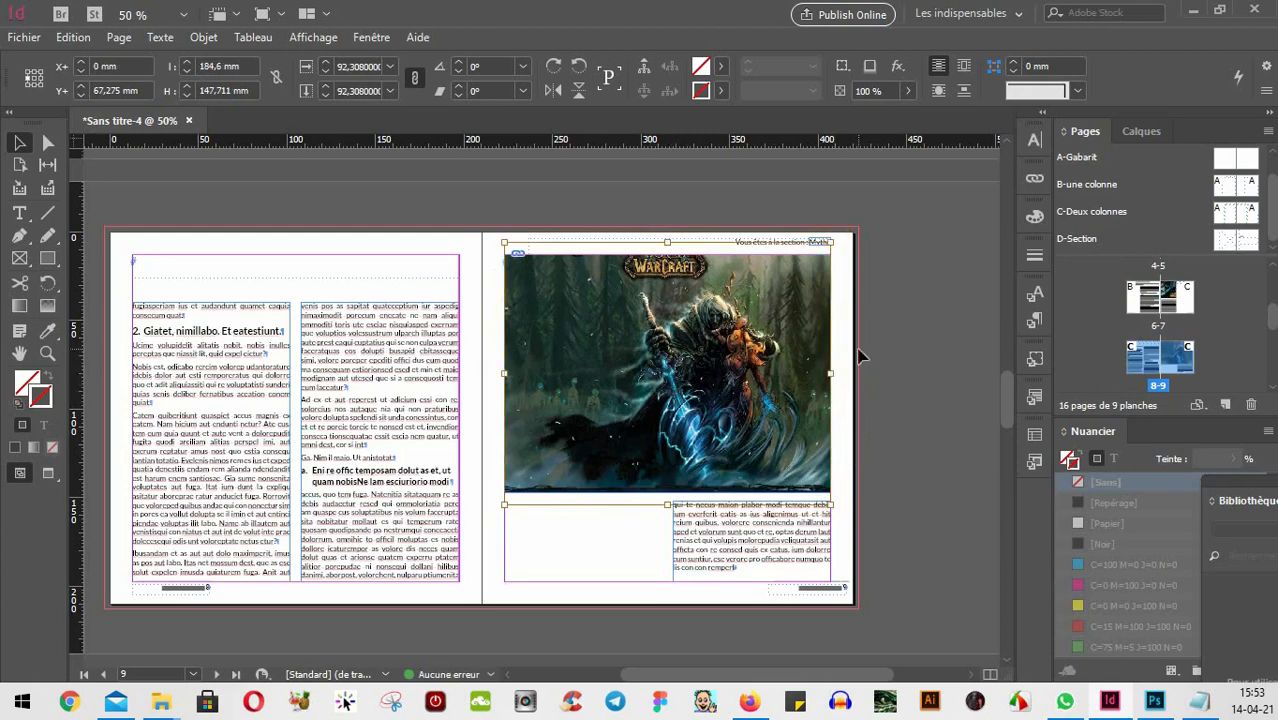
pyautogui.click(913, 346)
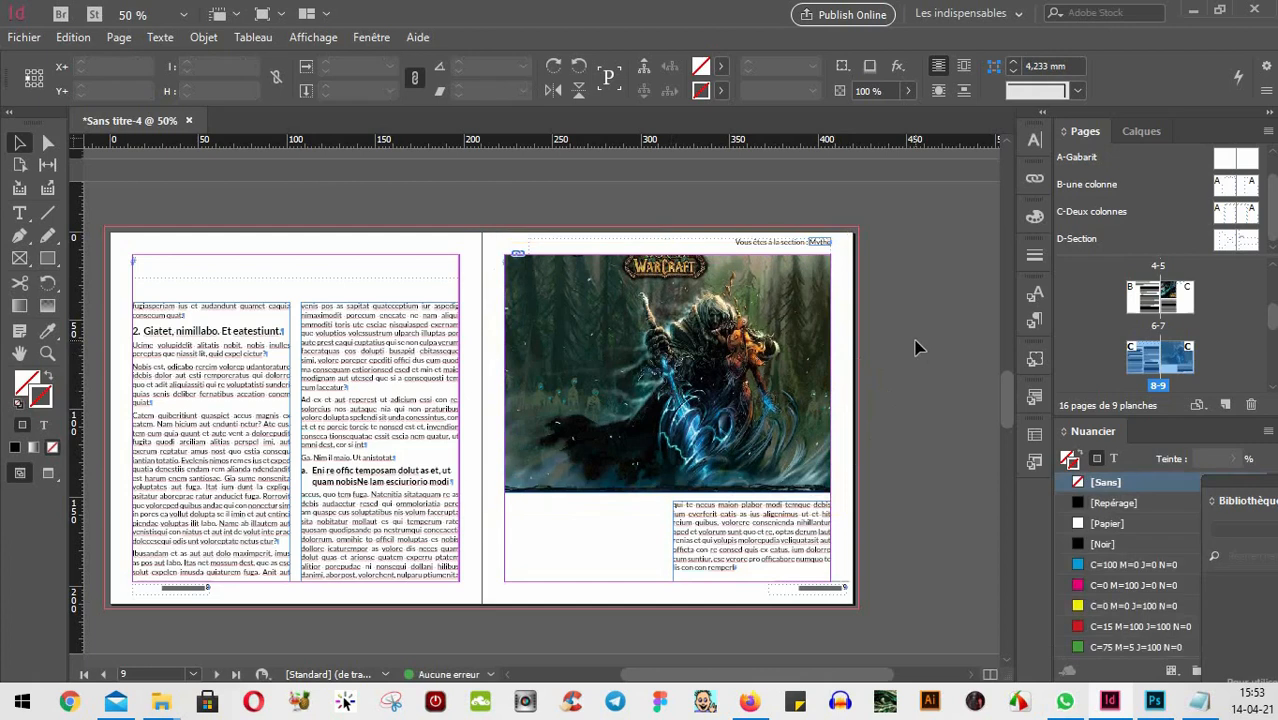
# - Check the link information of Sans titre-1.psd for its colour space and effective resolution
pyautogui.click(812, 380)
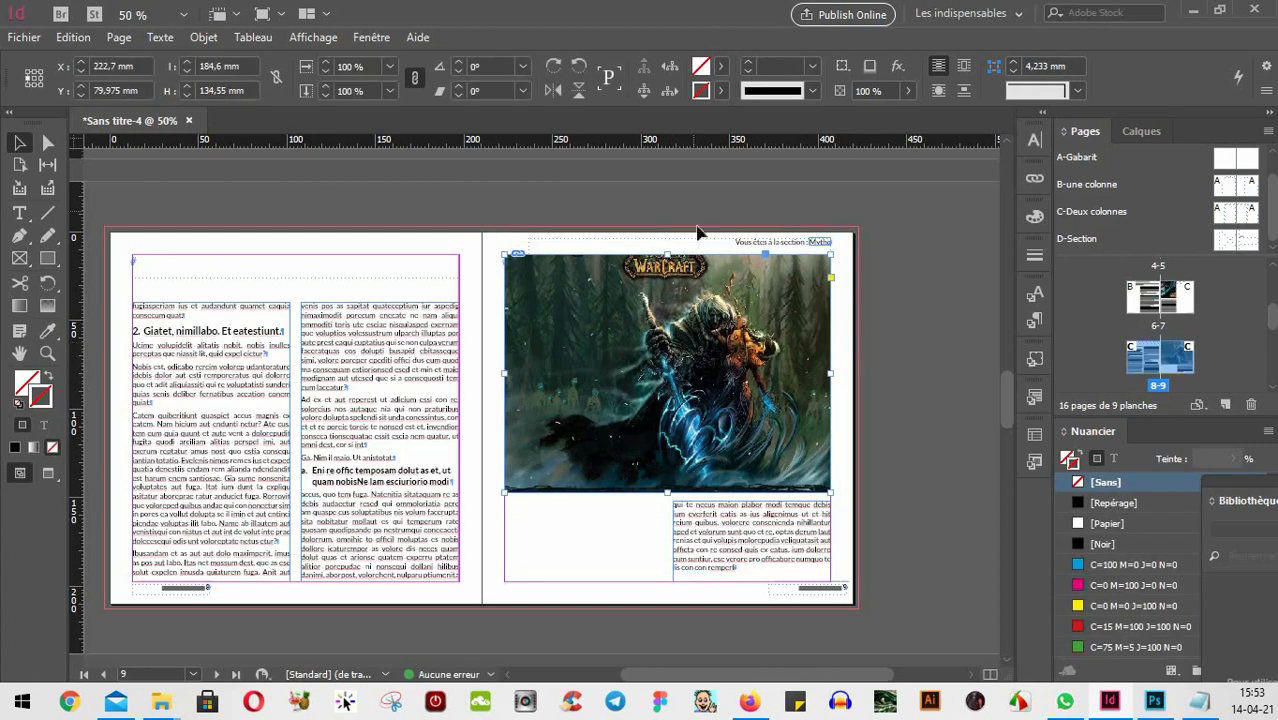
pyautogui.click(1032, 178)
pyautogui.scroll(-2, 937, 551)
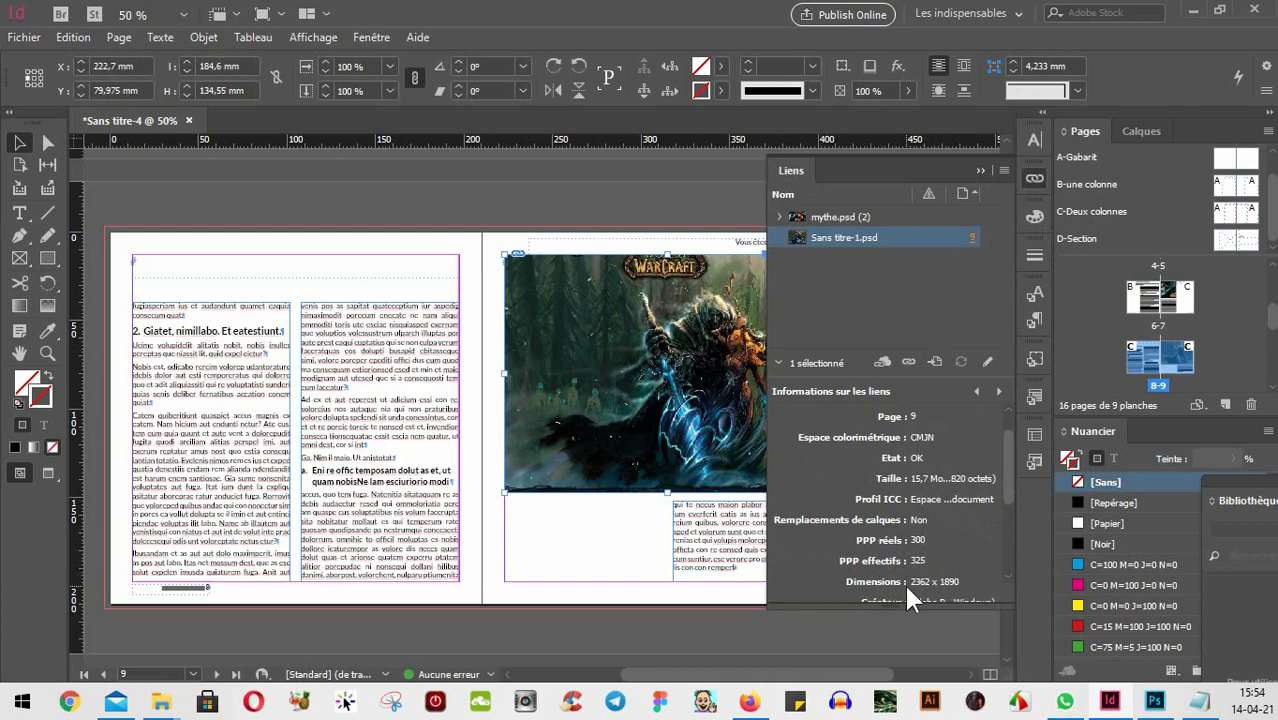
pyautogui.click(980, 170)
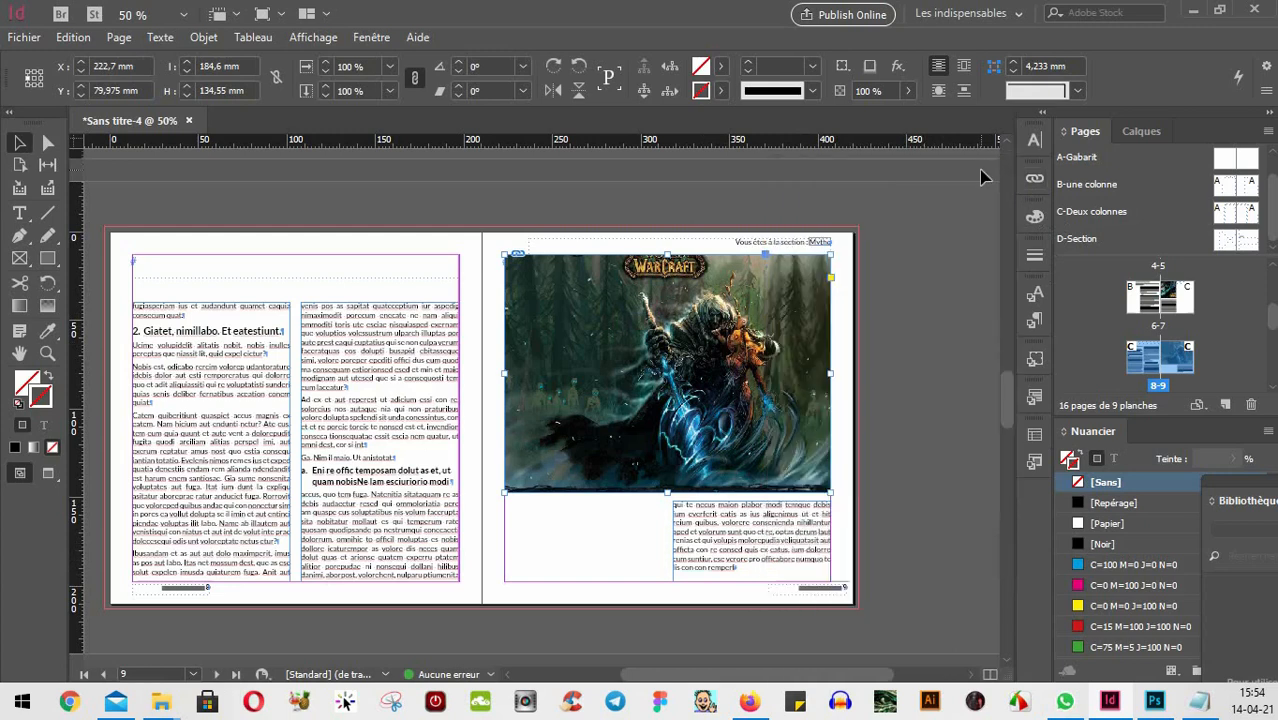
pyautogui.click(884, 317)
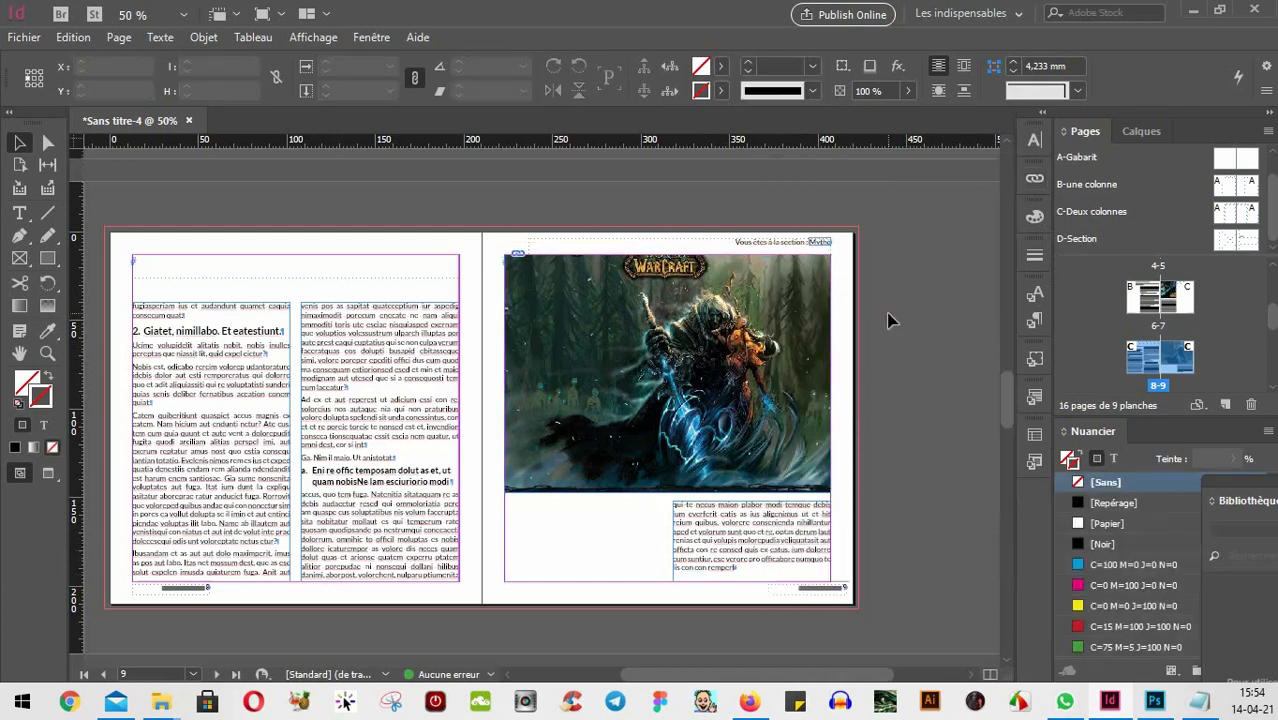
# - Preview the layout without guides and review the spreads from page 6 through page 11
pyautogui.press('w')
pyautogui.press('w')
pyautogui.press('w')
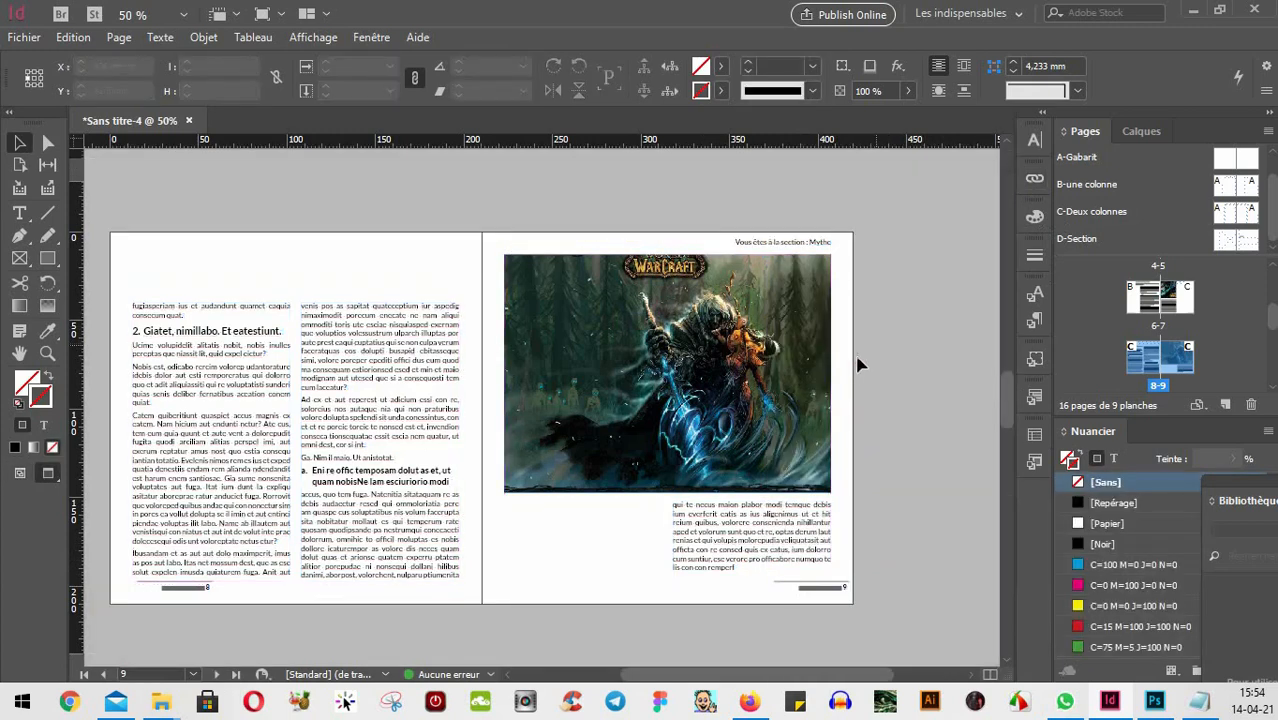
pyautogui.scroll(5, 848, 386)
pyautogui.scroll(1, 849, 393)
pyautogui.scroll(-6, 849, 393)
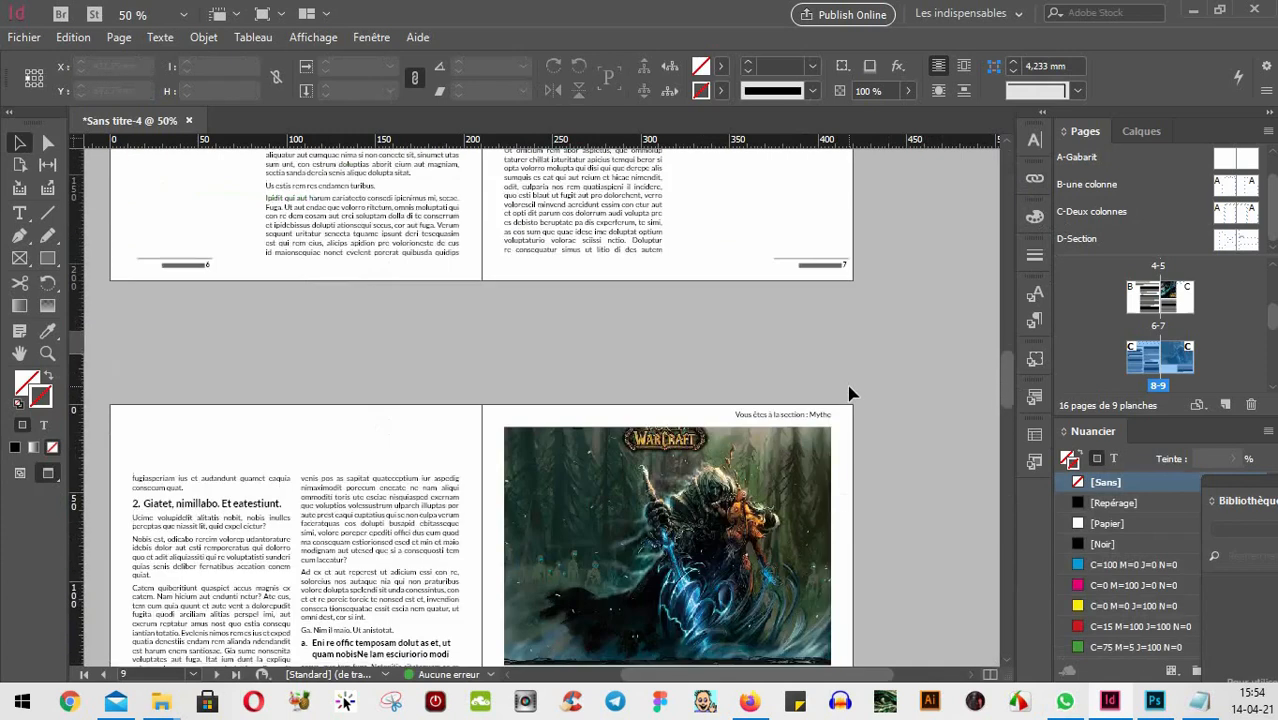
pyautogui.scroll(3, 645, 400)
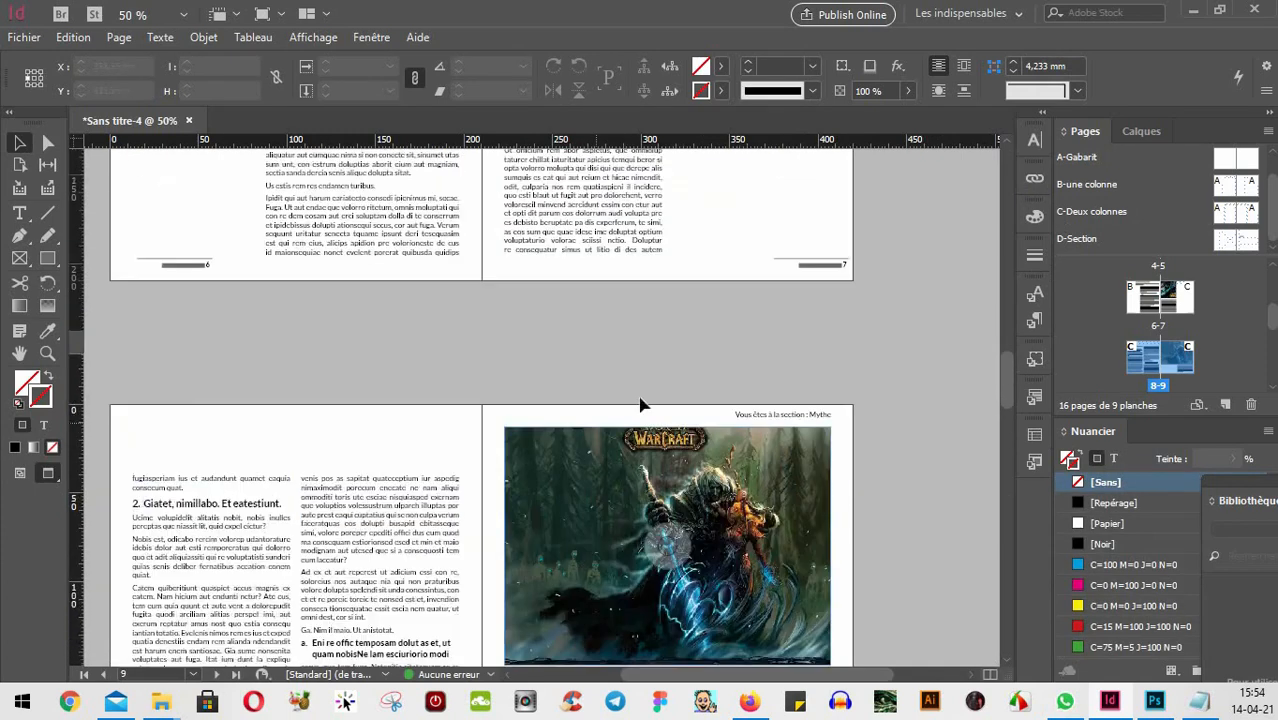
pyautogui.scroll(-9, 630, 460)
pyautogui.scroll(-4, 623, 507)
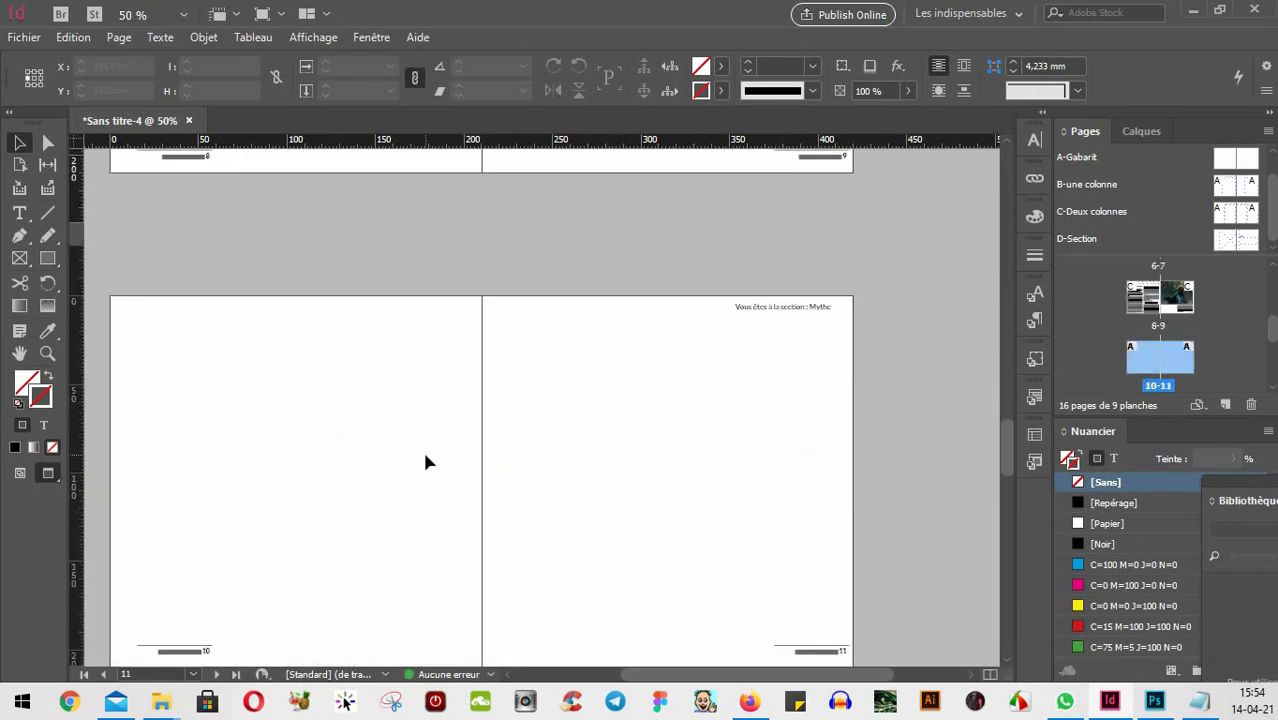
pyautogui.scroll(-2, 440, 420)
pyautogui.scroll(2, 458, 418)
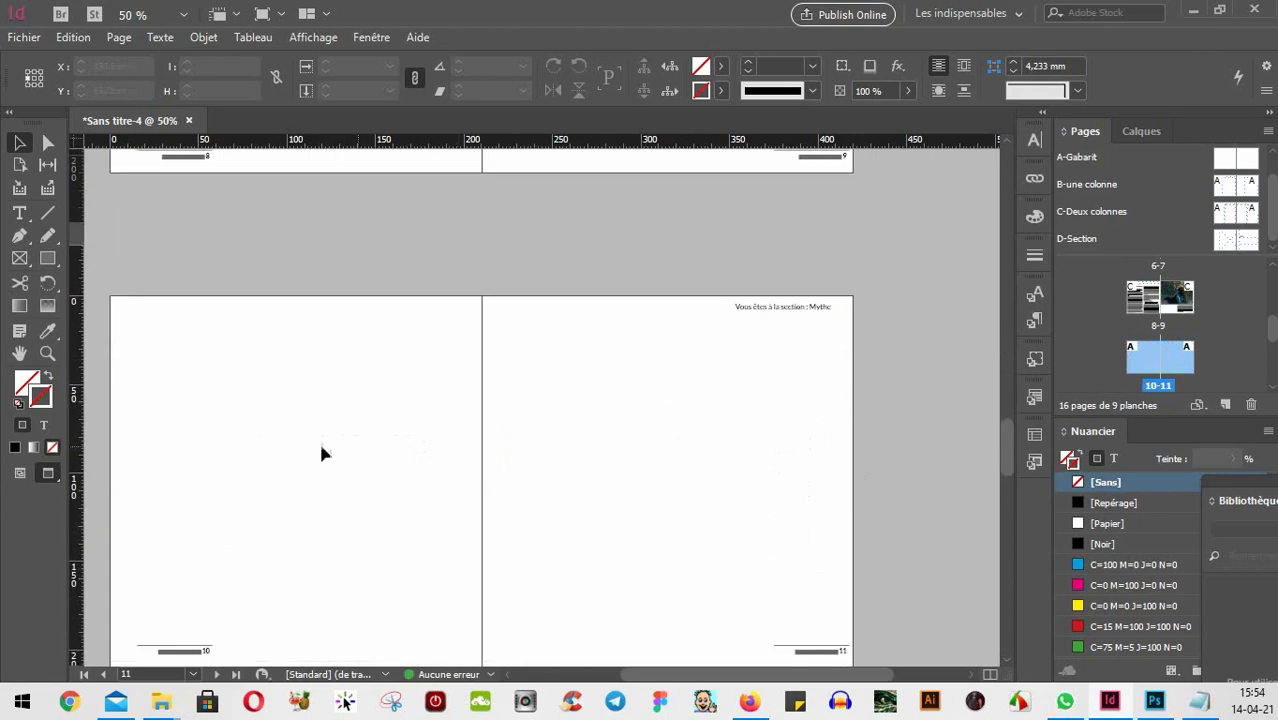
# - Apply the D-Section master to pages 10 and 11, and return to the normal view with guides
pyautogui.scroll(1, 1200, 350)
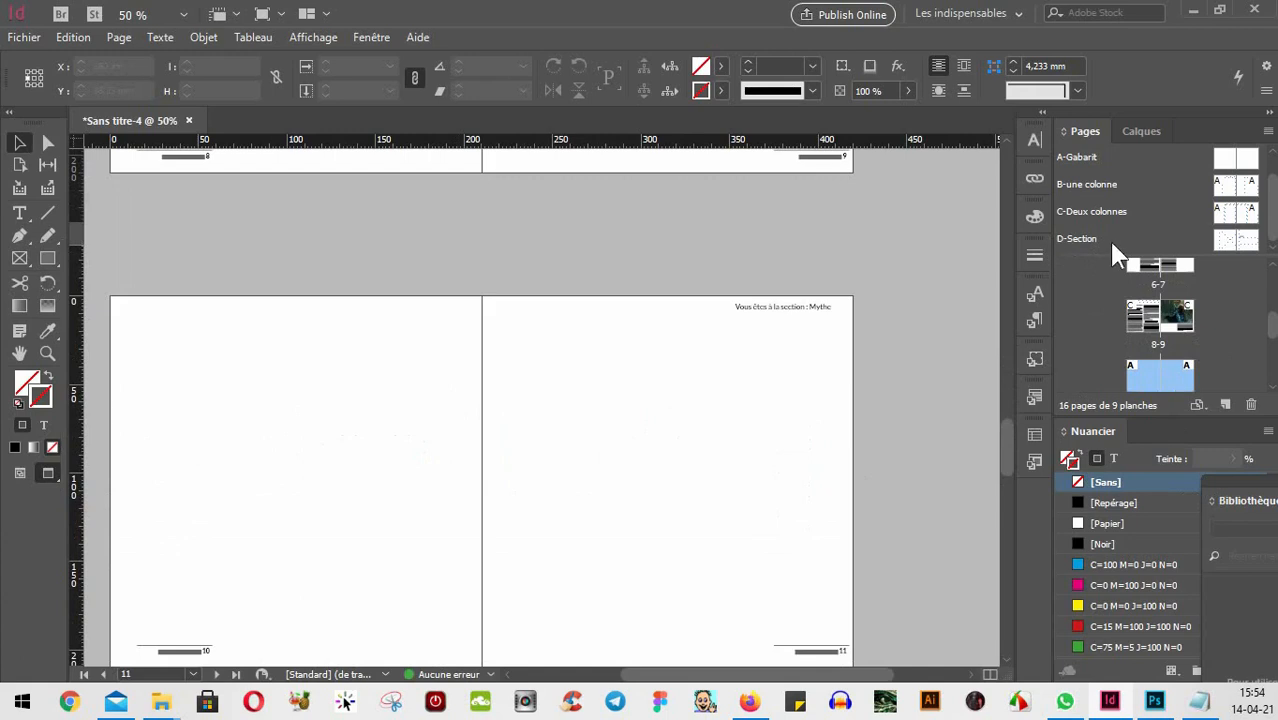
pyautogui.moveTo(1231, 242); pyautogui.dragTo(1143, 376)
pyautogui.moveTo(1255, 255); pyautogui.dragTo(1185, 385)
pyautogui.press('w')
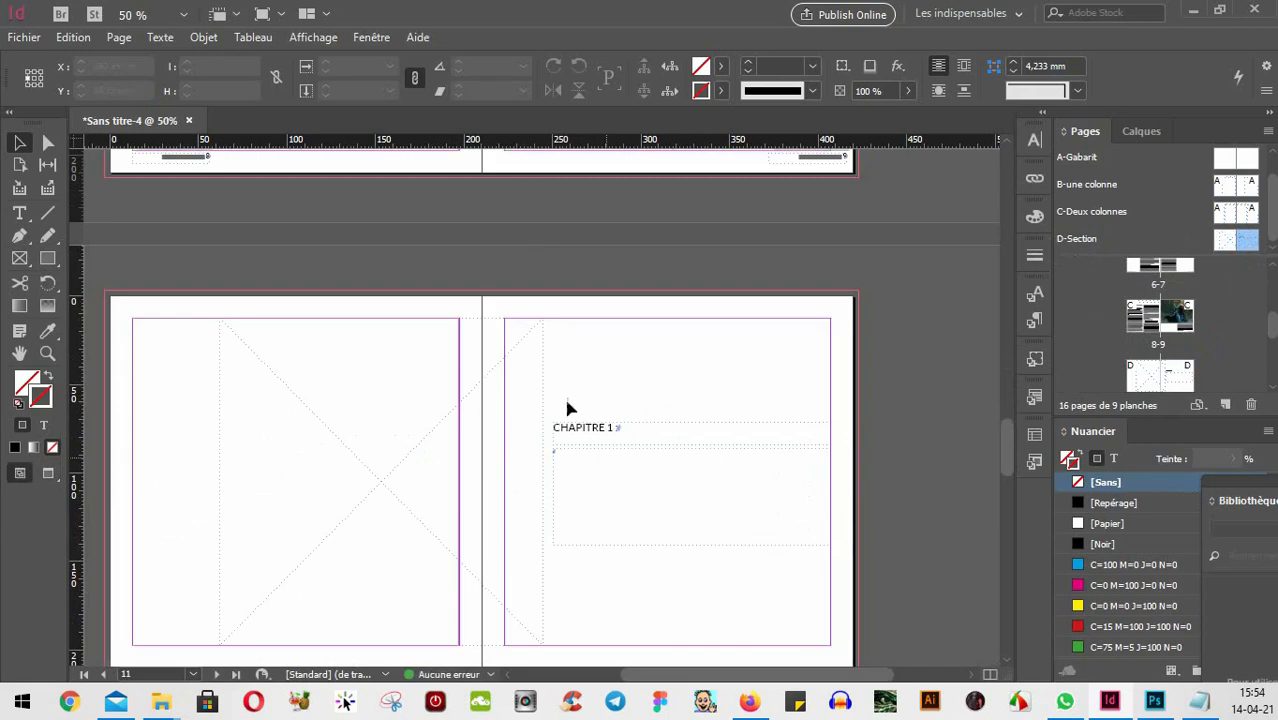
pyautogui.moveTo(522, 442); pyautogui.dragTo(595, 390)
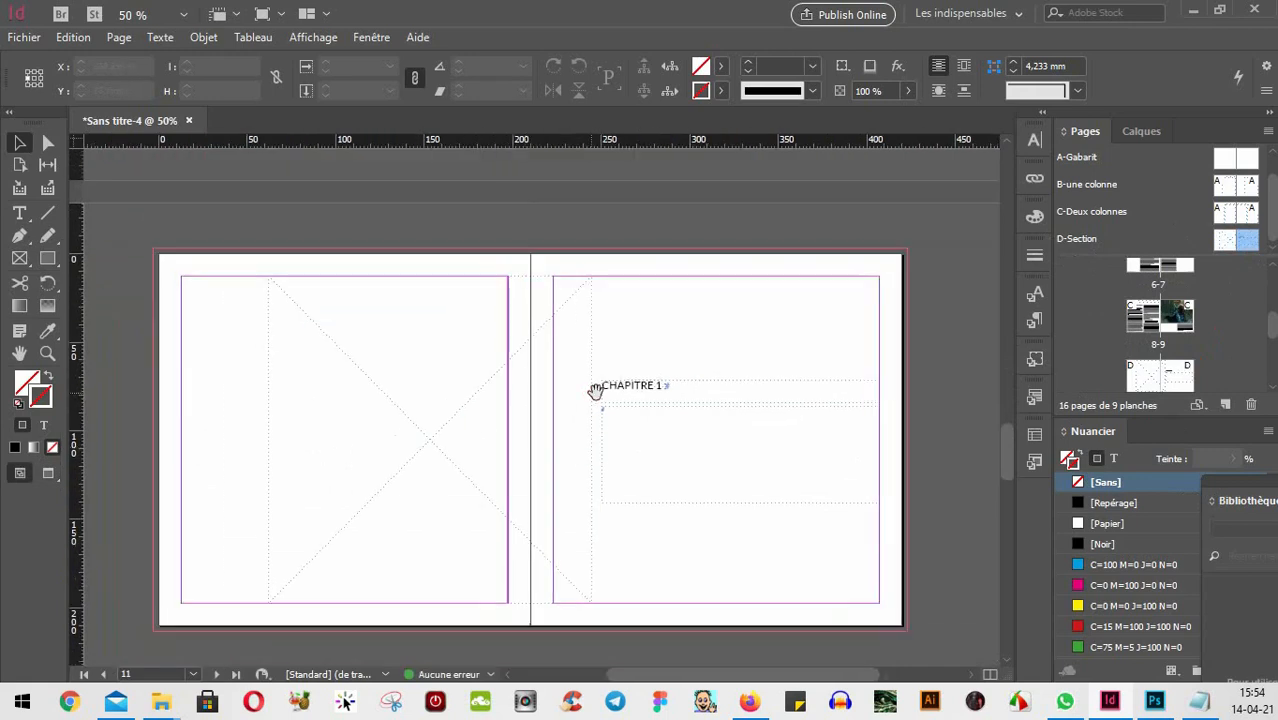
# - Override the D-Section master's chapter title, text and image frames on spread 10-11 to make them editable
pyautogui.click(723, 394)
pyautogui.keyDown('shift'); pyautogui.click(700, 481); pyautogui.keyUp('shift')
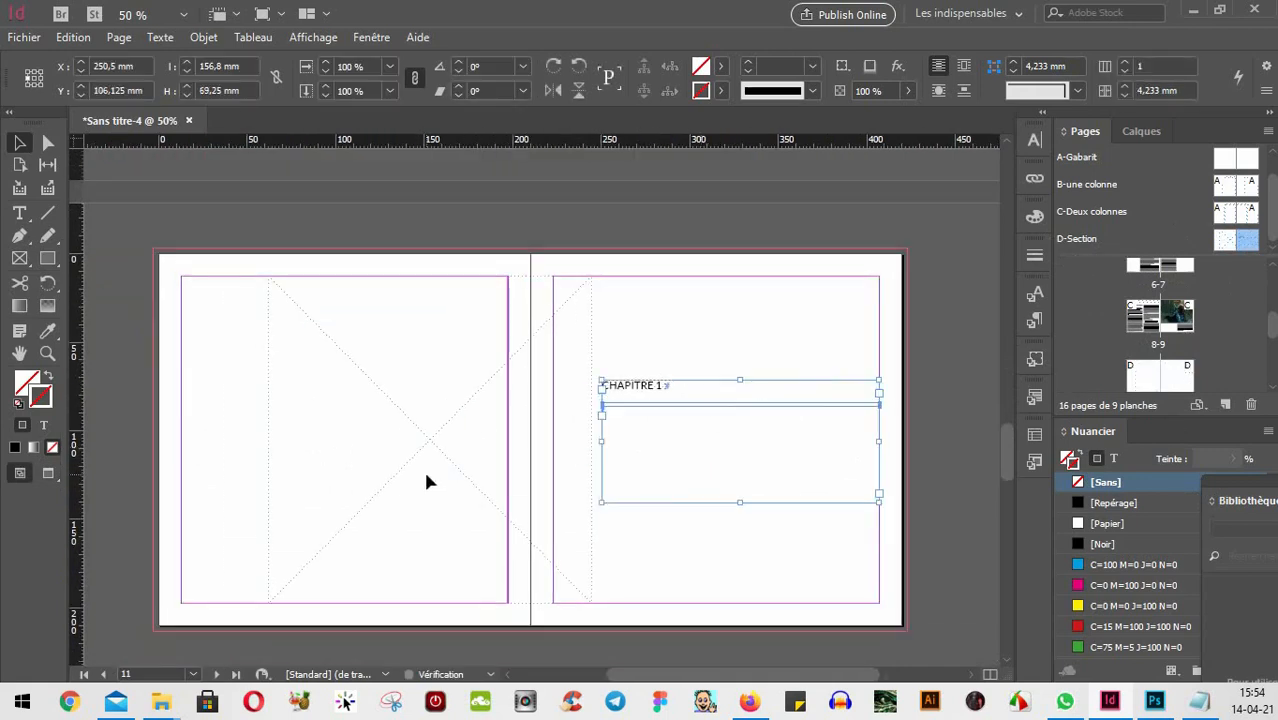
pyautogui.hotkey('ctrl', 'h')
pyautogui.click(766, 344)
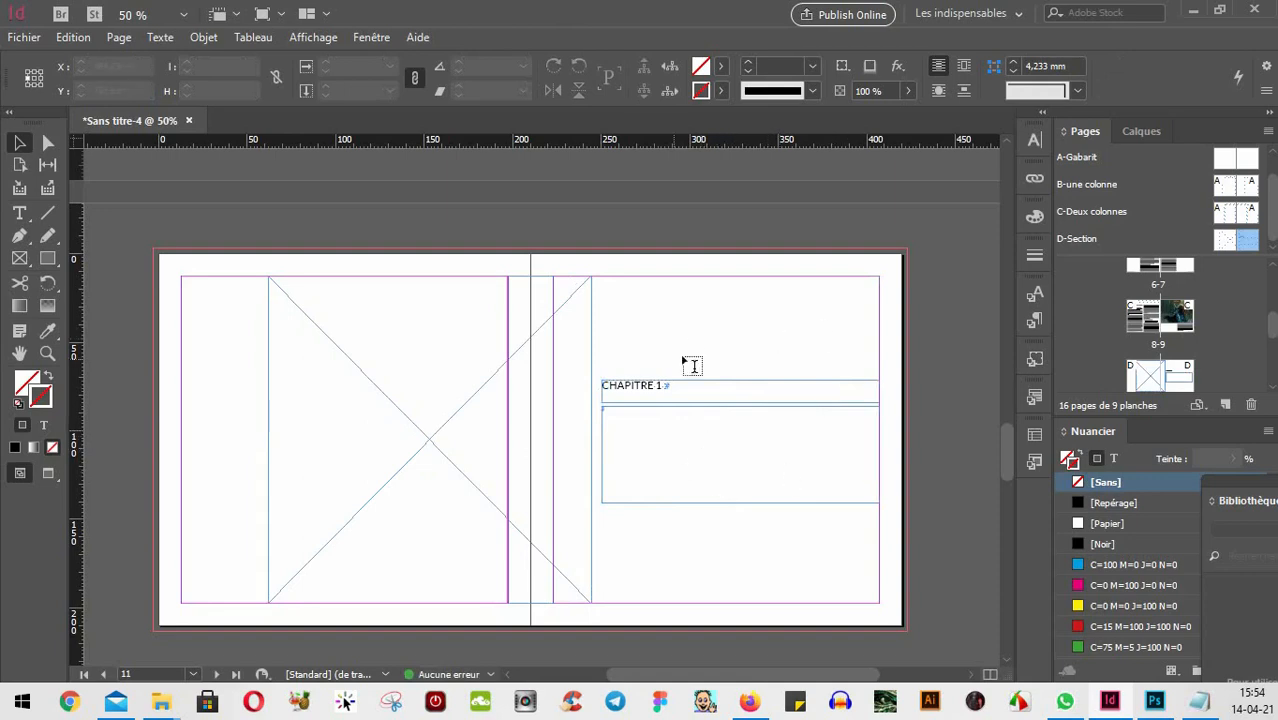
# - Change the chapter heading on page 11 to CHAPITRE 2
pyautogui.doubleClick(658, 390)
pyautogui.click(669, 389)
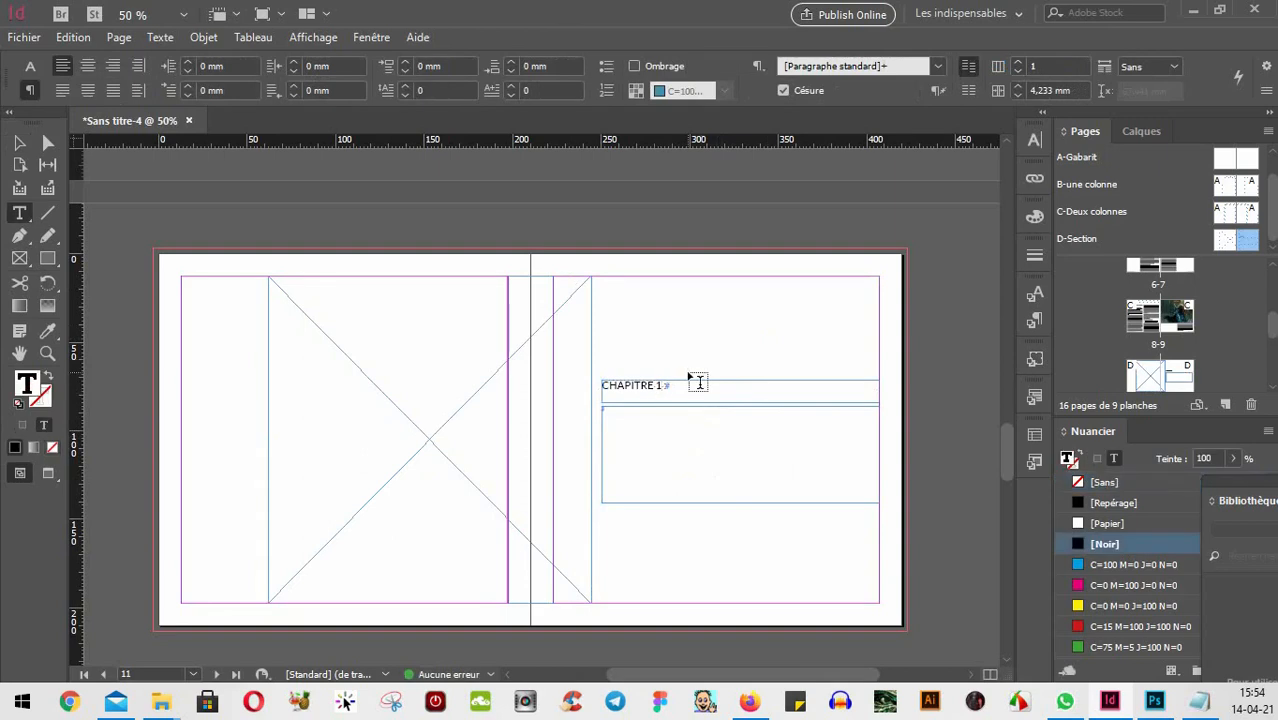
pyautogui.press('BackSpace')
pyautogui.write('2')
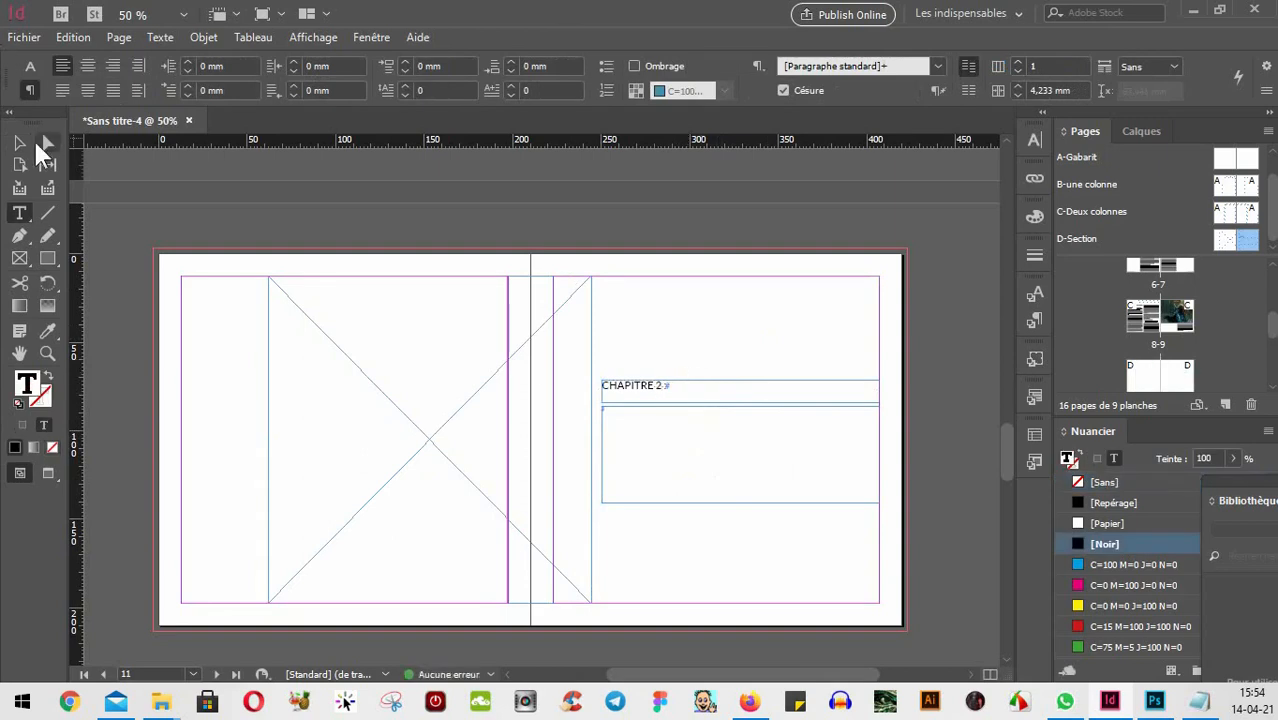
pyautogui.click(20, 143)
pyautogui.click(420, 322)
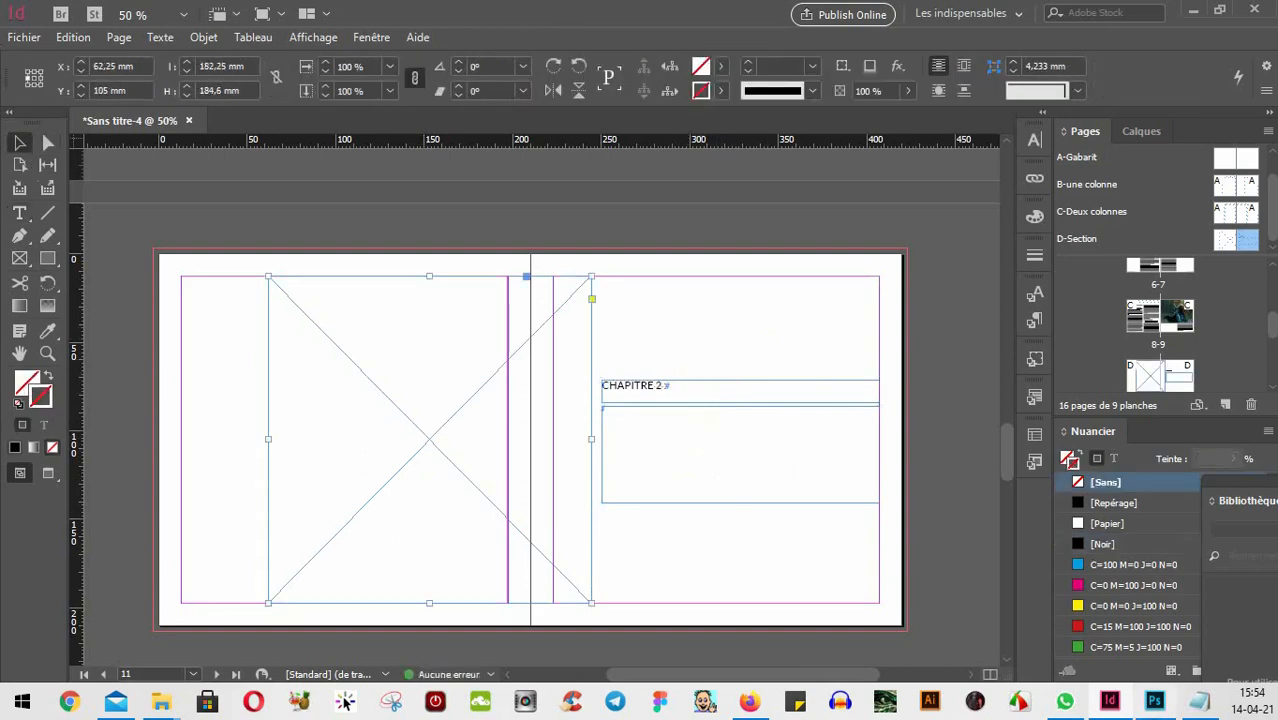
pyautogui.click(665, 482)
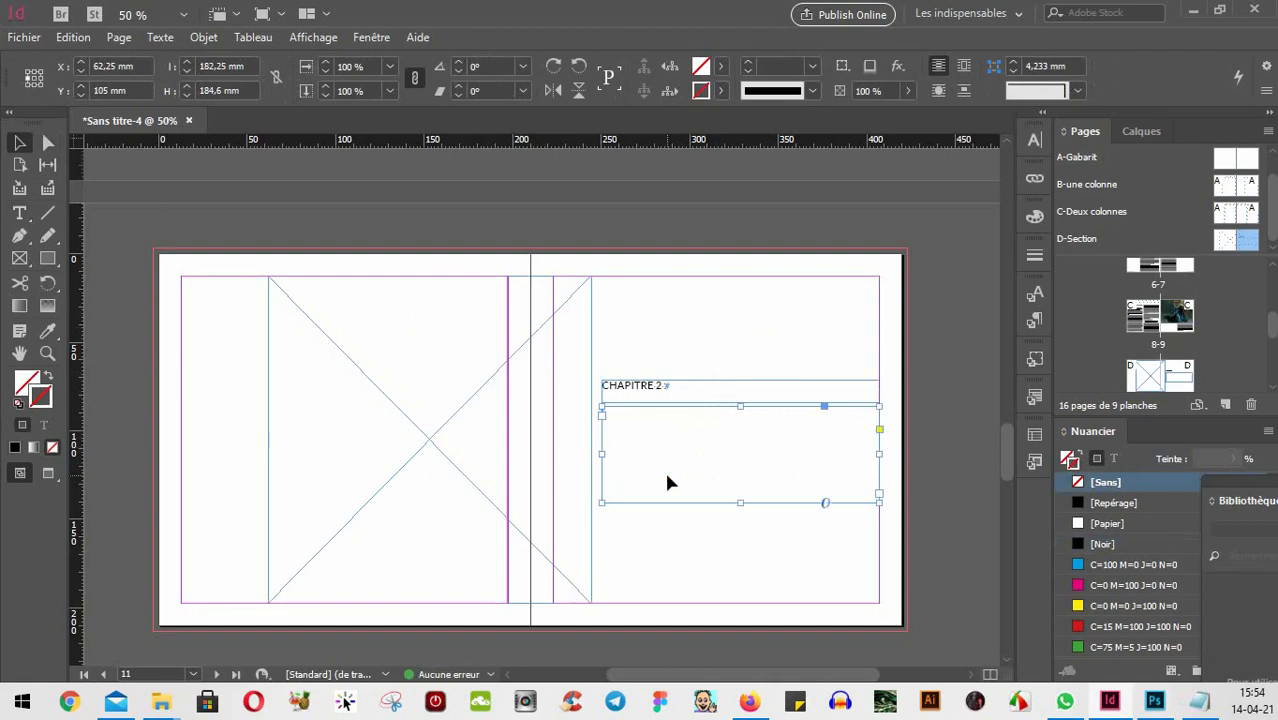
# - Switch to Firefox, copy the 1200 × 800 green orc image from the Bing warcraft results, and return to Photoshop
pyautogui.click(749, 701)
pyautogui.click(1236, 152)
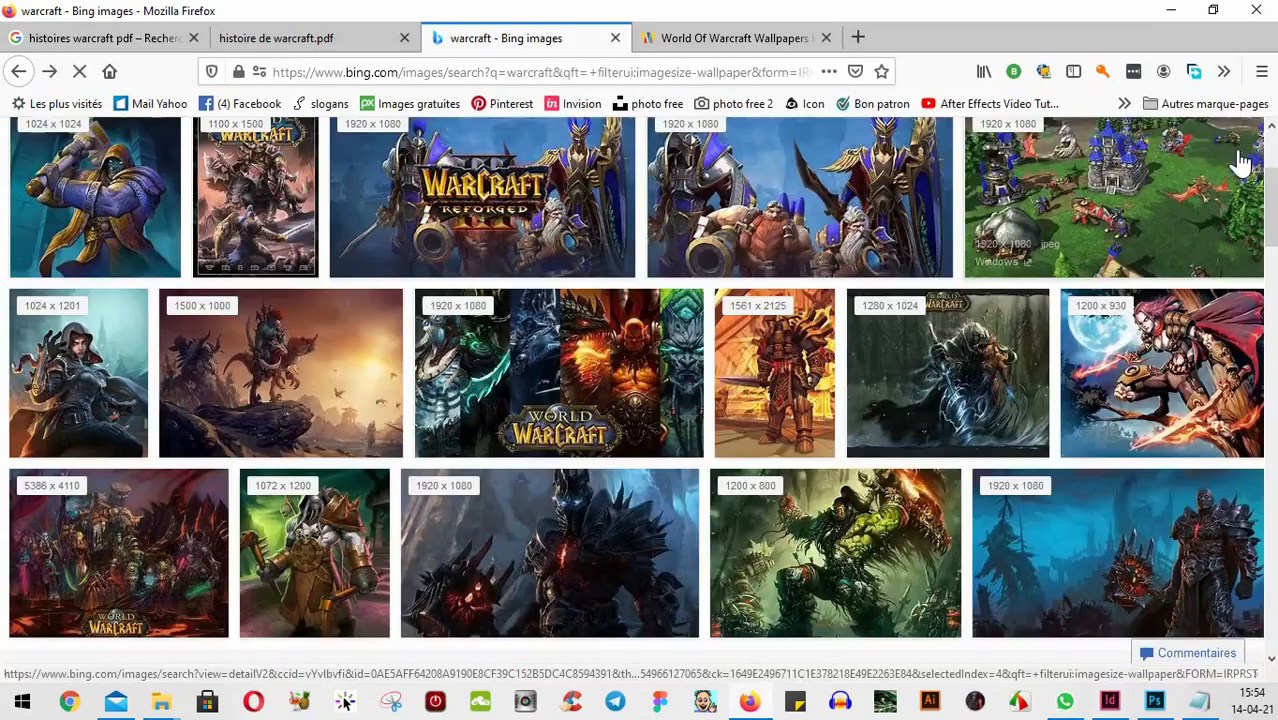
pyautogui.scroll(-1, 1075, 360)
pyautogui.scroll(-2, 1075, 362)
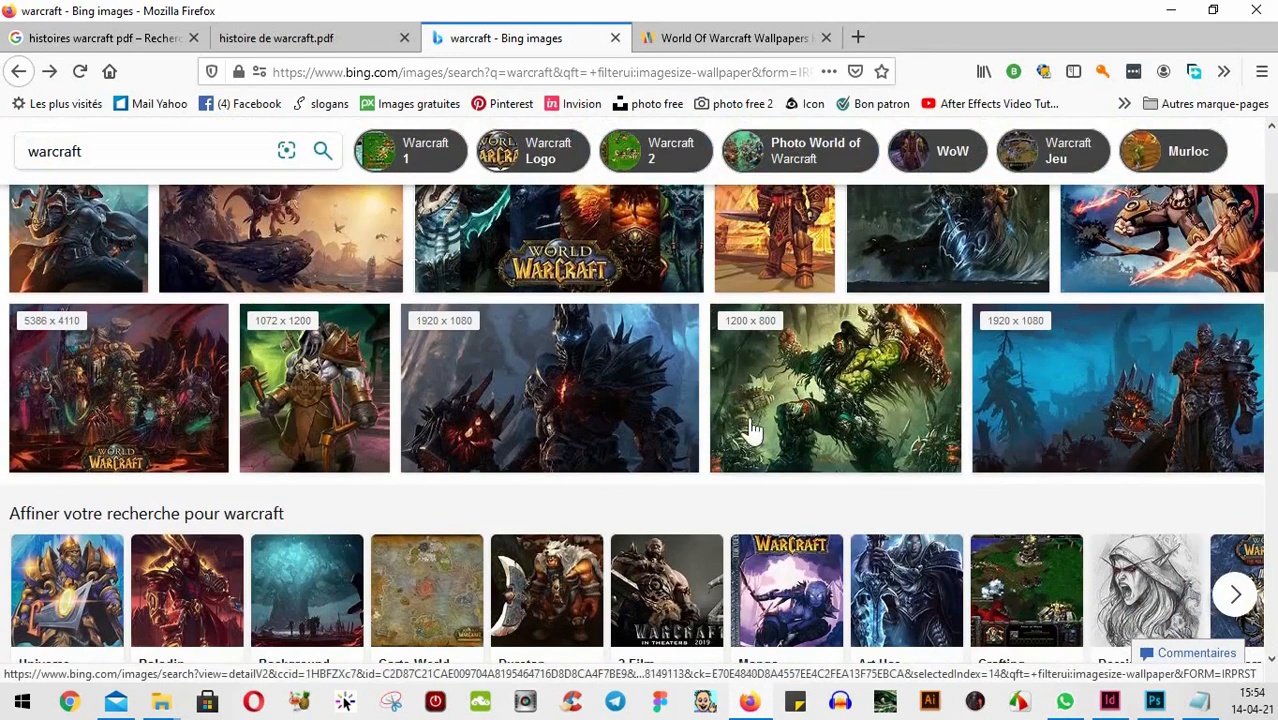
pyautogui.click(836, 362)
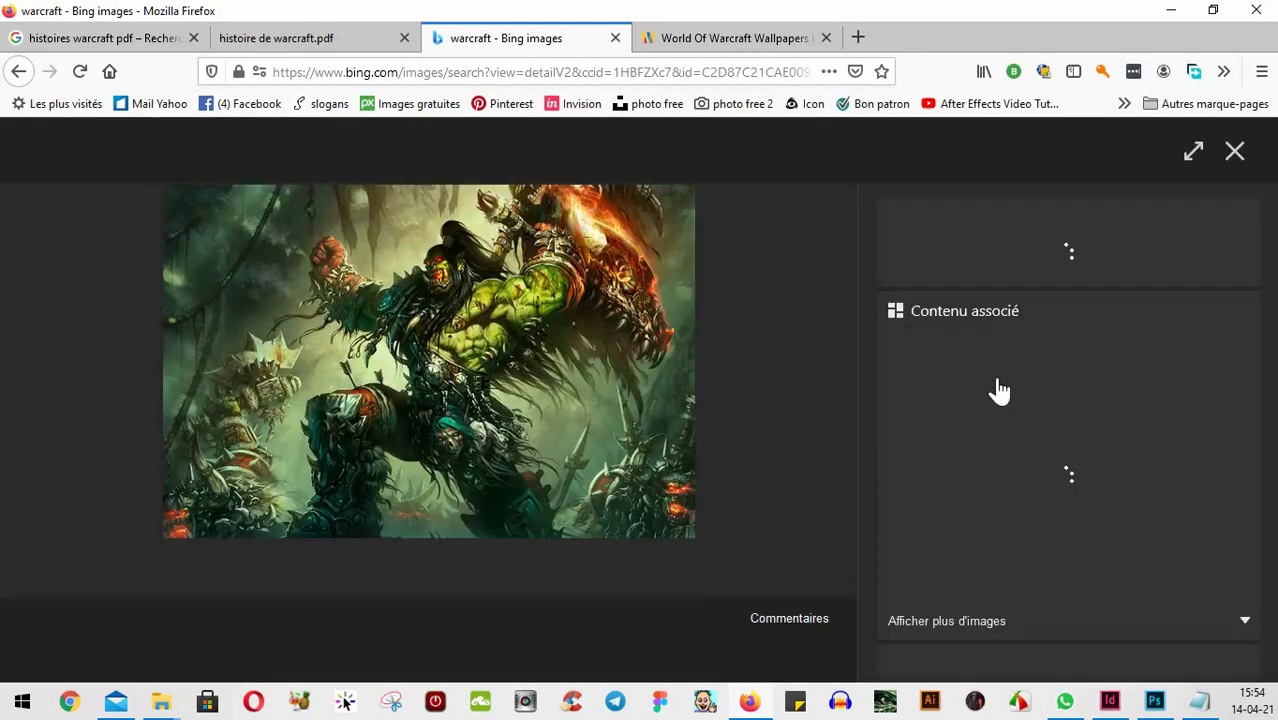
pyautogui.rightClick(590, 370)
pyautogui.click(659, 423)
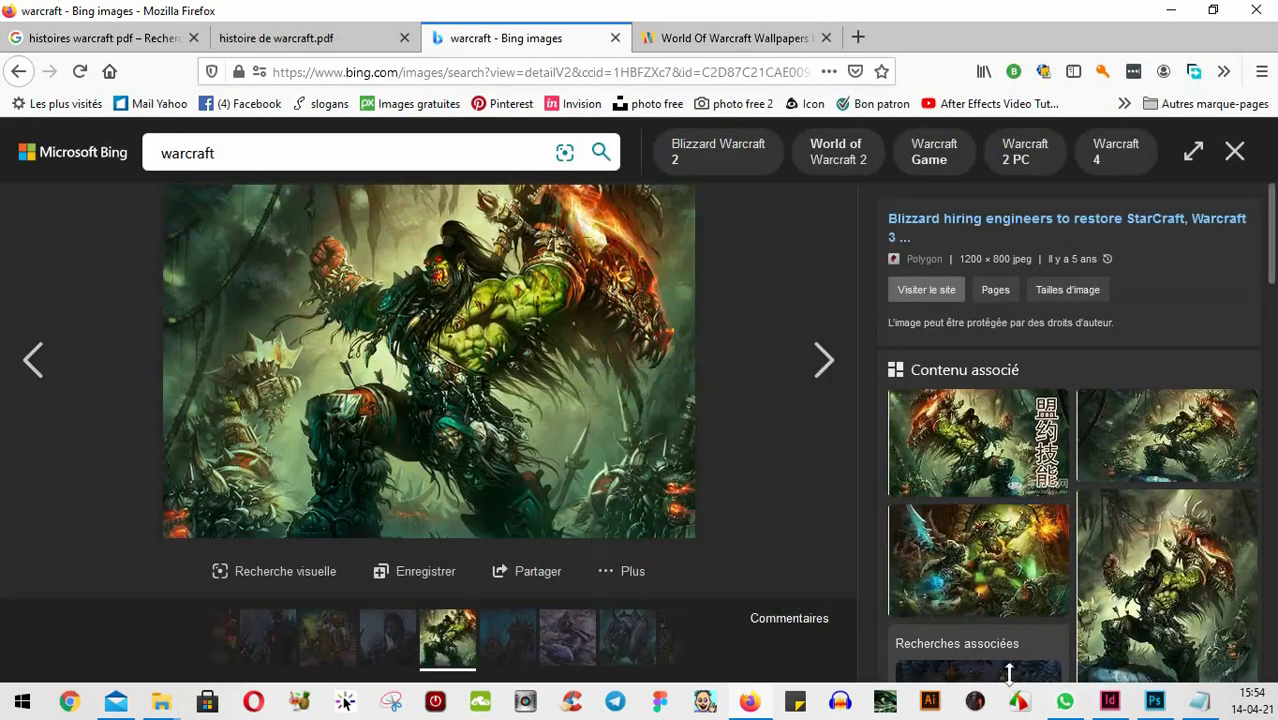
pyautogui.click(1155, 702)
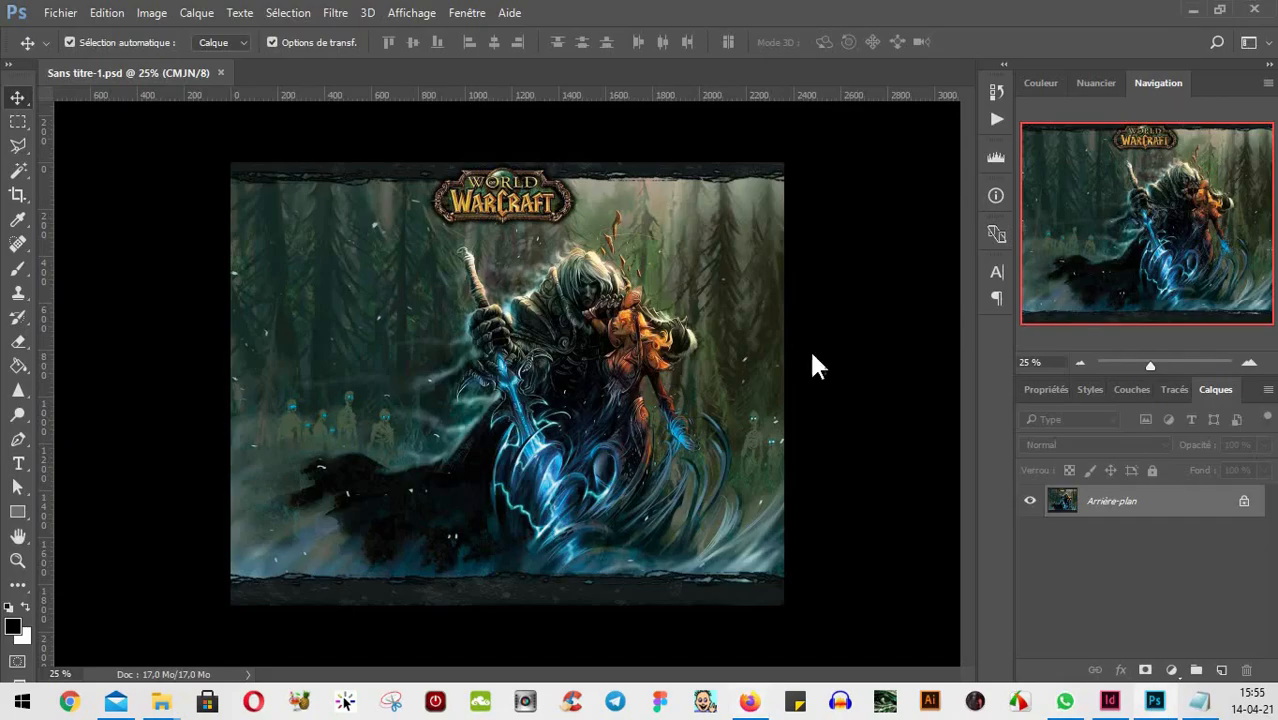
# - Close the open PSD, create a 1200 × 800 px document at 72 ppi from the clipboard preset, and paste the orc image
pyautogui.click(221, 72)
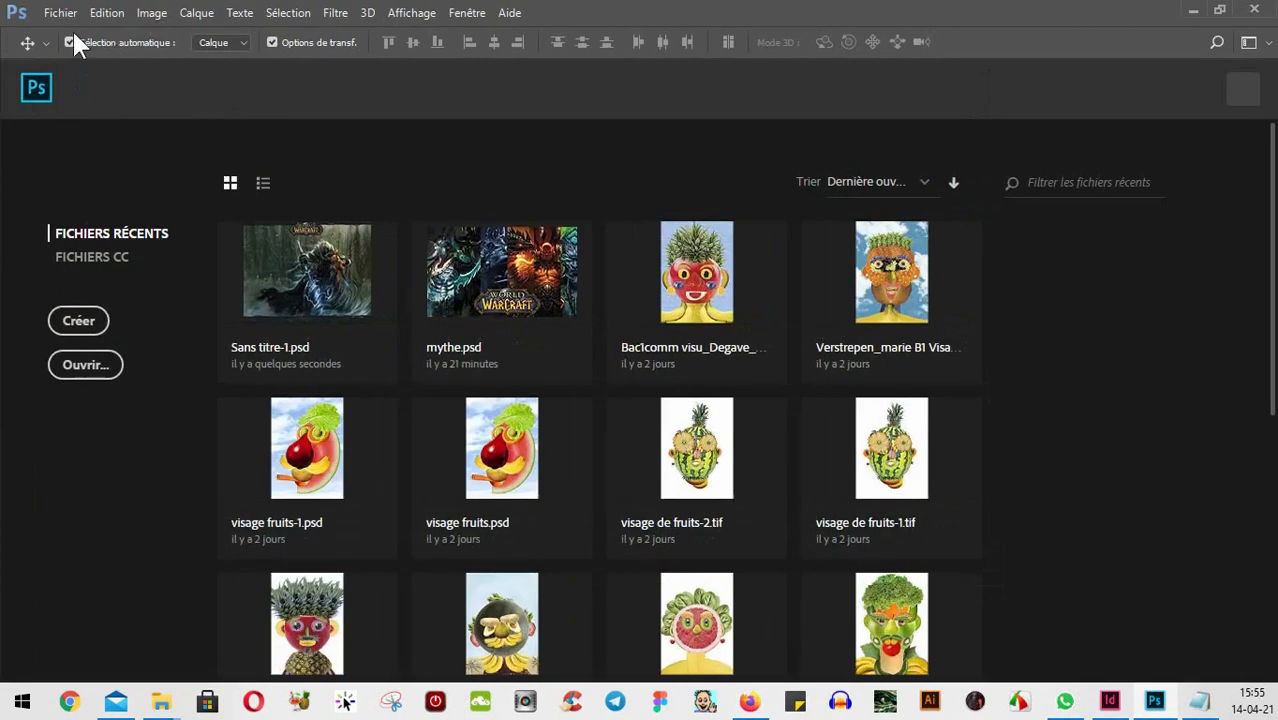
pyautogui.click(70, 13)
pyautogui.click(74, 32)
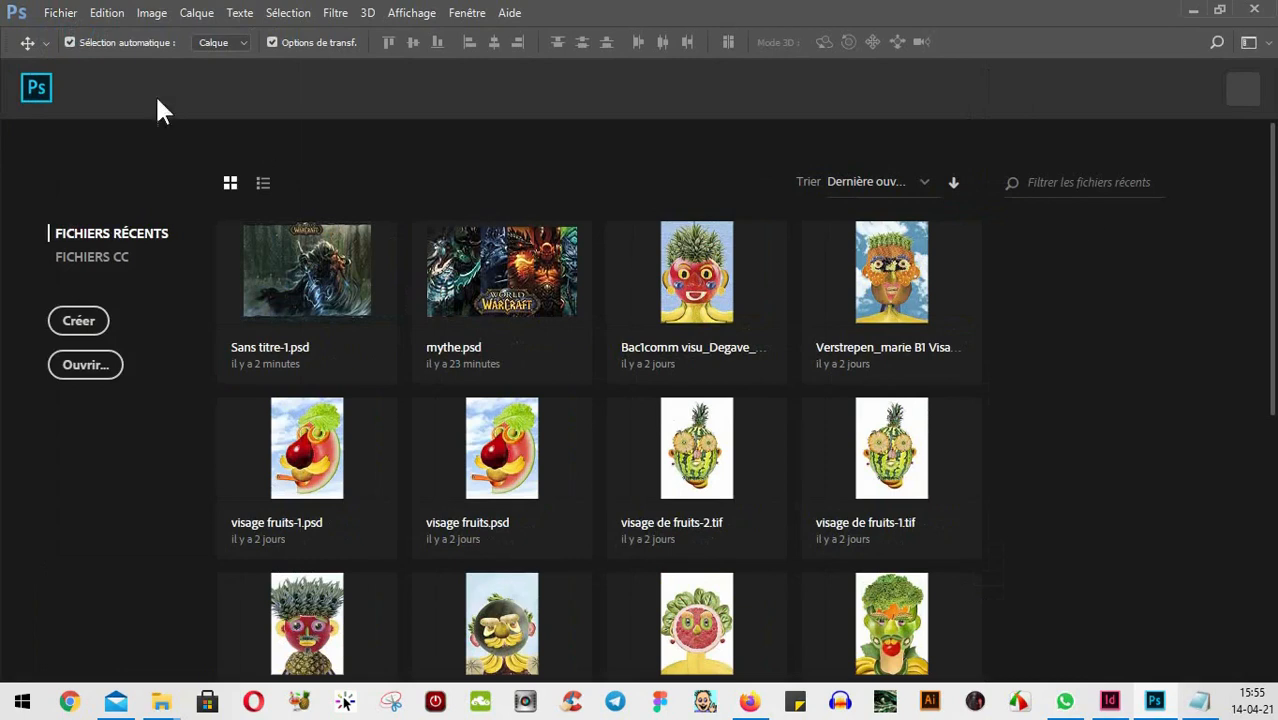
pyautogui.click(70, 14)
pyautogui.click(77, 36)
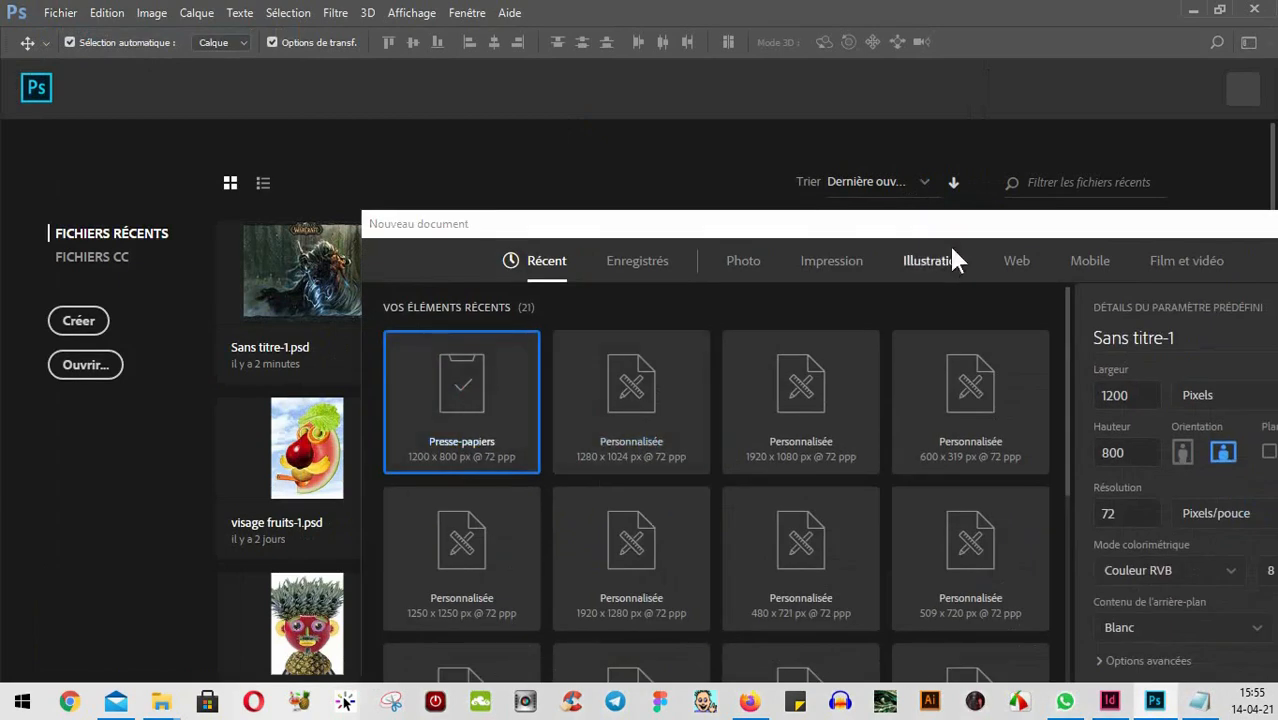
pyautogui.doubleClick(400, 434)
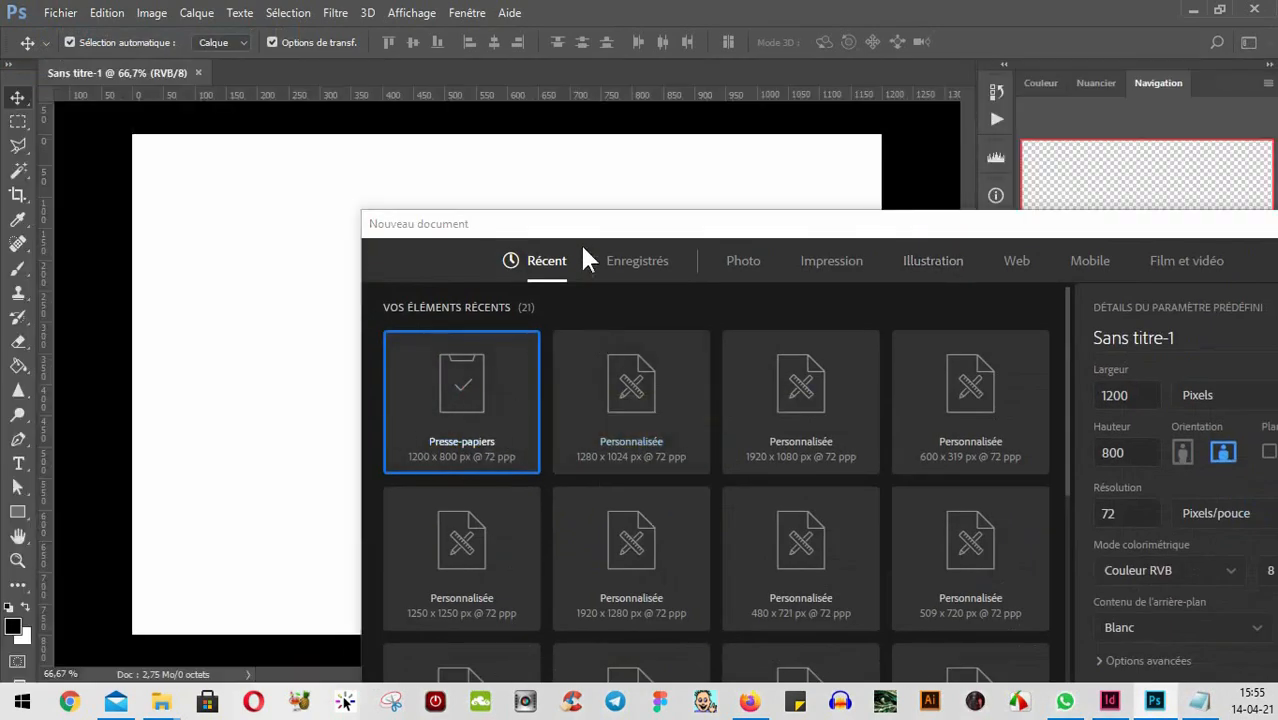
pyautogui.hotkey('ctrl', 'v')
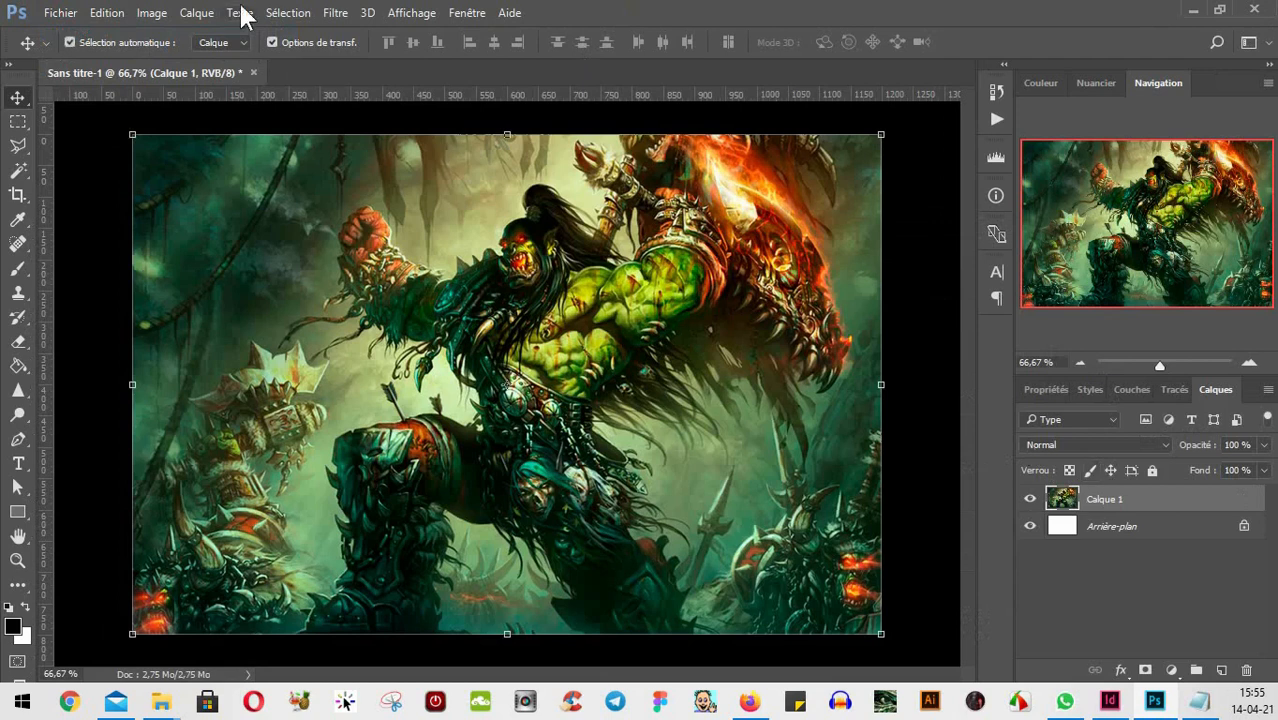
# - Convert the orc image to CMYK colour mode, flattening its layers
pyautogui.click(152, 13)
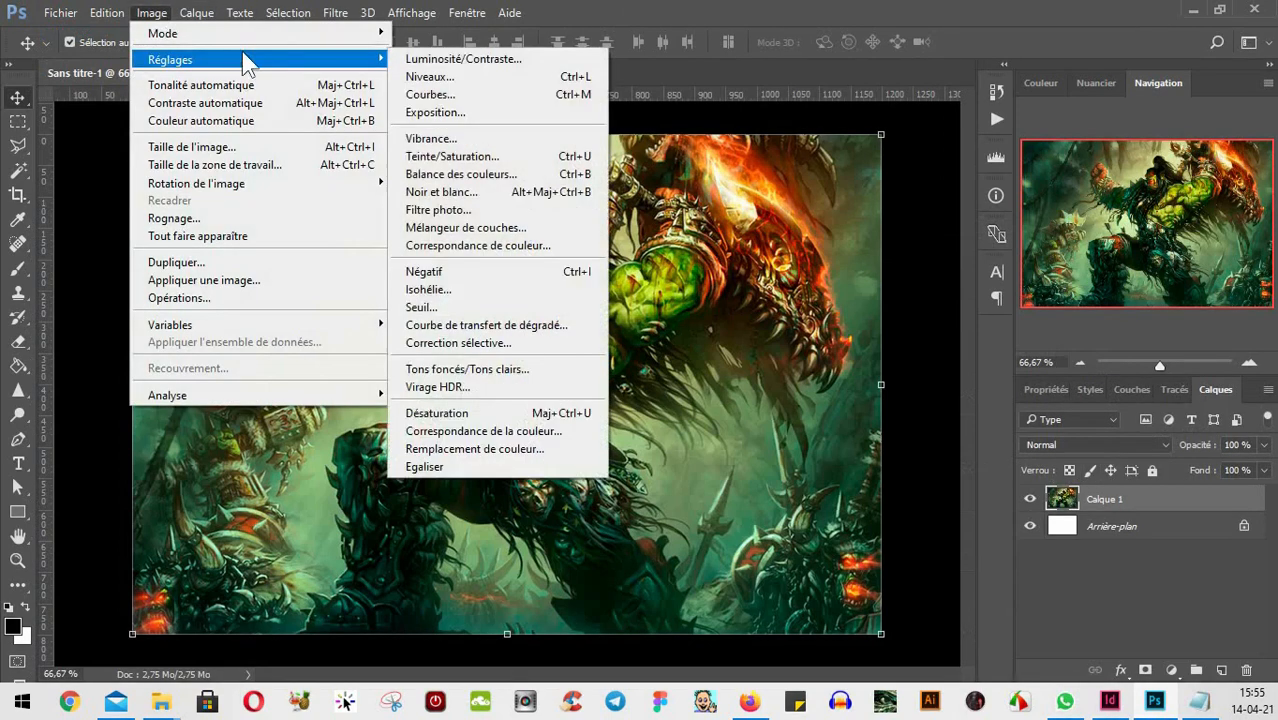
pyautogui.moveTo(255, 63)
pyautogui.moveTo(252, 36)
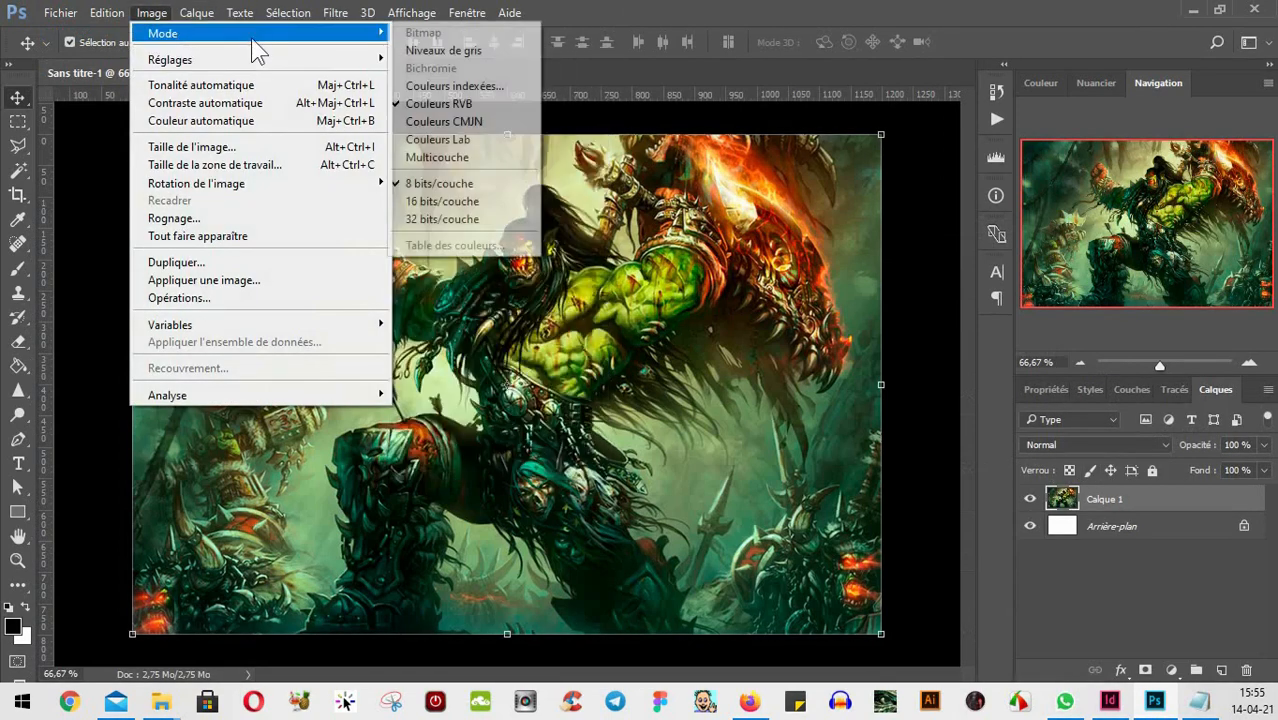
pyautogui.click(465, 121)
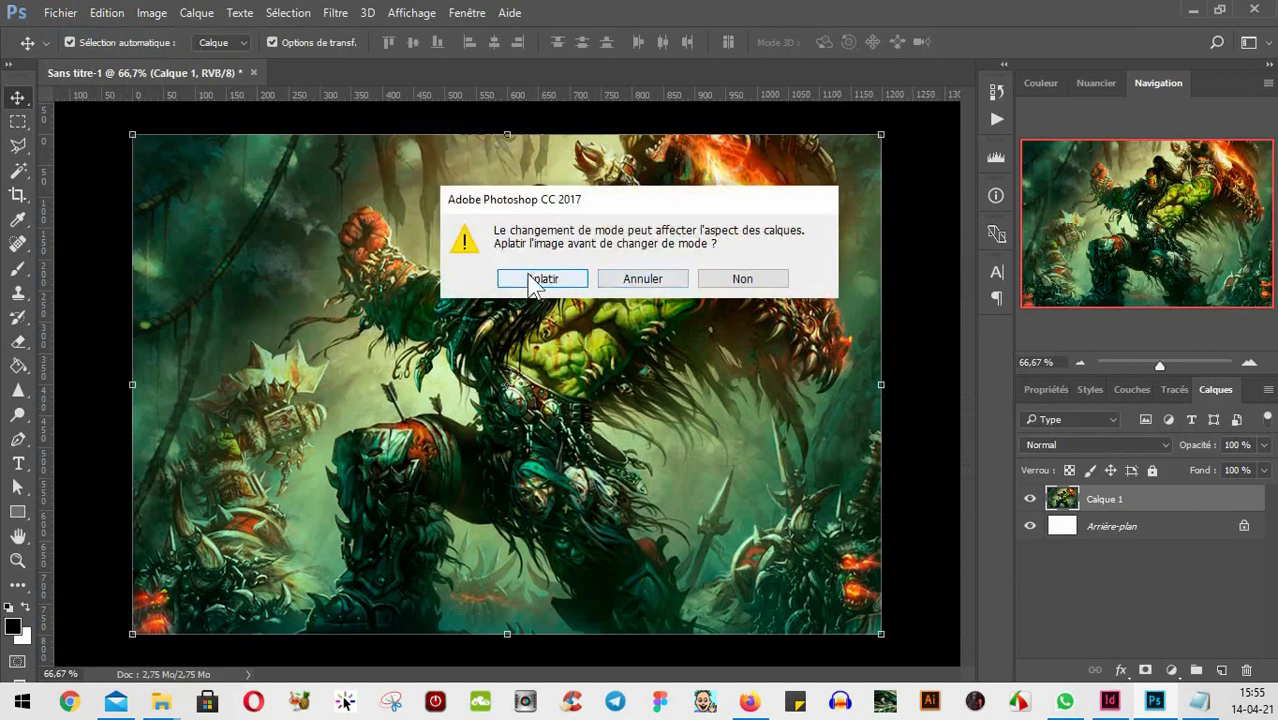
pyautogui.click(548, 278)
pyautogui.click(560, 307)
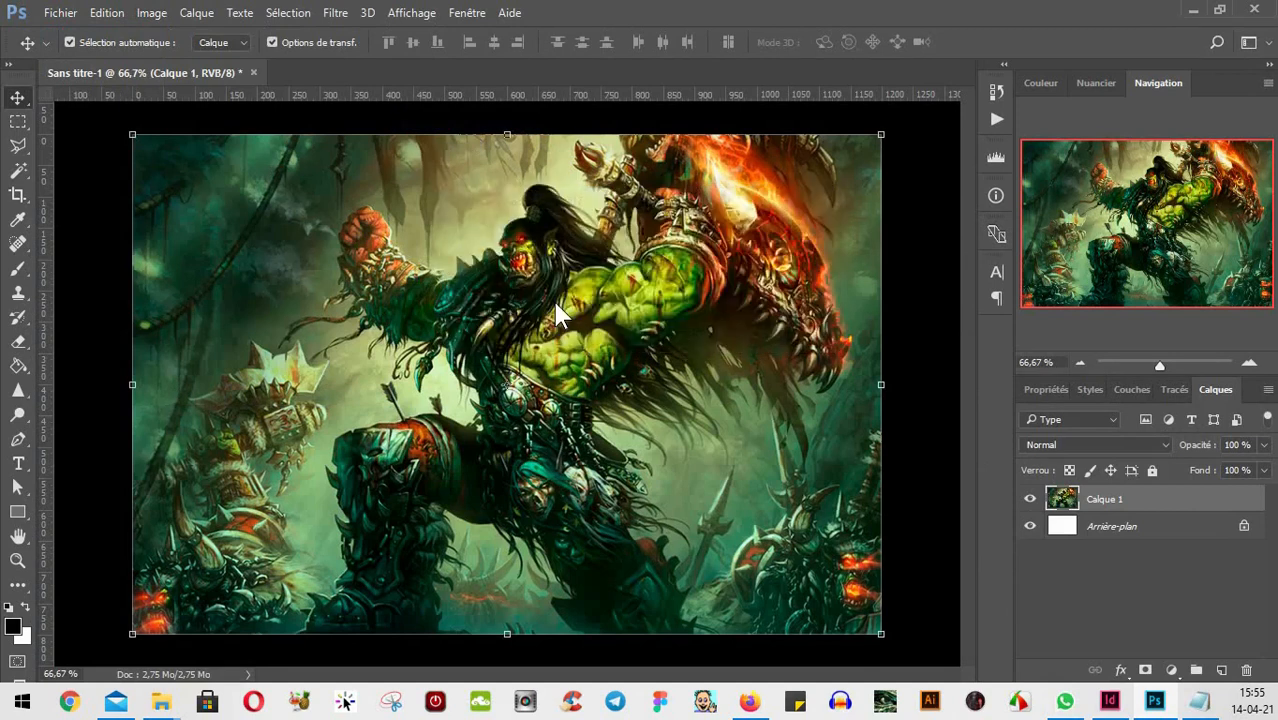
# - Resize the orc image to a width of 20 cm at 300 pixels per inch with resampling enabled
pyautogui.hotkey('ctrl', 'alt', 'i')
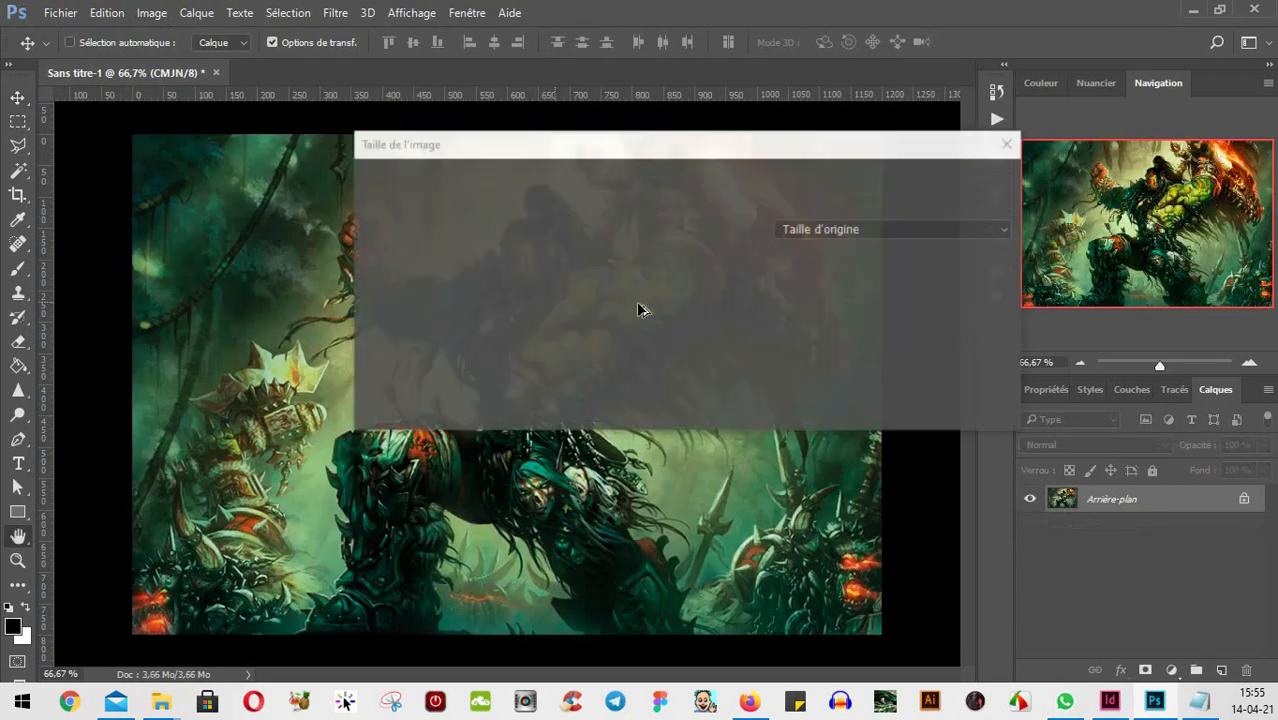
pyautogui.moveTo(765, 152); pyautogui.dragTo(944, 164)
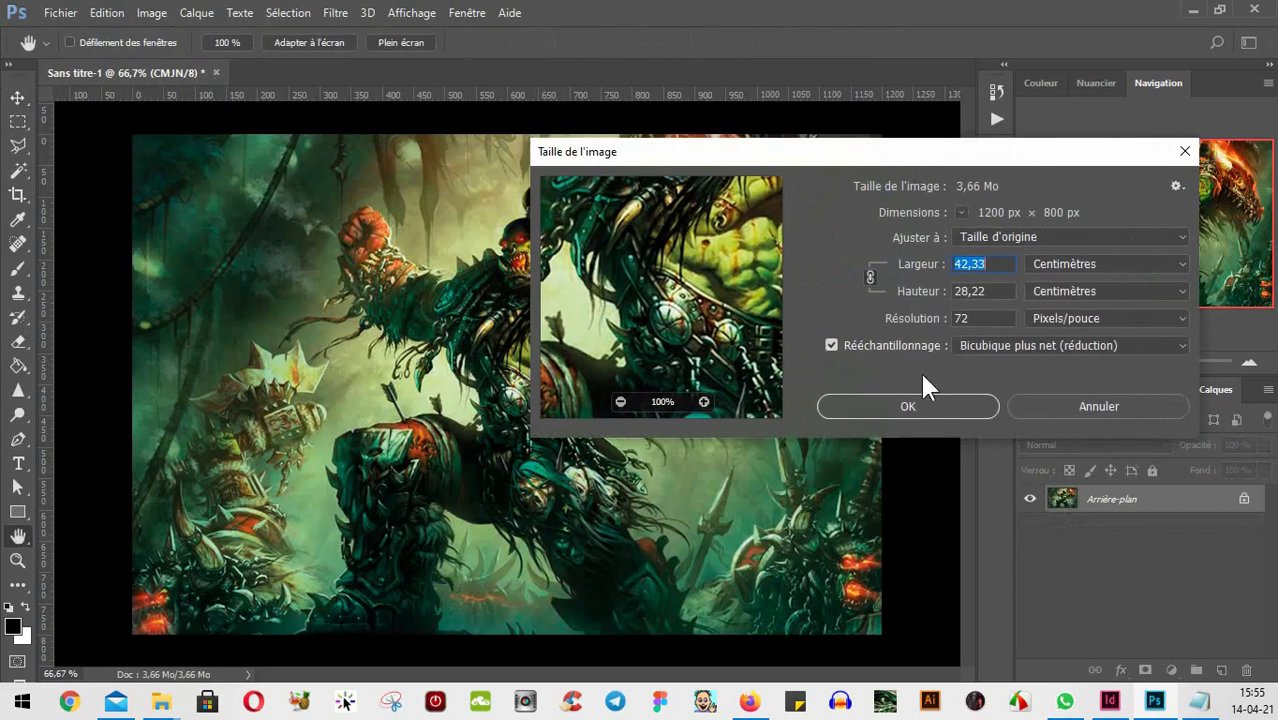
pyautogui.doubleClick(987, 318)
pyautogui.write('300')
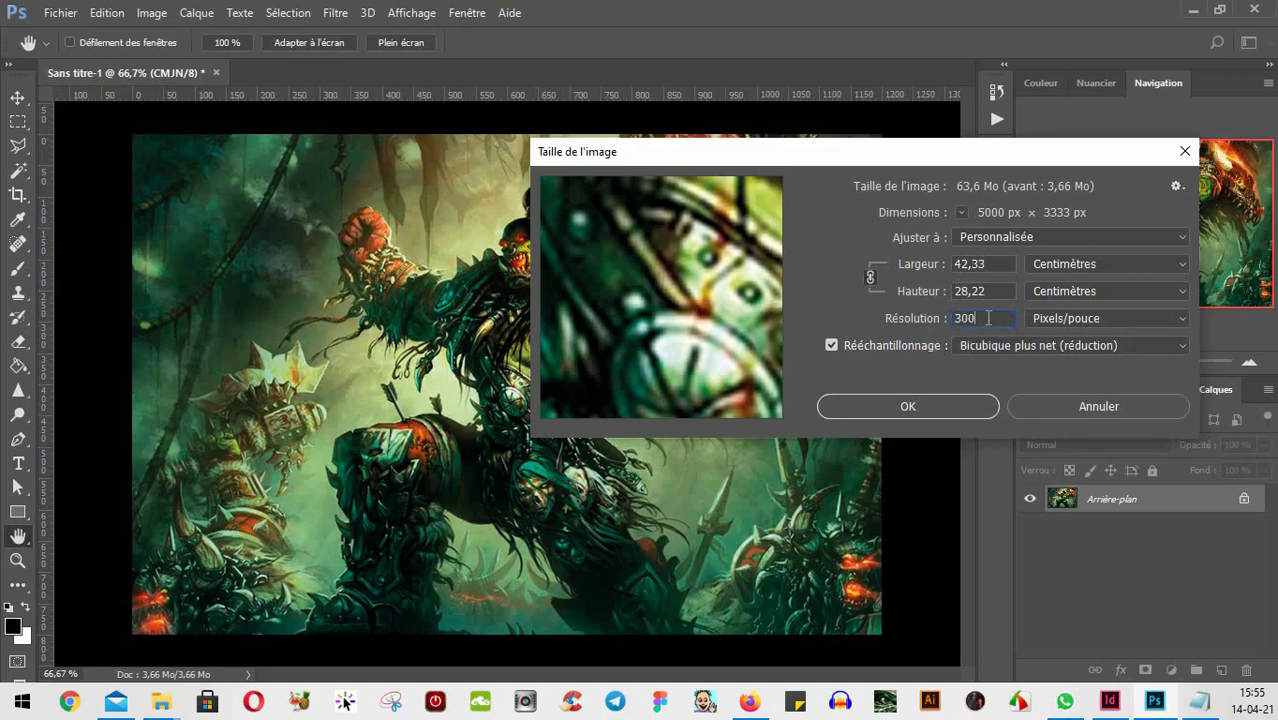
pyautogui.click(906, 342)
pyautogui.click(942, 318)
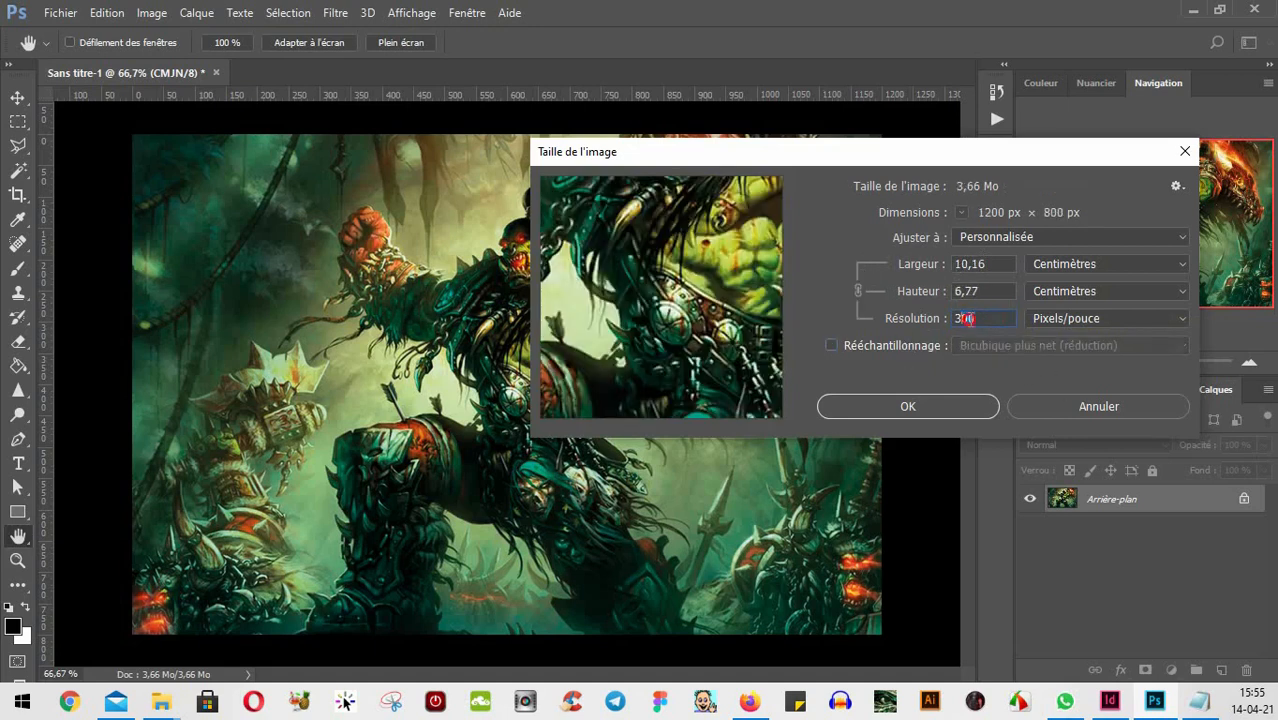
pyautogui.click(868, 347)
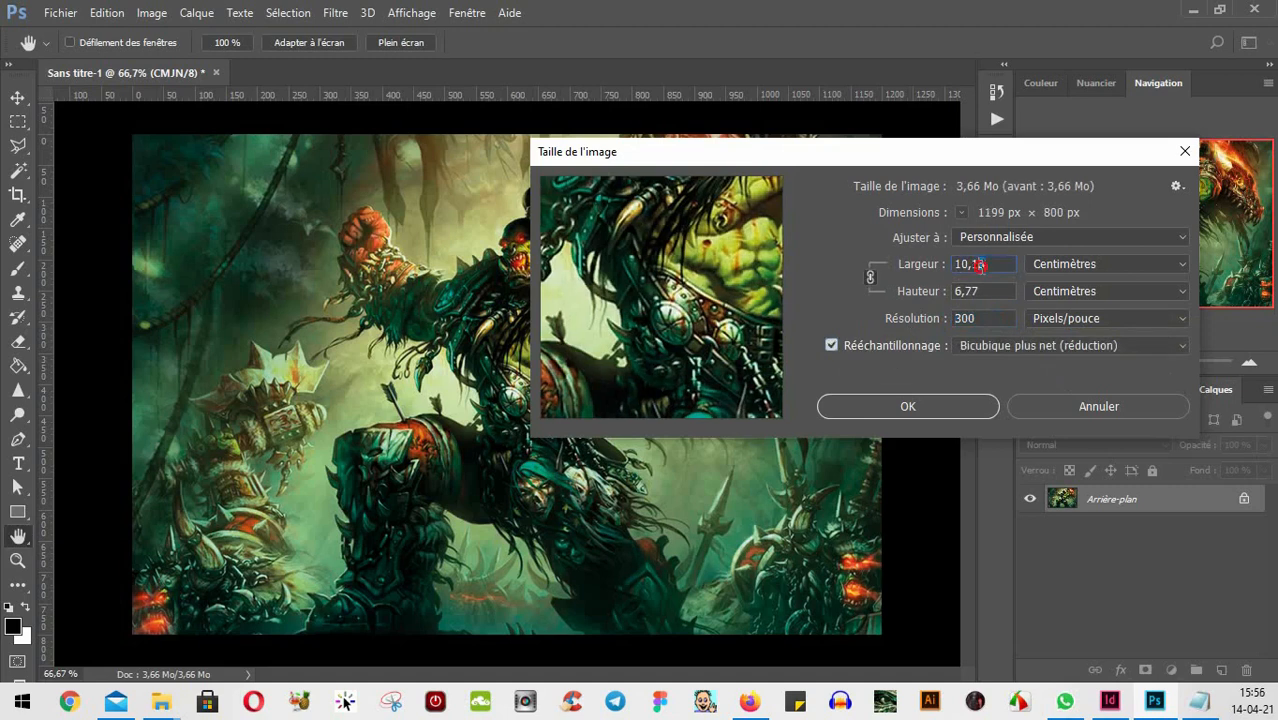
pyautogui.write('20')
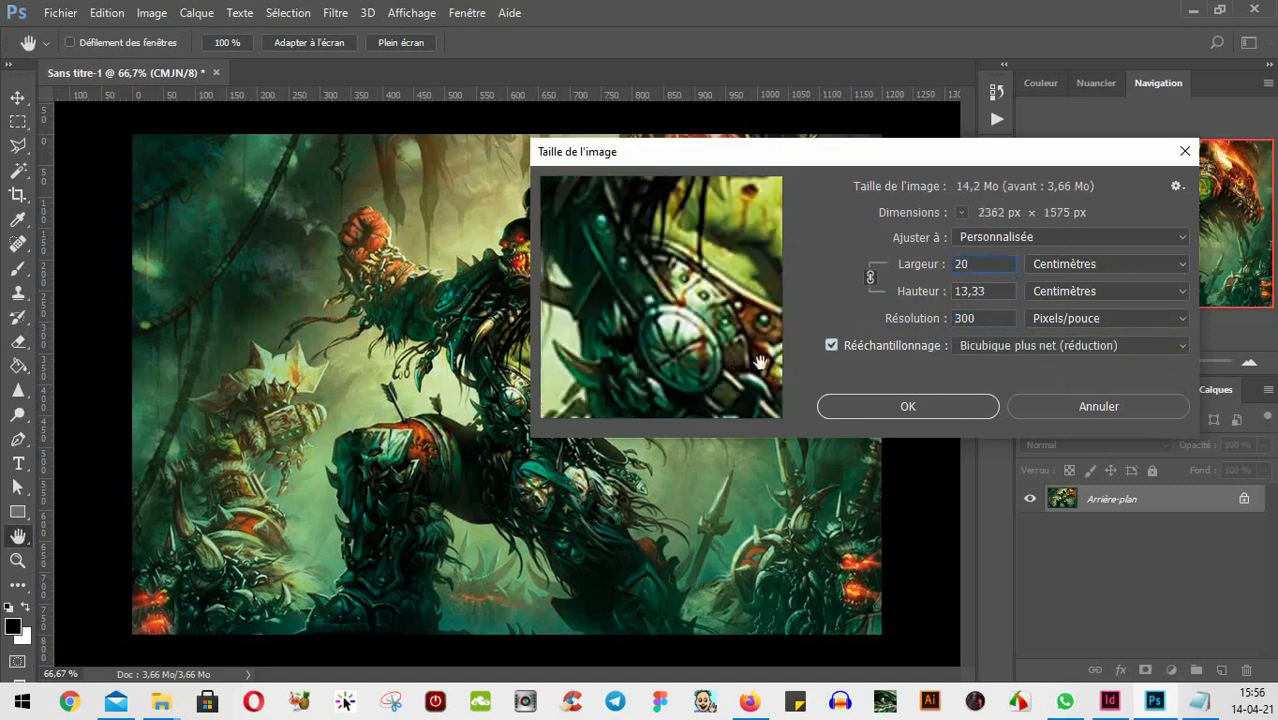
pyautogui.click(948, 408)
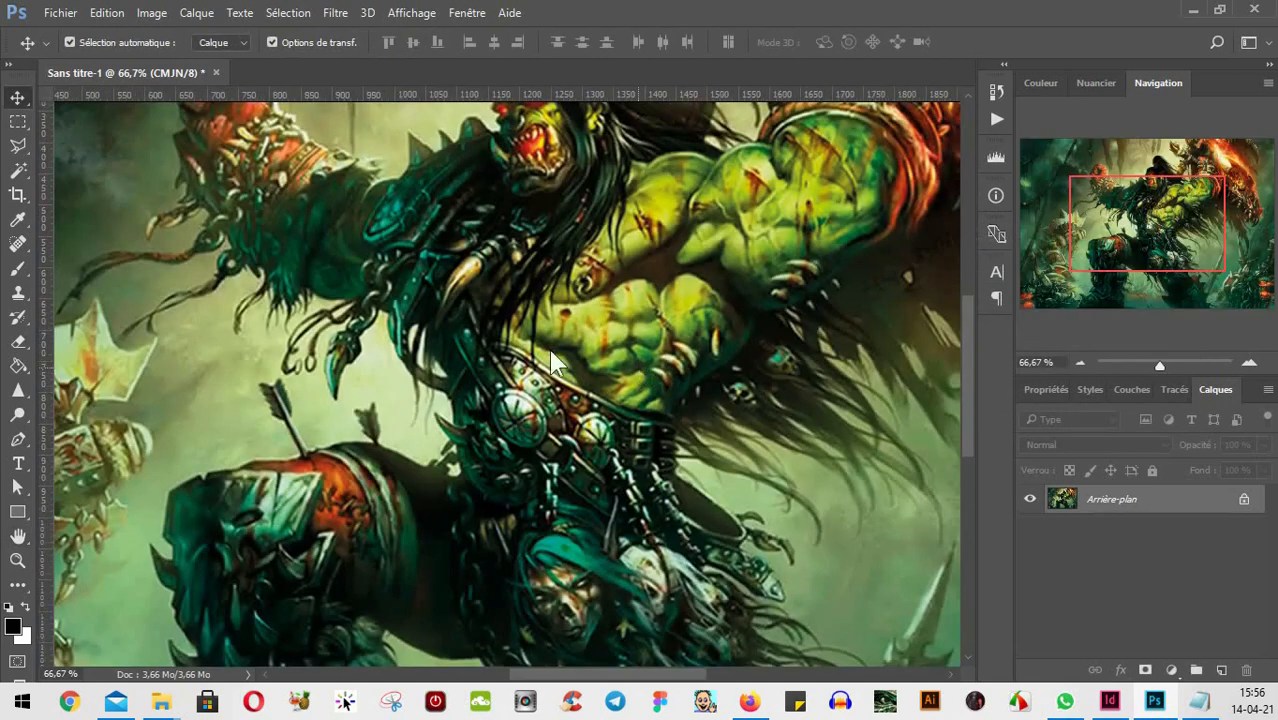
# - Save the image as Sans titref-1.psd in the brouilon folder, switch to InDesign and place it in the image frame on page 10
pyautogui.hotkey('ctrl', 'shift', 's')
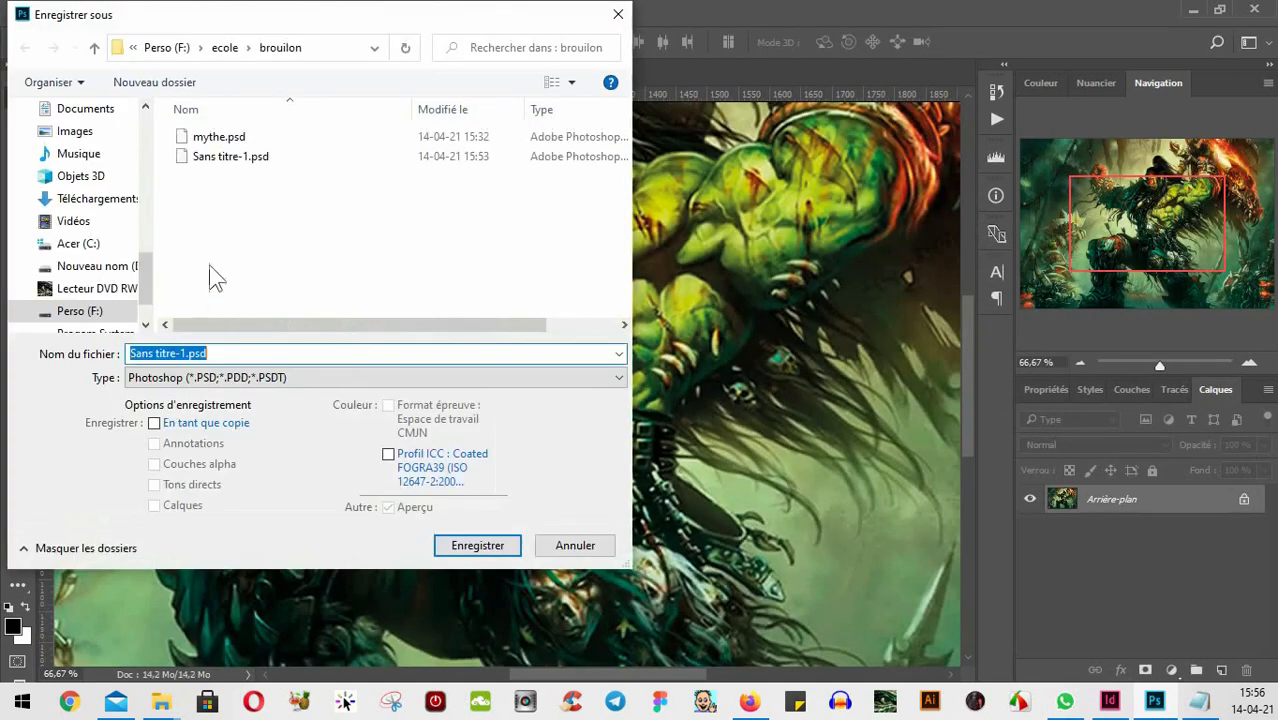
pyautogui.click(175, 355)
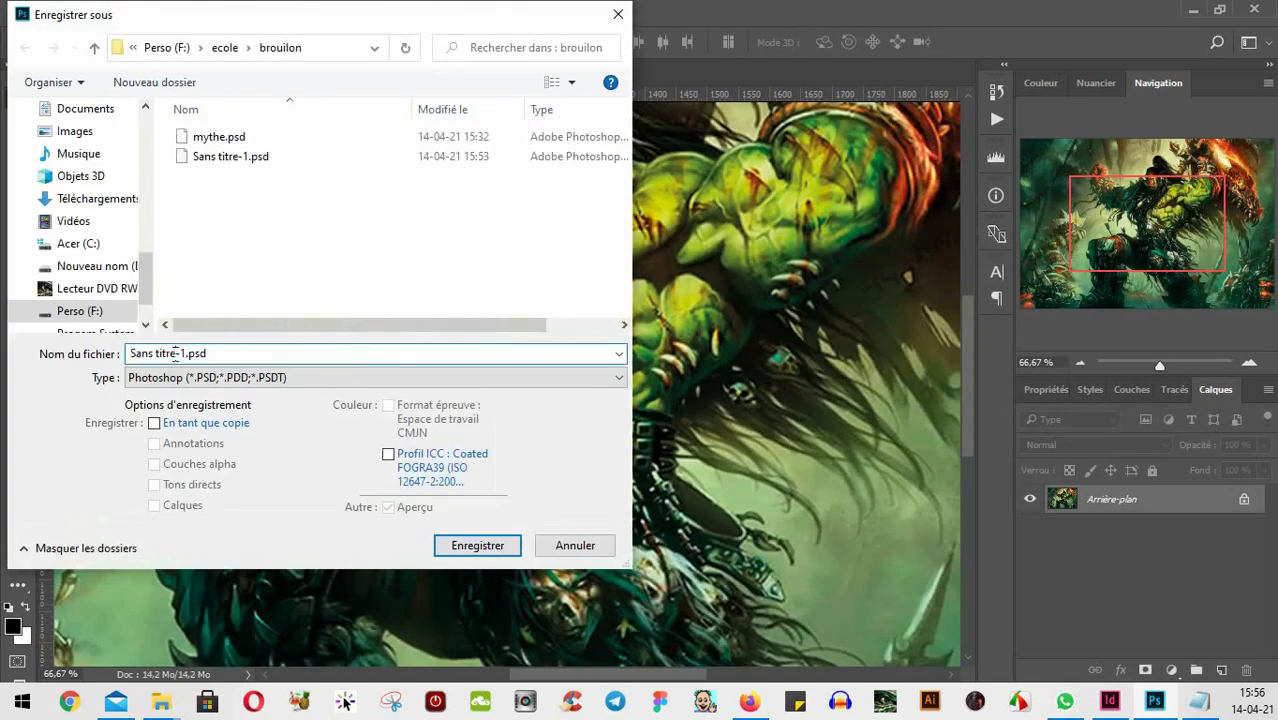
pyautogui.click(504, 546)
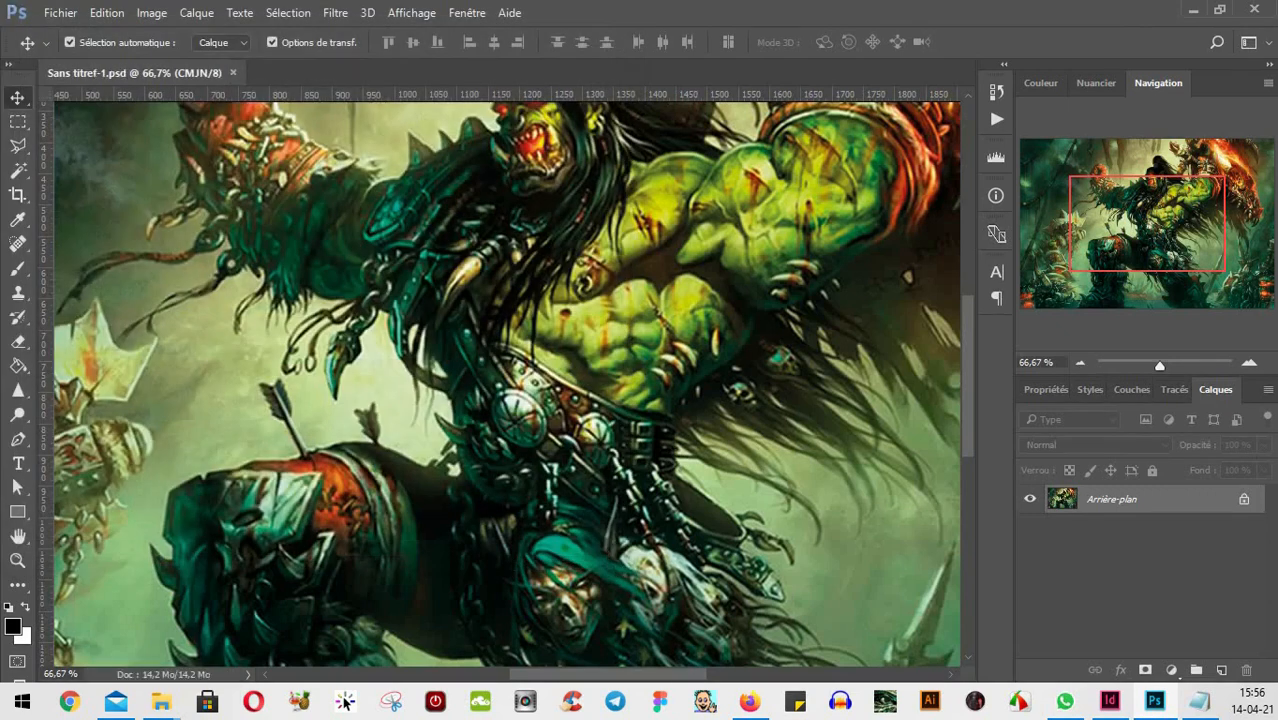
pyautogui.click(1109, 701)
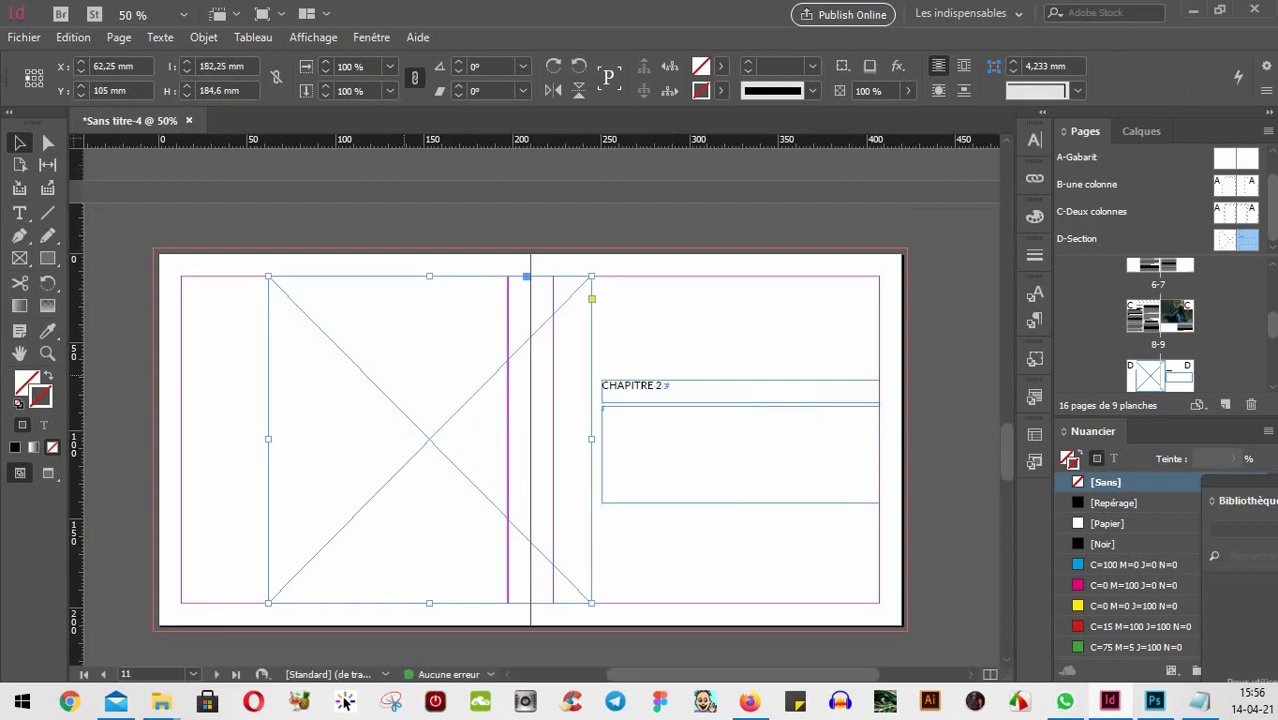
pyautogui.click(480, 410)
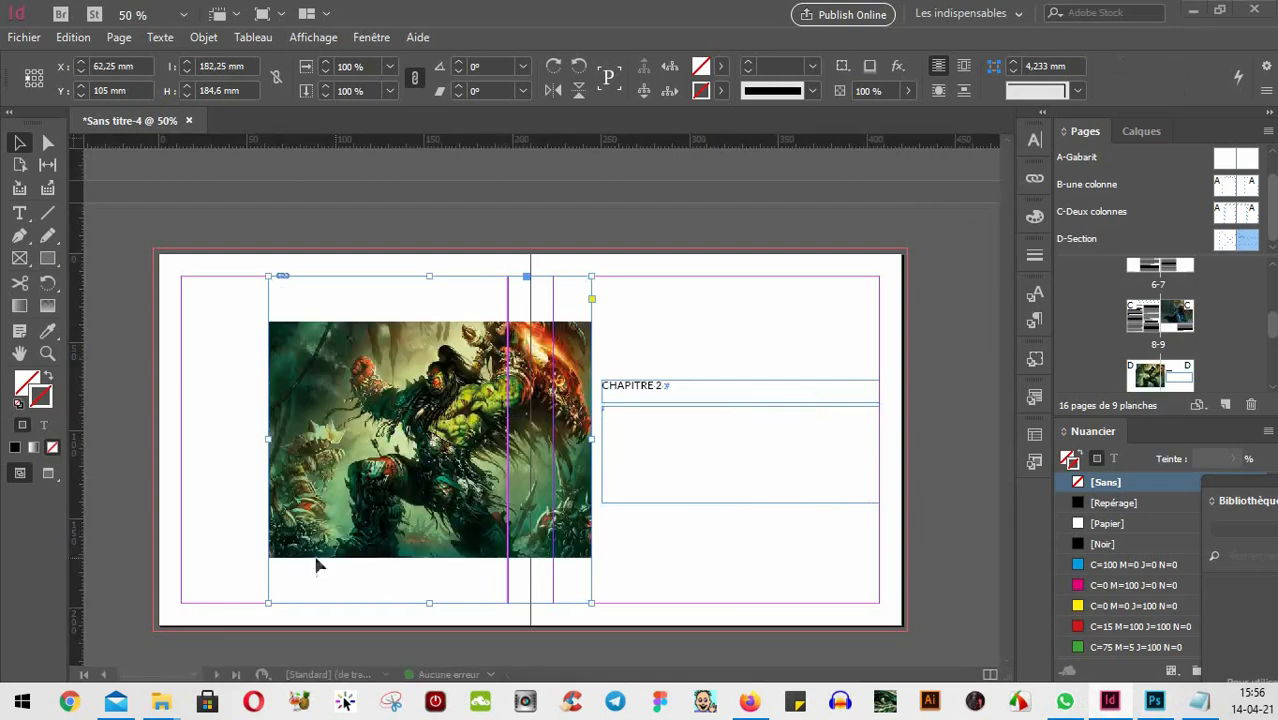
# - Enlarge the orc image to about 145 % and shift it horizontally within its frame to about X -4 mm
pyautogui.click(427, 440)
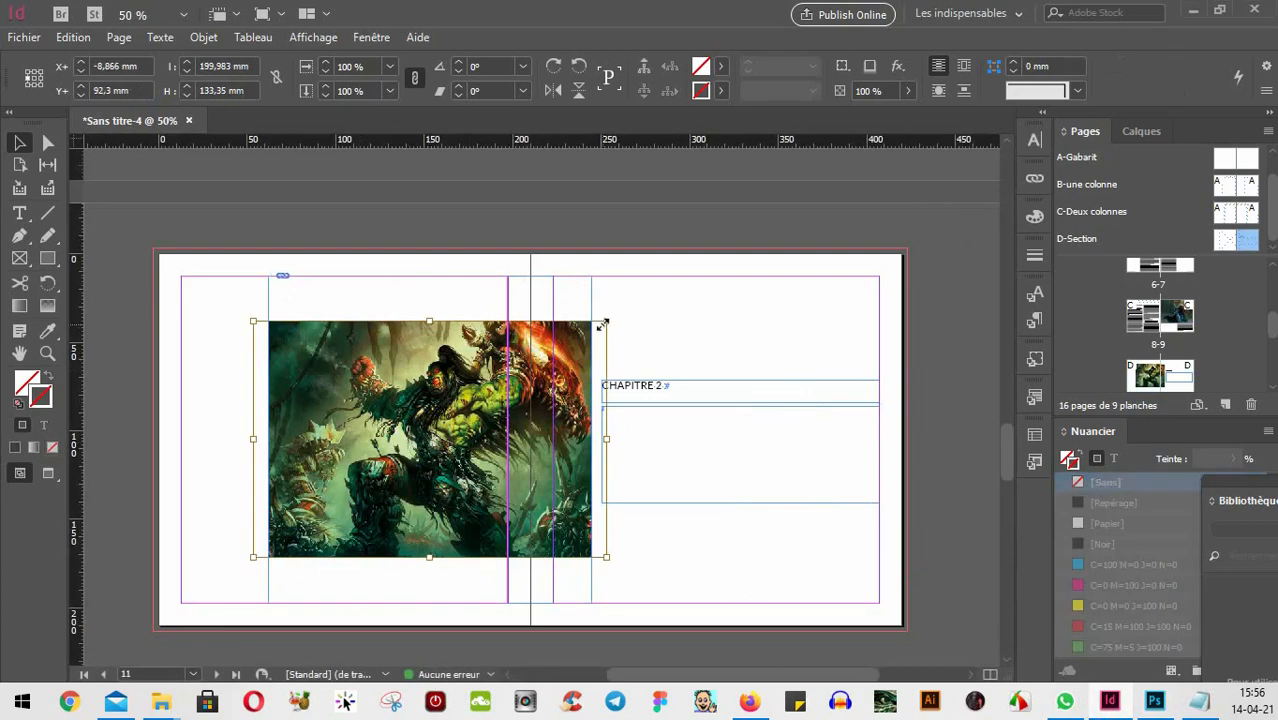
pyautogui.moveTo(604, 324); pyautogui.dragTo(688, 268)
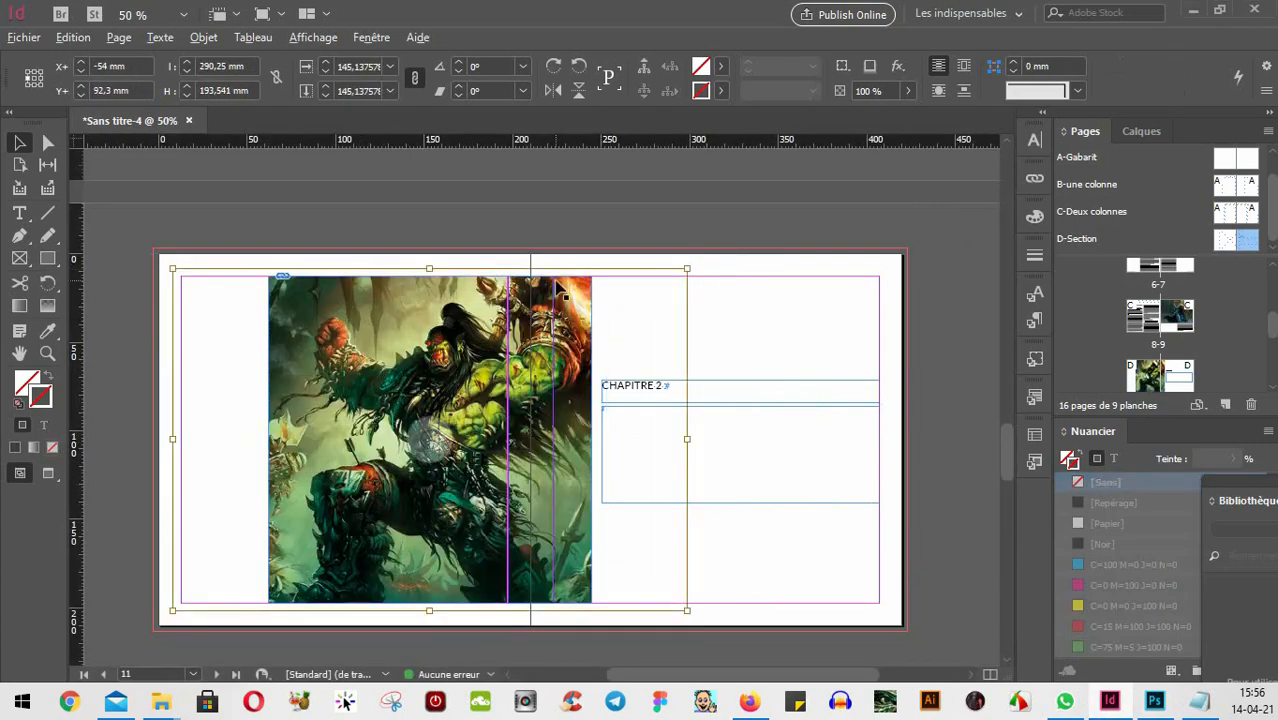
pyautogui.click(420, 240)
pyautogui.click(428, 440)
pyautogui.hotkey('shift', 'Right')
pyautogui.hotkey('shift', 'Right')
pyautogui.hotkey('shift', 'Right')
pyautogui.hotkey('shift', 'Right')
pyautogui.hotkey('shift', 'Right')
pyautogui.hotkey('shift', 'Right')
pyautogui.hotkey('shift', 'Right')
pyautogui.hotkey('shift', 'Right')
pyautogui.hotkey('shift', 'Right')
pyautogui.hotkey('shift', 'Right')
pyautogui.hotkey('shift', 'Right')
pyautogui.hotkey('shift', 'Right')
pyautogui.hotkey('shift', 'Right')
pyautogui.hotkey('shift', 'Right')
pyautogui.hotkey('shift', 'Right')
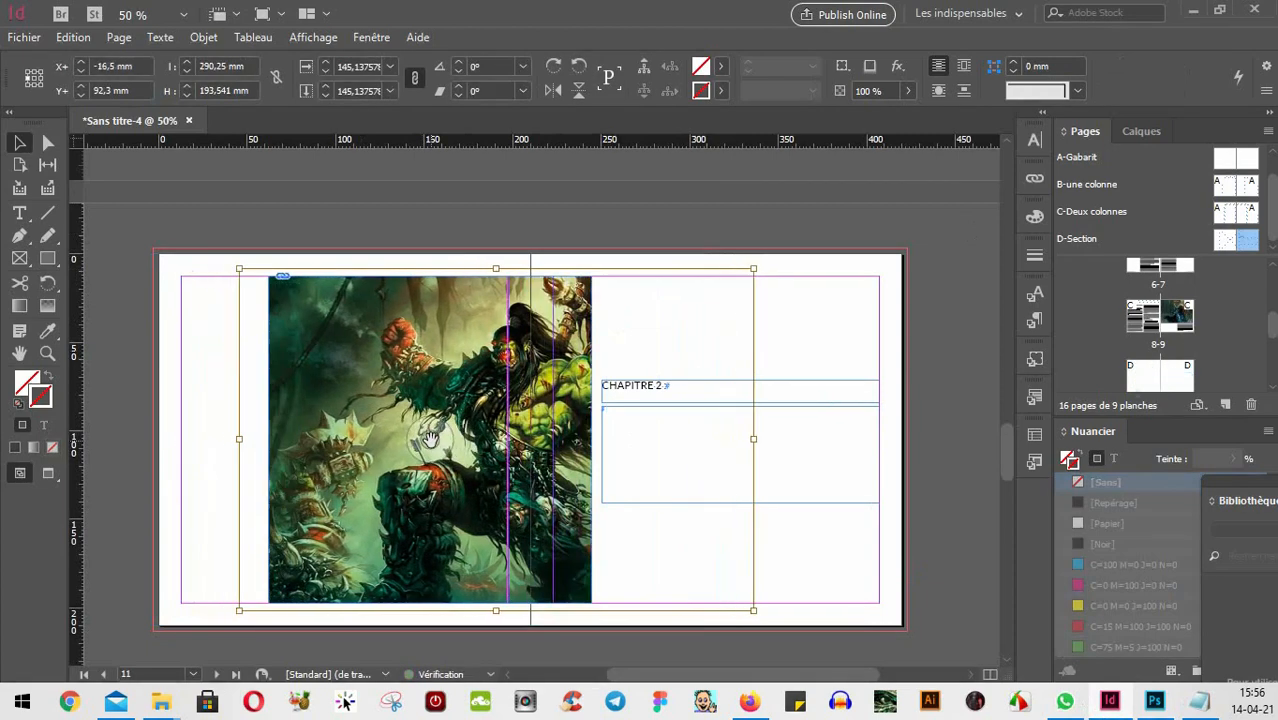
pyautogui.hotkey('shift', 'Right')
pyautogui.hotkey('shift', 'Right')
pyautogui.hotkey('shift', 'Right')
pyautogui.hotkey('shift', 'Right')
pyautogui.hotkey('shift', 'Right')
pyautogui.hotkey('shift', 'Right')
pyautogui.hotkey('shift', 'Right')
pyautogui.hotkey('shift', 'Right')
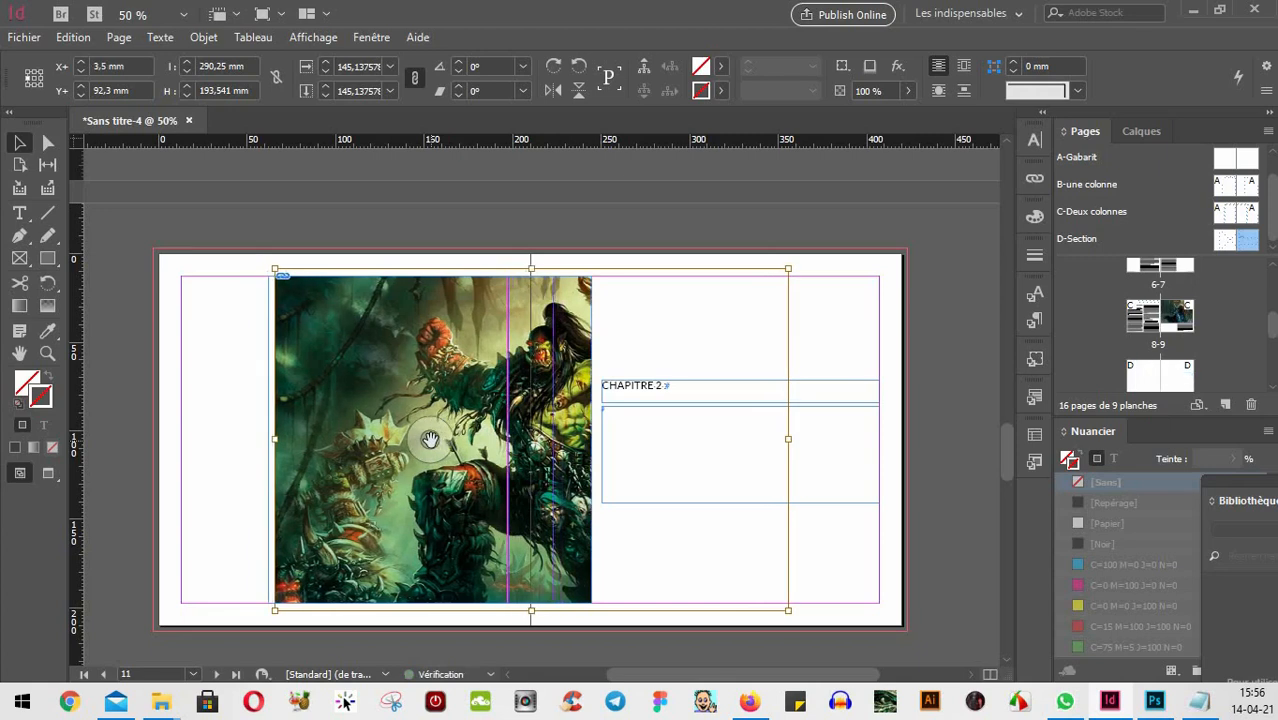
pyautogui.hotkey('shift', 'Right')
pyautogui.hotkey('shift', 'Right')
pyautogui.hotkey('shift', 'Right')
pyautogui.hotkey('shift', 'Left')
pyautogui.hotkey('shift', 'Left')
pyautogui.hotkey('shift', 'Left')
pyautogui.hotkey('shift', 'Left')
pyautogui.hotkey('shift', 'Left')
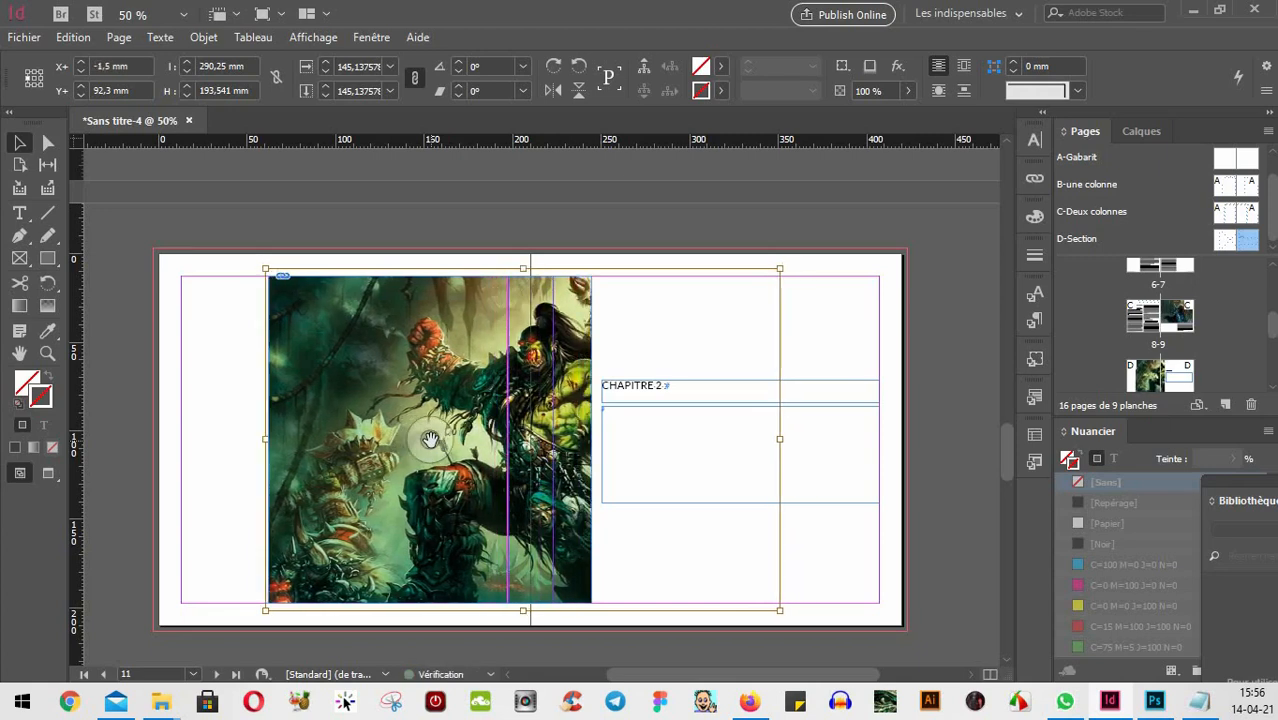
pyautogui.hotkey('shift', 'Left')
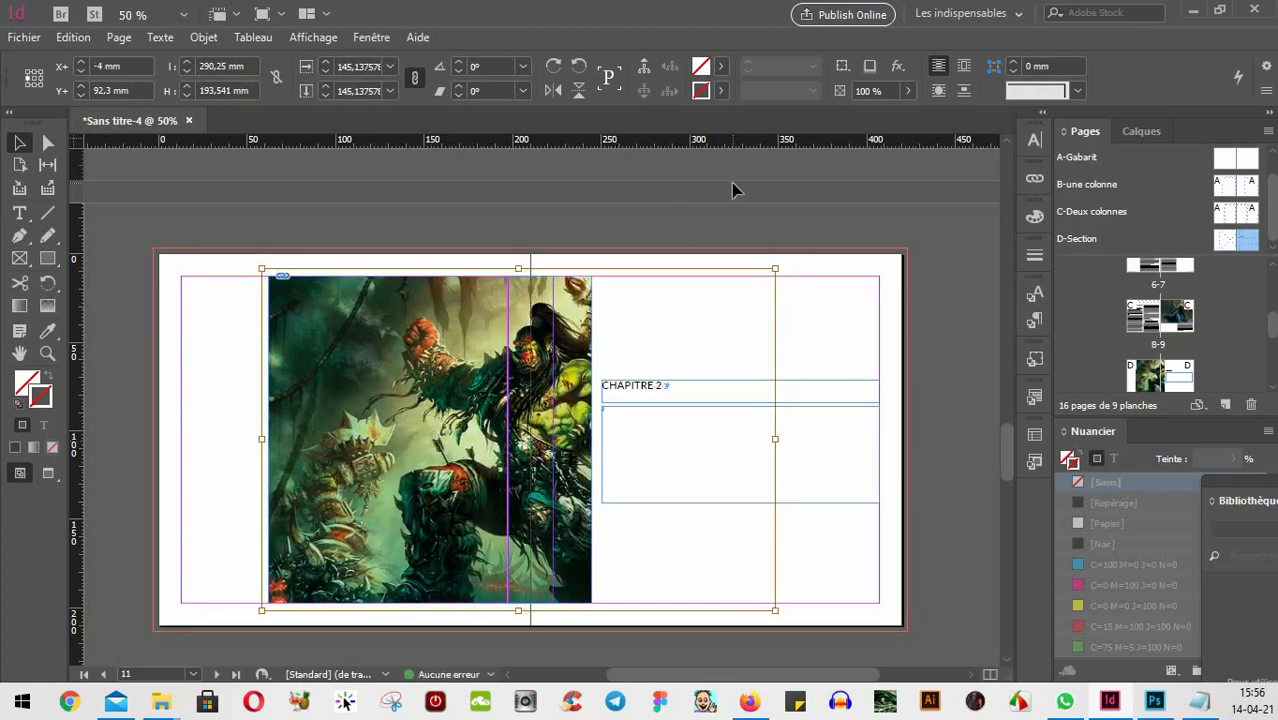
pyautogui.press('Escape')
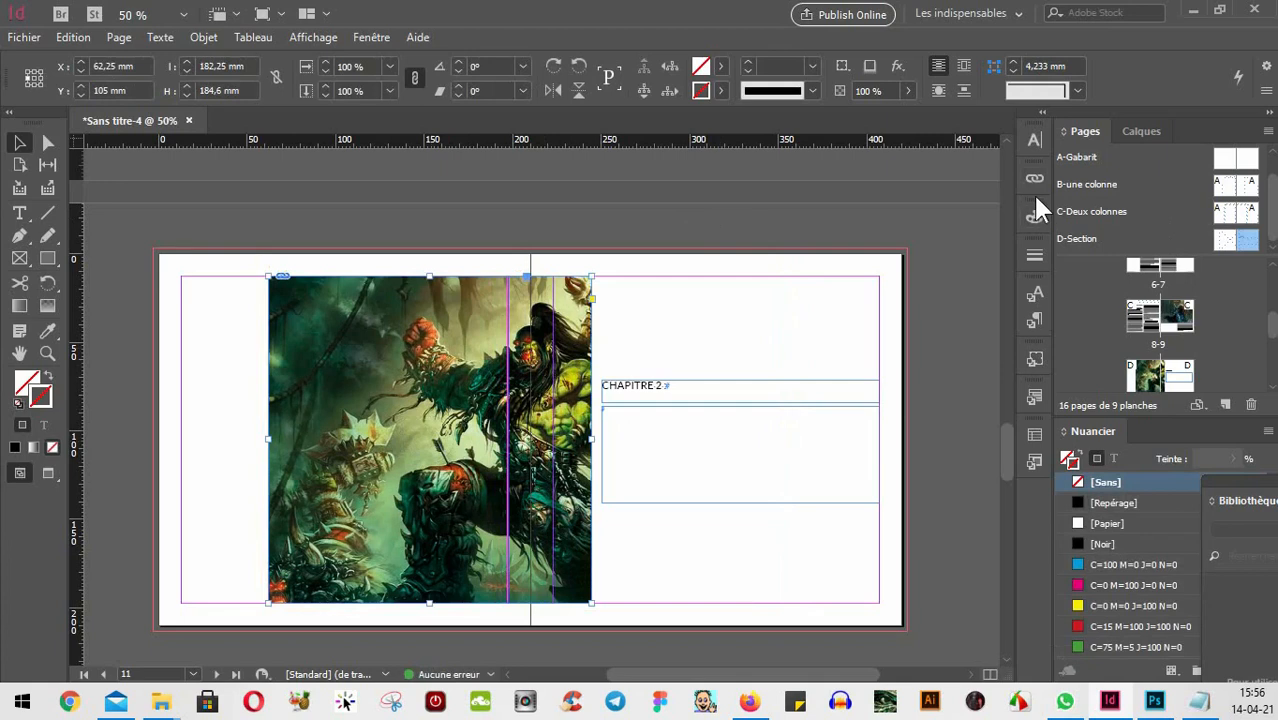
# - Show the link information for Sans titref-1.psd and scale the orc image down to about 99 % within its frame
pyautogui.click(1034, 179)
pyautogui.scroll(-1, 913, 528)
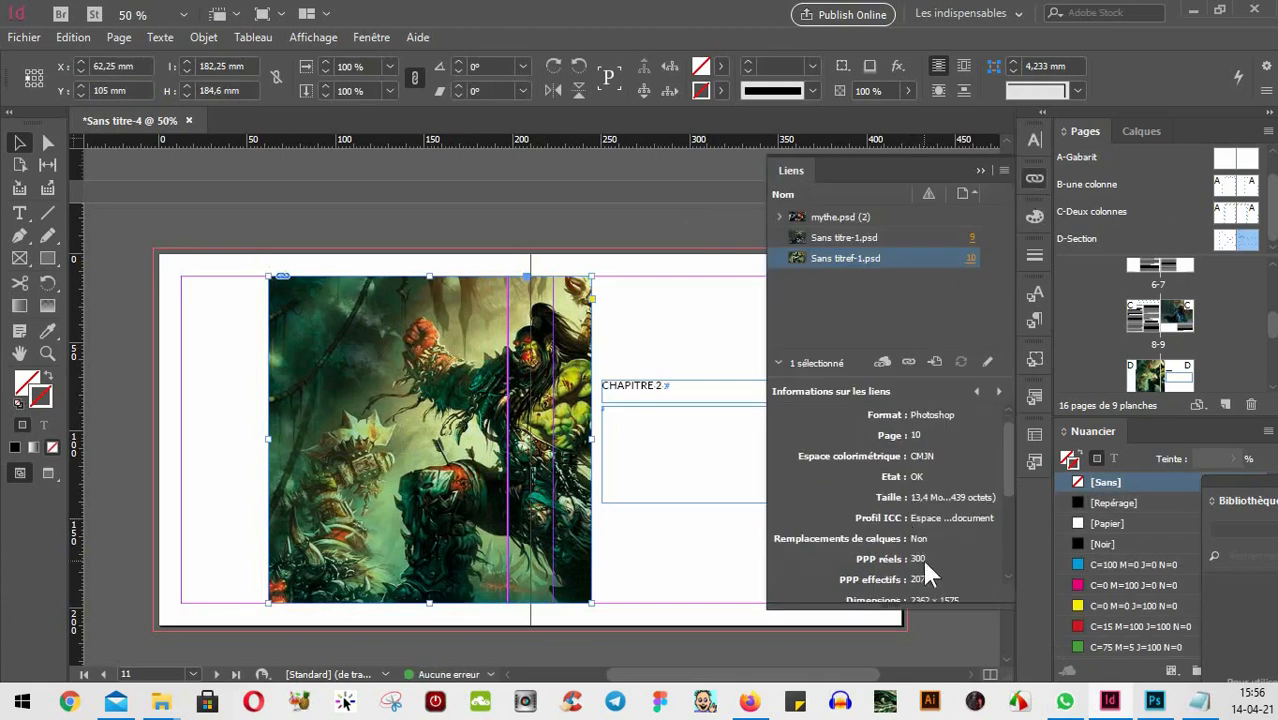
pyautogui.click(433, 438)
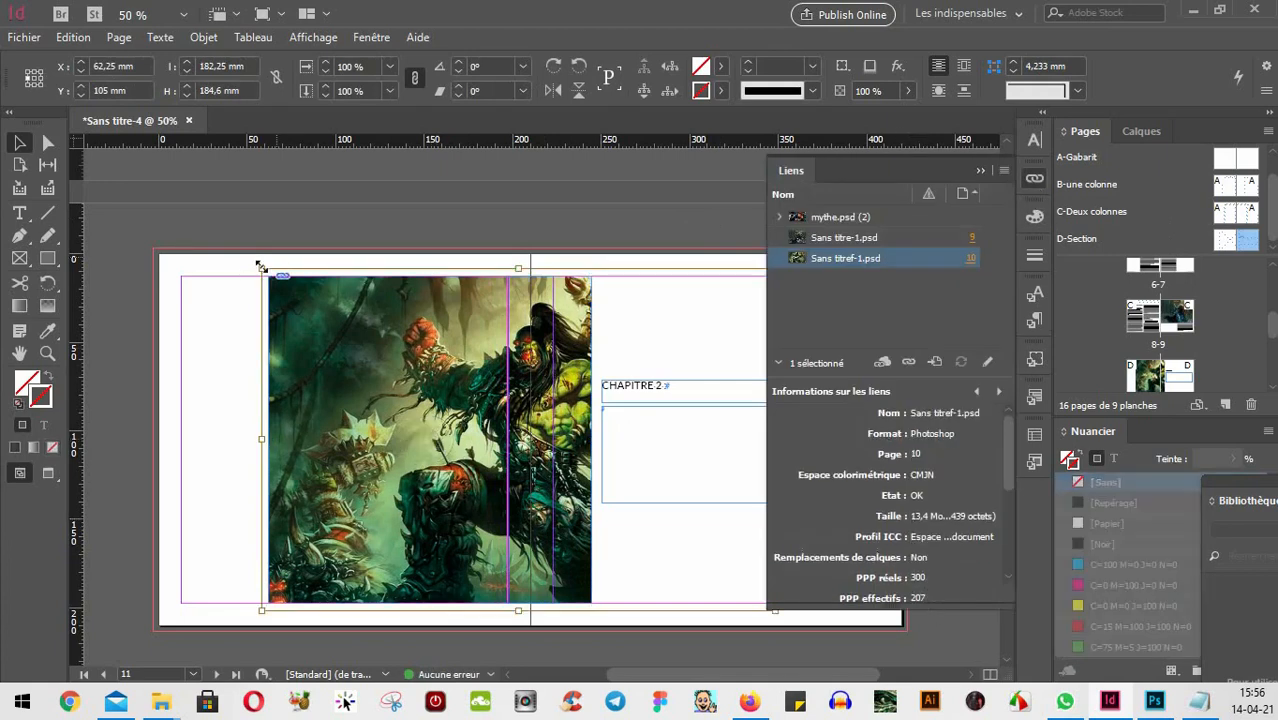
pyautogui.moveTo(261, 266); pyautogui.dragTo(317, 305)
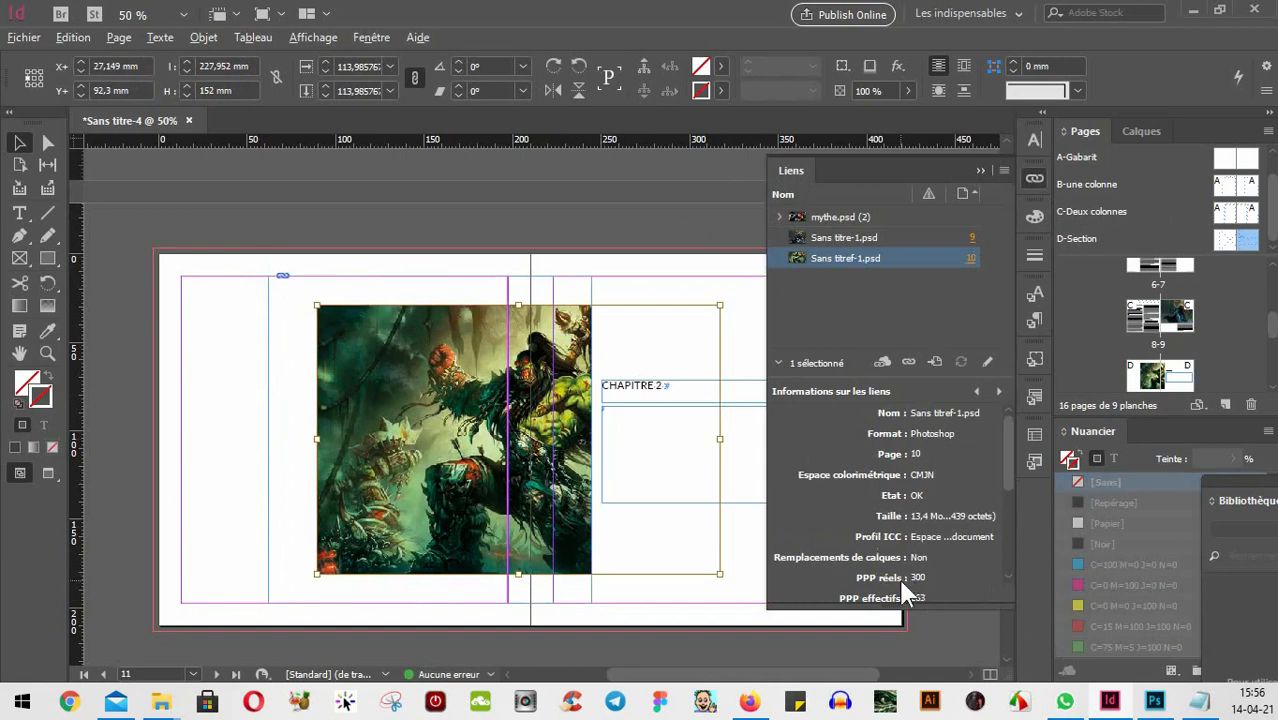
pyautogui.moveTo(719, 572); pyautogui.dragTo(668, 539)
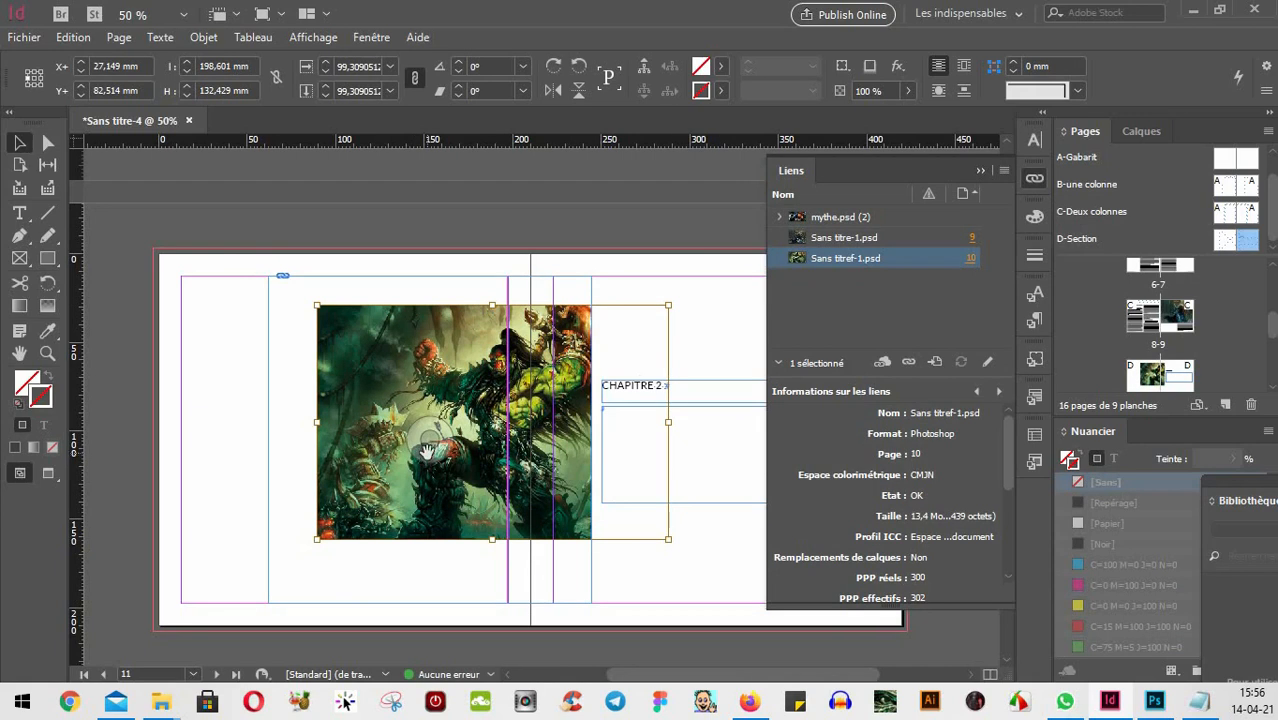
# - Reposition the orc image within its frame to about X -6 mm and Y 88 mm, and deselect it
pyautogui.moveTo(426, 452); pyautogui.dragTo(367, 461)
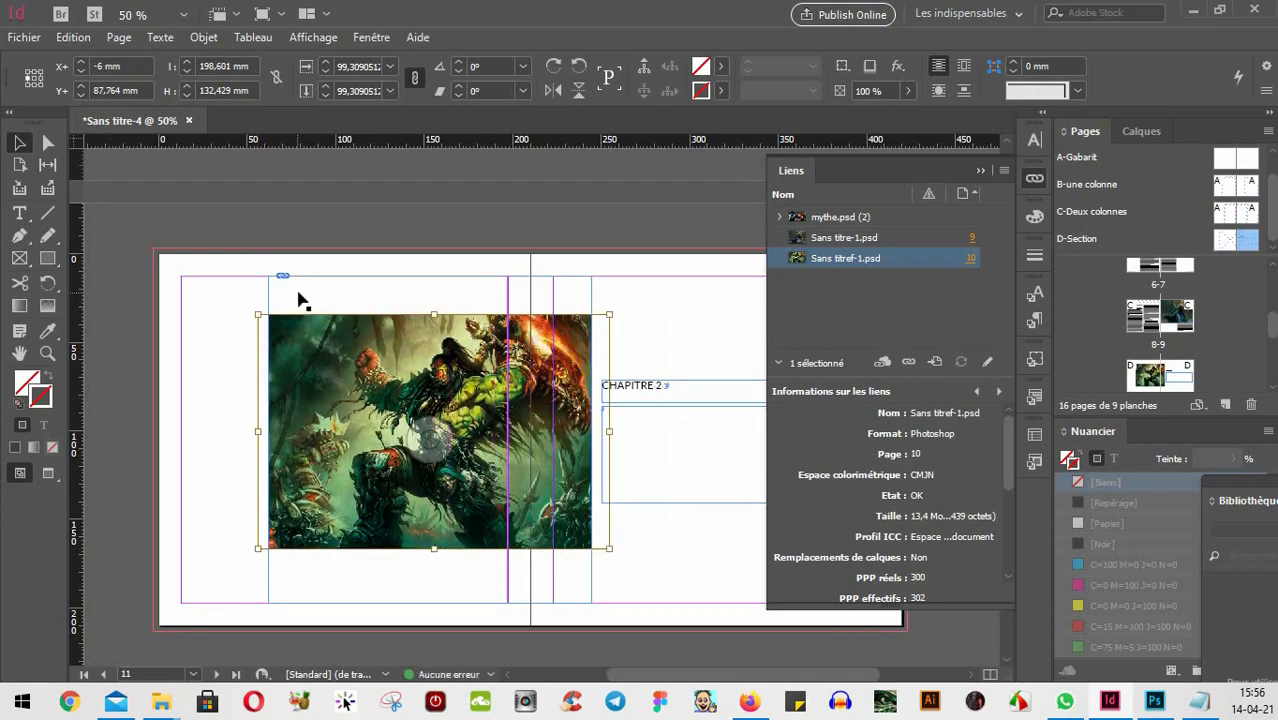
pyautogui.click(436, 308)
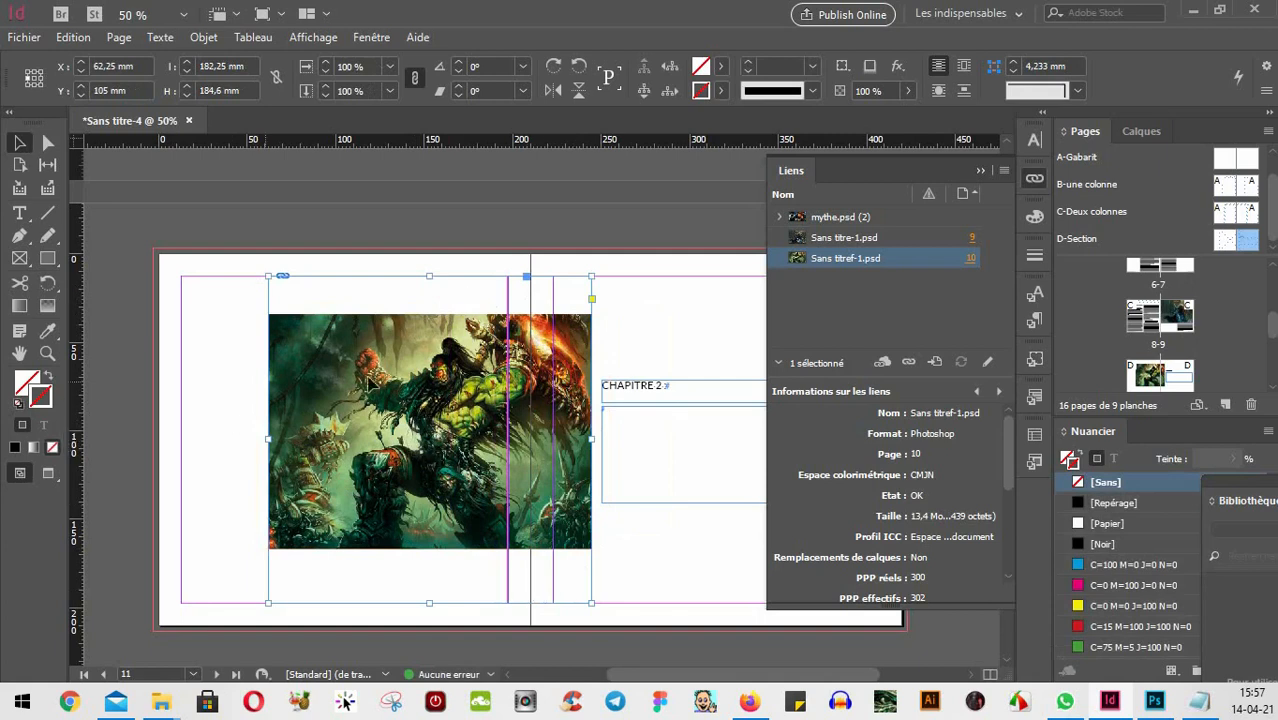
pyautogui.click(172, 372)
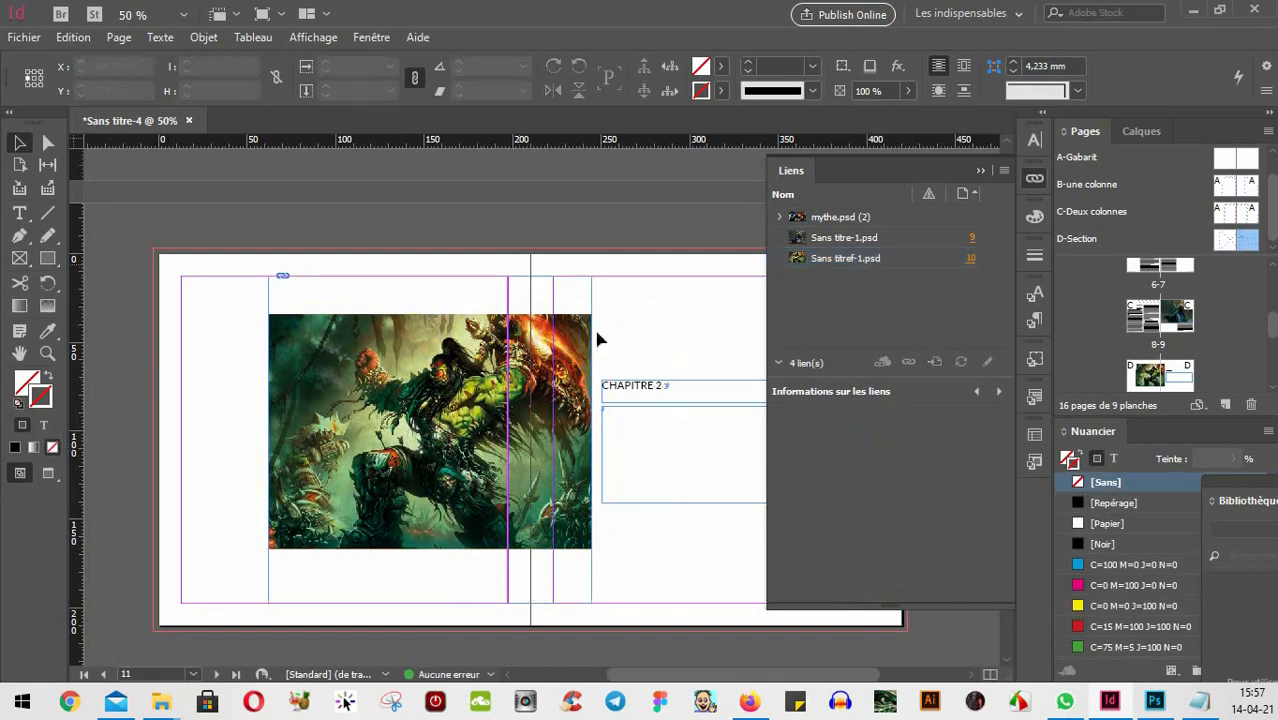
# - Switch to Firefox and copy the heading "L'héritage des dragons" from page 4 of histoire de warcraft.pdf
pyautogui.click(703, 459)
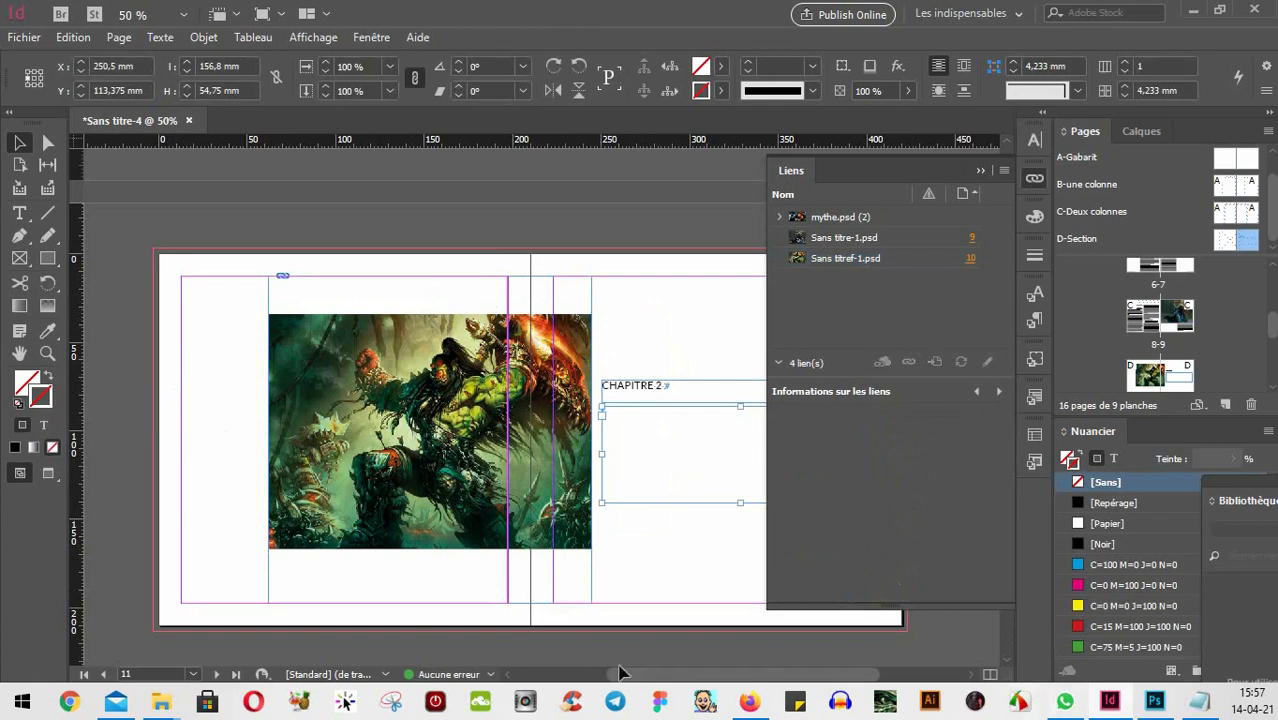
pyautogui.click(762, 700)
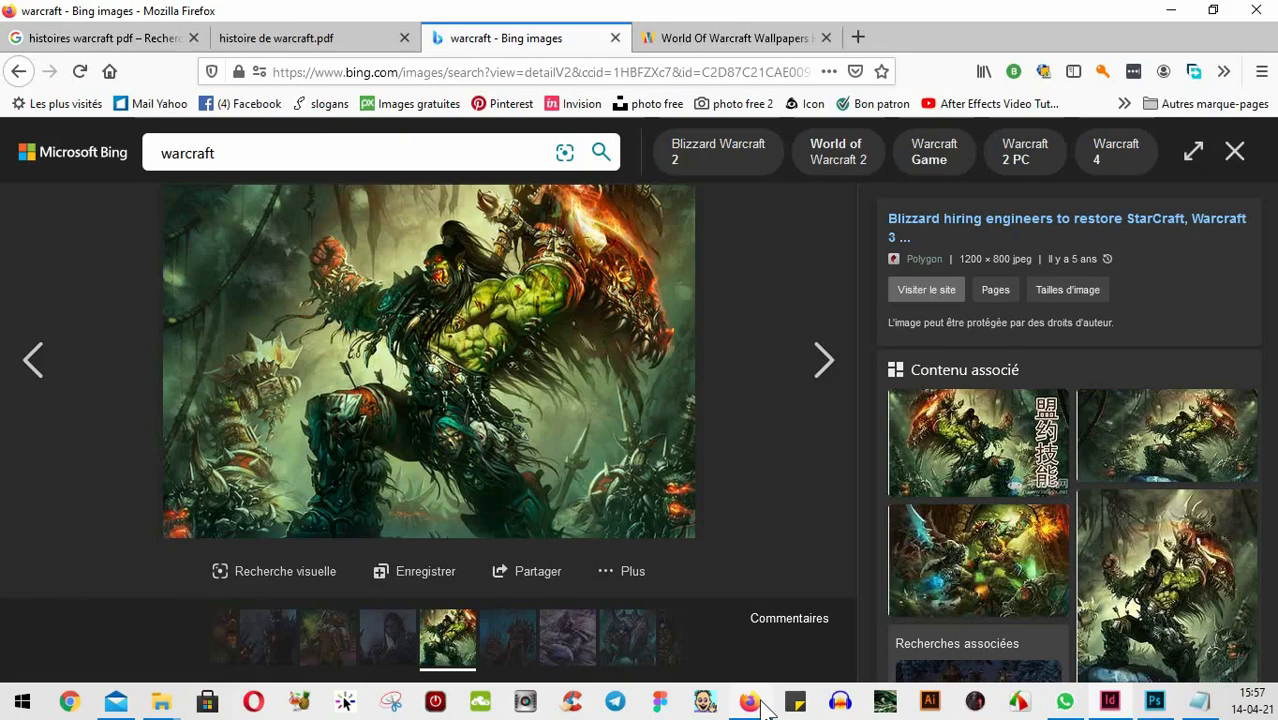
pyautogui.click(282, 30)
pyautogui.scroll(-5, 451, 384)
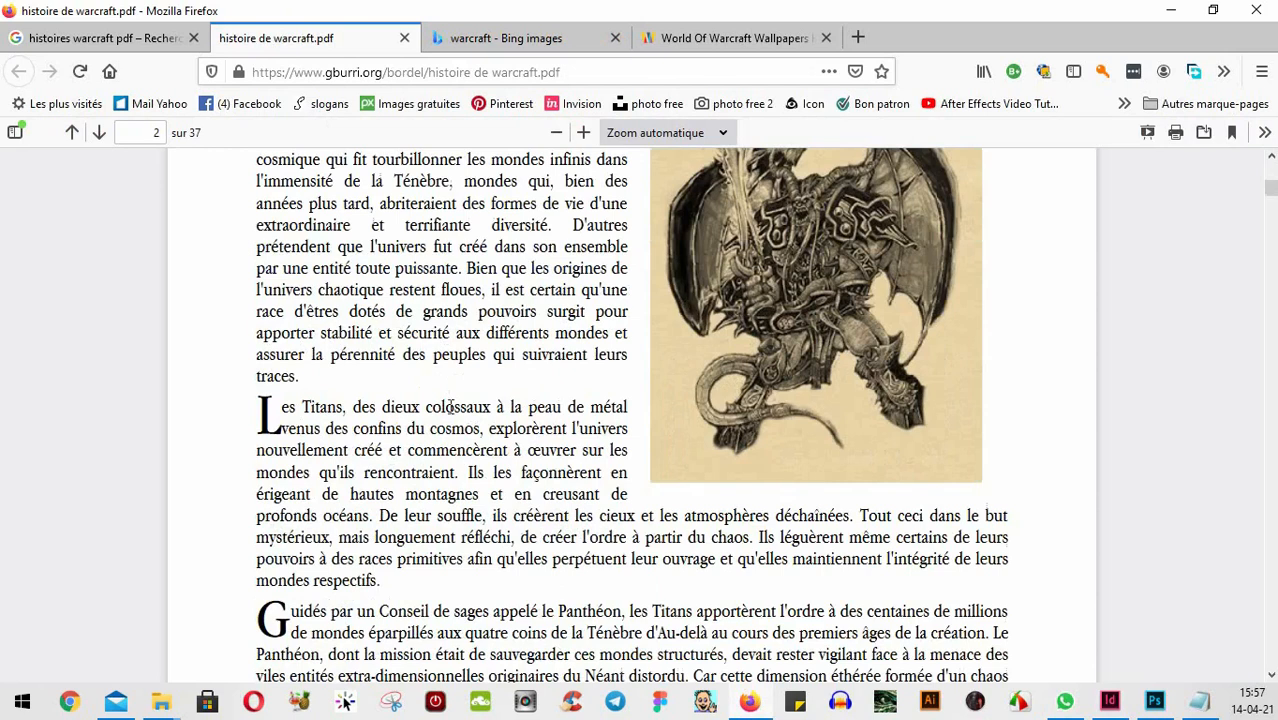
pyautogui.scroll(-9, 450, 407)
pyautogui.scroll(1, 448, 404)
pyautogui.scroll(-4, 442, 405)
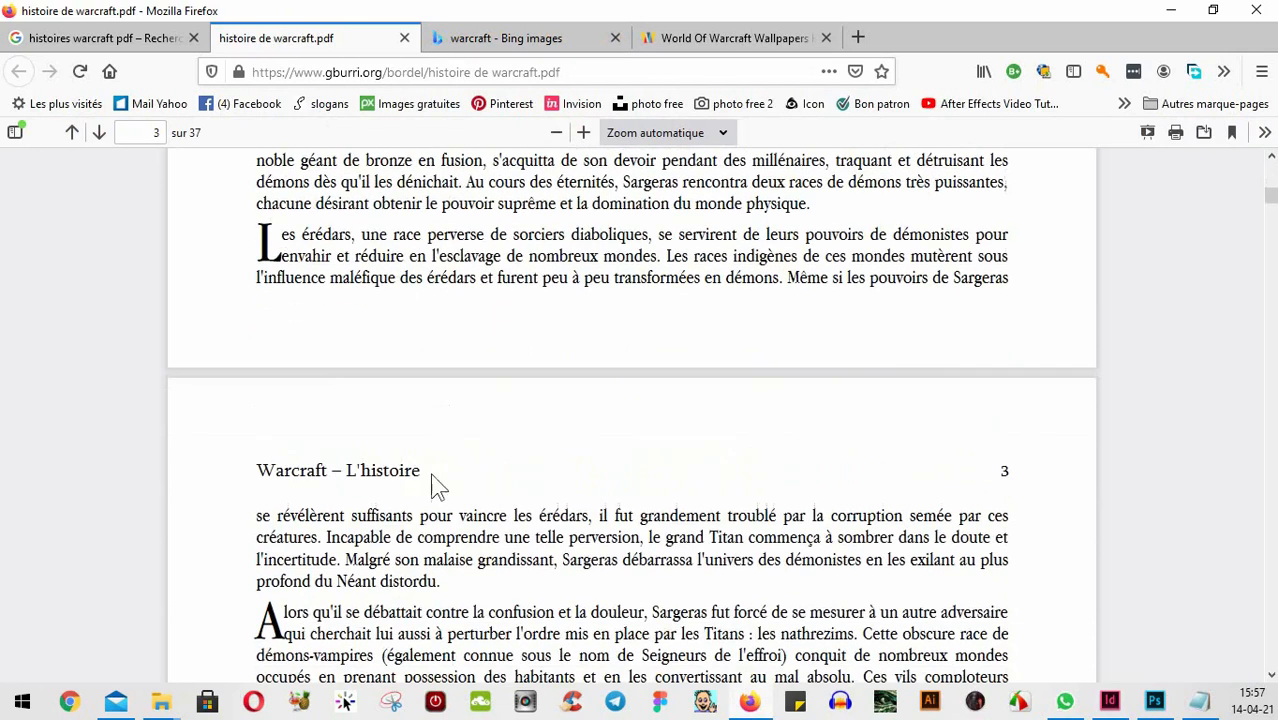
pyautogui.moveTo(345, 470); pyautogui.dragTo(414, 467)
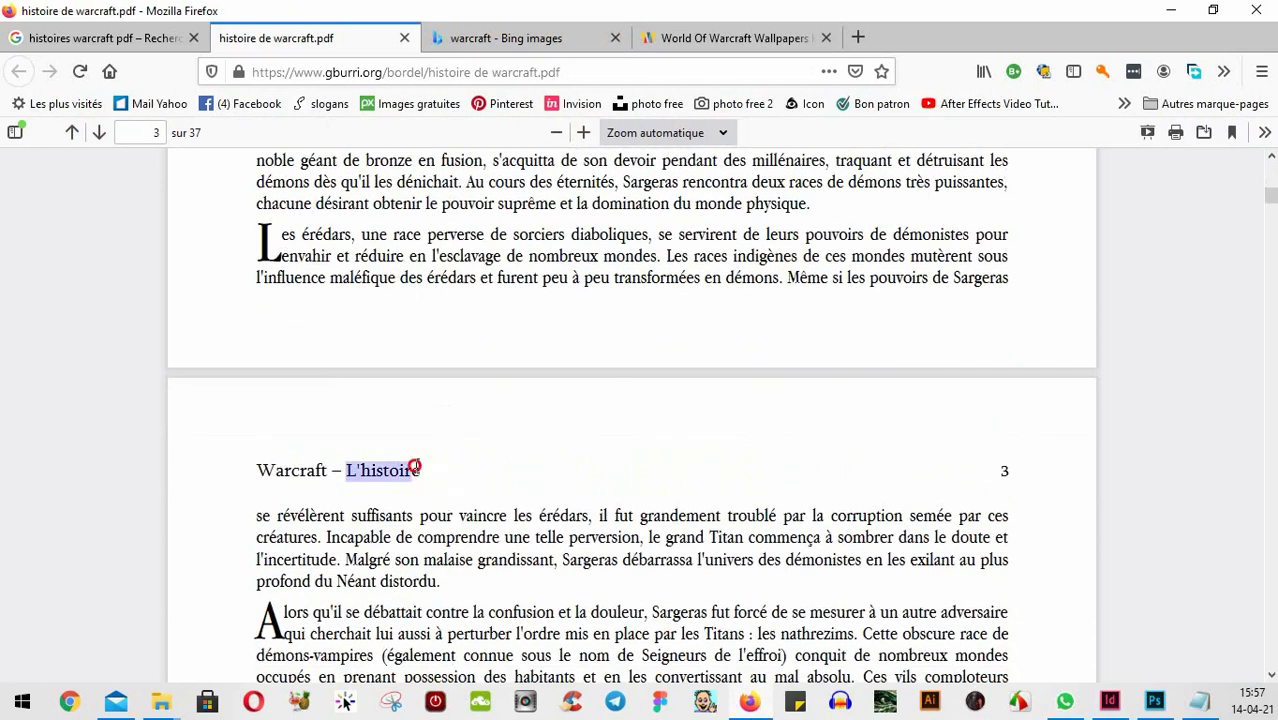
pyautogui.scroll(-13, 420, 467)
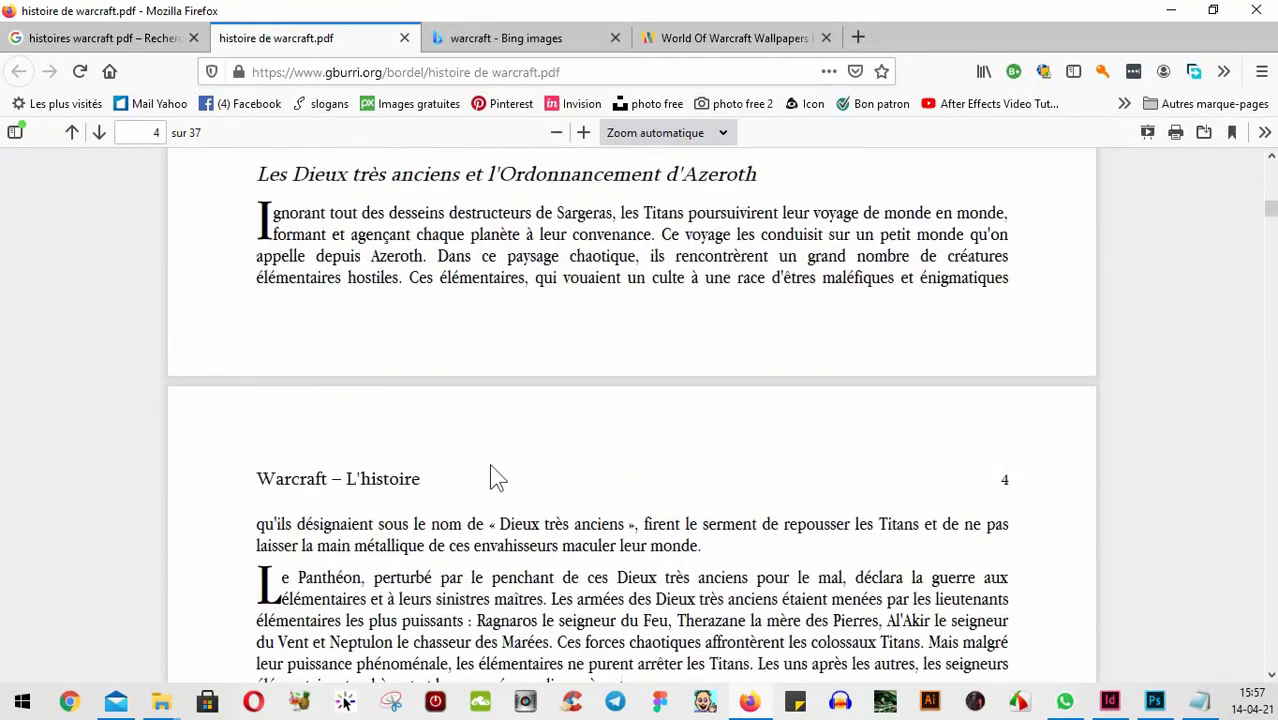
pyautogui.scroll(2, 263, 243)
pyautogui.scroll(-16, 263, 262)
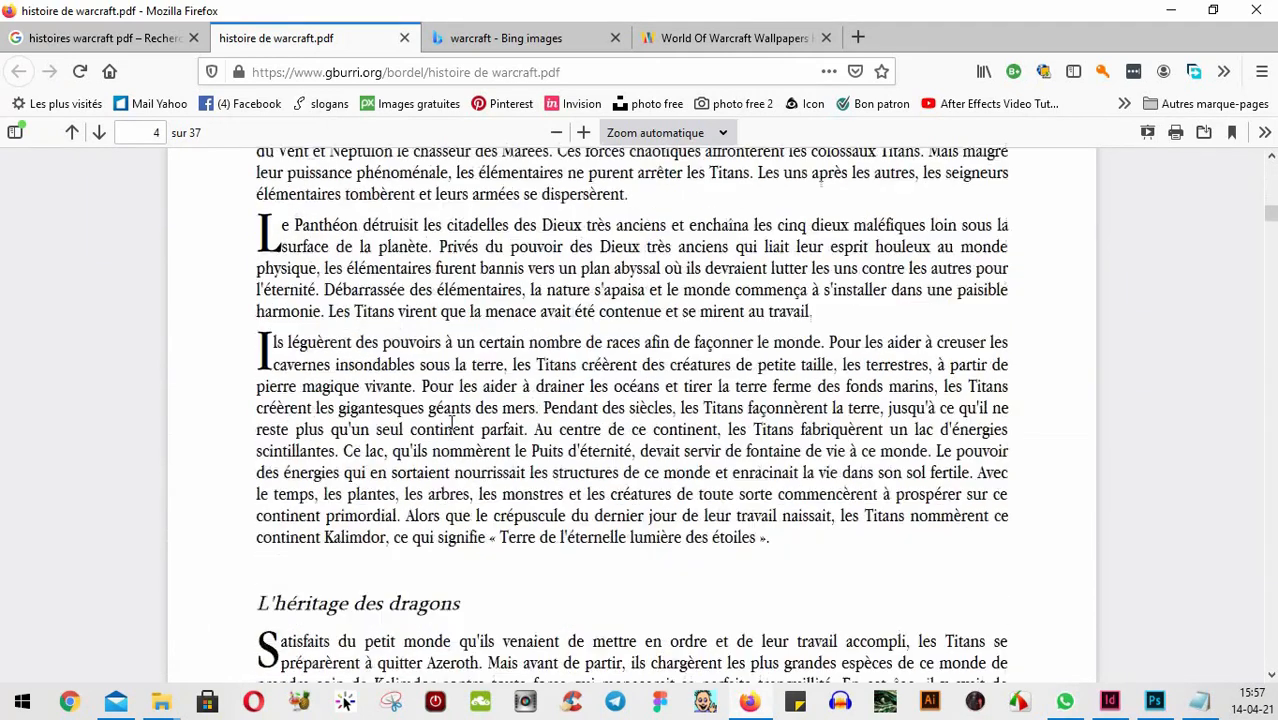
pyautogui.moveTo(261, 283); pyautogui.dragTo(475, 286)
pyautogui.hotkey('ctrl', 'c')
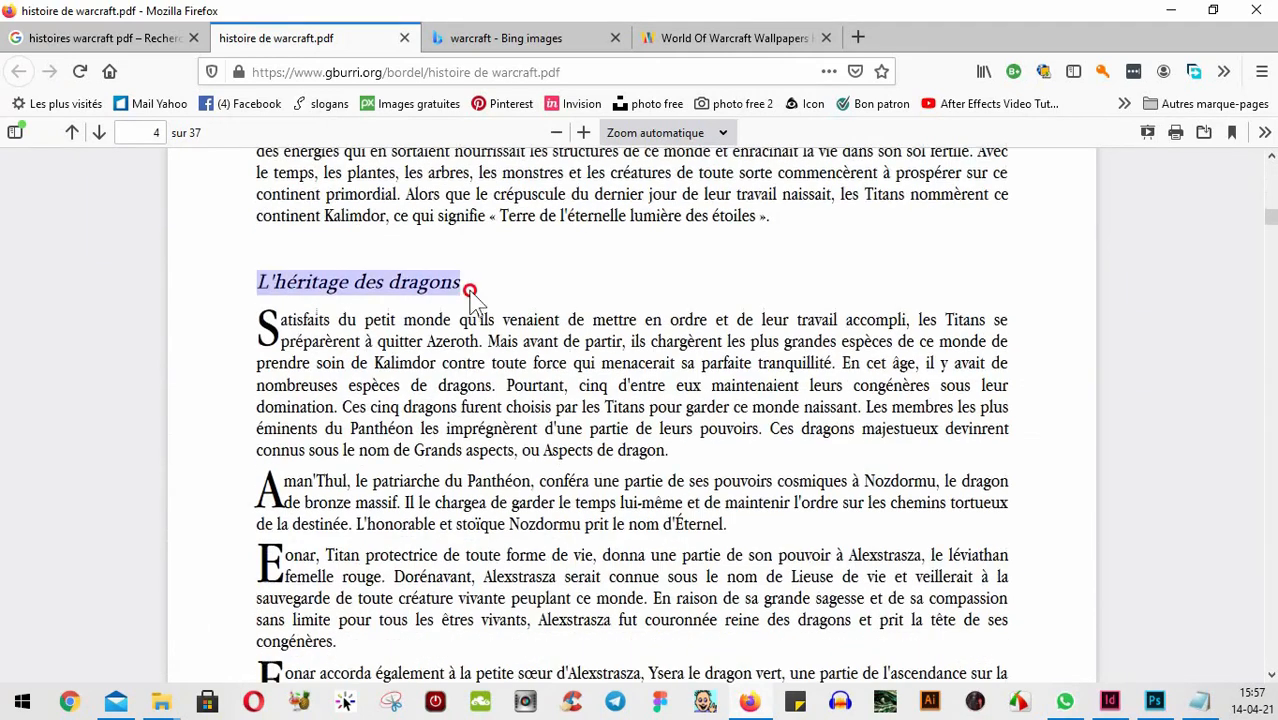
# - Return to InDesign, paste the heading into the empty text frame below CHAPITRE 2 on page 11, and select all its text
pyautogui.click(1166, 12)
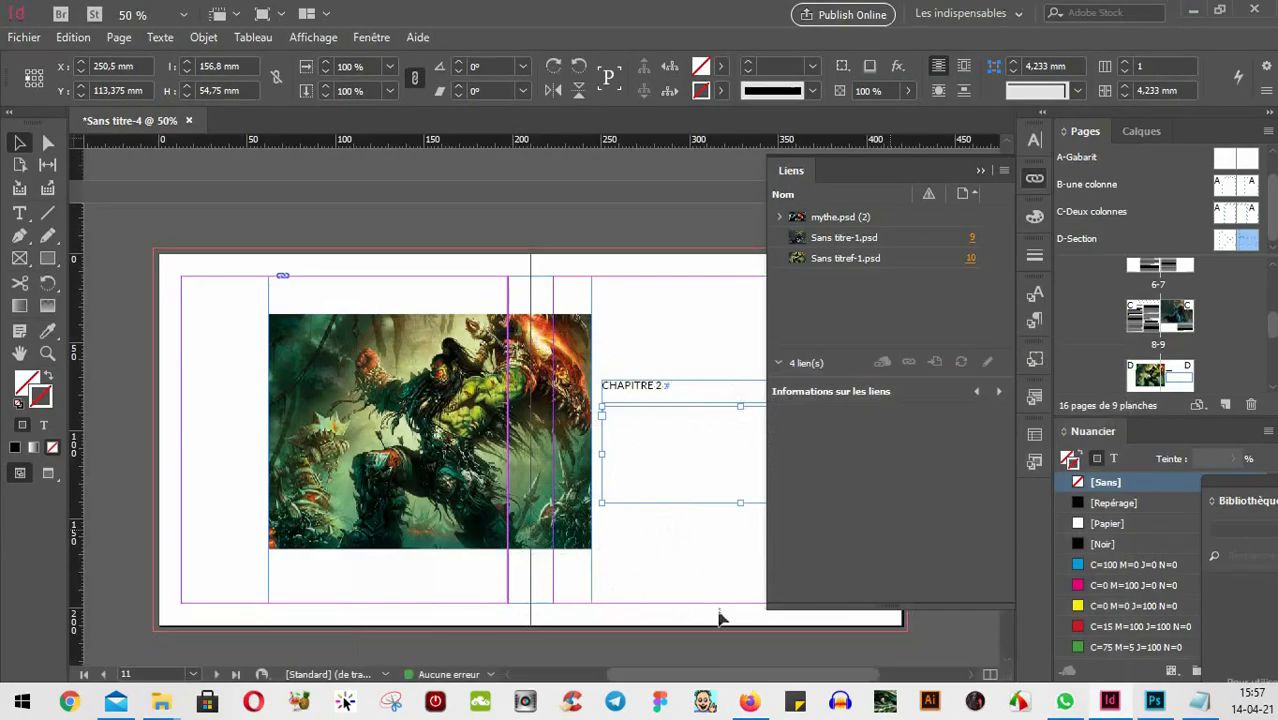
pyautogui.doubleClick(646, 448)
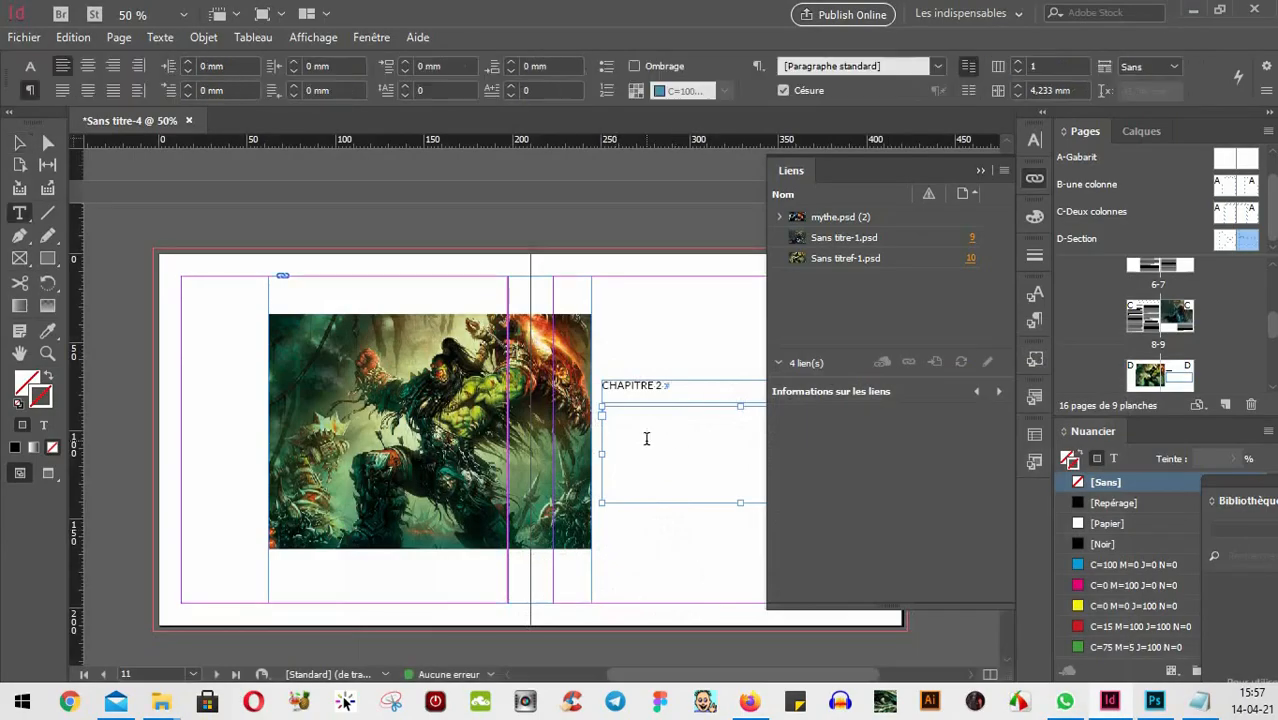
pyautogui.hotkey('ctrl', 'v')
pyautogui.hotkey('ctrl', 'a')
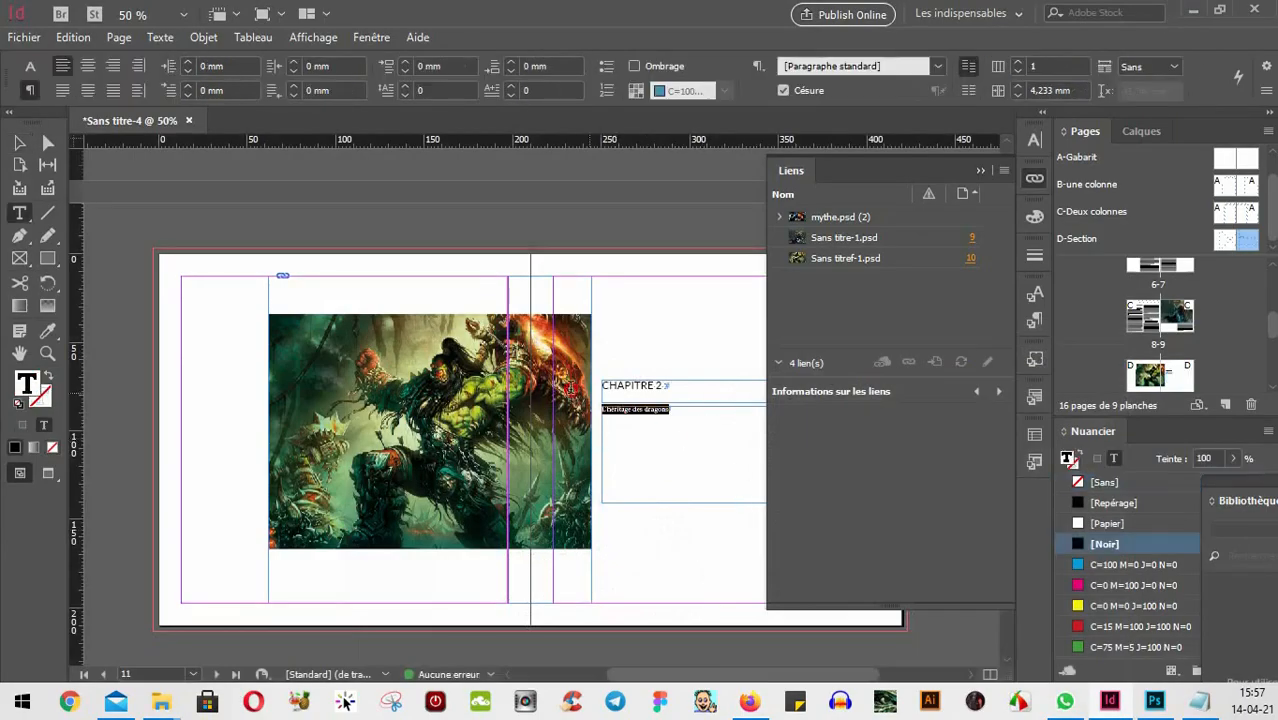
# - Apply the Section paragraph style to the pasted chapter title, deselect it and preview the spread without guides
pyautogui.click(980, 170)
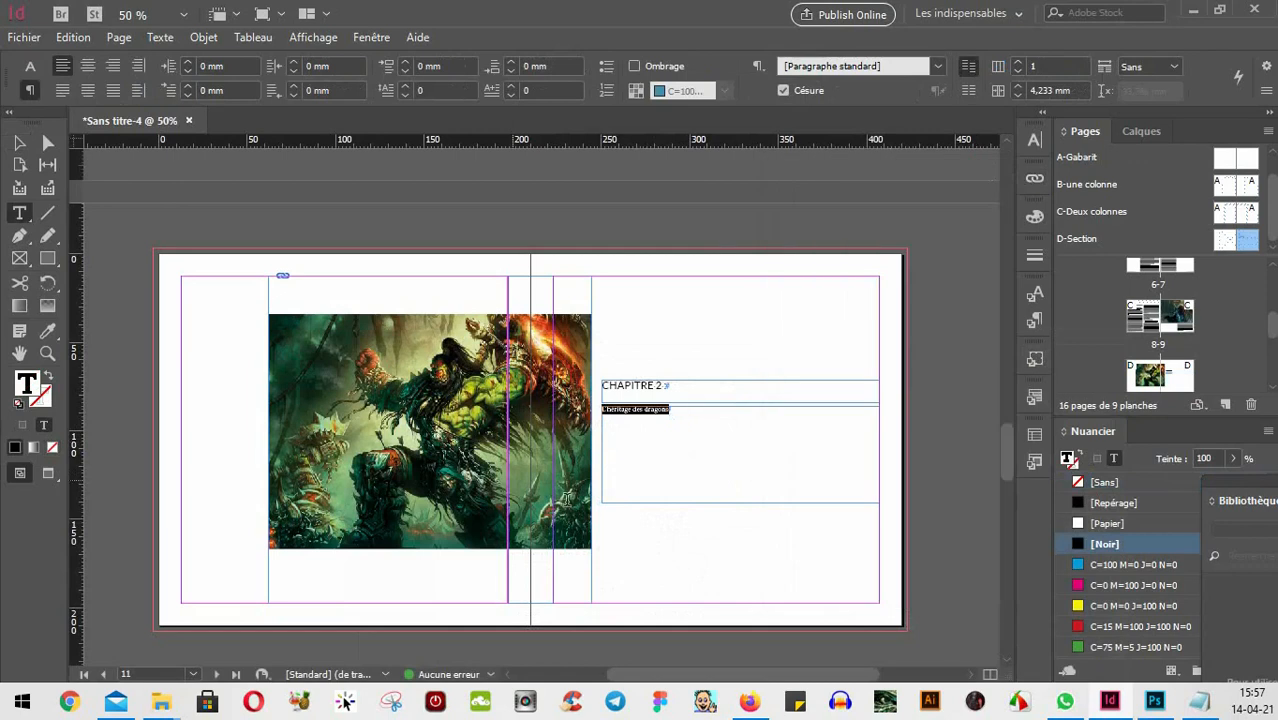
pyautogui.click(1040, 319)
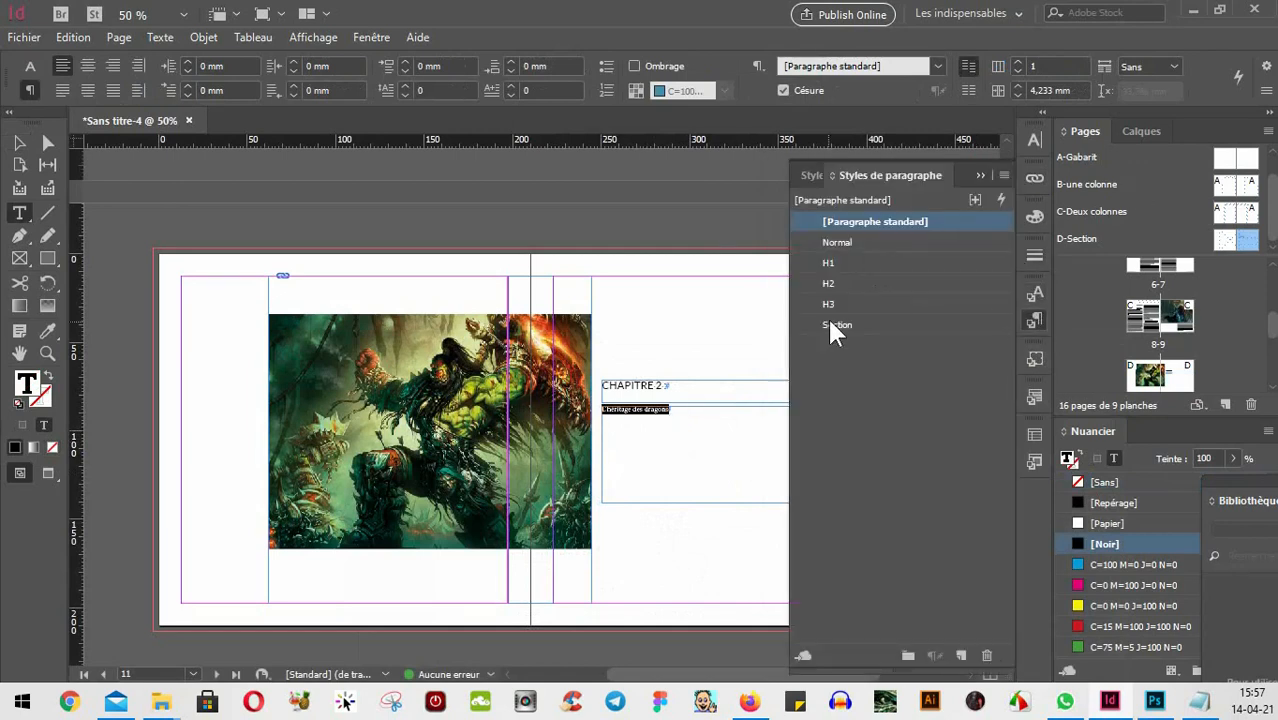
pyautogui.click(836, 326)
pyautogui.click(20, 143)
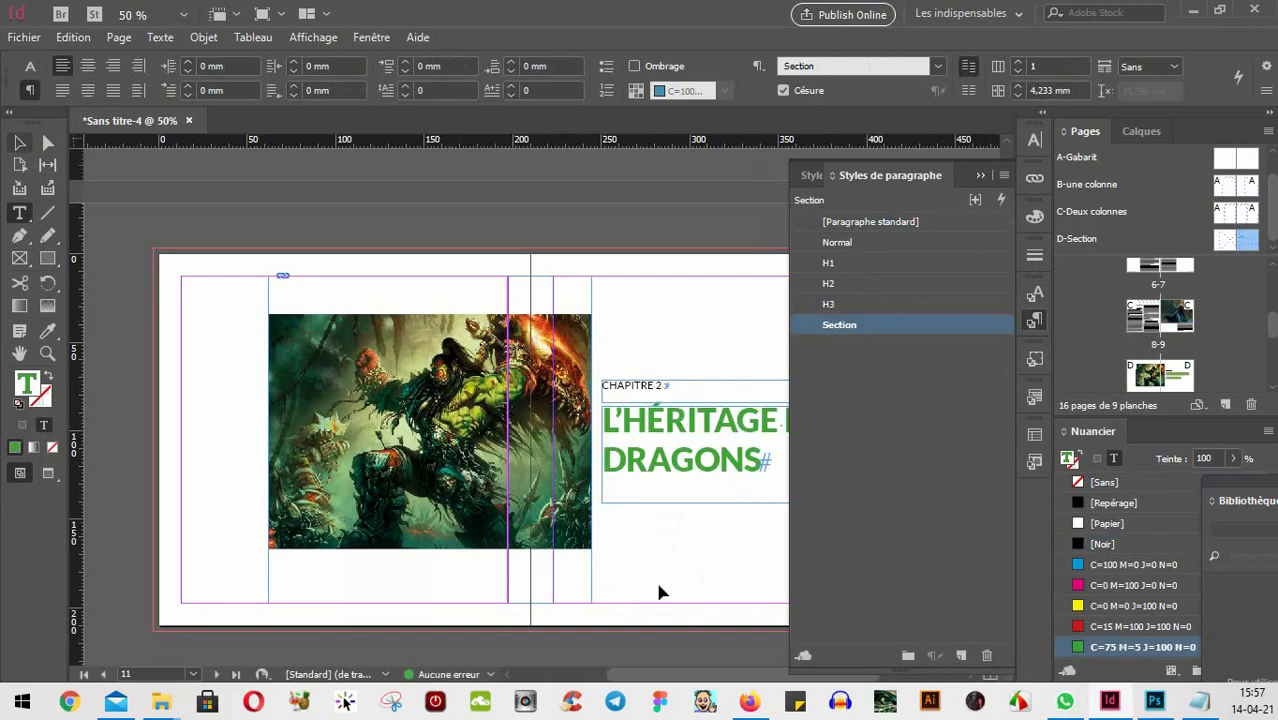
pyautogui.click(682, 598)
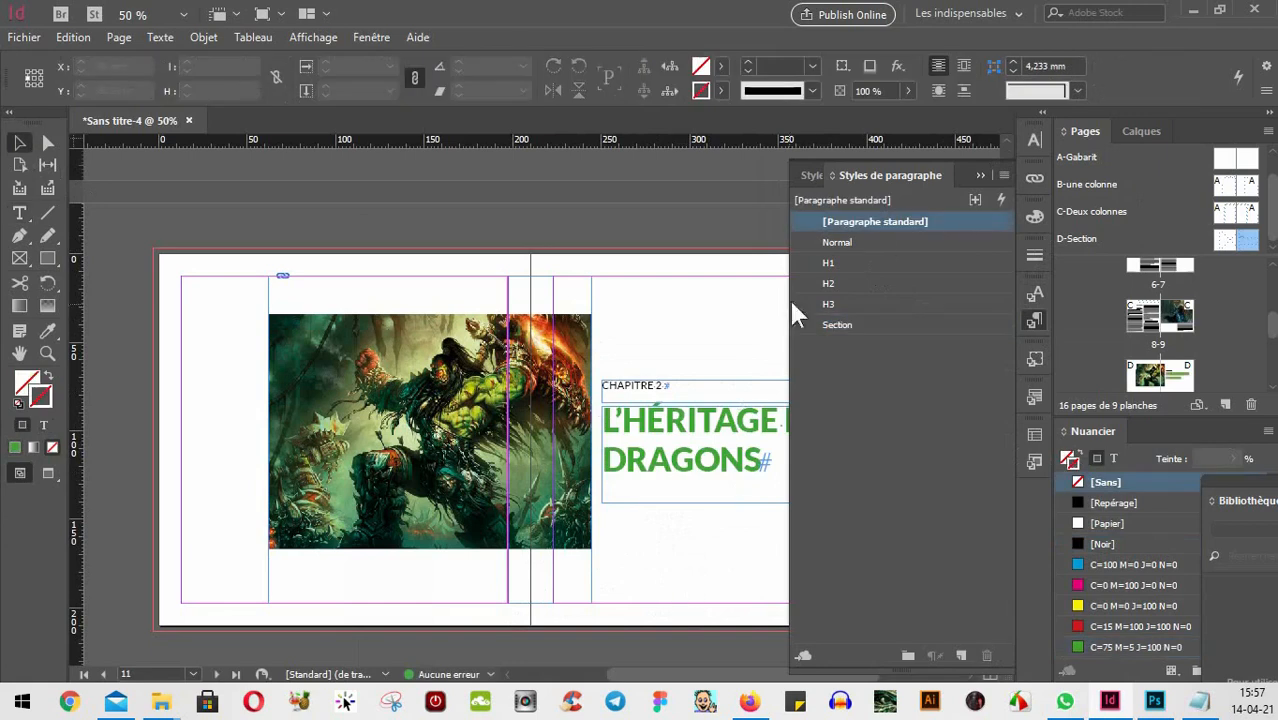
pyautogui.click(980, 175)
pyautogui.press('w')
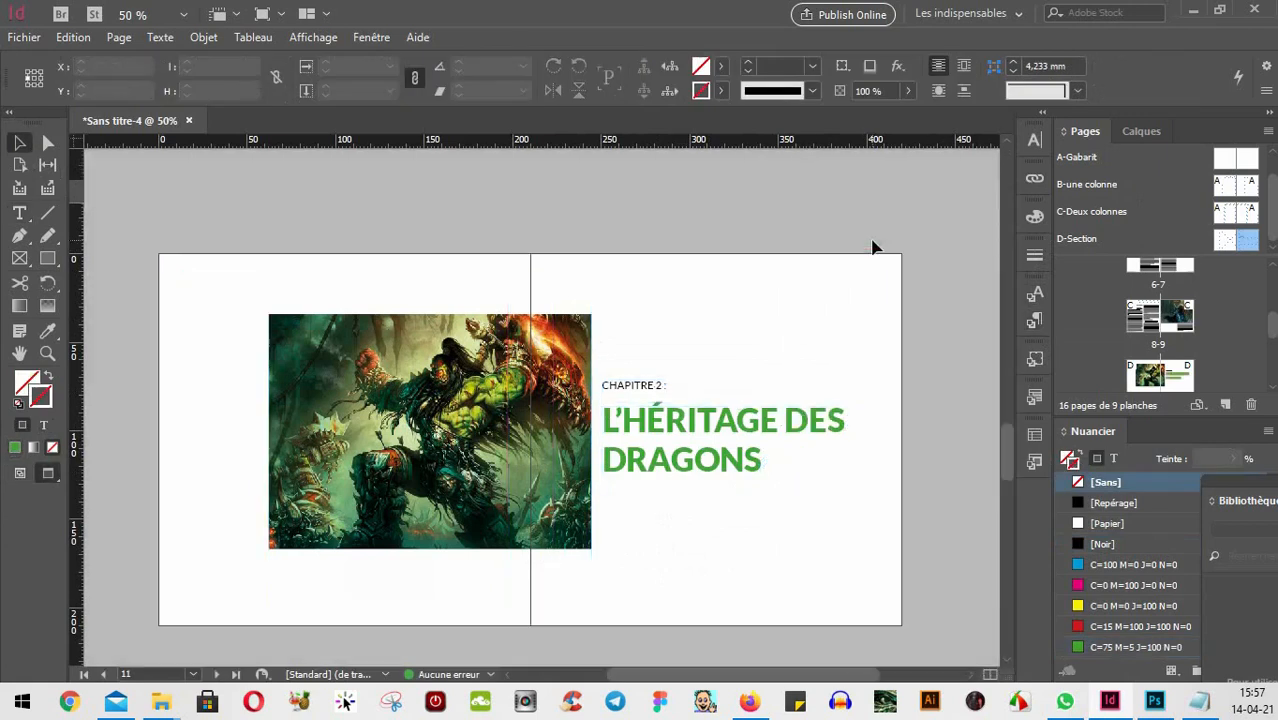
# - Apply the left page of the B-une colonne master to page 12, leave preview mode and override its main text frame
pyautogui.scroll(-6, 623, 590)
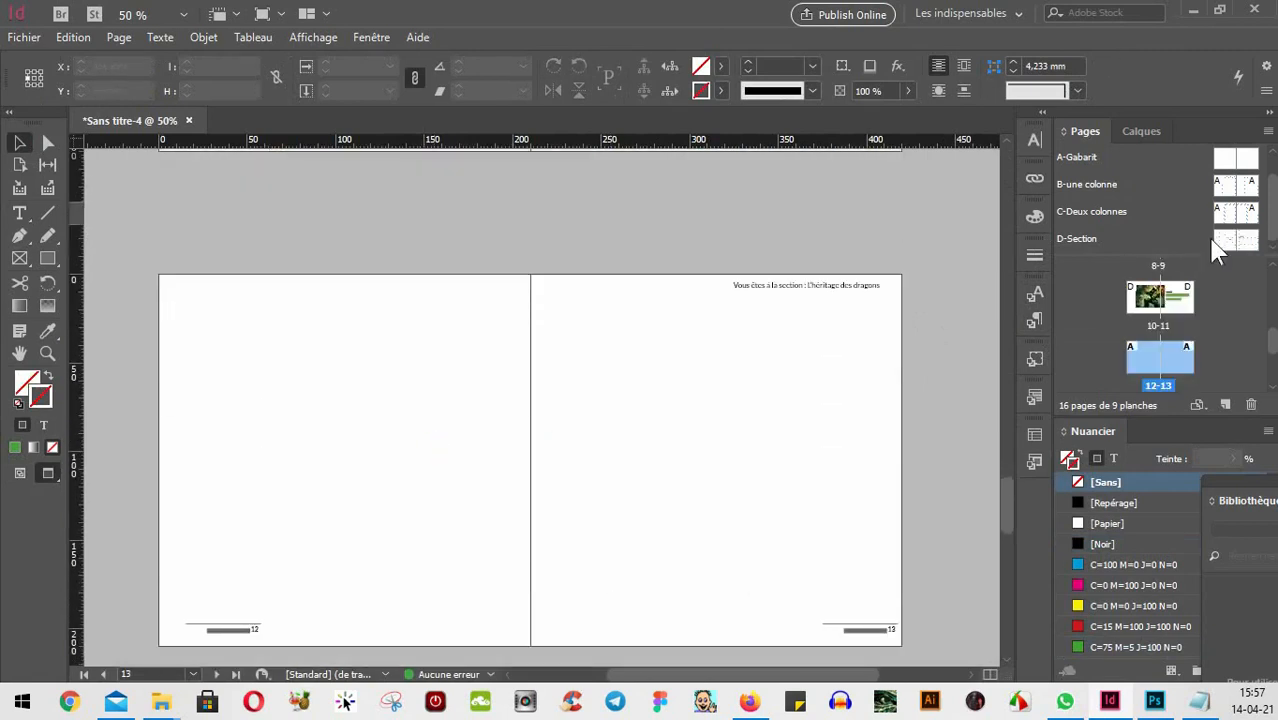
pyautogui.moveTo(1222, 186); pyautogui.dragTo(1140, 383)
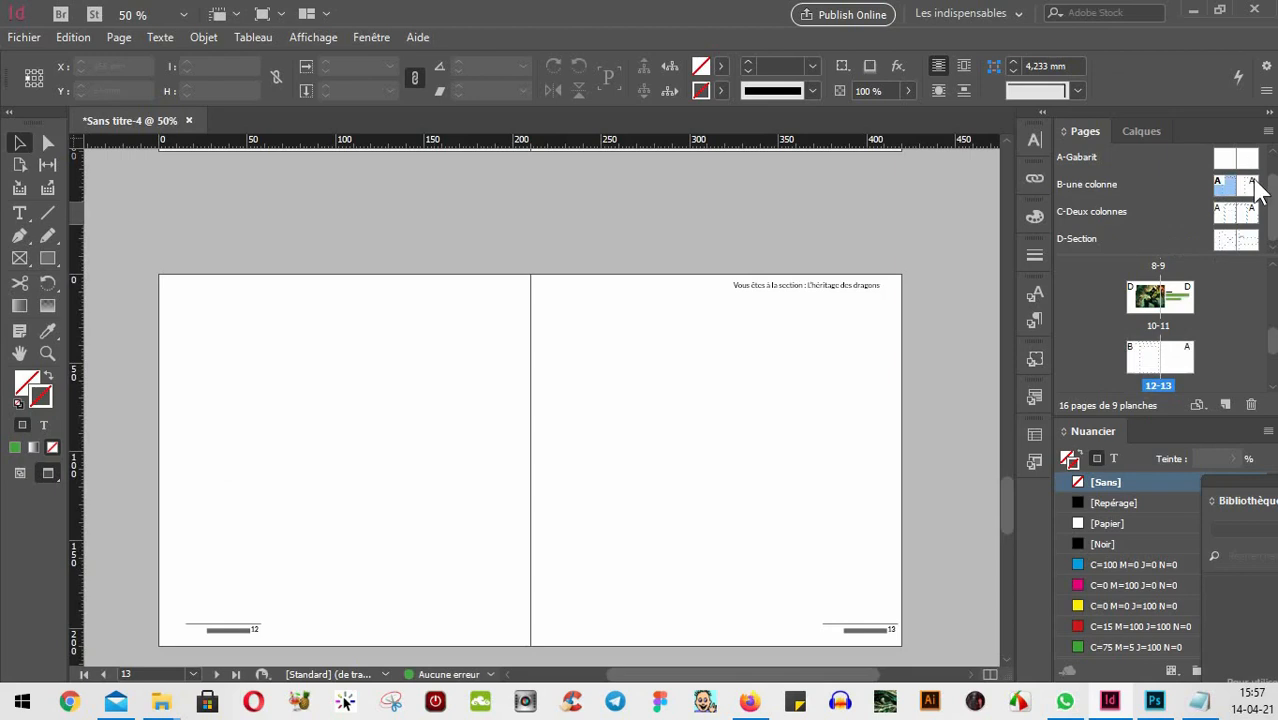
pyautogui.press('w')
pyautogui.keyDown('ctrl'); pyautogui.keyDown('shift'); pyautogui.click(406, 454); pyautogui.keyUp('shift'); pyautogui.keyUp('ctrl')
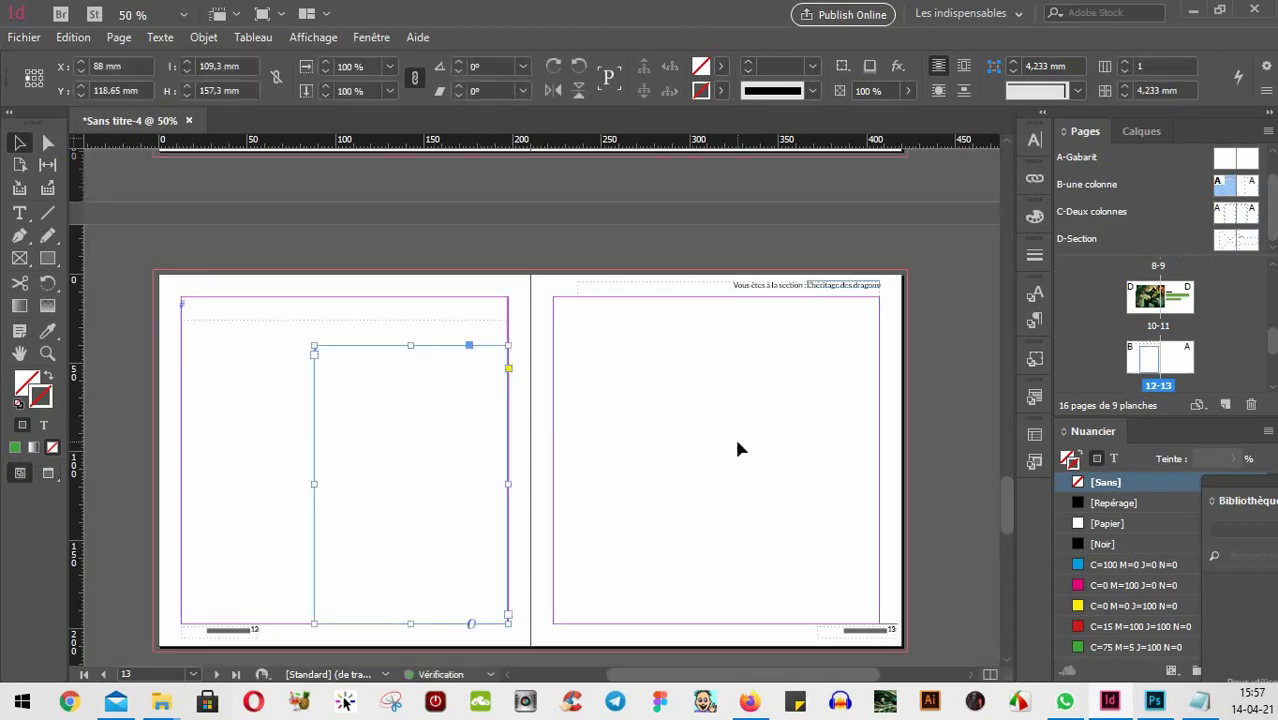
# - Draw a rectangular image frame of about 212.25 x 216 mm covering page 13 out to the bleed edges
pyautogui.click(633, 428)
pyautogui.click(19, 258)
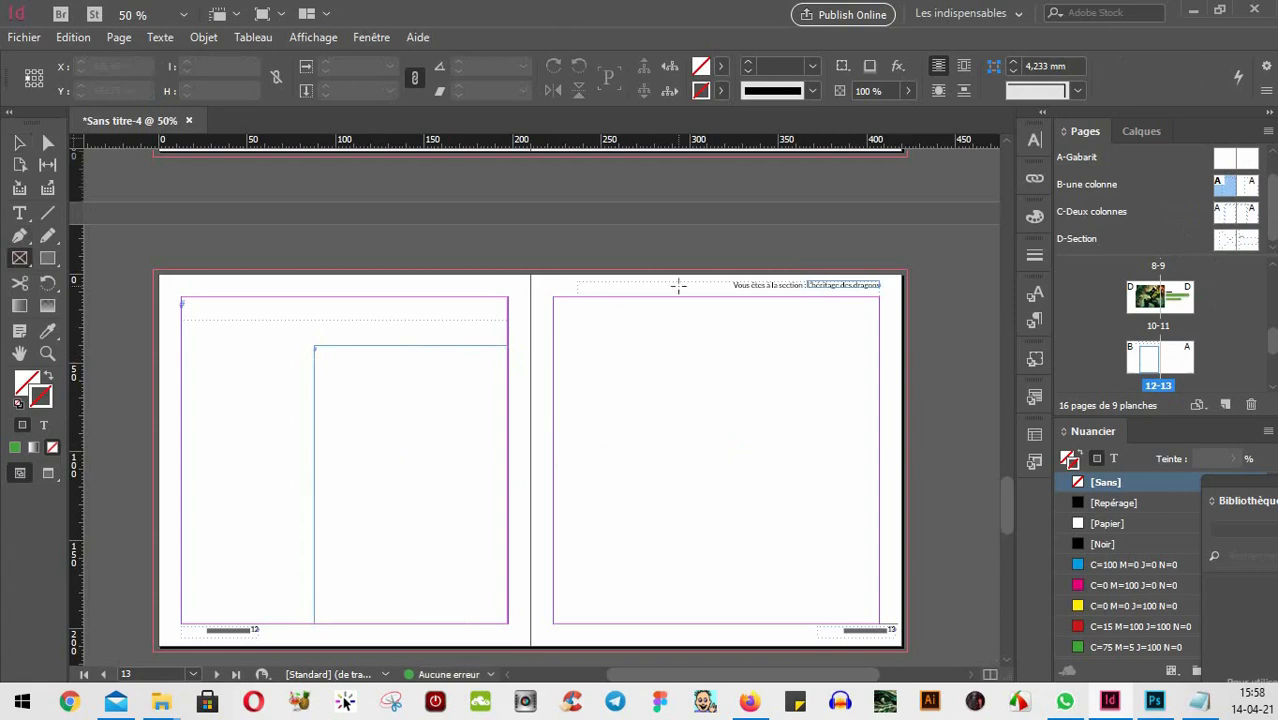
pyautogui.moveTo(533, 268); pyautogui.dragTo(911, 653)
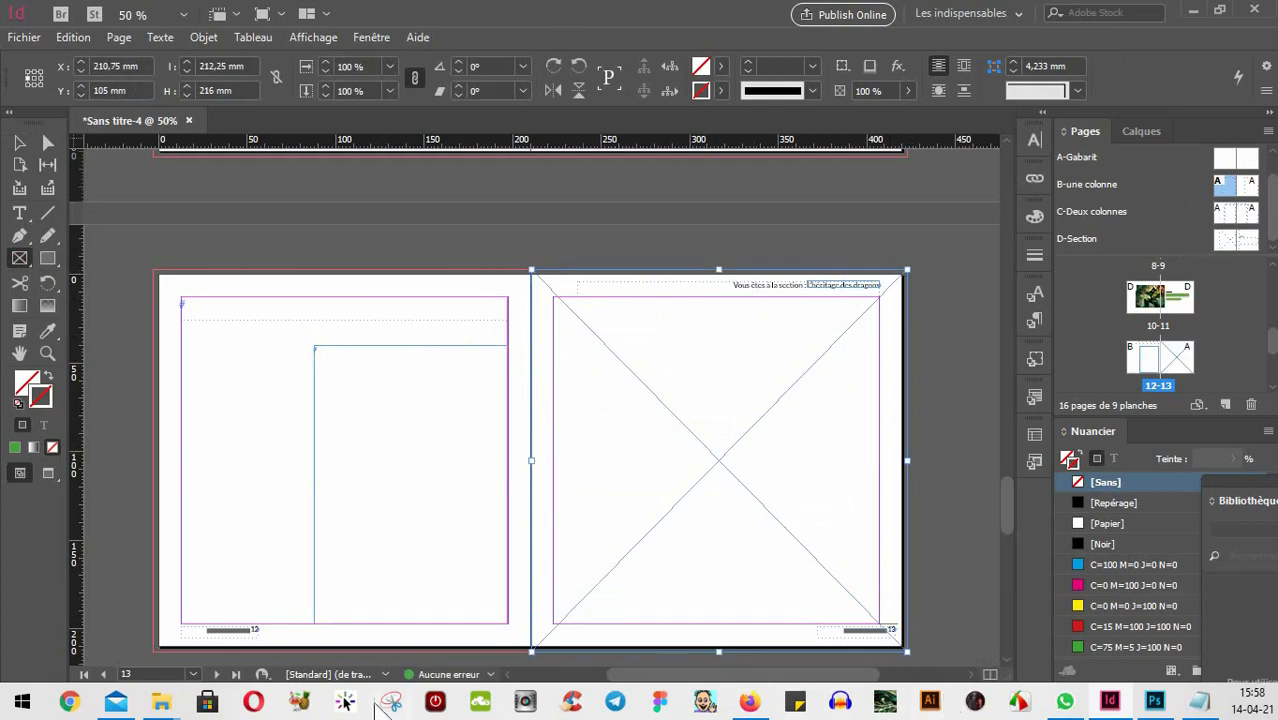
# - Switch to Firefox, open the 1024 x 1201 Sapphiron dragon picture from the Bing warcraft results and show its context options
pyautogui.click(749, 701)
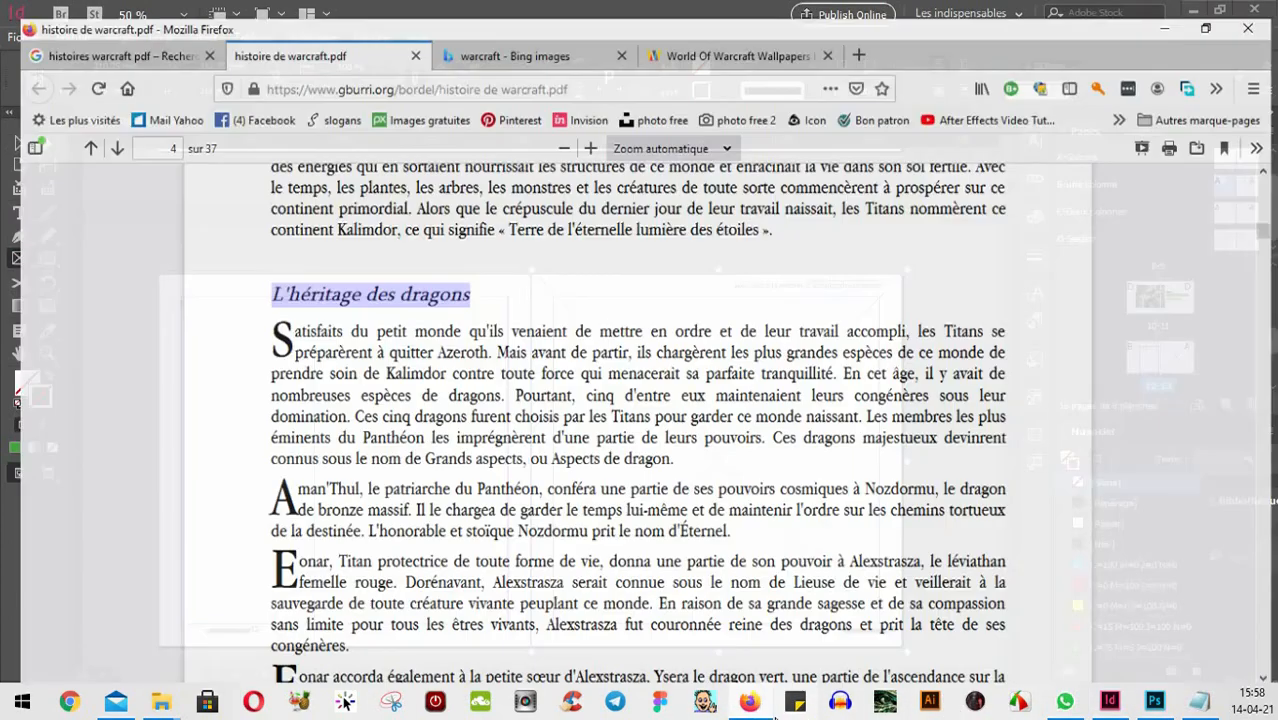
pyautogui.click(500, 37)
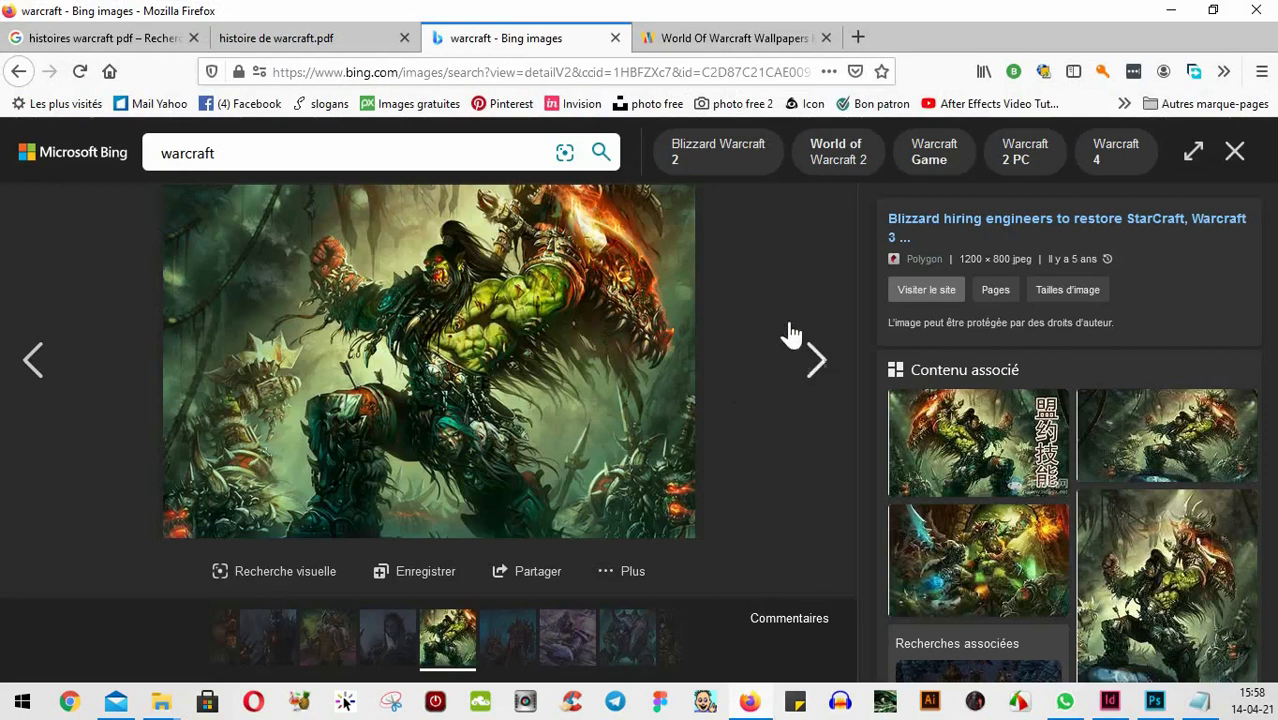
pyautogui.click(1236, 150)
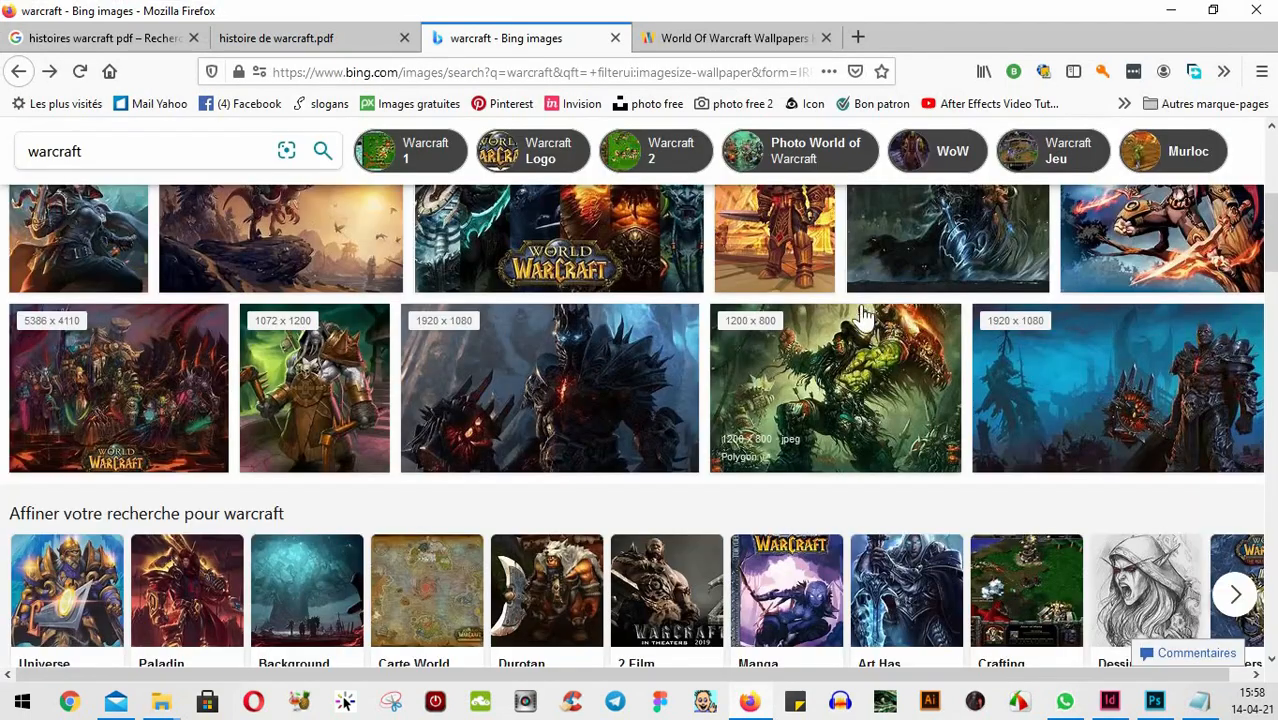
pyautogui.scroll(-5, 862, 325)
pyautogui.scroll(-2, 862, 325)
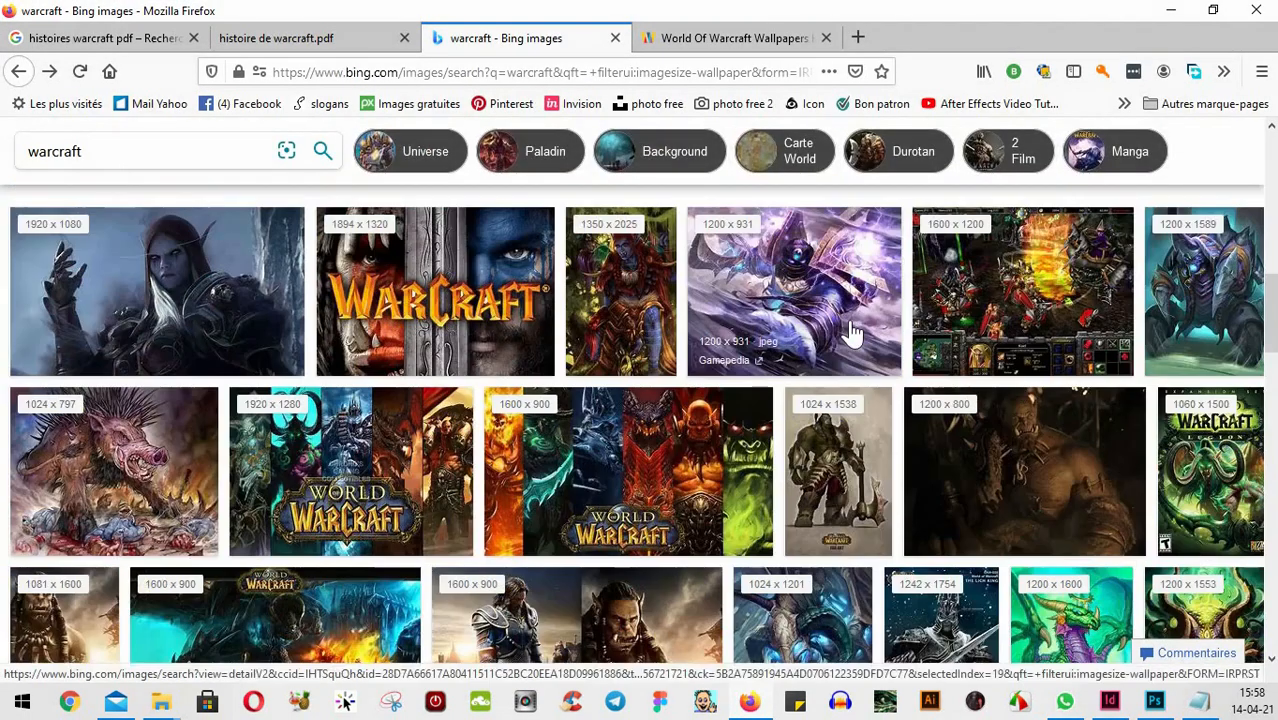
pyautogui.scroll(-3, 722, 476)
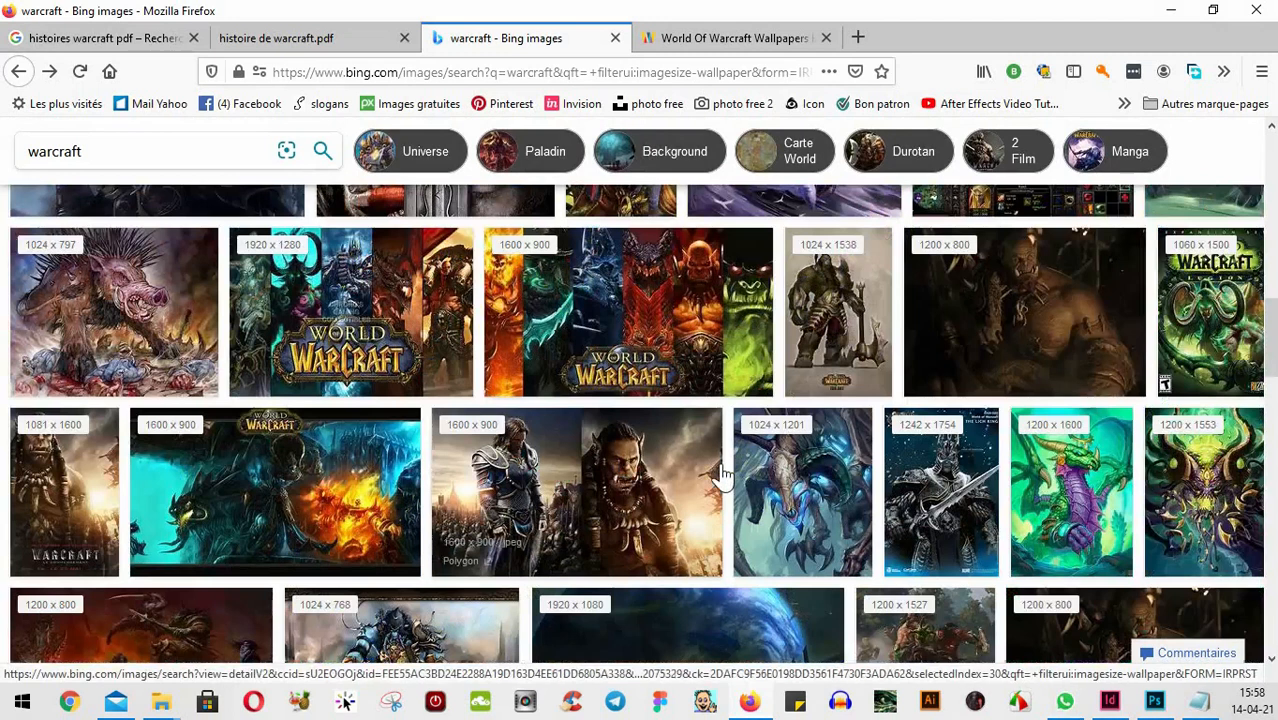
pyautogui.scroll(-4, 720, 473)
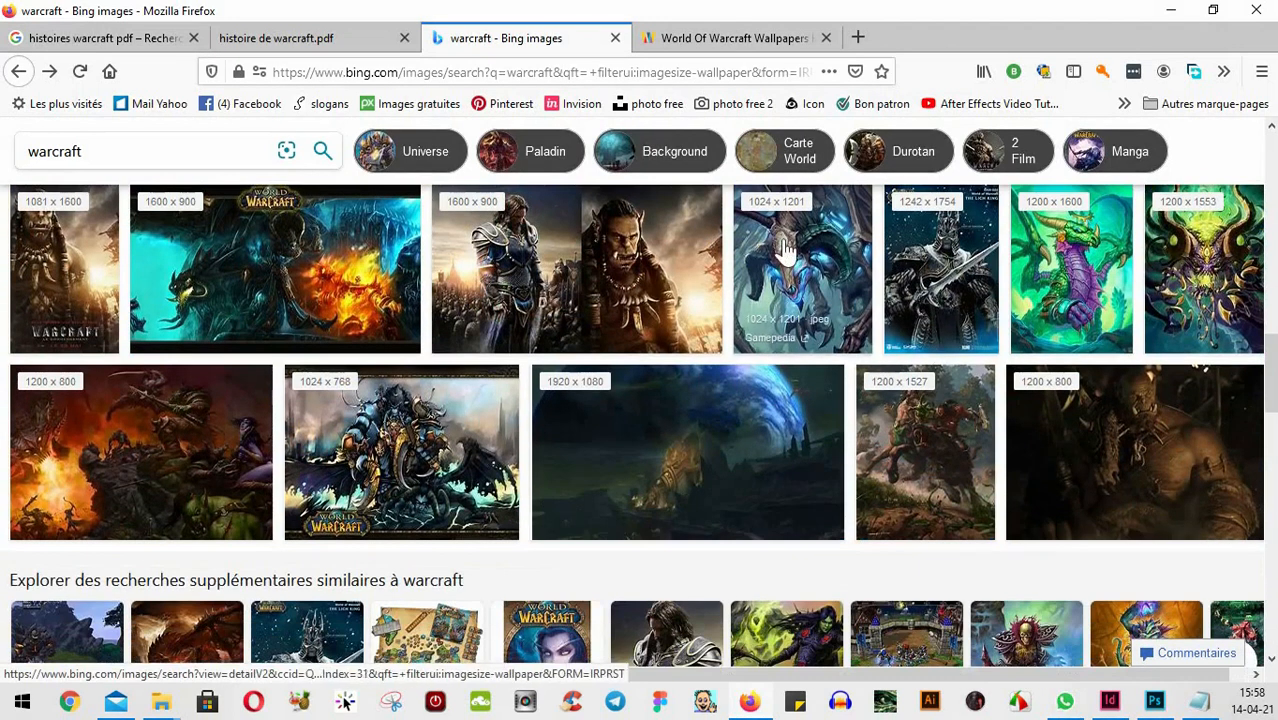
pyautogui.click(786, 250)
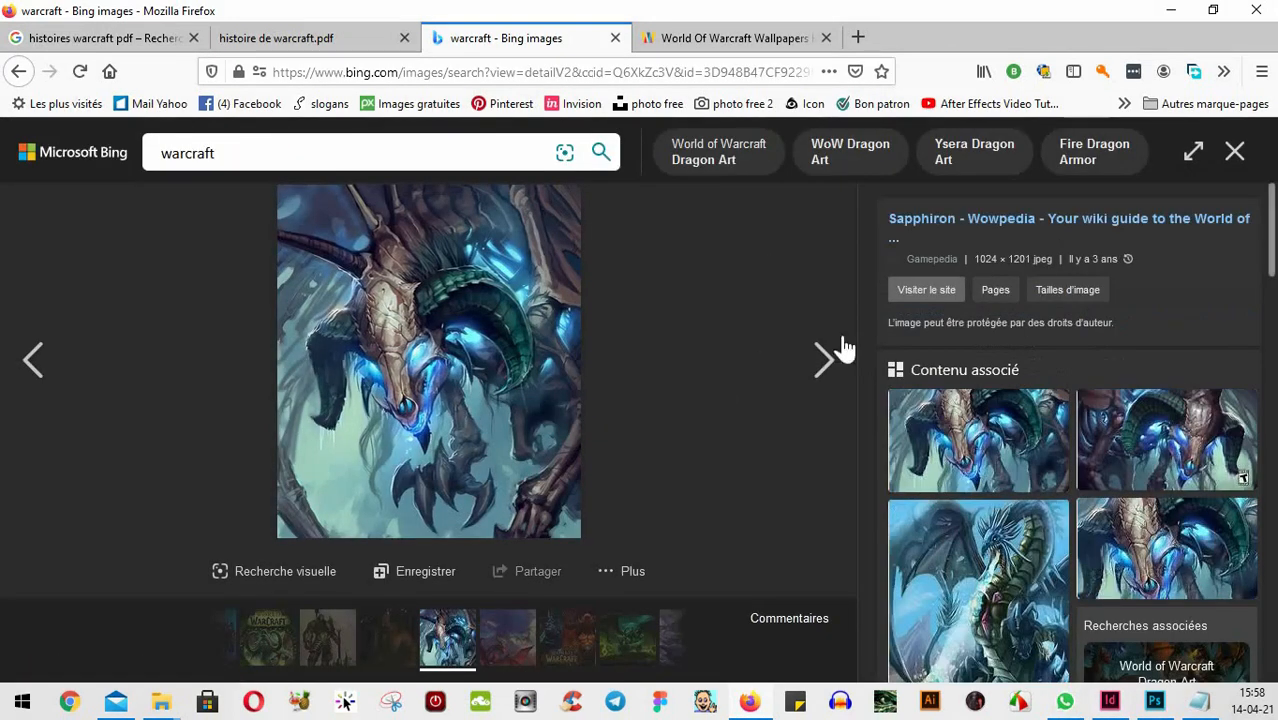
pyautogui.rightClick(483, 337)
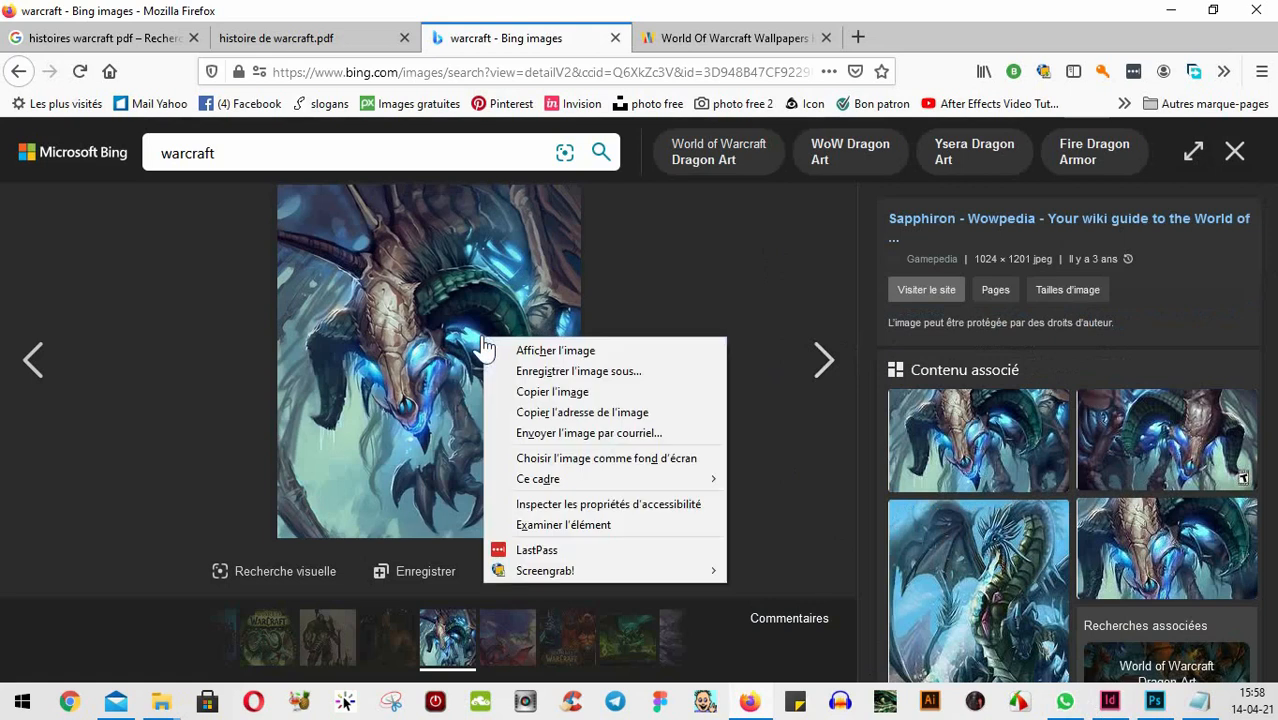
# - Copy the Sapphiron dragon image from the web page, switch to Photoshop and close the open document there
pyautogui.click(552, 408)
pyautogui.click(1155, 702)
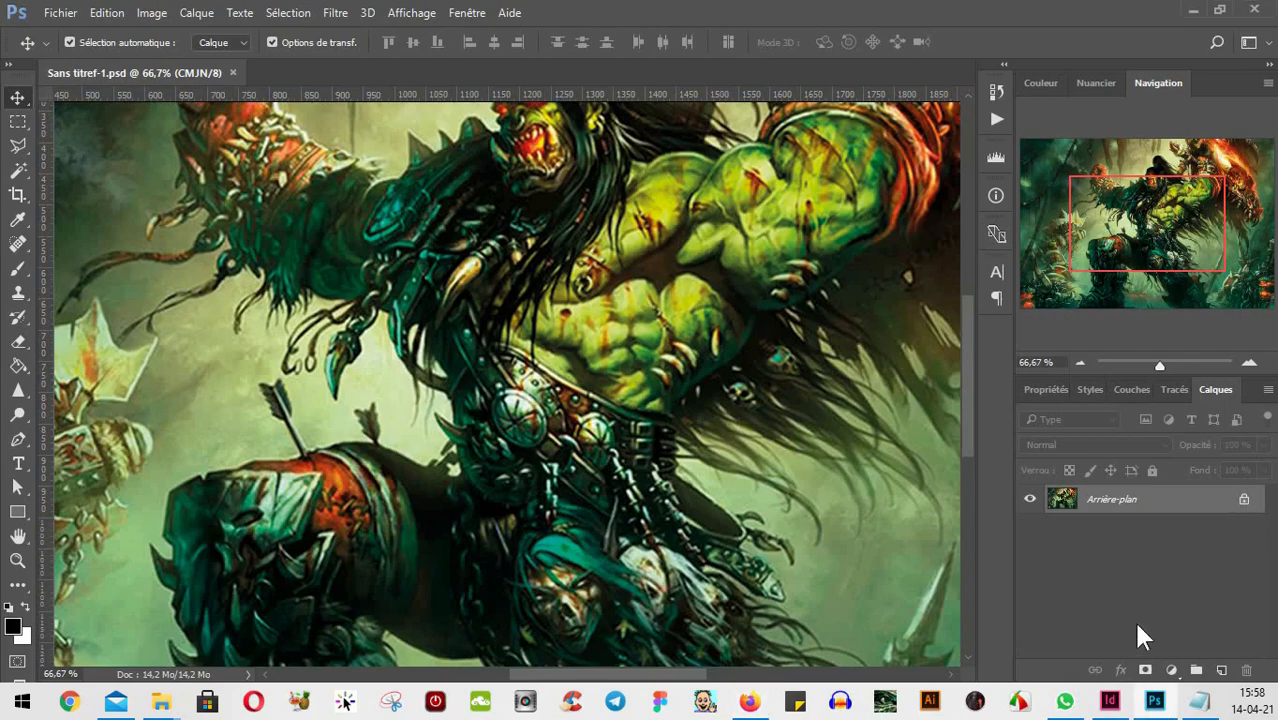
pyautogui.click(232, 72)
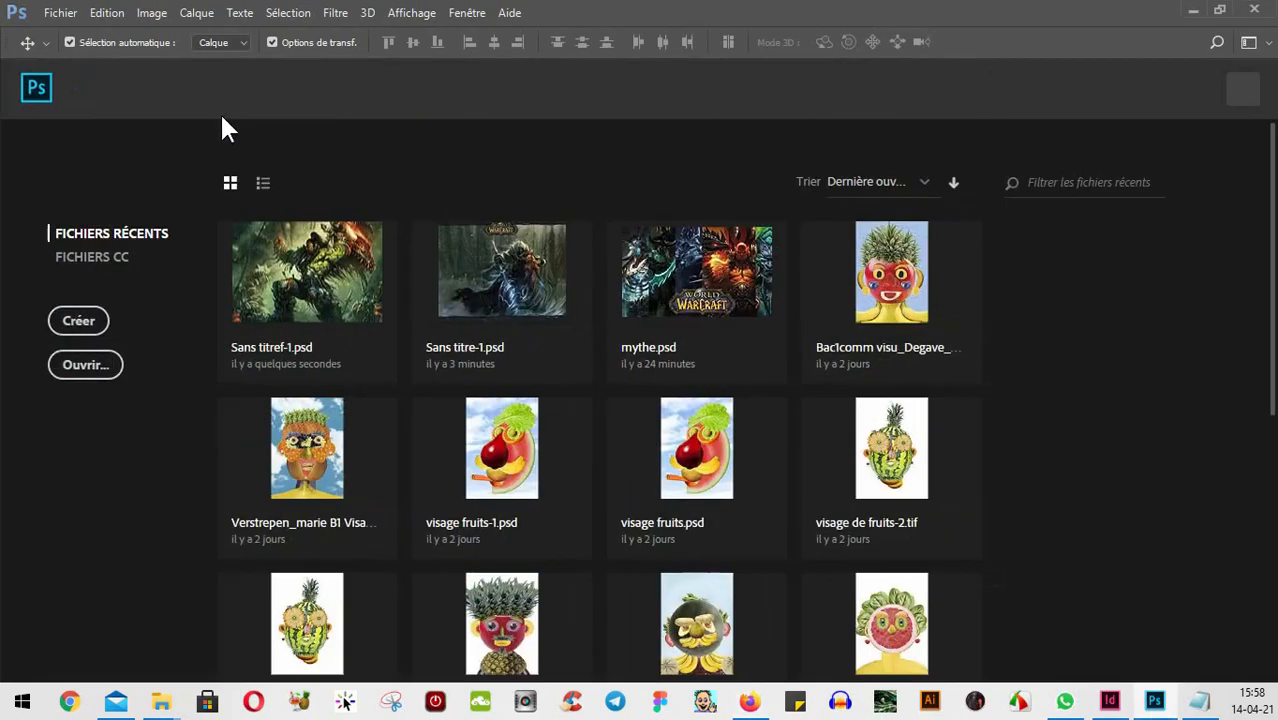
pyautogui.click(272, 240)
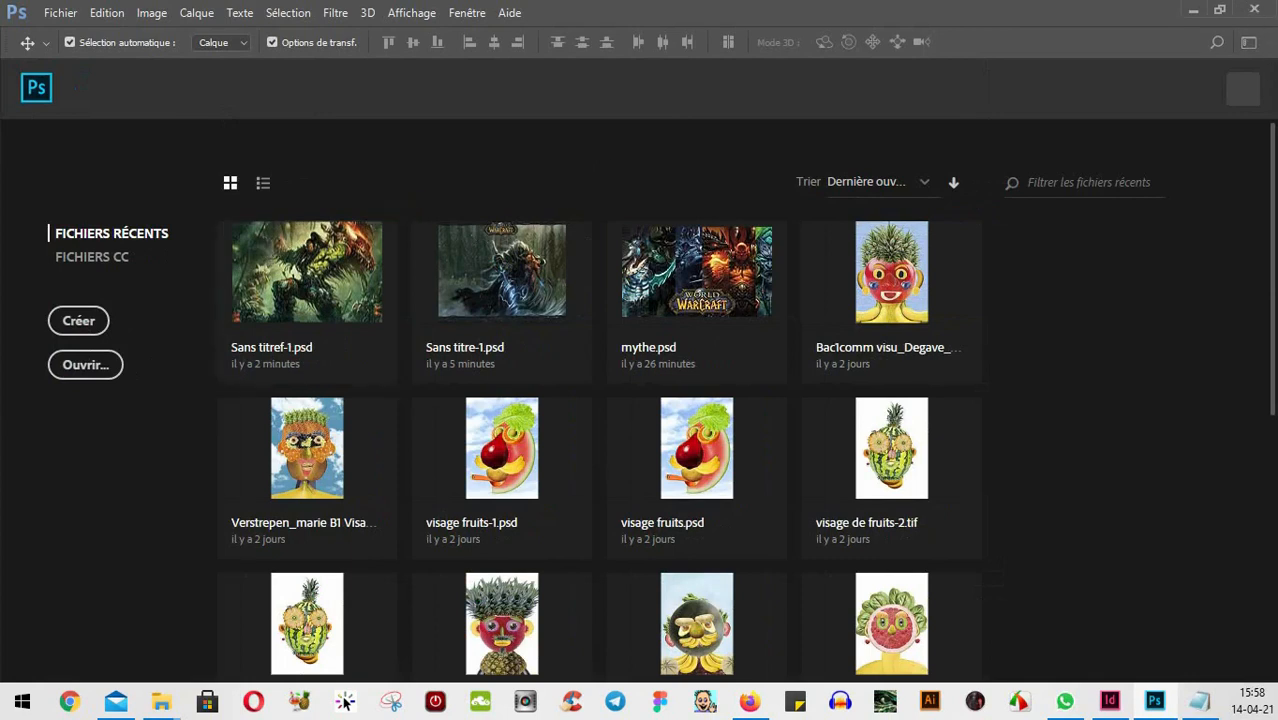
# - Create a new 474 × 555 px document and paste the copied dragon image into it
pyautogui.click(77, 11)
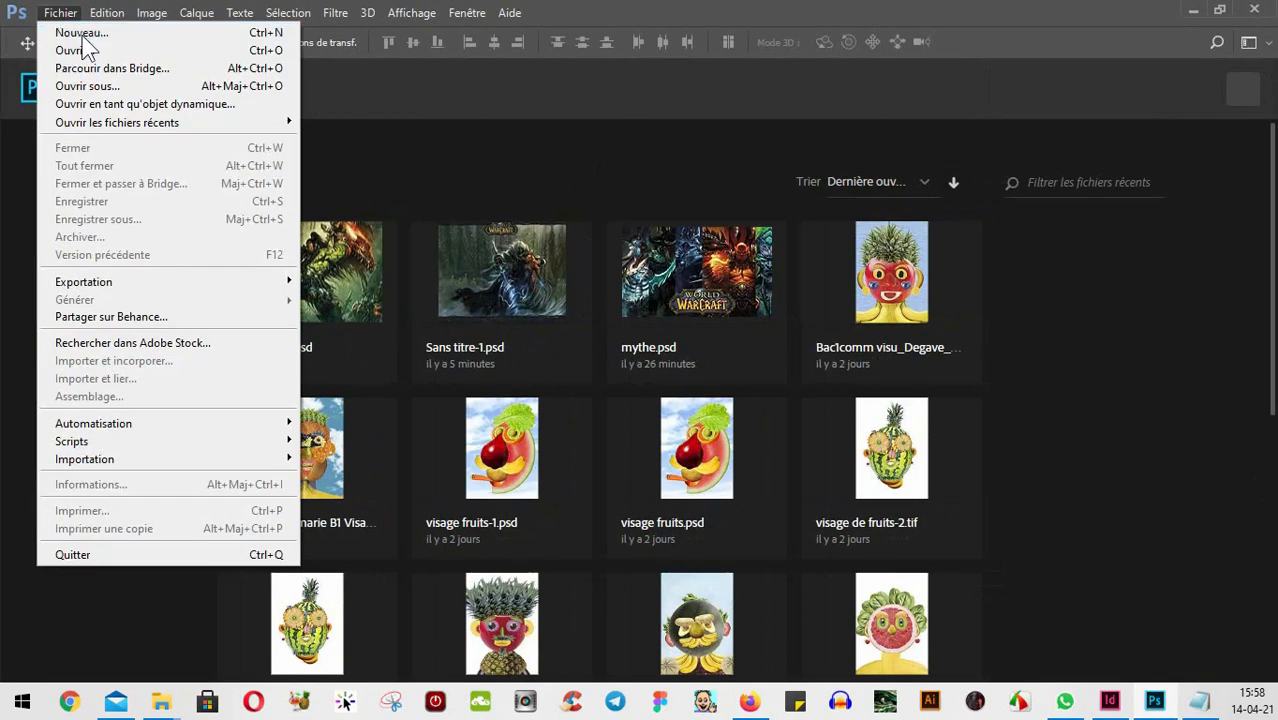
pyautogui.press('Escape')
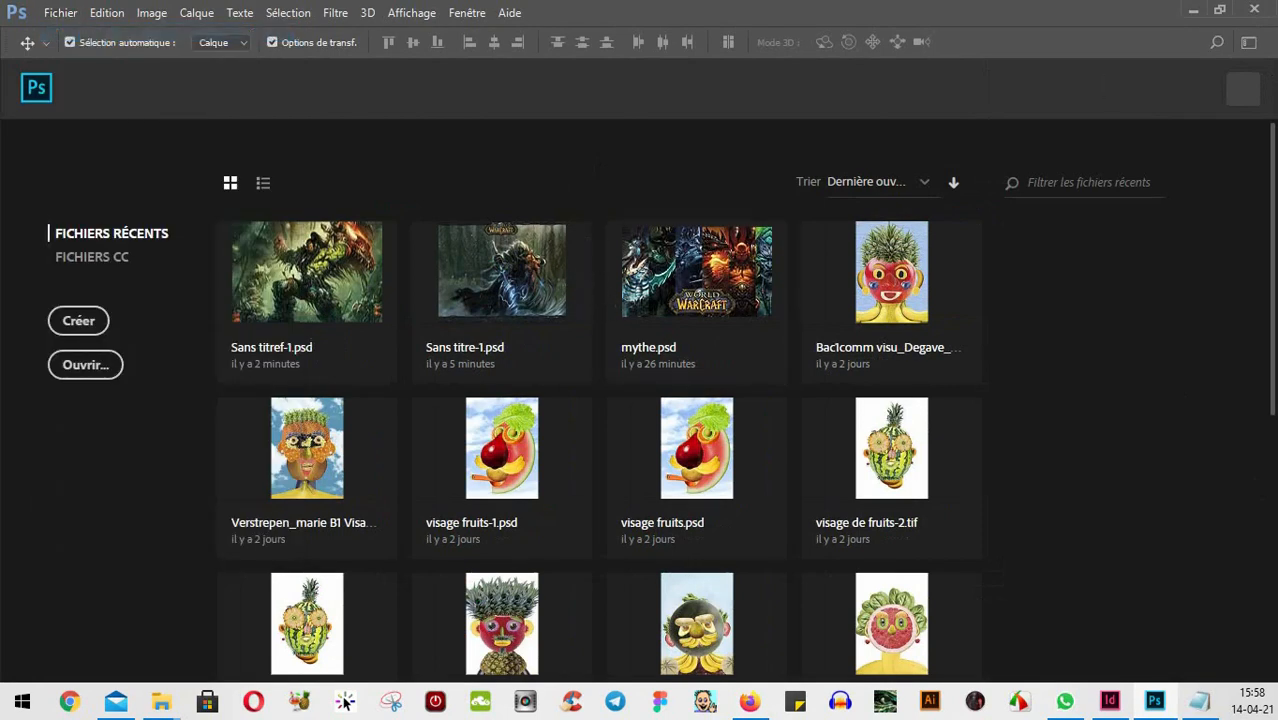
pyautogui.click(674, 430)
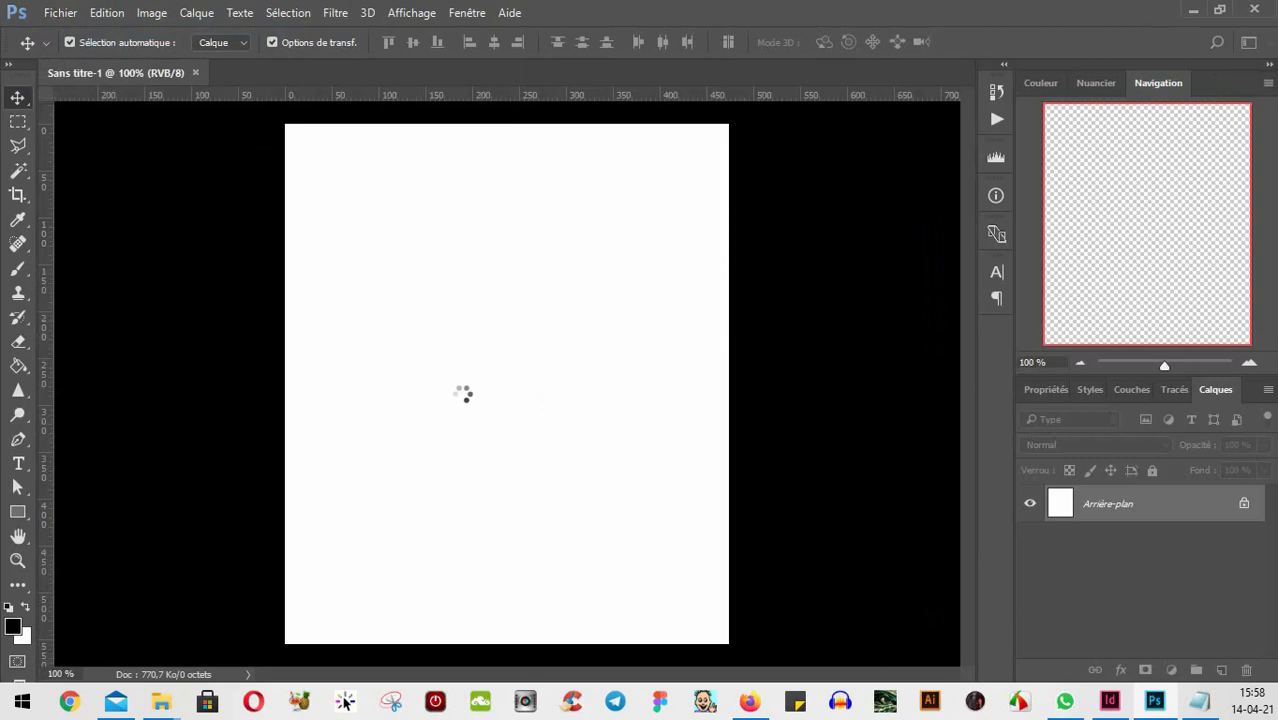
pyautogui.hotkey('ctrl', 'v')
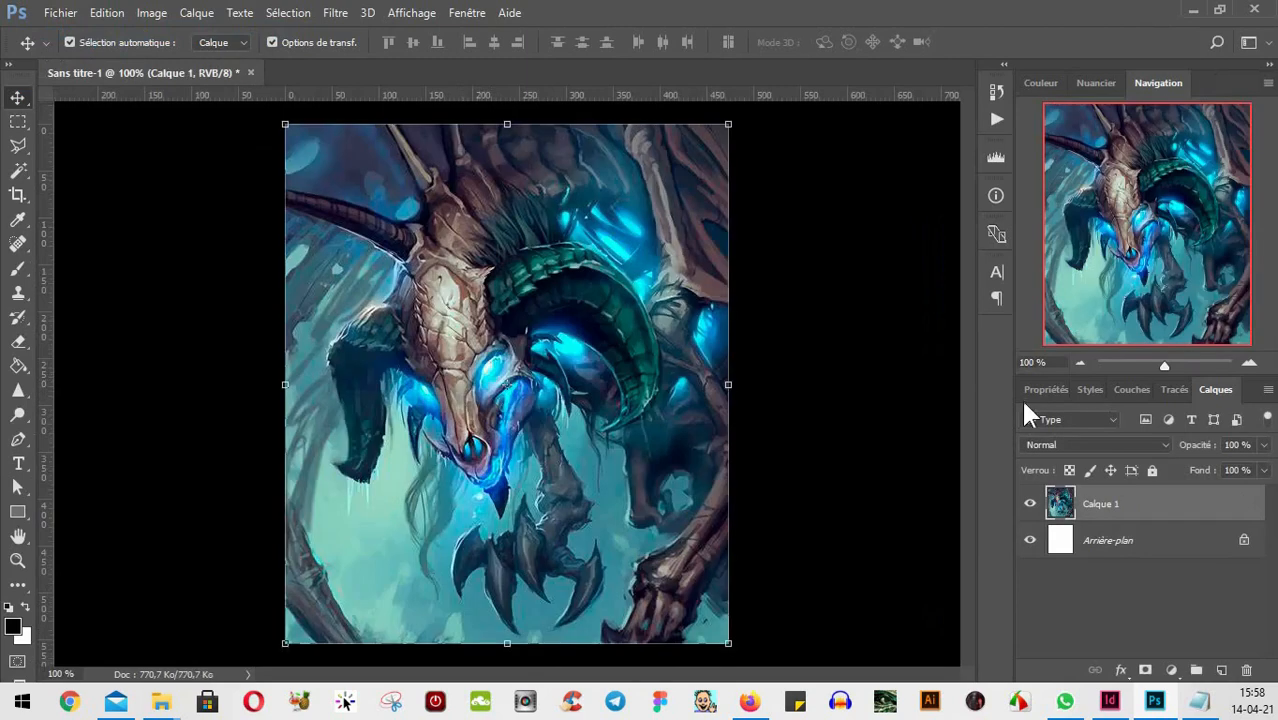
# - Convert the dragon document to CMYK colour mode, flattening its layers
pyautogui.click(108, 13)
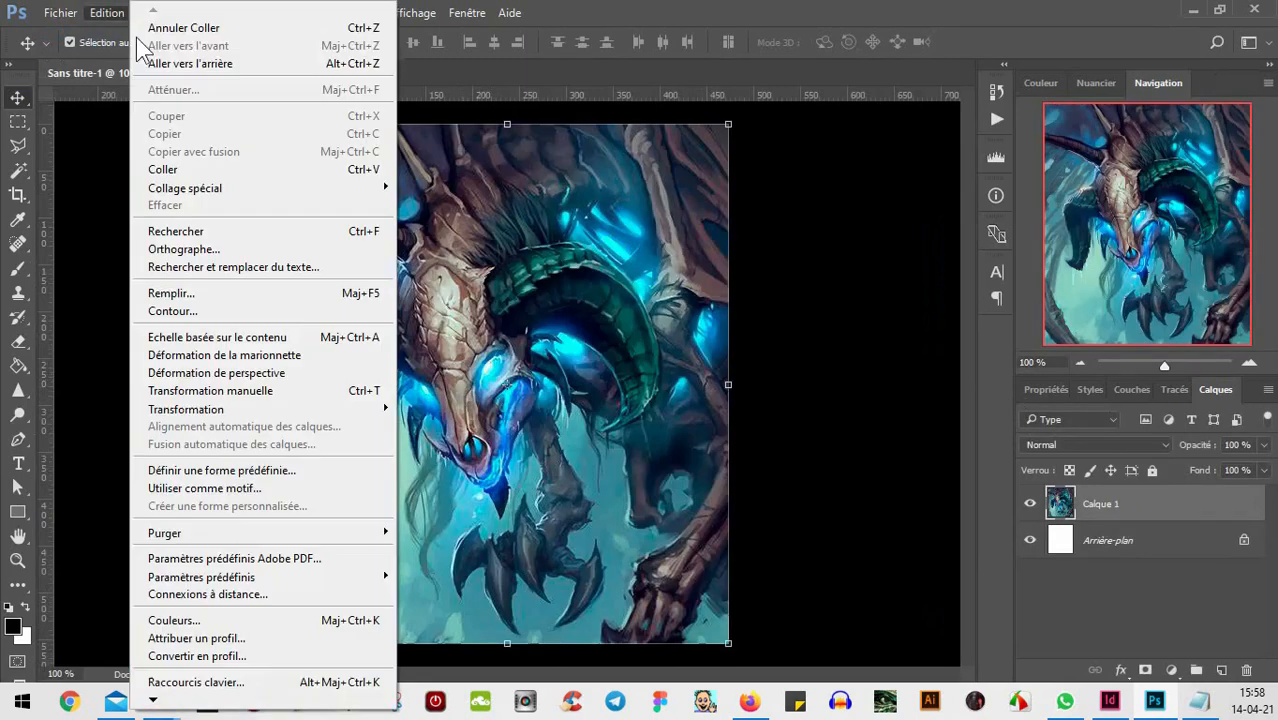
pyautogui.click(97, 222)
pyautogui.click(156, 13)
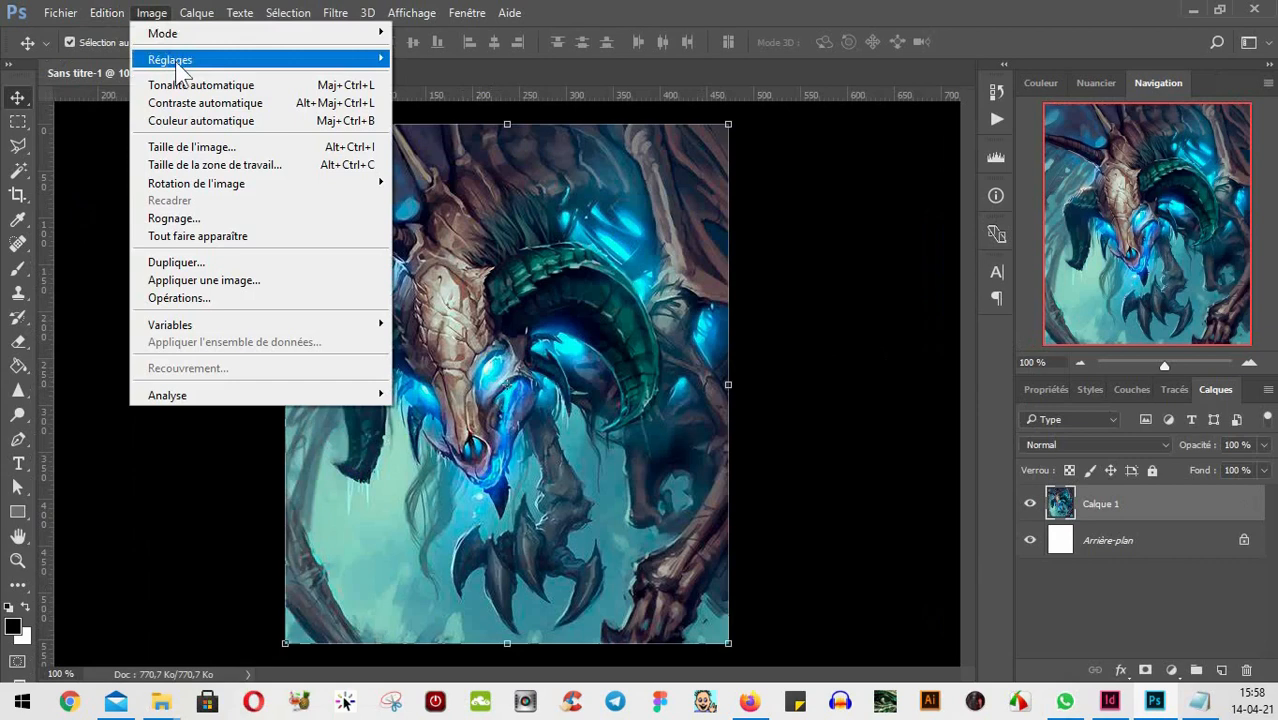
pyautogui.moveTo(200, 38)
pyautogui.click(449, 121)
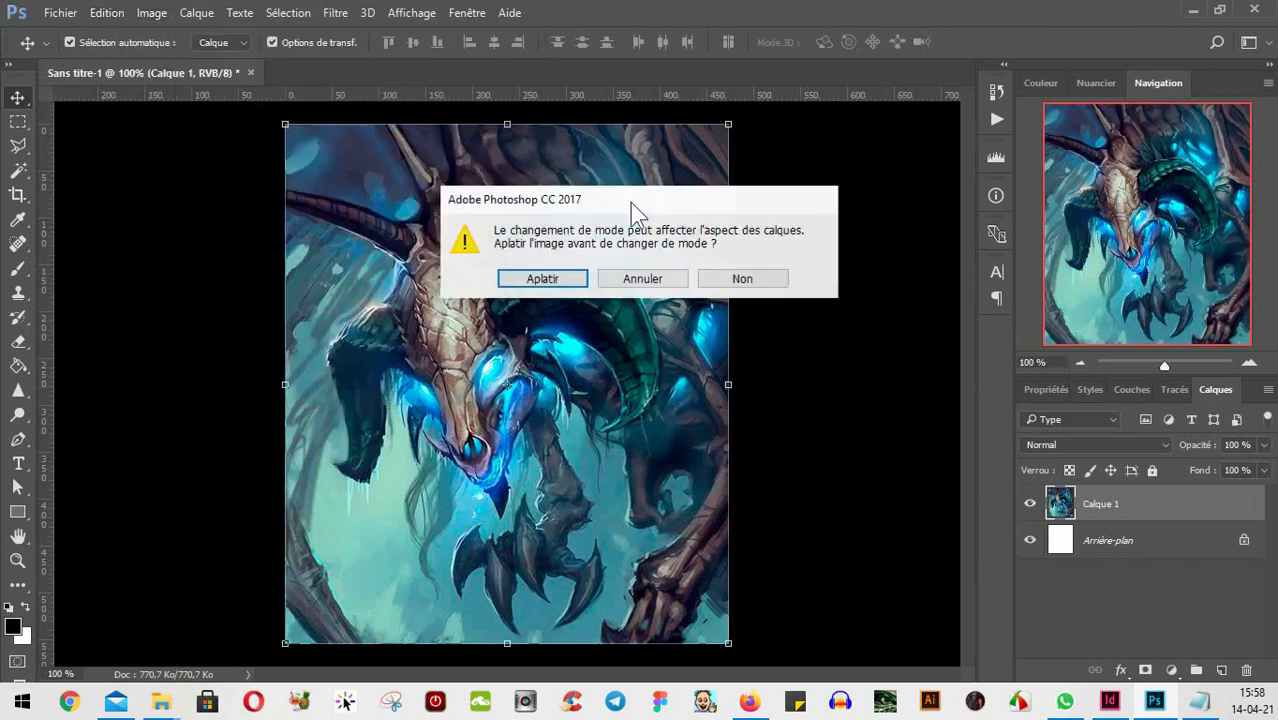
pyautogui.click(543, 279)
pyautogui.click(591, 314)
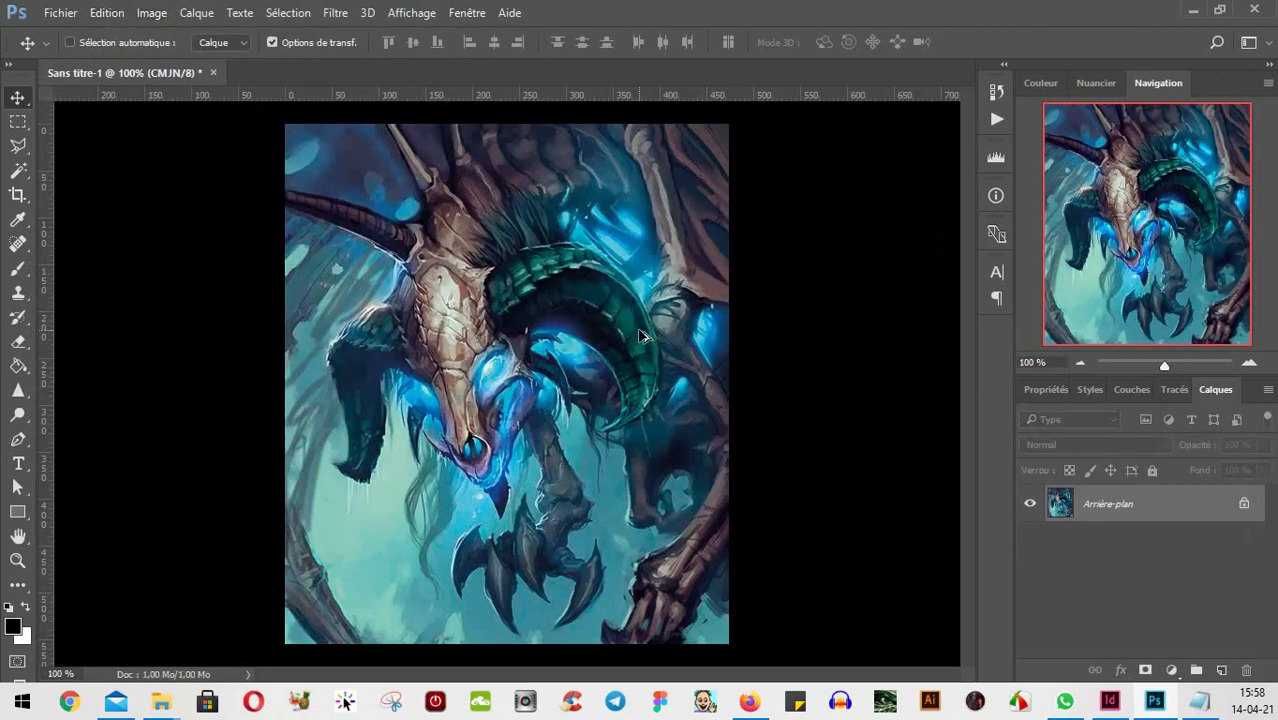
# - Resize the dragon image to a resolution of 300 pixels per inch and a width of 21 cm
pyautogui.hotkey('ctrl', 'alt', 'i')
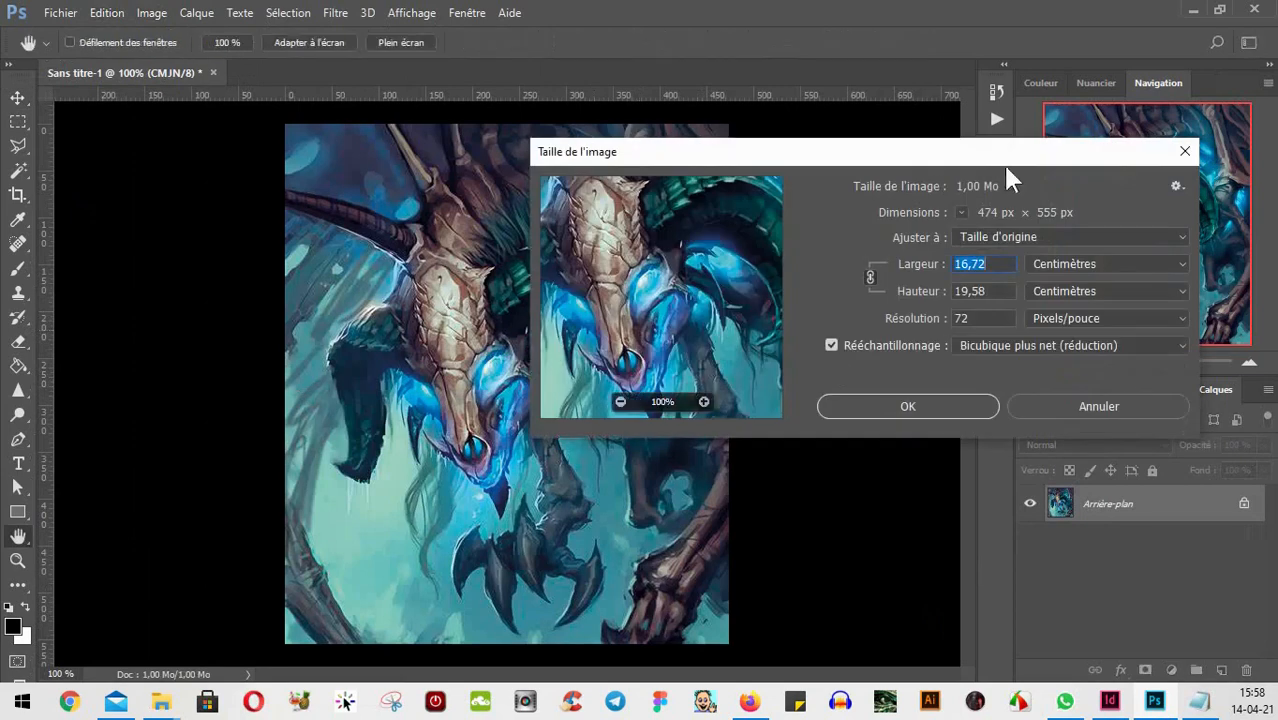
pyautogui.moveTo(1005, 165); pyautogui.dragTo(946, 170)
pyautogui.moveTo(916, 325); pyautogui.dragTo(828, 336)
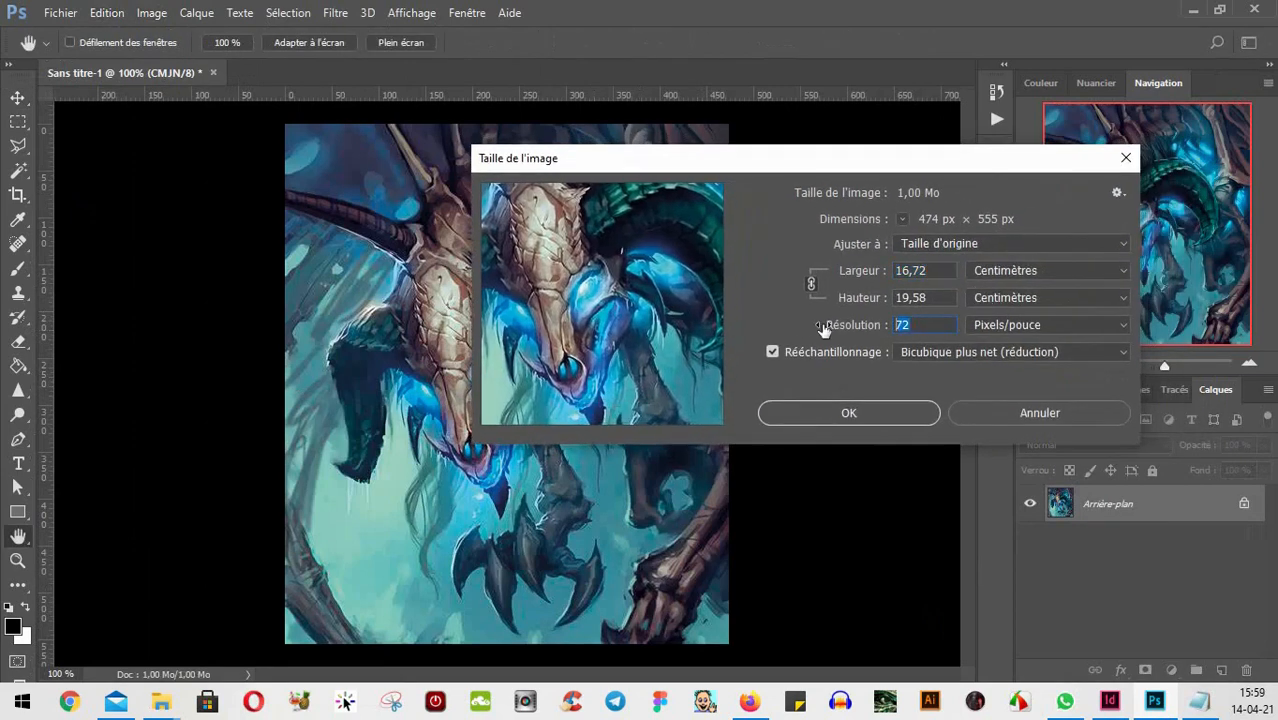
pyautogui.write('300')
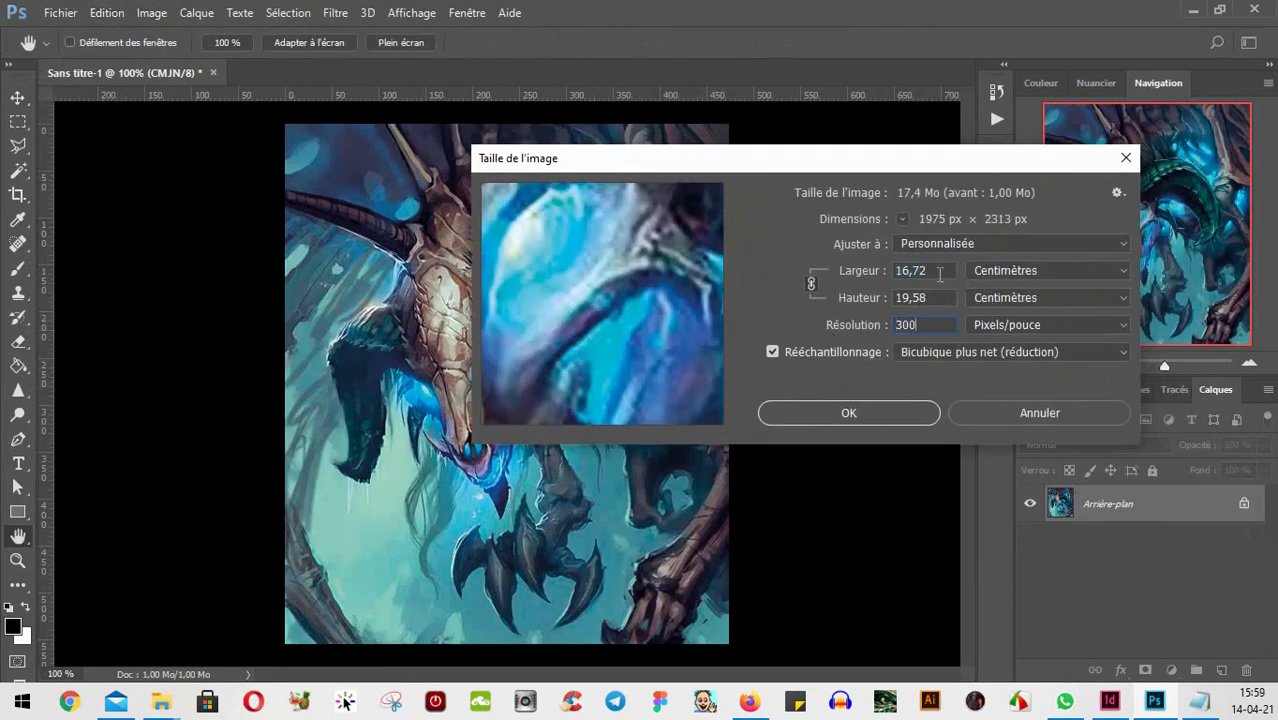
pyautogui.moveTo(940, 275); pyautogui.dragTo(900, 274)
pyautogui.write('21')
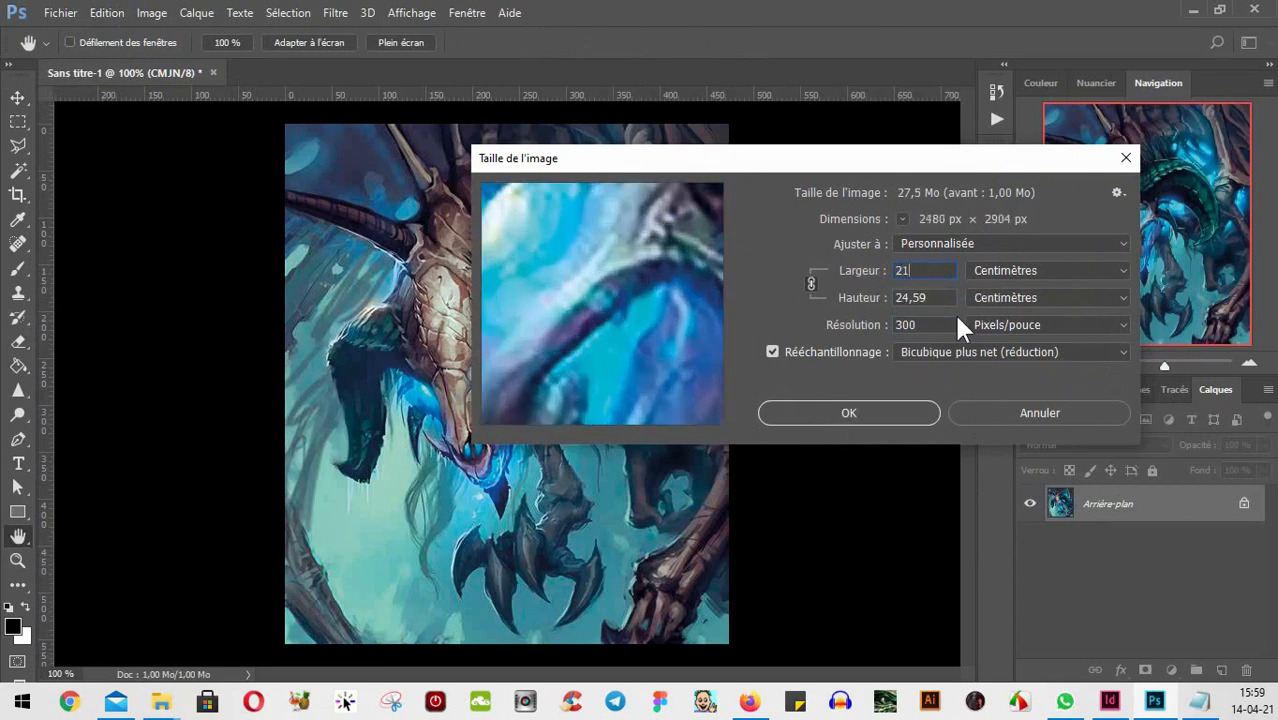
pyautogui.click(876, 417)
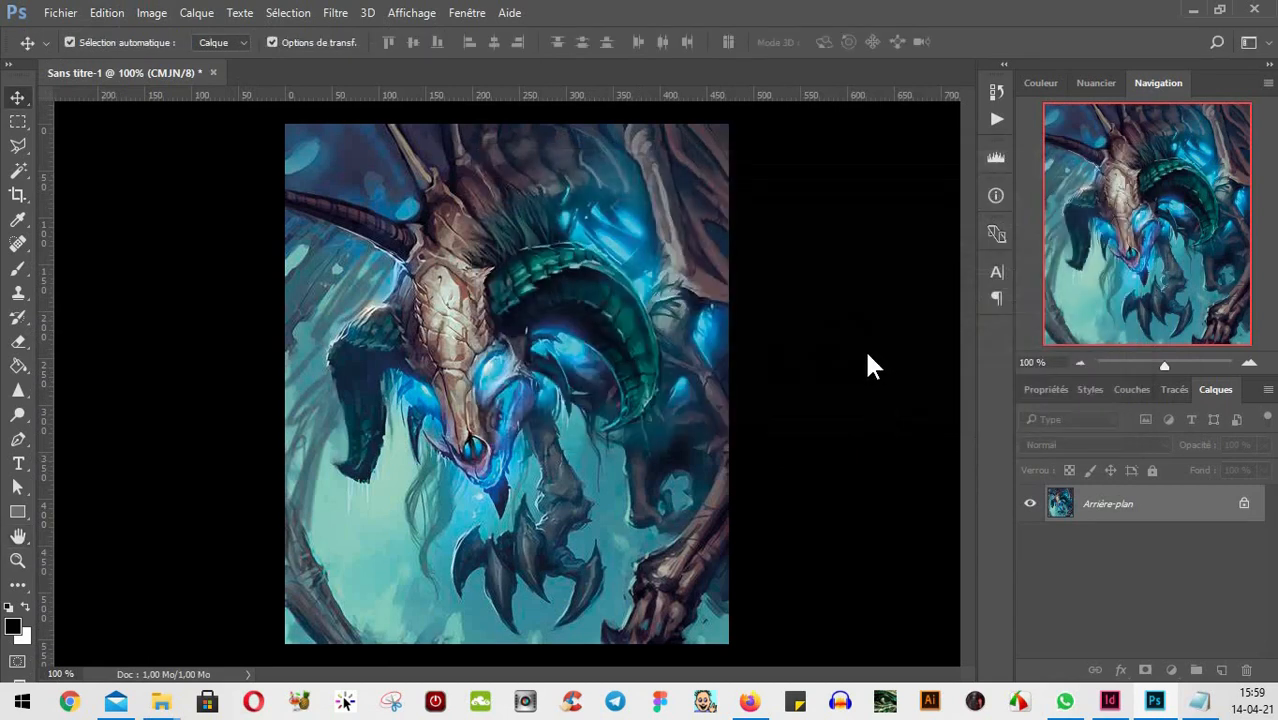
# - Save the dragon image as b.psd in the brouilon folder, close it and switch to InDesign
pyautogui.hotkey('ctrl', '-')
pyautogui.hotkey('ctrl', '-')
pyautogui.hotkey('ctrl', '-')
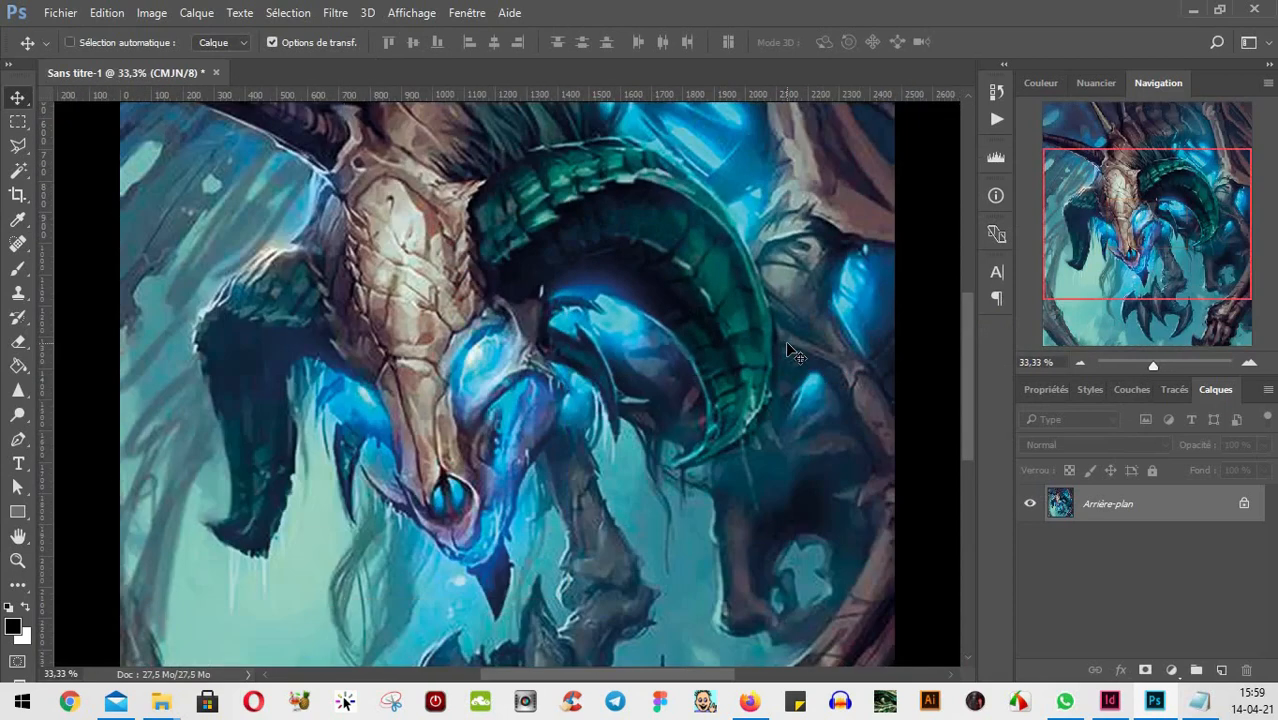
pyautogui.hotkey('ctrl', '-')
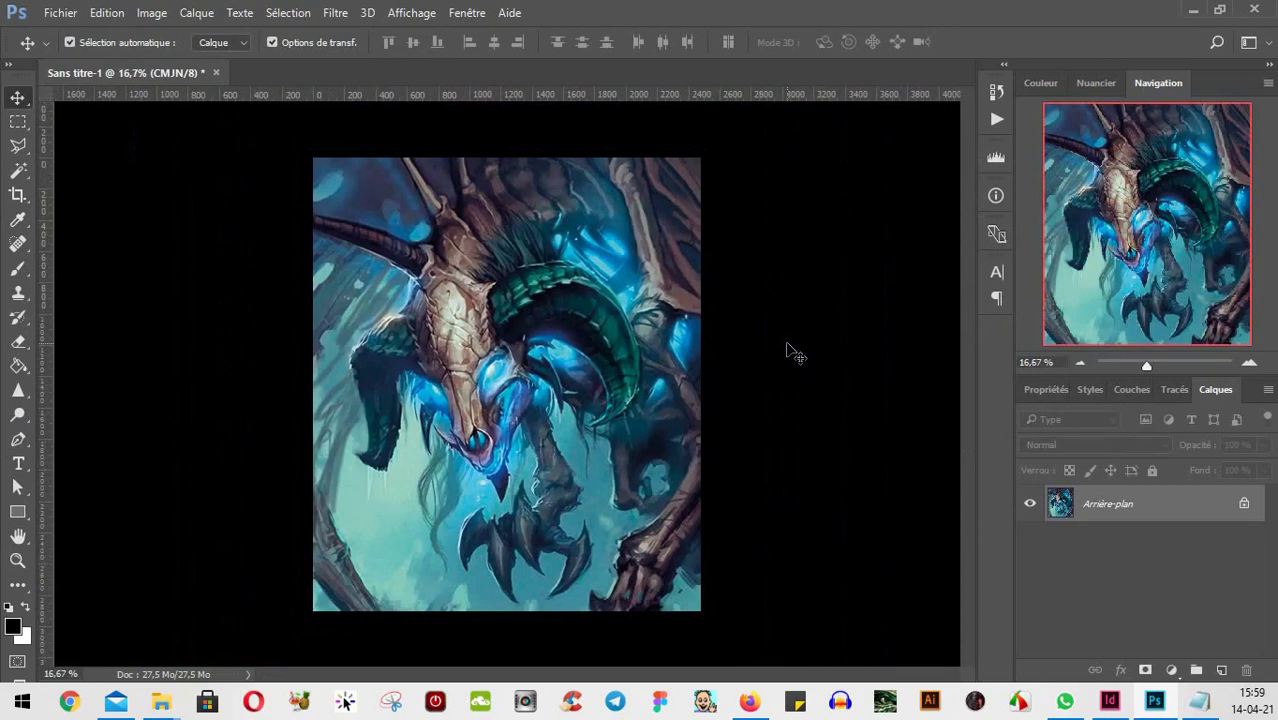
pyautogui.hotkey('ctrl', 's')
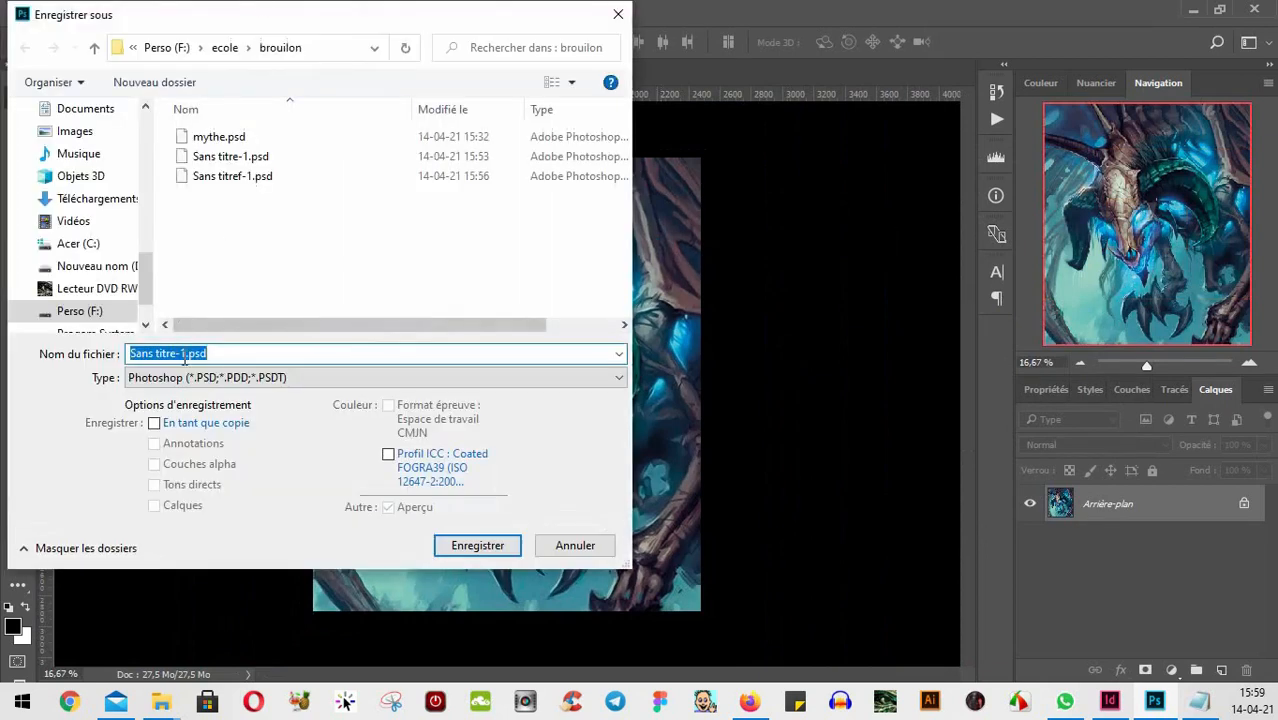
pyautogui.moveTo(187, 354); pyautogui.dragTo(50, 362)
pyautogui.write('k')
pyautogui.click(502, 545)
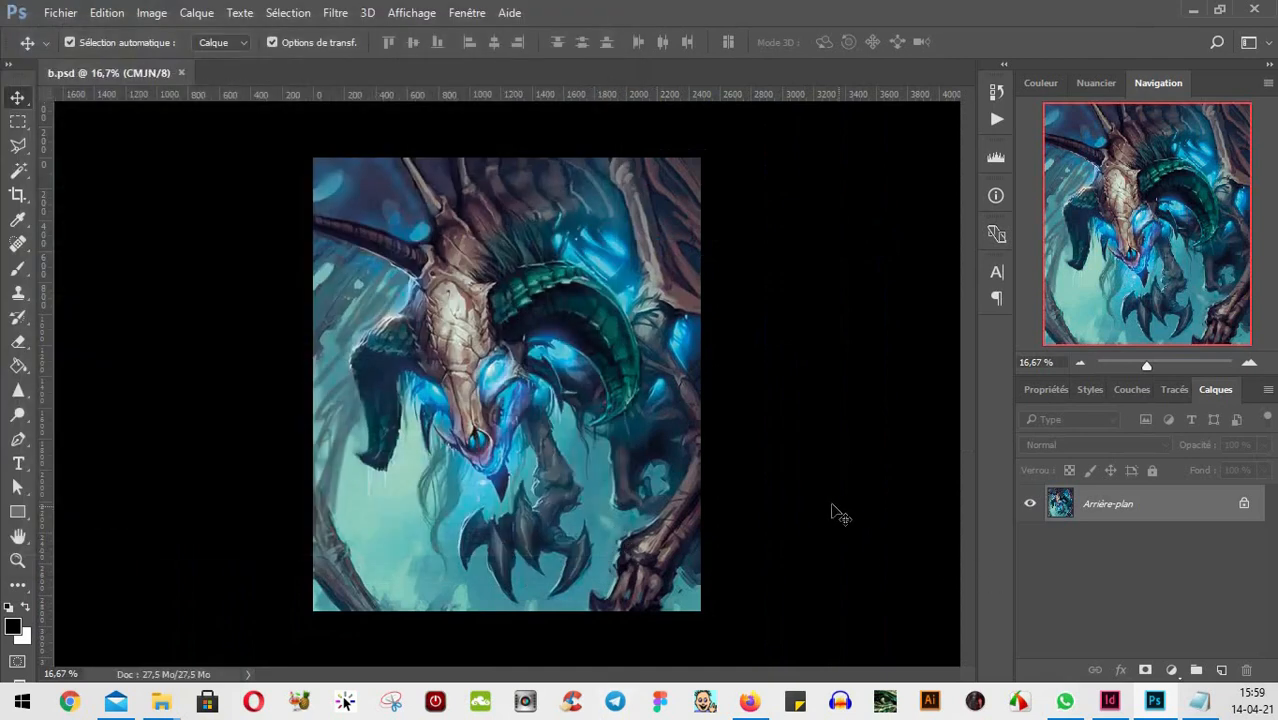
pyautogui.click(181, 73)
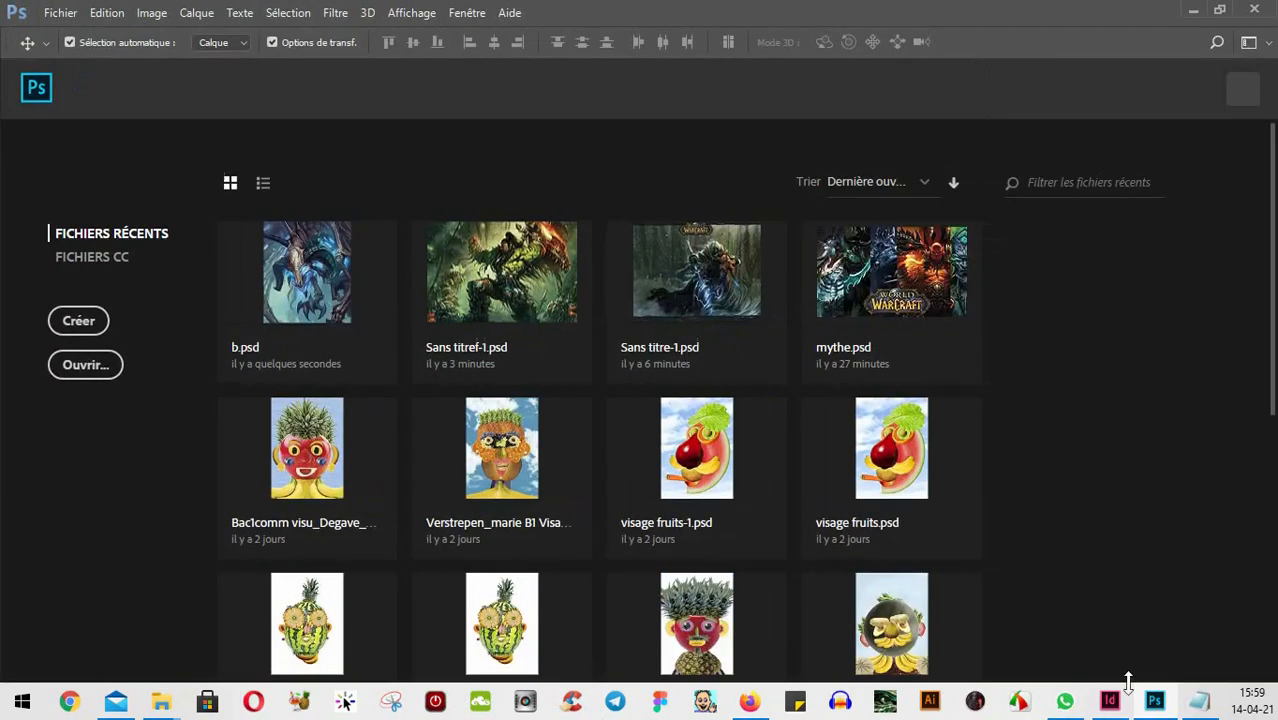
pyautogui.click(1110, 703)
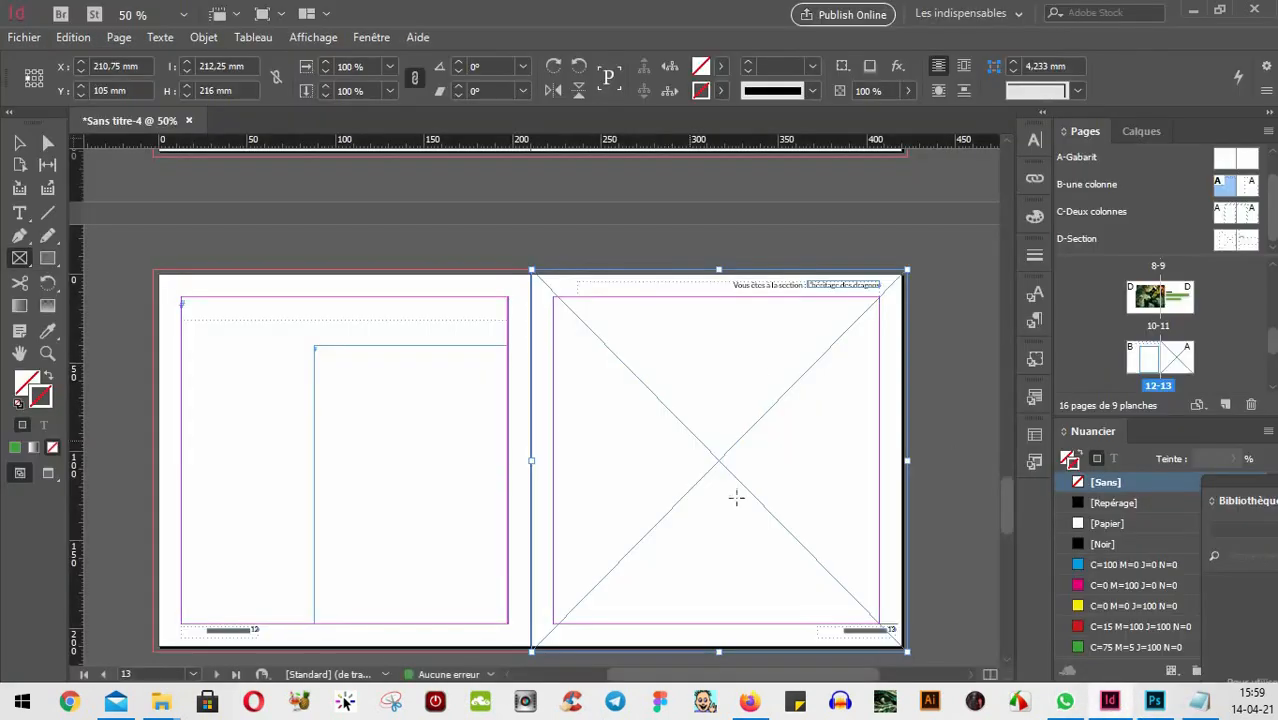
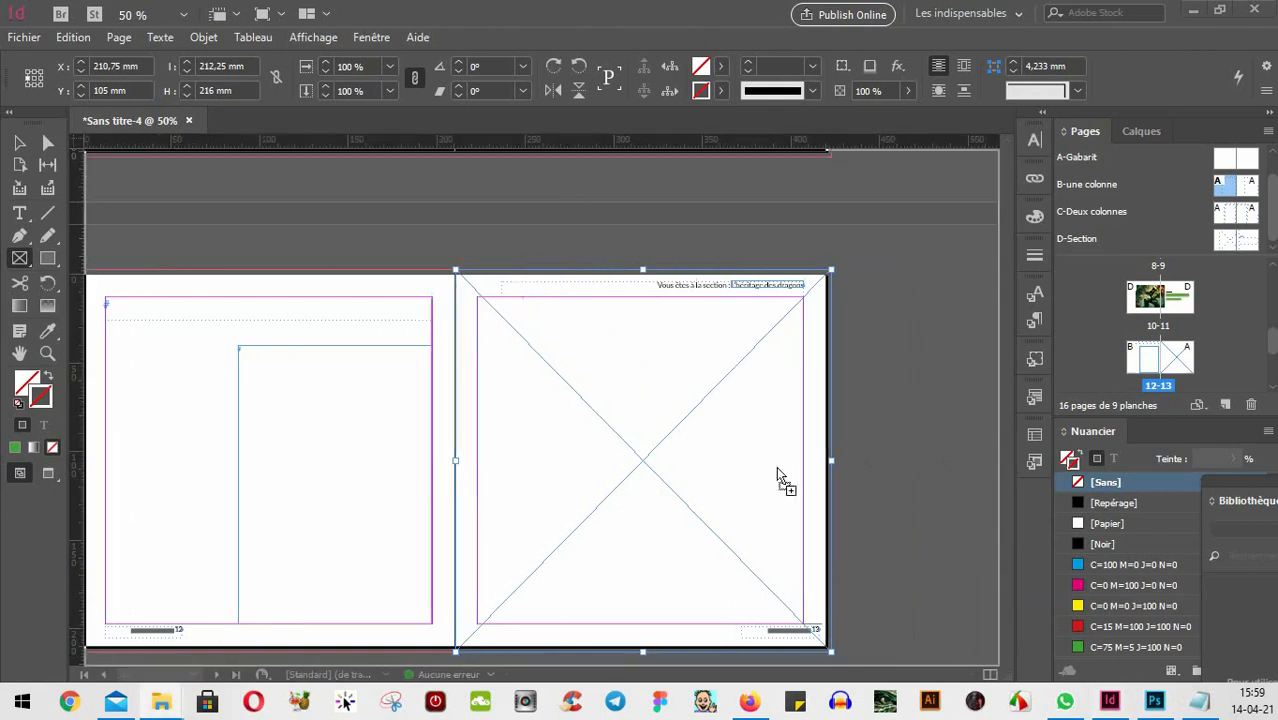
# - Place the saved dragon image in the page 13 frame and preview the spread without guides
pyautogui.click(765, 416)
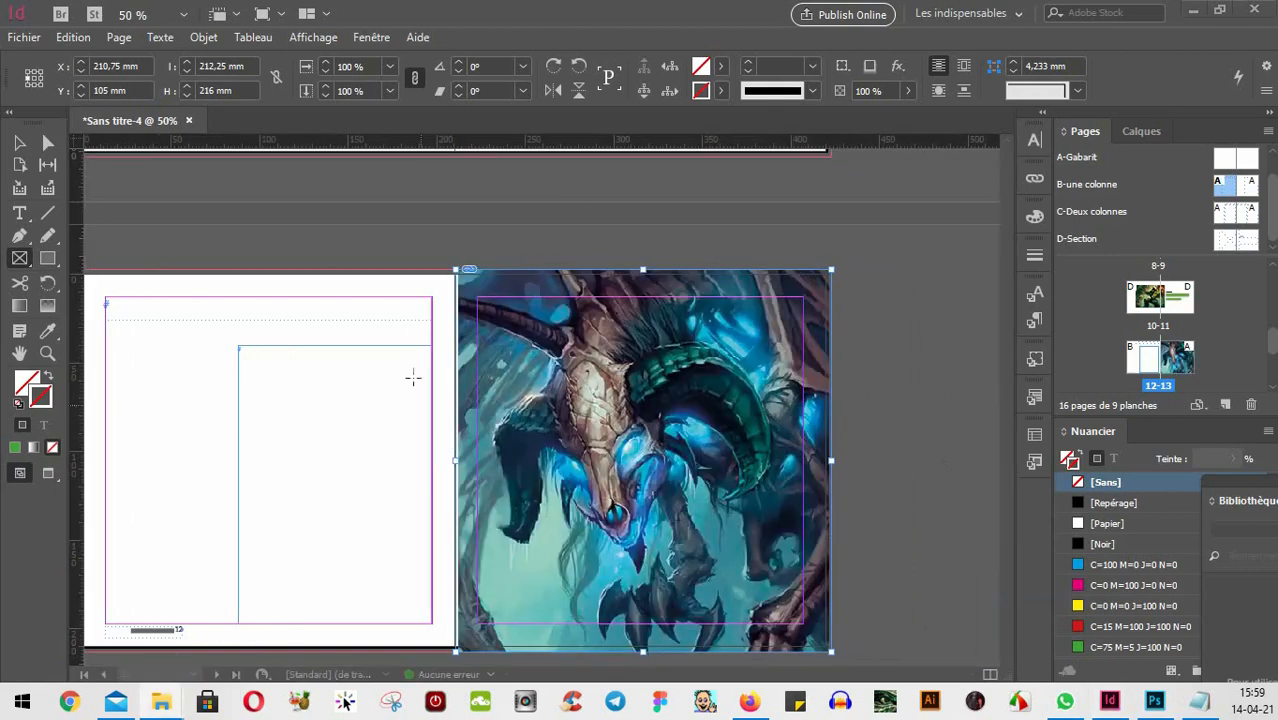
pyautogui.click(19, 142)
pyautogui.click(441, 230)
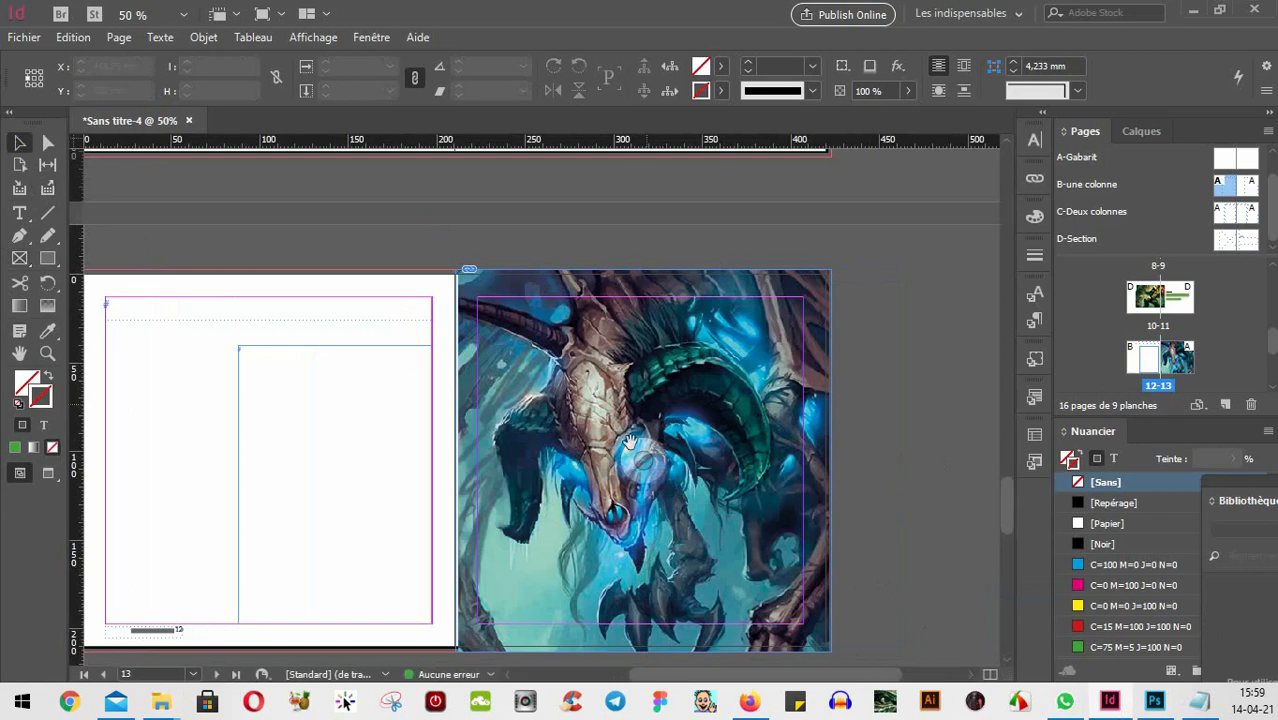
pyautogui.press('w')
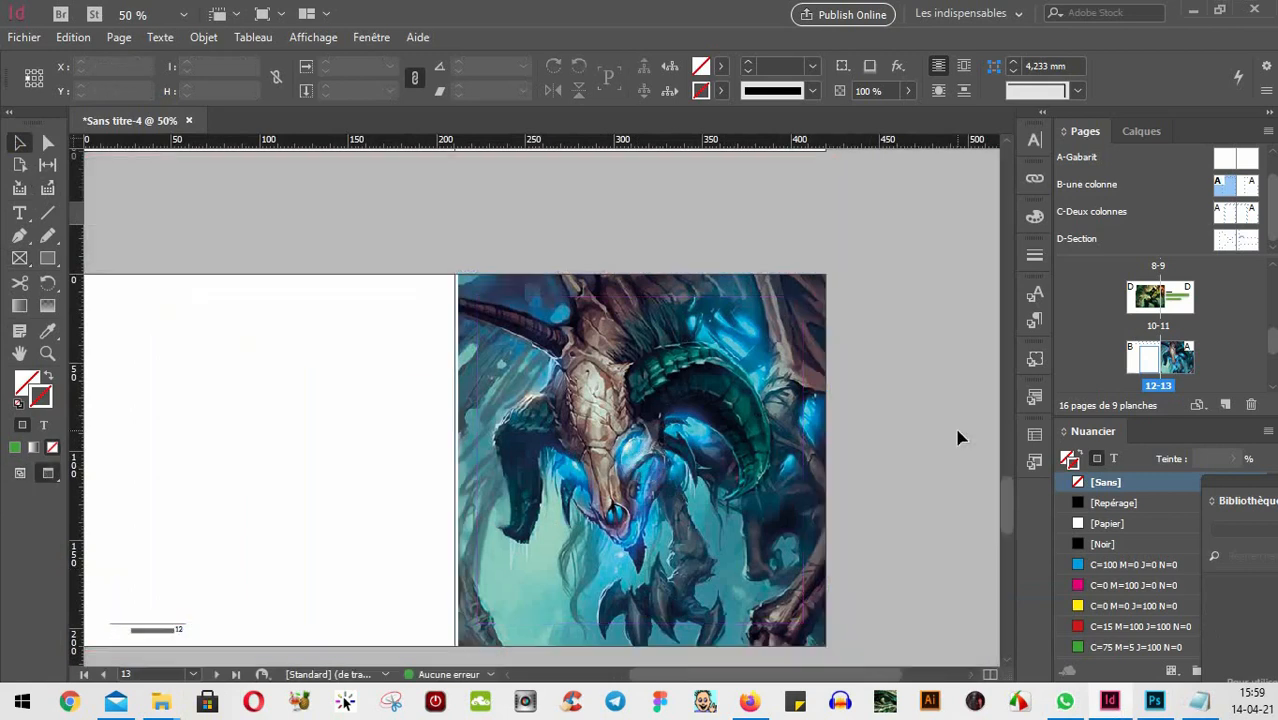
pyautogui.moveTo(735, 492); pyautogui.dragTo(827, 444)
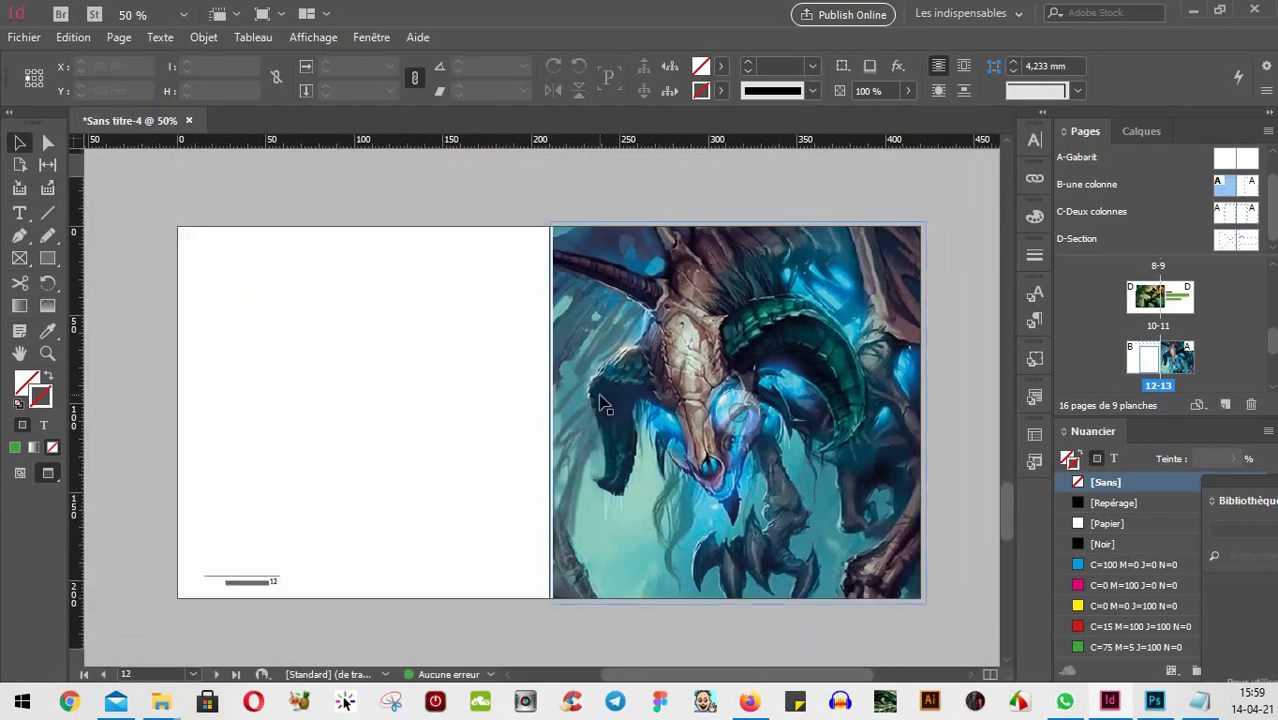
# - Examine the image frame's inner edge along the spine, and undo the image placement
pyautogui.click(599, 388)
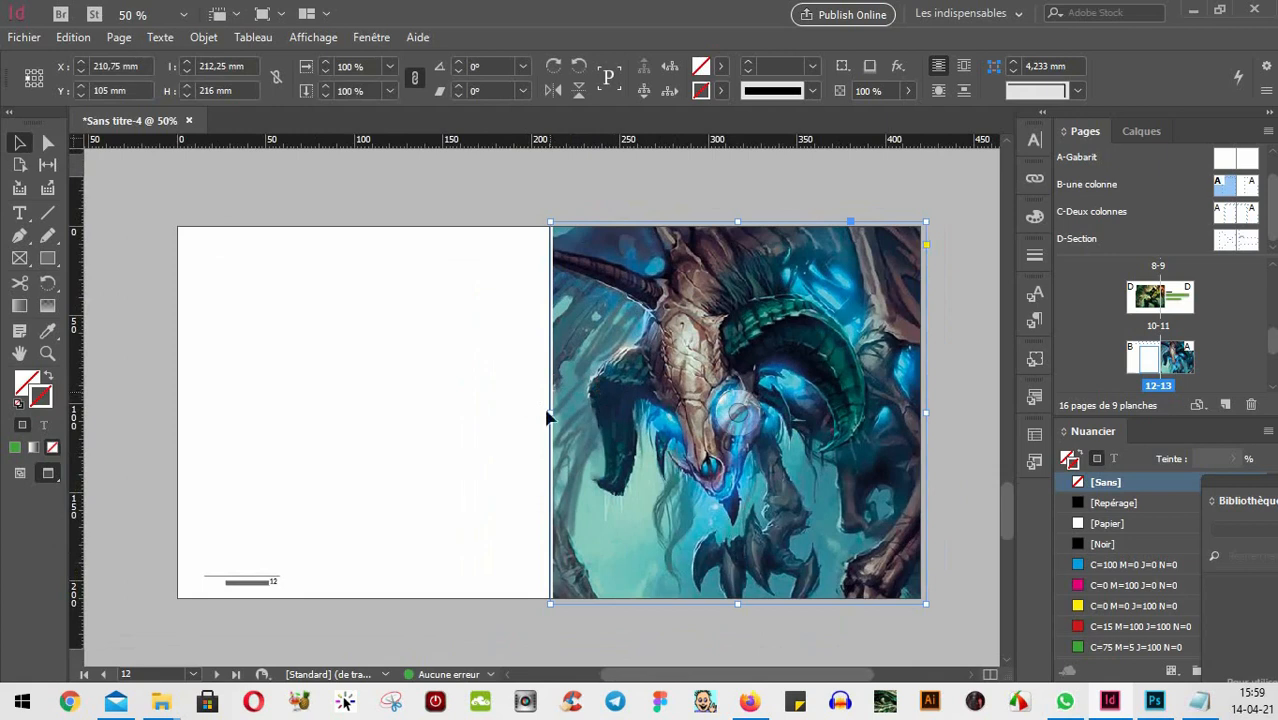
pyautogui.scroll(2, 557, 427)
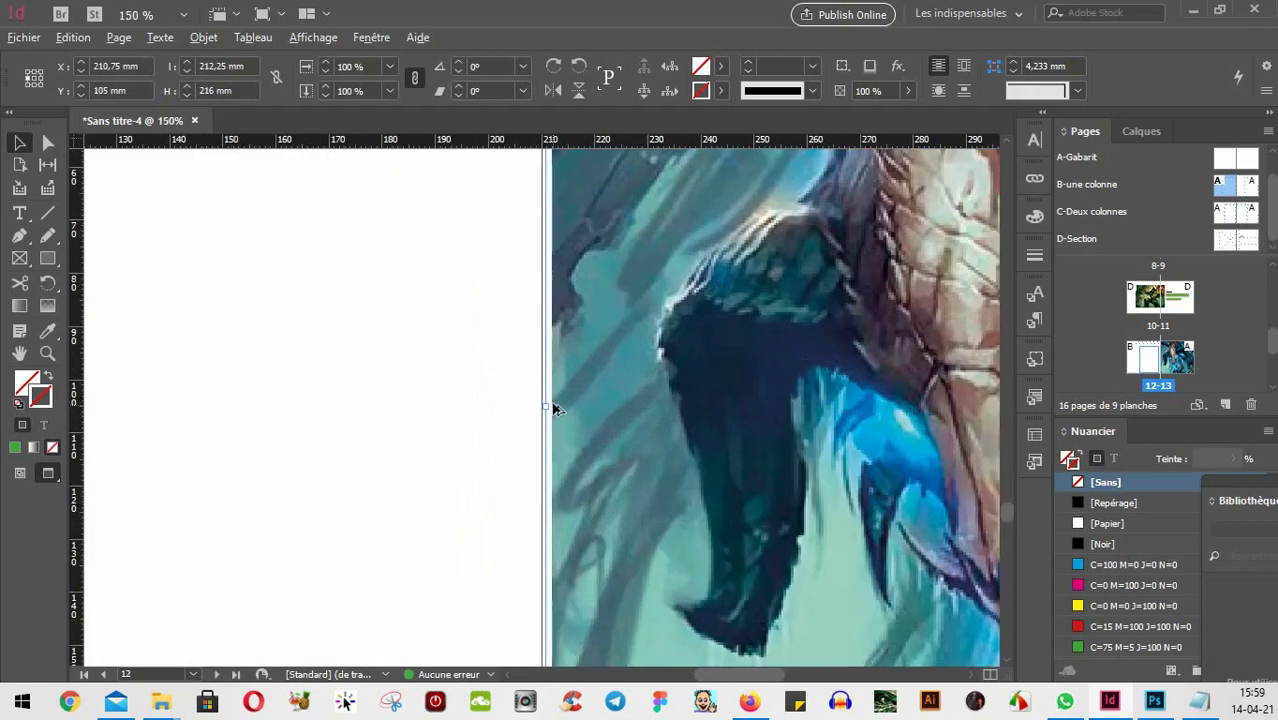
pyautogui.scroll(-1, 574, 423)
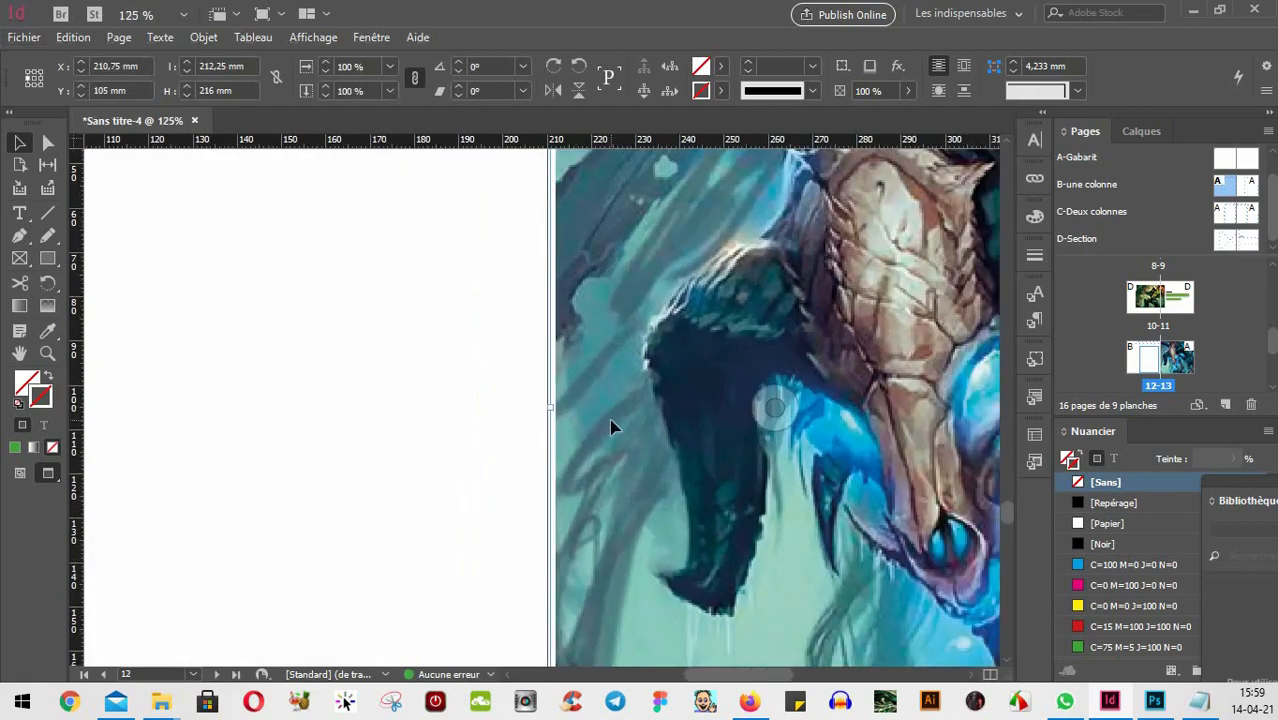
pyautogui.hotkey('ctrl', 'z')
pyautogui.press('w')
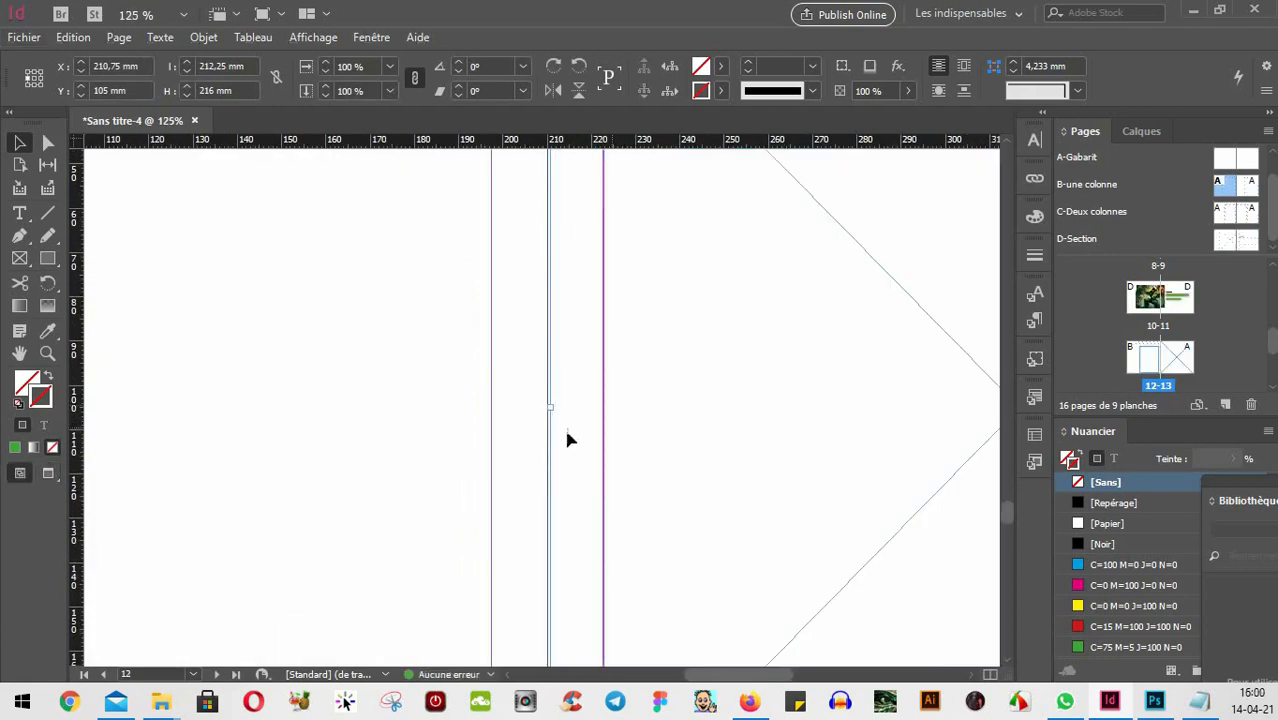
# - Extend the inner edge of the empty page 13 frame to the spine at X 210 mm, making it 213 mm wide
pyautogui.click(391, 450)
pyautogui.click(695, 434)
pyautogui.scroll(3, 558, 414)
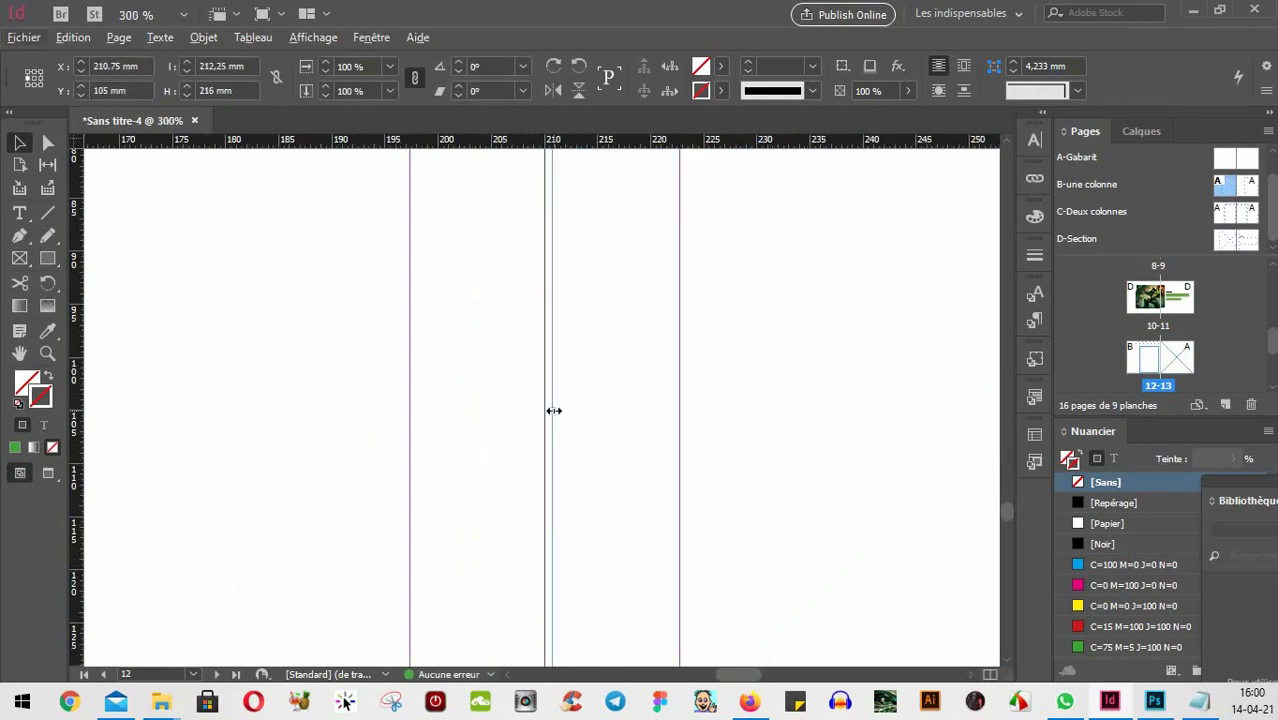
pyautogui.moveTo(554, 410); pyautogui.dragTo(542, 414)
# - Place the dragon image file into the widened frame on page 13
pyautogui.scroll(-3, 542, 414)
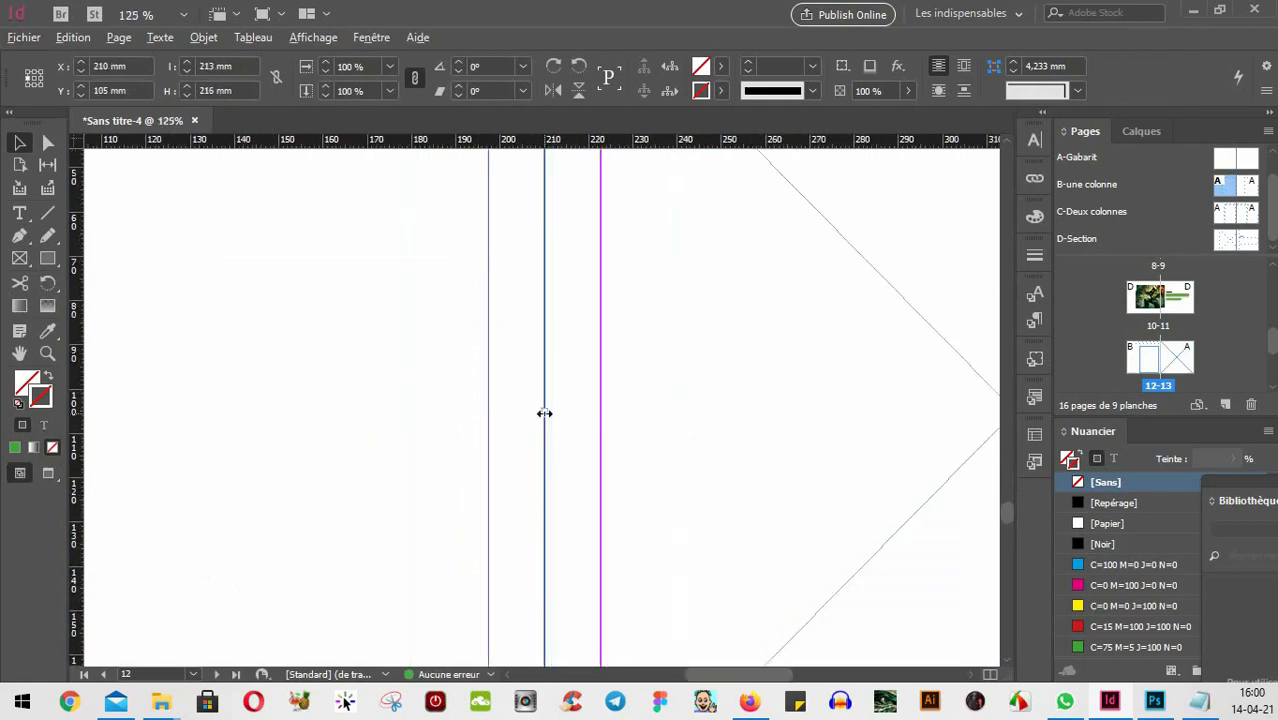
pyautogui.scroll(-4, 542, 414)
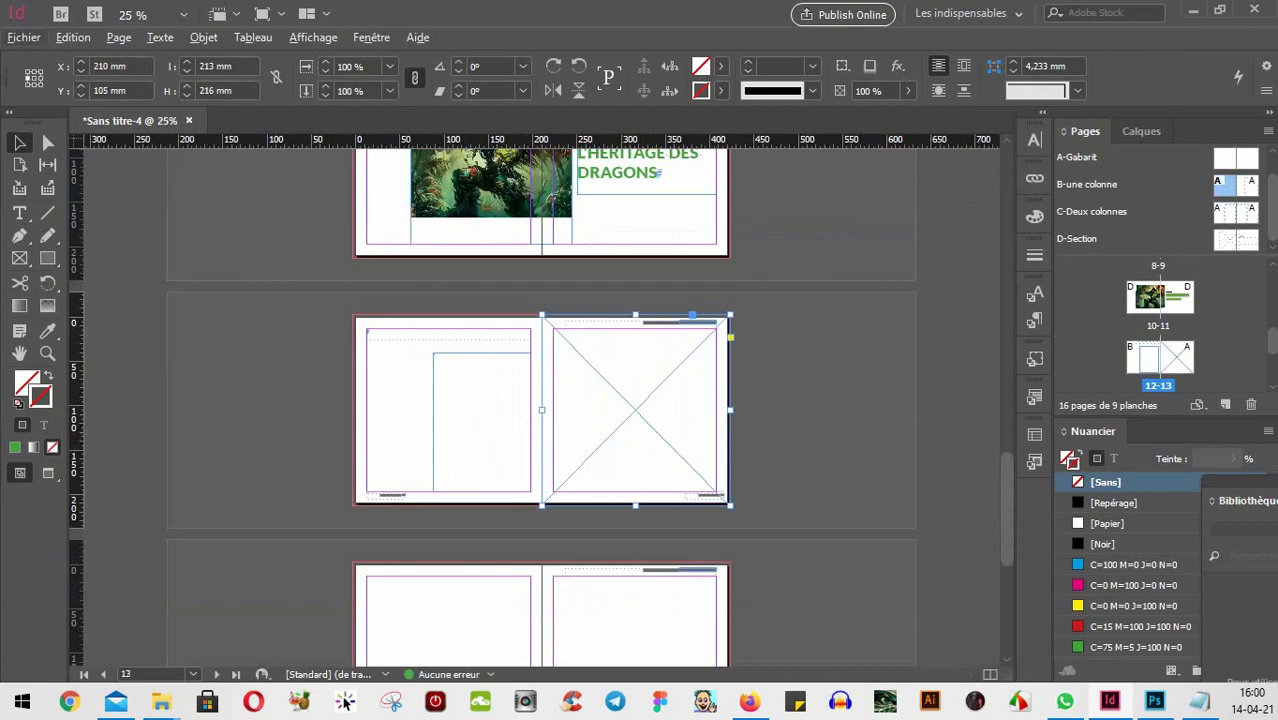
pyautogui.moveTo(1277, 402); pyautogui.dragTo(677, 403)
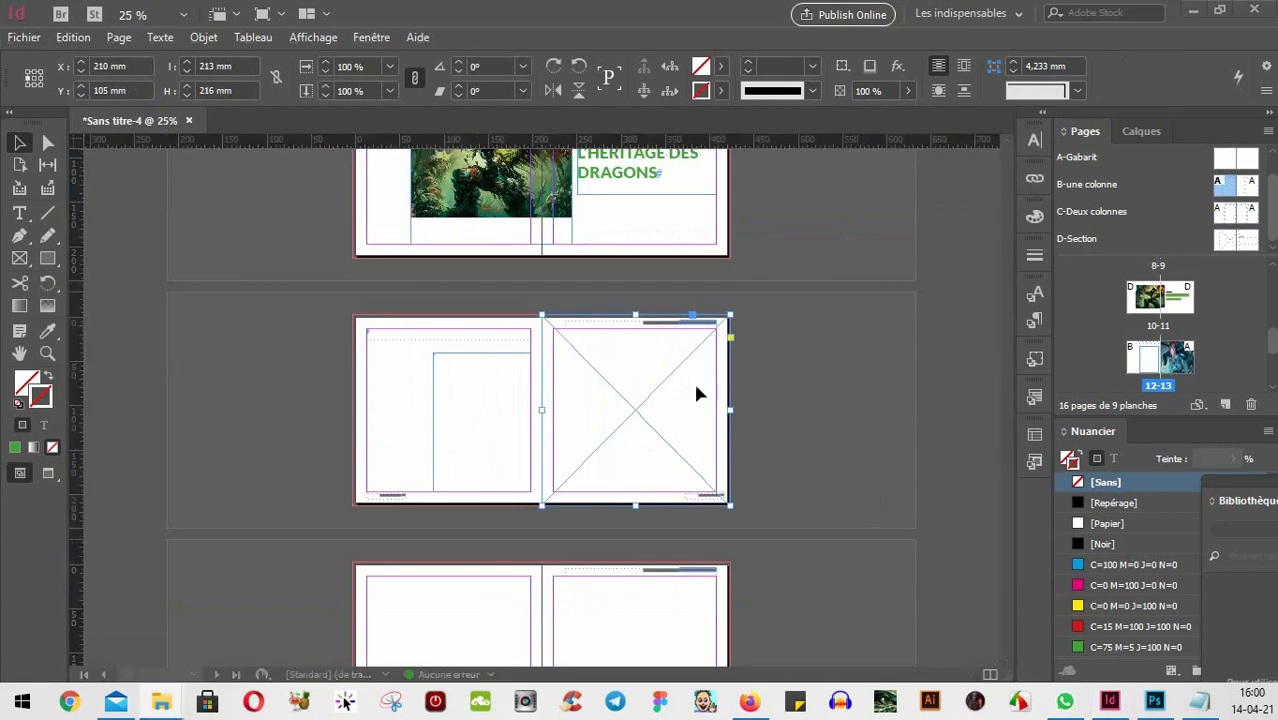
# - Check the dragon image's edge at the spine, and nudge the image within its page 13 frame towards the spine to X+ 0,513 mm
pyautogui.scroll(3, 548, 414)
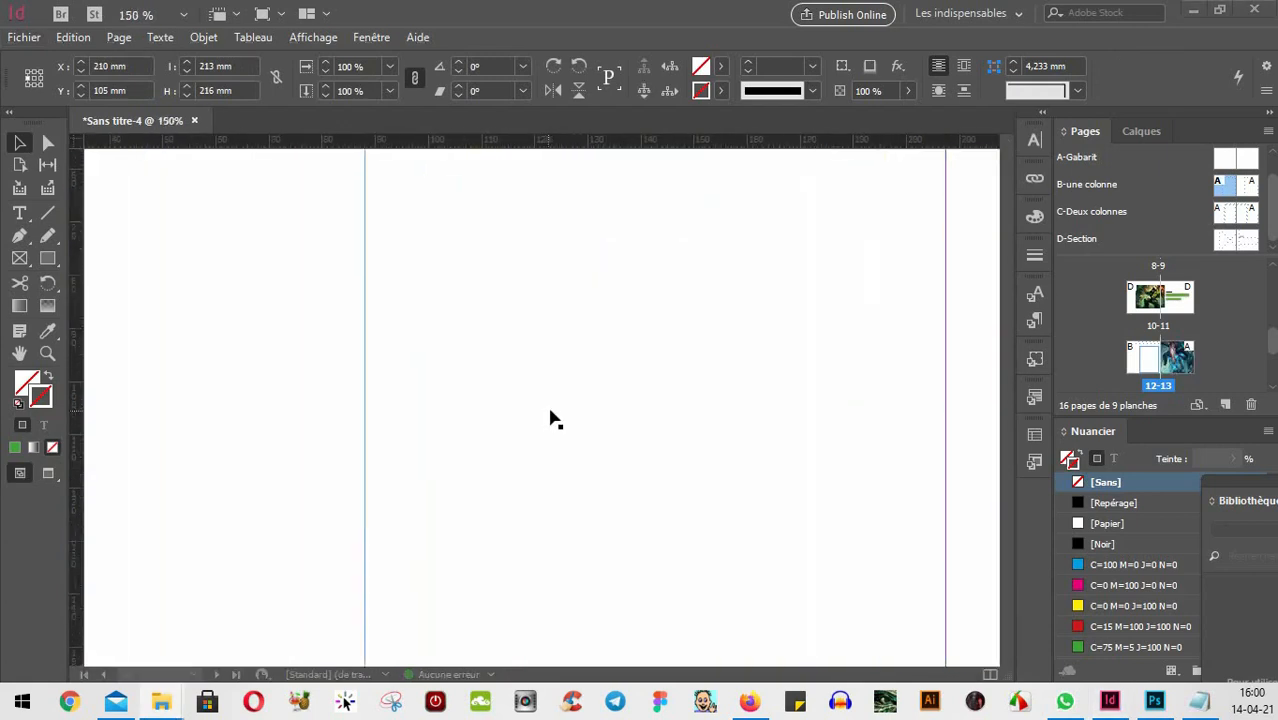
pyautogui.scroll(-3, 551, 417)
pyautogui.scroll(3, 643, 398)
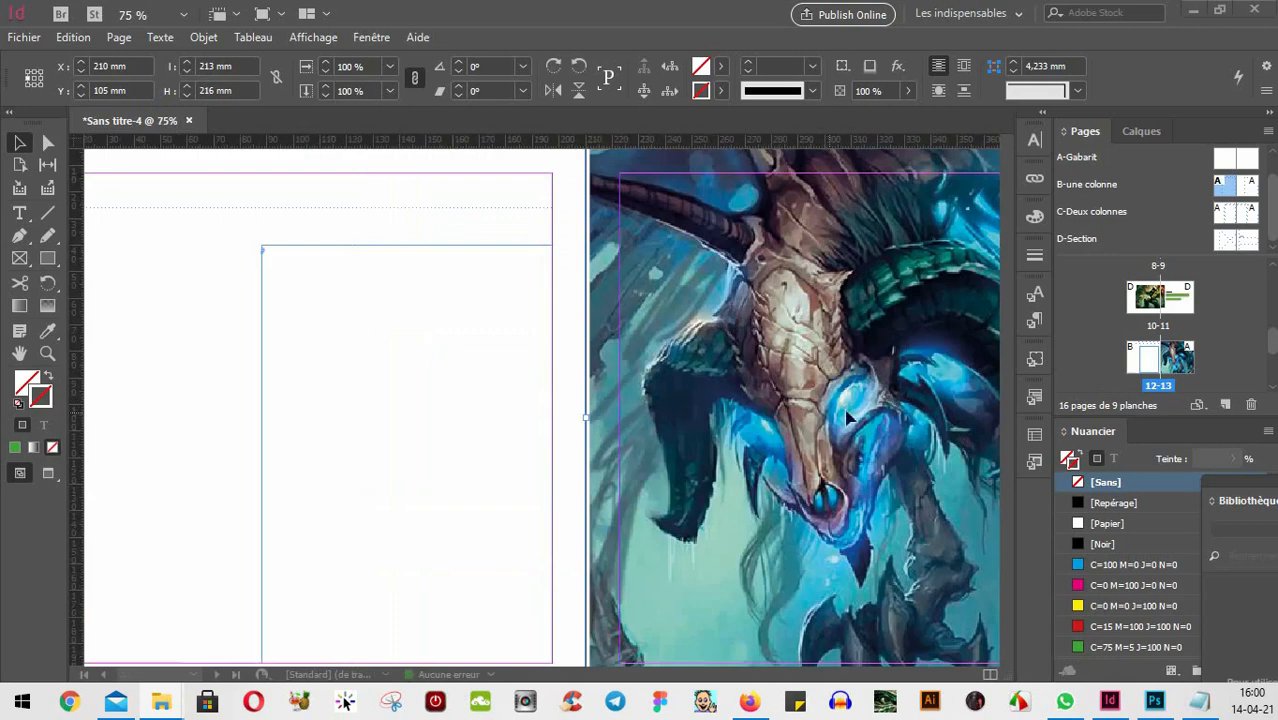
pyautogui.scroll(-5, 752, 541)
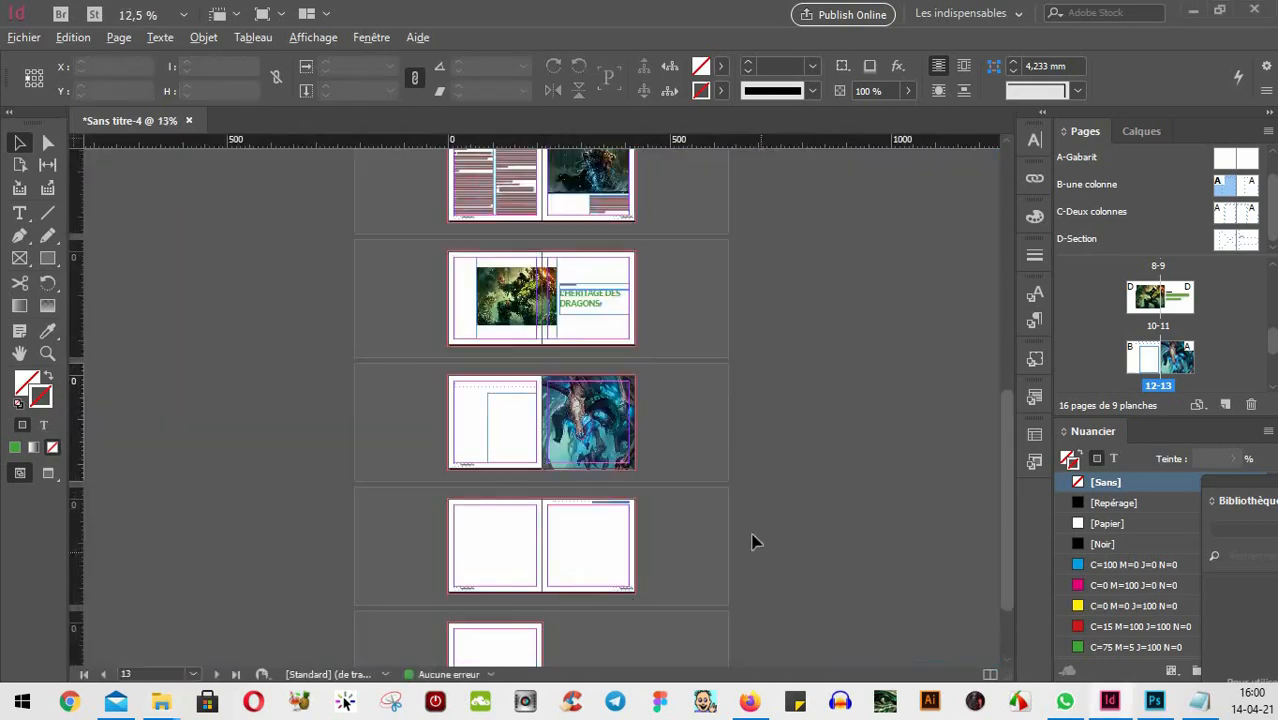
pyautogui.scroll(5, 594, 428)
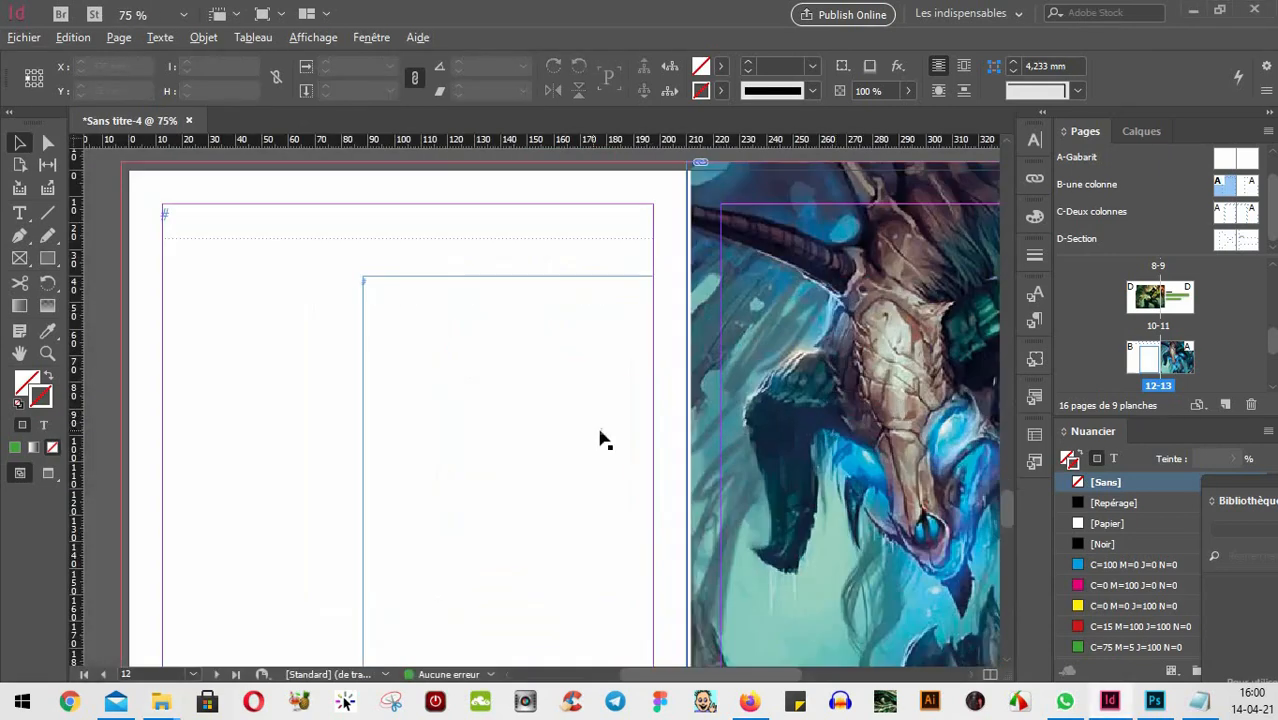
pyautogui.click(848, 416)
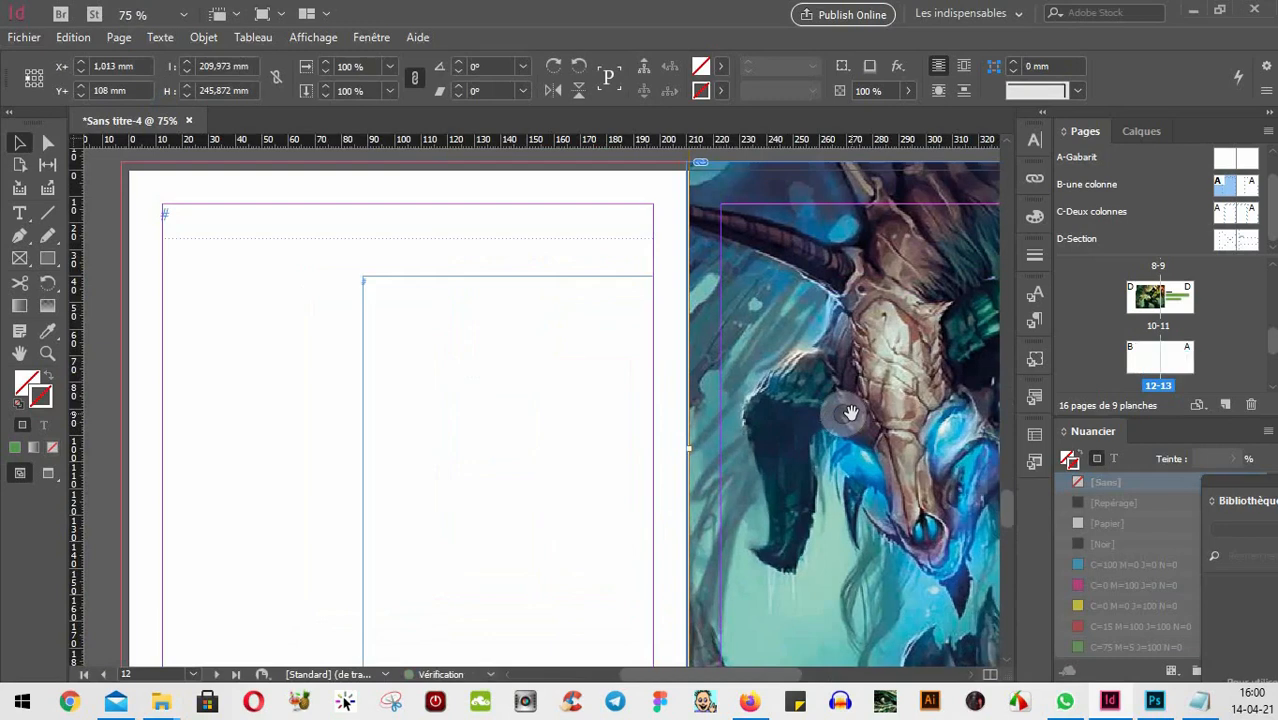
pyautogui.press('Left')
pyautogui.scroll(-4, 636, 430)
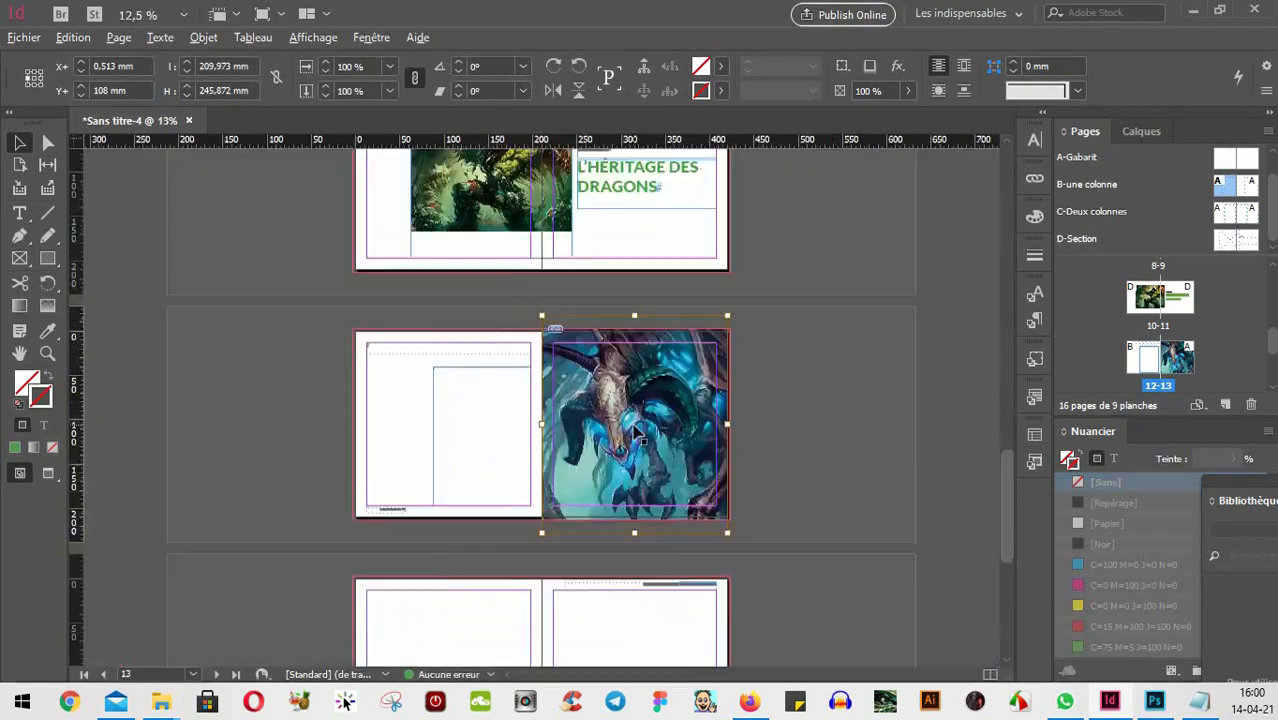
pyautogui.scroll(1, 636, 430)
pyautogui.click(828, 407)
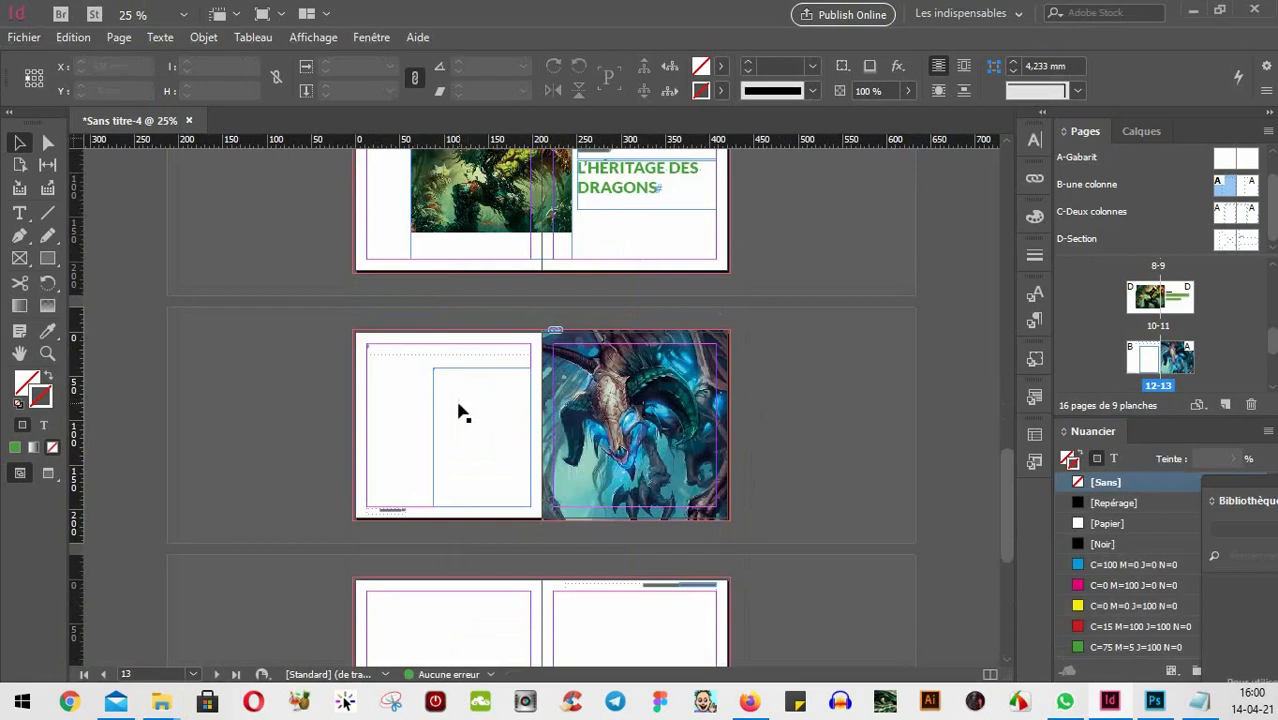
# - Select the empty title text frame at the head of page 12
pyautogui.scroll(1, 408, 351)
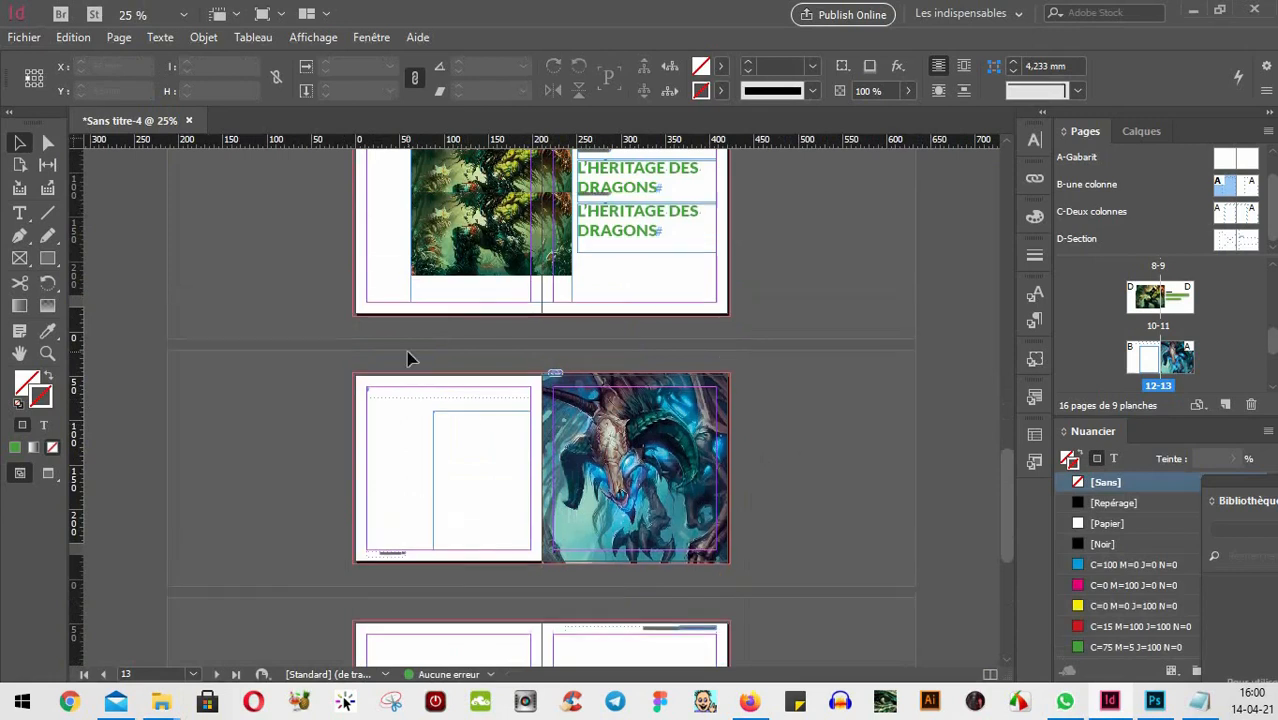
pyautogui.scroll(3, 408, 351)
pyautogui.moveTo(675, 520); pyautogui.dragTo(544, 427)
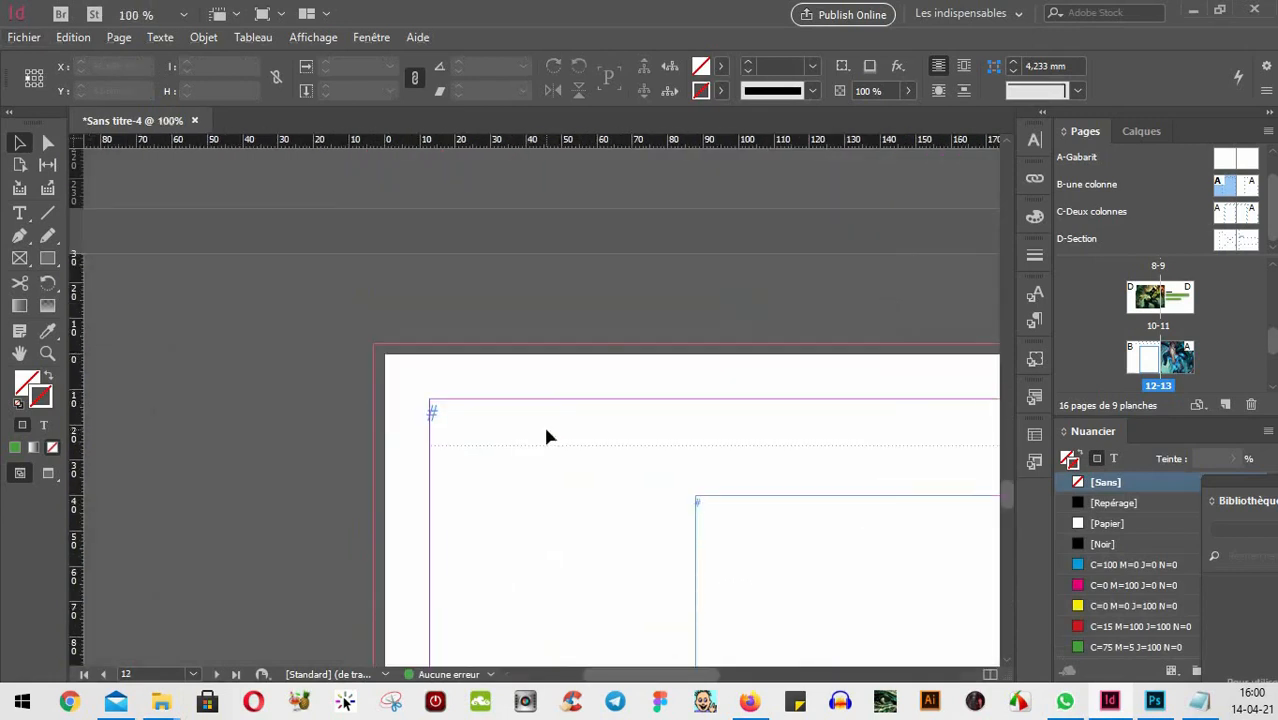
pyautogui.click(547, 437)
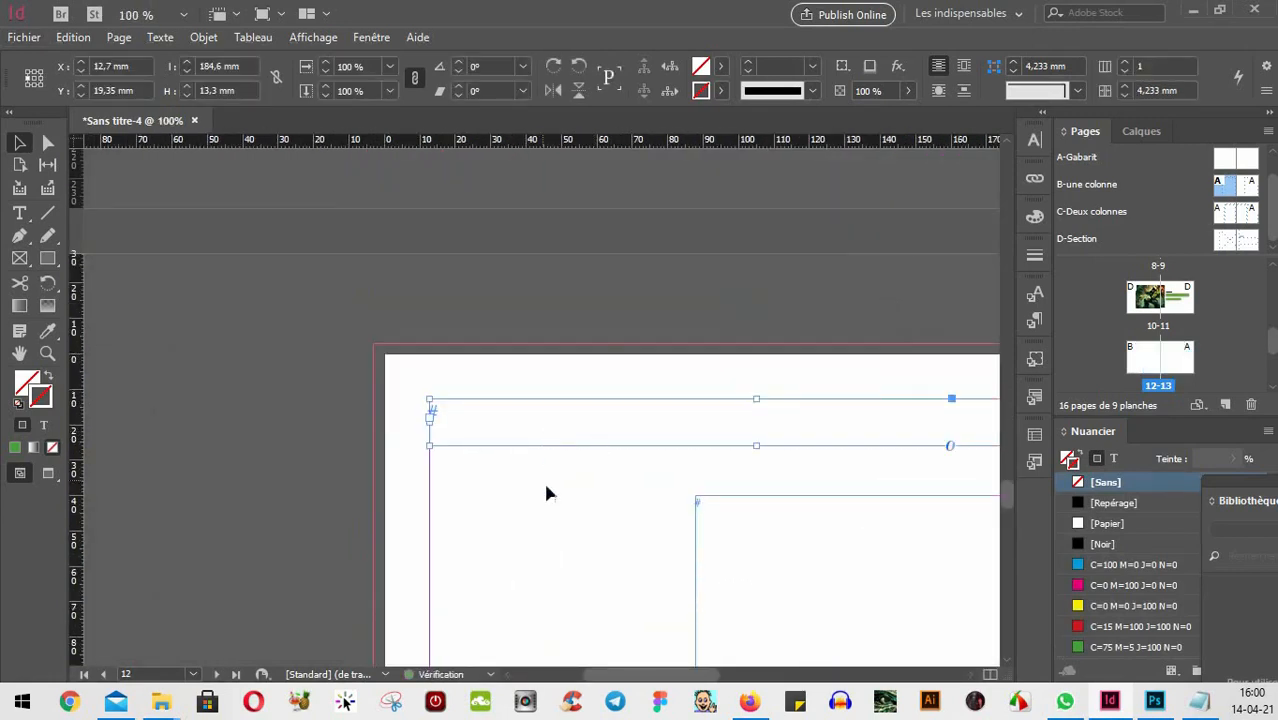
# - Switch to Firefox and copy the heading "Le monde naissant et le Puits d'éternité" from page 5 of the Warcraft history PDF
pyautogui.click(749, 702)
pyautogui.click(300, 40)
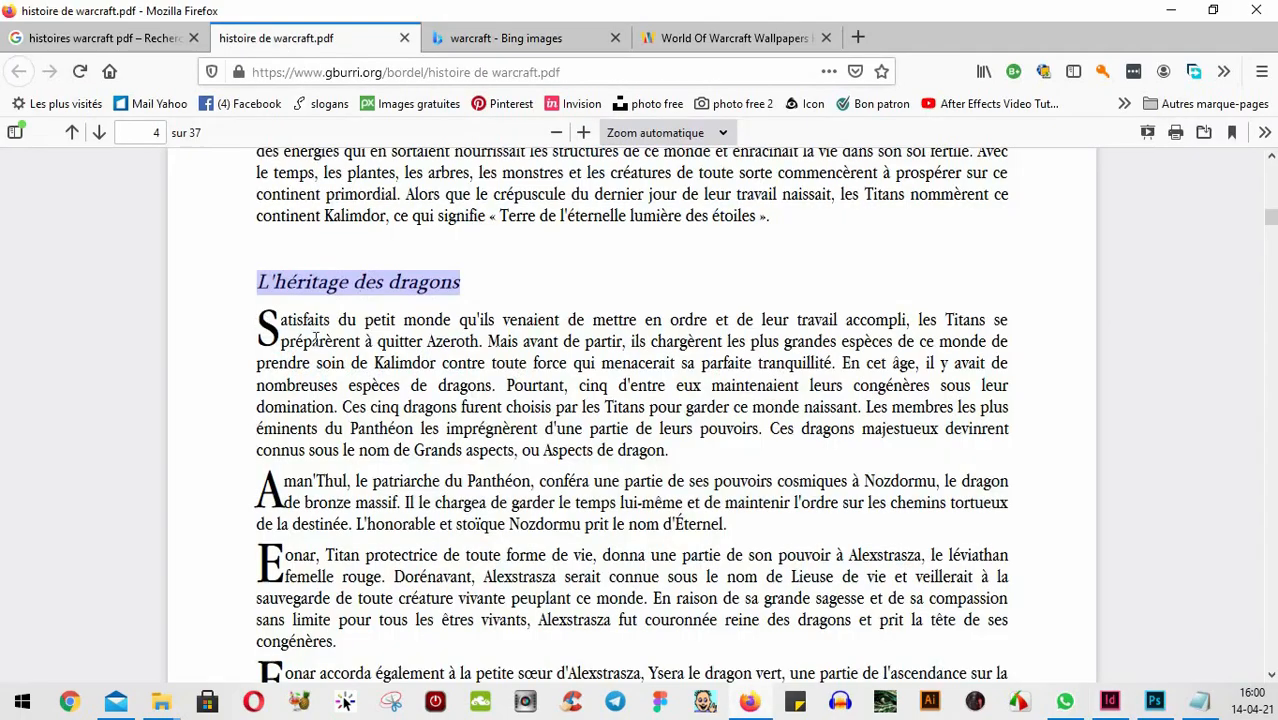
pyautogui.scroll(-8, 315, 340)
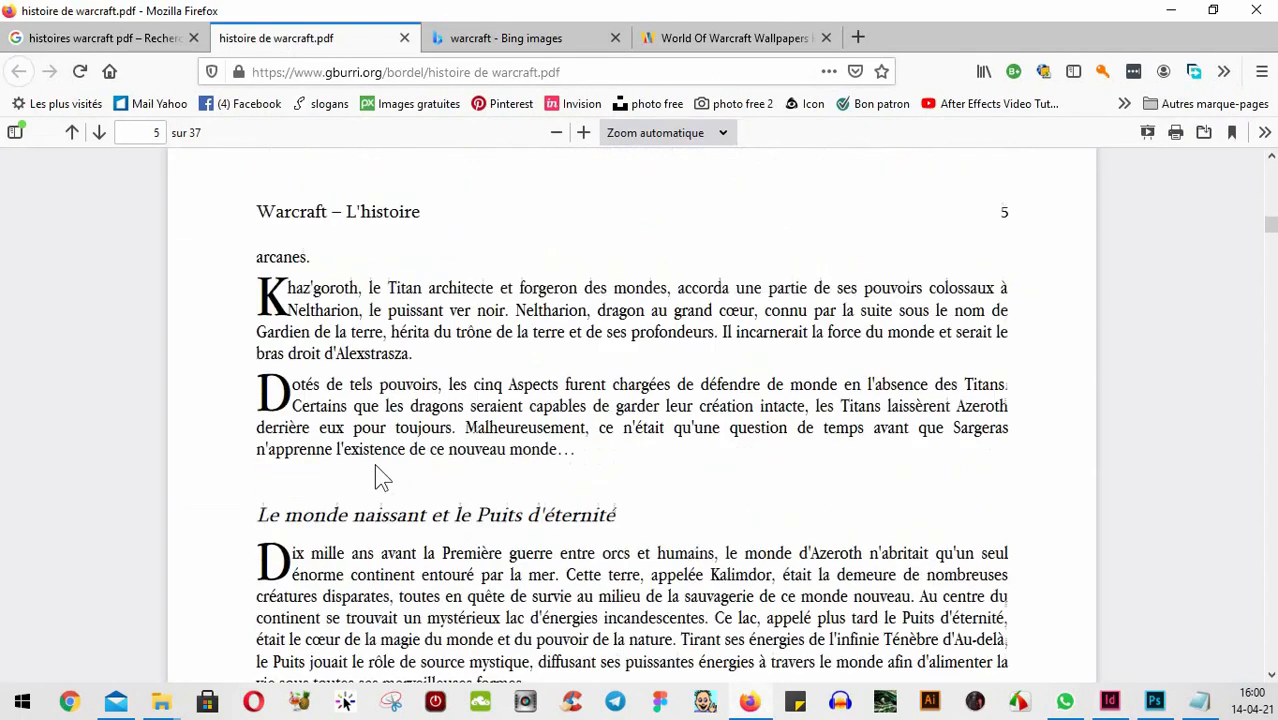
pyautogui.scroll(-3, 374, 464)
pyautogui.moveTo(258, 335); pyautogui.dragTo(610, 336)
pyautogui.hotkey('ctrl', 'c')
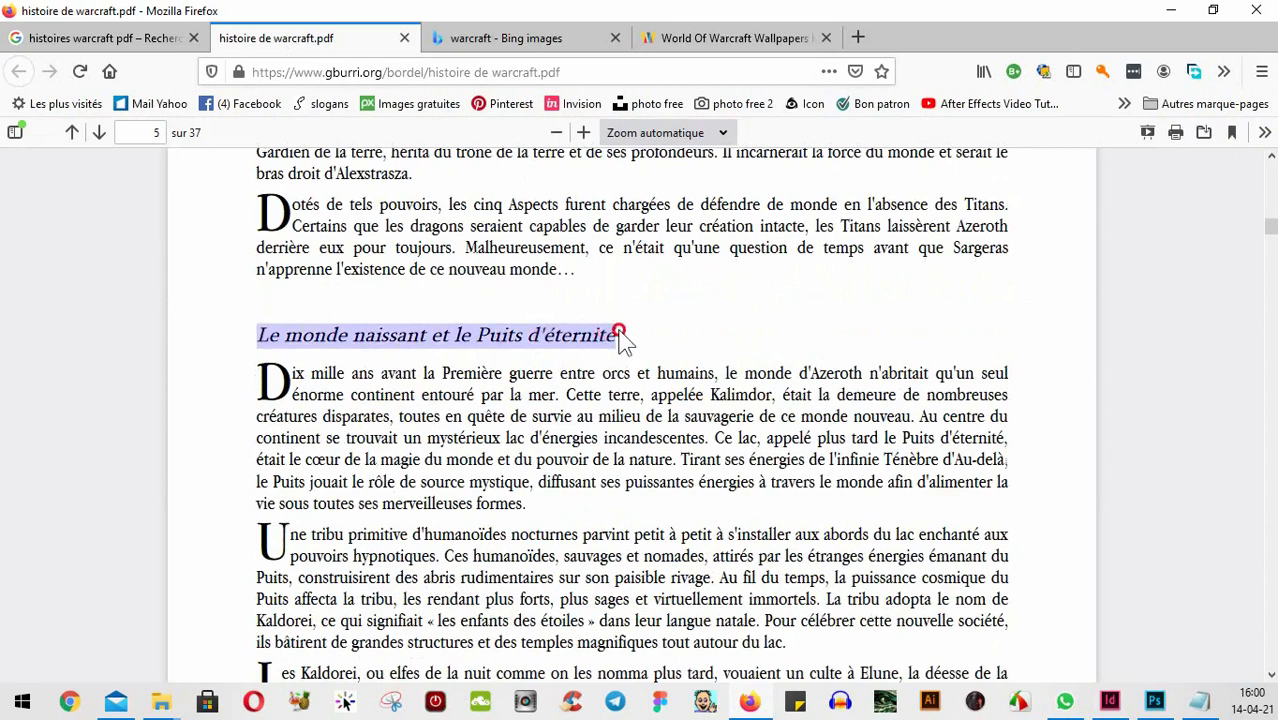
# - Return to InDesign and paste the copied heading into the page 12 title frame with the H1 paragraph style
pyautogui.click(1166, 12)
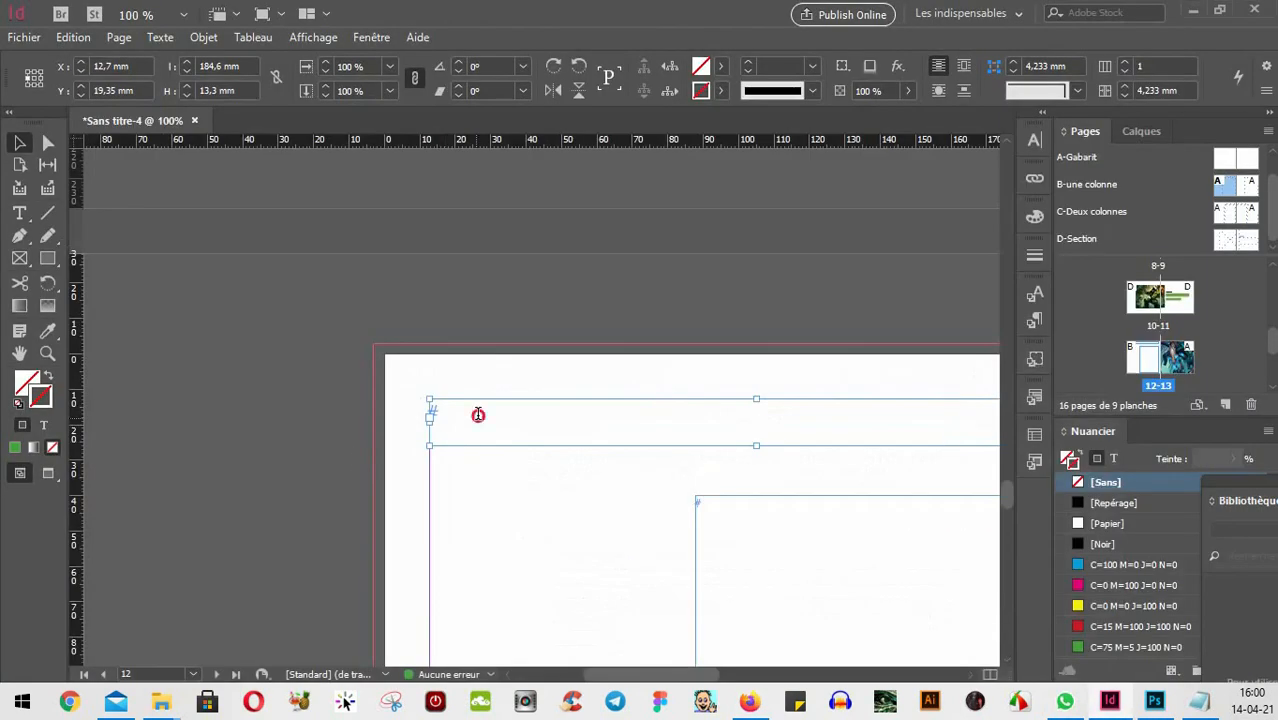
pyautogui.doubleClick(478, 415)
pyautogui.hotkey('ctrl', 'v')
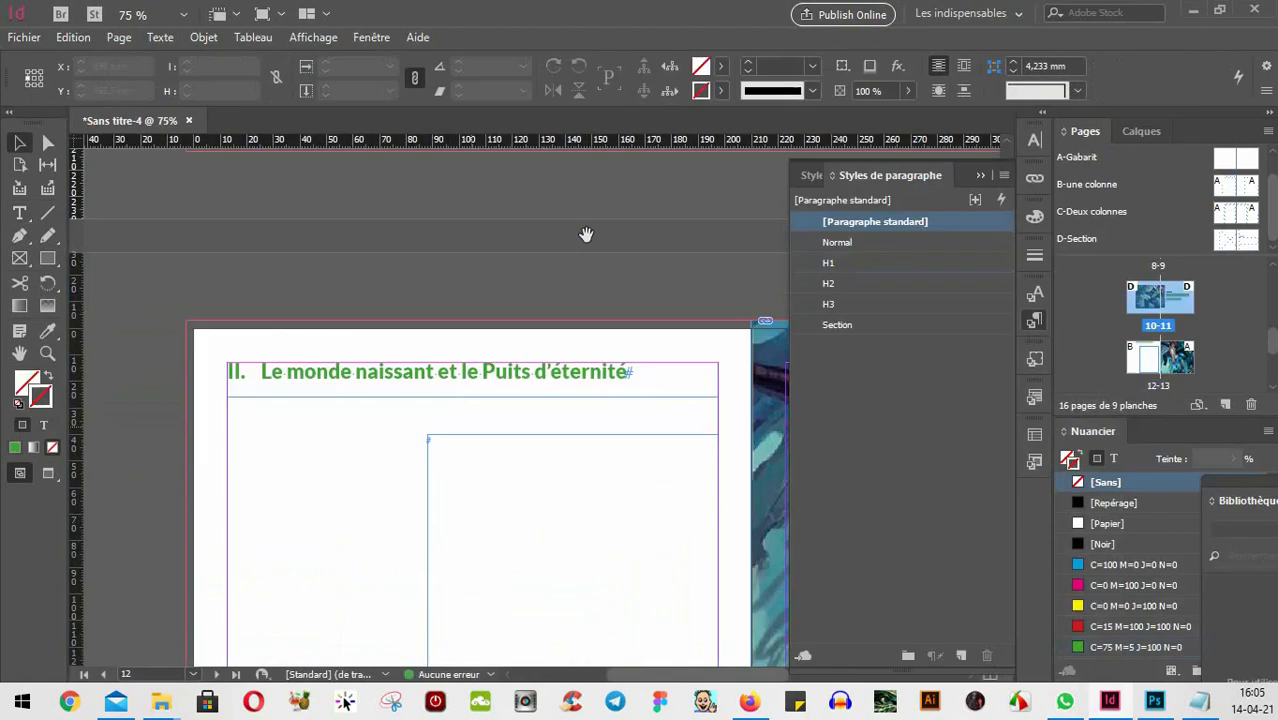
# - Select the page 12 heading text and compare its numbering with the heading on page 6 and the chapter 2 opening spread
pyautogui.click(19, 213)
pyautogui.moveTo(645, 374); pyautogui.dragTo(203, 371)
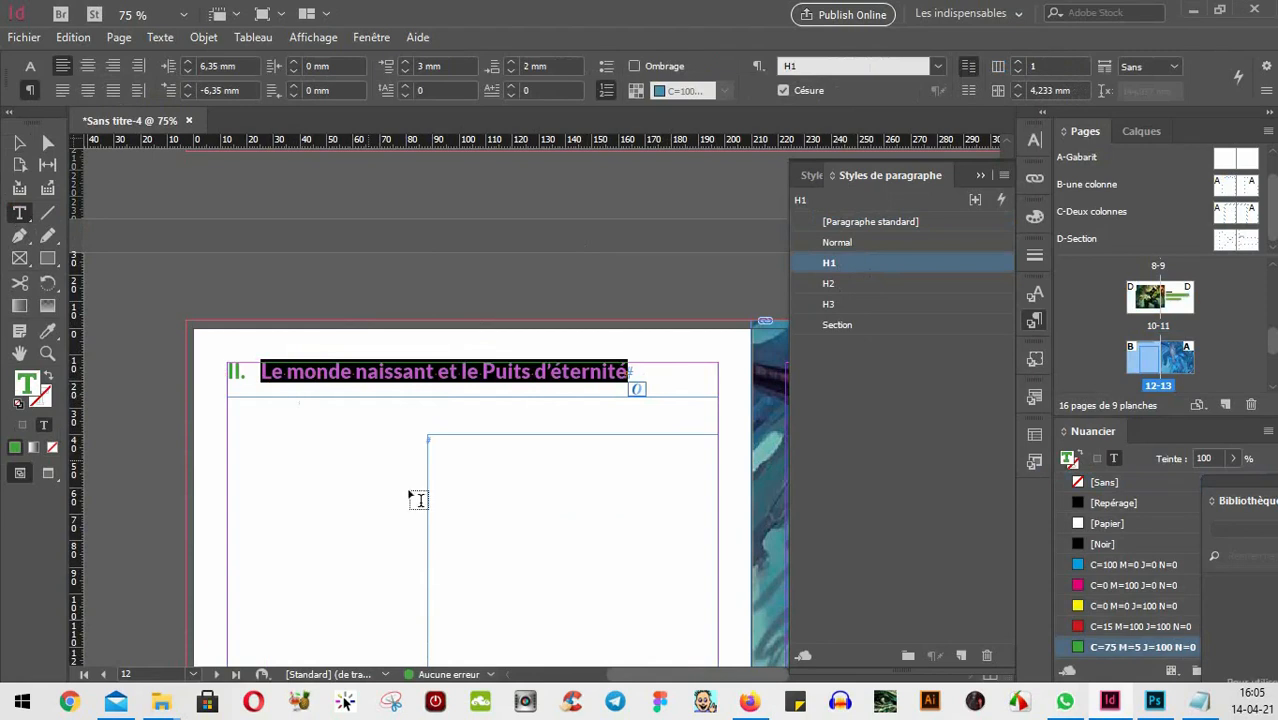
pyautogui.scroll(15, 271, 391)
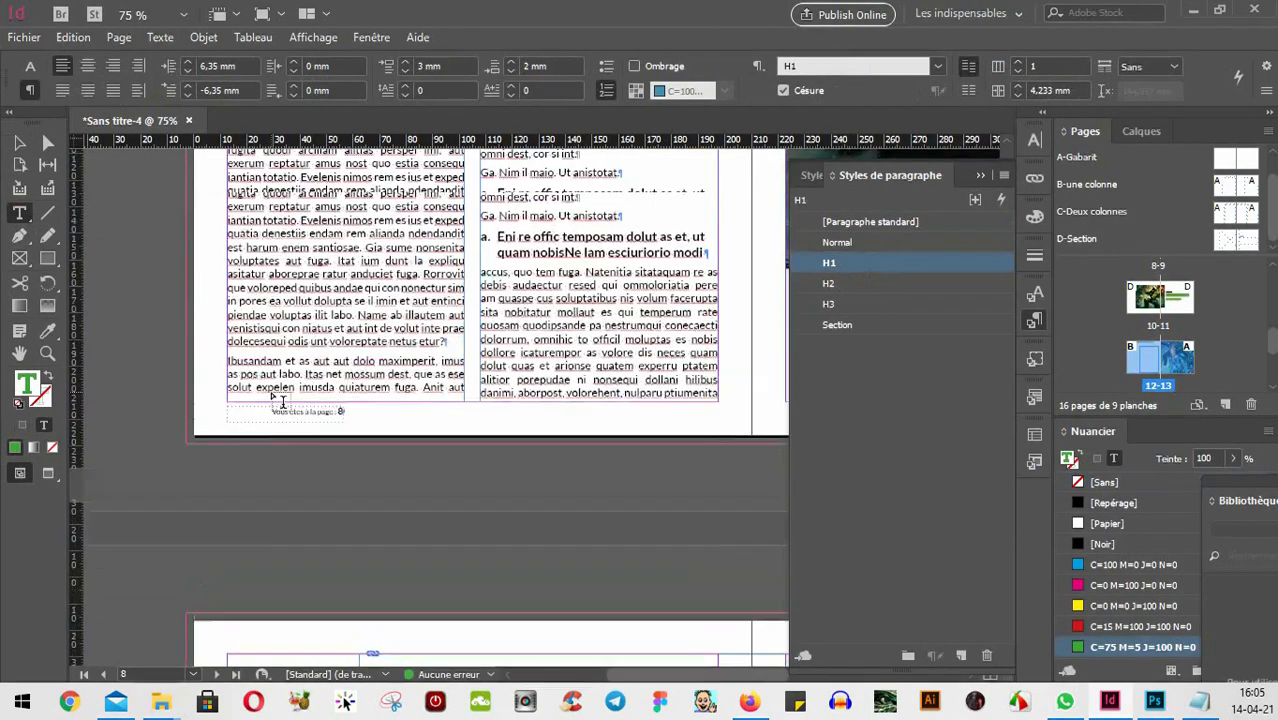
pyautogui.scroll(10, 282, 400)
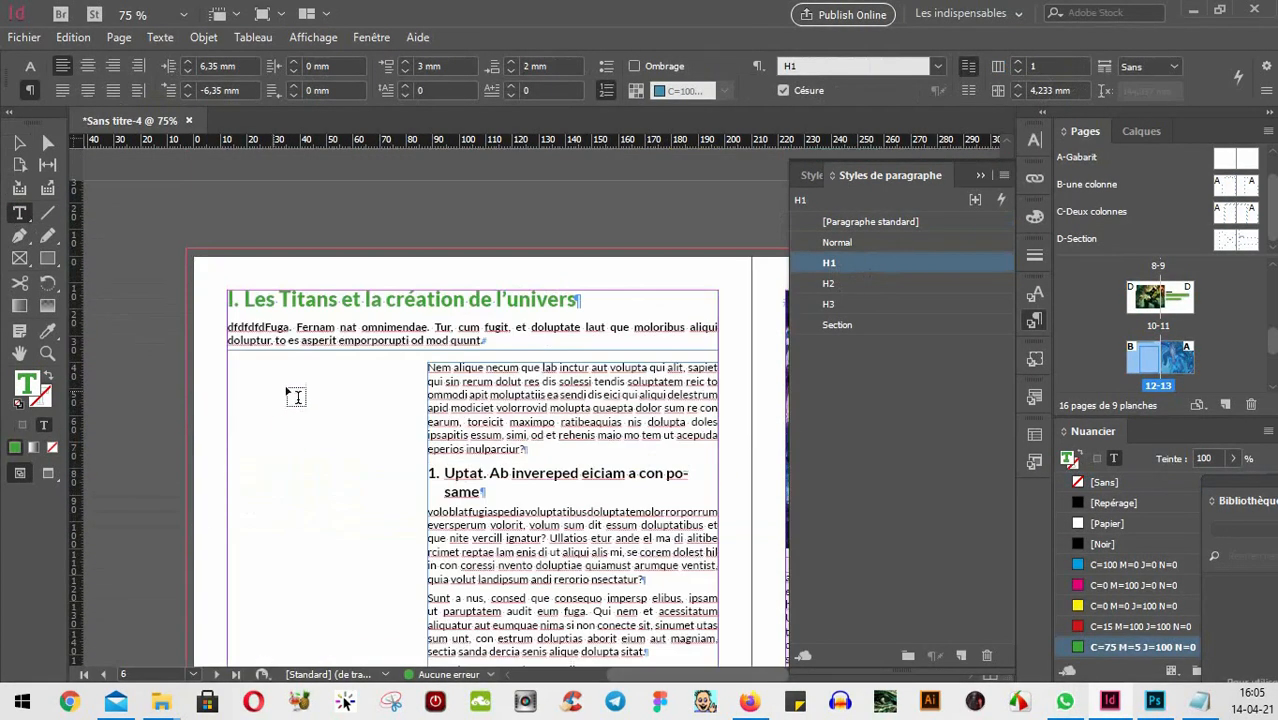
pyautogui.scroll(-20, 340, 420)
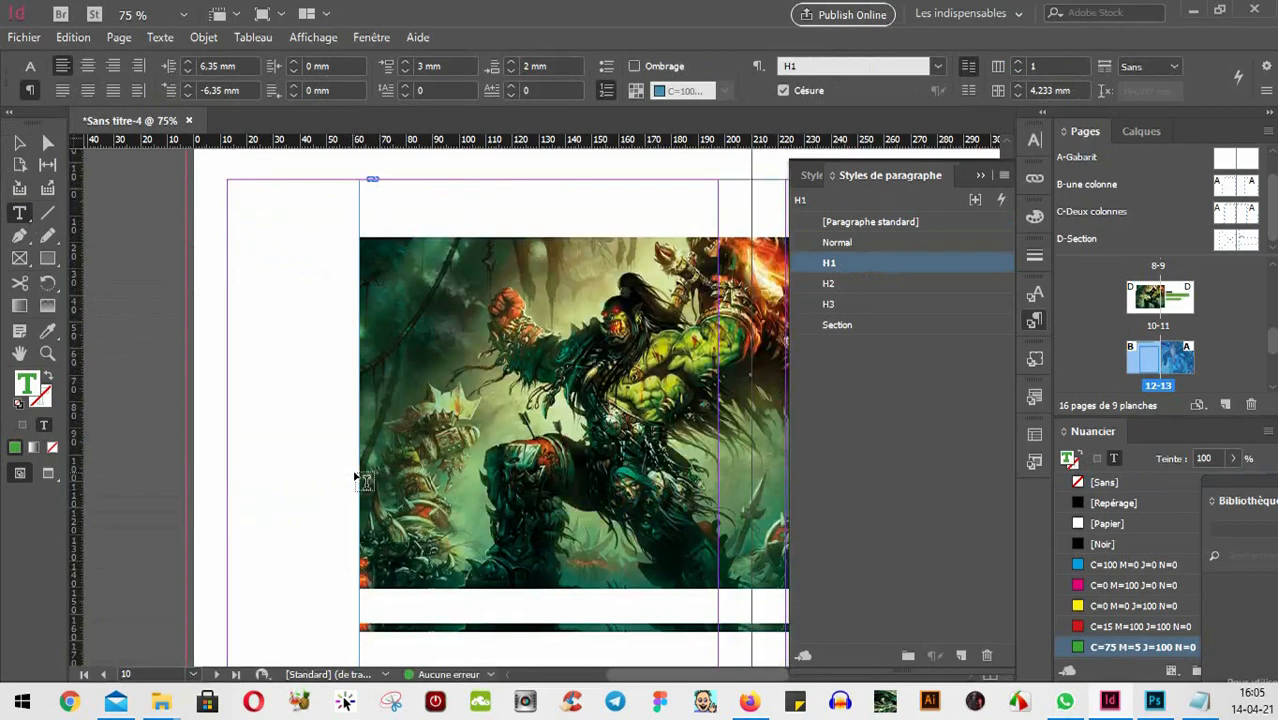
pyautogui.scroll(-1, 366, 483)
pyautogui.scroll(6, 379, 419)
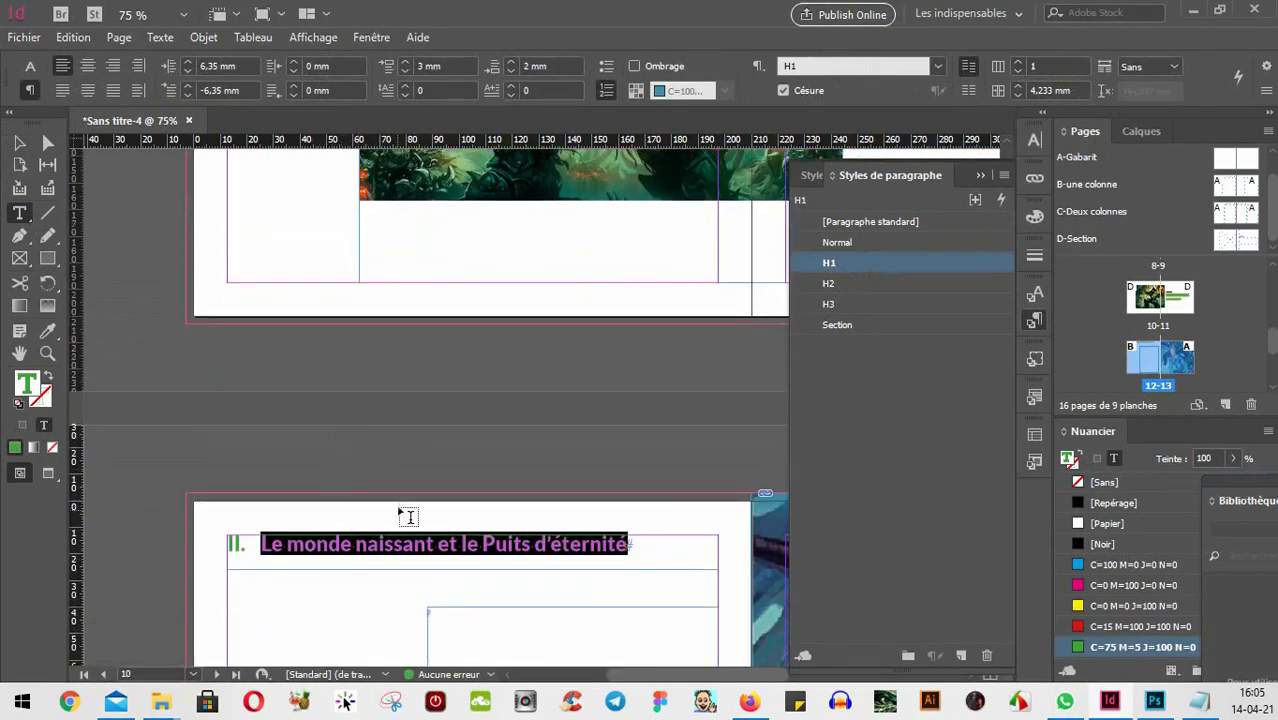
pyautogui.scroll(3, 408, 515)
pyautogui.scroll(3, 538, 437)
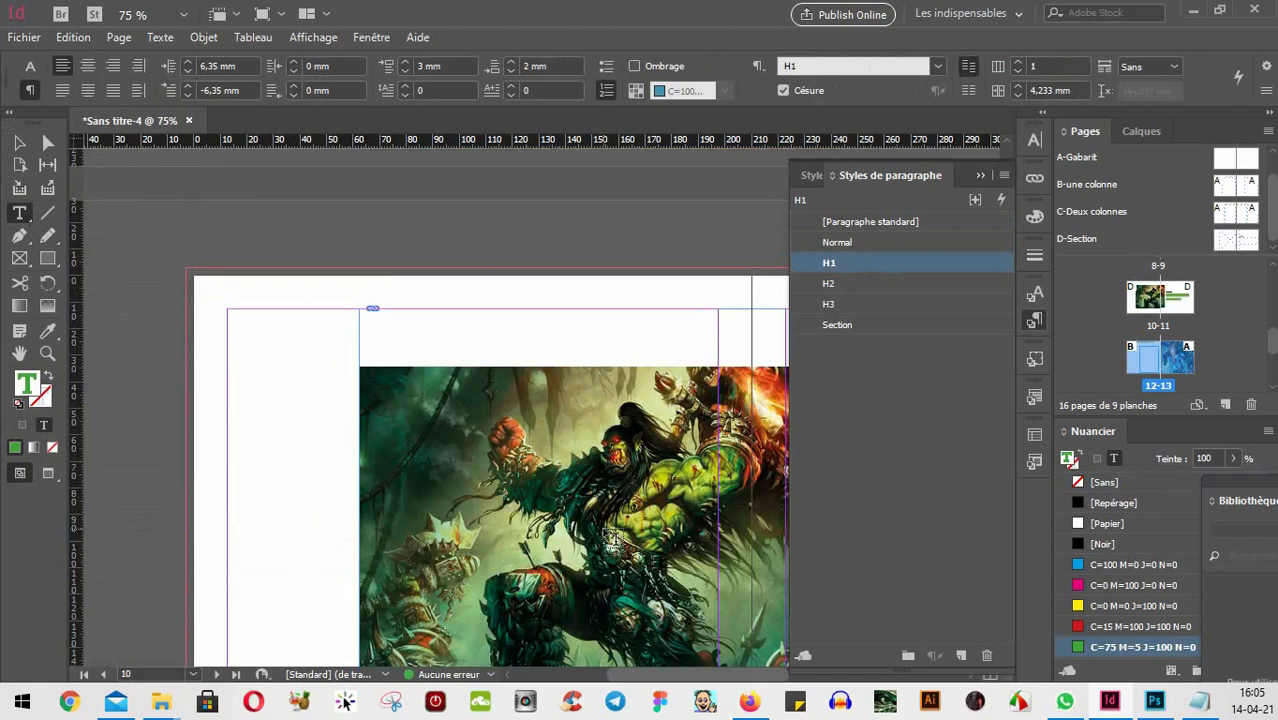
pyautogui.scroll(-4, 620, 470)
pyautogui.scroll(-3, 634, 569)
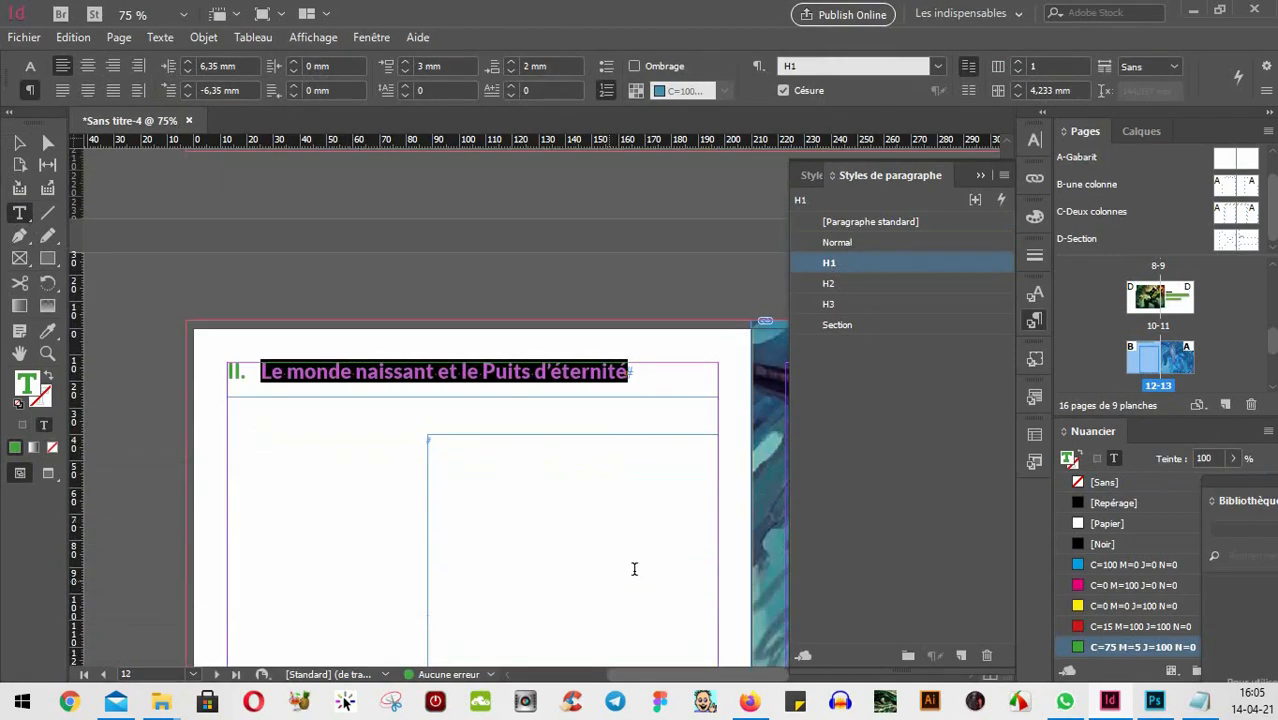
# - Restart the page 12 heading's numbering by setting its numbering mode to "Commencer à" 1
pyautogui.moveTo(624, 371); pyautogui.dragTo(247, 363)
pyautogui.click(31, 68)
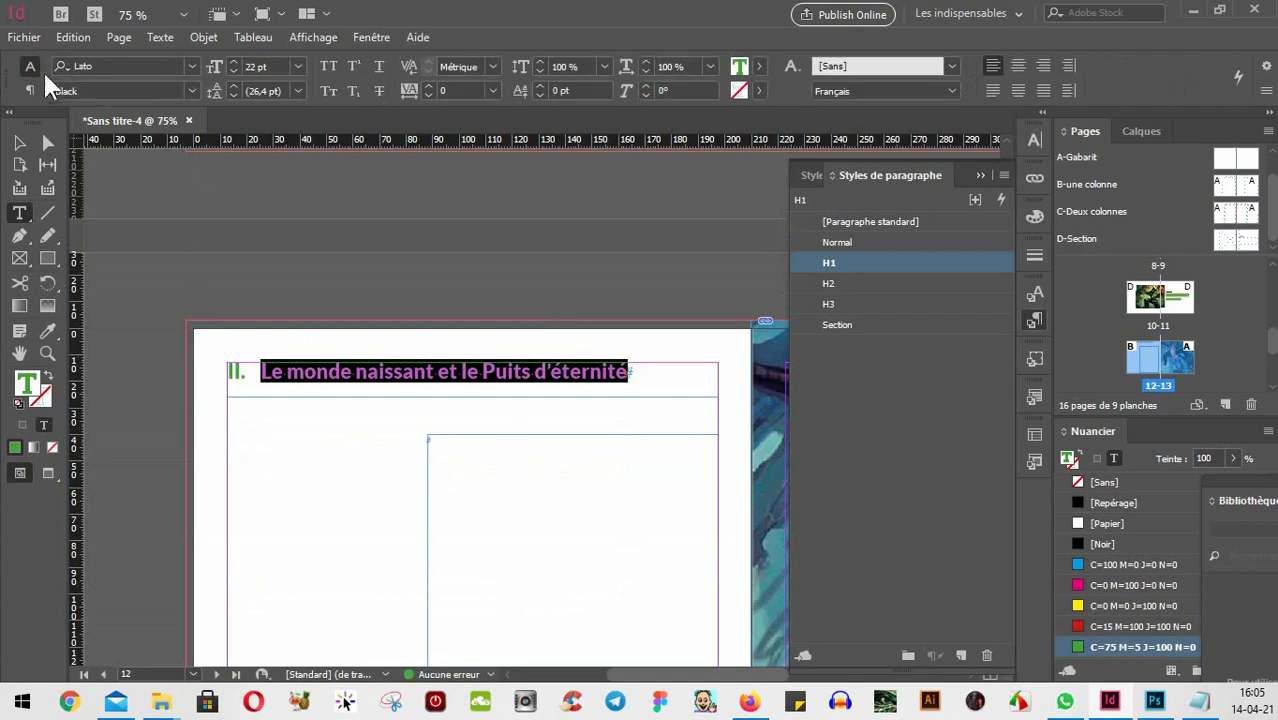
pyautogui.click(29, 90)
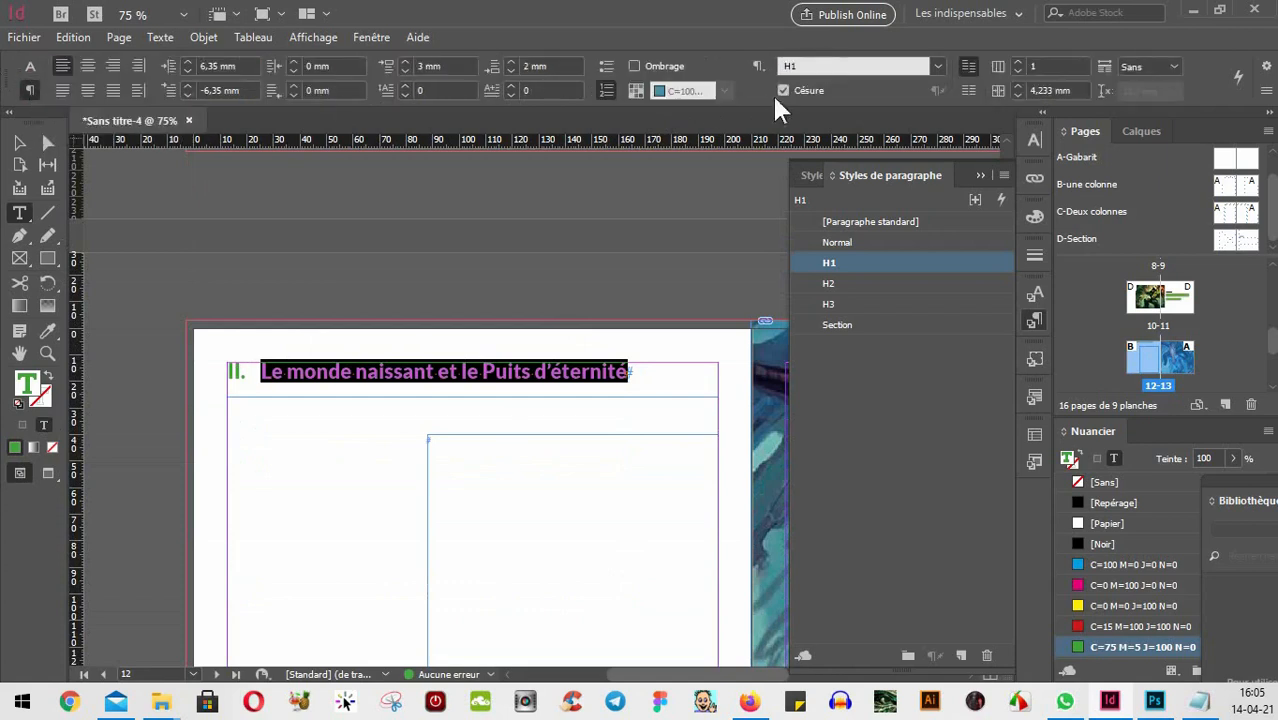
pyautogui.keyDown('alt'); pyautogui.click(607, 91); pyautogui.keyUp('alt')
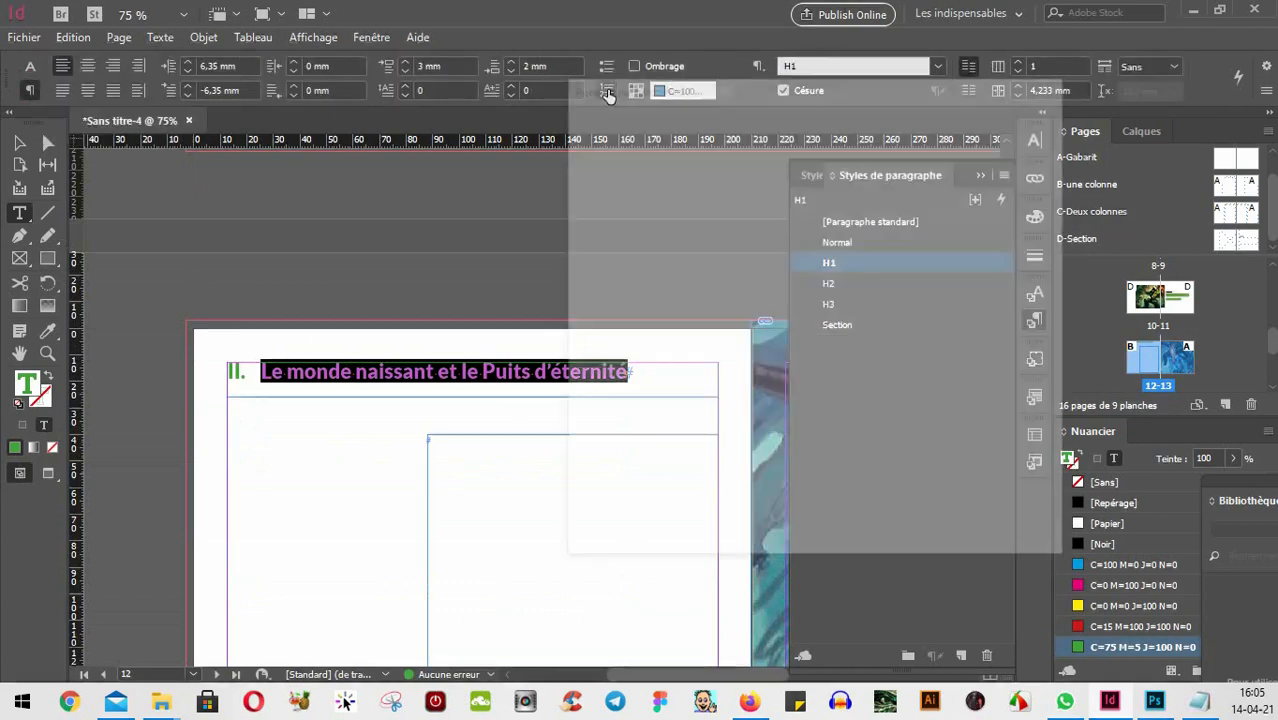
pyautogui.click(905, 284)
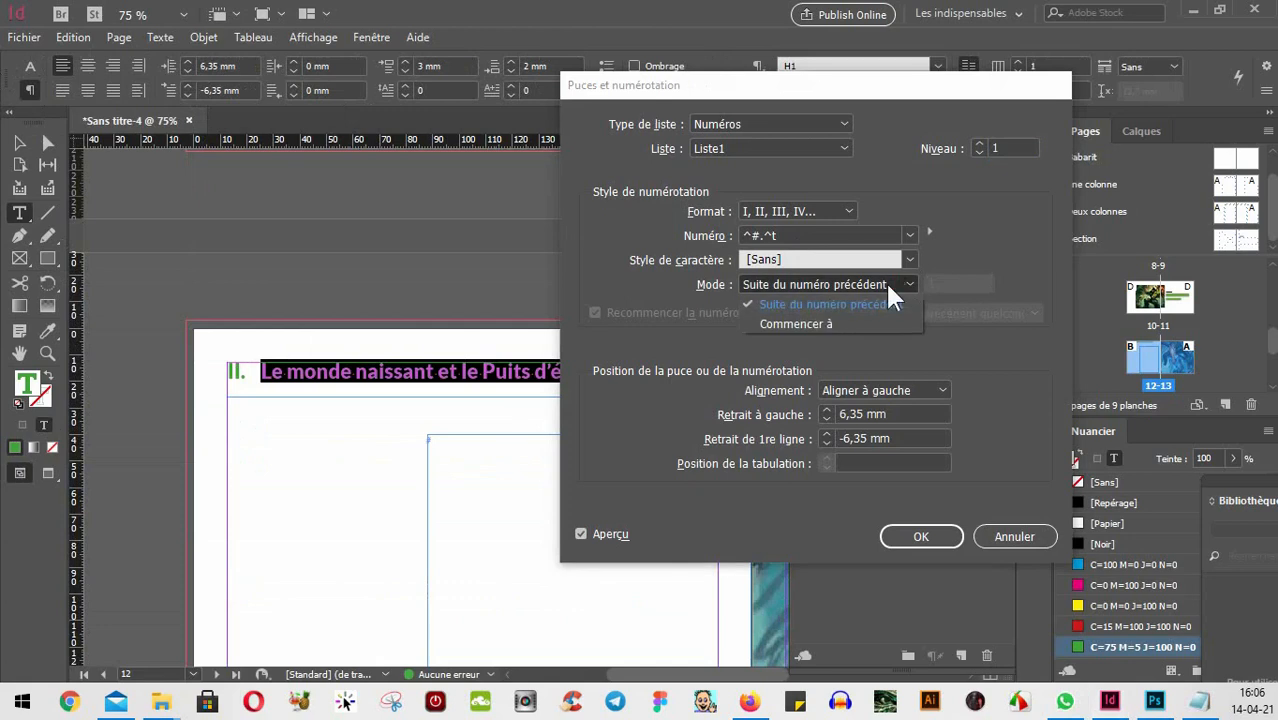
pyautogui.click(800, 324)
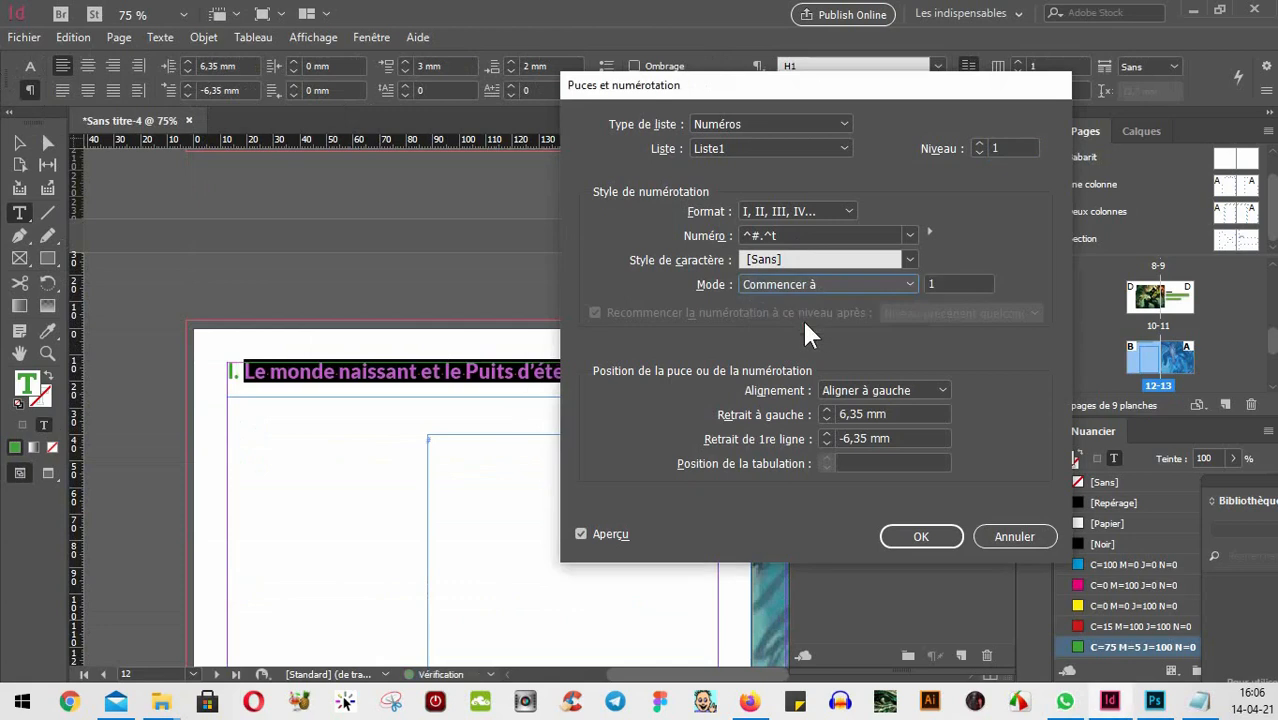
pyautogui.click(916, 540)
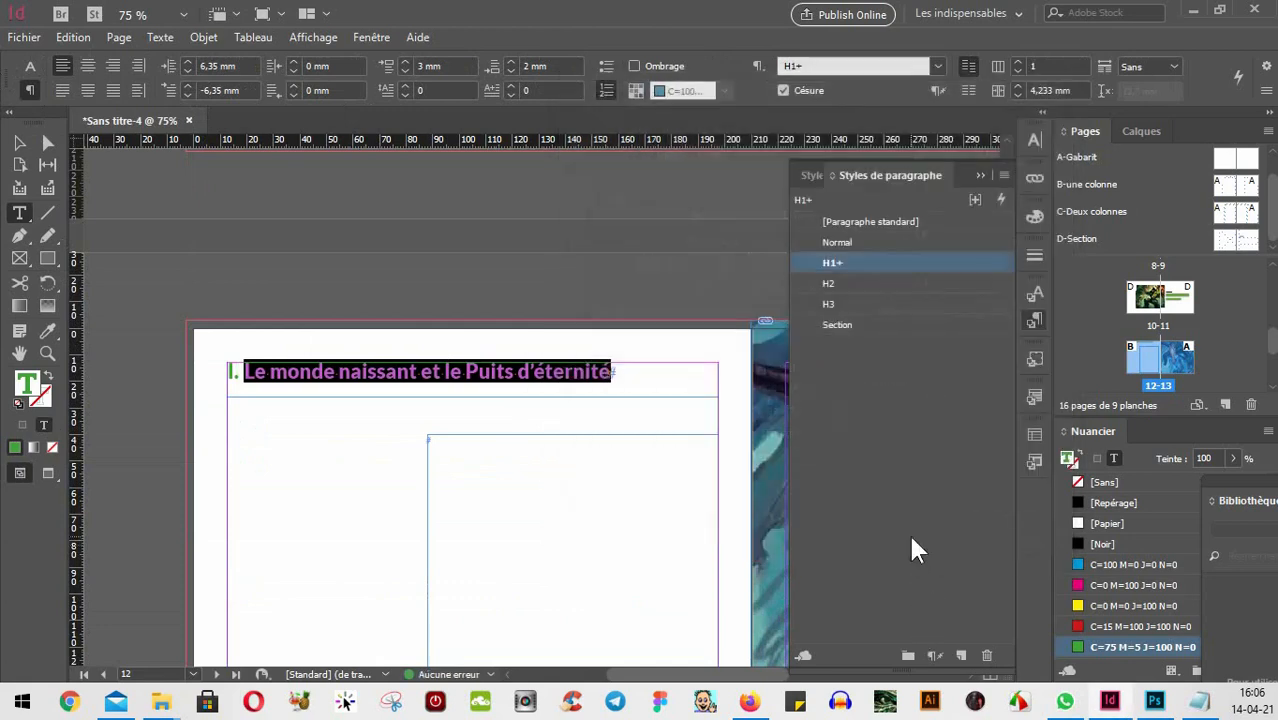
pyautogui.click(19, 143)
# - Examine the chapter 2 title text on page 11 and the paragraph style applied to it
pyautogui.scroll(3, 638, 470)
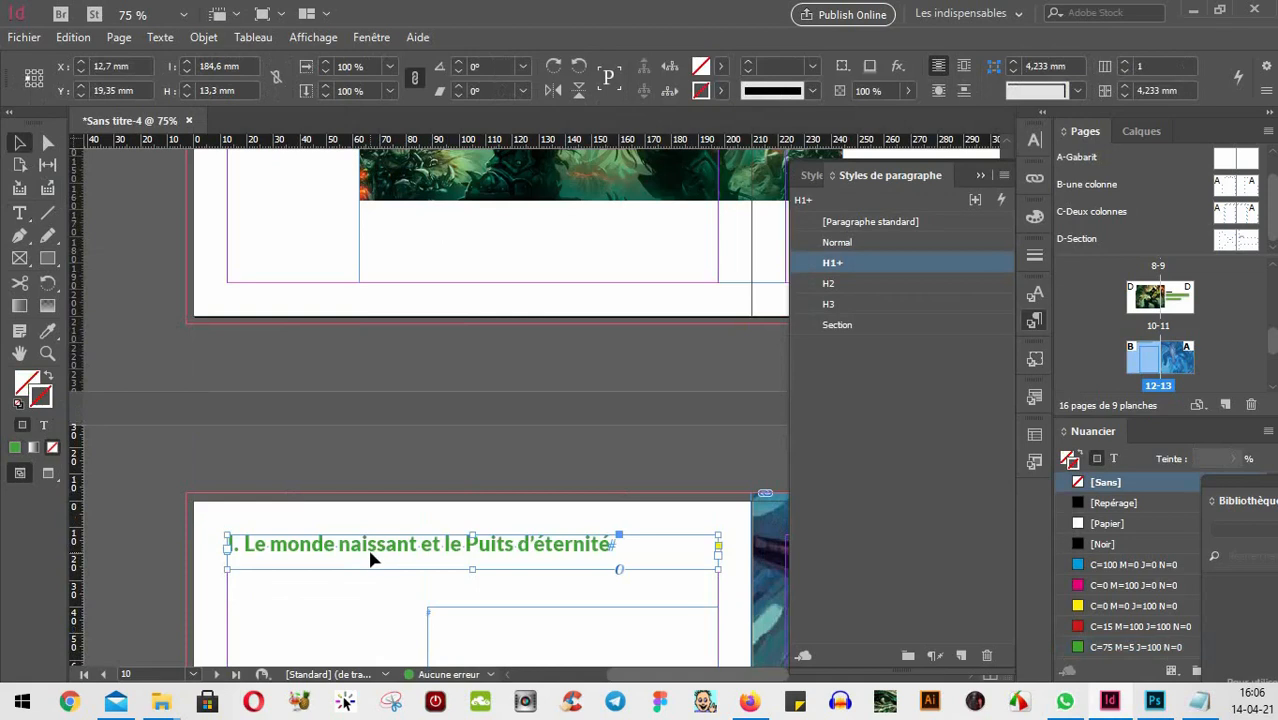
pyautogui.scroll(3, 645, 570)
pyautogui.scroll(3, 646, 563)
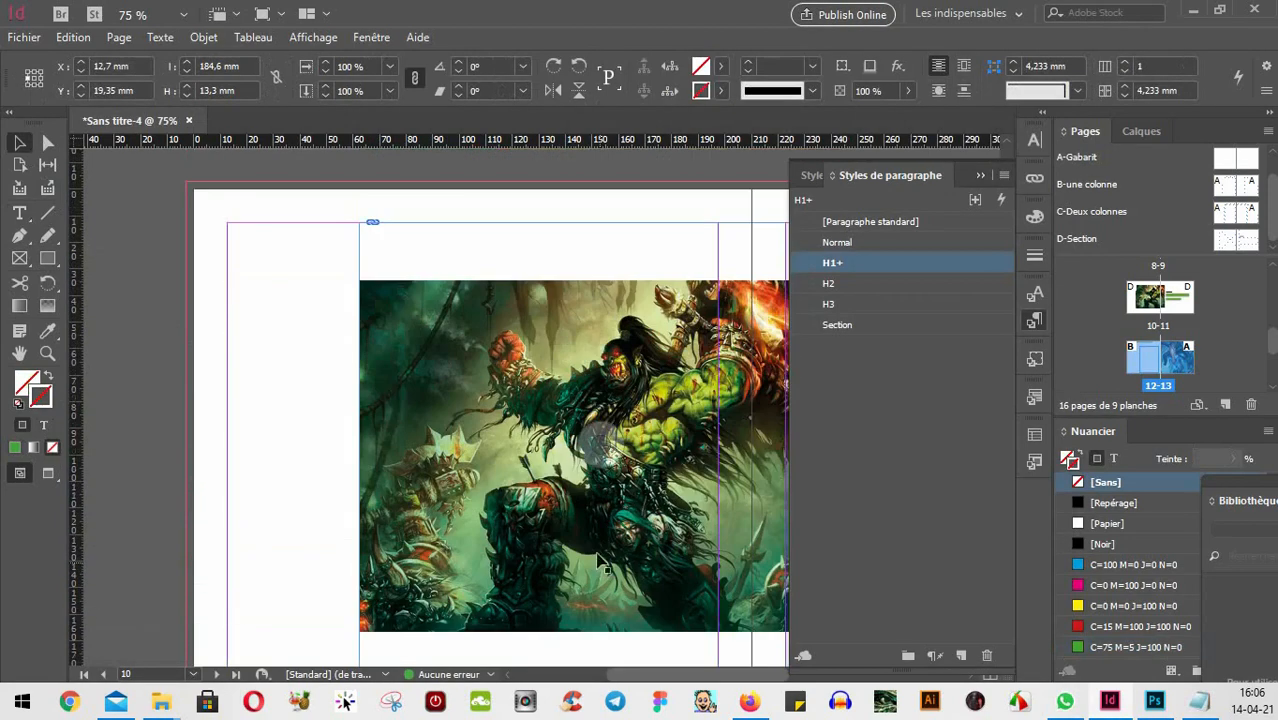
pyautogui.click(181, 420)
pyautogui.moveTo(605, 503); pyautogui.dragTo(306, 515)
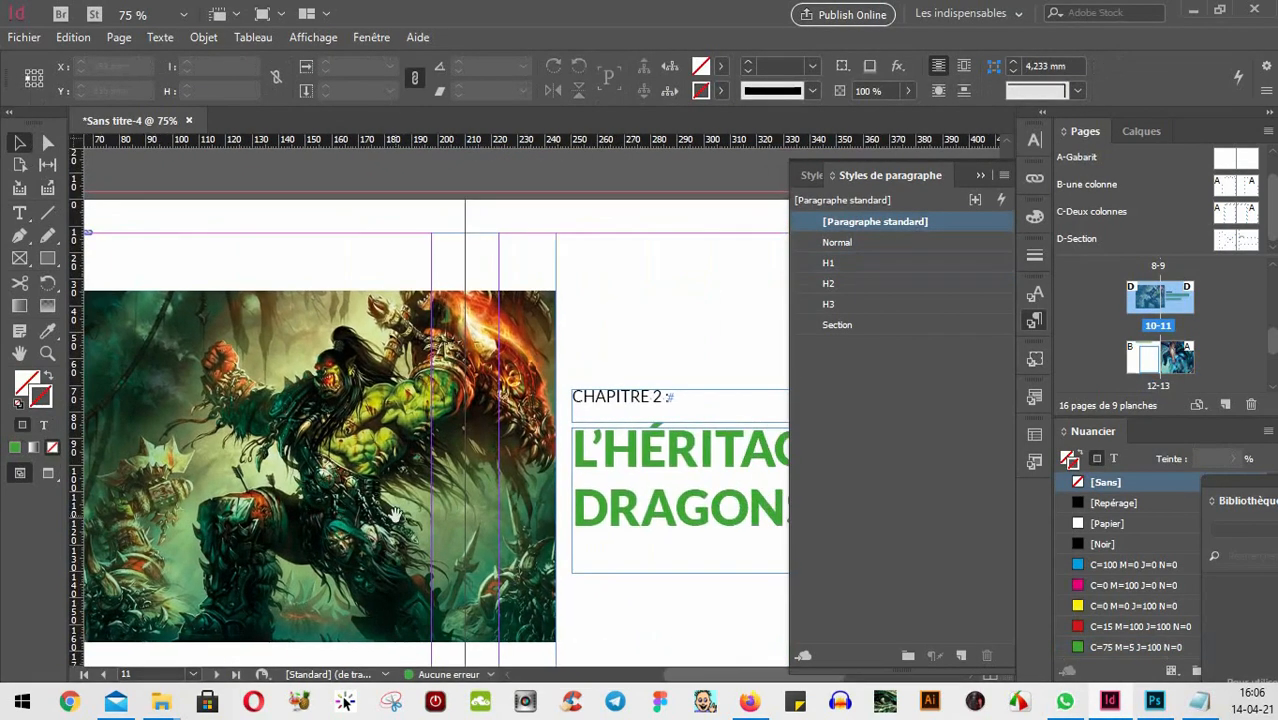
pyautogui.moveTo(645, 494); pyautogui.dragTo(495, 474)
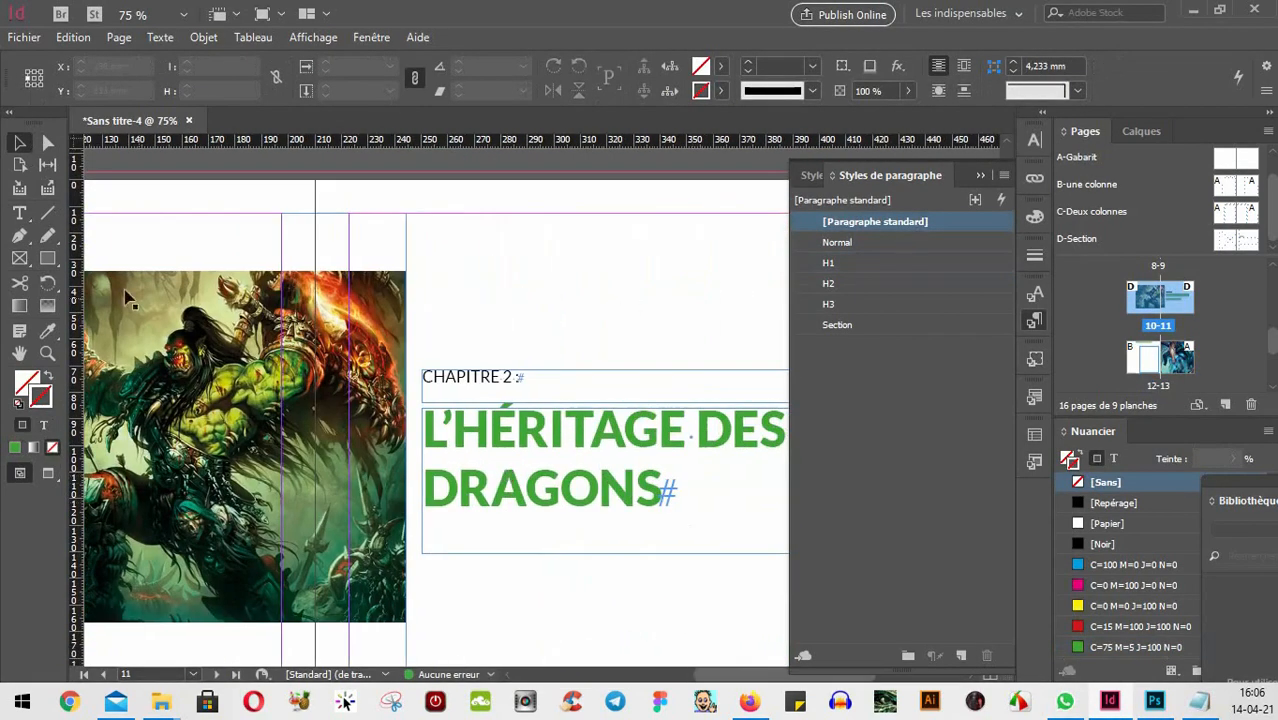
pyautogui.click(19, 213)
pyautogui.moveTo(663, 488); pyautogui.dragTo(398, 407)
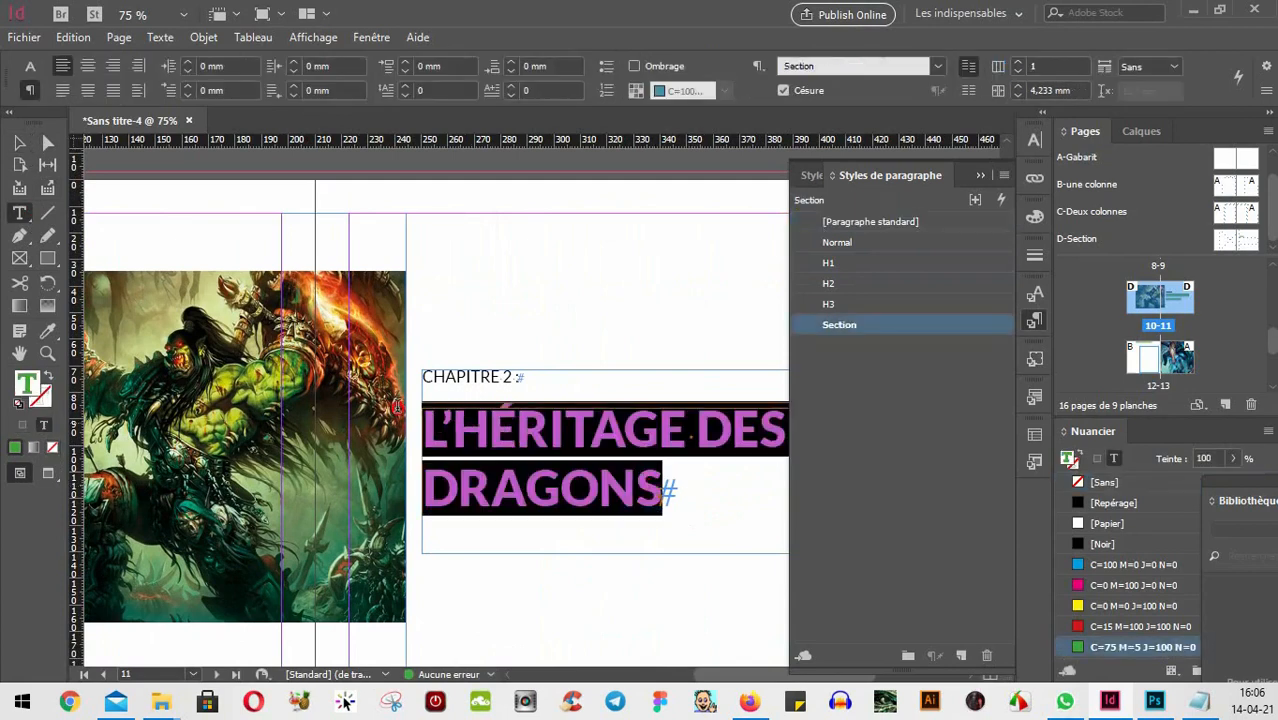
pyautogui.moveTo(668, 490); pyautogui.dragTo(447, 422)
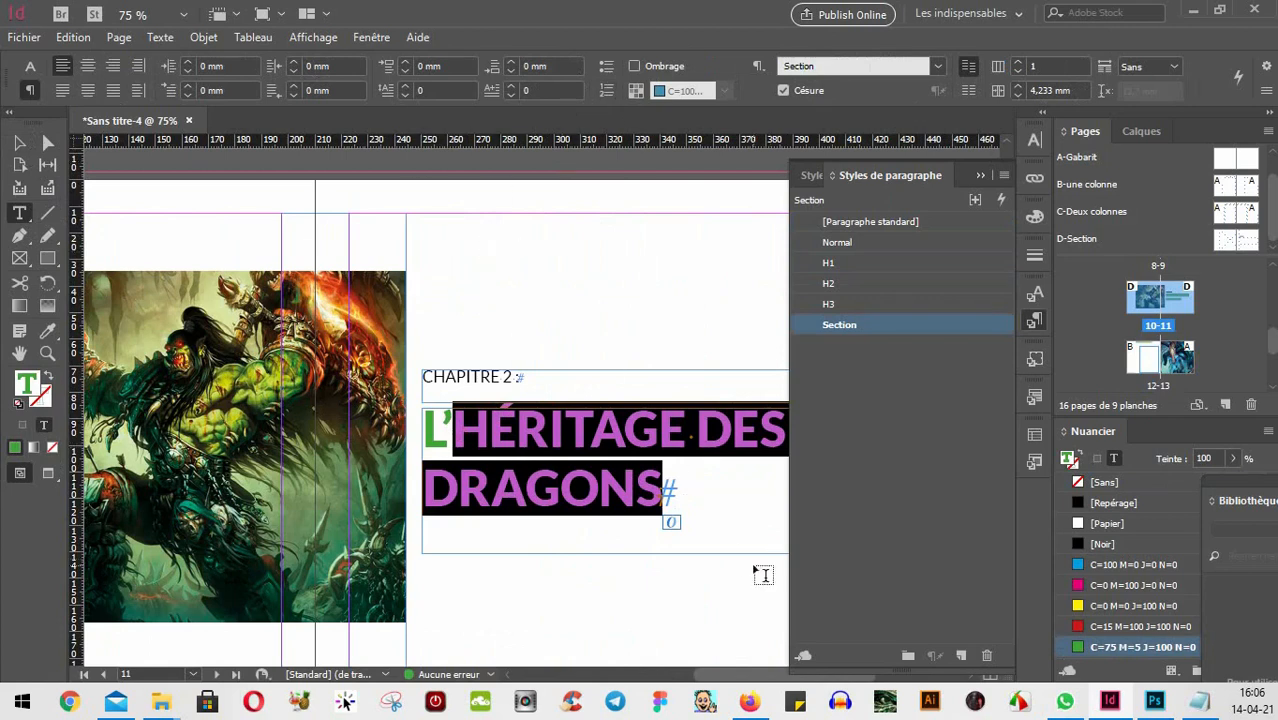
pyautogui.click(195, 265)
pyautogui.scroll(-5, 611, 501)
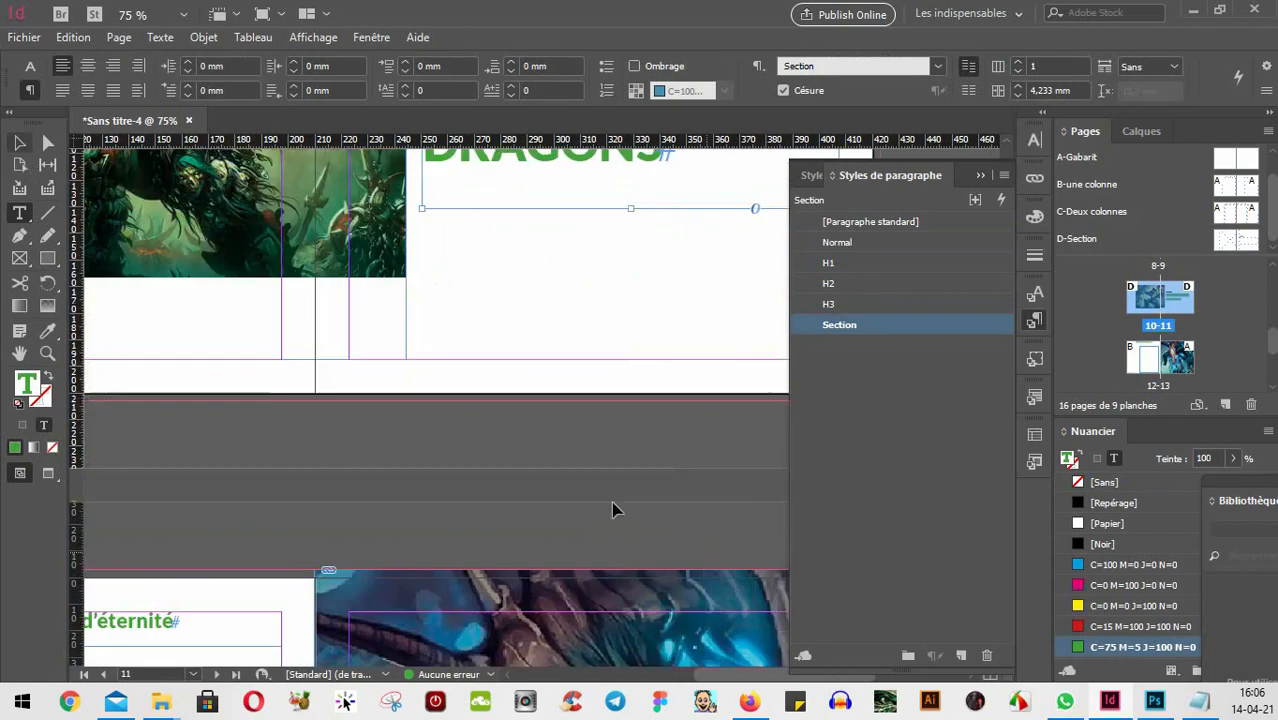
# - Fill the body text frame on page 12, below the heading, with placeholder text and deselect the frame
pyautogui.moveTo(326, 488); pyautogui.dragTo(648, 365)
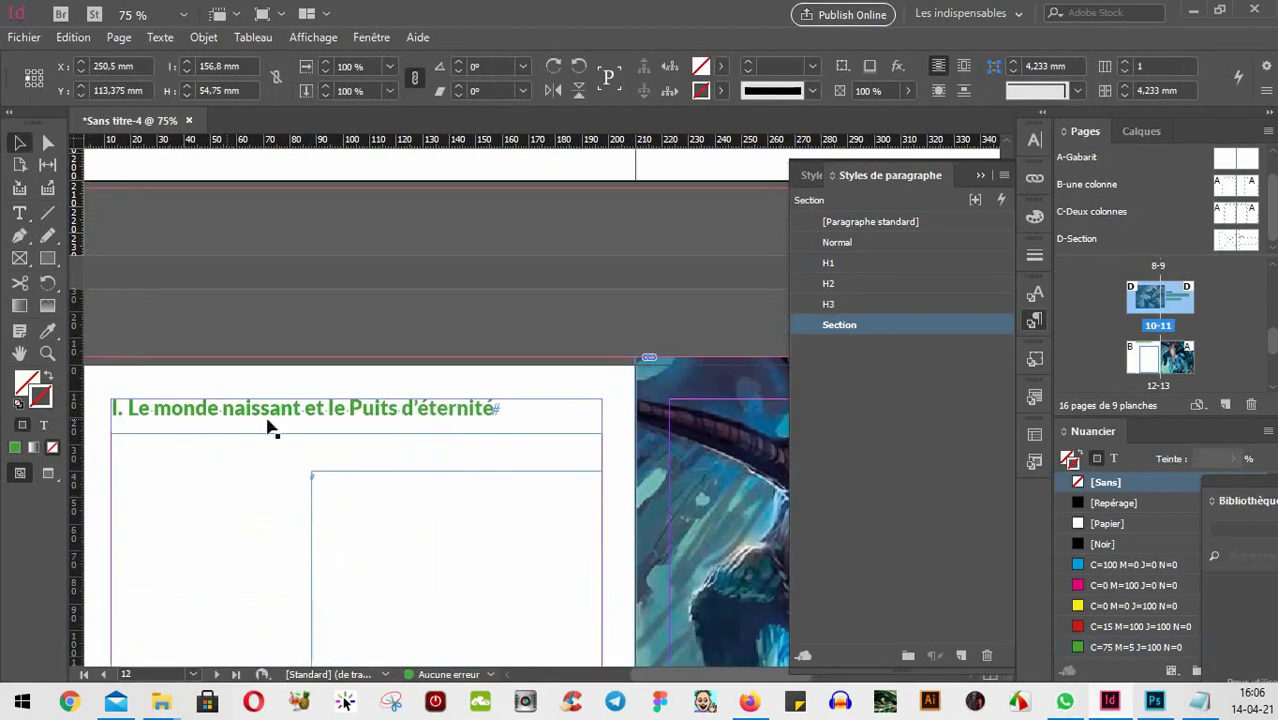
pyautogui.click(19, 213)
pyautogui.click(547, 418)
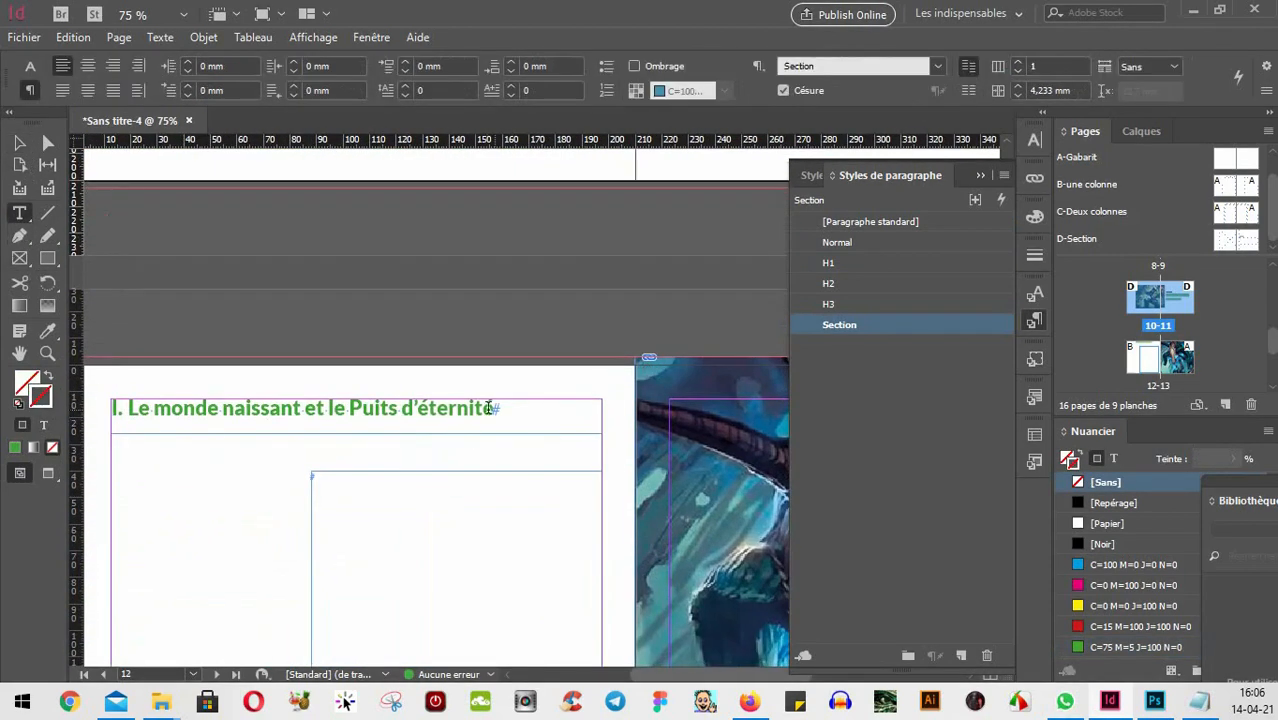
pyautogui.scroll(-3, 414, 465)
pyautogui.click(357, 348)
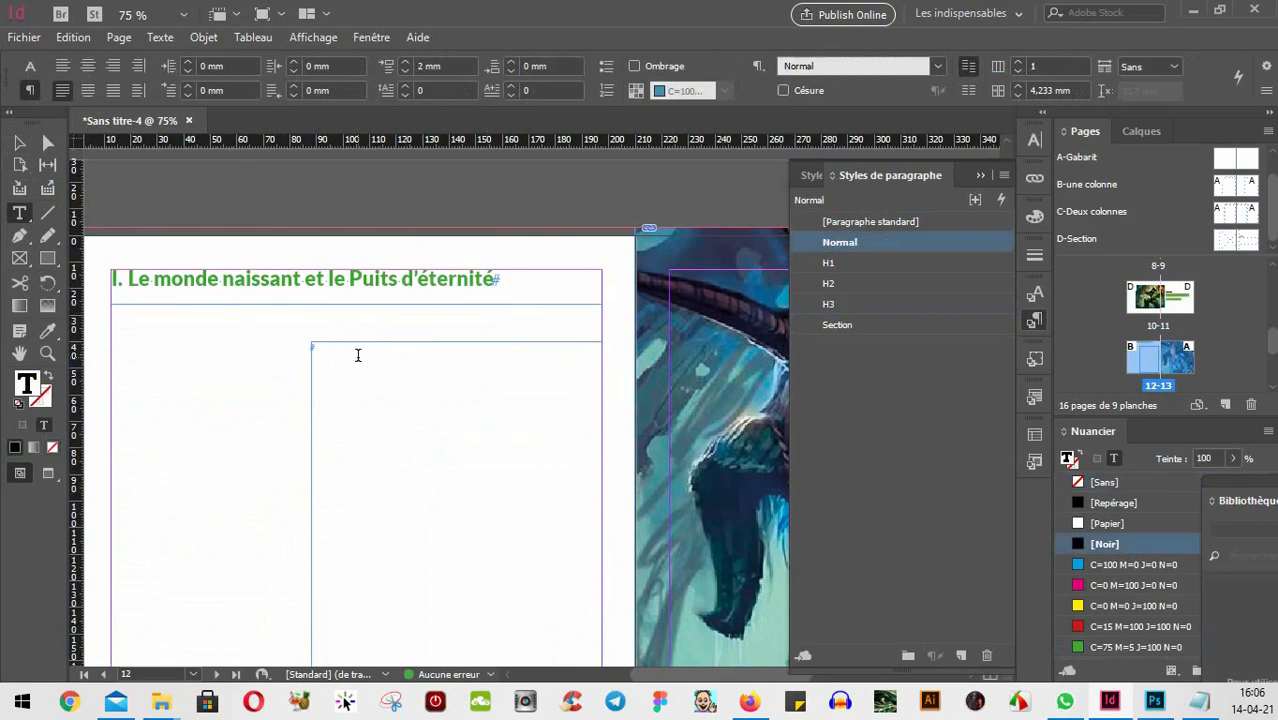
pyautogui.click(72, 40)
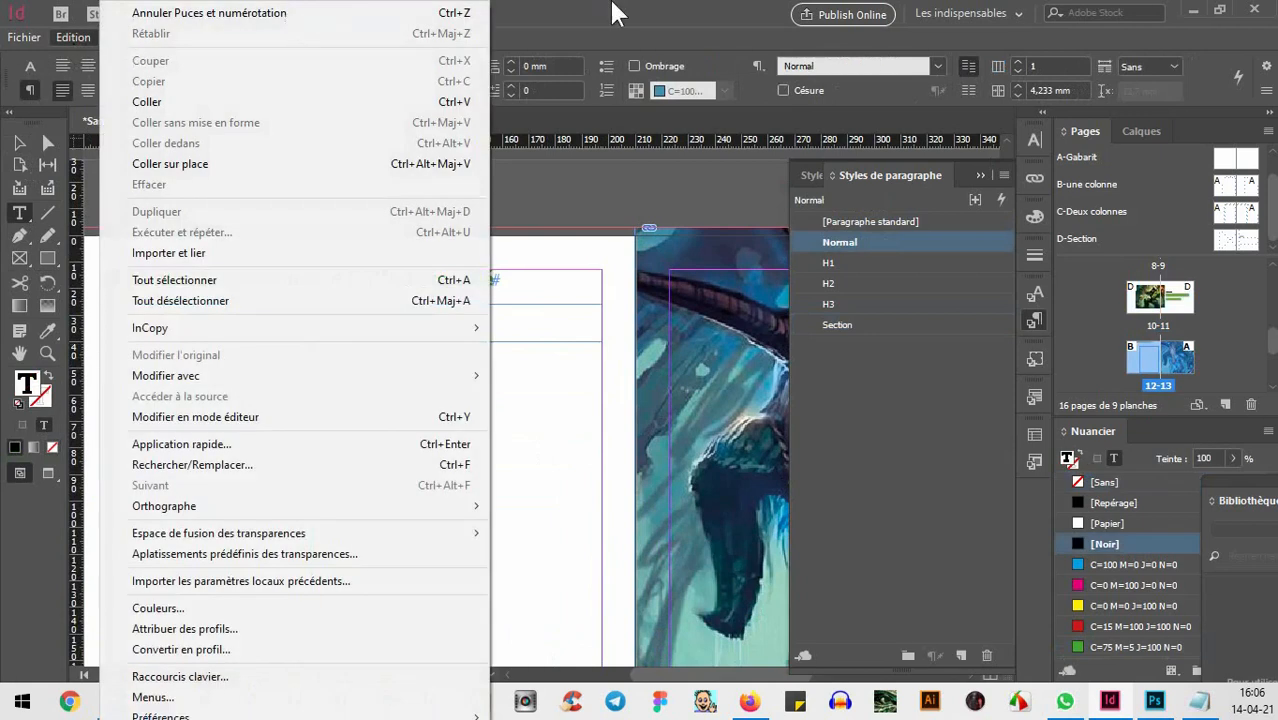
pyautogui.press('Escape')
pyautogui.click(159, 36)
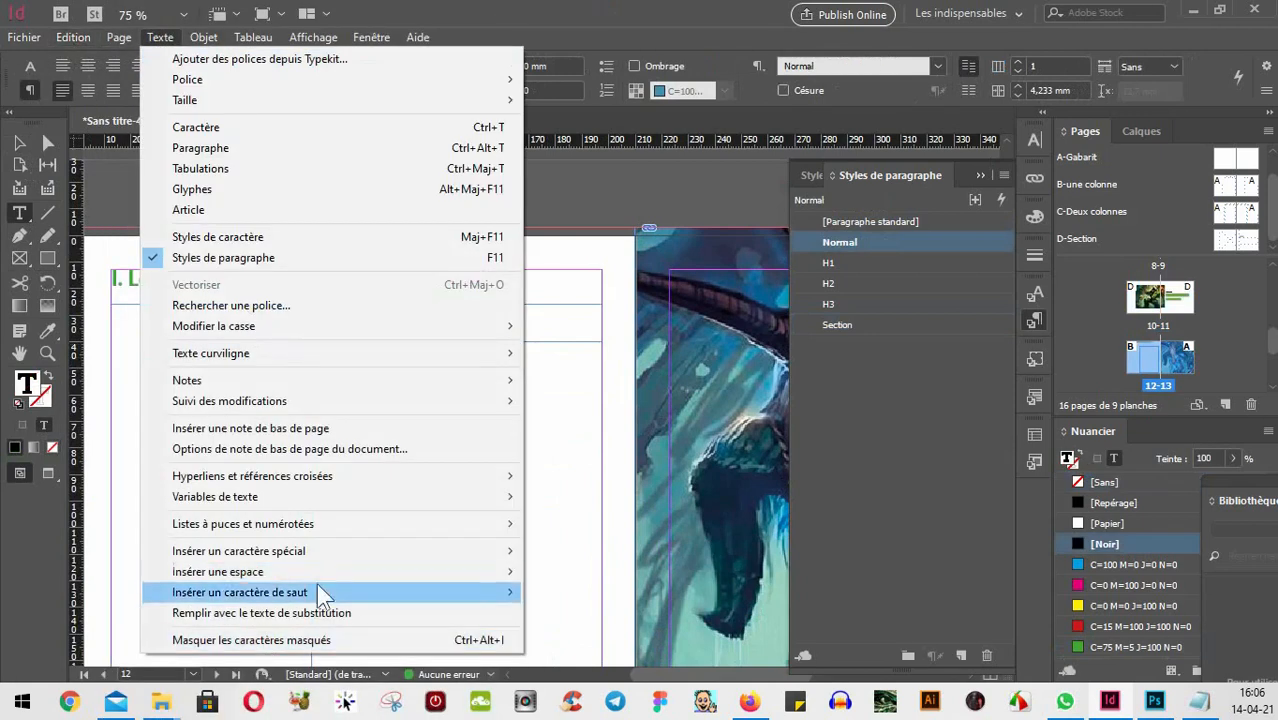
pyautogui.click(274, 613)
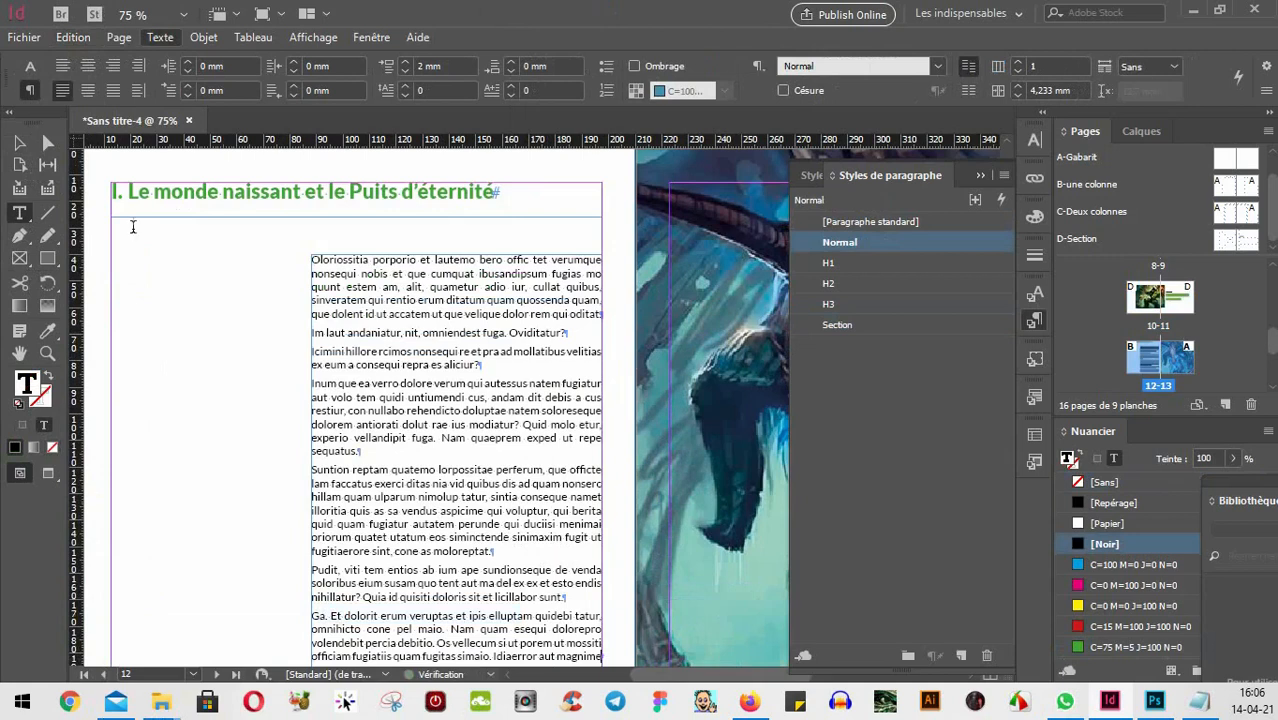
pyautogui.click(143, 304)
pyautogui.press('Escape')
pyautogui.hotkey('ctrl', '-')
pyautogui.hotkey('ctrl', '-')
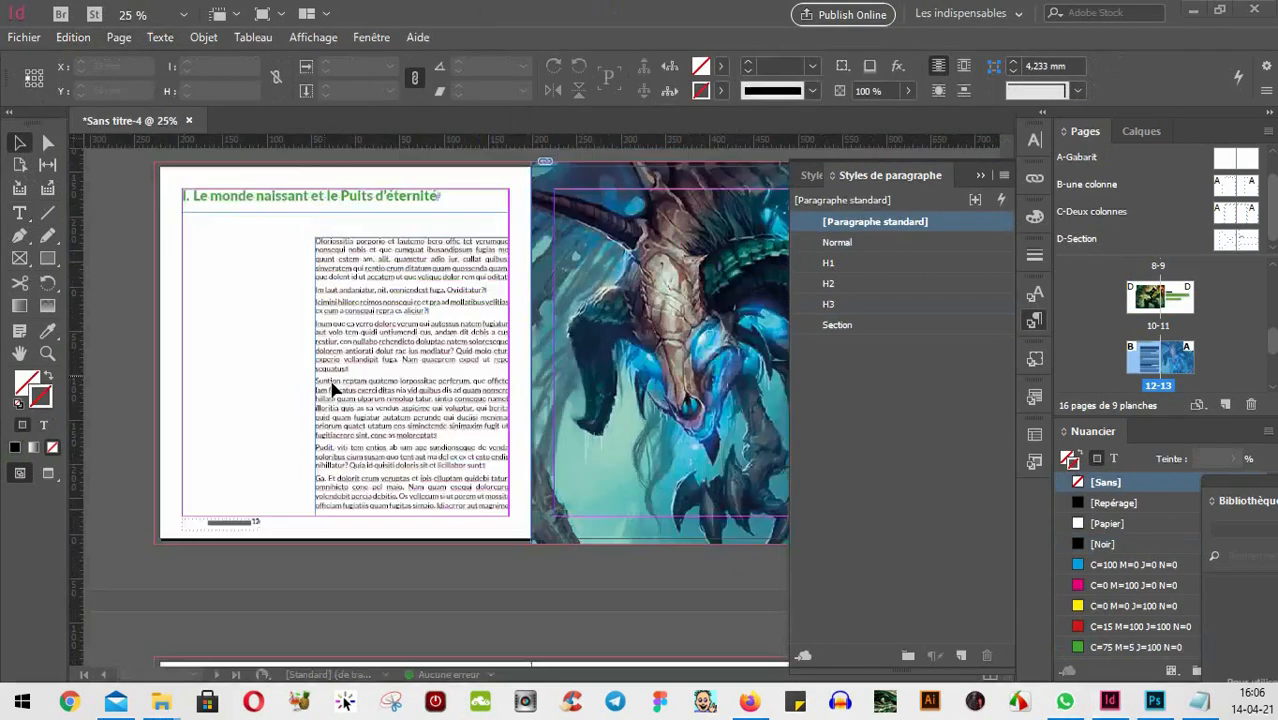
# - Review the spreads around chapter 2 and check the section header on page 15 in preview mode
pyautogui.scroll(10, 491, 386)
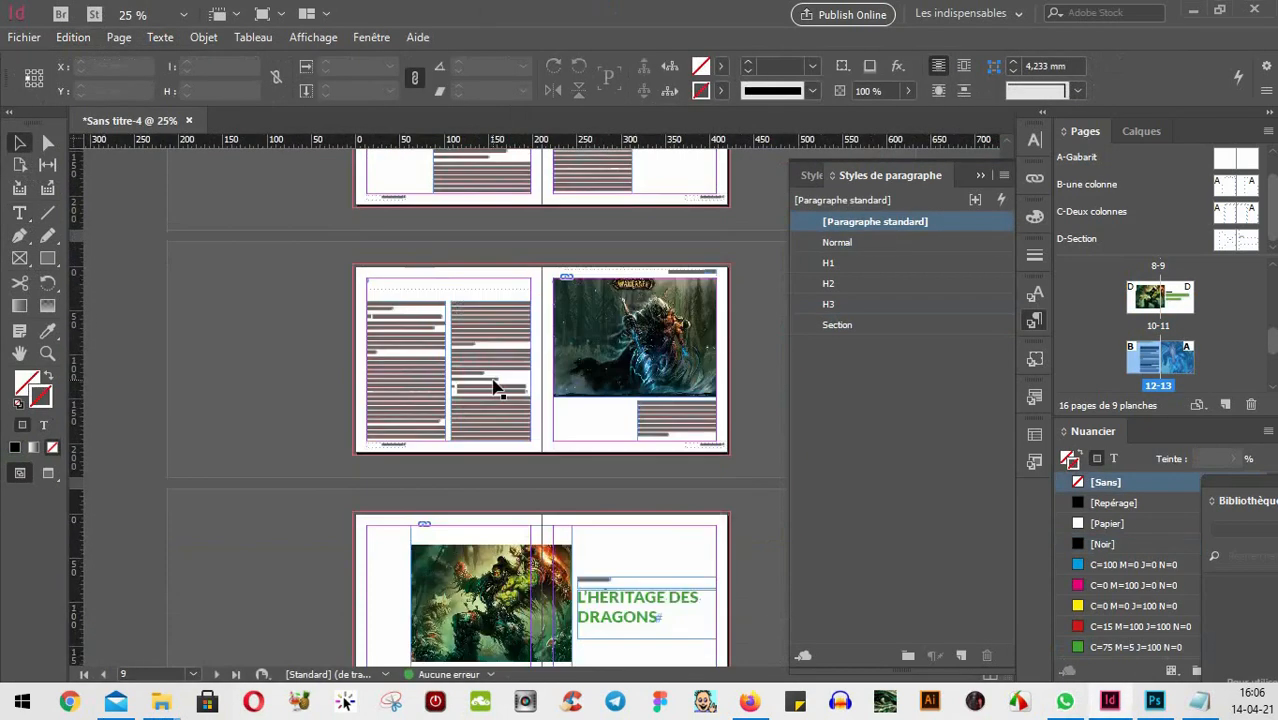
pyautogui.scroll(-10, 665, 358)
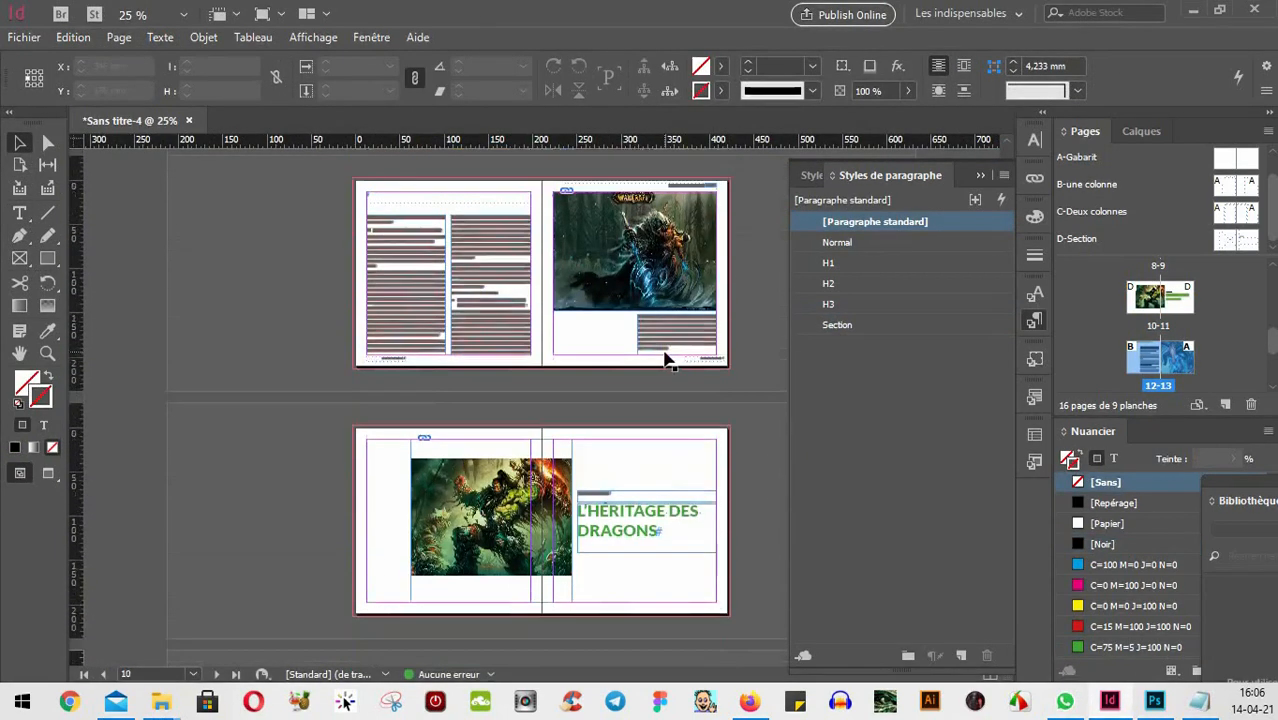
pyautogui.scroll(3, 665, 358)
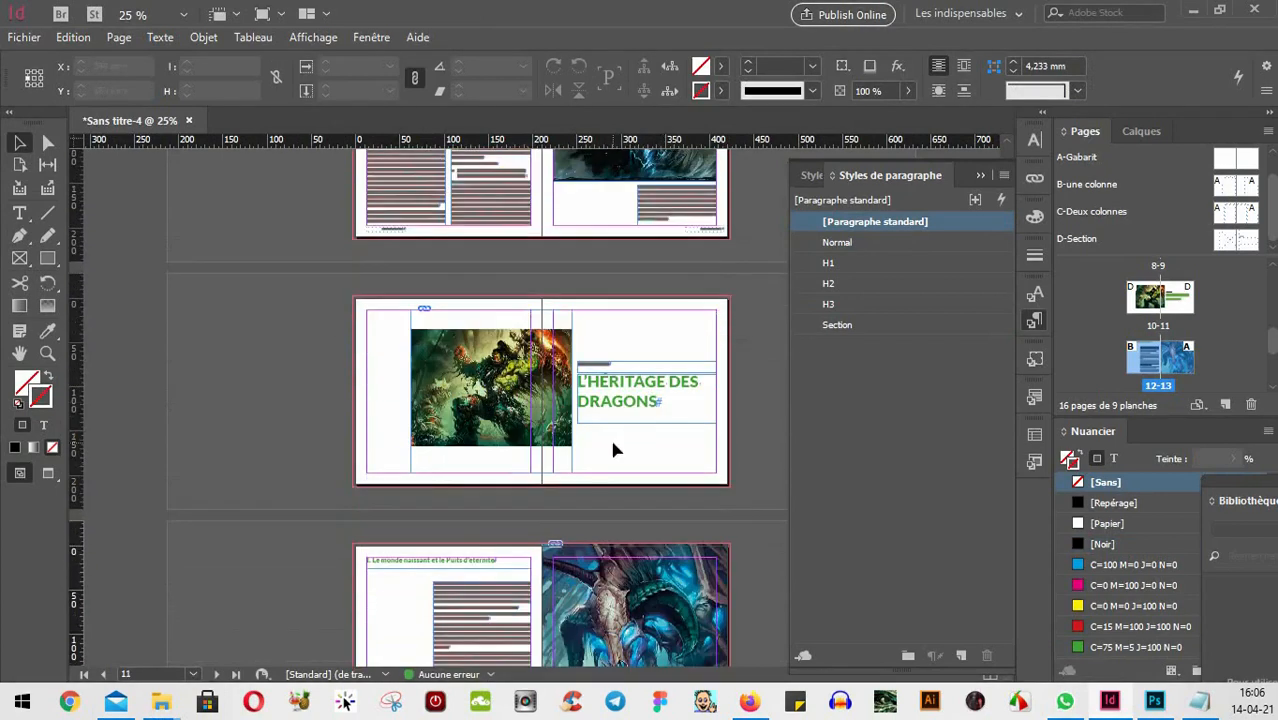
pyautogui.scroll(4, 658, 474)
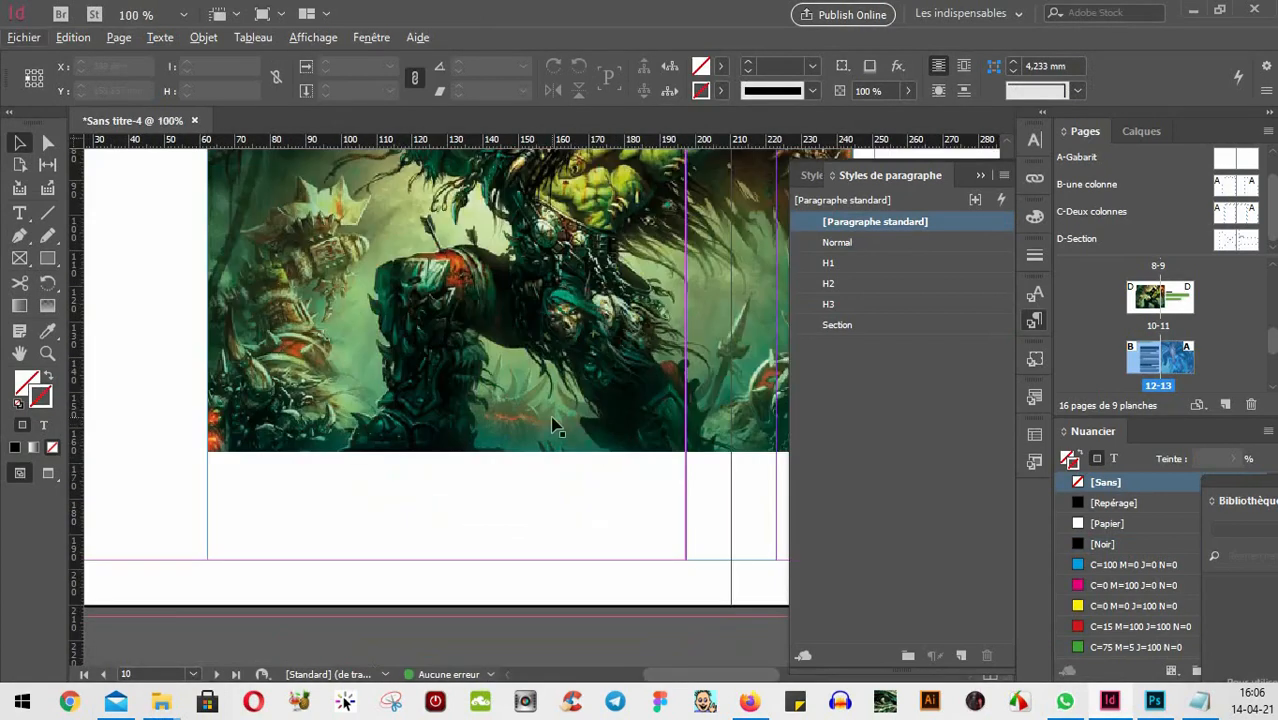
pyautogui.scroll(-4, 577, 424)
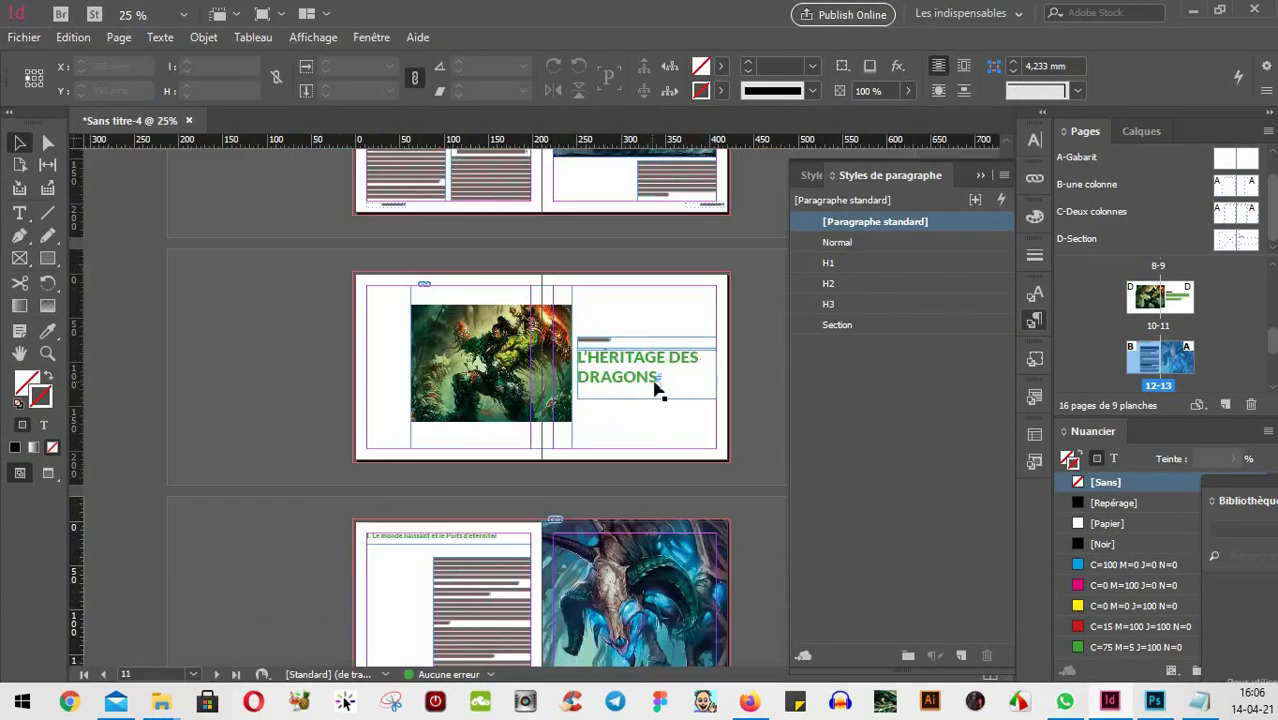
pyautogui.scroll(2, 597, 494)
pyautogui.moveTo(601, 580); pyautogui.dragTo(410, 328)
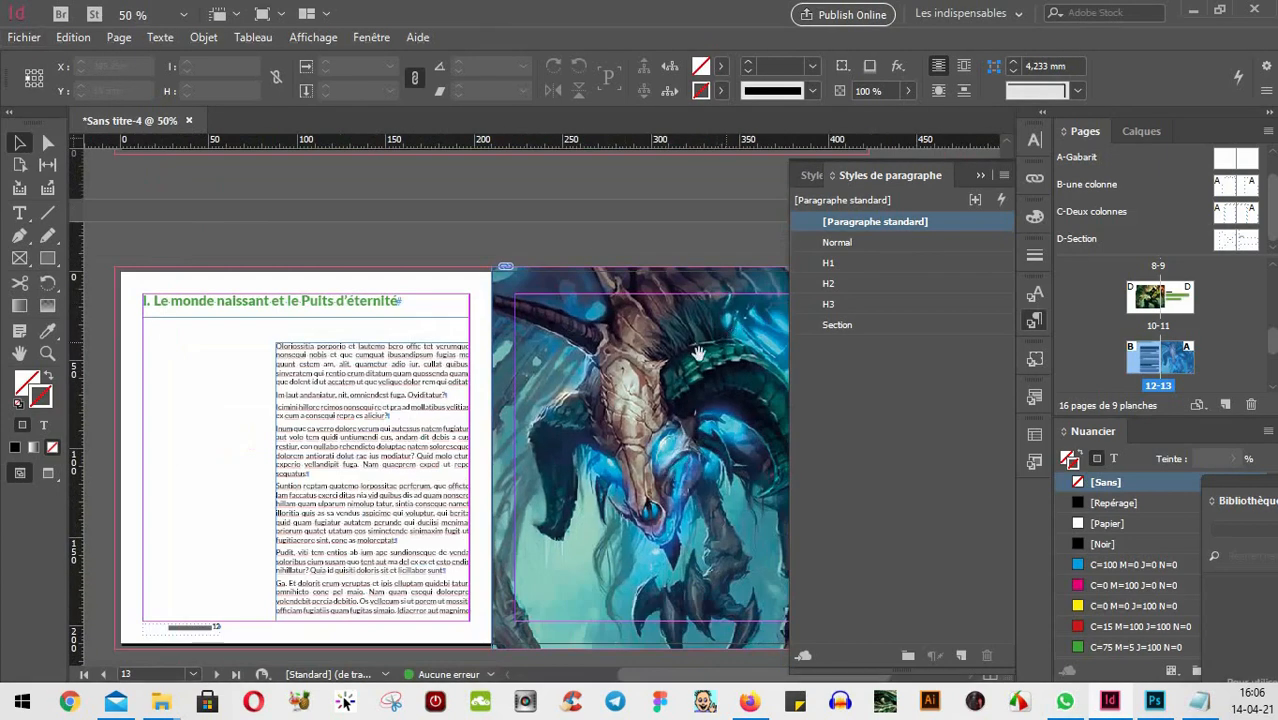
pyautogui.moveTo(700, 349); pyautogui.dragTo(608, 341)
pyautogui.moveTo(540, 303); pyautogui.dragTo(558, 185)
pyautogui.moveTo(528, 488); pyautogui.dragTo(551, 216)
pyautogui.scroll(1, 714, 412)
pyautogui.moveTo(702, 383); pyautogui.dragTo(576, 435)
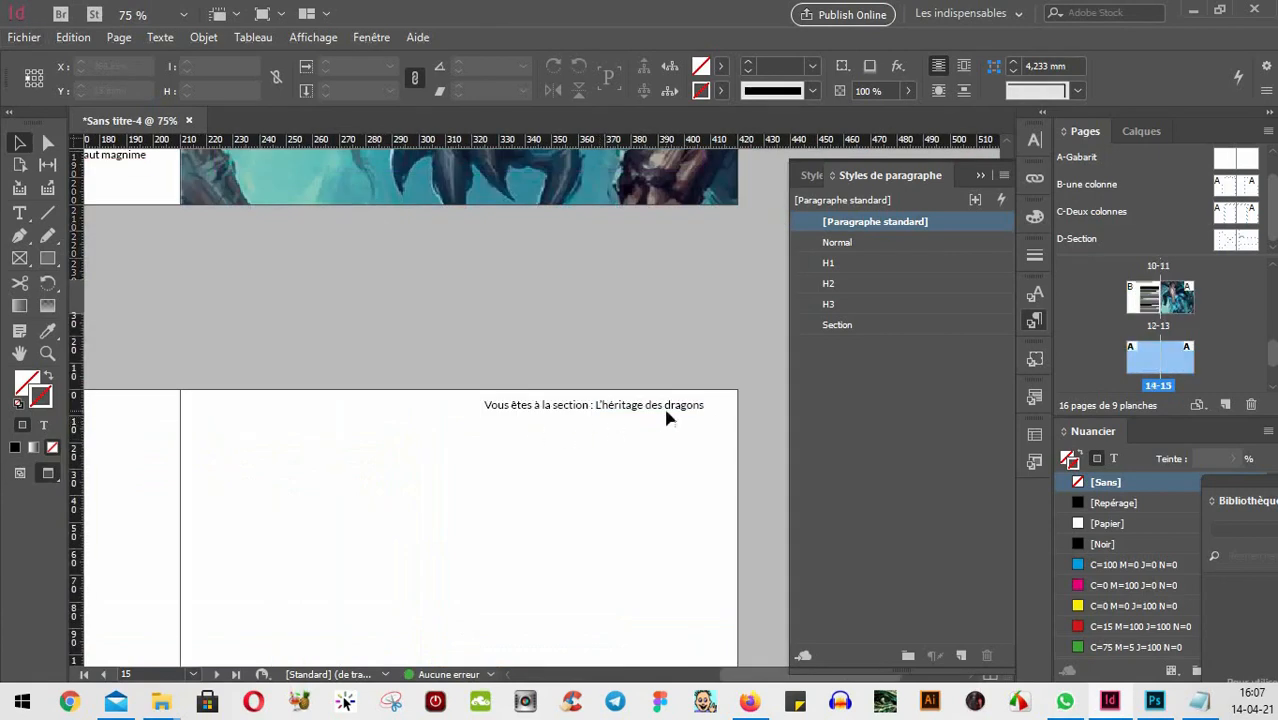
pyautogui.scroll(-1, 622, 403)
pyautogui.scroll(3, 600, 450)
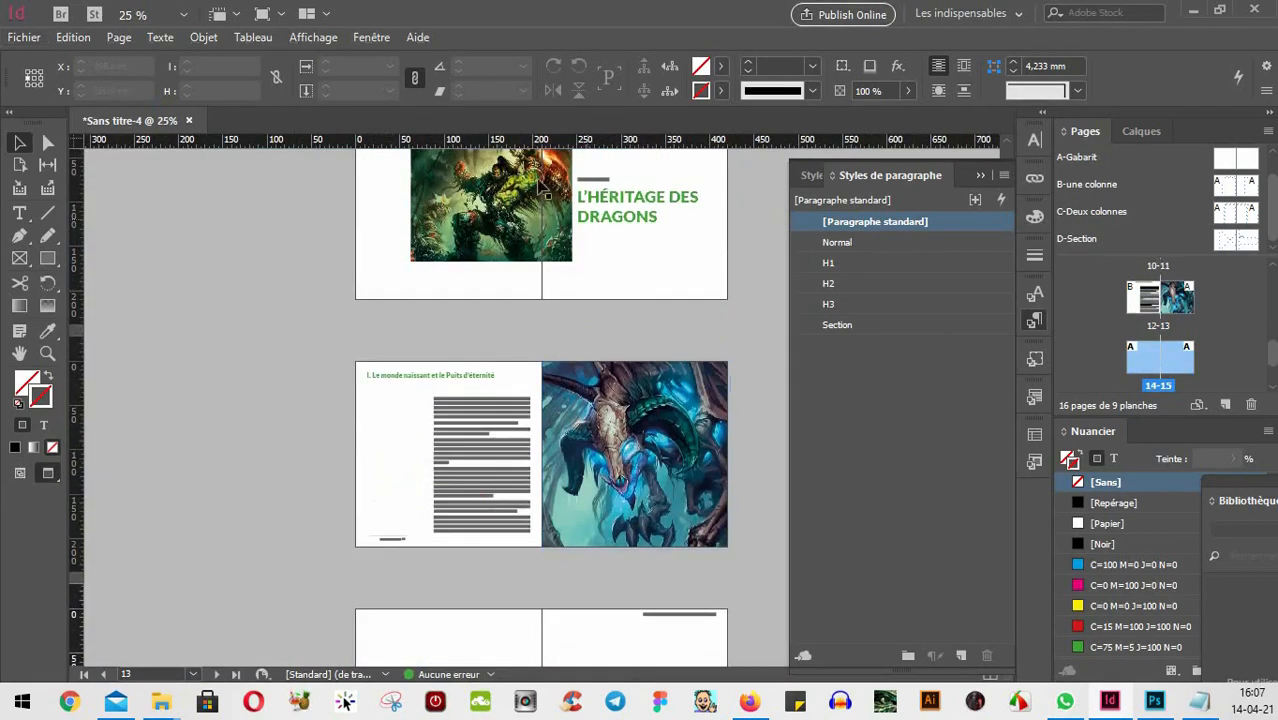
# - Compare the section header on page 9 with the chapter titles on pages 11 and 5
pyautogui.click(630, 207)
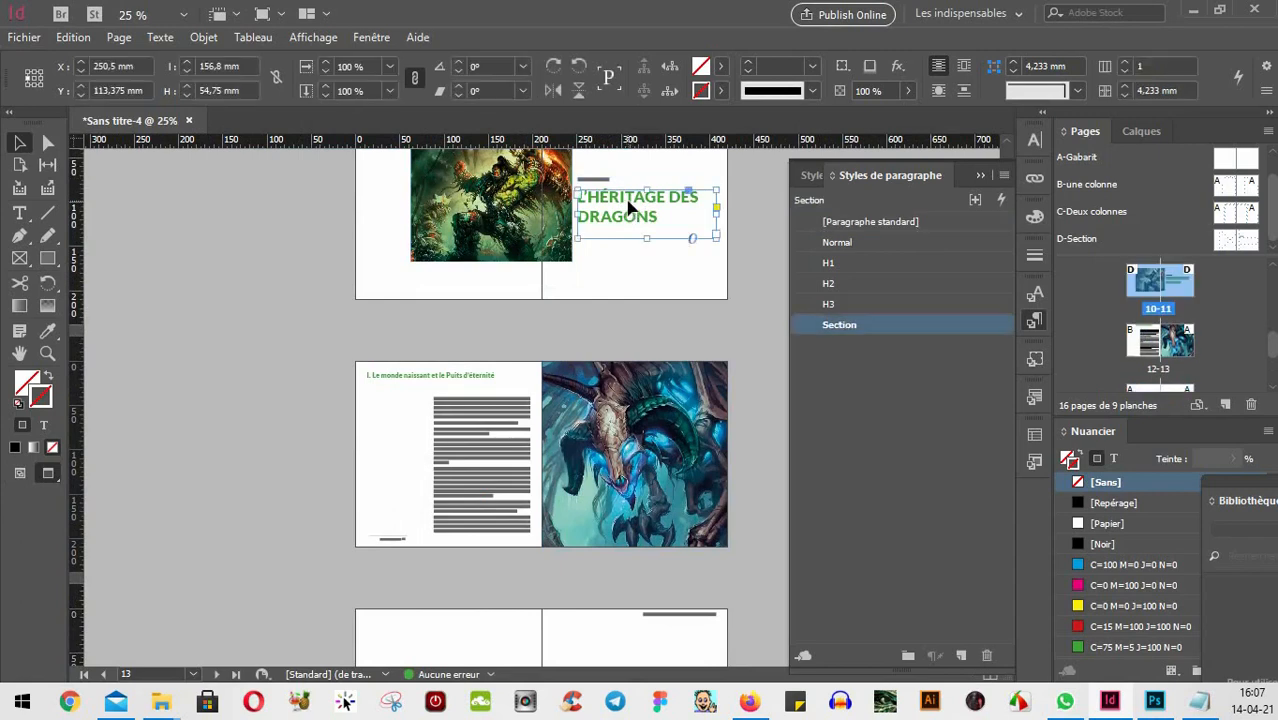
pyautogui.scroll(5, 621, 368)
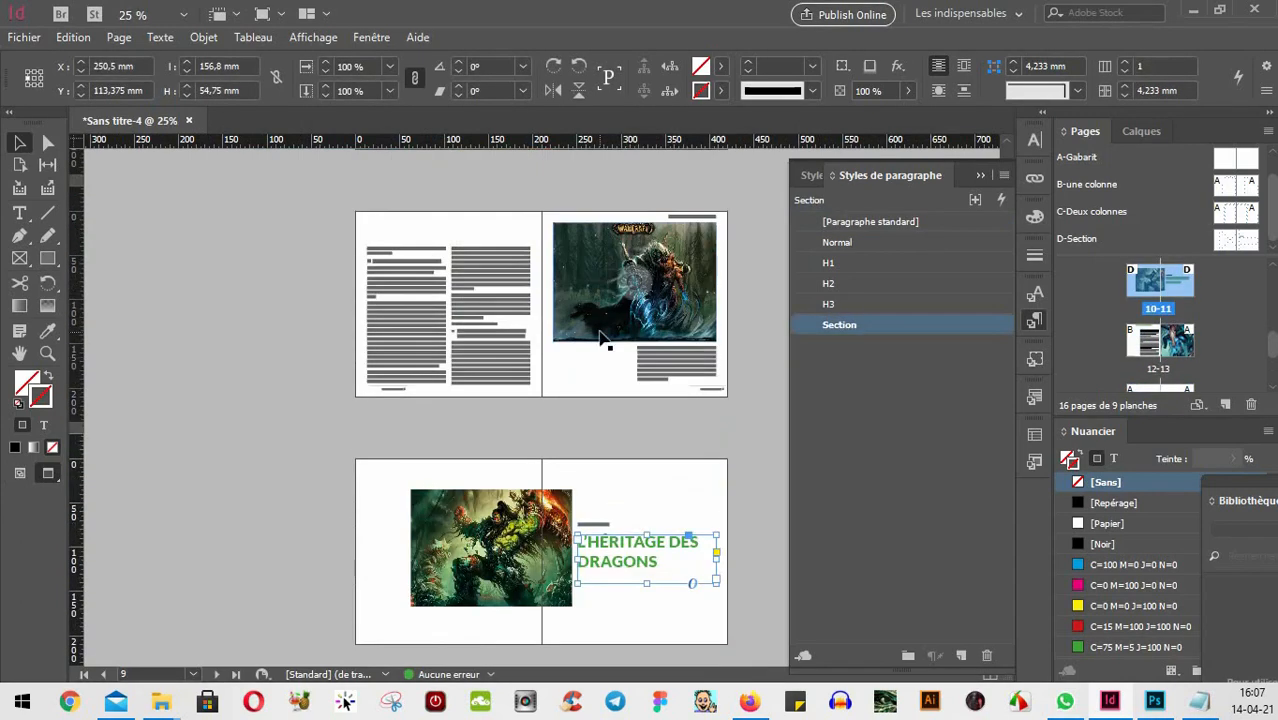
pyautogui.click(636, 284)
pyautogui.scroll(6, 667, 277)
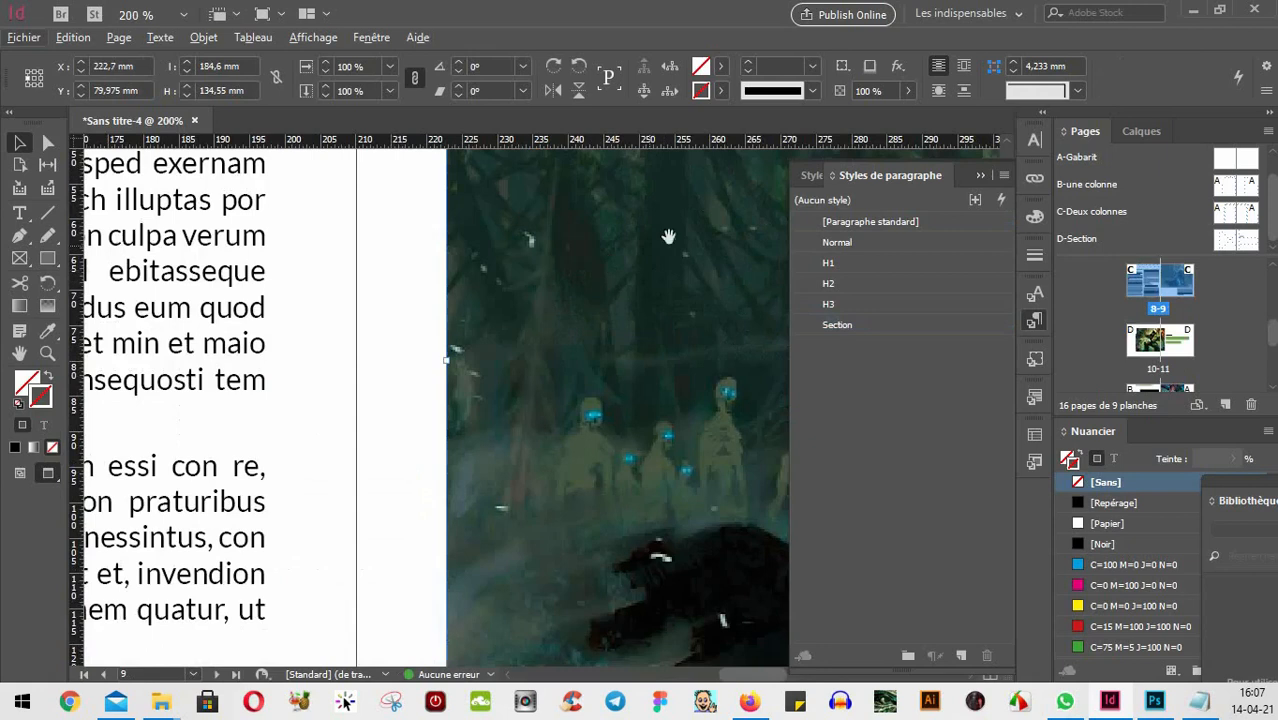
pyautogui.moveTo(667, 237); pyautogui.dragTo(98, 567)
pyautogui.moveTo(606, 363); pyautogui.dragTo(253, 716)
pyautogui.moveTo(595, 477); pyautogui.dragTo(348, 416)
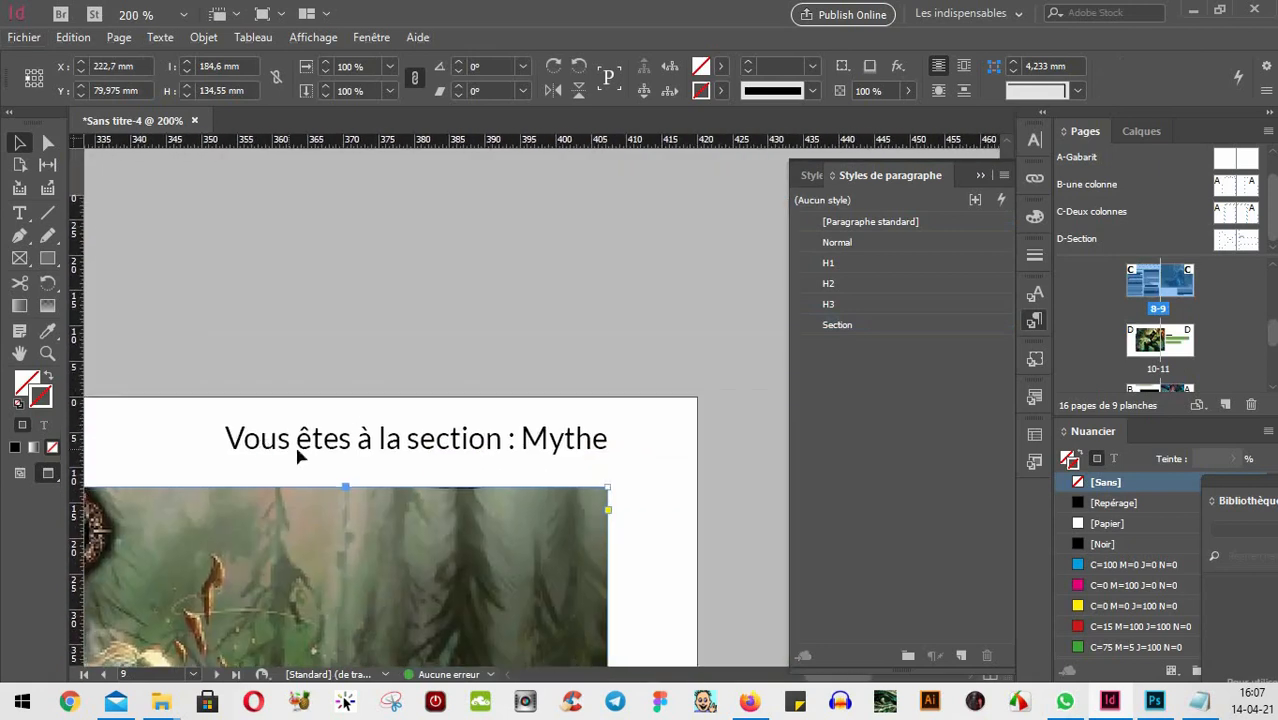
pyautogui.scroll(-2, 542, 456)
pyautogui.scroll(10, 545, 465)
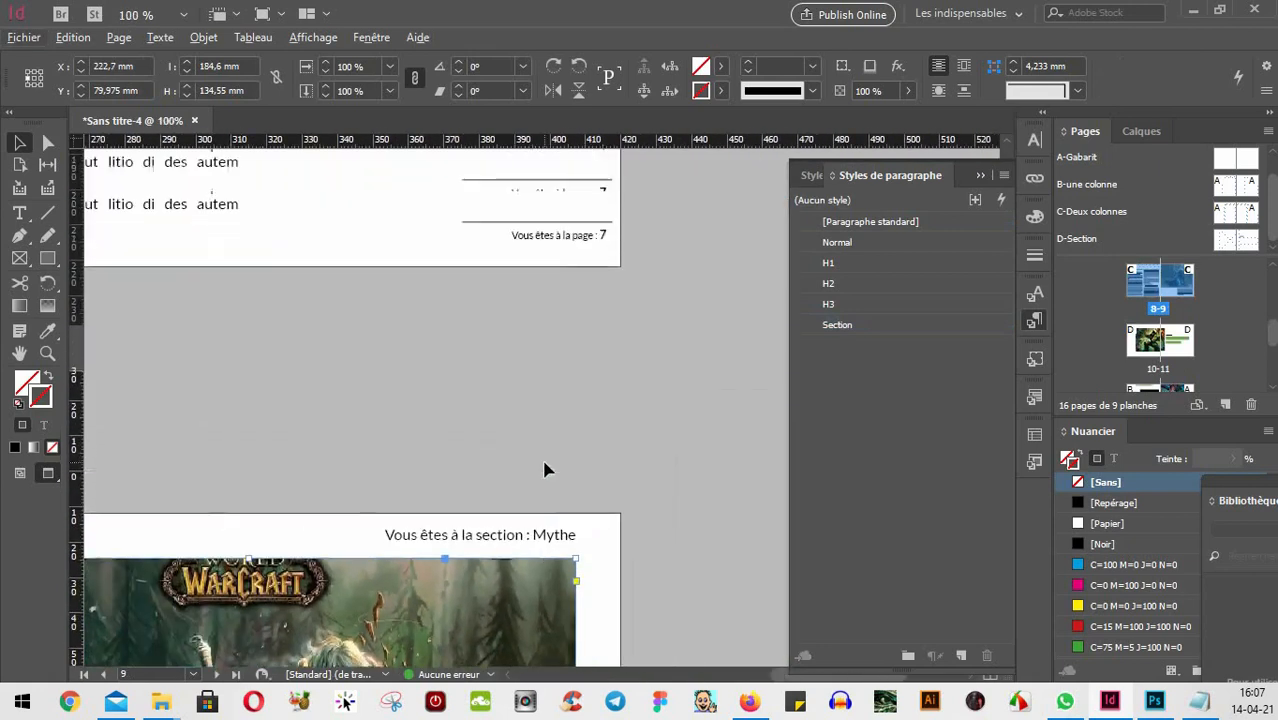
pyautogui.moveTo(377, 508); pyautogui.dragTo(585, 414)
pyautogui.scroll(10, 575, 420)
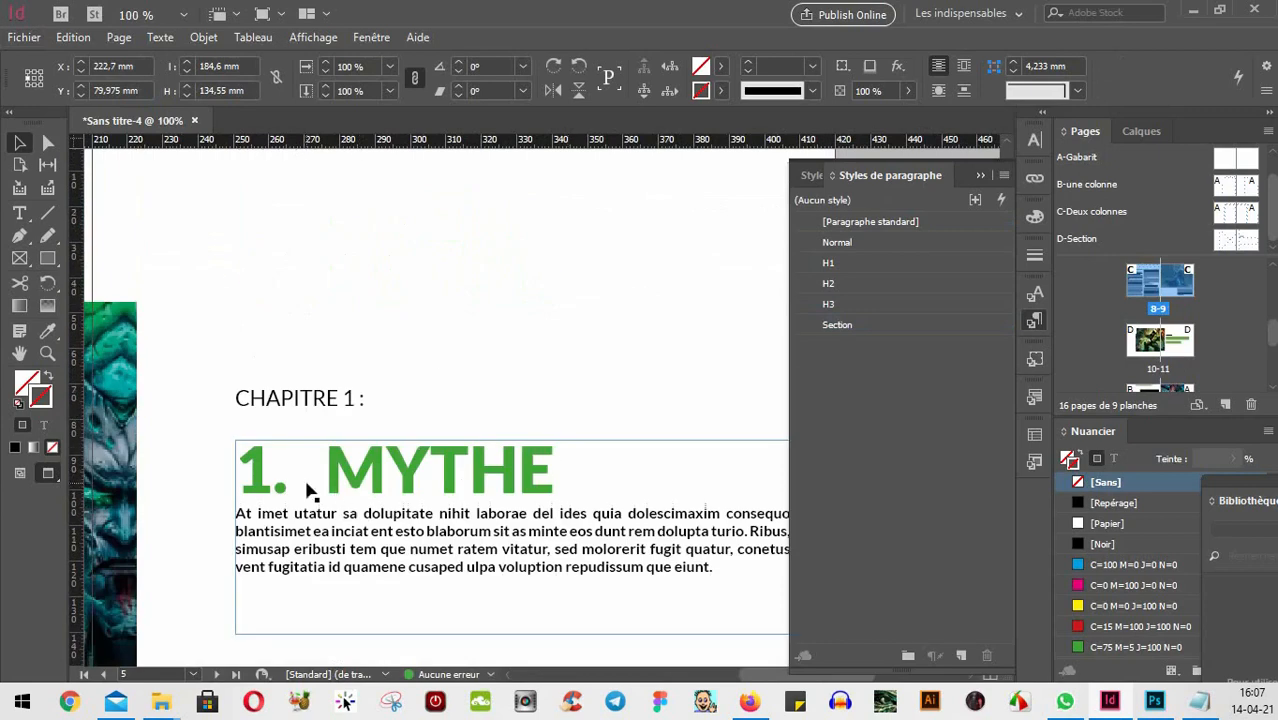
# - Examine the overall page layout, the chapter 2 spreads and the frame of the full-page dragon image on page 13
pyautogui.scroll(-4, 405, 525)
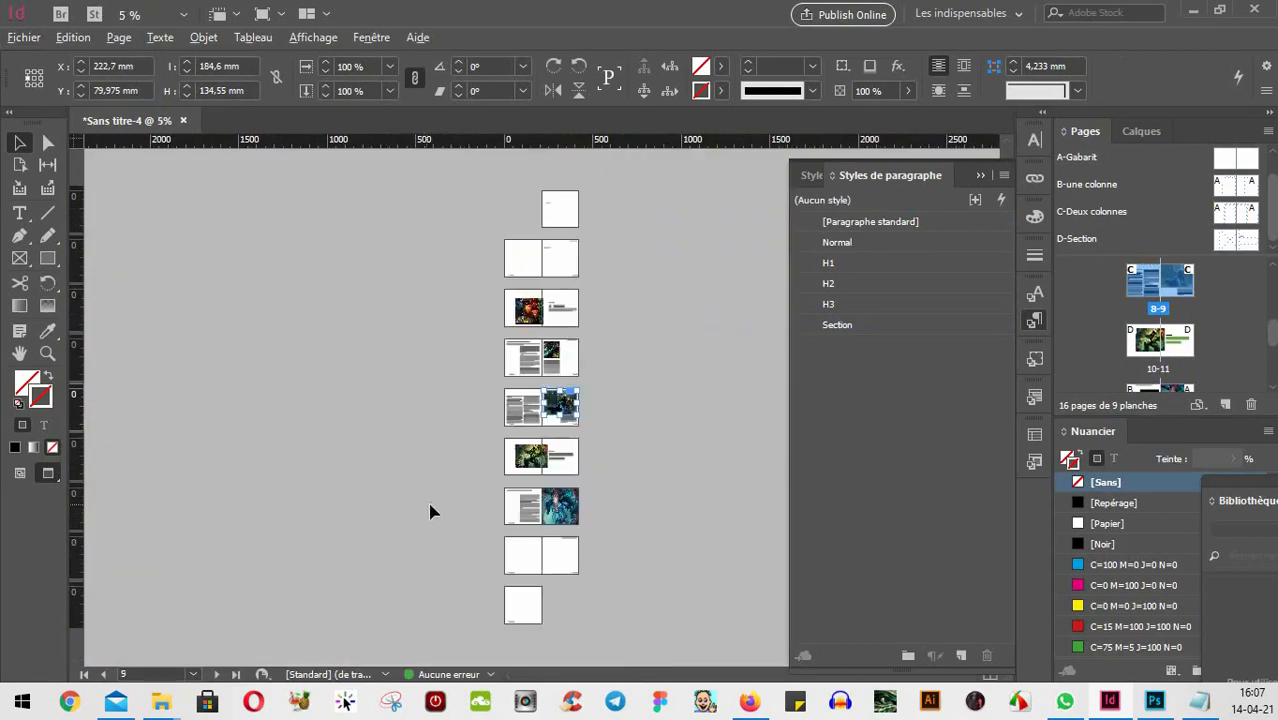
pyautogui.scroll(4, 431, 511)
pyautogui.click(346, 525)
pyautogui.moveTo(699, 557); pyautogui.dragTo(513, 362)
pyautogui.scroll(-1, 599, 409)
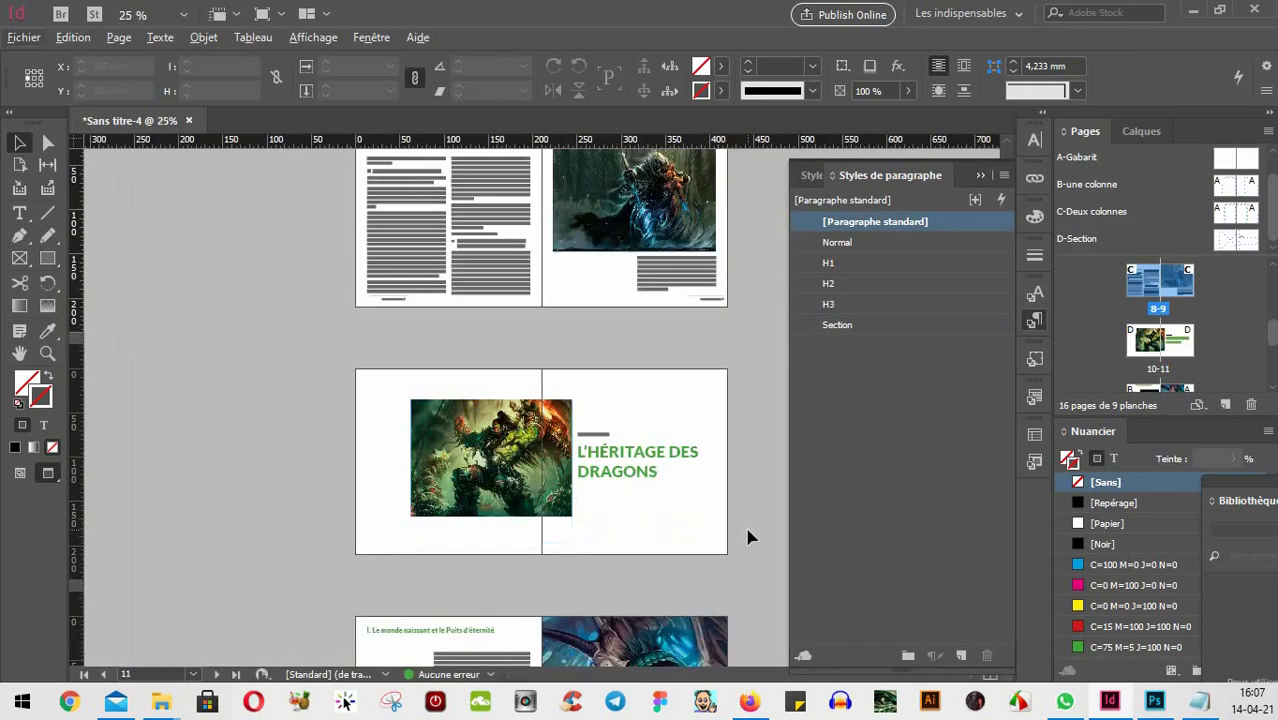
pyautogui.scroll(-3, 668, 518)
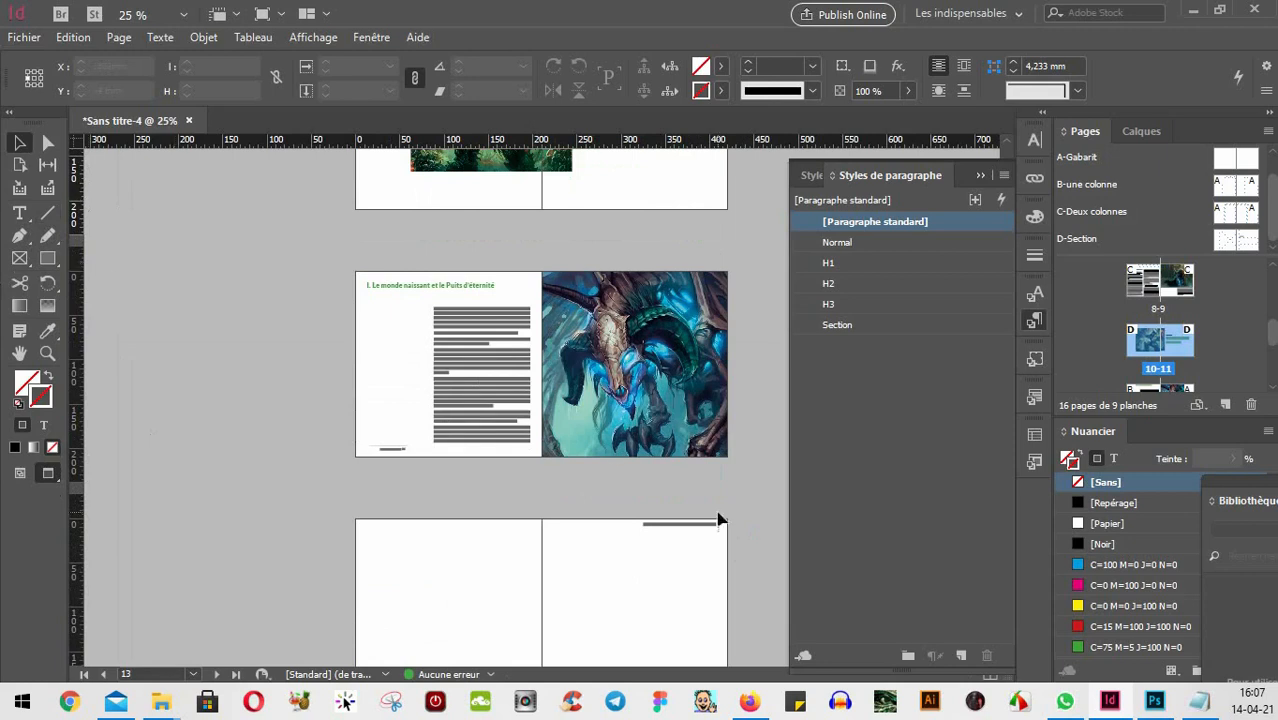
pyautogui.click(634, 368)
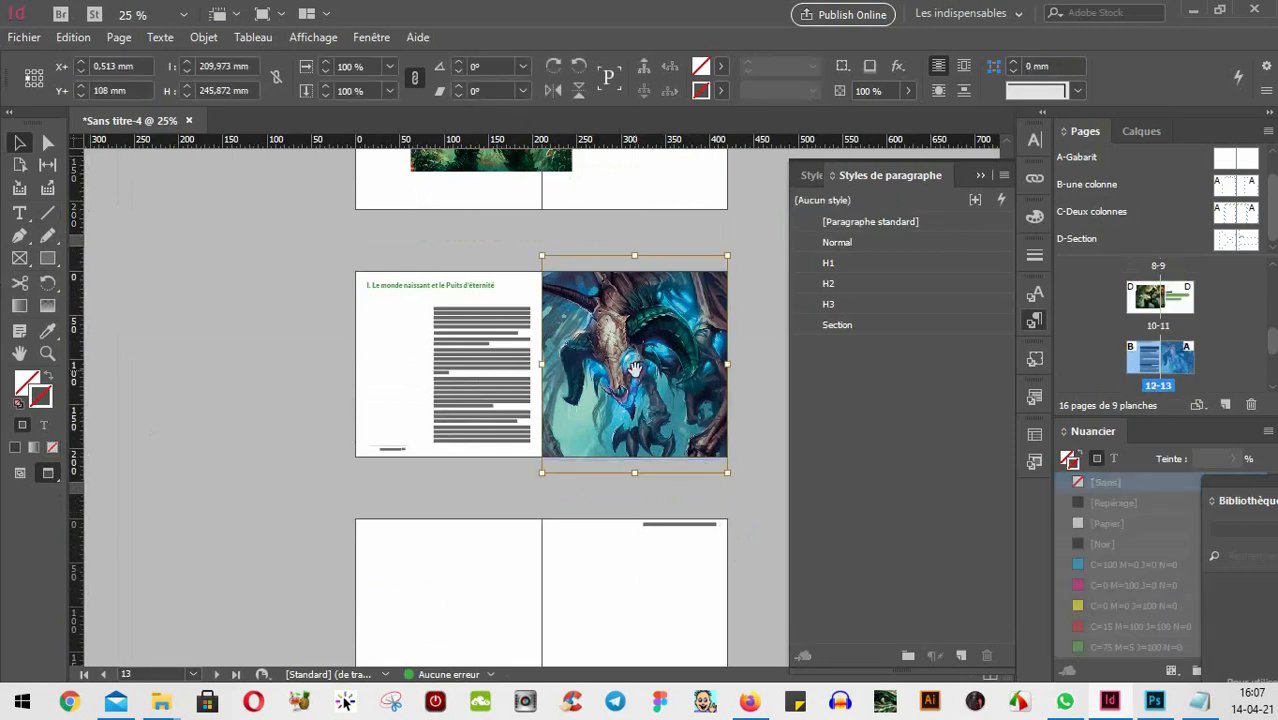
pyautogui.click(428, 240)
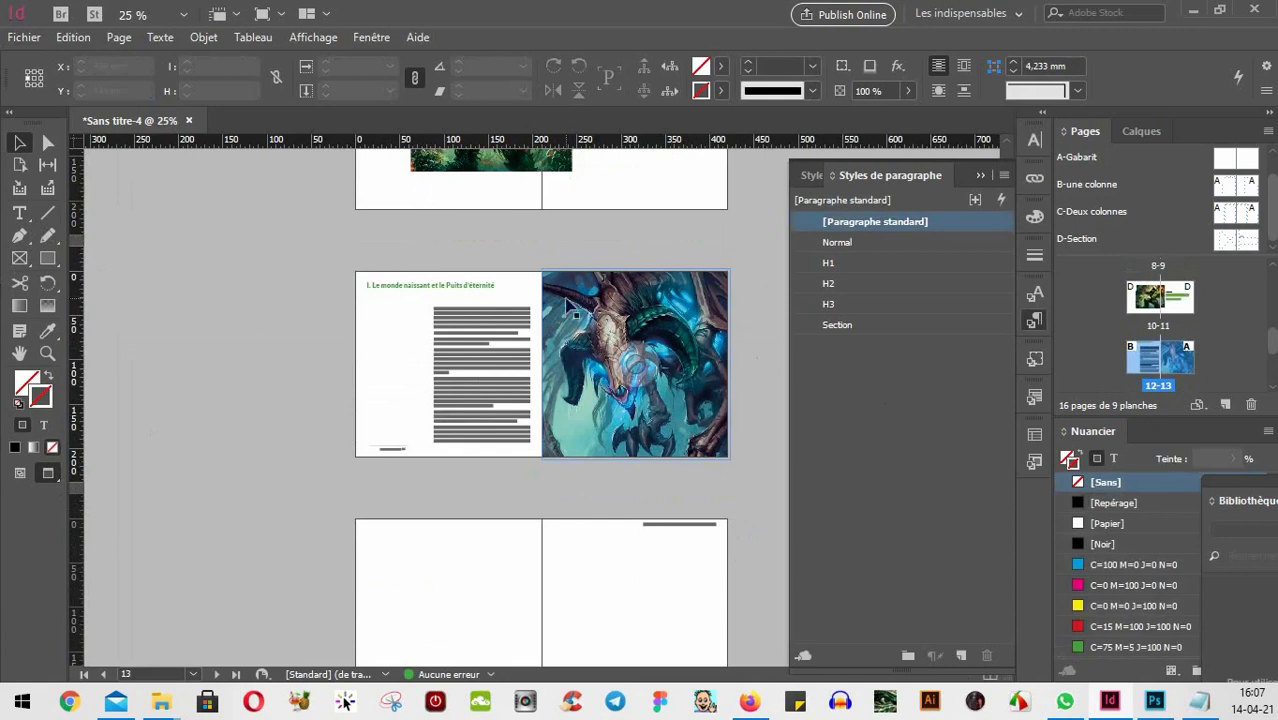
pyautogui.click(712, 353)
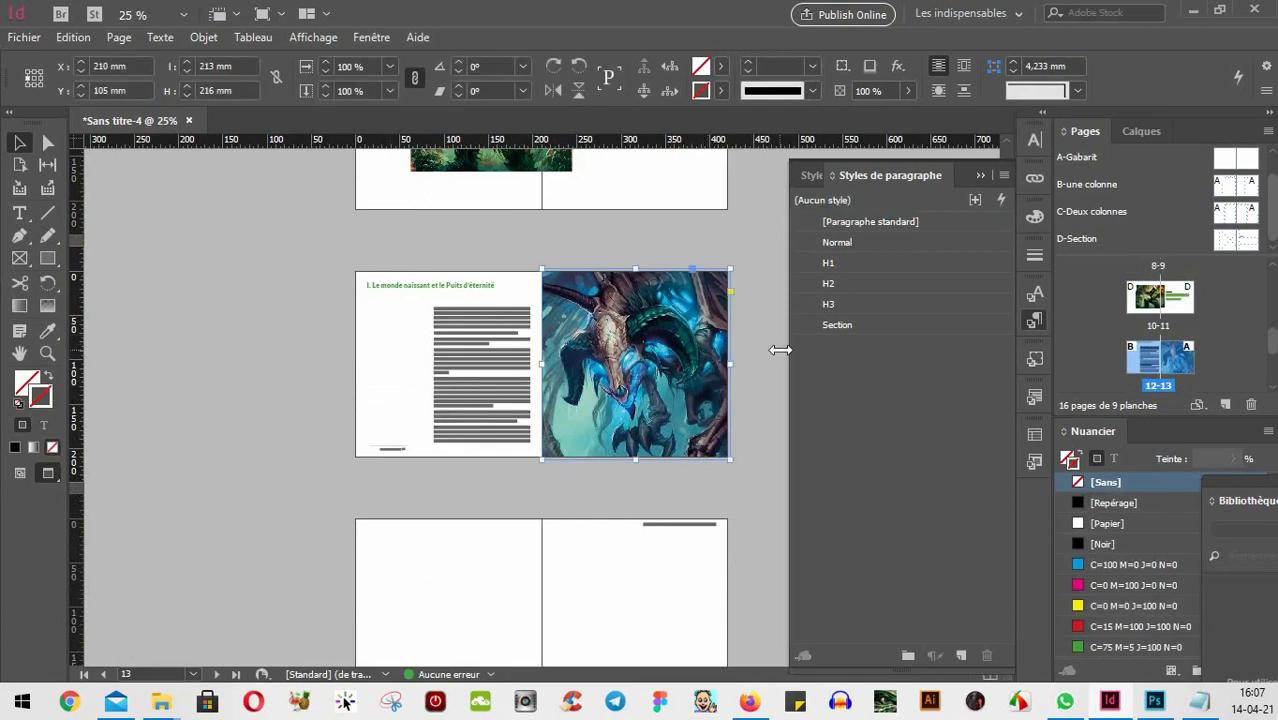
pyautogui.scroll(-5, 599, 521)
pyautogui.scroll(8, 599, 521)
pyautogui.scroll(2, 598, 523)
pyautogui.scroll(-1, 599, 523)
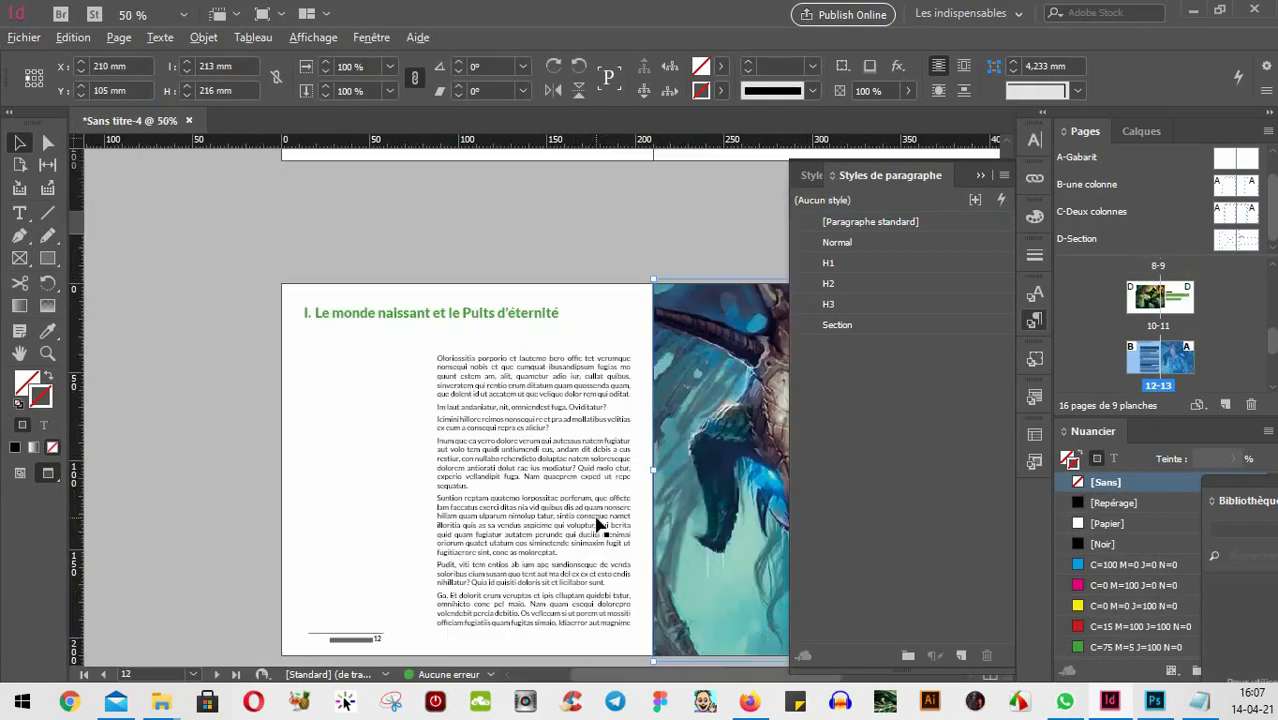
# - Apply the C-Deux colonnes master to pages 14 and 15
pyautogui.scroll(-6, 571, 428)
pyautogui.moveTo(629, 408); pyautogui.dragTo(645, 351)
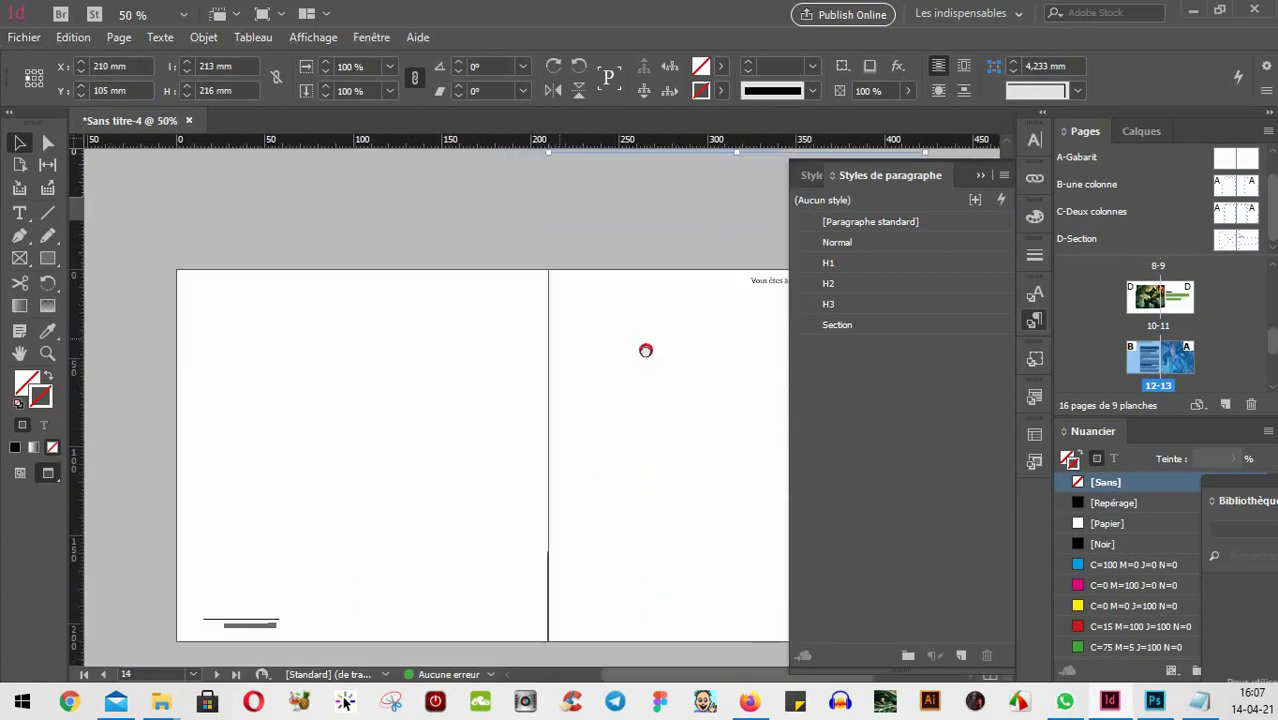
pyautogui.click(438, 396)
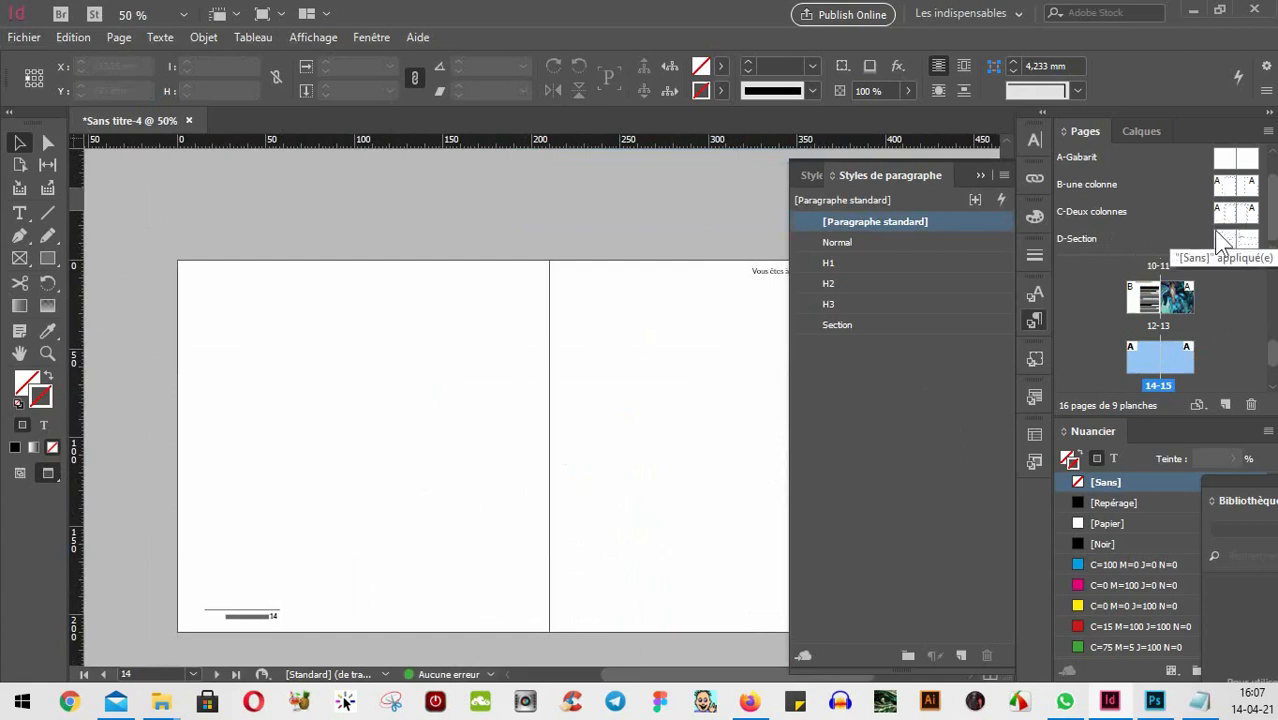
pyautogui.moveTo(1228, 218); pyautogui.dragTo(1140, 356)
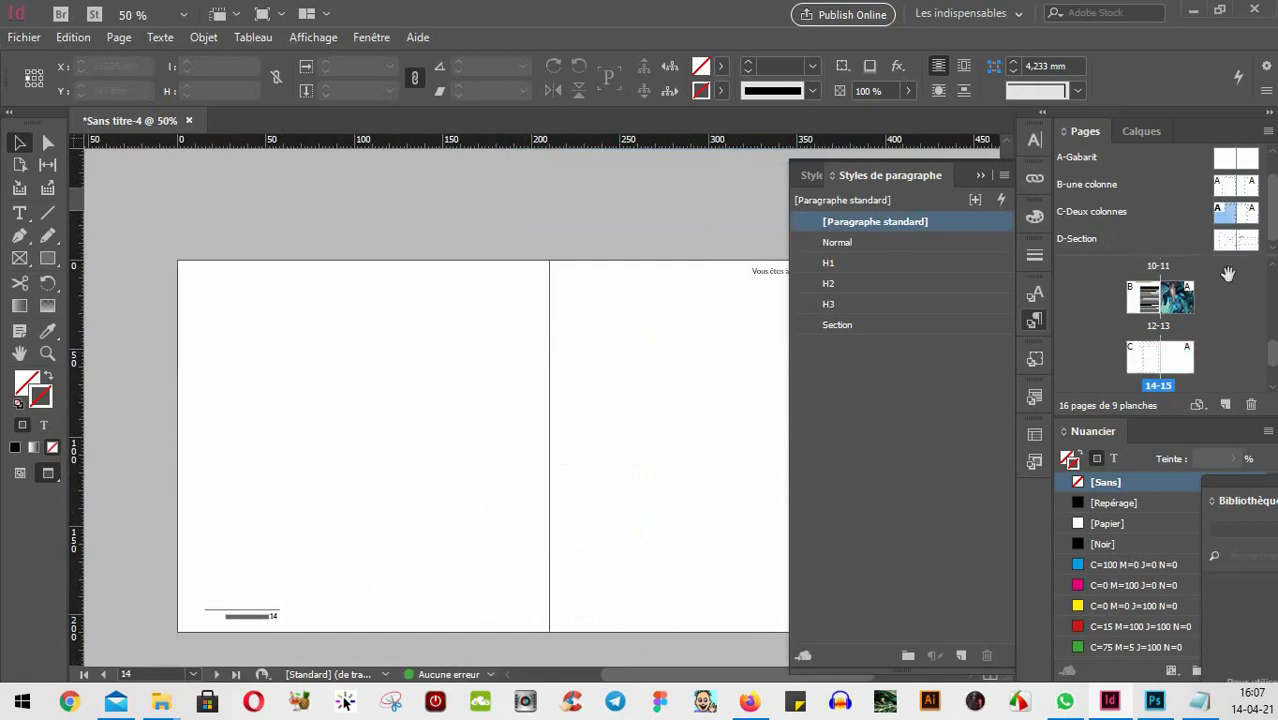
pyautogui.moveTo(1255, 222); pyautogui.dragTo(1185, 372)
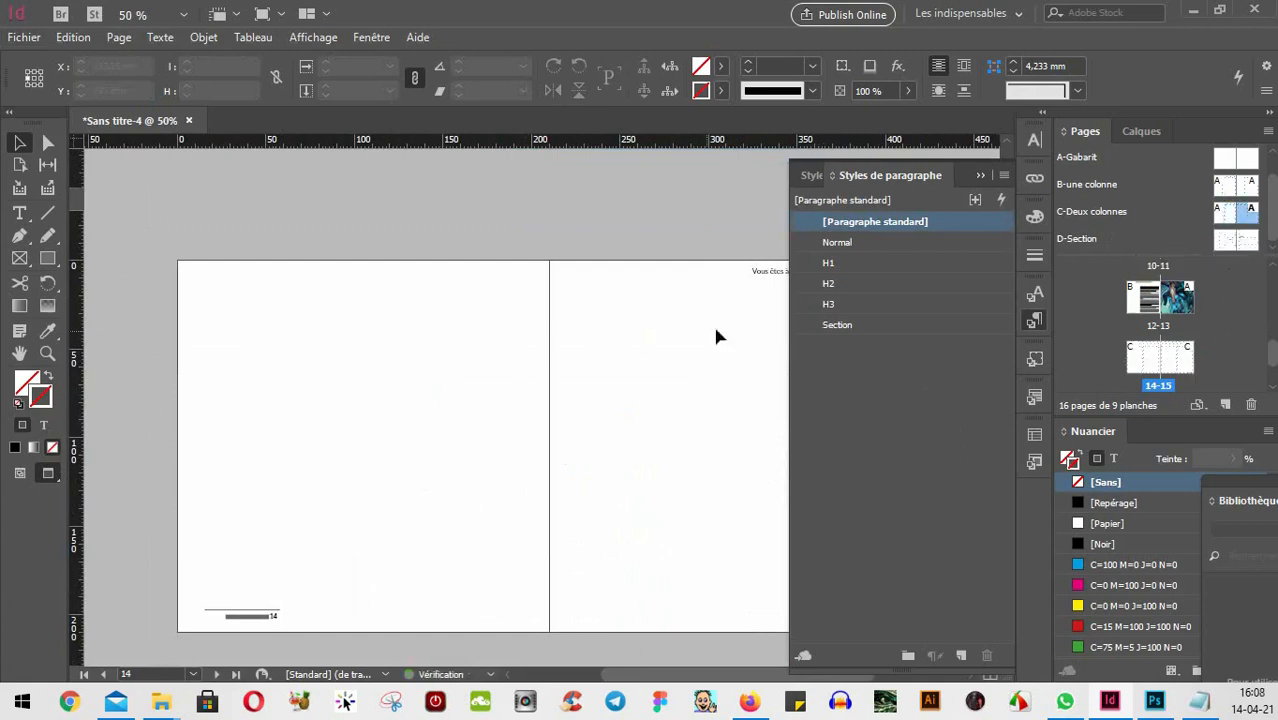
# - Return to normal view and override the master title and column text frames on pages 14 and 15 so they become editable
pyautogui.press('w')
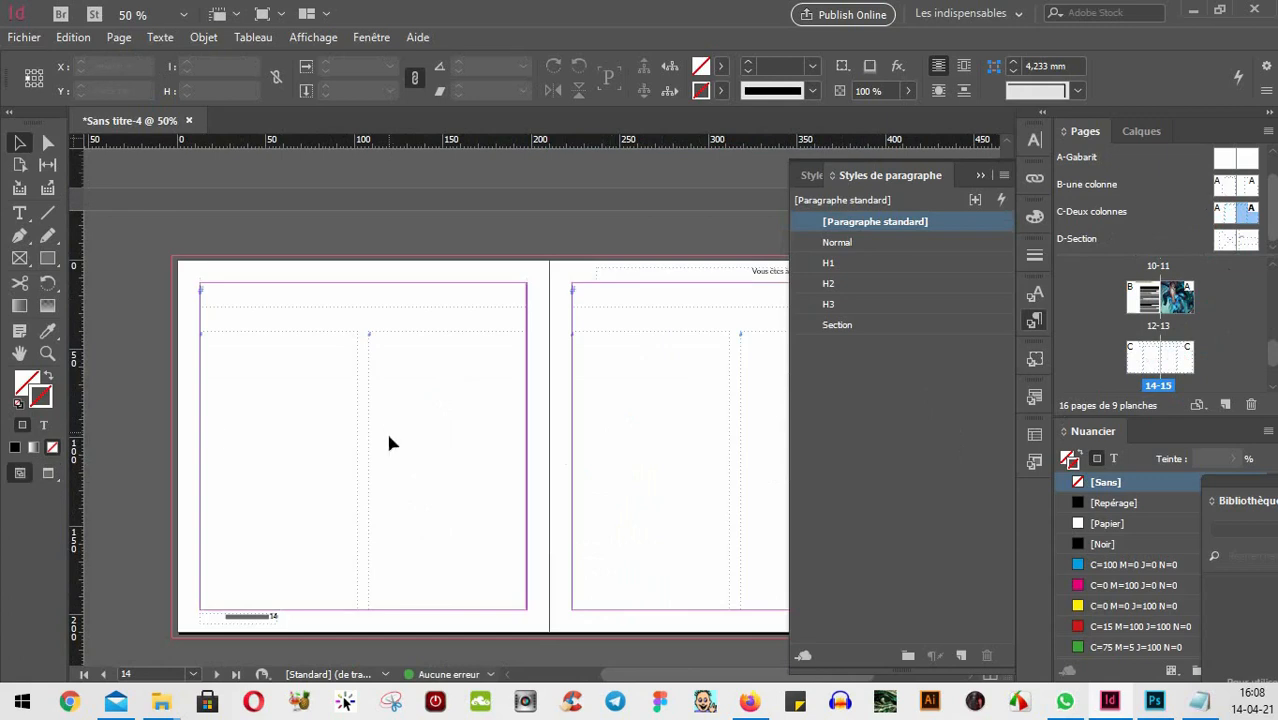
pyautogui.keyDown('ctrl'); pyautogui.keyDown('shift'); pyautogui.click(300, 428); pyautogui.keyUp('shift'); pyautogui.keyUp('ctrl')
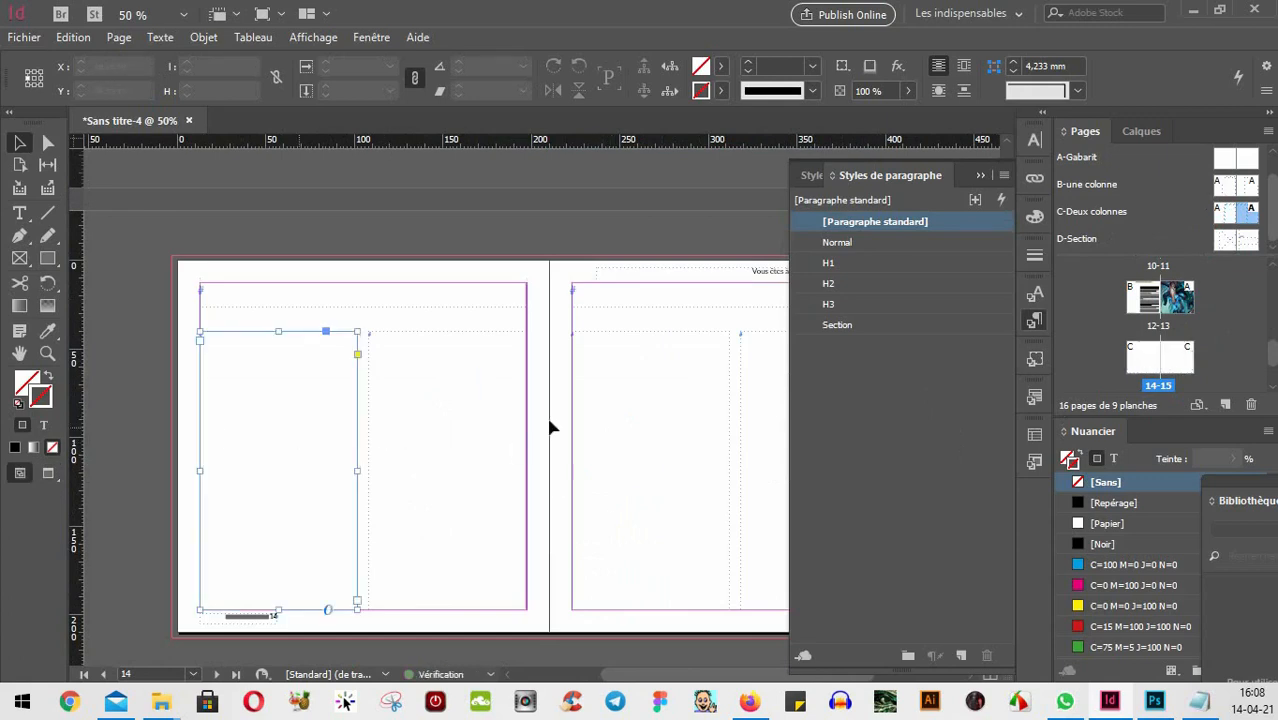
pyautogui.keyDown('ctrl'); pyautogui.keyDown('shift'); pyautogui.click(455, 427); pyautogui.keyUp('shift'); pyautogui.keyUp('ctrl')
pyautogui.keyDown('ctrl'); pyautogui.keyDown('shift'); pyautogui.click(638, 427); pyautogui.keyUp('shift'); pyautogui.keyUp('ctrl')
pyautogui.keyDown('ctrl'); pyautogui.keyDown('shift'); pyautogui.click(752, 427); pyautogui.keyUp('shift'); pyautogui.keyUp('ctrl')
pyautogui.keyDown('ctrl'); pyautogui.keyDown('shift'); pyautogui.click(713, 311); pyautogui.keyUp('shift'); pyautogui.keyUp('ctrl')
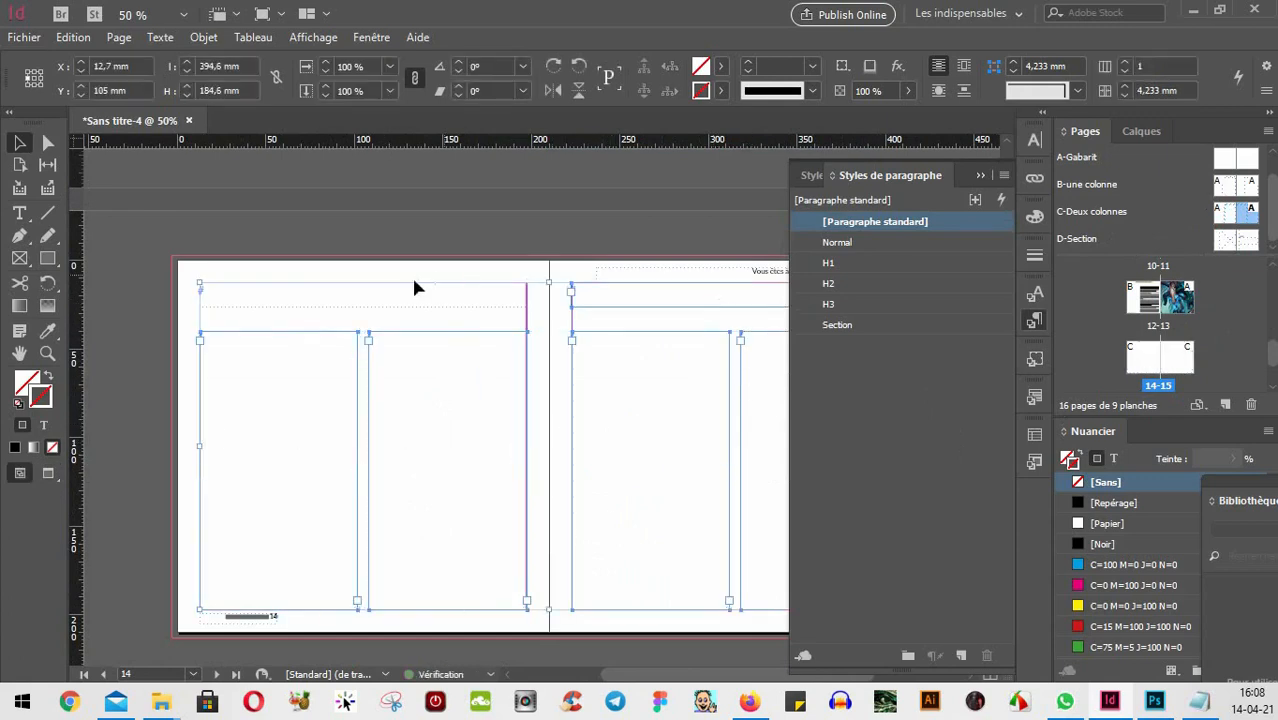
pyautogui.keyDown('ctrl'); pyautogui.keyDown('shift'); pyautogui.click(403, 290); pyautogui.keyUp('shift'); pyautogui.keyUp('ctrl')
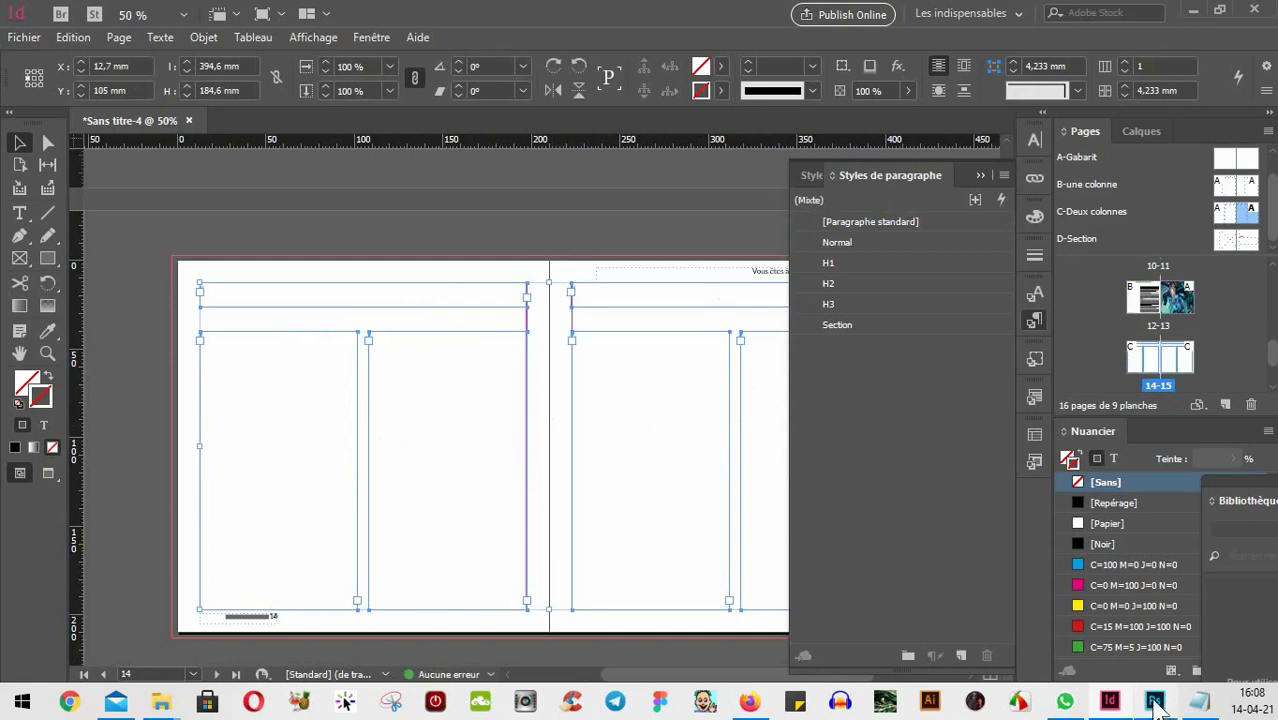
# - Copy the heading "La guerre des Anciens" from the histoire de warcraft PDF in Firefox
pyautogui.click(745, 703)
pyautogui.click(409, 430)
pyautogui.scroll(-10, 415, 435)
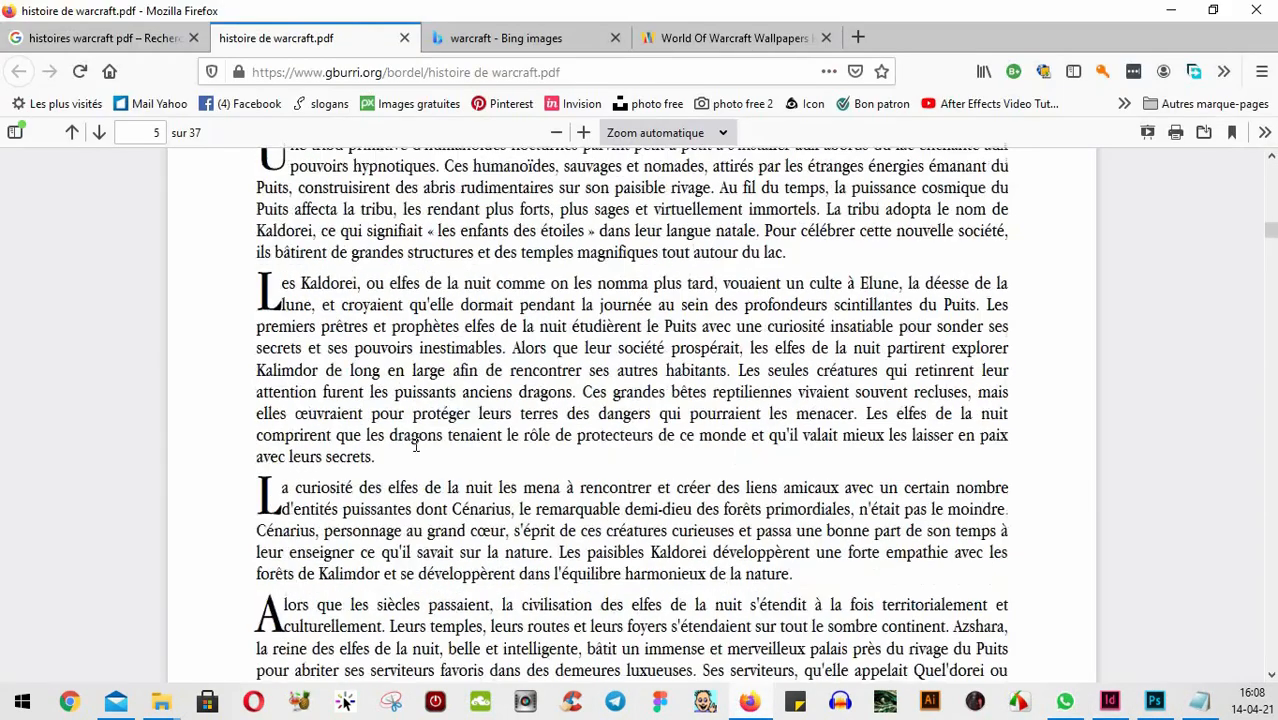
pyautogui.scroll(-5, 420, 395)
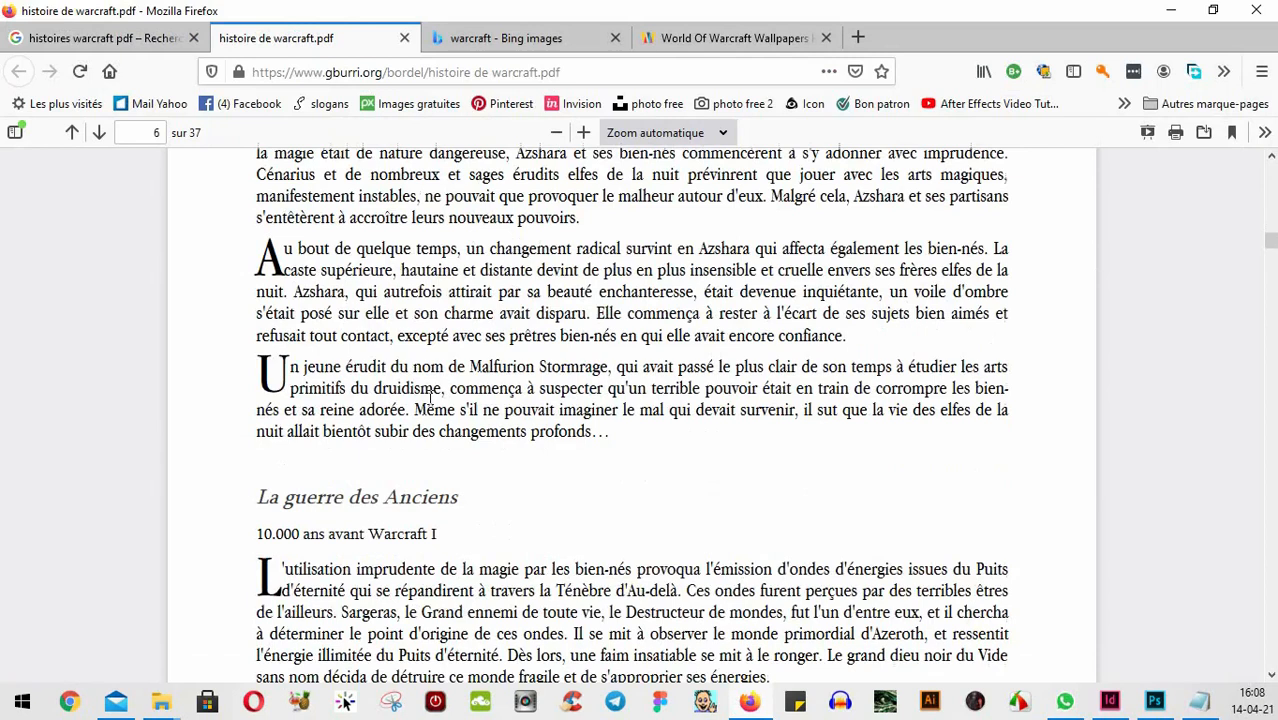
pyautogui.moveTo(467, 498)
pyautogui.mouseDown()
pyautogui.moveTo(283, 502)
pyautogui.moveTo(459, 494)
pyautogui.mouseUp()
pyautogui.hotkey('ctrl', 'c')
pyautogui.click(271, 497)
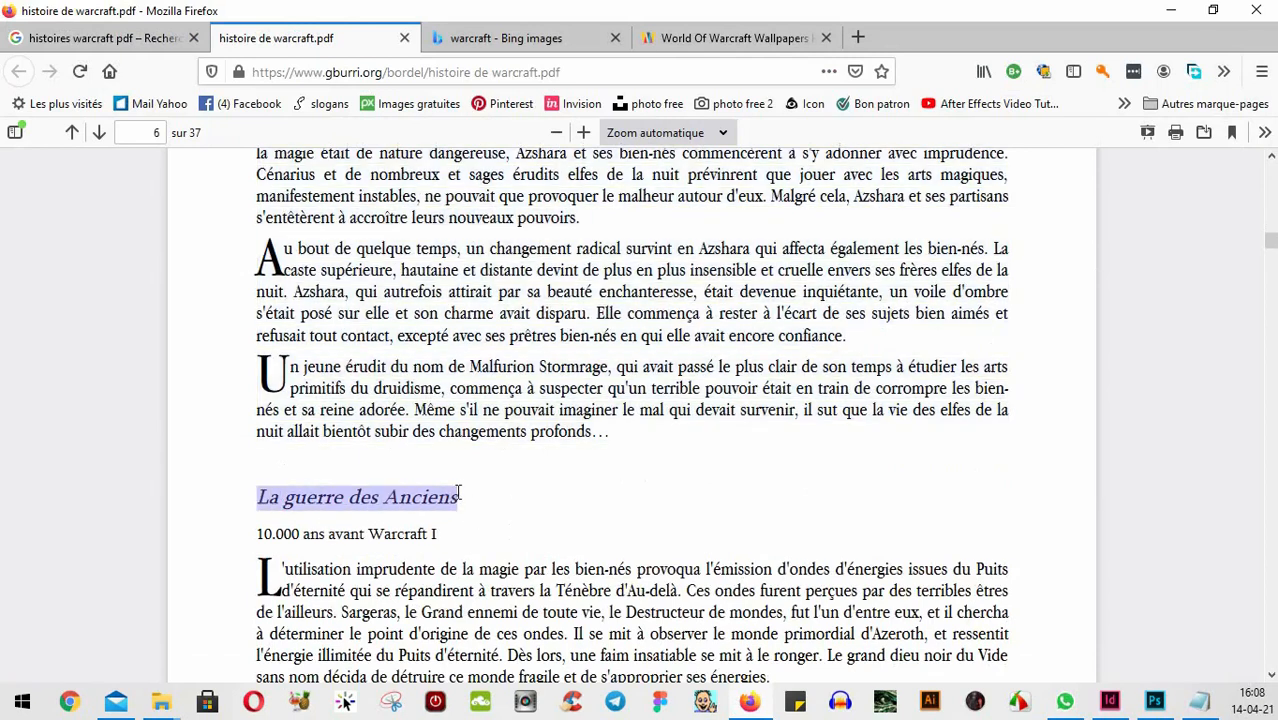
# - Back in InDesign, paste the copied heading into the title frame of page 14 and compare it with the title on page 12
pyautogui.click(1168, 10)
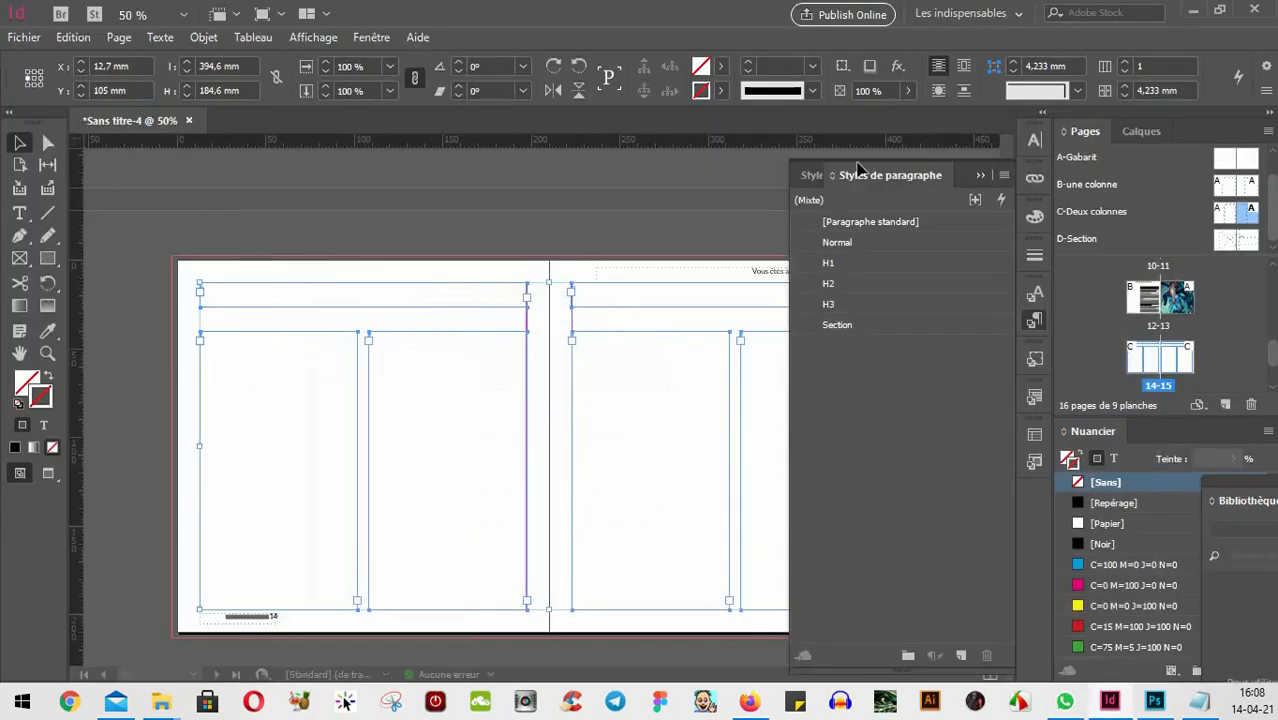
pyautogui.click(21, 214)
pyautogui.click(214, 289)
pyautogui.hotkey('ctrl', 'v')
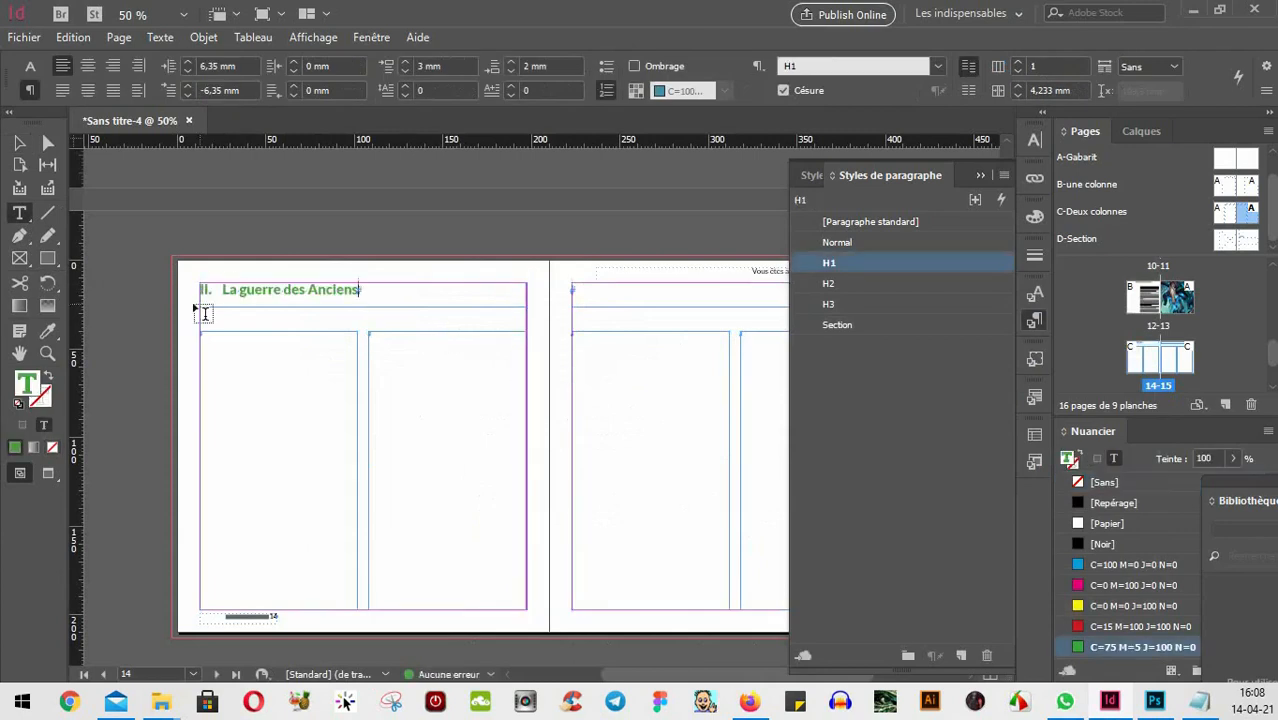
pyautogui.scroll(8, 380, 340)
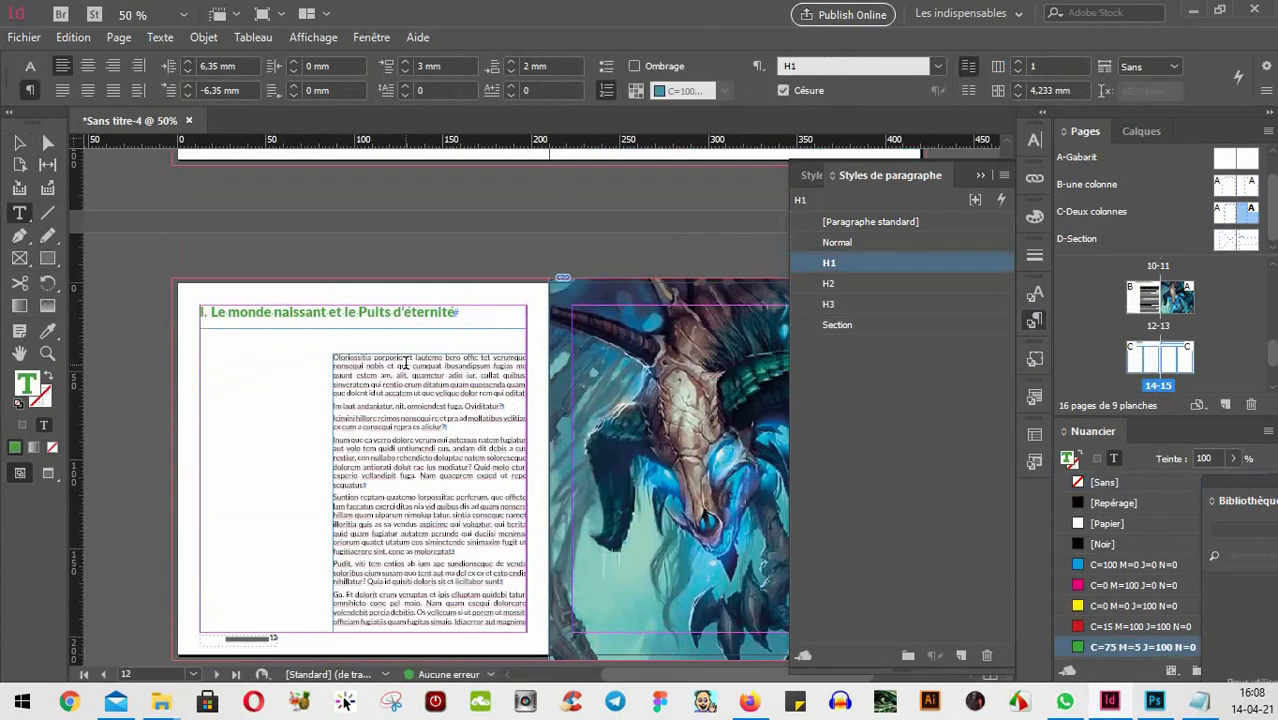
pyautogui.scroll(-5, 277, 362)
pyautogui.scroll(-3, 287, 388)
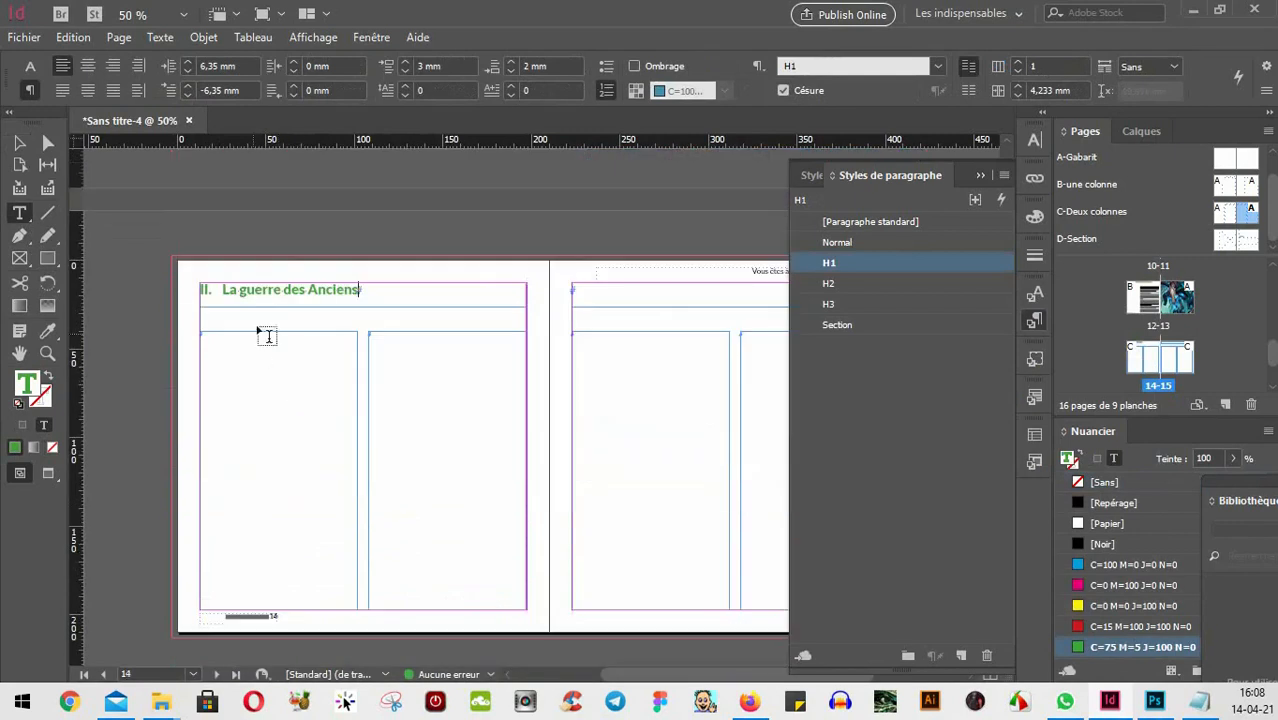
# - Fill the first column of page 14 with placeholder text
pyautogui.click(257, 386)
pyautogui.click(158, 37)
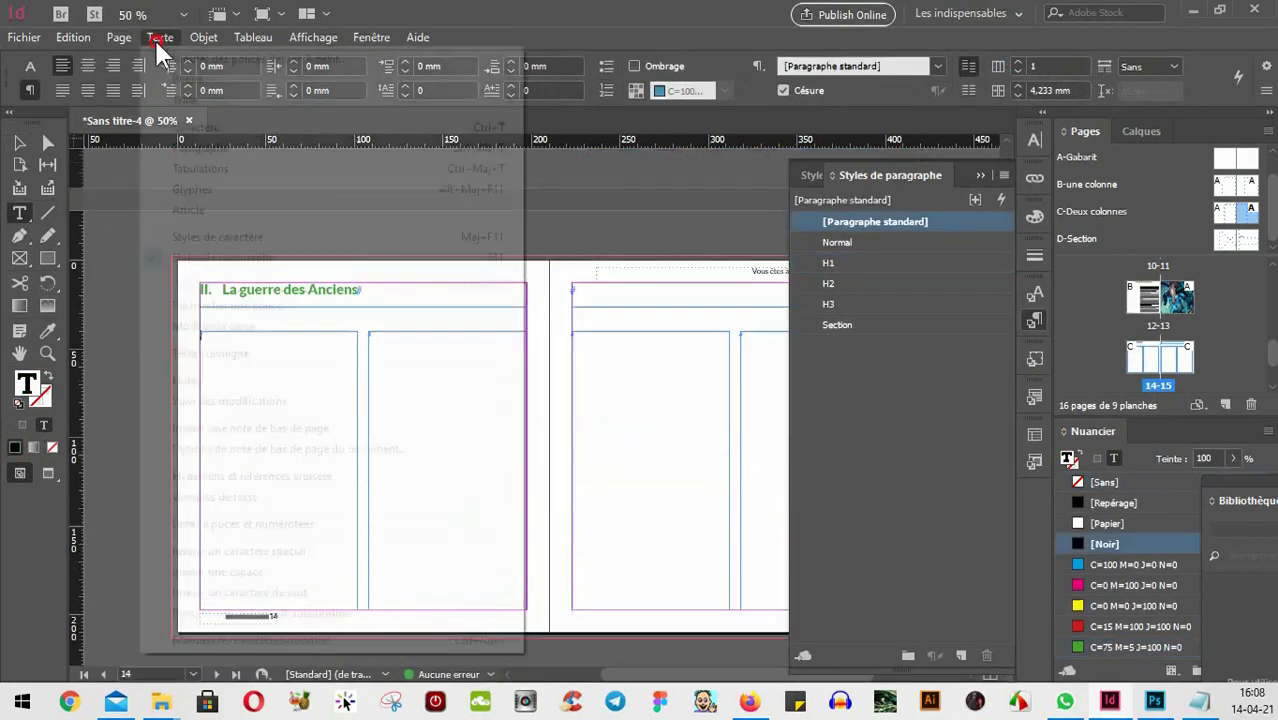
pyautogui.click(219, 613)
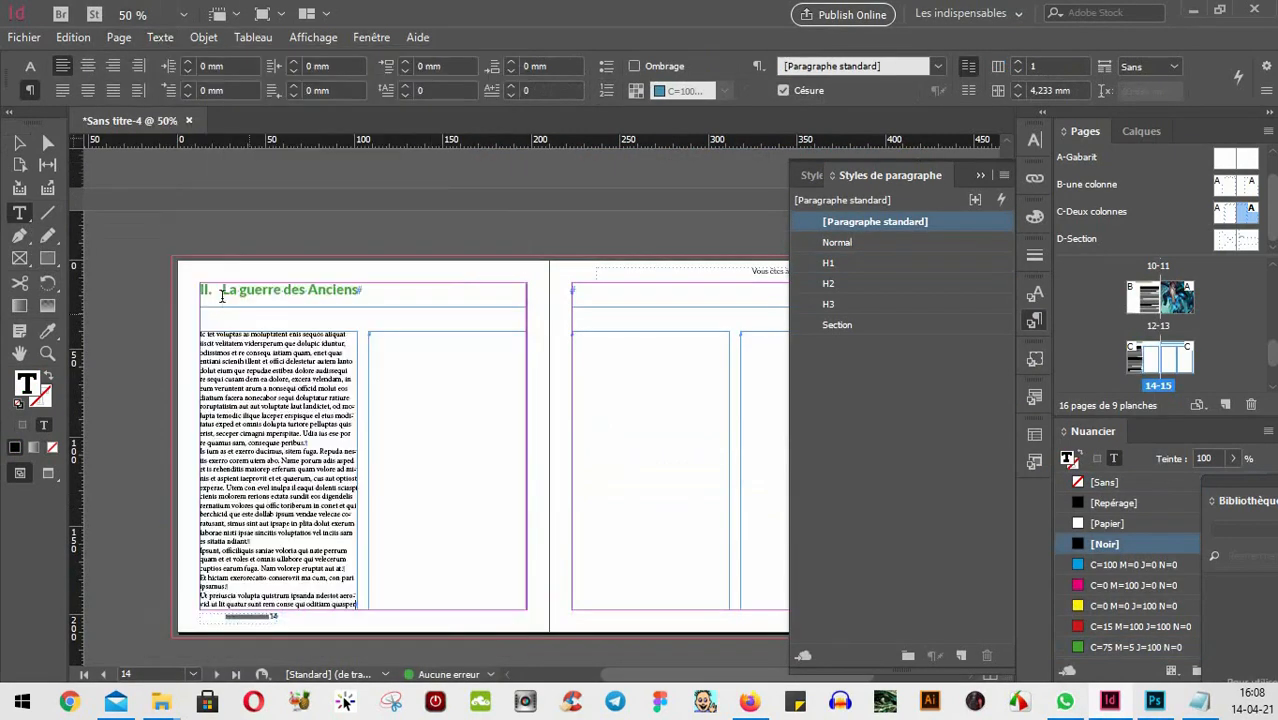
# - Delete the empty second-column frame on page 14 and the first-column frame on page 15
pyautogui.click(19, 143)
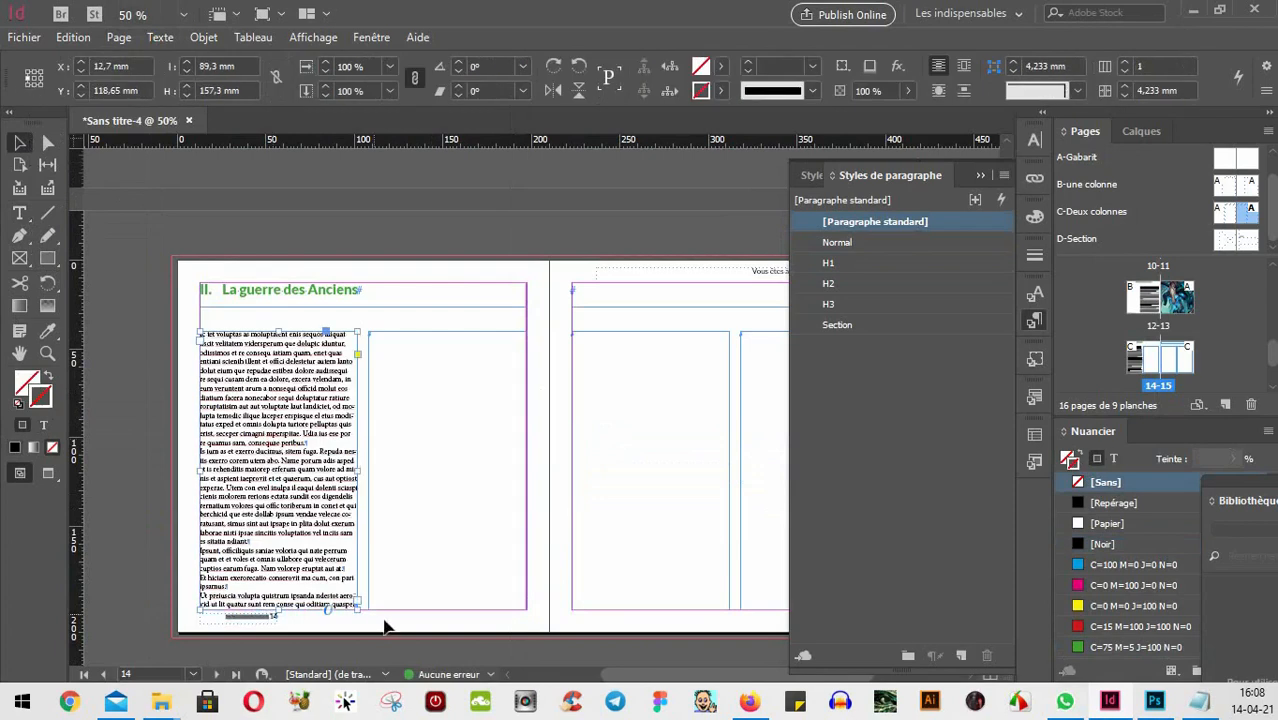
pyautogui.press('space')
pyautogui.moveTo(597, 544); pyautogui.dragTo(501, 544)
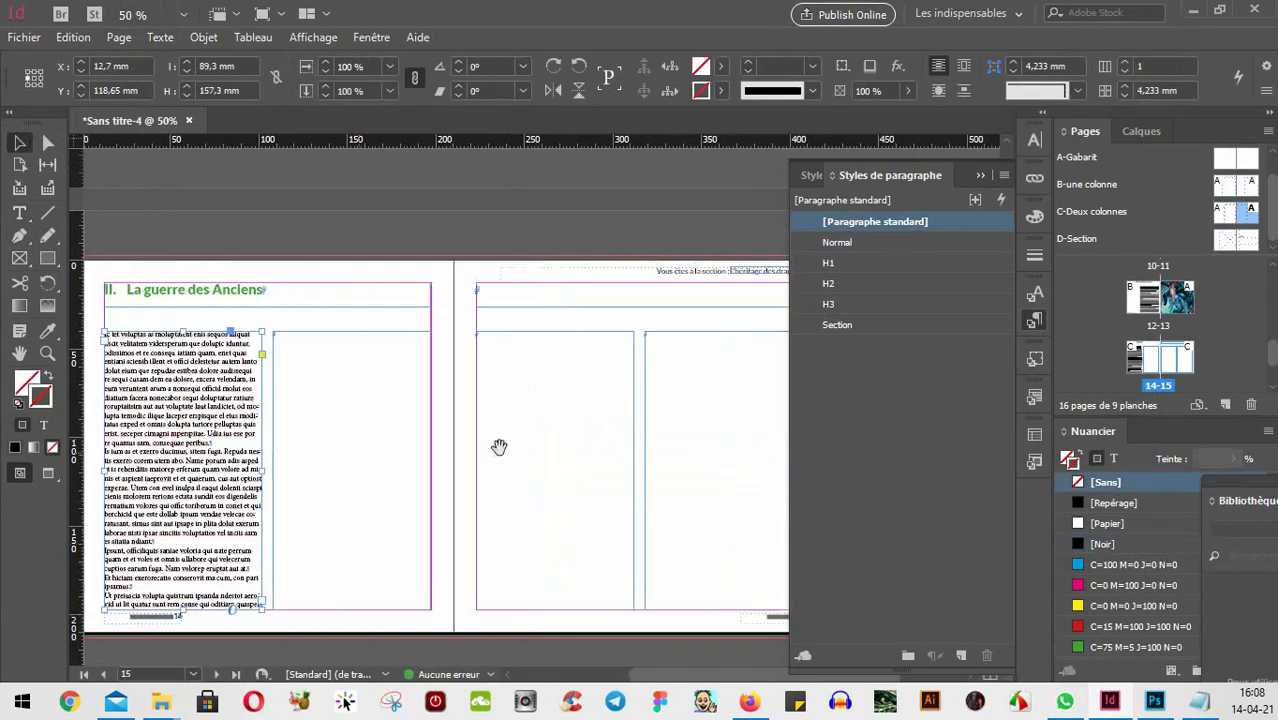
pyautogui.click(330, 392)
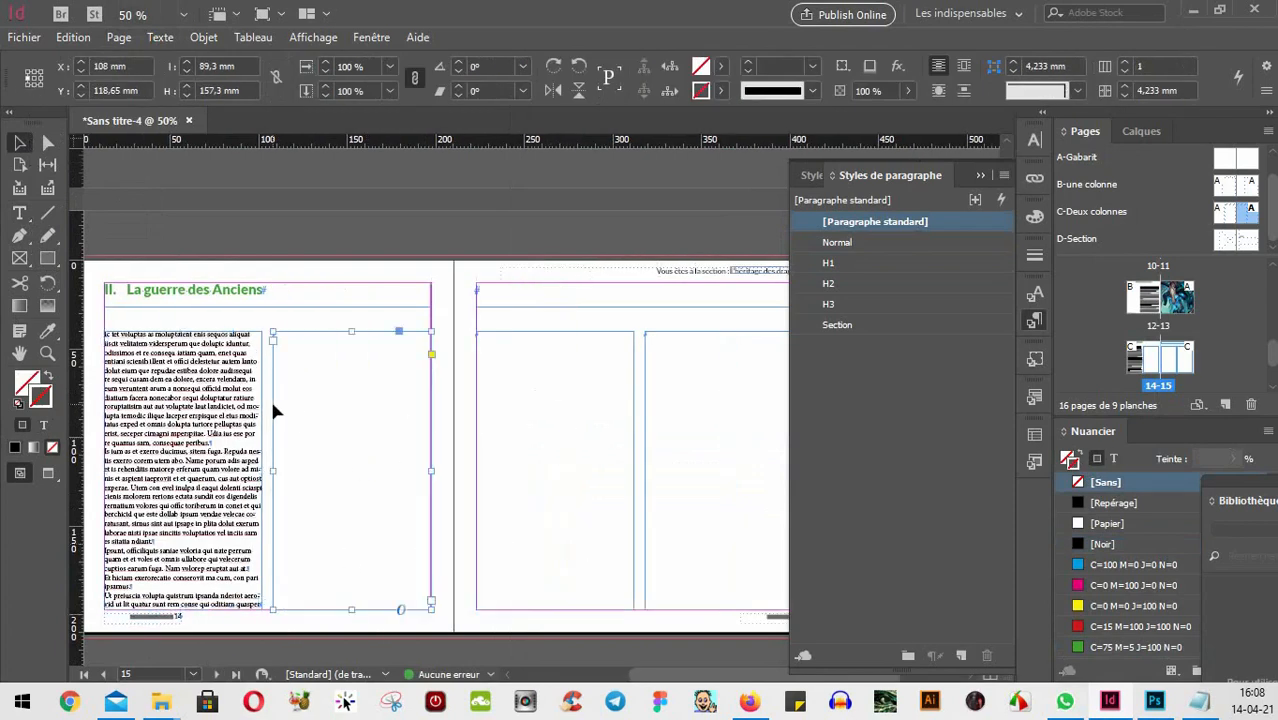
pyautogui.moveTo(360, 408); pyautogui.dragTo(563, 411)
pyautogui.press('Delete')
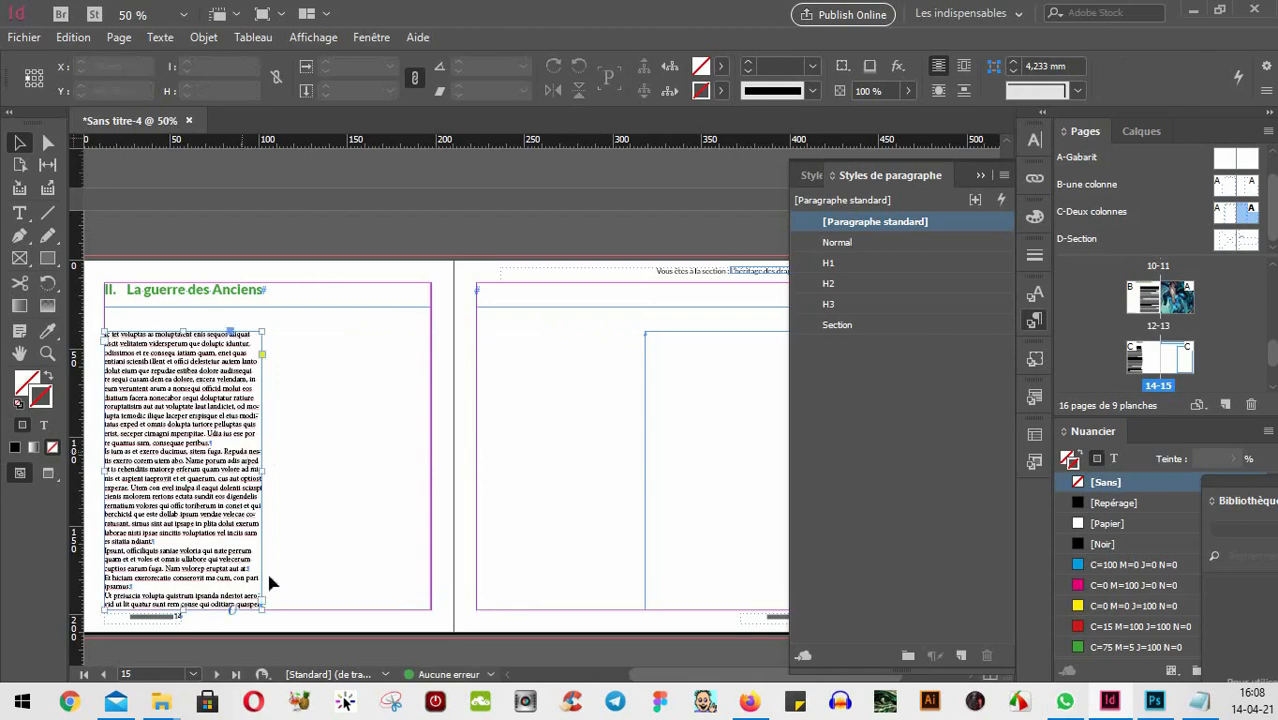
# - Thread the first column of page 14 to the remaining column frame on page 15
pyautogui.click(260, 604)
pyautogui.click(262, 604)
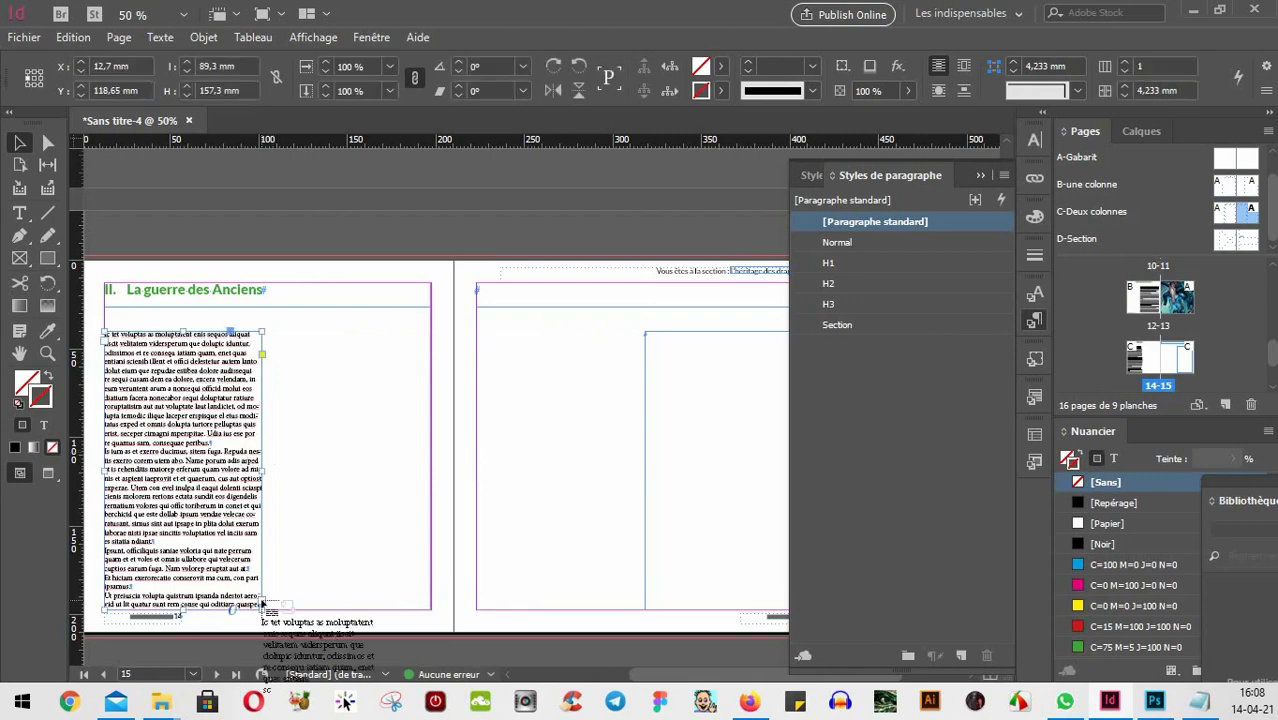
pyautogui.click(695, 413)
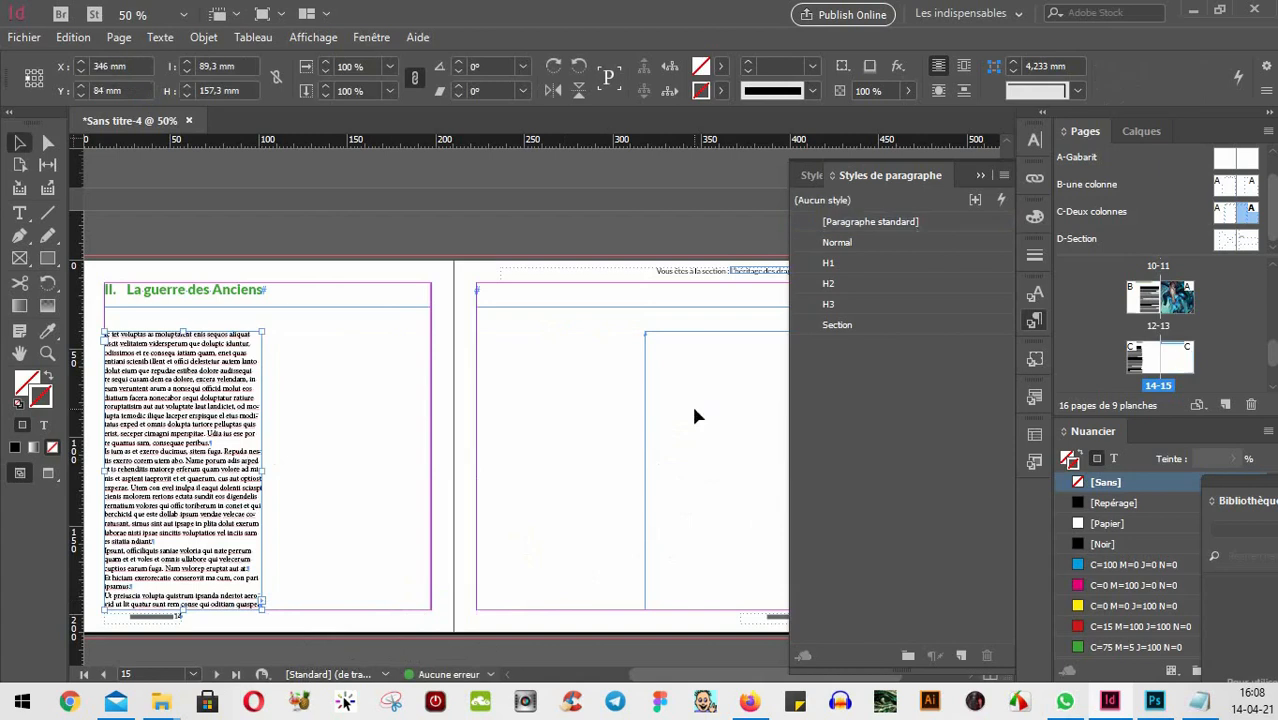
# - Delete the line ending in "consequae peribus." from the placeholder text on page 14
pyautogui.doubleClick(213, 503)
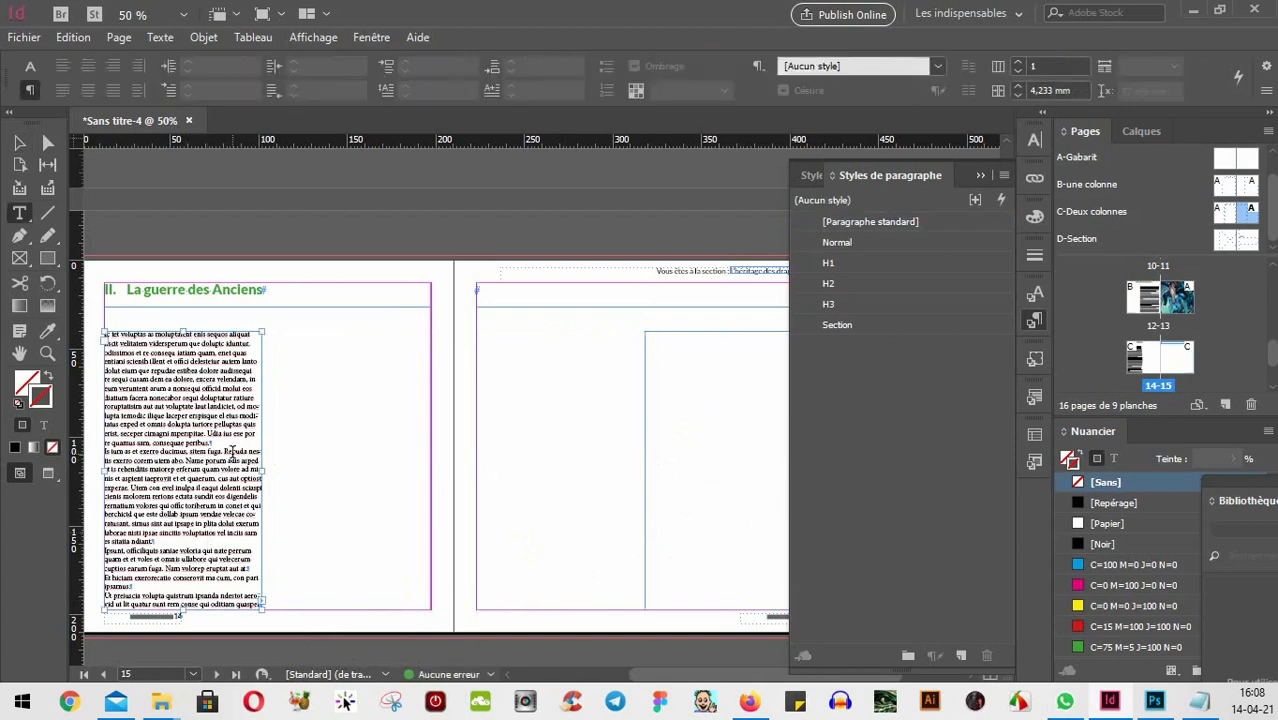
pyautogui.moveTo(232, 451); pyautogui.dragTo(133, 443)
pyautogui.moveTo(213, 443); pyautogui.dragTo(101, 446)
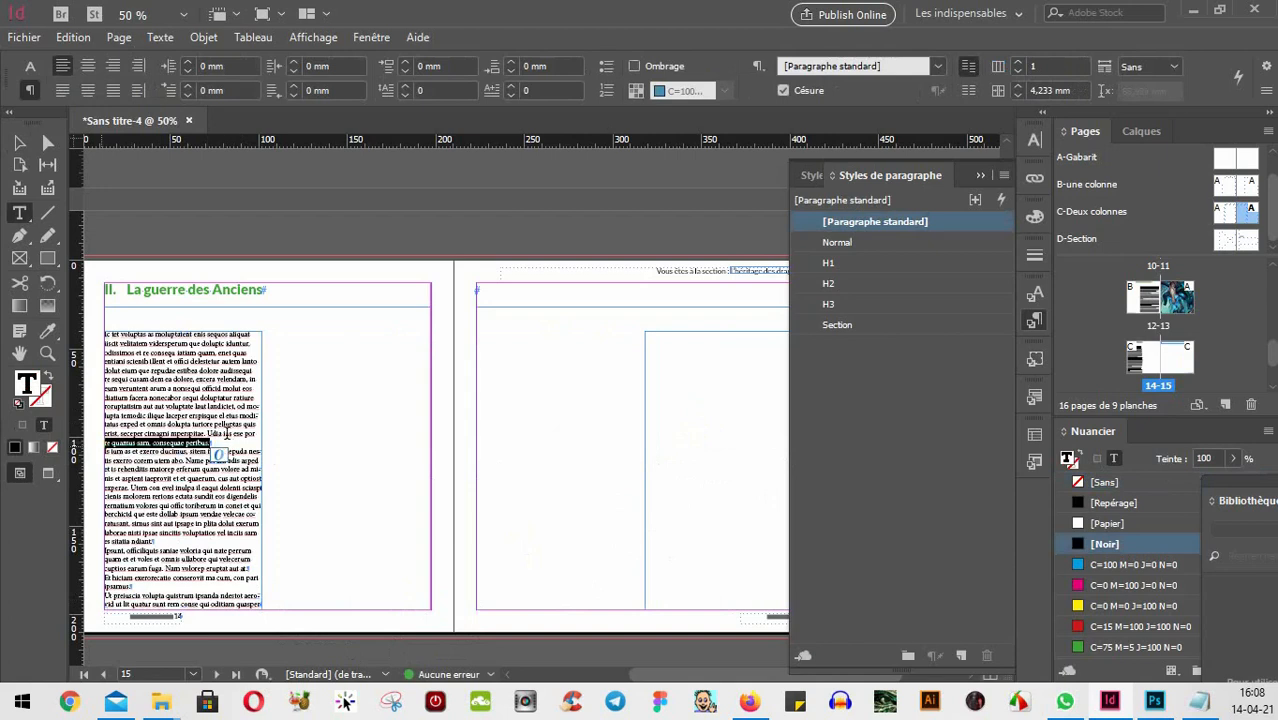
pyautogui.hotkey('ctrl', '=')
pyautogui.press('BackSpace')
# - Break the page 14 text into separate paragraphs after "sitem fuga." and after "corem utem abo."
pyautogui.moveTo(238, 458); pyautogui.dragTo(233, 471)
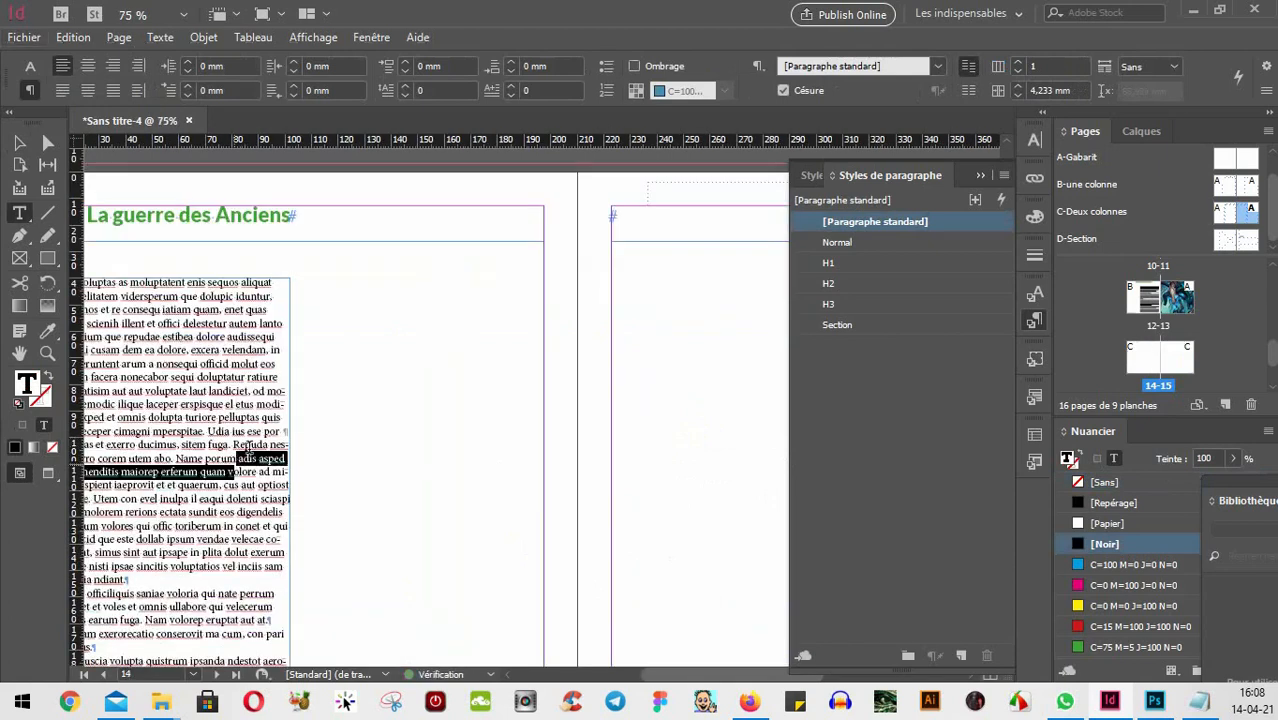
pyautogui.click(237, 445)
pyautogui.press('Return')
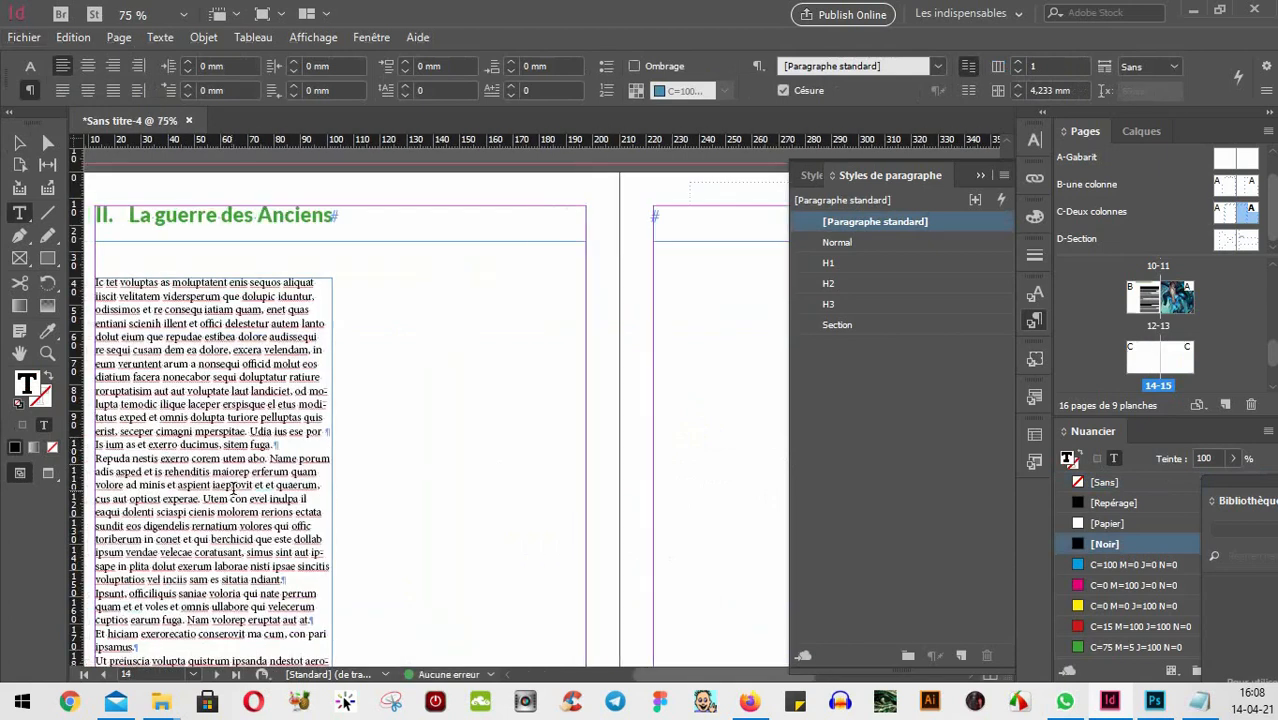
pyautogui.press('Return')
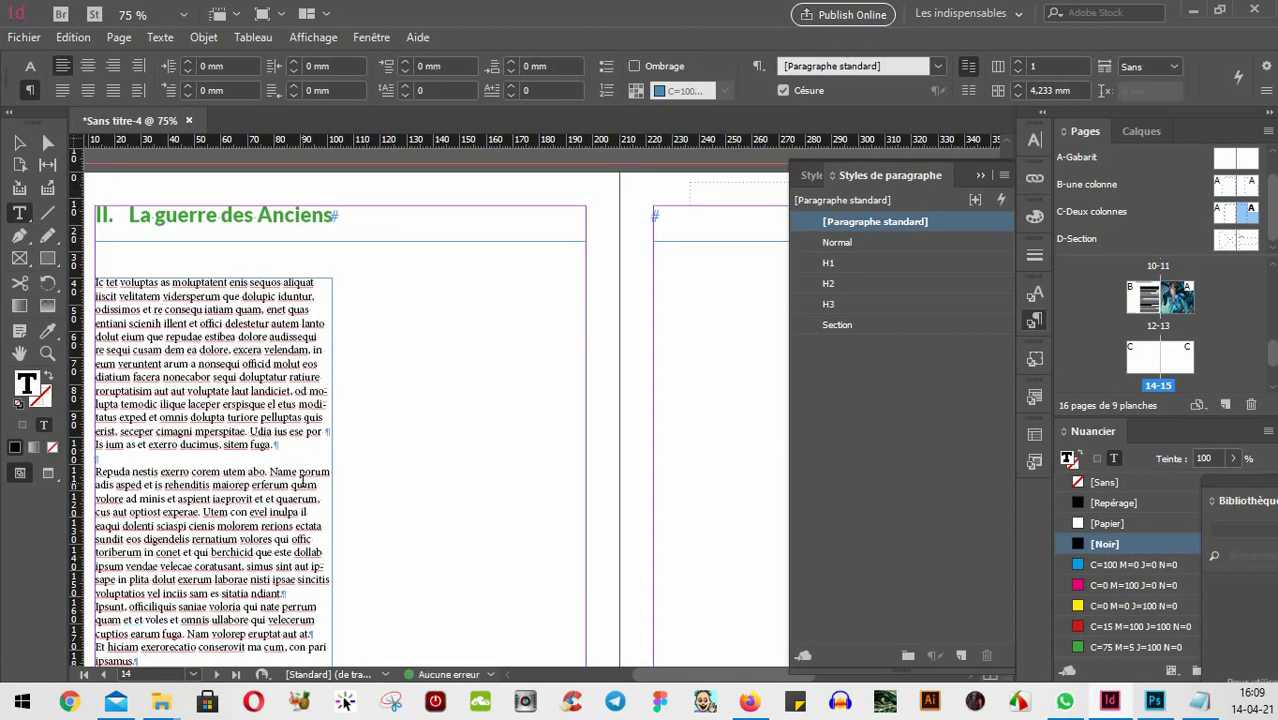
pyautogui.press('Delete')
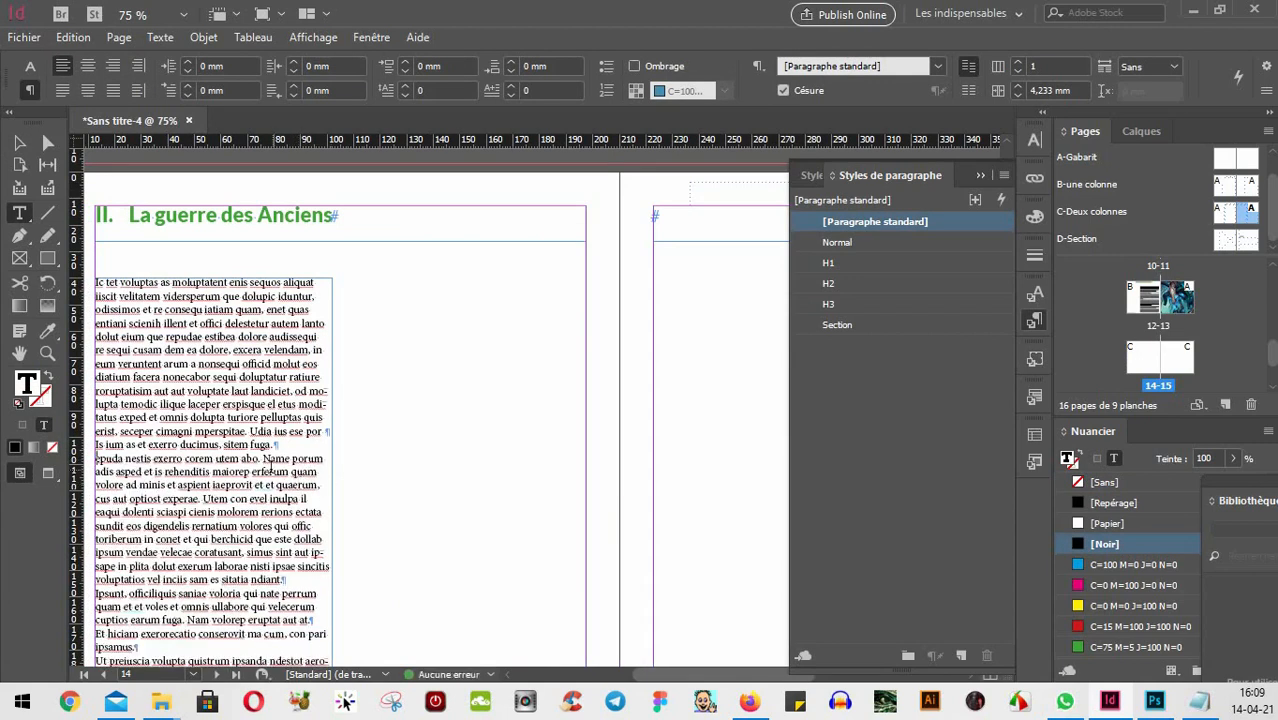
pyautogui.press('Return')
# - Apply the H2 paragraph style to the line "Is ium as et exerro ducimus, sitem fuga." on page 14
pyautogui.moveTo(280, 445); pyautogui.dragTo(93, 445)
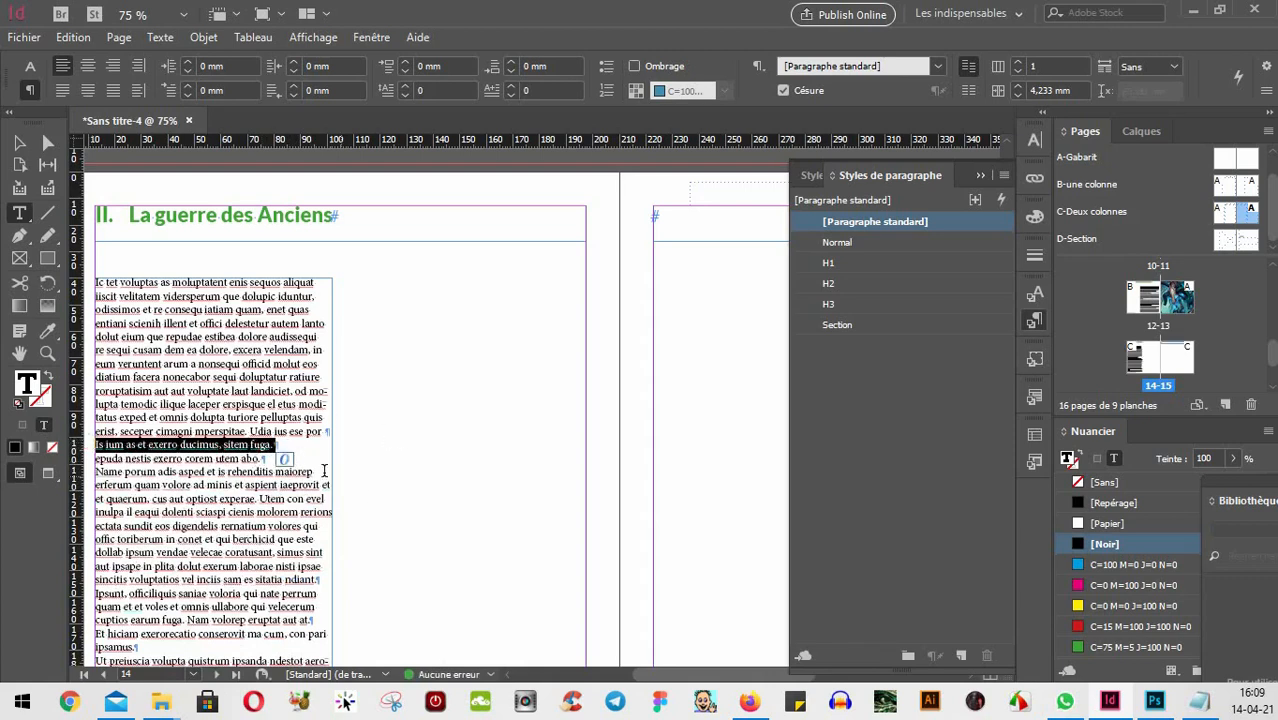
pyautogui.hotkey('ctrl', '=')
pyautogui.hotkey('ctrl', '=')
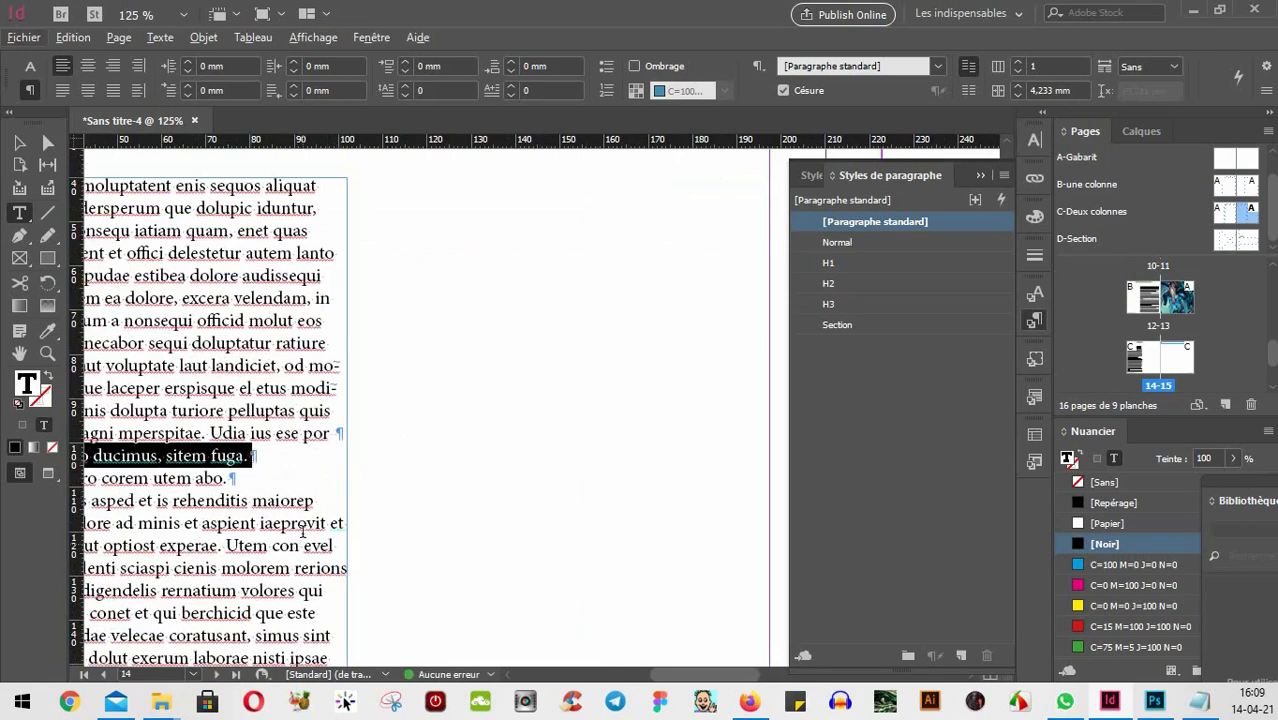
pyautogui.hscroll(-5, 281, 462)
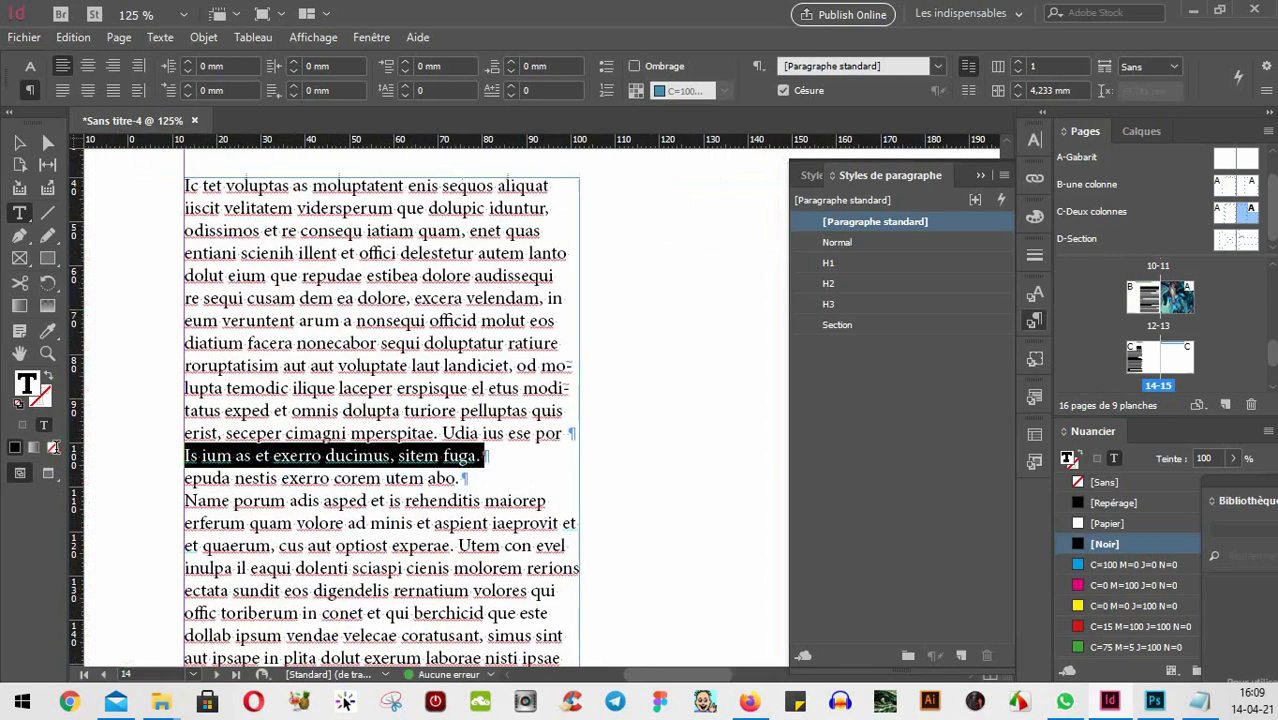
pyautogui.click(250, 470)
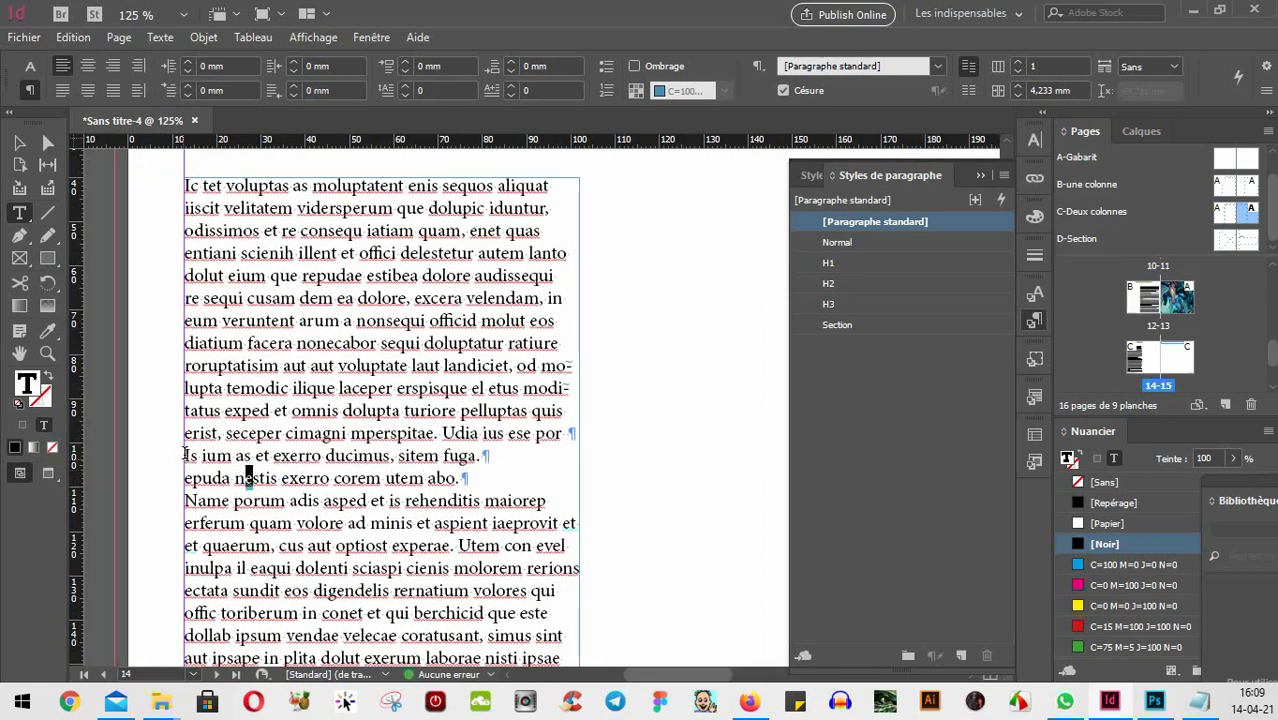
pyautogui.moveTo(184, 455); pyautogui.dragTo(507, 449)
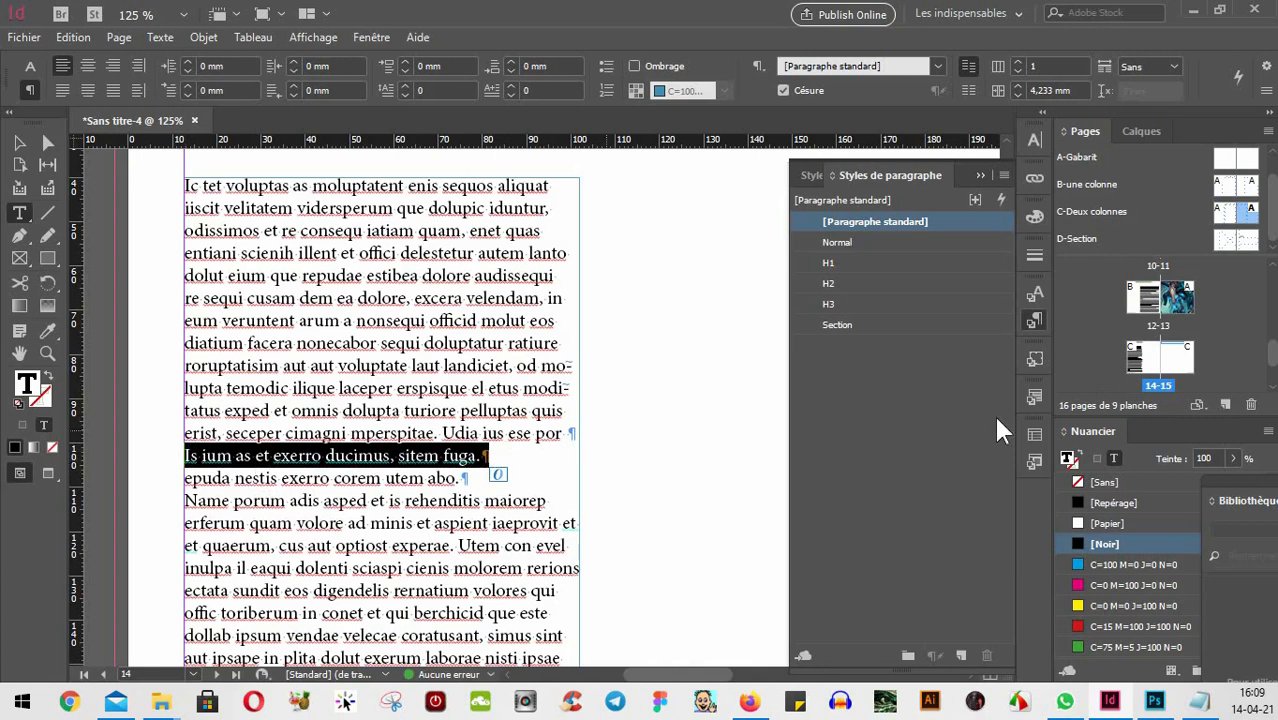
pyautogui.click(829, 282)
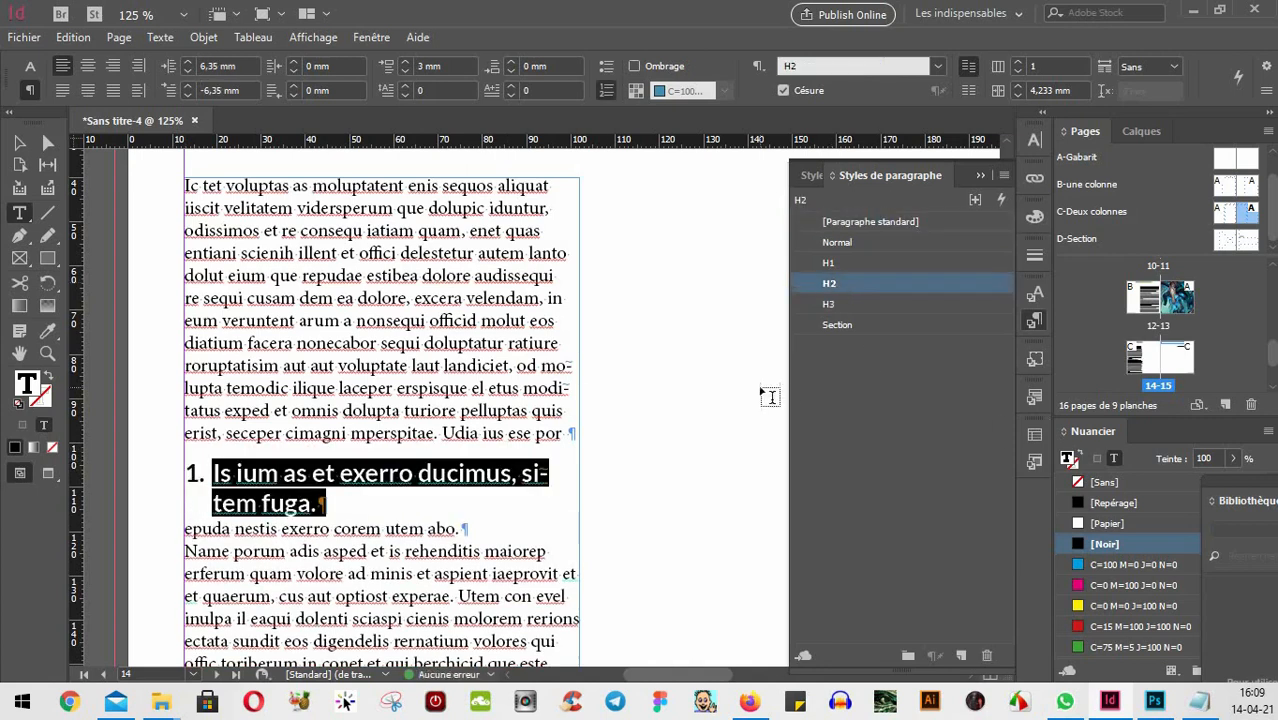
# - Turn off hyphenation for the numbered heading "Is ium as et exerro ducimus, sitem fuga." and redefine the H2 style from it
pyautogui.click(361, 486)
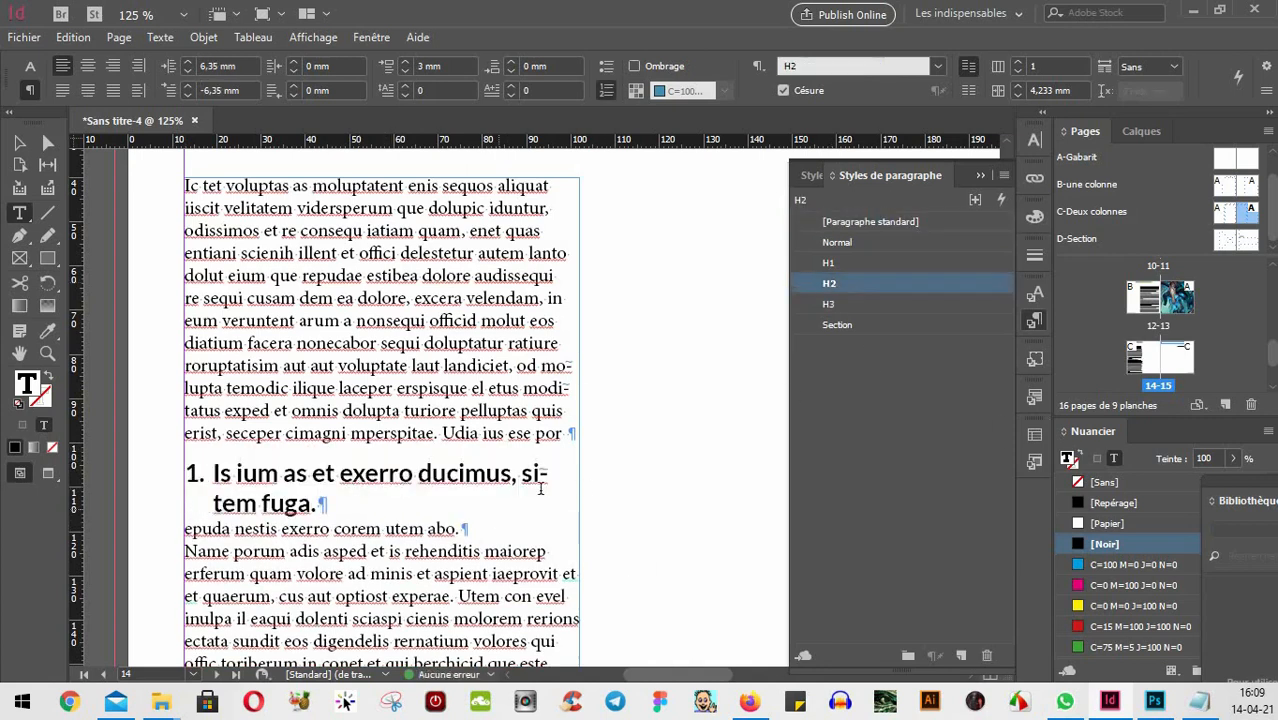
pyautogui.moveTo(533, 474); pyautogui.dragTo(548, 475)
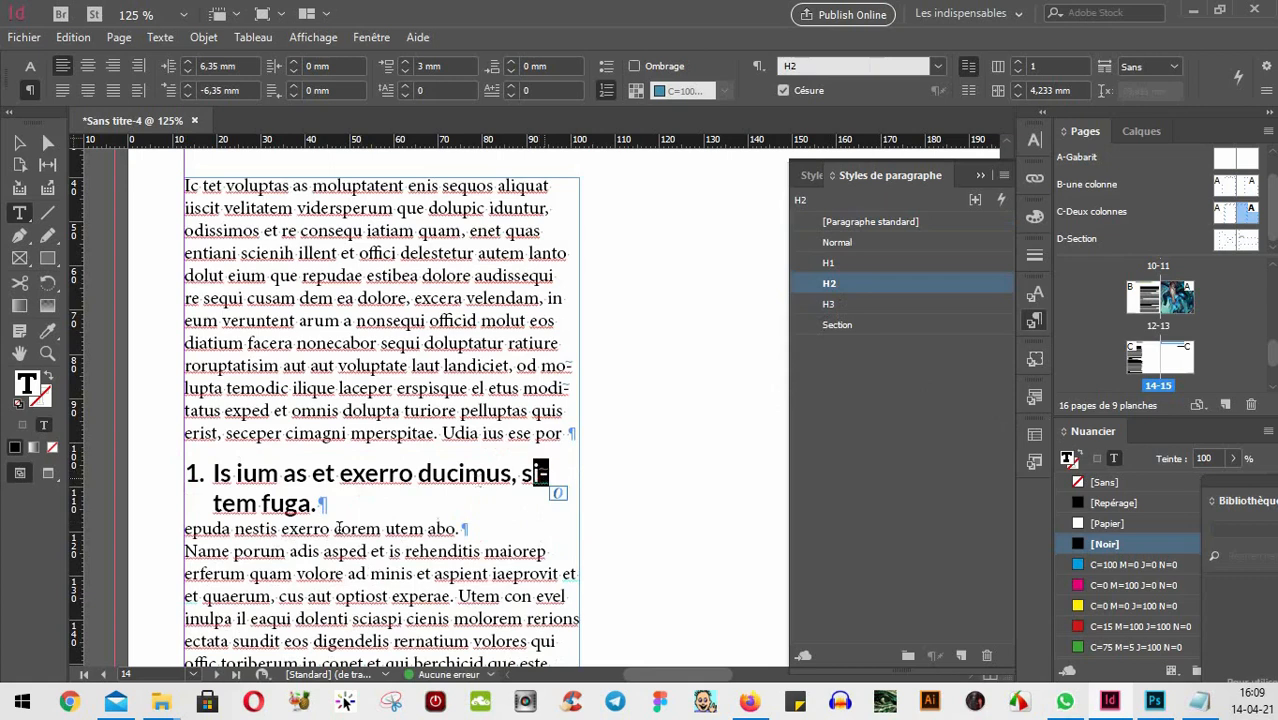
pyautogui.moveTo(342, 506); pyautogui.dragTo(165, 485)
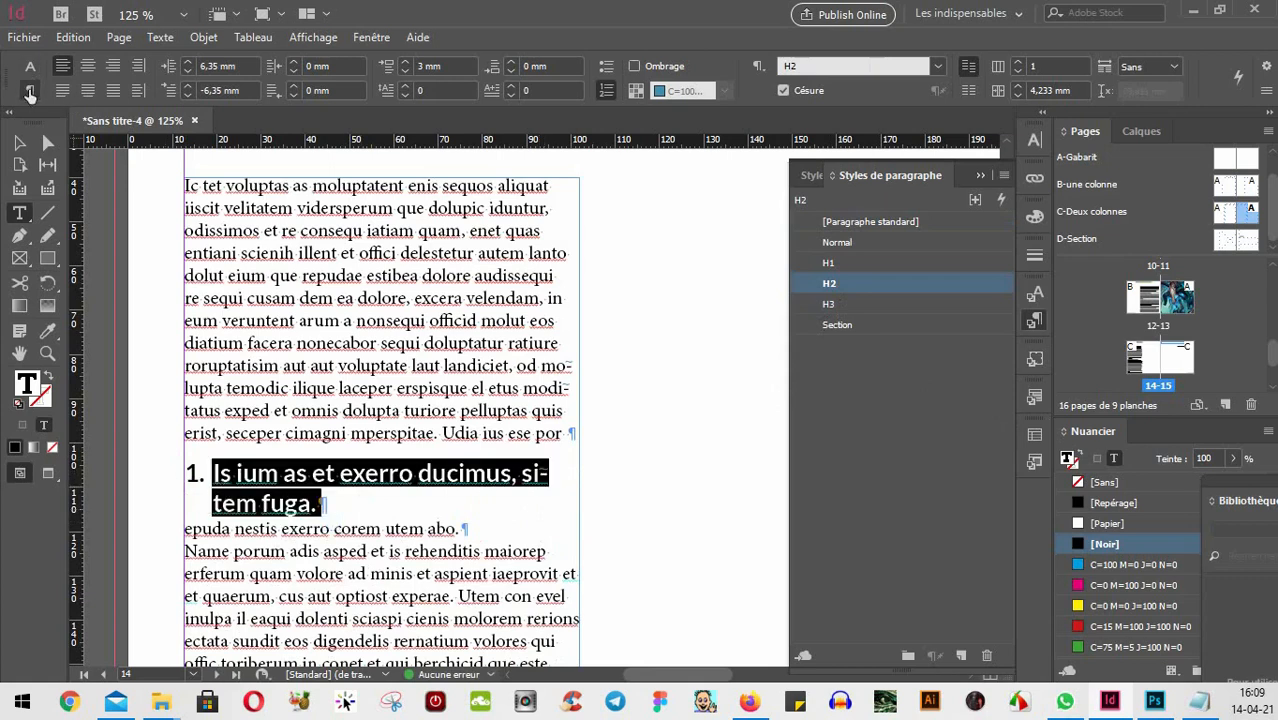
pyautogui.click(29, 92)
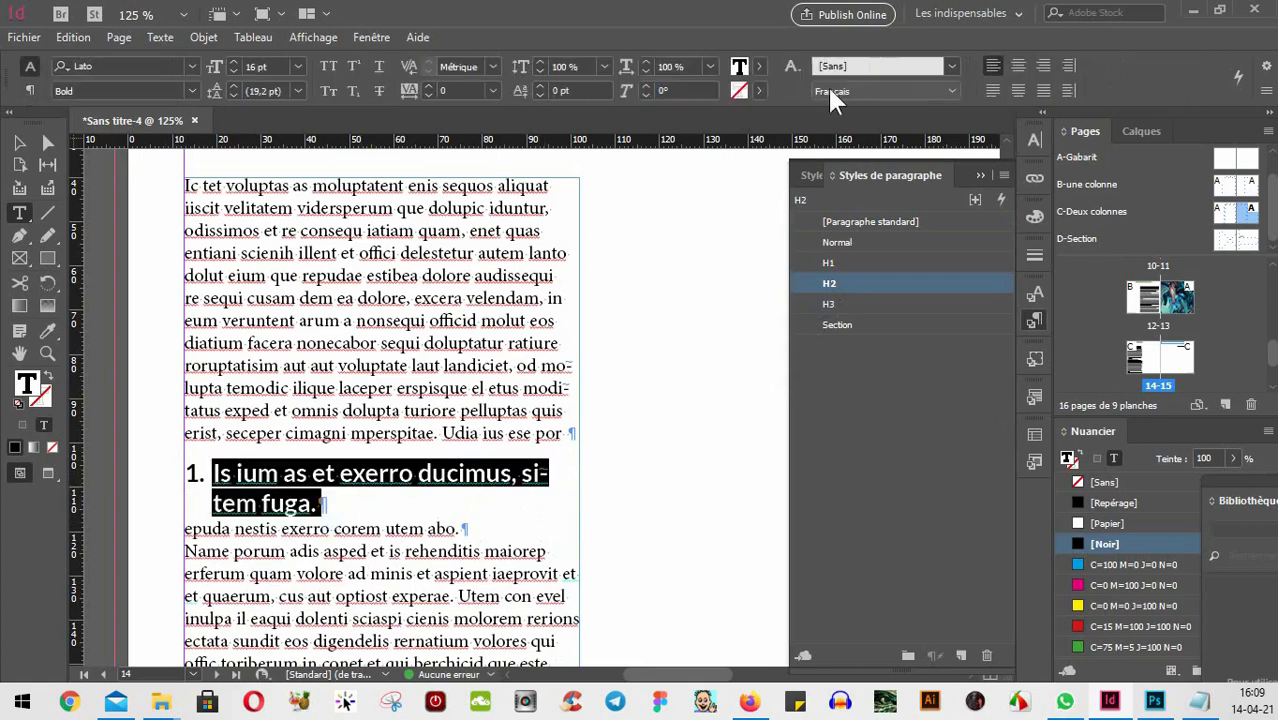
pyautogui.click(32, 91)
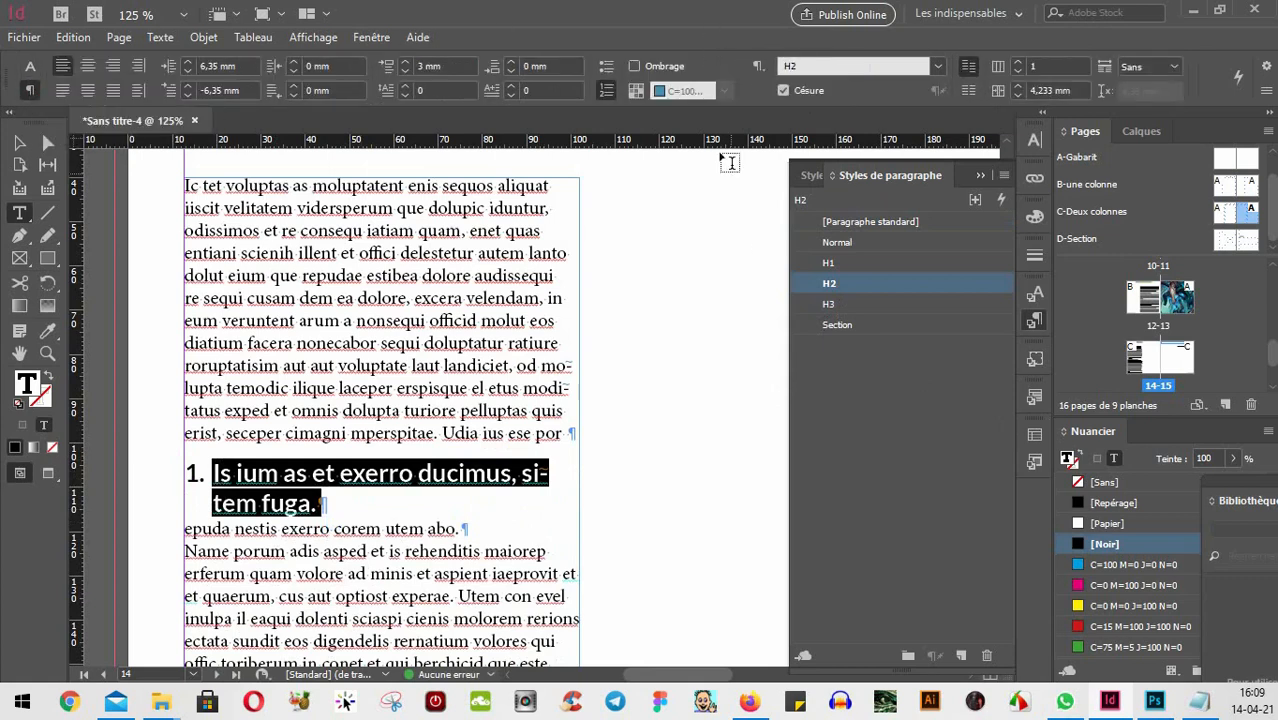
pyautogui.click(806, 90)
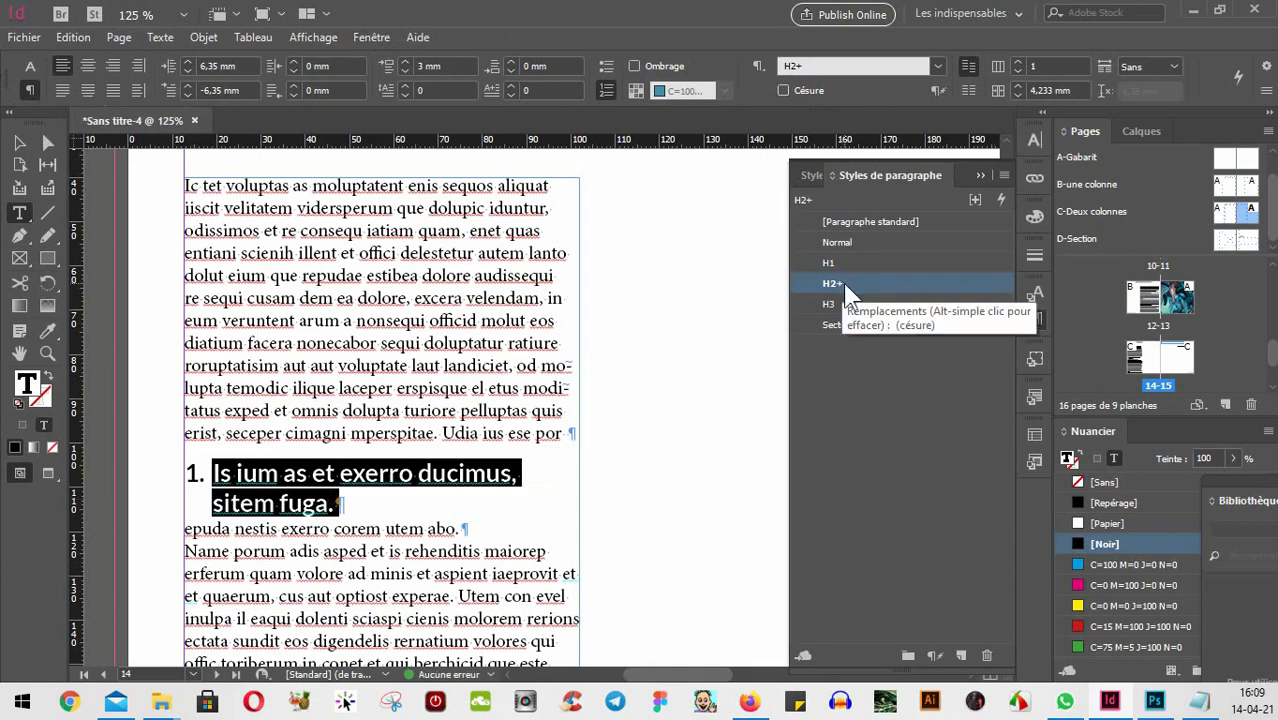
pyautogui.rightClick(885, 284)
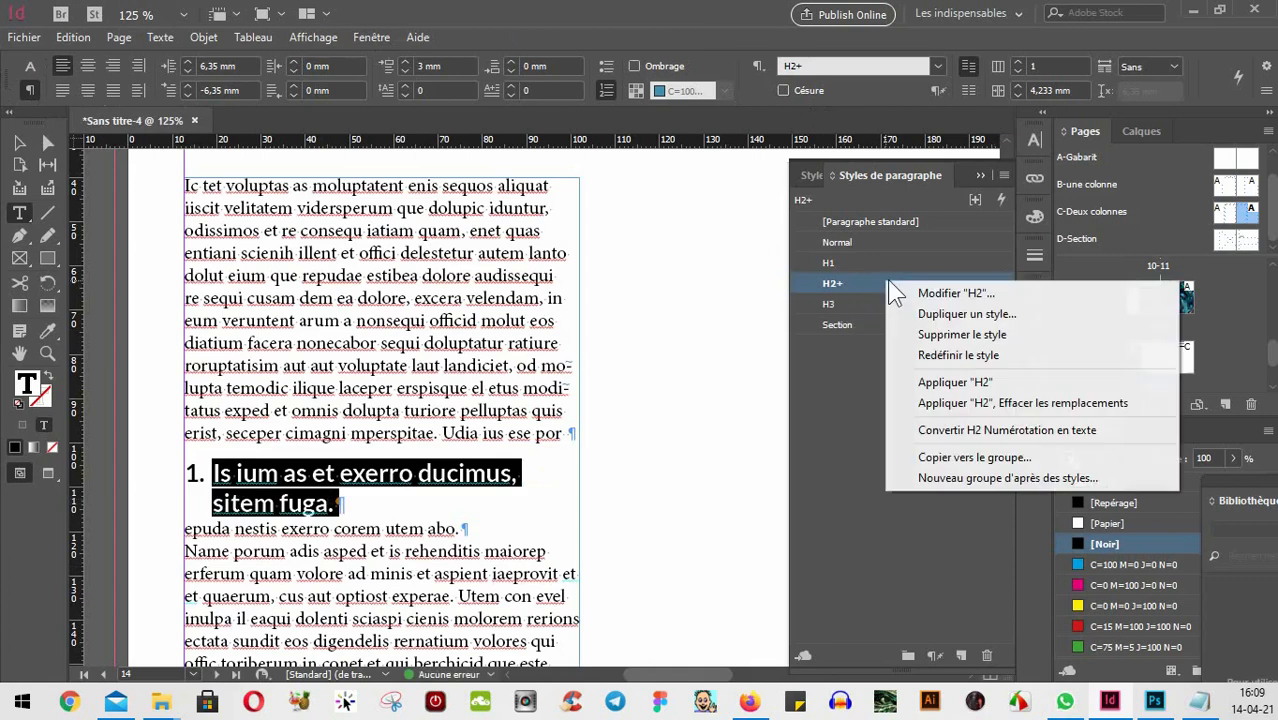
pyautogui.click(946, 357)
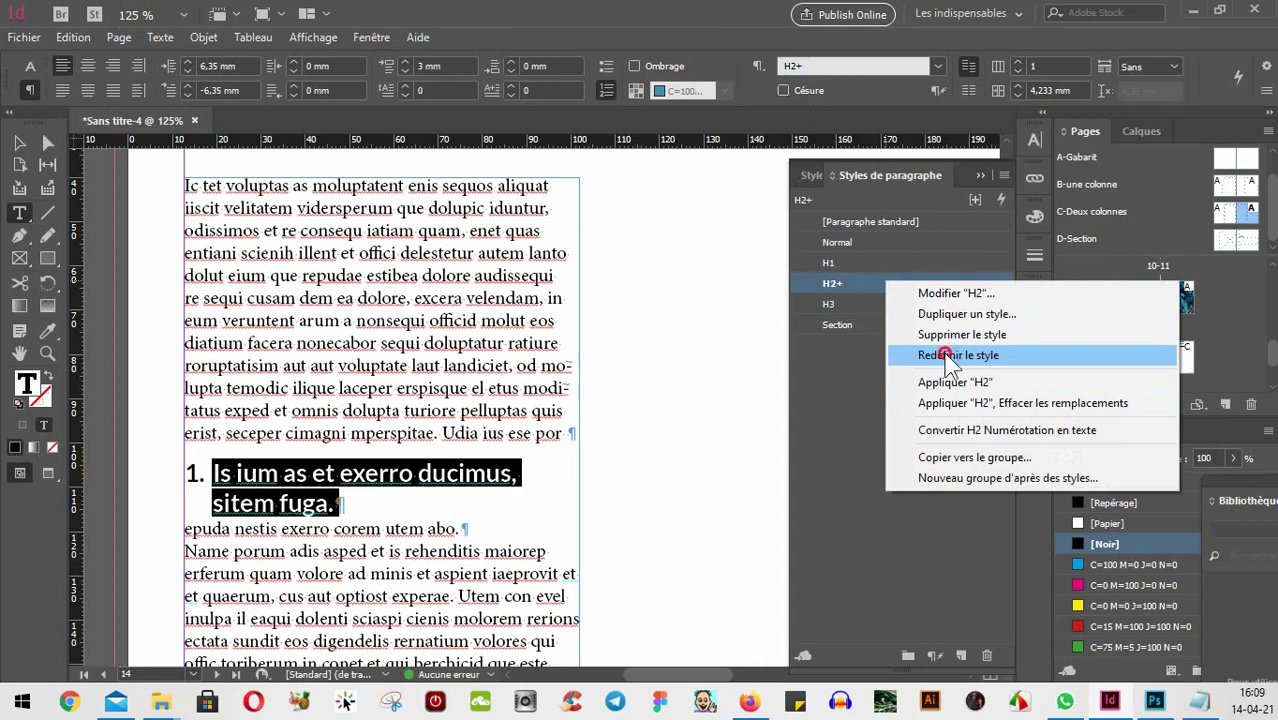
pyautogui.click(19, 143)
# - Apply the Normal paragraph style to the opening paragraph on page 14 and to the line "epuda nestis exerro corem utem abo."
pyautogui.scroll(-3, 393, 415)
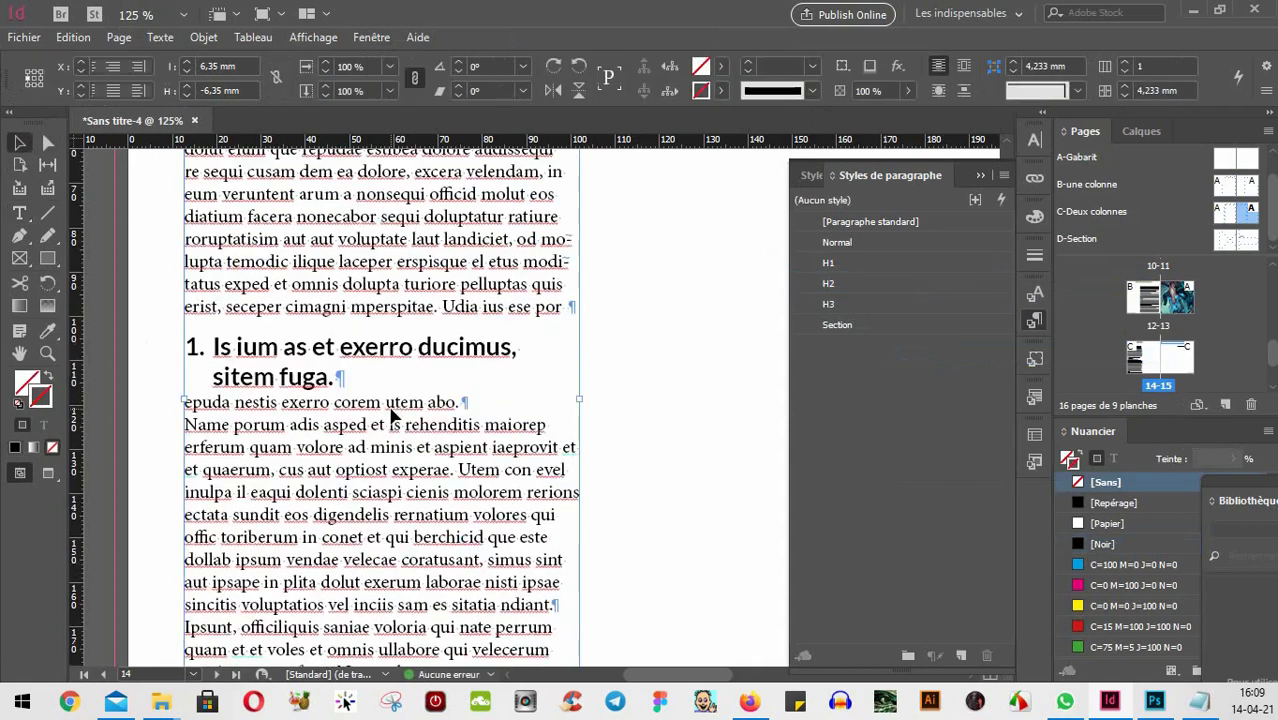
pyautogui.scroll(-2, 432, 532)
pyautogui.scroll(8, 432, 532)
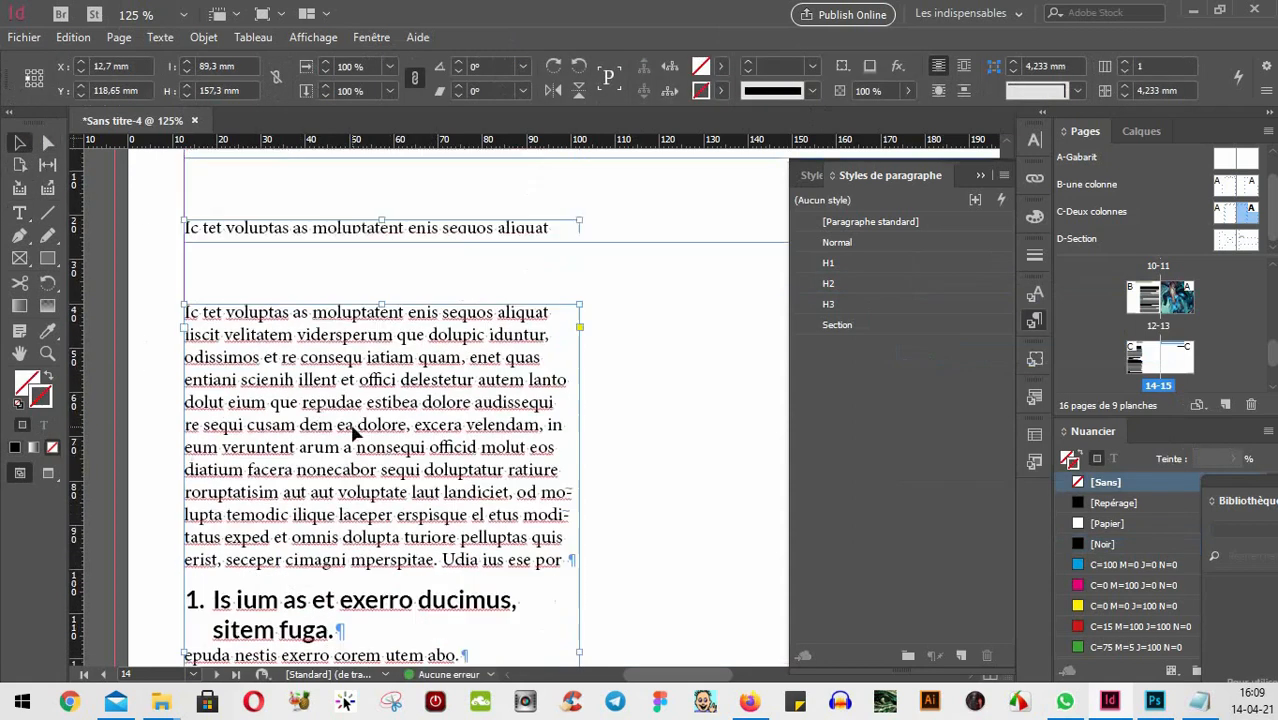
pyautogui.click(20, 214)
pyautogui.moveTo(347, 401); pyautogui.dragTo(443, 492)
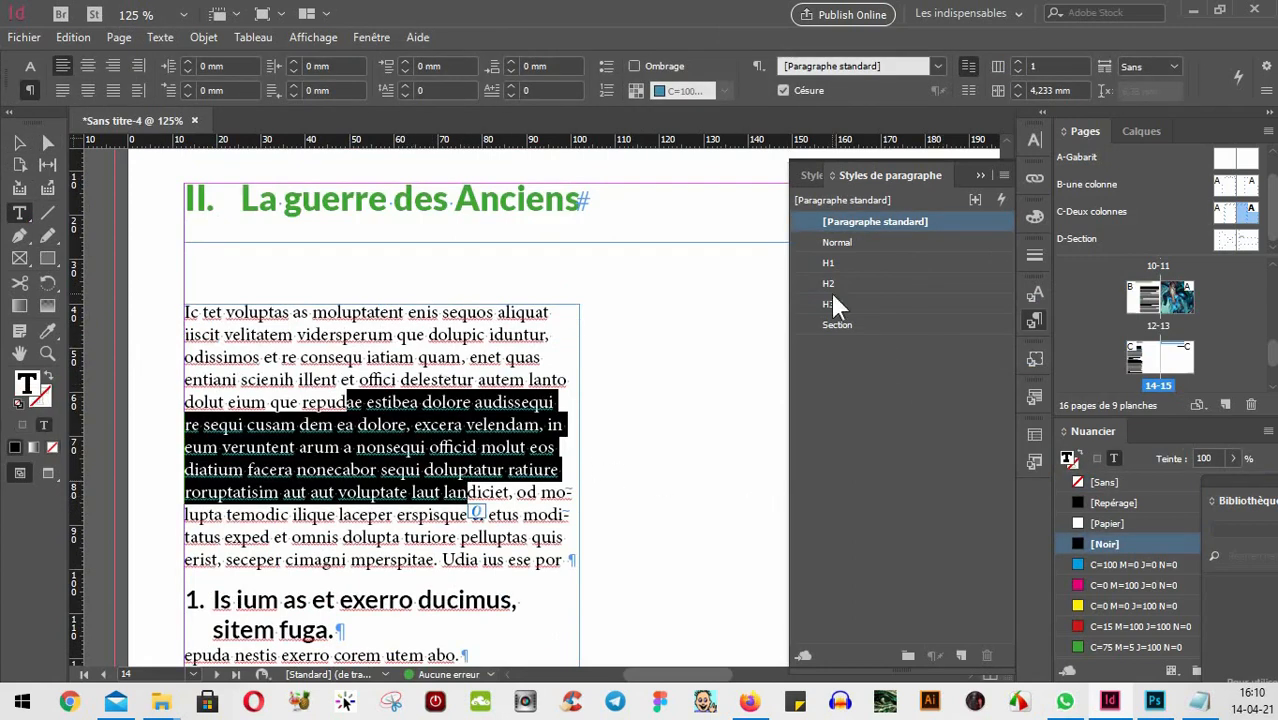
pyautogui.click(835, 244)
pyautogui.scroll(-3, 403, 424)
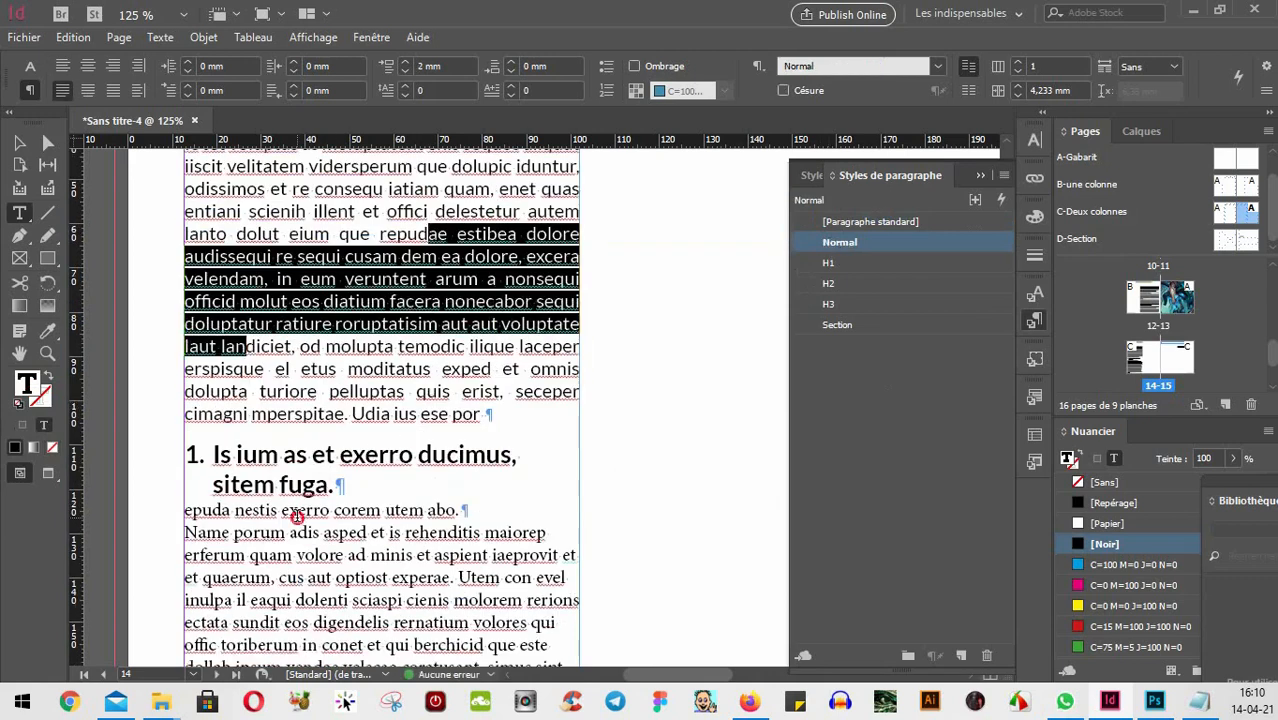
pyautogui.click(408, 510)
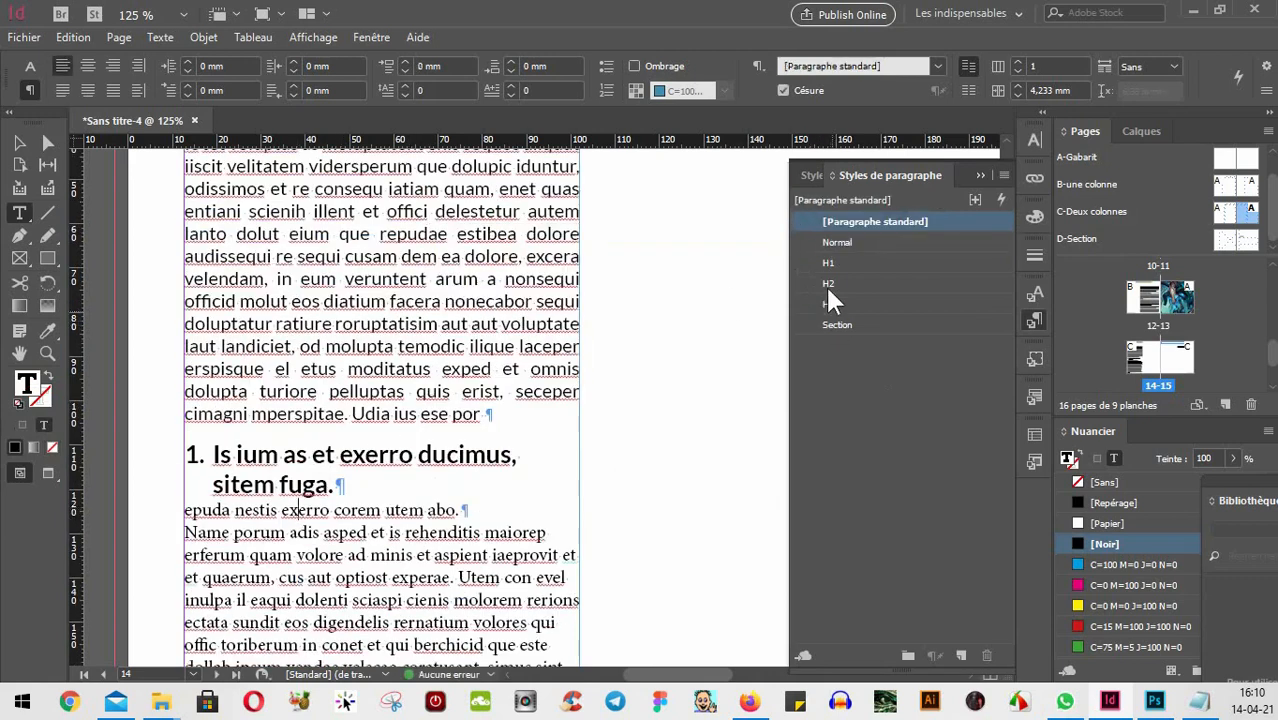
pyautogui.click(826, 243)
# - Remove the paragraph break after "corem utem abo." so the line joins the paragraph starting with "Name porum"
pyautogui.scroll(-5, 413, 400)
pyautogui.scroll(3, 413, 400)
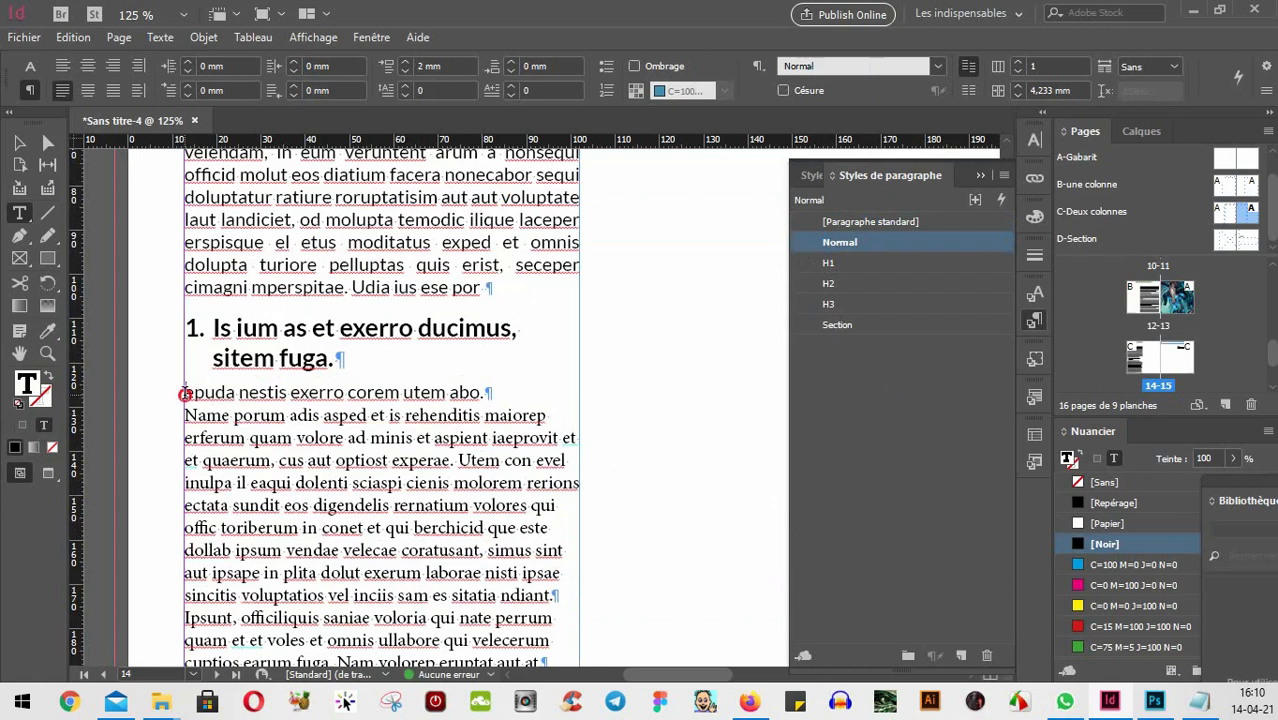
pyautogui.moveTo(184, 391); pyautogui.dragTo(403, 393)
pyautogui.click(518, 413)
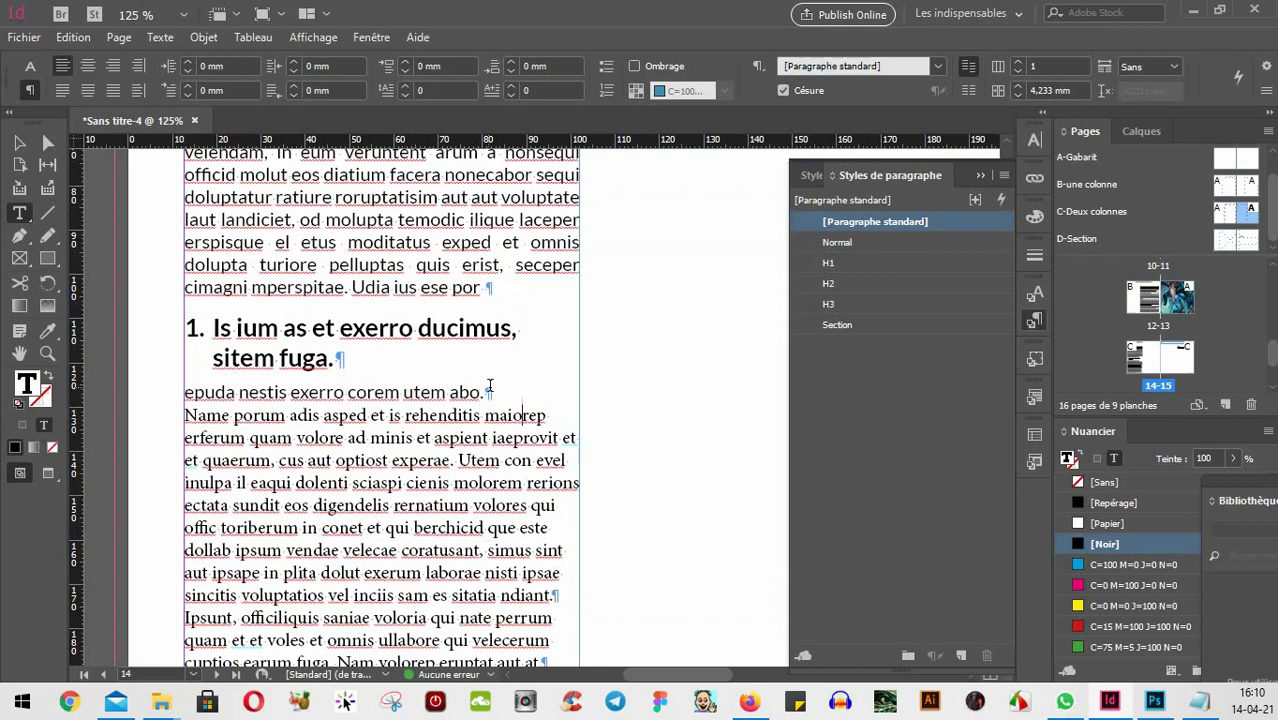
pyautogui.moveTo(482, 392); pyautogui.dragTo(494, 393)
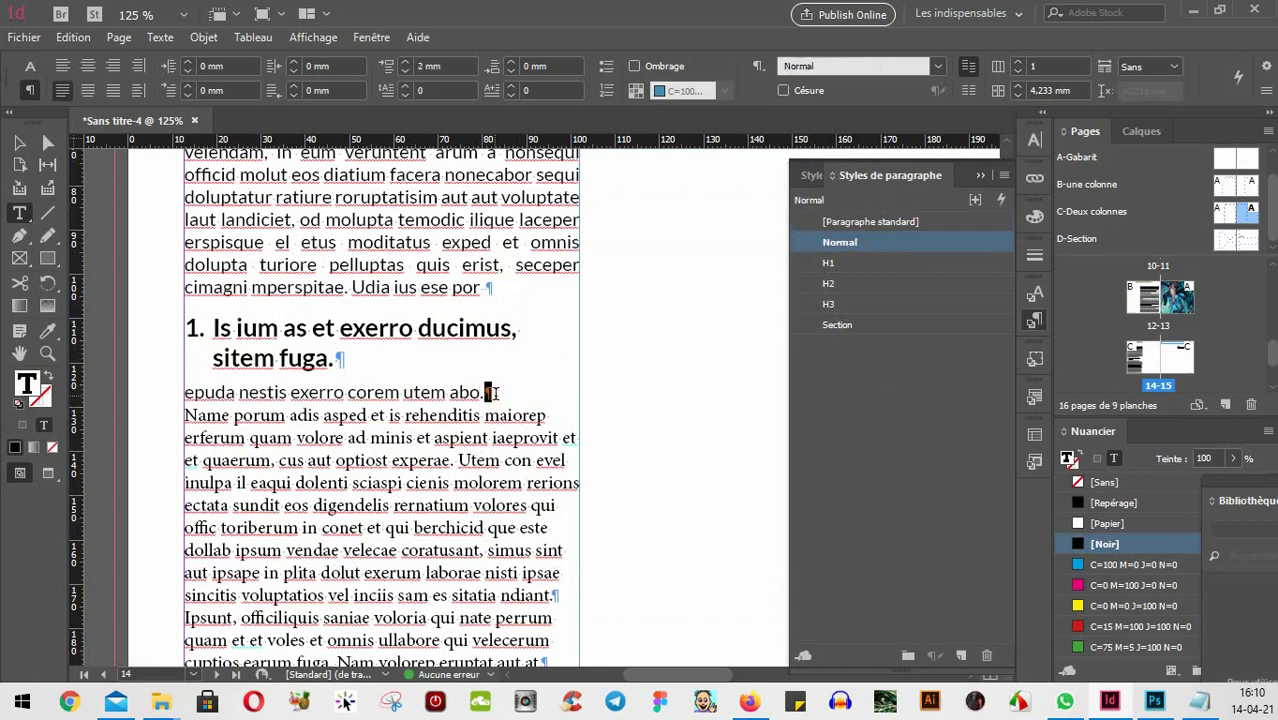
pyautogui.press('BackSpace')
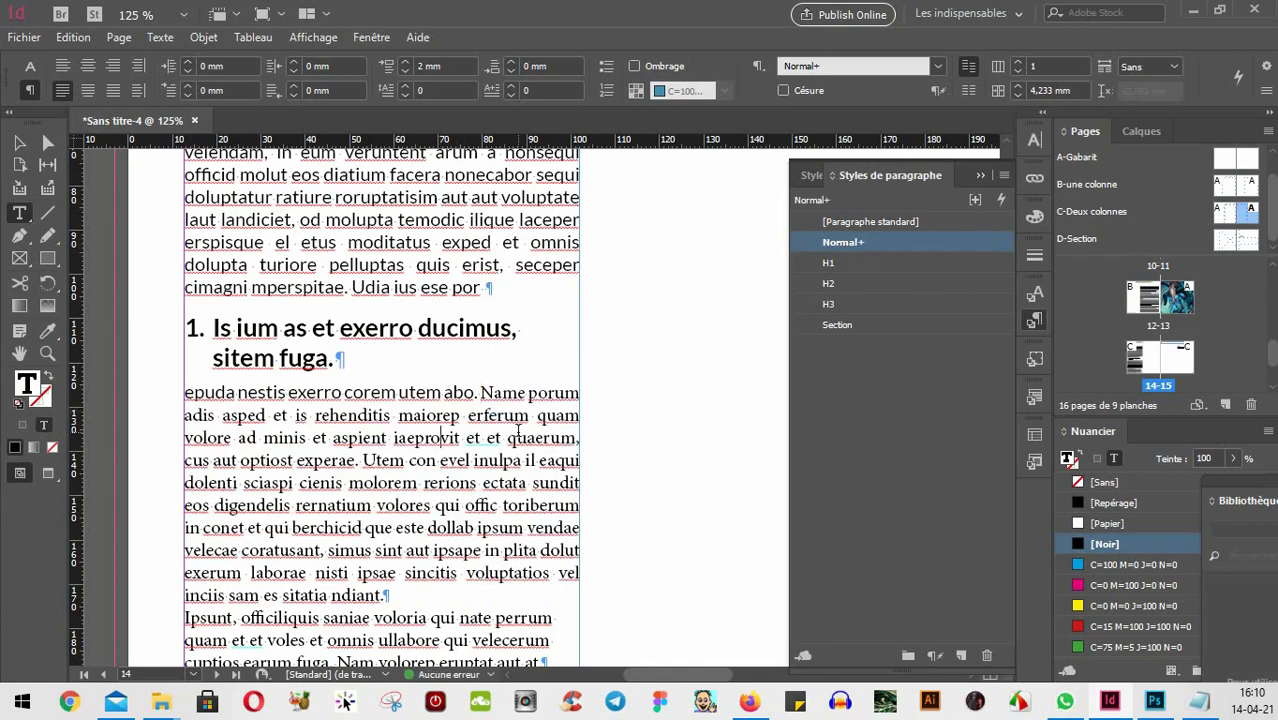
# - Clear the style overrides from the passage running from "con evel inulpa" to "molorem rerions" on page 14
pyautogui.moveTo(493, 527); pyautogui.dragTo(470, 482)
pyautogui.click(400, 484)
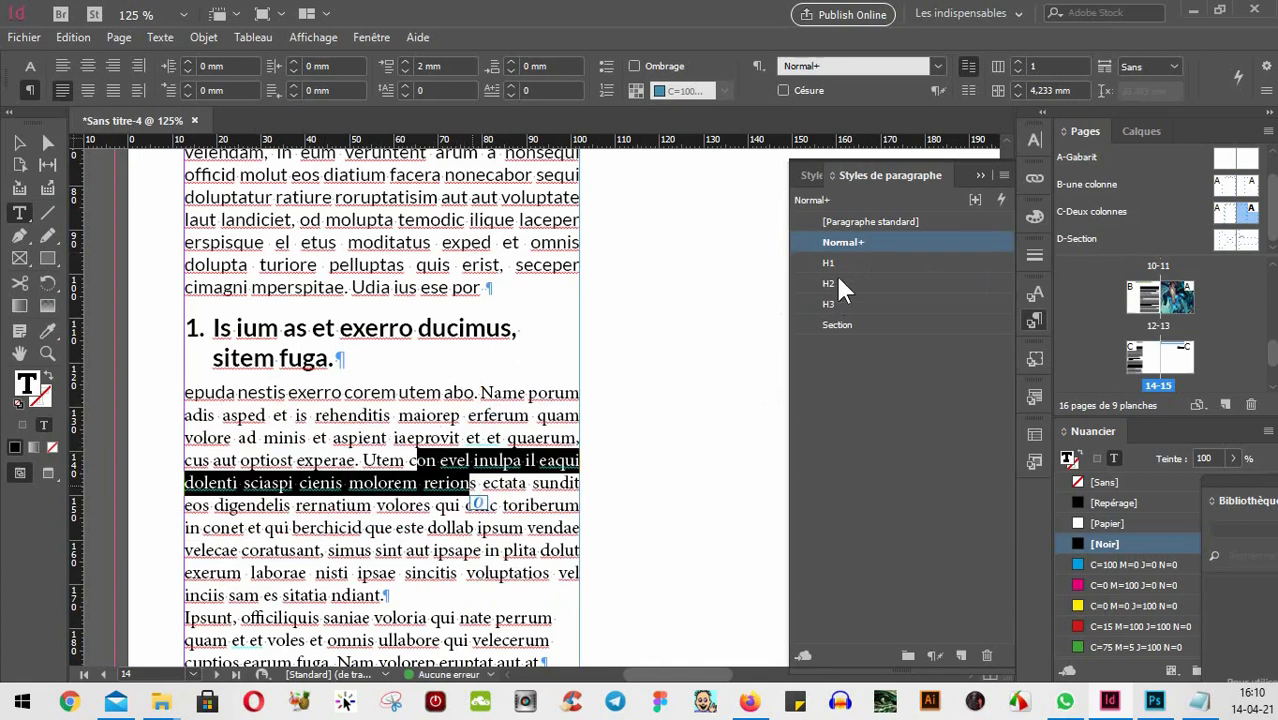
pyautogui.click(935, 655)
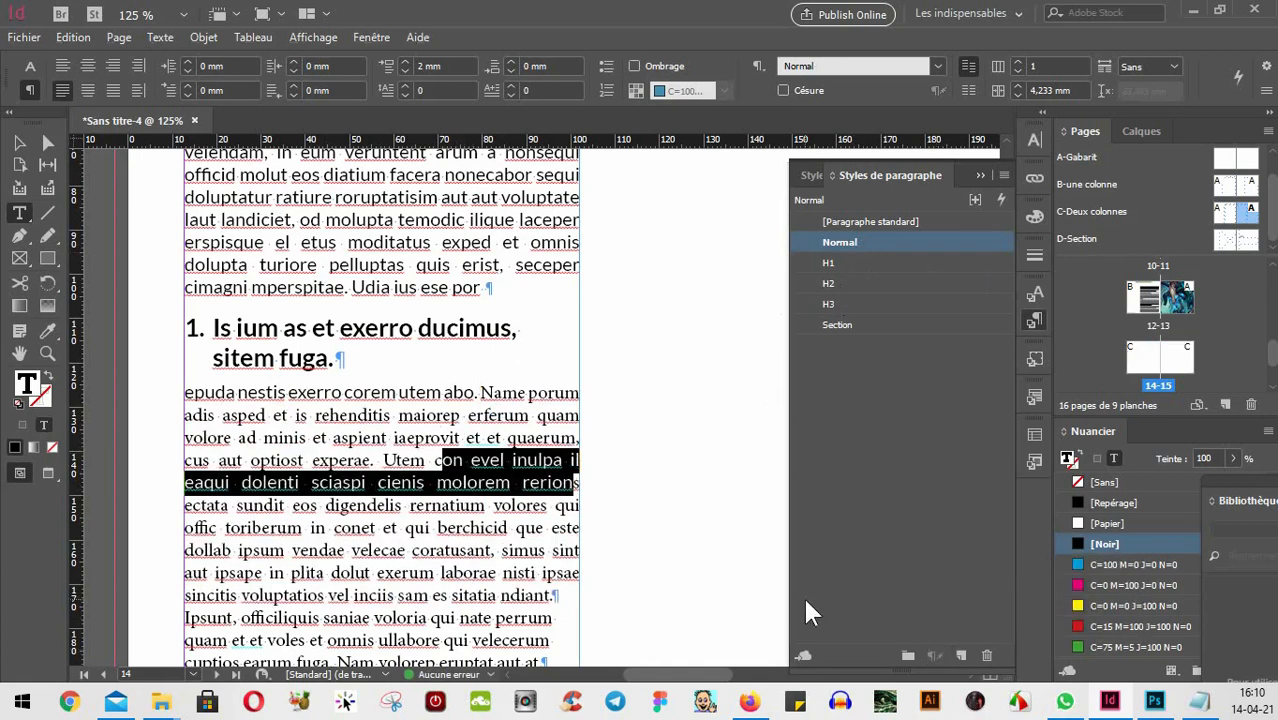
pyautogui.click(439, 506)
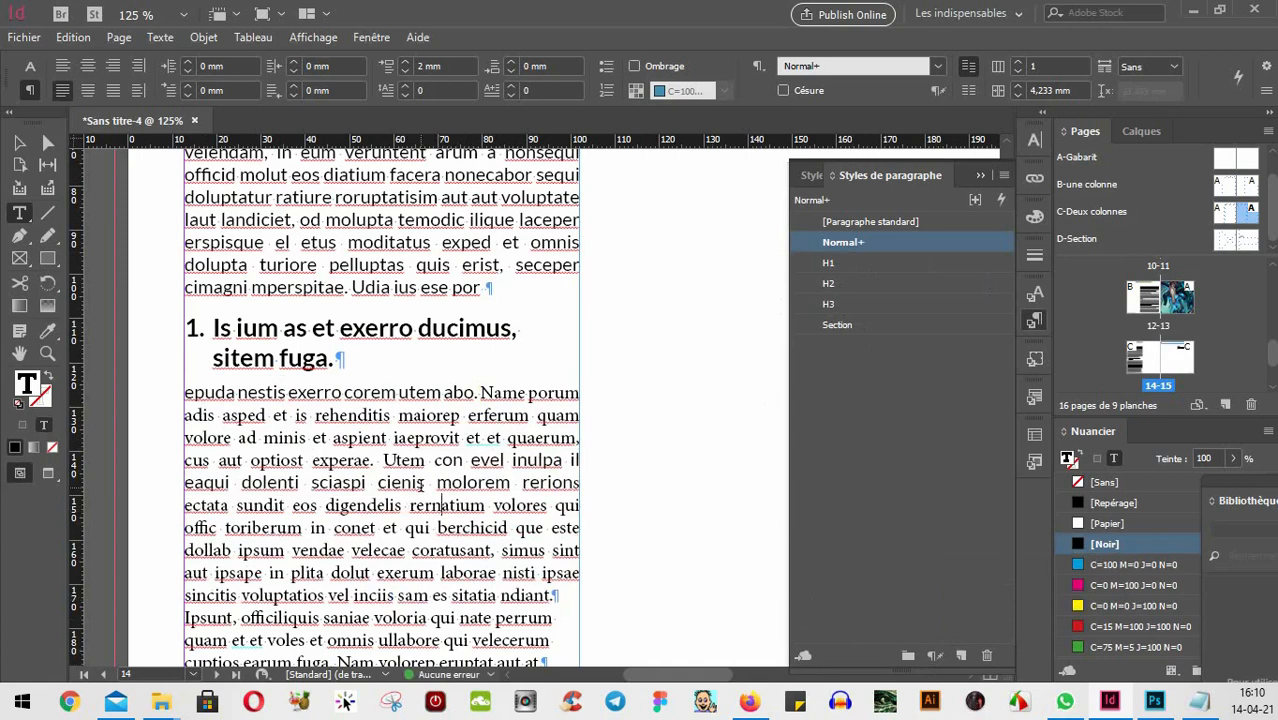
pyautogui.moveTo(452, 481); pyautogui.dragTo(495, 476)
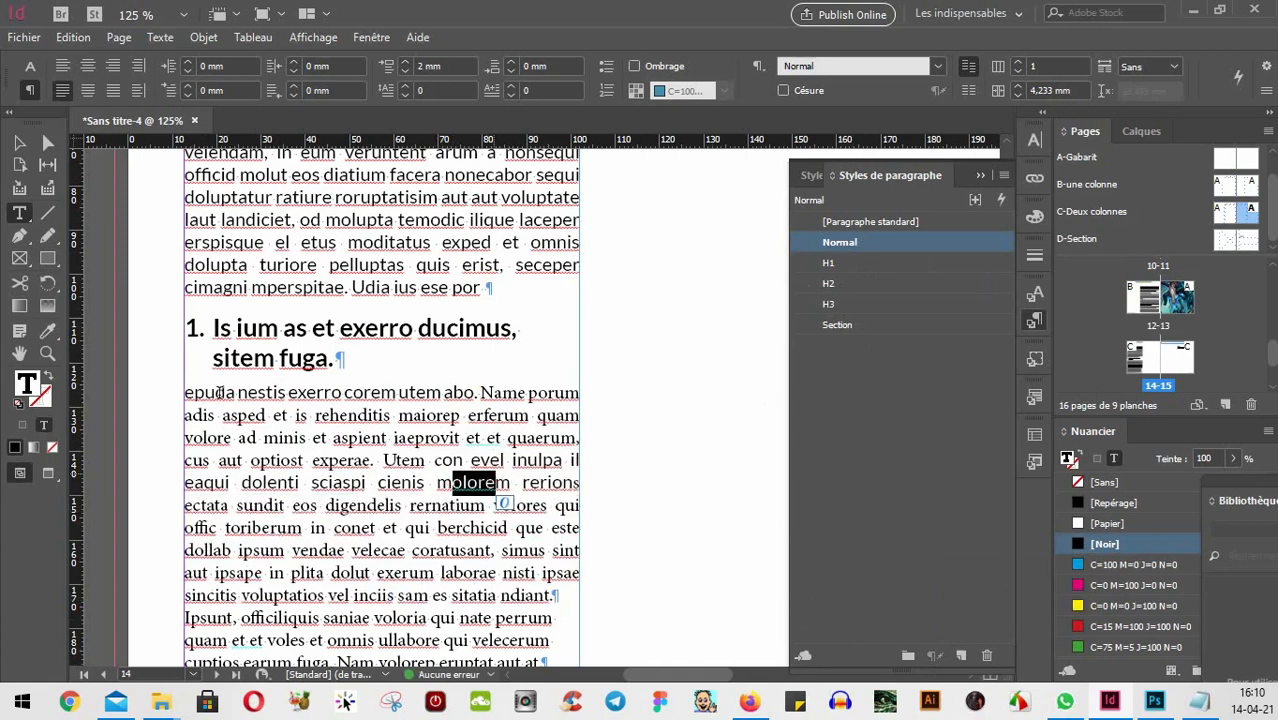
# - Apply the Normal style to all the text below the numbered heading on page 14 and clear its overrides
pyautogui.moveTo(185, 393); pyautogui.dragTo(599, 599)
pyautogui.click(840, 243)
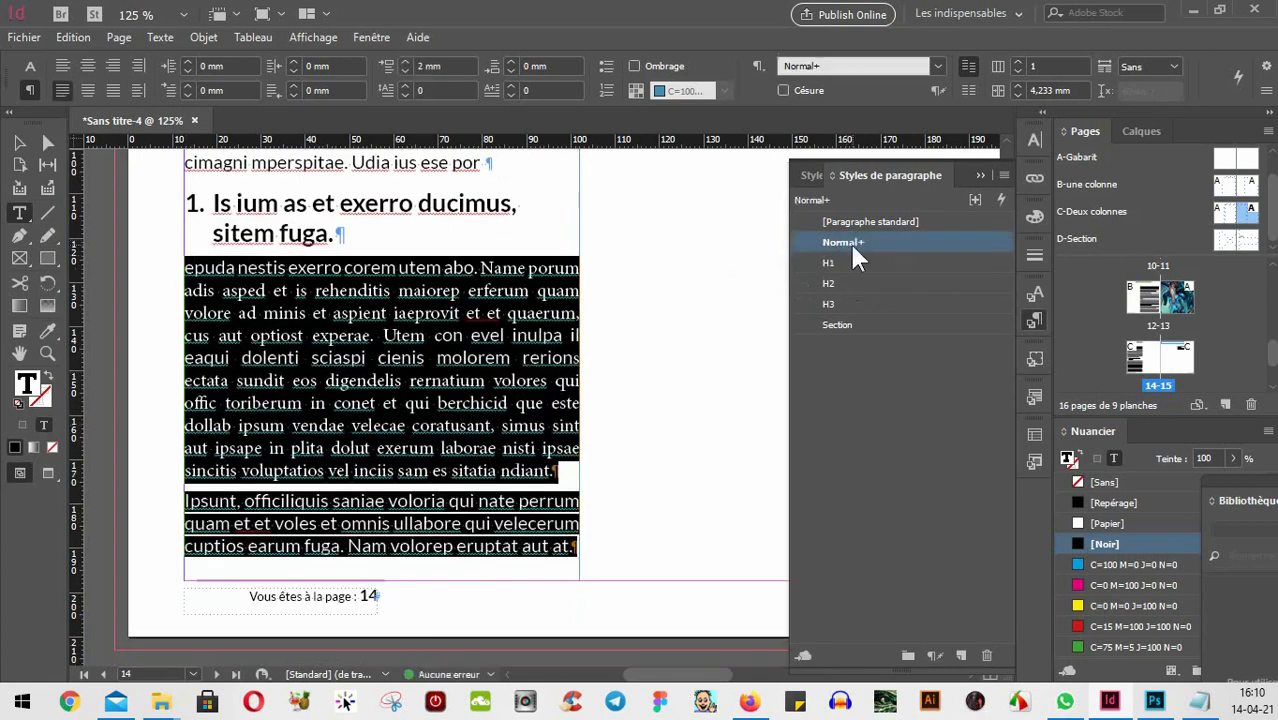
pyautogui.click(938, 659)
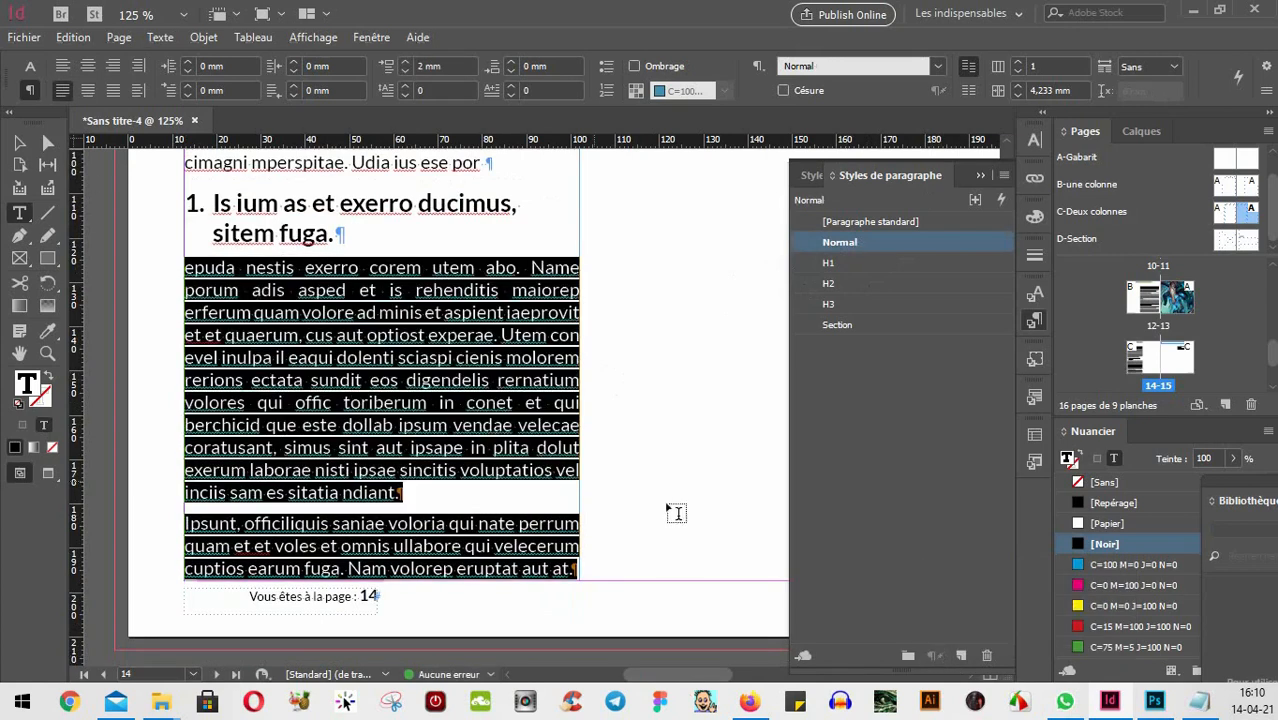
pyautogui.click(20, 143)
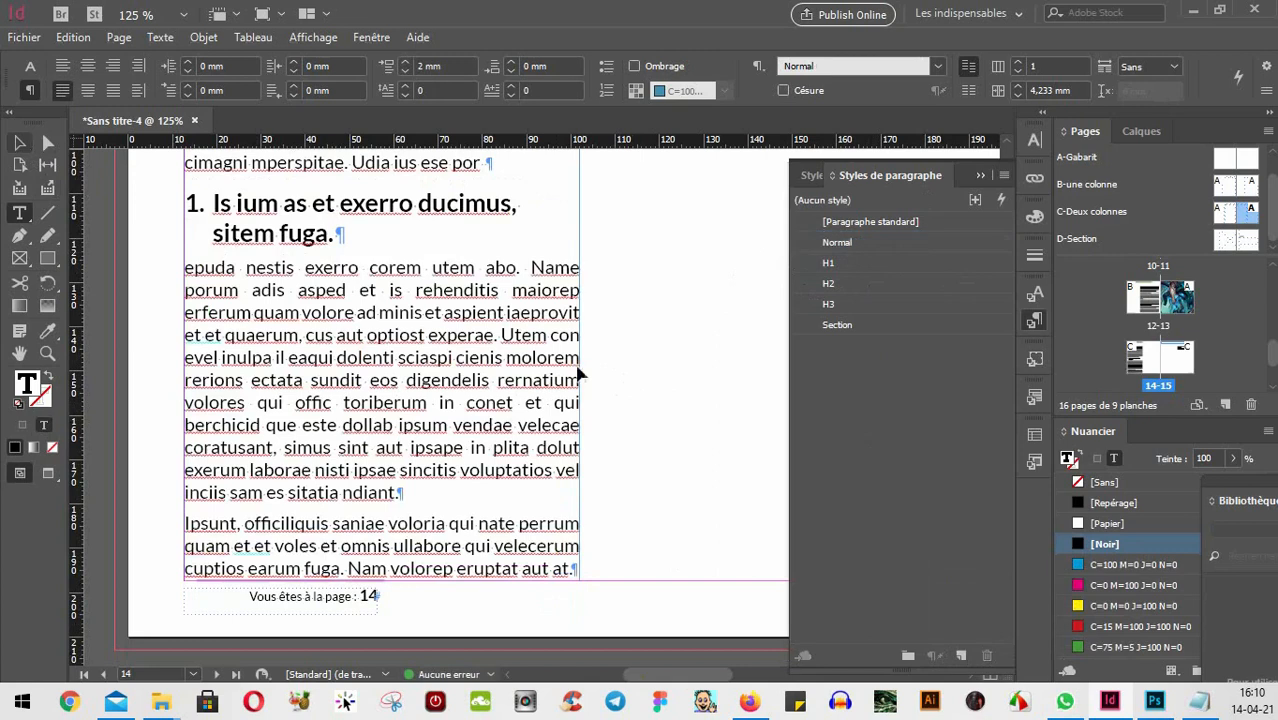
# - Apply the Normal paragraph style to both paragraphs in the text column on page 15
pyautogui.click(640, 355)
pyautogui.hscroll(10, 465, 425)
pyautogui.scroll(10, 483, 467)
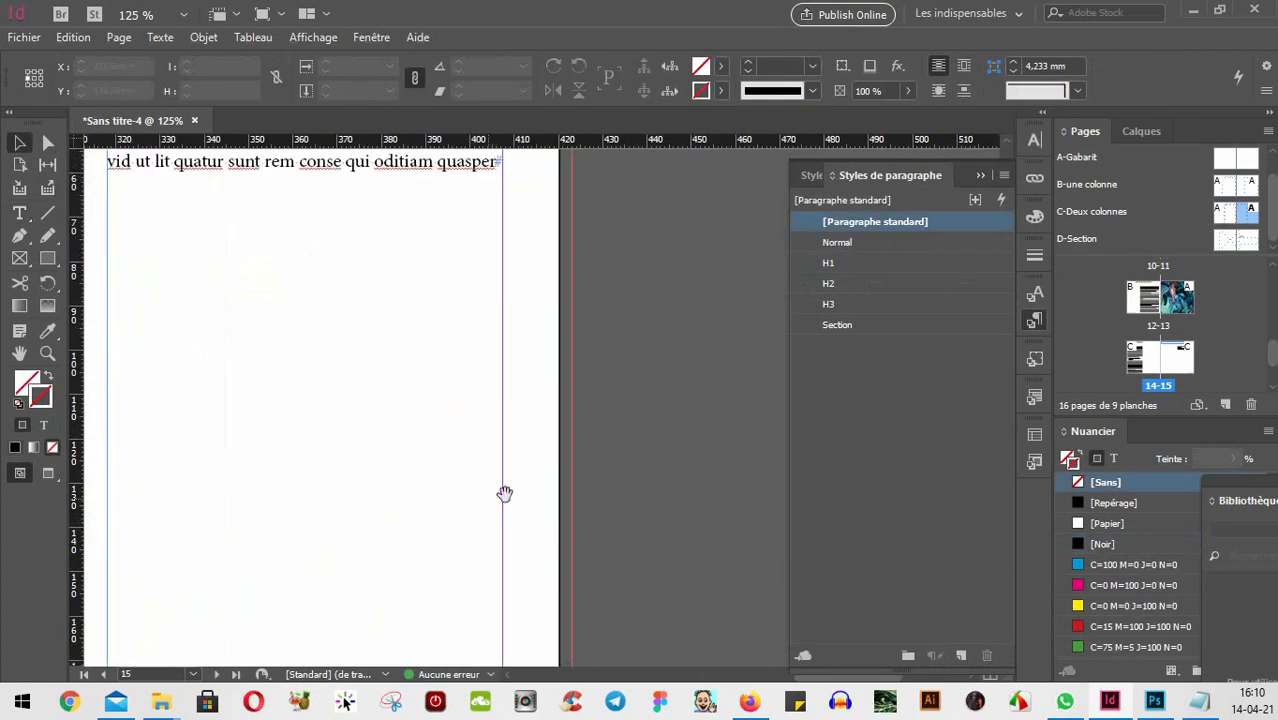
pyautogui.hscroll(-6, 500, 490)
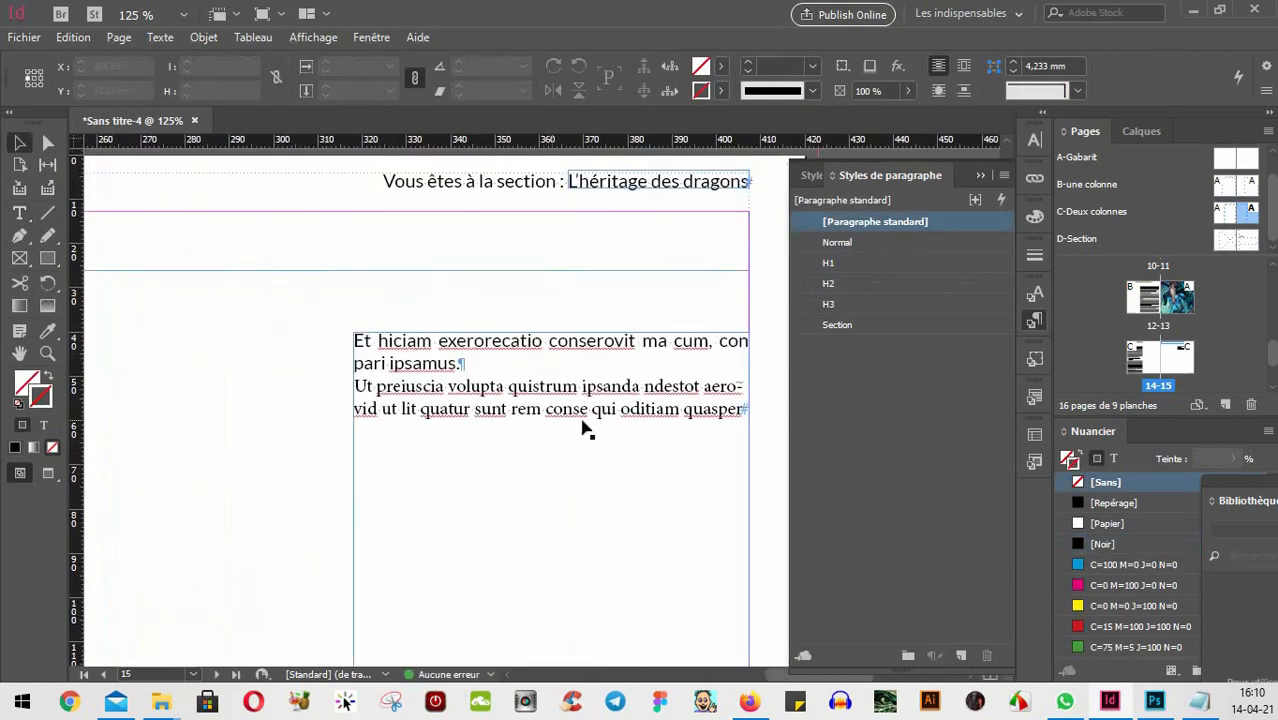
pyautogui.click(19, 213)
pyautogui.click(425, 361)
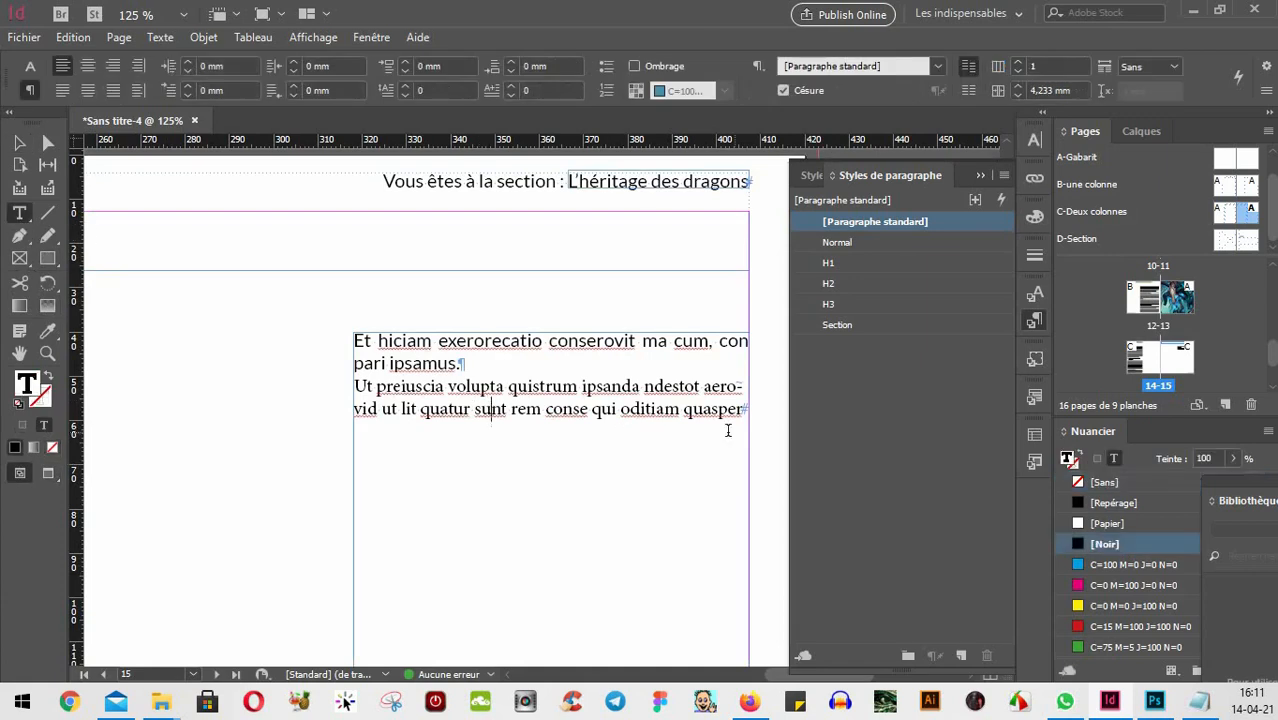
pyautogui.moveTo(746, 428); pyautogui.dragTo(345, 337)
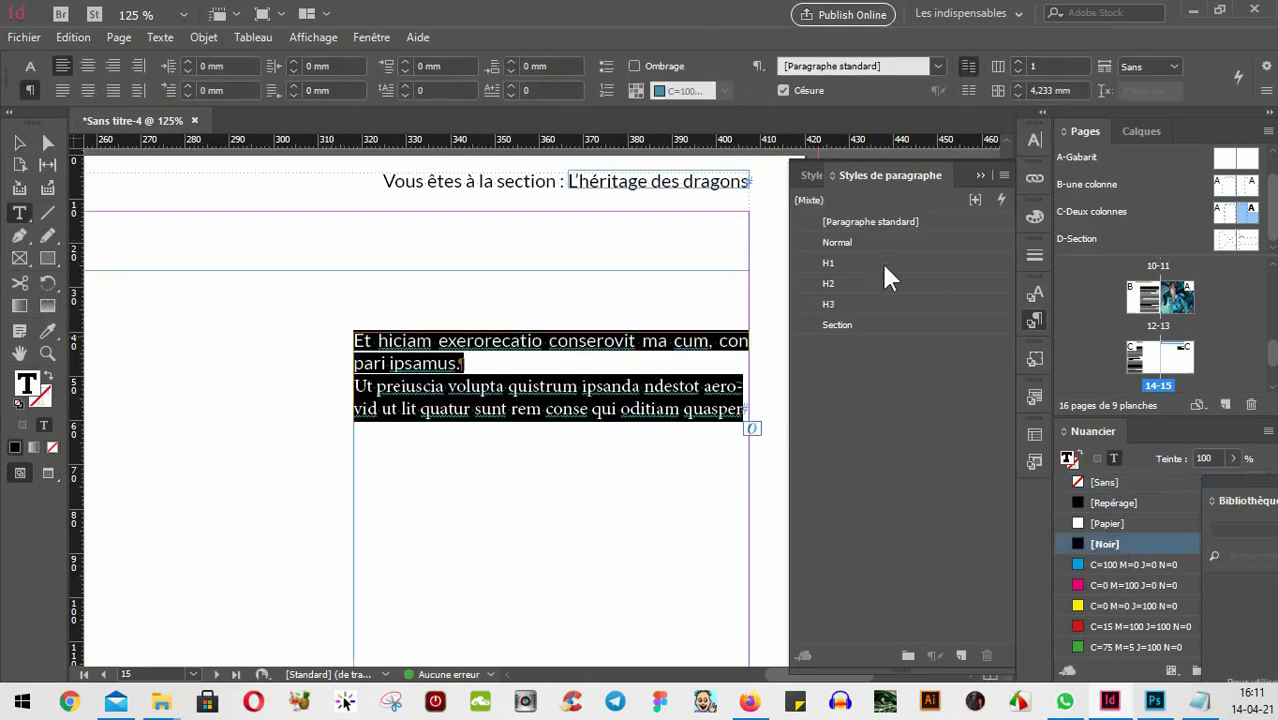
pyautogui.click(845, 242)
pyautogui.click(584, 392)
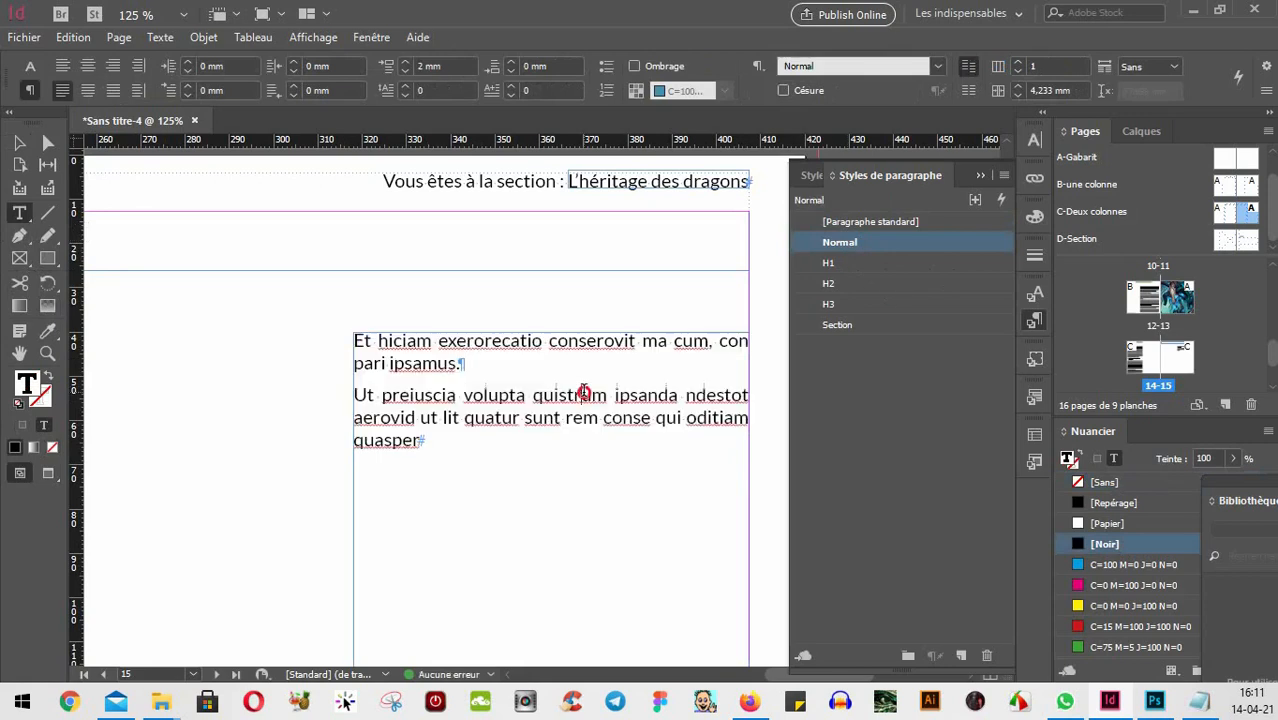
pyautogui.click(19, 142)
pyautogui.click(336, 395)
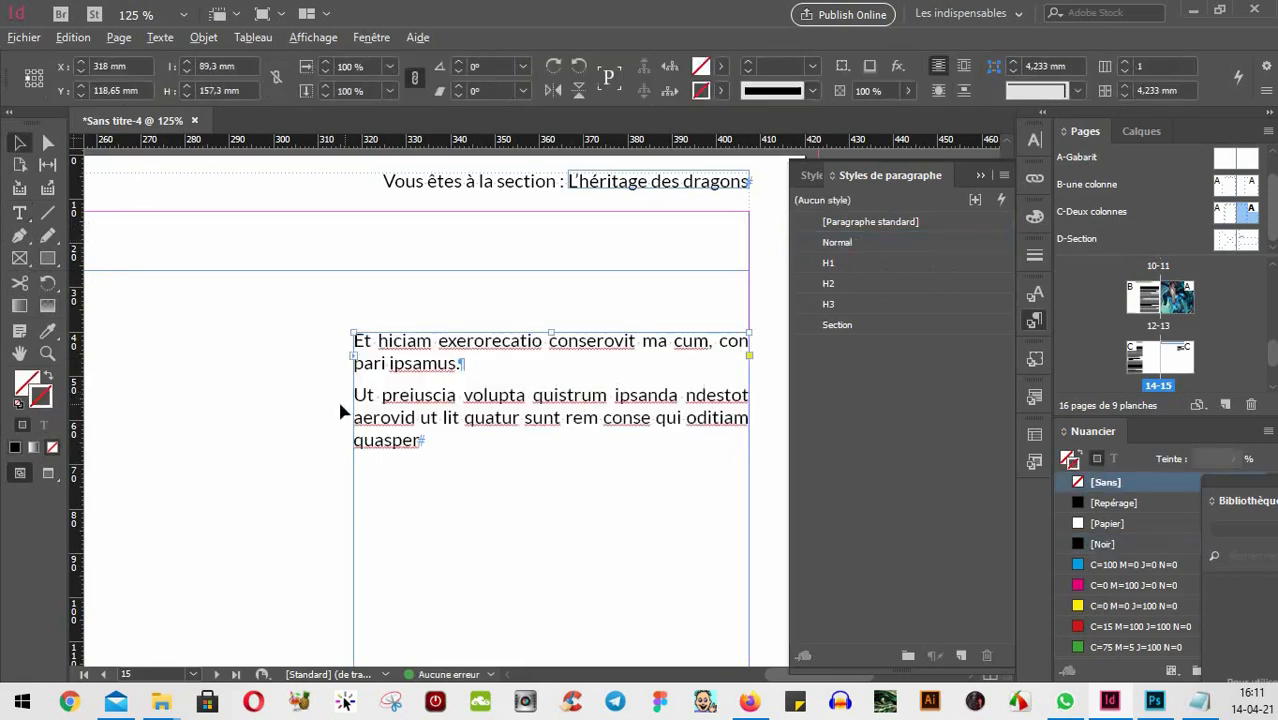
# - Place the green orc illustration in a frame about 203 × 157 mm spanning pages 14-15 between the text columns, and preview the spread
pyautogui.scroll(-2, 406, 403)
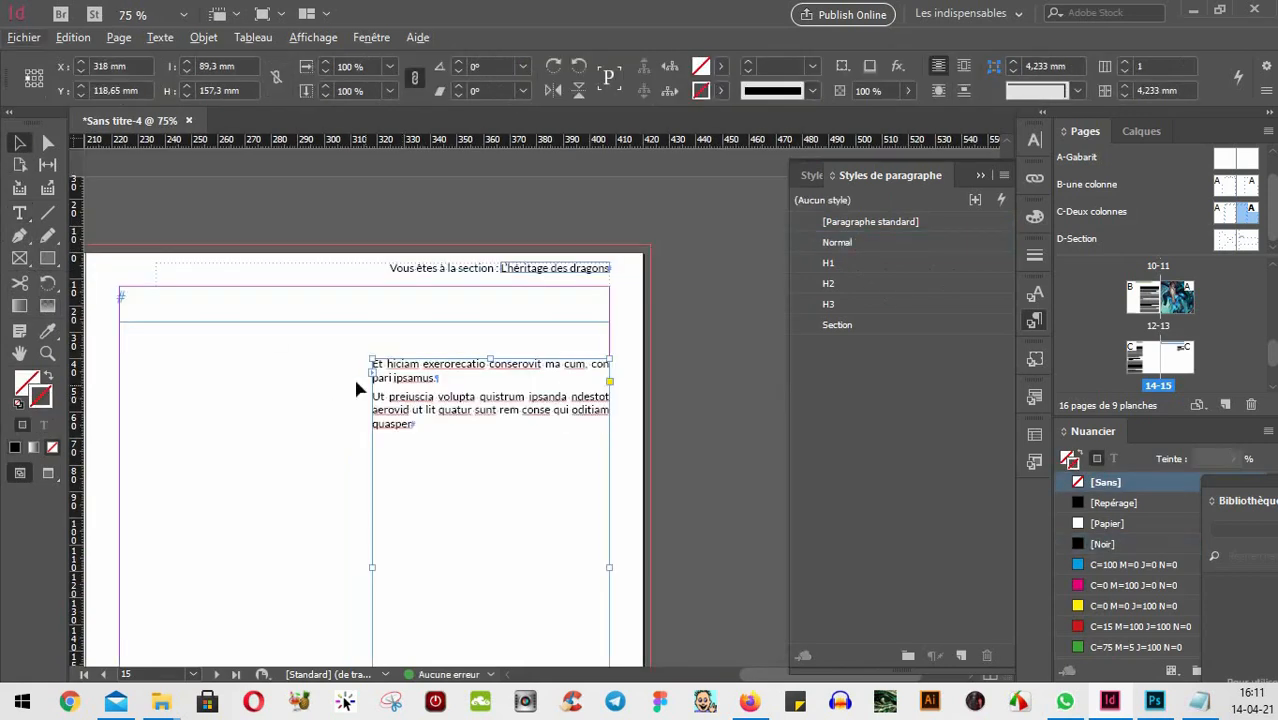
pyautogui.click(265, 407)
pyautogui.scroll(-2, 499, 456)
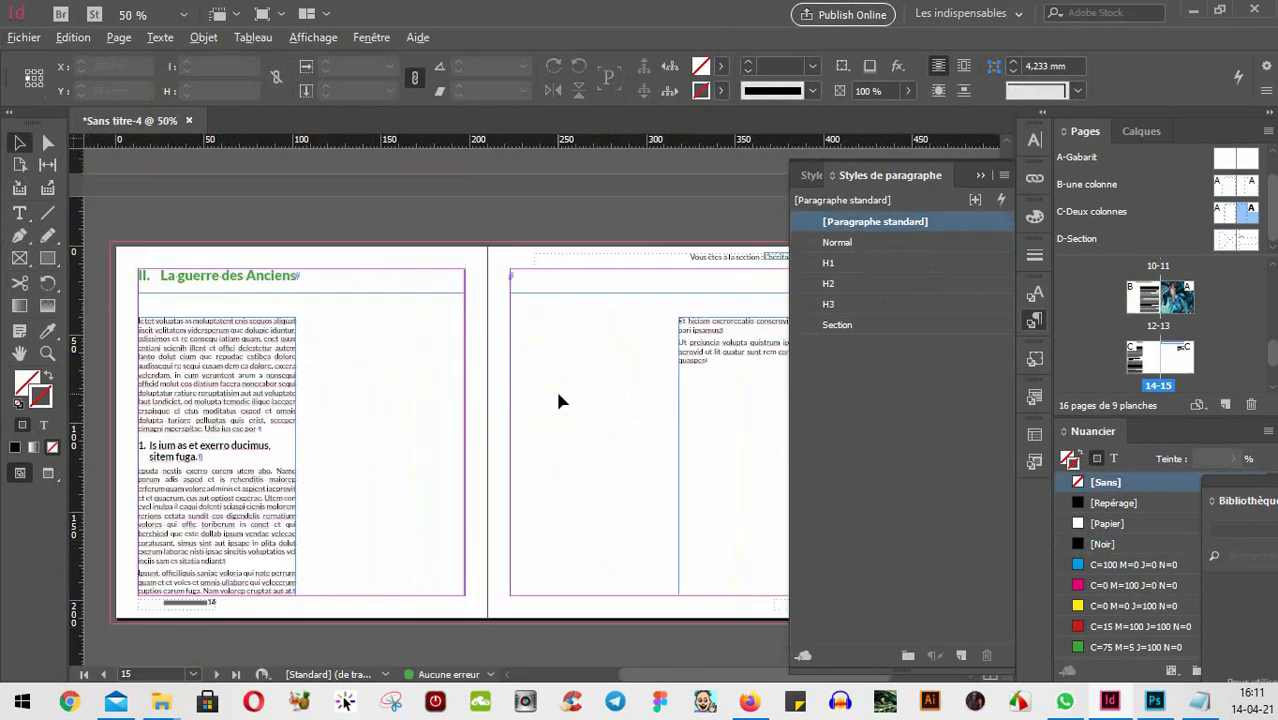
pyautogui.click(25, 259)
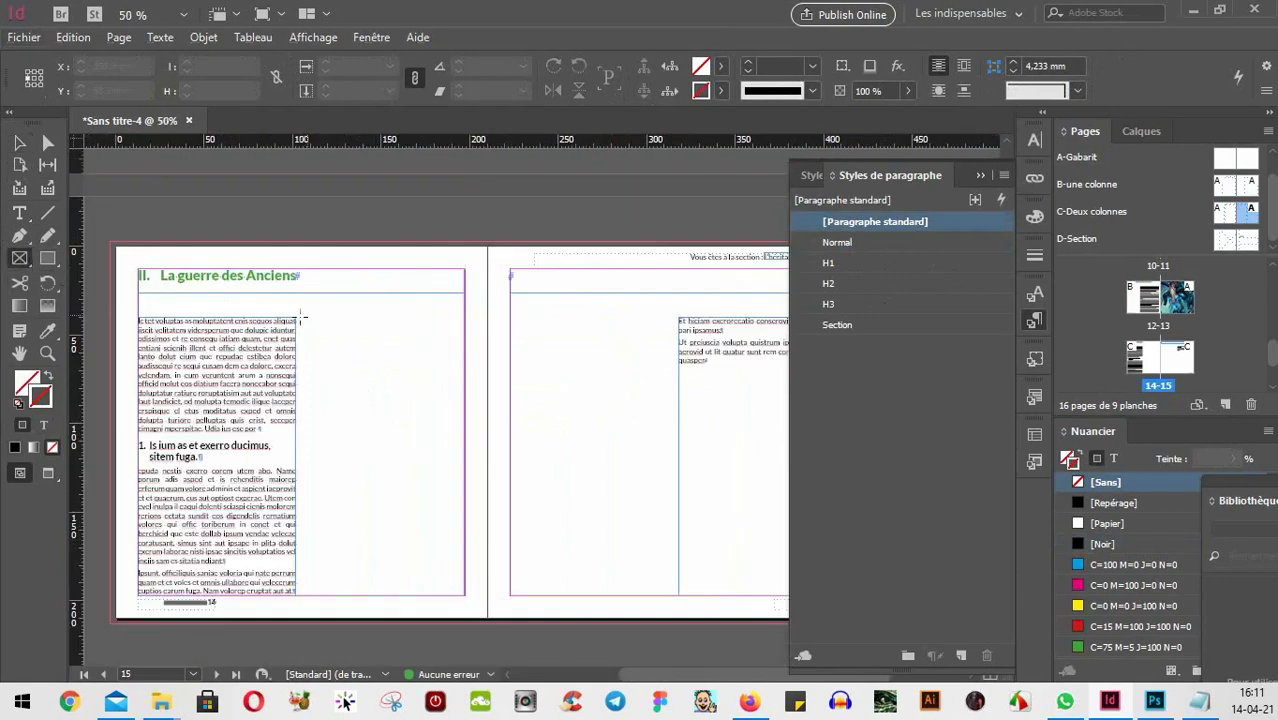
pyautogui.moveTo(307, 317); pyautogui.dragTo(667, 596)
pyautogui.press('v')
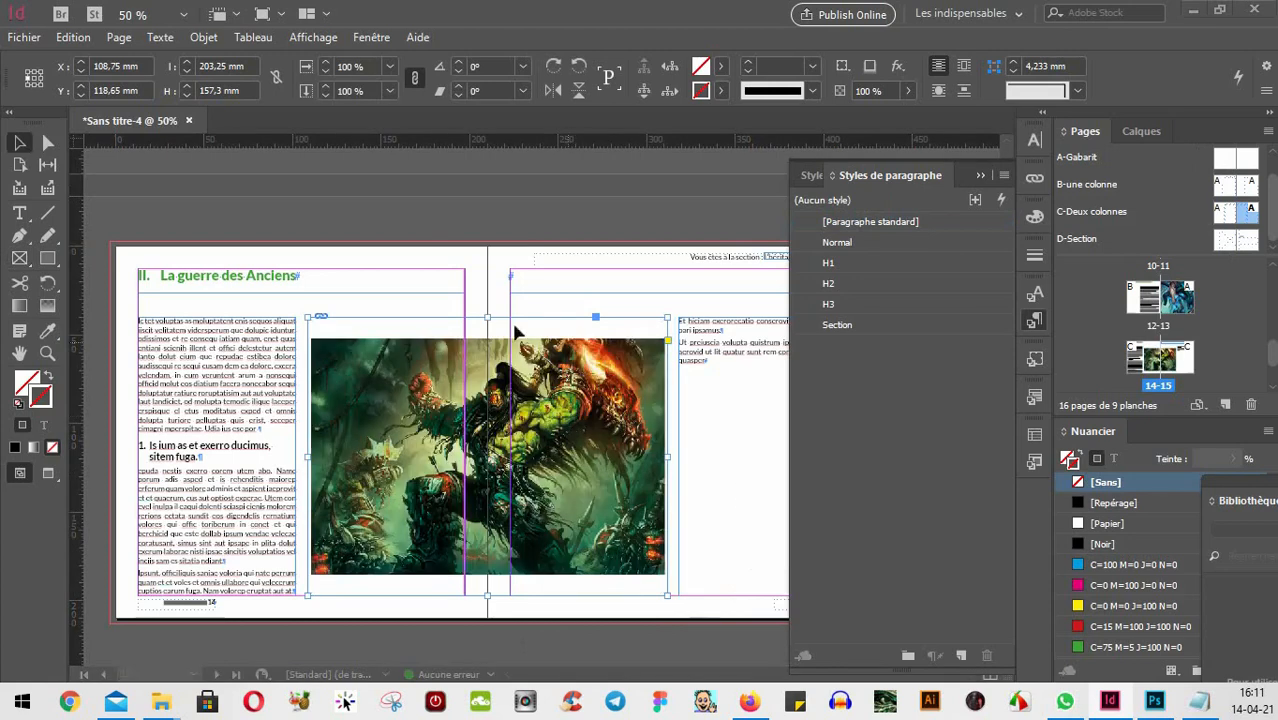
pyautogui.click(472, 248)
pyautogui.press('w')
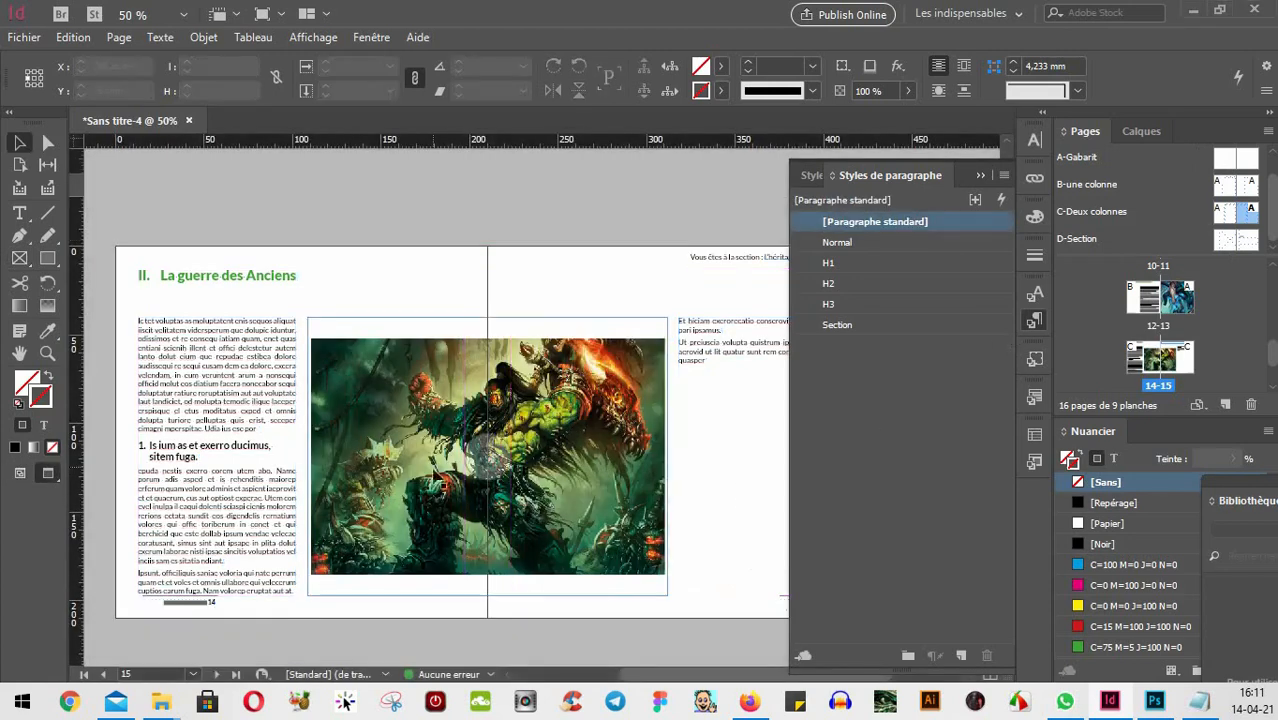
# - Delete the empty H1 title frame at the top of page 15
pyautogui.moveTo(760, 340); pyautogui.dragTo(636, 385)
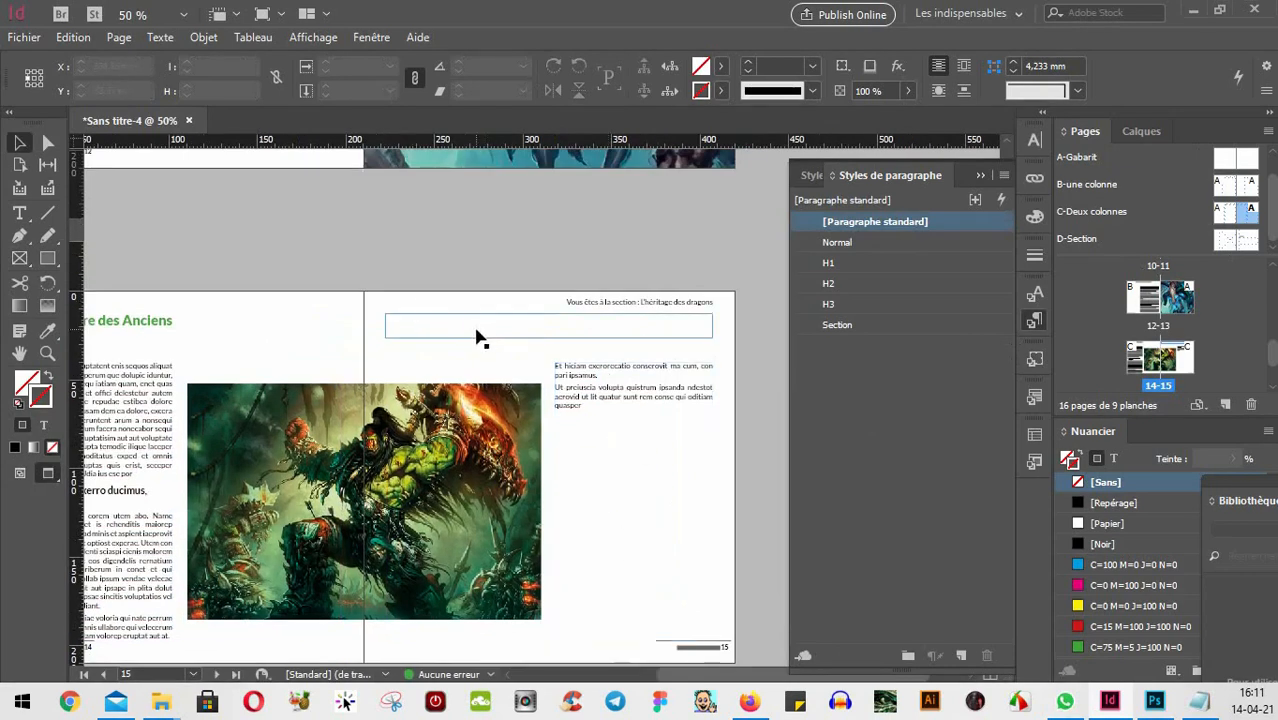
pyautogui.click(583, 334)
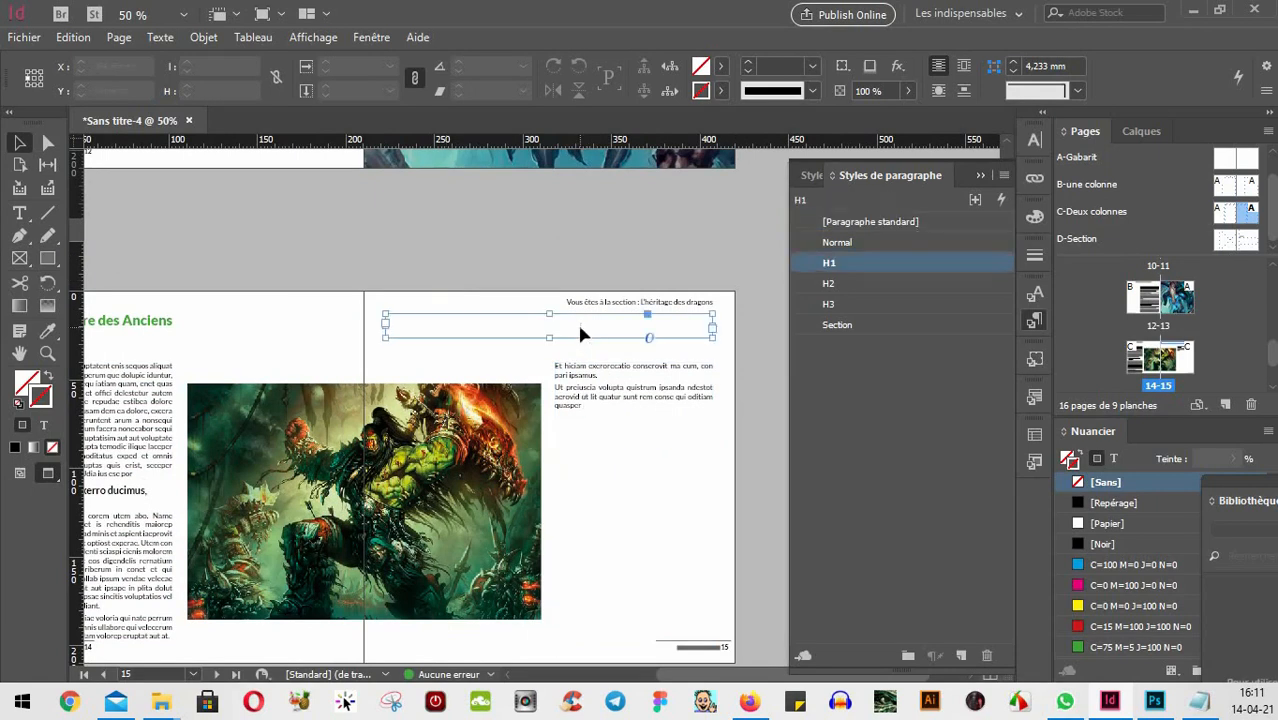
pyautogui.moveTo(445, 413); pyautogui.dragTo(555, 449)
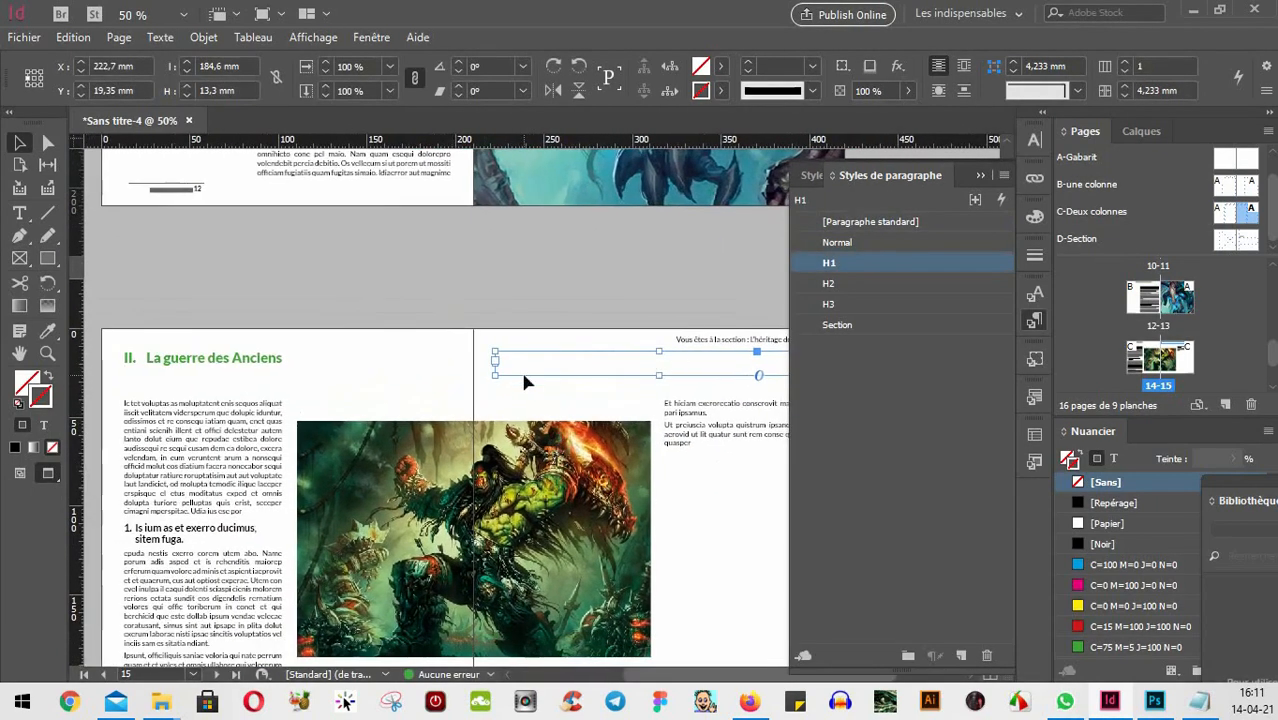
pyautogui.click(586, 362)
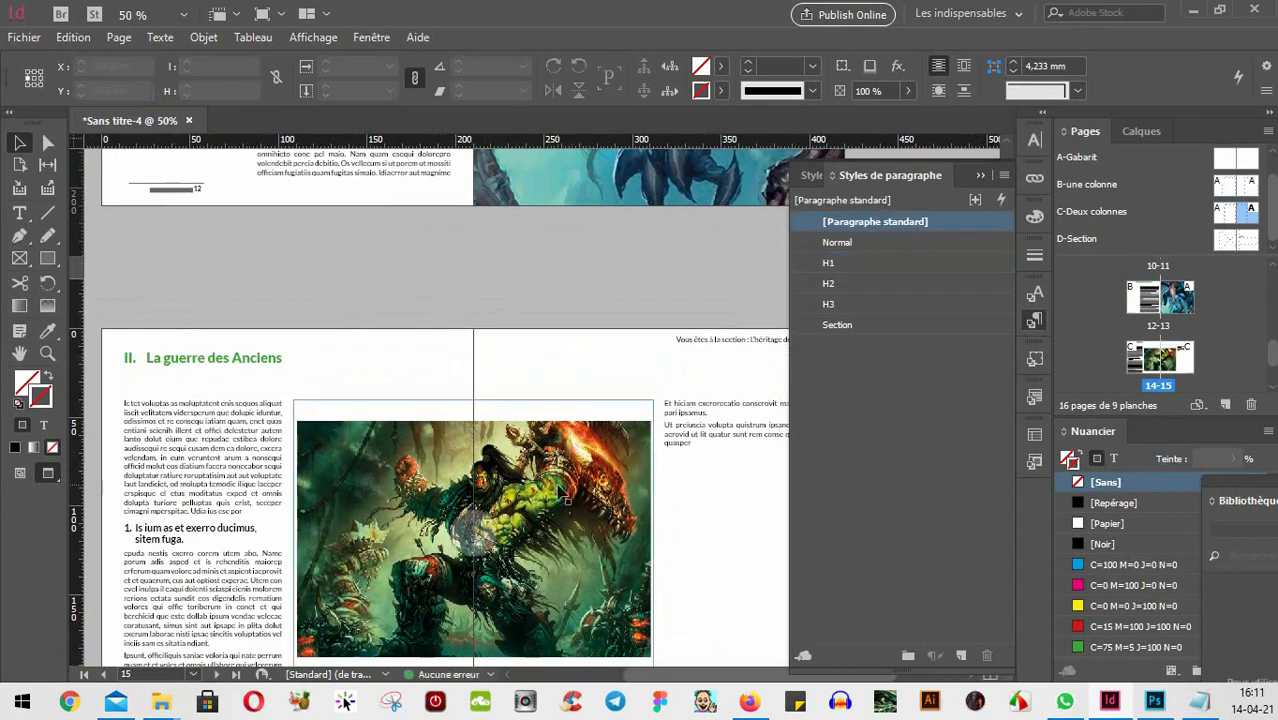
# - Nudge the orc illustration up inside its frame on pages 14-15 until it meets the frame's top edge, and deselect it
pyautogui.click(572, 445)
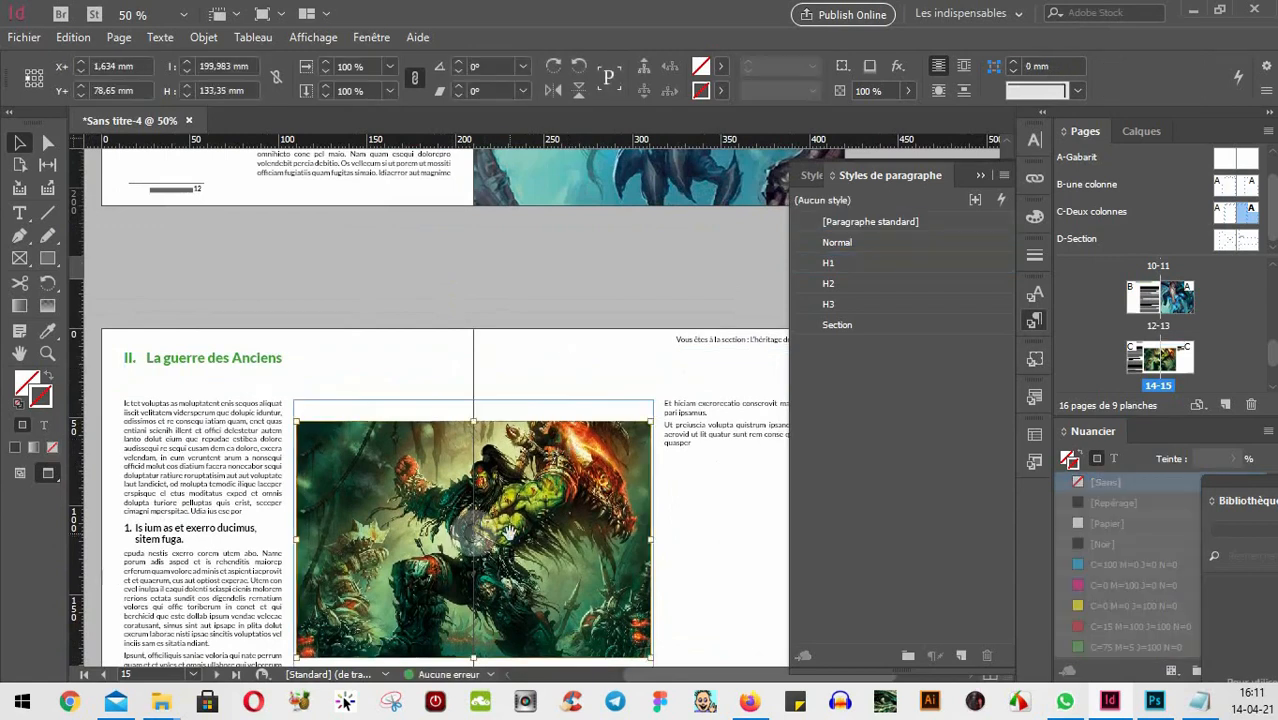
pyautogui.press('Up')
pyautogui.press('Up')
pyautogui.press('Up')
pyautogui.press('Up')
pyautogui.press('Up')
pyautogui.press('Up')
pyautogui.press('Up')
pyautogui.press('Up')
pyautogui.press('Up')
pyautogui.press('Up')
pyautogui.press('Up')
pyautogui.press('Up')
pyautogui.press('Up')
pyautogui.press('Up')
pyautogui.press('Up')
pyautogui.press('Up')
pyautogui.press('Up')
pyautogui.press('Up')
pyautogui.press('Up')
pyautogui.press('Up')
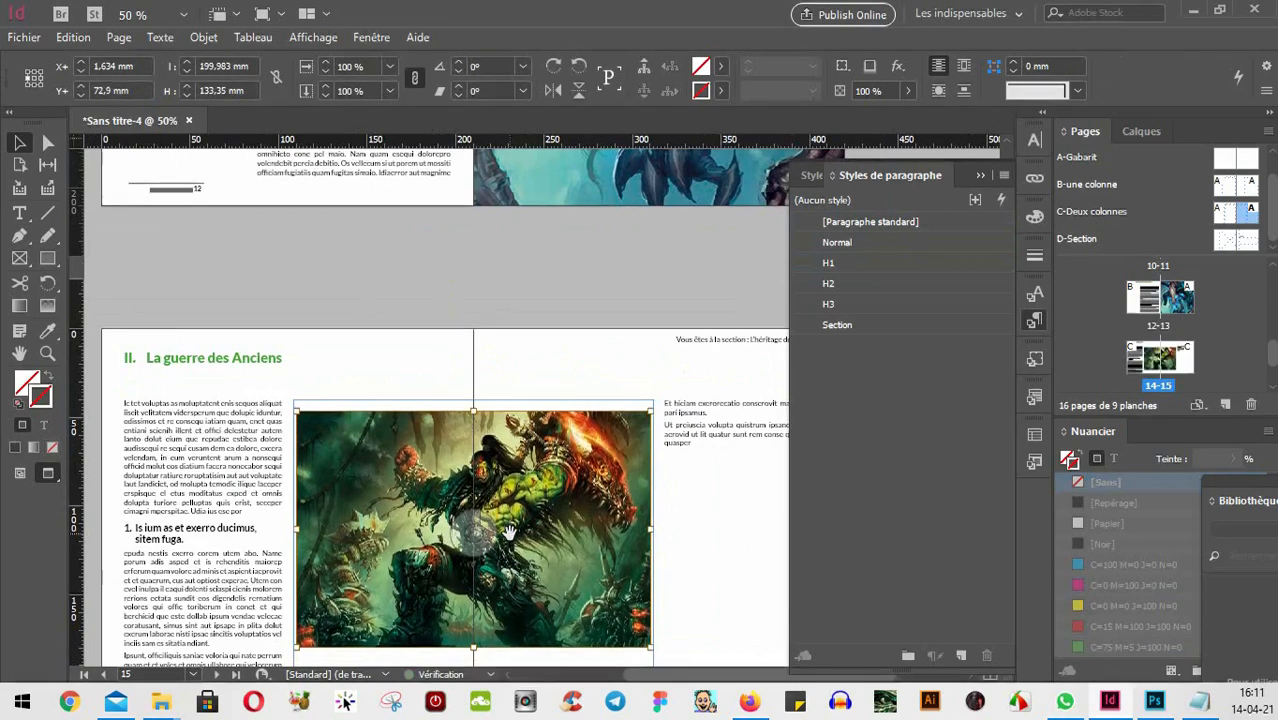
pyautogui.press('Up')
pyautogui.press('Up')
pyautogui.press('Up')
pyautogui.press('Up')
pyautogui.press('Up')
pyautogui.press('Up')
pyautogui.press('Up')
pyautogui.press('Up')
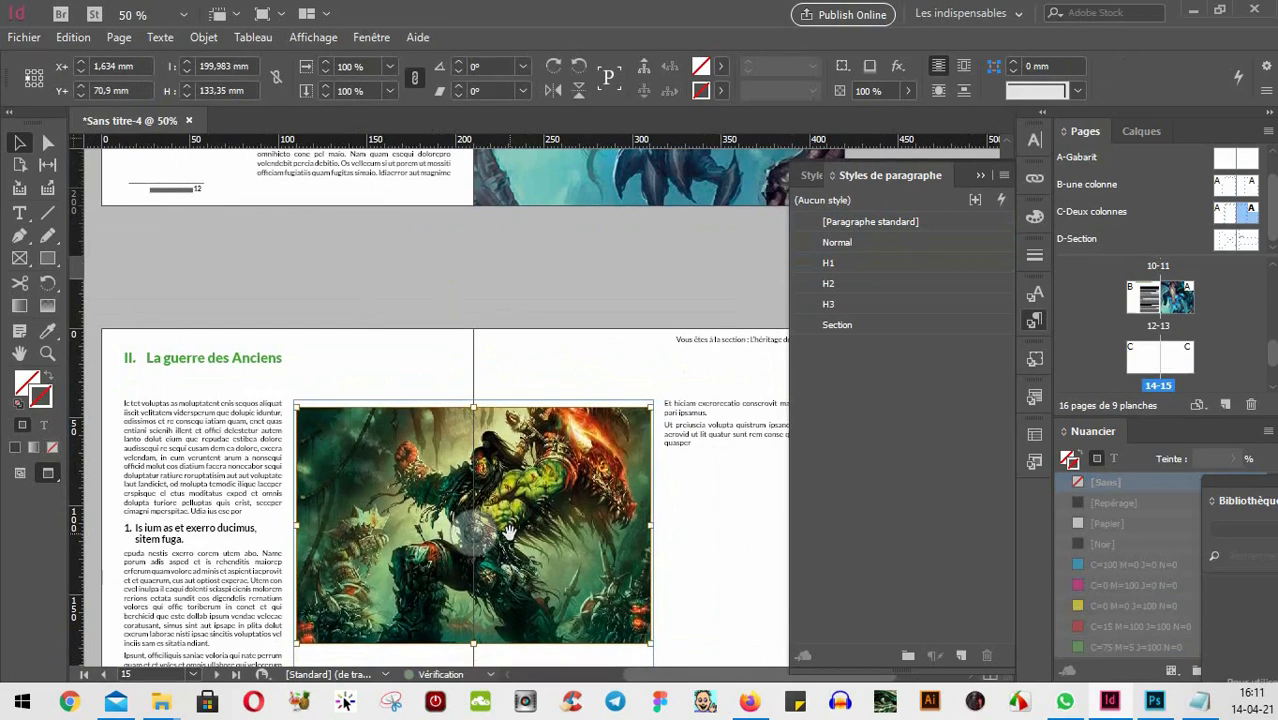
pyautogui.click(531, 364)
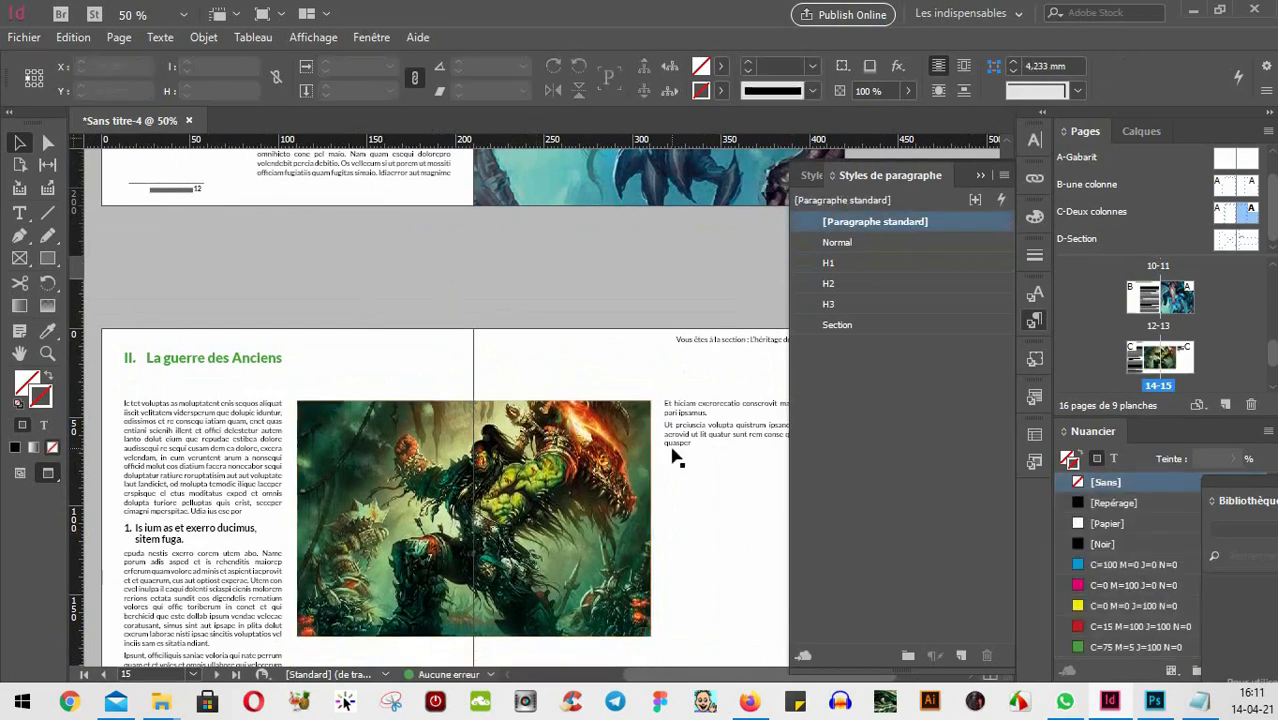
# - Review the finished spread on pages 14-15, its section header and the other pages of the book back to the Sommaire page
pyautogui.keyDown('alt'); pyautogui.scroll(-2, 610, 410); pyautogui.keyUp('alt')
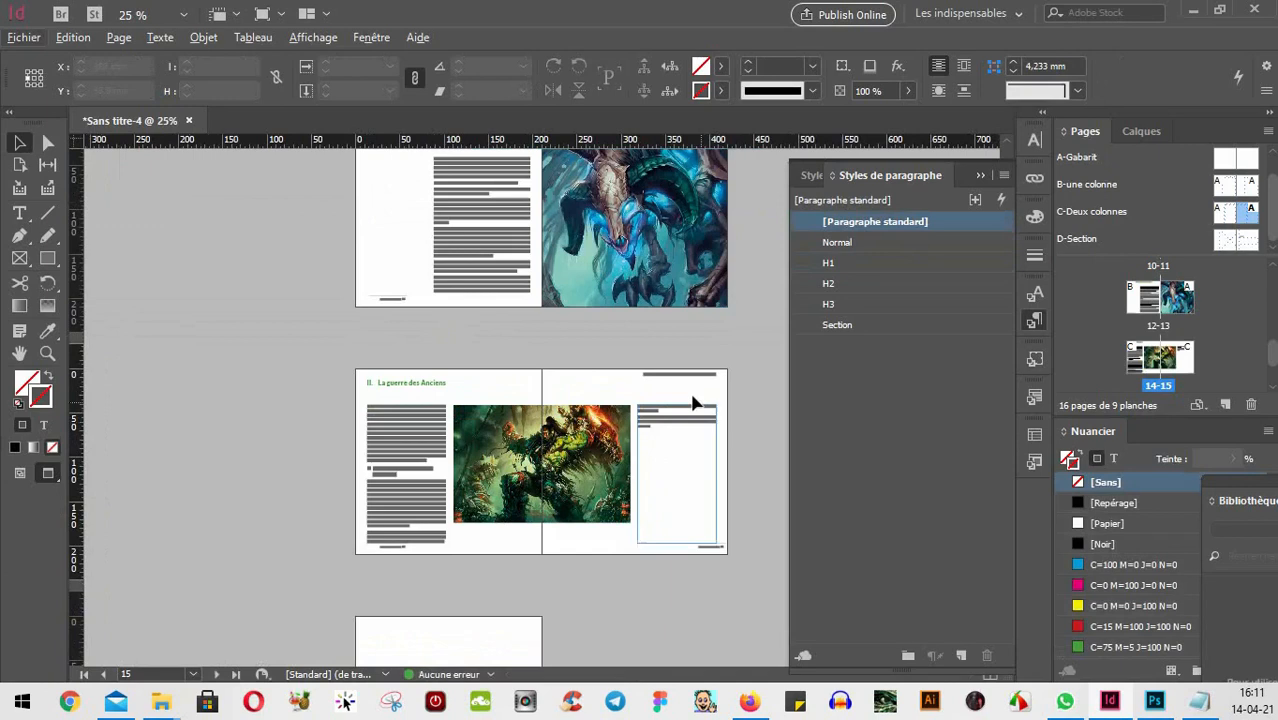
pyautogui.scroll(-4, 551, 628)
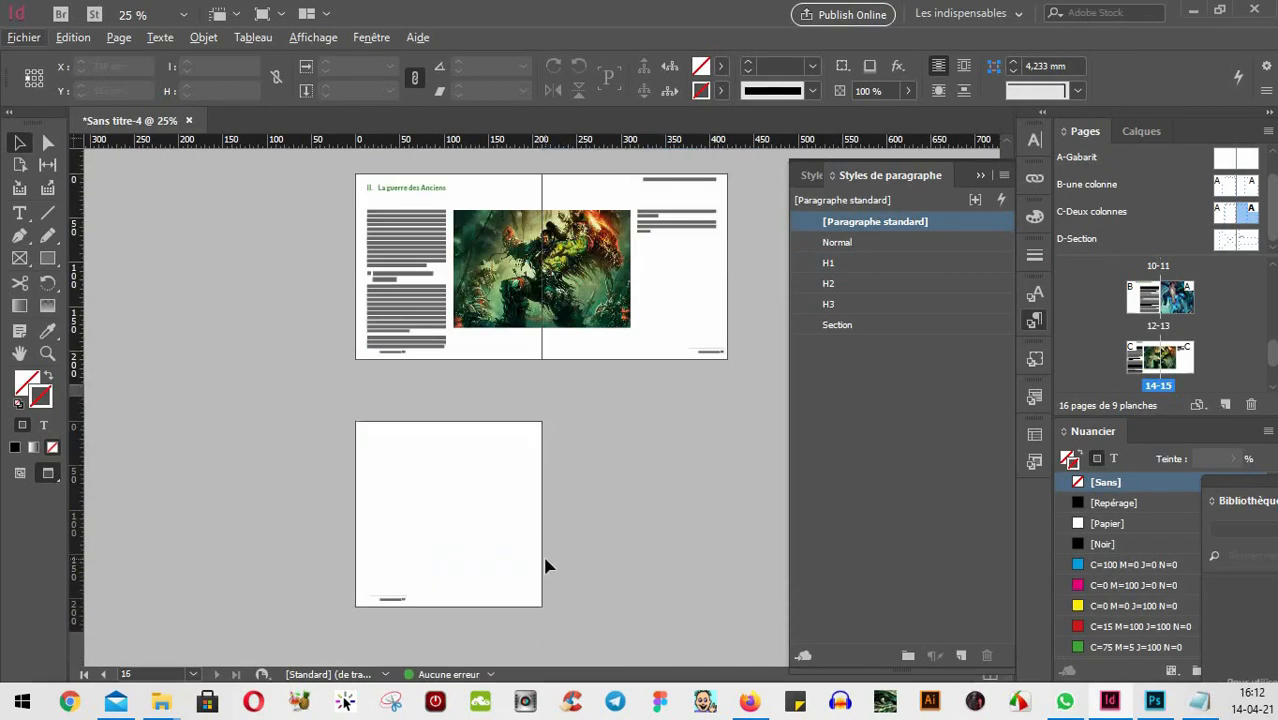
pyautogui.scroll(7, 549, 566)
pyautogui.scroll(-2, 548, 550)
pyautogui.keyDown('alt'); pyautogui.scroll(4, 655, 470); pyautogui.keyUp('alt')
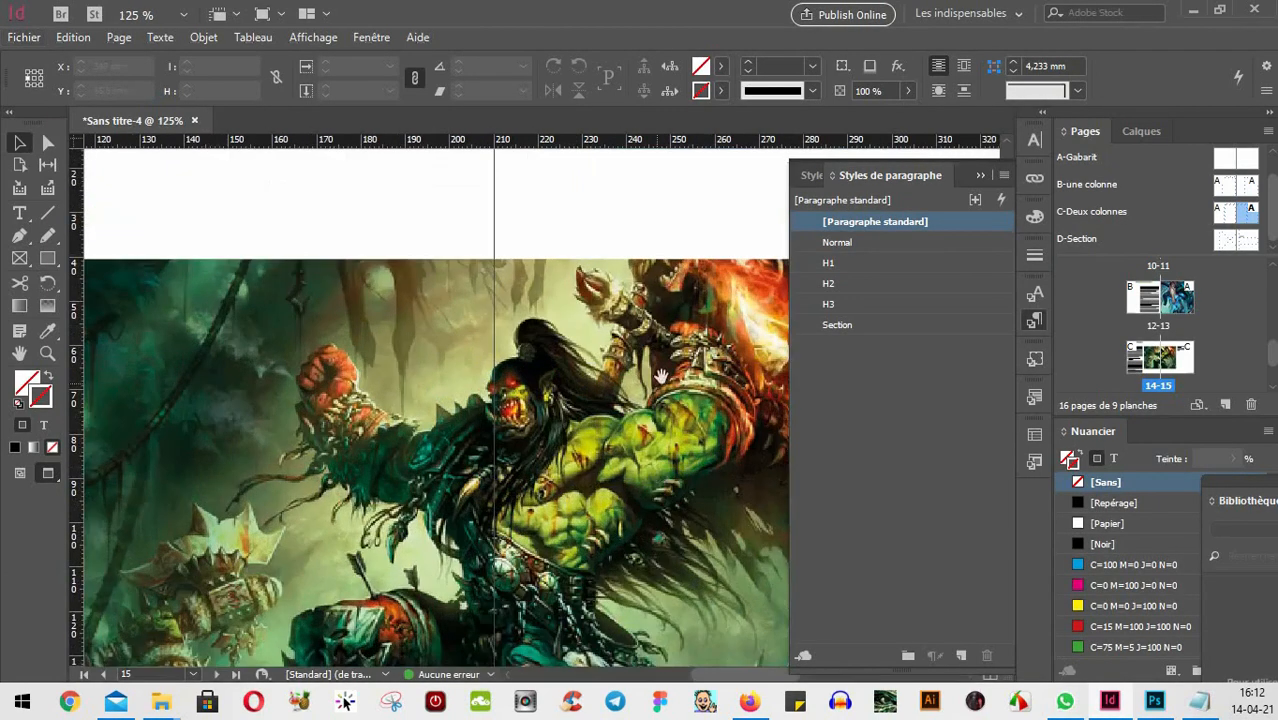
pyautogui.moveTo(661, 376); pyautogui.dragTo(228, 716)
pyautogui.moveTo(659, 502); pyautogui.dragTo(396, 490)
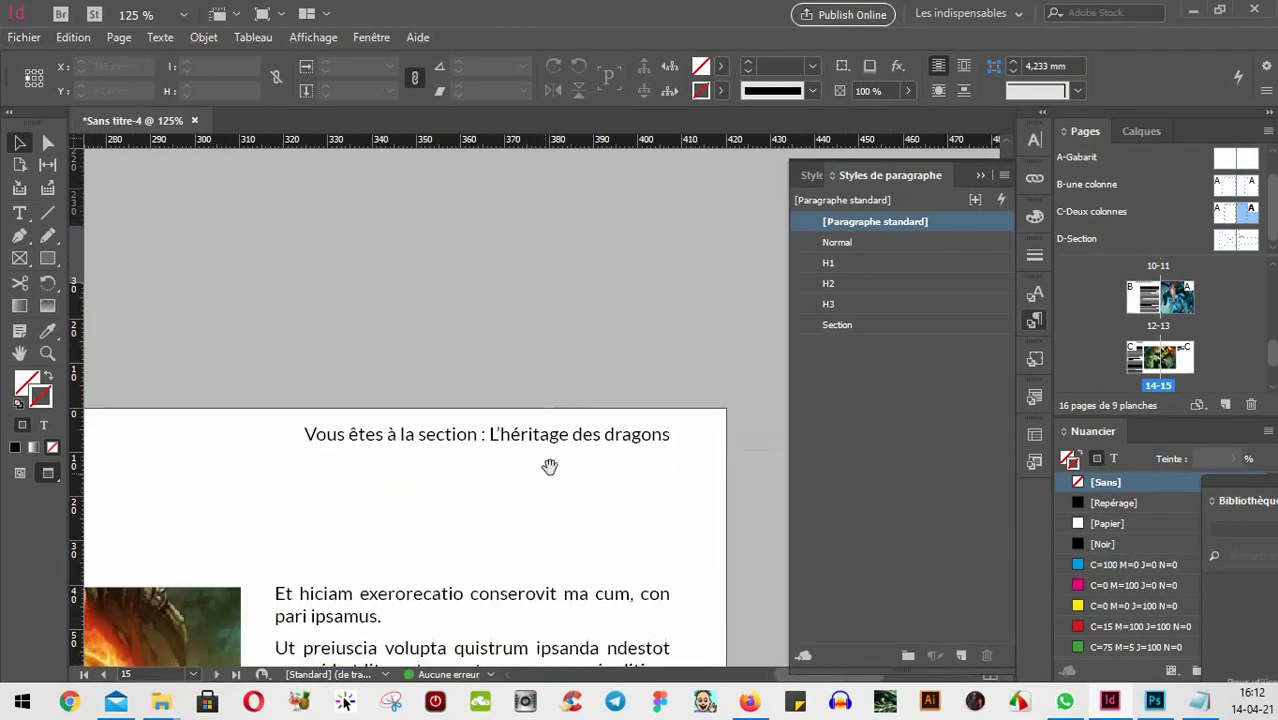
pyautogui.keyDown('alt'); pyautogui.scroll(-7, 588, 459); pyautogui.keyUp('alt')
pyautogui.keyDown('alt'); pyautogui.scroll(3, 590, 471); pyautogui.keyUp('alt')
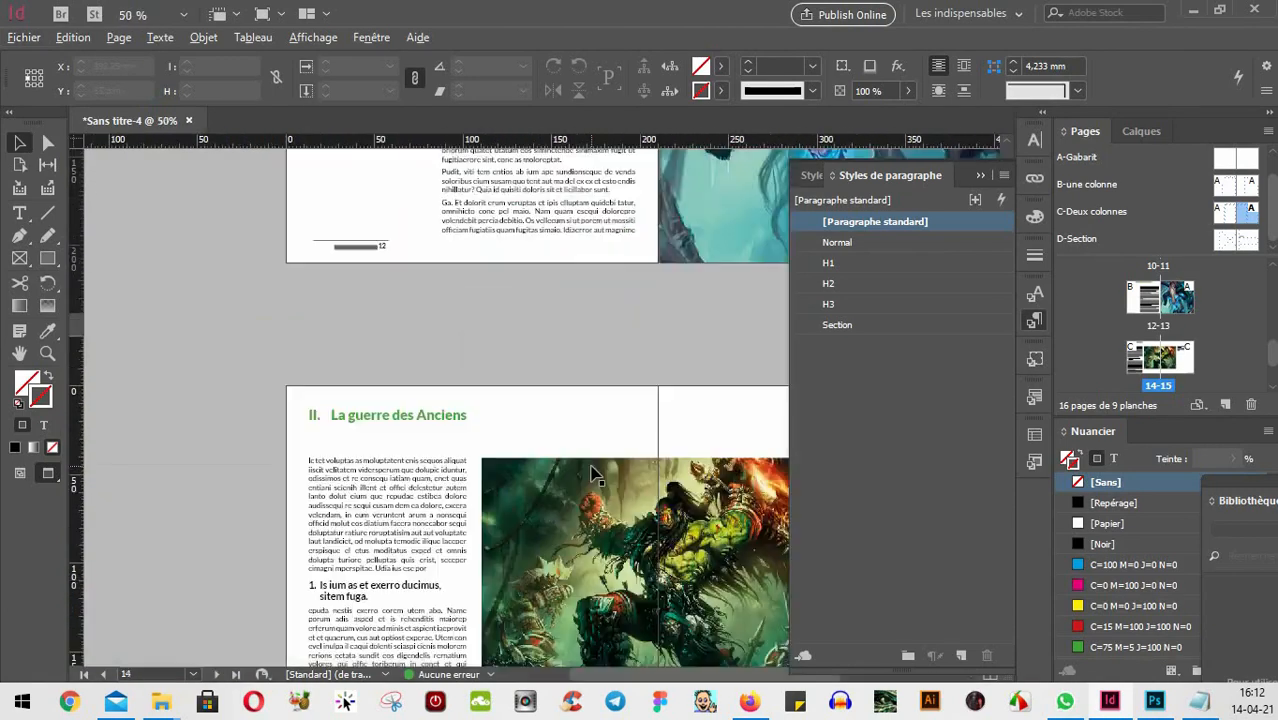
pyautogui.keyDown('alt'); pyautogui.scroll(-1, 592, 474); pyautogui.keyUp('alt')
pyautogui.scroll(6, 592, 480)
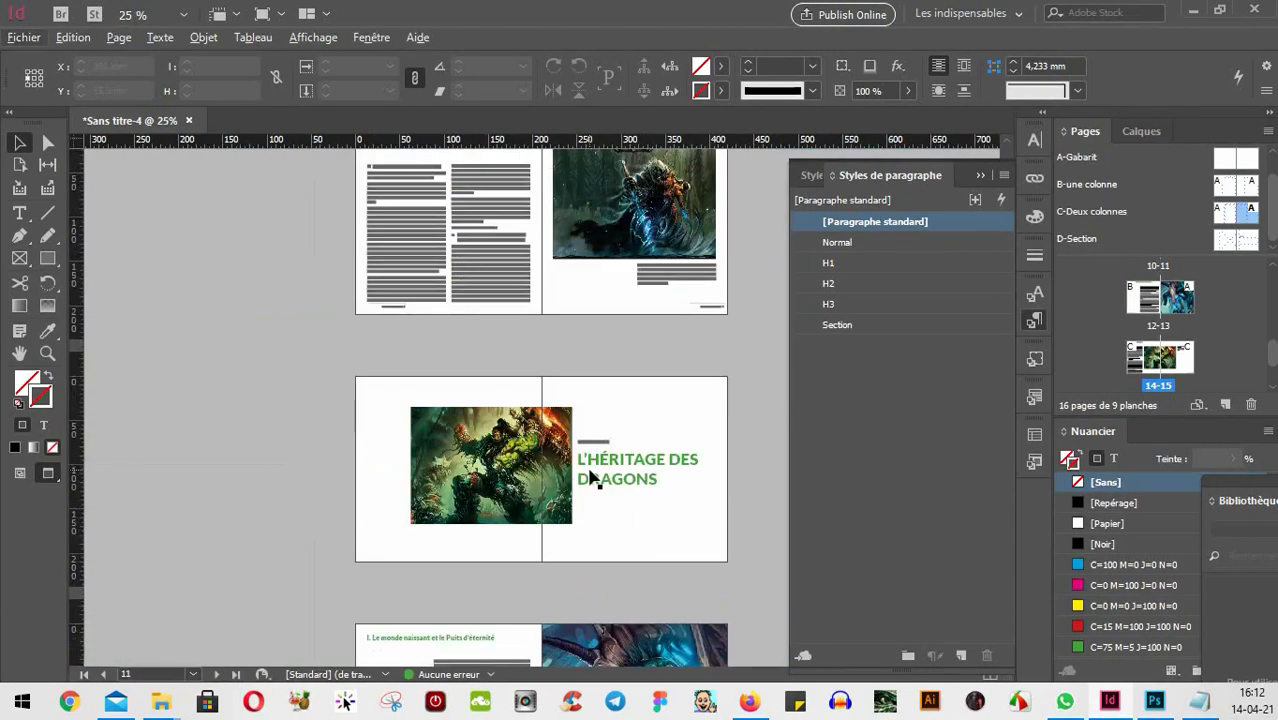
pyautogui.scroll(4, 590, 480)
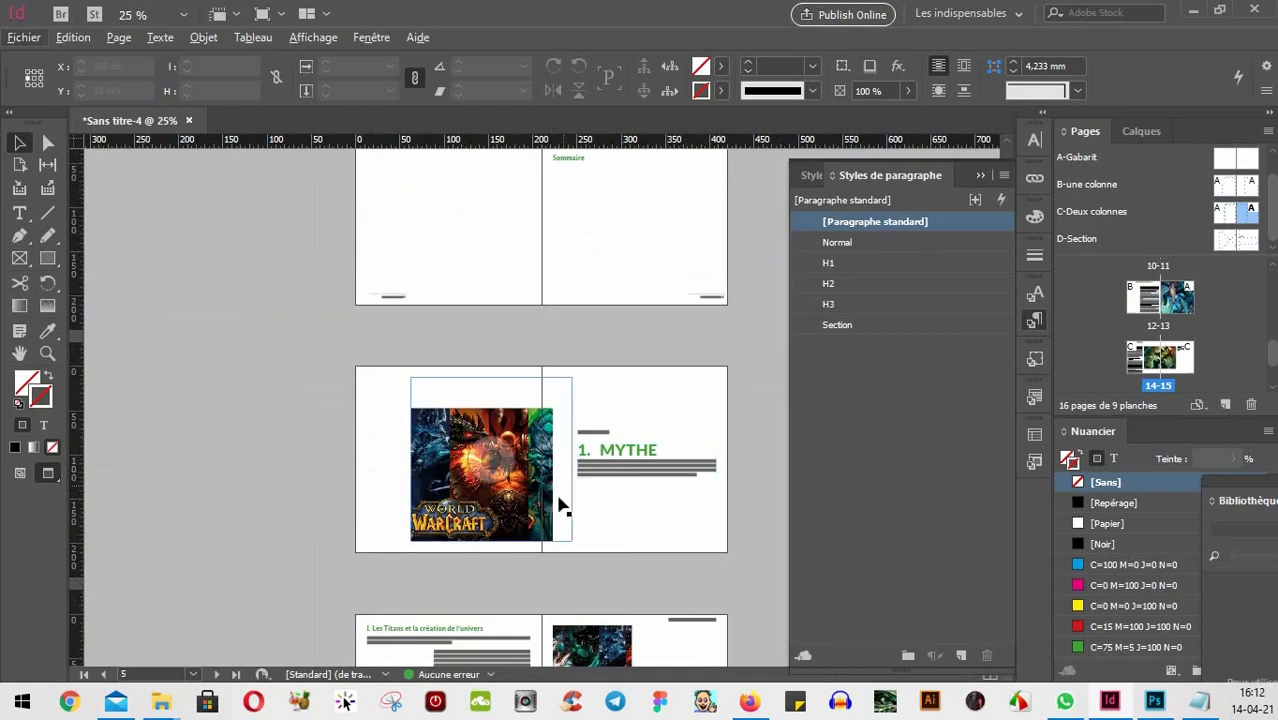
pyautogui.scroll(3, 640, 445)
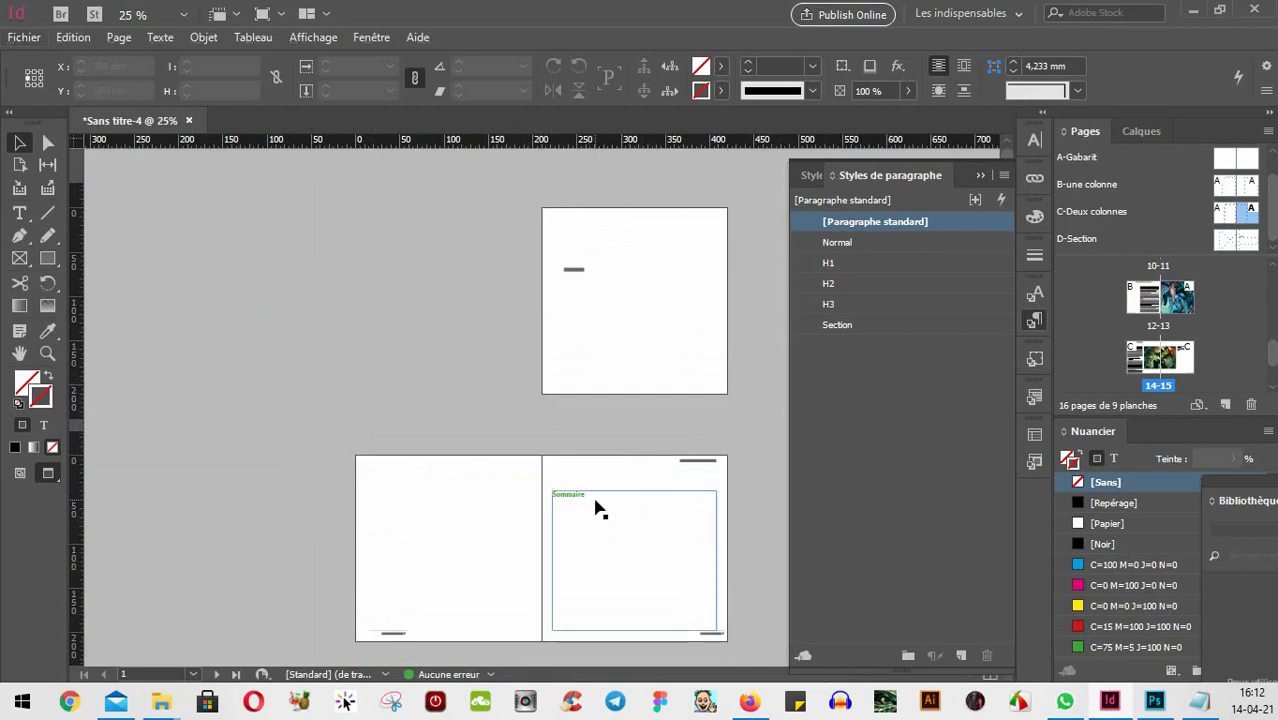
# - Turn off the preview on page 3 and shorten the Sommaire title frame to 10 mm high
pyautogui.hotkey('ctrl', '1')
pyautogui.moveTo(664, 523); pyautogui.dragTo(514, 346)
pyautogui.scroll(-3, 583, 390)
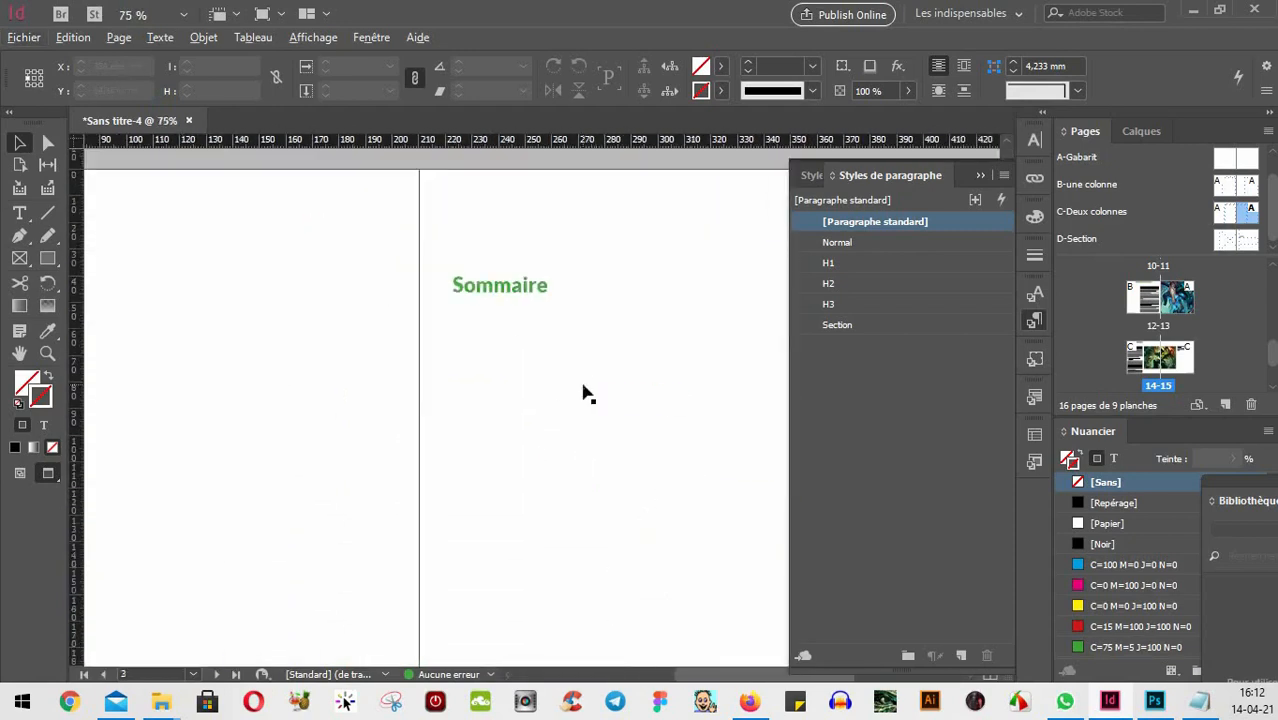
pyautogui.scroll(1, 583, 392)
pyautogui.scroll(1, 583, 390)
pyautogui.scroll(-1, 583, 390)
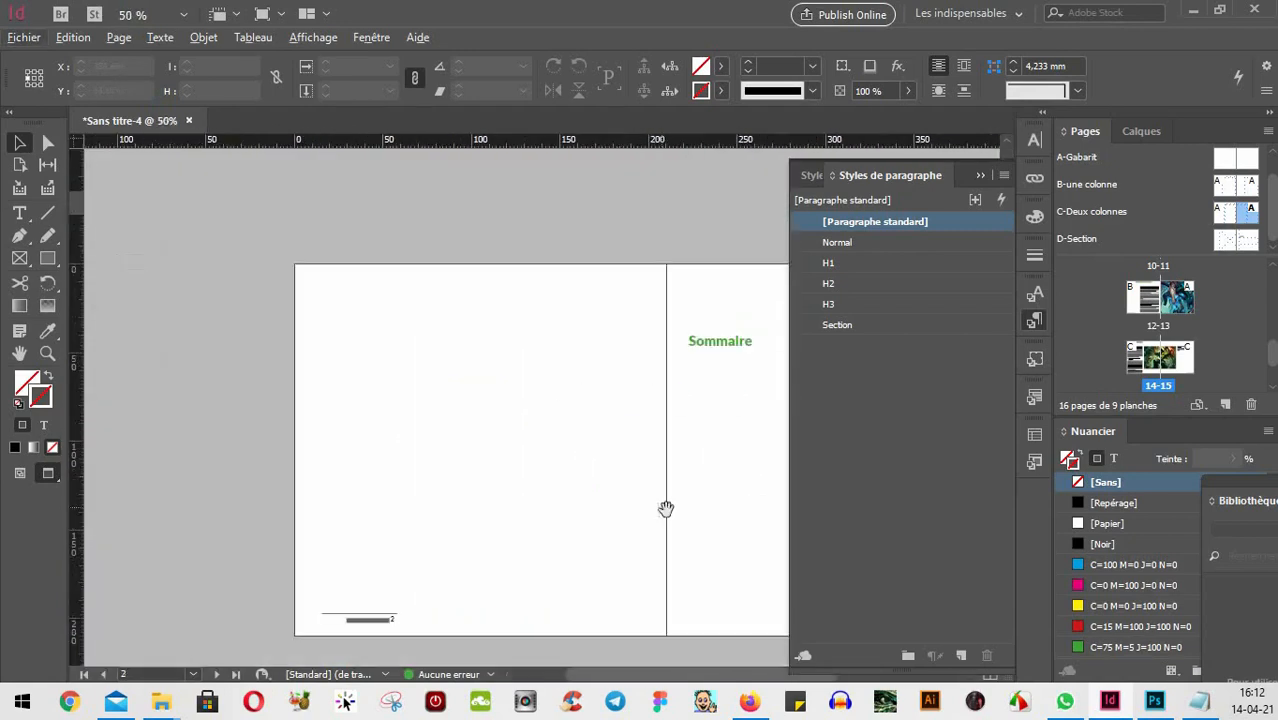
pyautogui.moveTo(687, 520); pyautogui.dragTo(433, 442)
pyautogui.click(480, 332)
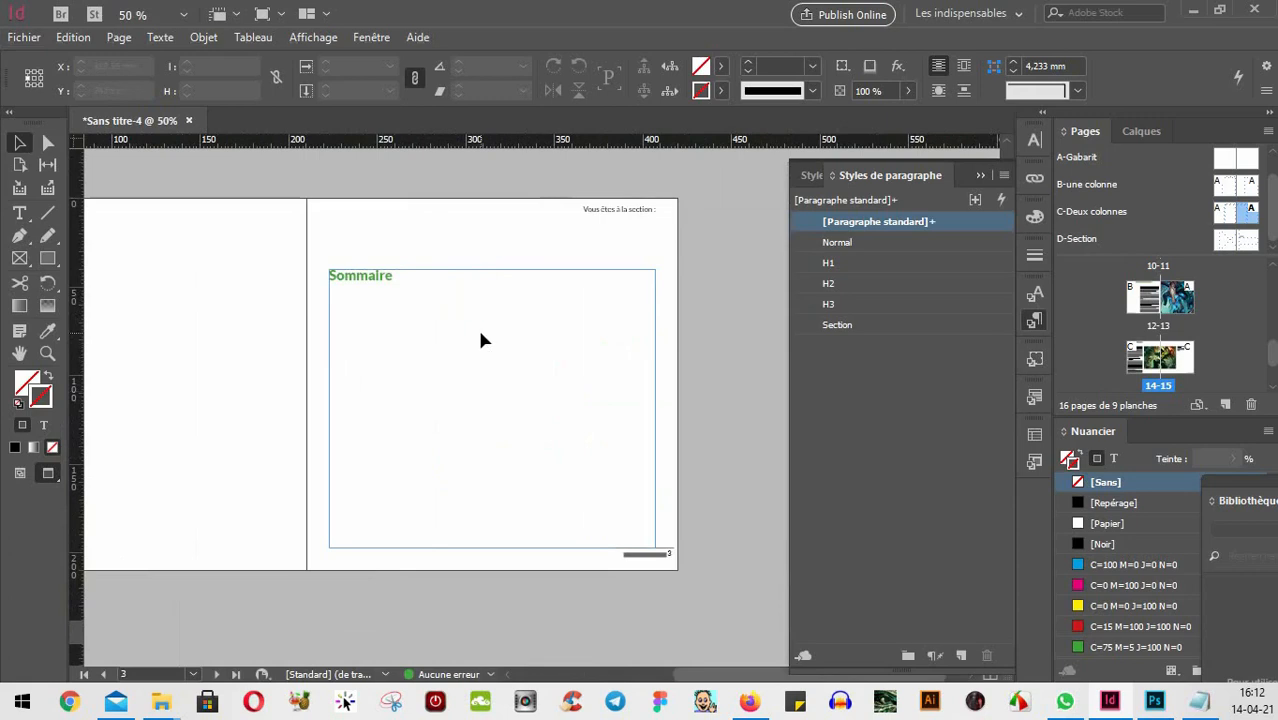
pyautogui.press('w')
pyautogui.click(696, 362)
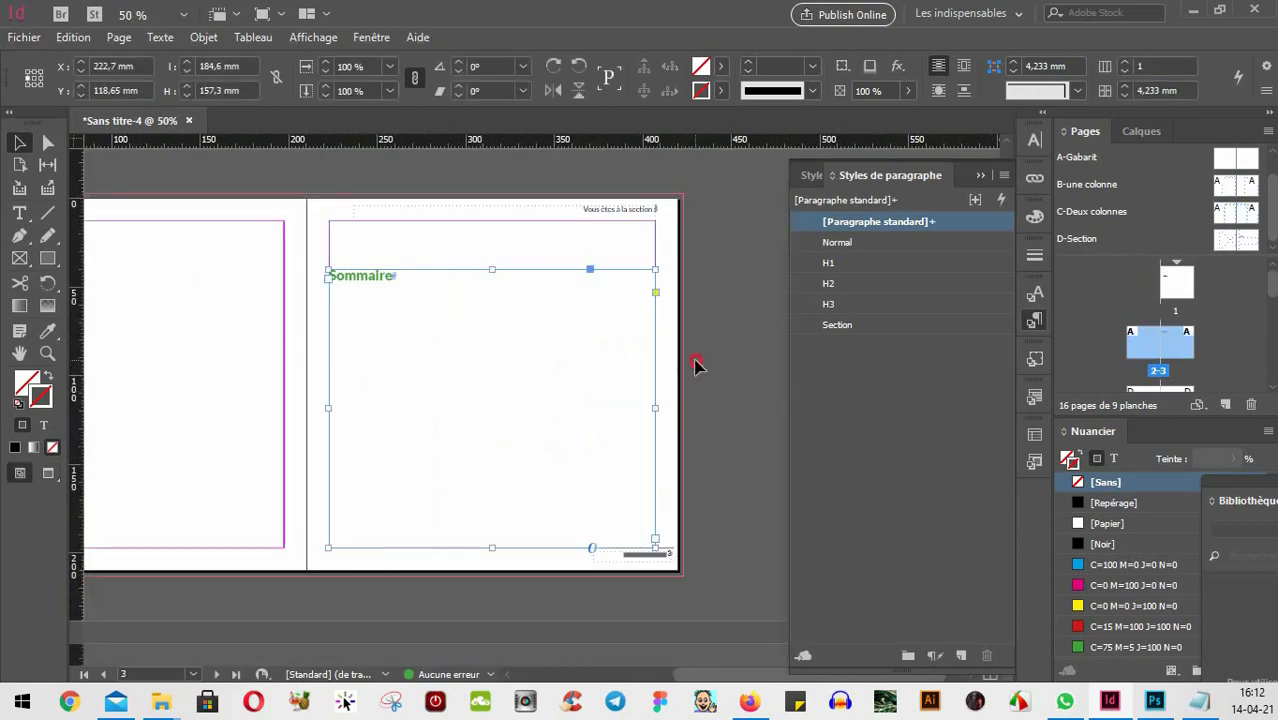
pyautogui.click(436, 351)
pyautogui.moveTo(492, 549); pyautogui.dragTo(489, 287)
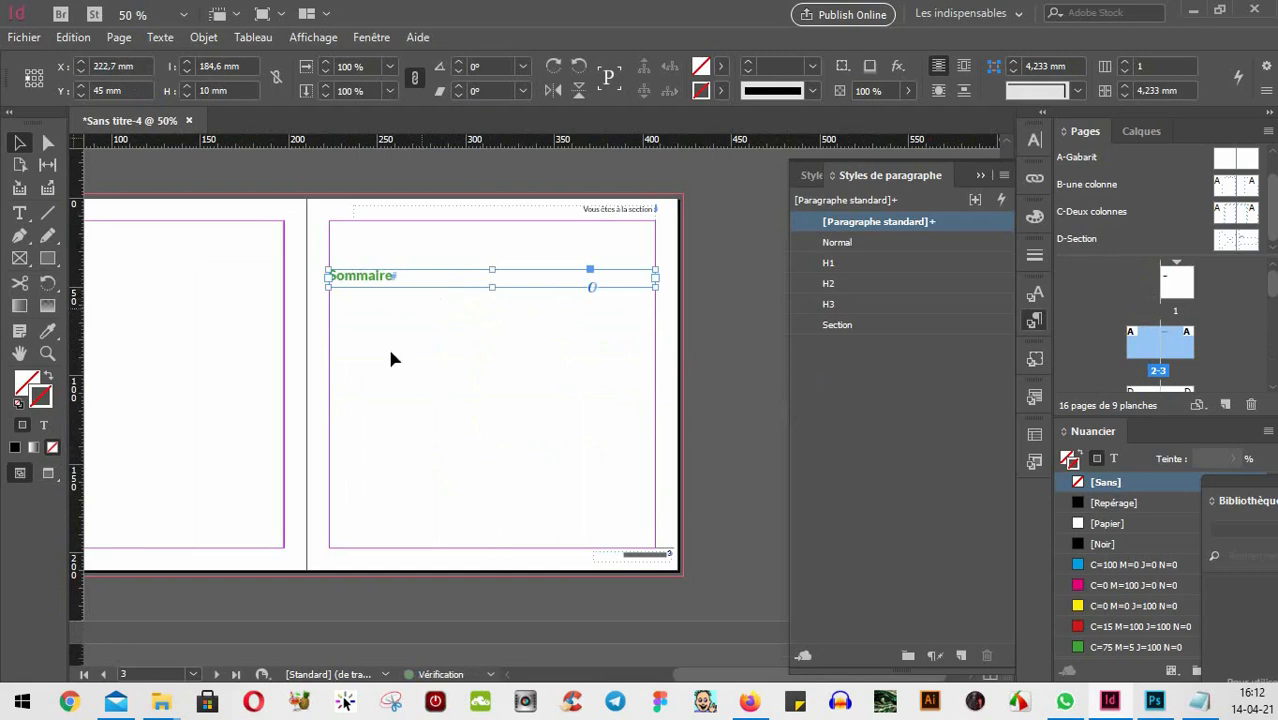
# - Draw an empty text frame below the Sommaire title, filling the rest of page 3's margin area, ready for text entry
pyautogui.click(19, 213)
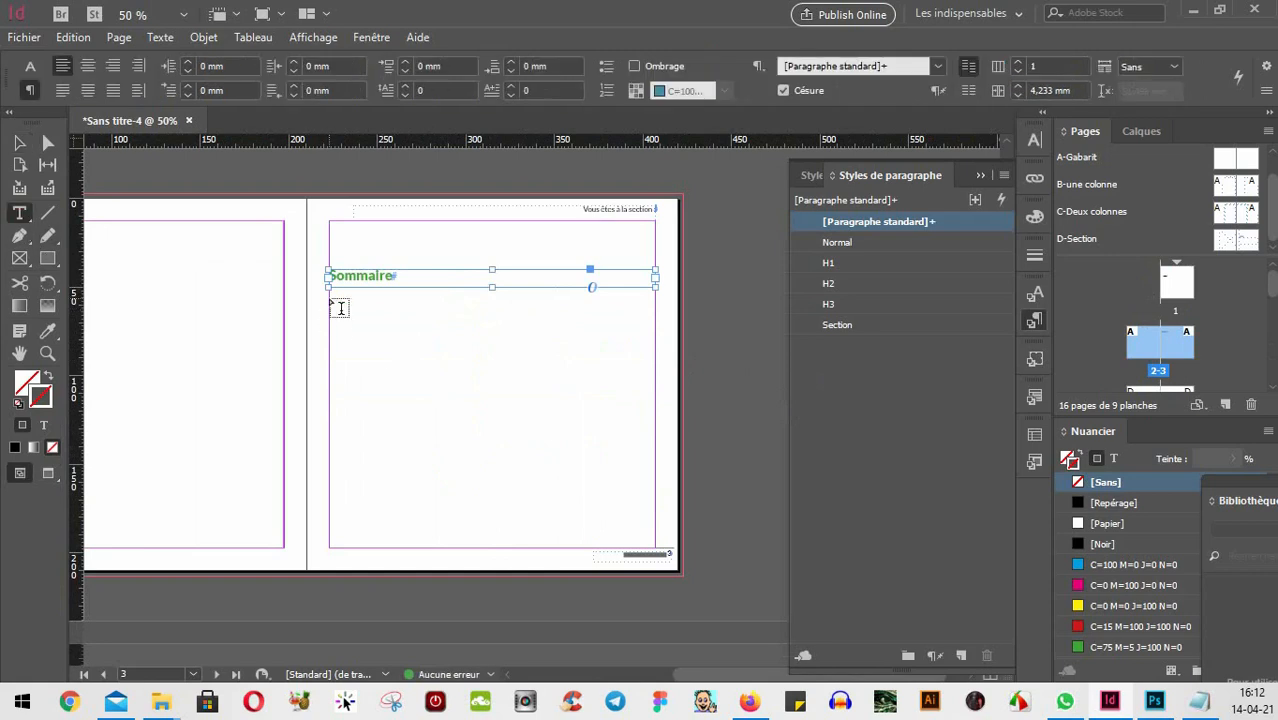
pyautogui.moveTo(331, 299); pyautogui.dragTo(653, 548)
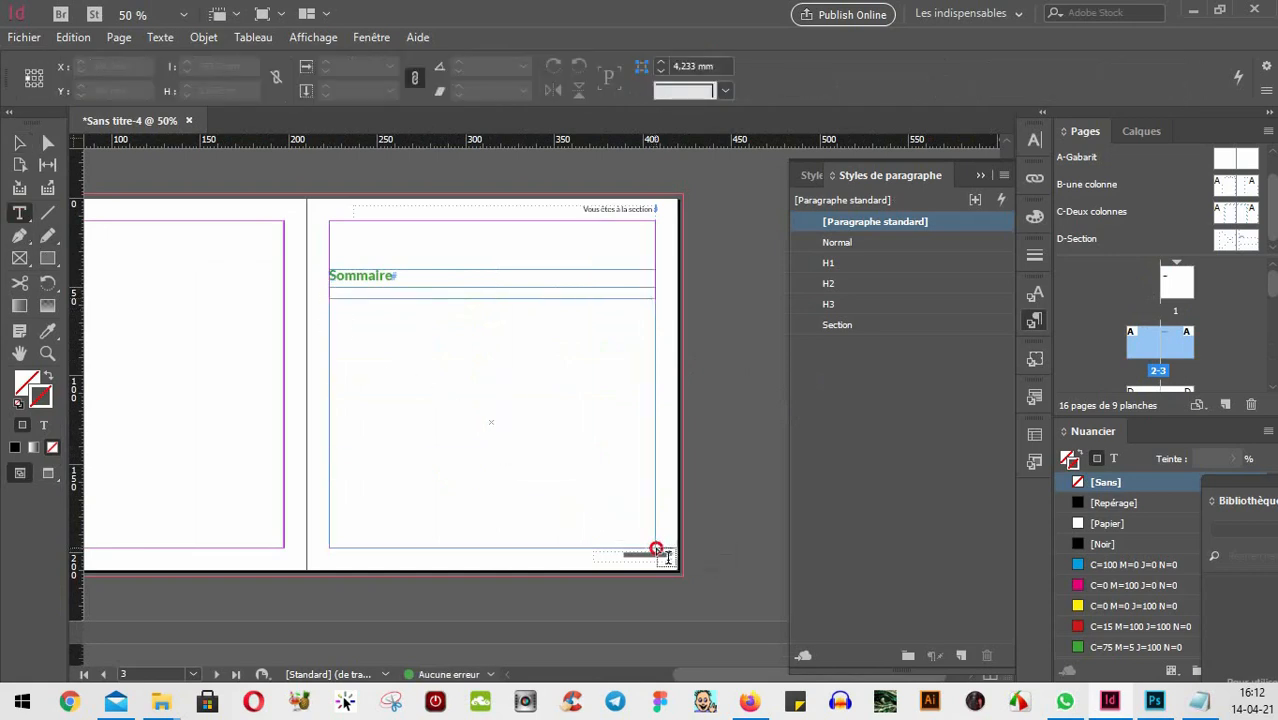
pyautogui.click(384, 314)
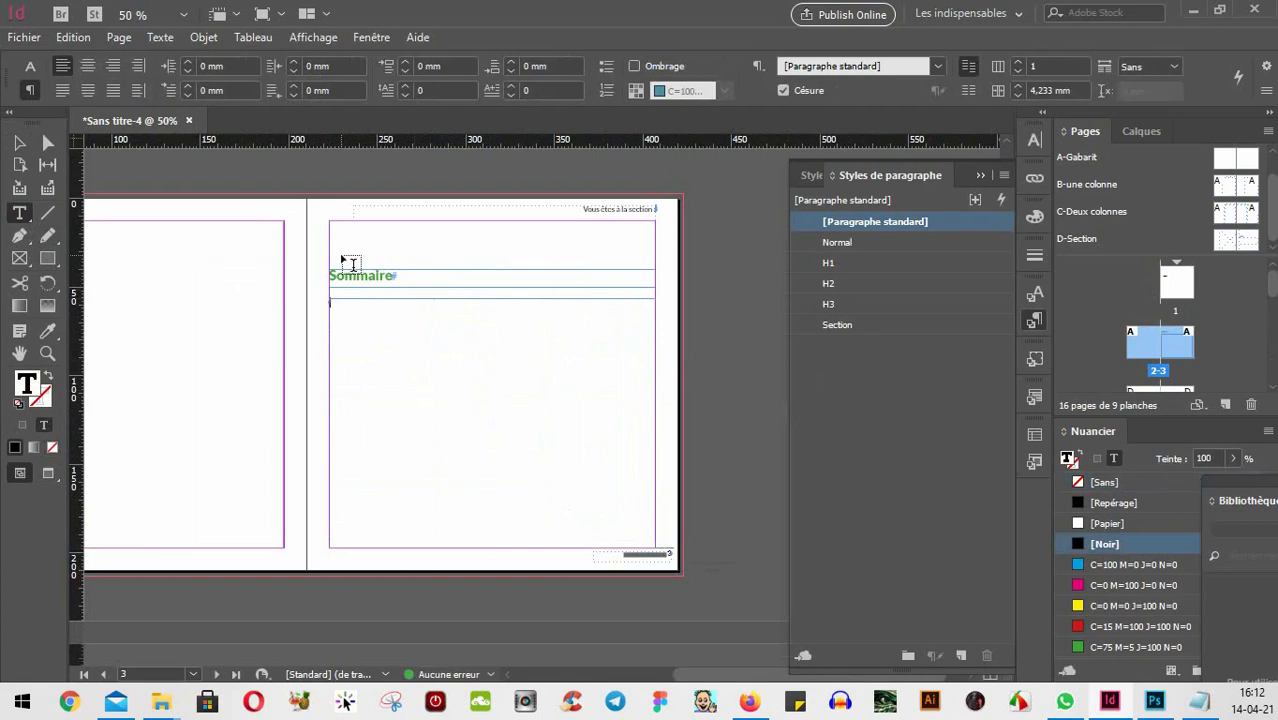
# - Start a table of contents with the [Par défaut] style and include the Section paragraph style
pyautogui.click(119, 38)
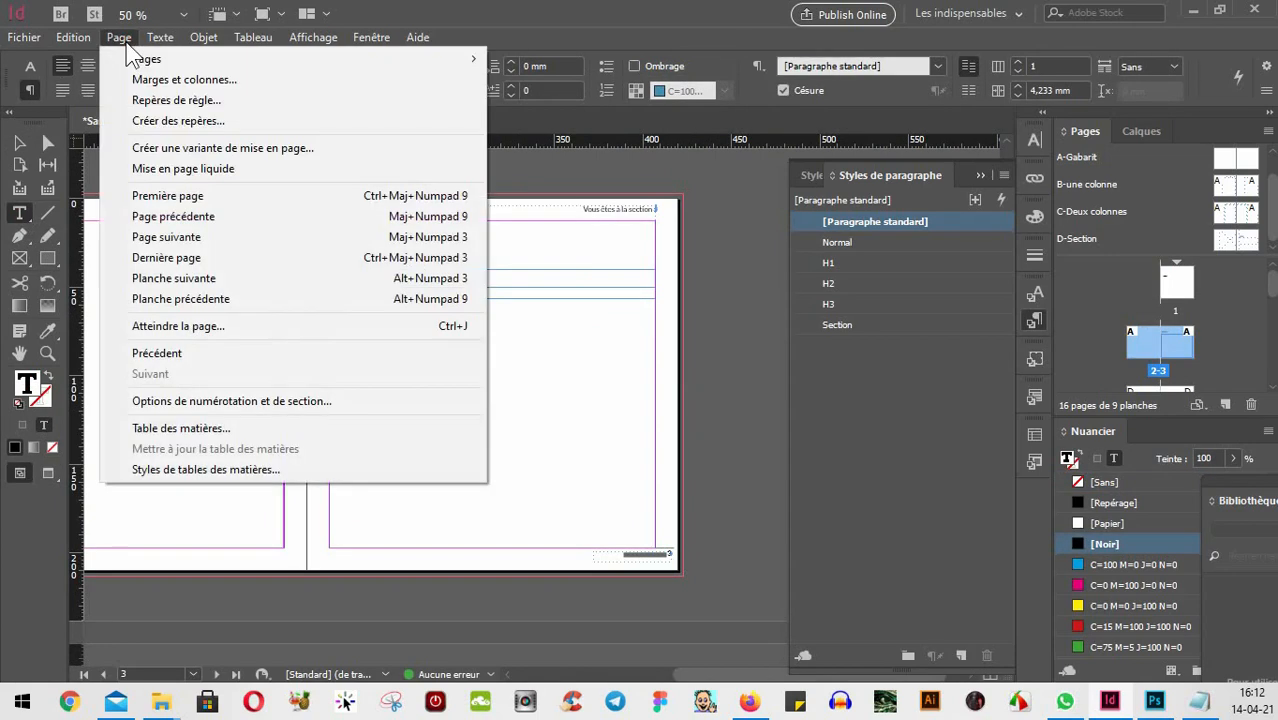
pyautogui.click(226, 429)
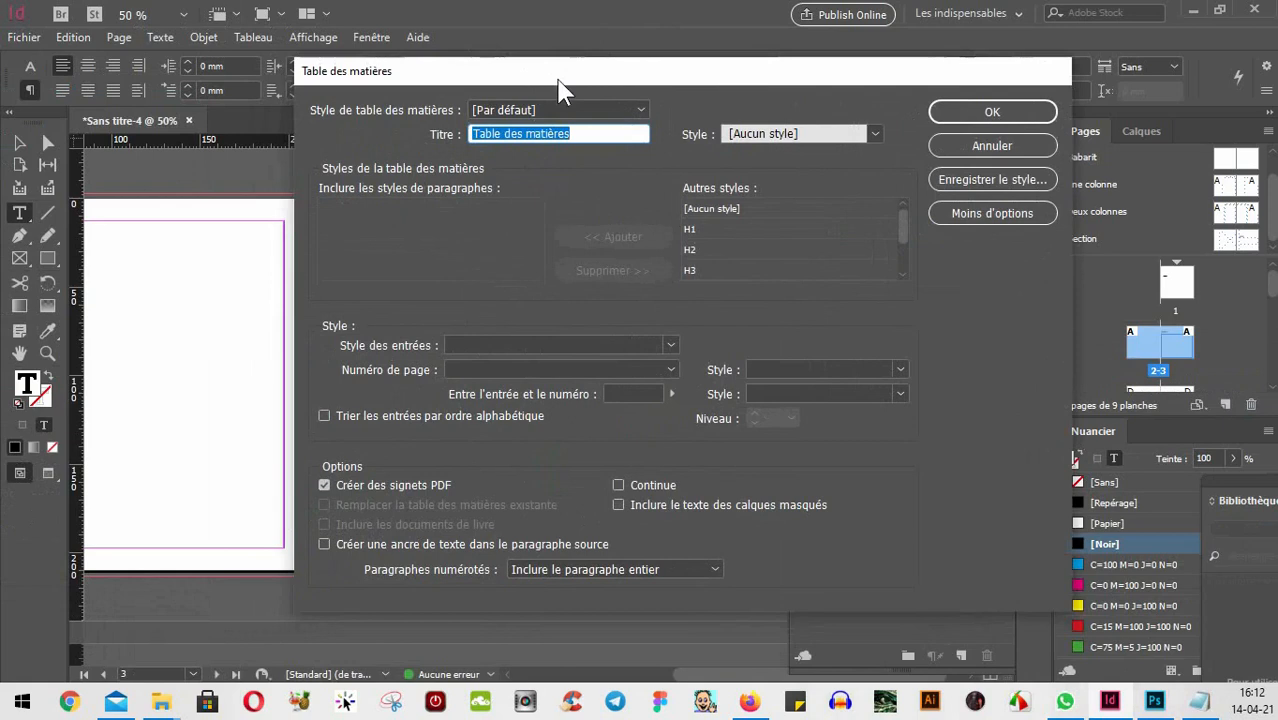
pyautogui.click(560, 103)
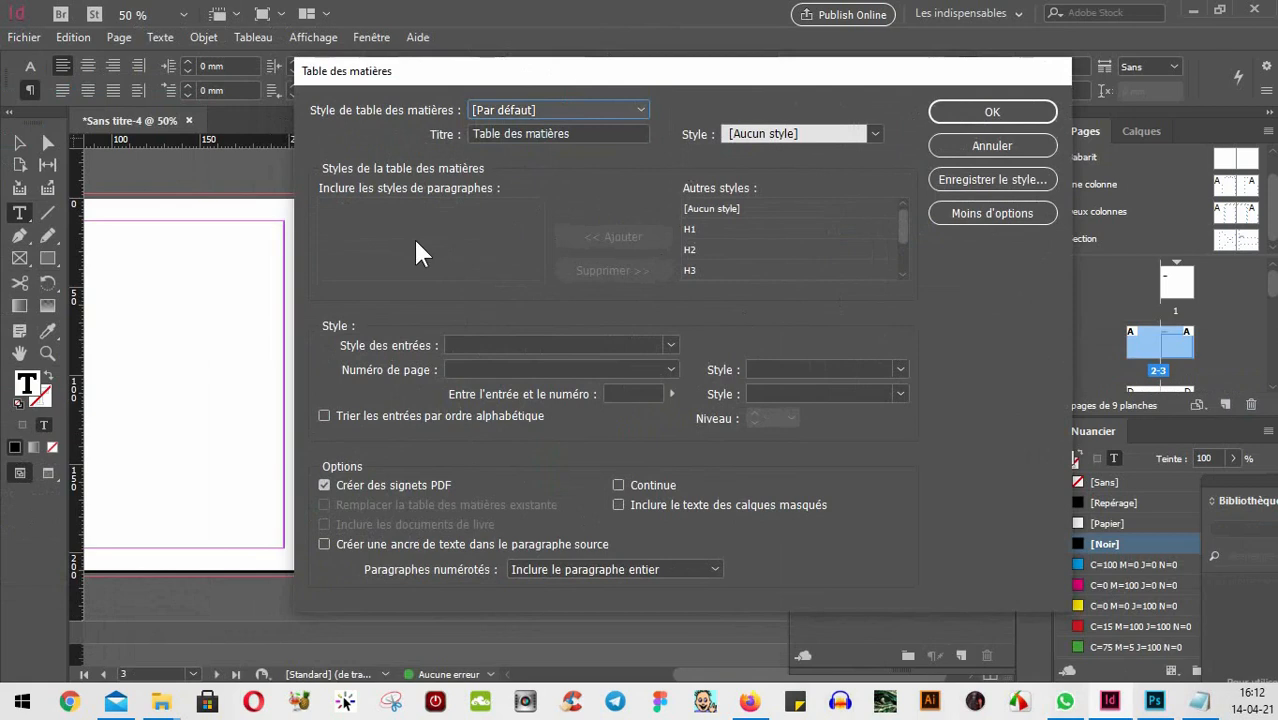
pyautogui.click(690, 230)
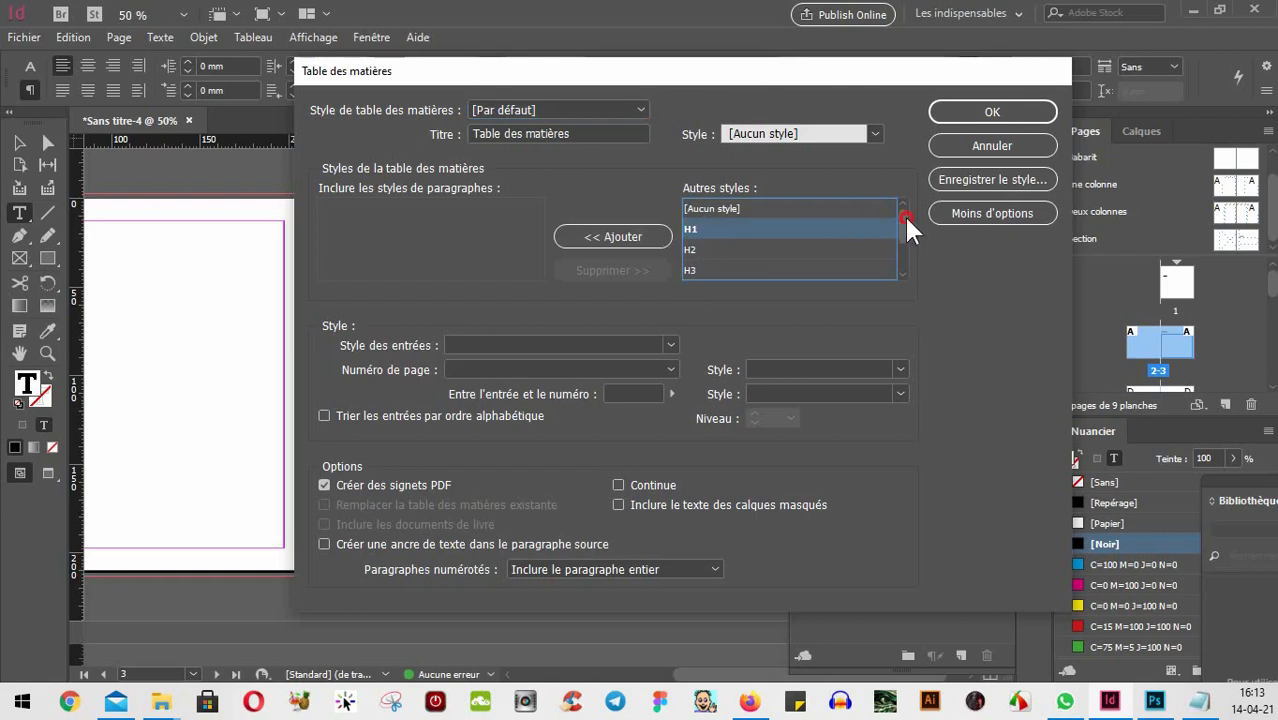
pyautogui.moveTo(904, 214); pyautogui.dragTo(904, 239)
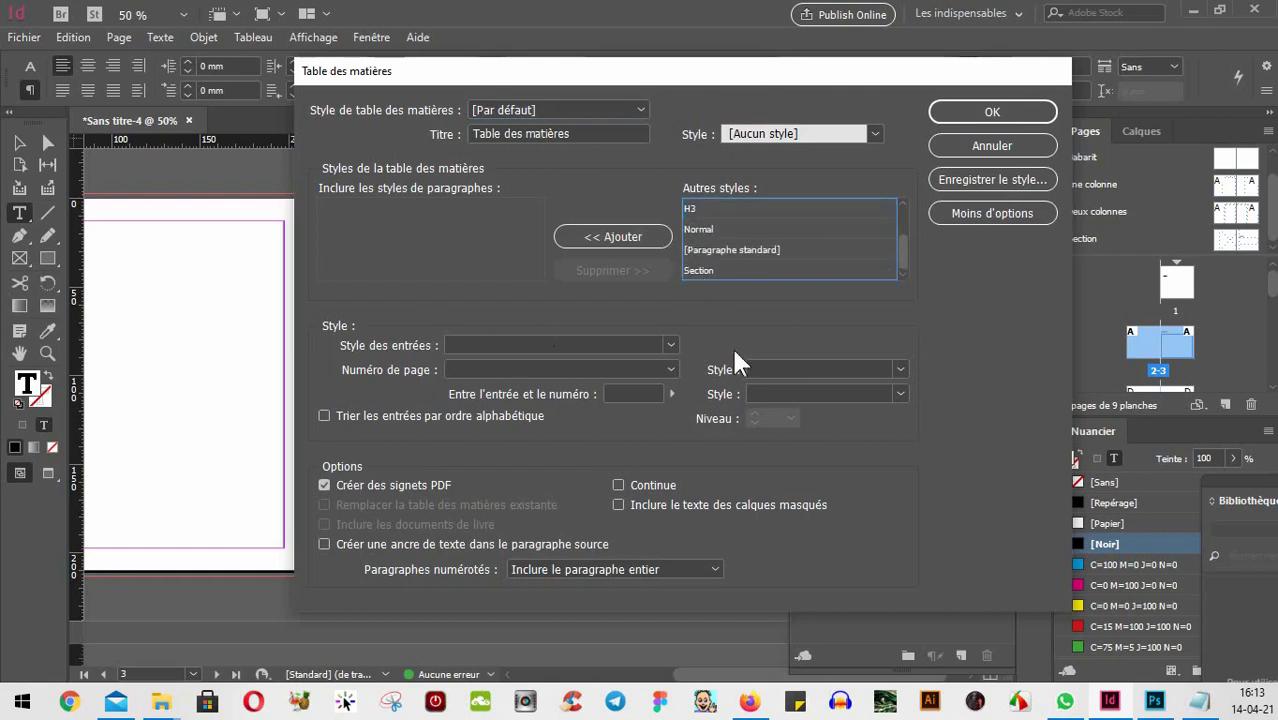
pyautogui.click(692, 270)
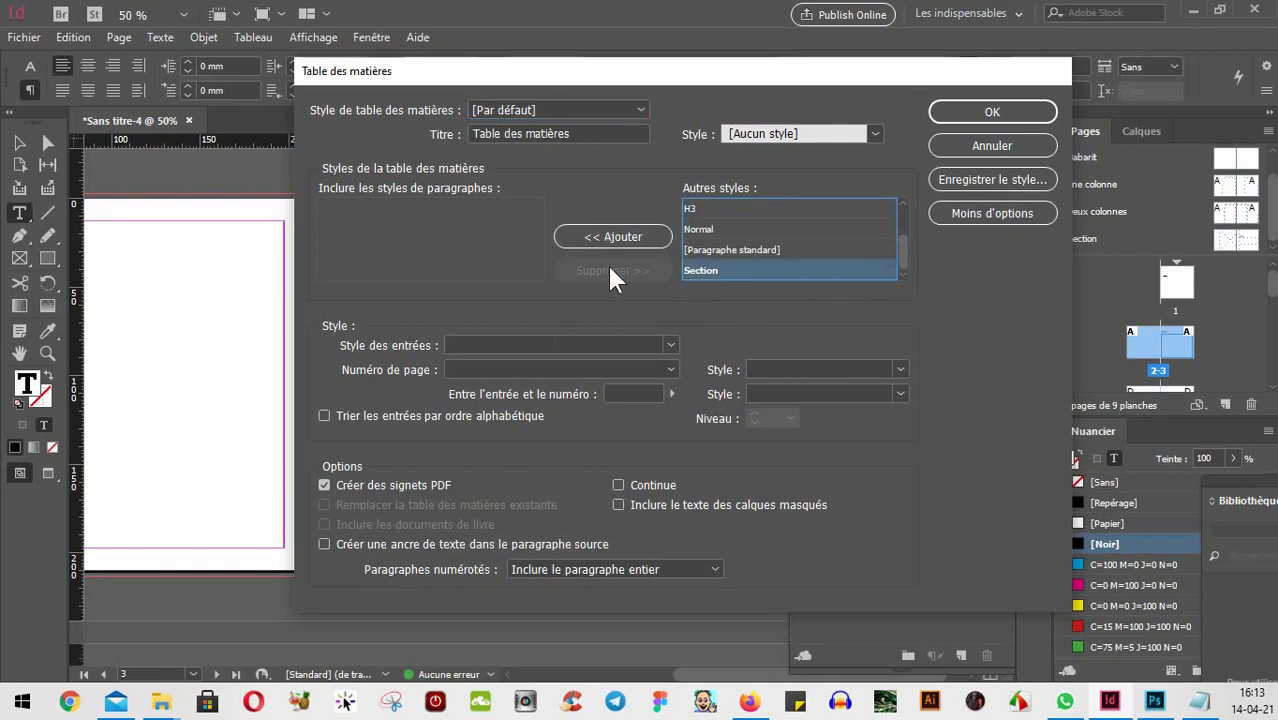
pyautogui.click(611, 236)
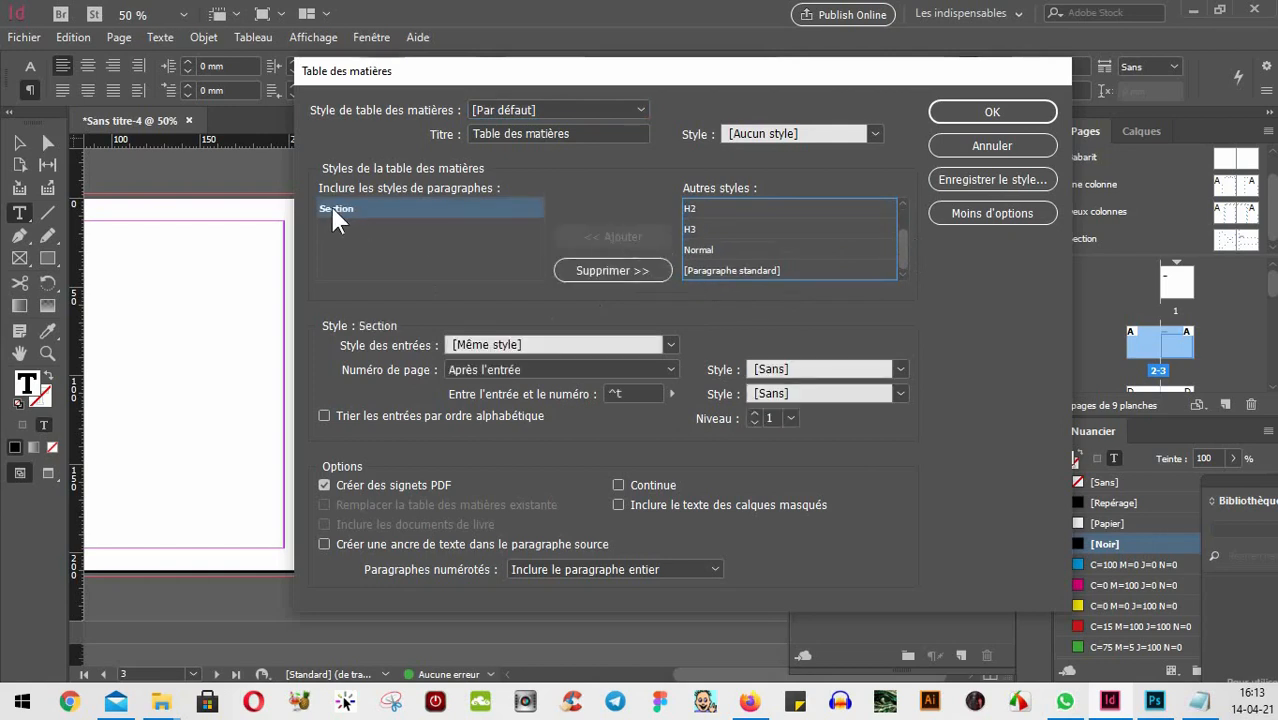
# - Include the H1 and H2 paragraph styles below Section in the table of contents
pyautogui.scroll(2, 764, 246)
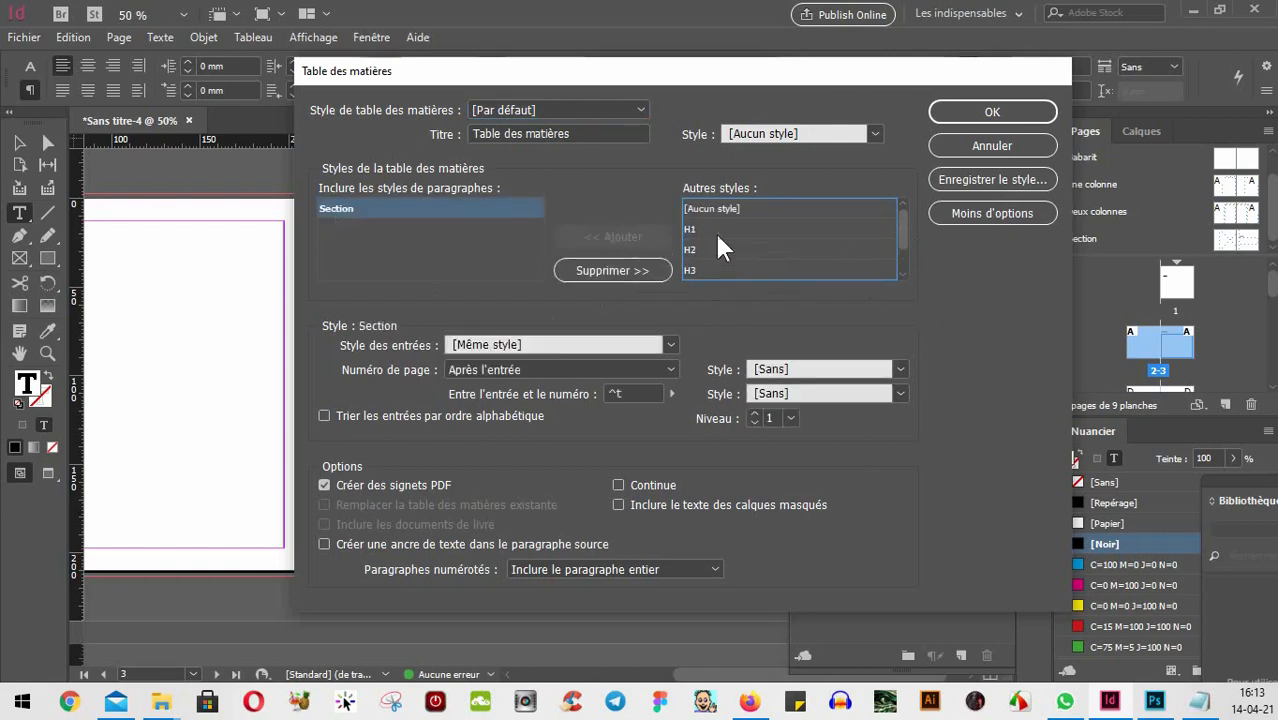
pyautogui.click(688, 227)
pyautogui.click(610, 237)
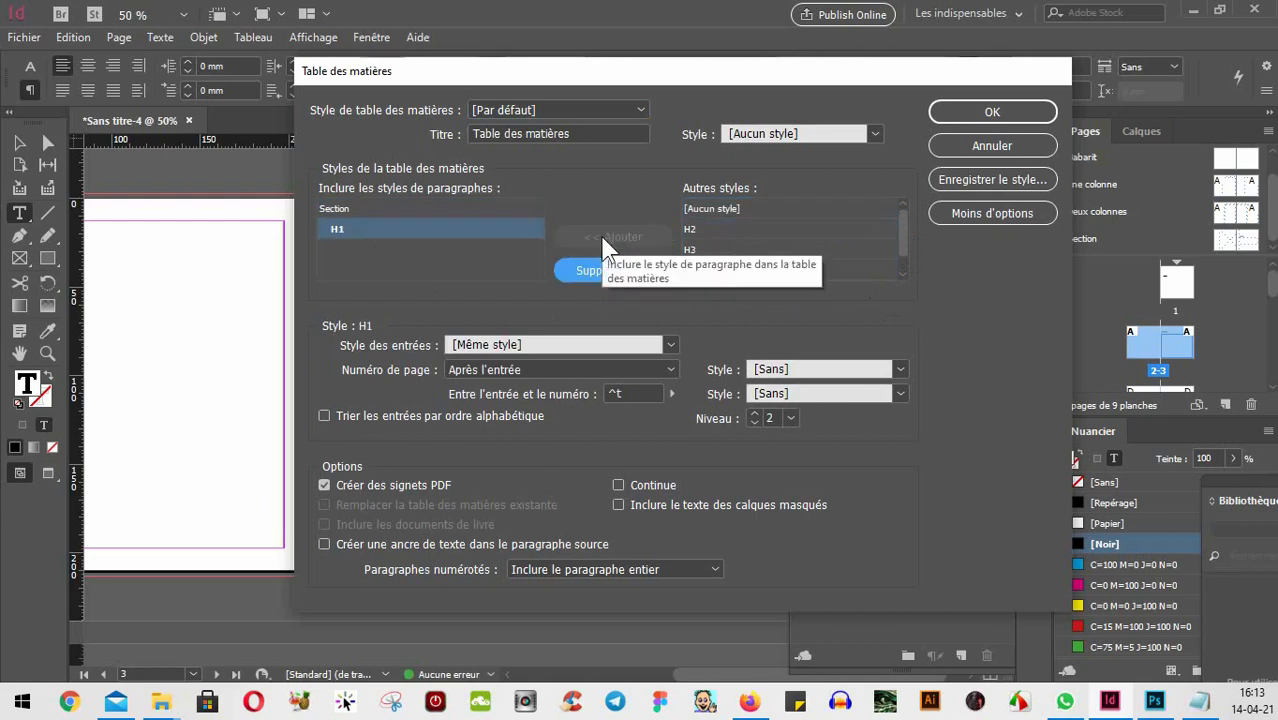
pyautogui.click(693, 228)
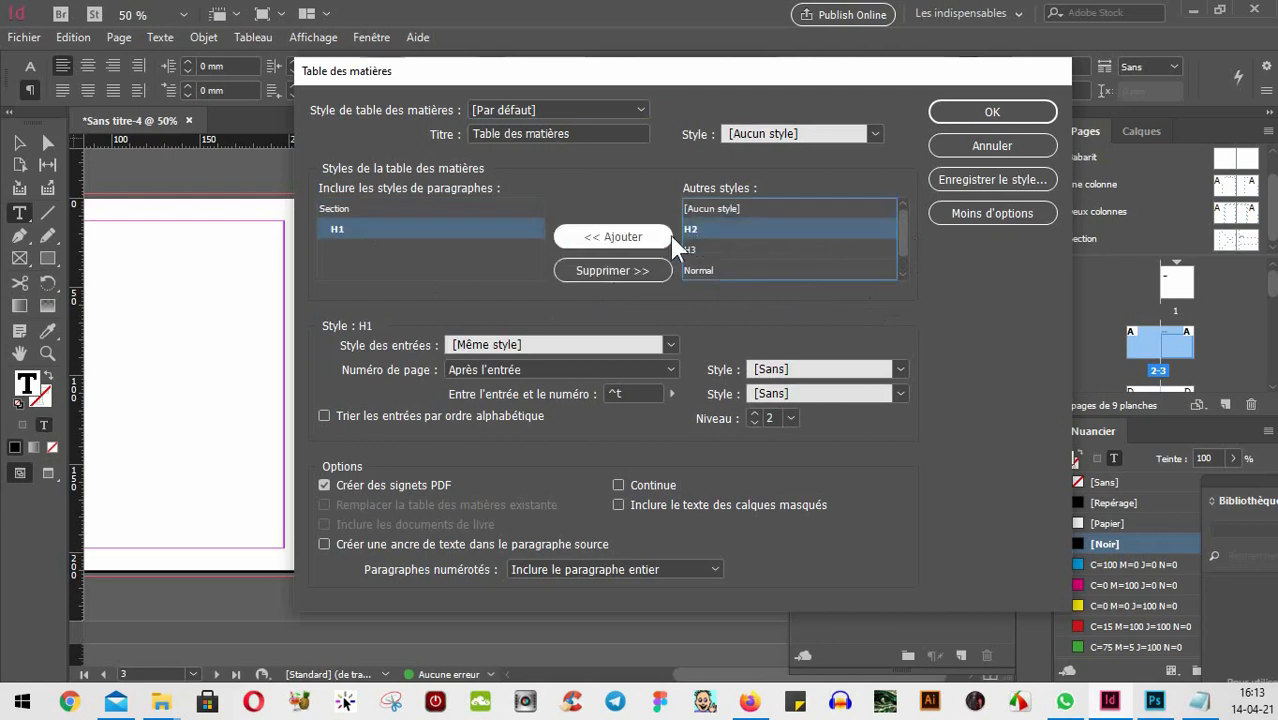
pyautogui.click(594, 237)
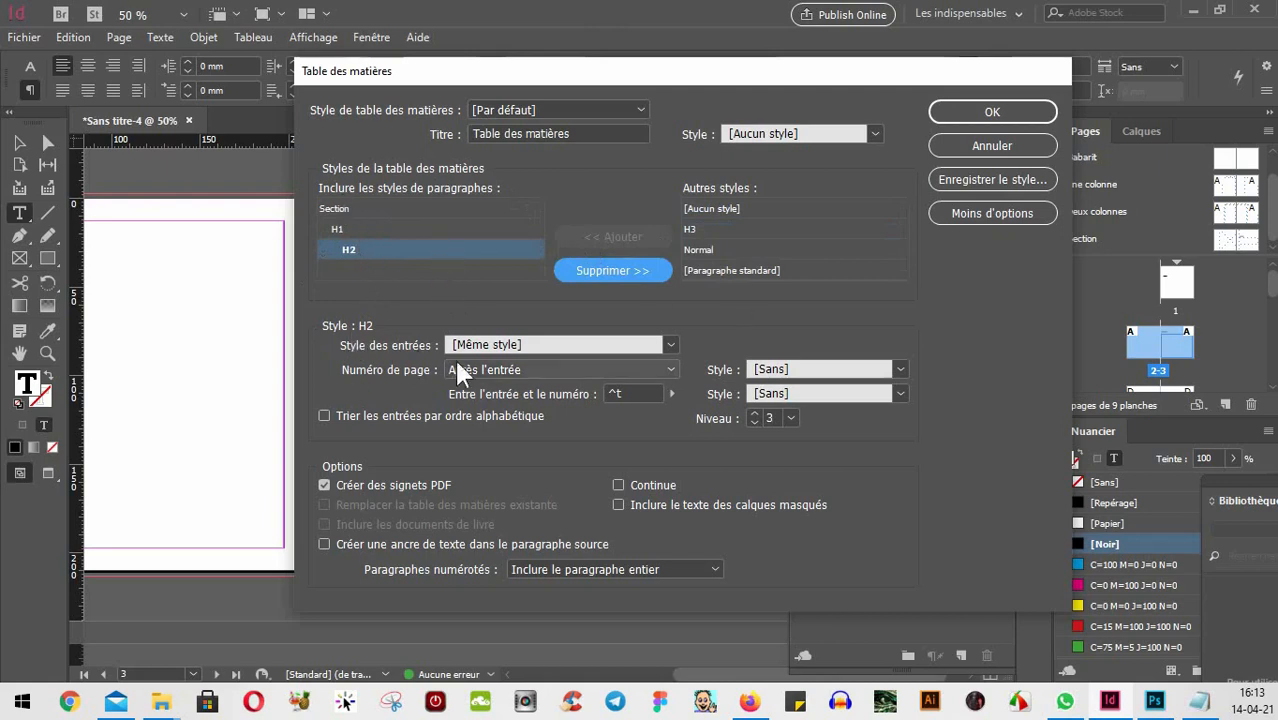
# - Set the table of contents entry styles to H1 for Section, H2 for H1 and H3 for H2
pyautogui.click(335, 209)
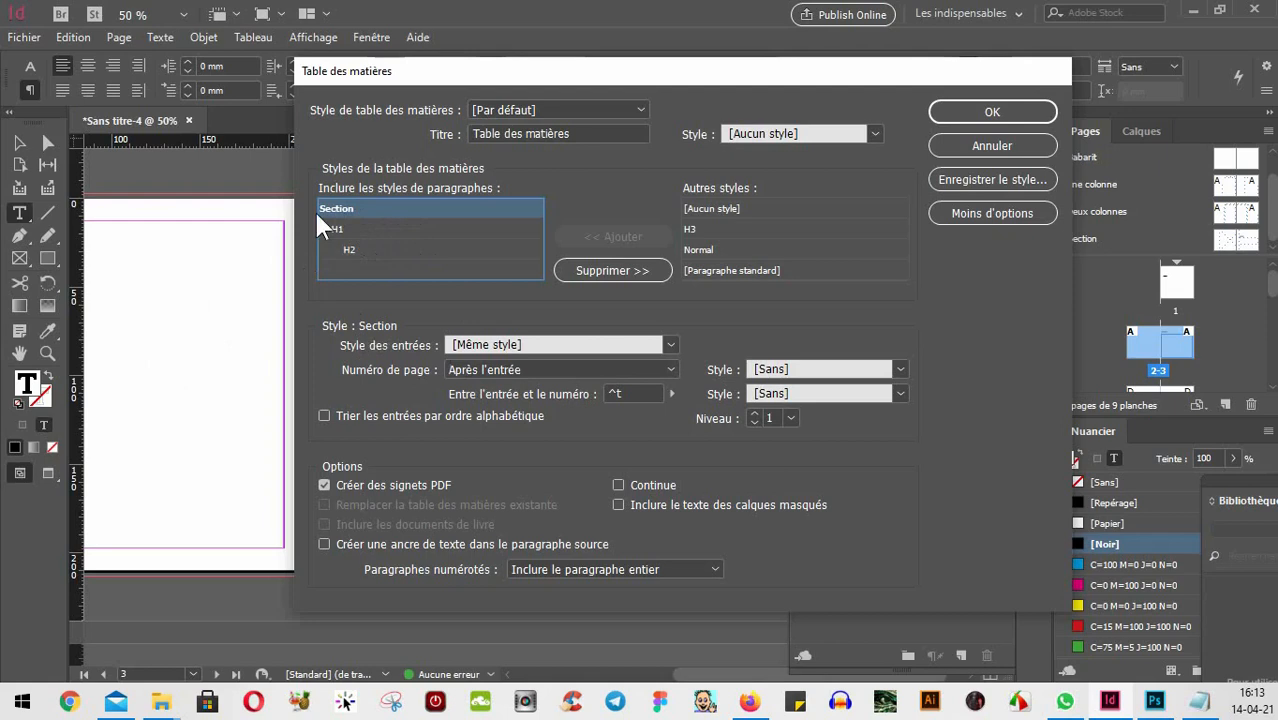
pyautogui.click(660, 341)
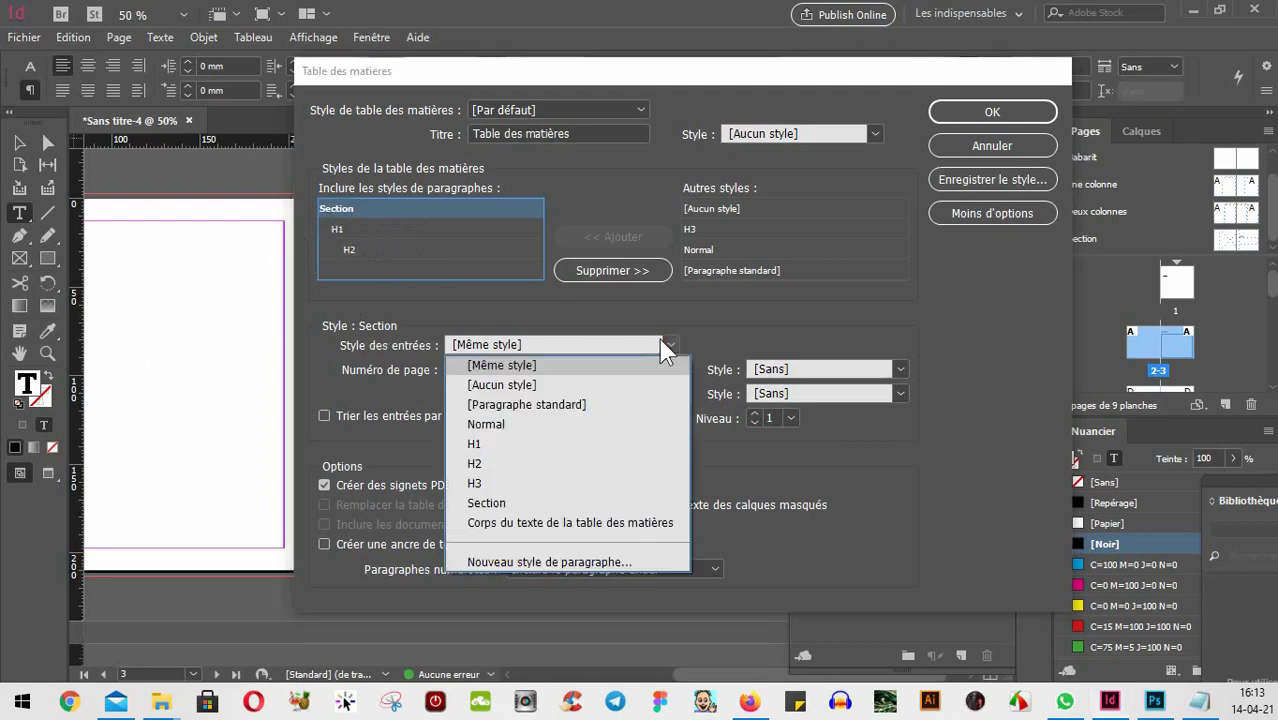
pyautogui.click(550, 442)
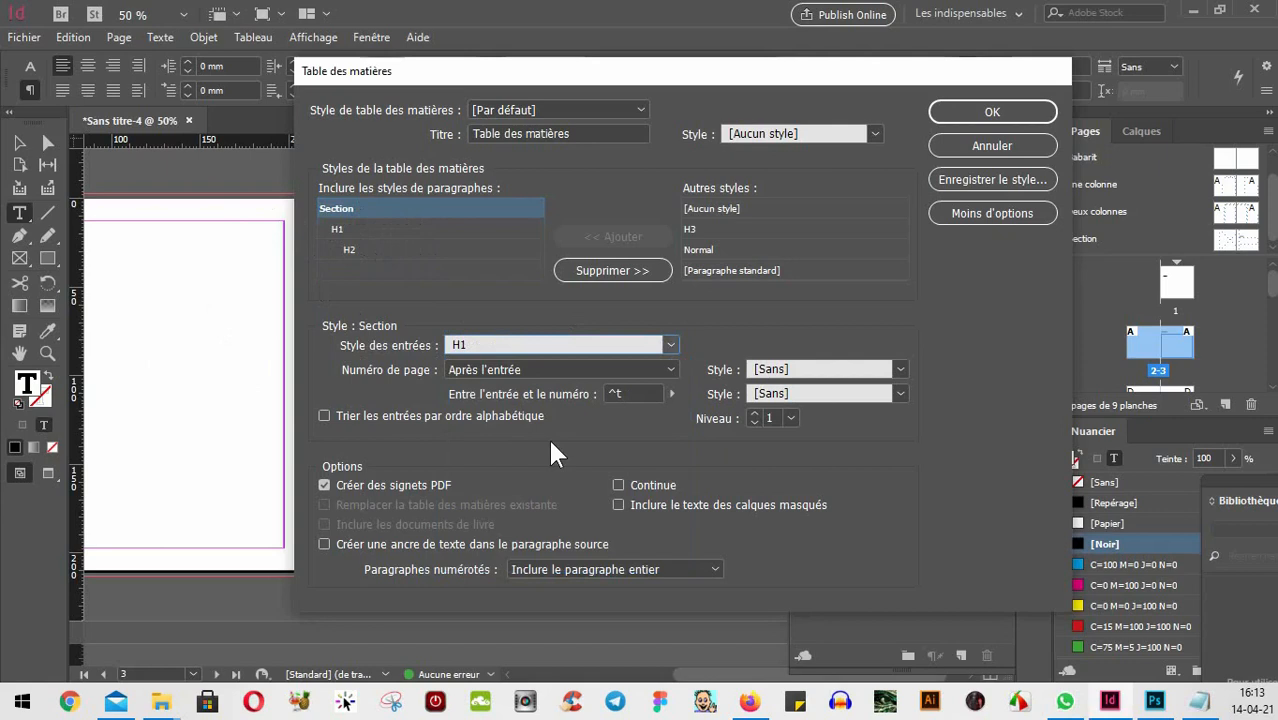
pyautogui.click(345, 229)
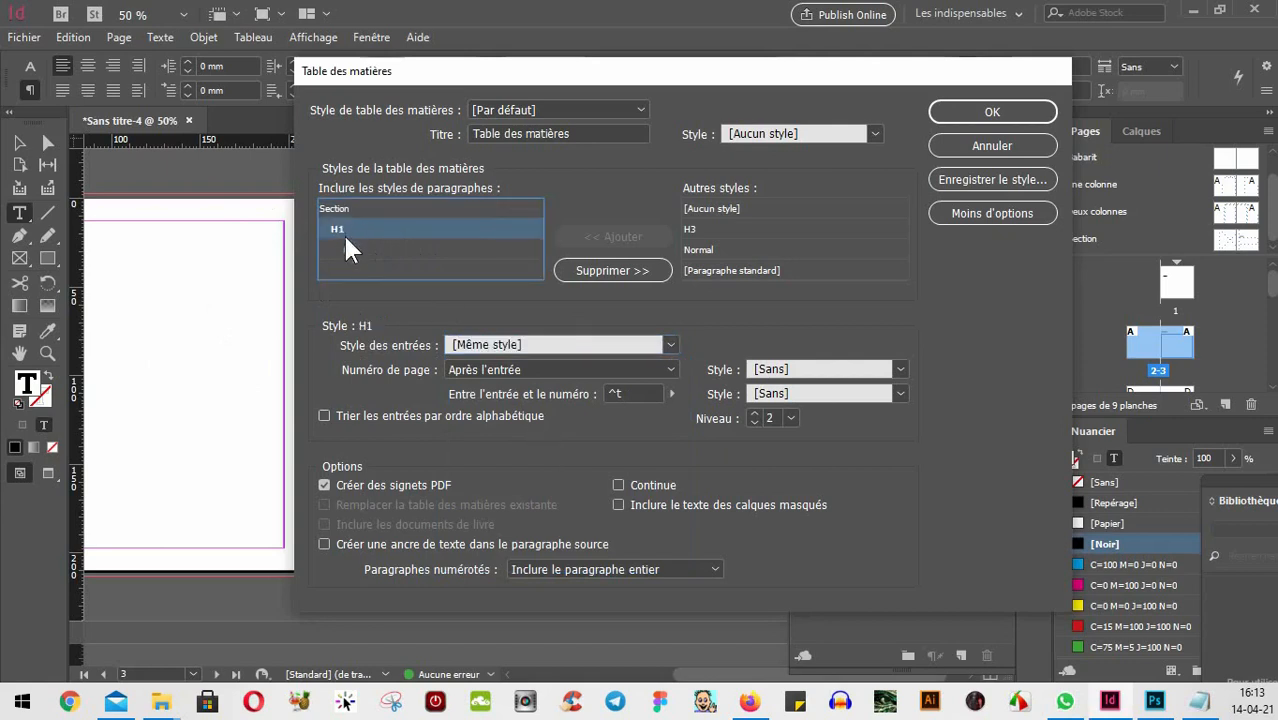
pyautogui.click(652, 349)
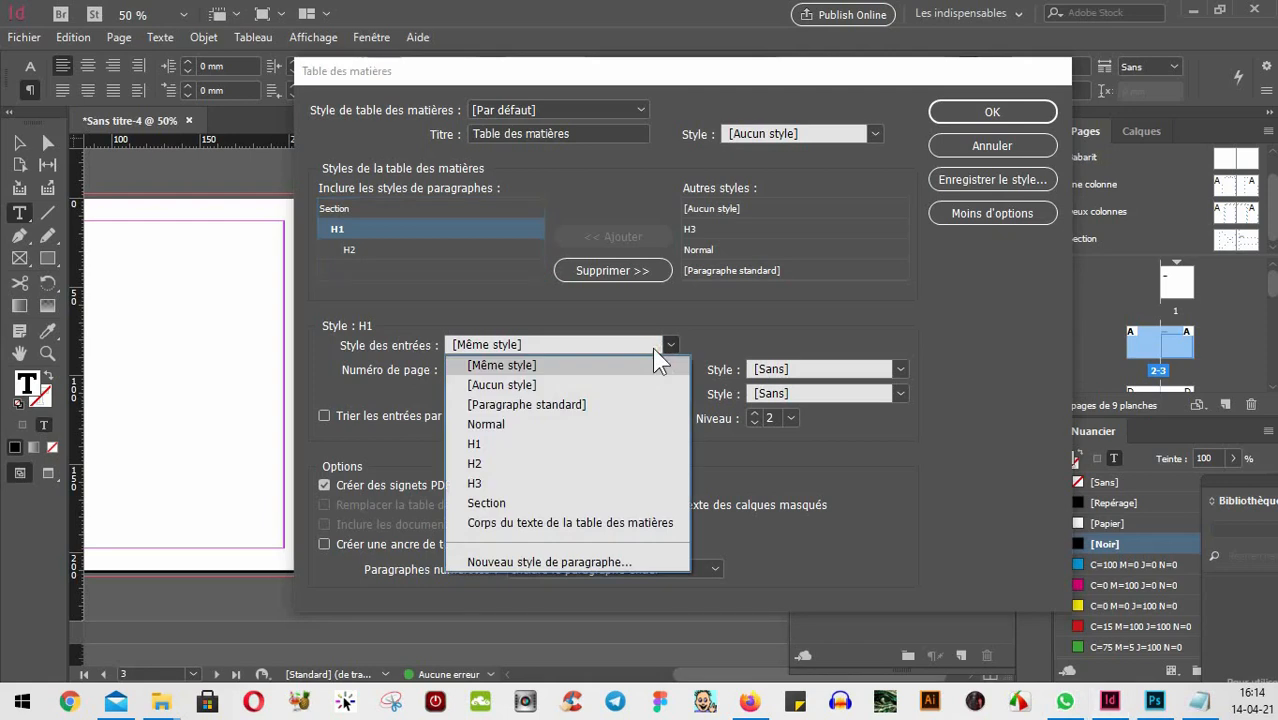
pyautogui.click(502, 462)
pyautogui.click(350, 250)
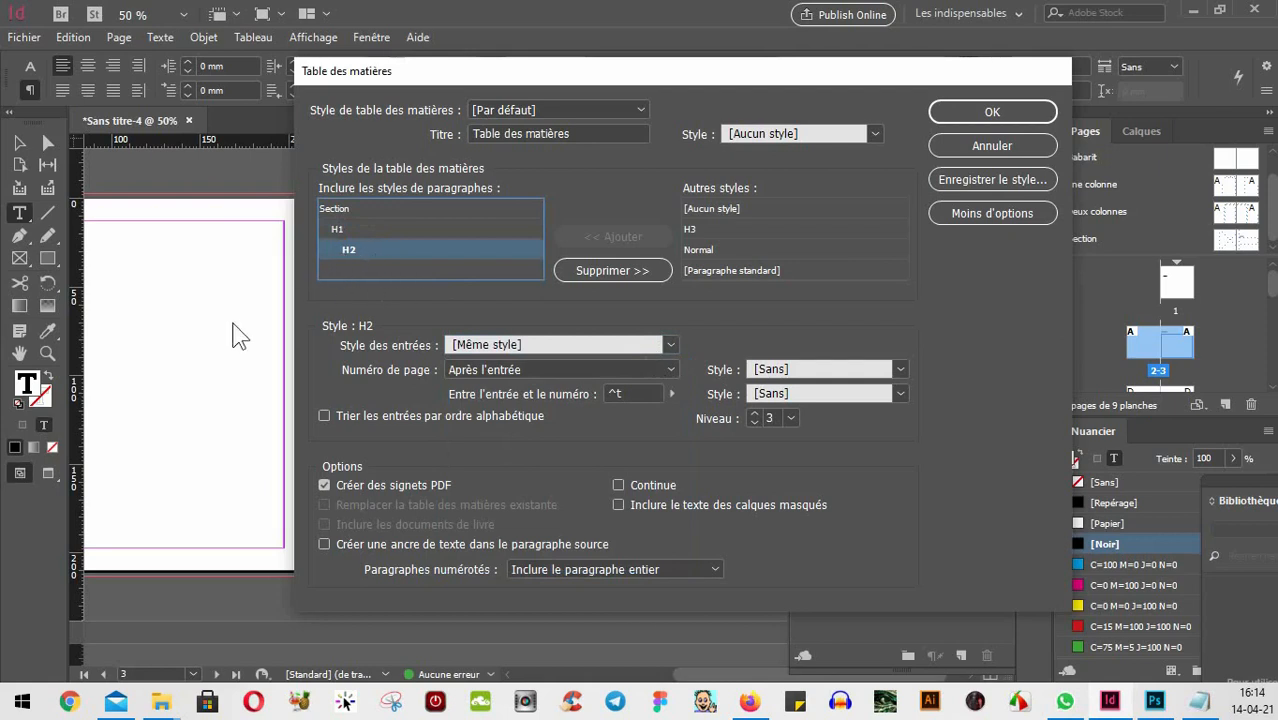
pyautogui.click(580, 350)
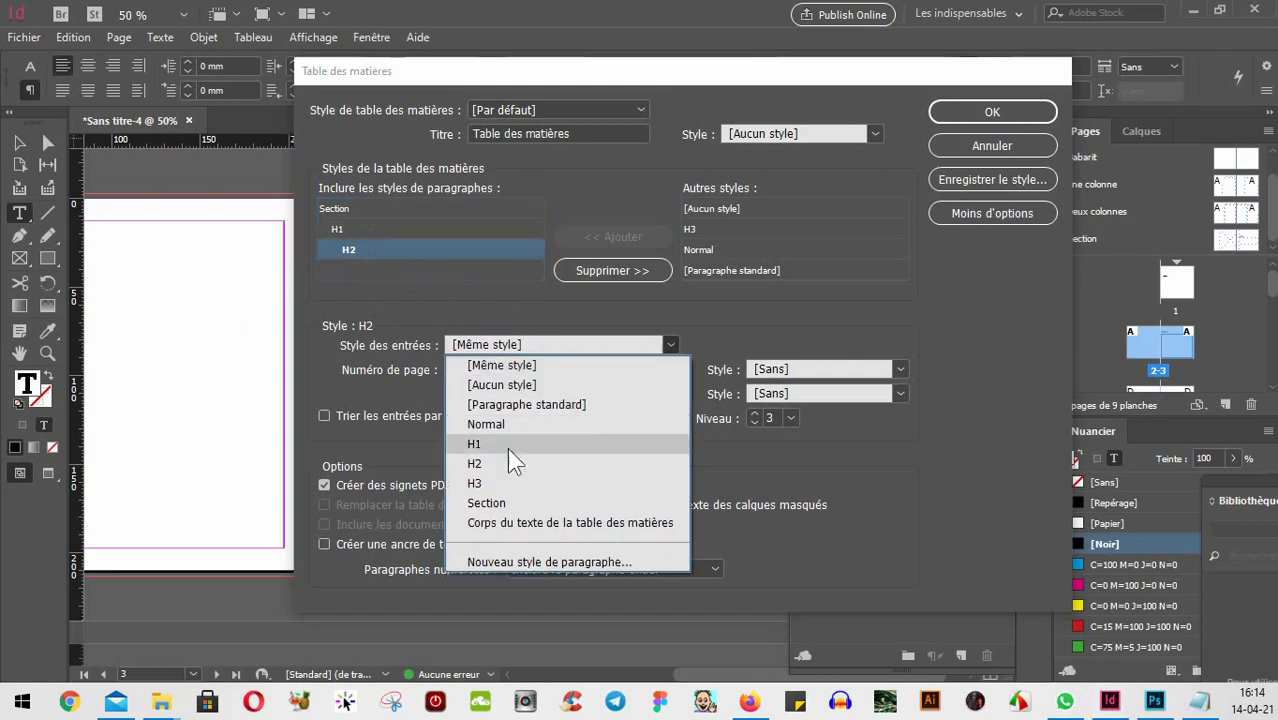
pyautogui.click(476, 486)
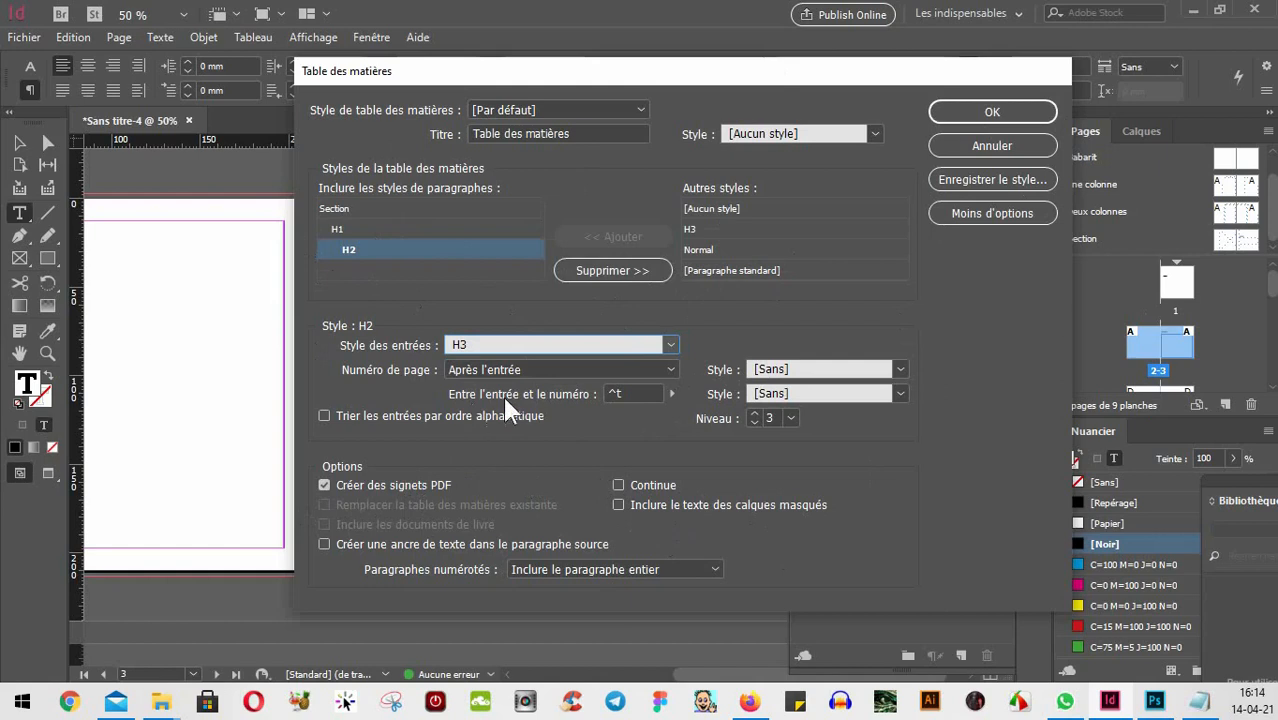
# - Generate the table of contents and place it on page 2 in a frame about 101 mm wide and 145 mm high
pyautogui.click(630, 393)
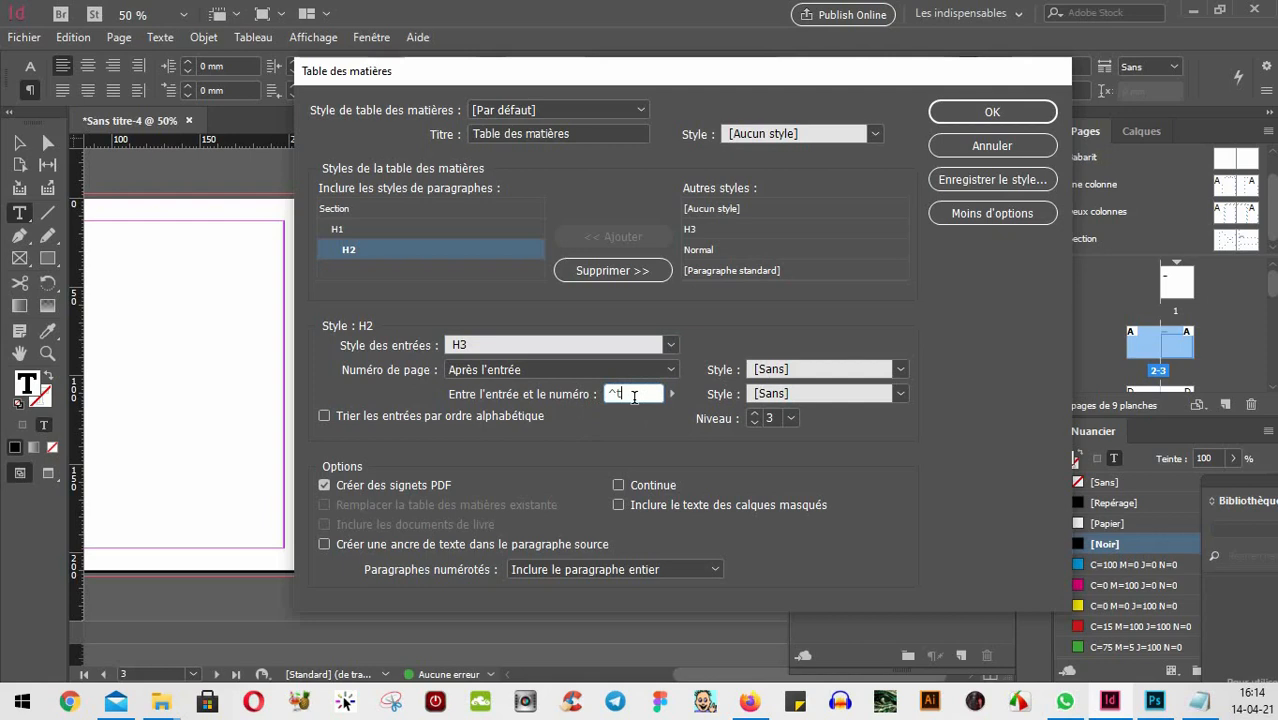
pyautogui.click(990, 118)
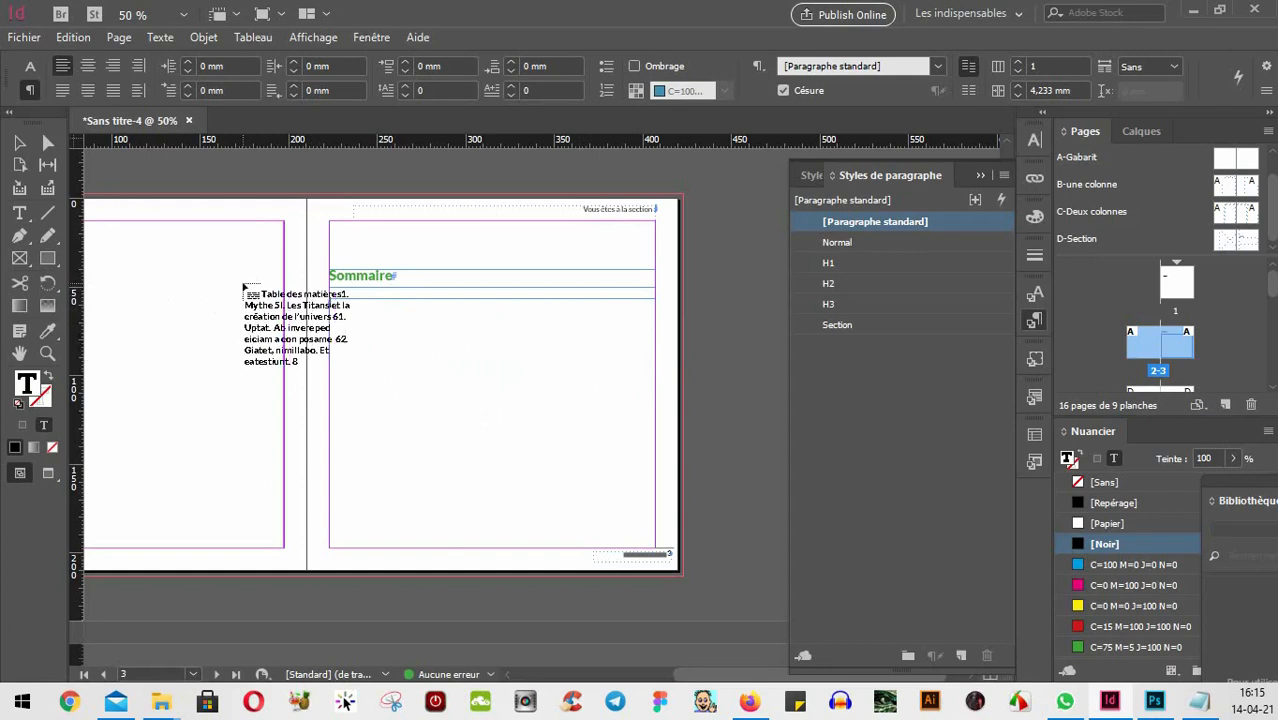
pyautogui.moveTo(104, 249); pyautogui.dragTo(284, 505)
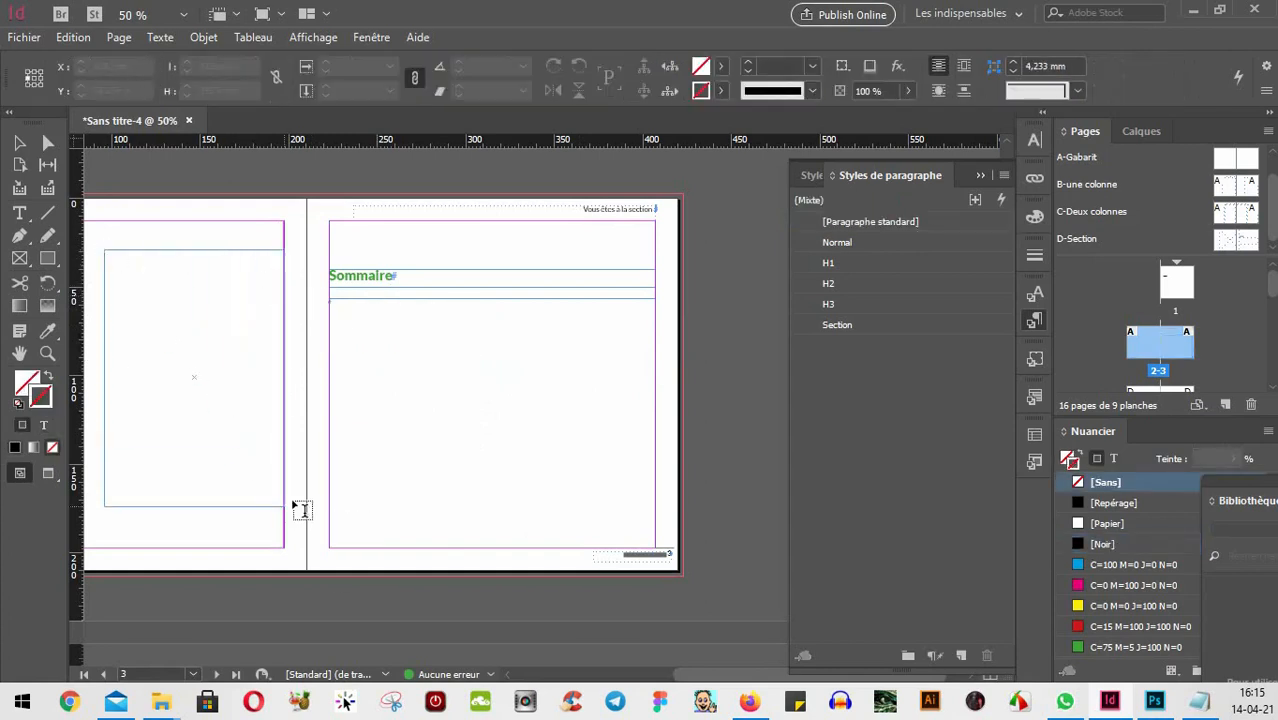
# - Replace the empty frame below the Sommaire title on page 3 with the table of contents frame, widened to 184.6 mm
pyautogui.click(20, 145)
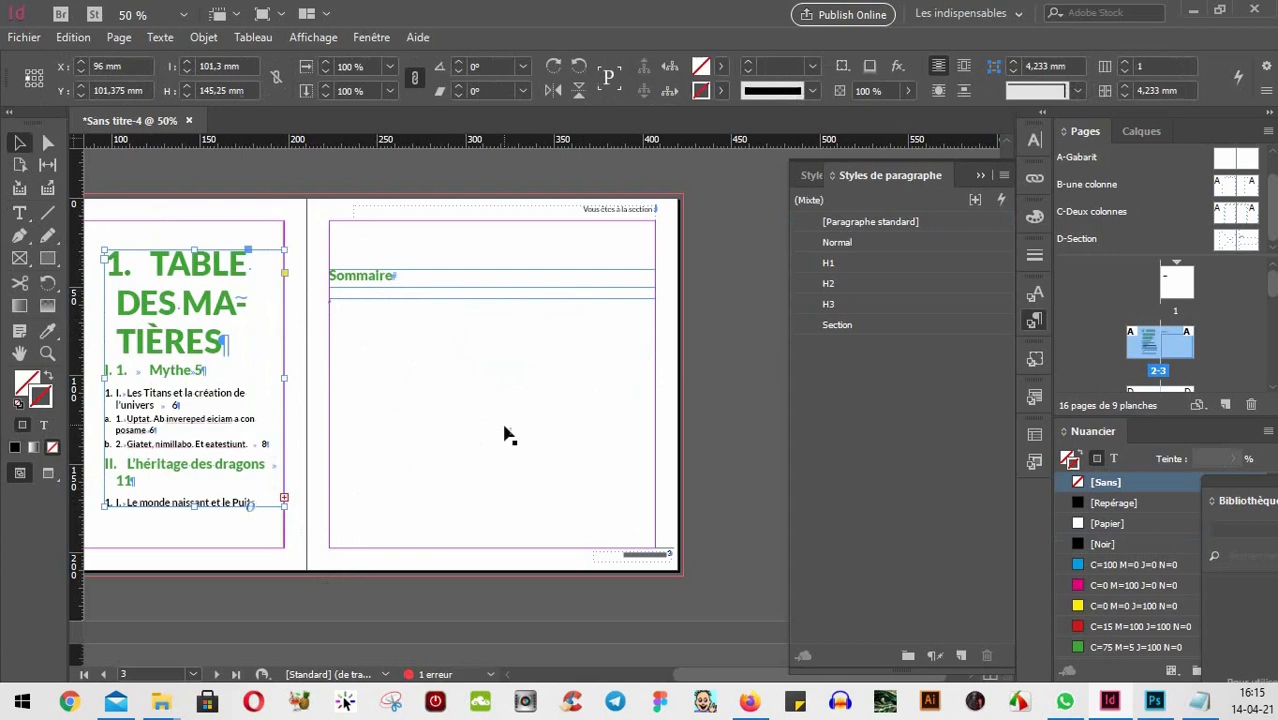
pyautogui.click(431, 360)
pyautogui.press('Delete')
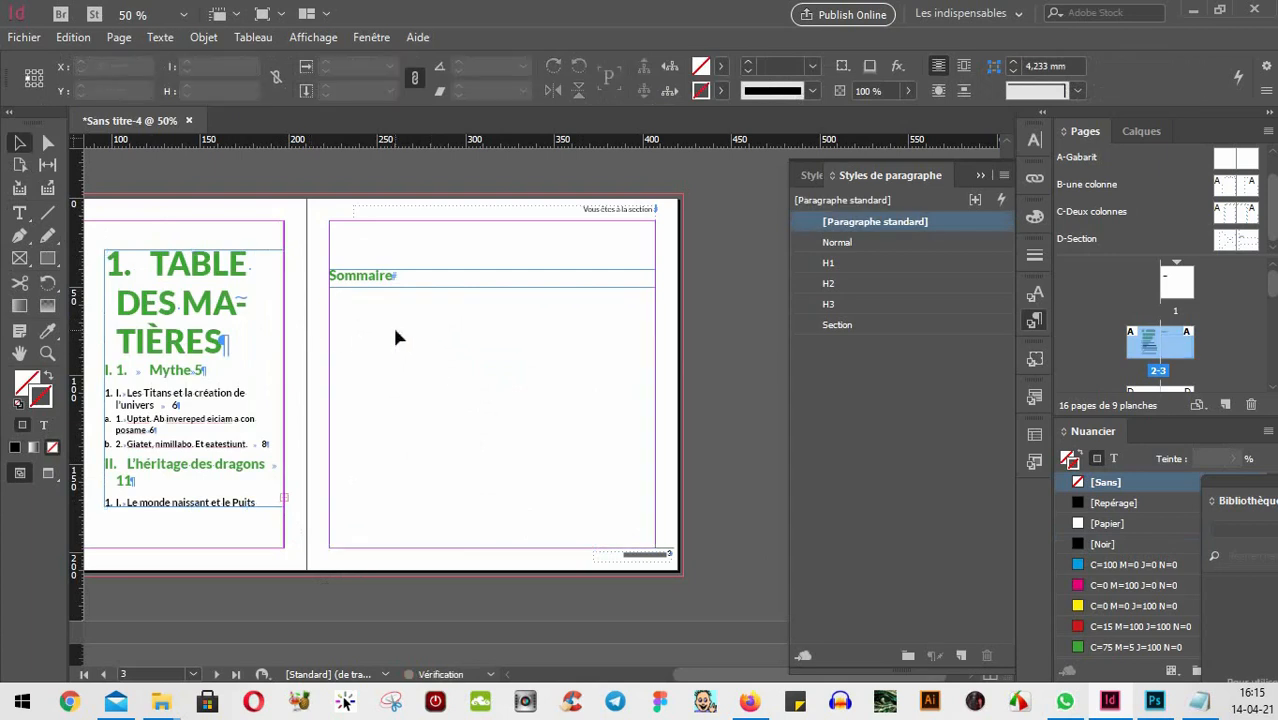
pyautogui.moveTo(192, 309); pyautogui.dragTo(417, 352)
pyautogui.moveTo(509, 418); pyautogui.dragTo(655, 420)
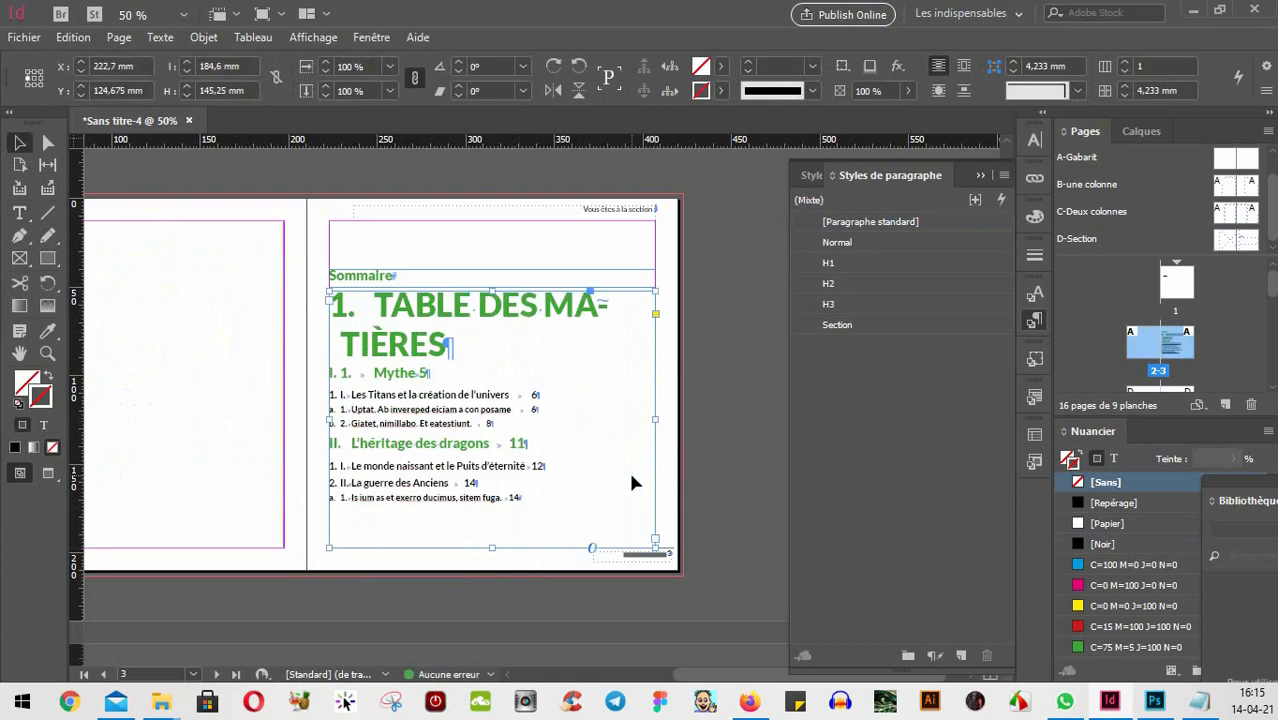
# - Reopen the settings of the table of contents placed on page 3
pyautogui.click(22, 210)
pyautogui.moveTo(479, 348); pyautogui.dragTo(337, 296)
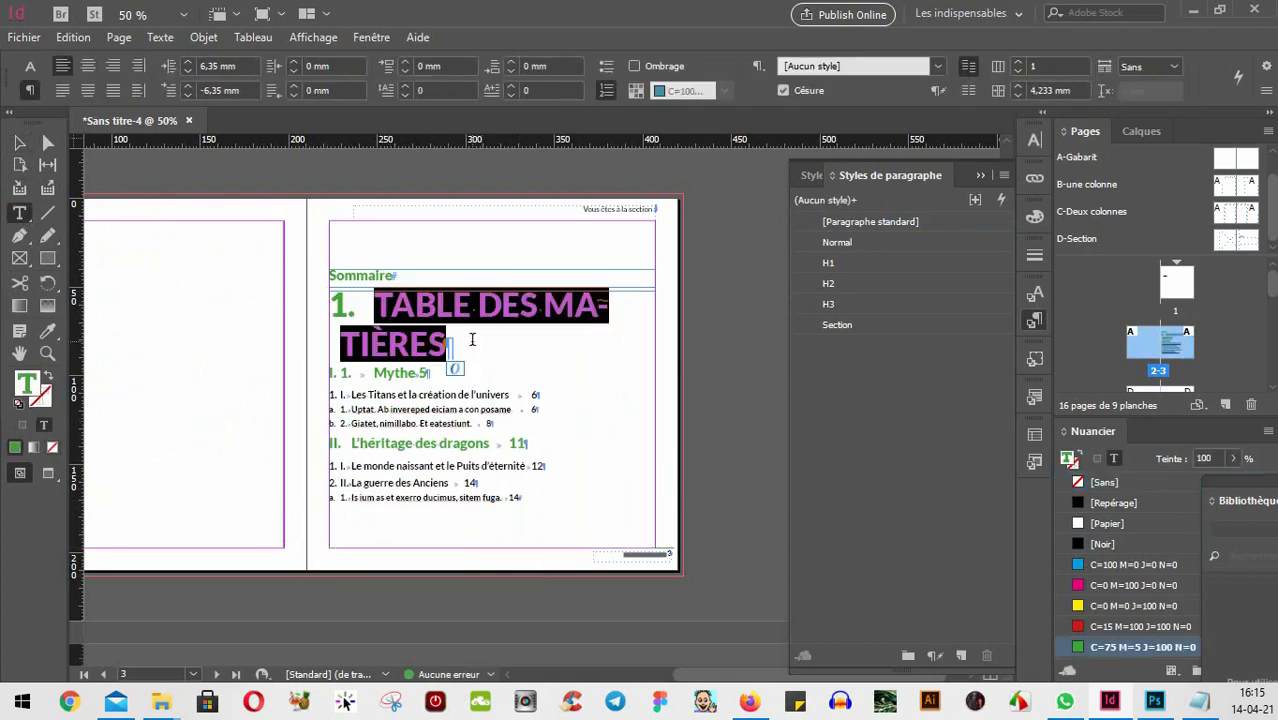
pyautogui.scroll(2, 503, 383)
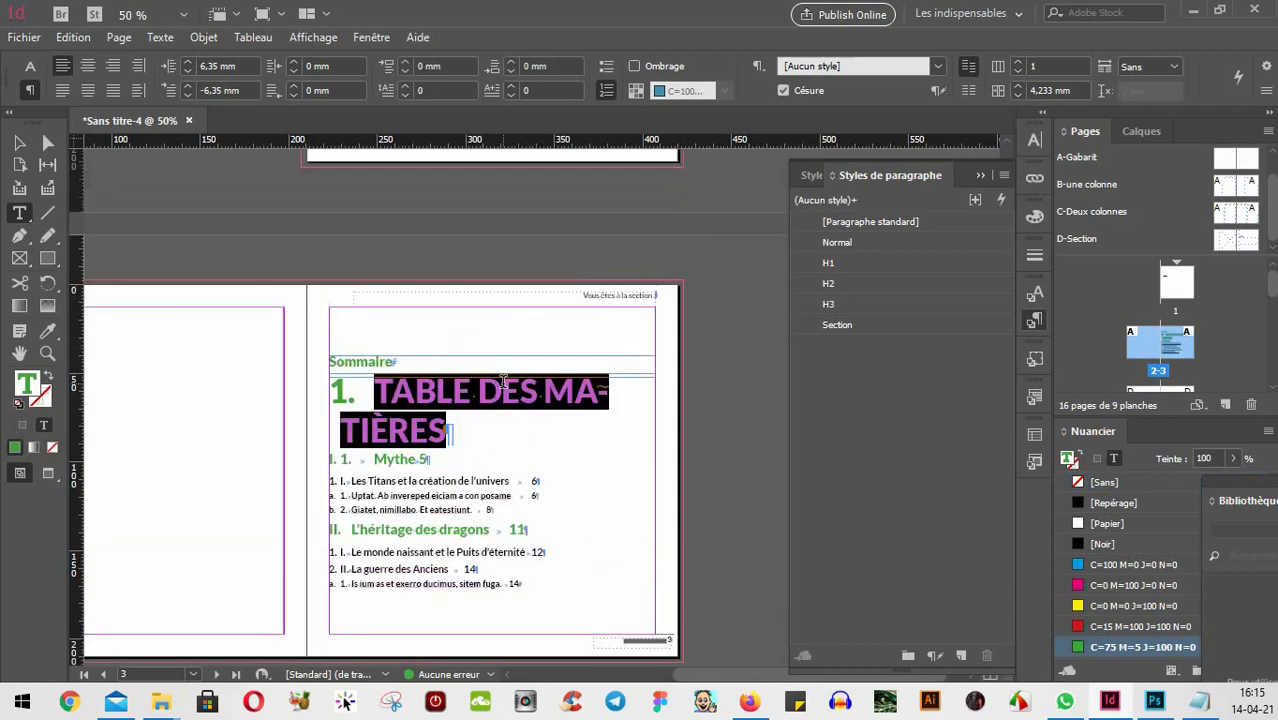
pyautogui.scroll(-3, 503, 383)
pyautogui.click(484, 228)
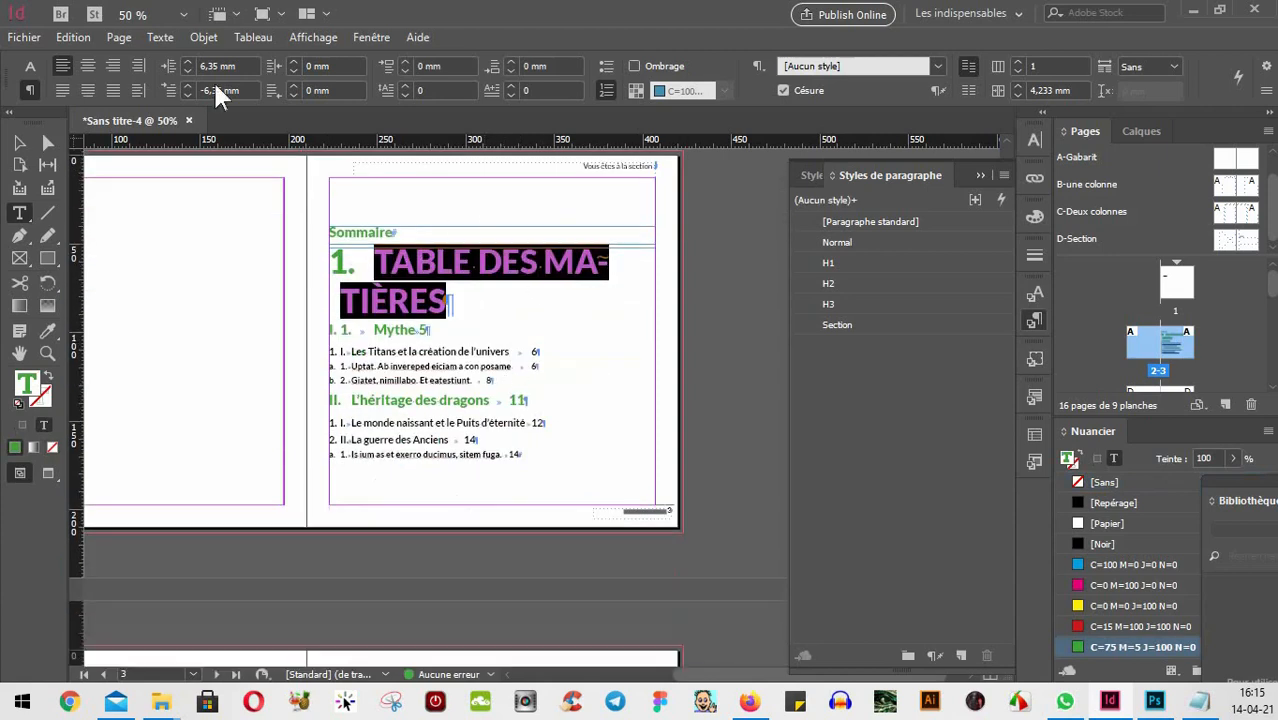
pyautogui.click(24, 37)
pyautogui.click(24, 37)
pyautogui.click(119, 38)
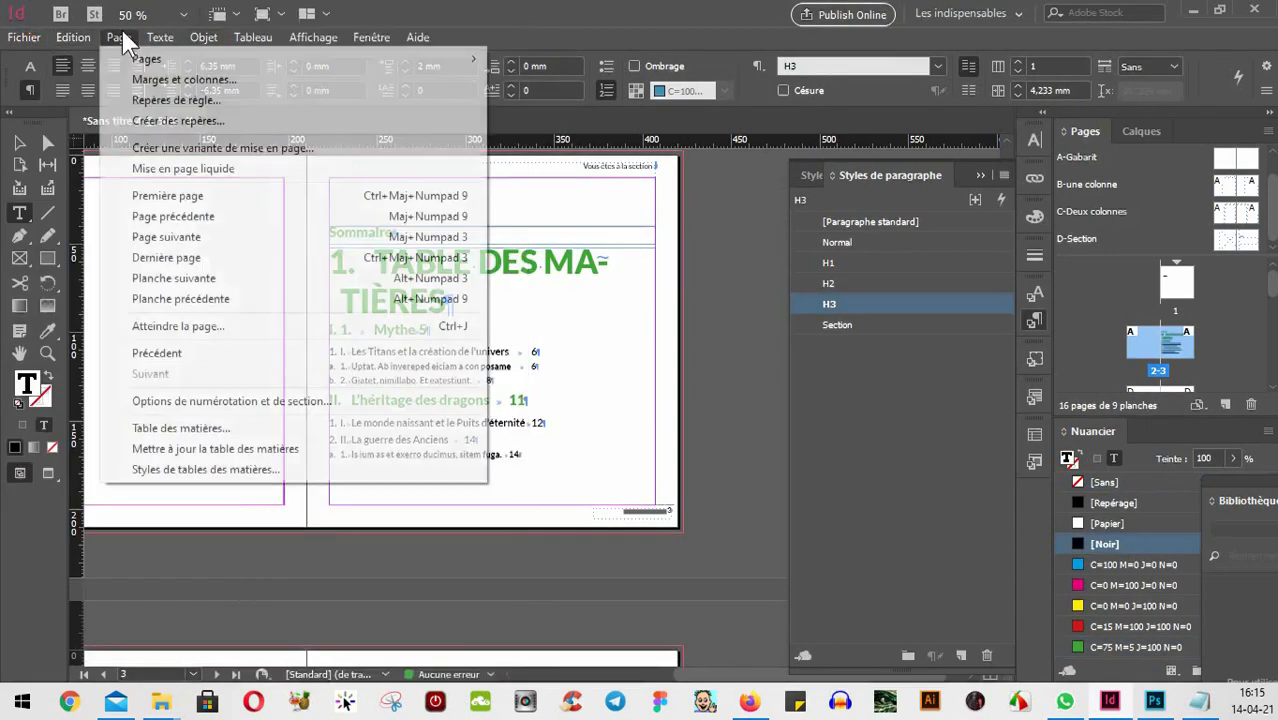
pyautogui.click(303, 427)
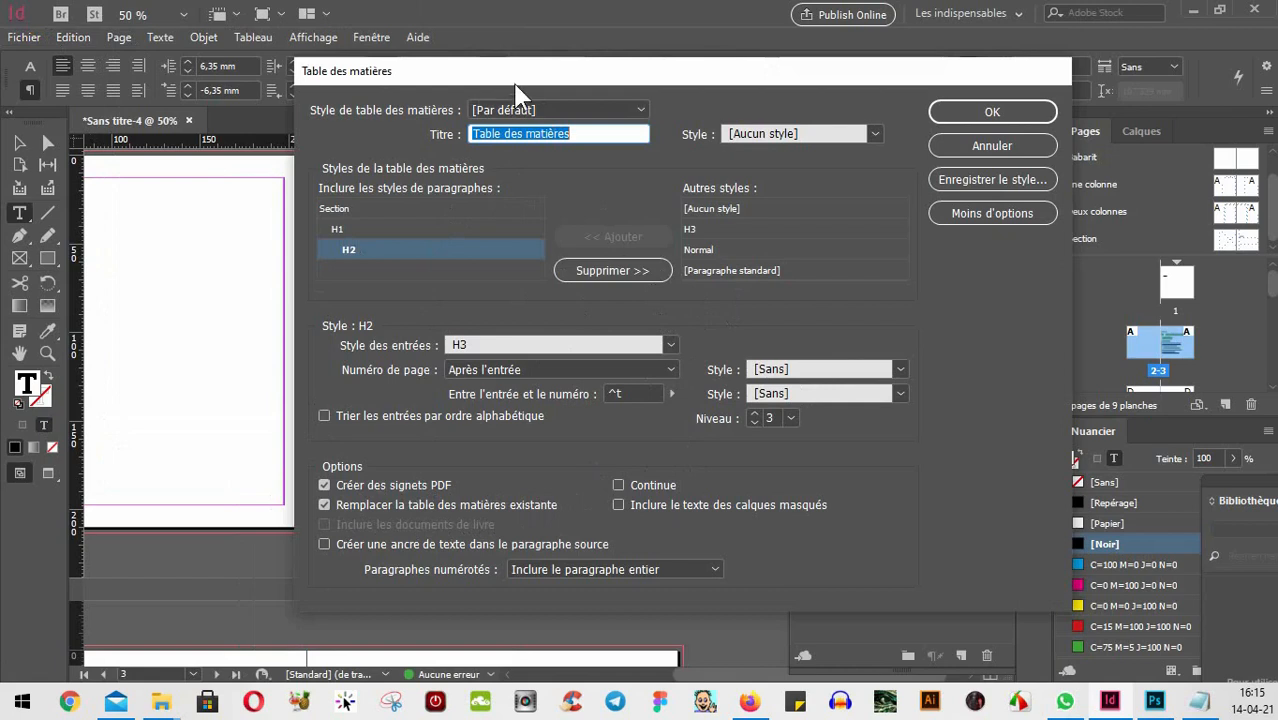
# - Clear the title "Table des matières" and update the existing table of contents
pyautogui.moveTo(510, 79); pyautogui.dragTo(830, 113)
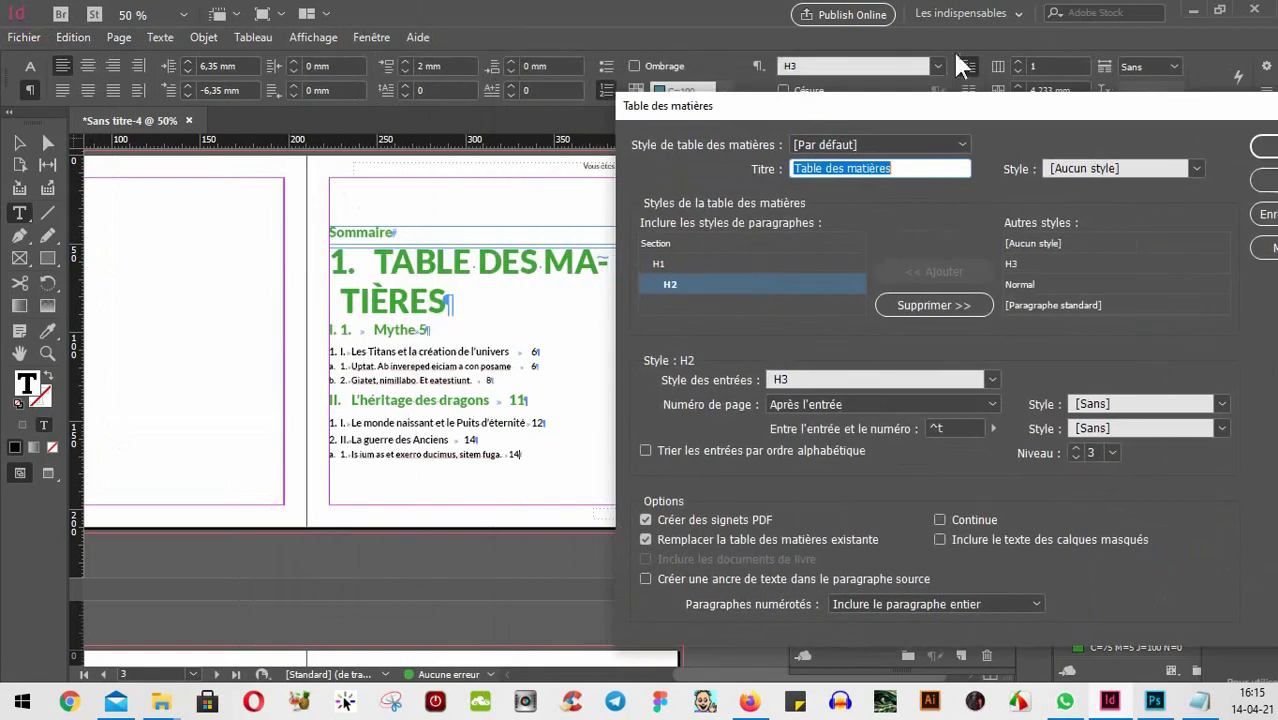
pyautogui.moveTo(948, 106); pyautogui.dragTo(789, 93)
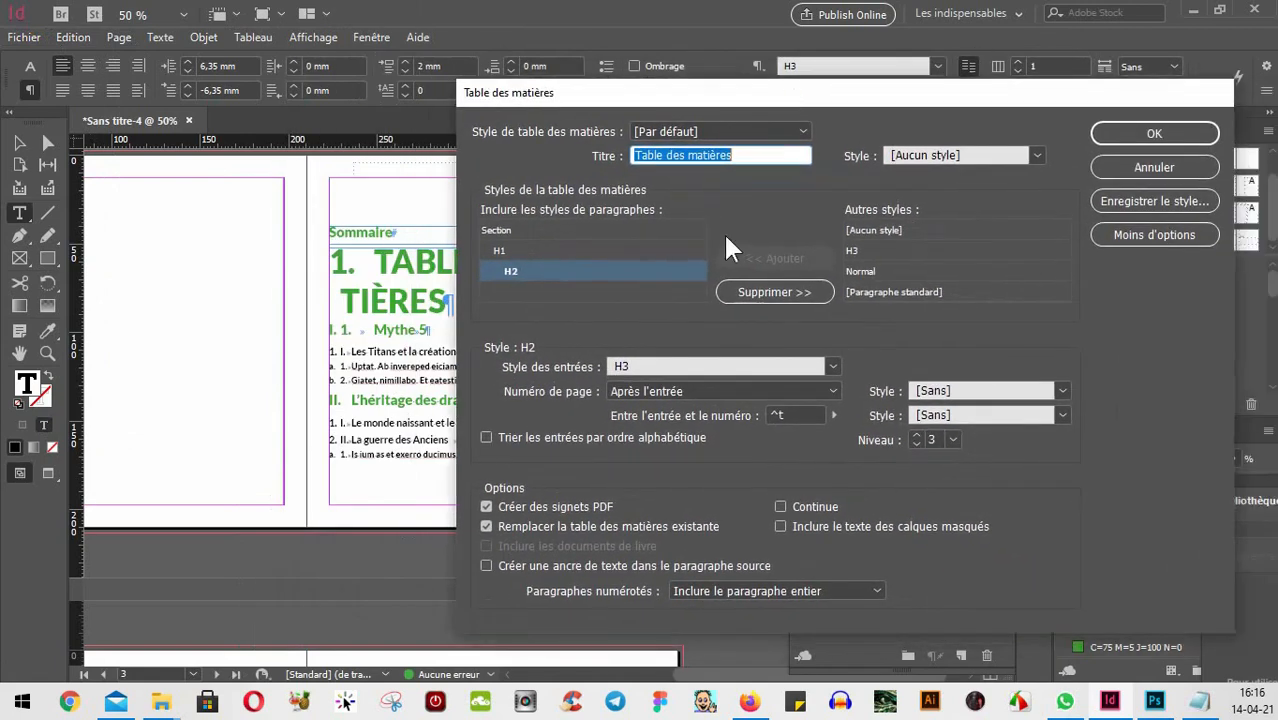
pyautogui.click(750, 151)
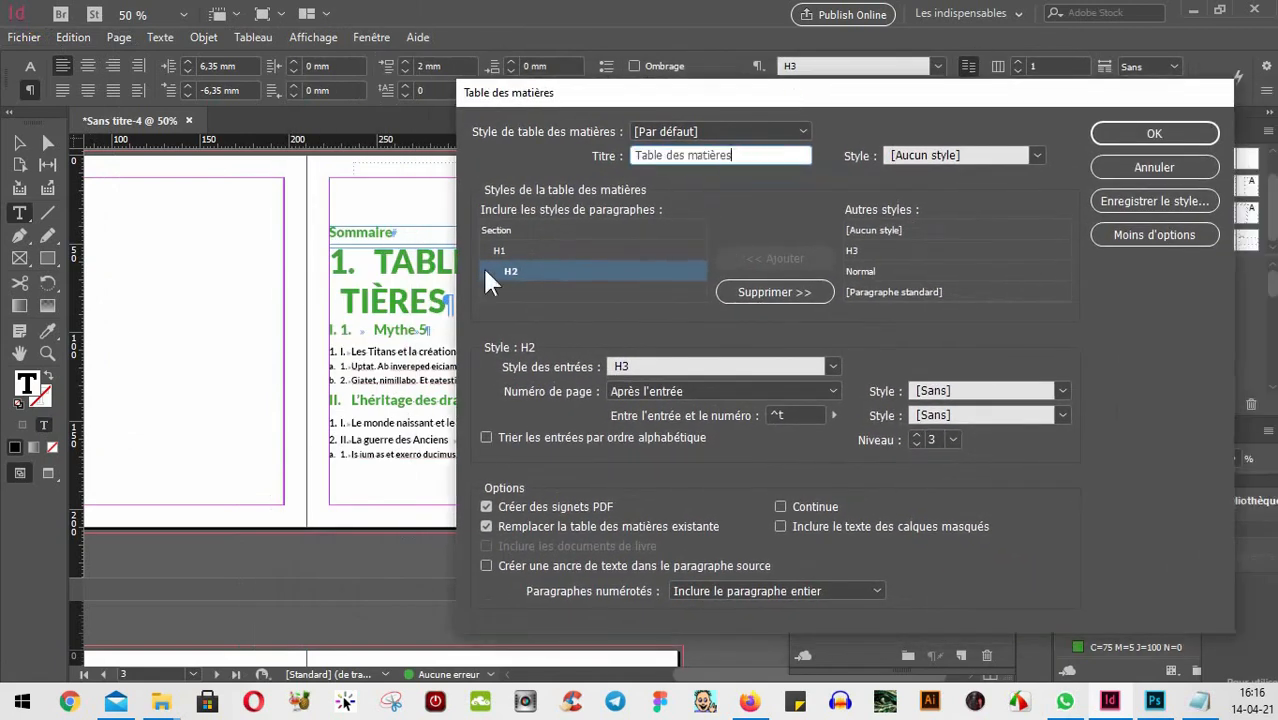
pyautogui.moveTo(638, 100); pyautogui.dragTo(873, 149)
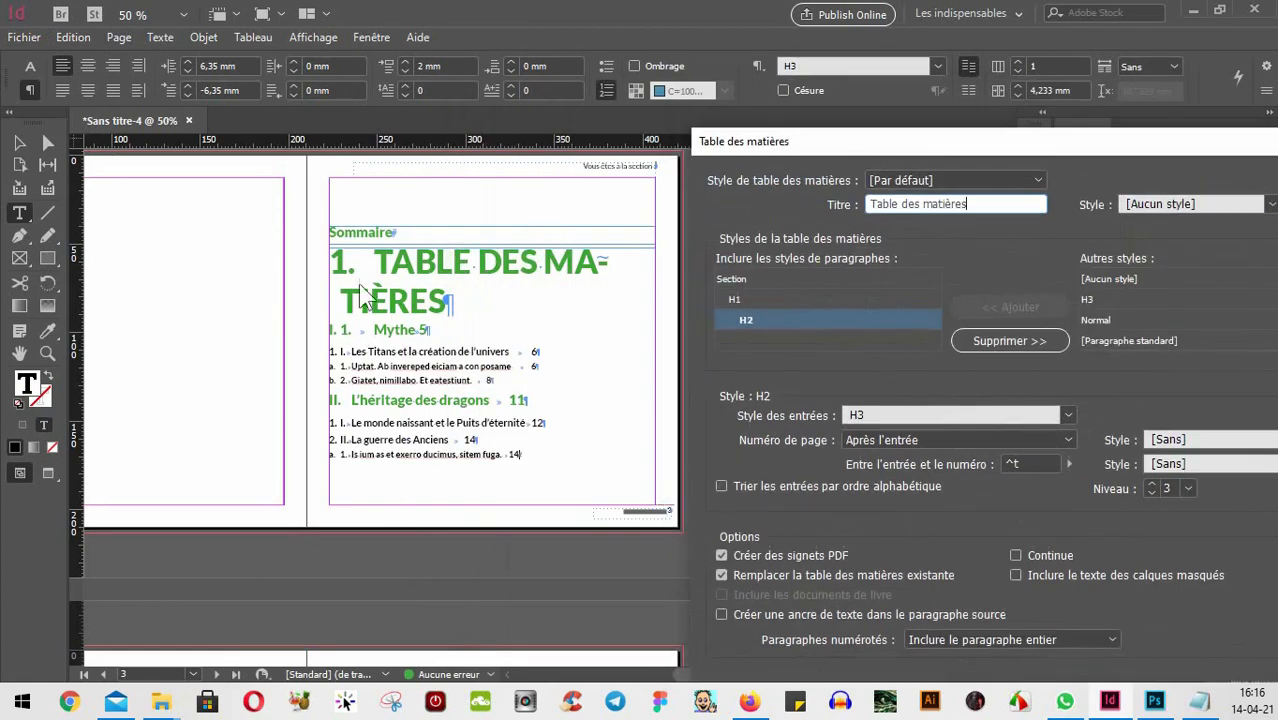
pyautogui.moveTo(968, 204); pyautogui.dragTo(799, 211)
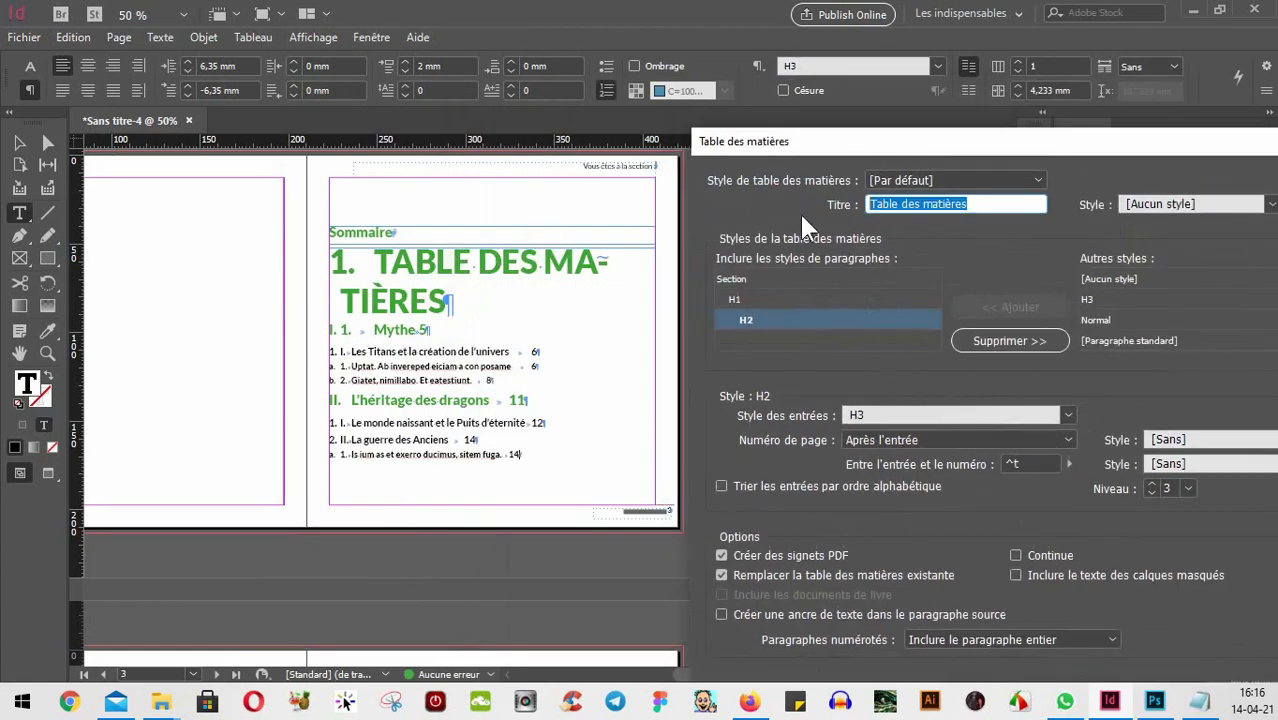
pyautogui.press('BackSpace')
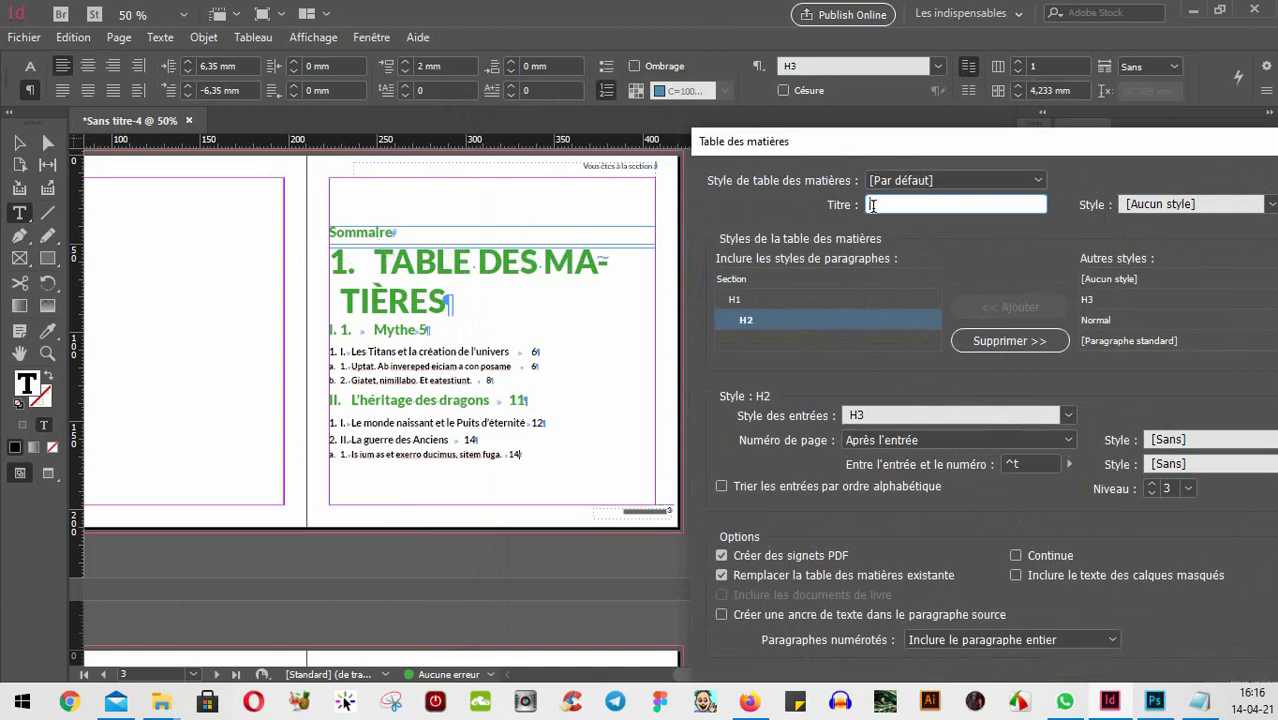
pyautogui.moveTo(927, 143); pyautogui.dragTo(734, 129)
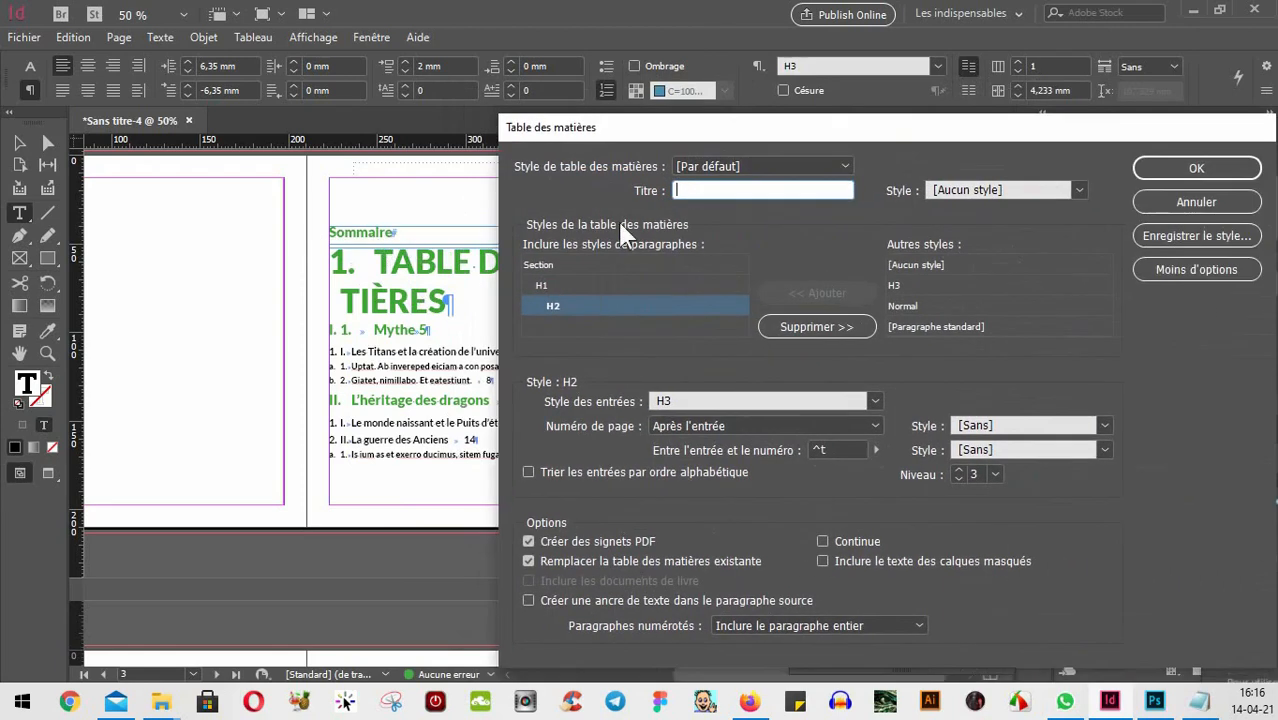
pyautogui.click(1198, 172)
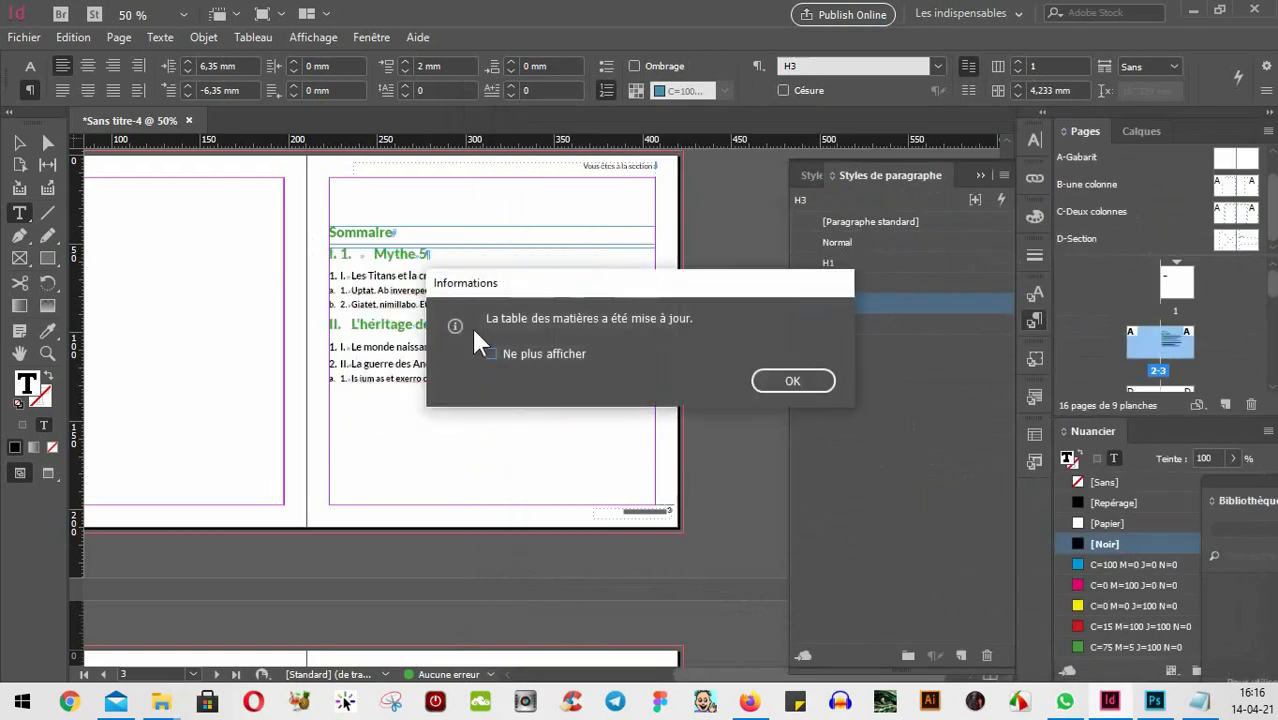
pyautogui.click(785, 380)
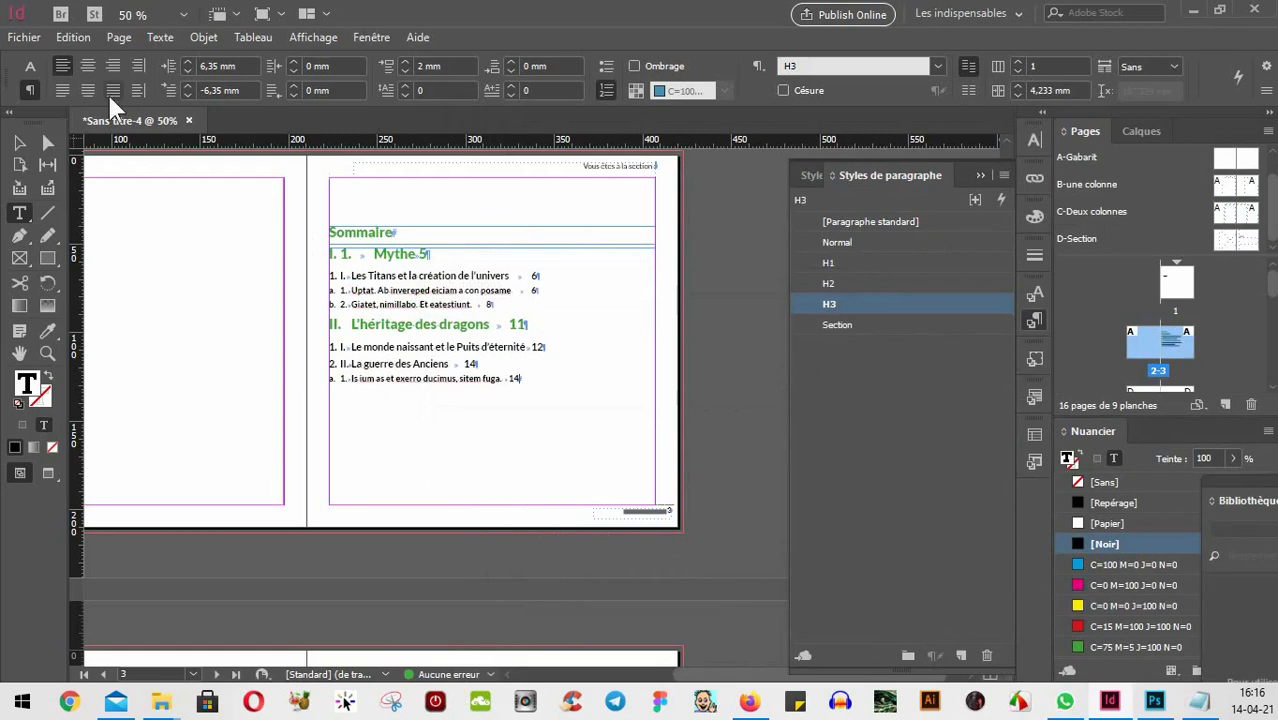
# - Examine the paragraph styles used by the "Mythe" entry and its subentries in the table of contents
pyautogui.click(19, 143)
pyautogui.click(570, 340)
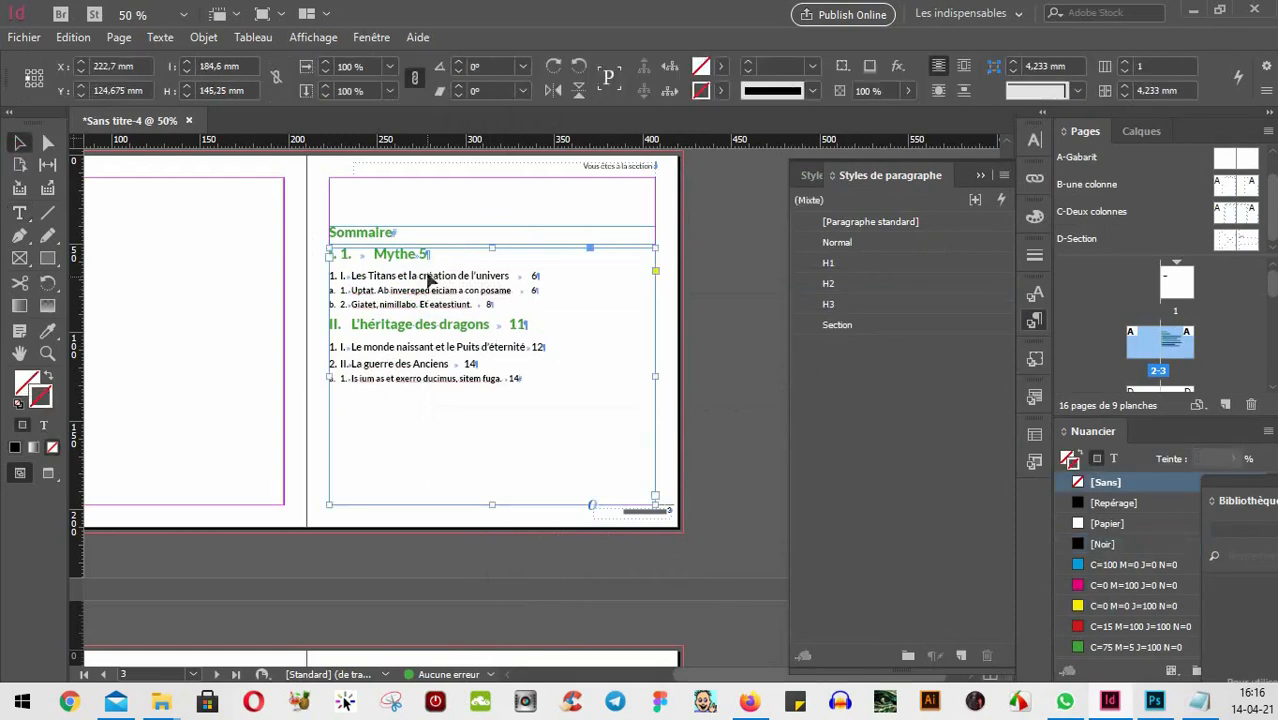
pyautogui.click(19, 213)
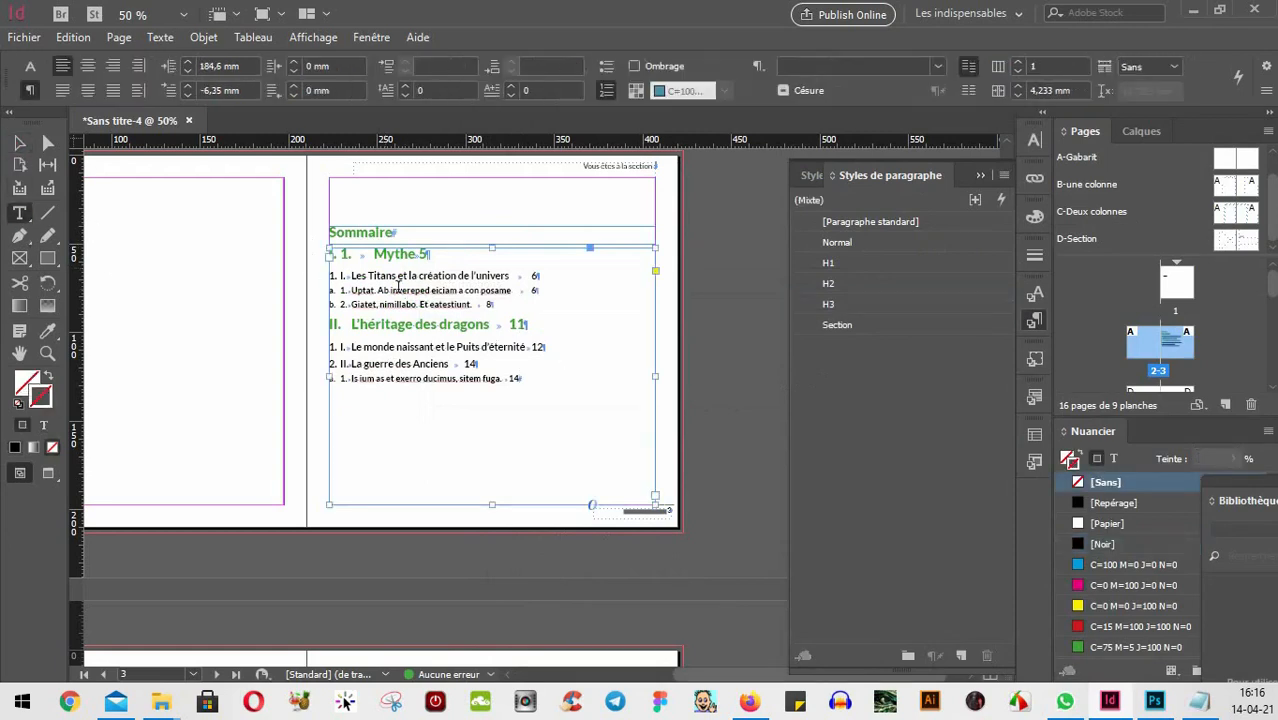
pyautogui.moveTo(415, 256); pyautogui.dragTo(384, 257)
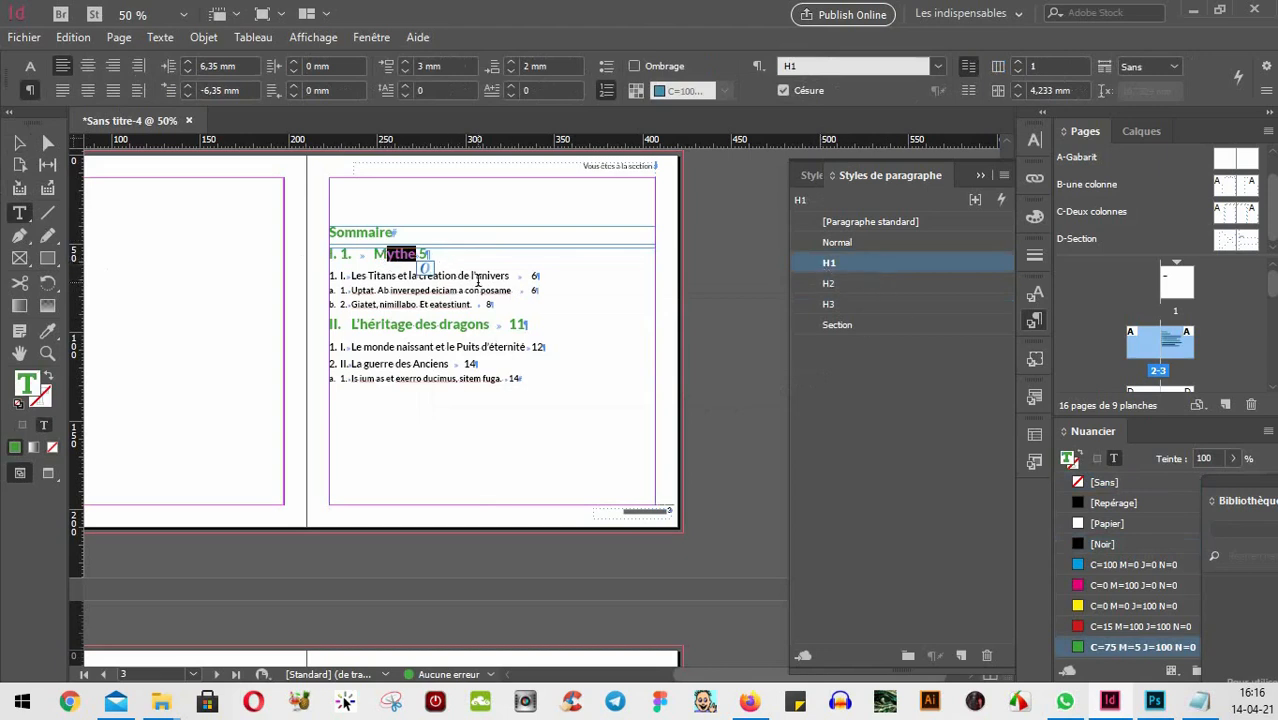
pyautogui.moveTo(495, 276); pyautogui.dragTo(403, 276)
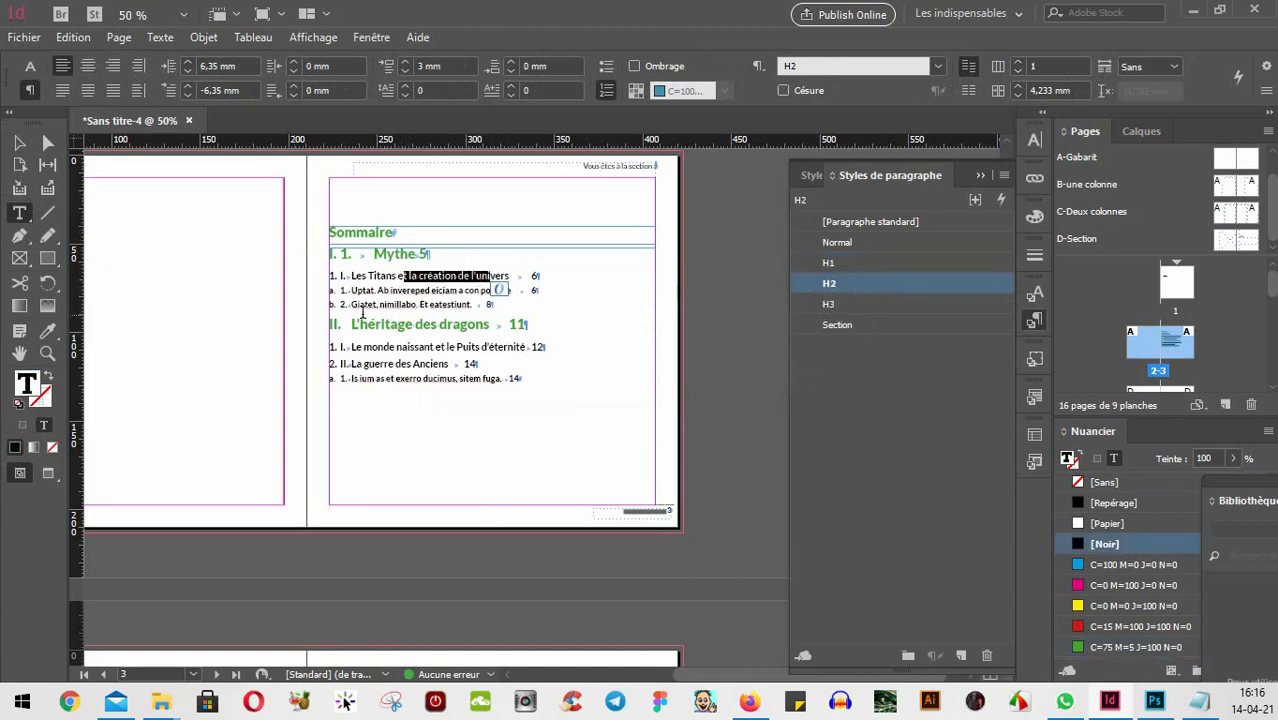
pyautogui.click(412, 290)
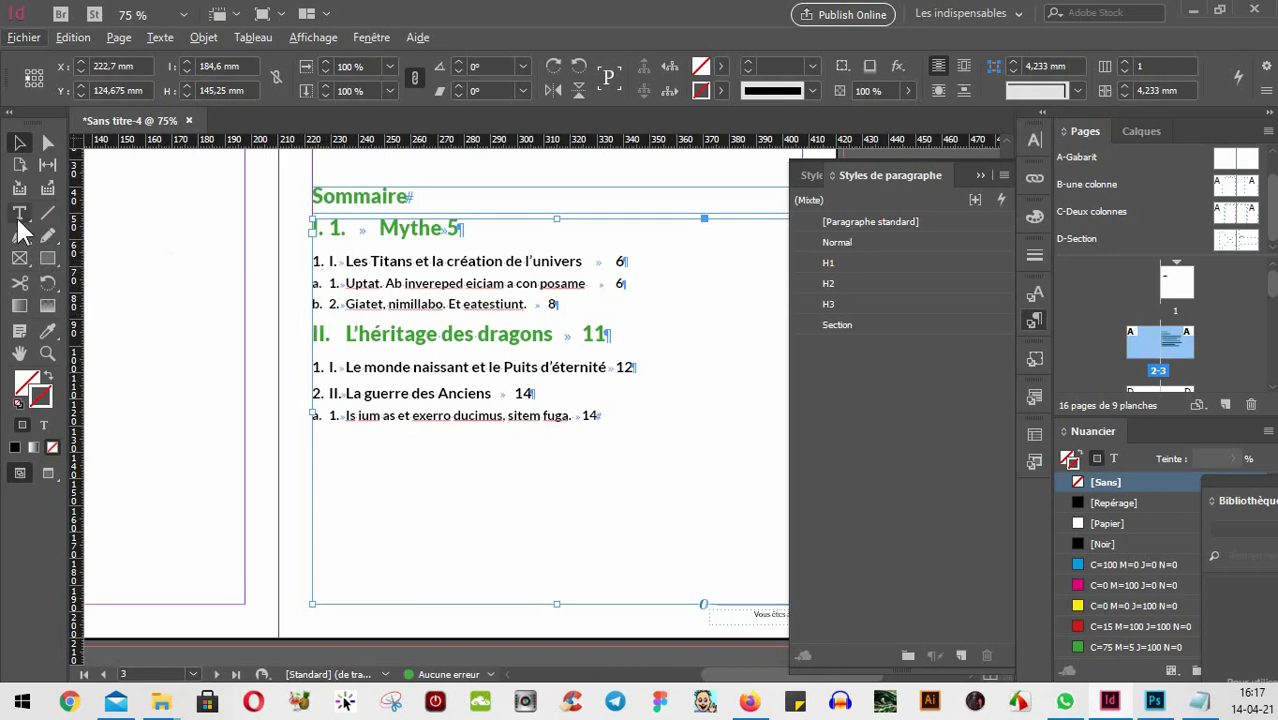
pyautogui.press('t')
pyautogui.moveTo(431, 263); pyautogui.dragTo(390, 263)
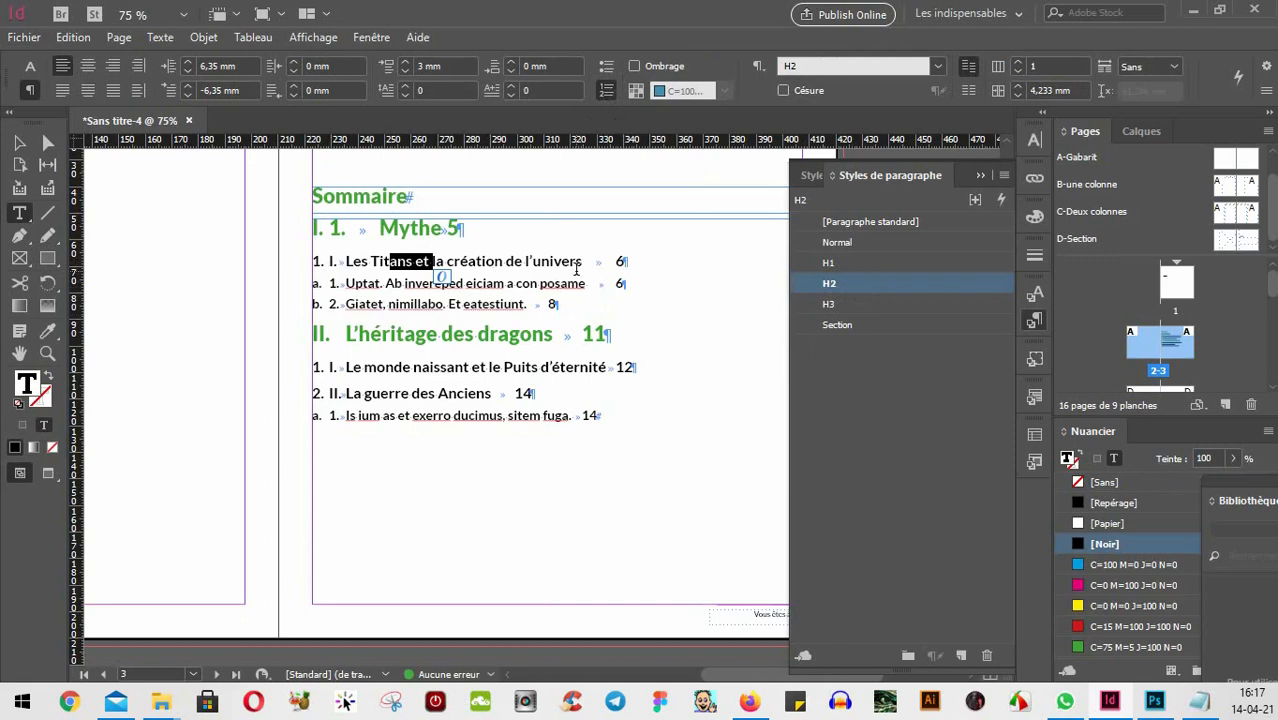
pyautogui.moveTo(577, 261); pyautogui.dragTo(446, 262)
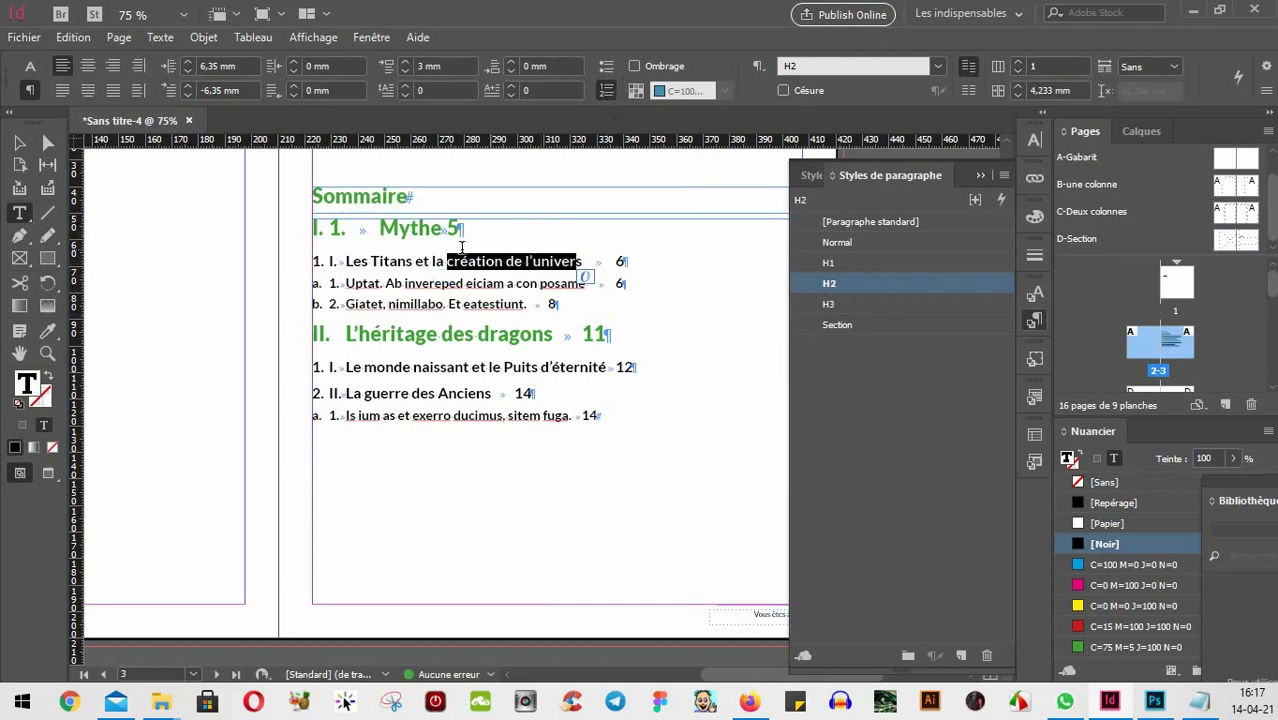
# - Set the table of contents to exclude paragraph numbers with "Exclure les numéros" and update the existing table on page 3
pyautogui.click(119, 37)
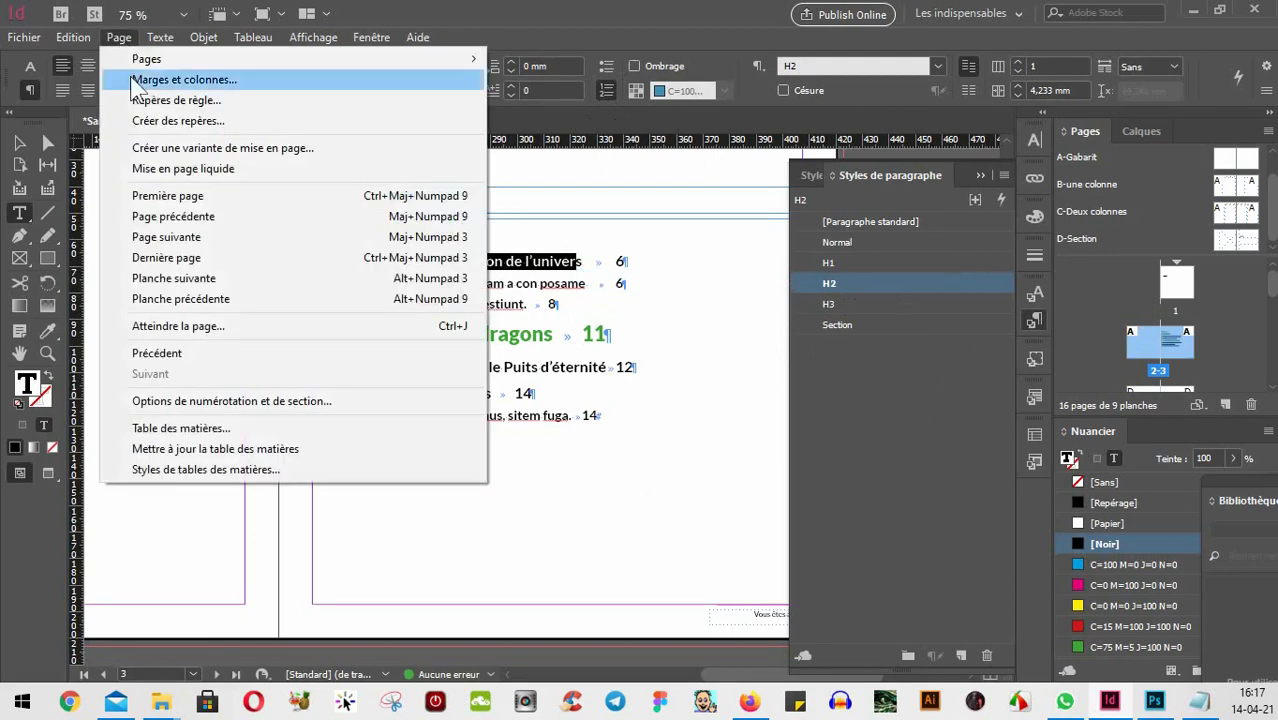
pyautogui.click(175, 432)
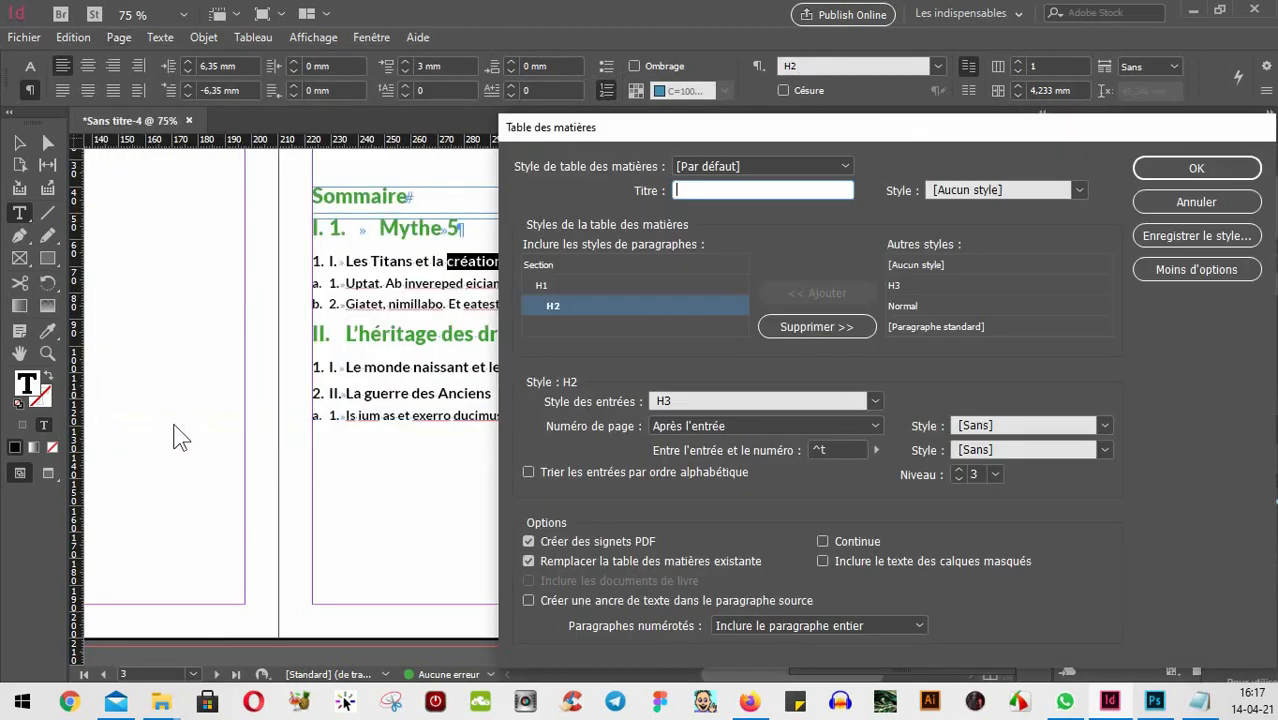
pyautogui.moveTo(877, 131); pyautogui.dragTo(710, 94)
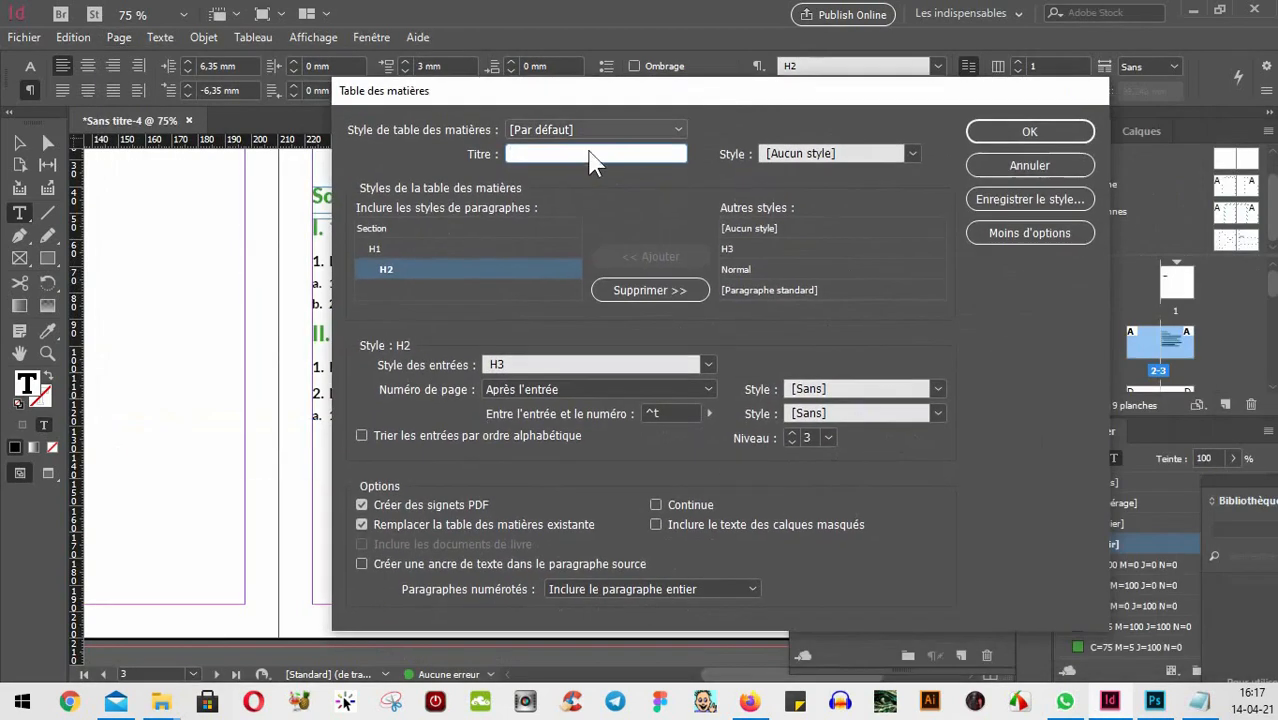
pyautogui.click(376, 228)
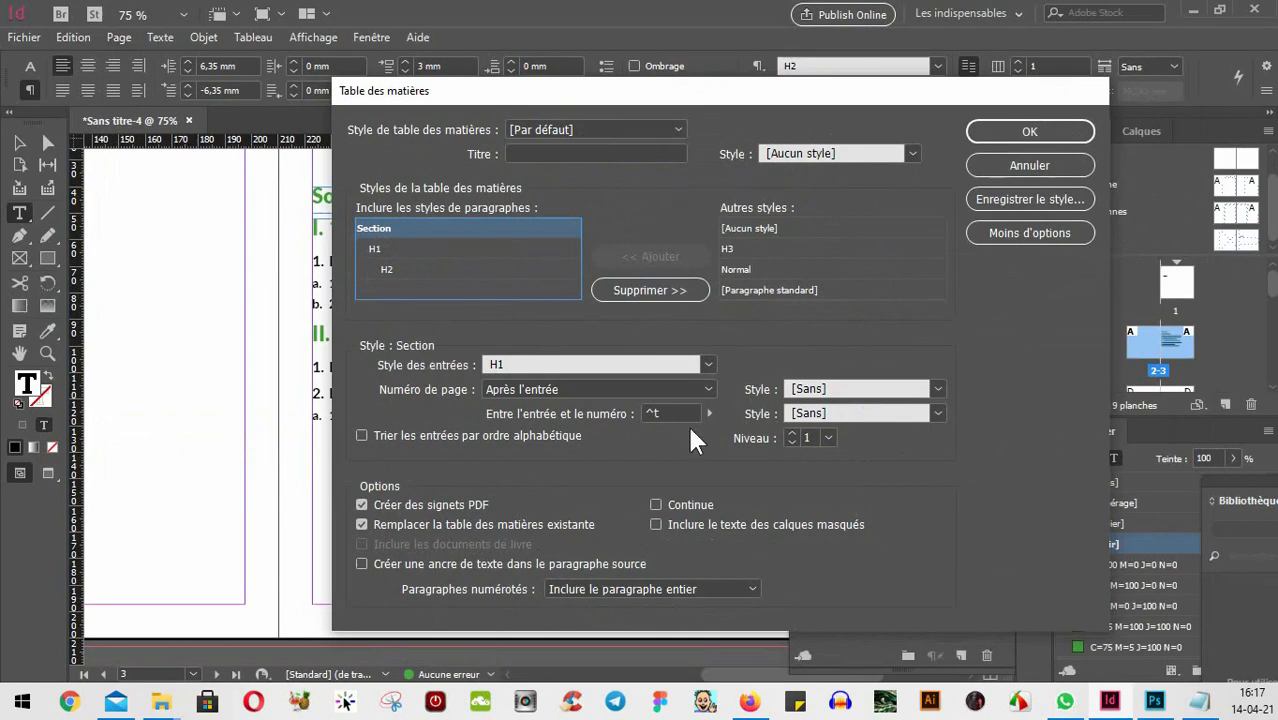
pyautogui.click(560, 589)
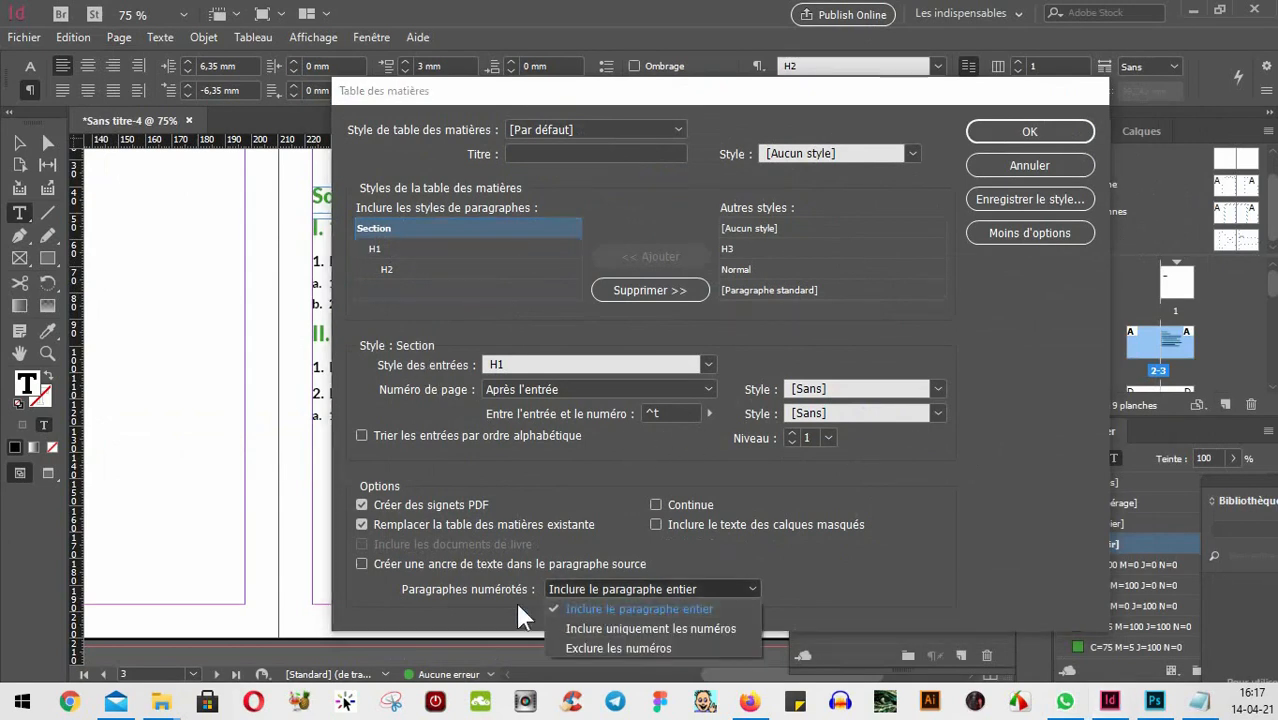
pyautogui.click(645, 650)
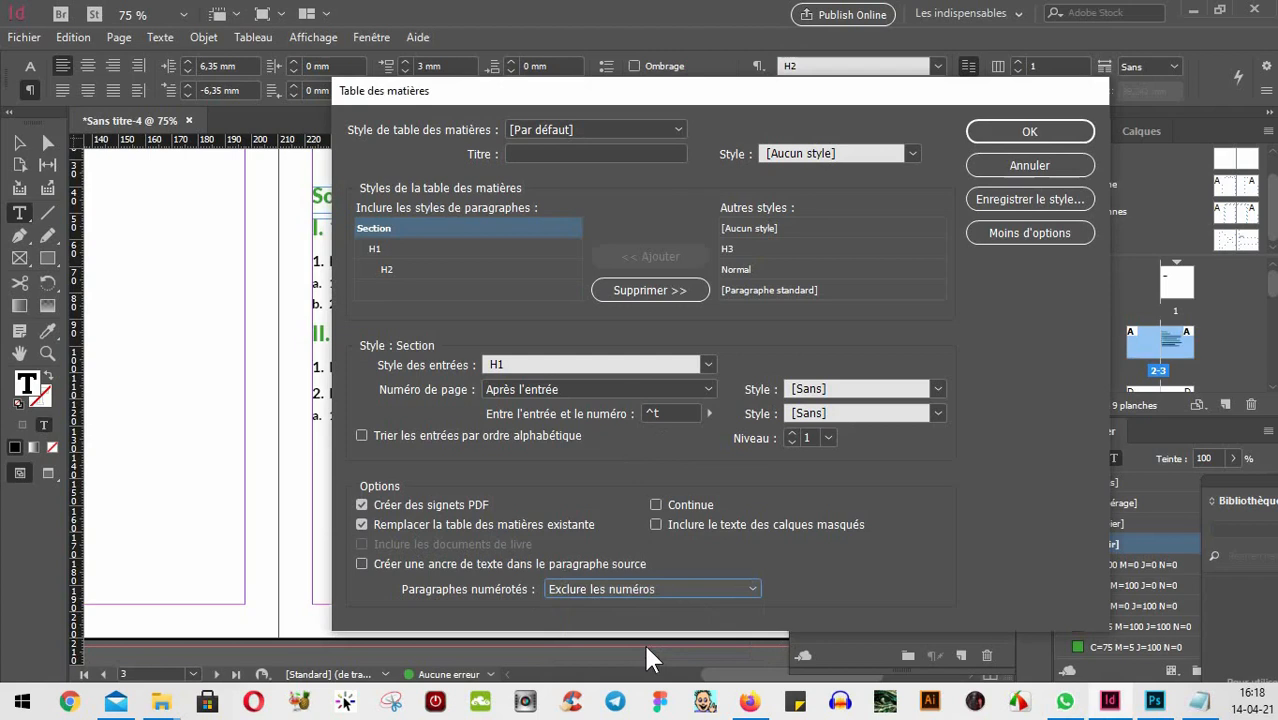
pyautogui.click(1040, 128)
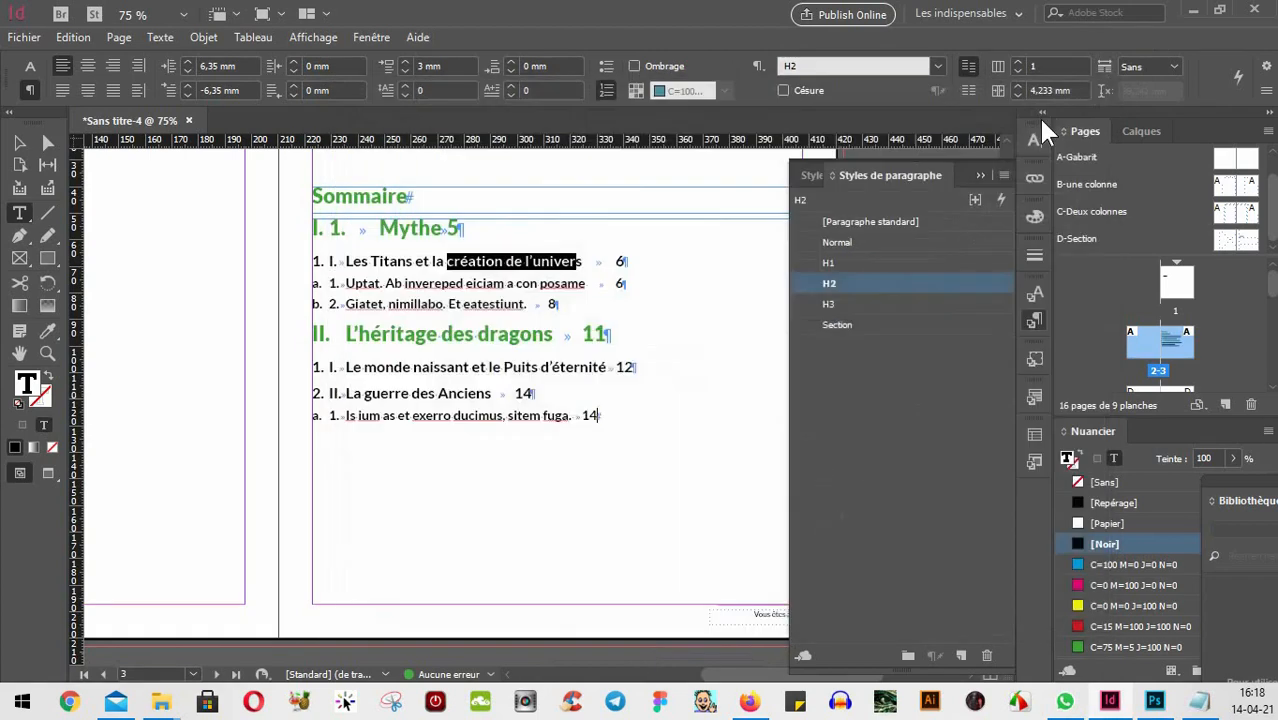
pyautogui.click(799, 384)
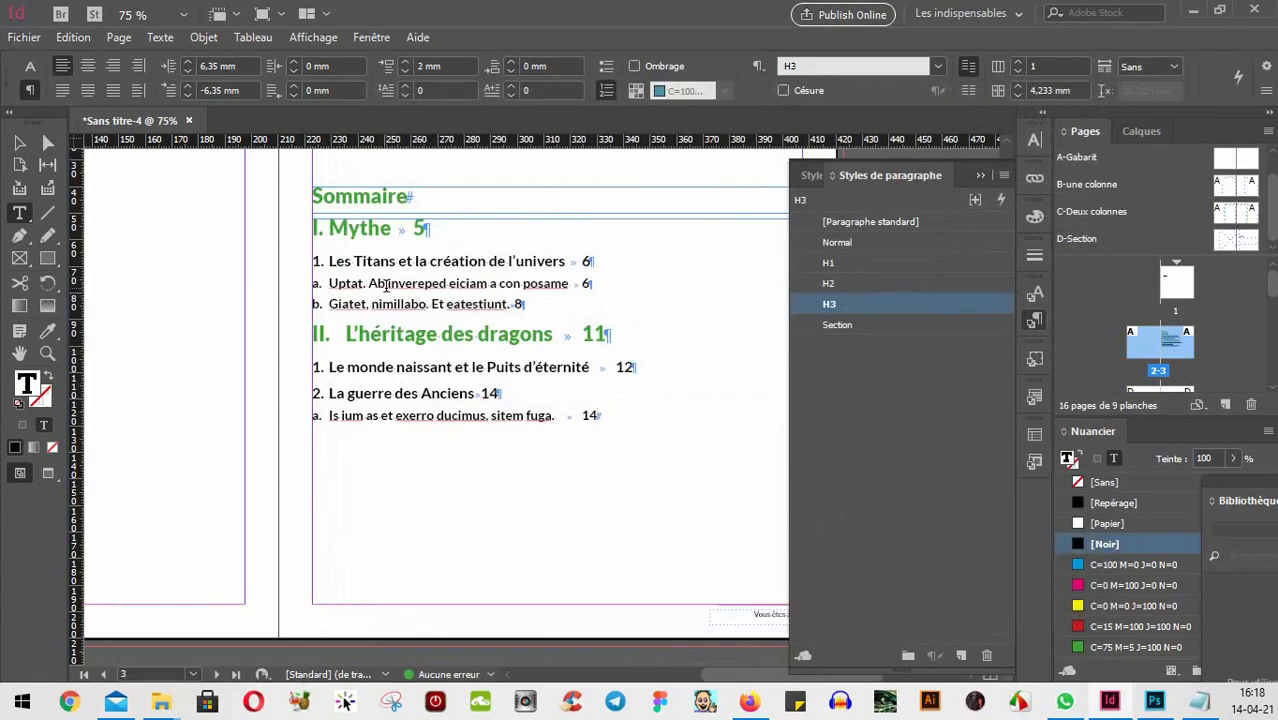
# - Examine the regenerated entries on page 3 and the separator between entry and page number in the table of contents settings
pyautogui.moveTo(328, 261); pyautogui.dragTo(481, 309)
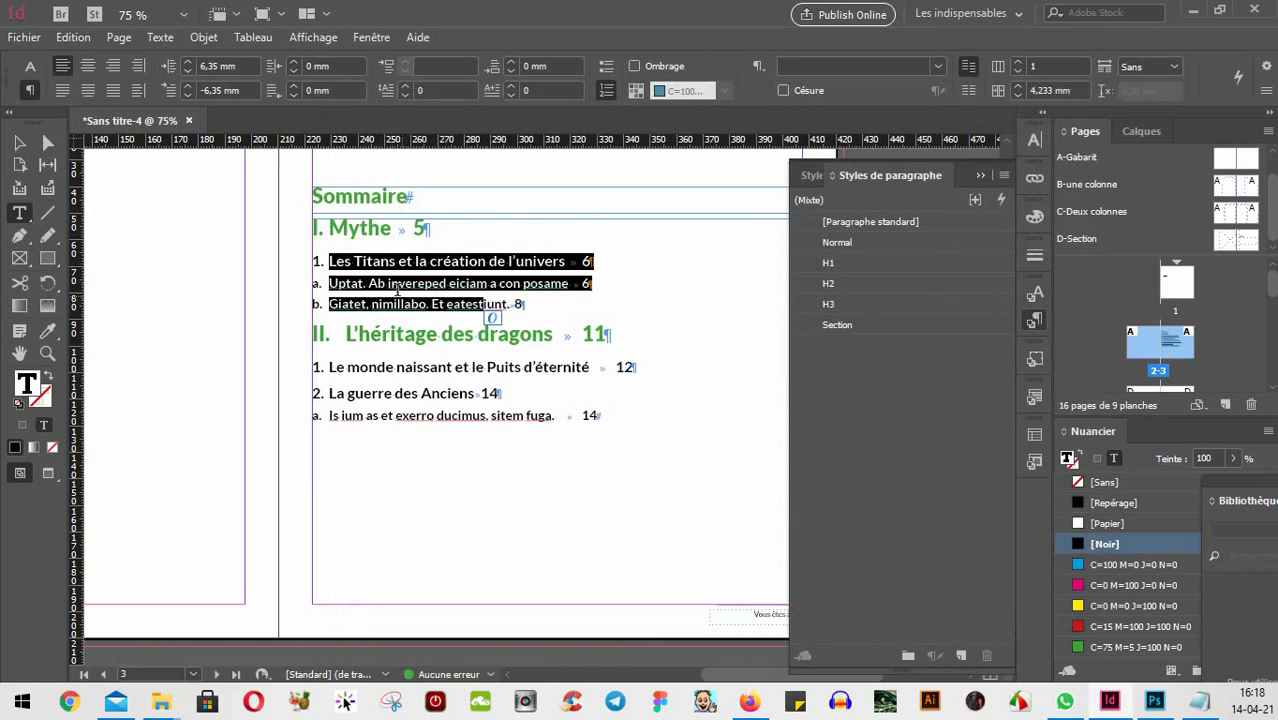
pyautogui.moveTo(334, 261); pyautogui.dragTo(398, 261)
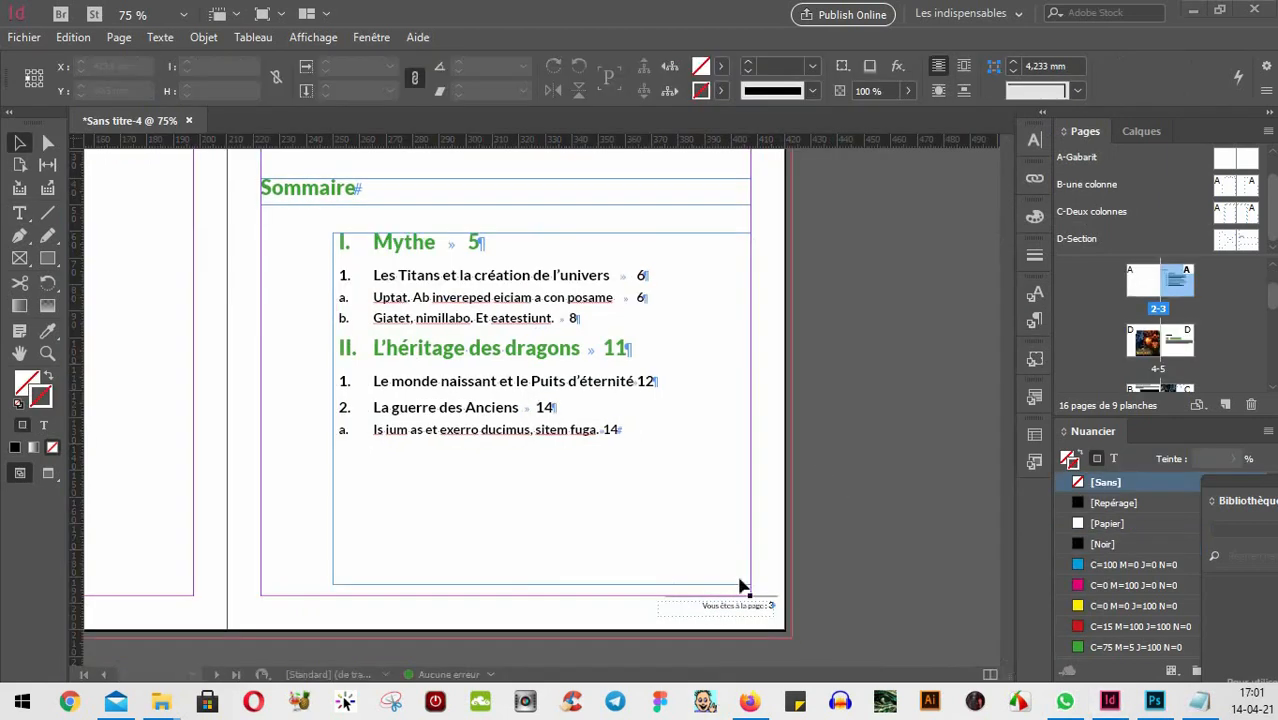
pyautogui.scroll(-3, 719, 562)
pyautogui.scroll(3, 712, 565)
pyautogui.scroll(2, 445, 258)
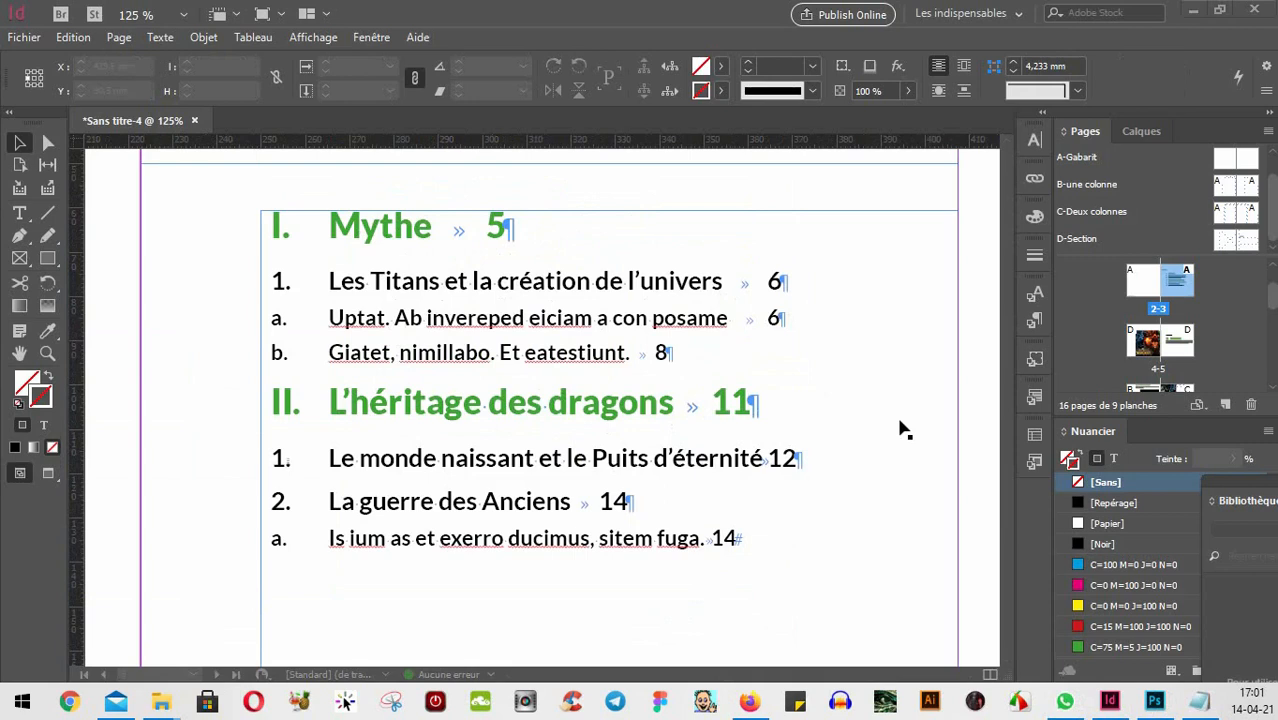
pyautogui.click(110, 39)
pyautogui.click(188, 427)
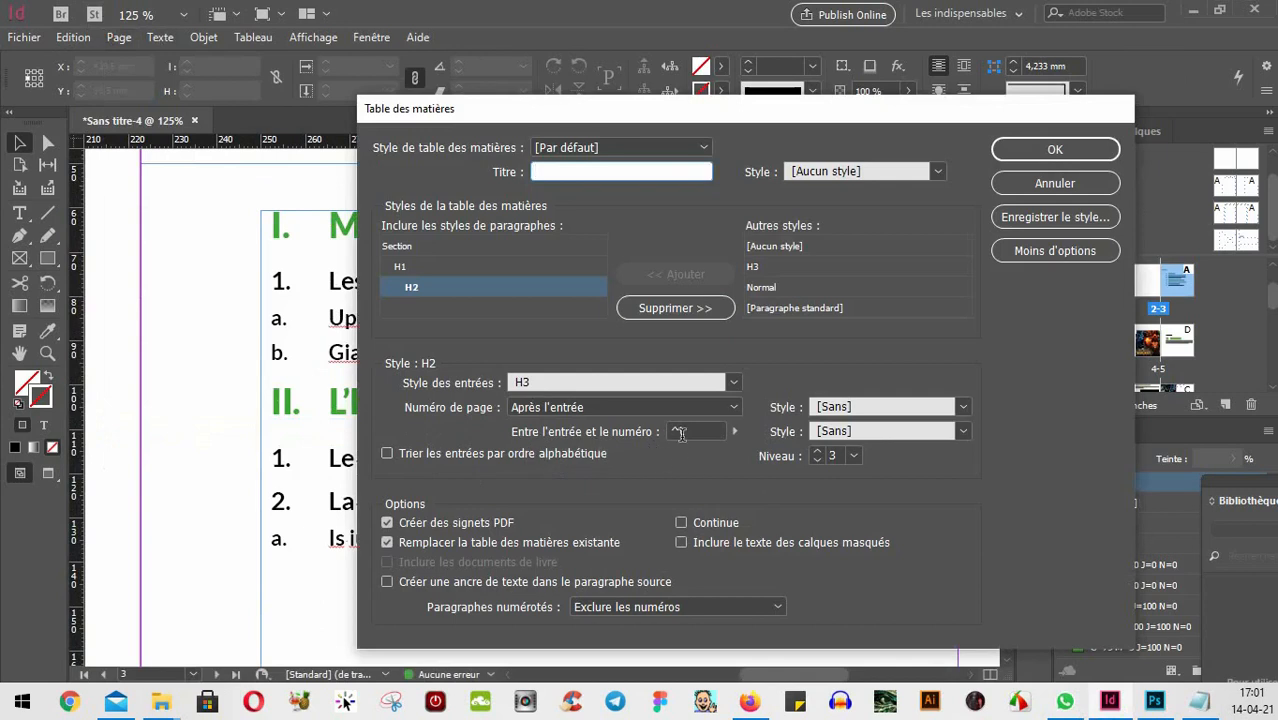
pyautogui.click(1037, 187)
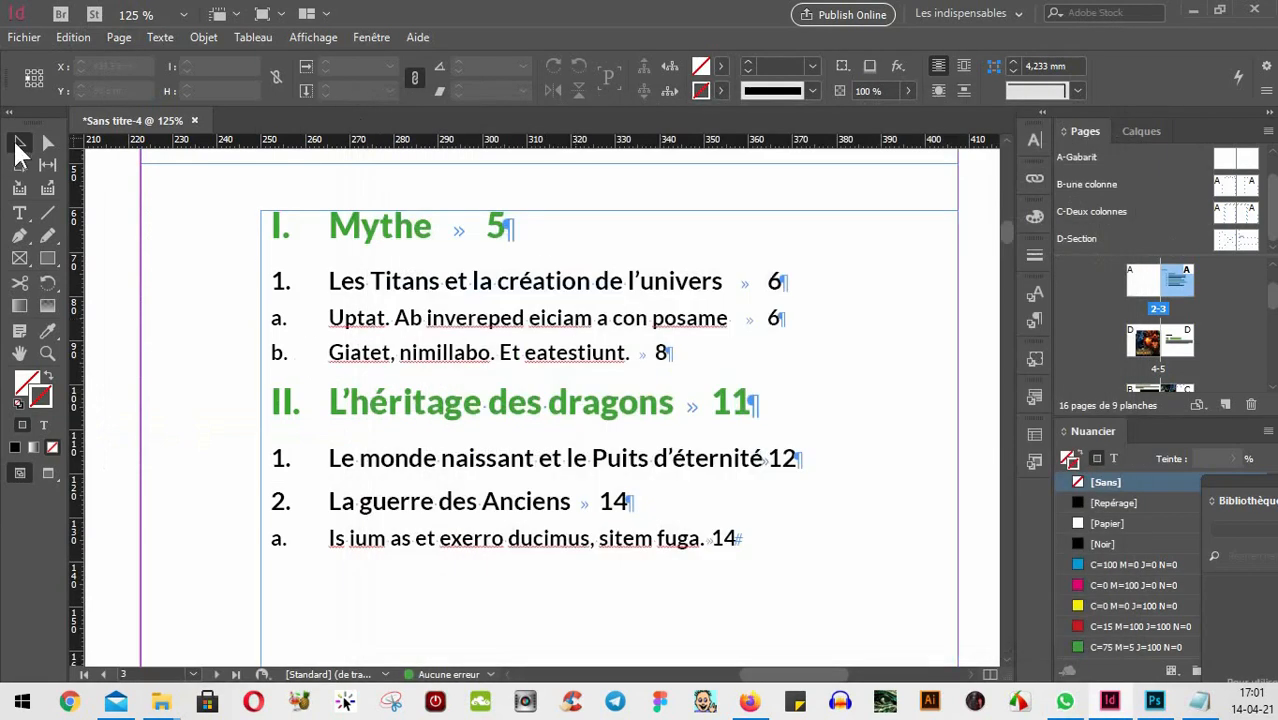
# - Add a left tab stop at about 146.4 mm with a "." leader to all entries in the table of contents frame
pyautogui.hotkey('ctrl', '-')
pyautogui.click(595, 290)
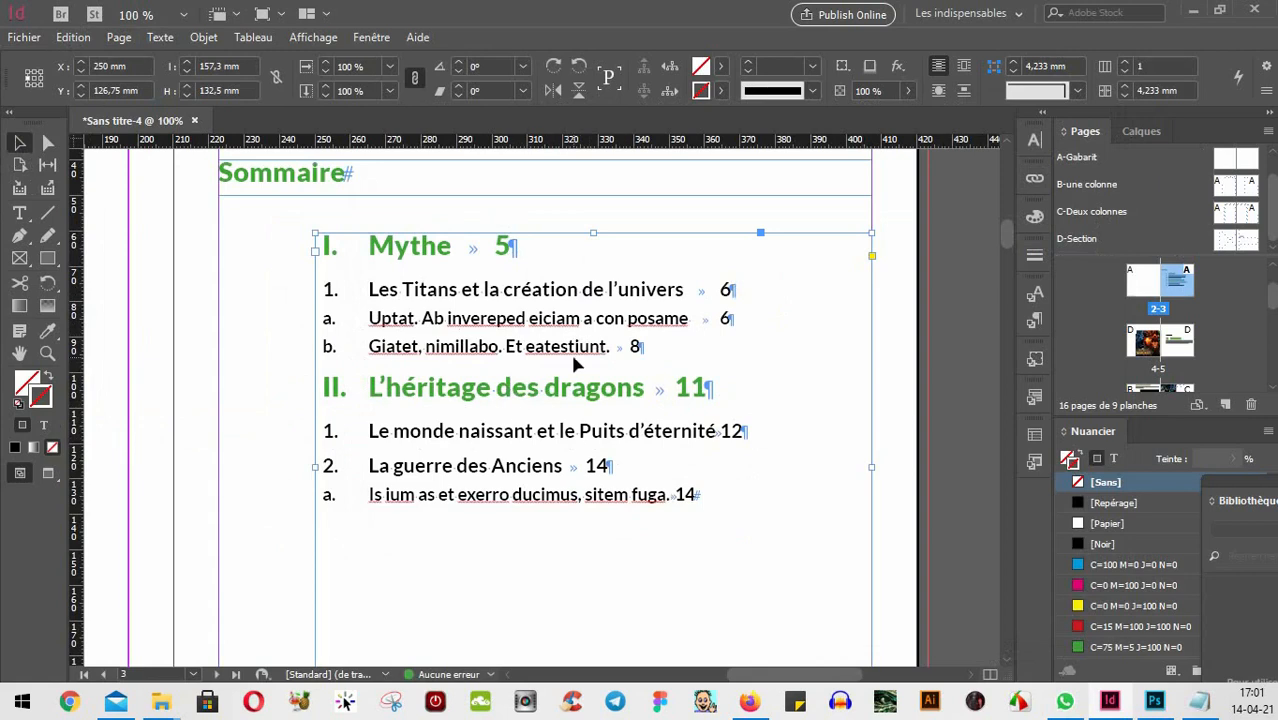
pyautogui.hotkey('ctrl', 'shift', 't')
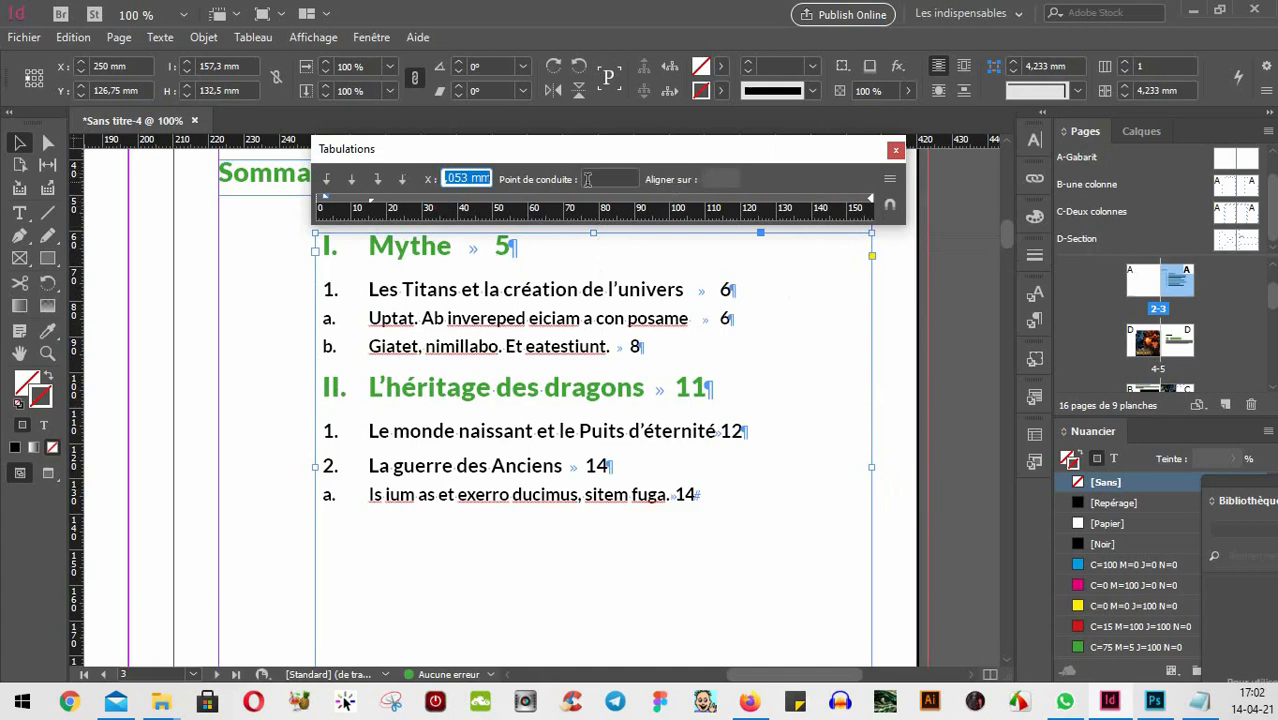
pyautogui.click(747, 166)
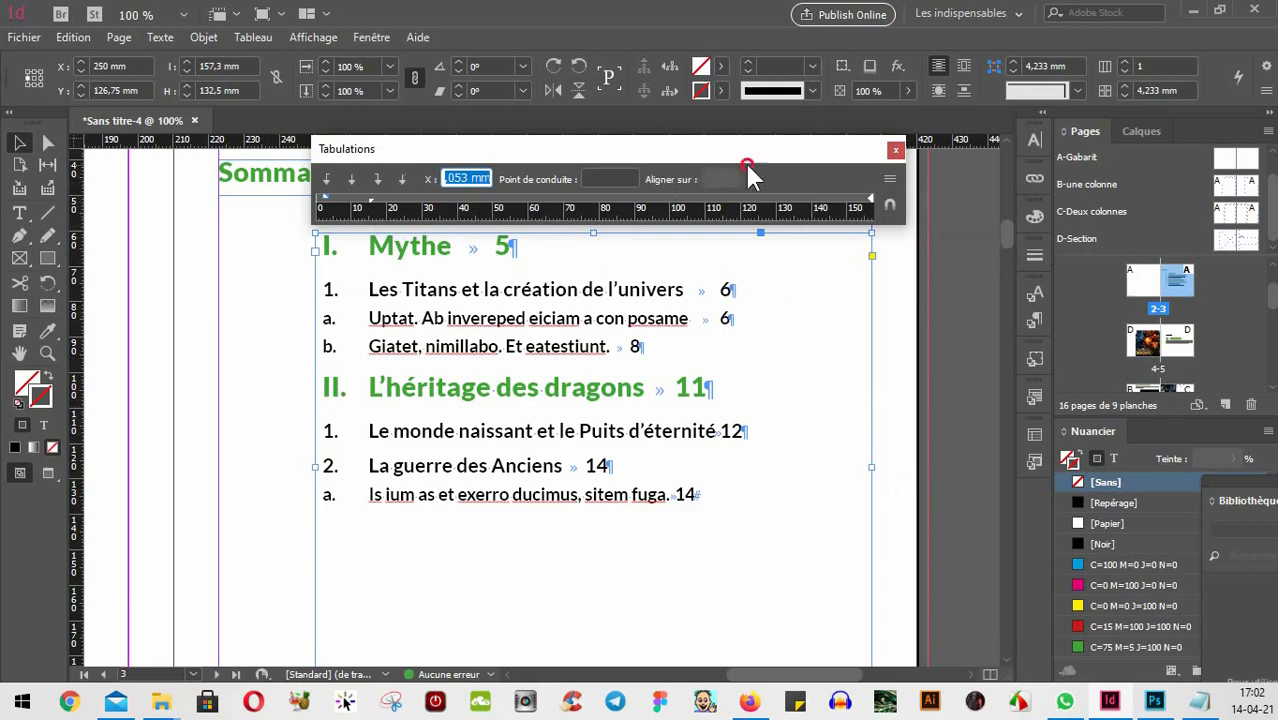
pyautogui.click(614, 178)
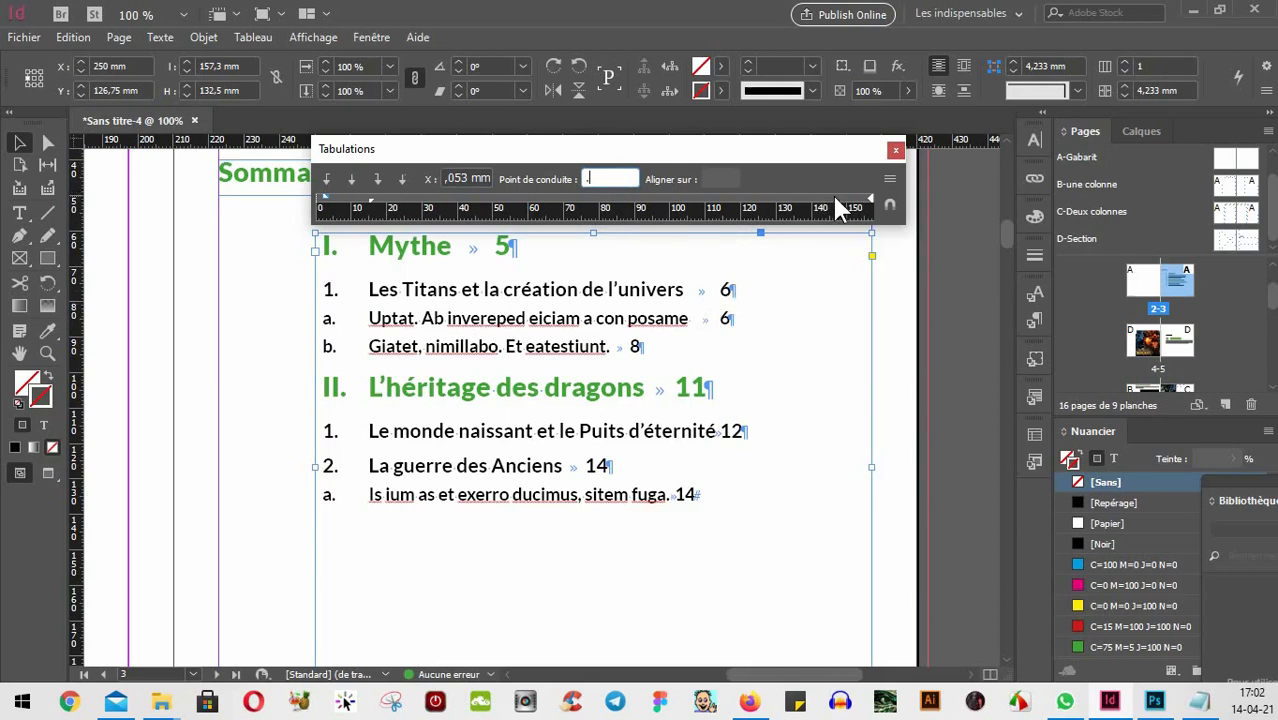
pyautogui.moveTo(836, 197)
pyautogui.mouseDown()
pyautogui.moveTo(818, 197)
pyautogui.moveTo(857, 197)
pyautogui.moveTo(836, 205)
pyautogui.mouseUp()
pyautogui.write('.')
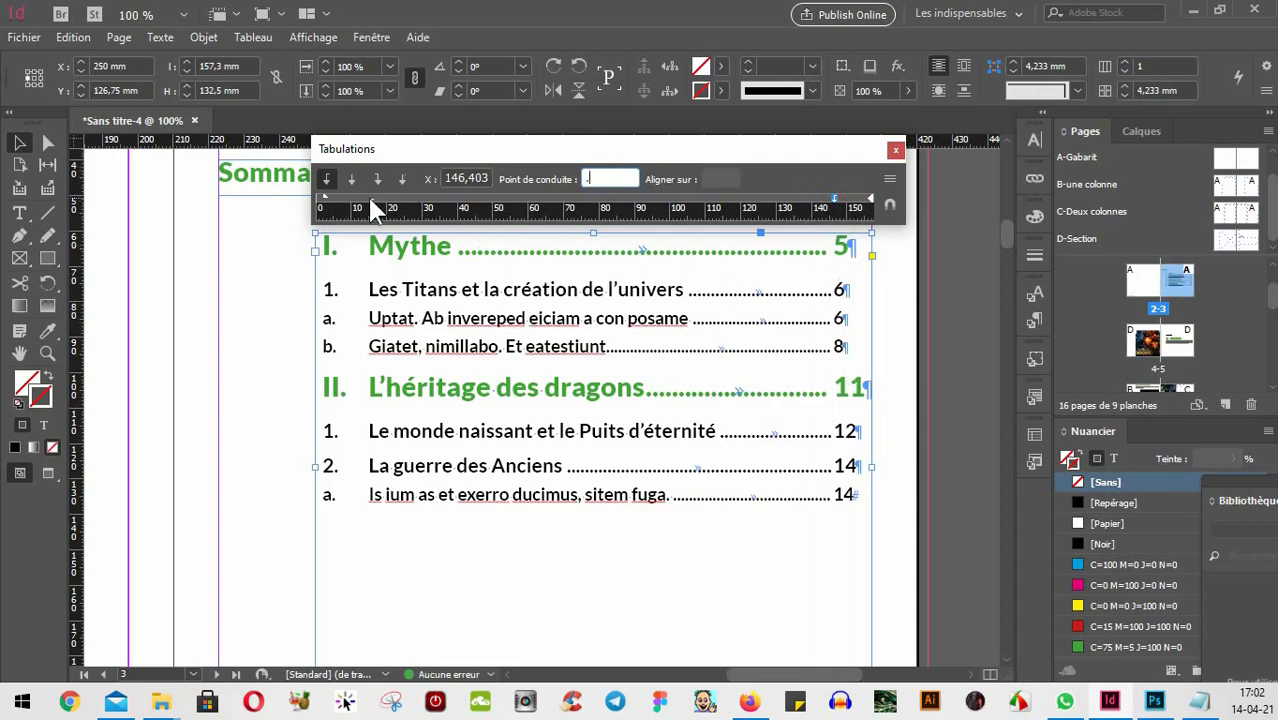
# - Try extra tab stops at about 7.4 mm and 49.7 mm and a much larger indent on the table of contents entries
pyautogui.moveTo(369, 205); pyautogui.dragTo(345, 205)
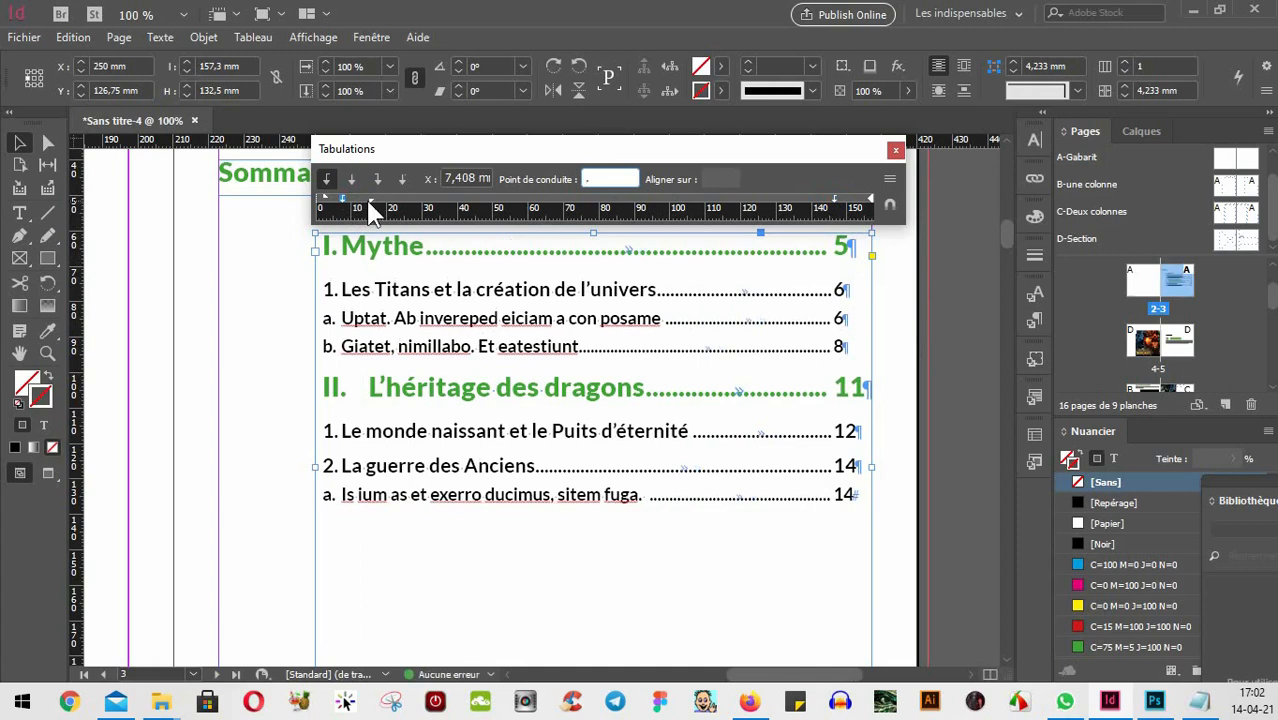
pyautogui.click(497, 204)
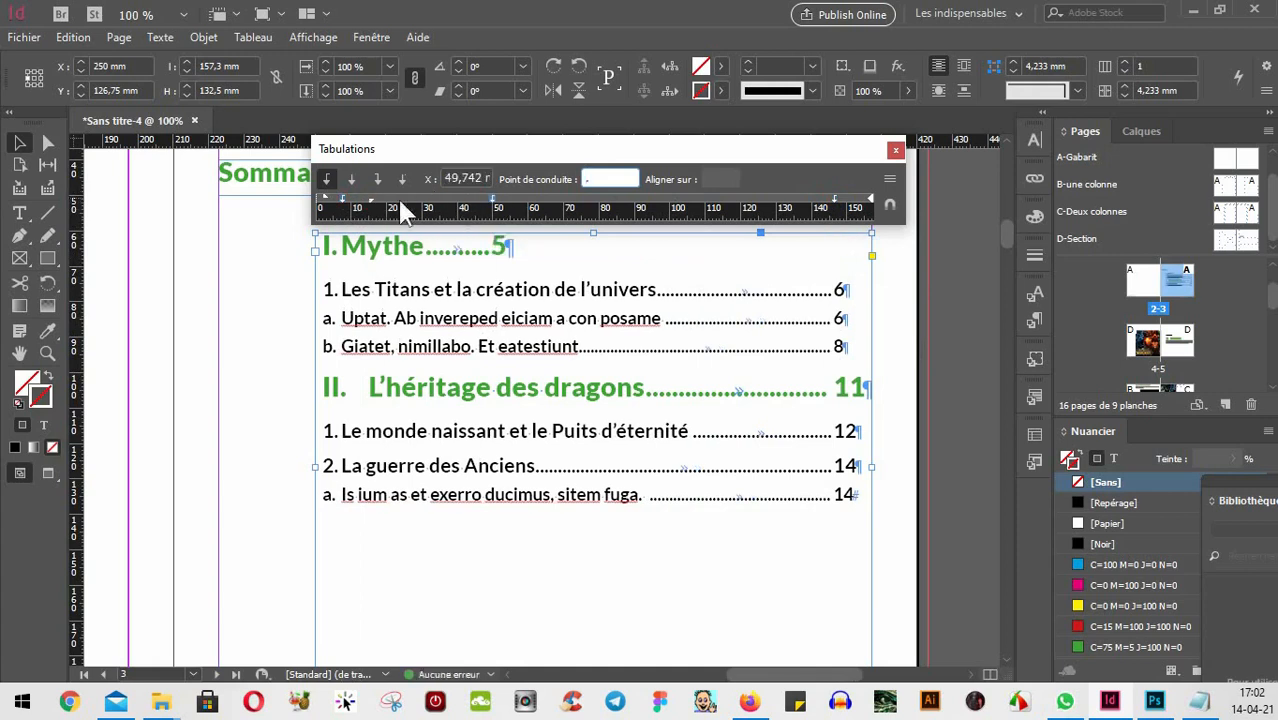
pyautogui.moveTo(325, 197)
pyautogui.mouseDown()
pyautogui.moveTo(579, 205)
pyautogui.moveTo(536, 211)
pyautogui.moveTo(570, 212)
pyautogui.mouseUp()
pyautogui.click(571, 200)
pyautogui.click(577, 197)
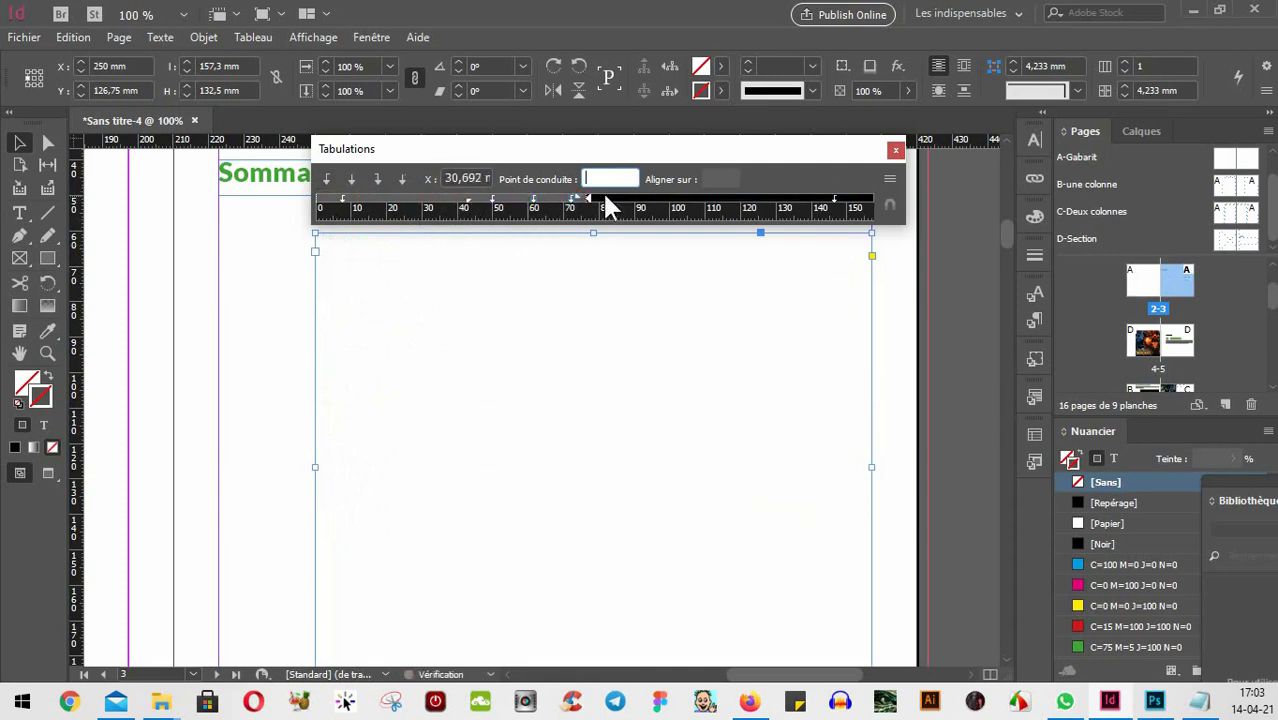
# - Clear the entries' tab stops and indents, and place a left tab stop with a "." leader at about 148.2 mm
pyautogui.click(891, 180)
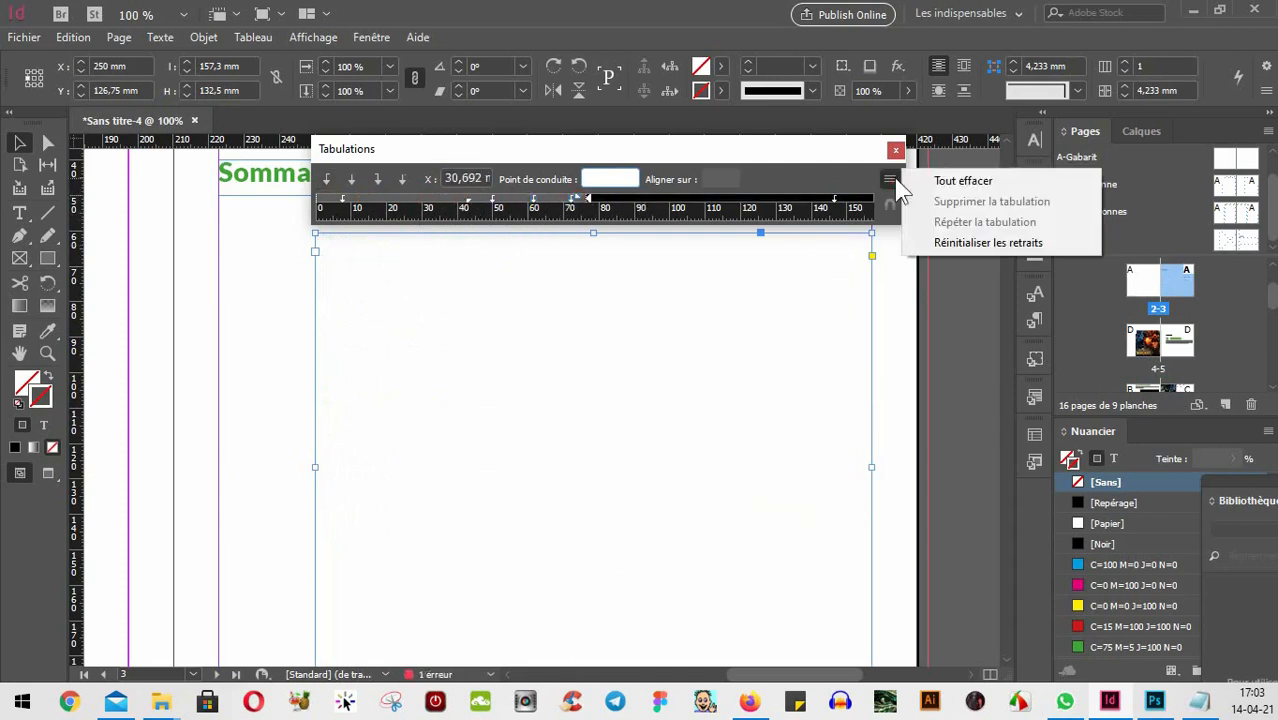
pyautogui.click(960, 182)
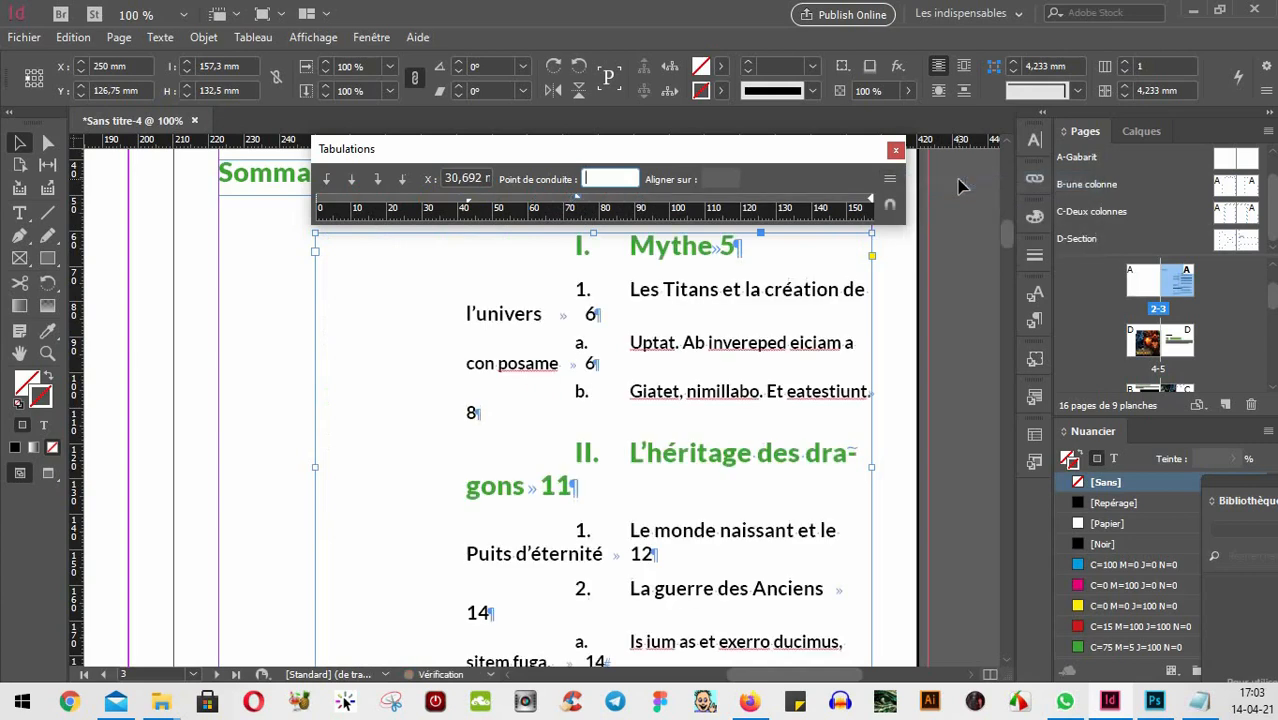
pyautogui.click(890, 179)
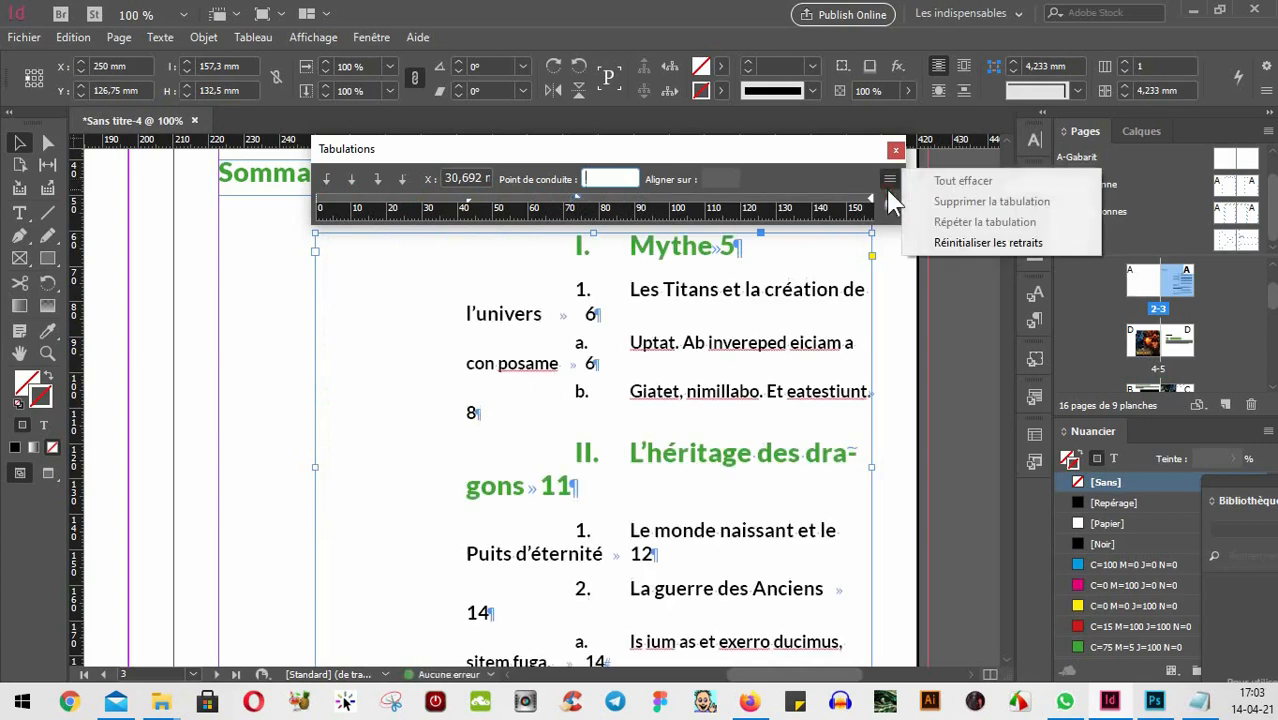
pyautogui.click(972, 247)
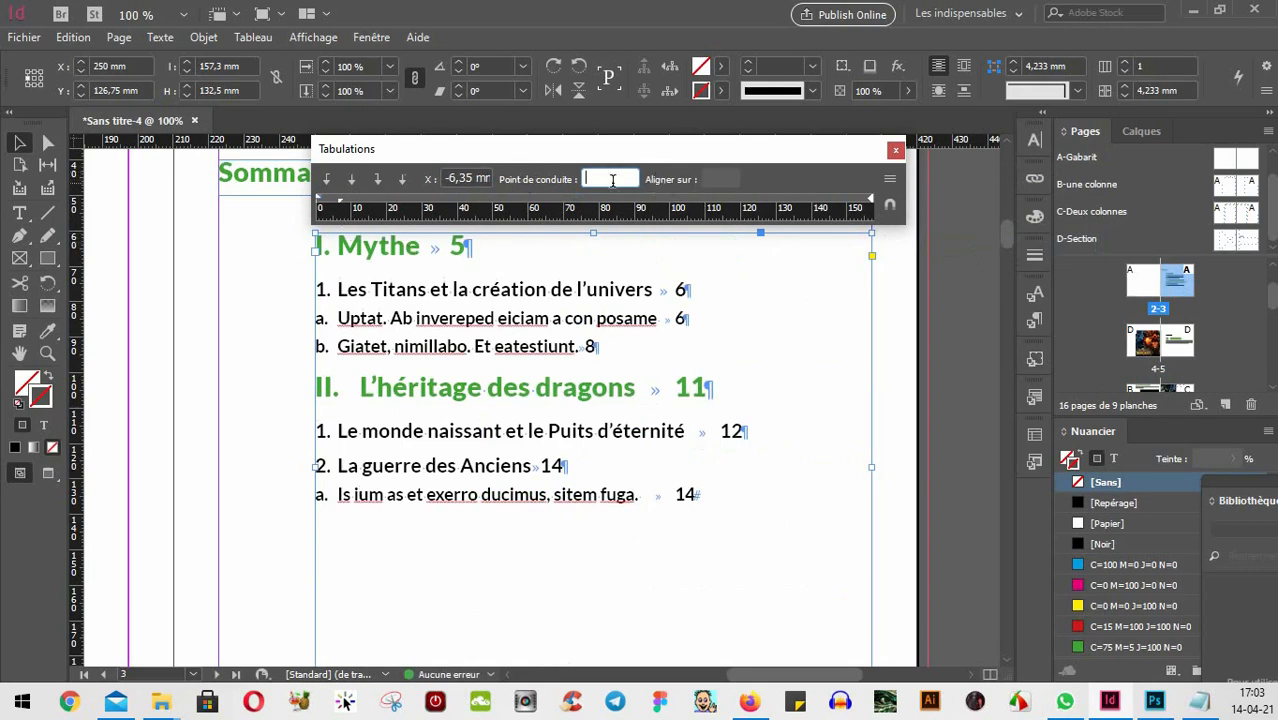
pyautogui.moveTo(850, 205); pyautogui.dragTo(845, 208)
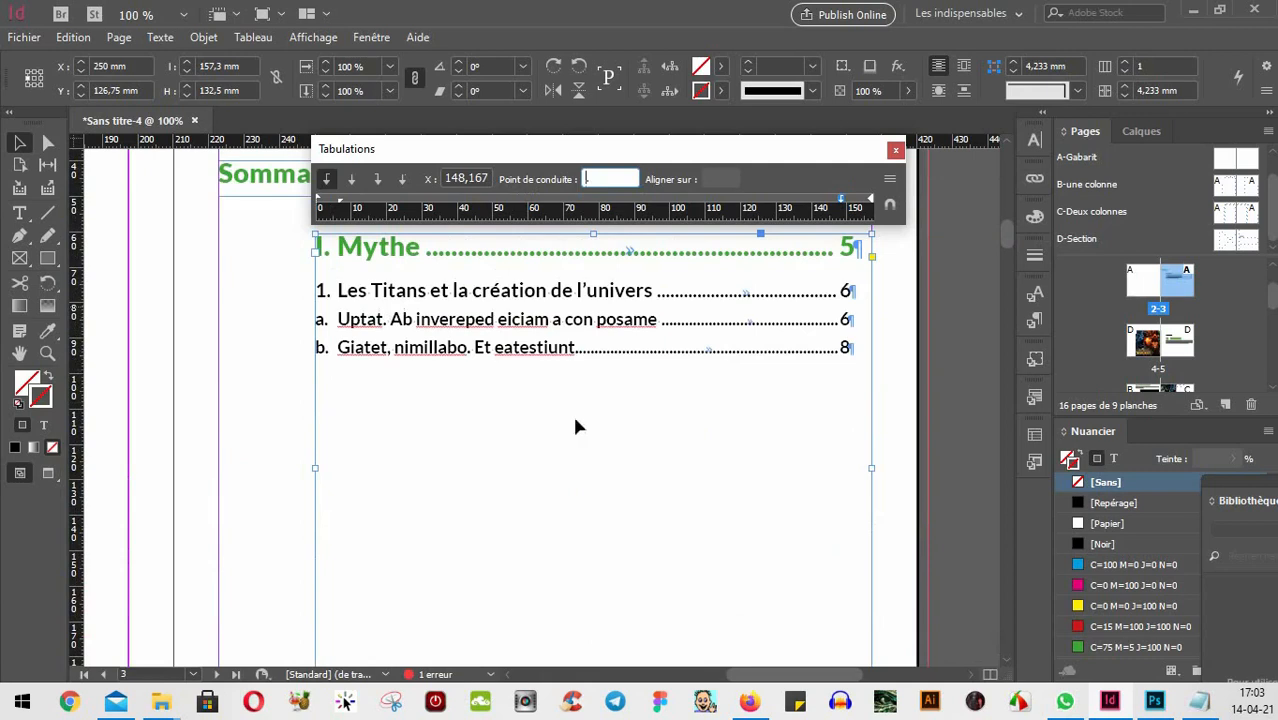
# - Examine the document's preflight errors and go to the text frame flagged on page 3
pyautogui.scroll(-3, 528, 397)
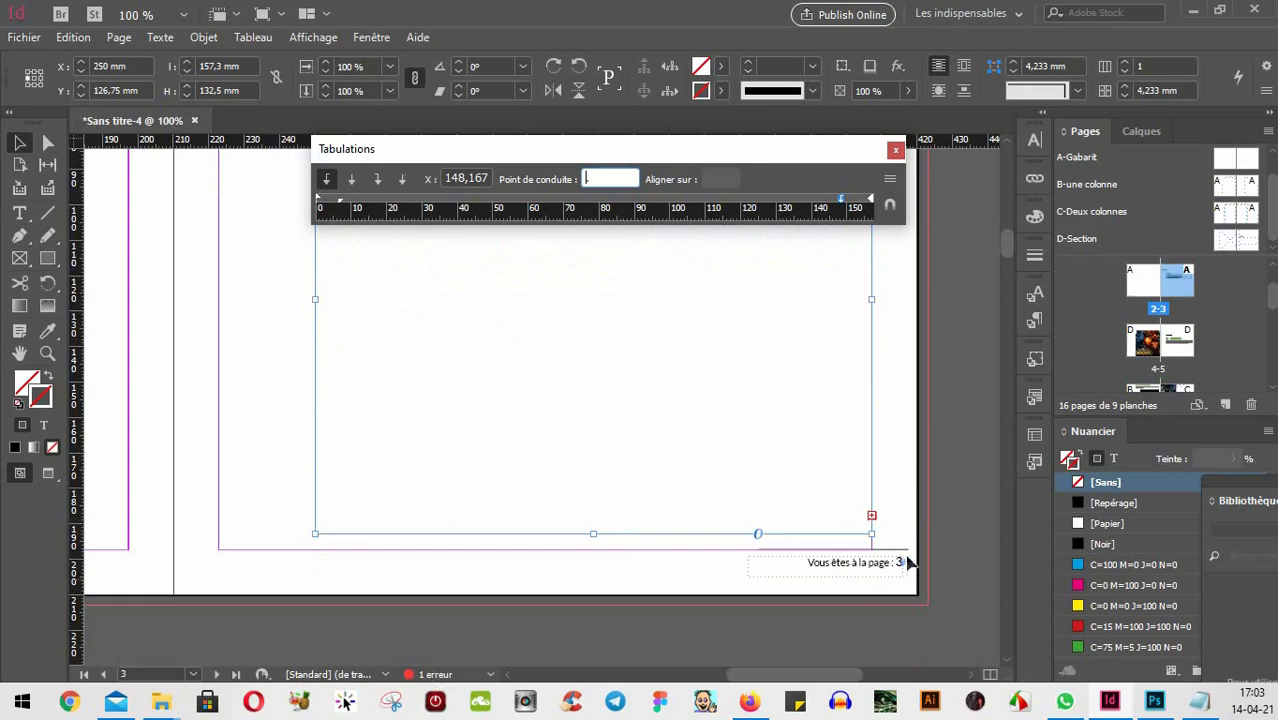
pyautogui.click(490, 674)
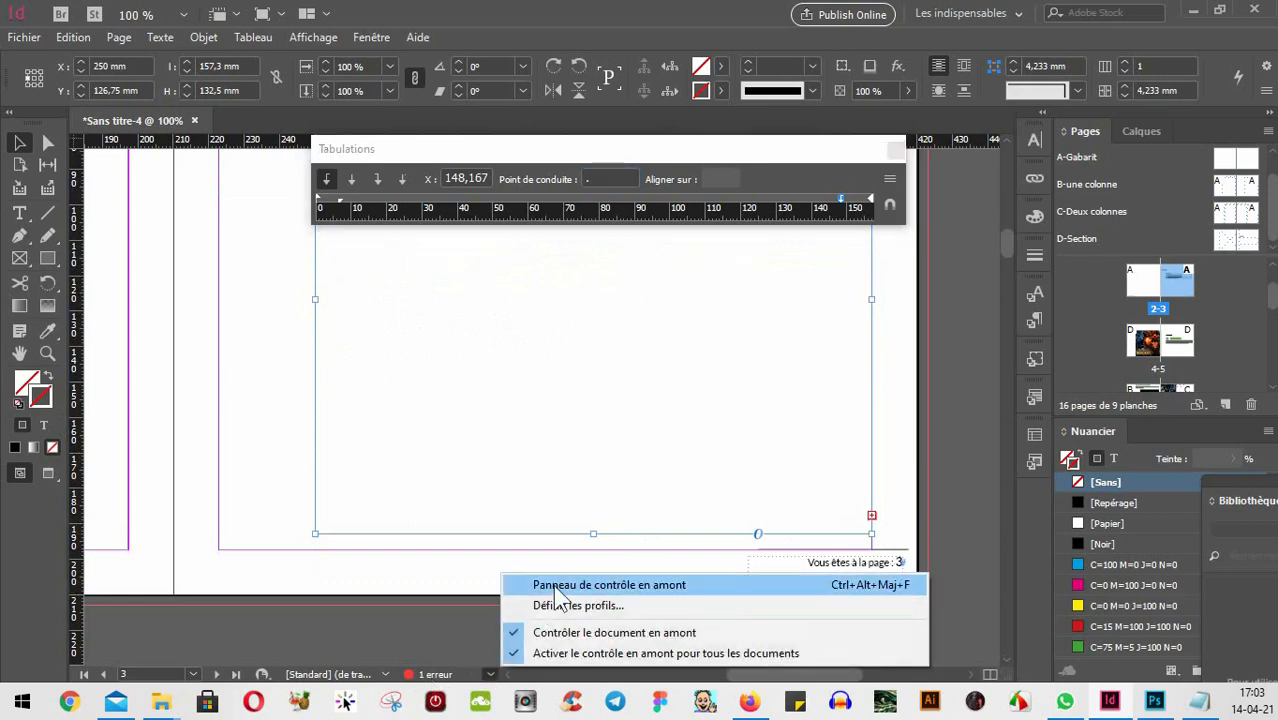
pyautogui.click(555, 588)
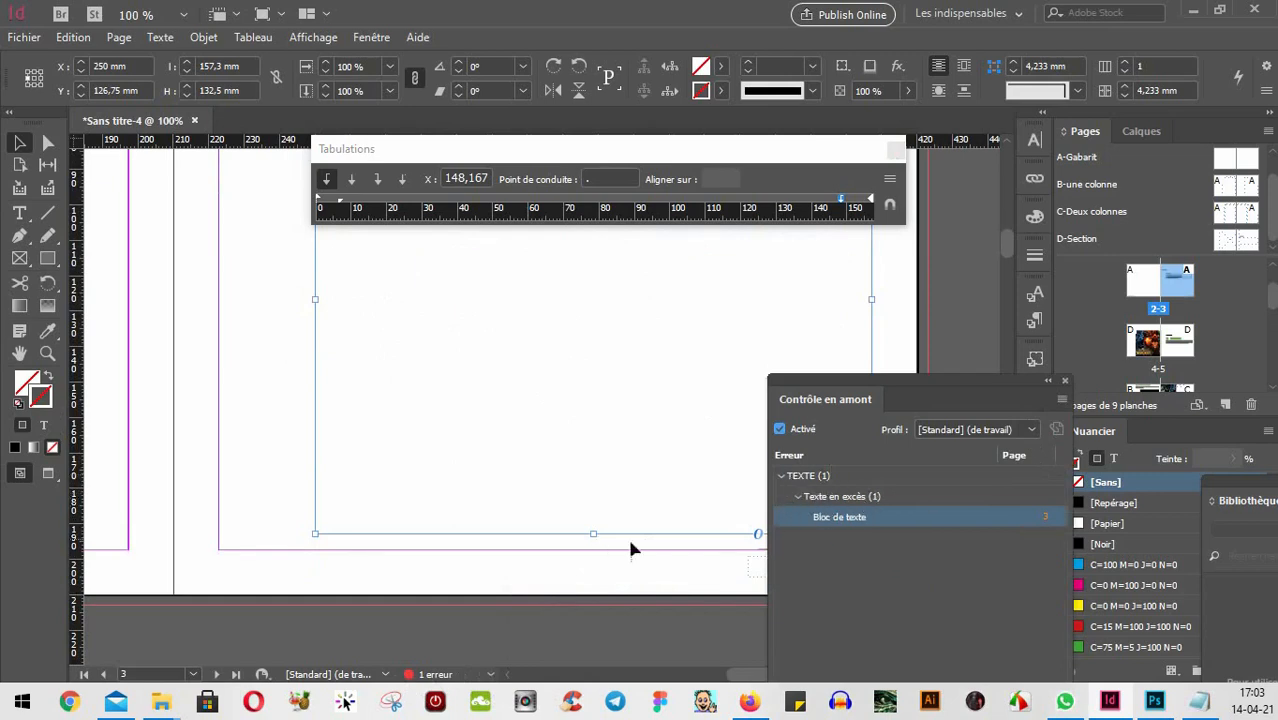
pyautogui.click(1046, 518)
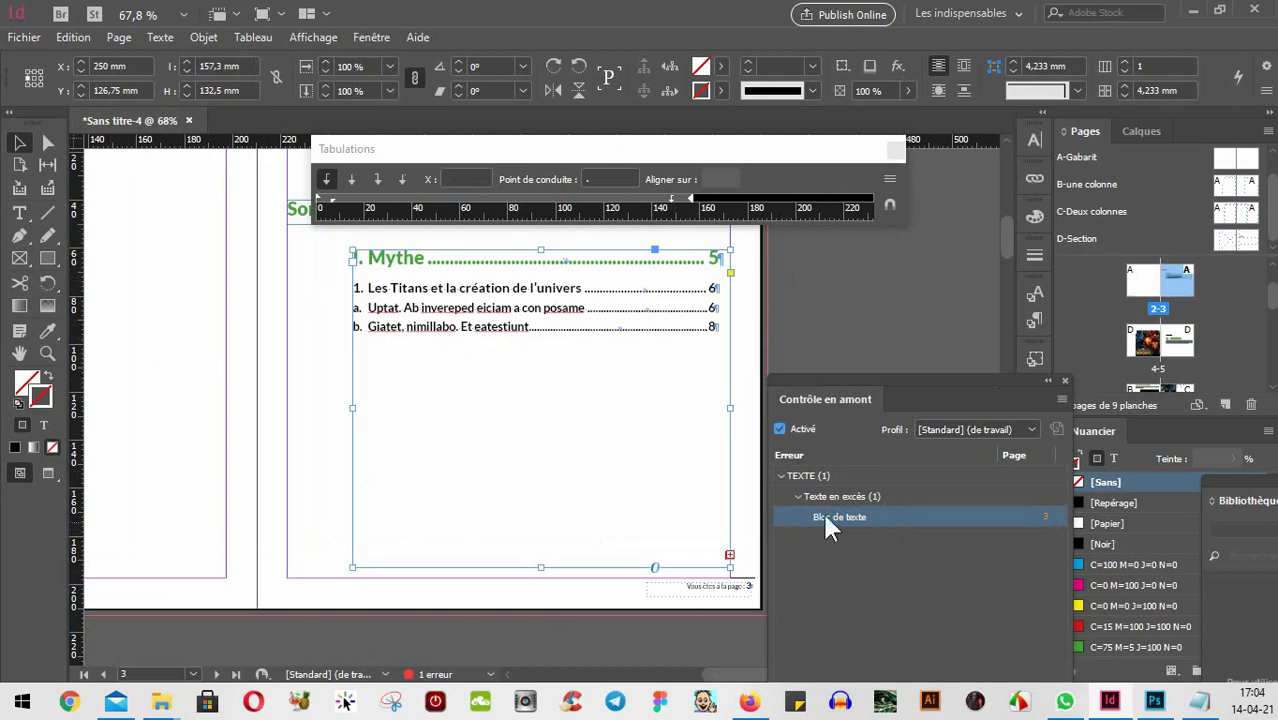
pyautogui.click(1064, 379)
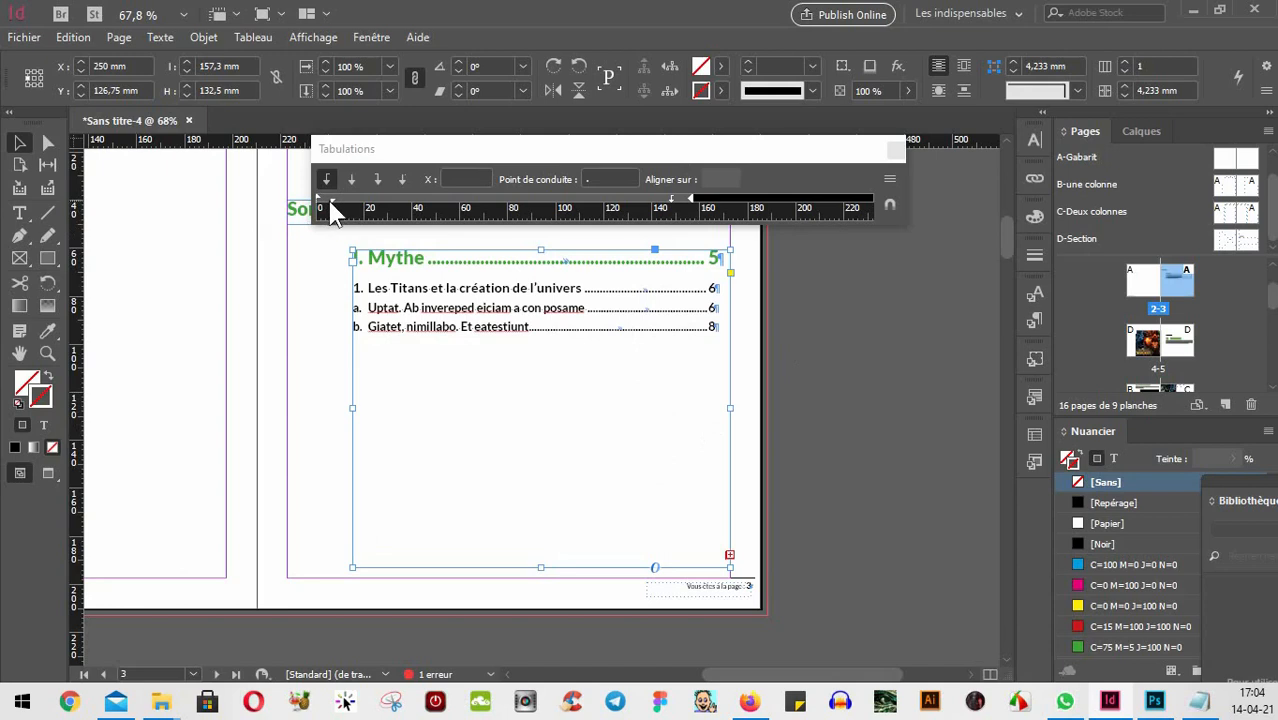
# - Set a hanging first-line indent of about -11.3 mm on the table of contents entries, and close the tab settings
pyautogui.moveTo(334, 201)
pyautogui.mouseDown()
pyautogui.moveTo(350, 206)
pyautogui.moveTo(322, 200)
pyautogui.mouseUp()
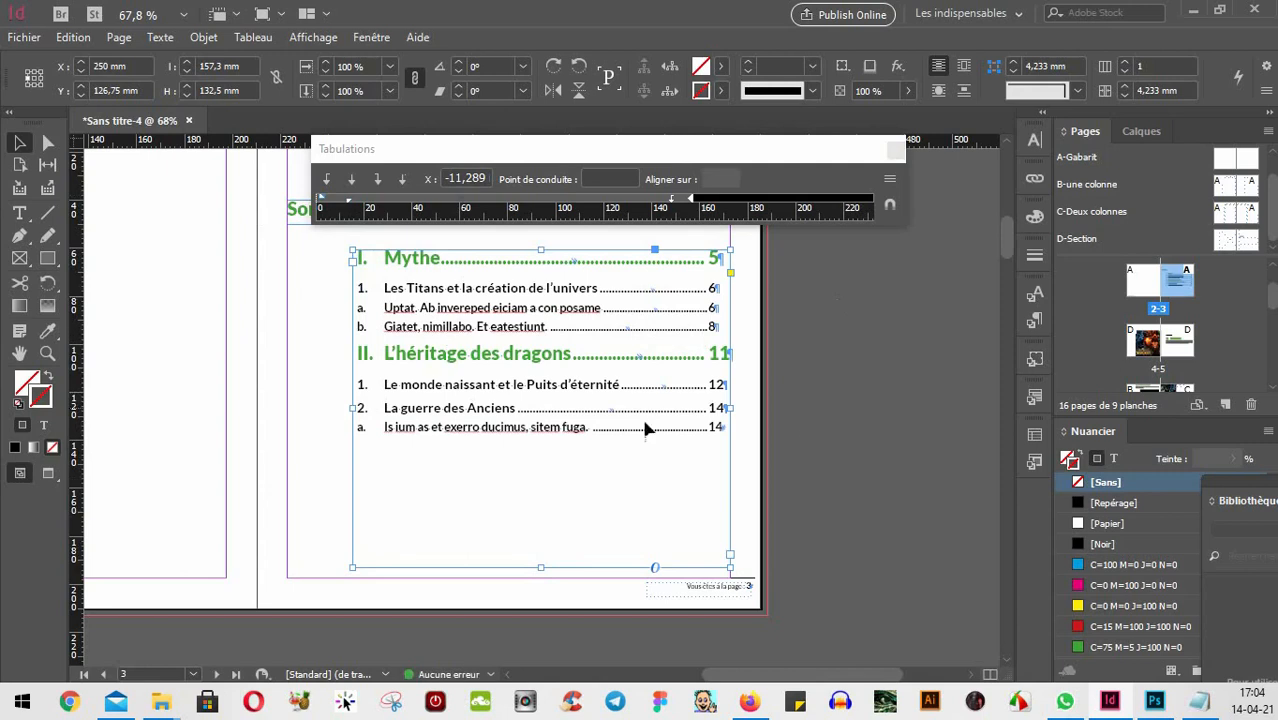
pyautogui.click(896, 151)
pyautogui.click(776, 335)
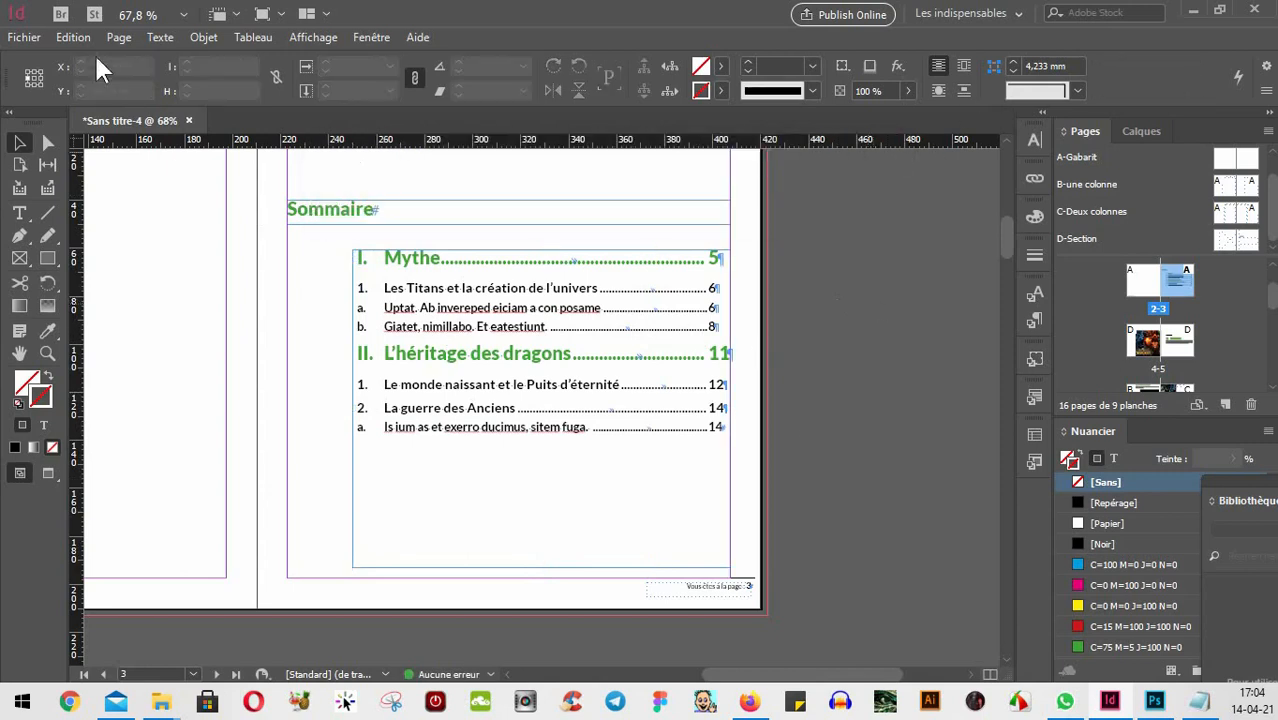
pyautogui.click(116, 38)
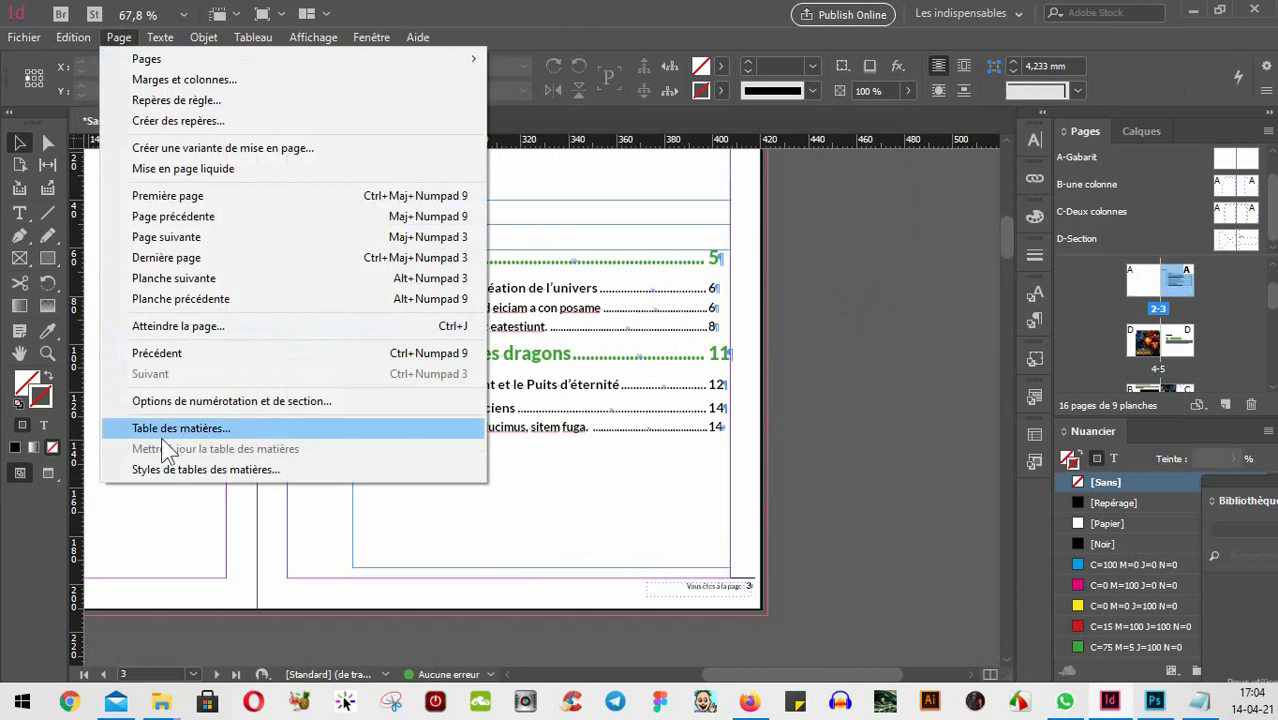
pyautogui.click(860, 291)
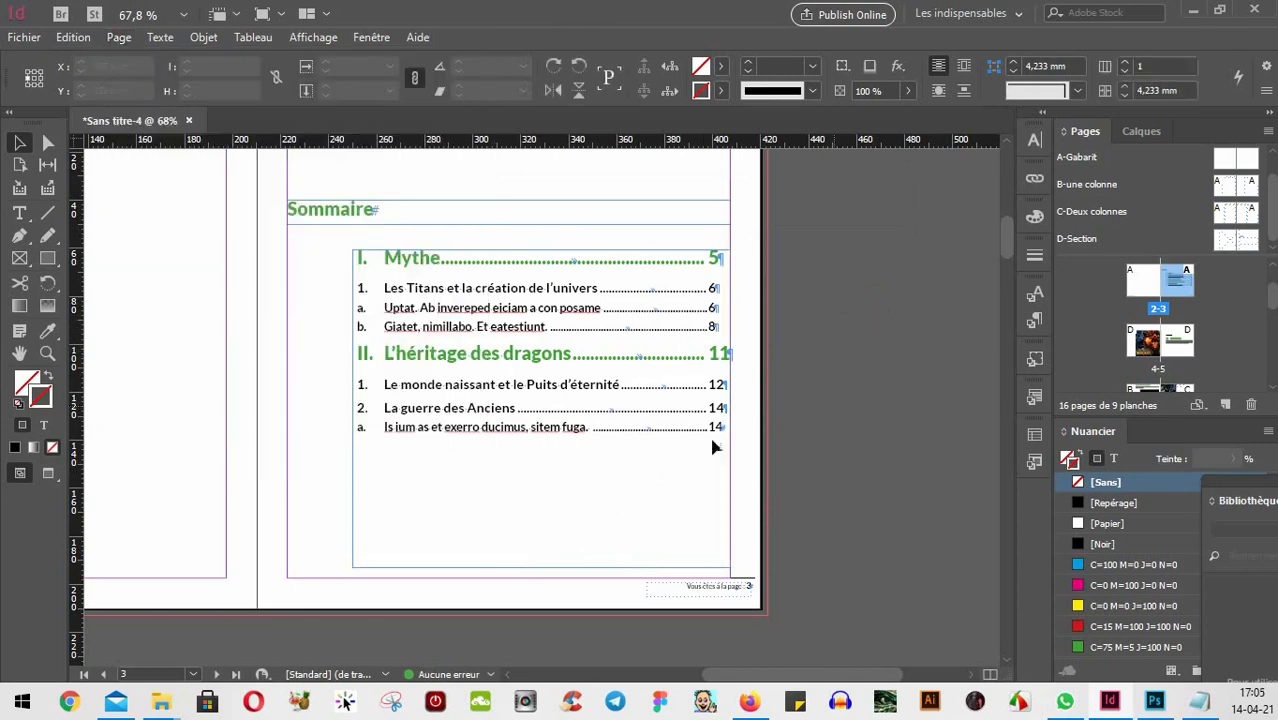
# - Look over the finished booklet from the cover page through the table of contents to the Mythe section opening on pages 4-5
pyautogui.hotkey('ctrl', '-')
pyautogui.hotkey('ctrl', '-')
pyautogui.scroll(3, 636, 382)
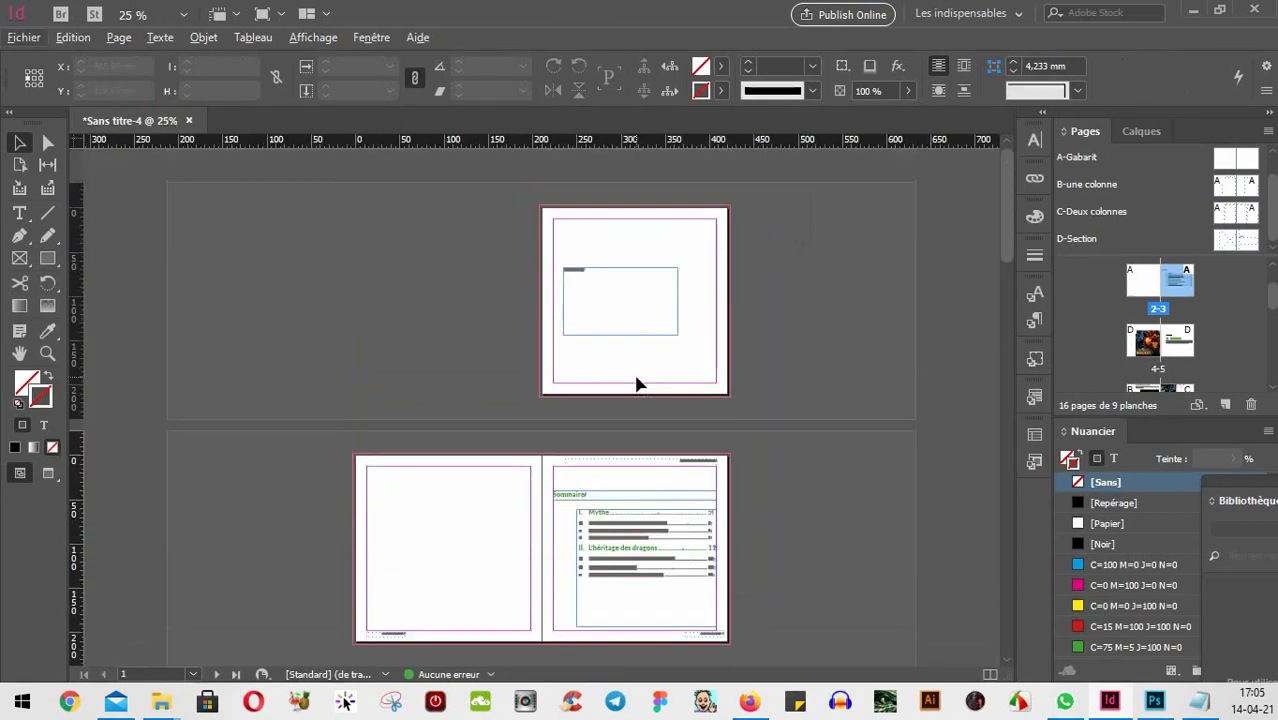
pyautogui.hotkey('ctrl', '+')
pyautogui.hotkey('ctrl', '+')
pyautogui.scroll(-3, 816, 305)
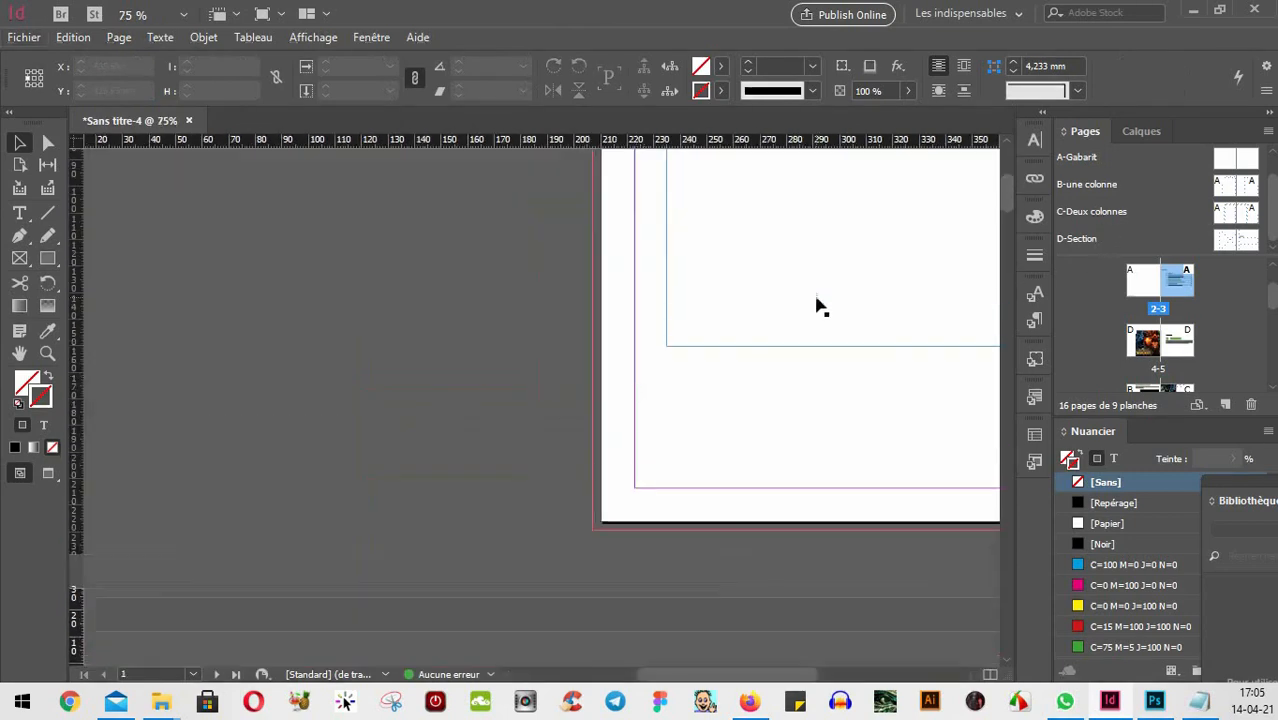
pyautogui.scroll(-10, 797, 381)
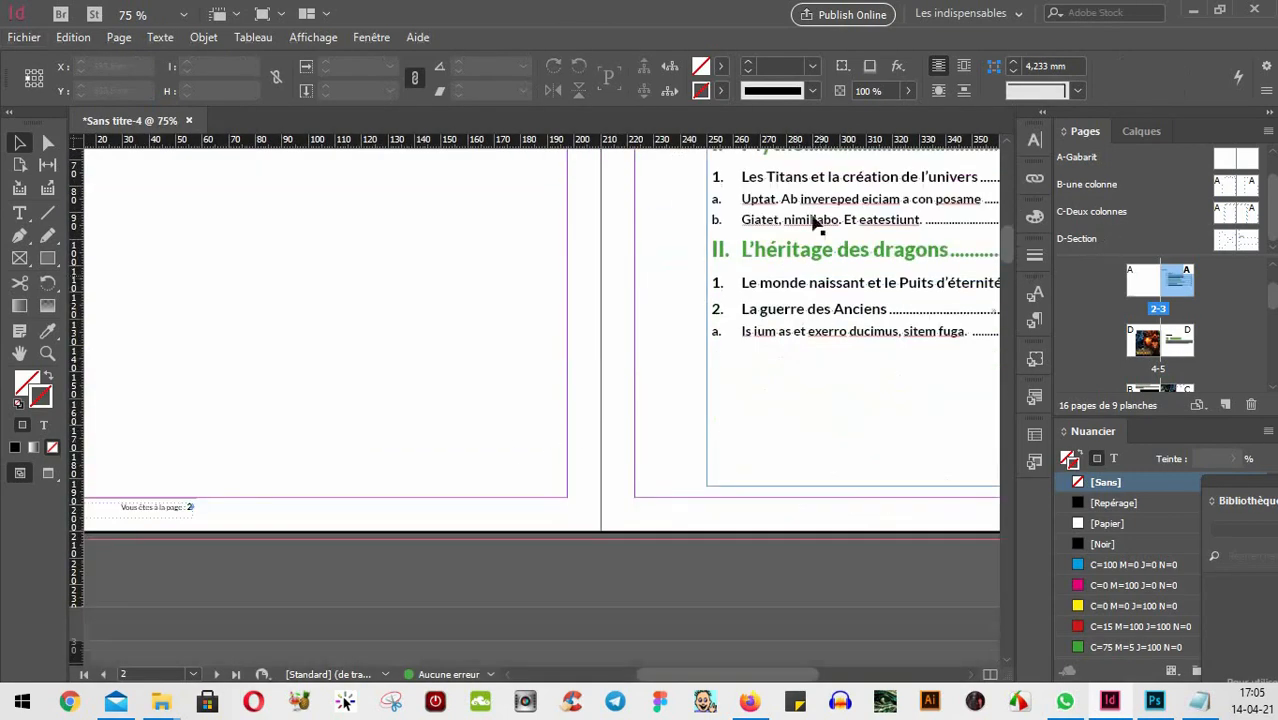
pyautogui.scroll(-3, 745, 288)
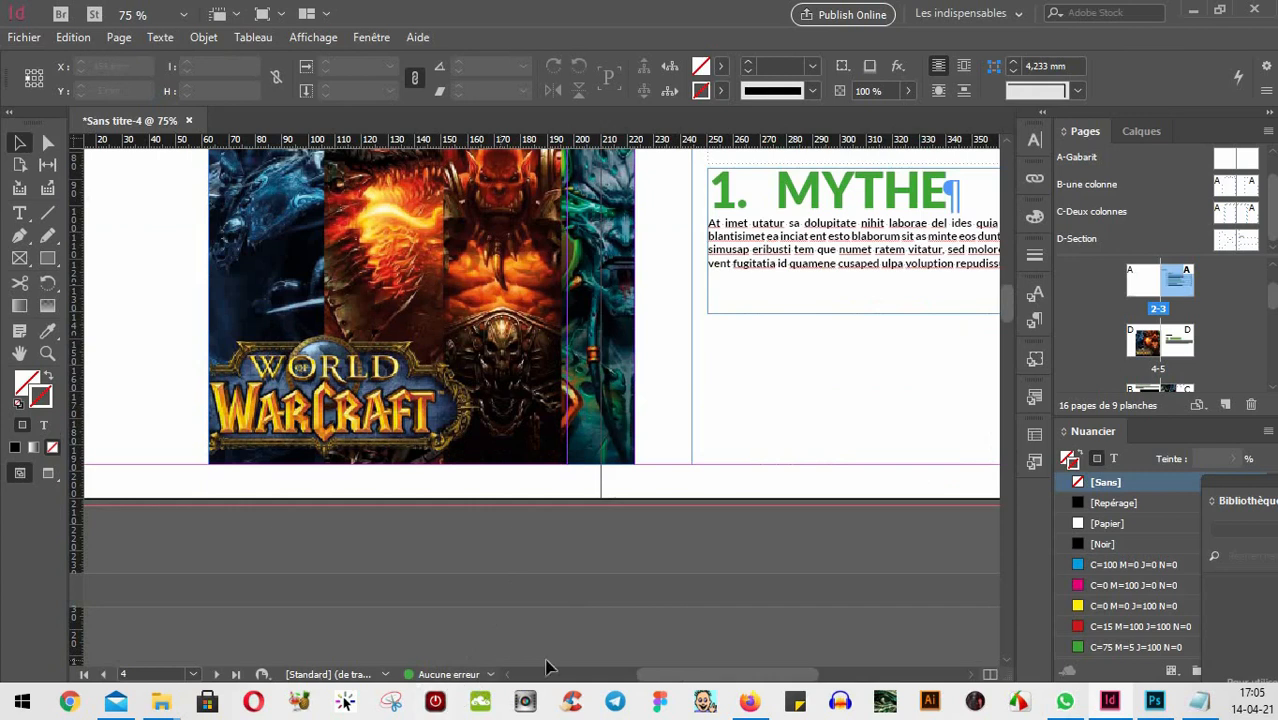
# - Start packaging the document, saving it as "mon livret" in the ecole > brouilon folder, and accept the default print instructions
pyautogui.click(24, 40)
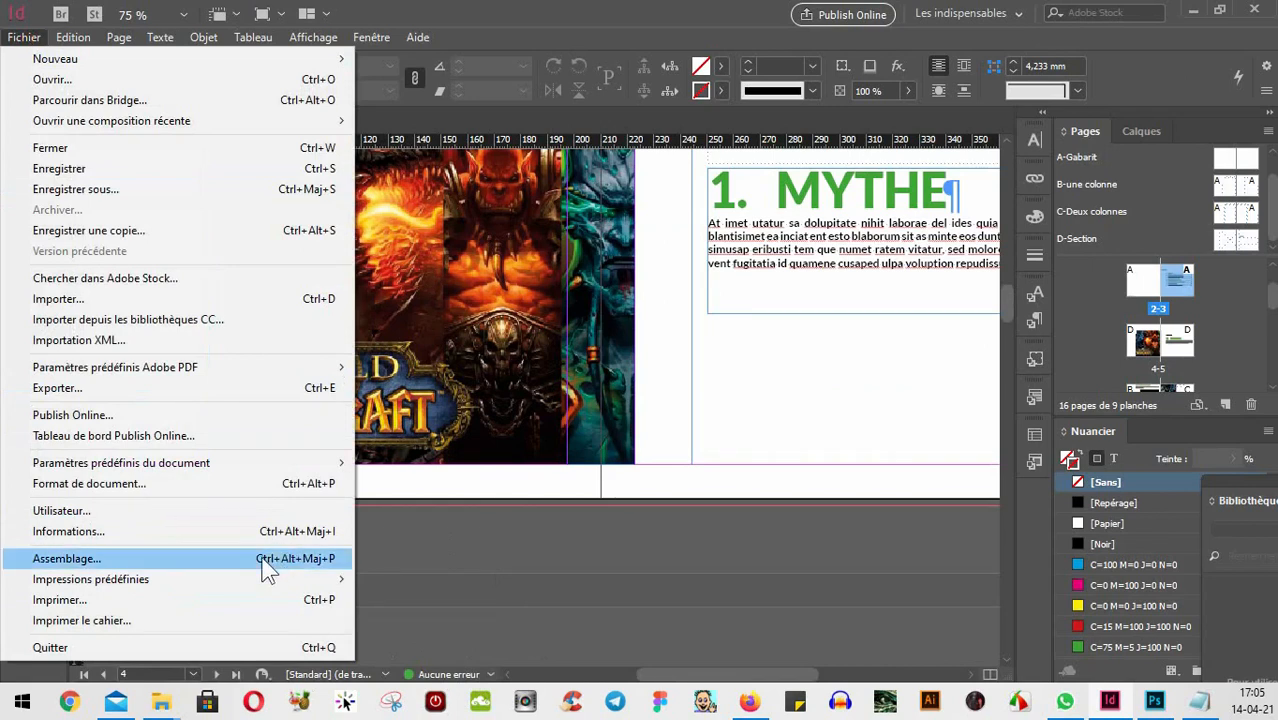
pyautogui.click(191, 557)
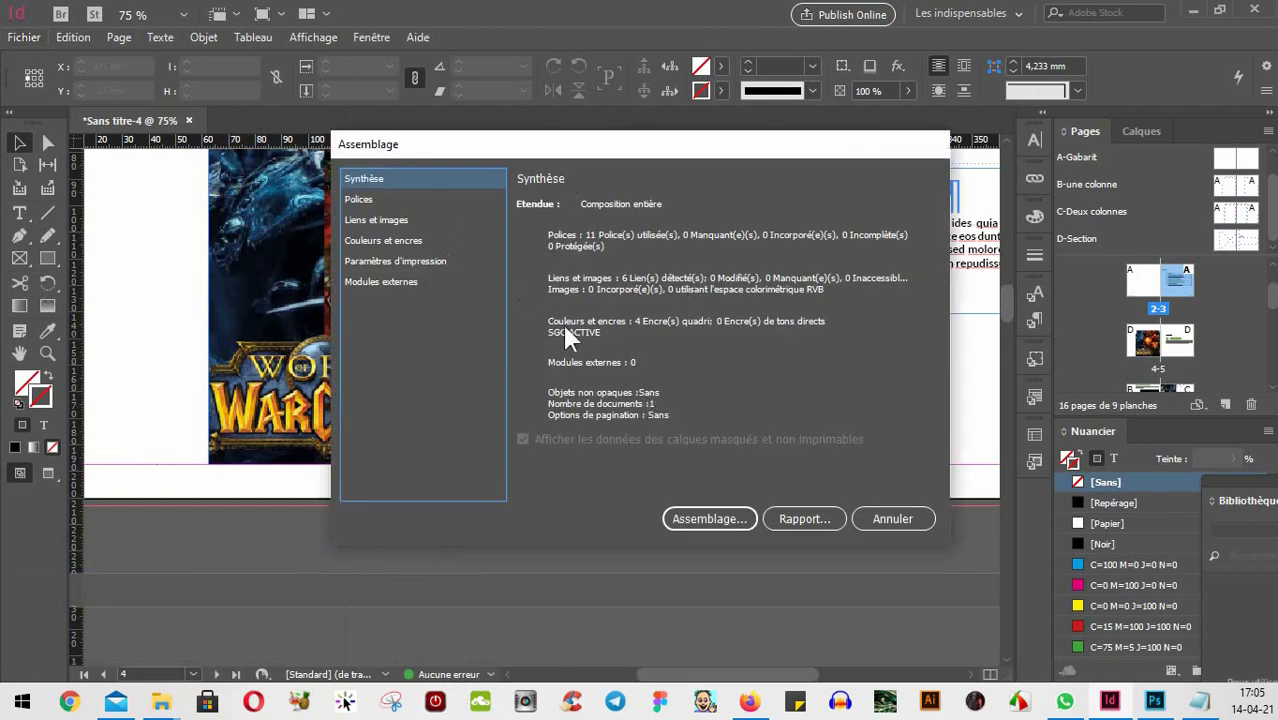
pyautogui.click(705, 519)
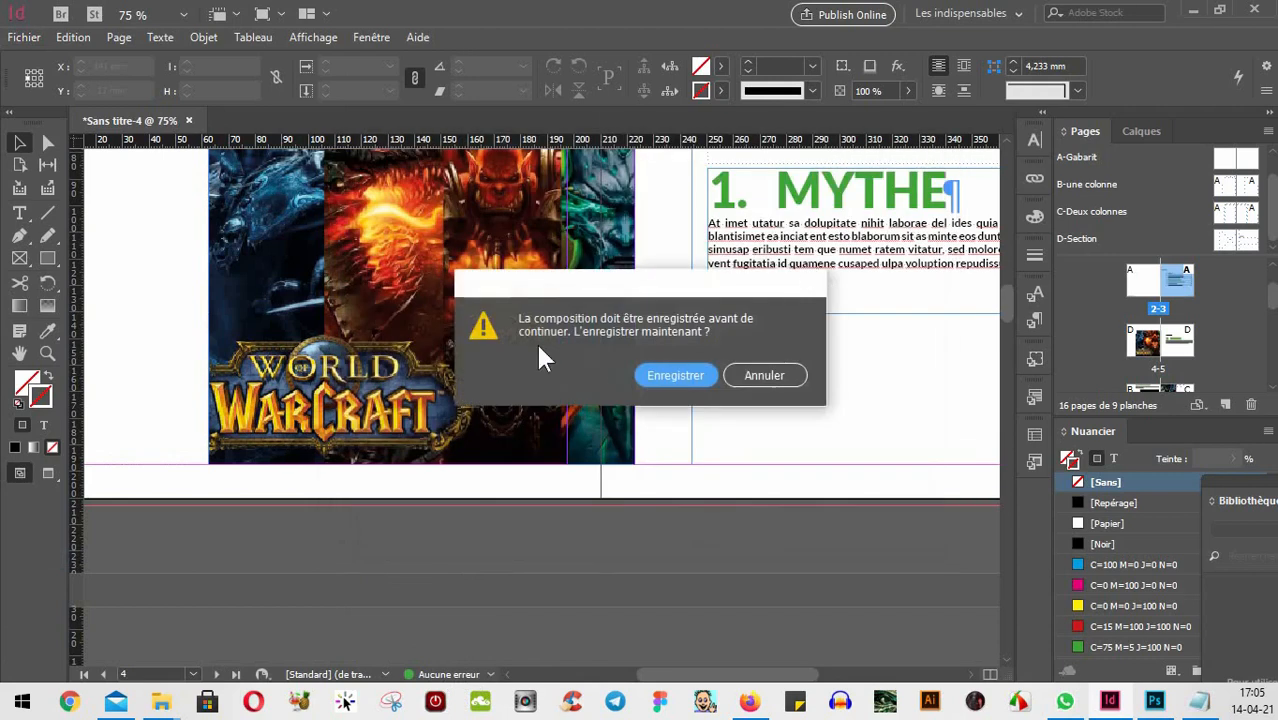
pyautogui.click(683, 375)
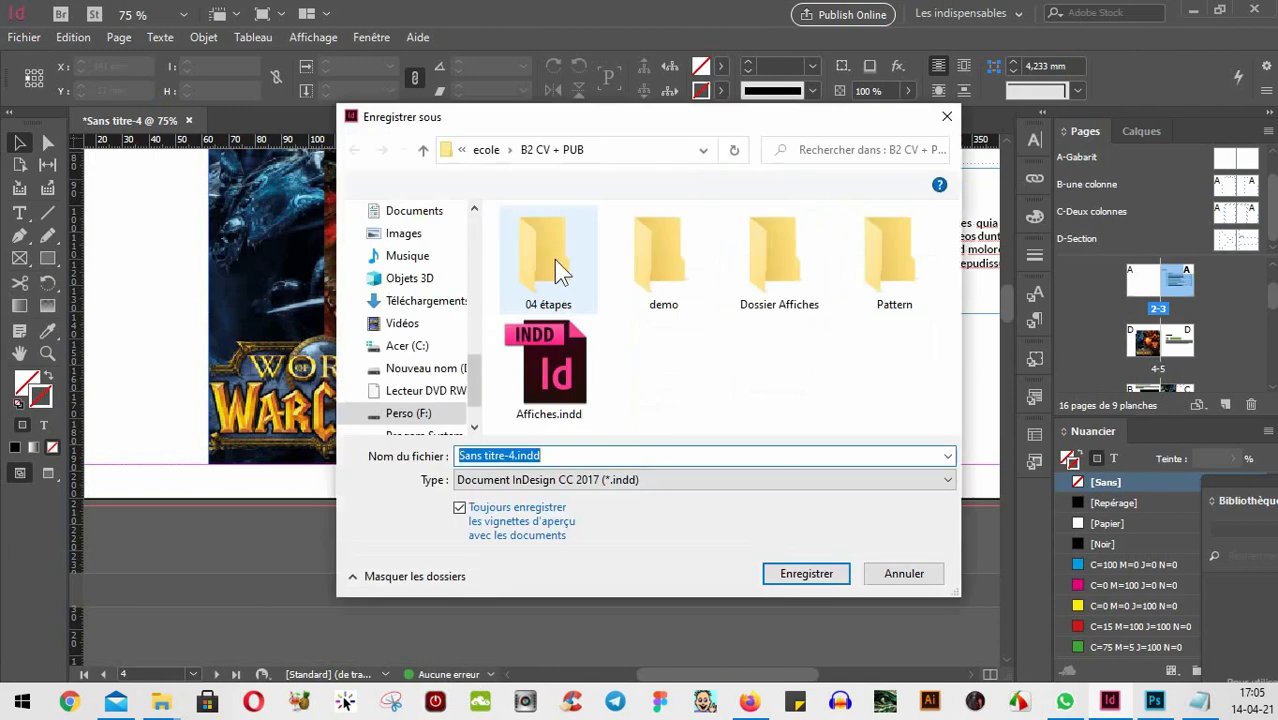
pyautogui.moveTo(478, 384); pyautogui.dragTo(476, 235)
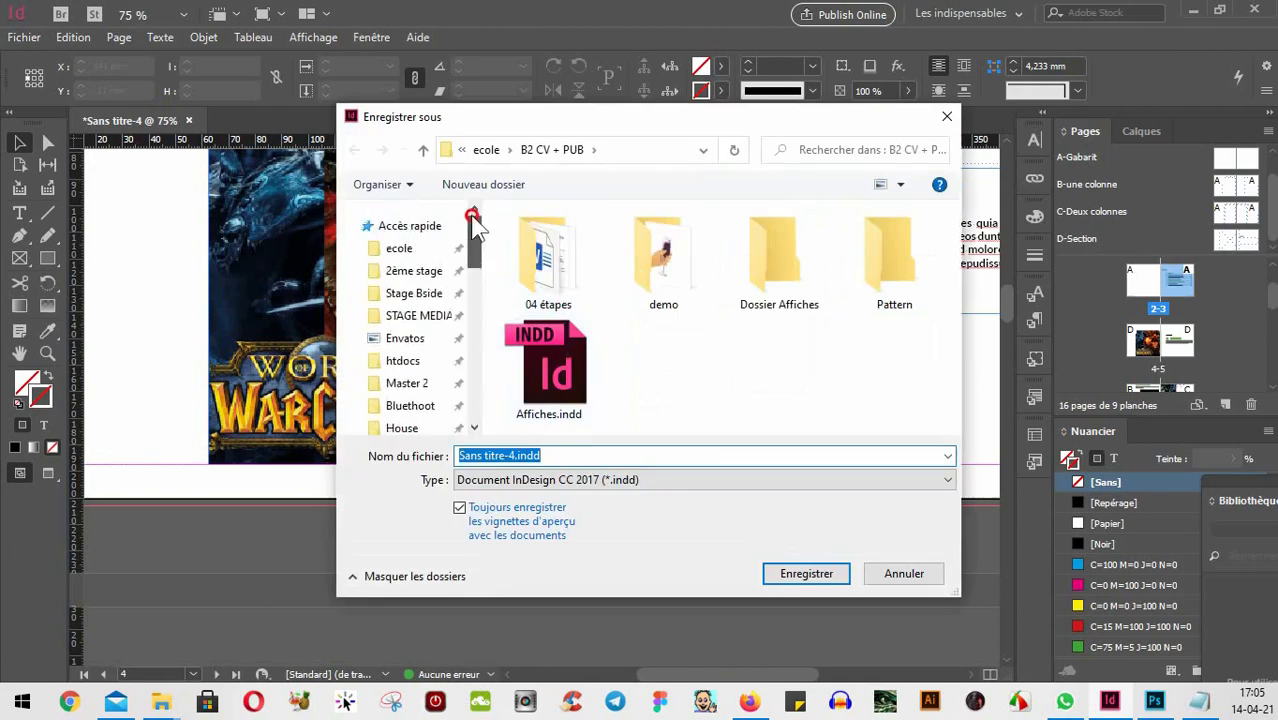
pyautogui.click(399, 248)
pyautogui.doubleClick(860, 272)
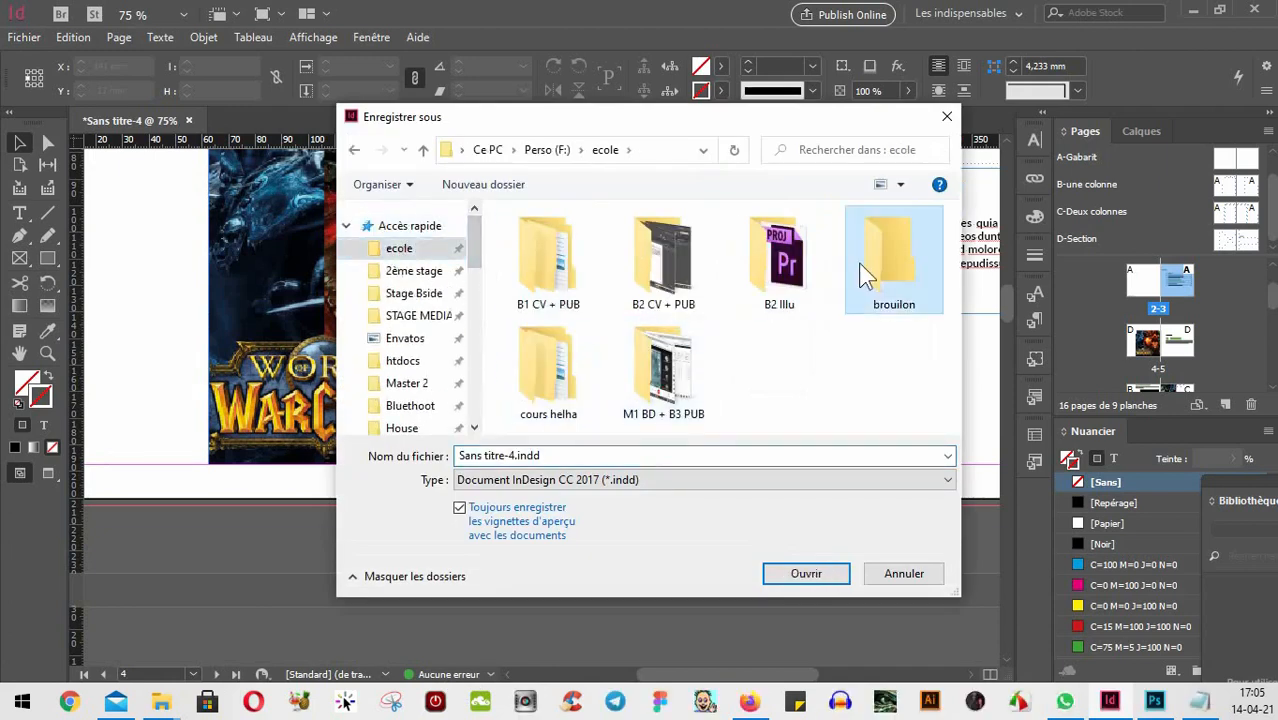
pyautogui.click(516, 455)
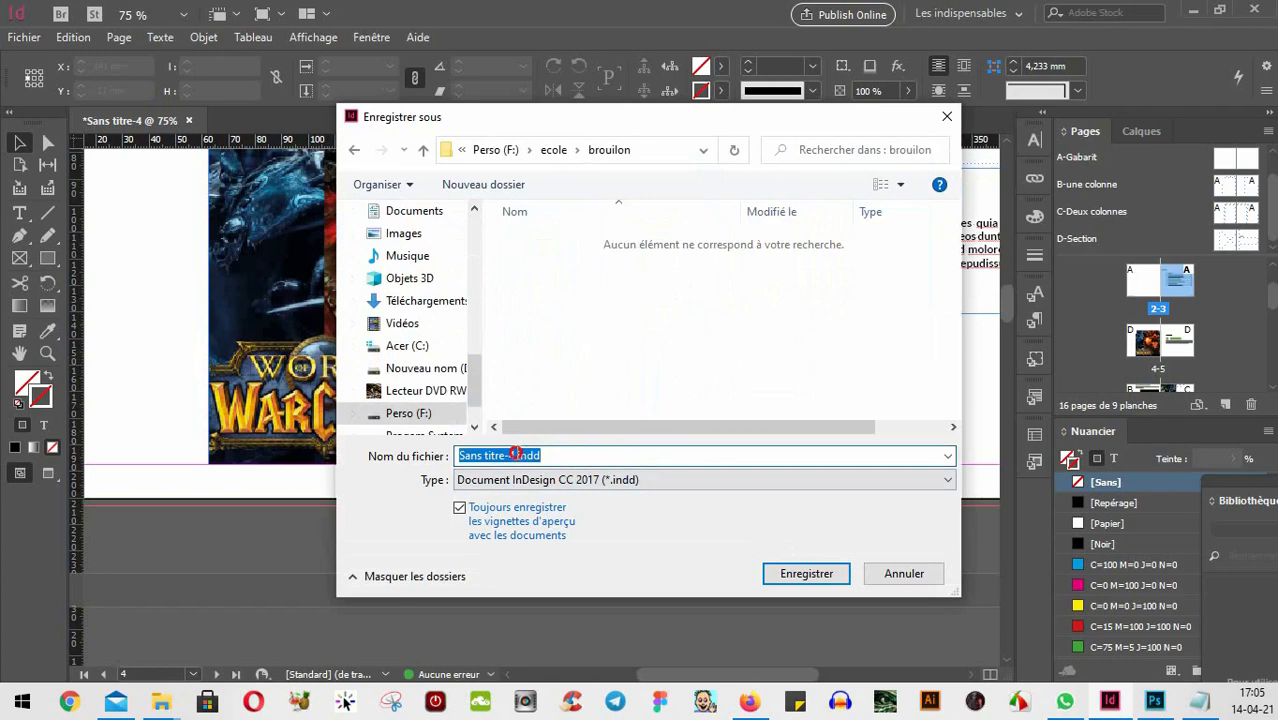
pyautogui.write('mon livret')
pyautogui.click(802, 574)
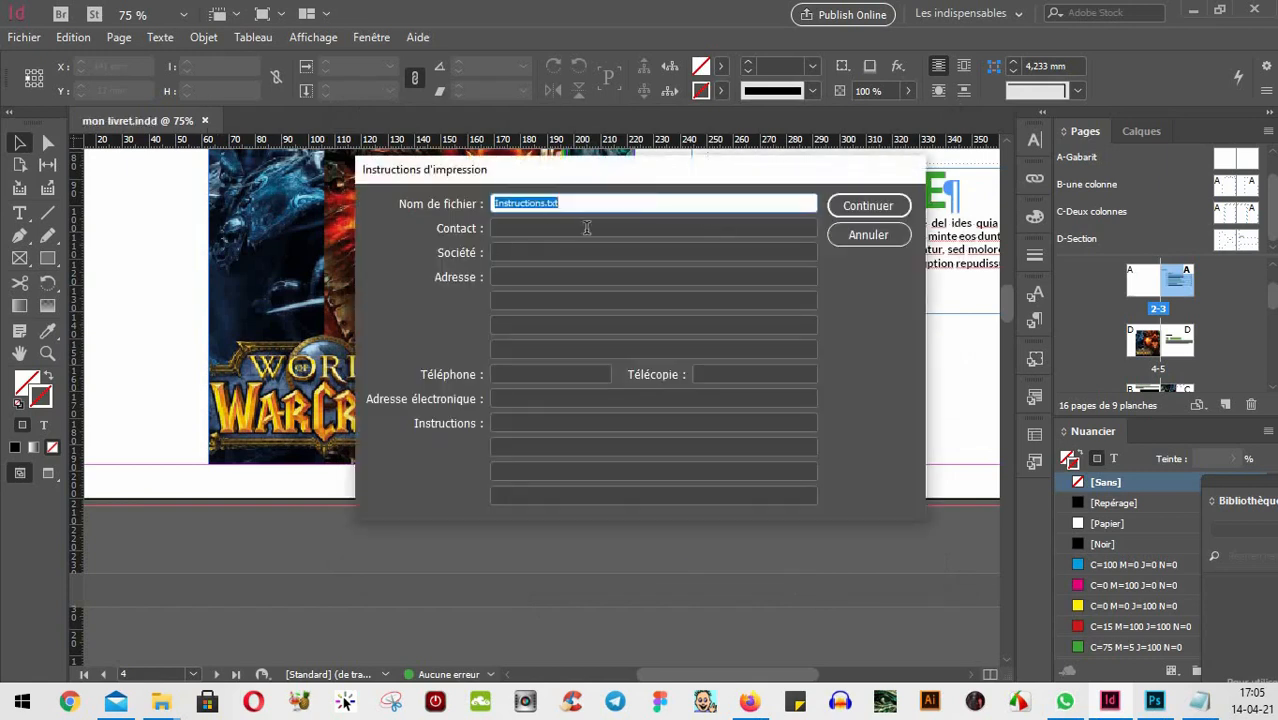
pyautogui.click(866, 208)
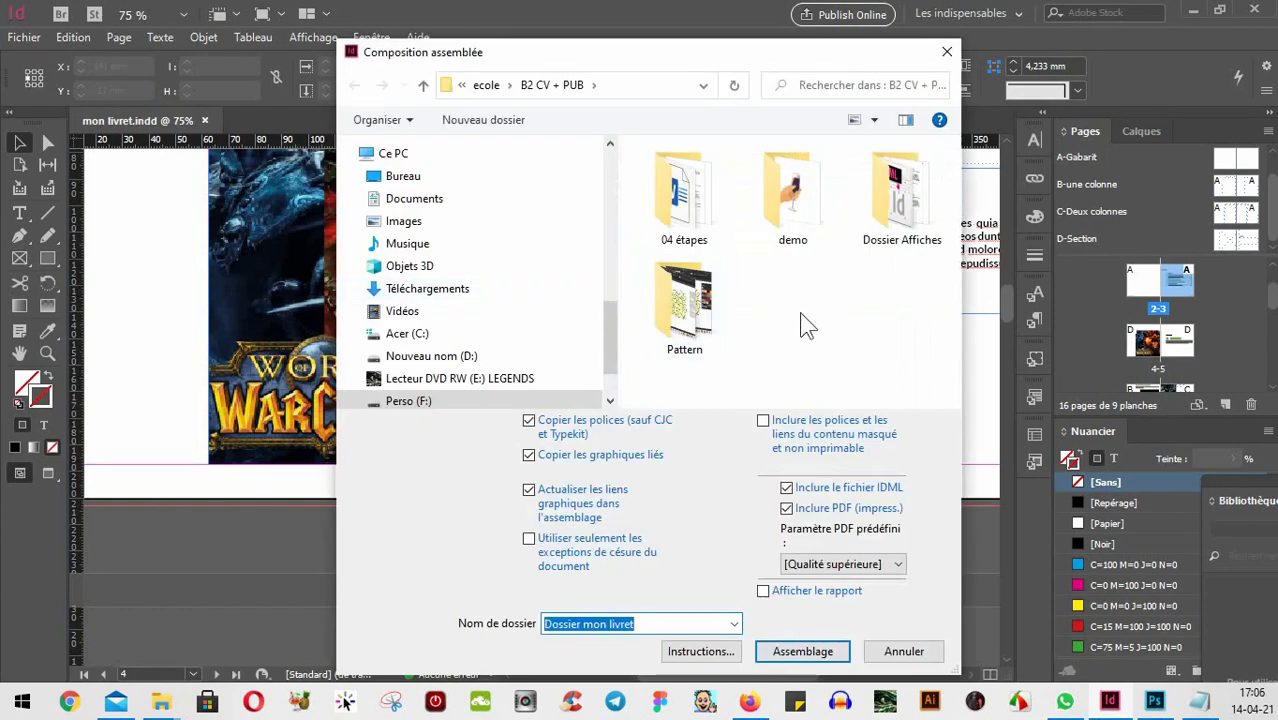
pyautogui.rightClick(818, 310)
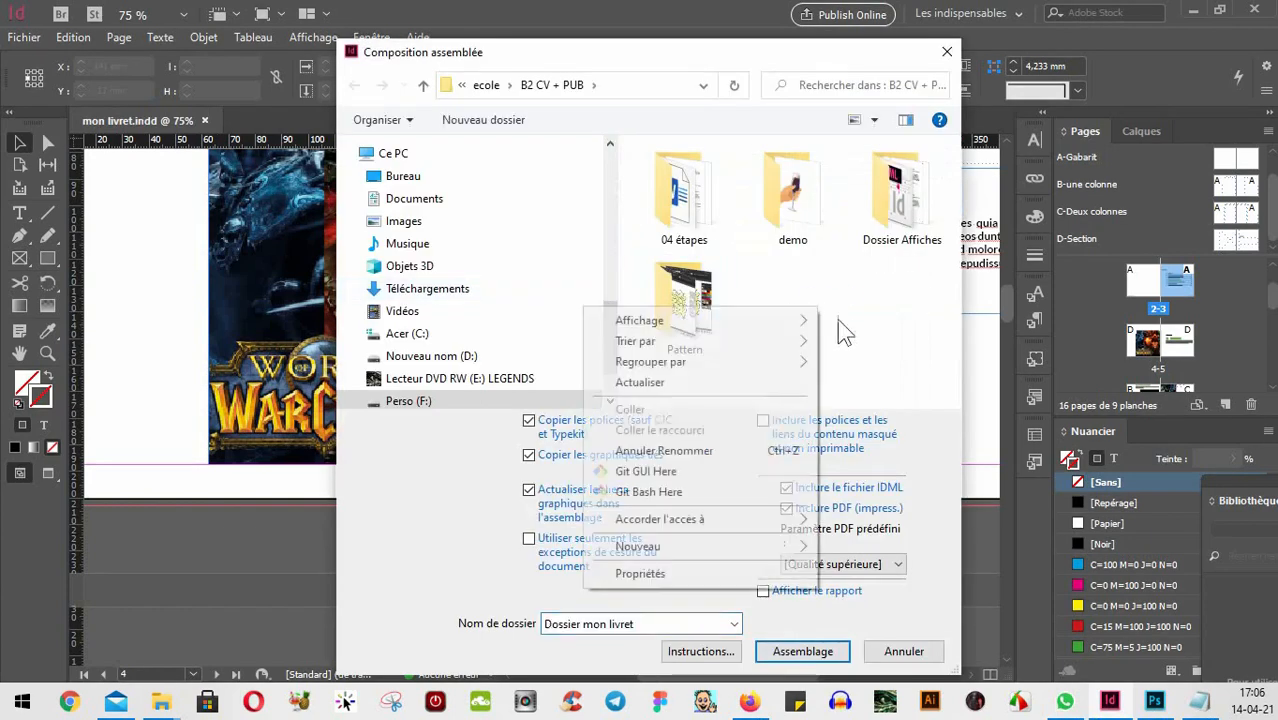
pyautogui.click(664, 548)
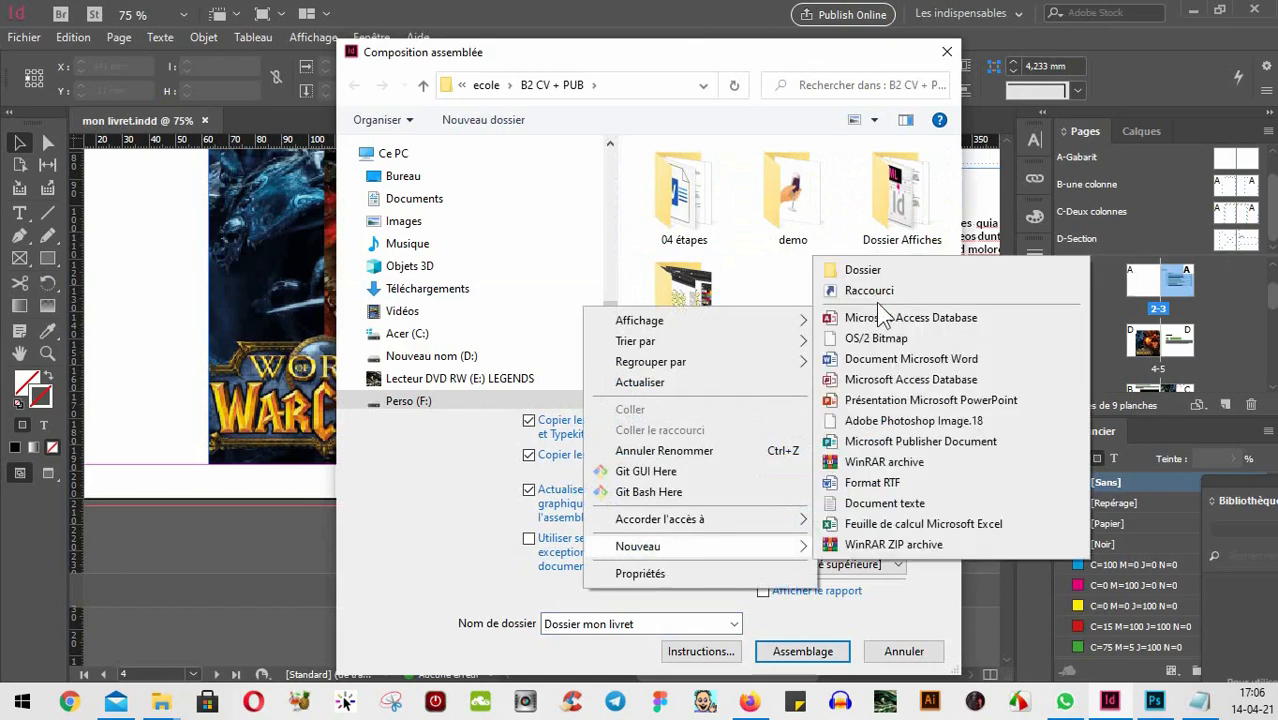
pyautogui.click(790, 140)
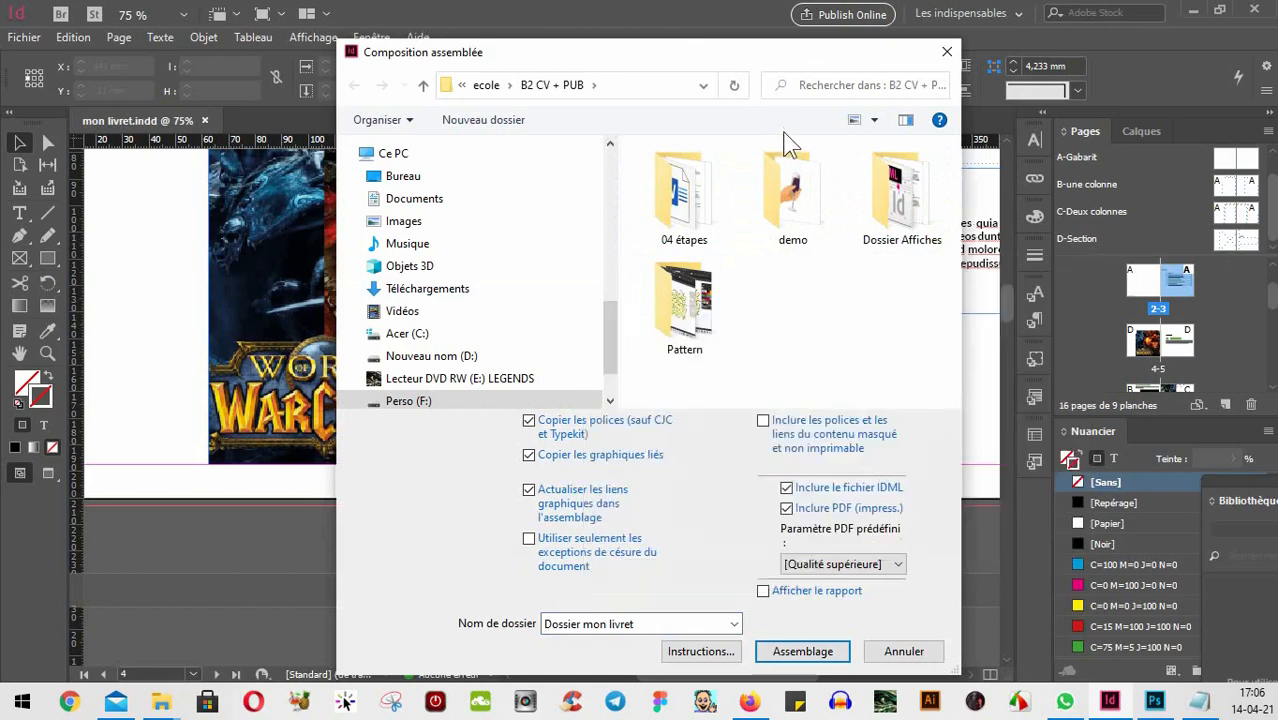
# - Create an "assemblage" folder inside B2 CV + PUB and package the booklet into it as "Dossier mon livret", accepting the font licence notice
pyautogui.rightClick(818, 303)
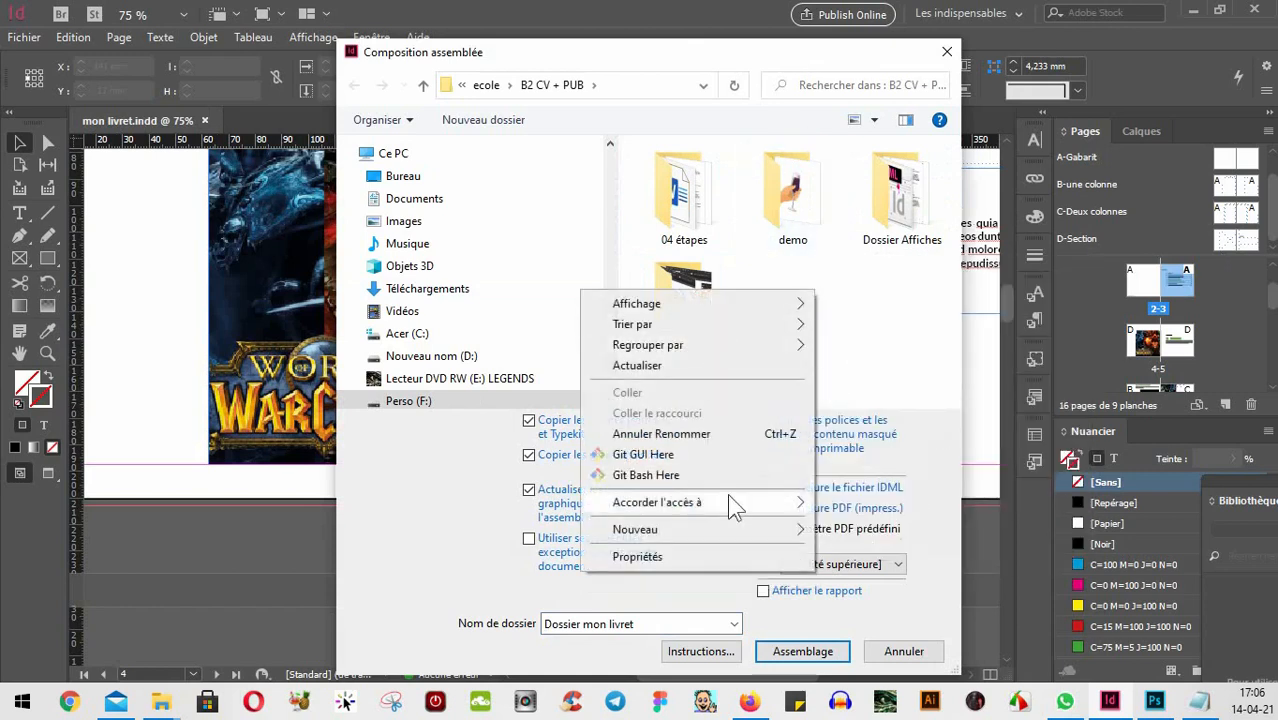
pyautogui.moveTo(756, 530)
pyautogui.click(903, 253)
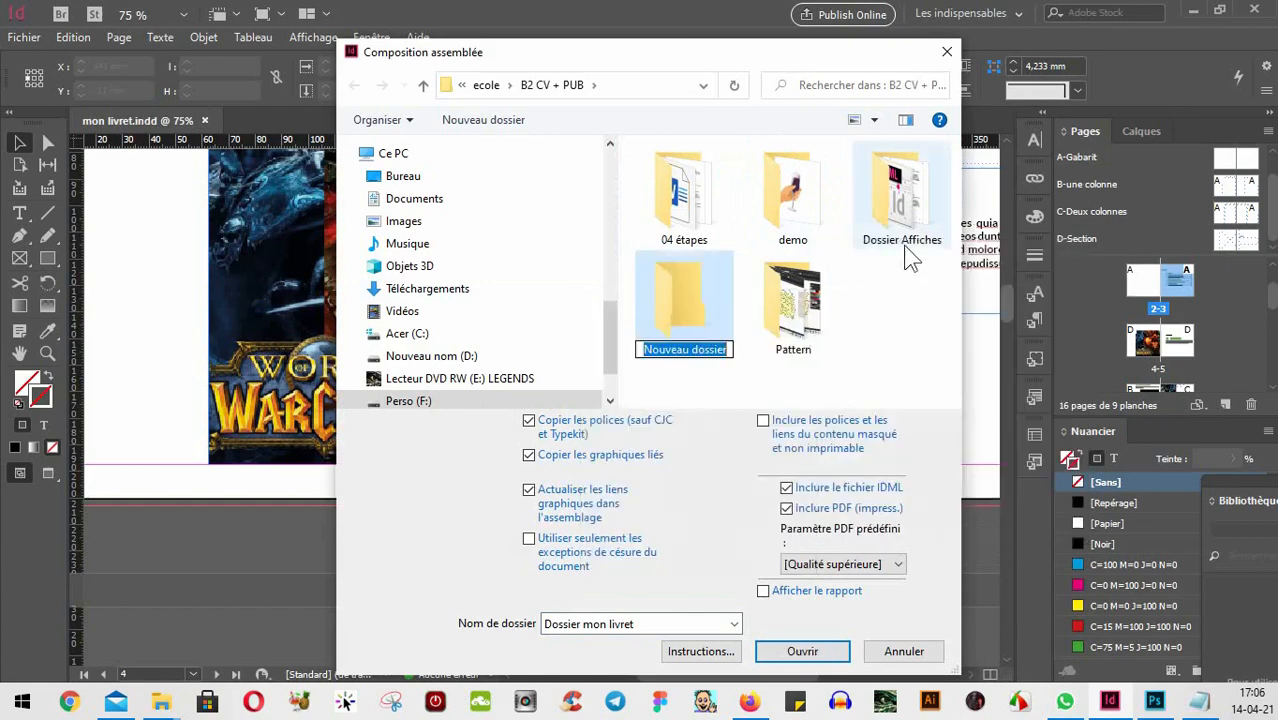
pyautogui.write('assemblage')
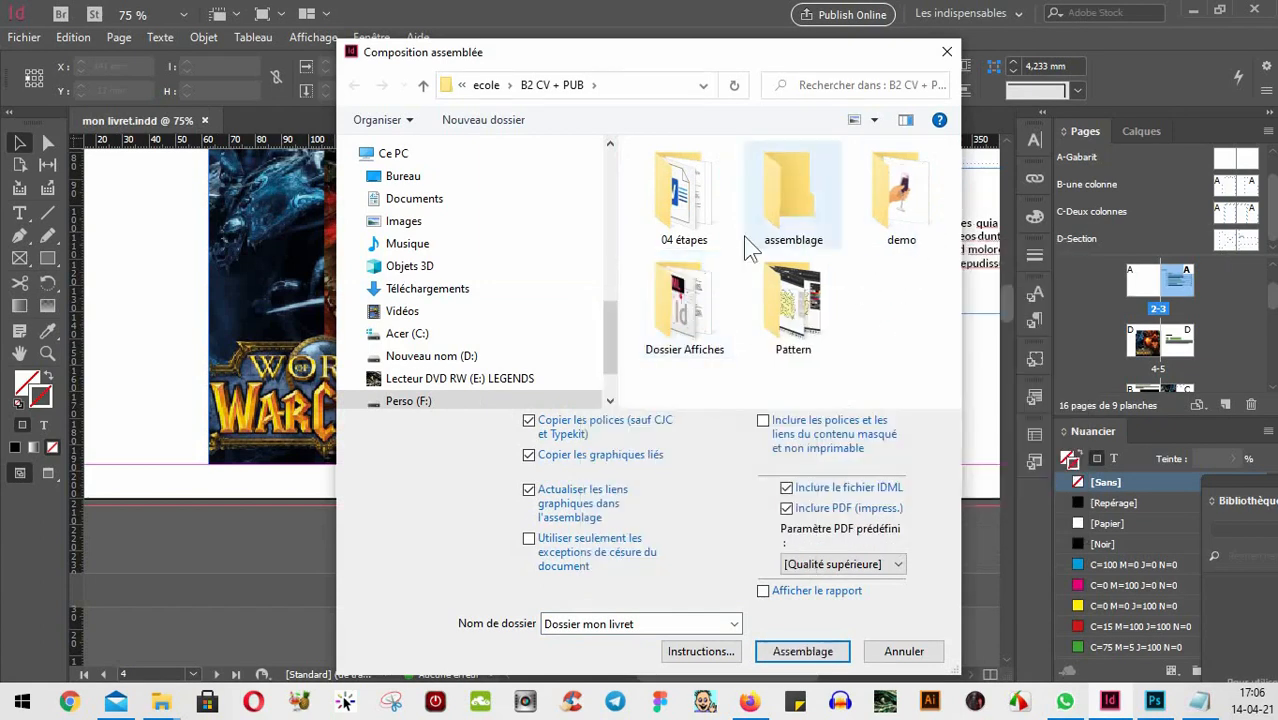
pyautogui.doubleClick(755, 210)
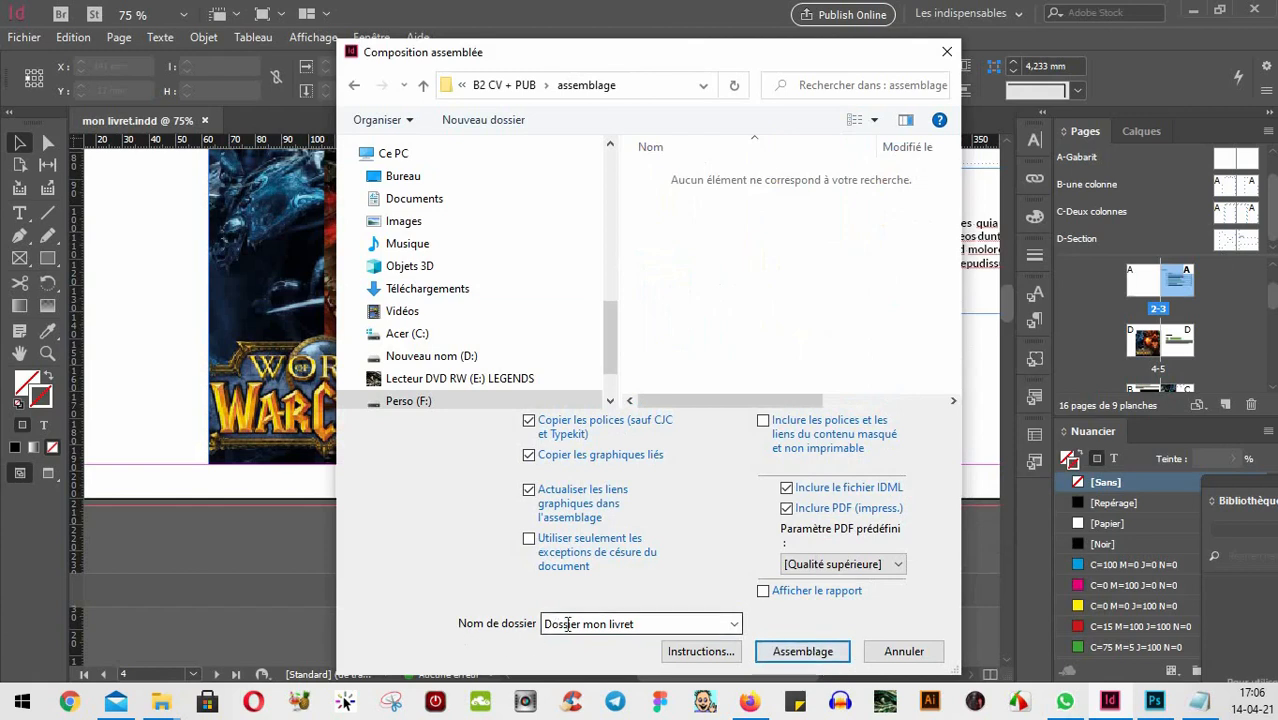
pyautogui.click(802, 651)
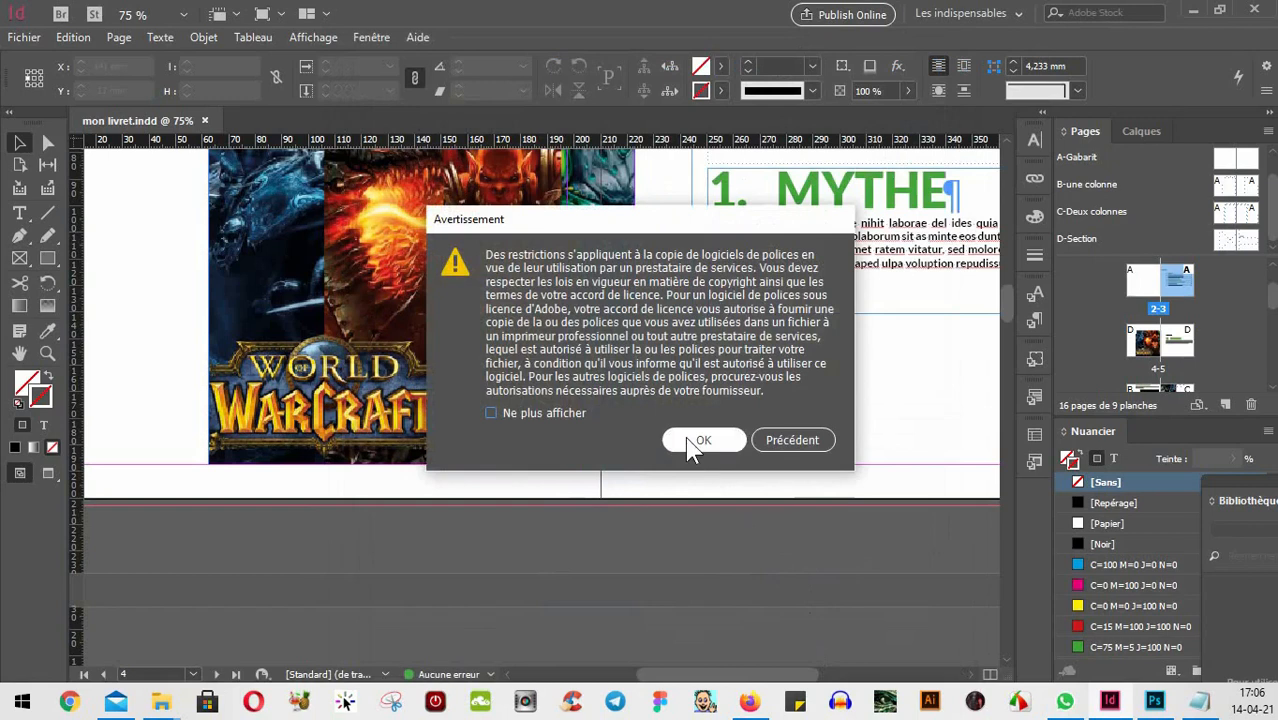
pyautogui.click(690, 440)
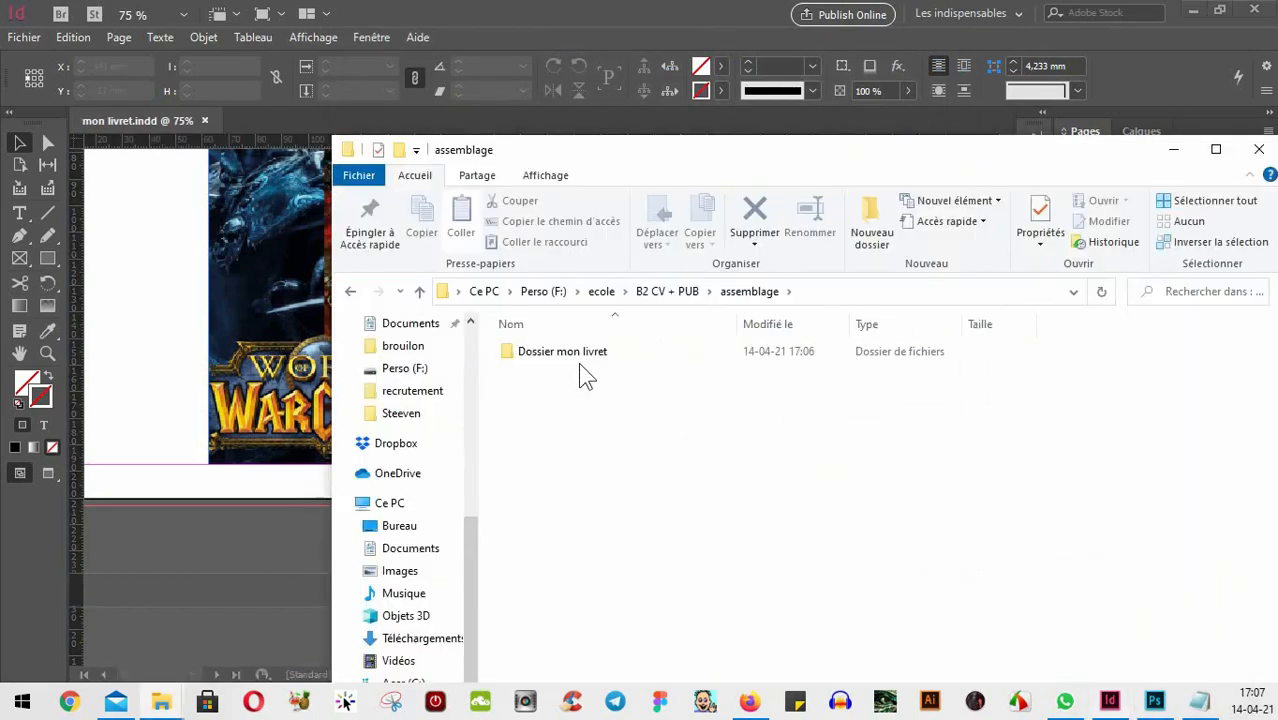
# - Open mon livret.pdf from the packaged Dossier mon livret folder and reduce its zoom to 66.67%
pyautogui.doubleClick(579, 362)
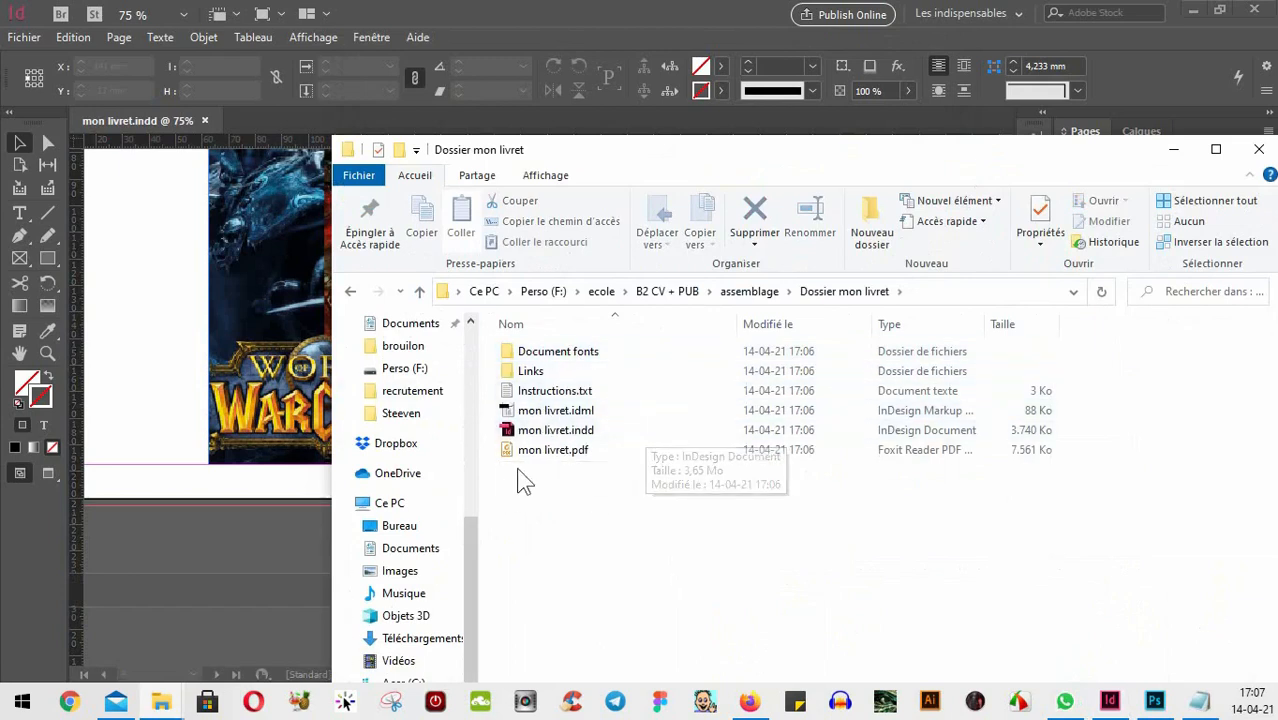
pyautogui.doubleClick(545, 452)
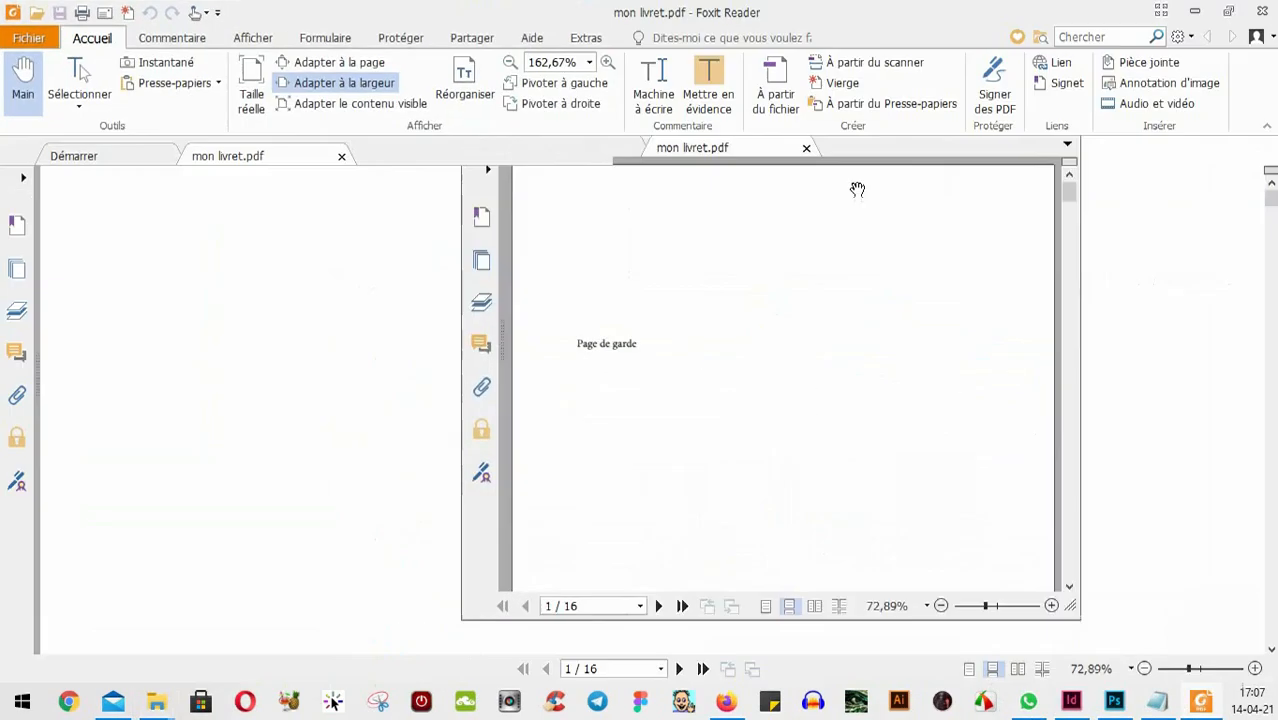
pyautogui.click(509, 64)
pyautogui.click(509, 64)
pyautogui.click(509, 64)
pyautogui.click(509, 64)
pyautogui.click(509, 64)
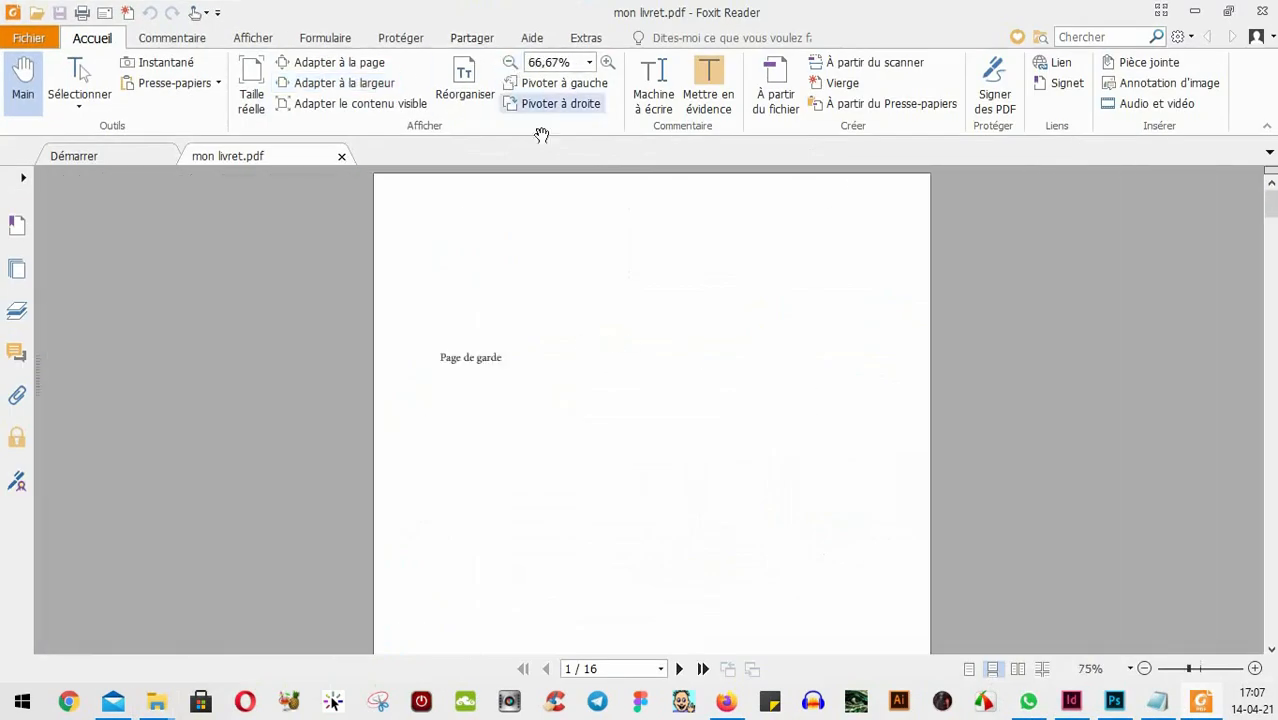
# - Check the packaged PDF's pages up to page 9, close the PDF reader and return to the InDesign document
pyautogui.scroll(-10, 697, 328)
pyautogui.scroll(-15, 697, 328)
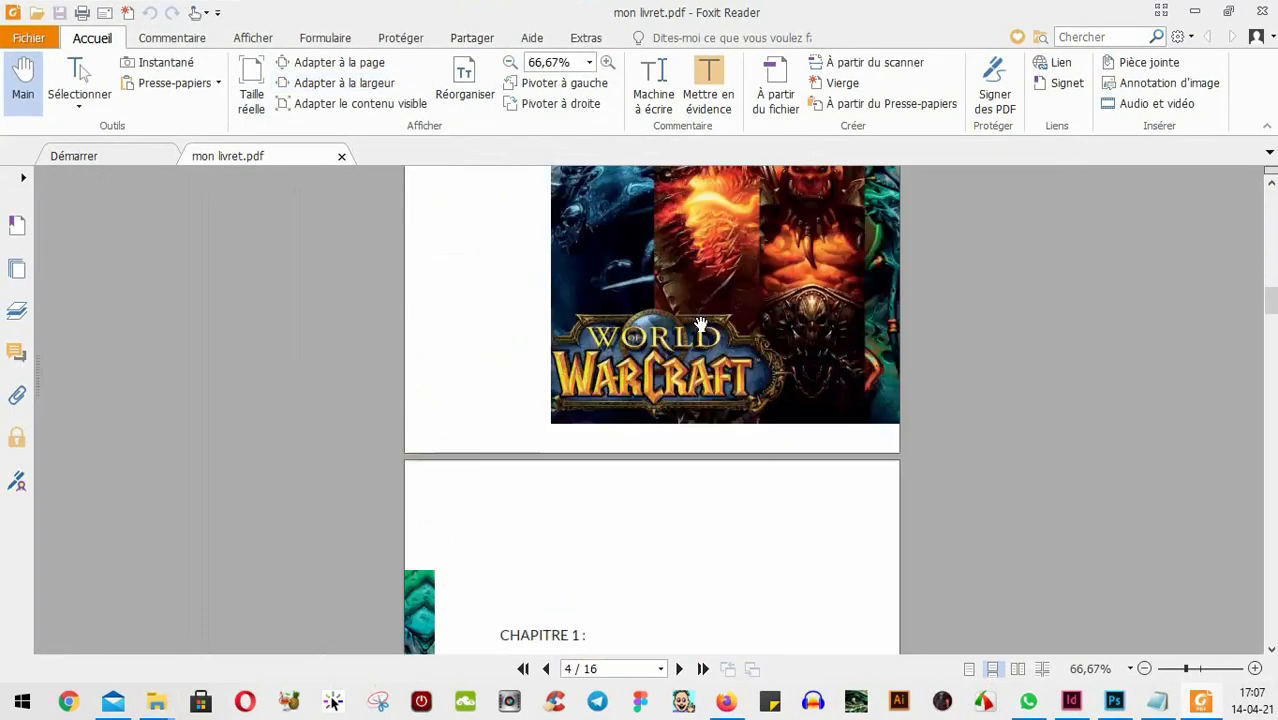
pyautogui.scroll(-15, 703, 325)
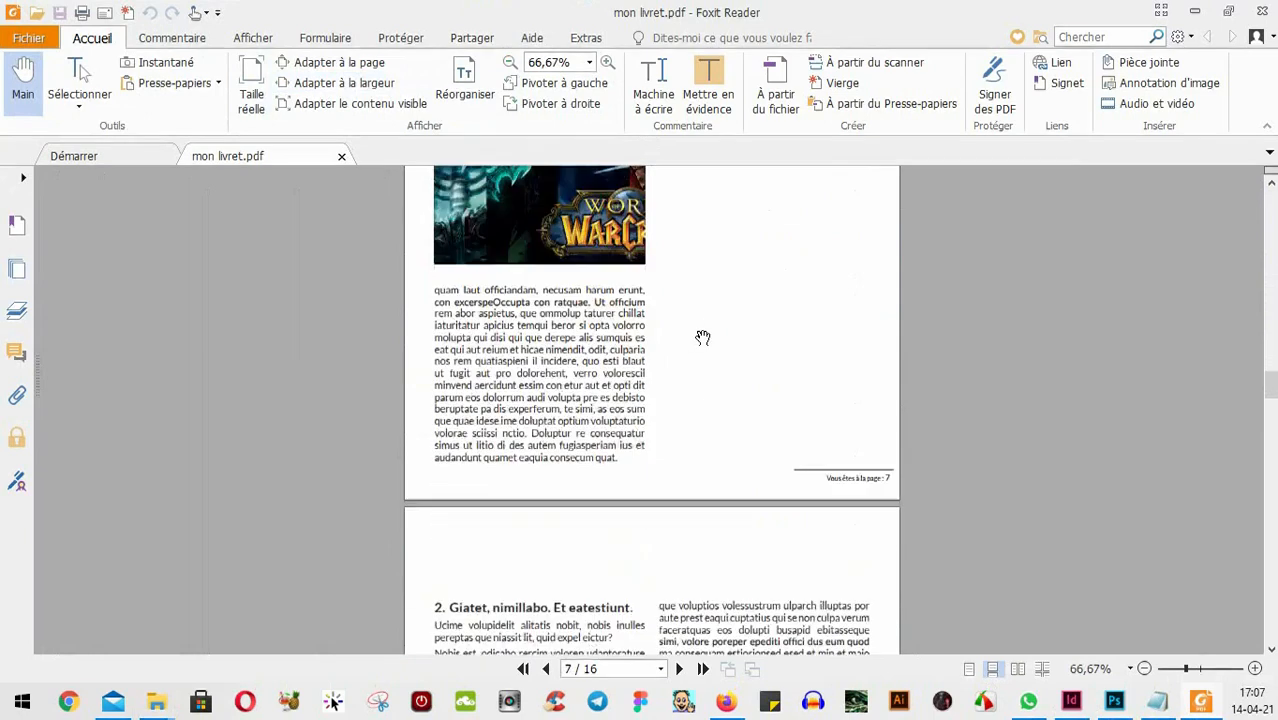
pyautogui.scroll(-5, 698, 342)
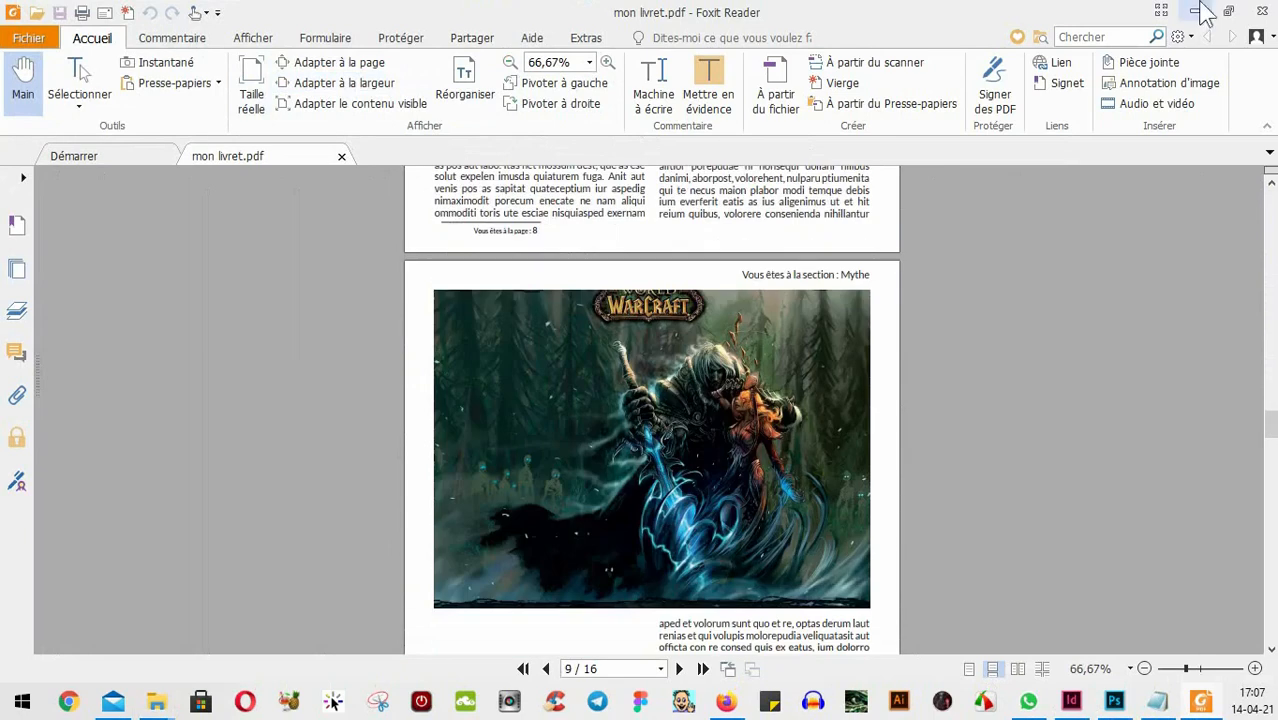
pyautogui.click(341, 157)
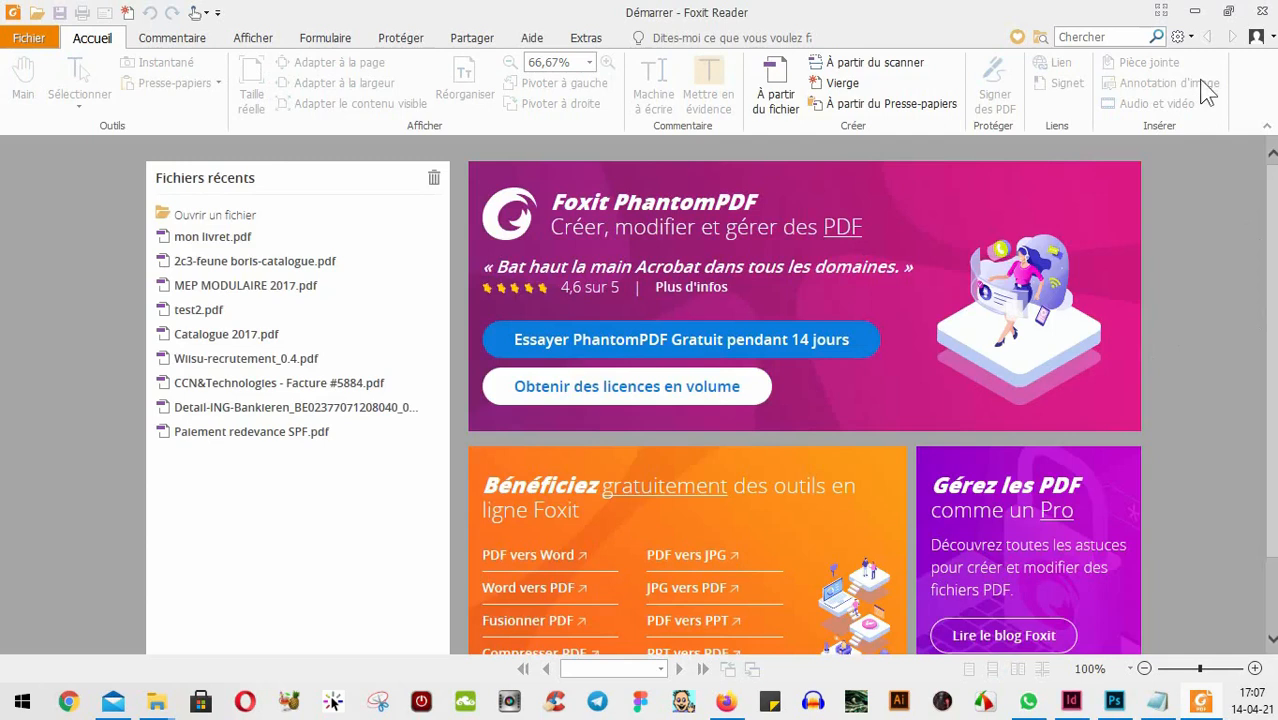
pyautogui.click(1262, 12)
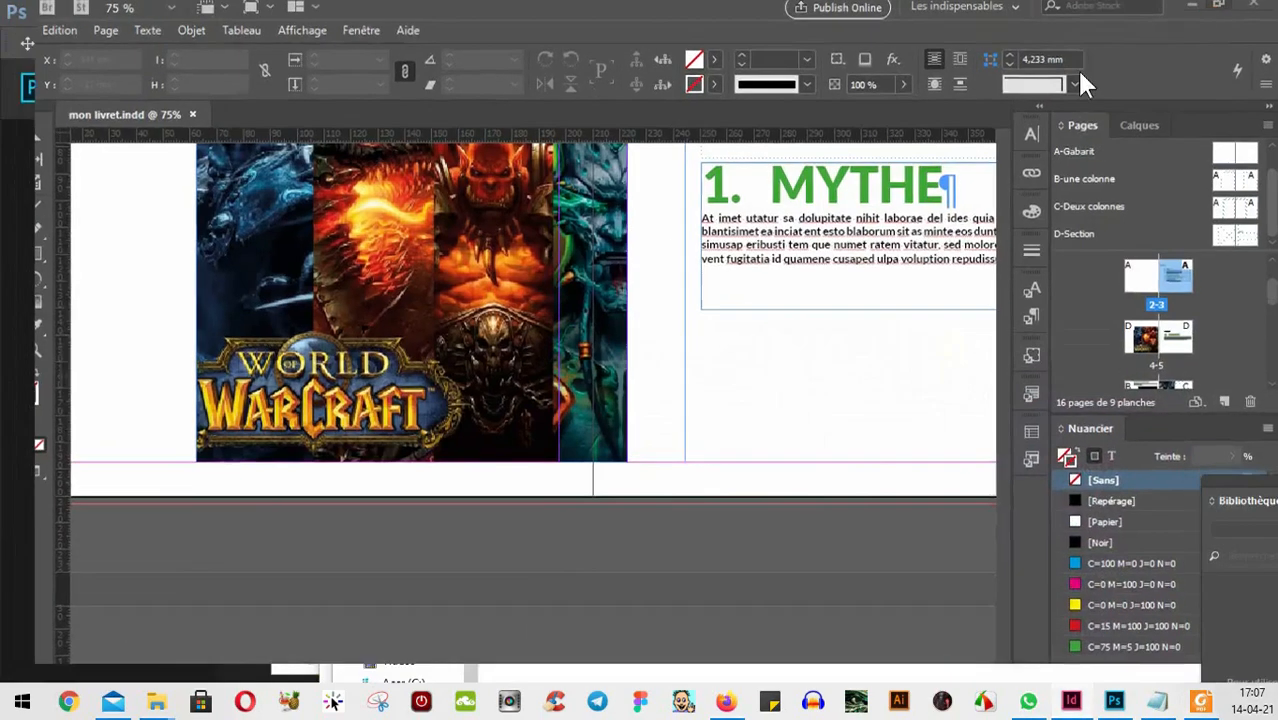
pyautogui.click(1238, 11)
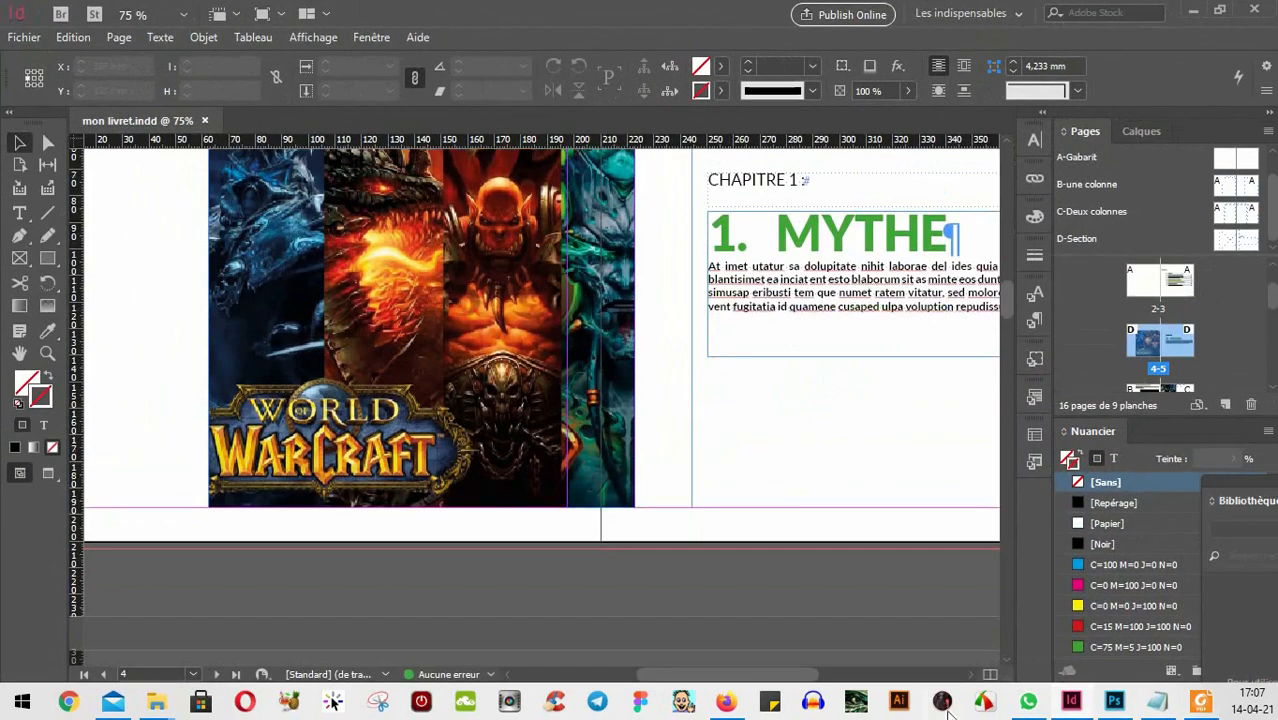
# - Delete mon livret.pdf from the packaged Dossier mon livret folder in File Explorer
pyautogui.moveTo(150, 704)
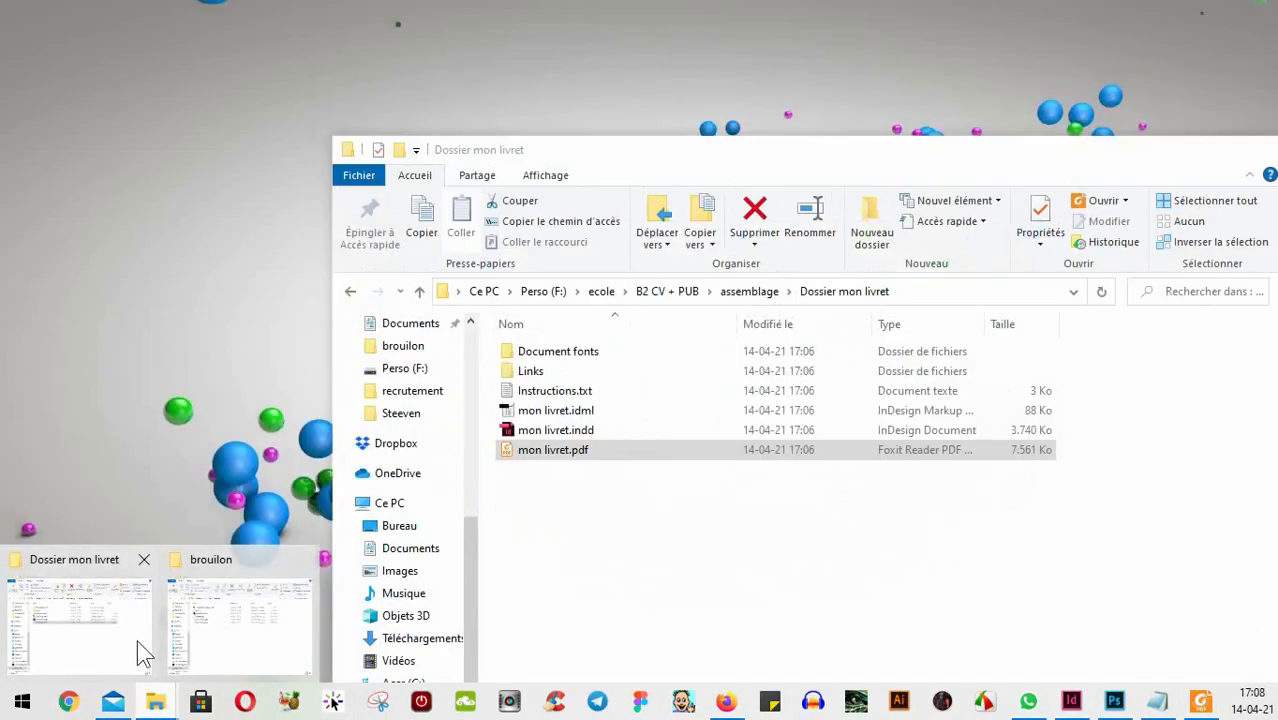
pyautogui.click(137, 640)
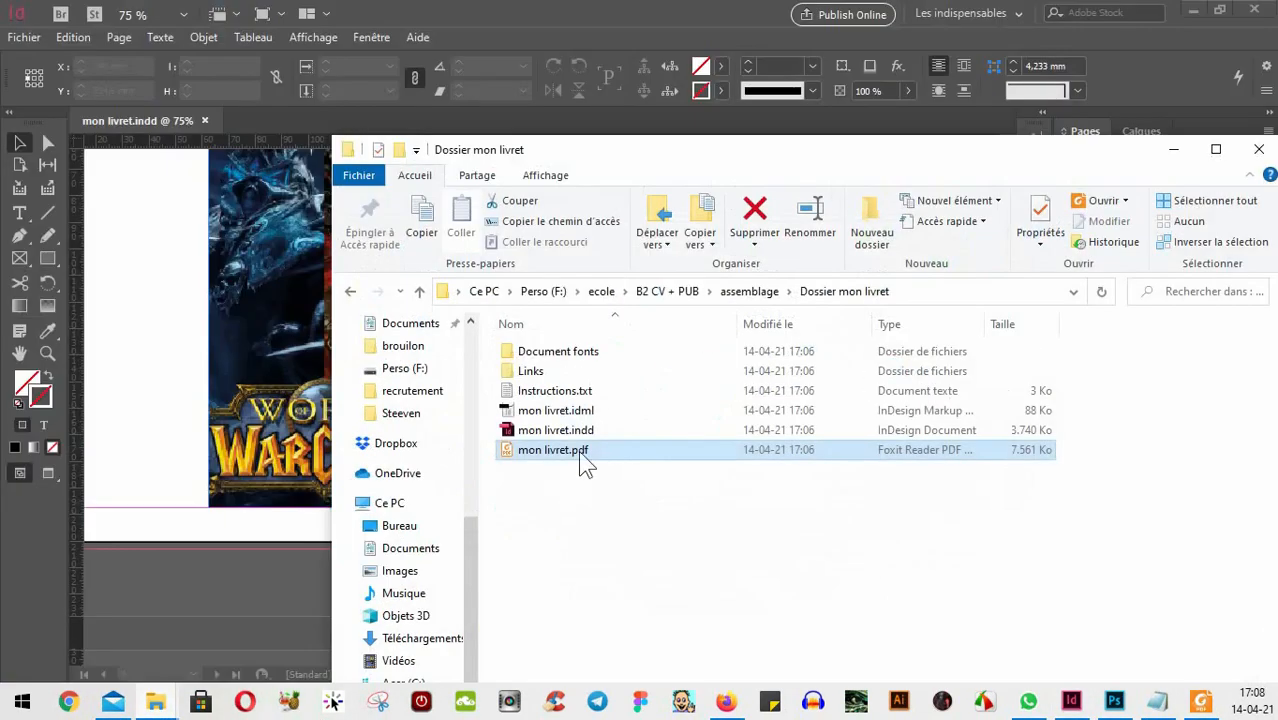
pyautogui.click(578, 450)
pyautogui.press('Delete')
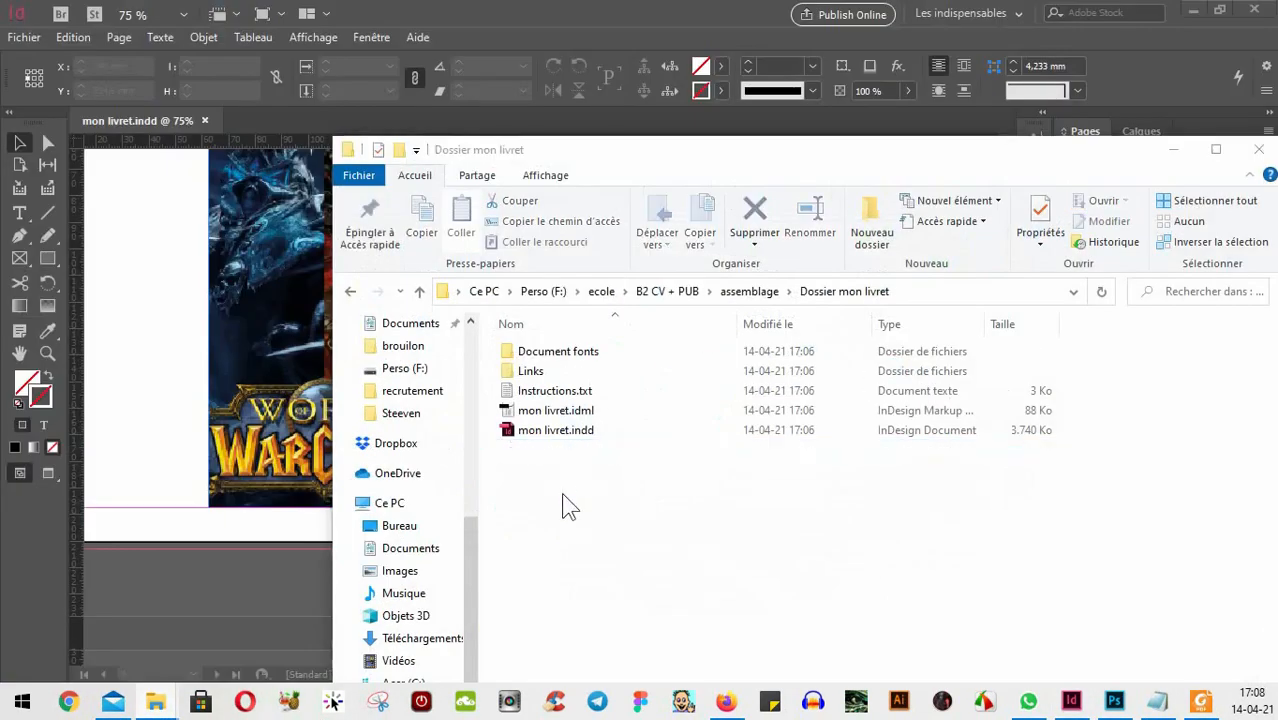
# - Start exporting the booklet as mon livret.pdf into Dossier mon livret, using the Adobe PDF (impression) format
pyautogui.click(229, 110)
pyautogui.click(22, 37)
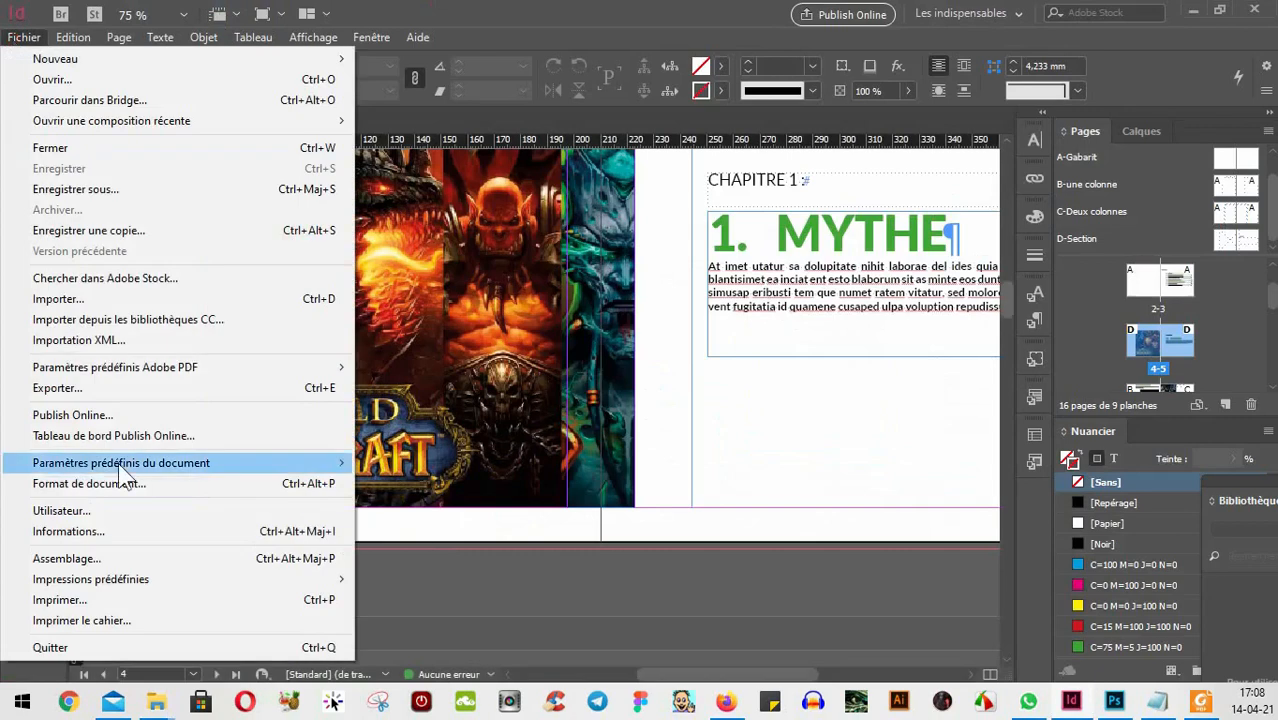
pyautogui.click(105, 387)
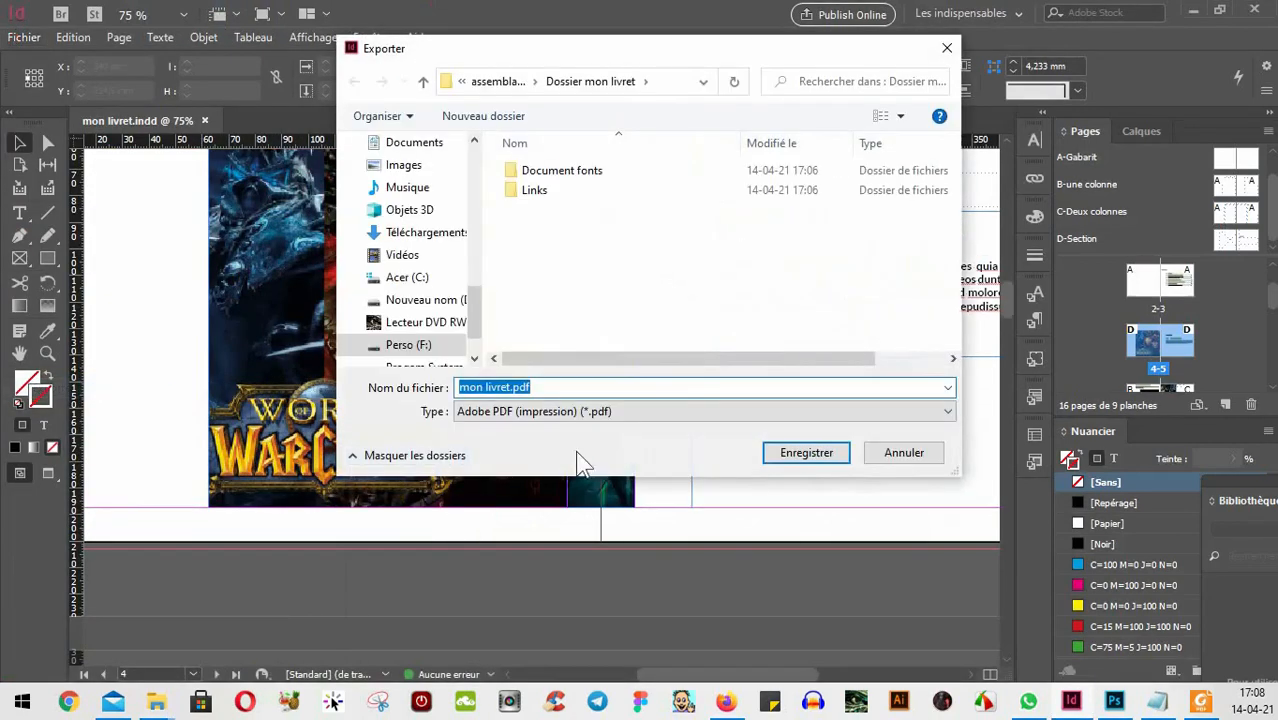
pyautogui.click(533, 421)
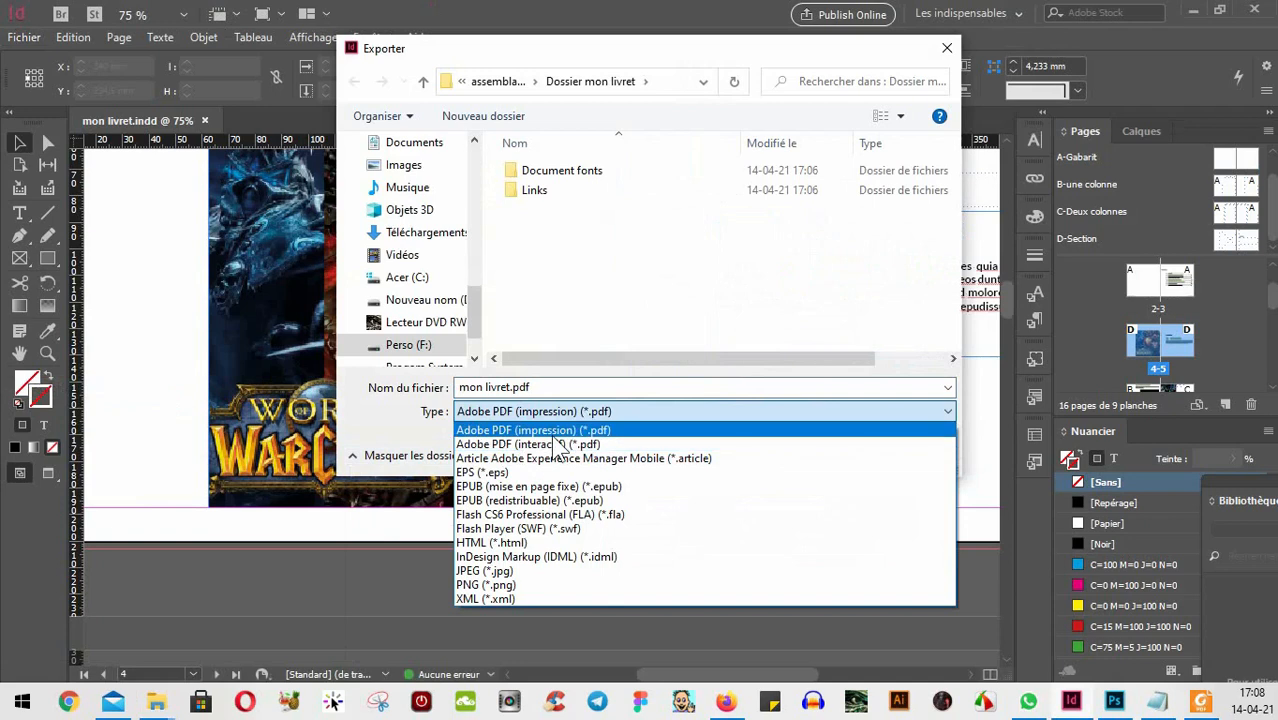
pyautogui.click(608, 412)
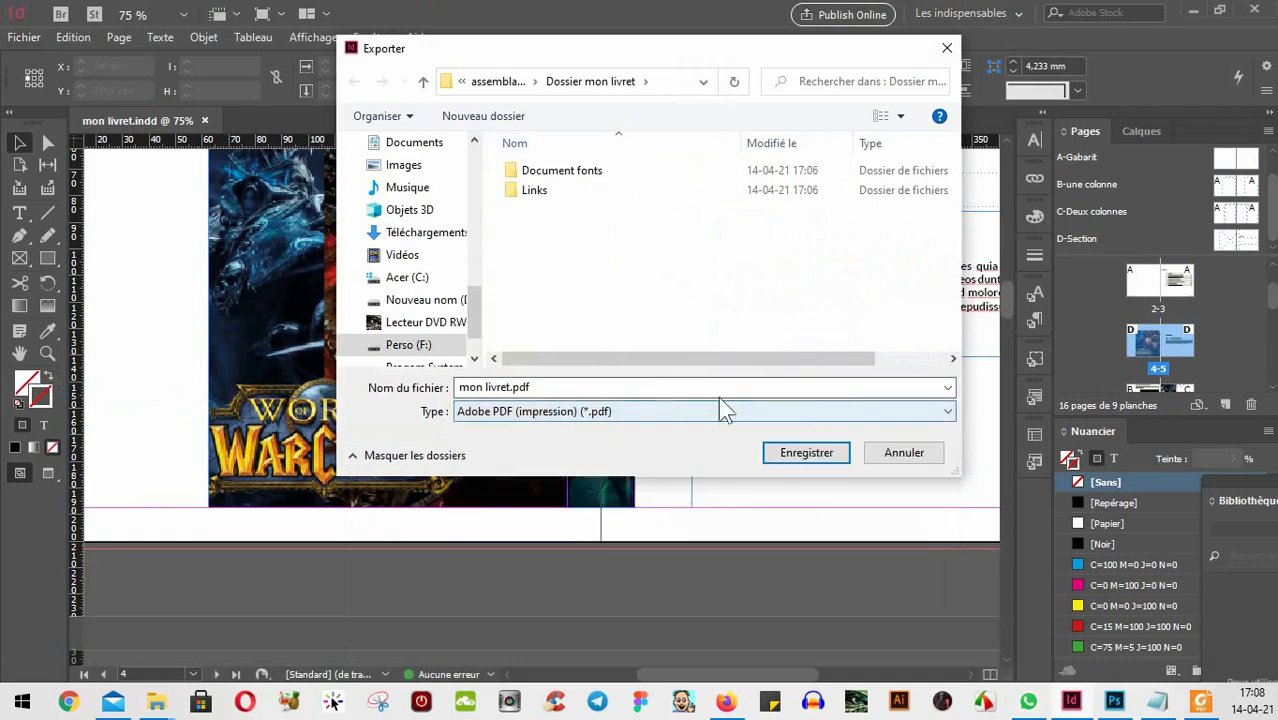
pyautogui.click(806, 454)
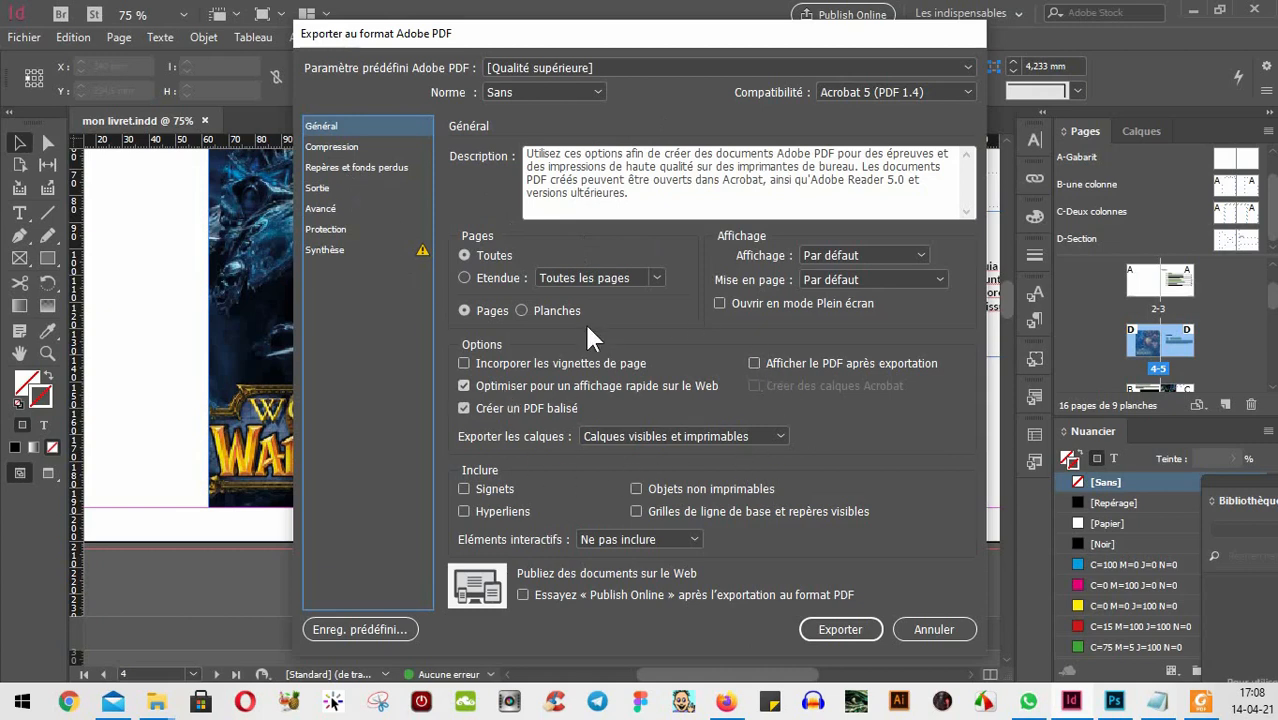
# - Enable crop marks (Traits de coupe) and the document's bleed settings for the PDF export, after checking the compression options
pyautogui.click(333, 147)
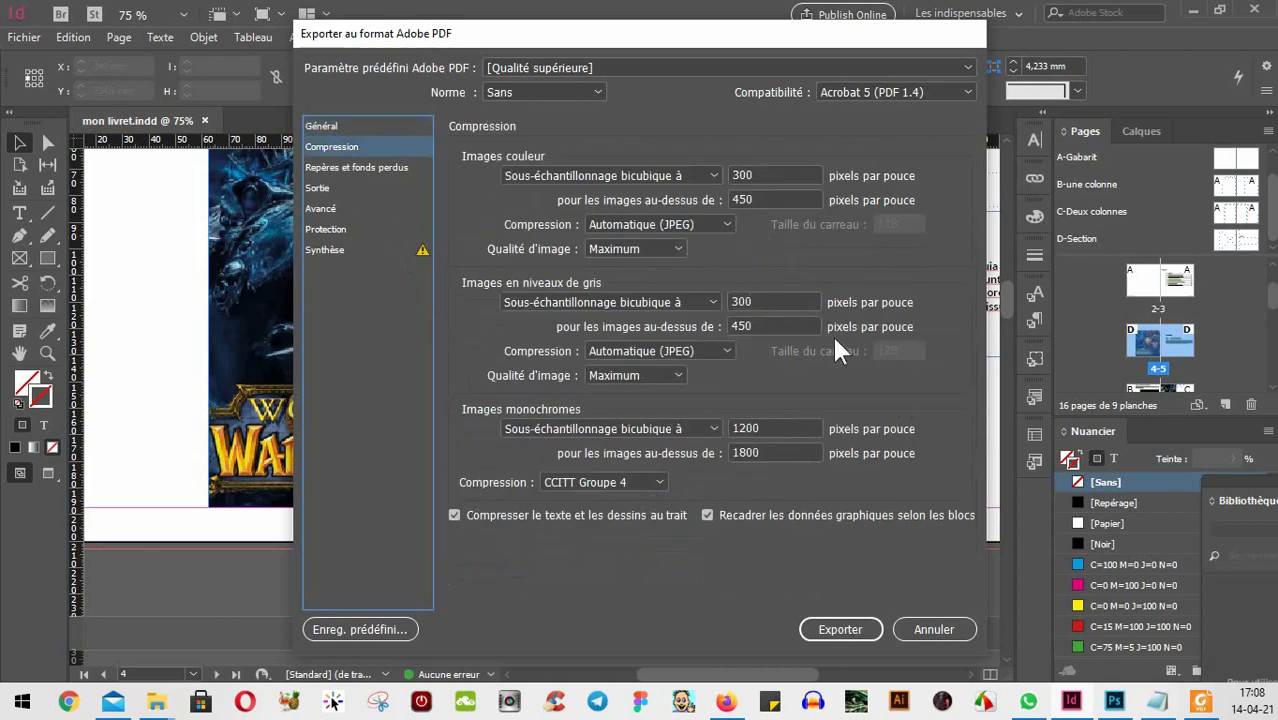
pyautogui.click(345, 169)
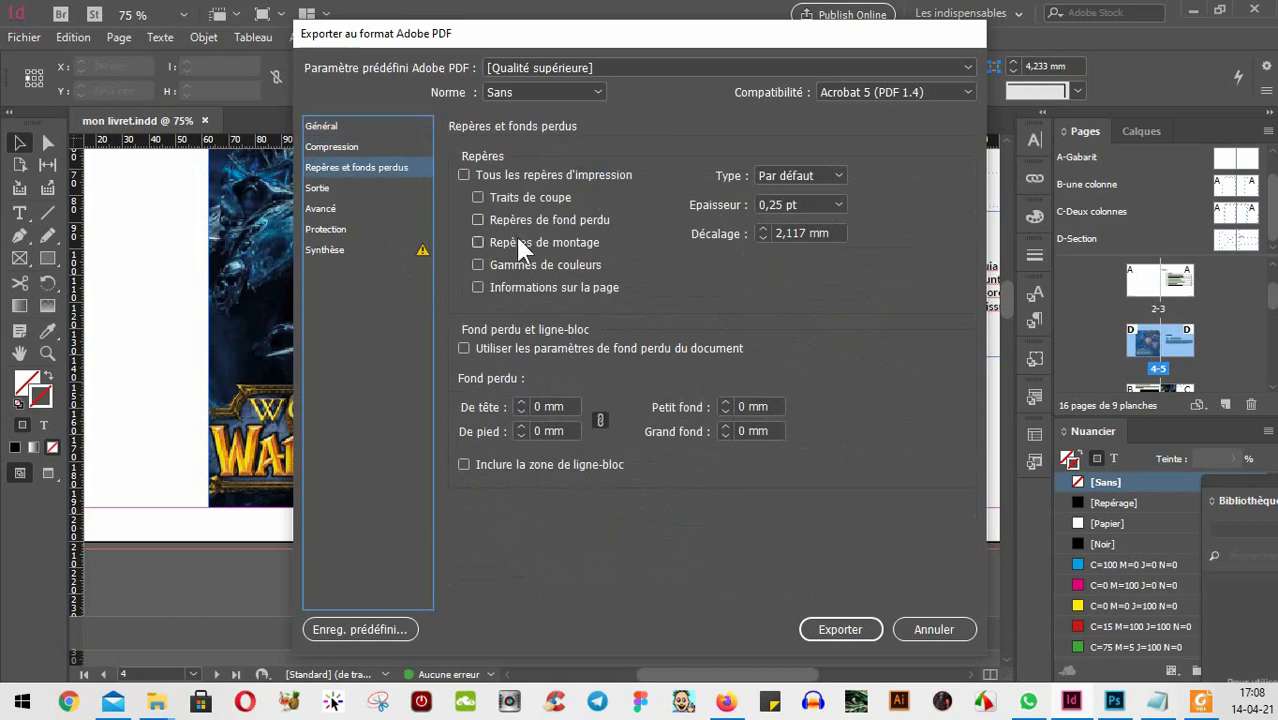
pyautogui.click(505, 197)
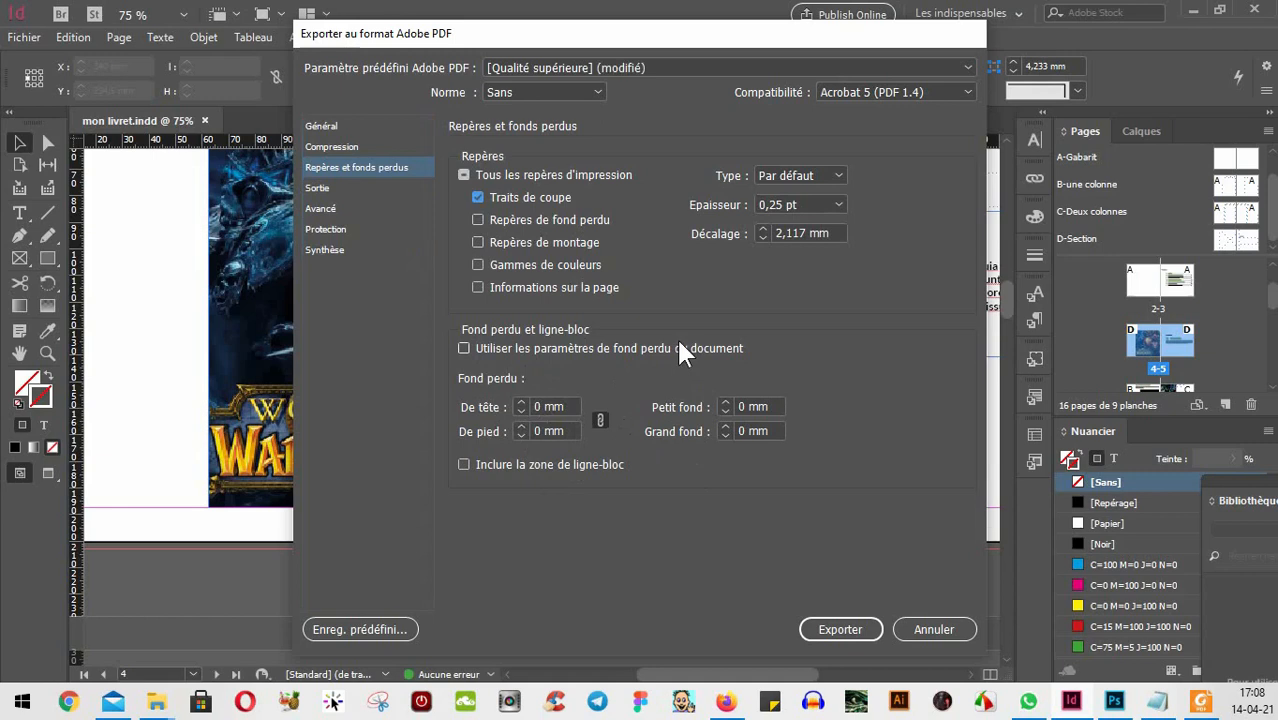
pyautogui.click(619, 350)
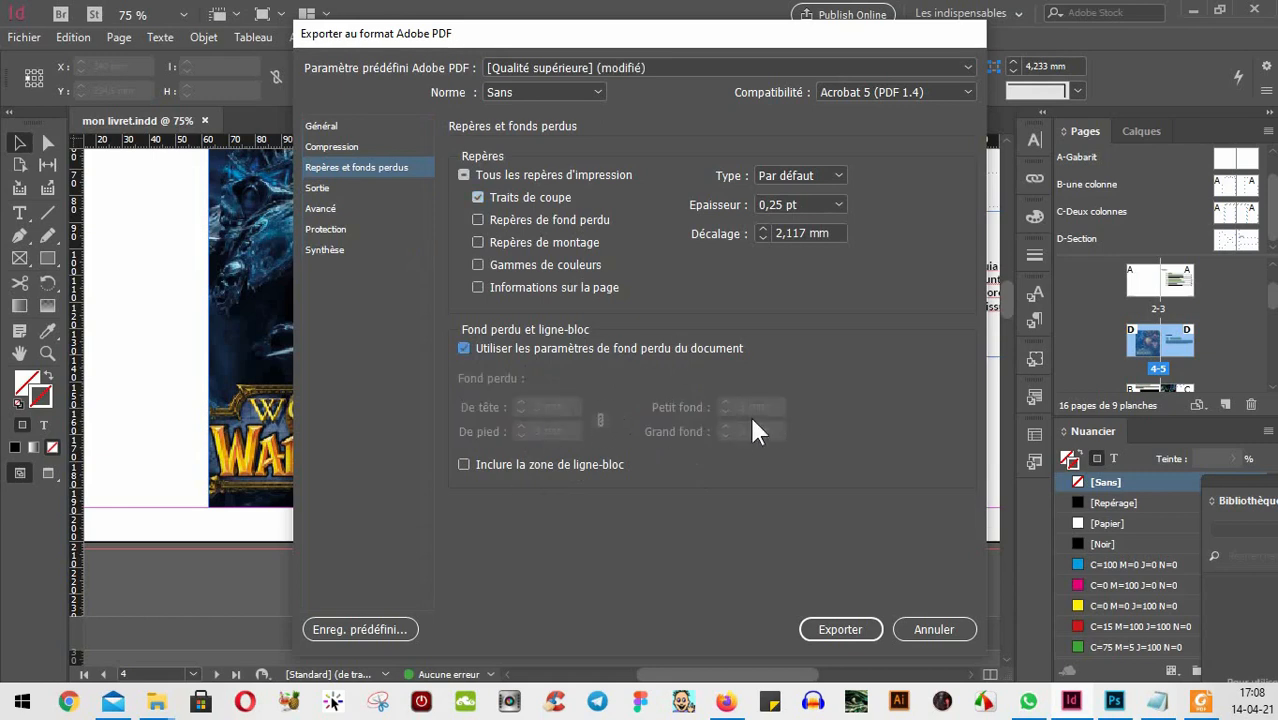
# - Review the output, advanced, protection and summary settings, keeping Aucune conversion de la couleur, and export the PDF
pyautogui.click(318, 190)
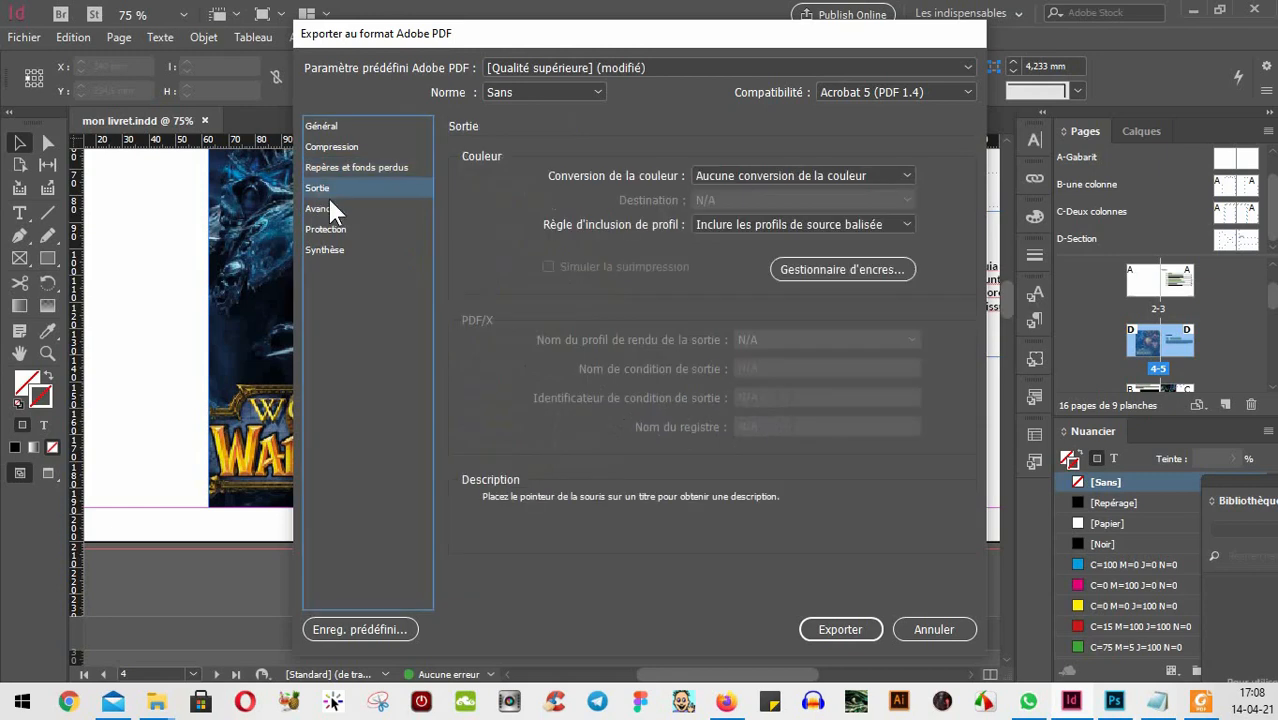
pyautogui.click(784, 178)
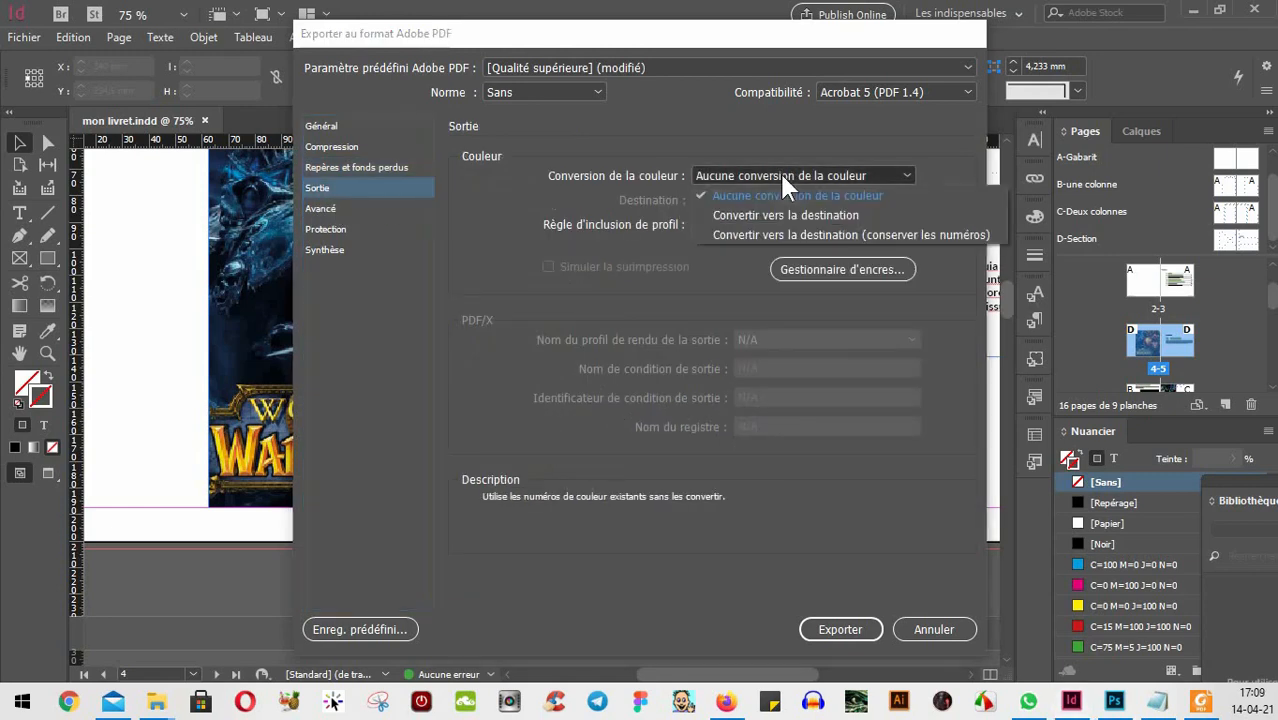
pyautogui.click(786, 174)
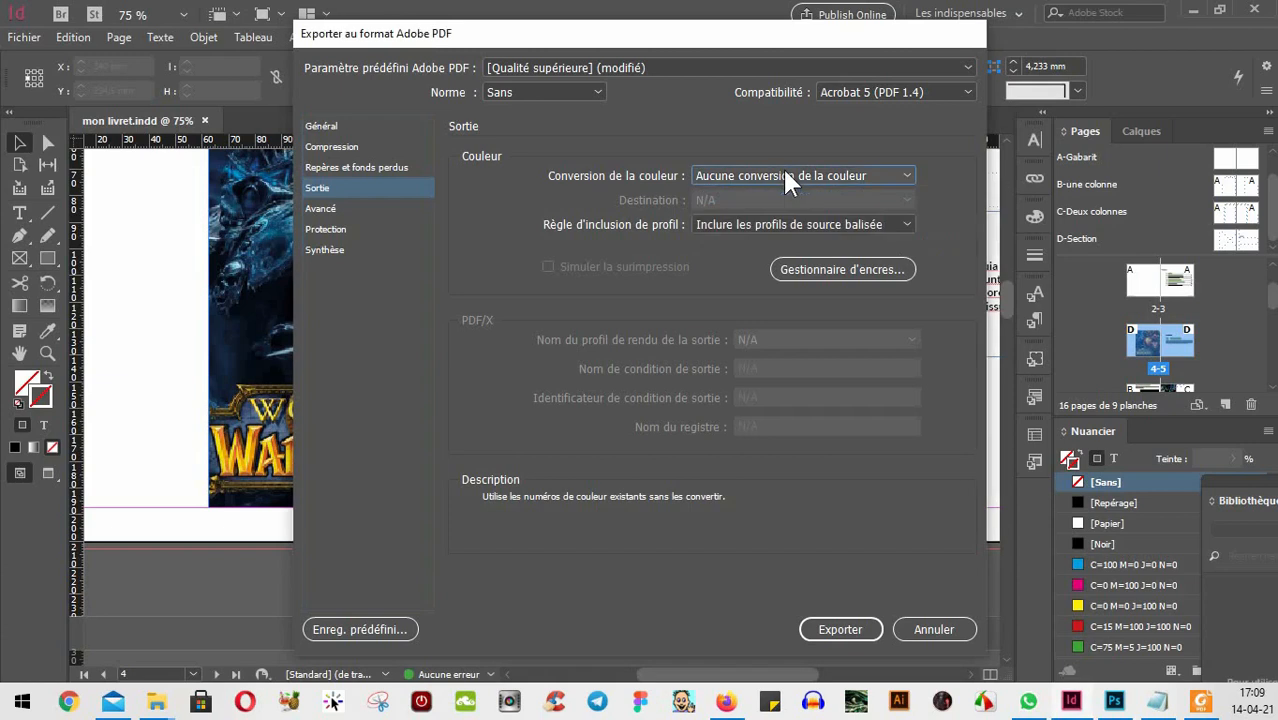
pyautogui.click(323, 208)
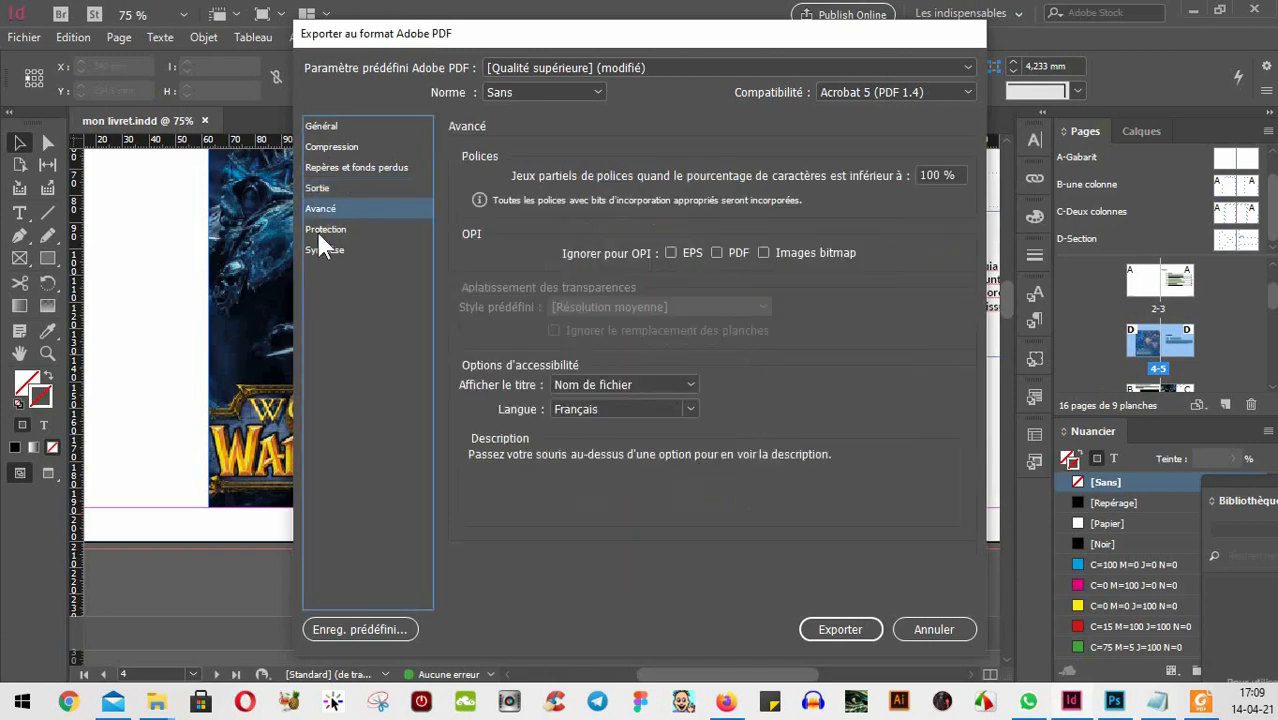
pyautogui.click(323, 230)
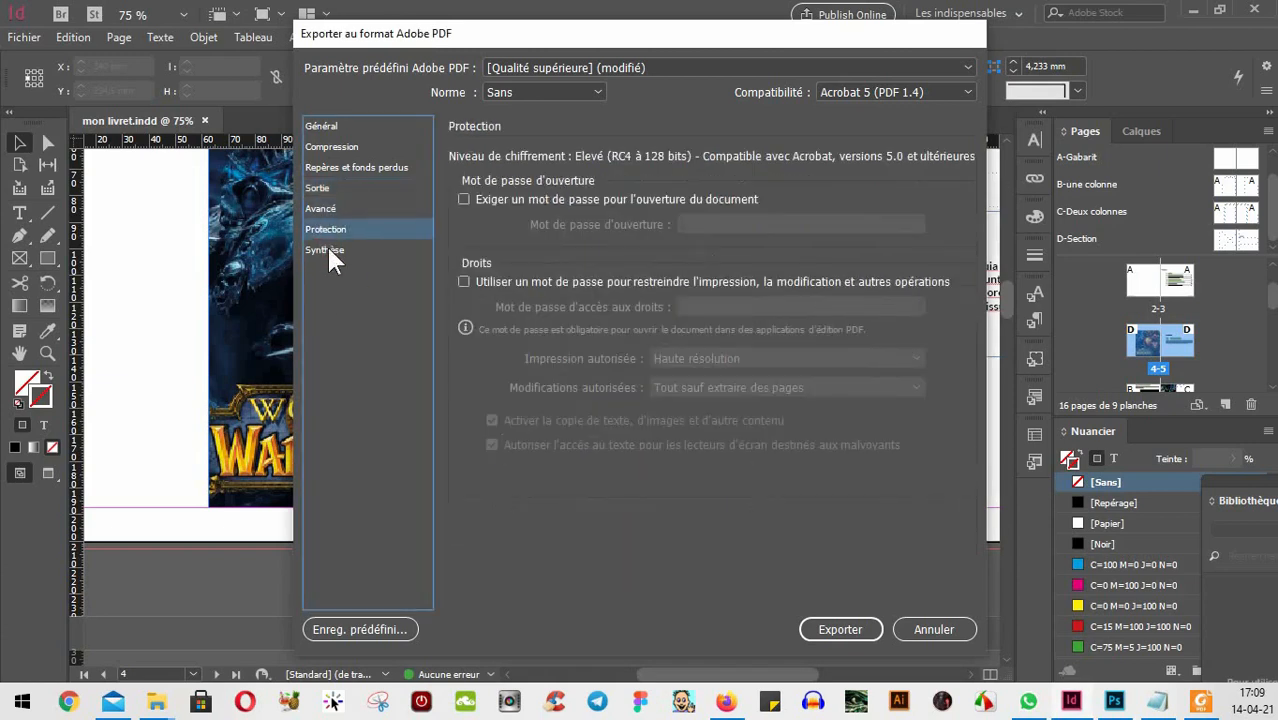
pyautogui.click(326, 250)
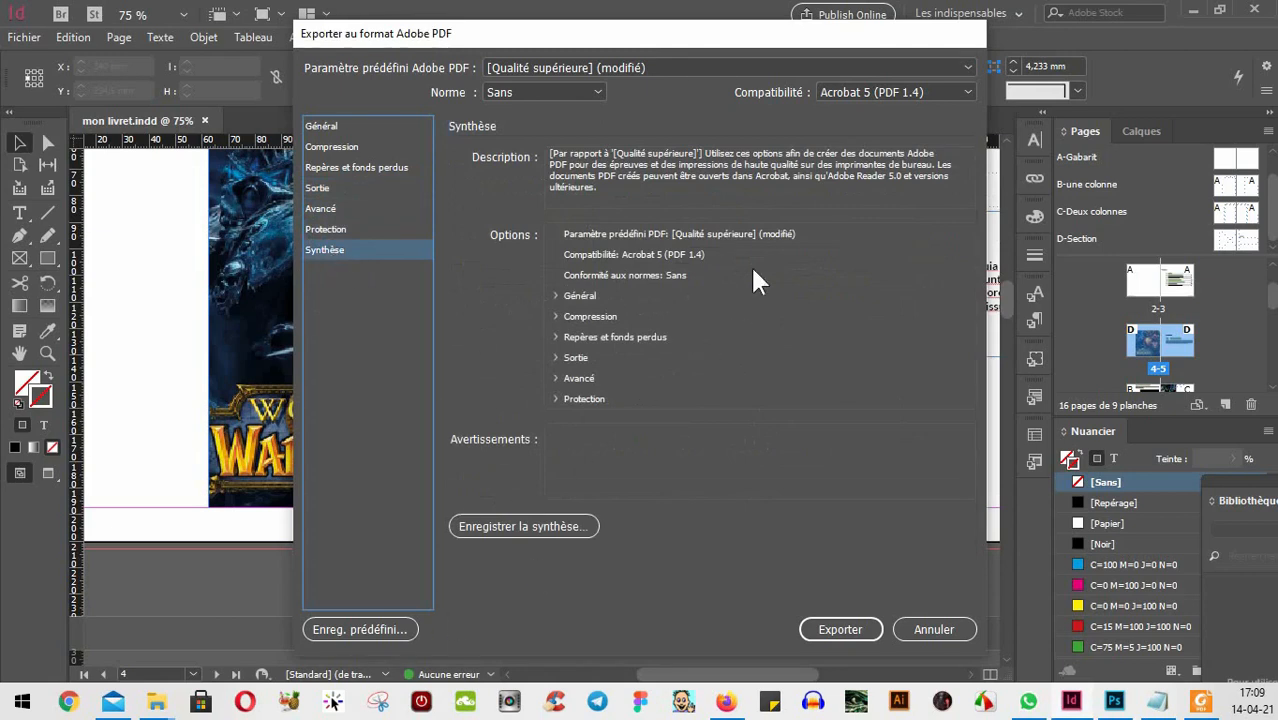
pyautogui.click(850, 631)
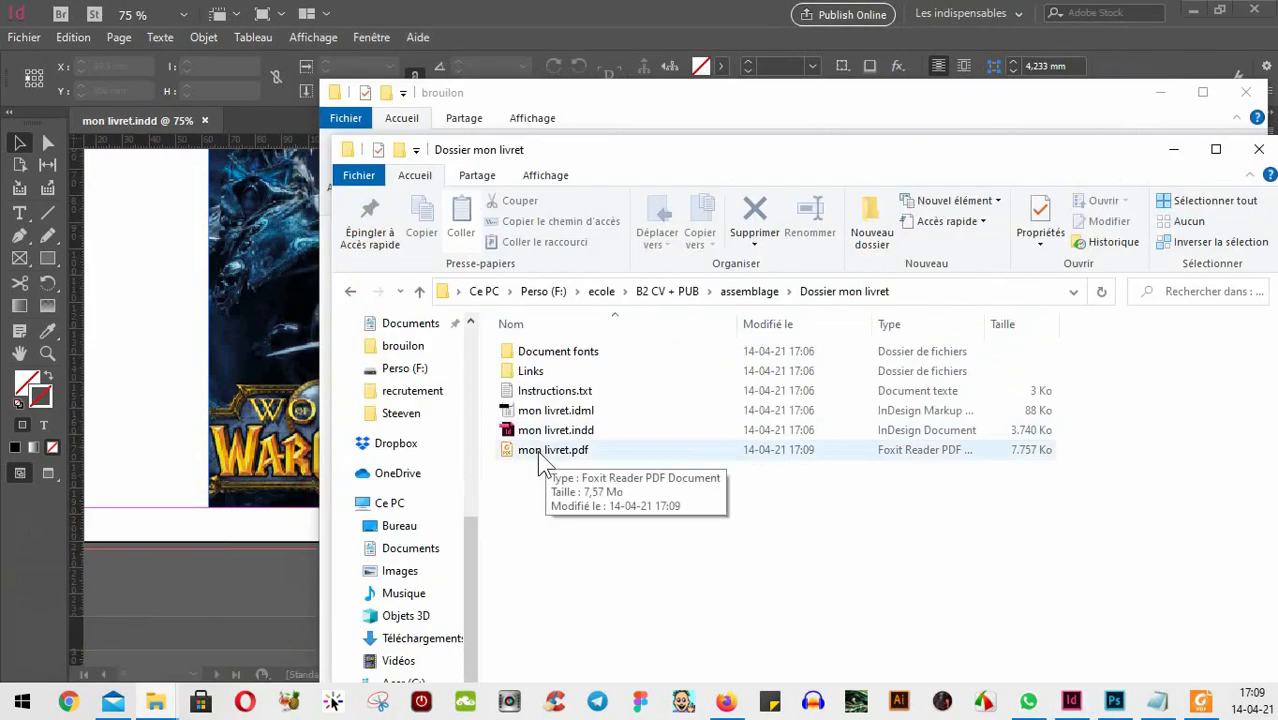
# - Open the newly exported mon livret.pdf from Dossier mon livret and reduce its zoom to 33.33%
pyautogui.doubleClick(537, 450)
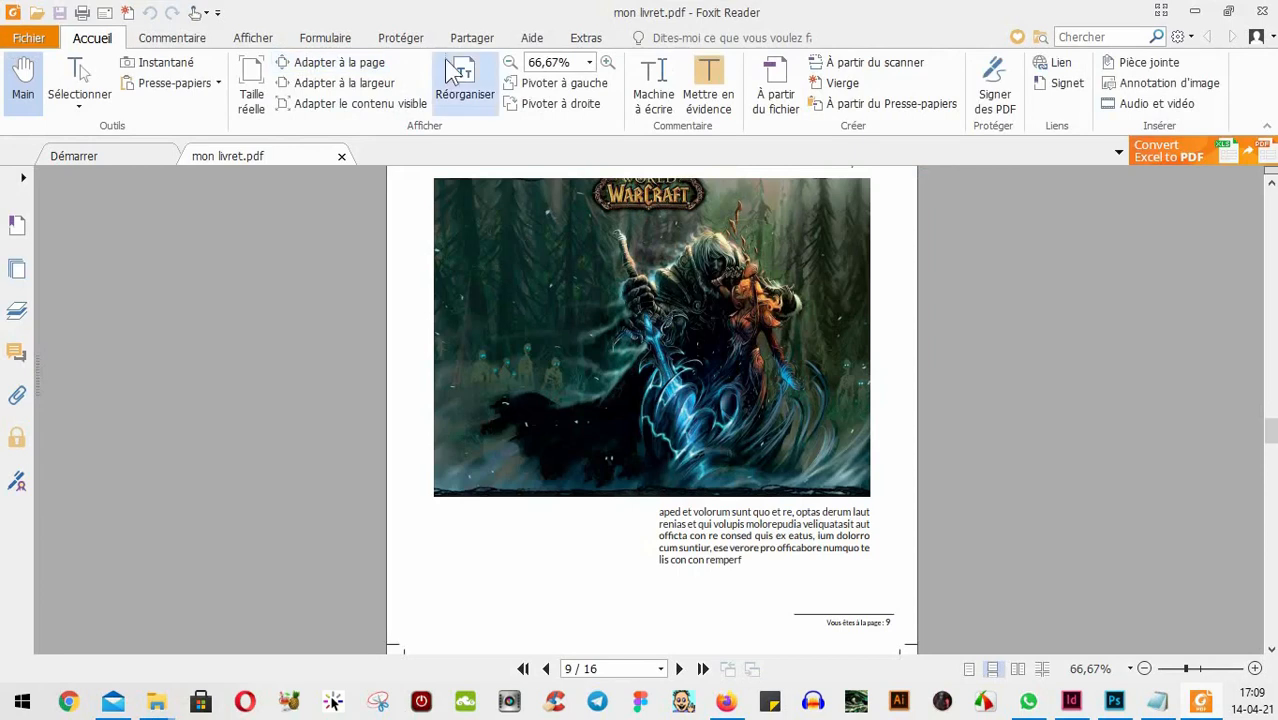
pyautogui.click(509, 62)
pyautogui.click(509, 62)
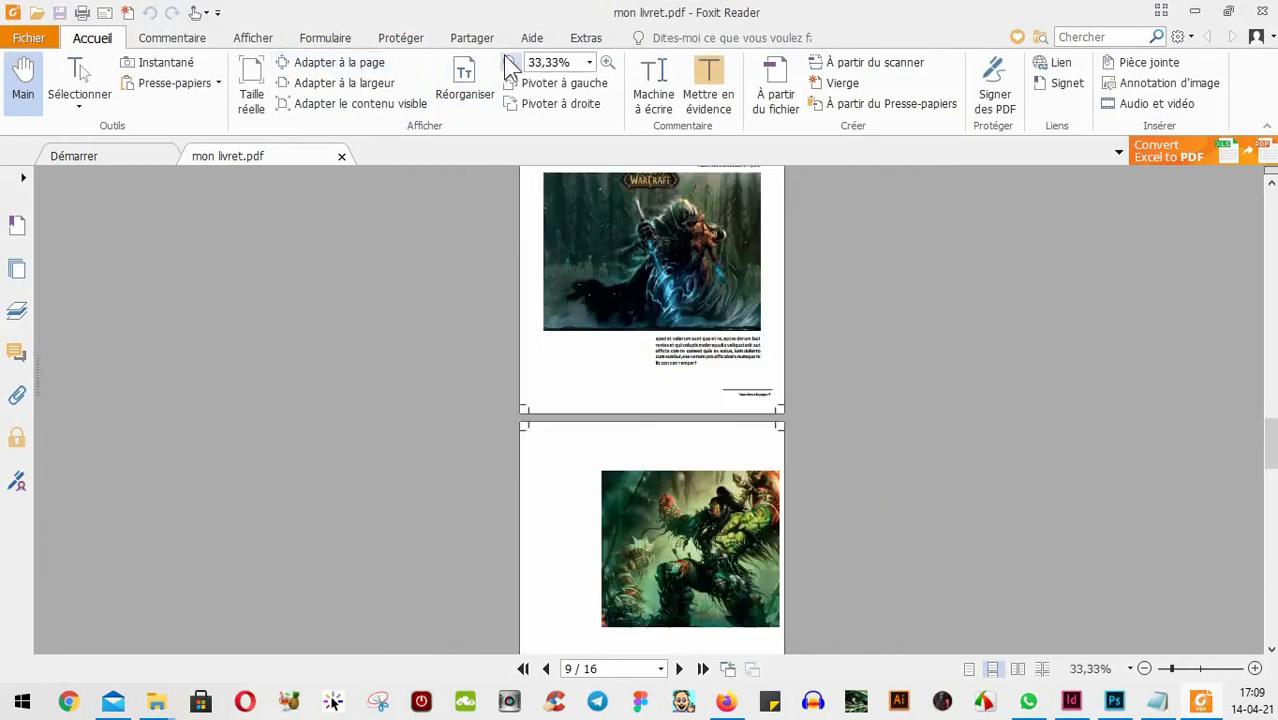
# - Examine the crop marks and bleed on pages 9 to 16 of the PDF, minimize the reader and return to the InDesign document
pyautogui.scroll(1, 698, 345)
pyautogui.scroll(-5, 698, 350)
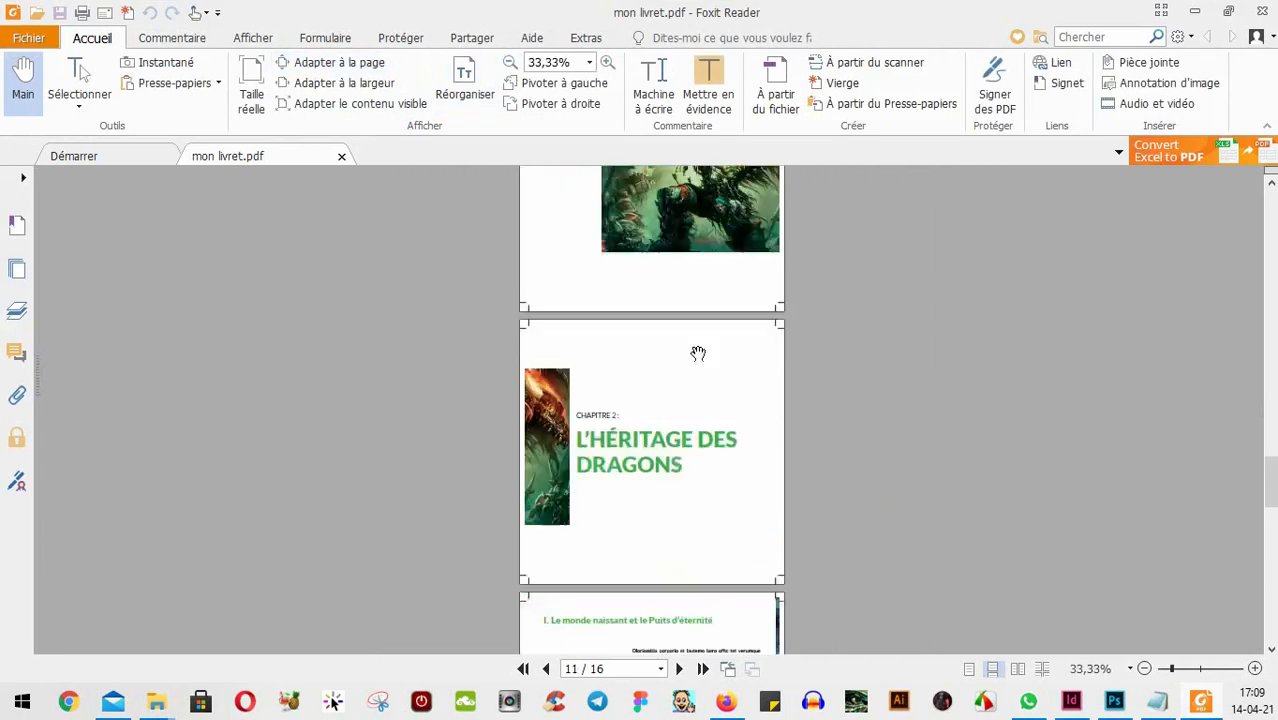
pyautogui.scroll(-1, 698, 353)
pyautogui.scroll(-7, 700, 350)
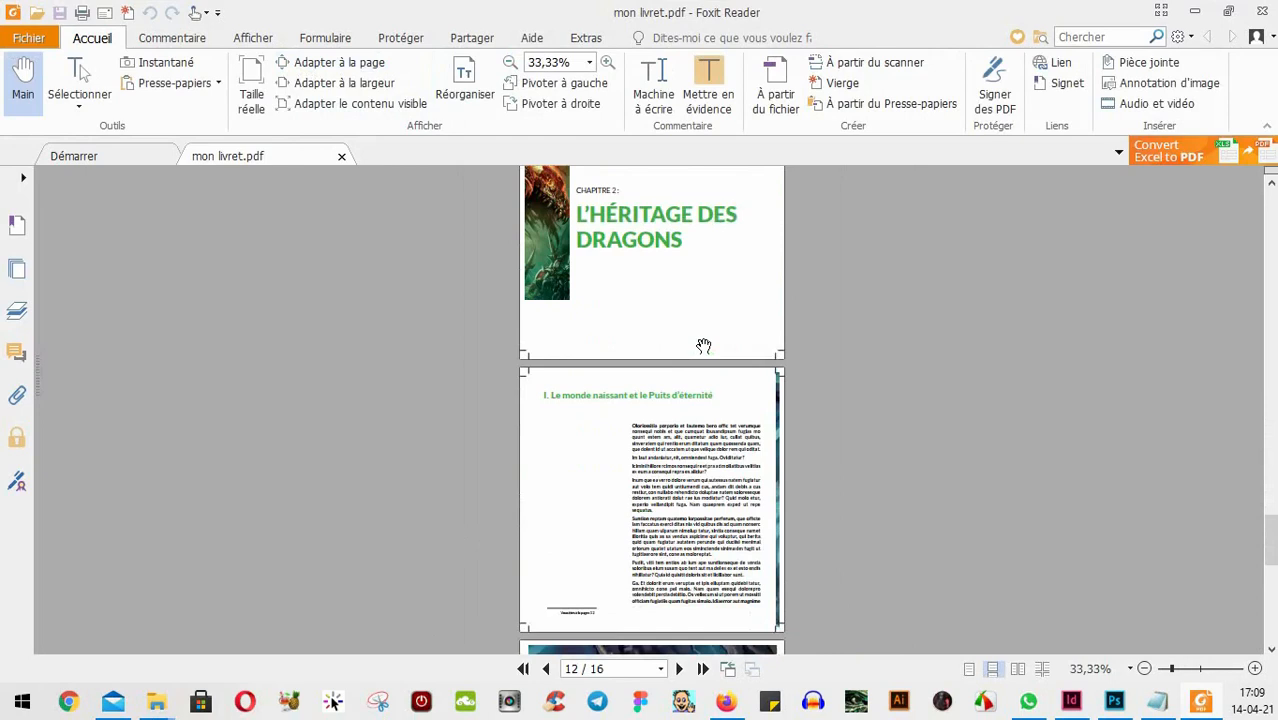
pyautogui.scroll(-10, 740, 325)
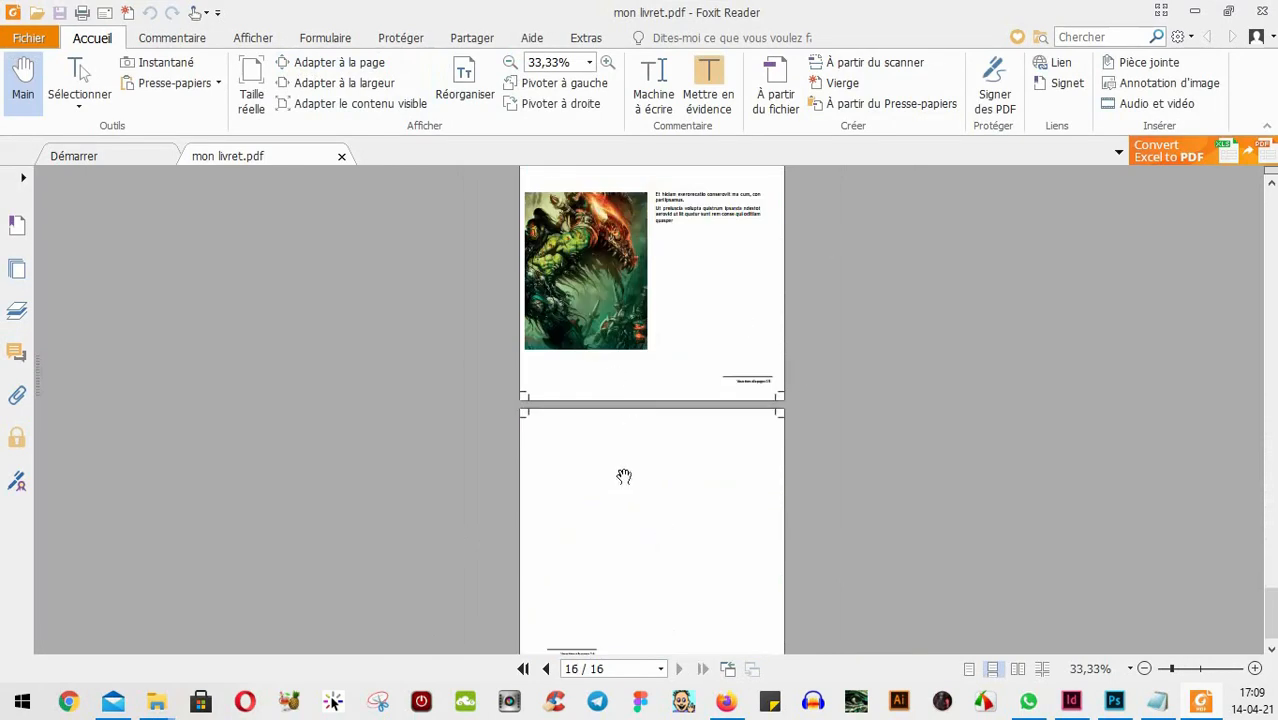
pyautogui.scroll(10, 686, 317)
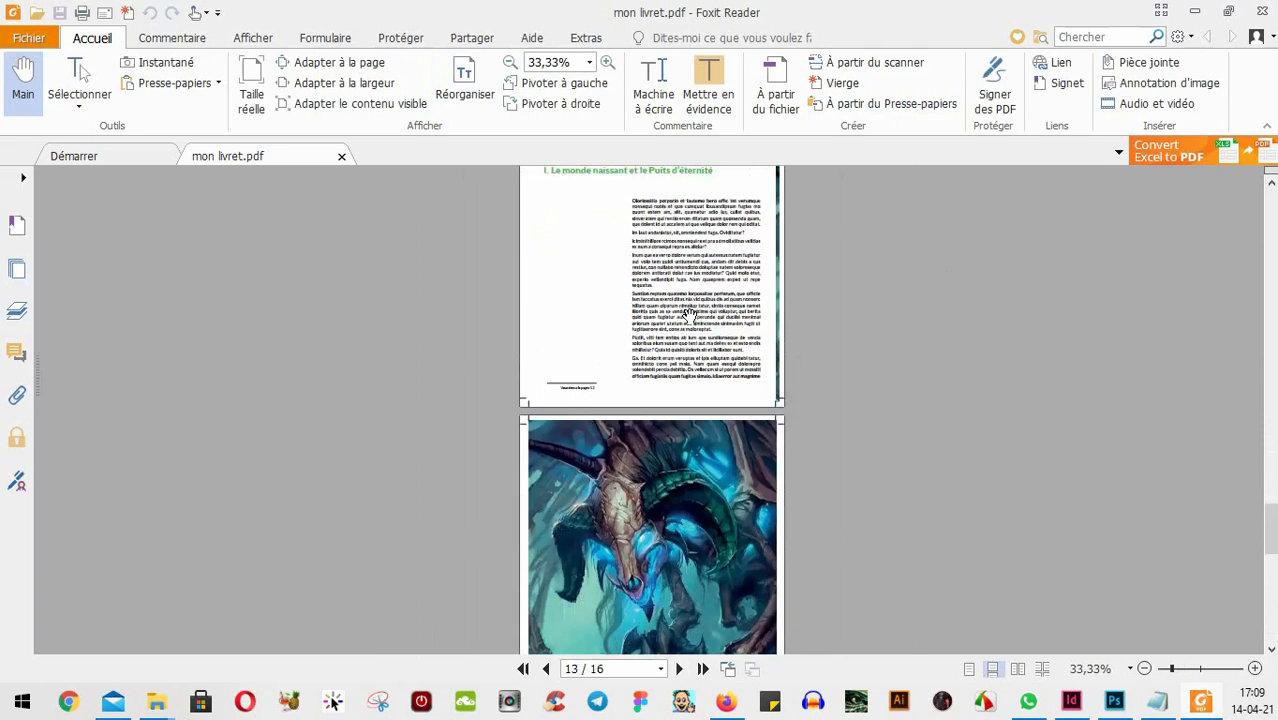
pyautogui.scroll(3, 689, 314)
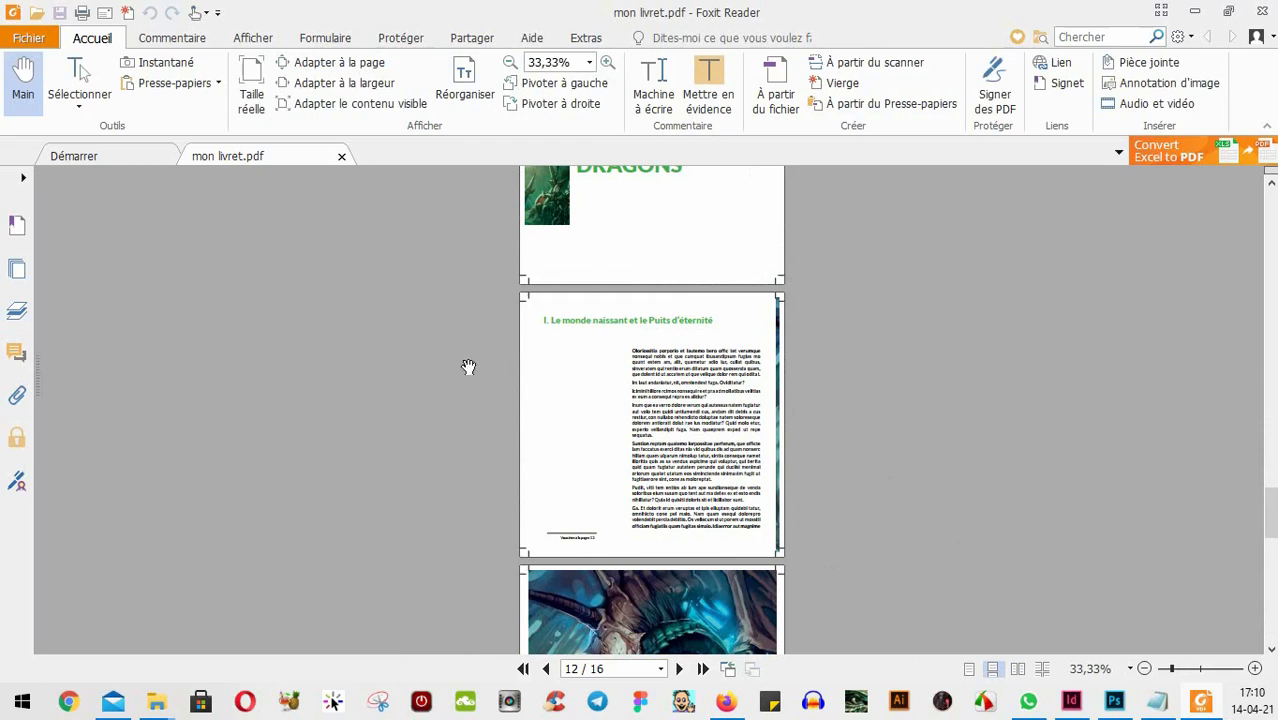
pyautogui.scroll(15, 838, 405)
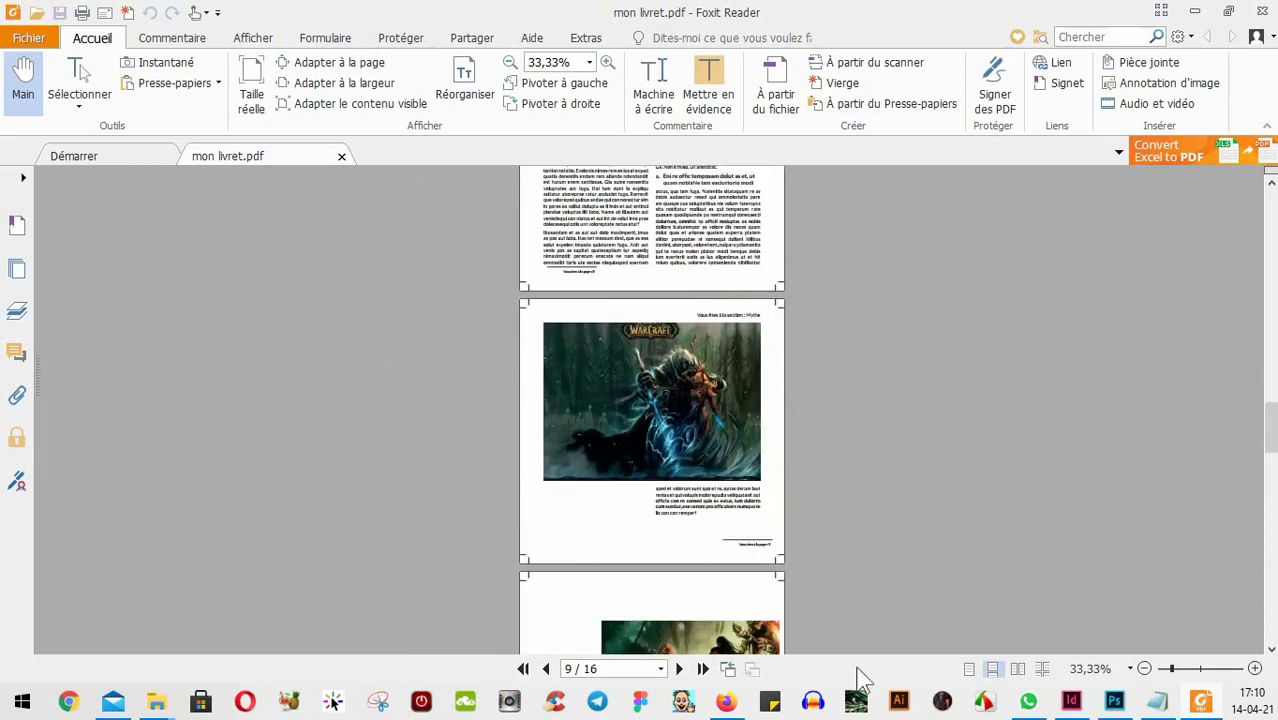
pyautogui.click(1194, 12)
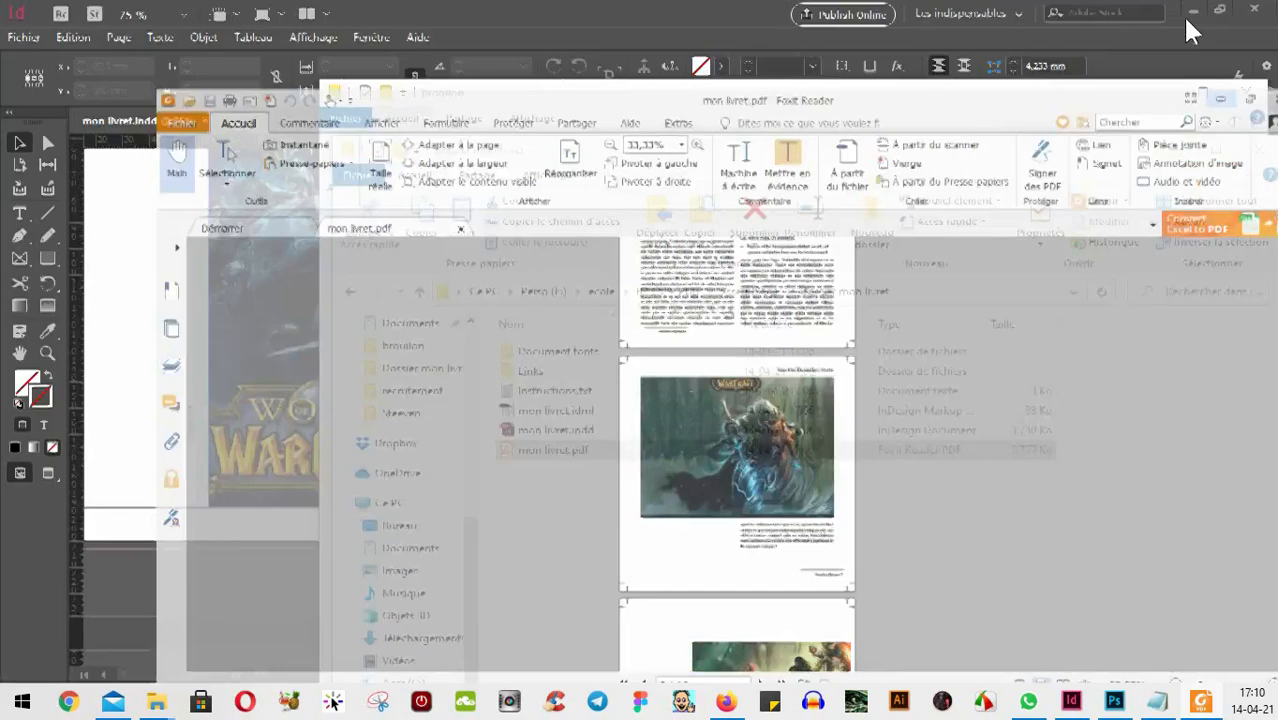
pyautogui.click(172, 621)
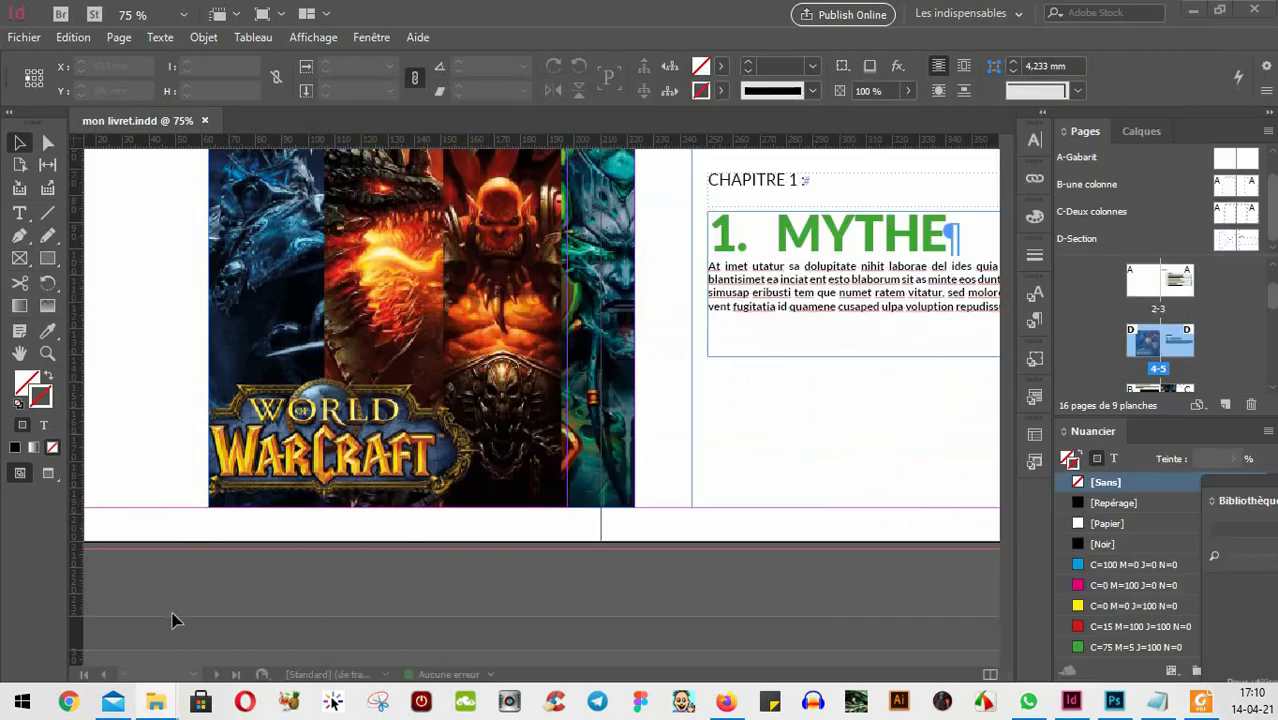
pyautogui.scroll(5, 405, 201)
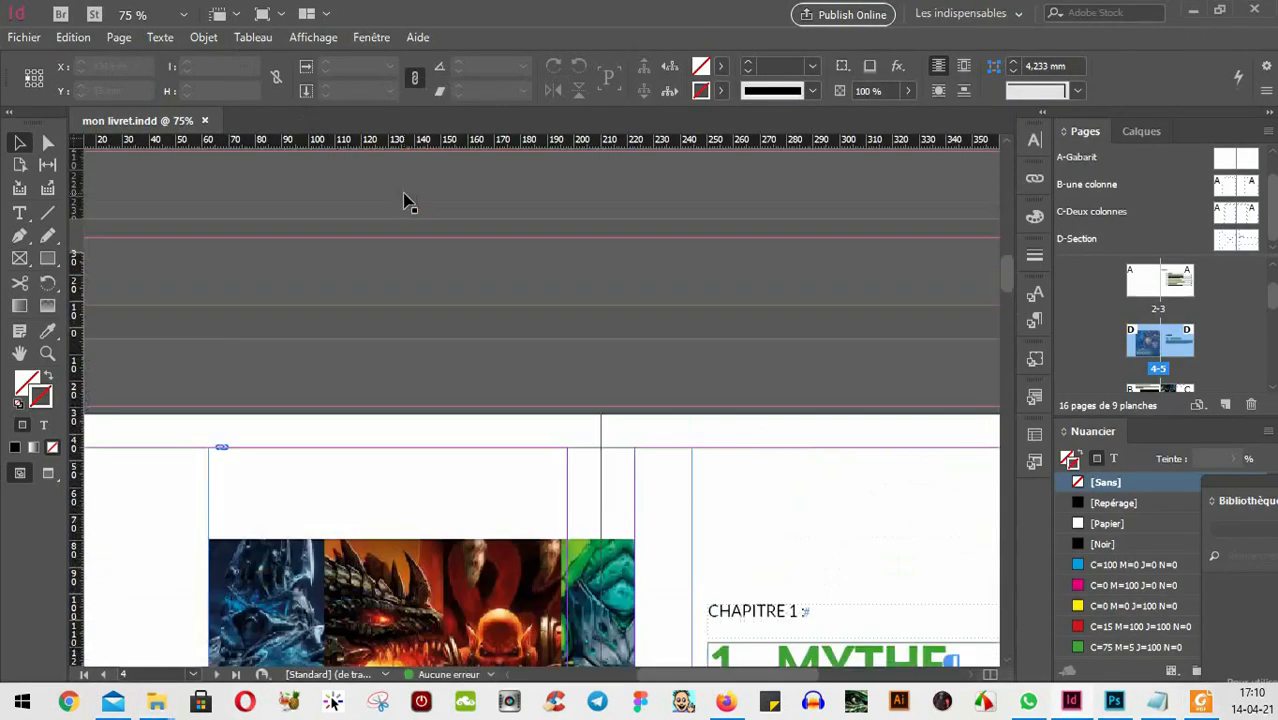
pyautogui.scroll(2, 405, 201)
pyautogui.scroll(-3, 180, 163)
pyautogui.click(26, 37)
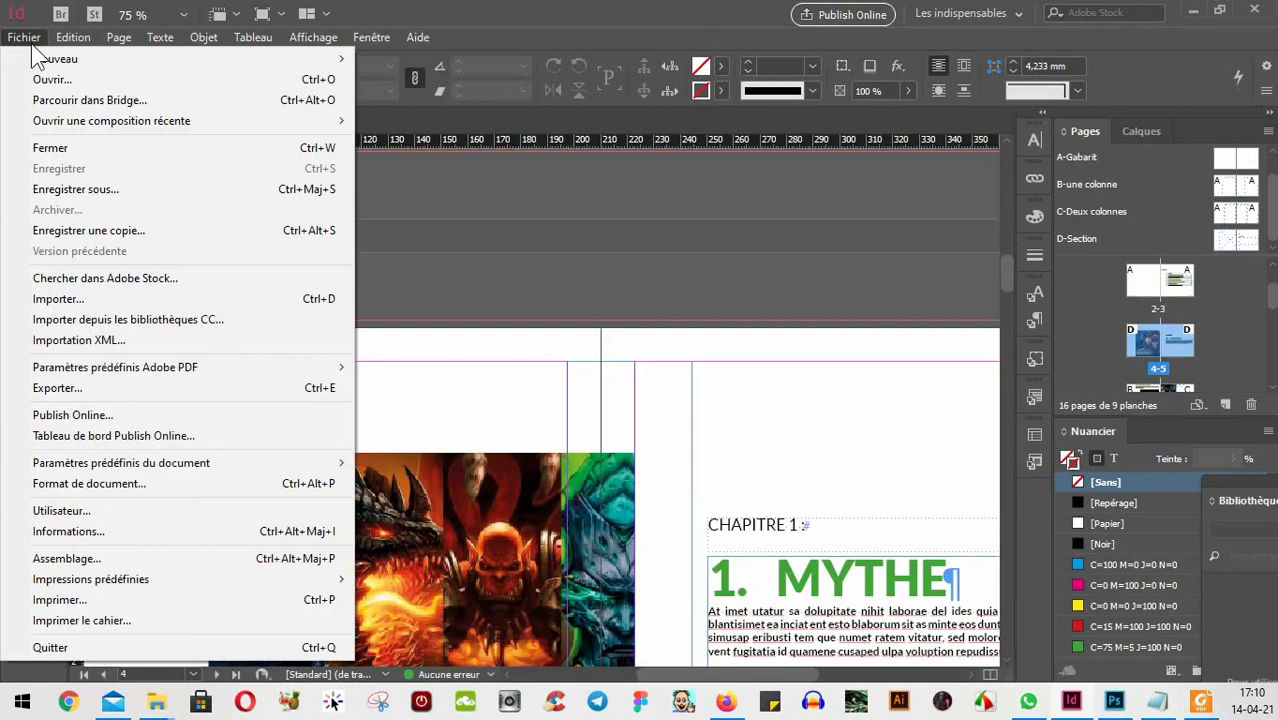
pyautogui.moveTo(40, 58)
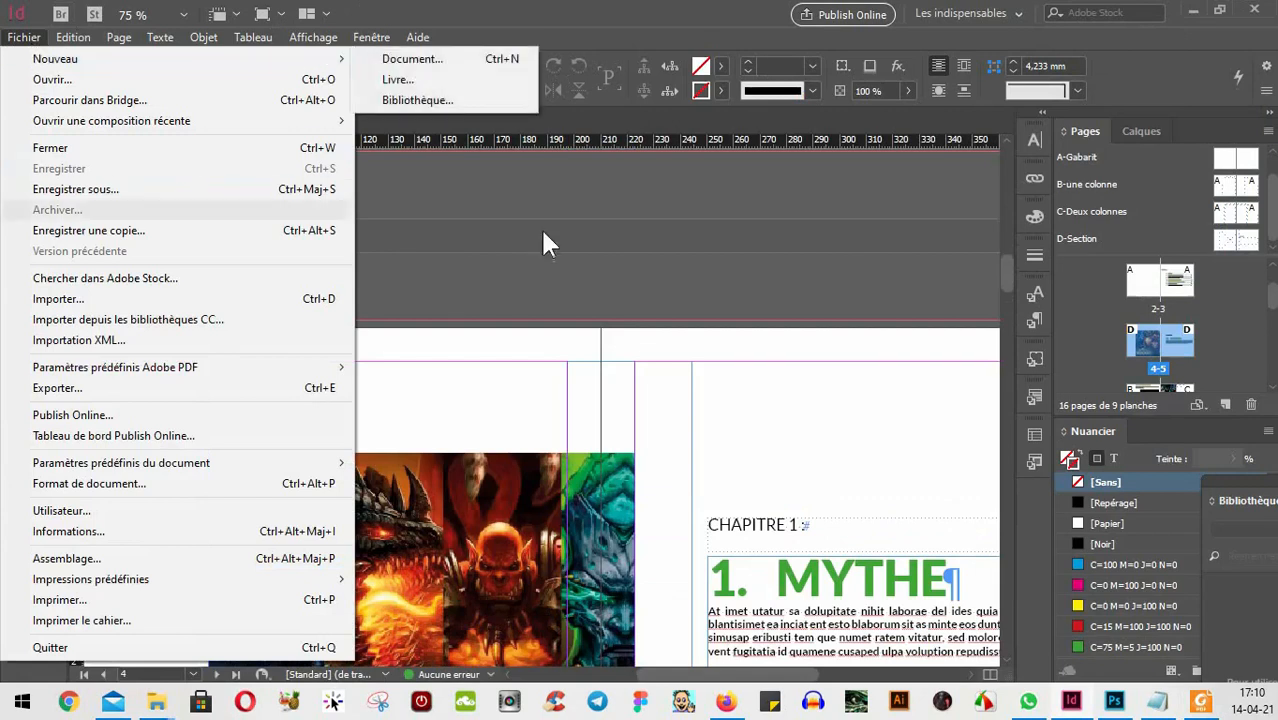